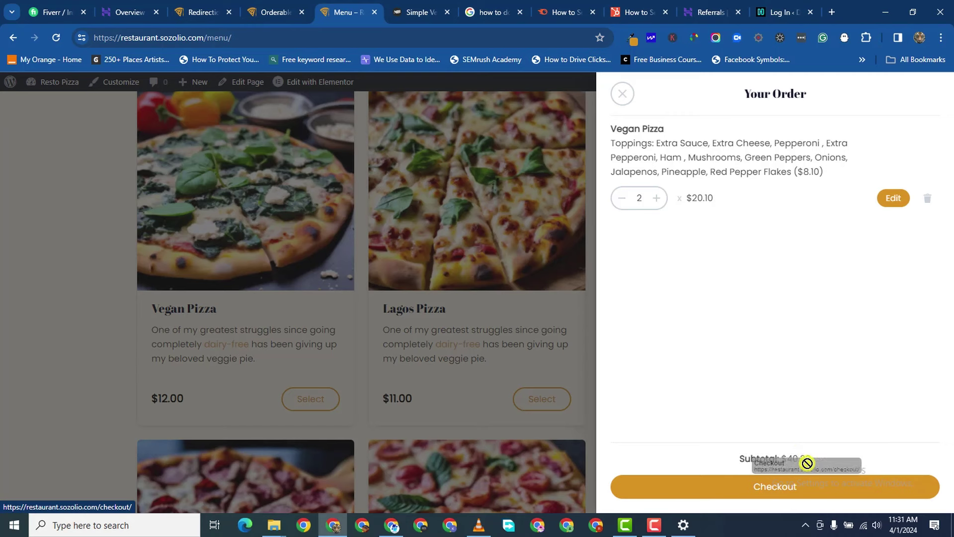
# - Proceed to checkout with the Vegan Pizza order and review the billing fields, pickup option and order summary
pyautogui.click(801, 485)
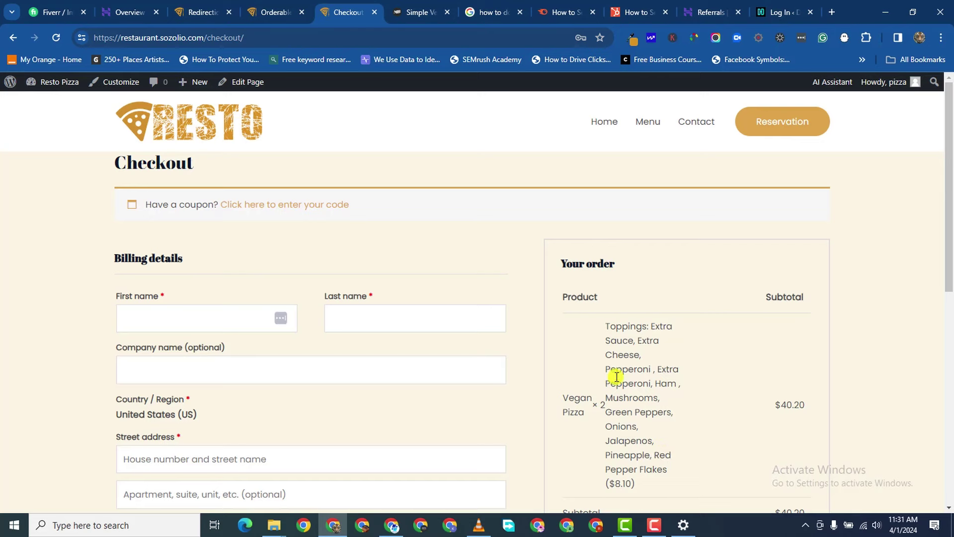
pyautogui.scroll(-5, 616, 377)
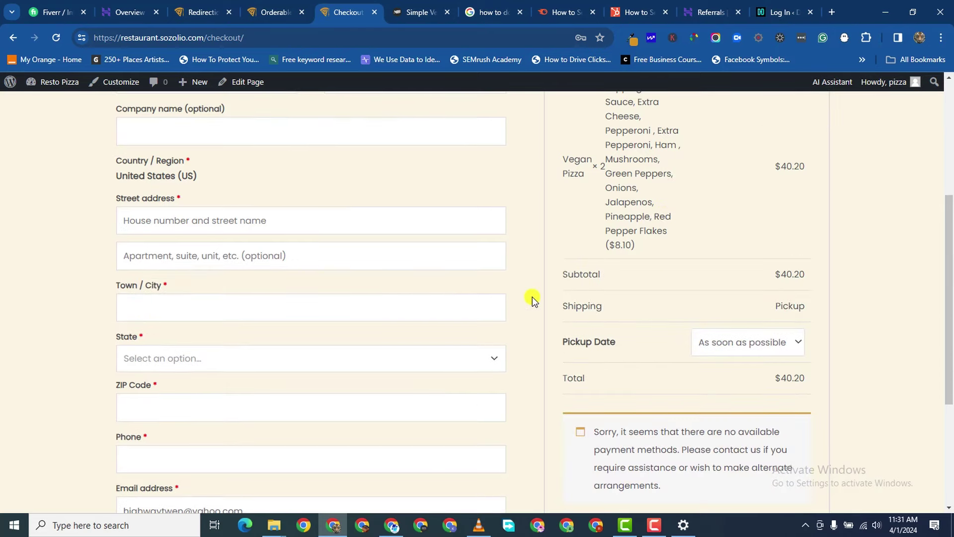
pyautogui.scroll(-4, 572, 321)
pyautogui.scroll(5, 172, 321)
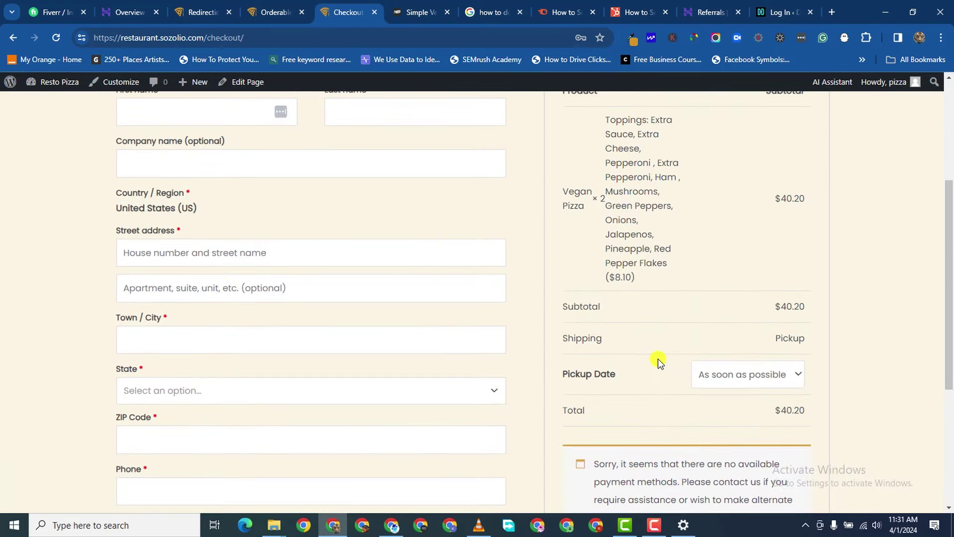
pyautogui.scroll(4, 660, 358)
pyautogui.scroll(-3, 227, 348)
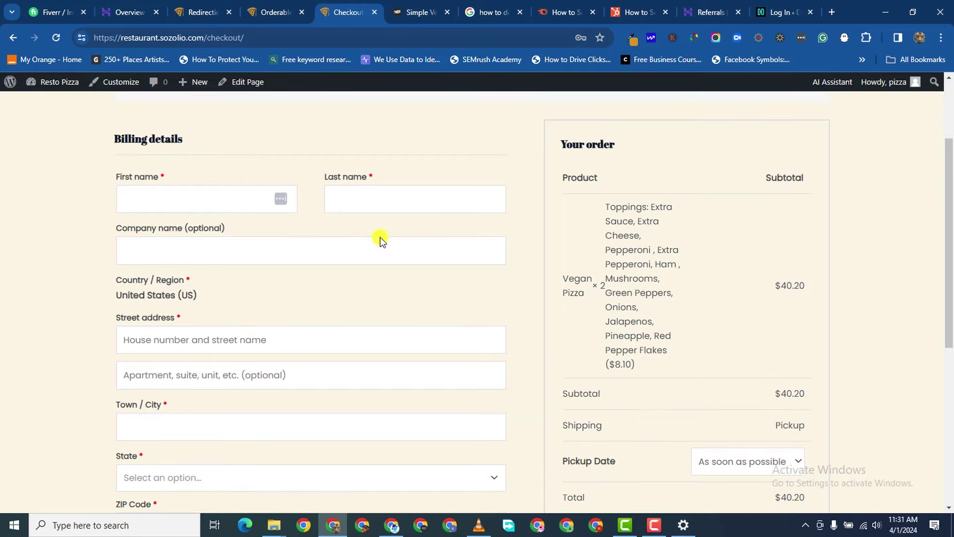
pyautogui.scroll(-7, 646, 223)
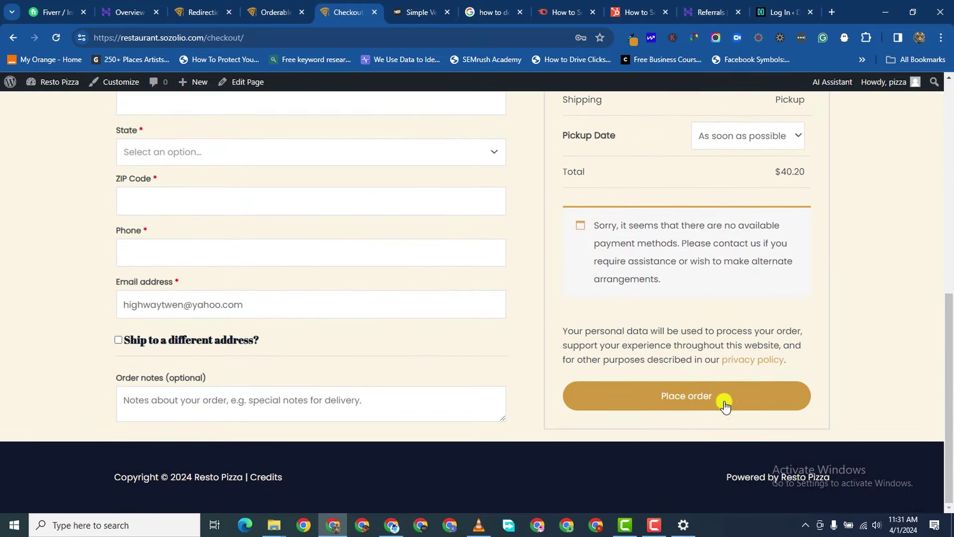
pyautogui.scroll(6, 803, 309)
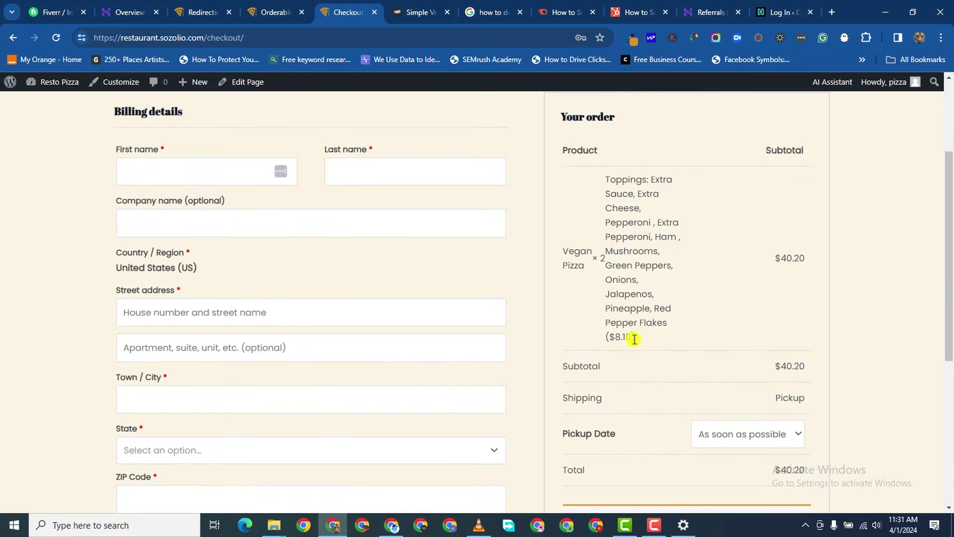
pyautogui.scroll(3, 643, 350)
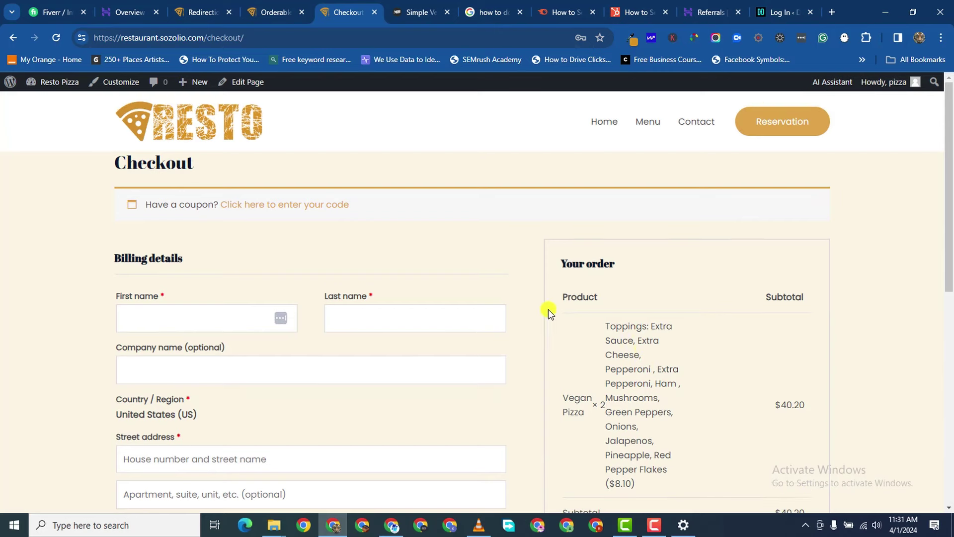
pyautogui.scroll(-5, 548, 309)
pyautogui.scroll(-4, 548, 312)
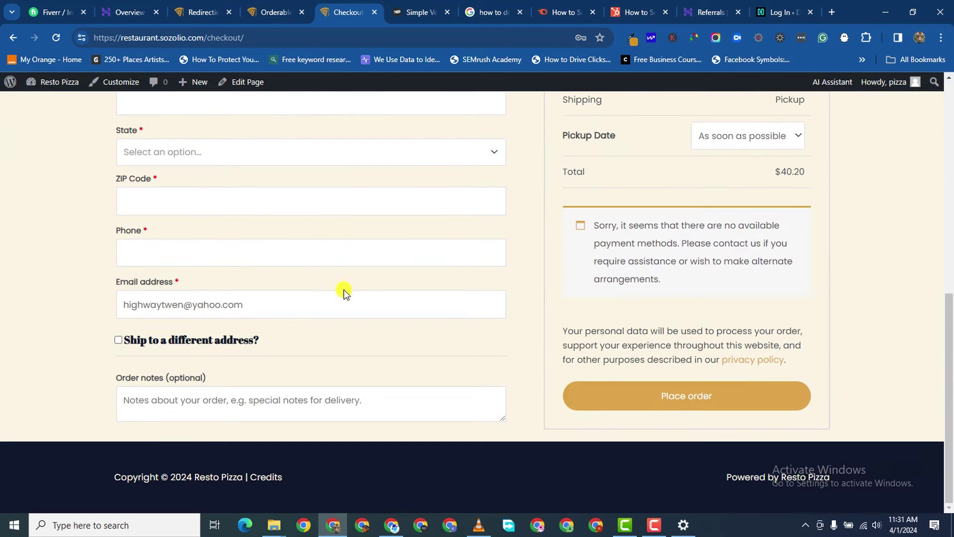
pyautogui.scroll(10, 705, 306)
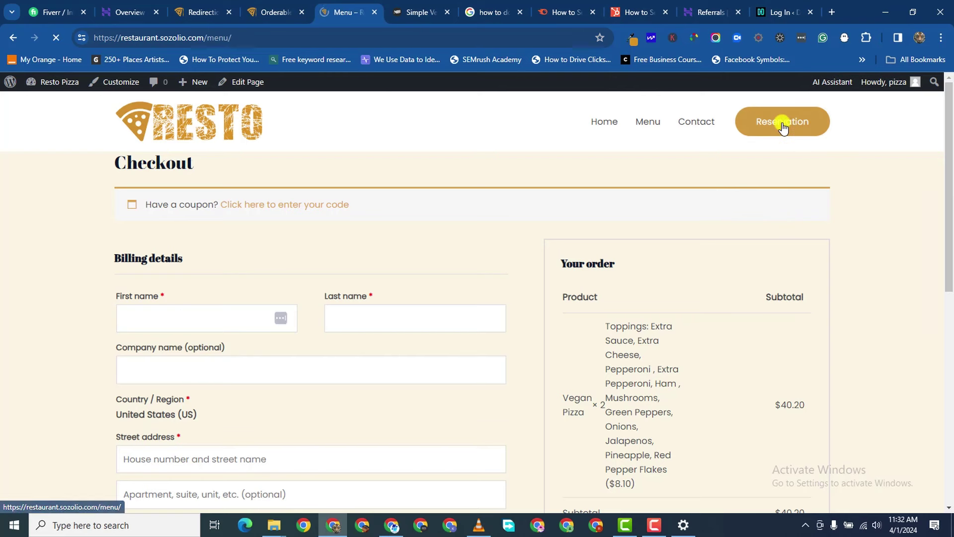
# - Return to the restaurant's menu page and look over the pizza selection
pyautogui.scroll(-15, 446, 261)
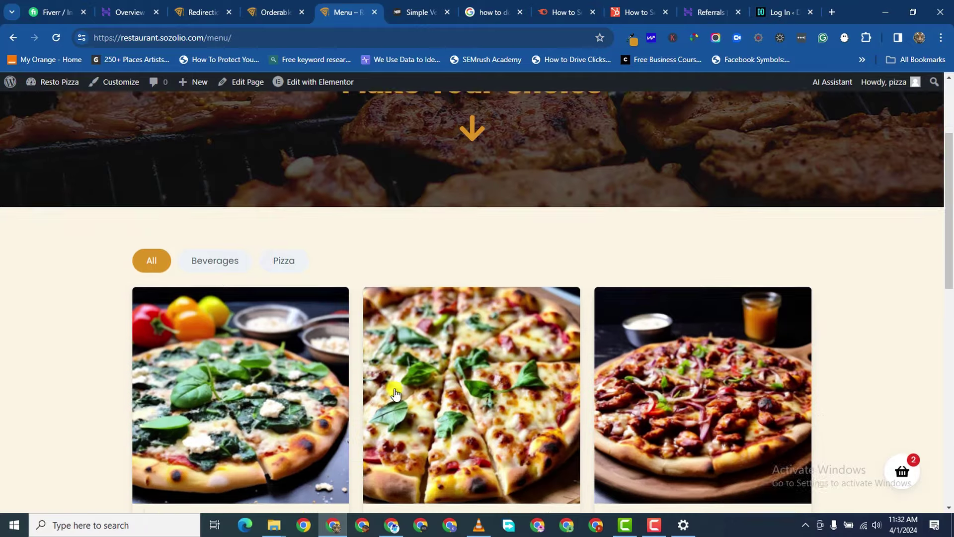
pyautogui.scroll(13, 369, 333)
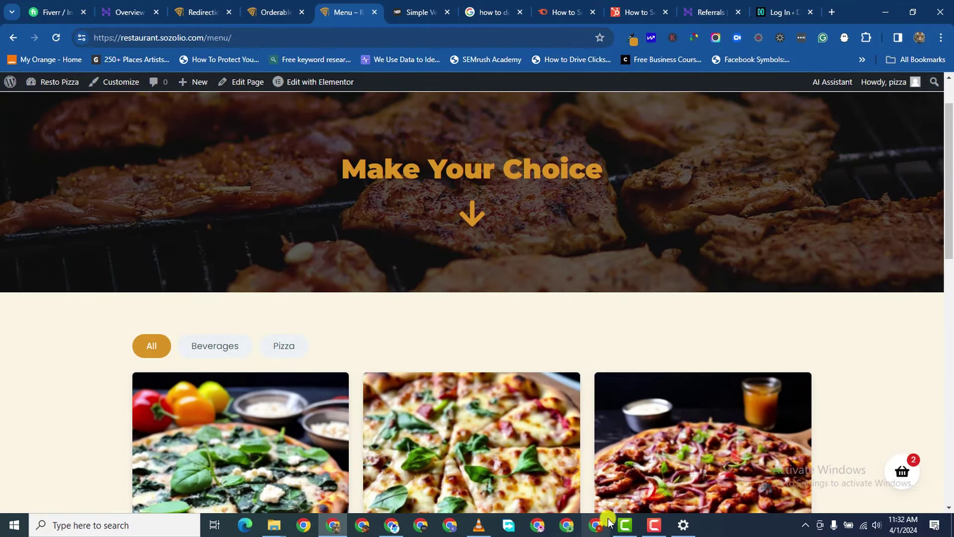
pyautogui.click(655, 525)
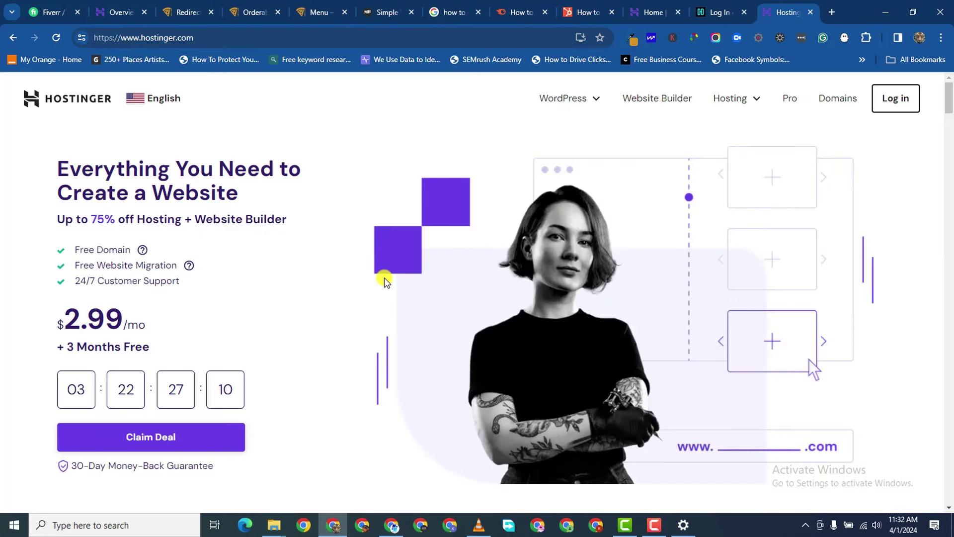
# - Examine the Hostinger home page's offer, its customer ratings and the prices of the three hosting plans
pyautogui.scroll(-6, 298, 233)
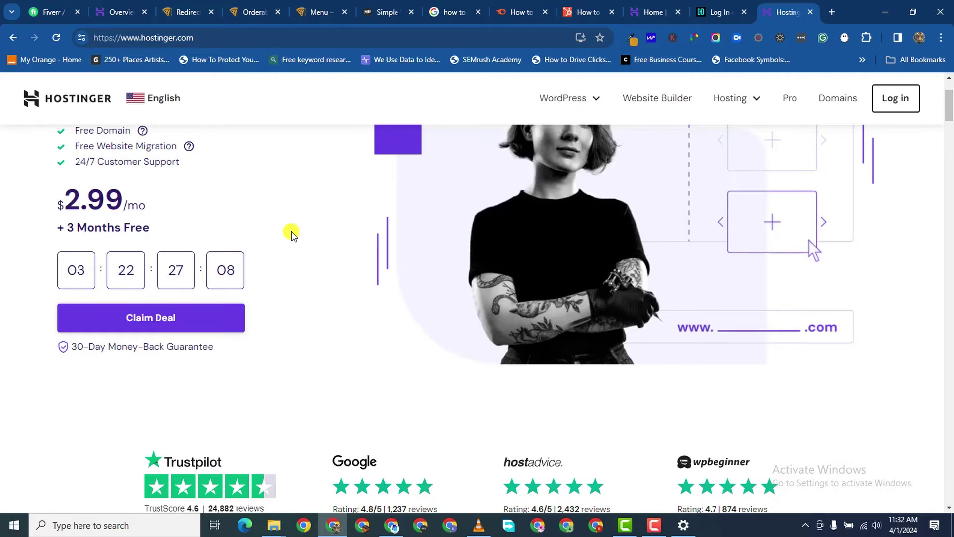
pyautogui.scroll(-9, 289, 242)
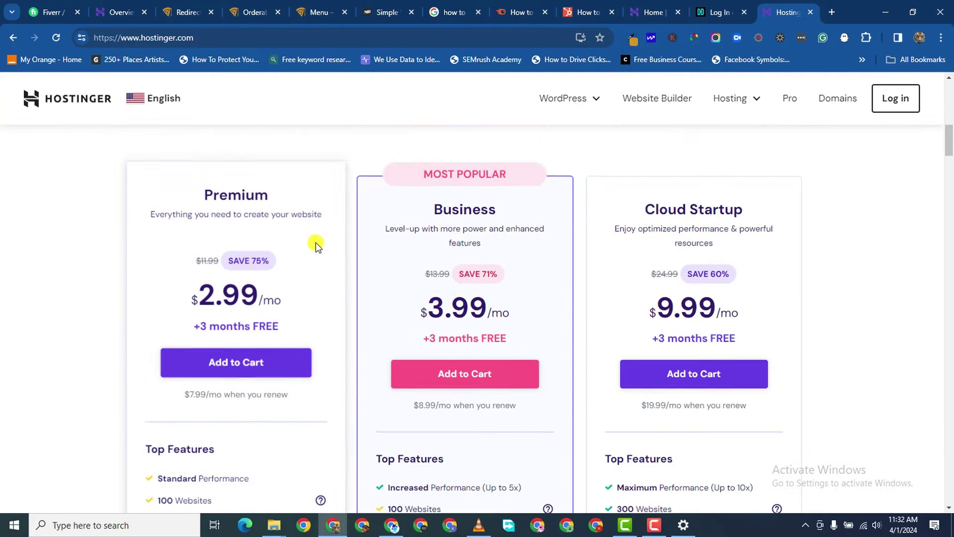
pyautogui.scroll(14, 318, 242)
pyautogui.scroll(1, 323, 243)
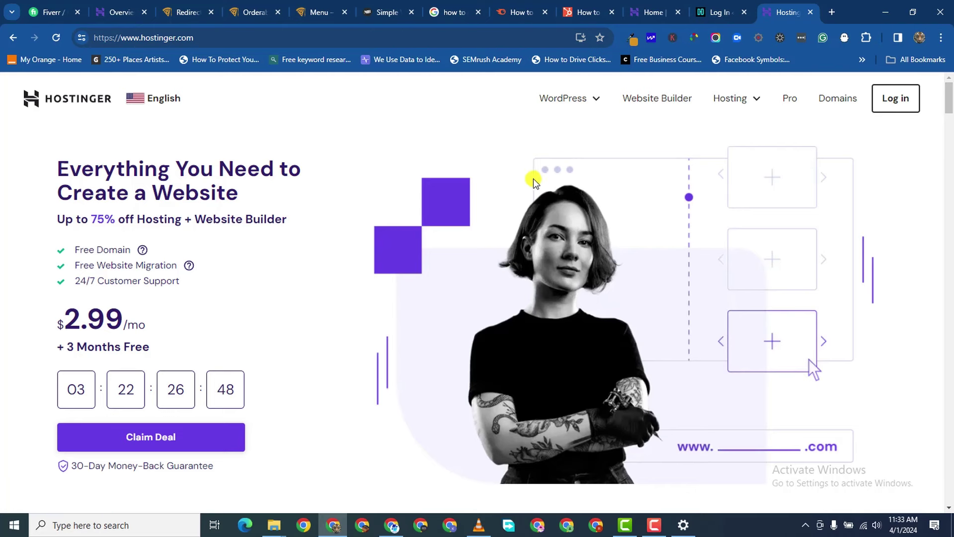
pyautogui.scroll(-10, 561, 207)
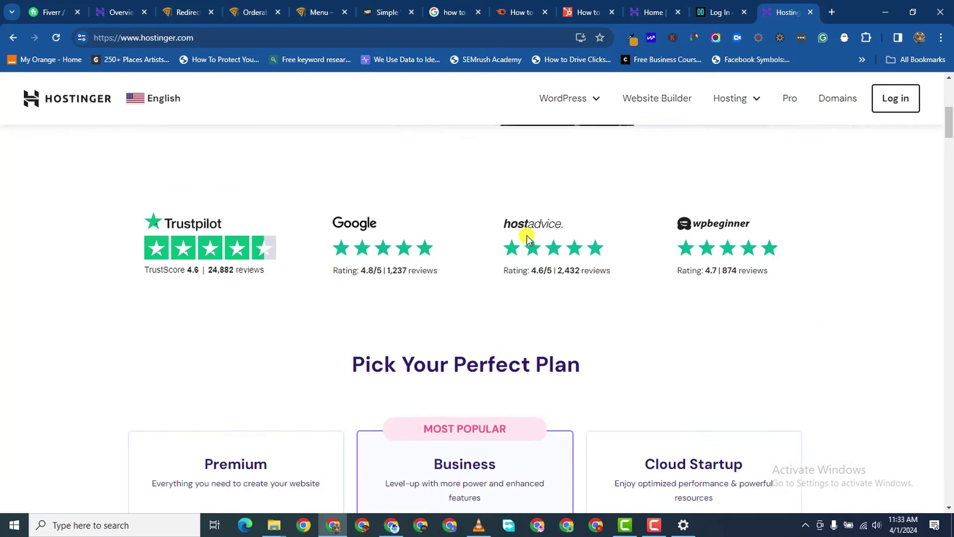
pyautogui.scroll(-3, 491, 270)
pyautogui.scroll(11, 486, 277)
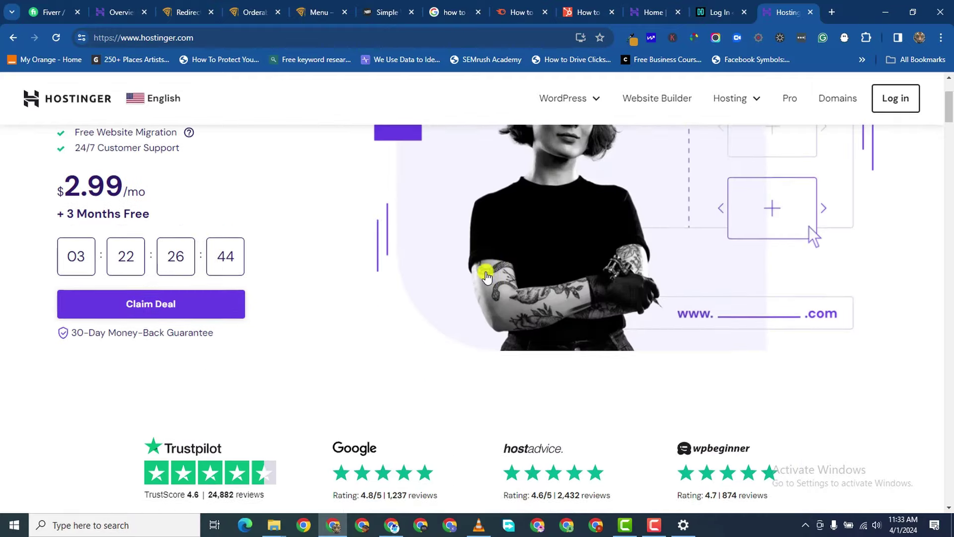
pyautogui.scroll(-10, 499, 267)
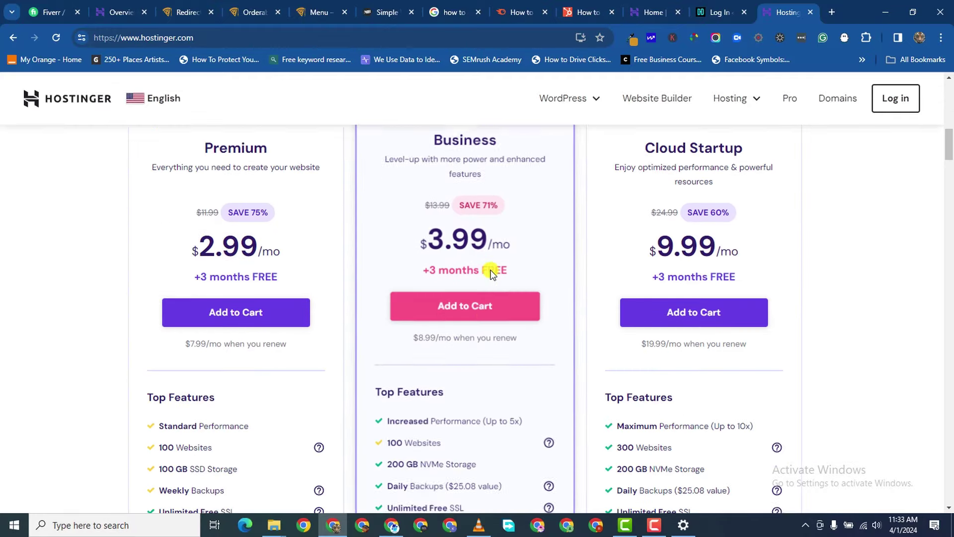
pyautogui.scroll(2, 369, 272)
pyautogui.scroll(-3, 417, 307)
pyautogui.scroll(3, 462, 252)
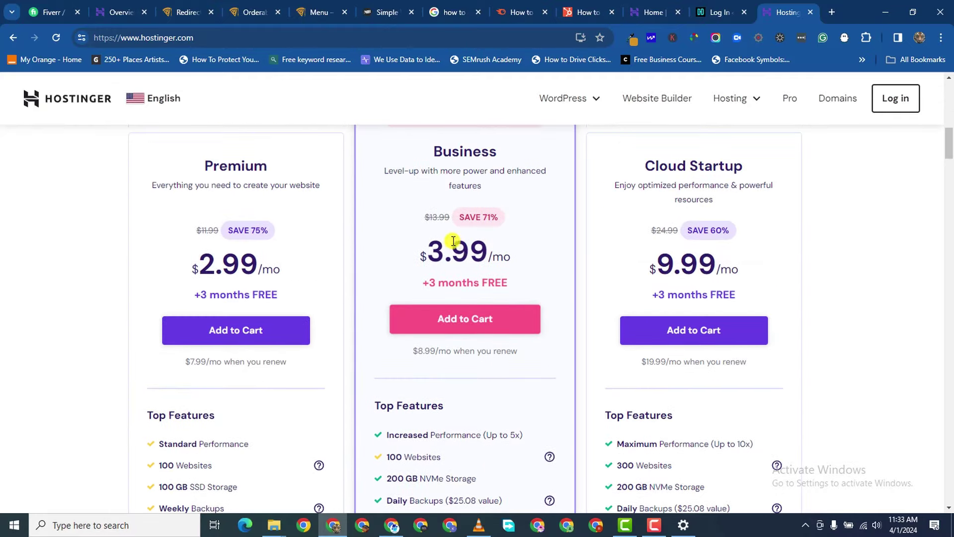
pyautogui.scroll(1, 315, 309)
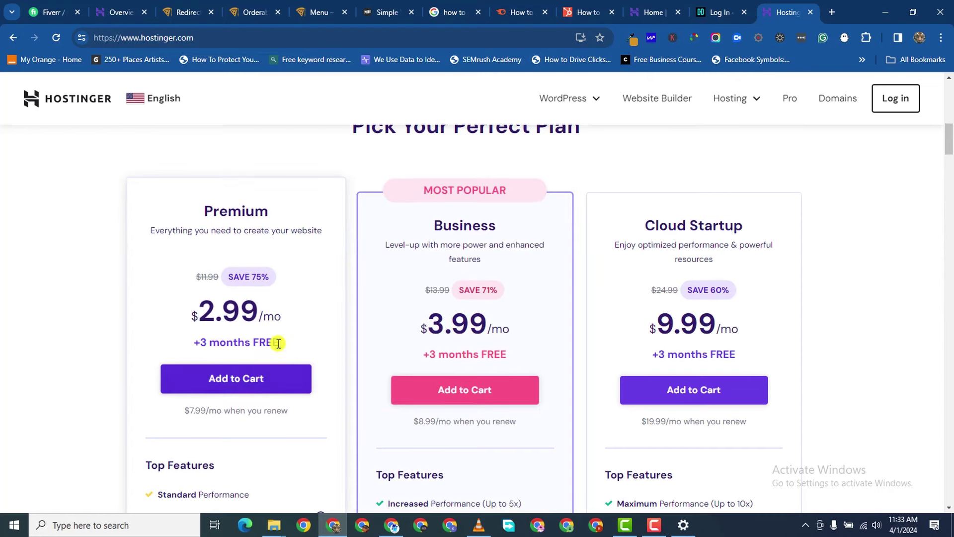
# - Add the Business web hosting plan to the cart
pyautogui.scroll(-1, 505, 262)
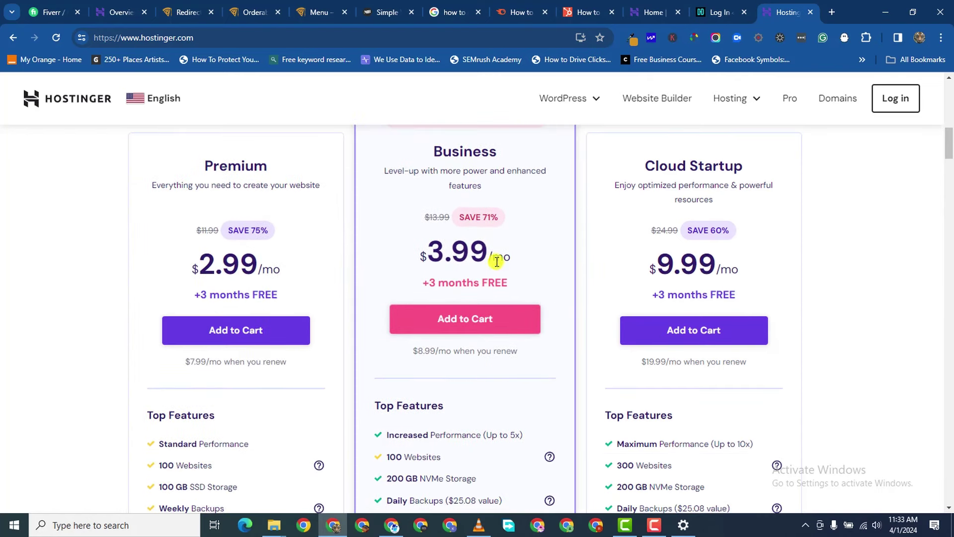
pyautogui.scroll(1, 496, 266)
pyautogui.scroll(-2, 462, 358)
pyautogui.click(461, 256)
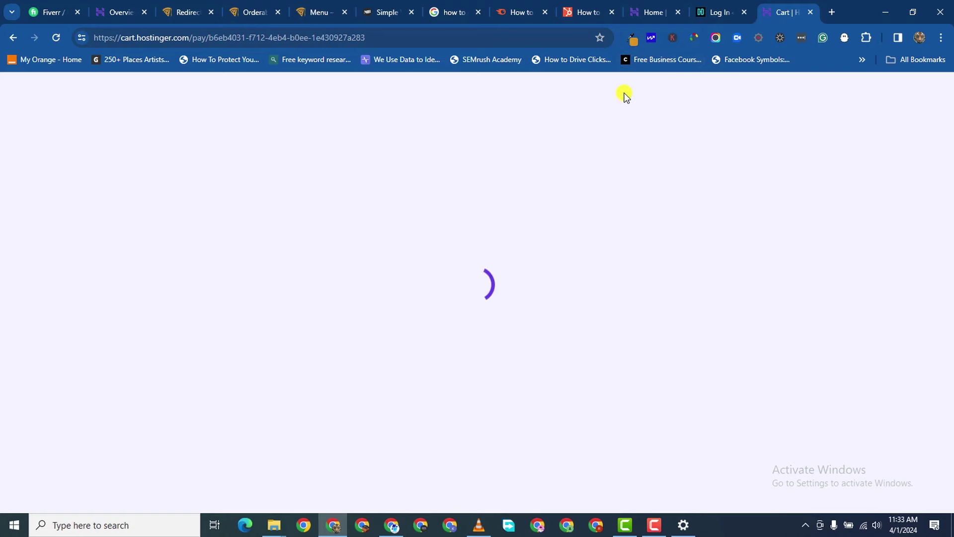
# - Switch the hosting period to 1 month and back to 48 months to compare the options
pyautogui.scroll(-4, 572, 324)
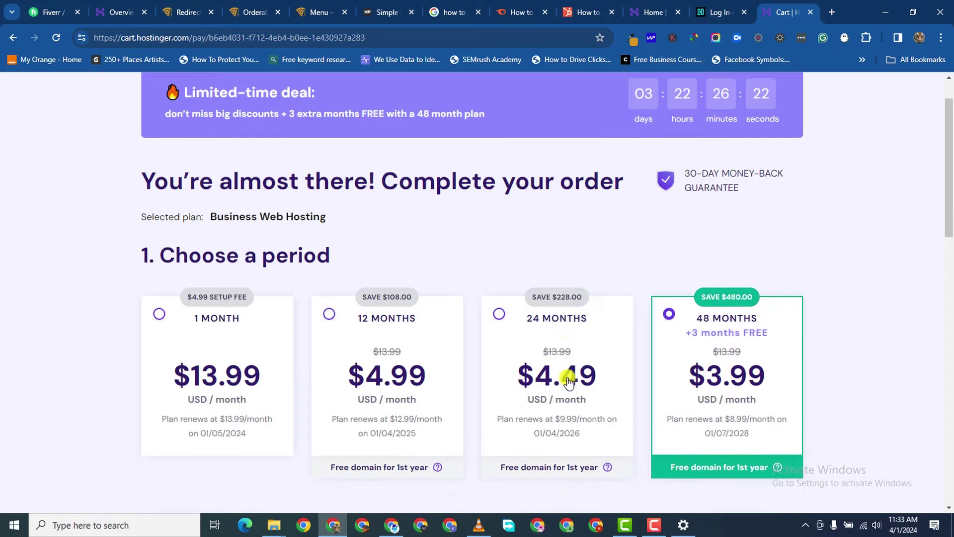
pyautogui.scroll(-1, 556, 308)
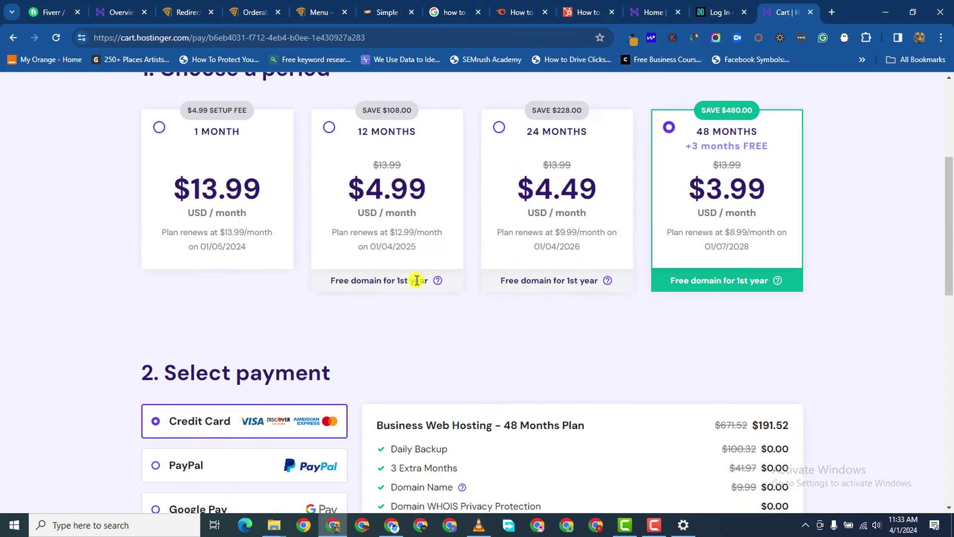
pyautogui.click(159, 129)
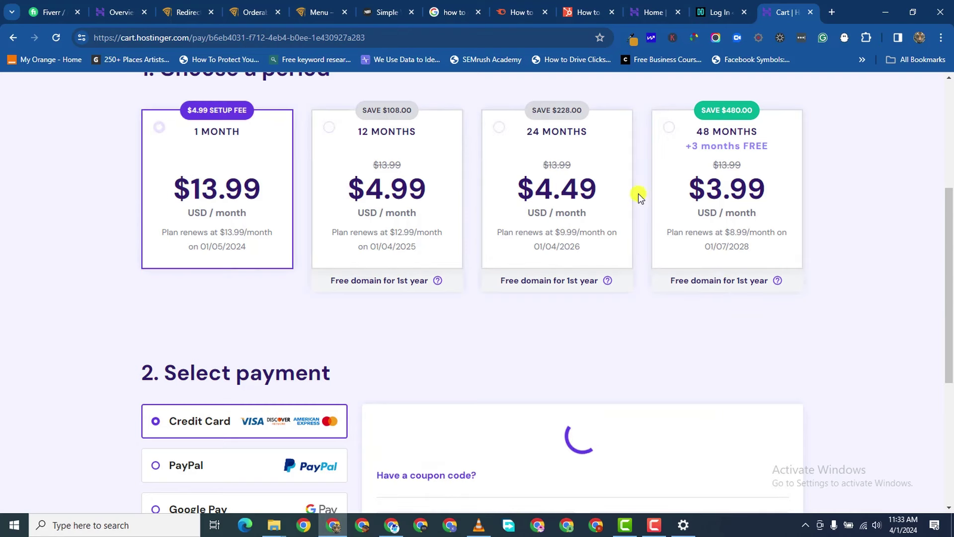
pyautogui.click(668, 128)
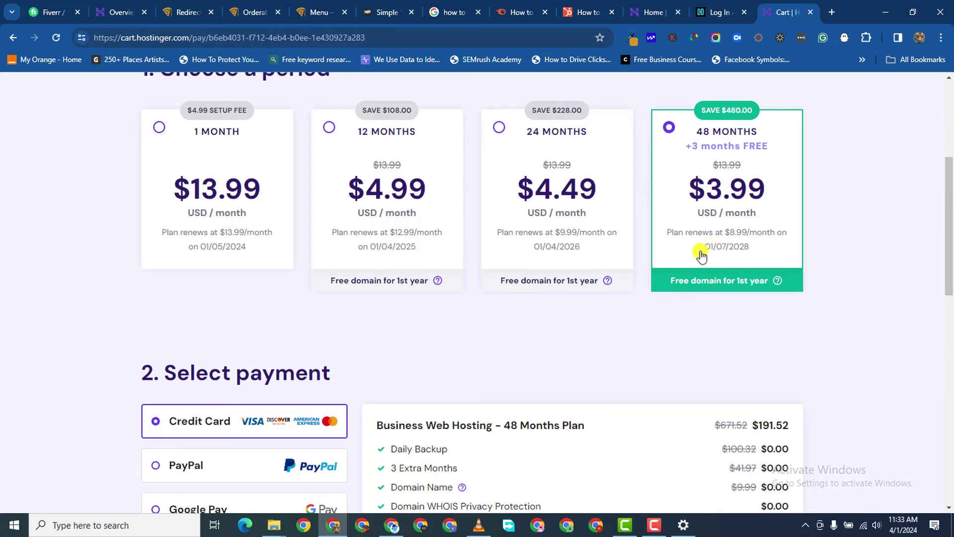
# - Review the payment methods and the cost breakdown of the 48-month Business Web Hosting plan
pyautogui.scroll(1, 652, 351)
pyautogui.scroll(-5, 646, 353)
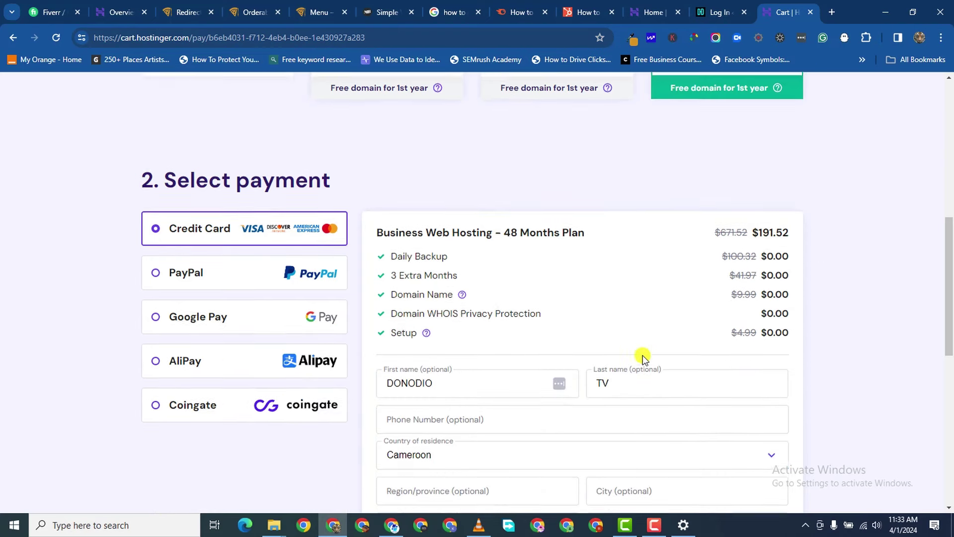
pyautogui.scroll(-1, 641, 354)
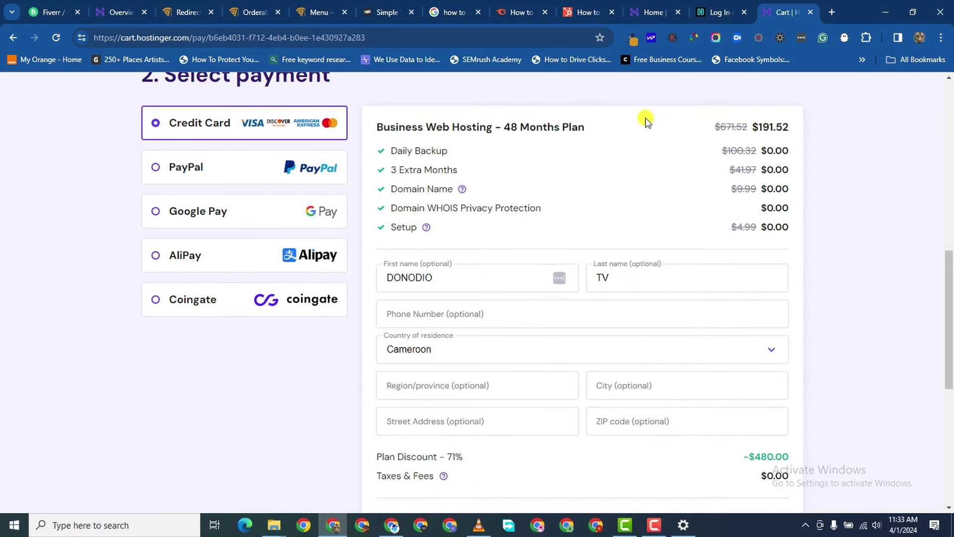
pyautogui.moveTo(752, 129); pyautogui.dragTo(785, 125)
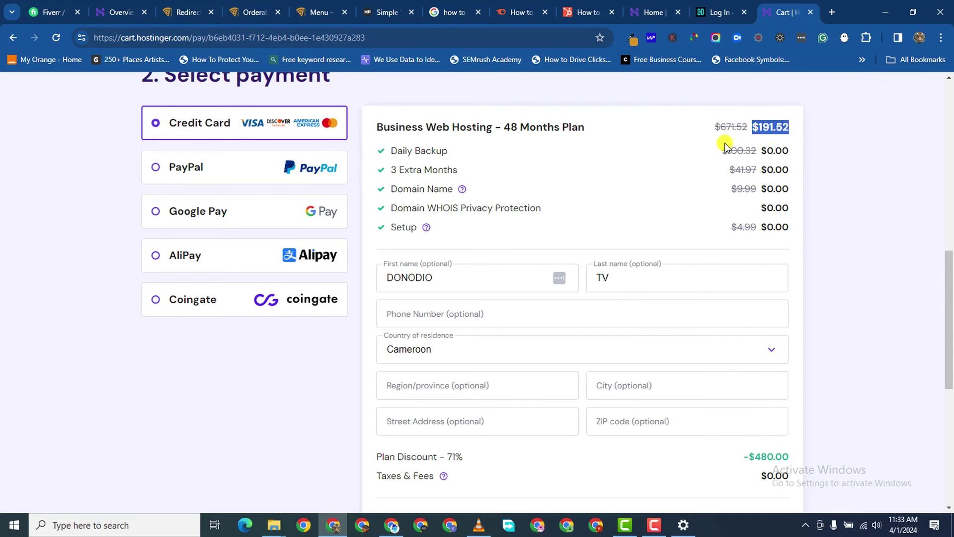
pyautogui.scroll(-2, 720, 154)
pyautogui.scroll(4, 719, 164)
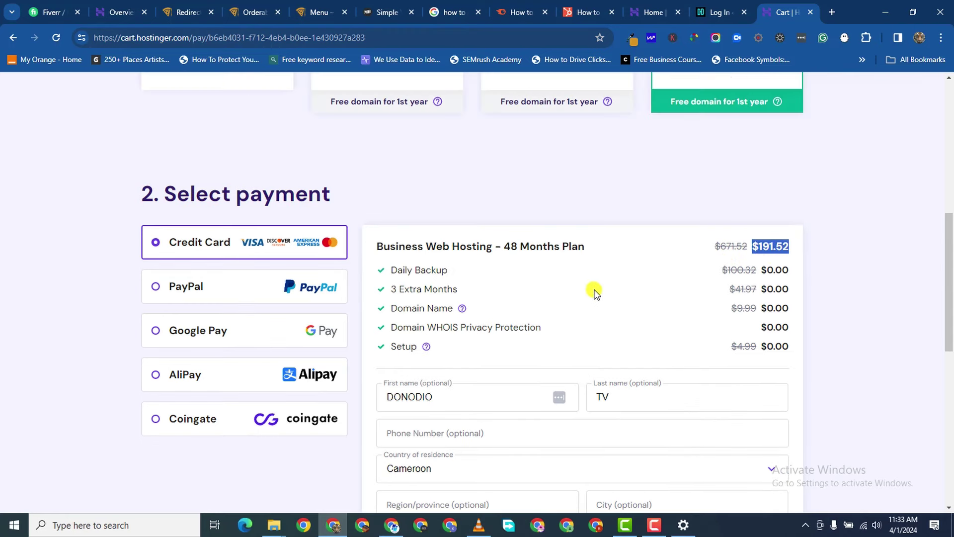
pyautogui.scroll(5, 682, 251)
pyautogui.scroll(-2, 693, 283)
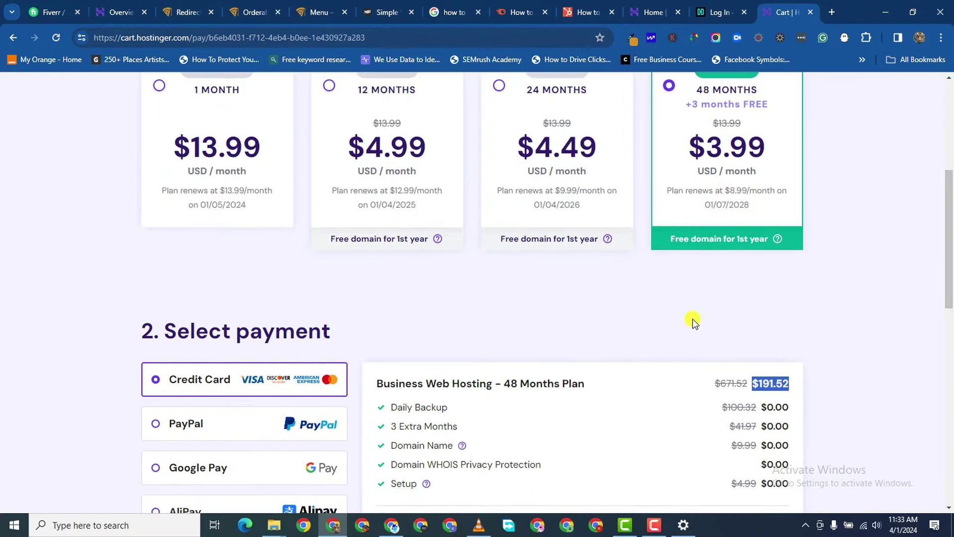
pyautogui.scroll(-7, 693, 321)
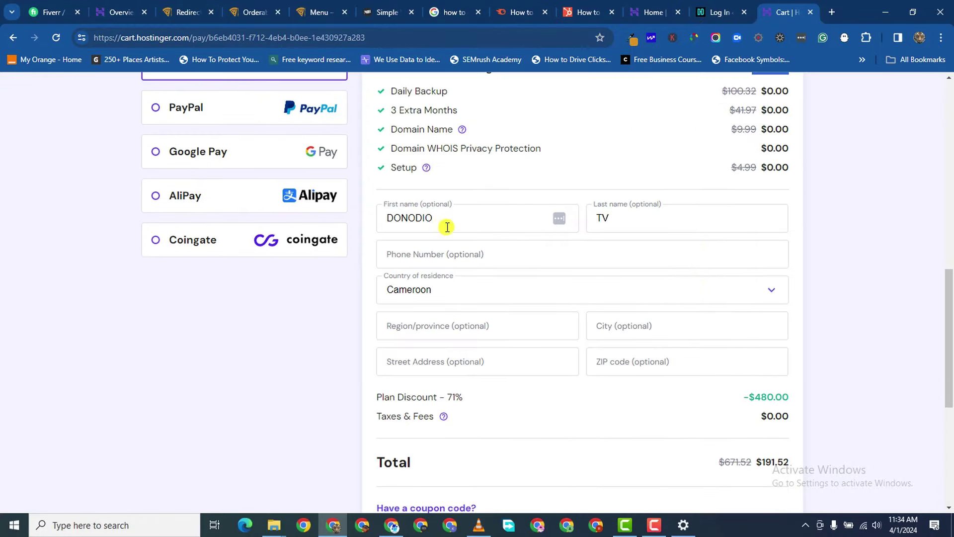
# - Examine the checkout's optional billing fields, order total and card payment form for the hosting plan
pyautogui.scroll(-2, 489, 288)
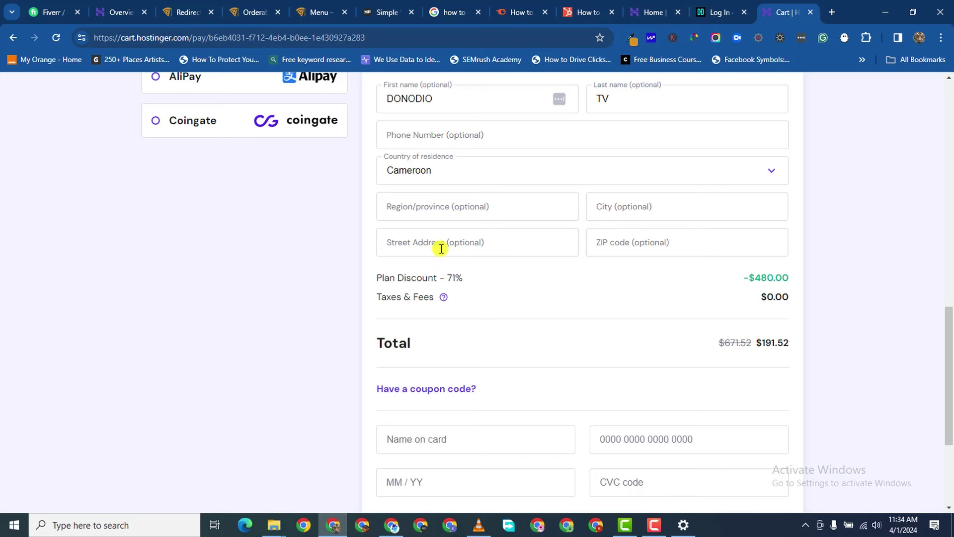
pyautogui.scroll(2, 448, 250)
pyautogui.scroll(-3, 455, 305)
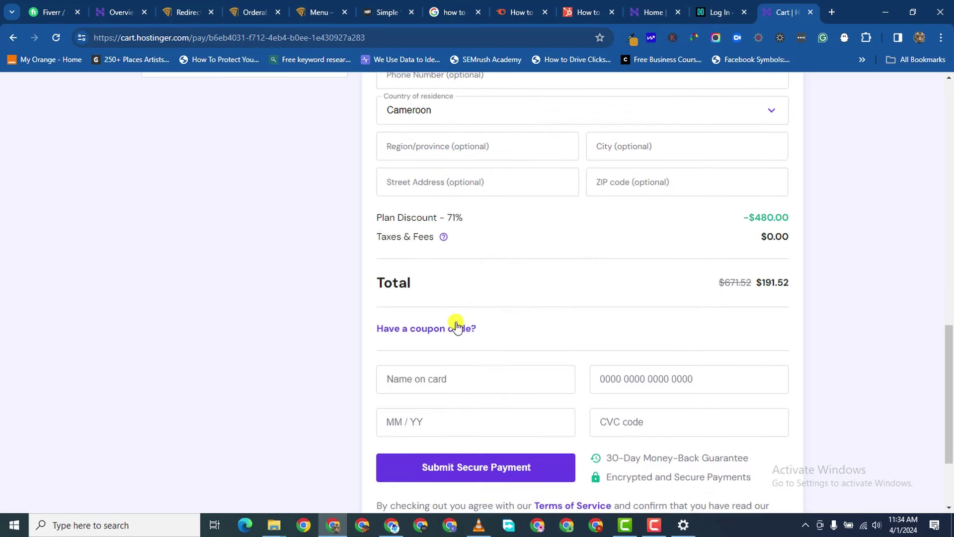
pyautogui.scroll(-2, 455, 318)
pyautogui.click(433, 254)
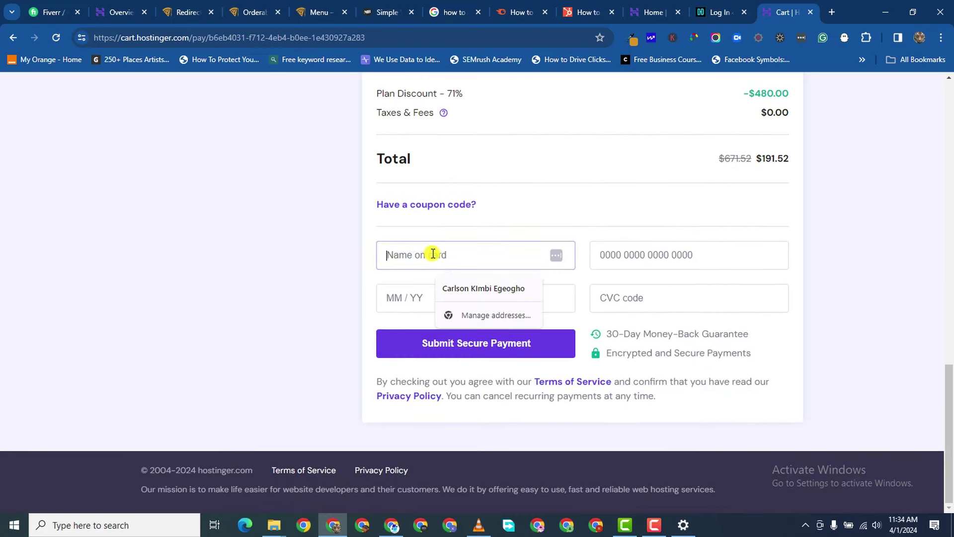
pyautogui.click(599, 268)
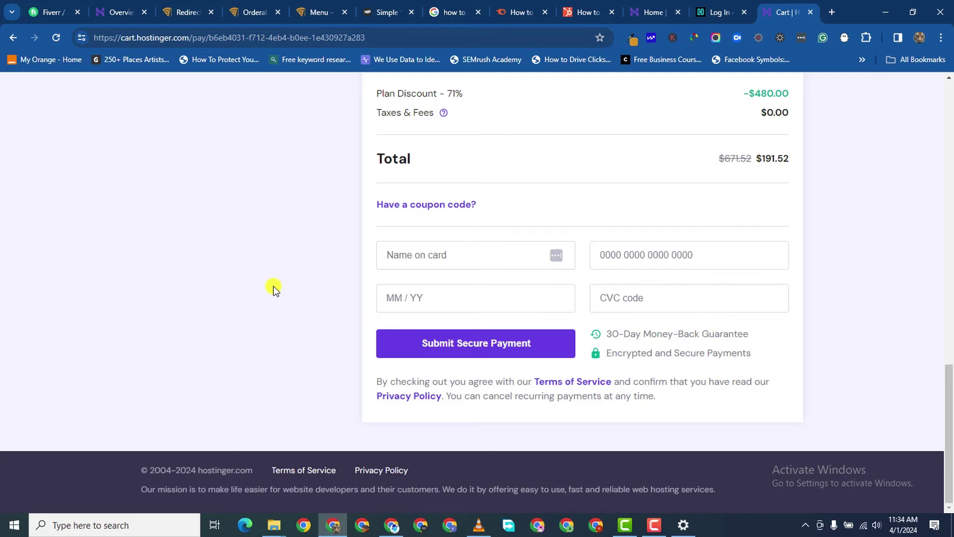
pyautogui.scroll(9, 277, 264)
pyautogui.scroll(-8, 435, 396)
pyautogui.scroll(-2, 501, 417)
pyautogui.scroll(5, 500, 346)
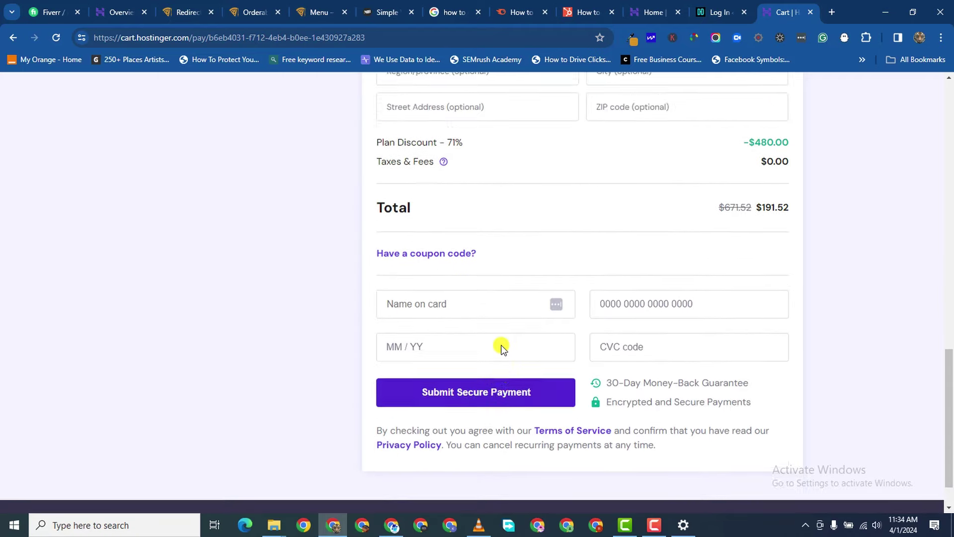
pyautogui.scroll(5, 178, 303)
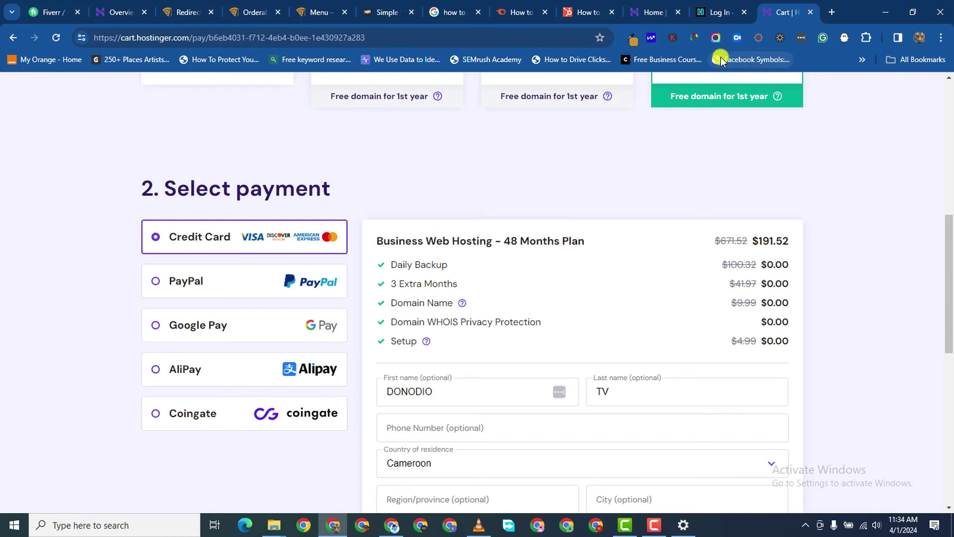
# - Open the donodio.com website dashboard in the Hostinger account and look over its hosting details and management sections
pyautogui.click(648, 10)
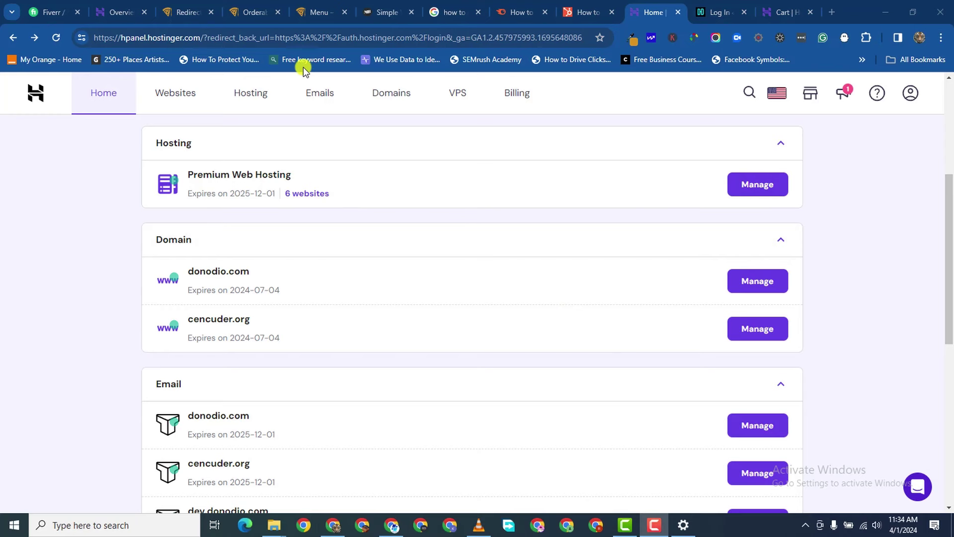
pyautogui.click(213, 79)
pyautogui.scroll(-3, 109, 338)
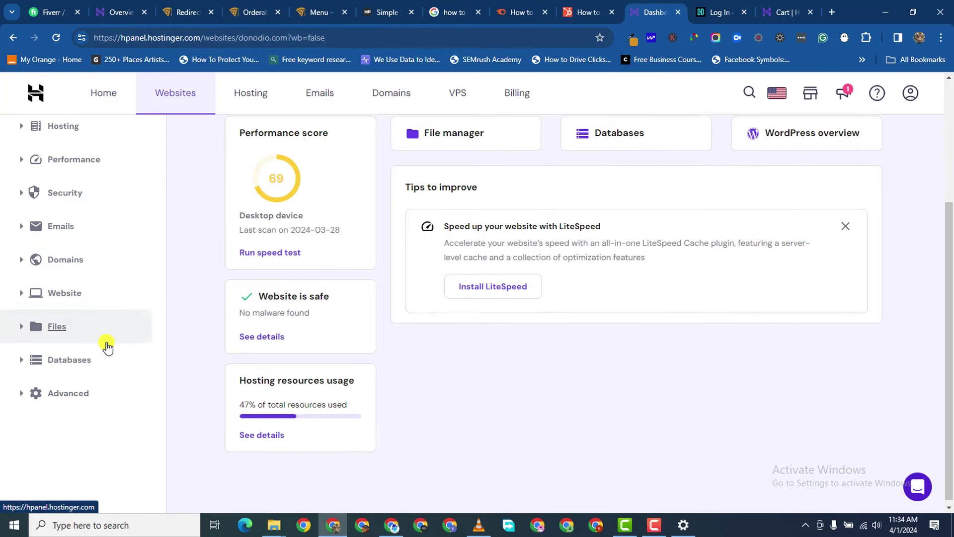
pyautogui.scroll(4, 107, 347)
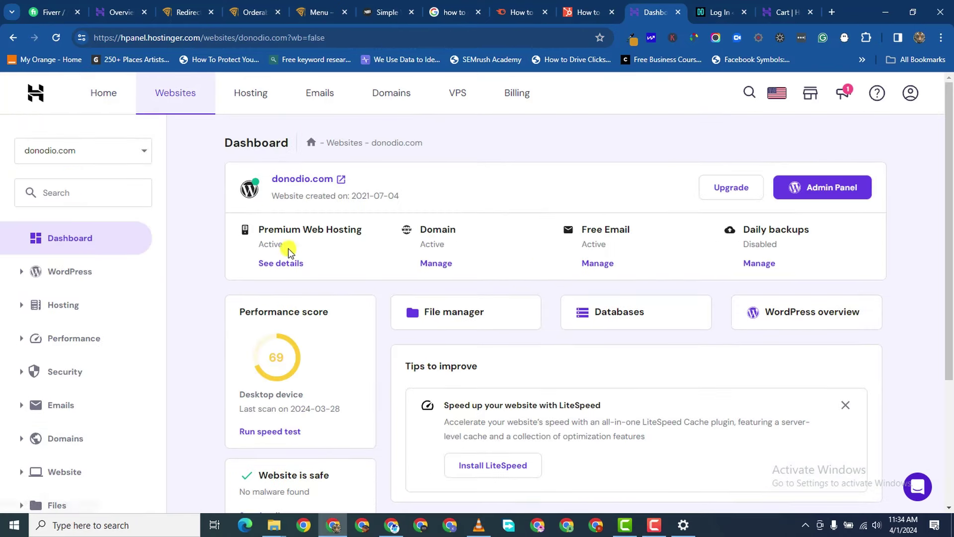
pyautogui.scroll(-3, 179, 344)
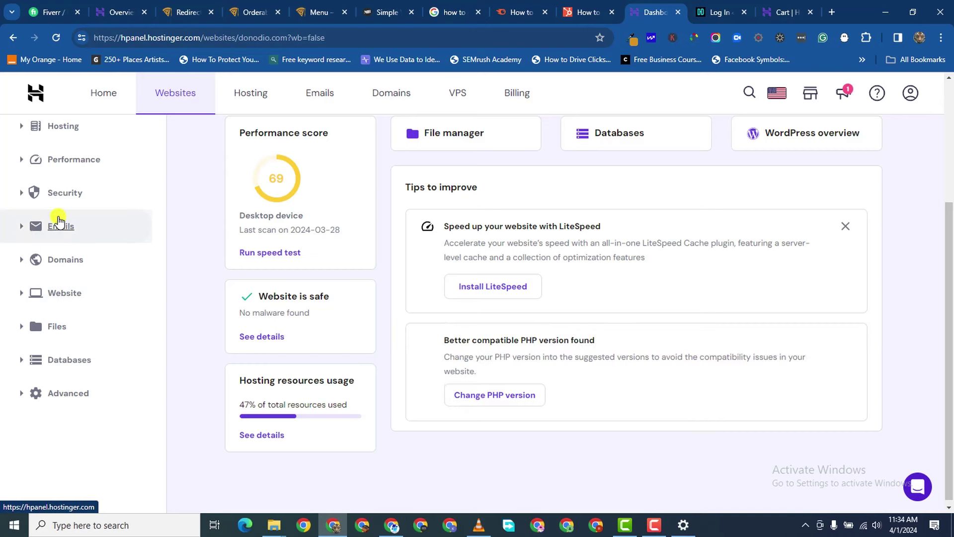
pyautogui.scroll(3, 74, 247)
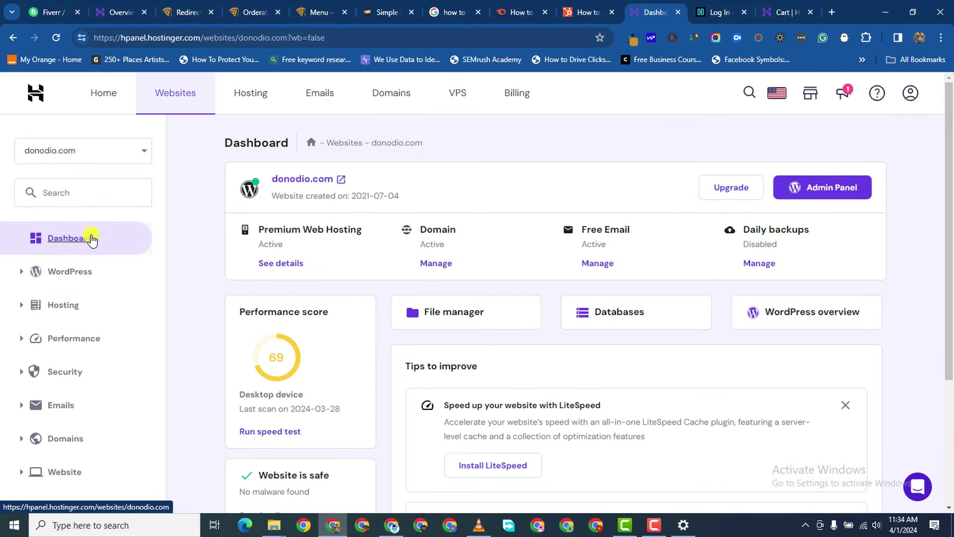
pyautogui.scroll(-1, 92, 242)
pyautogui.scroll(-2, 96, 244)
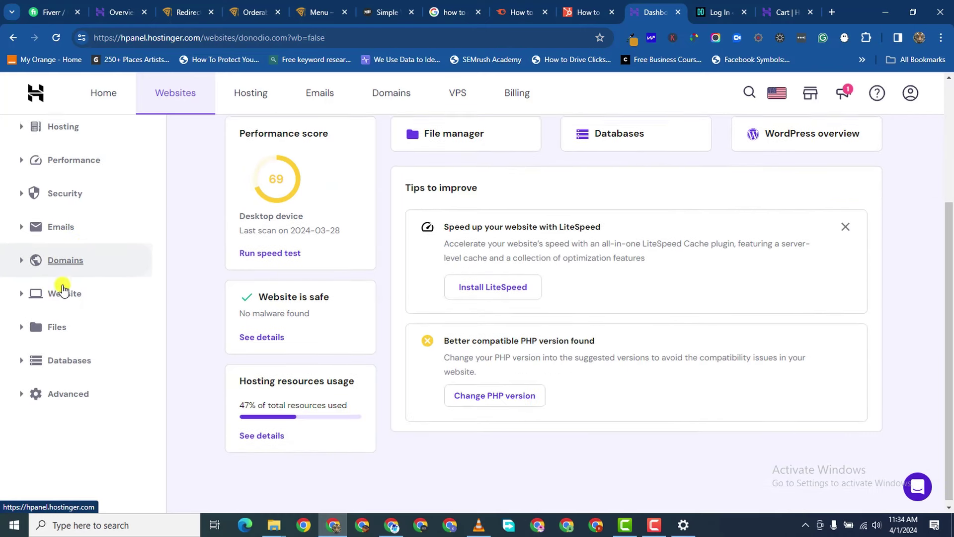
# - Create the subdomain restautant1 under donodio.com and check it in the list of current subdomains
pyautogui.click(19, 263)
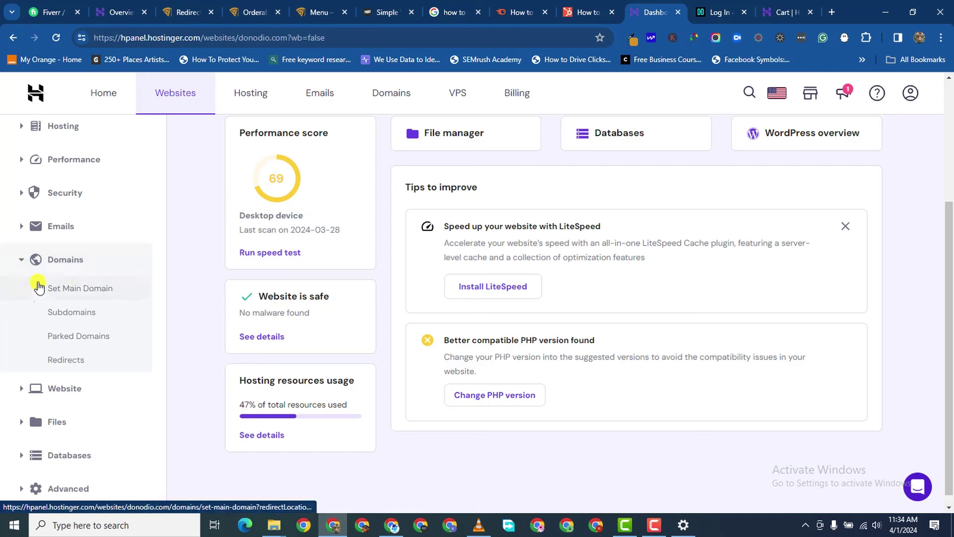
pyautogui.click(68, 314)
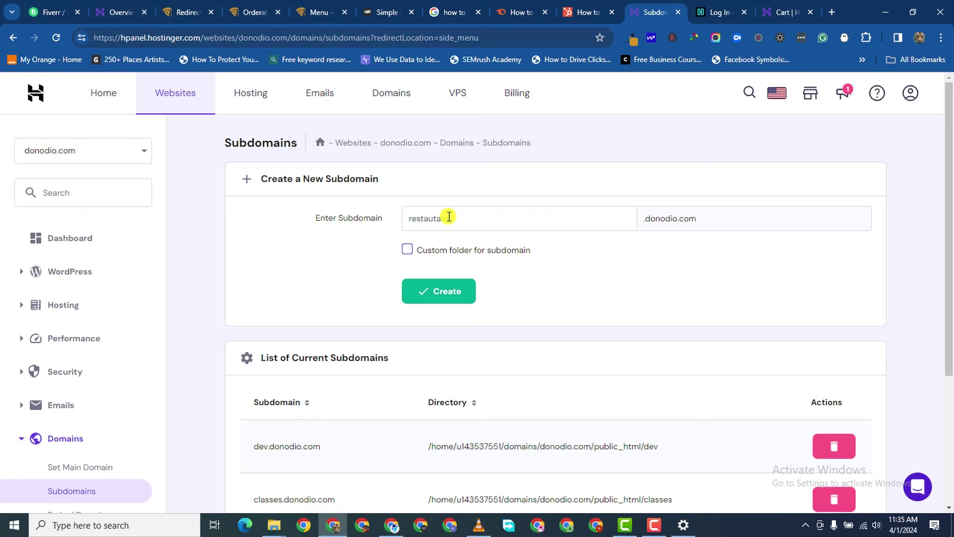
pyautogui.click(443, 298)
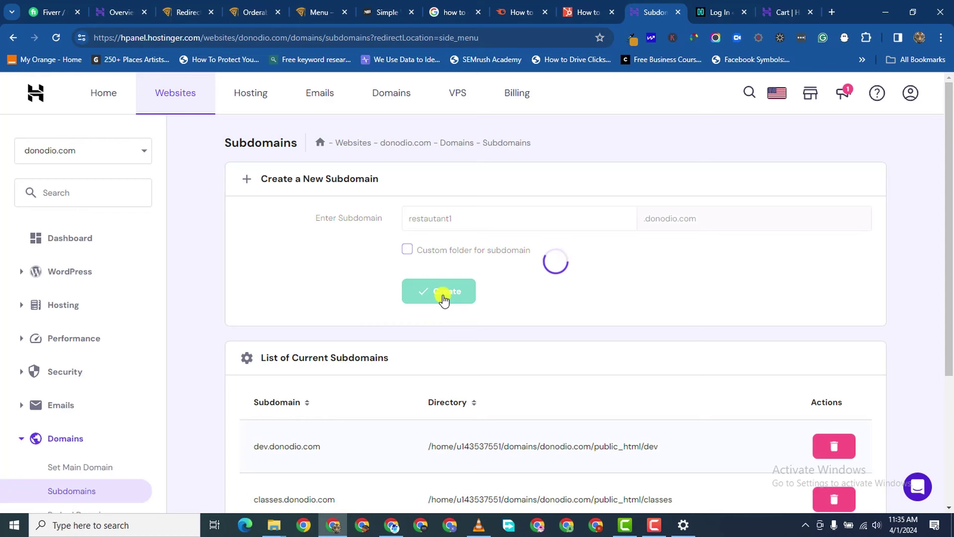
pyautogui.moveTo(656, 527)
pyautogui.scroll(-3, 260, 305)
pyautogui.scroll(3, 85, 340)
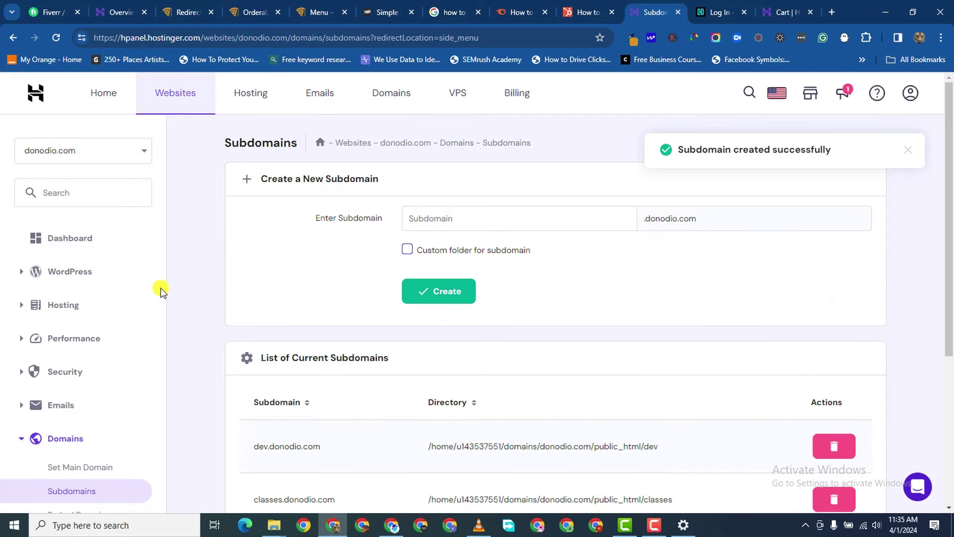
pyautogui.scroll(-1, 96, 335)
pyautogui.scroll(1, 104, 371)
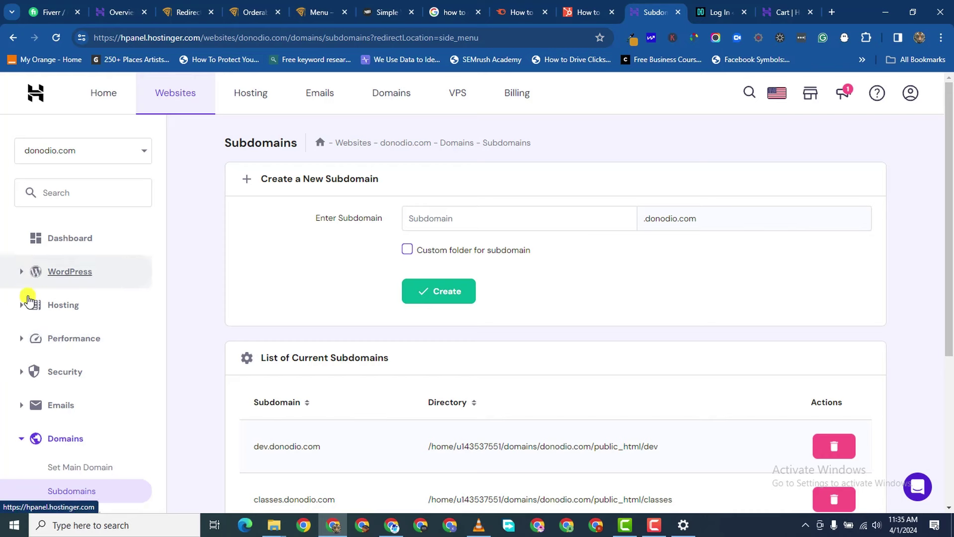
# - Open the Auto Installer for donodio.com and start a WordPress installation
pyautogui.scroll(-2, 30, 323)
pyautogui.scroll(-2, 47, 327)
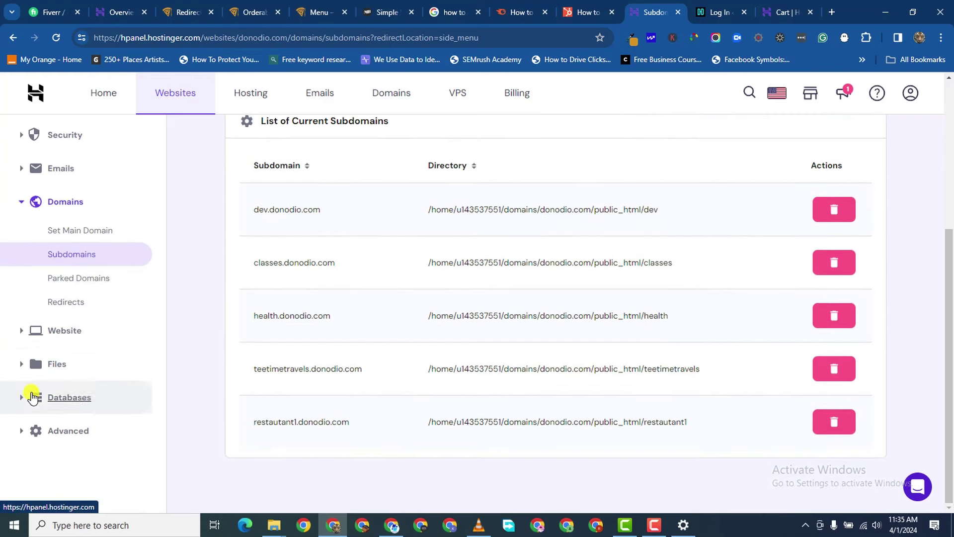
pyautogui.click(19, 331)
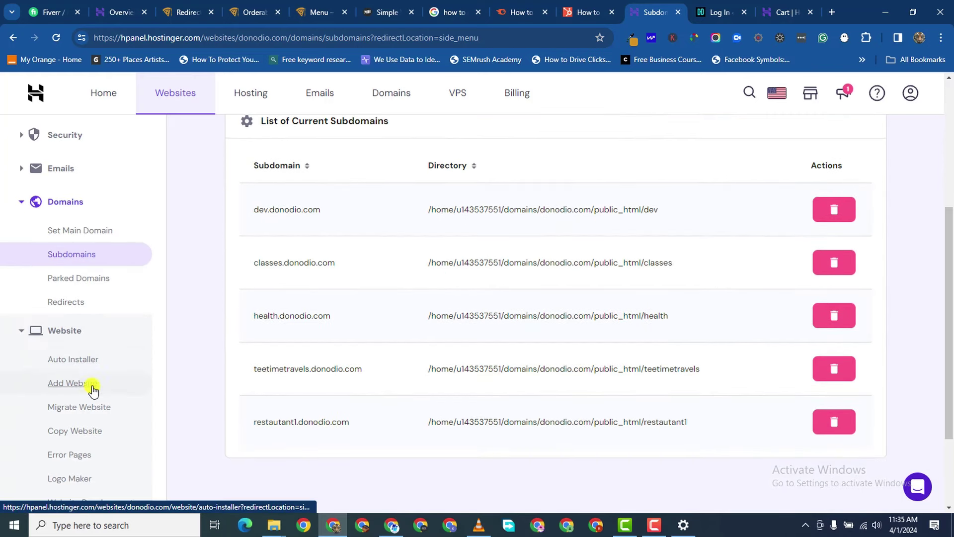
pyautogui.click(69, 361)
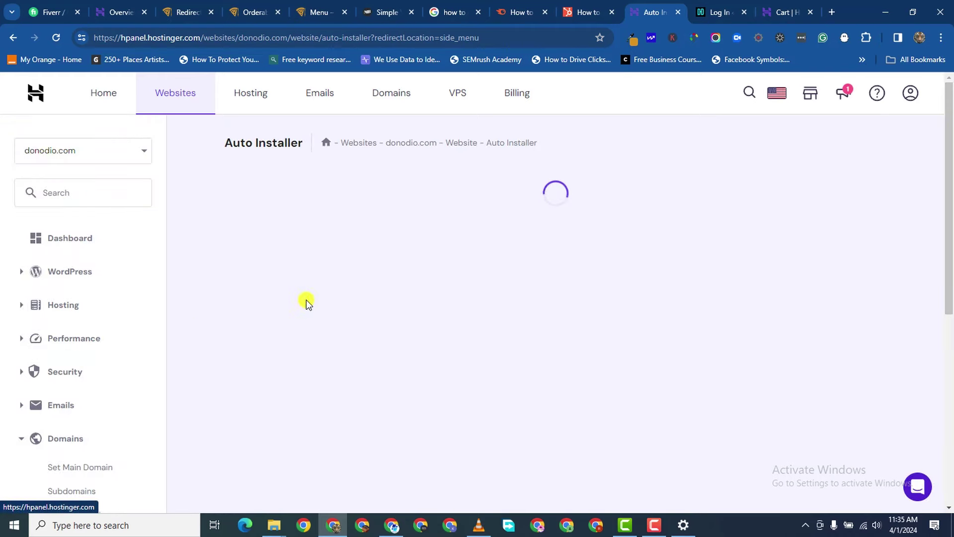
pyautogui.scroll(-2, 348, 308)
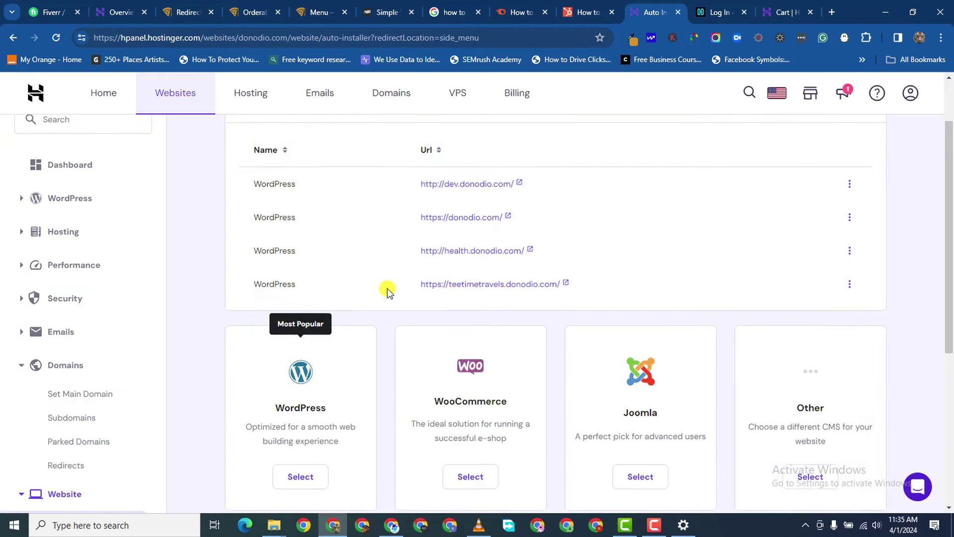
pyautogui.scroll(-4, 465, 287)
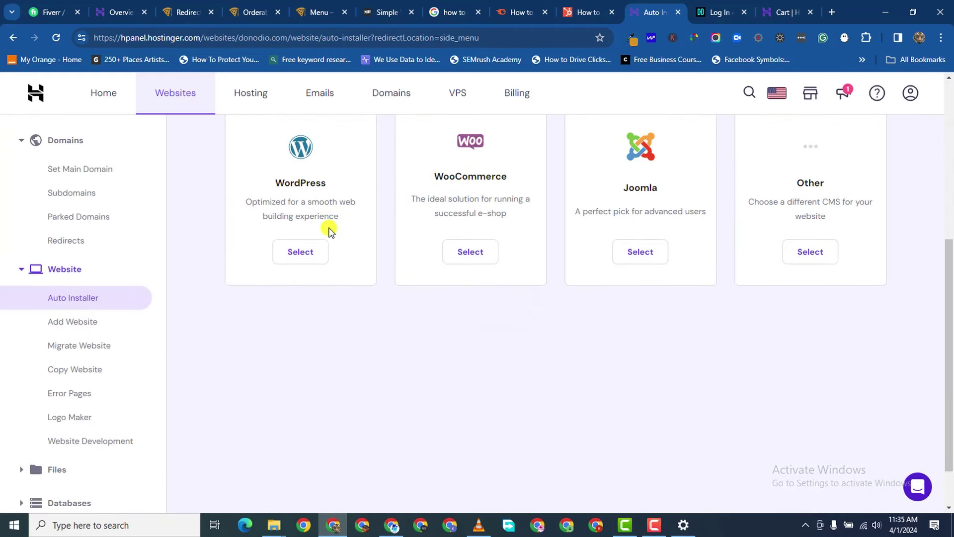
pyautogui.scroll(1, 291, 234)
pyautogui.scroll(-1, 338, 268)
pyautogui.click(293, 254)
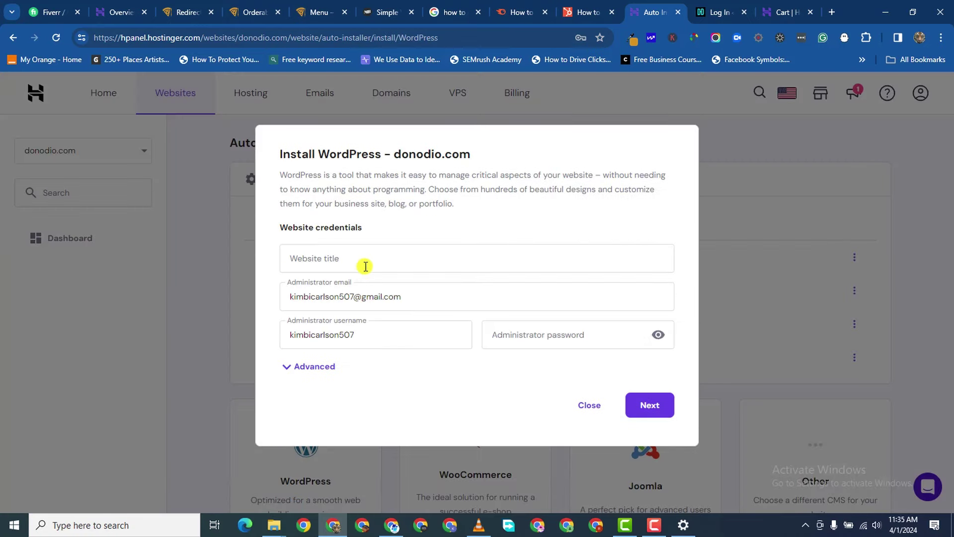
# - Clear the prefilled administrator email and set the advanced installation path to restautant1.donodio.com
pyautogui.tripleClick(377, 286)
pyautogui.press('BackSpace')
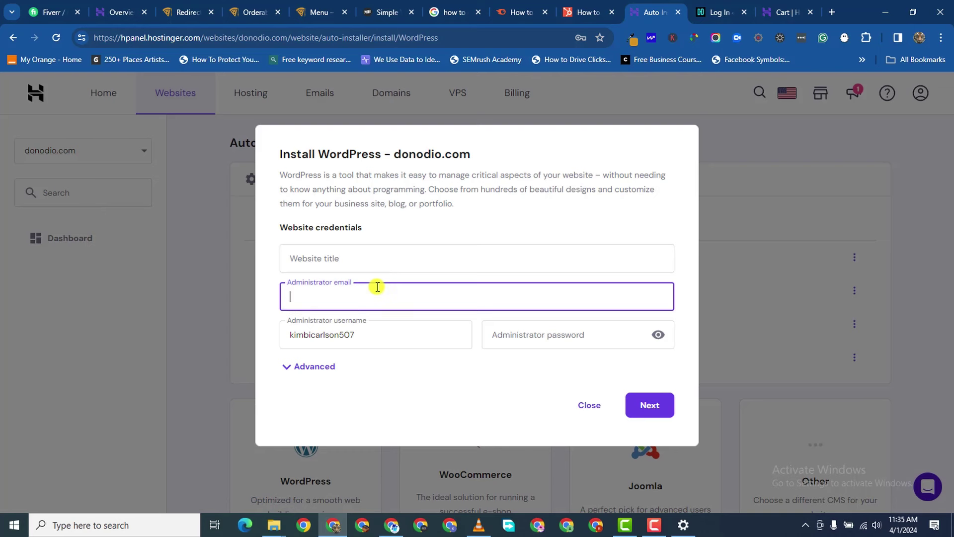
pyautogui.click(285, 367)
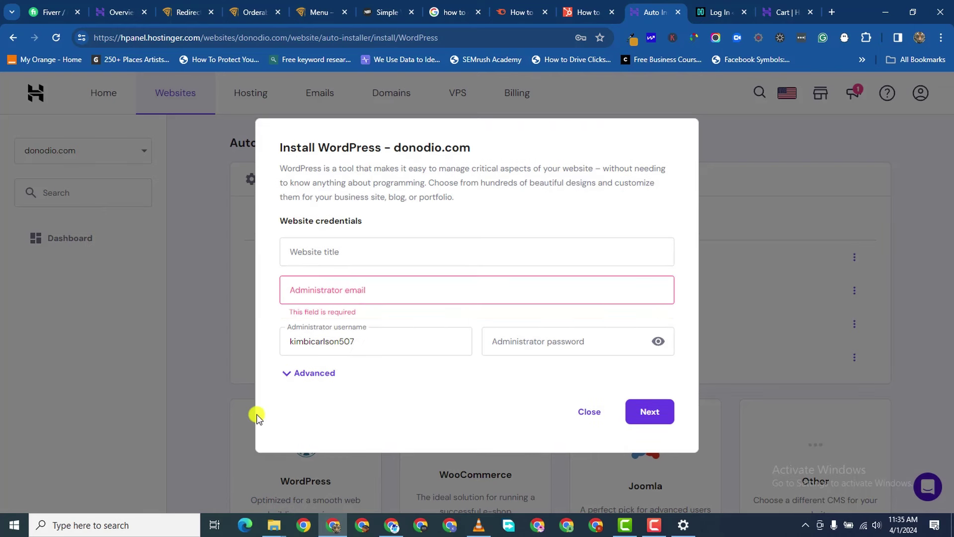
pyautogui.click(286, 374)
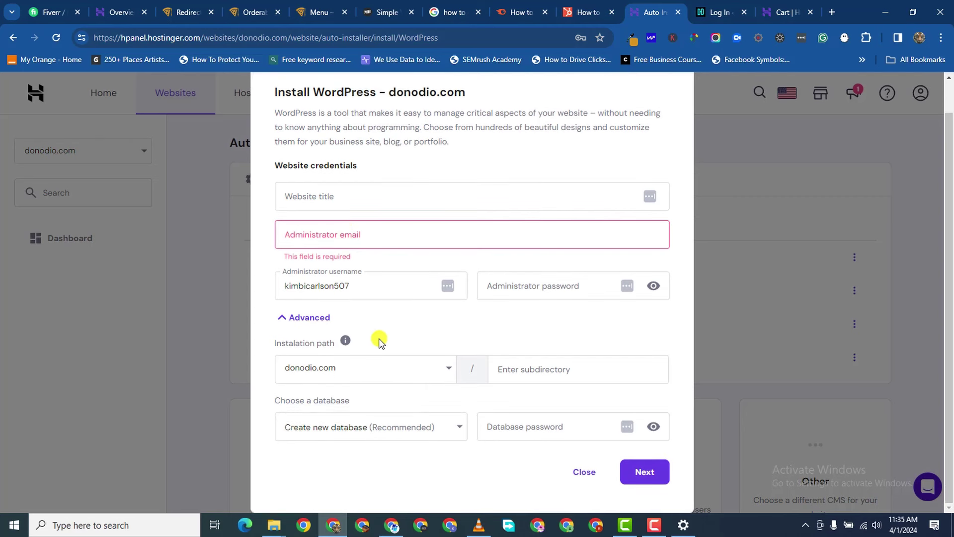
pyautogui.click(379, 374)
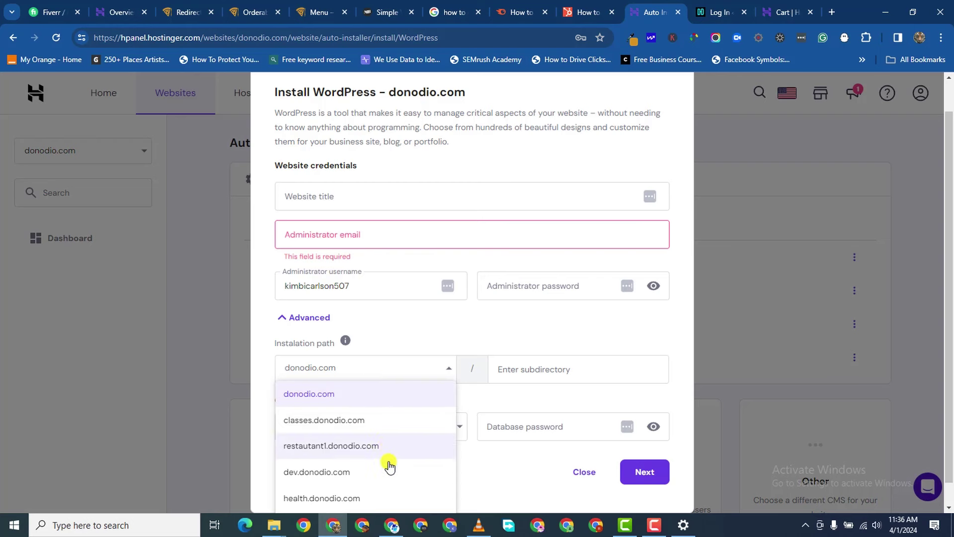
pyautogui.scroll(-1, 389, 482)
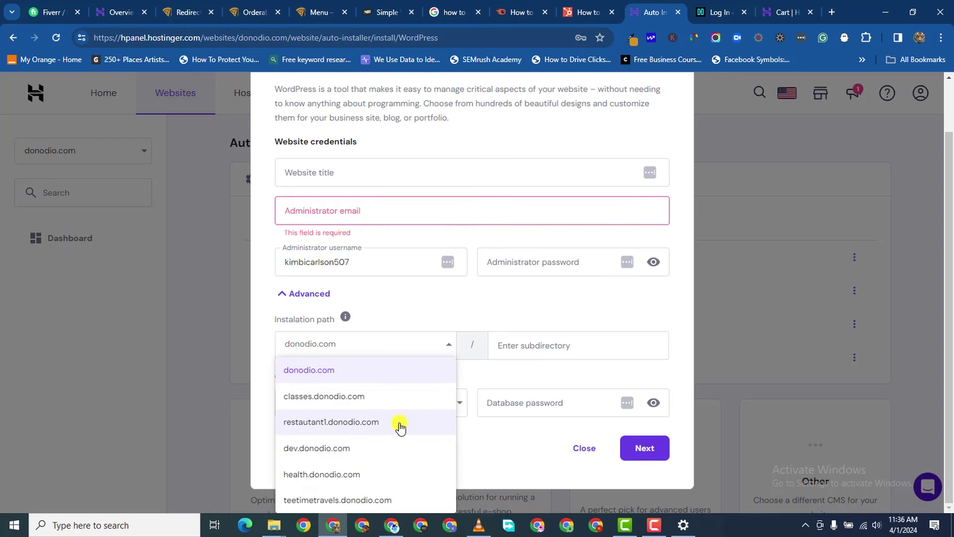
pyautogui.click(400, 426)
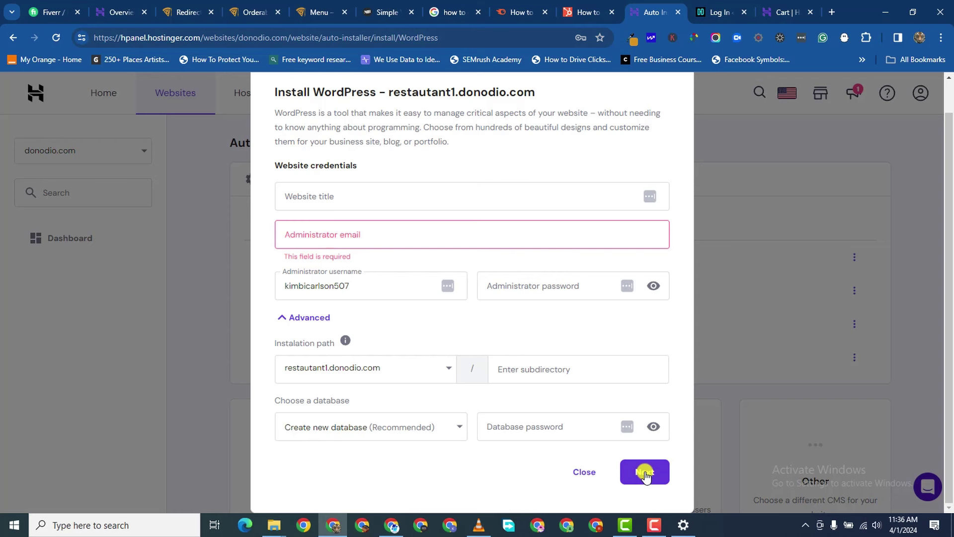
# - Title the website Pizza, fill in the administrator email, username and password, and continue to the version and update options
pyautogui.moveTo(655, 528)
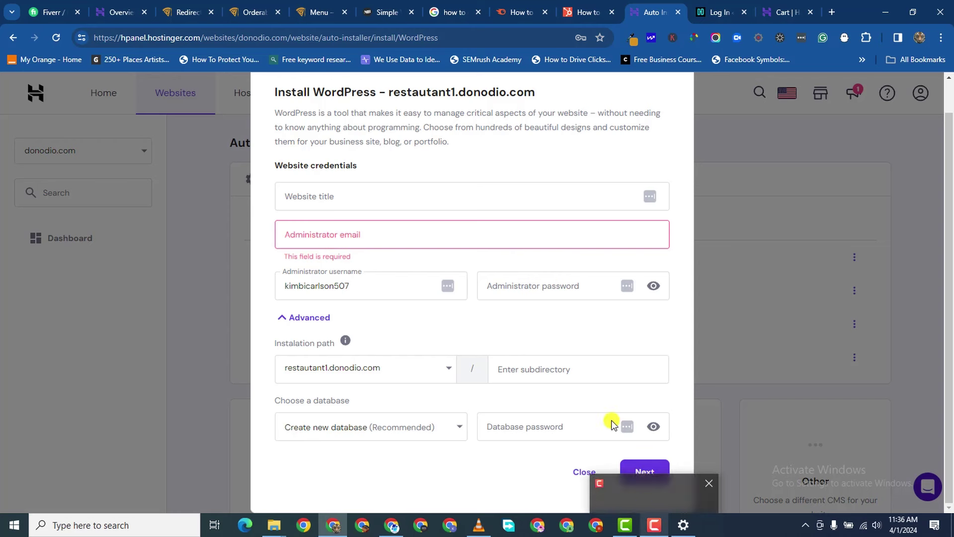
pyautogui.click(342, 192)
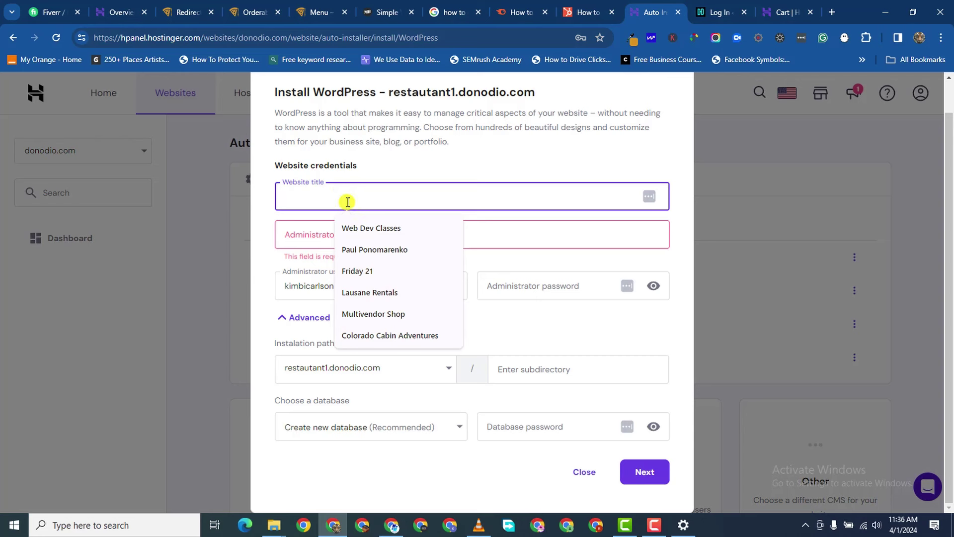
pyautogui.write('T')
pyautogui.press('BackSpace')
pyautogui.write('Pizza')
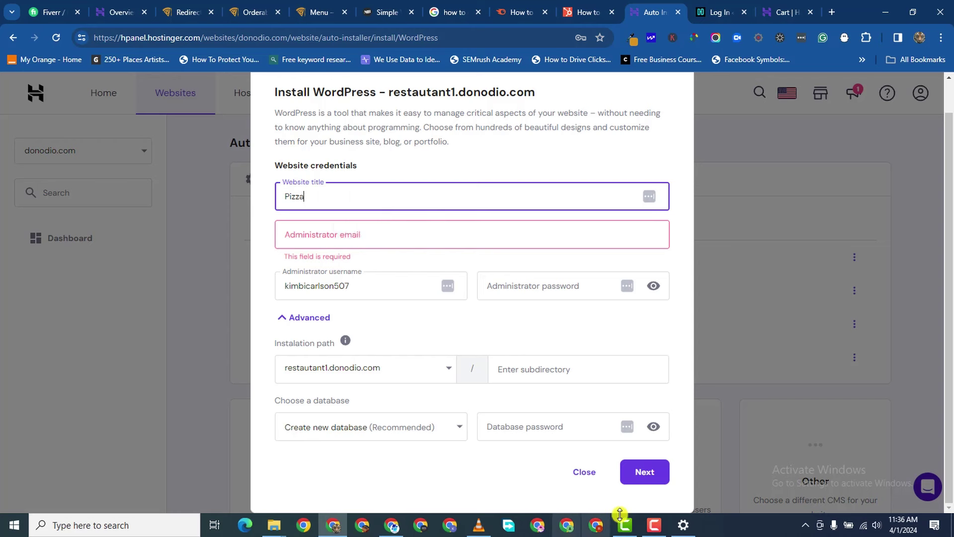
pyautogui.click(654, 524)
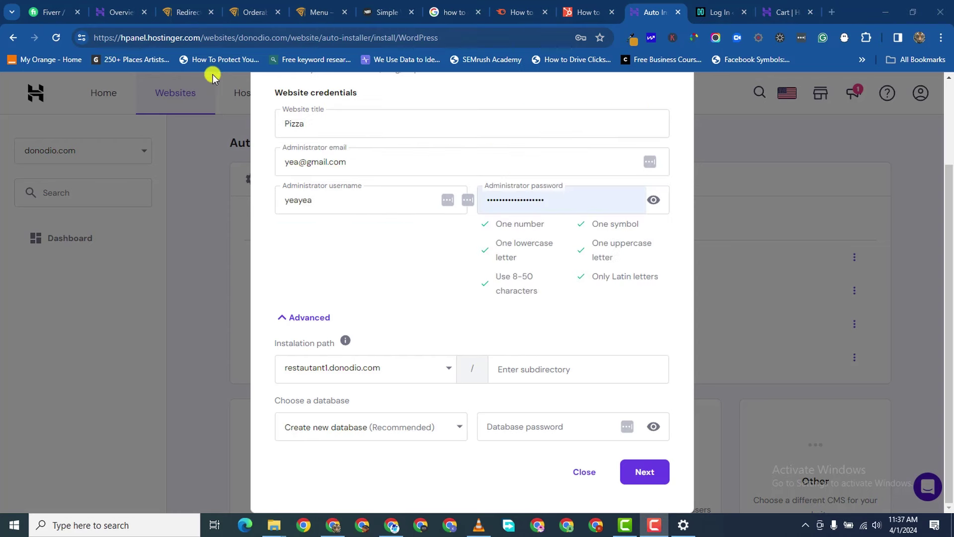
pyautogui.click(363, 187)
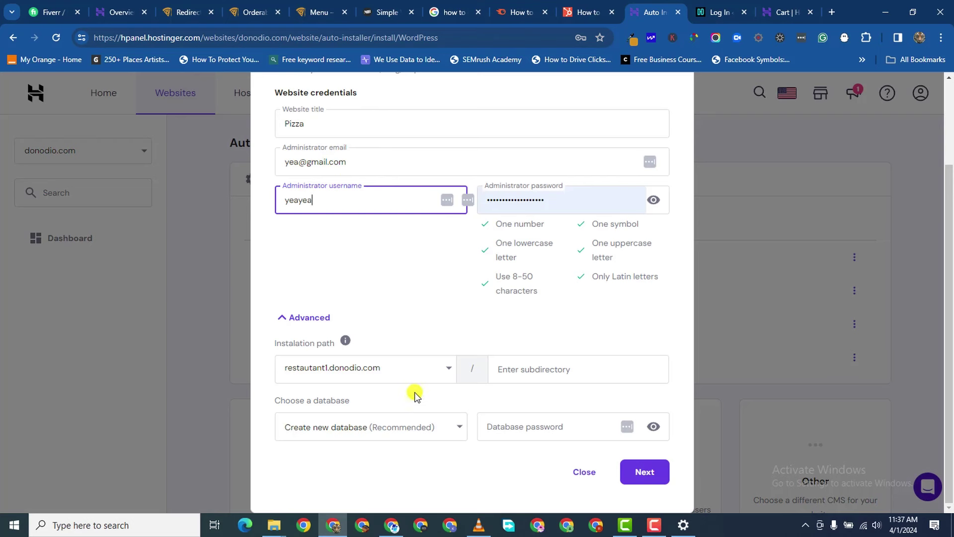
pyautogui.click(641, 473)
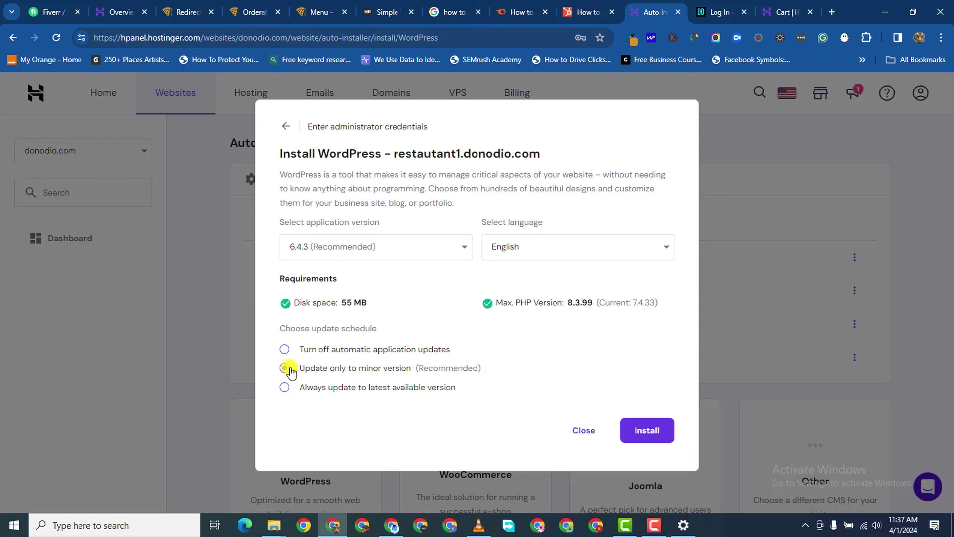
# - Turn off automatic application updates and install WordPress on restautant1.donodio.com
pyautogui.click(286, 349)
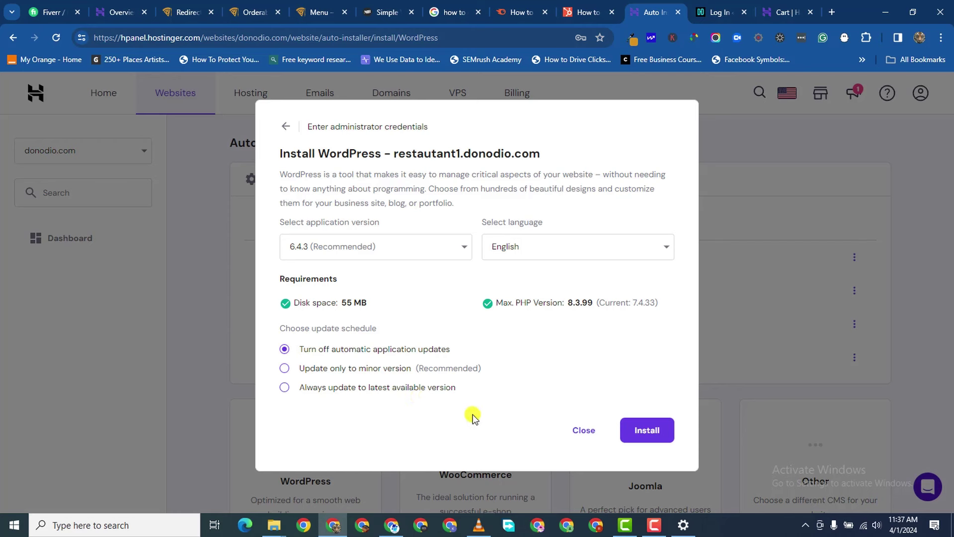
pyautogui.click(649, 433)
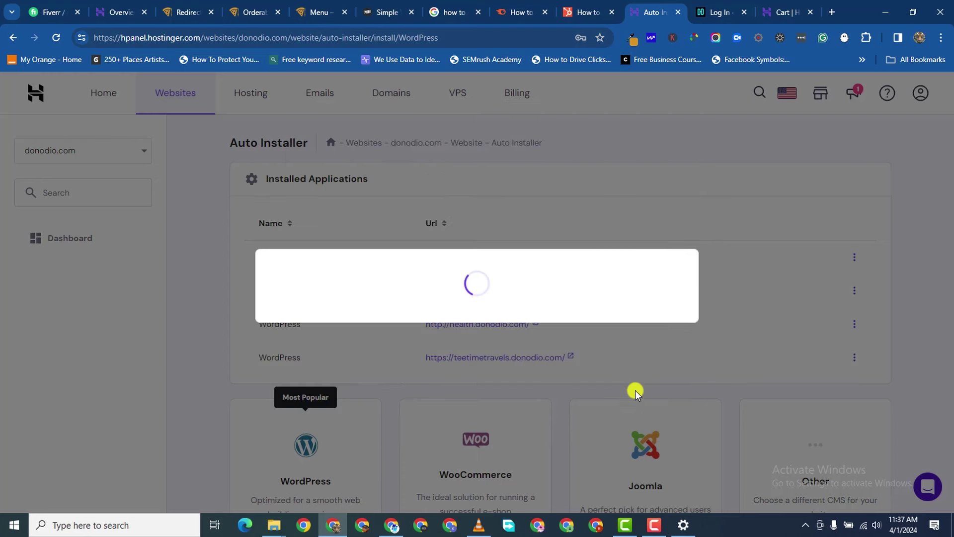
pyautogui.moveTo(653, 530)
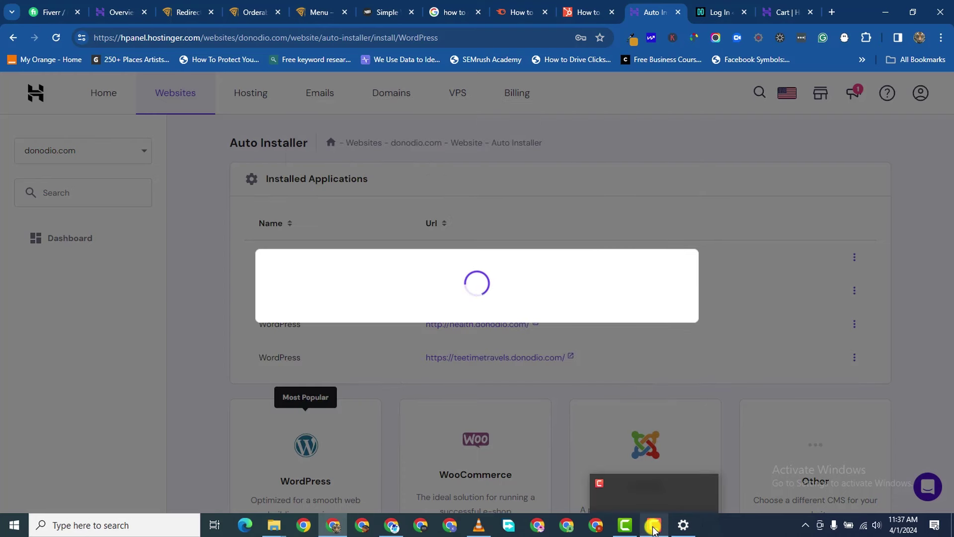
pyautogui.click(654, 530)
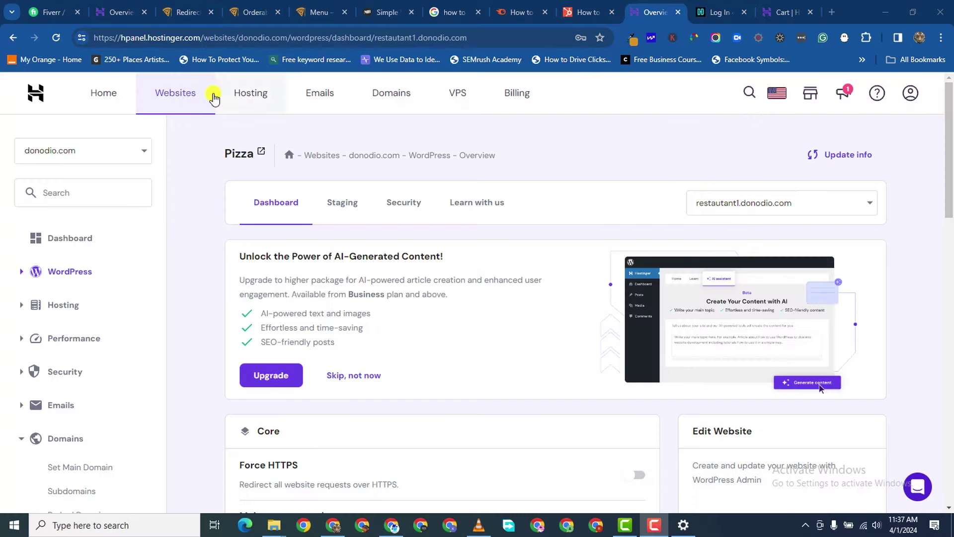
# - Examine the new site's WordPress overview, including the core settings, SSL certificate, suggested plugins and site installs
pyautogui.scroll(-4, 425, 339)
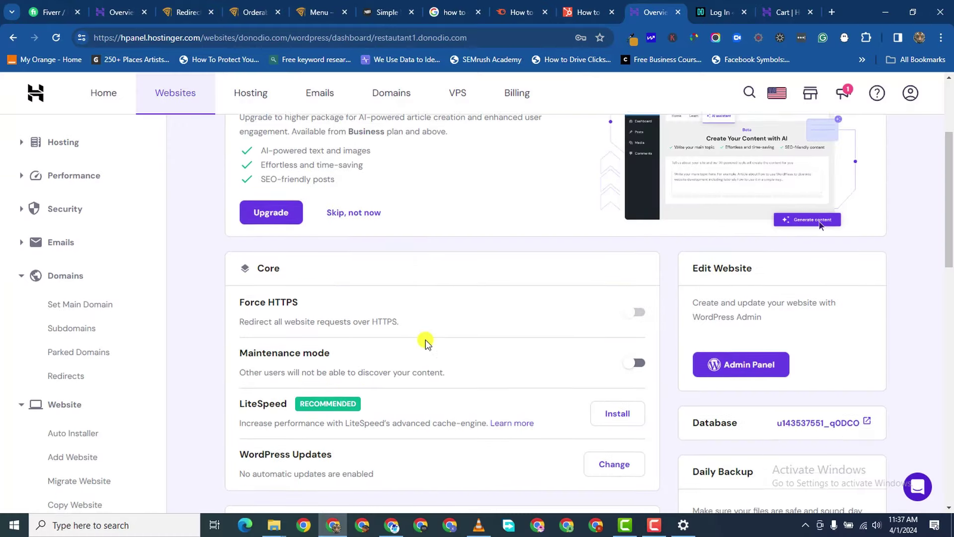
pyautogui.scroll(4, 323, 234)
pyautogui.scroll(-2, 674, 338)
pyautogui.scroll(-3, 580, 334)
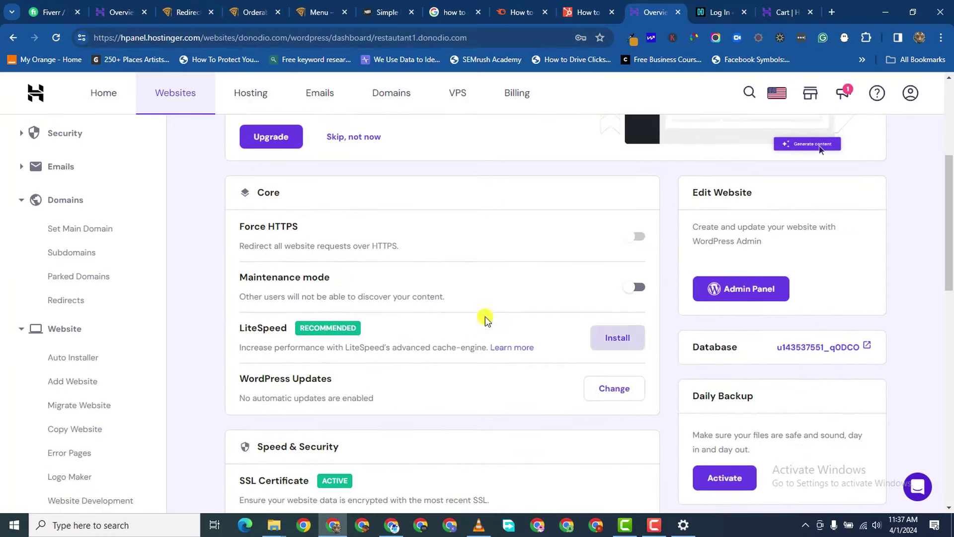
pyautogui.scroll(-7, 324, 294)
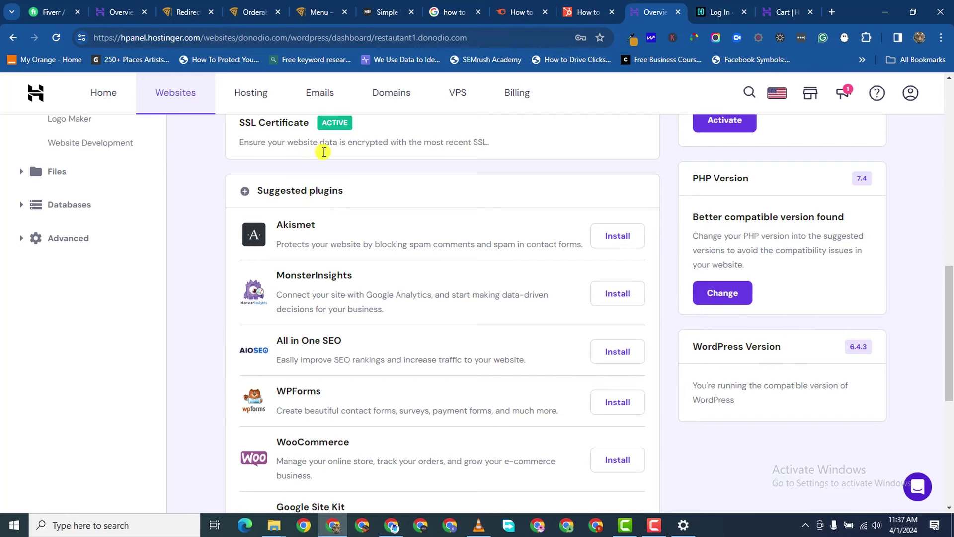
pyautogui.scroll(3, 426, 198)
pyautogui.scroll(-8, 416, 376)
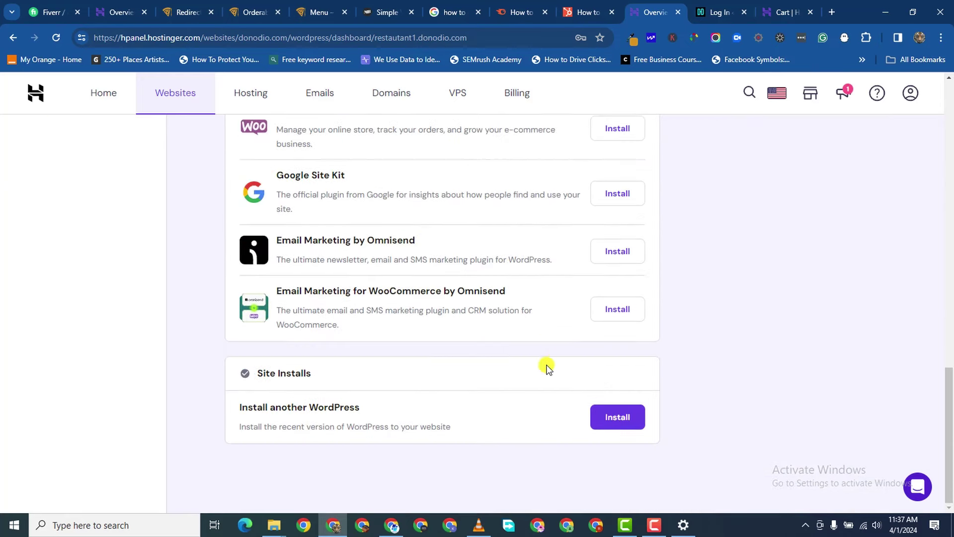
# - Open the WordPress admin panel of the Pizza site on restautant1.donodio.com
pyautogui.scroll(15, 550, 362)
pyautogui.click(733, 322)
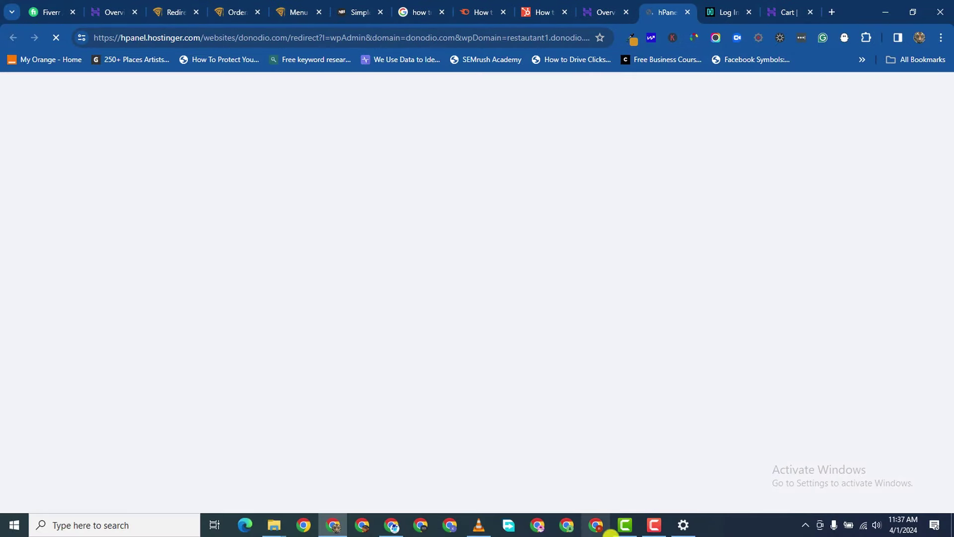
pyautogui.moveTo(653, 526)
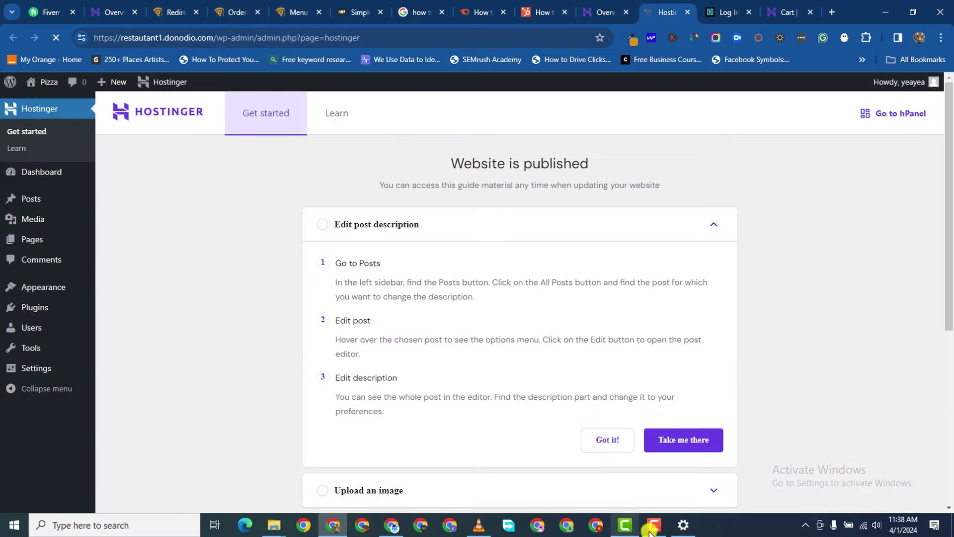
pyautogui.click(652, 528)
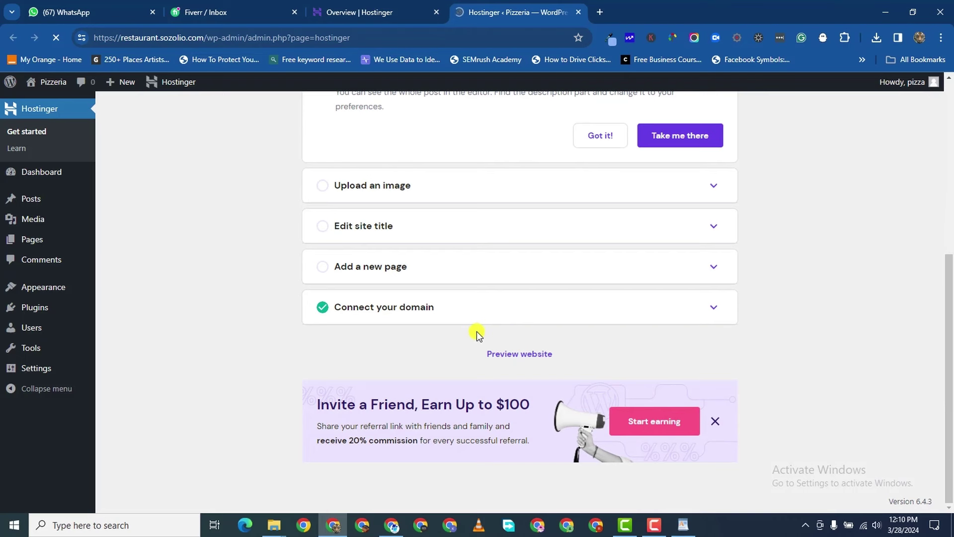
# - Go to the Pizzeria site's WordPress dashboard home and dismiss the welcome banner
pyautogui.scroll(6, 429, 380)
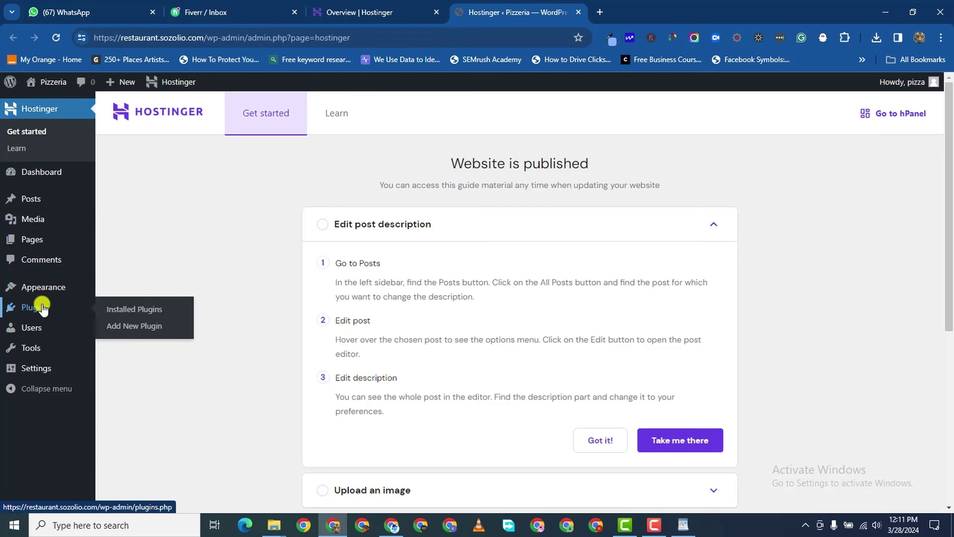
pyautogui.moveTo(43, 174)
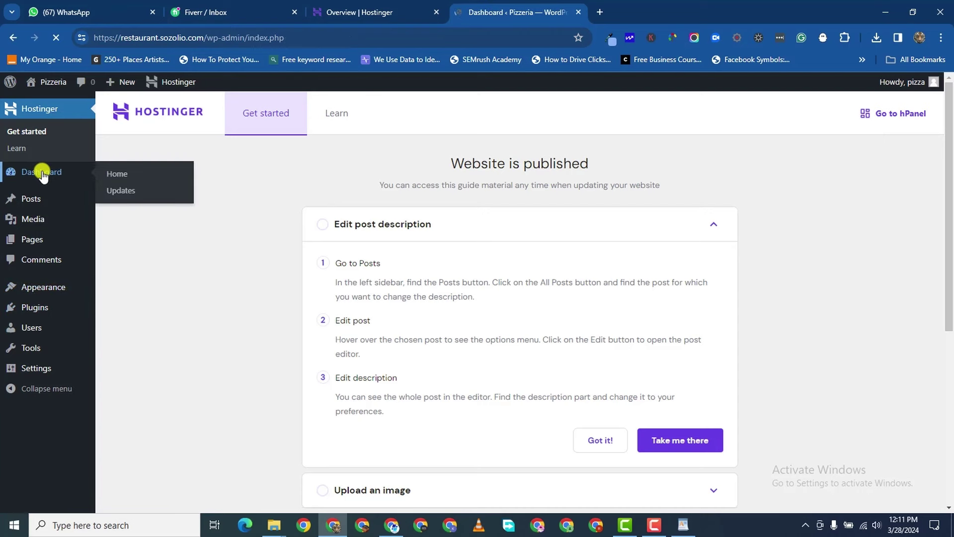
pyautogui.scroll(-7, 842, 132)
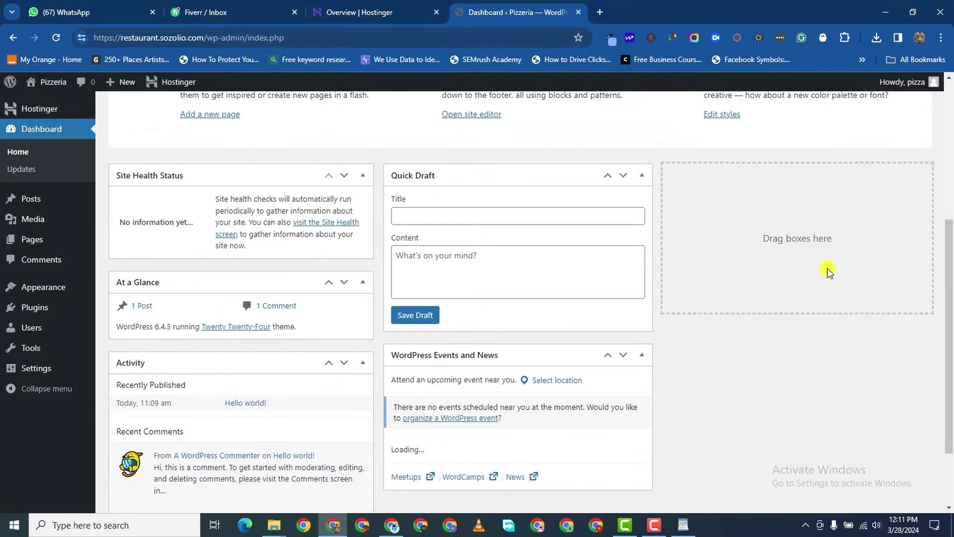
pyautogui.scroll(7, 828, 271)
pyautogui.click(885, 149)
# - Hide the At a Glance, Activity, Quick Draft, and WordPress Events and News boxes from the dashboard
pyautogui.click(848, 102)
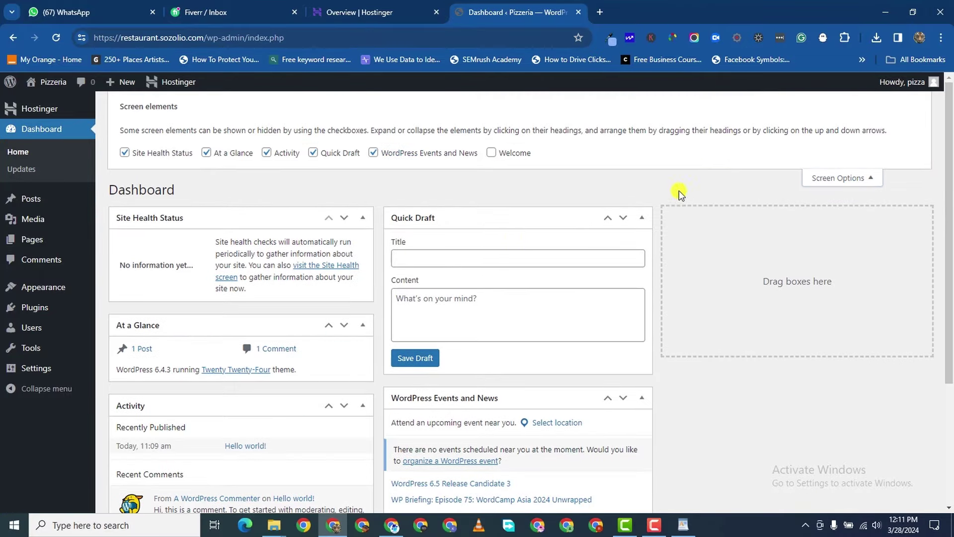
pyautogui.click(205, 153)
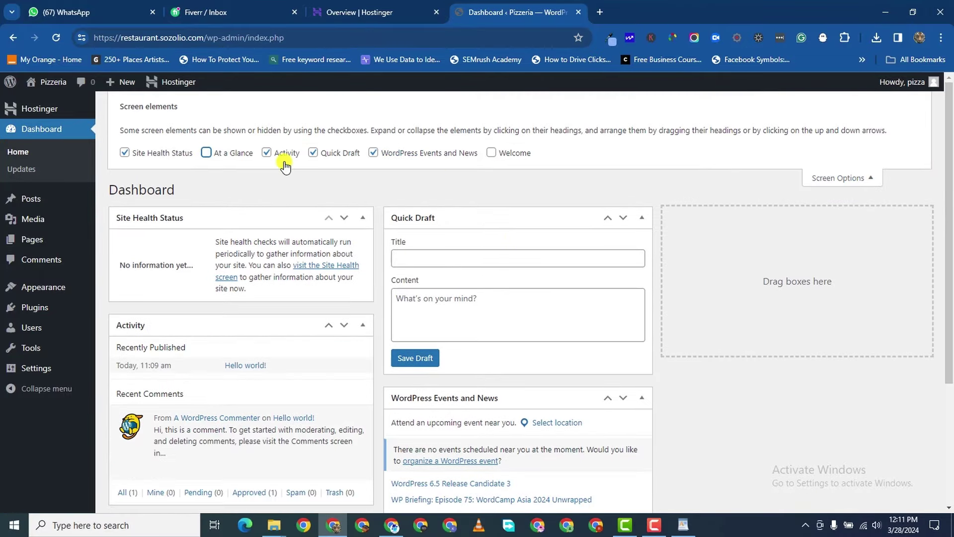
pyautogui.click(267, 153)
pyautogui.click(313, 152)
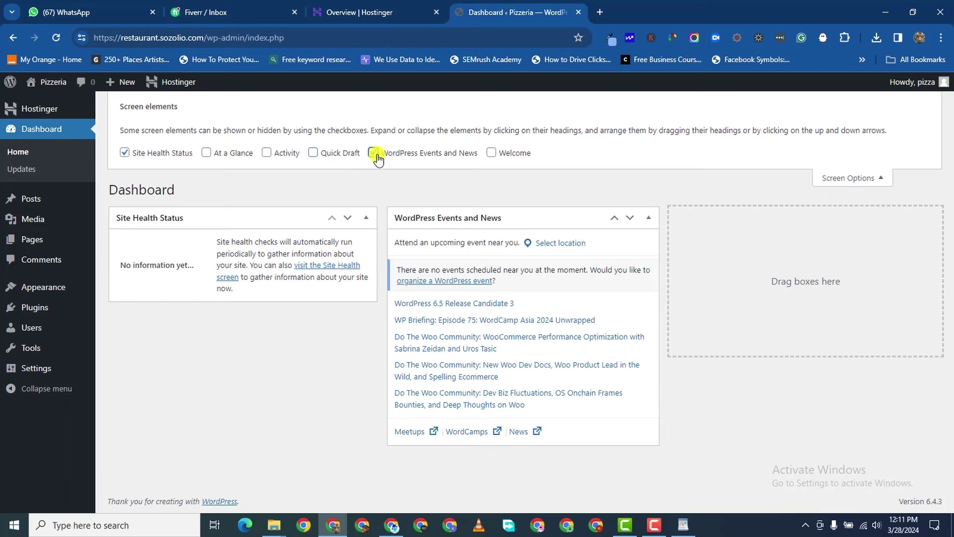
pyautogui.click(374, 153)
# - Open the posts list and move the sample Hello world! post to the trash
pyautogui.click(38, 201)
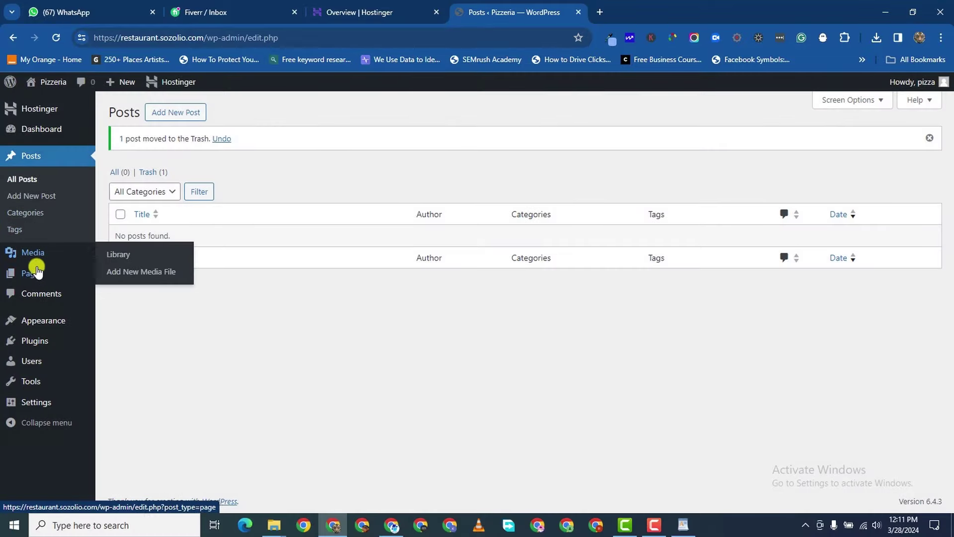
# - Open the site's themes page and look over the installed themes
pyautogui.moveTo(39, 319)
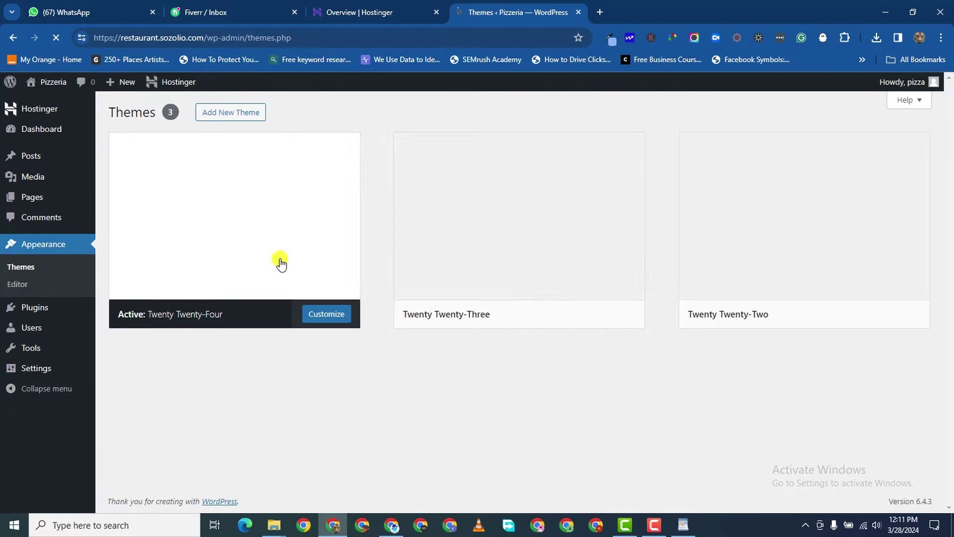
pyautogui.scroll(-2, 597, 174)
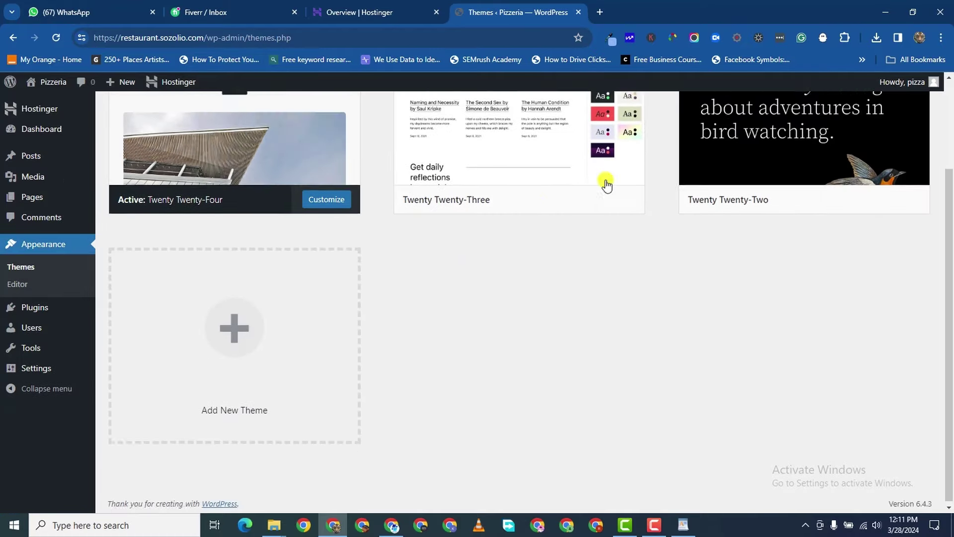
pyautogui.scroll(2, 696, 169)
pyautogui.scroll(-1, 447, 179)
pyautogui.scroll(1, 417, 207)
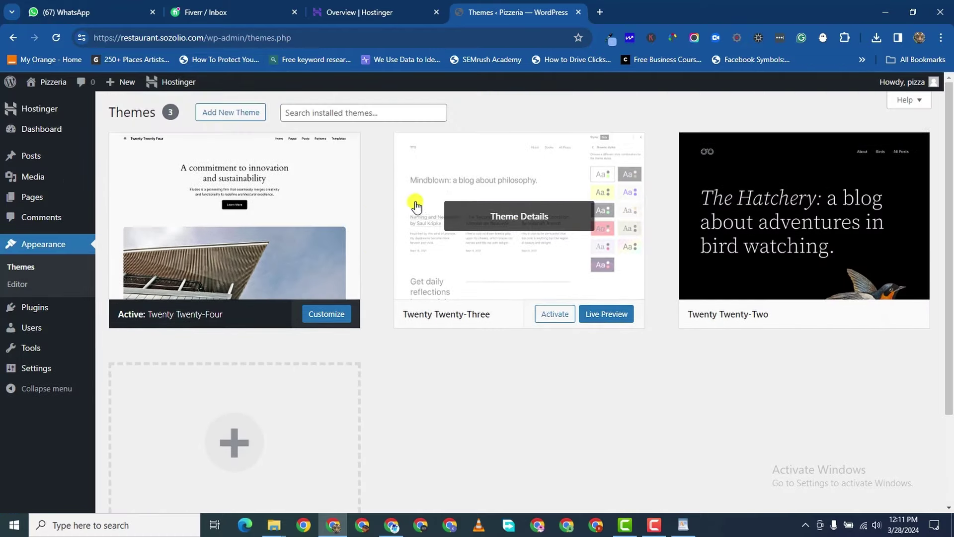
pyautogui.scroll(-1, 701, 183)
pyautogui.scroll(1, 537, 193)
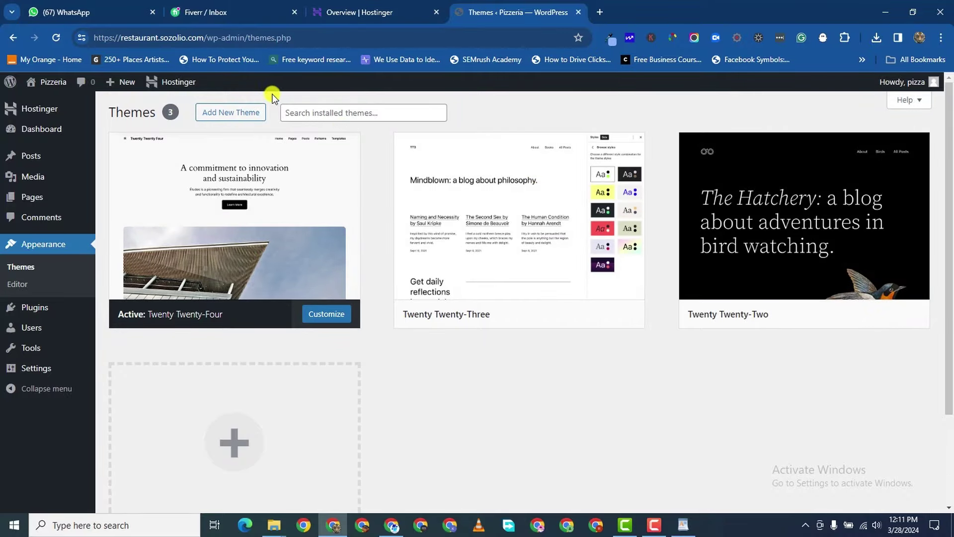
# - Search the theme directory for astra, then install and activate the Astra theme
pyautogui.click(245, 109)
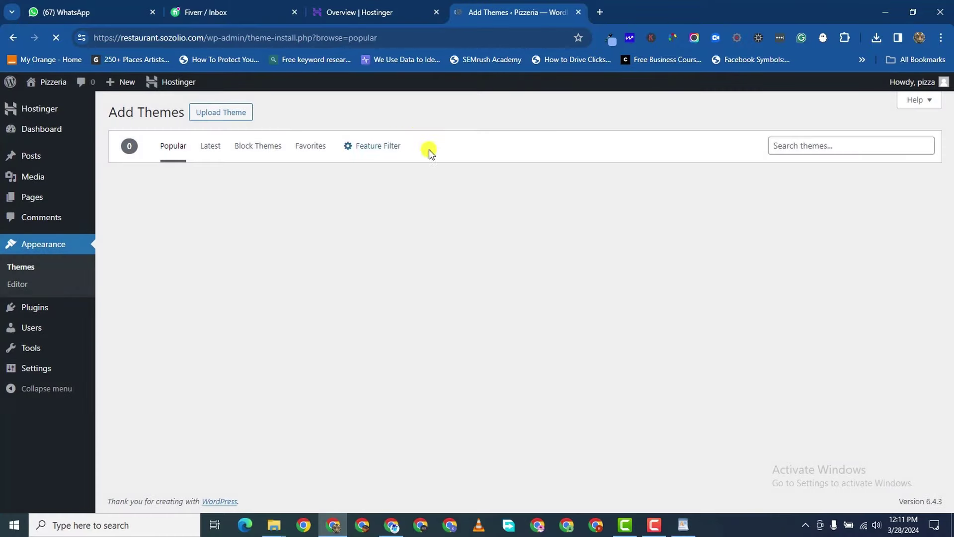
pyautogui.click(860, 145)
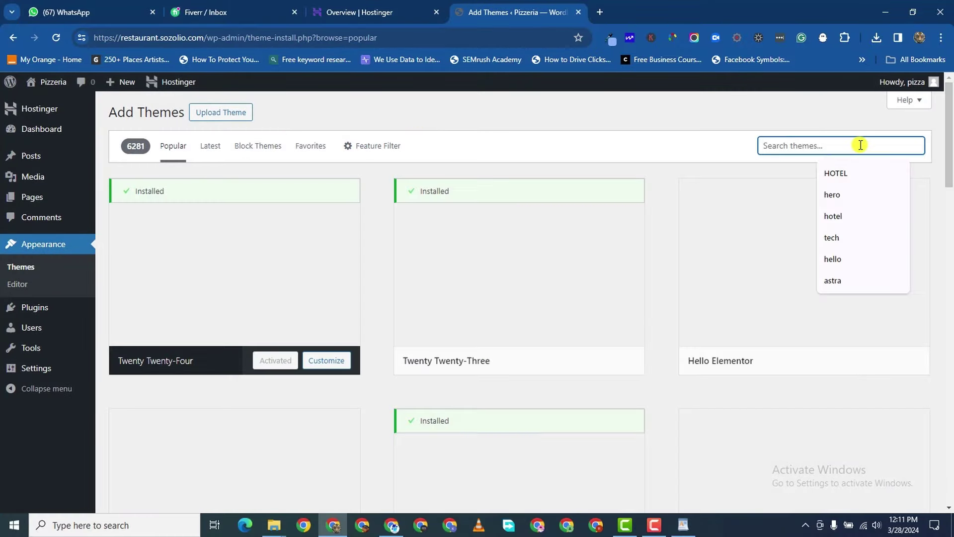
pyautogui.write('astra')
pyautogui.press('Return')
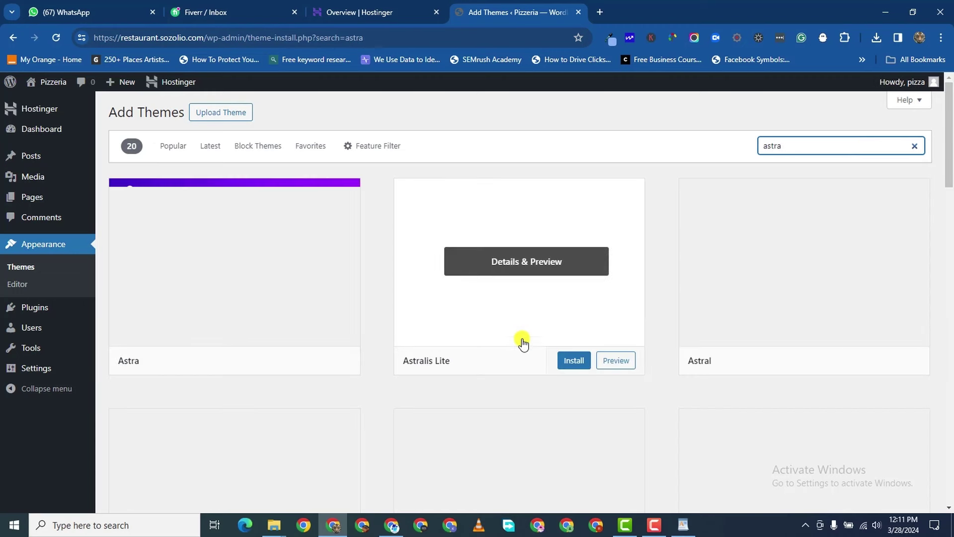
pyautogui.click(291, 364)
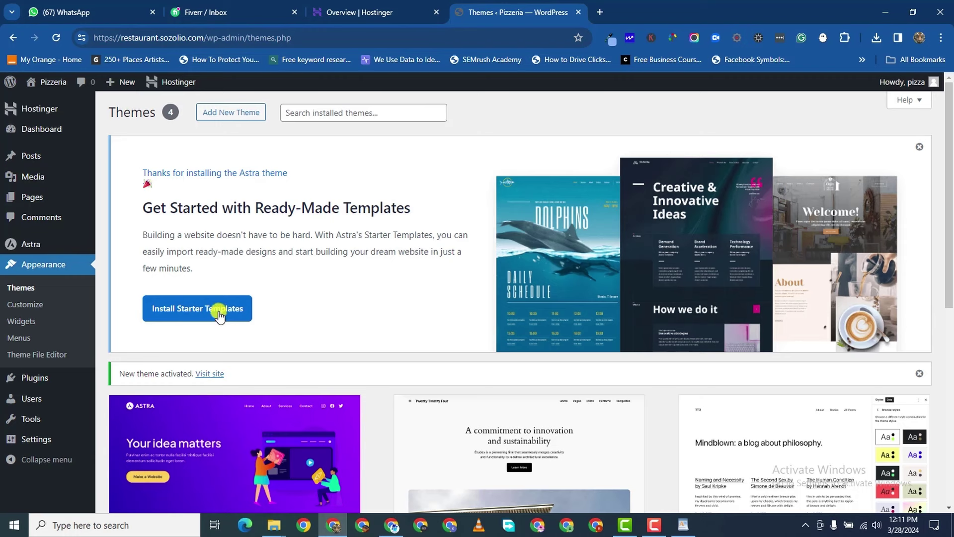
# - Install and activate Starter Templates from the Astra welcome notice
pyautogui.click(219, 315)
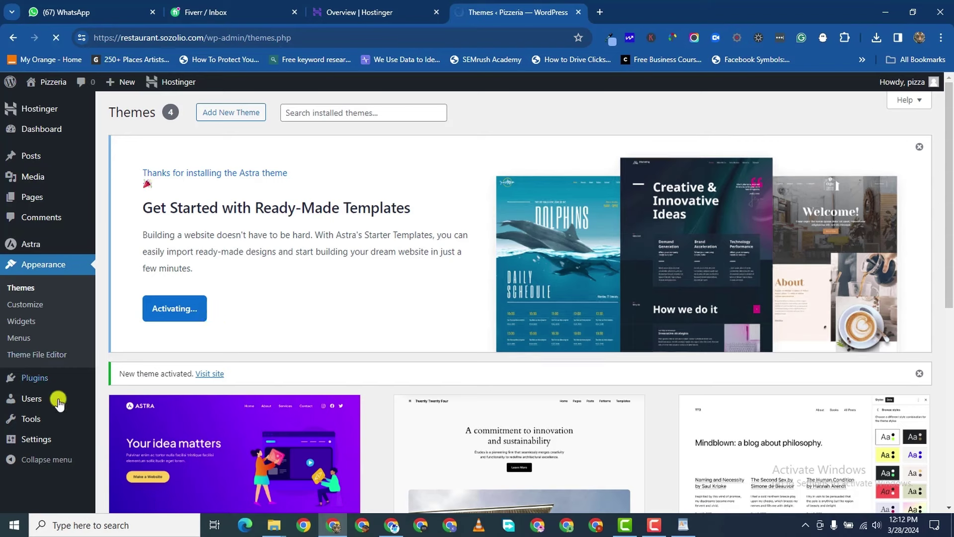
pyautogui.moveTo(54, 390)
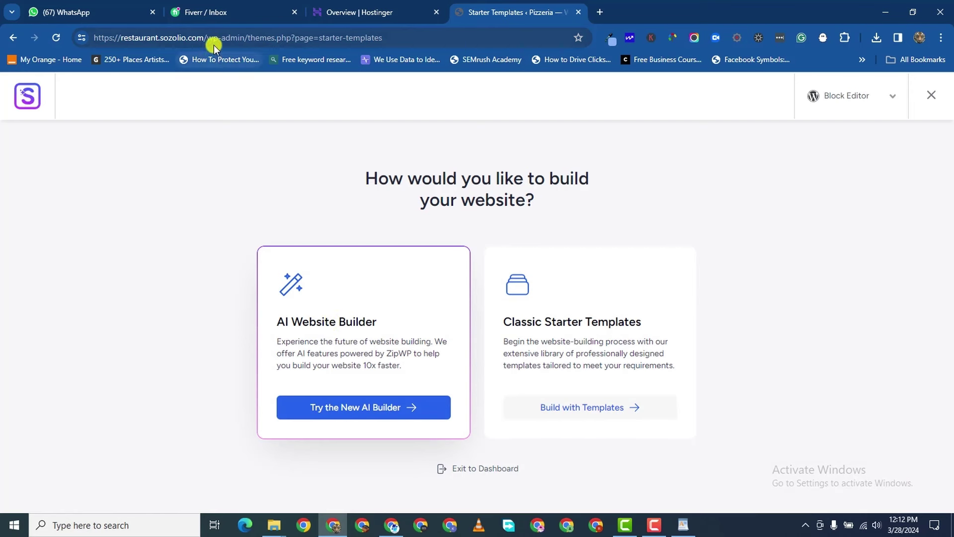
# - Leave the Starter Templates wizard for the dashboard at restaurant.sozolio.com/wp-admin and close the WhatsApp tab
pyautogui.moveTo(245, 38); pyautogui.dragTo(864, 65)
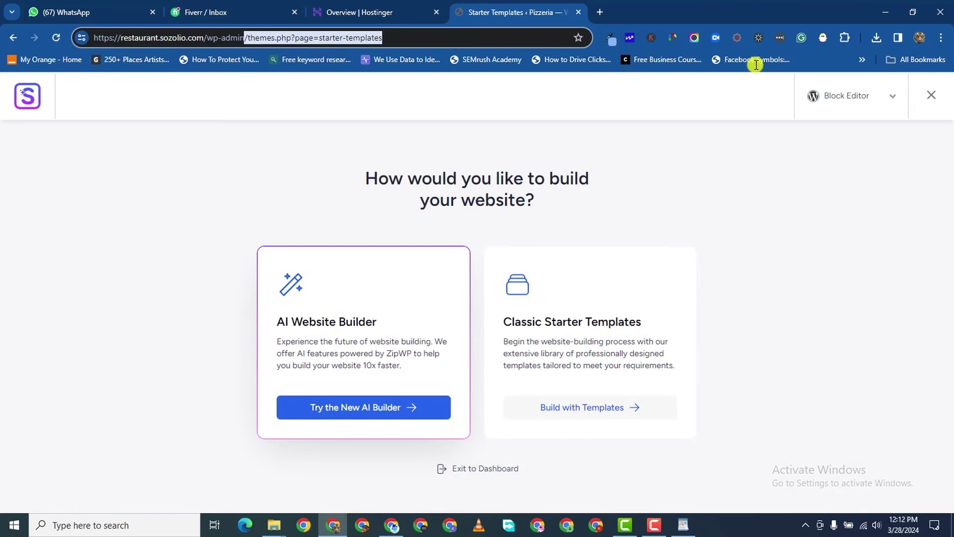
pyautogui.press('BackSpace')
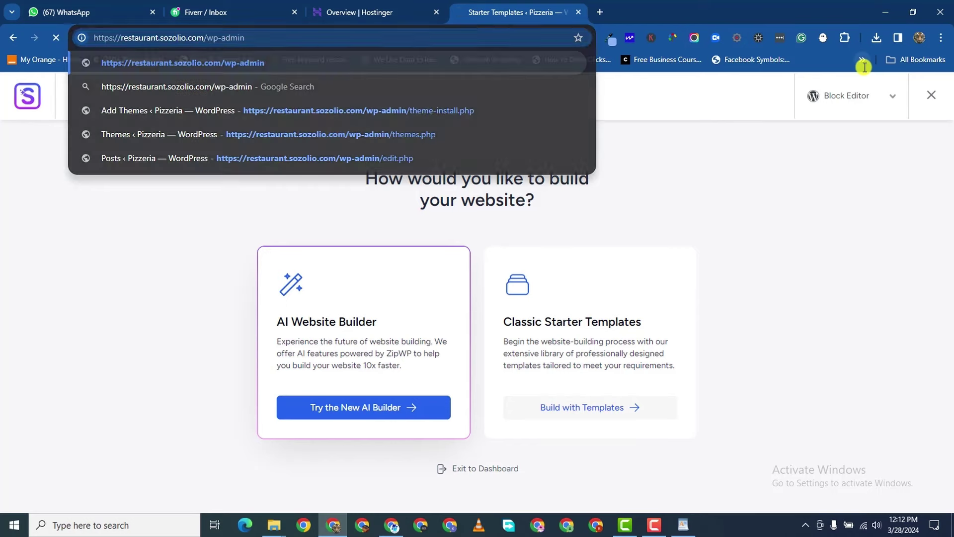
pyautogui.press('Return')
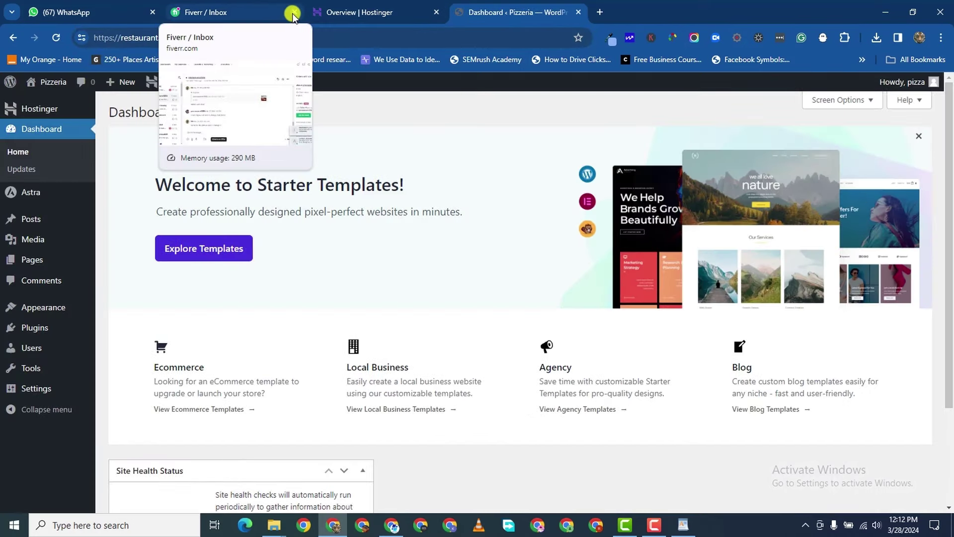
pyautogui.click(153, 12)
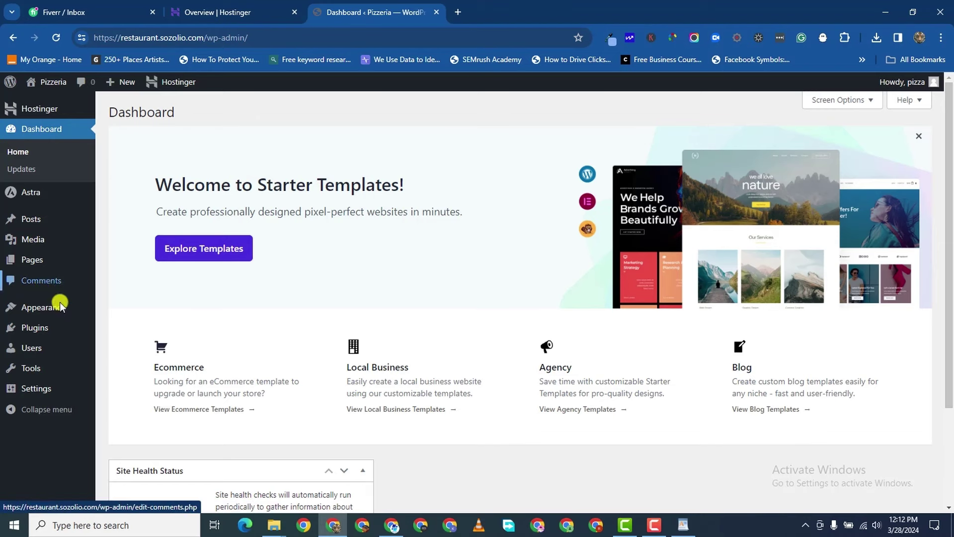
# - Open the list of installed plugins and deactivate the Hostinger plugin
pyautogui.scroll(-2, 788, 213)
pyautogui.scroll(2, 920, 187)
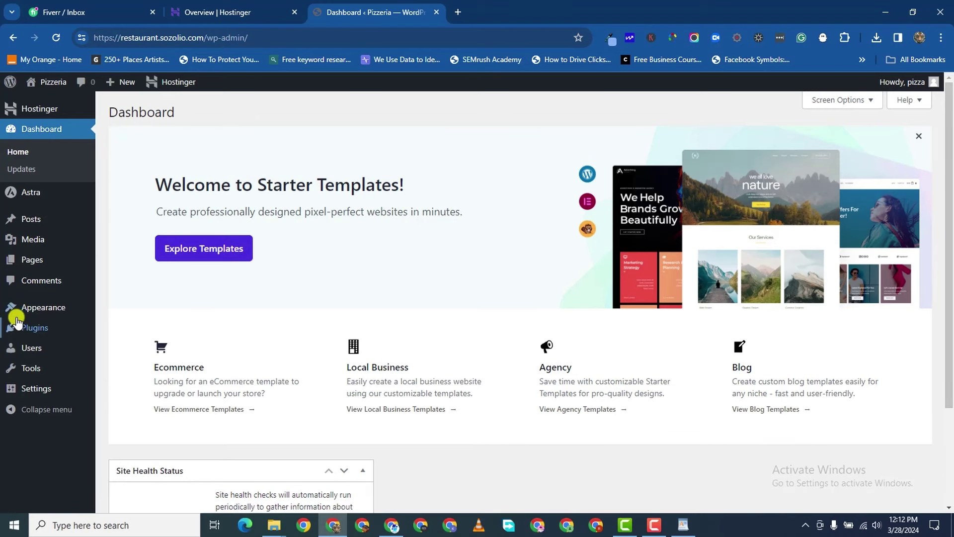
pyautogui.scroll(-2, 19, 318)
pyautogui.moveTo(35, 327)
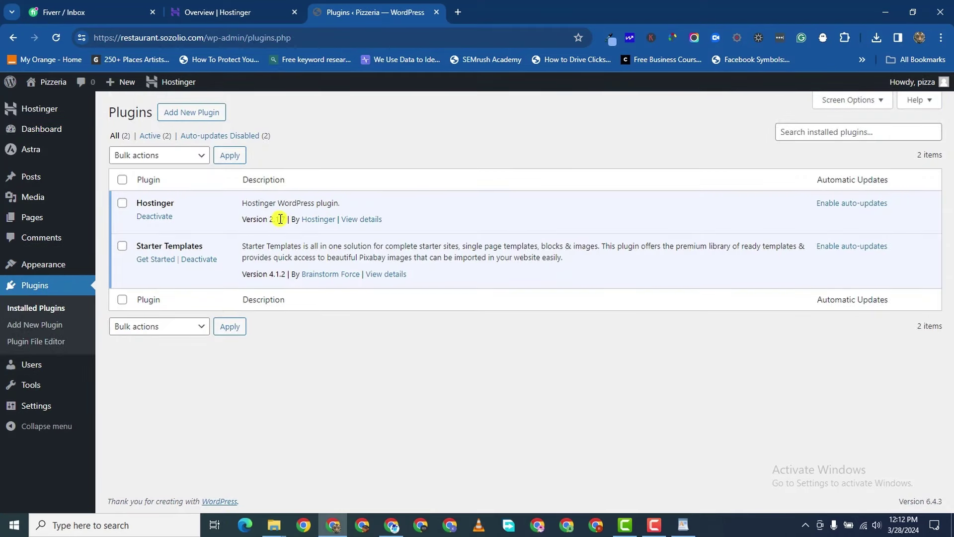
pyautogui.click(162, 217)
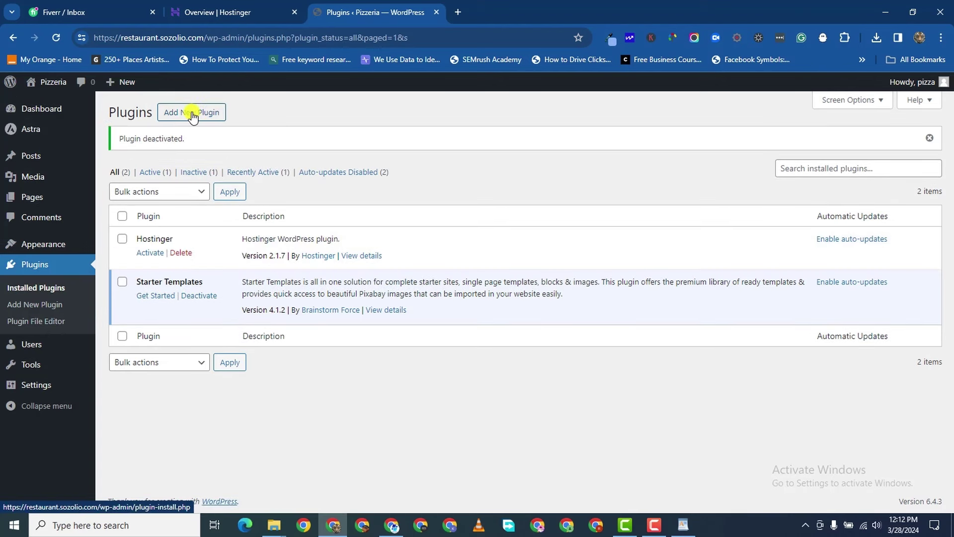
# - Search the plugin directory for elementor, then install Elementor Website Builder and Elementor Header & Footer Builder without activating them
pyautogui.click(193, 113)
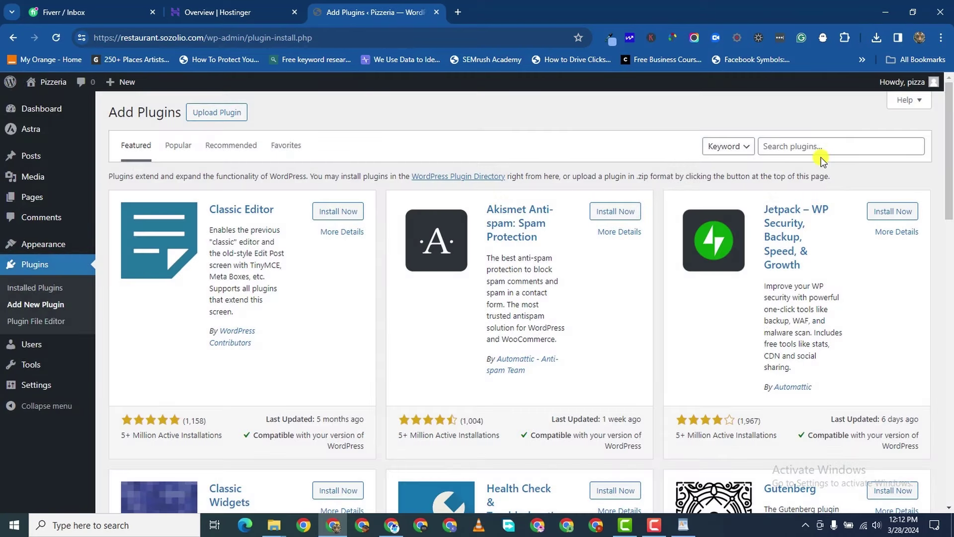
pyautogui.click(821, 145)
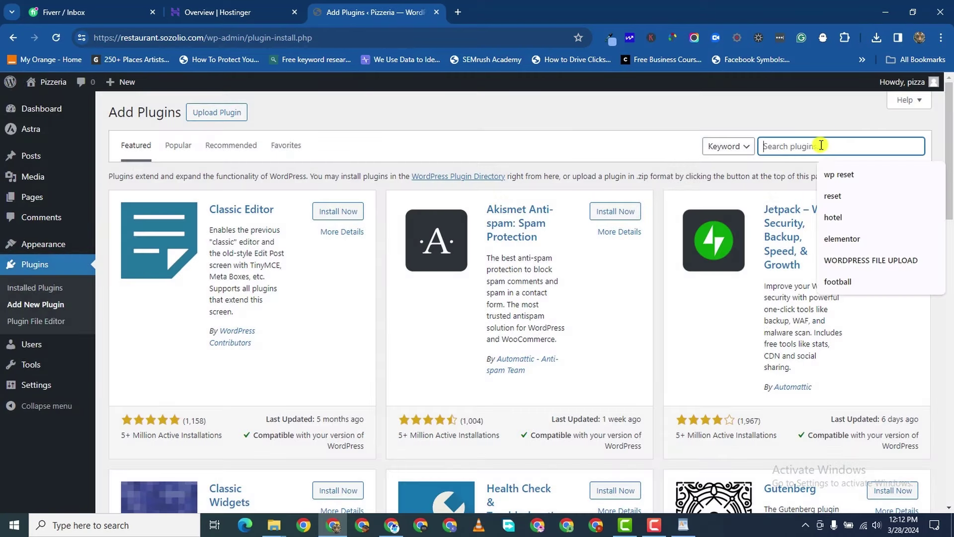
pyautogui.write('element')
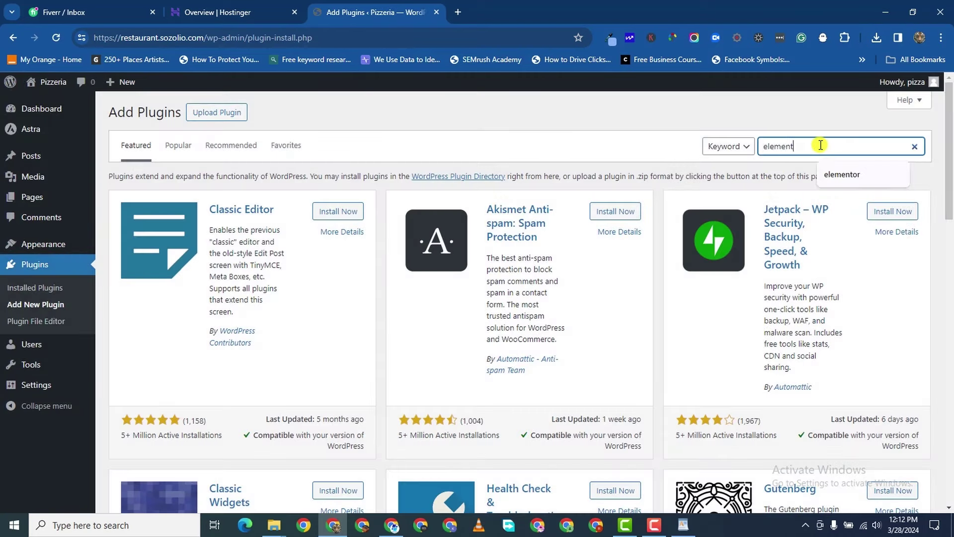
pyautogui.write('or')
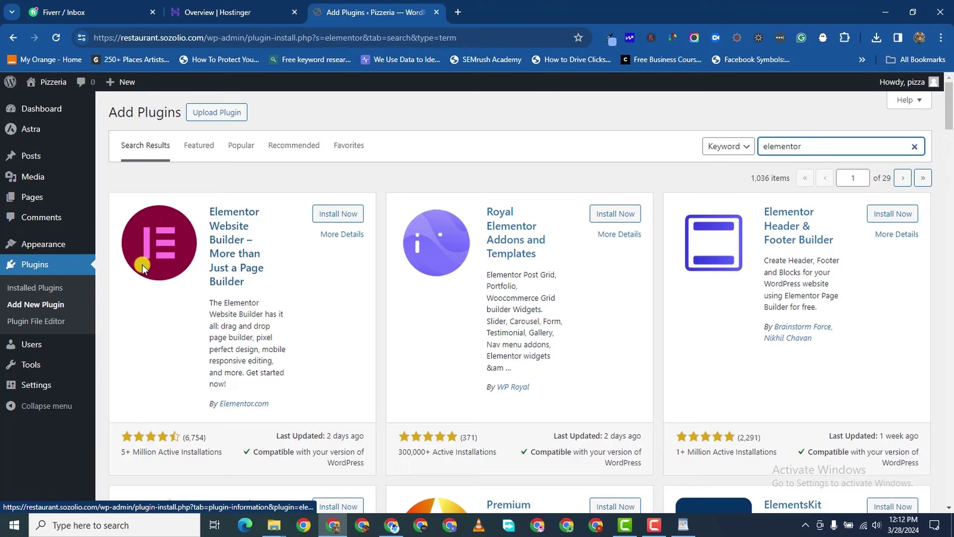
pyautogui.click(355, 213)
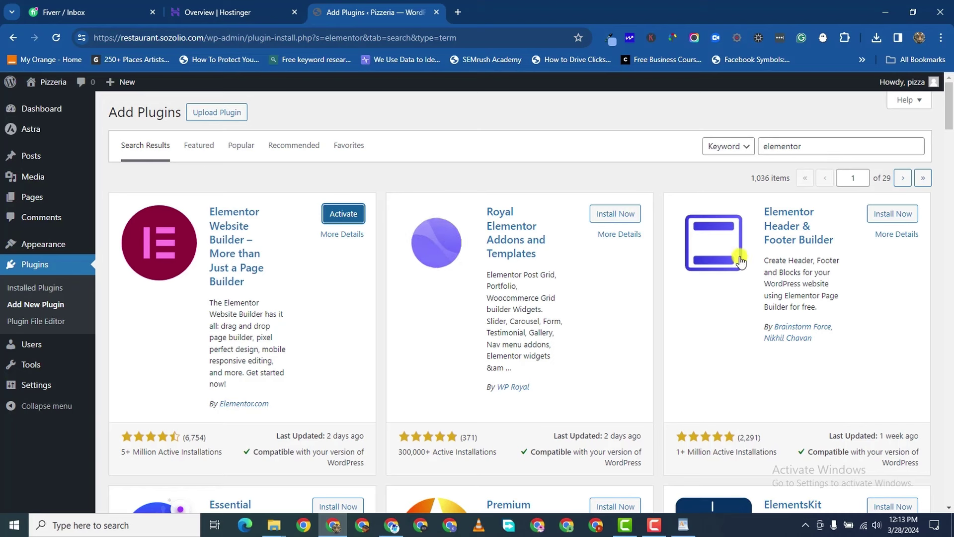
pyautogui.click(892, 213)
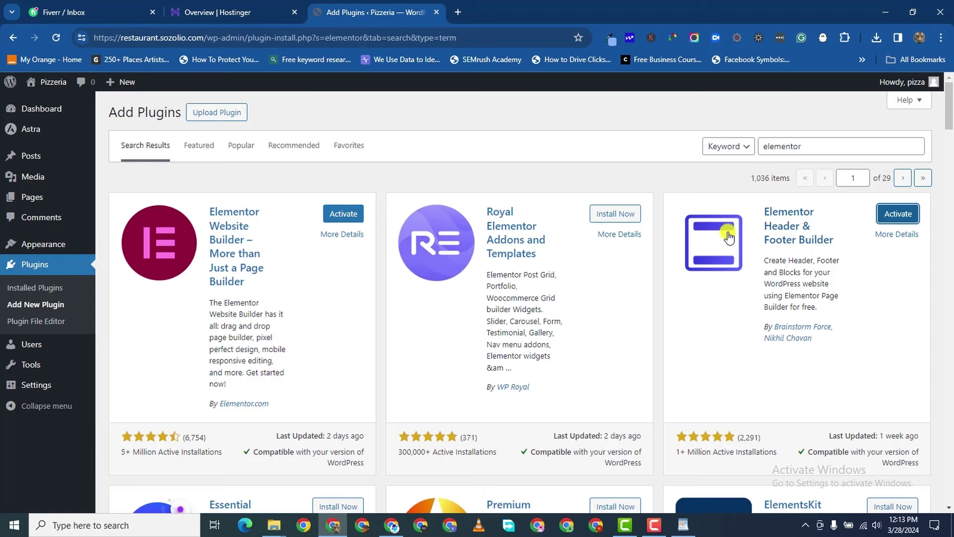
# - Search the plugin directory for woocommerce, then install WooCommerce and WooCommerce Stripe Payment Gateway without activating them
pyautogui.scroll(-2, 522, 308)
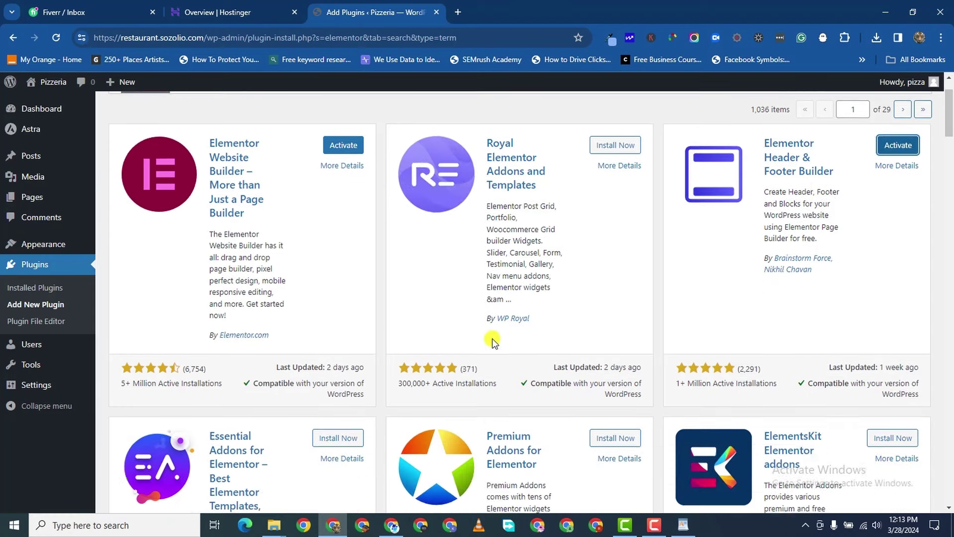
pyautogui.scroll(-5, 493, 342)
pyautogui.scroll(5, 861, 170)
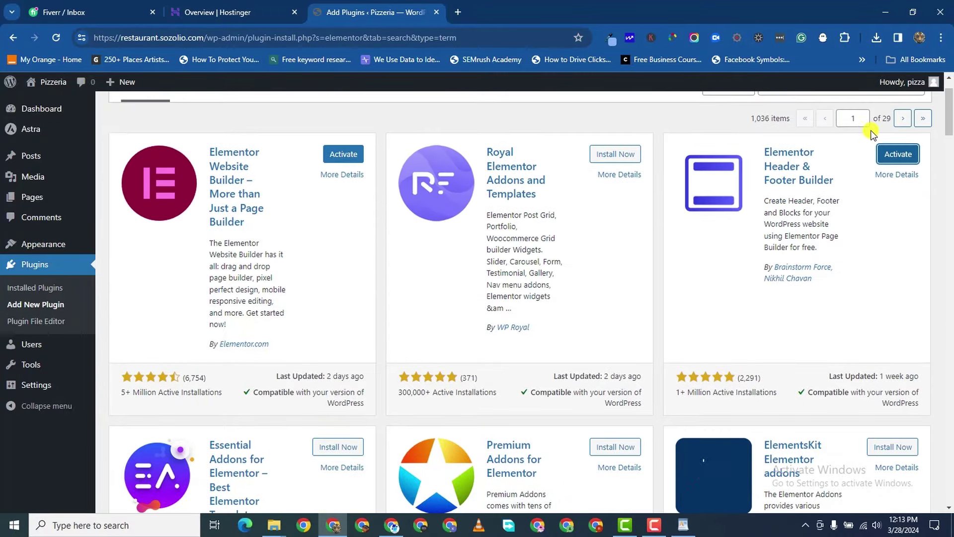
pyautogui.scroll(1, 873, 133)
pyautogui.click(917, 146)
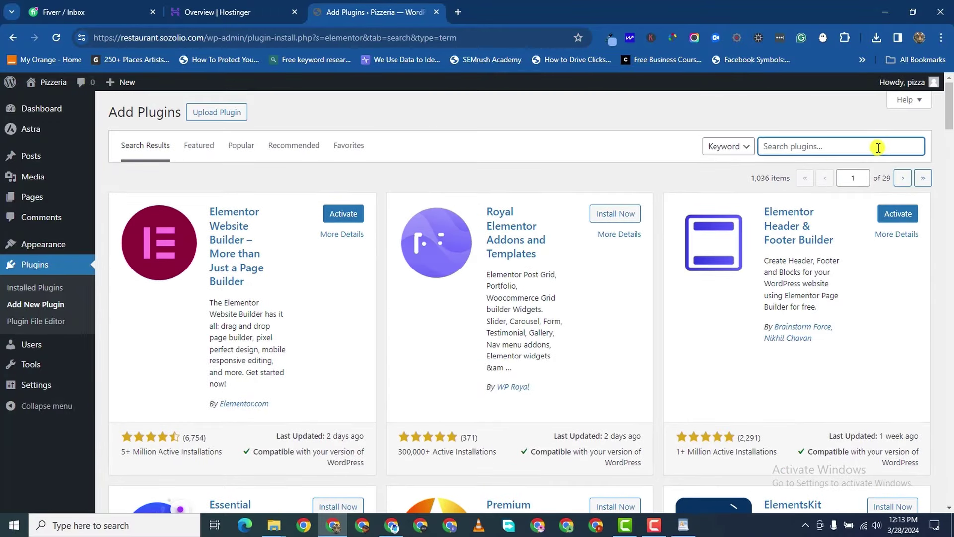
pyautogui.write('wooco')
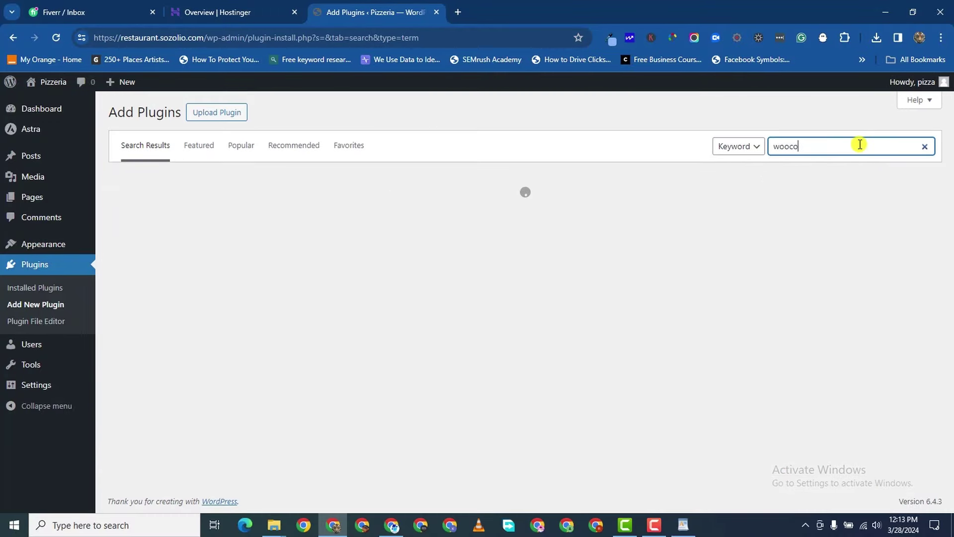
pyautogui.write('mmerce')
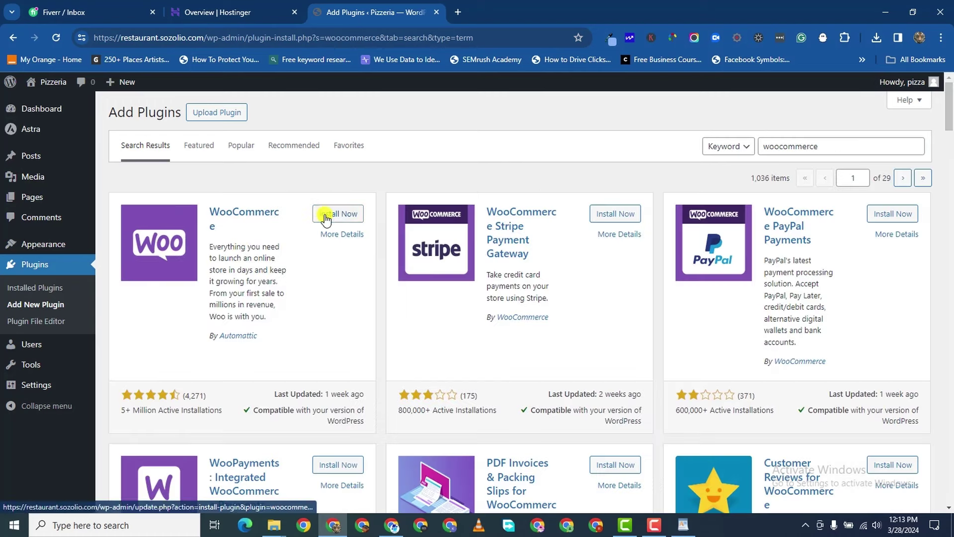
pyautogui.click(326, 215)
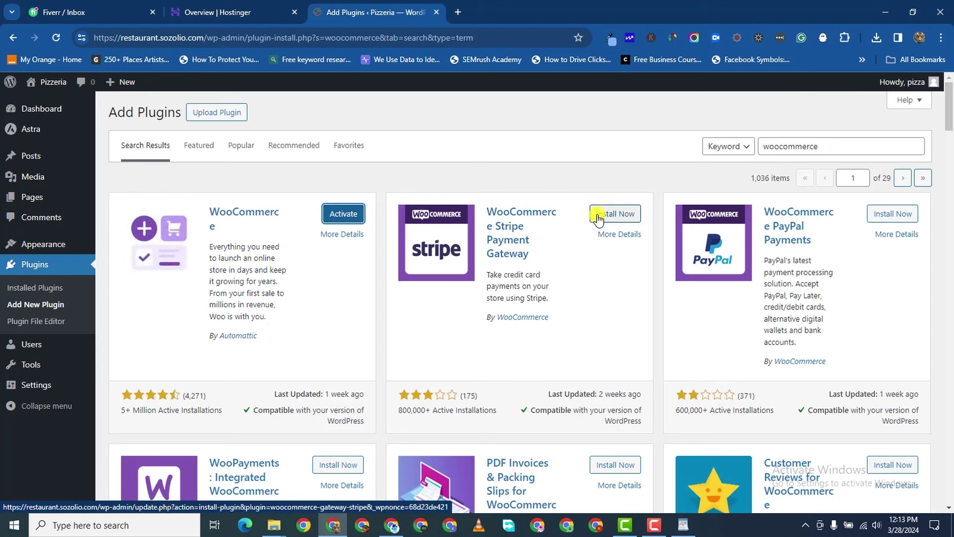
pyautogui.click(613, 217)
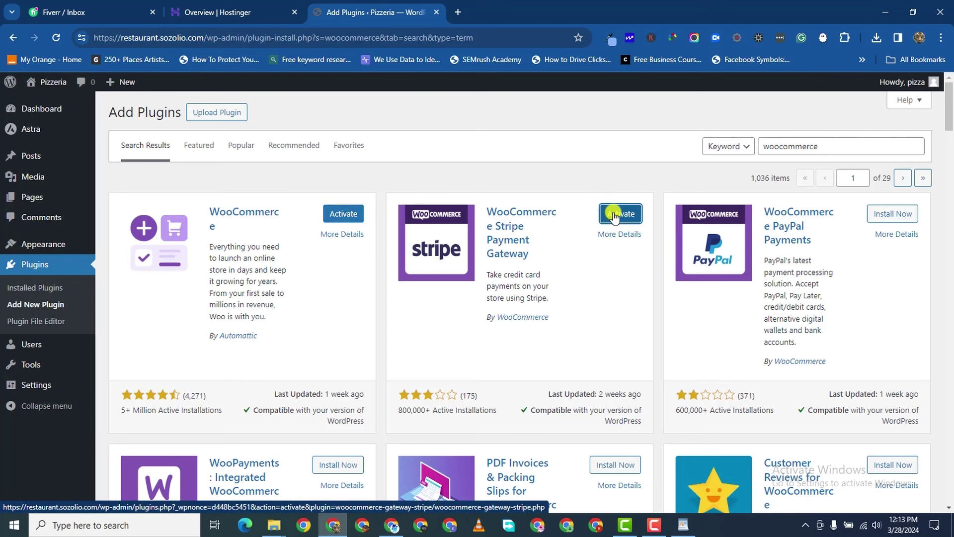
# - Search for orderable, install the Online Ordering System by Orderable, and open the list of installed plugins
pyautogui.scroll(-1, 821, 118)
pyautogui.scroll(1, 831, 132)
pyautogui.scroll(-1, 884, 100)
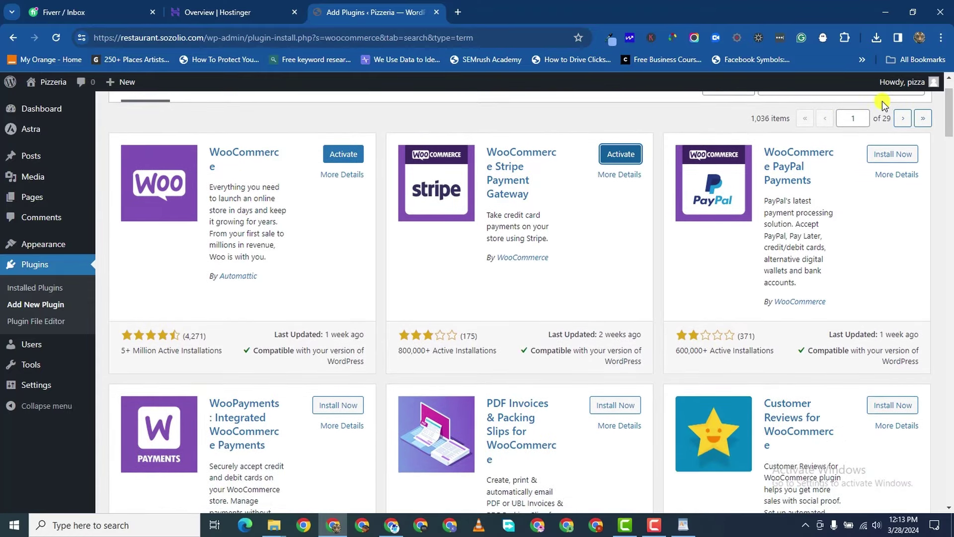
pyautogui.scroll(1, 837, 137)
pyautogui.click(916, 147)
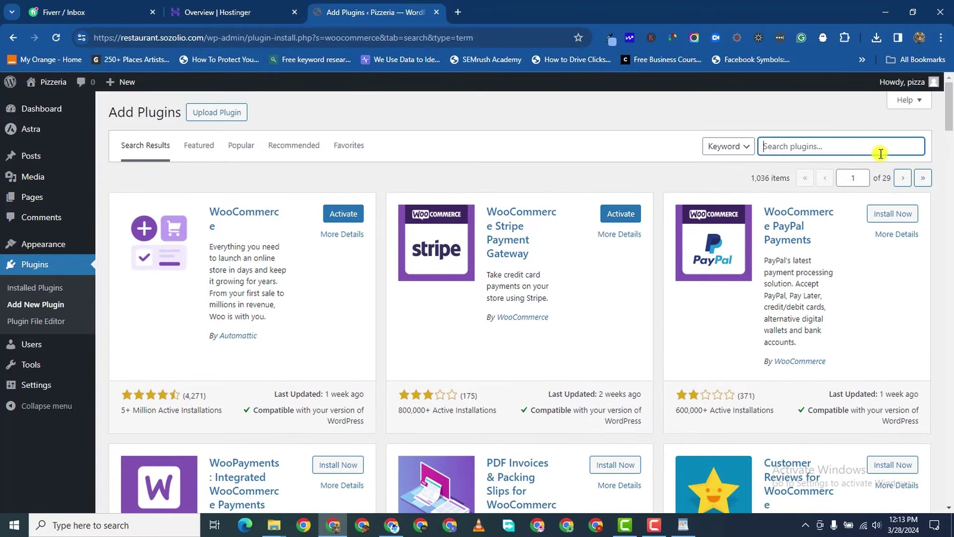
pyautogui.click(853, 149)
pyautogui.write('ord')
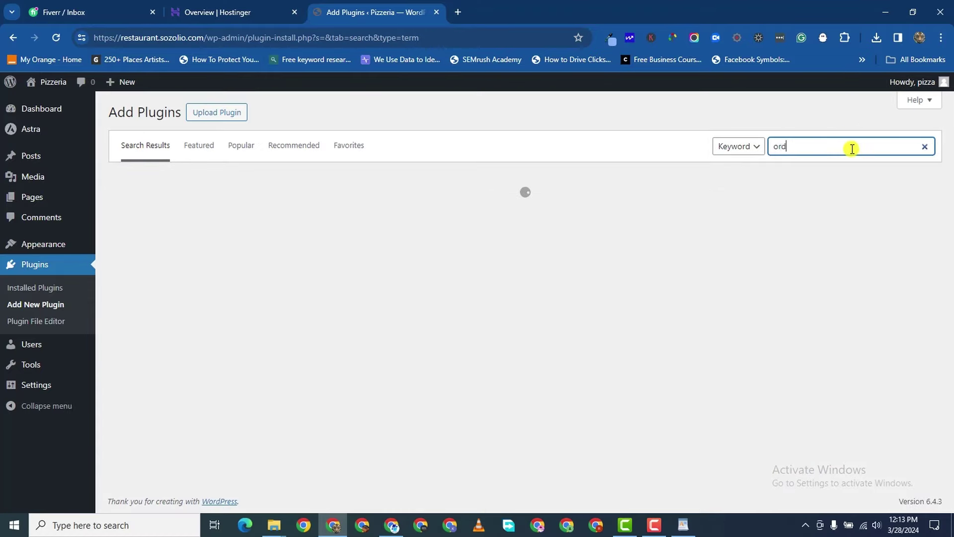
pyautogui.write('erable')
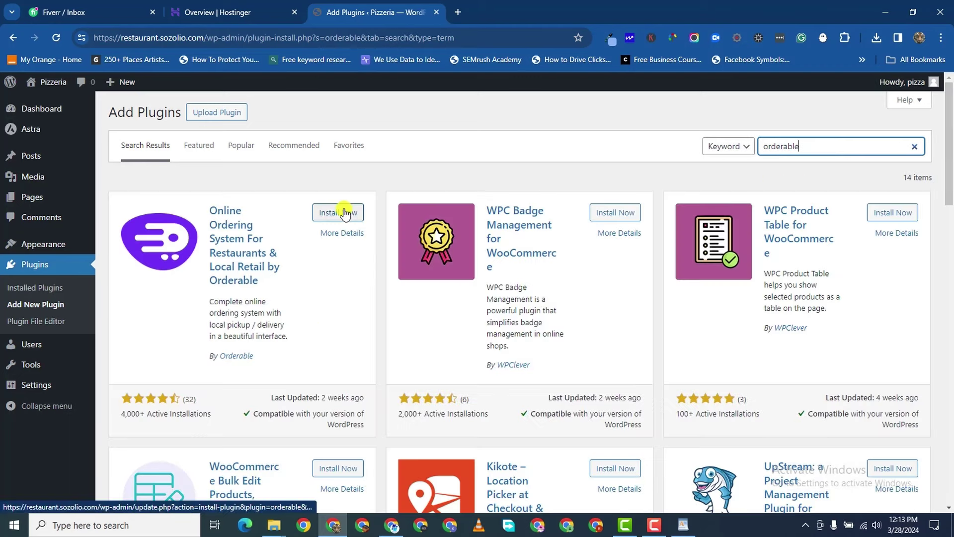
pyautogui.click(338, 213)
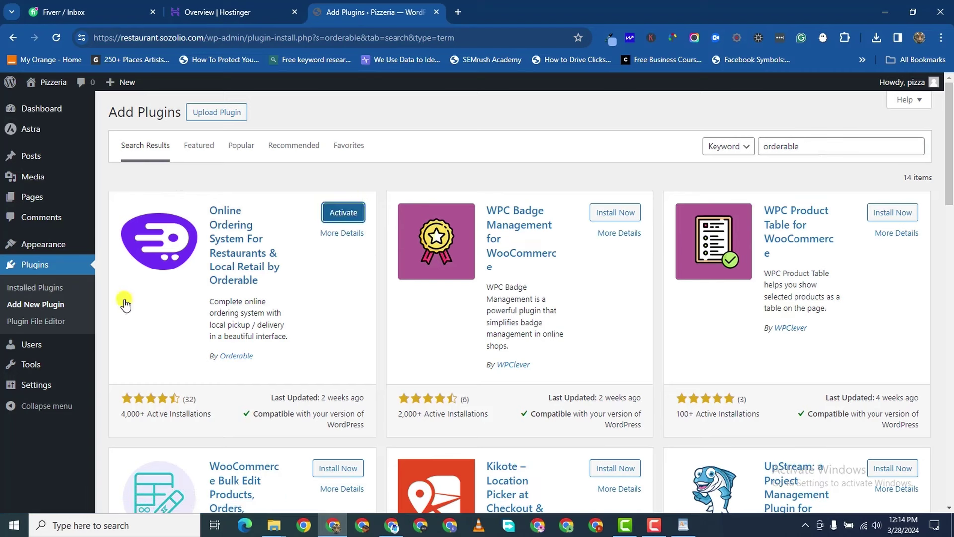
pyautogui.click(49, 282)
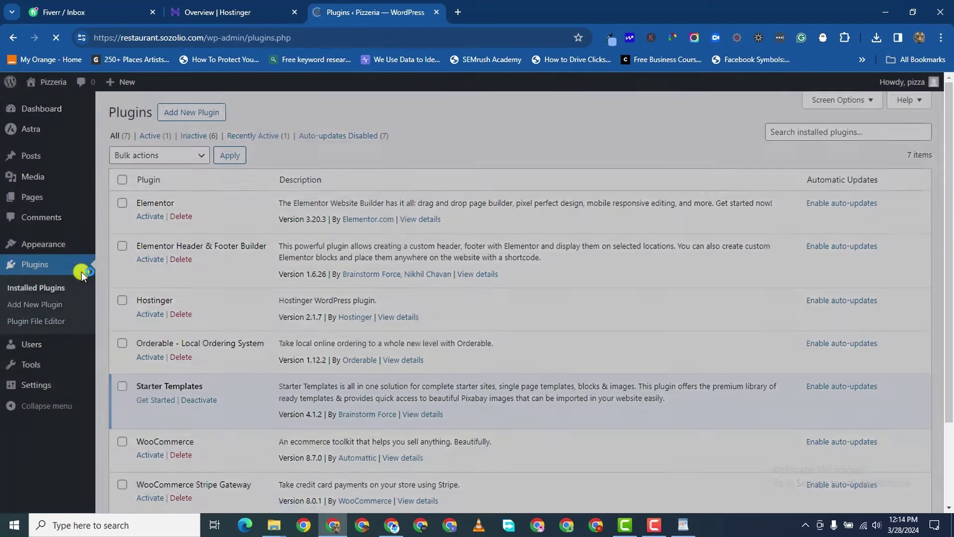
# - Add a new plugin by searching for envato, install Envato Elements, and return to the list of installed plugins
pyautogui.scroll(-1, 336, 395)
pyautogui.scroll(2, 349, 377)
pyautogui.scroll(-2, 207, 390)
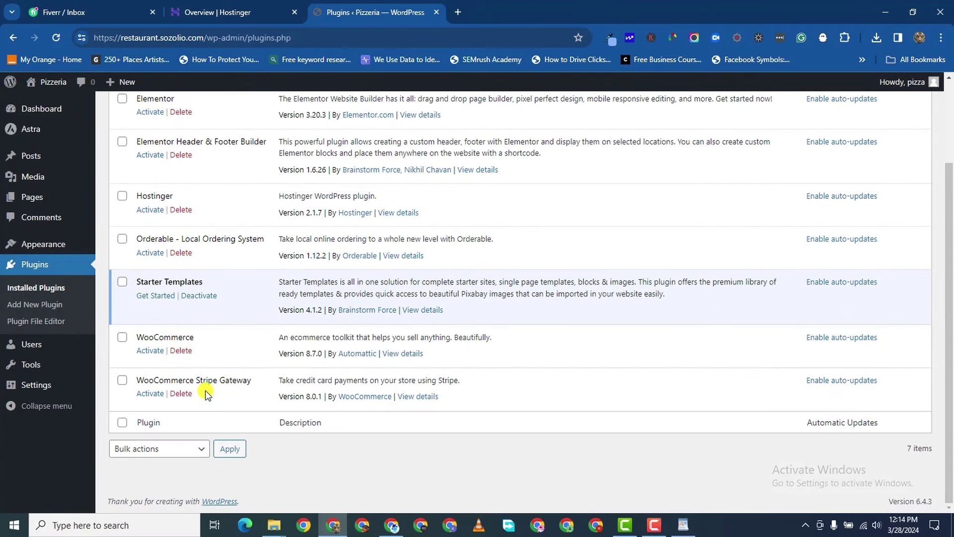
pyautogui.scroll(2, 205, 389)
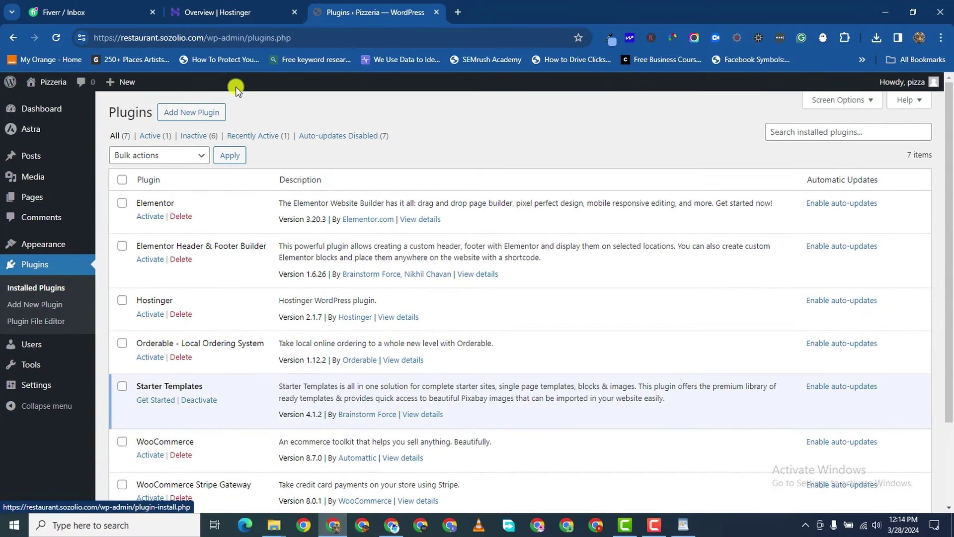
pyautogui.click(189, 118)
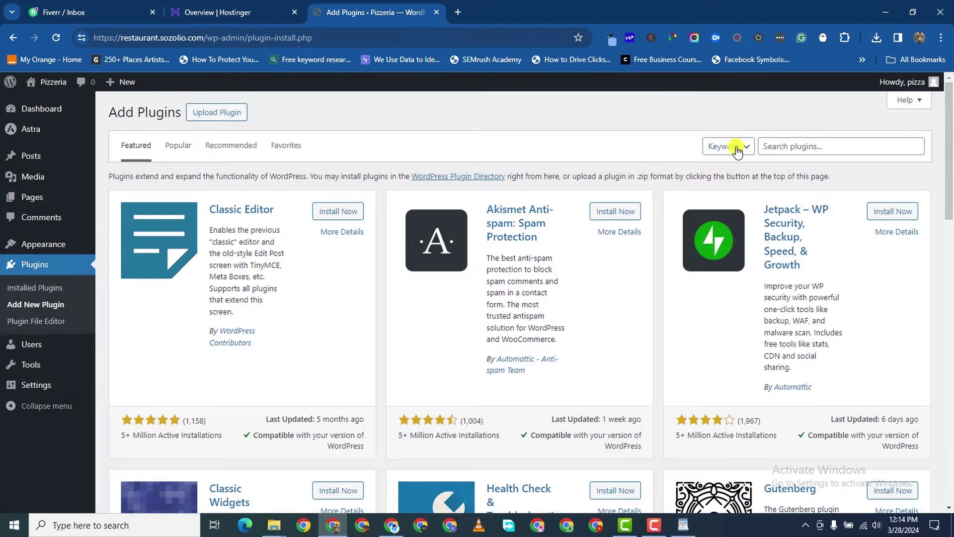
pyautogui.click(812, 146)
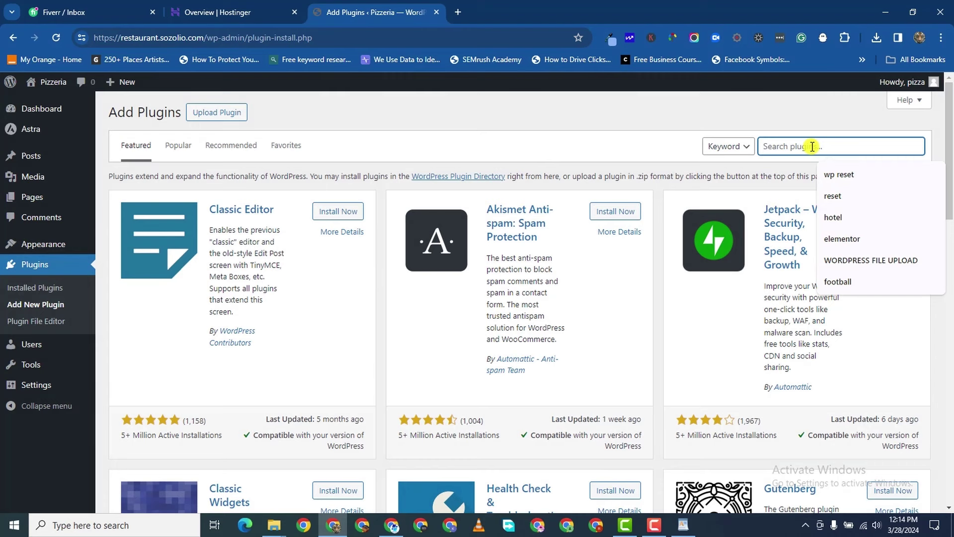
pyautogui.write('envato')
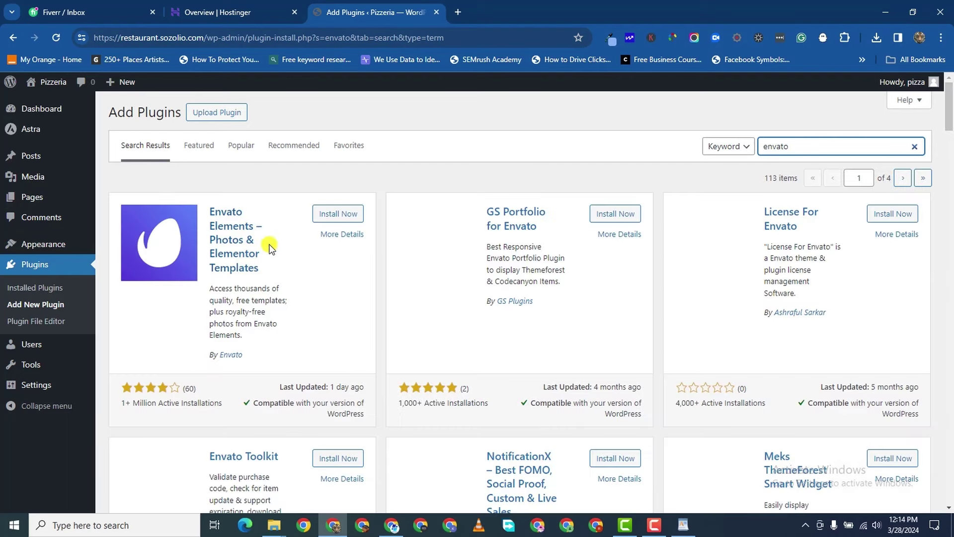
pyautogui.click(326, 213)
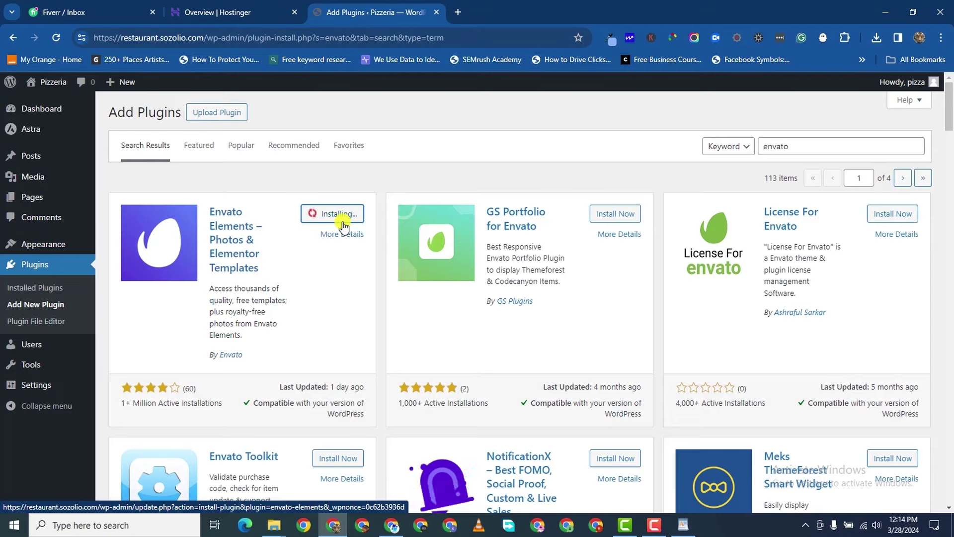
pyautogui.click(33, 288)
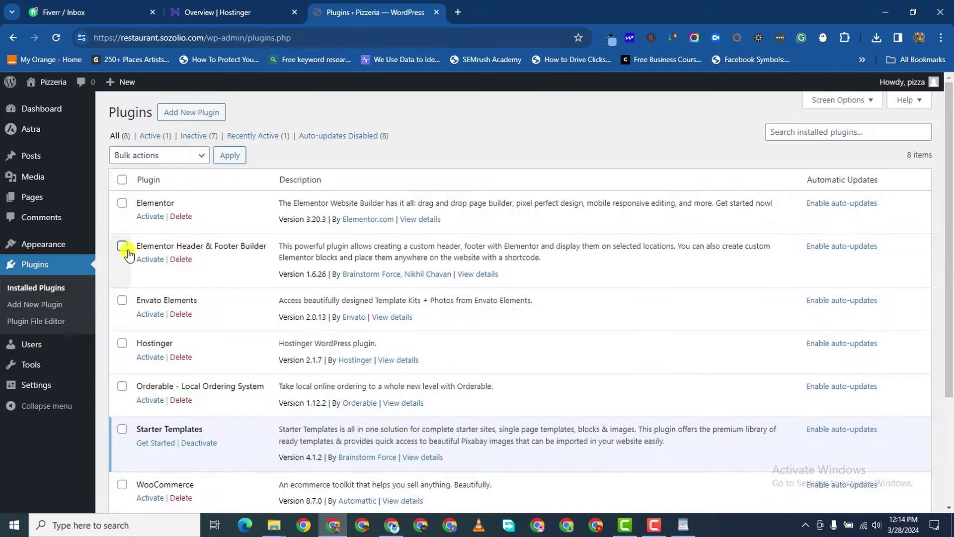
pyautogui.click(121, 180)
pyautogui.scroll(-3, 118, 388)
pyautogui.scroll(-1, 121, 438)
pyautogui.click(122, 282)
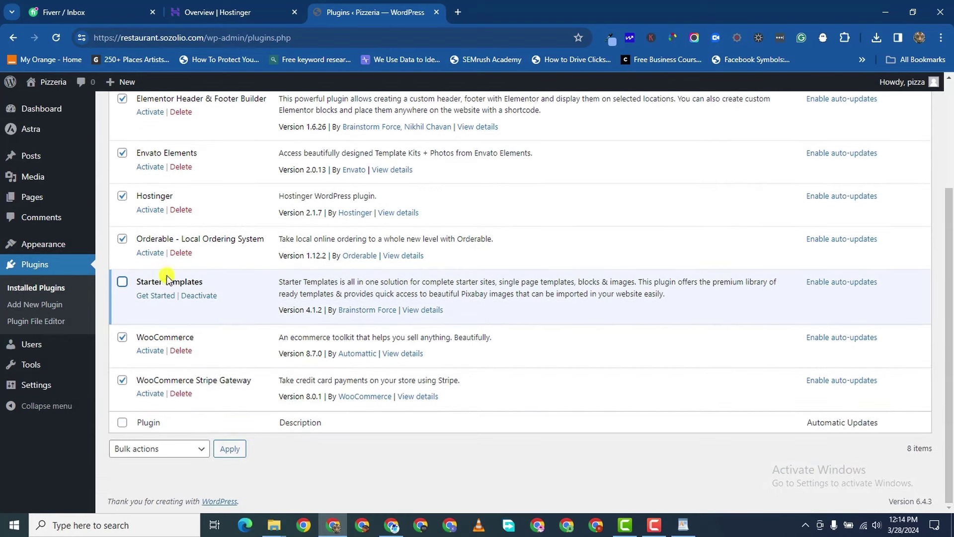
pyautogui.scroll(3, 152, 263)
pyautogui.click(122, 179)
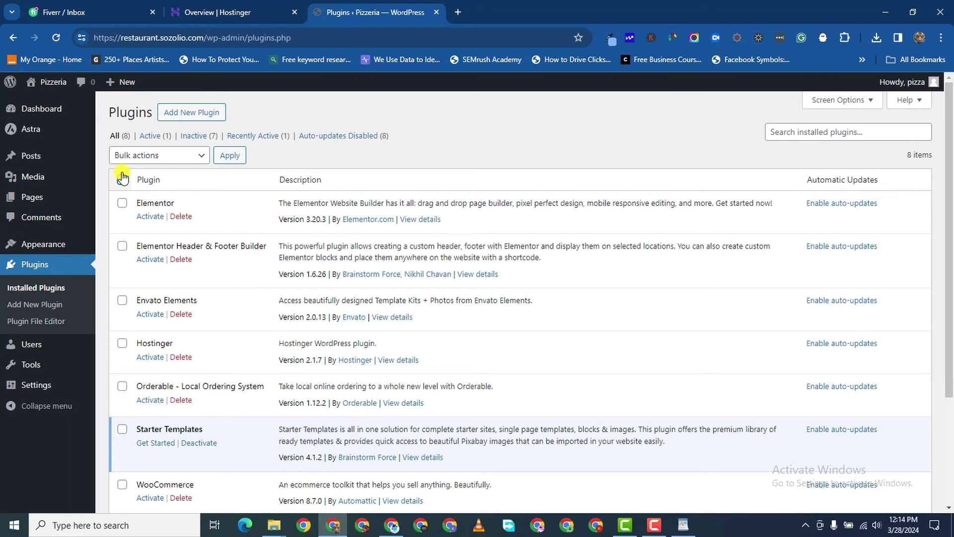
# - Select every installed plugin except Starter Templates and activate them all with the Activate bulk action
pyautogui.click(122, 179)
pyautogui.scroll(-3, 133, 397)
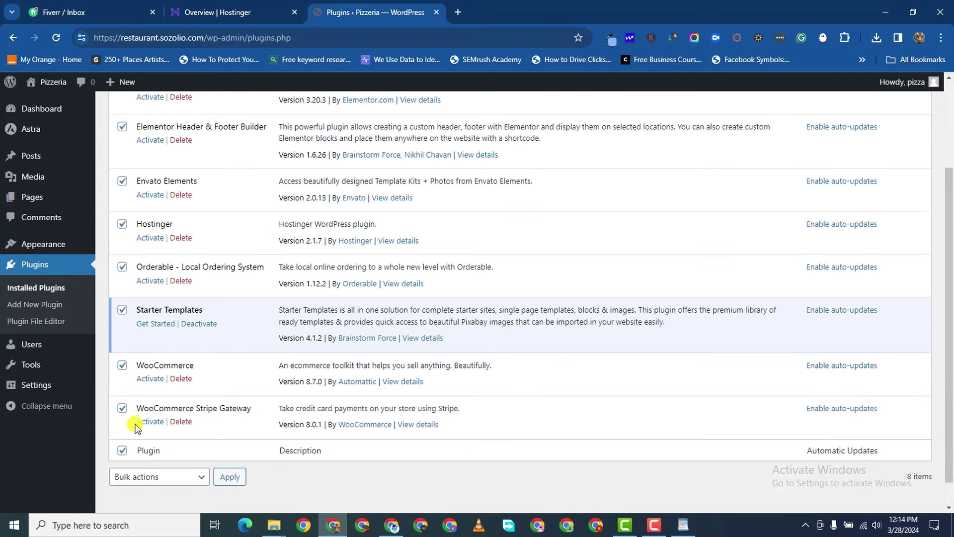
pyautogui.click(122, 312)
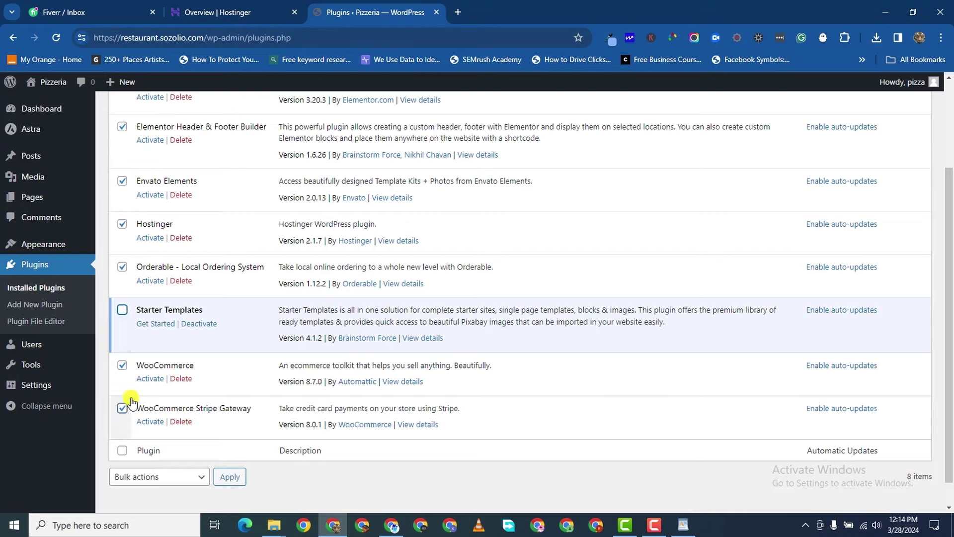
pyautogui.scroll(3, 167, 328)
pyautogui.scroll(-1, 171, 326)
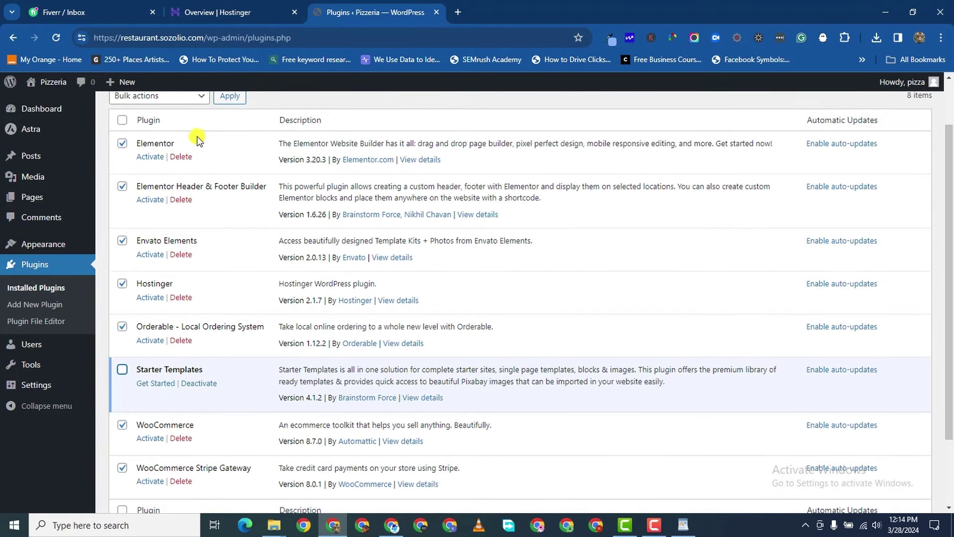
pyautogui.scroll(2, 177, 144)
pyautogui.click(178, 155)
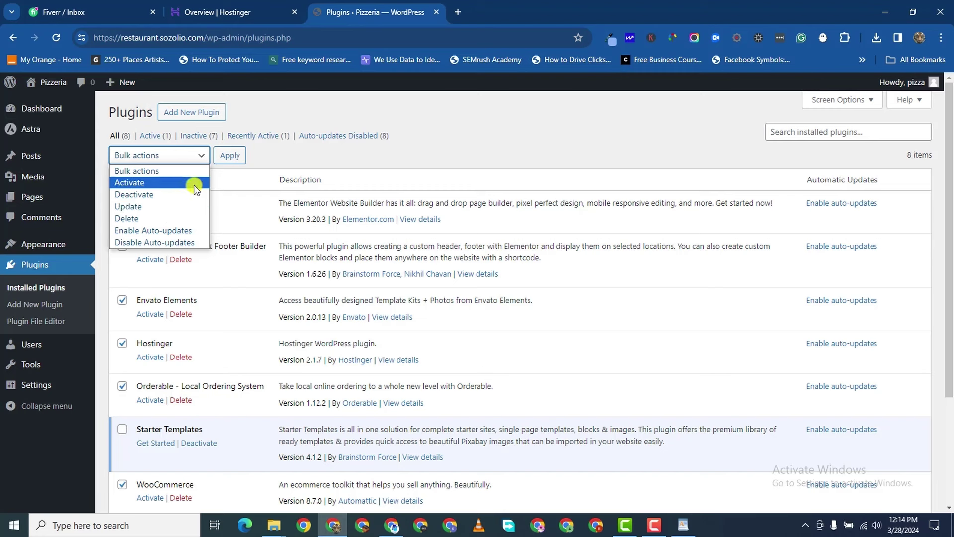
pyautogui.click(194, 184)
pyautogui.click(226, 155)
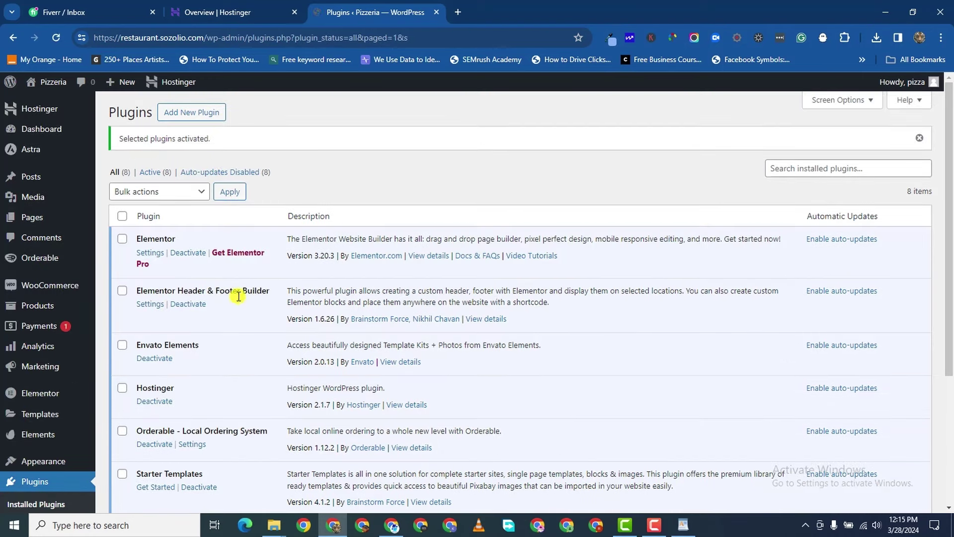
pyautogui.scroll(-4, 238, 297)
pyautogui.scroll(3, 238, 297)
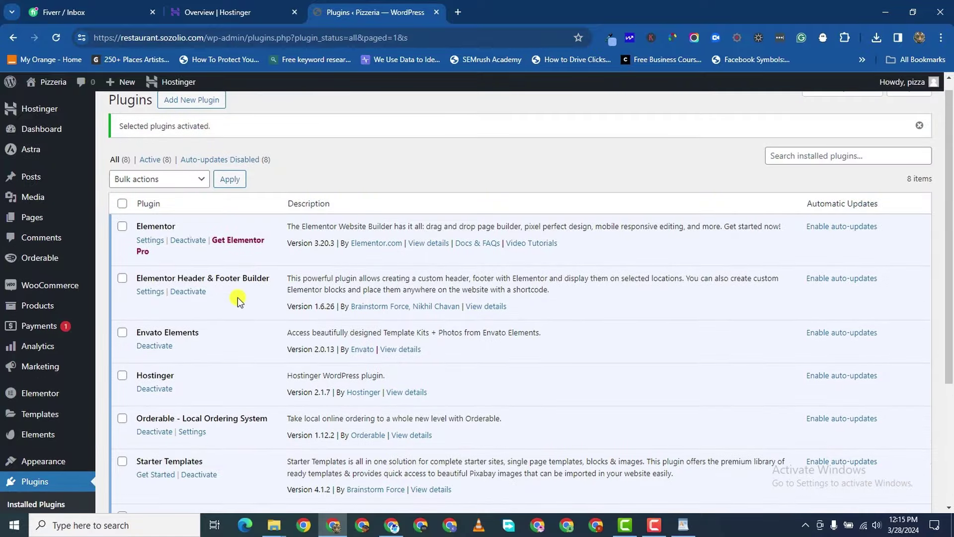
pyautogui.scroll(-4, 238, 297)
pyautogui.scroll(5, 238, 297)
pyautogui.scroll(-4, 234, 298)
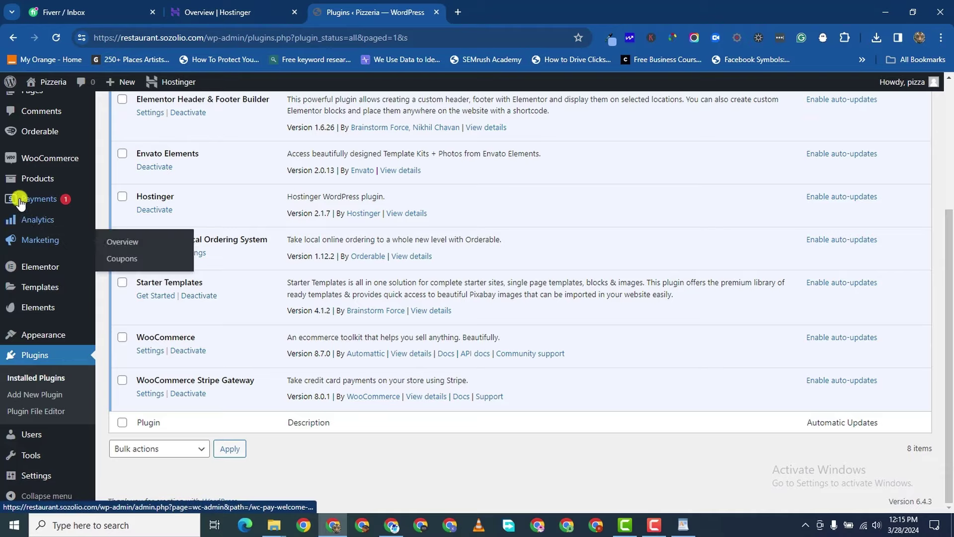
# - Open the list of the site's pages, and return to the WordPress dashboard
pyautogui.scroll(4, 22, 185)
pyautogui.moveTo(48, 151)
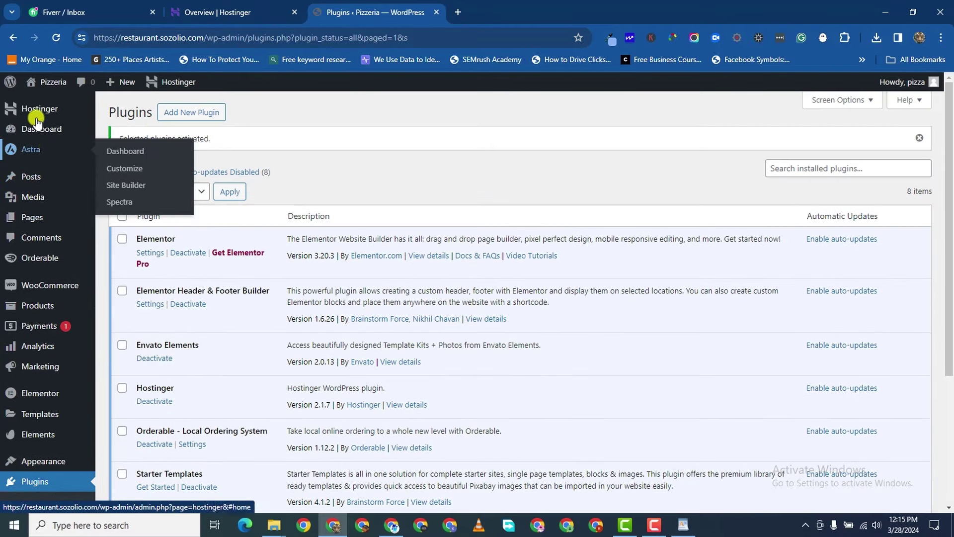
pyautogui.moveTo(56, 214)
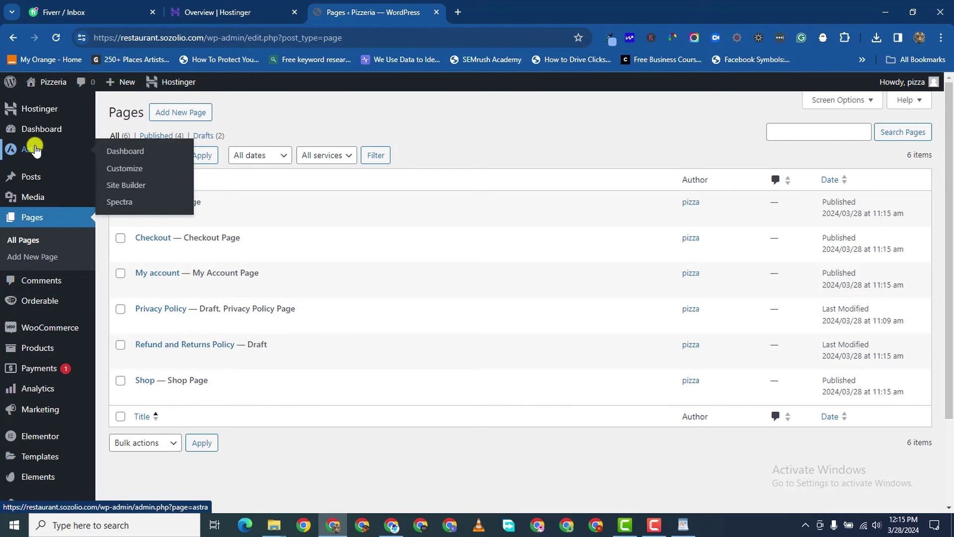
pyautogui.moveTo(45, 117)
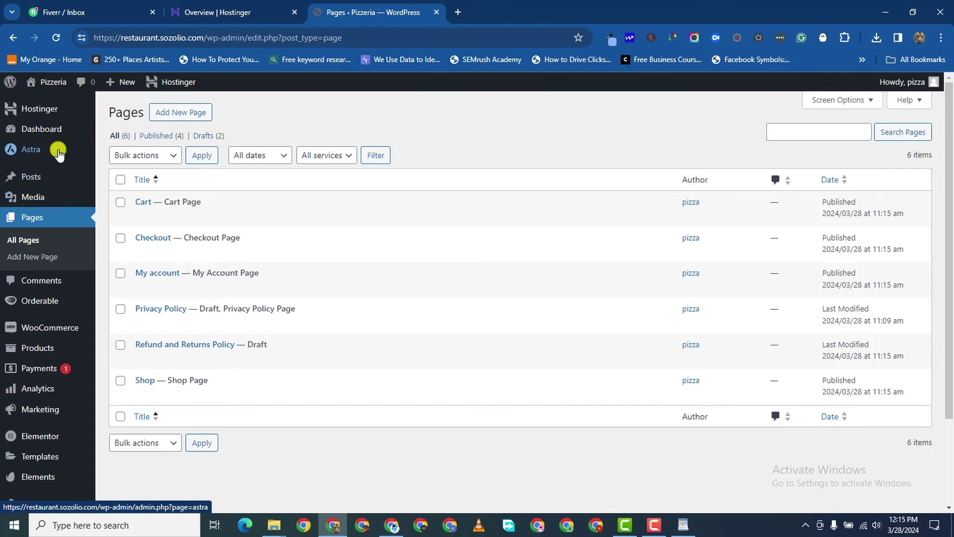
pyautogui.click(45, 130)
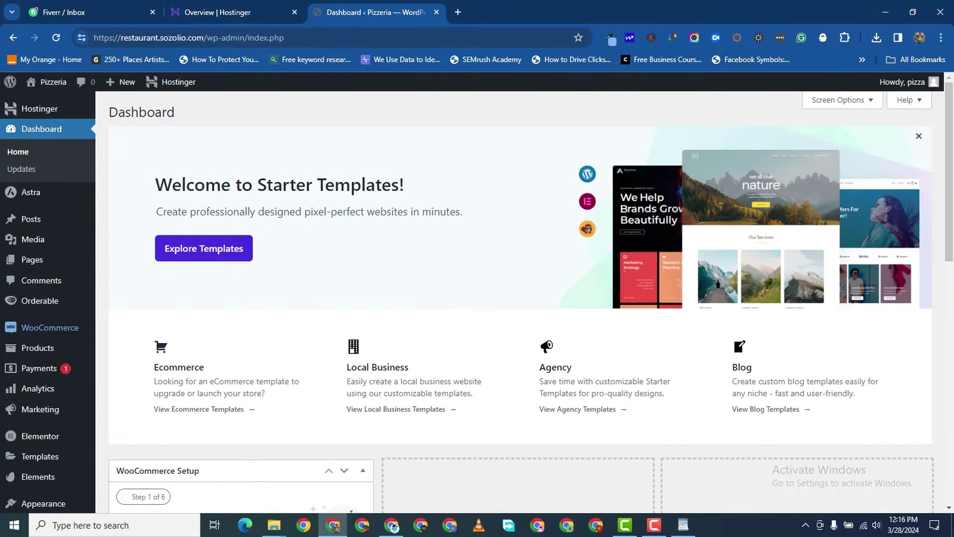
# - Open Starter Templates from the installed plugins list and choose to build the website with Classic Starter Templates
pyautogui.moveTo(47, 464)
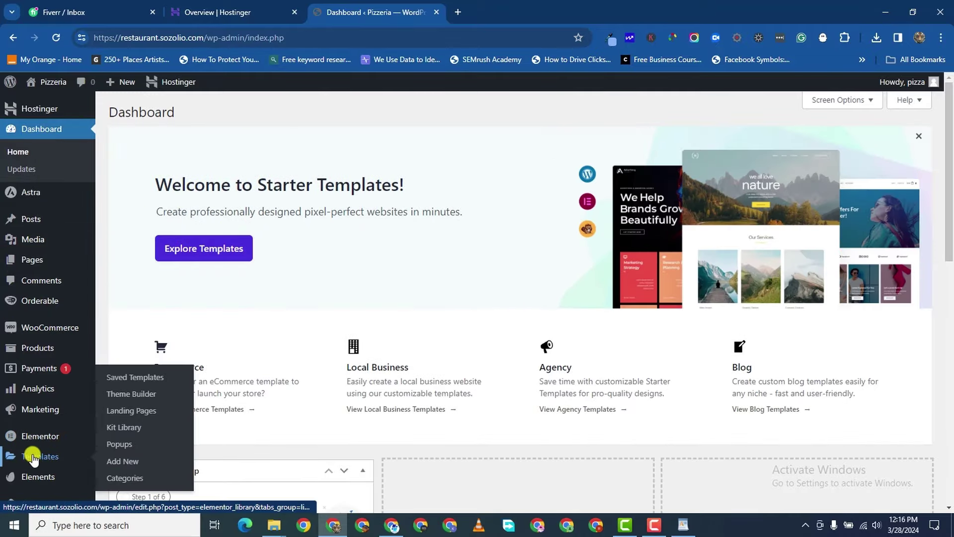
pyautogui.scroll(-2, 33, 457)
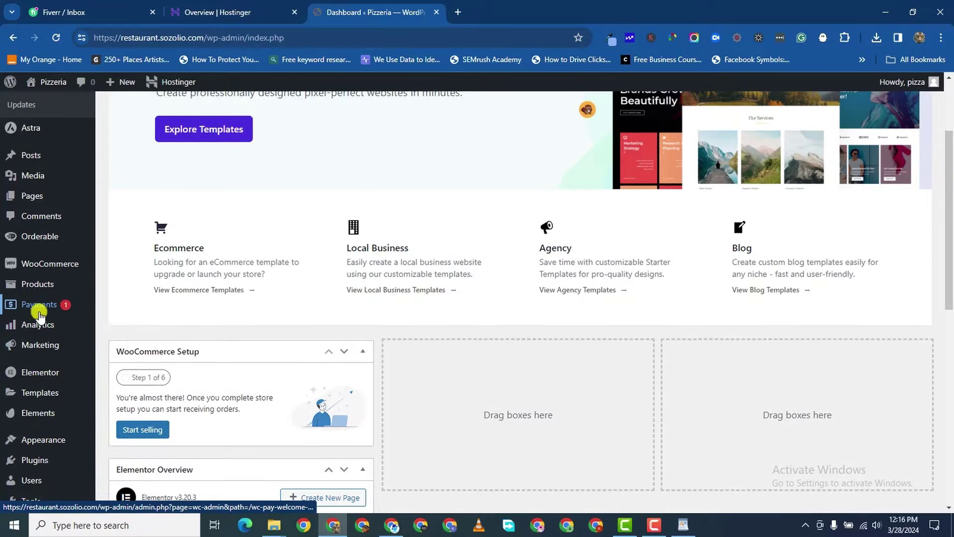
pyautogui.scroll(-3, 30, 398)
pyautogui.moveTo(64, 411)
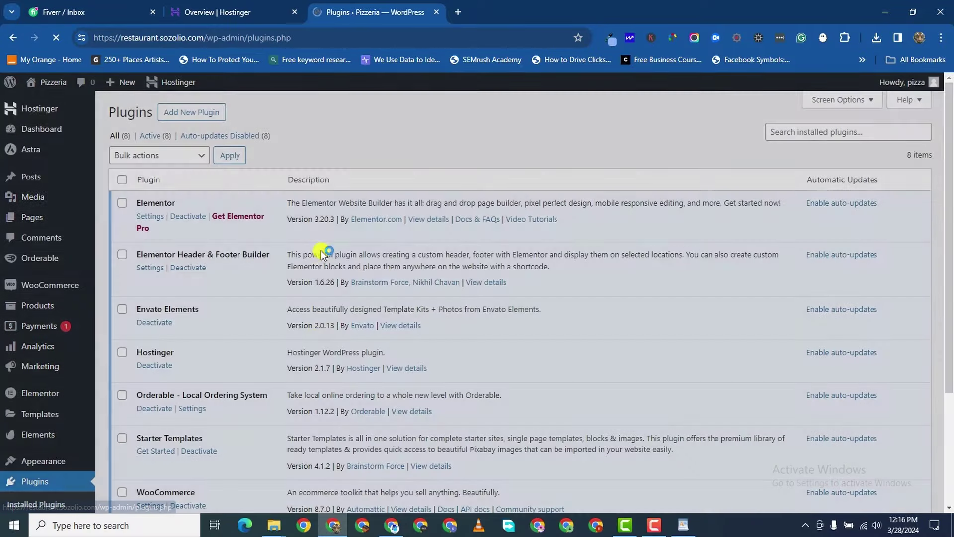
pyautogui.scroll(-3, 168, 334)
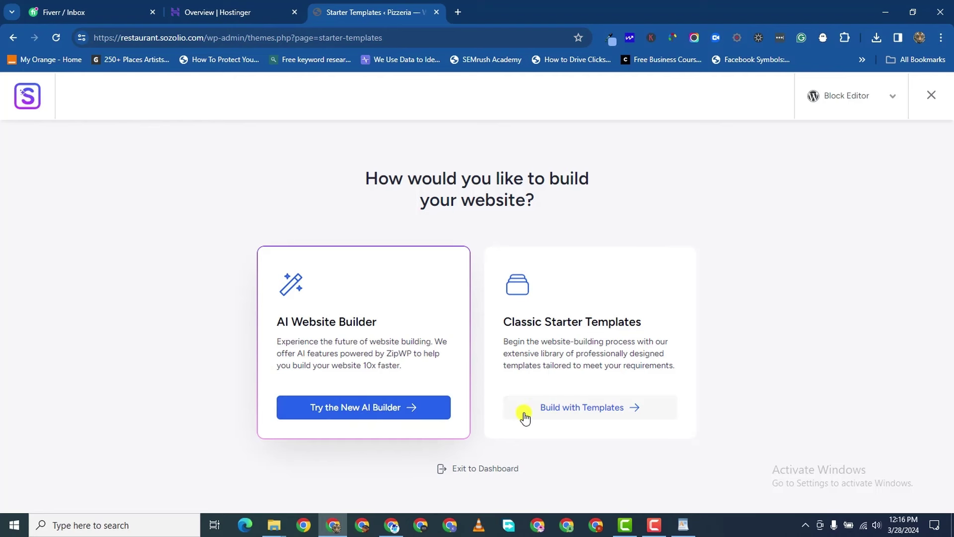
pyautogui.click(591, 411)
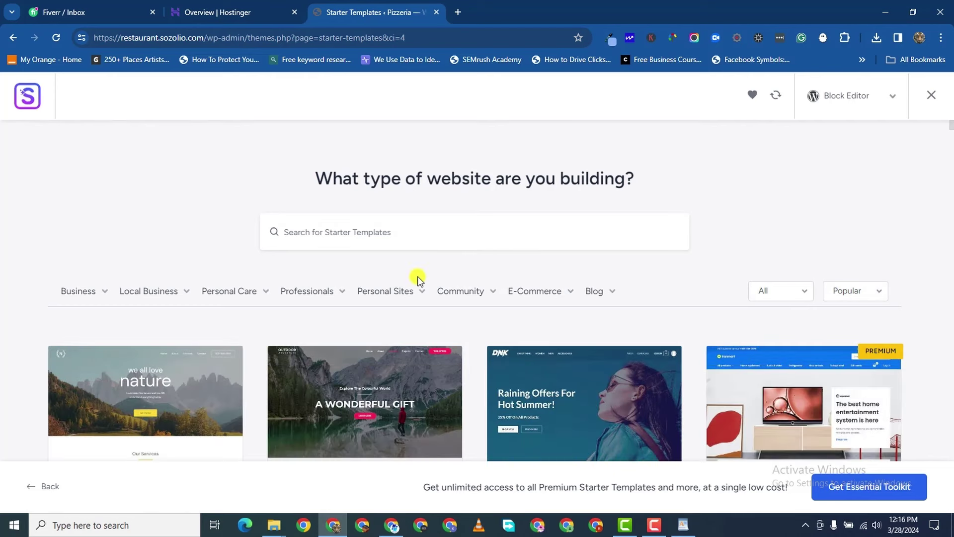
# - Browse the starter template library and examine the popular designs and website categories on offer
pyautogui.moveTo(572, 297)
pyautogui.scroll(-4, 486, 441)
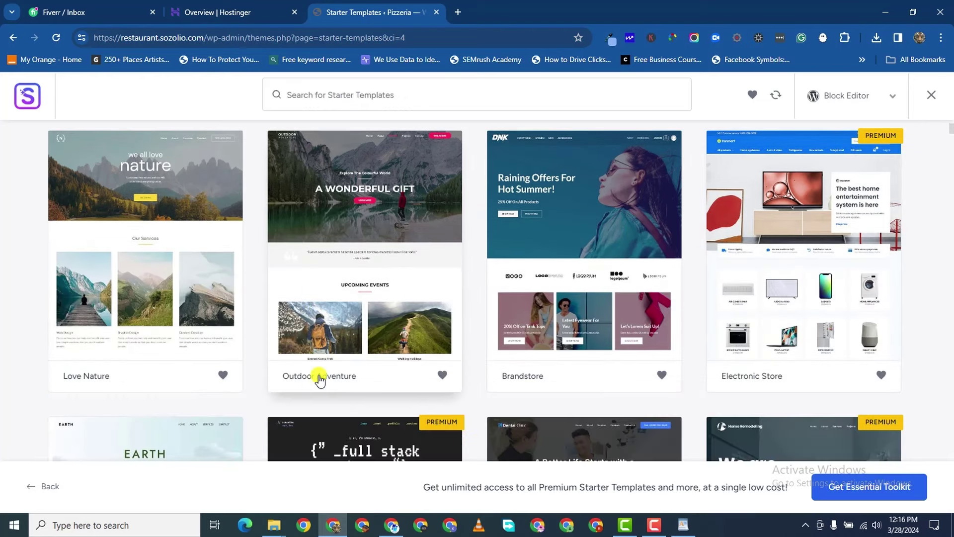
pyautogui.scroll(4, 788, 259)
pyautogui.scroll(-3, 796, 293)
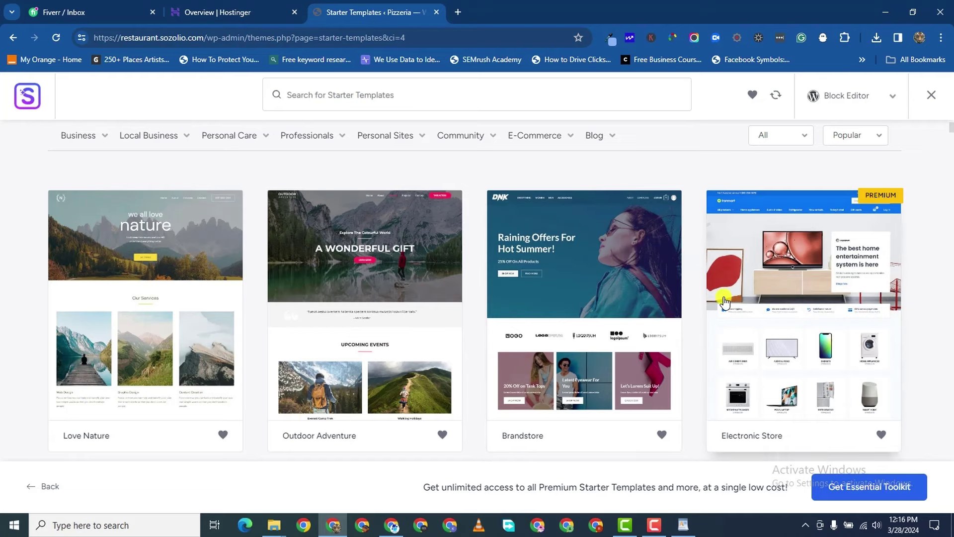
pyautogui.scroll(-5, 449, 393)
pyautogui.scroll(7, 455, 388)
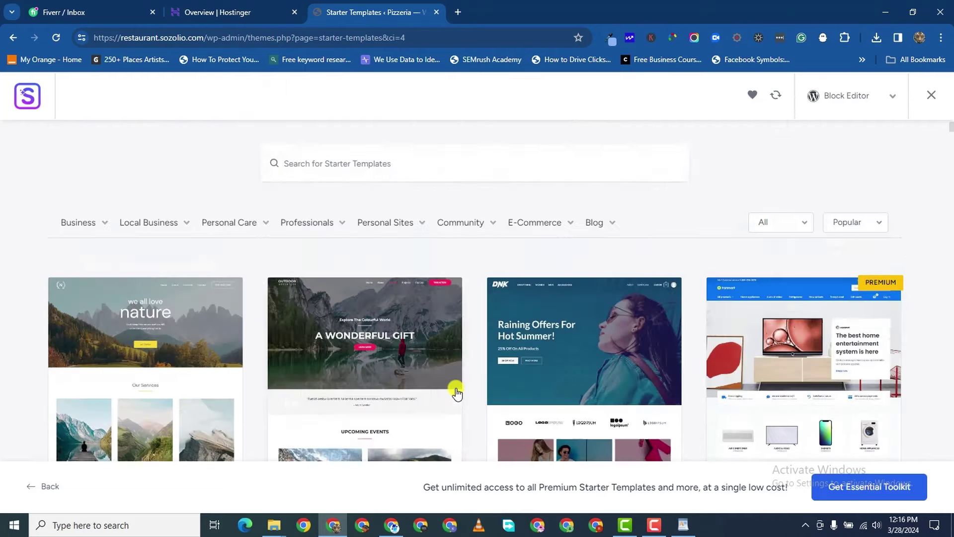
pyautogui.scroll(1, 450, 396)
pyautogui.scroll(-1, 546, 298)
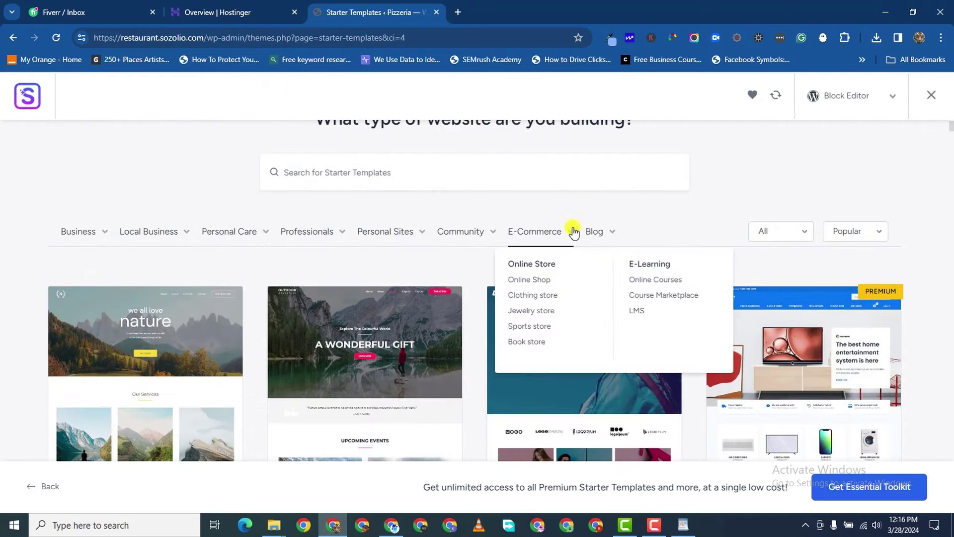
# - Apply the E-Commerce category, then replace it with a template search for restaurant
pyautogui.click(572, 231)
pyautogui.doubleClick(313, 173)
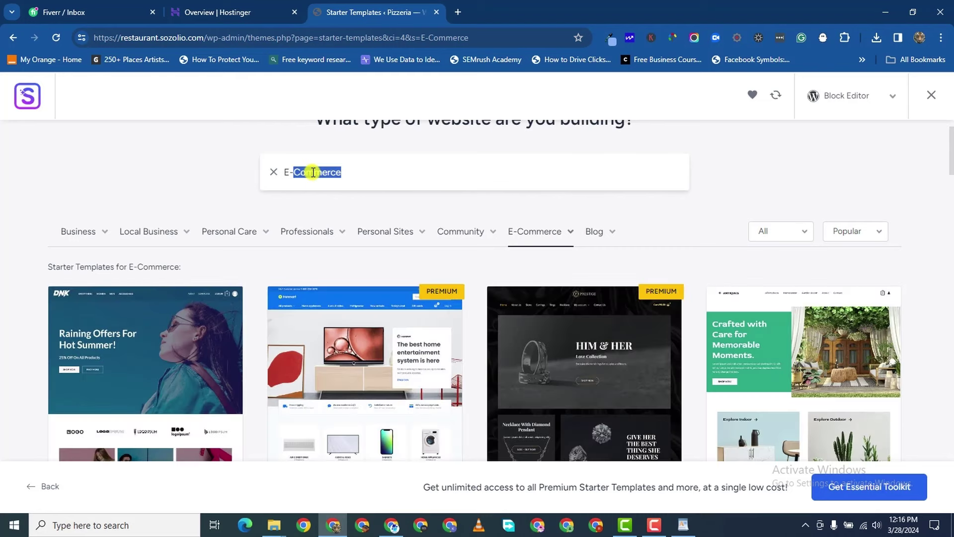
pyautogui.press('BackSpace')
pyautogui.press('BackSpace')
pyautogui.press('BackSpace')
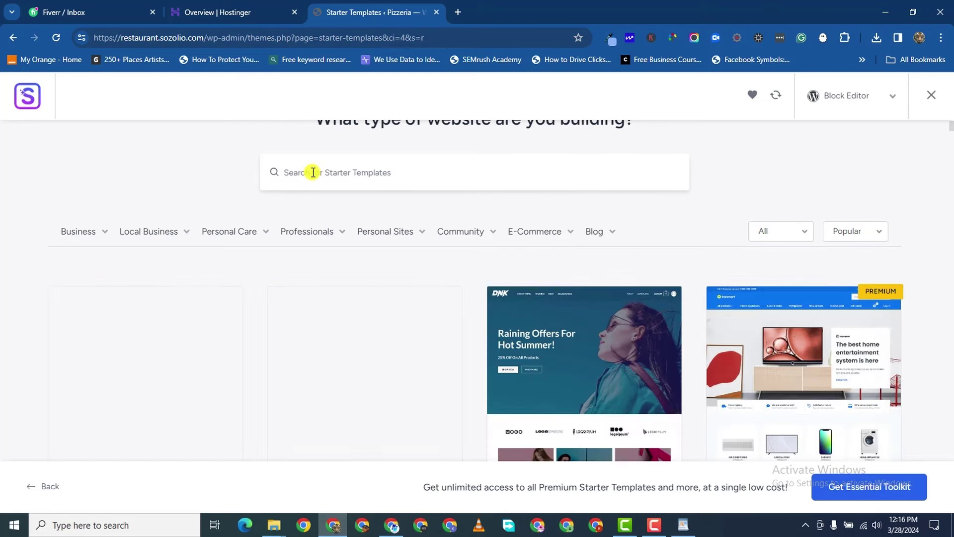
pyautogui.write('restau')
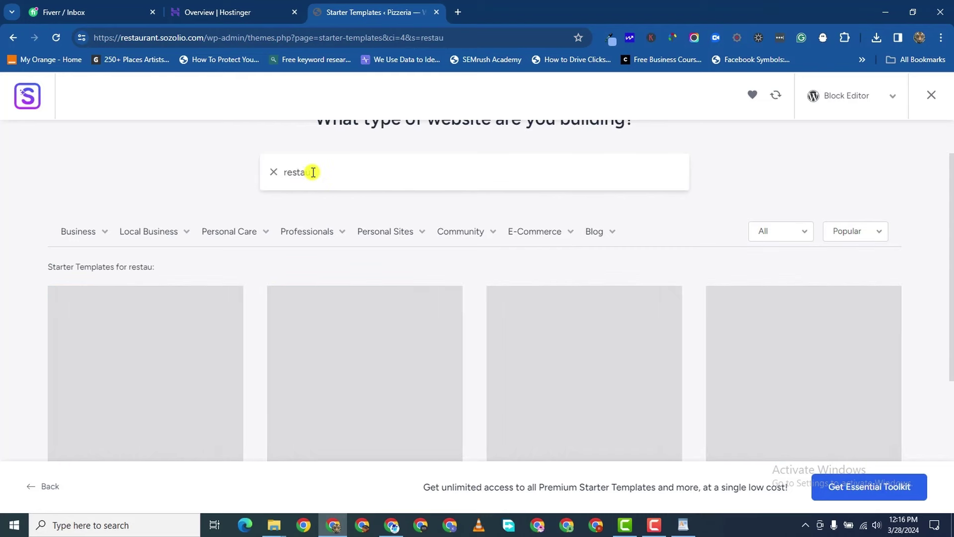
pyautogui.write('rant')
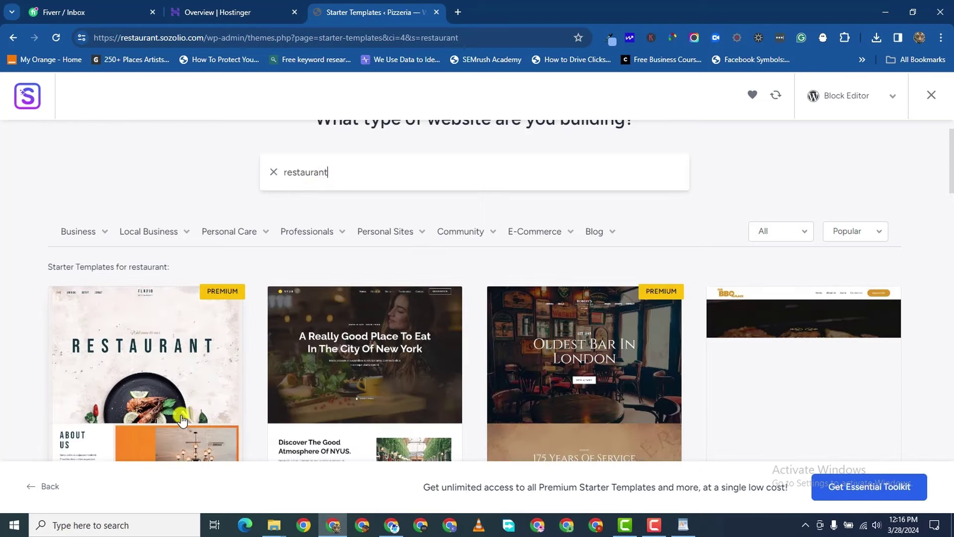
# - Examine the restaurant starter templates, comparing the designs and checking which ones are marked Premium
pyautogui.scroll(1, 164, 410)
pyautogui.scroll(-3, 152, 403)
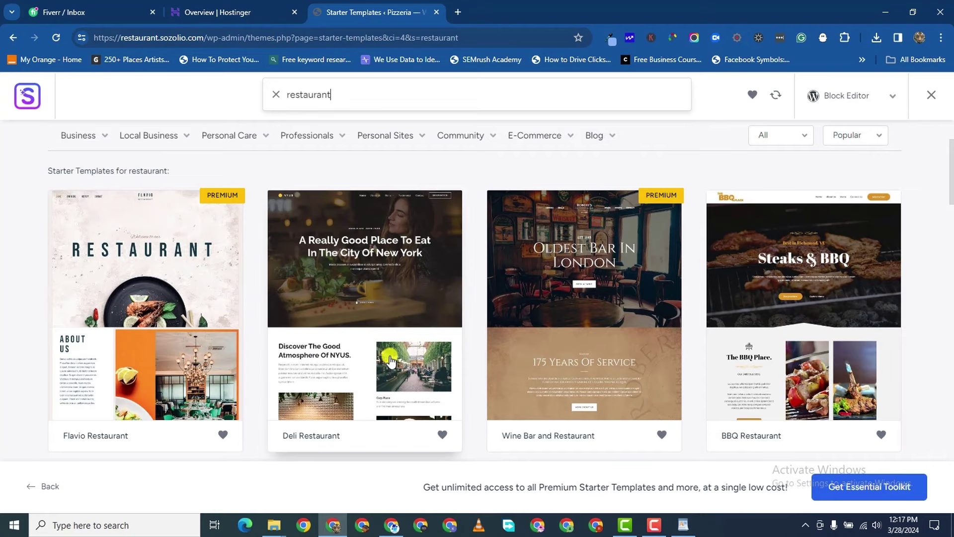
pyautogui.scroll(-2, 596, 334)
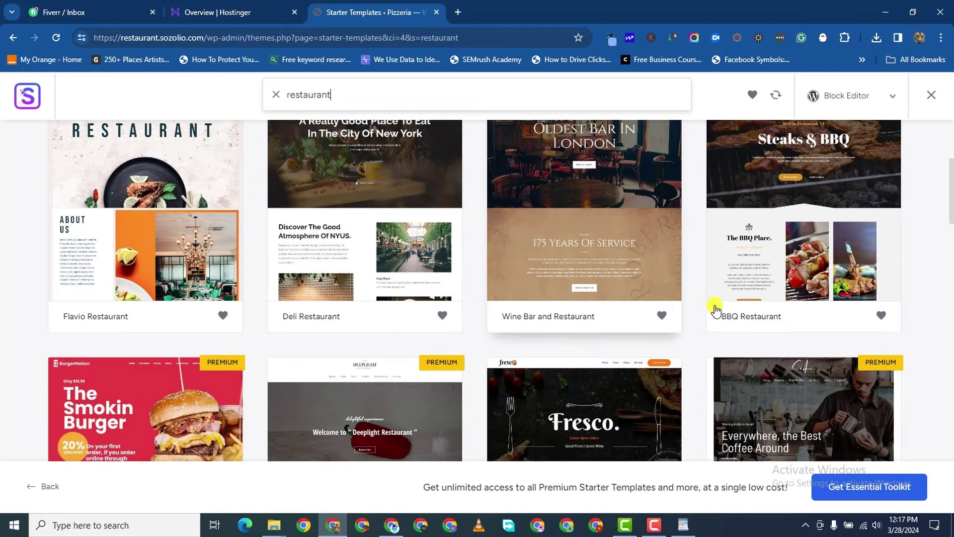
pyautogui.scroll(-2, 716, 311)
pyautogui.scroll(4, 793, 209)
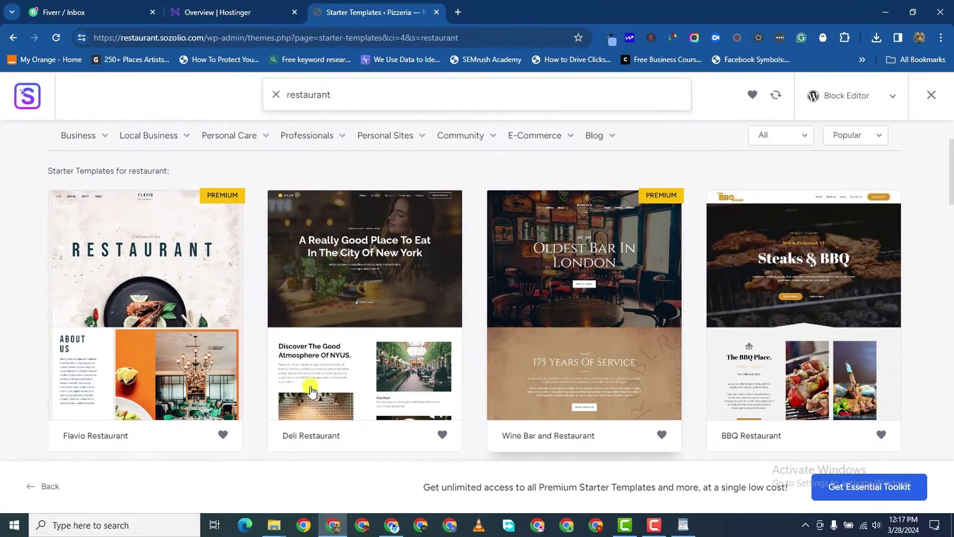
pyautogui.scroll(-6, 310, 390)
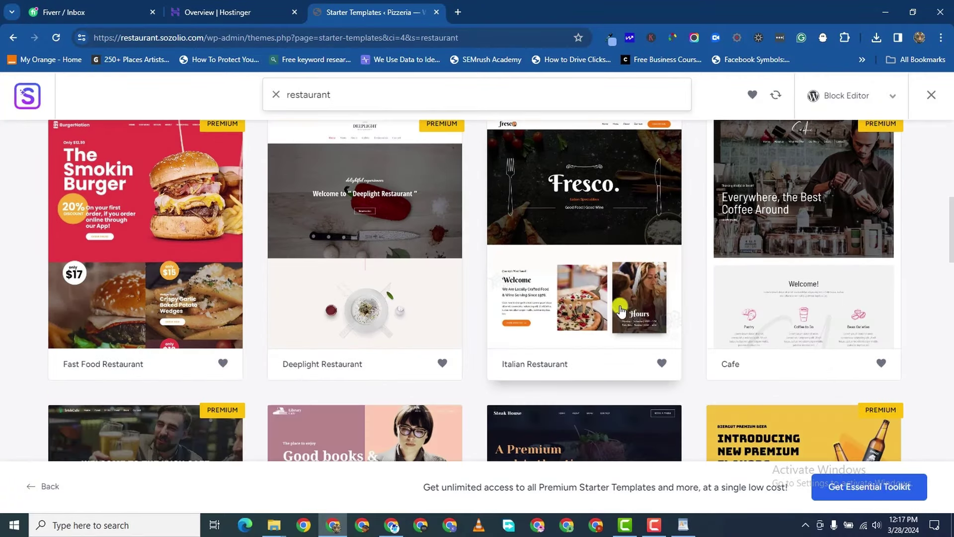
pyautogui.scroll(-1, 571, 249)
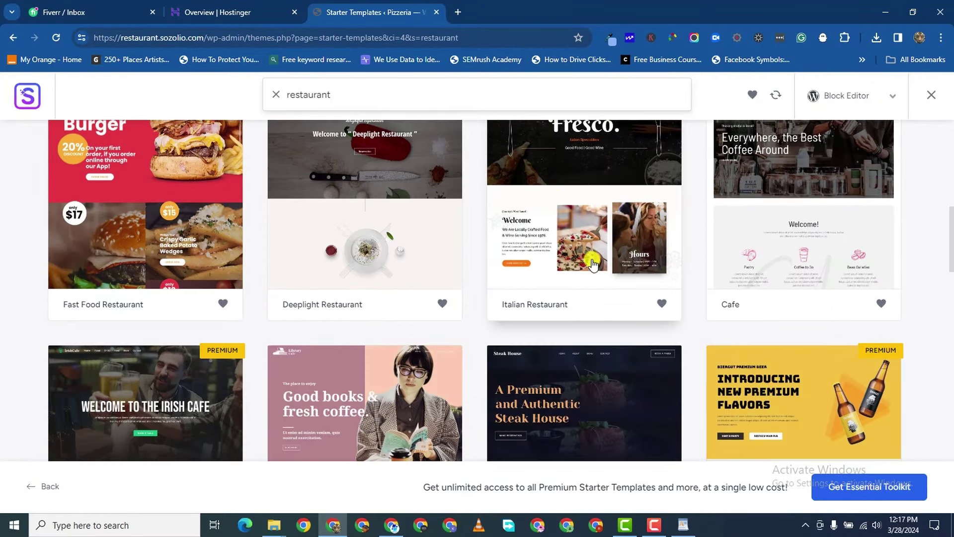
pyautogui.scroll(4, 596, 259)
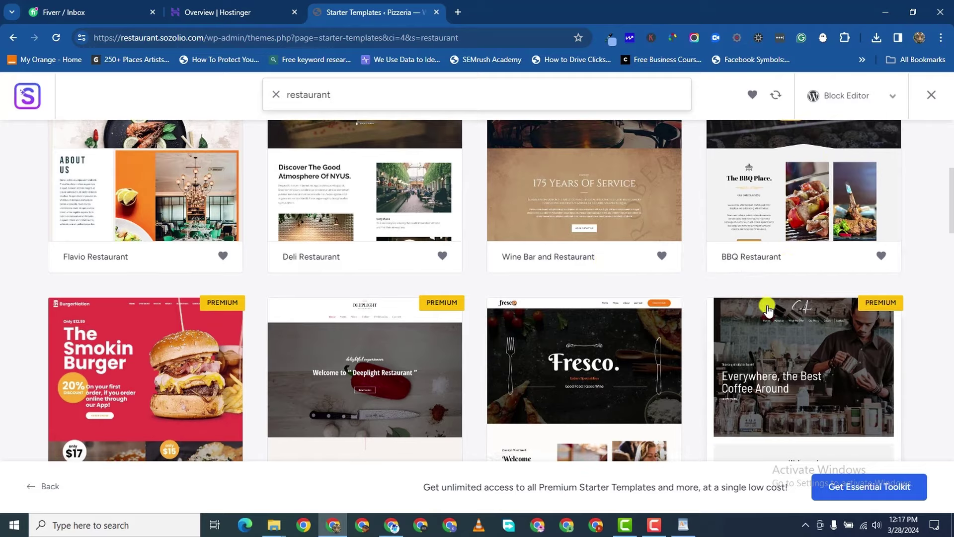
pyautogui.scroll(-4, 760, 323)
pyautogui.scroll(-3, 756, 337)
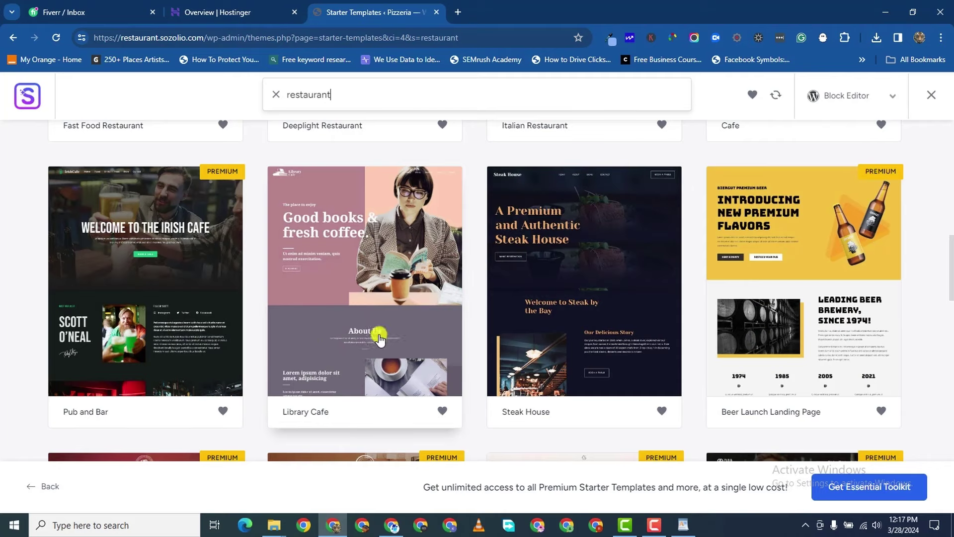
pyautogui.scroll(3, 156, 317)
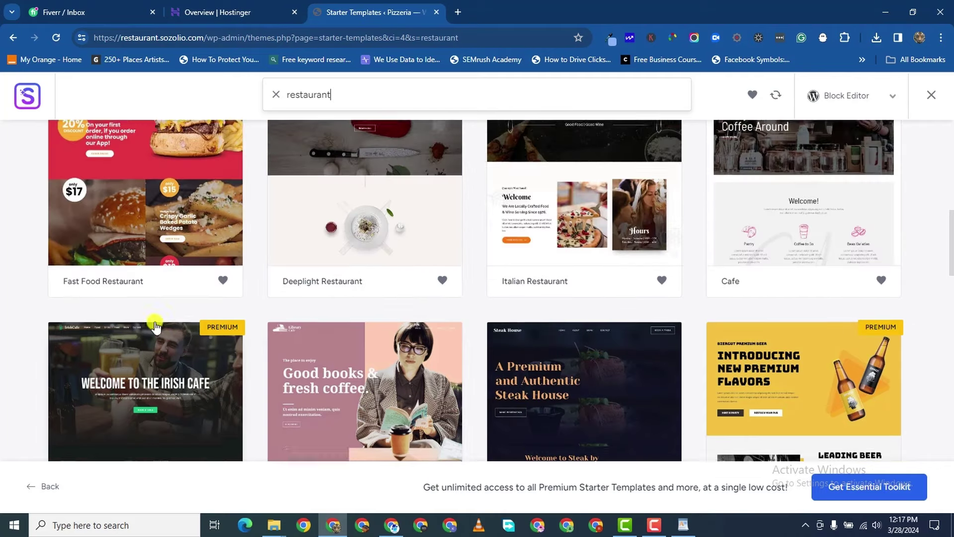
pyautogui.scroll(-7, 154, 320)
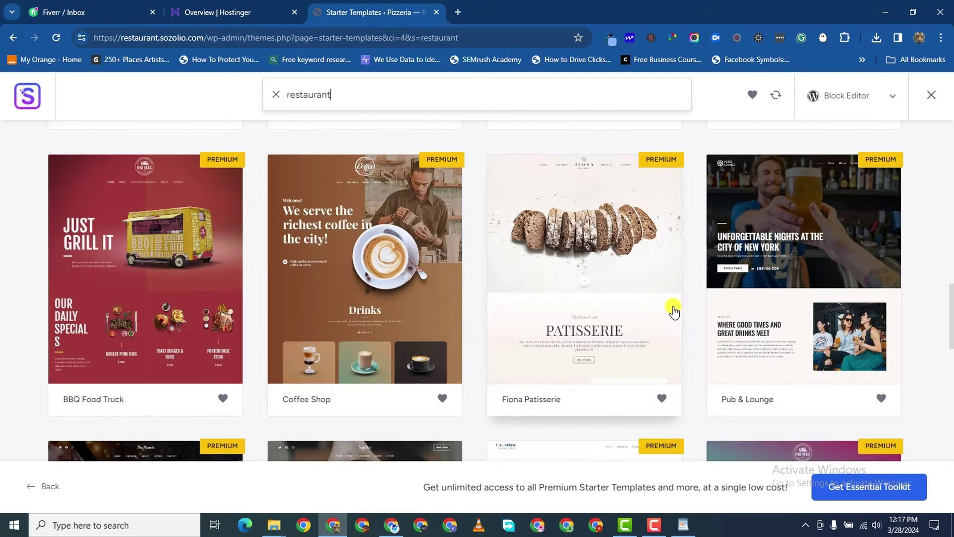
pyautogui.scroll(-5, 674, 311)
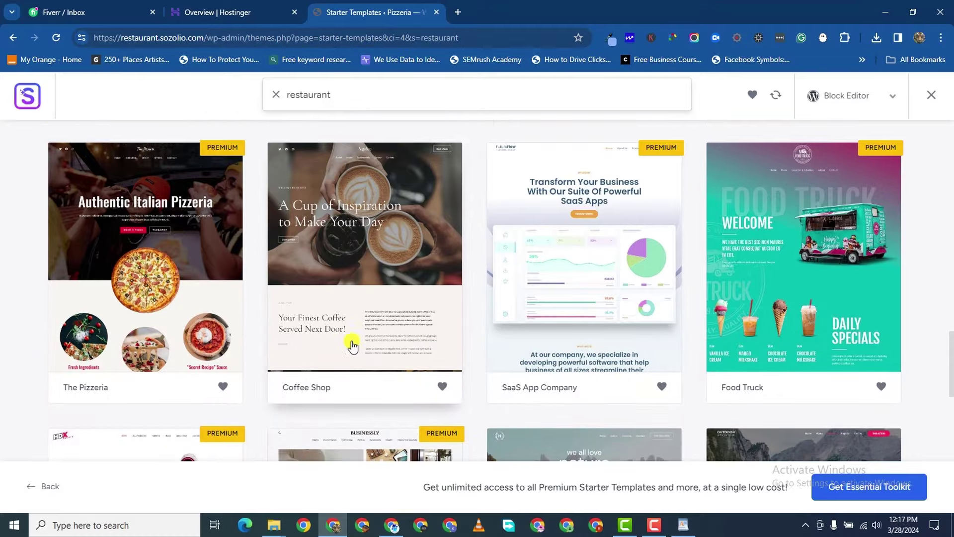
pyautogui.scroll(11, 351, 345)
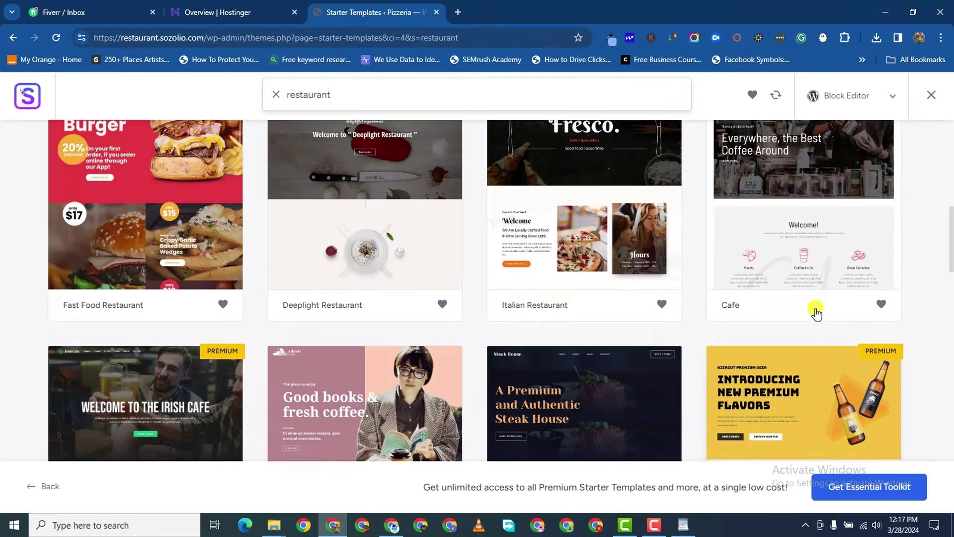
pyautogui.scroll(7, 817, 308)
pyautogui.scroll(-2, 817, 278)
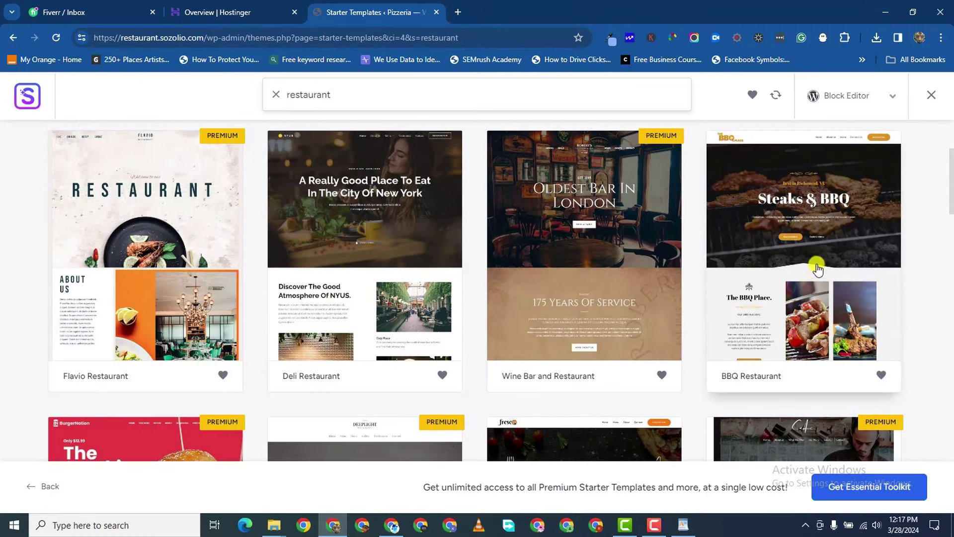
# - Select the BBQ Restaurant template and load its customization preview
pyautogui.click(802, 236)
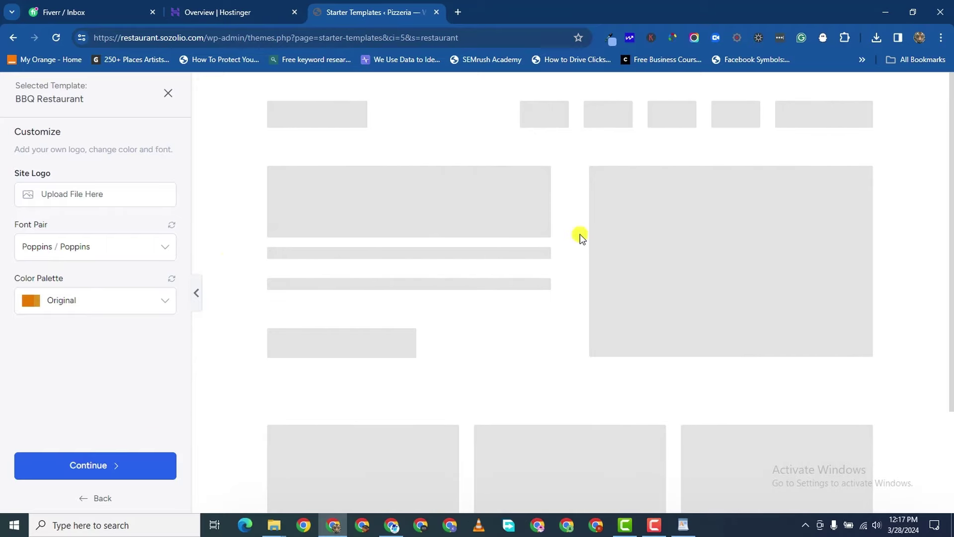
pyautogui.moveTo(655, 523)
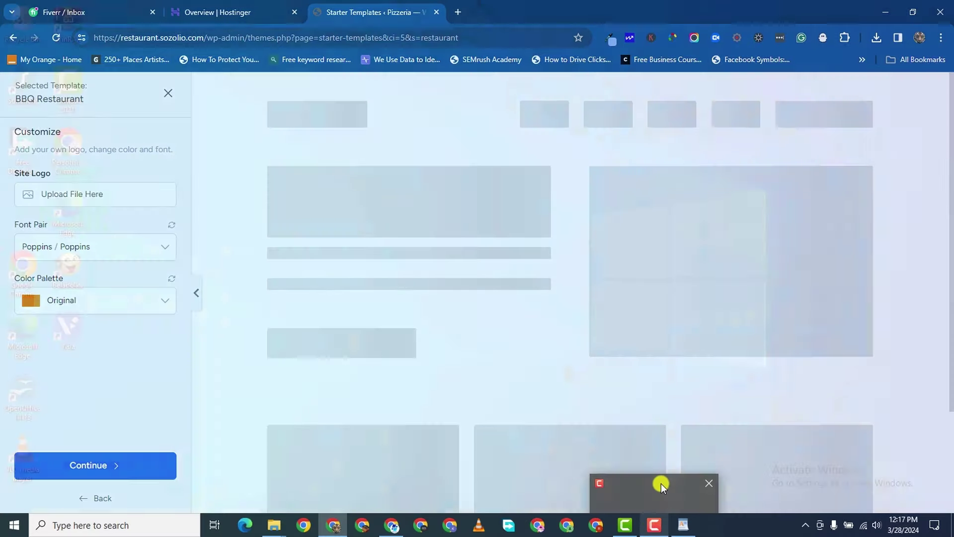
pyautogui.click(664, 490)
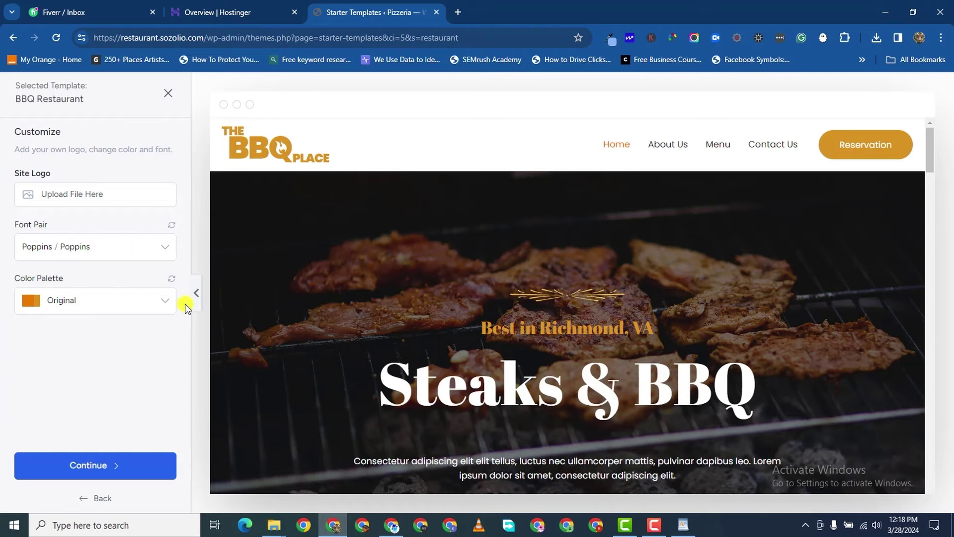
# - Examine the BBQ Restaurant homepage preview through to the footer, and look through the available color palette styles
pyautogui.scroll(-10, 323, 252)
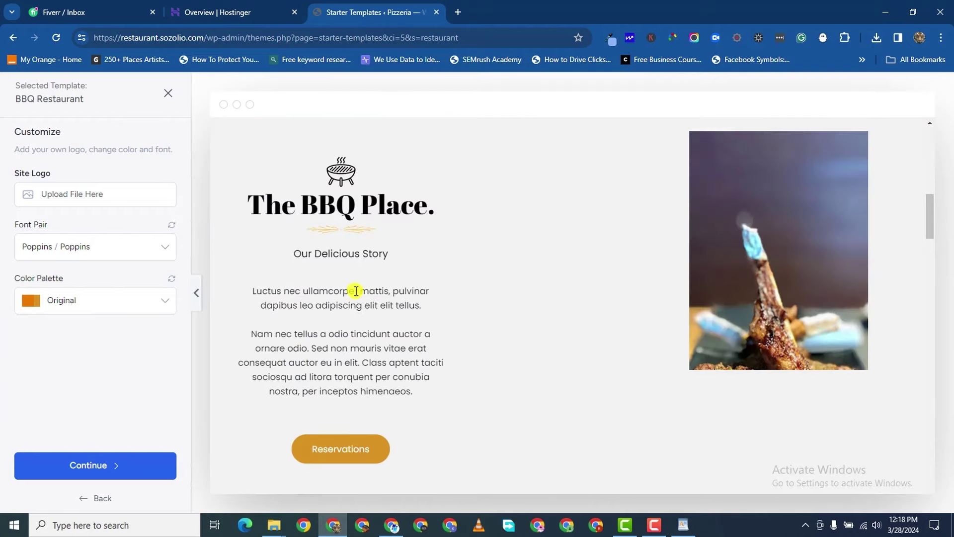
pyautogui.scroll(-15, 336, 297)
pyautogui.scroll(-15, 337, 298)
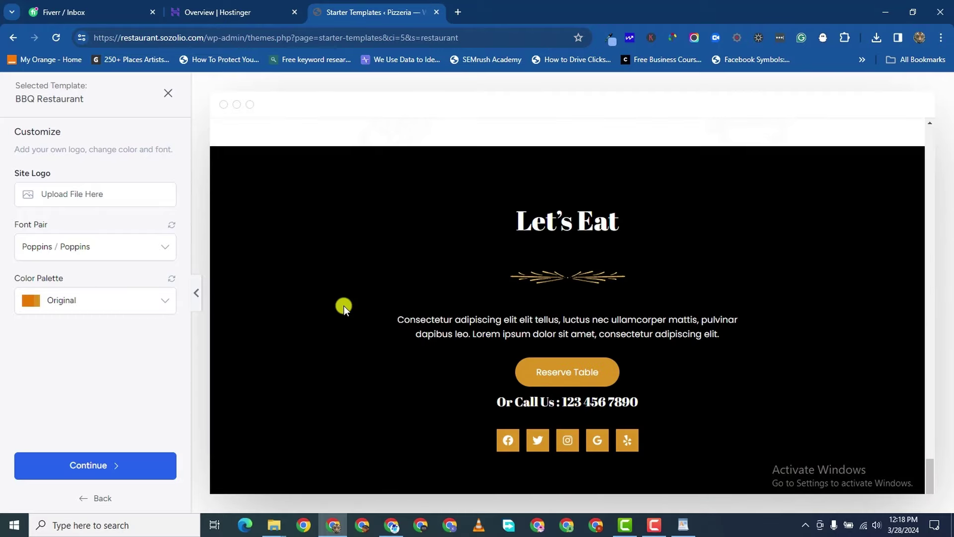
pyautogui.scroll(5, 341, 308)
pyautogui.click(83, 297)
pyautogui.scroll(-3, 89, 385)
pyautogui.scroll(3, 94, 379)
pyautogui.scroll(-5, 165, 354)
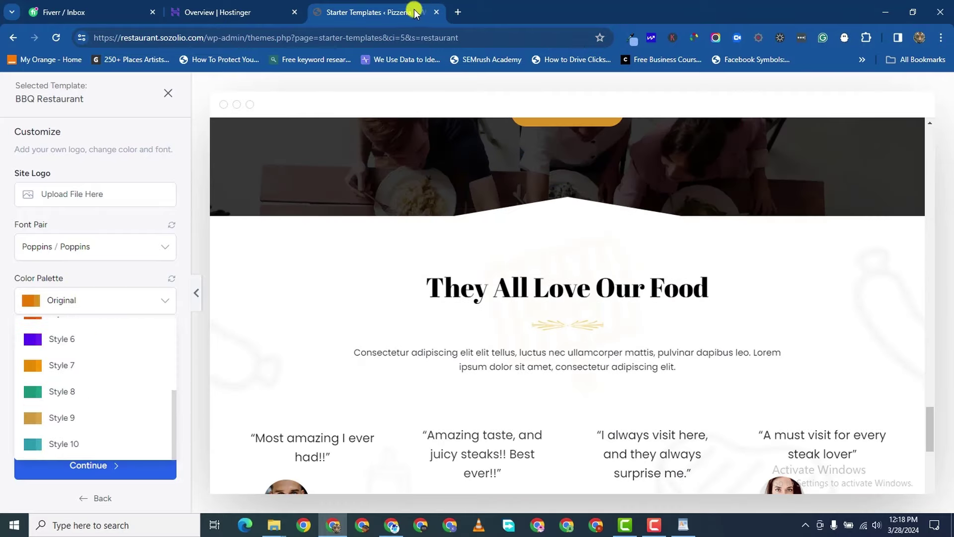
# - Open logomakr.com in a new browser tab and look through its homepage and intro video
pyautogui.click(455, 13)
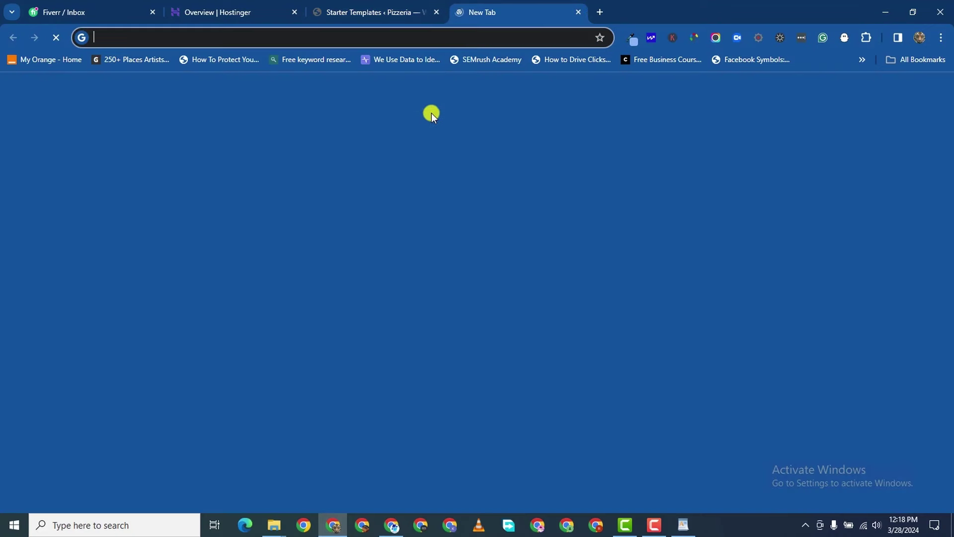
pyautogui.click(657, 525)
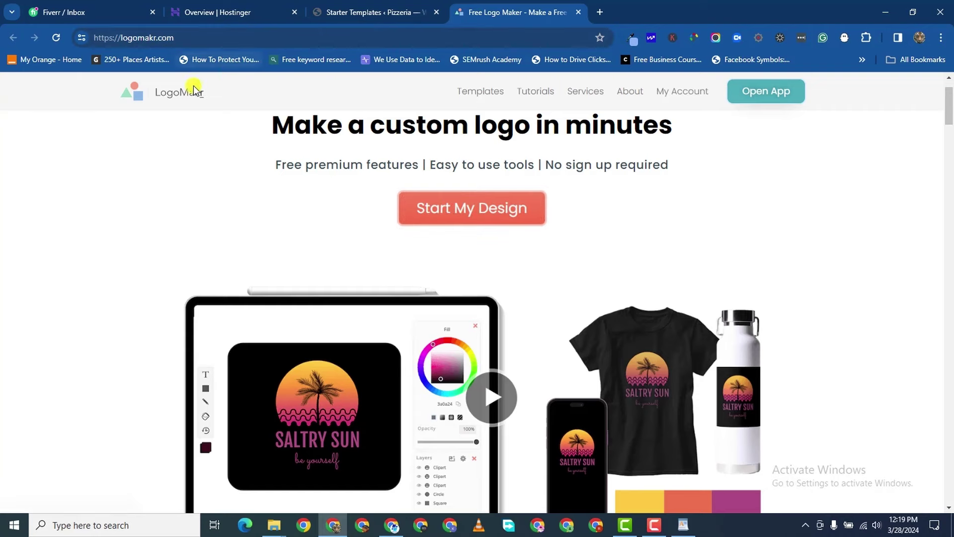
pyautogui.scroll(1, 547, 226)
pyautogui.scroll(-3, 502, 295)
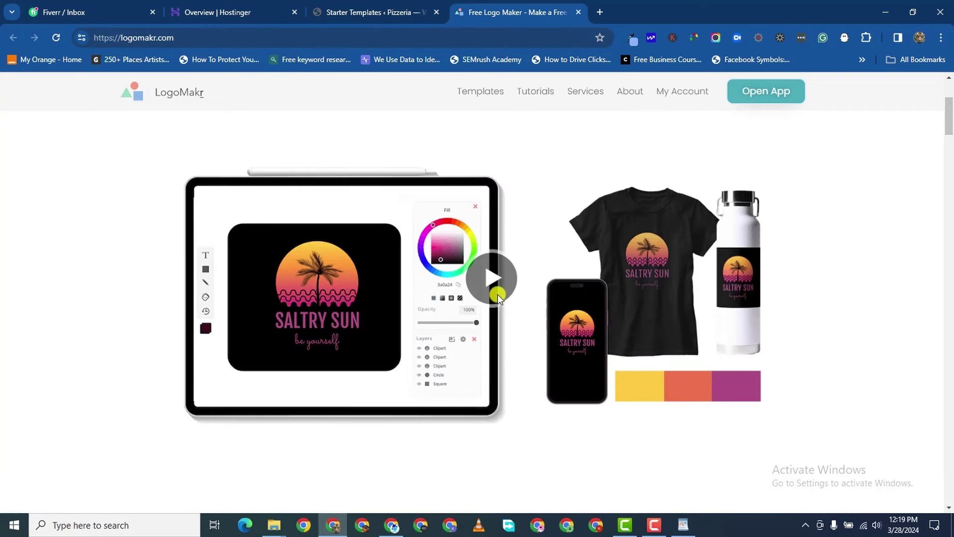
pyautogui.click(492, 279)
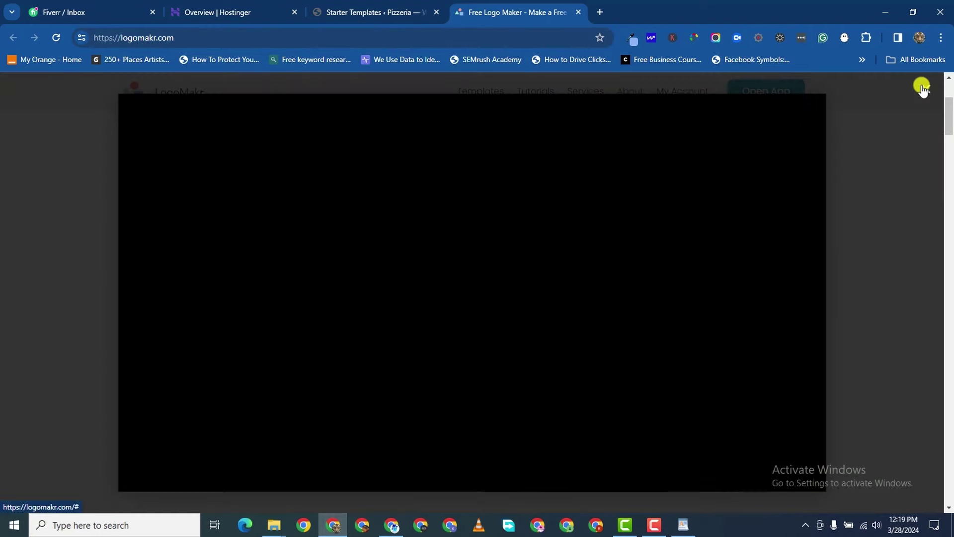
pyautogui.click(923, 88)
pyautogui.scroll(-4, 409, 213)
pyautogui.scroll(10, 578, 250)
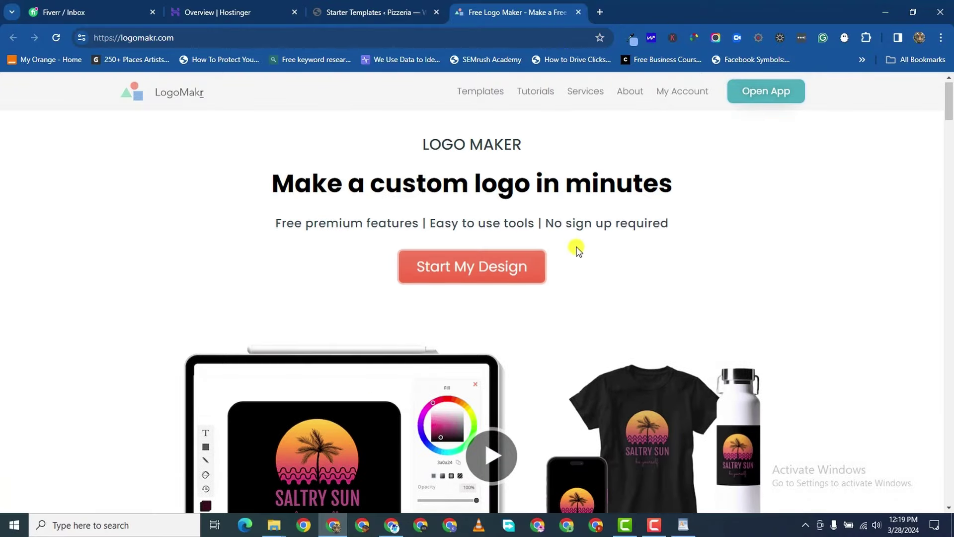
pyautogui.scroll(-5, 578, 250)
pyautogui.scroll(5, 426, 187)
# - Start a new logo design from the LogoMakr homepage and load the logo editor
pyautogui.click(477, 269)
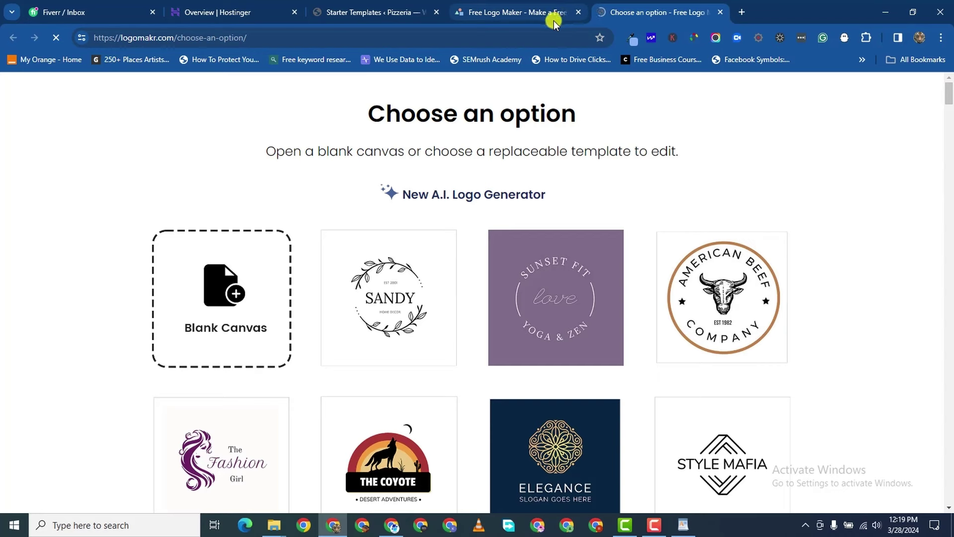
pyautogui.click(562, 12)
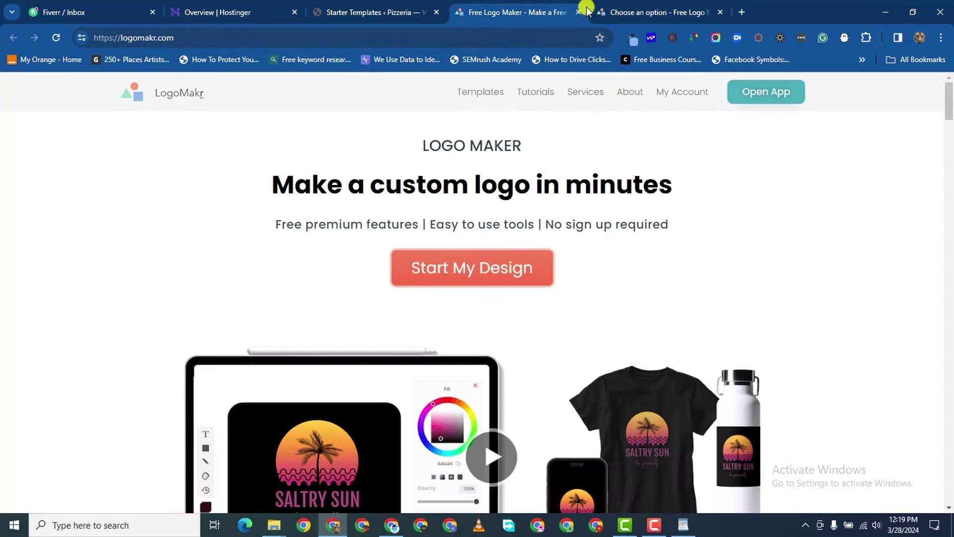
pyautogui.click(590, 11)
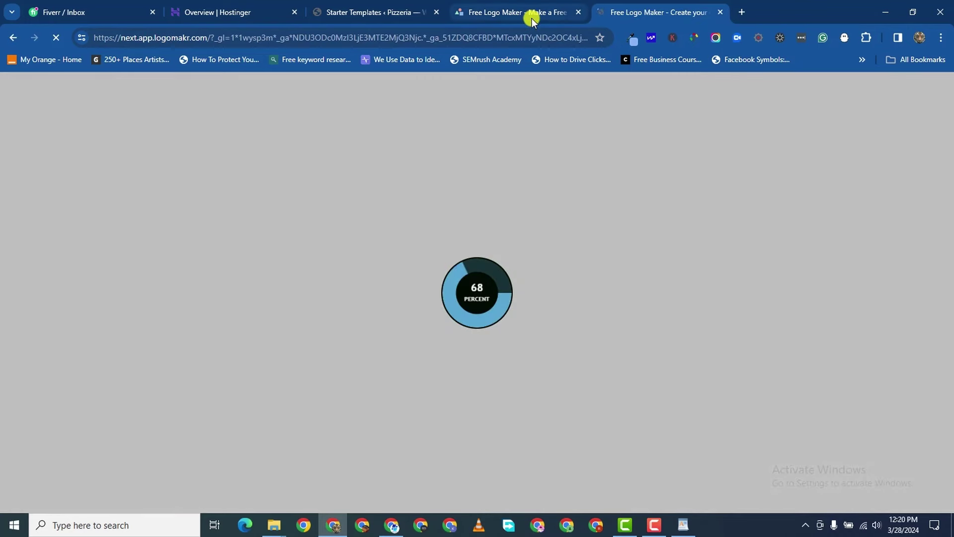
# - Return to the BBQ Restaurant template preview and examine the logo in the homepage header
pyautogui.click(328, 11)
pyautogui.scroll(-2, 343, 241)
pyautogui.scroll(4, 348, 237)
pyautogui.scroll(10, 347, 236)
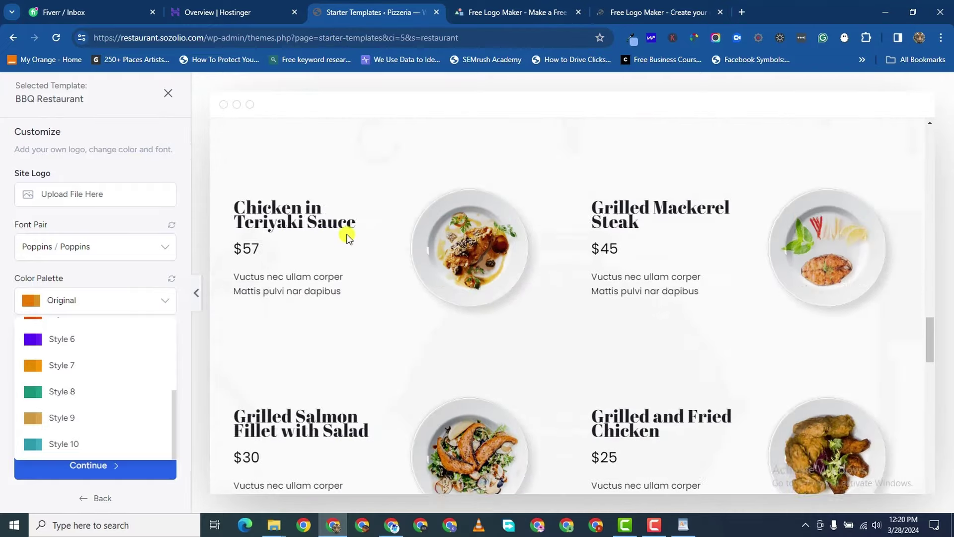
pyautogui.scroll(5, 347, 236)
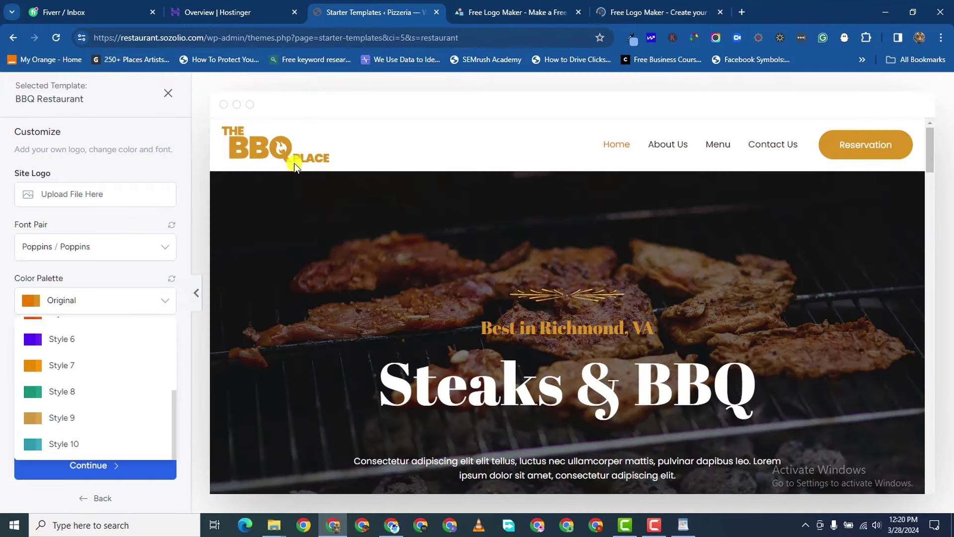
# - Switch to the LogoMakr editor, start from a blank canvas without the guided tips, and add a placeholder text object
pyautogui.click(630, 16)
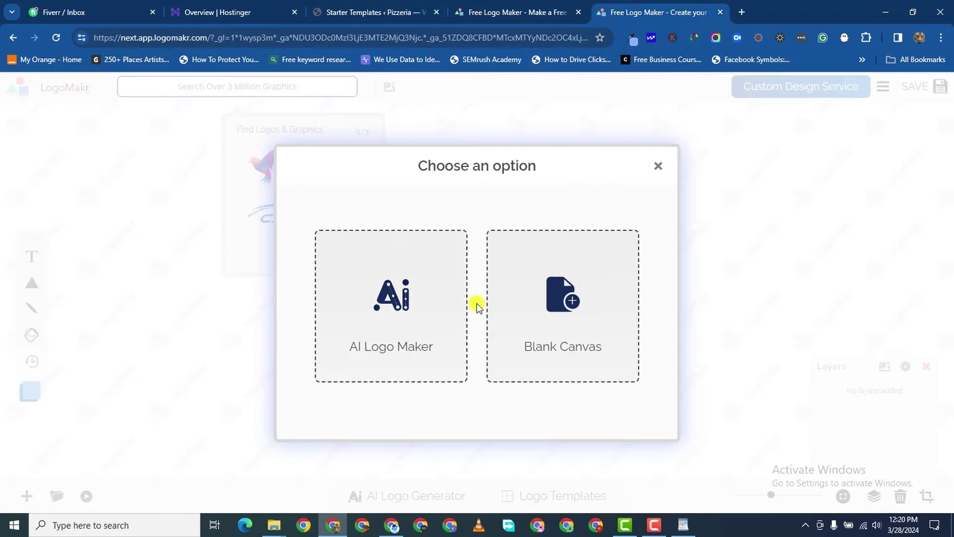
pyautogui.click(555, 302)
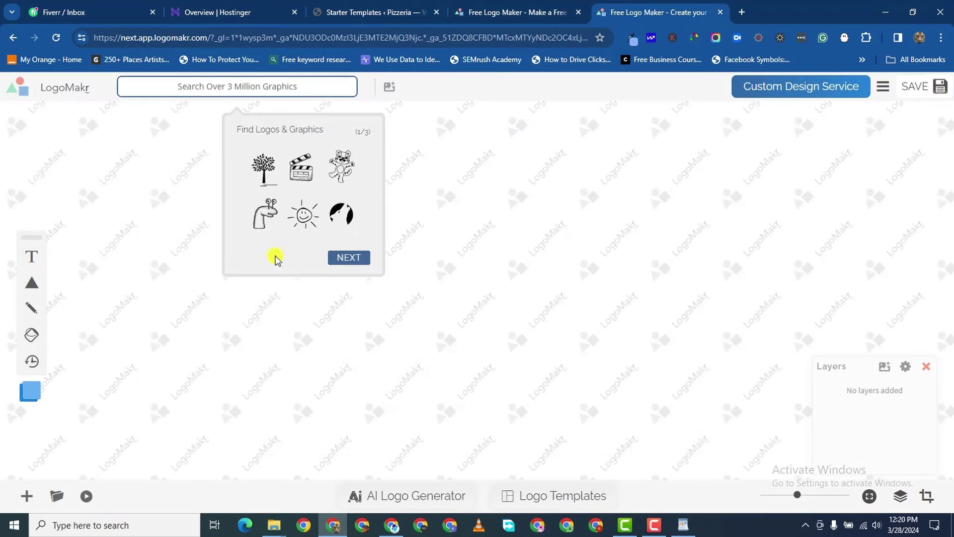
pyautogui.click(362, 256)
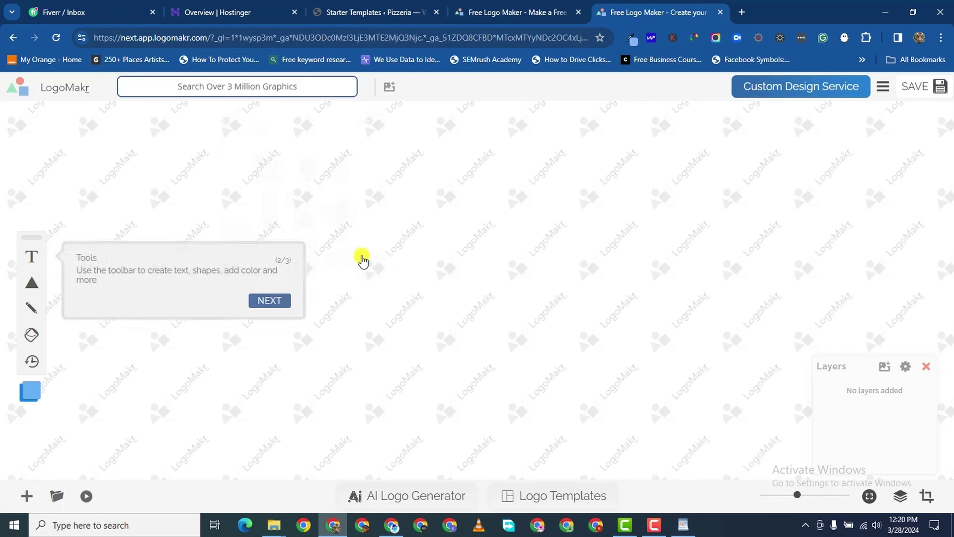
pyautogui.click(363, 257)
pyautogui.click(897, 184)
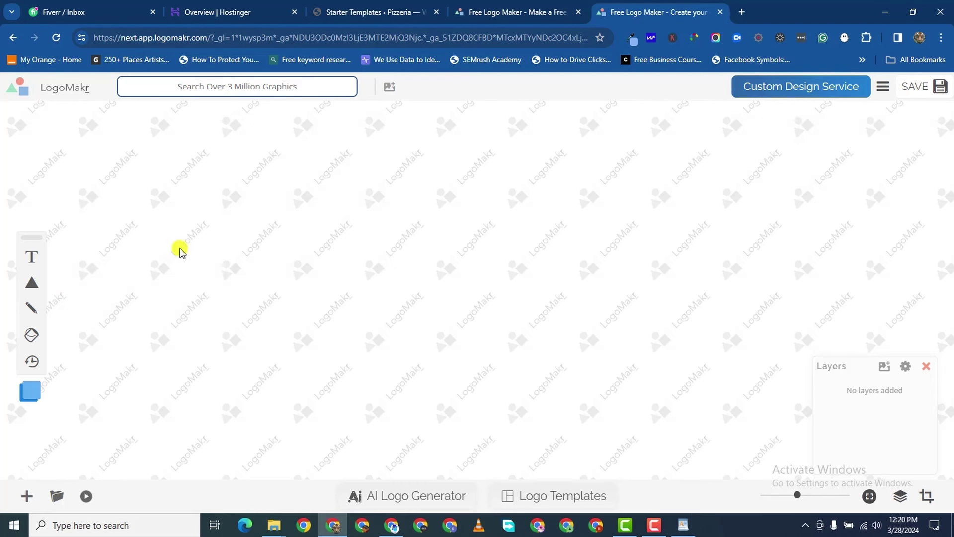
pyautogui.click(44, 257)
pyautogui.click(341, 180)
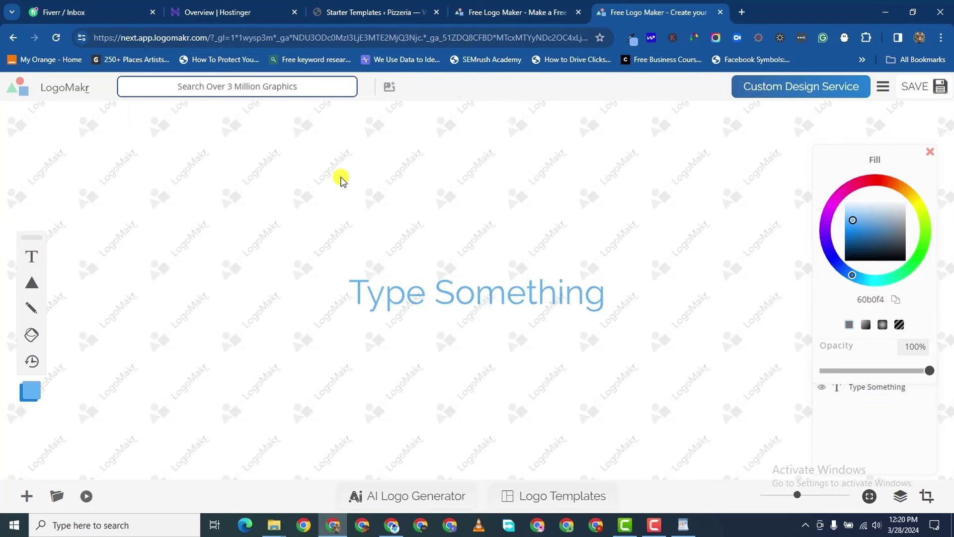
# - Search the graphics library for pizza and insert the dripping, curved pizza slice with the puffy crust
pyautogui.click(199, 86)
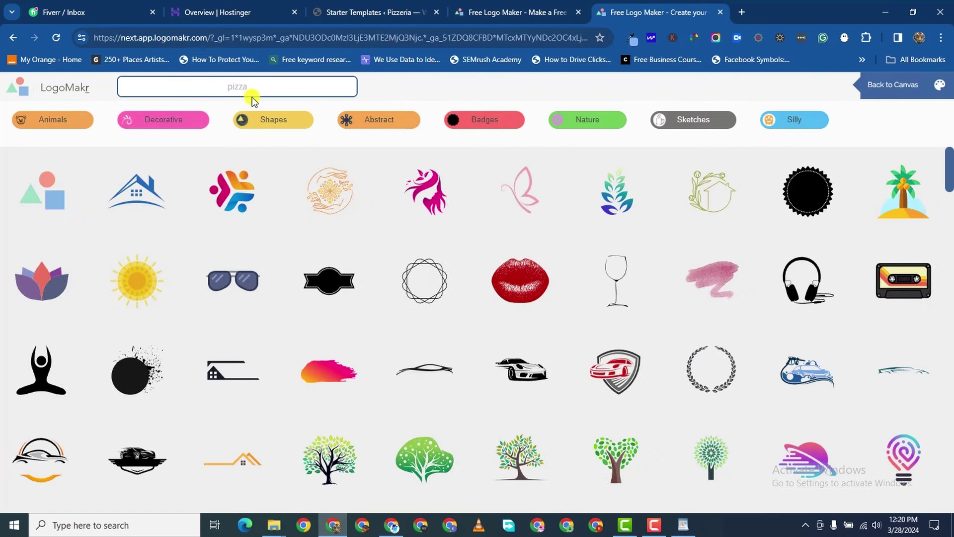
pyautogui.press('Return')
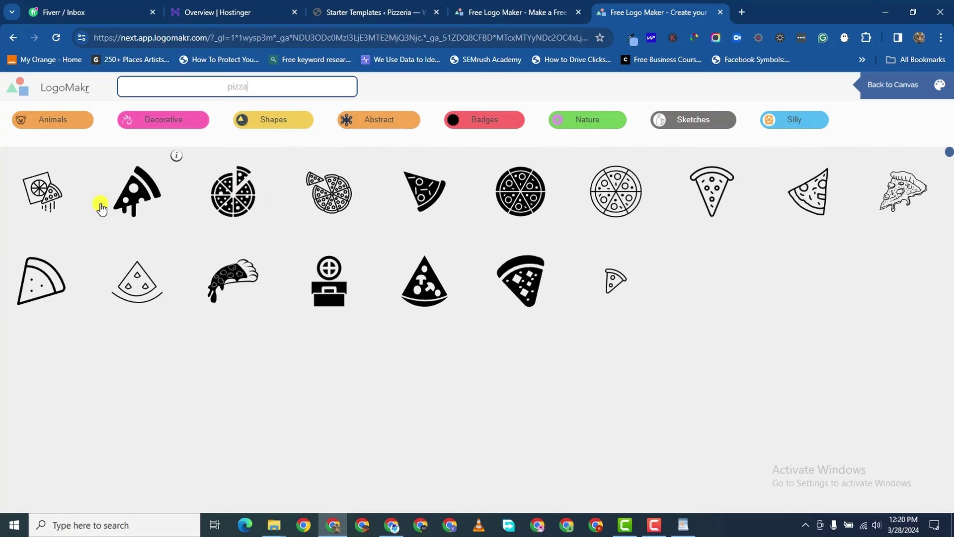
pyautogui.scroll(-1, 305, 312)
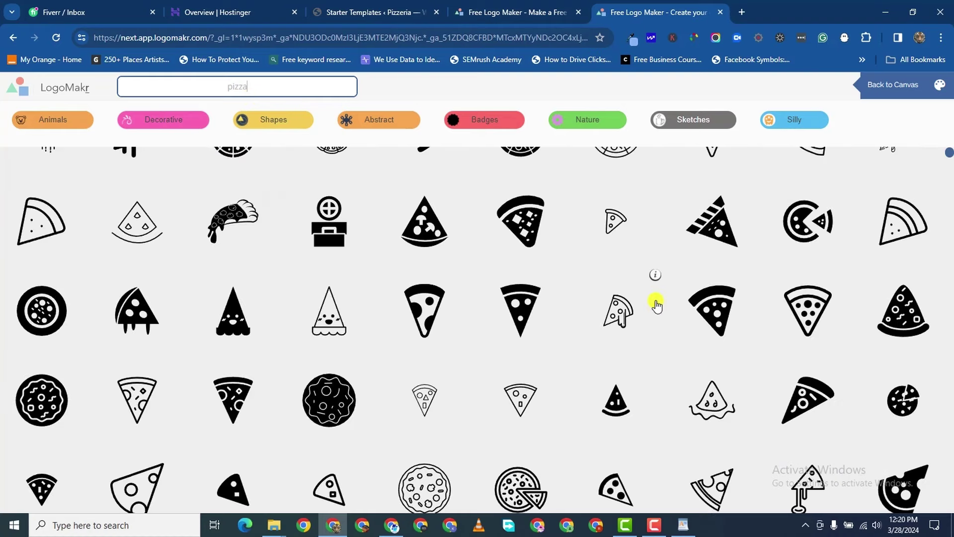
pyautogui.scroll(-6, 657, 306)
pyautogui.scroll(10, 658, 304)
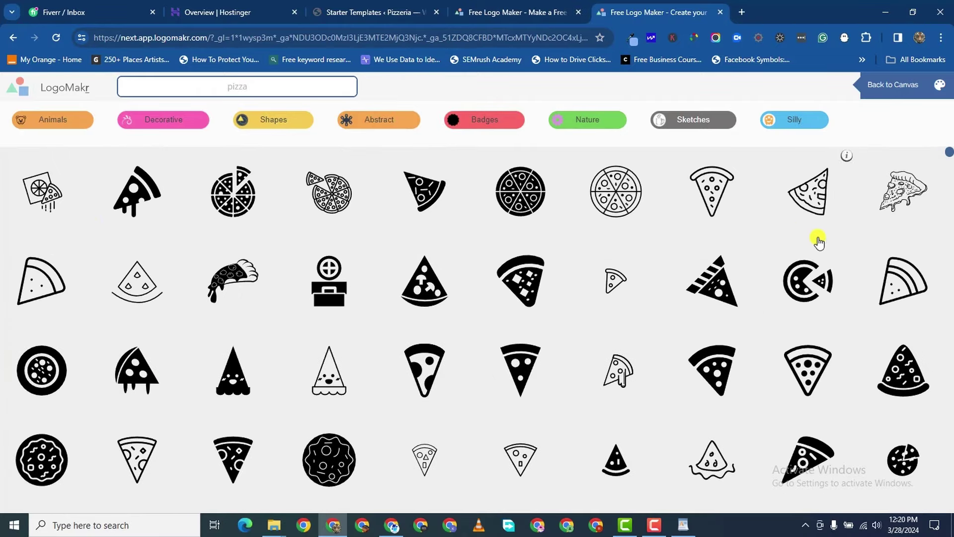
pyautogui.scroll(-10, 462, 415)
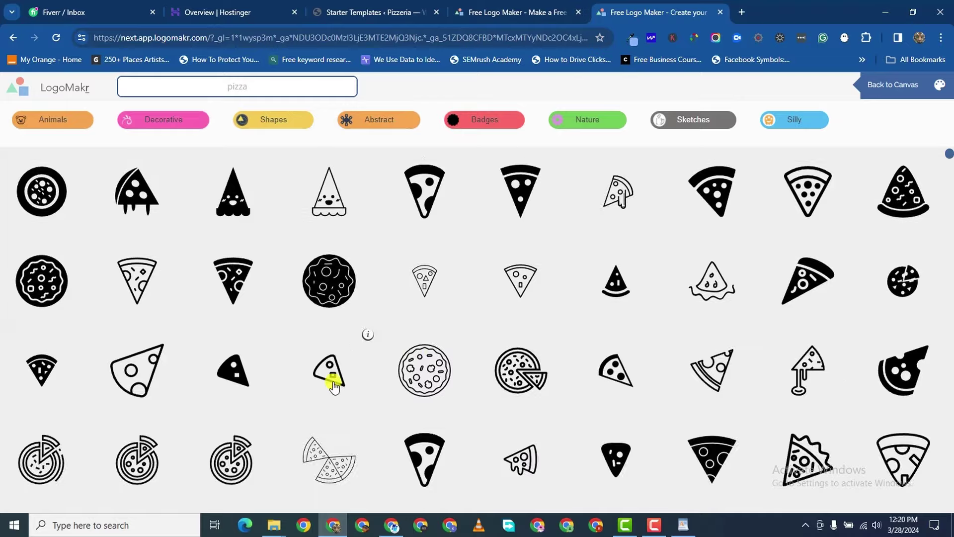
pyautogui.scroll(-5, 201, 286)
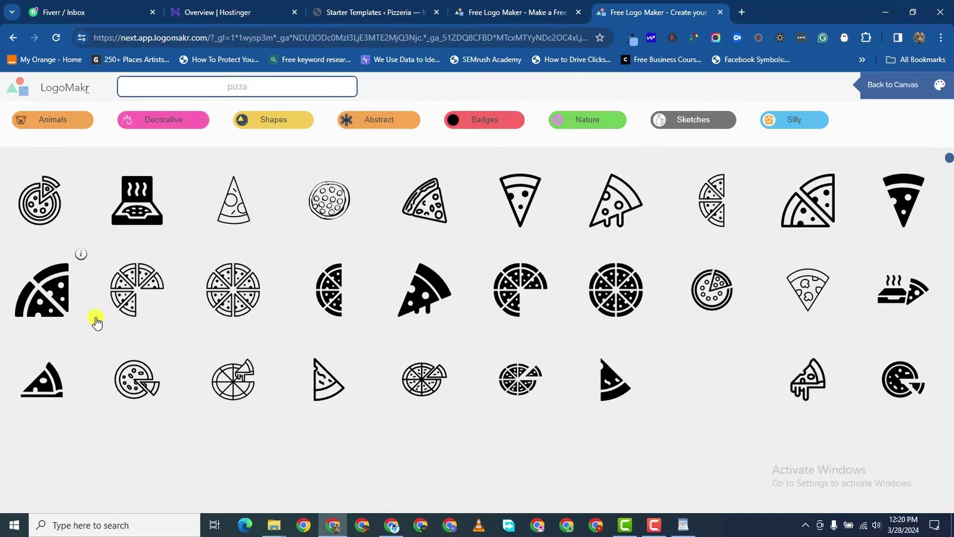
pyautogui.scroll(5, 351, 334)
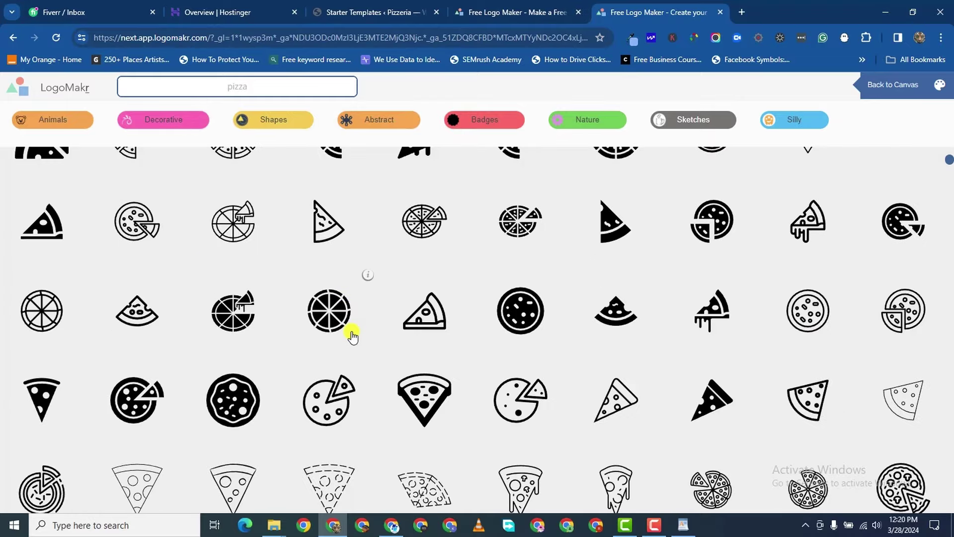
pyautogui.scroll(5, 293, 343)
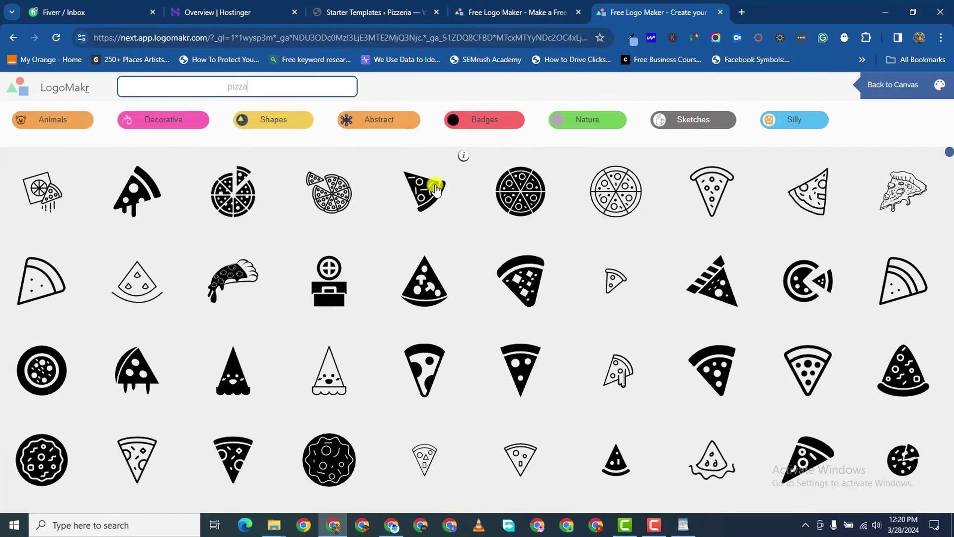
pyautogui.click(233, 289)
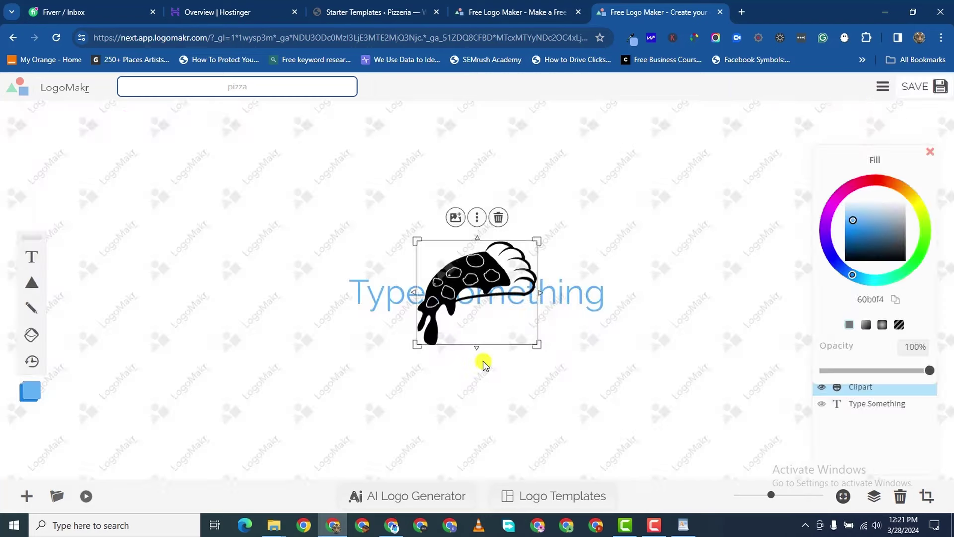
# - Move the pizza slice clipart to the left of the placeholder text and enlarge it to roughly double size
pyautogui.moveTo(460, 281); pyautogui.dragTo(219, 288)
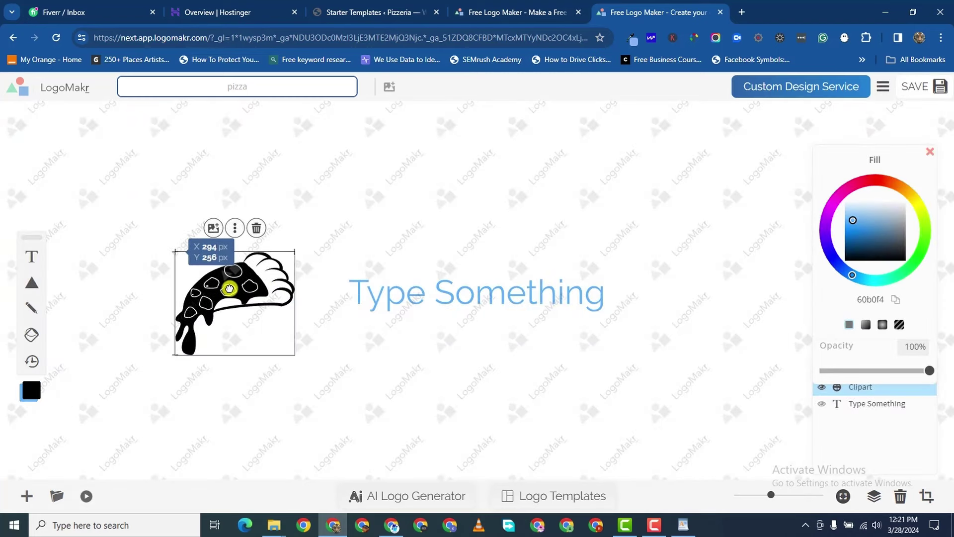
pyautogui.moveTo(291, 356); pyautogui.dragTo(394, 443)
pyautogui.moveTo(326, 379); pyautogui.dragTo(283, 309)
# - Replace the placeholder text with RESTO and narrow its text box to fit the word
pyautogui.click(464, 299)
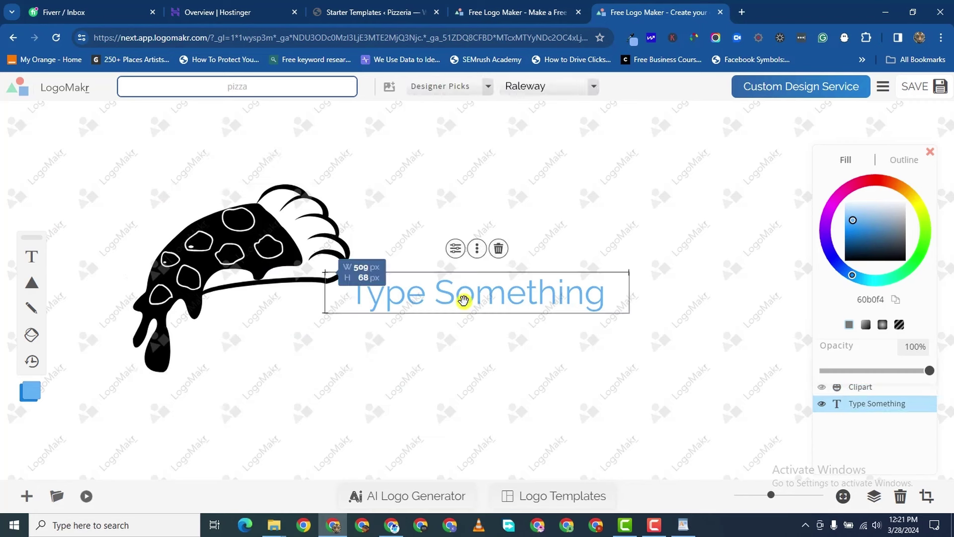
pyautogui.click(464, 300)
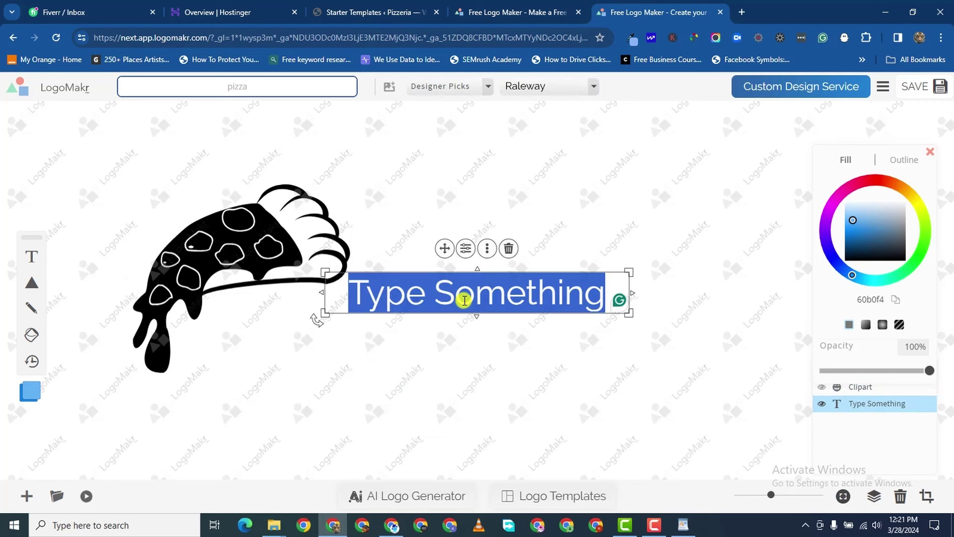
pyautogui.write('RESTO')
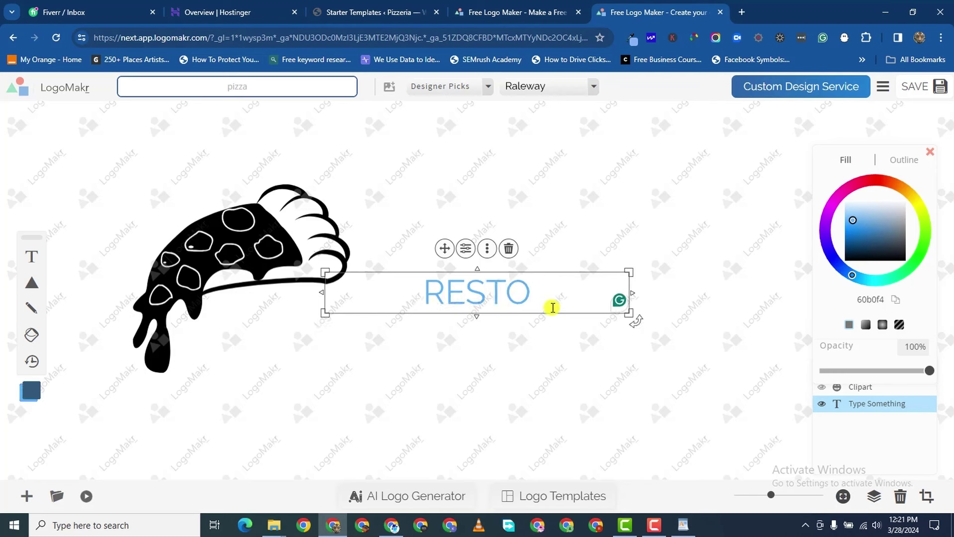
pyautogui.moveTo(631, 292); pyautogui.dragTo(436, 291)
pyautogui.click(328, 309)
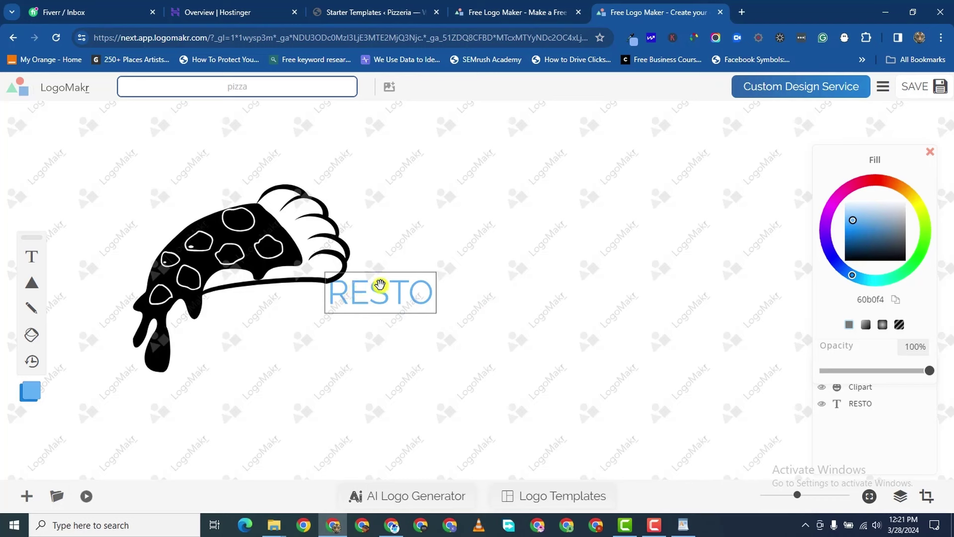
# - Shift the pizza clipart further left and place the RESTO text just to the right of its crust
pyautogui.moveTo(380, 284); pyautogui.dragTo(407, 213)
pyautogui.moveTo(158, 284); pyautogui.dragTo(102, 279)
pyautogui.moveTo(415, 207); pyautogui.dragTo(360, 193)
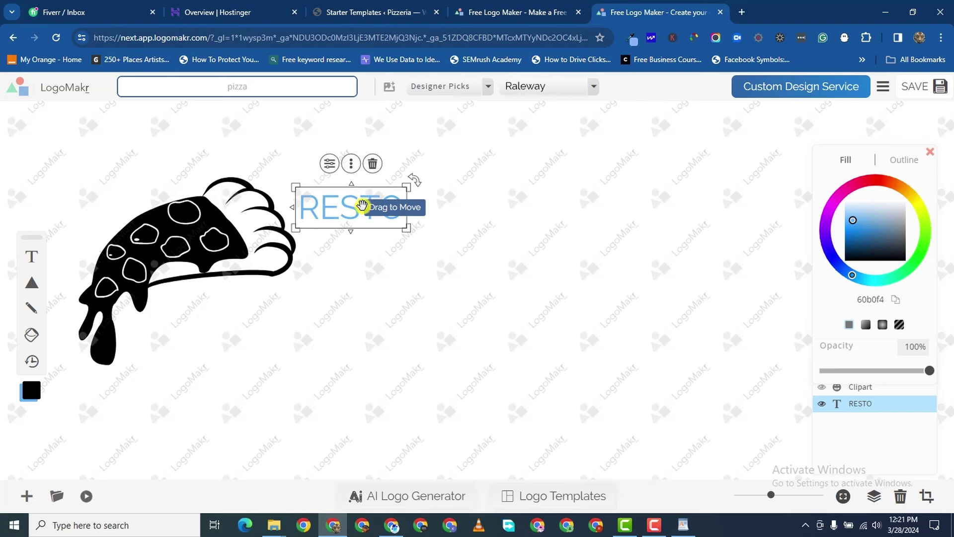
# - Change the RESTO text's font to BigFish from the Fun & Funky category
pyautogui.doubleClick(359, 212)
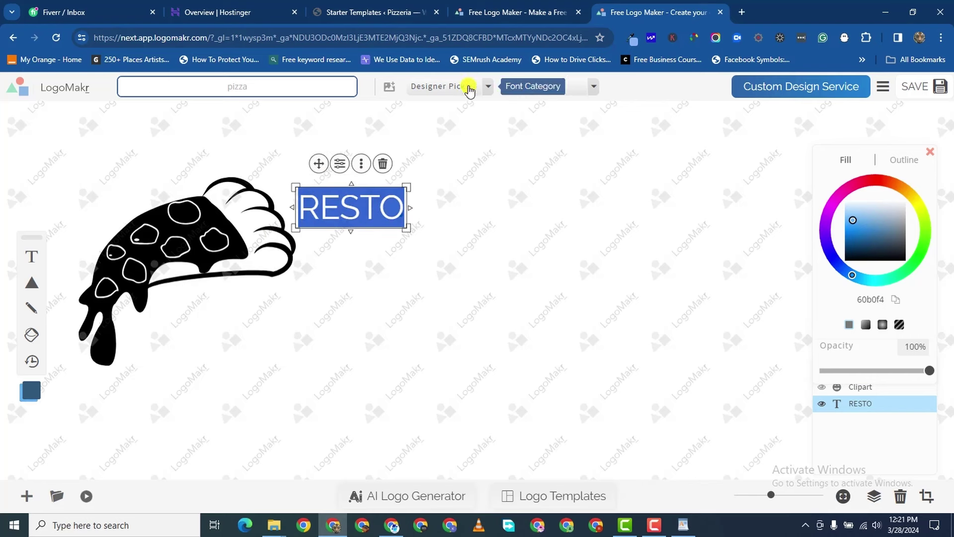
pyautogui.click(487, 88)
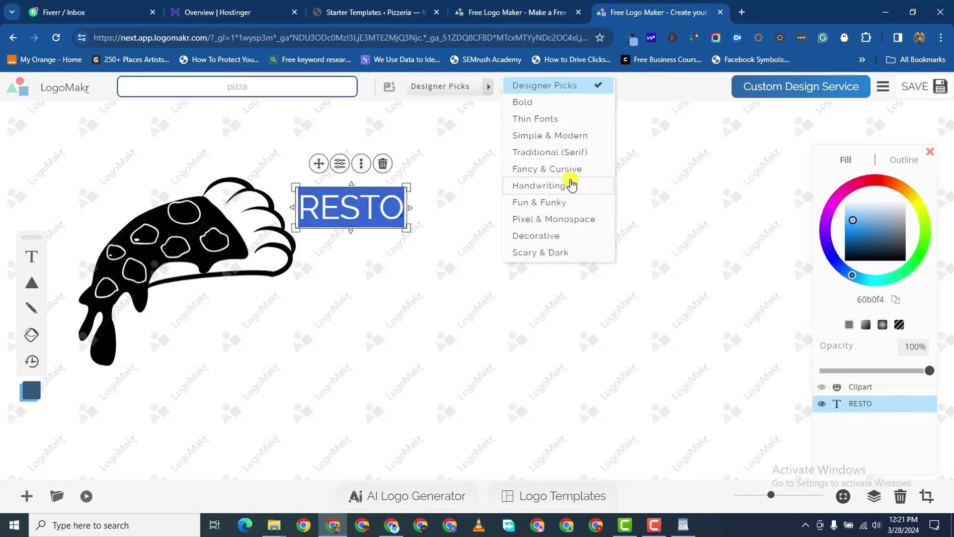
pyautogui.click(547, 203)
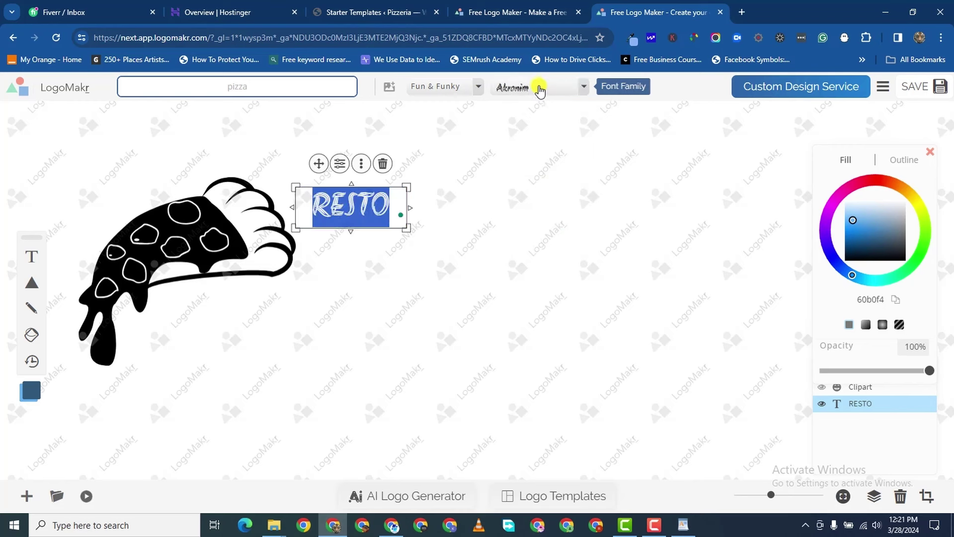
pyautogui.click(584, 86)
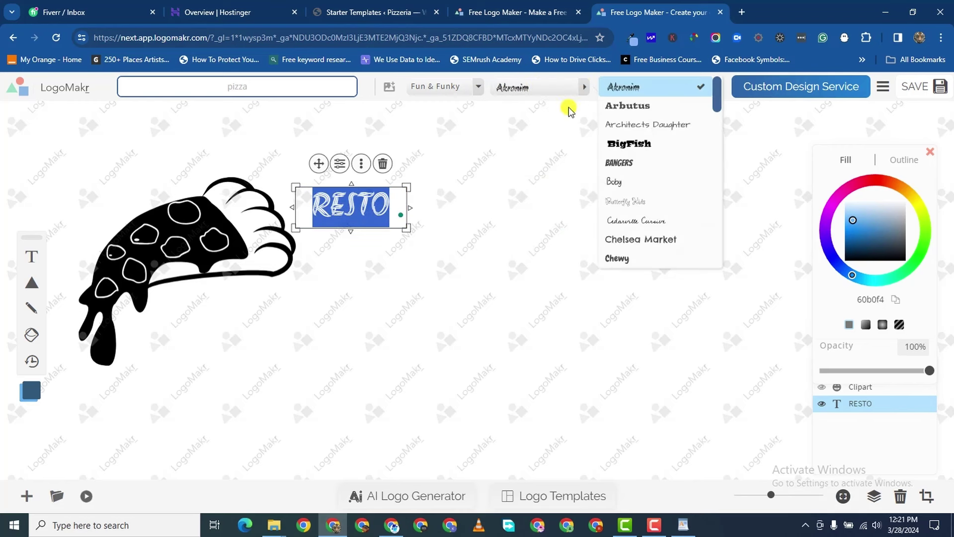
pyautogui.click(659, 143)
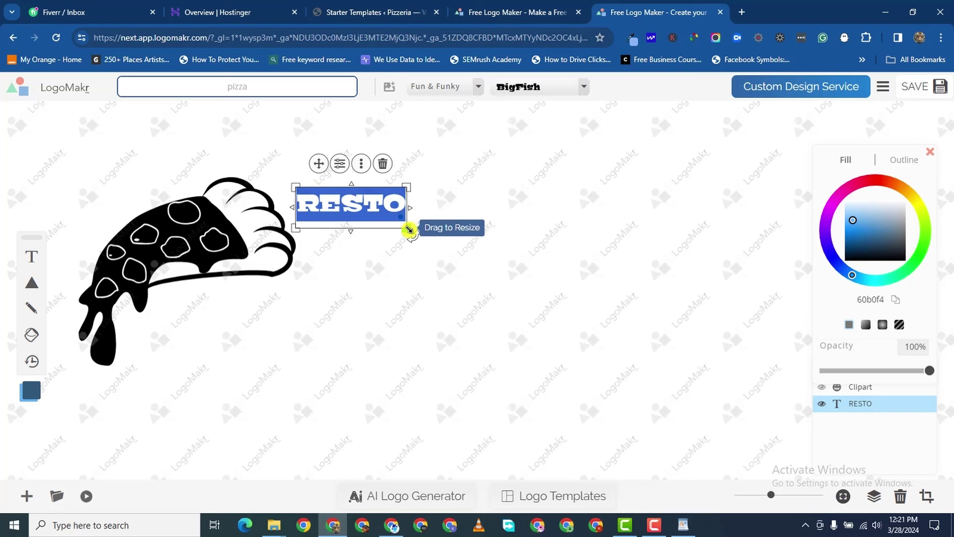
# - Enlarge the RESTO text to roughly four times its size beside the pizza clipart and shorten its text box around the word
pyautogui.moveTo(411, 229); pyautogui.dragTo(787, 455)
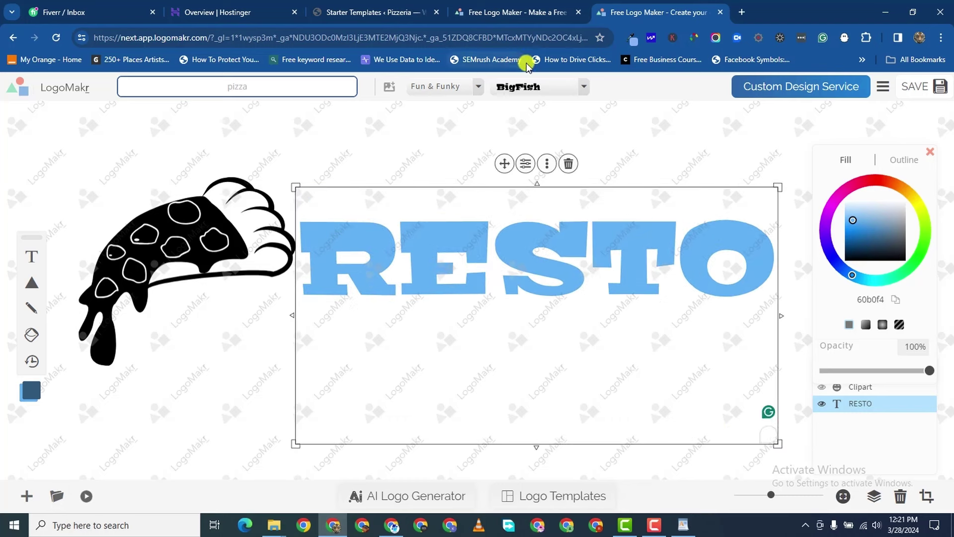
pyautogui.click(534, 380)
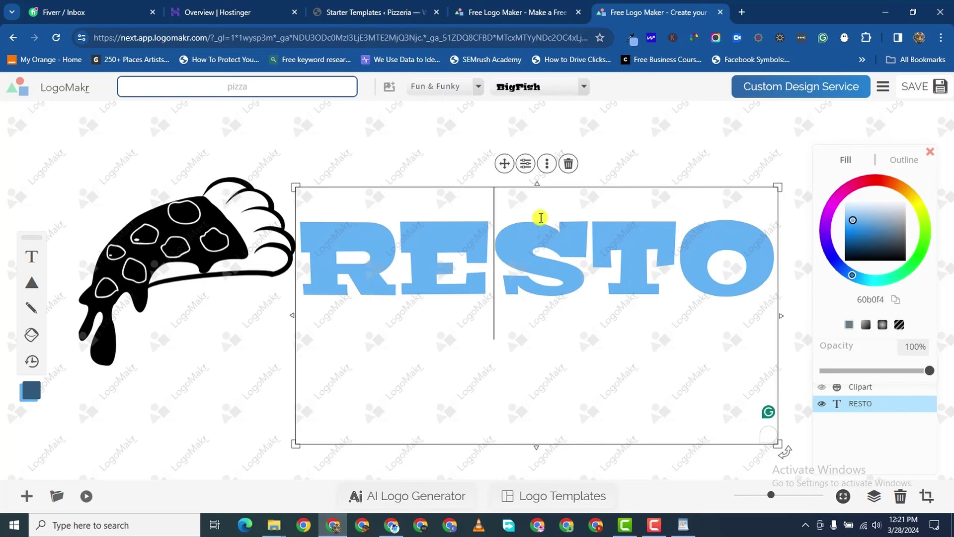
pyautogui.moveTo(536, 187); pyautogui.dragTo(540, 245)
pyautogui.click(567, 366)
pyautogui.click(254, 396)
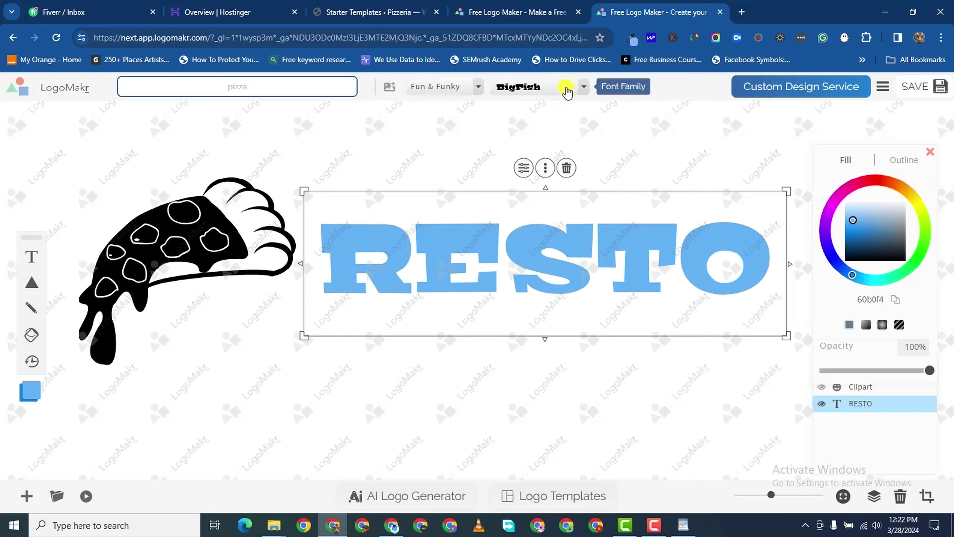
# - Try the Fire Cat font on the RESTO text
pyautogui.click(583, 91)
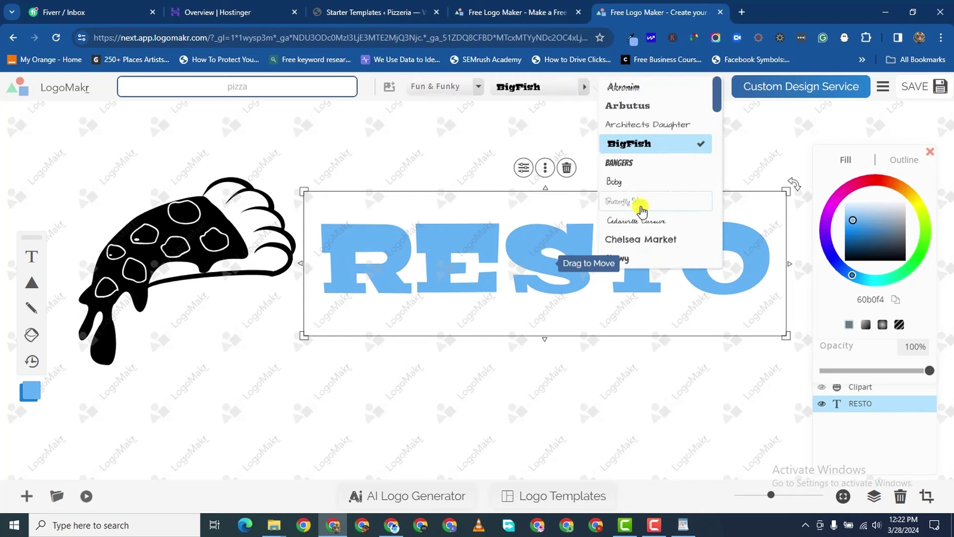
pyautogui.scroll(-8, 642, 209)
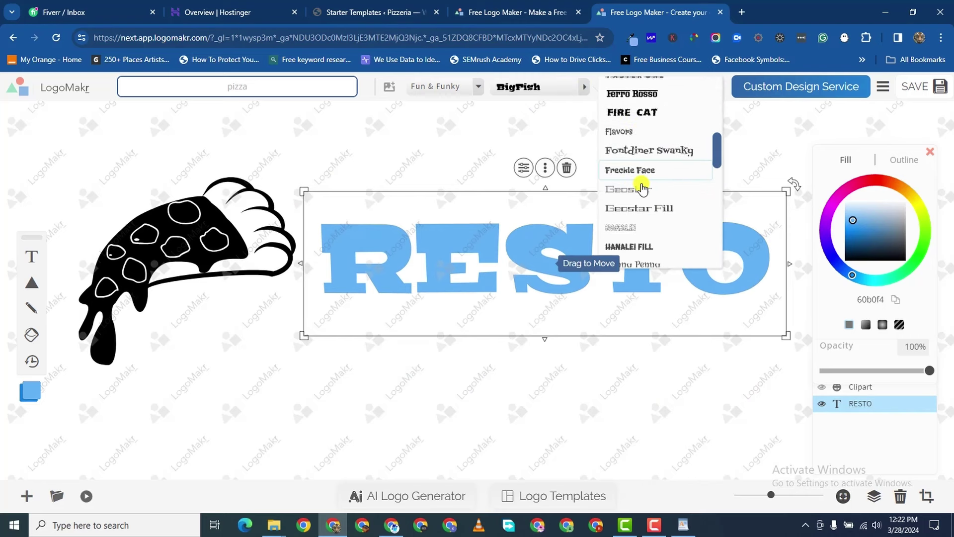
pyautogui.click(639, 115)
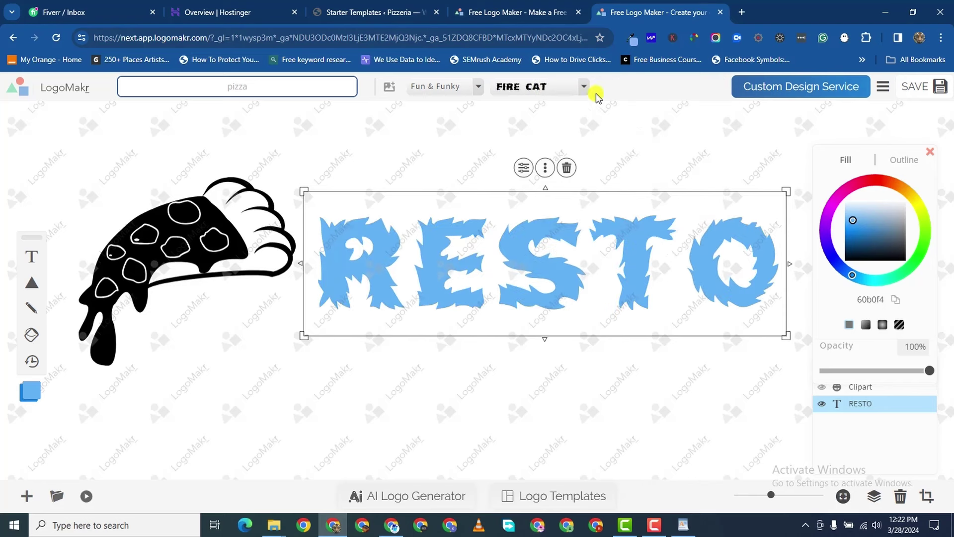
# - Change the RESTO text's font to Scratched Letters
pyautogui.click(577, 86)
pyautogui.scroll(-3, 661, 209)
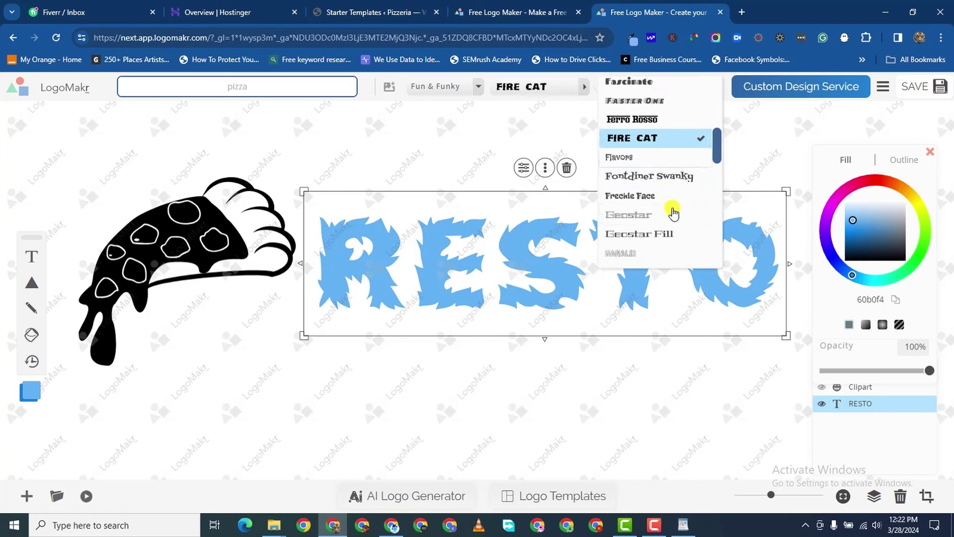
pyautogui.scroll(-10, 675, 213)
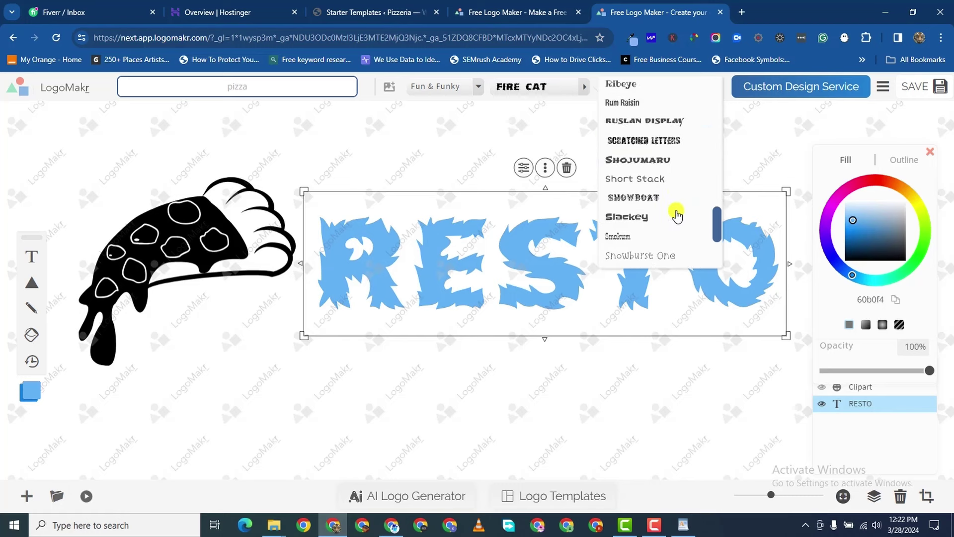
pyautogui.click(661, 141)
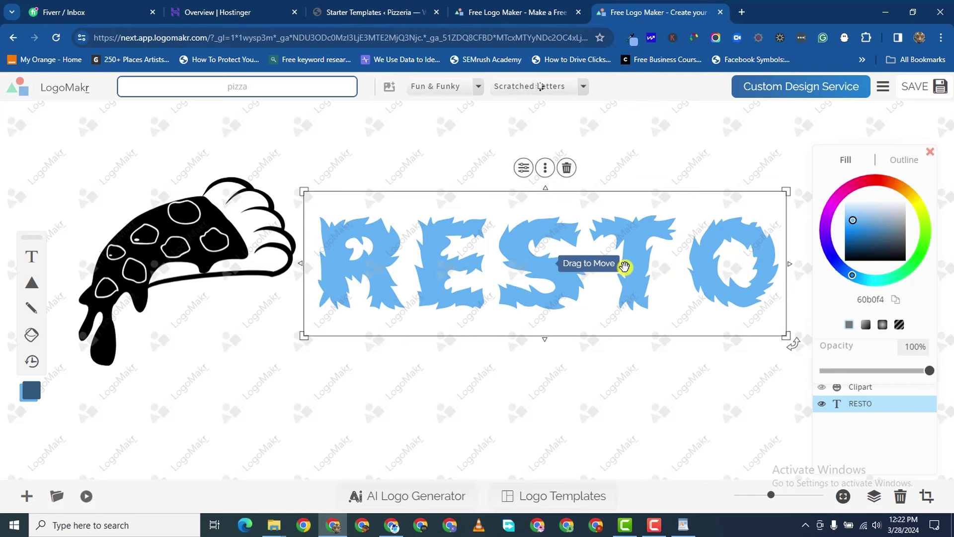
# - Shift the RESTO text toward the pizza, narrow its box to the word, and enlarge it to fill the space beside the clipart
pyautogui.click(646, 296)
pyautogui.moveTo(646, 297); pyautogui.dragTo(611, 297)
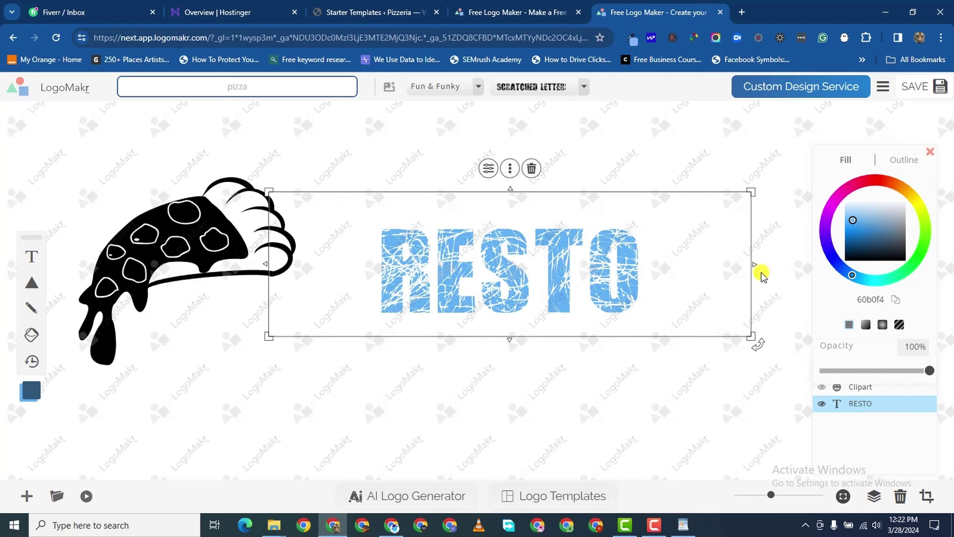
pyautogui.moveTo(754, 264); pyautogui.dragTo(544, 269)
pyautogui.moveTo(538, 338); pyautogui.dragTo(783, 439)
pyautogui.click(212, 341)
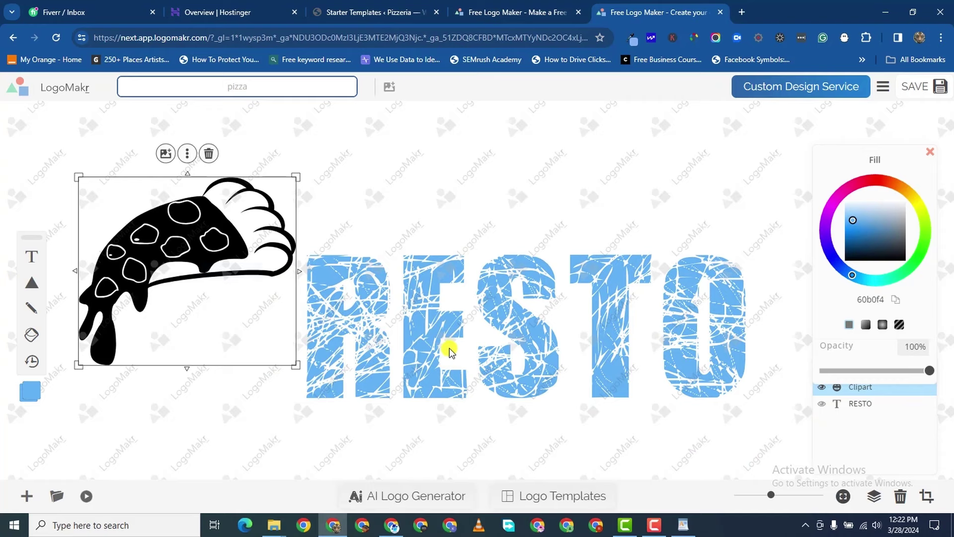
# - Stretch the RESTO text taller and place it just right of the pizza crust, vertically centred on the clipart
pyautogui.moveTo(449, 348); pyautogui.dragTo(447, 315)
pyautogui.moveTo(525, 162); pyautogui.dragTo(517, 122)
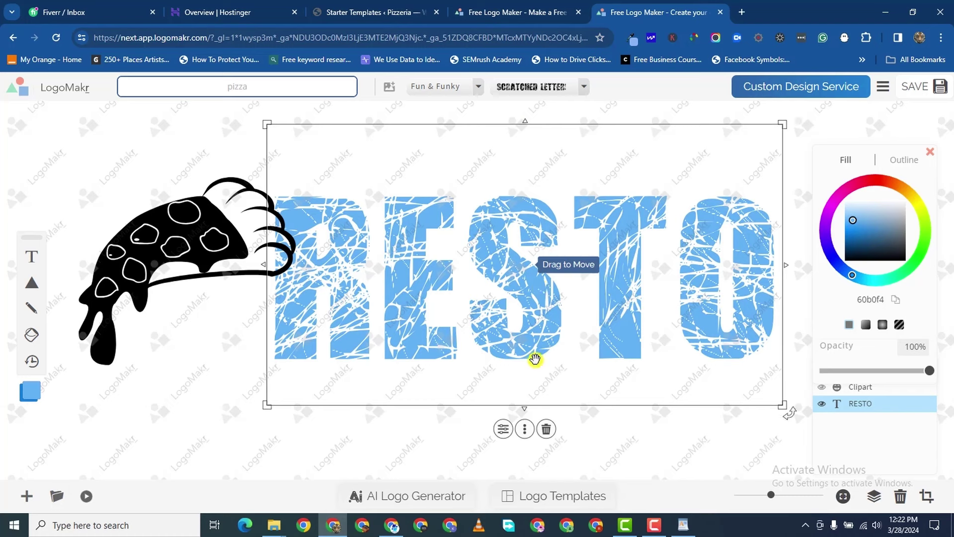
pyautogui.moveTo(525, 403)
pyautogui.mouseDown()
pyautogui.moveTo(518, 384)
pyautogui.moveTo(525, 404)
pyautogui.mouseUp()
pyautogui.moveTo(525, 310)
pyautogui.mouseDown()
pyautogui.moveTo(552, 322)
pyautogui.moveTo(543, 315)
pyautogui.mouseUp()
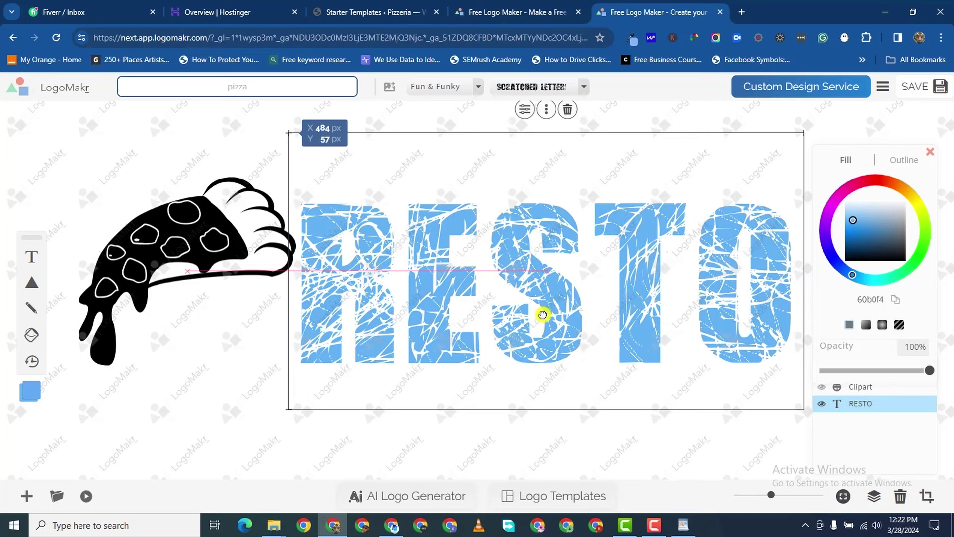
# - Switch to the Starter Templates page and set the BBQ Restaurant template's color palette to Style 9
pyautogui.click(358, 12)
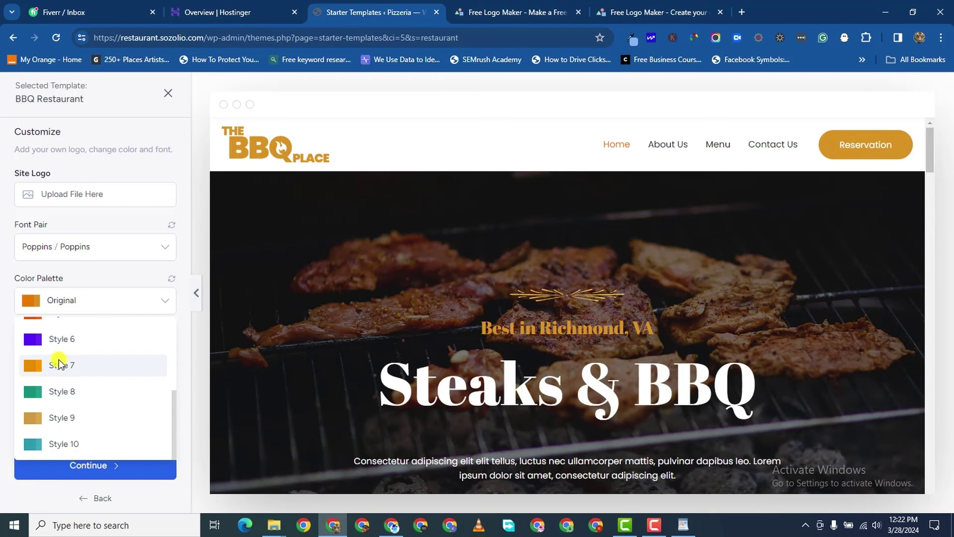
pyautogui.scroll(4, 62, 366)
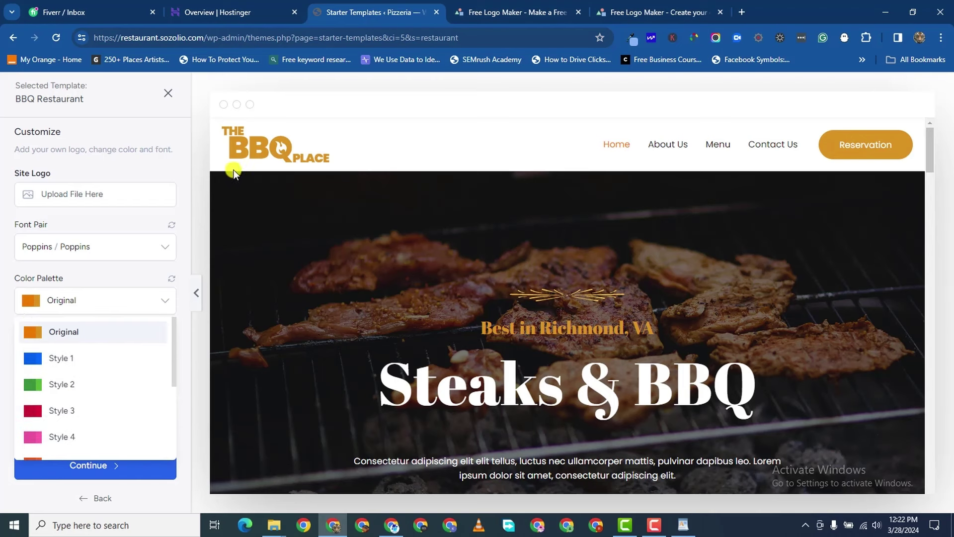
pyautogui.scroll(-3, 85, 384)
pyautogui.scroll(1, 96, 418)
pyautogui.scroll(-1, 95, 418)
pyautogui.click(70, 420)
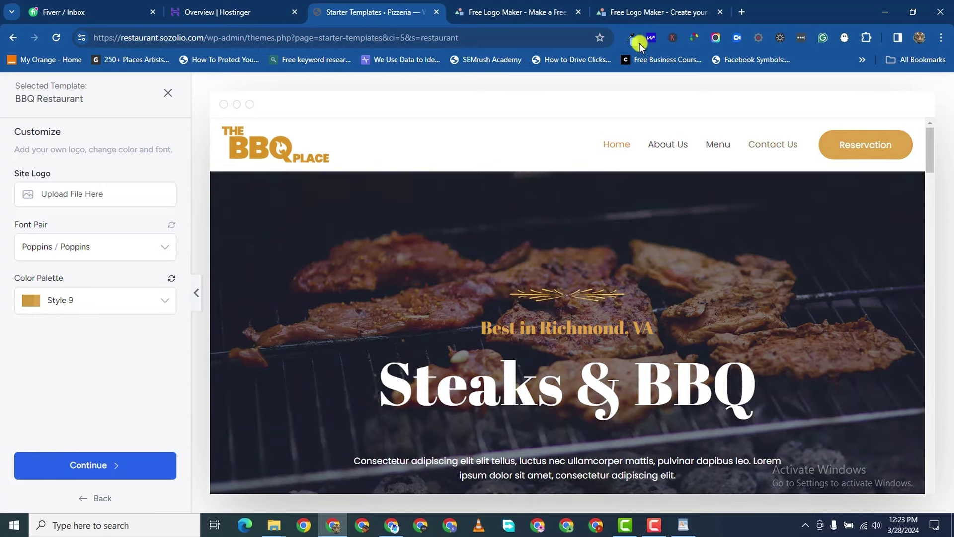
# - Look through the template preview and sample the gold color of its BBQ Place logo with the Eye Dropper extension
pyautogui.scroll(-15, 722, 325)
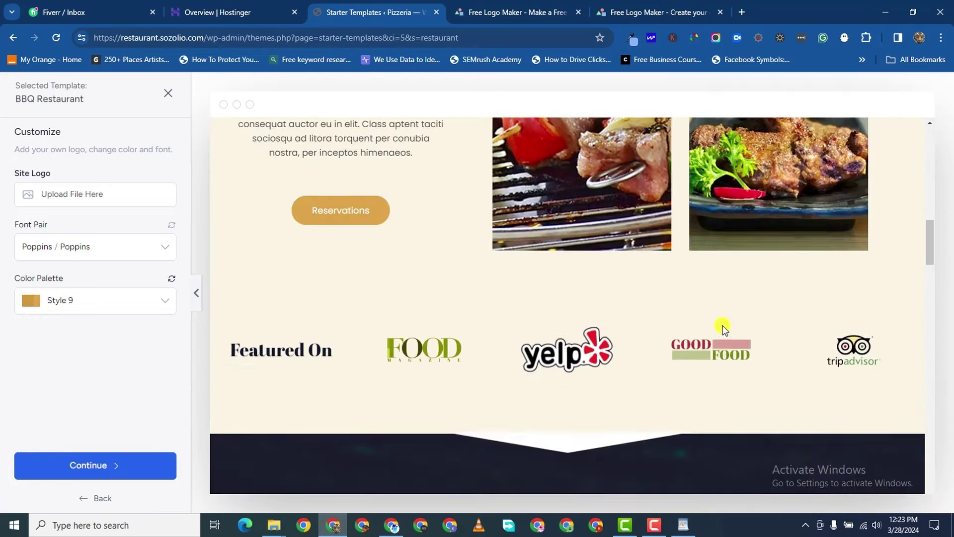
pyautogui.scroll(15, 724, 327)
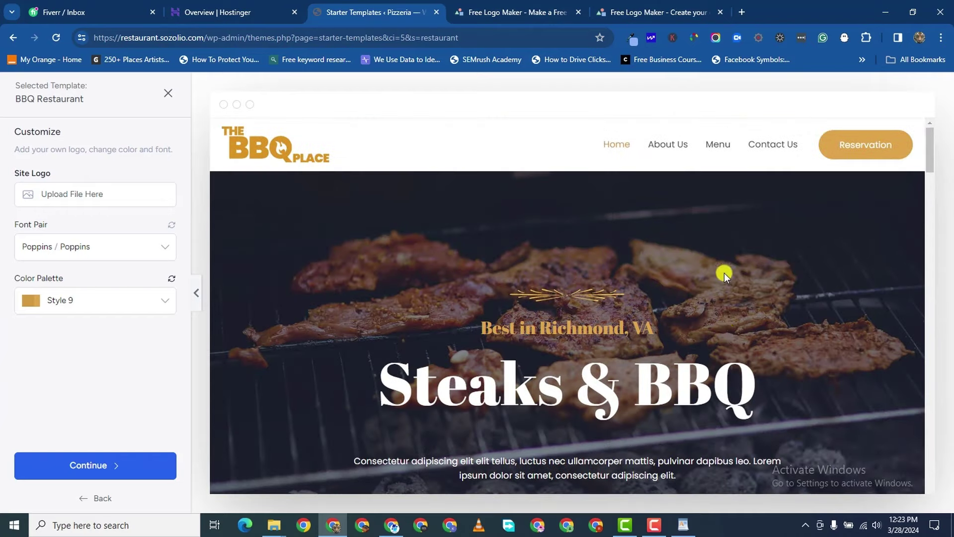
pyautogui.scroll(-2, 724, 327)
pyautogui.scroll(3, 724, 240)
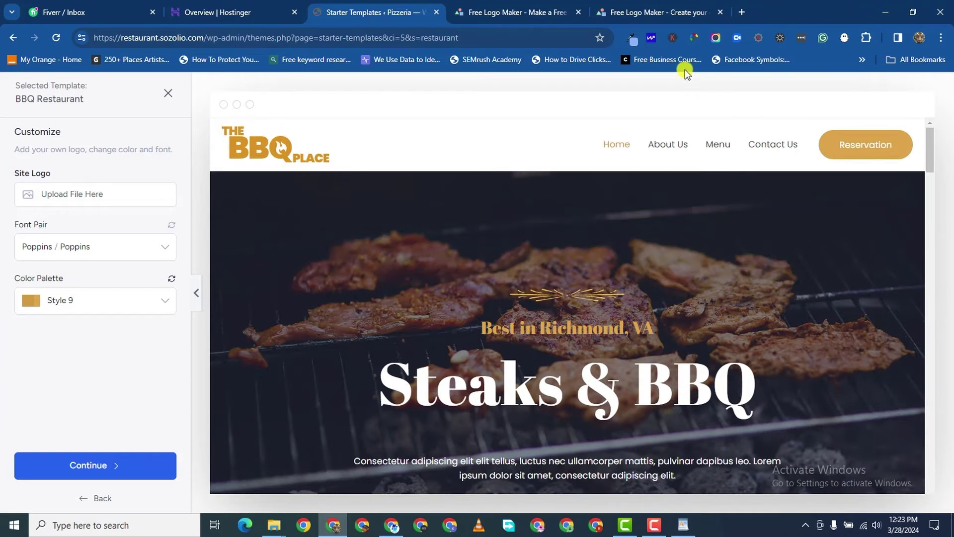
pyautogui.click(630, 40)
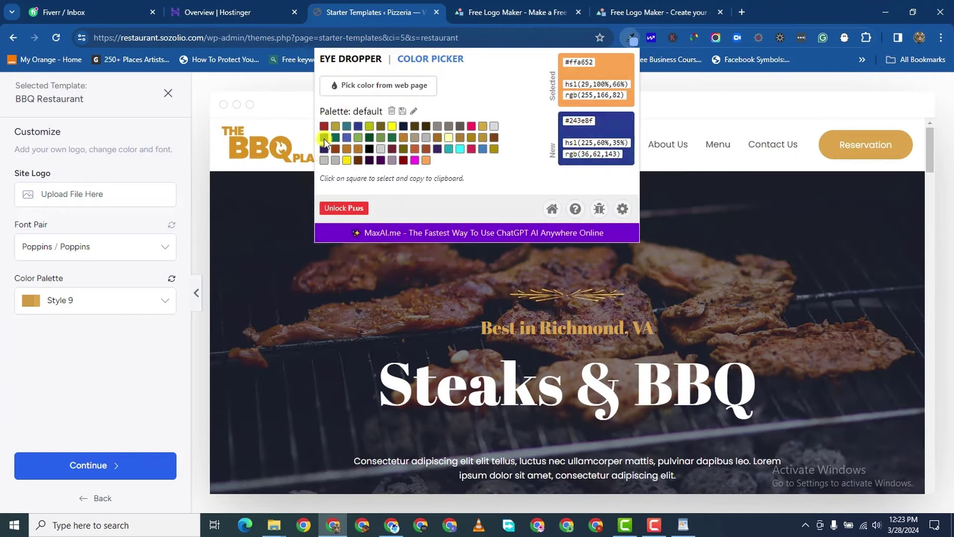
pyautogui.click(410, 82)
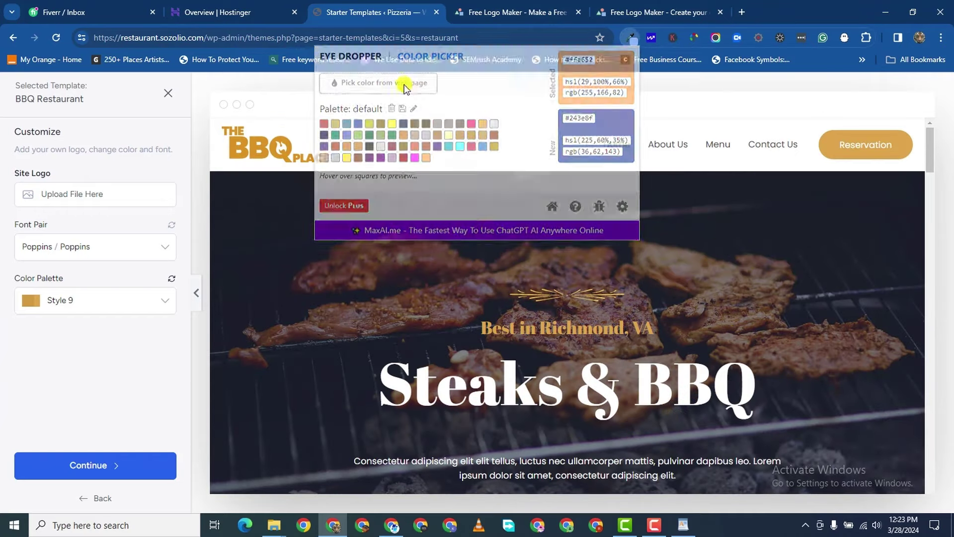
pyautogui.click(255, 151)
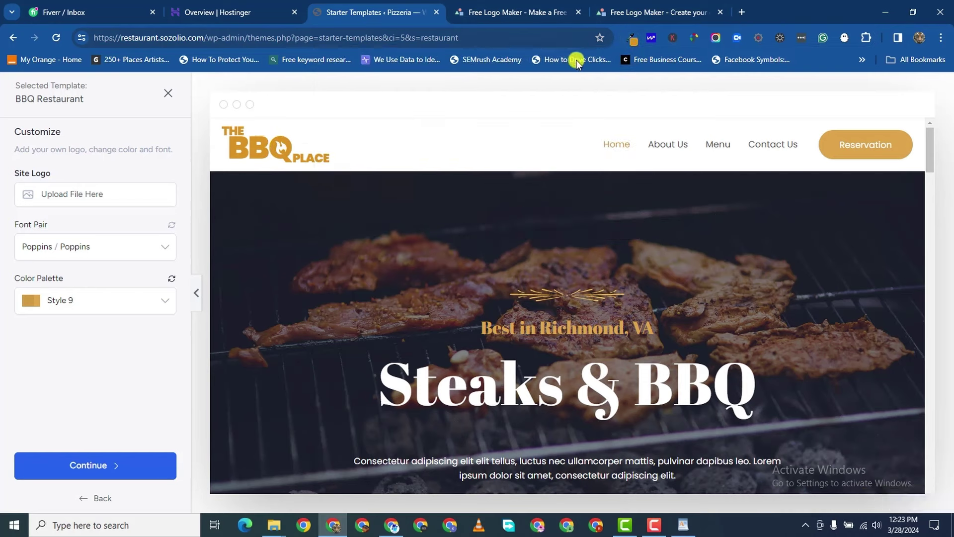
# - Copy the sampled color's hex code, #da9323, from the Eye Dropper
pyautogui.click(630, 40)
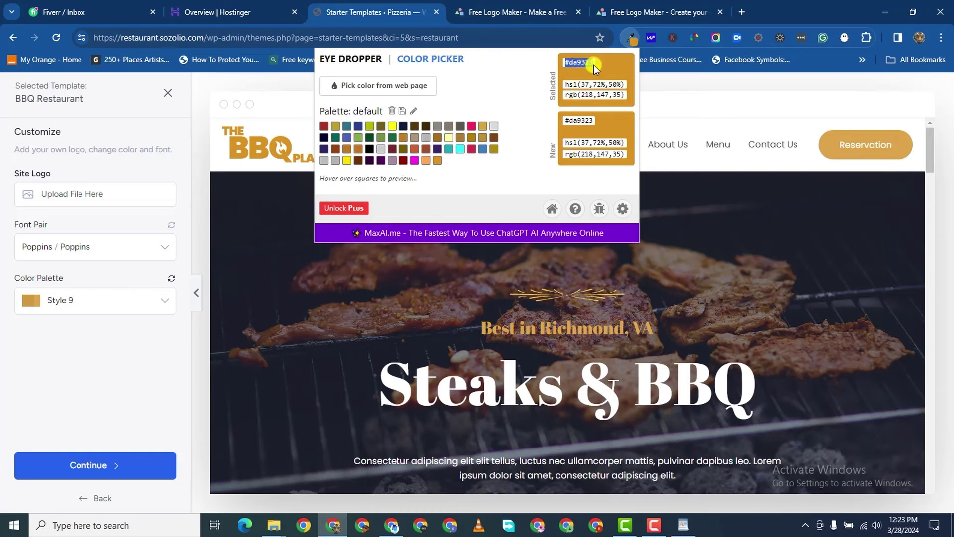
pyautogui.rightClick(586, 62)
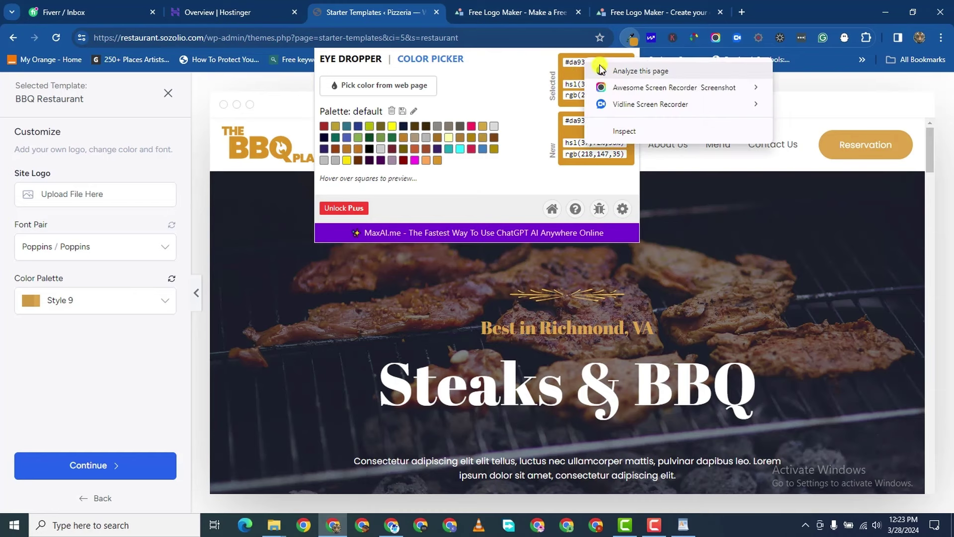
pyautogui.click(566, 64)
pyautogui.rightClick(579, 62)
pyautogui.click(622, 73)
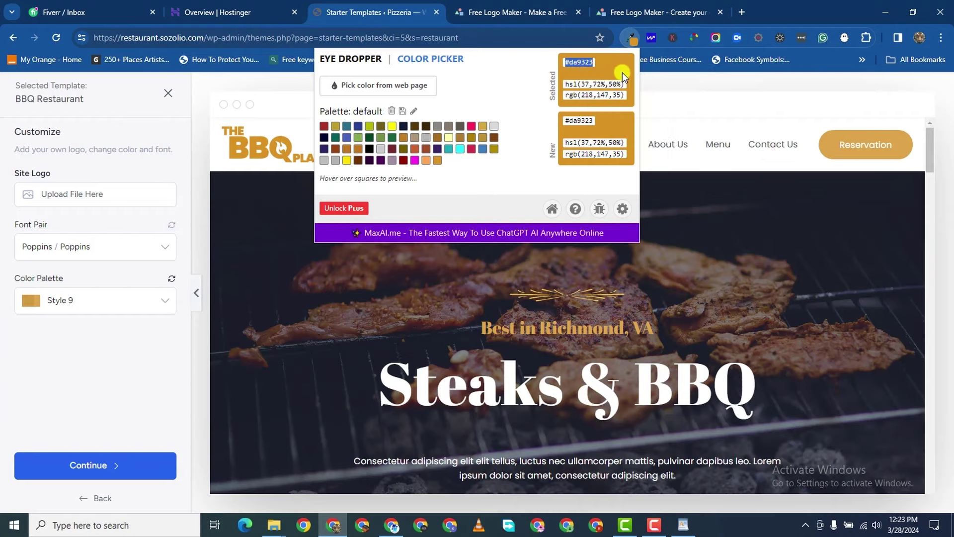
# - Return to the LogoMakr canvas and set the RESTO text's fill color to da9323
pyautogui.click(617, 12)
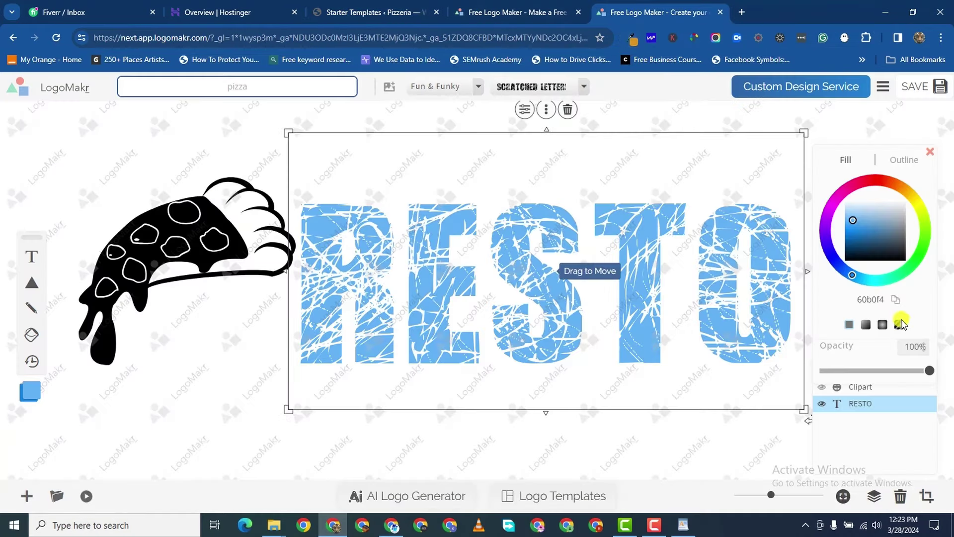
pyautogui.rightClick(881, 300)
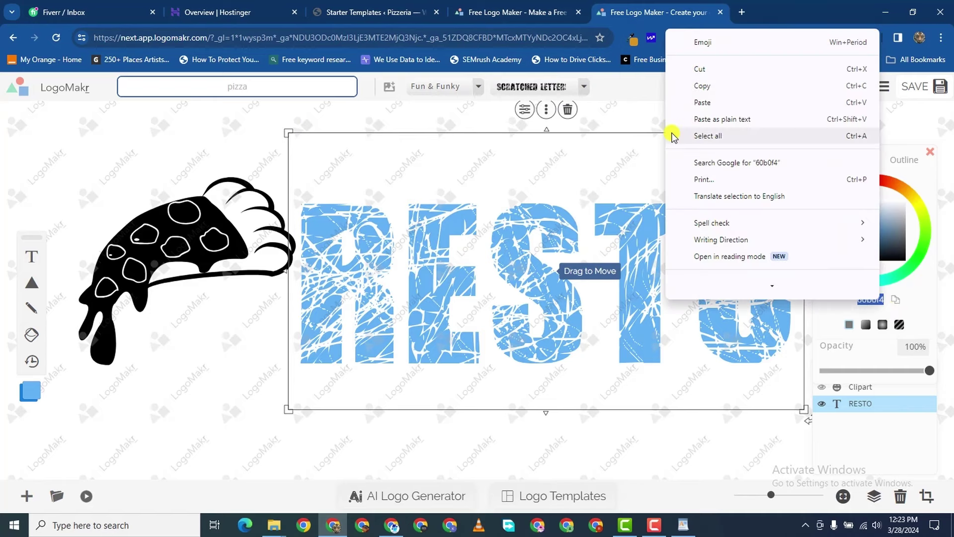
pyautogui.click(681, 106)
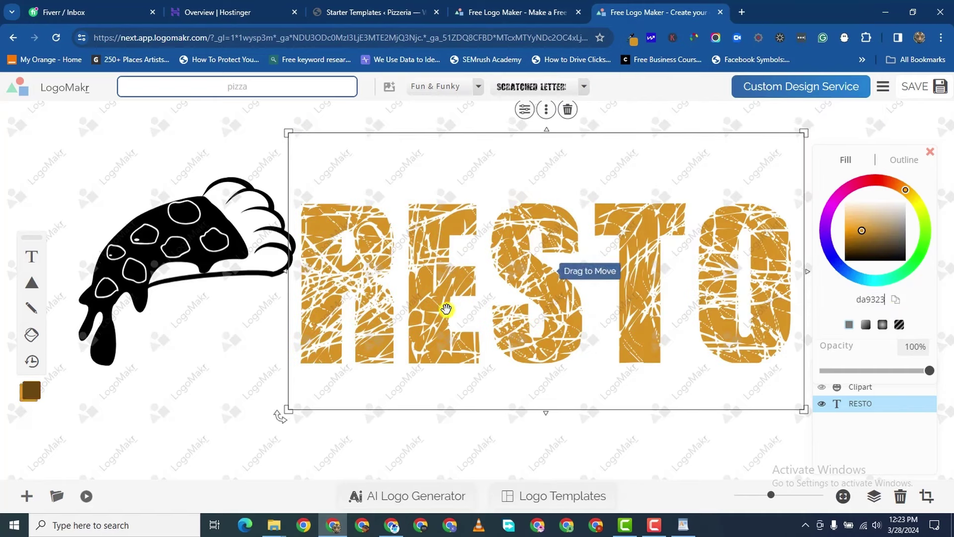
# - Set the pizza clipart's fill color to da9323 and nudge the clipart slightly downward
pyautogui.click(198, 231)
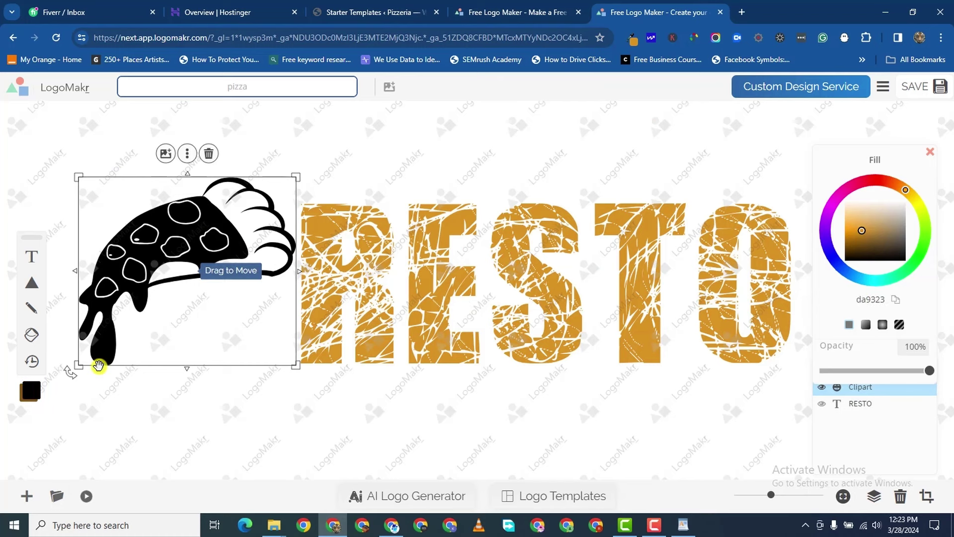
pyautogui.rightClick(867, 298)
pyautogui.click(657, 121)
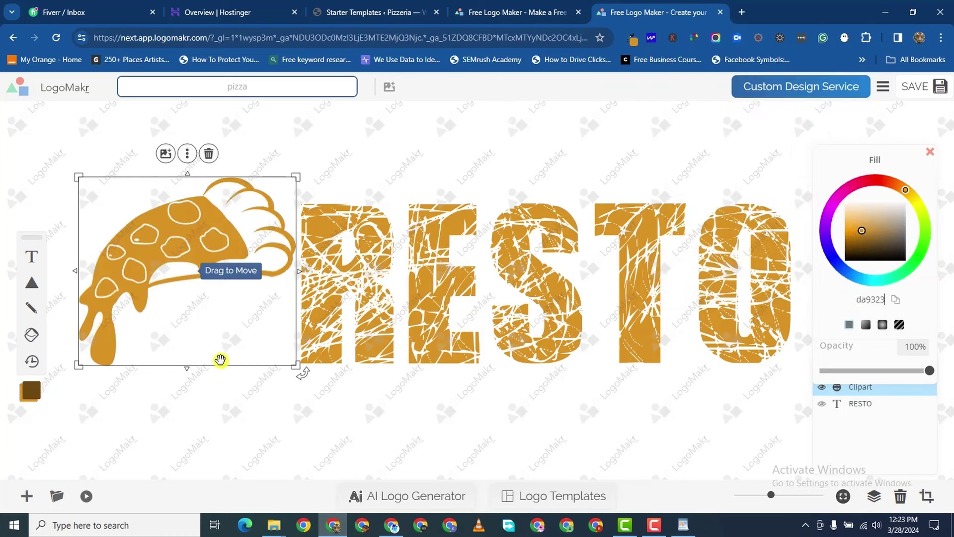
pyautogui.moveTo(205, 313)
pyautogui.mouseDown()
pyautogui.moveTo(213, 313)
pyautogui.moveTo(199, 312)
pyautogui.mouseUp()
# - Search the clipart library for pizza and add the solid slice with the separate curved crust
pyautogui.click(273, 88)
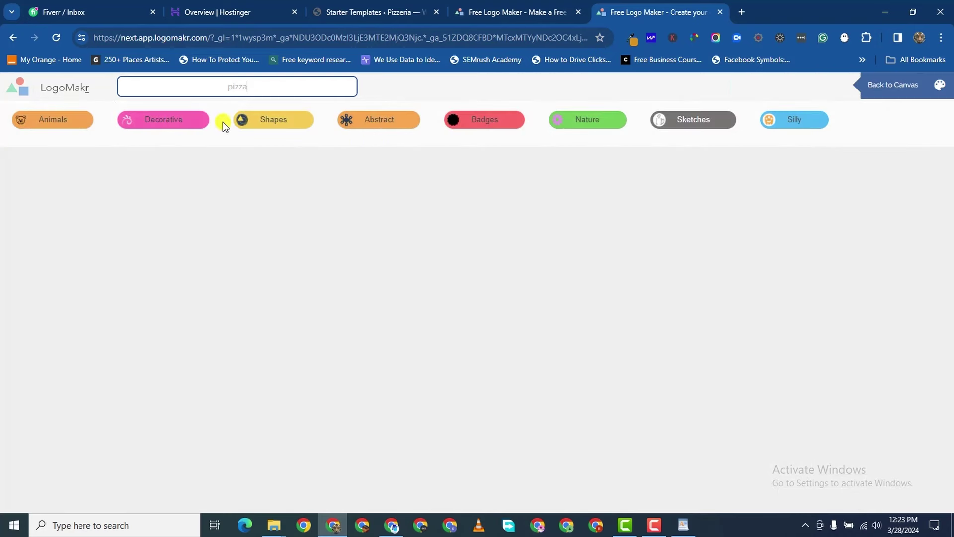
pyautogui.press('Return')
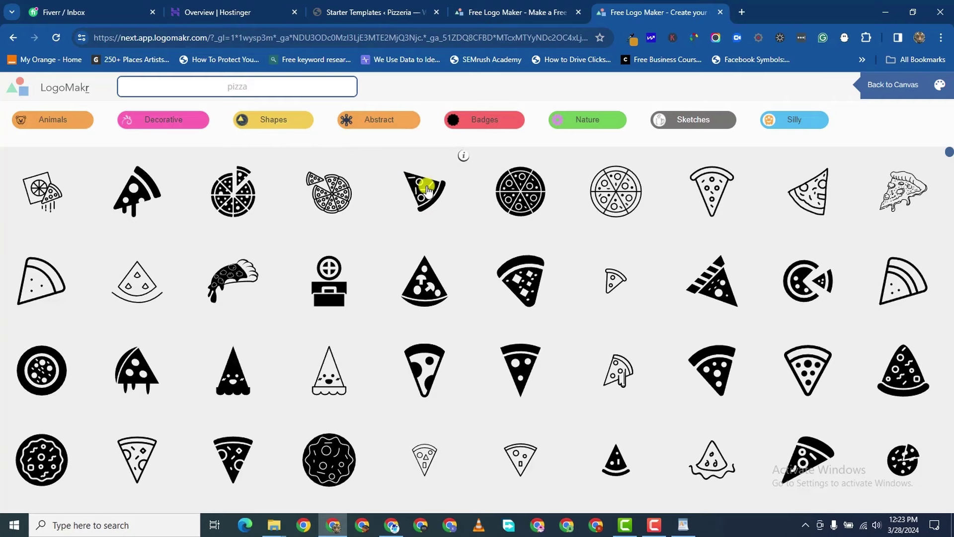
pyautogui.click(741, 390)
# - Delete the old dripping pizza clipart and move the new black slice into its place left of RESTO
pyautogui.click(178, 251)
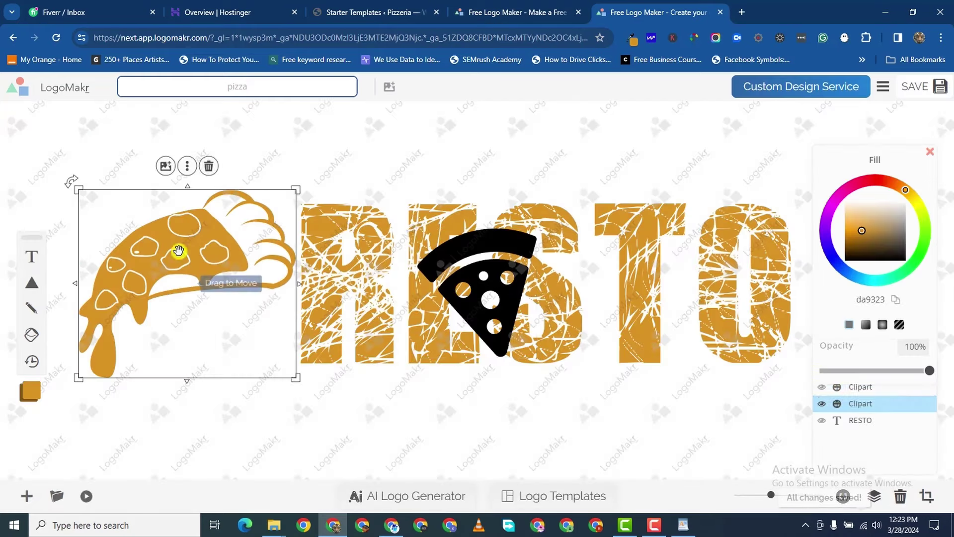
pyautogui.click(209, 166)
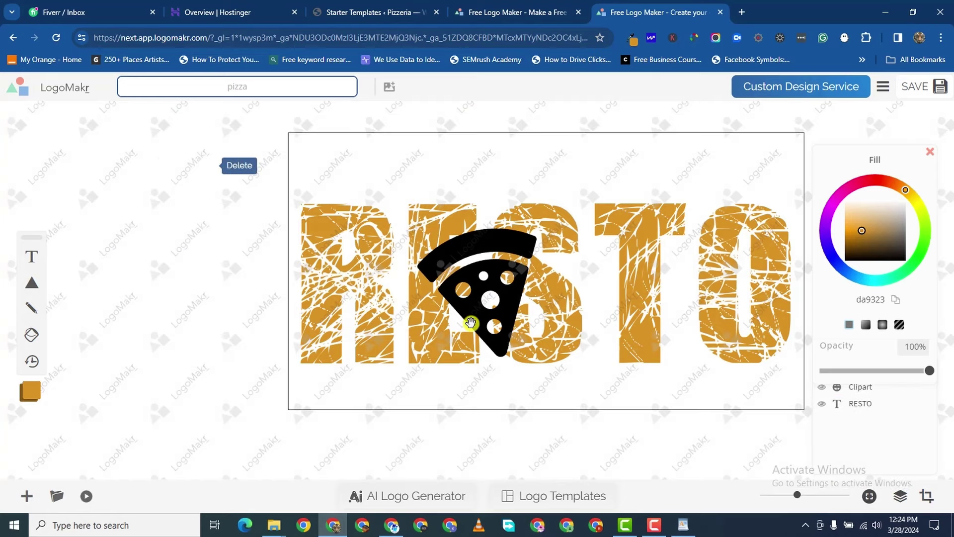
pyautogui.moveTo(471, 323); pyautogui.dragTo(195, 323)
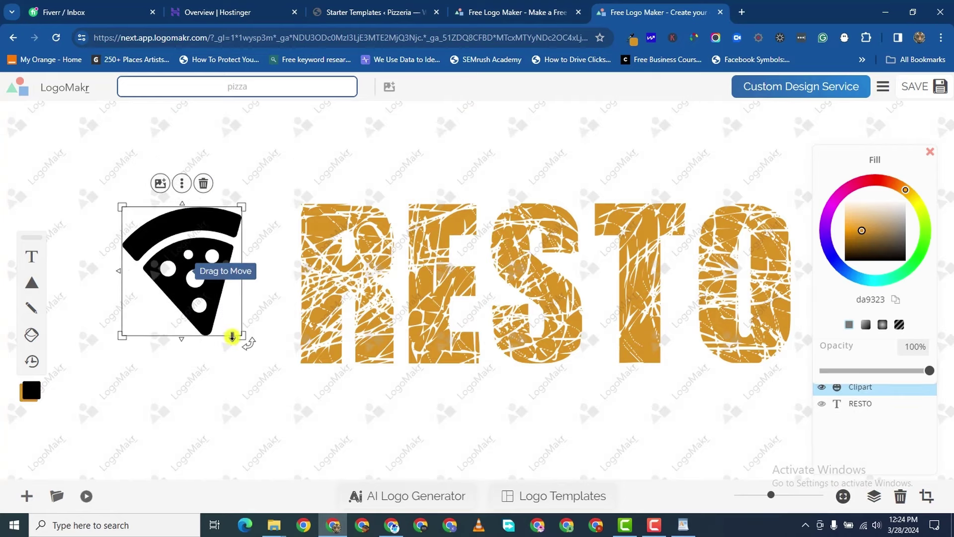
# - Enlarge the black pizza slice to about 278 × 299 px and shift it slightly upward beside RESTO
pyautogui.moveTo(242, 335); pyautogui.dragTo(282, 380)
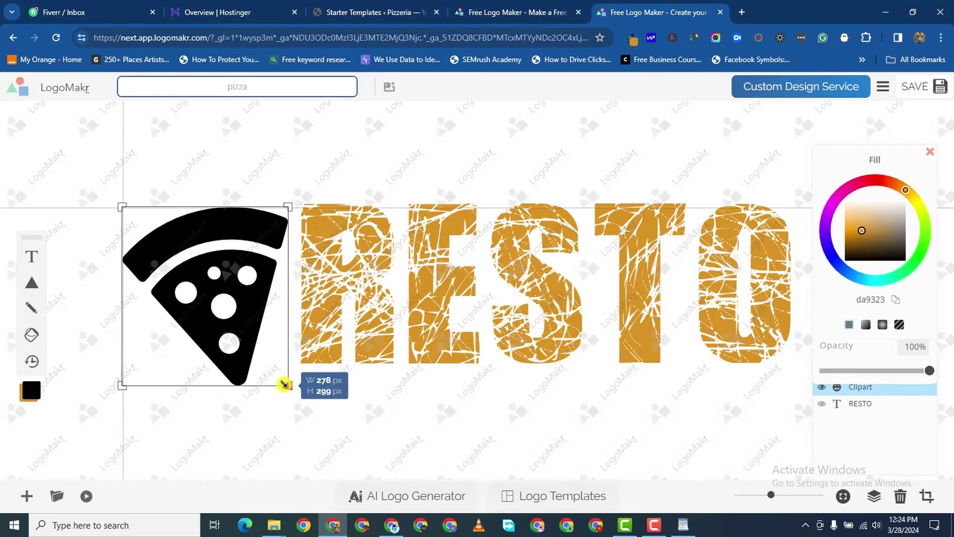
pyautogui.moveTo(243, 333); pyautogui.dragTo(243, 325)
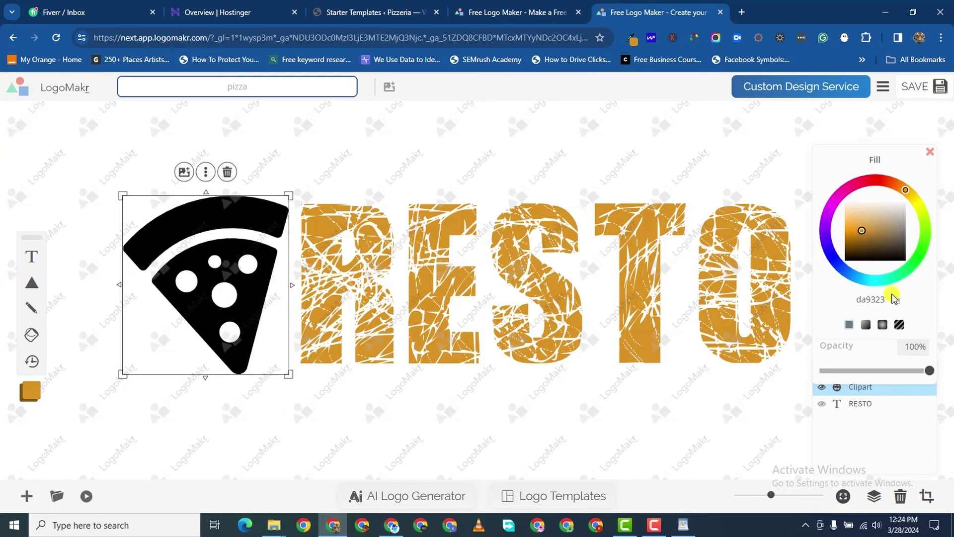
# - Try to apply the RESTO text's hex color #da9323 to the pizza slice's fill by pasting the code
pyautogui.rightClick(868, 299)
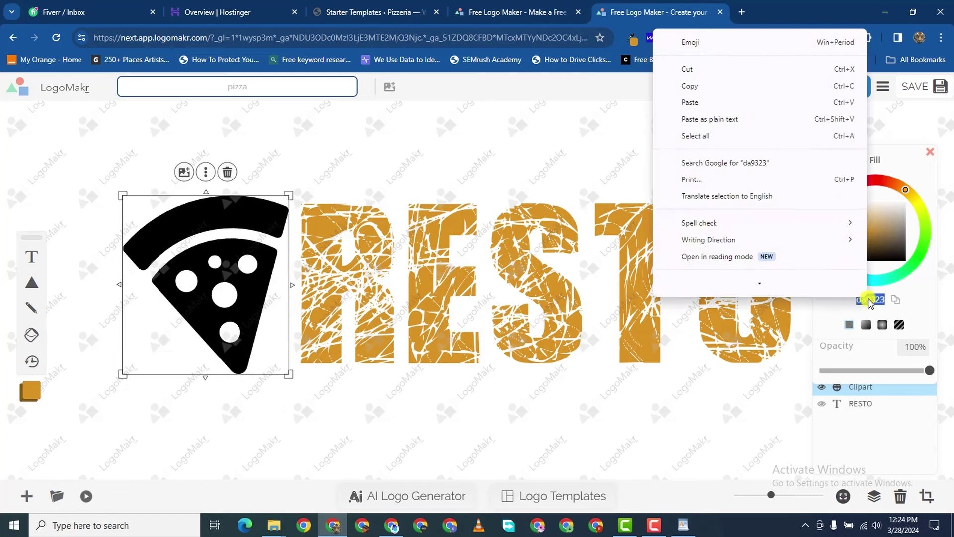
pyautogui.click(710, 117)
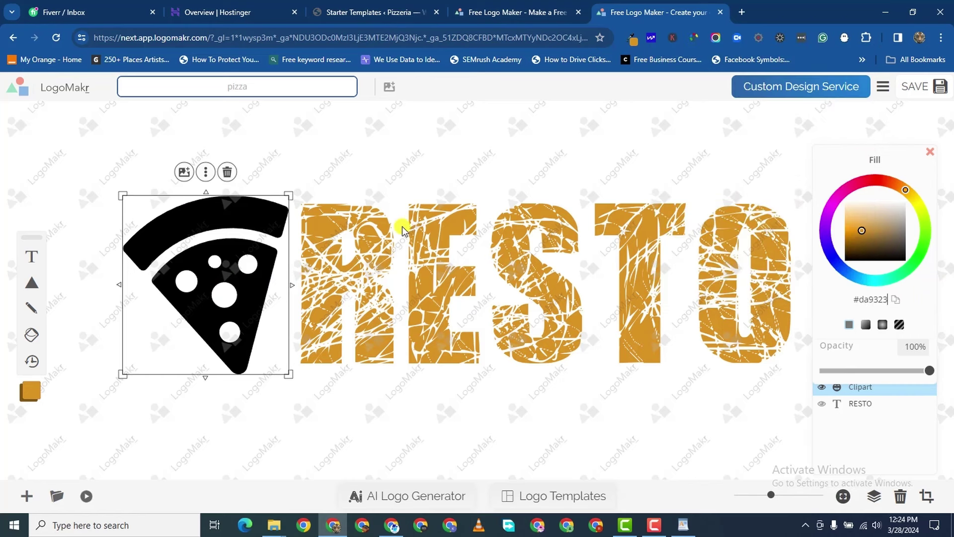
pyautogui.click(373, 215)
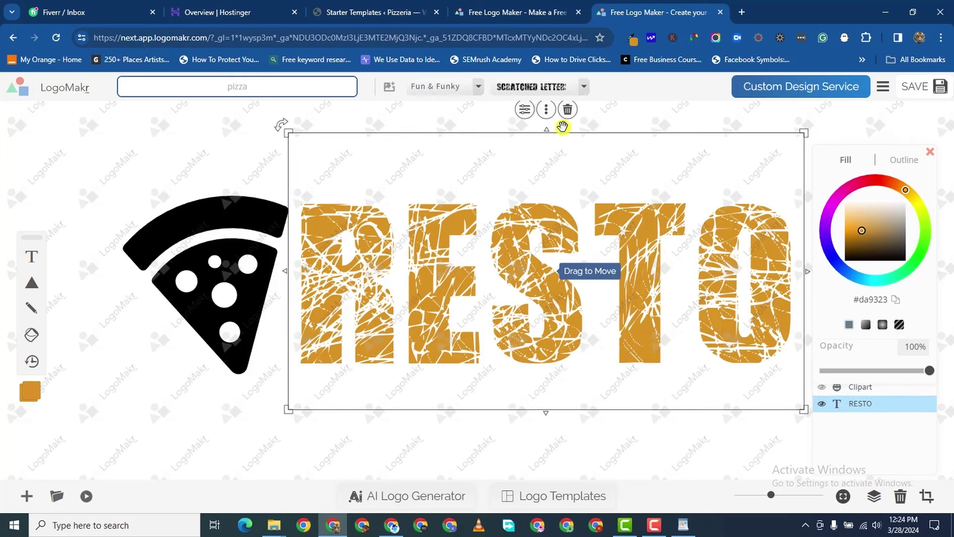
pyautogui.rightClick(875, 304)
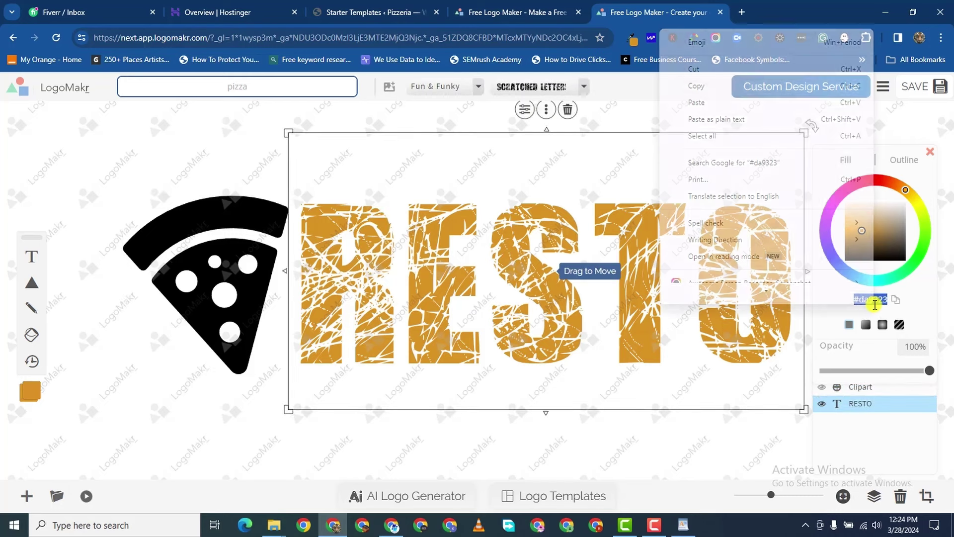
pyautogui.click(706, 98)
pyautogui.click(192, 260)
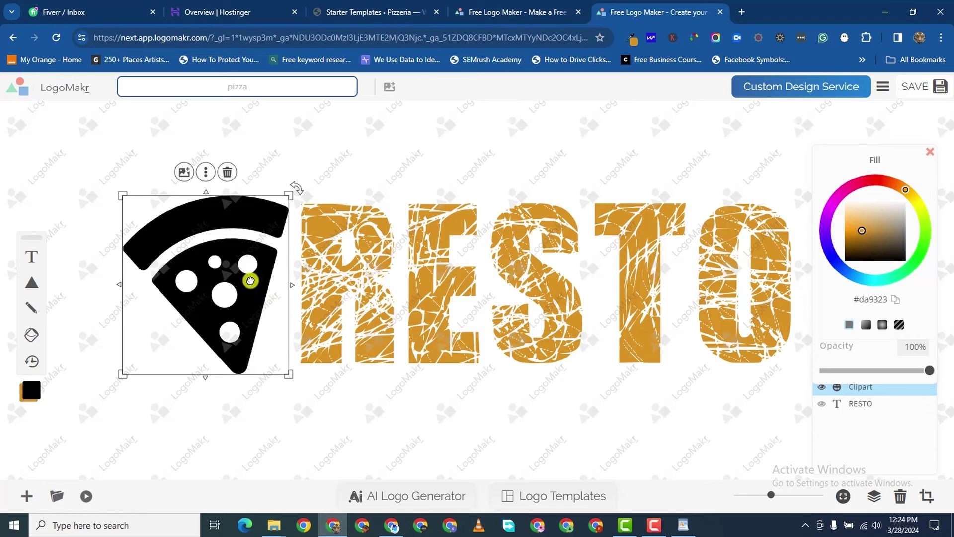
pyautogui.rightClick(868, 303)
pyautogui.click(706, 110)
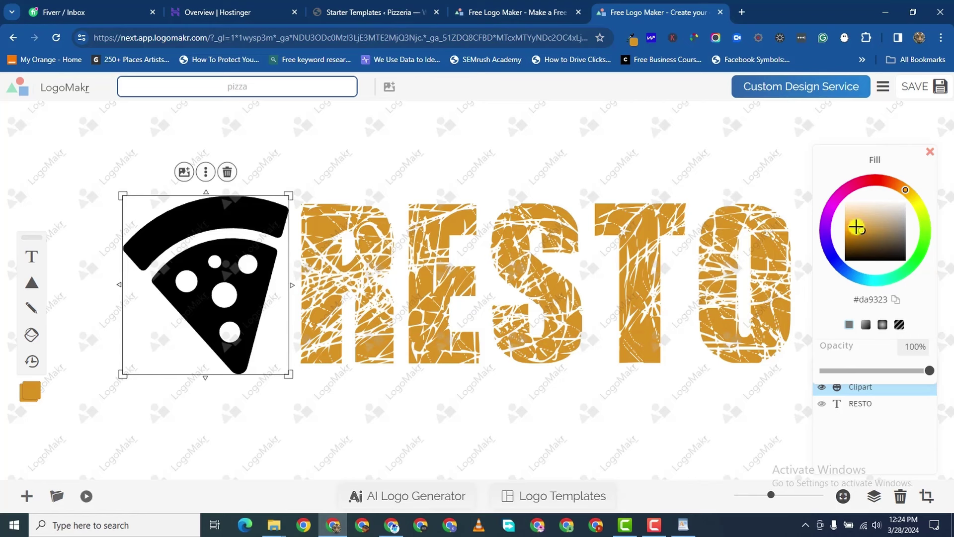
# - Pick gold d3922c as the pizza slice's fill and move the RESTO text slightly down and closer to the slice
pyautogui.moveTo(856, 228); pyautogui.dragTo(867, 230)
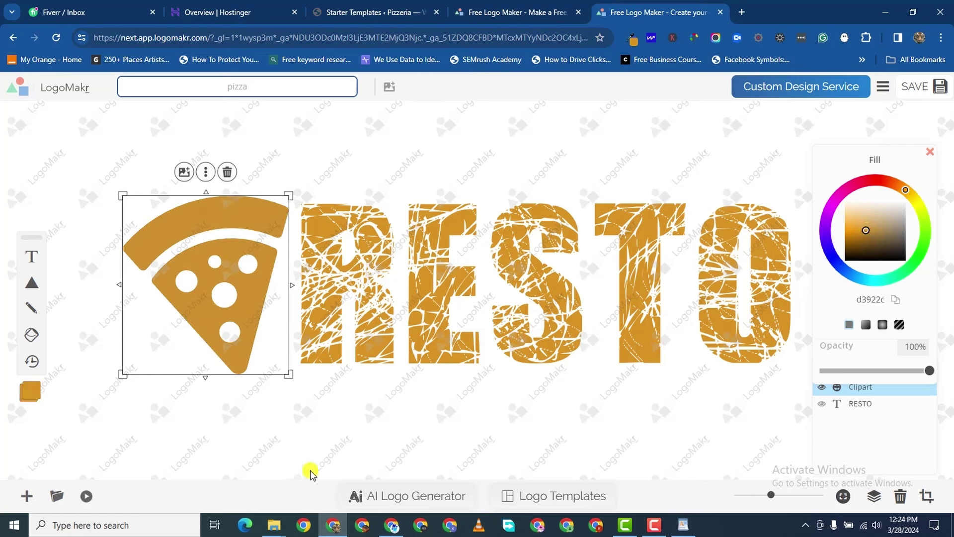
pyautogui.click(339, 407)
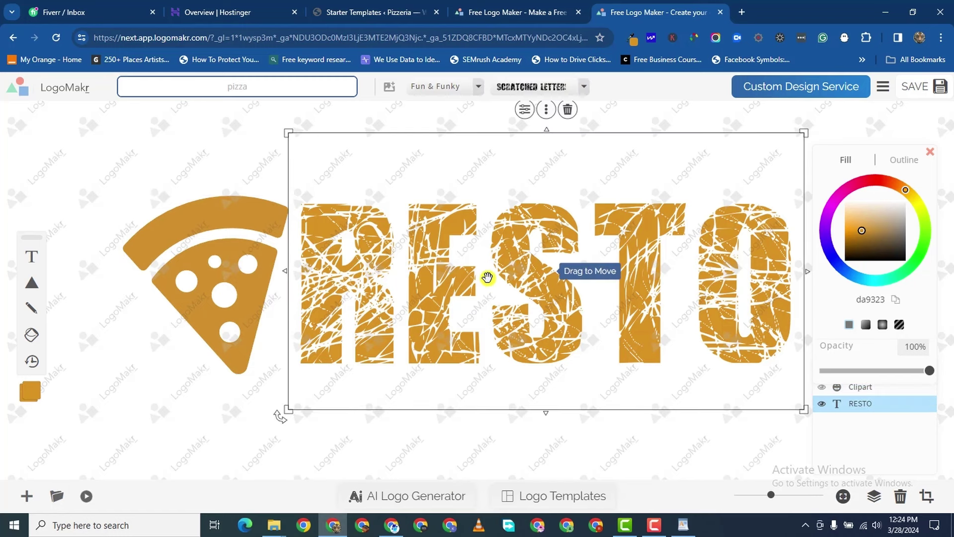
pyautogui.moveTo(487, 277); pyautogui.dragTo(484, 286)
pyautogui.click(221, 394)
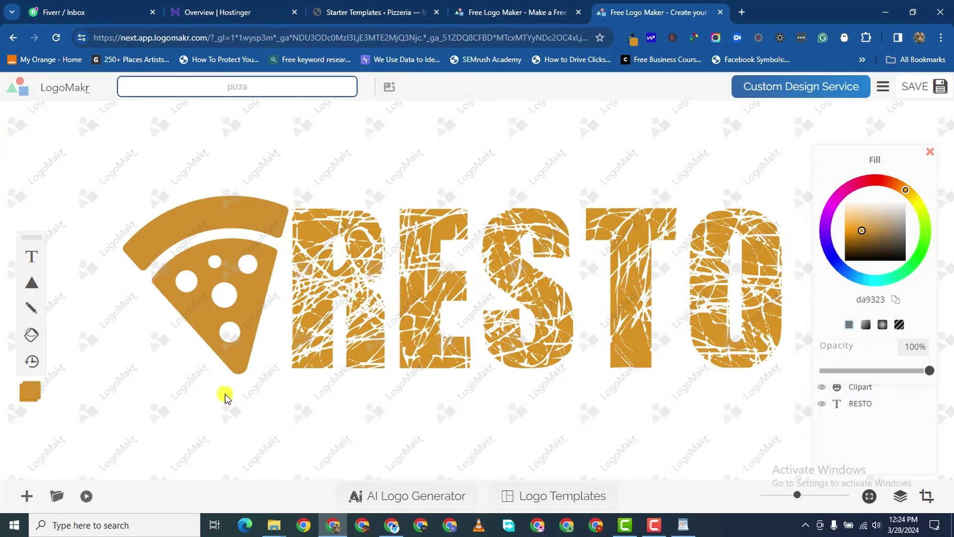
# - Save the logo with the free low-resolution PNG download option and close the logo editor
pyautogui.click(941, 87)
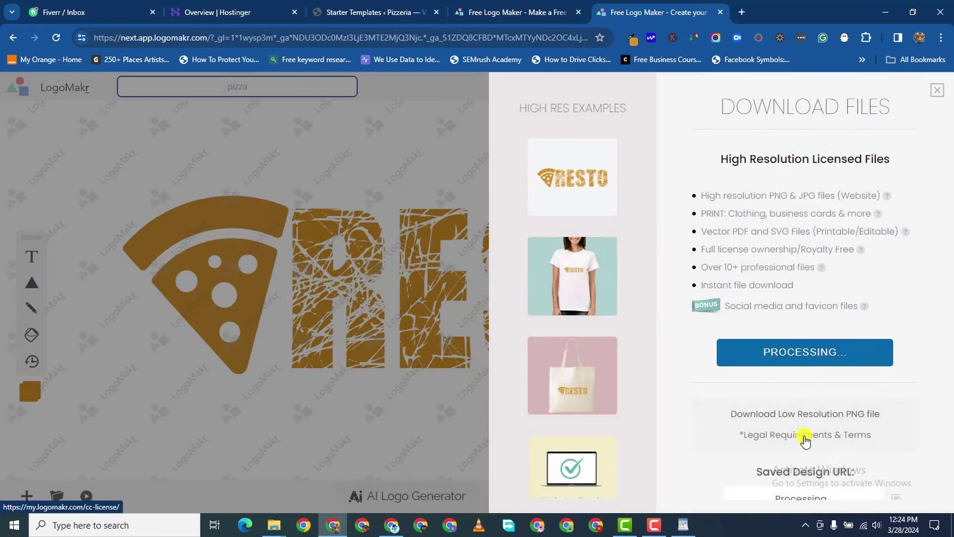
pyautogui.scroll(-1, 746, 423)
pyautogui.click(774, 402)
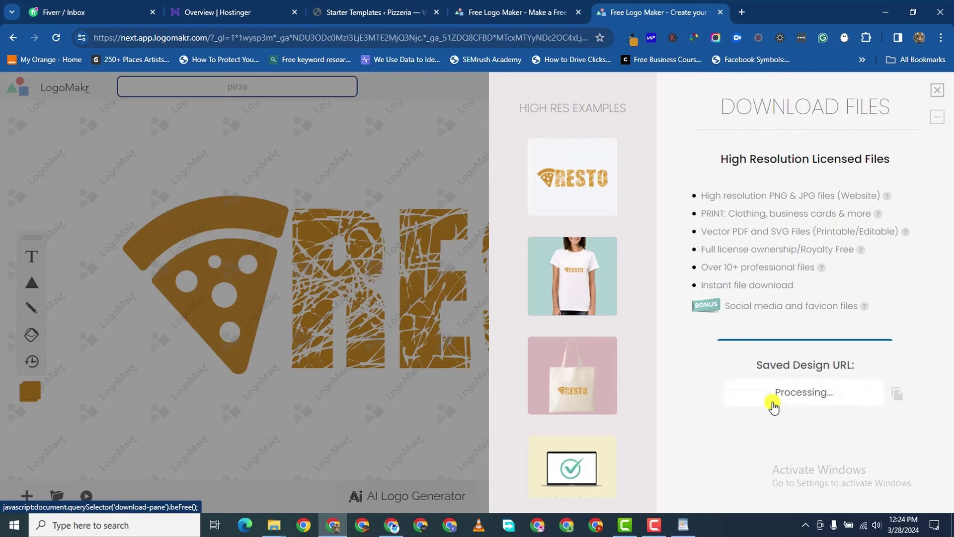
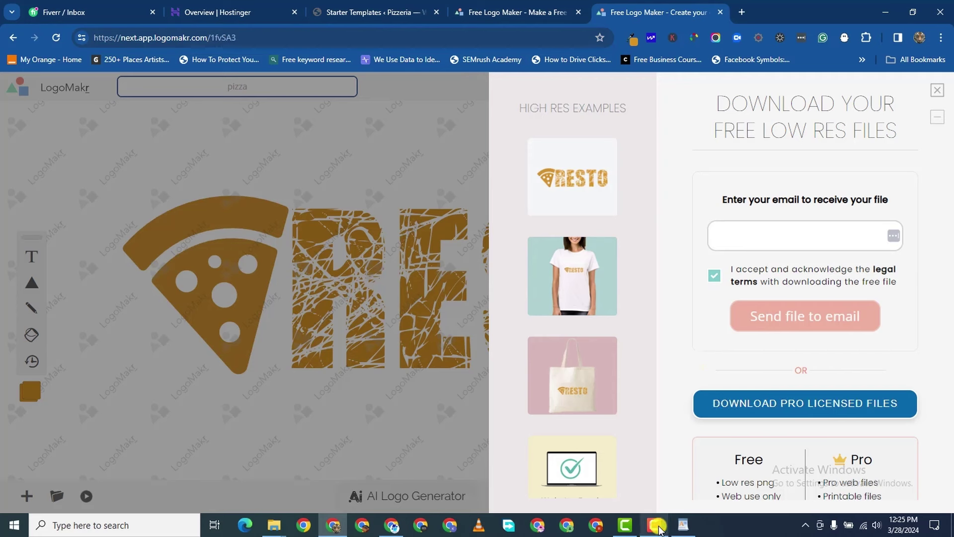
pyautogui.press('F10')
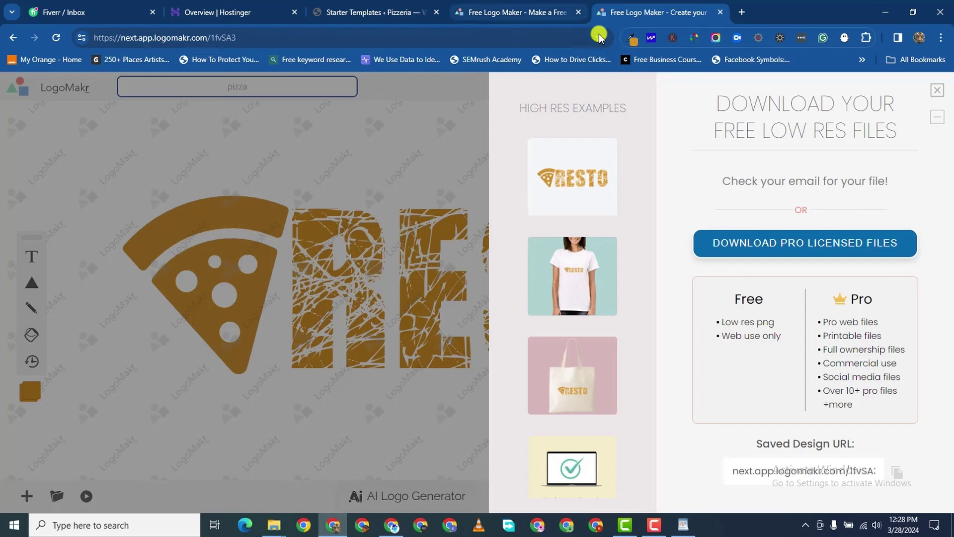
pyautogui.click(721, 12)
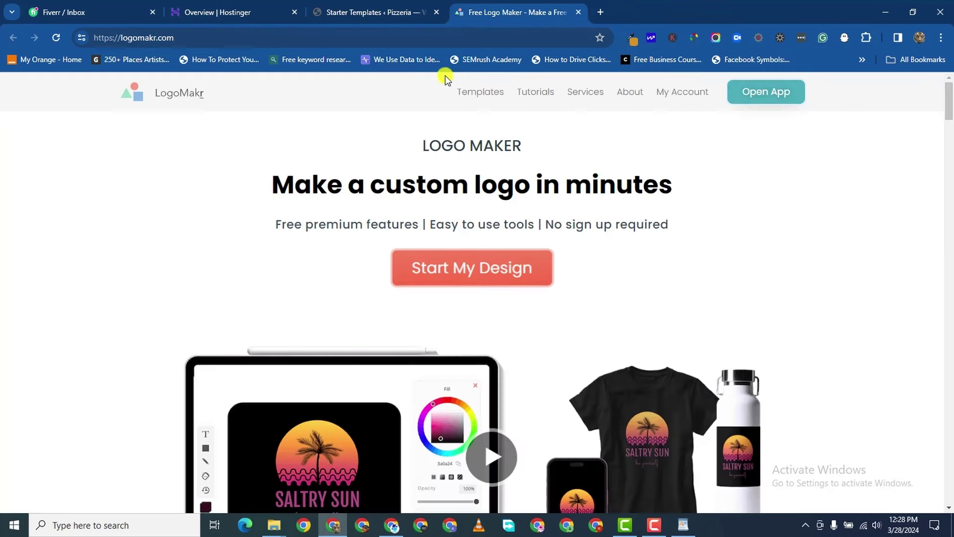
# - Return to the Starter Templates page and review the BBQ Restaurant preview's story, menu items, and testimonials
pyautogui.click(378, 12)
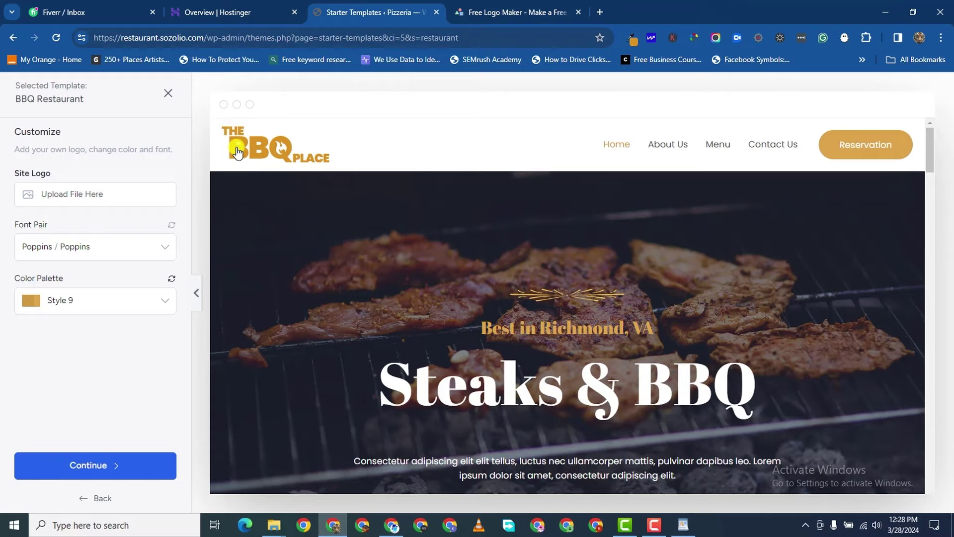
pyautogui.scroll(-5, 465, 238)
pyautogui.scroll(-15, 574, 245)
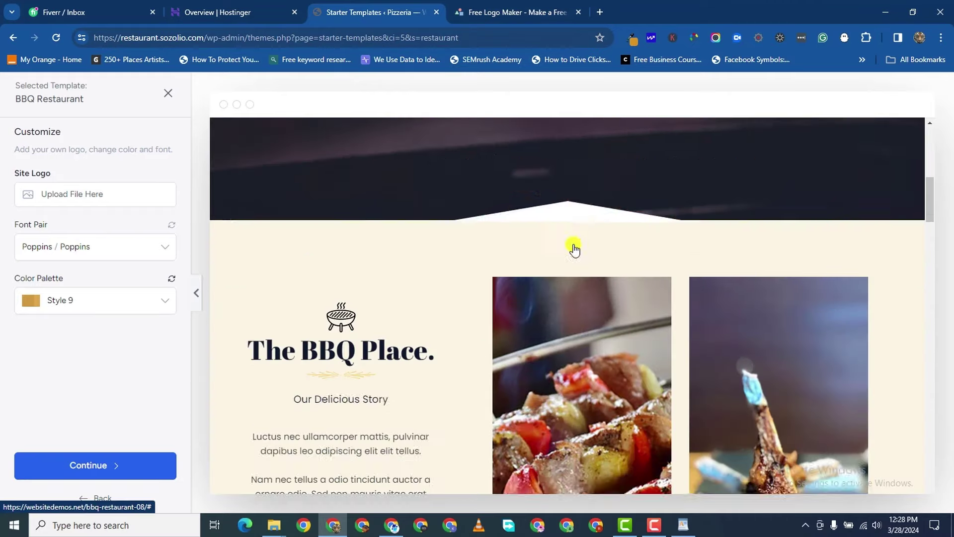
pyautogui.scroll(-12, 574, 245)
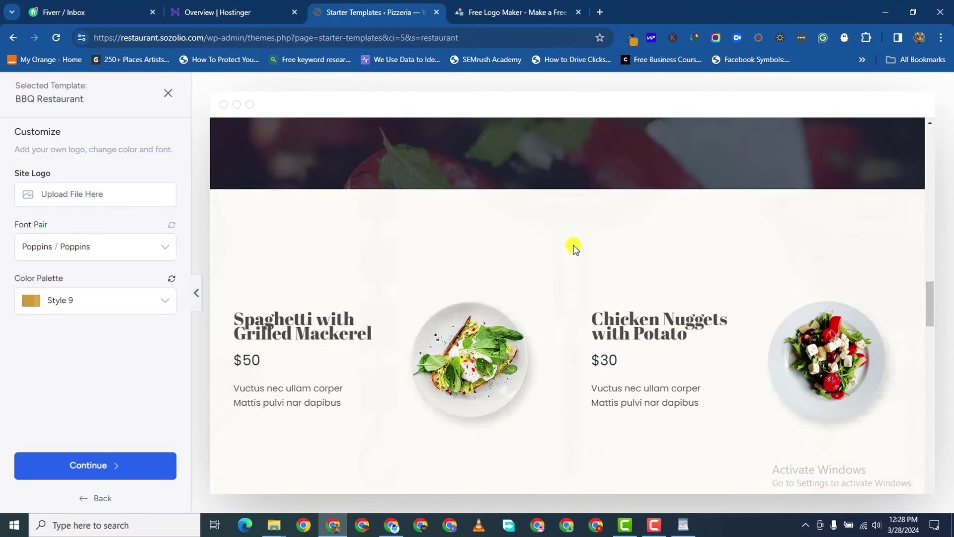
pyautogui.scroll(5, 573, 245)
pyautogui.scroll(-2, 573, 245)
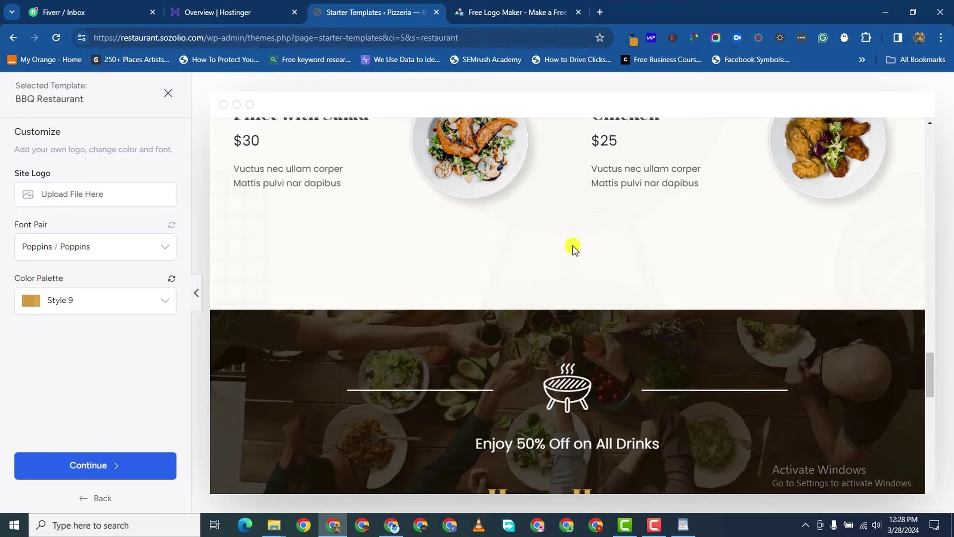
pyautogui.scroll(7, 573, 246)
pyautogui.scroll(-10, 573, 247)
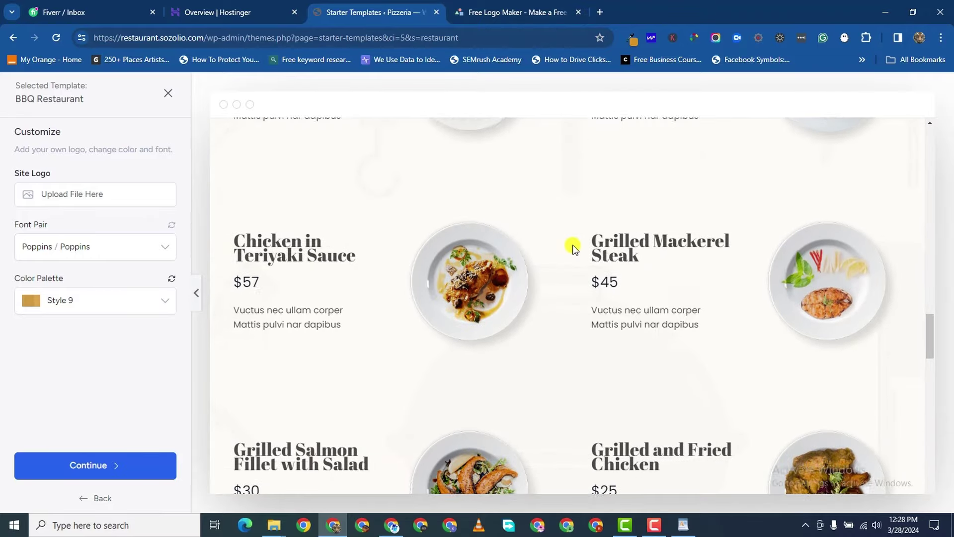
pyautogui.scroll(-12, 572, 245)
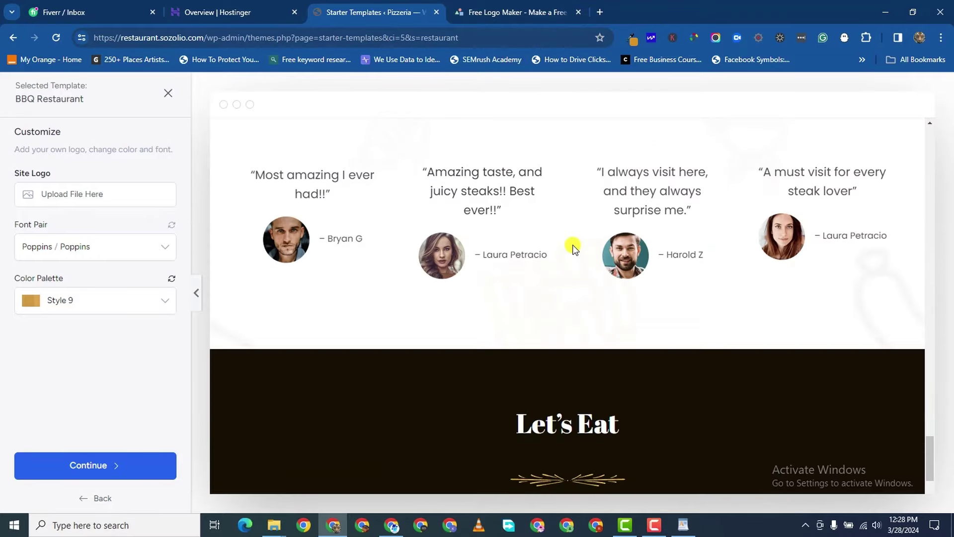
pyautogui.scroll(7, 573, 245)
pyautogui.scroll(5, 573, 245)
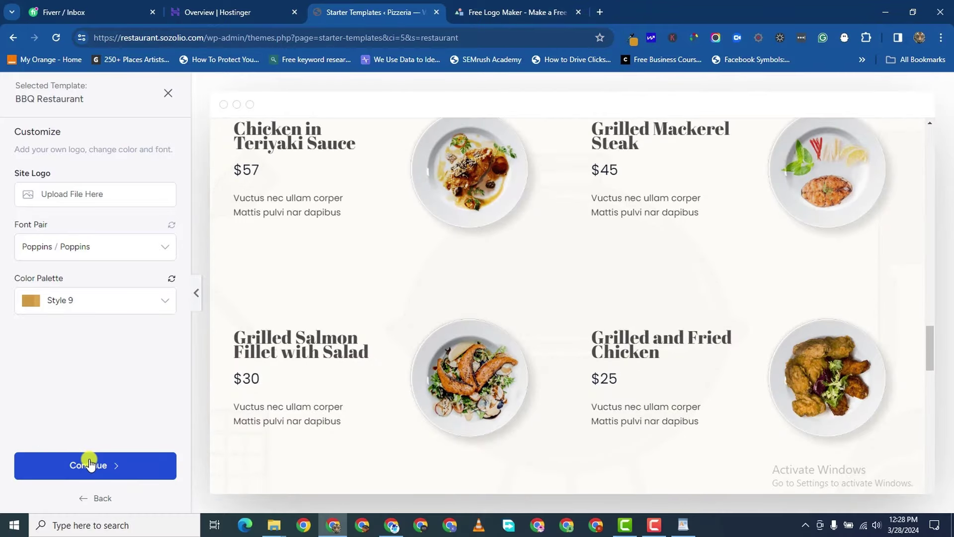
# - Continue with the customized BBQ Restaurant template and build the website with all import options enabled, leaving the personal details blank
pyautogui.click(138, 468)
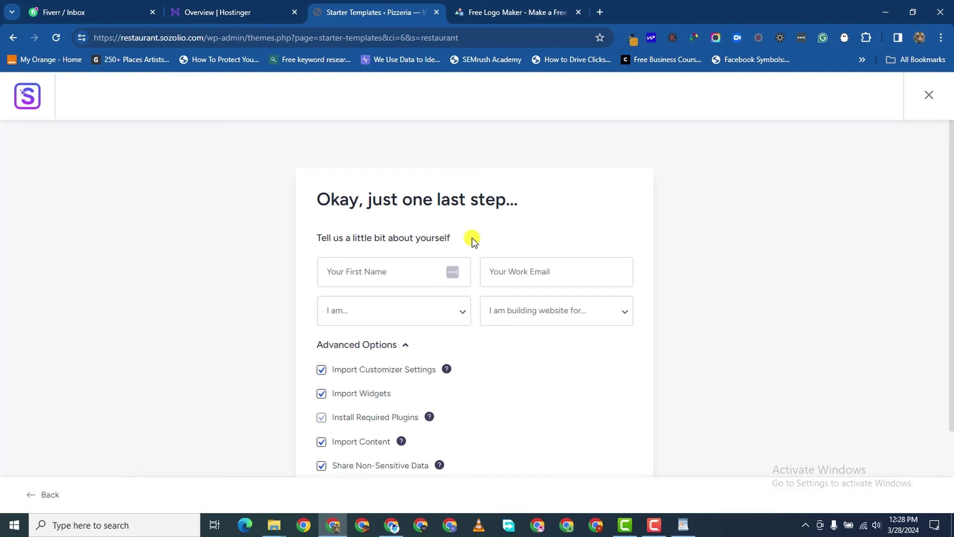
pyautogui.scroll(-3, 397, 319)
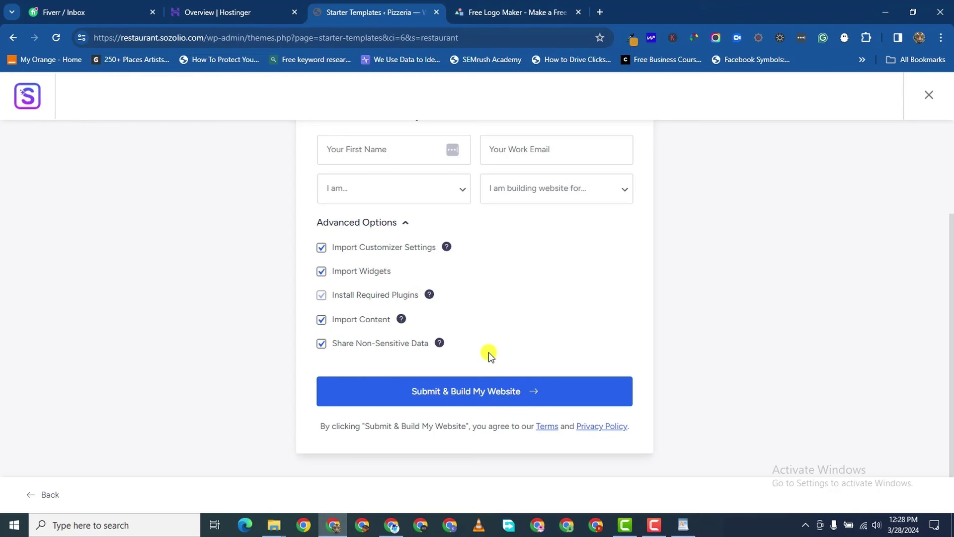
pyautogui.click(486, 391)
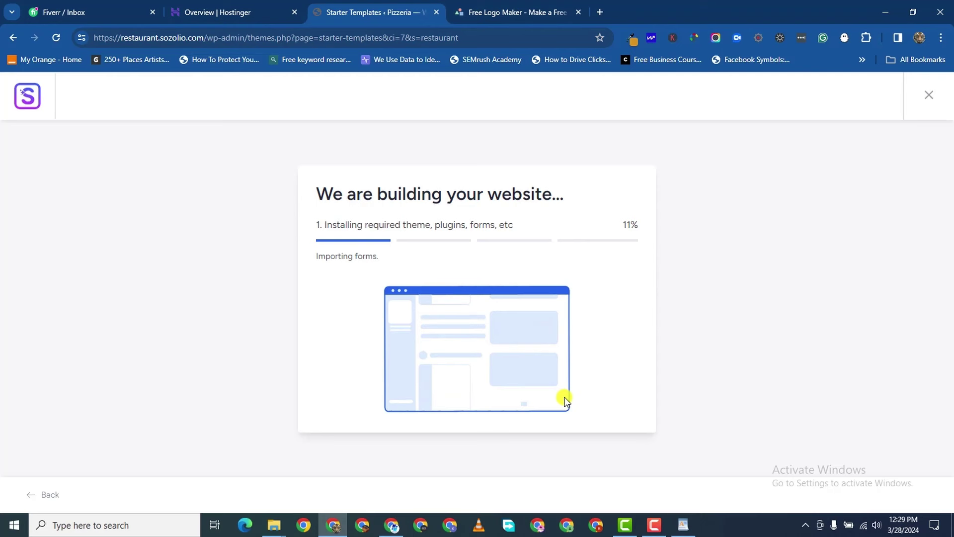
pyautogui.click(654, 525)
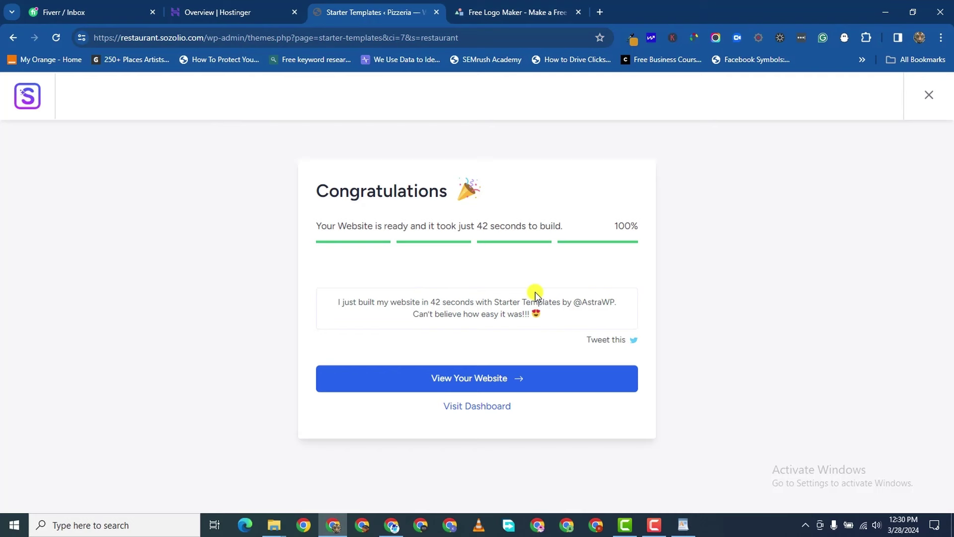
# - Open the newly built website and examine its homepage sections from the footer up to the hero banner
pyautogui.rightClick(475, 381)
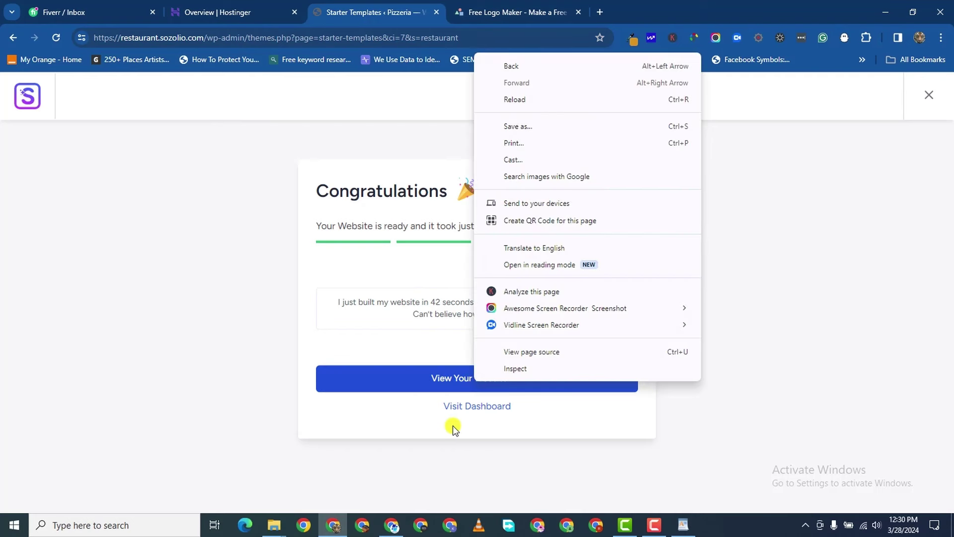
pyautogui.click(418, 378)
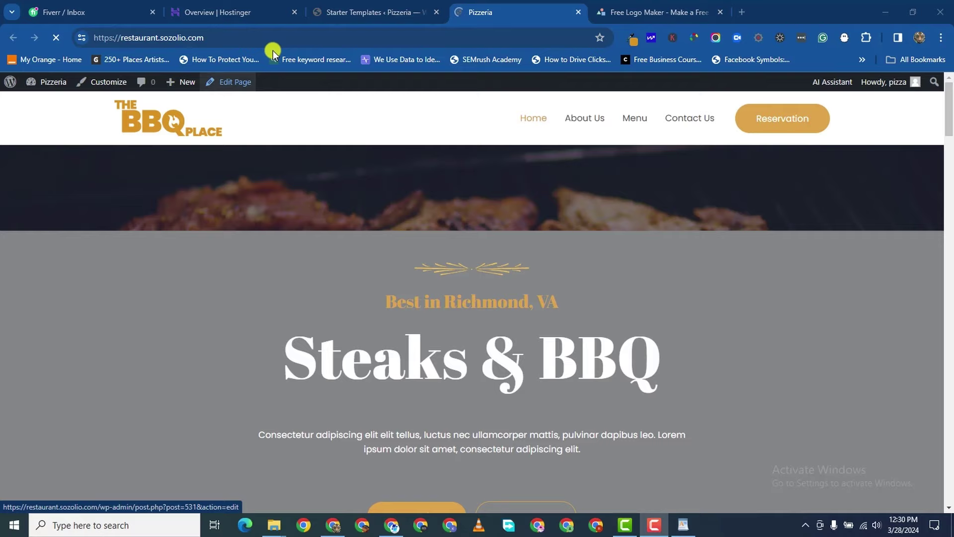
pyautogui.press('End')
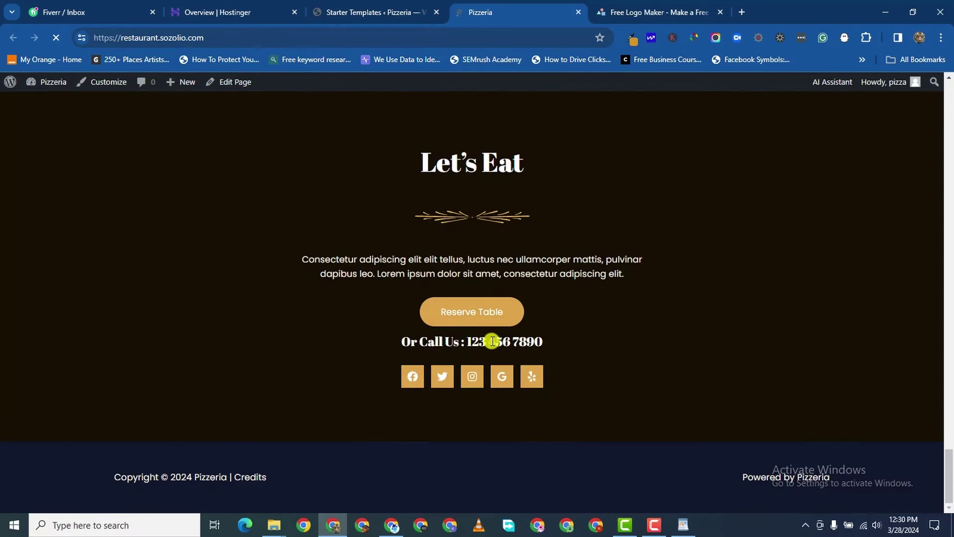
pyautogui.scroll(15, 497, 326)
pyautogui.scroll(20, 503, 318)
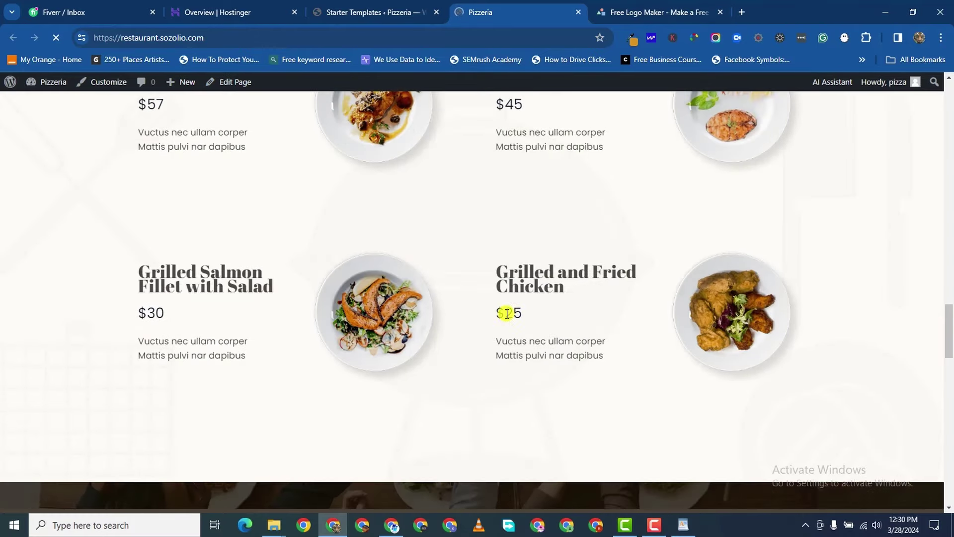
pyautogui.scroll(7, 497, 313)
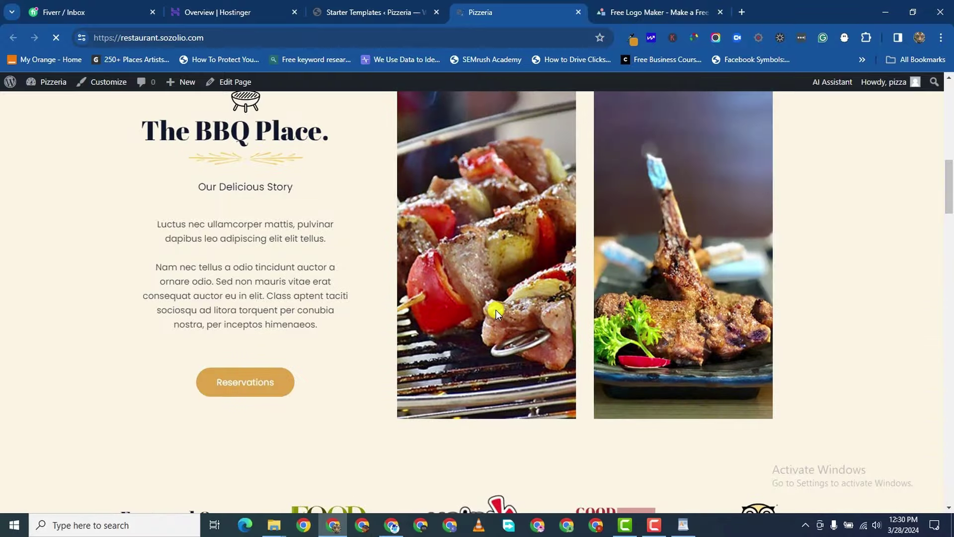
pyautogui.scroll(-3, 498, 312)
pyautogui.scroll(-3, 496, 312)
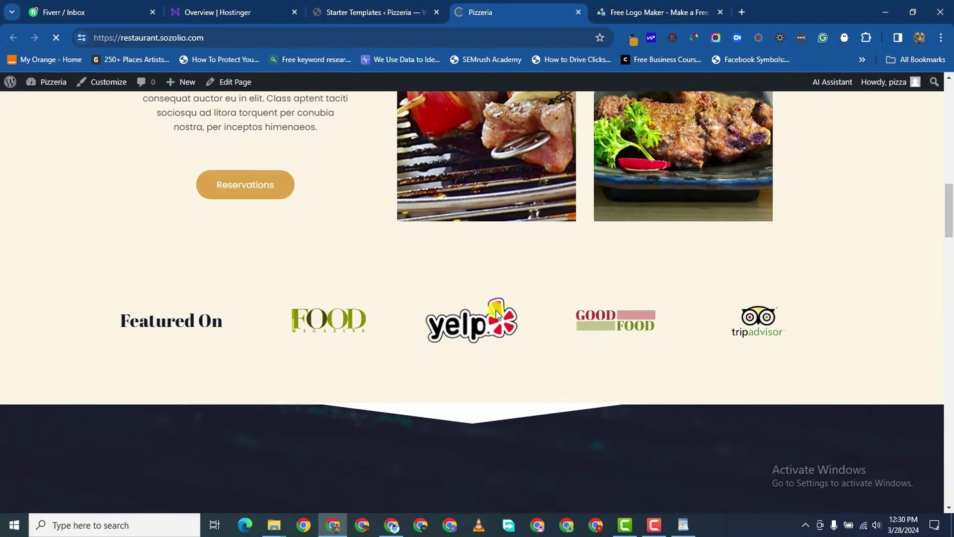
pyautogui.scroll(15, 452, 304)
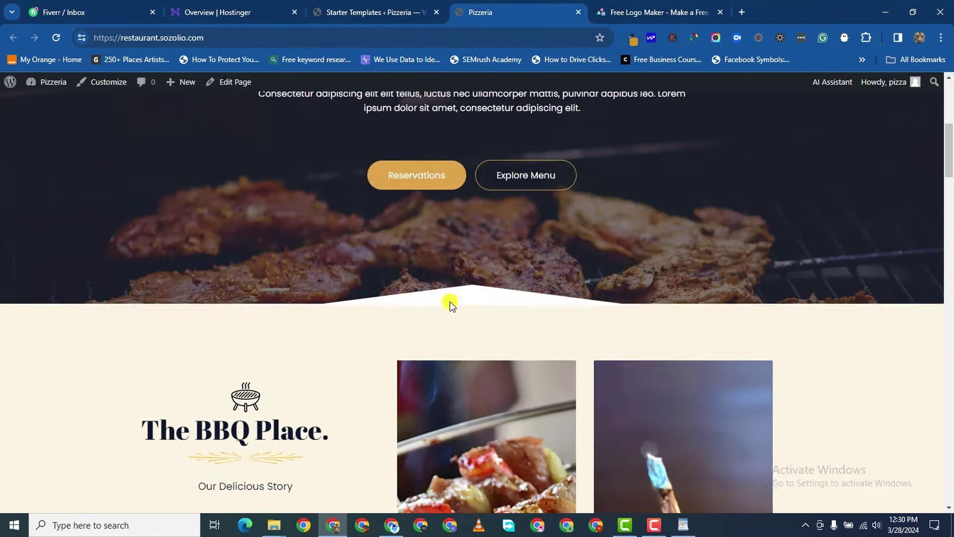
pyautogui.scroll(-1, 449, 302)
pyautogui.scroll(2, 450, 302)
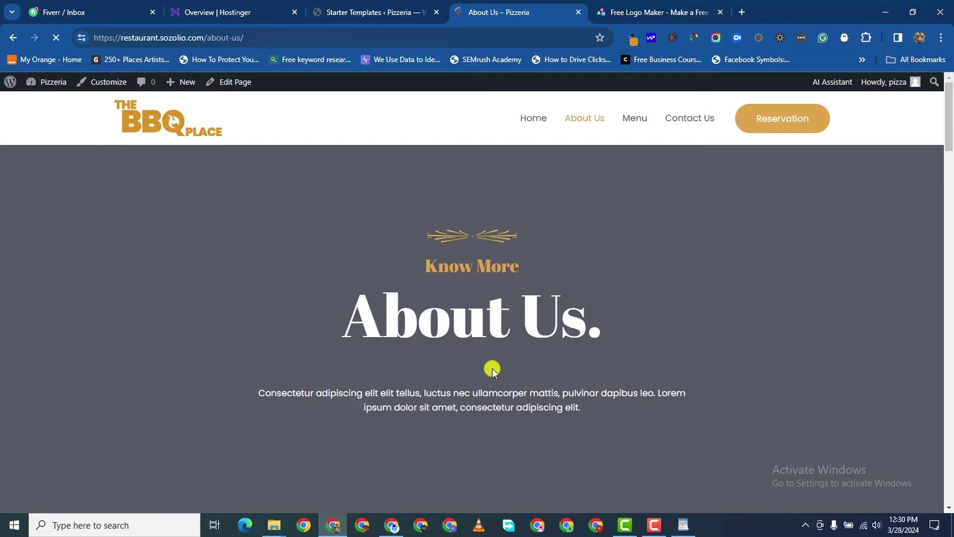
# - Review the About Us page, from its introduction to the food policy, core values, team and review sections
pyautogui.scroll(-15, 493, 368)
pyautogui.scroll(-15, 490, 377)
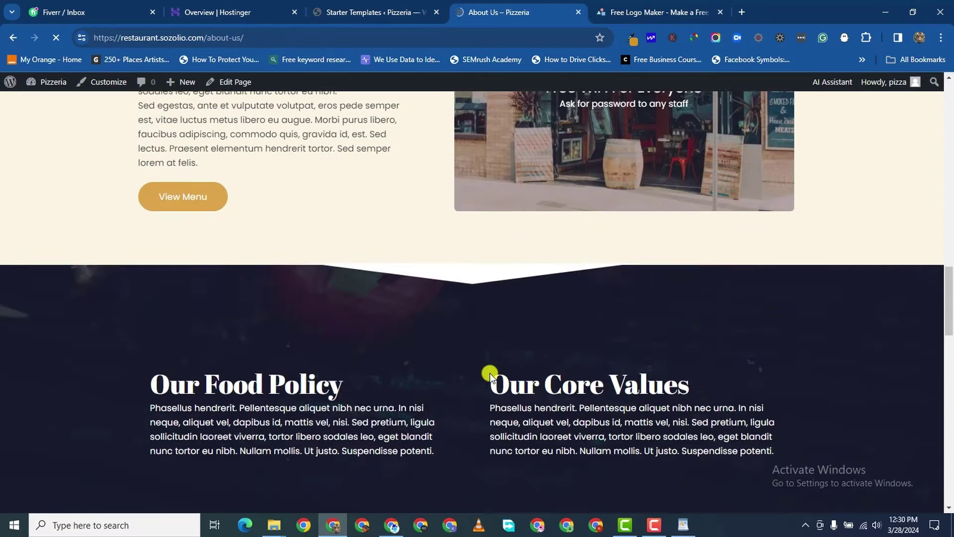
pyautogui.scroll(-3, 491, 376)
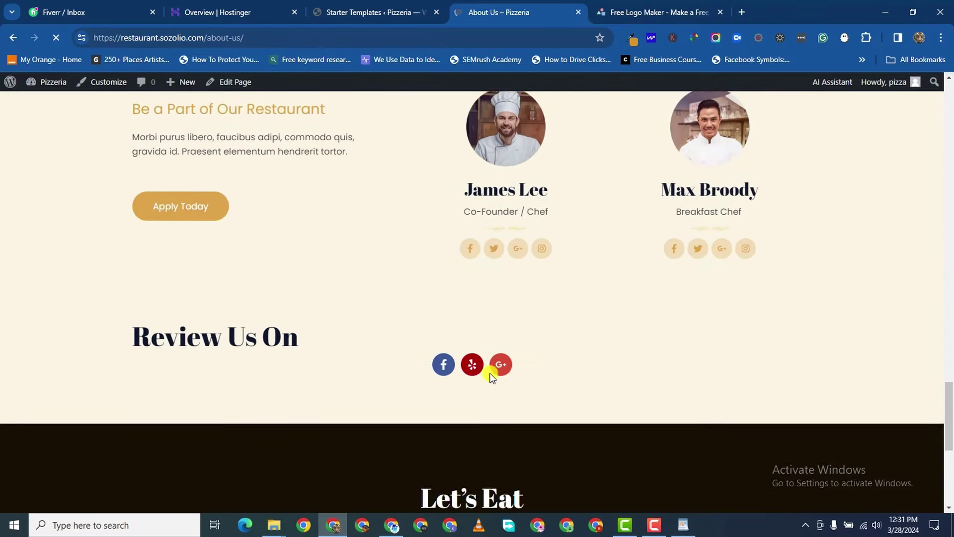
pyautogui.scroll(5, 491, 373)
pyautogui.scroll(20, 640, 333)
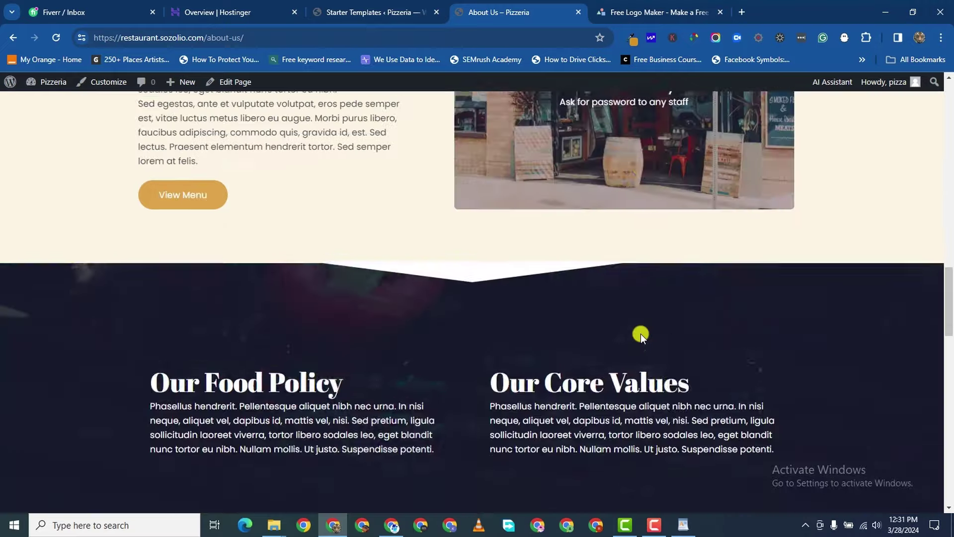
pyautogui.scroll(3, 638, 342)
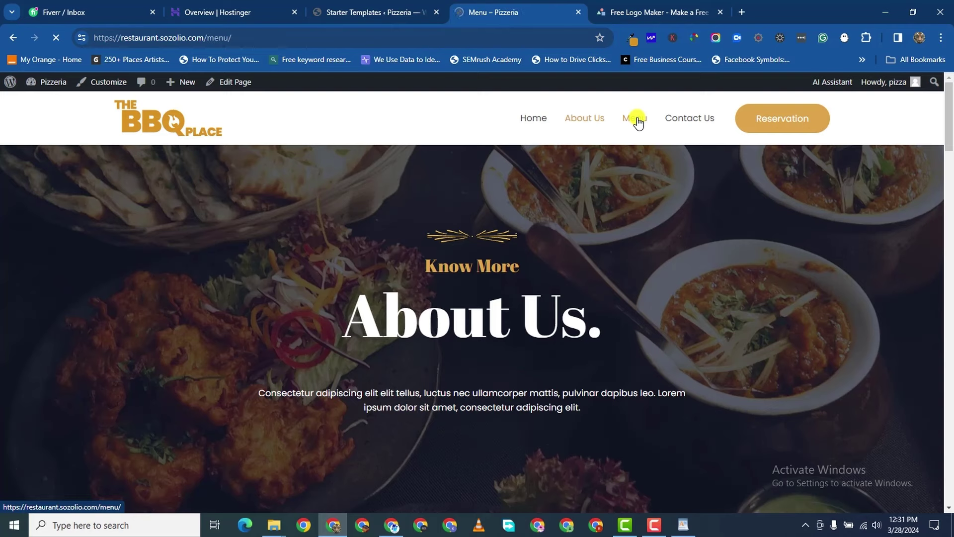
# - Visit the website's Menu page and review its dishes, prices and closing reservation section
pyautogui.scroll(-10, 585, 316)
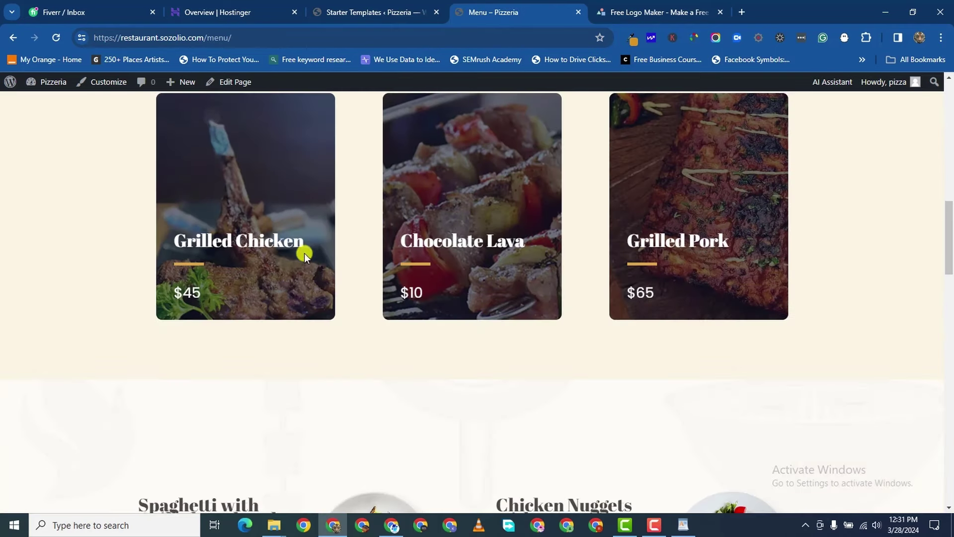
pyautogui.scroll(-15, 772, 269)
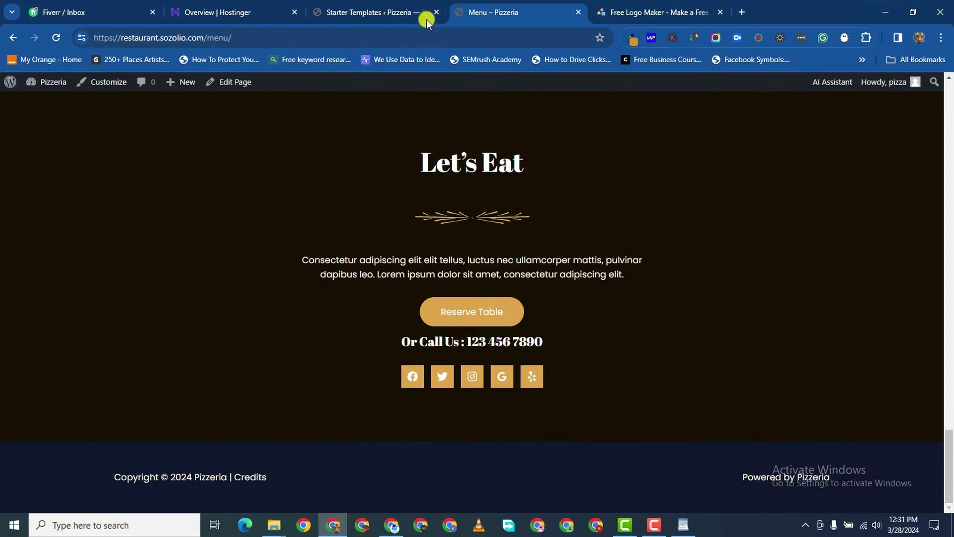
pyautogui.scroll(10, 582, 219)
pyautogui.scroll(10, 608, 266)
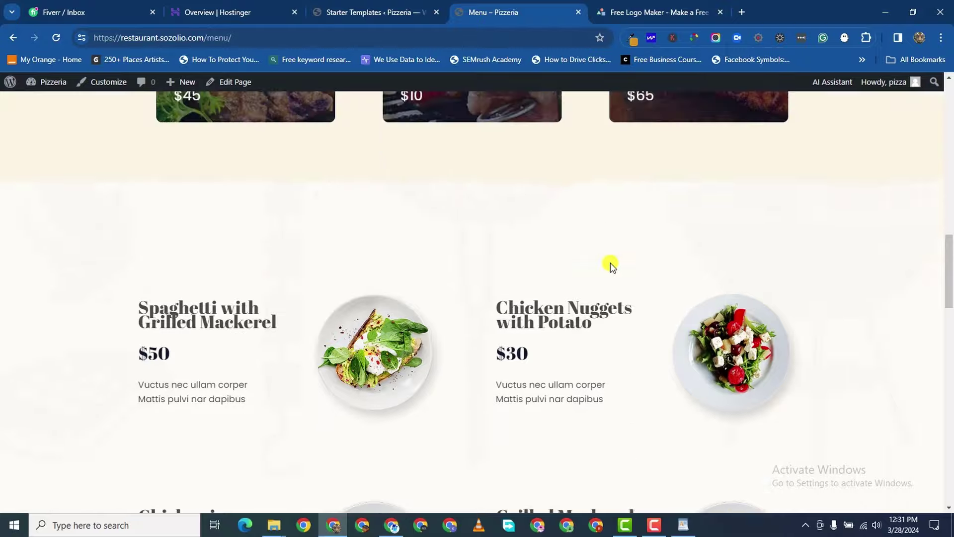
pyautogui.scroll(-2, 696, 165)
pyautogui.scroll(2, 757, 149)
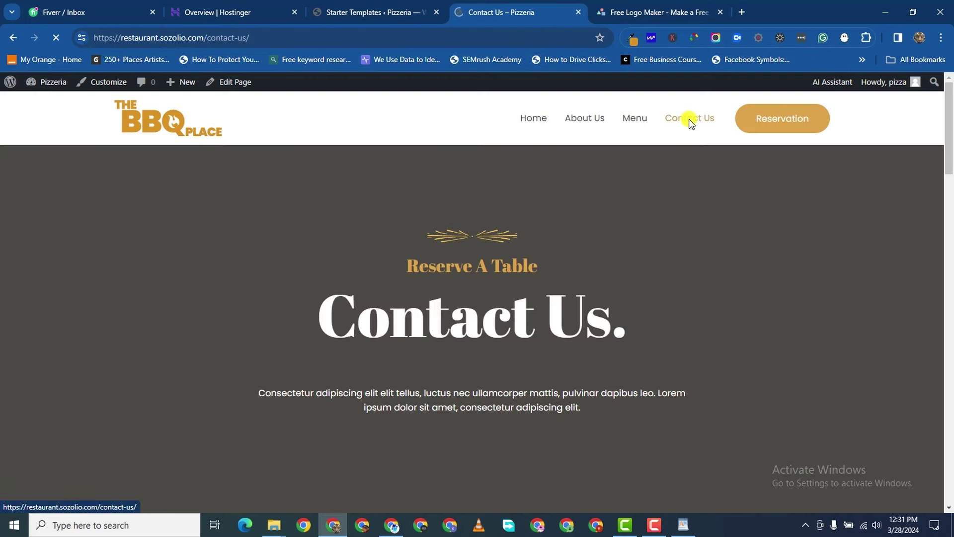
# - Visit the Contact Us page and examine its banner, phone details, contact form and opening hours
pyautogui.scroll(-12, 550, 340)
pyautogui.scroll(-10, 550, 340)
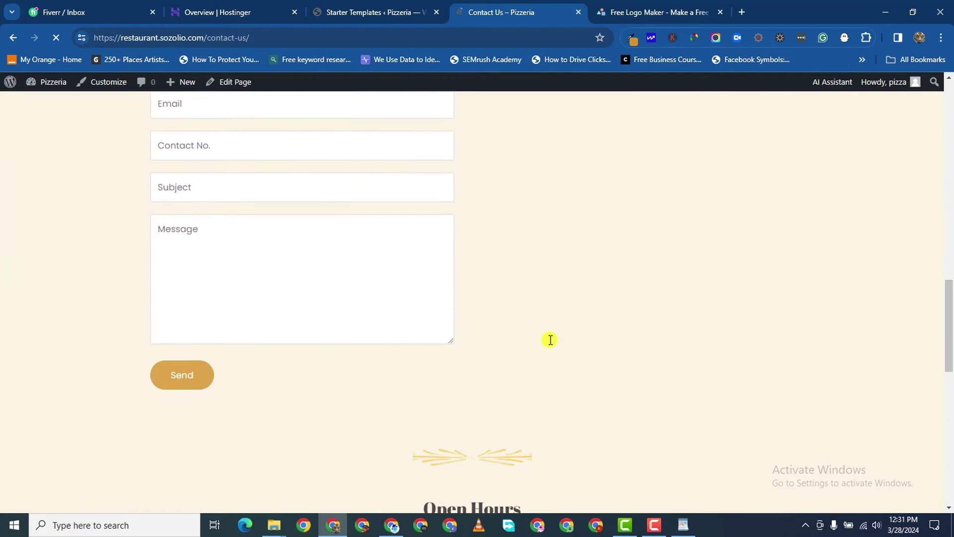
pyautogui.scroll(8, 337, 295)
pyautogui.scroll(9, 337, 293)
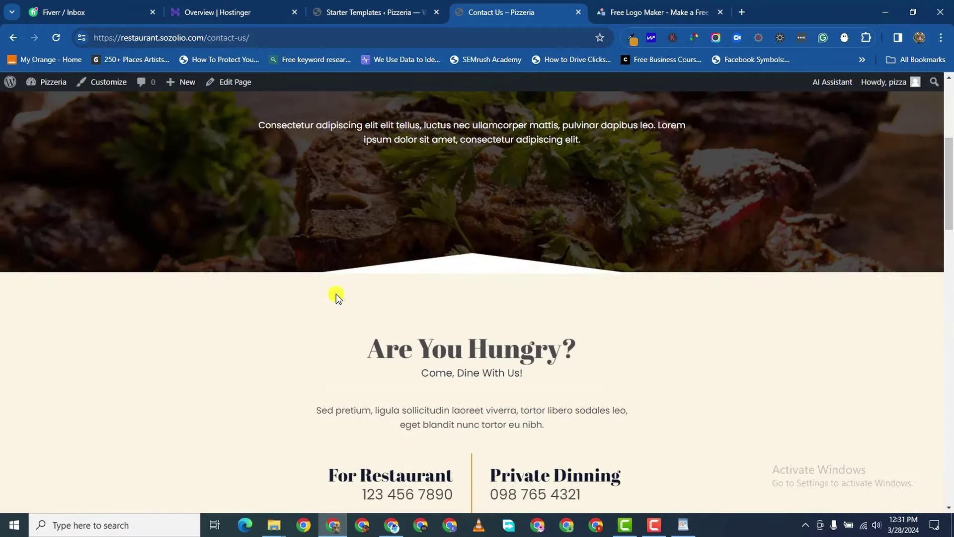
pyautogui.scroll(-12, 336, 294)
pyautogui.scroll(10, 337, 293)
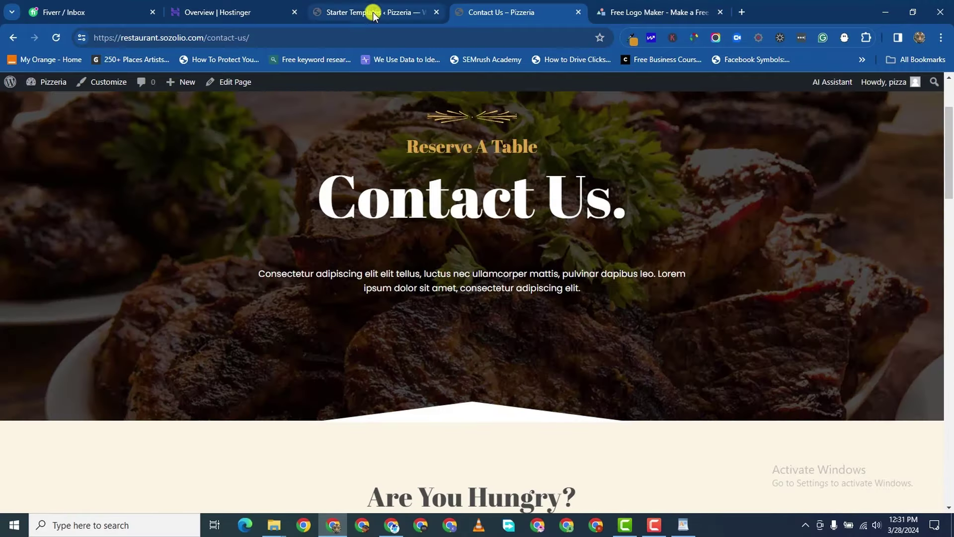
# - Return to the Starter Templates completion page, go to the WordPress dashboard and look over its widgets
pyautogui.click(374, 16)
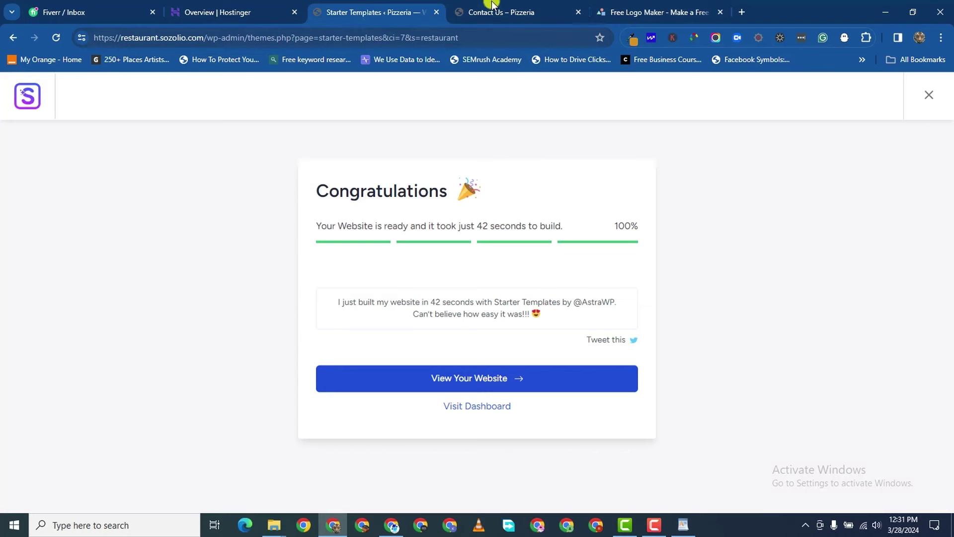
pyautogui.click(464, 406)
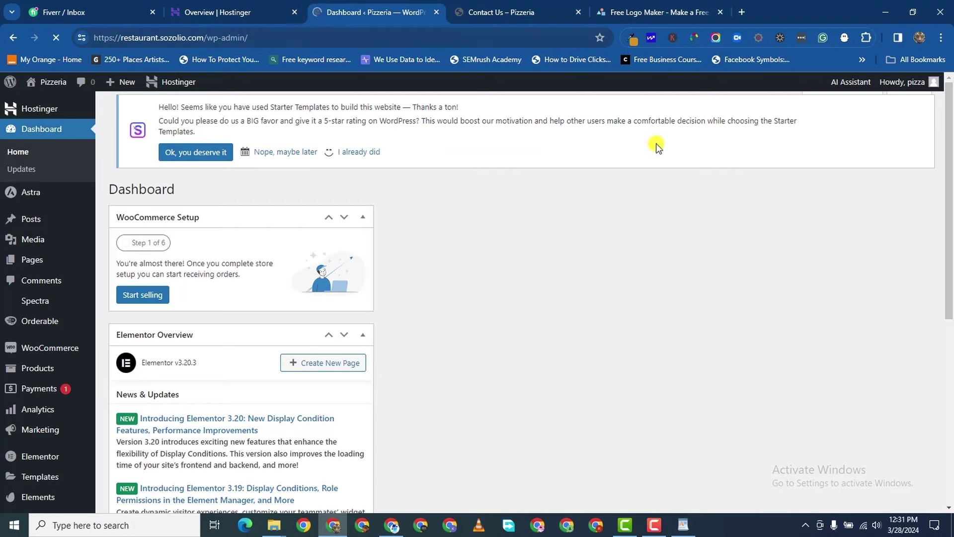
pyautogui.scroll(-5, 294, 245)
pyautogui.scroll(2, 196, 330)
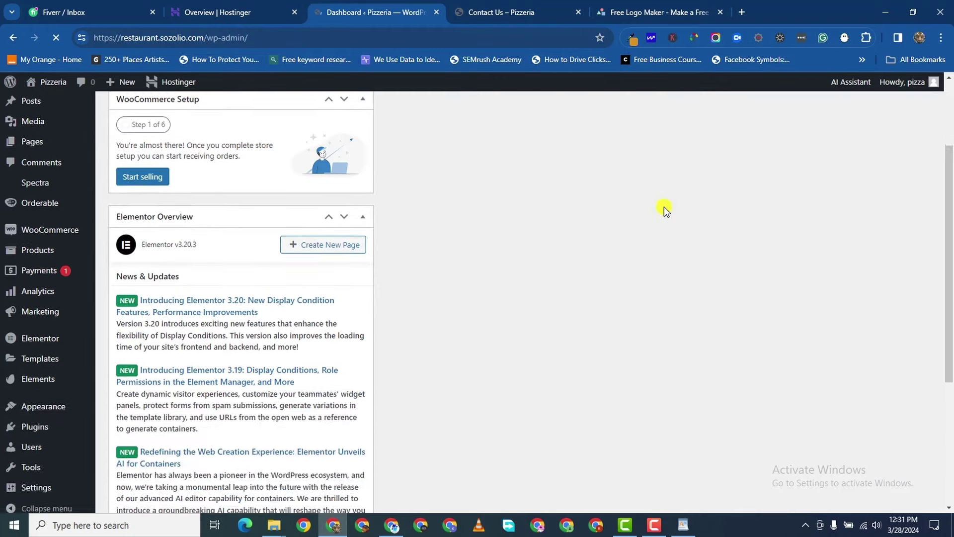
pyautogui.scroll(3, 665, 207)
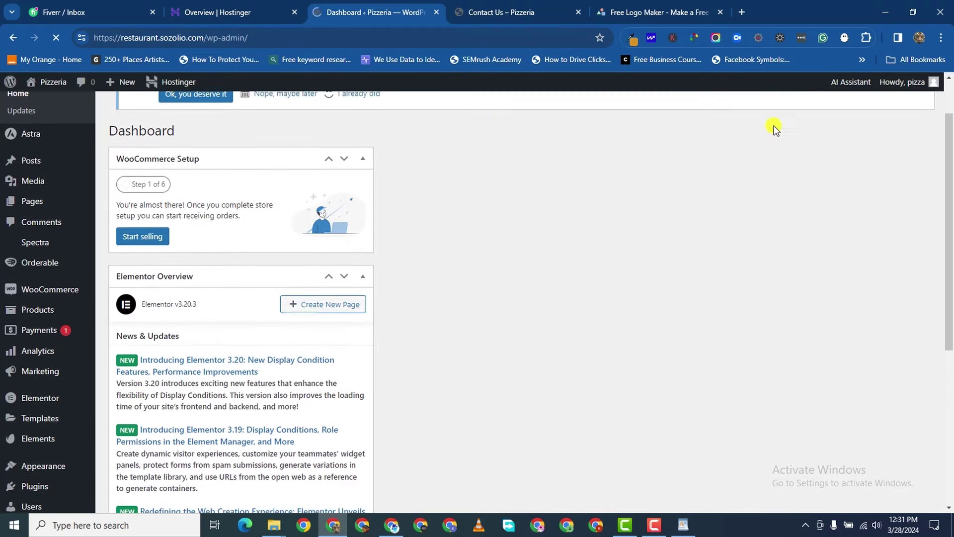
# - Hide the Elementor Overview widget from the dashboard and dismiss the Starter Templates rating notice
pyautogui.click(846, 101)
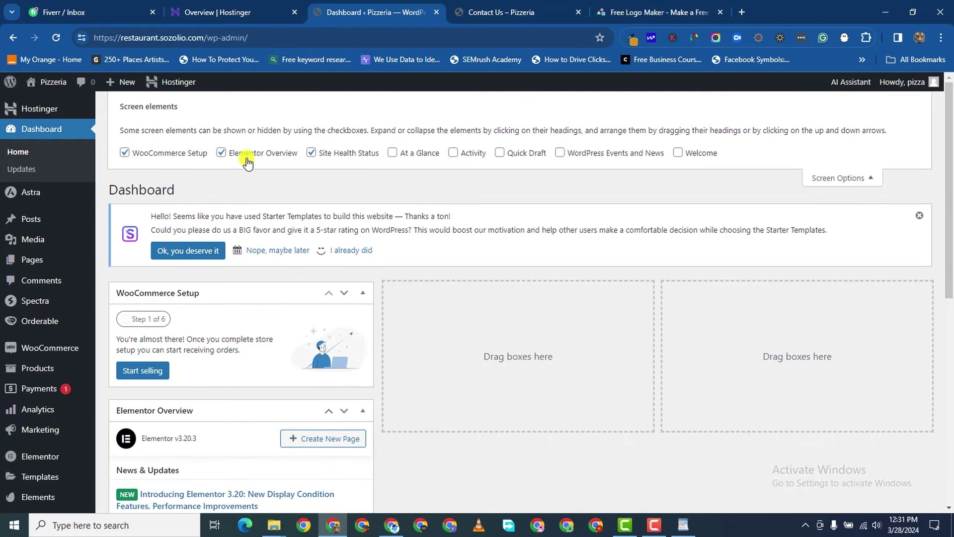
pyautogui.click(222, 153)
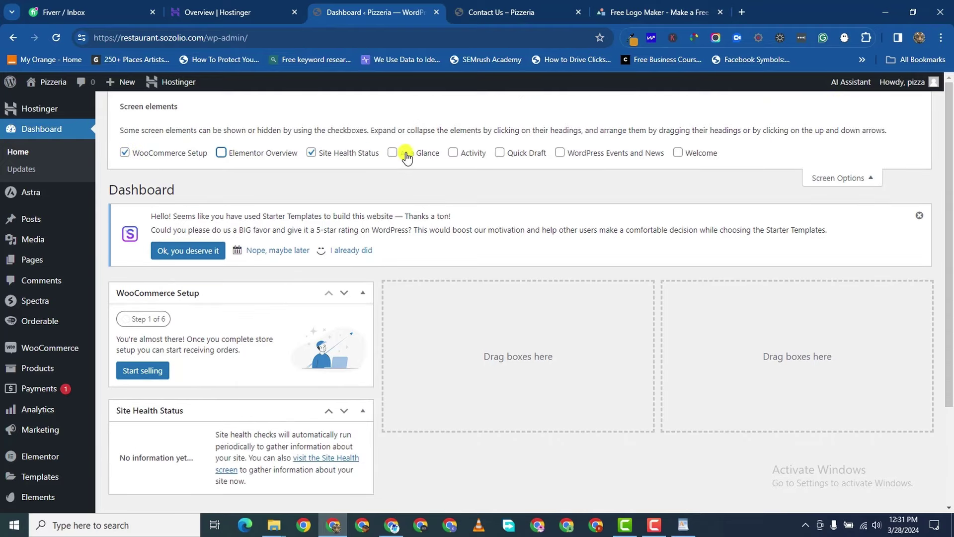
pyautogui.click(867, 170)
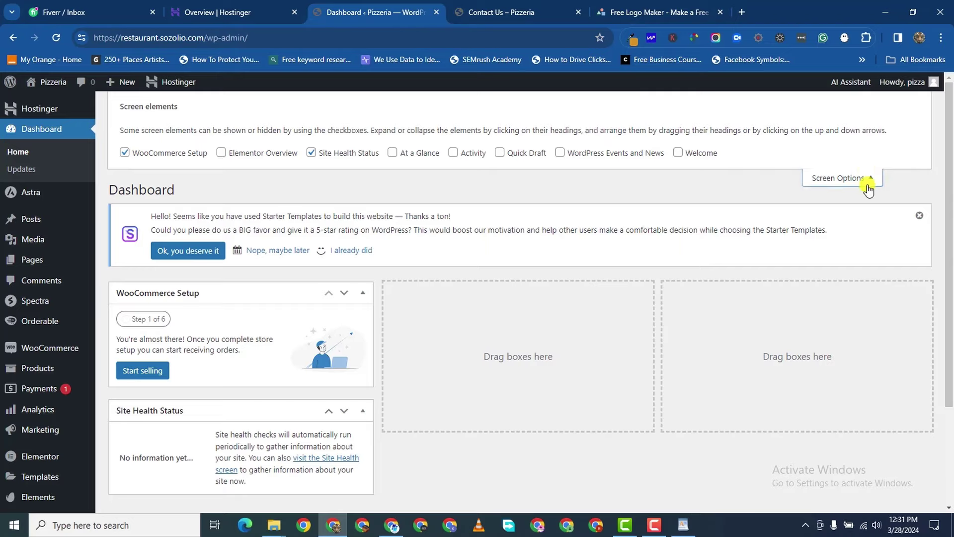
pyautogui.click(920, 138)
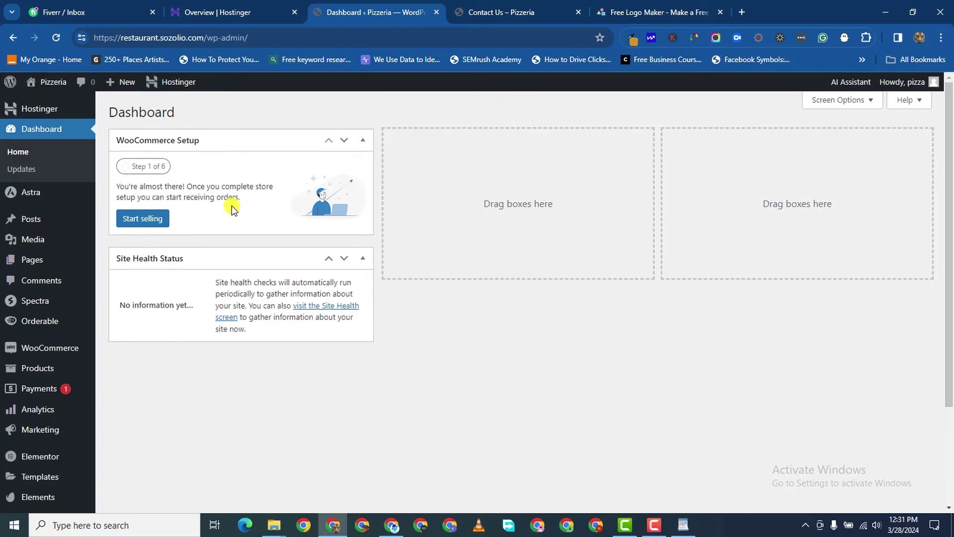
# - Open the list of all WooCommerce products
pyautogui.moveTo(49, 430)
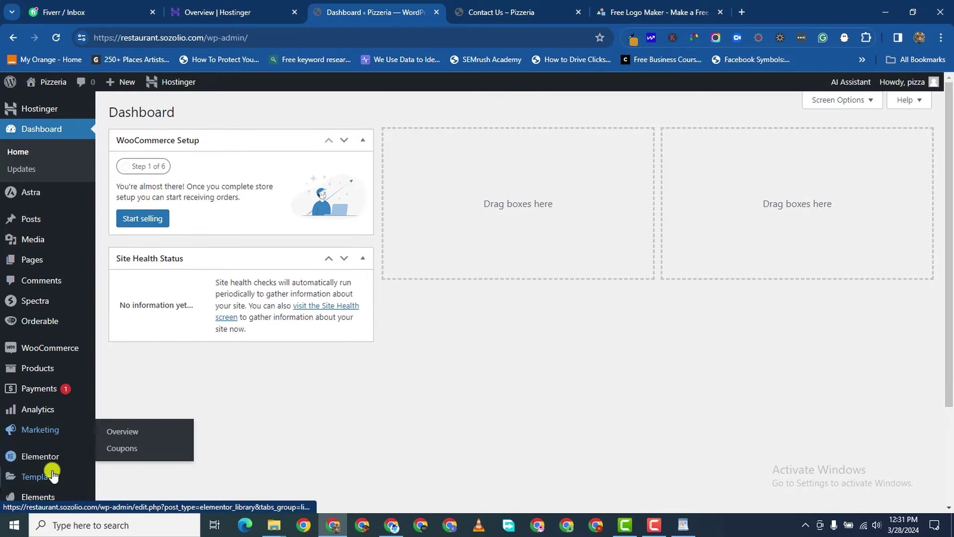
pyautogui.scroll(-1, 20, 471)
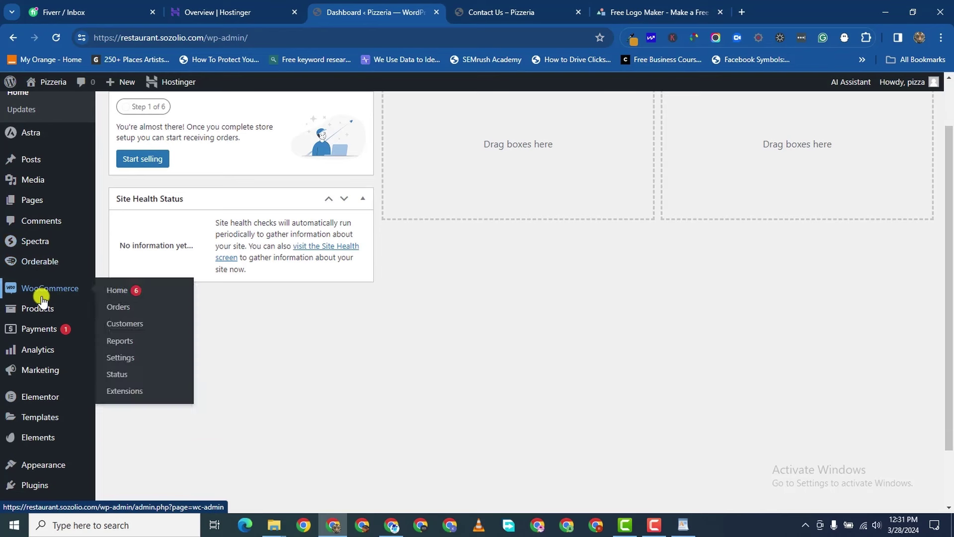
pyautogui.moveTo(44, 313)
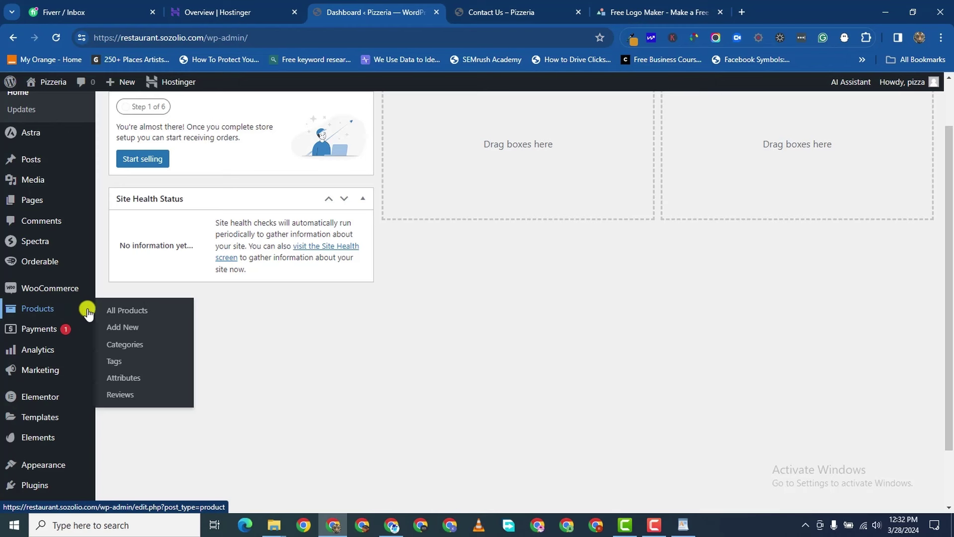
pyautogui.click(120, 308)
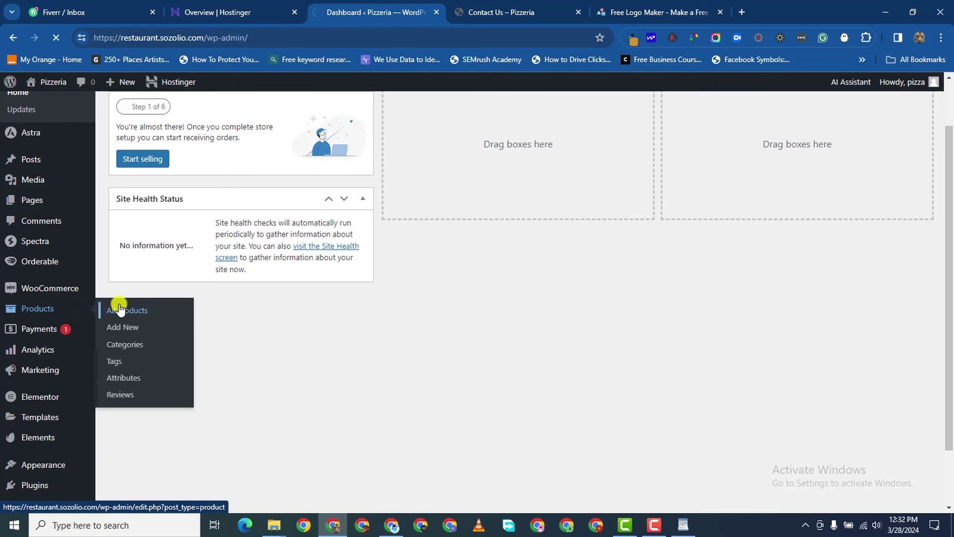
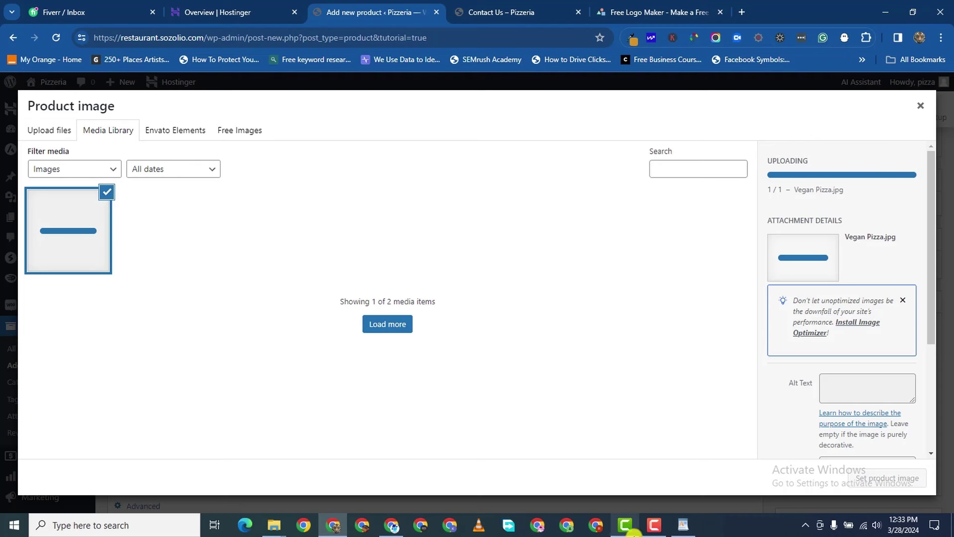
# - Set the uploaded Vegan-Pizza.jpg as the new product's image
pyautogui.moveTo(660, 531)
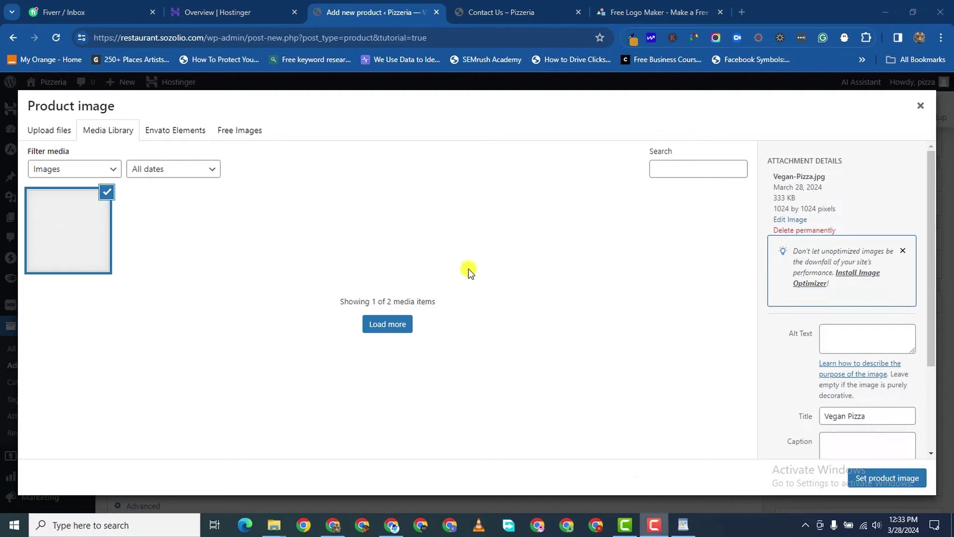
pyautogui.click(623, 246)
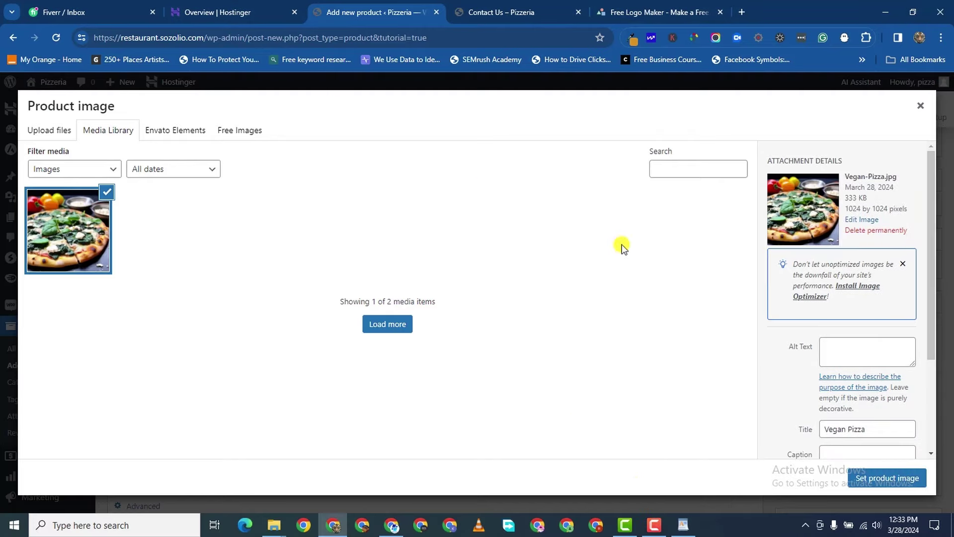
pyautogui.click(895, 478)
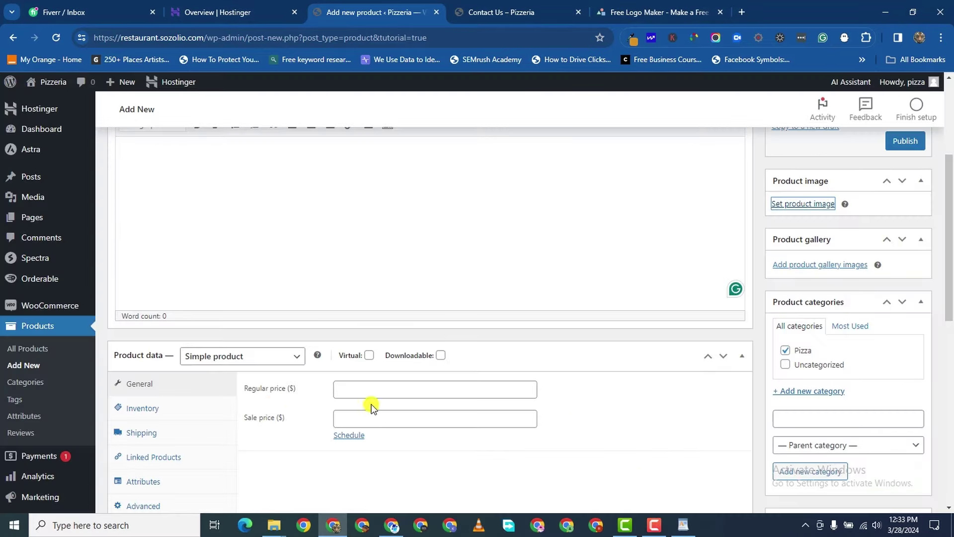
# - Name the new product Vegan Pizza and place the cursor in its empty product description
pyautogui.scroll(-4, 373, 400)
pyautogui.scroll(8, 375, 396)
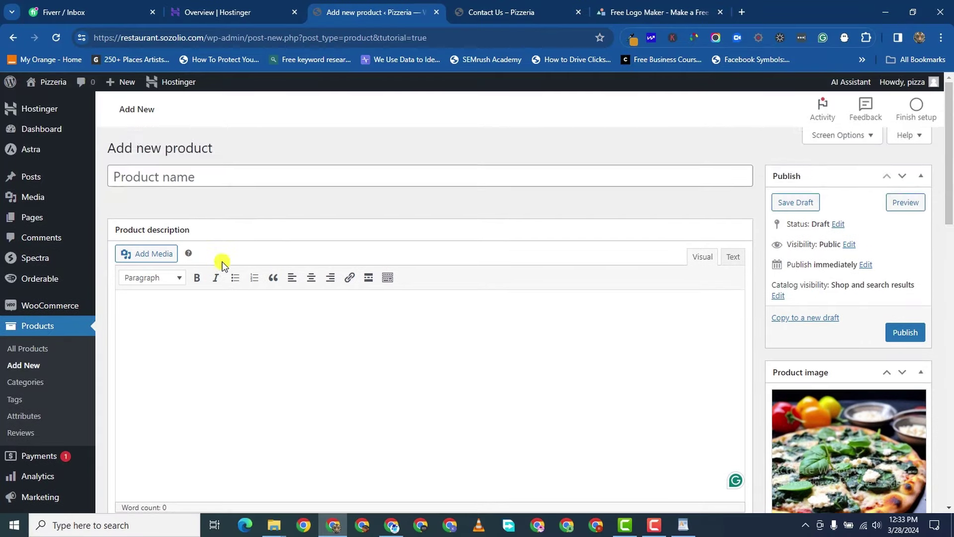
pyautogui.scroll(-2, 222, 263)
pyautogui.scroll(2, 220, 145)
pyautogui.click(200, 185)
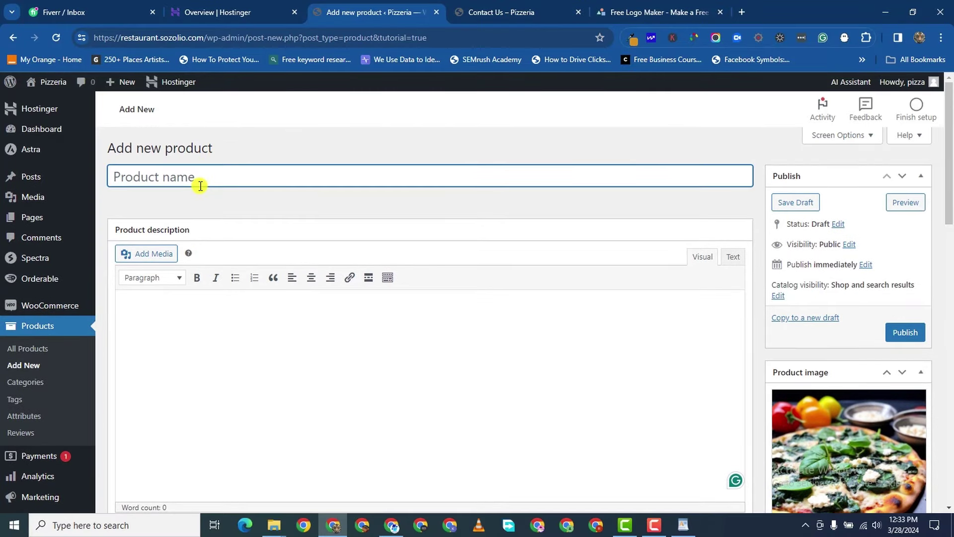
pyautogui.write('O')
pyautogui.press('BackSpace')
pyautogui.write('Vegan P')
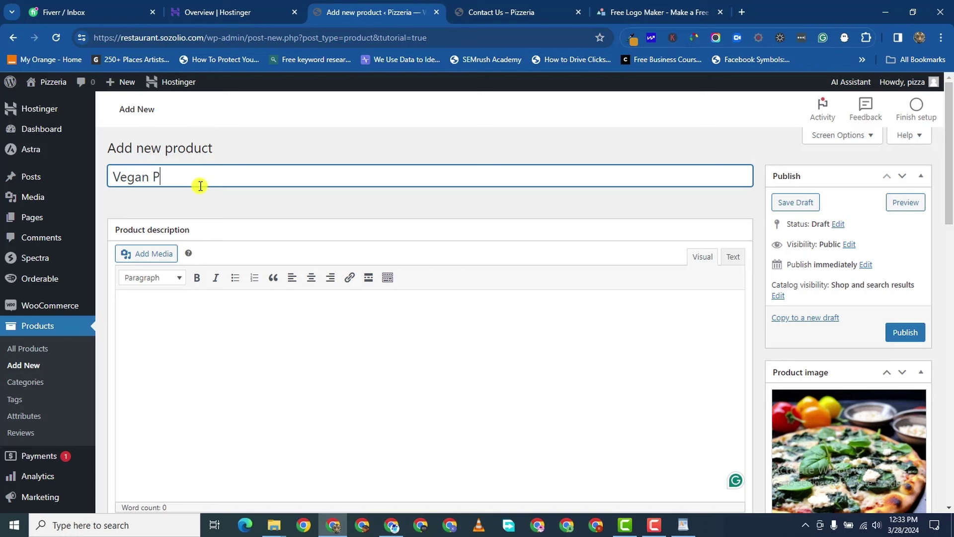
pyautogui.write('izza')
pyautogui.click(464, 315)
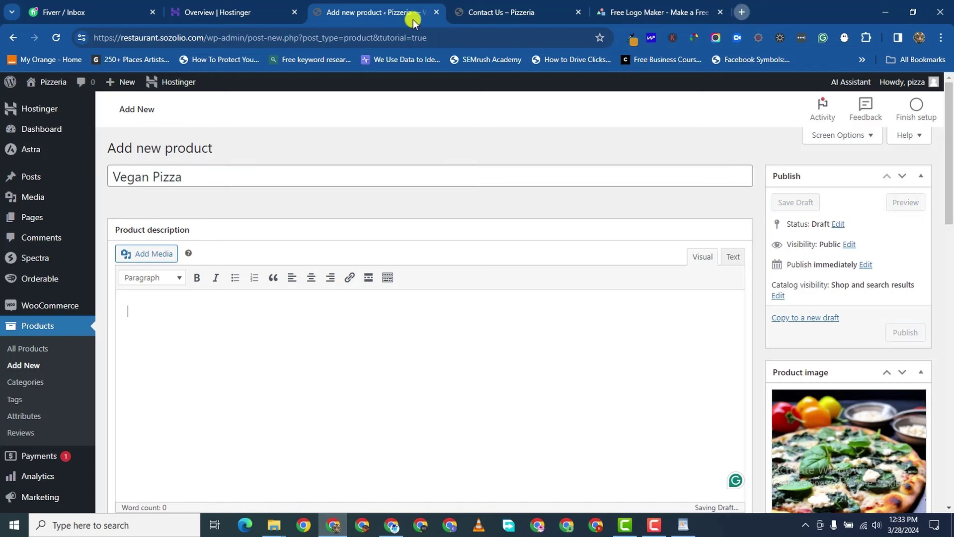
# - Search Google for "vegan pizza" in a new browser tab
pyautogui.hotkey('ctrl', 't')
pyautogui.click(397, 37)
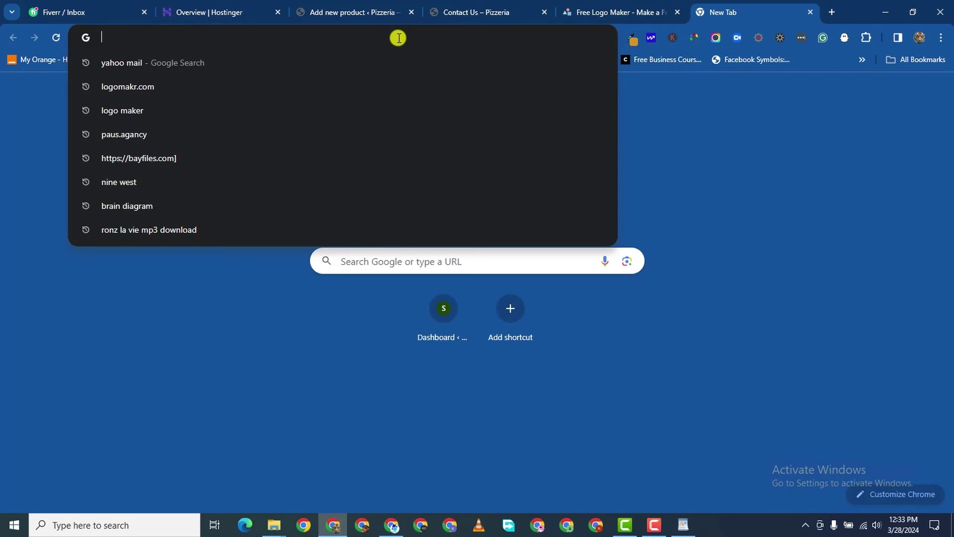
pyautogui.write('b')
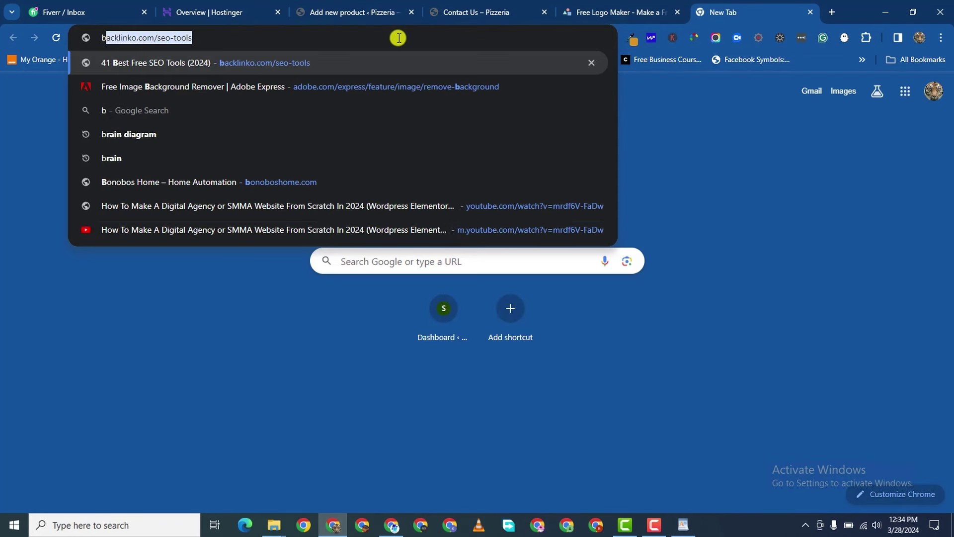
pyautogui.write('vegan')
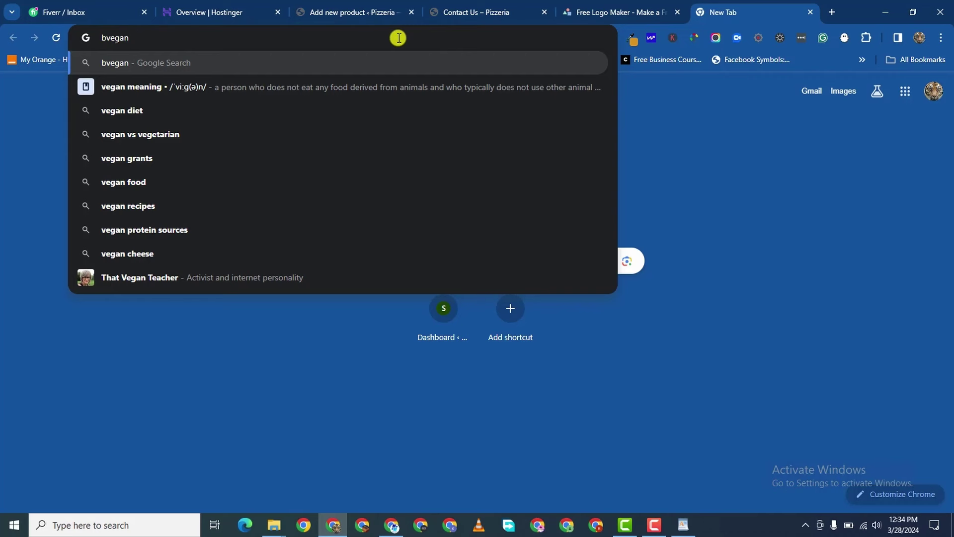
pyautogui.write(' pizz')
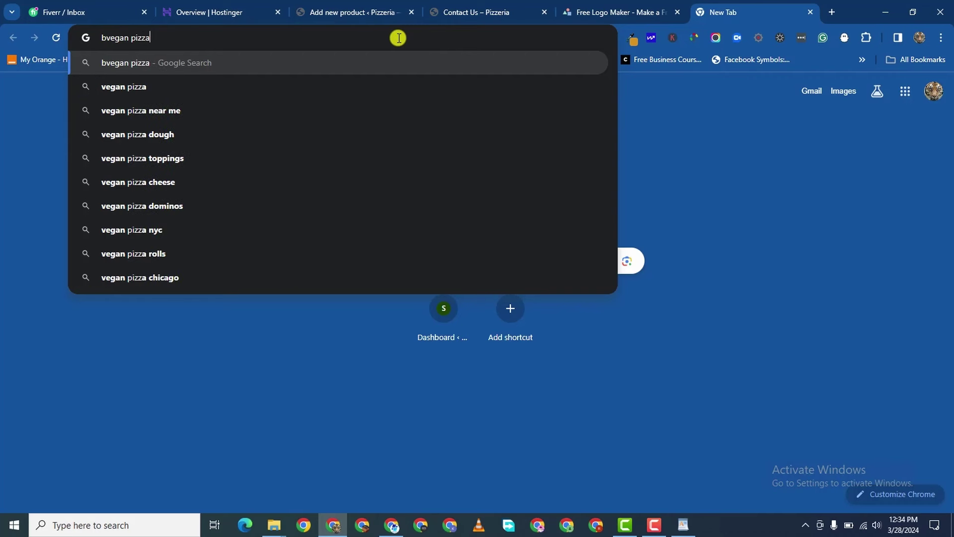
pyautogui.write('a')
pyautogui.click(145, 89)
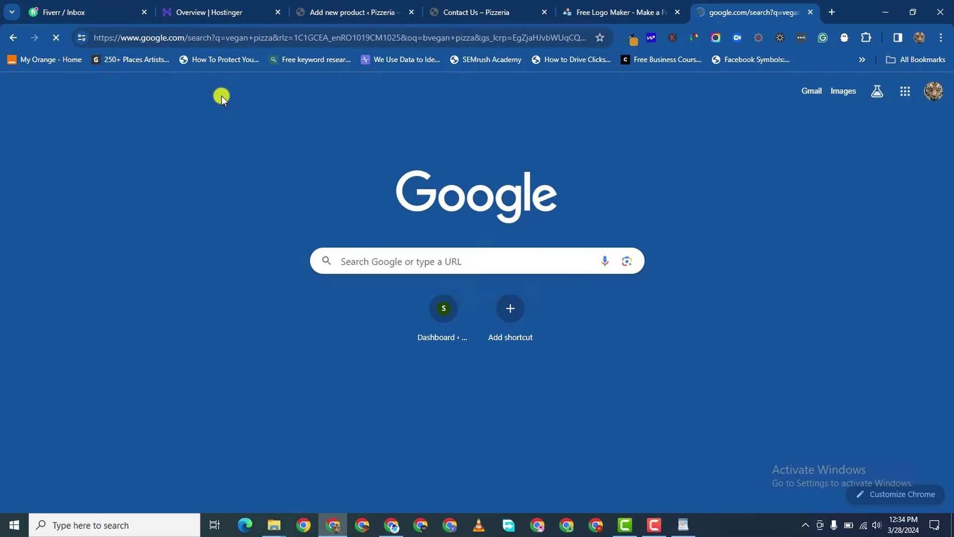
# - Open the Minimalist Baker result "My Favorite Vegan Pizza" in a separate tab and switch to it
pyautogui.scroll(-3, 188, 318)
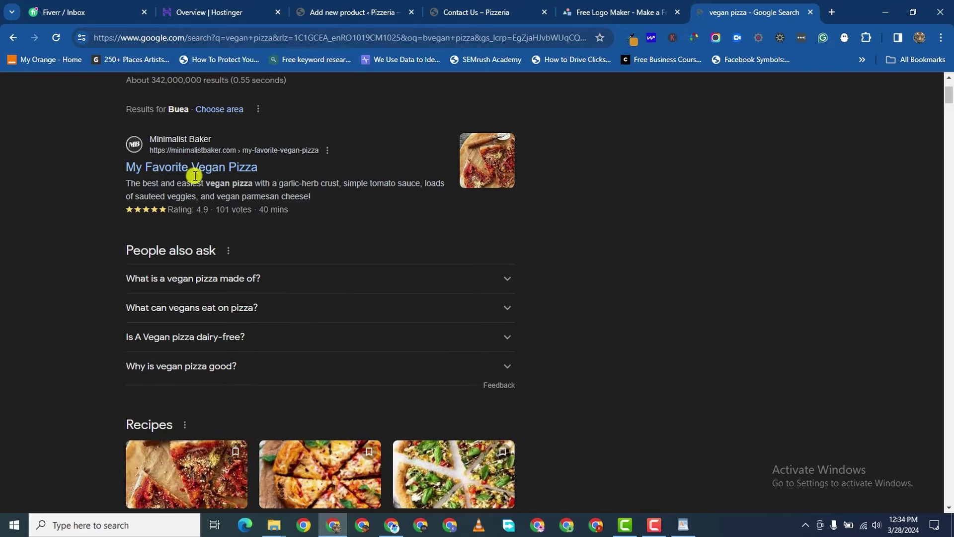
pyautogui.rightClick(195, 168)
pyautogui.click(334, 179)
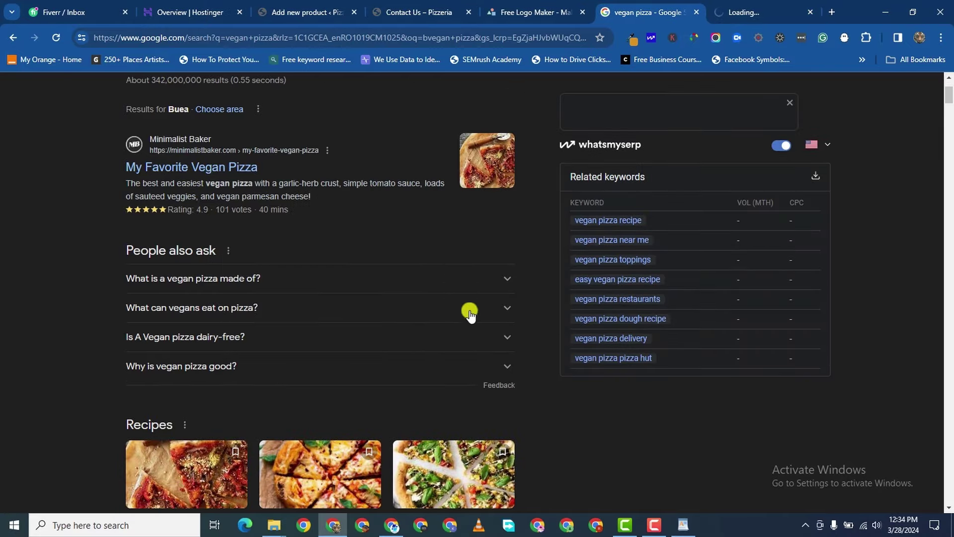
pyautogui.scroll(-8, 470, 312)
pyautogui.scroll(4, 497, 309)
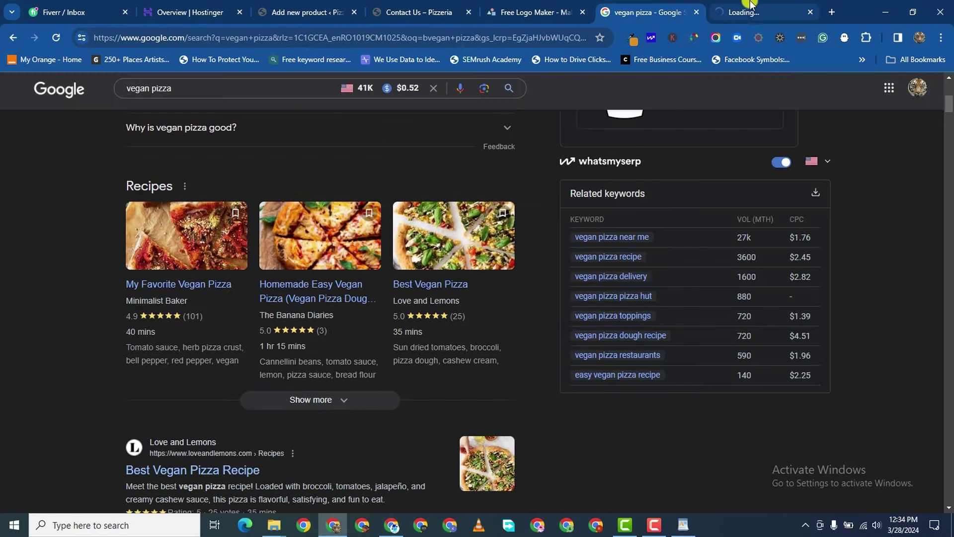
pyautogui.click(750, 14)
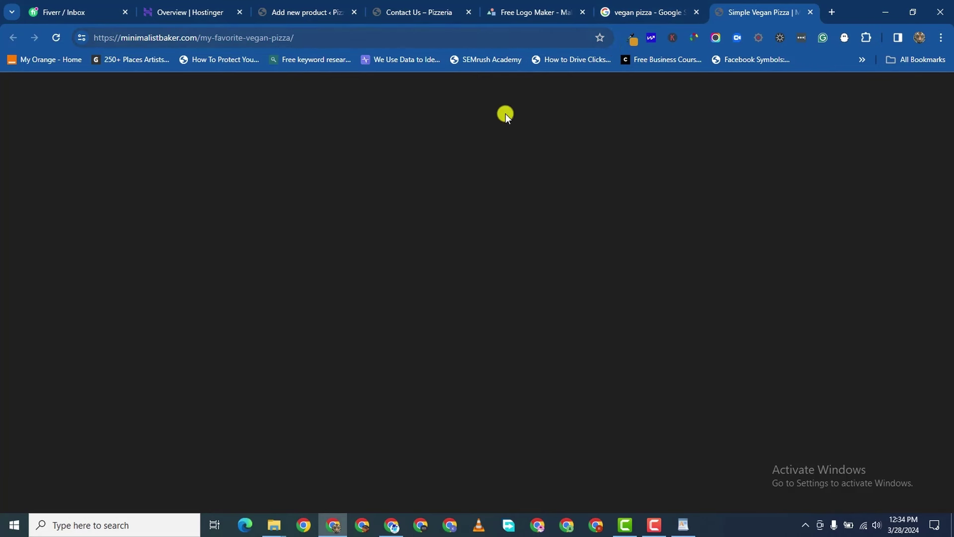
pyautogui.click(655, 525)
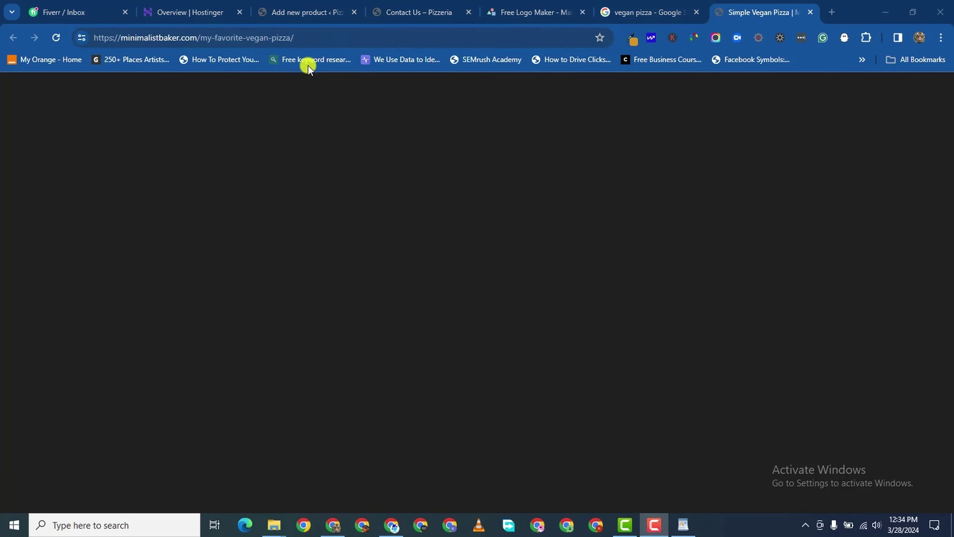
# - Copy the article's three consecutive paragraphs beginning with "One of my greatest struggles since going completely dairy-free"
pyautogui.scroll(-10, 231, 309)
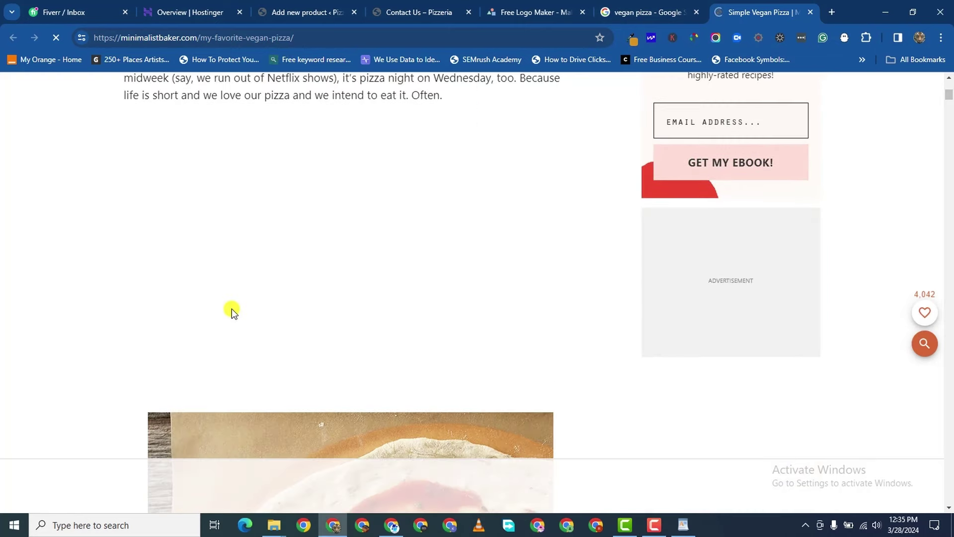
pyautogui.scroll(-15, 232, 309)
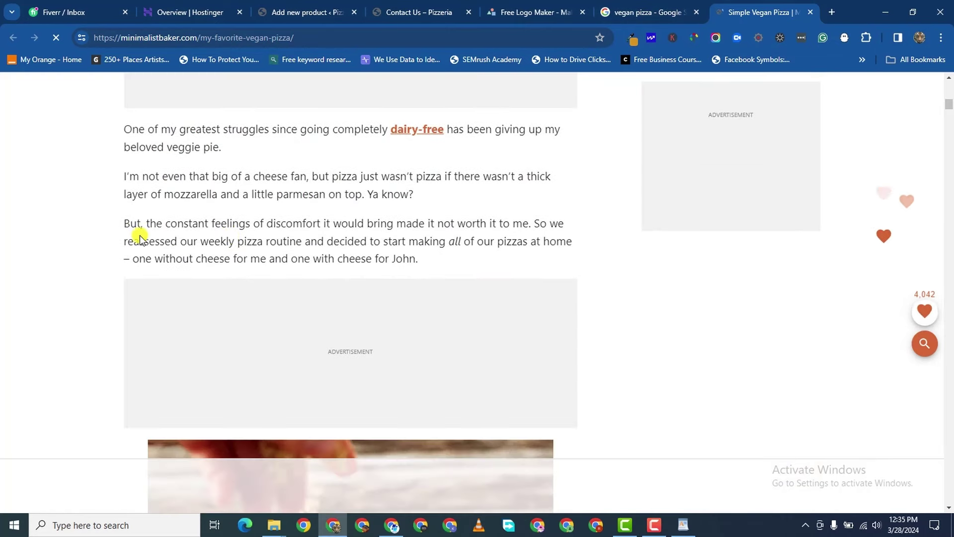
pyautogui.moveTo(123, 130); pyautogui.dragTo(449, 257)
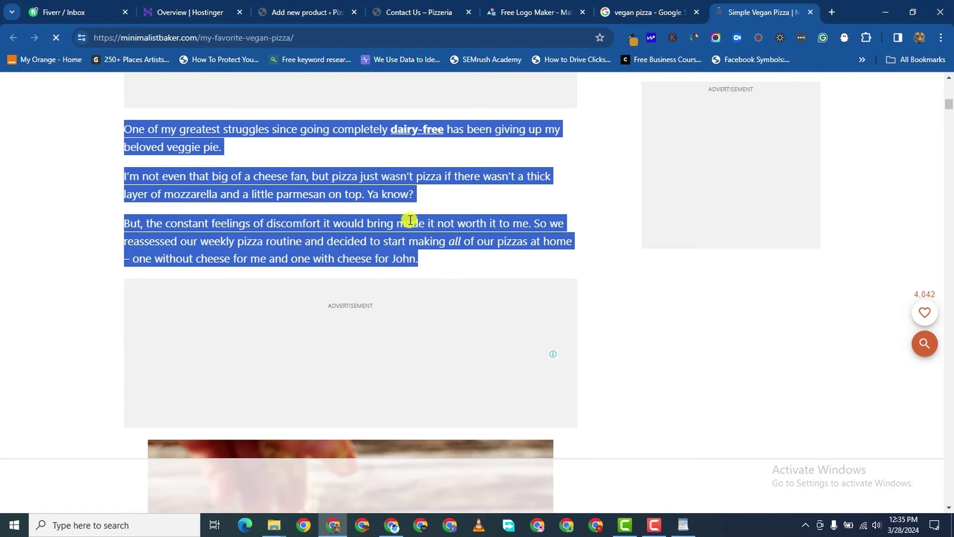
pyautogui.rightClick(396, 191)
pyautogui.click(438, 201)
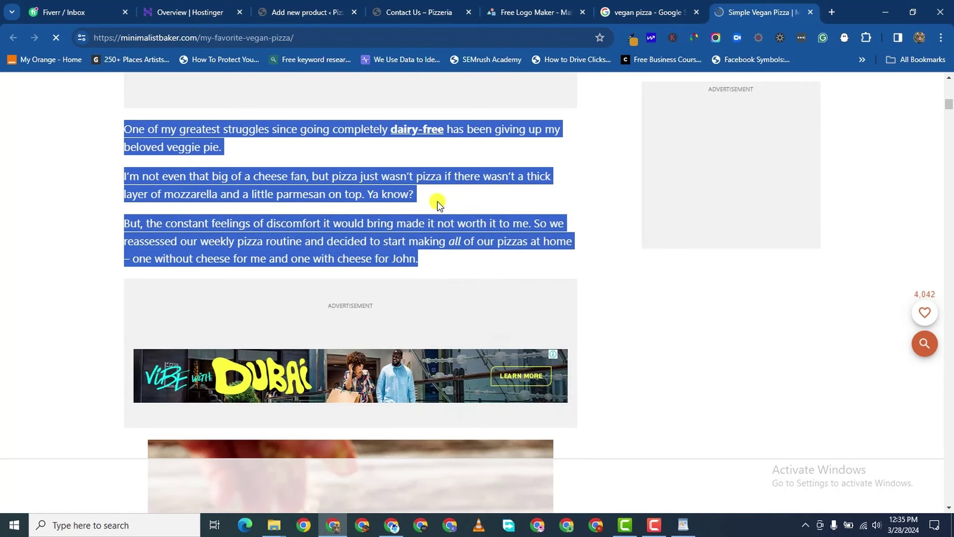
# - Return to the new Vegan Pizza product and paste the copied paragraphs into its product description
pyautogui.click(530, 12)
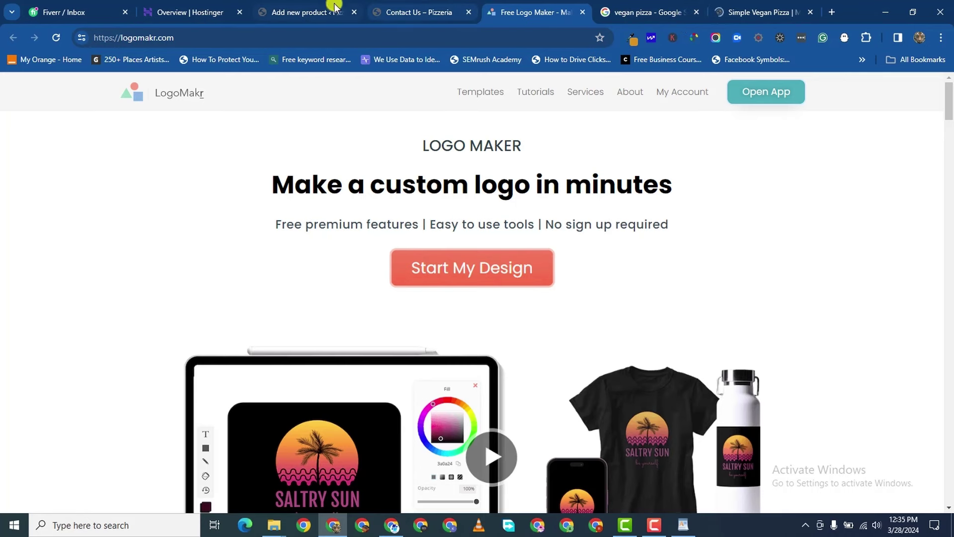
pyautogui.click(304, 12)
pyautogui.rightClick(152, 308)
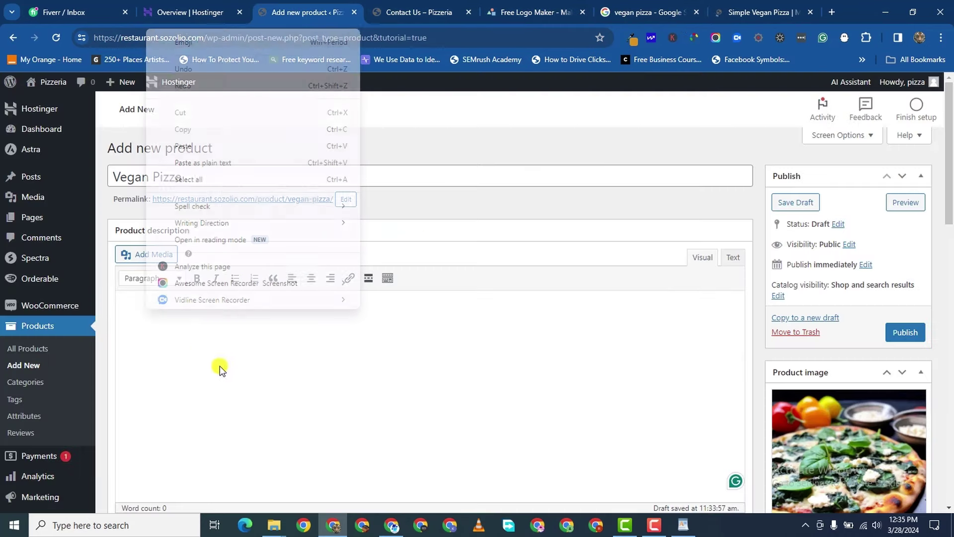
pyautogui.click(234, 146)
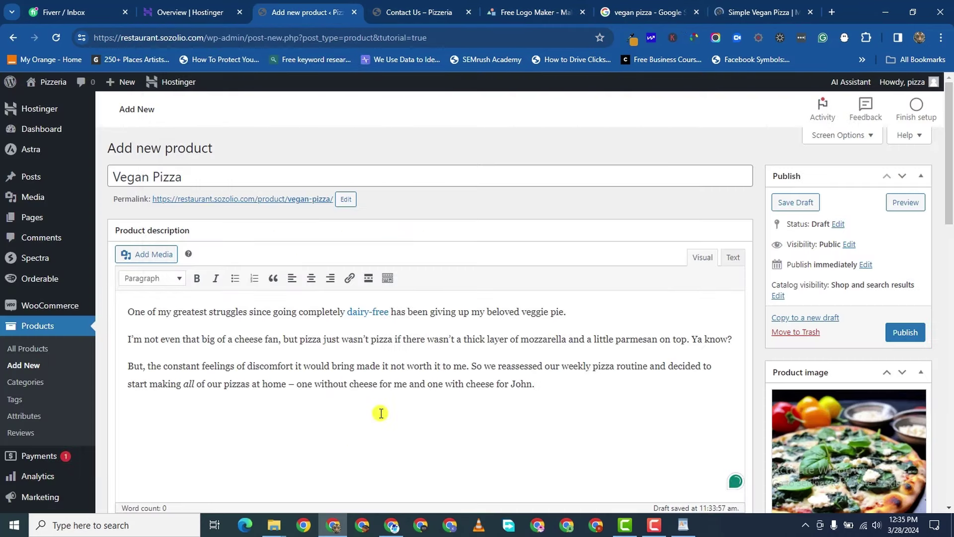
# - Set the Vegan Pizza product's regular price to 12 dollars
pyautogui.scroll(-6, 379, 411)
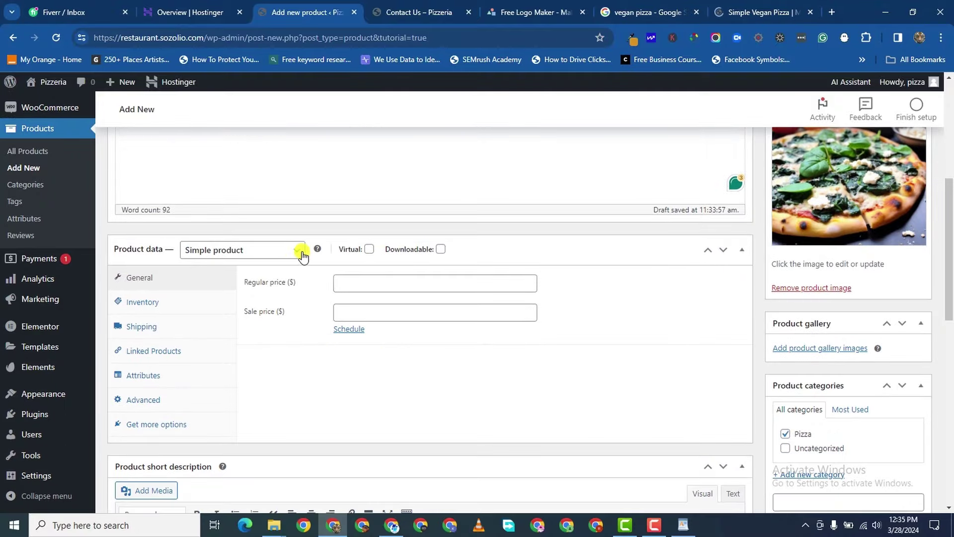
pyautogui.click(359, 280)
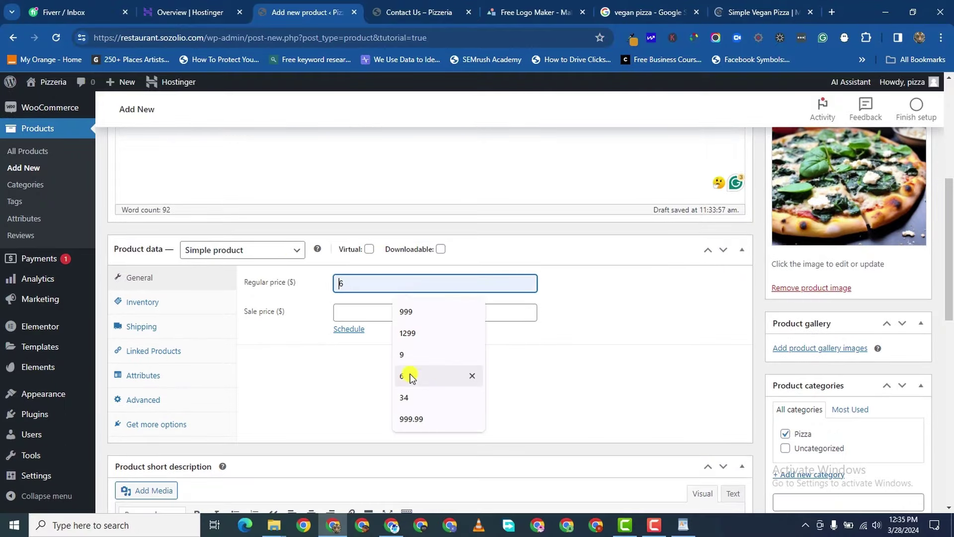
pyautogui.write('12')
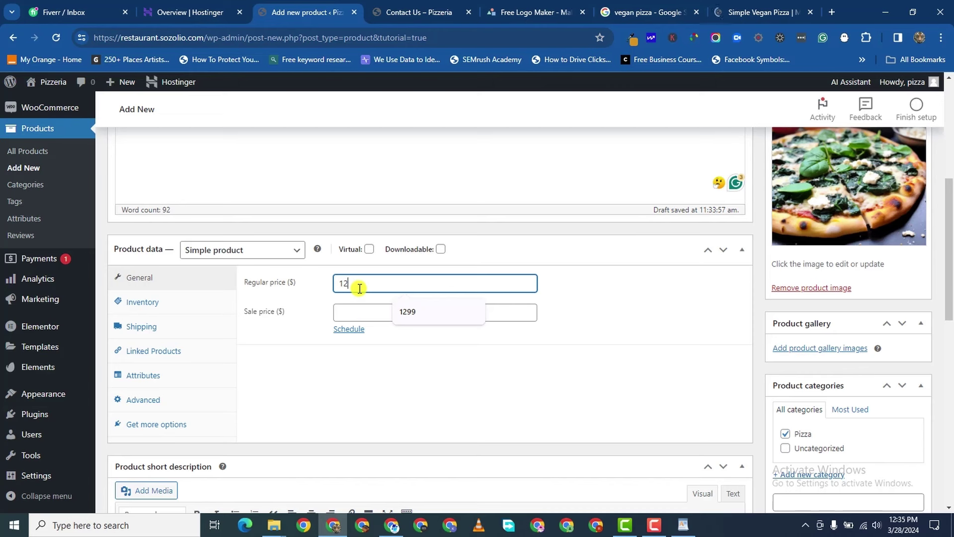
# - Review the product's inventory, shipping, linked products, attributes and advanced settings
pyautogui.click(166, 305)
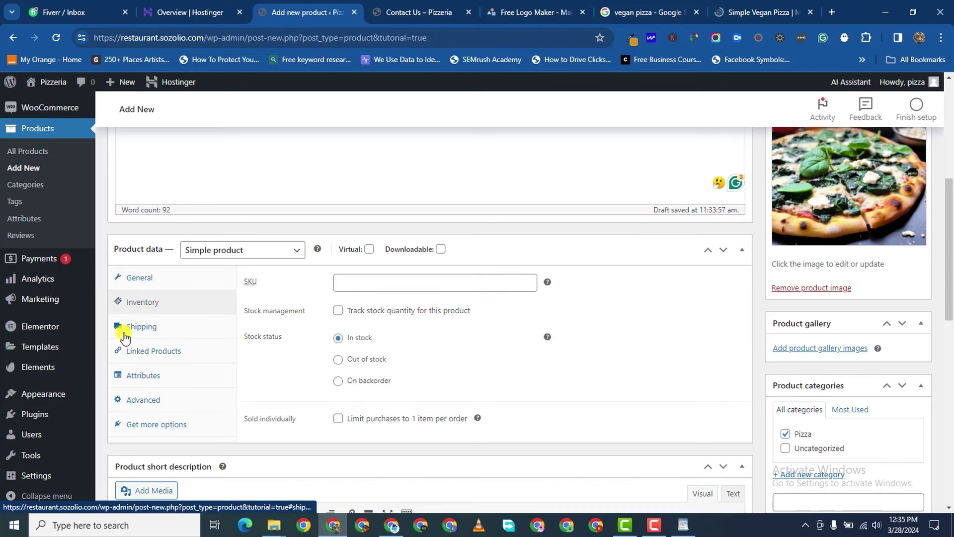
pyautogui.click(130, 330)
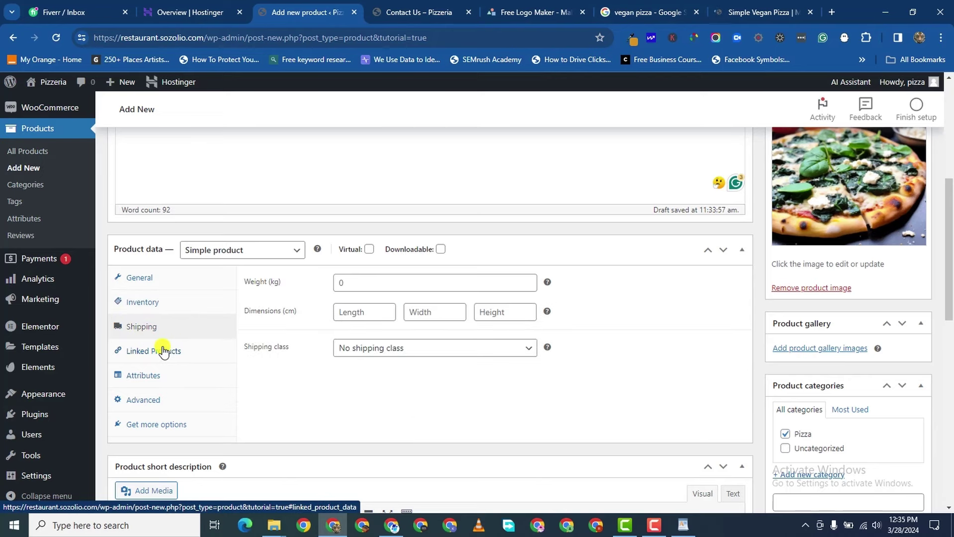
pyautogui.click(164, 349)
pyautogui.click(149, 375)
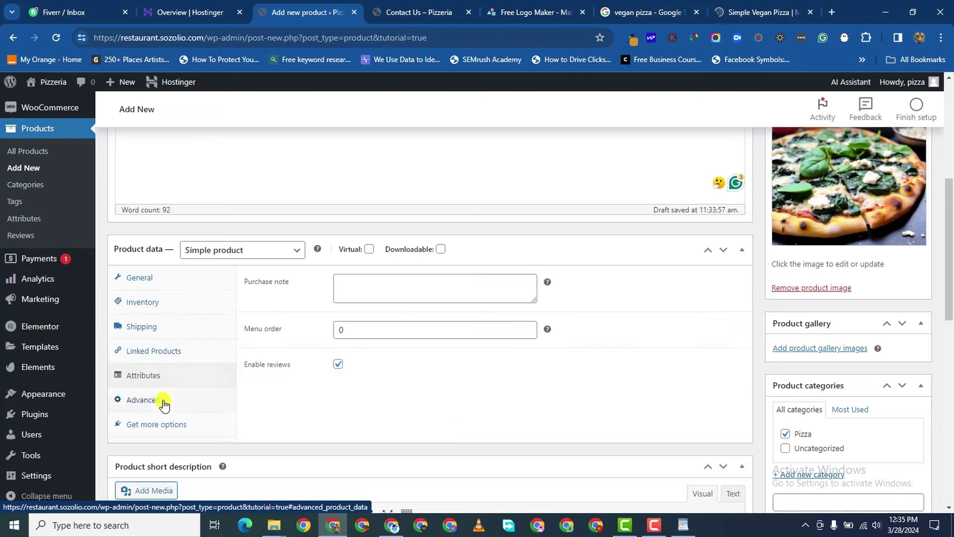
pyautogui.click(164, 403)
pyautogui.scroll(-7, 241, 386)
pyautogui.scroll(7, 454, 332)
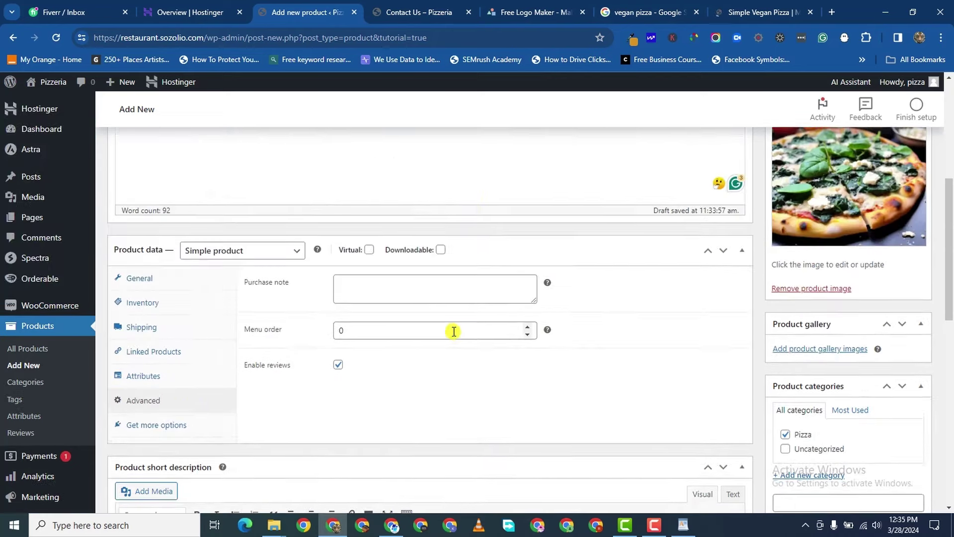
# - Publish the Vegan Pizza product
pyautogui.scroll(5, 454, 332)
pyautogui.click(904, 340)
pyautogui.scroll(-7, 238, 248)
pyautogui.scroll(1, 288, 274)
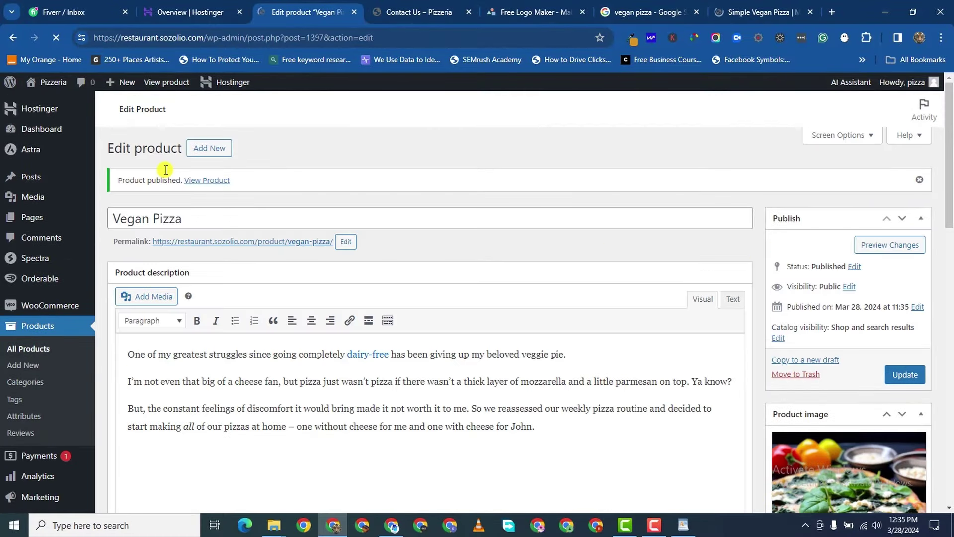
# - Open the published Vegan Pizza page in a new tab, close the Google search tab, and switch to the product page
pyautogui.rightClick(203, 182)
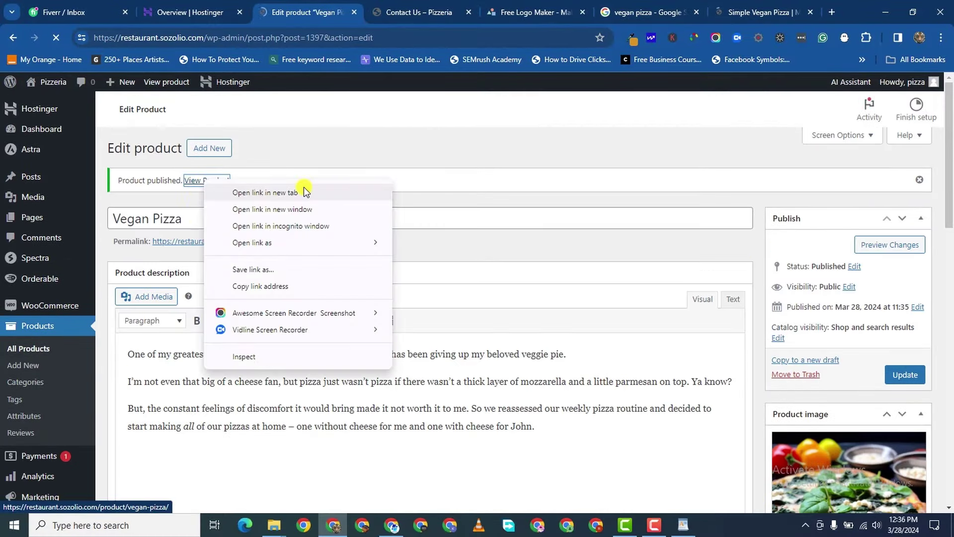
pyautogui.click(304, 187)
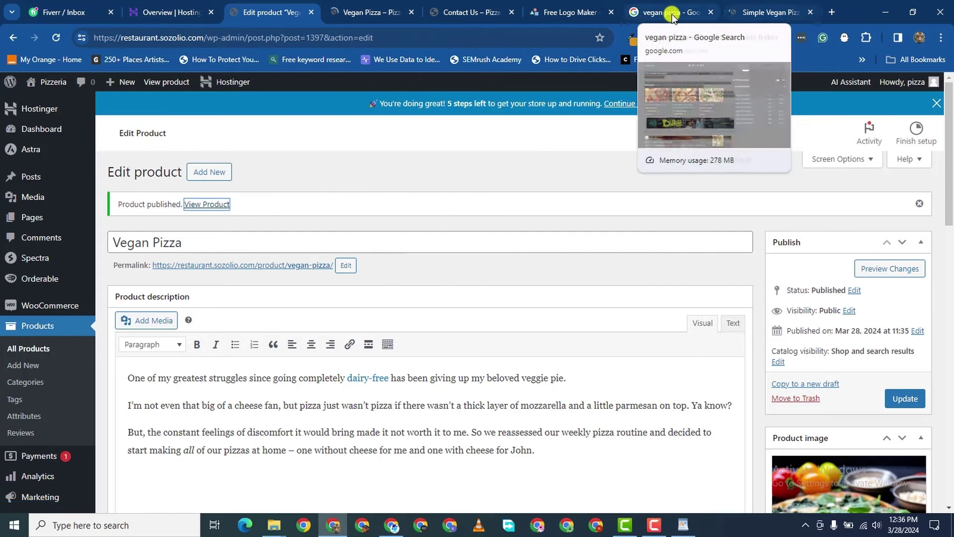
pyautogui.click(709, 12)
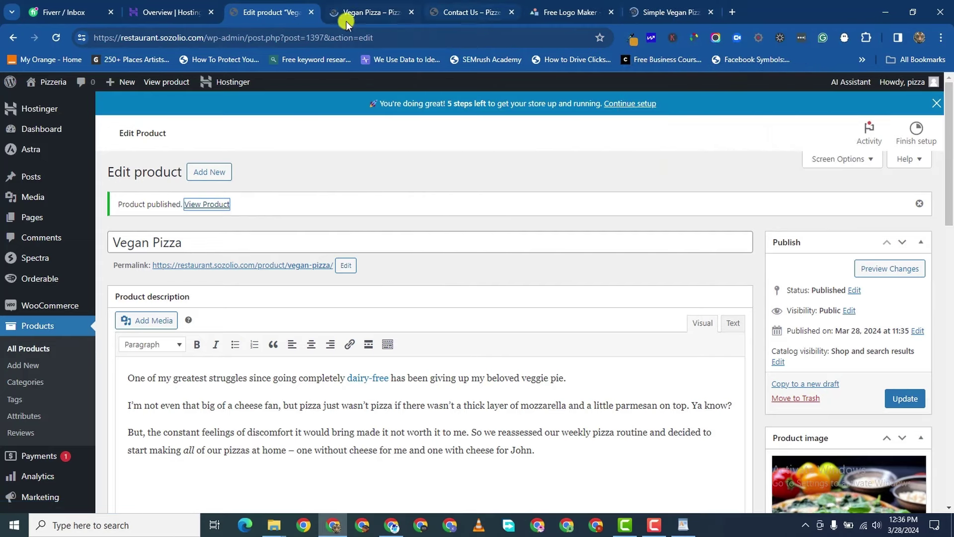
pyautogui.click(366, 12)
# - Examine the live Vegan Pizza page, including its image, price, add-to-cart option and description
pyautogui.scroll(-2, 554, 316)
pyautogui.scroll(2, 557, 319)
pyautogui.scroll(-1, 722, 390)
pyautogui.scroll(1, 601, 338)
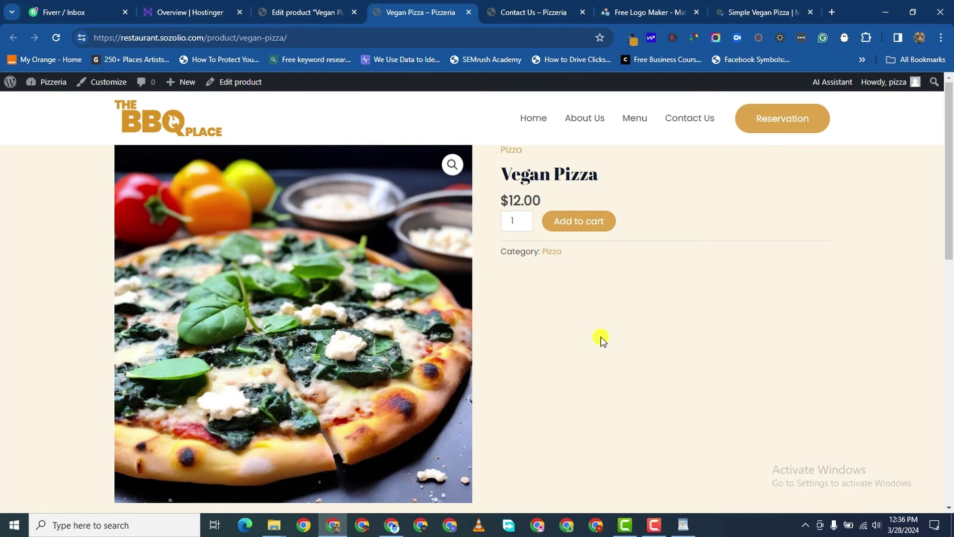
pyautogui.scroll(-6, 601, 336)
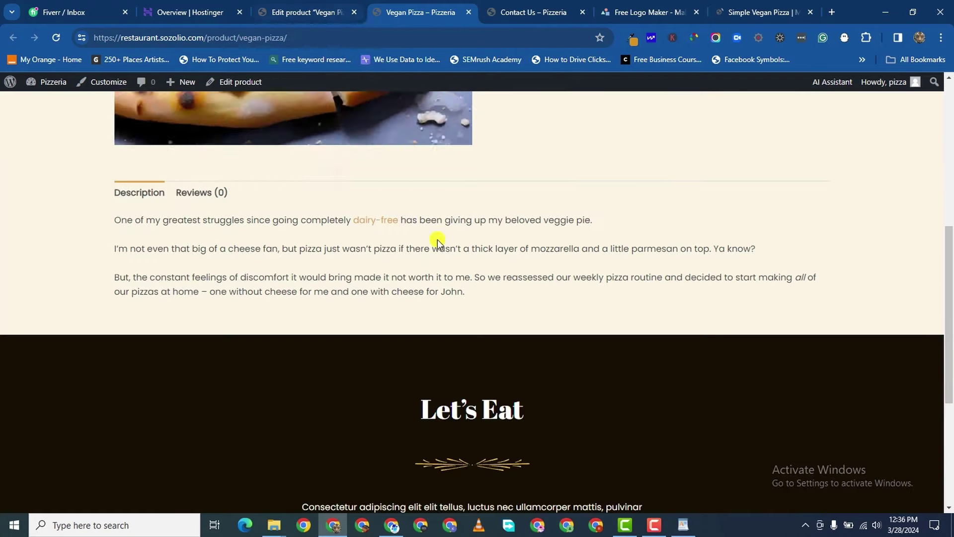
pyautogui.scroll(-4, 437, 240)
pyautogui.scroll(10, 437, 240)
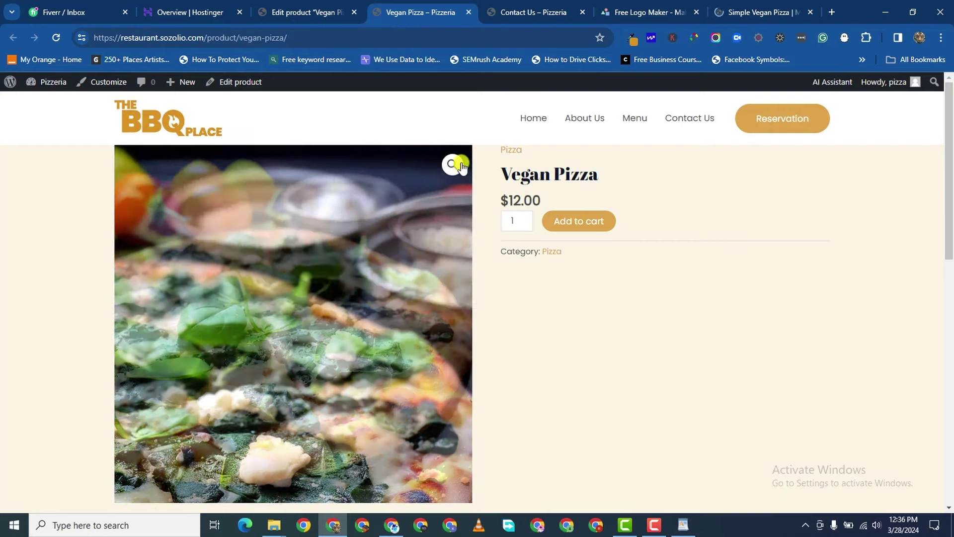
# - Return to the product editing tab, open the Orderable settings and begin the setup wizard
pyautogui.click(309, 12)
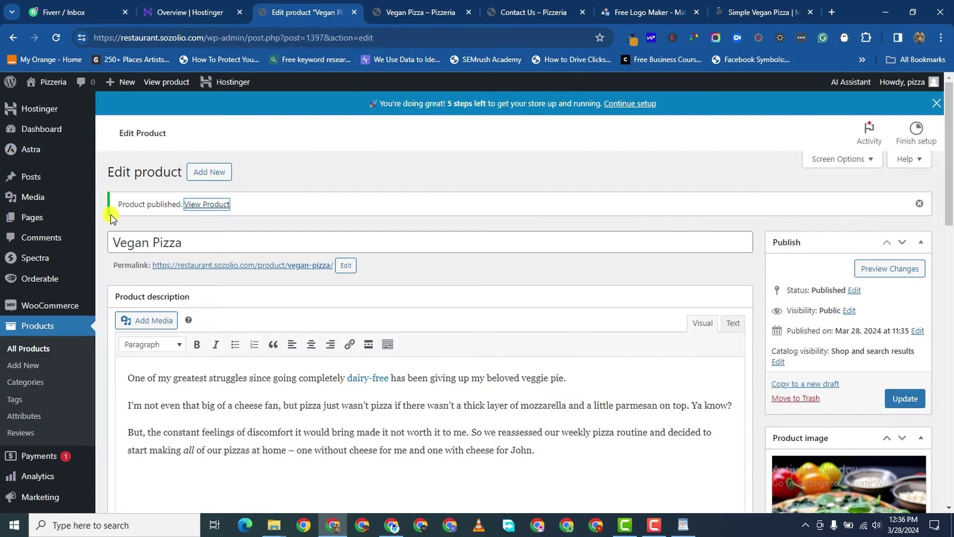
pyautogui.moveTo(48, 288)
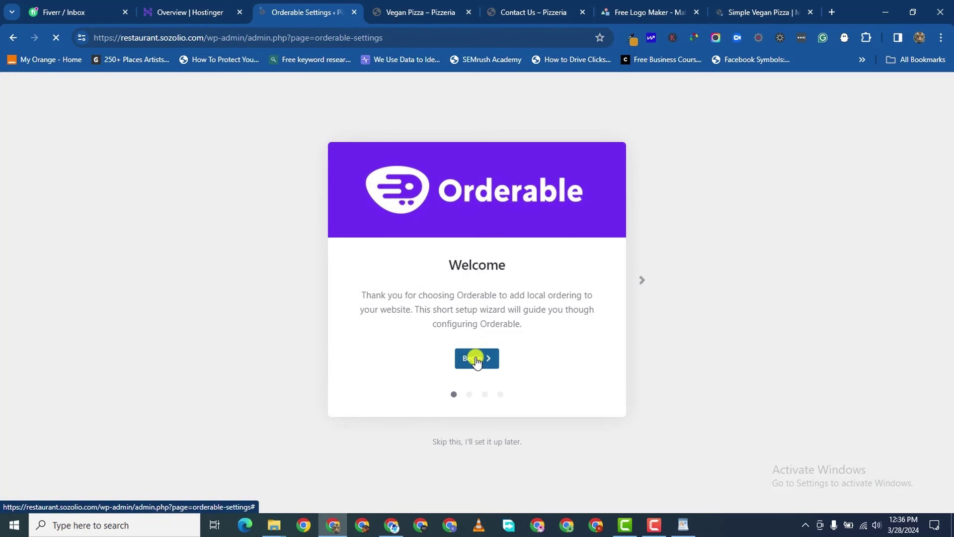
pyautogui.click(475, 359)
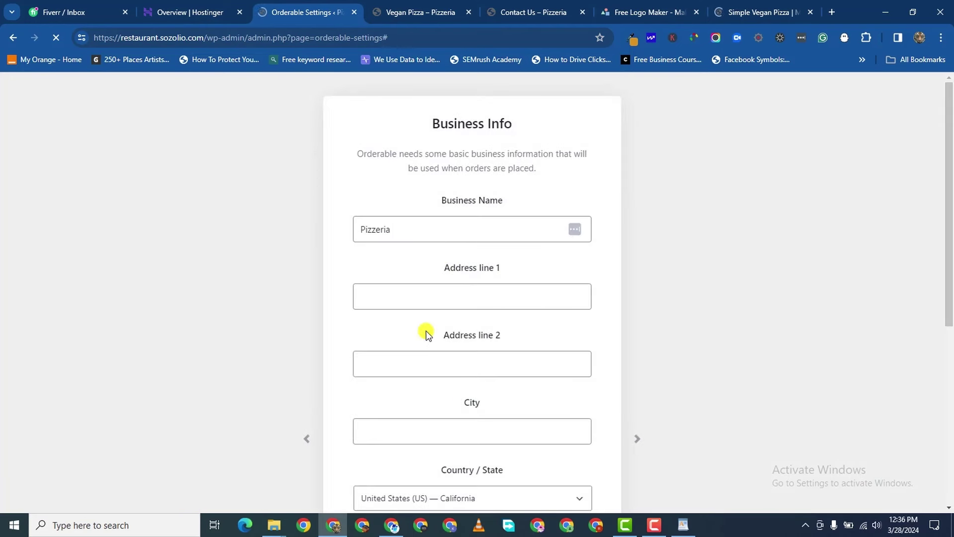
# - Fill in the Business Info form with the second saved autofill address
pyautogui.click(424, 302)
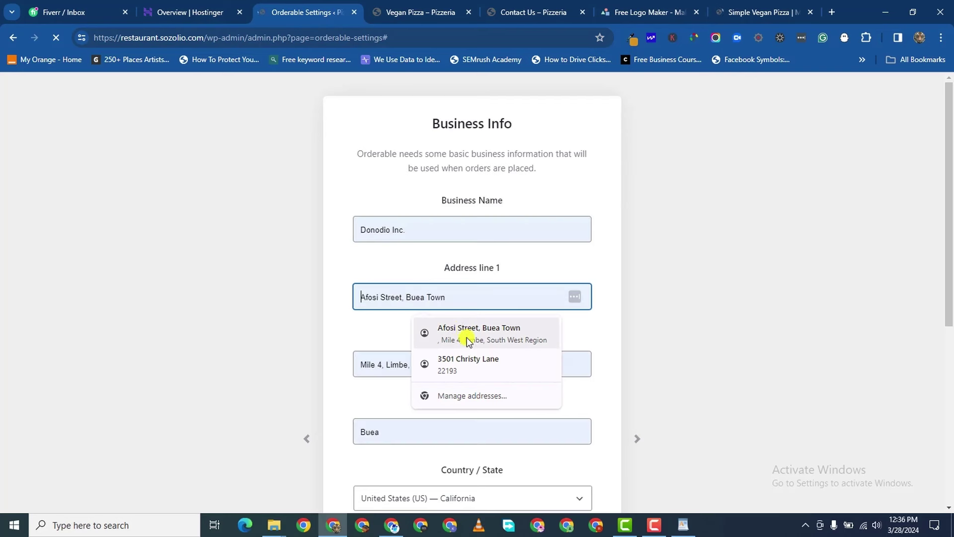
pyautogui.click(469, 371)
pyautogui.scroll(-5, 478, 361)
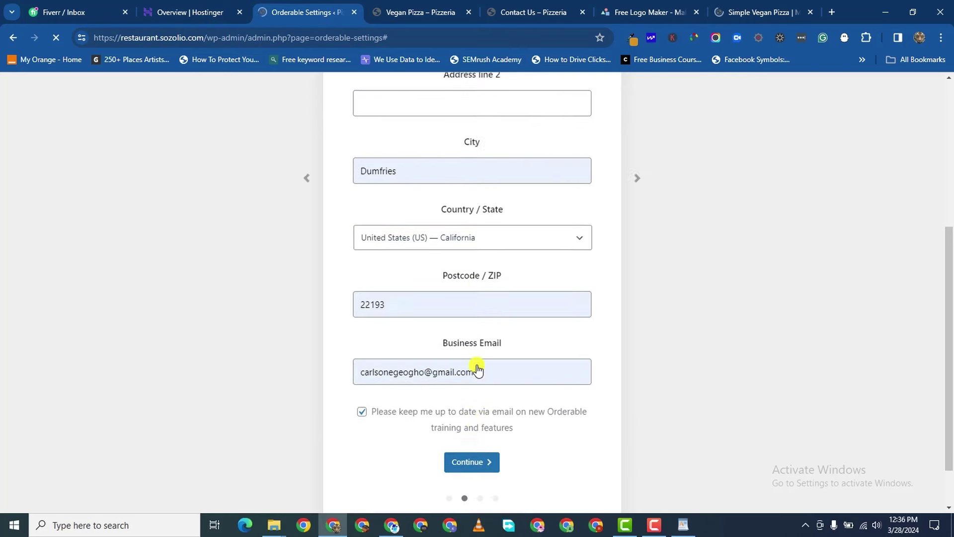
pyautogui.scroll(-2, 469, 412)
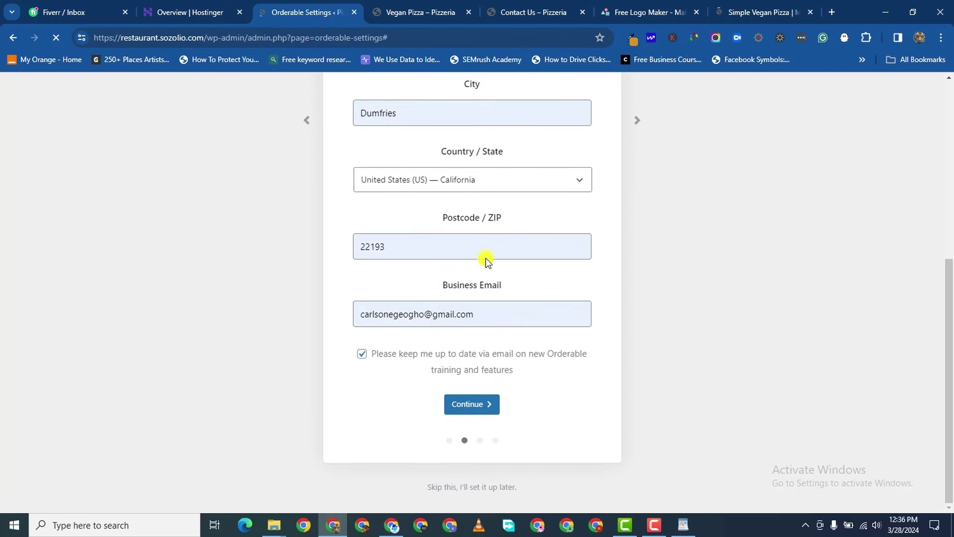
# - Replace the business email with a different e-mail address and continue to the location information
pyautogui.click(442, 322)
pyautogui.hotkey('ctrl', 'a')
pyautogui.press('BackSpace')
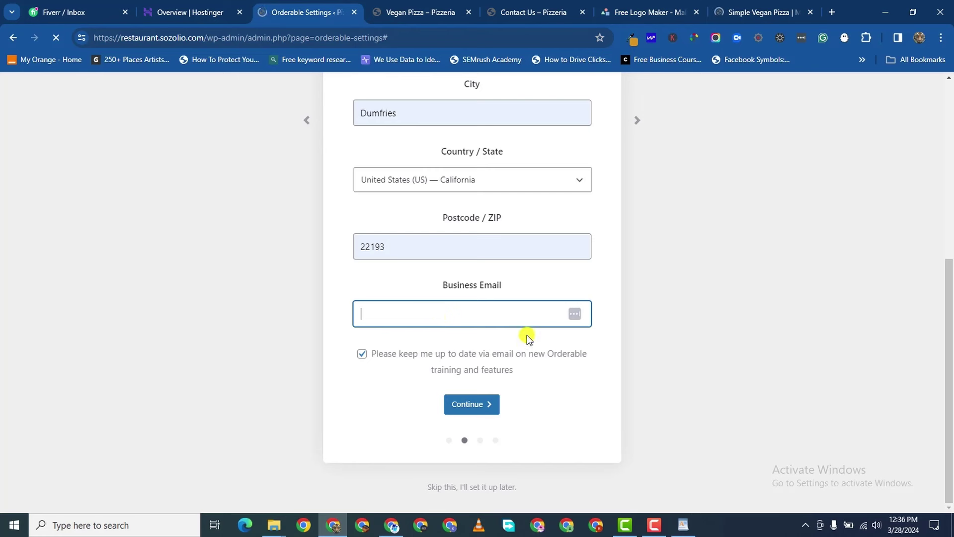
pyautogui.click(654, 528)
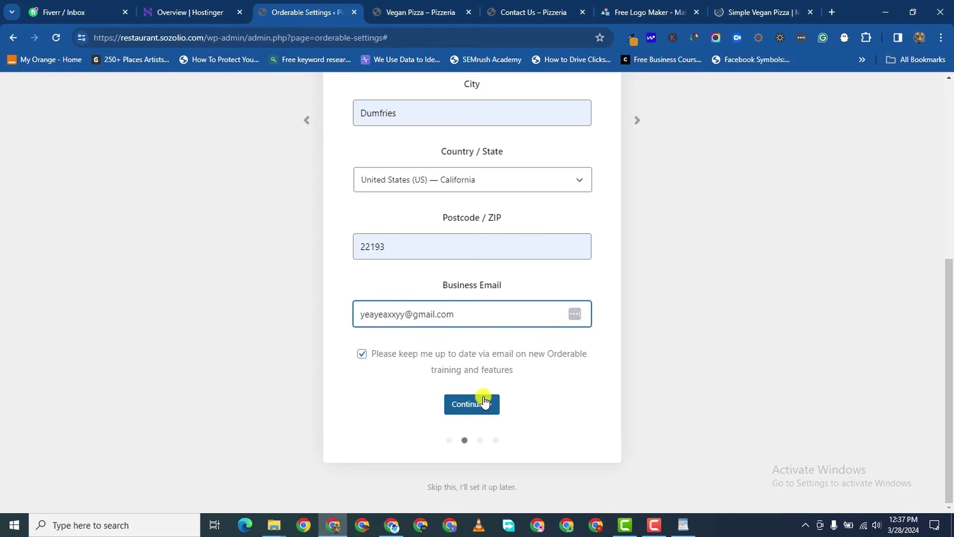
pyautogui.click(482, 402)
# - Offer both Delivery and Pickup services and mark Monday through Saturday as opening days
pyautogui.scroll(5, 479, 186)
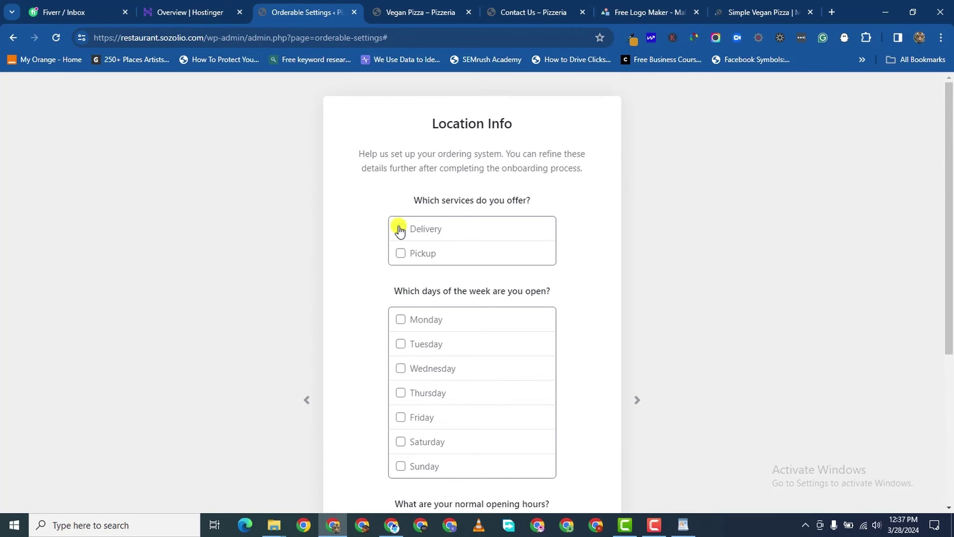
pyautogui.click(400, 229)
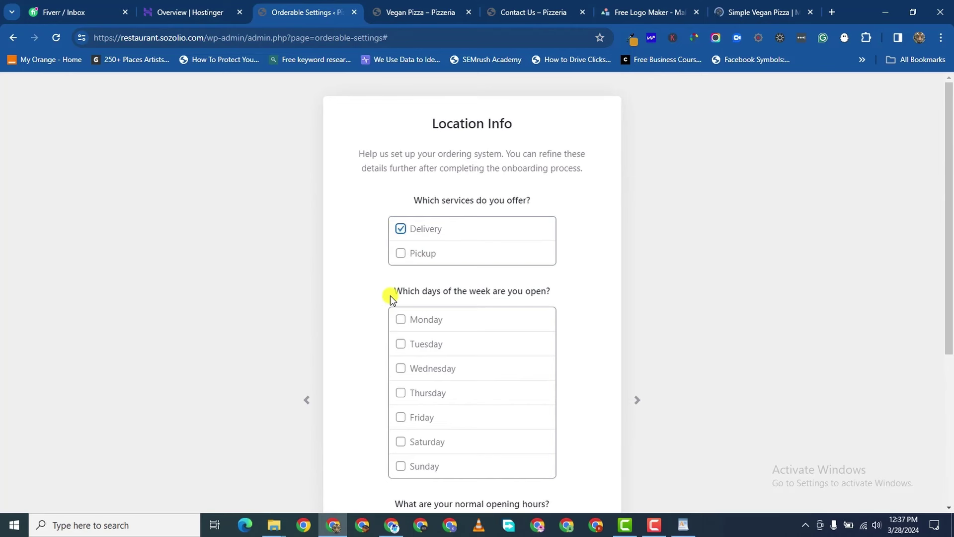
pyautogui.scroll(-2, 393, 301)
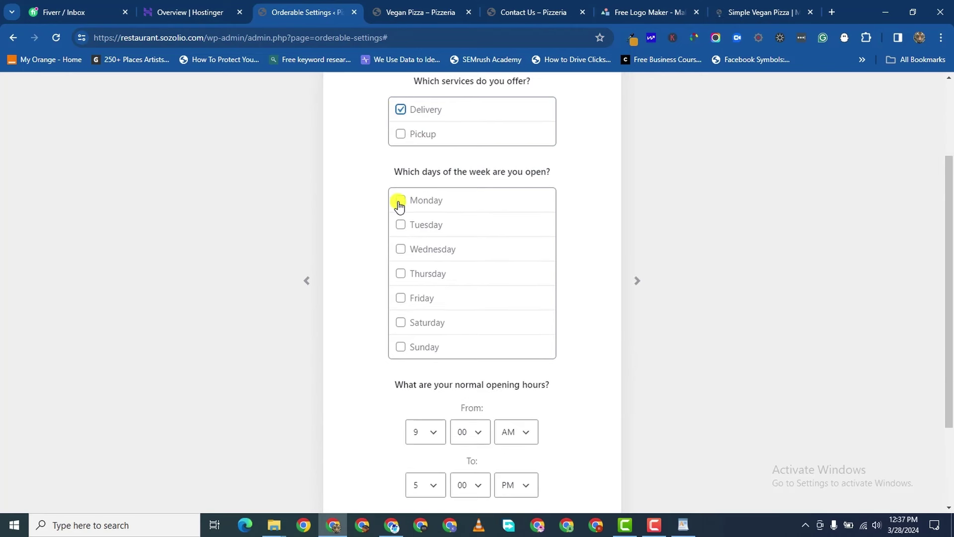
pyautogui.click(400, 203)
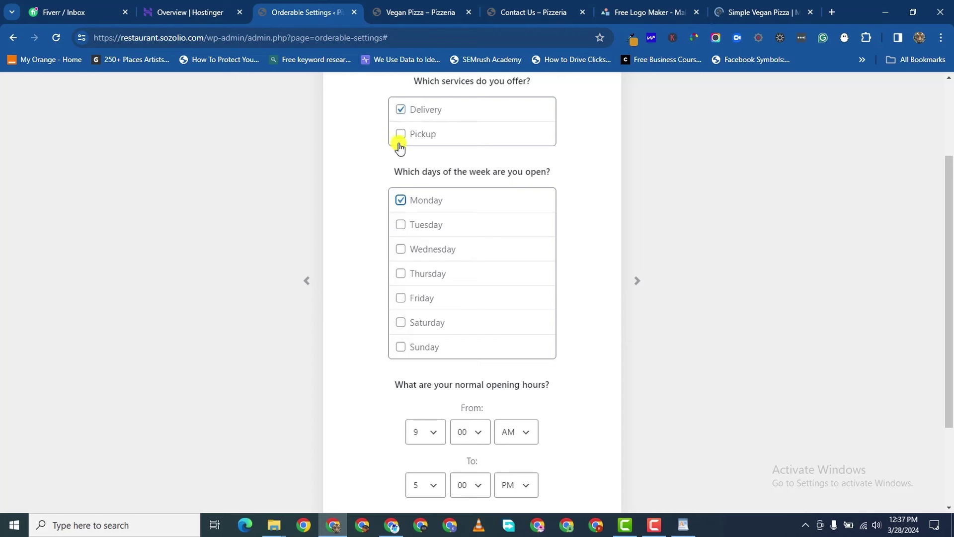
pyautogui.click(400, 134)
pyautogui.click(401, 223)
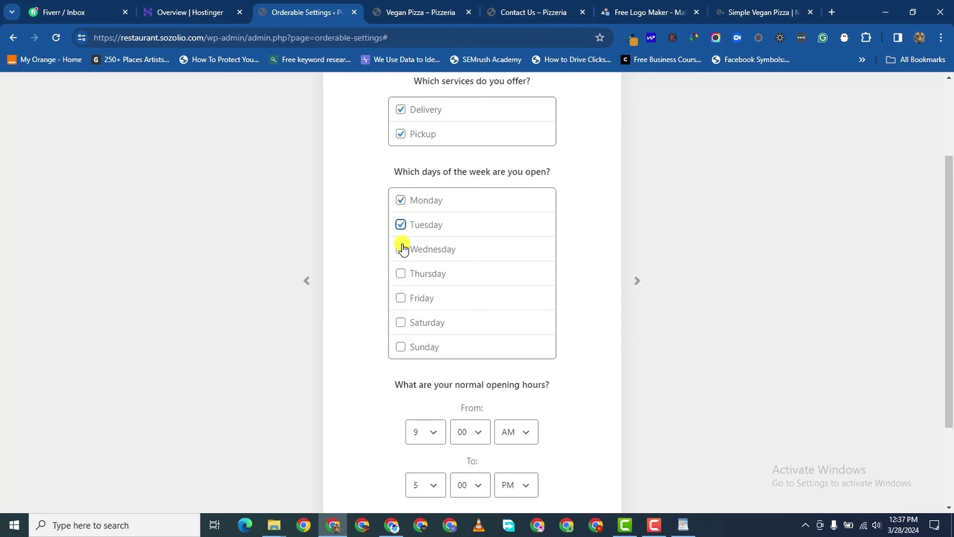
pyautogui.click(401, 248)
pyautogui.click(403, 272)
pyautogui.click(402, 299)
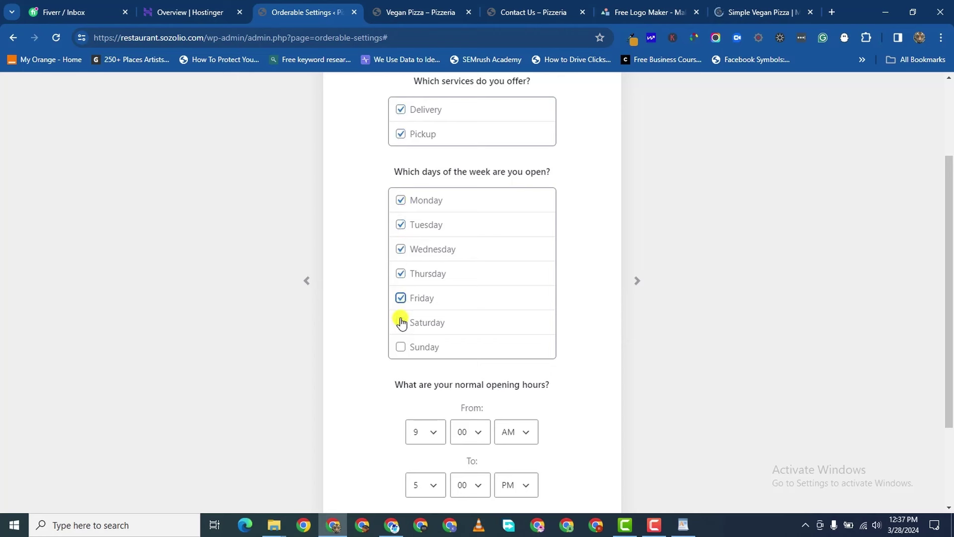
pyautogui.click(401, 321)
pyautogui.scroll(-2, 436, 379)
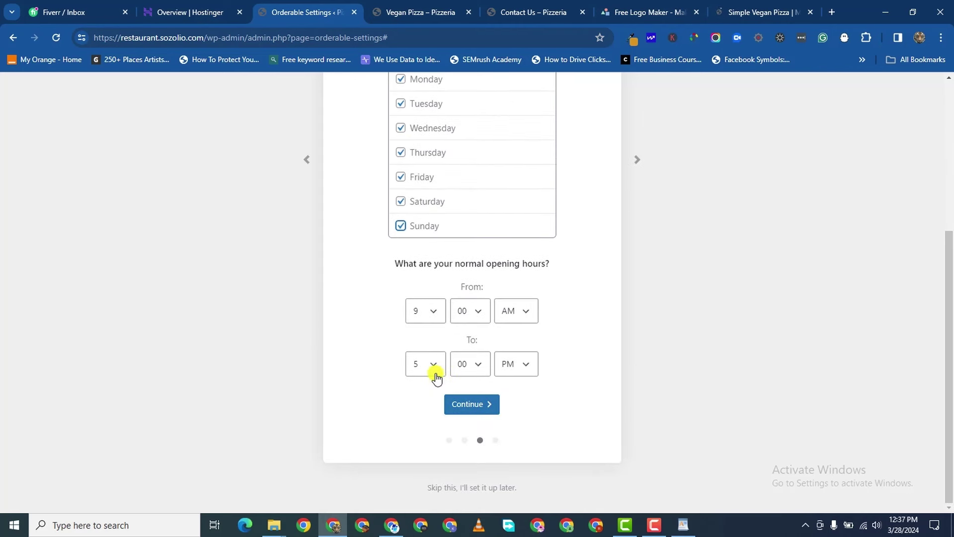
# - Set the normal opening hours from 7:00 AM to 11:00 PM and continue
pyautogui.click(439, 321)
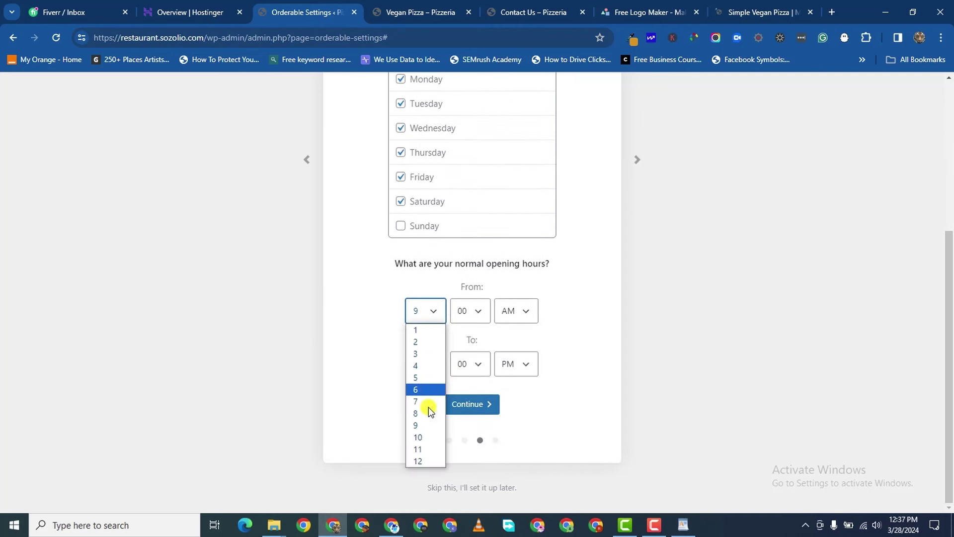
pyautogui.click(429, 406)
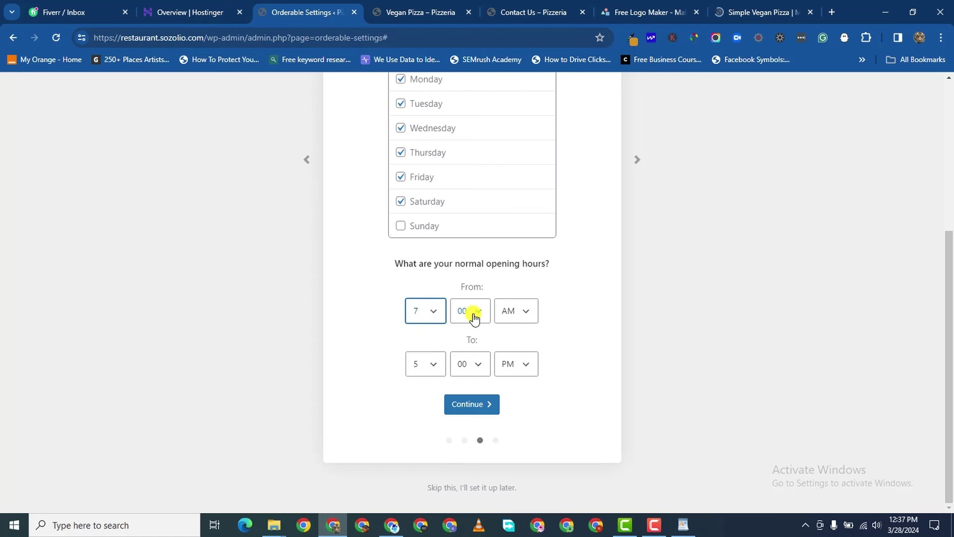
pyautogui.click(441, 369)
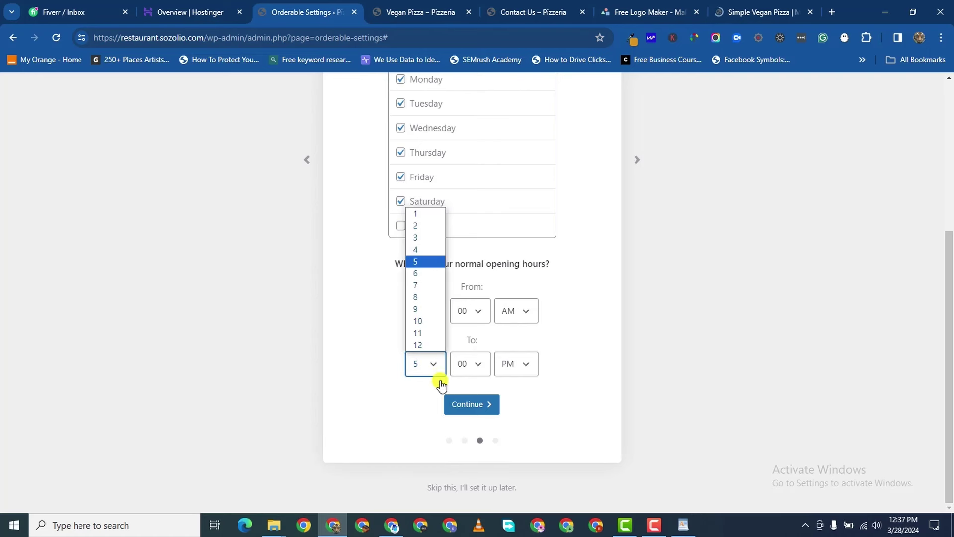
pyautogui.click(426, 333)
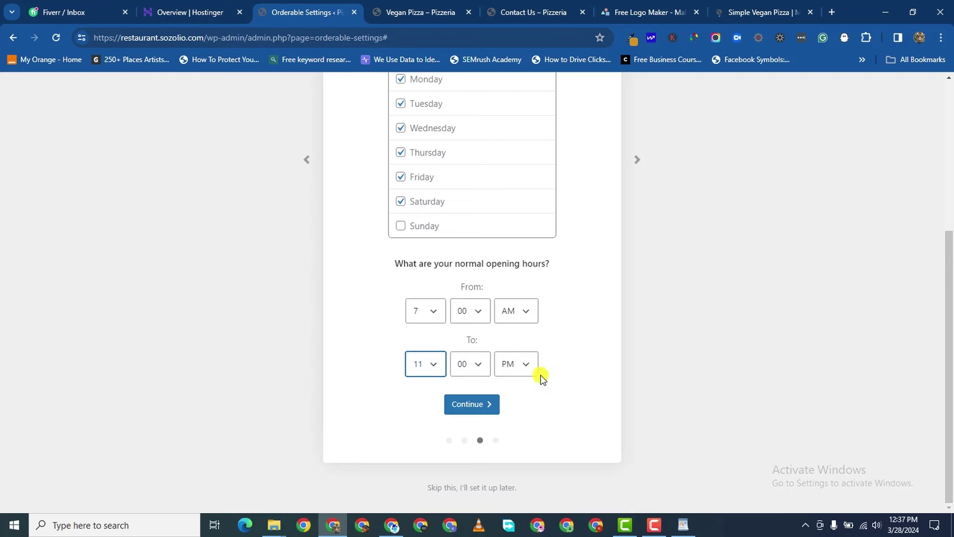
pyautogui.click(488, 400)
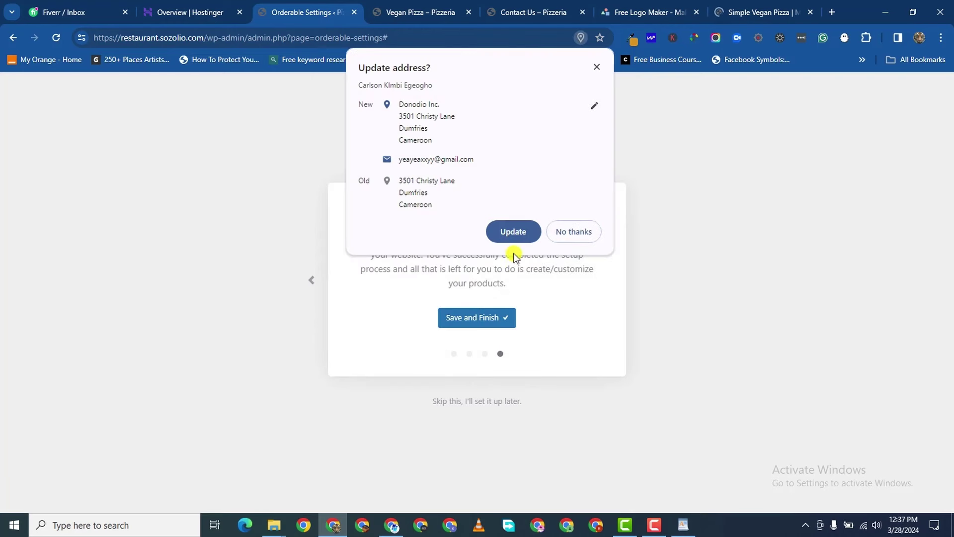
# - Decline the browser's address update, save and finish the Orderable setup, and skip the guided tour
pyautogui.click(569, 237)
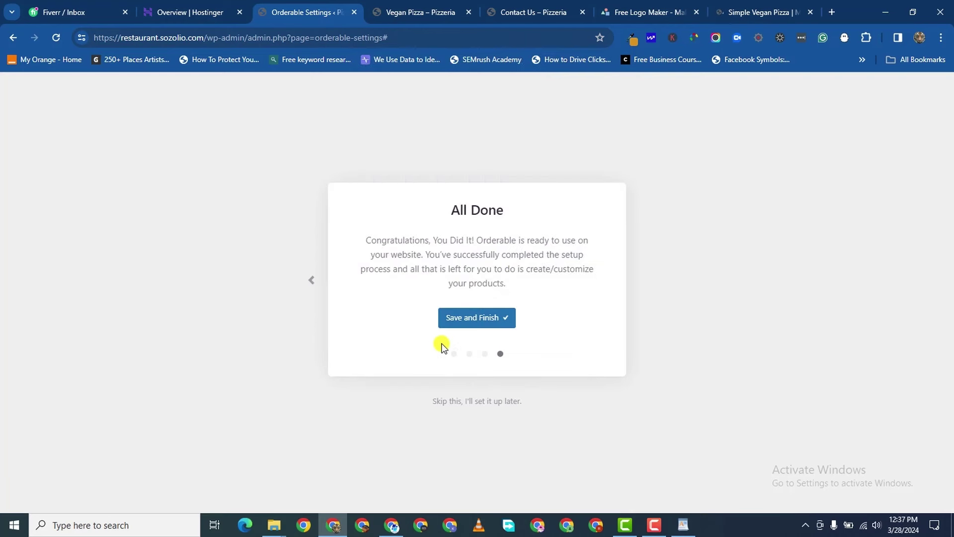
pyautogui.click(482, 322)
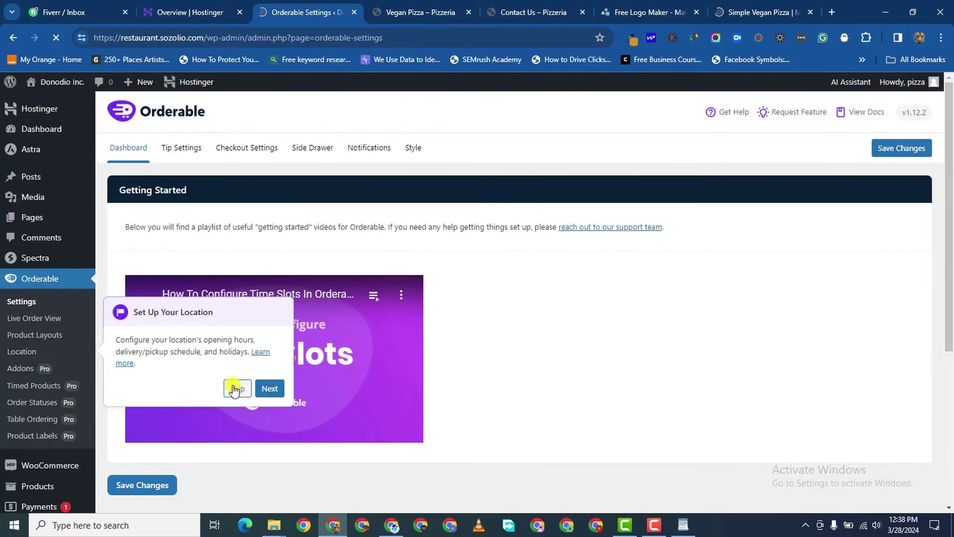
pyautogui.click(236, 389)
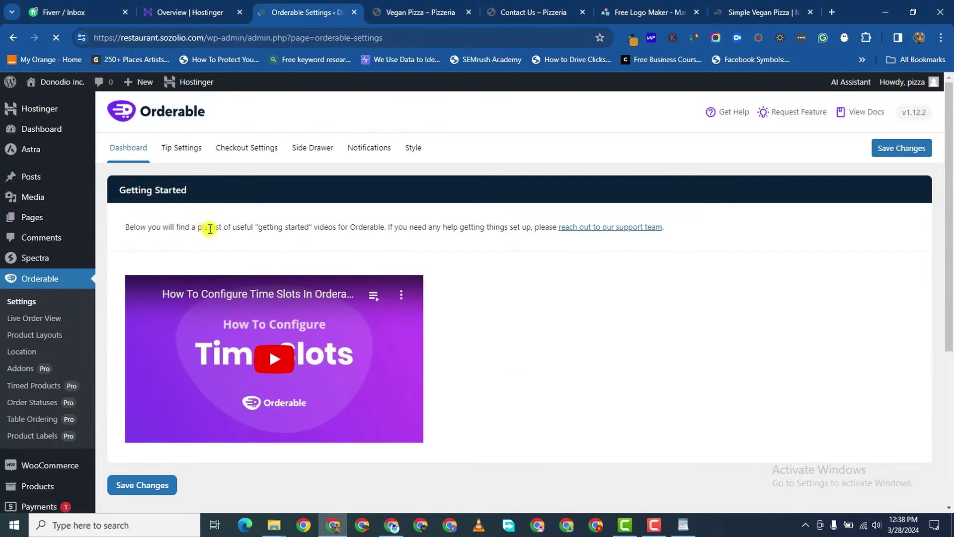
# - Examine Orderable's Dashboard, Tip, Checkout, Side Drawer, Notifications and Style settings
pyautogui.scroll(-5, 210, 229)
pyautogui.scroll(5, 228, 302)
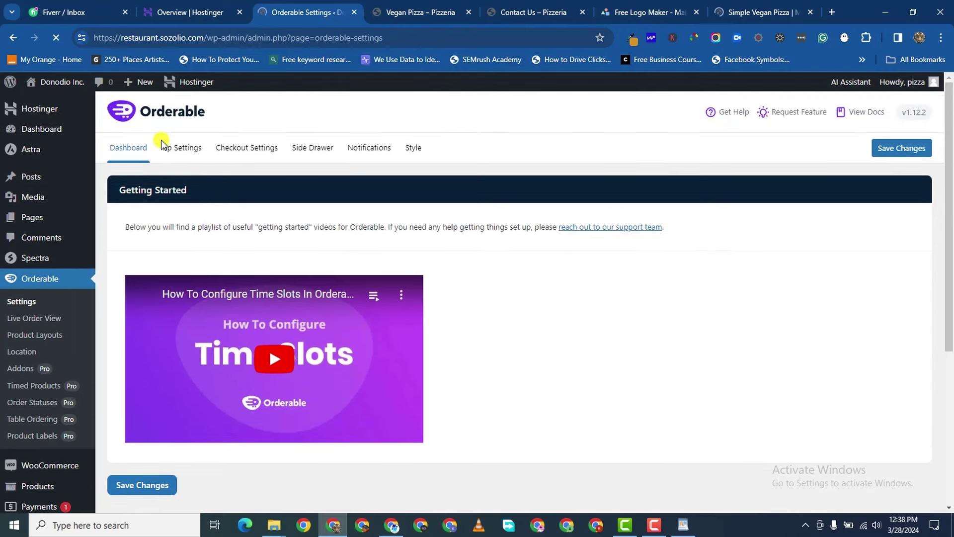
pyautogui.click(180, 149)
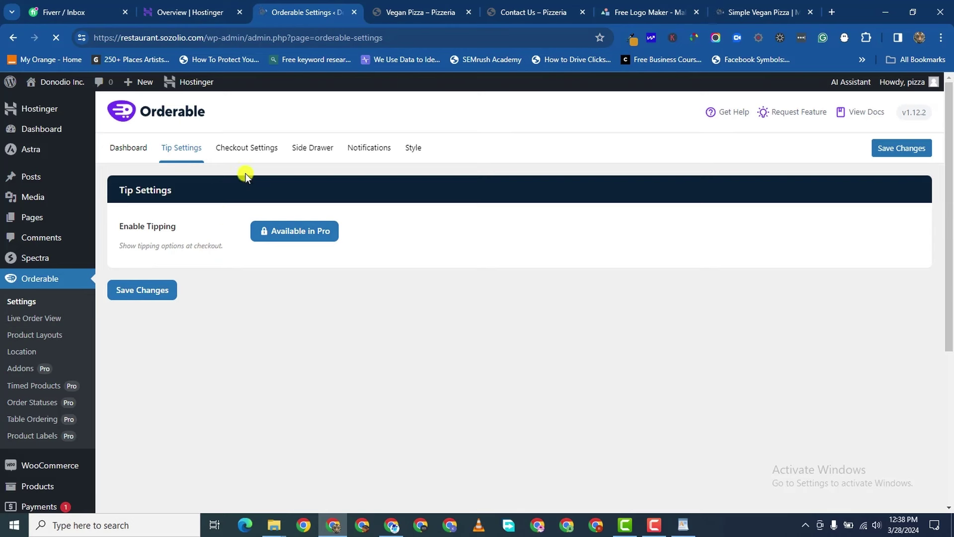
pyautogui.click(212, 152)
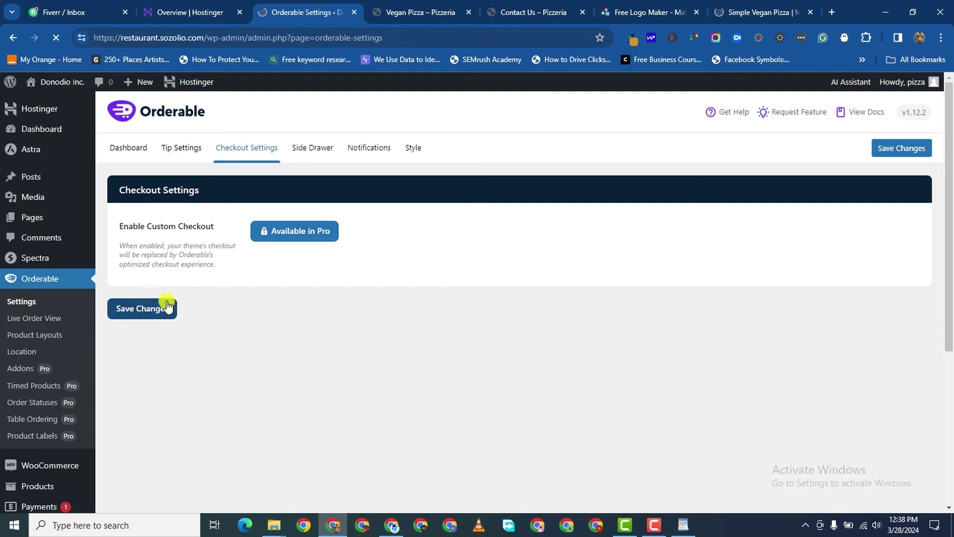
pyautogui.click(313, 147)
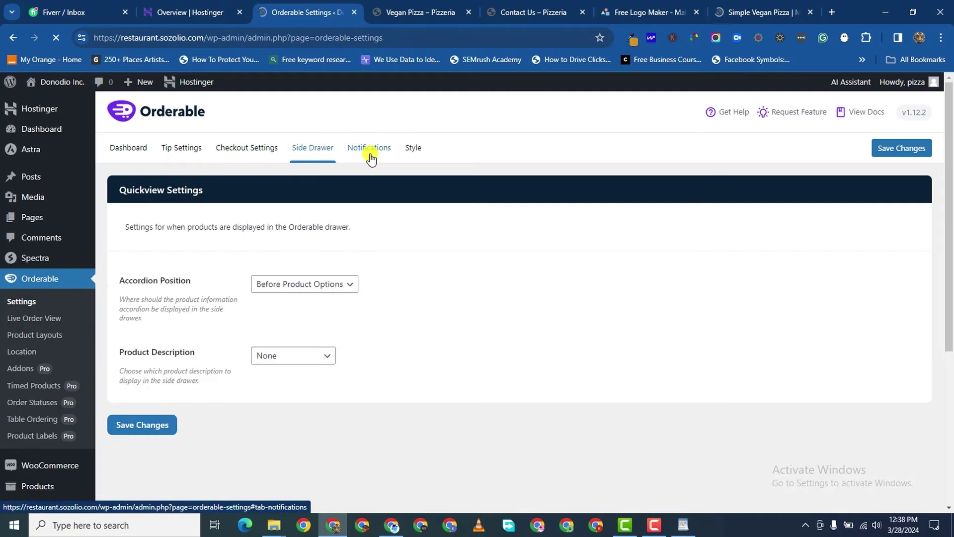
pyautogui.click(354, 285)
pyautogui.click(354, 286)
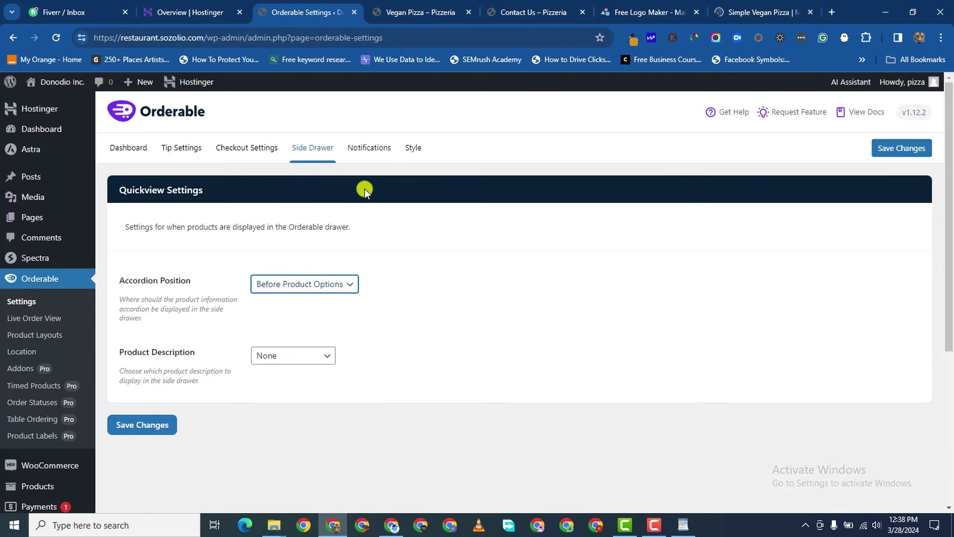
pyautogui.click(368, 147)
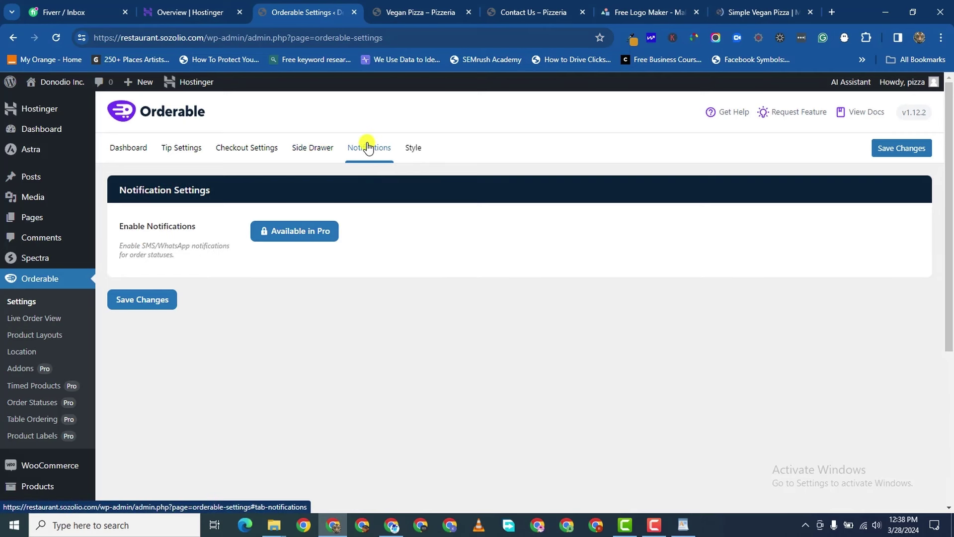
pyautogui.click(417, 152)
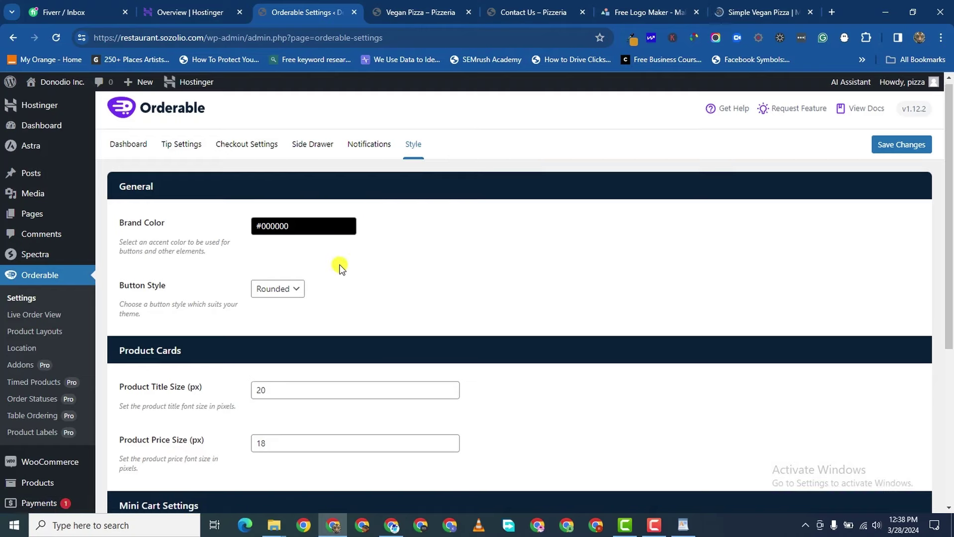
pyautogui.scroll(-5, 339, 264)
pyautogui.scroll(5, 339, 265)
pyautogui.scroll(-1, 303, 209)
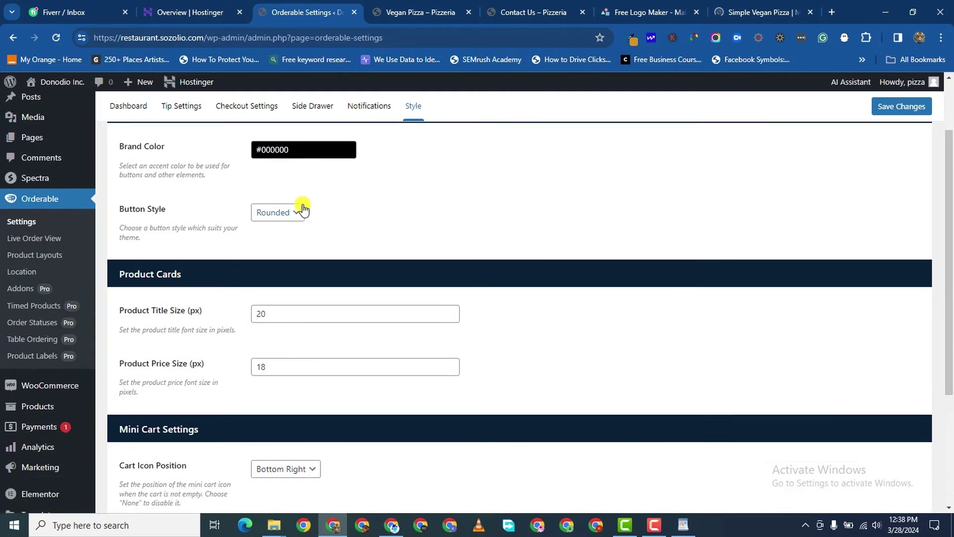
# - Get the hex code #da9323 from the Eye Dropper extension for the Brand Color
pyautogui.click(296, 151)
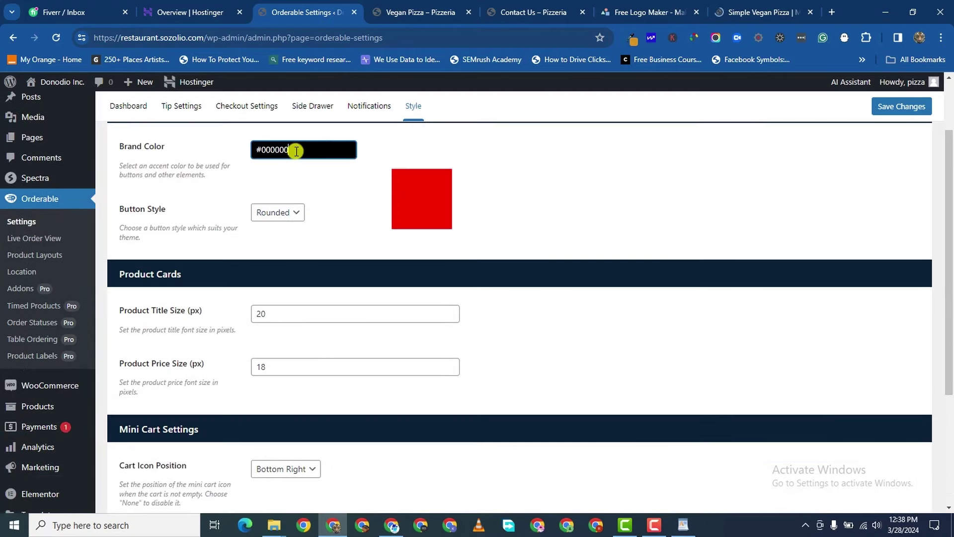
pyautogui.click(632, 40)
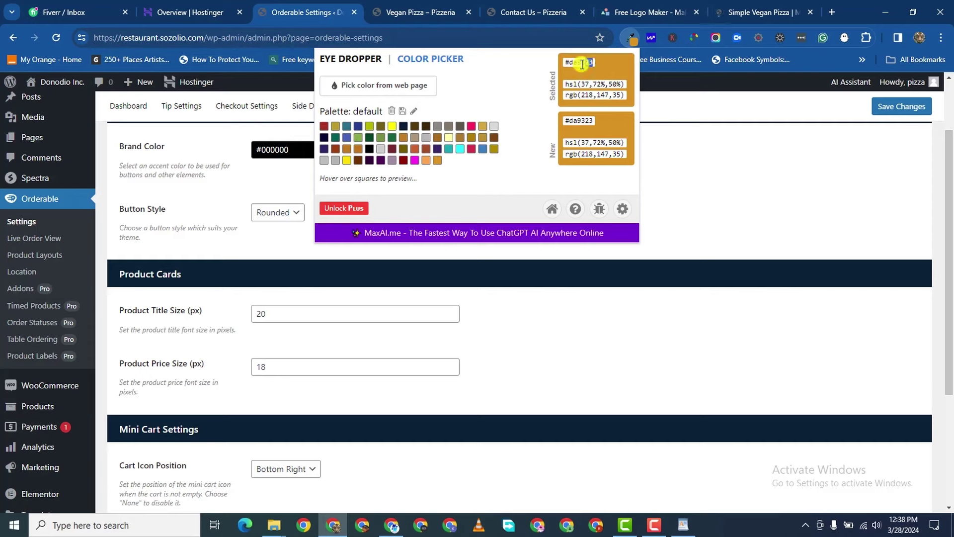
pyautogui.rightClick(572, 58)
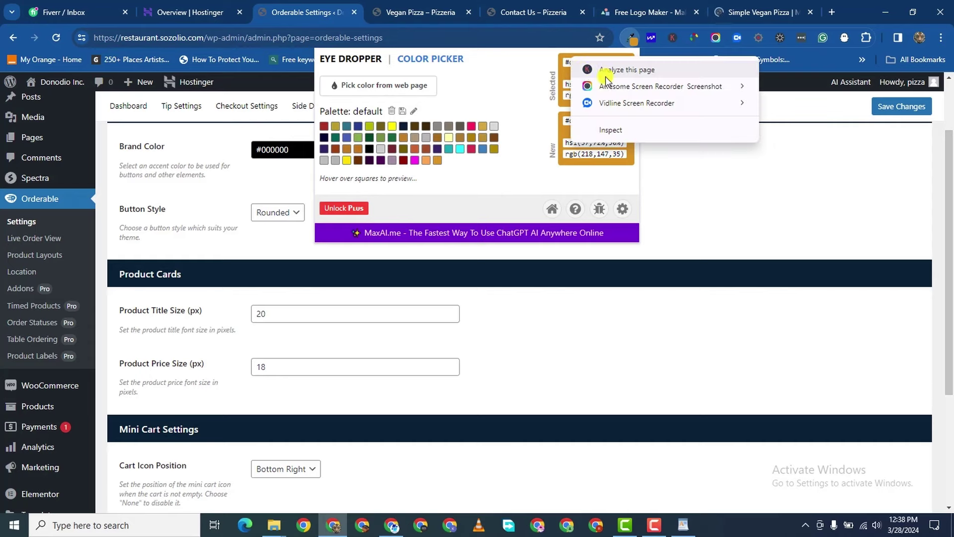
# - Copy the selected color's hex code #da9323 from the Eye Dropper extension
pyautogui.click(551, 270)
pyautogui.click(632, 40)
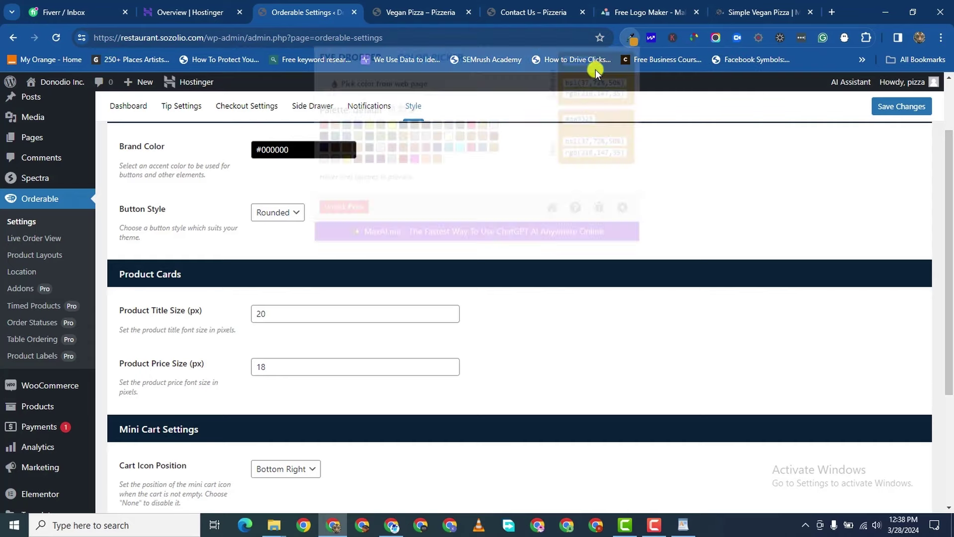
pyautogui.moveTo(563, 62); pyautogui.dragTo(595, 64)
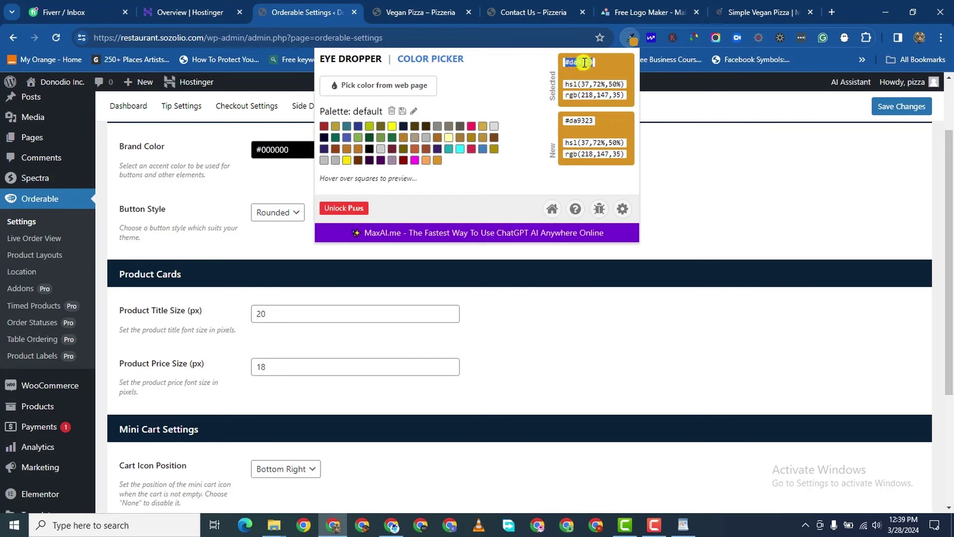
pyautogui.rightClick(581, 64)
pyautogui.click(624, 73)
# - Set the Orderable brand color to the copied #da9323 and save the style settings
pyautogui.click(278, 149)
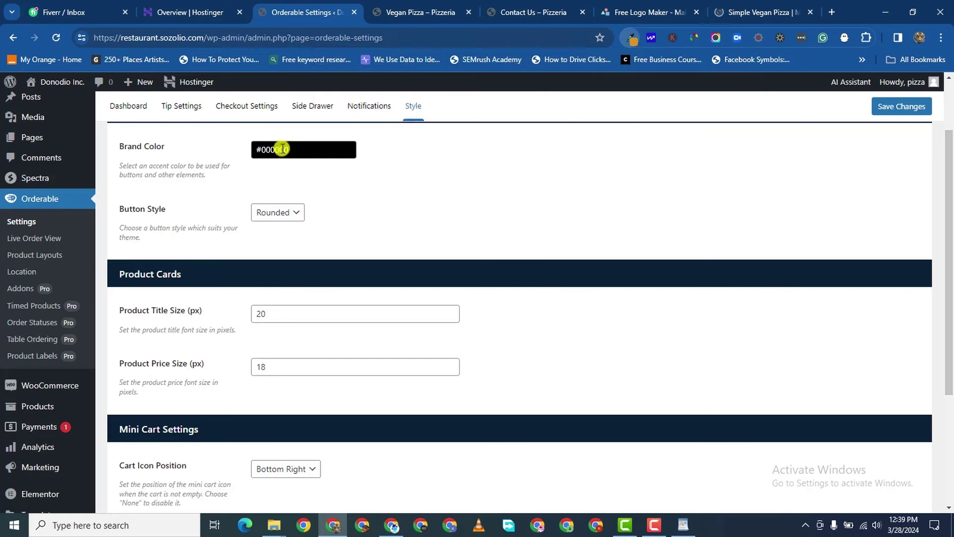
pyautogui.click(304, 144)
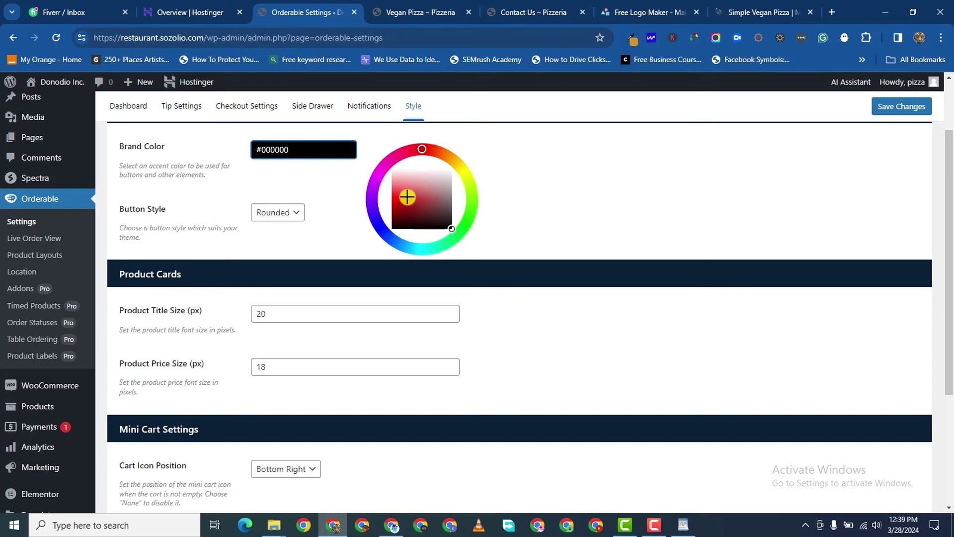
pyautogui.tripleClick(279, 149)
pyautogui.rightClick(304, 146)
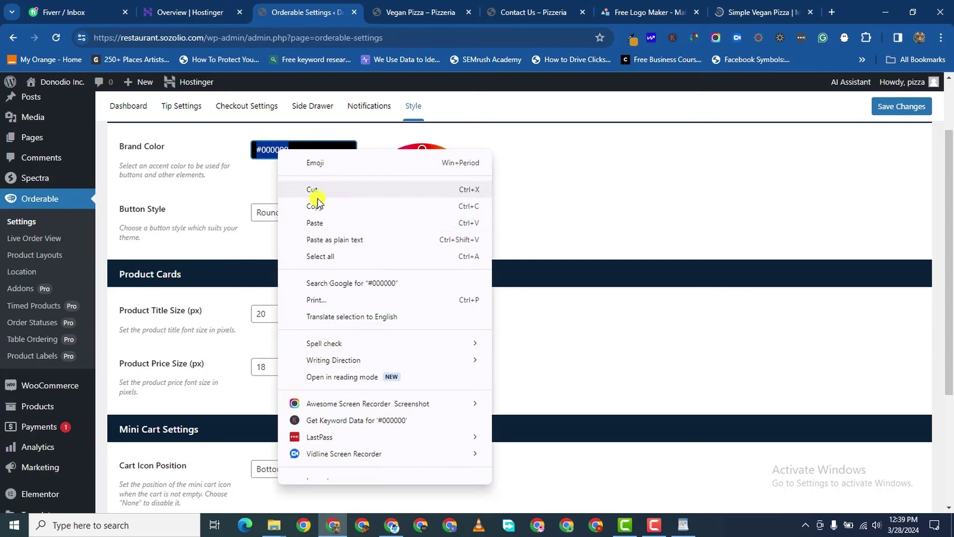
pyautogui.click(321, 219)
pyautogui.press('Return')
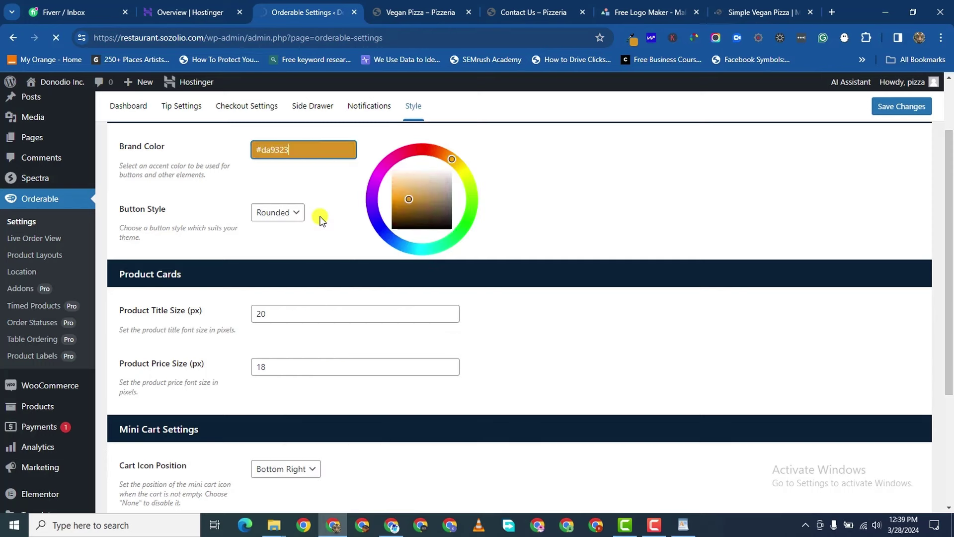
pyautogui.click(316, 184)
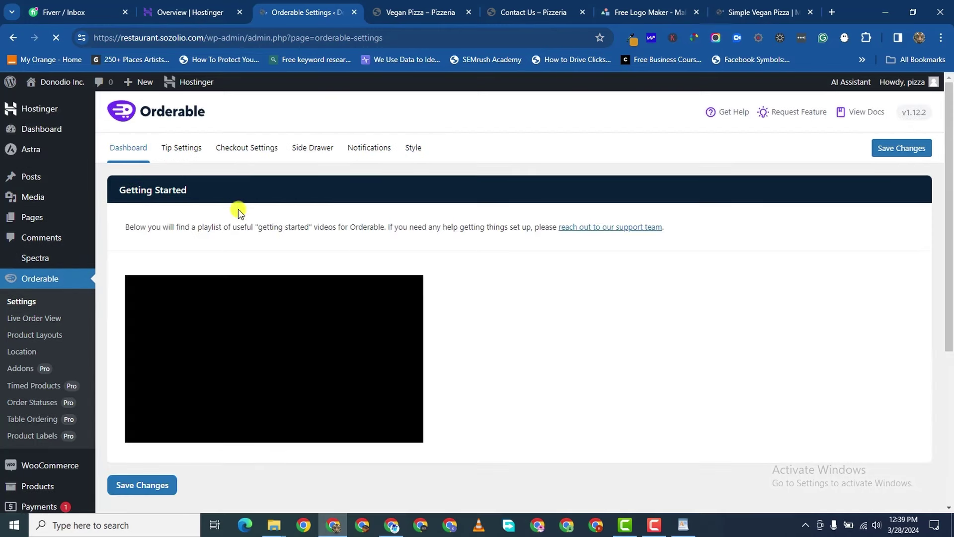
# - Reopen the Orderable style settings and review the general, product card and mini cart options
pyautogui.click(417, 148)
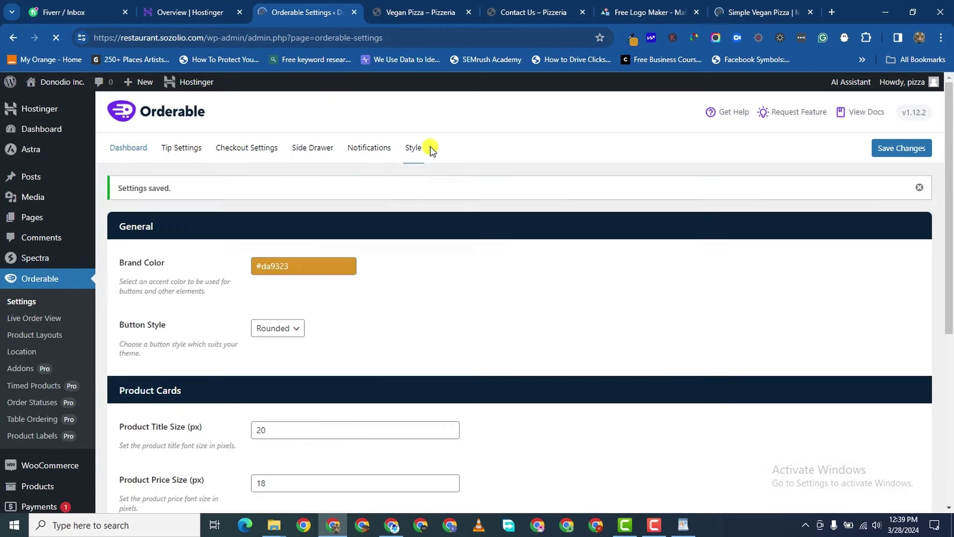
pyautogui.scroll(-2, 282, 423)
pyautogui.scroll(1, 283, 422)
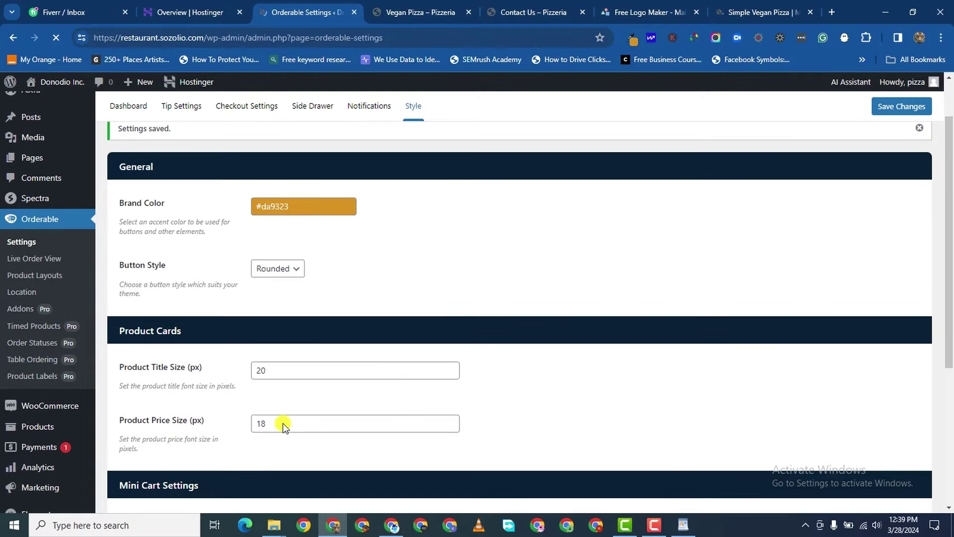
pyautogui.scroll(-5, 282, 423)
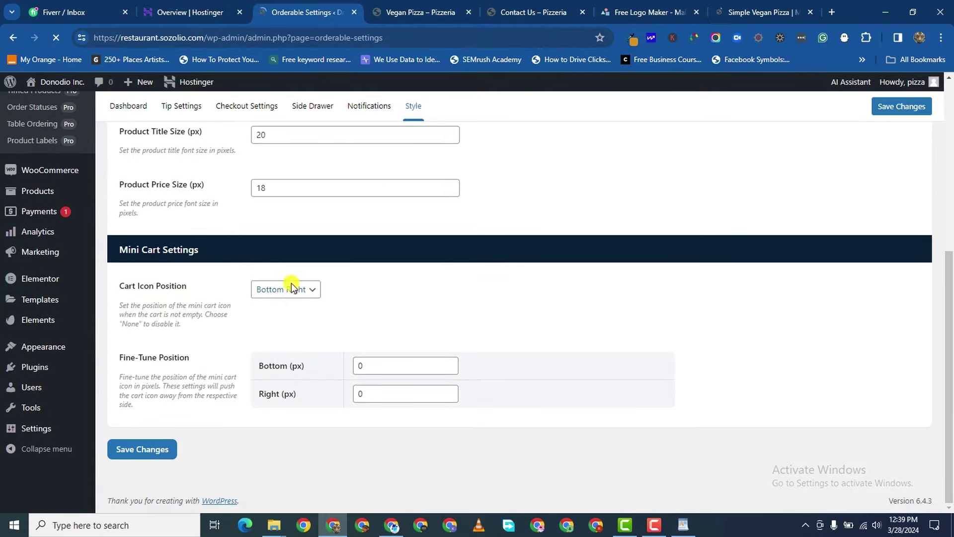
pyautogui.scroll(2, 328, 386)
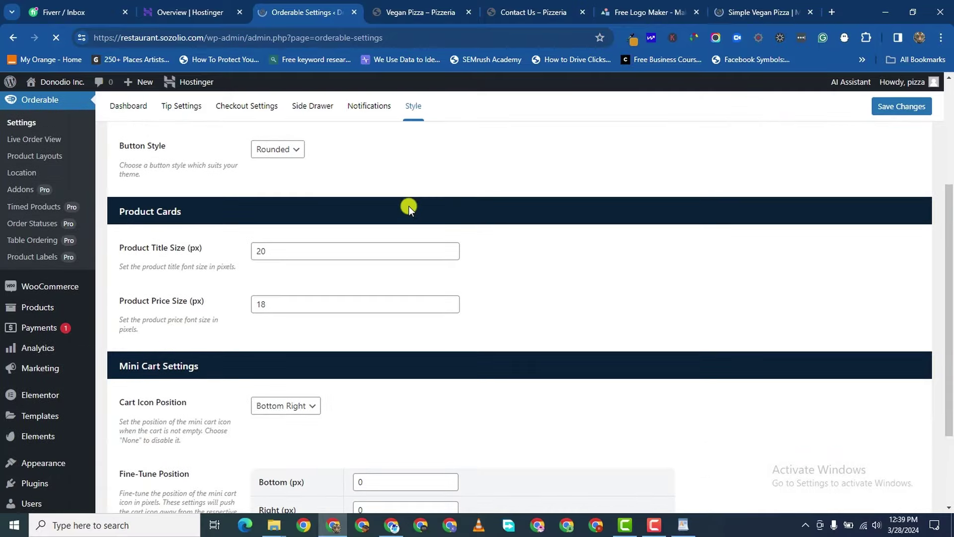
pyautogui.scroll(-2, 109, 257)
pyautogui.scroll(3, 110, 257)
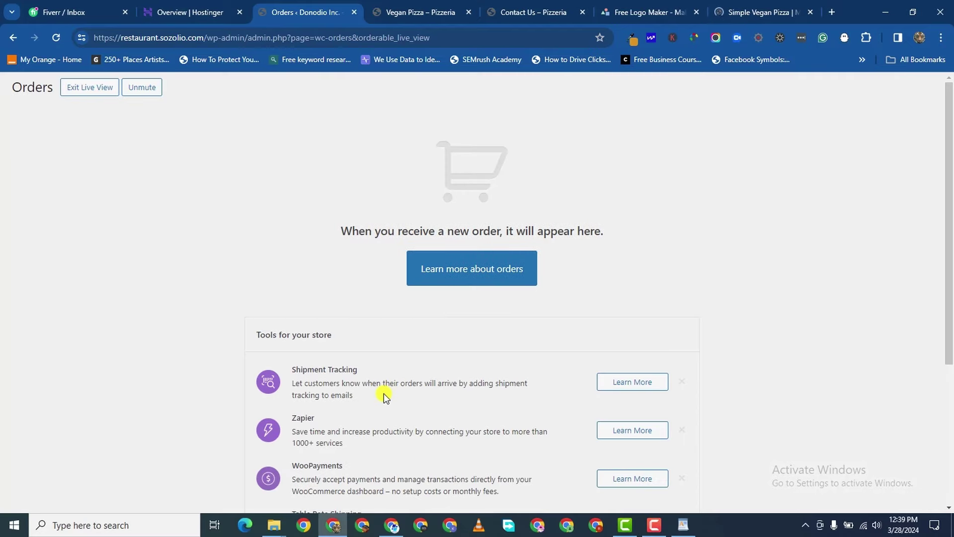
# - Look over the live order view and its suggested store tools, and exit the live view
pyautogui.scroll(-5, 383, 394)
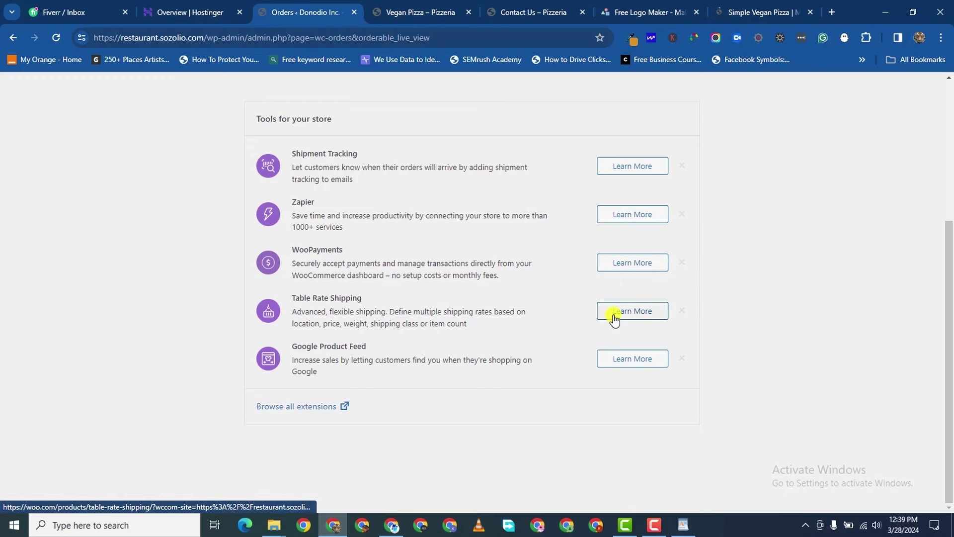
pyautogui.scroll(5, 347, 356)
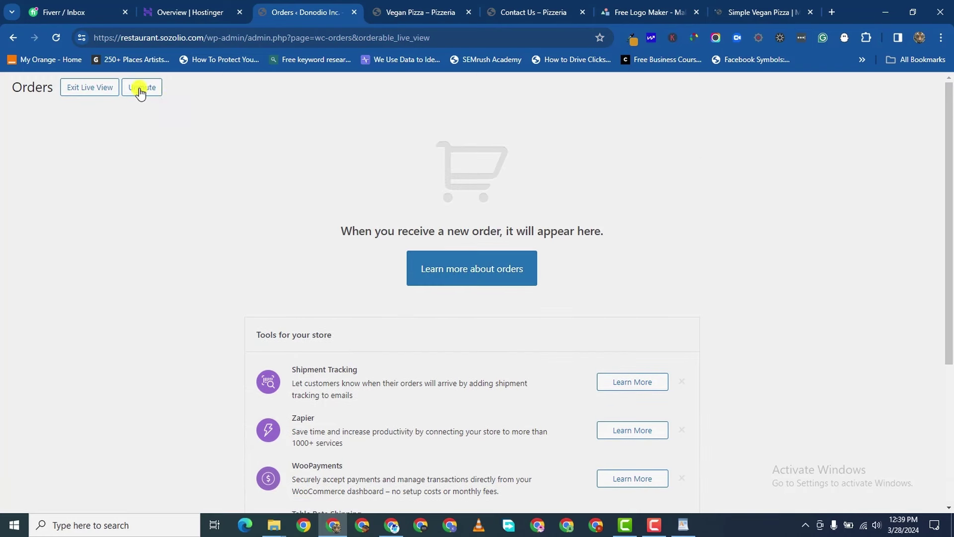
pyautogui.click(100, 92)
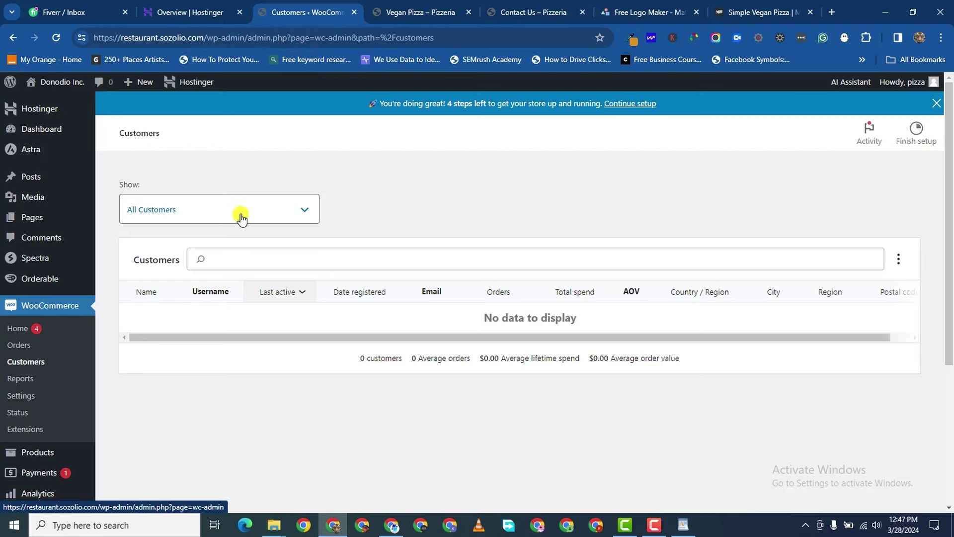
# - Look over the WooCommerce customers page and open the WooCommerce general settings
pyautogui.scroll(-3, 241, 219)
pyautogui.scroll(3, 245, 220)
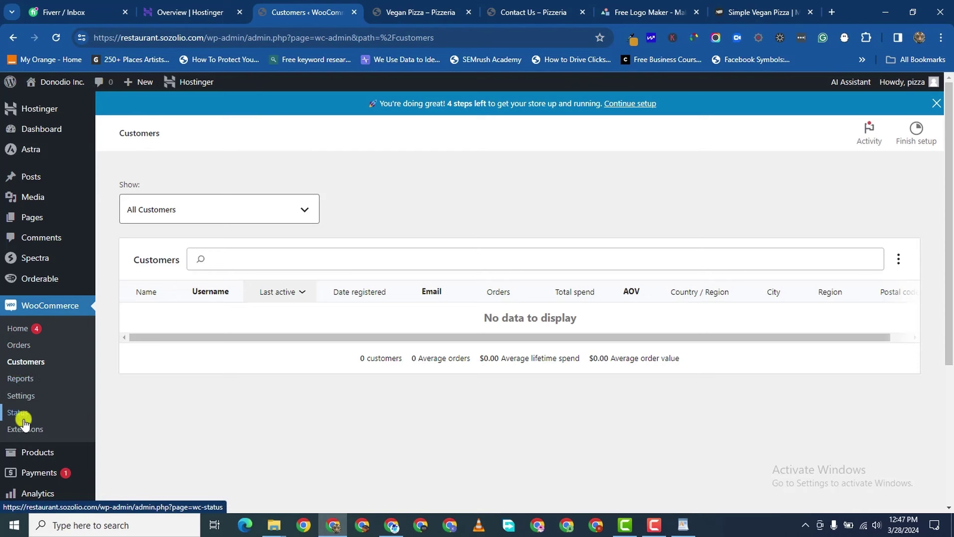
pyautogui.click(20, 395)
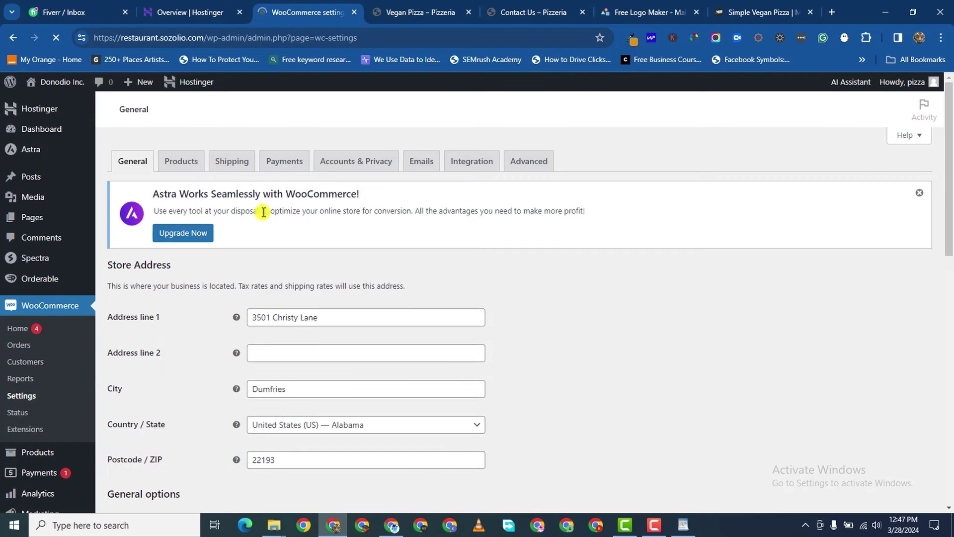
# - Create a new Orderable product layout and choose Pizza as its product category
pyautogui.moveTo(73, 270)
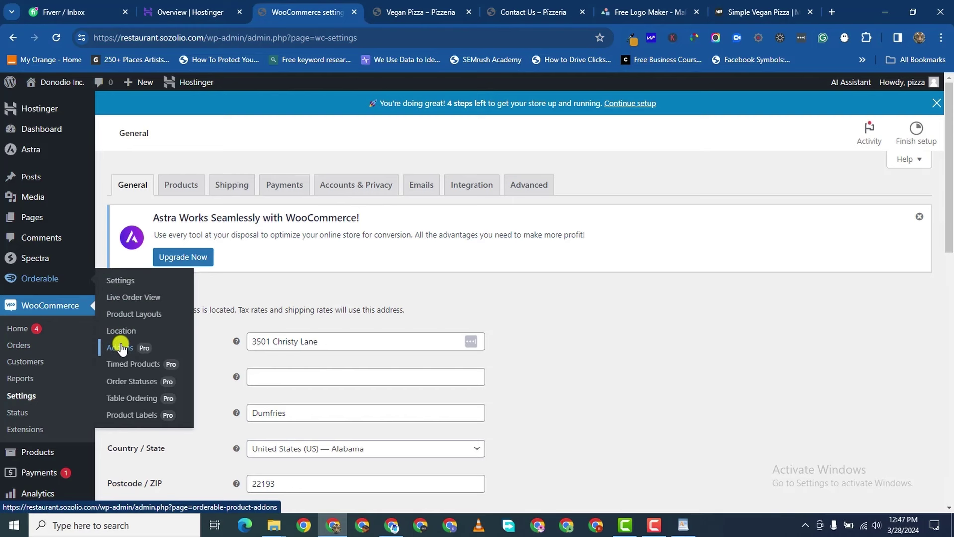
pyautogui.click(128, 316)
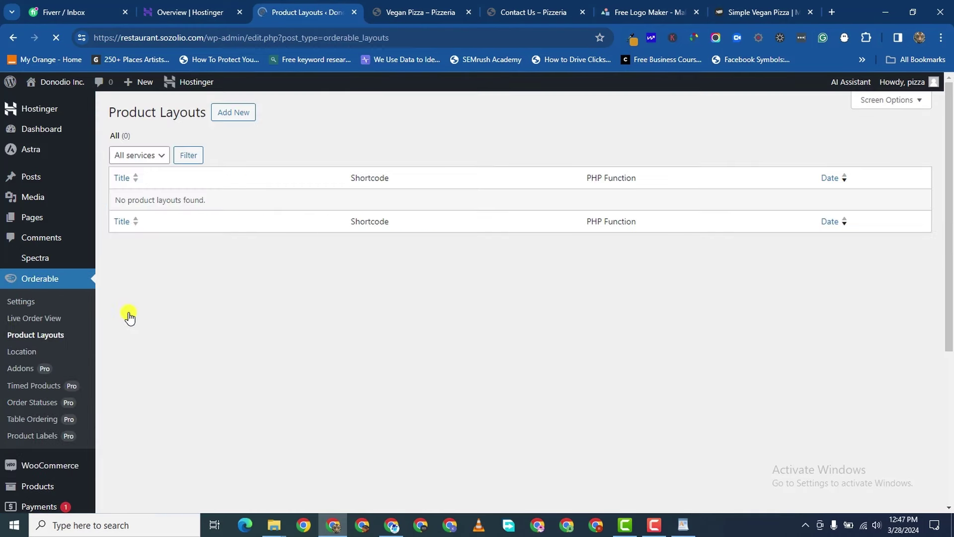
pyautogui.click(242, 116)
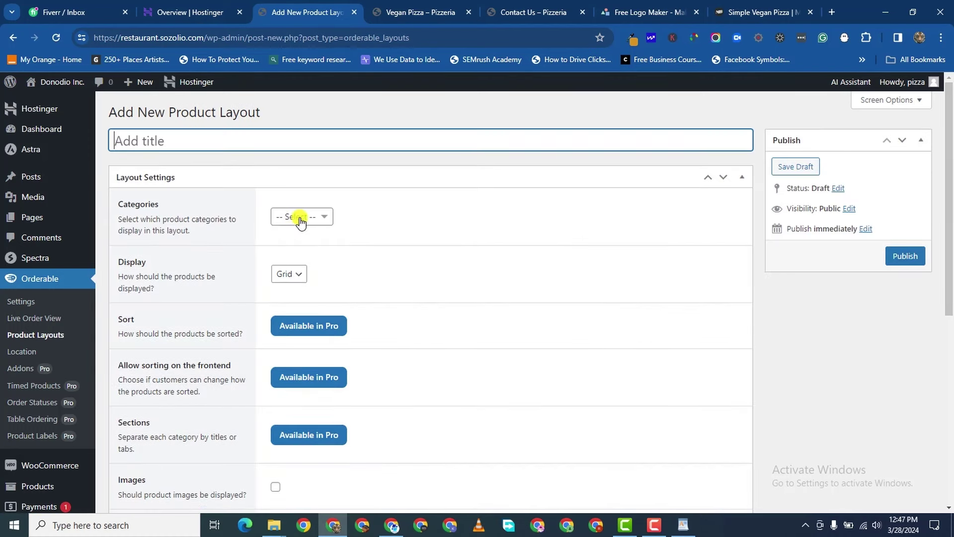
pyautogui.click(301, 218)
pyautogui.click(281, 254)
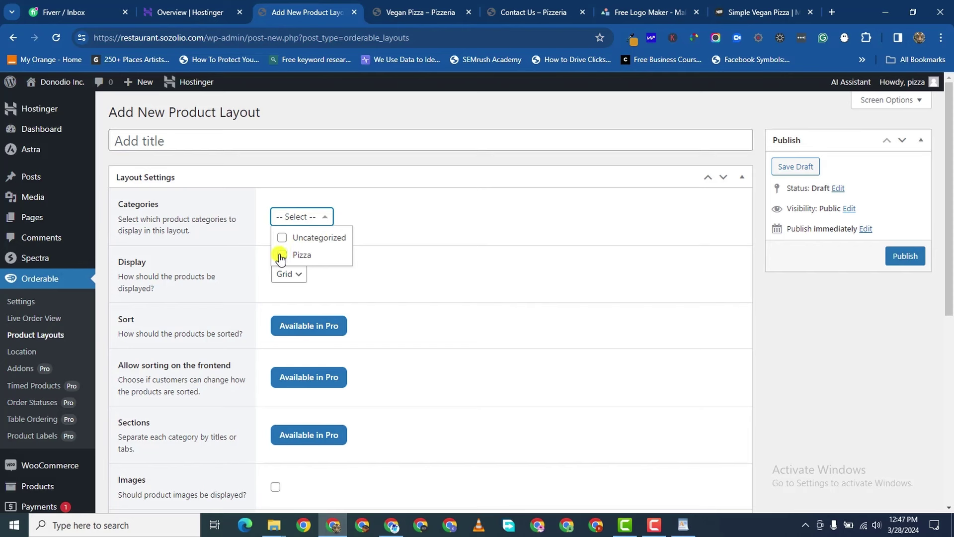
pyautogui.click(333, 280)
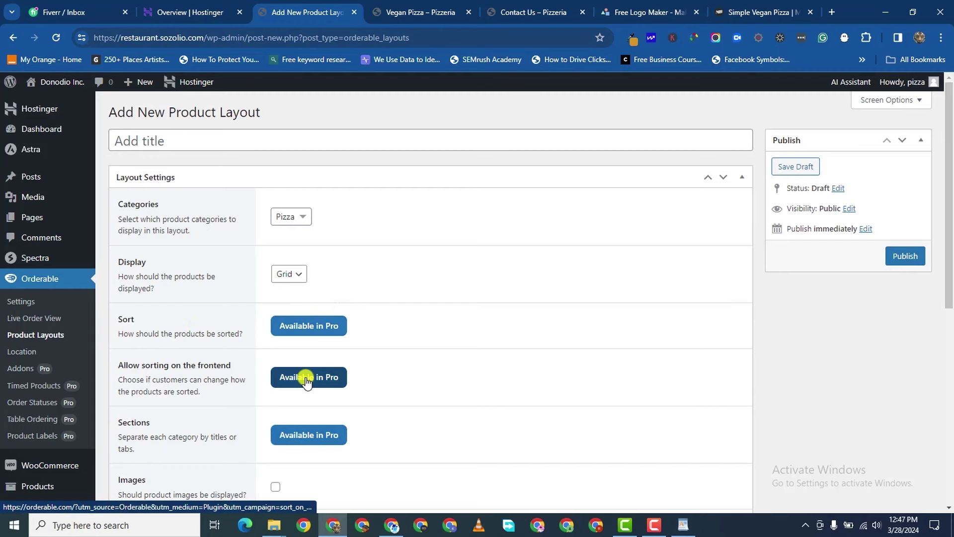
# - Enable product images in the layout settings and check the card in the layout preview
pyautogui.scroll(-2, 308, 382)
pyautogui.scroll(-2, 321, 386)
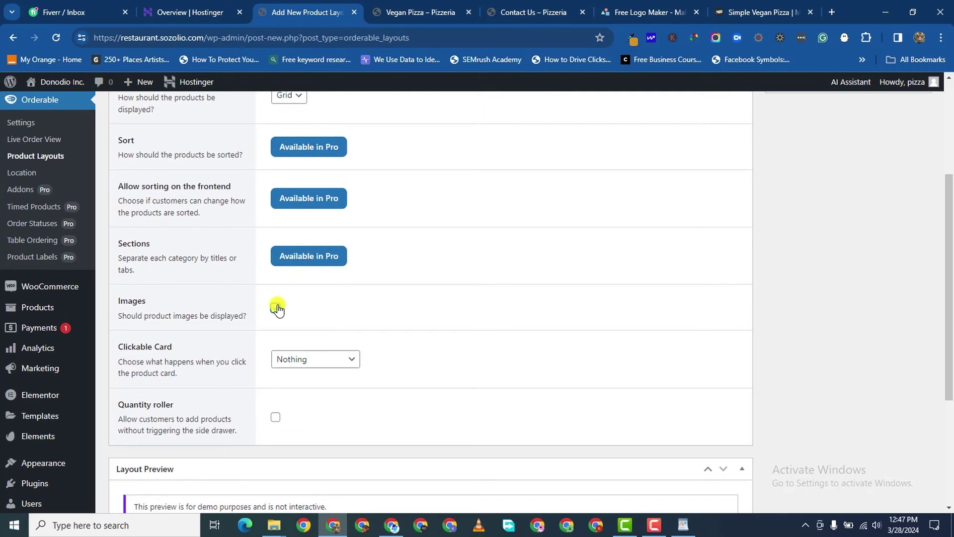
pyautogui.scroll(-4, 327, 434)
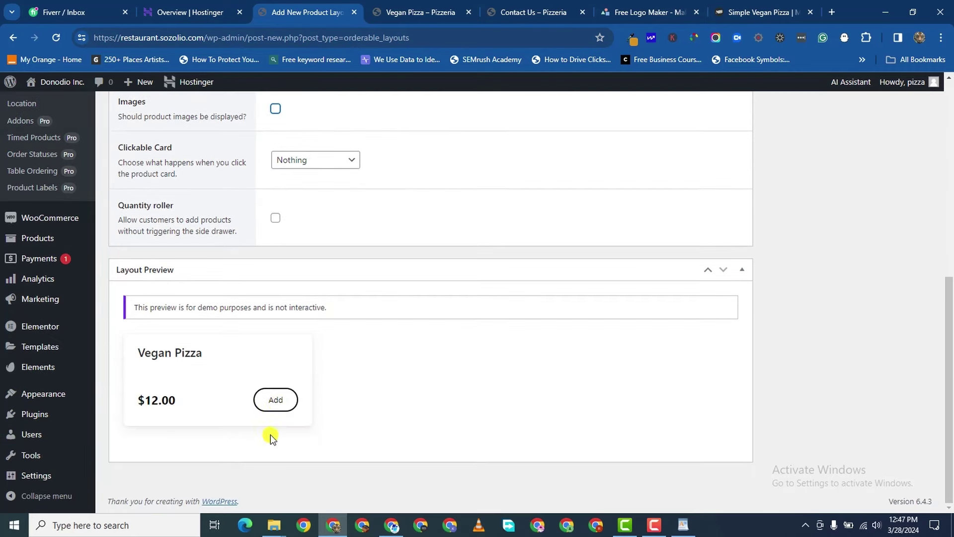
pyautogui.scroll(1, 293, 338)
pyautogui.scroll(1, 305, 289)
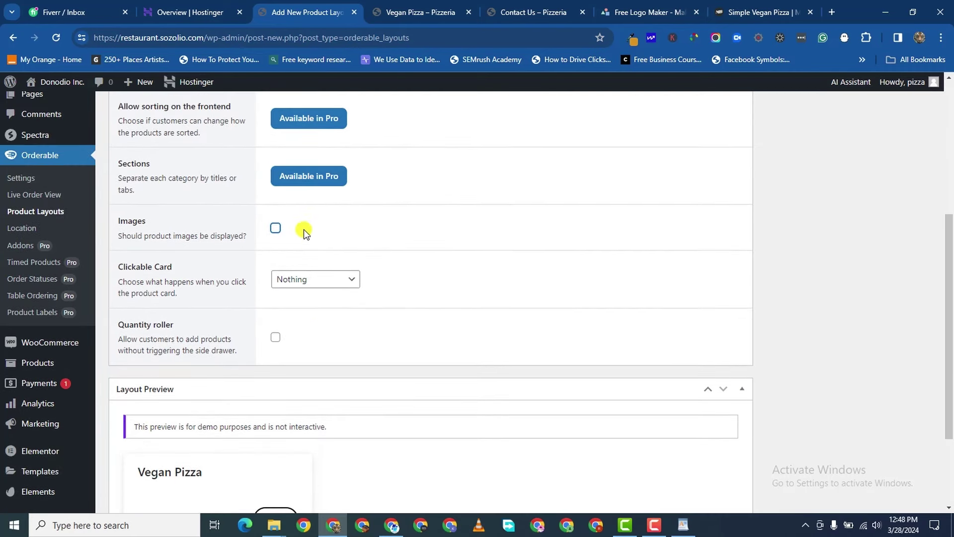
pyautogui.click(275, 229)
pyautogui.scroll(1, 333, 386)
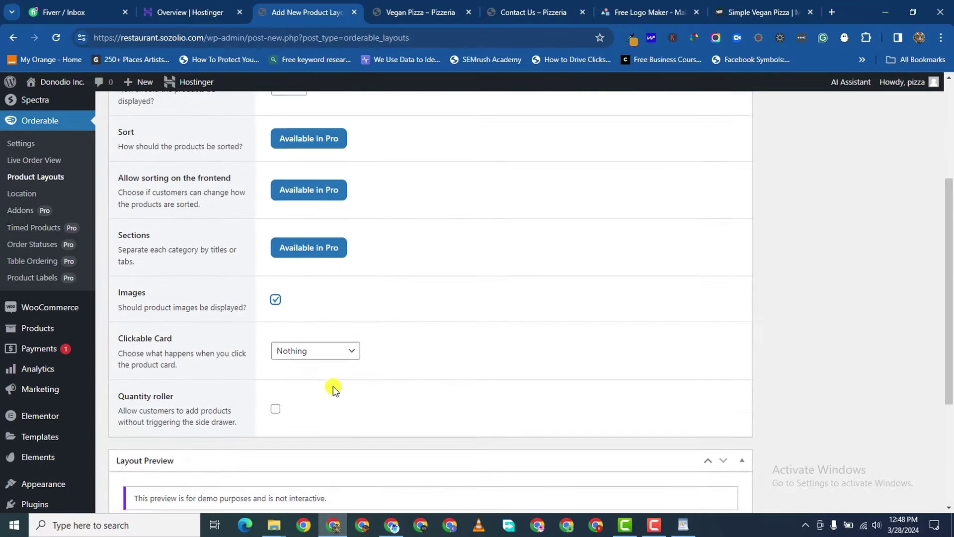
pyautogui.scroll(-3, 333, 387)
pyautogui.scroll(-3, 343, 317)
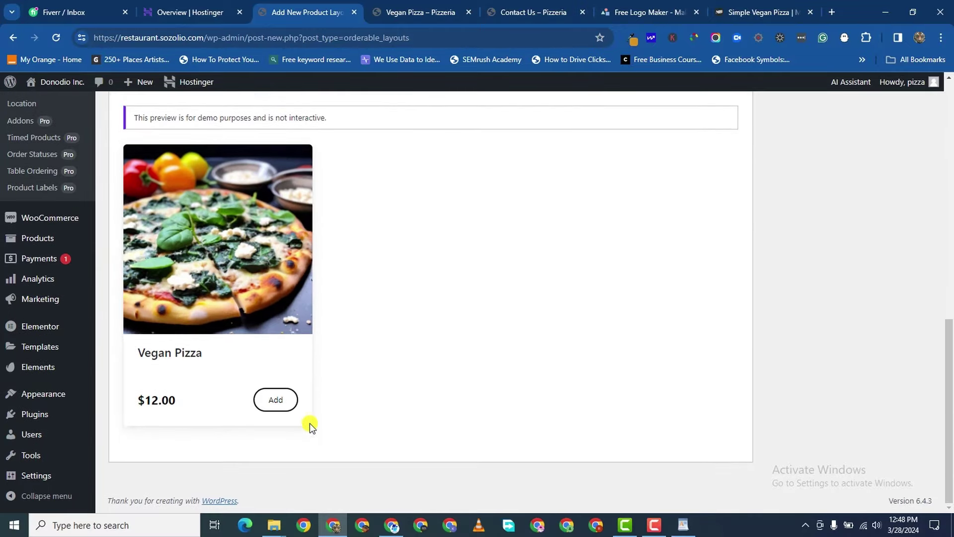
# - Set the layout's clickable card action to Quick View Product
pyautogui.scroll(5, 288, 372)
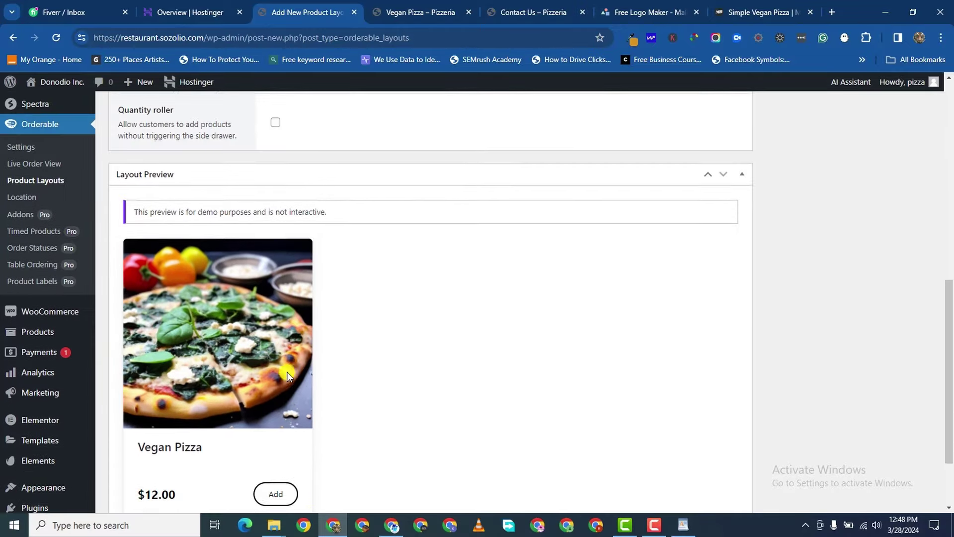
pyautogui.scroll(-1, 288, 374)
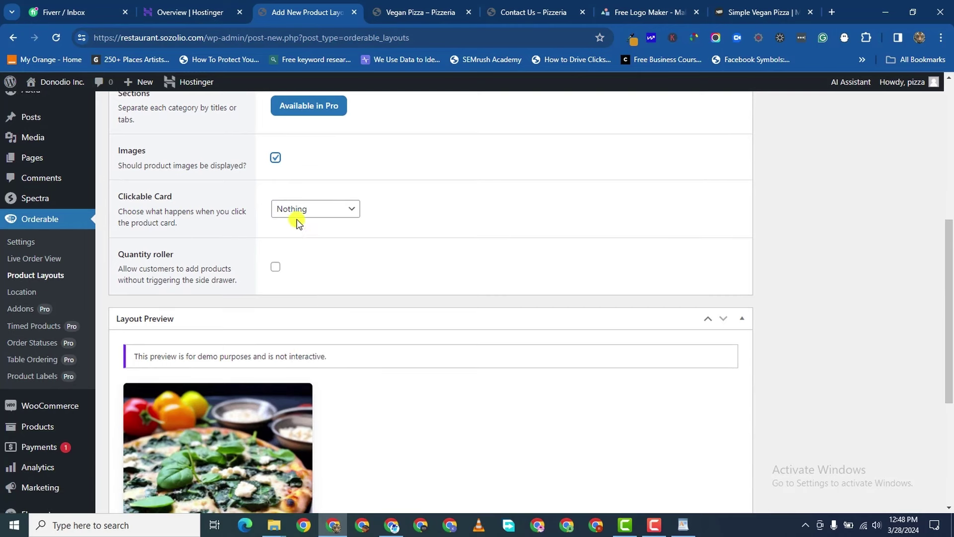
pyautogui.click(328, 209)
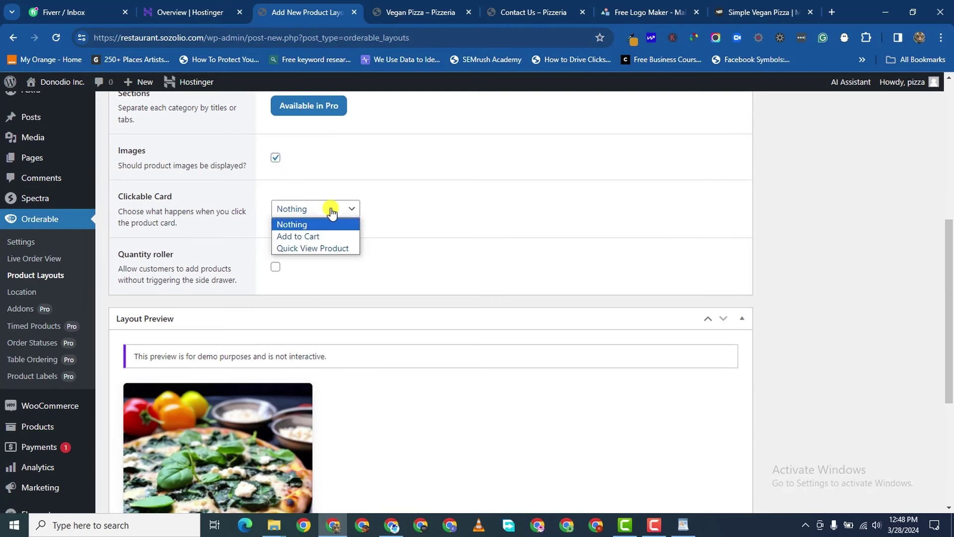
pyautogui.click(330, 248)
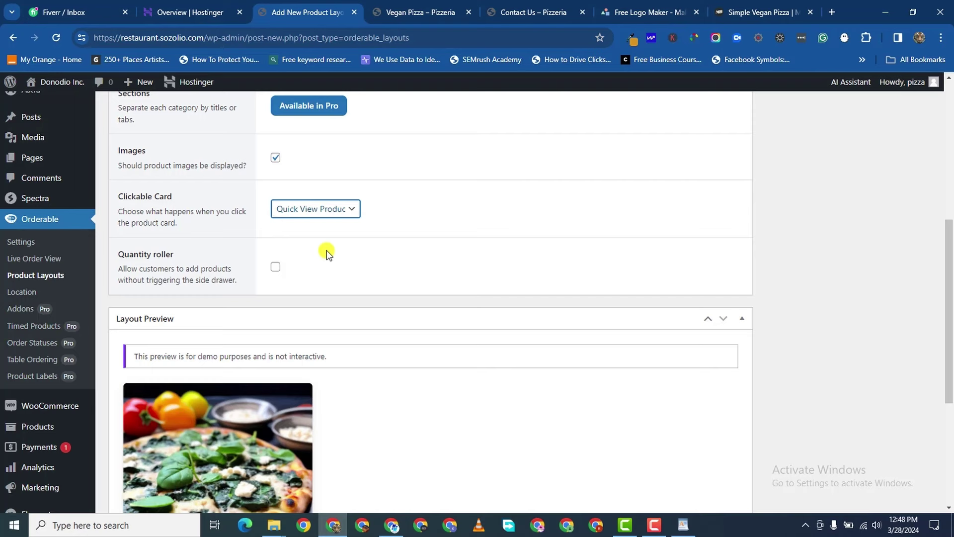
# - Try the quantity roller on the product layout, check the preview, and switch the option off again
pyautogui.click(275, 264)
pyautogui.scroll(1, 332, 333)
pyautogui.scroll(-4, 333, 334)
pyautogui.scroll(-2, 314, 393)
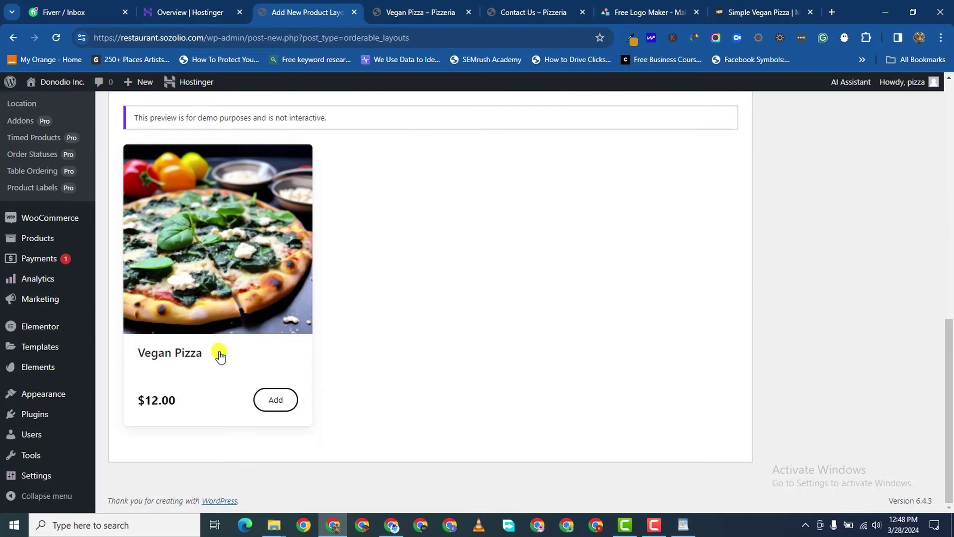
pyautogui.scroll(4, 217, 355)
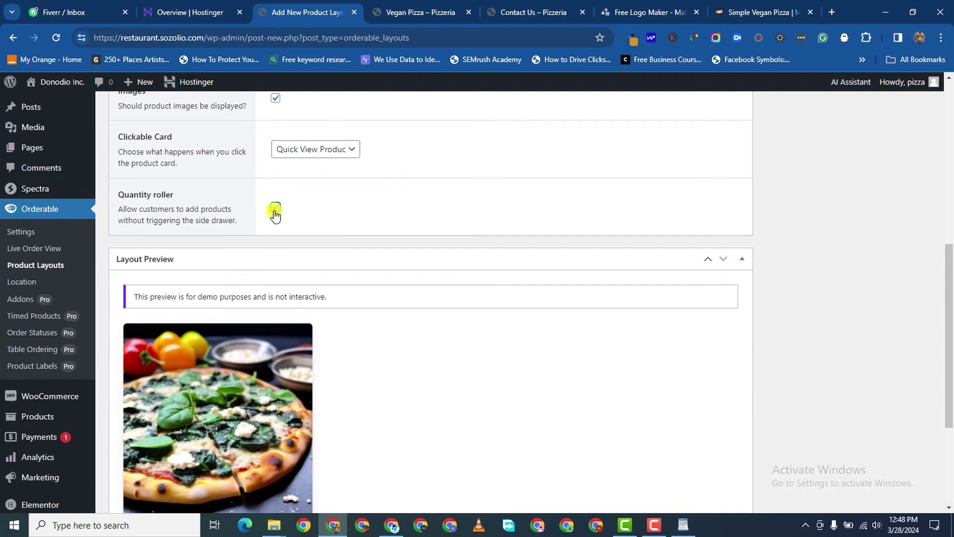
pyautogui.click(276, 213)
pyautogui.scroll(7, 343, 315)
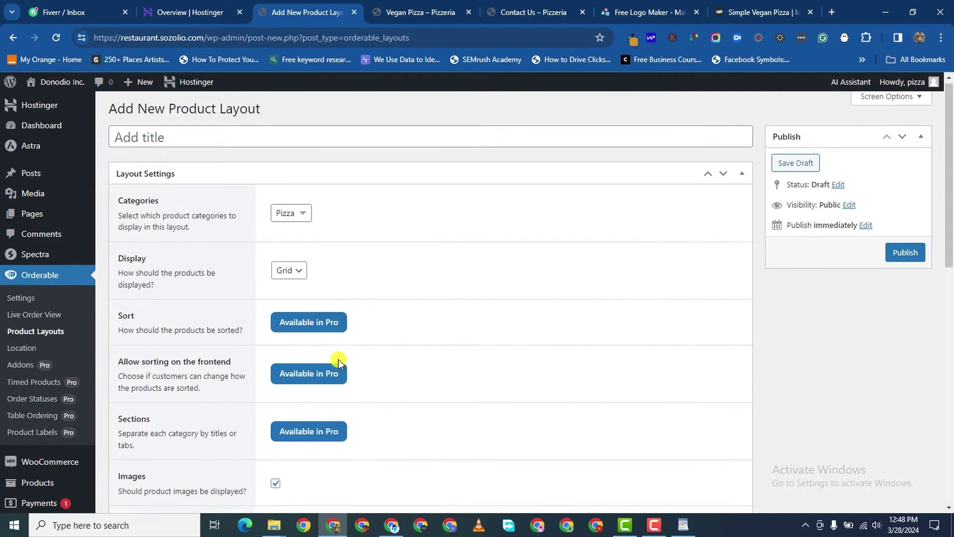
pyautogui.scroll(-10, 339, 359)
pyautogui.scroll(2, 629, 338)
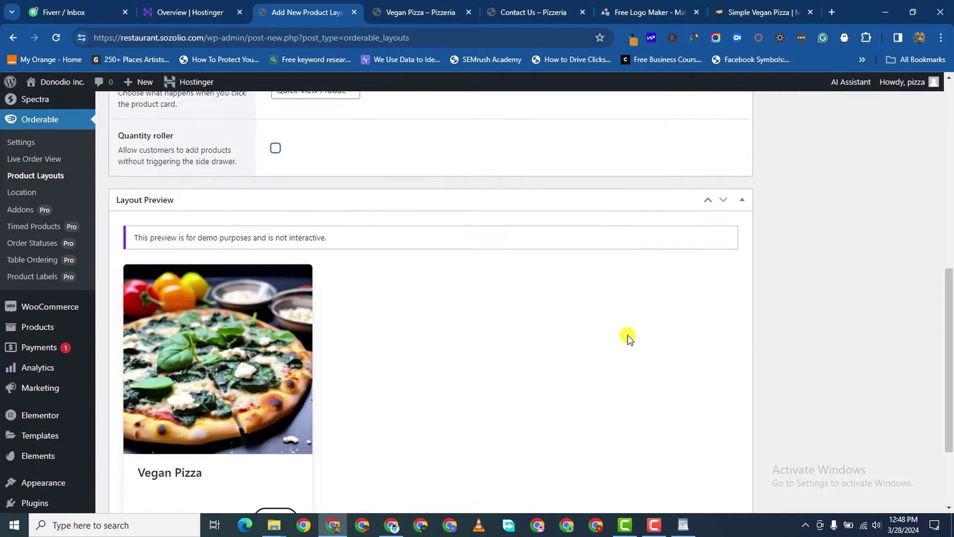
# - Publish the new Orderable product layout for the Pizza category
pyautogui.scroll(8, 858, 279)
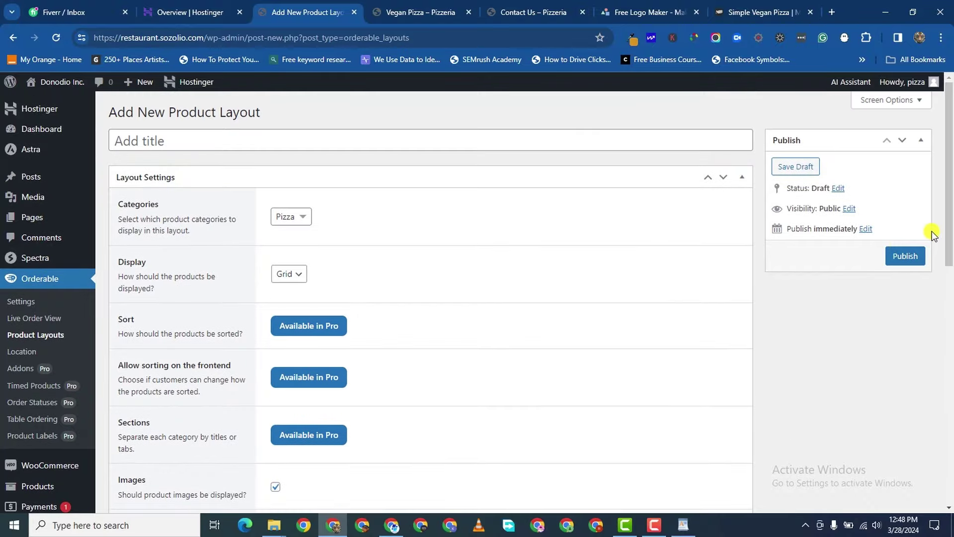
pyautogui.click(906, 255)
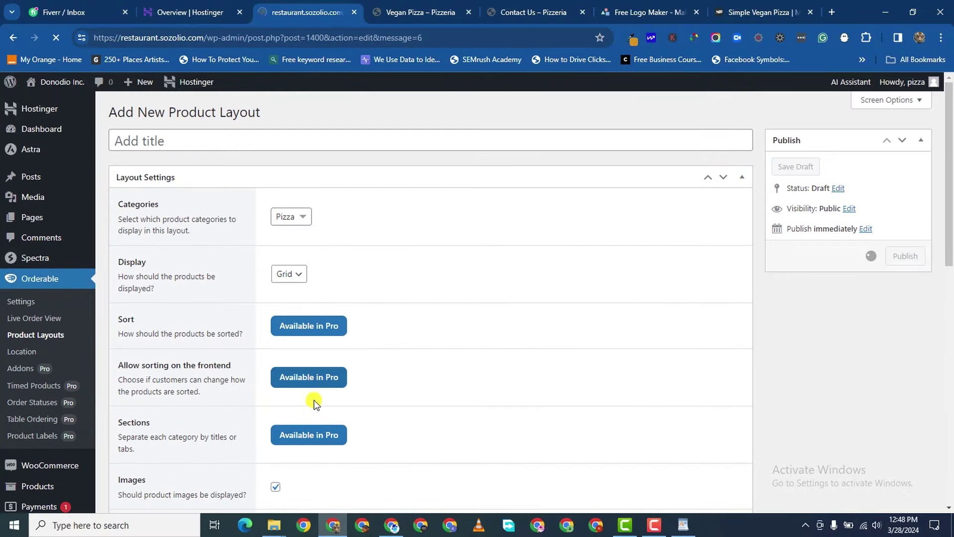
pyautogui.scroll(-4, 329, 347)
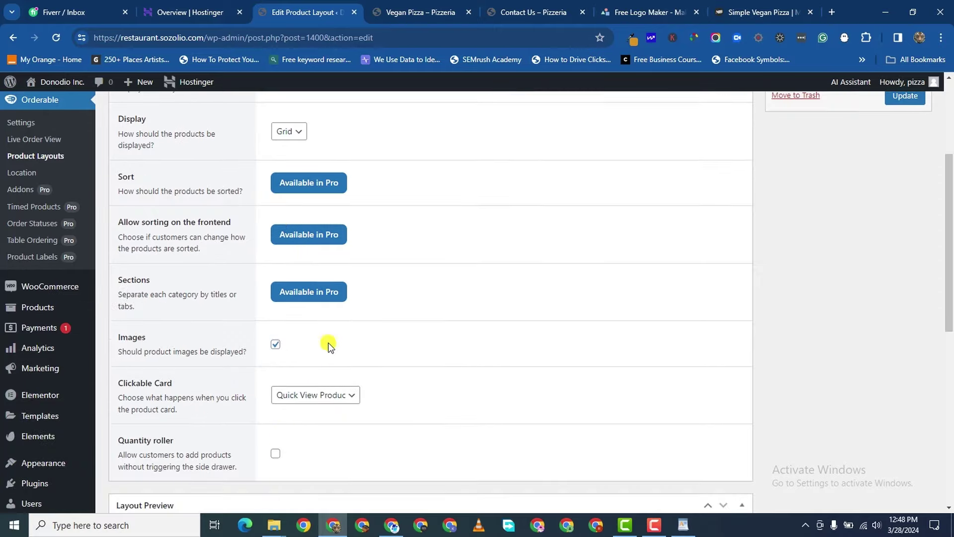
# - Title the published product layout "All Products" and update it
pyautogui.scroll(4, 329, 347)
pyautogui.scroll(-2, 258, 217)
pyautogui.click(199, 124)
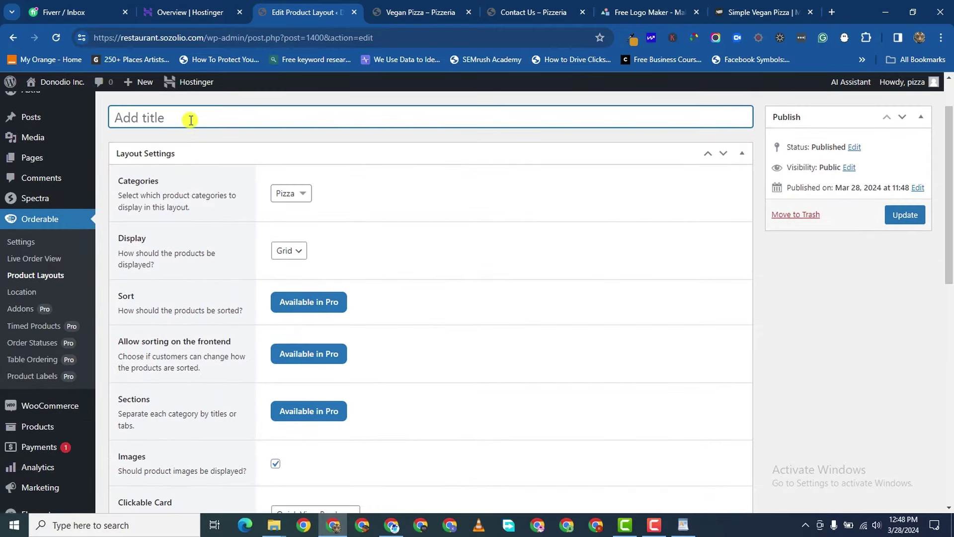
pyautogui.write('Products')
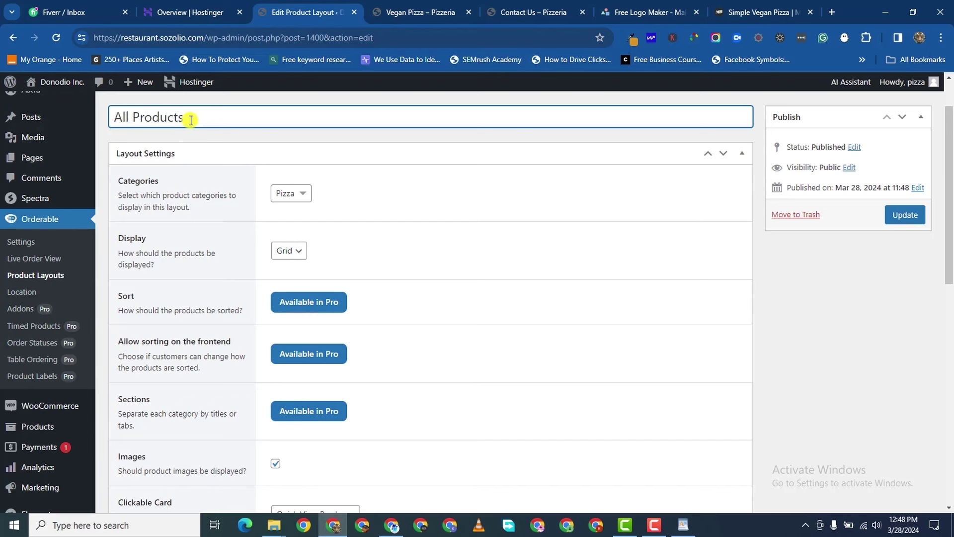
pyautogui.click(895, 221)
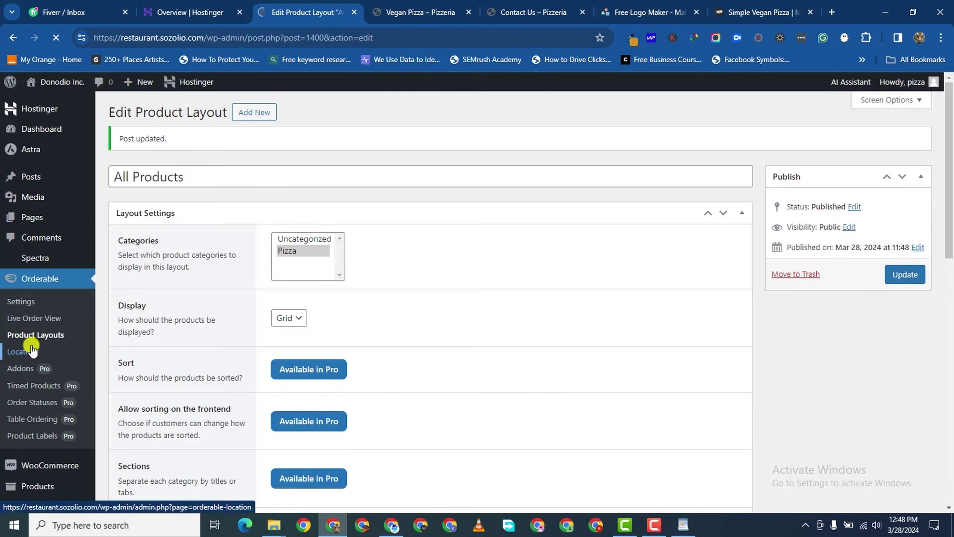
# - Open Orderable's location settings and review the store address and open hours
pyautogui.click(29, 351)
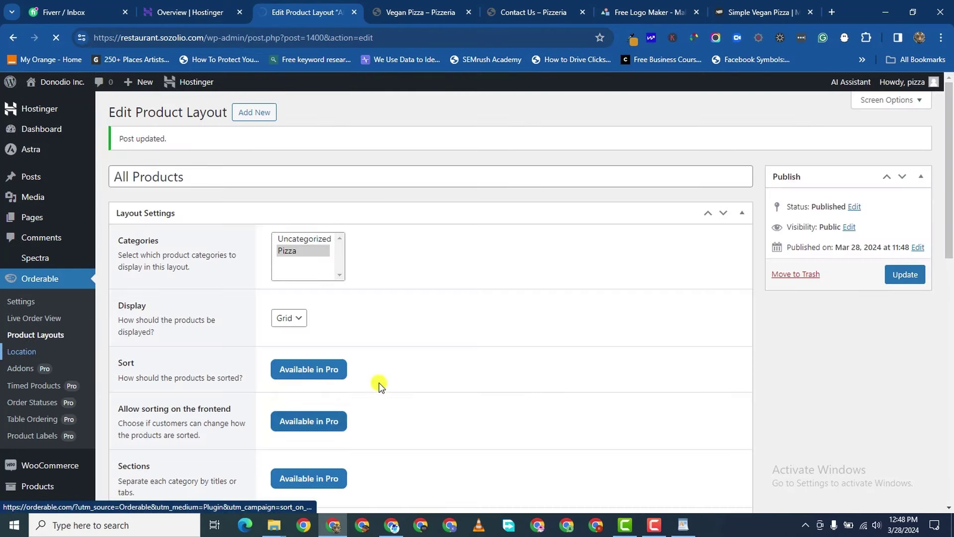
pyautogui.scroll(-3, 243, 258)
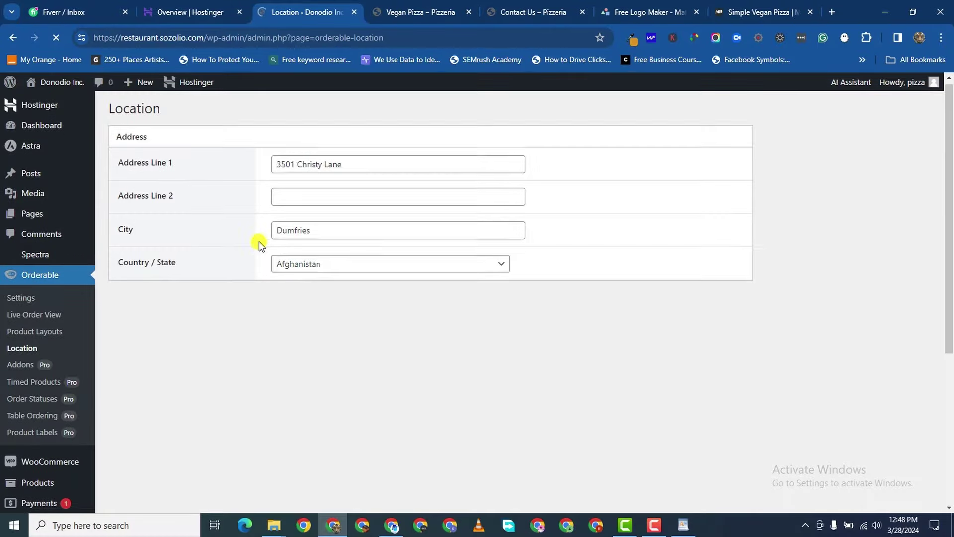
pyautogui.scroll(3, 352, 162)
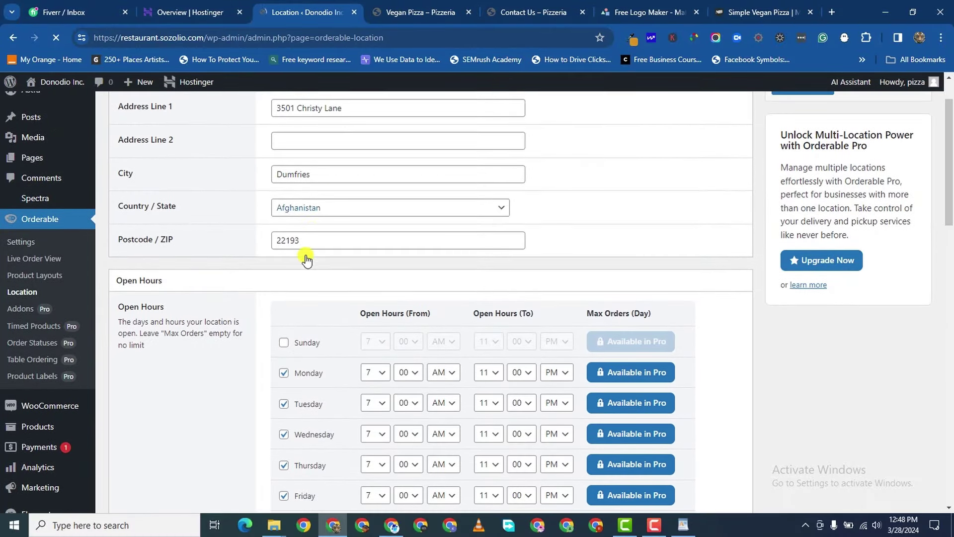
pyautogui.scroll(-2, 520, 383)
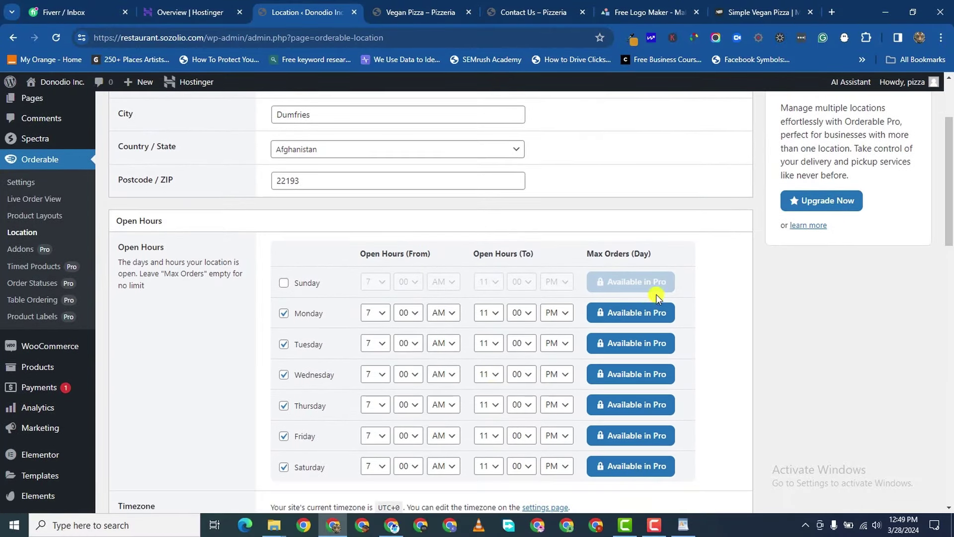
# - Look at the Orderable Pro page linked from Monday's maximum orders, and close it to return to the location settings
pyautogui.click(612, 319)
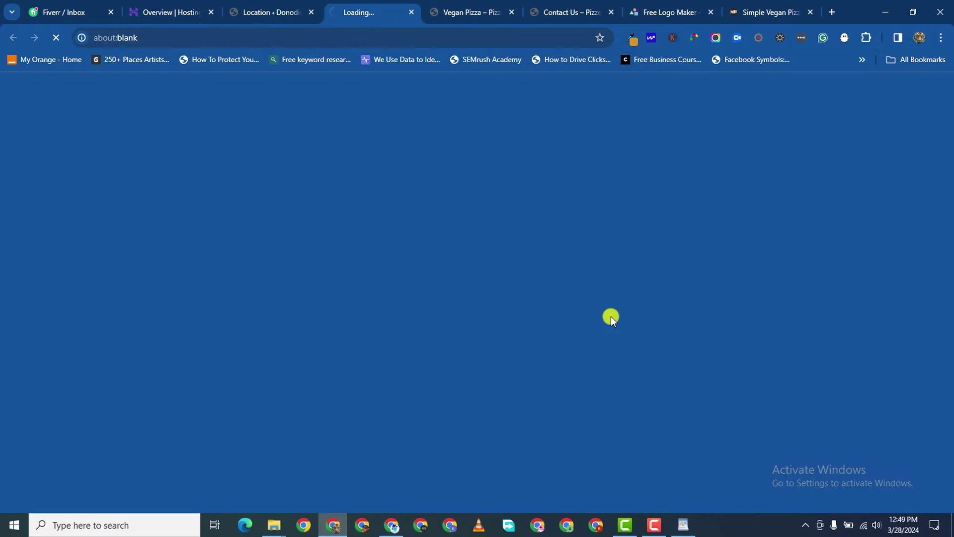
pyautogui.click(291, 11)
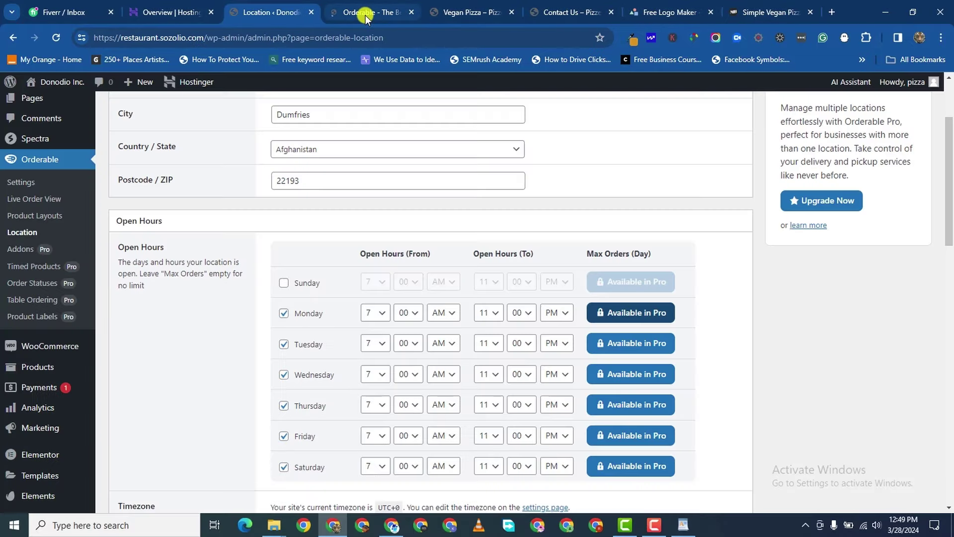
pyautogui.click(380, 13)
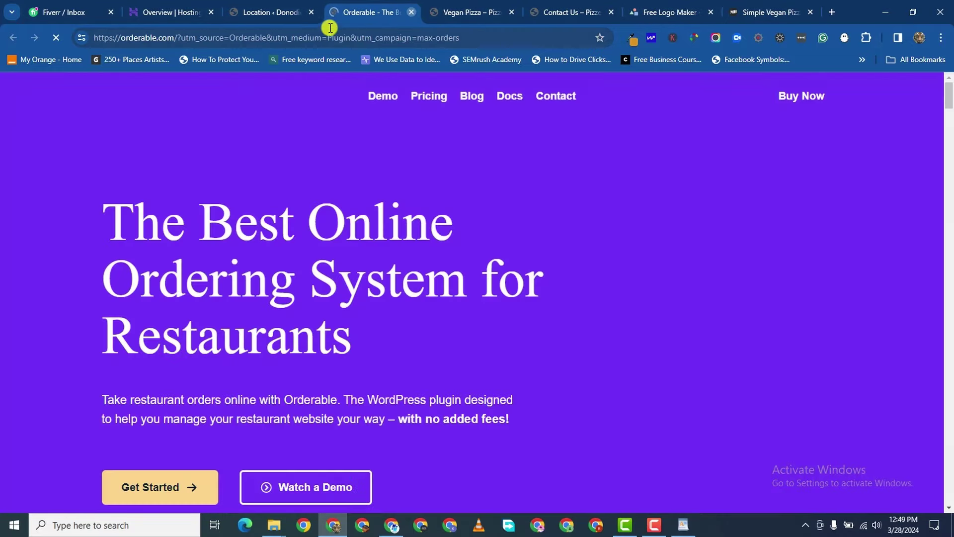
pyautogui.click(412, 12)
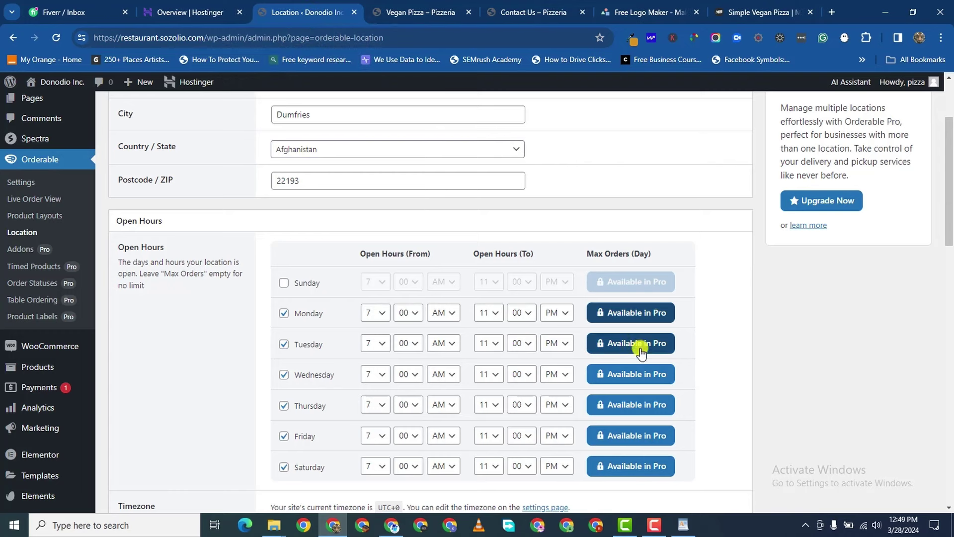
# - Select Monday, Tuesday and Wednesday as the service days for pickup
pyautogui.scroll(-2, 367, 373)
pyautogui.scroll(-1, 553, 401)
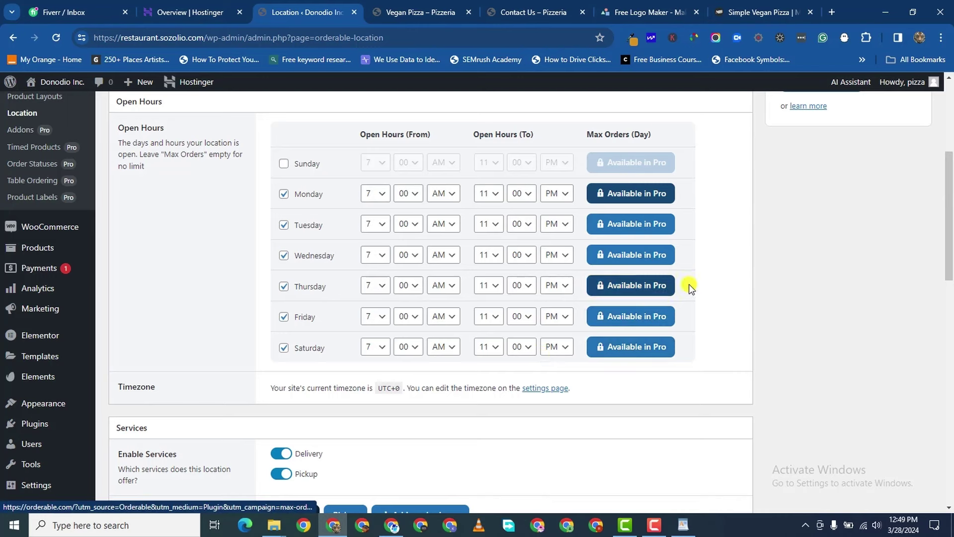
pyautogui.scroll(1, 336, 455)
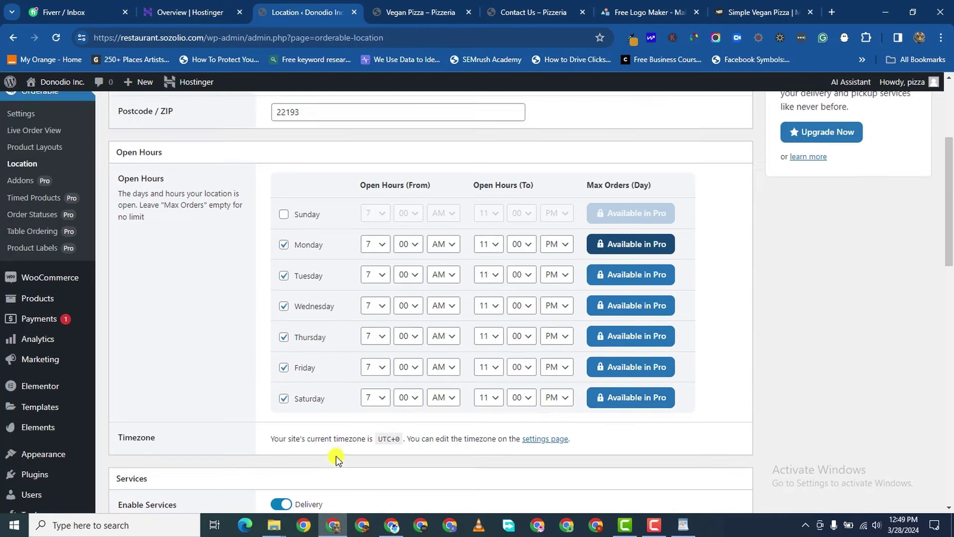
pyautogui.scroll(-1, 336, 455)
pyautogui.scroll(-4, 336, 455)
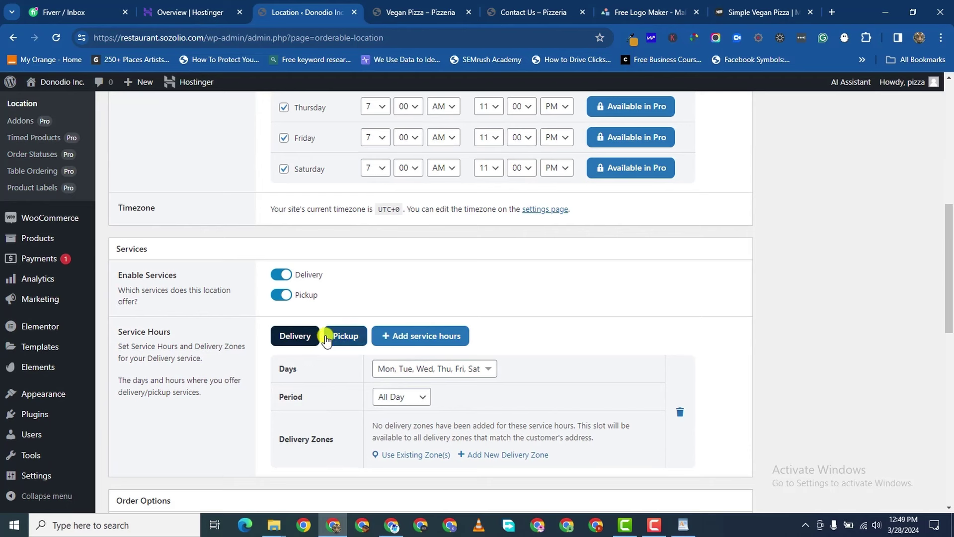
pyautogui.click(346, 336)
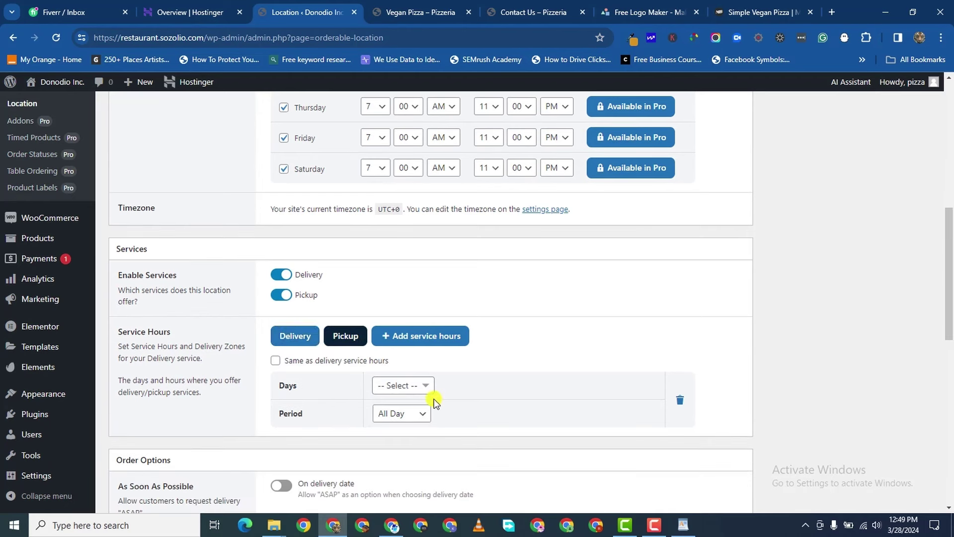
pyautogui.click(392, 386)
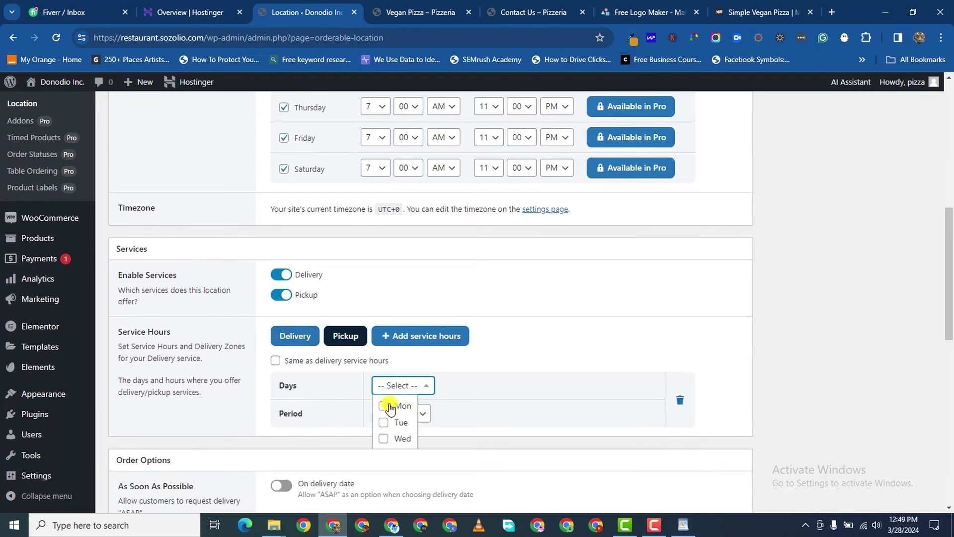
pyautogui.click(384, 406)
pyautogui.click(384, 423)
pyautogui.click(384, 438)
# - Make the pickup service hours the same as the delivery service hours
pyautogui.scroll(3, 407, 428)
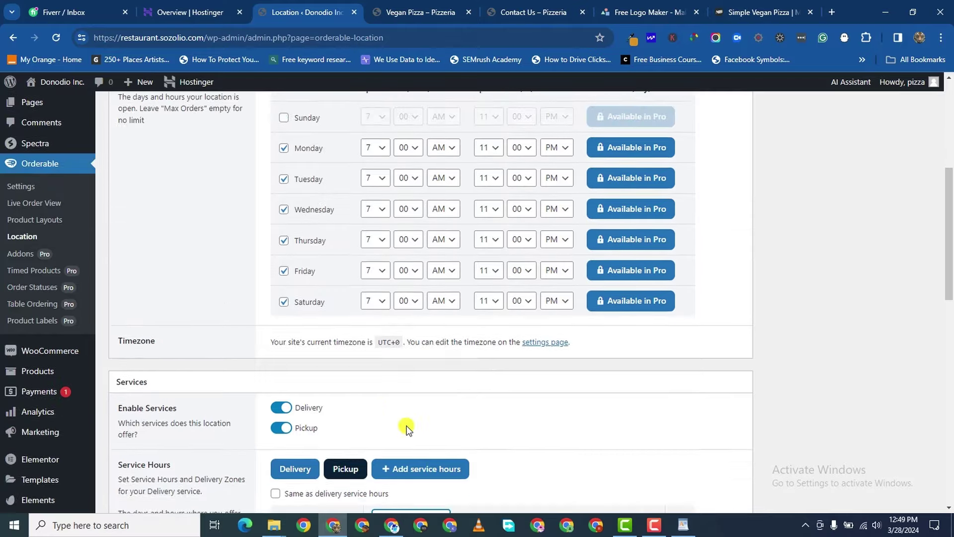
pyautogui.scroll(-4, 407, 429)
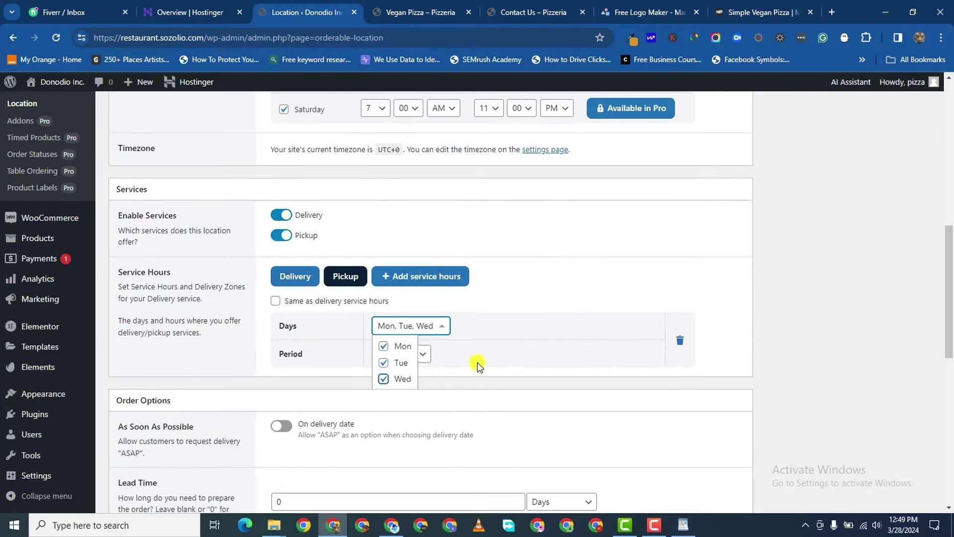
pyautogui.scroll(3, 384, 380)
pyautogui.scroll(-3, 314, 317)
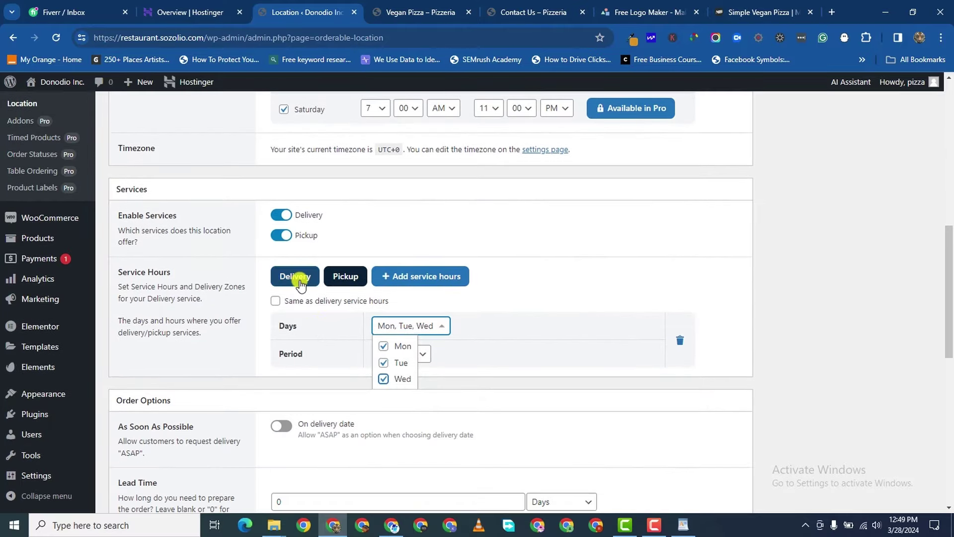
pyautogui.click(275, 302)
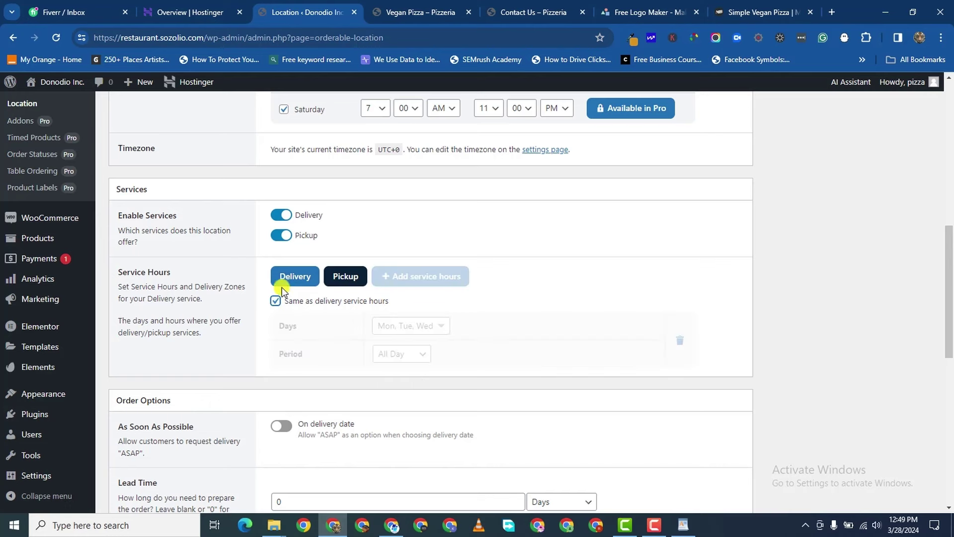
# - Check the days selected for the delivery service hours and return to the pickup service hours
pyautogui.click(278, 276)
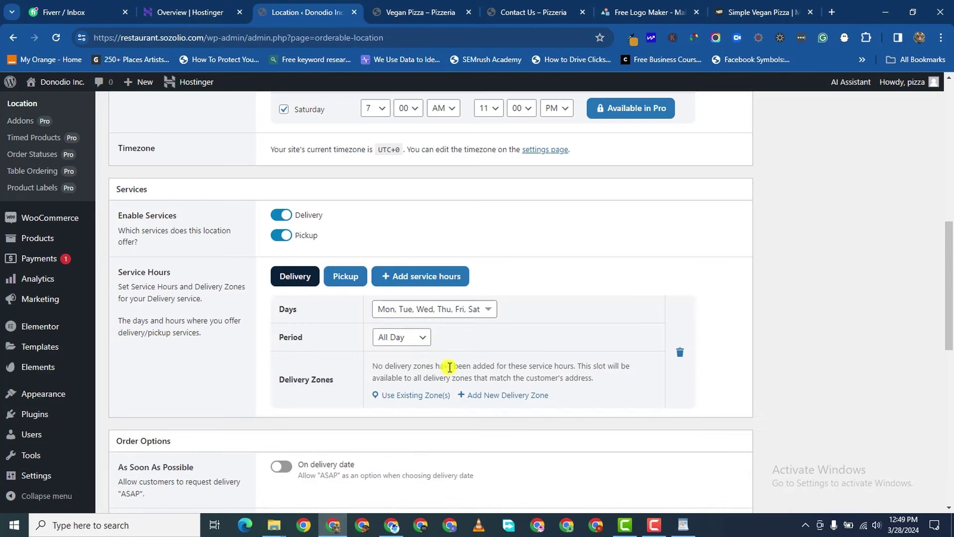
pyautogui.click(474, 313)
pyautogui.scroll(2, 546, 405)
pyautogui.scroll(-2, 545, 305)
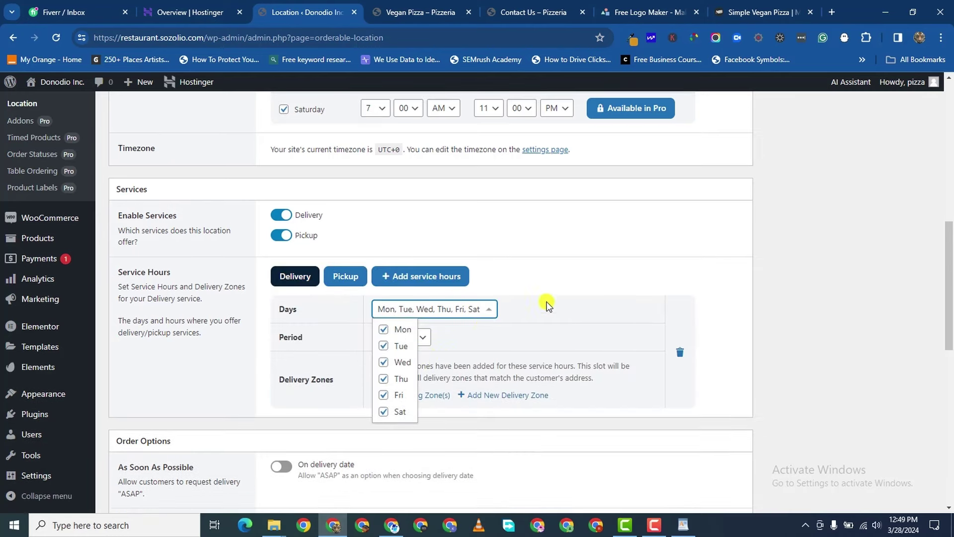
pyautogui.click(558, 271)
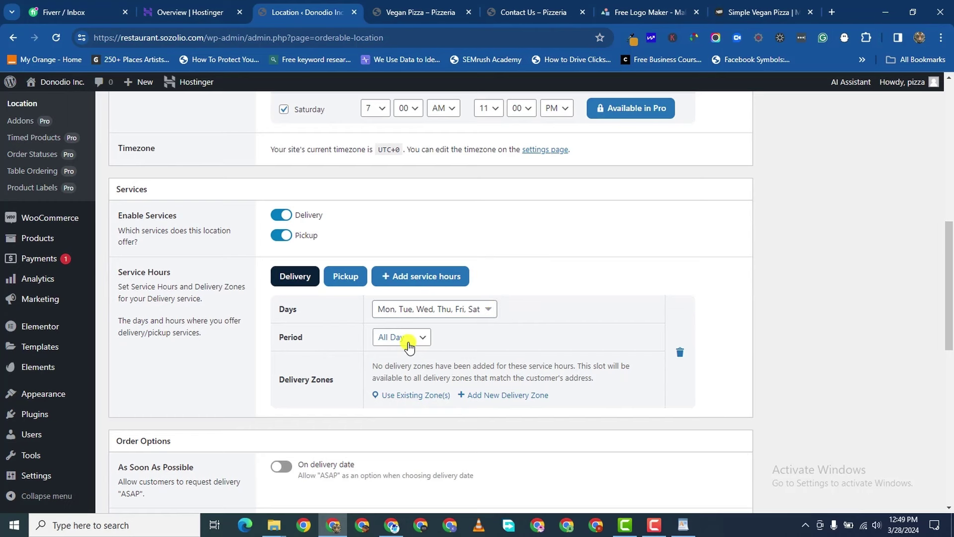
pyautogui.click(345, 276)
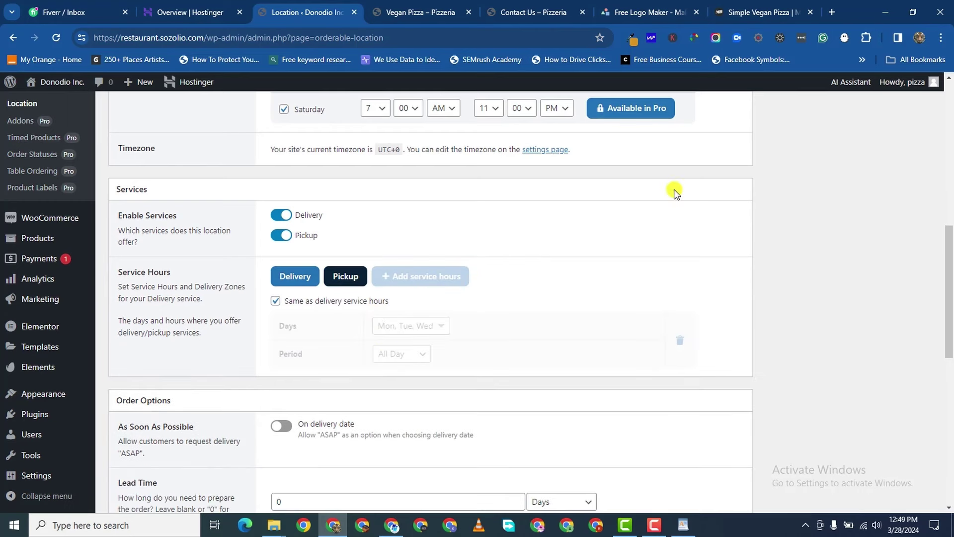
# - Allow "ASAP" as a delivery date option and set the order lead time to 01 days, checking the available time units
pyautogui.scroll(-5, 315, 248)
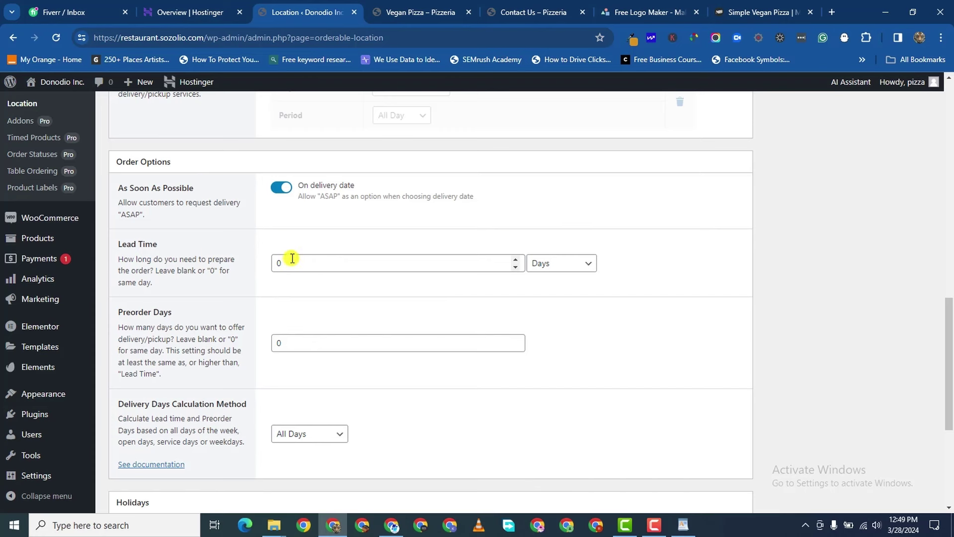
pyautogui.click(278, 267)
pyautogui.write('0')
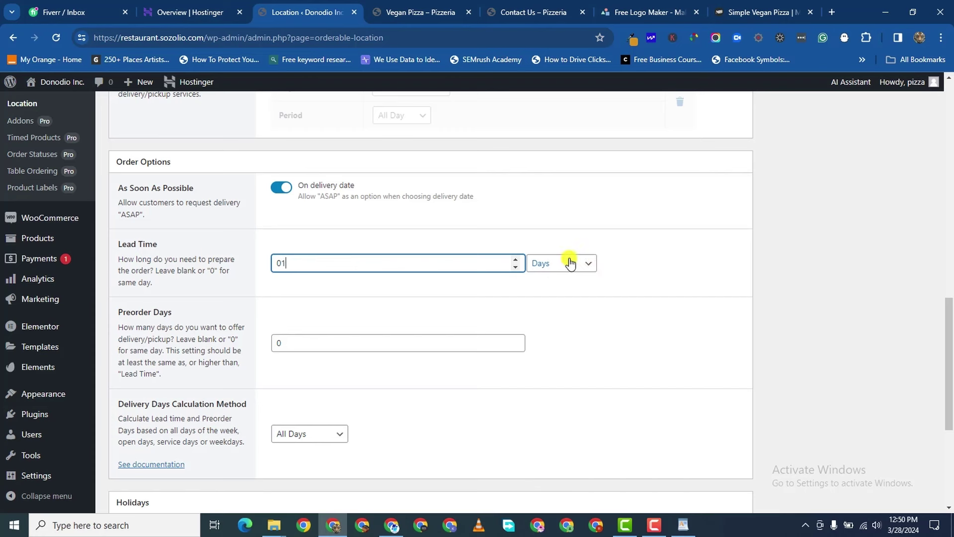
pyautogui.click(552, 264)
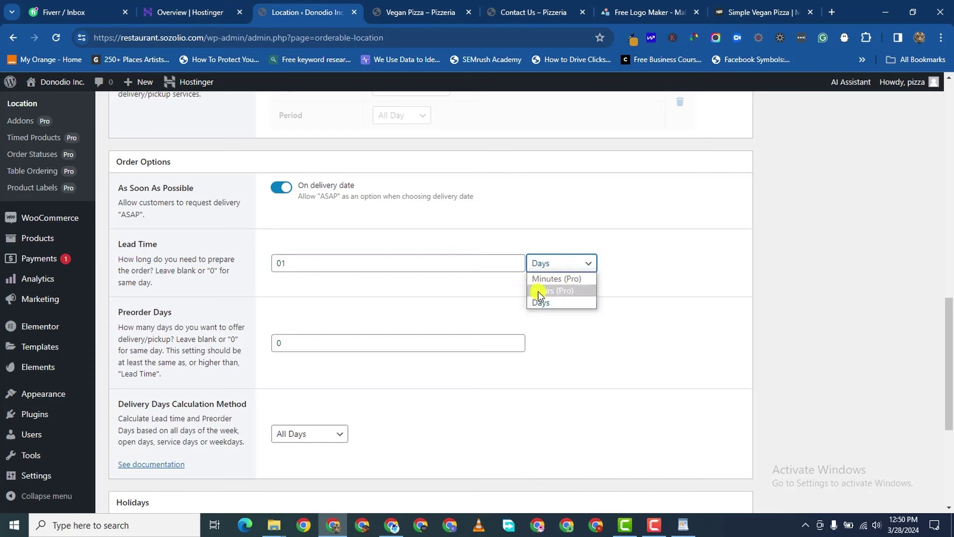
pyautogui.click(462, 269)
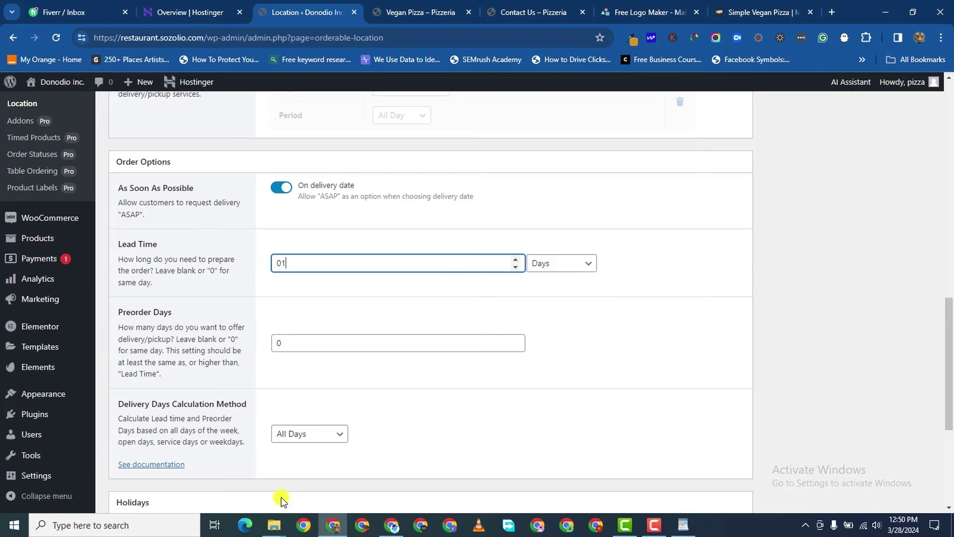
# - Review the location's services and order options, down to the Holidays section
pyautogui.scroll(3, 79, 383)
pyautogui.moveTo(85, 425)
pyautogui.scroll(-1, 127, 331)
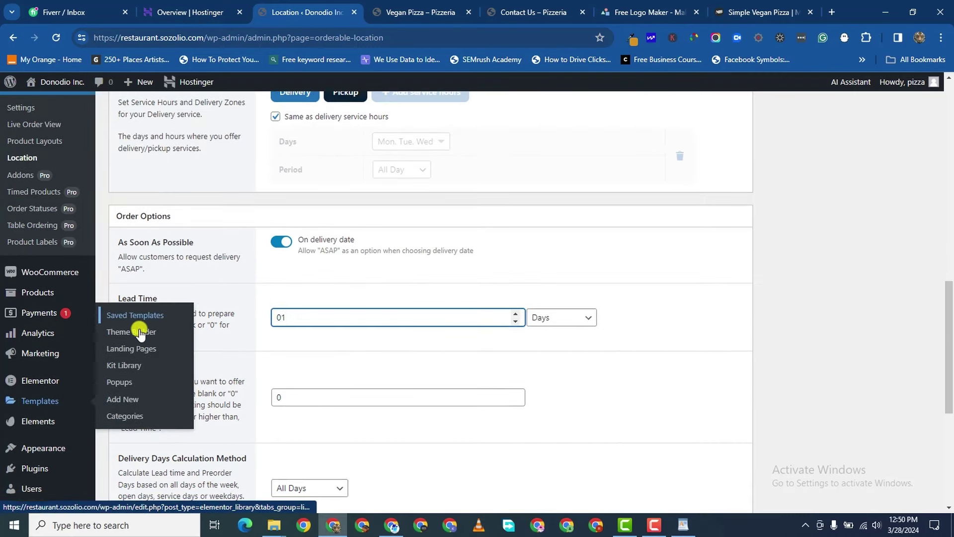
pyautogui.scroll(3, 122, 304)
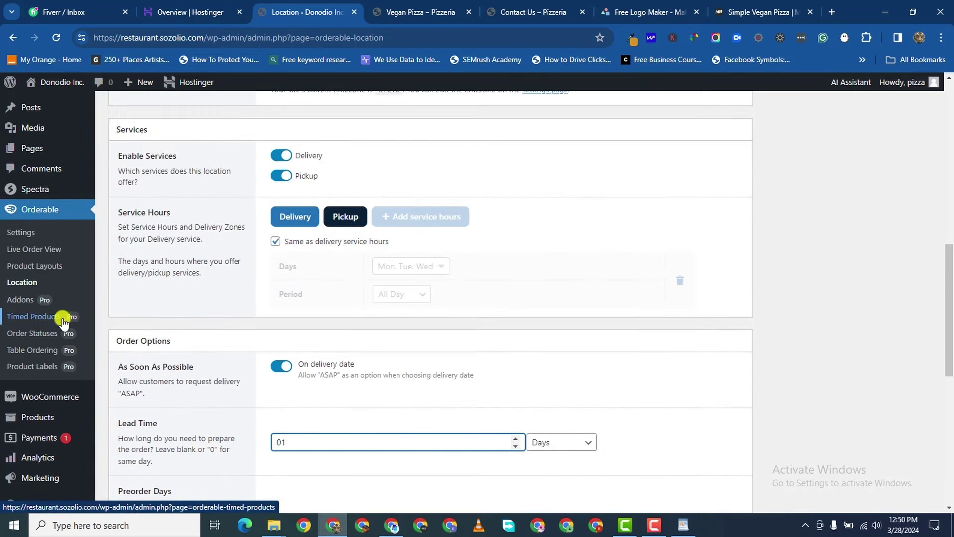
pyautogui.scroll(-2, 30, 375)
pyautogui.scroll(5, 270, 422)
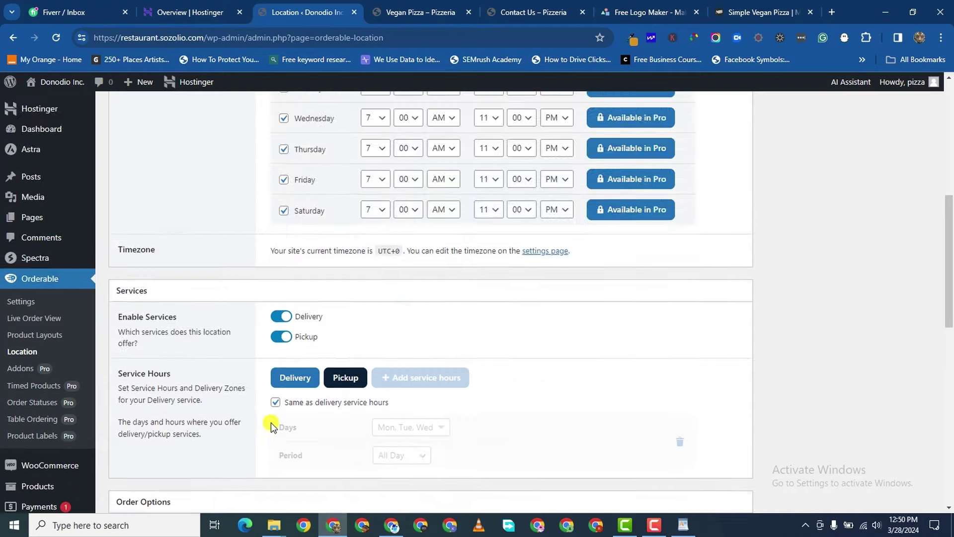
pyautogui.scroll(-10, 271, 422)
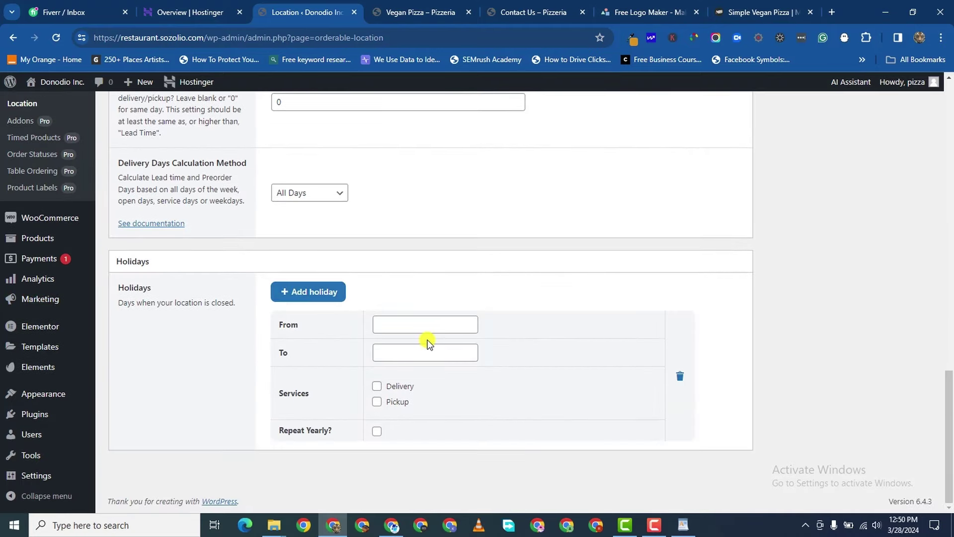
# - Apply the holiday to both the Delivery and Pickup services and set Preorder Days to 7
pyautogui.click(377, 387)
pyautogui.click(377, 401)
pyautogui.scroll(3, 448, 366)
pyautogui.scroll(3, 160, 267)
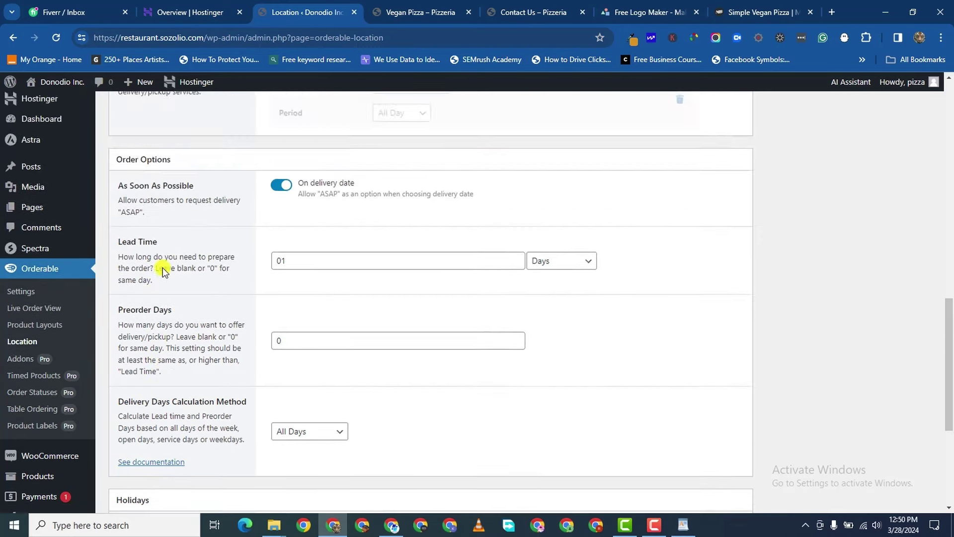
pyautogui.scroll(-2, 222, 279)
pyautogui.scroll(3, 177, 343)
pyautogui.scroll(-1, 201, 378)
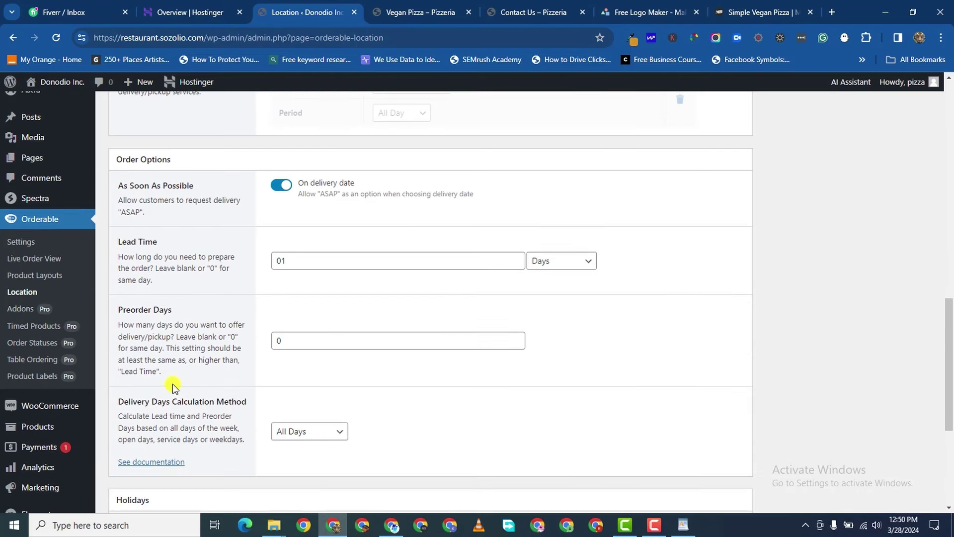
pyautogui.click(303, 342)
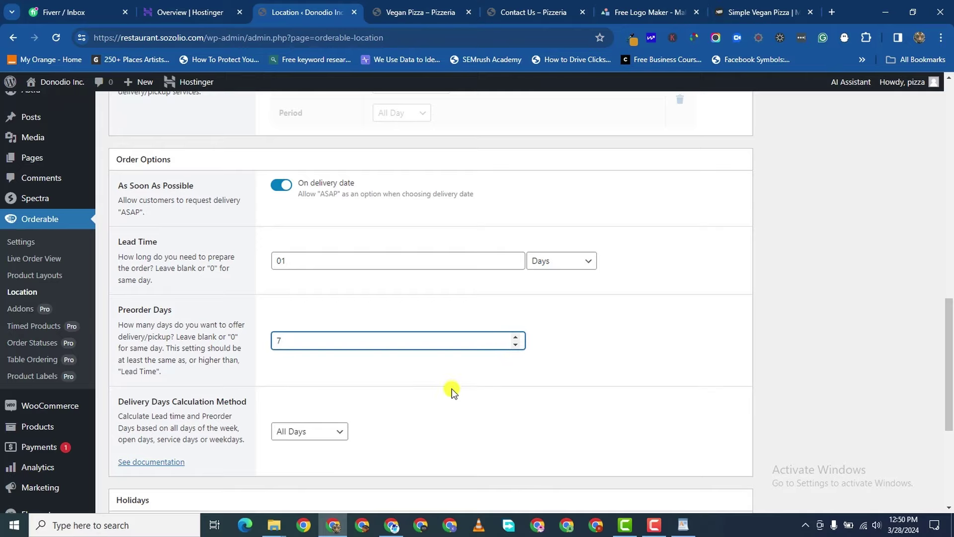
# - Check the location settings from the order options up to the address, and save the changes
pyautogui.scroll(-5, 665, 281)
pyautogui.scroll(6, 945, 213)
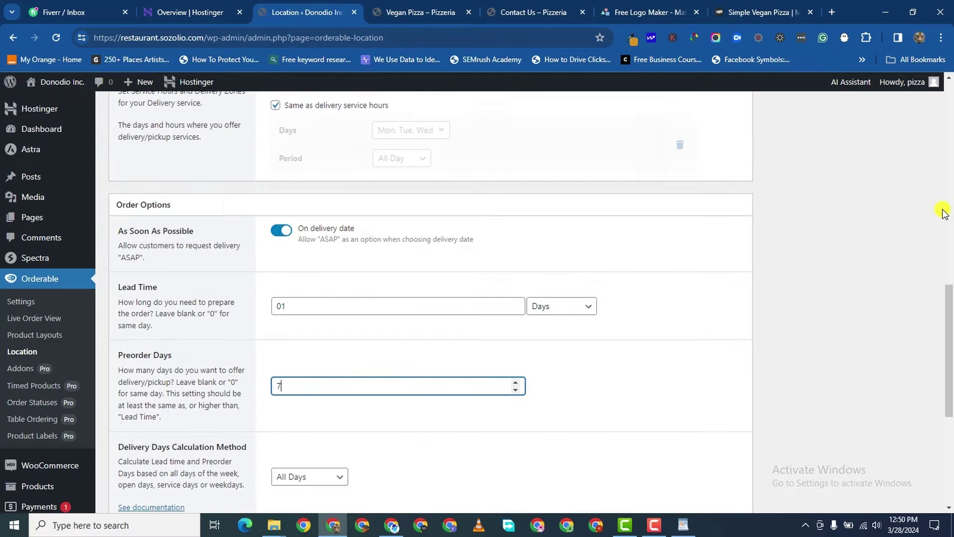
pyautogui.scroll(8, 945, 213)
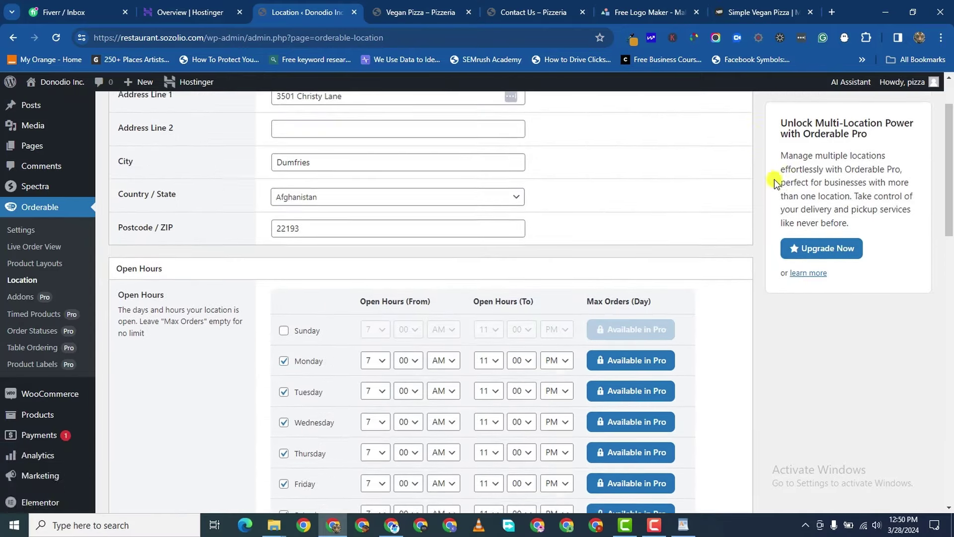
pyautogui.scroll(-2, 782, 166)
pyautogui.scroll(3, 789, 102)
pyautogui.scroll(-1, 793, 145)
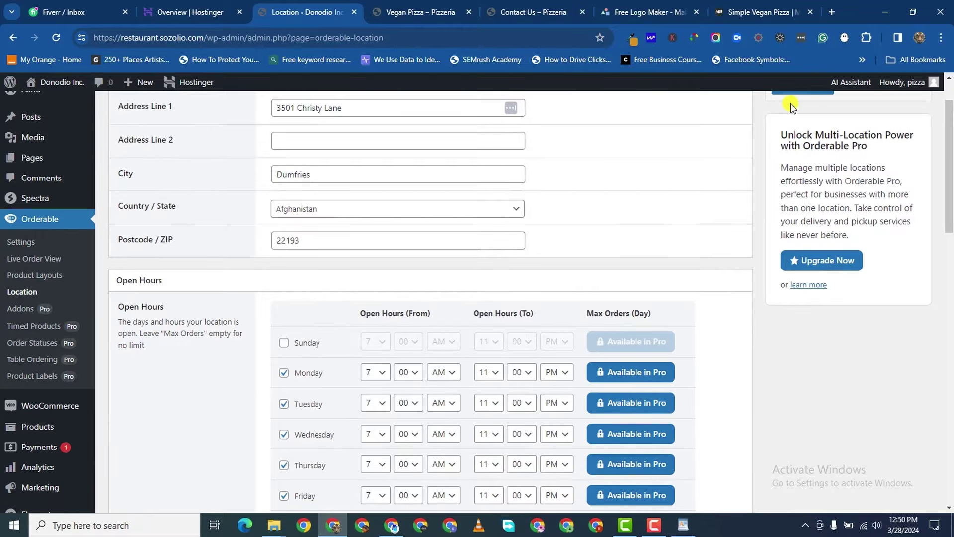
pyautogui.scroll(1, 792, 107)
pyautogui.click(794, 143)
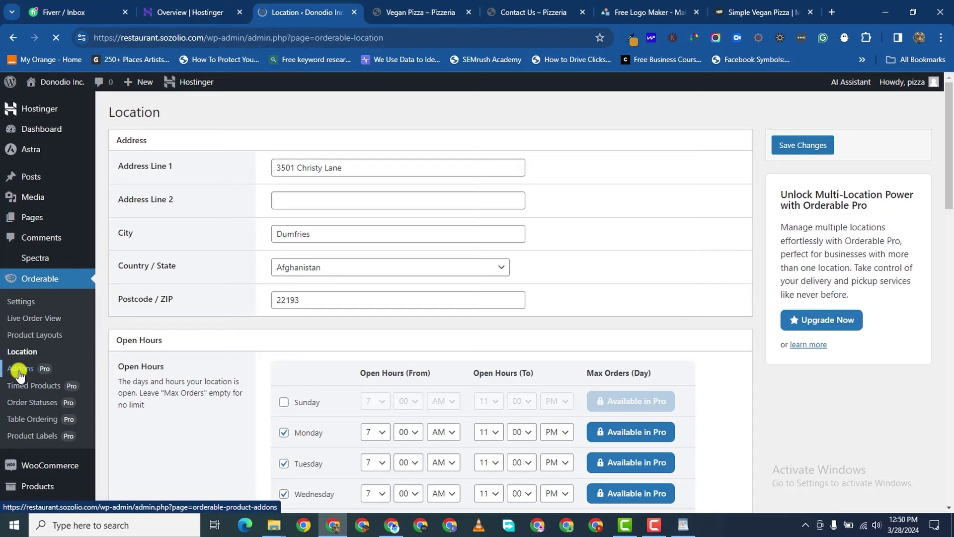
# - Open Orderable's Addons page and review the listed Pro features and frequently asked questions
pyautogui.click(19, 371)
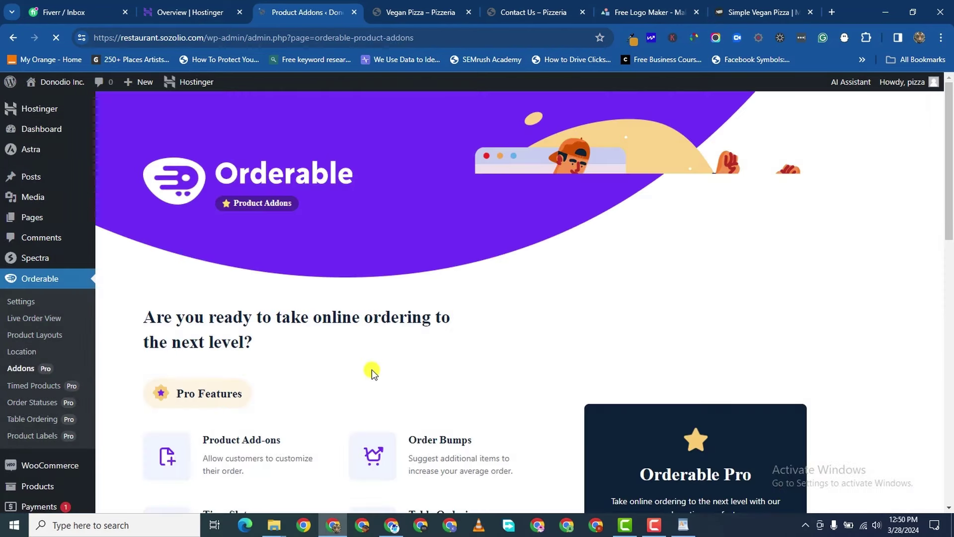
pyautogui.scroll(-3, 365, 373)
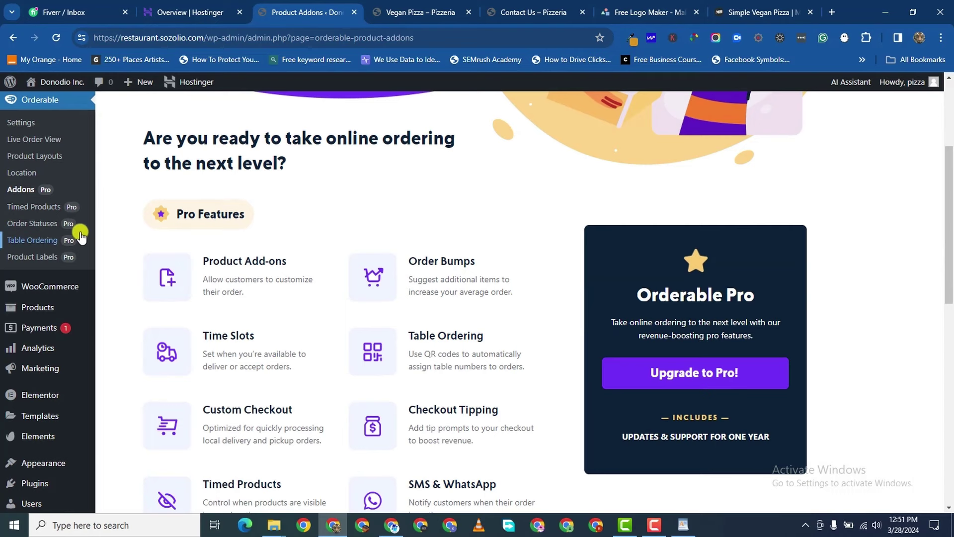
pyautogui.scroll(-4, 396, 317)
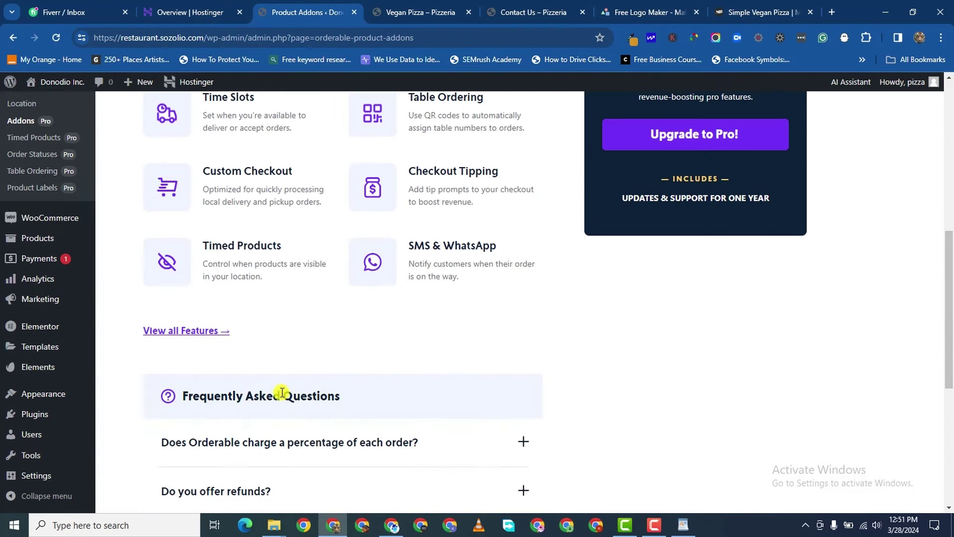
pyautogui.scroll(-5, 269, 418)
pyautogui.scroll(12, 327, 354)
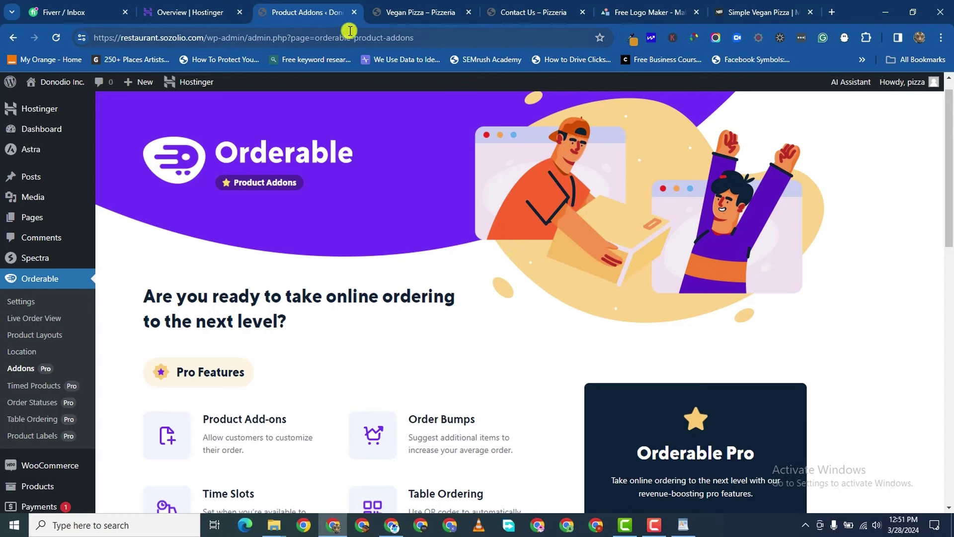
# - View the Vegan Pizza product page, then return to the Product Addons page and look over its Pro features
pyautogui.moveTo(425, 18)
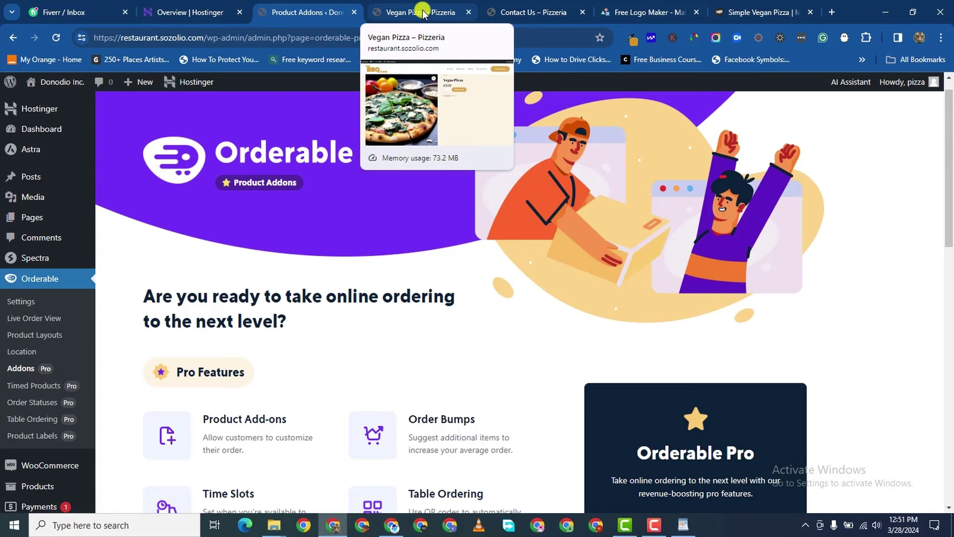
pyautogui.click(424, 13)
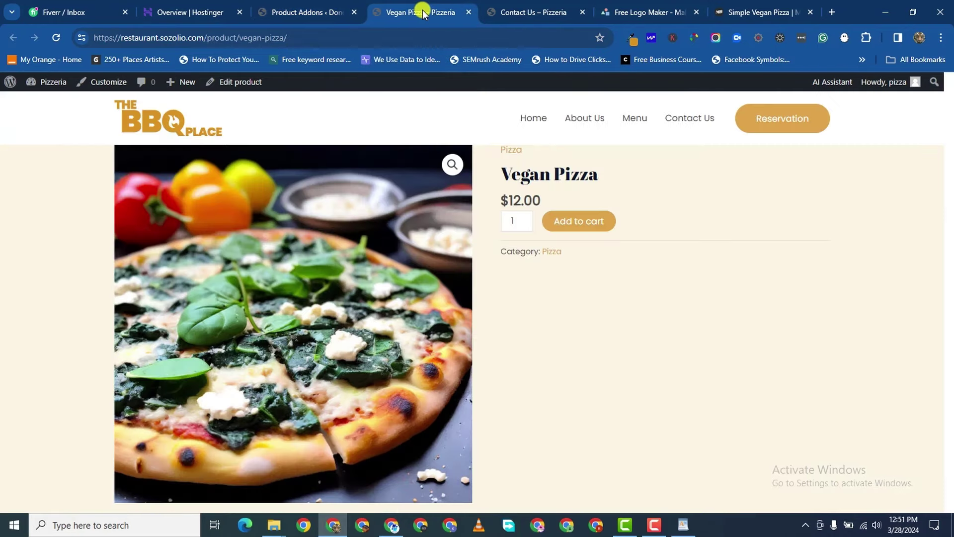
pyautogui.click(323, 19)
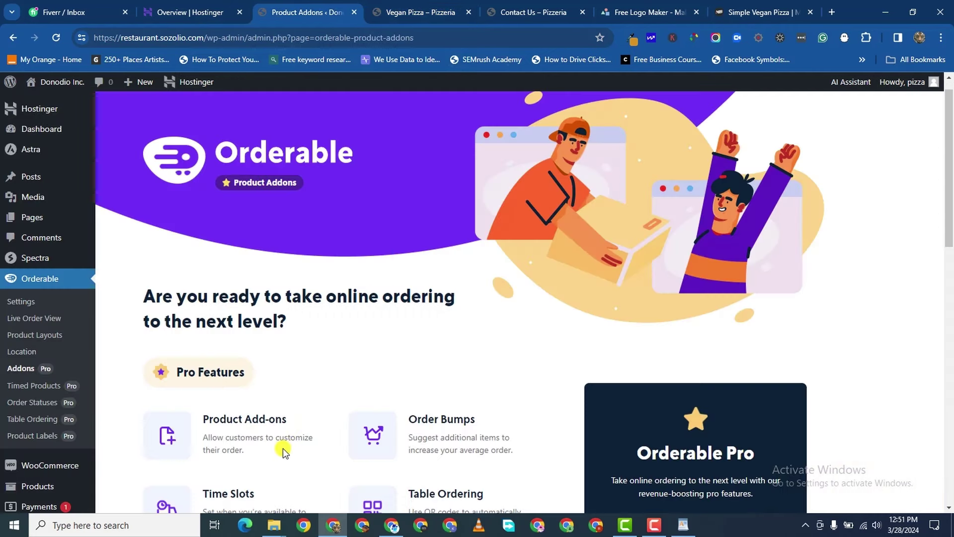
pyautogui.scroll(-6, 283, 449)
pyautogui.scroll(6, 315, 341)
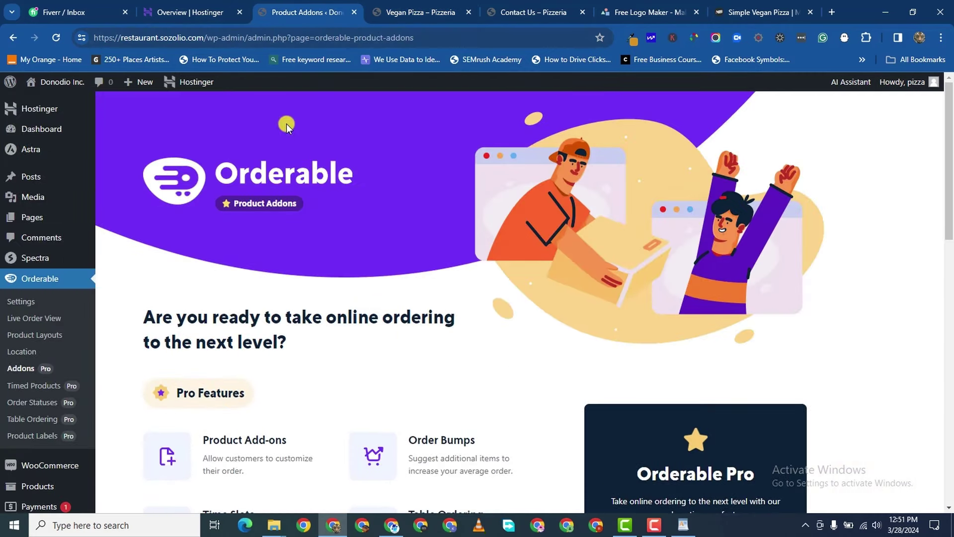
pyautogui.scroll(-1, 288, 122)
pyautogui.scroll(1, 308, 112)
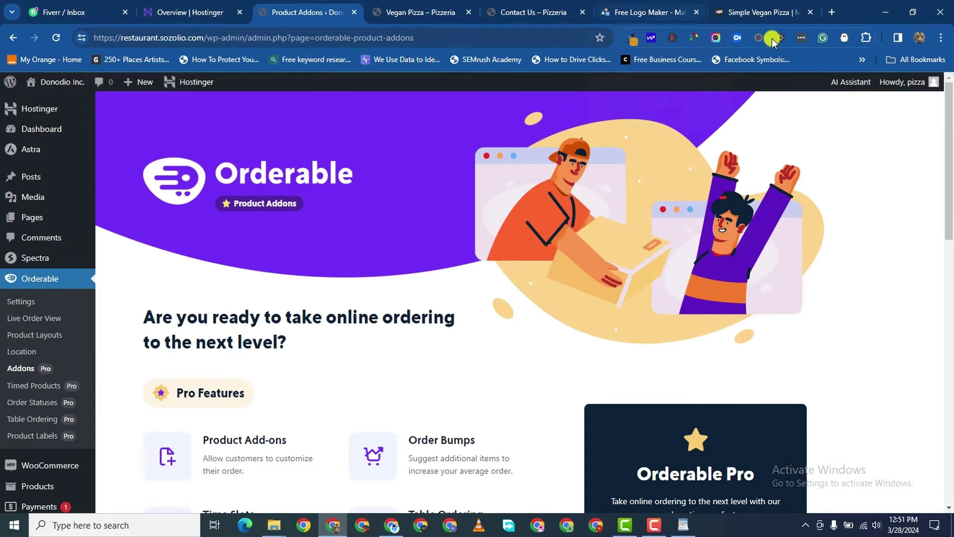
# - Search Google for "orderable pro" in a new browser tab and open the official Orderable website
pyautogui.moveTo(747, 20)
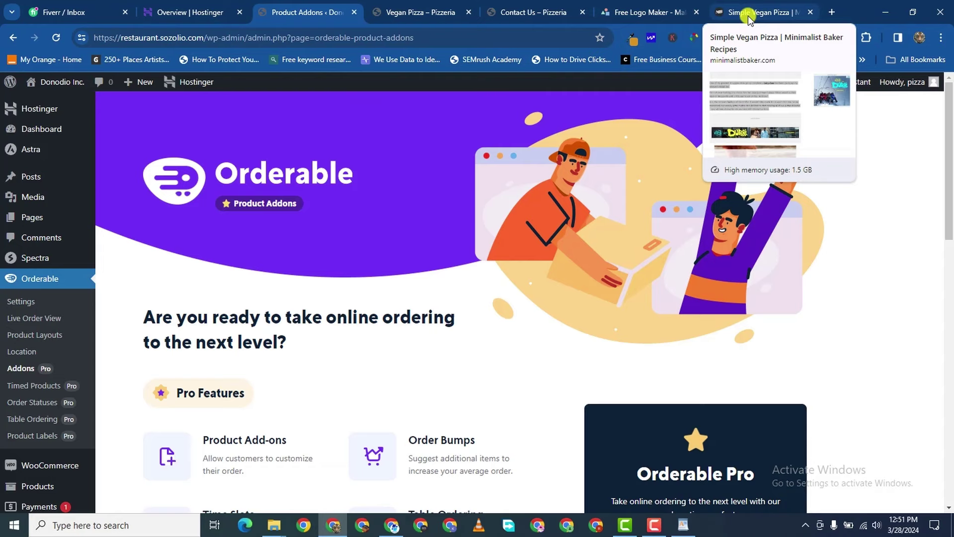
pyautogui.click(748, 16)
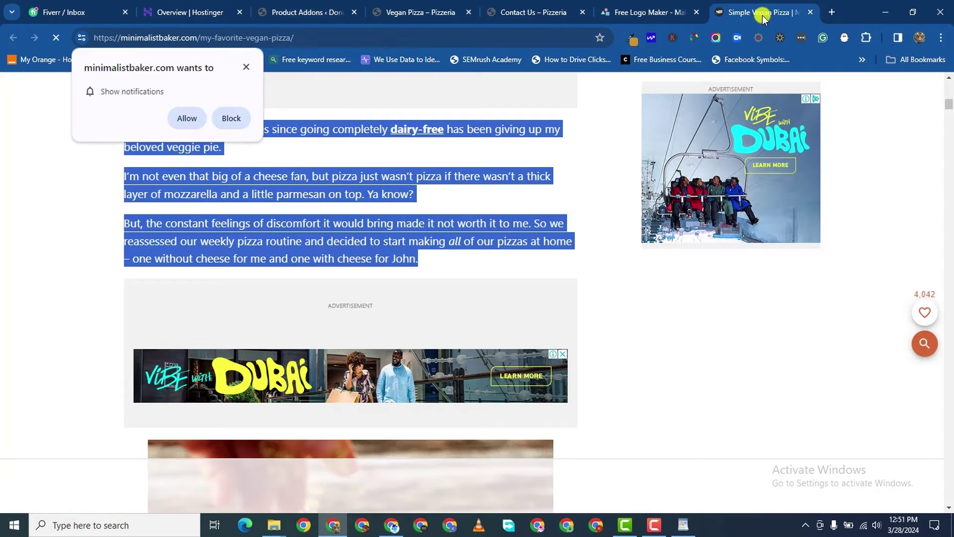
pyautogui.click(832, 12)
pyautogui.click(400, 33)
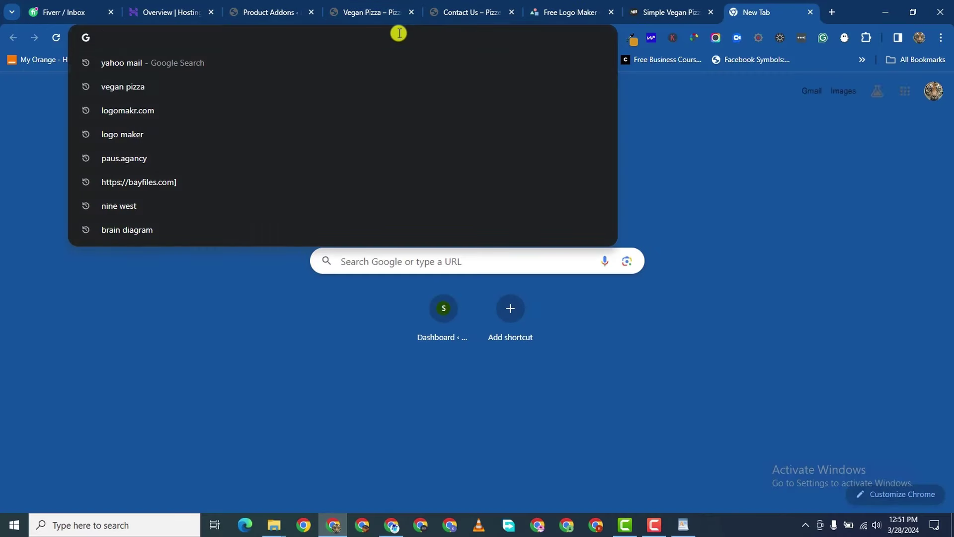
pyautogui.write('orderable pro')
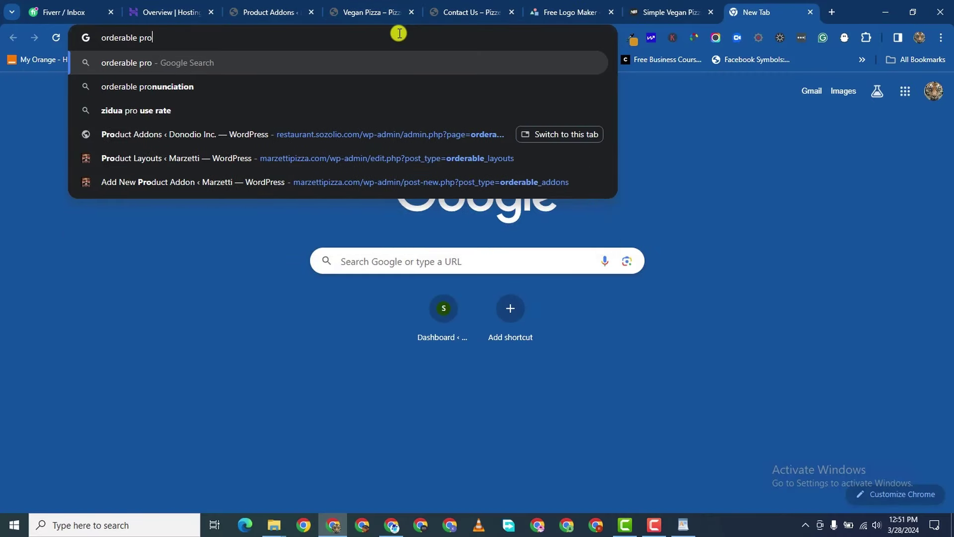
pyautogui.press('Return')
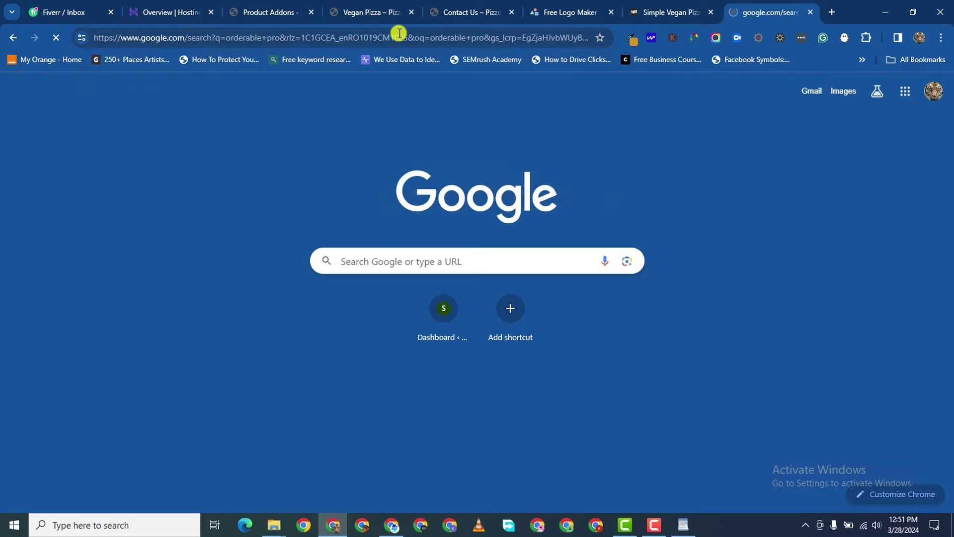
pyautogui.scroll(-6, 297, 301)
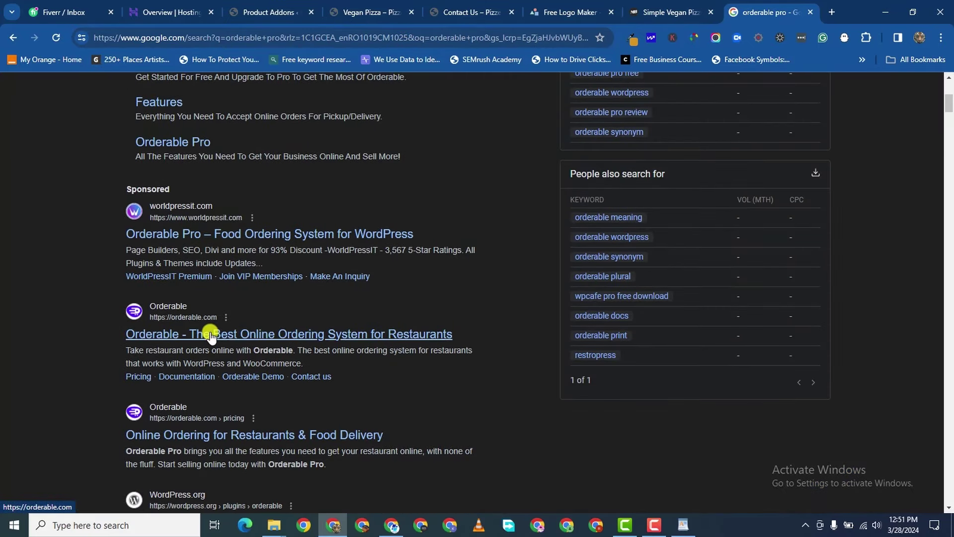
pyautogui.click(211, 337)
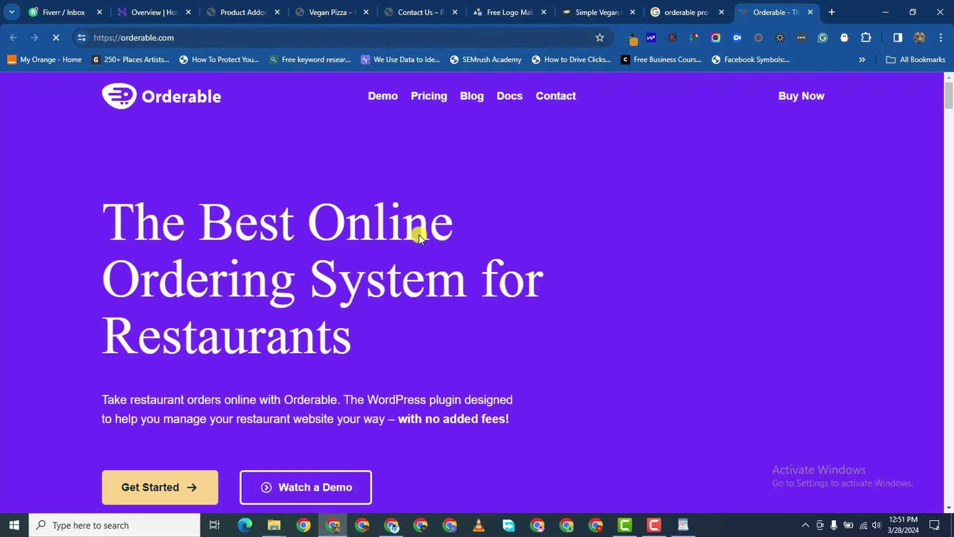
# - Open the pricing page of the Orderable website and examine the Pro plan's price and included features
pyautogui.scroll(-2, 497, 203)
pyautogui.scroll(8, 311, 234)
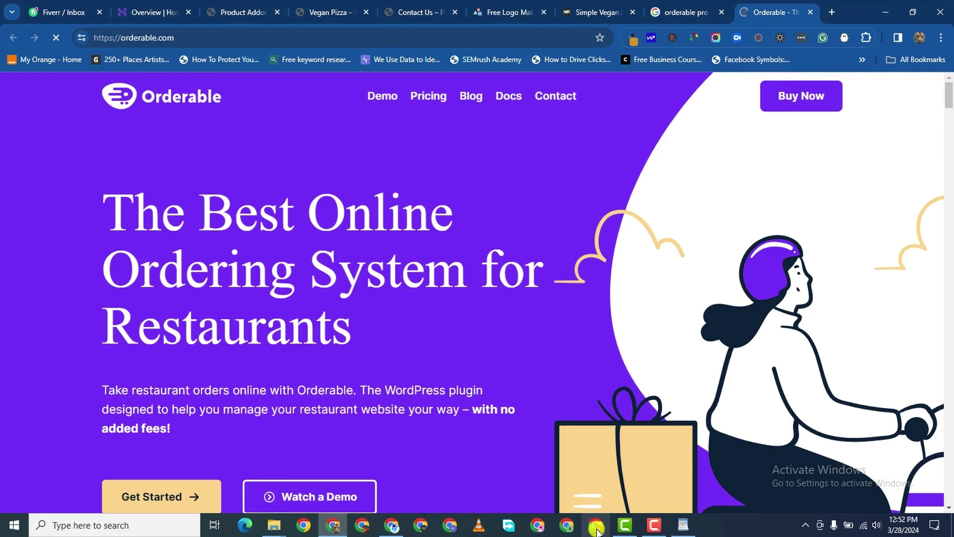
pyautogui.click(652, 526)
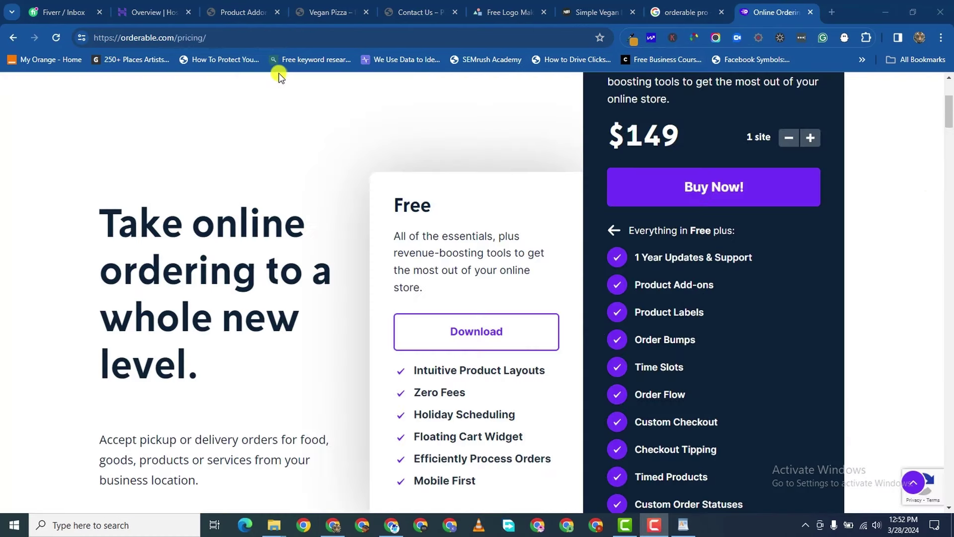
pyautogui.click(190, 51)
pyautogui.scroll(-5, 716, 329)
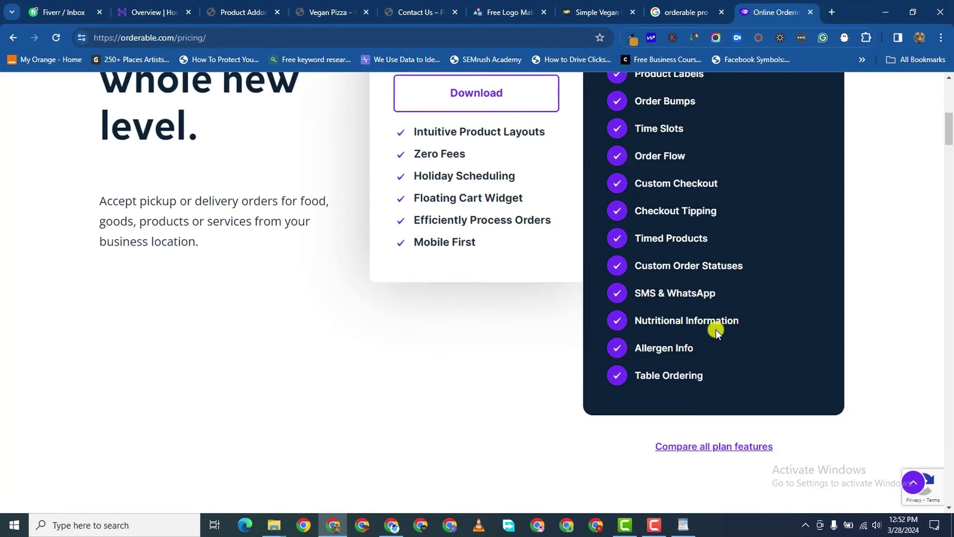
pyautogui.scroll(5, 717, 330)
pyautogui.scroll(3, 717, 329)
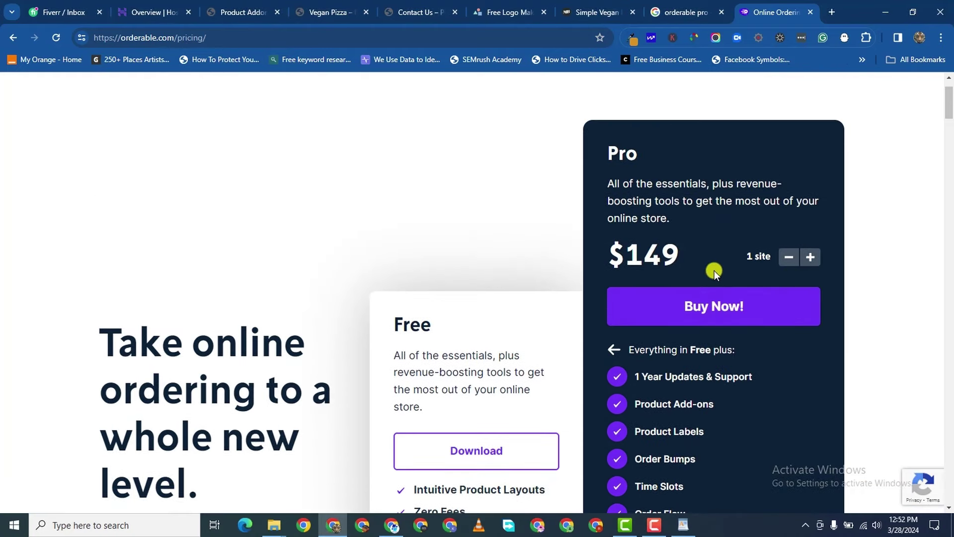
pyautogui.scroll(-2, 816, 318)
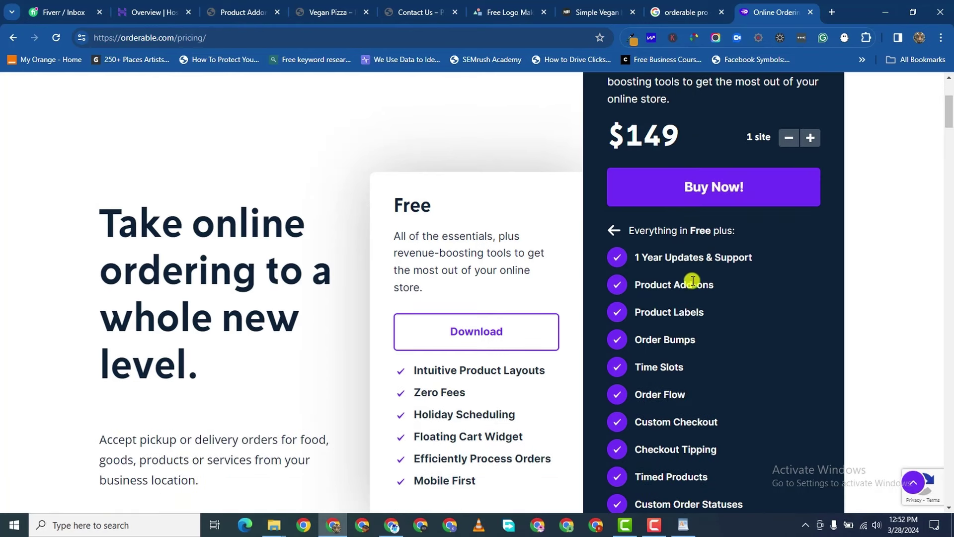
pyautogui.scroll(2, 669, 271)
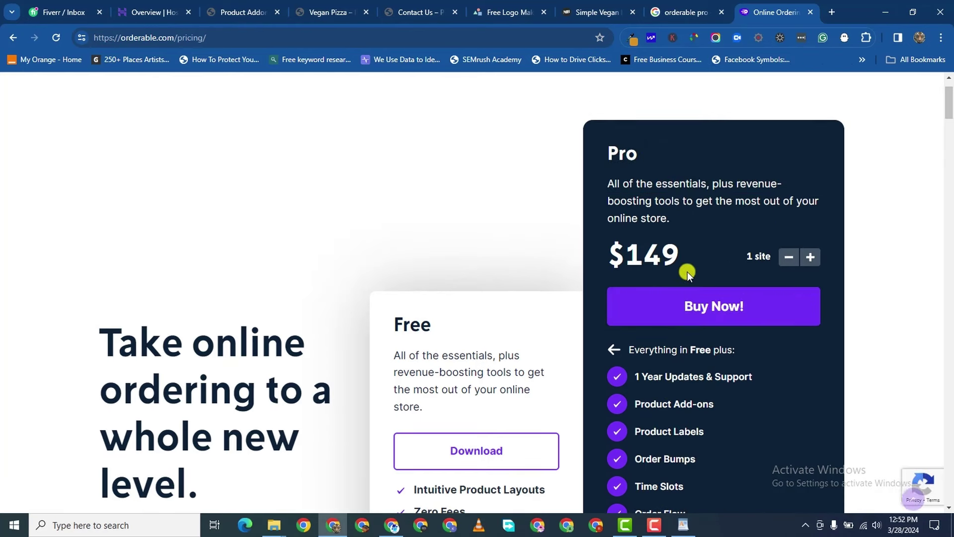
pyautogui.scroll(-2, 673, 379)
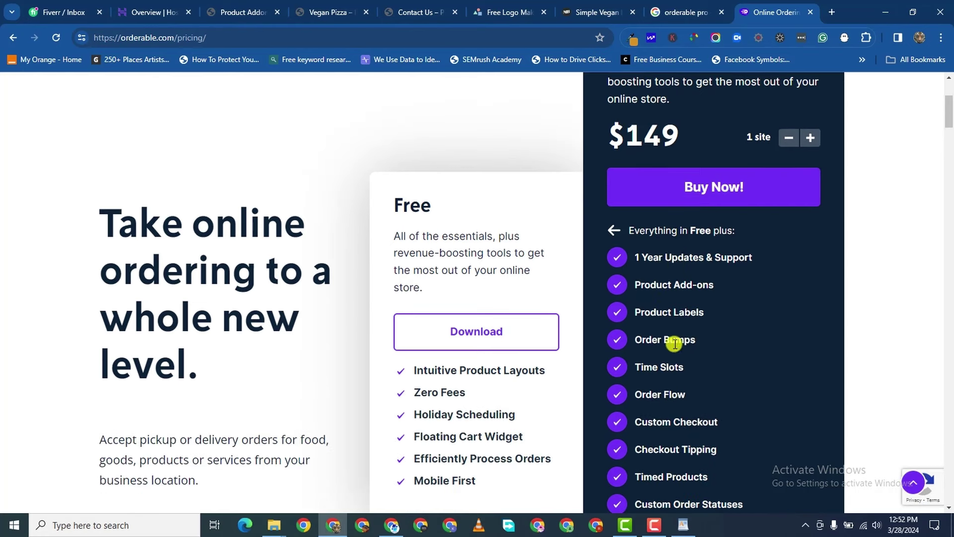
# - Compare the Free and Pro plan features, highlighting "1 Year Updates & Support" and "Product Add-ons" in the Pro list
pyautogui.scroll(-4, 672, 348)
pyautogui.scroll(2, 676, 367)
pyautogui.scroll(3, 696, 348)
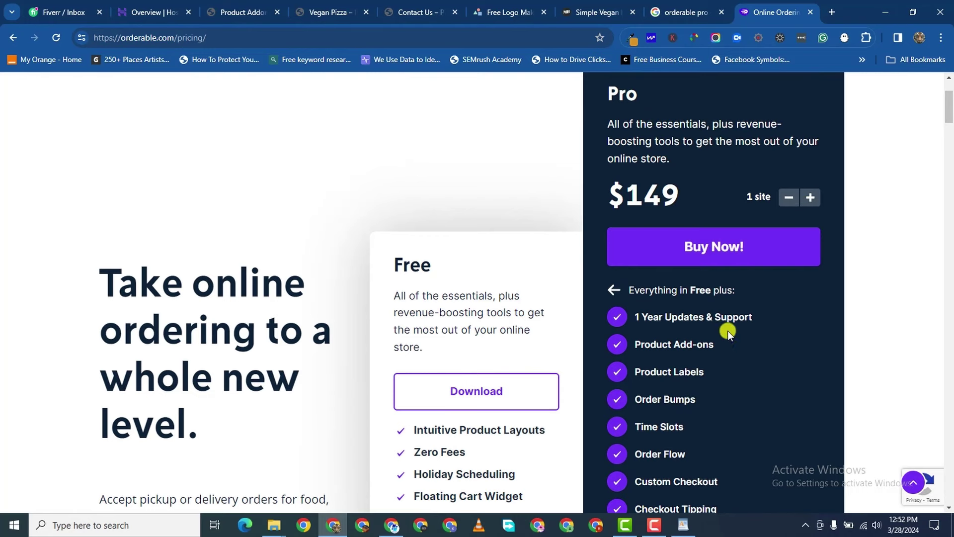
pyautogui.scroll(-3, 716, 332)
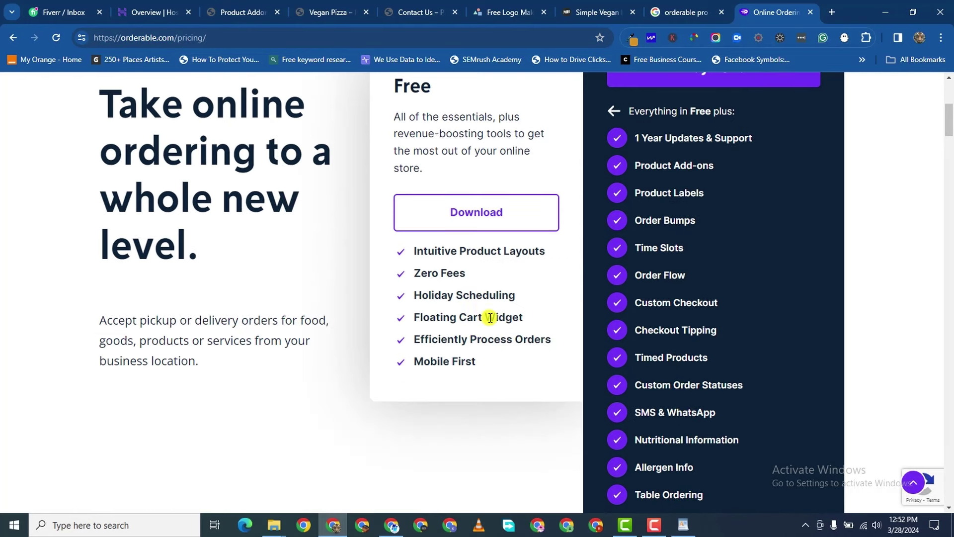
pyautogui.scroll(-5, 697, 456)
pyautogui.scroll(-8, 692, 330)
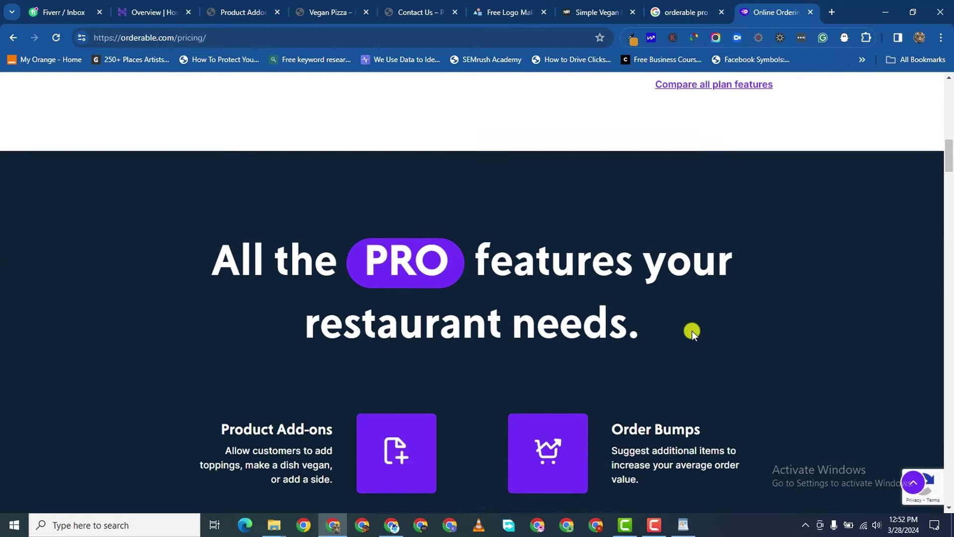
pyautogui.scroll(13, 692, 330)
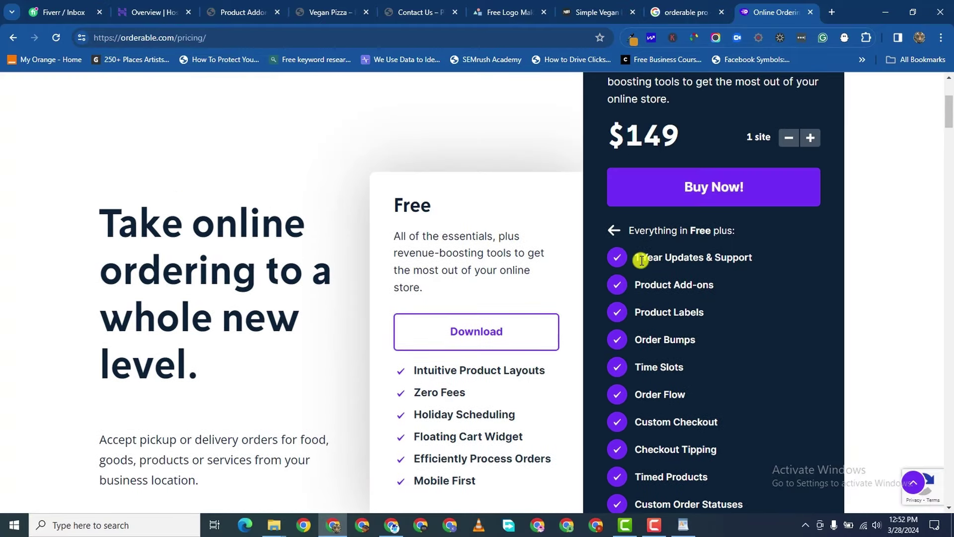
pyautogui.moveTo(633, 255); pyautogui.dragTo(719, 274)
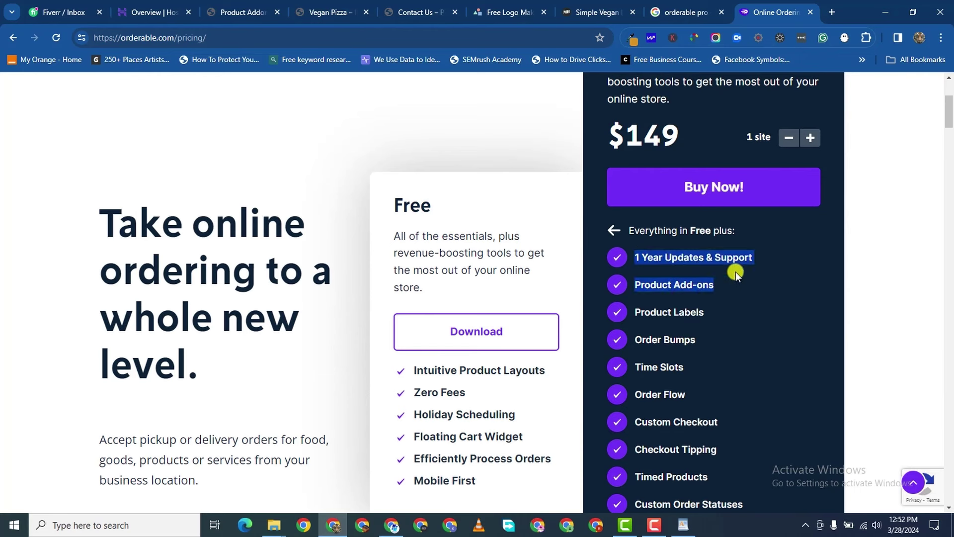
# - Clear the text highlight and look over the remaining features in the Pro plan's list
pyautogui.click(726, 243)
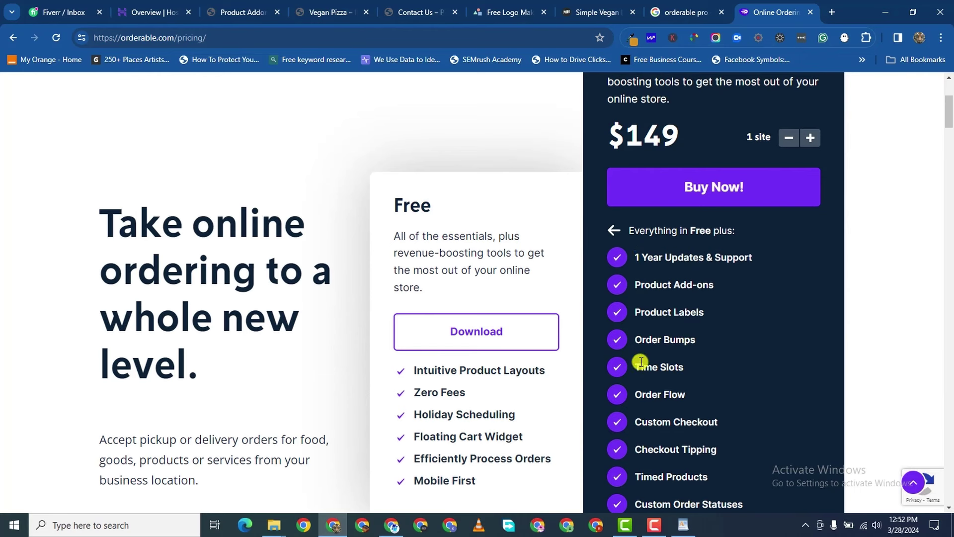
pyautogui.scroll(-1, 710, 244)
pyautogui.scroll(2, 794, 153)
pyautogui.scroll(-2, 742, 149)
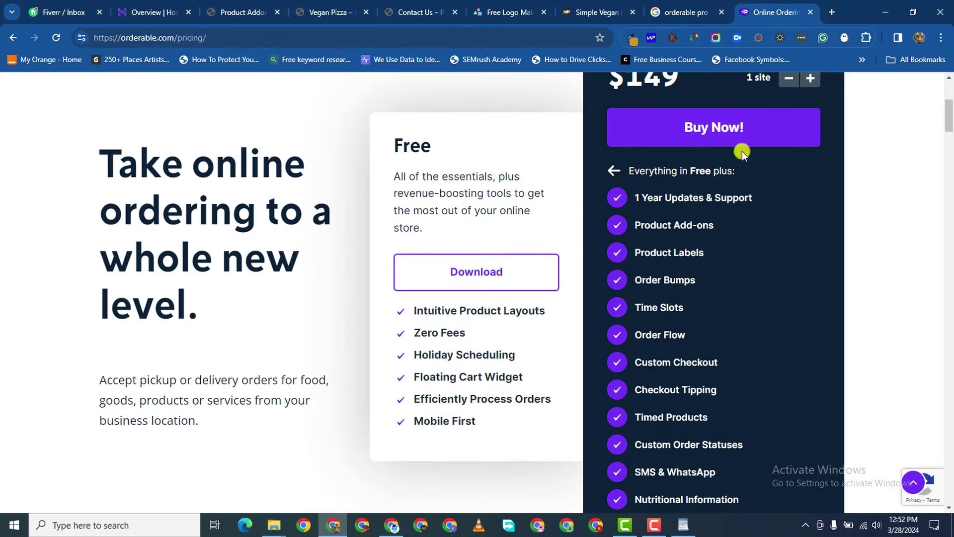
pyautogui.scroll(3, 731, 154)
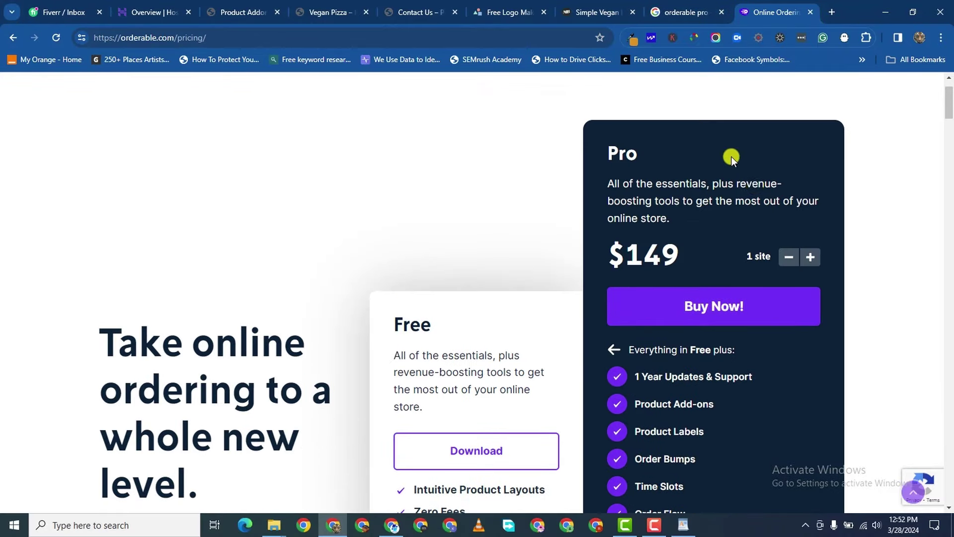
# - Raise the Pro plan's site count through 10 and 25 up to 100 sites to compare the prices
pyautogui.click(810, 258)
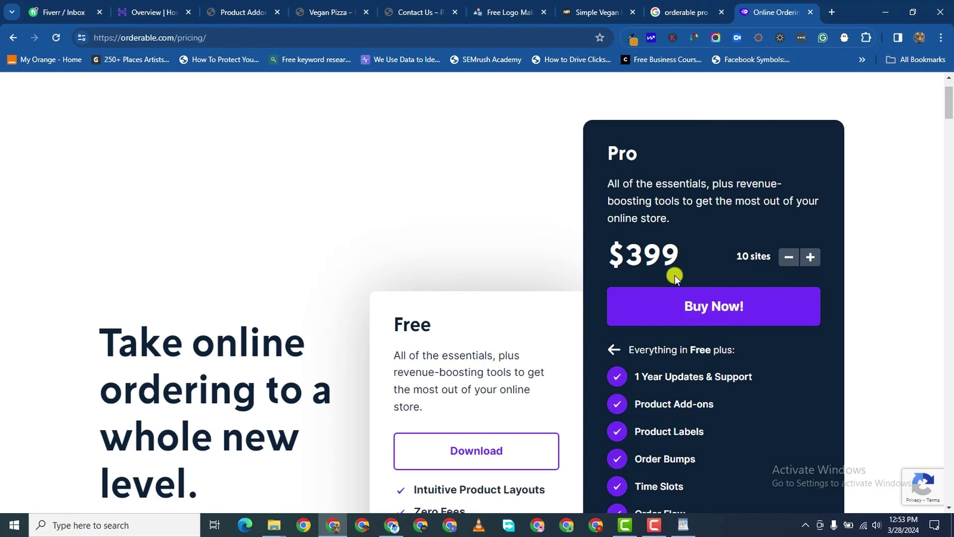
pyautogui.moveTo(671, 257); pyautogui.dragTo(618, 249)
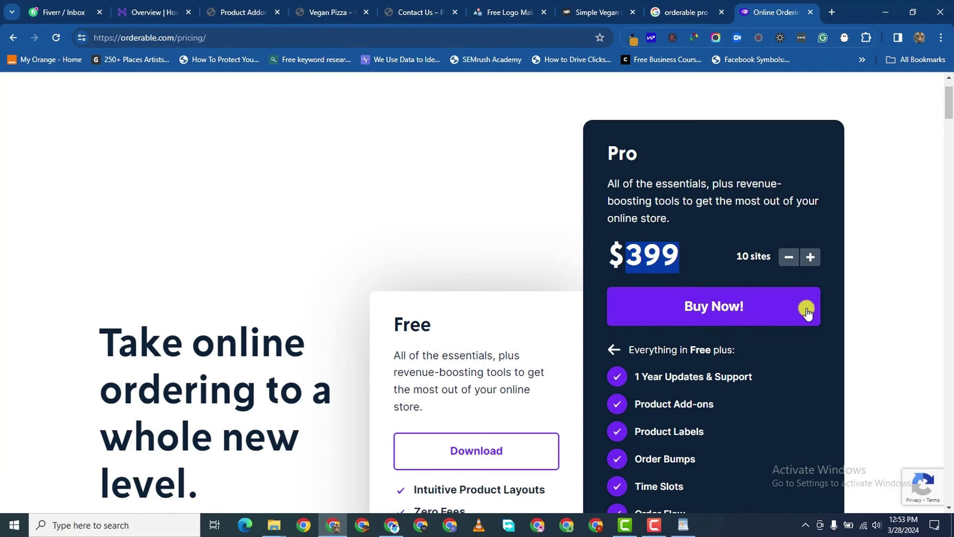
pyautogui.click(809, 256)
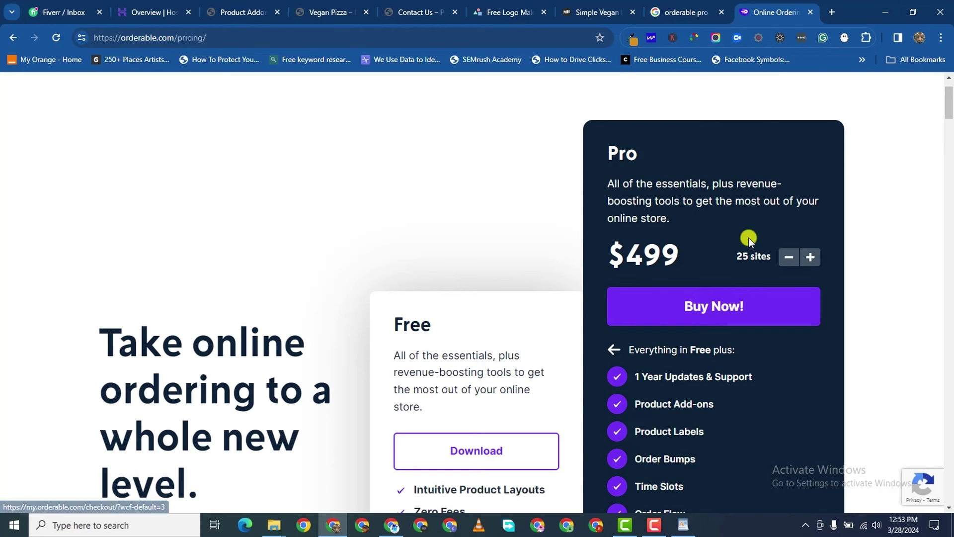
pyautogui.click(808, 258)
pyautogui.click(810, 259)
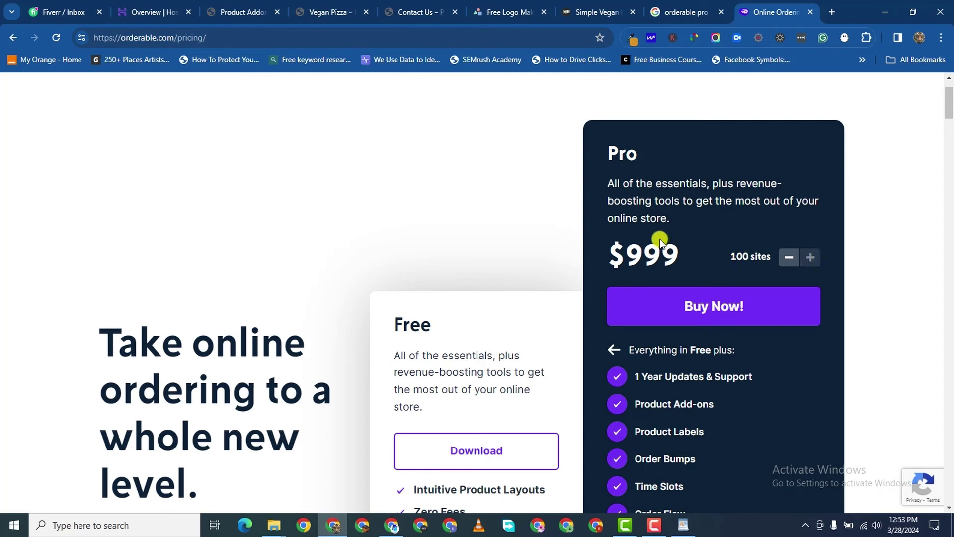
pyautogui.moveTo(644, 252); pyautogui.dragTo(680, 276)
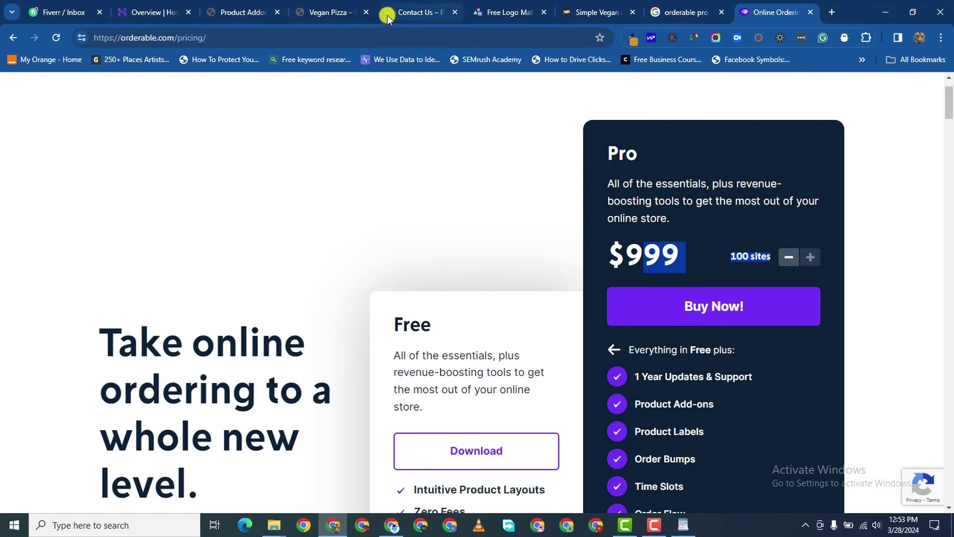
# - Return to the restaurant site's Vegan Pizza page, go to its WordPress dashboard and open the page for adding a new plugin
pyautogui.click(329, 12)
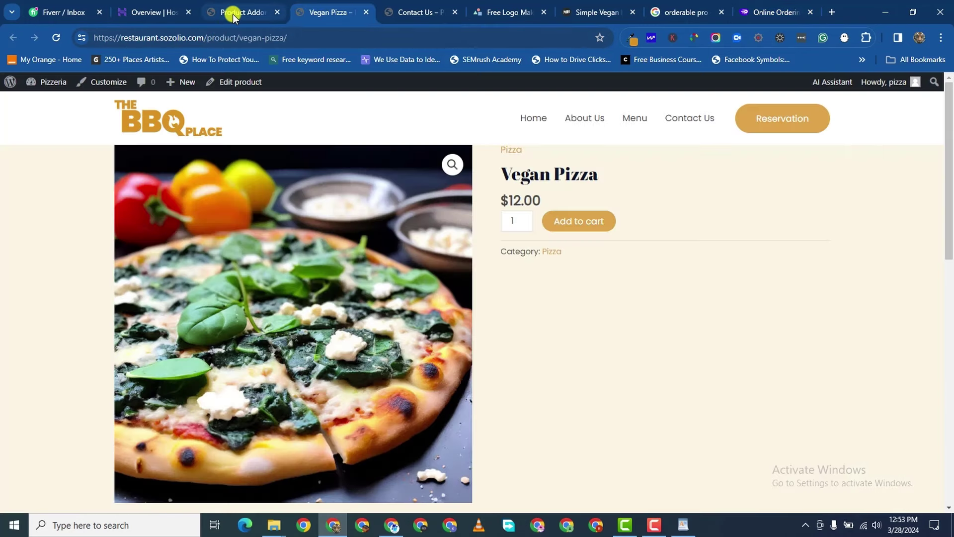
pyautogui.click(232, 12)
pyautogui.click(311, 12)
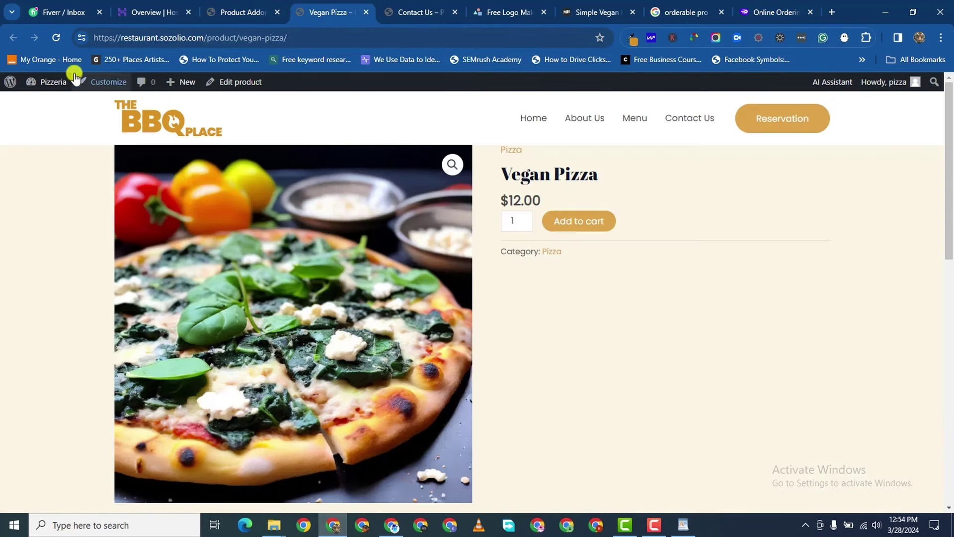
pyautogui.moveTo(50, 84)
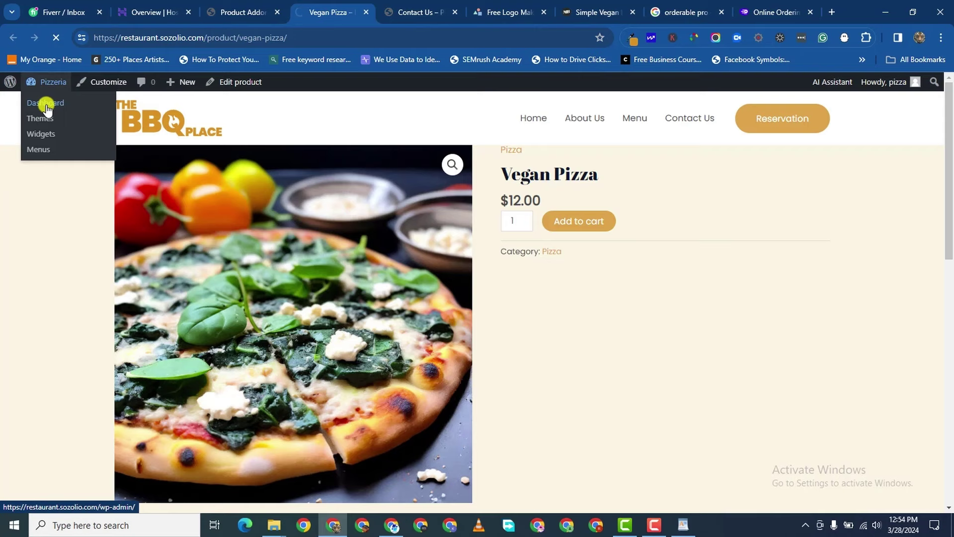
pyautogui.click(47, 104)
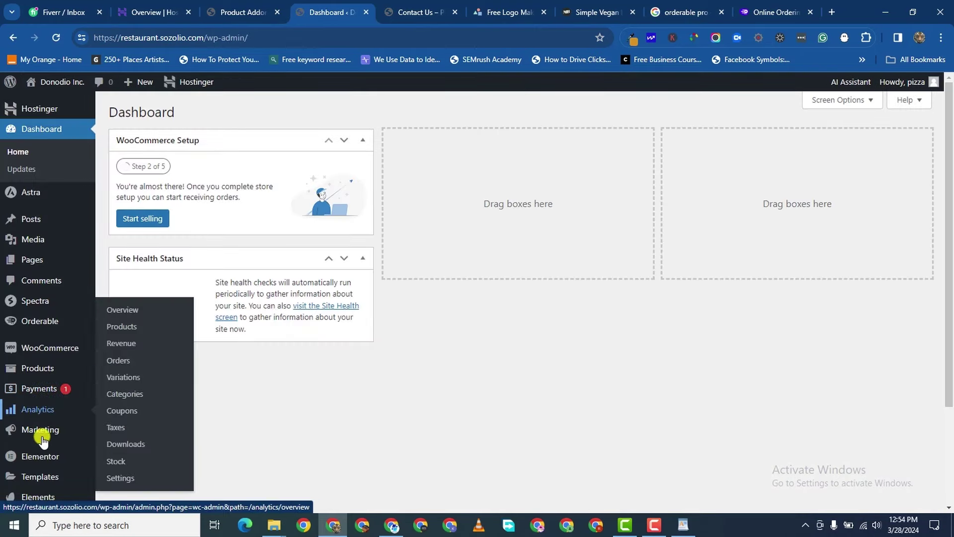
pyautogui.scroll(-3, 61, 492)
pyautogui.moveTo(42, 418)
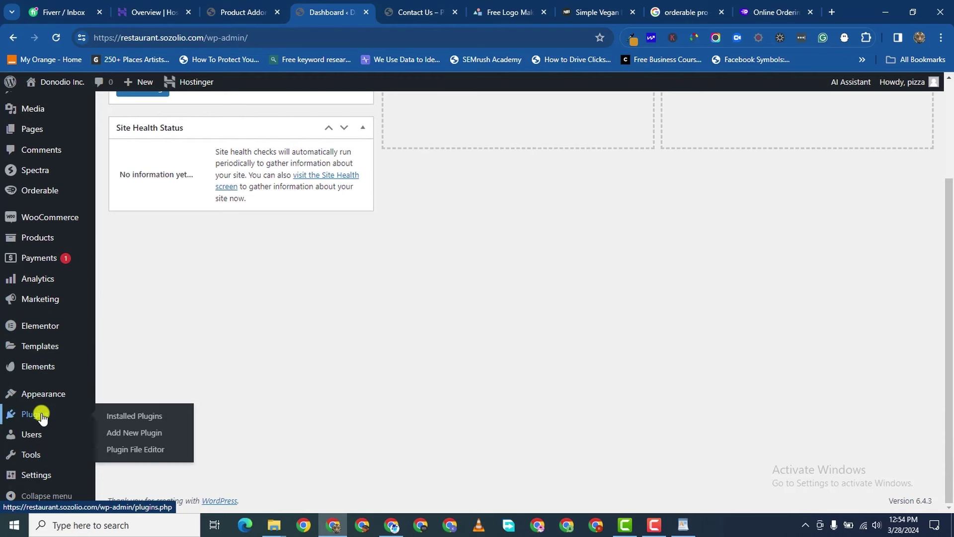
pyautogui.click(118, 431)
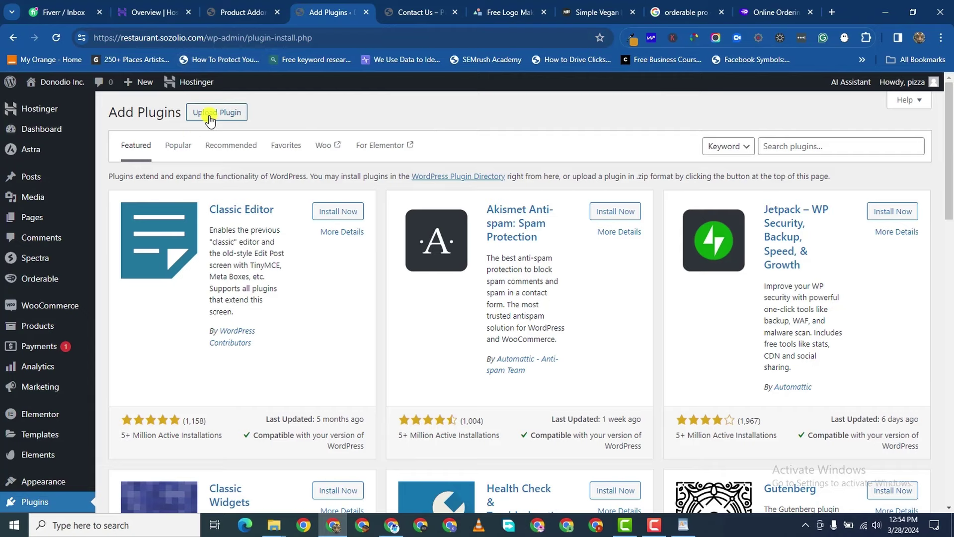
# - Upload orderable-pro.zip from the Downloads folder, install it as a plugin and activate it
pyautogui.click(210, 118)
pyautogui.click(452, 221)
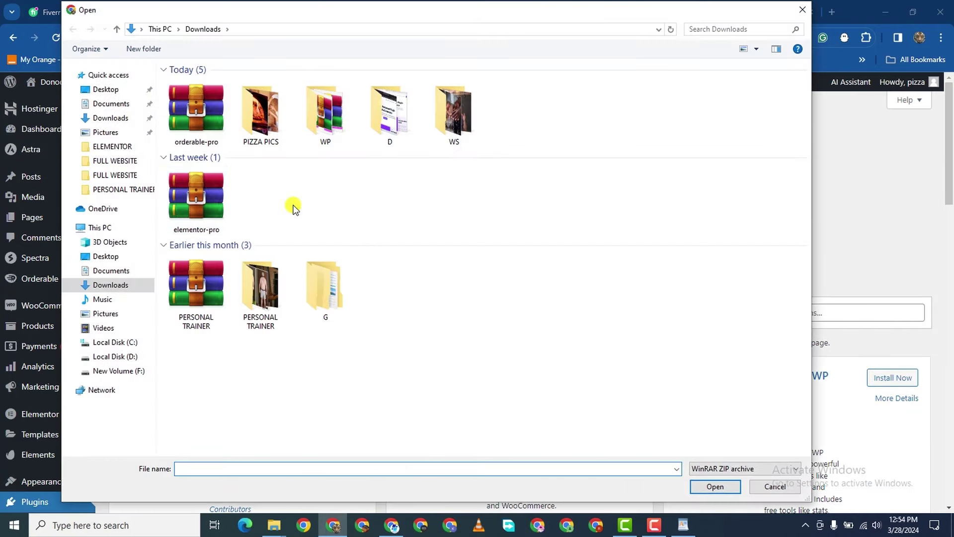
pyautogui.click(205, 115)
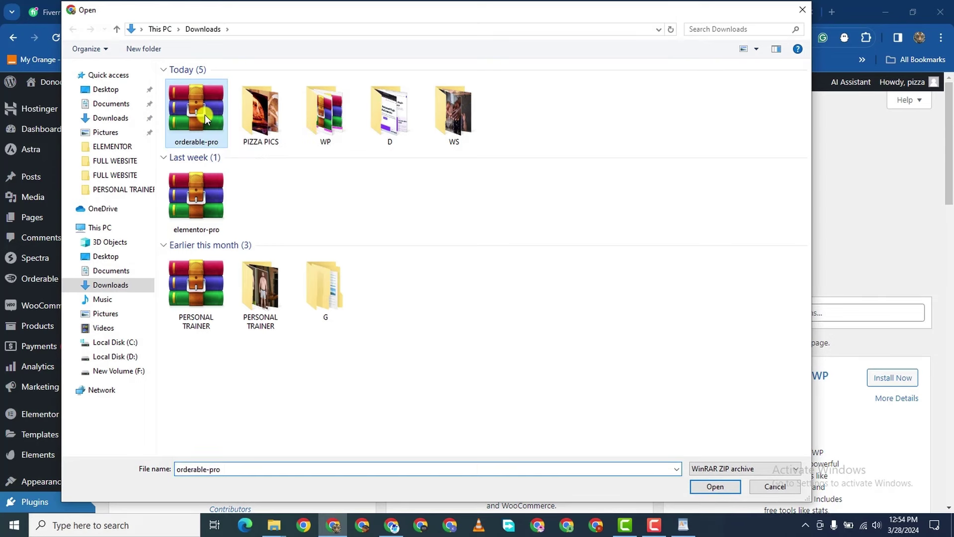
pyautogui.click(716, 486)
pyautogui.click(602, 220)
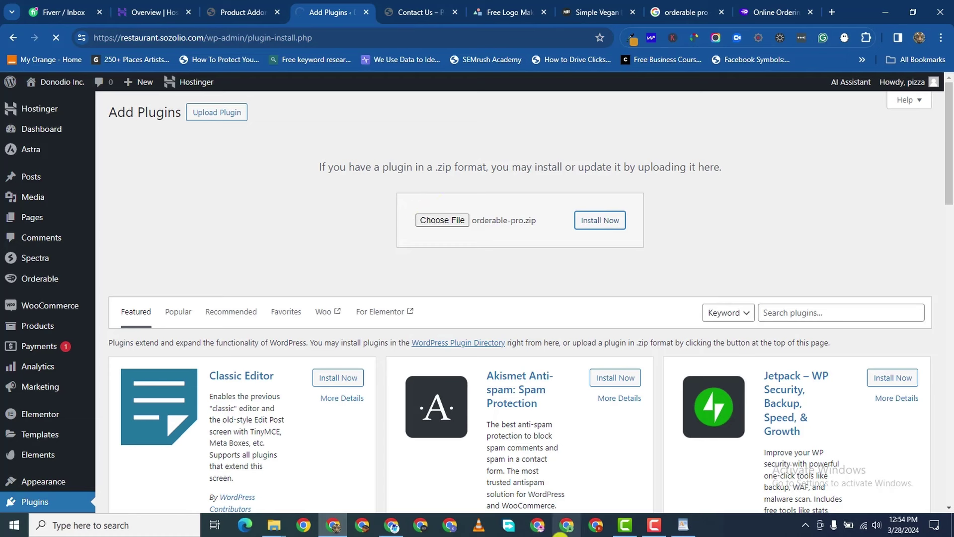
pyautogui.click(654, 525)
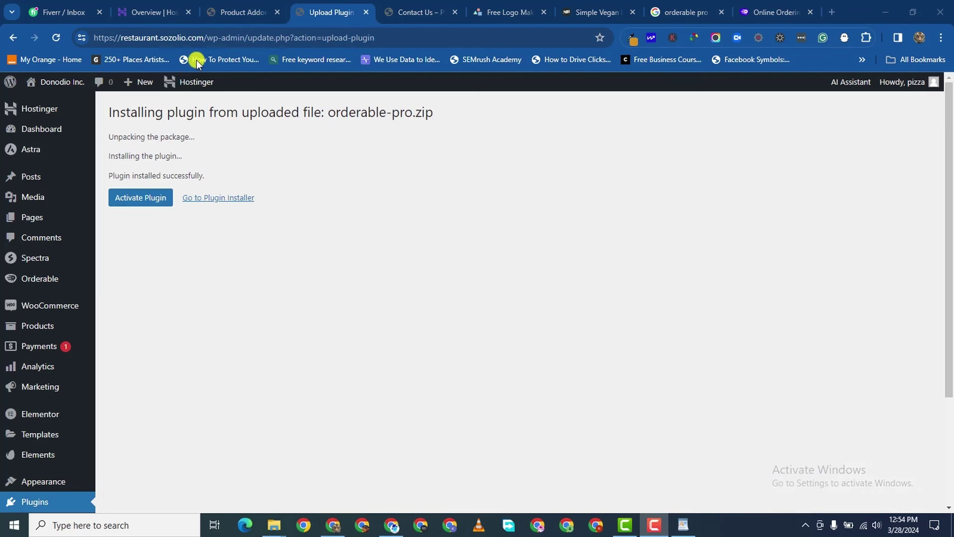
pyautogui.click(131, 206)
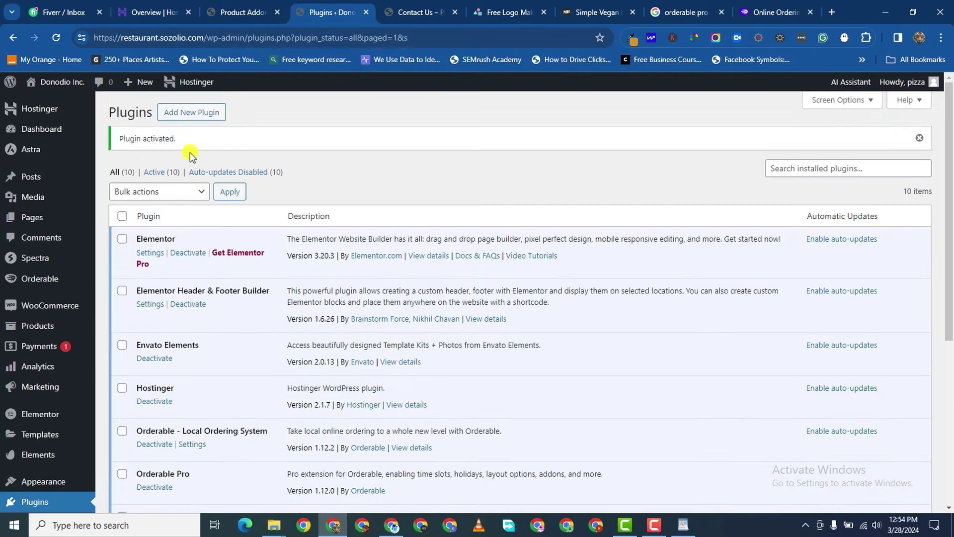
# - Look through the installed plugins list, including the Orderable Pro entry
pyautogui.scroll(-5, 188, 258)
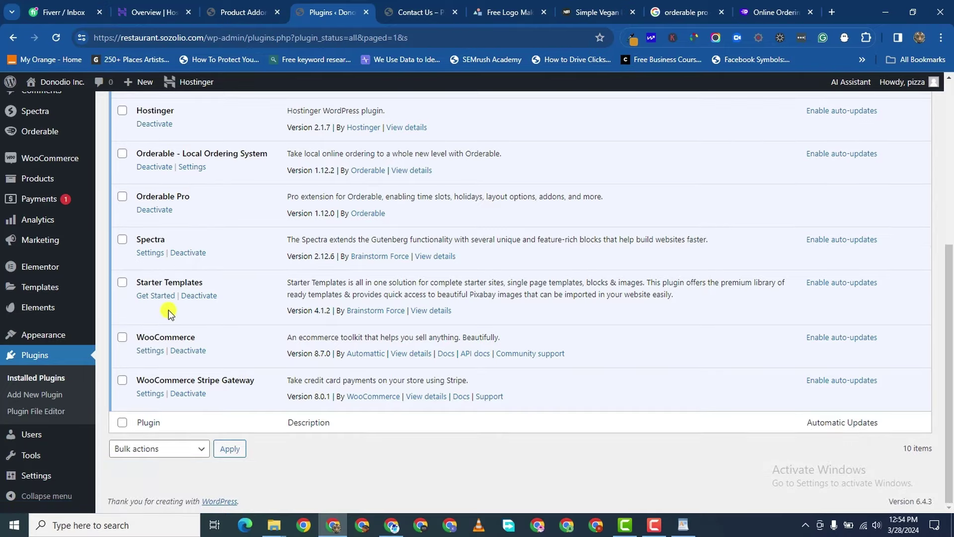
pyautogui.scroll(4, 164, 298)
pyautogui.scroll(-1, 156, 375)
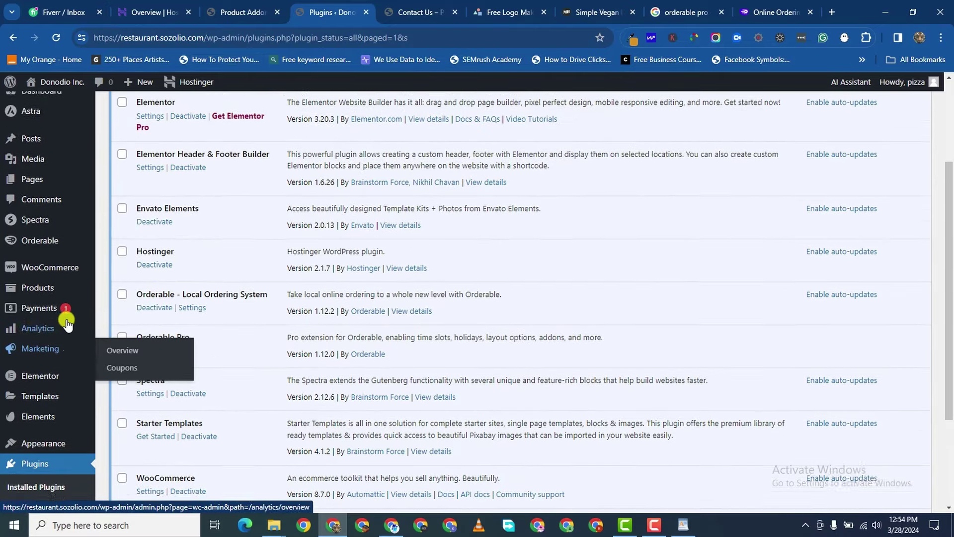
pyautogui.scroll(-3, 68, 324)
pyautogui.scroll(1, 50, 301)
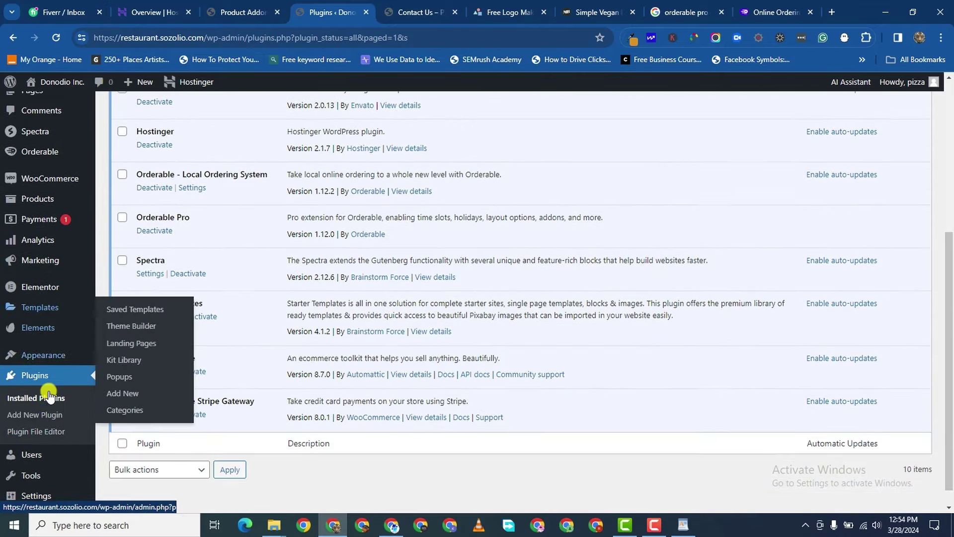
pyautogui.scroll(-1, 32, 375)
pyautogui.scroll(4, 43, 401)
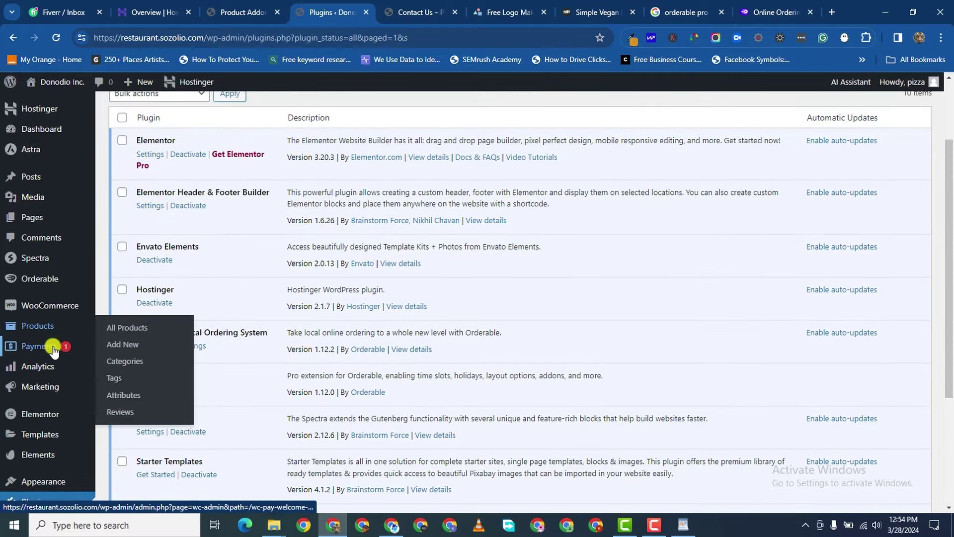
# - Open the Orderable settings and look over the Style options, from brand color to mini cart position
pyautogui.moveTo(48, 279)
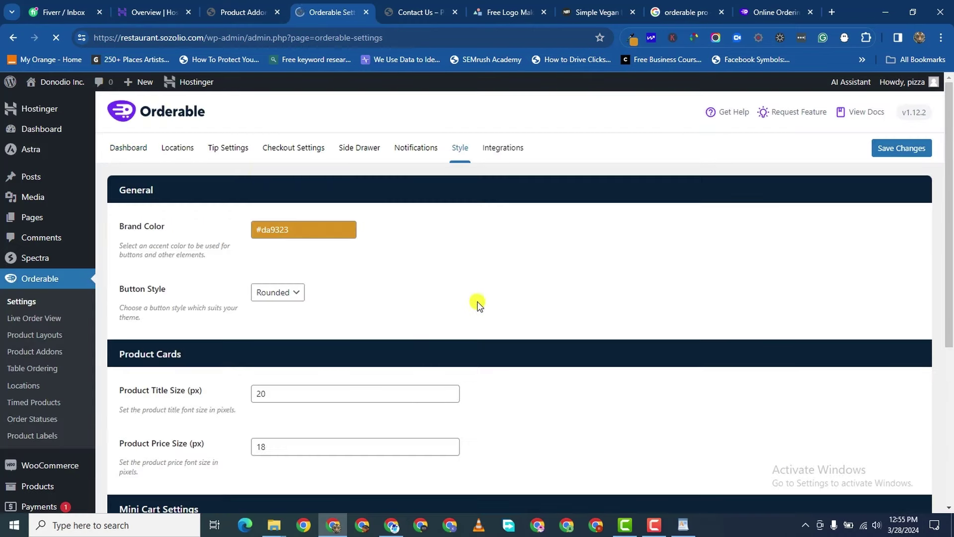
pyautogui.scroll(-5, 500, 188)
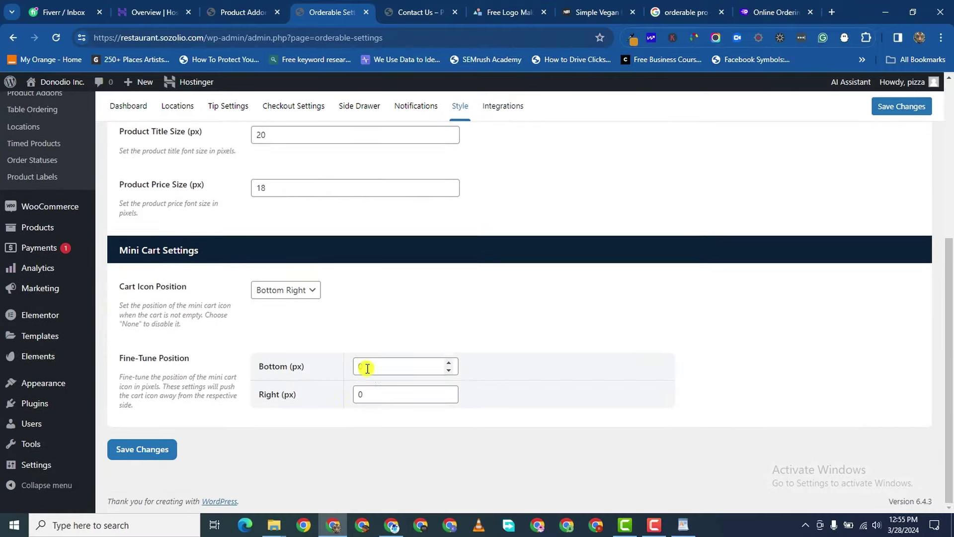
pyautogui.scroll(5, 465, 242)
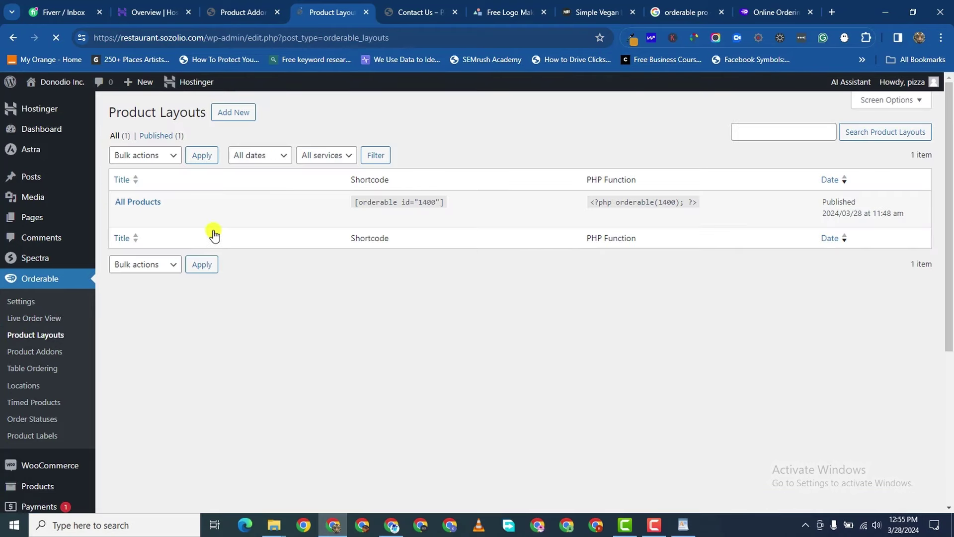
# - Copy the All Products layout's shortcode [orderable id="1400"] from Product Layouts, then switch to the open Product Addons page
pyautogui.moveTo(134, 198)
pyautogui.moveTo(359, 202); pyautogui.dragTo(465, 208)
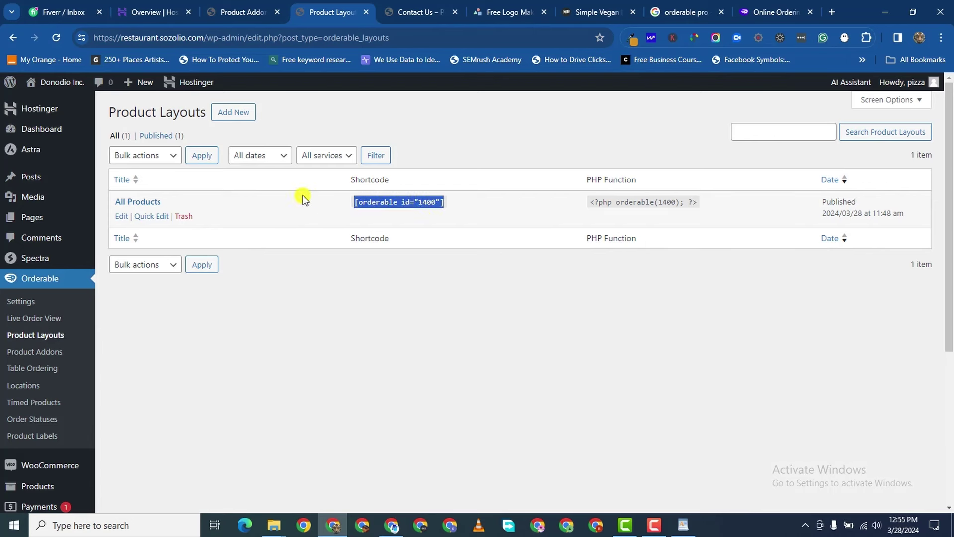
pyautogui.rightClick(411, 202)
pyautogui.click(459, 219)
pyautogui.click(241, 12)
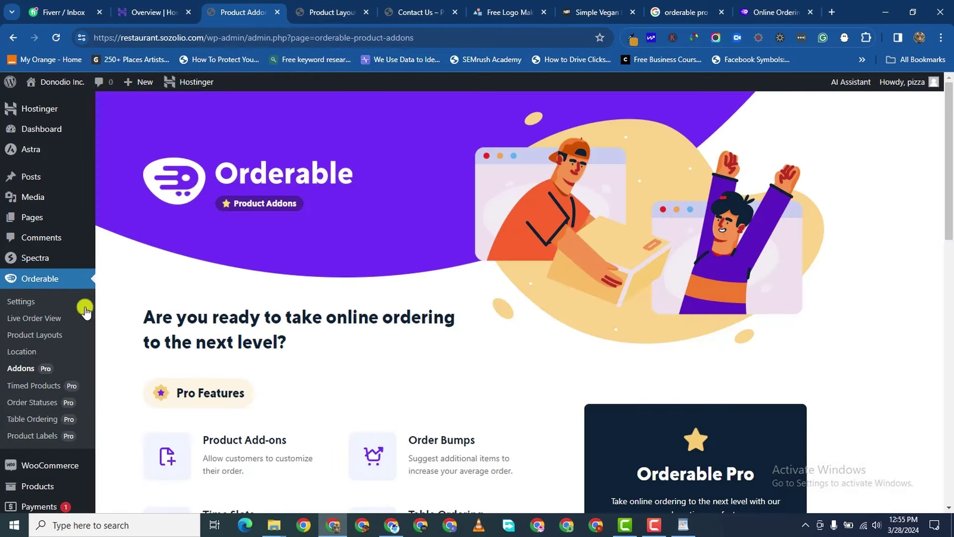
pyautogui.moveTo(127, 223)
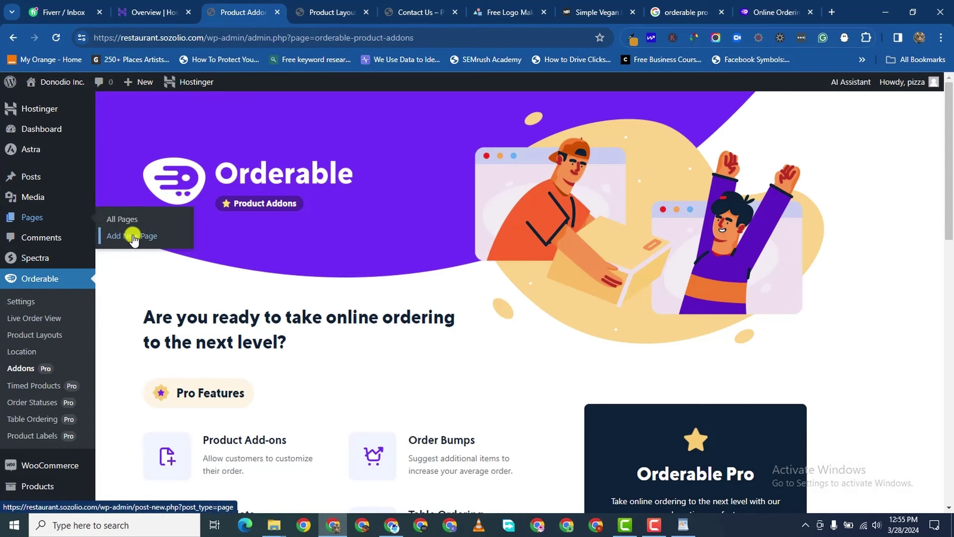
pyautogui.rightClick(132, 235)
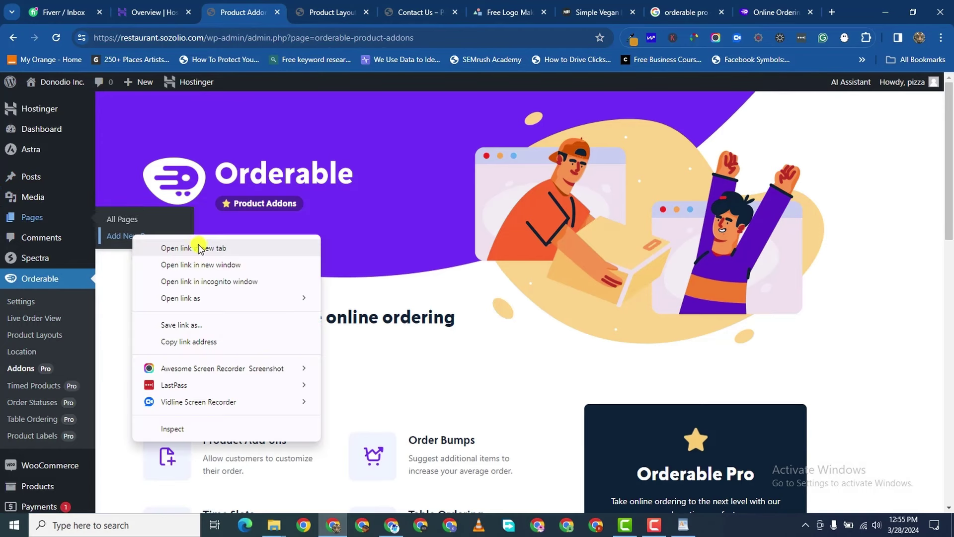
pyautogui.click(108, 109)
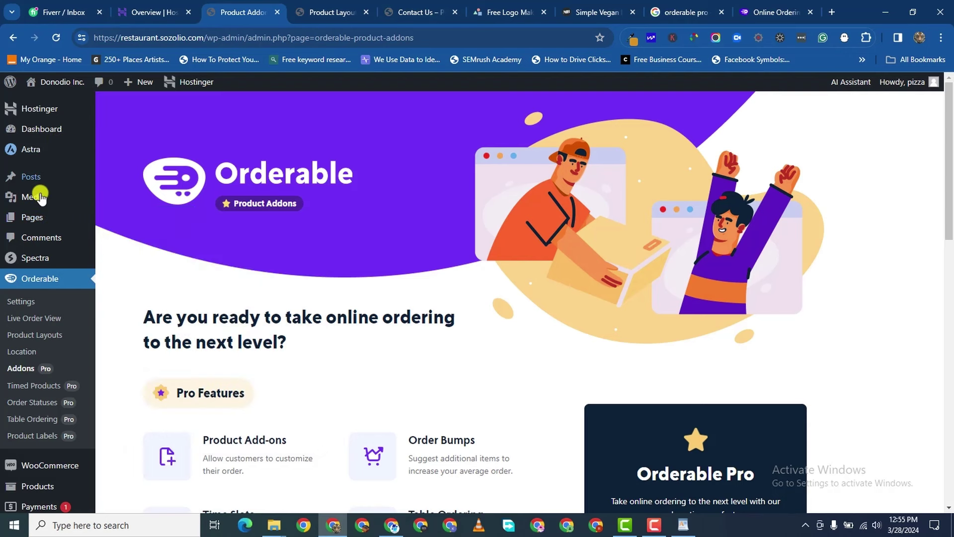
# - Start a new WordPress post in a separate browser tab and switch to its block editor
pyautogui.moveTo(44, 171)
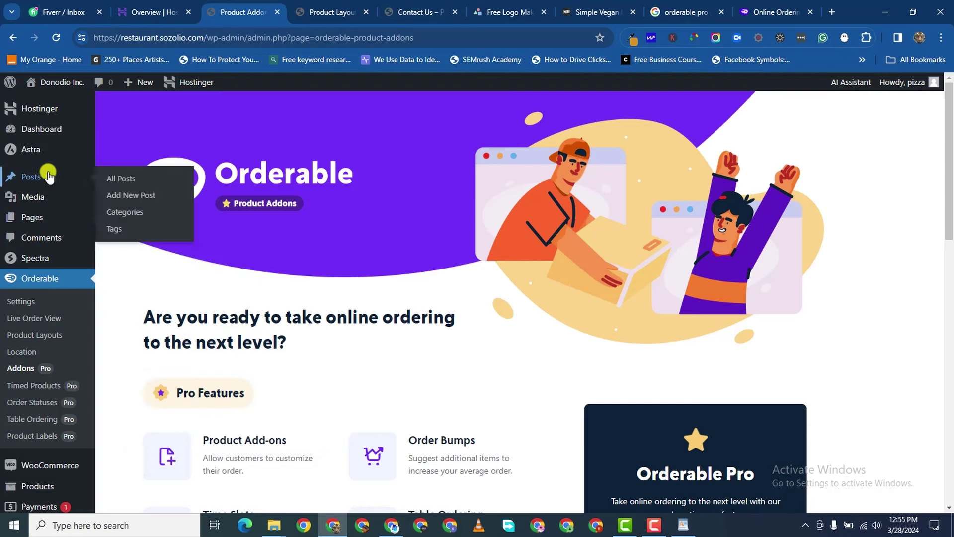
pyautogui.rightClick(126, 198)
pyautogui.click(170, 206)
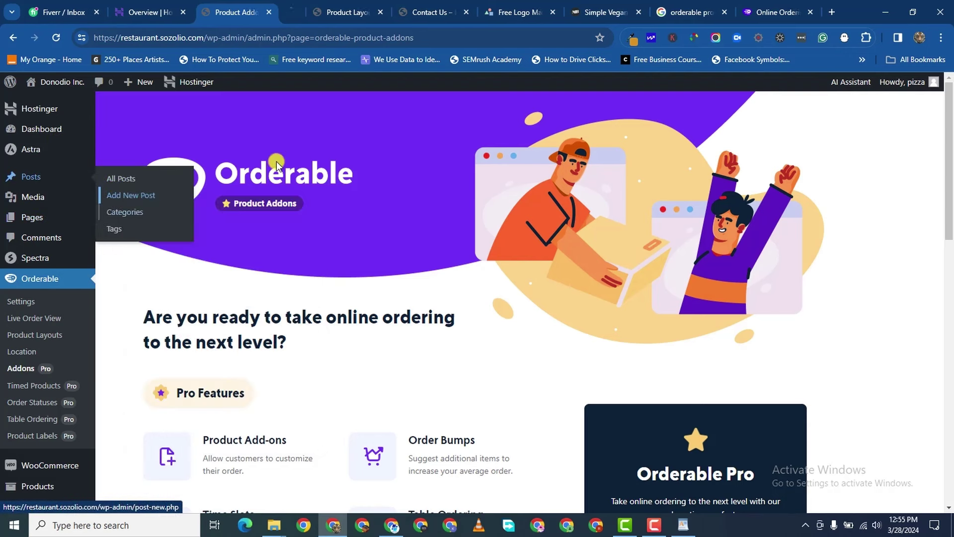
pyautogui.click(292, 22)
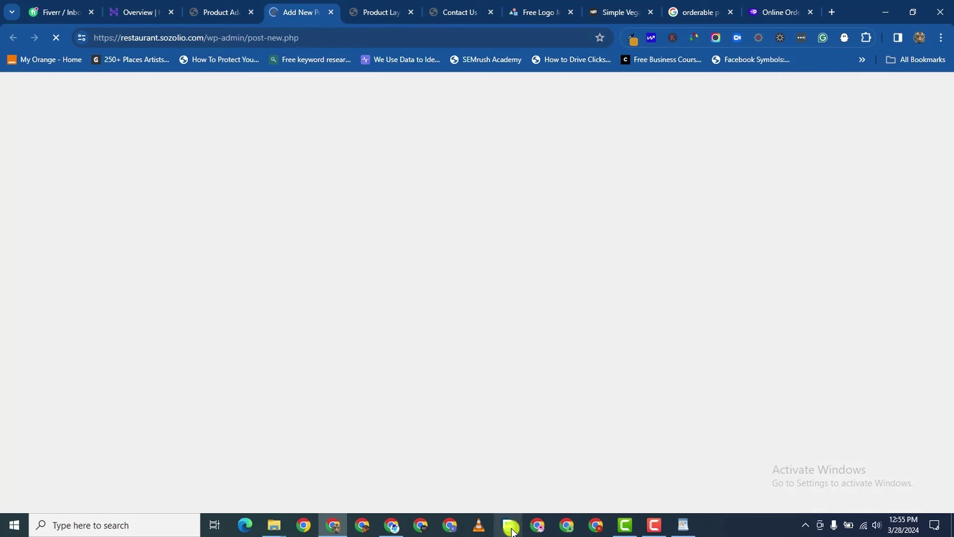
pyautogui.click(652, 526)
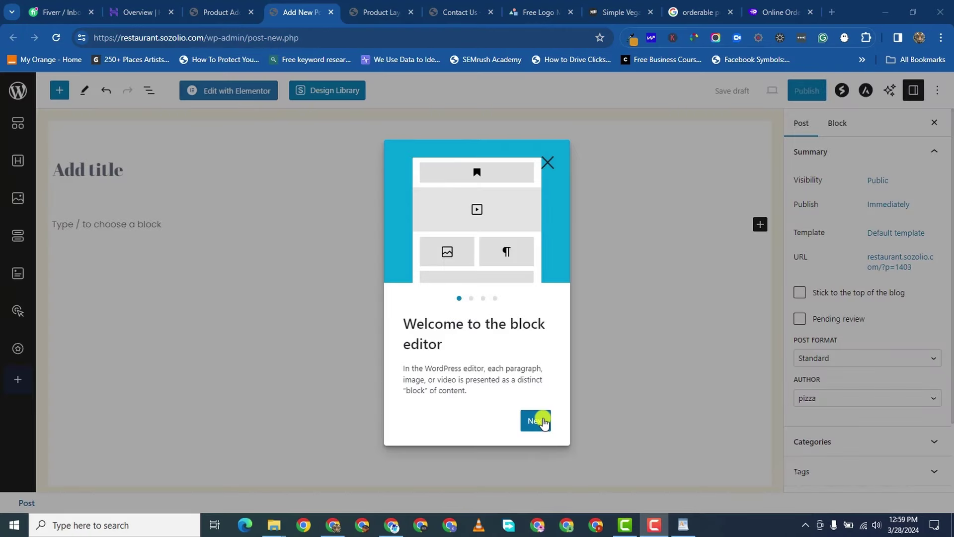
# - Dismiss the block editor welcome guide and insert a Shortcode block containing [orderable id="1400"] in the new post
pyautogui.click(543, 422)
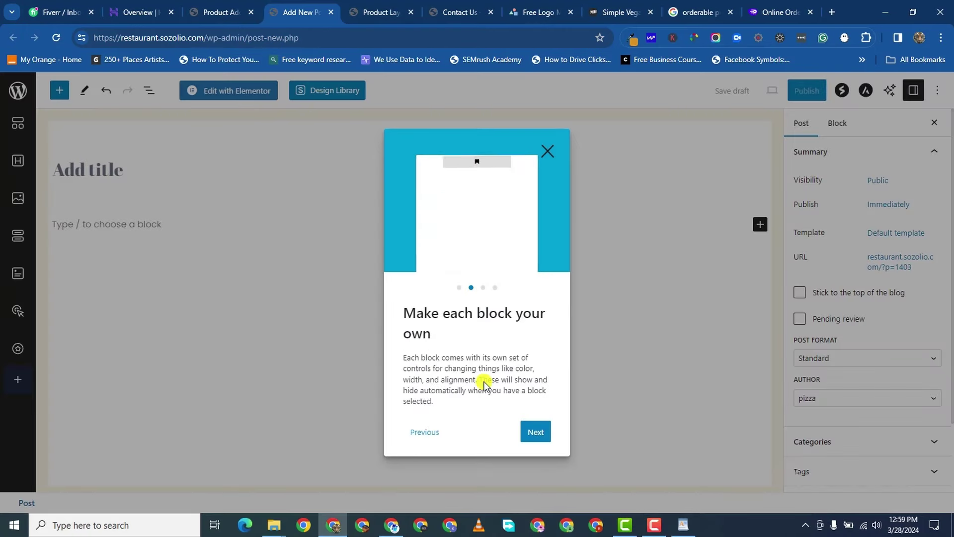
pyautogui.click(535, 431)
pyautogui.click(549, 153)
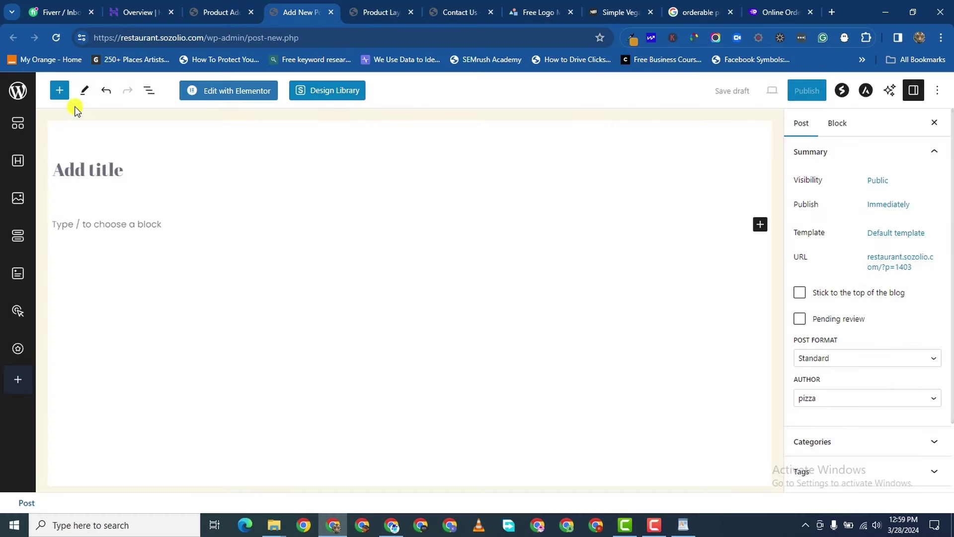
pyautogui.click(60, 93)
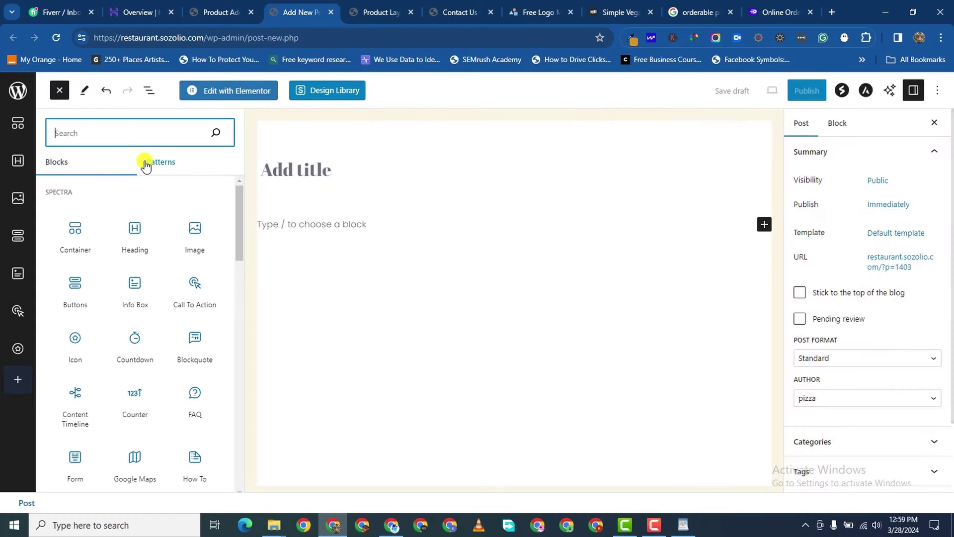
pyautogui.write('short')
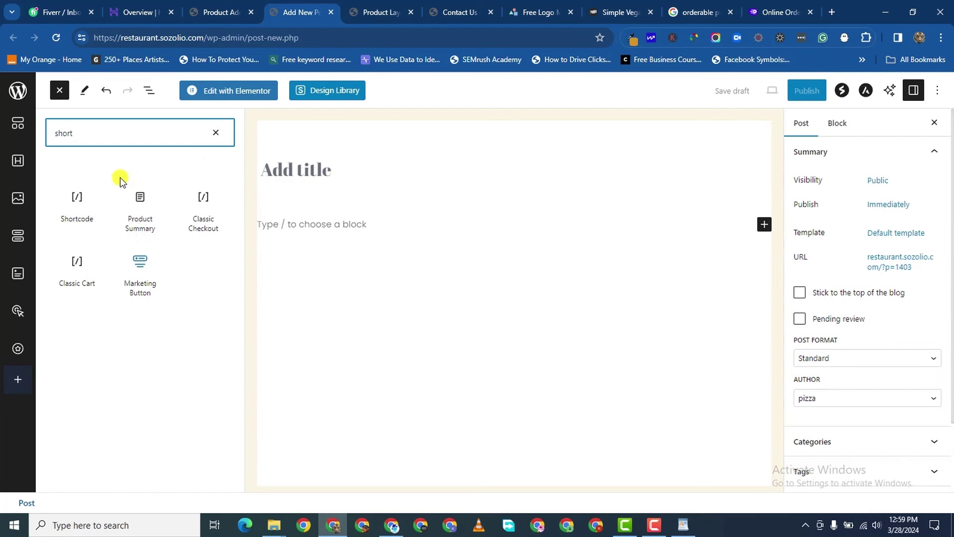
pyautogui.moveTo(87, 211); pyautogui.dragTo(378, 218)
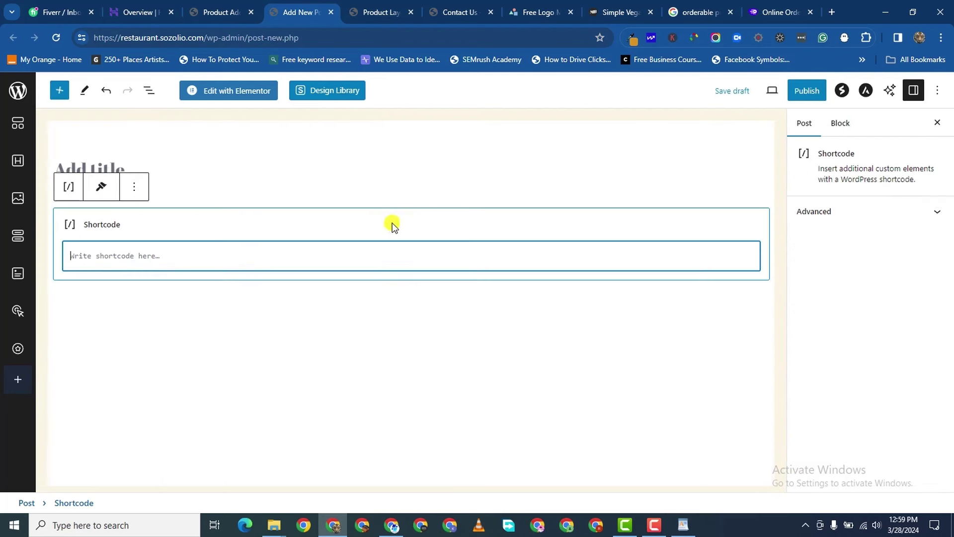
pyautogui.rightClick(89, 257)
pyautogui.click(143, 373)
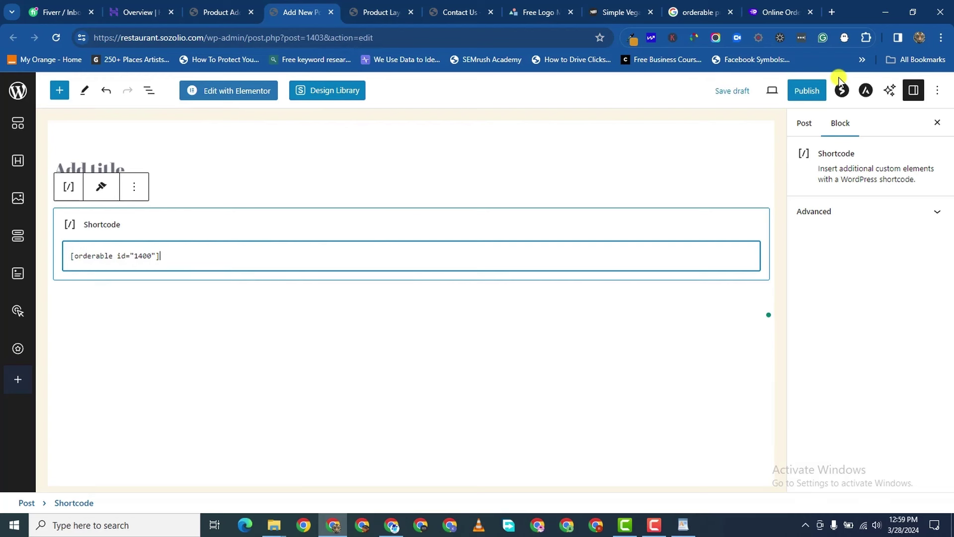
# - Publish the untitled post and open its live page in a separate browser tab
pyautogui.click(807, 91)
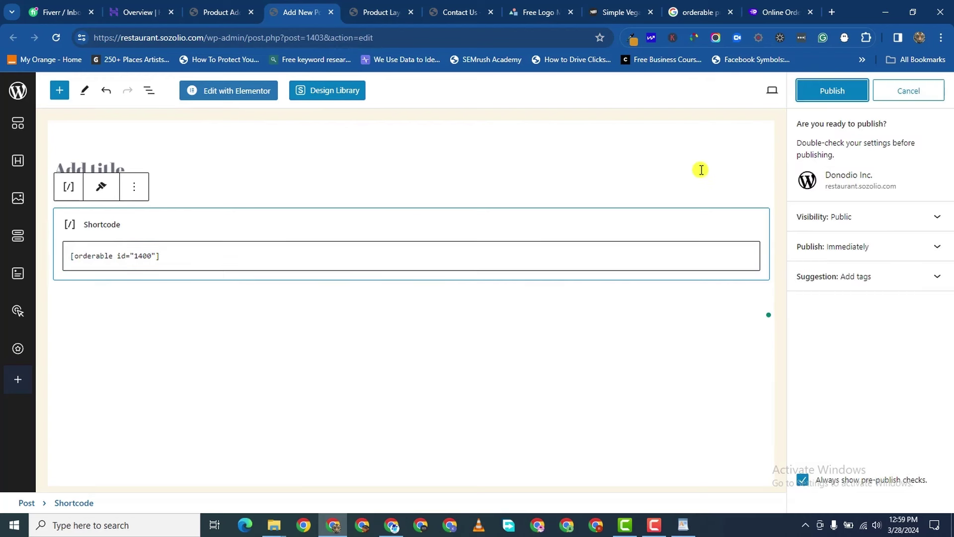
pyautogui.click(839, 92)
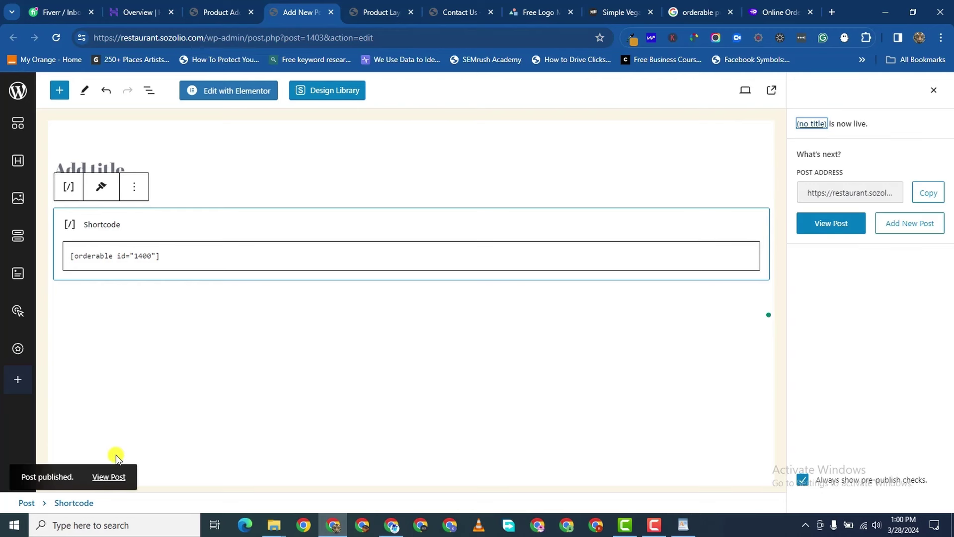
pyautogui.rightClick(106, 476)
pyautogui.click(158, 302)
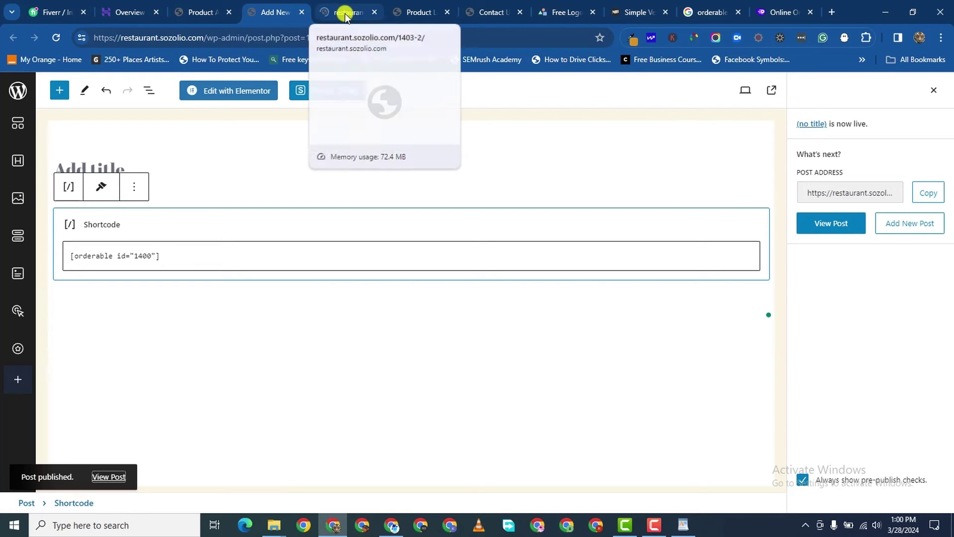
pyautogui.click(345, 13)
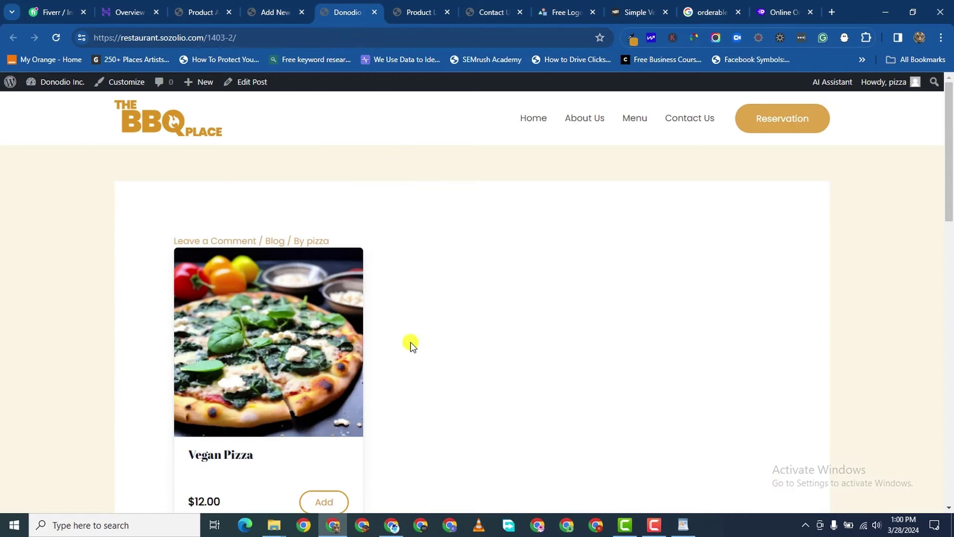
# - Look over the product card rendered on the published post, then close that page and return to Product Layouts
pyautogui.scroll(-7, 410, 342)
pyautogui.scroll(3, 411, 343)
pyautogui.scroll(-6, 412, 368)
pyautogui.scroll(7, 411, 369)
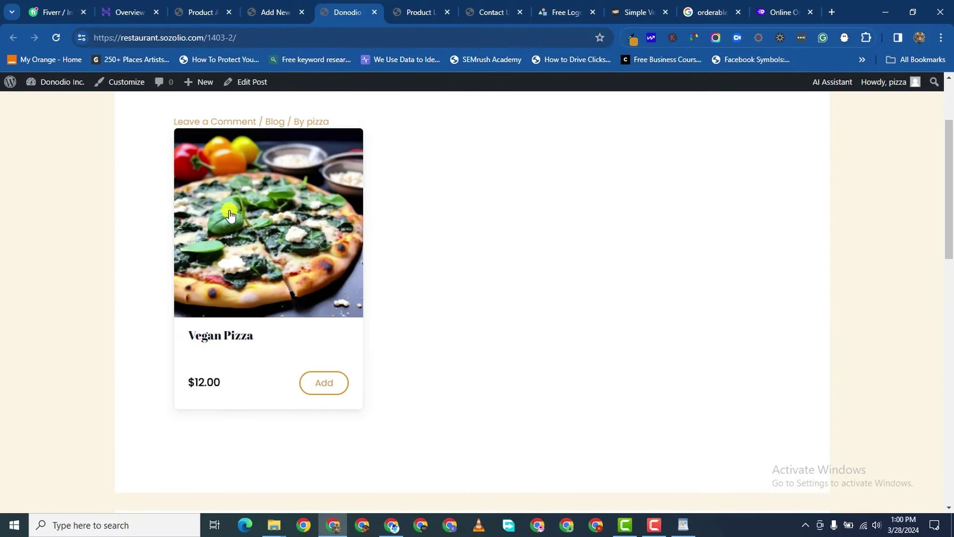
pyautogui.click(374, 12)
pyautogui.click(344, 11)
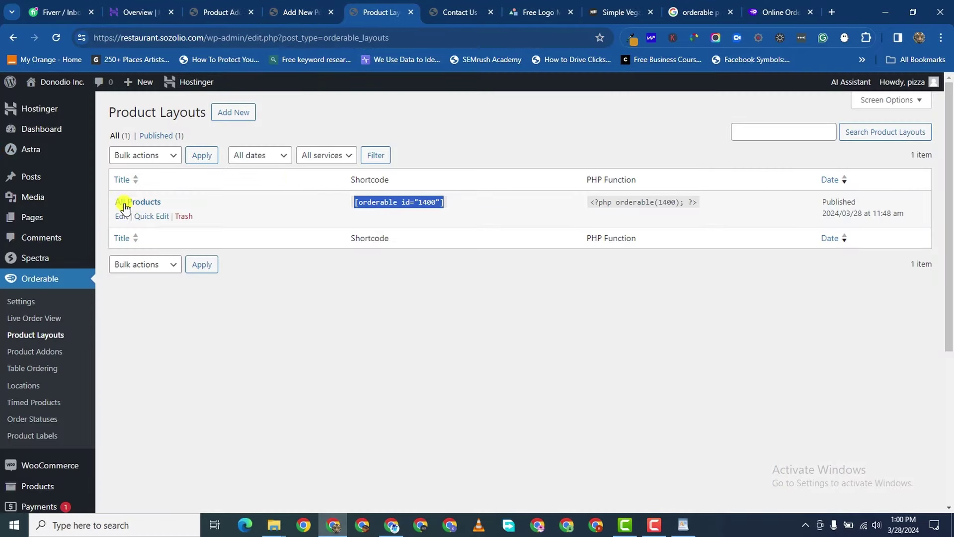
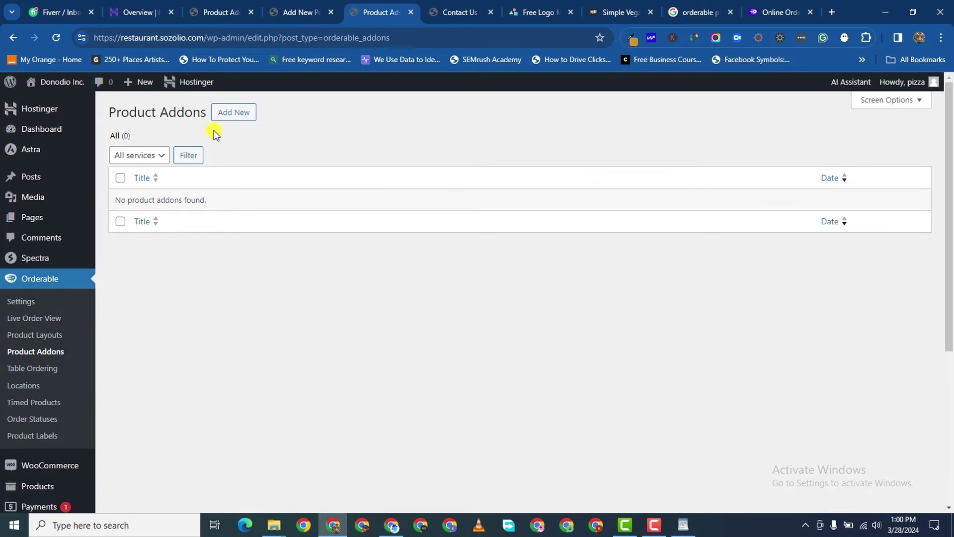
# - Publish a new product addon titled Pizza Addons, then add its first field and expand the field's settings
pyautogui.click(231, 113)
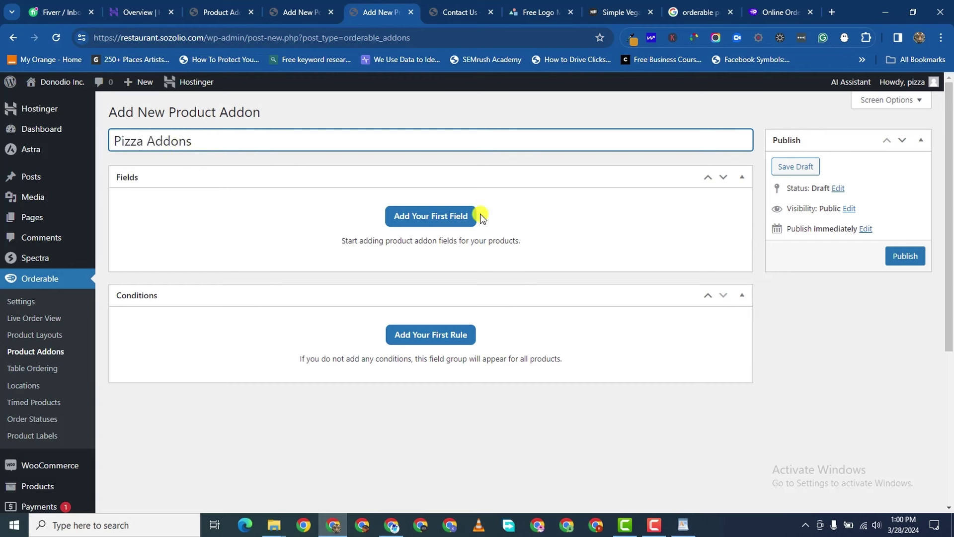
pyautogui.click(922, 253)
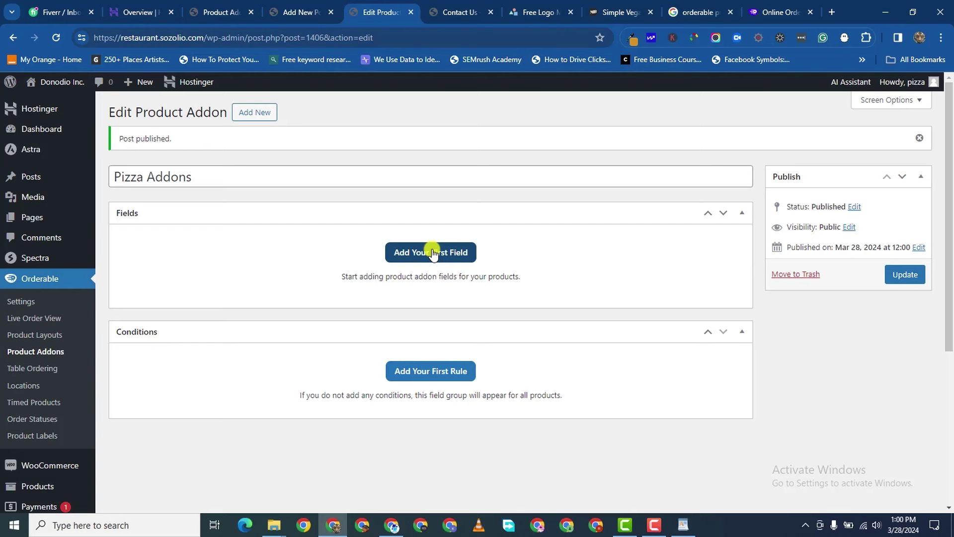
pyautogui.click(431, 254)
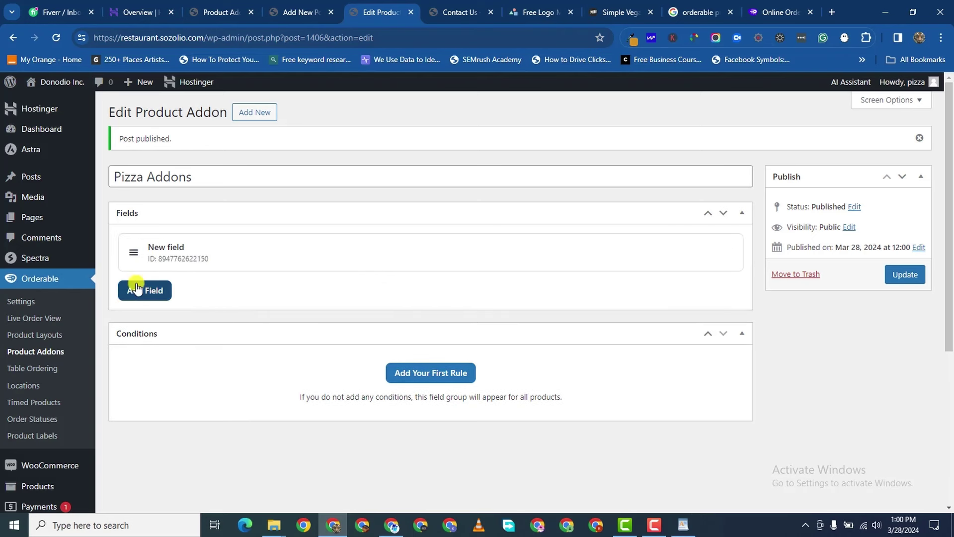
pyautogui.click(176, 249)
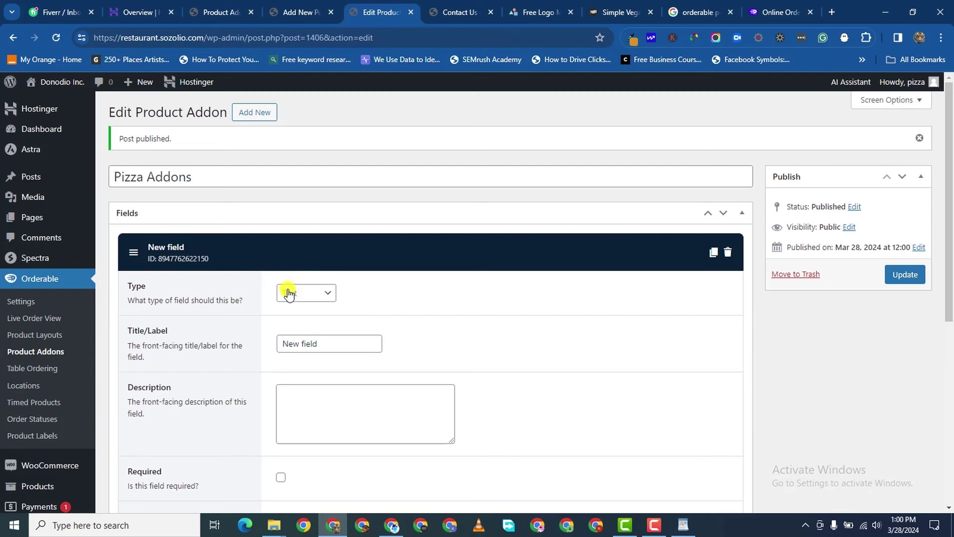
# - Try the Dropdown and Radio types for the new addon field, then set the type back to Text
pyautogui.click(315, 294)
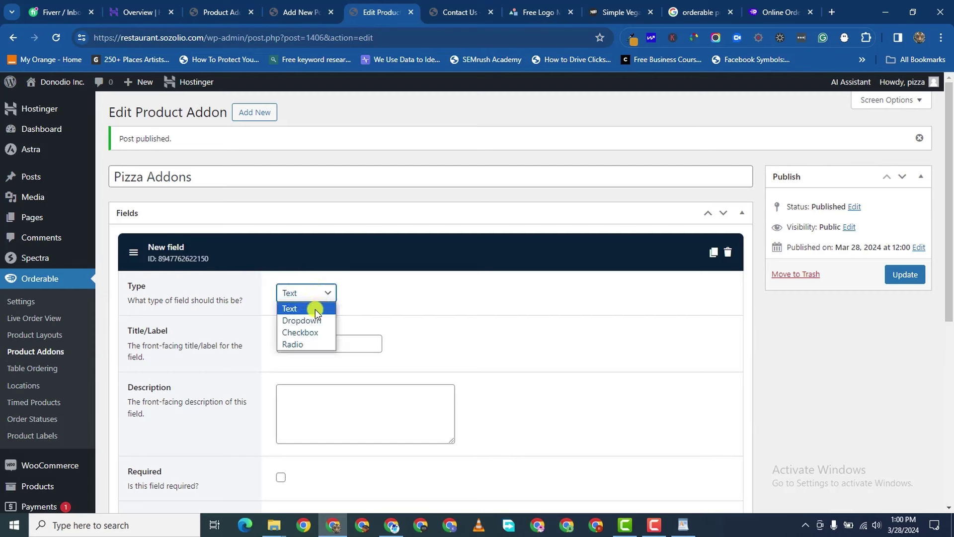
pyautogui.click(315, 309)
pyautogui.click(312, 294)
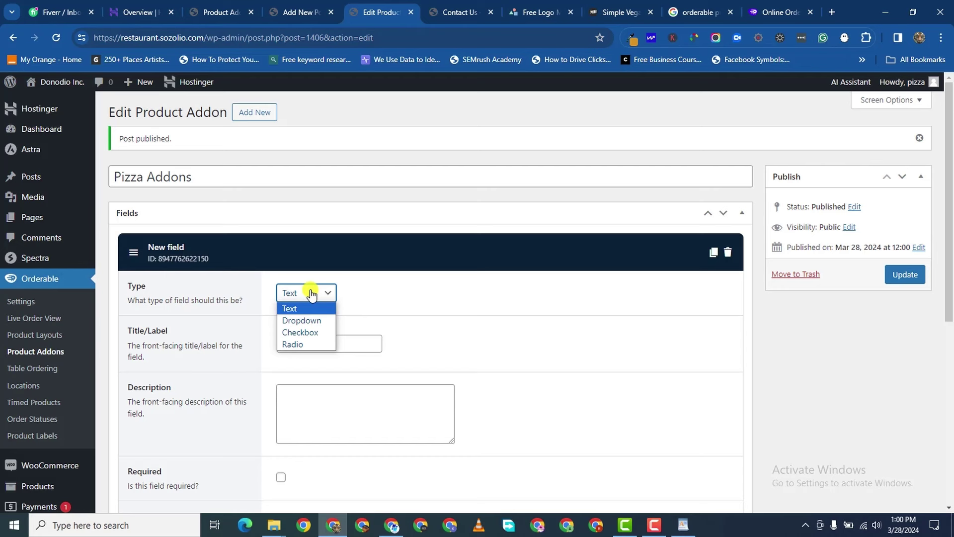
pyautogui.click(315, 321)
pyautogui.click(319, 293)
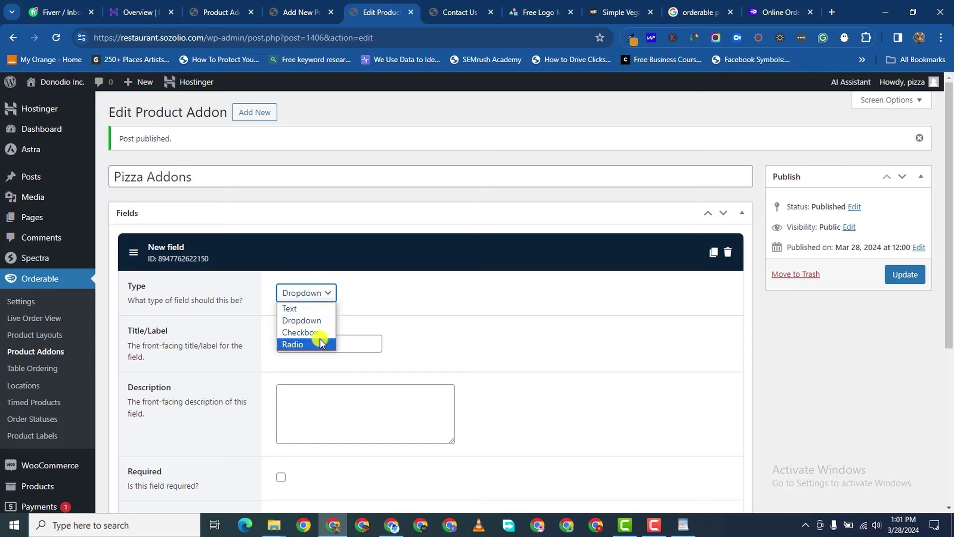
pyautogui.click(318, 344)
pyautogui.click(320, 291)
pyautogui.click(317, 342)
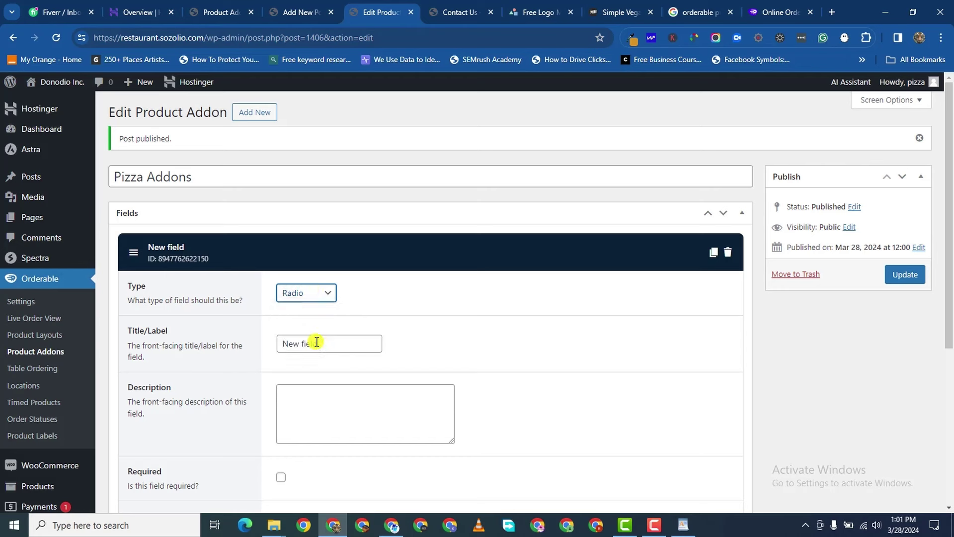
pyautogui.click(327, 297)
pyautogui.click(319, 308)
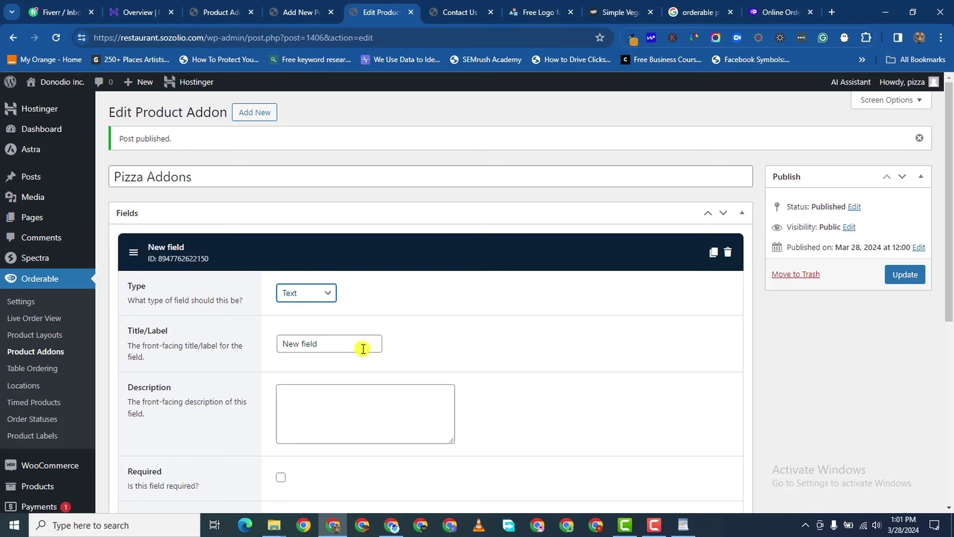
# - Switch to the PIZZA TOPPINGS document in WordPad and copy the Extra Sauce entry with its $0.50 price
pyautogui.click(339, 343)
pyautogui.scroll(-2, 507, 427)
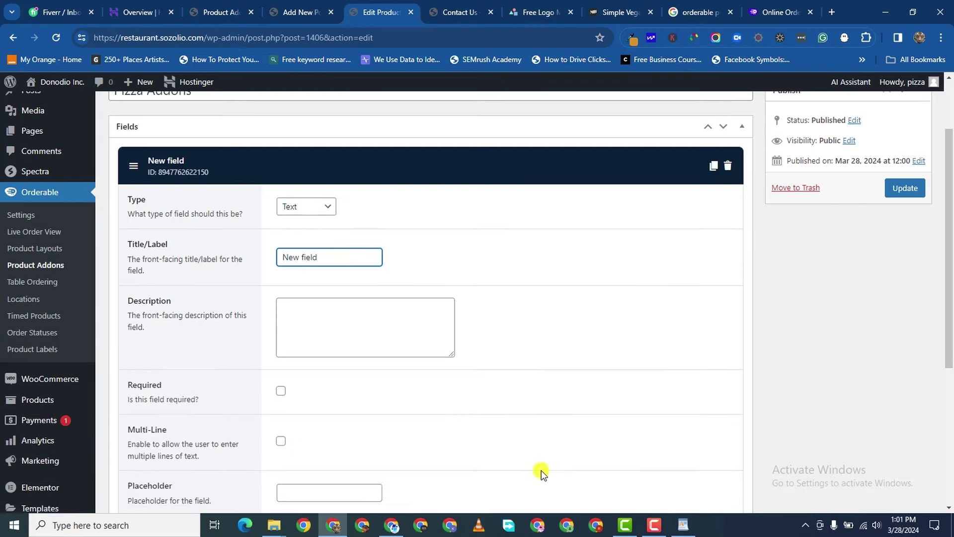
pyautogui.scroll(1, 541, 472)
pyautogui.click(683, 525)
pyautogui.scroll(-2, 422, 172)
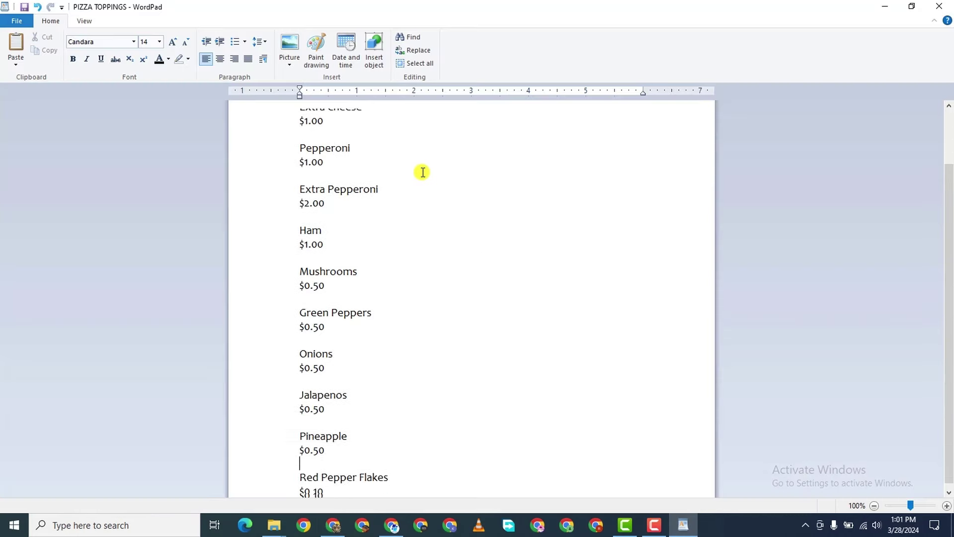
pyautogui.scroll(2, 423, 172)
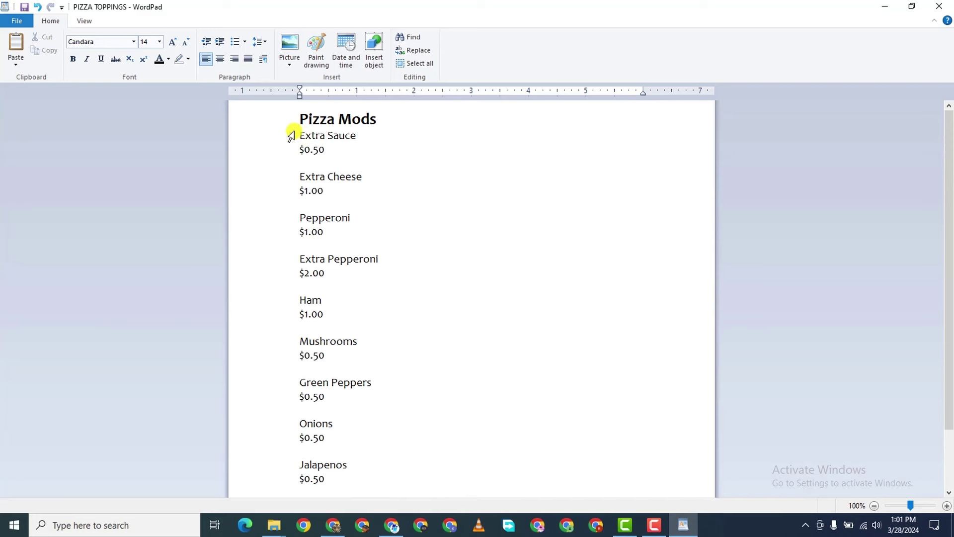
pyautogui.moveTo(292, 135); pyautogui.dragTo(331, 150)
pyautogui.rightClick(326, 144)
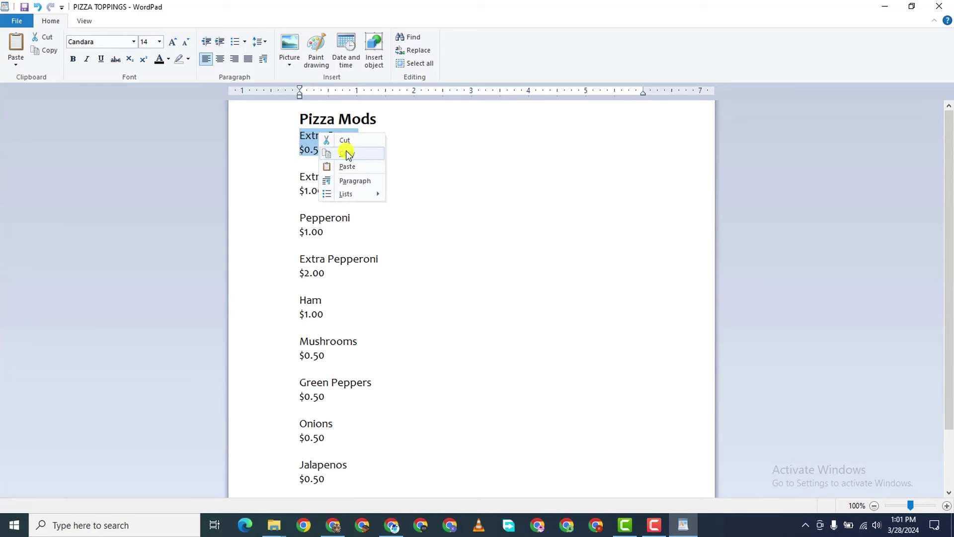
pyautogui.click(345, 151)
# - Return to the browser and replace the addon field's title with Extra Sauce, cutting the pasted $0.50 out of it
pyautogui.click(333, 526)
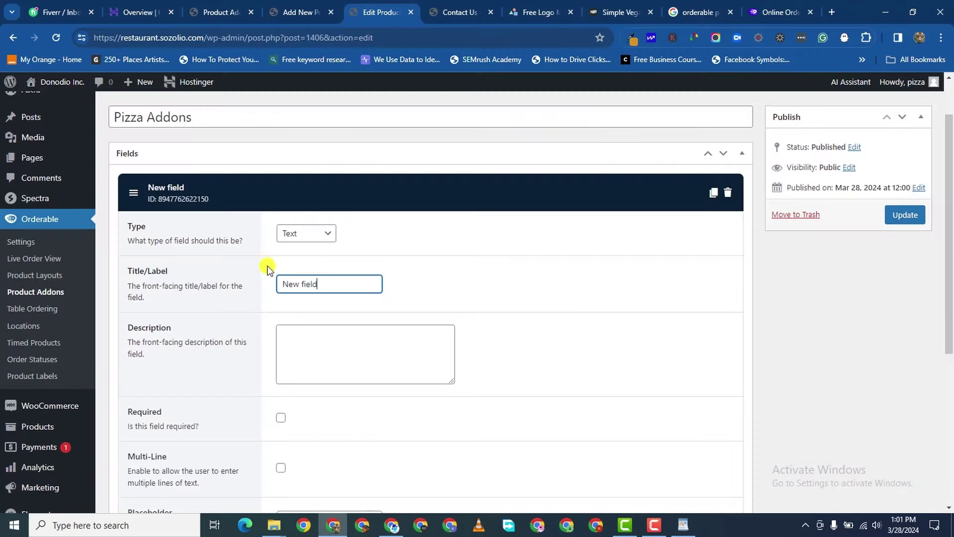
pyautogui.tripleClick(296, 284)
pyautogui.rightClick(297, 284)
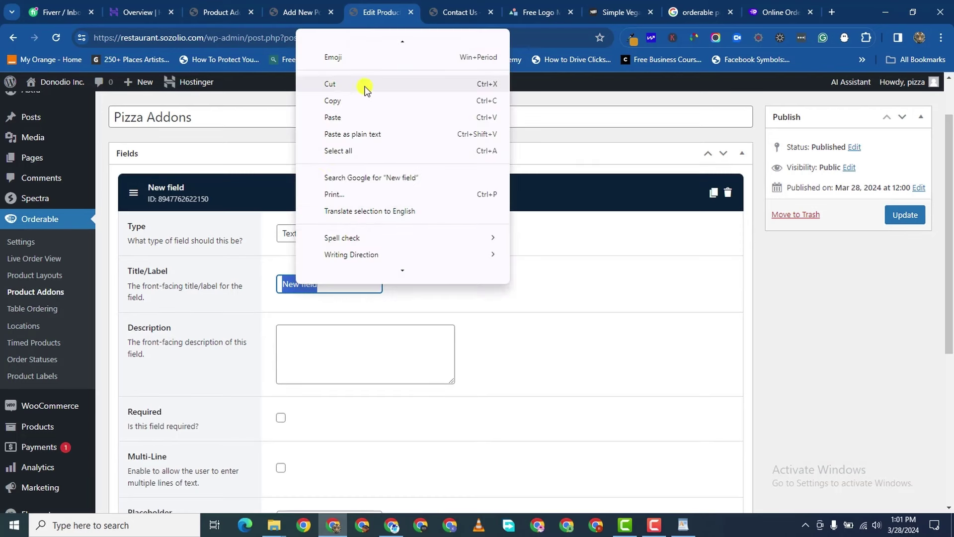
pyautogui.click(356, 117)
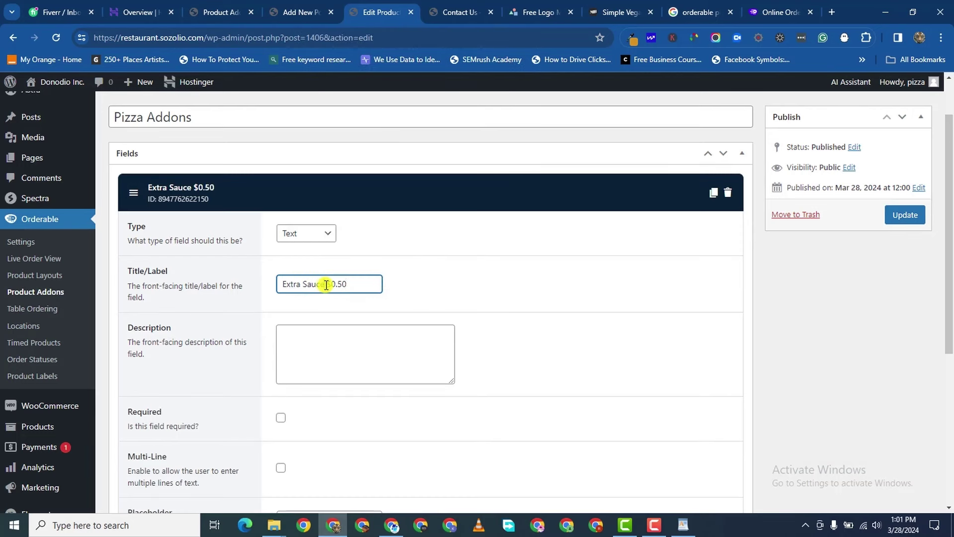
pyautogui.moveTo(326, 285); pyautogui.dragTo(347, 284)
pyautogui.rightClick(338, 284)
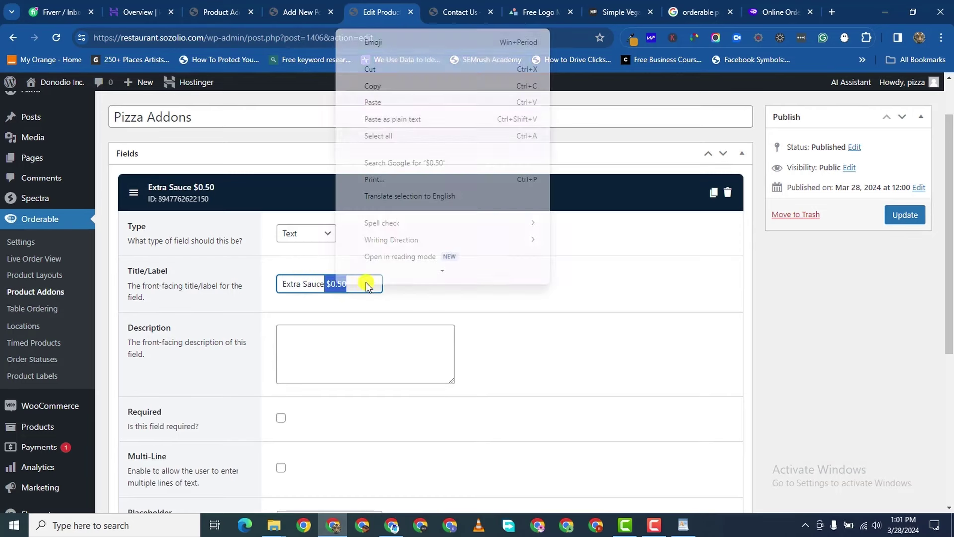
pyautogui.click(384, 61)
# - Look over the Extra Sauce field's remaining settings, from Description and Required to Placeholder and Default value, plus the Conditions section
pyautogui.click(287, 338)
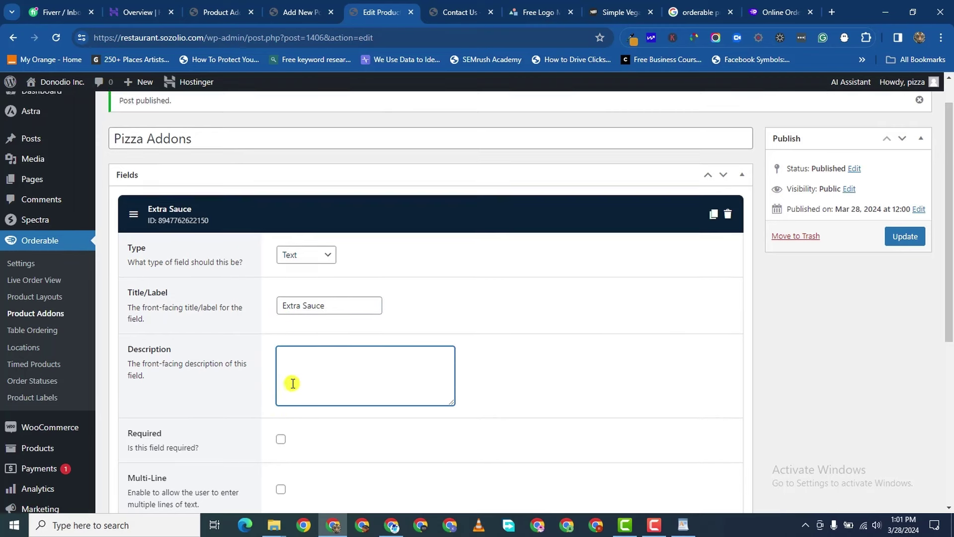
pyautogui.scroll(-4, 292, 383)
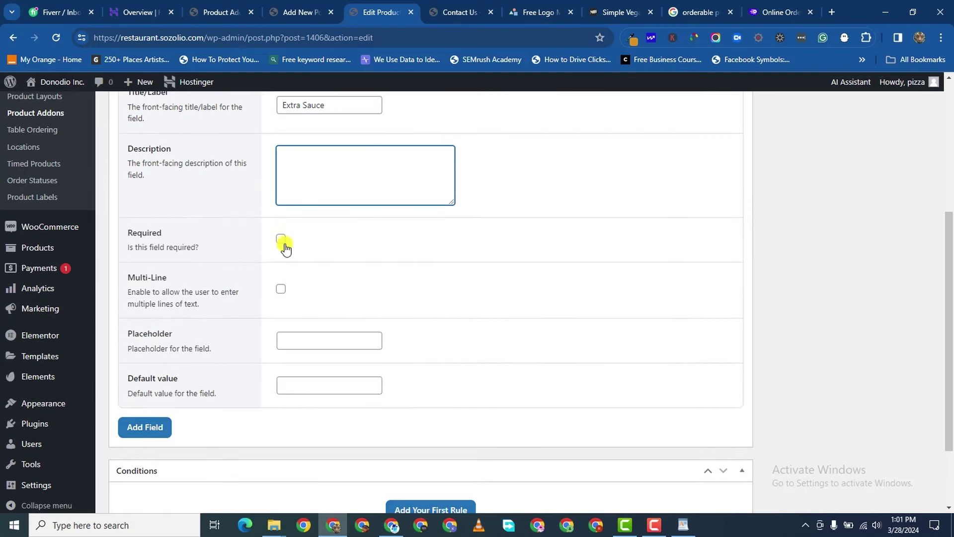
pyautogui.scroll(-2, 294, 368)
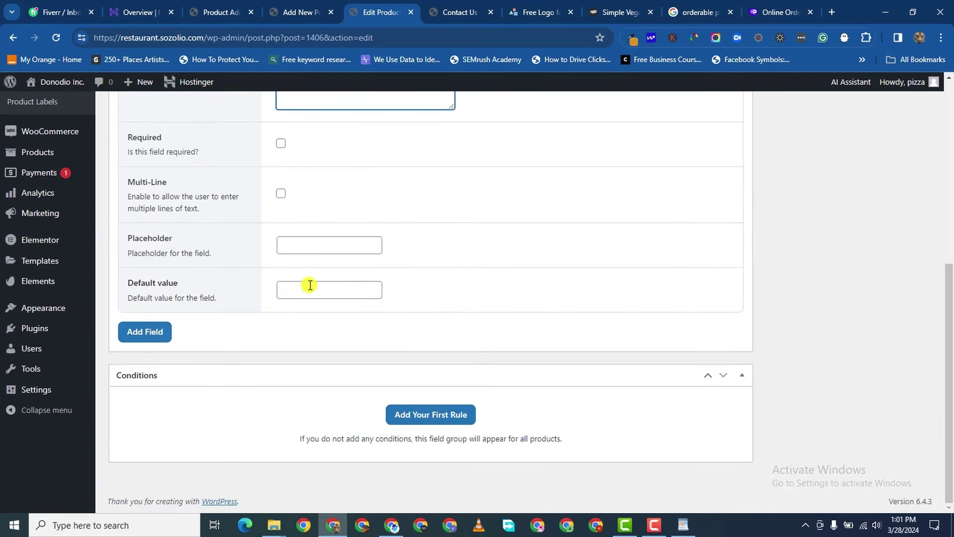
pyautogui.scroll(6, 330, 292)
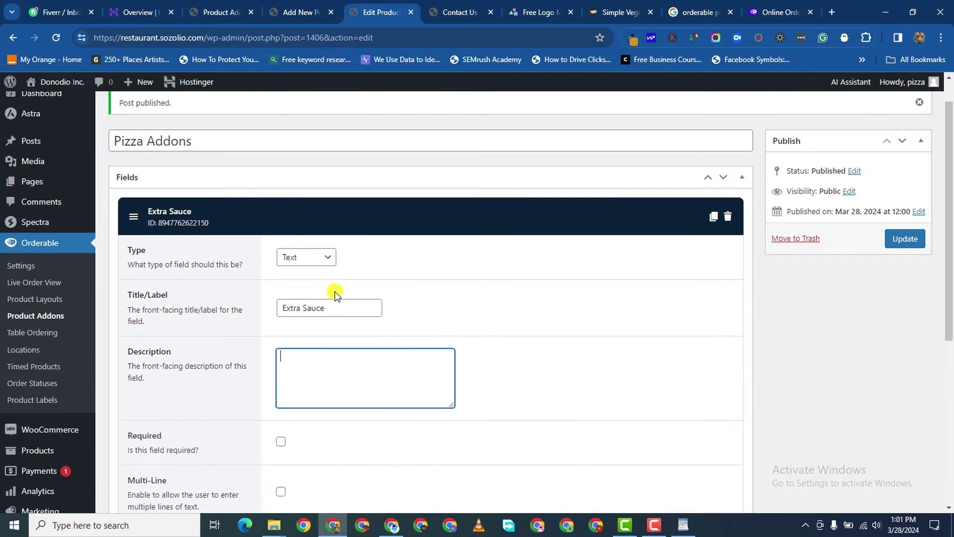
pyautogui.scroll(-5, 406, 302)
pyautogui.scroll(6, 335, 261)
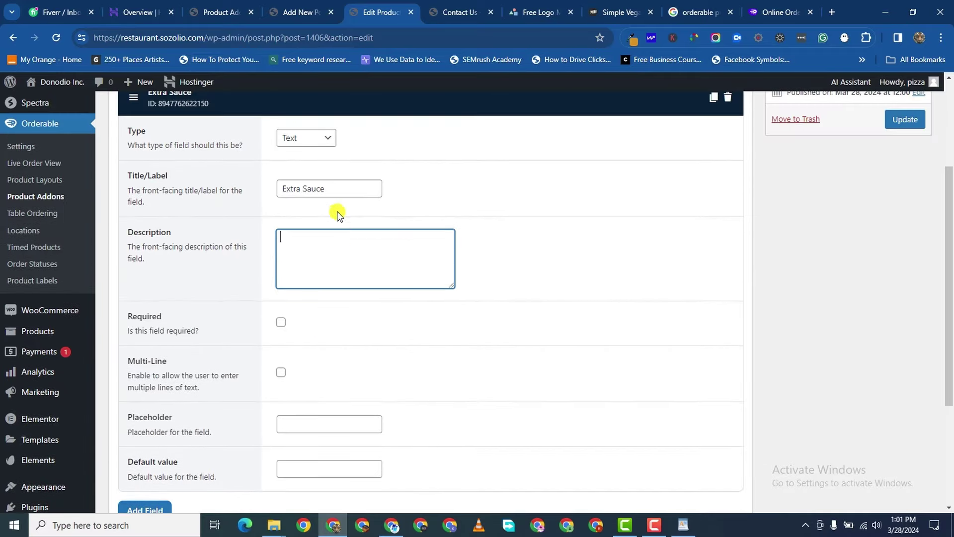
# - Set the Extra Sauce addon field's type to Checkbox
pyautogui.scroll(-4, 305, 345)
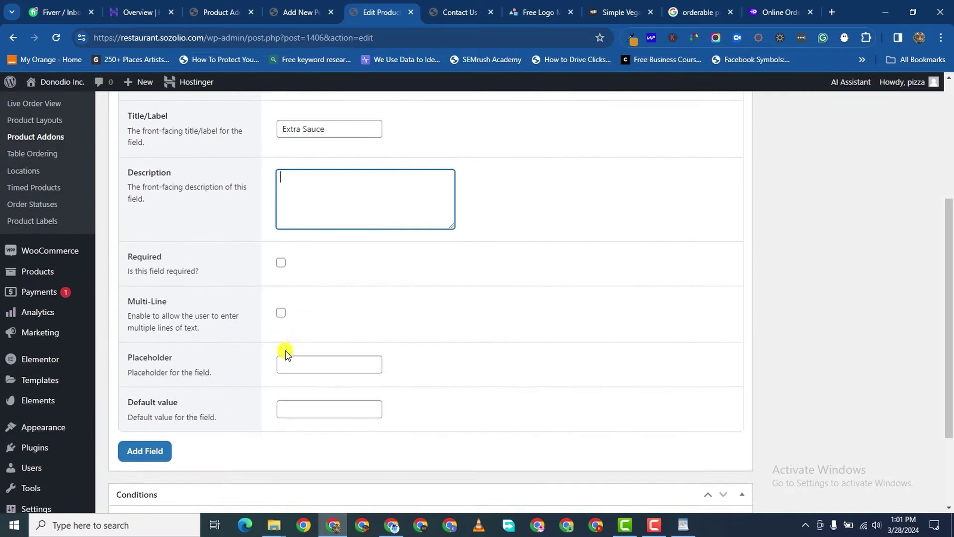
pyautogui.click(282, 263)
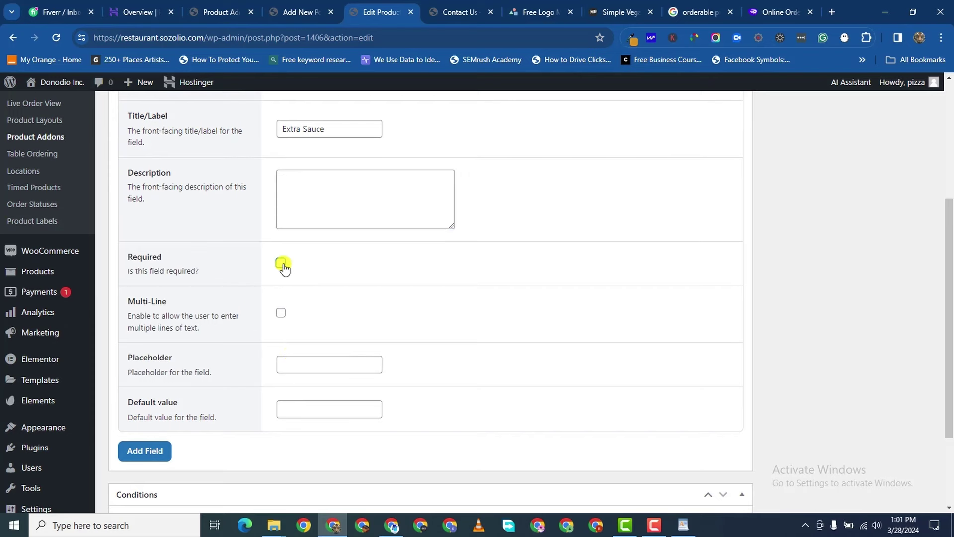
pyautogui.scroll(3, 370, 190)
pyautogui.click(313, 257)
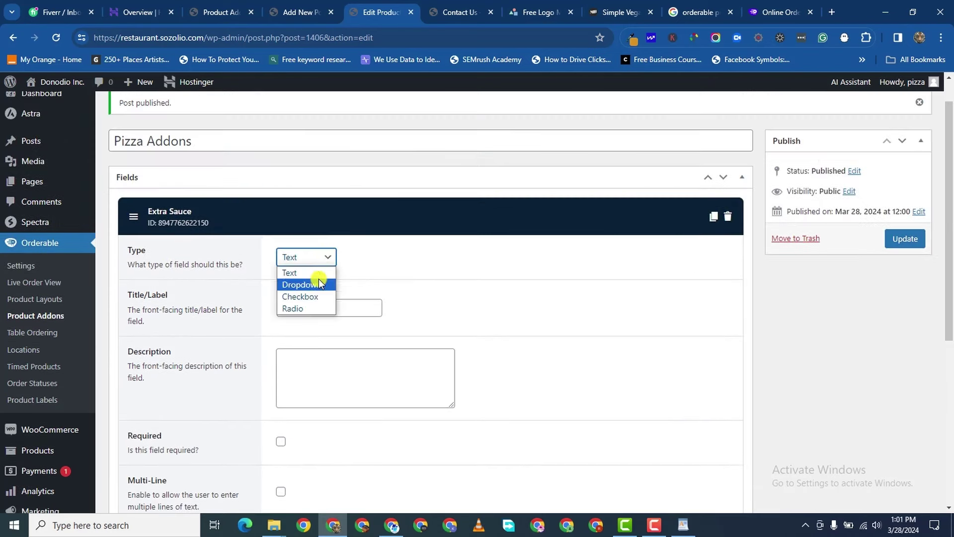
pyautogui.click(317, 298)
pyautogui.scroll(-4, 366, 332)
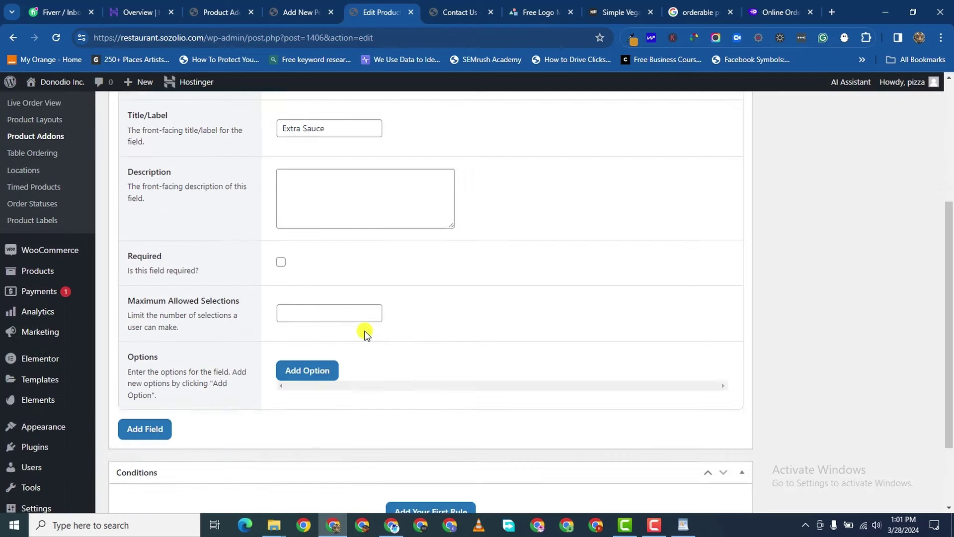
pyautogui.scroll(1, 331, 313)
pyautogui.scroll(1, 320, 283)
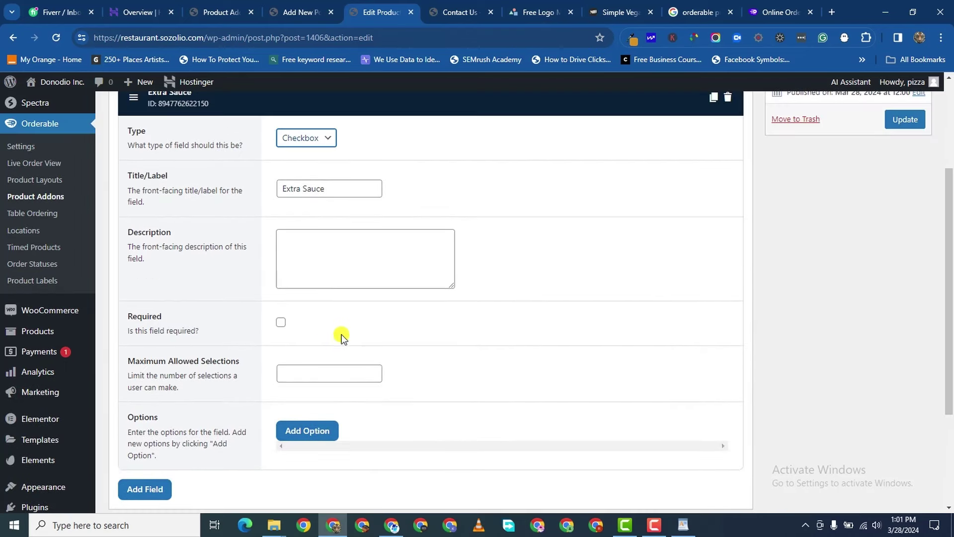
pyautogui.scroll(3, 332, 264)
pyautogui.click(331, 290)
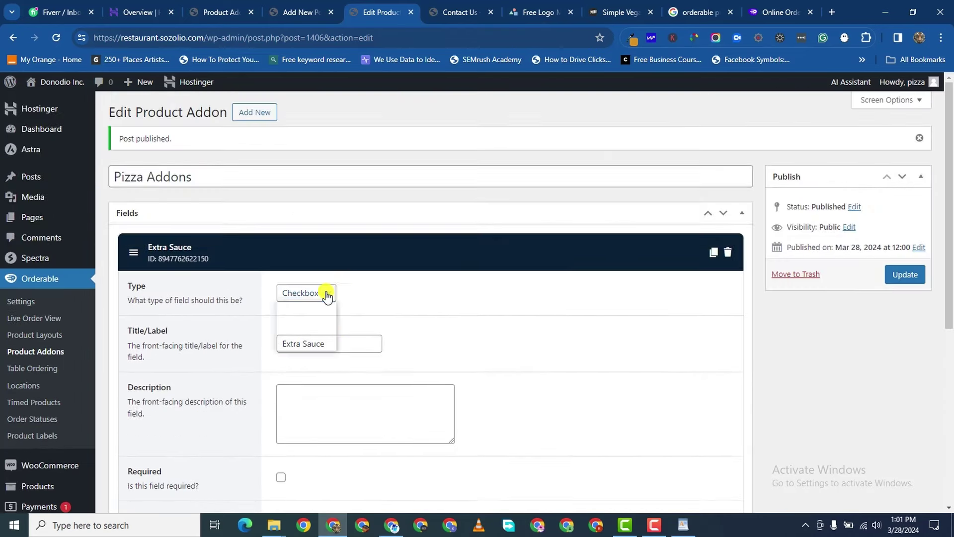
pyautogui.click(321, 330)
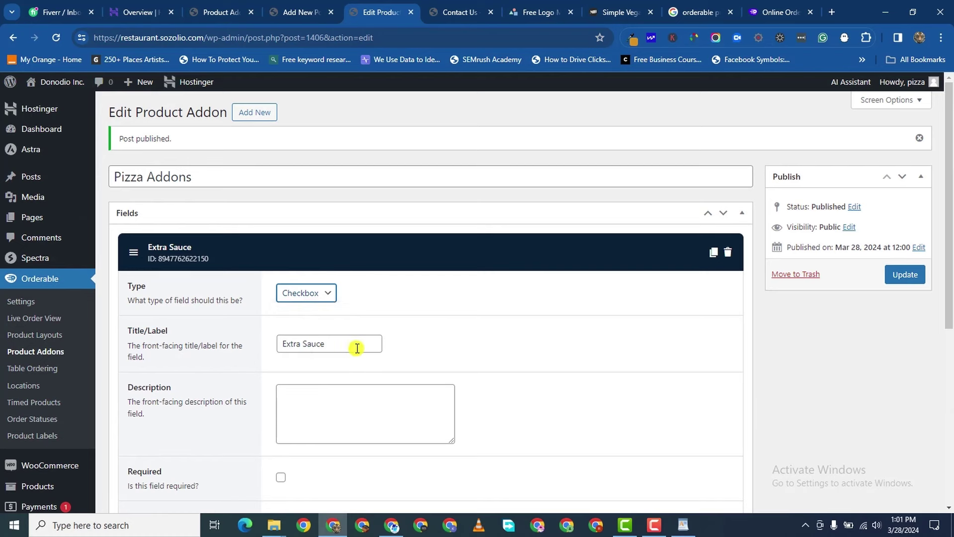
pyautogui.click(294, 293)
pyautogui.click(311, 332)
# - Add a first blank option row to the checkbox field's options
pyautogui.scroll(-5, 341, 376)
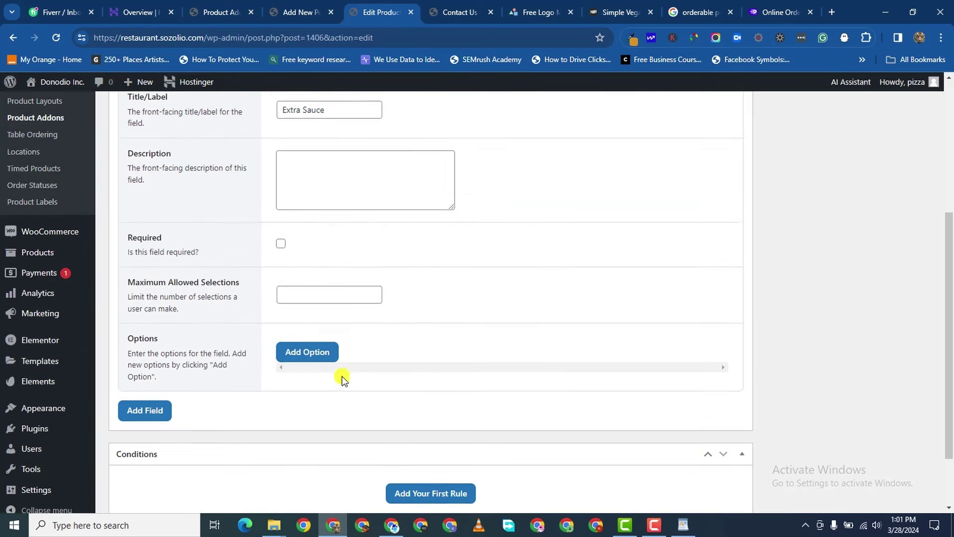
pyautogui.click(312, 287)
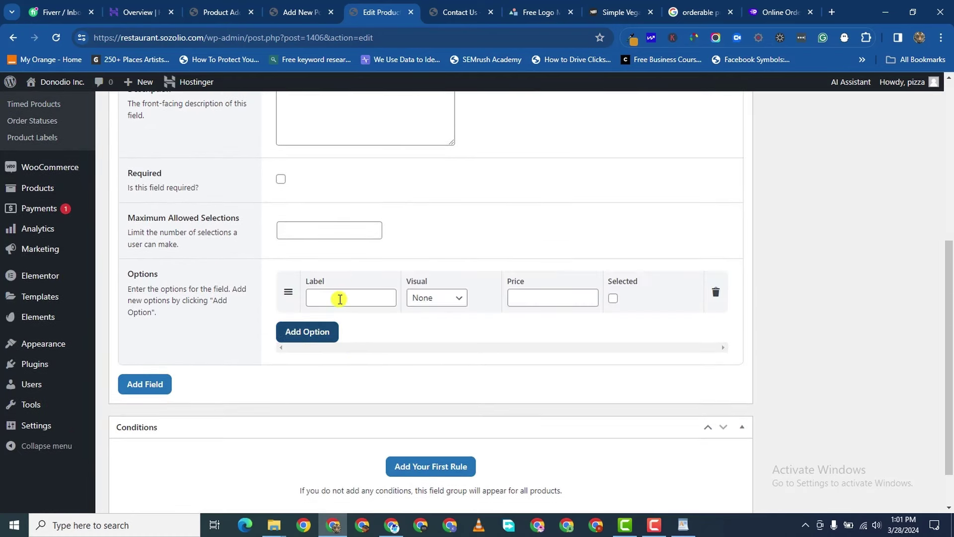
pyautogui.click(340, 298)
pyautogui.scroll(2, 343, 295)
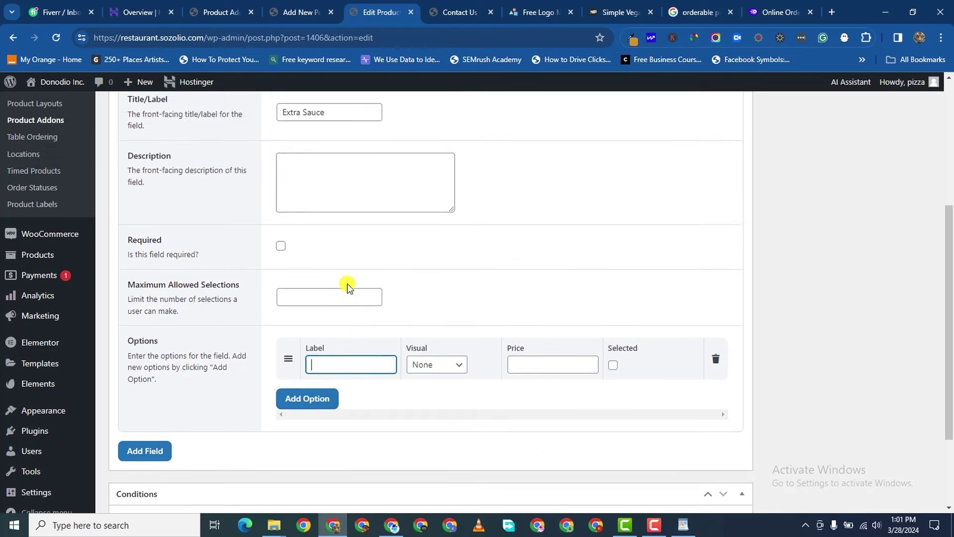
pyautogui.scroll(-2, 345, 290)
# - Replace the addon field's title with Toppings
pyautogui.scroll(5, 341, 298)
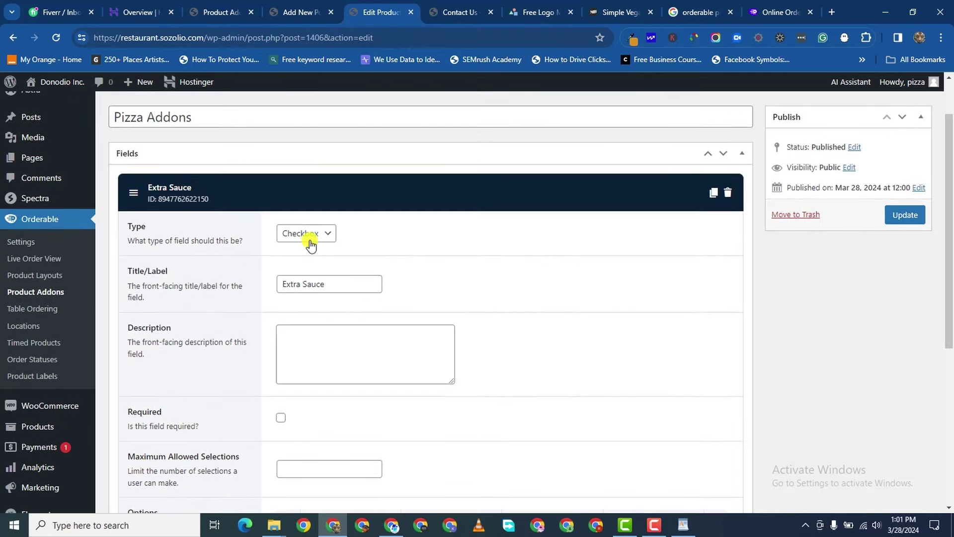
pyautogui.tripleClick(309, 288)
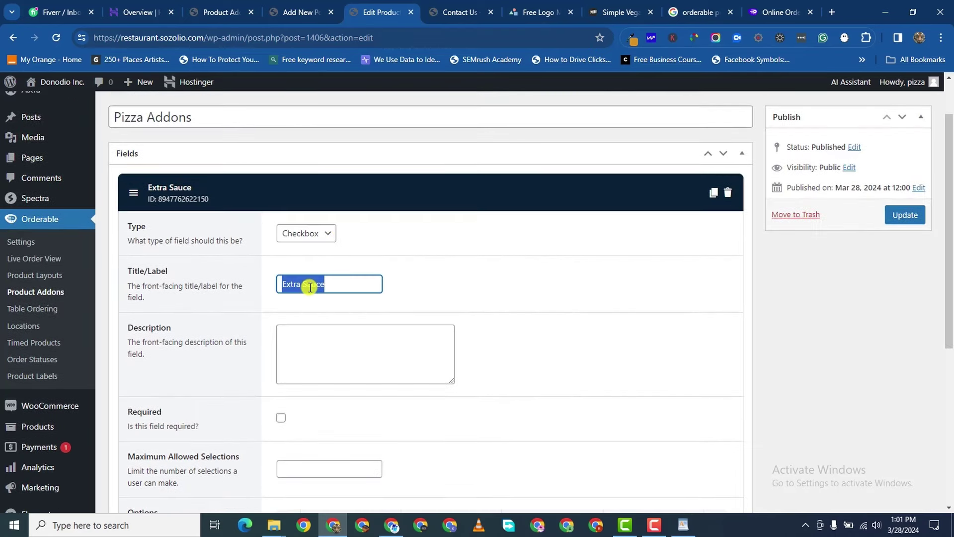
pyautogui.write('Toppings')
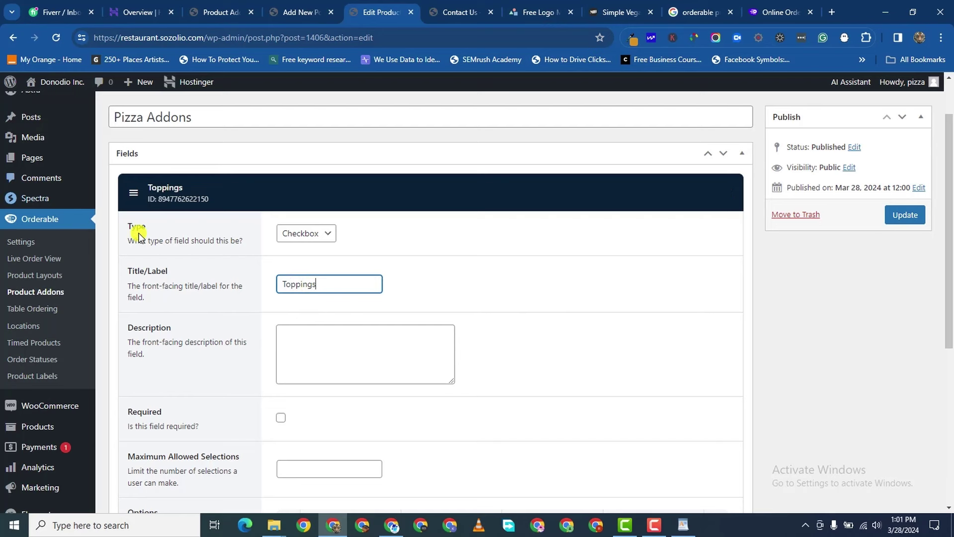
pyautogui.scroll(1, 300, 388)
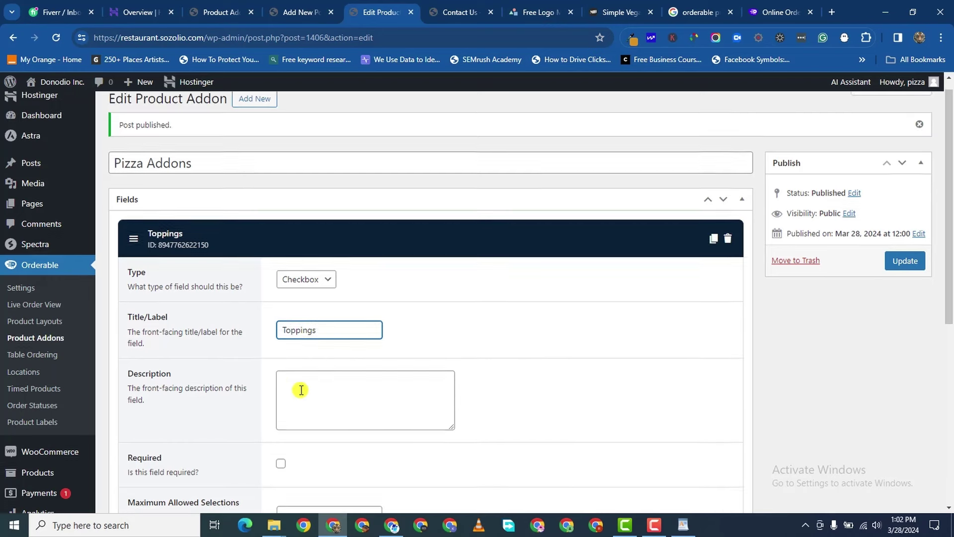
# - Fill in the first topping option with the label Extra Sauce and the cut price of 0.50
pyautogui.scroll(-5, 313, 375)
pyautogui.scroll(-3, 313, 374)
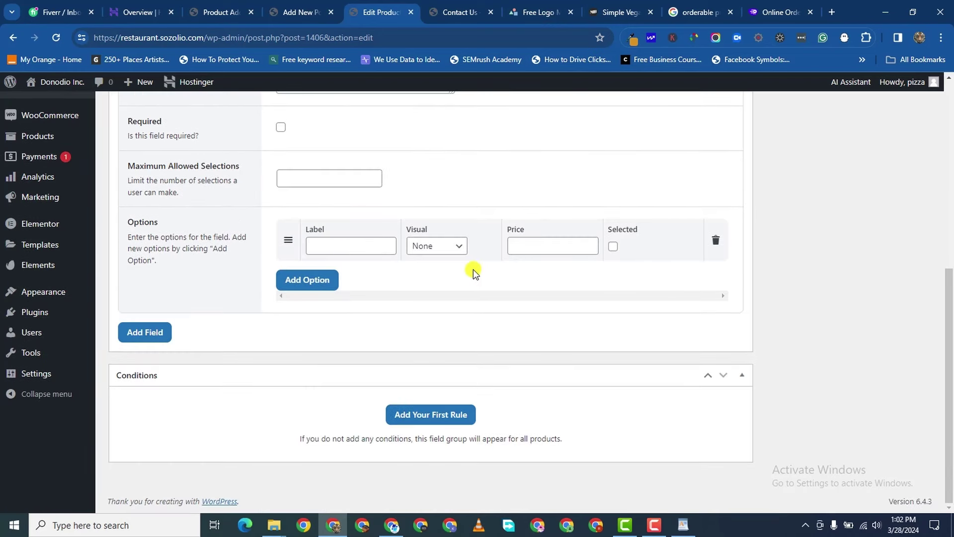
pyautogui.click(339, 240)
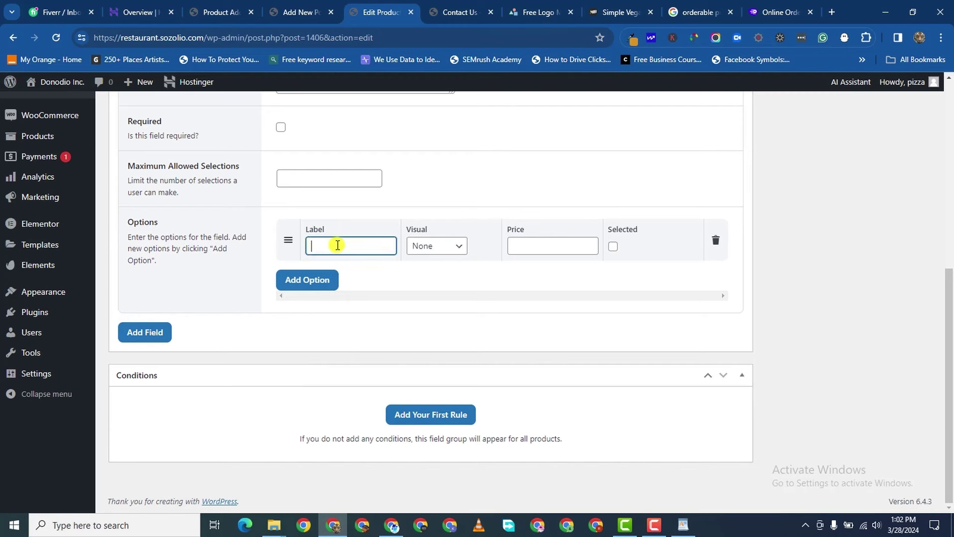
pyautogui.rightClick(535, 248)
pyautogui.click(571, 336)
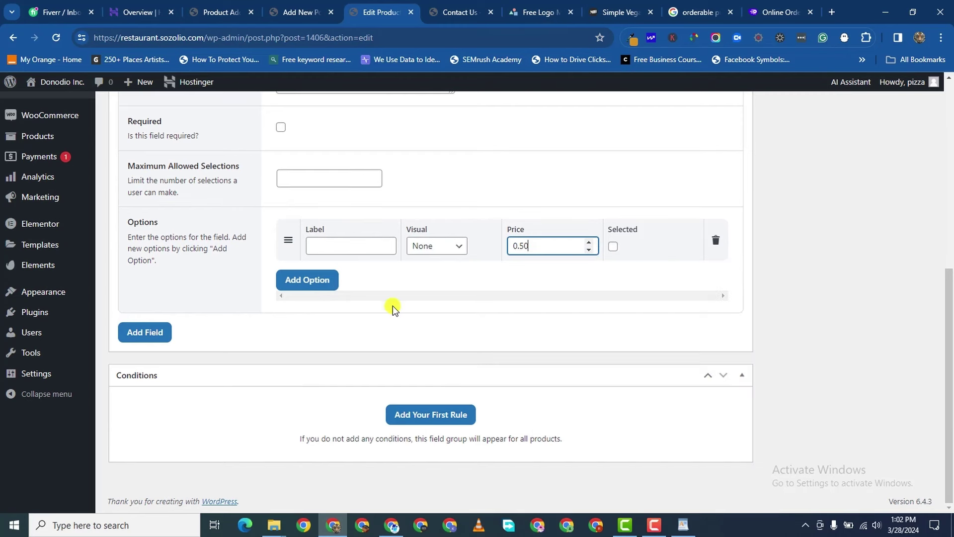
pyautogui.click(331, 247)
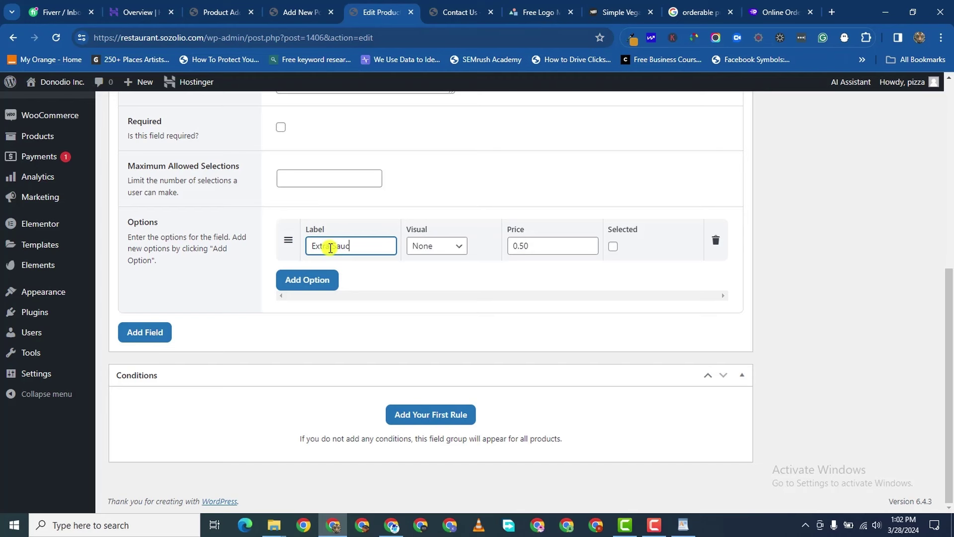
# - Add a second option row and copy the Extra Cheese entry with its $1.00 price from the PIZZA TOPPINGS document in WordPad
pyautogui.click(321, 278)
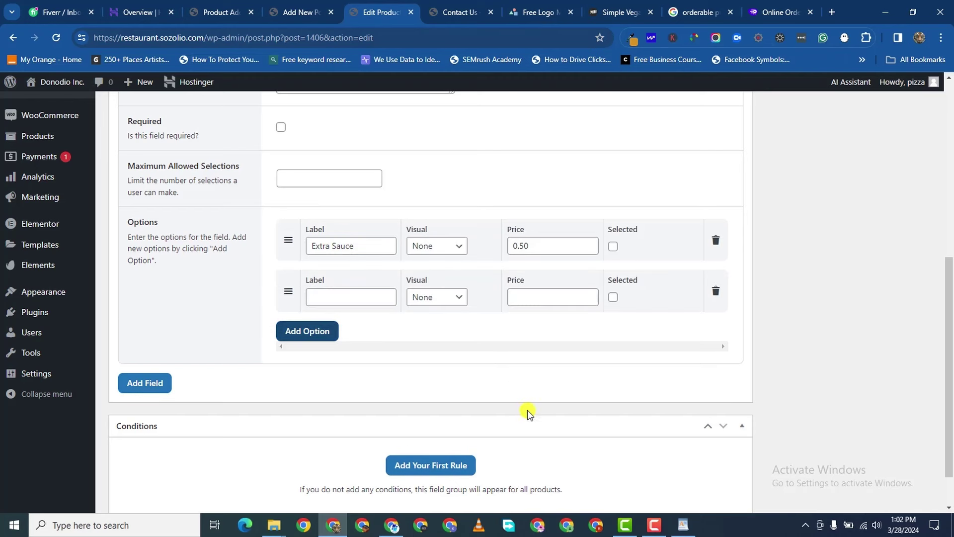
pyautogui.click(683, 525)
pyautogui.moveTo(294, 178); pyautogui.dragTo(311, 191)
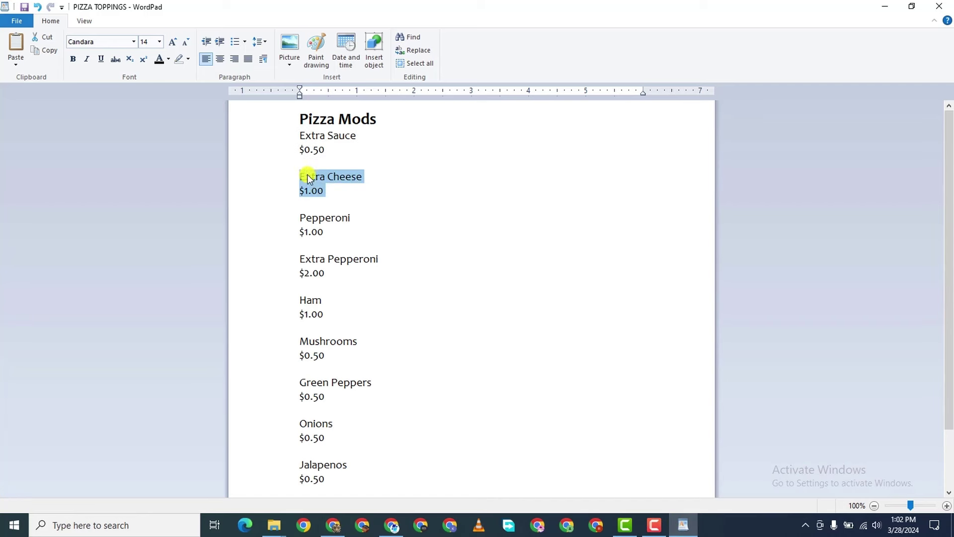
pyautogui.rightClick(308, 175)
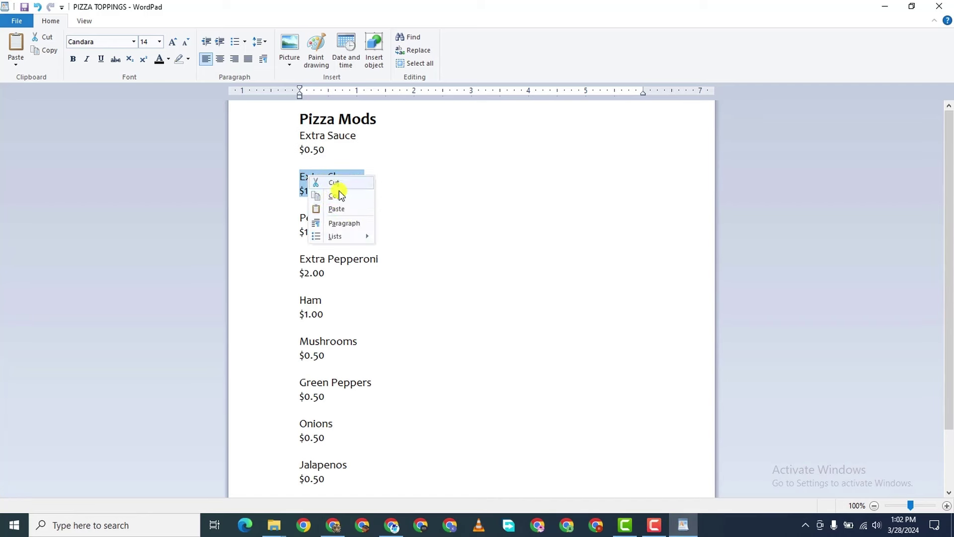
pyautogui.click(340, 196)
# - Return to the browser and paste Extra Cheese as the second option's label, moving its 1.00 price into the price field
pyautogui.click(333, 525)
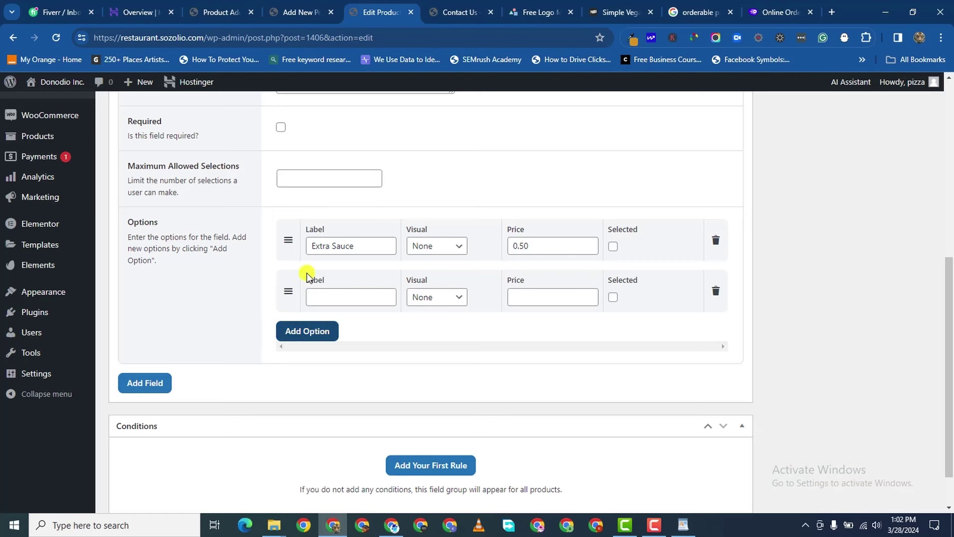
pyautogui.rightClick(334, 293)
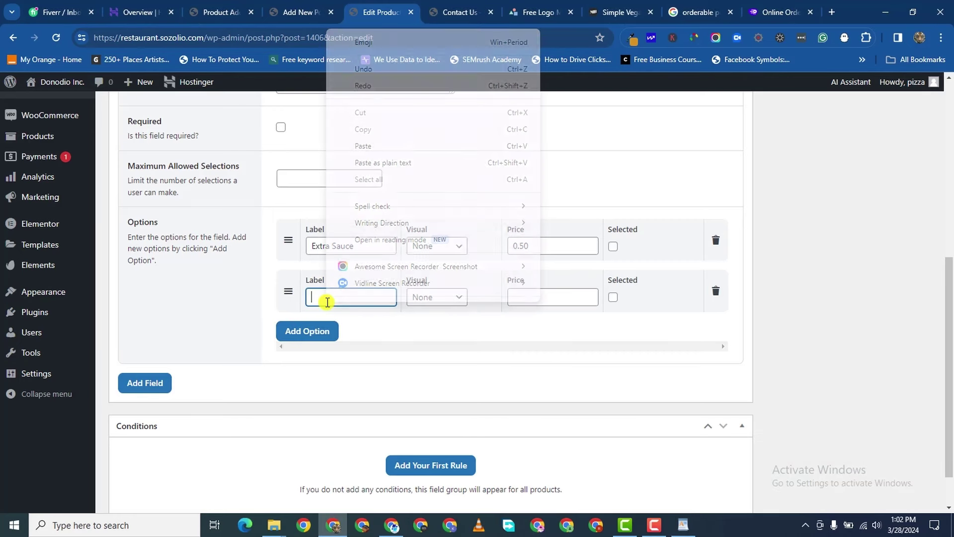
pyautogui.click(376, 146)
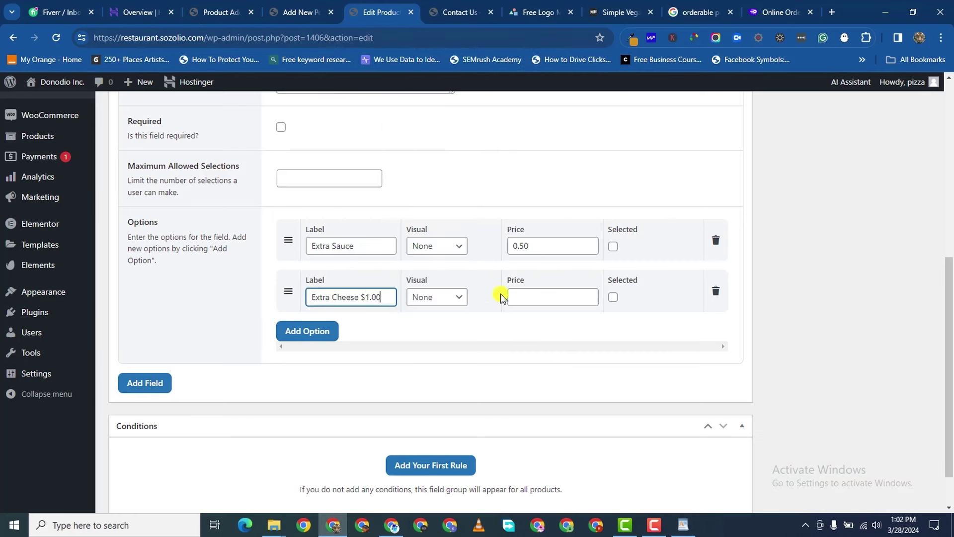
pyautogui.rightClick(371, 297)
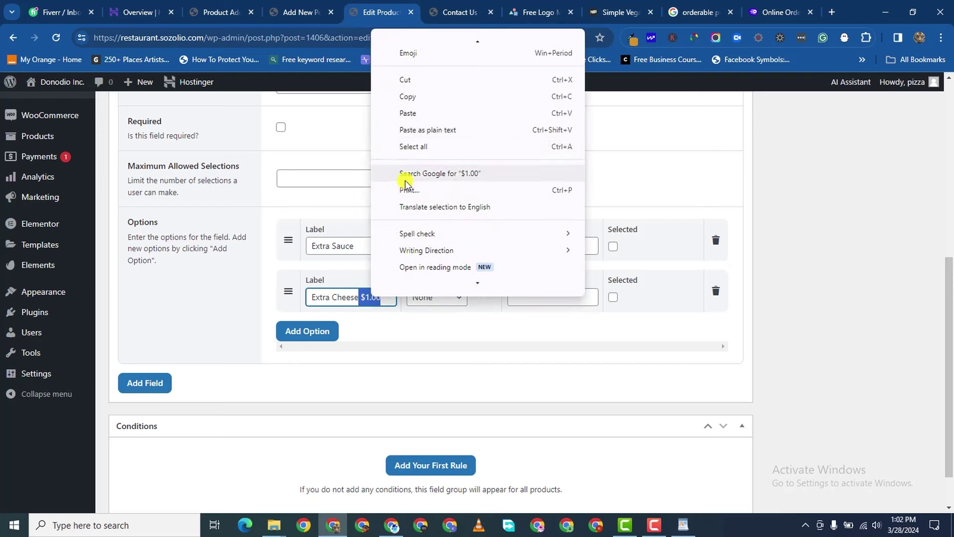
pyautogui.click(428, 85)
pyautogui.click(549, 298)
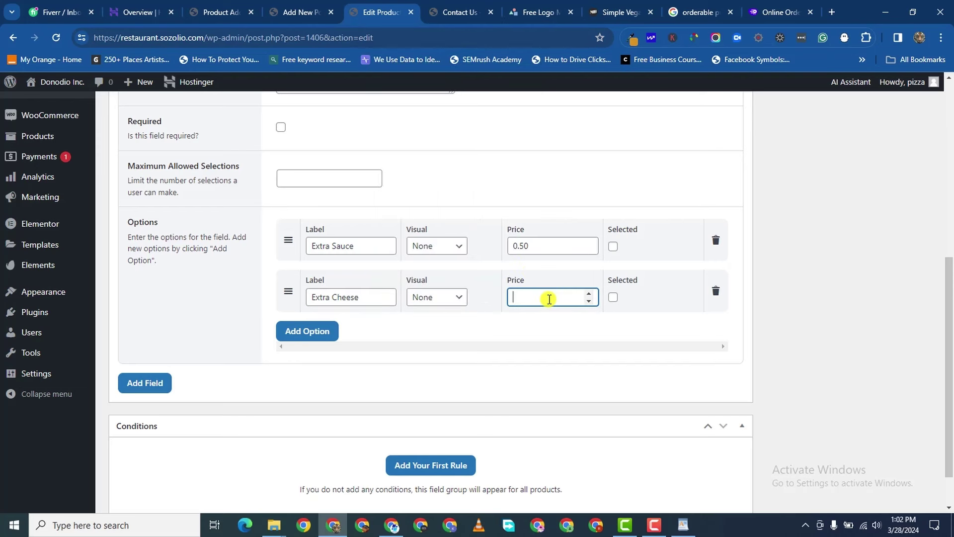
pyautogui.rightClick(549, 299)
pyautogui.click(600, 121)
# - Add a third option row and copy the Pepperoni entry with its $1.00 price from the WordPad document
pyautogui.click(315, 330)
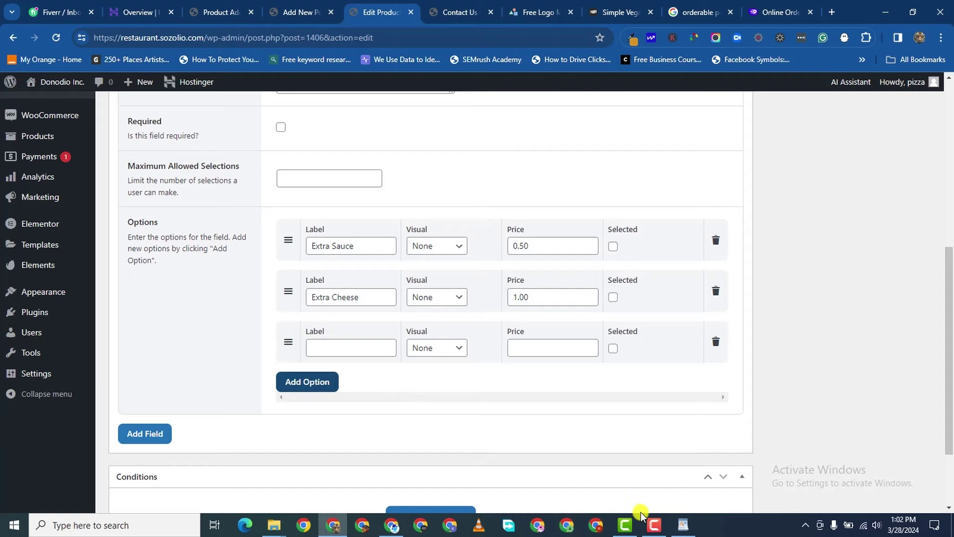
pyautogui.click(681, 523)
pyautogui.moveTo(294, 219); pyautogui.dragTo(323, 232)
pyautogui.rightClick(336, 220)
pyautogui.click(345, 232)
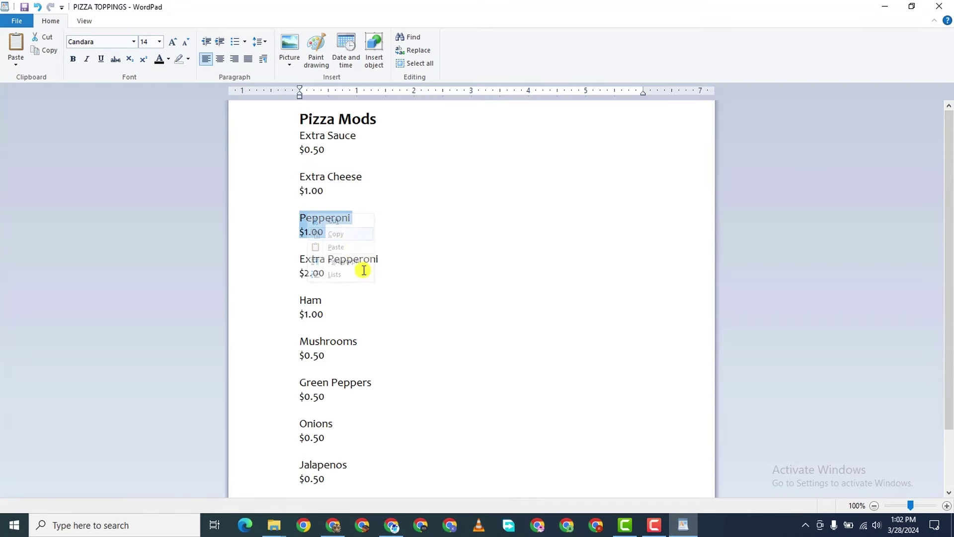
# - Return to the browser and paste Pepperoni as the third option's label, moving its 1.00 price into the price field
pyautogui.click(335, 531)
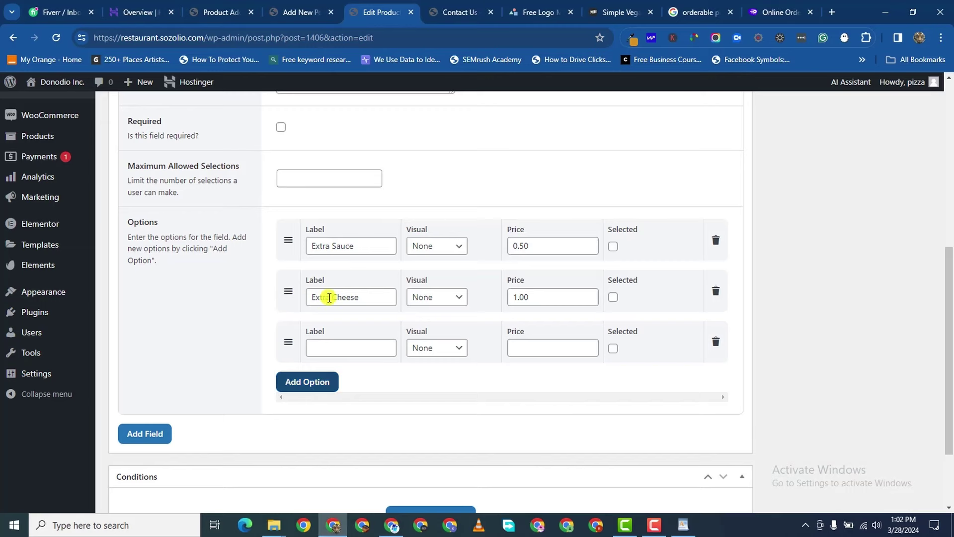
pyautogui.click(336, 347)
pyautogui.rightClick(335, 344)
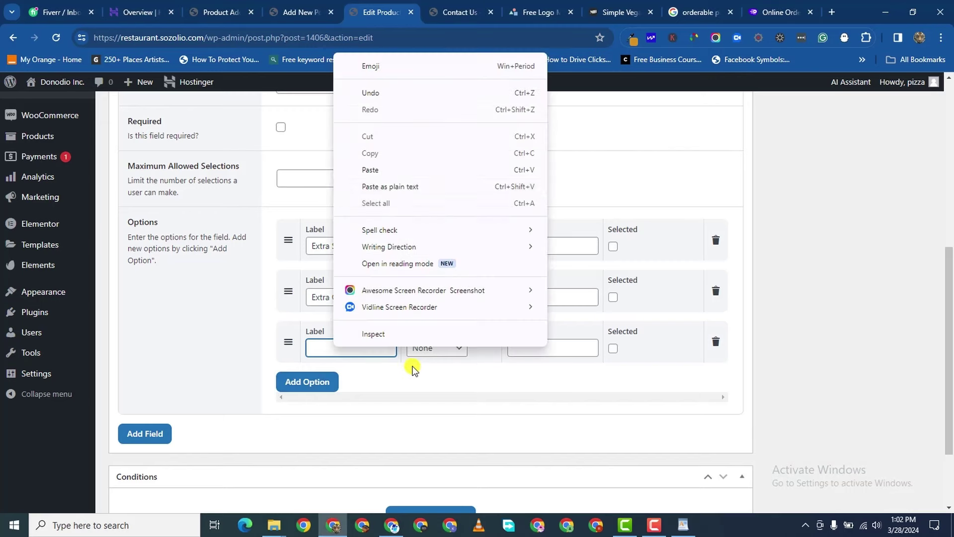
pyautogui.click(396, 169)
pyautogui.moveTo(352, 348); pyautogui.dragTo(378, 347)
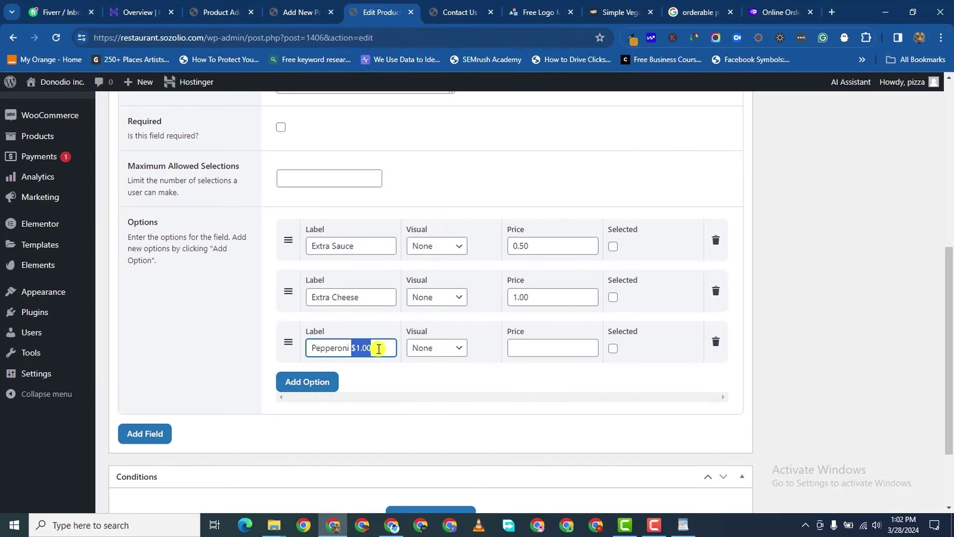
pyautogui.rightClick(375, 347)
pyautogui.click(409, 68)
pyautogui.click(550, 347)
pyautogui.rightClick(550, 347)
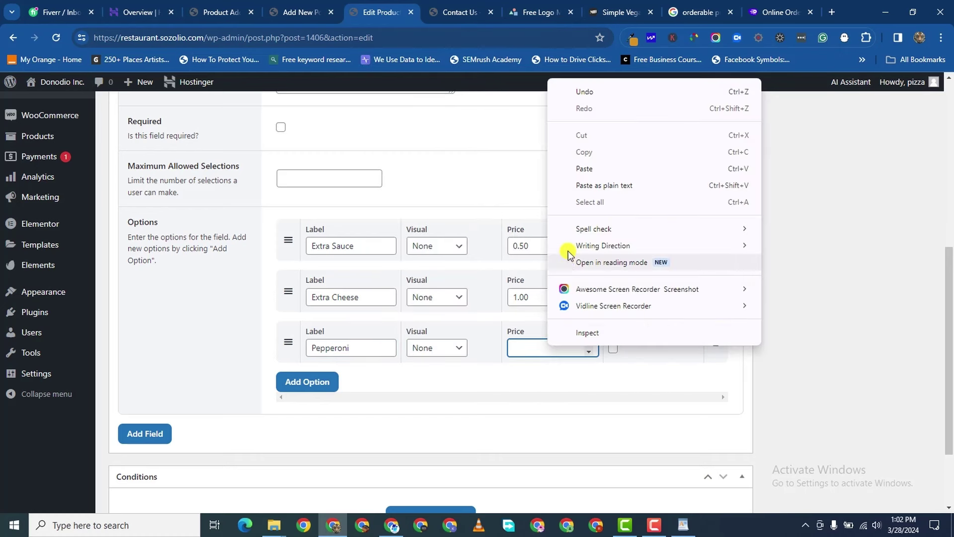
pyautogui.click(585, 169)
# - Add a fourth option row and copy the Extra Pepperoni entry with its $2.00 price from the WordPad document
pyautogui.click(318, 383)
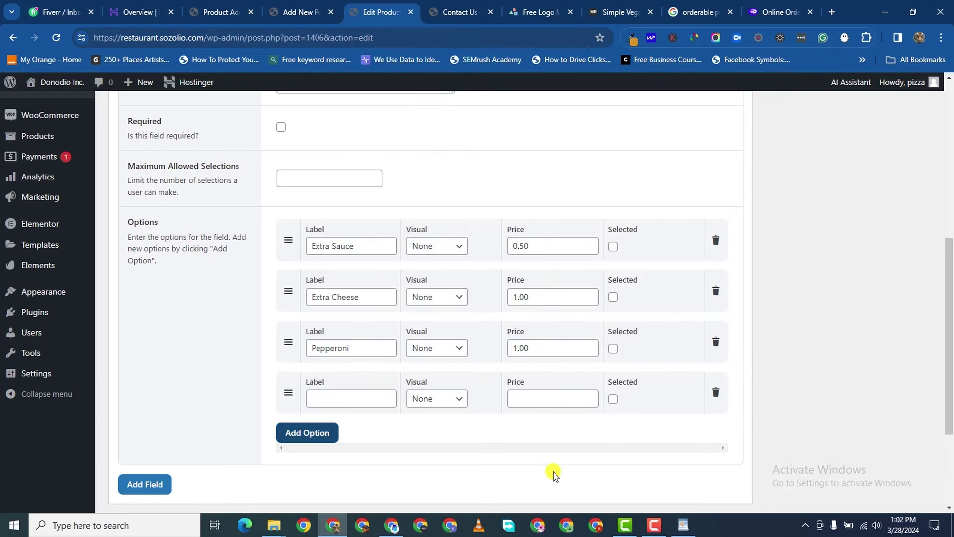
pyautogui.click(683, 525)
pyautogui.click(294, 260)
pyautogui.moveTo(292, 261); pyautogui.dragTo(331, 275)
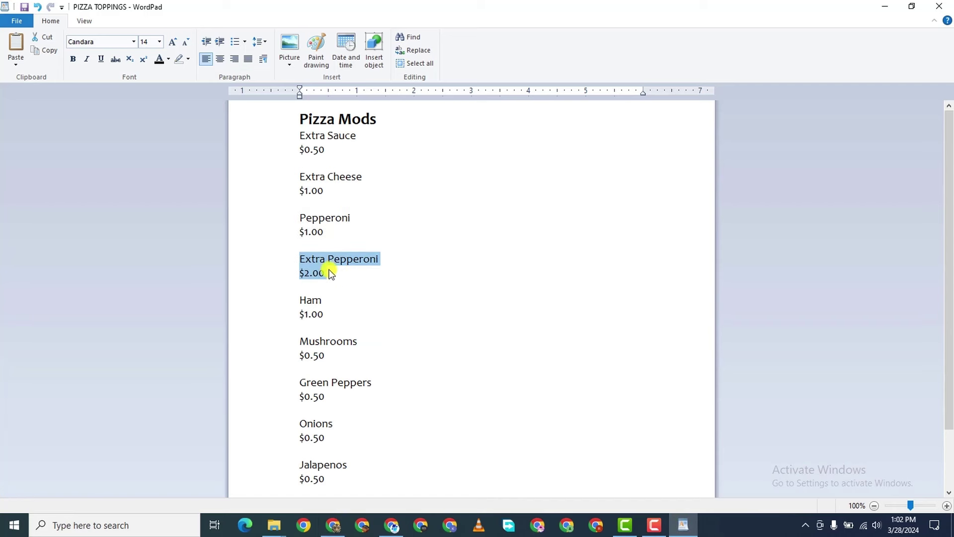
pyautogui.rightClick(309, 254)
pyautogui.click(351, 278)
pyautogui.moveTo(397, 531)
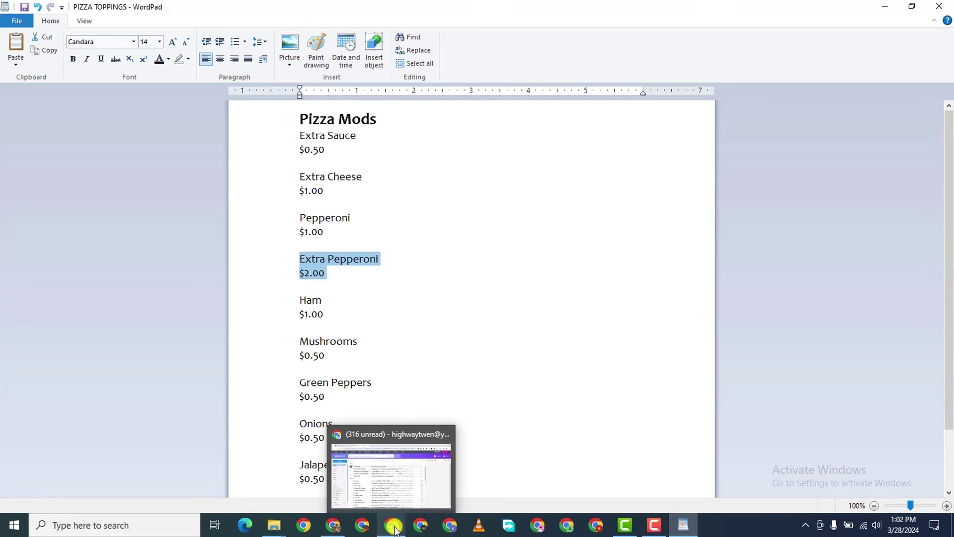
# - Return to the browser and paste Extra Pepperoni as the fourth option's label, moving its 2.00 price into the price field
pyautogui.click(333, 525)
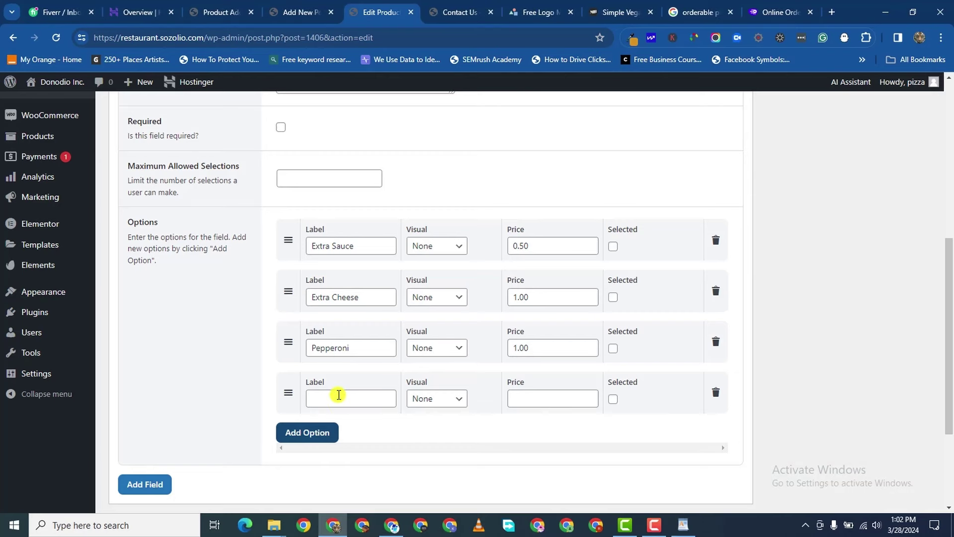
pyautogui.rightClick(336, 395)
pyautogui.click(399, 235)
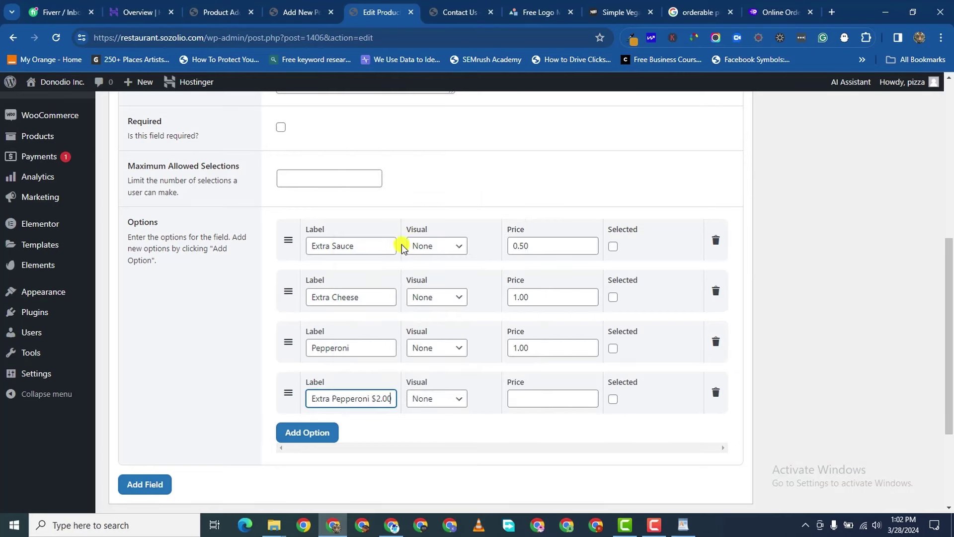
pyautogui.moveTo(370, 396); pyautogui.dragTo(428, 405)
pyautogui.rightClick(381, 397)
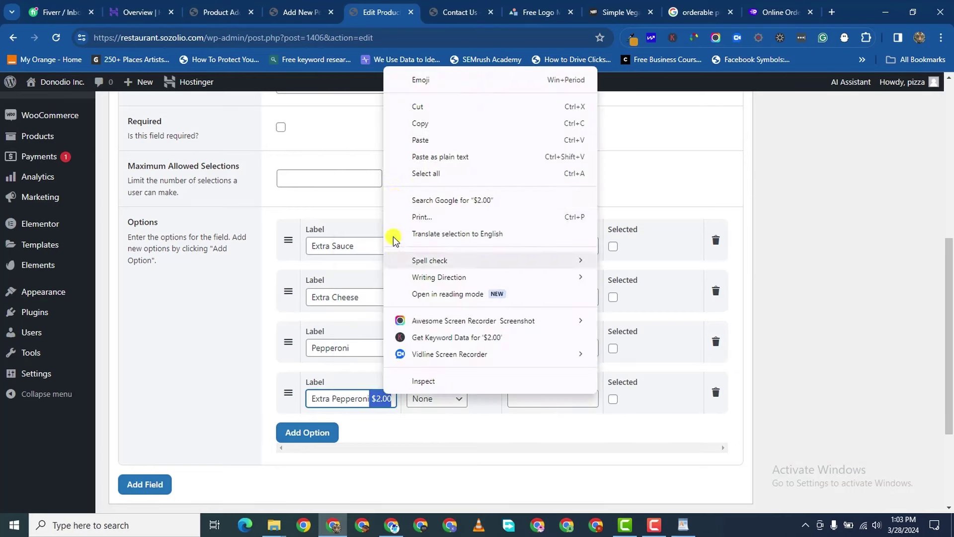
pyautogui.click(420, 123)
pyautogui.press('BackSpace')
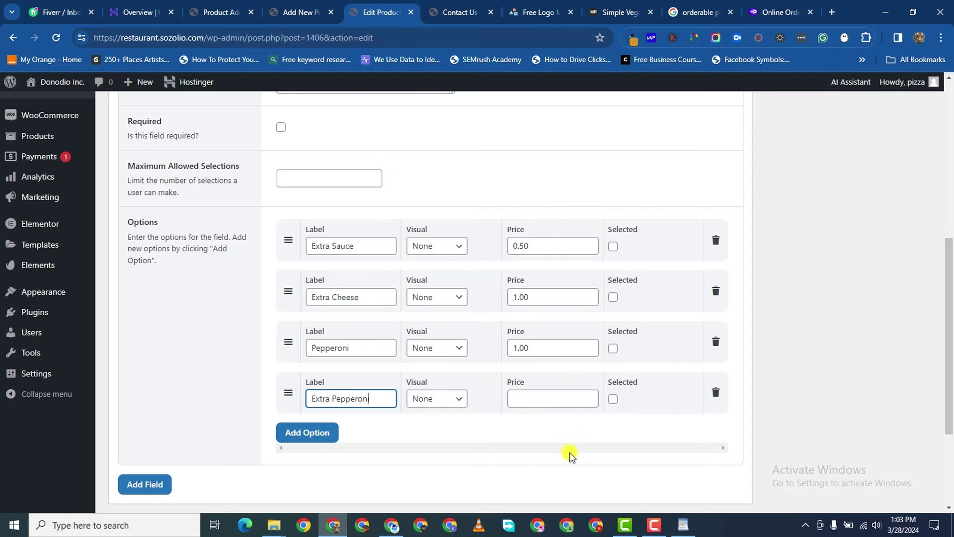
pyautogui.rightClick(531, 397)
pyautogui.click(581, 219)
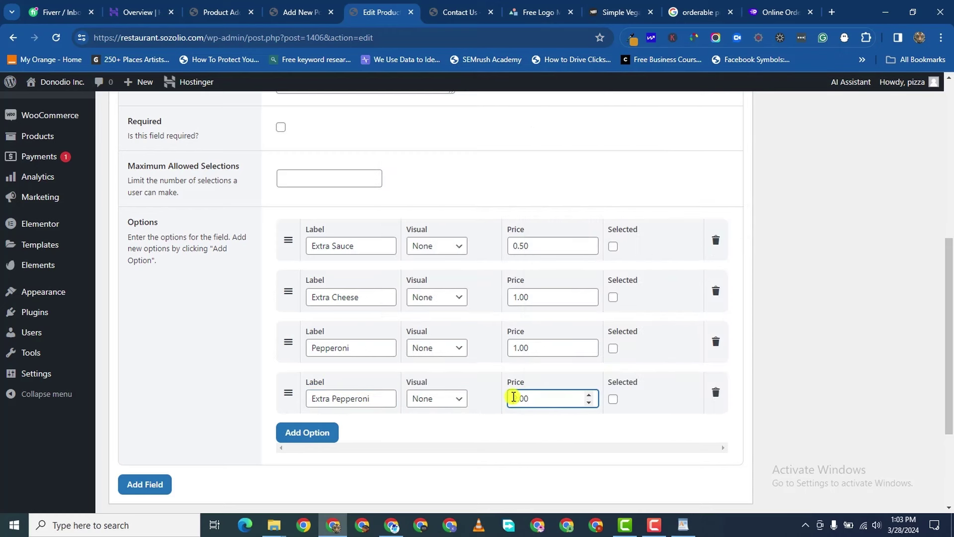
# - Add a fifth option row and copy the Ham entry with its $1.00 price from the WordPad document
pyautogui.click(321, 440)
pyautogui.scroll(2, 462, 447)
pyautogui.scroll(-5, 467, 455)
pyautogui.scroll(-1, 467, 459)
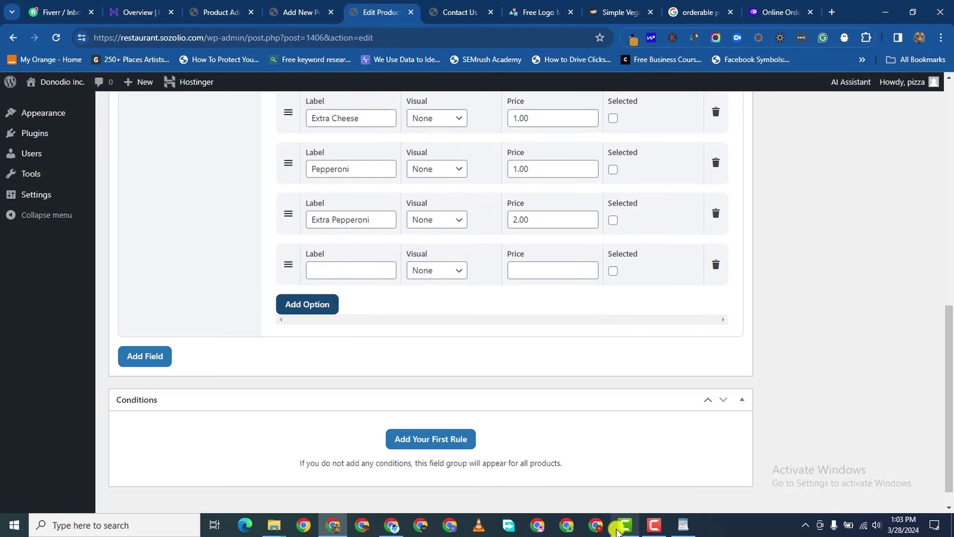
pyautogui.click(682, 525)
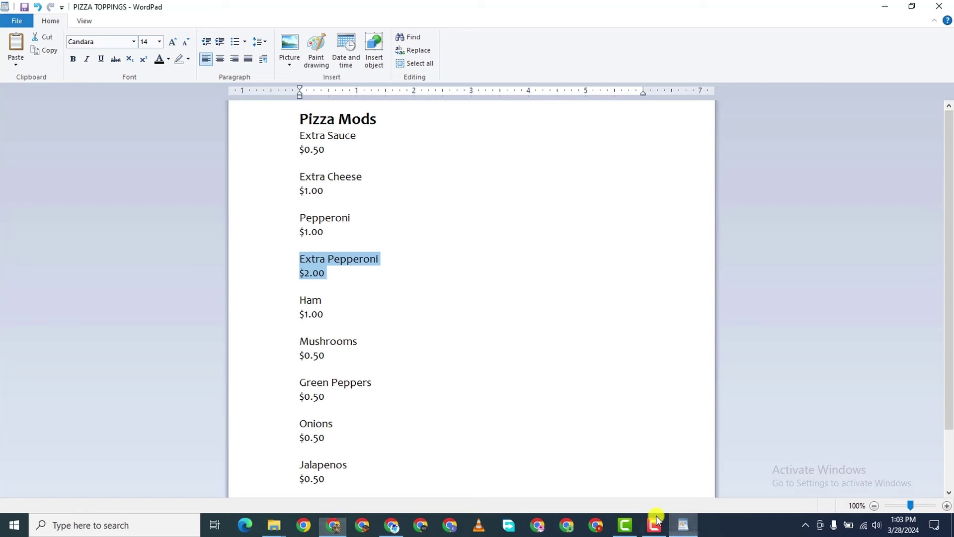
pyautogui.moveTo(300, 299); pyautogui.dragTo(330, 313)
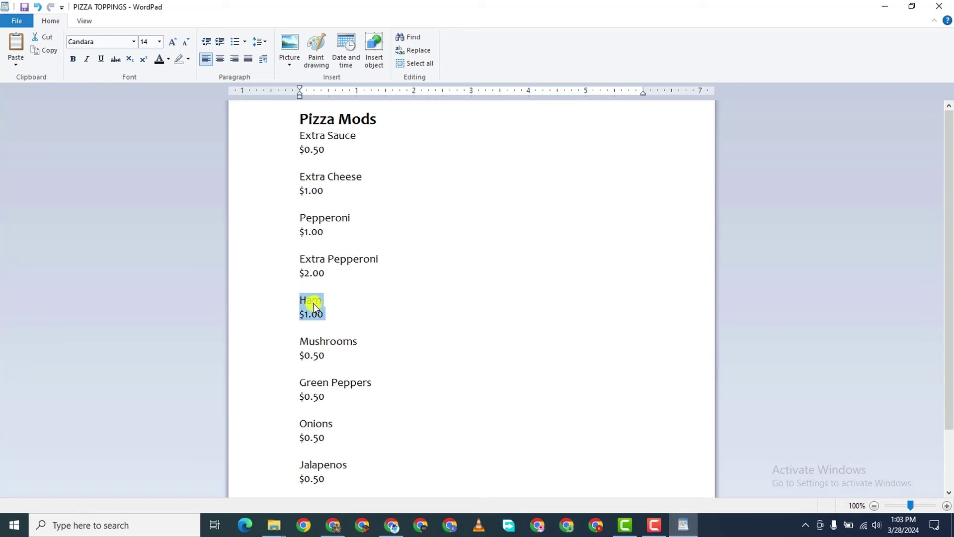
pyautogui.rightClick(313, 307)
pyautogui.click(352, 324)
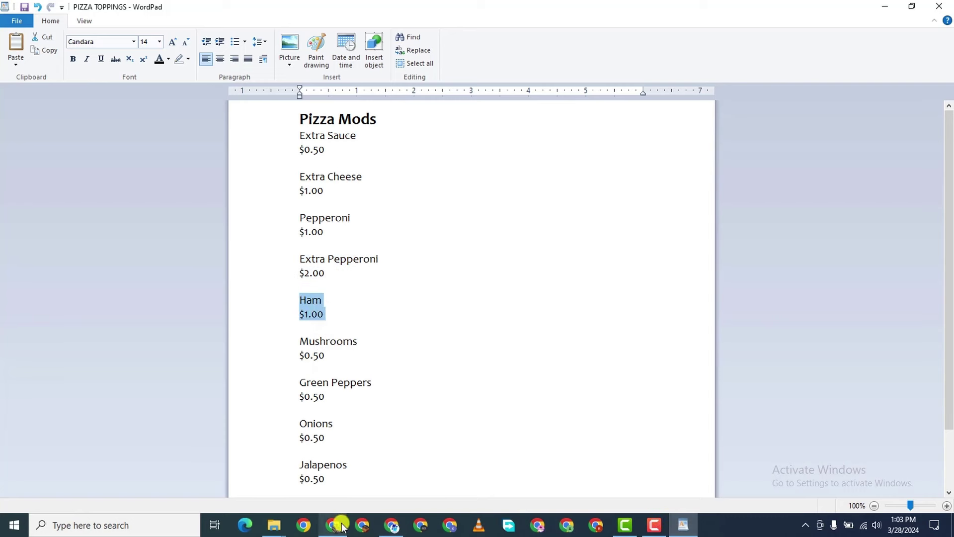
# - Return to the browser and paste Ham as the fifth option's label, moving its 1.00 price into the price field
pyautogui.click(333, 526)
pyautogui.click(334, 268)
pyautogui.rightClick(358, 268)
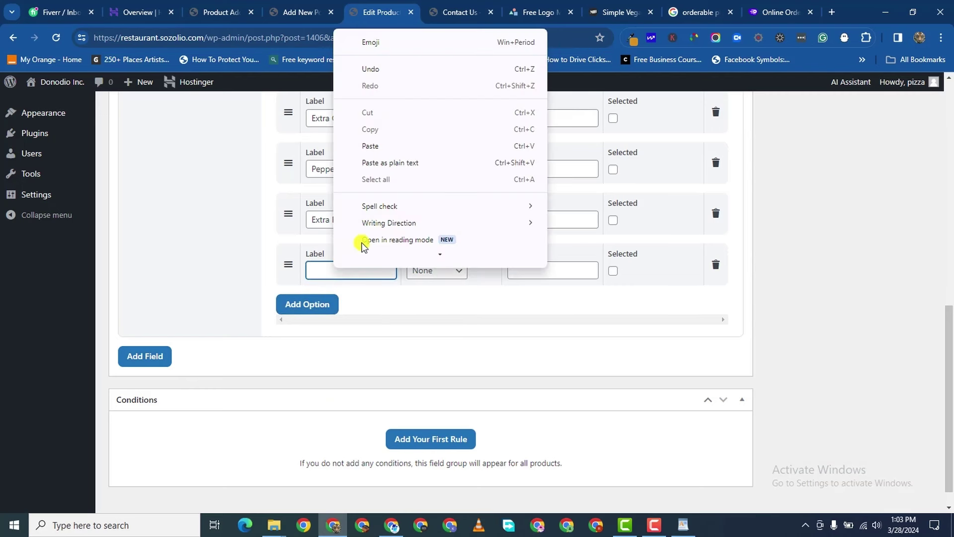
pyautogui.click(392, 173)
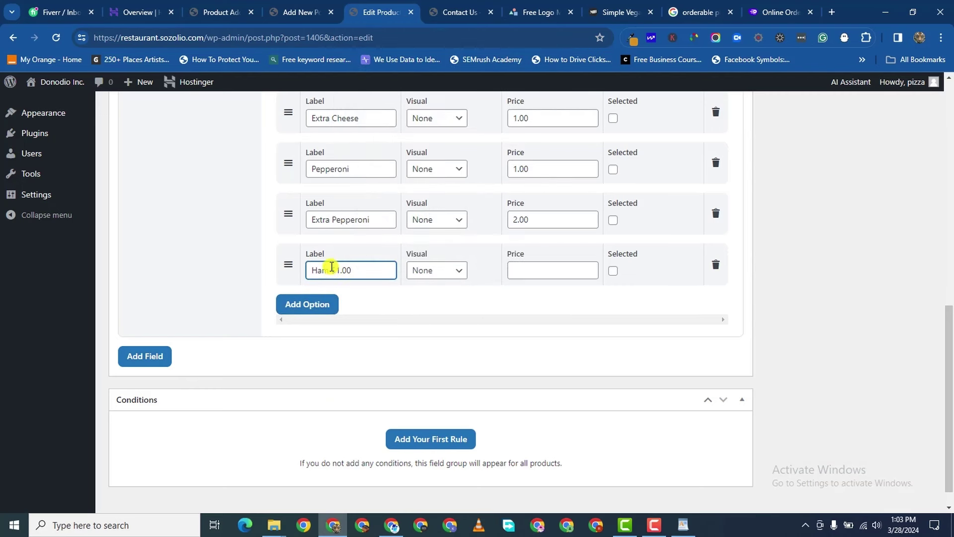
pyautogui.moveTo(332, 267); pyautogui.dragTo(362, 278)
pyautogui.rightClick(345, 274)
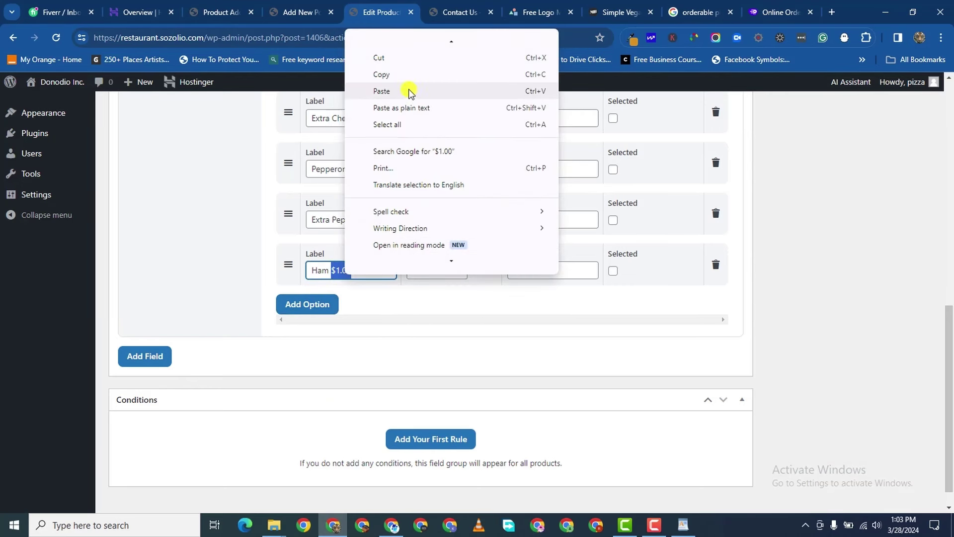
pyautogui.click(388, 60)
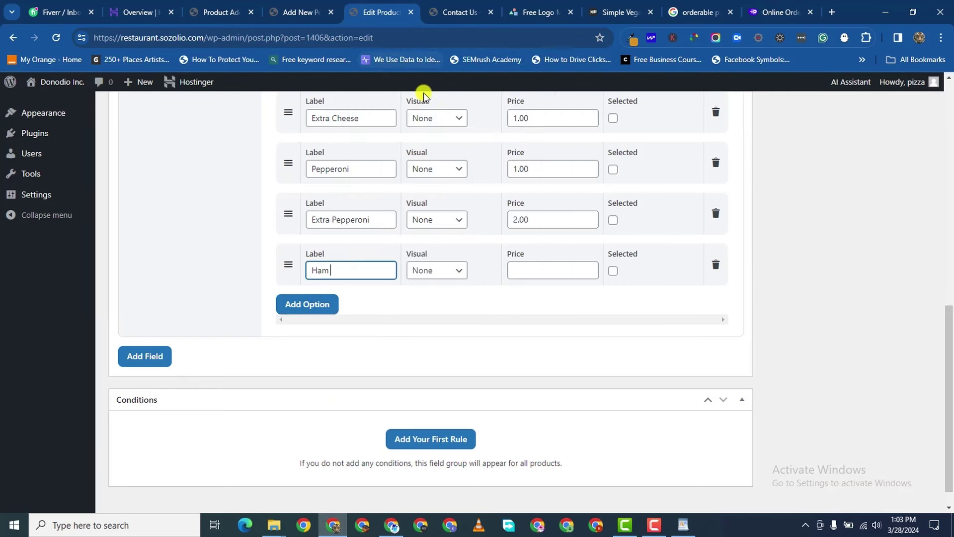
pyautogui.click(560, 270)
pyautogui.rightClick(561, 270)
pyautogui.click(598, 120)
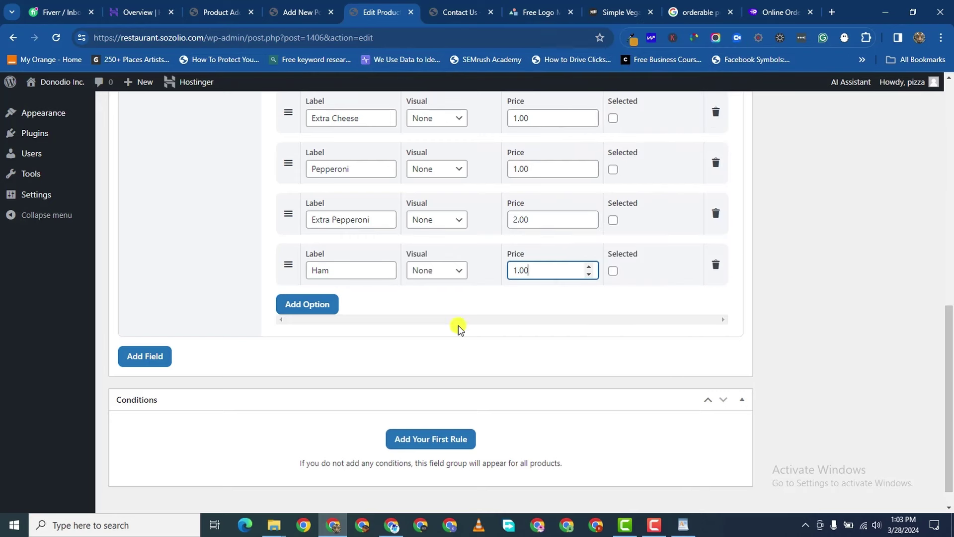
# - Add a sixth empty option row below Ham
pyautogui.click(301, 311)
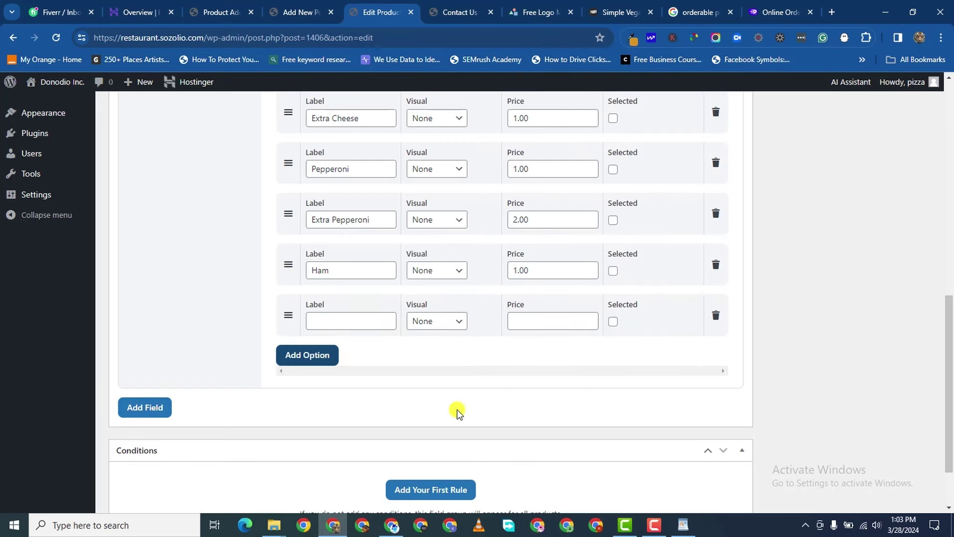
pyautogui.click(654, 525)
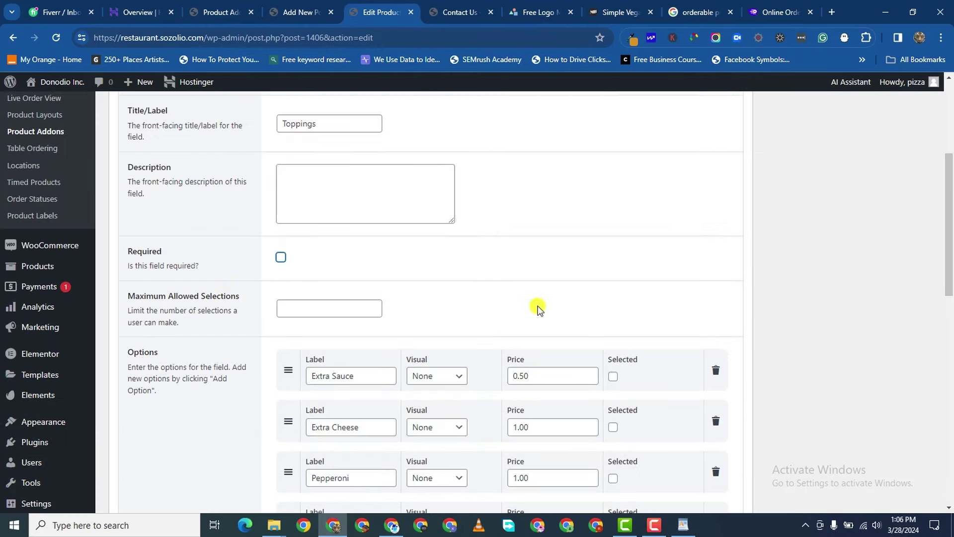
# - Try the Image visual for the Extra Sauce option and set it back to None
pyautogui.scroll(-13, 586, 367)
pyautogui.scroll(8, 351, 333)
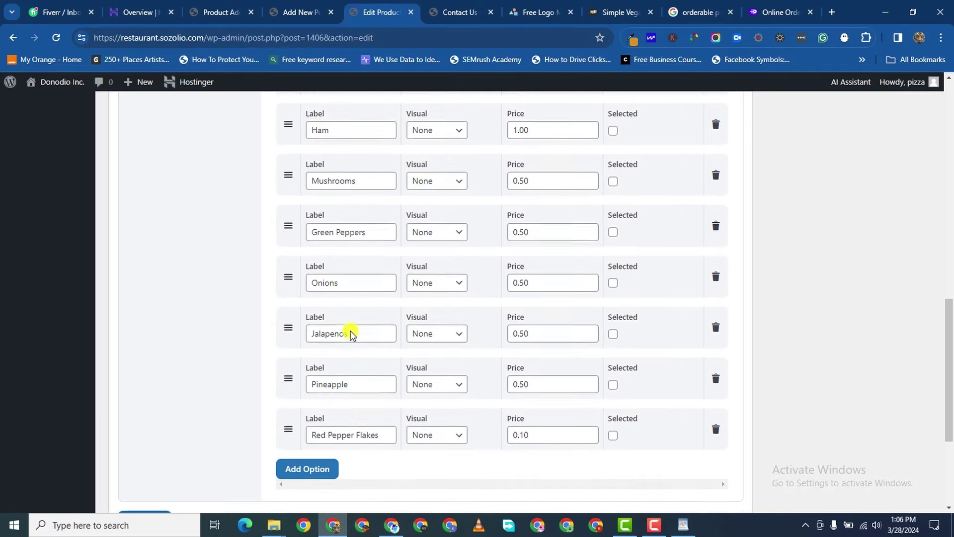
pyautogui.click(446, 195)
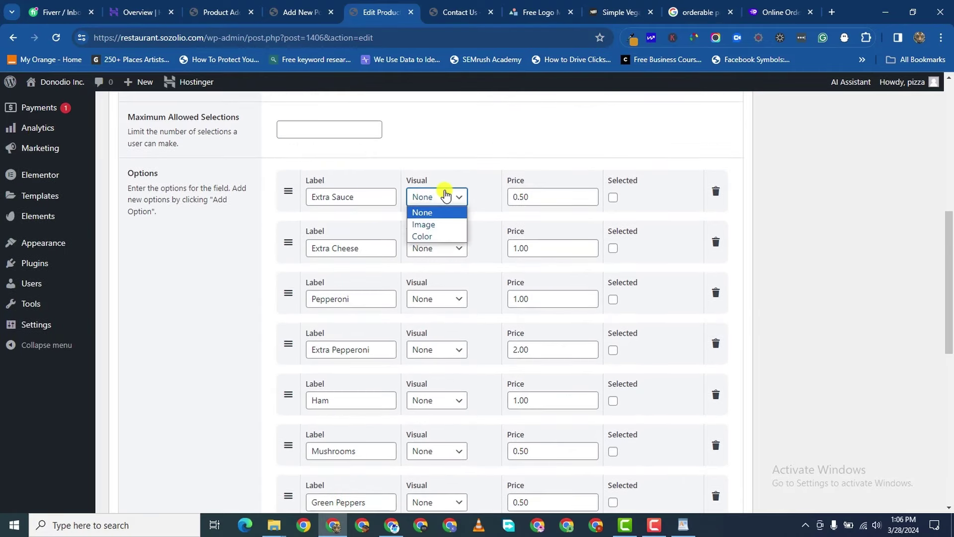
pyautogui.click(436, 225)
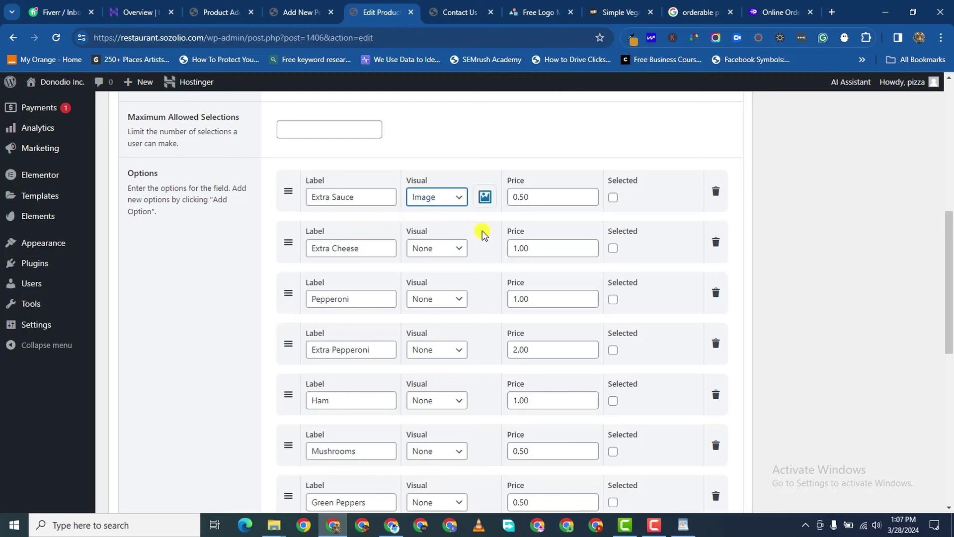
pyautogui.click(458, 206)
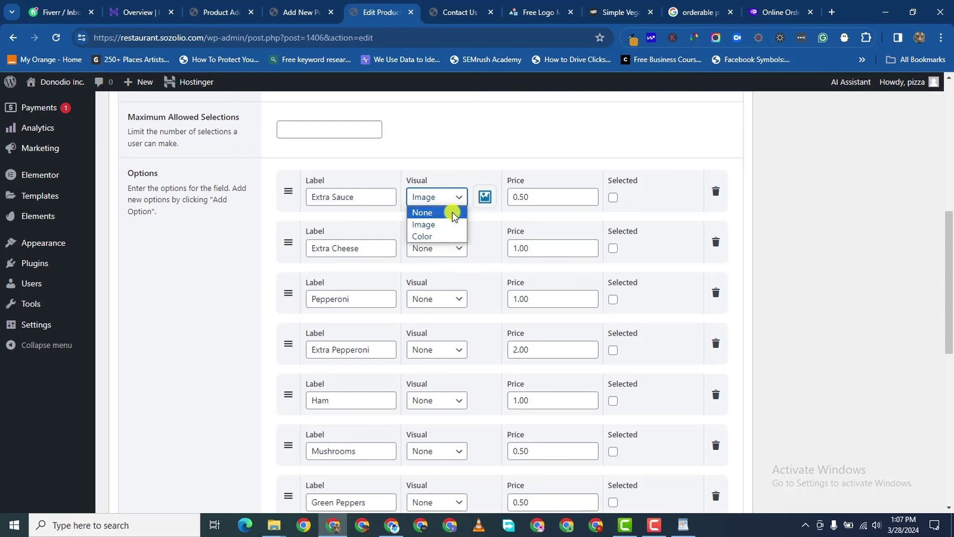
pyautogui.click(454, 213)
# - Mark the Toppings field as required
pyautogui.scroll(-5, 370, 278)
pyautogui.scroll(8, 366, 288)
pyautogui.scroll(-1, 279, 260)
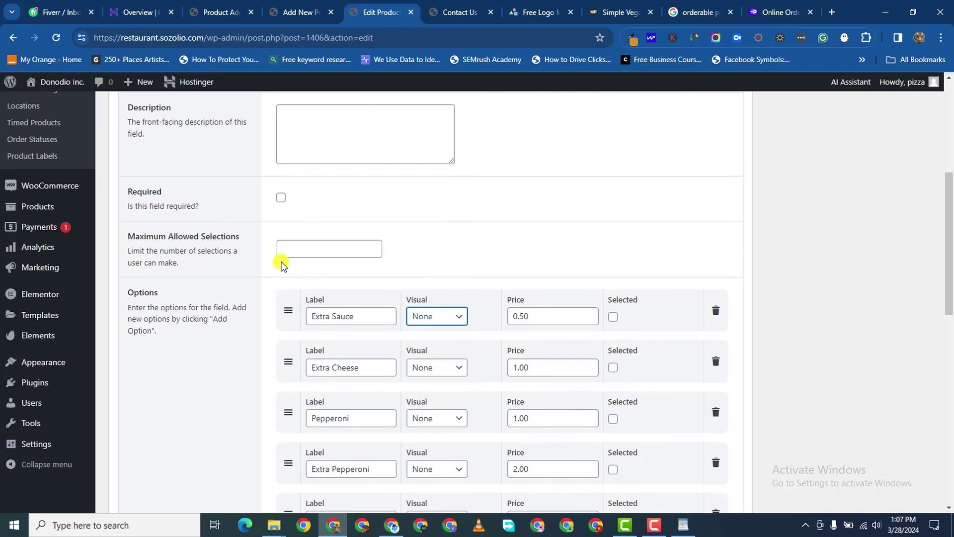
pyautogui.scroll(1, 277, 236)
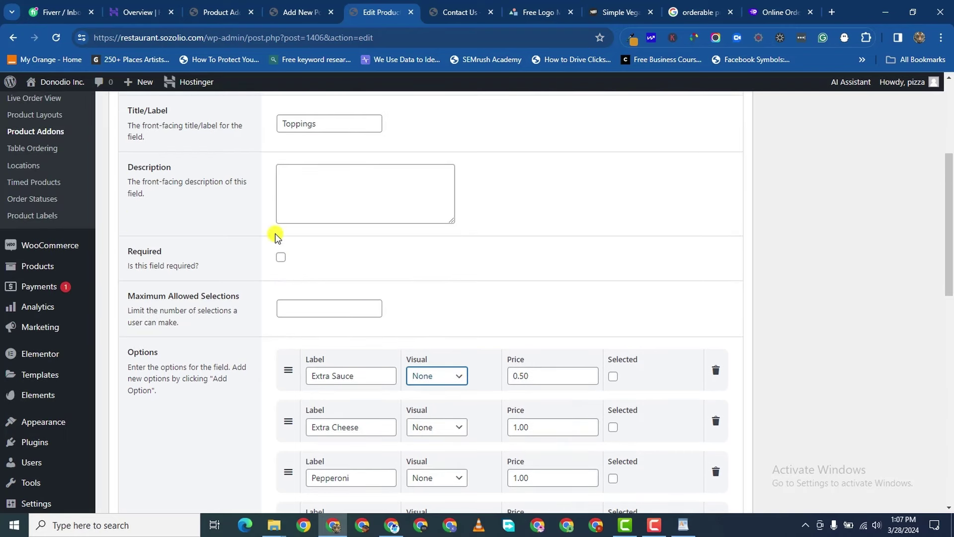
pyautogui.click(281, 259)
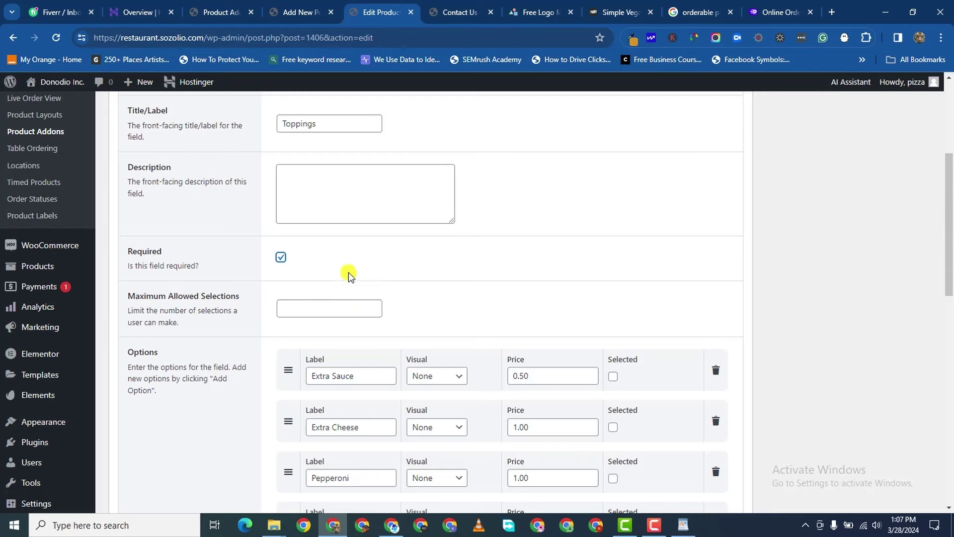
# - Add the first condition rule to the field group and base it on Product Category
pyautogui.scroll(4, 363, 239)
pyautogui.scroll(-12, 618, 345)
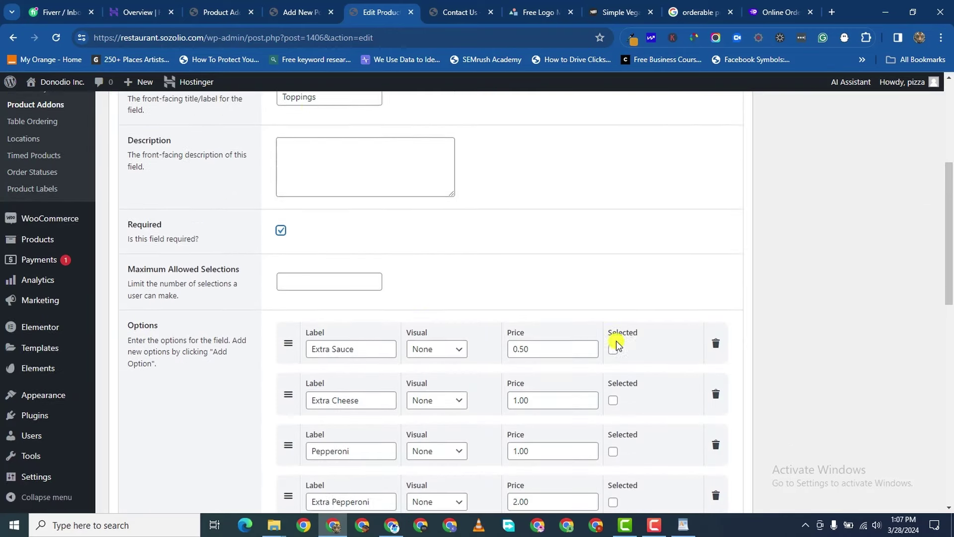
pyautogui.scroll(-3, 618, 365)
pyautogui.scroll(1, 356, 350)
pyautogui.scroll(-1, 366, 333)
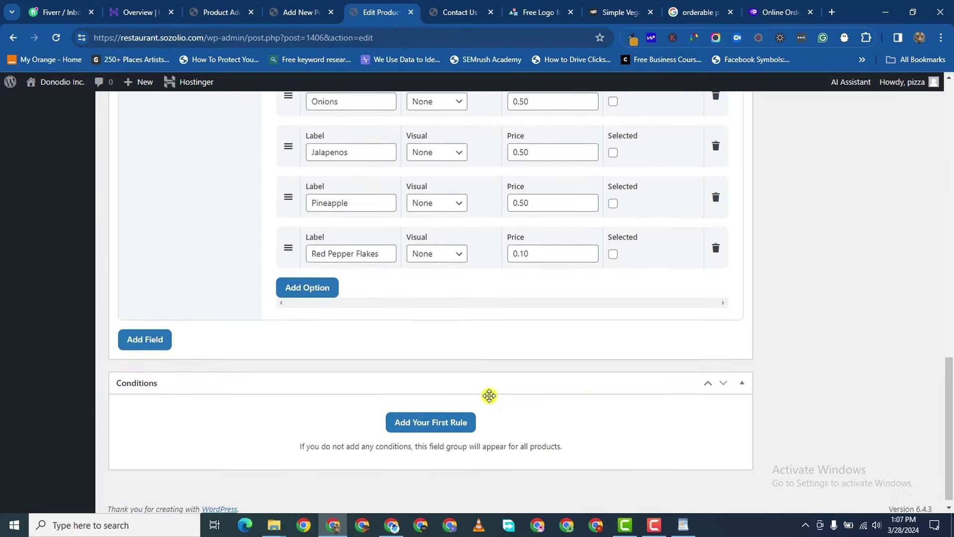
pyautogui.scroll(10, 852, 181)
pyautogui.scroll(-10, 557, 373)
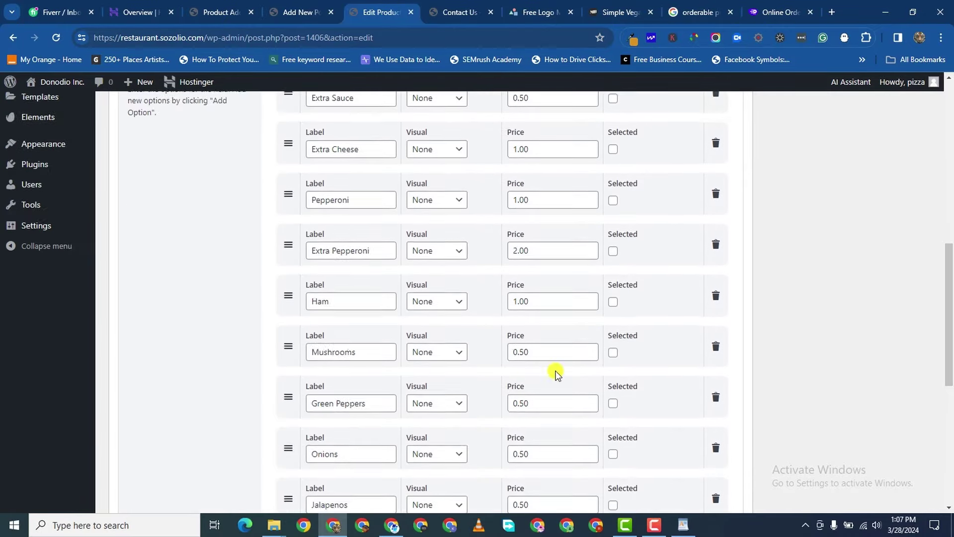
pyautogui.click(399, 413)
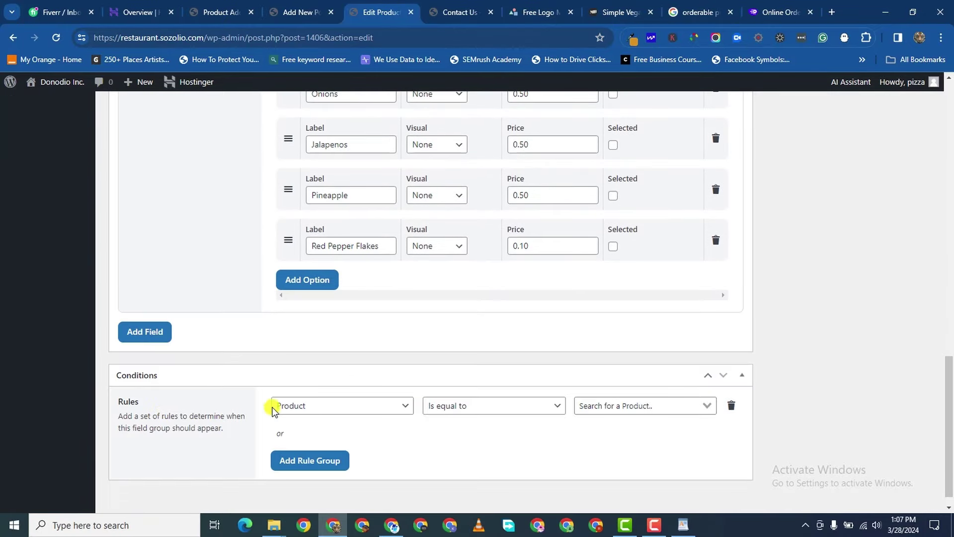
pyautogui.click(353, 409)
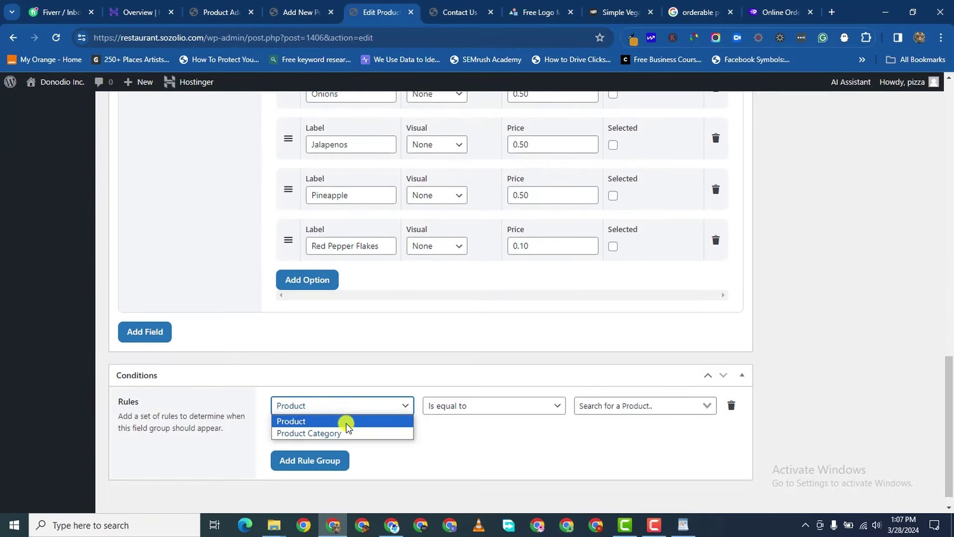
pyautogui.click(345, 433)
# - Set the rule's comparison to Is equal to and search for and choose the Pizza category
pyautogui.click(467, 405)
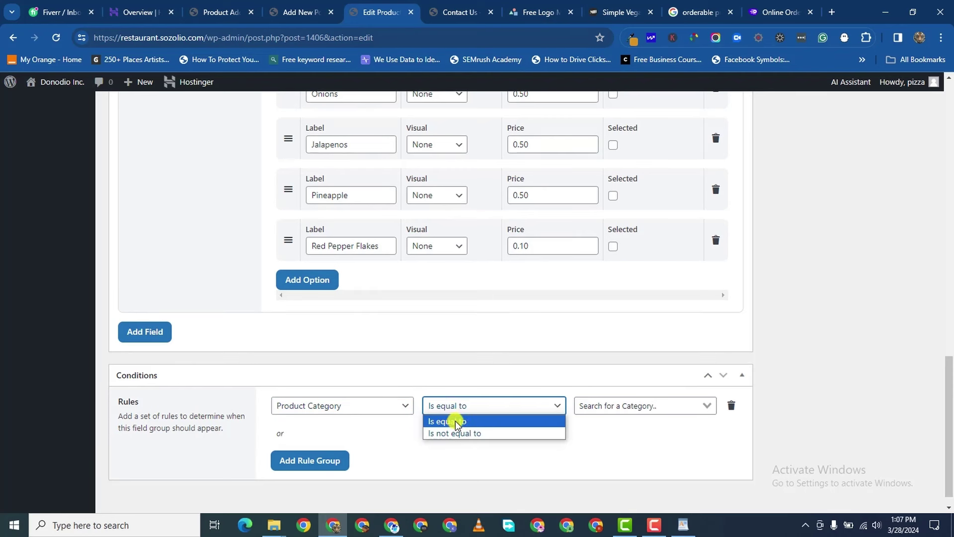
pyautogui.click(456, 422)
pyautogui.click(661, 405)
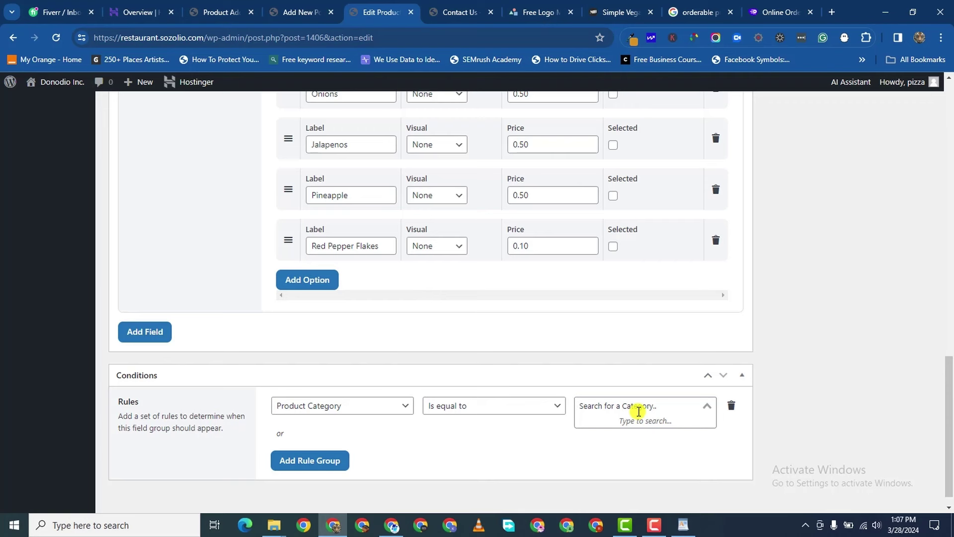
pyautogui.write('pi')
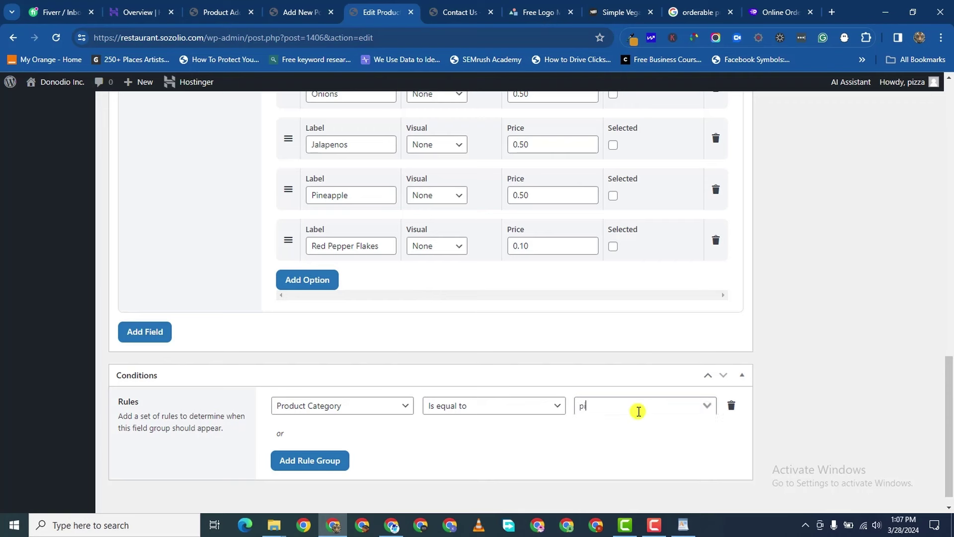
pyautogui.click(607, 420)
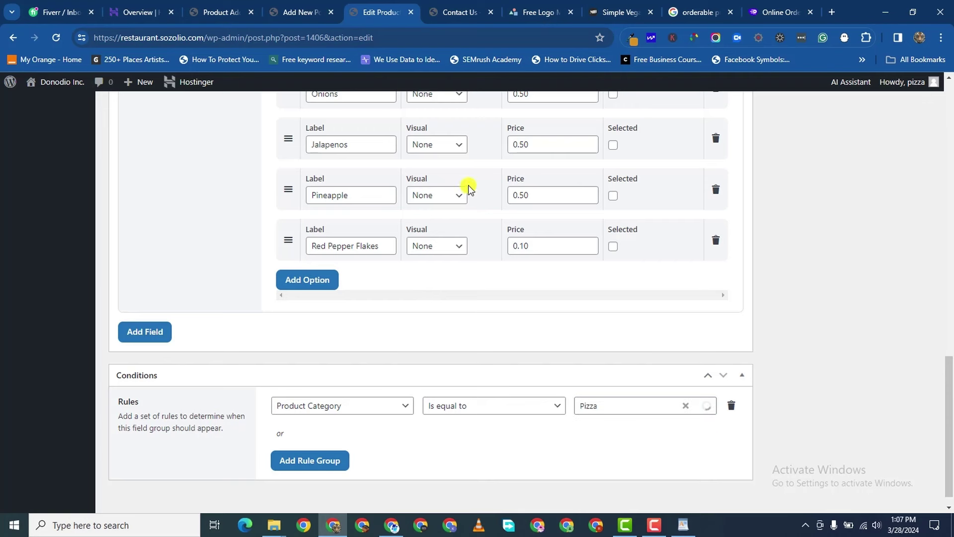
# - Review the list of topping options and prices together with the product category rule
pyautogui.scroll(7, 471, 270)
pyautogui.scroll(-5, 464, 199)
pyautogui.scroll(-3, 508, 407)
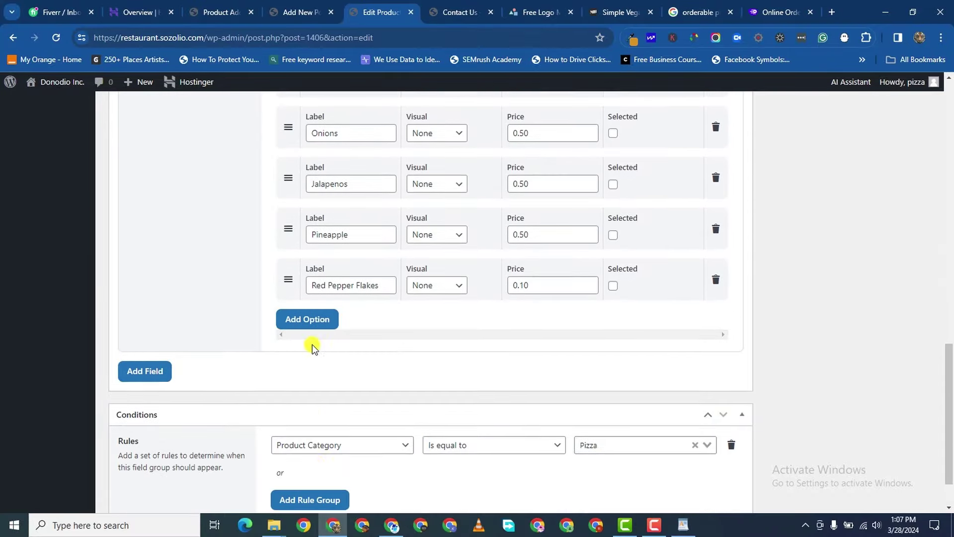
pyautogui.scroll(5, 771, 319)
pyautogui.scroll(5, 771, 319)
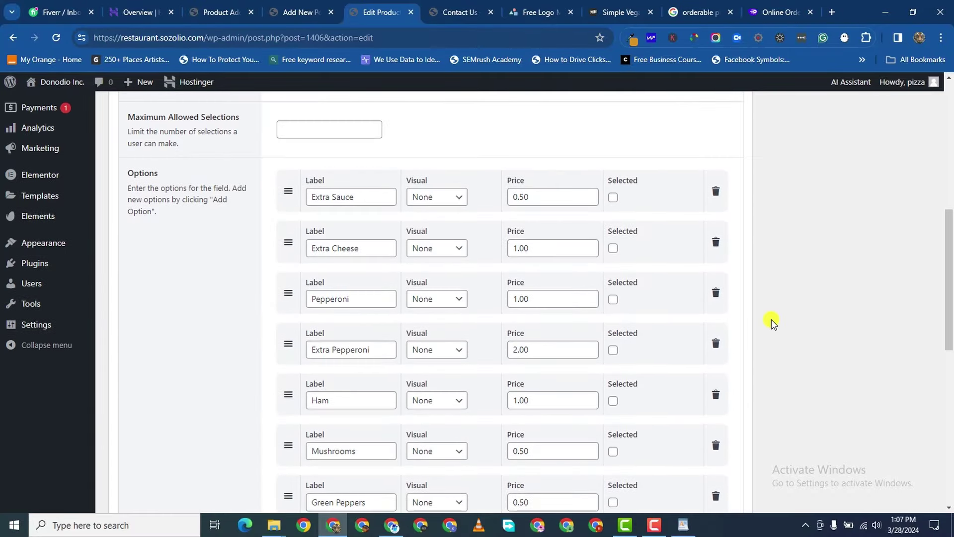
pyautogui.scroll(-10, 493, 264)
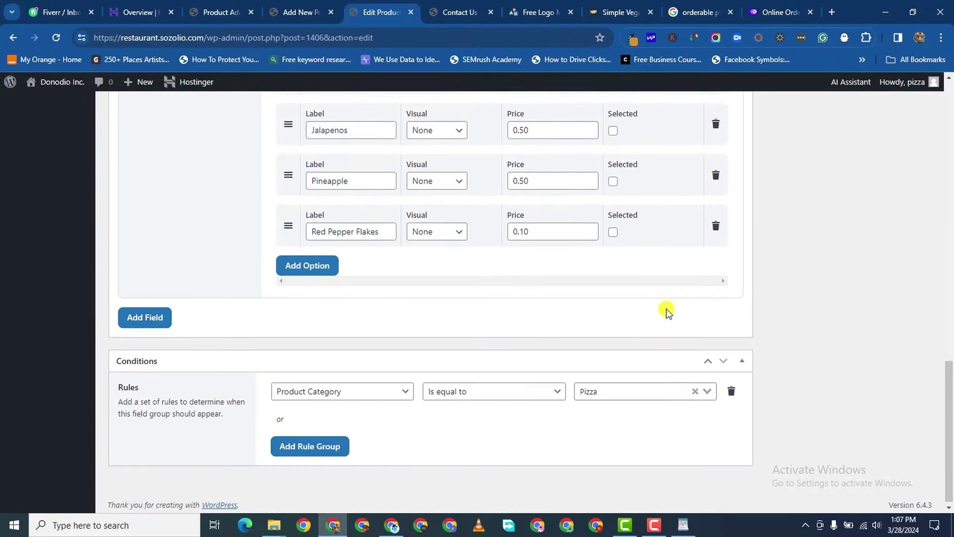
# - Update the Pizza Addons product addon to save its Toppings options and Pizza category rule
pyautogui.scroll(15, 890, 258)
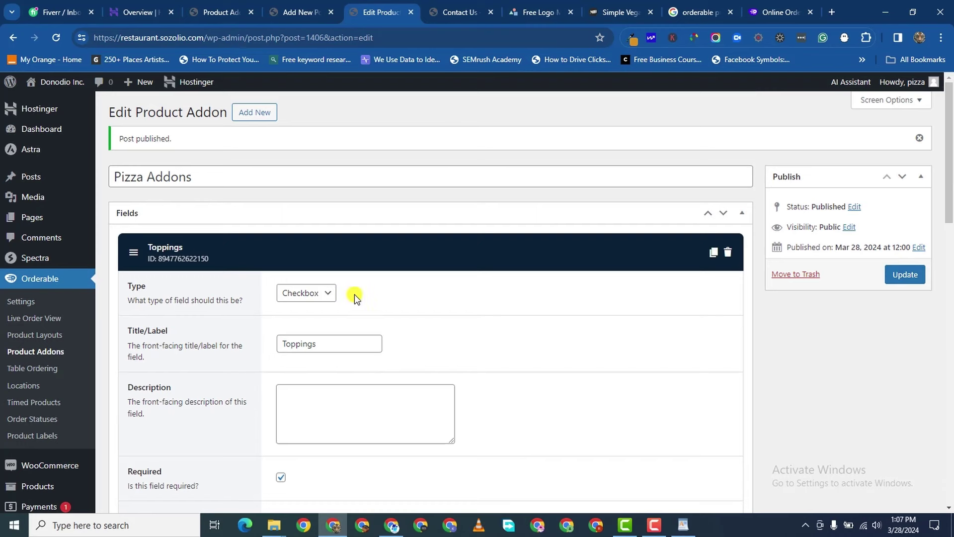
pyautogui.scroll(-1, 393, 294)
pyautogui.scroll(1, 786, 216)
pyautogui.click(890, 278)
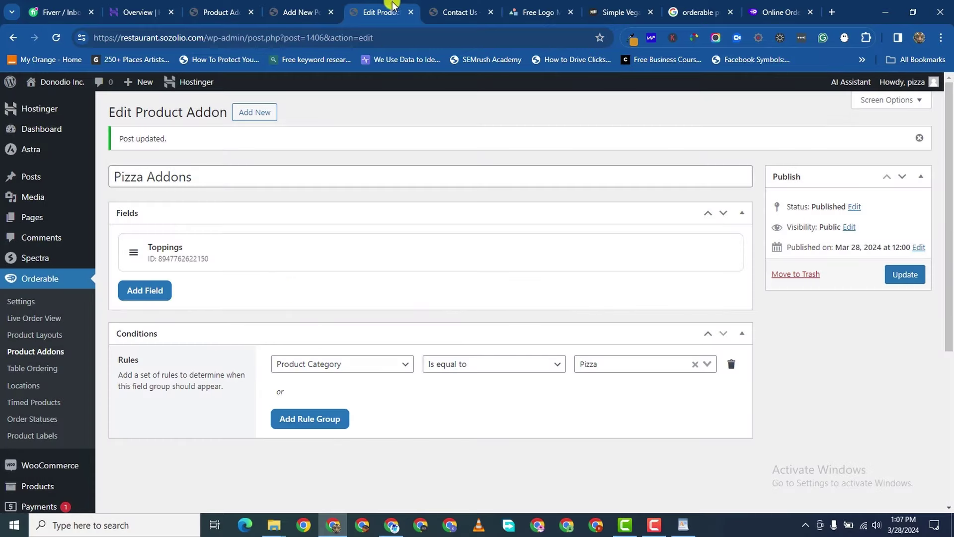
# - Load the site's wp-admin dashboard in the tab holding the untitled post and list all pages
pyautogui.click(299, 13)
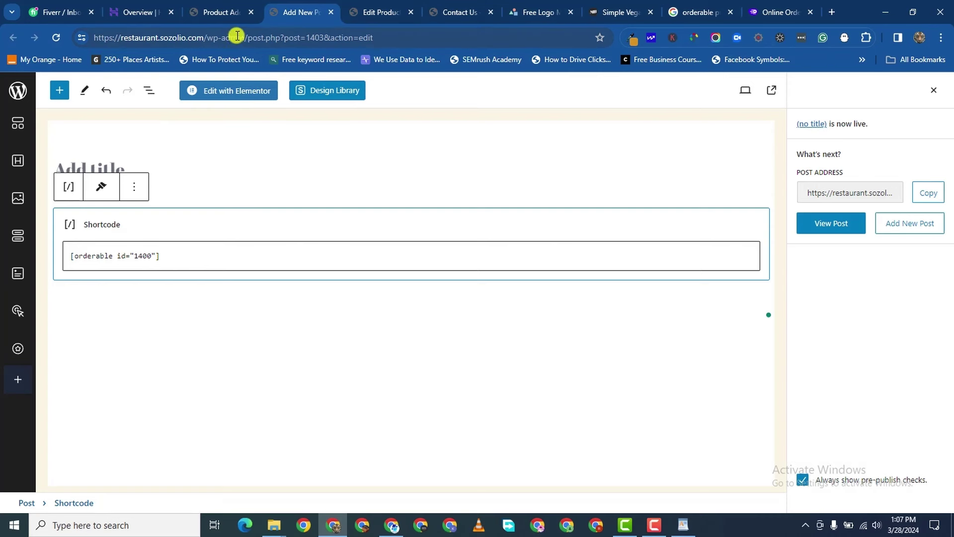
pyautogui.moveTo(249, 38); pyautogui.dragTo(597, 53)
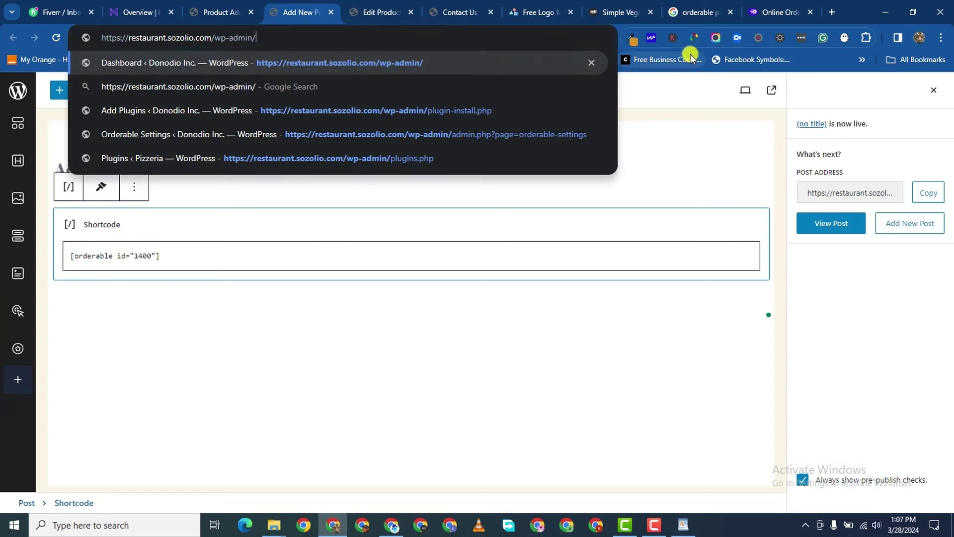
pyautogui.press('BackSpace')
pyautogui.press('Return')
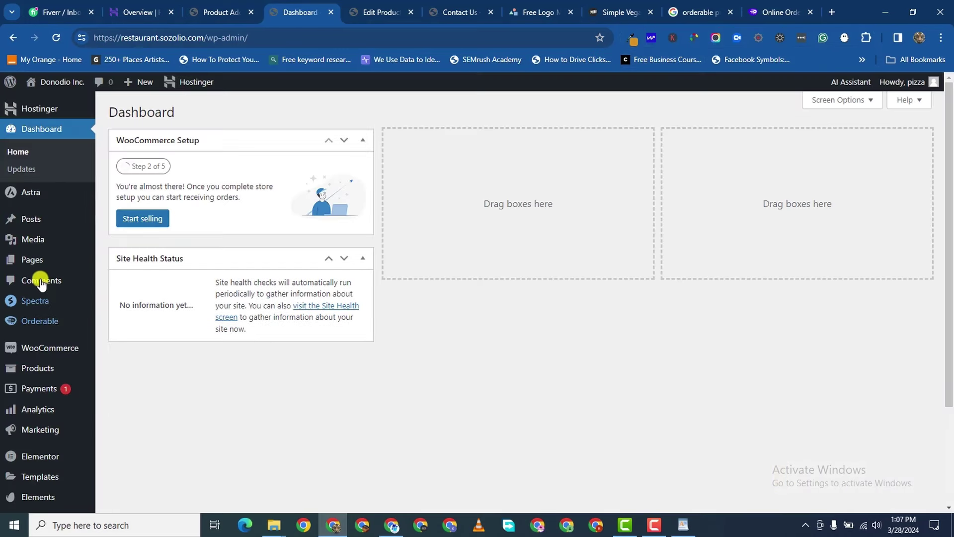
pyautogui.moveTo(42, 259)
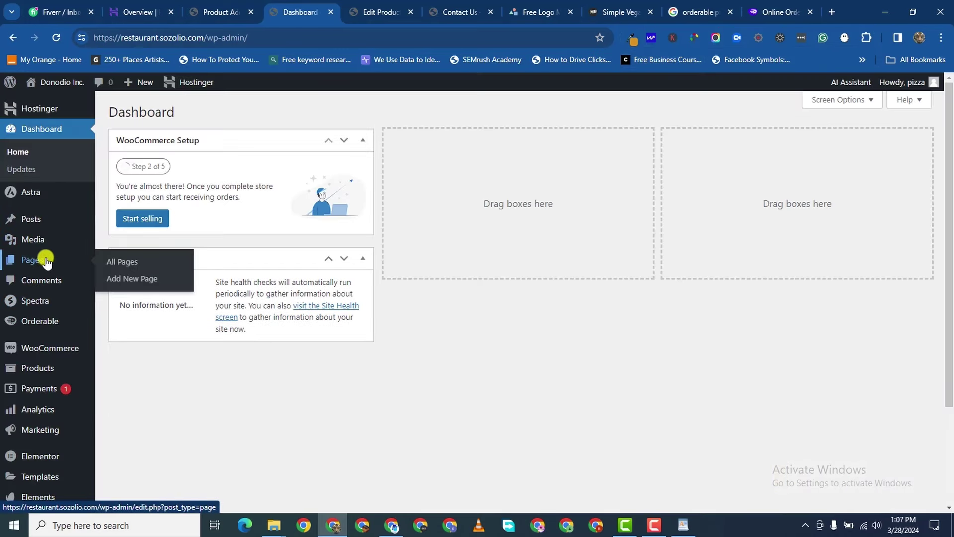
pyautogui.click(122, 265)
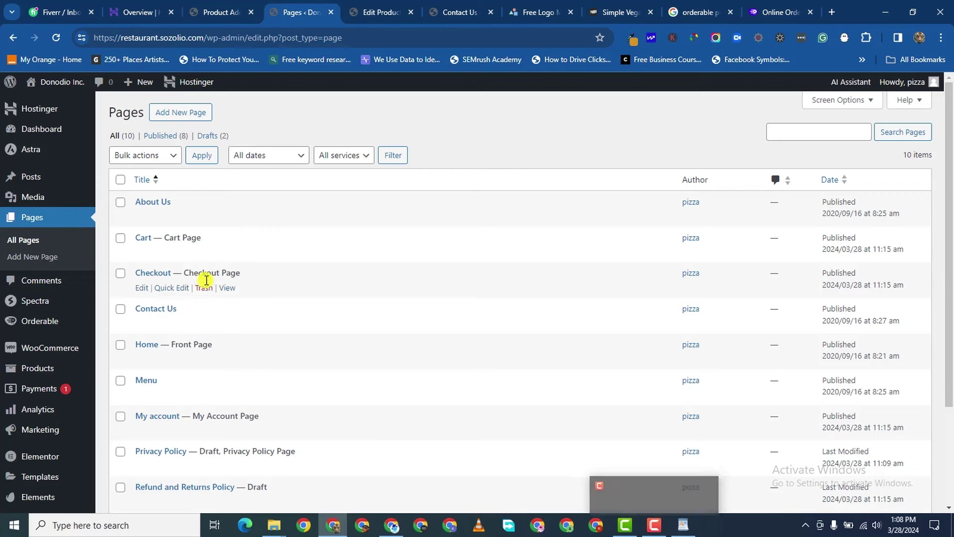
# - View the Home front page in a new browser tab
pyautogui.scroll(-5, 207, 283)
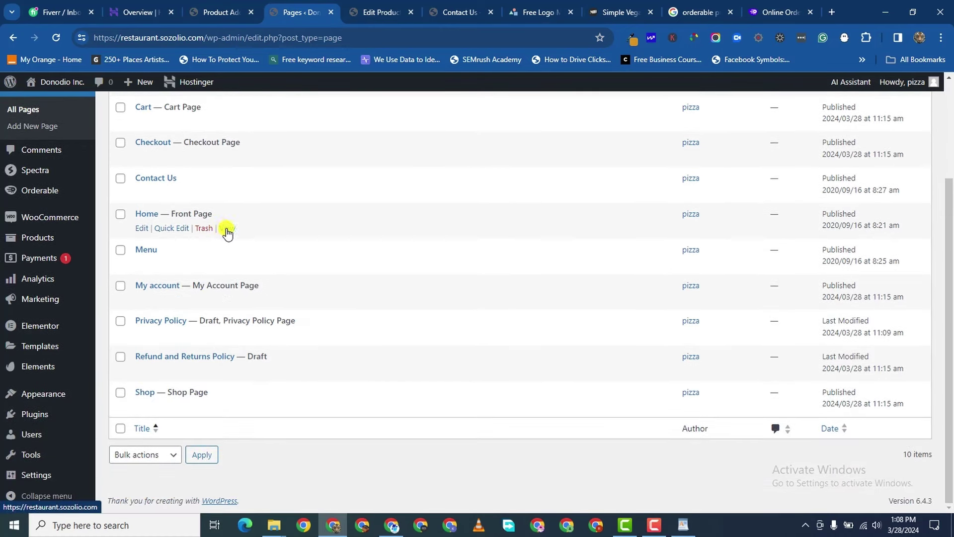
pyautogui.rightClick(227, 233)
pyautogui.click(318, 241)
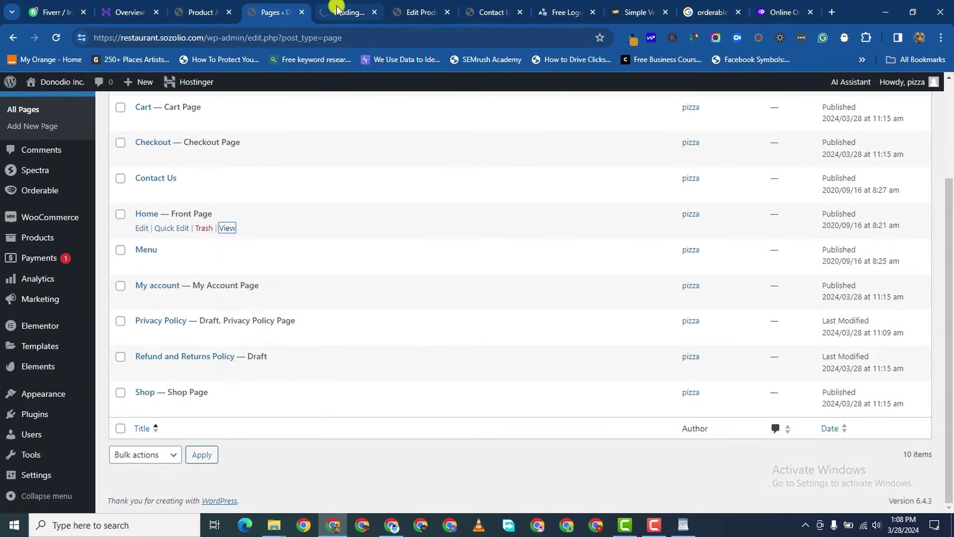
pyautogui.click(337, 10)
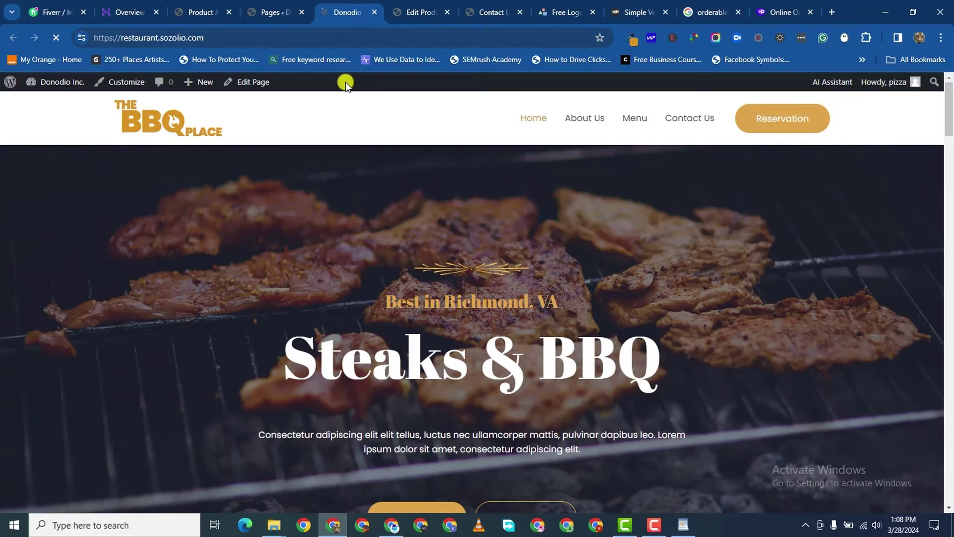
# - Look through the whole live Home page, from the Steaks & BBQ hero to the testimonials
pyautogui.scroll(-8, 412, 308)
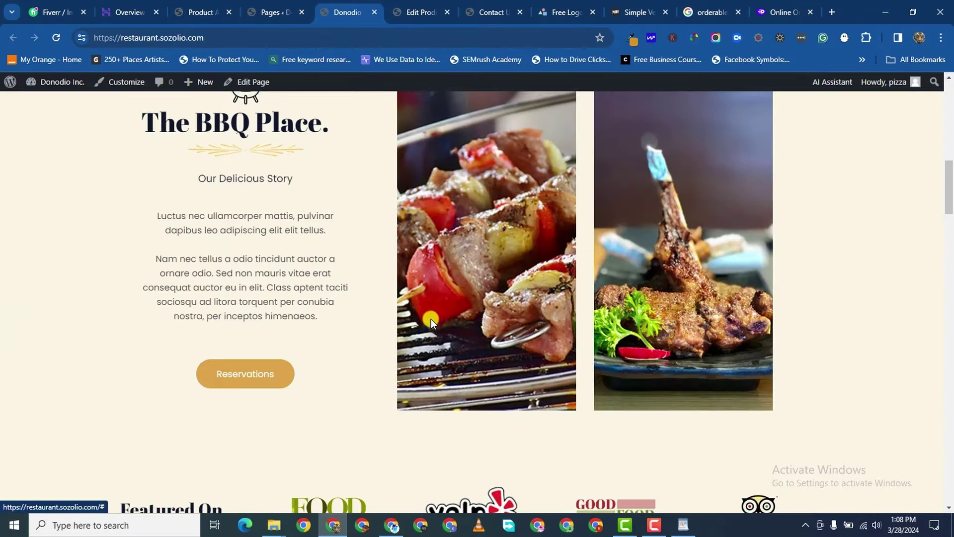
pyautogui.scroll(-8, 427, 326)
pyautogui.scroll(12, 420, 335)
pyautogui.scroll(7, 420, 335)
pyautogui.scroll(-12, 423, 299)
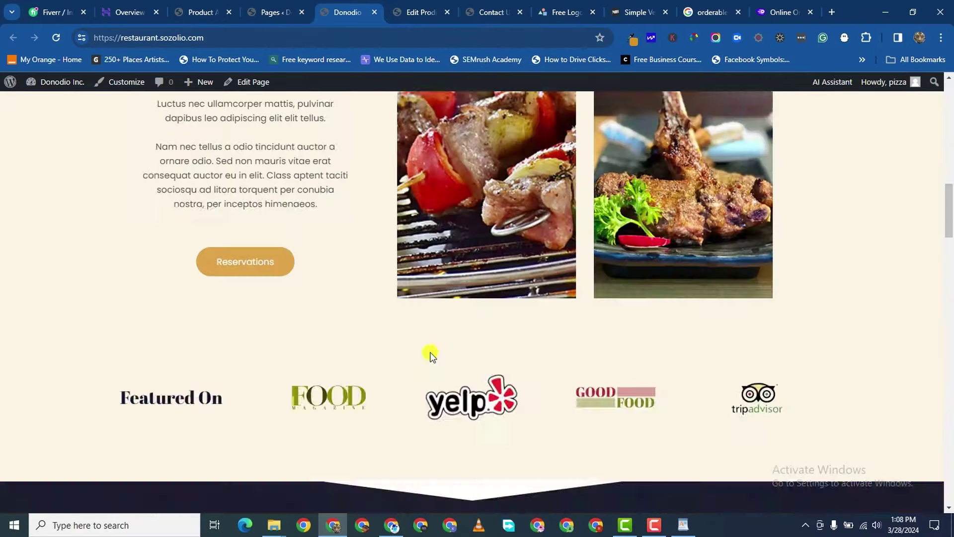
pyautogui.scroll(-20, 430, 354)
pyautogui.scroll(10, 437, 267)
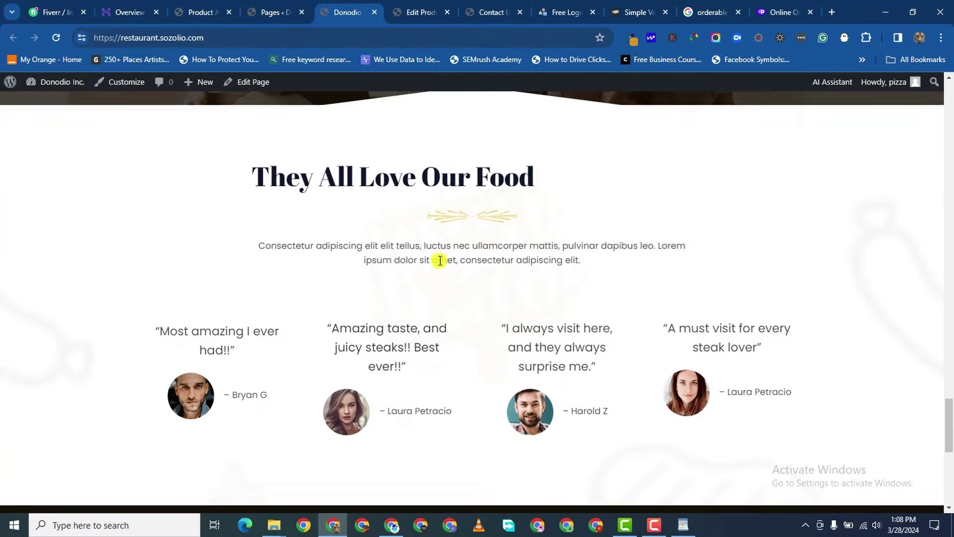
pyautogui.scroll(20, 440, 261)
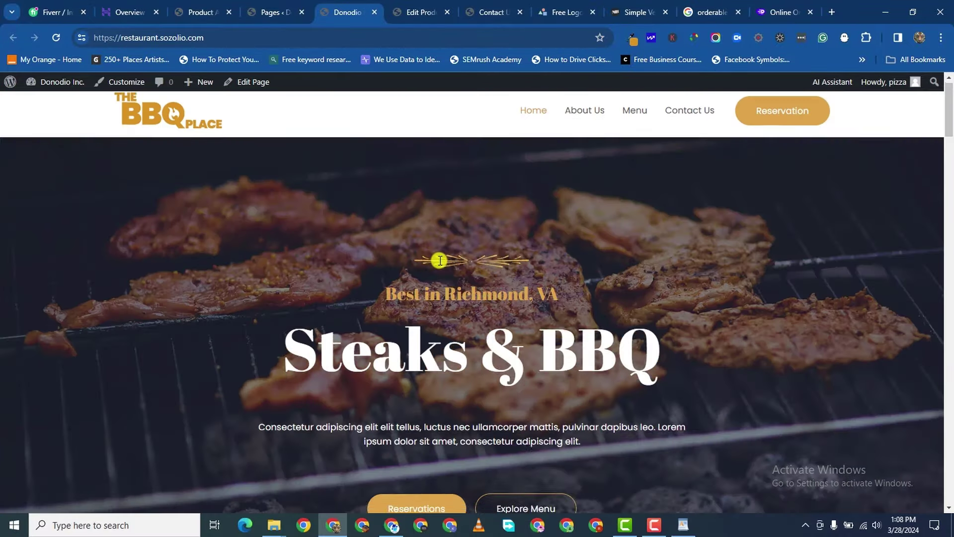
pyautogui.scroll(-2, 440, 260)
# - Open the Home page in the Elementor editor, dismiss the Elementor AI introduction and look over the upper sections
pyautogui.click(255, 82)
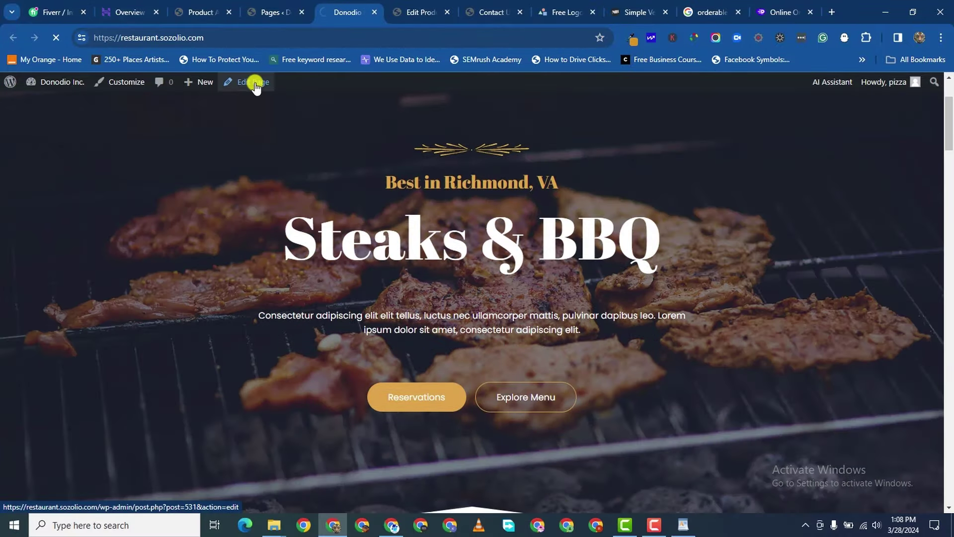
pyautogui.scroll(2, 448, 233)
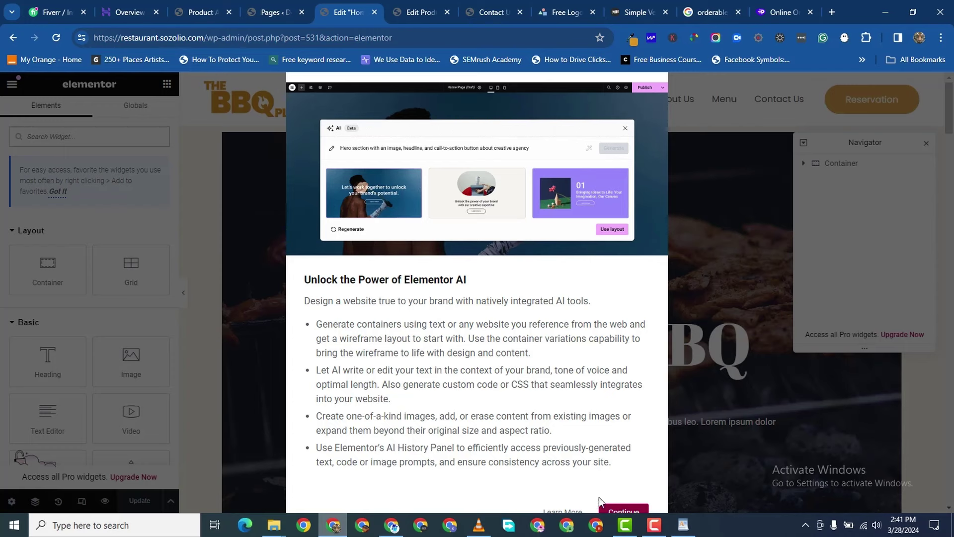
pyautogui.click(624, 512)
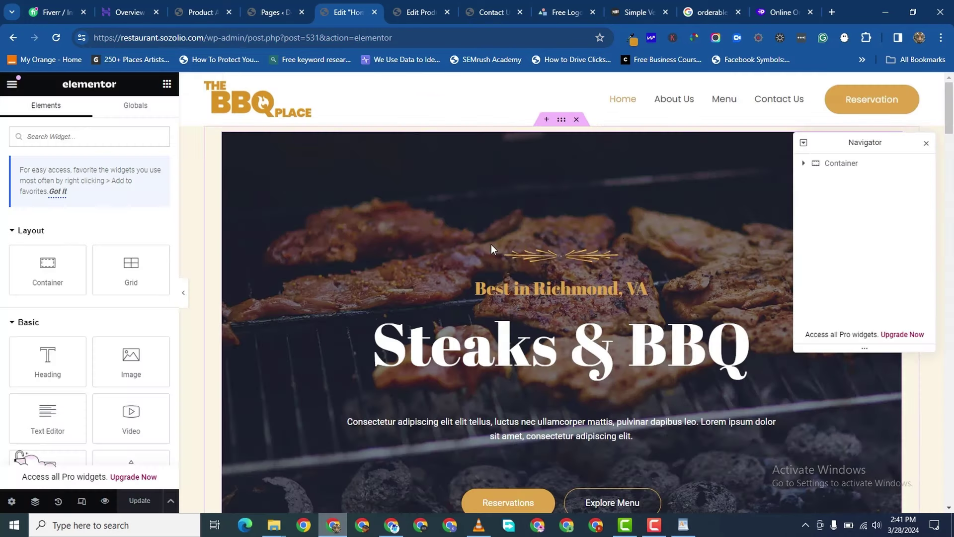
pyautogui.scroll(-8, 491, 248)
pyautogui.scroll(-5, 475, 251)
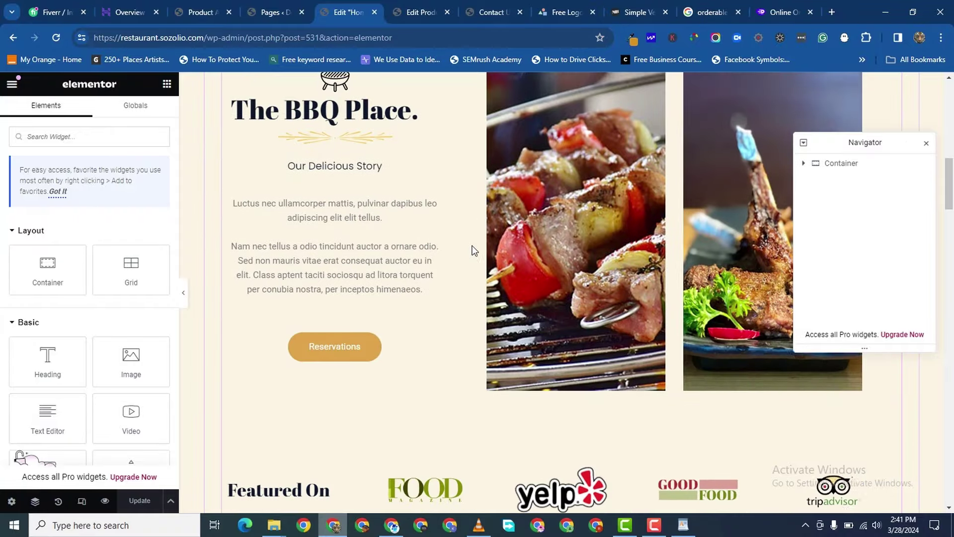
pyautogui.scroll(-5, 475, 251)
# - Open the Elementor settings and enable the Landing Pages, Products and Elementor Header & Footer Builder post types
pyautogui.click(272, 12)
pyautogui.moveTo(75, 337)
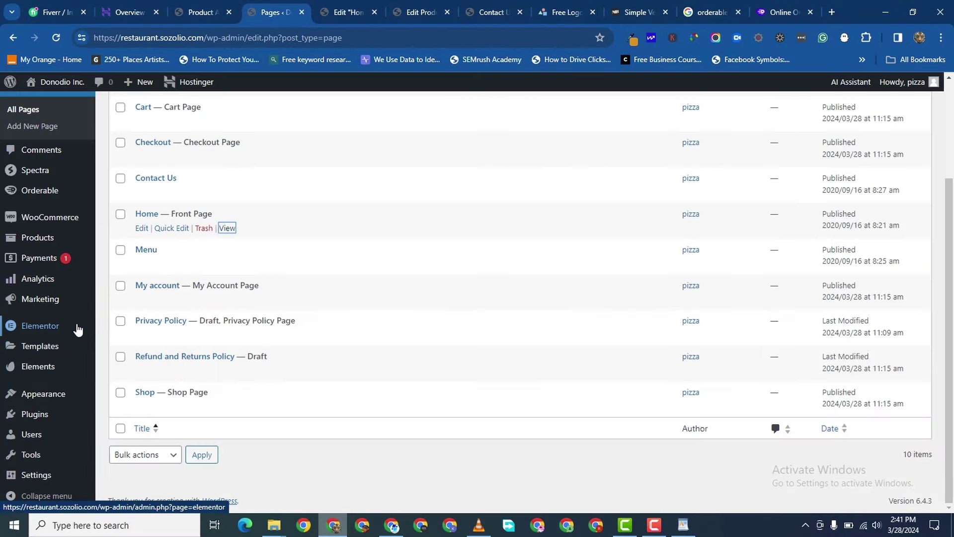
pyautogui.click(122, 250)
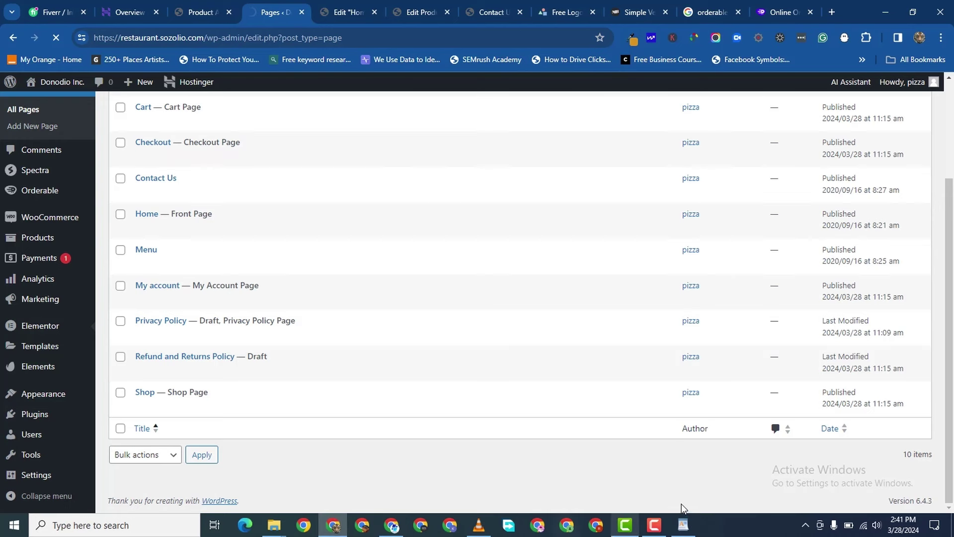
pyautogui.click(651, 526)
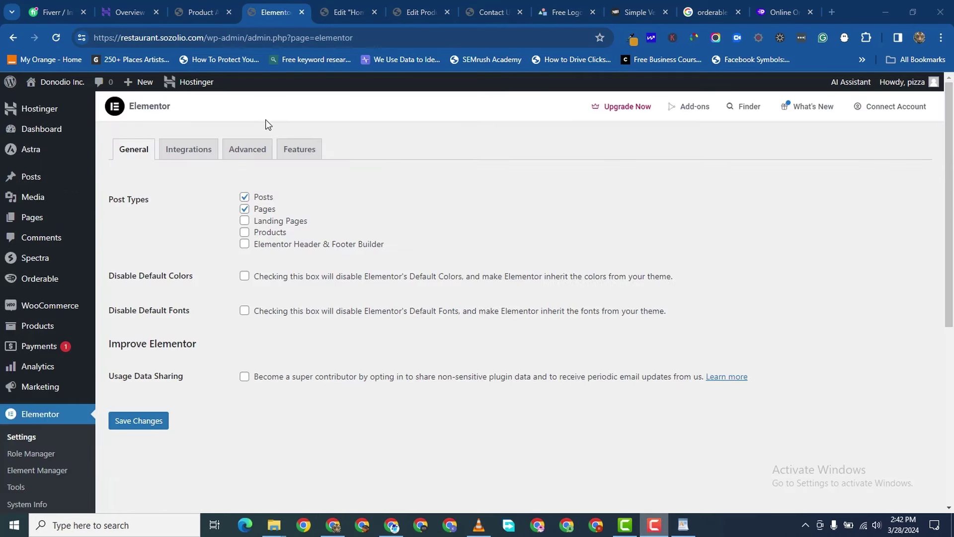
pyautogui.click(265, 124)
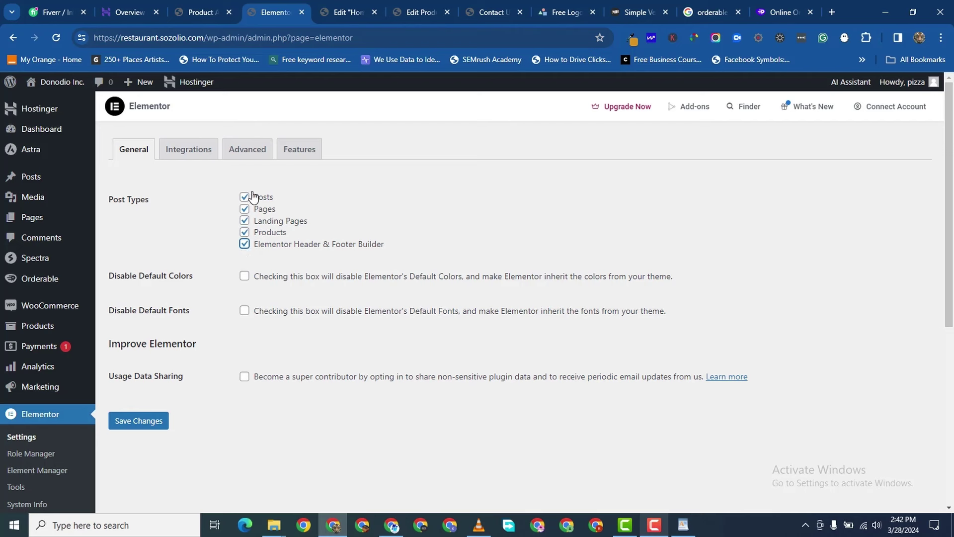
# - Check the advanced Elementor settings, set features such as Upgrade Swiper Library and Optimized Gutenberg Loading to Active, and save the changes
pyautogui.click(249, 153)
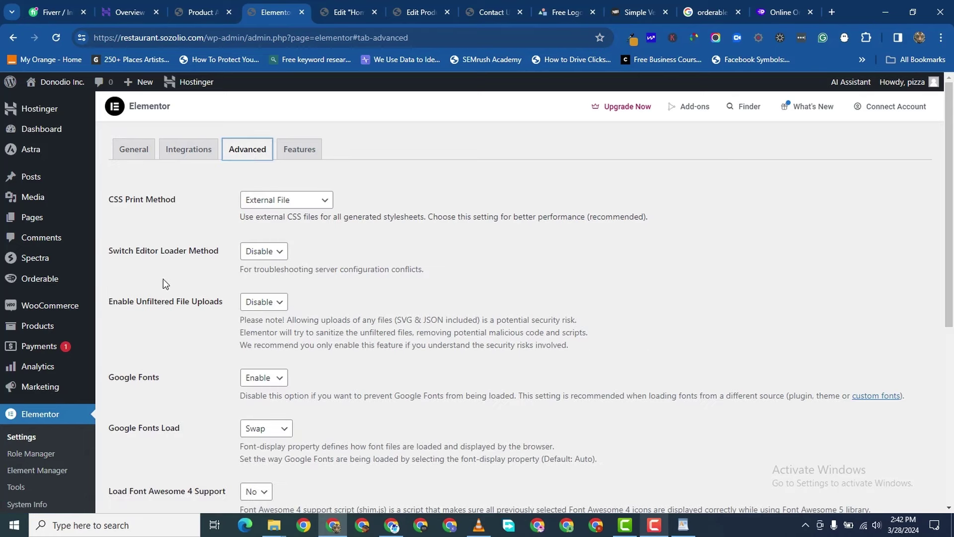
pyautogui.scroll(-5, 163, 282)
pyautogui.click(142, 304)
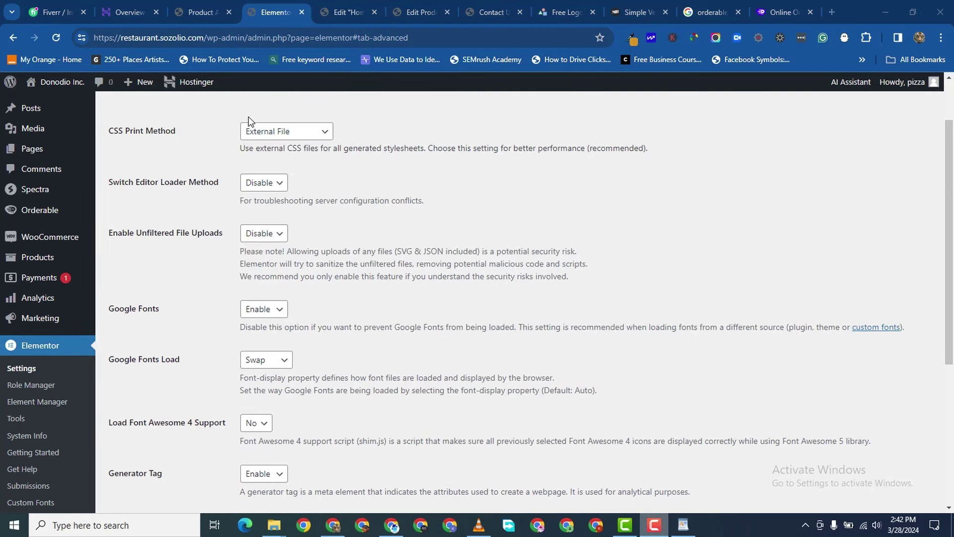
pyautogui.click(288, 145)
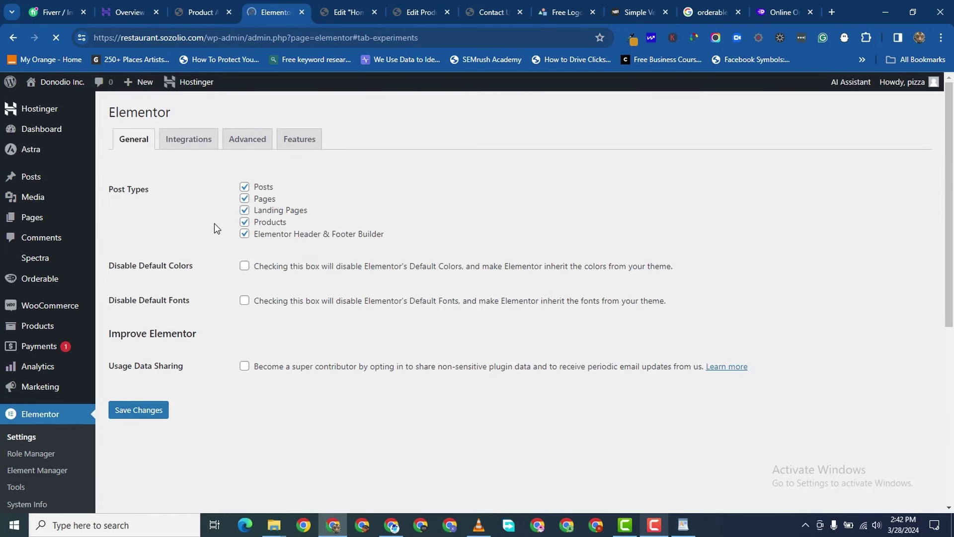
pyautogui.scroll(-20, 231, 422)
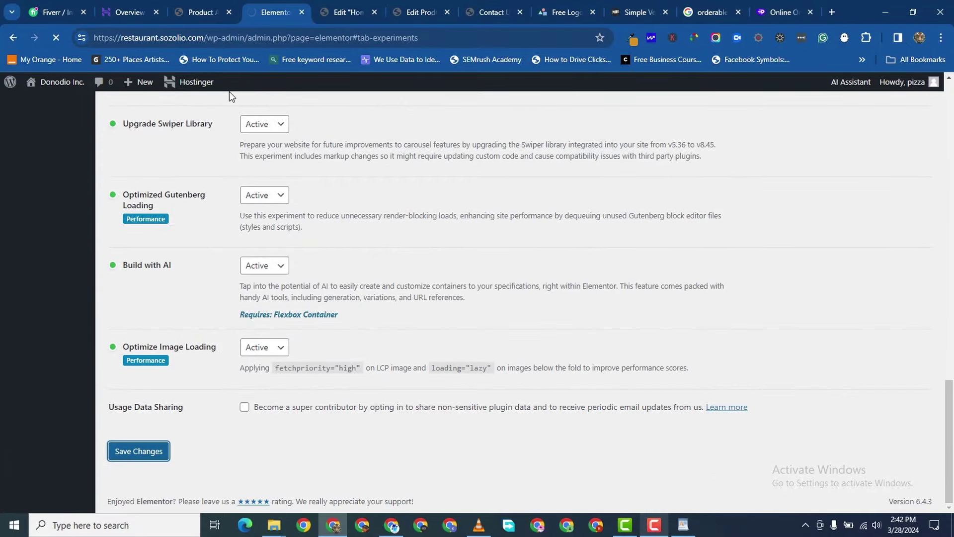
# - Return to the Home page's Elementor editor and reload it to apply the saved settings
pyautogui.click(338, 10)
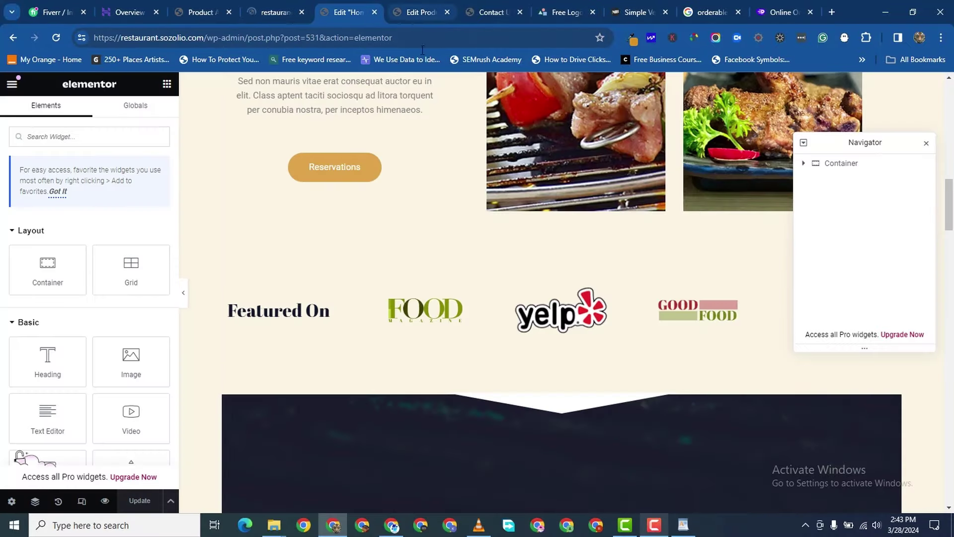
pyautogui.scroll(10, 451, 246)
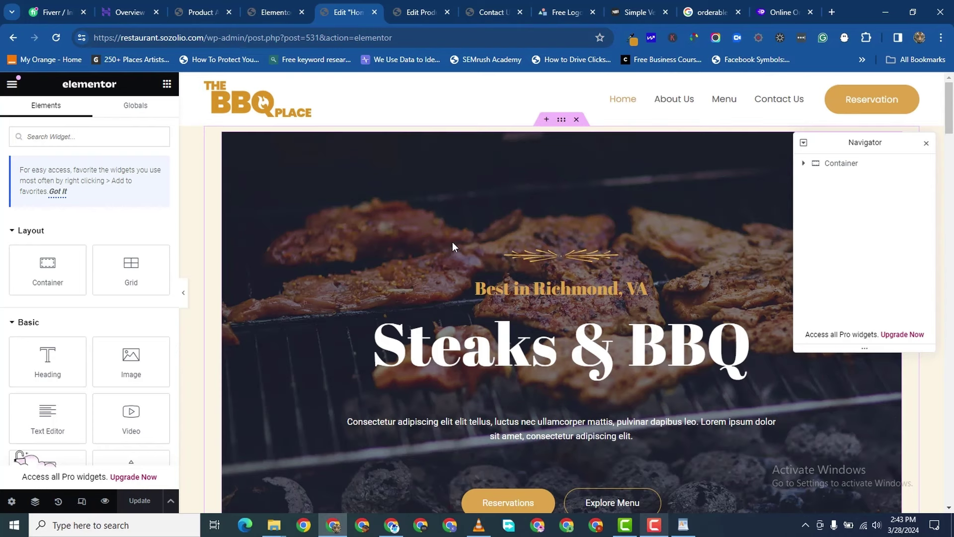
pyautogui.scroll(-1, 451, 247)
pyautogui.click(56, 38)
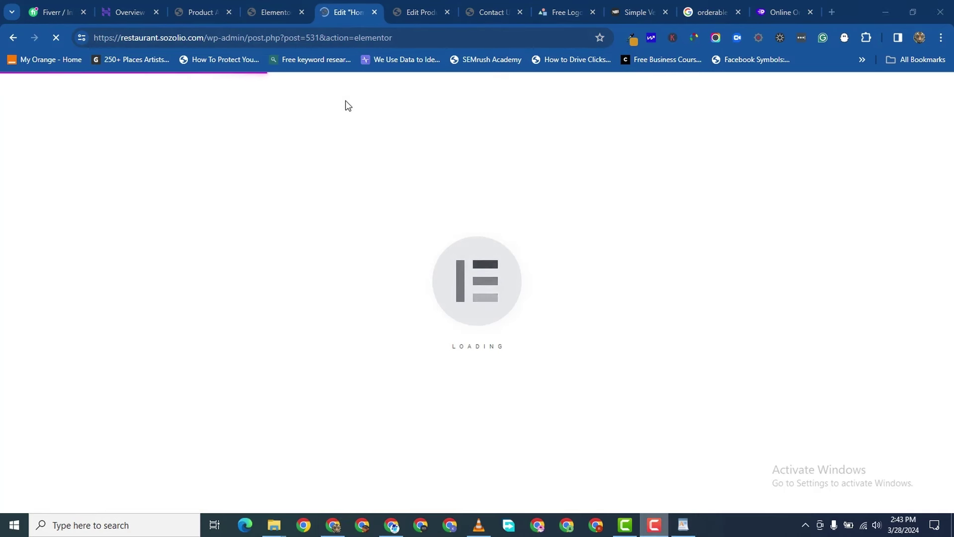
pyautogui.scroll(-5, 617, 207)
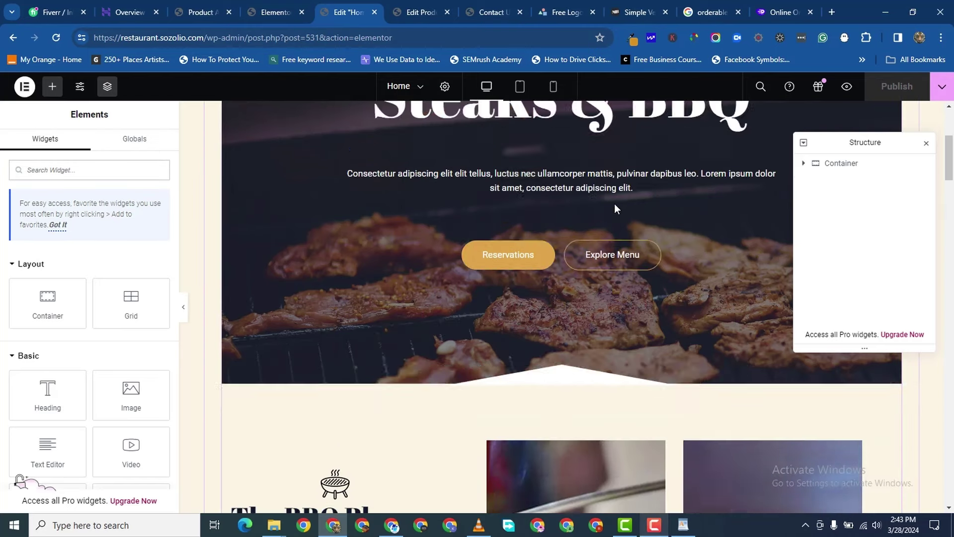
pyautogui.scroll(7, 616, 207)
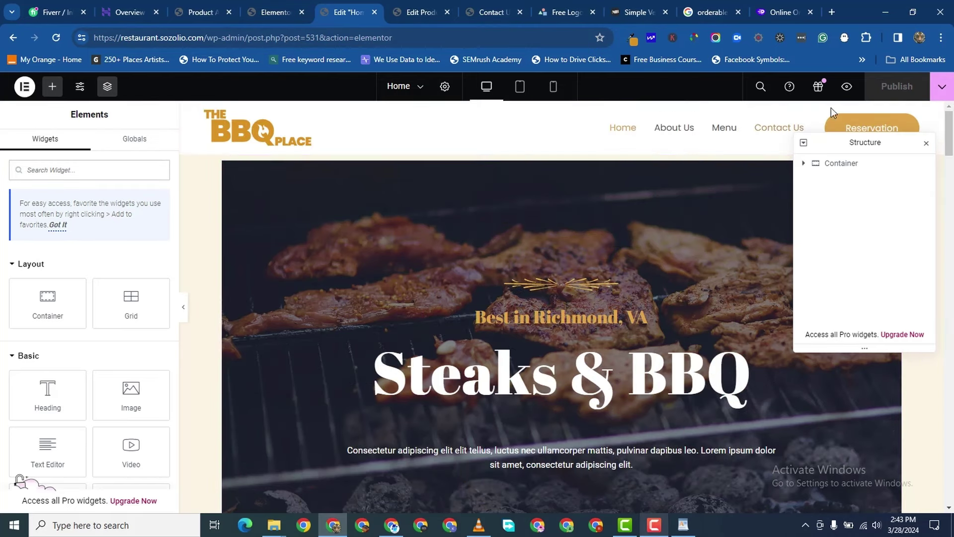
# - Preview the Home page in a new tab and look through its sections
pyautogui.click(847, 86)
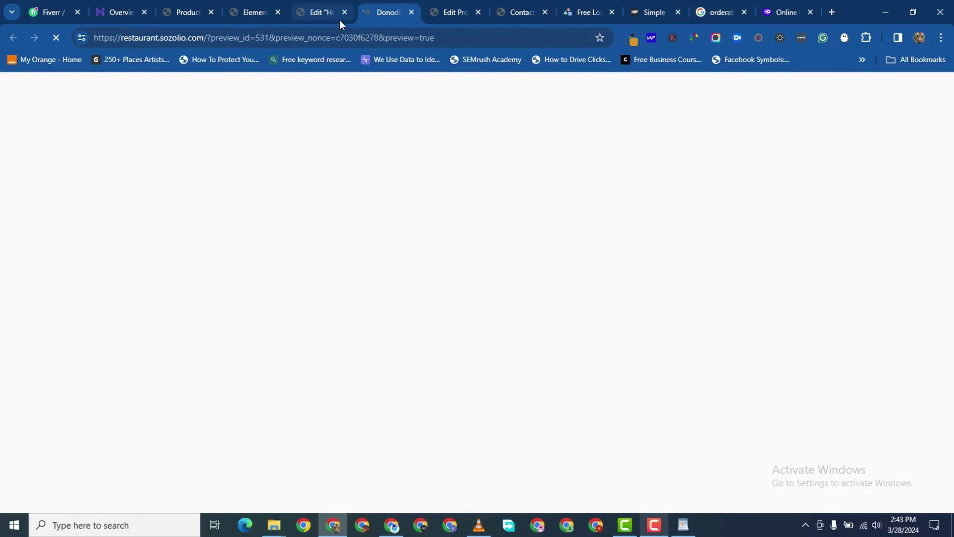
pyautogui.scroll(-10, 533, 240)
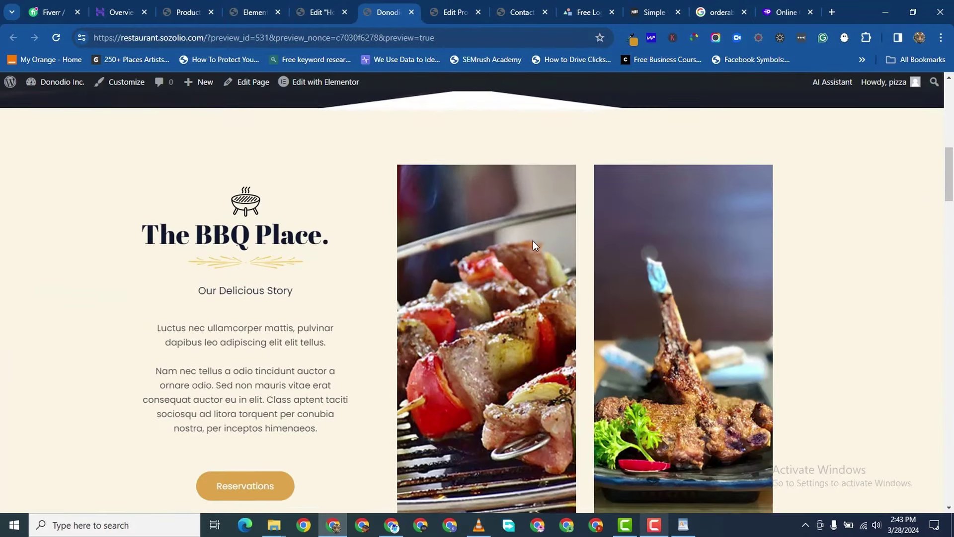
pyautogui.scroll(-10, 533, 241)
# - Return to the Home page editor and look over the hero and the sections beneath it
pyautogui.click(325, 16)
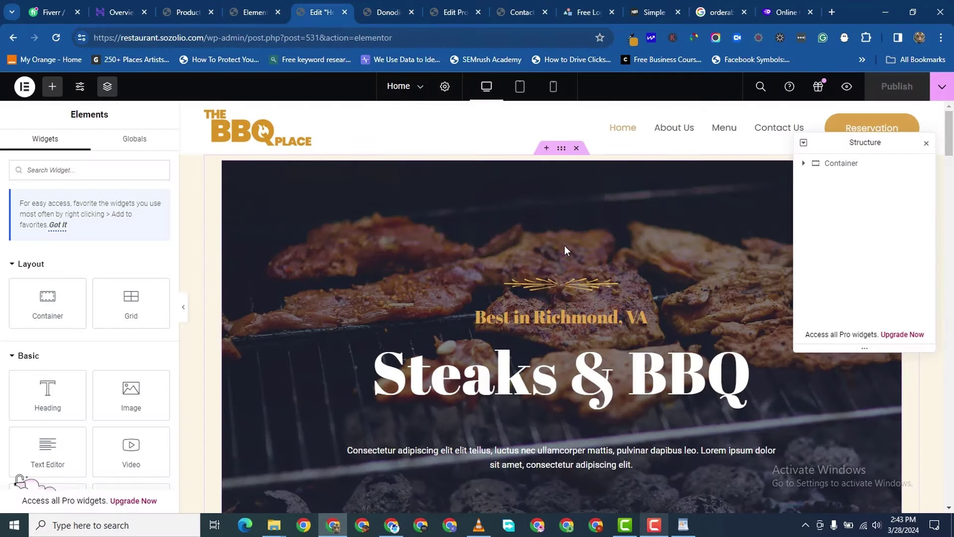
pyautogui.scroll(-5, 734, 224)
pyautogui.scroll(-5, 464, 261)
pyautogui.scroll(10, 463, 262)
pyautogui.scroll(-3, 577, 377)
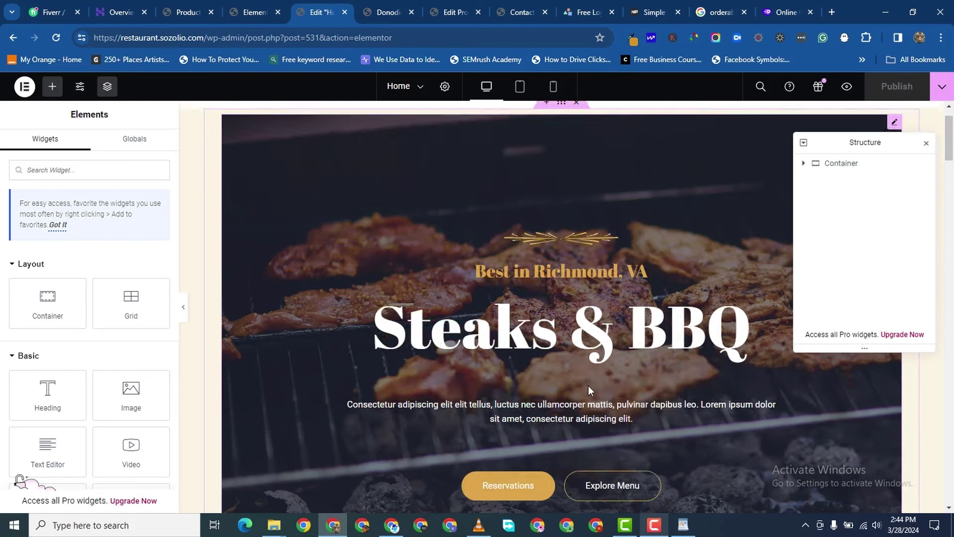
# - Select the container around the hero section, check its background style options, and close the page structure overview
pyautogui.scroll(3, 577, 377)
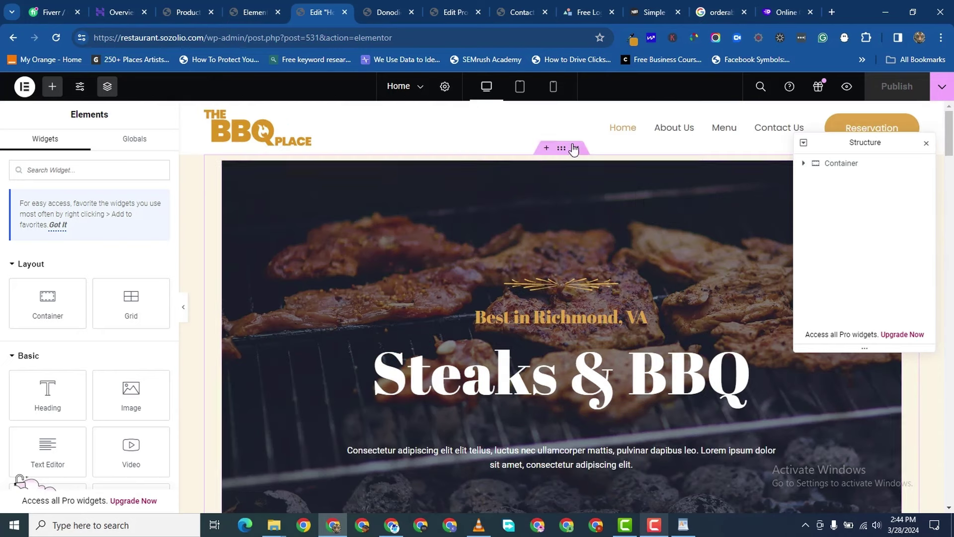
pyautogui.click(562, 150)
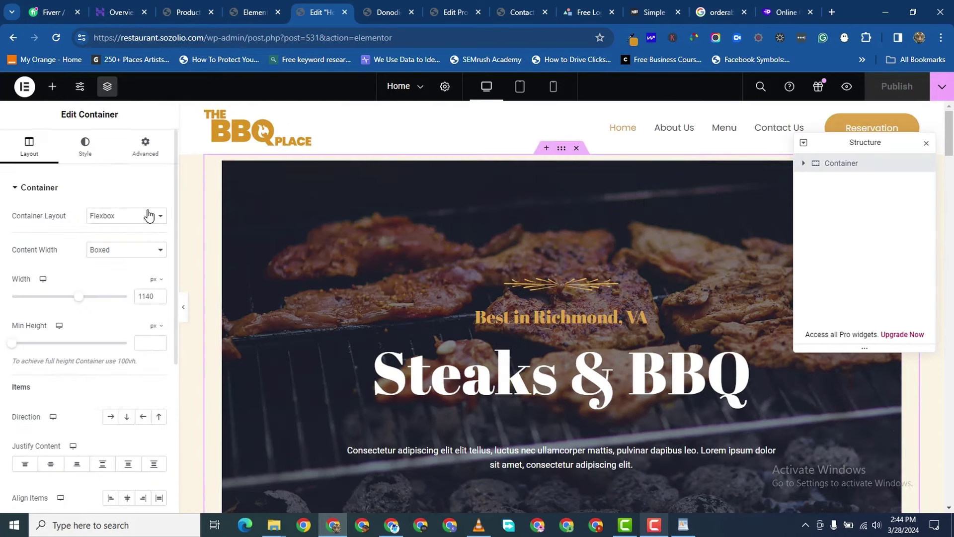
pyautogui.click(85, 146)
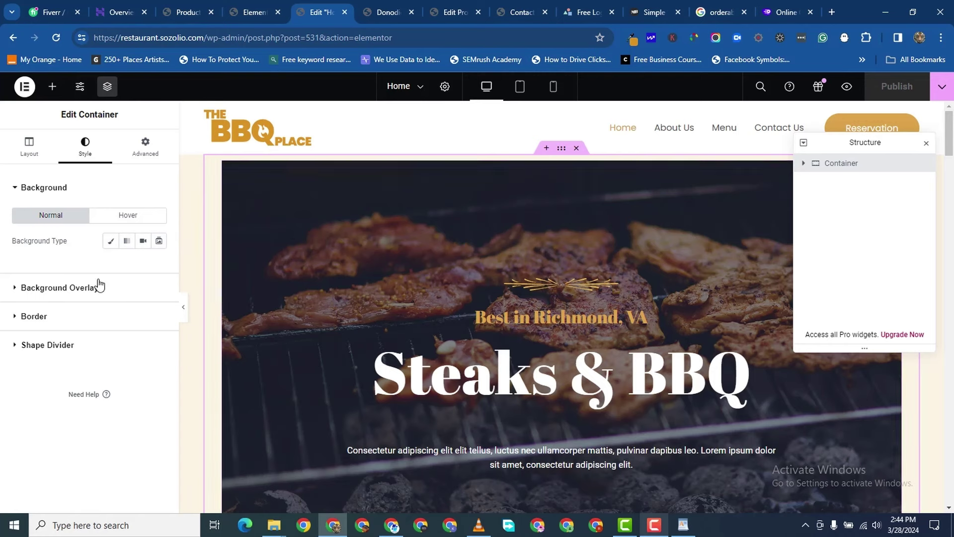
pyautogui.scroll(-1, 550, 251)
pyautogui.scroll(1, 549, 251)
pyautogui.click(926, 144)
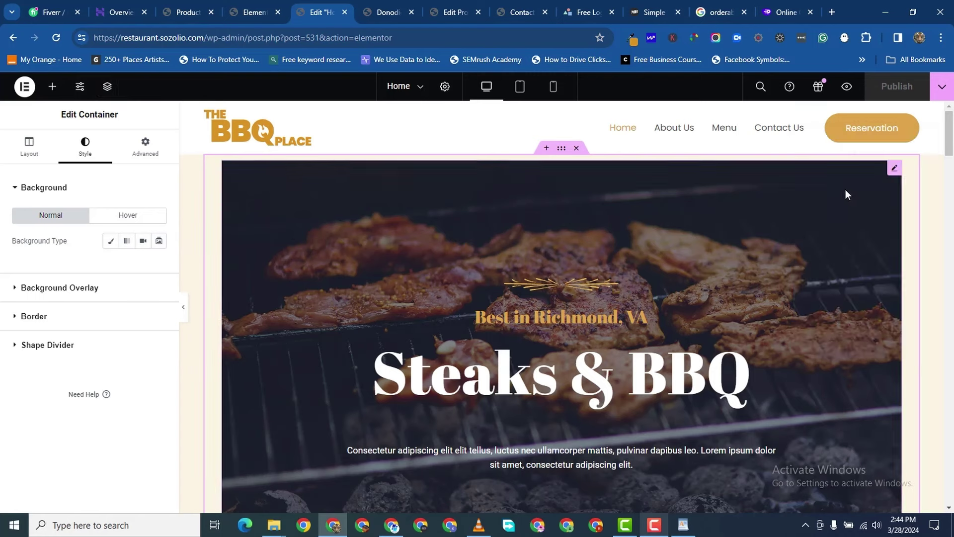
# - Open the page's large text block for editing and look through the sections it covers, from the hero to the footer
pyautogui.click(894, 170)
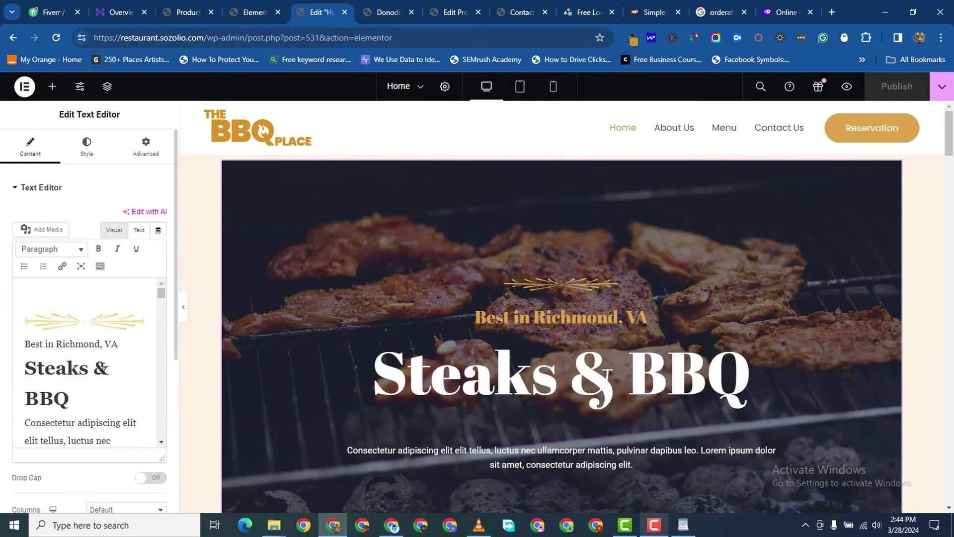
pyautogui.scroll(-2, 106, 399)
pyautogui.scroll(2, 106, 399)
pyautogui.scroll(-10, 629, 385)
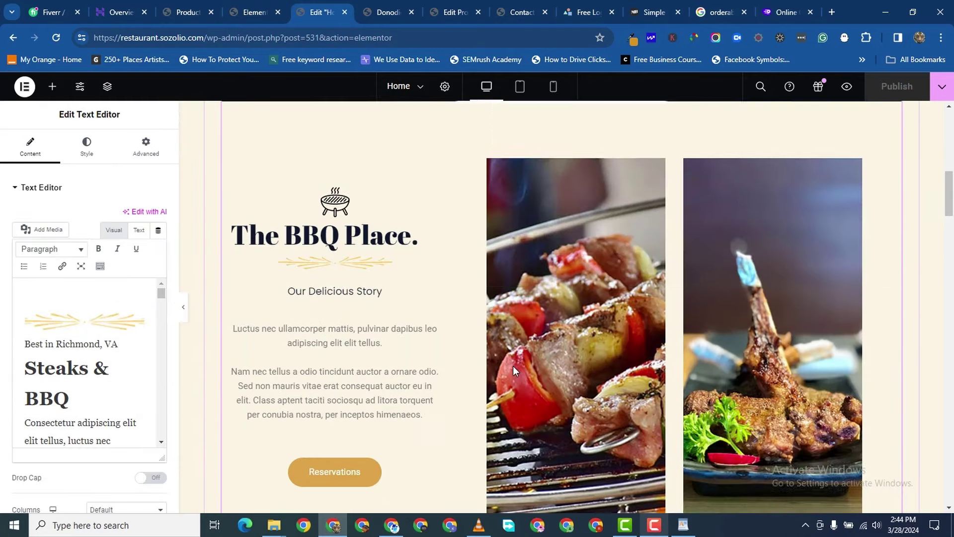
pyautogui.scroll(-15, 323, 367)
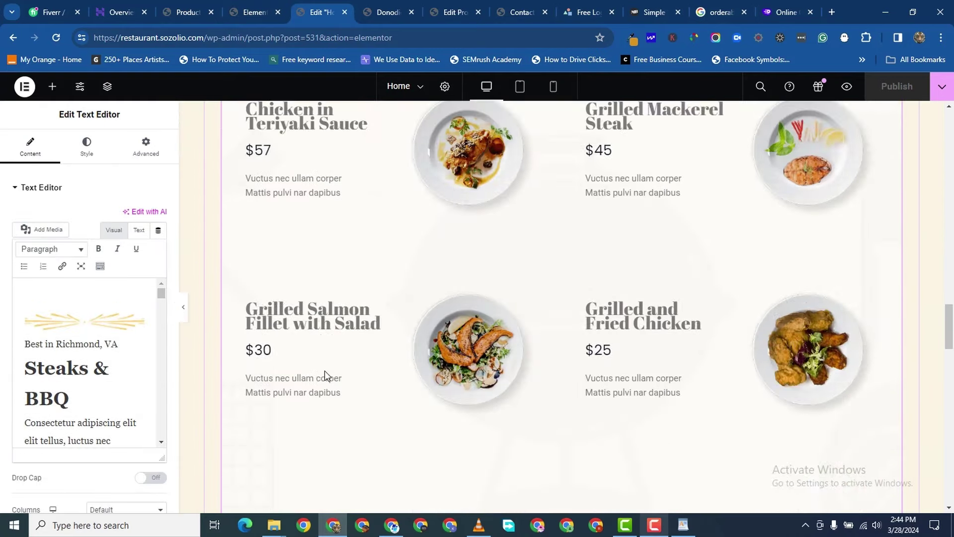
pyautogui.scroll(-15, 327, 374)
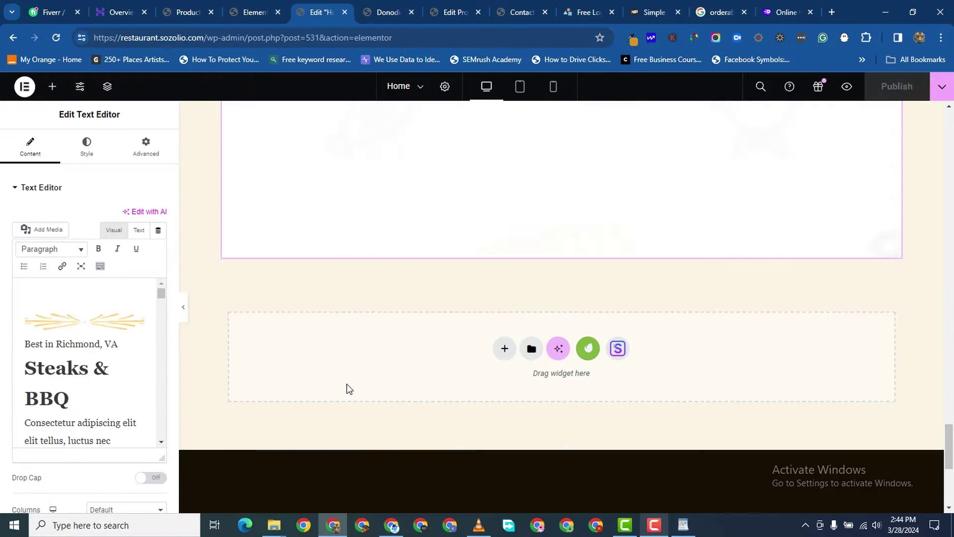
pyautogui.scroll(20, 348, 333)
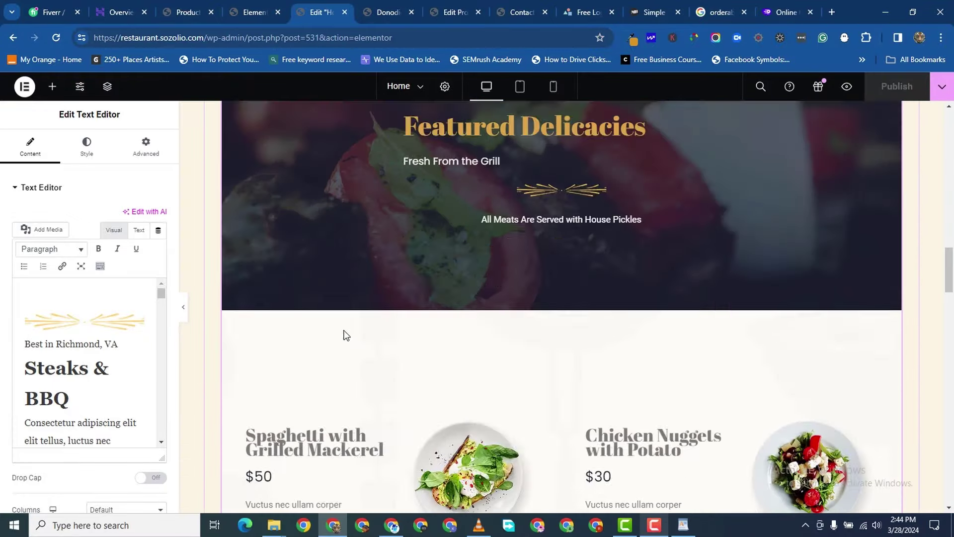
pyautogui.scroll(10, 350, 332)
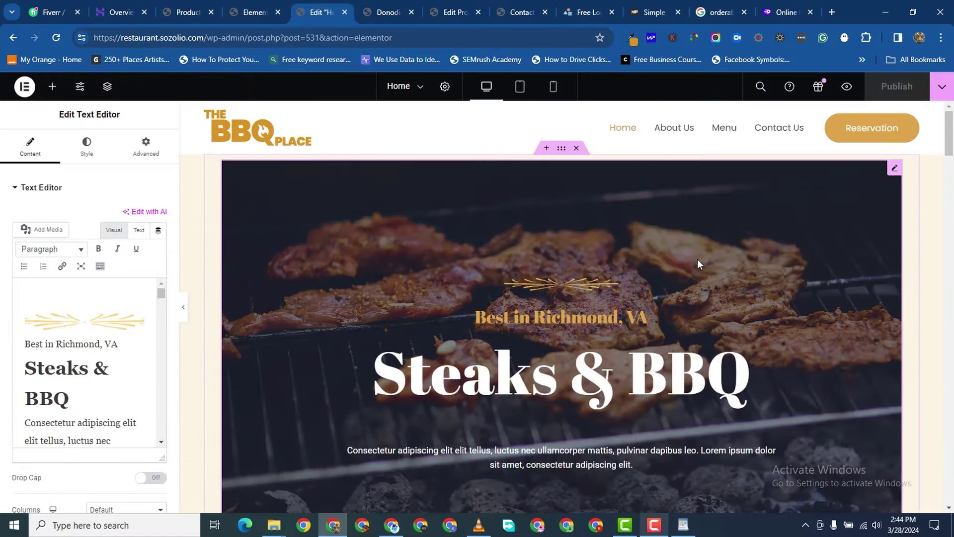
# - Compare the text block's content down to the last testimonial with the page sections, and dismiss the Grammarly sign-in notice
pyautogui.scroll(-7, 682, 354)
pyautogui.scroll(-3, 99, 354)
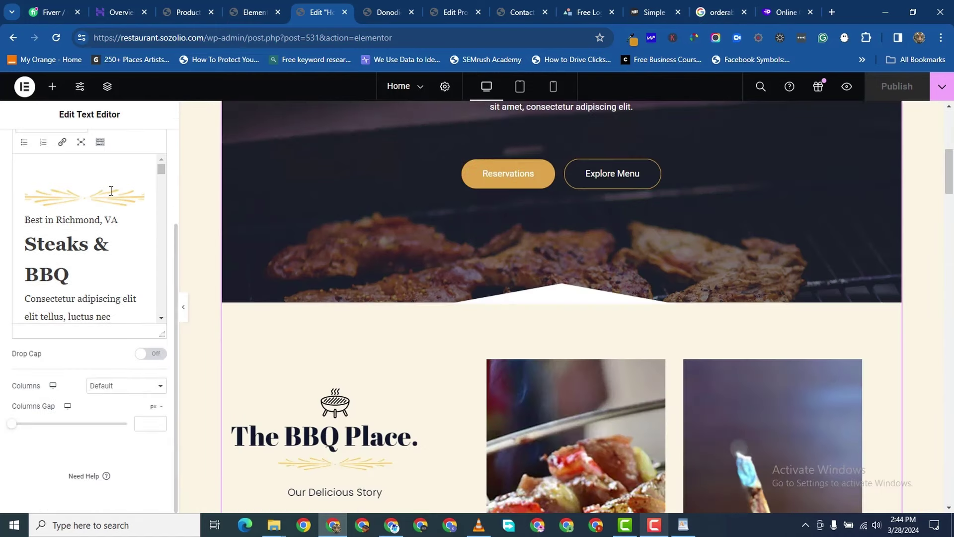
pyautogui.moveTo(161, 168); pyautogui.dragTo(160, 319)
pyautogui.scroll(3, 385, 233)
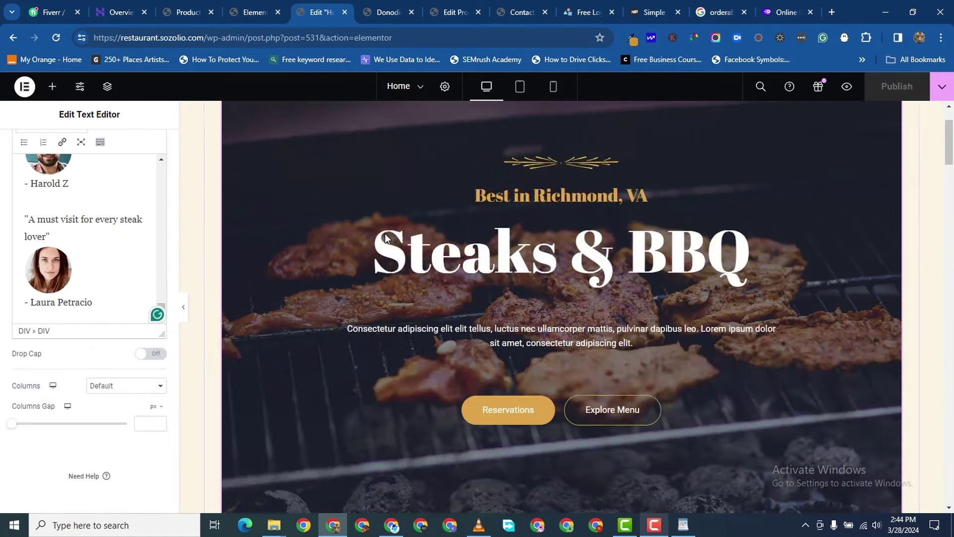
pyautogui.scroll(-20, 384, 237)
pyautogui.scroll(4, 542, 273)
pyautogui.scroll(8, 544, 272)
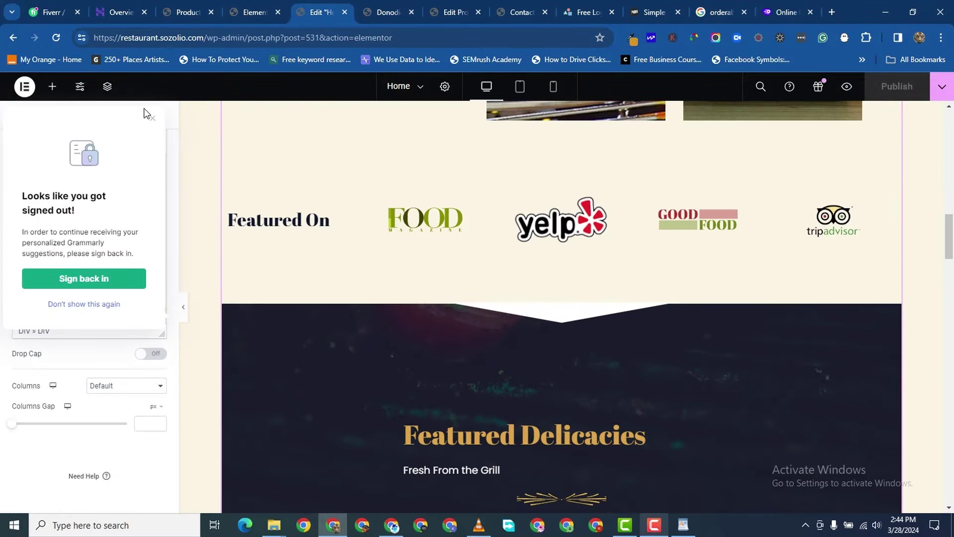
pyautogui.click(153, 121)
pyautogui.scroll(3, 514, 336)
pyautogui.scroll(-8, 545, 381)
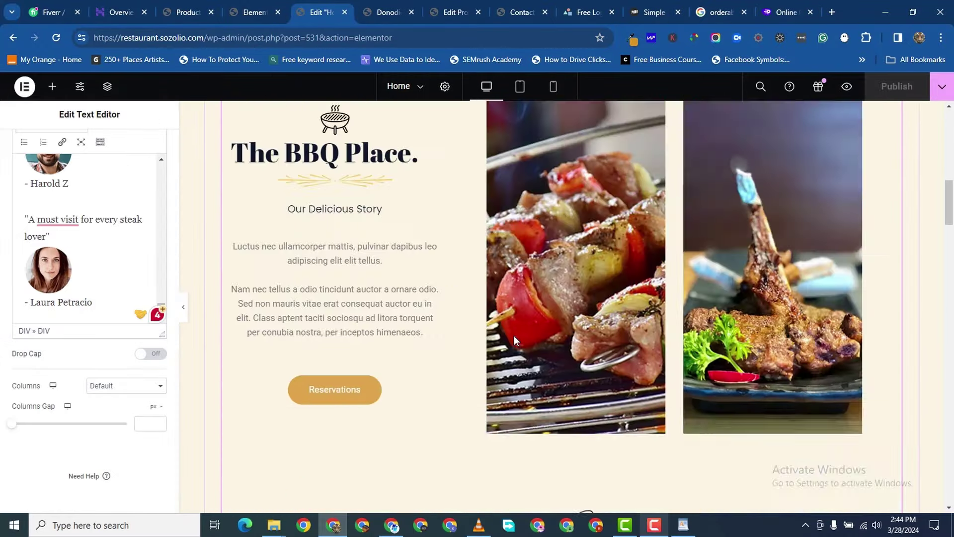
pyautogui.scroll(5, 545, 381)
pyautogui.scroll(-15, 536, 378)
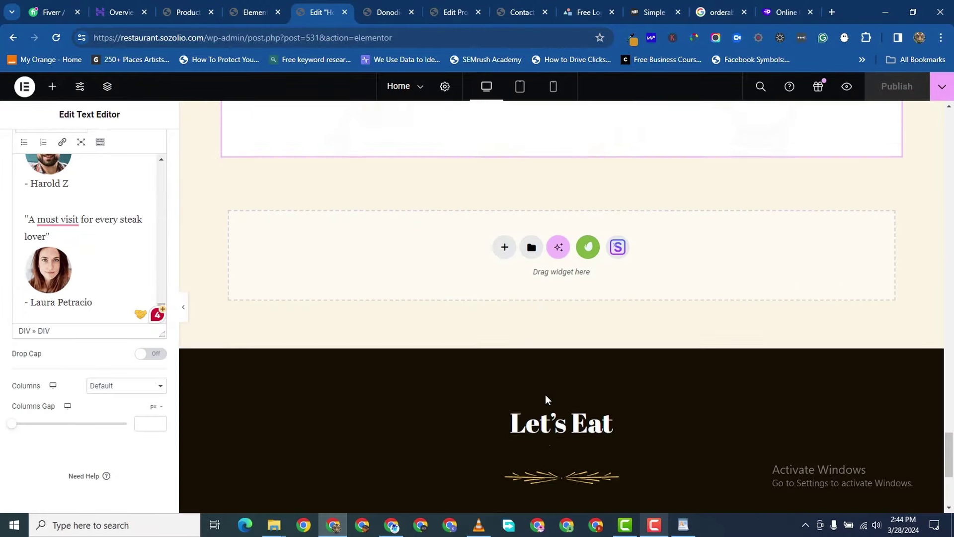
pyautogui.scroll(5, 545, 370)
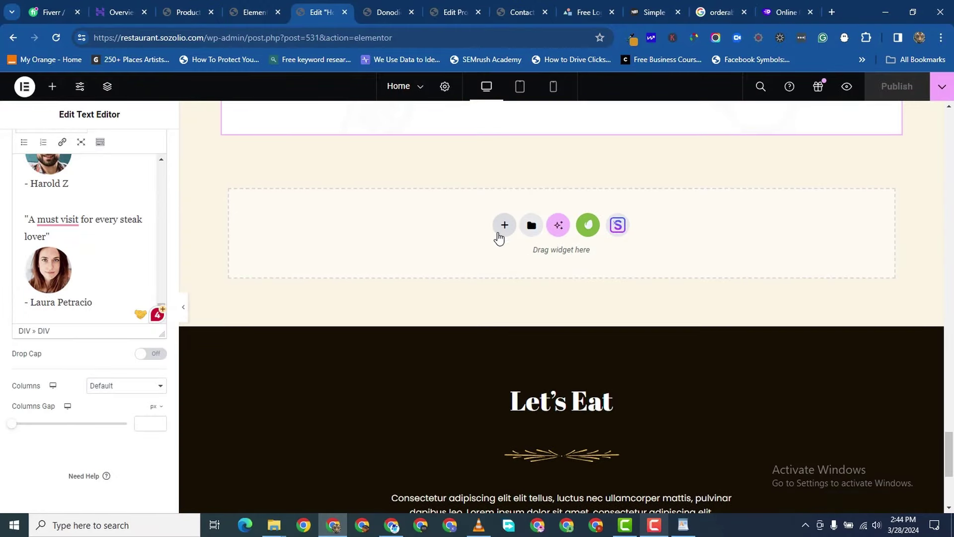
pyautogui.click(502, 225)
pyautogui.click(506, 254)
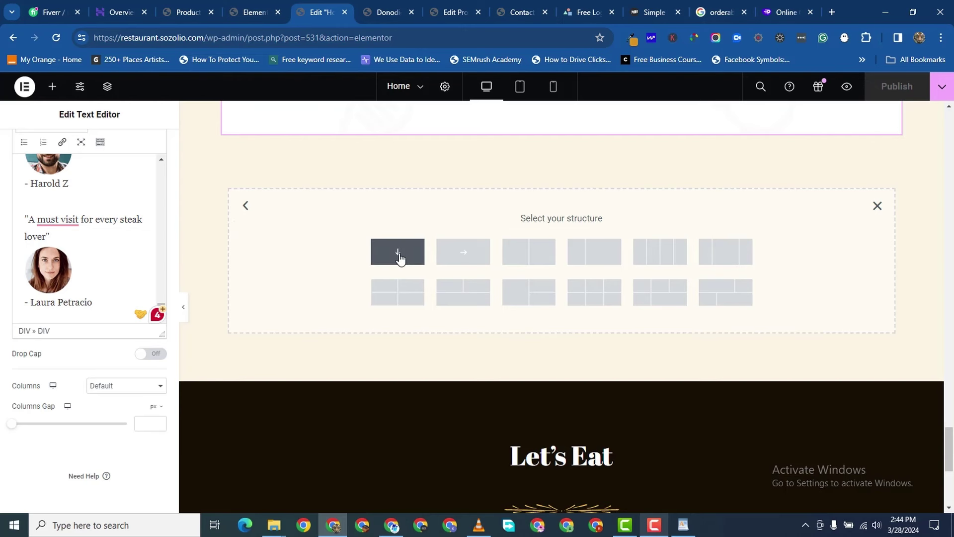
pyautogui.click(877, 206)
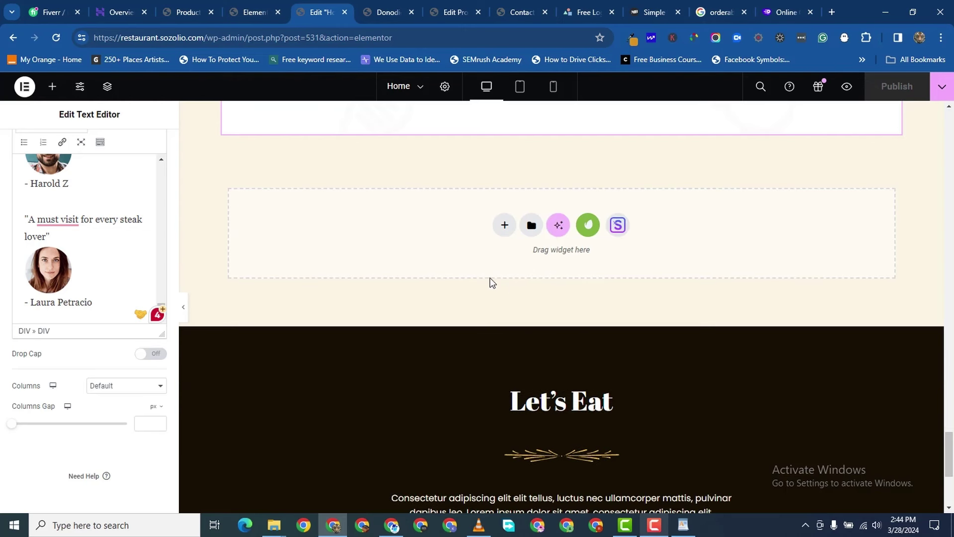
# - Add a single-column Flexbox container with downward direction below the testimonials section
pyautogui.click(504, 226)
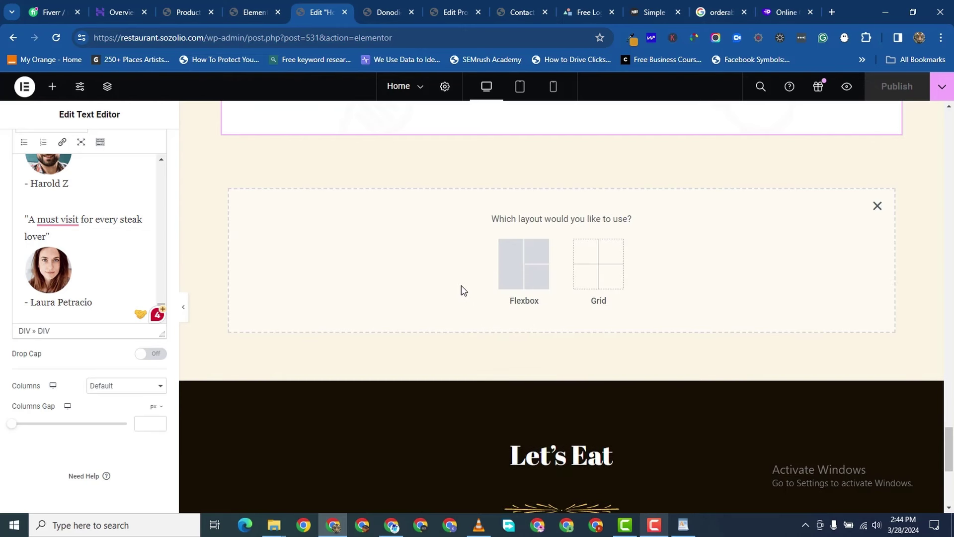
pyautogui.click(514, 281)
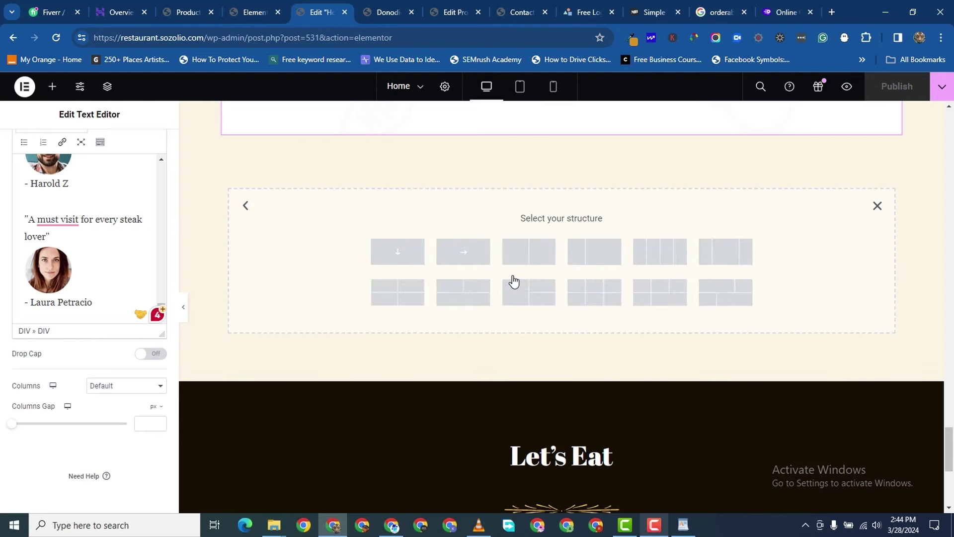
pyautogui.click(405, 259)
pyautogui.scroll(-6, 515, 207)
pyautogui.scroll(7, 557, 324)
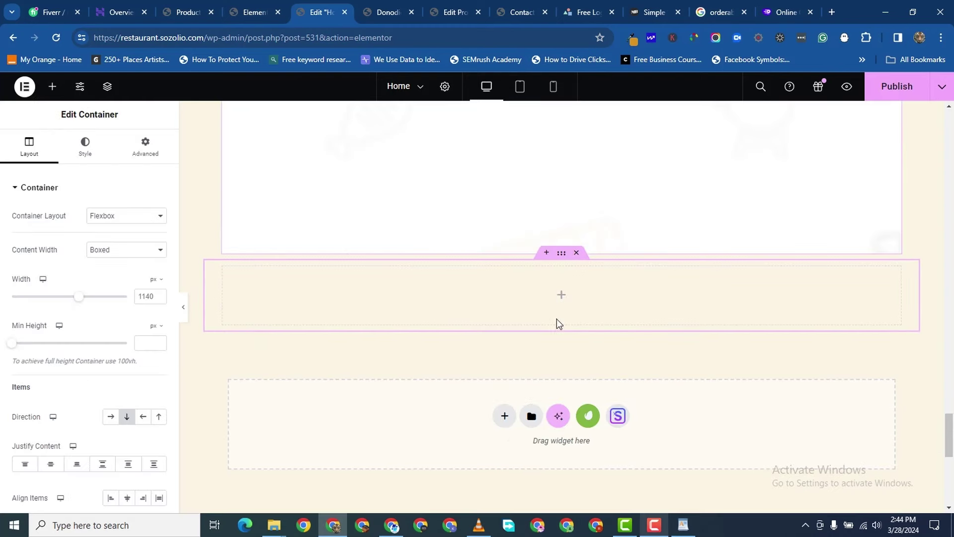
pyautogui.scroll(2, 470, 107)
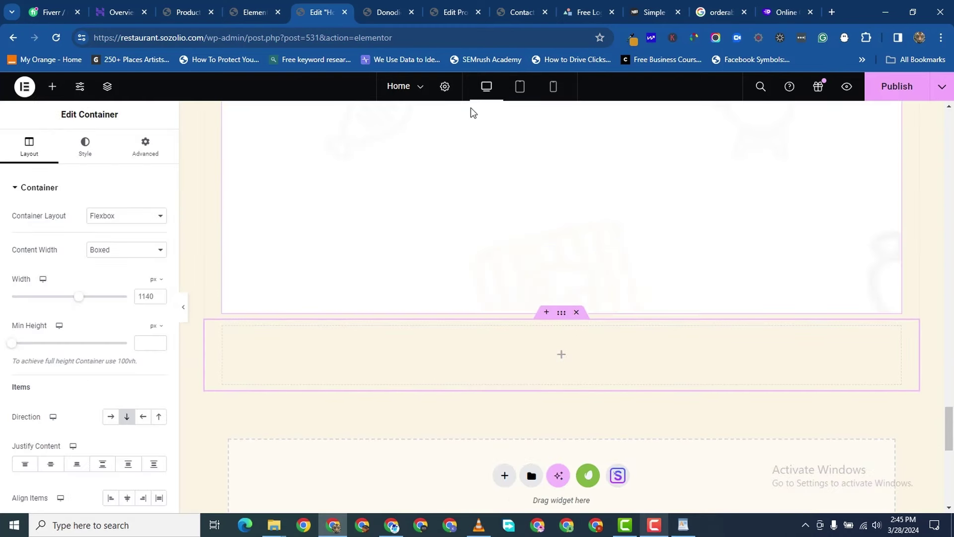
# - Set the Home page's layout to Elementor Full Width in its page settings
pyautogui.click(445, 87)
pyautogui.scroll(-1, 78, 423)
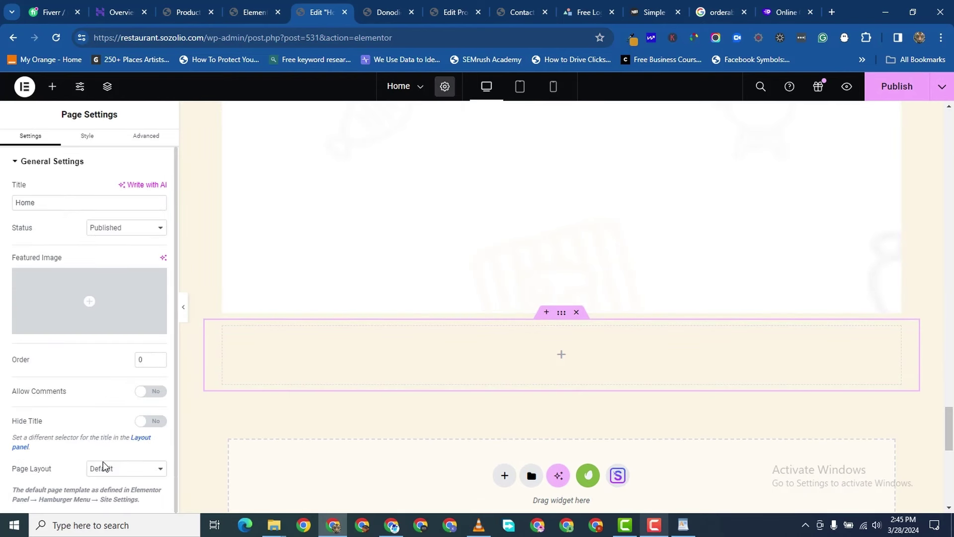
pyautogui.scroll(1, 90, 308)
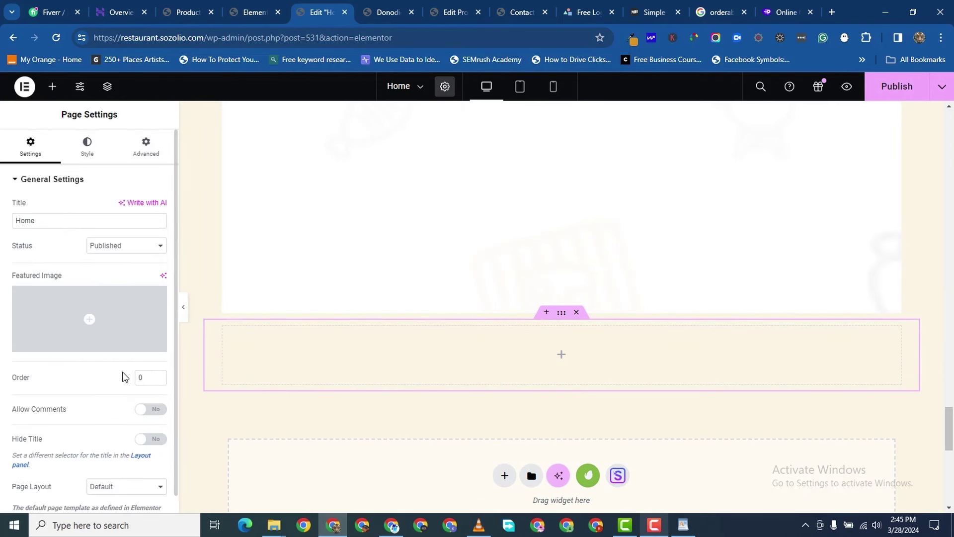
pyautogui.scroll(-1, 127, 399)
pyautogui.click(121, 470)
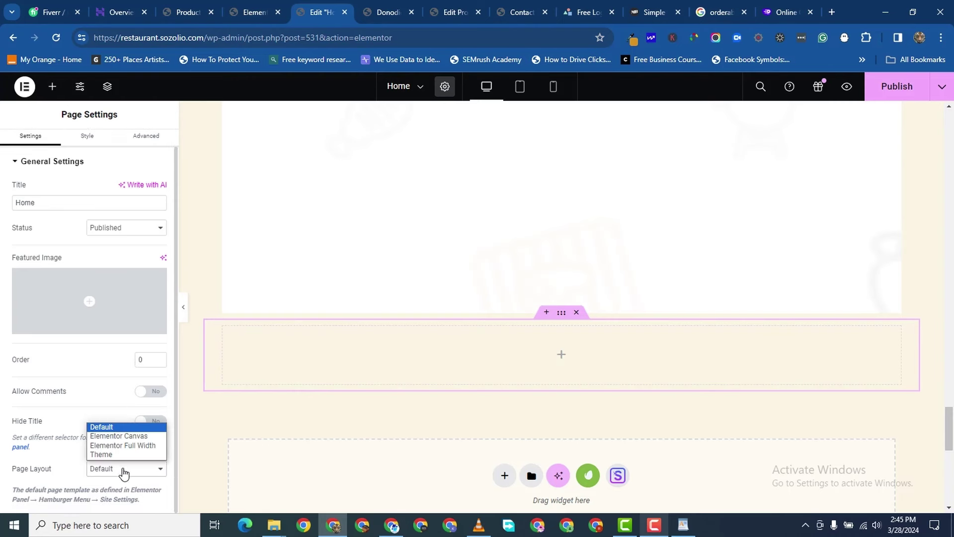
pyautogui.click(122, 446)
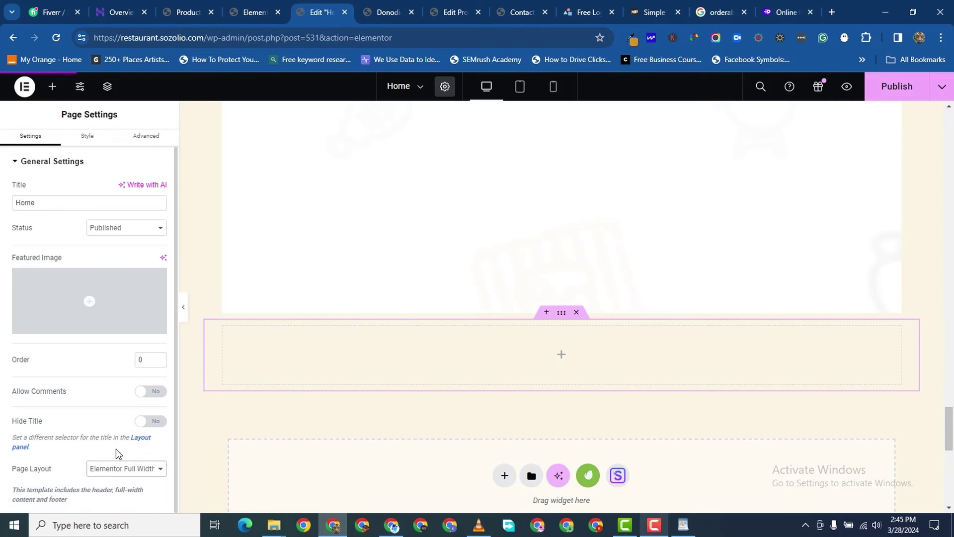
pyautogui.scroll(-6, 202, 354)
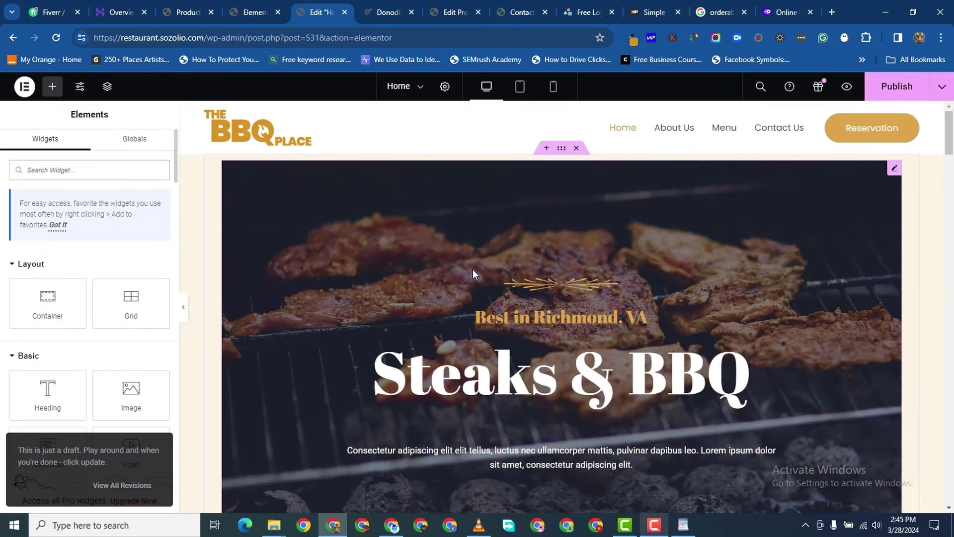
# - Select the empty container below the testimonials and set its content width to Full Width
pyautogui.scroll(-20, 470, 274)
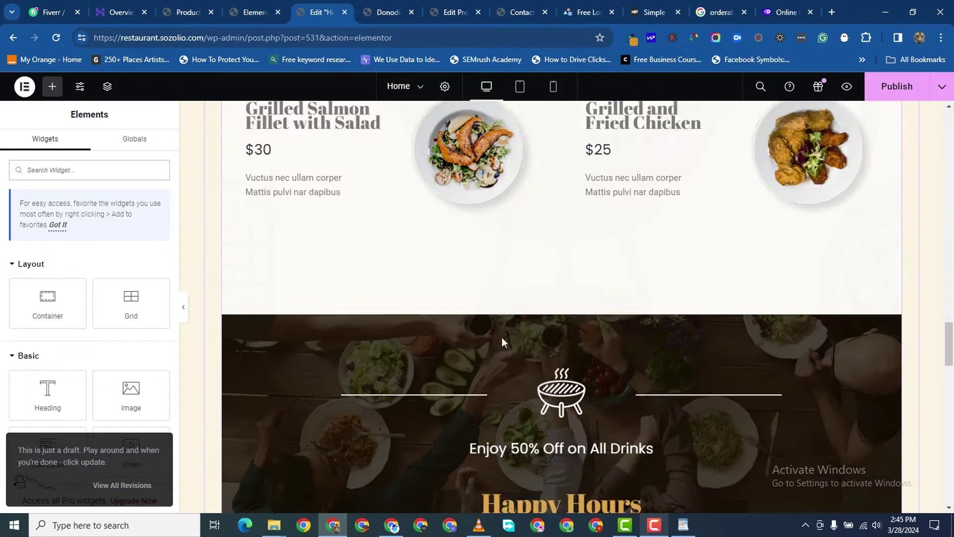
pyautogui.scroll(-5, 518, 354)
pyautogui.scroll(9, 394, 219)
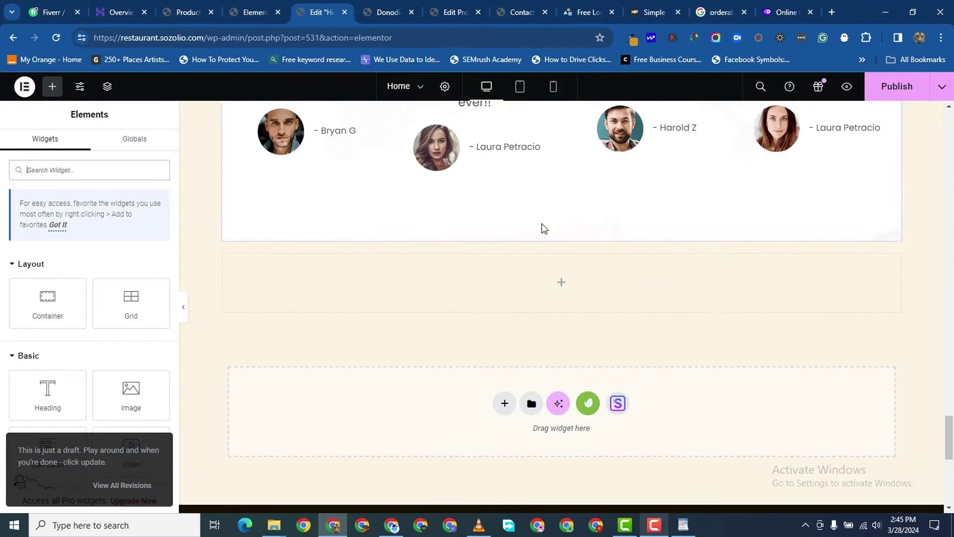
pyautogui.scroll(1, 540, 318)
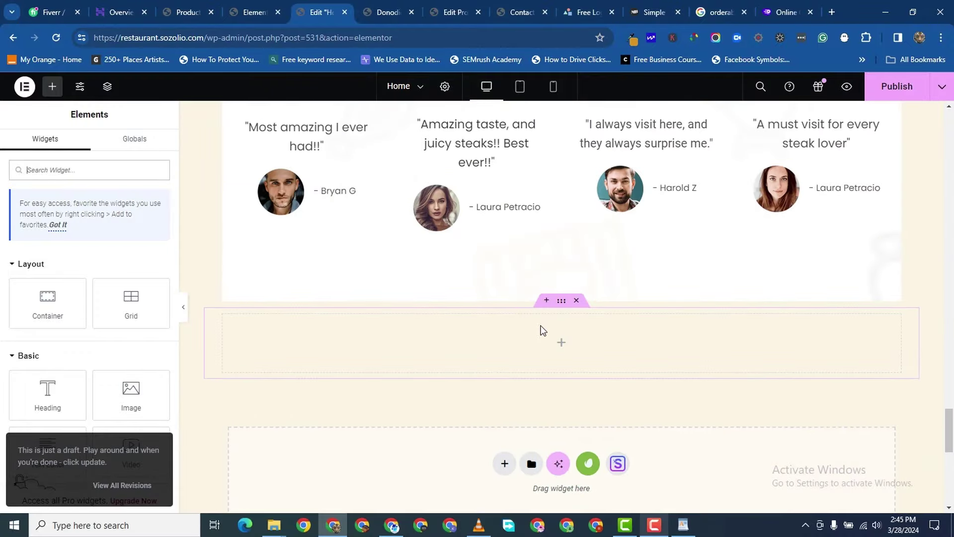
pyautogui.click(562, 301)
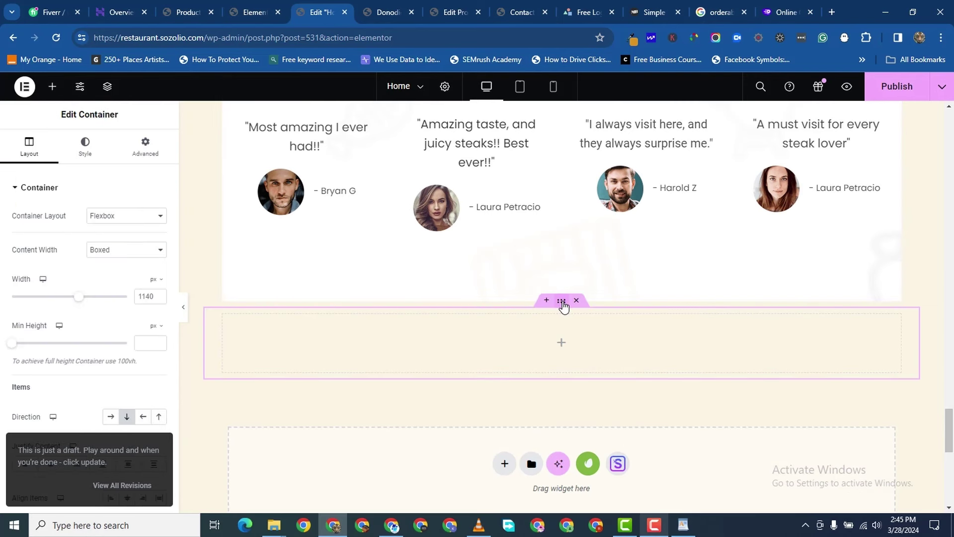
pyautogui.click(137, 251)
pyautogui.click(130, 269)
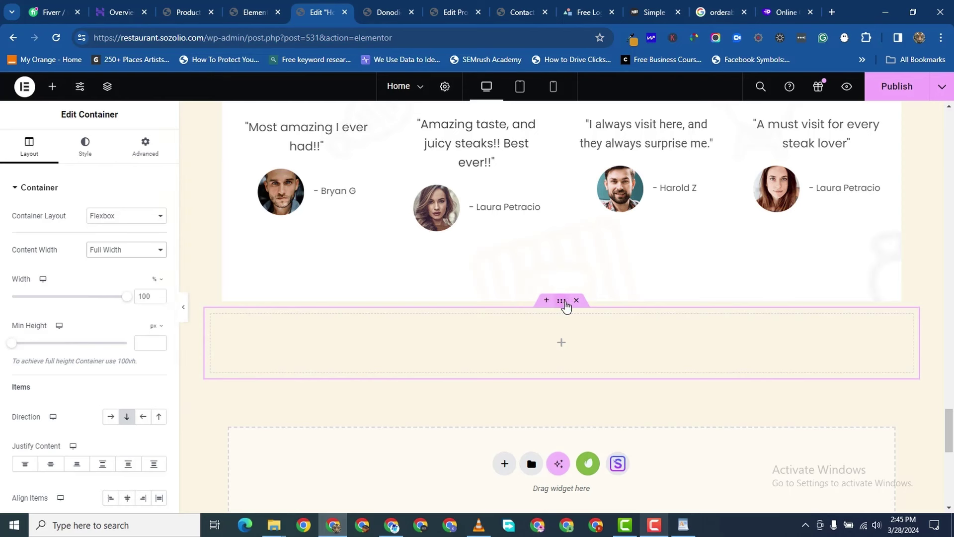
# - Set the full-width container's background type to Slideshow and open the gallery for its images
pyautogui.click(85, 147)
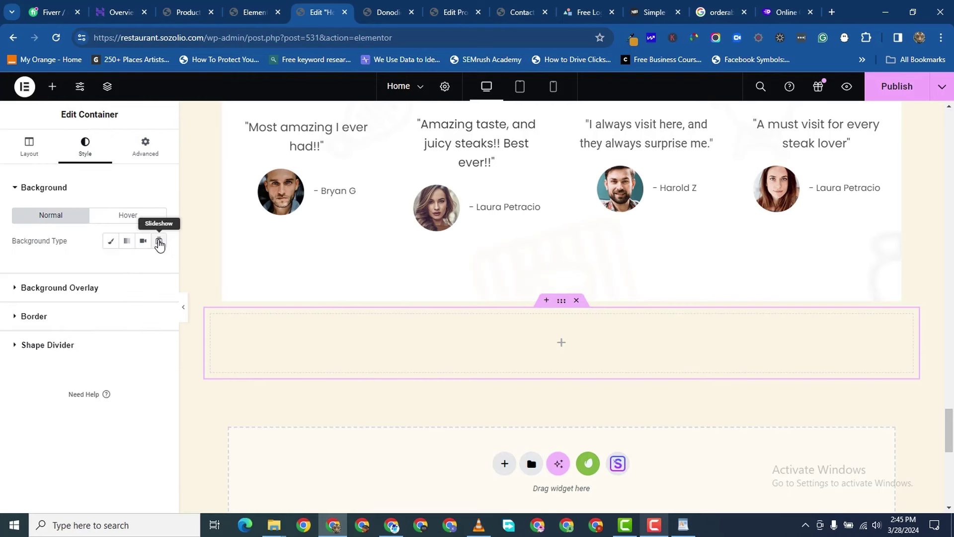
pyautogui.click(159, 243)
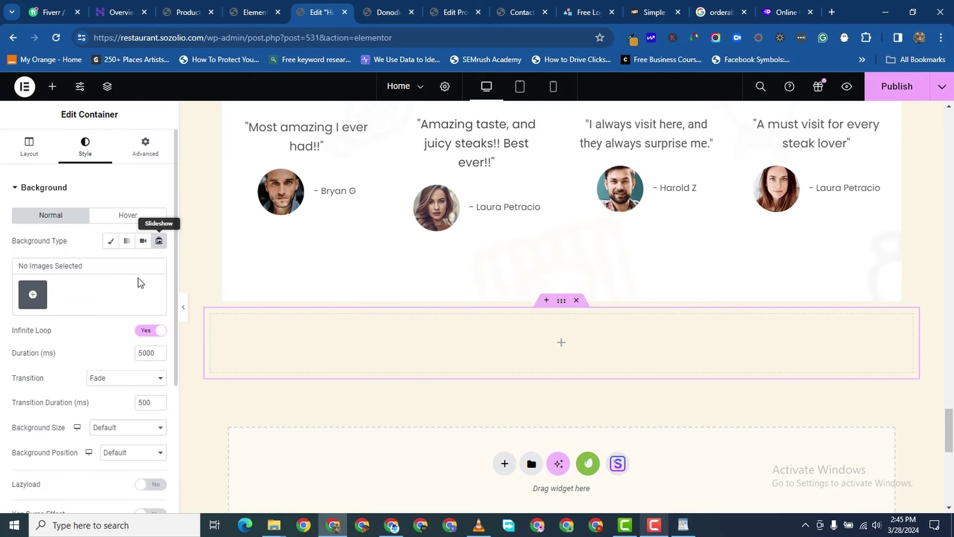
pyautogui.click(34, 295)
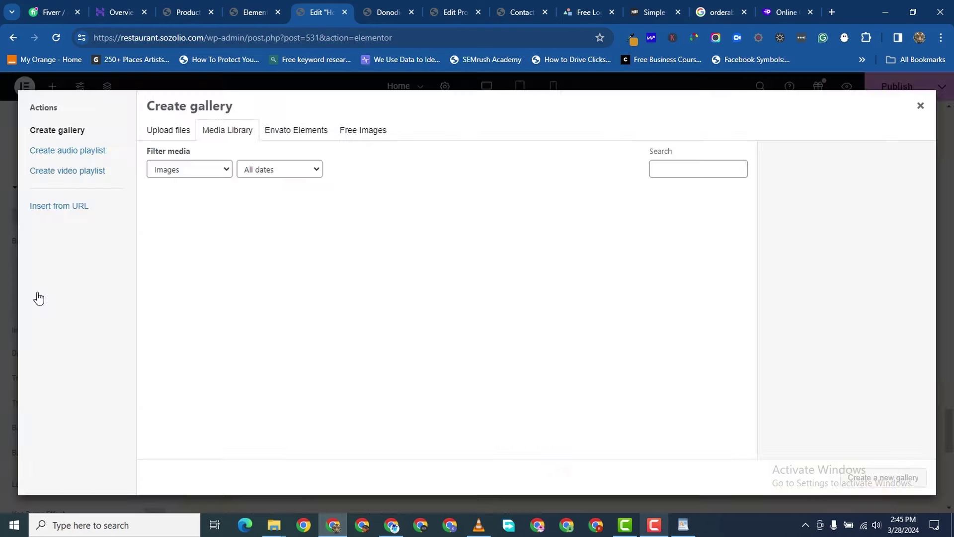
# - Upload images 4, 5, 7 and 9 from the PIZZA PICS folder in Downloads to the media library
pyautogui.click(178, 133)
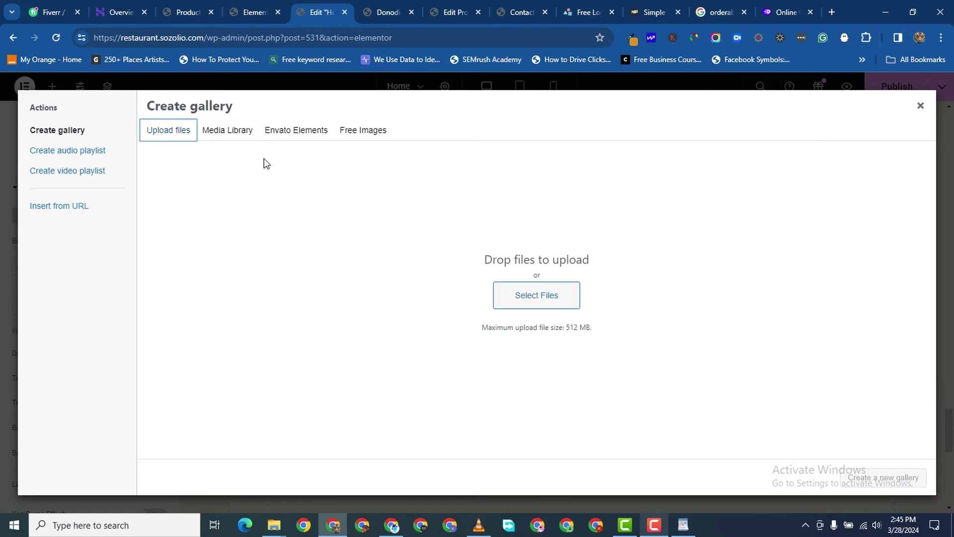
pyautogui.click(225, 132)
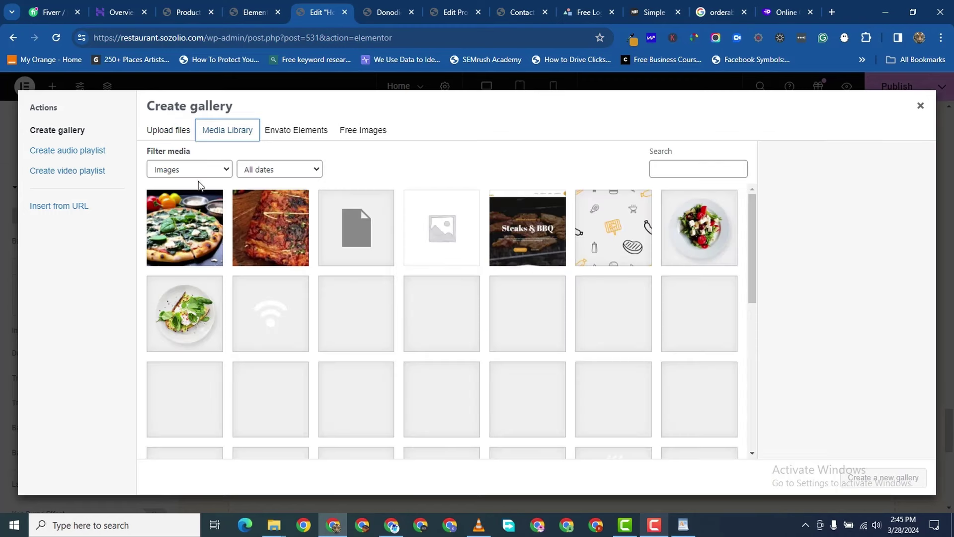
pyautogui.click(162, 137)
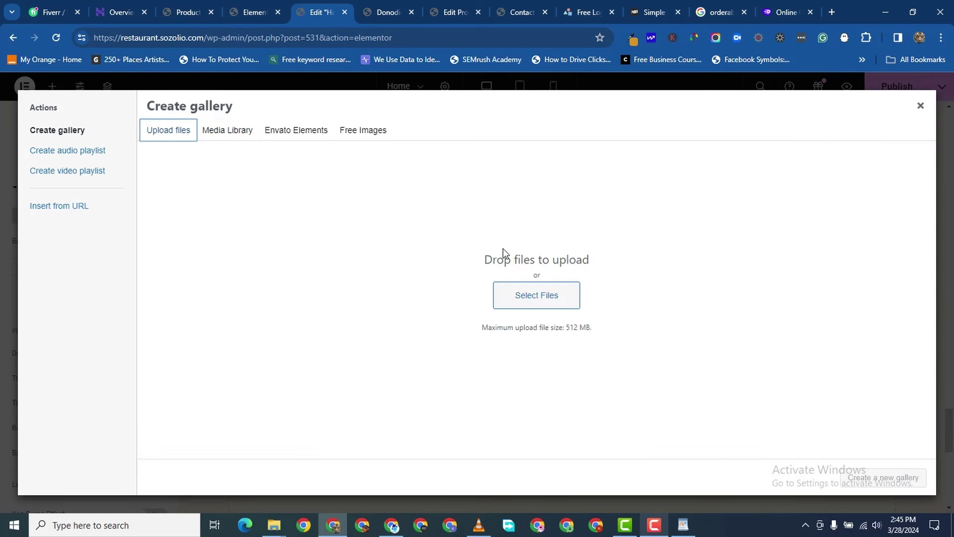
pyautogui.click(502, 298)
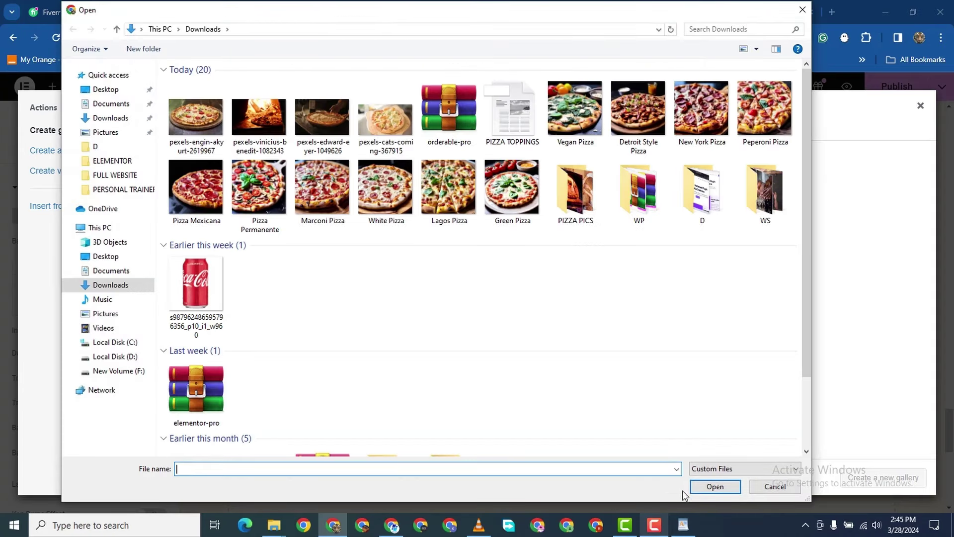
pyautogui.click(657, 526)
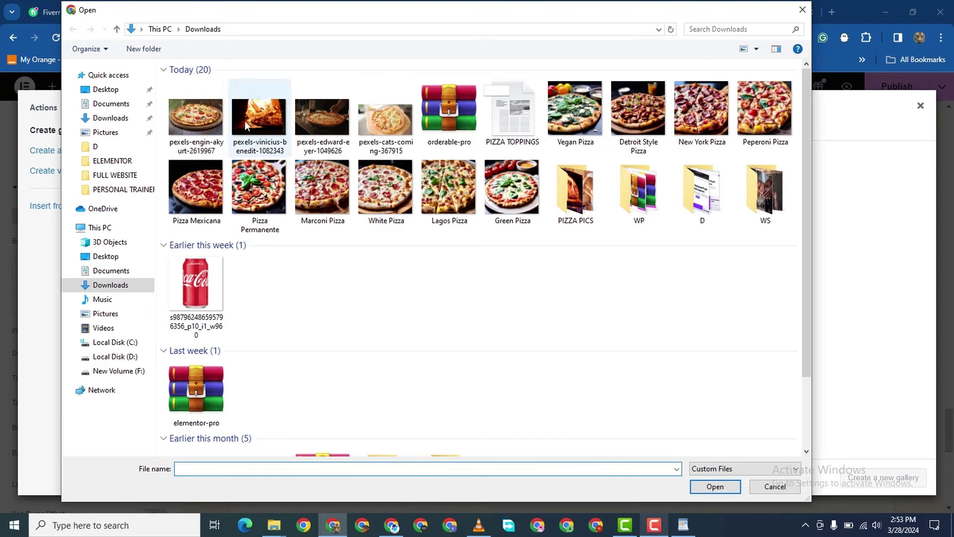
pyautogui.doubleClick(583, 184)
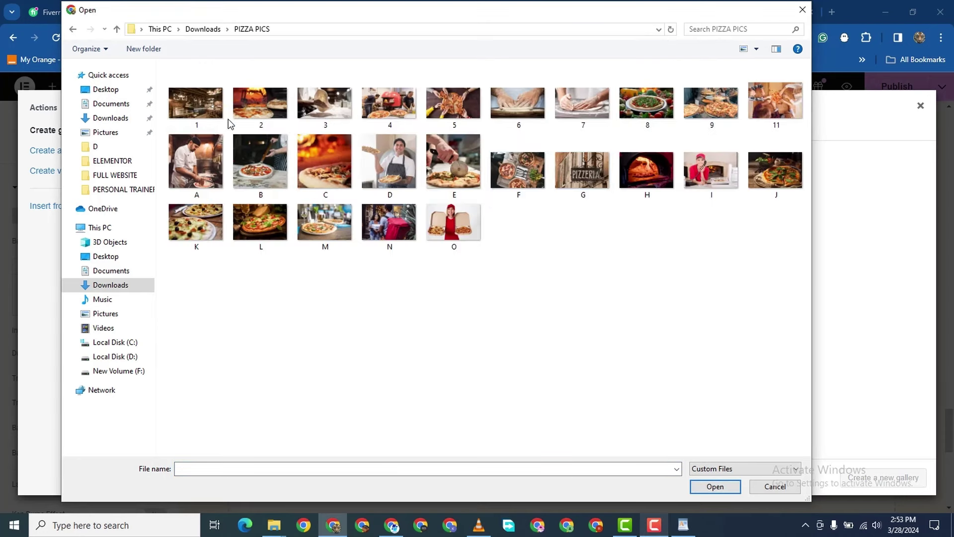
pyautogui.click(446, 110)
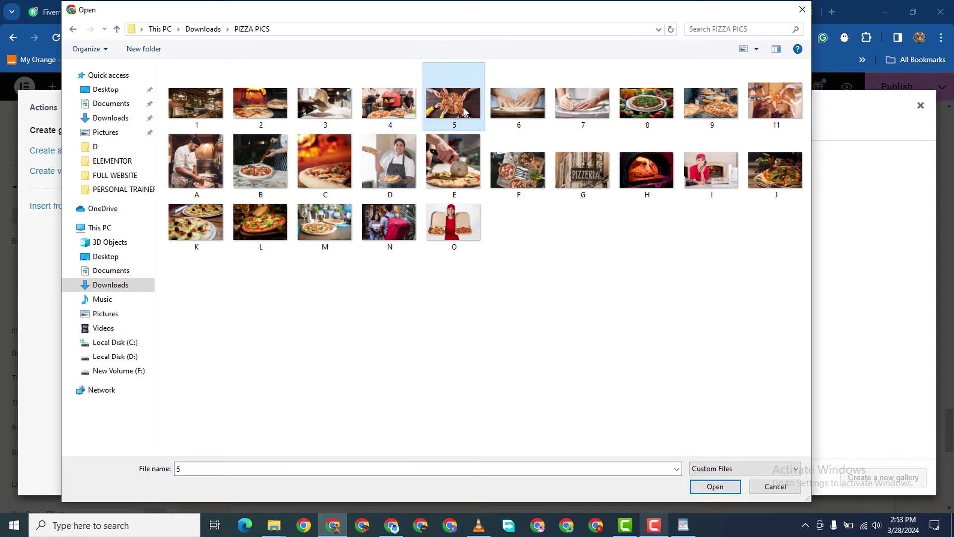
pyautogui.keyDown('ctrl'); pyautogui.click(592, 110); pyautogui.keyUp('ctrl')
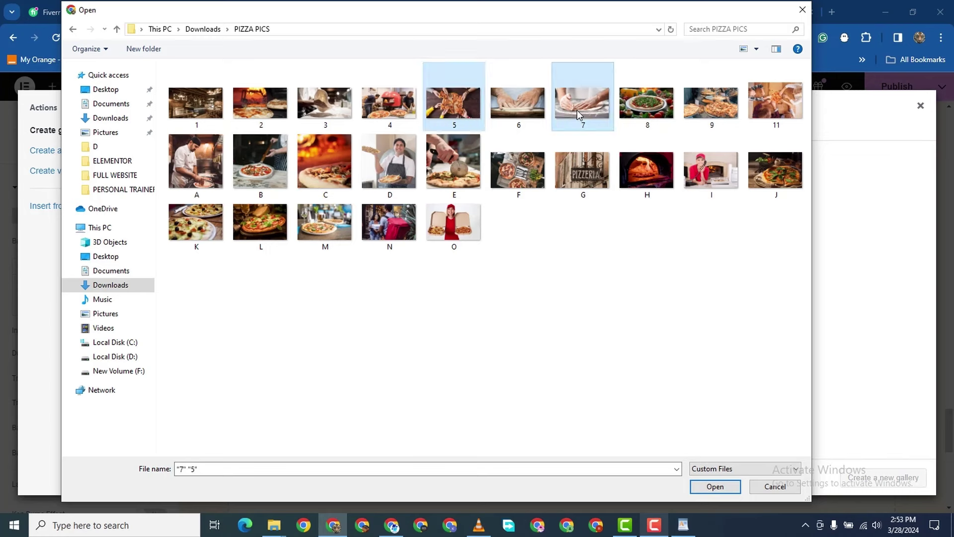
pyautogui.keyDown('ctrl'); pyautogui.click(711, 110); pyautogui.keyUp('ctrl')
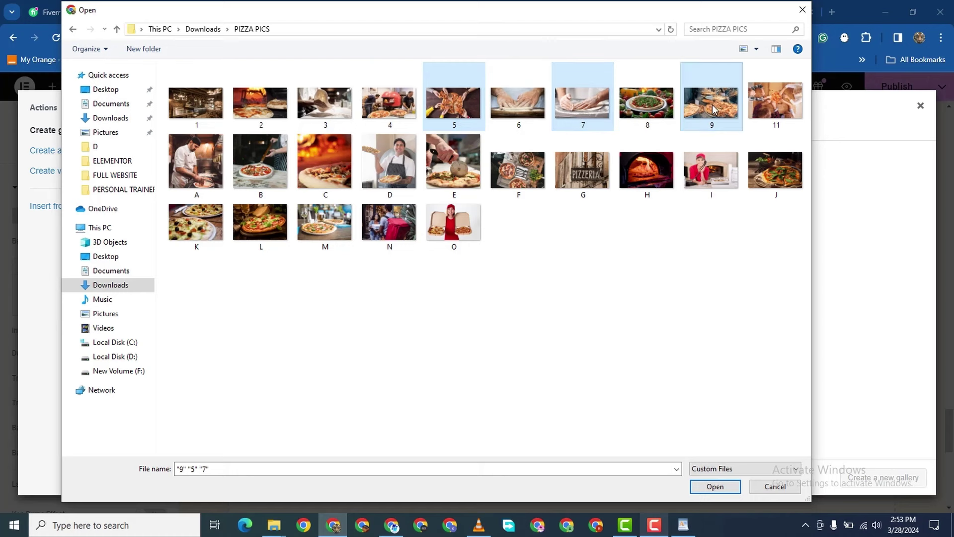
pyautogui.keyDown('ctrl'); pyautogui.click(379, 112); pyautogui.keyUp('ctrl')
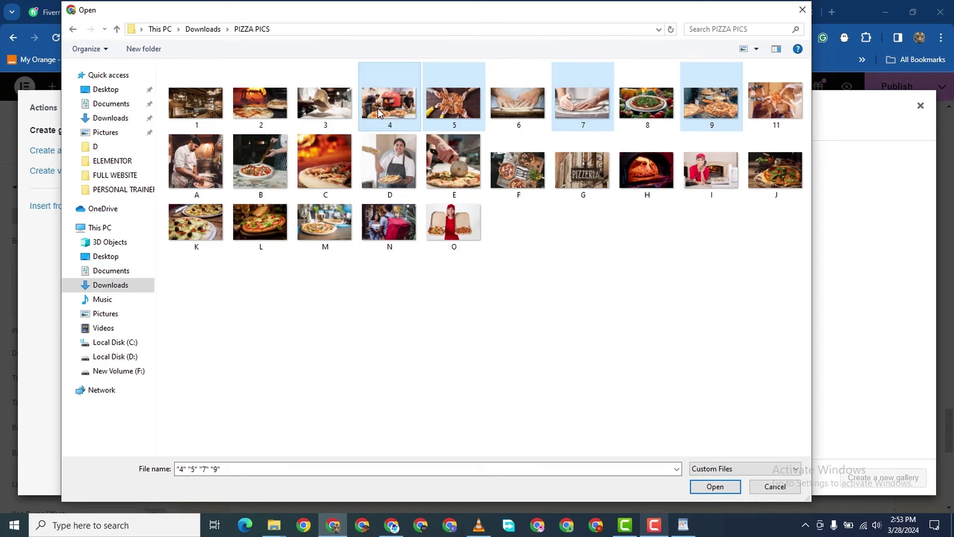
pyautogui.click(727, 489)
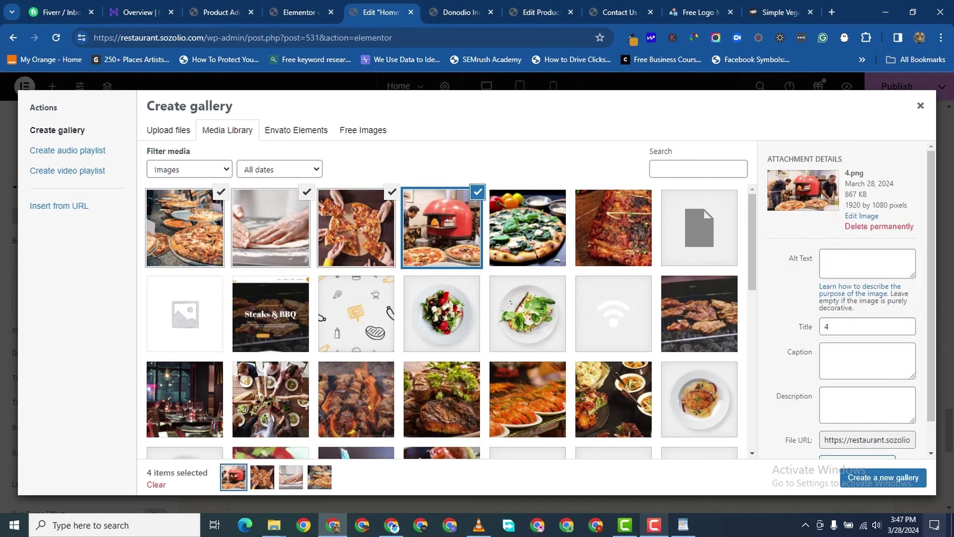
# - Insert the four uploaded pizza images as the container's slideshow gallery and publish the Home page
pyautogui.click(871, 480)
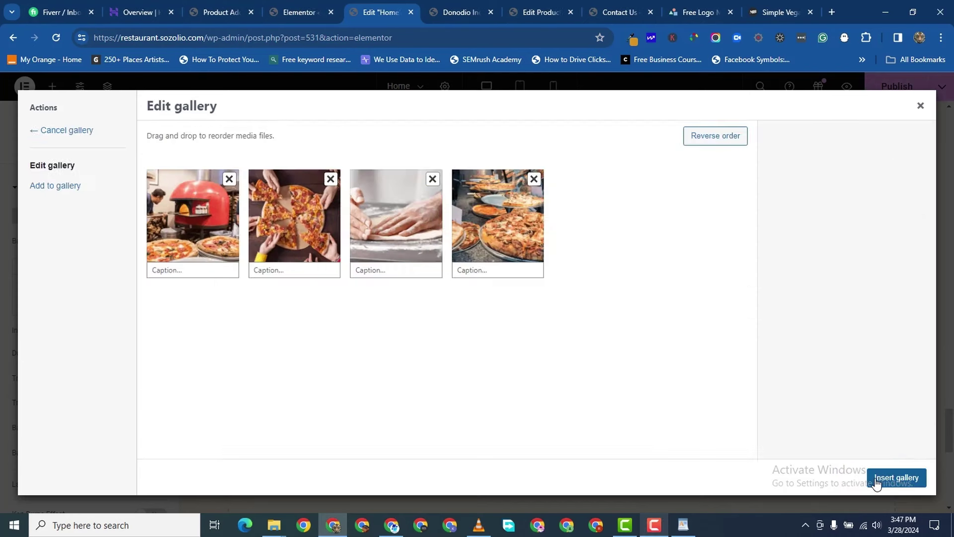
pyautogui.click(898, 478)
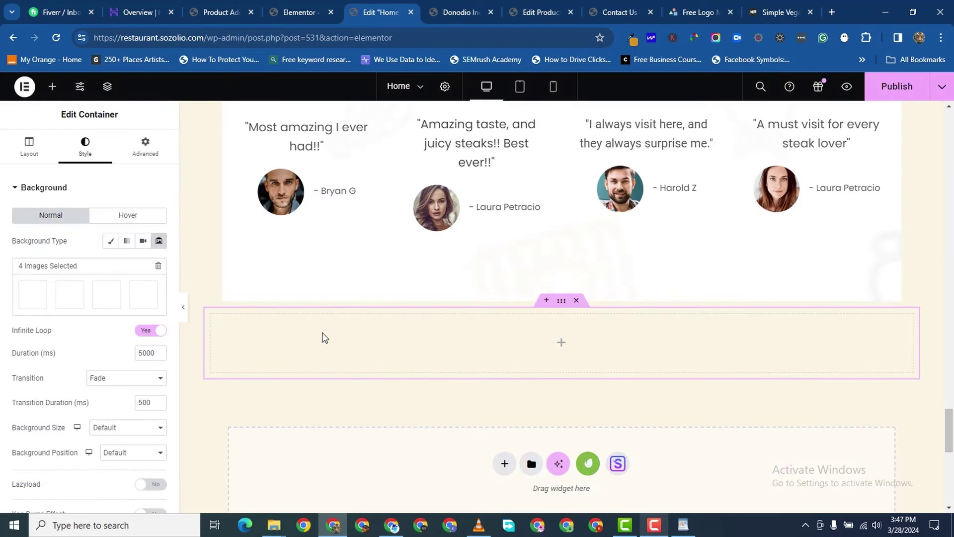
pyautogui.scroll(-4, 404, 332)
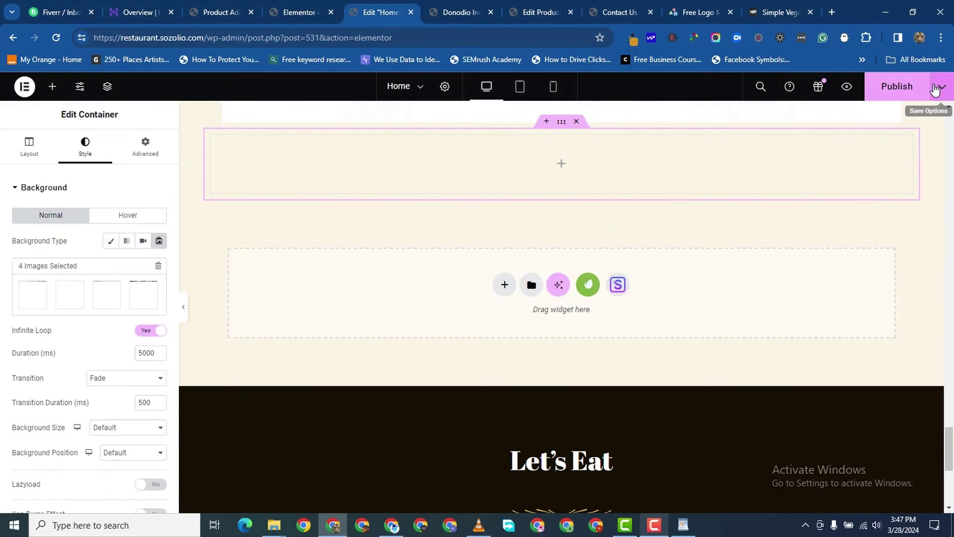
pyautogui.click(905, 90)
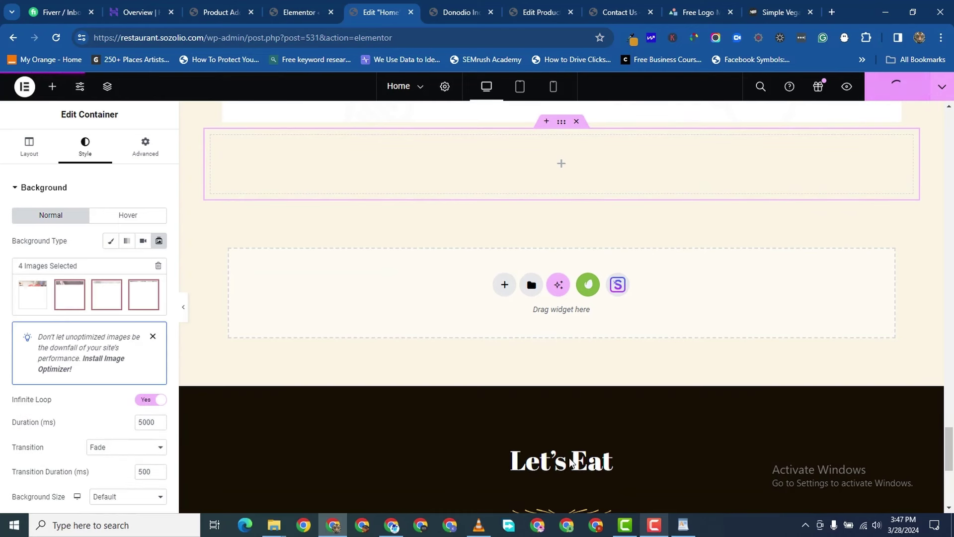
pyautogui.click(654, 525)
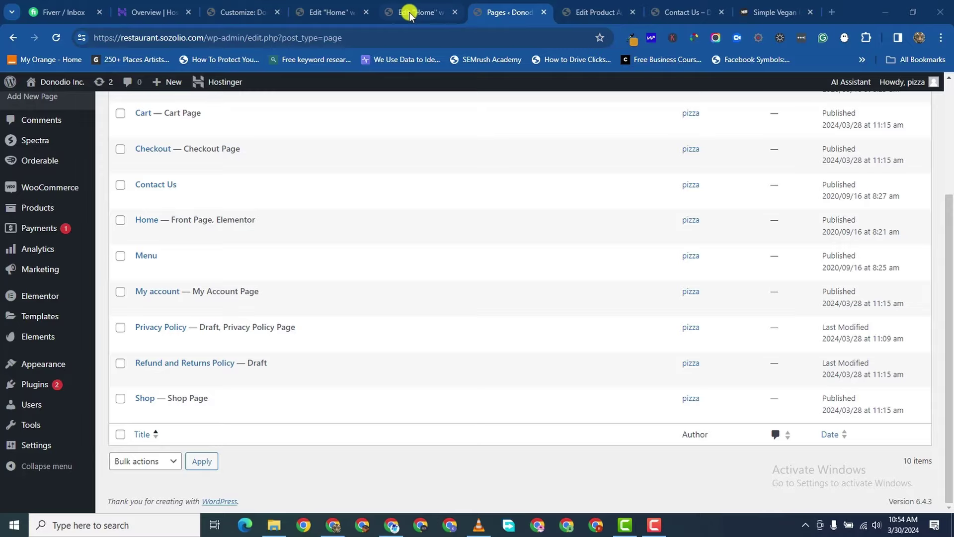
# - Set the slideshow container's padding to 200 px on all sides in the Home page editor and publish the page
pyautogui.click(410, 12)
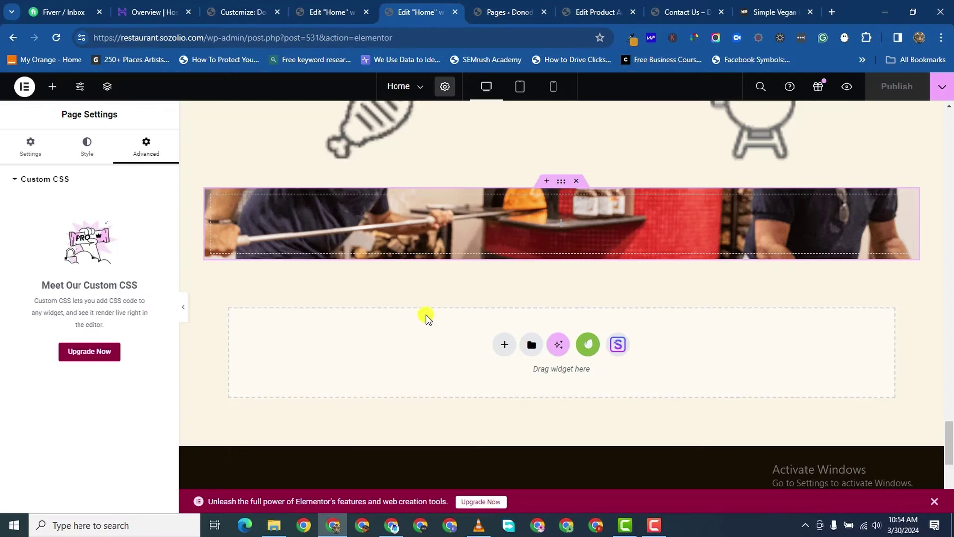
pyautogui.scroll(-2, 420, 315)
pyautogui.scroll(6, 440, 294)
pyautogui.scroll(-10, 499, 306)
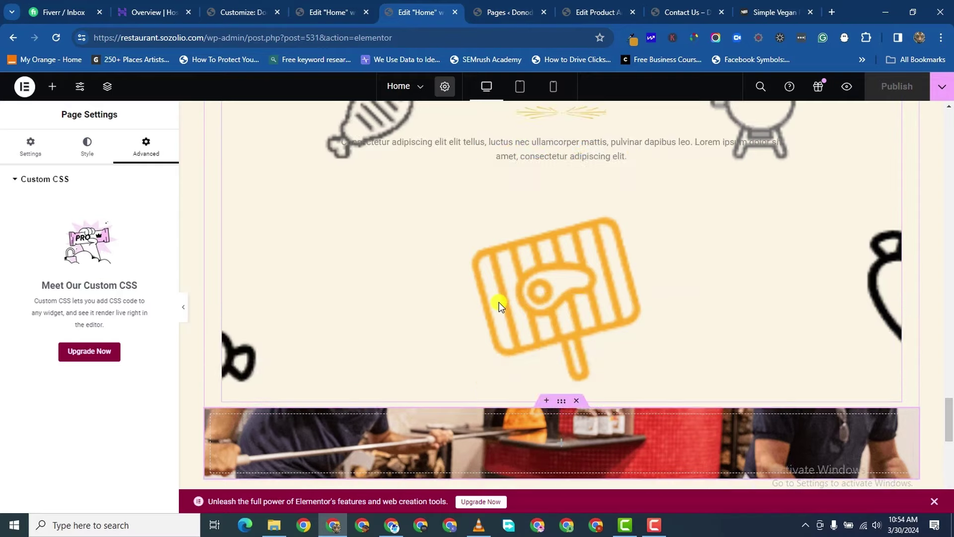
pyautogui.scroll(7, 497, 293)
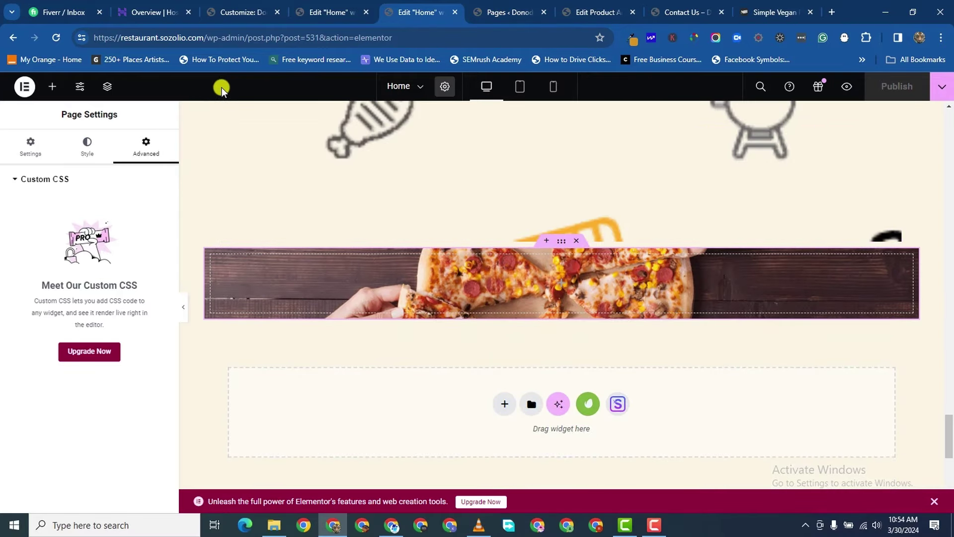
pyautogui.click(562, 242)
pyautogui.click(141, 149)
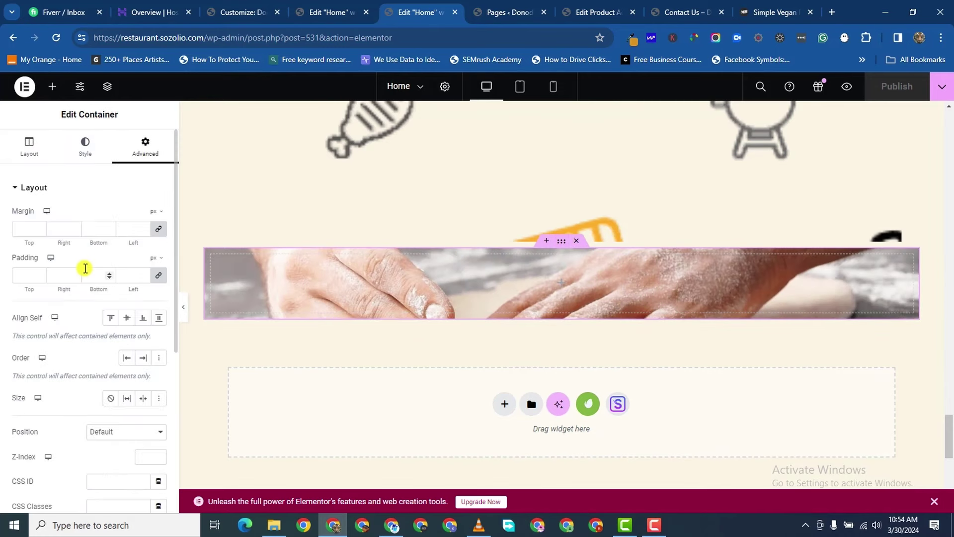
pyautogui.click(20, 277)
pyautogui.write('200')
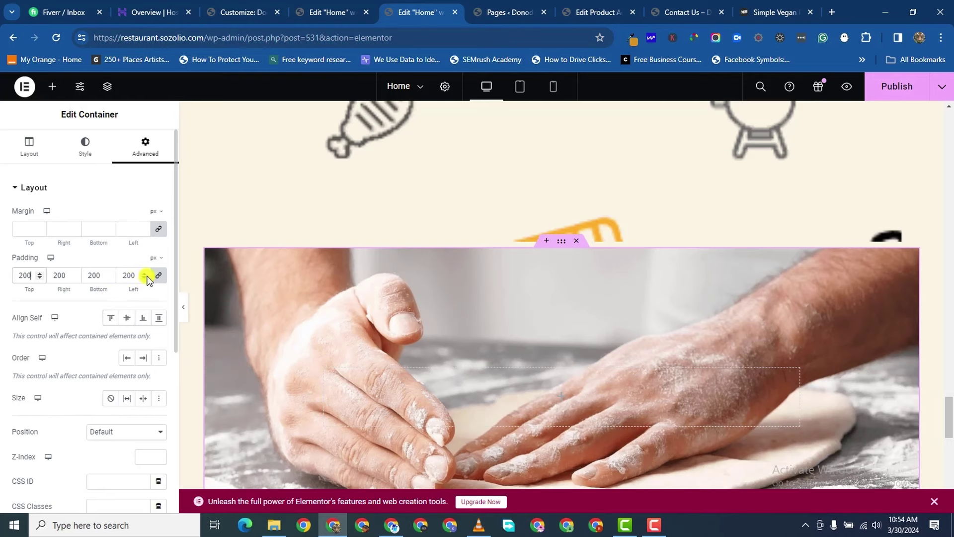
pyautogui.scroll(-2, 148, 280)
pyautogui.scroll(-3, 533, 326)
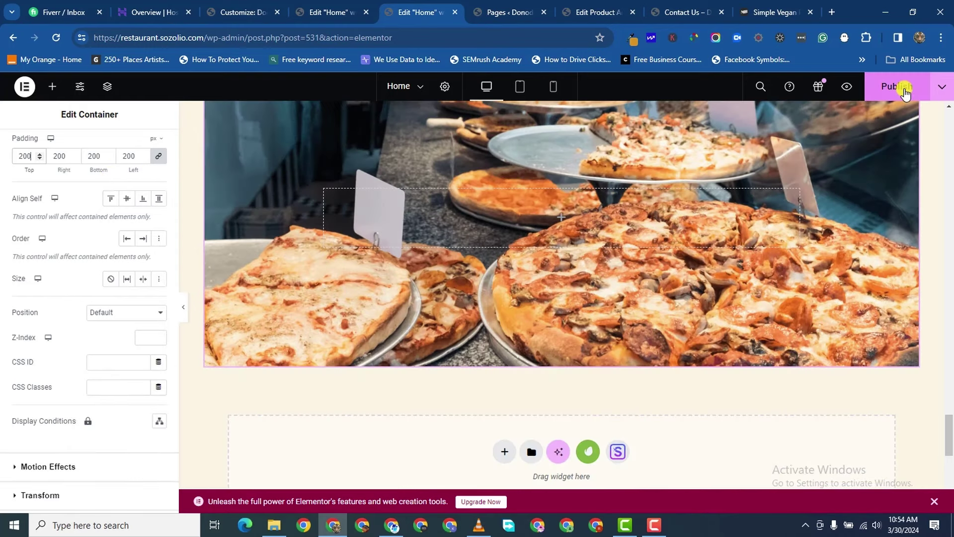
pyautogui.click(905, 93)
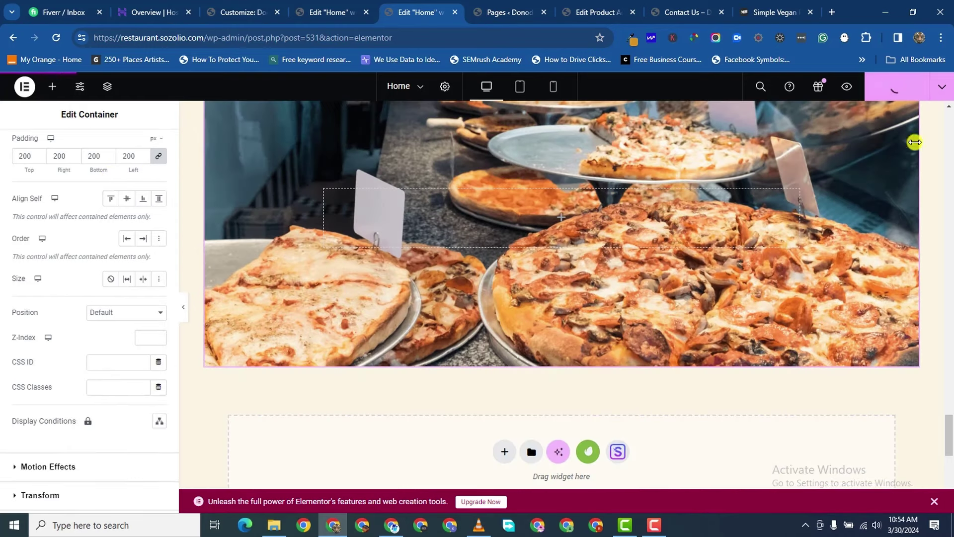
# - Preview the Home page and examine the slideshow section above the Let's Eat footer
pyautogui.click(846, 87)
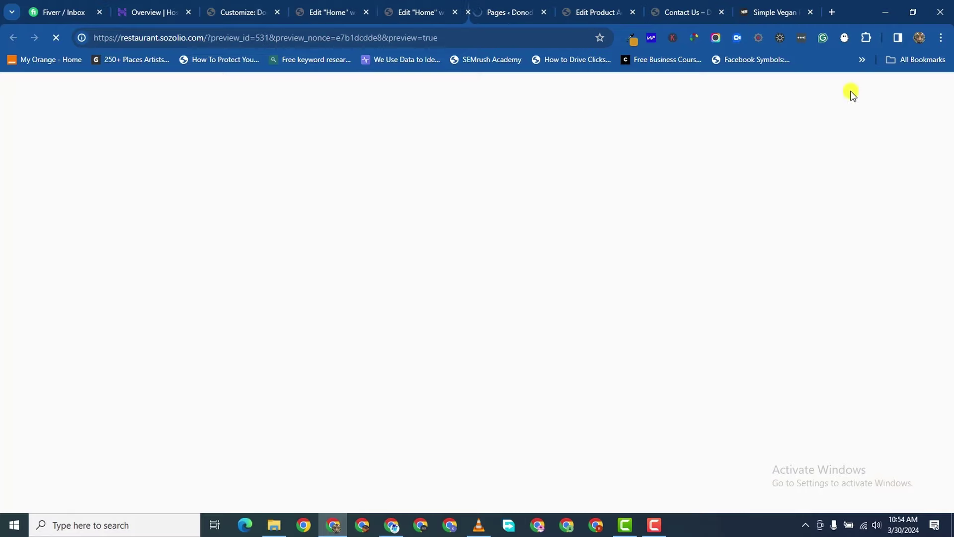
pyautogui.click(527, 12)
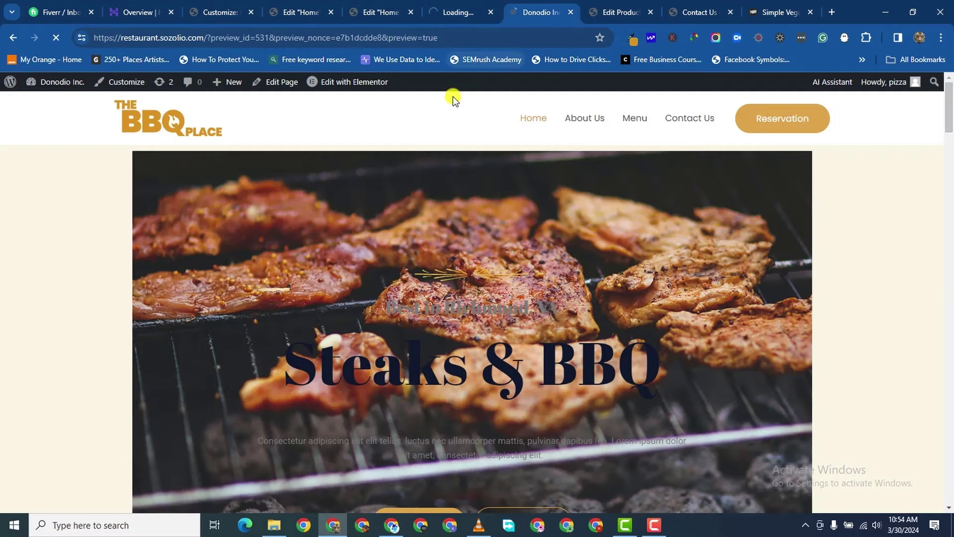
pyautogui.scroll(-15, 382, 289)
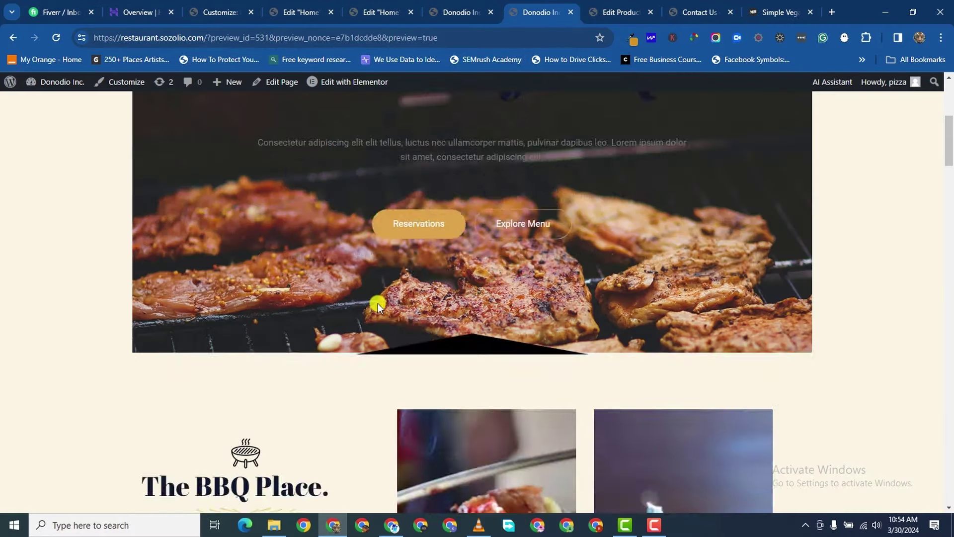
pyautogui.scroll(-15, 403, 328)
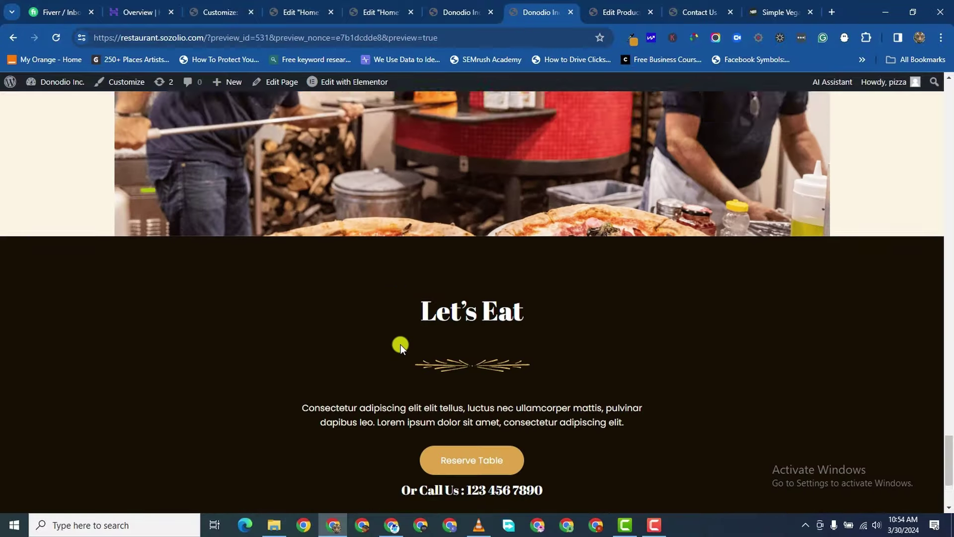
pyautogui.scroll(8, 401, 331)
pyautogui.scroll(-7, 399, 329)
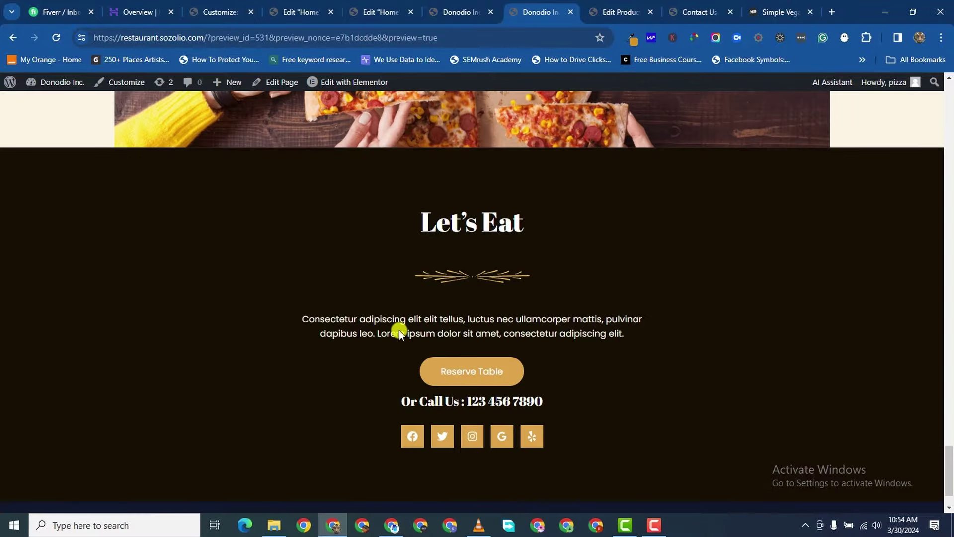
pyautogui.scroll(7, 399, 330)
pyautogui.scroll(-2, 401, 330)
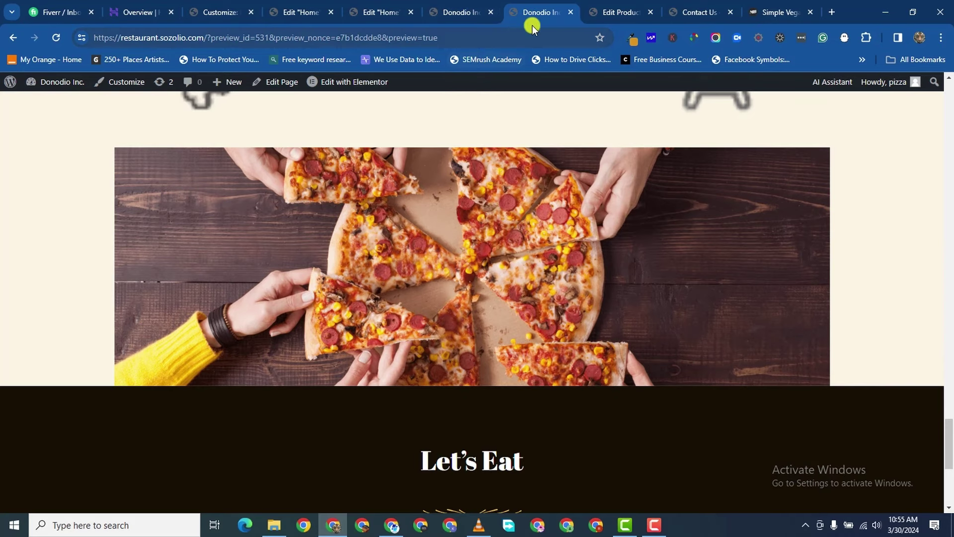
# - Close the duplicate preview and switch to the remaining Home page preview
pyautogui.click(571, 12)
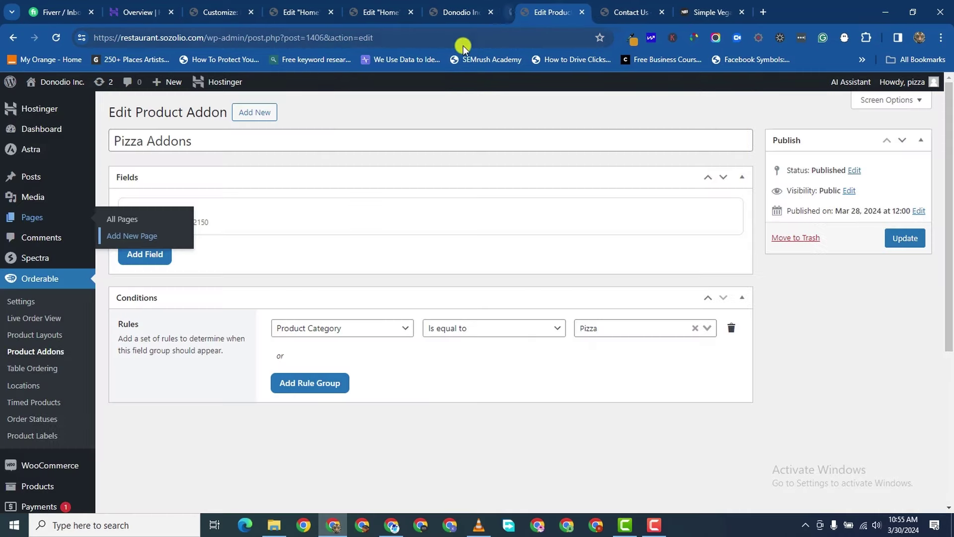
pyautogui.click(375, 12)
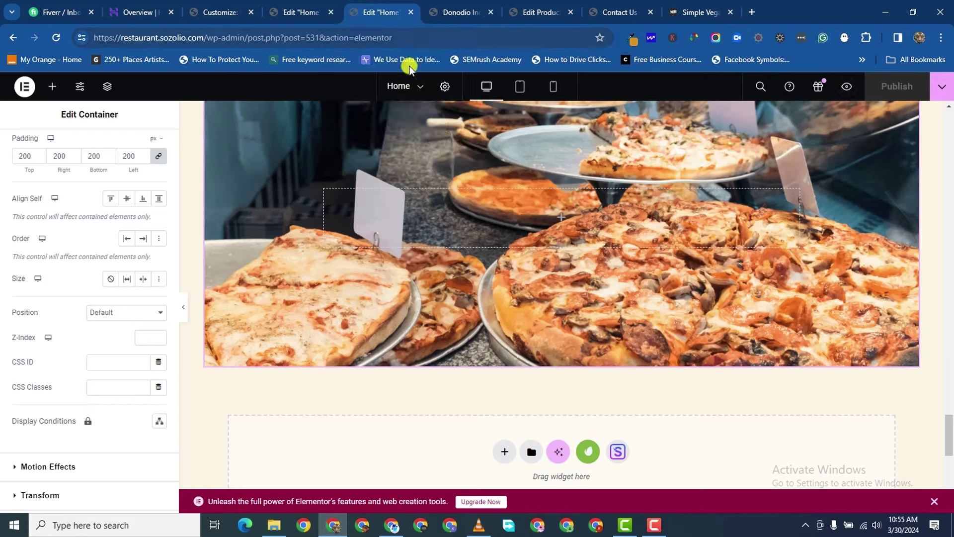
pyautogui.click(463, 13)
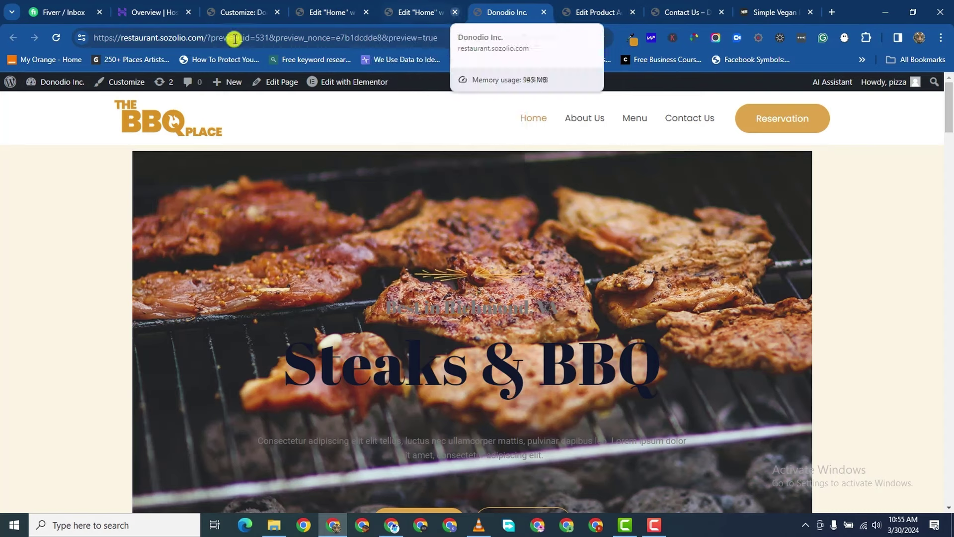
# - Create and publish a new page titled "Home Test" from the site dashboard and open it for editing with Elementor
pyautogui.moveTo(56, 85)
pyautogui.click(48, 103)
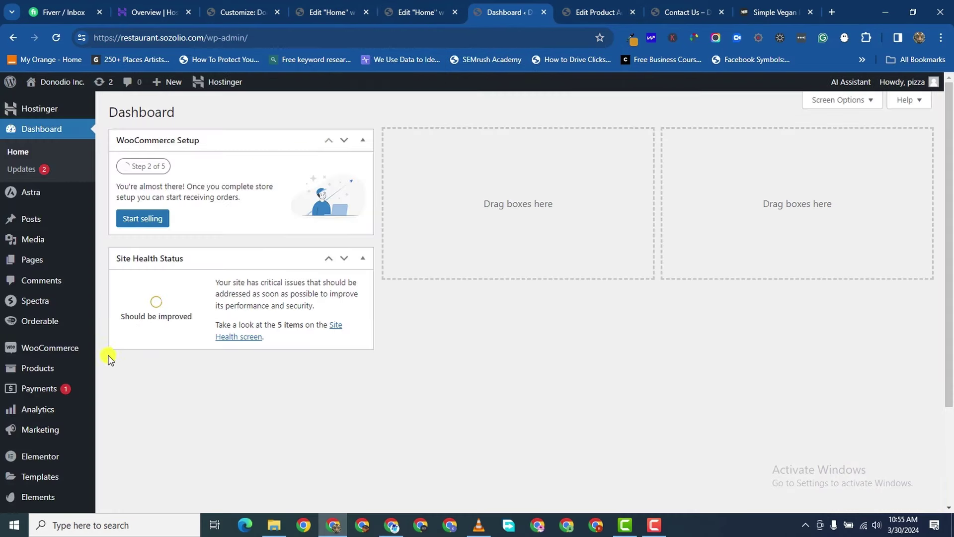
pyautogui.moveTo(34, 255)
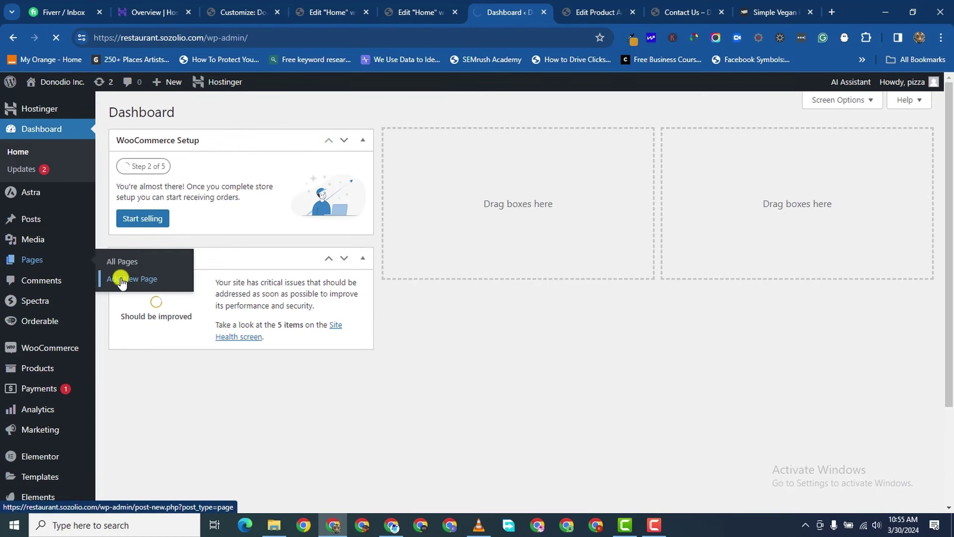
pyautogui.click(122, 280)
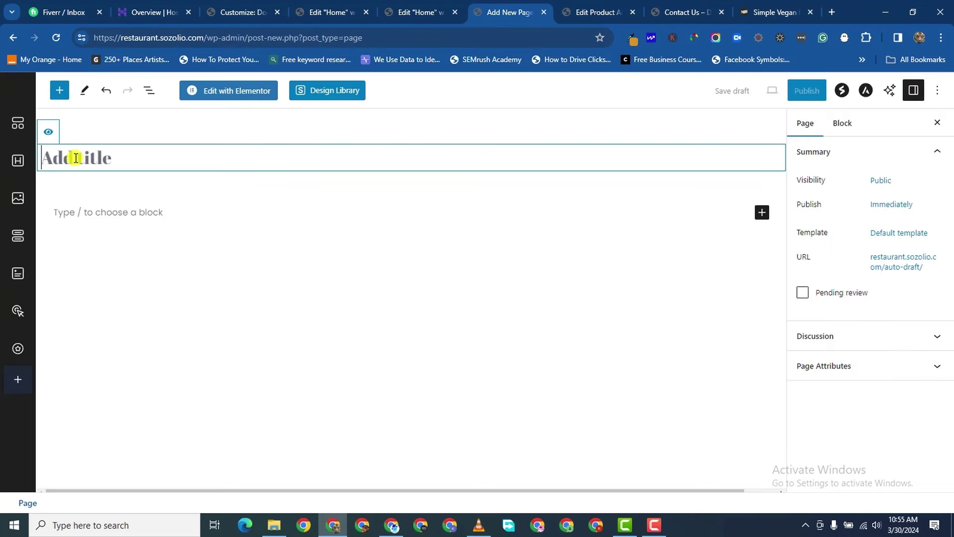
pyautogui.write('Home Test')
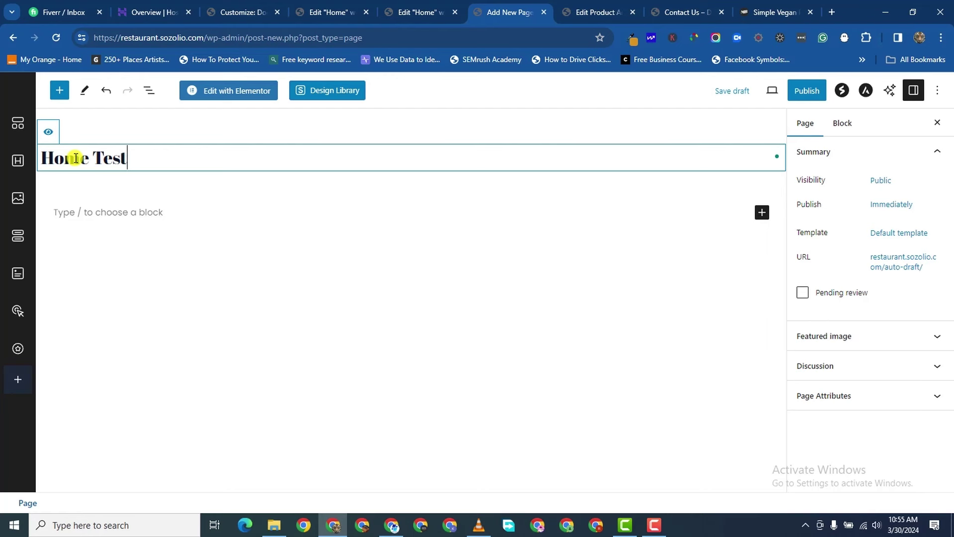
pyautogui.click(808, 91)
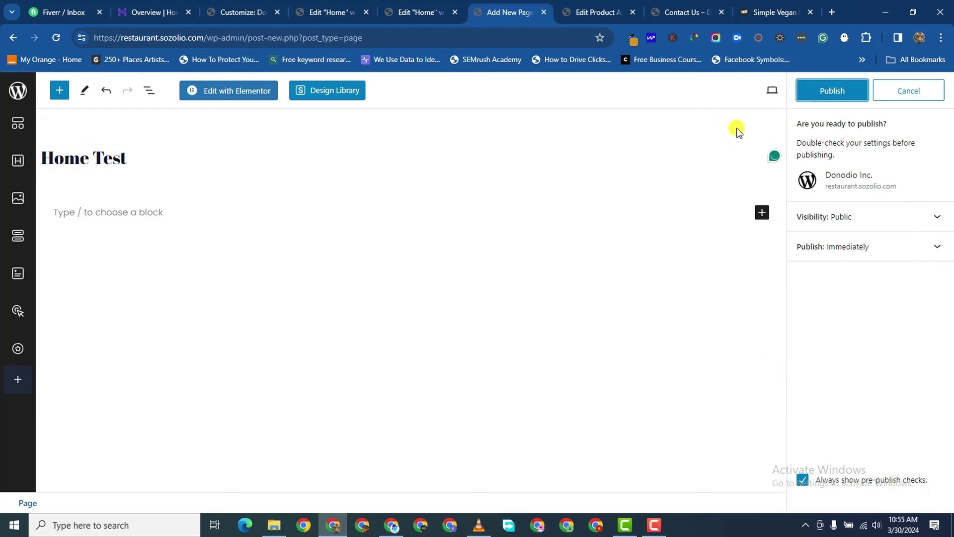
pyautogui.click(845, 98)
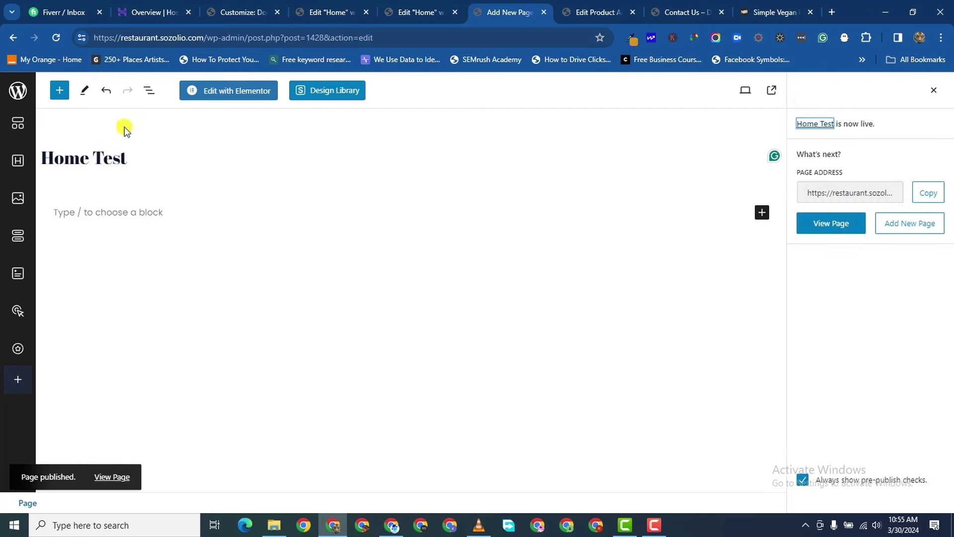
pyautogui.click(216, 93)
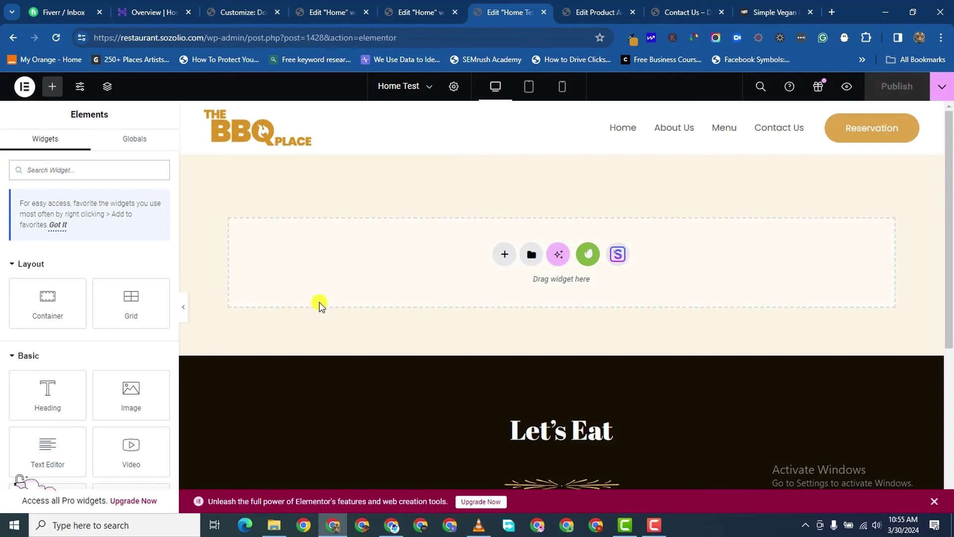
pyautogui.click(934, 501)
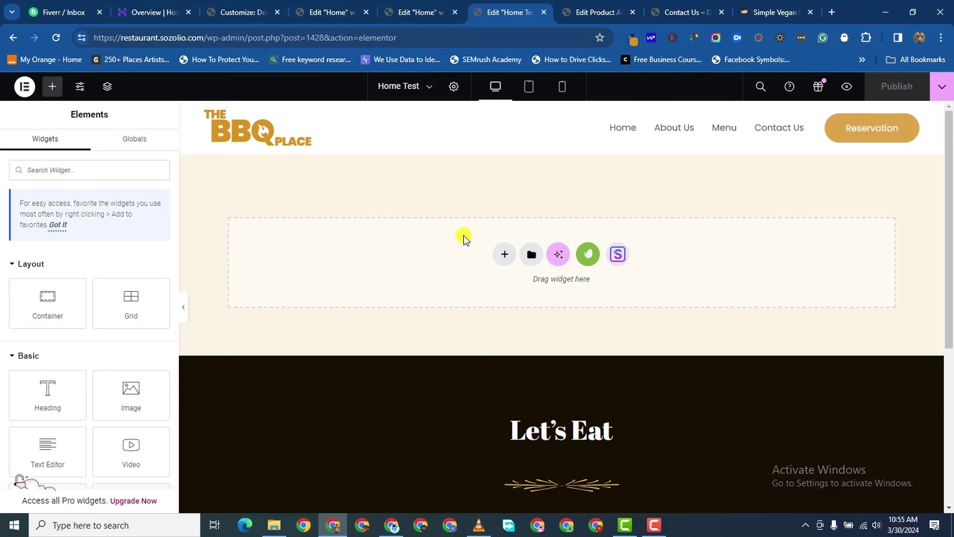
# - Examine the existing sections of the Home page in its editor, comparing them with the blank Home Test page
pyautogui.click(412, 12)
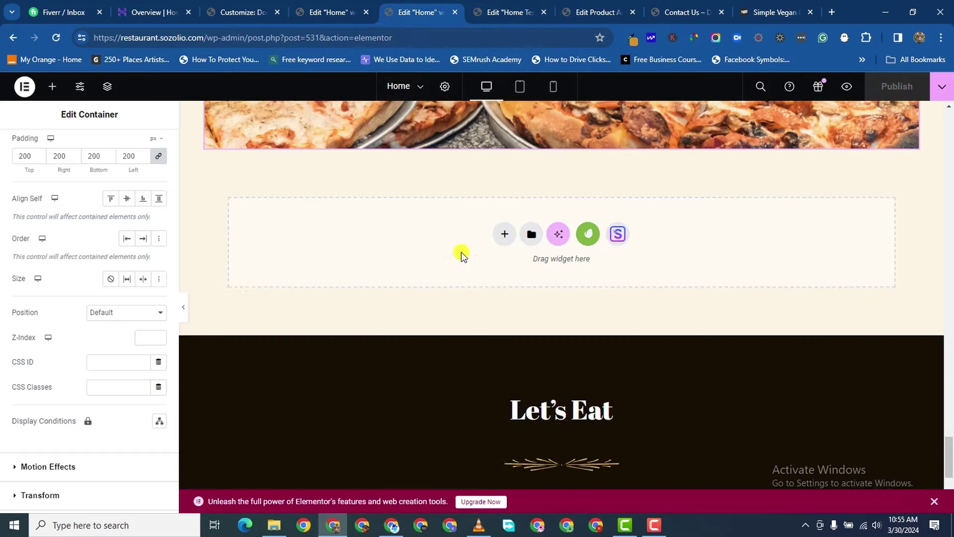
pyautogui.scroll(20, 464, 246)
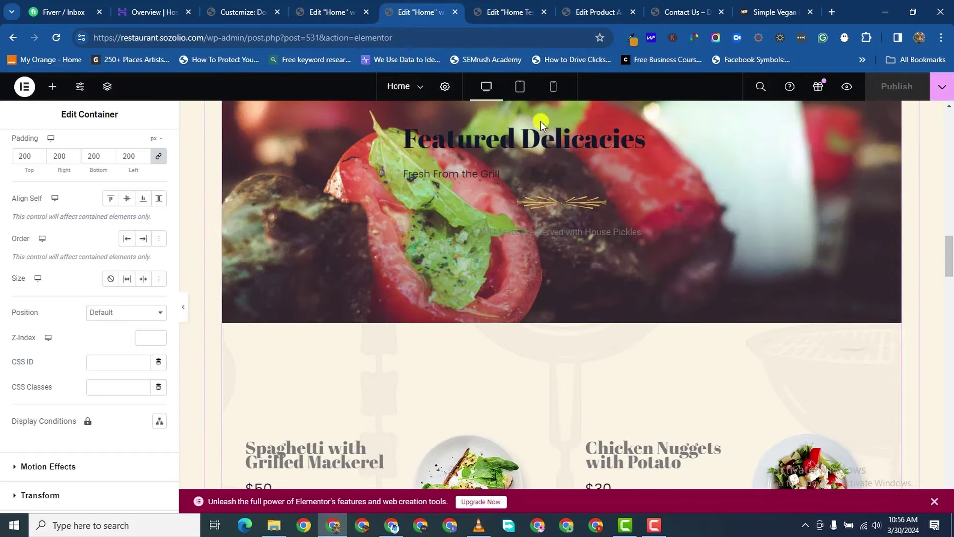
pyautogui.click(500, 15)
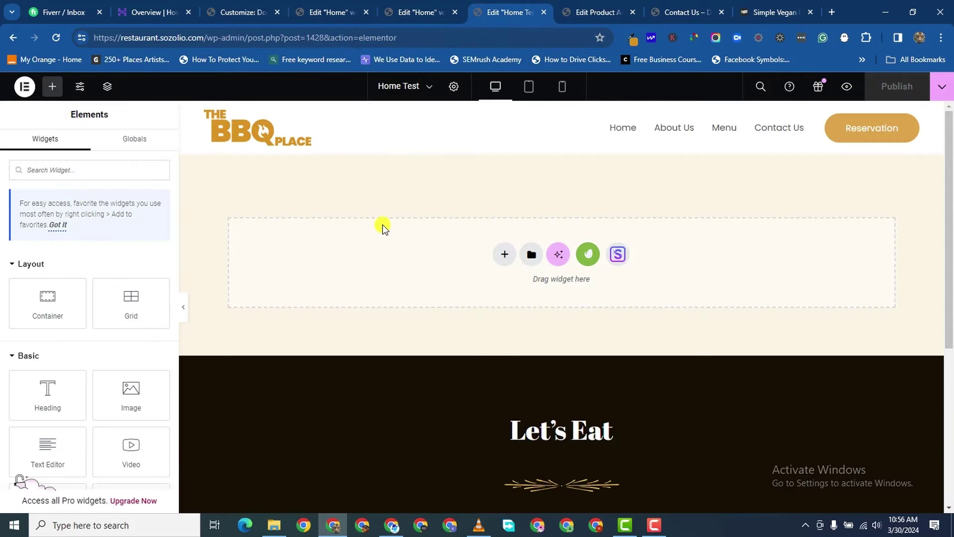
pyautogui.click(395, 14)
pyautogui.scroll(-5, 350, 309)
pyautogui.scroll(15, 349, 308)
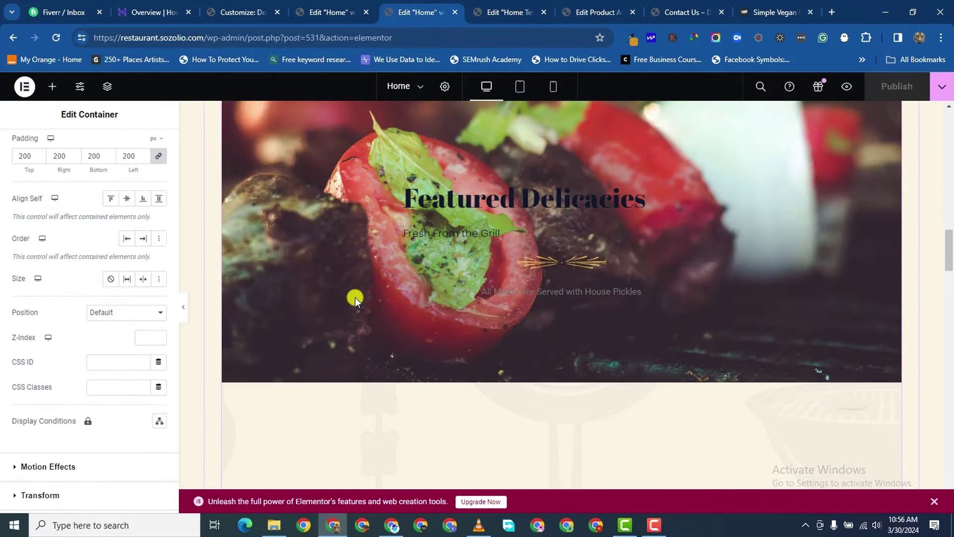
pyautogui.scroll(-8, 390, 321)
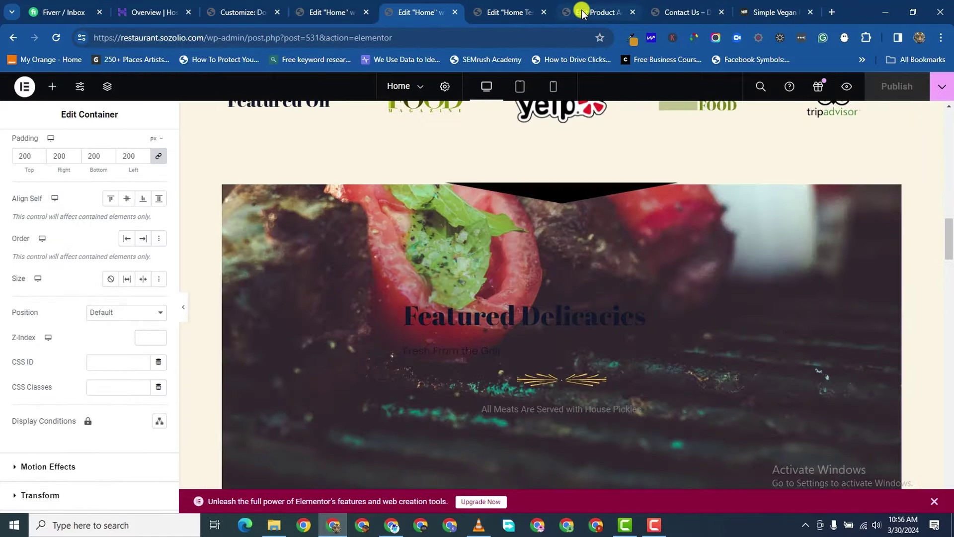
pyautogui.click(522, 13)
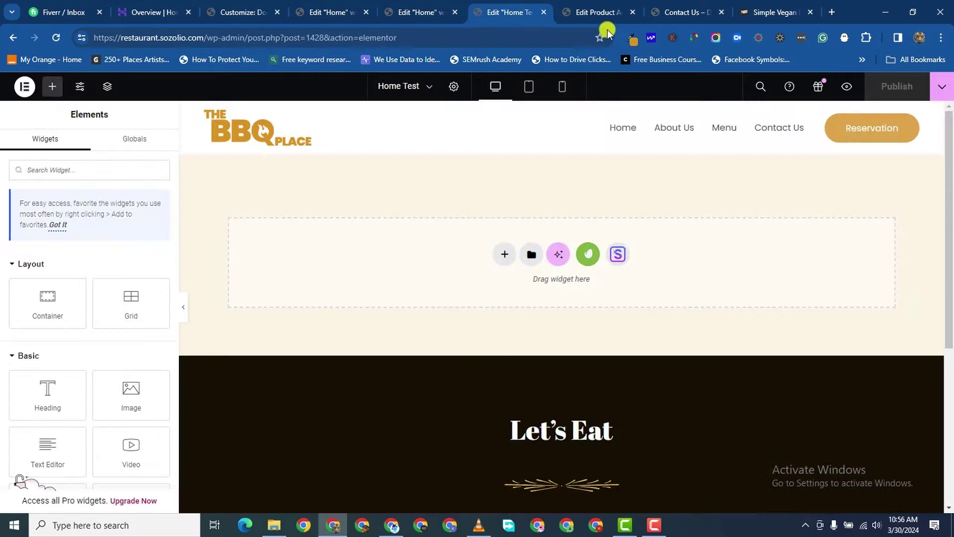
# - Add a single-column Flexbox container with downward direction to the Home Test page
pyautogui.click(505, 256)
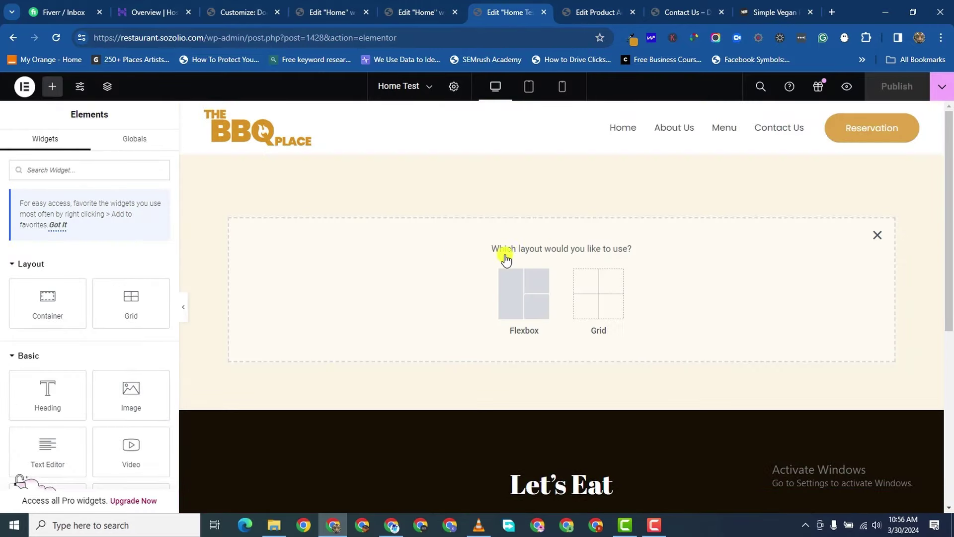
pyautogui.click(502, 293)
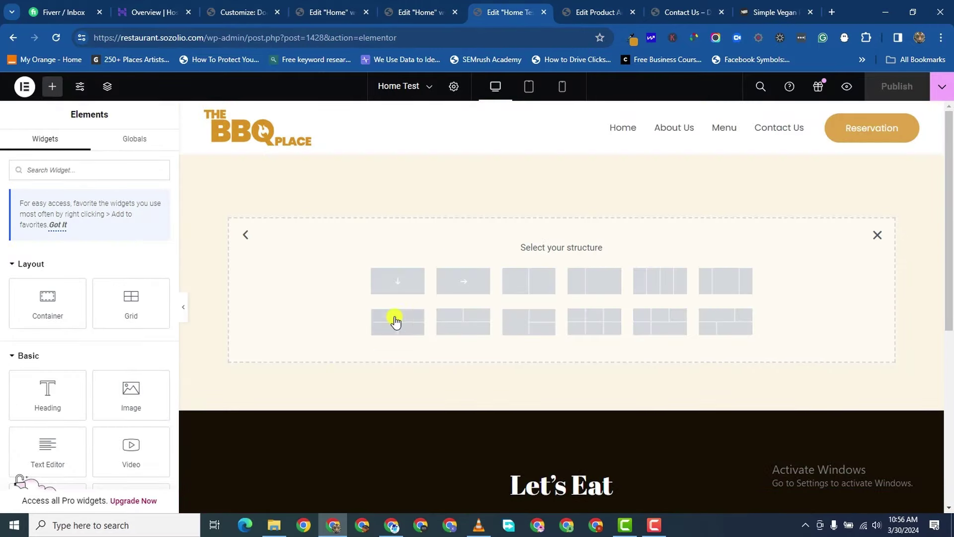
pyautogui.click(408, 279)
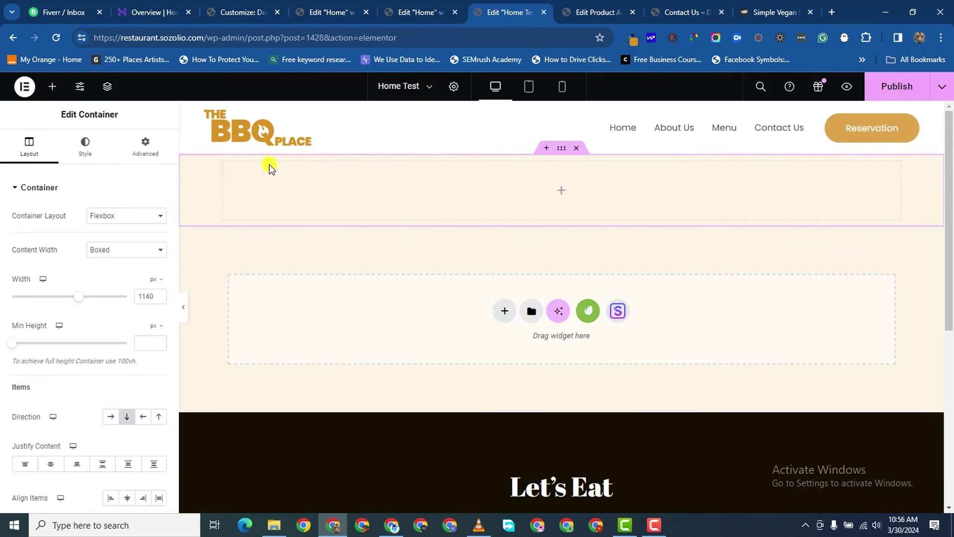
# - Copy the full-width pizza slideshow container from below the existing sections in the other Home page editor
pyautogui.click(318, 12)
pyautogui.scroll(-20, 504, 383)
pyautogui.scroll(-5, 547, 382)
pyautogui.scroll(5, 547, 385)
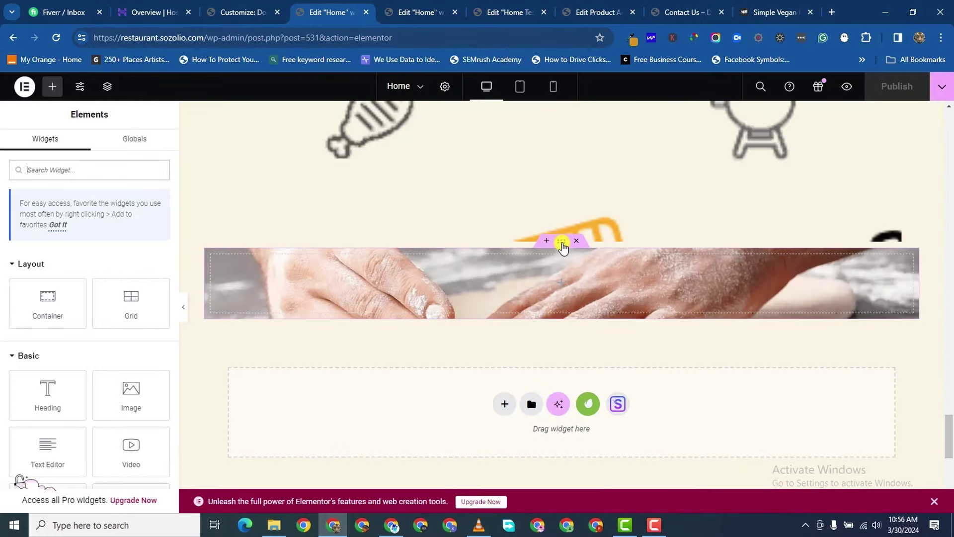
pyautogui.rightClick(563, 249)
pyautogui.click(588, 266)
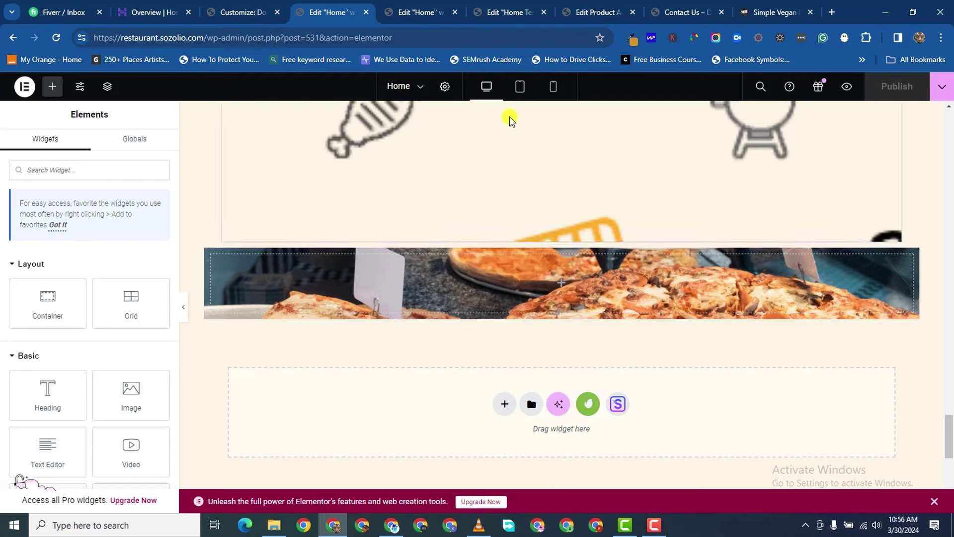
# - Paste the slideshow container into the Home Test page and delete the empty container above it
pyautogui.click(510, 13)
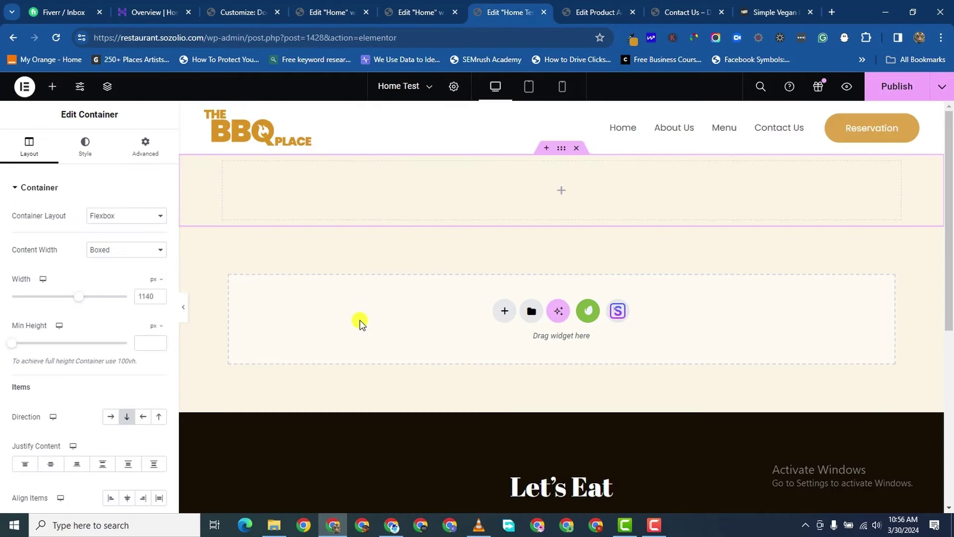
pyautogui.rightClick(332, 307)
pyautogui.click(361, 315)
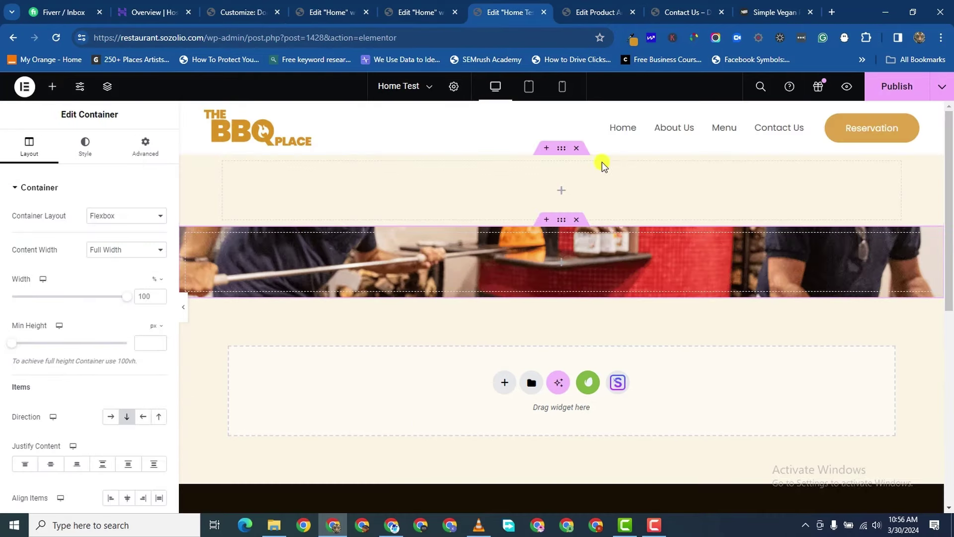
pyautogui.press('Delete')
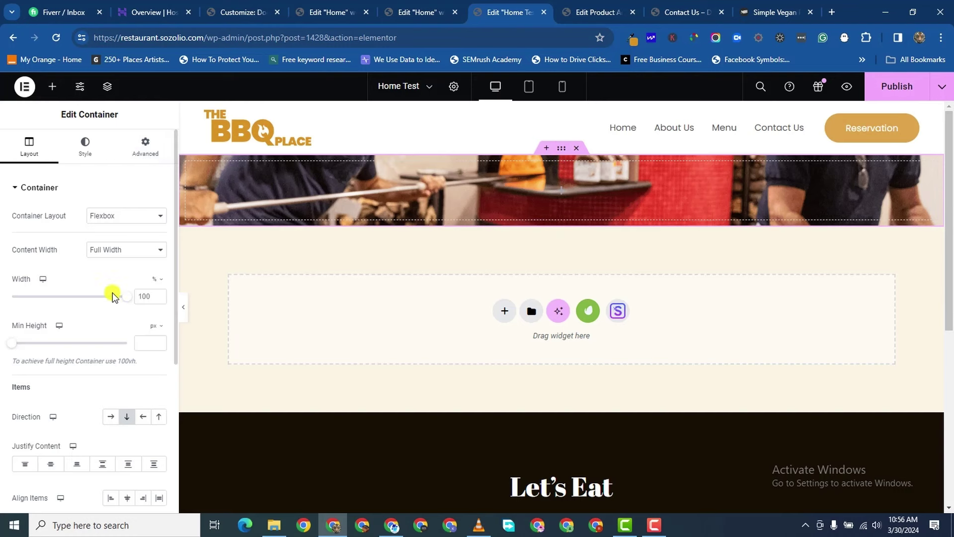
# - Unlink the slideshow container's padding values and set the top padding to 200 px and the bottom padding to 100 px
pyautogui.click(139, 153)
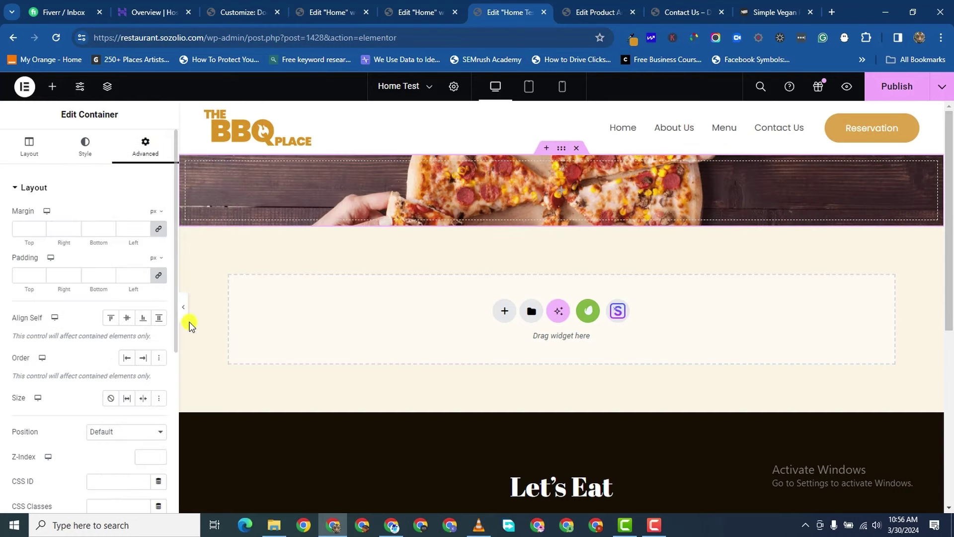
pyautogui.click(158, 275)
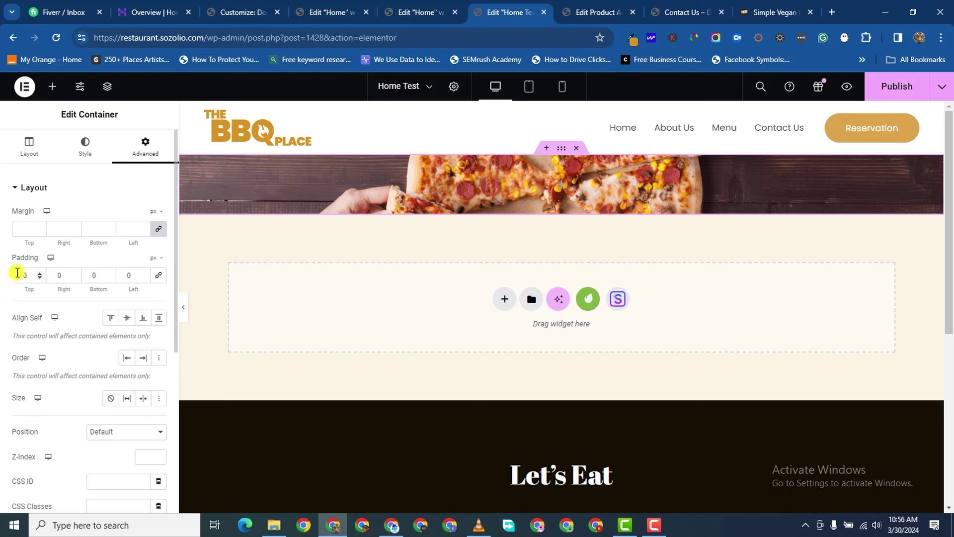
pyautogui.click(15, 270)
pyautogui.write('200')
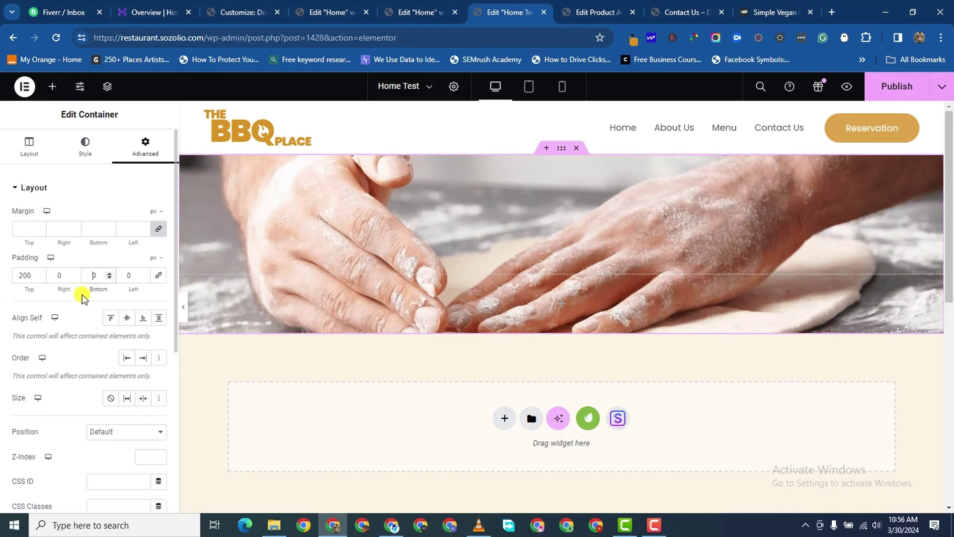
pyautogui.write('100')
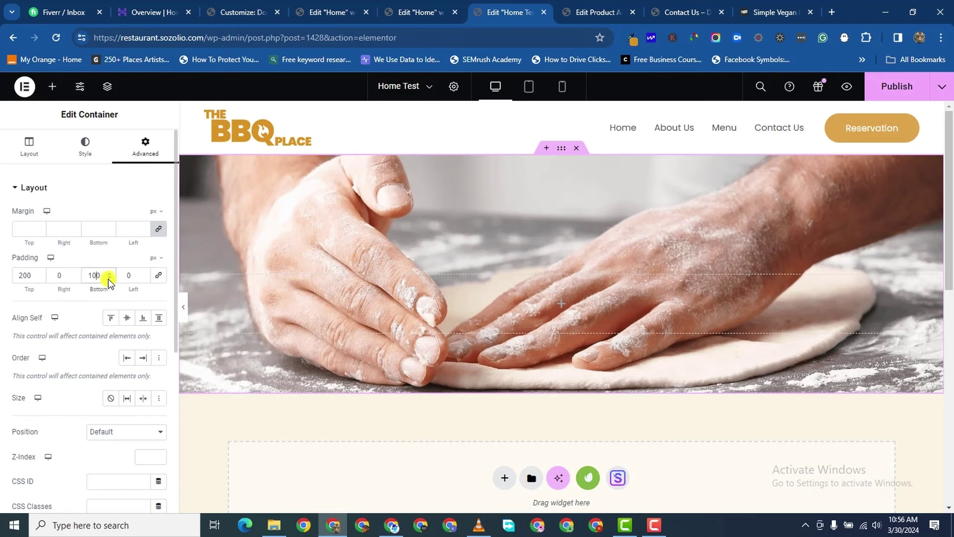
# - Set the bottom padding of the hero container to 200 px
pyautogui.press('BackSpace')
pyautogui.press('BackSpace')
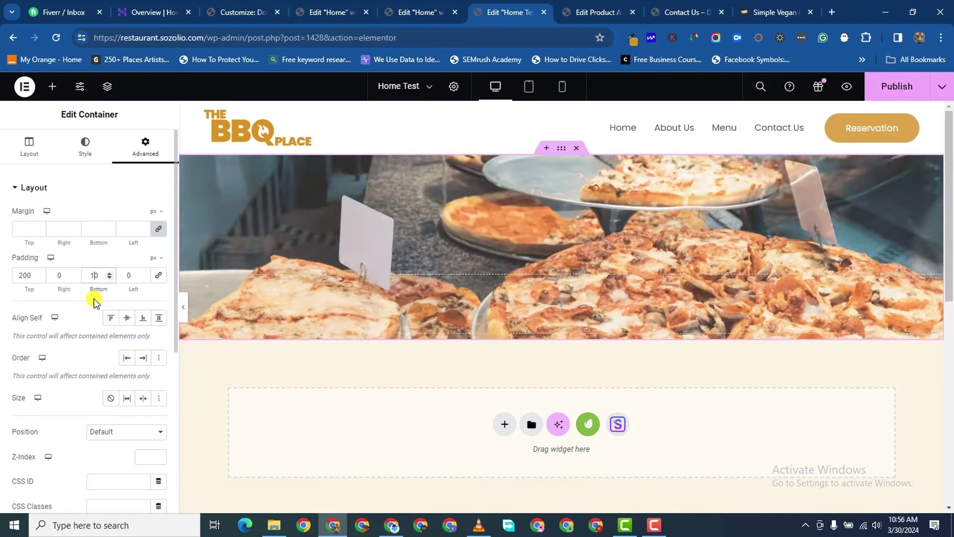
pyautogui.write('200')
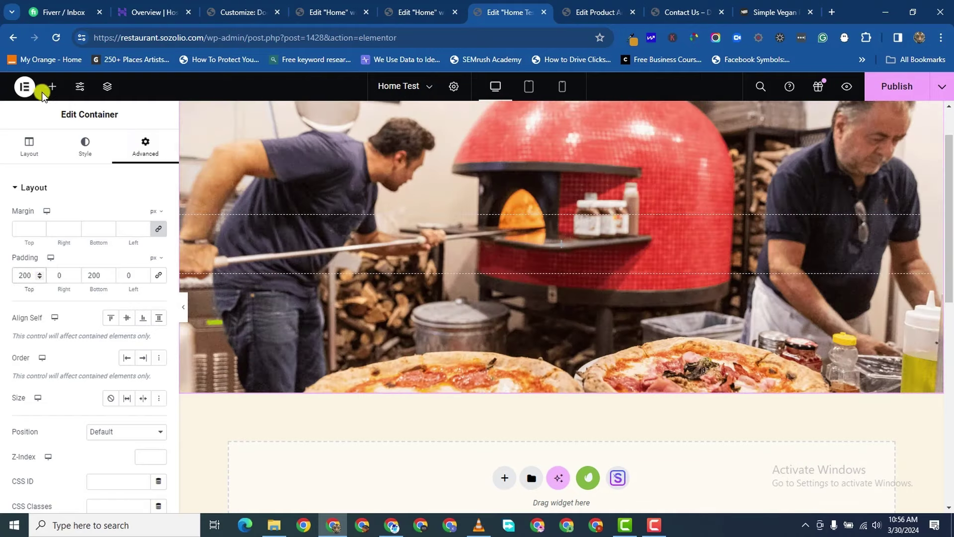
# - Add a heading to the hero container with the title "PIZZA AT IT'S BEST"
pyautogui.moveTo(47, 394); pyautogui.dragTo(665, 238)
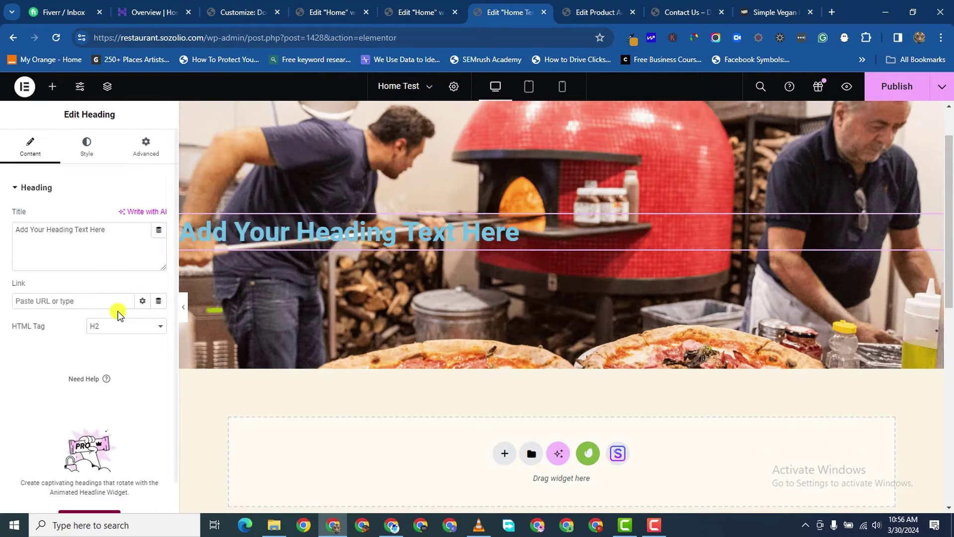
pyautogui.tripleClick(73, 235)
pyautogui.write('PIZZA AT')
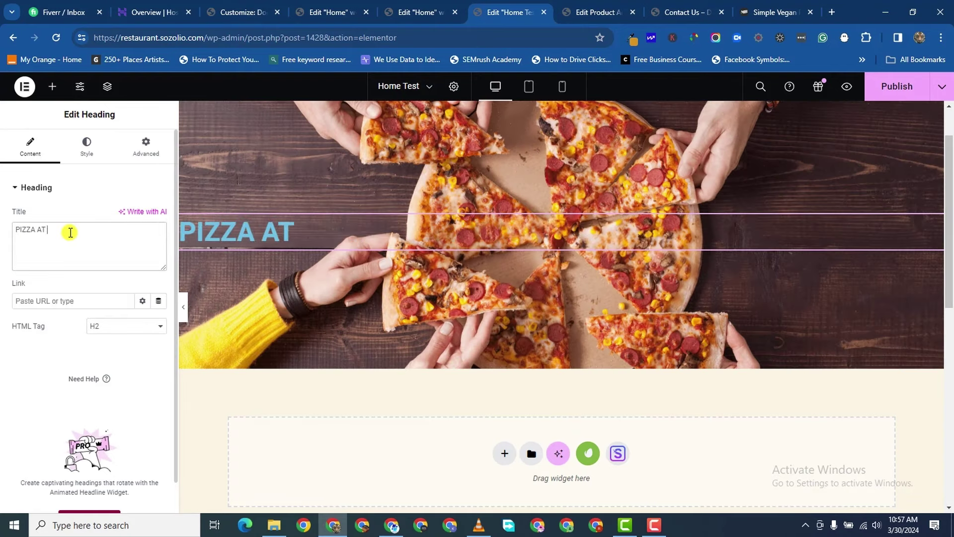
pyautogui.write(" IT'S BEST")
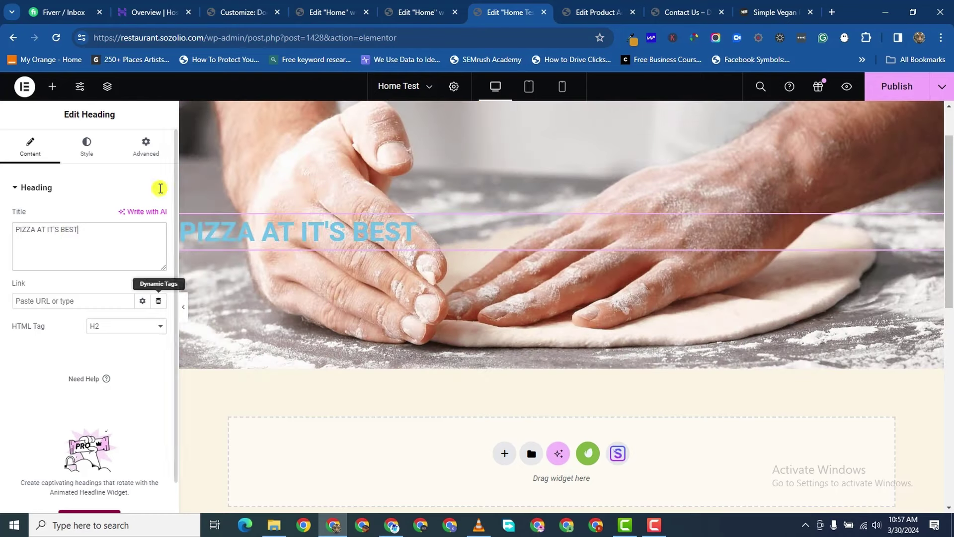
# - Center the heading and set its text color to white (#FFFFFF)
pyautogui.click(99, 149)
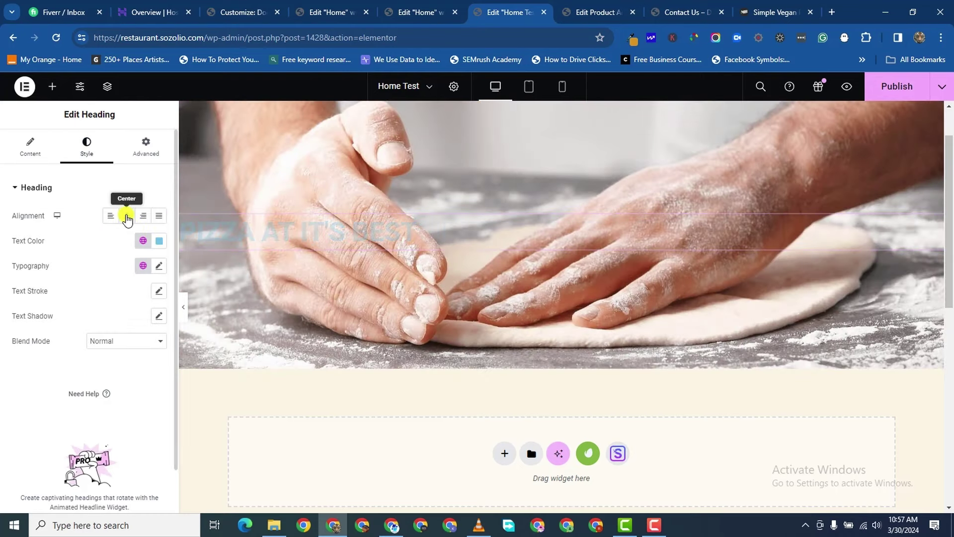
pyautogui.click(126, 215)
pyautogui.click(162, 244)
pyautogui.moveTo(103, 316); pyautogui.dragTo(81, 285)
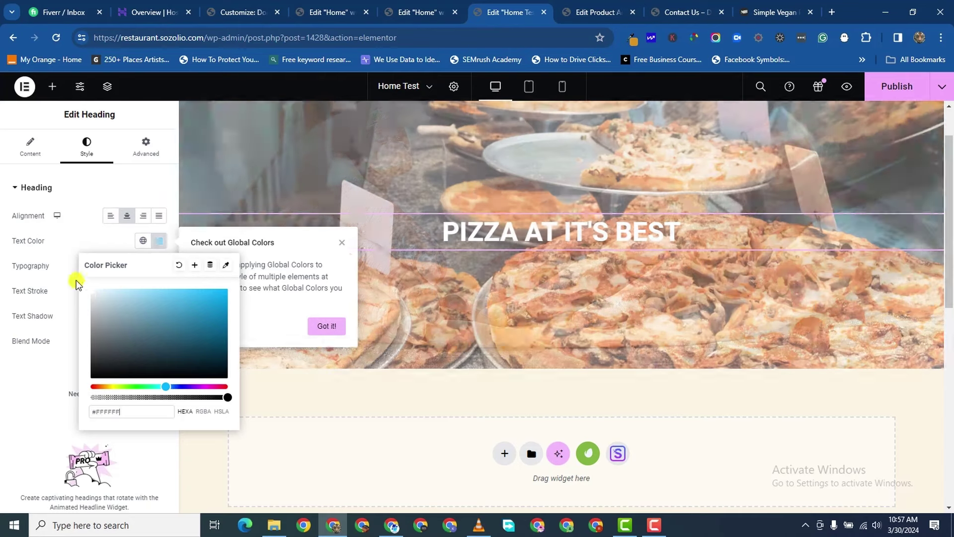
pyautogui.click(131, 244)
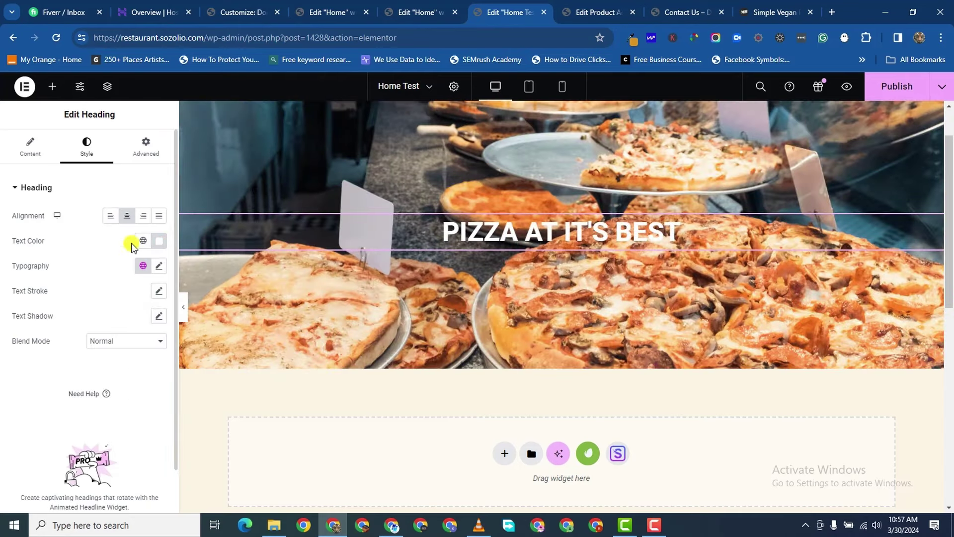
# - Set the heading's font family to Poppins in its typography settings
pyautogui.click(159, 266)
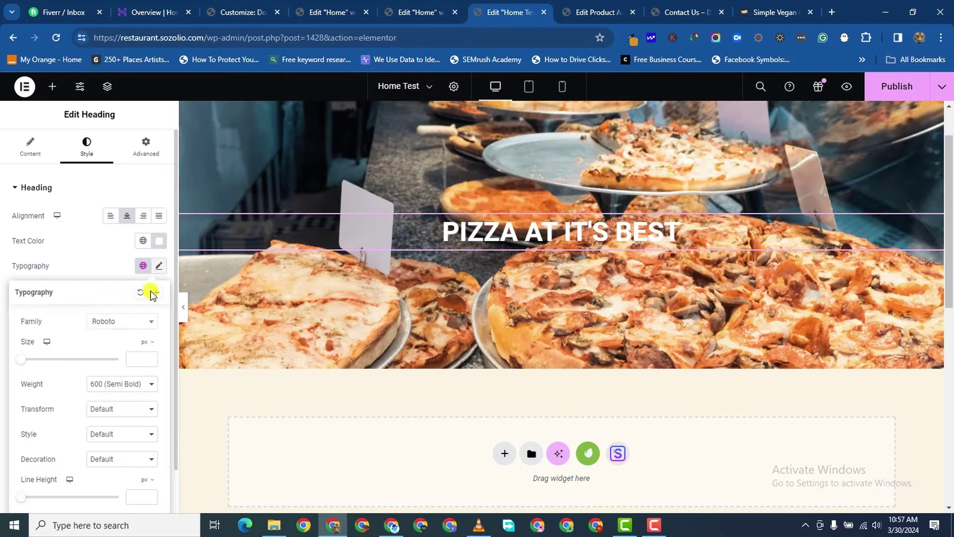
pyautogui.click(124, 328)
pyautogui.write('PIOPP')
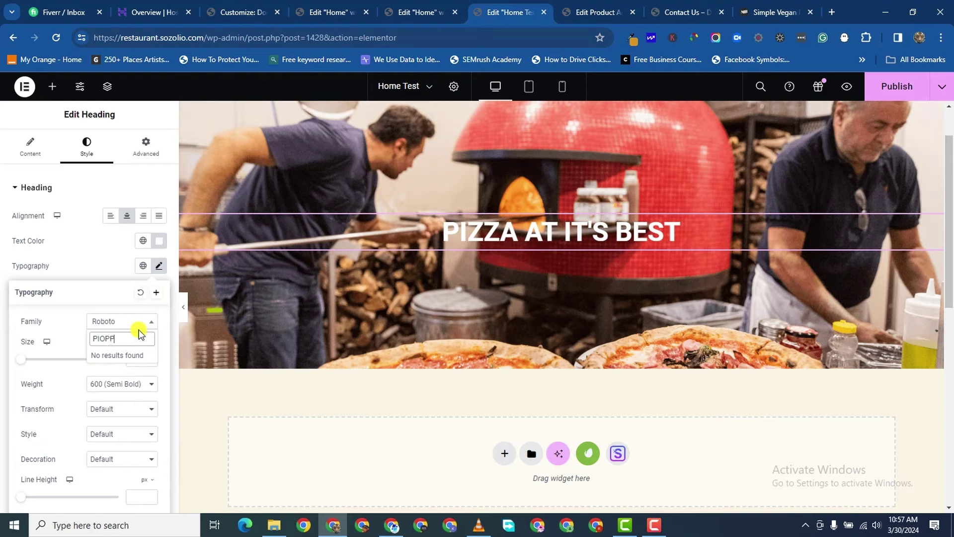
pyautogui.press('BackSpace')
pyautogui.press('BackSpace')
pyautogui.press('BackSpace')
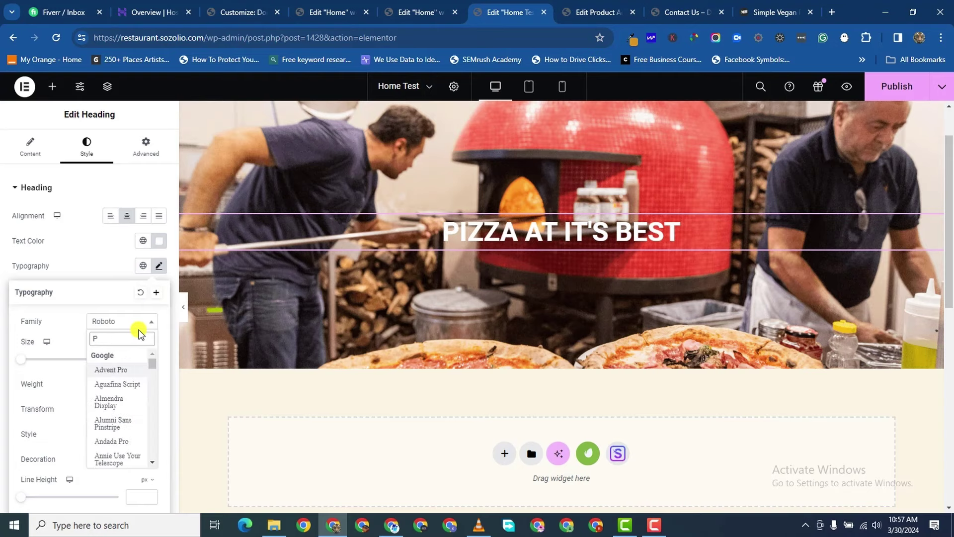
pyautogui.write('OPP')
pyautogui.click(130, 371)
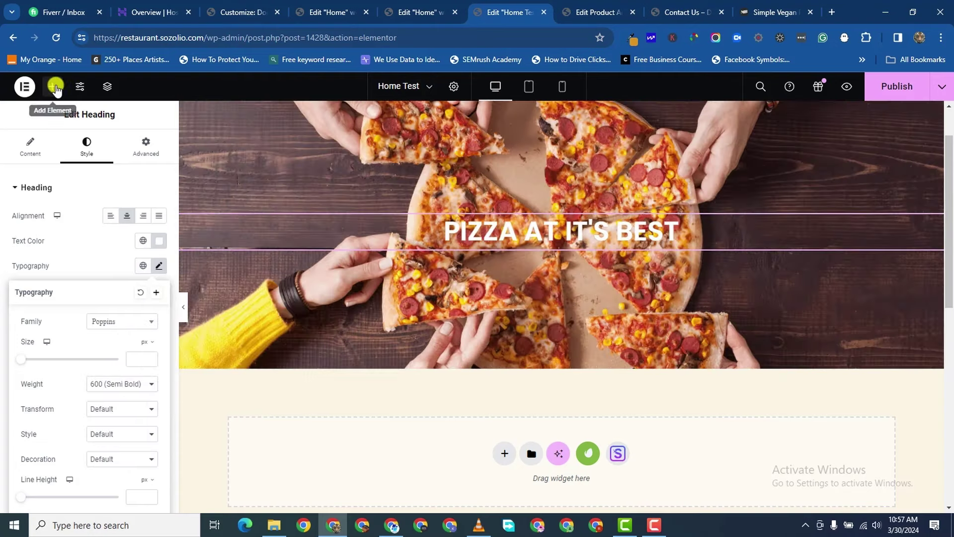
# - Add a text editor below the heading reading "We have been in business for 25 years, delivering the most authentic and traditional Italian pizza"
pyautogui.click(53, 87)
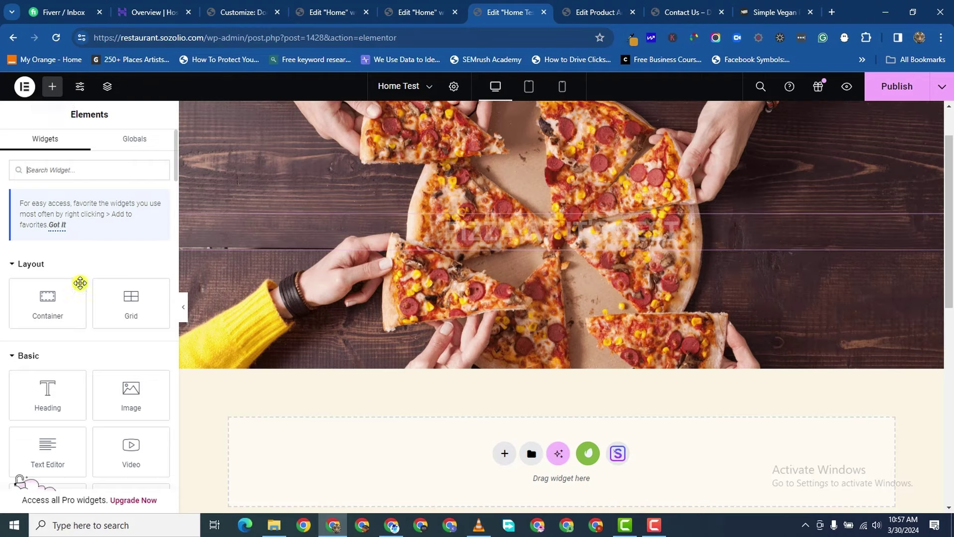
pyautogui.moveTo(47, 464); pyautogui.dragTo(611, 252)
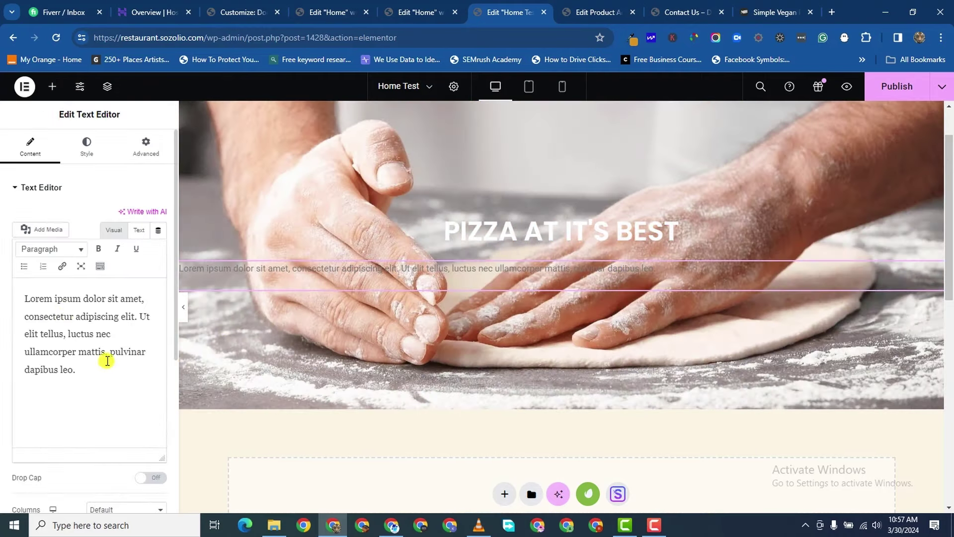
pyautogui.moveTo(77, 369); pyautogui.dragTo(26, 292)
pyautogui.write('We')
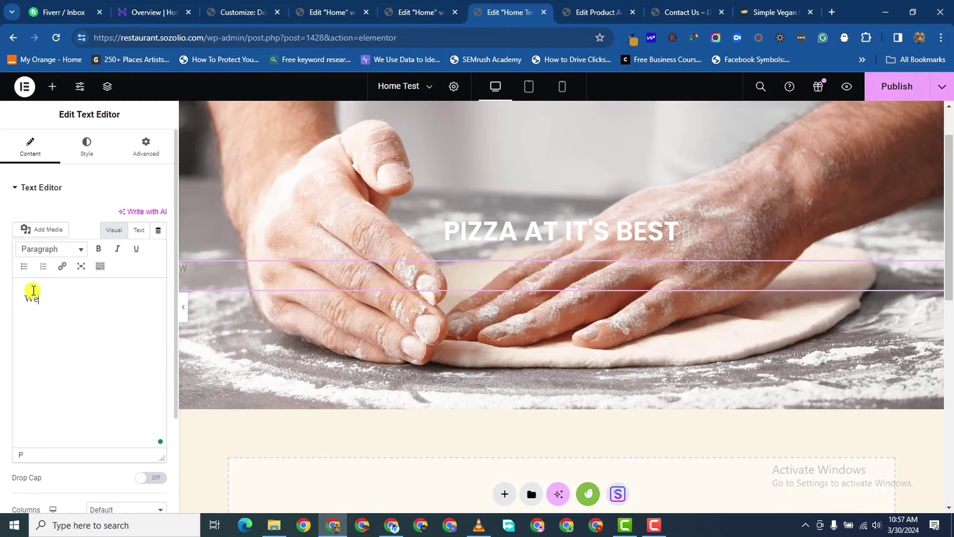
pyautogui.write(' have been')
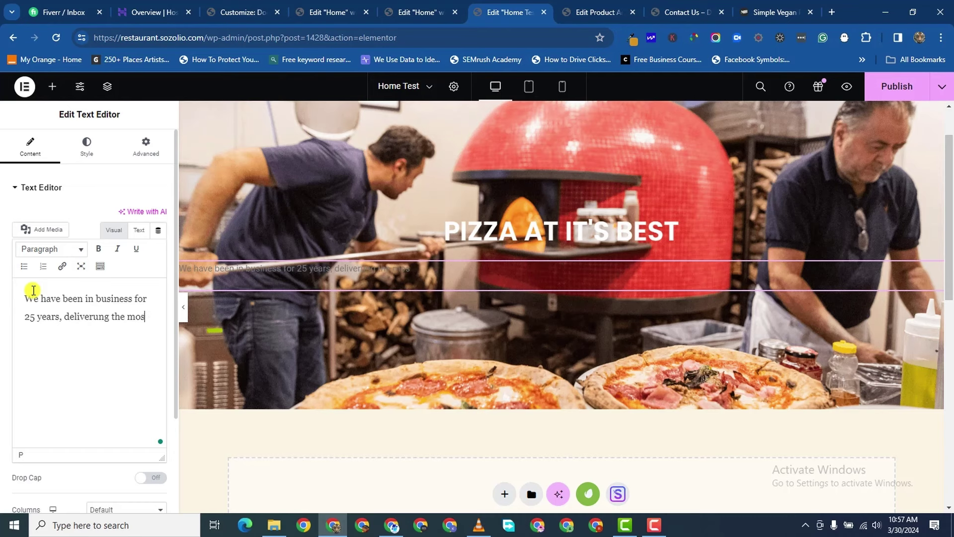
pyautogui.write('entic ')
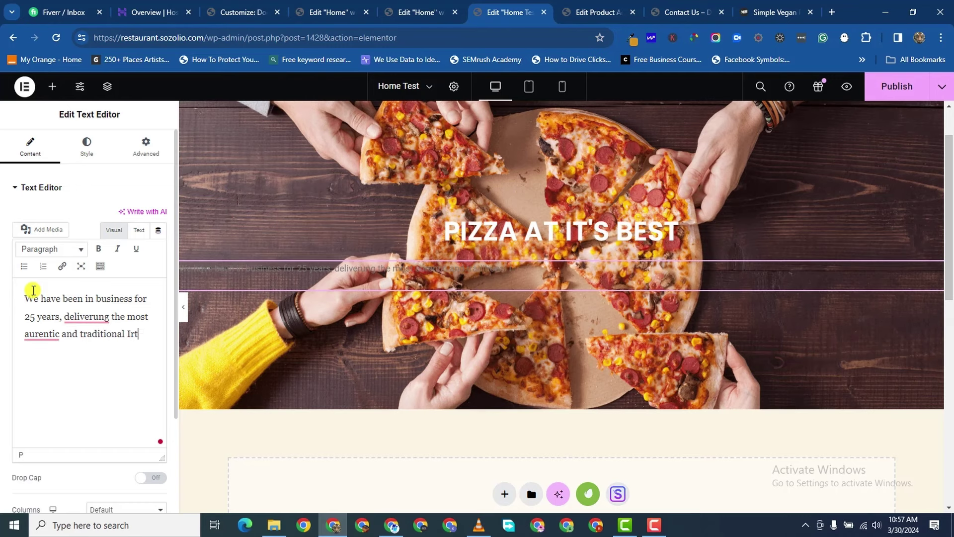
pyautogui.write('and')
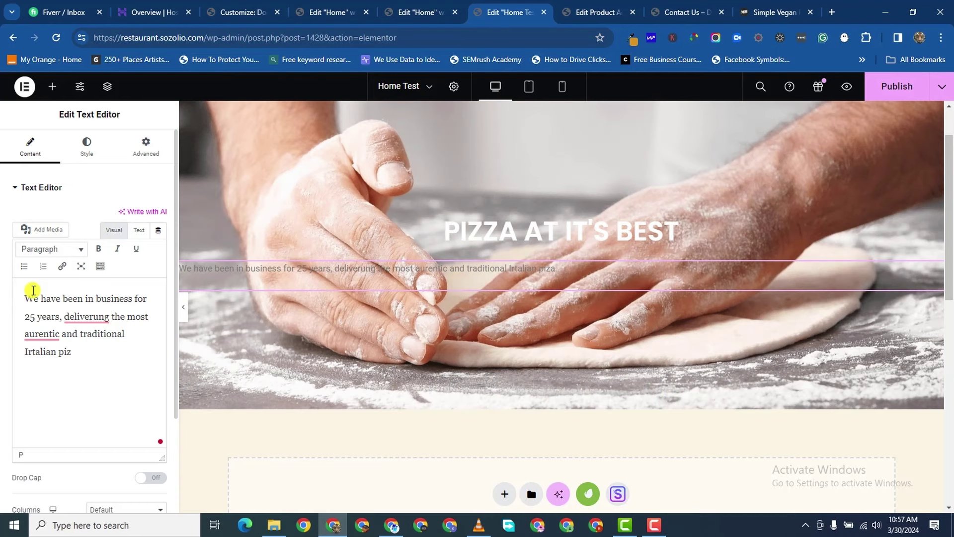
# - Correct the misspelled words in the paragraph to "authentic", "delivering" and "Italian"
pyautogui.click(38, 334)
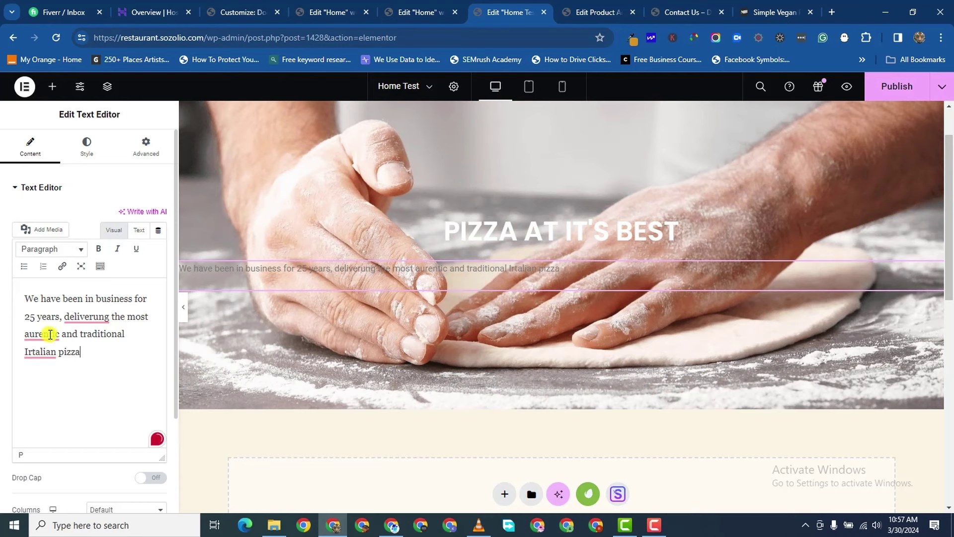
pyautogui.press('Delete')
pyautogui.write('Th')
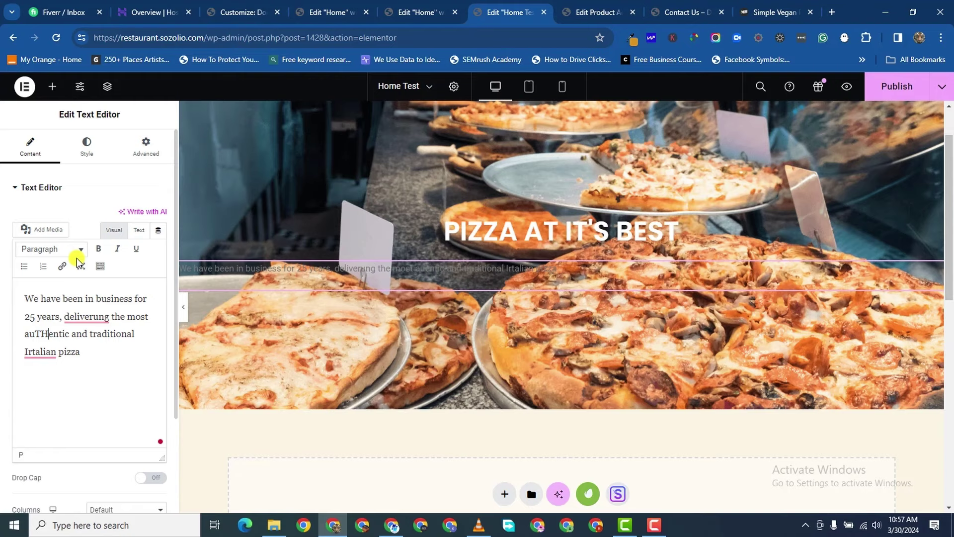
pyautogui.press('BackSpace')
pyautogui.press('BackSpace')
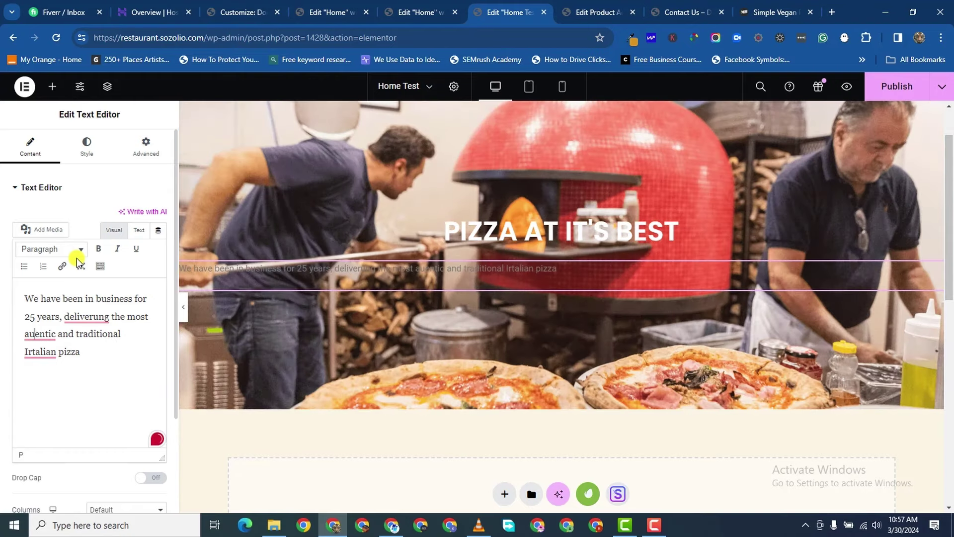
pyautogui.write('th')
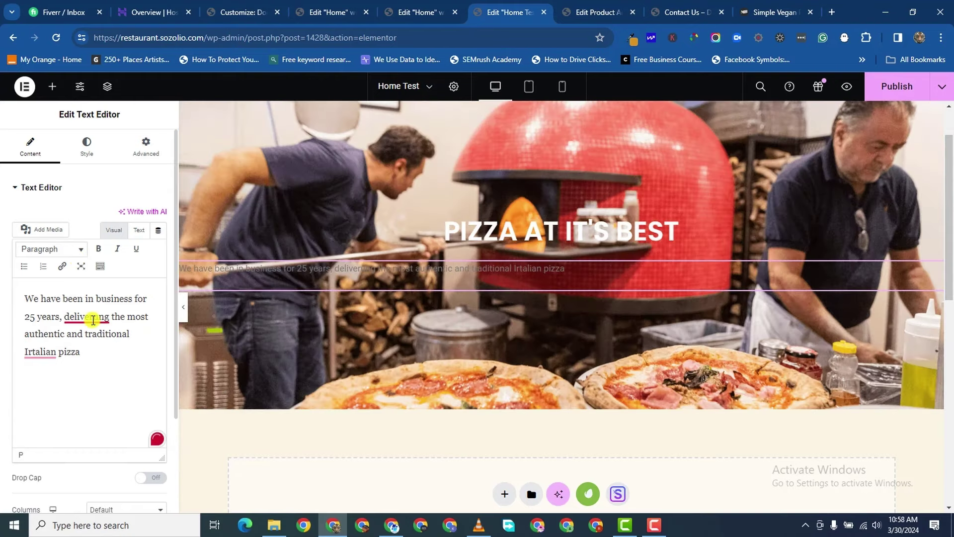
pyautogui.click(93, 319)
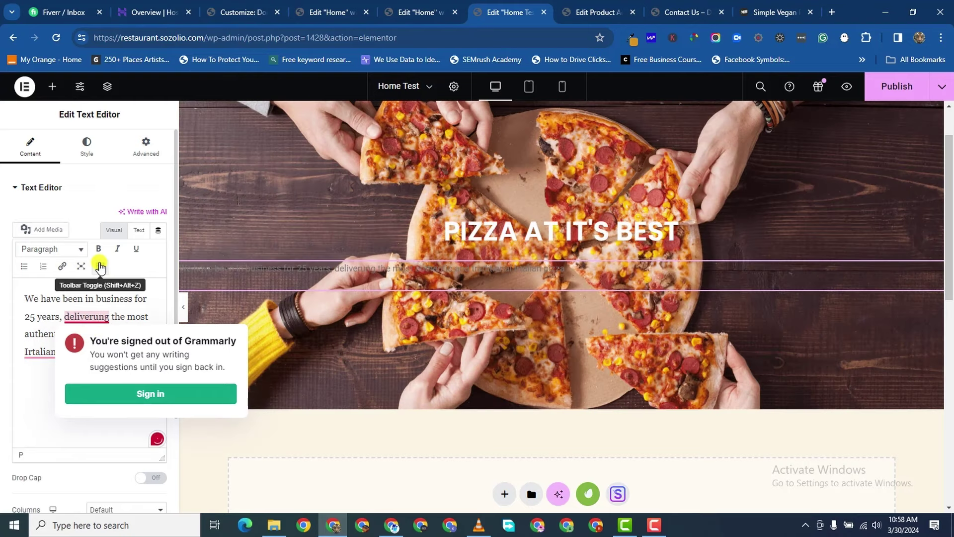
pyautogui.press('BackSpace')
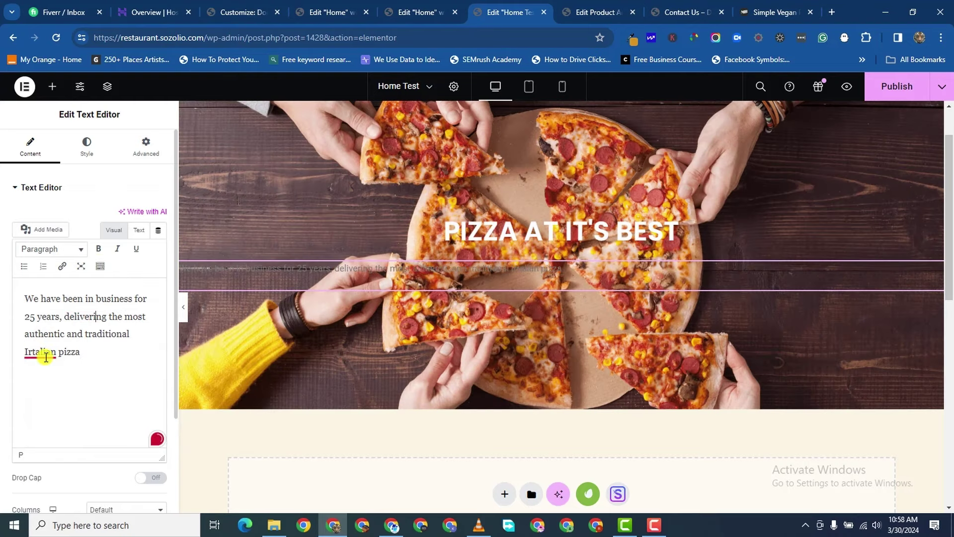
pyautogui.click(30, 353)
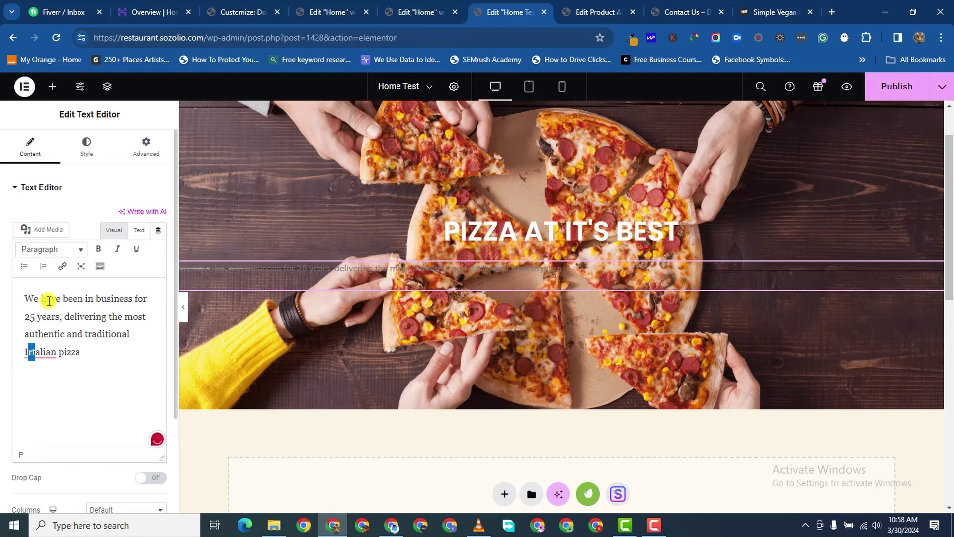
pyautogui.press('BackSpace')
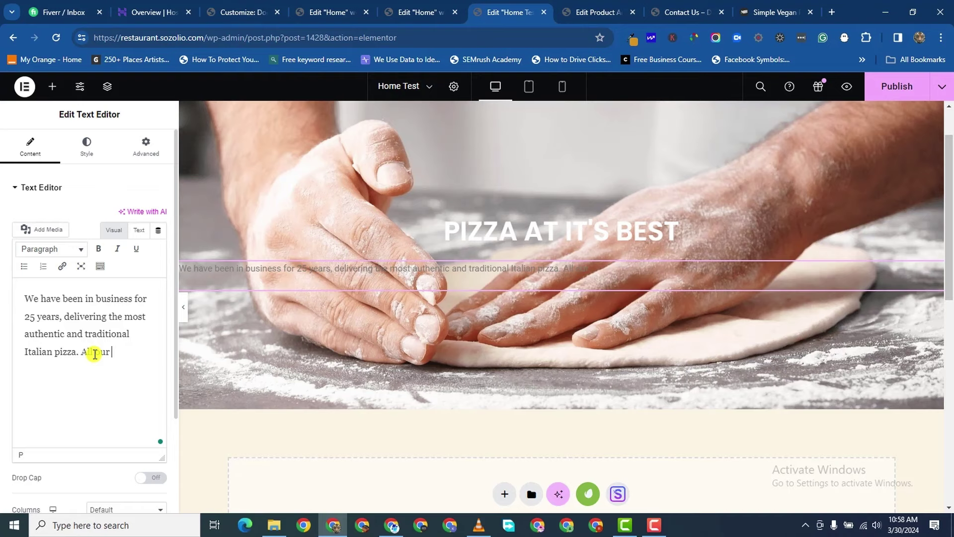
# - Complete the paragraph with the sentence "All our ingredients come directly from Sicily." and clean up its spelling and punctuation
pyautogui.write('infredients co')
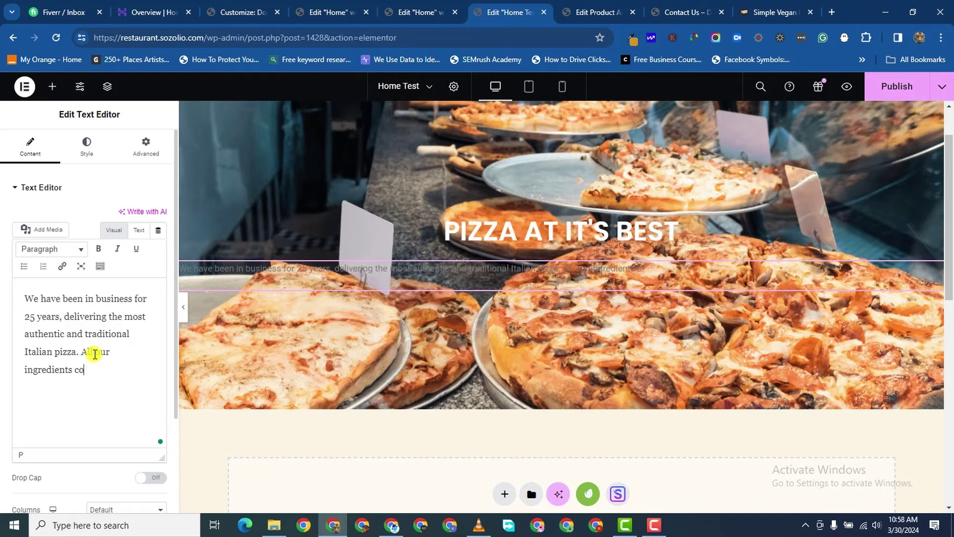
pyautogui.write('mde directly from Sicily,.')
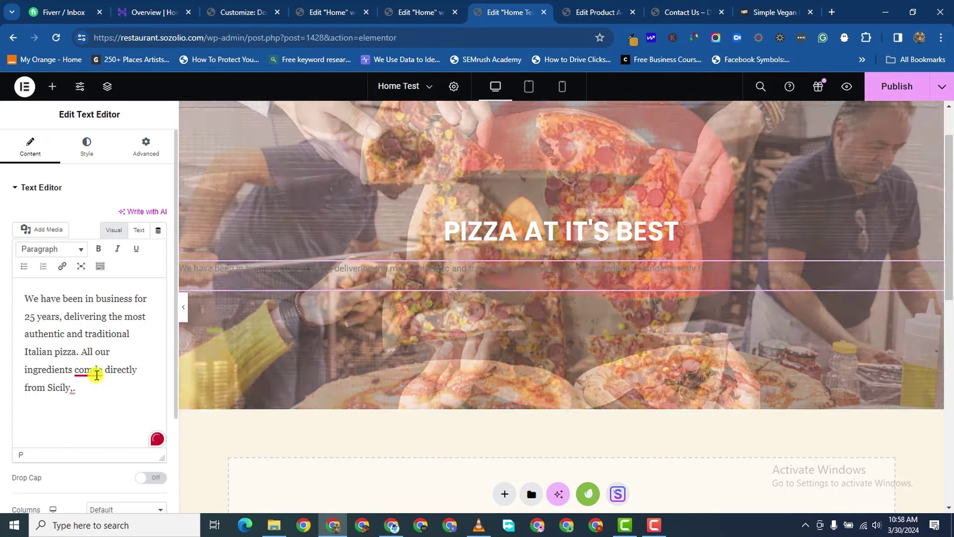
pyautogui.click(96, 370)
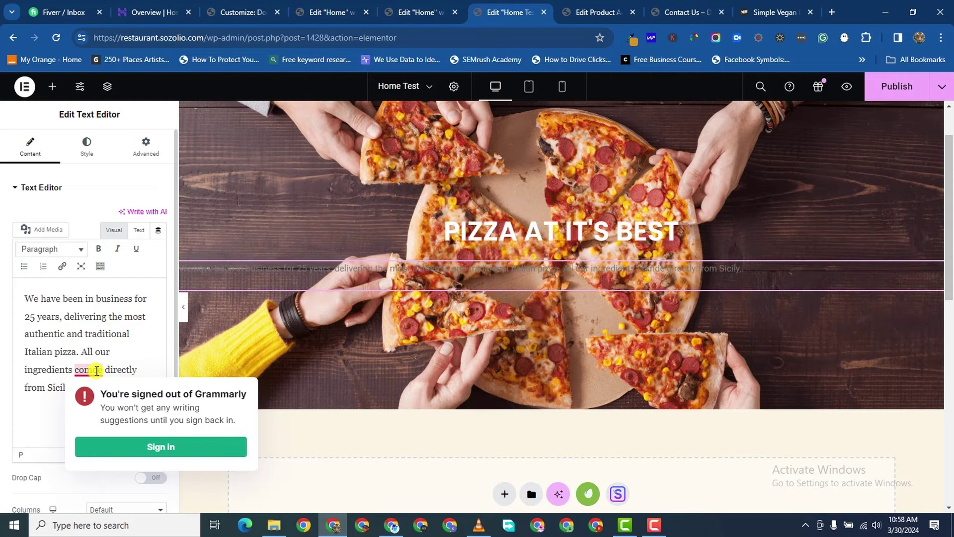
pyautogui.press('BackSpace')
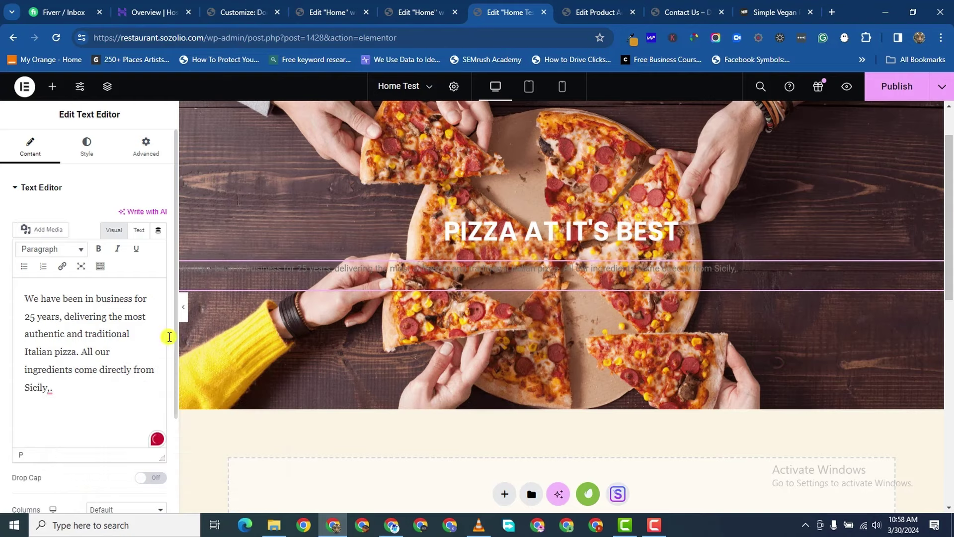
pyautogui.click(70, 393)
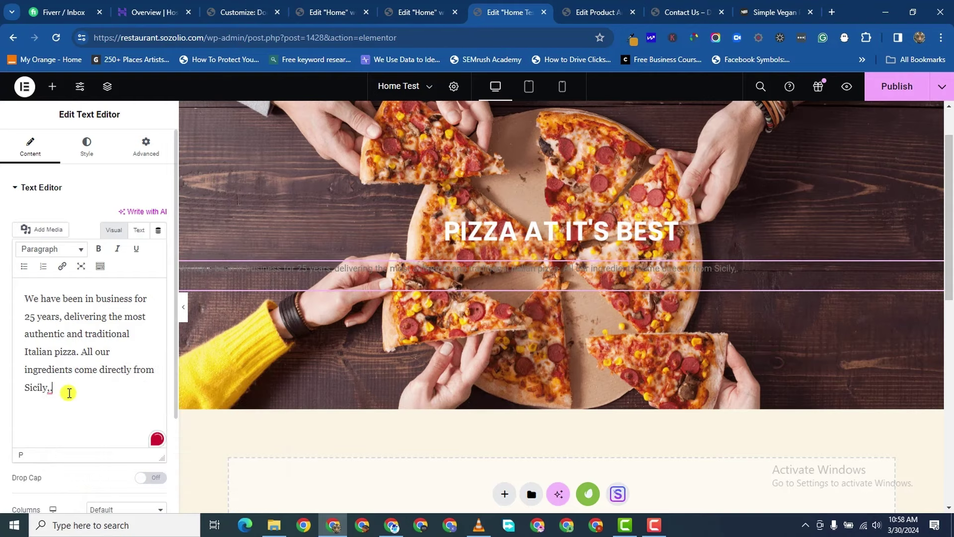
pyautogui.press('BackSpace')
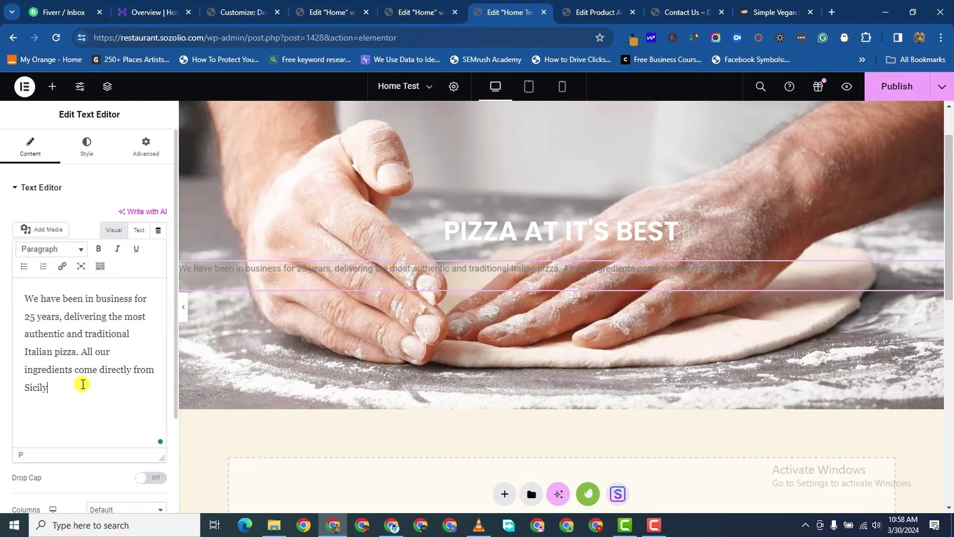
# - Set the text color of the paragraph below the heading to white (#FFFFFF)
pyautogui.click(86, 147)
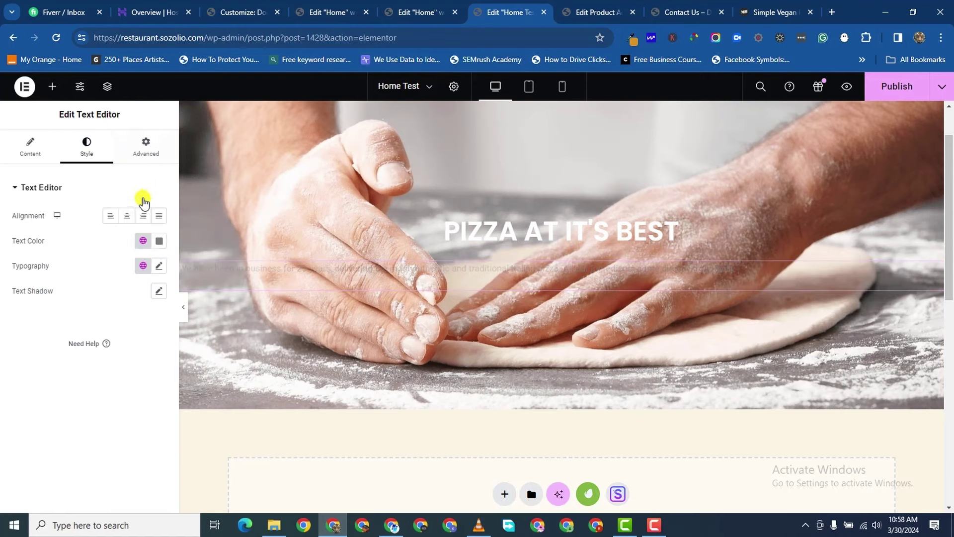
pyautogui.click(160, 242)
pyautogui.moveTo(100, 309); pyautogui.dragTo(89, 277)
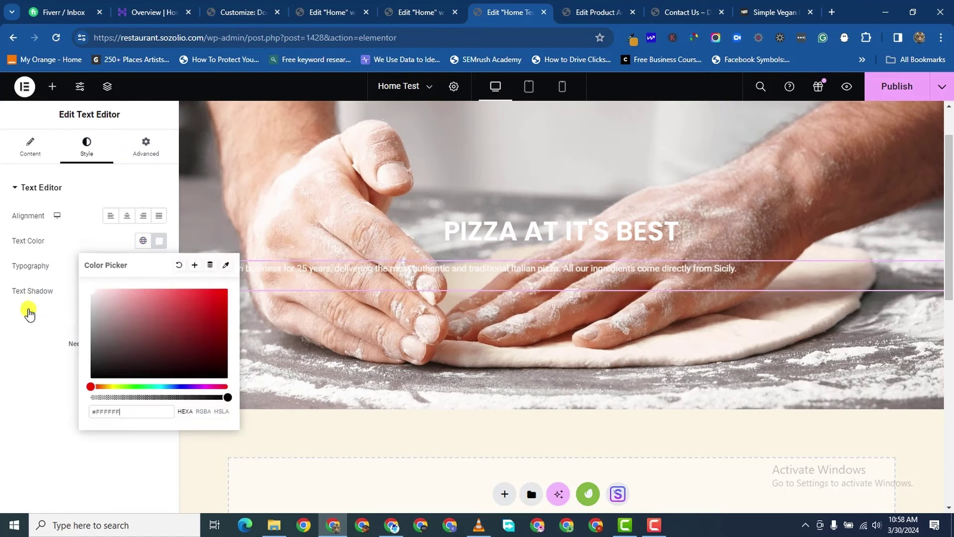
pyautogui.click(14, 367)
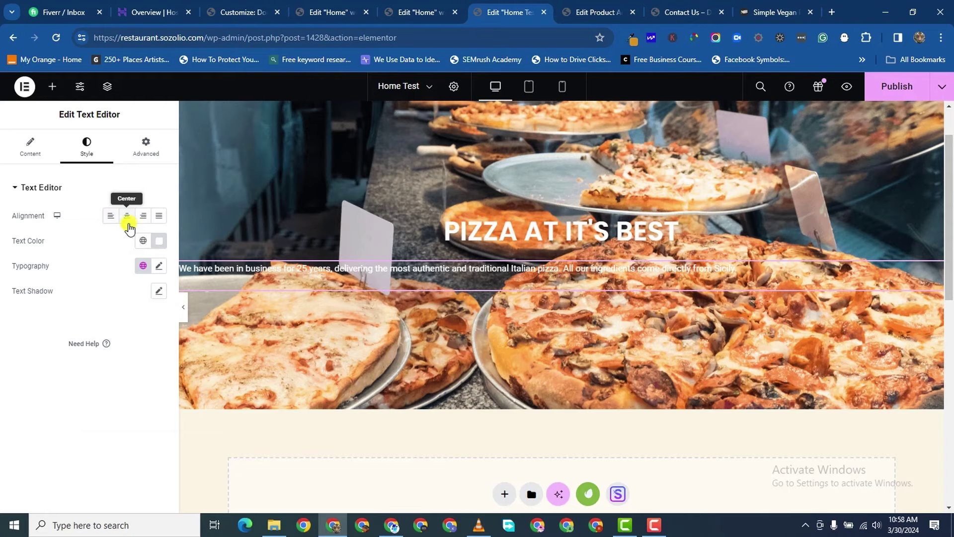
# - Center the paragraph below the heading and set its font family to Poppins
pyautogui.click(127, 217)
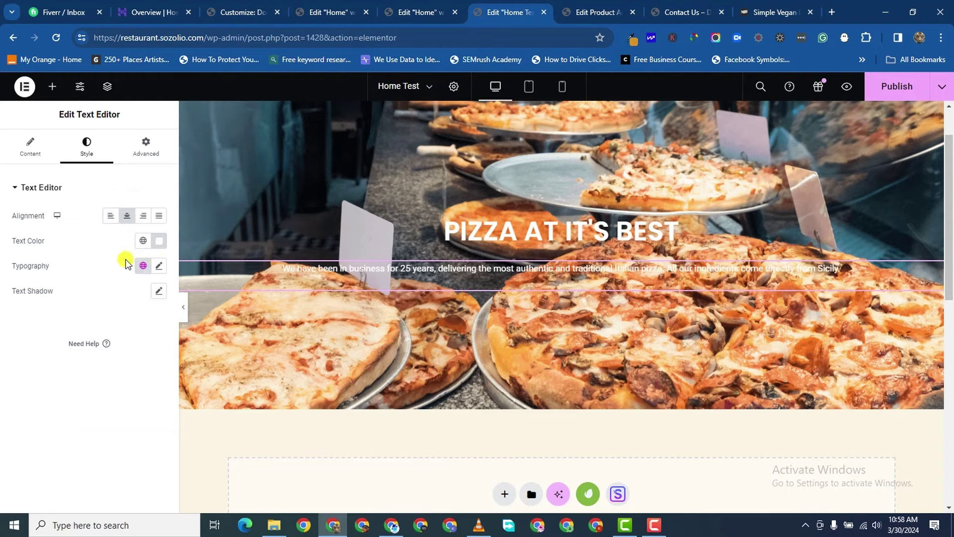
pyautogui.click(159, 266)
pyautogui.click(122, 321)
pyautogui.write('popp')
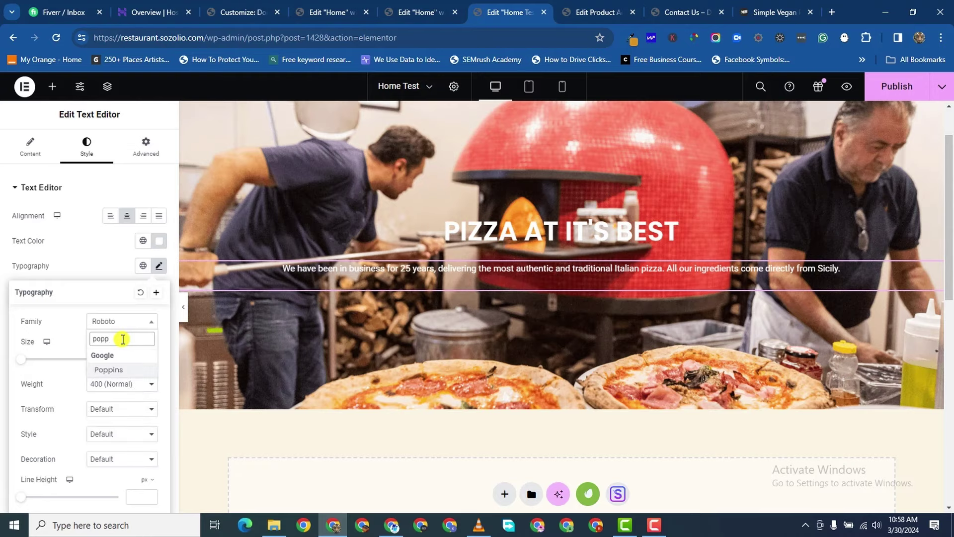
pyautogui.click(115, 370)
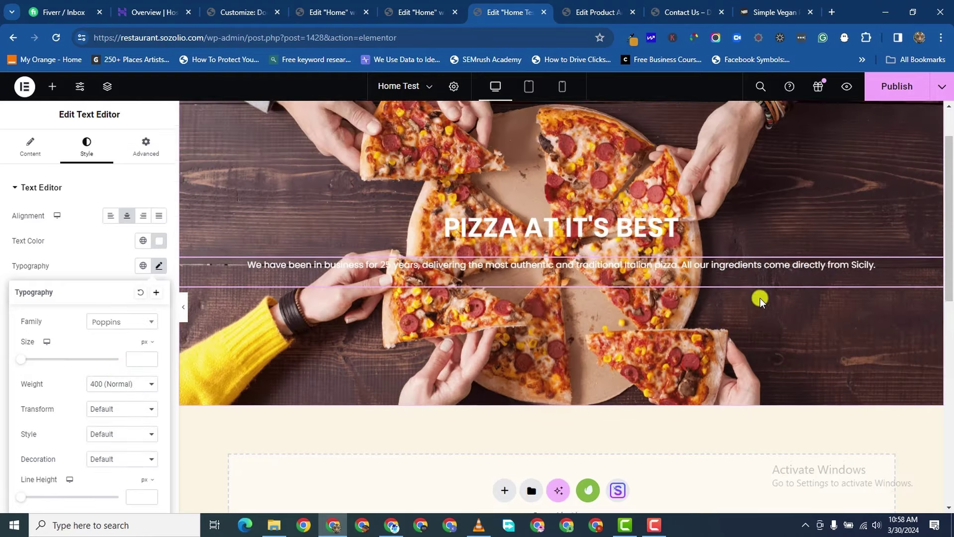
# - Add a classic background overlay in black (#000000) to the hero container
pyautogui.scroll(2, 850, 266)
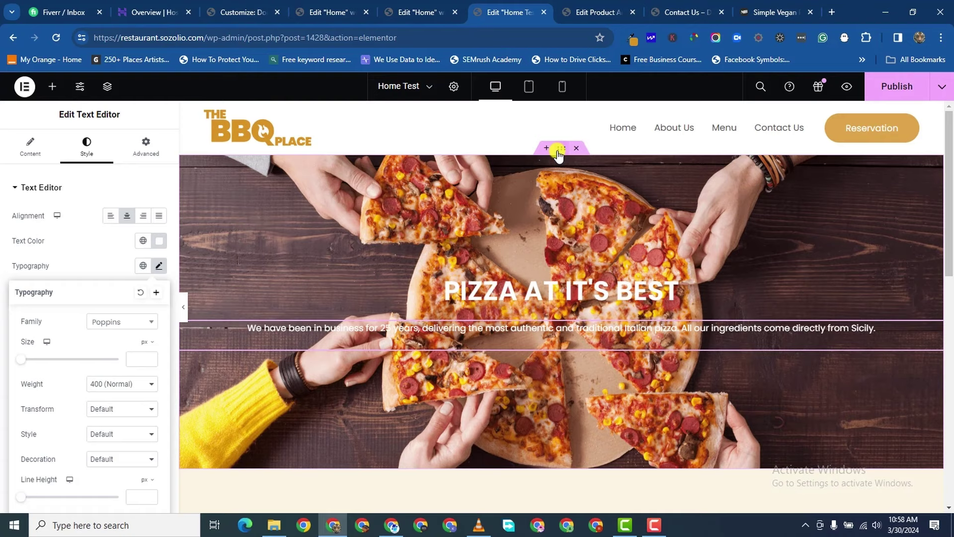
pyautogui.click(562, 148)
pyautogui.click(143, 158)
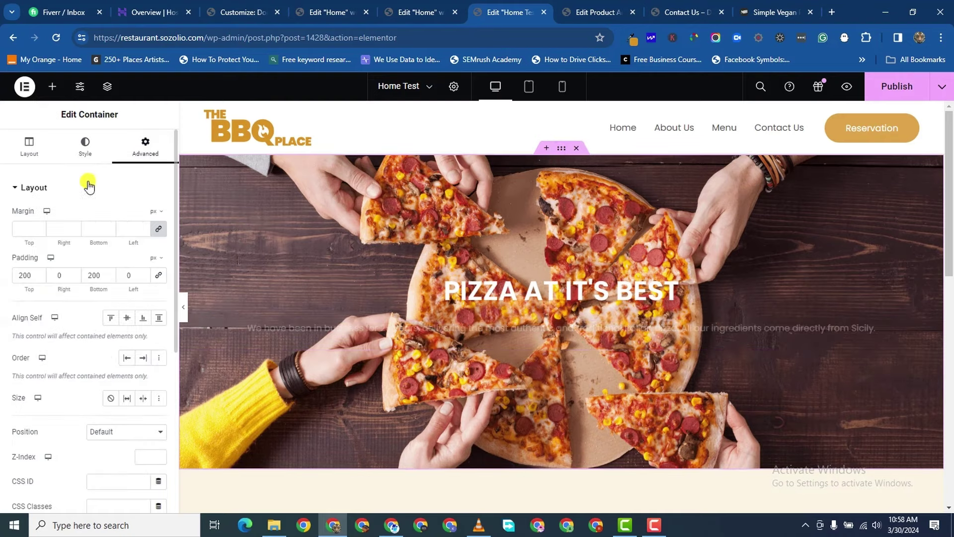
pyautogui.click(85, 146)
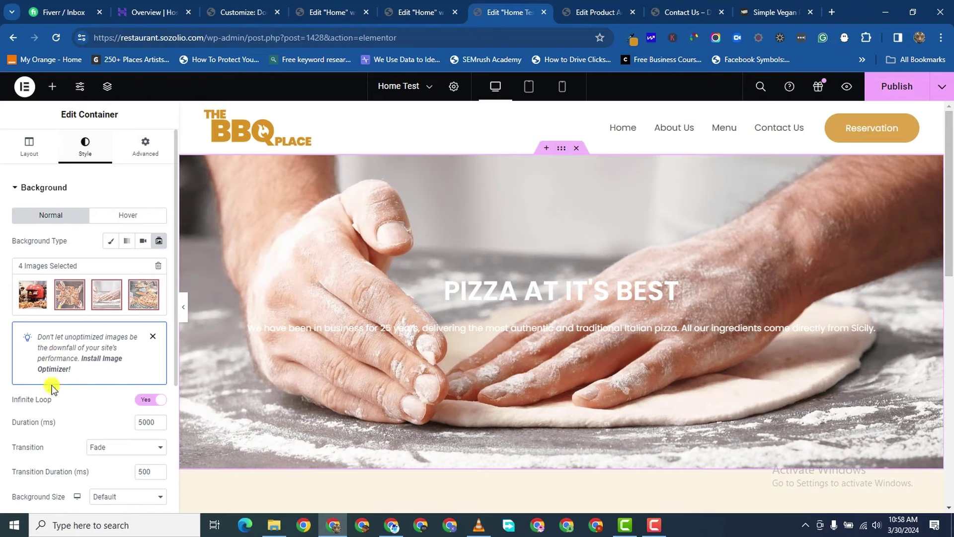
pyautogui.scroll(-5, 45, 434)
pyautogui.click(12, 372)
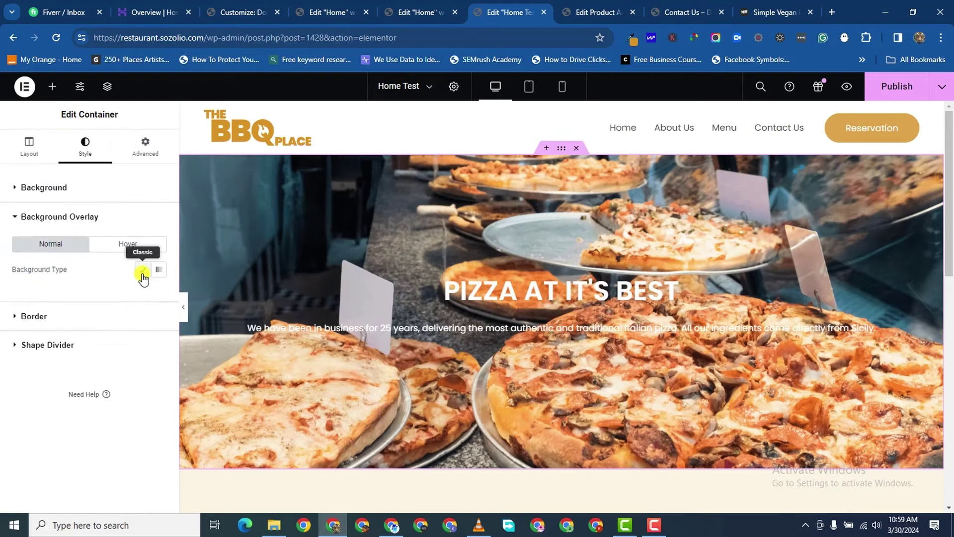
pyautogui.click(143, 270)
pyautogui.click(159, 294)
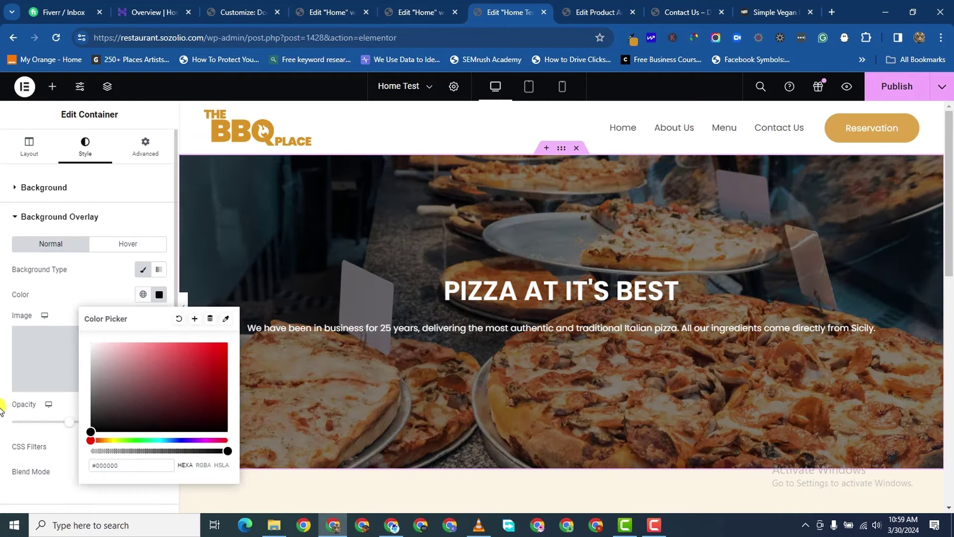
pyautogui.click(3, 408)
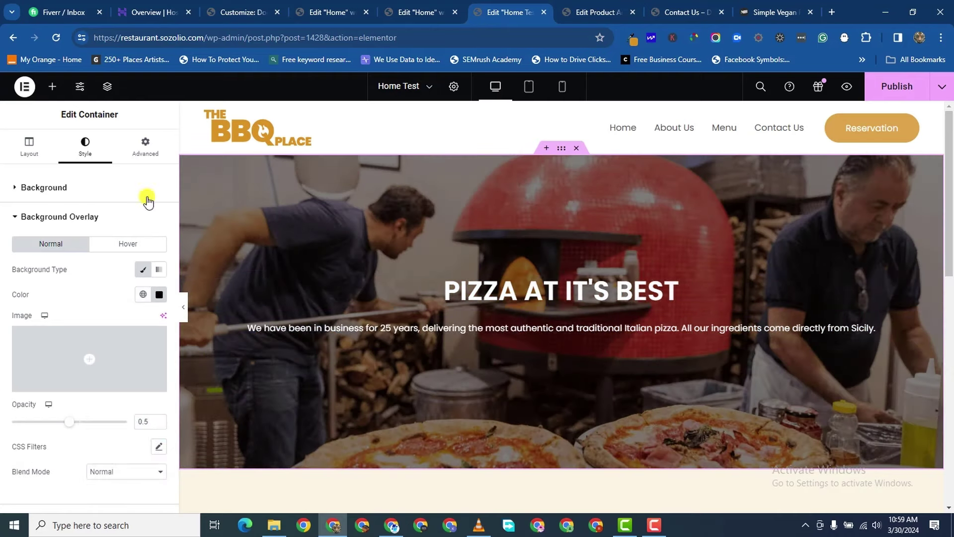
# - Add a button below the paragraph in the hero container and center it
pyautogui.click(53, 87)
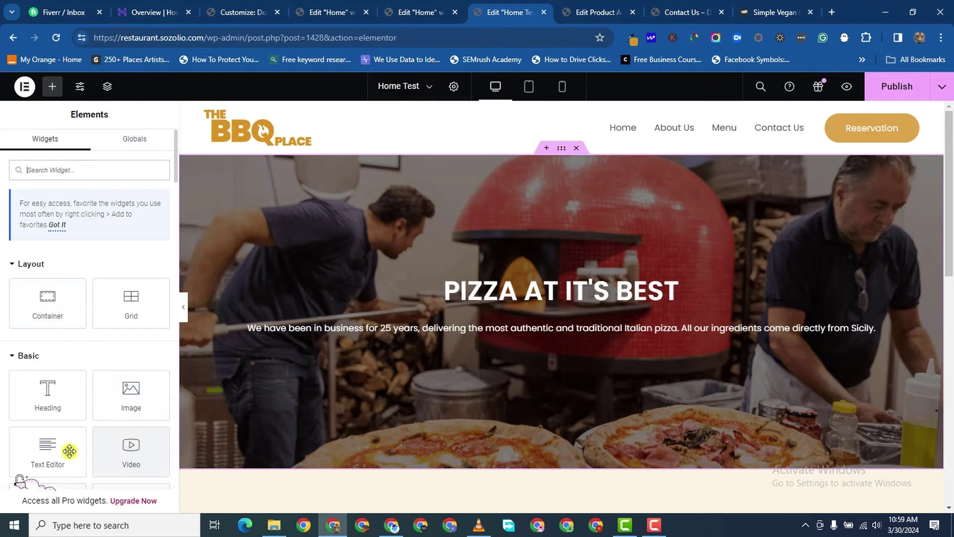
pyautogui.scroll(-1, 70, 417)
pyautogui.scroll(-1, 71, 416)
pyautogui.moveTo(51, 395); pyautogui.dragTo(600, 339)
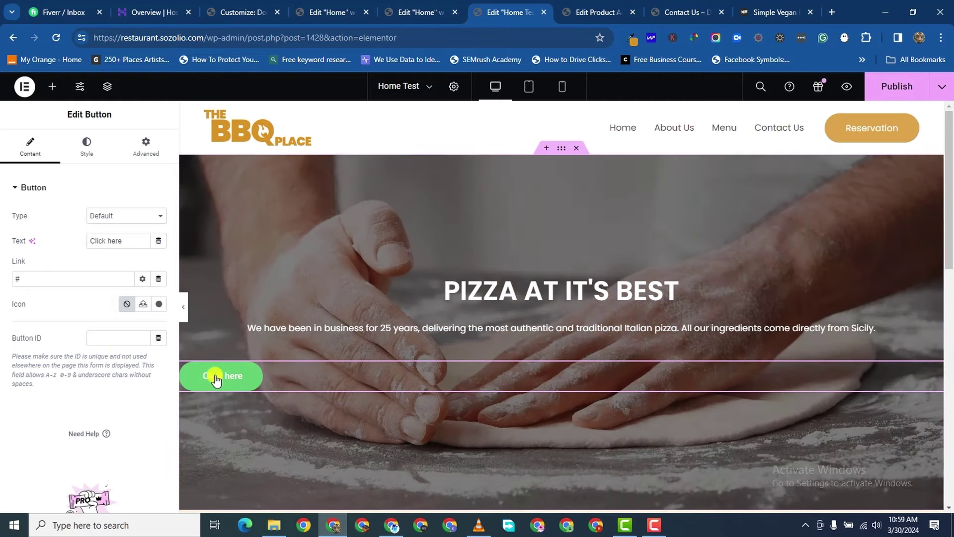
pyautogui.click(79, 150)
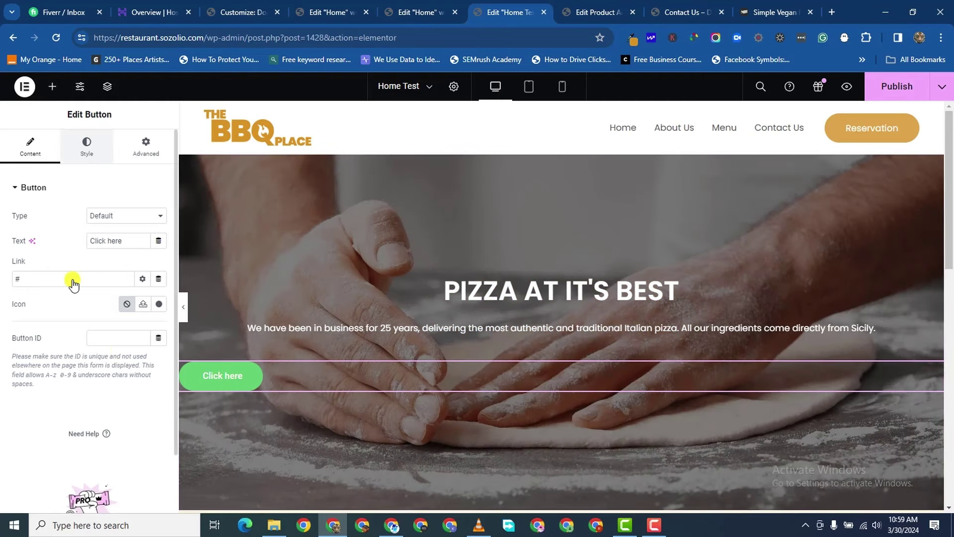
pyautogui.click(127, 215)
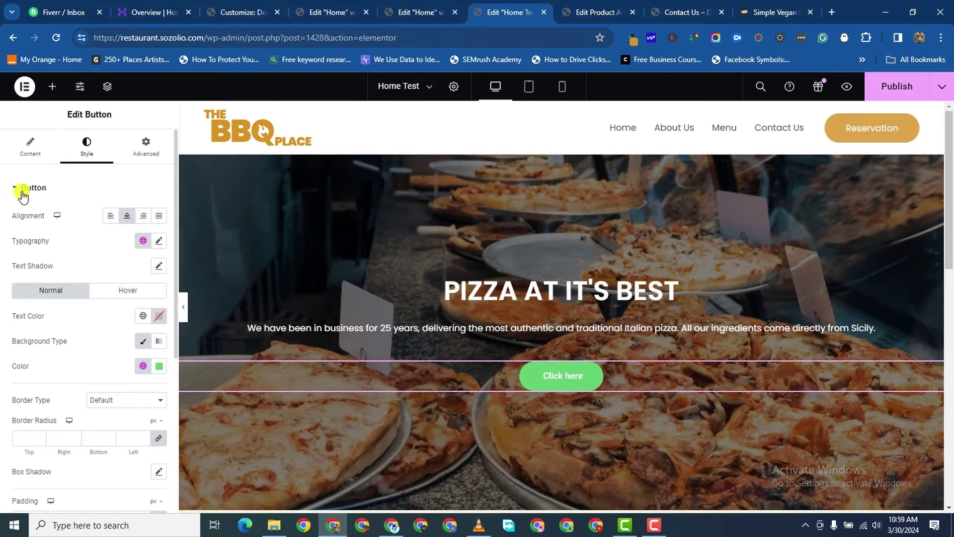
# - Copy the hex code #da9323 from the Eye Dropper extension and apply it as the button's background color
pyautogui.click(631, 38)
pyautogui.moveTo(594, 66); pyautogui.dragTo(561, 66)
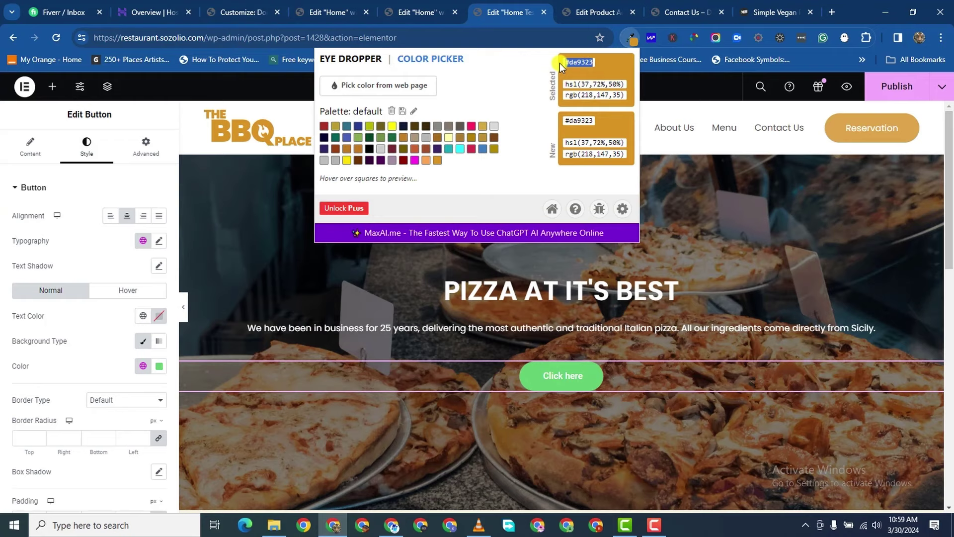
pyautogui.rightClick(569, 60)
pyautogui.click(607, 74)
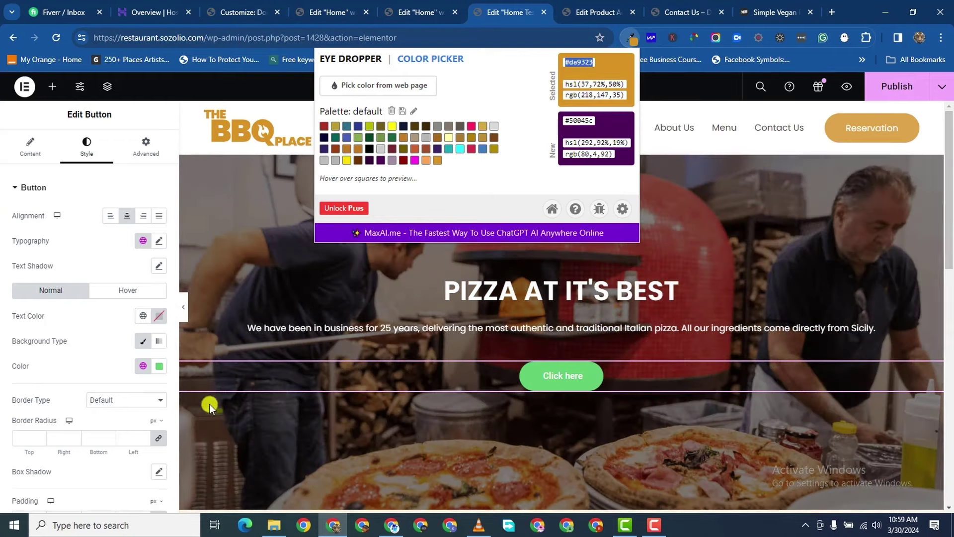
pyautogui.click(159, 365)
pyautogui.rightClick(110, 336)
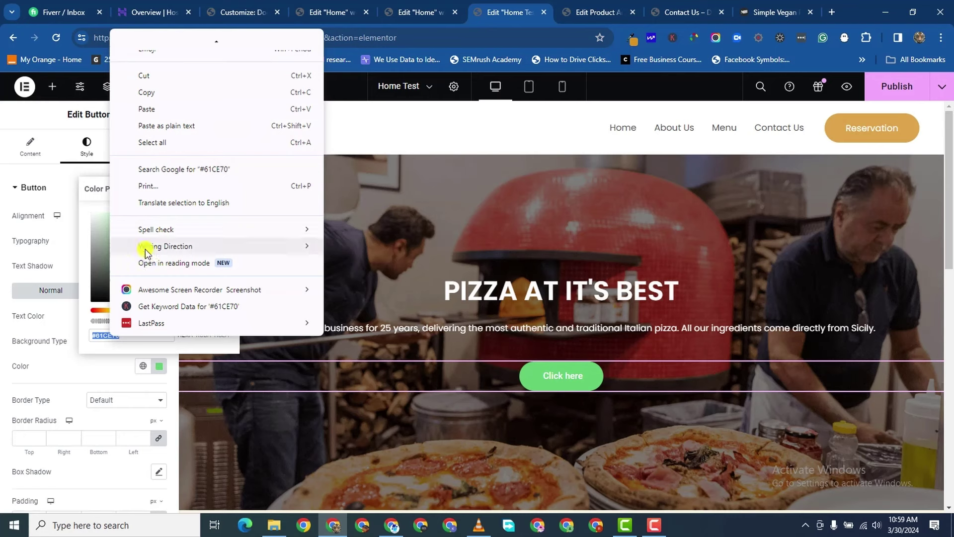
pyautogui.click(151, 111)
pyautogui.click(1, 342)
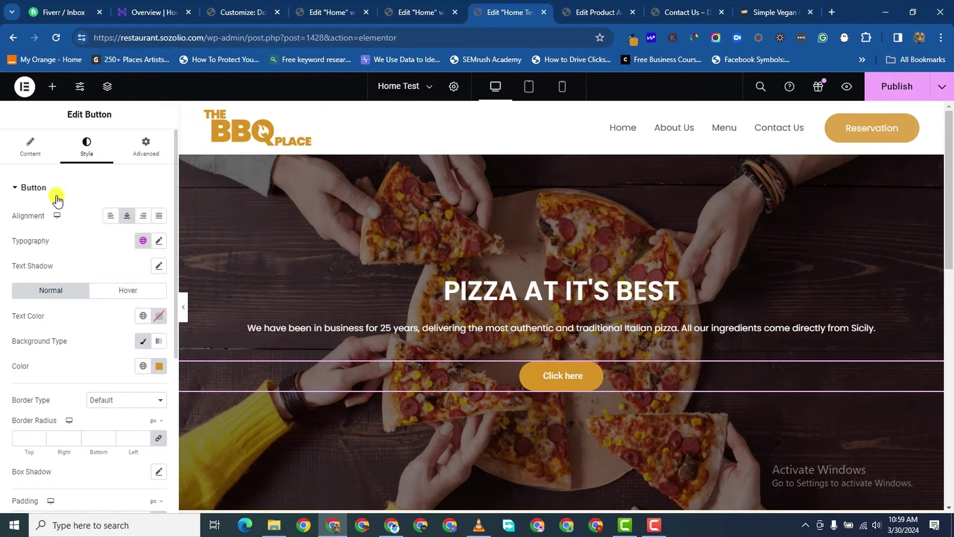
# - Change the button's text to "ORDER NOW"
pyautogui.click(36, 155)
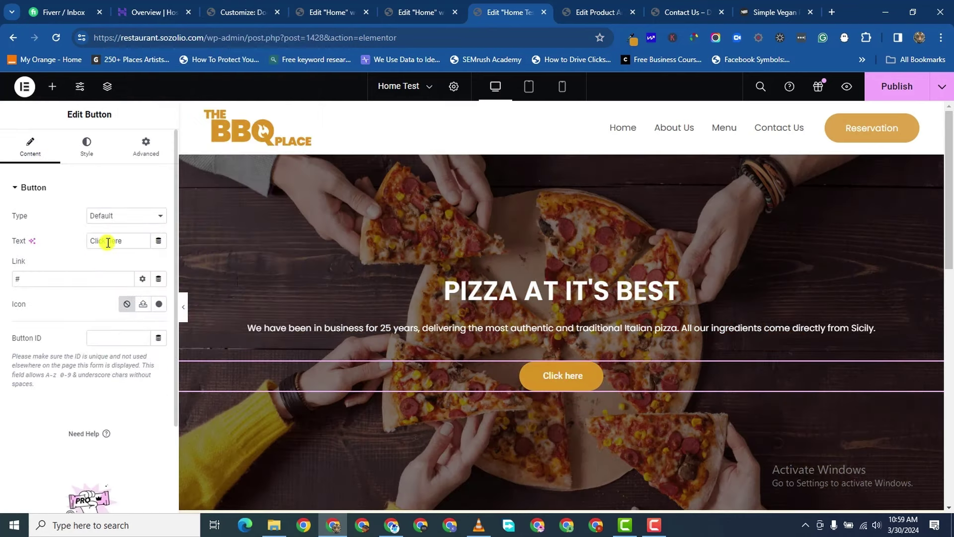
pyautogui.write('O')
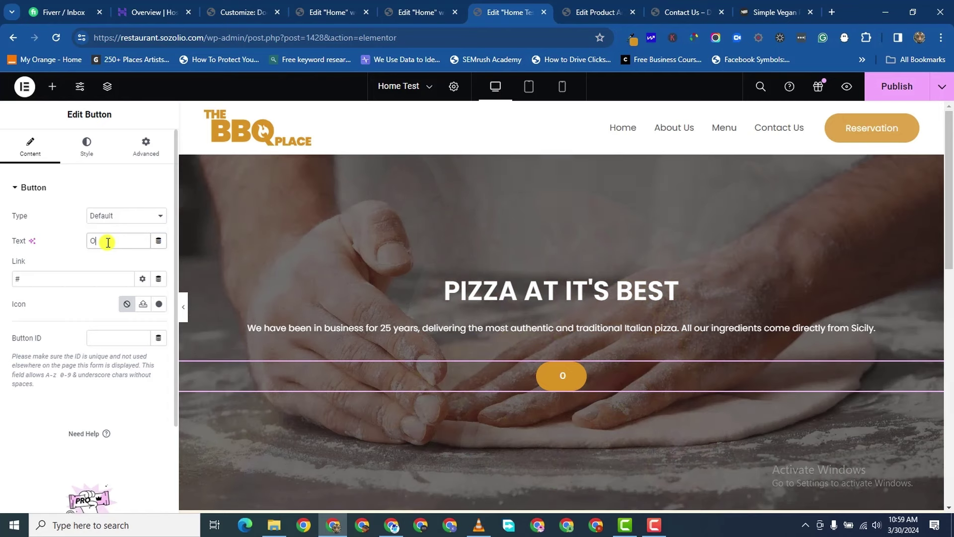
pyautogui.write('RDER NOW')
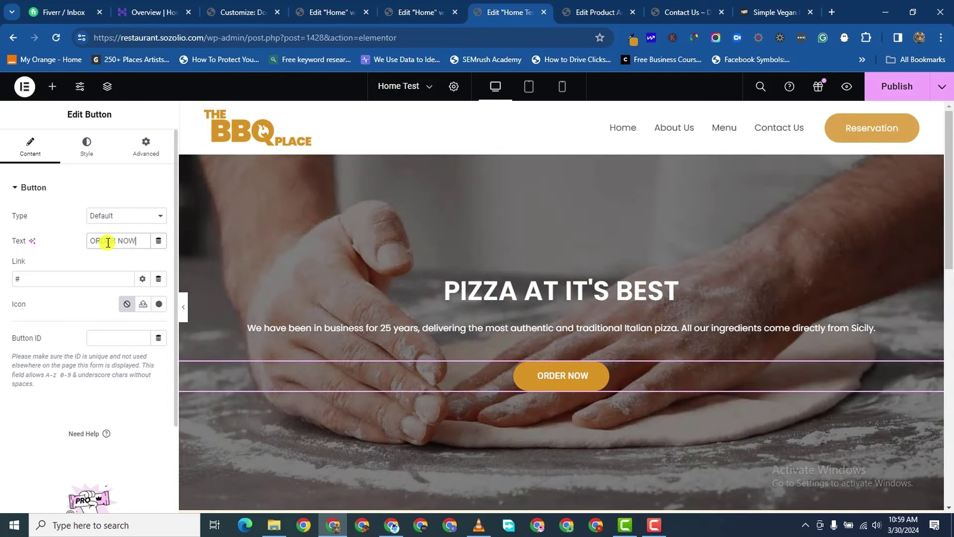
# - Set the ORDER NOW button's font family to Poppins and publish the page
pyautogui.click(87, 147)
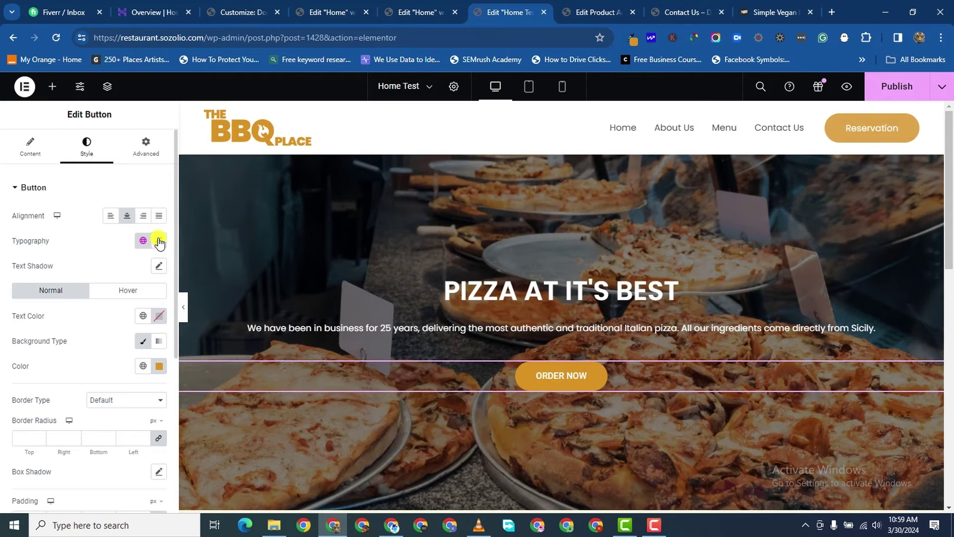
pyautogui.click(159, 241)
pyautogui.click(119, 297)
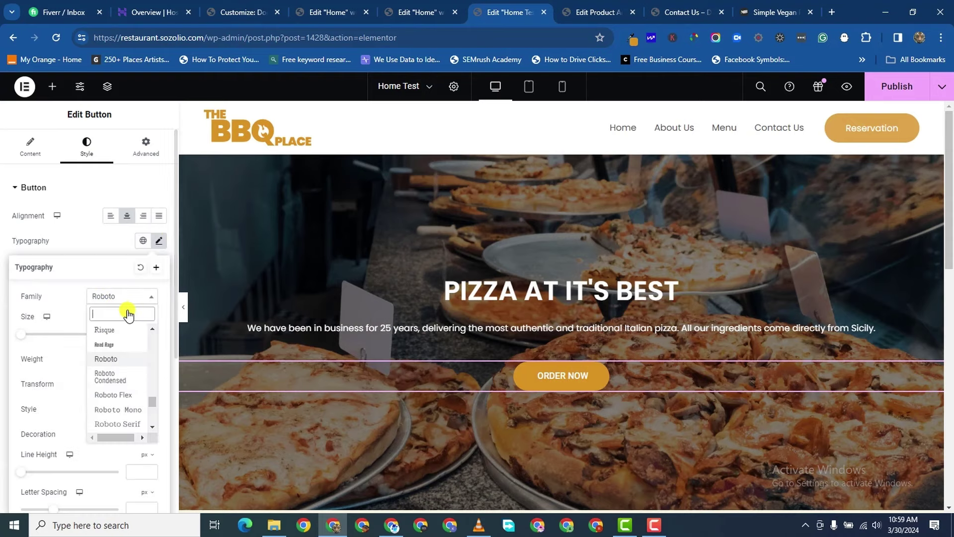
pyautogui.write('POPP')
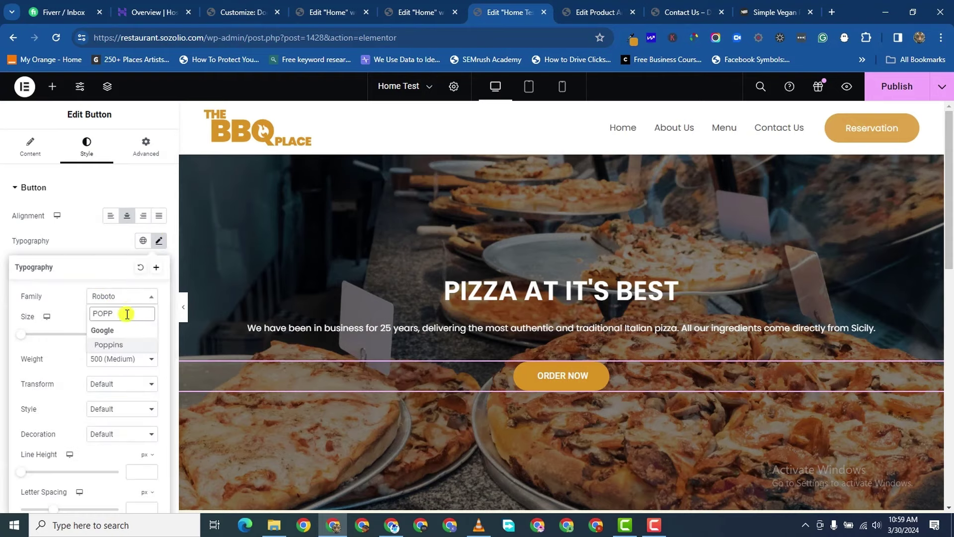
pyautogui.click(108, 344)
pyautogui.scroll(-1, 646, 264)
pyautogui.scroll(1, 638, 276)
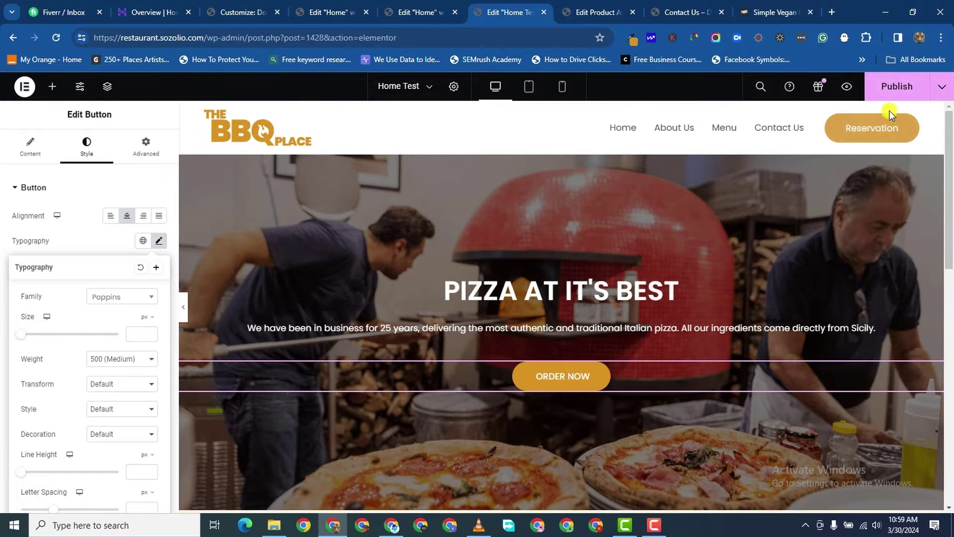
pyautogui.click(887, 87)
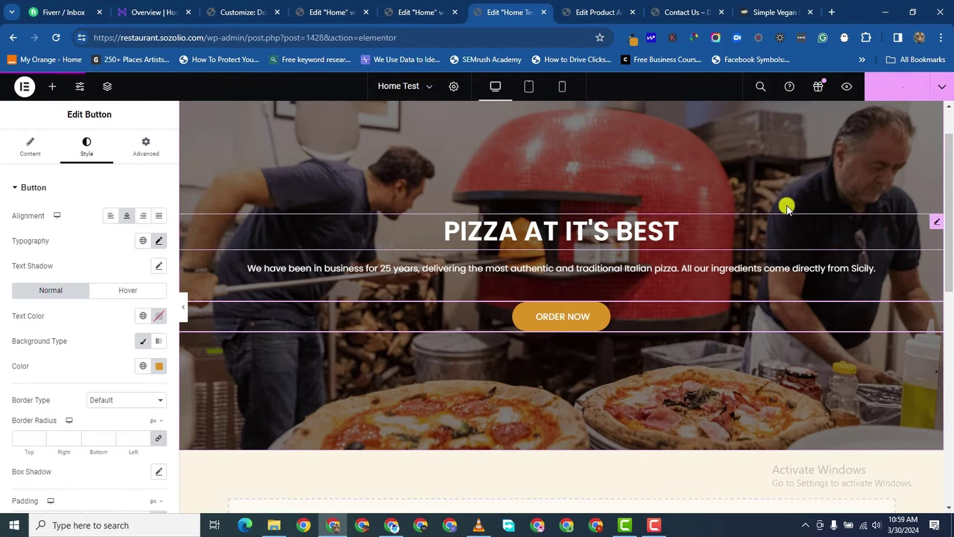
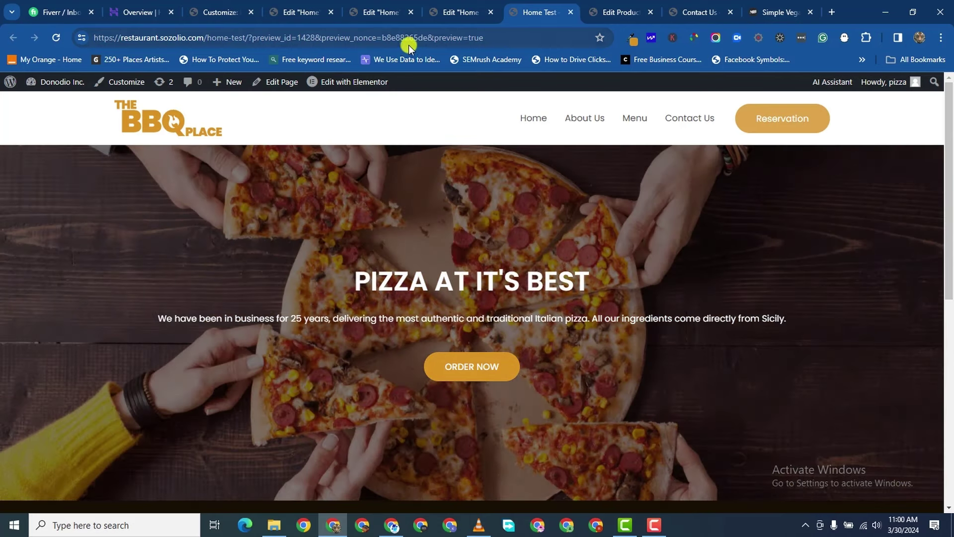
# - Return to the Home Test page editor and set the "PIZZA AT IT'S BEST" heading's font family to Montserrat
pyautogui.click(446, 7)
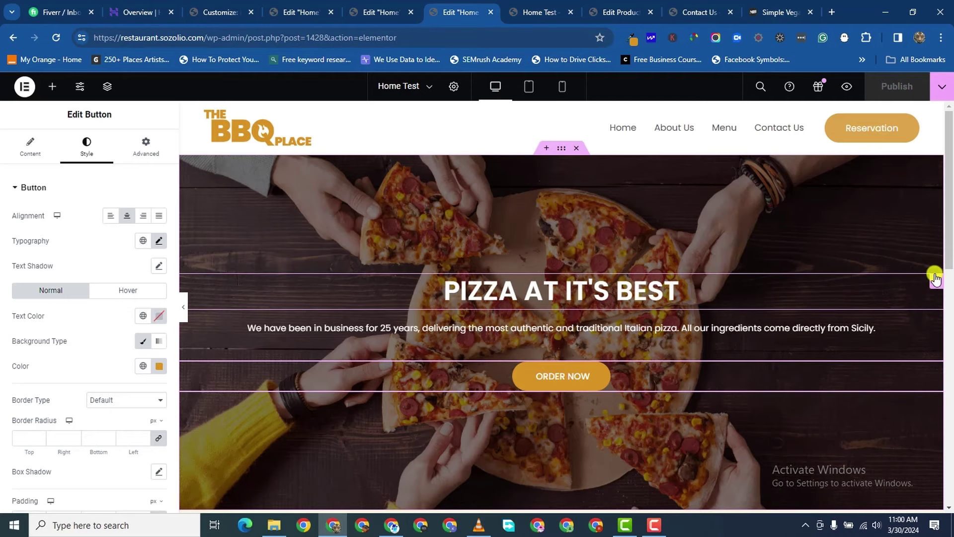
pyautogui.click(795, 306)
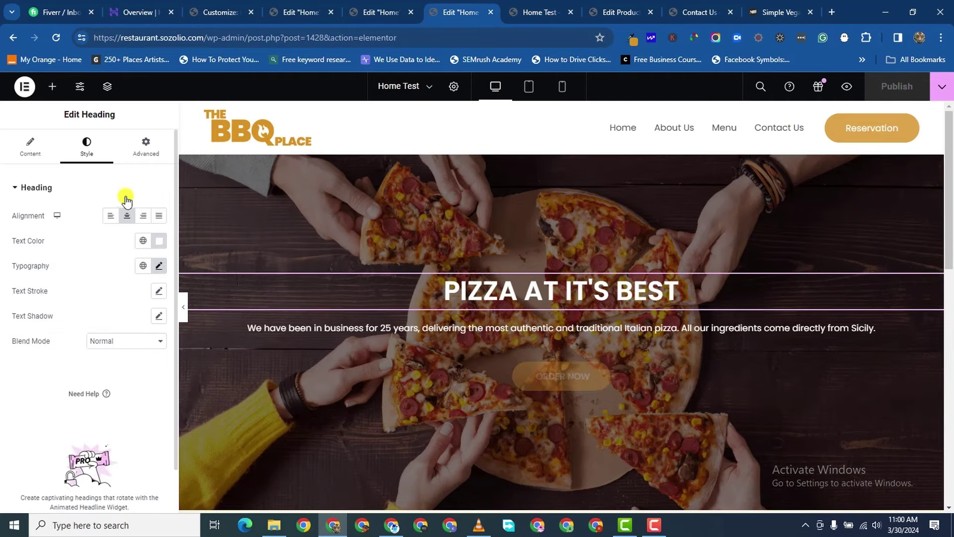
pyautogui.click(159, 266)
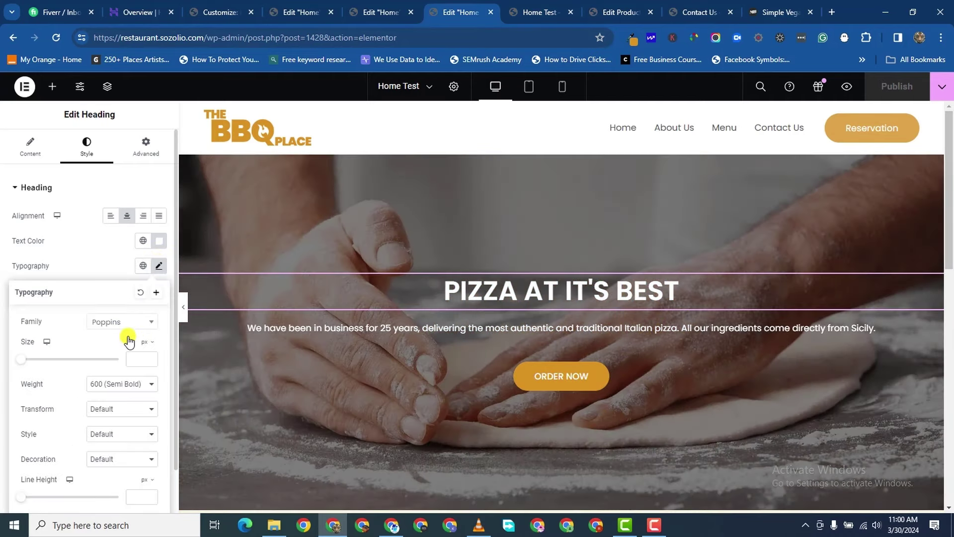
pyautogui.click(126, 332)
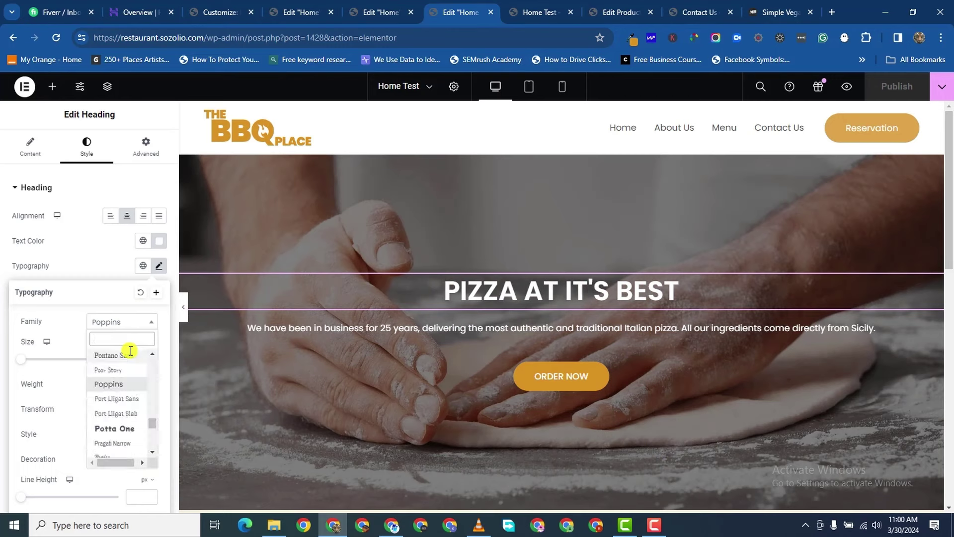
pyautogui.write('MONTSE')
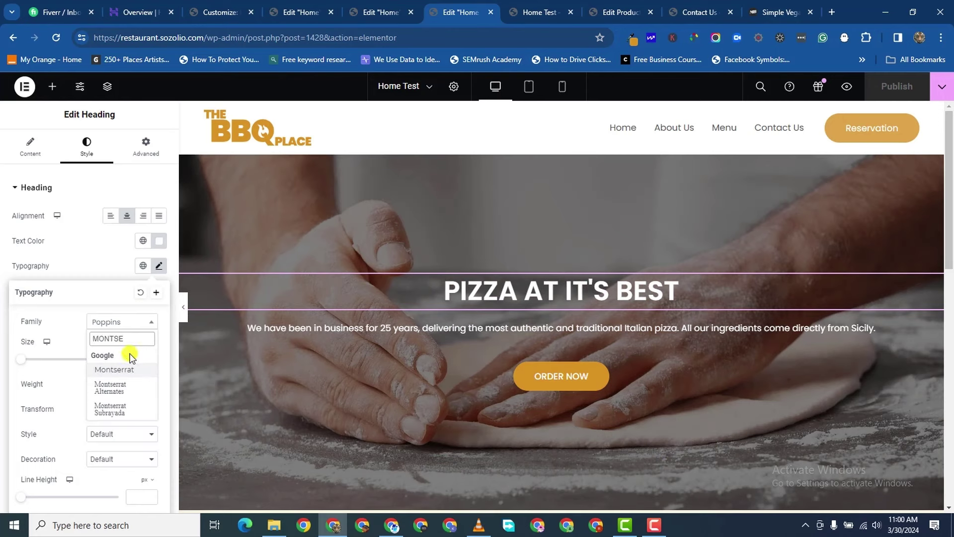
pyautogui.click(128, 368)
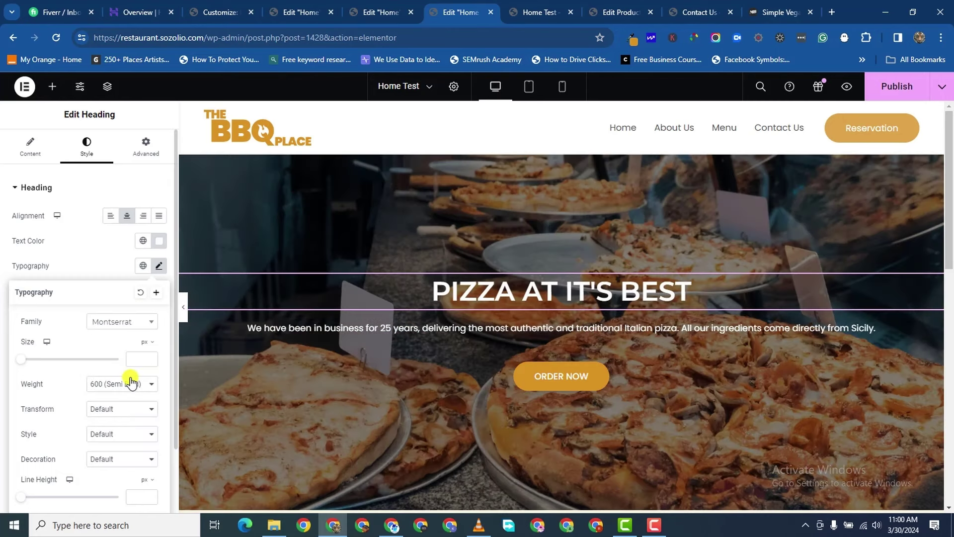
# - Try the heading at weight 800 (Extra Bold), and settle on 900 (Black)
pyautogui.click(122, 388)
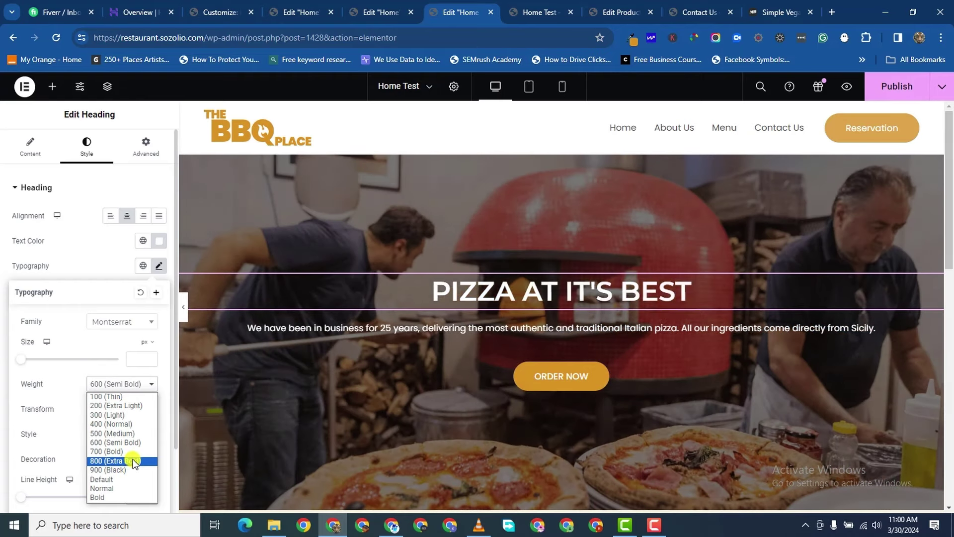
pyautogui.click(132, 461)
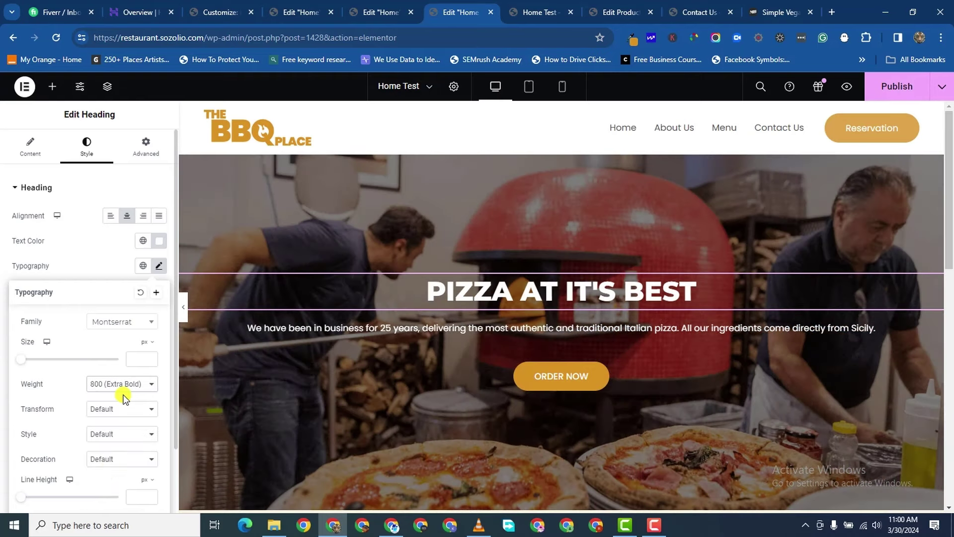
pyautogui.click(125, 392)
pyautogui.click(133, 470)
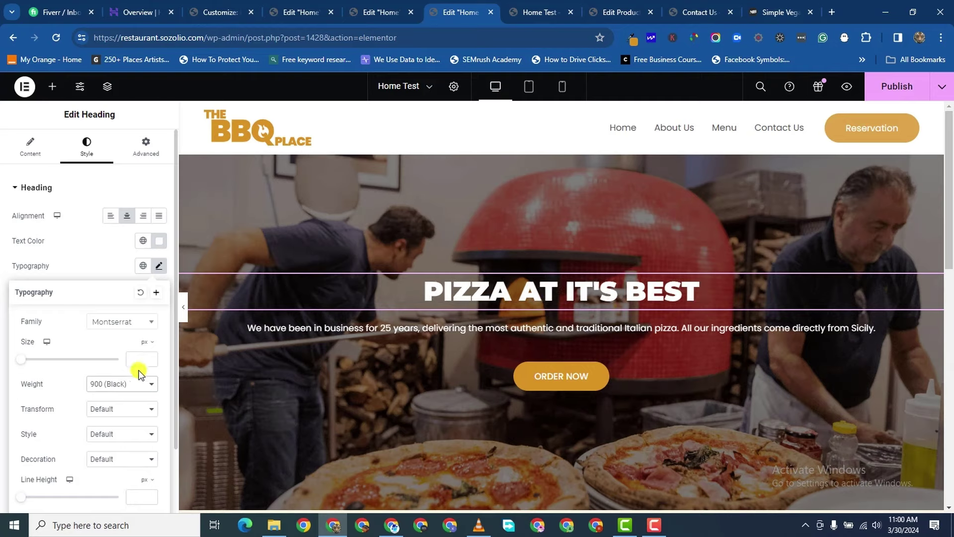
# - Set the "PIZZA AT IT'S BEST" heading's font size to 90 px
pyautogui.moveTo(24, 357); pyautogui.dragTo(66, 370)
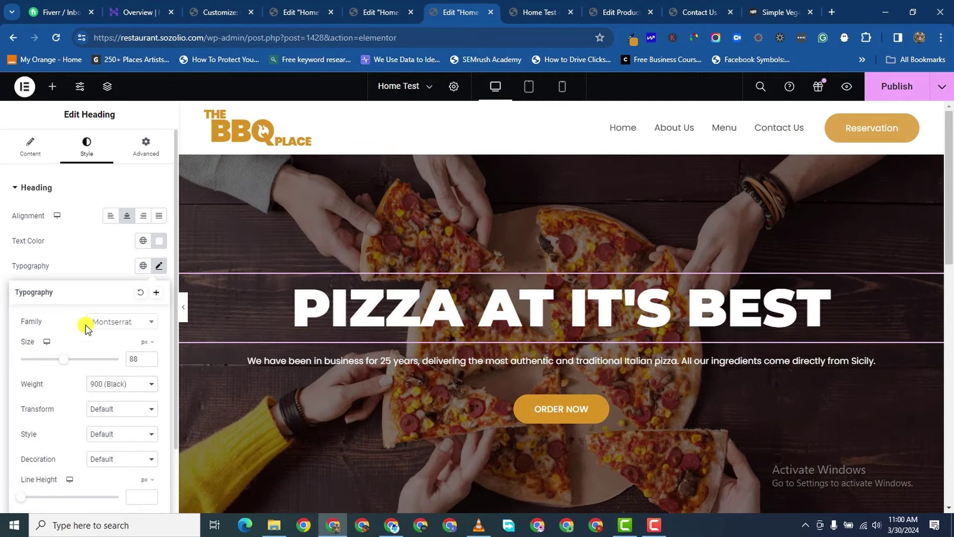
pyautogui.click(150, 356)
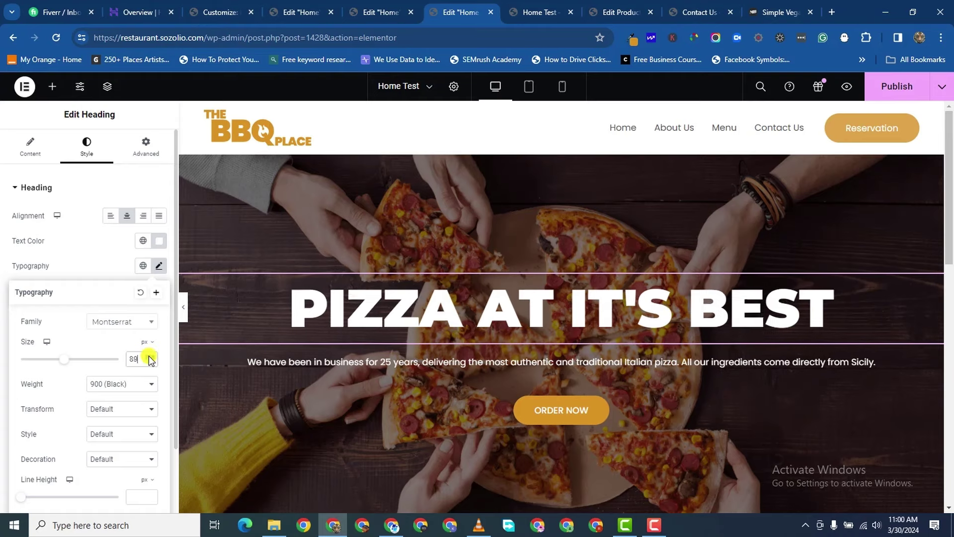
pyautogui.click(150, 356)
pyautogui.click(151, 356)
pyautogui.click(150, 362)
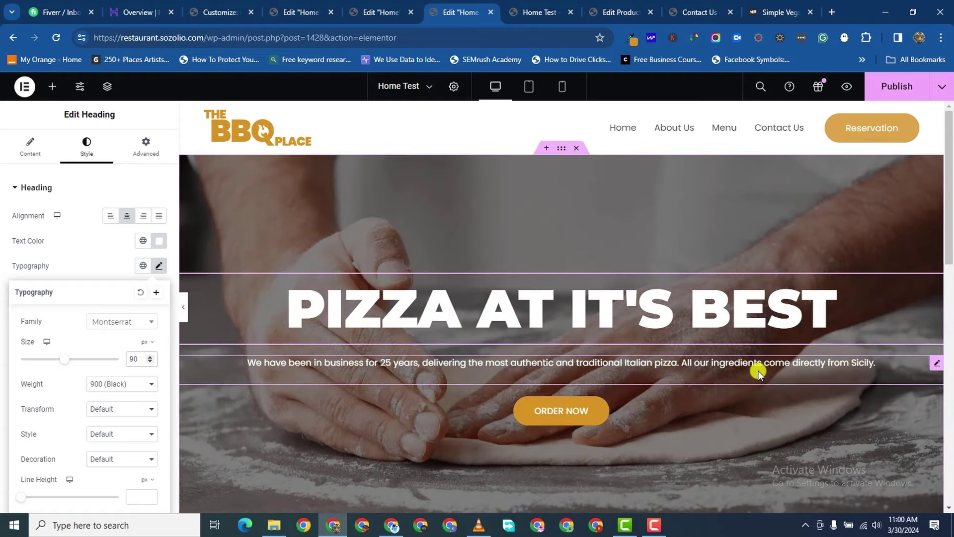
# - Give the paragraph under the heading individual padding of 0 px top and bottom and 200 px right and left
pyautogui.click(935, 363)
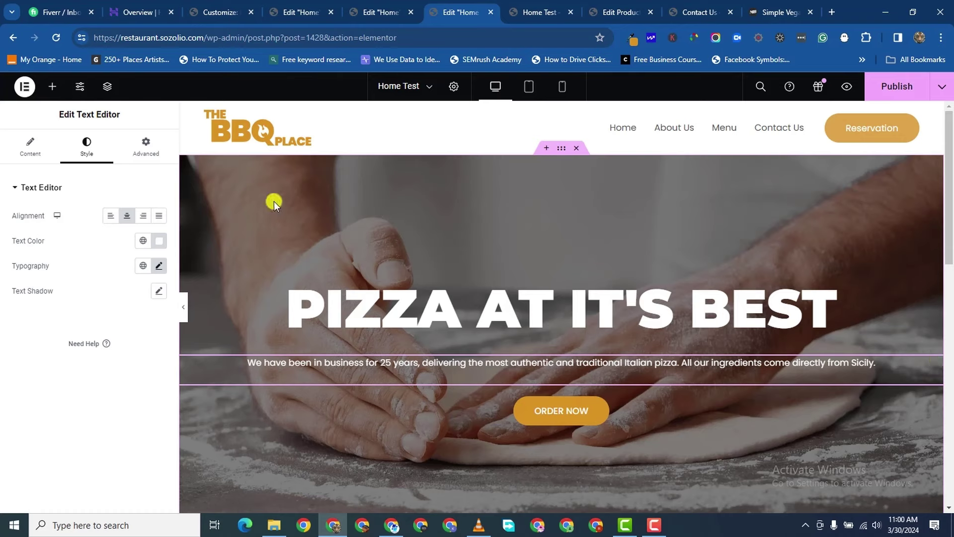
pyautogui.click(160, 152)
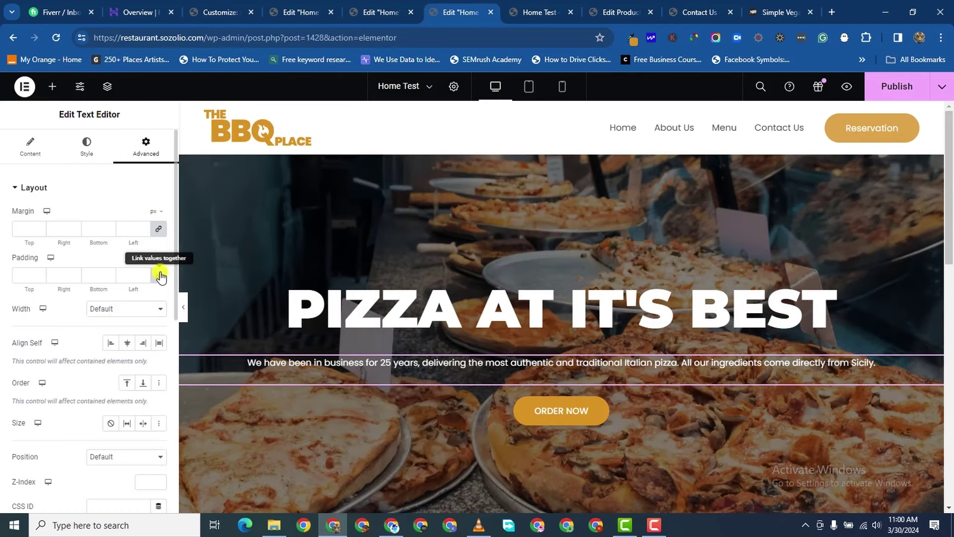
pyautogui.click(26, 276)
pyautogui.write('0')
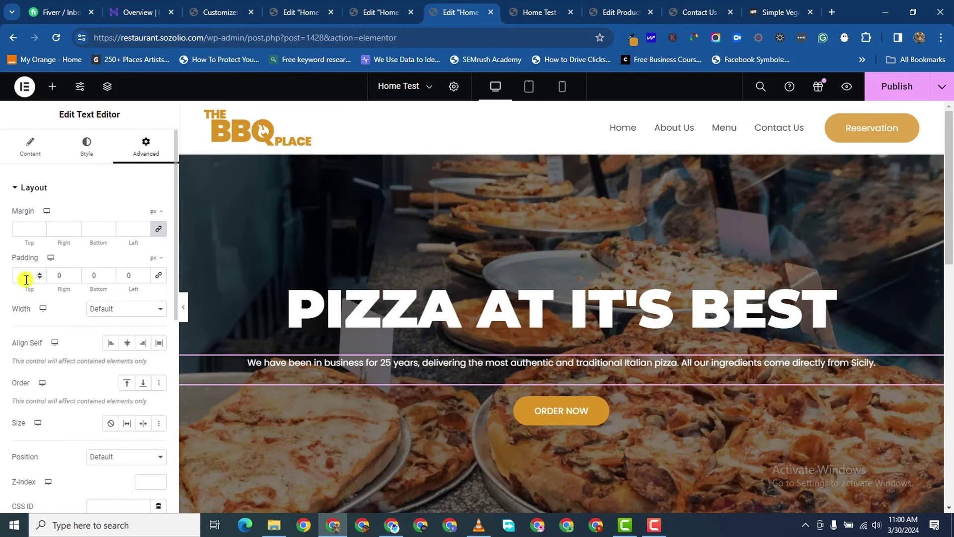
pyautogui.click(51, 277)
pyautogui.write('20')
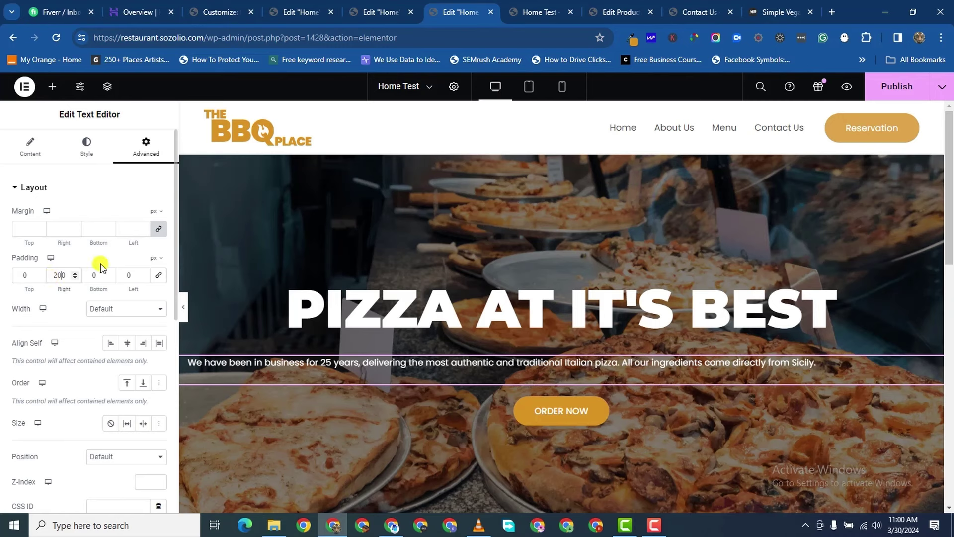
pyautogui.write('0')
pyautogui.click(119, 273)
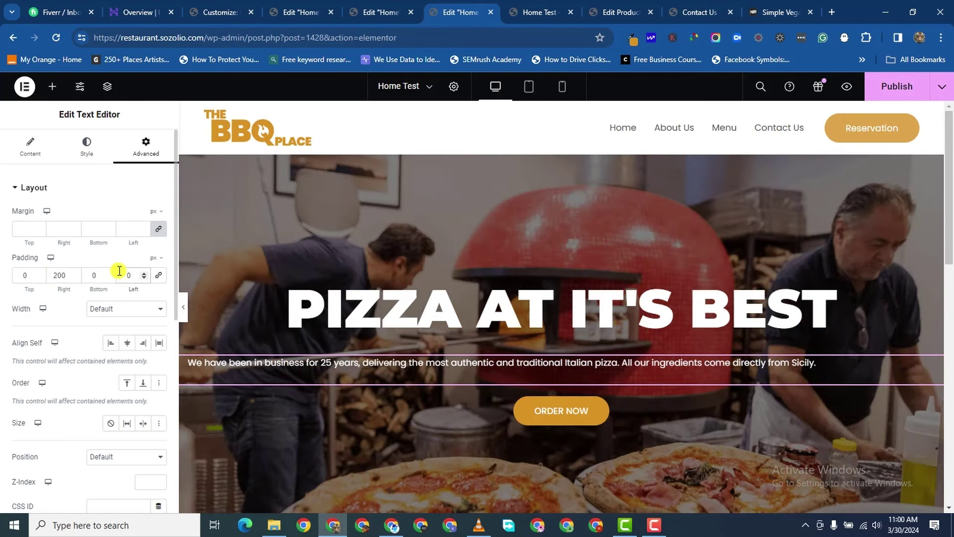
pyautogui.write('200')
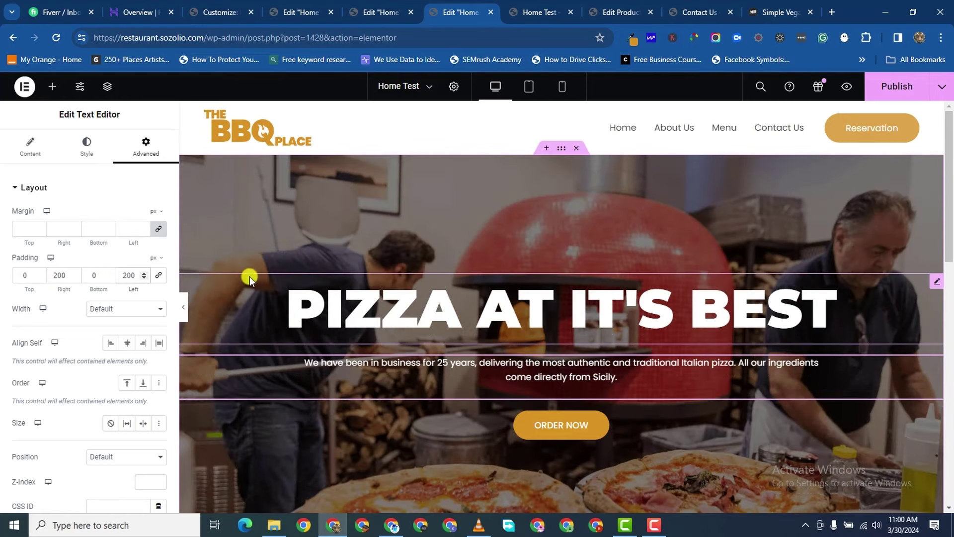
# - Publish the changes and check the hero section on the Home Test preview page
pyautogui.click(895, 86)
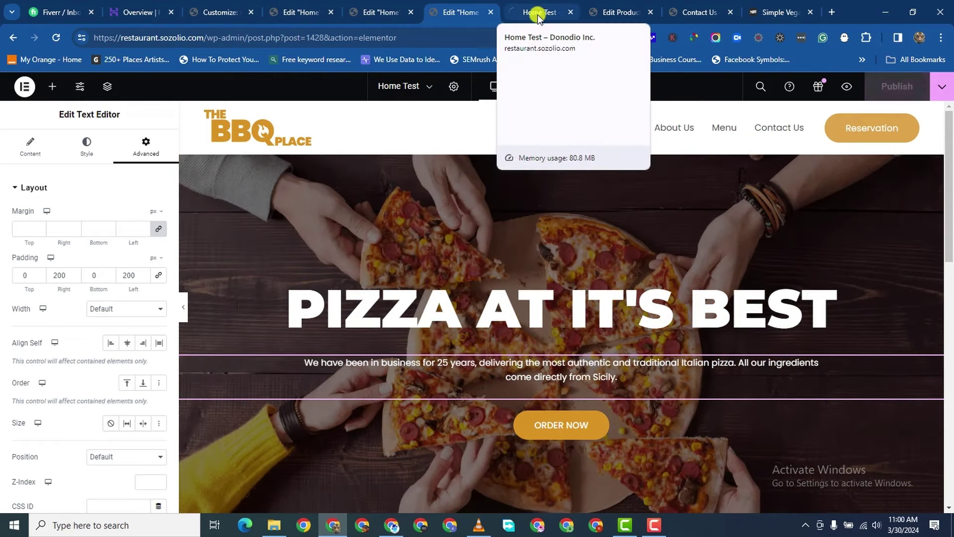
pyautogui.click(539, 13)
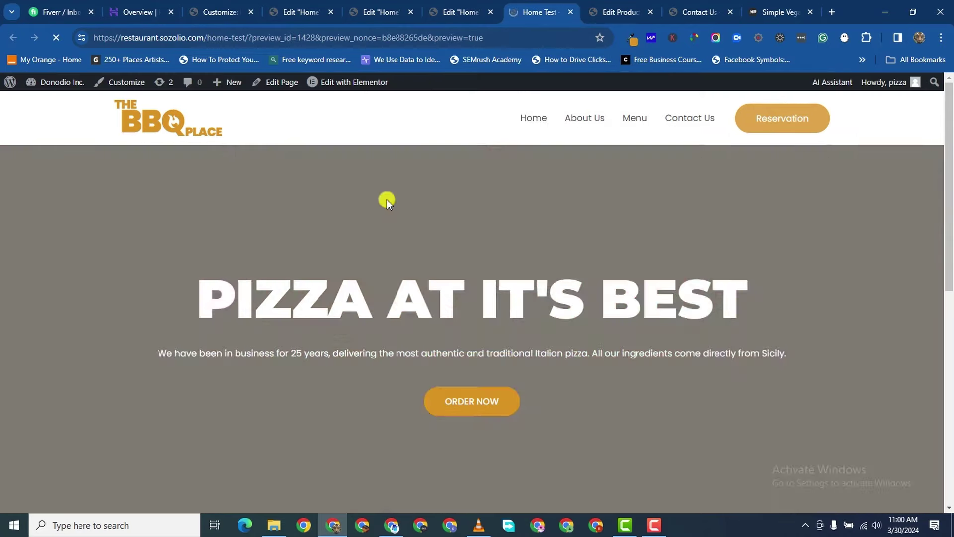
pyautogui.scroll(-1, 420, 333)
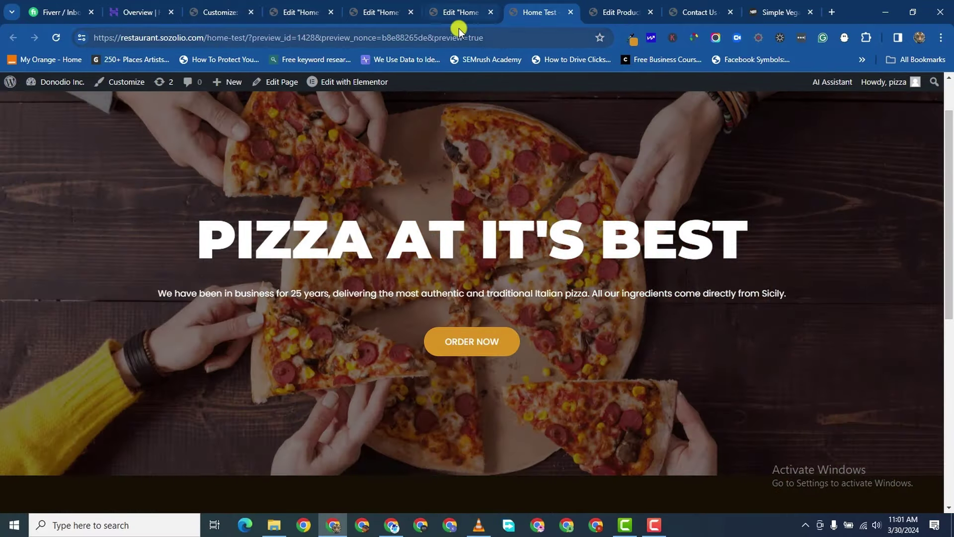
# - Return to the page editor, set the paragraph's right and left padding to 300 px, and publish the page
pyautogui.click(459, 14)
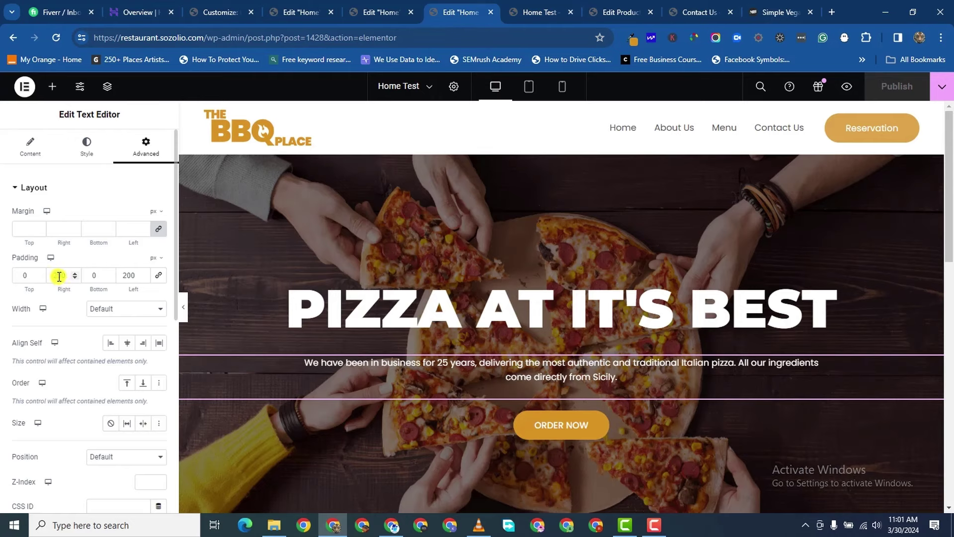
pyautogui.write('300')
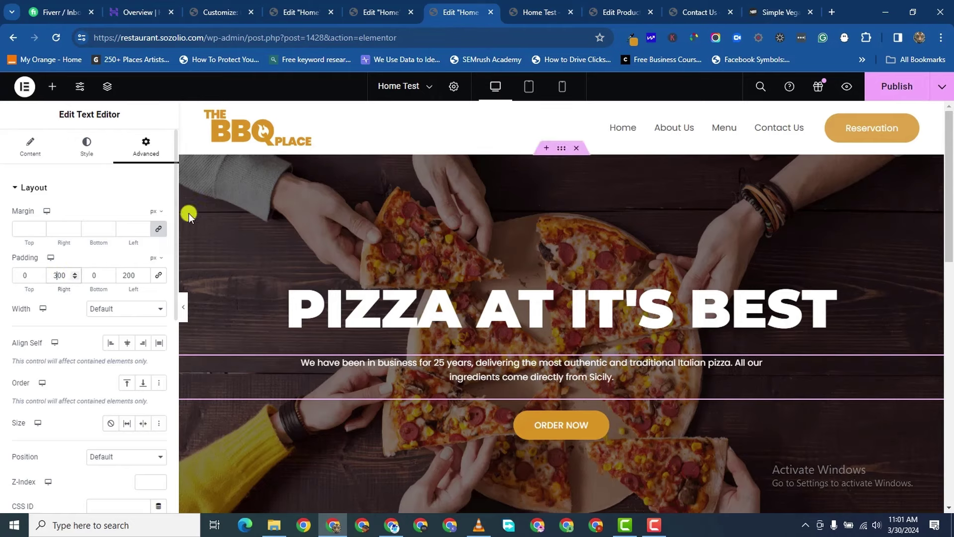
pyautogui.write('120')
pyautogui.click(870, 86)
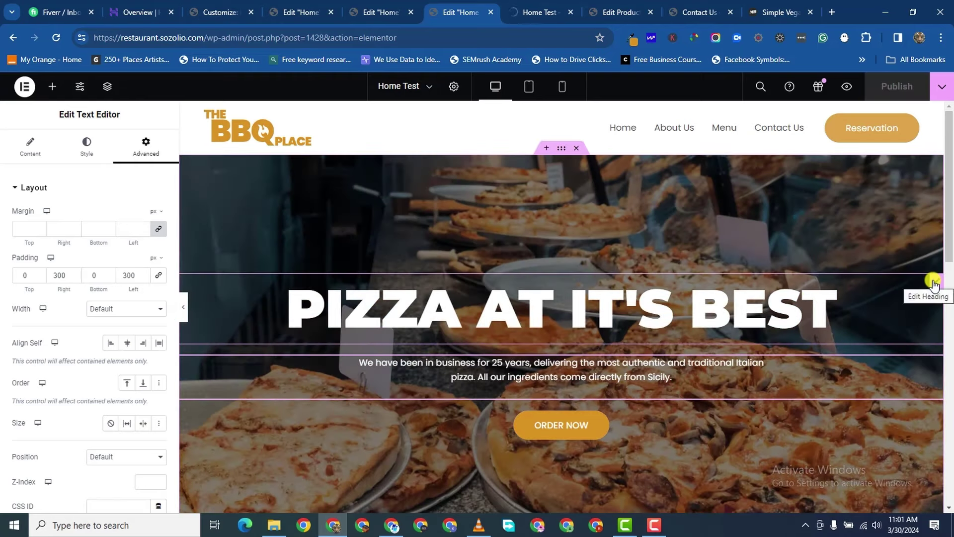
# - Split the heading title onto two lines by inserting </BR> between "PIZZA AT" and "IT'S BEST"
pyautogui.click(937, 282)
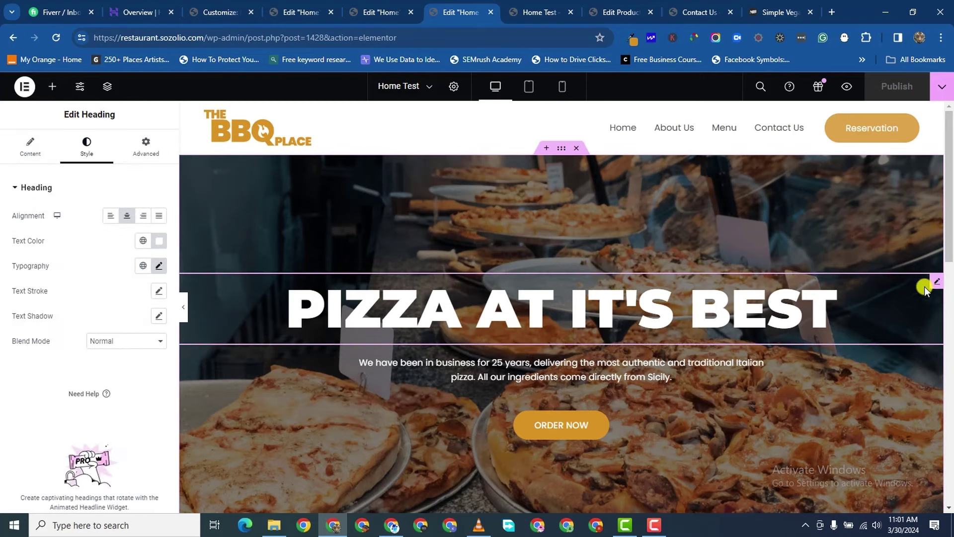
pyautogui.click(29, 148)
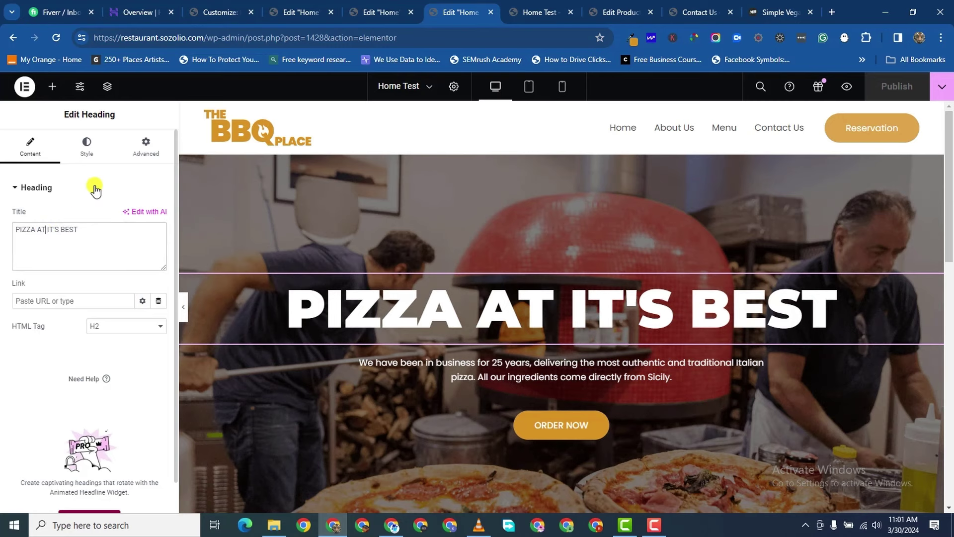
pyautogui.write('</')
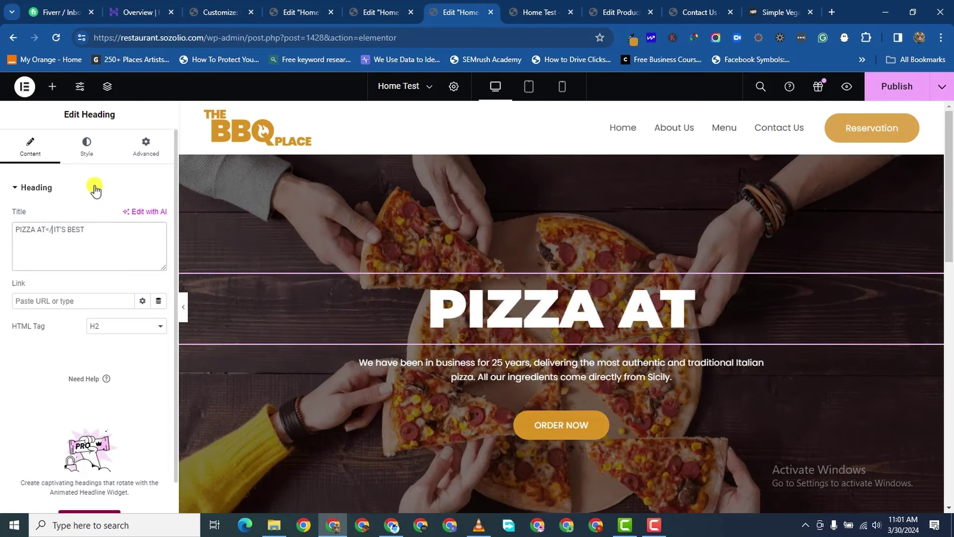
pyautogui.write('BR>')
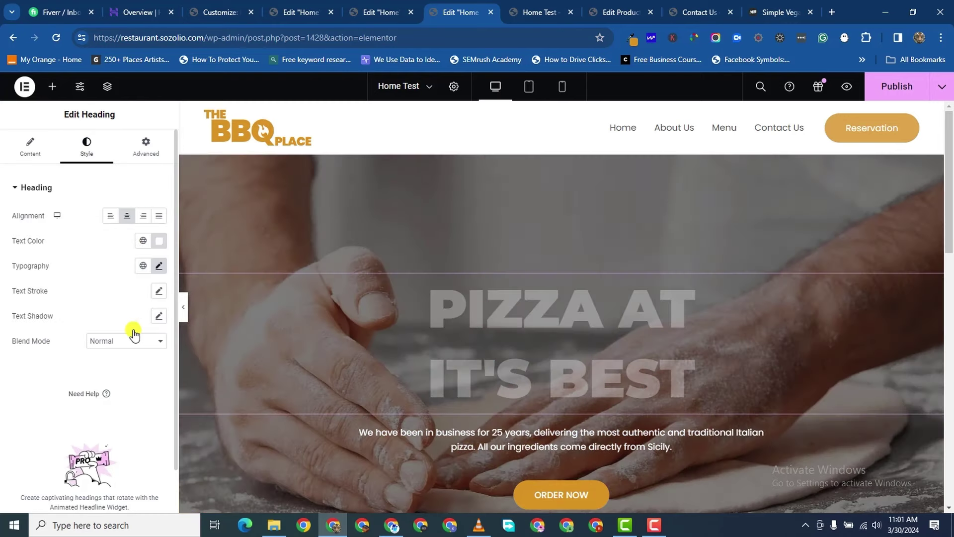
# - Set the two-line heading's line height to 80 px
pyautogui.click(153, 273)
pyautogui.scroll(-1, 124, 433)
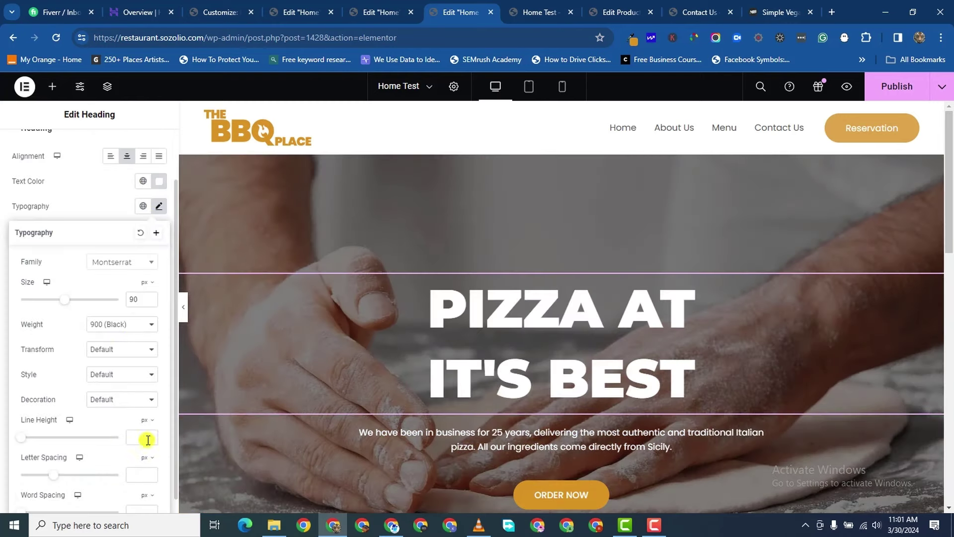
pyautogui.click(141, 437)
pyautogui.write('29')
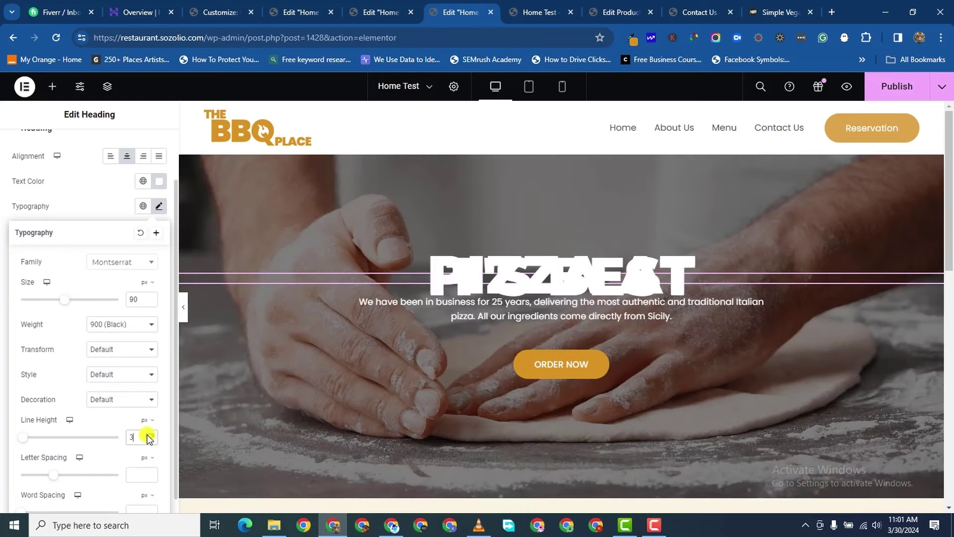
pyautogui.press('BackSpace')
pyautogui.press('BackSpace')
pyautogui.write('51')
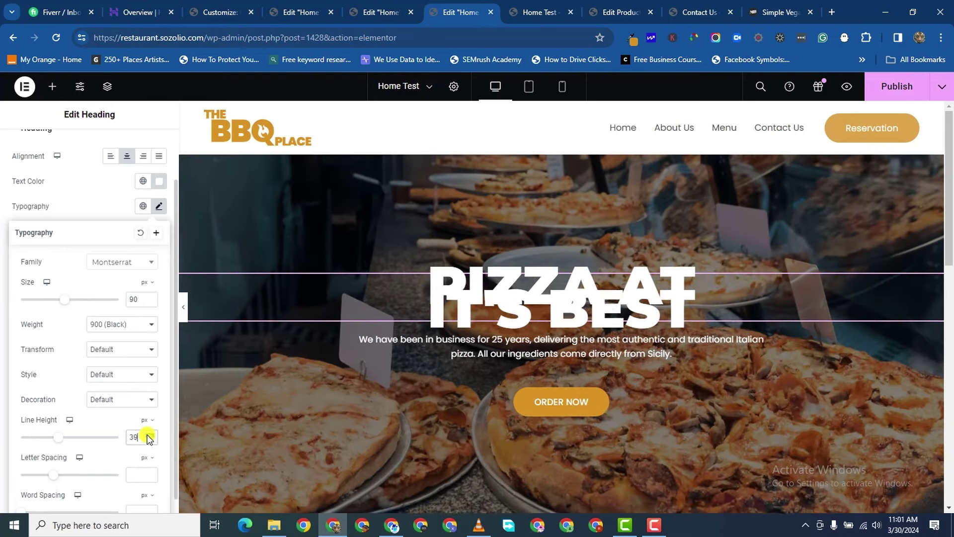
pyautogui.press('BackSpace')
pyautogui.press('BackSpace')
pyautogui.write('73')
pyautogui.press('Up')
pyautogui.press('Up')
pyautogui.press('Up')
pyautogui.press('Up')
pyautogui.press('Up')
pyautogui.press('Up')
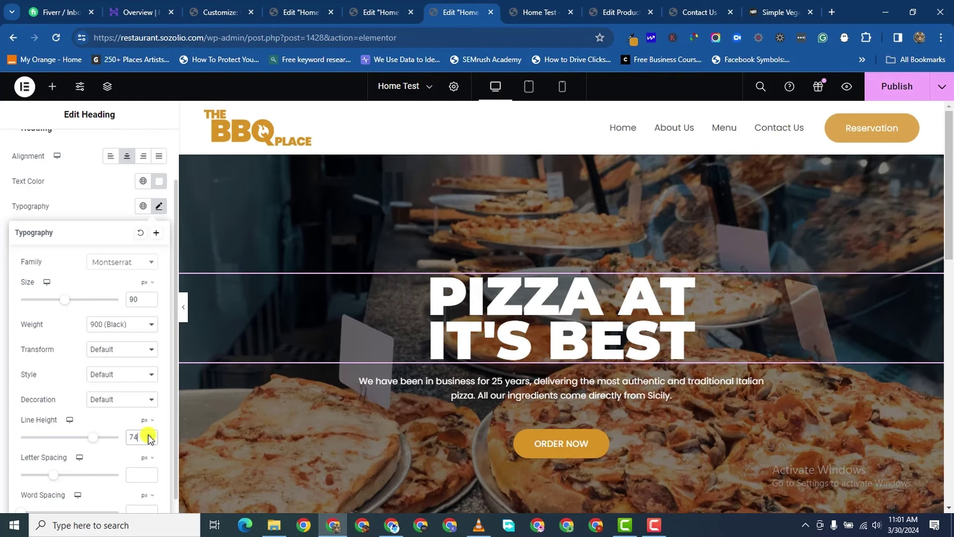
pyautogui.press('Up')
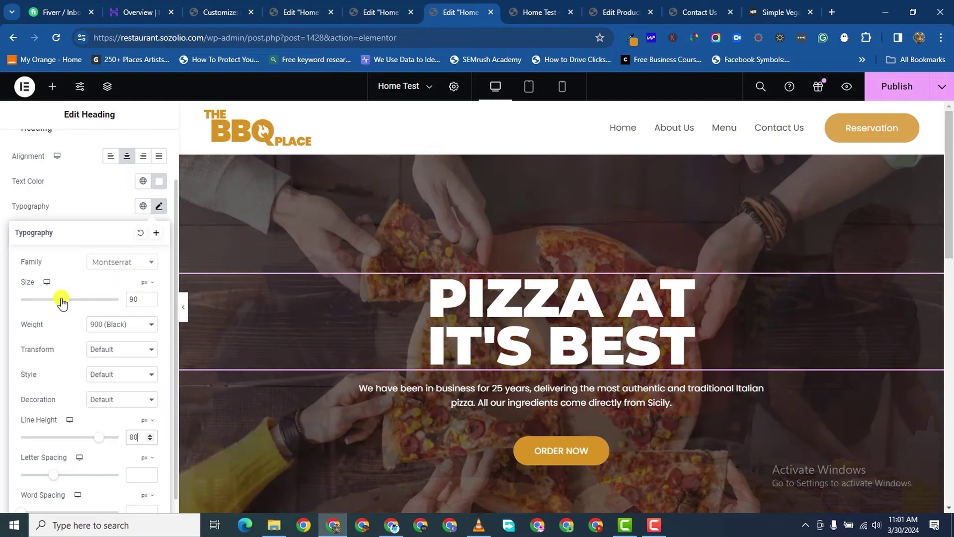
# - Enlarge the heading's font size to 150 px and raise its line height to 100 px
pyautogui.moveTo(62, 299); pyautogui.dragTo(93, 308)
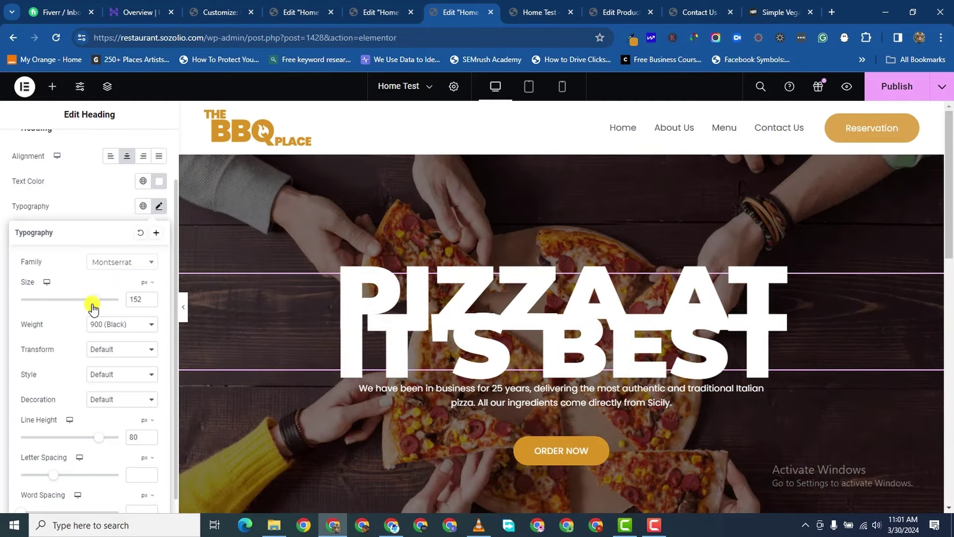
pyautogui.click(149, 303)
pyautogui.click(149, 302)
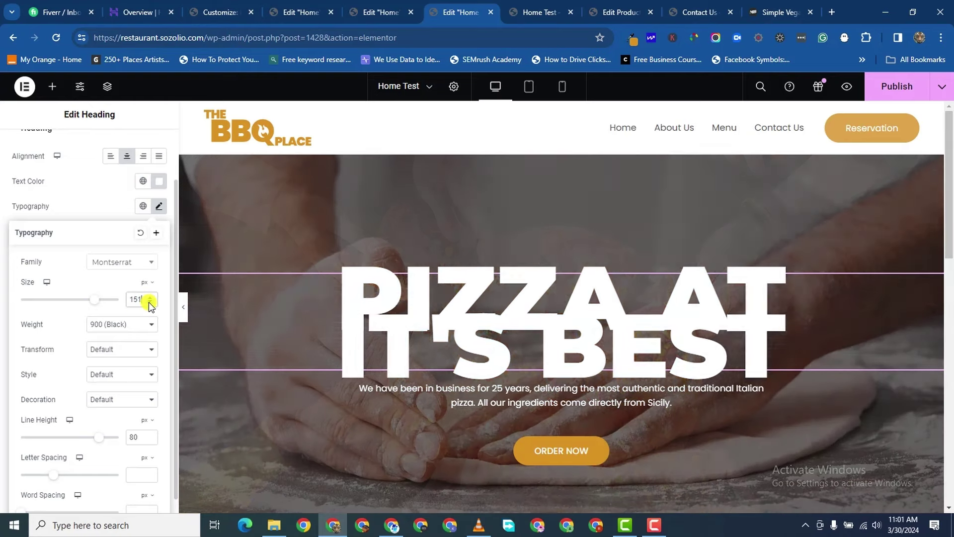
pyautogui.click(149, 435)
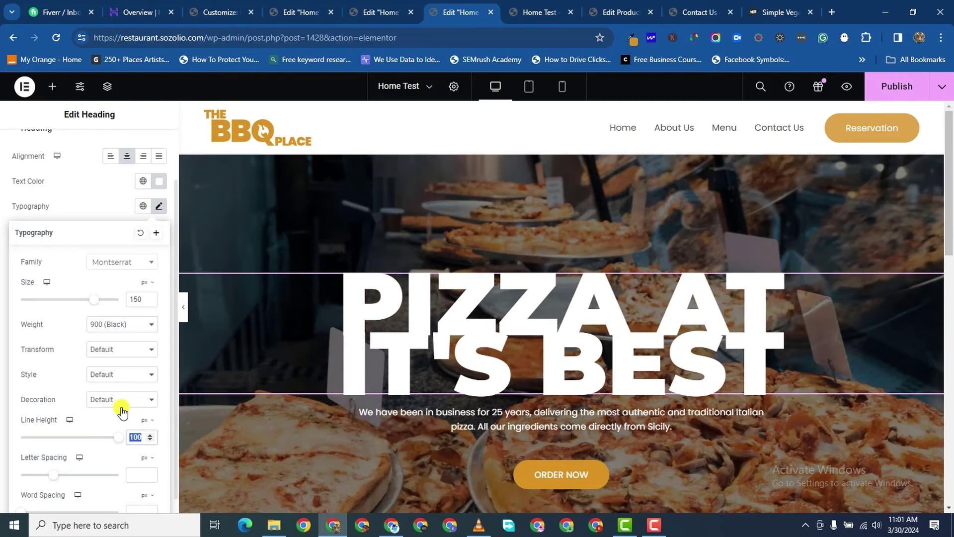
# - Switch the heading's line height unit to em and set the value to 0.8
pyautogui.scroll(-1, 100, 446)
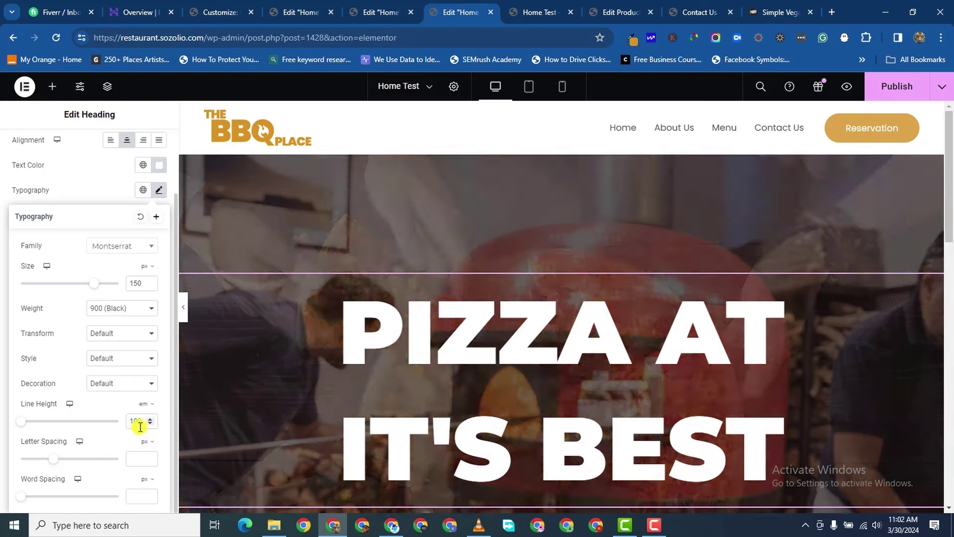
pyautogui.click(144, 422)
pyautogui.moveTo(22, 425); pyautogui.dragTo(31, 427)
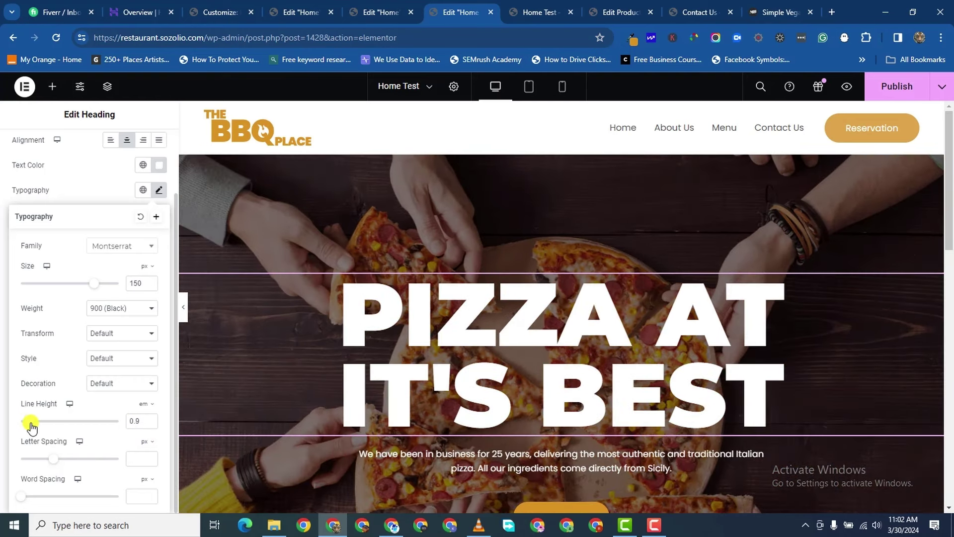
pyautogui.click(149, 423)
pyautogui.click(148, 424)
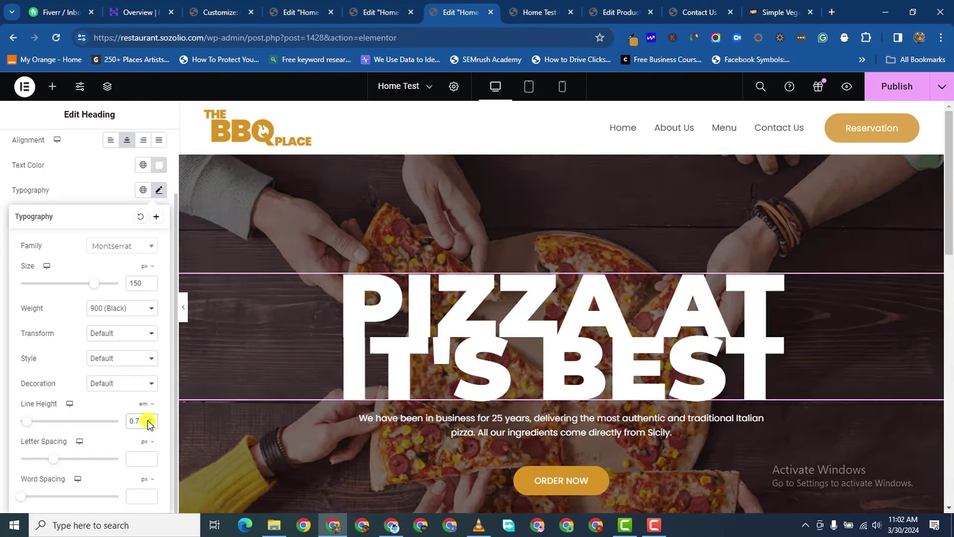
pyautogui.click(150, 419)
pyautogui.click(149, 419)
pyautogui.click(150, 423)
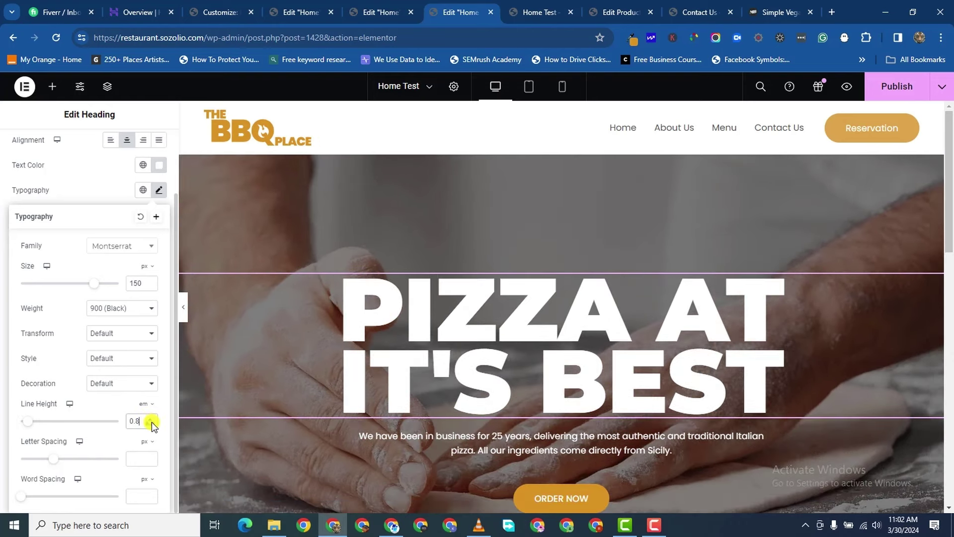
# - Publish the restyled heading and view the hero section on the Home Test preview page
pyautogui.scroll(-3, 694, 362)
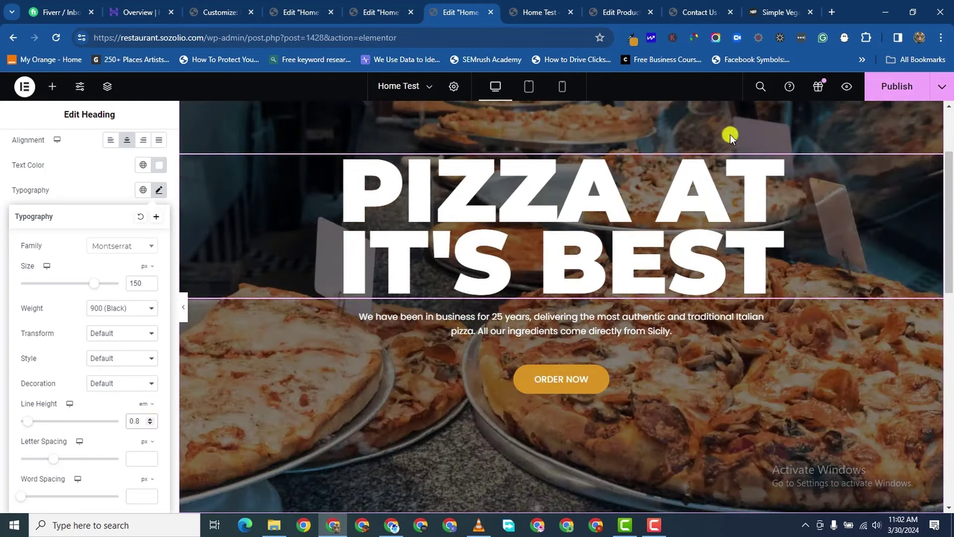
pyautogui.scroll(-2, 574, 419)
pyautogui.scroll(2, 574, 419)
pyautogui.click(890, 87)
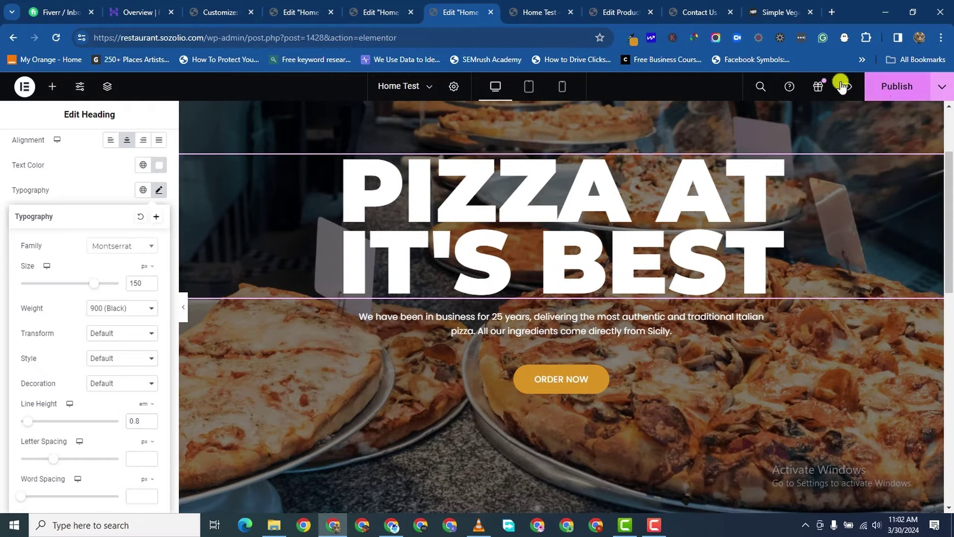
pyautogui.click(529, 13)
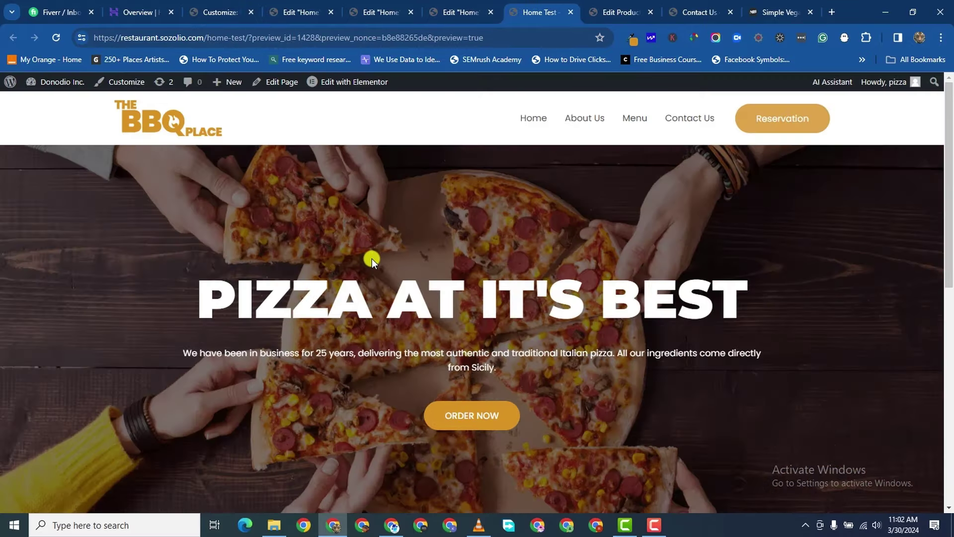
pyautogui.scroll(-1, 403, 284)
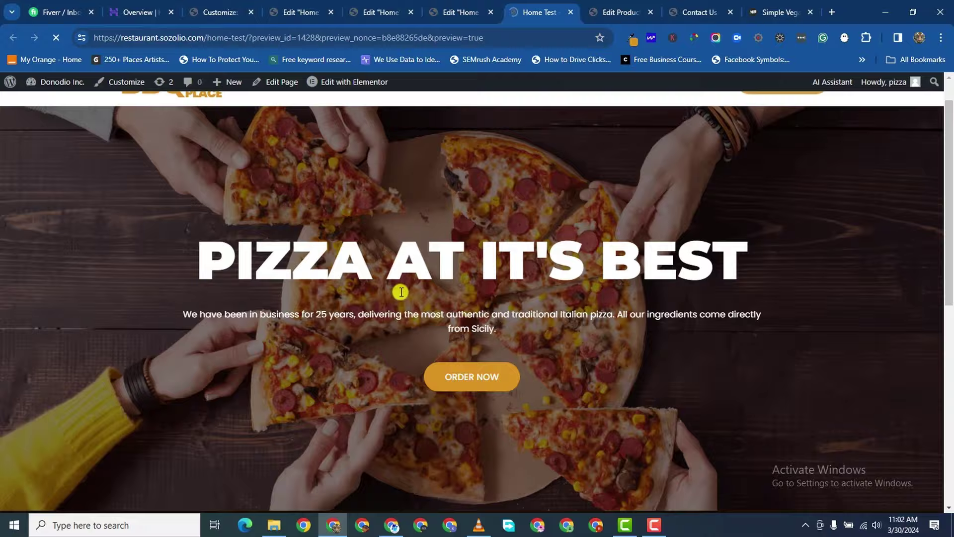
# - Set the hero paragraph's right and left padding to 400 px and publish the page
pyautogui.scroll(-3, 401, 291)
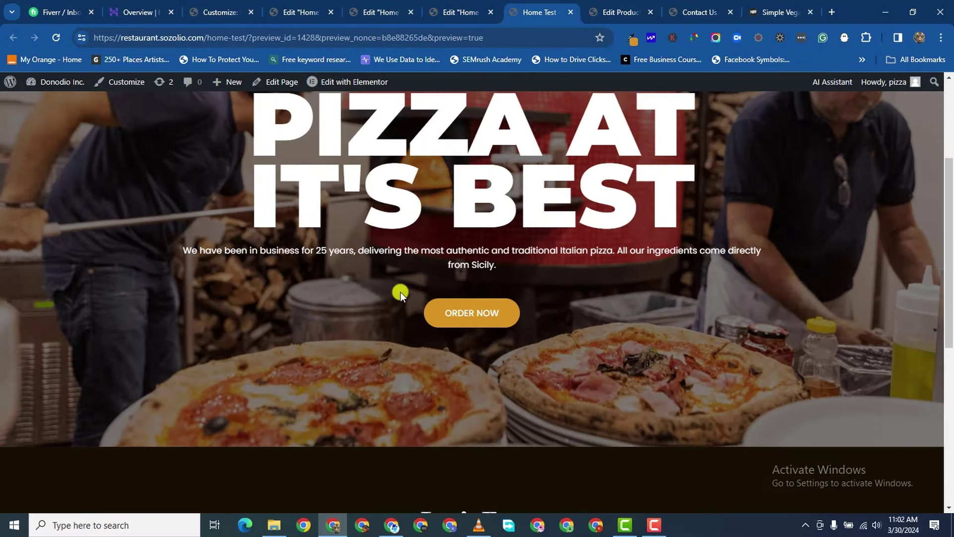
pyautogui.scroll(4, 401, 292)
pyautogui.scroll(-3, 403, 292)
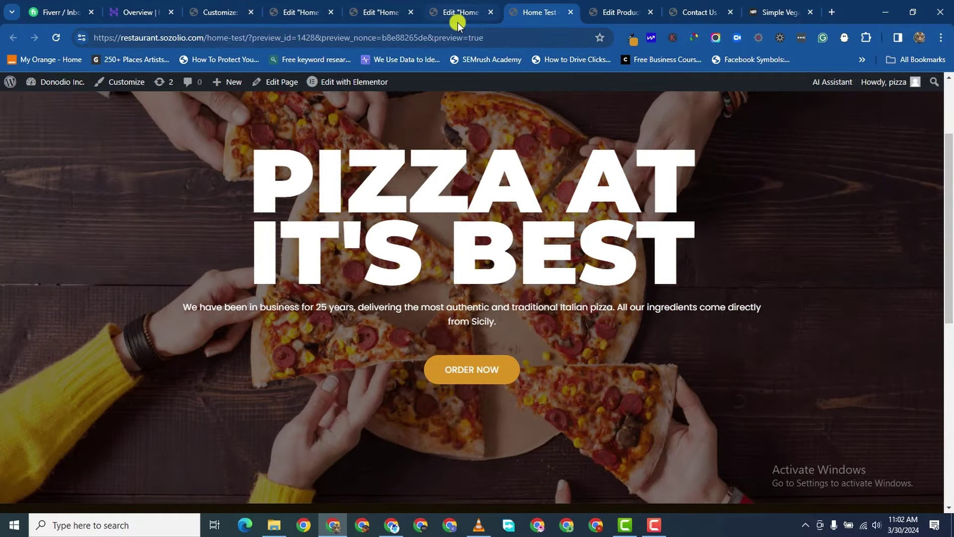
pyautogui.click(457, 23)
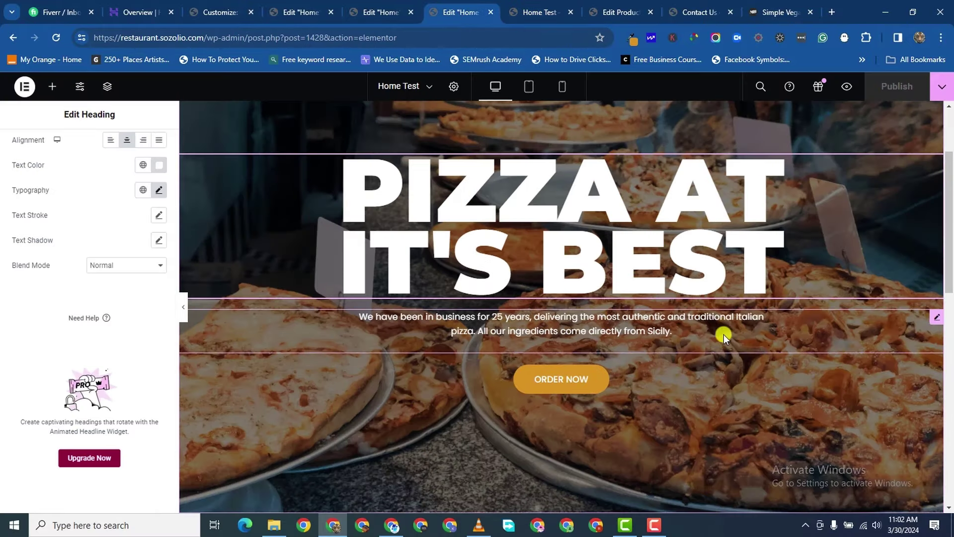
pyautogui.click(932, 317)
pyautogui.click(91, 275)
pyautogui.write('00')
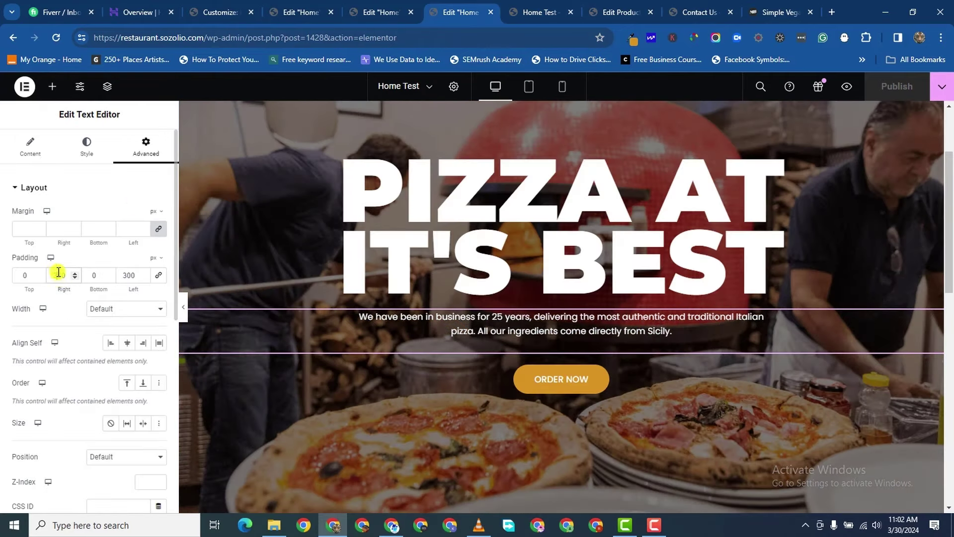
pyautogui.write('400')
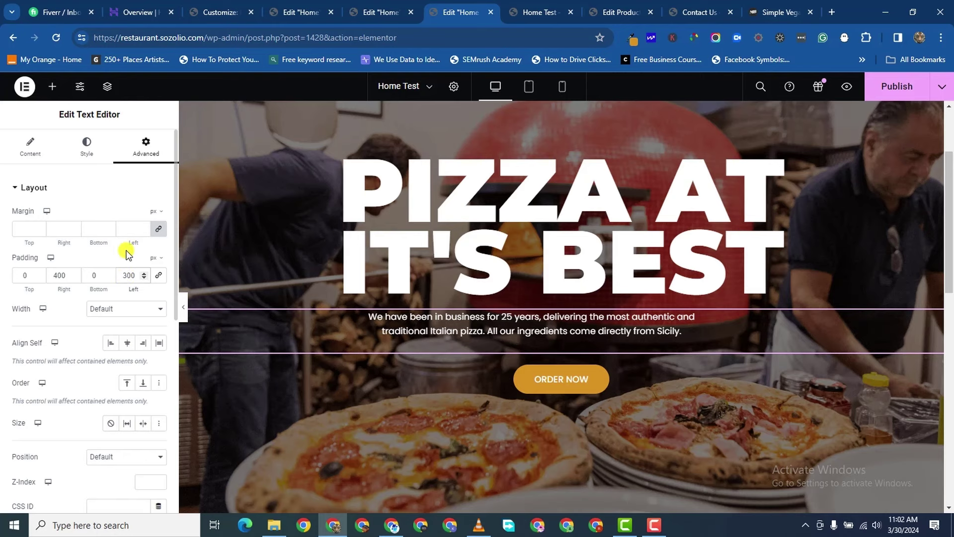
pyautogui.press('BackSpace')
pyautogui.write('4')
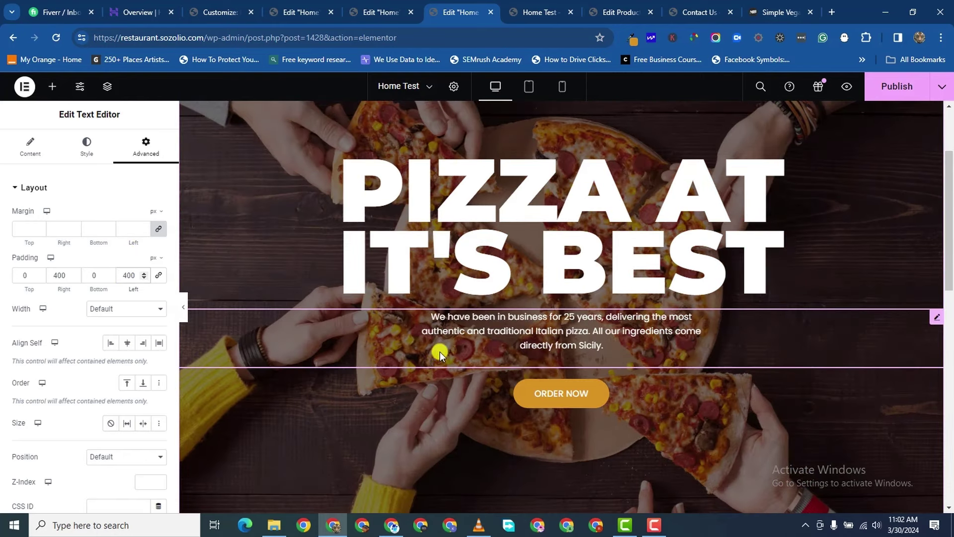
pyautogui.click(876, 87)
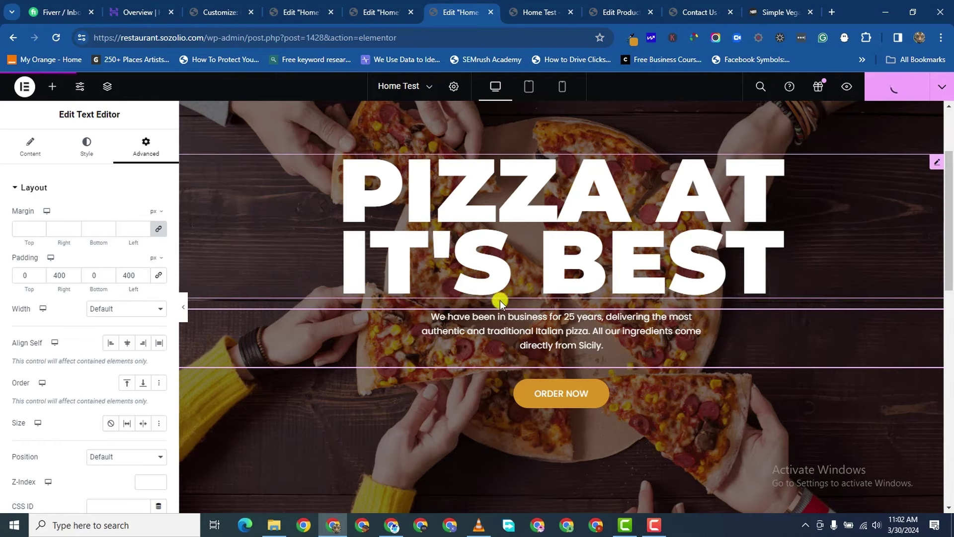
# - Set the hero container's background overlay opacity to 0.6 and publish the page
pyautogui.scroll(-1, 100, 386)
pyautogui.scroll(1, 468, 178)
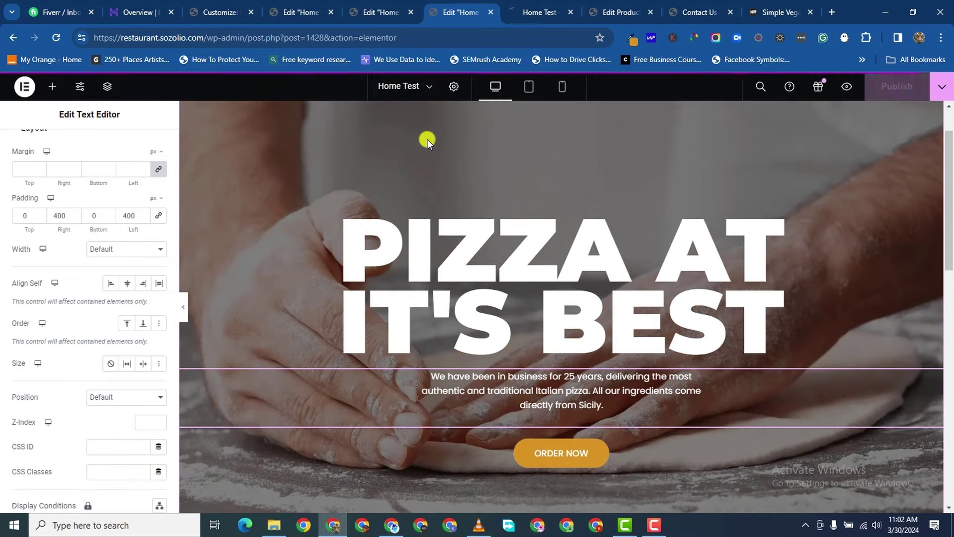
pyautogui.scroll(-2, 515, 198)
pyautogui.scroll(3, 514, 196)
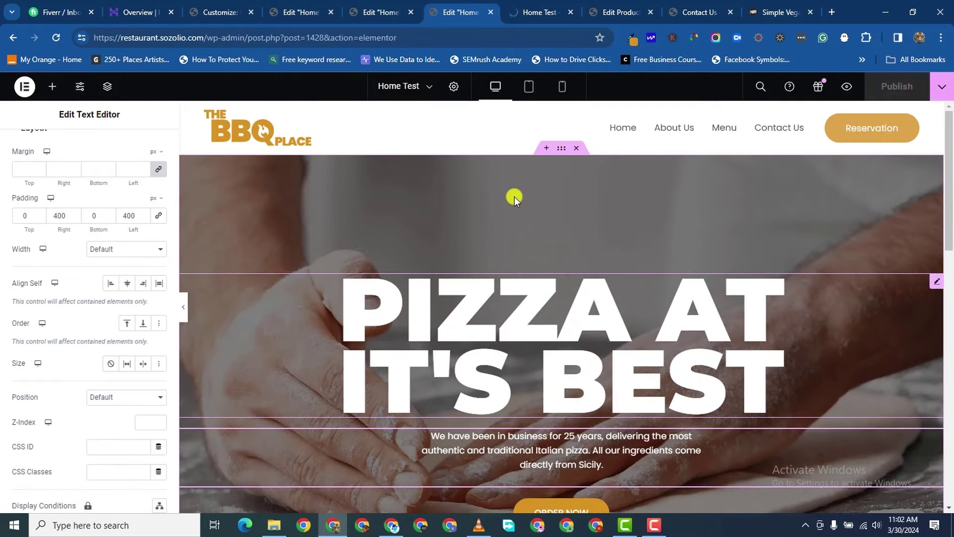
pyautogui.click(559, 149)
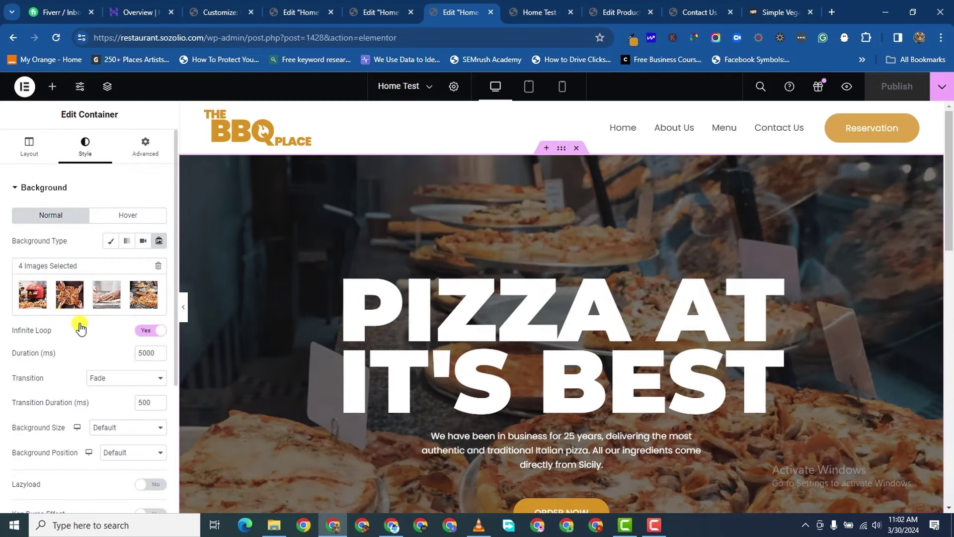
pyautogui.scroll(-3, 75, 348)
pyautogui.scroll(1, 25, 376)
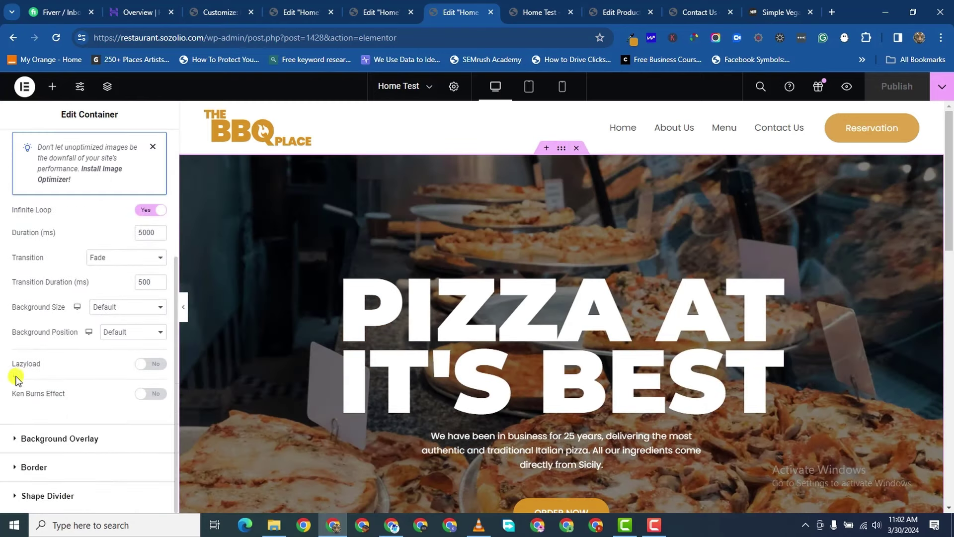
pyautogui.click(14, 440)
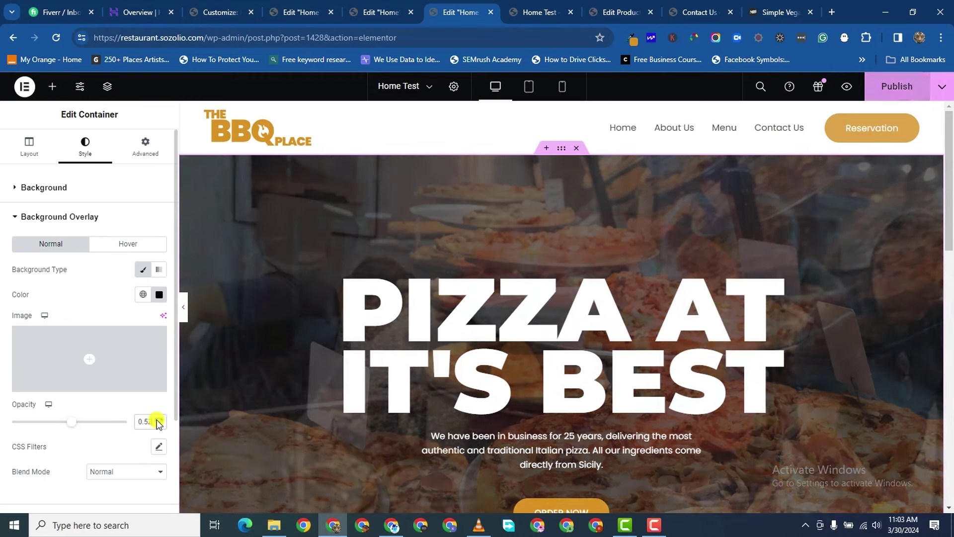
pyautogui.click(157, 420)
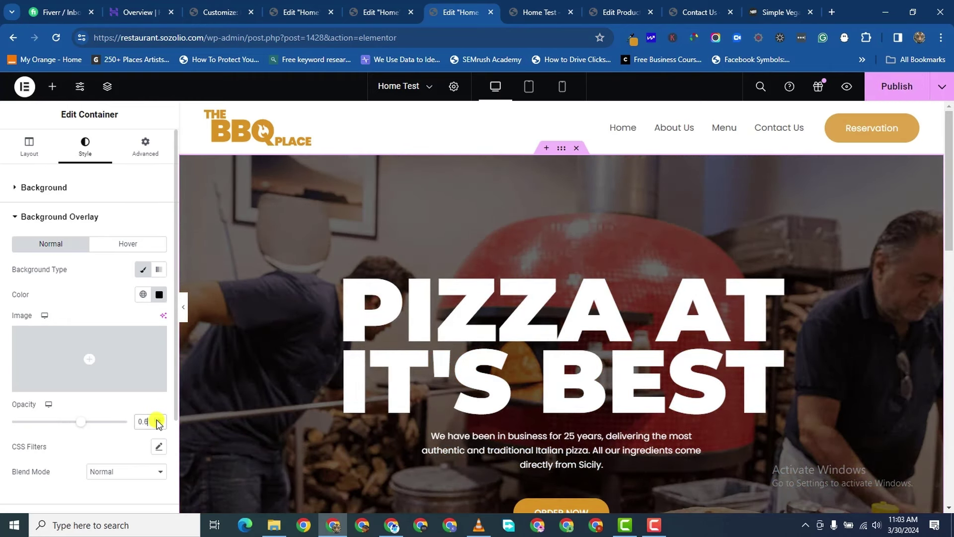
pyautogui.click(920, 92)
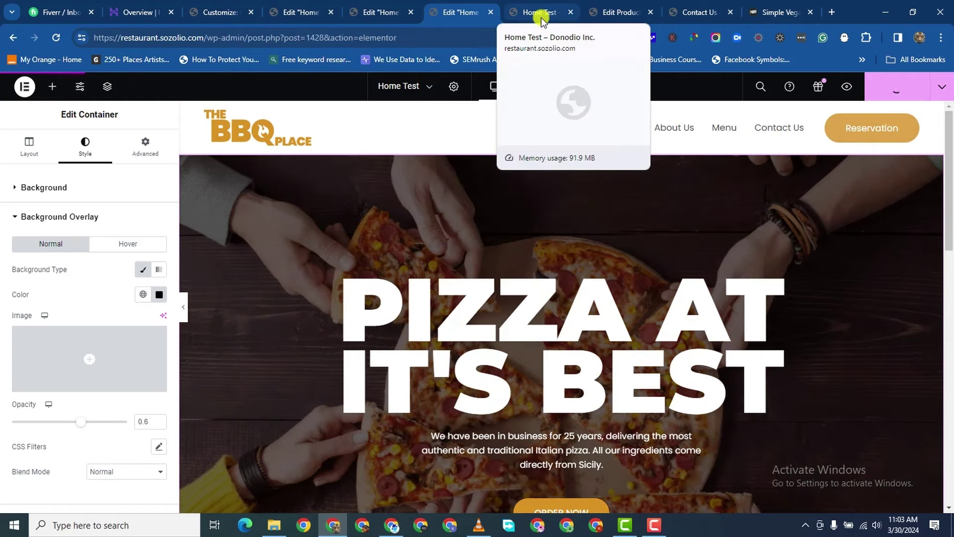
# - Examine the hero section's text, order button, slideshow and darker overlay on the Home Test preview page
pyautogui.click(541, 13)
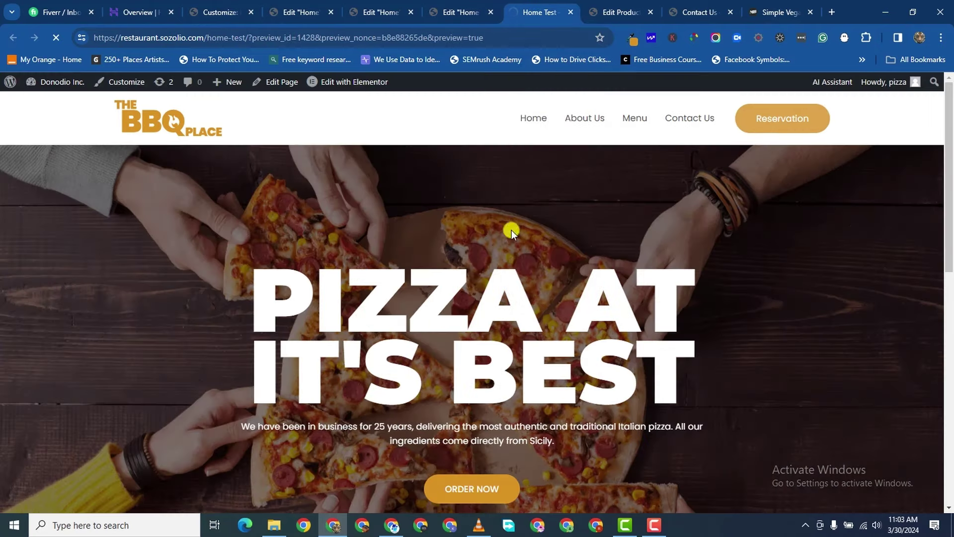
pyautogui.scroll(-4, 506, 271)
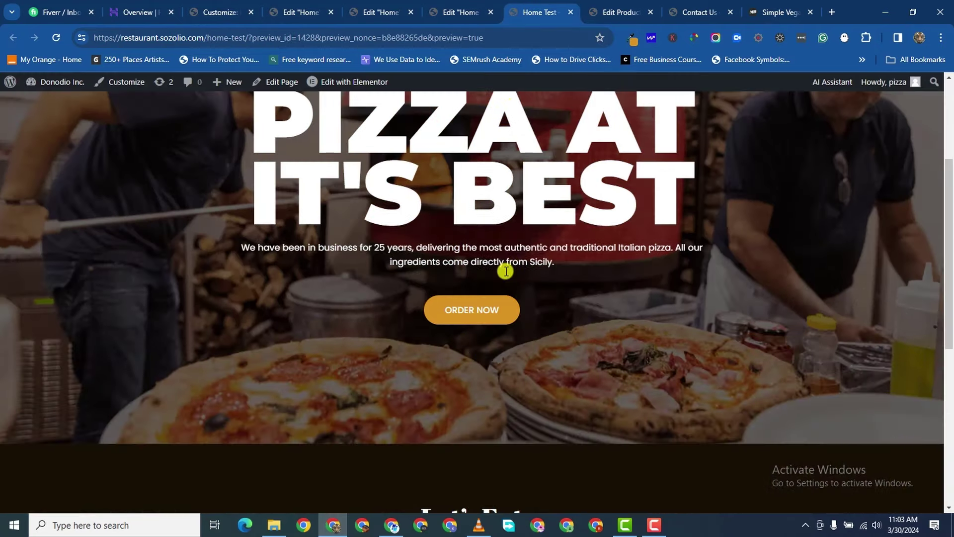
pyautogui.scroll(3, 506, 270)
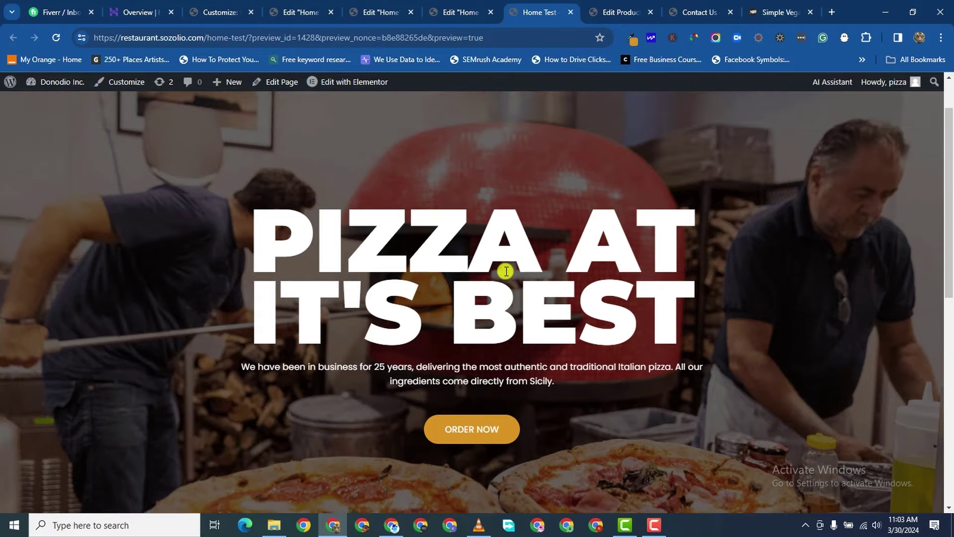
pyautogui.scroll(-2, 506, 271)
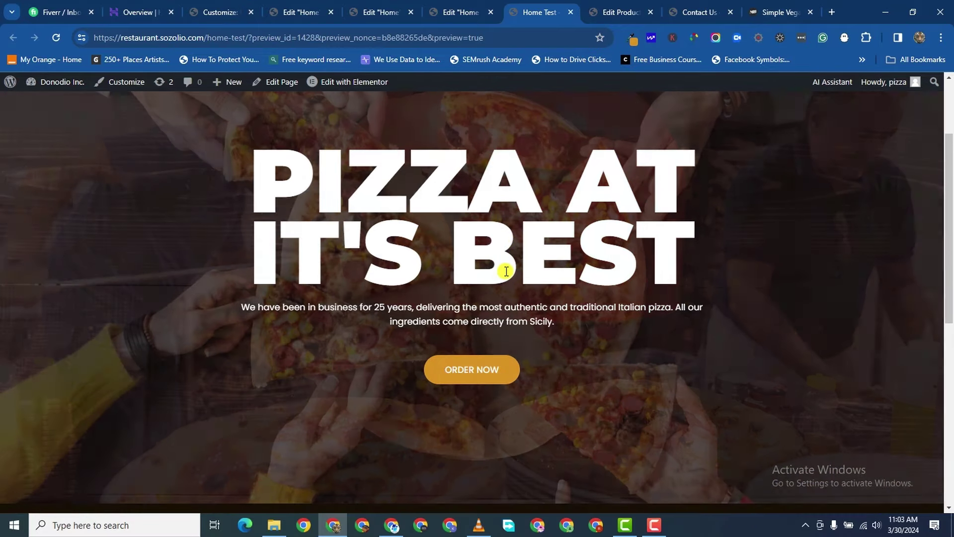
pyautogui.scroll(-3, 506, 271)
pyautogui.scroll(5, 506, 271)
pyautogui.scroll(-8, 506, 271)
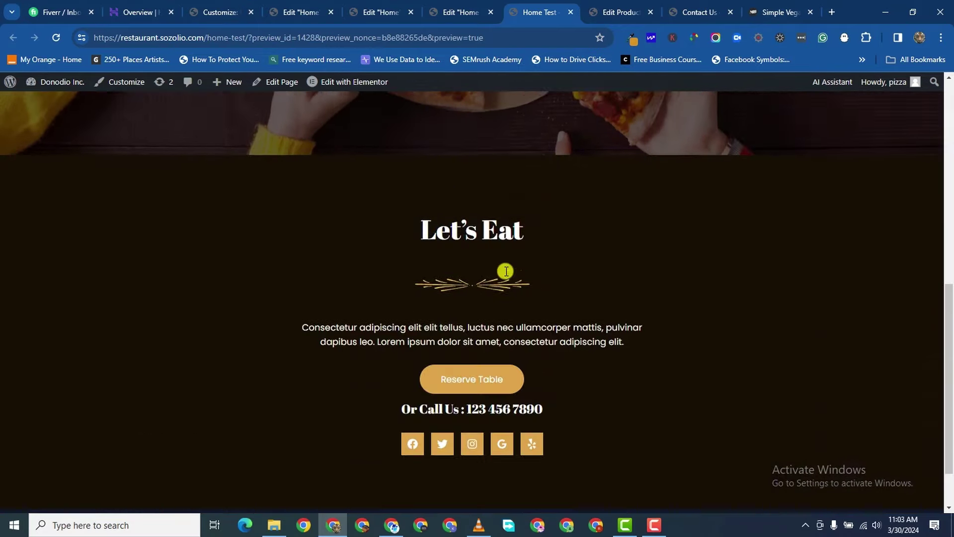
pyautogui.scroll(10, 506, 271)
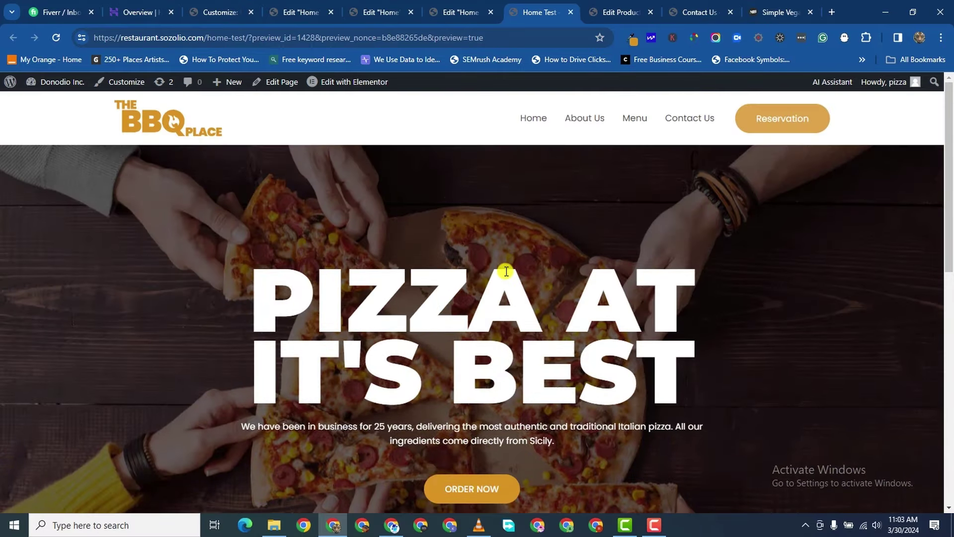
pyautogui.scroll(-4, 505, 270)
pyautogui.scroll(5, 449, 160)
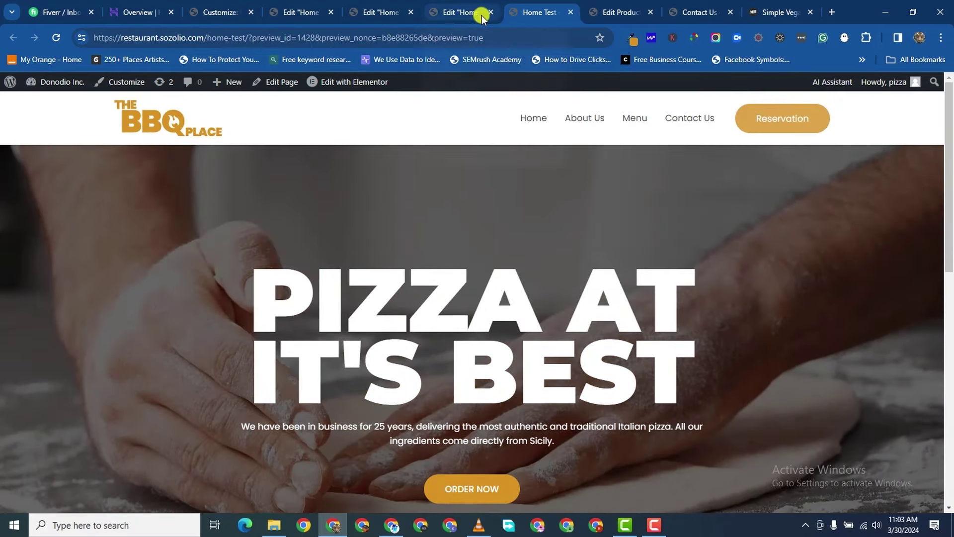
# - Look through the original Home page's sections and compare them with the area below the hero in the Home Test preview
pyautogui.click(377, 12)
pyautogui.scroll(12, 445, 235)
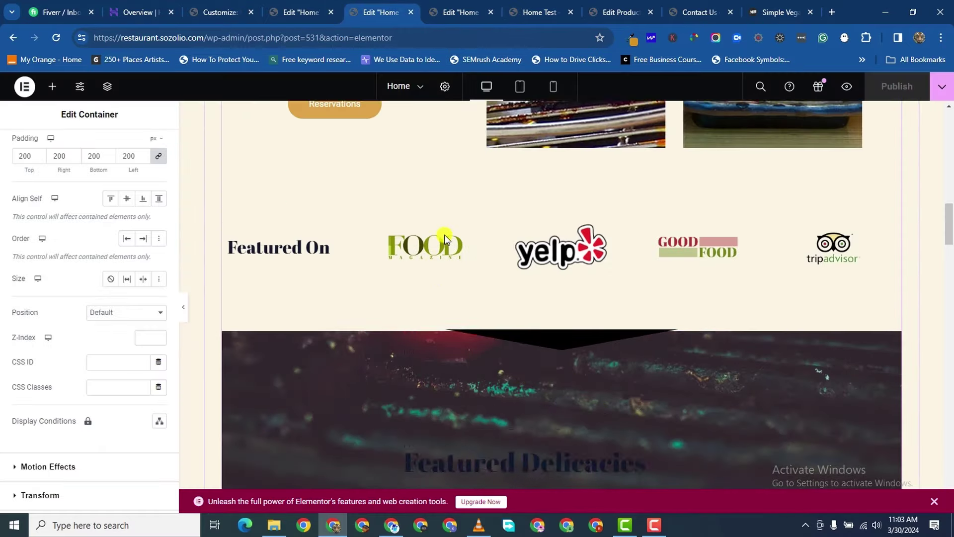
pyautogui.scroll(-4, 444, 235)
pyautogui.scroll(-8, 443, 238)
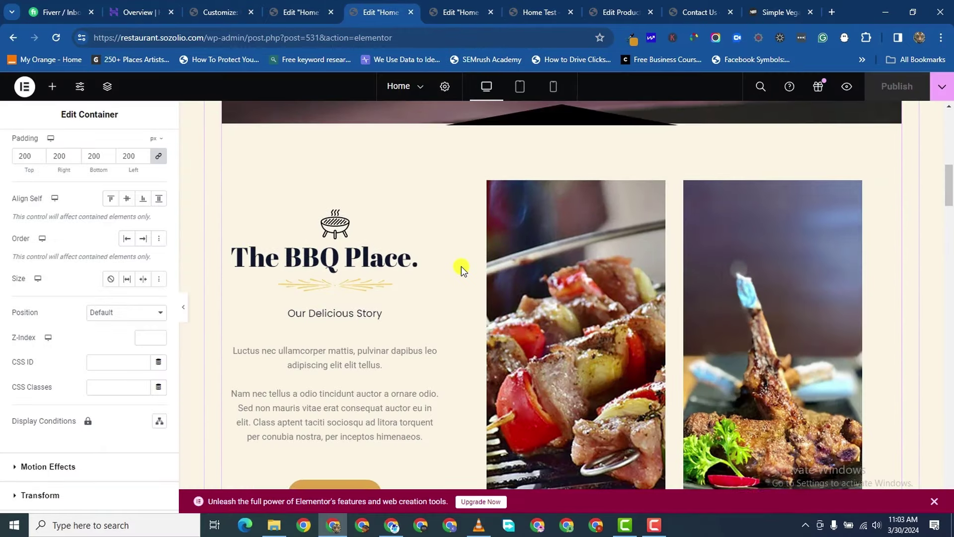
pyautogui.scroll(3, 453, 254)
pyautogui.click(433, 19)
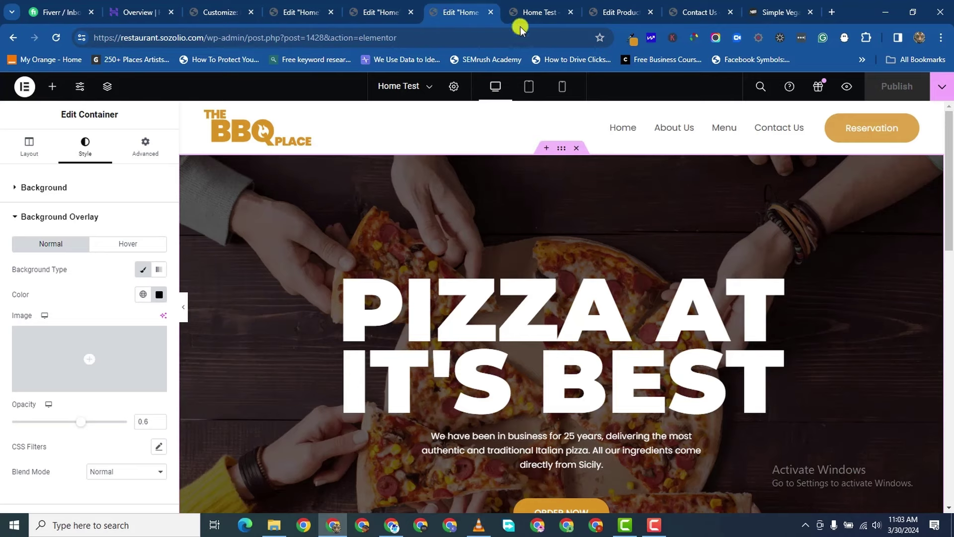
pyautogui.click(530, 11)
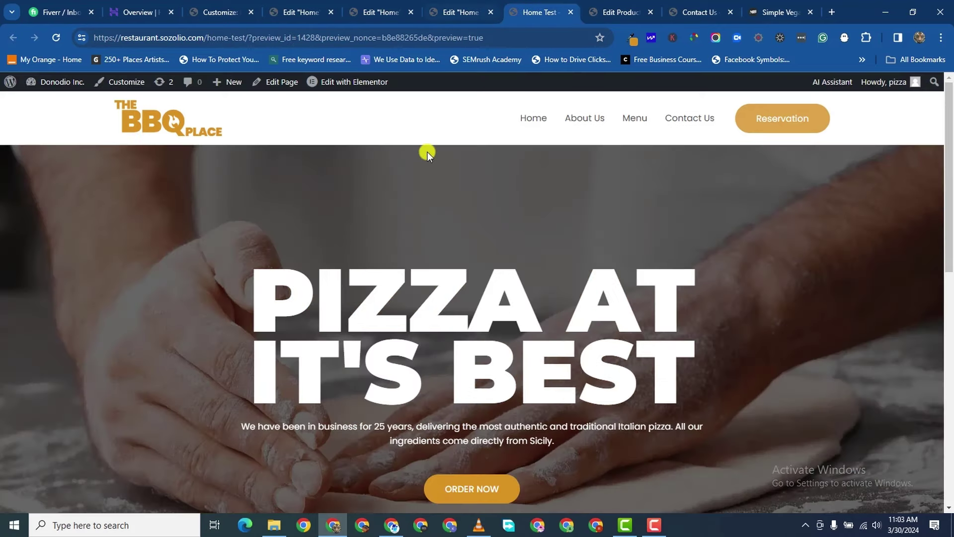
pyautogui.scroll(-5, 425, 201)
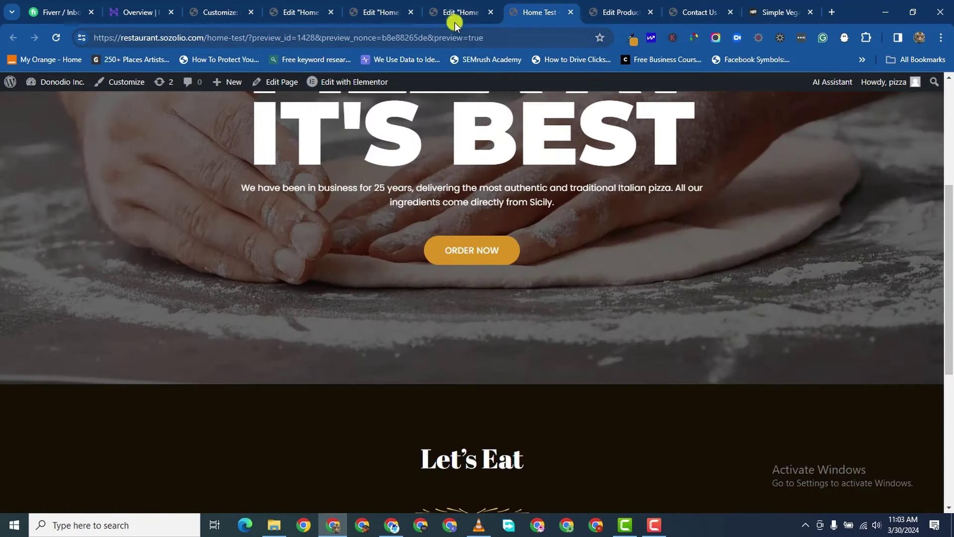
pyautogui.click(455, 20)
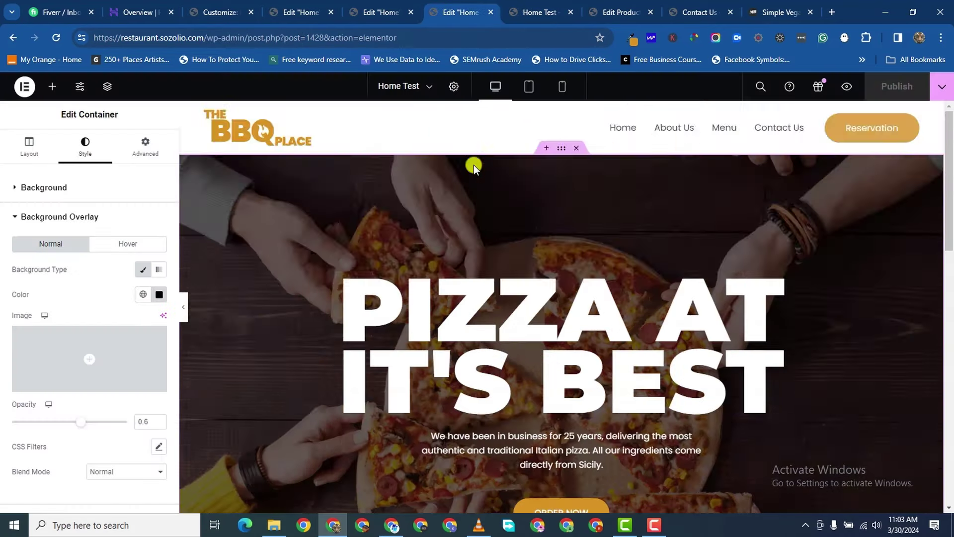
# - Add a two-column container below the hero section and duplicate one column to make three
pyautogui.scroll(-10, 474, 165)
pyautogui.scroll(2, 464, 312)
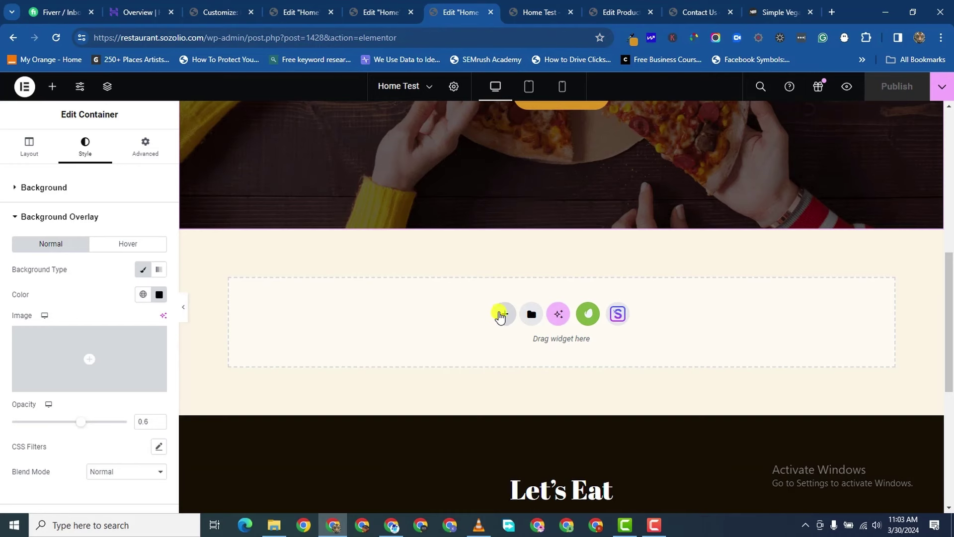
pyautogui.click(502, 314)
pyautogui.click(515, 348)
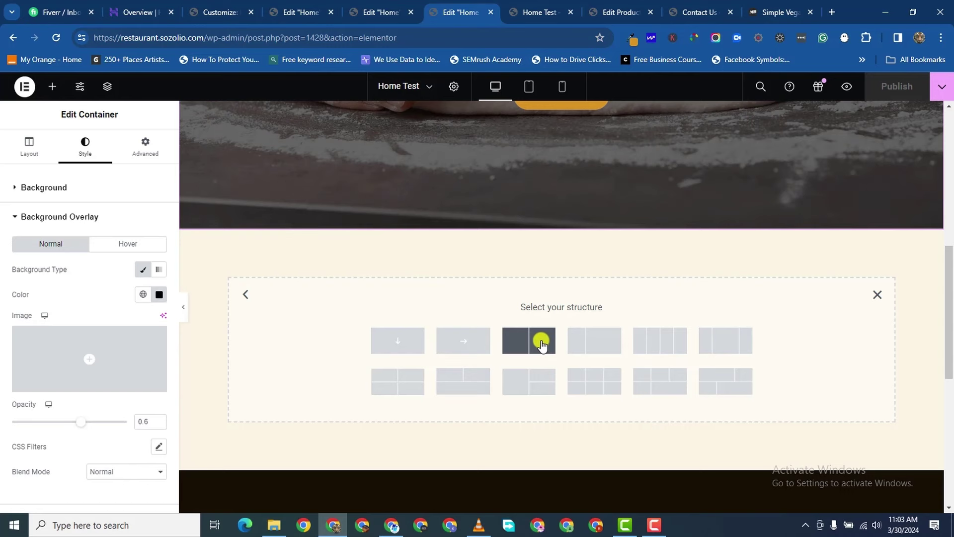
pyautogui.click(542, 343)
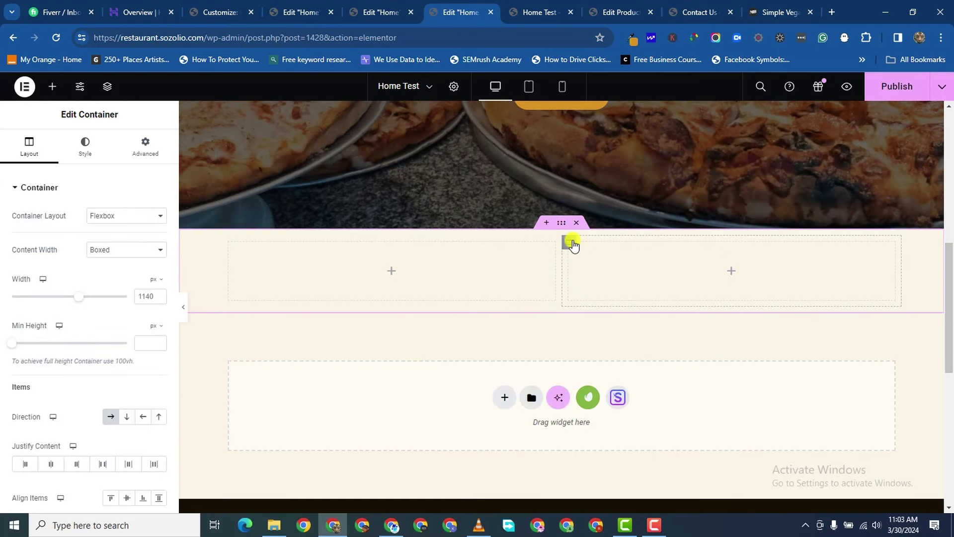
pyautogui.rightClick(572, 244)
pyautogui.hotkey('ctrl', 'd')
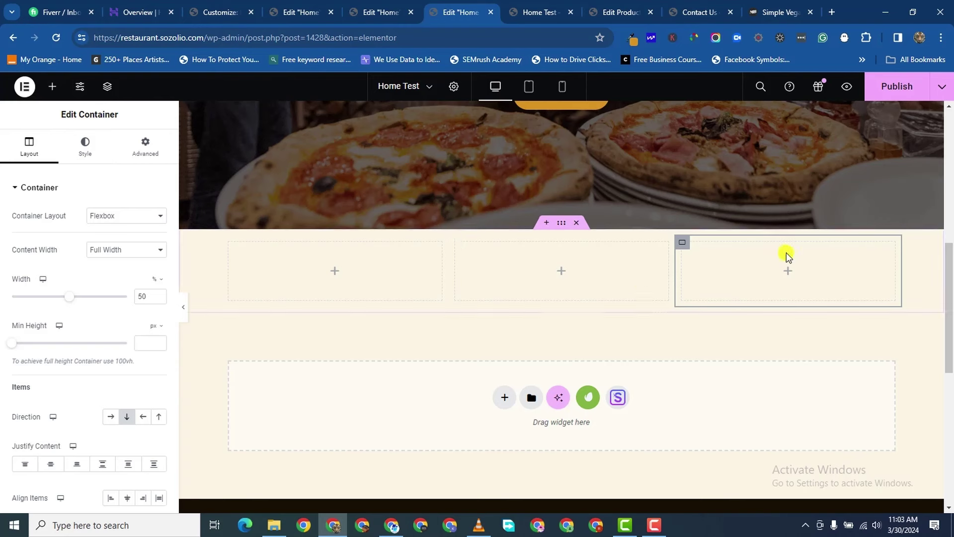
# - Add a heading to the first column below the hero with the text "GET THE BEST ORIGINAL ITALIAN PIZZA"
pyautogui.click(53, 87)
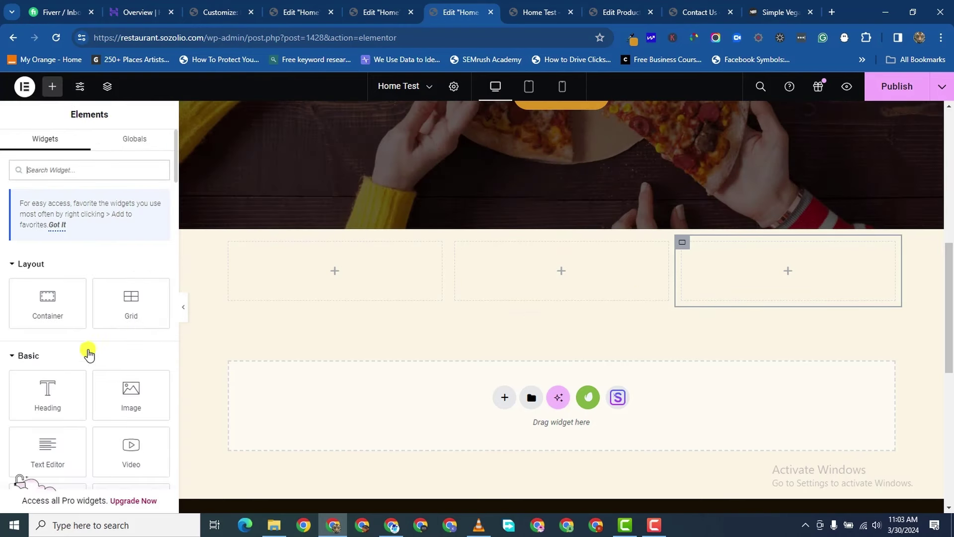
pyautogui.moveTo(48, 395); pyautogui.dragTo(362, 258)
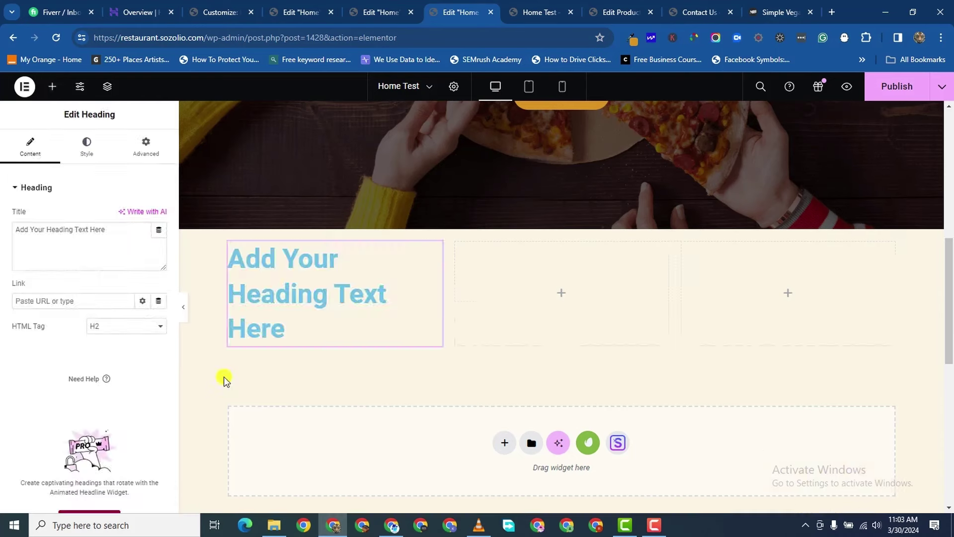
pyautogui.tripleClick(70, 228)
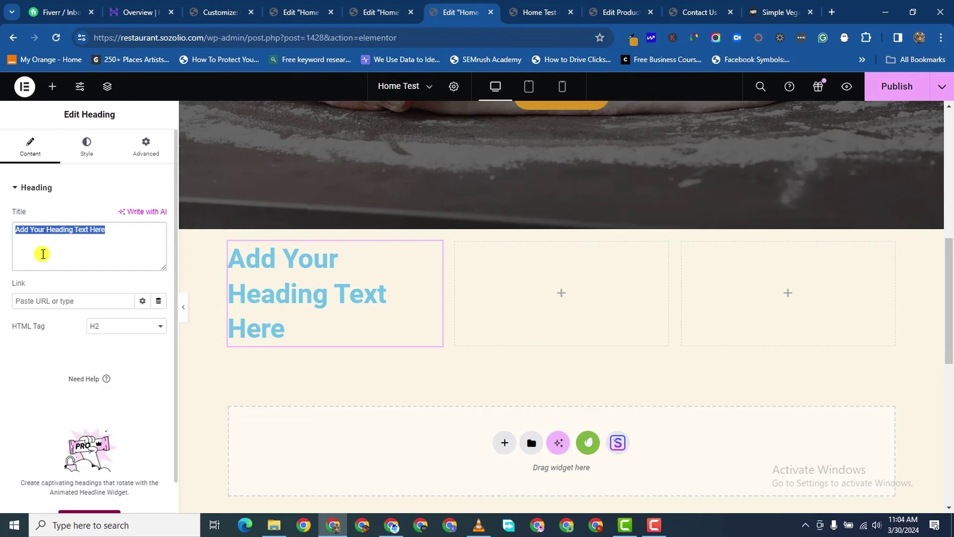
pyautogui.write('GE')
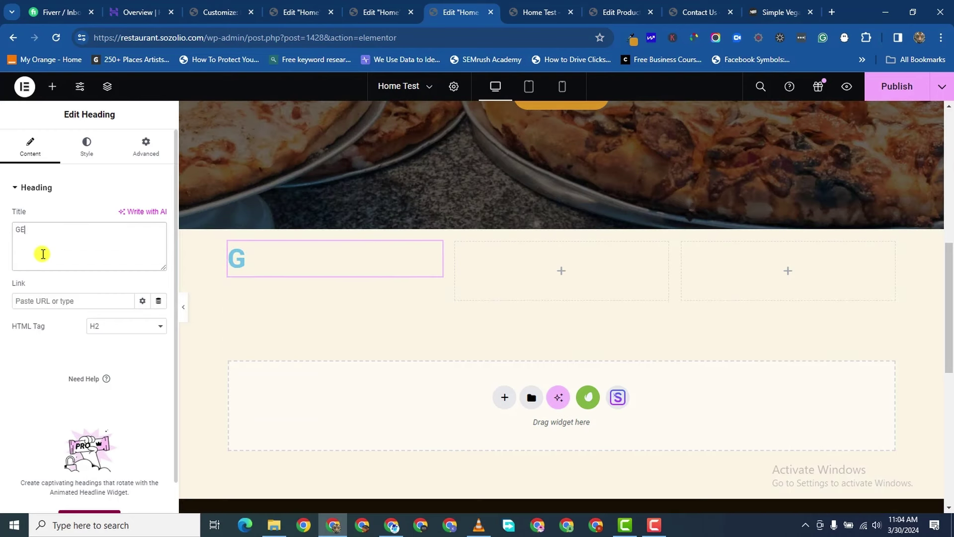
pyautogui.write('T THE BEST')
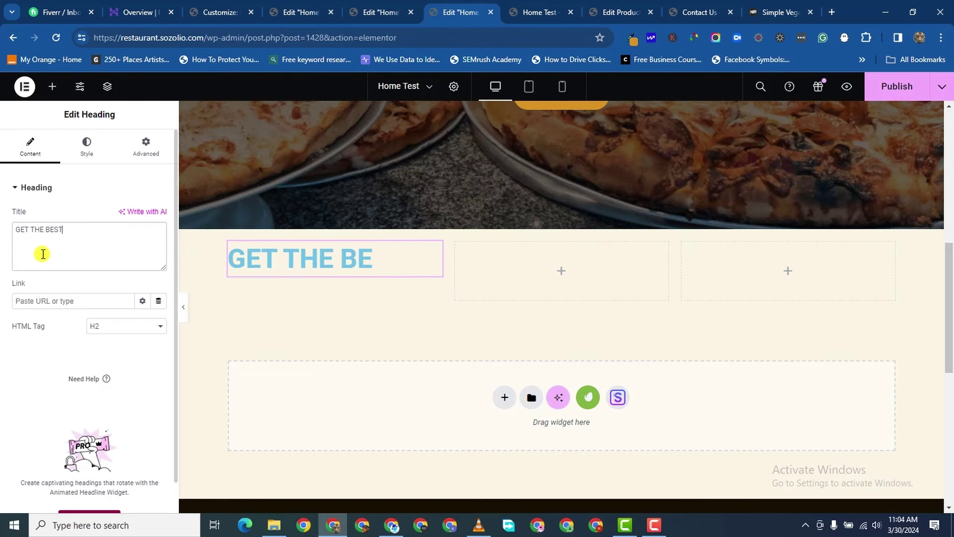
pyautogui.write(' ITALIAN P')
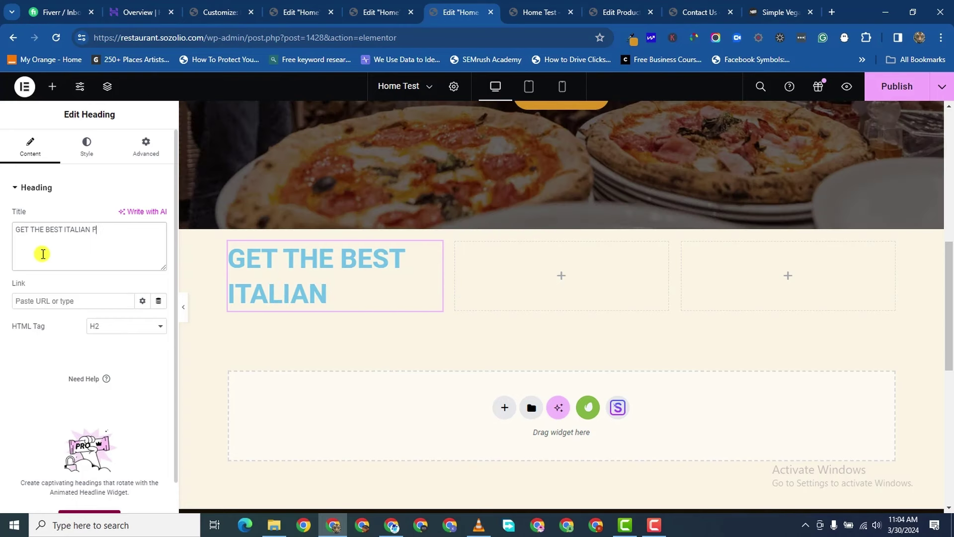
pyautogui.write('A')
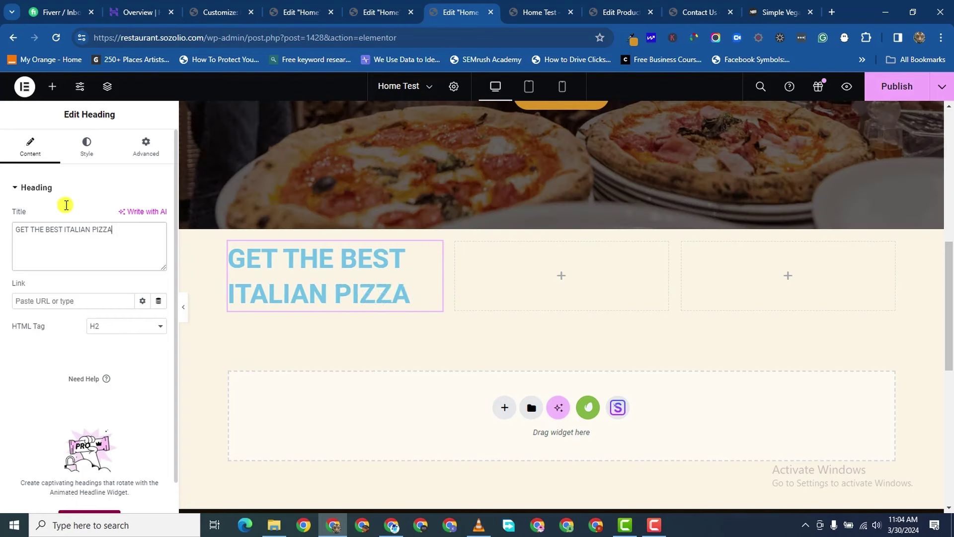
pyautogui.click(62, 230)
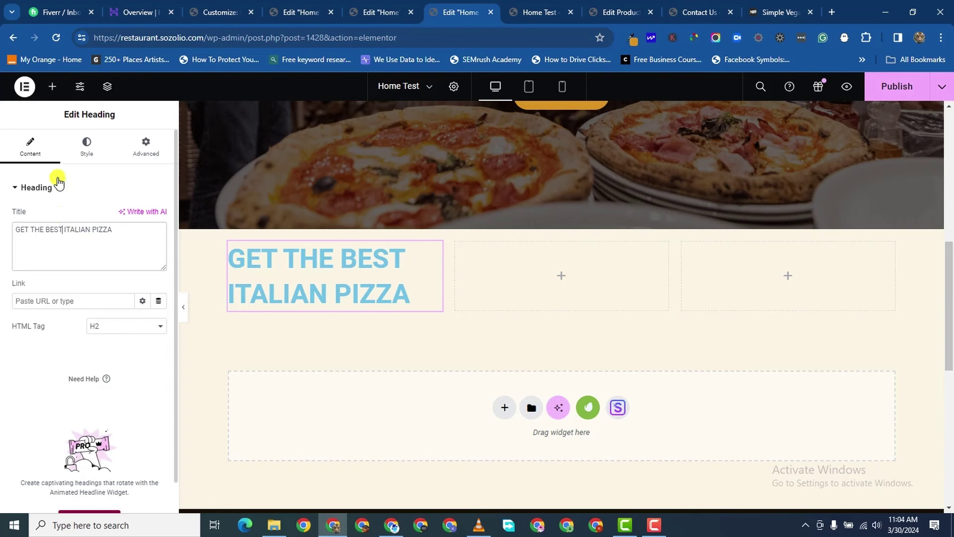
pyautogui.write('ORIGINAL')
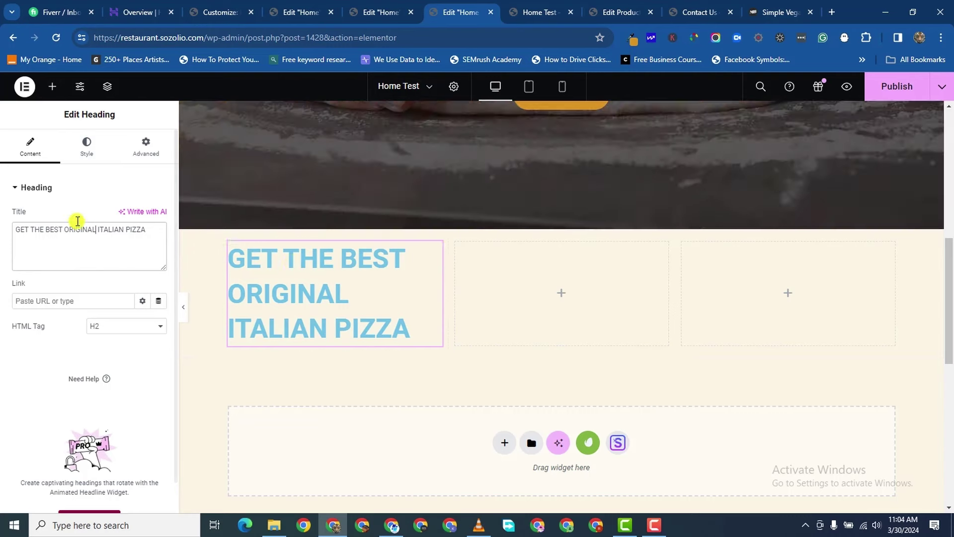
# - Copy the saved colour #da9323 from the Eye Dropper extension and apply it as the heading's text colour
pyautogui.click(88, 148)
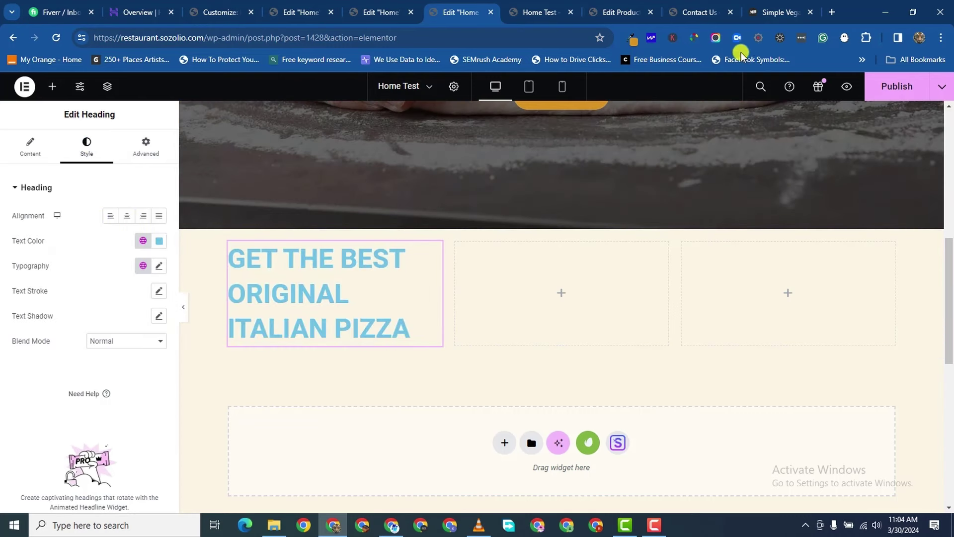
pyautogui.click(629, 43)
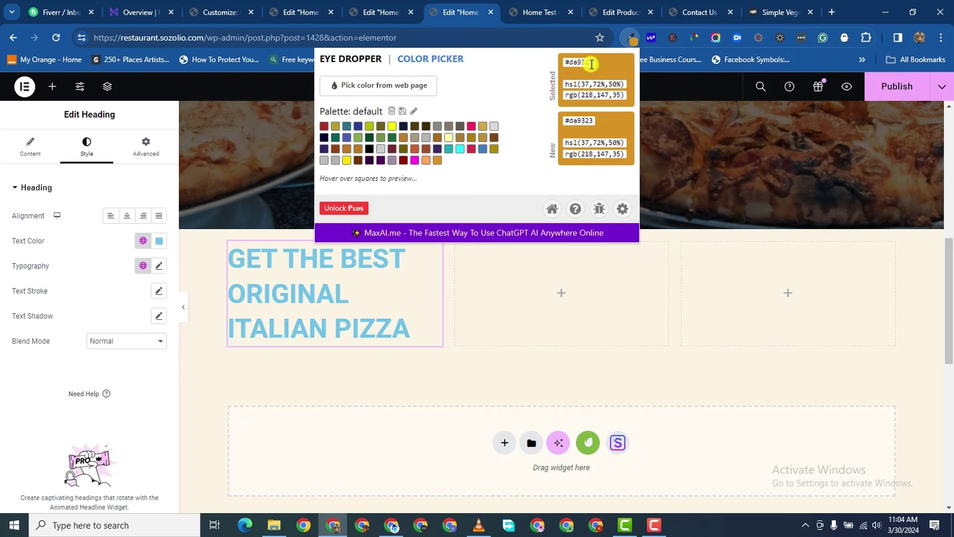
pyautogui.doubleClick(591, 63)
pyautogui.moveTo(593, 61); pyautogui.dragTo(577, 61)
pyautogui.rightClick(567, 60)
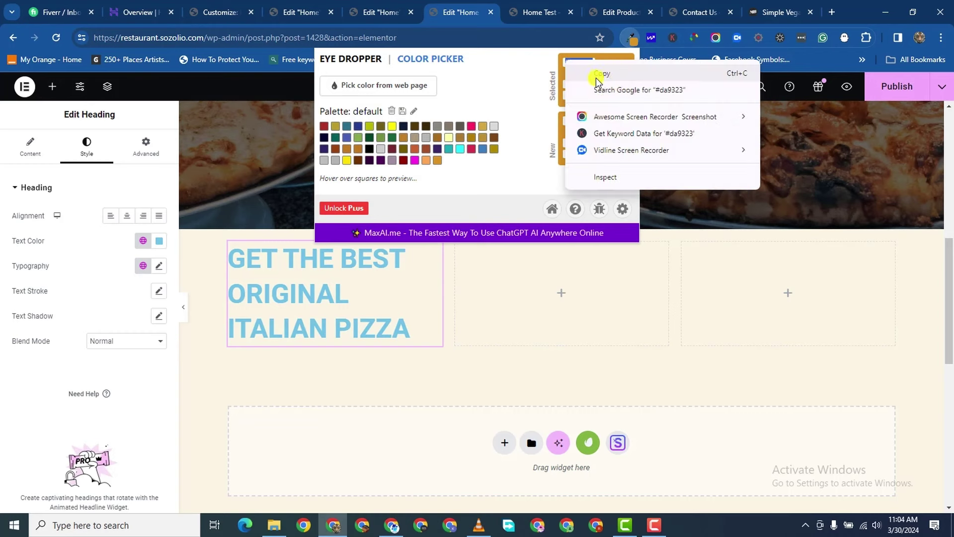
pyautogui.click(603, 73)
pyautogui.click(159, 241)
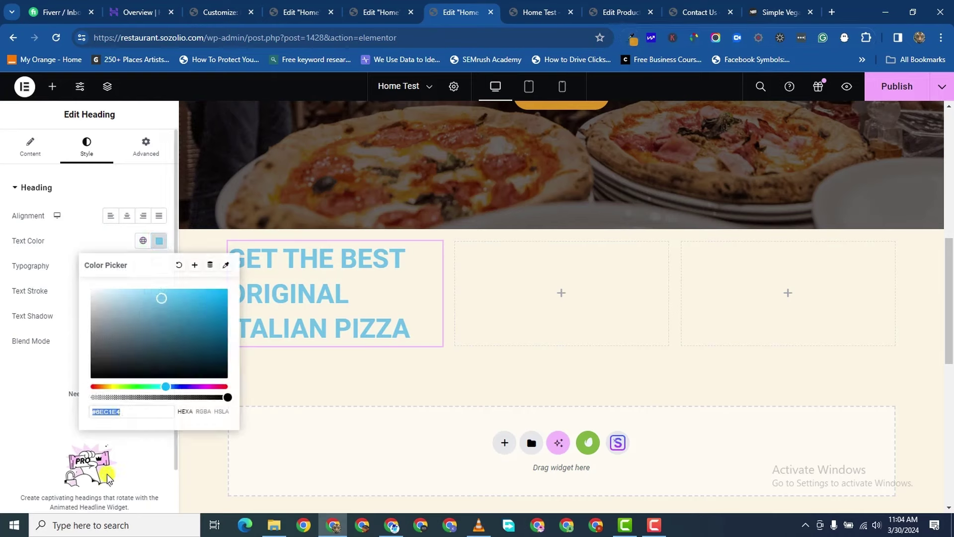
pyautogui.rightClick(111, 412)
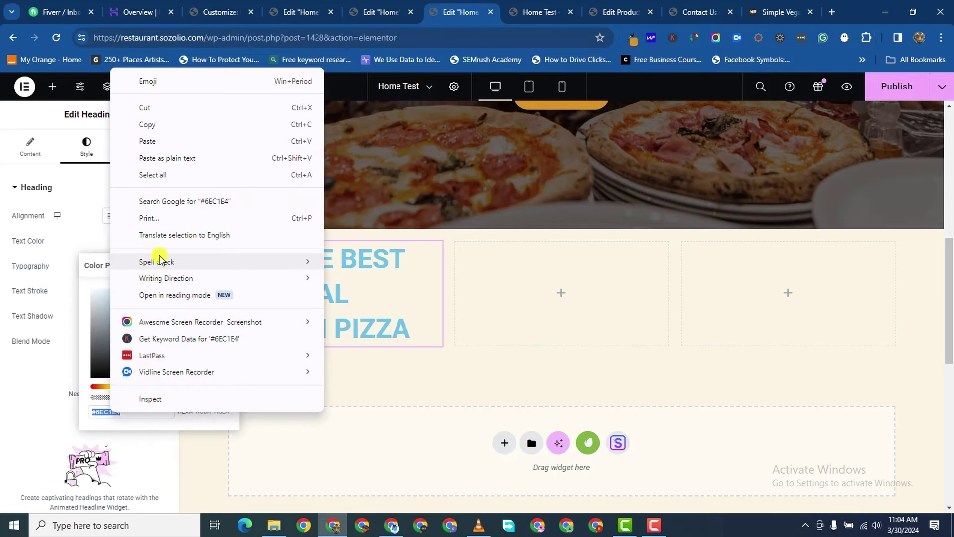
pyautogui.click(154, 142)
pyautogui.click(4, 366)
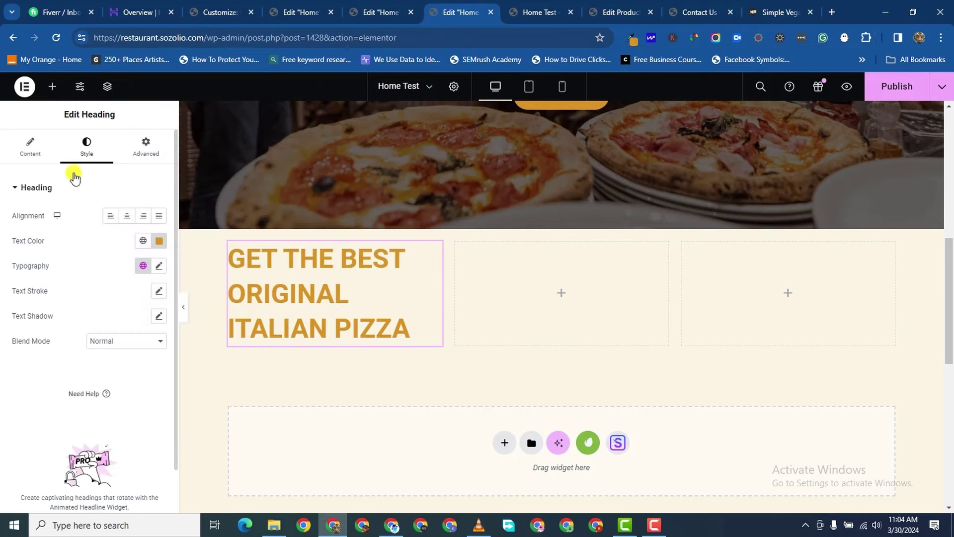
# - Set the heading's font family to Montserrat and its weight to 900 (Black)
pyautogui.click(159, 265)
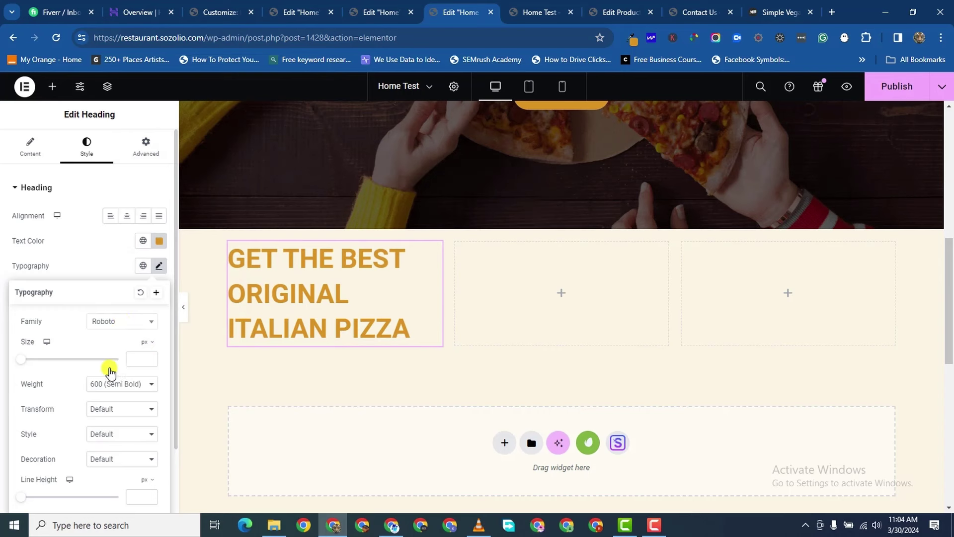
pyautogui.click(123, 321)
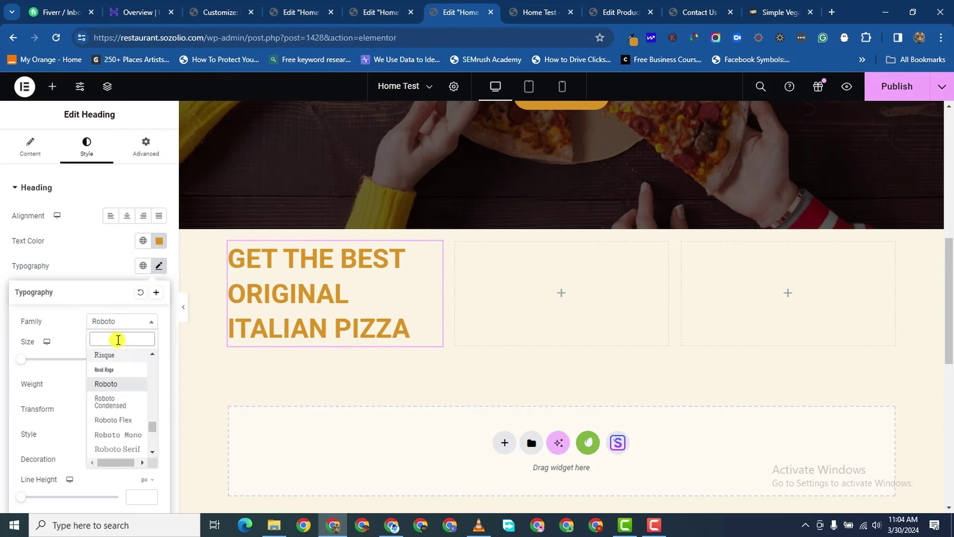
pyautogui.write('MONTSE')
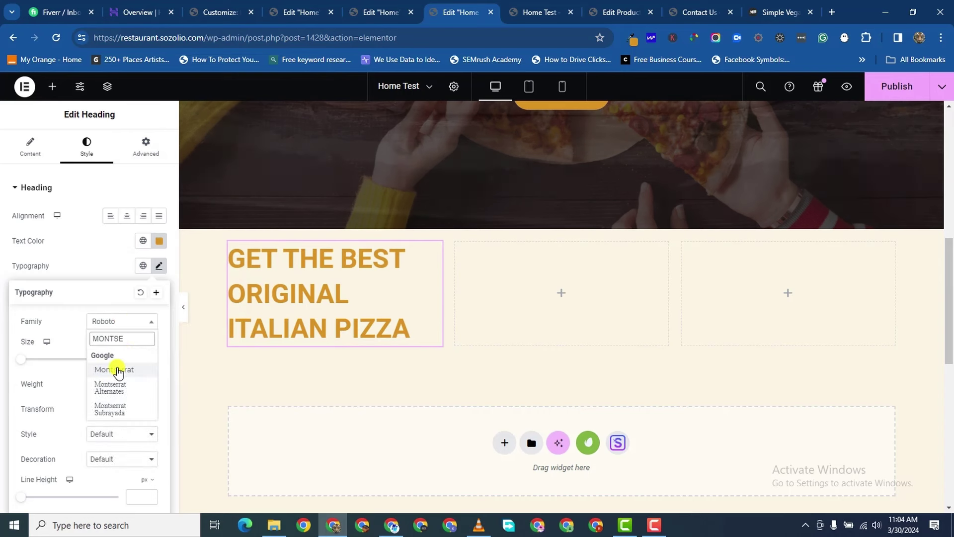
pyautogui.click(118, 369)
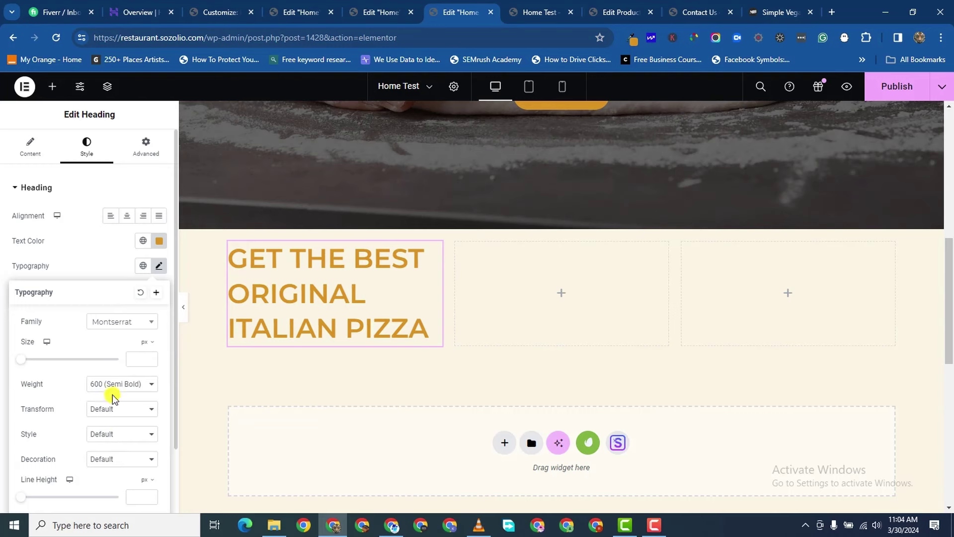
pyautogui.click(114, 387)
pyautogui.click(127, 469)
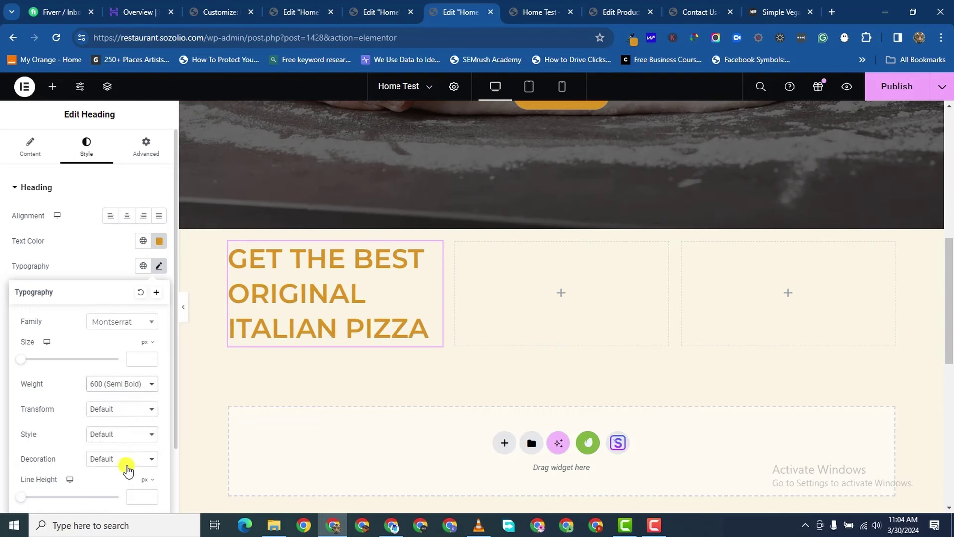
pyautogui.click(124, 460)
pyautogui.click(124, 383)
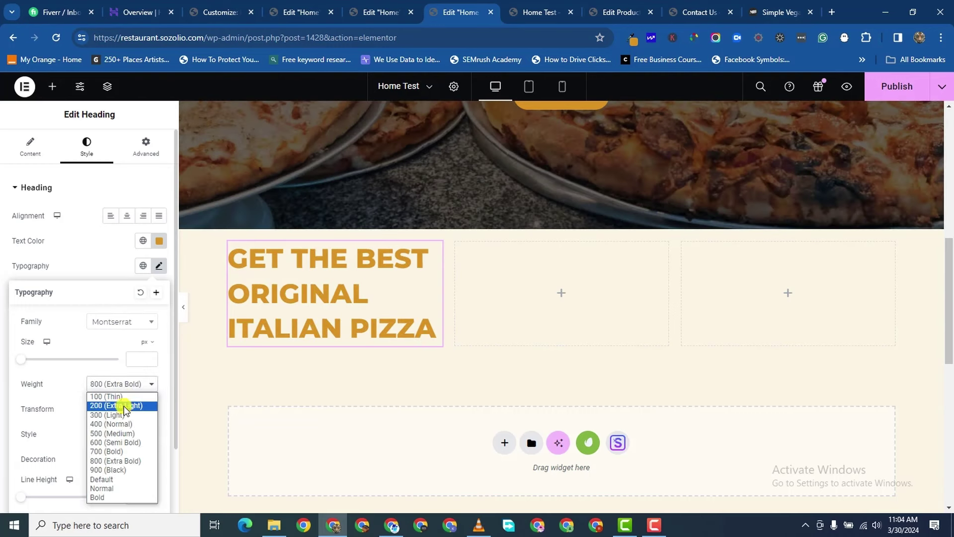
pyautogui.click(126, 470)
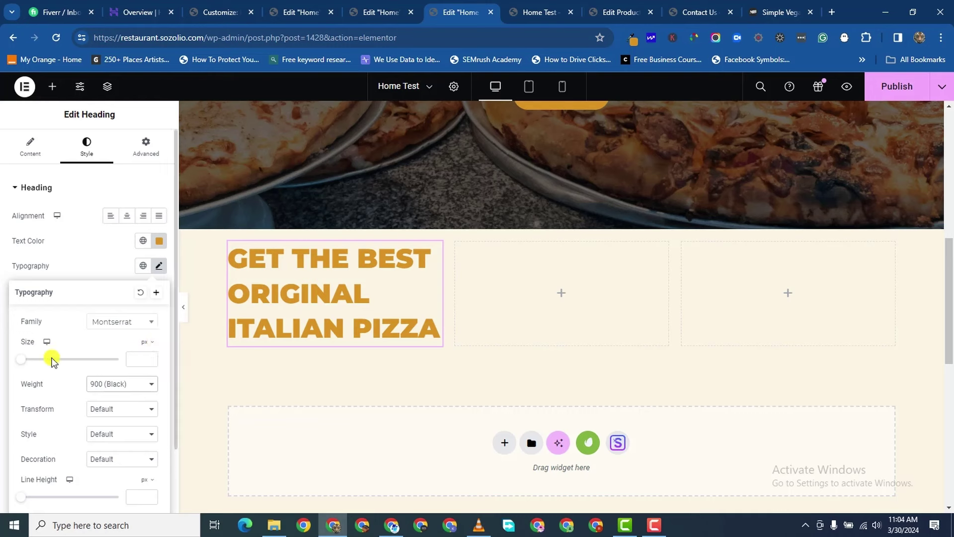
# - Set the heading's font size to 68 px so that the word ORIGINAL fits on one line
pyautogui.moveTo(28, 359); pyautogui.dragTo(58, 367)
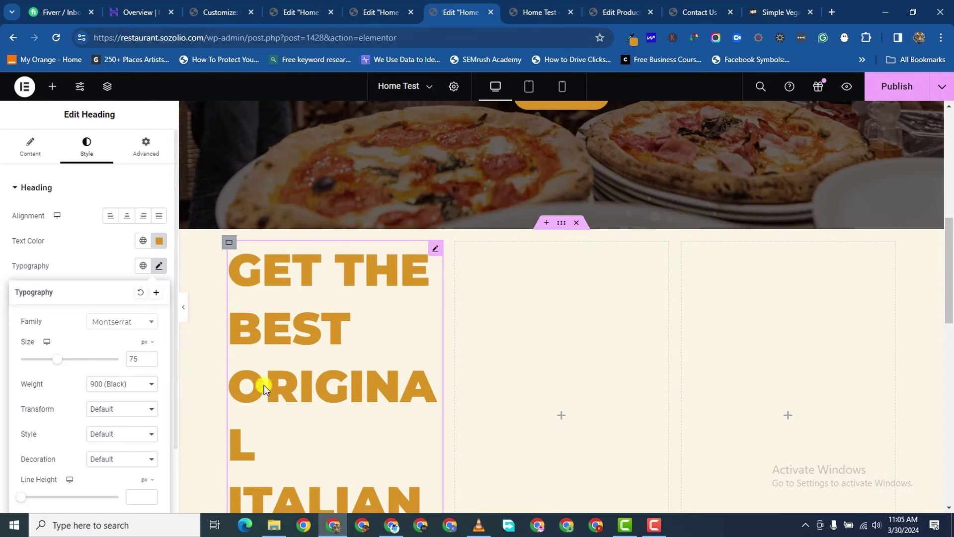
pyautogui.scroll(-4, 331, 376)
pyautogui.scroll(1, 330, 366)
pyautogui.scroll(1, 330, 362)
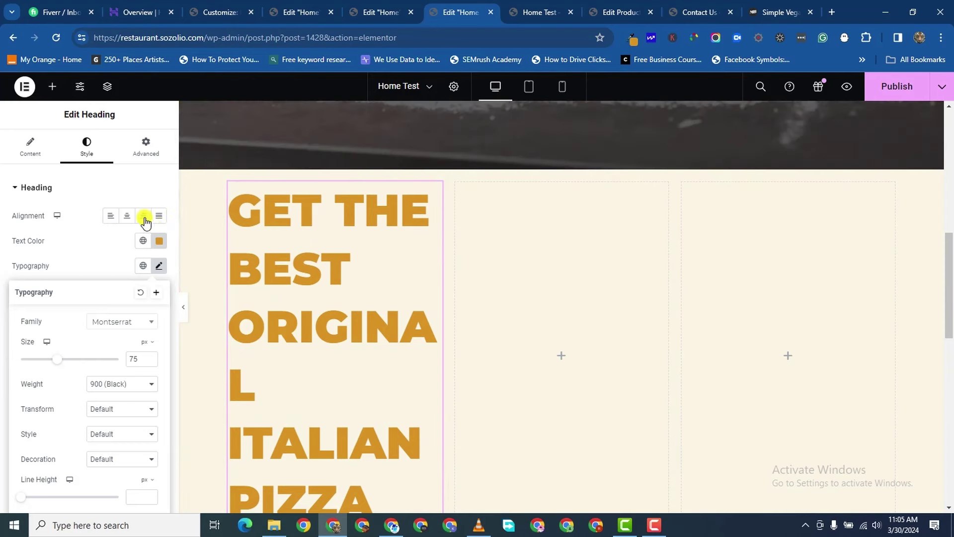
pyautogui.click(150, 364)
pyautogui.click(150, 365)
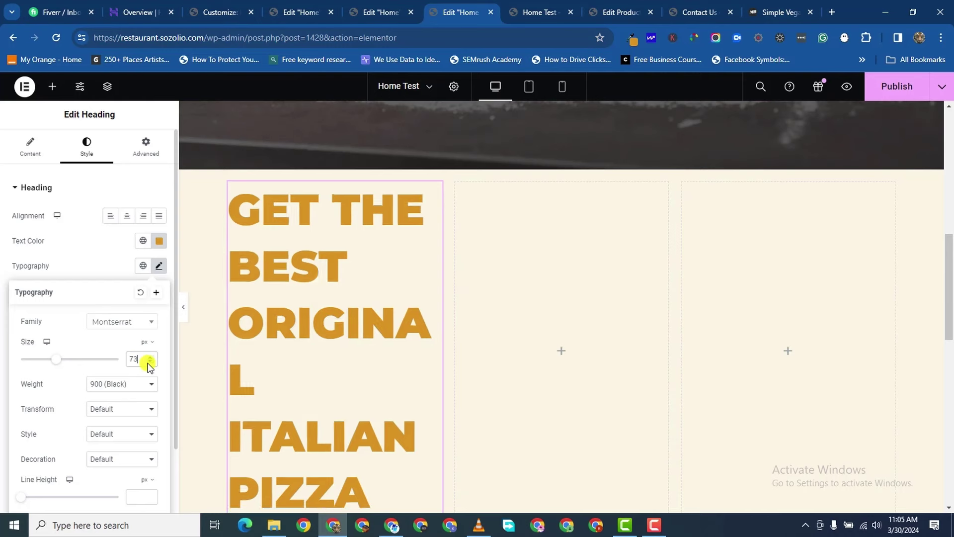
pyautogui.click(149, 365)
pyautogui.click(149, 364)
pyautogui.click(150, 364)
pyautogui.click(149, 365)
pyautogui.click(149, 364)
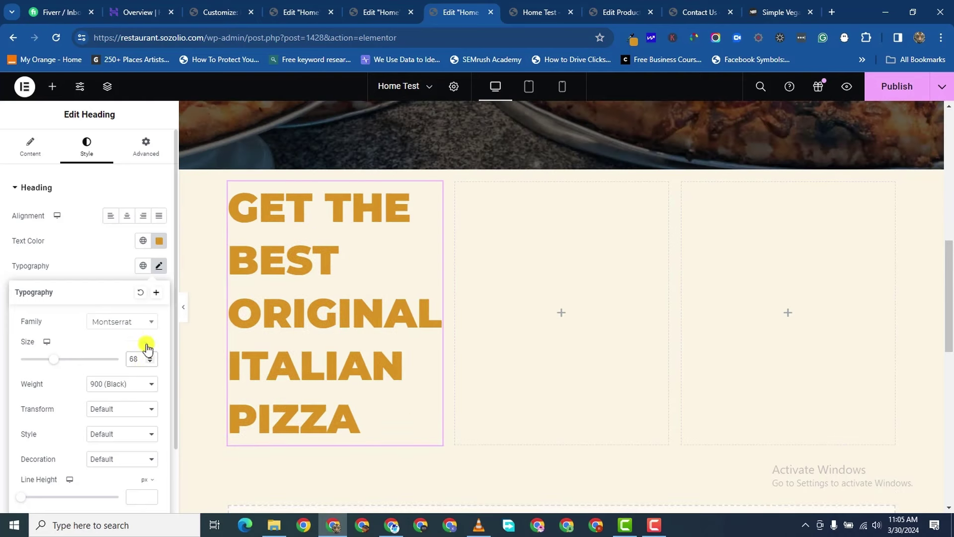
pyautogui.scroll(-2, 116, 393)
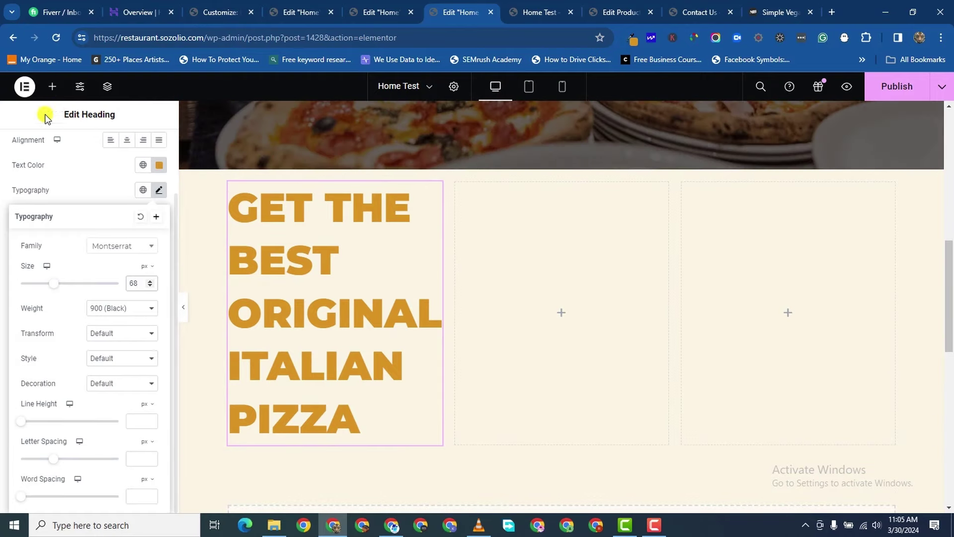
# - Add an image widget to the middle column and set its image resolution to Custom
pyautogui.click(53, 87)
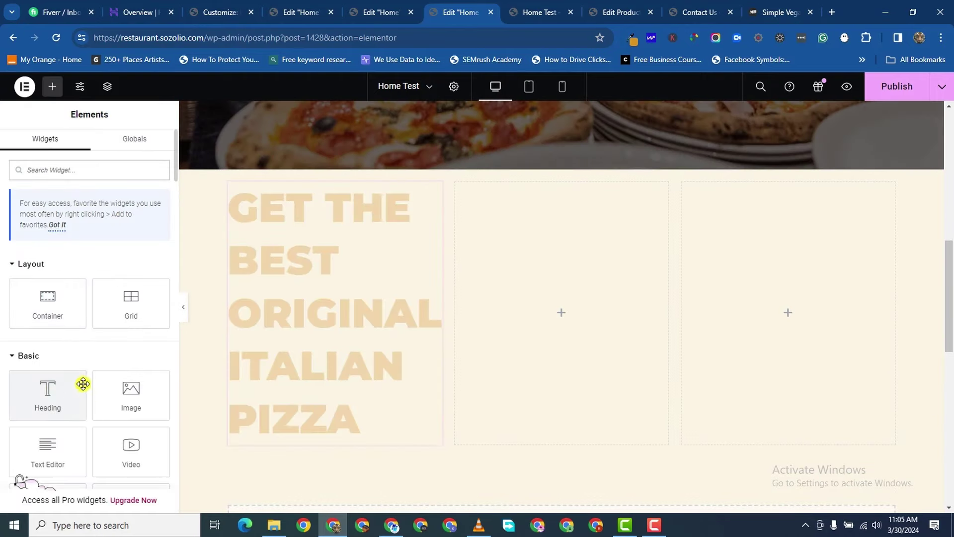
pyautogui.moveTo(131, 391); pyautogui.dragTo(611, 311)
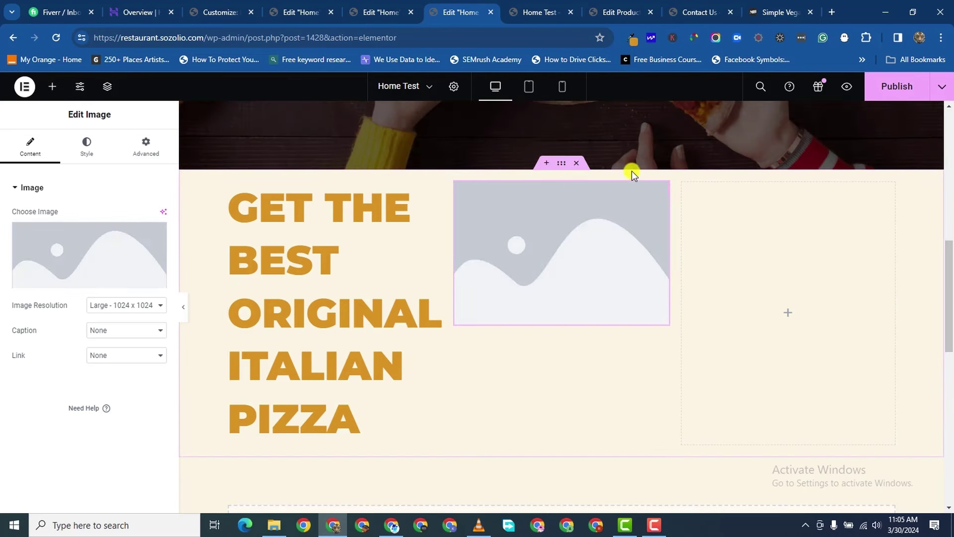
pyautogui.click(127, 306)
pyautogui.click(118, 409)
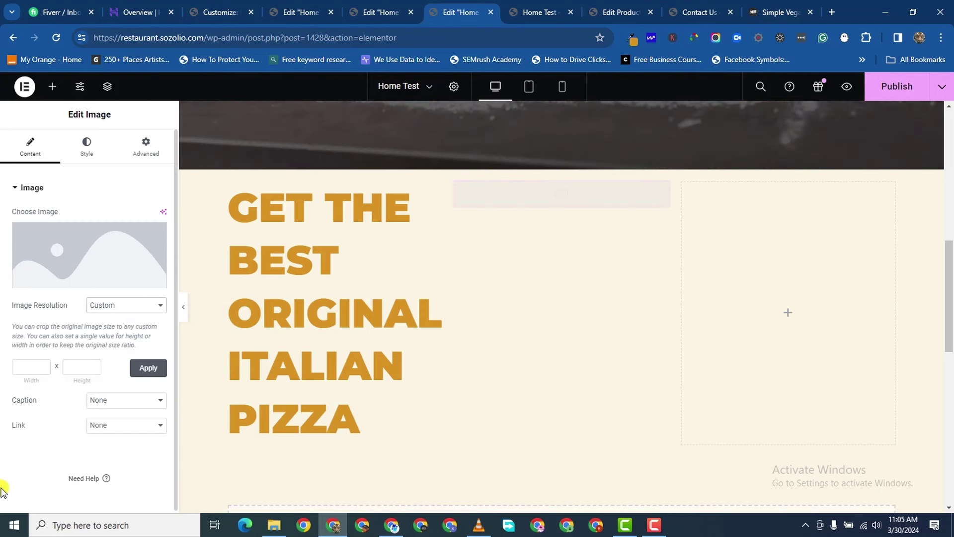
# - Apply a custom image resolution of 1280 x 1920 to the middle column's image widget and publish the page
pyautogui.click(23, 364)
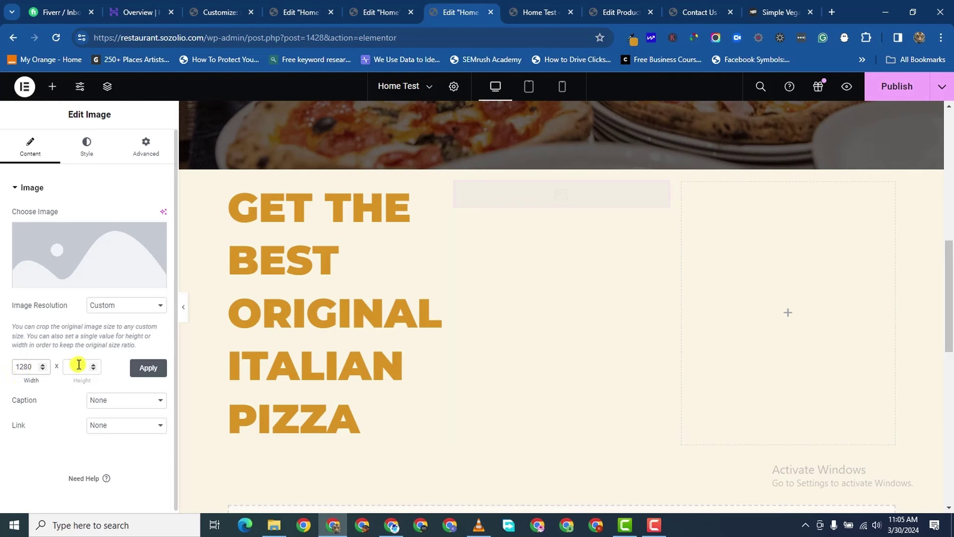
pyautogui.moveTo(32, 367); pyautogui.dragTo(16, 367)
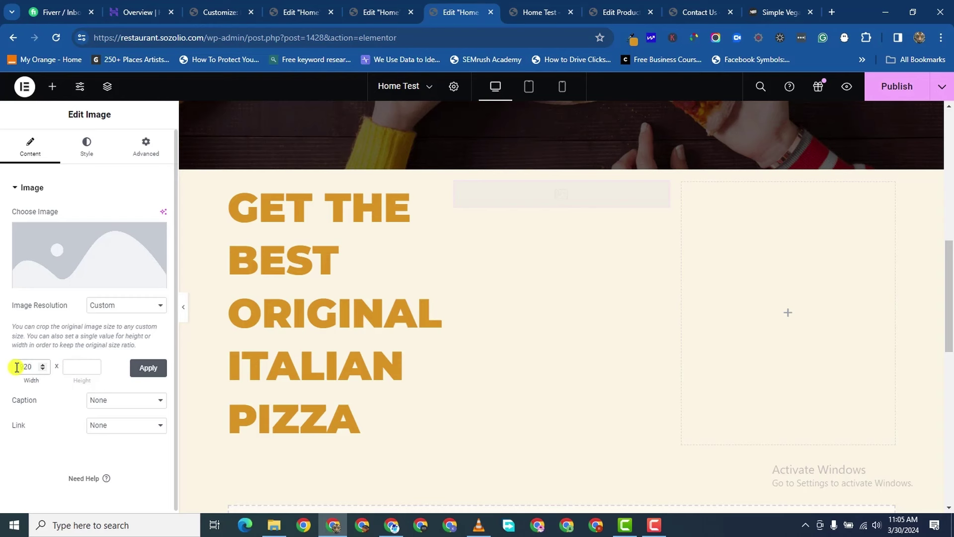
pyautogui.write('1920')
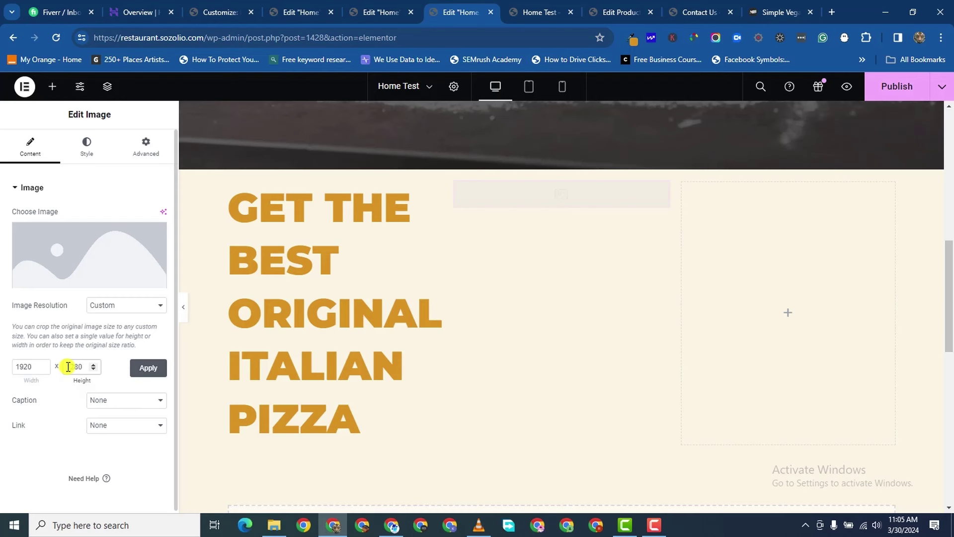
pyautogui.doubleClick(19, 367)
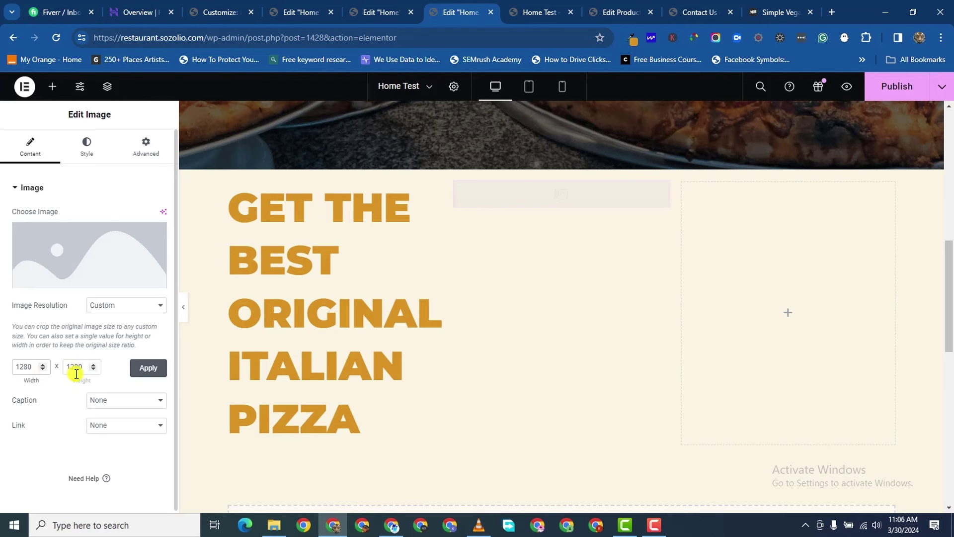
pyautogui.write('19')
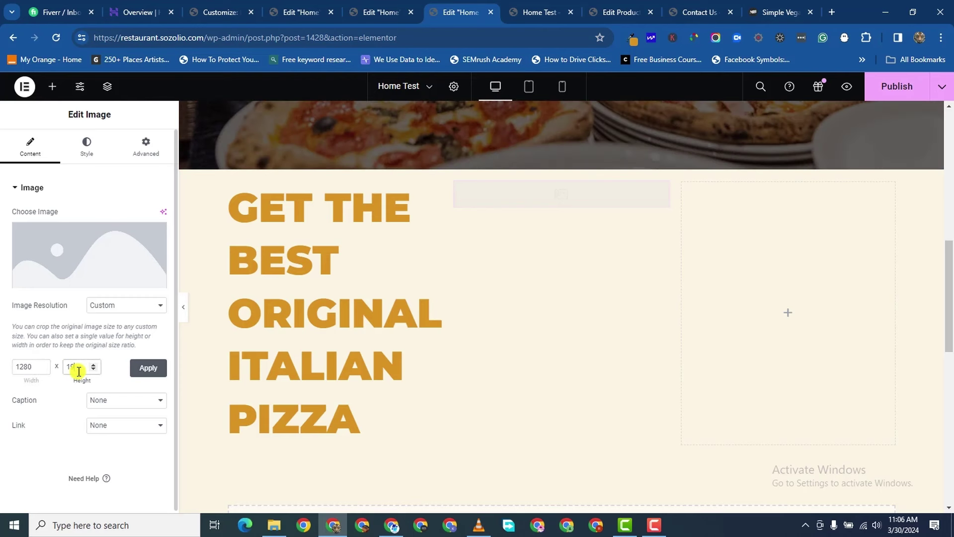
pyautogui.write('20')
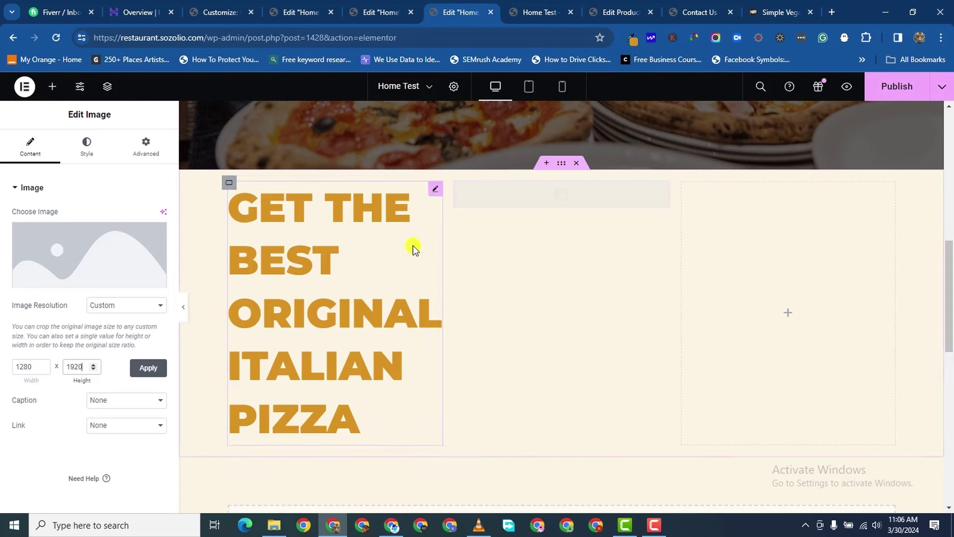
pyautogui.click(146, 369)
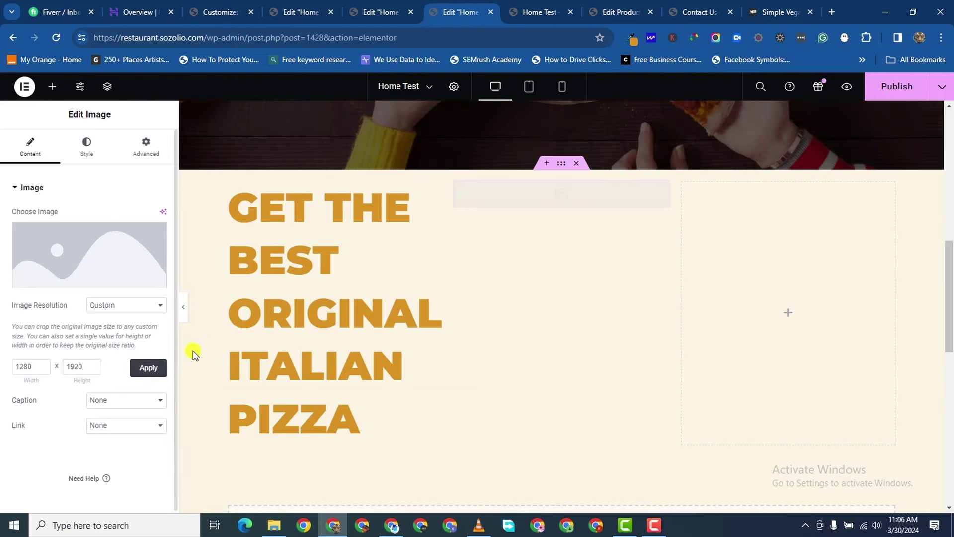
pyautogui.click(895, 86)
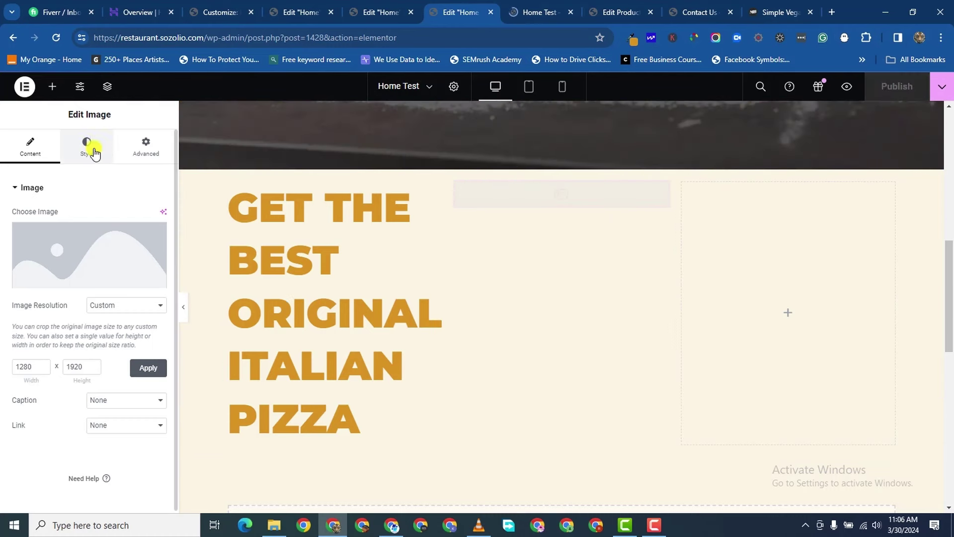
# - Upload the pictures A, B, C, D and E from the PIZZA PICS folder to the media library
pyautogui.moveTo(24, 244)
pyautogui.click(52, 246)
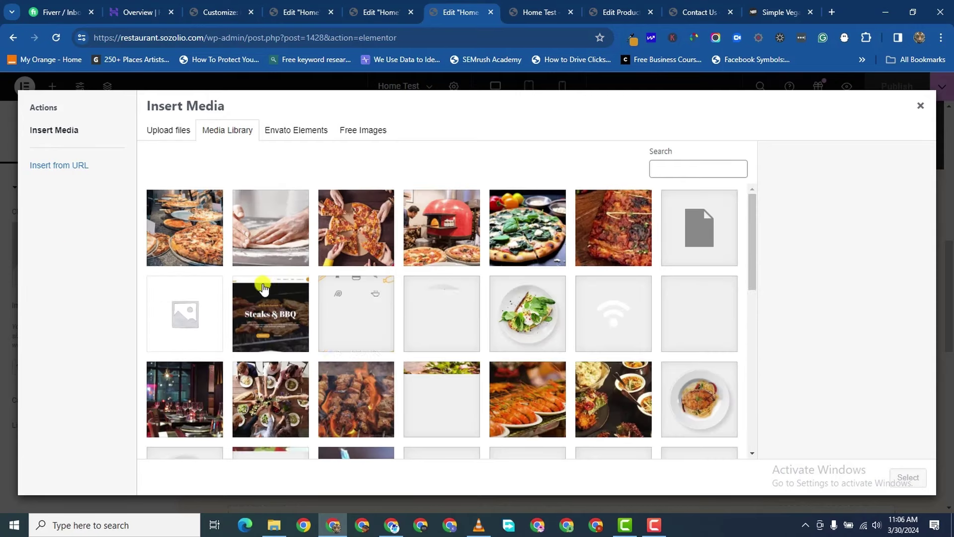
pyautogui.scroll(-3, 587, 323)
pyautogui.scroll(3, 503, 330)
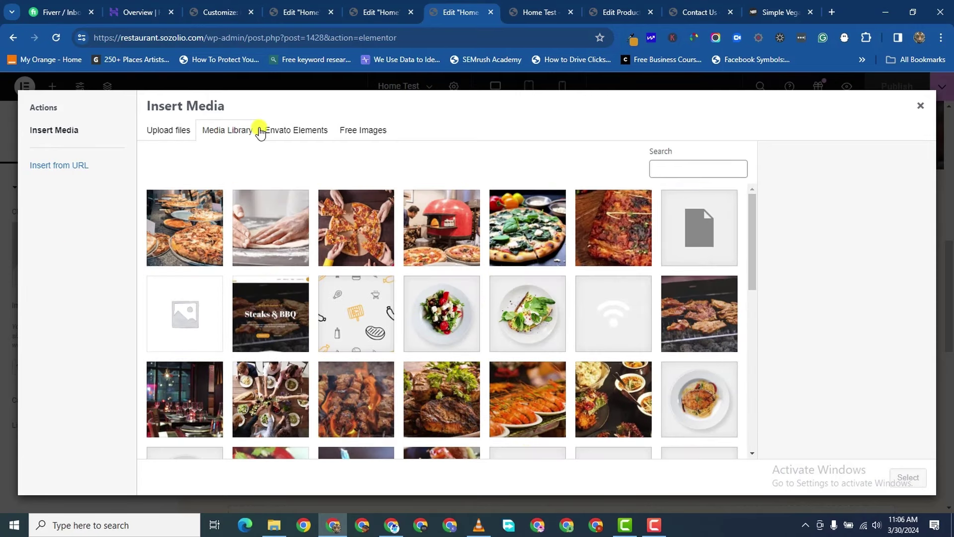
pyautogui.click(174, 131)
pyautogui.click(516, 304)
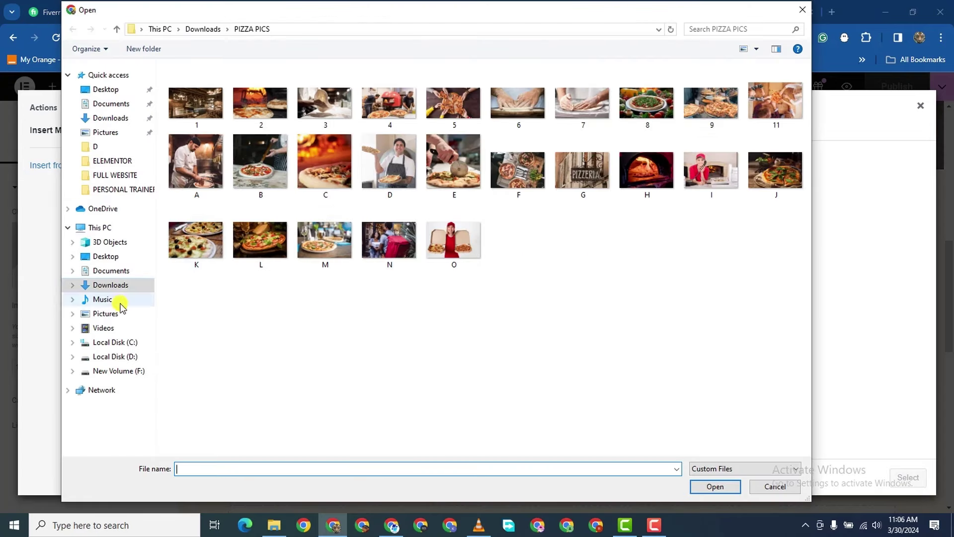
pyautogui.click(190, 162)
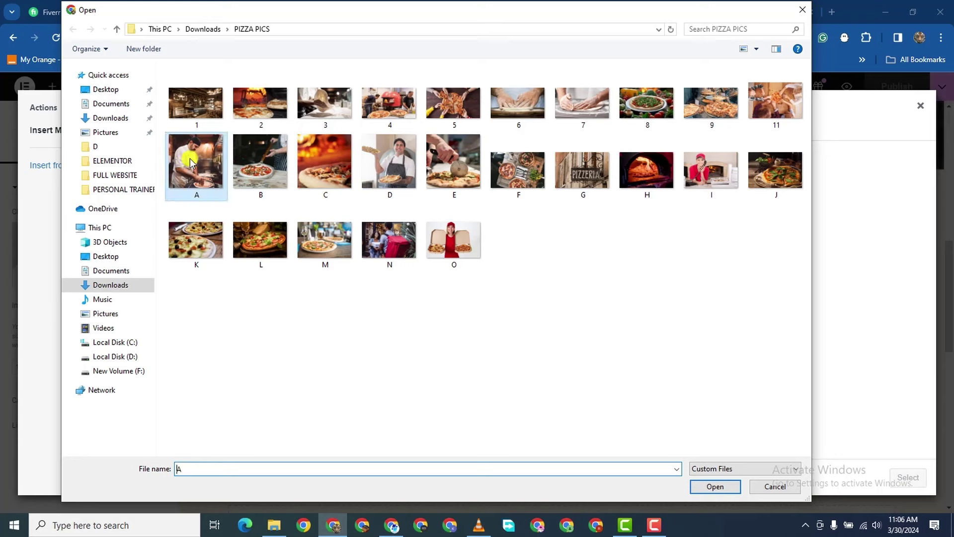
pyautogui.keyDown('shift'); pyautogui.click(388, 169); pyautogui.keyUp('shift')
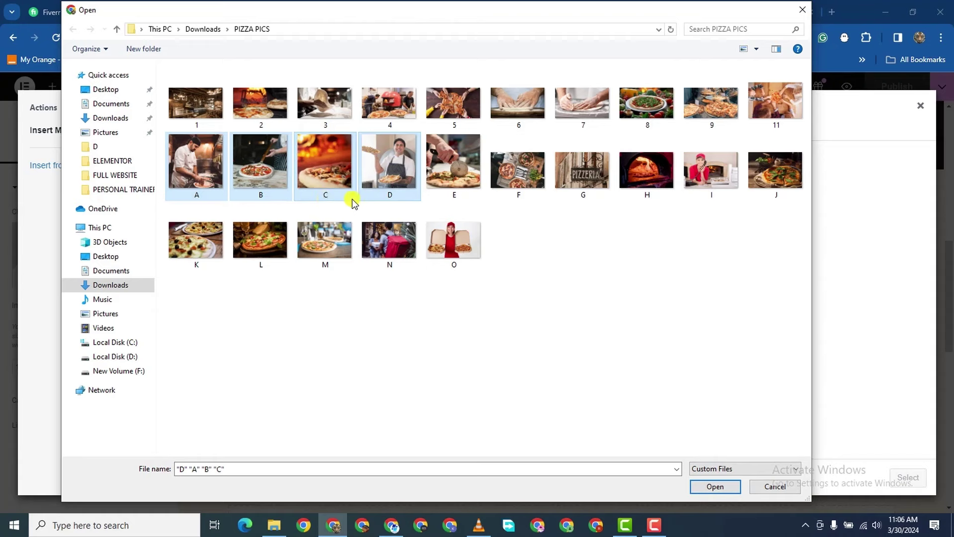
pyautogui.keyDown('shift'); pyautogui.click(450, 178); pyautogui.keyUp('shift')
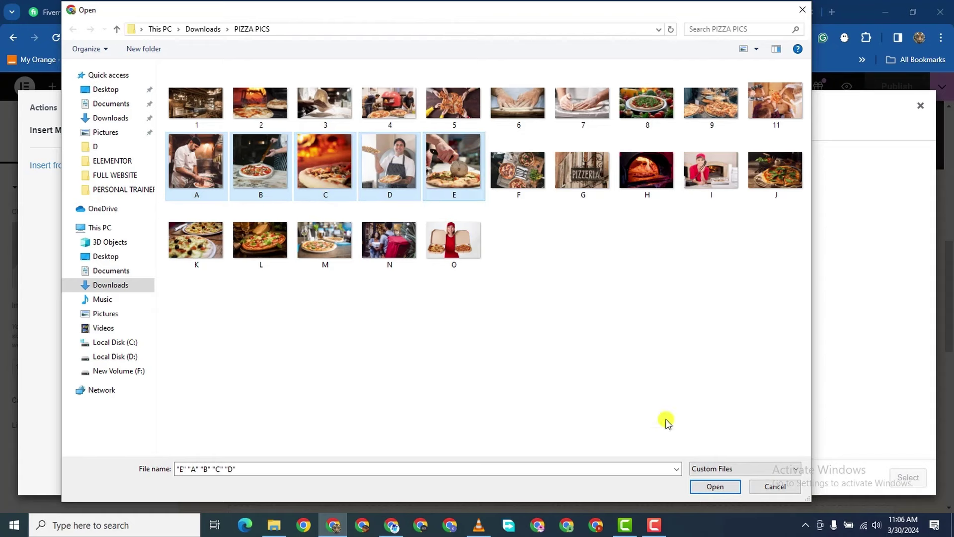
pyautogui.click(715, 487)
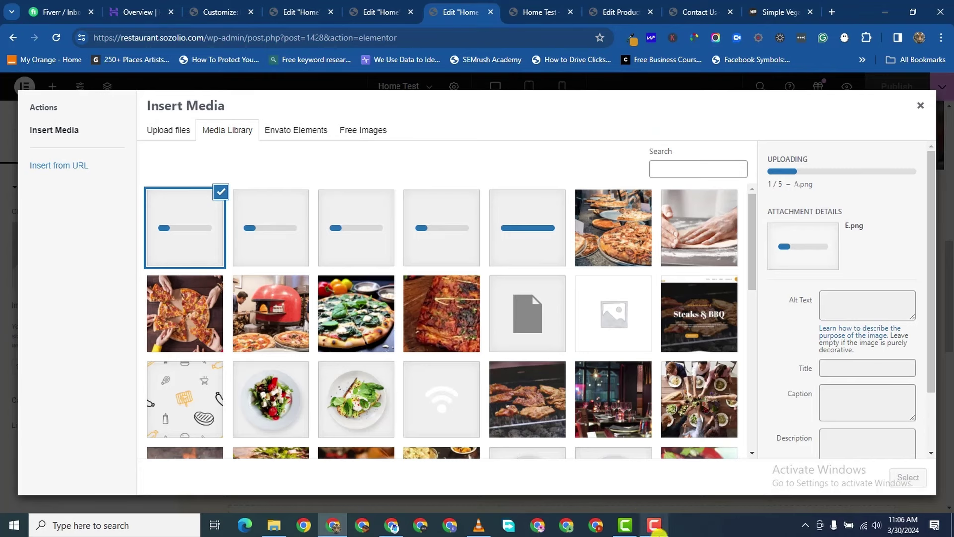
pyautogui.moveTo(657, 535)
pyautogui.click(671, 492)
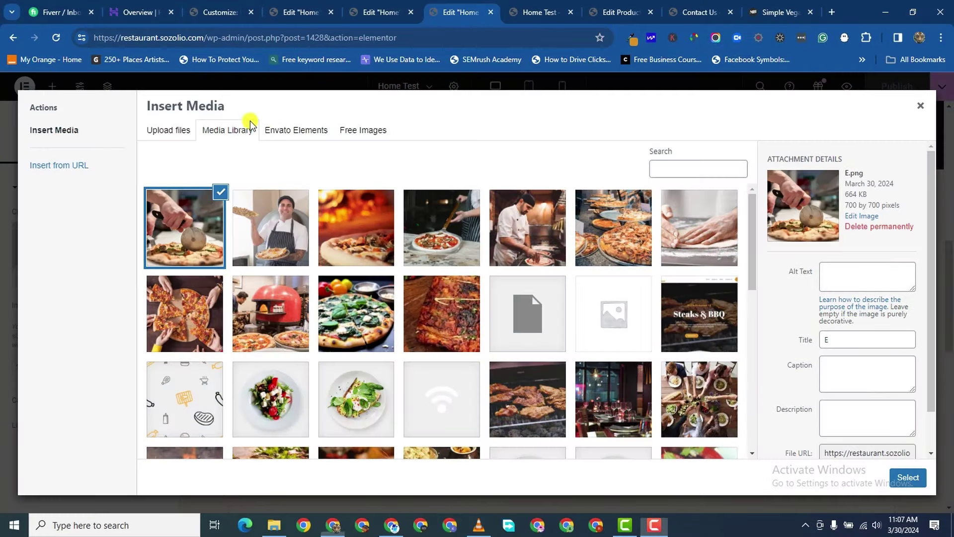
# - Insert the picture of the chef preparing a pizza into the image widget and reapply the 1280 x 1920 custom resolution
pyautogui.click(541, 233)
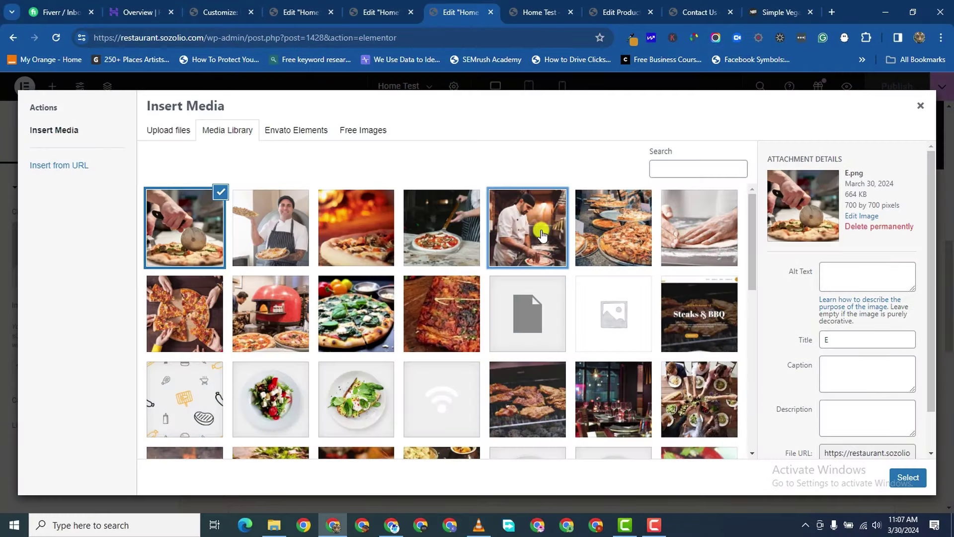
pyautogui.click(908, 477)
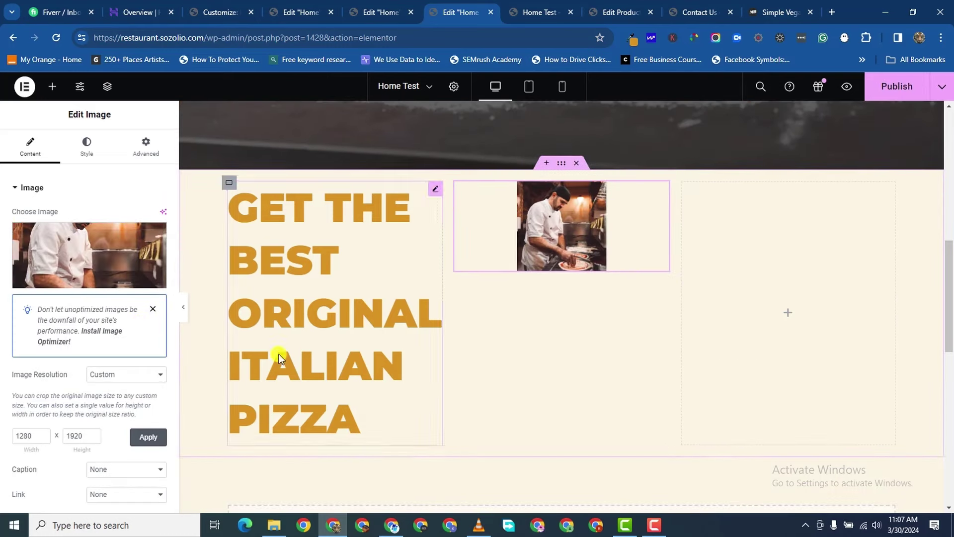
pyautogui.scroll(-2, 154, 398)
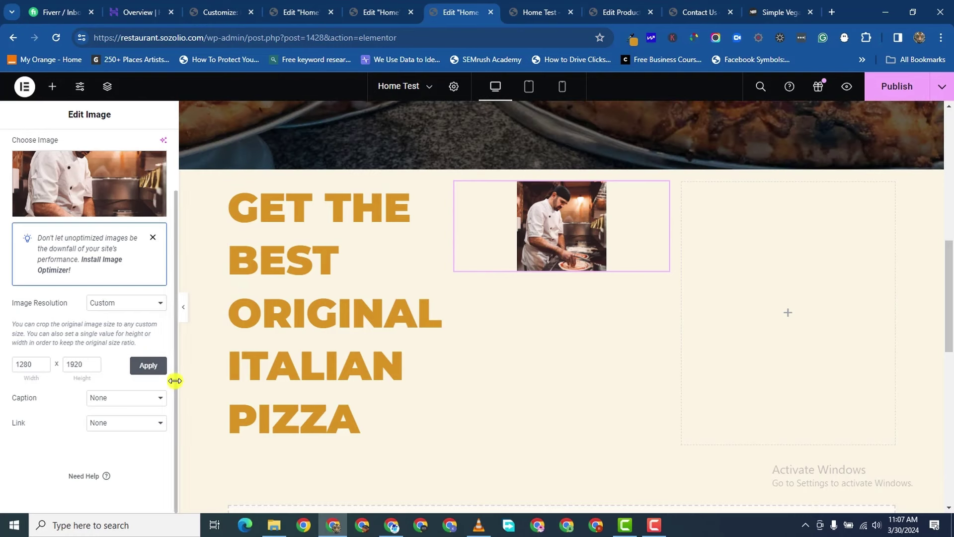
pyautogui.click(148, 365)
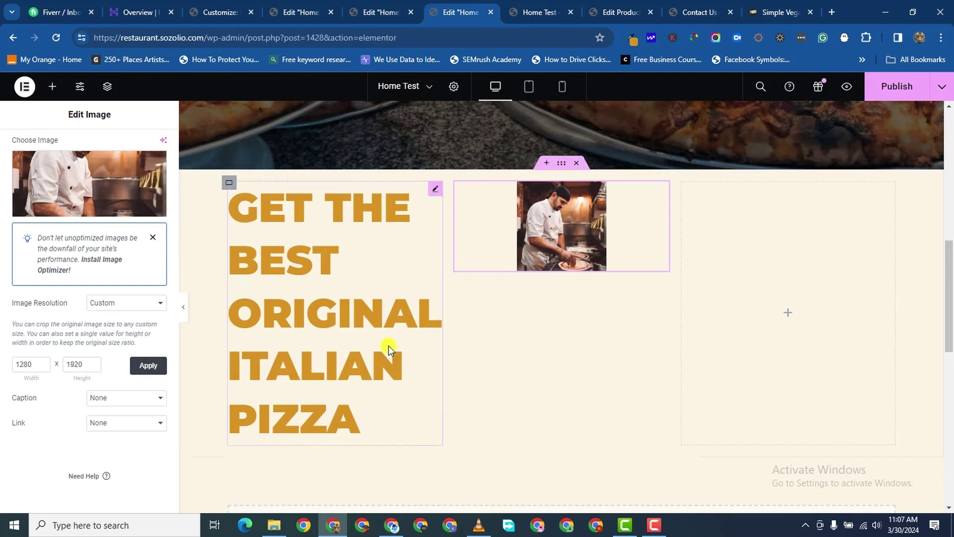
pyautogui.scroll(3, 45, 247)
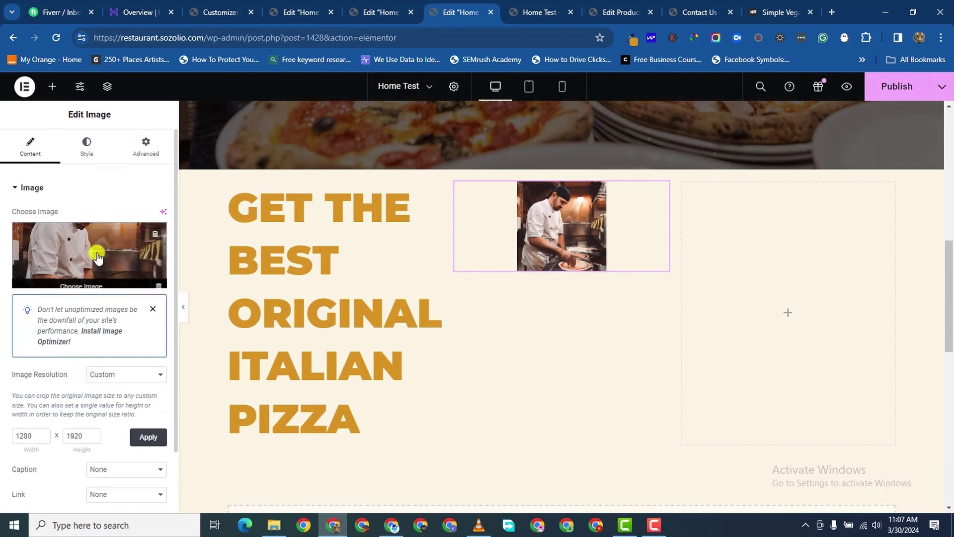
# - Switch the image's width and max width units to px and set its height to 1920 px
pyautogui.click(90, 152)
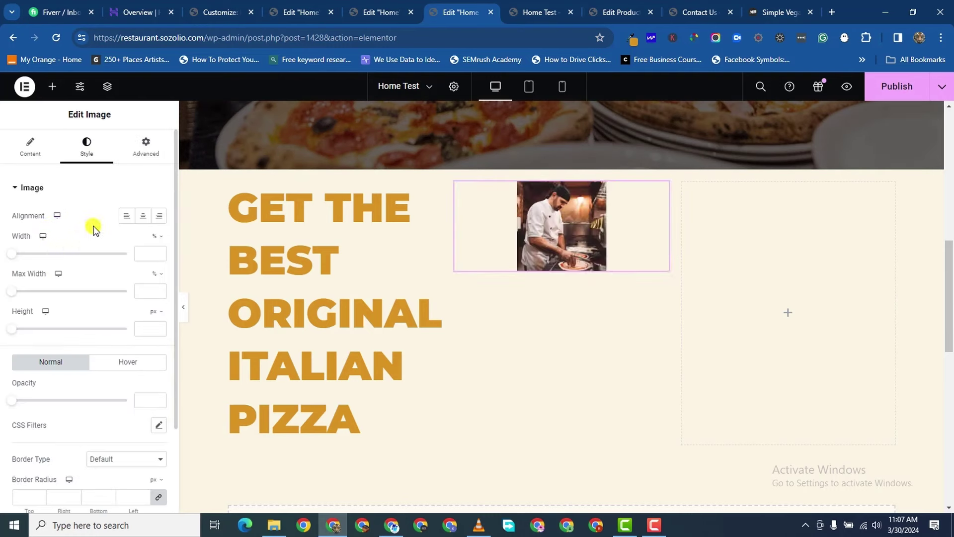
pyautogui.click(159, 238)
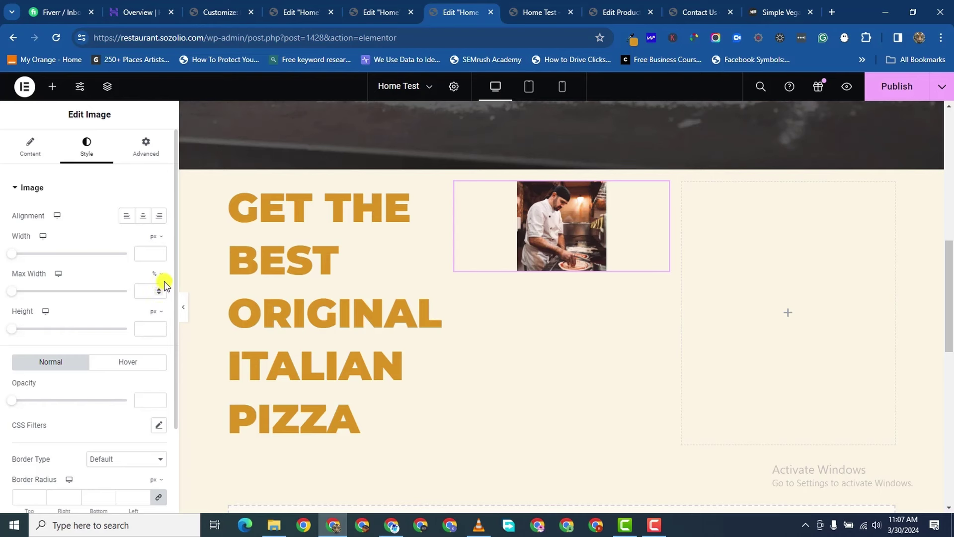
pyautogui.click(165, 279)
pyautogui.click(154, 280)
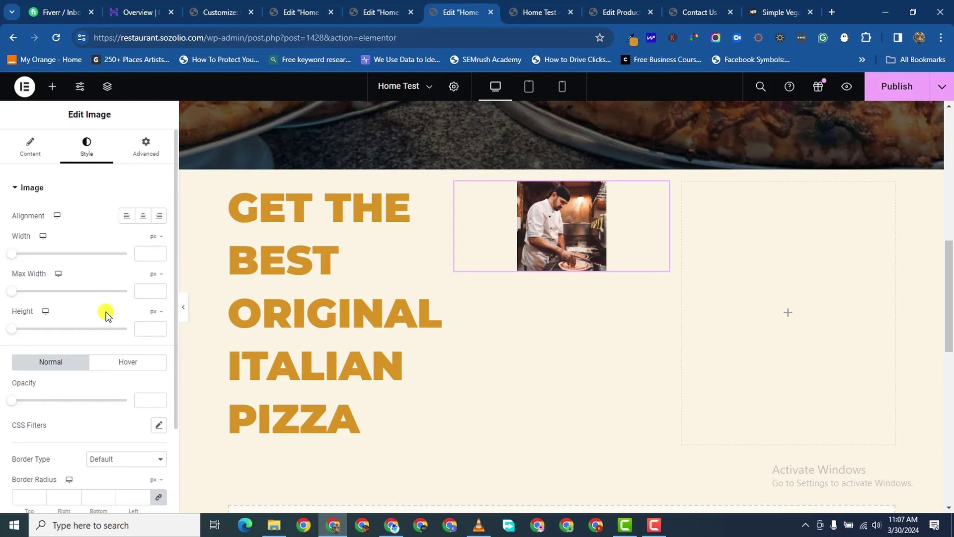
pyautogui.click(142, 329)
pyautogui.write('720')
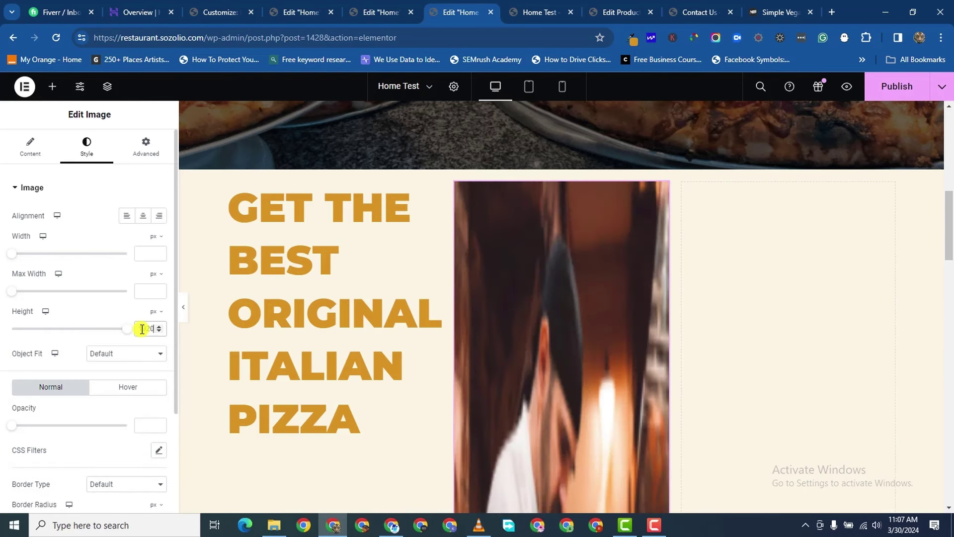
# - Set the image's width to 1280 px and check how the whole picture looks in the column
pyautogui.click(144, 253)
pyautogui.write('1')
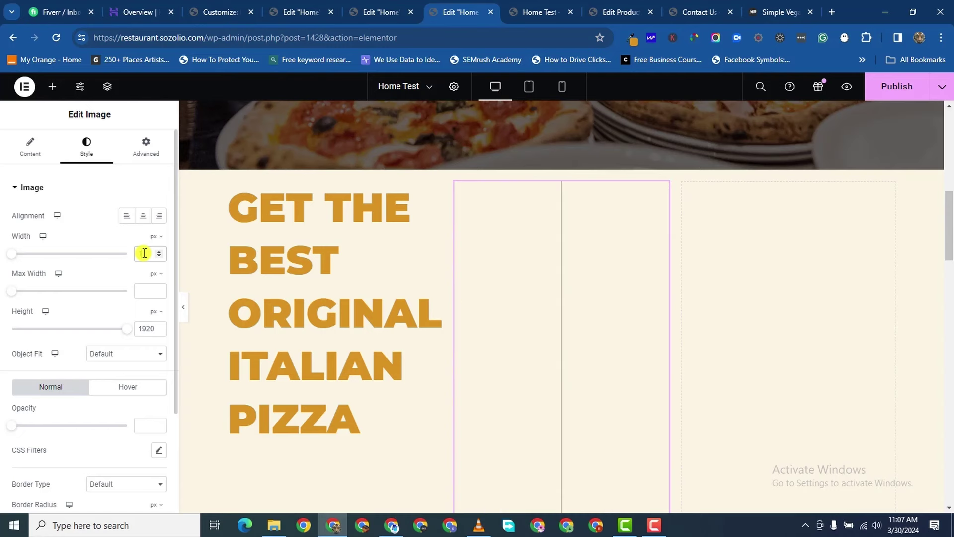
pyautogui.write('280')
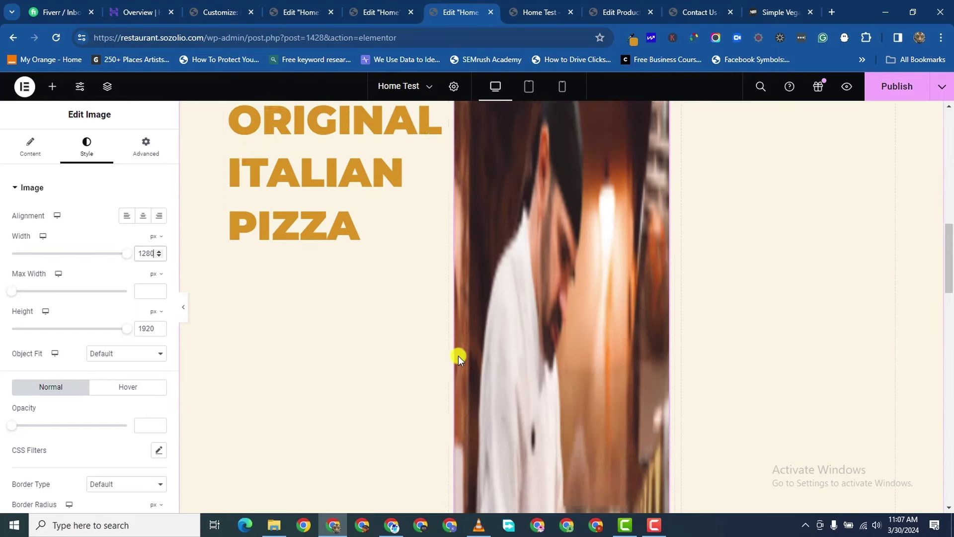
pyautogui.scroll(-10, 459, 356)
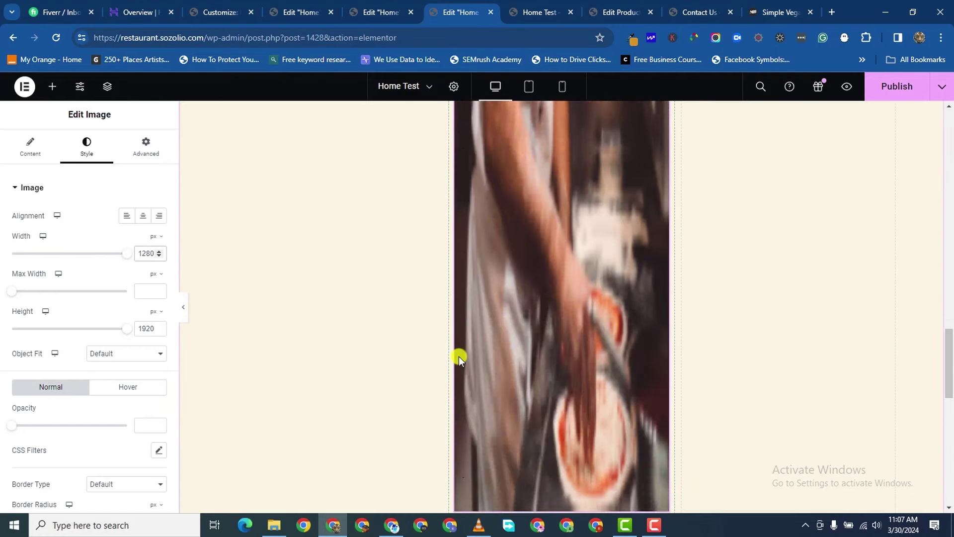
pyautogui.scroll(6, 459, 356)
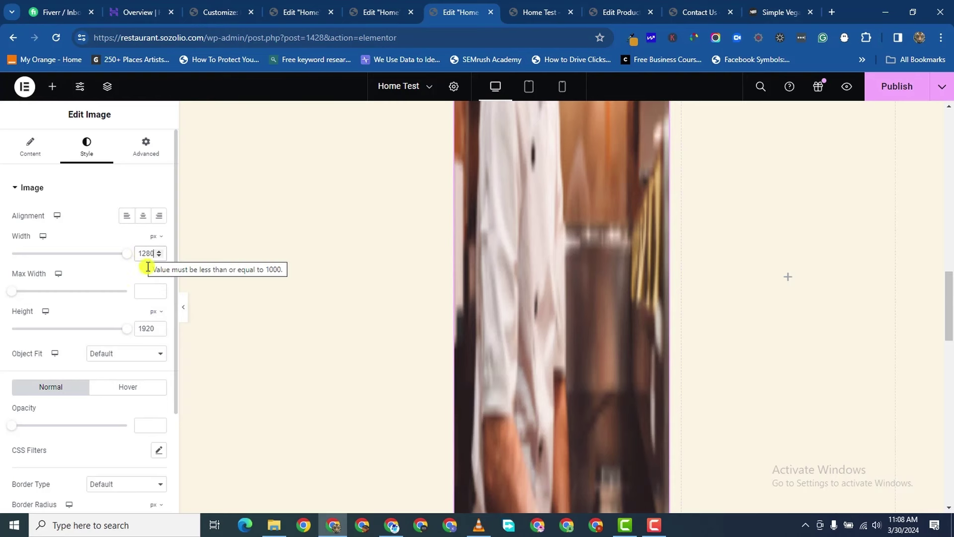
pyautogui.scroll(10, 566, 402)
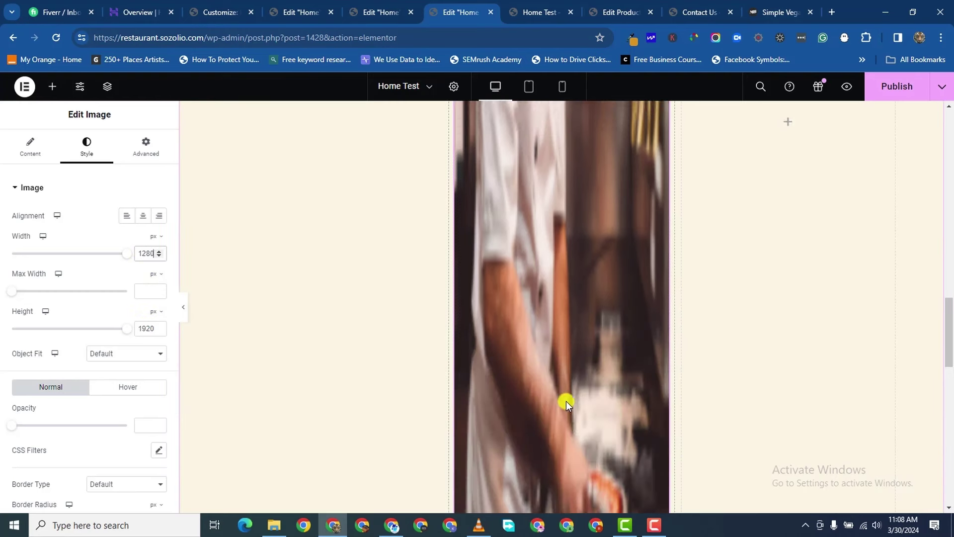
pyautogui.scroll(-10, 569, 392)
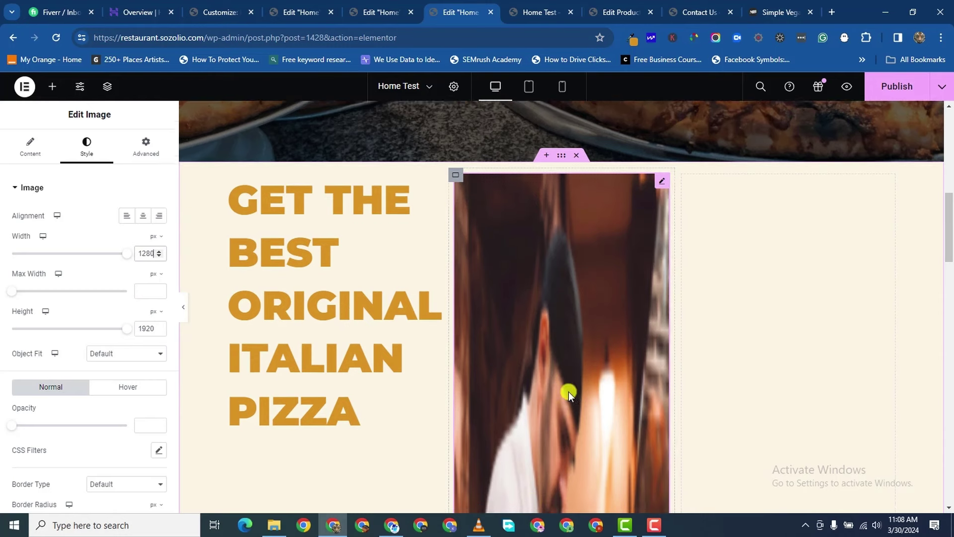
pyautogui.scroll(-3, 519, 398)
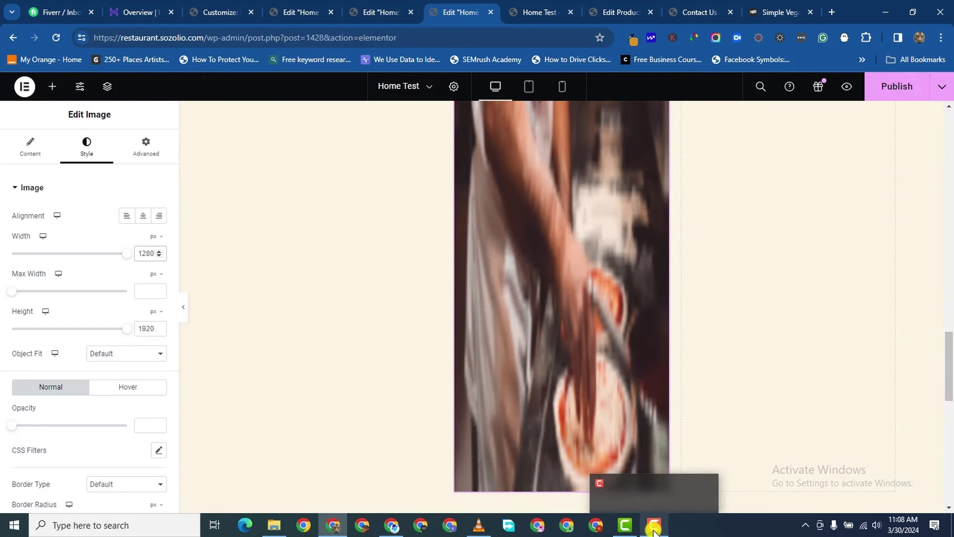
pyautogui.click(658, 488)
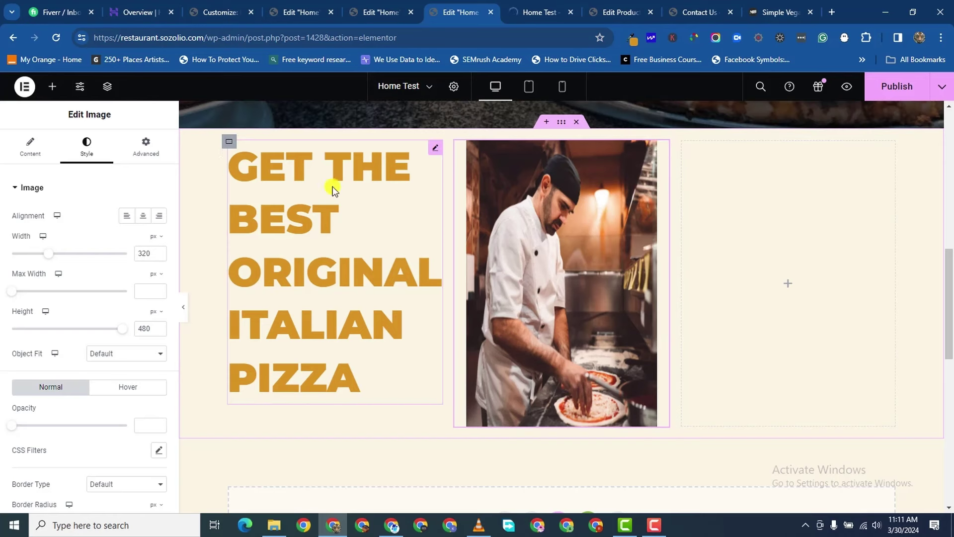
# - Delete the chef image widget from the middle column
pyautogui.rightClick(661, 152)
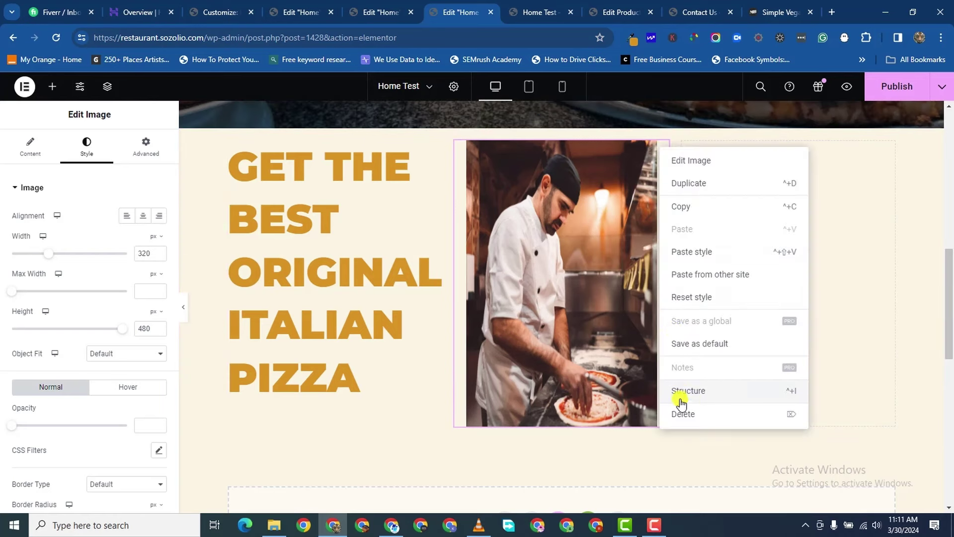
pyautogui.click(693, 412)
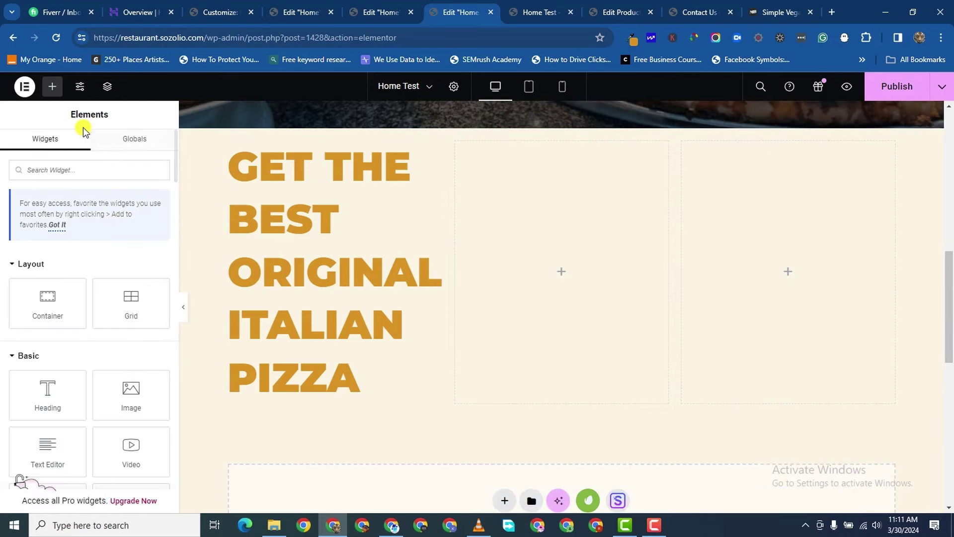
# - Add an Image widget to the middle column and insert A.png, the picture of the chef preparing a pizza
pyautogui.moveTo(131, 393); pyautogui.dragTo(565, 274)
pyautogui.click(118, 262)
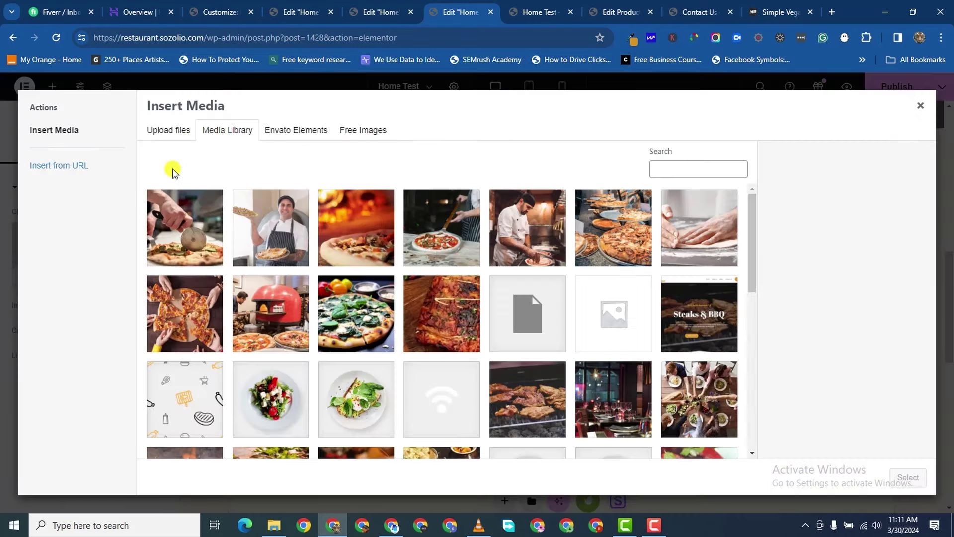
pyautogui.click(530, 229)
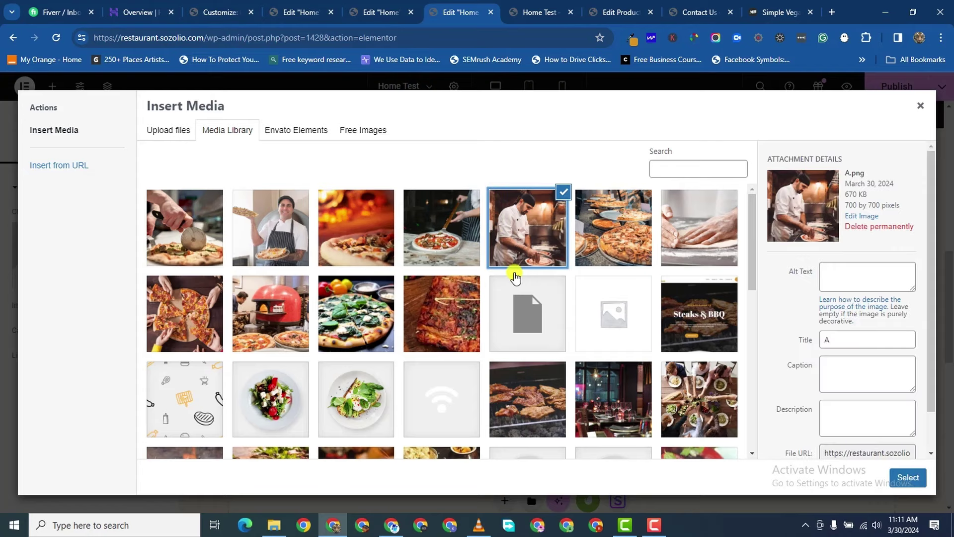
pyautogui.click(909, 477)
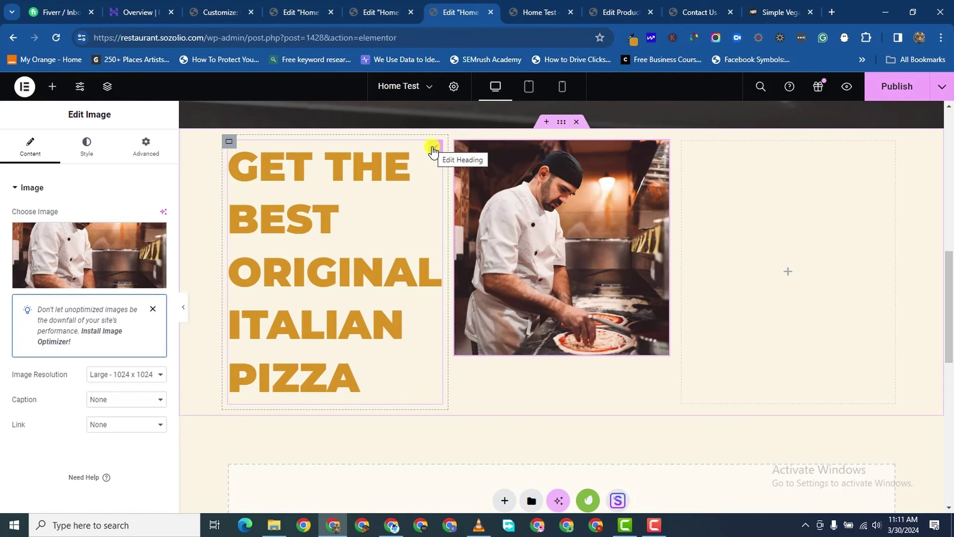
# - Find the Icon widget and place it above the chef picture in the middle column
pyautogui.click(432, 149)
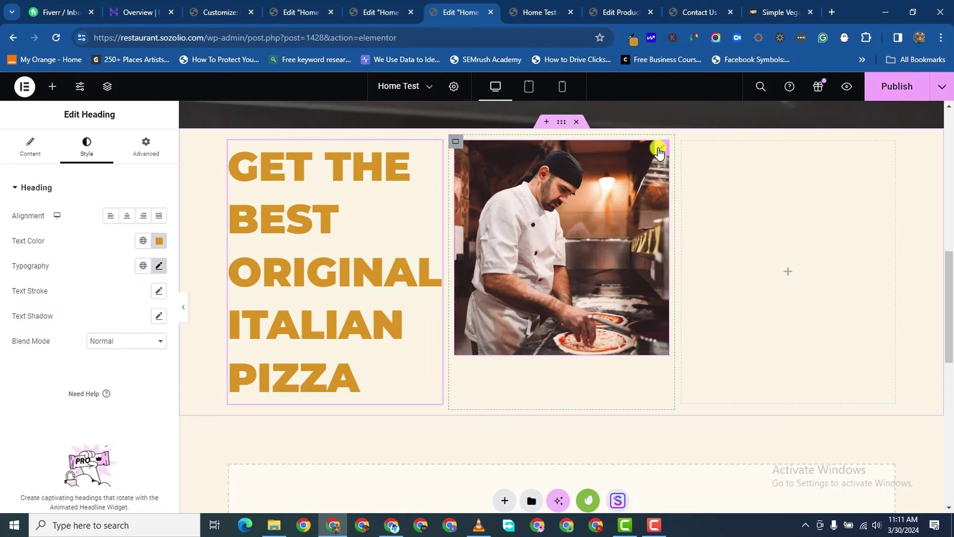
pyautogui.click(655, 153)
pyautogui.click(52, 87)
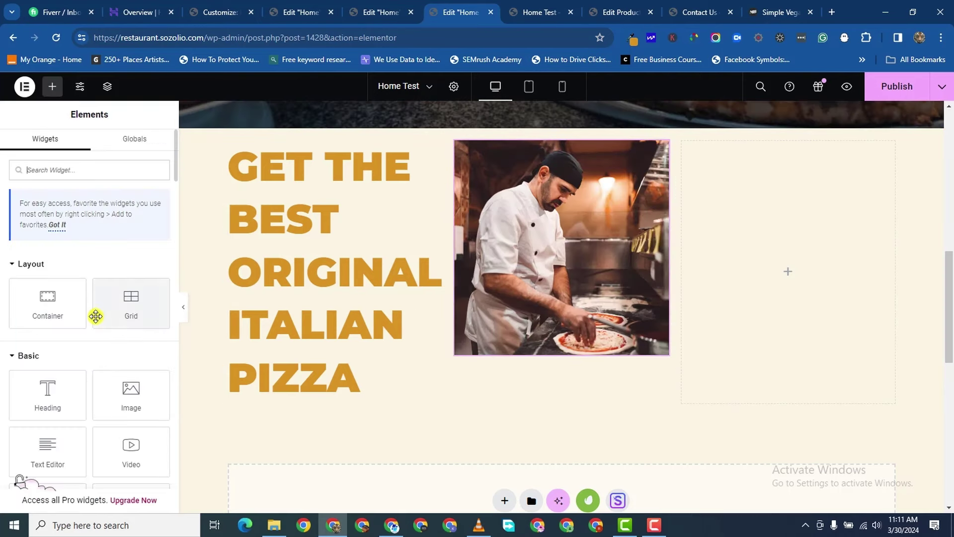
pyautogui.scroll(-1, 87, 341)
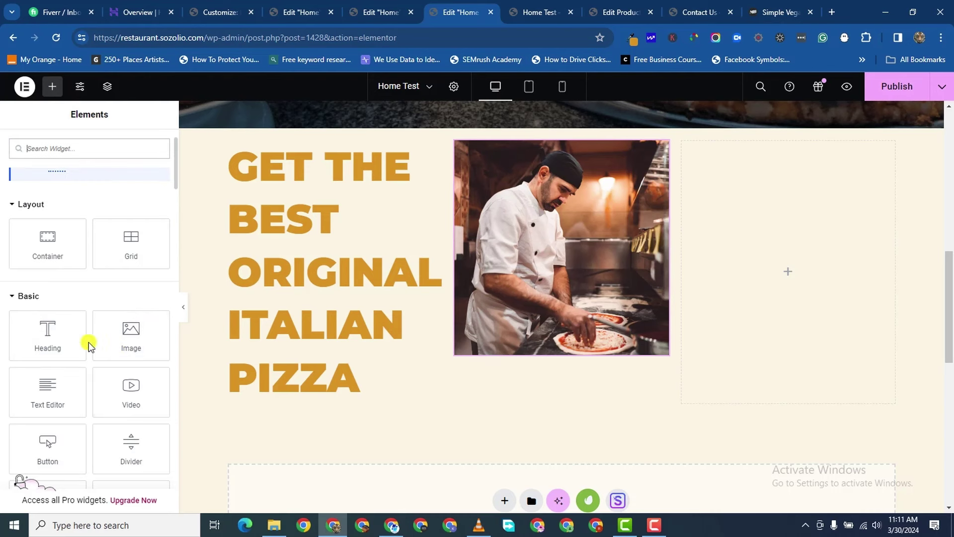
pyautogui.scroll(1, 94, 299)
pyautogui.click(104, 171)
pyautogui.write('ico')
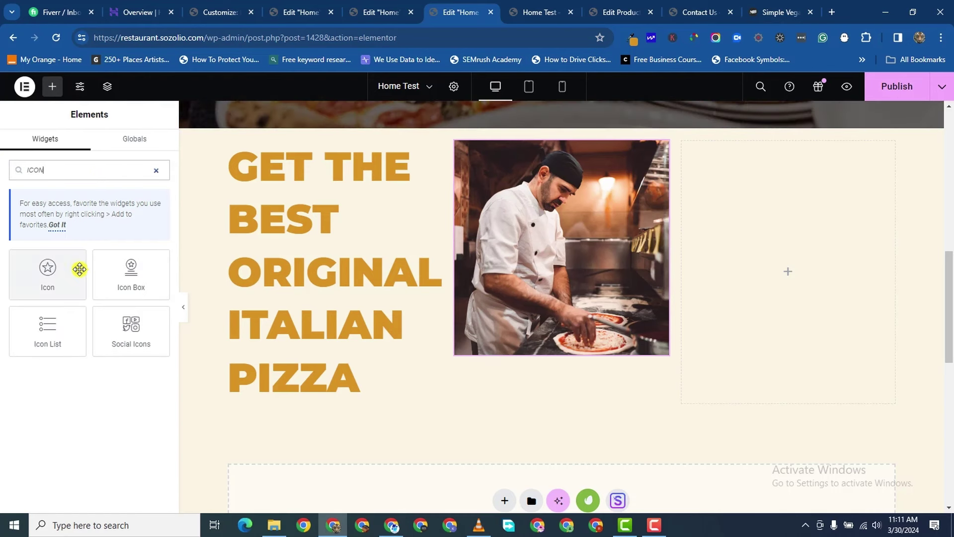
pyautogui.moveTo(77, 268); pyautogui.dragTo(540, 144)
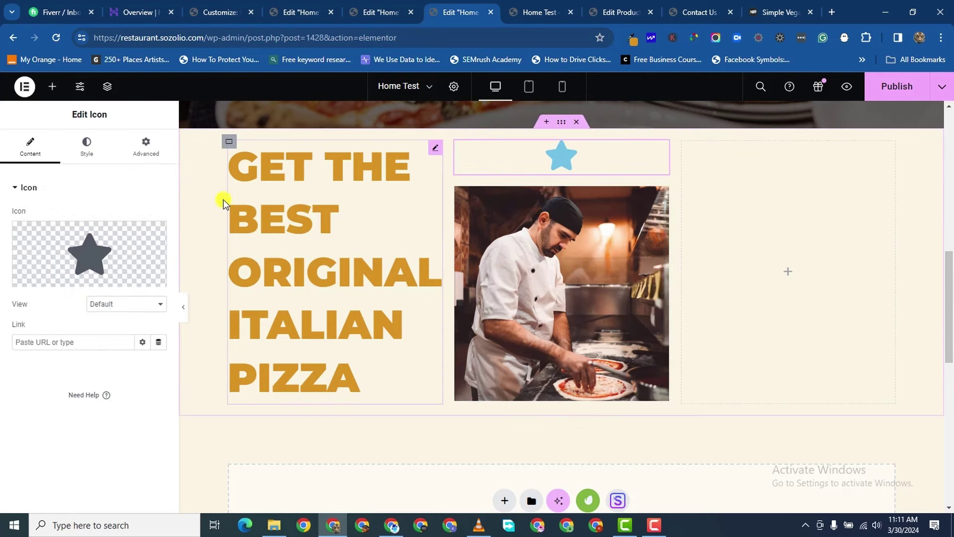
# - Copy the hex code #DA9323 from the heading's text color and stay on the editor page
pyautogui.click(433, 152)
pyautogui.click(159, 241)
pyautogui.click(106, 411)
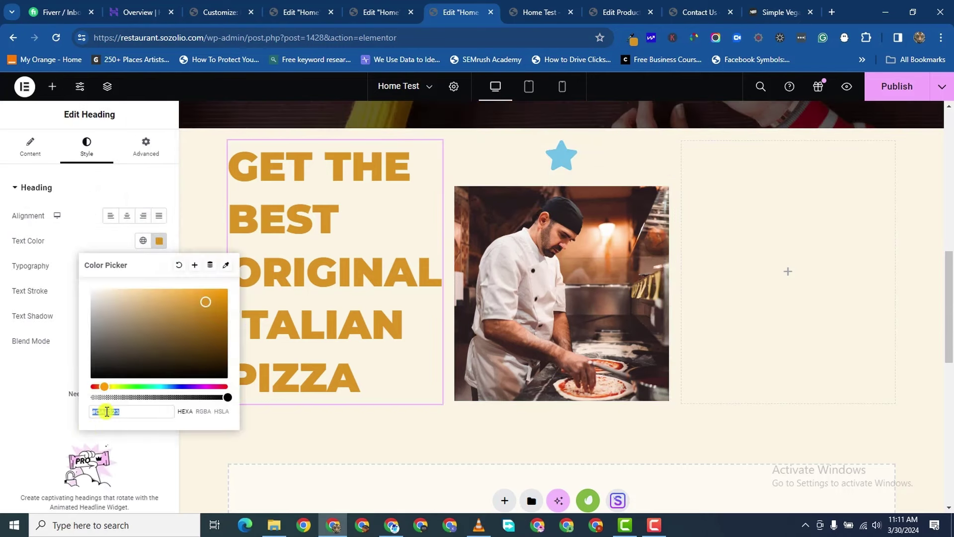
pyautogui.rightClick(106, 411)
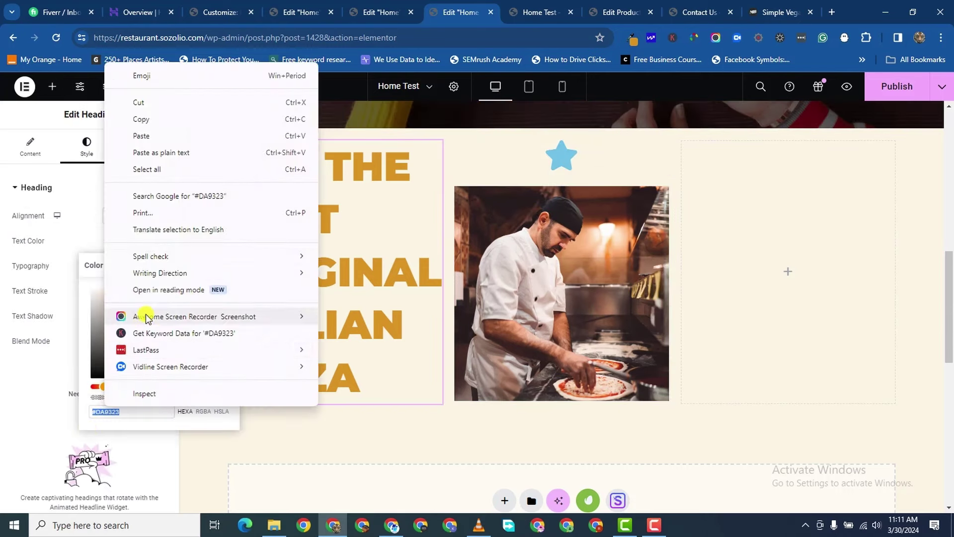
pyautogui.click(159, 117)
pyautogui.press('F5')
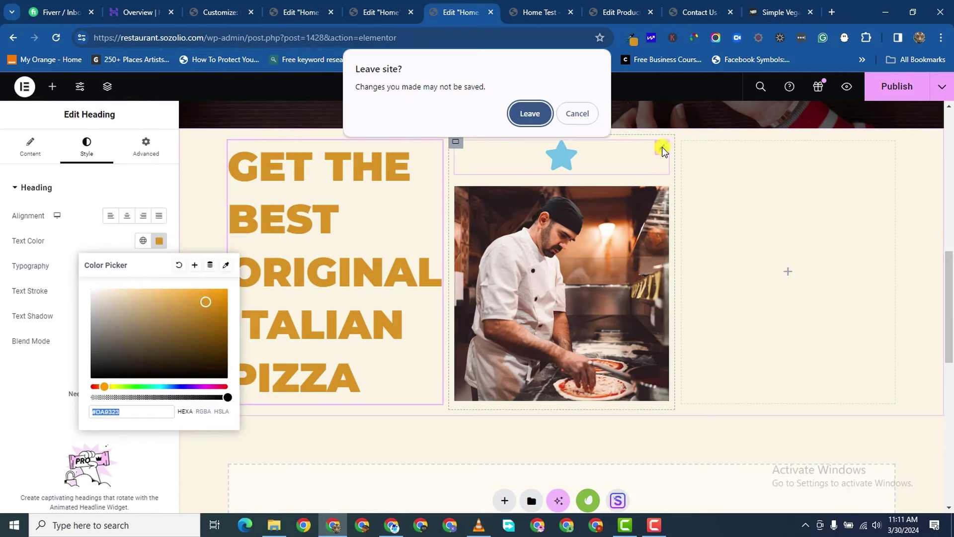
pyautogui.click(578, 114)
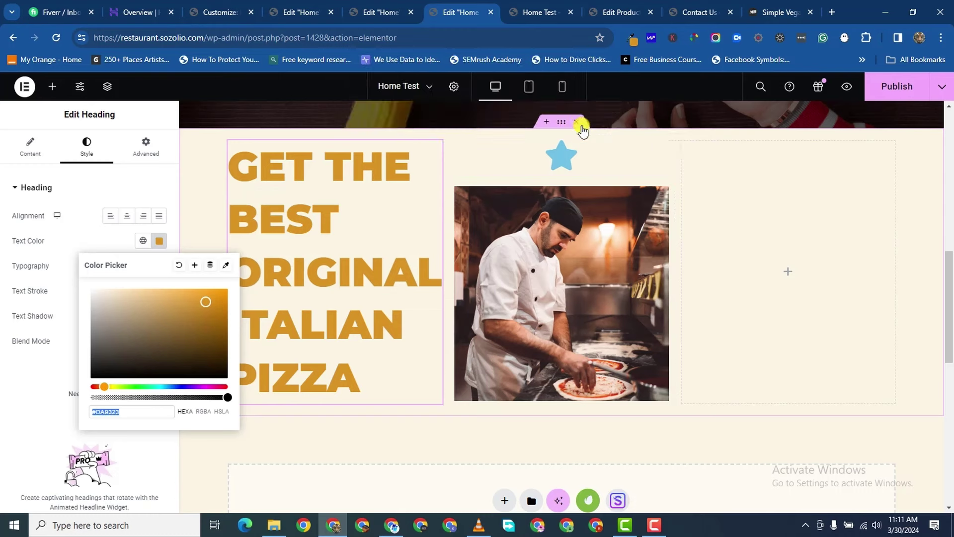
# - Set the star icon's primary color to the copied #DA9323
pyautogui.click(658, 145)
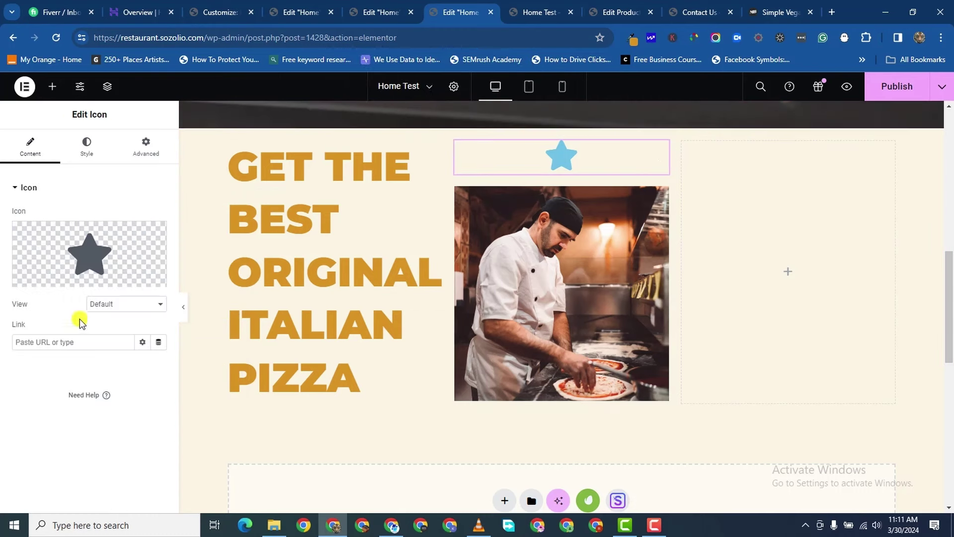
pyautogui.click(89, 148)
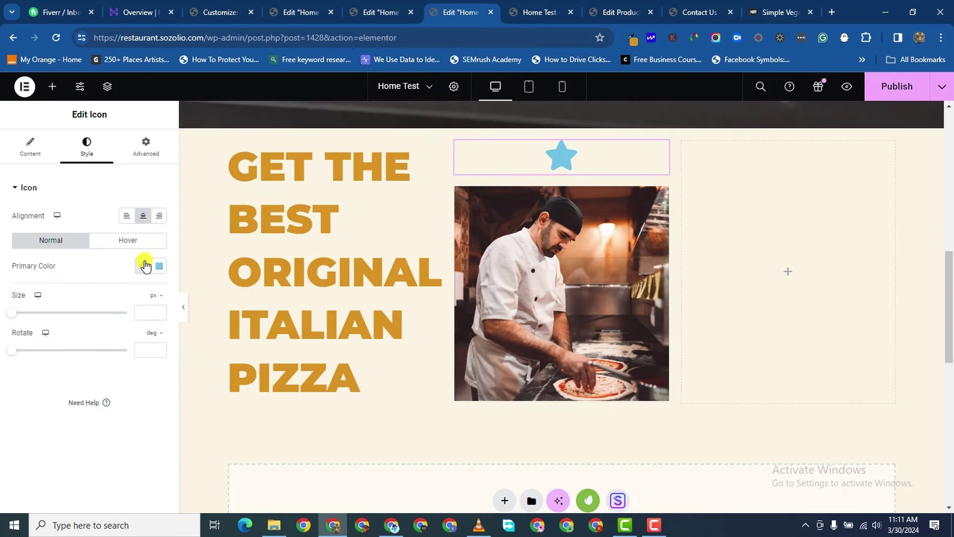
pyautogui.click(158, 266)
pyautogui.rightClick(109, 435)
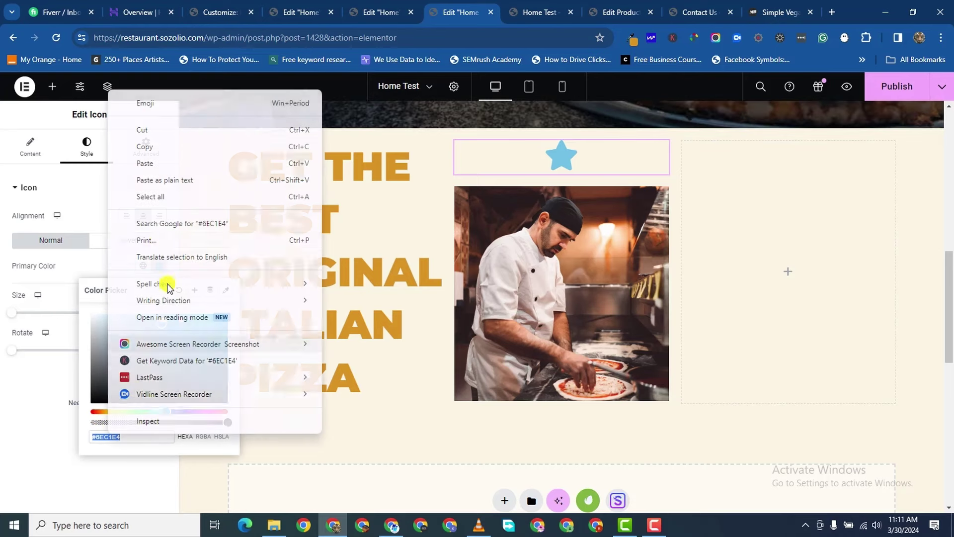
pyautogui.click(167, 163)
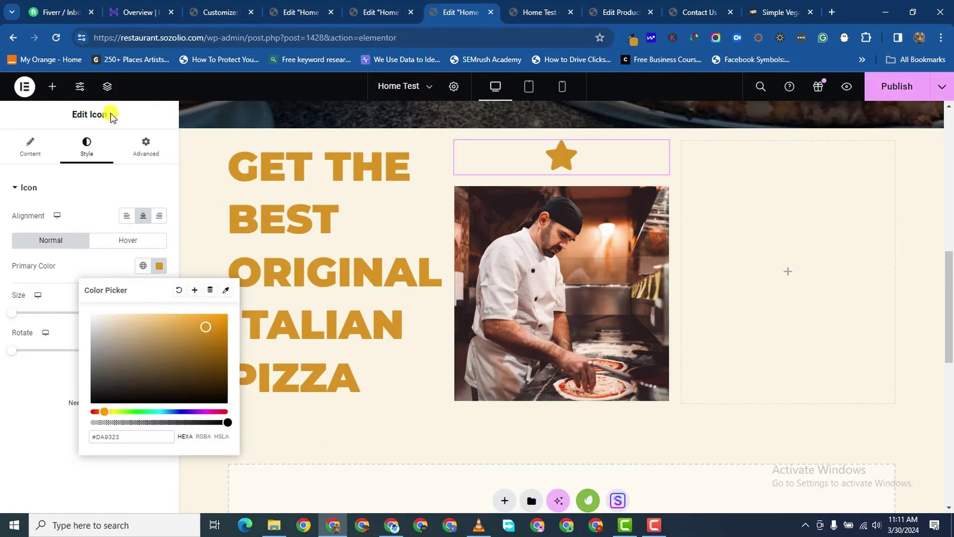
# - Open the icon library for the middle column's icon and search it for chef and kitchen icons
pyautogui.click(28, 143)
pyautogui.click(76, 245)
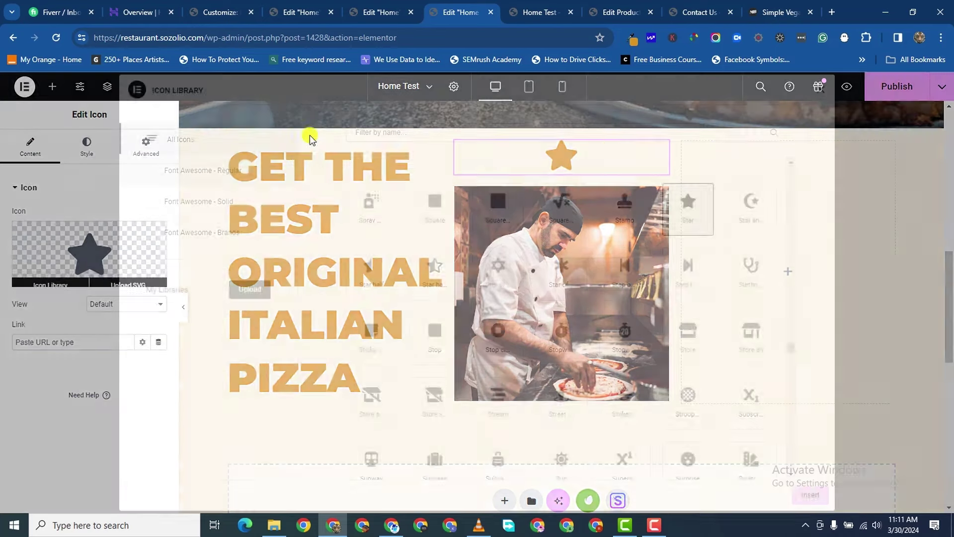
pyautogui.click(386, 133)
pyautogui.write('CHEC')
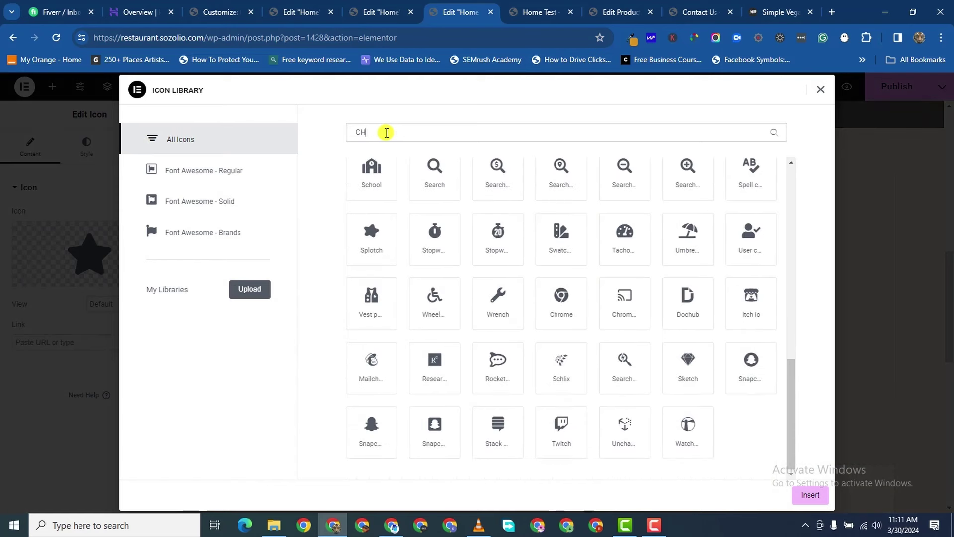
pyautogui.press('BackSpace')
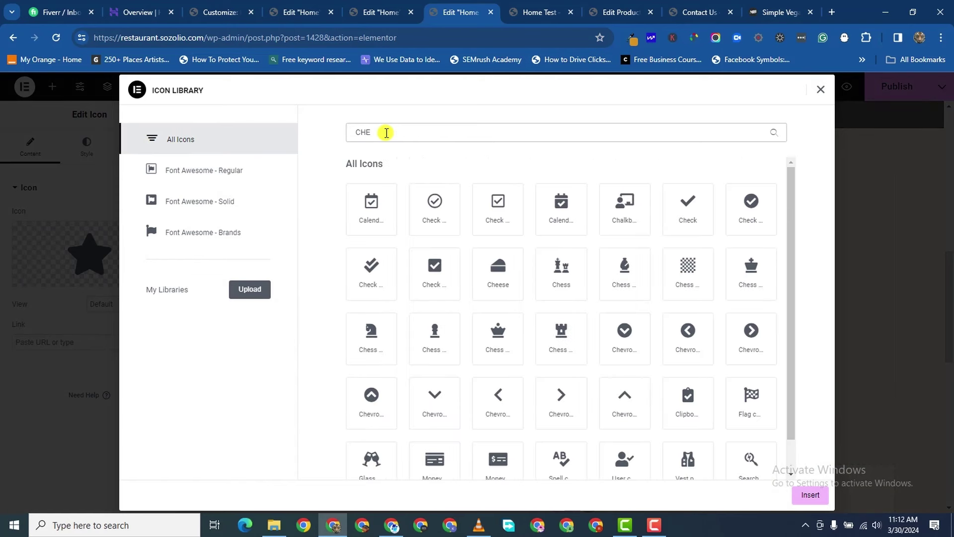
pyautogui.write('F')
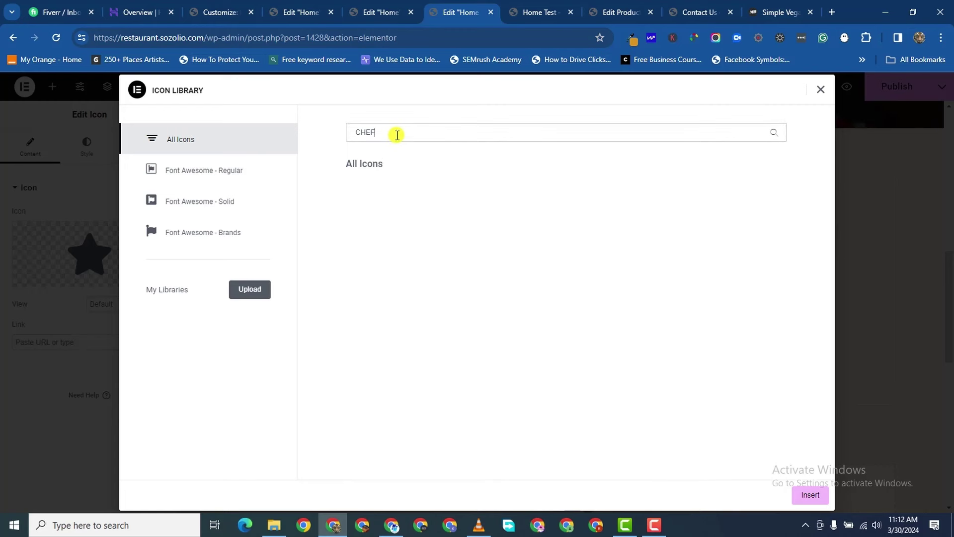
pyautogui.press('BackSpace')
pyautogui.press('BackSpace')
pyautogui.press('BackSpace')
pyautogui.press('BackSpace')
pyautogui.write('KITC')
pyautogui.press('BackSpace')
pyautogui.press('BackSpace')
pyautogui.press('BackSpace')
pyautogui.press('BackSpace')
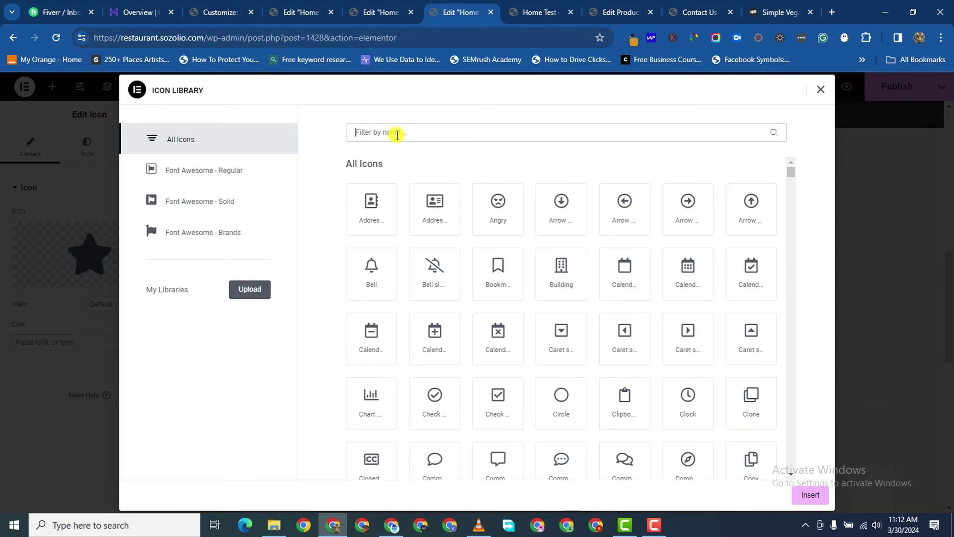
pyautogui.write('KIT')
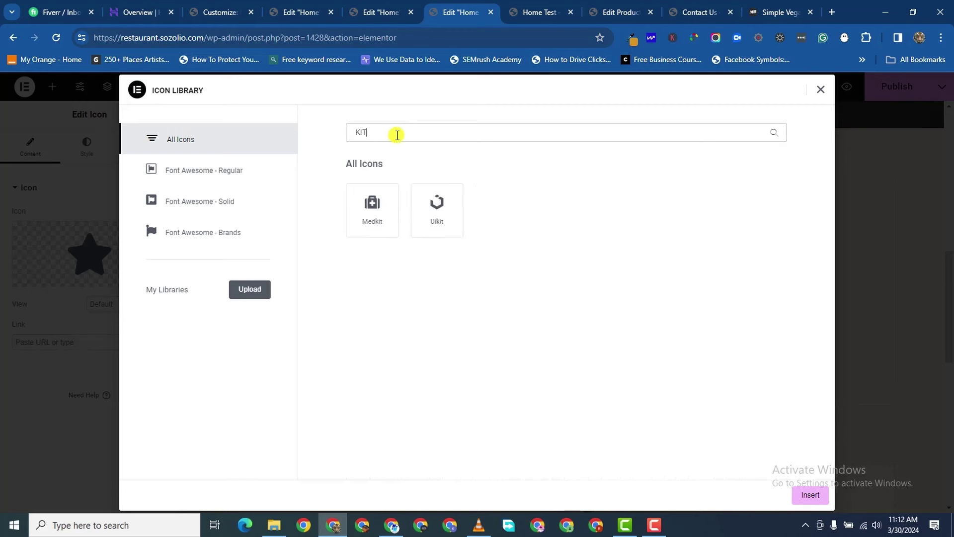
pyautogui.press('BackSpace')
pyautogui.press('BackSpace')
pyautogui.press('BackSpace')
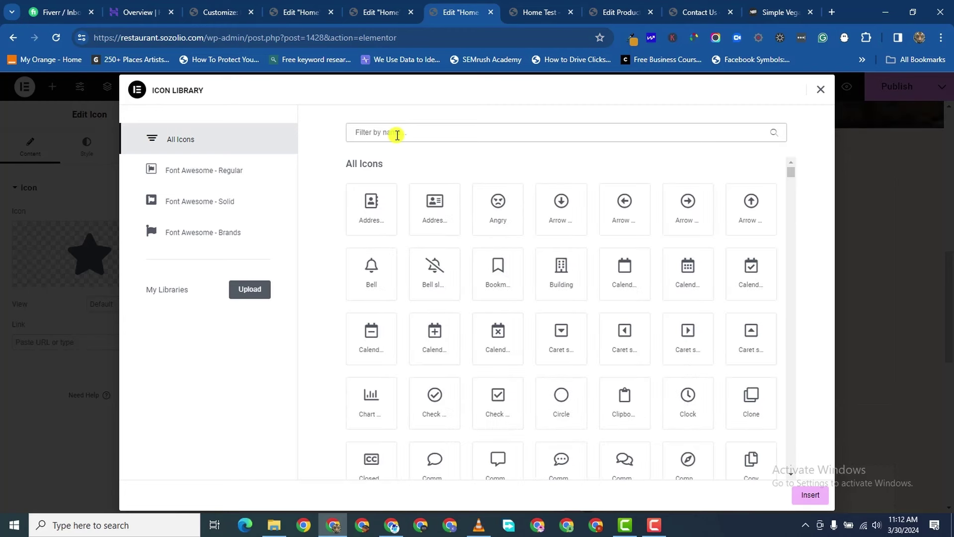
pyautogui.write('kitch')
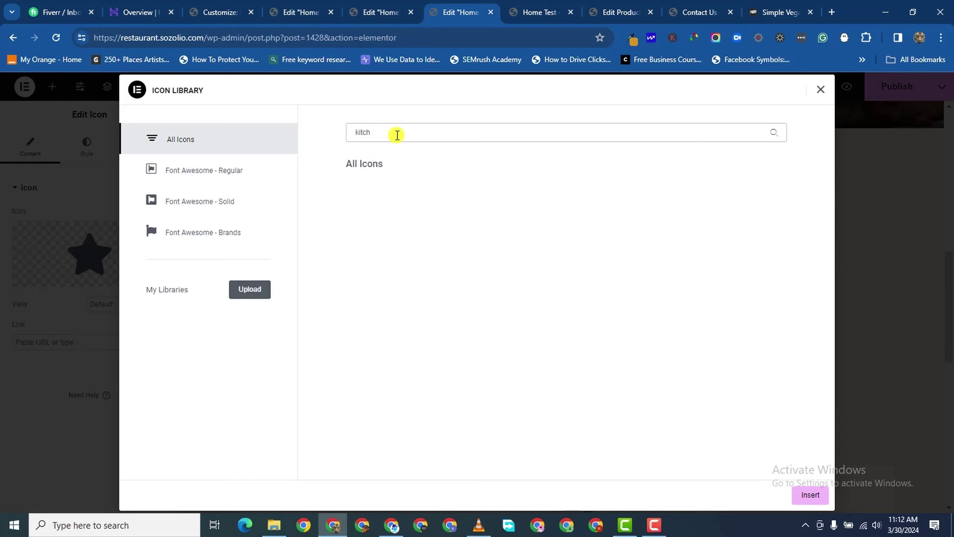
# - Filter the icon library by "ute" and replace the star with the Utensils icon
pyautogui.press('BackSpace')
pyautogui.press('BackSpace')
pyautogui.press('BackSpace')
pyautogui.press('BackSpace')
pyautogui.press('BackSpace')
pyautogui.write('ute')
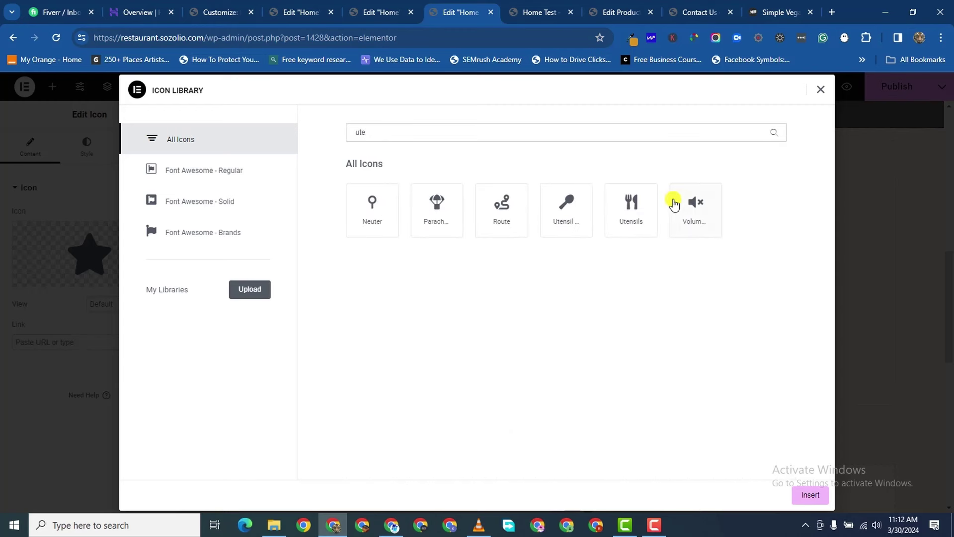
pyautogui.click(633, 211)
pyautogui.click(803, 495)
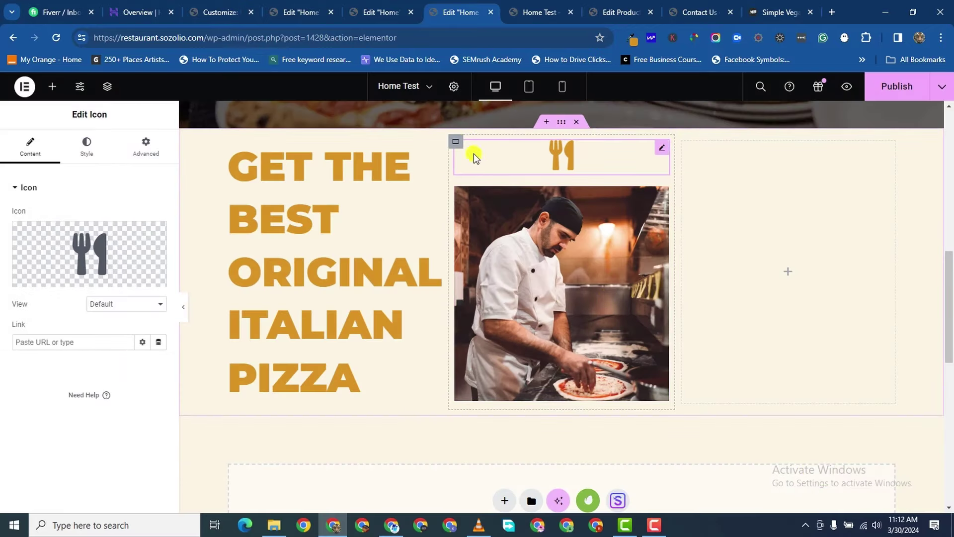
# - Duplicate the middle column's container with its icon and chef picture, and delete the empty last column
pyautogui.rightClick(452, 143)
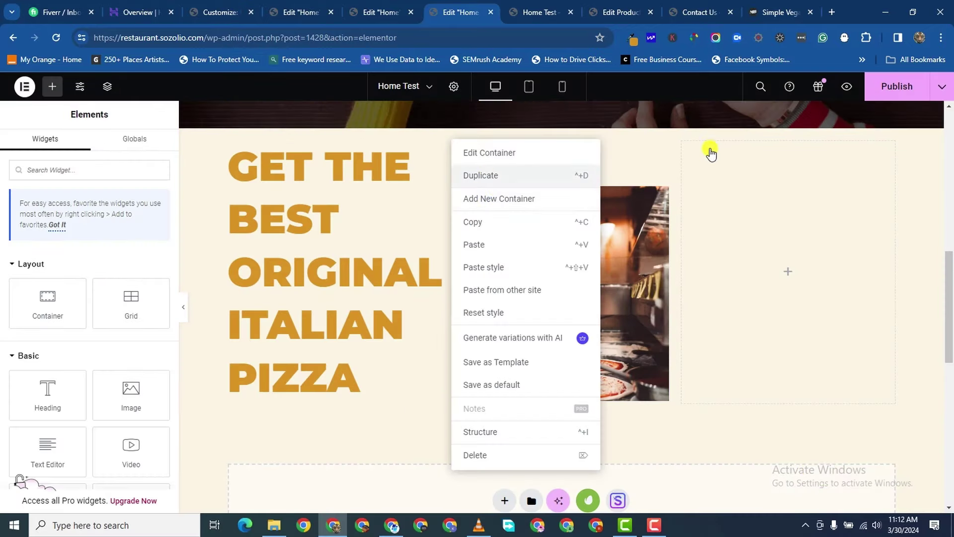
pyautogui.hotkey('ctrl', 'd')
pyautogui.rightClick(749, 341)
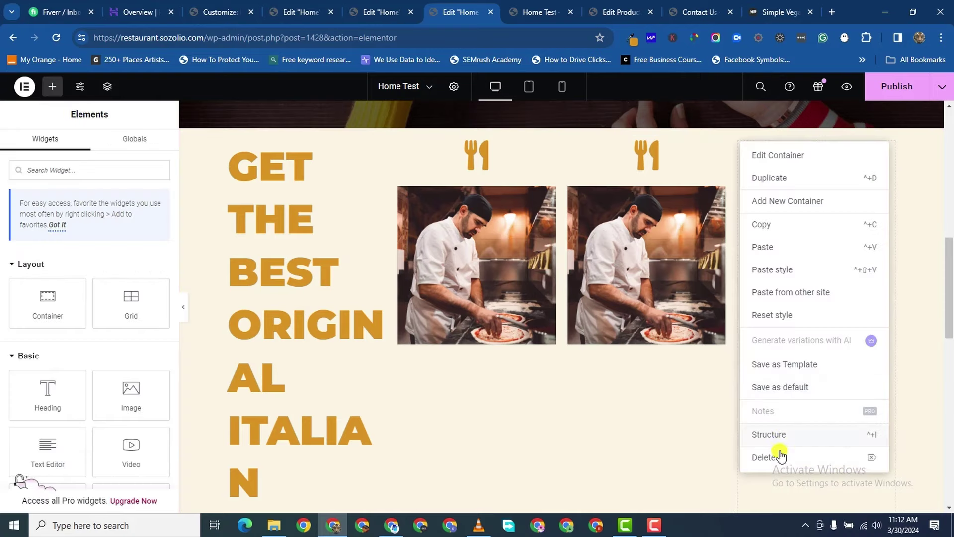
pyautogui.click(782, 453)
# - Replace the chef picture in the third column with the picture of a pizza on a peel
pyautogui.click(887, 197)
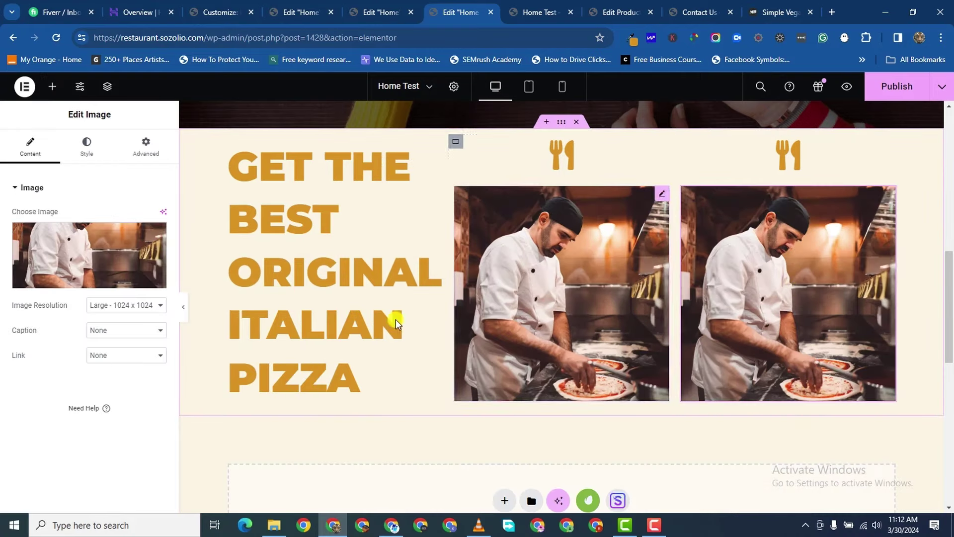
pyautogui.click(101, 262)
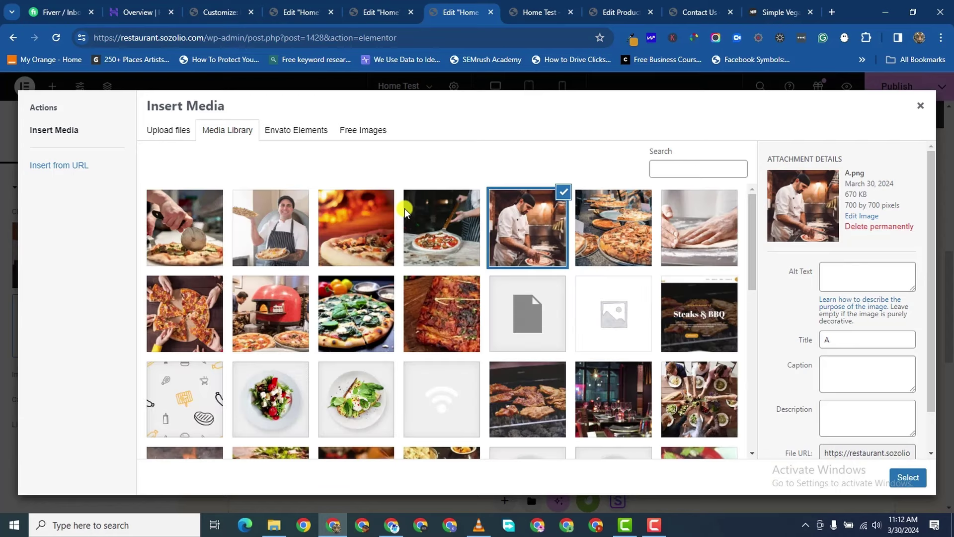
pyautogui.click(460, 247)
pyautogui.click(908, 477)
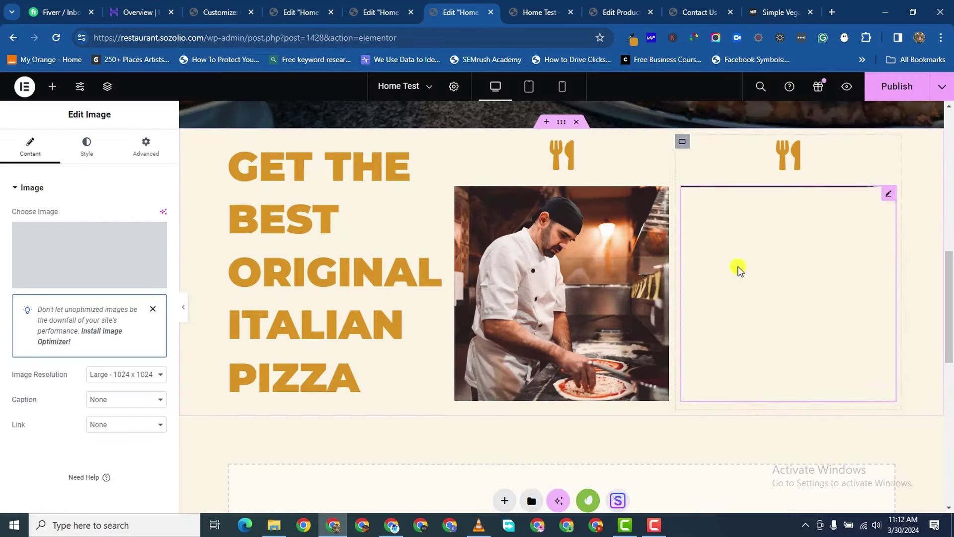
# - Open the icon library for the third column's icon and search it for "foo" and "plat"
pyautogui.click(885, 151)
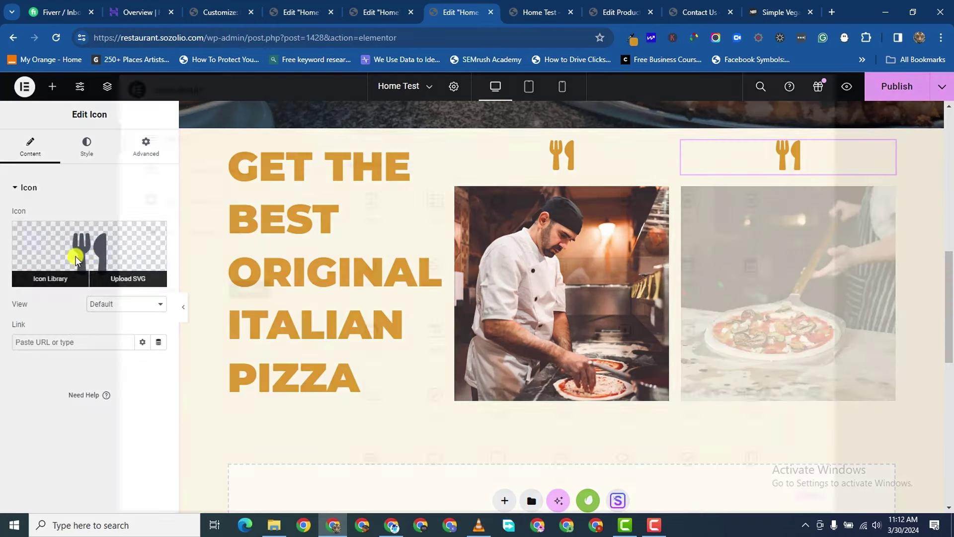
pyautogui.click(70, 268)
pyautogui.click(363, 130)
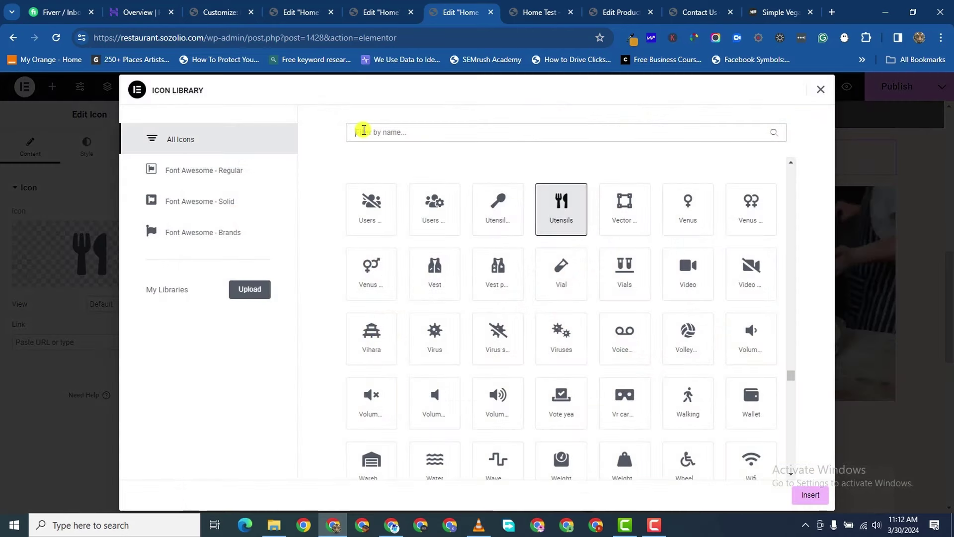
pyautogui.write('foo')
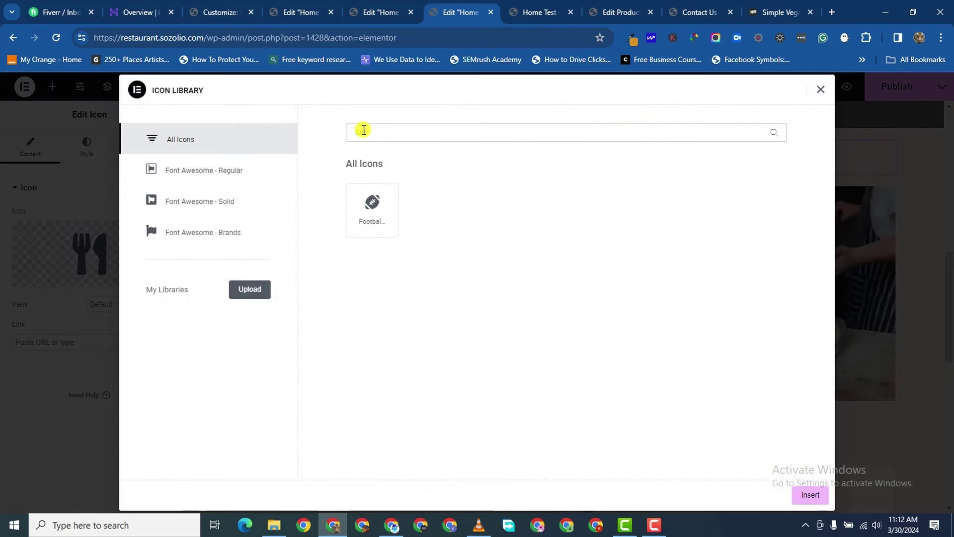
pyautogui.press('BackSpace')
pyautogui.press('BackSpace')
pyautogui.press('BackSpace')
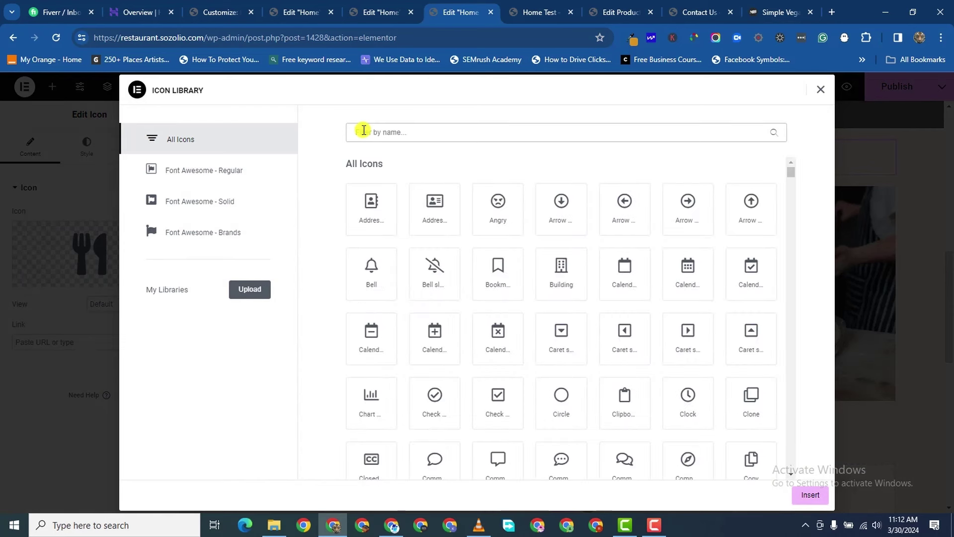
pyautogui.write('f')
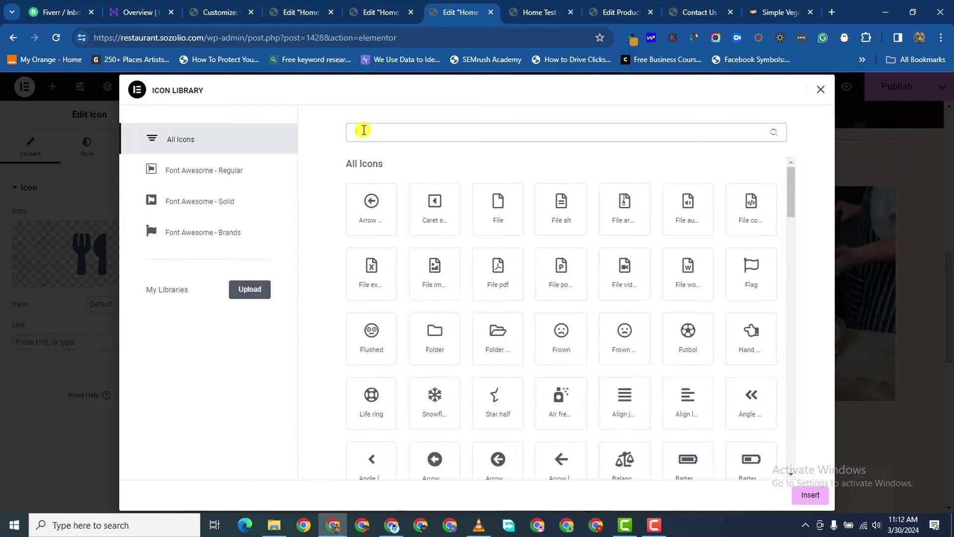
pyautogui.press('BackSpace')
pyautogui.write('plat')
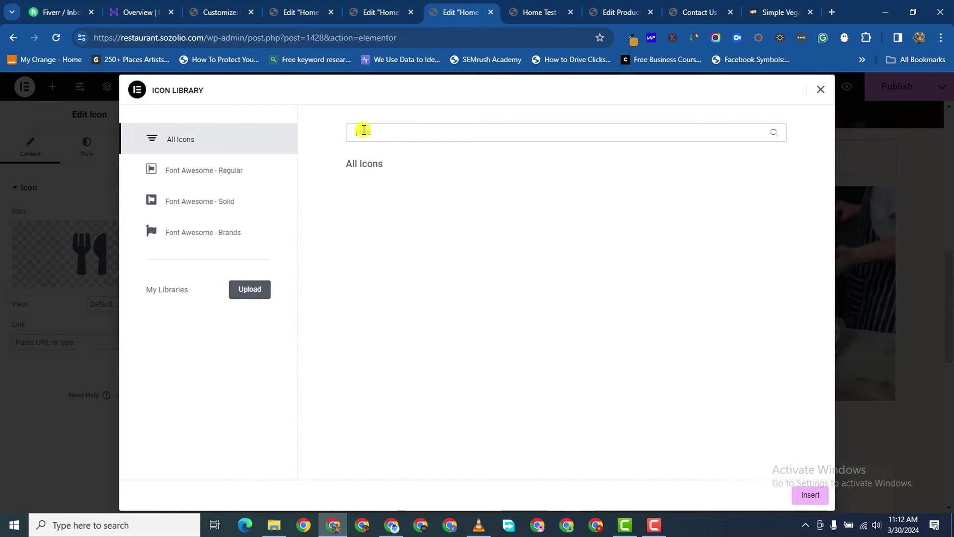
pyautogui.press('BackSpace')
pyautogui.press('BackSpace')
pyautogui.press('BackSpace')
pyautogui.press('BackSpace')
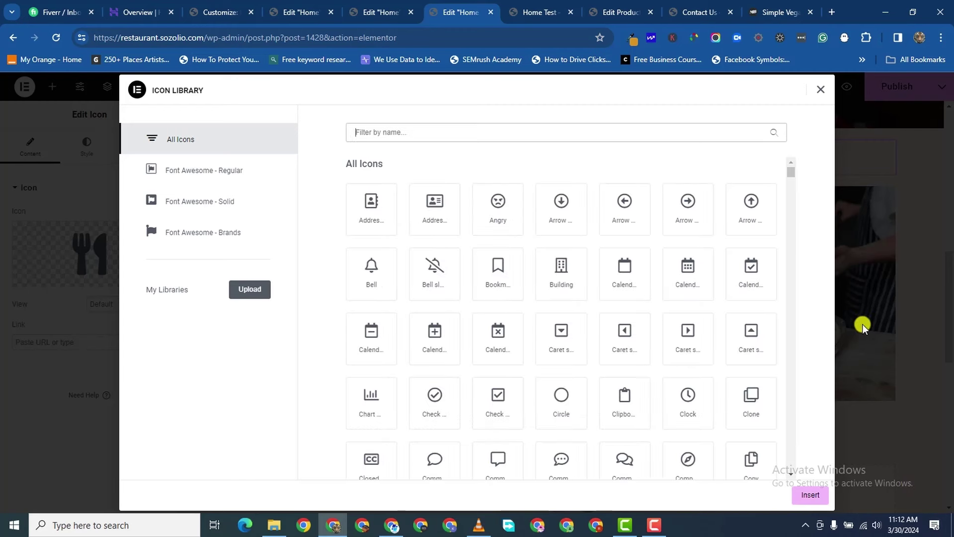
# - Filter the icon library by "uten" and replace the third column's icon with the utensil spoon icon
pyautogui.write('uten')
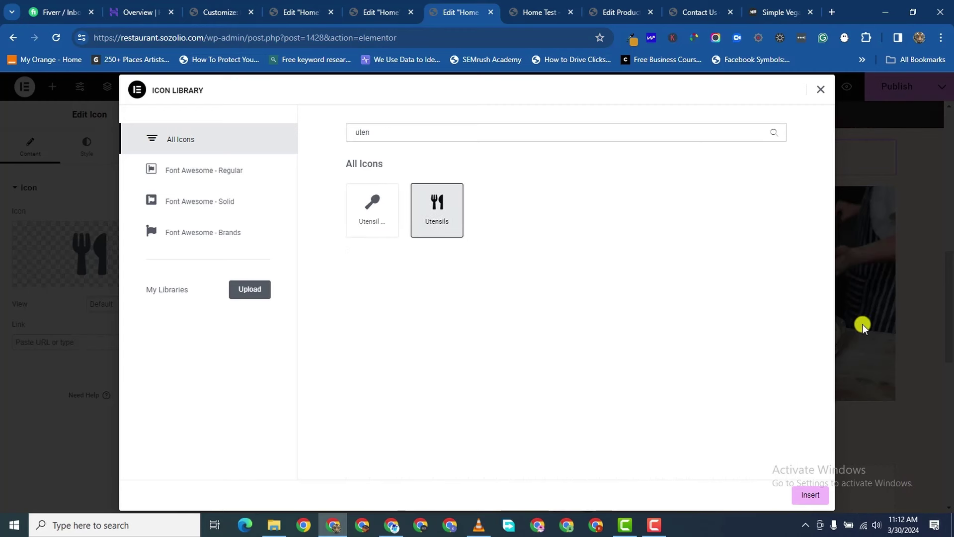
pyautogui.click(381, 228)
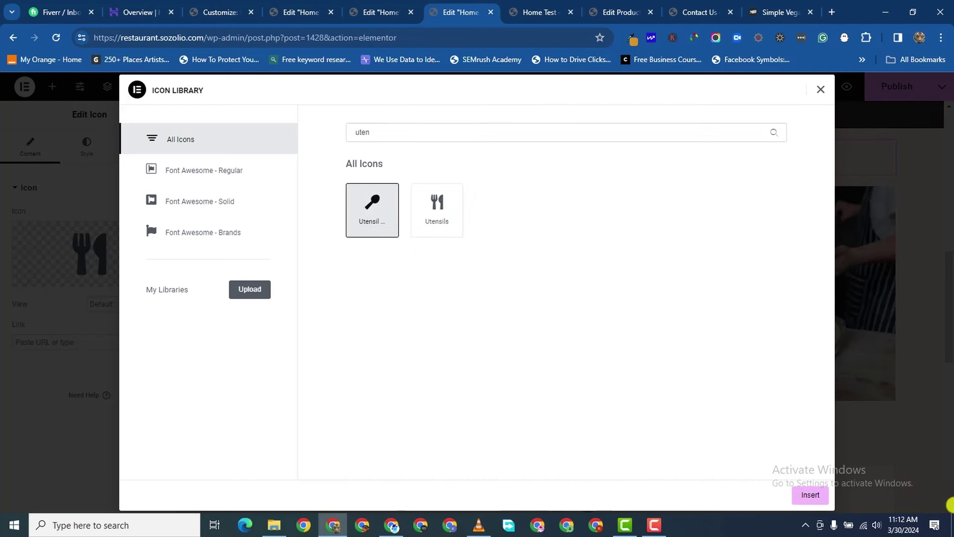
pyautogui.click(810, 495)
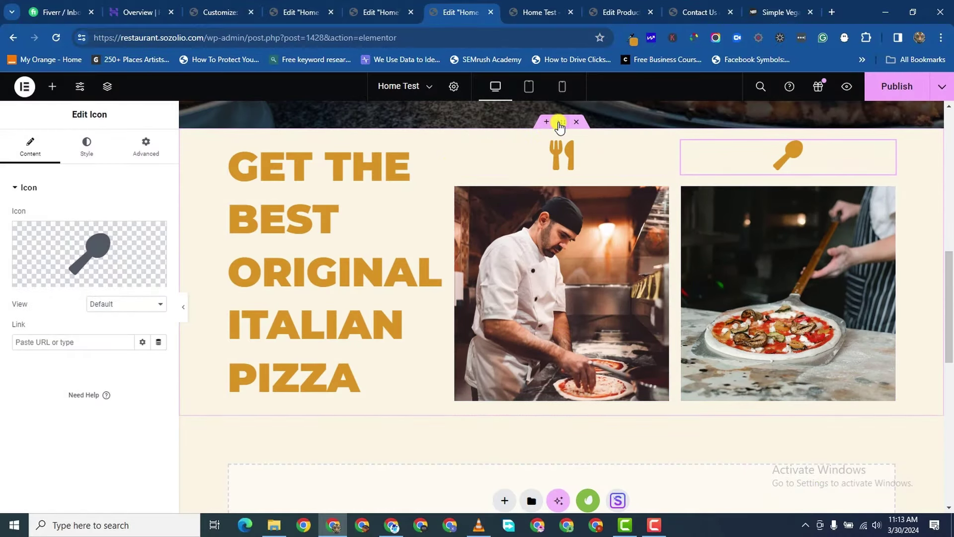
# - Unlink the margin values of the three-column section's outer container and set its top margin to 100 px
pyautogui.click(560, 123)
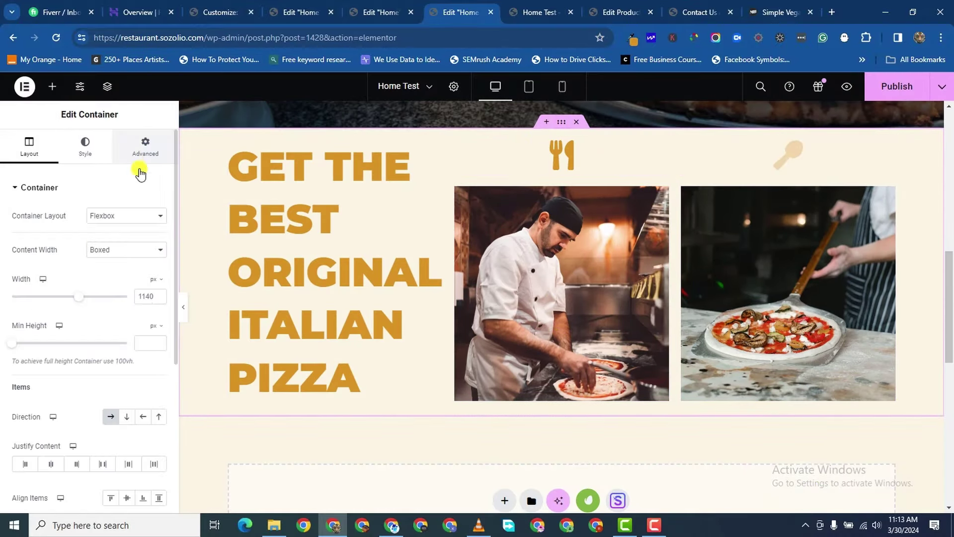
pyautogui.click(143, 148)
pyautogui.click(158, 229)
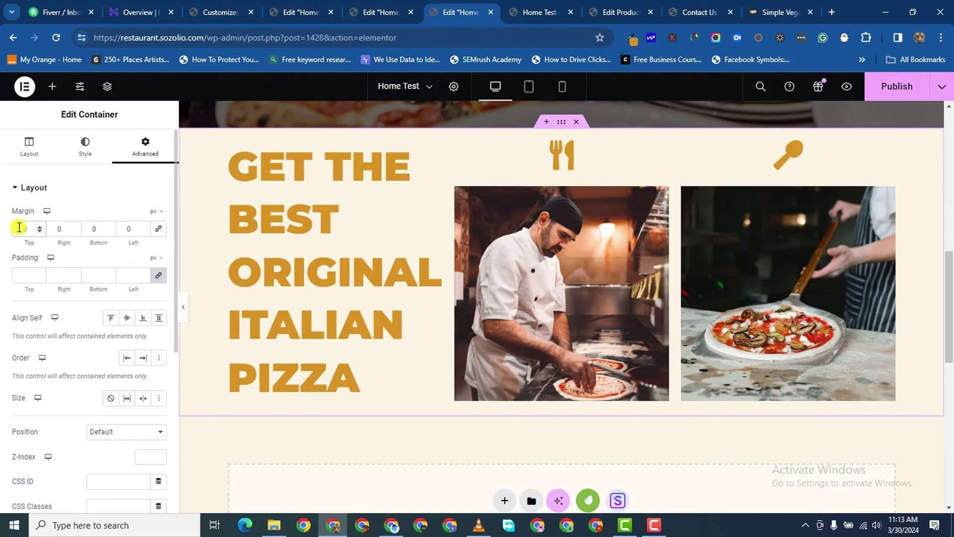
pyautogui.write('120')
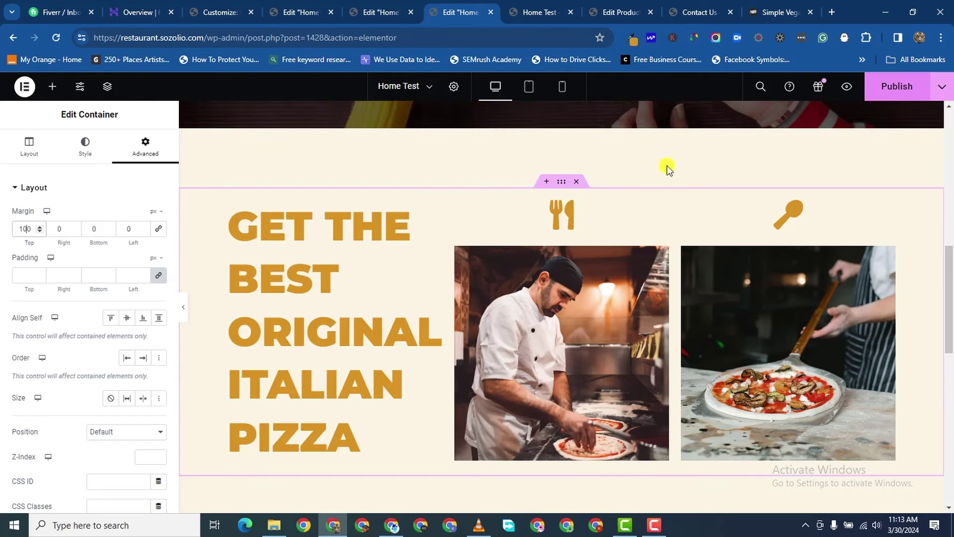
# - Set the line height of the "GET THE BEST ORIGINAL ITALIAN PIZZA" heading to 70 px
pyautogui.click(231, 319)
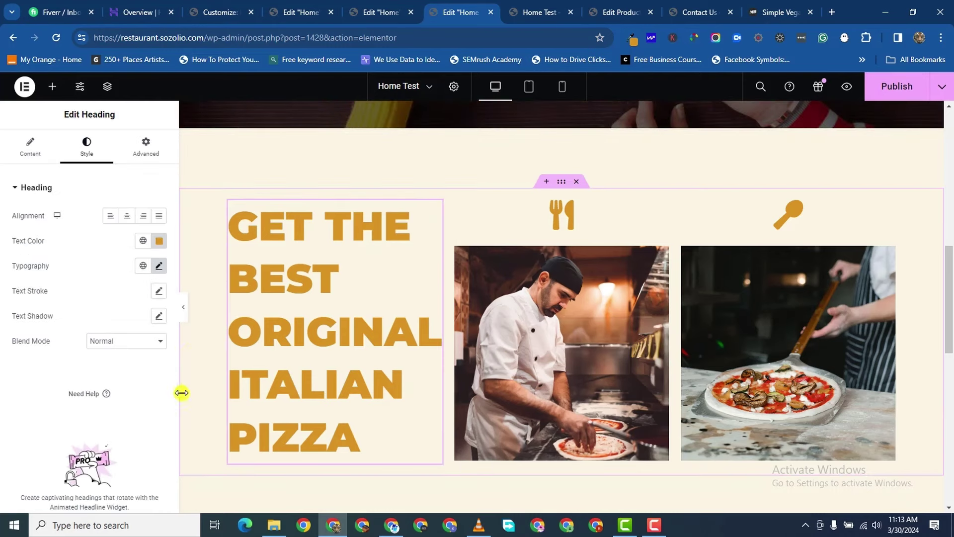
pyautogui.click(159, 266)
pyautogui.scroll(-2, 119, 413)
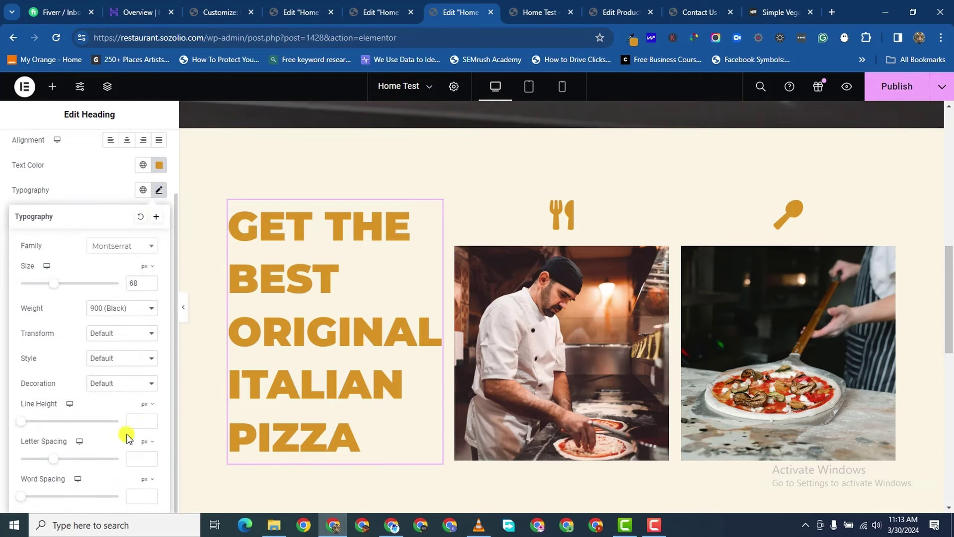
pyautogui.click(152, 418)
pyautogui.write('27')
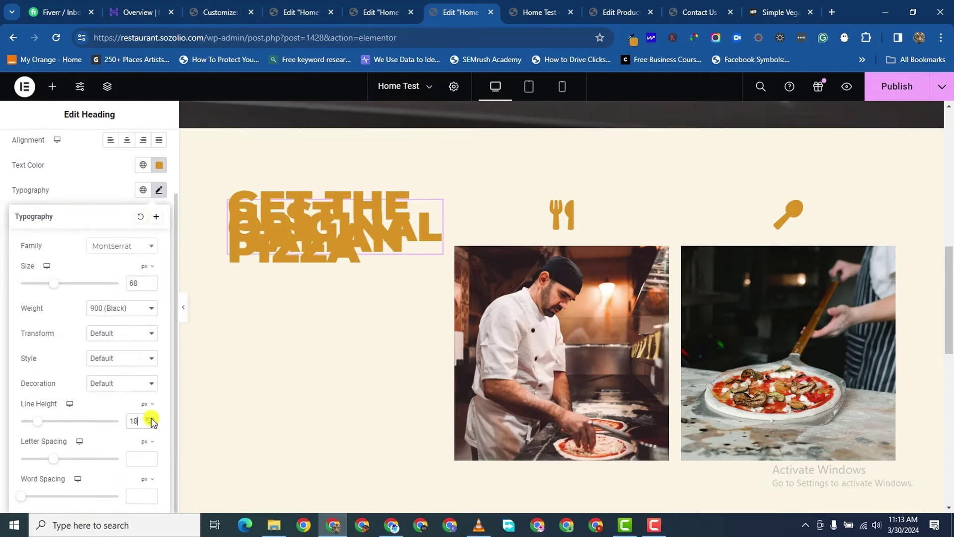
pyautogui.click(152, 419)
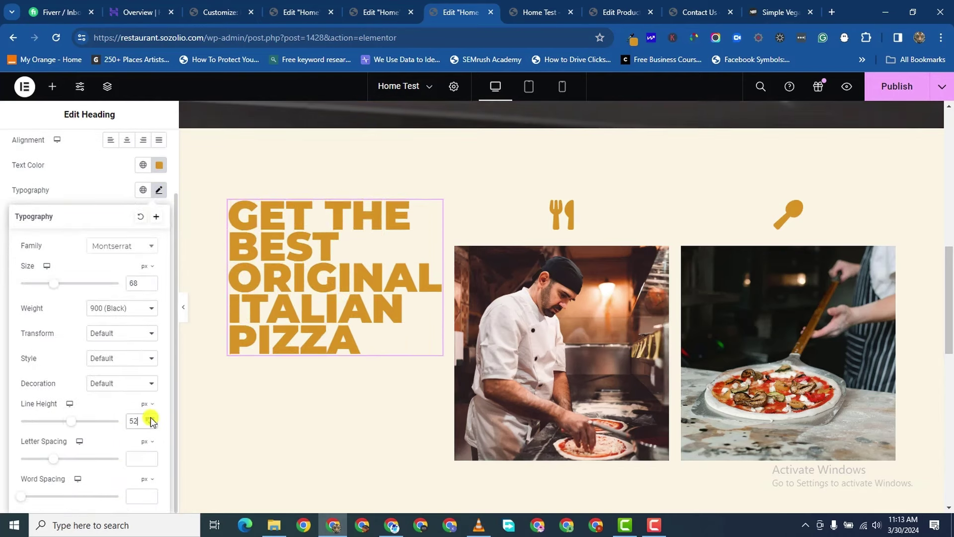
pyautogui.click(152, 420)
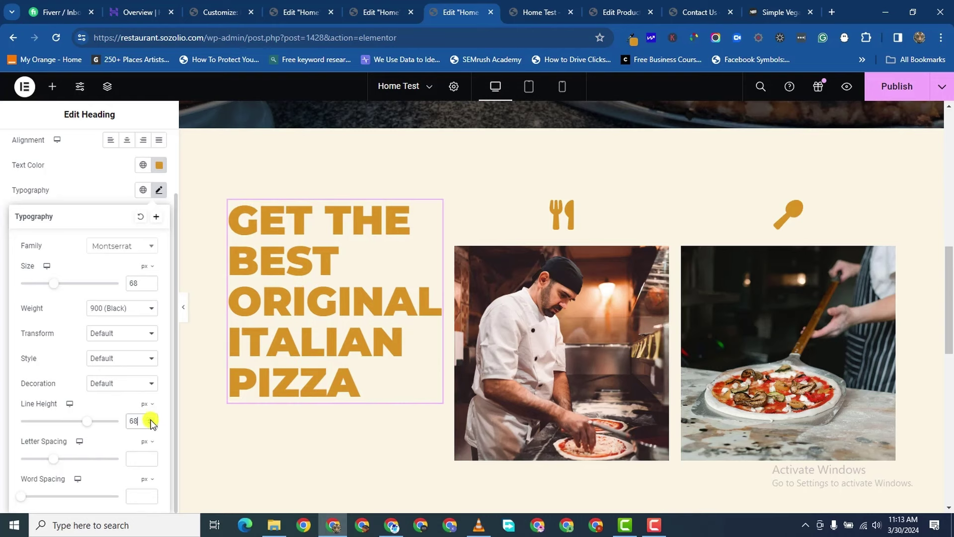
pyautogui.click(151, 419)
pyautogui.click(152, 419)
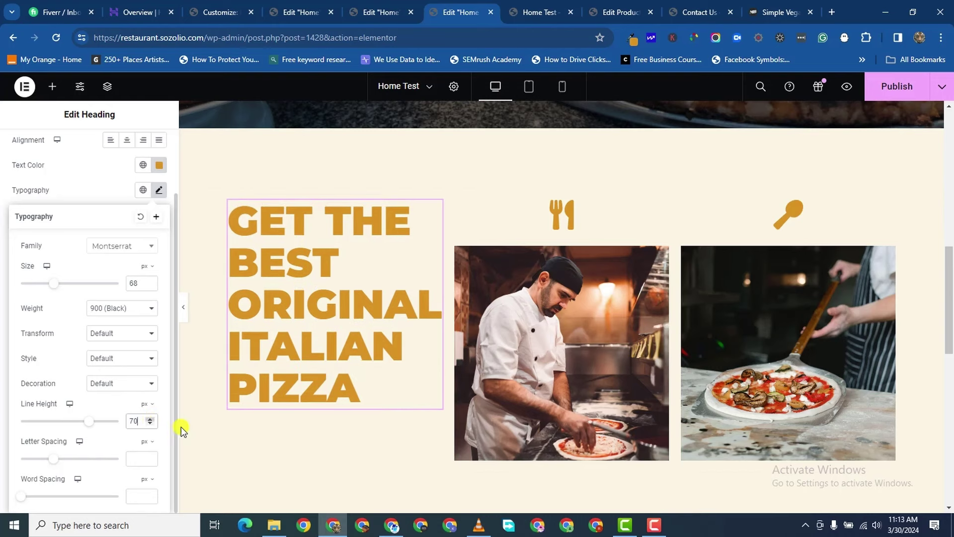
# - Place a duplicate of the hero's ORDER NOW button below the heading in the first column and publish the page
pyautogui.scroll(-1, 409, 430)
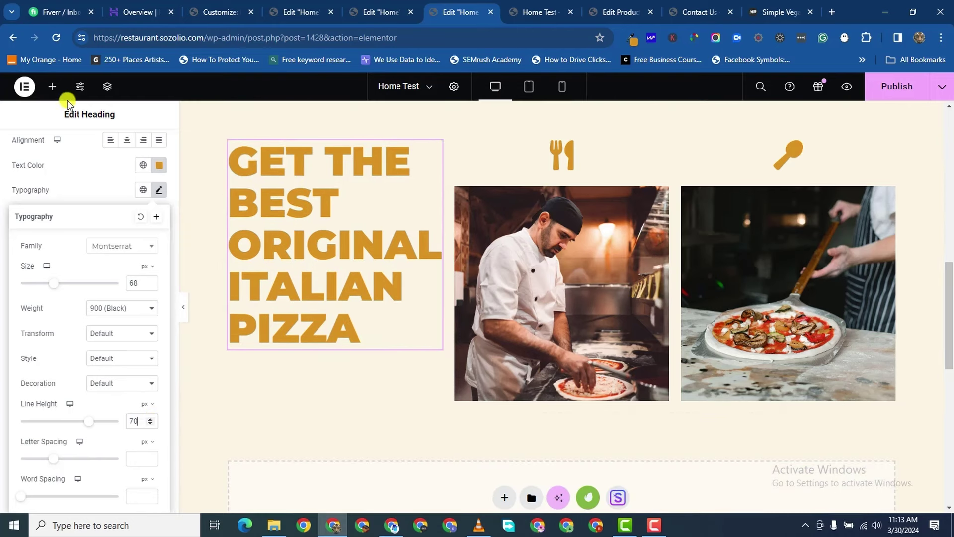
pyautogui.scroll(4, 515, 200)
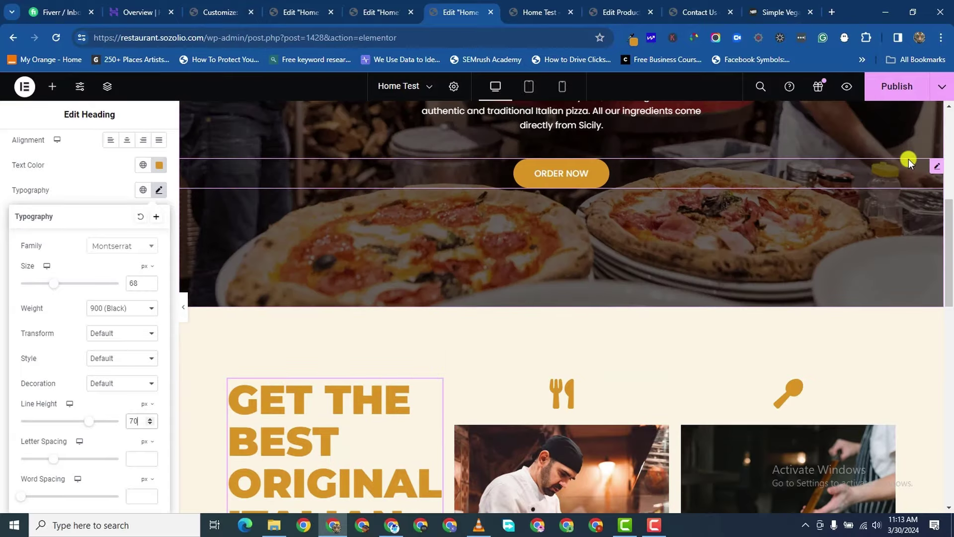
pyautogui.rightClick(936, 168)
pyautogui.click(816, 201)
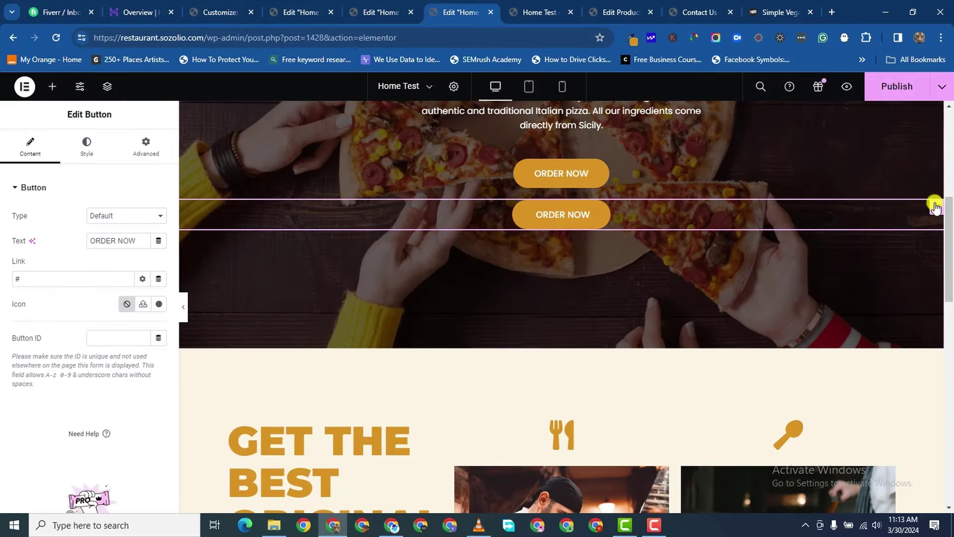
pyautogui.moveTo(935, 207); pyautogui.dragTo(330, 419)
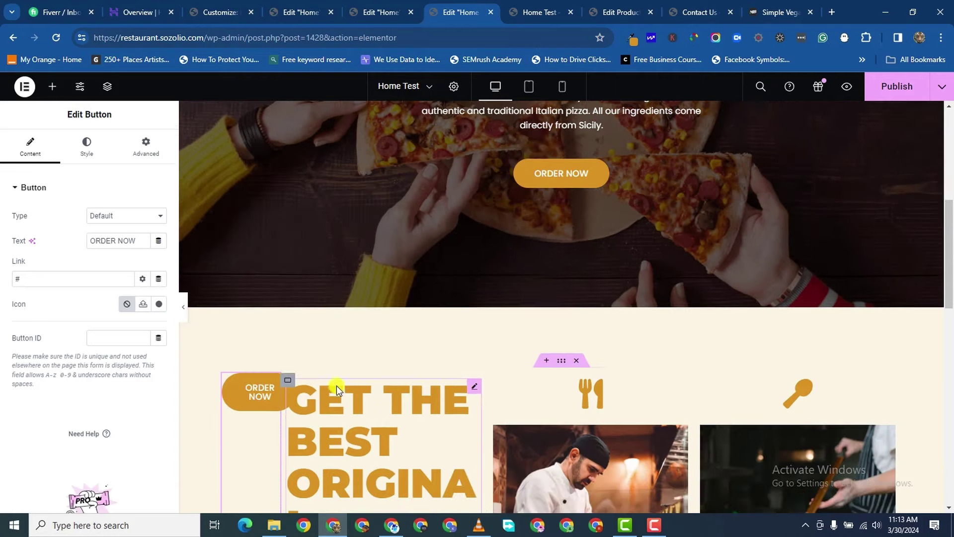
pyautogui.scroll(2, 323, 403)
pyautogui.scroll(-7, 322, 403)
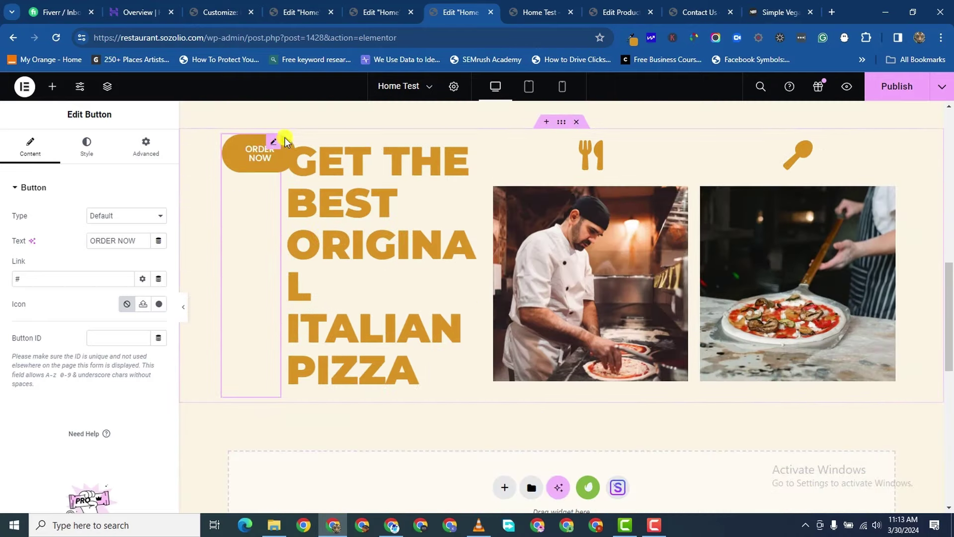
pyautogui.moveTo(273, 141); pyautogui.dragTo(359, 382)
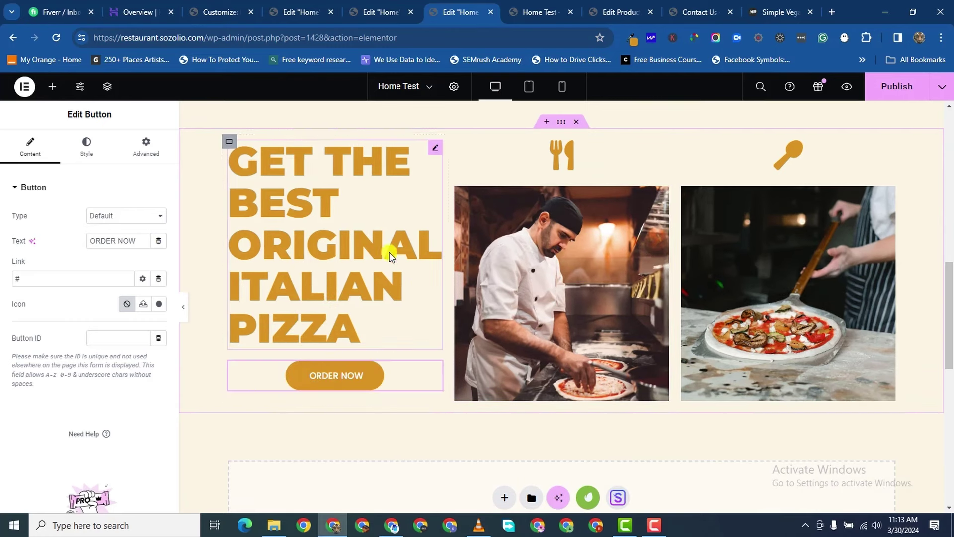
pyautogui.click(888, 89)
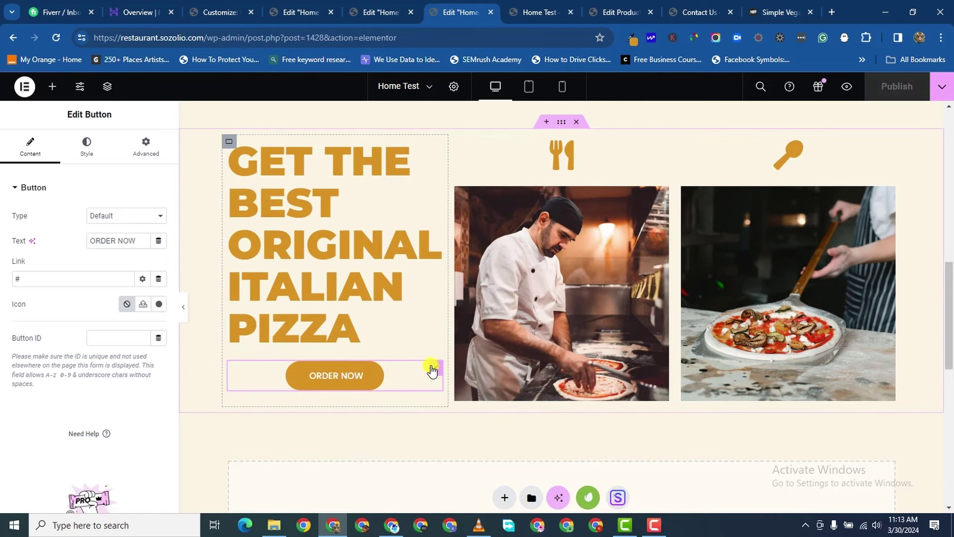
# - Set the copied ORDER NOW button's text color to #DA9323 and its background color to #000000
pyautogui.click(85, 159)
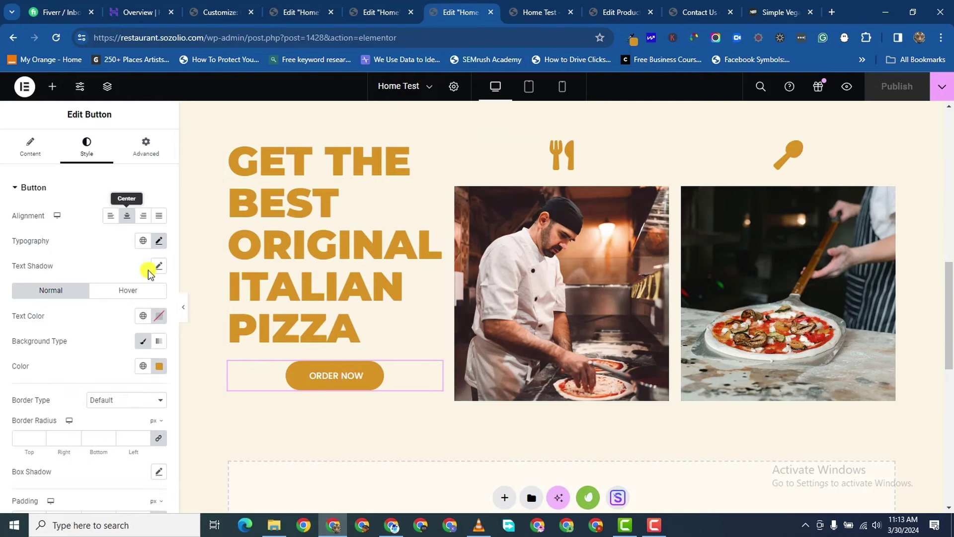
pyautogui.click(158, 315)
pyautogui.rightClick(107, 486)
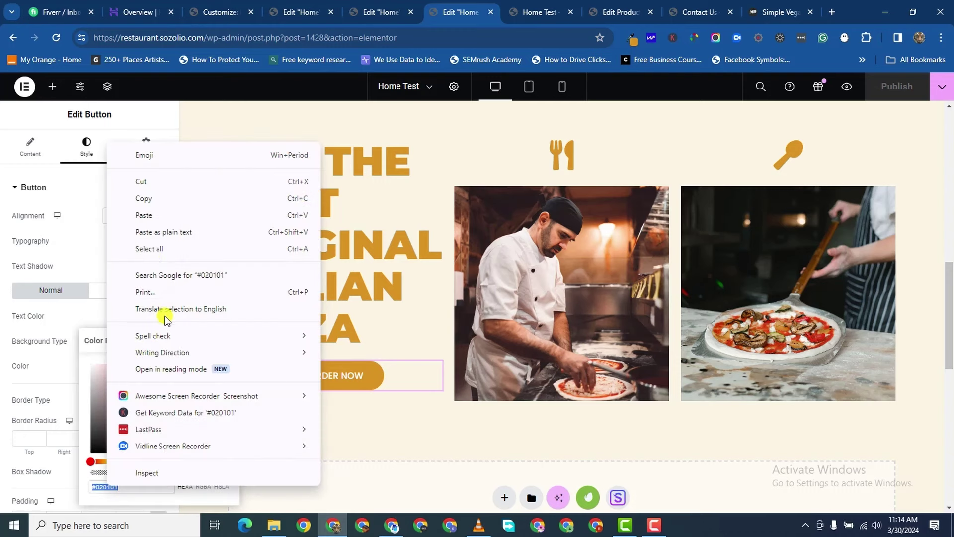
pyautogui.click(143, 214)
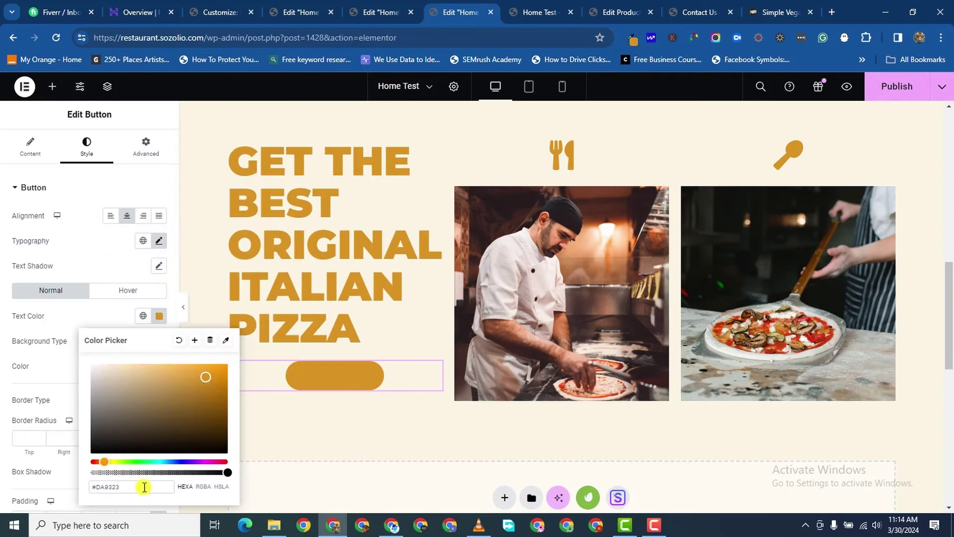
pyautogui.click(11, 405)
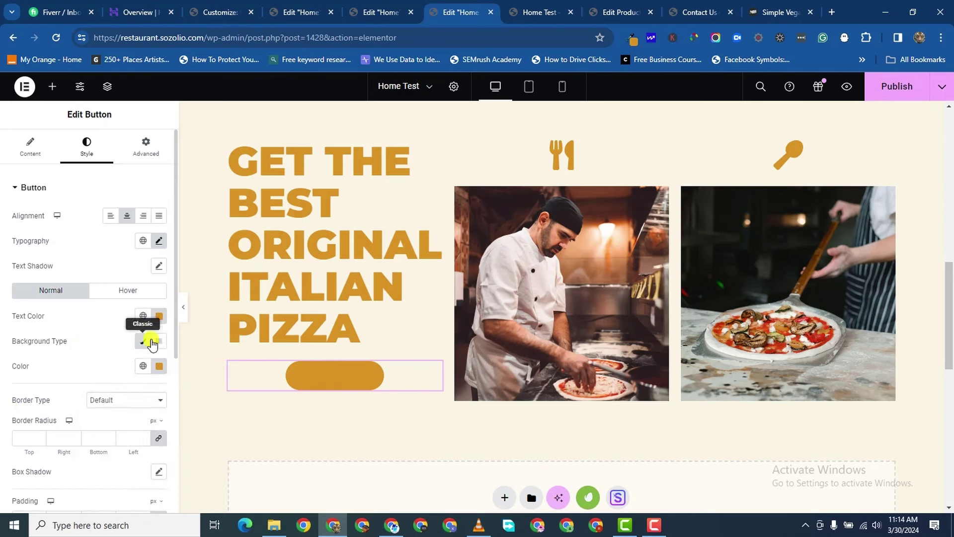
pyautogui.click(159, 366)
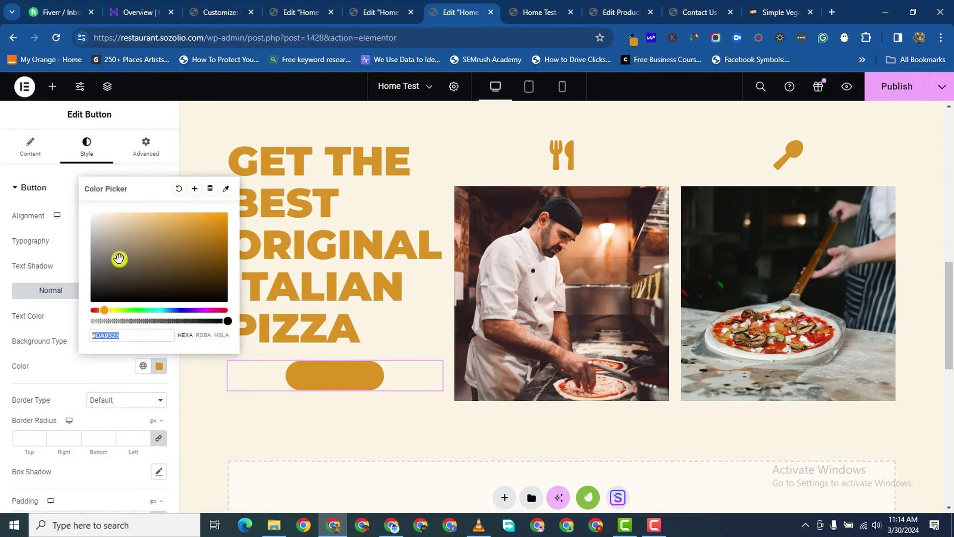
pyautogui.write('#000000')
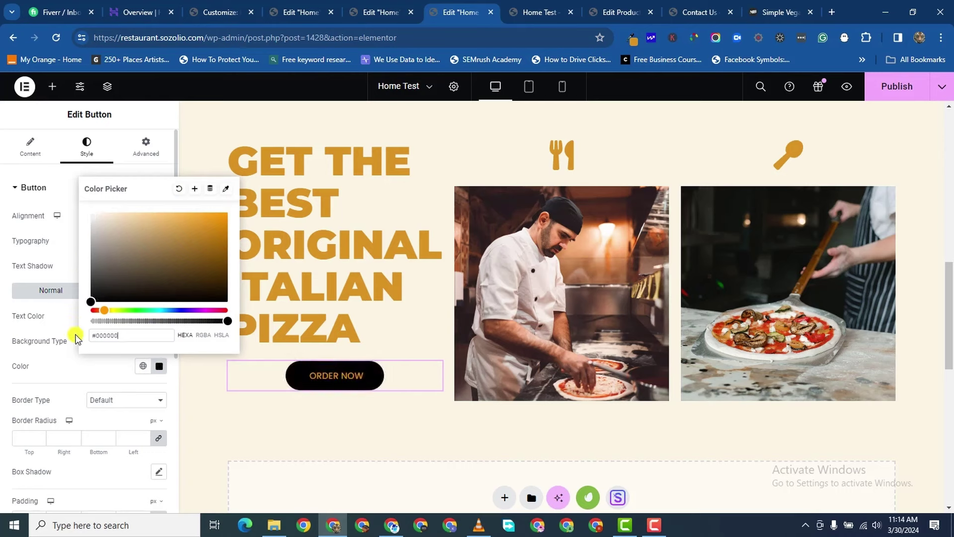
pyautogui.click(277, 416)
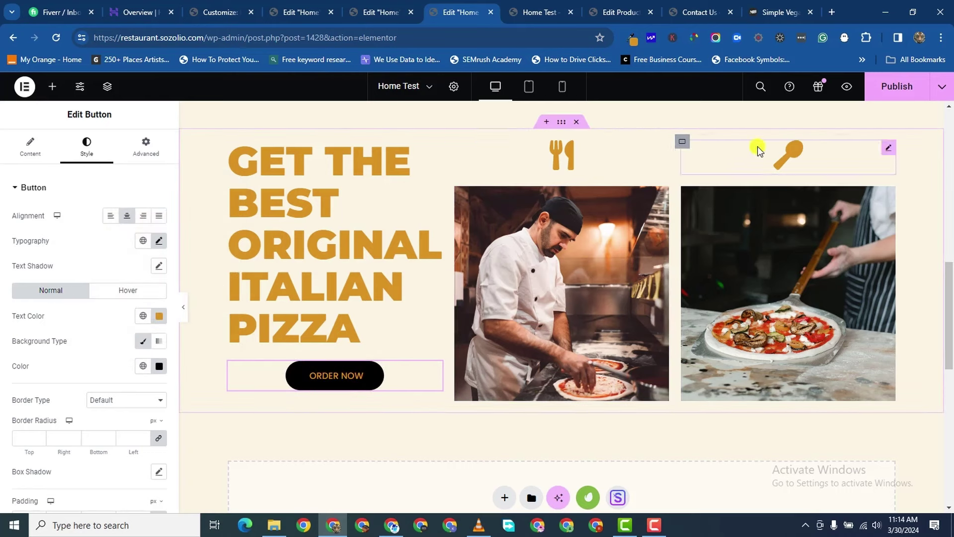
# - Publish the page with the restyled button and switch to the Home Test preview page
pyautogui.click(910, 87)
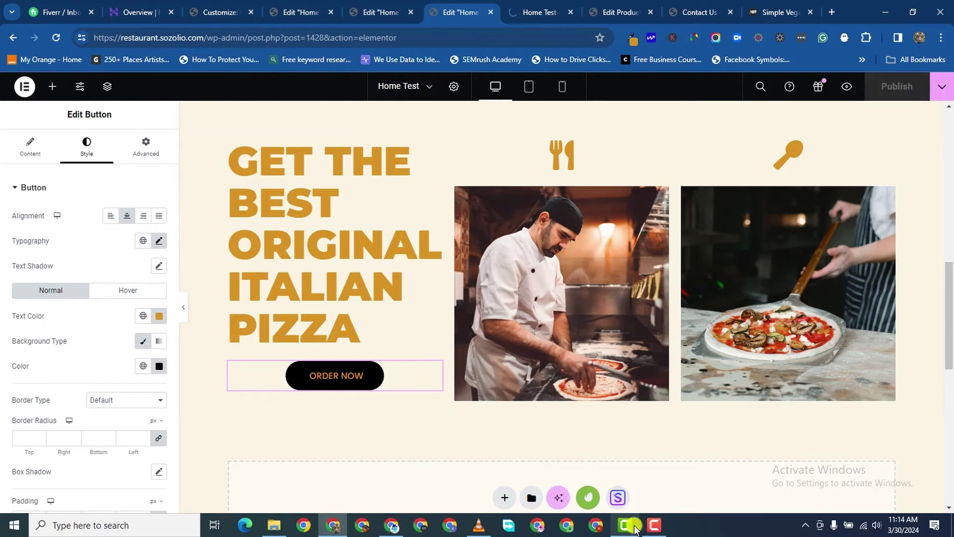
pyautogui.click(651, 527)
pyautogui.hotkey('ctrl', 'Tab')
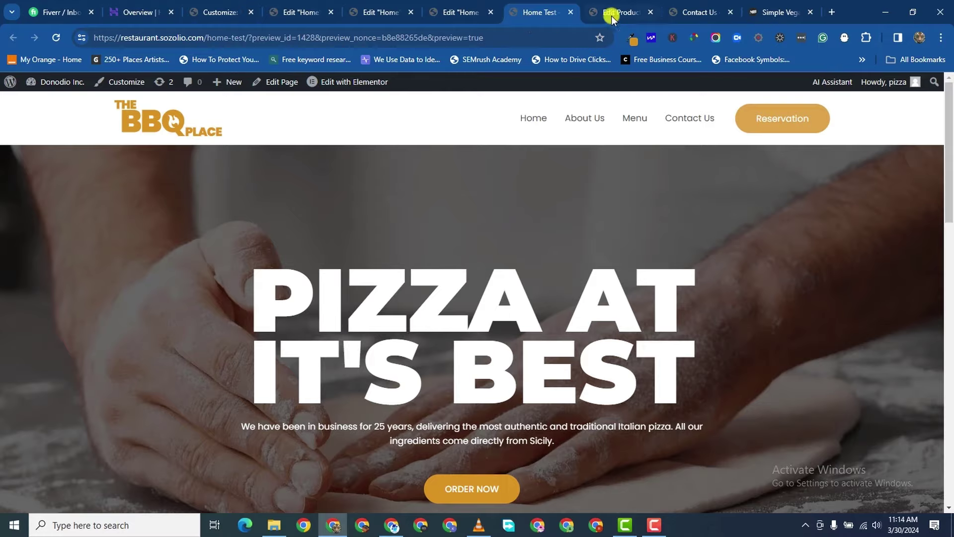
# - Review the three-column section with its heading, order button, icons and pictures on the preview page
pyautogui.scroll(-10, 524, 308)
pyautogui.scroll(3, 527, 320)
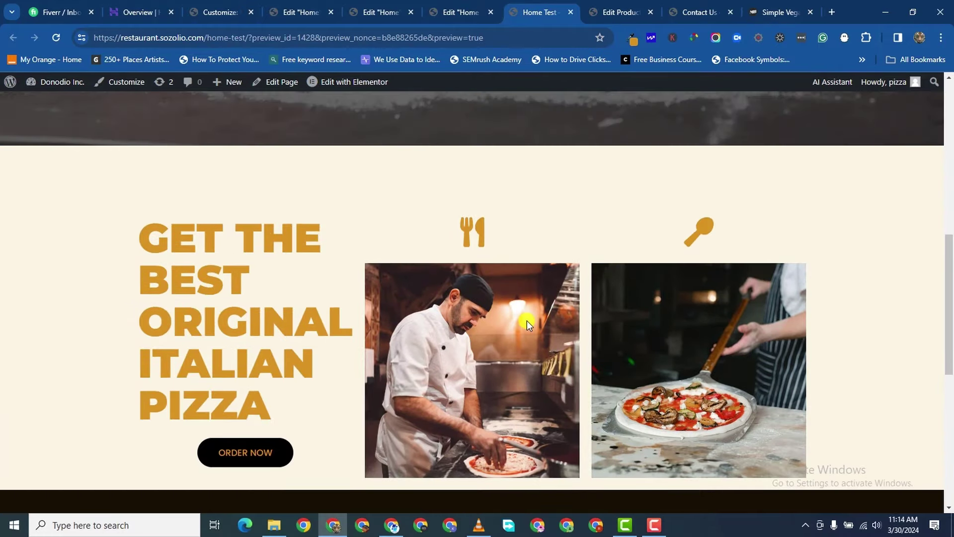
pyautogui.scroll(-2, 527, 315)
pyautogui.scroll(2, 527, 315)
pyautogui.scroll(-4, 527, 315)
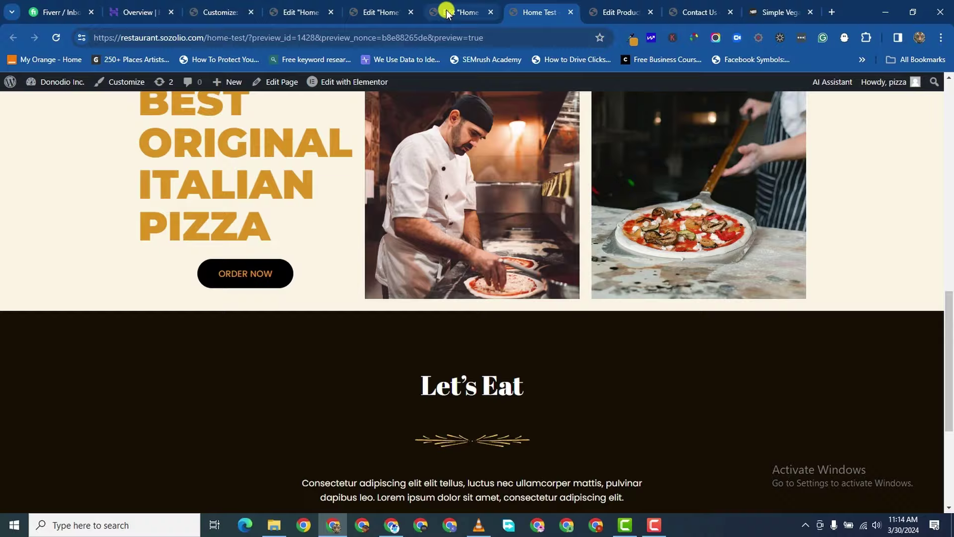
# - Switch back to the page editor and add a container with two equal columns below the three-column section
pyautogui.click(446, 12)
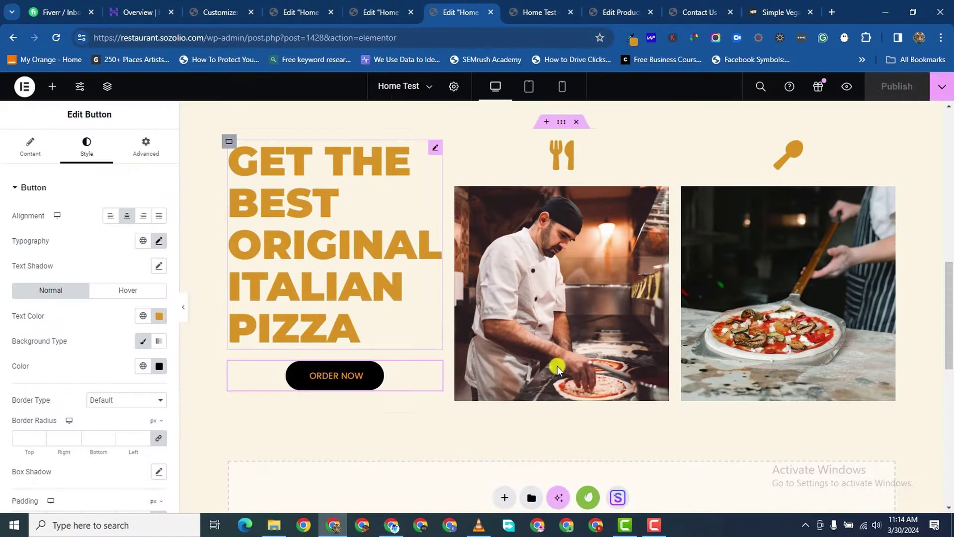
pyautogui.scroll(-5, 518, 396)
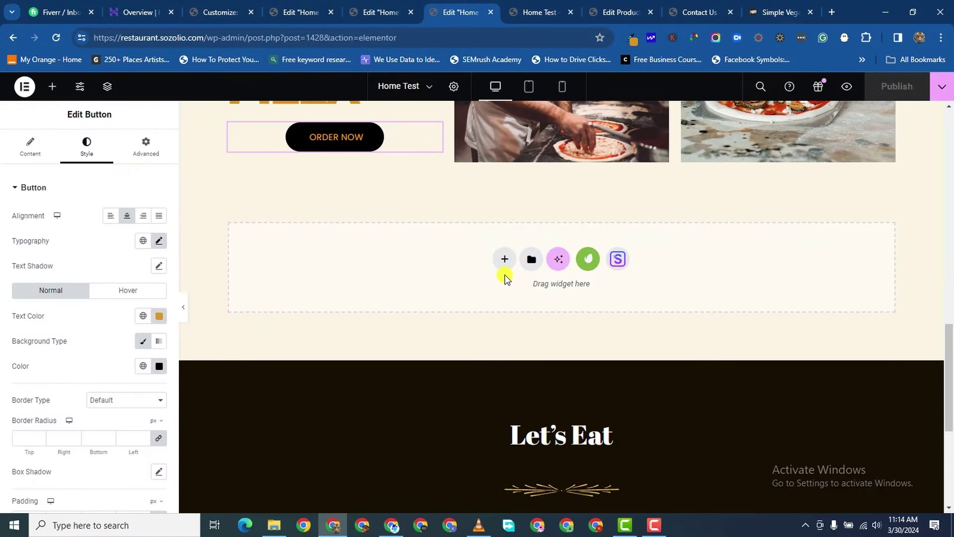
pyautogui.click(505, 259)
pyautogui.click(501, 302)
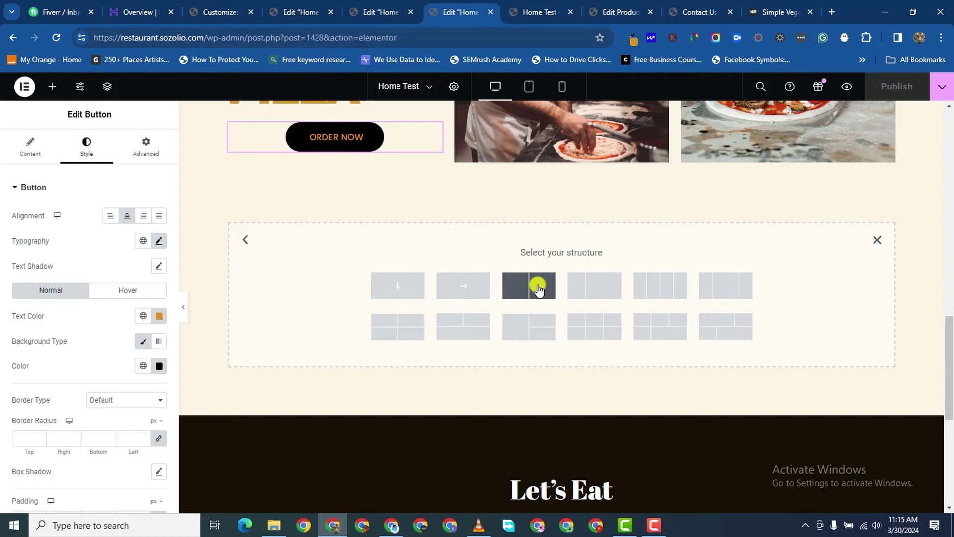
pyautogui.click(514, 286)
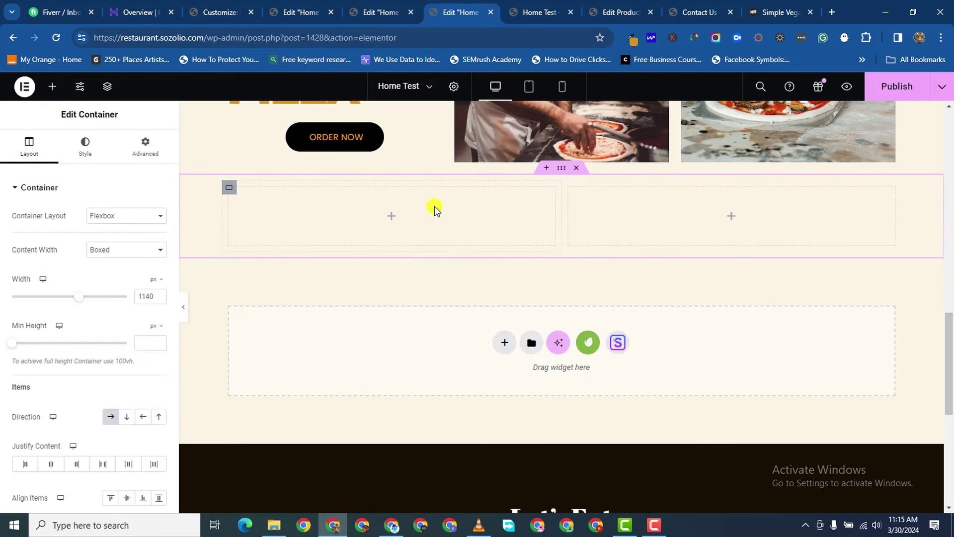
# - Find the Image Box widget and place it in the first column of the new two-column container
pyautogui.click(53, 86)
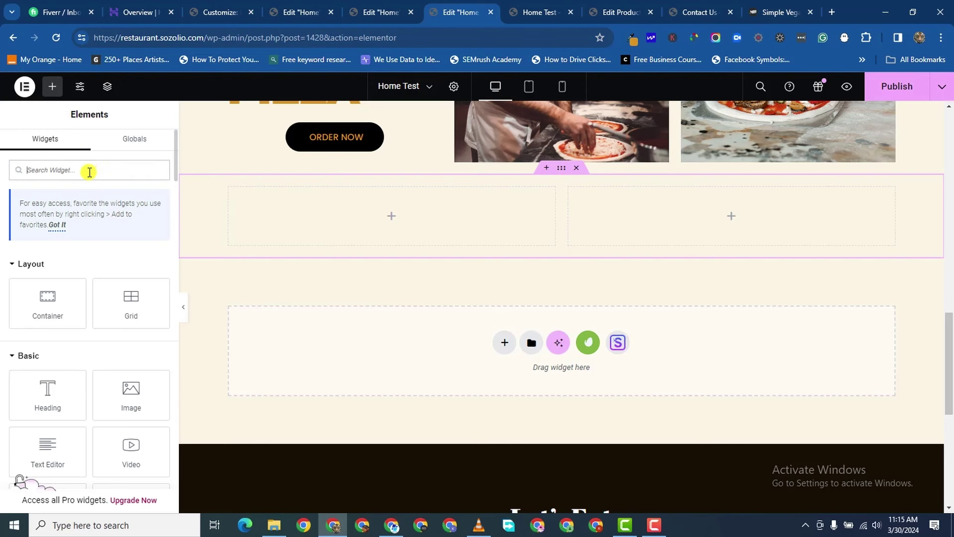
pyautogui.write('image')
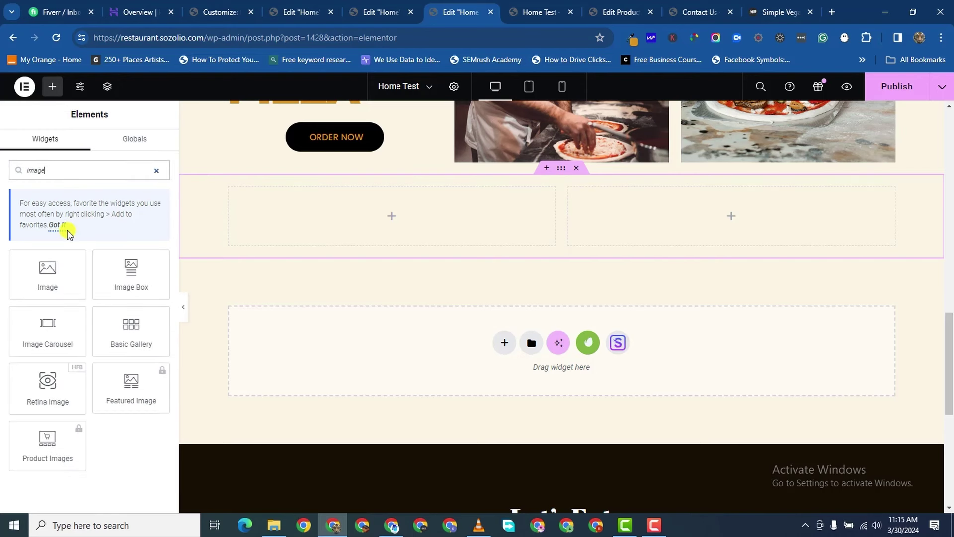
pyautogui.moveTo(117, 284); pyautogui.dragTo(319, 259)
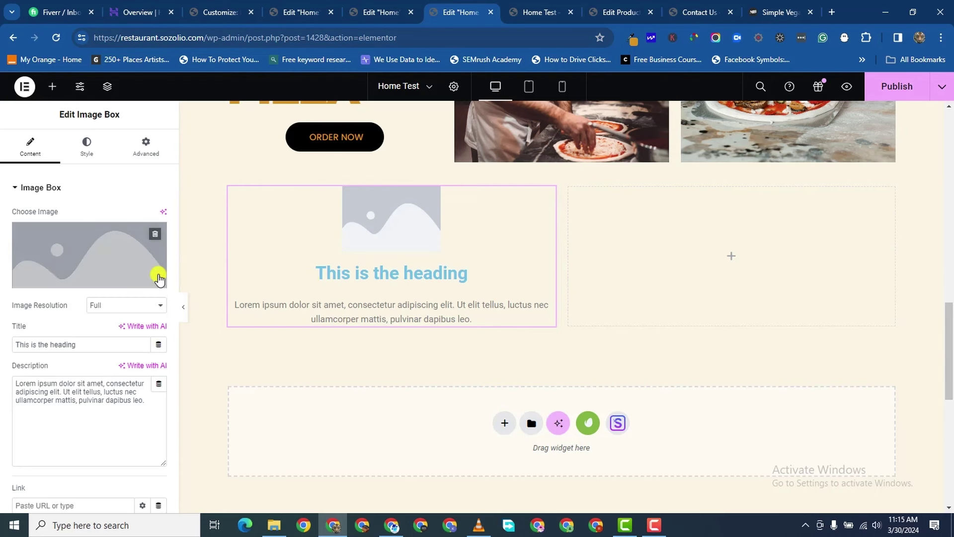
# - Position the Image Box picture to the left of its text with the vertical alignment set to Middle
pyautogui.click(88, 152)
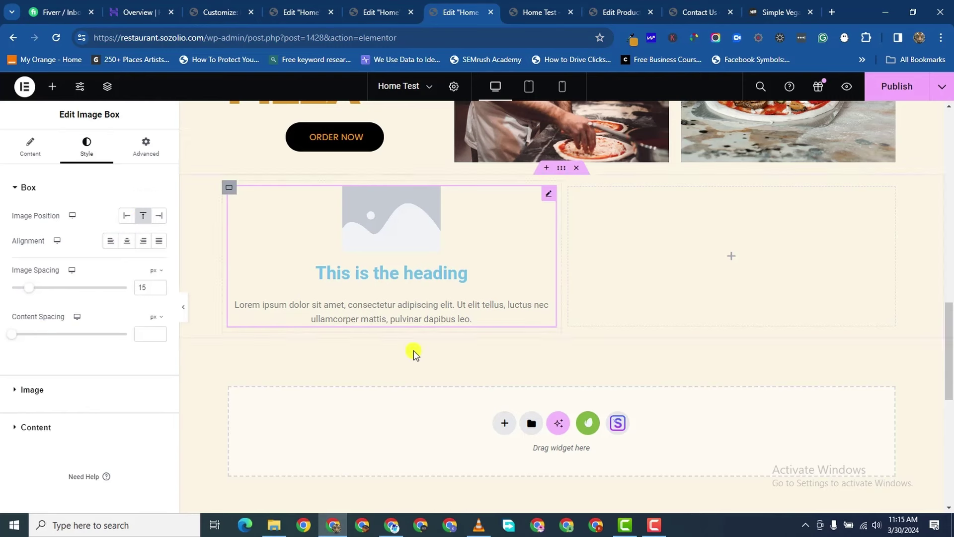
pyautogui.click(127, 216)
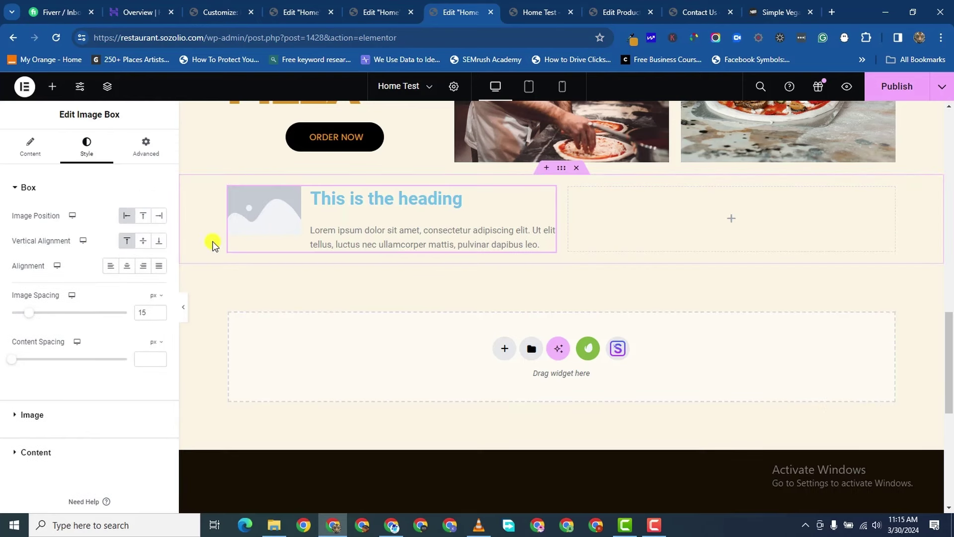
pyautogui.click(142, 243)
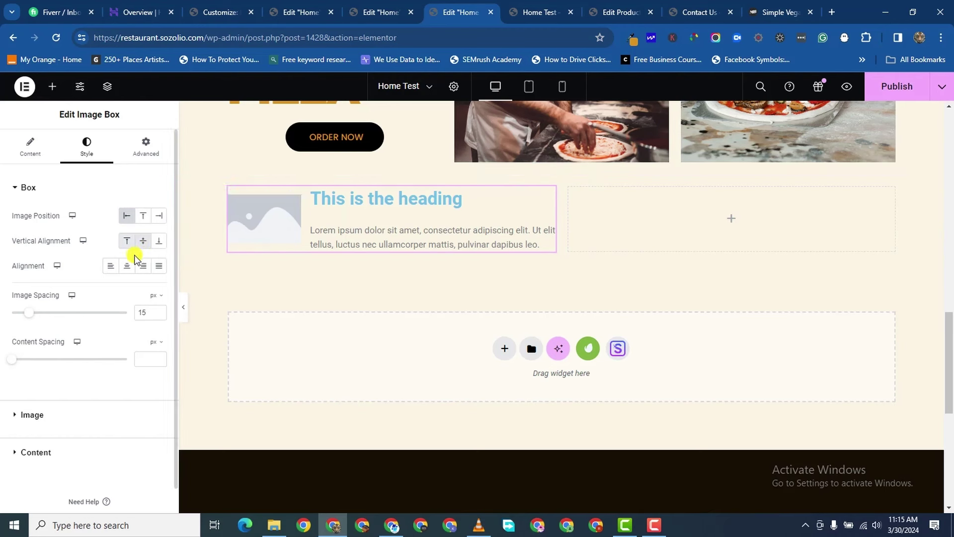
pyautogui.click(159, 242)
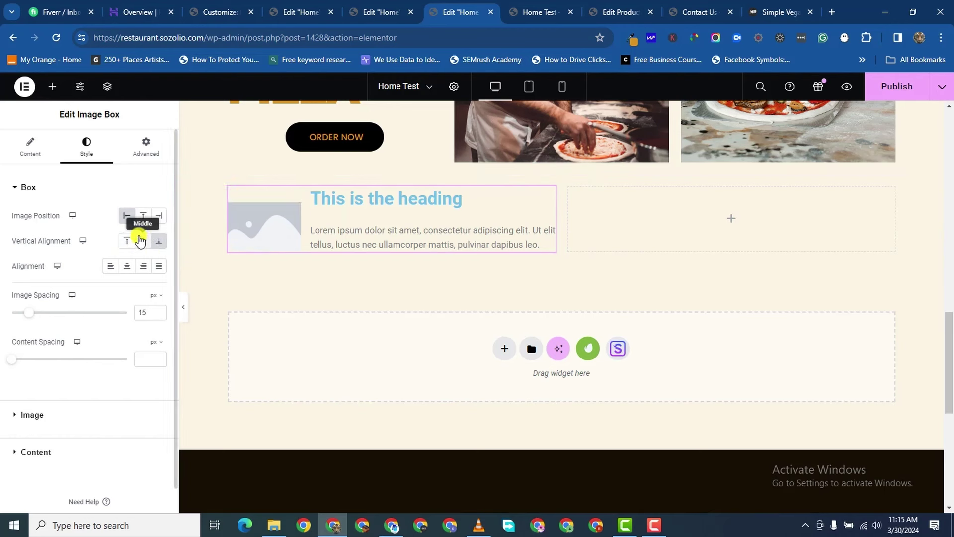
pyautogui.click(158, 216)
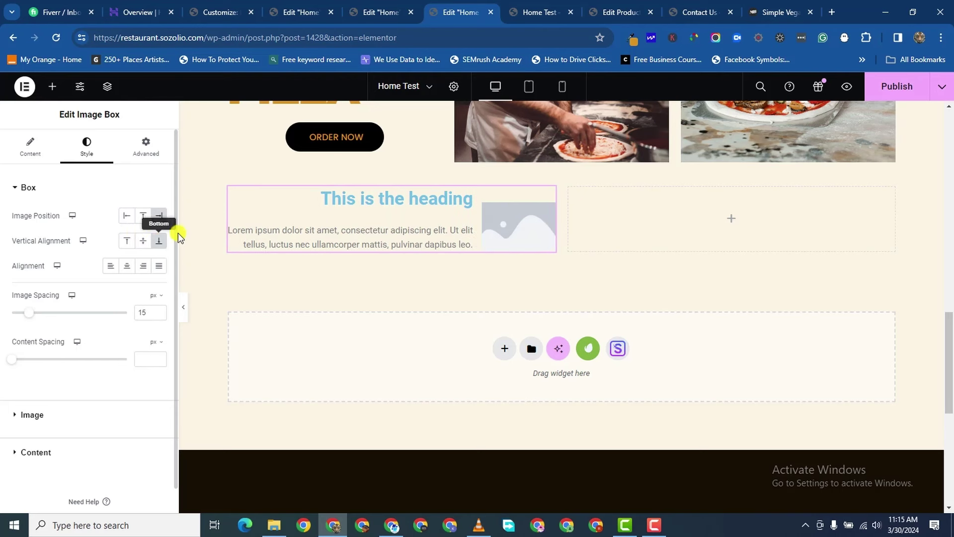
pyautogui.click(126, 217)
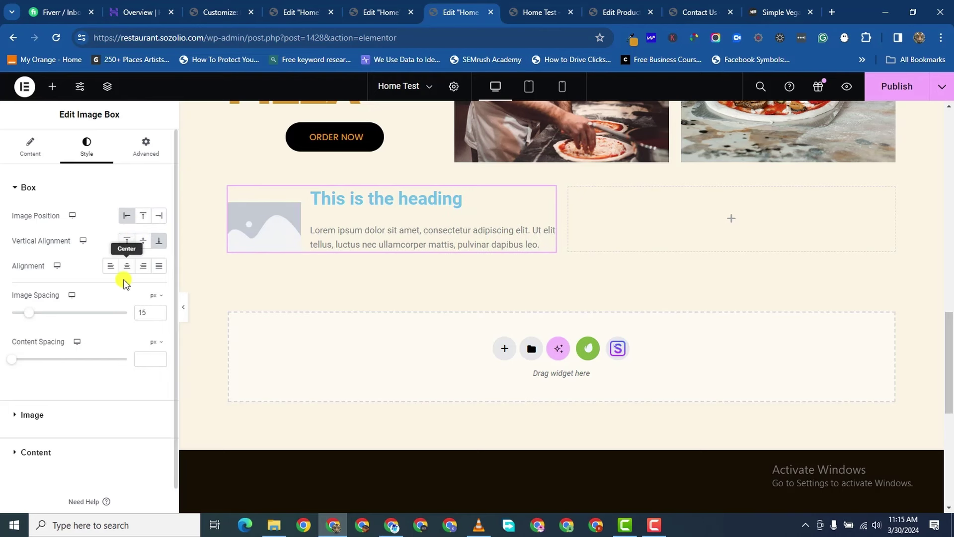
pyautogui.click(139, 244)
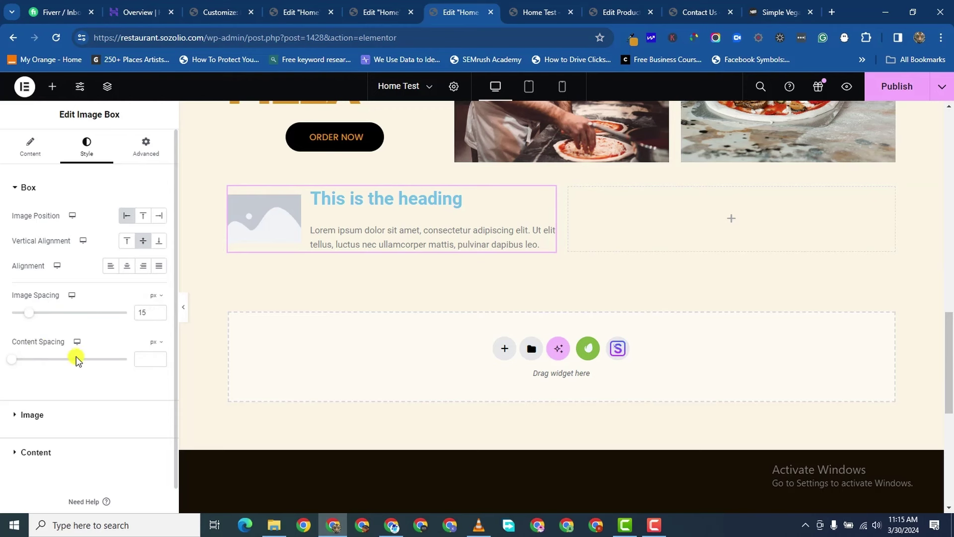
# - Try the Image Box picture width at 100%, 100 px and 10 em, and switch the width unit back to percent
pyautogui.click(13, 415)
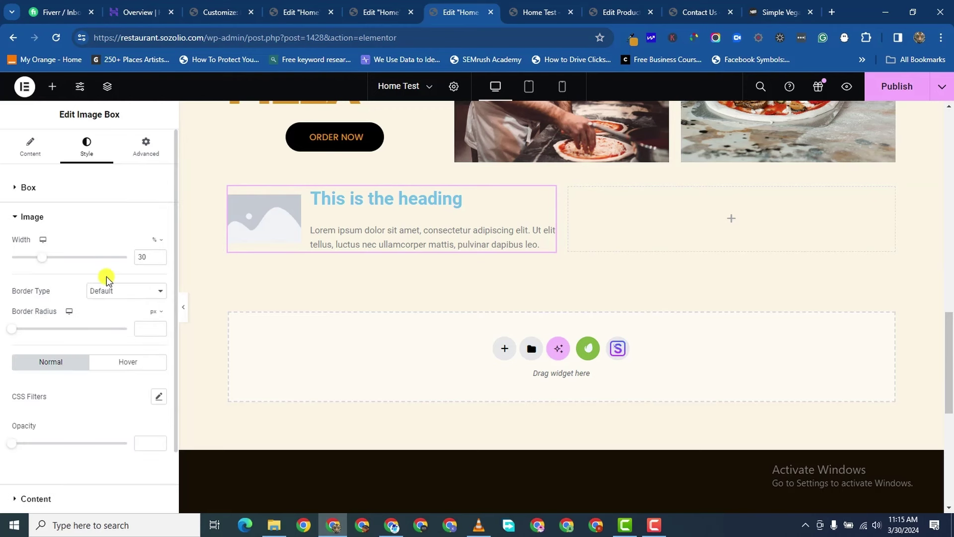
pyautogui.moveTo(44, 259); pyautogui.dragTo(141, 286)
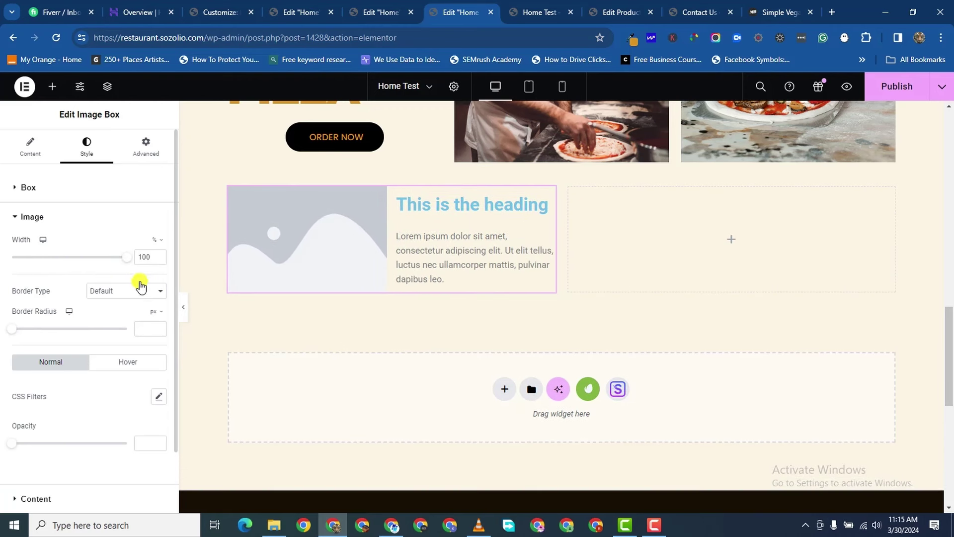
pyautogui.click(159, 243)
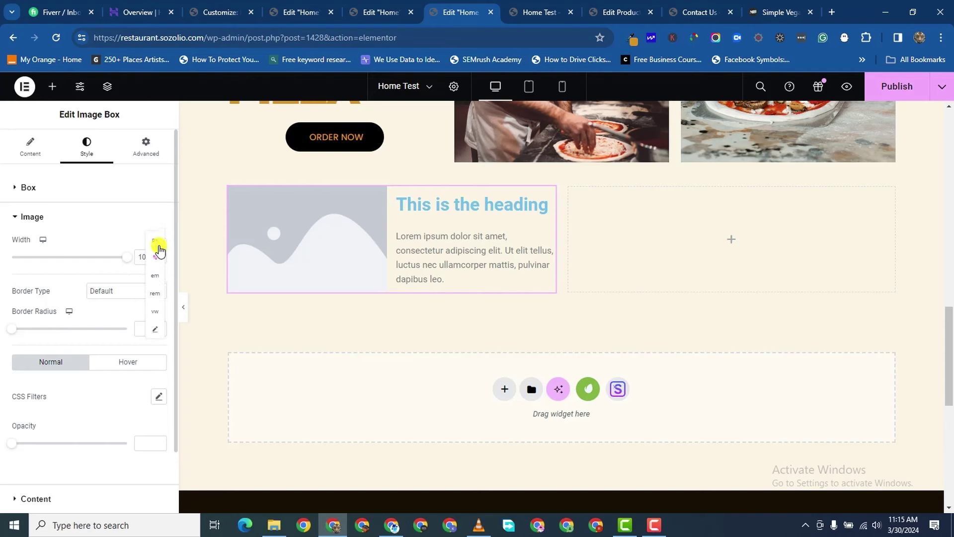
pyautogui.click(156, 241)
pyautogui.moveTo(55, 258); pyautogui.dragTo(130, 294)
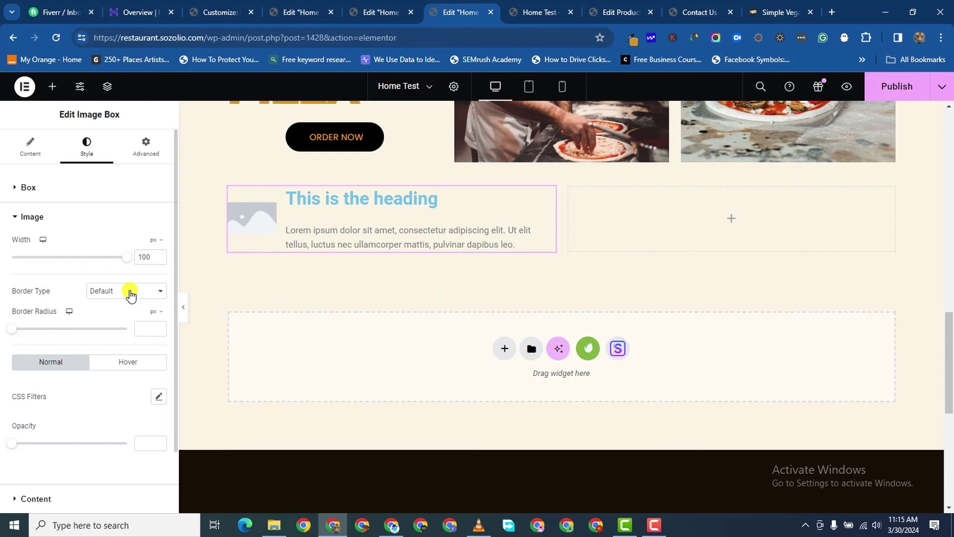
pyautogui.click(156, 241)
pyautogui.click(154, 277)
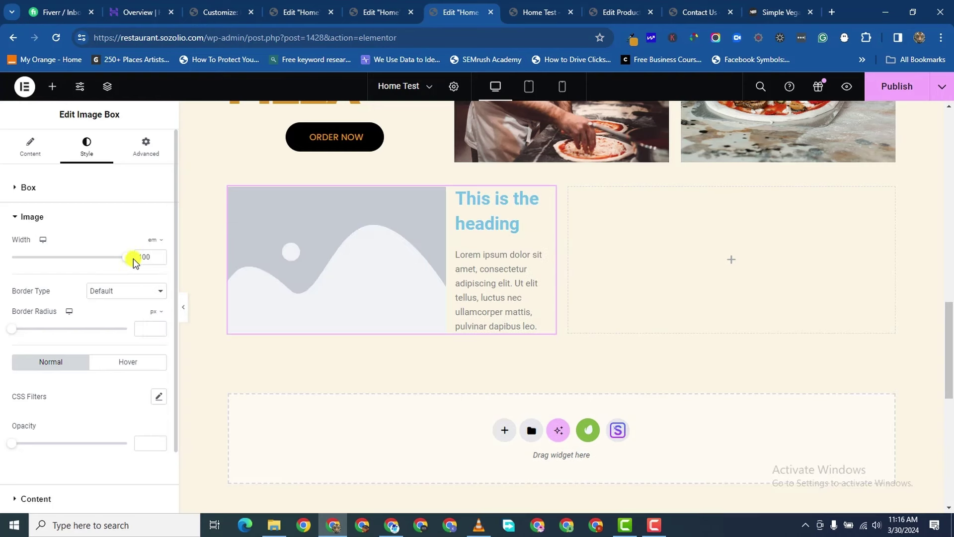
pyautogui.click(128, 262)
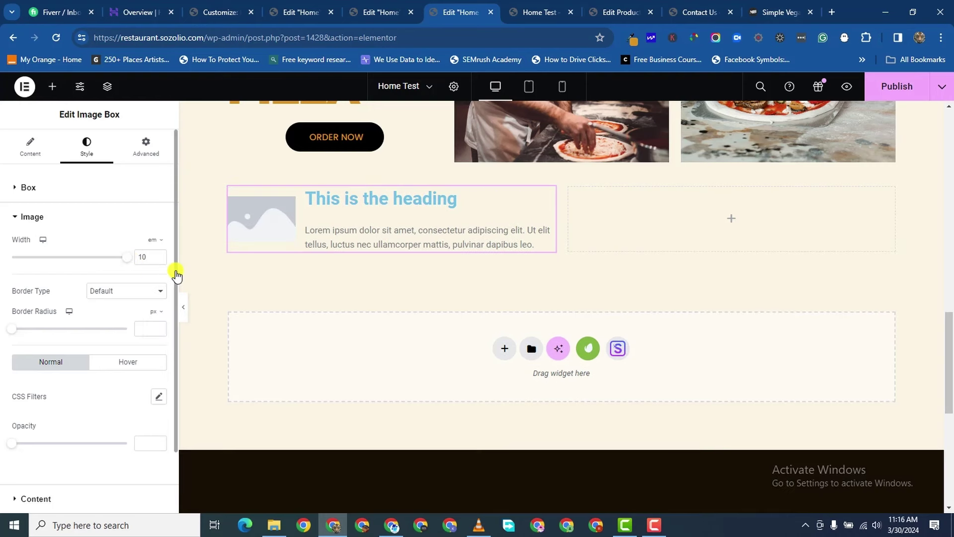
pyautogui.click(151, 241)
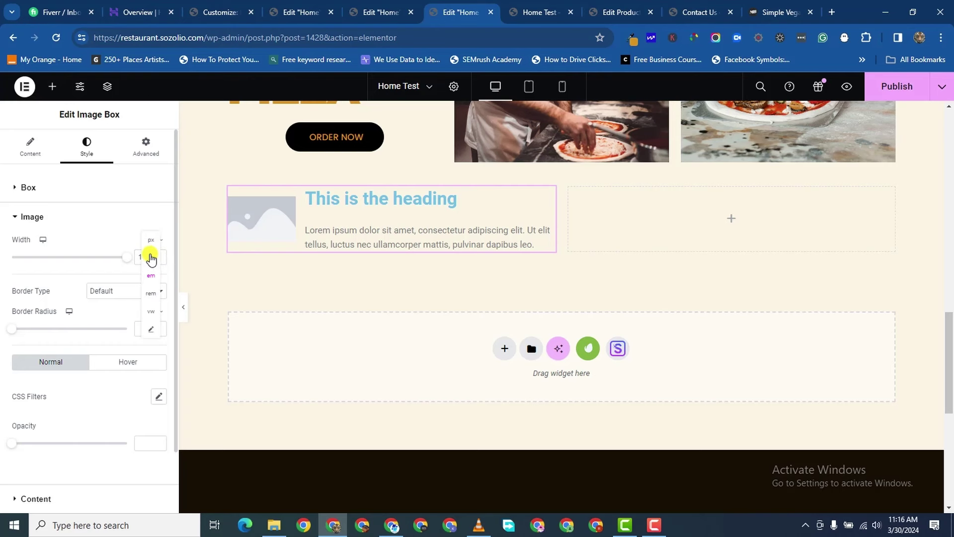
pyautogui.click(151, 257)
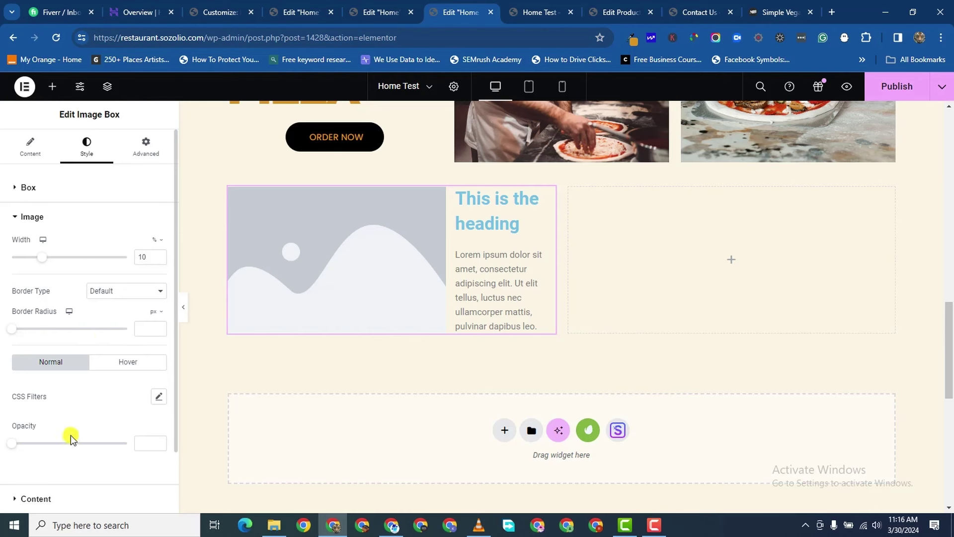
# - Replace the Image Box placeholder with the media library picture of the pizza topped with green leaves beside tomatoes and peppers
pyautogui.scroll(-2, 70, 438)
pyautogui.scroll(2, 70, 386)
pyautogui.click(26, 155)
pyautogui.click(70, 246)
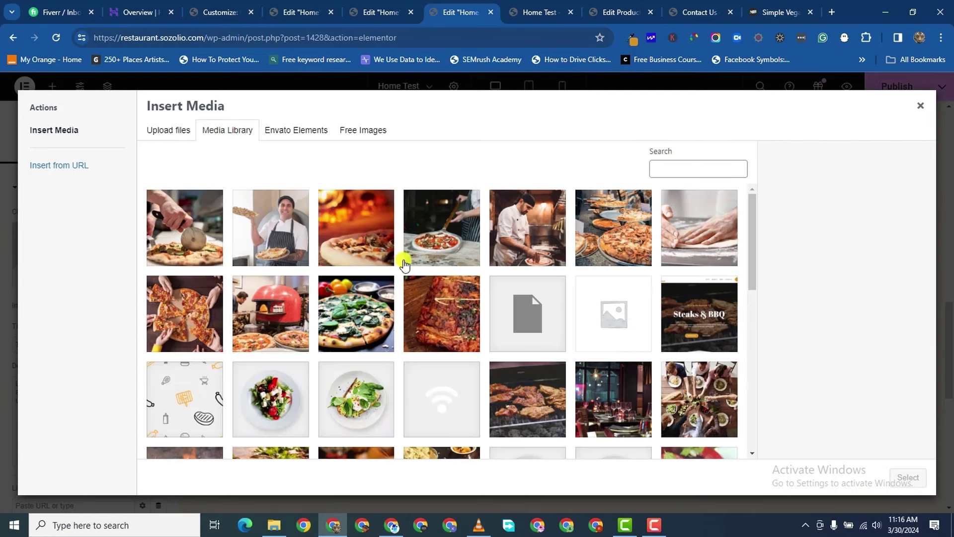
pyautogui.click(342, 244)
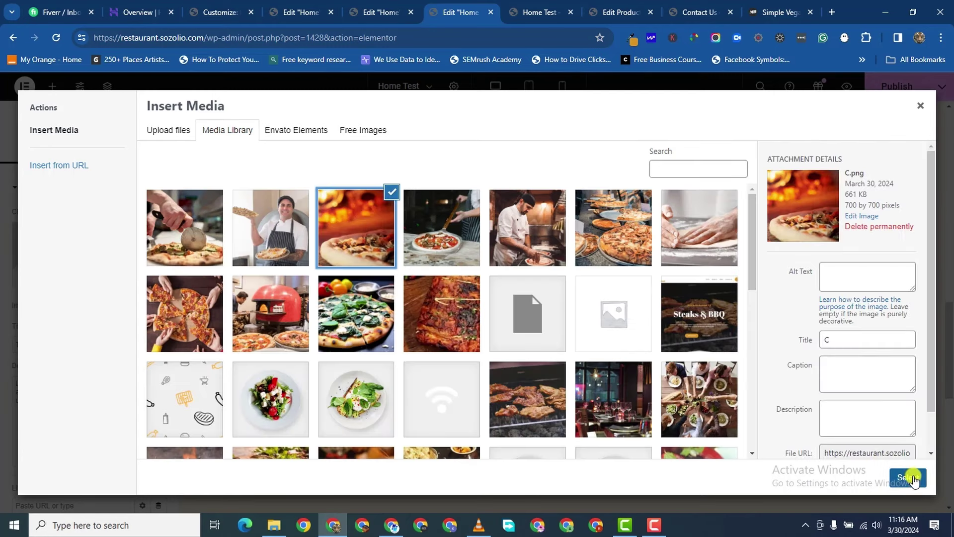
pyautogui.scroll(-10, 524, 324)
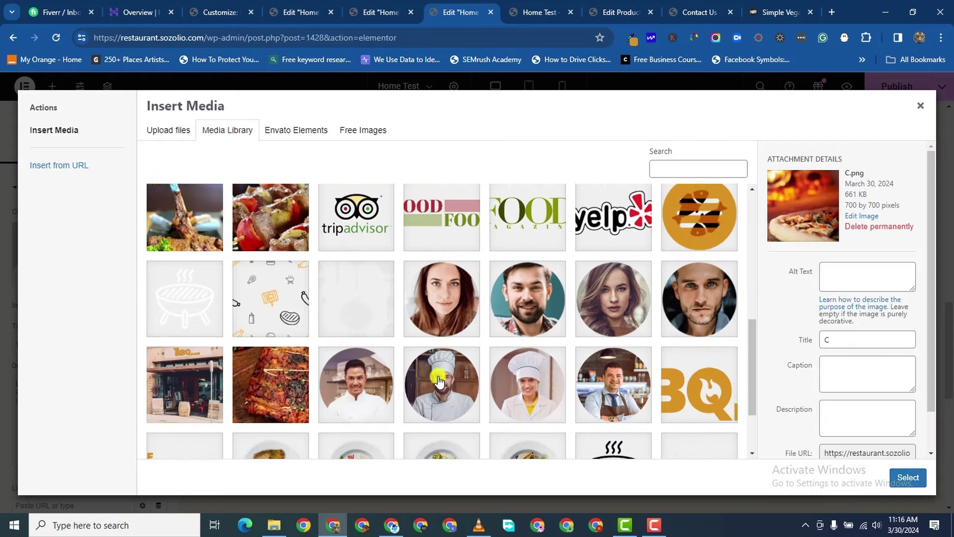
pyautogui.scroll(8, 440, 351)
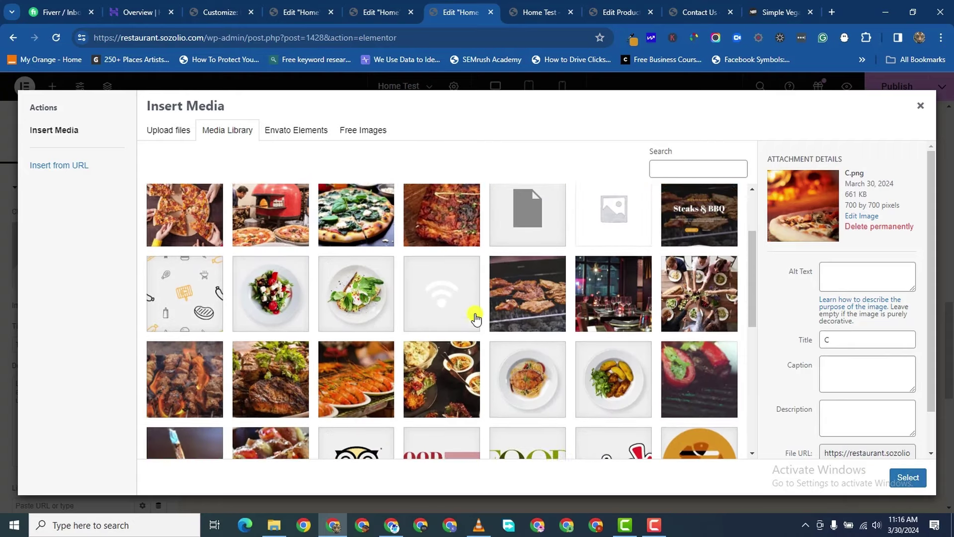
pyautogui.scroll(1, 360, 287)
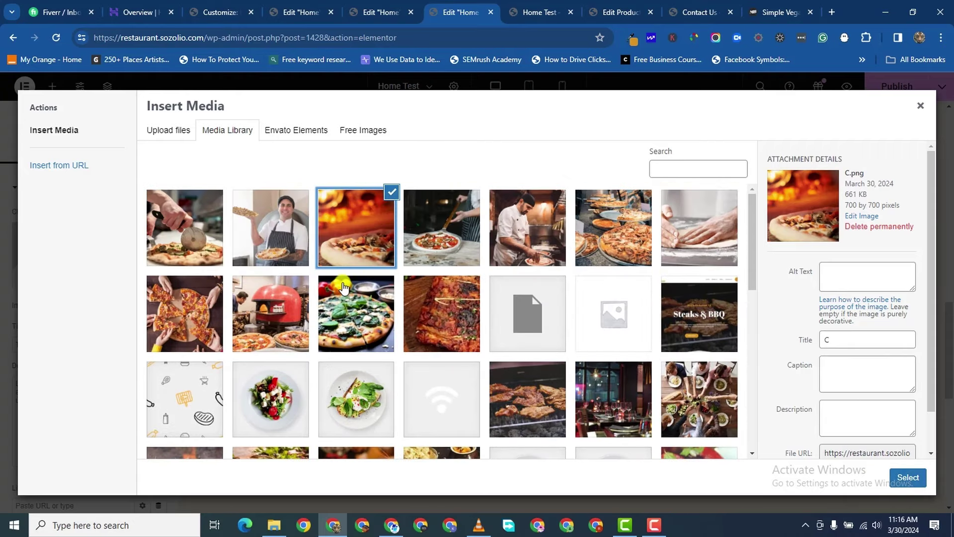
pyautogui.click(350, 311)
pyautogui.click(908, 475)
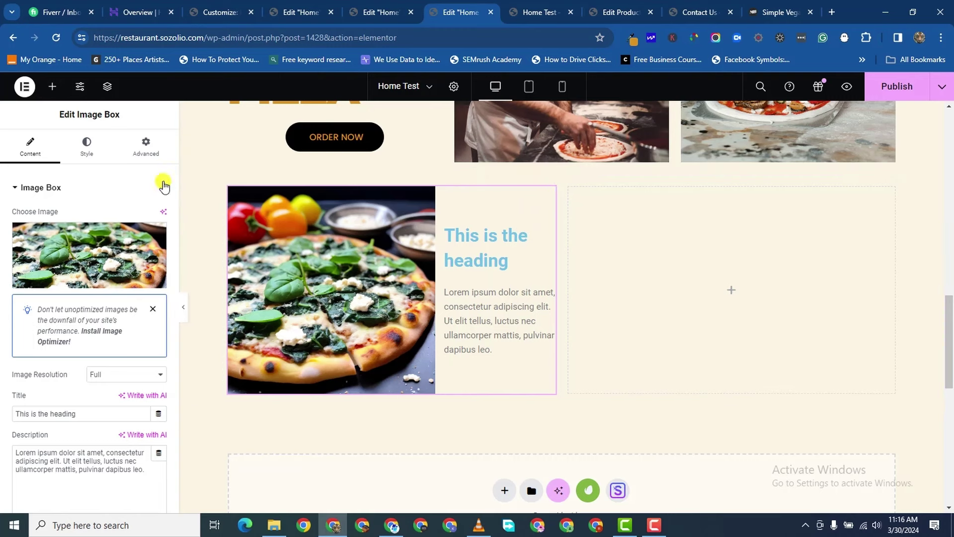
# - Change the Image Box title to "VEGAN PIZZA"
pyautogui.scroll(-3, 50, 370)
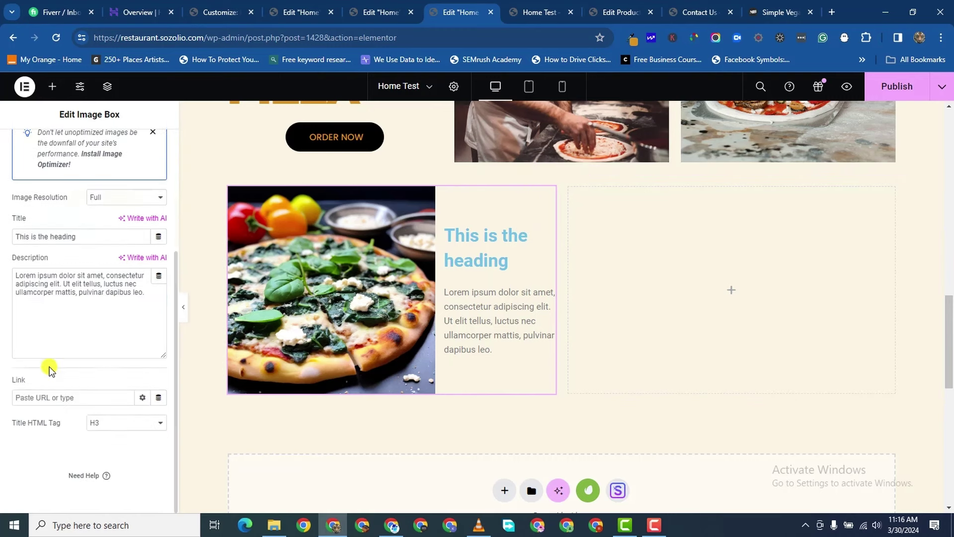
pyautogui.tripleClick(51, 236)
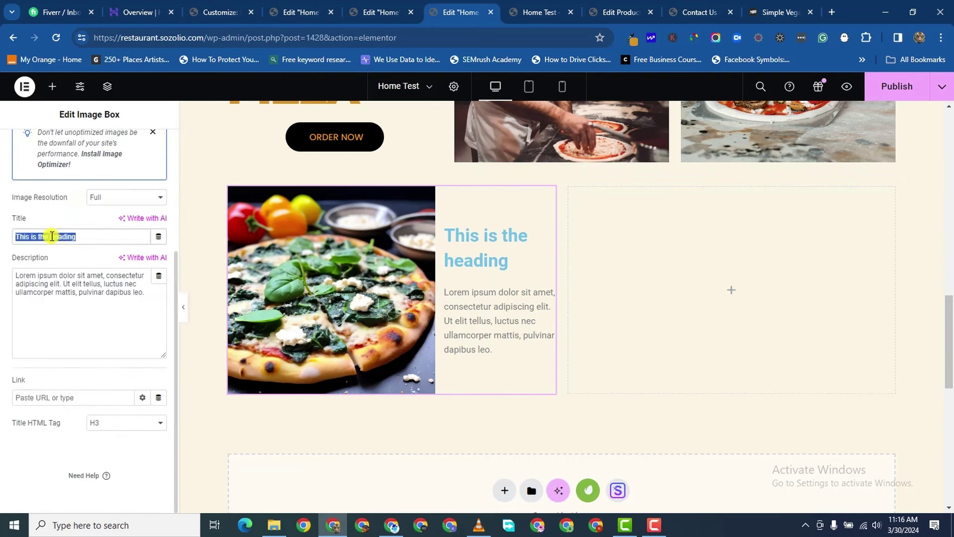
pyautogui.write('VEGAN pl')
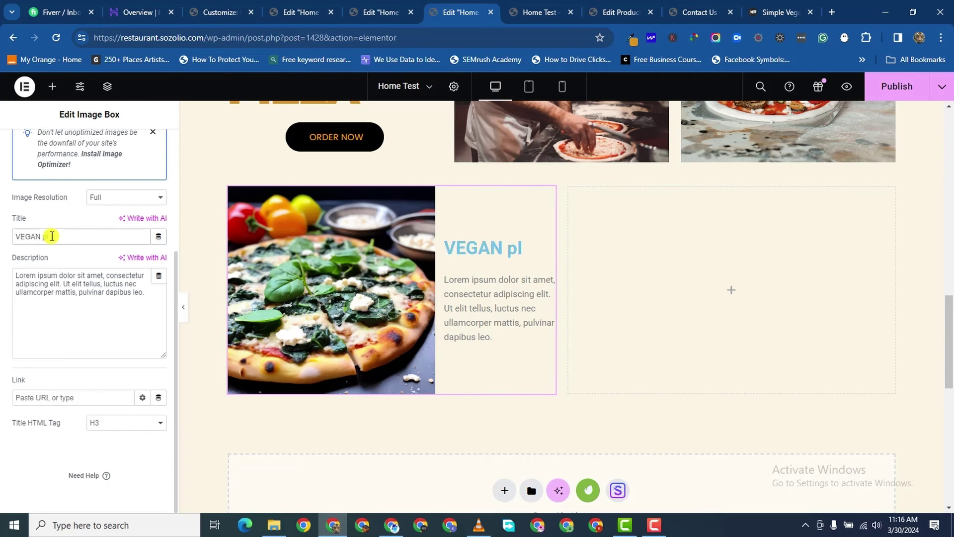
pyautogui.press('BackSpace')
pyautogui.press('BackSpace')
pyautogui.press('BackSpace')
pyautogui.press('BackSpace')
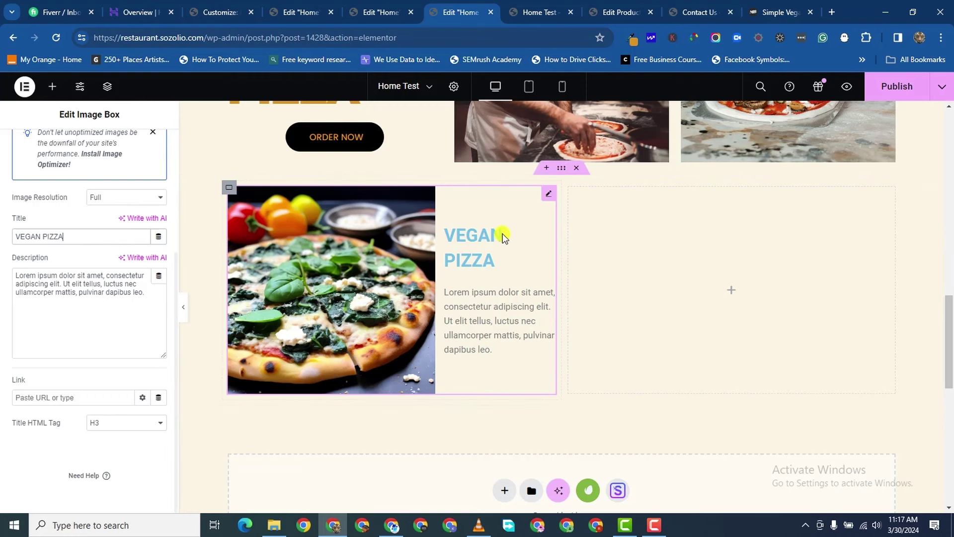
pyautogui.scroll(3, 120, 246)
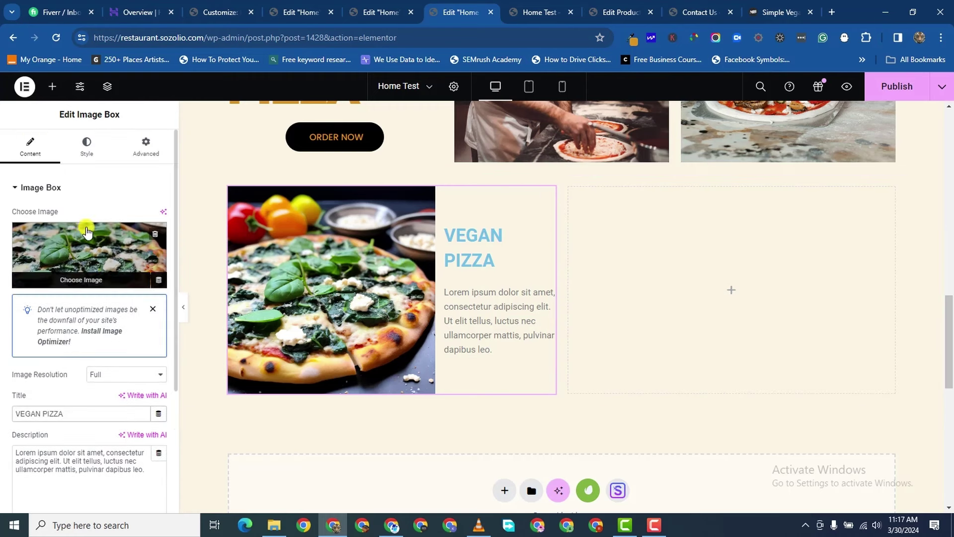
# - Try a reduced opacity of 0.14 and lower on the Image Box picture and clear the opacity value again
pyautogui.click(86, 145)
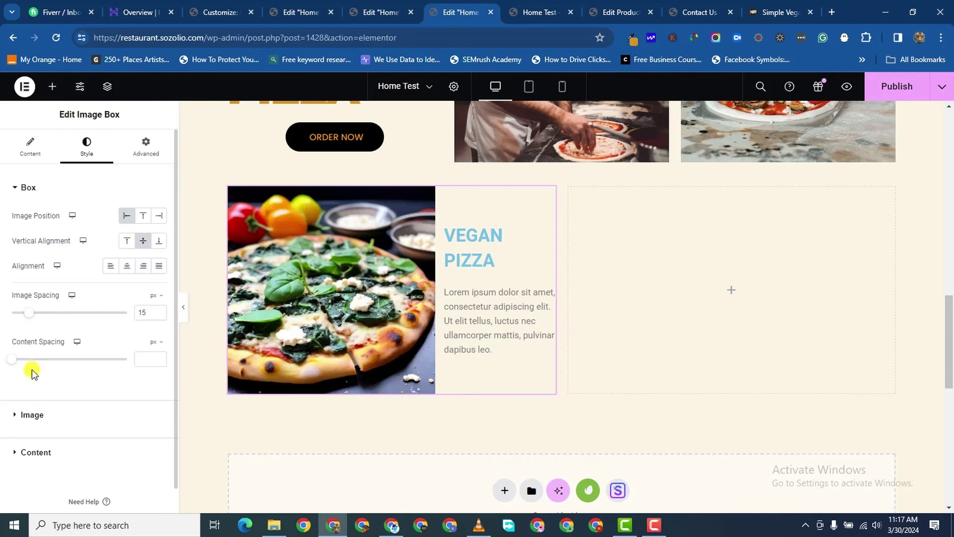
pyautogui.click(14, 417)
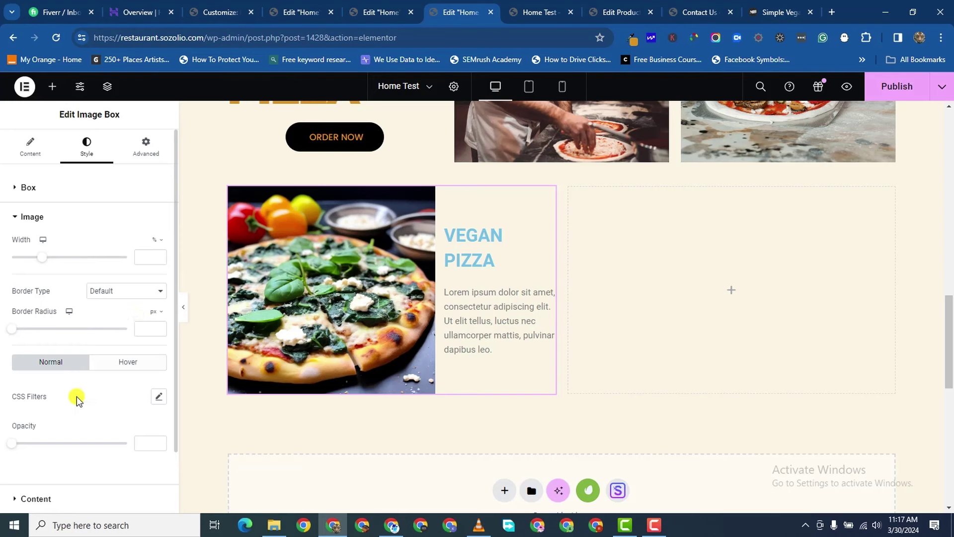
pyautogui.scroll(-1, 77, 400)
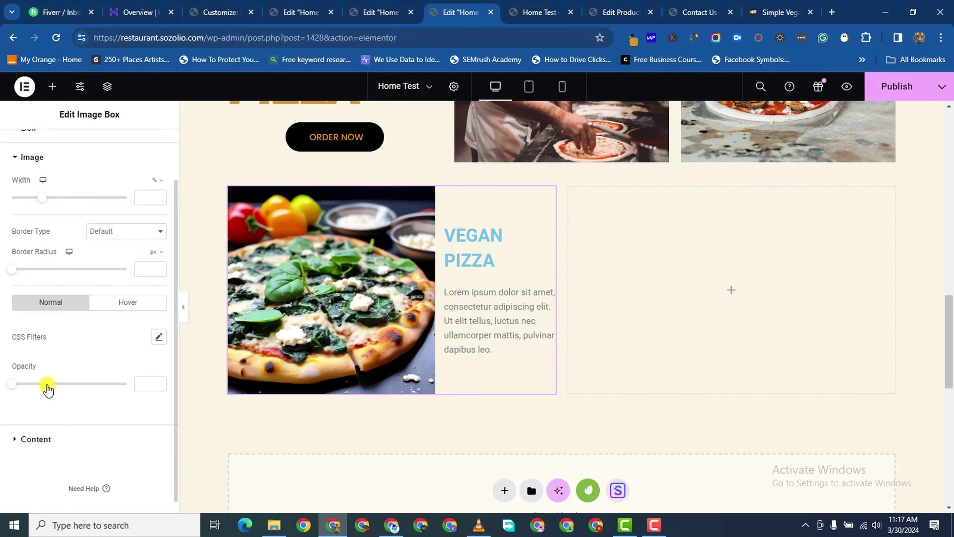
pyautogui.click(18, 384)
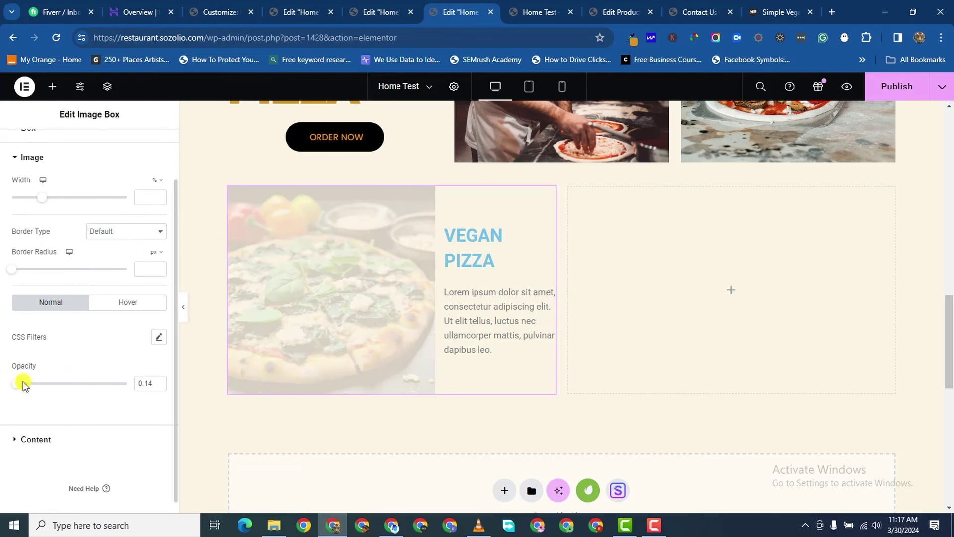
pyautogui.moveTo(23, 383)
pyautogui.mouseDown()
pyautogui.moveTo(41, 386)
pyautogui.moveTo(6, 387)
pyautogui.mouseUp()
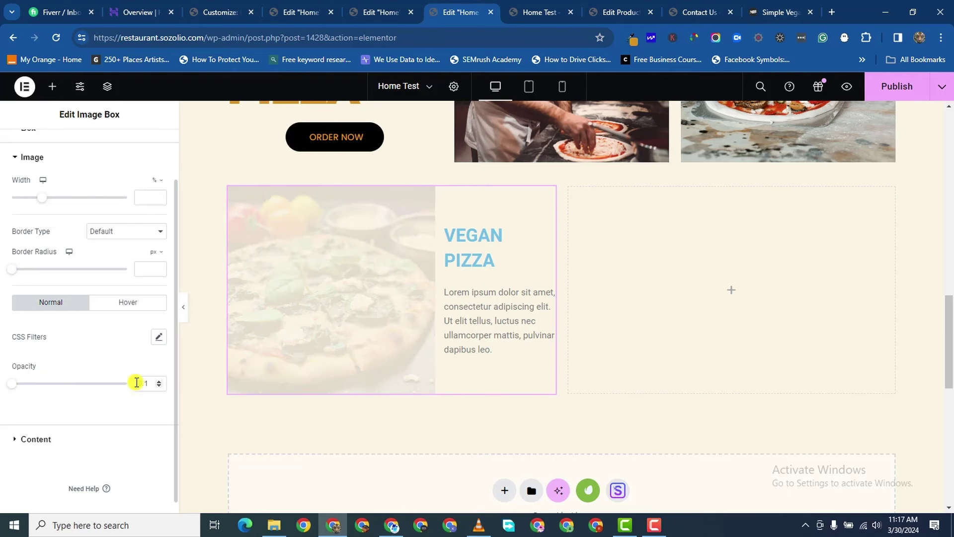
pyautogui.press('BackSpace')
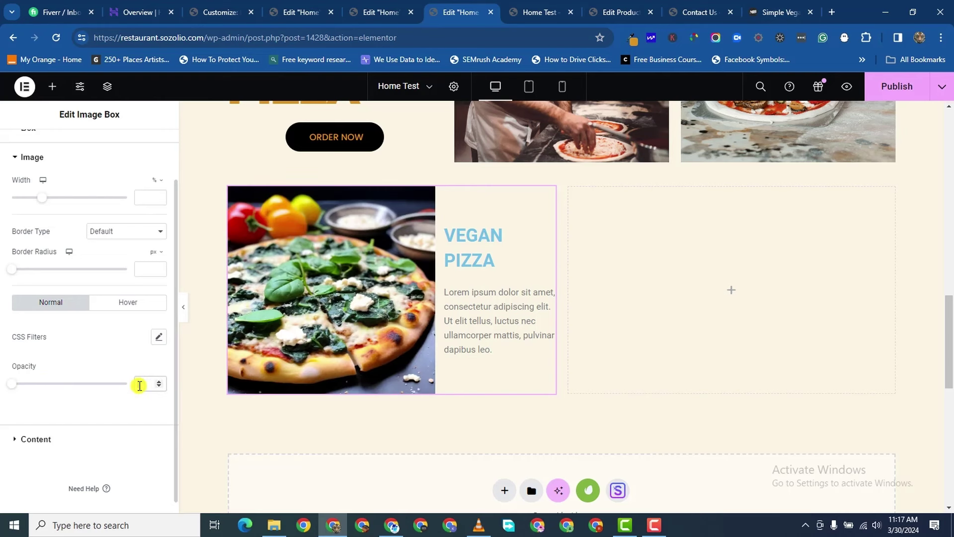
pyautogui.scroll(2, 104, 219)
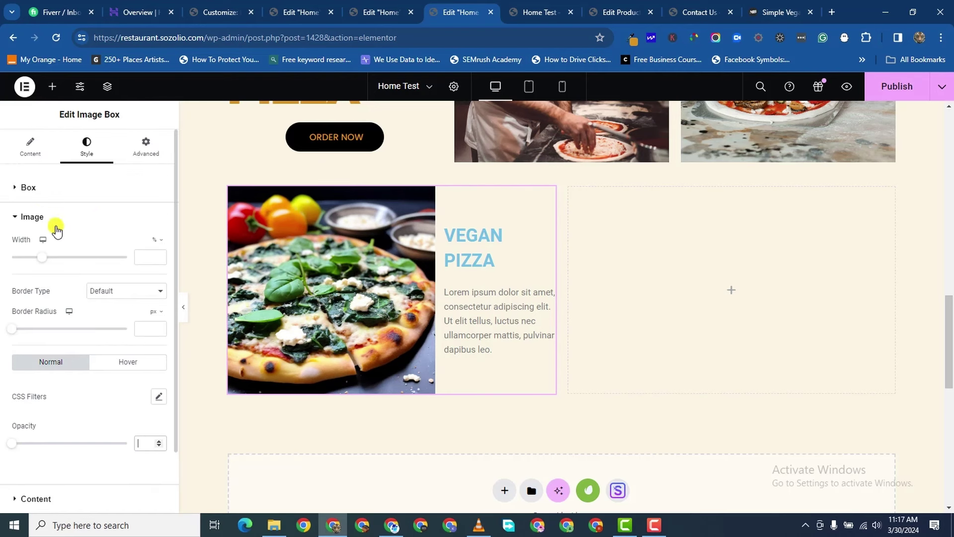
pyautogui.scroll(-1, 81, 396)
pyautogui.scroll(1, 22, 174)
pyautogui.scroll(-2, 20, 398)
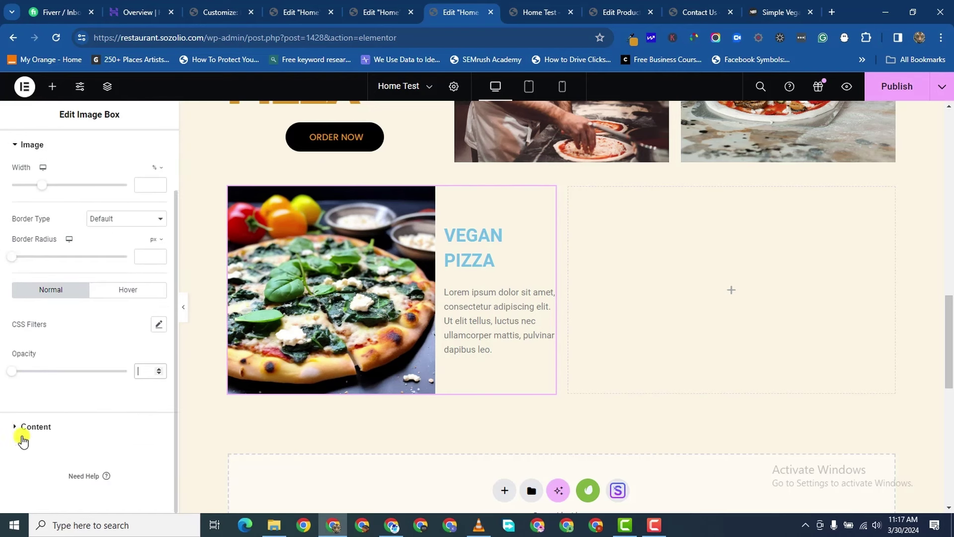
# - Change the Image Box title color to orange by pasting the copied color code
pyautogui.click(51, 415)
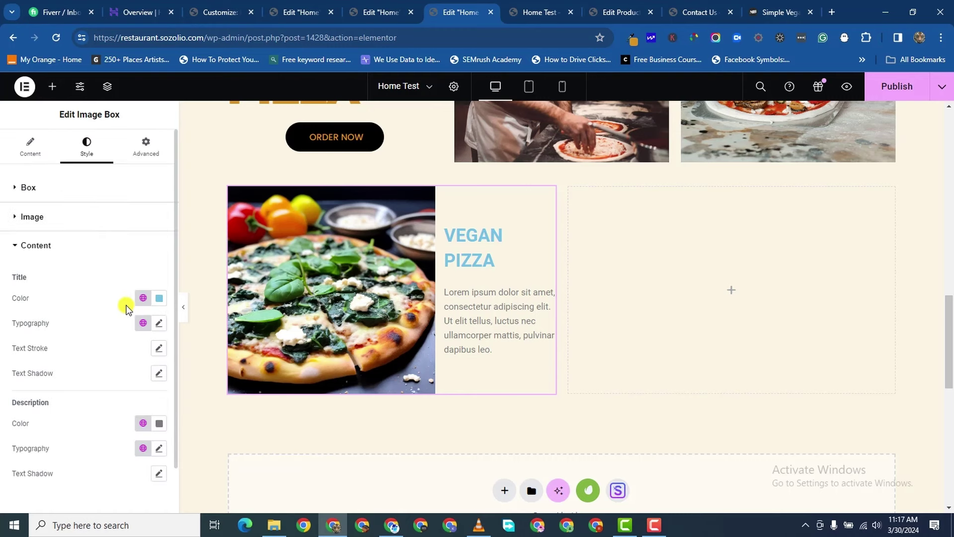
pyautogui.click(159, 299)
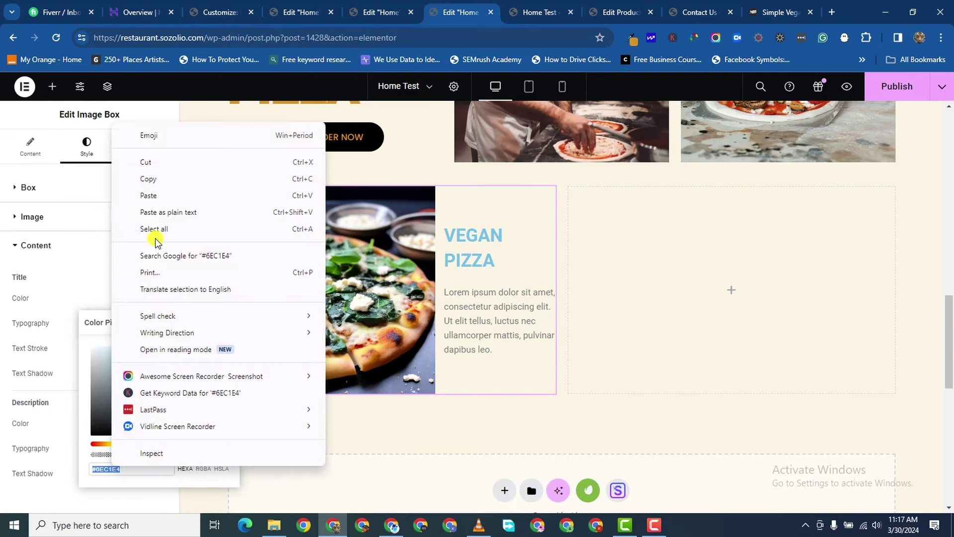
pyautogui.click(151, 195)
pyautogui.click(128, 324)
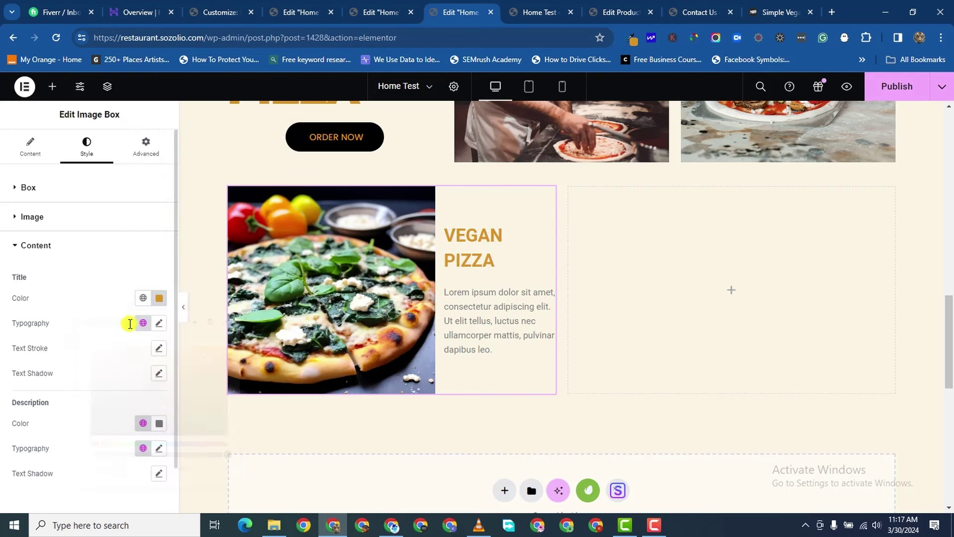
# - Set the Image Box title typography to Montserrat, weight 900 (Black), with a size of 47 px
pyautogui.click(159, 324)
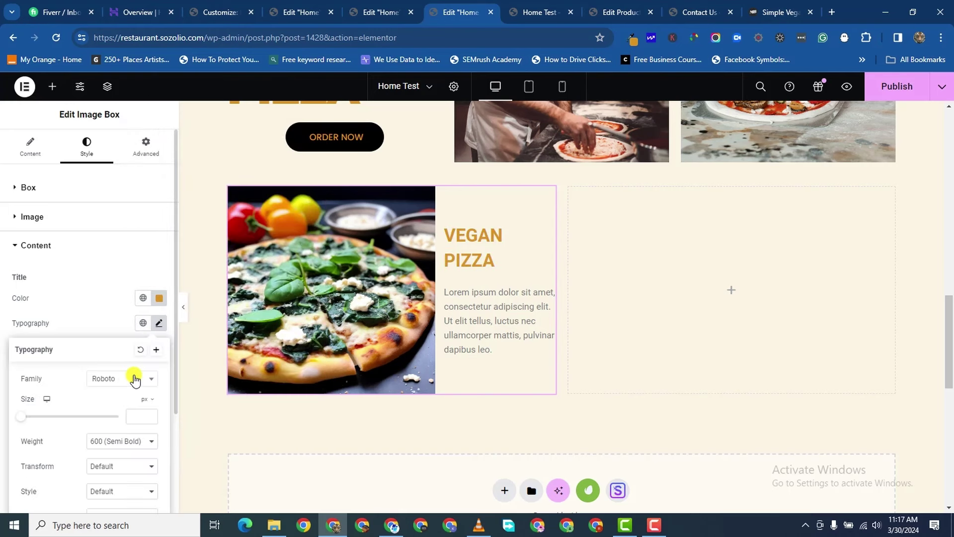
pyautogui.click(136, 379)
pyautogui.write('MONTS')
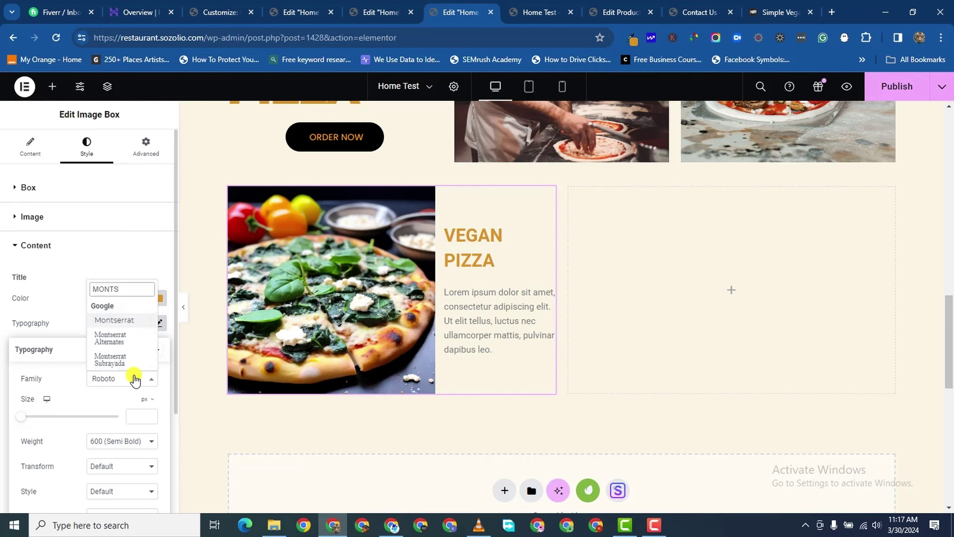
pyautogui.click(116, 321)
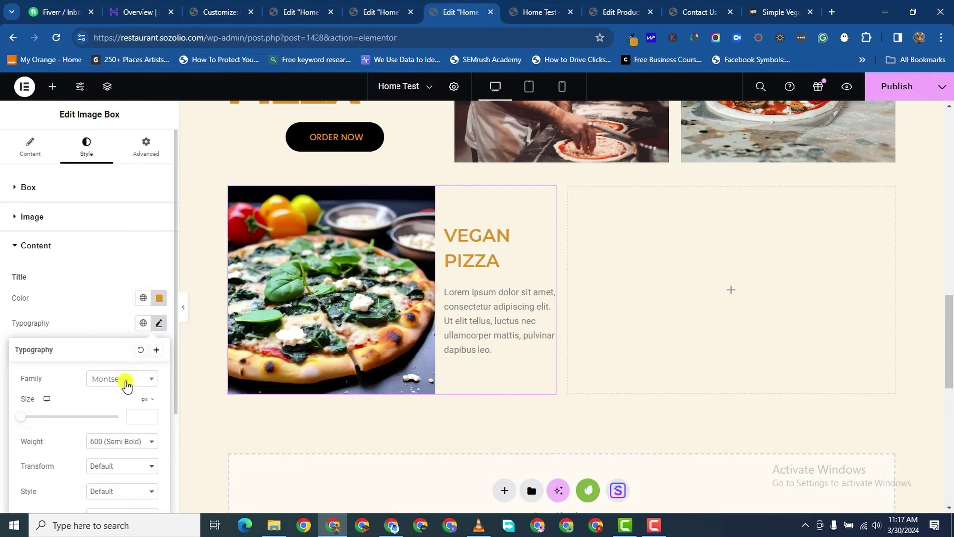
pyautogui.click(122, 442)
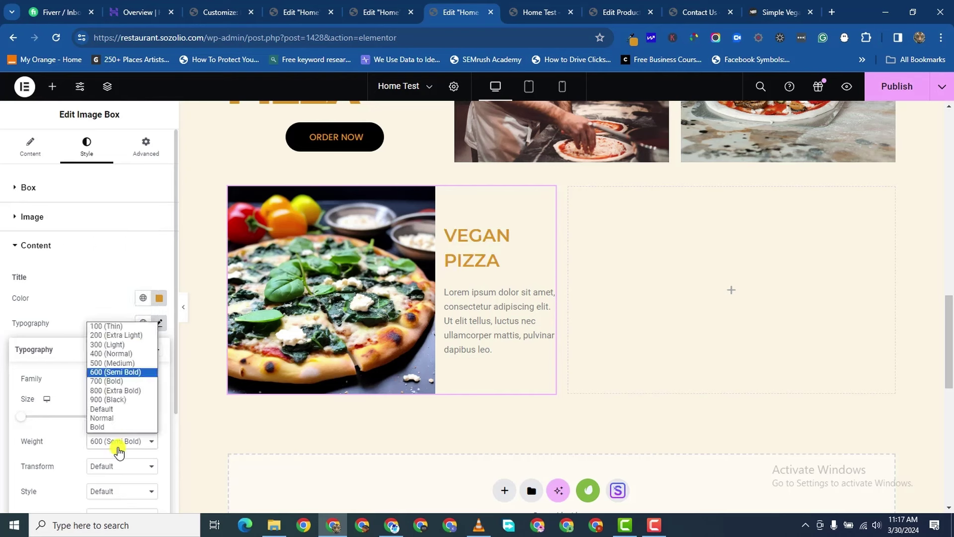
pyautogui.click(121, 400)
pyautogui.click(145, 416)
pyautogui.write('1')
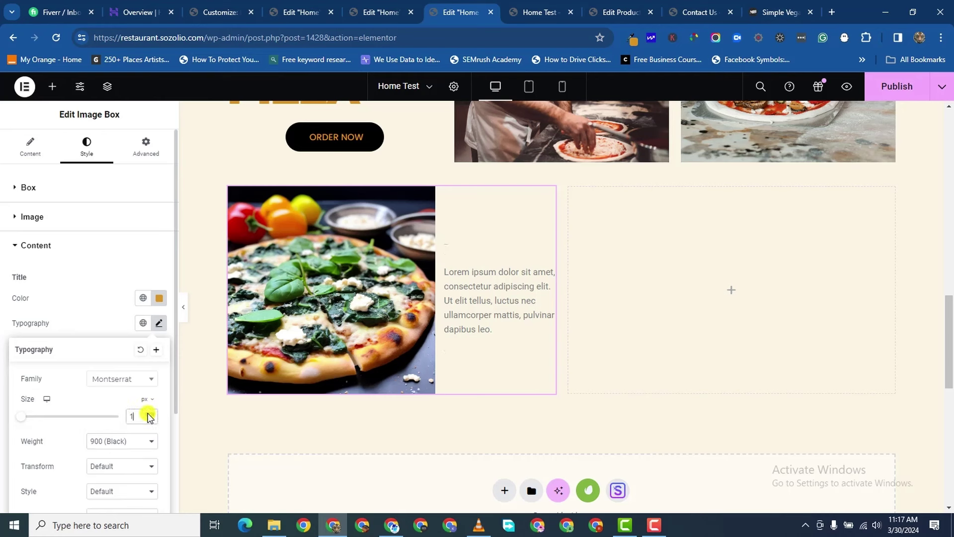
pyautogui.moveTo(148, 415); pyautogui.dragTo(148, 416)
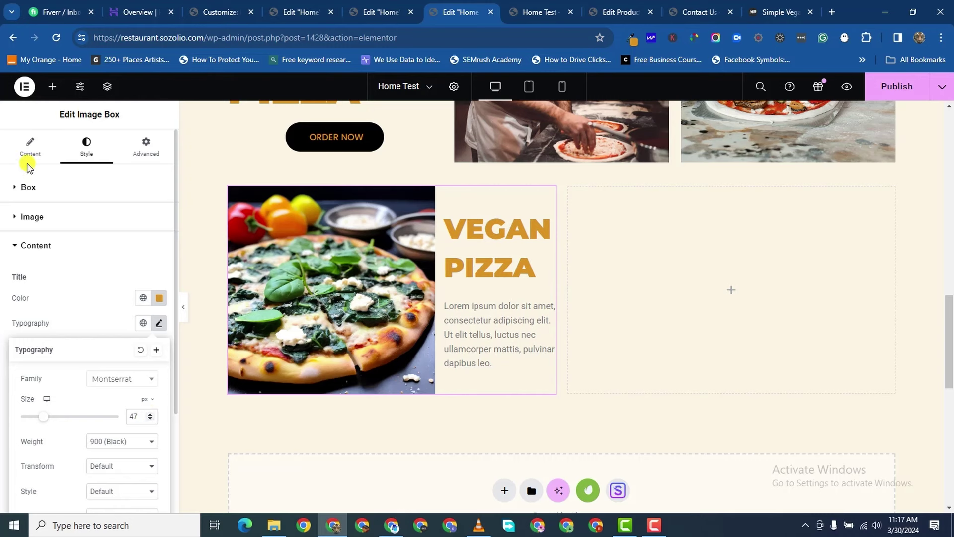
# - Insert a "</BR>" line break between VEGAN and PIZZA in the Image Box title
pyautogui.click(29, 151)
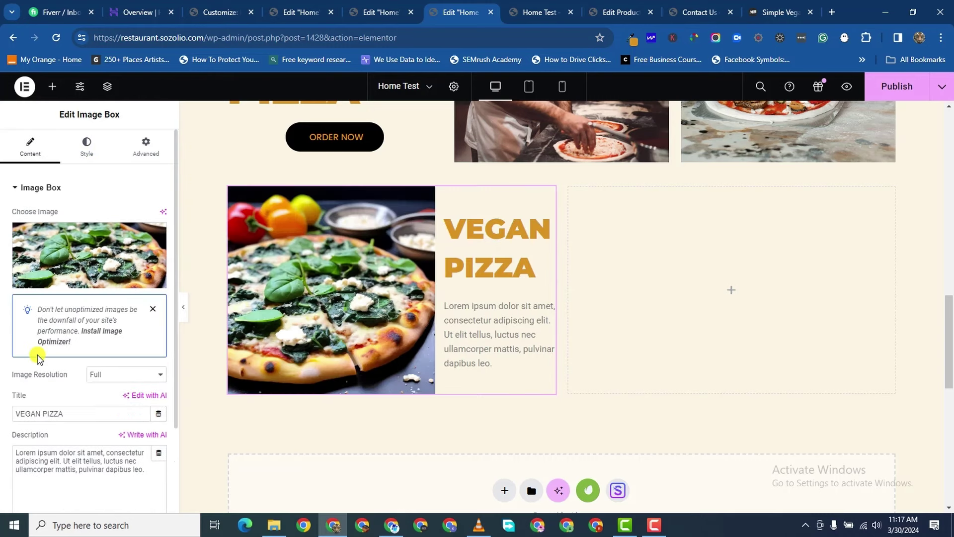
pyautogui.click(40, 417)
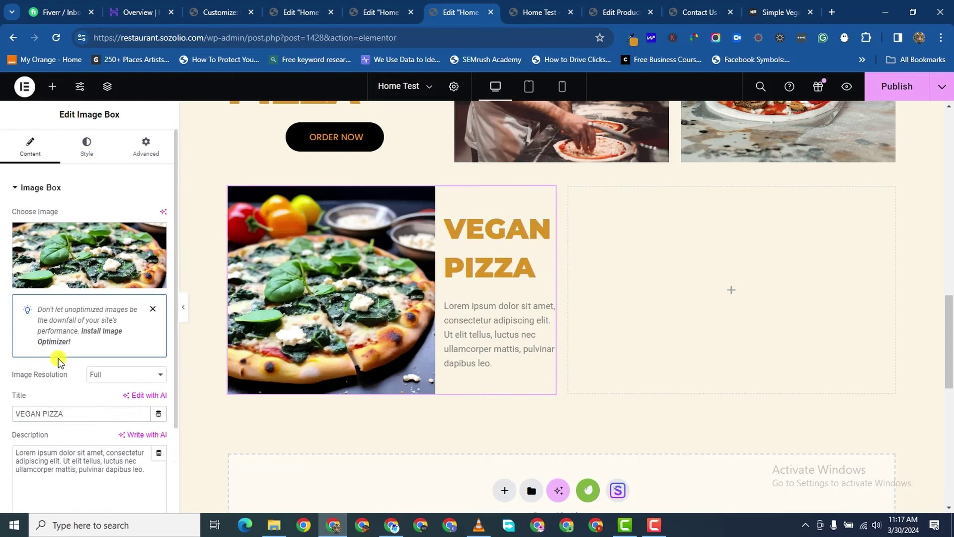
pyautogui.write('</BR')
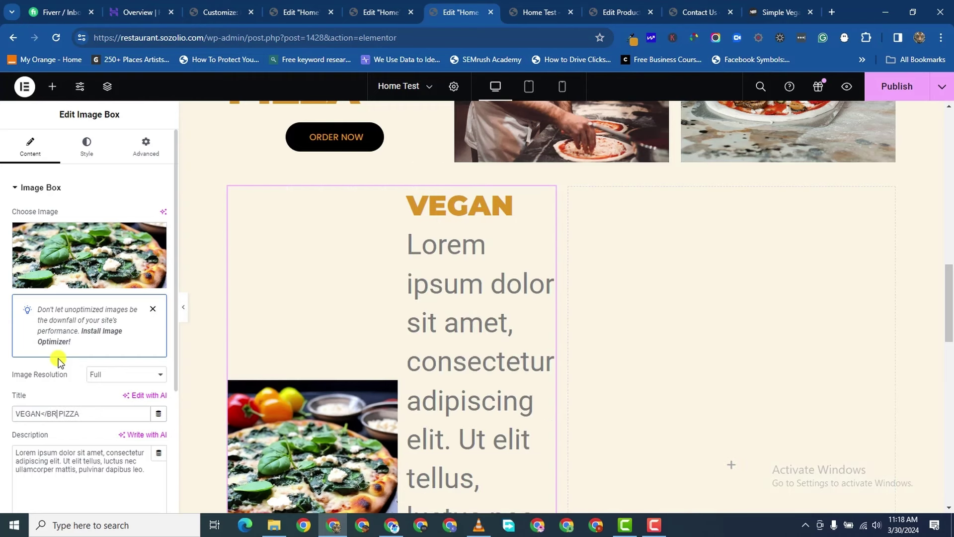
pyautogui.write('>')
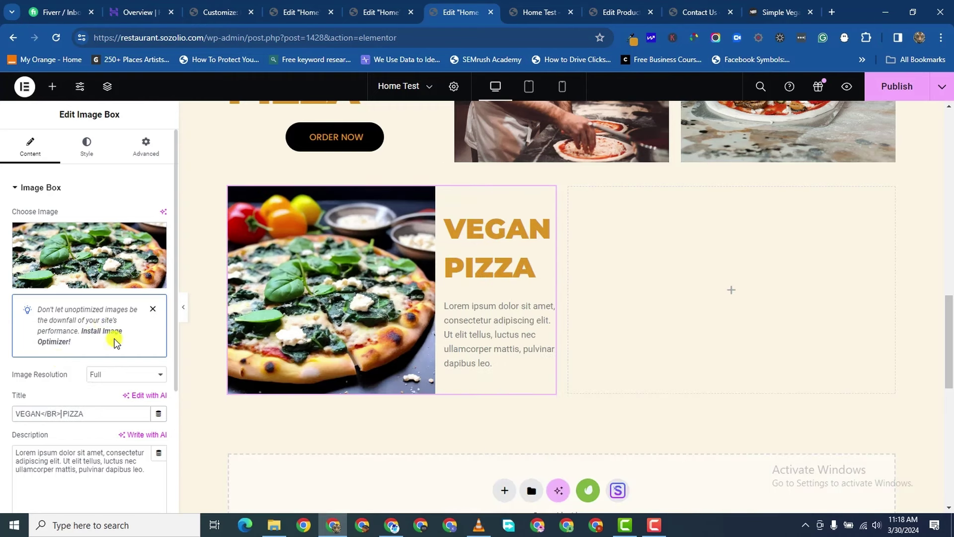
# - Set the line height of the Image Box title to 42 px in its typography settings
pyautogui.click(87, 147)
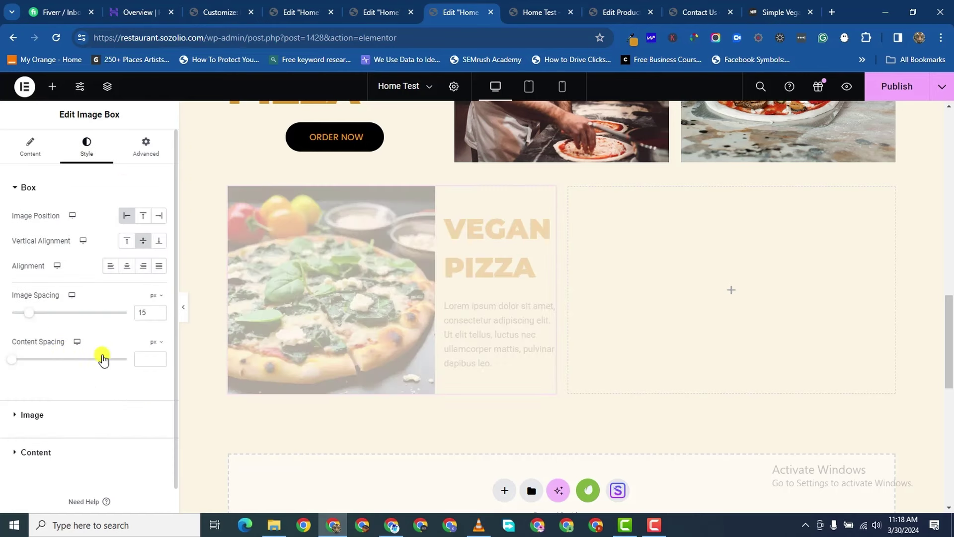
pyautogui.click(20, 451)
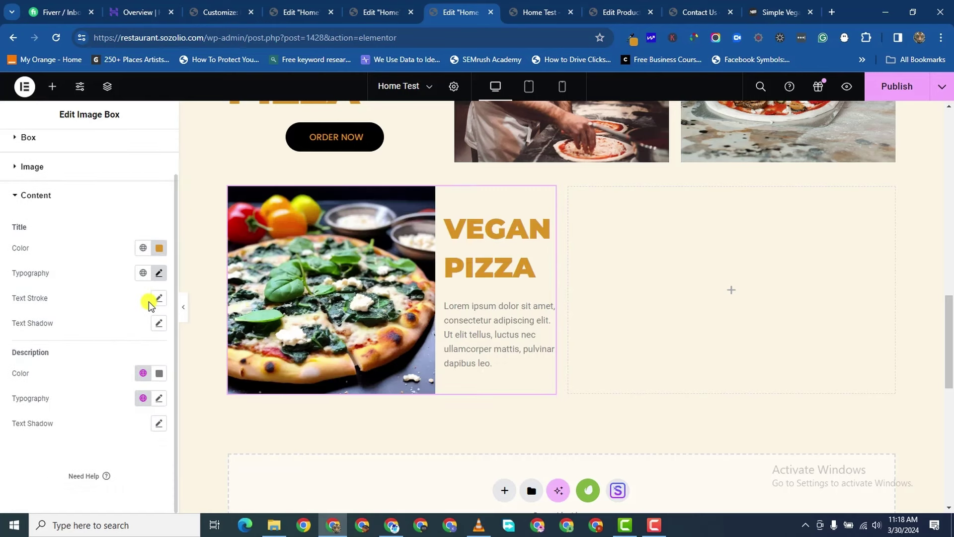
pyautogui.click(159, 274)
pyautogui.scroll(-2, 126, 418)
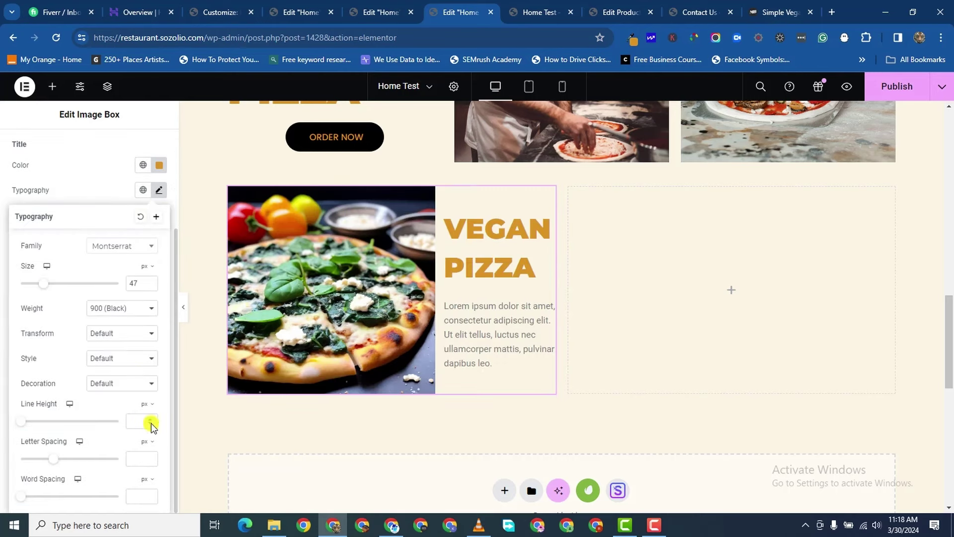
pyautogui.click(151, 418)
pyautogui.write('23')
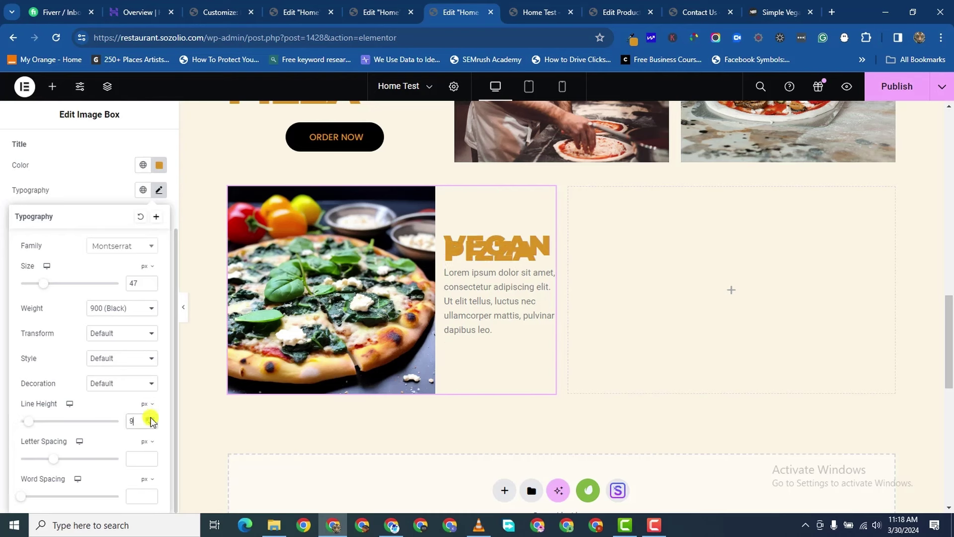
pyautogui.press('Up')
pyautogui.press('Up')
pyautogui.press('Up')
pyautogui.press('Up')
pyautogui.press('Up')
pyautogui.press('Up')
pyautogui.press('Up')
pyautogui.press('Up')
pyautogui.press('Up')
pyautogui.press('Up')
pyautogui.press('Up')
pyautogui.press('Up')
pyautogui.press('Up')
pyautogui.press('Up')
pyautogui.press('Up')
pyautogui.press('Up')
pyautogui.press('Up')
pyautogui.press('Up')
pyautogui.press('Up')
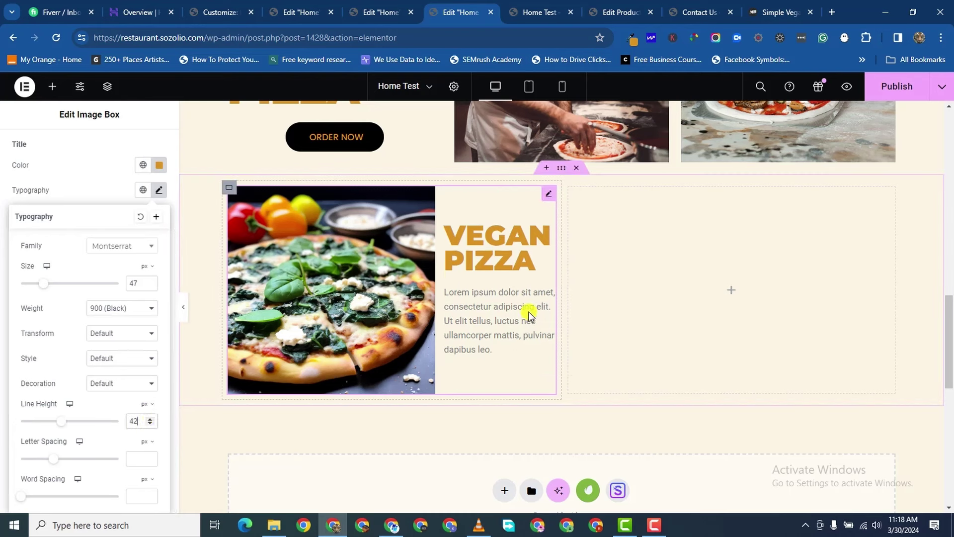
pyautogui.click(3, 288)
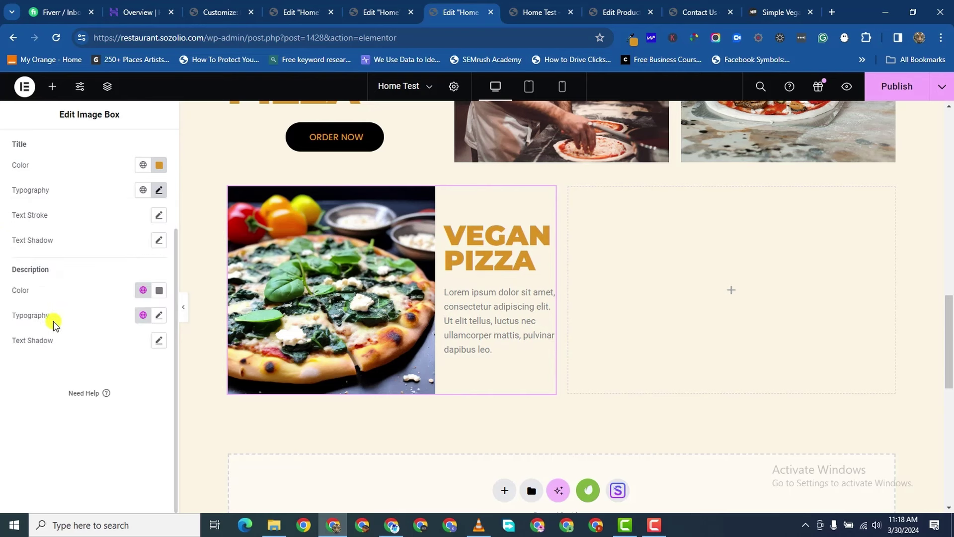
# - Change the Image Box description color to black and its font family to Poppins
pyautogui.click(159, 290)
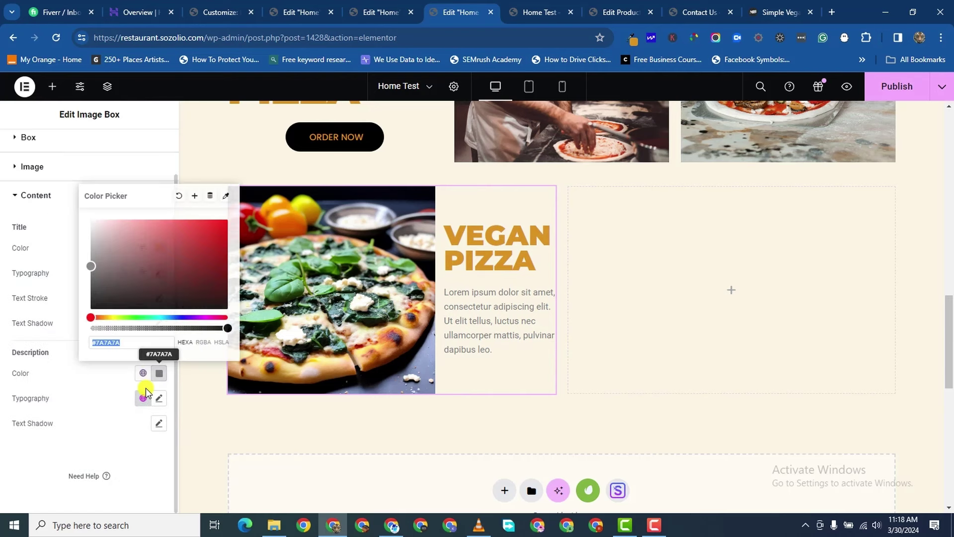
pyautogui.click(3, 424)
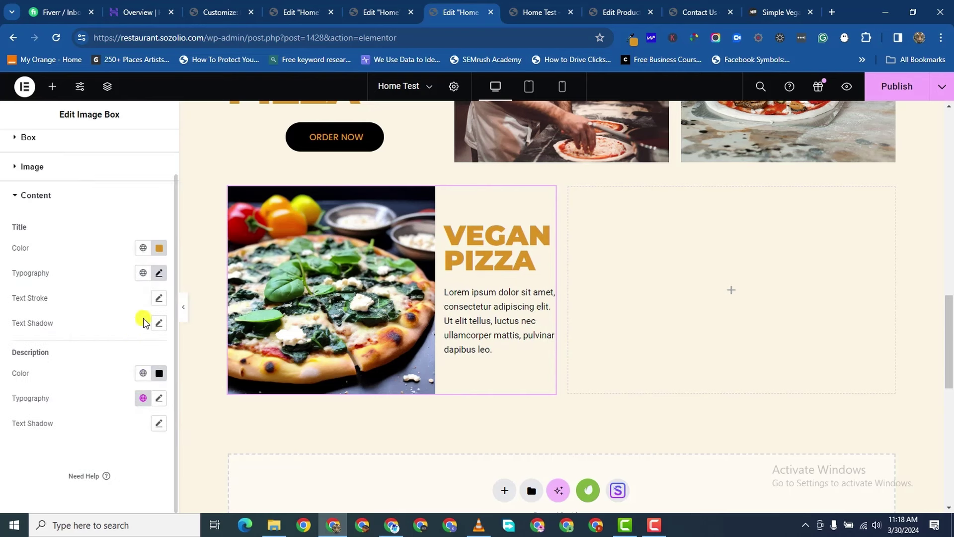
pyautogui.click(159, 398)
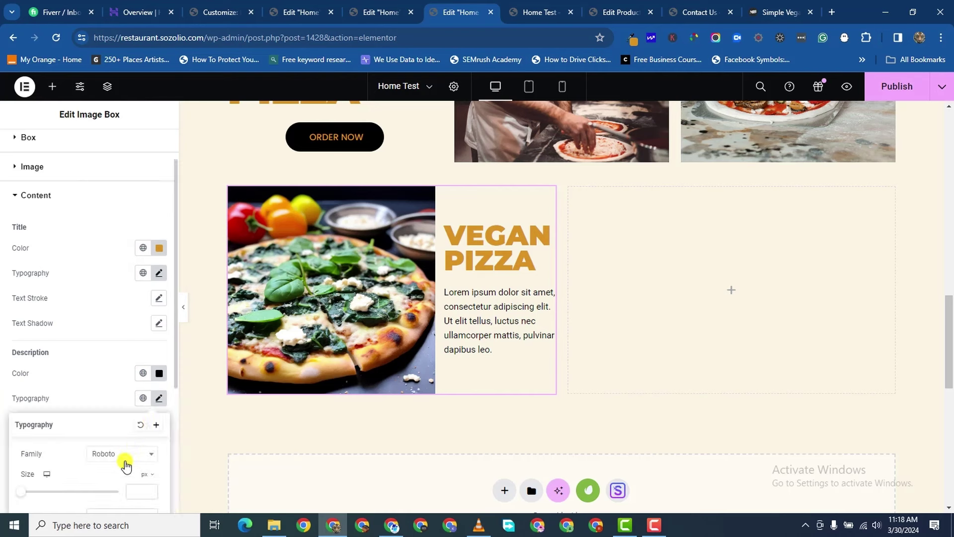
pyautogui.click(117, 454)
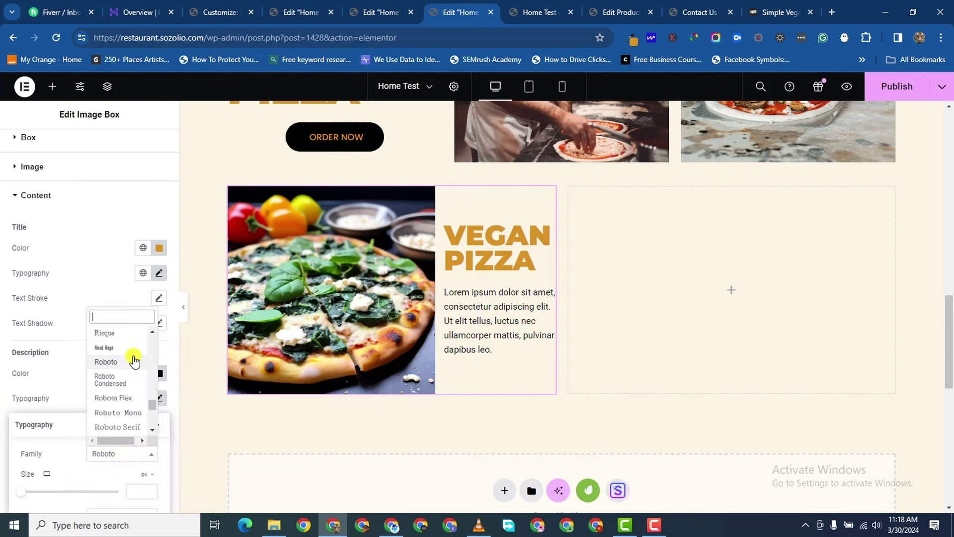
pyautogui.write('POPP')
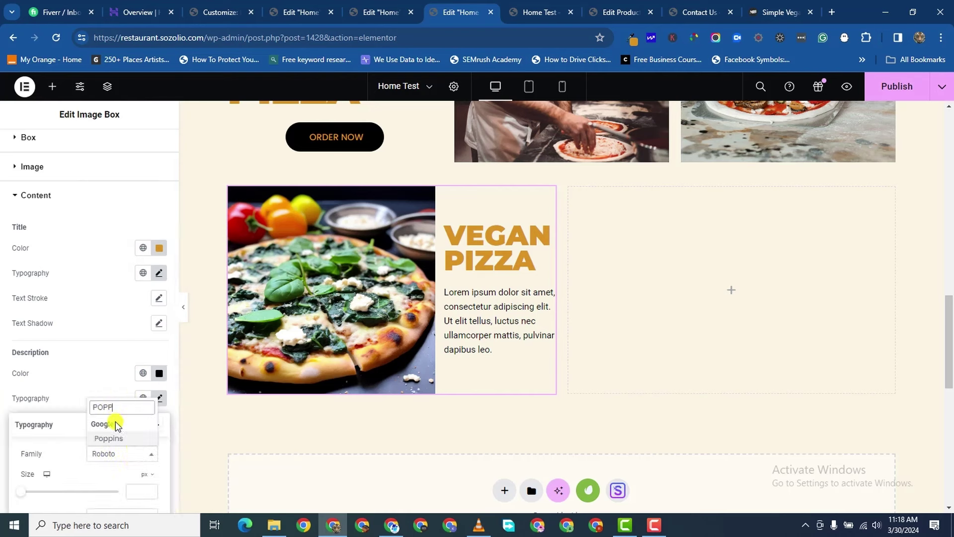
pyautogui.click(118, 439)
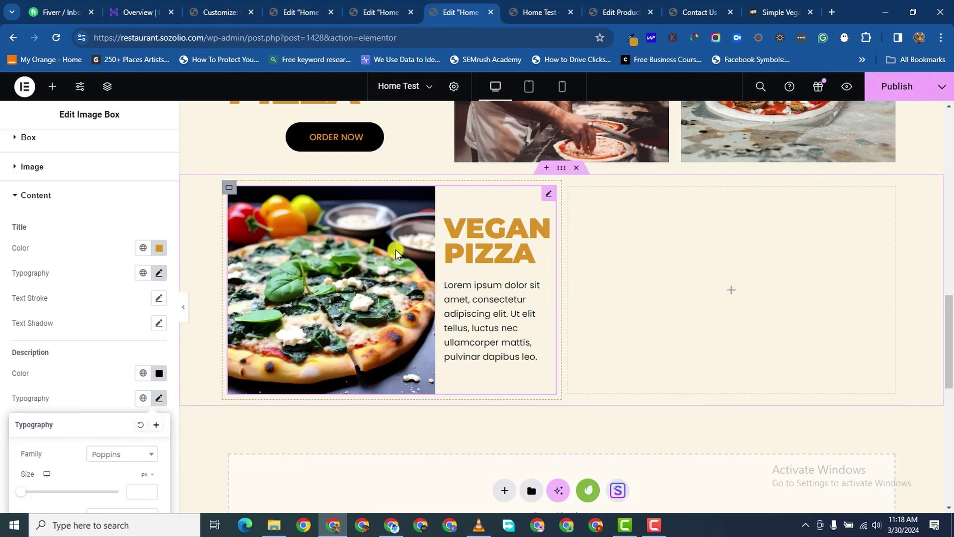
pyautogui.scroll(-1, 43, 330)
pyautogui.scroll(2, 44, 344)
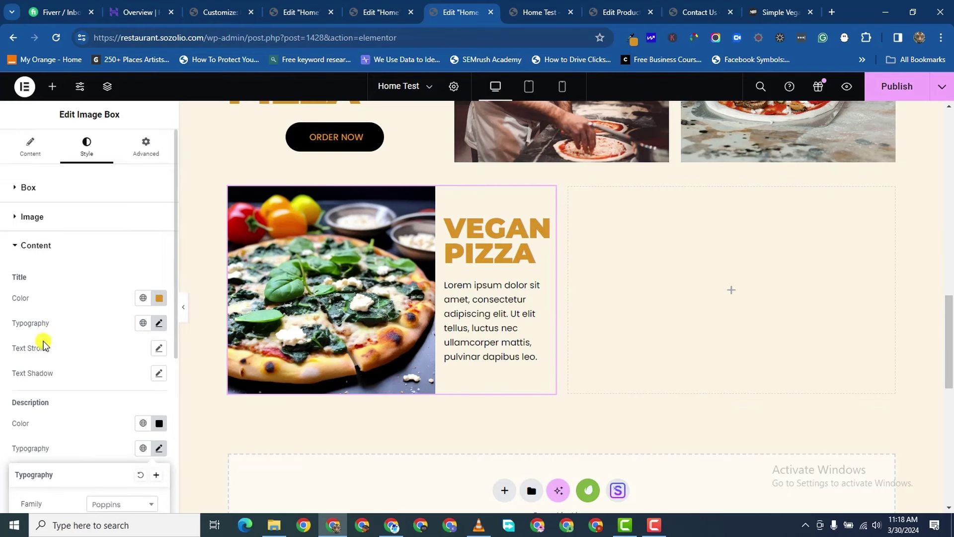
pyautogui.scroll(-5, 44, 344)
pyautogui.click(3, 425)
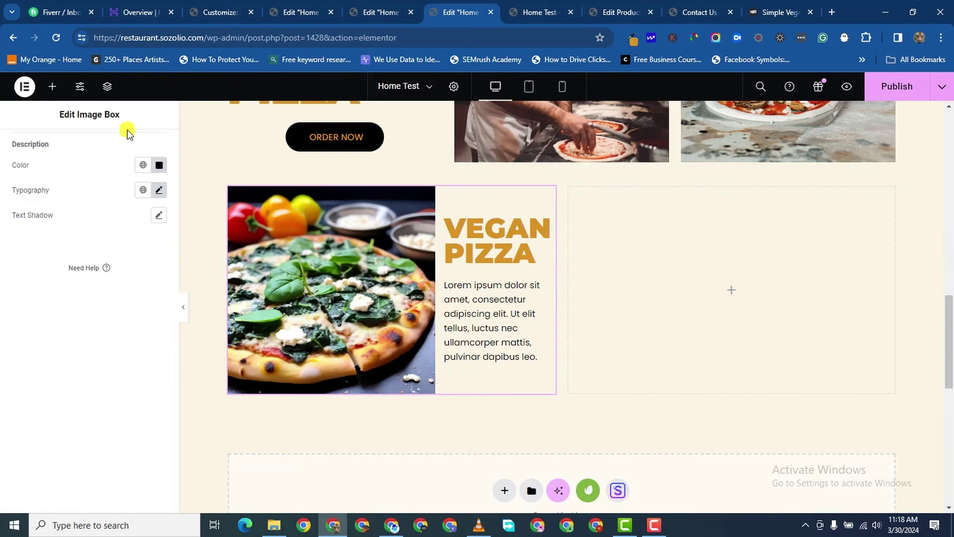
# - Add a Button widget below the VEGAN PIZZA image box and align it to the right
pyautogui.click(50, 88)
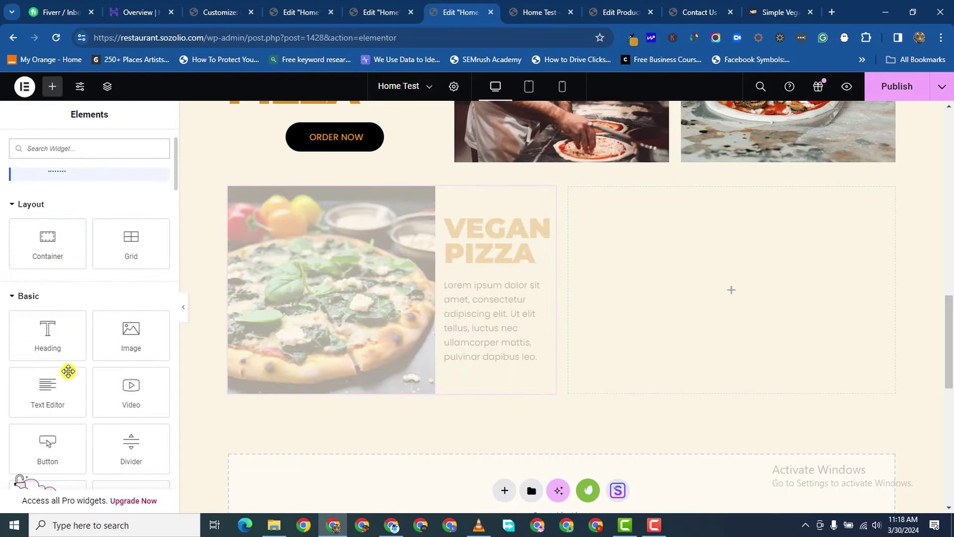
pyautogui.scroll(-3, 115, 393)
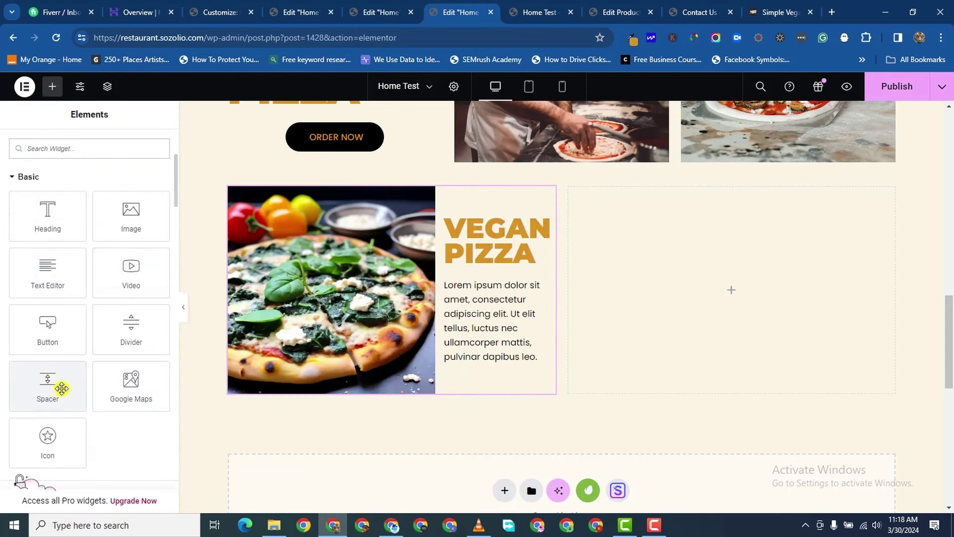
pyautogui.moveTo(57, 331); pyautogui.dragTo(386, 358)
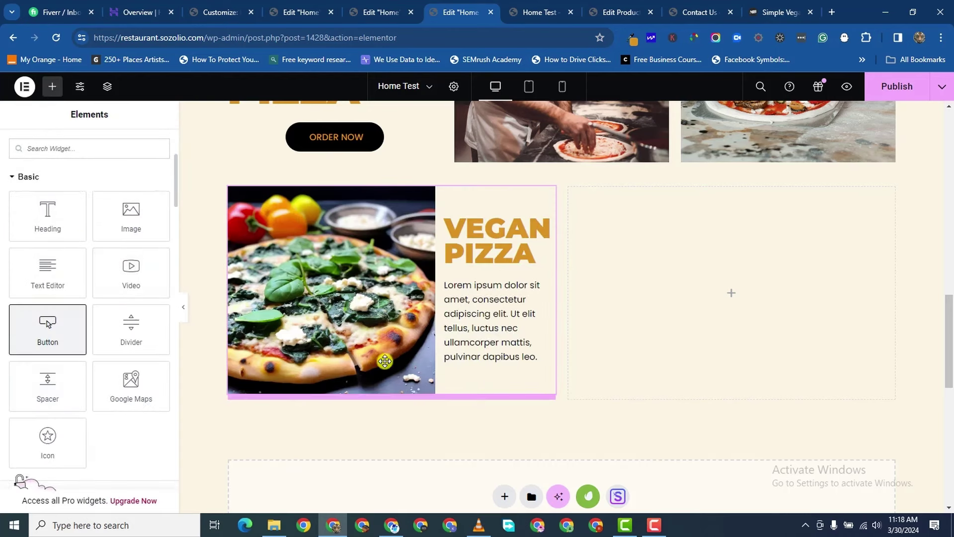
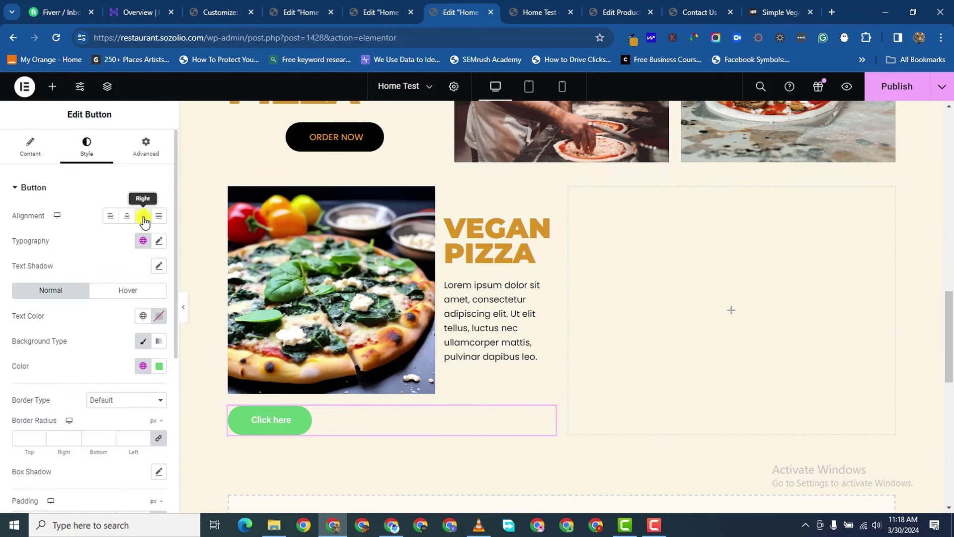
pyautogui.click(143, 216)
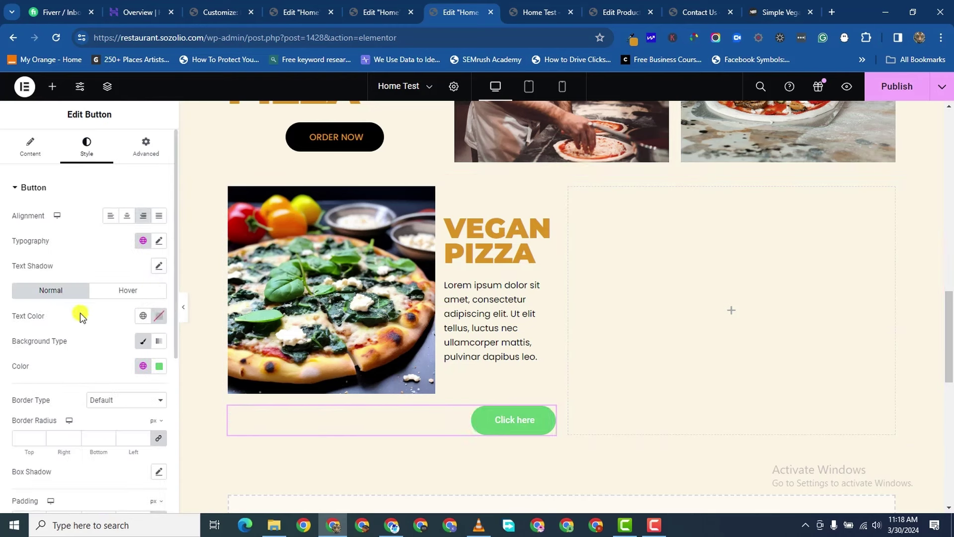
# - Unlink the button's margin values and set its top margin to -65 px to pull it up beside the pizza image
pyautogui.click(155, 148)
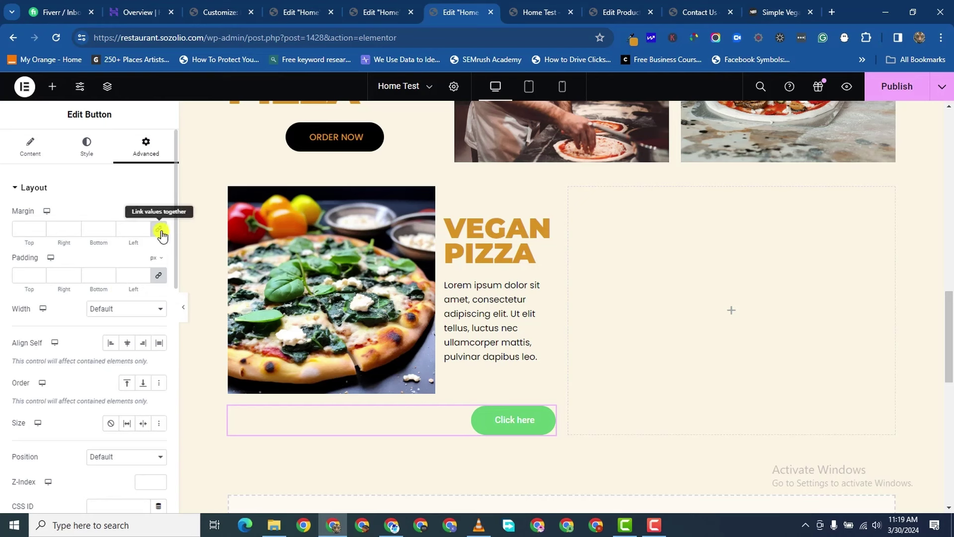
pyautogui.click(158, 229)
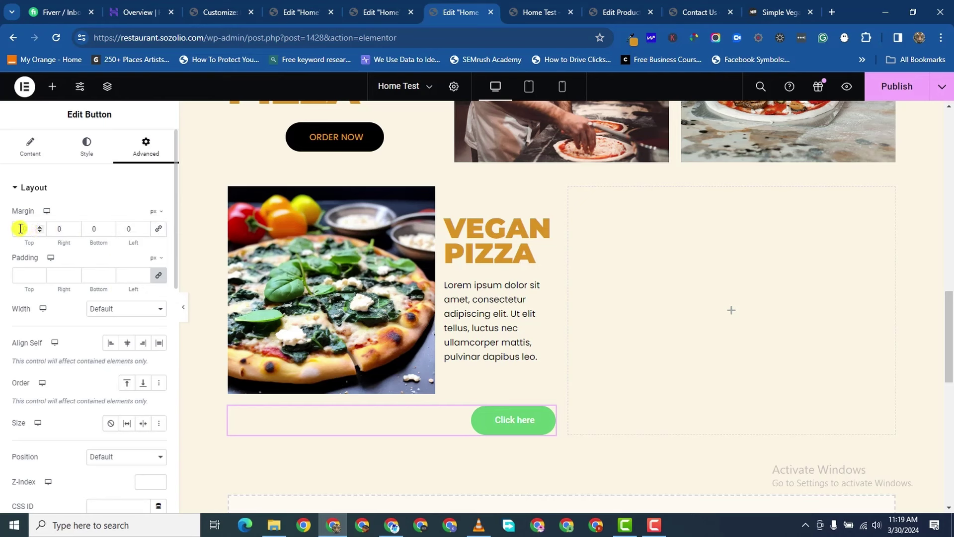
pyautogui.write('10')
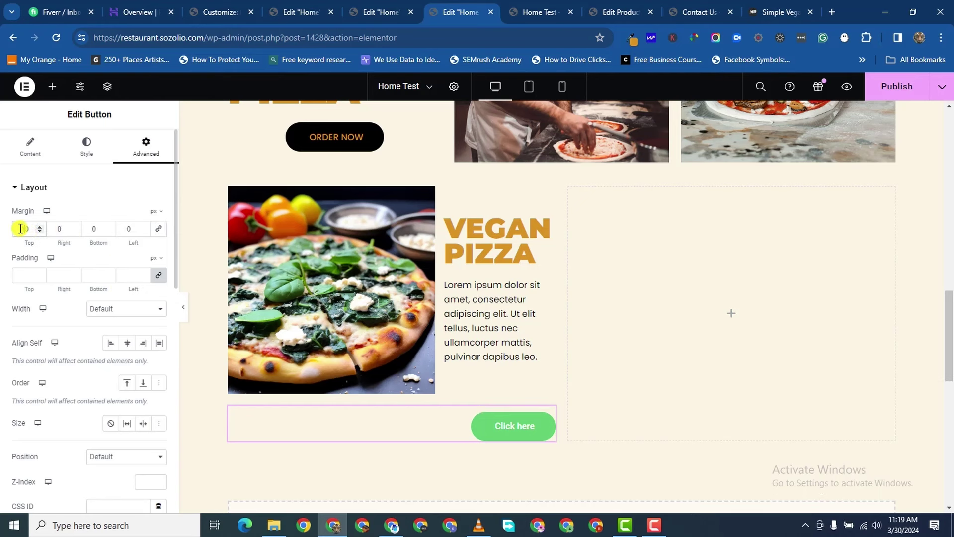
pyautogui.write('0')
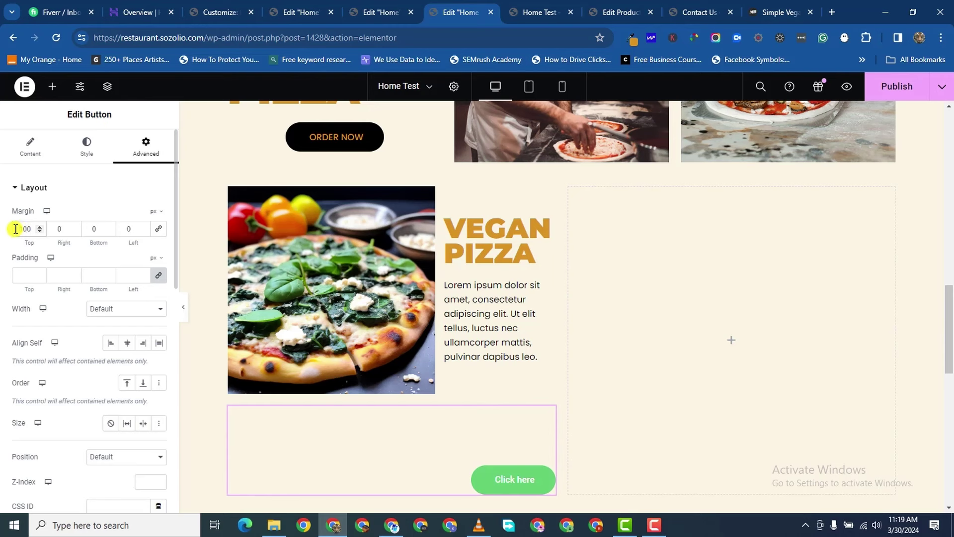
pyautogui.write('-99')
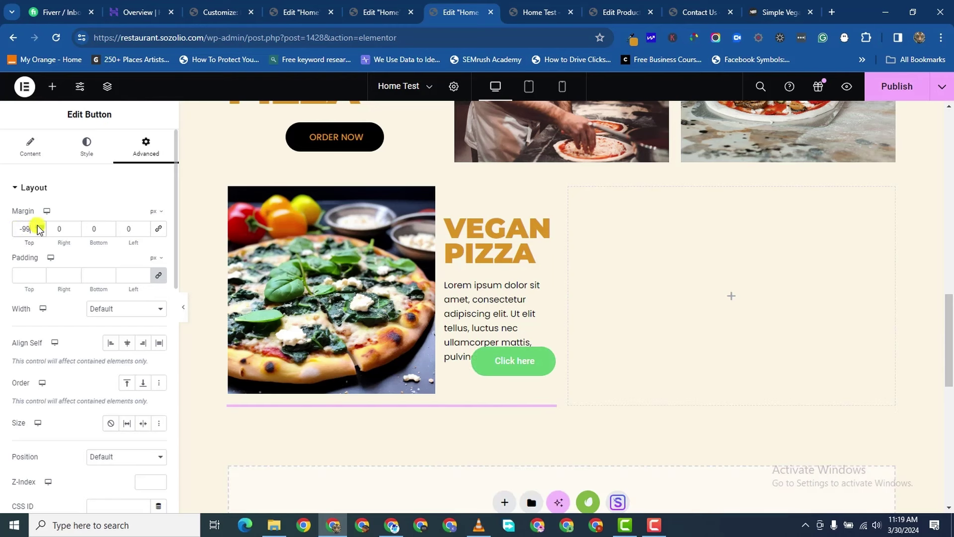
pyautogui.scroll(20, 38, 229)
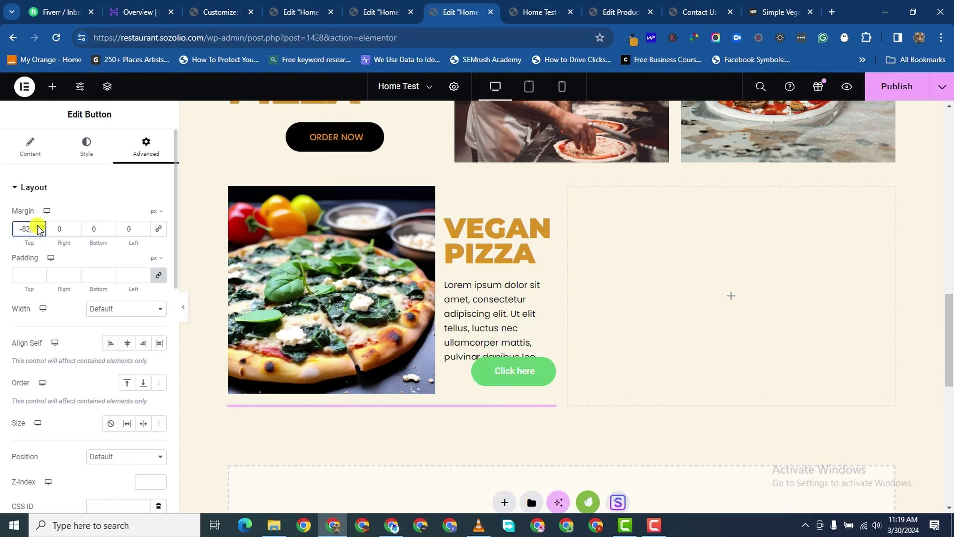
pyautogui.scroll(6, 38, 229)
pyautogui.scroll(4, 38, 230)
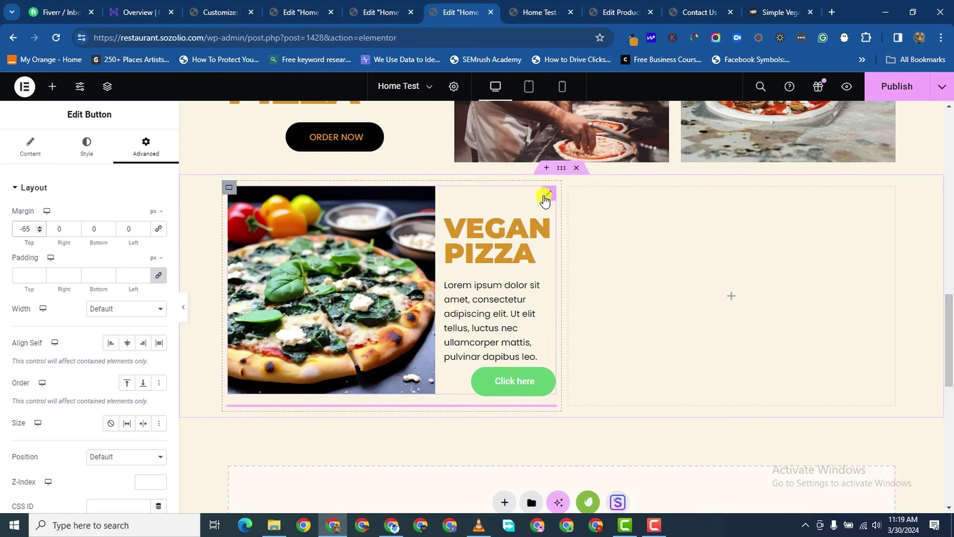
# - Align the VEGAN PIZZA image box content vertically to the top and adjust the button's top margin to about -80 px
pyautogui.click(549, 190)
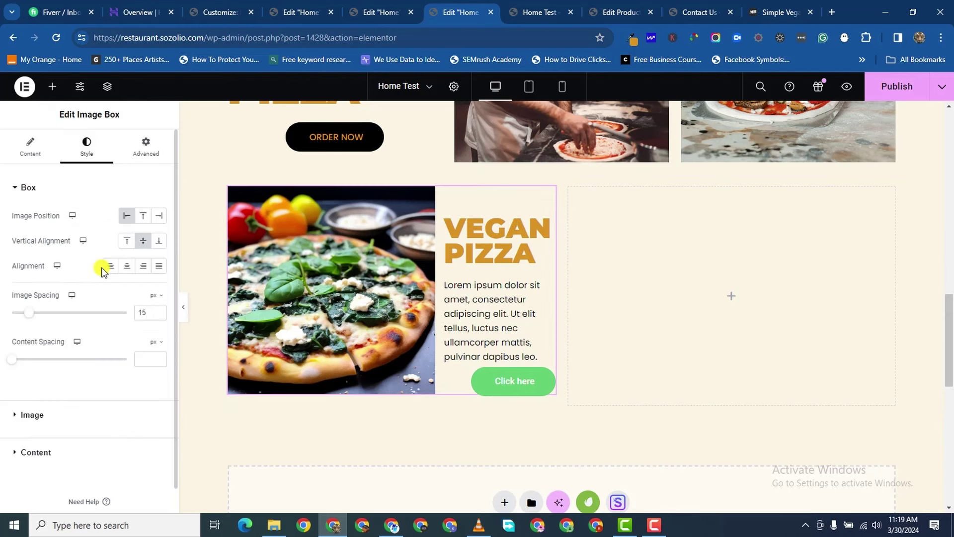
pyautogui.click(125, 243)
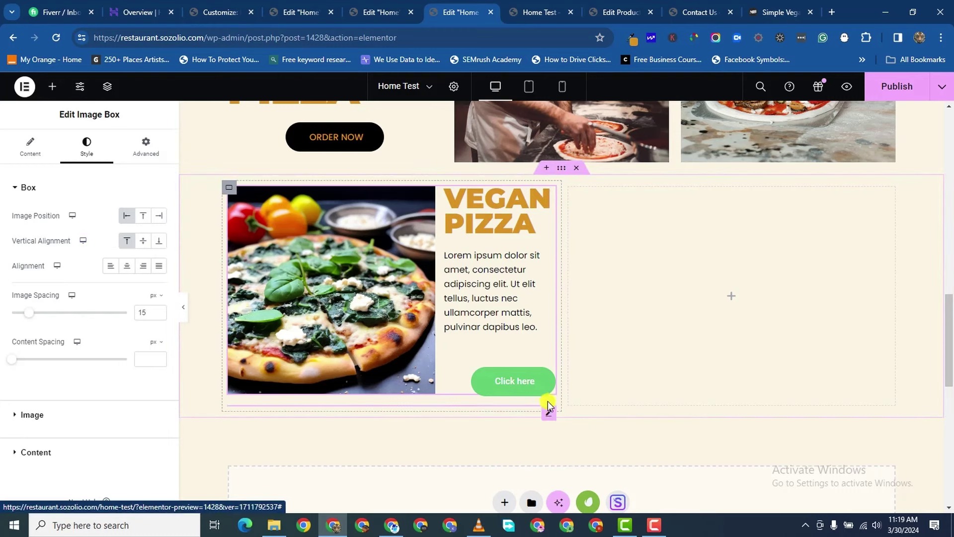
pyautogui.click(535, 384)
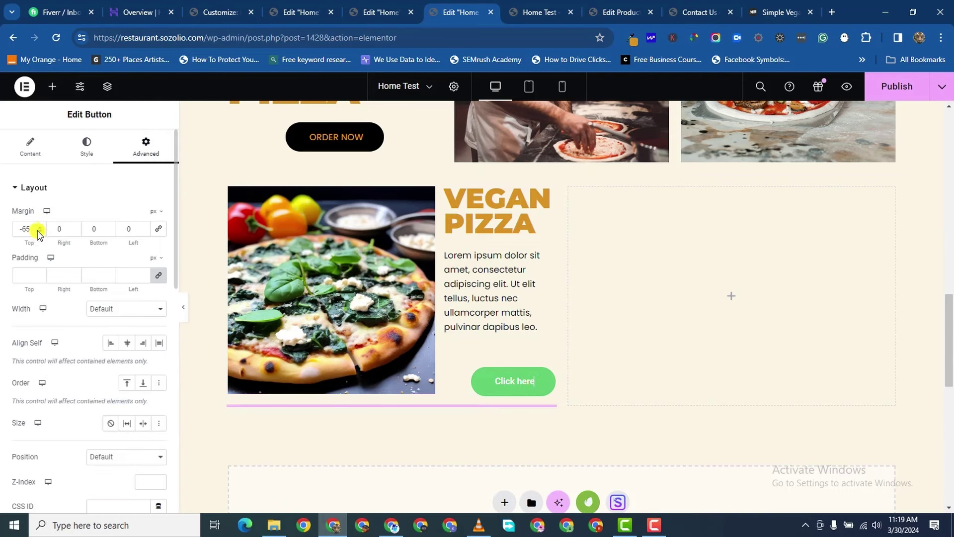
pyautogui.scroll(-13, 38, 231)
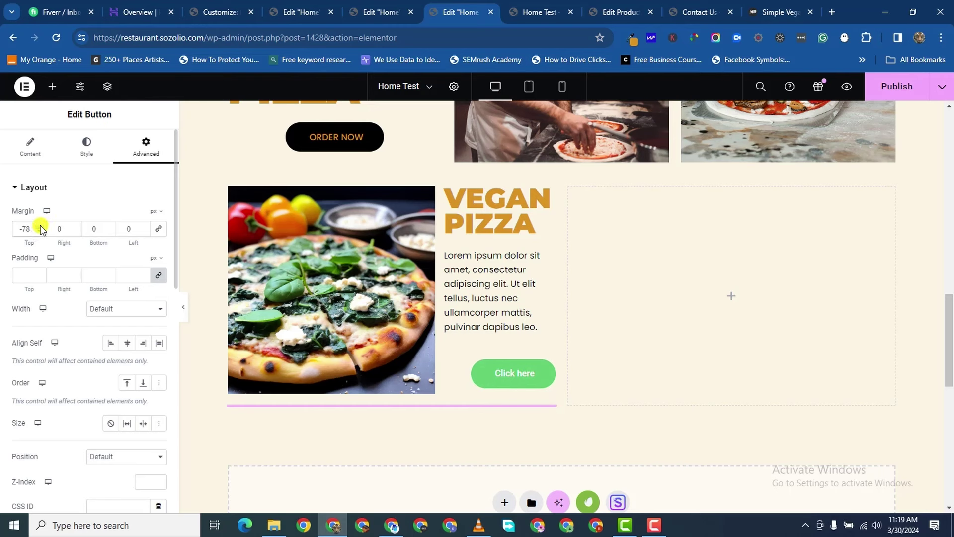
pyautogui.scroll(1, 42, 230)
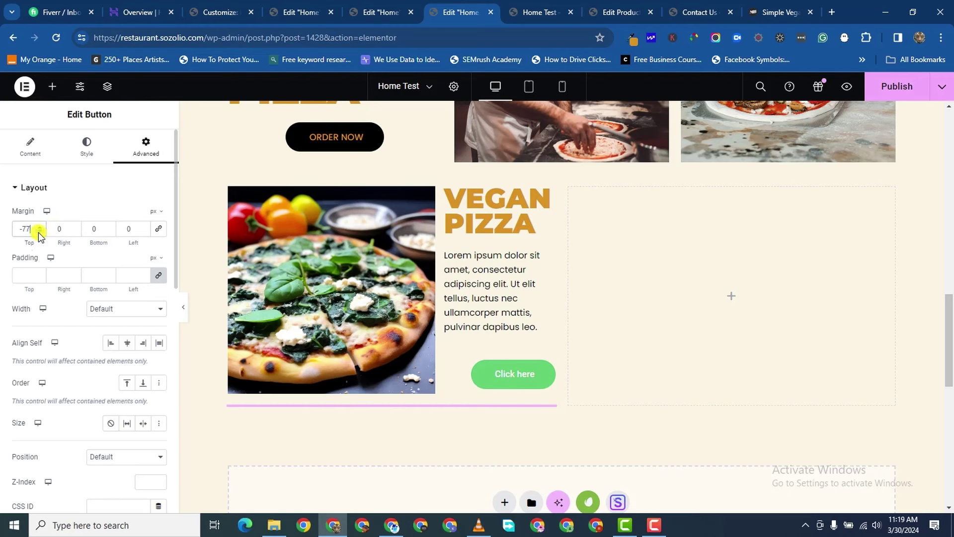
pyautogui.scroll(-3, 39, 233)
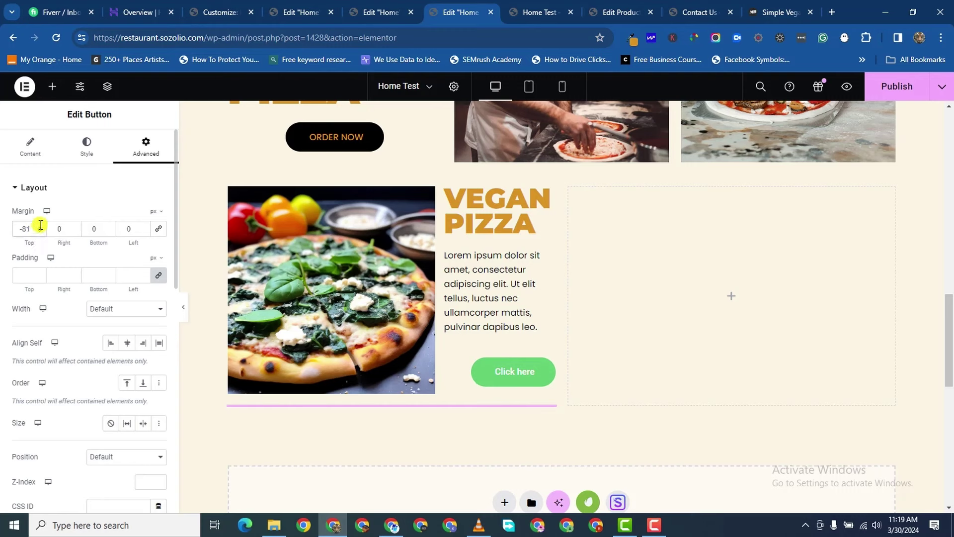
pyautogui.scroll(1, 40, 225)
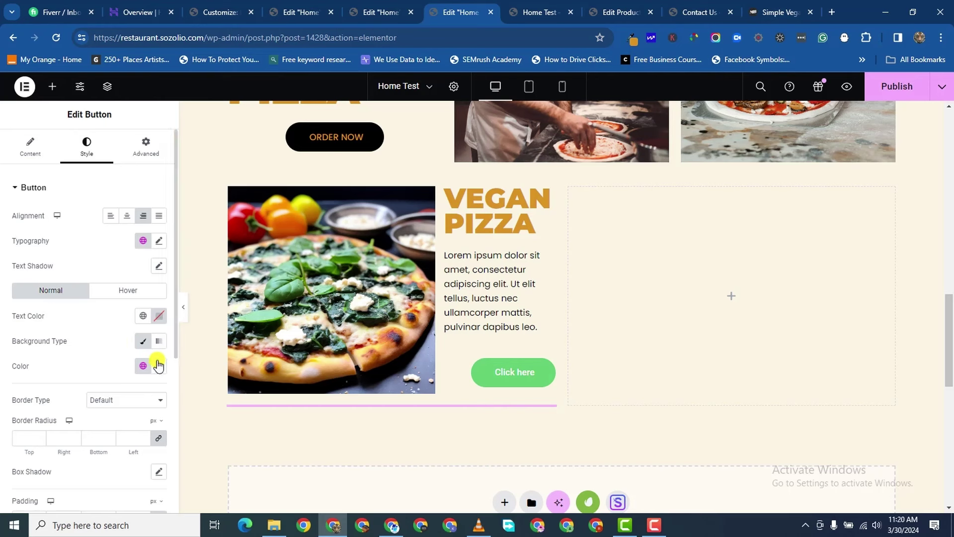
# - Paste the copied golden orange as the button's text color and set its background color to black
pyautogui.click(158, 318)
pyautogui.rightClick(111, 488)
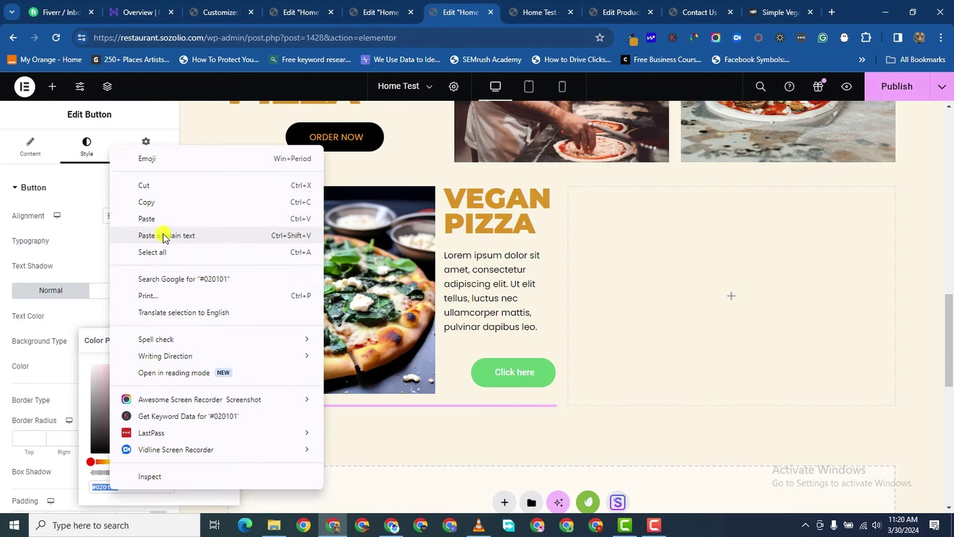
pyautogui.click(219, 234)
pyautogui.click(13, 372)
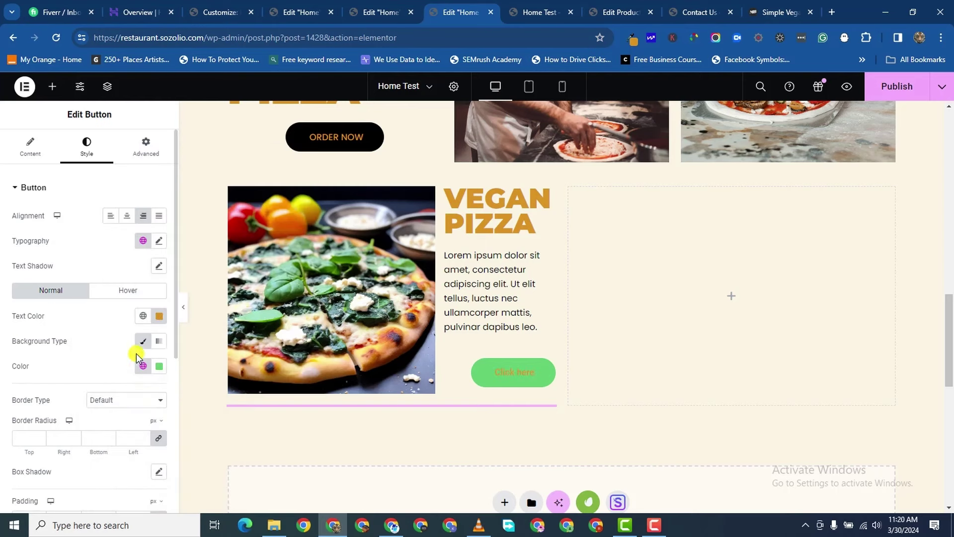
pyautogui.click(159, 366)
pyautogui.moveTo(139, 281); pyautogui.dragTo(64, 314)
pyautogui.click(5, 396)
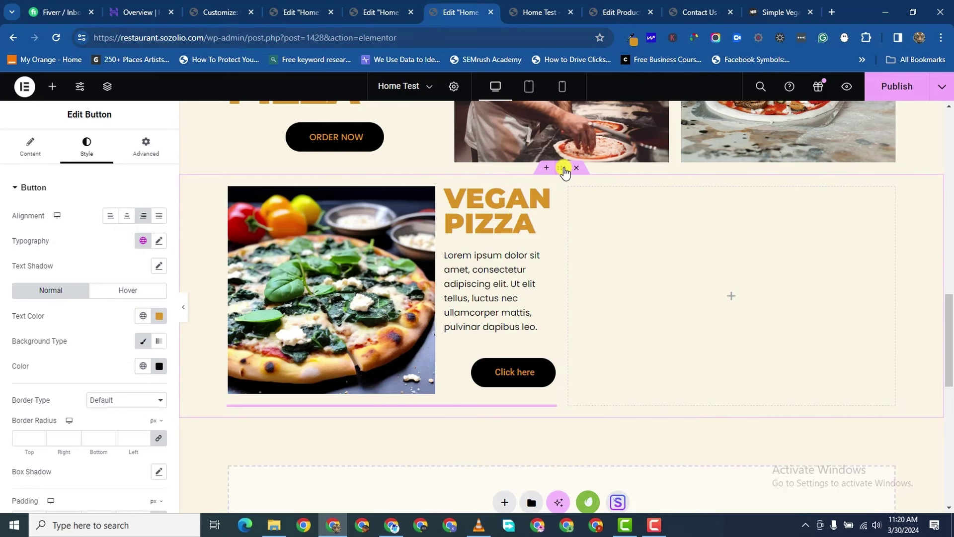
# - Unlink the two-column section container's margin values and set its top margin to 80 px
pyautogui.click(563, 169)
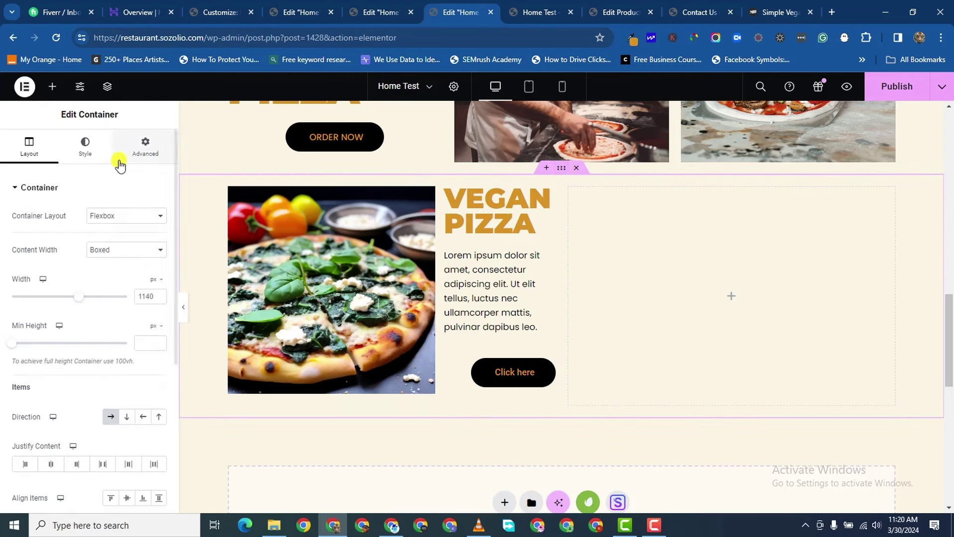
pyautogui.click(143, 147)
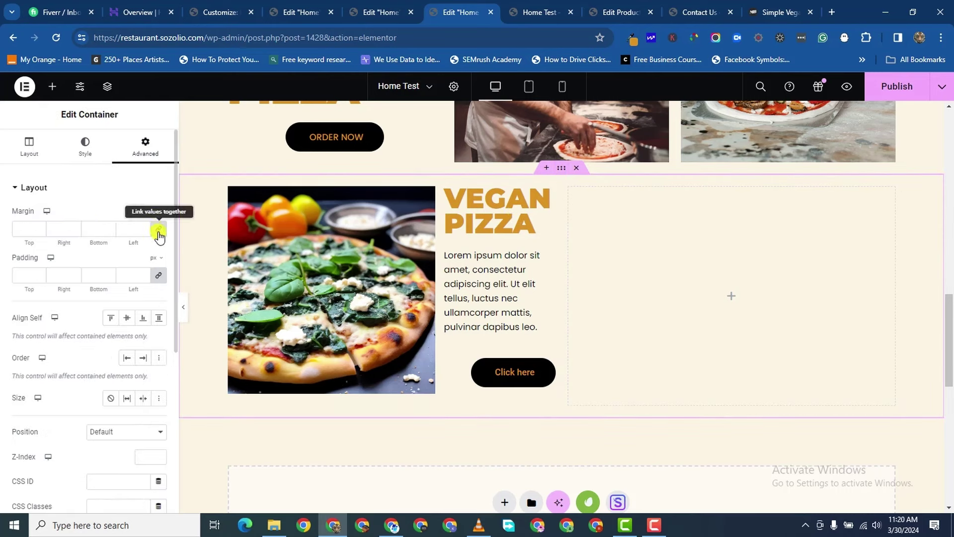
pyautogui.click(158, 228)
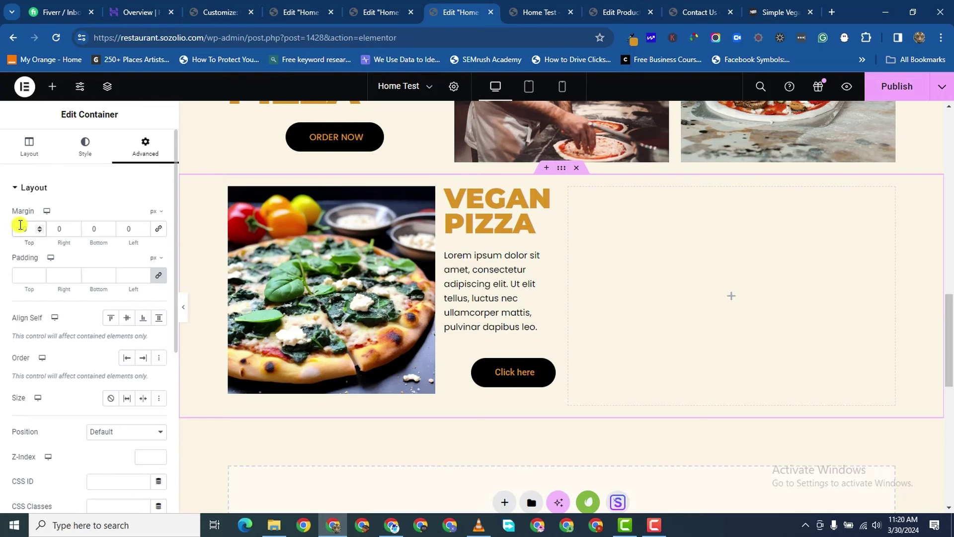
pyautogui.click(20, 227)
pyautogui.write('80')
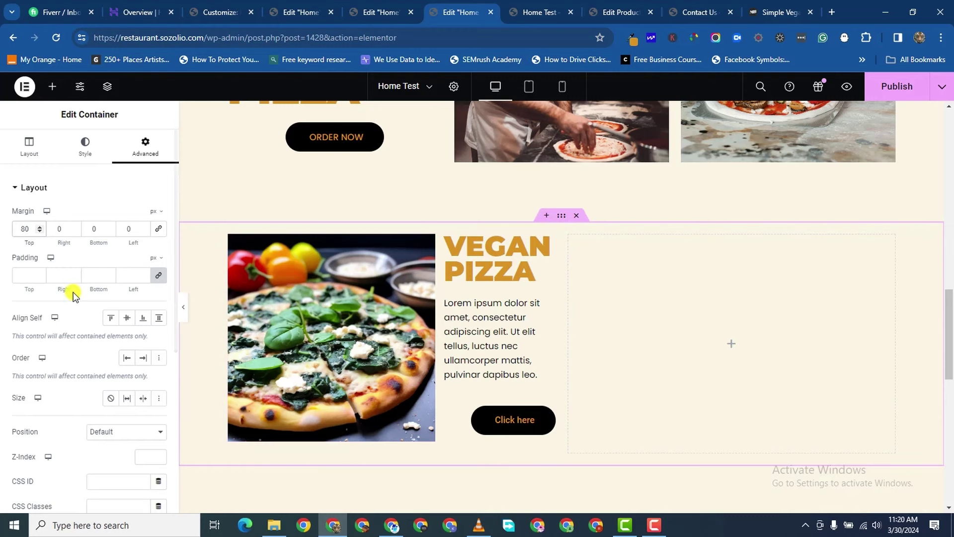
pyautogui.click(29, 149)
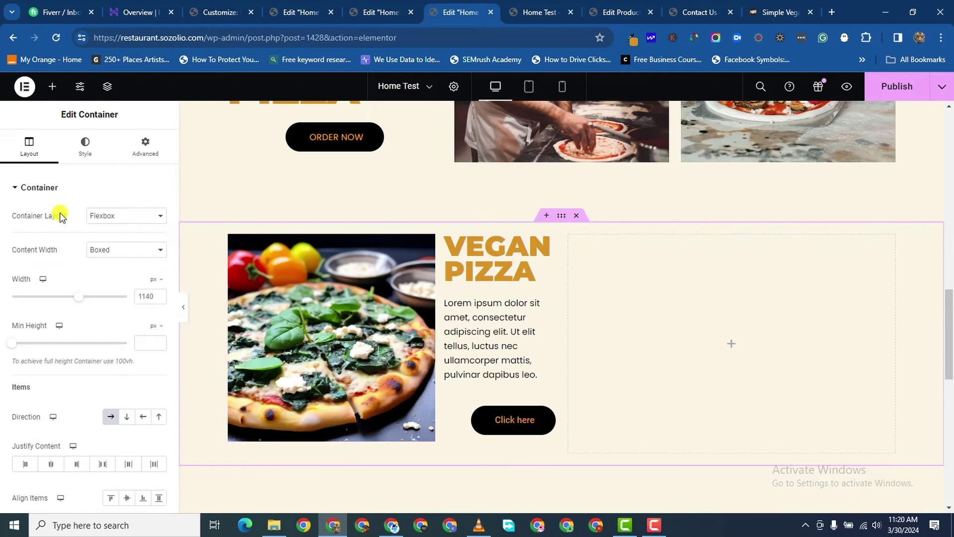
# - Change the text of the button in the VEGAN PIZZA column to ORDER NOW
pyautogui.click(528, 437)
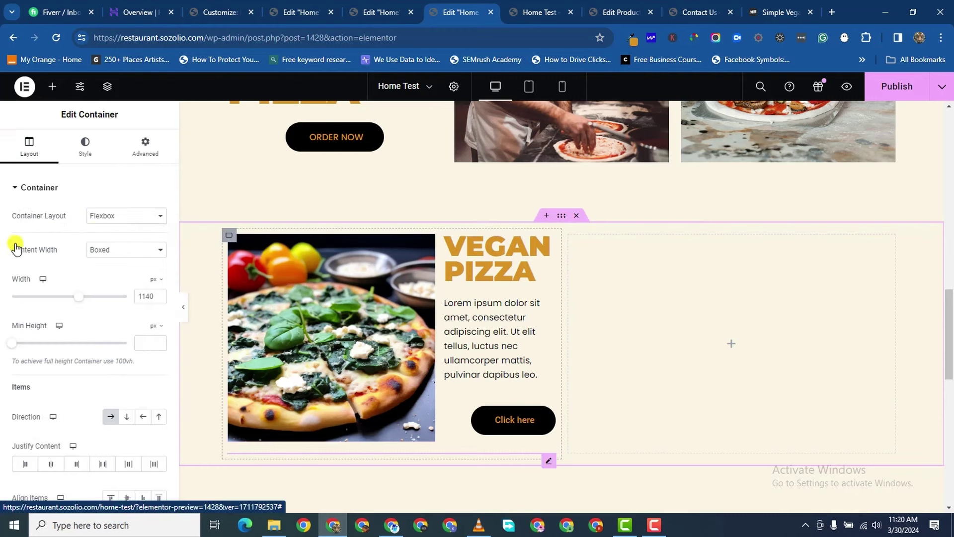
pyautogui.click(87, 148)
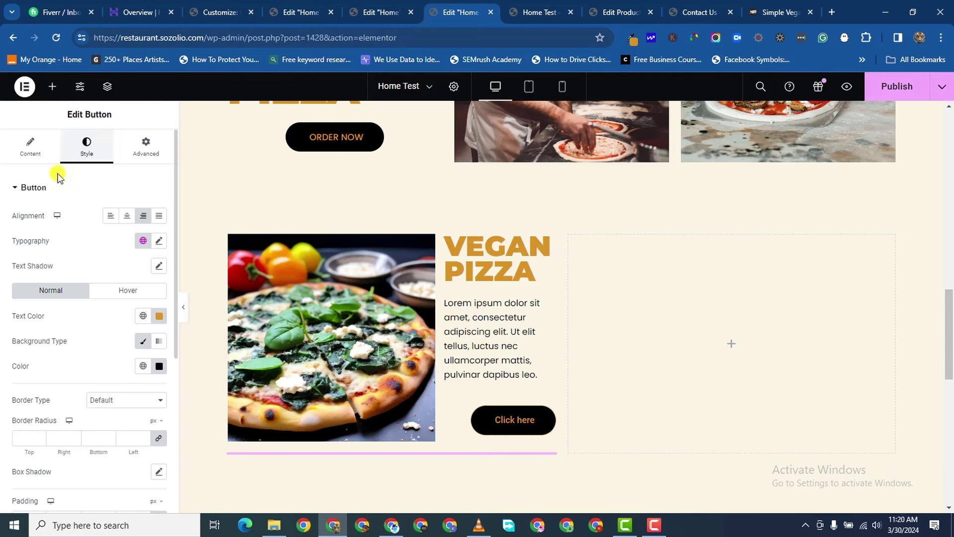
pyautogui.click(30, 145)
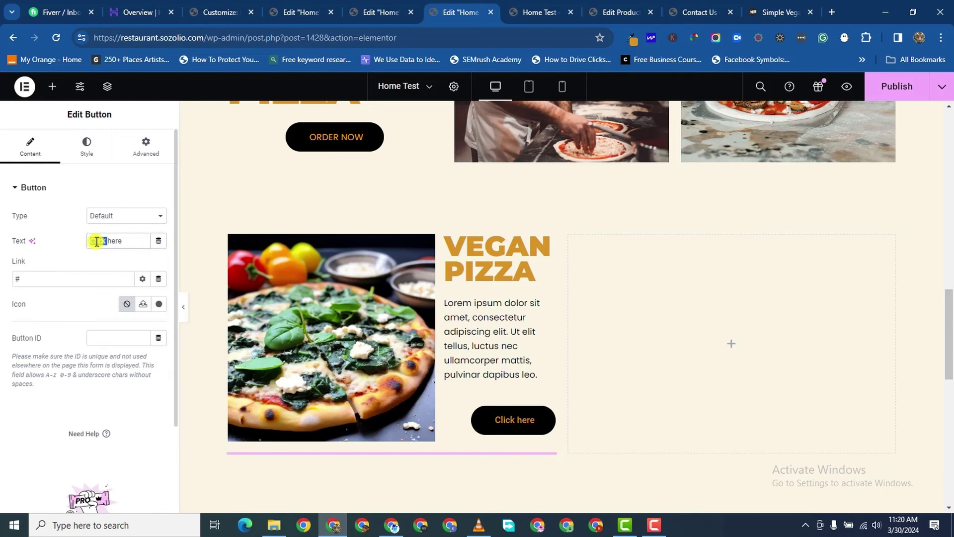
pyautogui.write('OR')
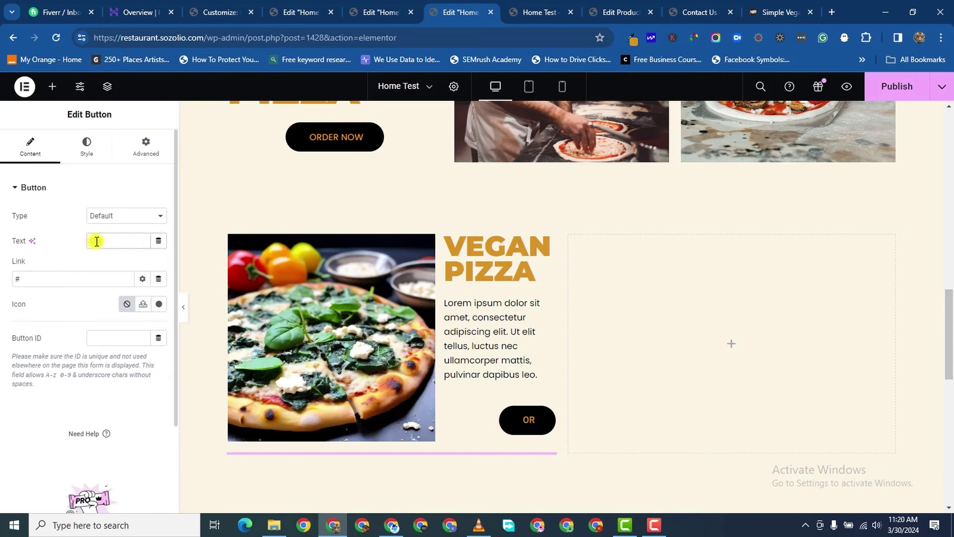
pyautogui.write('DER NOW')
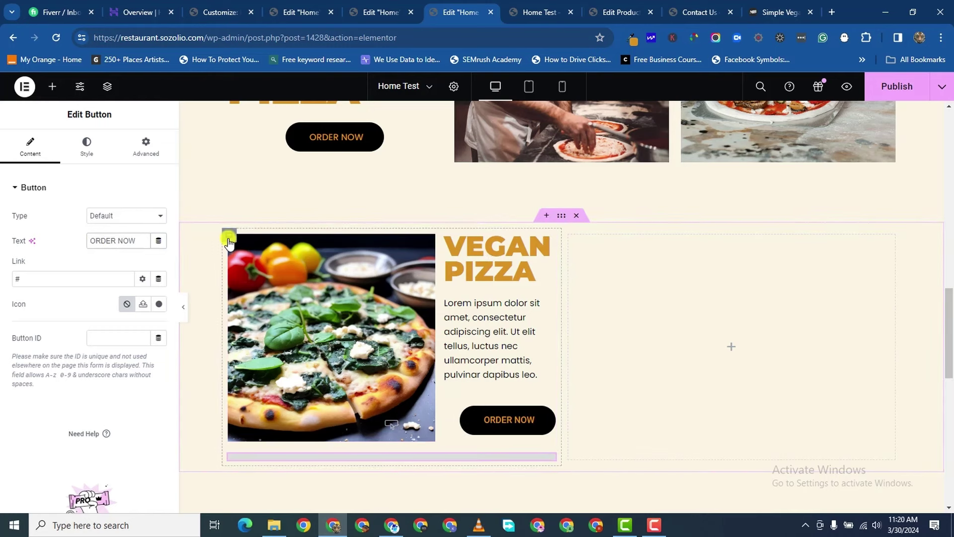
# - Duplicate the VEGAN PIZZA column container and delete the empty column beside the copy
pyautogui.rightClick(268, 247)
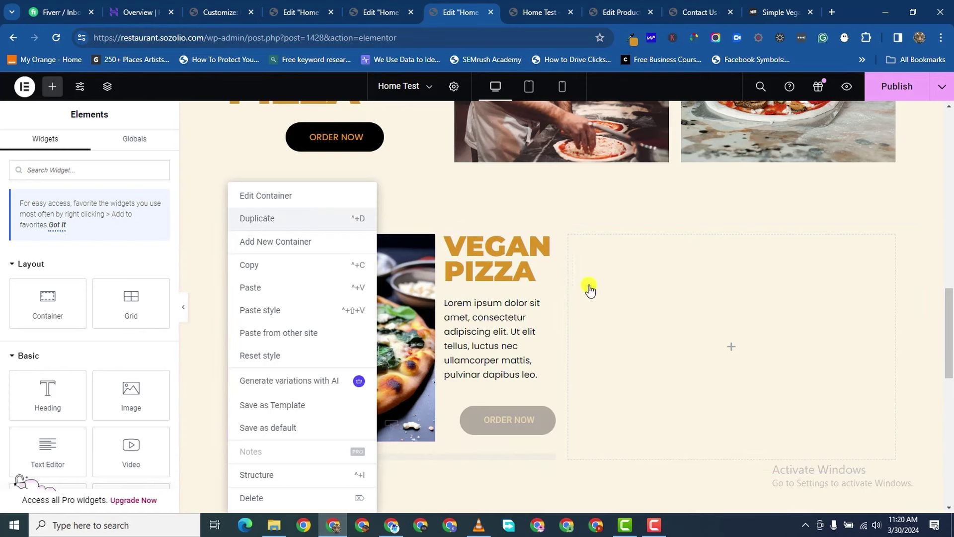
pyautogui.hotkey('ctrl', 'd')
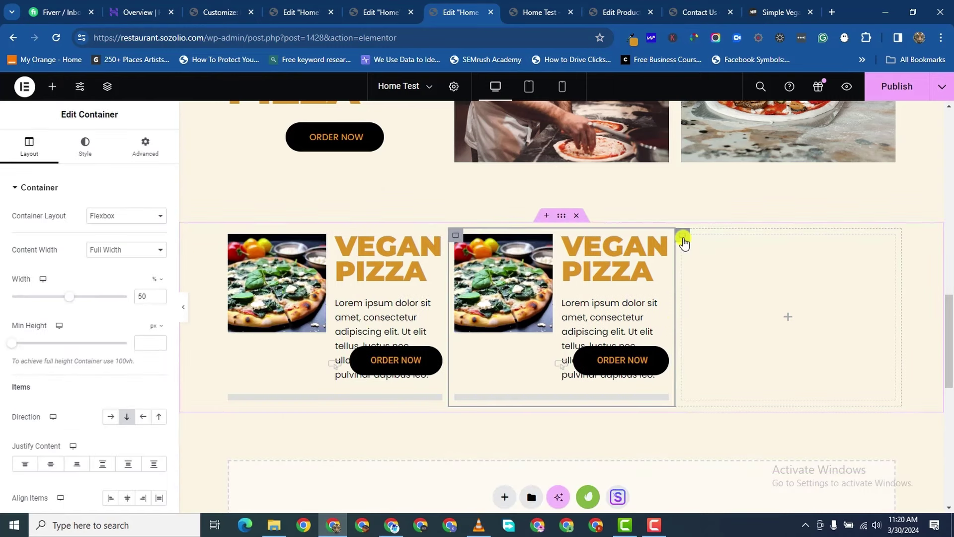
pyautogui.rightClick(720, 367)
pyautogui.click(717, 493)
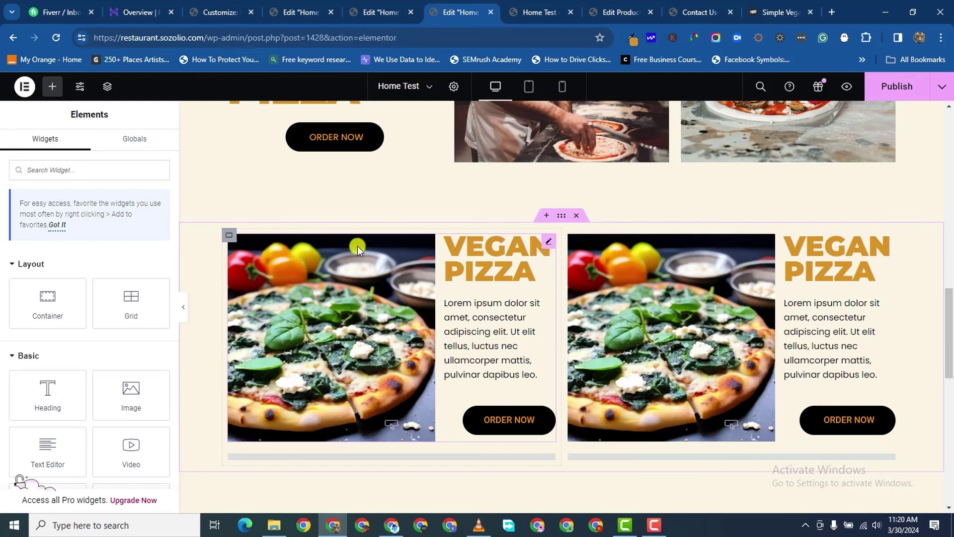
# - Open the margin and padding settings of the first VEGAN PIZZA column container
pyautogui.click(228, 237)
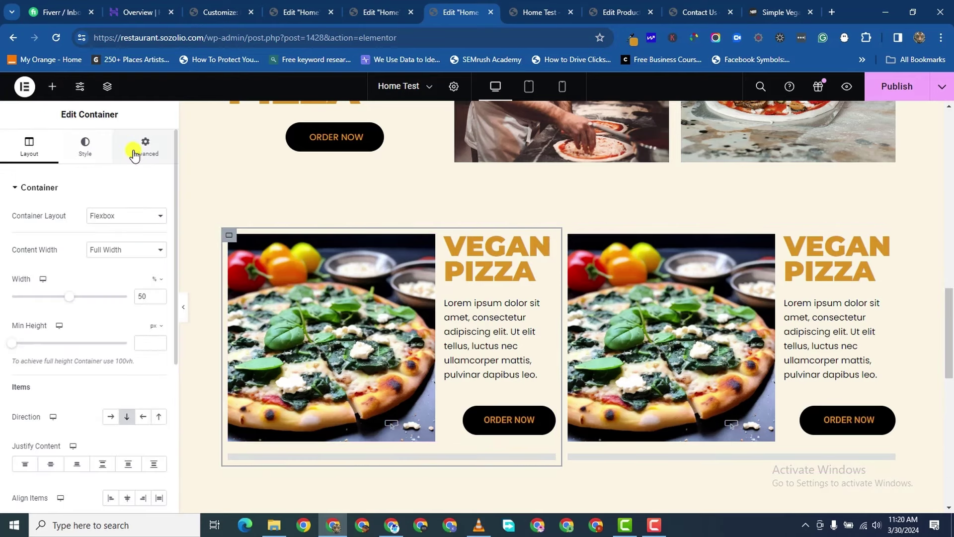
pyautogui.click(145, 153)
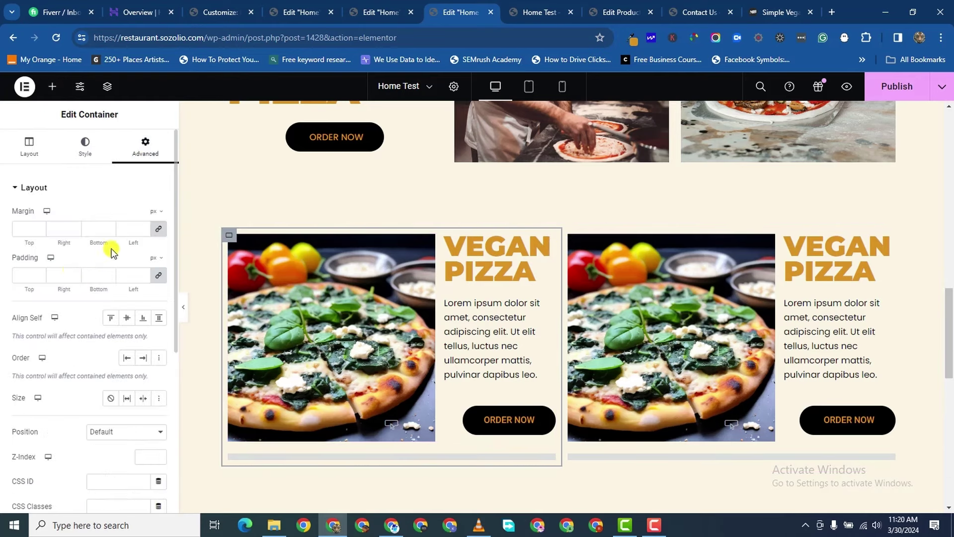
# - Set the margin of the left Vegan Pizza card's container to 5 px on all sides
pyautogui.press('Up')
pyautogui.press('Up')
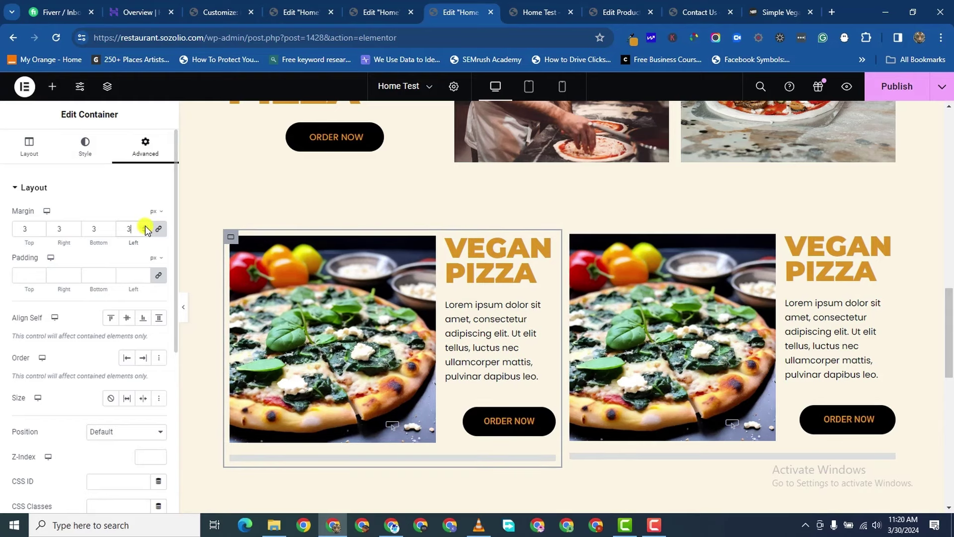
pyautogui.press('Up')
pyautogui.press('Up')
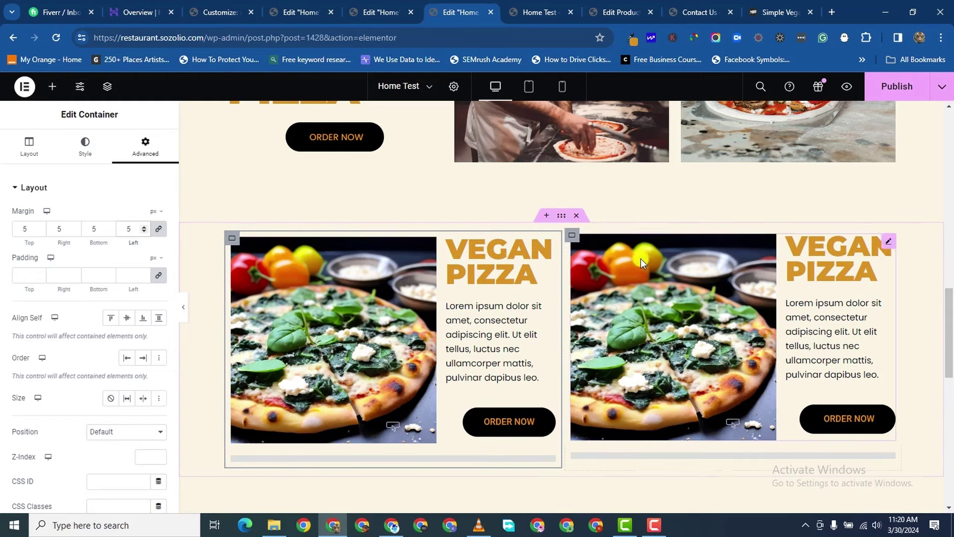
# - Set the margin of the right pizza card's container to 5 px on all sides
pyautogui.click(573, 236)
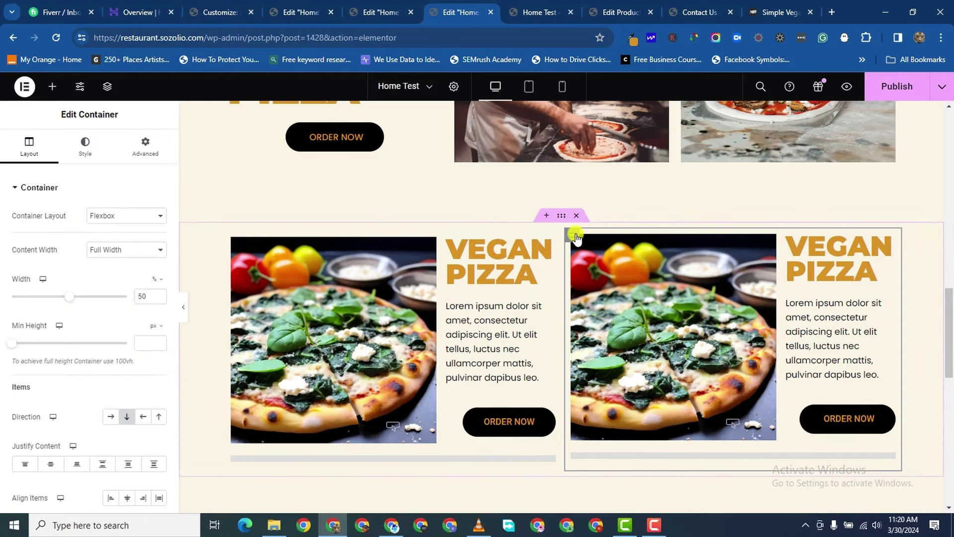
pyautogui.click(145, 147)
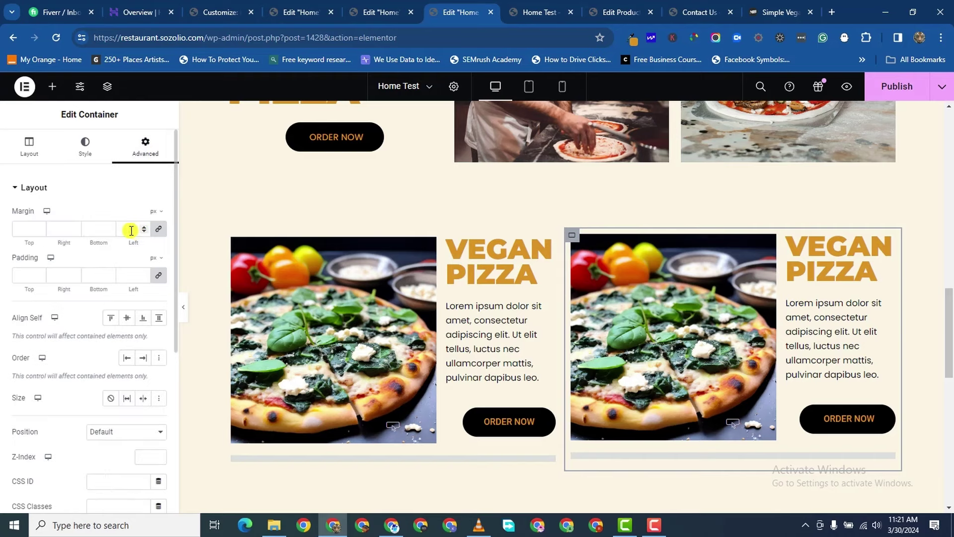
pyautogui.click(131, 230)
pyautogui.write('5')
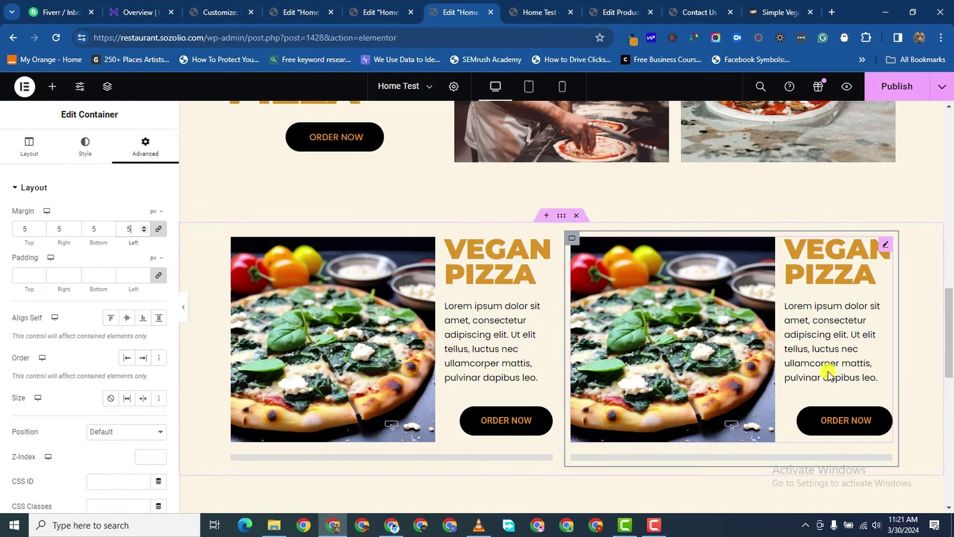
# - Change the title of the right card's image box to "NYC</BR> PIZZA"
pyautogui.click(886, 248)
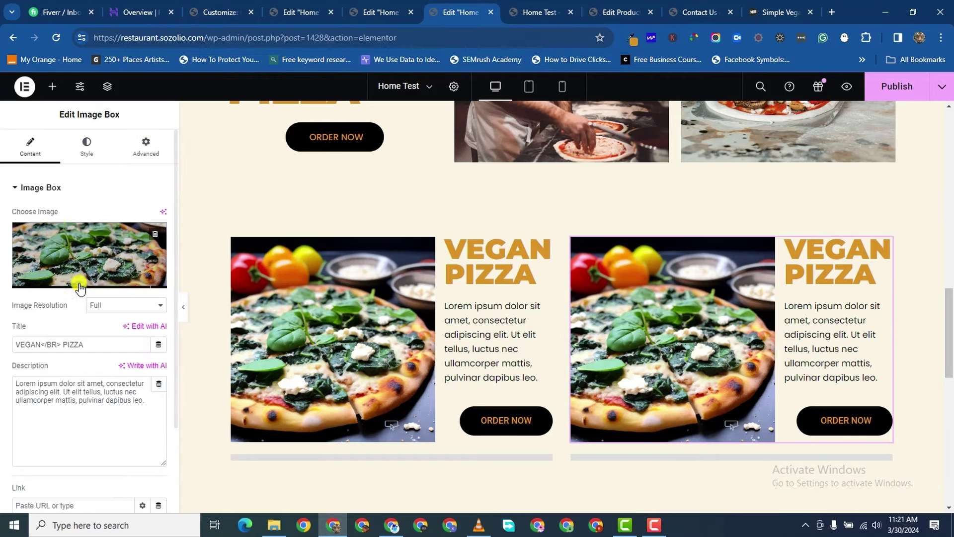
pyautogui.click(87, 145)
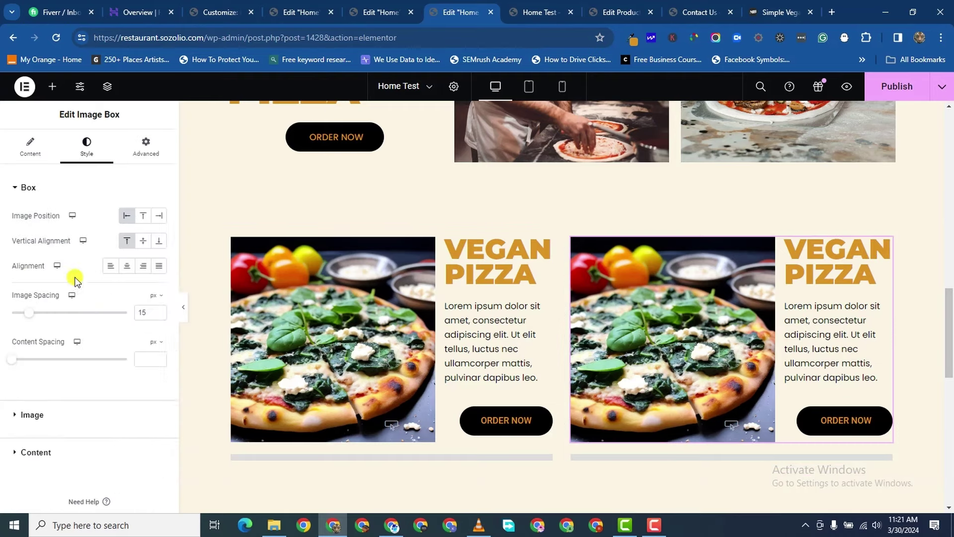
pyautogui.click(30, 147)
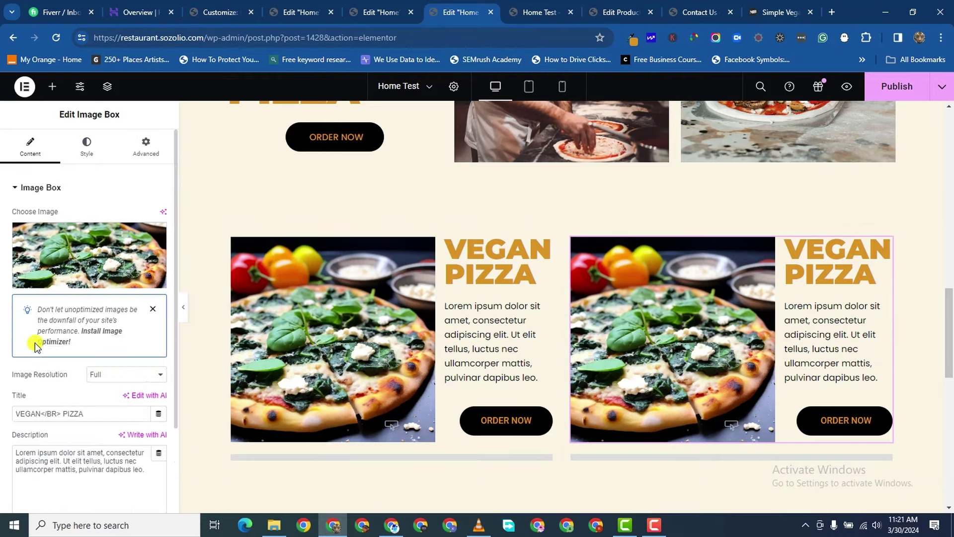
pyautogui.moveTo(42, 417); pyautogui.dragTo(1, 420)
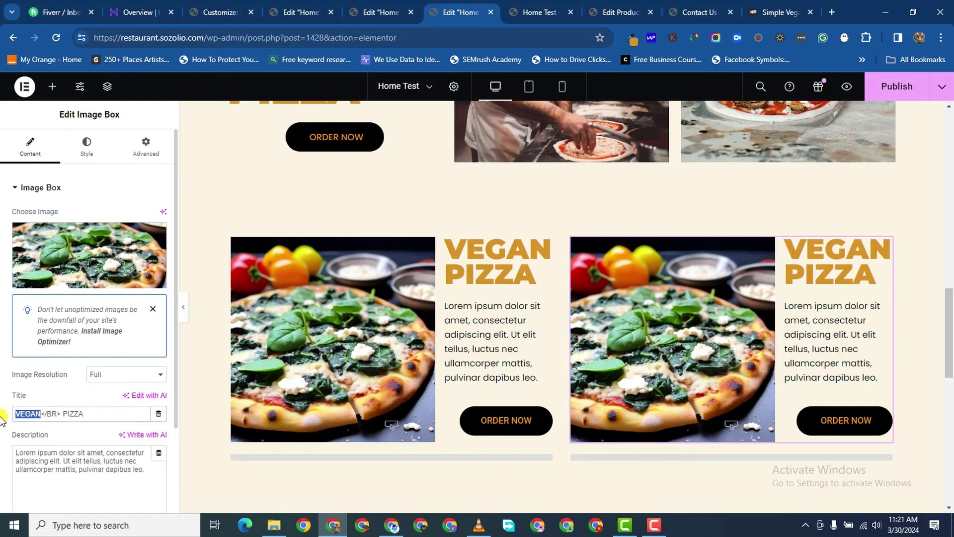
pyautogui.write('ny')
pyautogui.press('BackSpace')
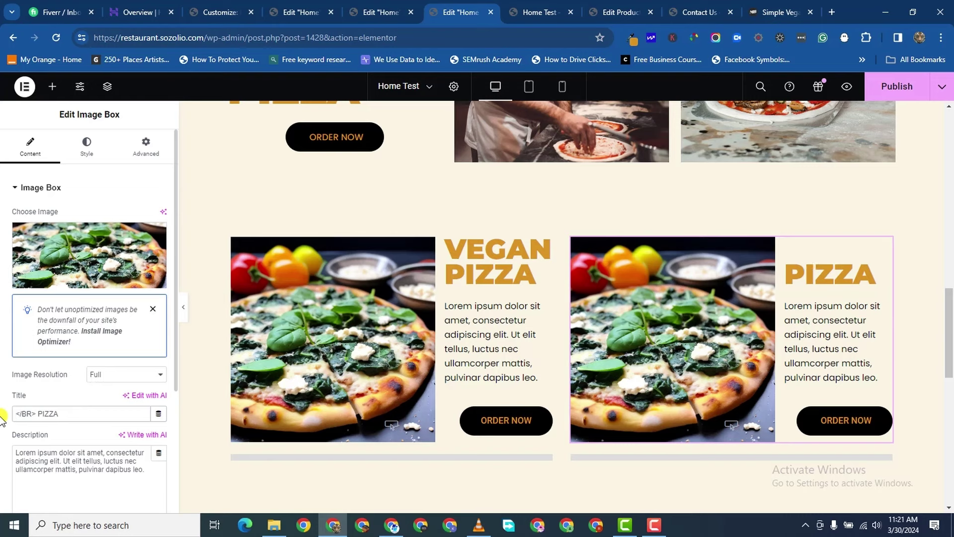
pyautogui.write('YC')
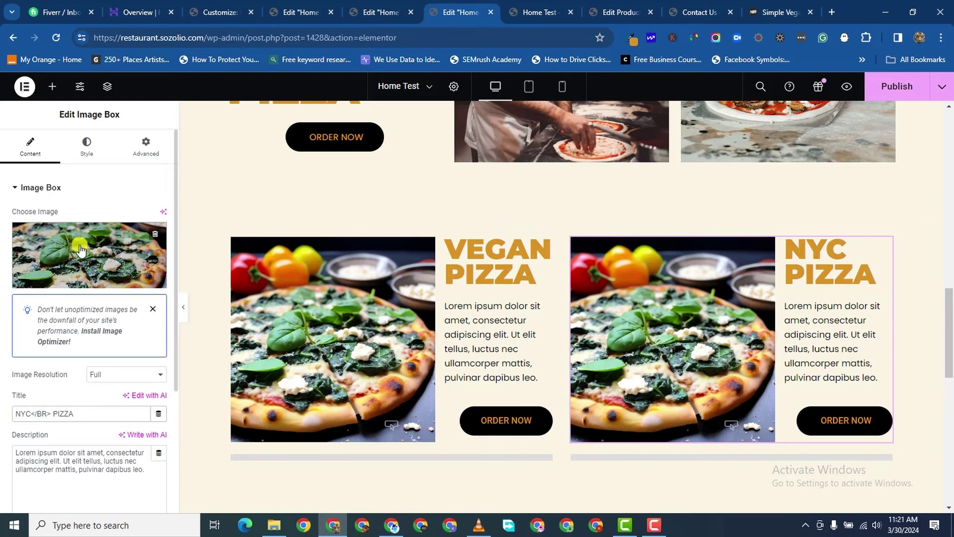
# - Upload Lagos Pizza from the Downloads folder as the right card's image and change its title to "LAGOS</BR> PIZZA"
pyautogui.click(110, 251)
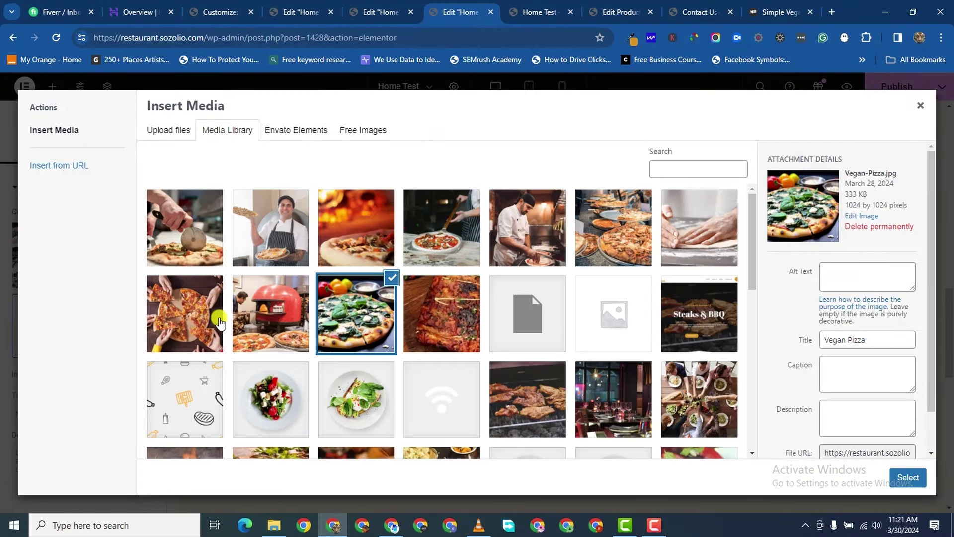
pyautogui.click(442, 323)
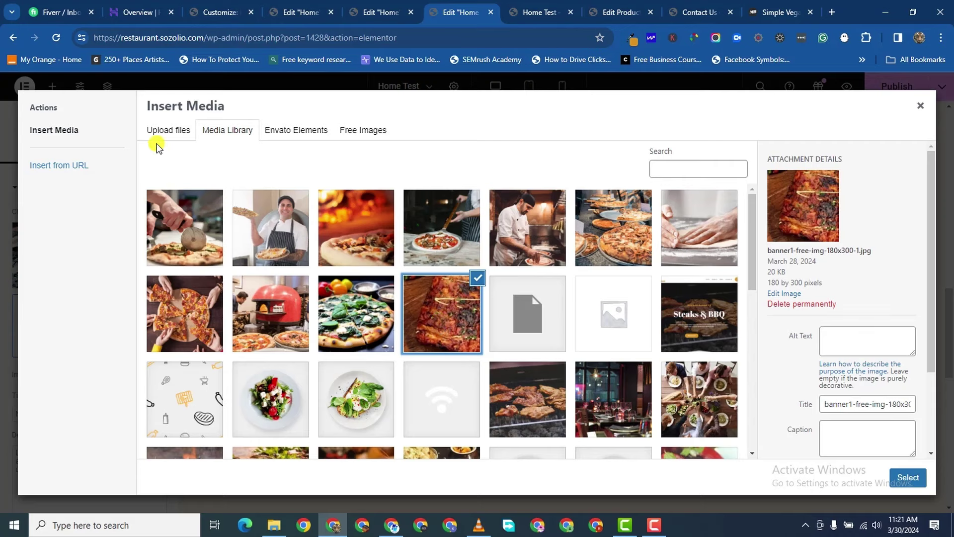
pyautogui.click(169, 133)
pyautogui.click(526, 307)
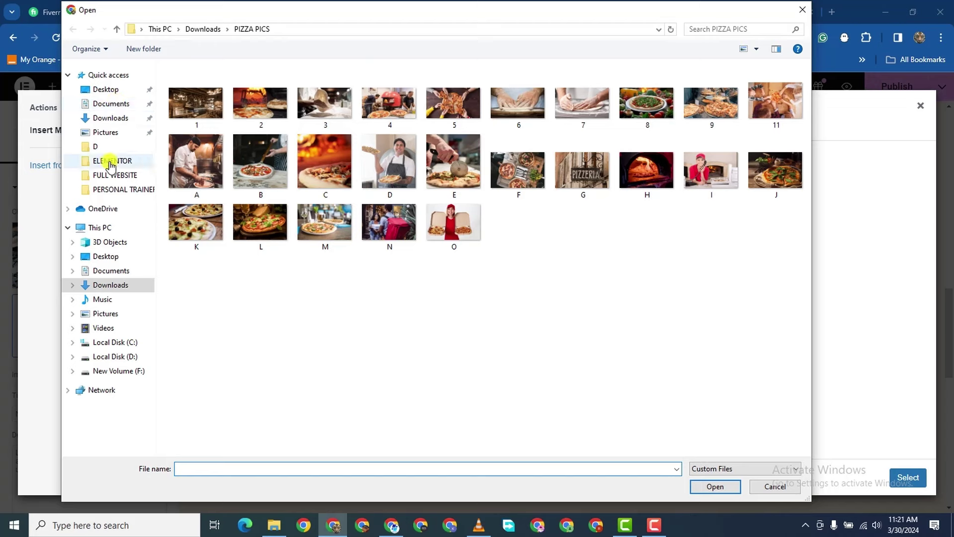
pyautogui.click(110, 118)
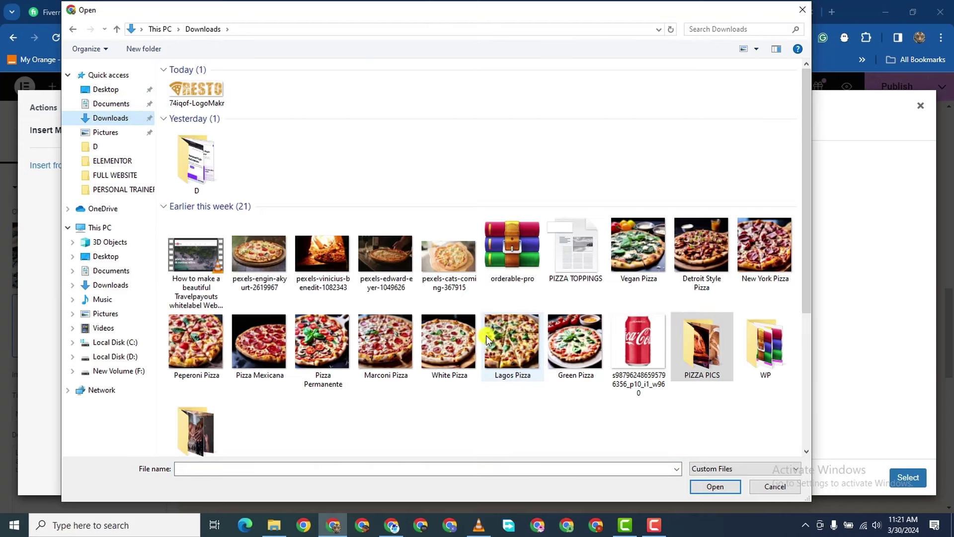
pyautogui.click(523, 338)
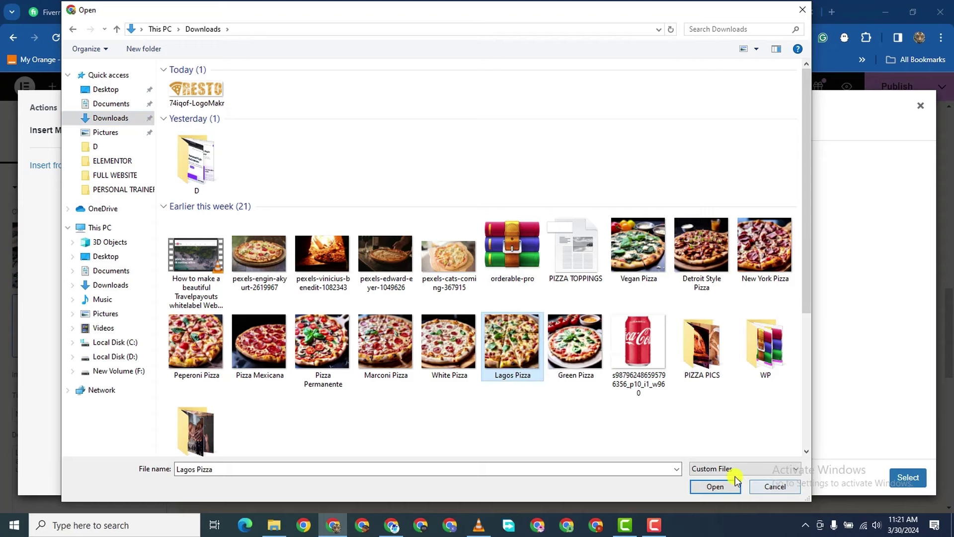
pyautogui.click(716, 485)
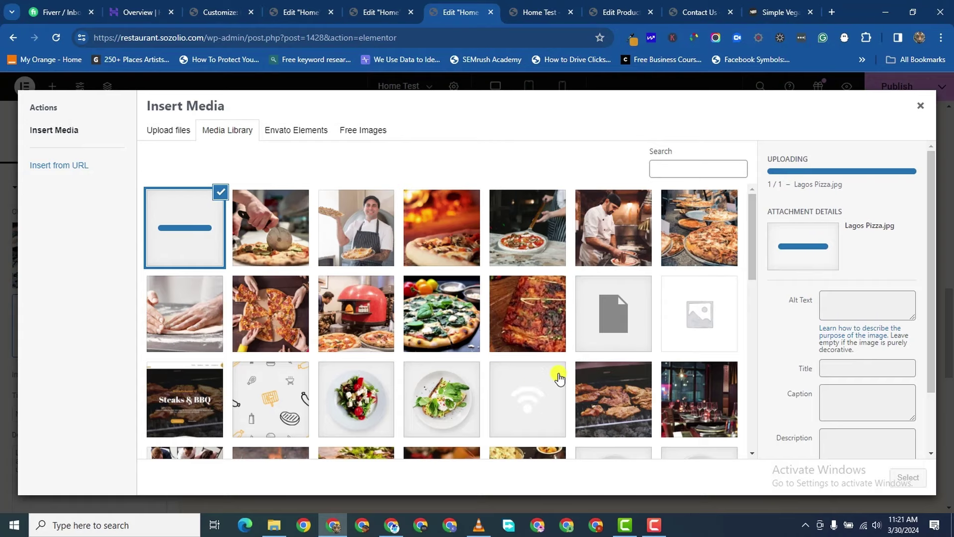
pyautogui.click(913, 472)
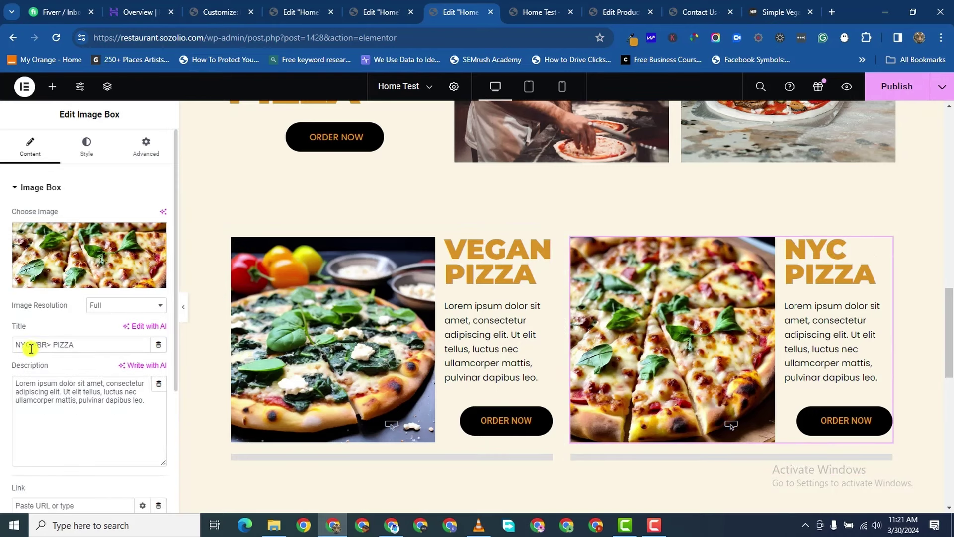
pyautogui.moveTo(31, 346); pyautogui.dragTo(6, 355)
pyautogui.write('LAGOS')
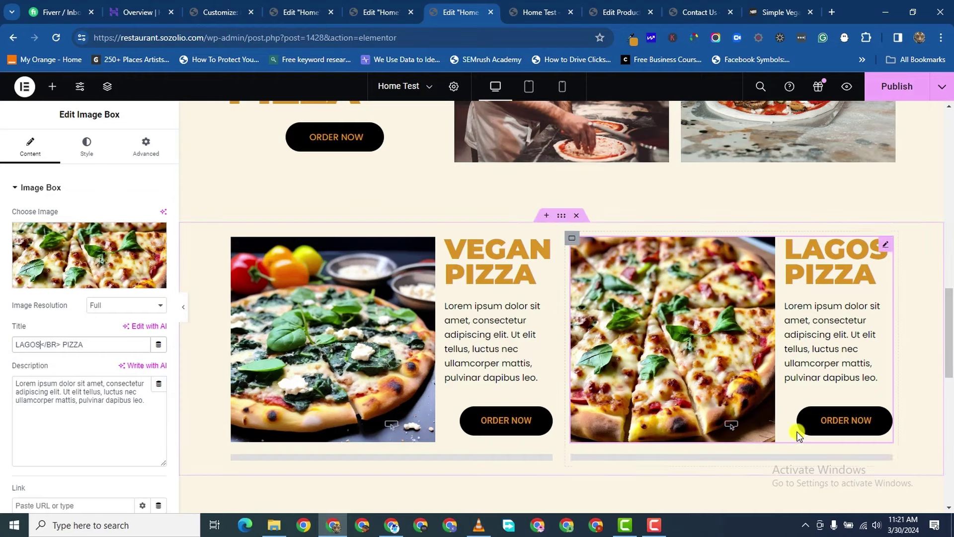
# - Duplicate the whole container row holding the Vegan and Lagos pizza cards
pyautogui.scroll(-3, 451, 341)
pyautogui.scroll(2, 478, 337)
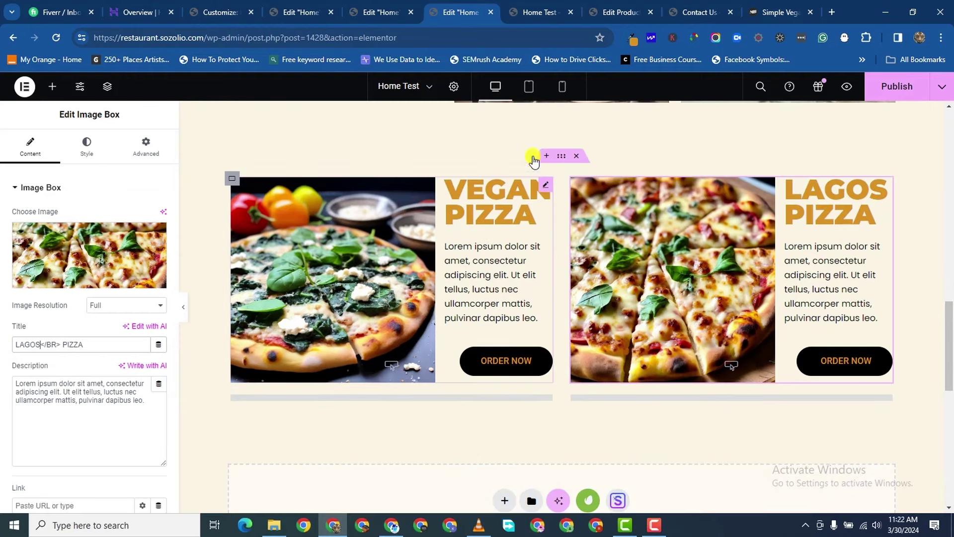
pyautogui.rightClick(562, 157)
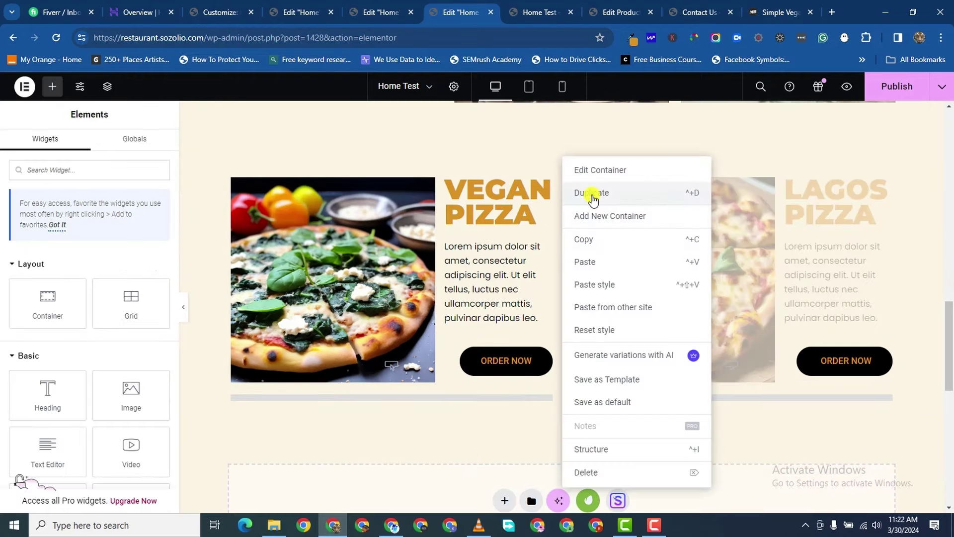
pyautogui.click(591, 194)
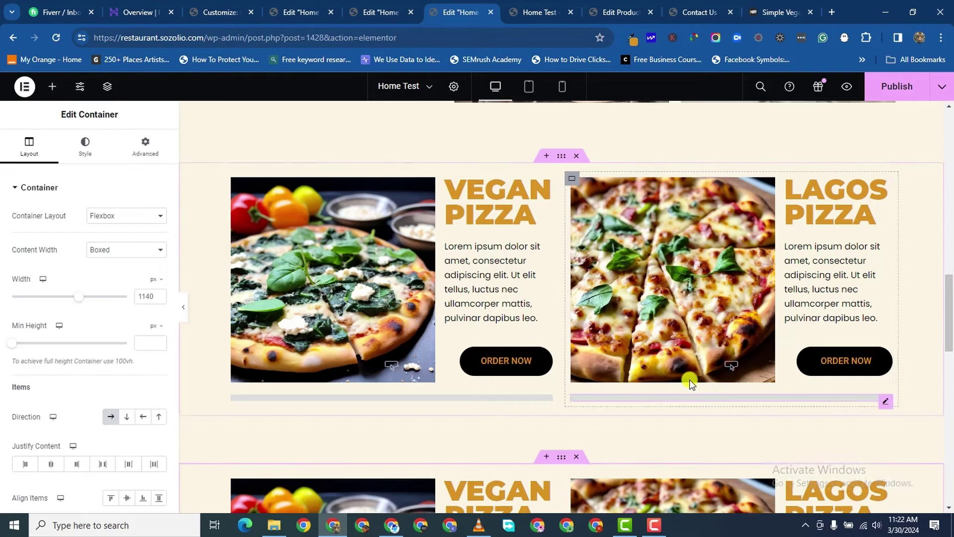
# - Set the top margin of the duplicated pizza row's container to 0 px
pyautogui.scroll(-3, 689, 389)
pyautogui.scroll(2, 539, 348)
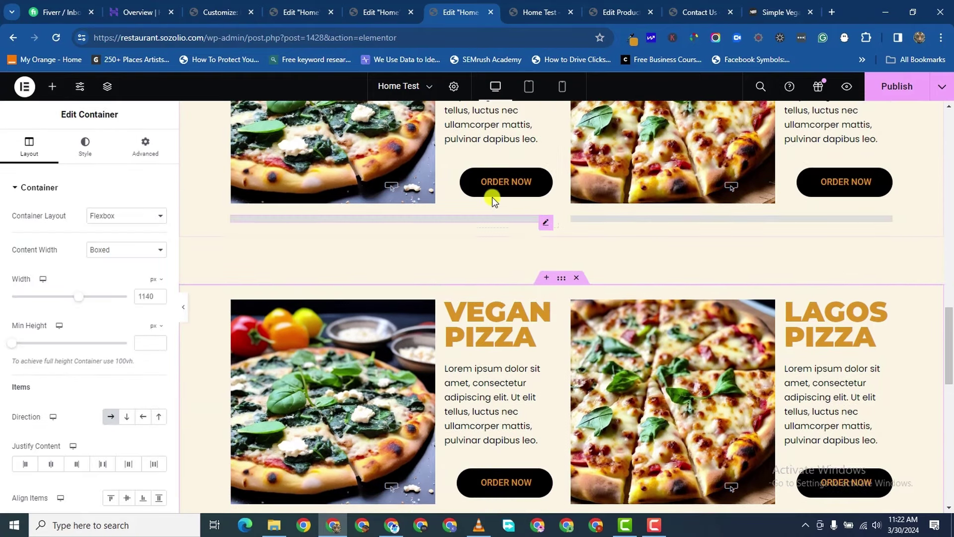
pyautogui.scroll(-3, 547, 278)
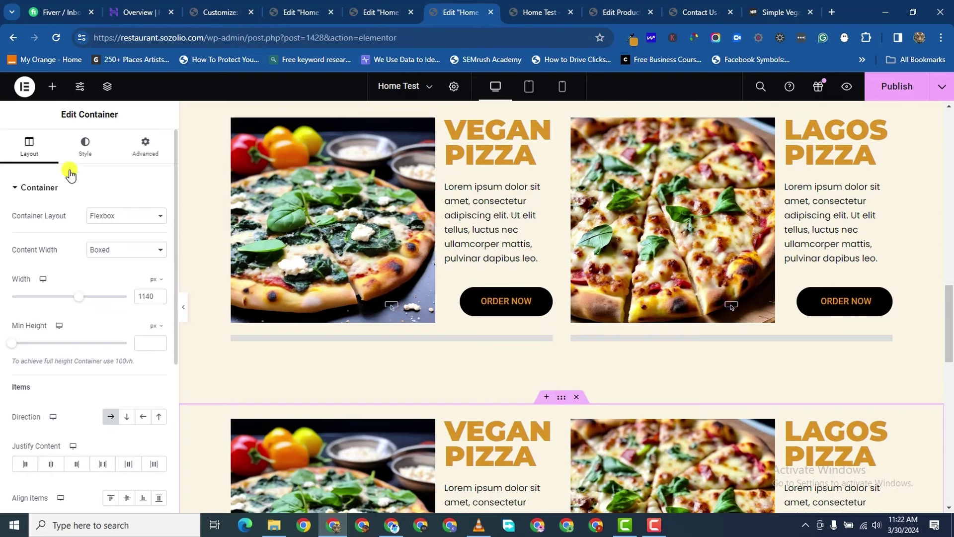
pyautogui.click(141, 148)
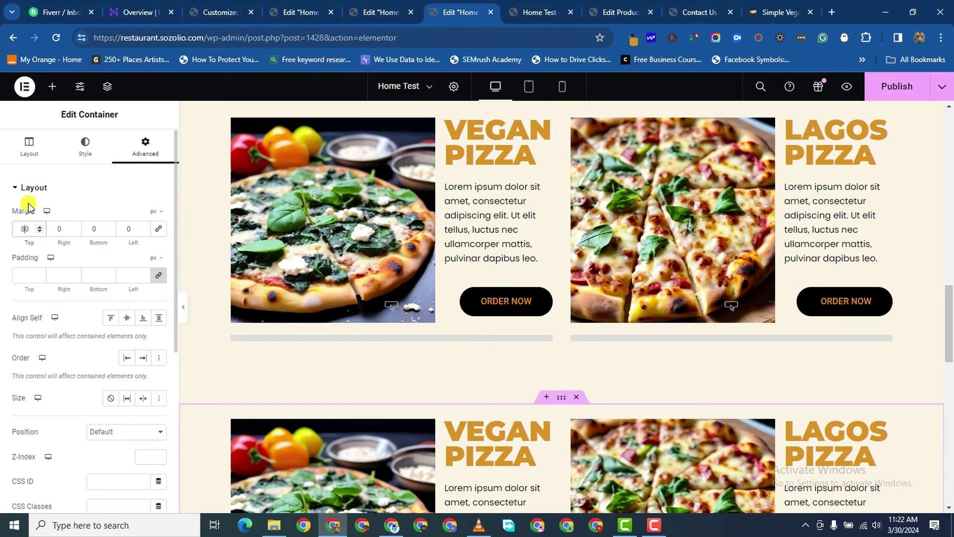
pyautogui.press('BackSpace')
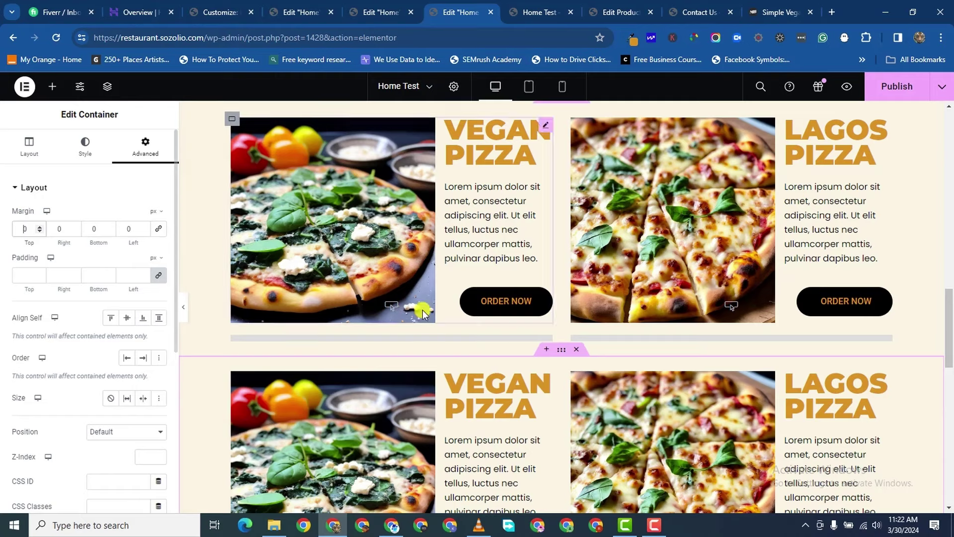
# - Change the title of the first image box in the duplicated row to "NYC</BR> PIZZA"
pyautogui.scroll(-3, 642, 342)
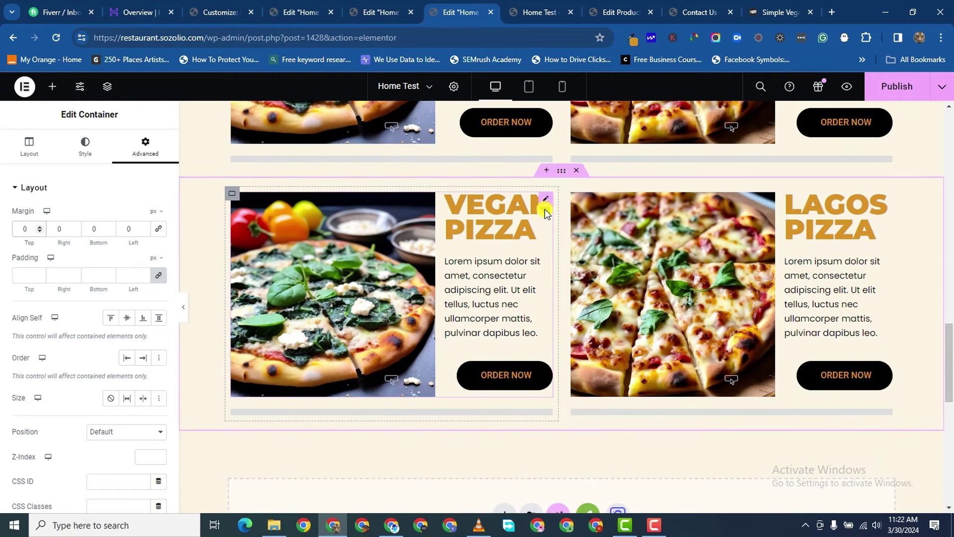
pyautogui.click(545, 206)
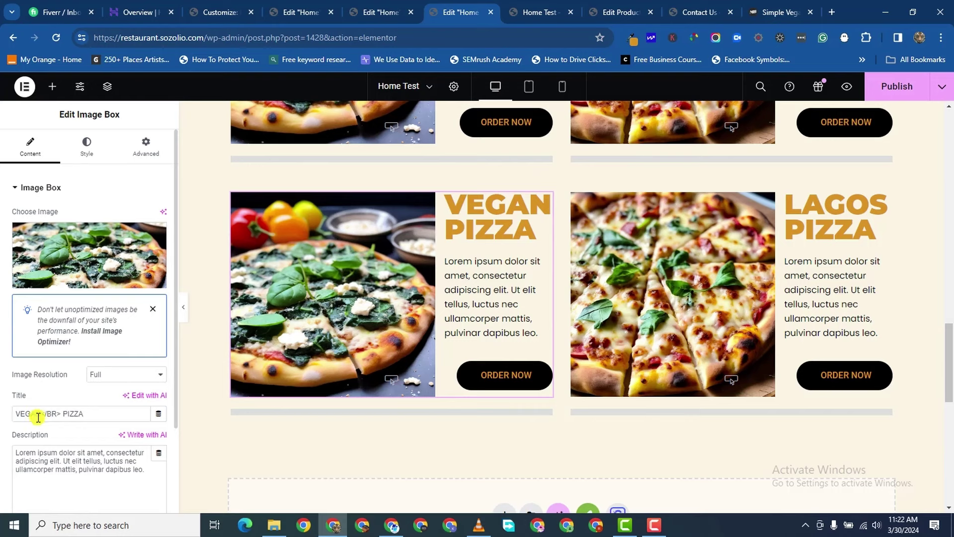
pyautogui.moveTo(40, 419); pyautogui.dragTo(3, 422)
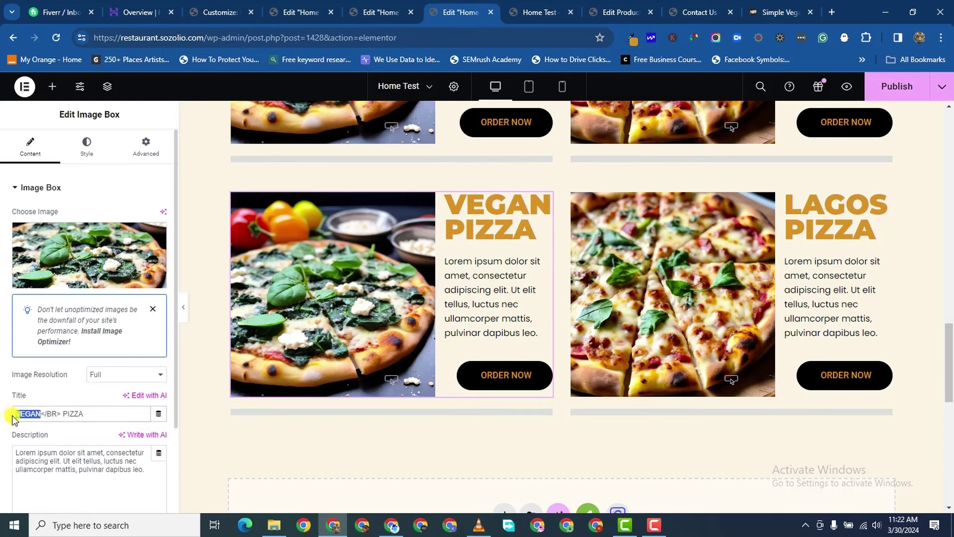
pyautogui.write('NYC')
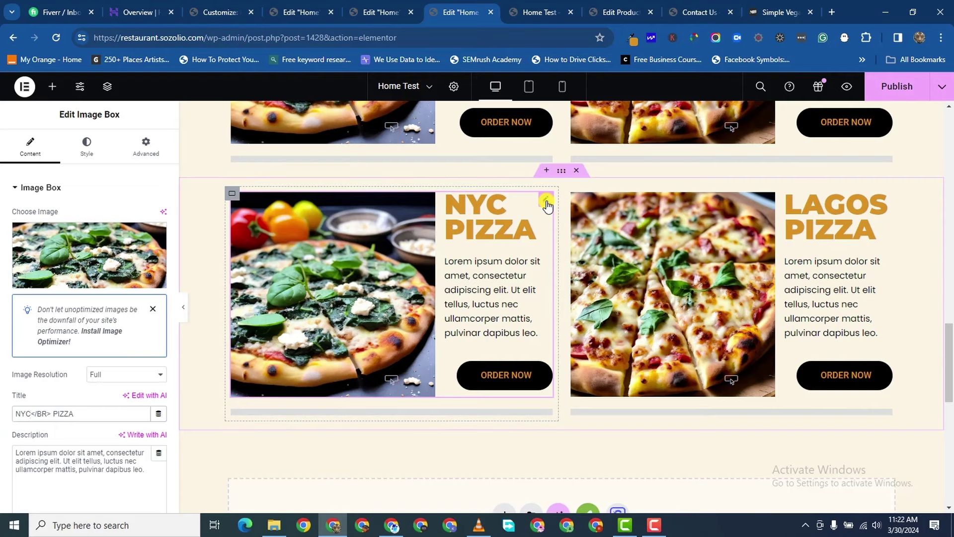
# - Upload New York Pizza from the Downloads folder and use it as the NYC pizza card's image
pyautogui.click(87, 267)
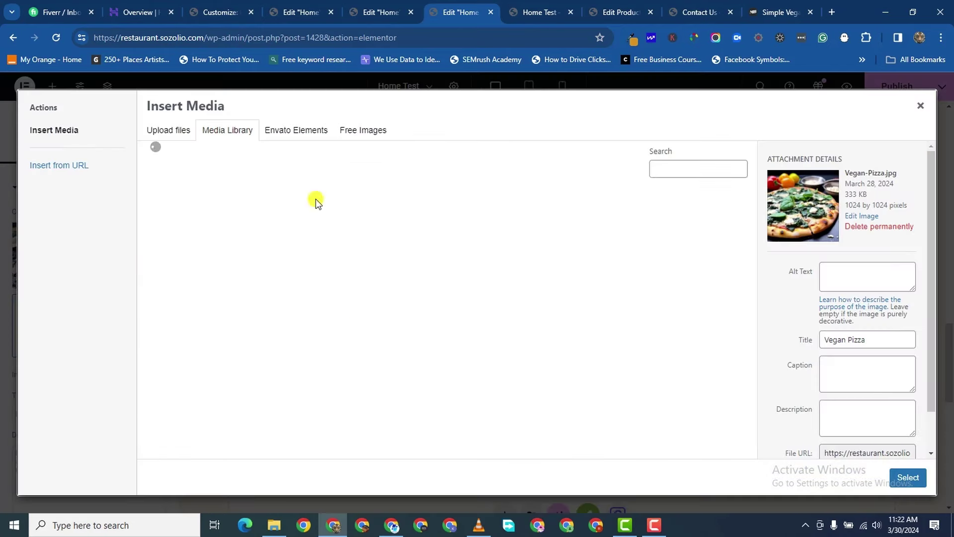
pyautogui.click(171, 128)
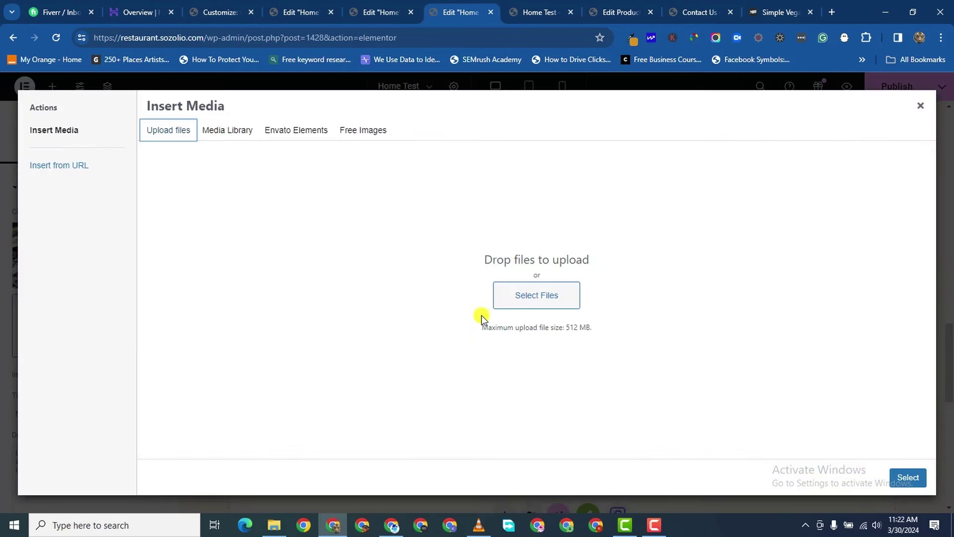
pyautogui.click(569, 298)
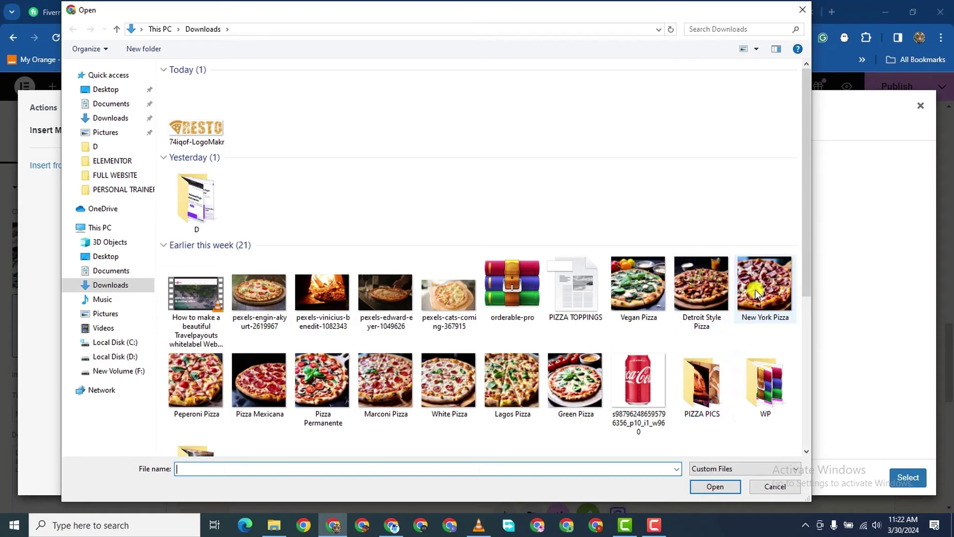
pyautogui.click(761, 308)
pyautogui.click(716, 487)
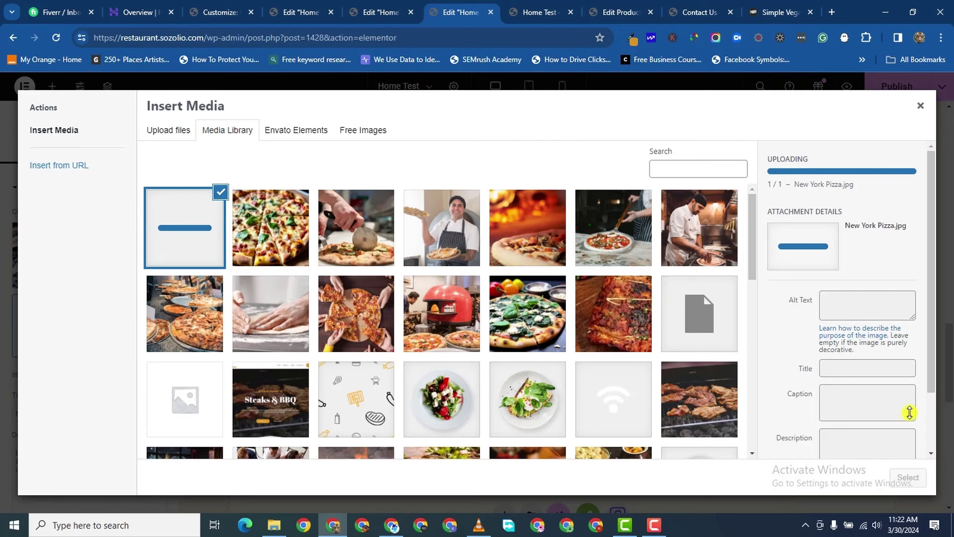
pyautogui.click(951, 363)
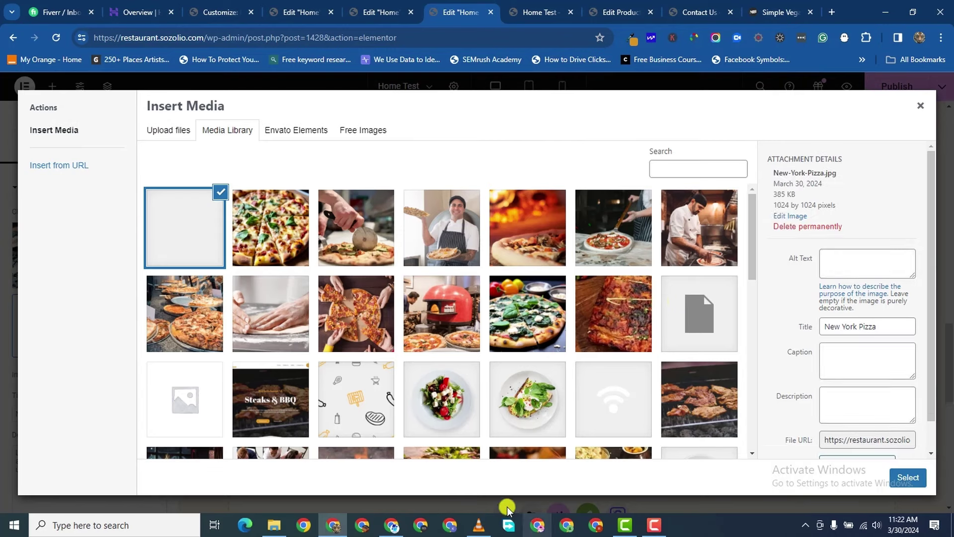
pyautogui.moveTo(649, 530)
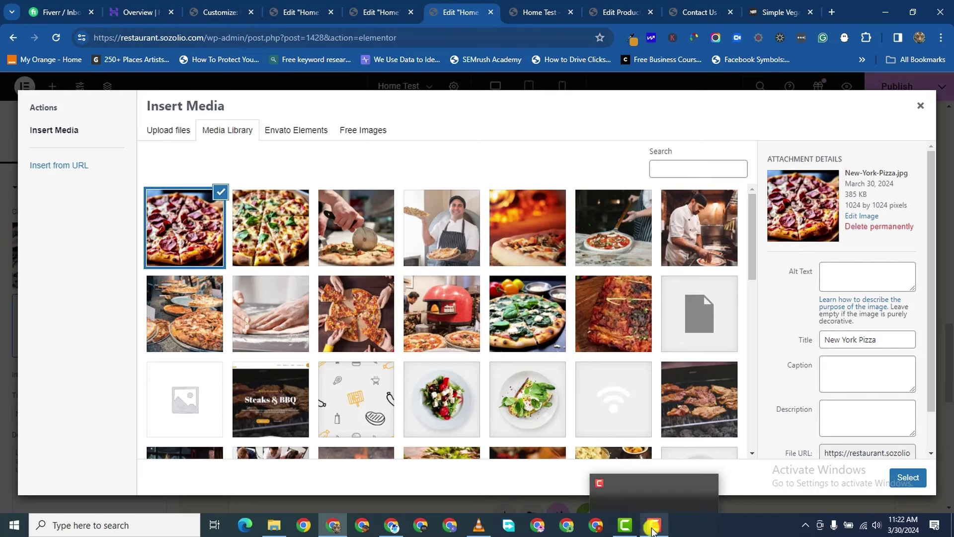
pyautogui.click(652, 529)
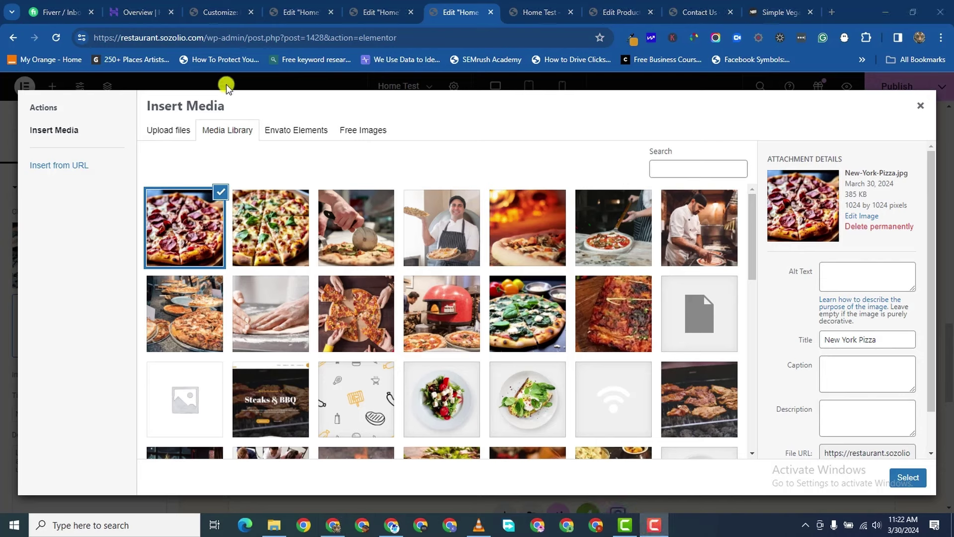
pyautogui.click(788, 397)
pyautogui.click(909, 476)
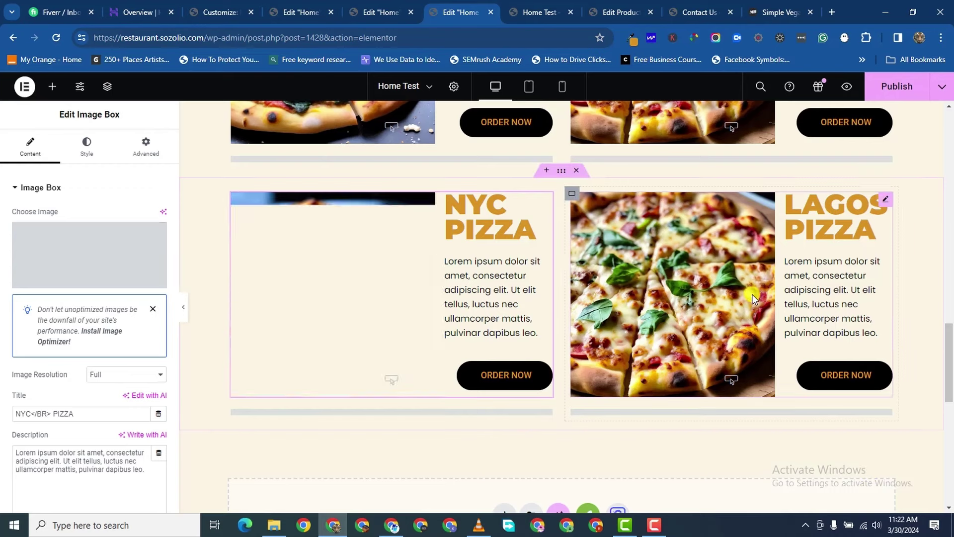
# - Change the title of the second image box in the duplicated row to "WHITE</BR> PIZZA"
pyautogui.click(890, 204)
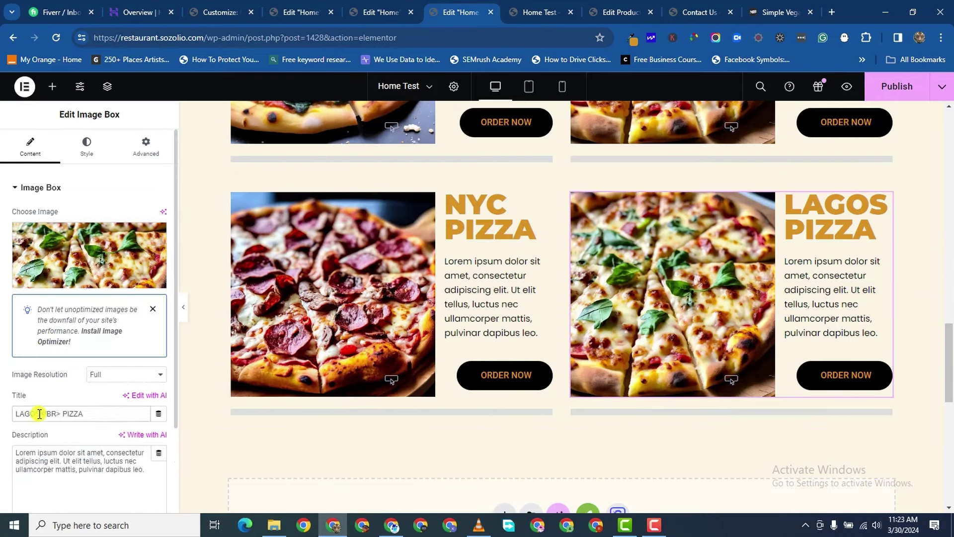
pyautogui.write('WHIOTE')
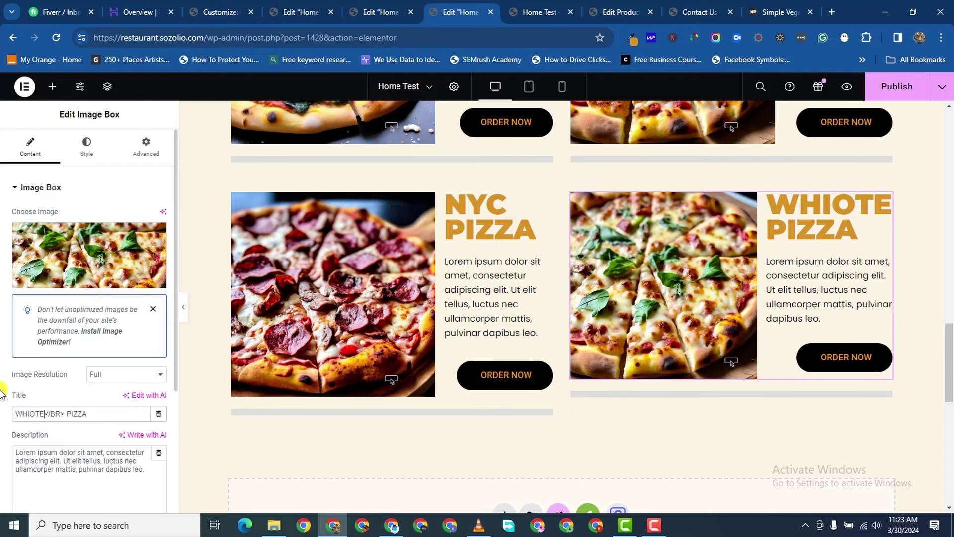
pyautogui.press('BackSpace')
pyautogui.press('BackSpace')
pyautogui.press('BackSpace')
pyautogui.write('TE')
pyautogui.scroll(2, 796, 298)
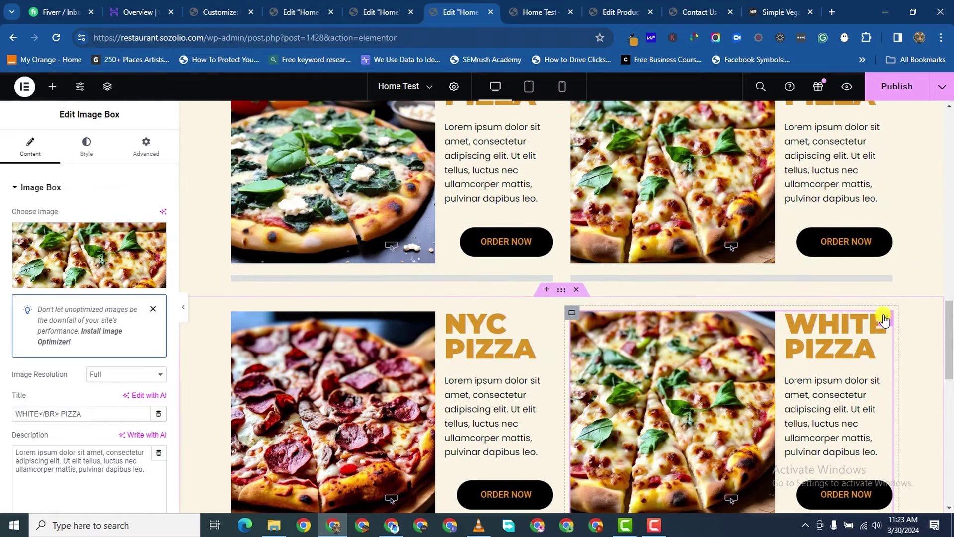
# - Upload White Pizza from the Downloads folder and use it as the white pizza card's image
pyautogui.click(93, 245)
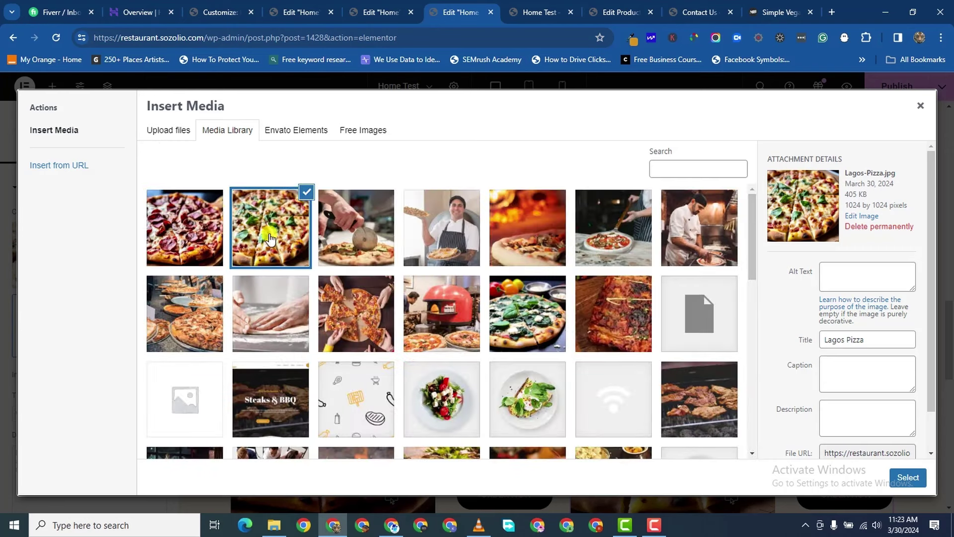
pyautogui.click(158, 132)
pyautogui.click(505, 300)
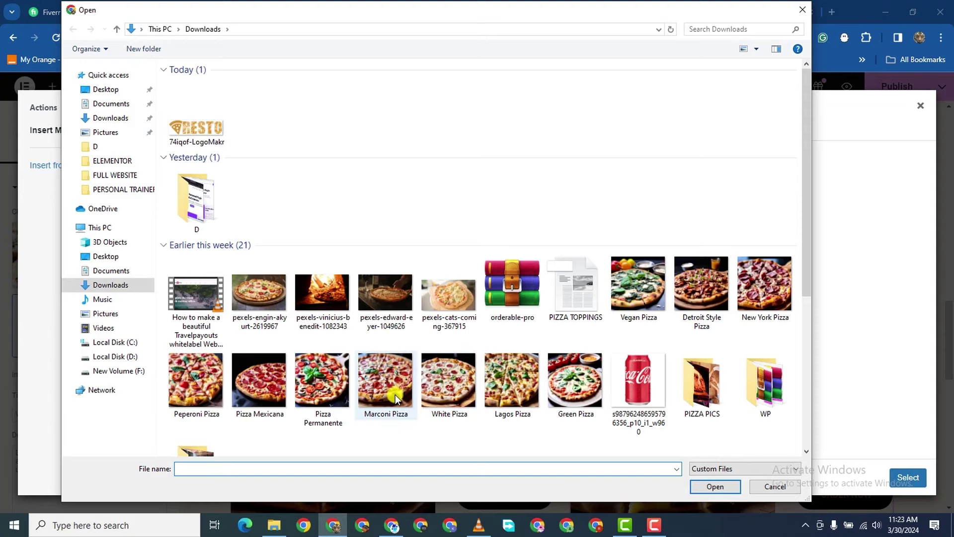
pyautogui.scroll(-3, 415, 395)
pyautogui.click(432, 268)
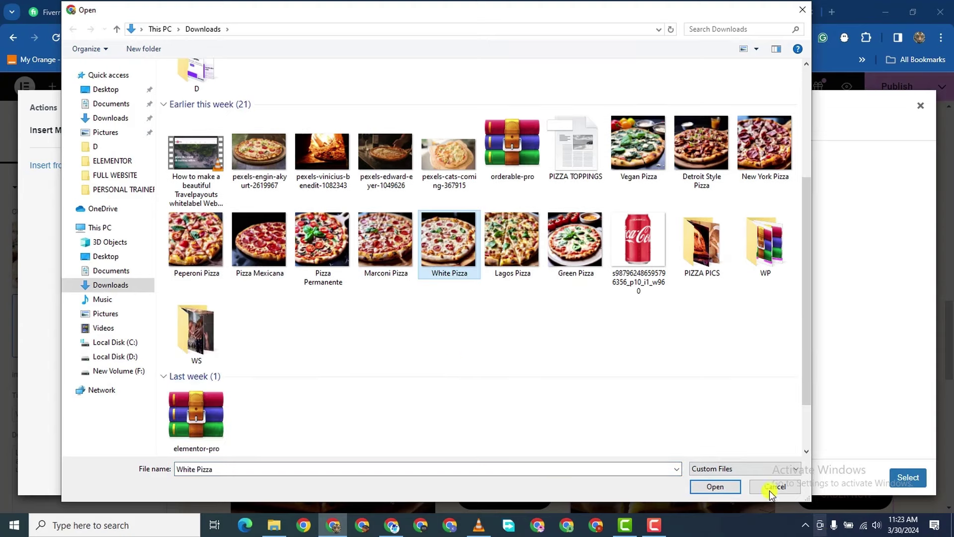
pyautogui.click(729, 487)
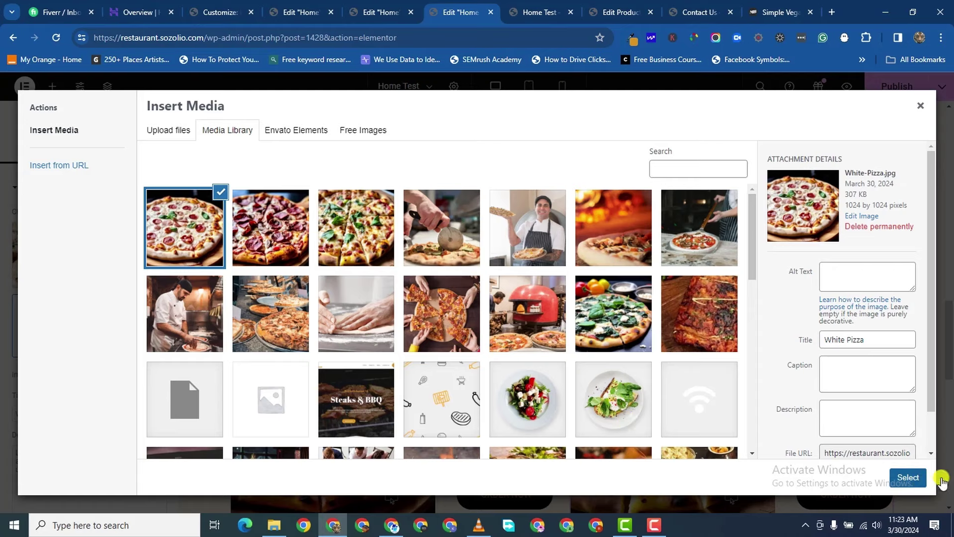
pyautogui.click(912, 479)
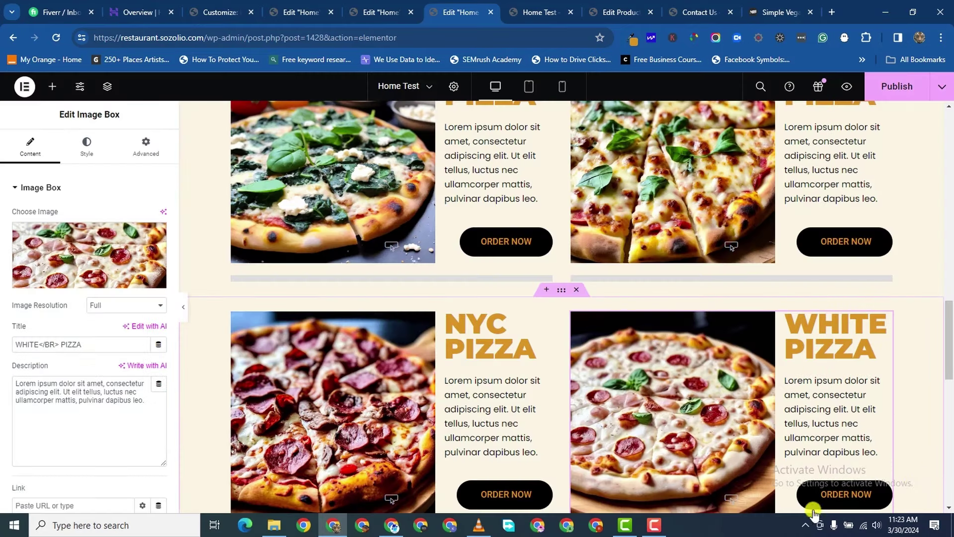
# - Publish the home page changes and check both rows of pizza cards in the desktop layout
pyautogui.click(898, 87)
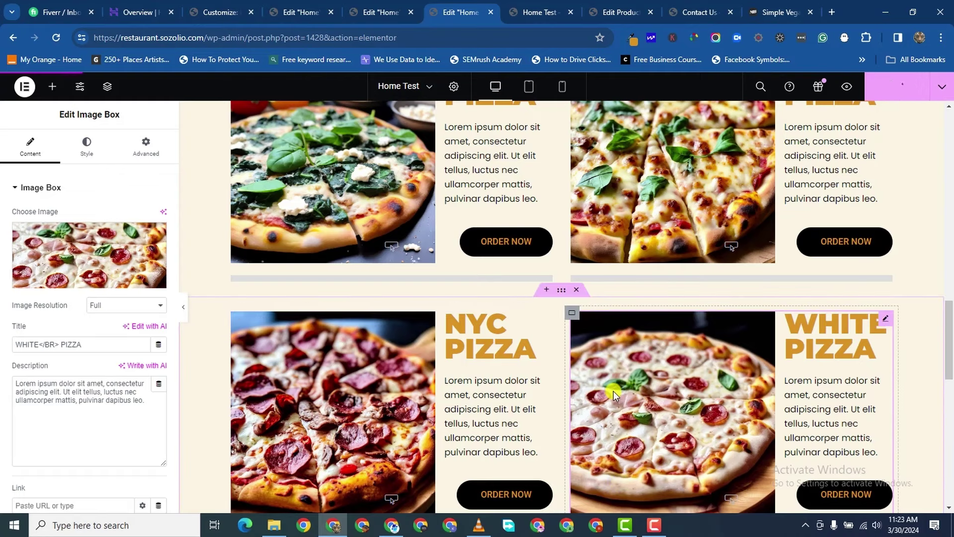
pyautogui.scroll(-4, 613, 391)
pyautogui.scroll(6, 659, 271)
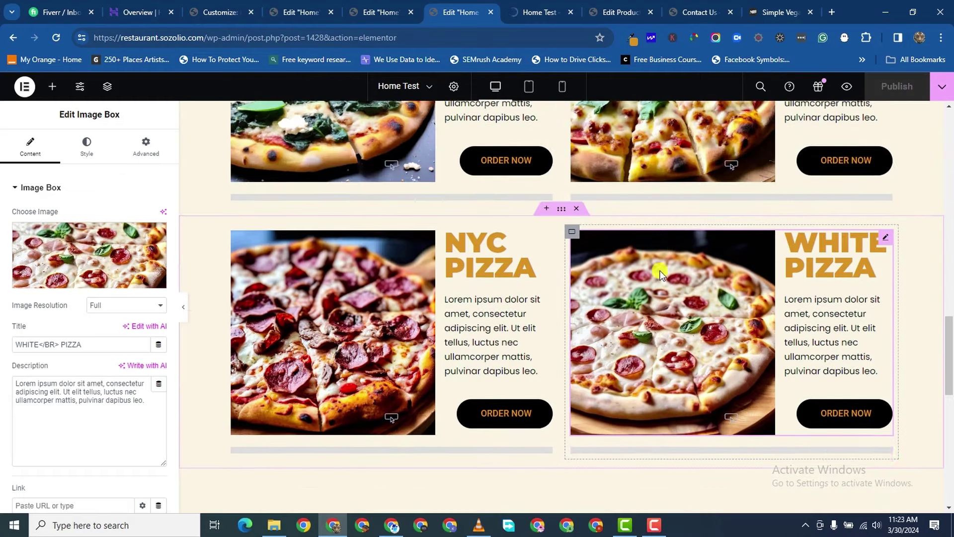
pyautogui.scroll(-1, 373, 153)
pyautogui.scroll(2, 545, 175)
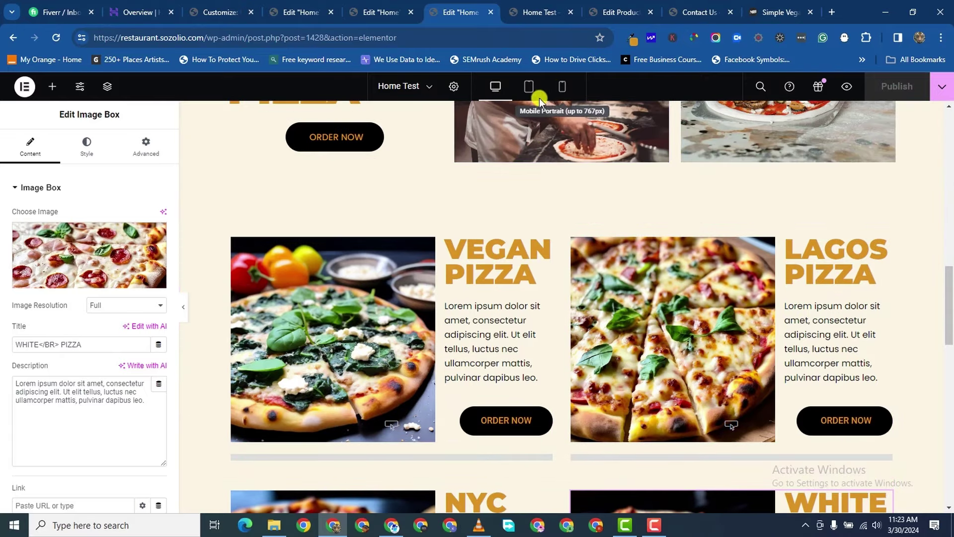
# - Switch to the mobile portrait view and examine the layout from the pizza cards up to the hero section
pyautogui.click(562, 86)
pyautogui.scroll(-10, 581, 339)
pyautogui.scroll(2, 578, 343)
pyautogui.scroll(-8, 577, 342)
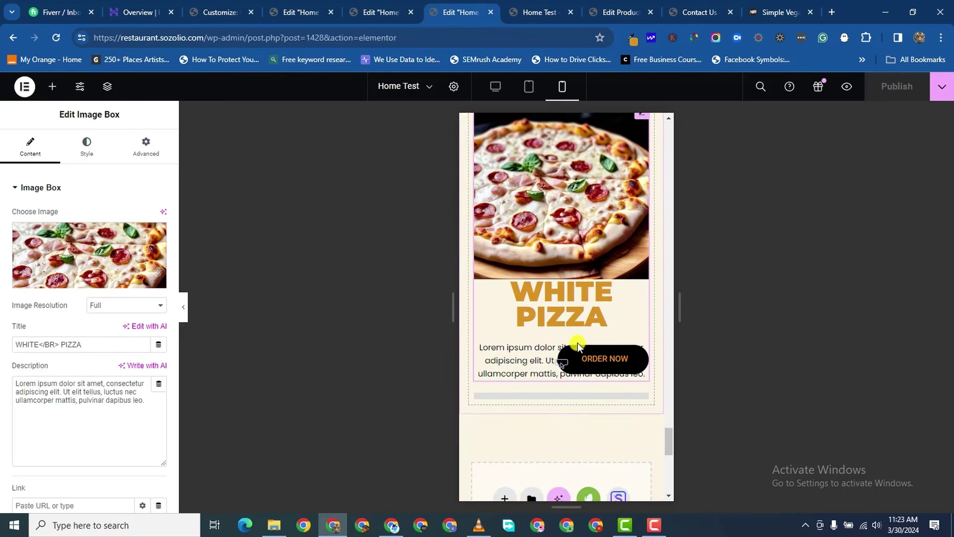
pyautogui.scroll(10, 579, 348)
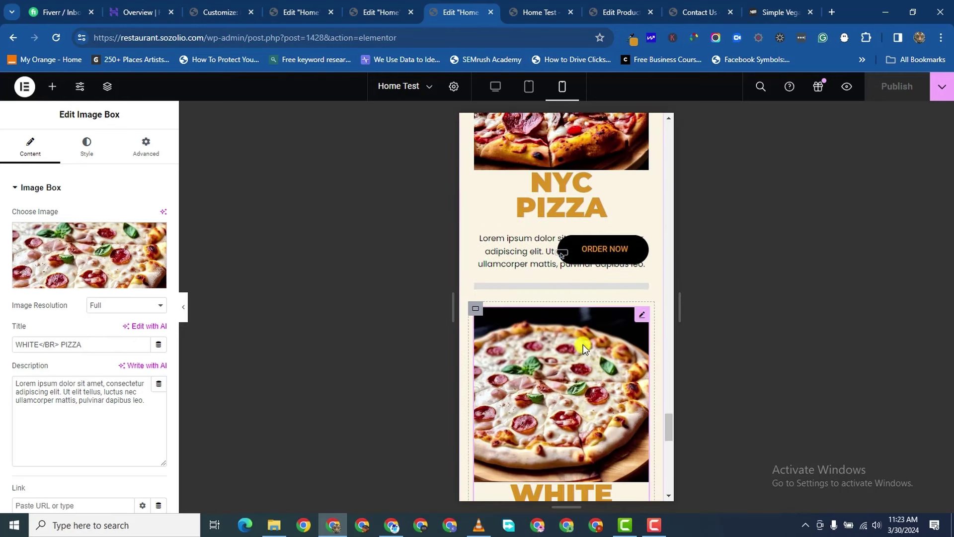
pyautogui.scroll(10, 592, 309)
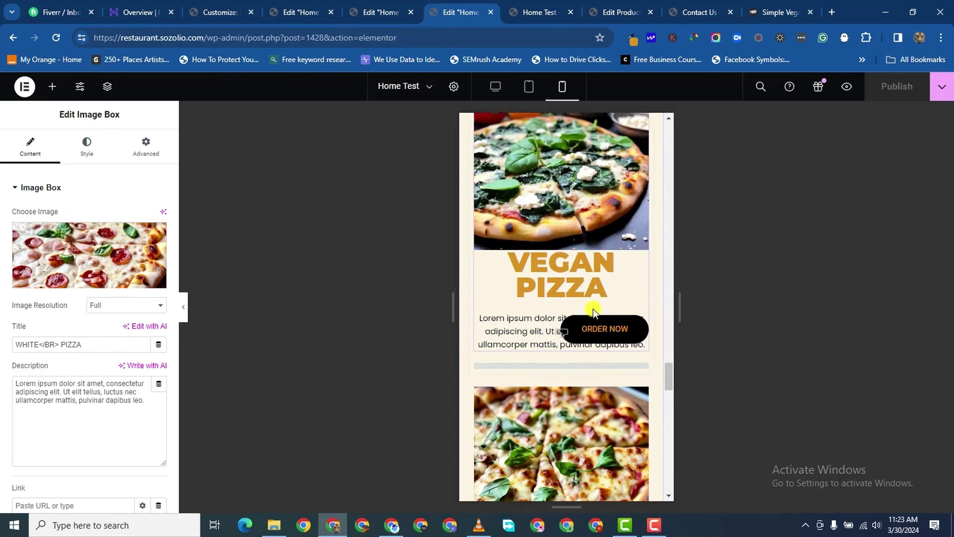
pyautogui.scroll(10, 602, 286)
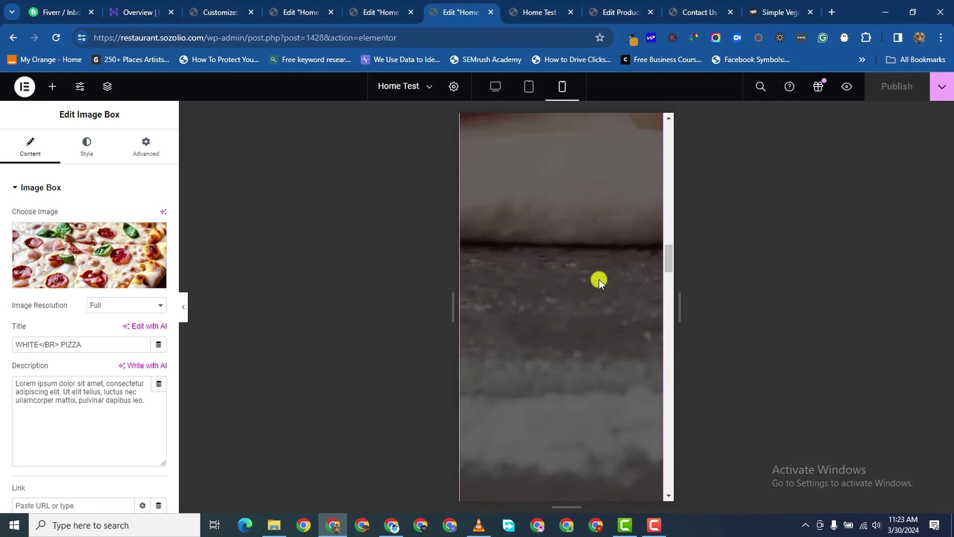
pyautogui.scroll(5, 589, 282)
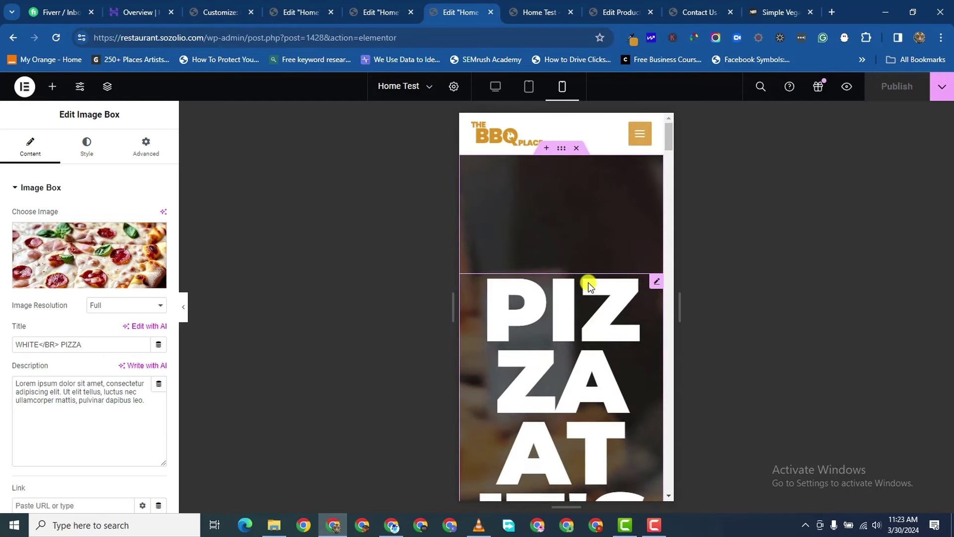
# - Set the hero container's mobile padding to 50 px at top and bottom and 0 px at right and left, with the values unlinked
pyautogui.click(564, 148)
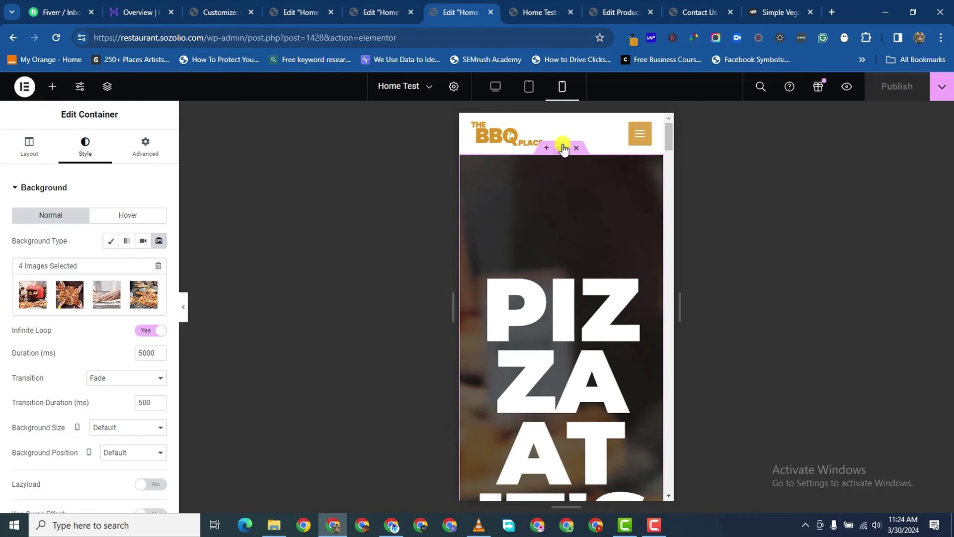
pyautogui.click(146, 156)
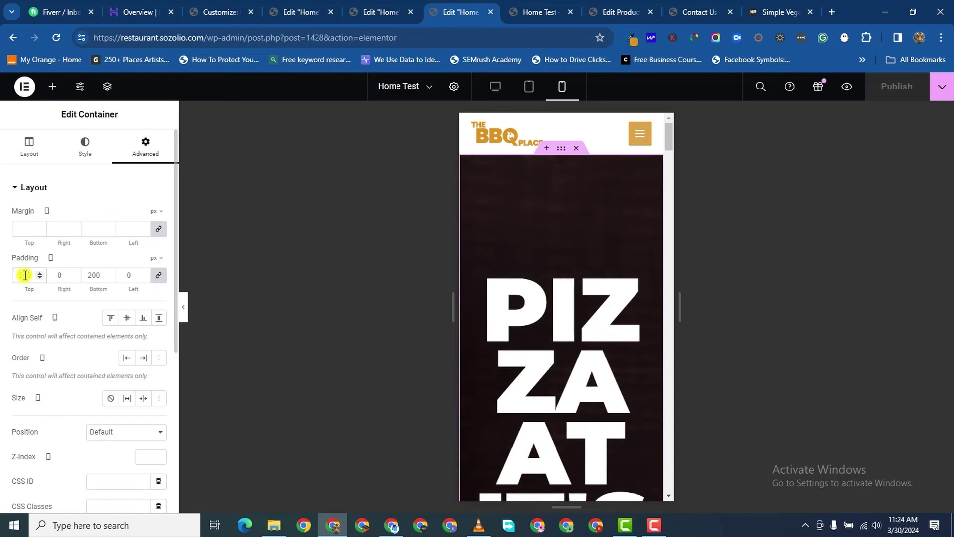
pyautogui.click(25, 276)
pyautogui.write('200')
pyautogui.hotkey('ctrl', 'a')
pyautogui.write('1')
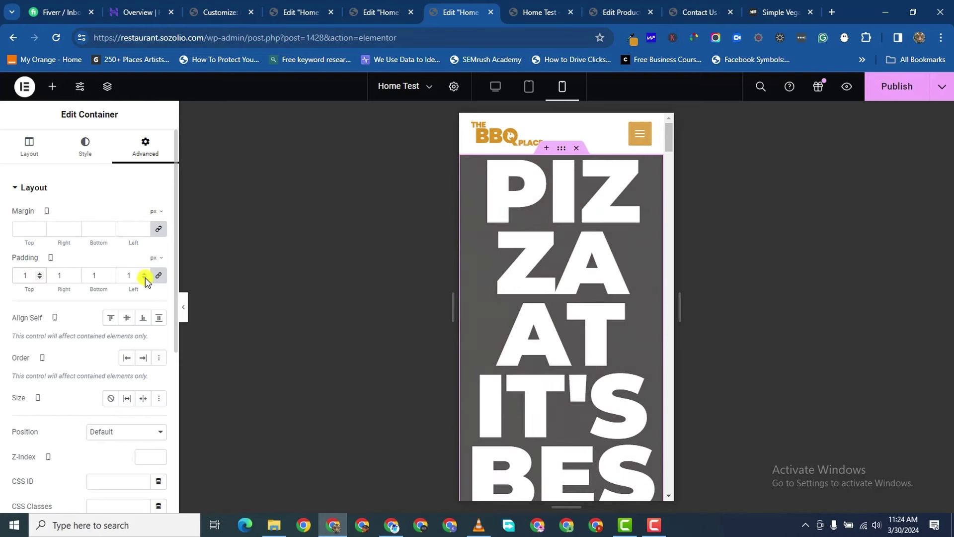
pyautogui.click(145, 278)
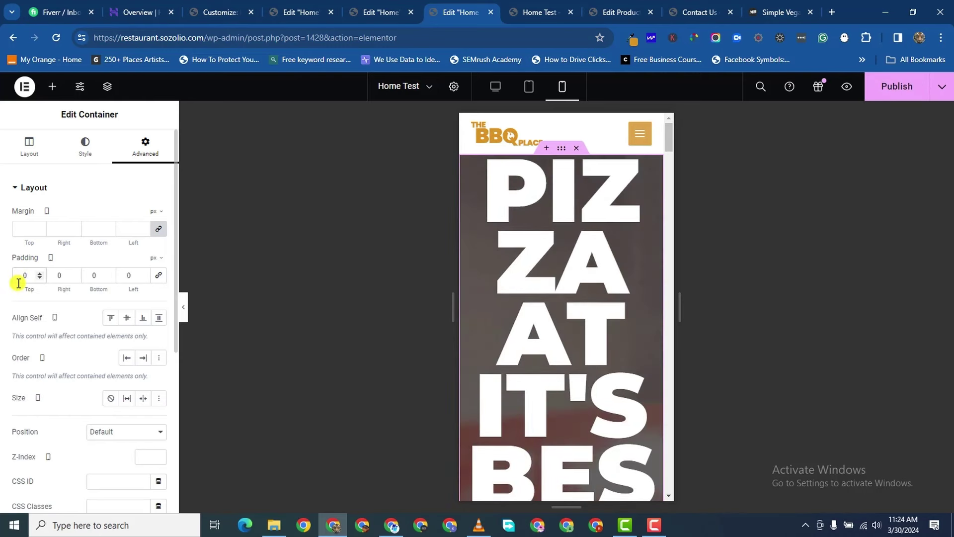
pyautogui.write('5')
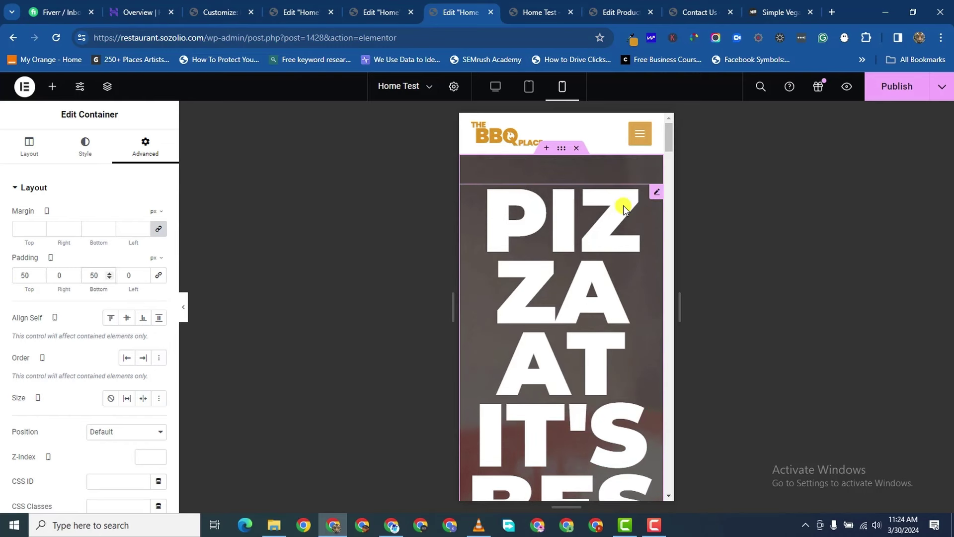
# - Set the mobile font size of the hero heading "PIZZA AT IT'S BEST" to 45 px
pyautogui.click(653, 195)
pyautogui.click(82, 149)
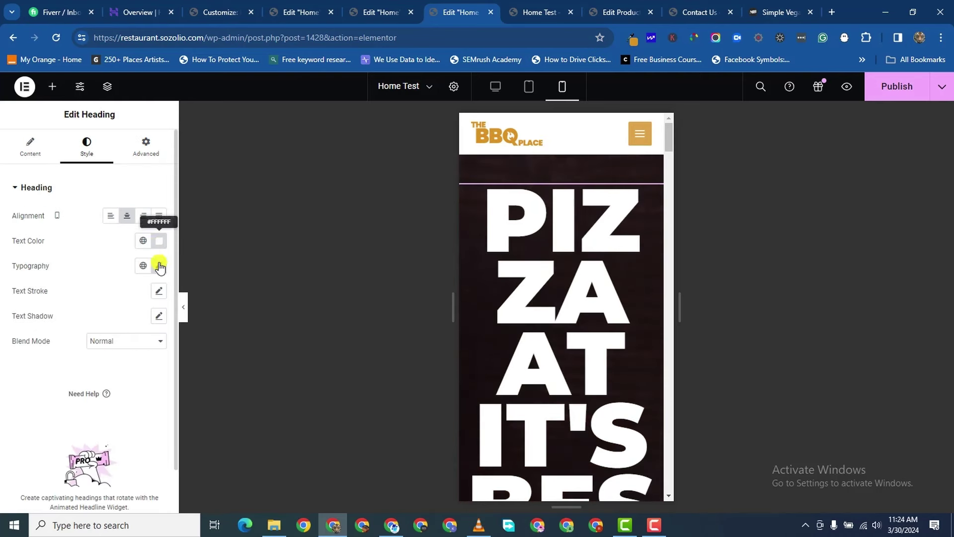
pyautogui.click(160, 268)
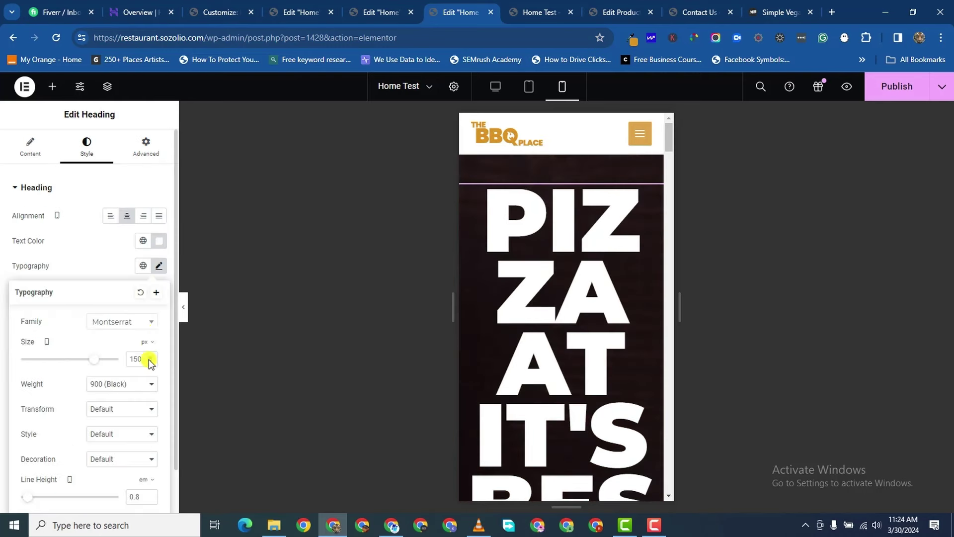
pyautogui.doubleClick(148, 359)
pyautogui.write('1')
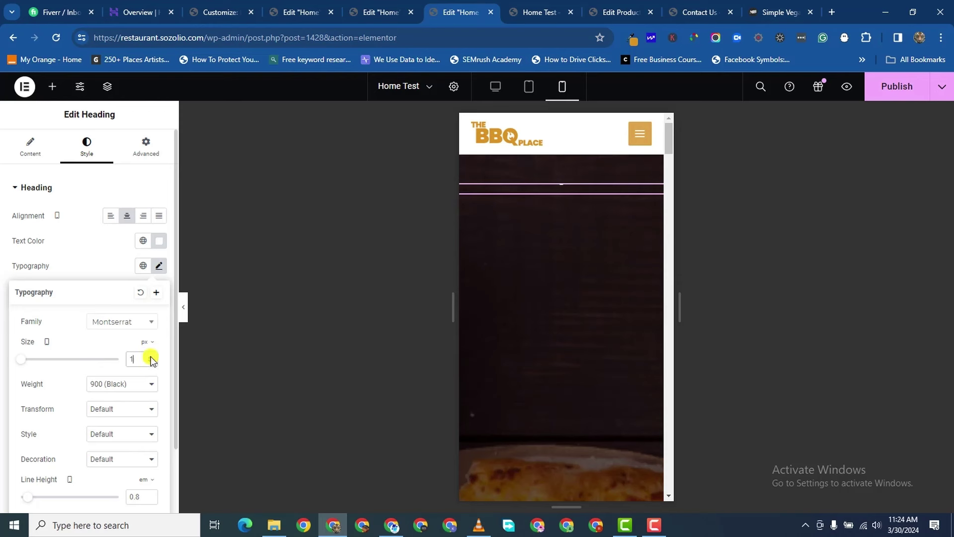
pyautogui.moveTo(150, 357); pyautogui.dragTo(151, 359)
pyautogui.scroll(-5, 626, 339)
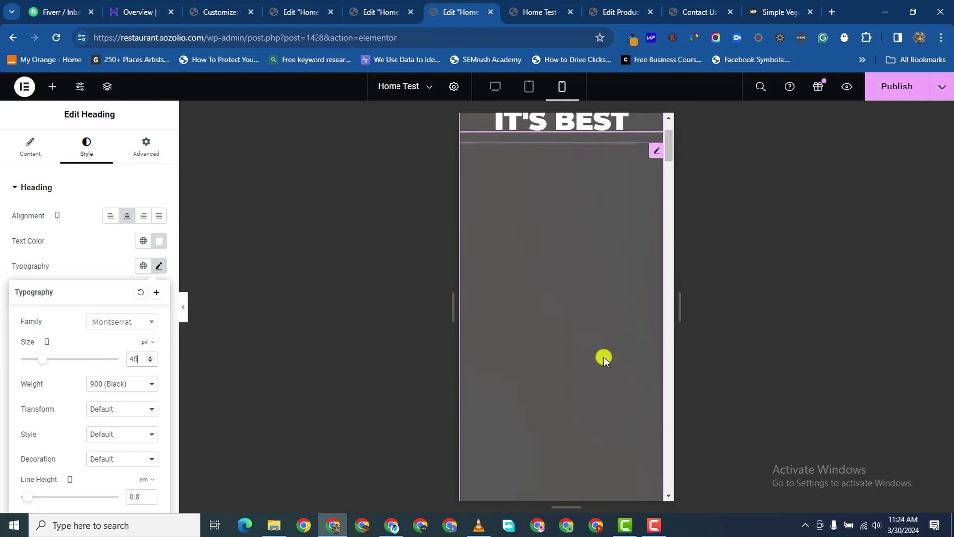
pyautogui.scroll(5, 596, 363)
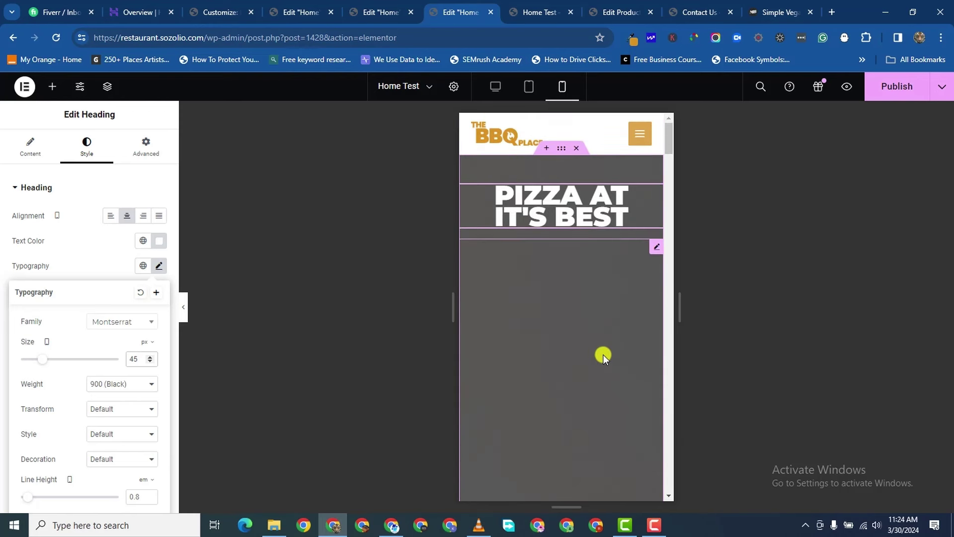
# - Set the hero container's mobile top padding to 150 px
pyautogui.click(561, 149)
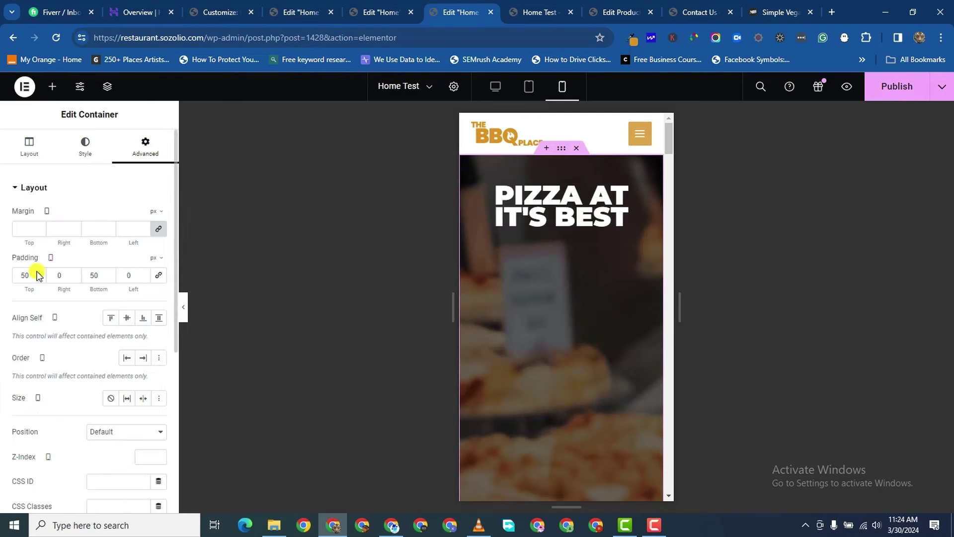
pyautogui.doubleClick(18, 275)
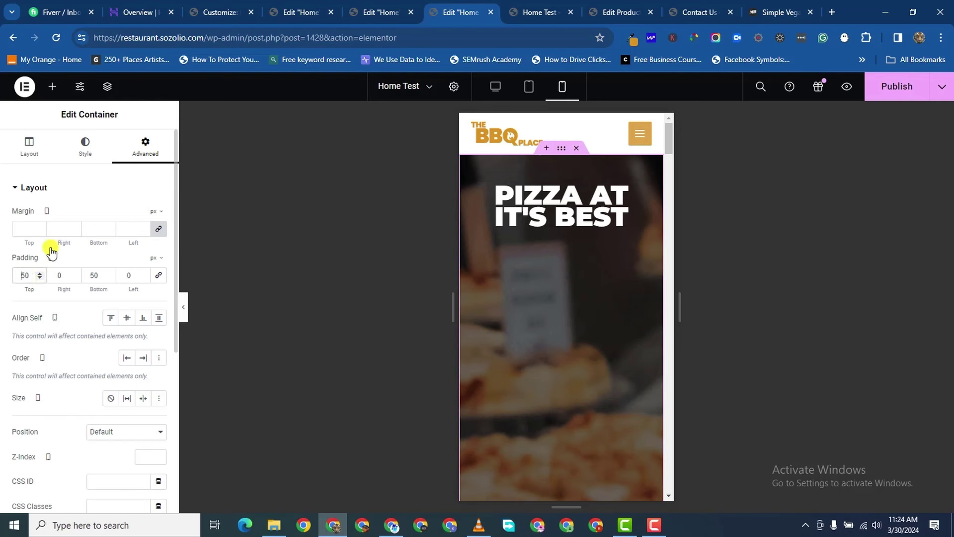
pyautogui.write('150')
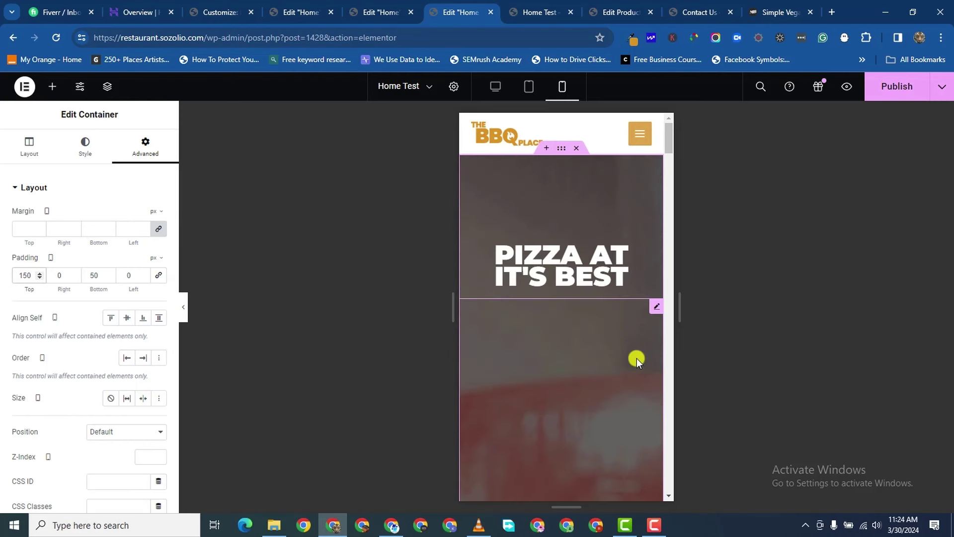
# - Set the hero paragraph's mobile padding to 26 px at right and left and 0 px at top and bottom
pyautogui.click(652, 307)
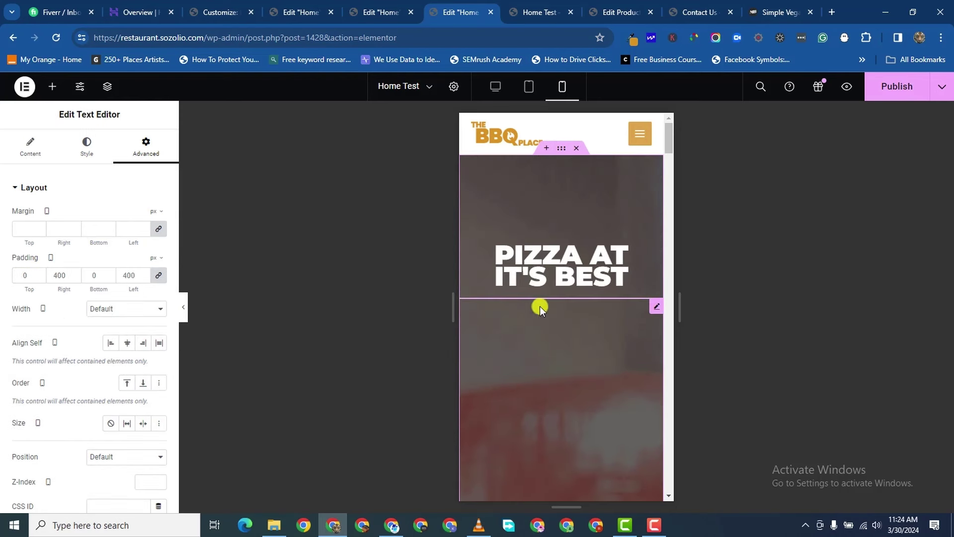
pyautogui.click(157, 277)
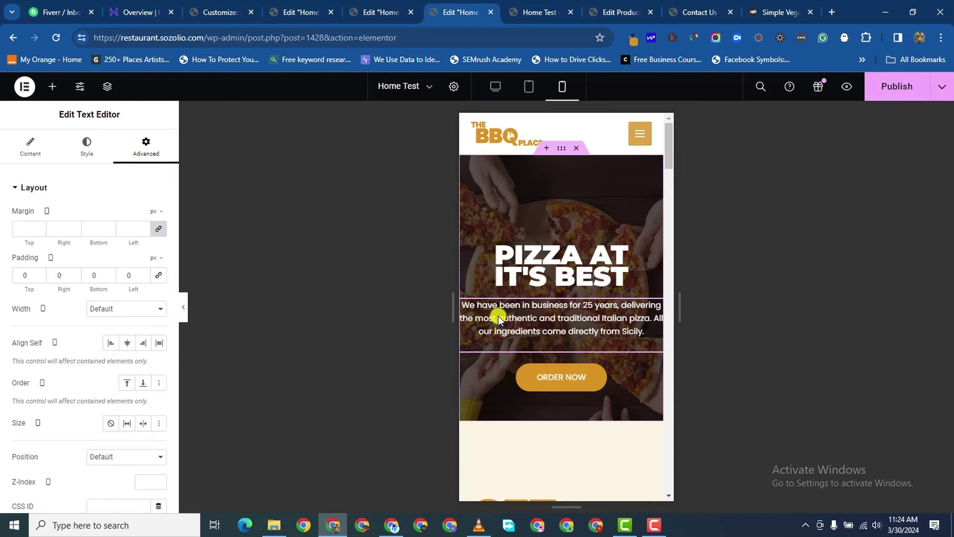
pyautogui.click(144, 274)
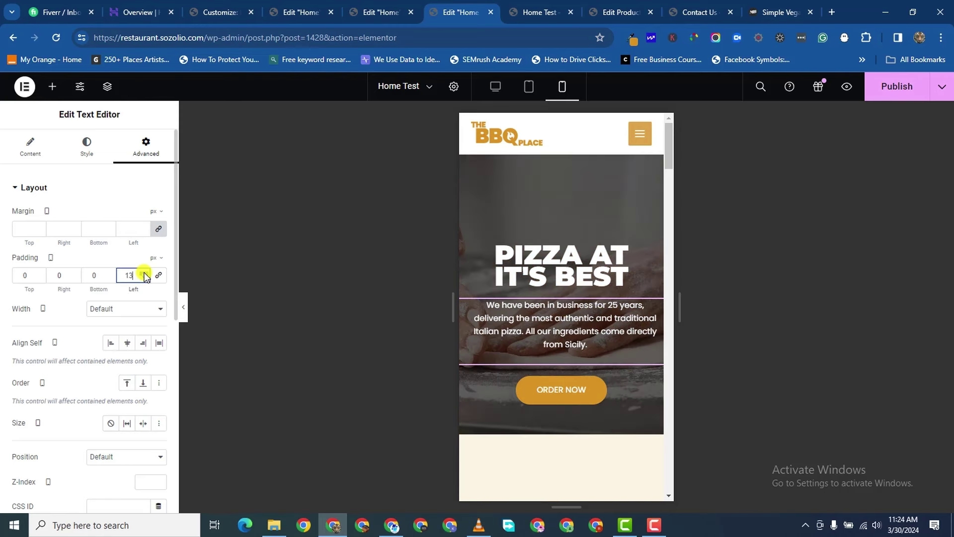
pyautogui.moveTo(145, 275); pyautogui.dragTo(145, 275)
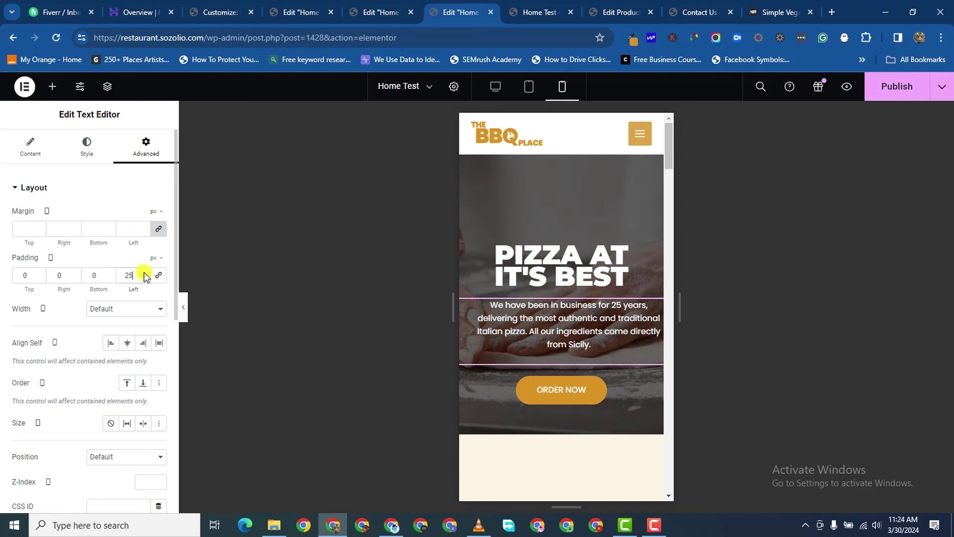
pyautogui.click(74, 274)
pyautogui.write('11')
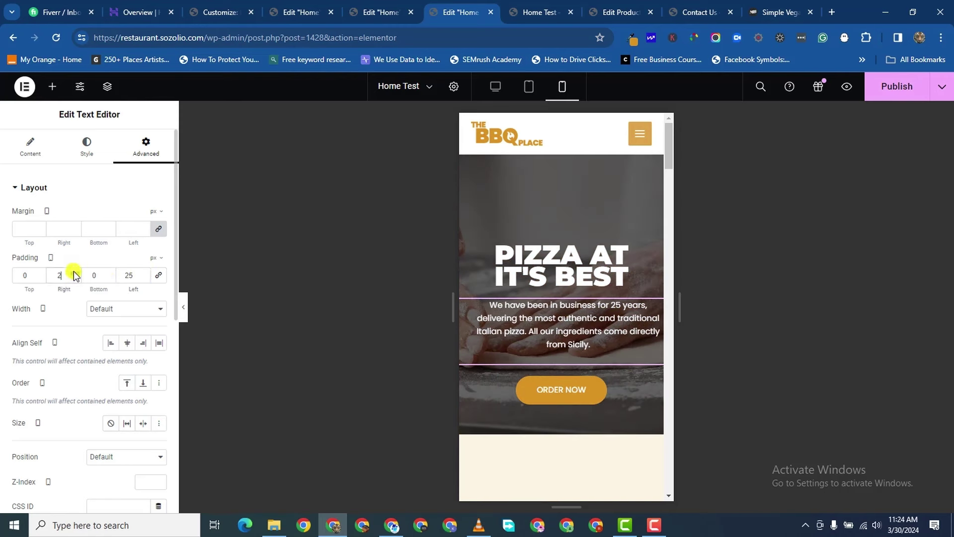
pyautogui.moveTo(74, 275); pyautogui.dragTo(74, 275)
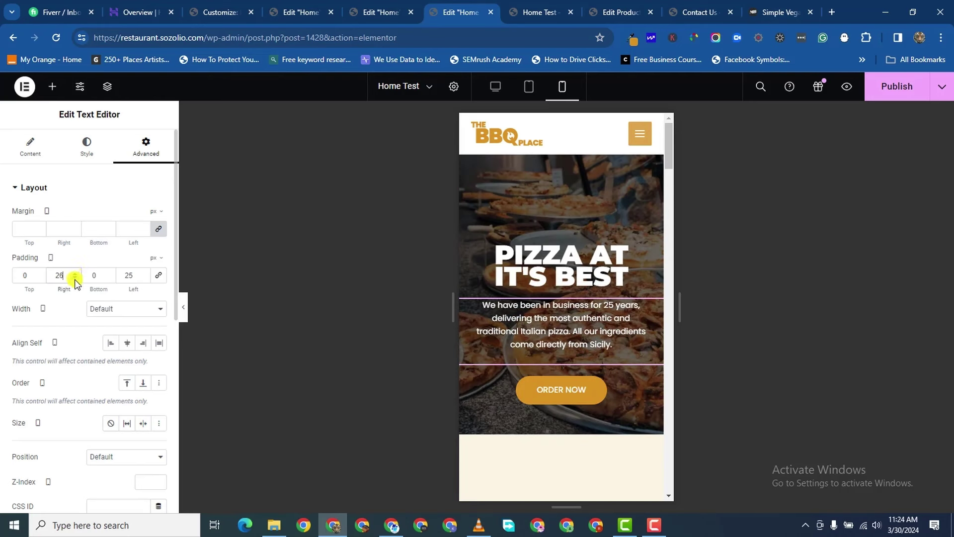
pyautogui.click(143, 273)
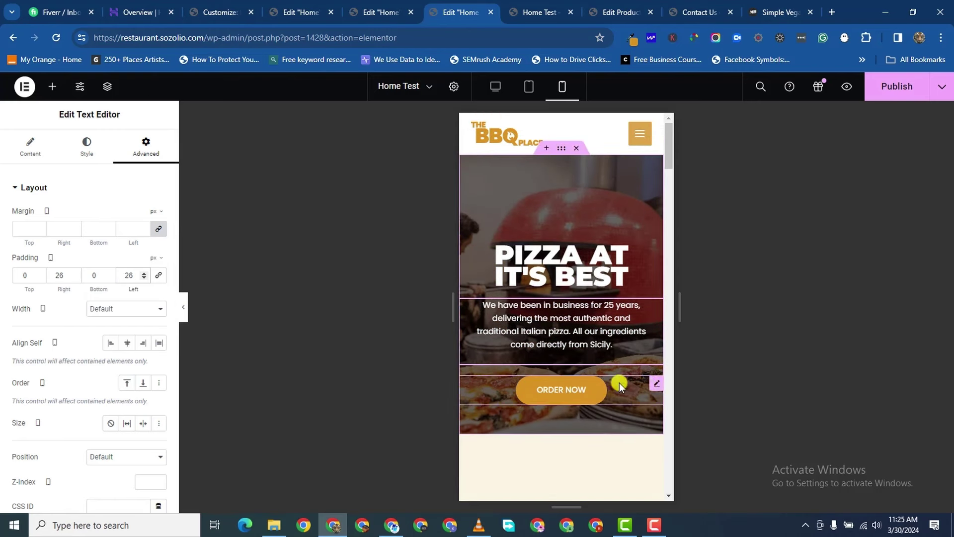
# - Set the mobile font size of the "GET THE BEST ORIGINAL ITALIAN PIZZA" heading to 57 px
pyautogui.scroll(-6, 616, 378)
pyautogui.scroll(-4, 619, 274)
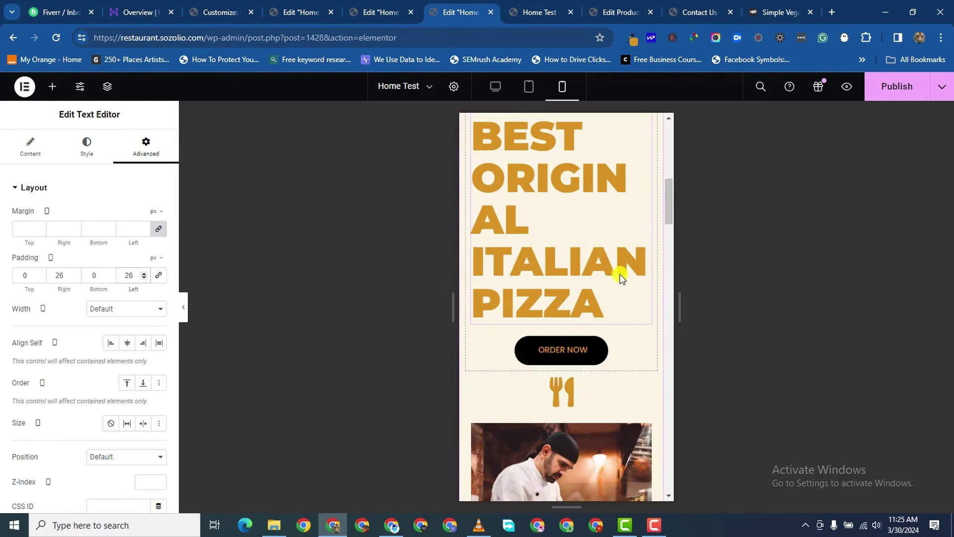
pyautogui.scroll(3, 620, 275)
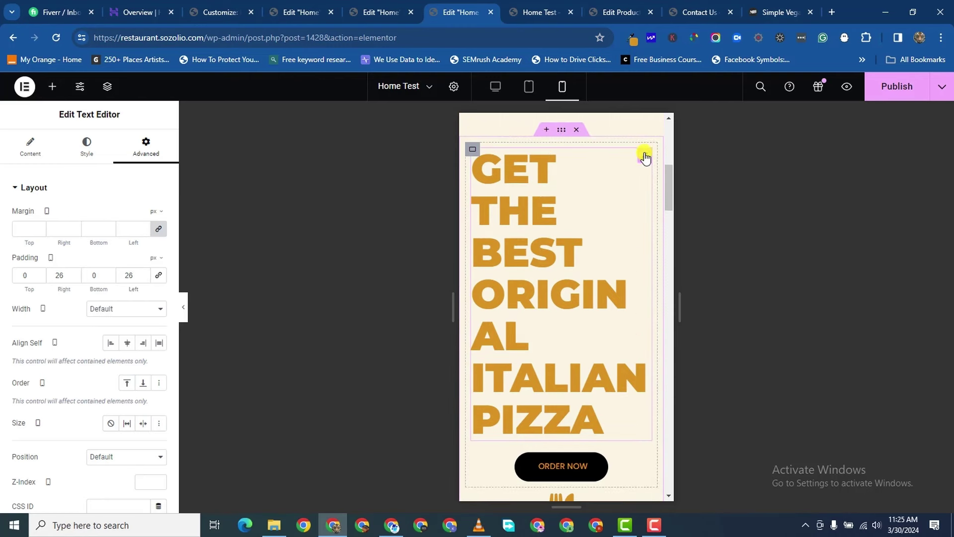
pyautogui.click(646, 158)
pyautogui.click(159, 265)
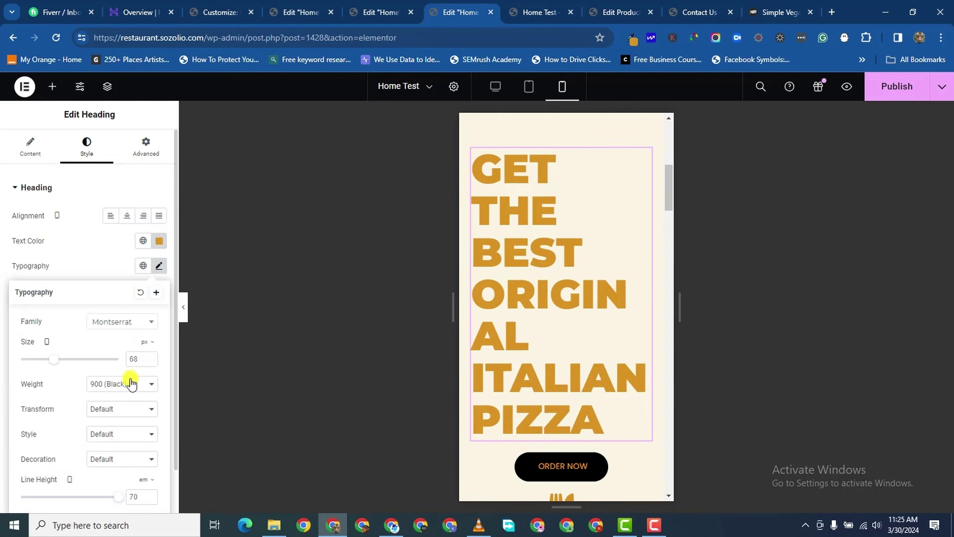
pyautogui.doubleClick(137, 362)
pyautogui.press('BackSpace')
pyautogui.write('1')
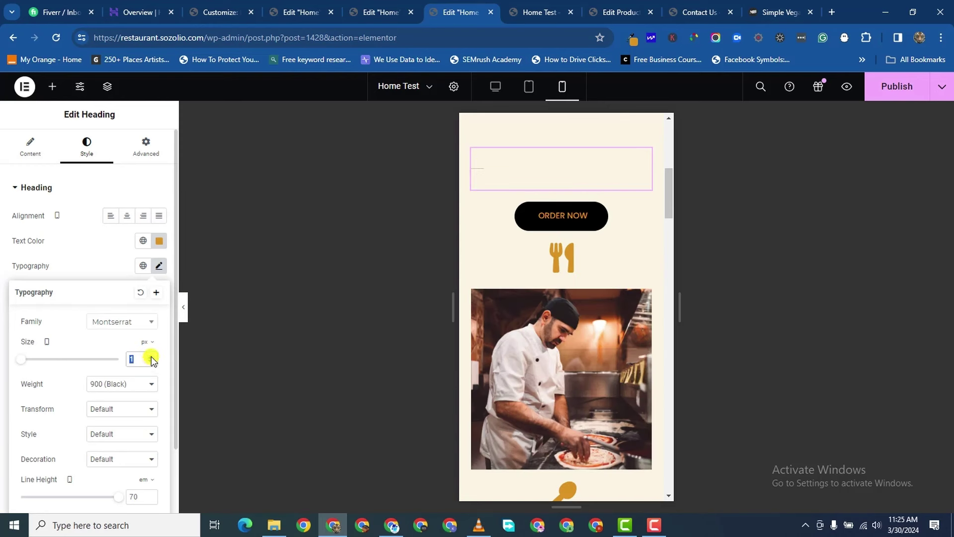
pyautogui.moveTo(151, 357); pyautogui.dragTo(151, 357)
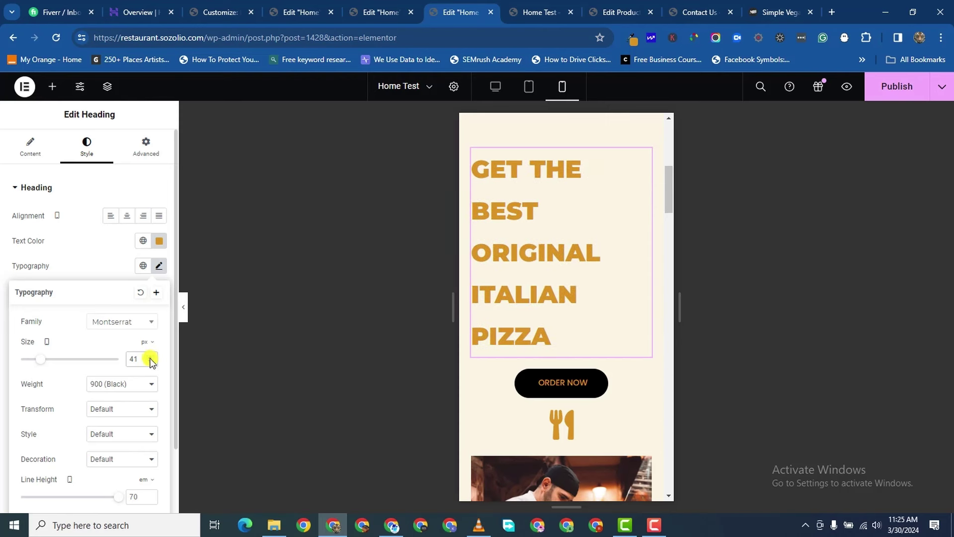
pyautogui.moveTo(151, 358); pyautogui.dragTo(148, 362)
# - Set the mobile line height of the "GET THE BEST ORIGINAL ITALIAN PIZZA" heading to 1.1 em
pyautogui.scroll(-2, 132, 404)
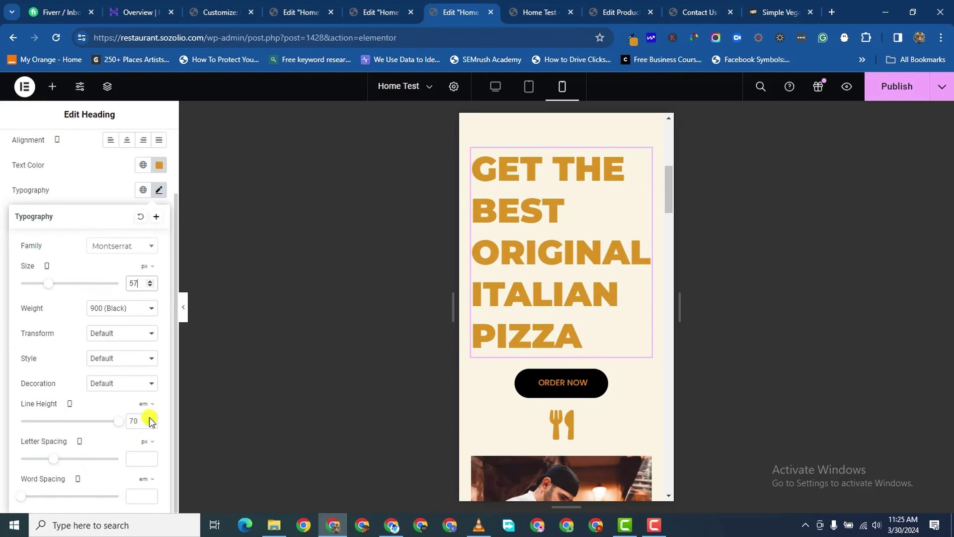
pyautogui.moveTo(151, 418); pyautogui.dragTo(151, 419)
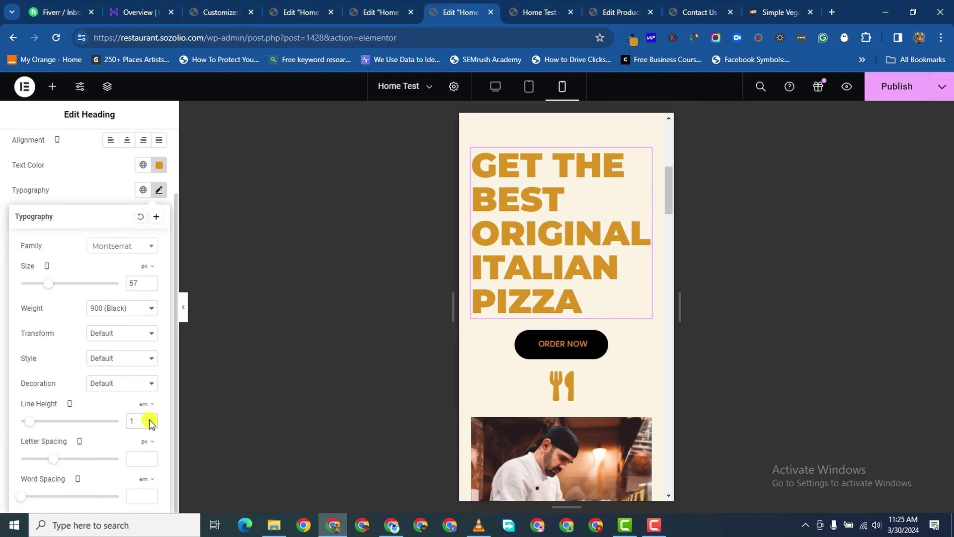
pyautogui.click(150, 419)
# - Set the mobile font size of the vegan pizza card's title to 31 px in the image box's title typography
pyautogui.scroll(-3, 596, 352)
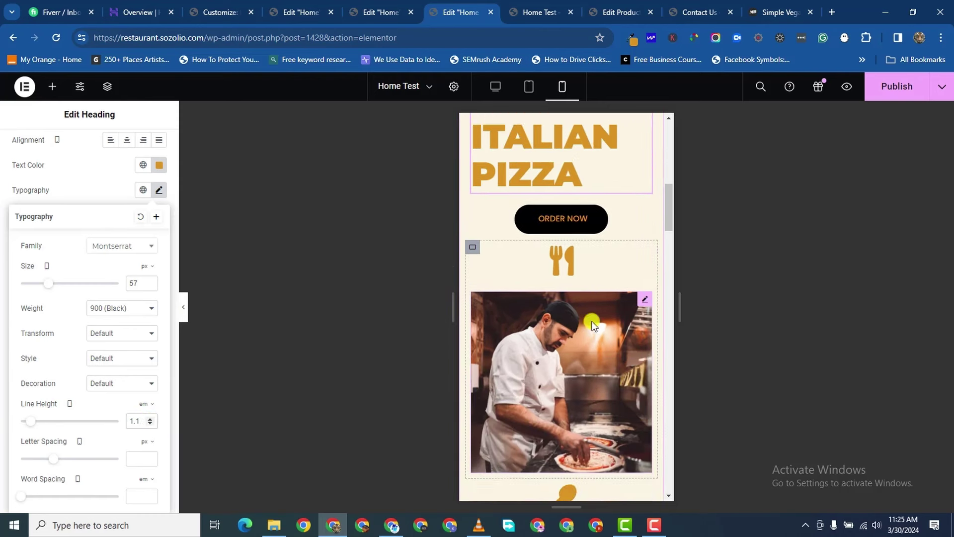
pyautogui.scroll(-12, 592, 321)
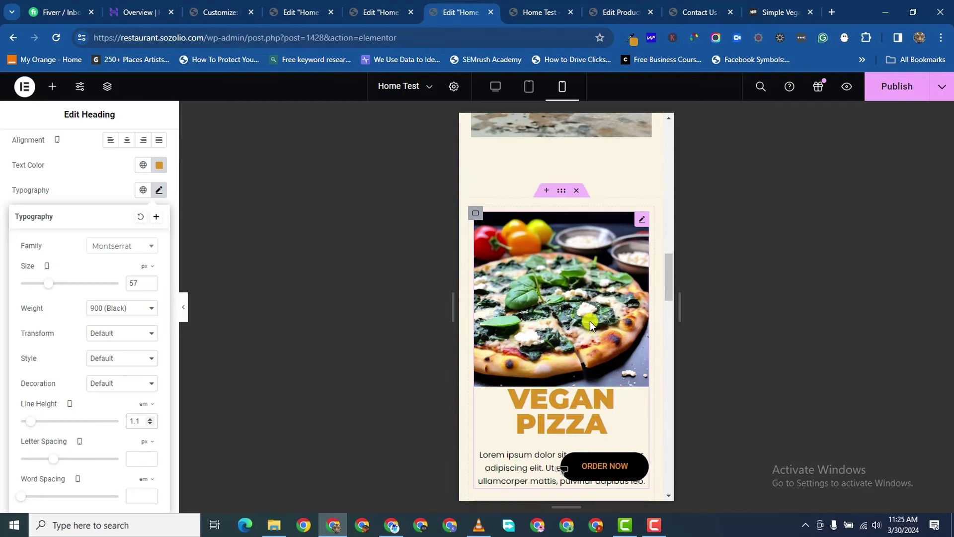
pyautogui.scroll(-4, 590, 321)
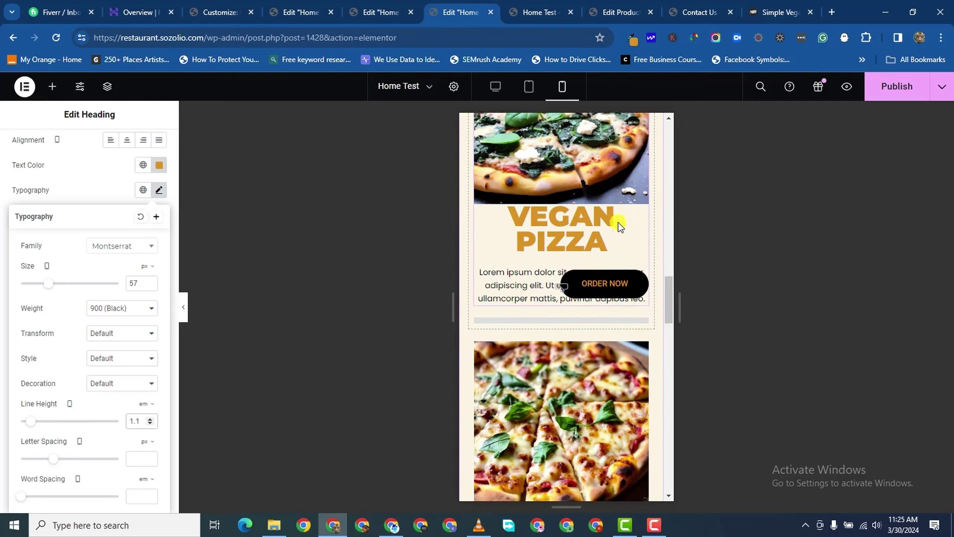
pyautogui.scroll(4, 619, 225)
pyautogui.click(639, 221)
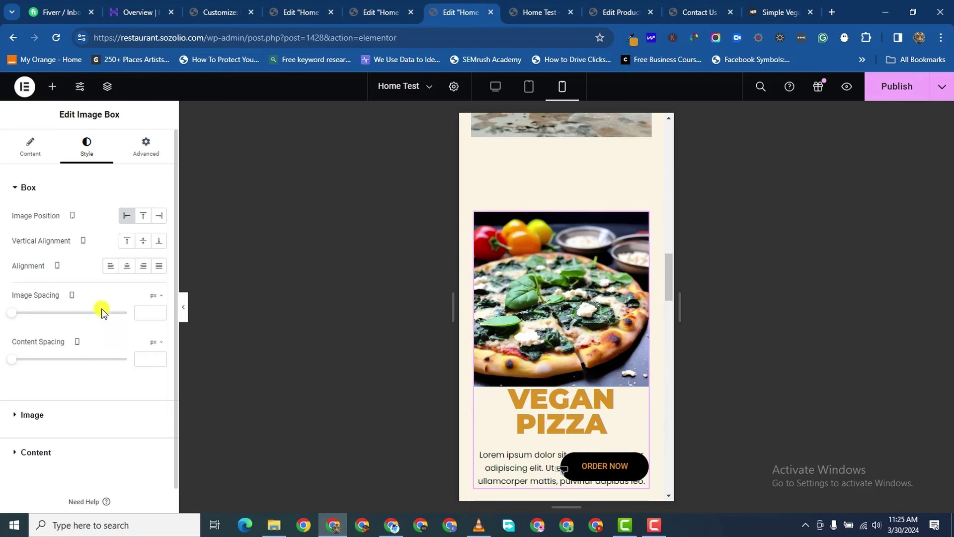
pyautogui.scroll(-1, 25, 391)
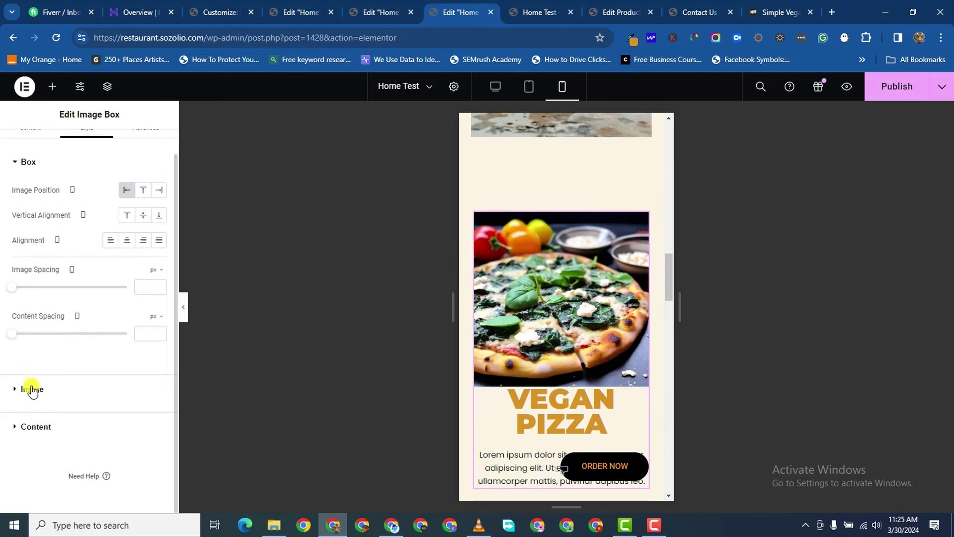
pyautogui.click(18, 426)
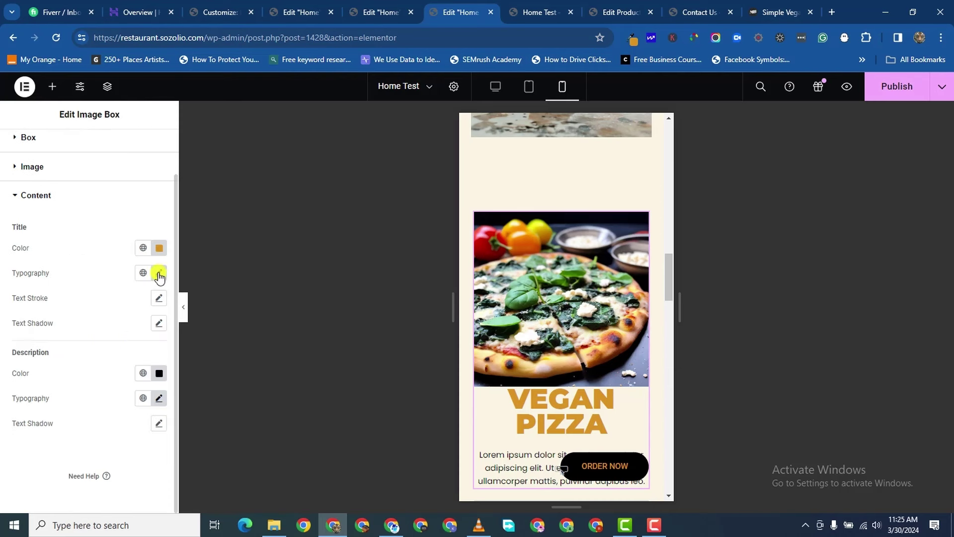
pyautogui.click(158, 273)
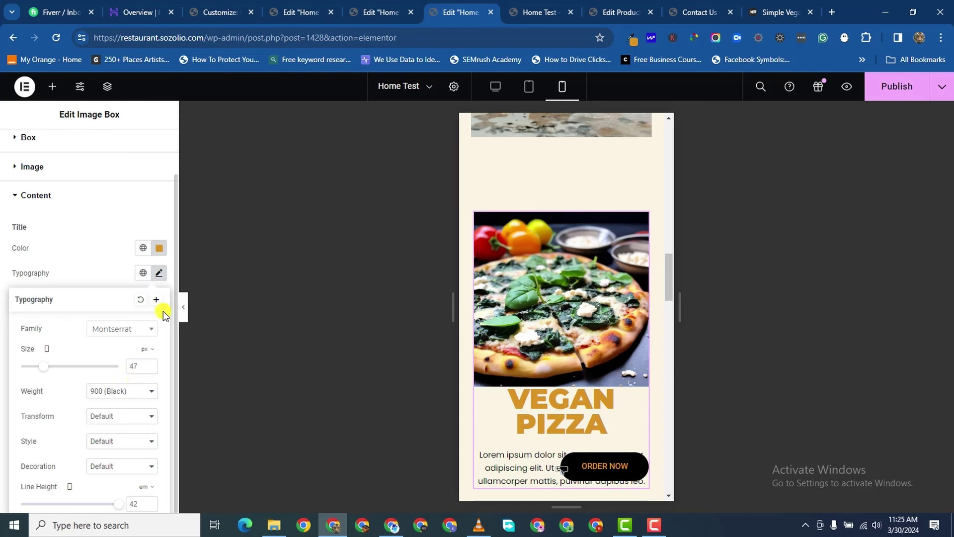
pyautogui.doubleClick(149, 368)
pyautogui.write('1')
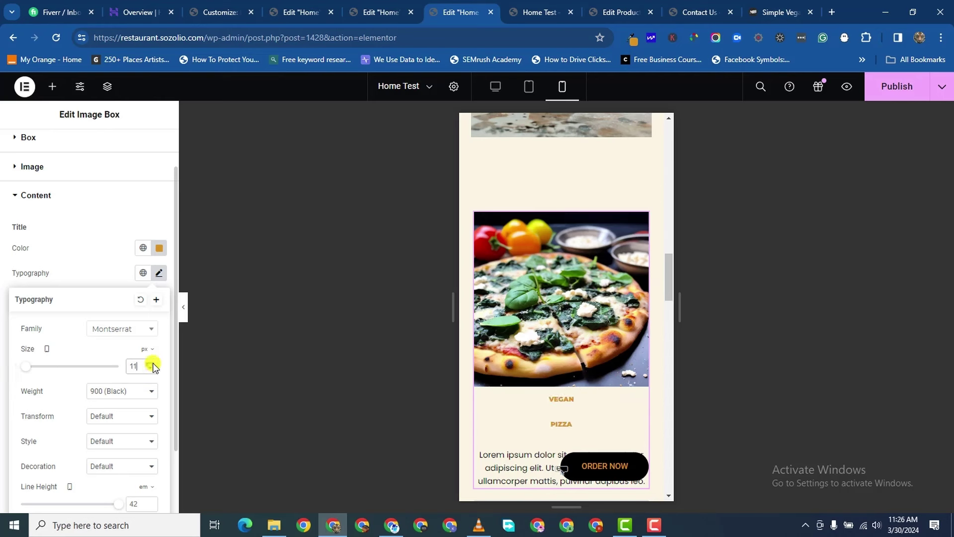
pyautogui.write('1')
pyautogui.press('Up')
pyautogui.press('Up')
pyautogui.press('Up')
pyautogui.press('Up')
pyautogui.press('Up')
pyautogui.press('Up')
pyautogui.press('Up')
pyautogui.press('Up')
pyautogui.press('Up')
pyautogui.press('Up')
pyautogui.press('Up')
pyautogui.press('Up')
pyautogui.press('Up')
pyautogui.press('Up')
pyautogui.press('Up')
pyautogui.press('Up')
pyautogui.press('Up')
pyautogui.press('Up')
pyautogui.press('Up')
pyautogui.press('Up')
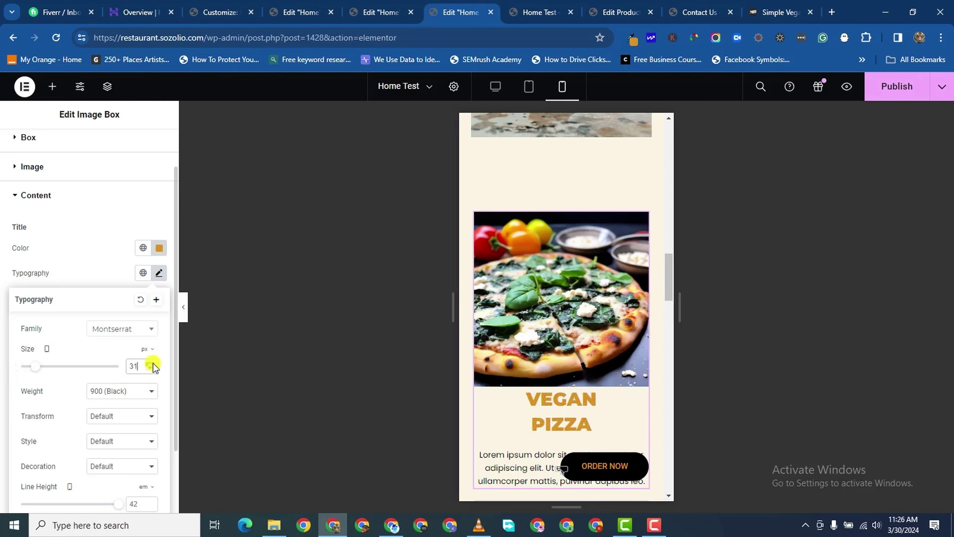
# - Remove the line-break tag from the vegan pizza card's title so it reads "VEGAN PIZZA"
pyautogui.scroll(-1, 101, 464)
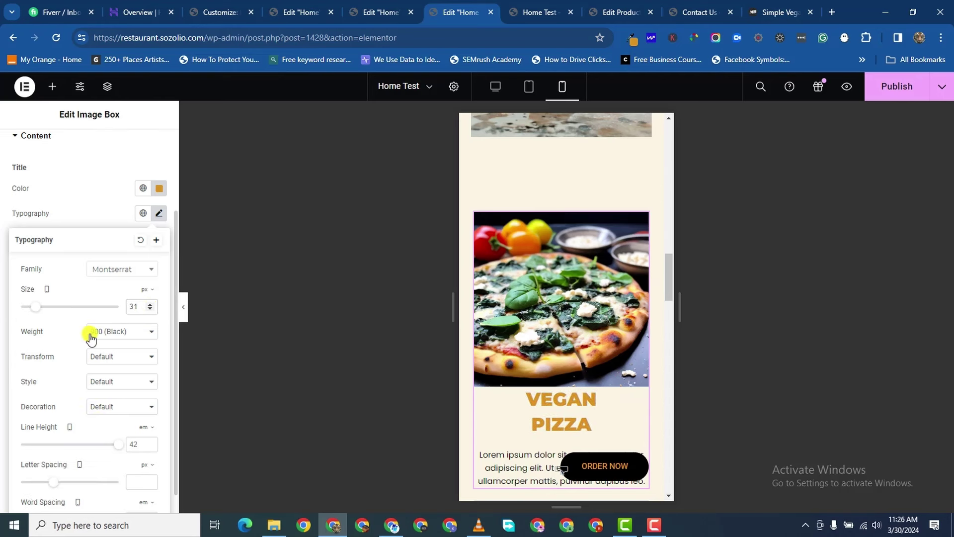
pyautogui.scroll(2, 129, 318)
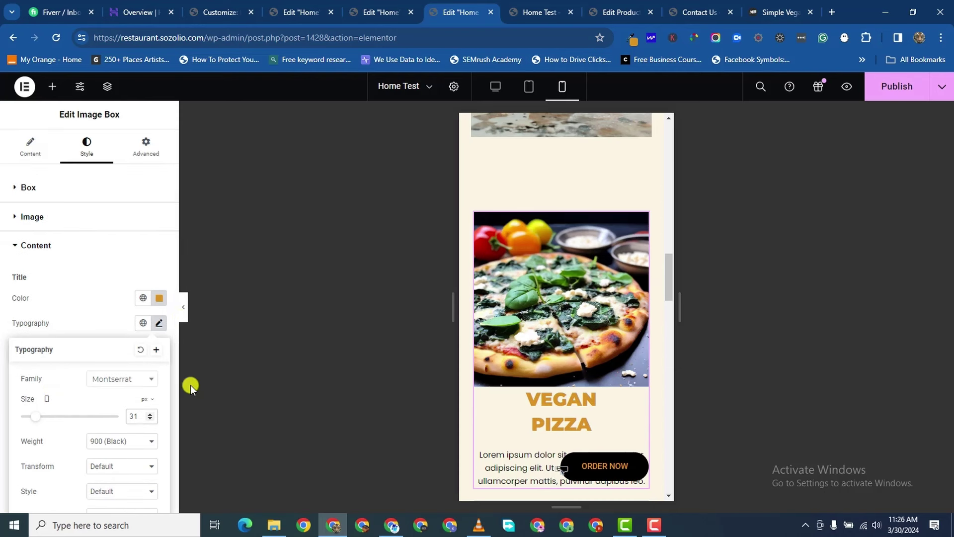
pyautogui.scroll(-1, 106, 414)
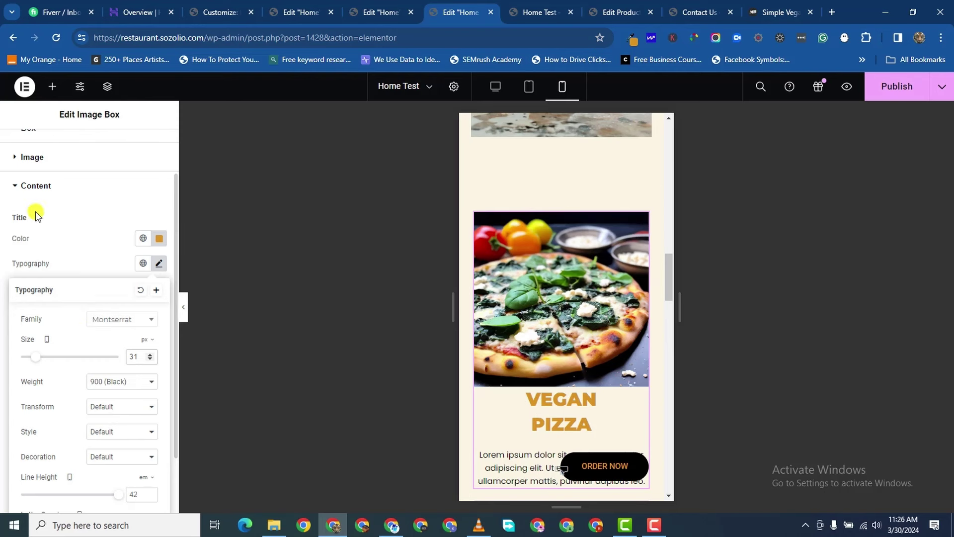
pyautogui.scroll(1, 41, 212)
pyautogui.scroll(-2, 40, 211)
pyautogui.scroll(2, 37, 198)
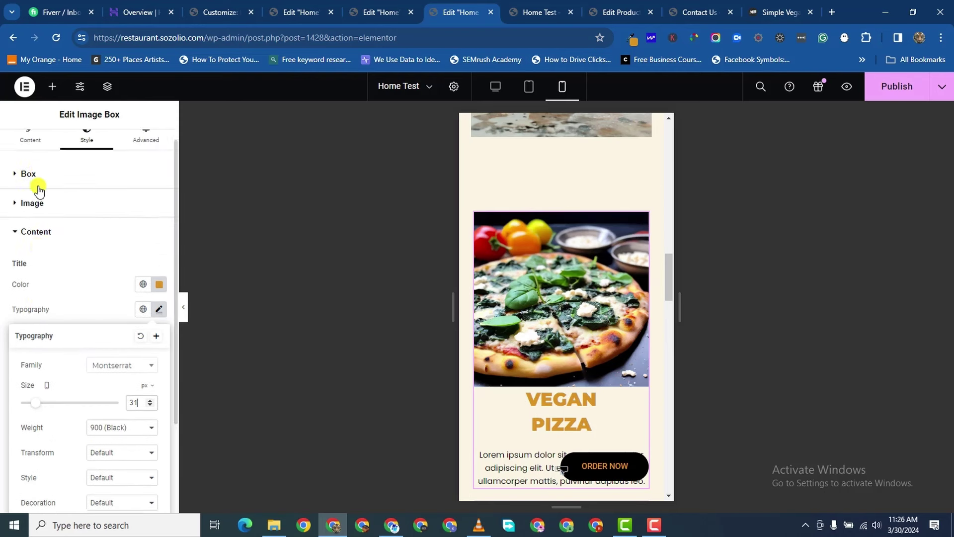
pyautogui.scroll(-2, 34, 187)
pyautogui.scroll(2, 35, 174)
pyautogui.click(31, 151)
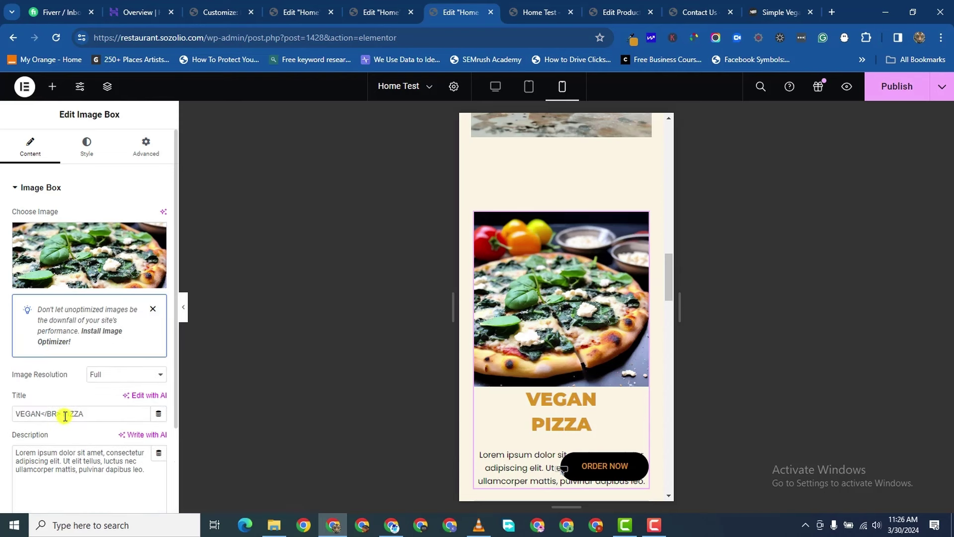
pyautogui.click(64, 413)
pyautogui.press('BackSpace')
pyautogui.press('BackSpace')
pyautogui.press('BackSpace')
pyautogui.press('BackSpace')
pyautogui.press('BackSpace')
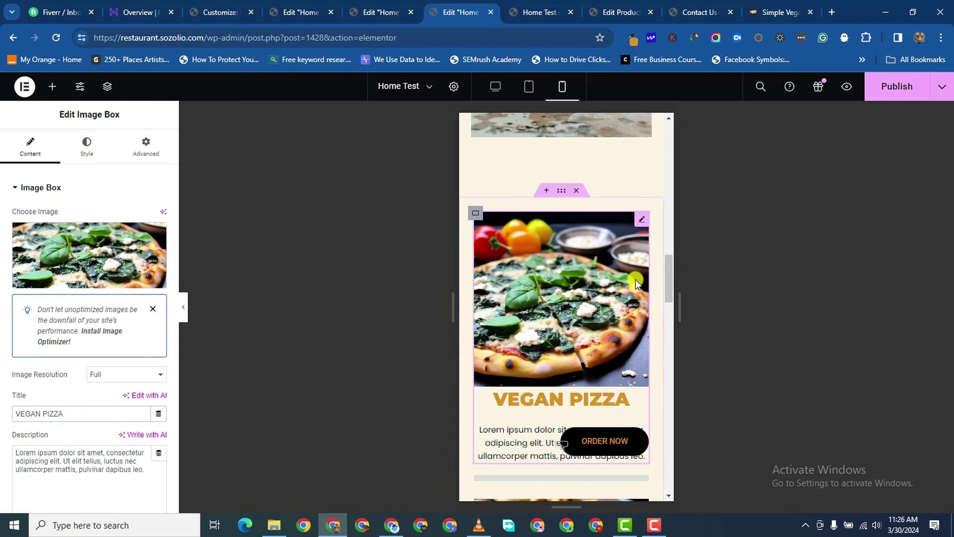
# - Publish the home page changes and check the pizza card titles in the desktop layout before returning to the mobile portrait view
pyautogui.click(903, 99)
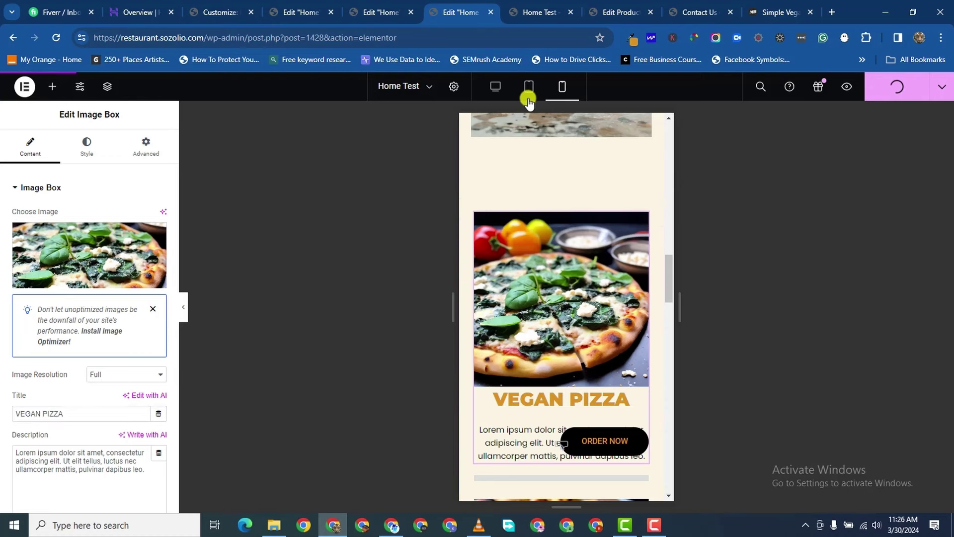
pyautogui.click(498, 88)
pyautogui.scroll(3, 608, 317)
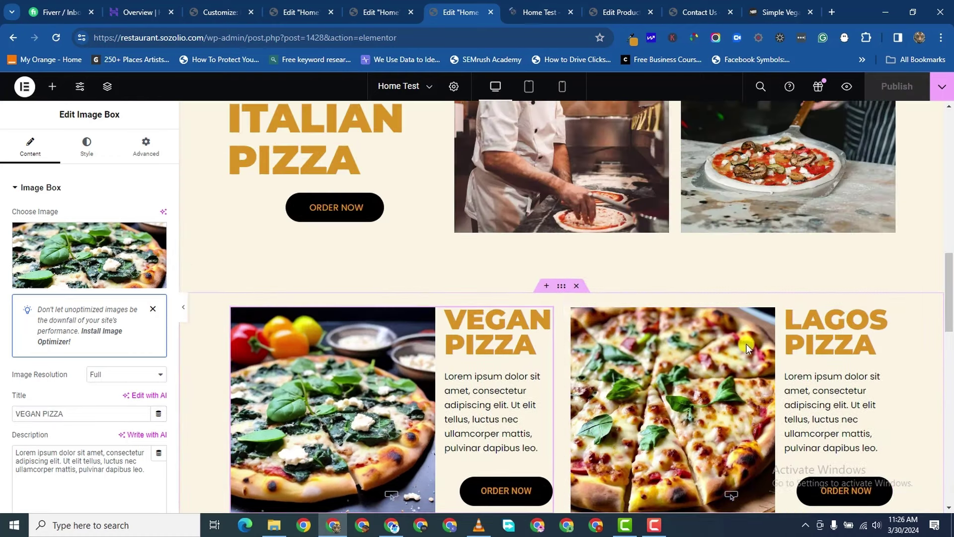
pyautogui.click(563, 86)
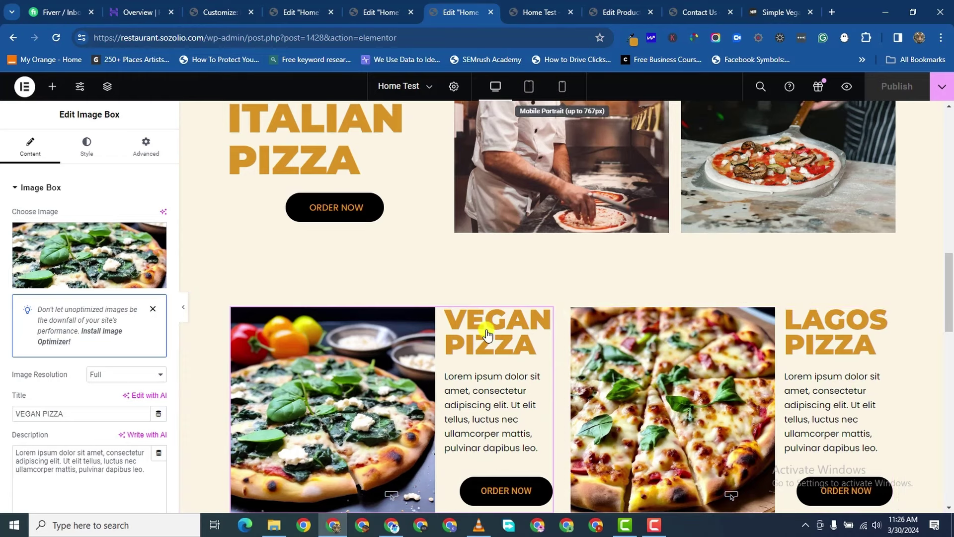
# - Set all mobile margins of the vegan pizza card's "ORDER NOW" button to 0 px
pyautogui.scroll(-8, 604, 375)
pyautogui.scroll(-5, 589, 442)
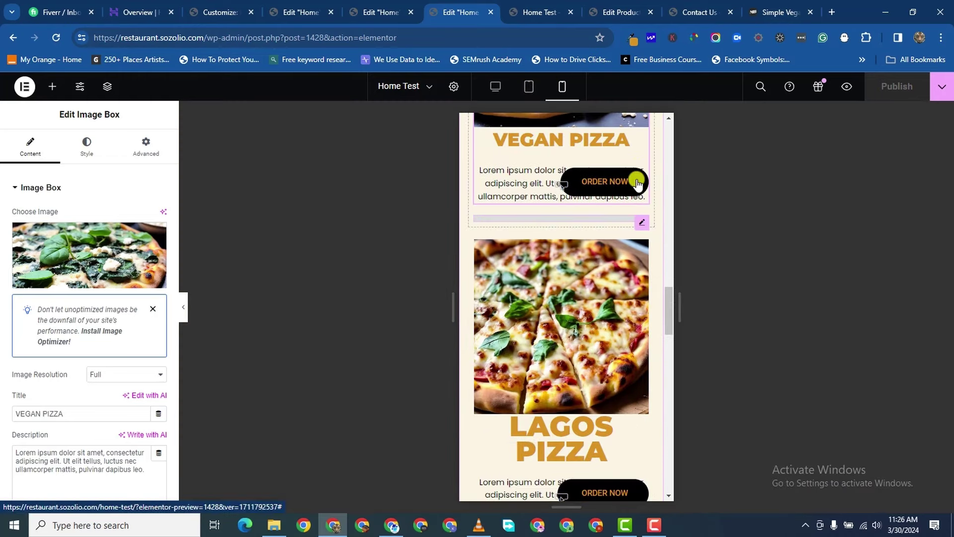
pyautogui.click(636, 182)
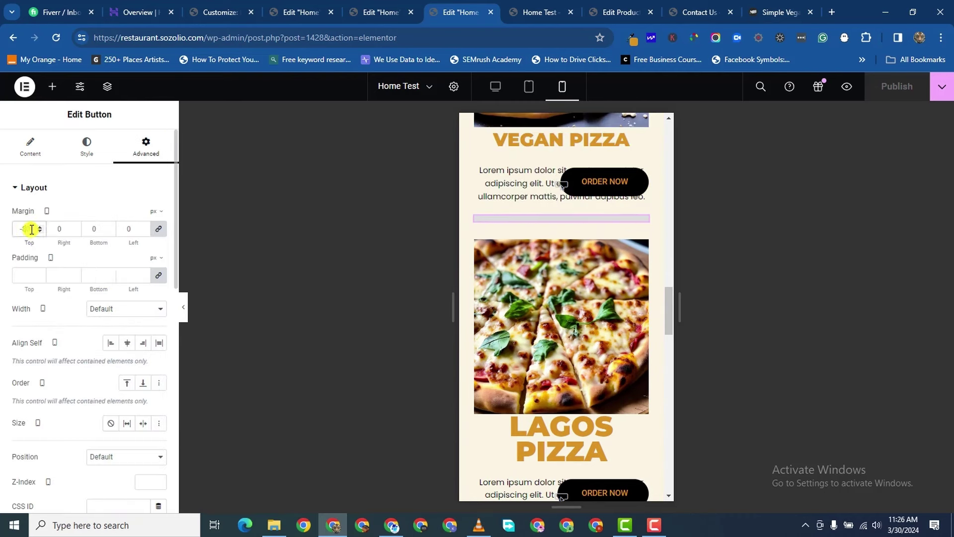
pyautogui.write('1')
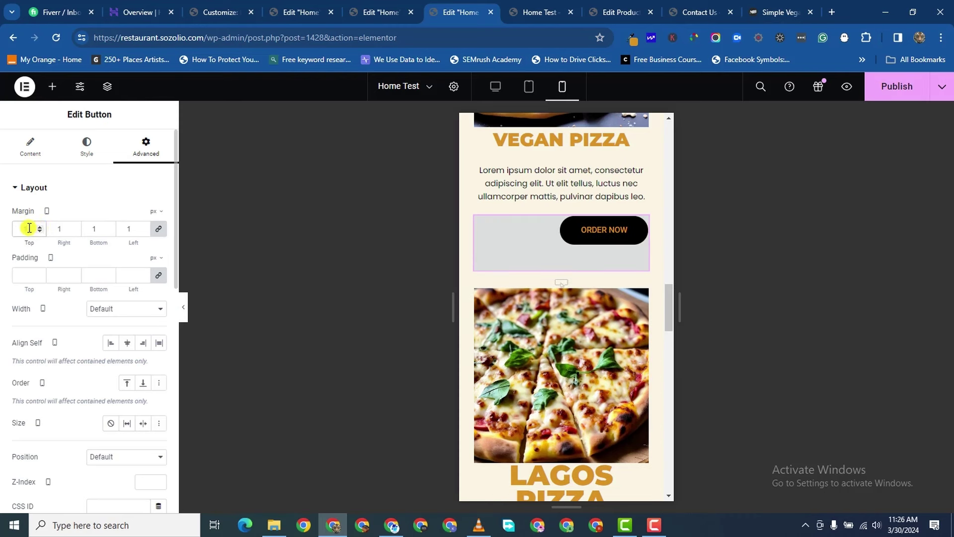
pyautogui.click(40, 232)
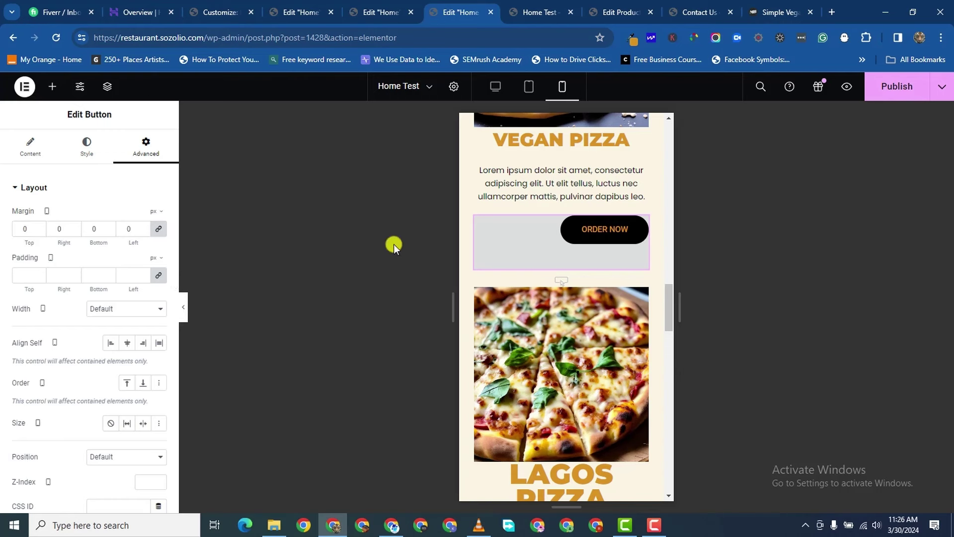
pyautogui.scroll(-1, 607, 303)
pyautogui.scroll(3, 599, 316)
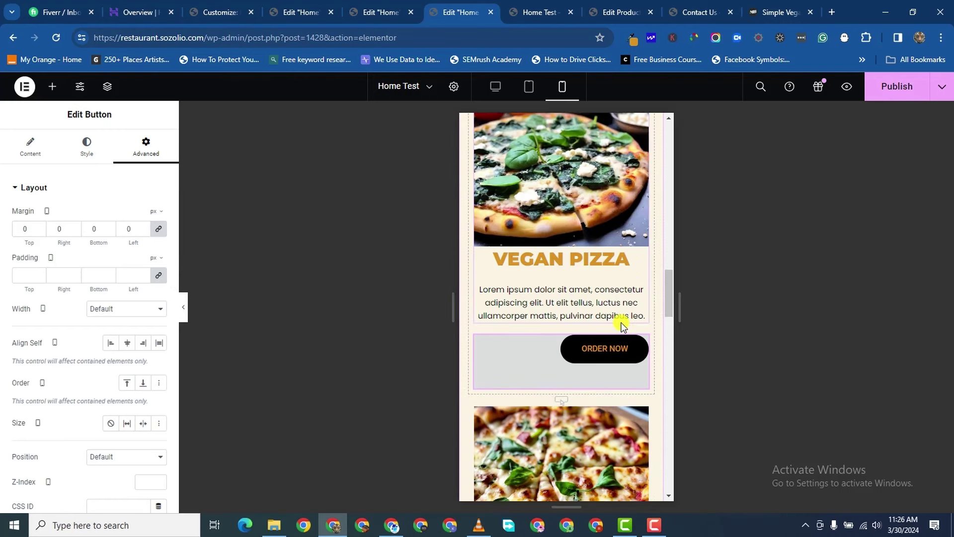
# - Remove the line-break tag from the Lagos pizza card's title so it reads "LAGOS PIZZA"
pyautogui.scroll(-4, 621, 318)
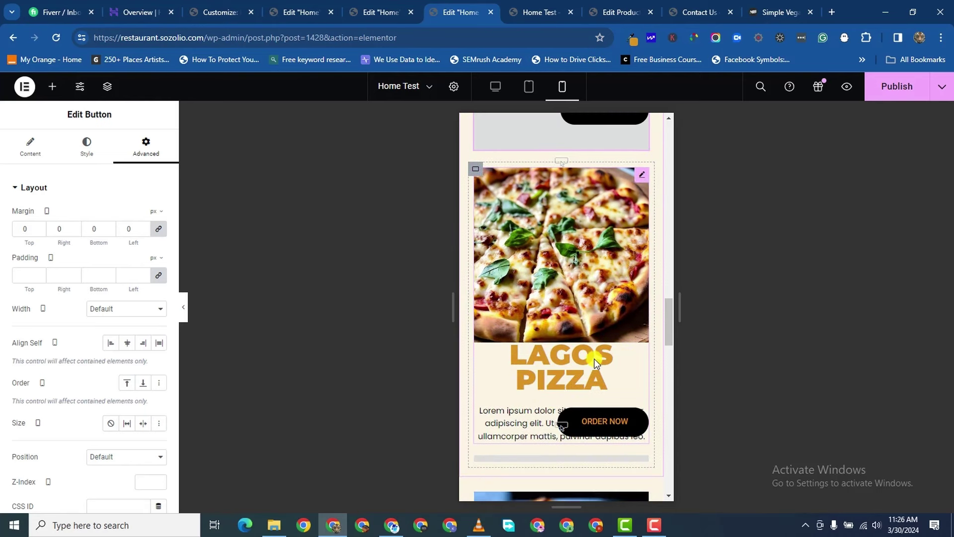
pyautogui.click(597, 363)
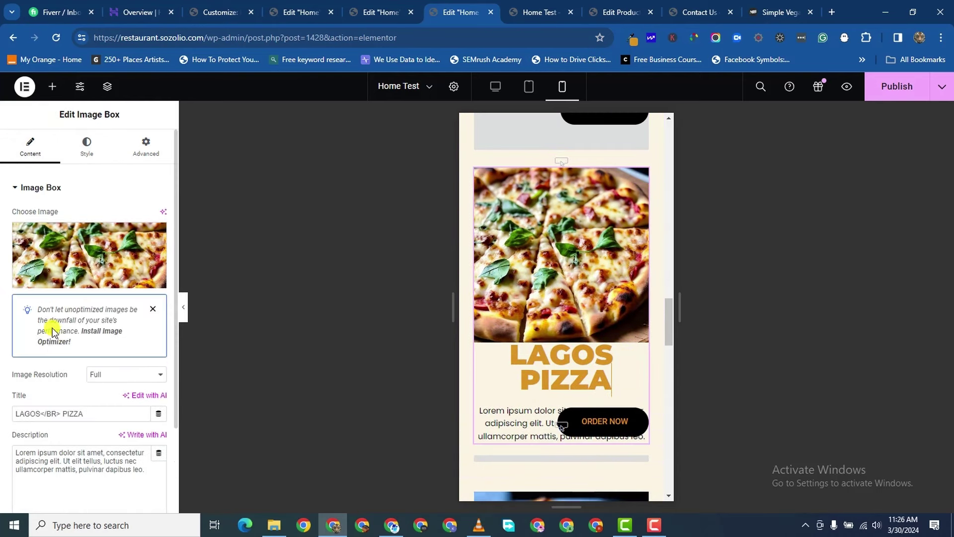
pyautogui.click(59, 407)
pyautogui.press('BackSpace')
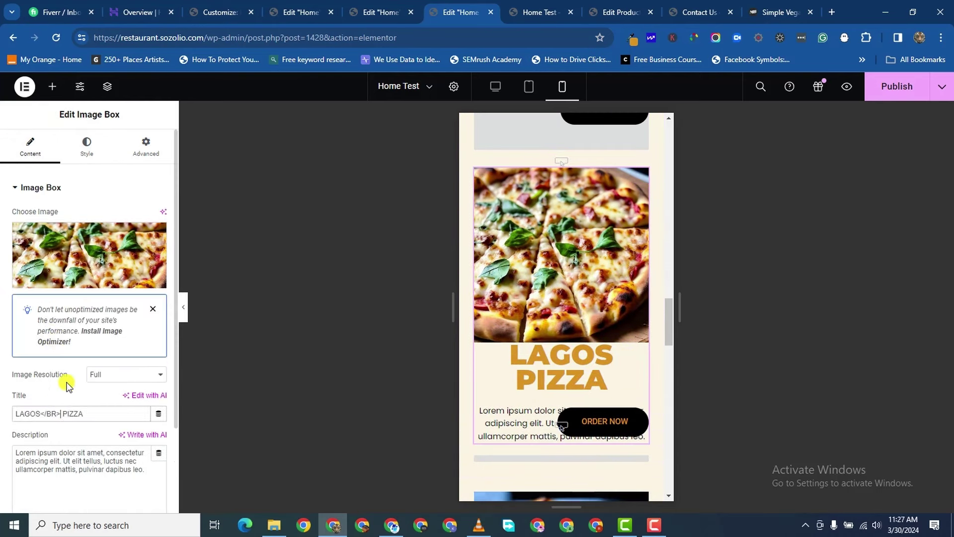
pyautogui.press('BackSpace')
pyautogui.press('BackSpace')
pyautogui.press('BackSpace')
pyautogui.press('BackSpace')
pyautogui.press('BackSpace')
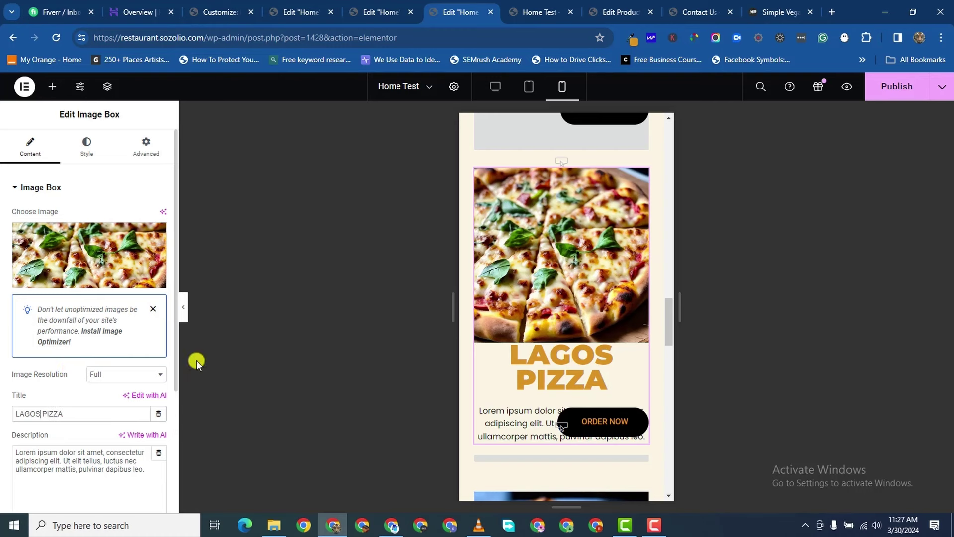
# - Set the mobile font size of the vegan pizza card's title to 30 px
pyautogui.scroll(4, 488, 218)
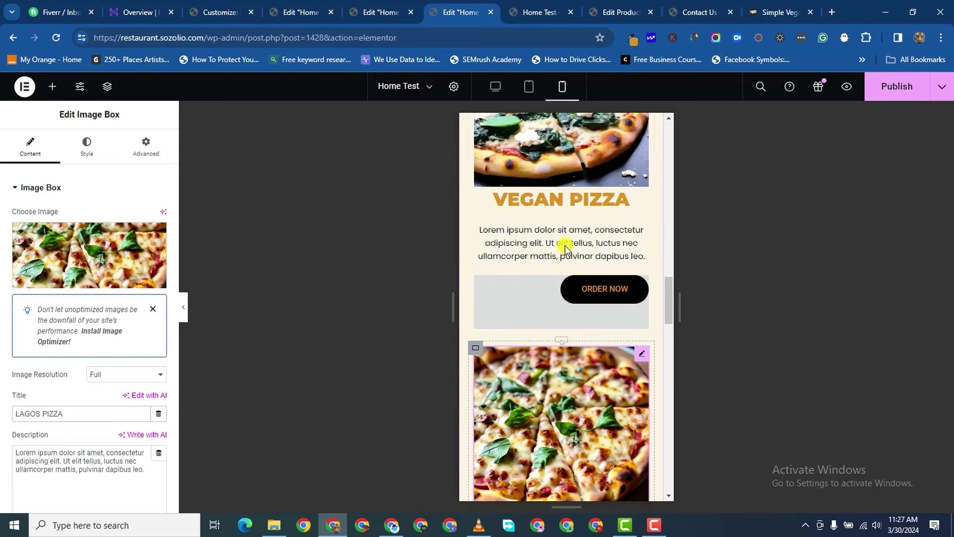
pyautogui.click(615, 208)
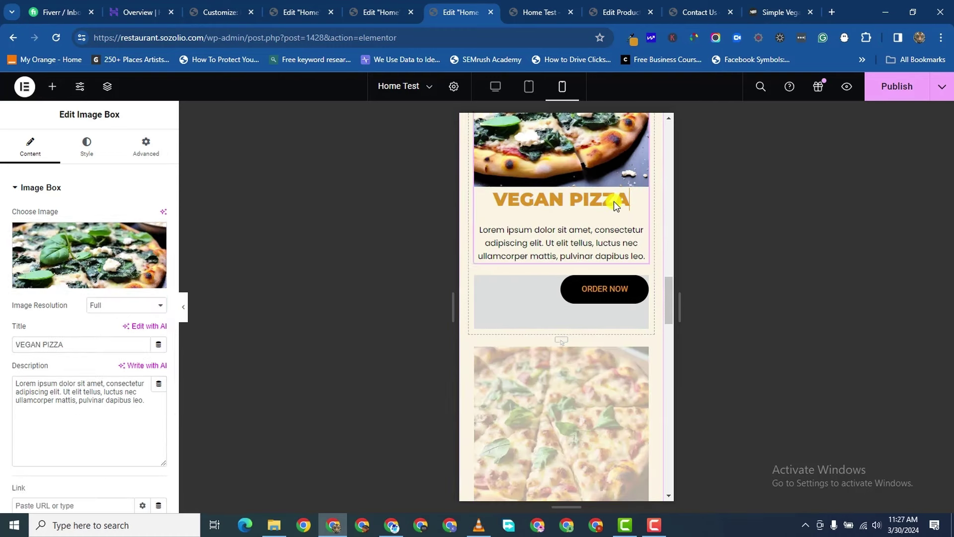
pyautogui.click(86, 148)
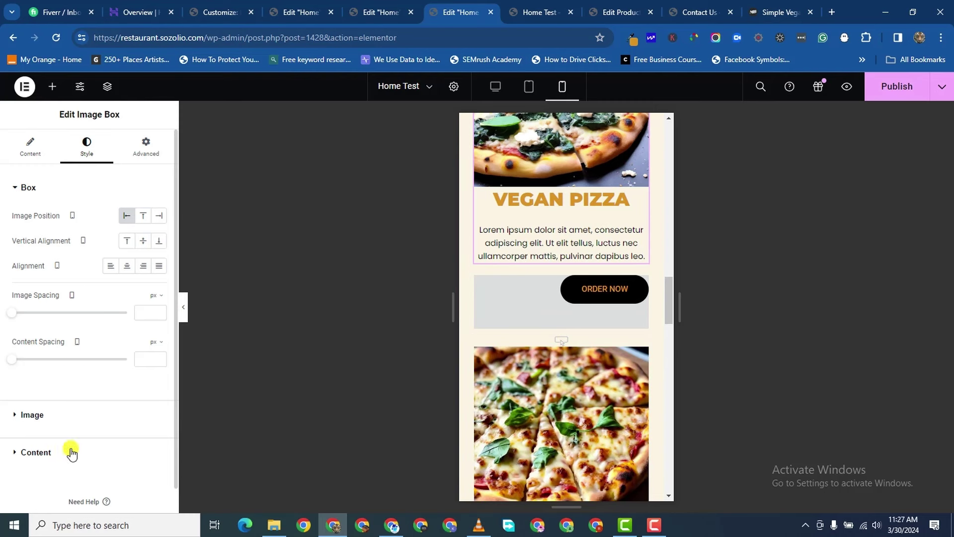
pyautogui.click(35, 452)
pyautogui.click(158, 322)
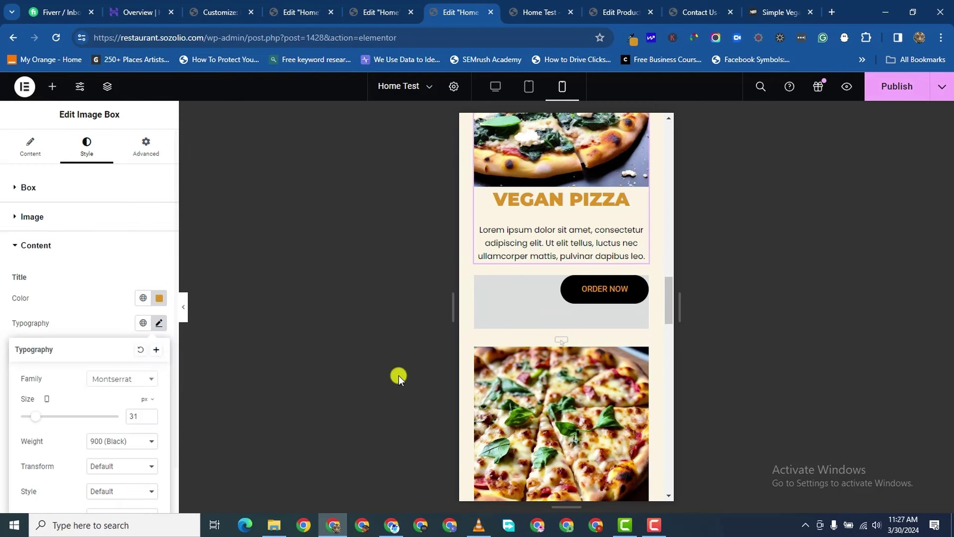
pyautogui.click(150, 418)
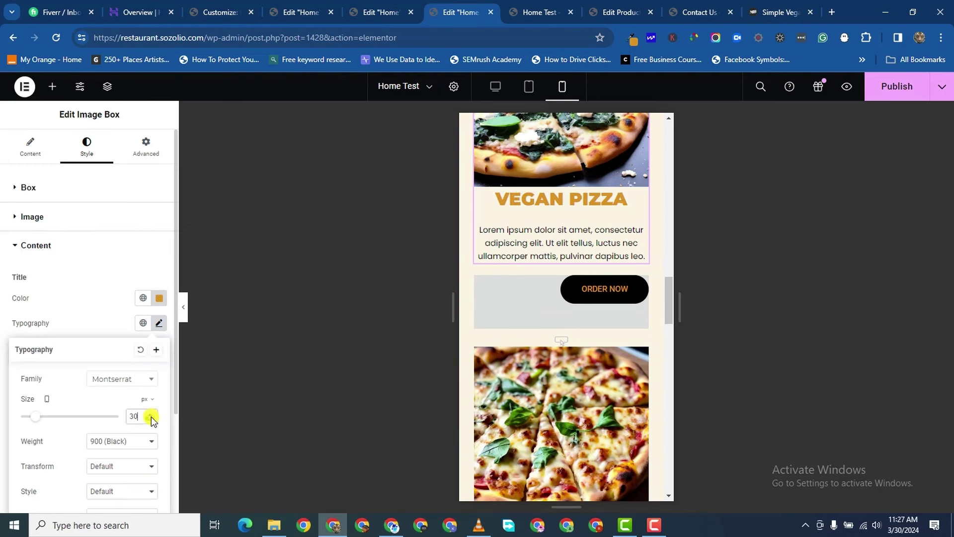
# - Set the mobile font size of the Lagos pizza card's title to 30 px in its title typography
pyautogui.scroll(-5, 583, 396)
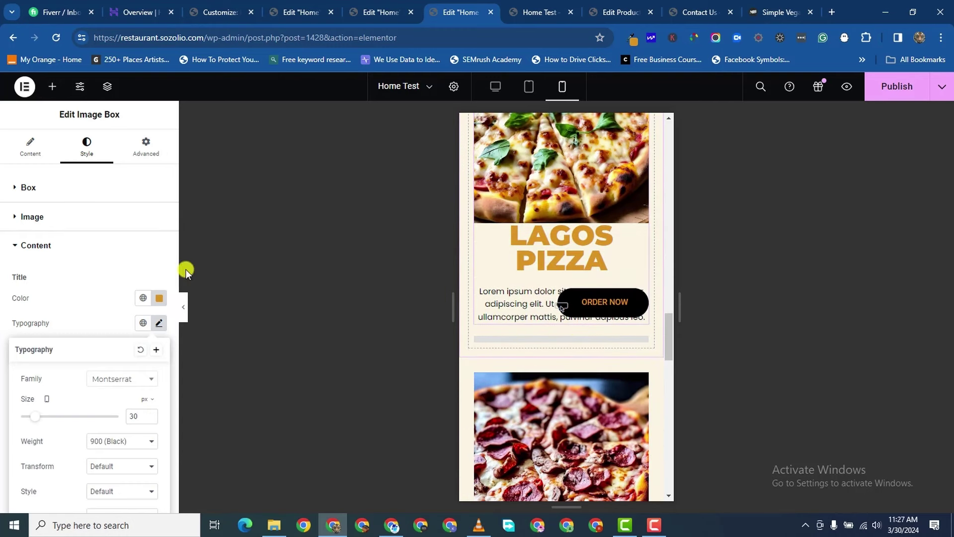
pyautogui.click(30, 147)
pyautogui.click(86, 147)
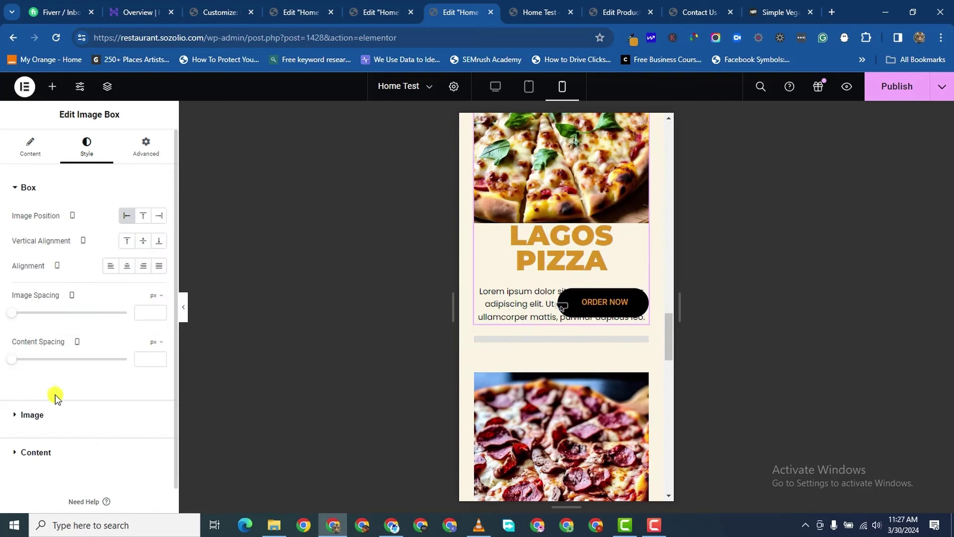
pyautogui.click(22, 452)
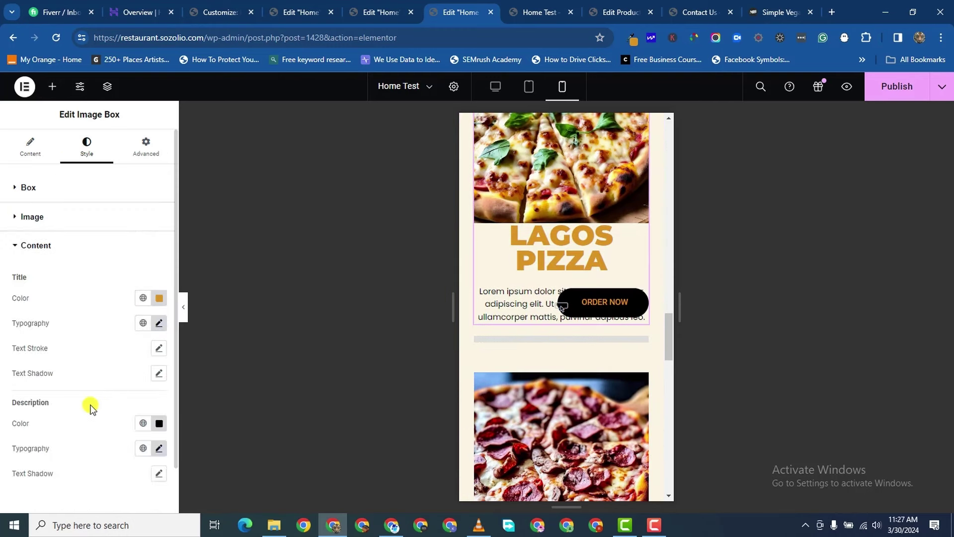
pyautogui.click(159, 324)
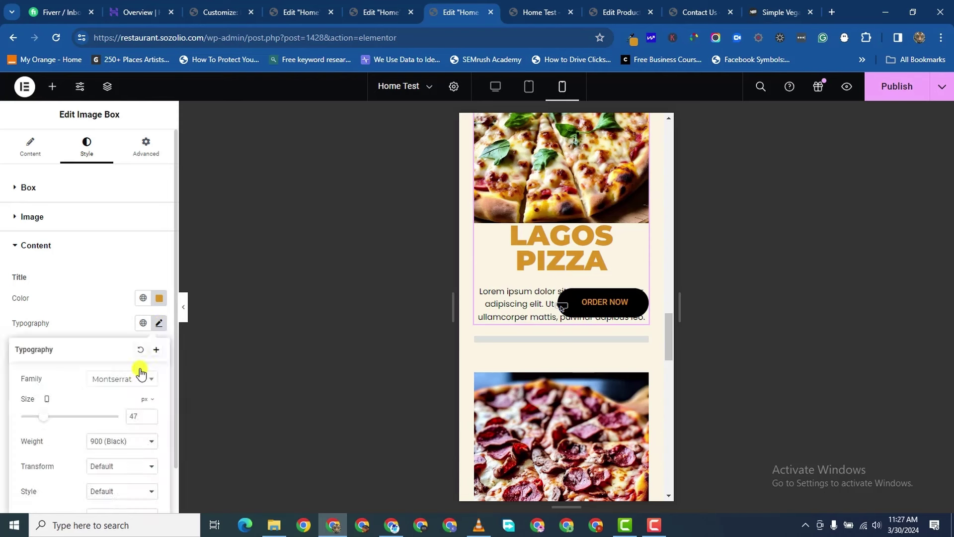
pyautogui.doubleClick(134, 416)
pyautogui.write('30')
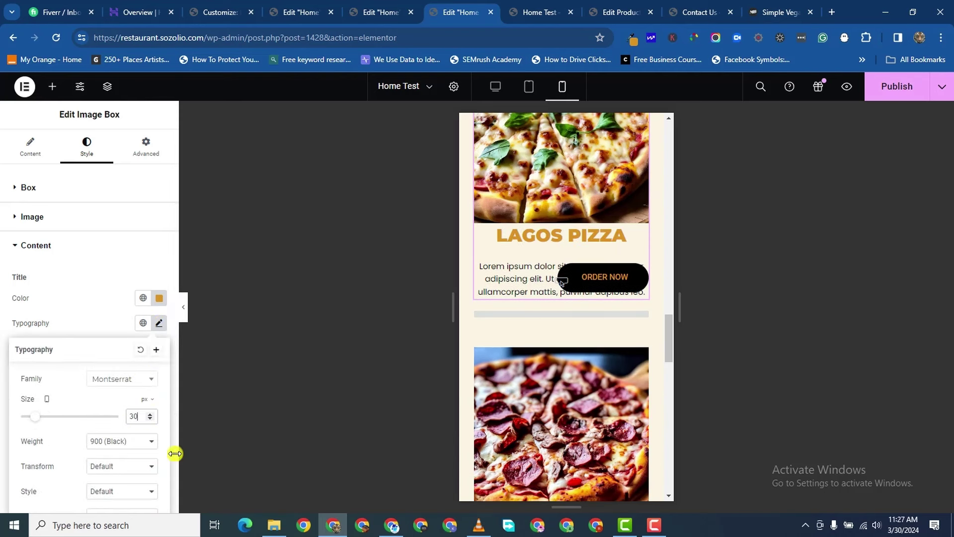
# - Reset all mobile margins of the Lagos pizza card's "ORDER NOW" button to 0 px by linking the margin values
pyautogui.scroll(-1, 610, 281)
pyautogui.click(608, 217)
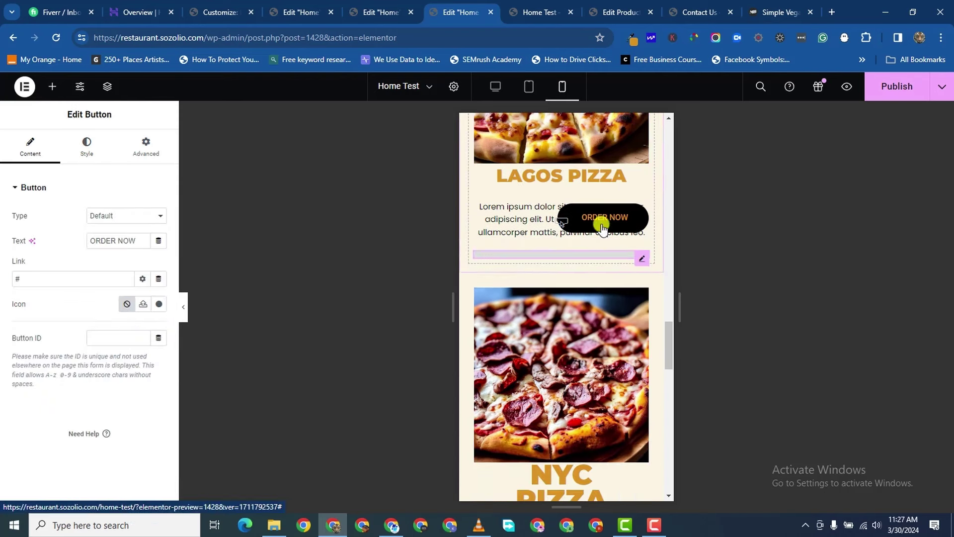
pyautogui.click(147, 149)
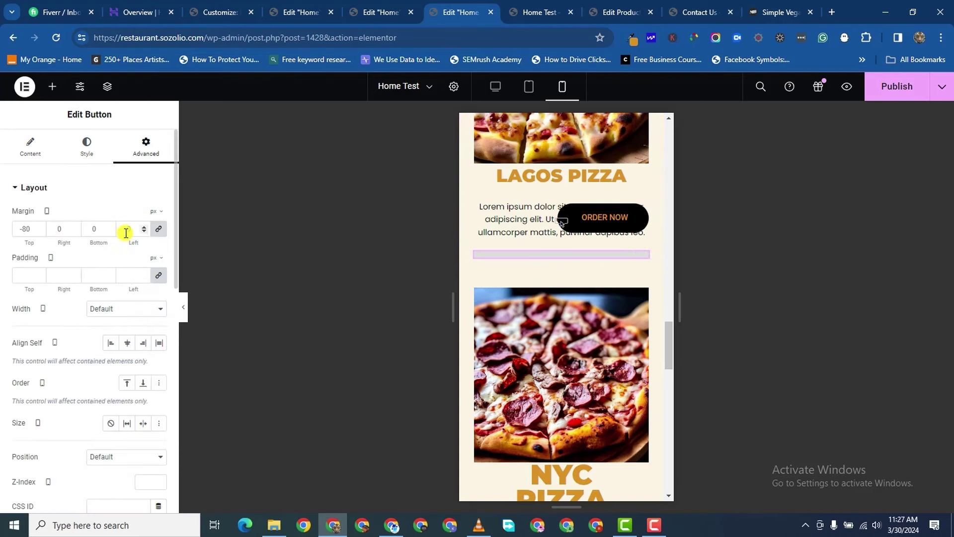
pyautogui.click(158, 228)
# - Remove the line-break tag from the NYC pizza card's title so it reads "NYC PIZZA"
pyautogui.scroll(-3, 641, 338)
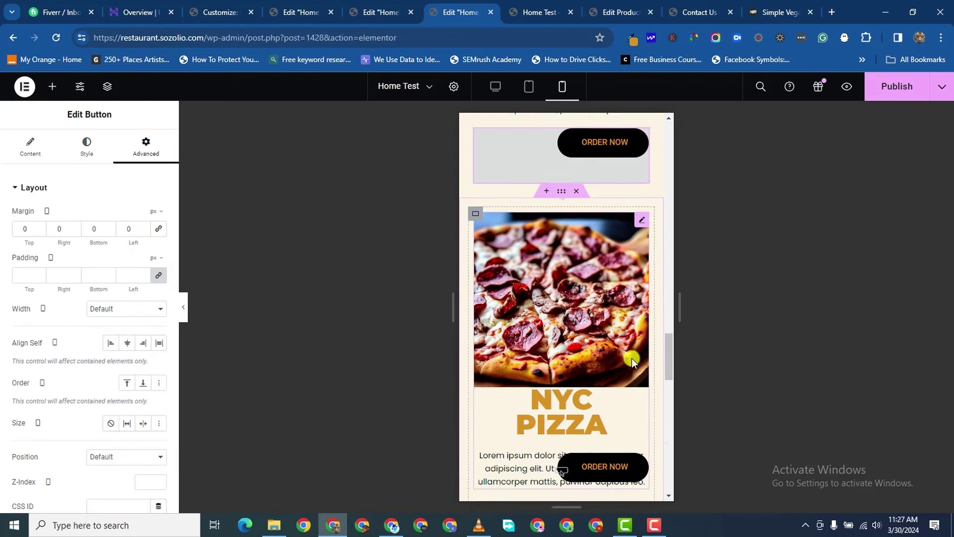
pyautogui.click(613, 362)
pyautogui.click(84, 149)
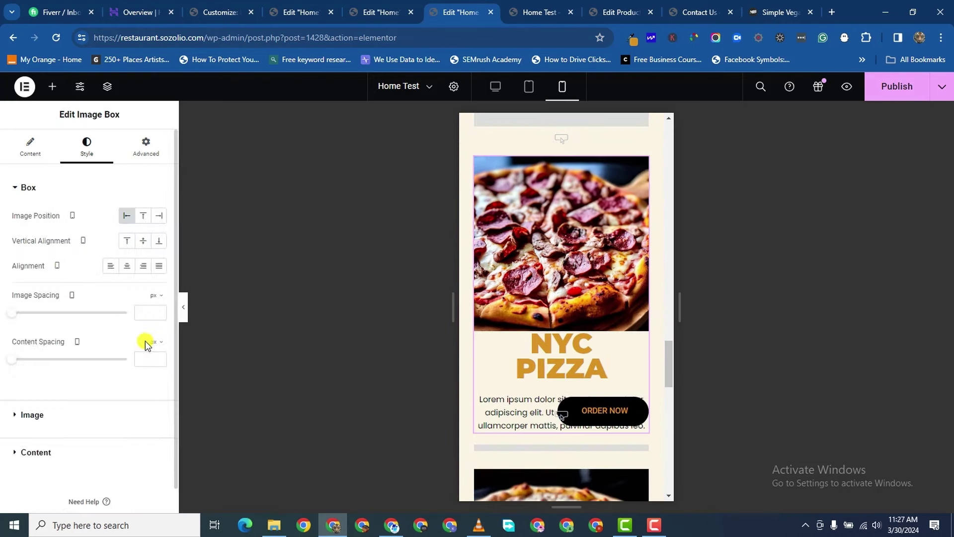
pyautogui.click(26, 451)
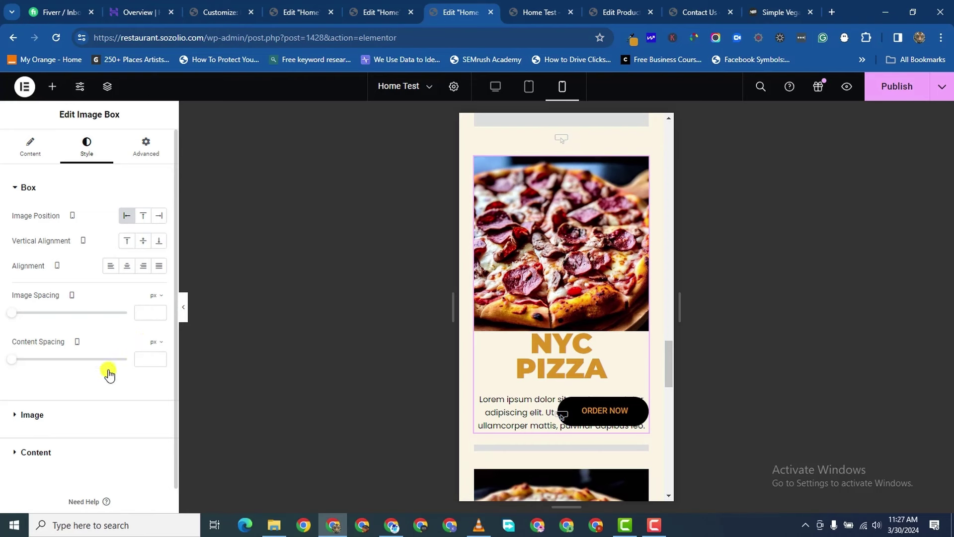
pyautogui.click(30, 147)
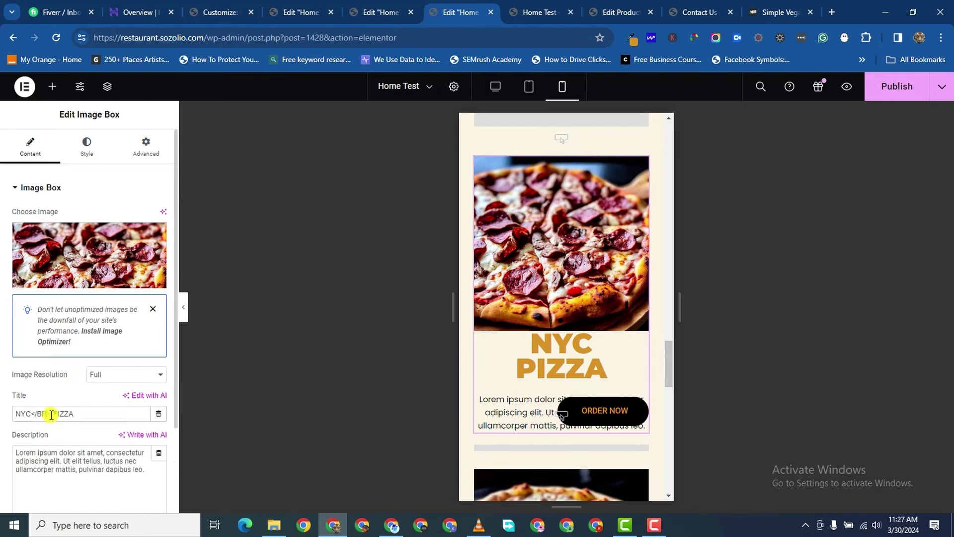
pyautogui.press('BackSpace')
pyautogui.press('BackSpace')
pyautogui.press('BackSpace')
pyautogui.press('BackSpace')
pyautogui.press('BackSpace')
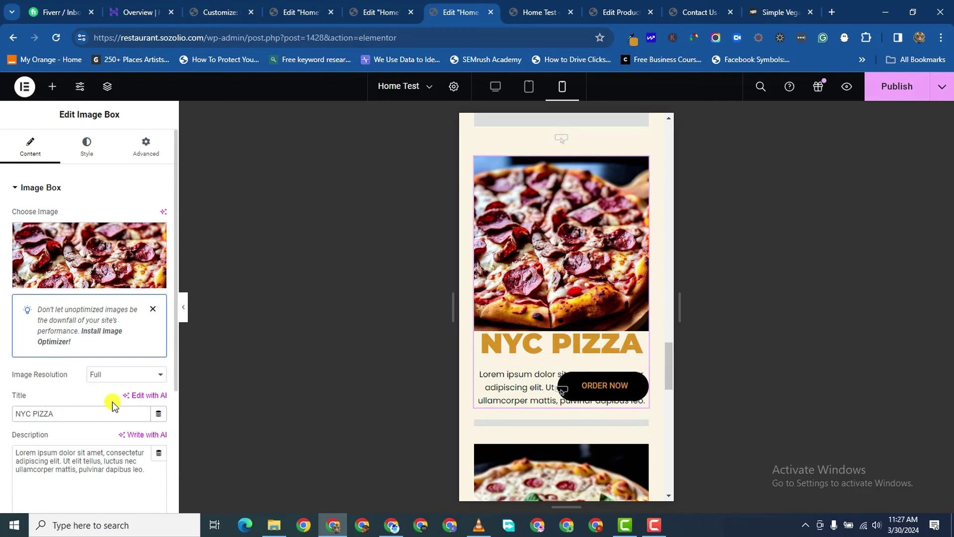
# - Set the mobile font size of the NYC pizza card's title to 30 px in its title typography
pyautogui.click(87, 145)
pyautogui.scroll(-1, 55, 388)
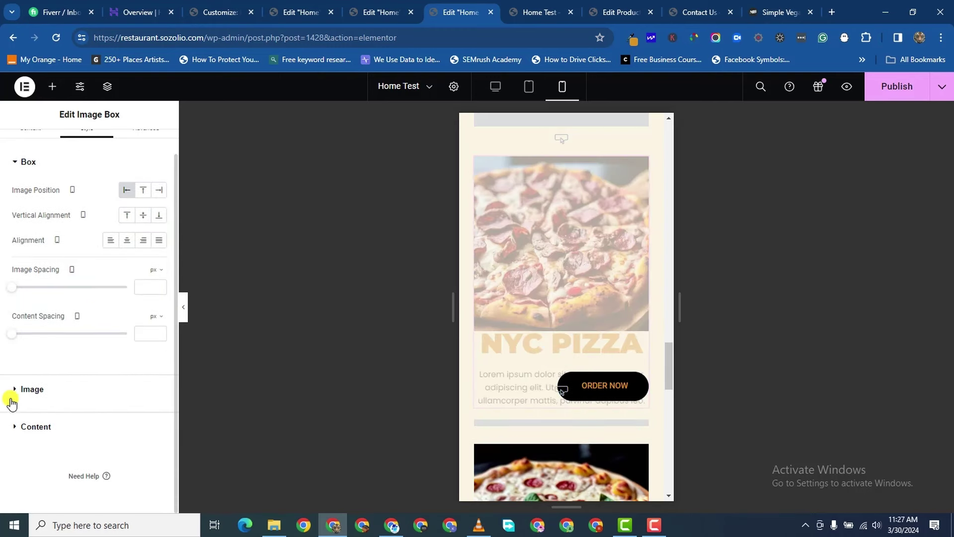
pyautogui.click(15, 432)
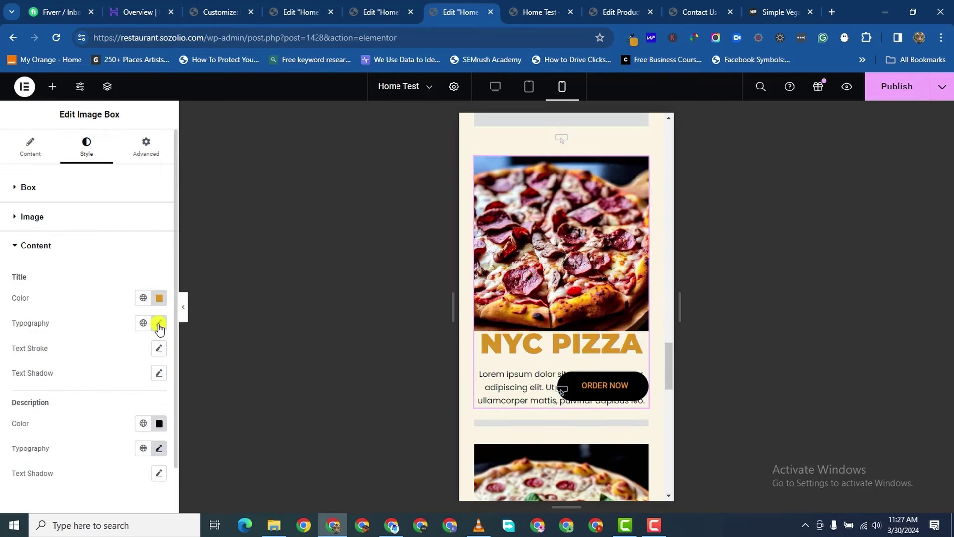
pyautogui.click(159, 324)
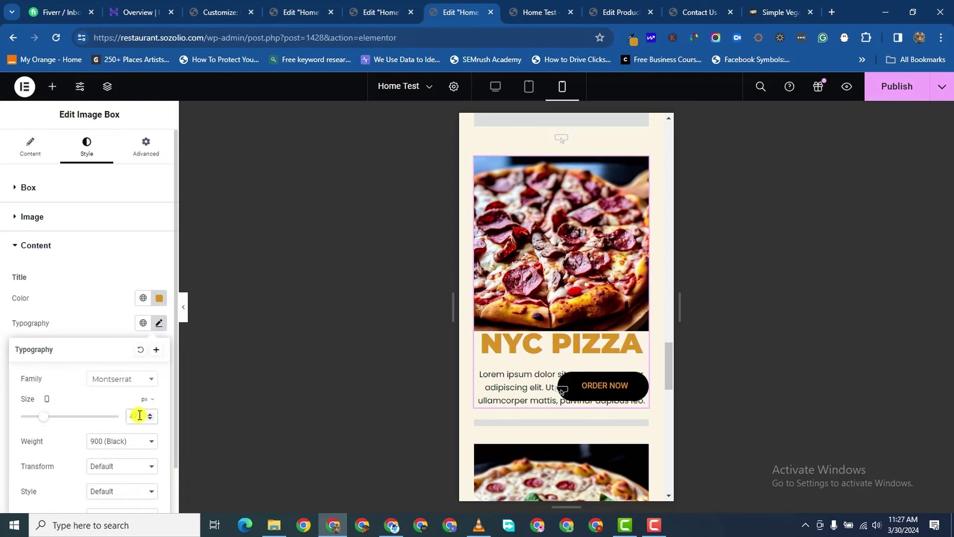
pyautogui.write('30')
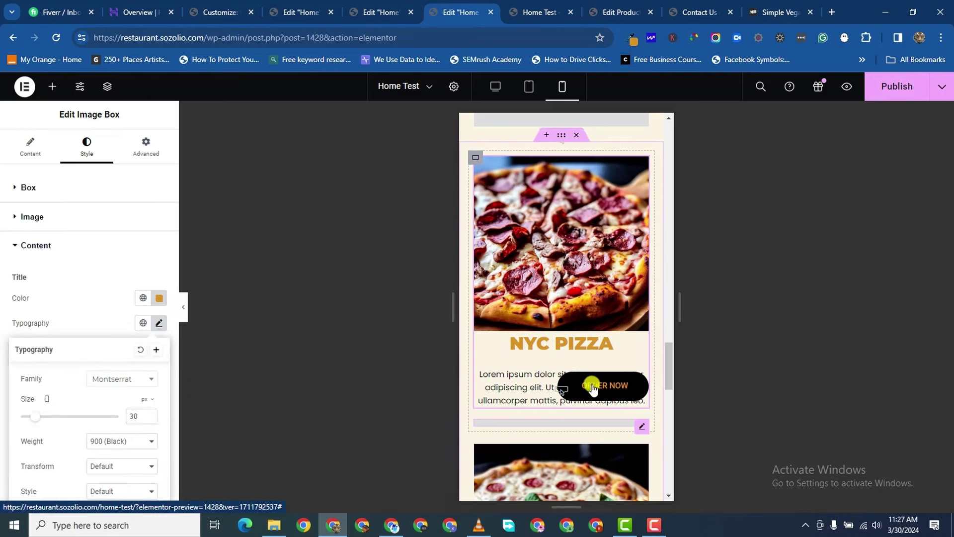
# - Reset all mobile margins of the NYC pizza card's "ORDER NOW" button to 0 px by linking the margin values
pyautogui.click(589, 386)
pyautogui.click(145, 146)
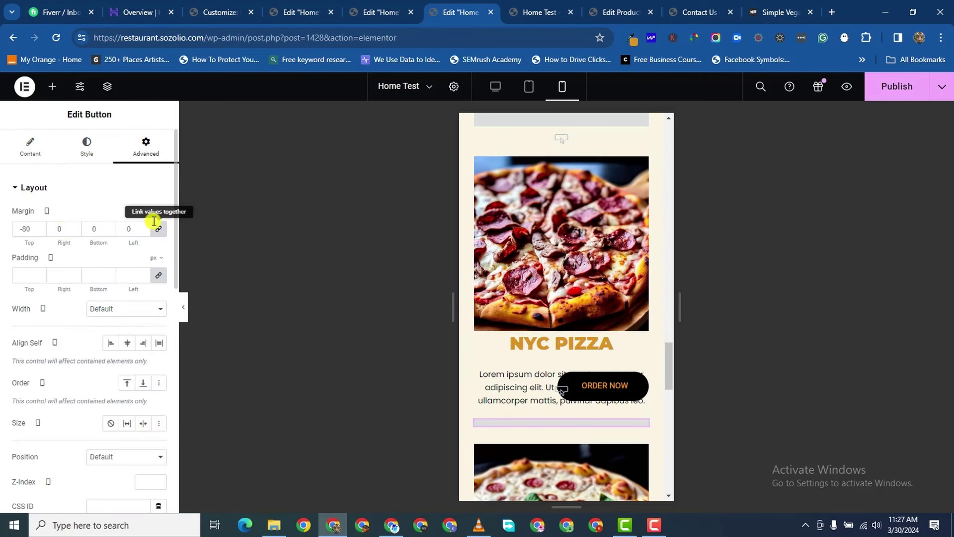
# - Open the white pizza card's image box for editing its title
pyautogui.scroll(-2, 527, 375)
pyautogui.scroll(-3, 632, 403)
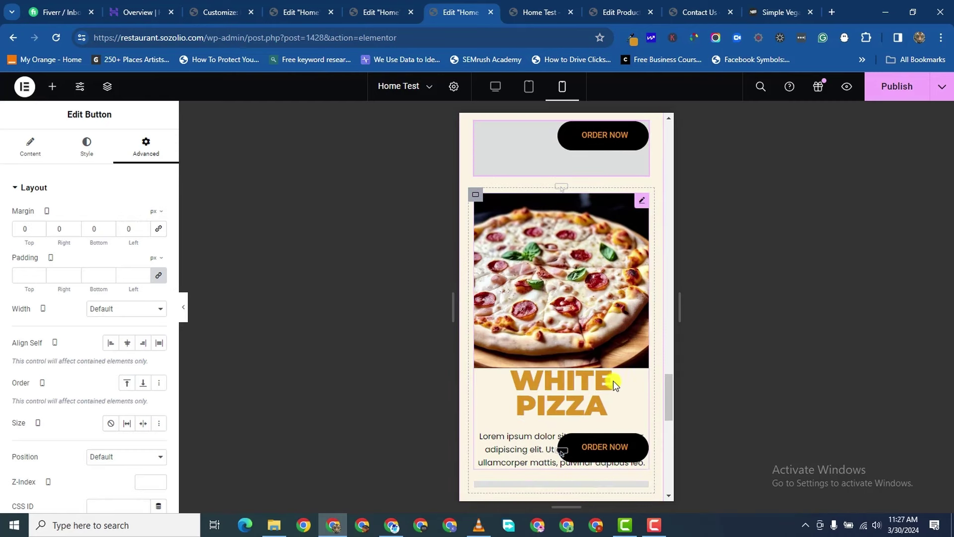
pyautogui.click(603, 404)
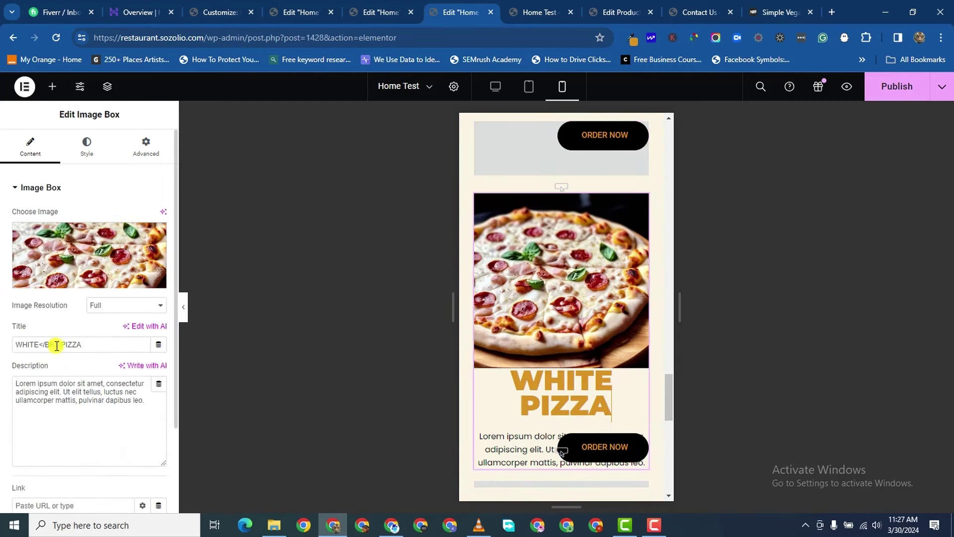
pyautogui.click(67, 362)
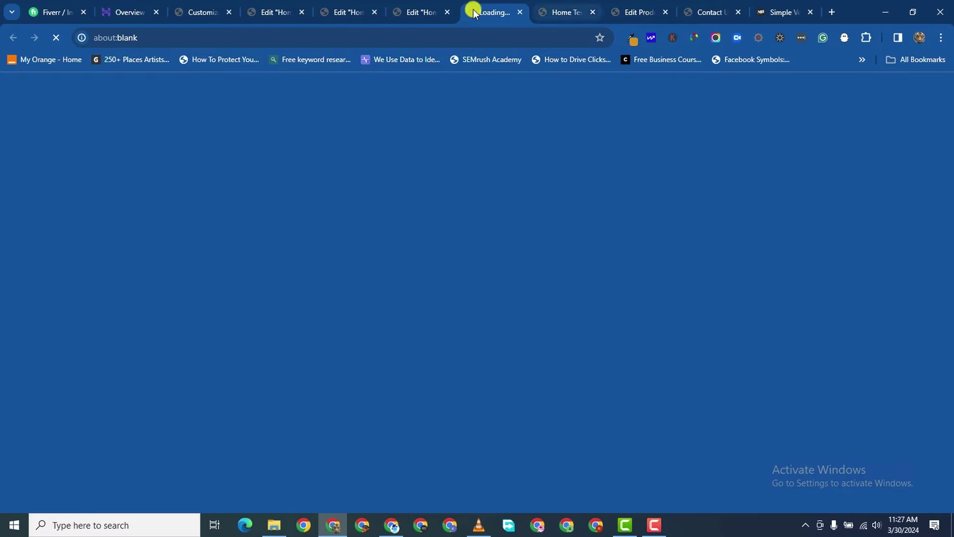
pyautogui.click(427, 11)
pyautogui.click(517, 13)
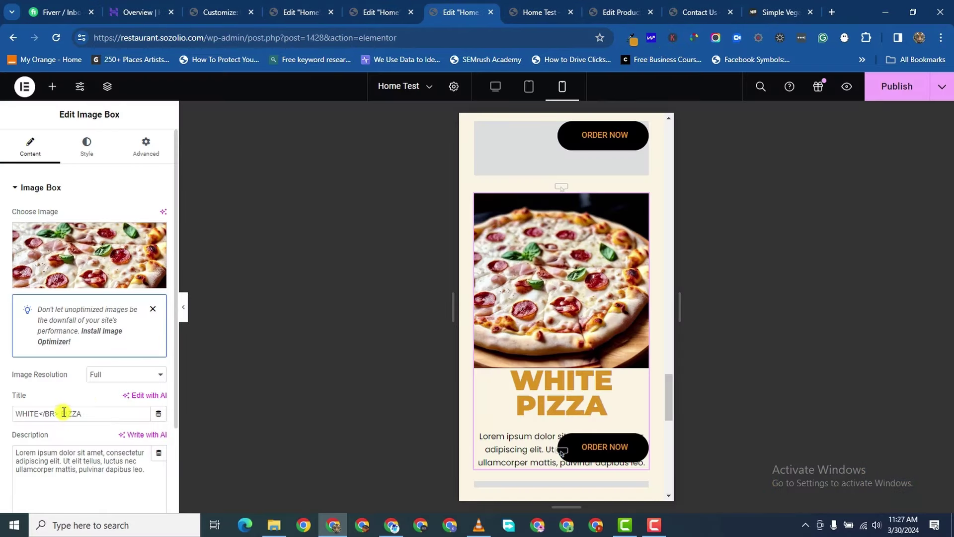
# - Remove the line-break tag from the white pizza card's title so it reads "WHITE PIZZA"
pyautogui.press('BackSpace')
pyautogui.press('BackSpace')
pyautogui.press('BackSpace')
pyautogui.press('BackSpace')
pyautogui.press('BackSpace')
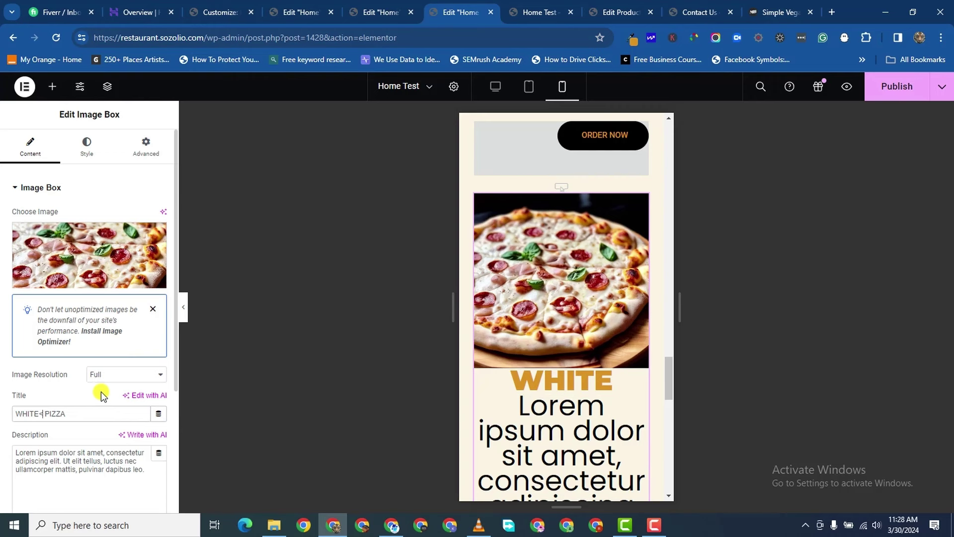
# - Set the mobile font size of the white pizza card's title to 30 px in its title typography
pyautogui.click(83, 146)
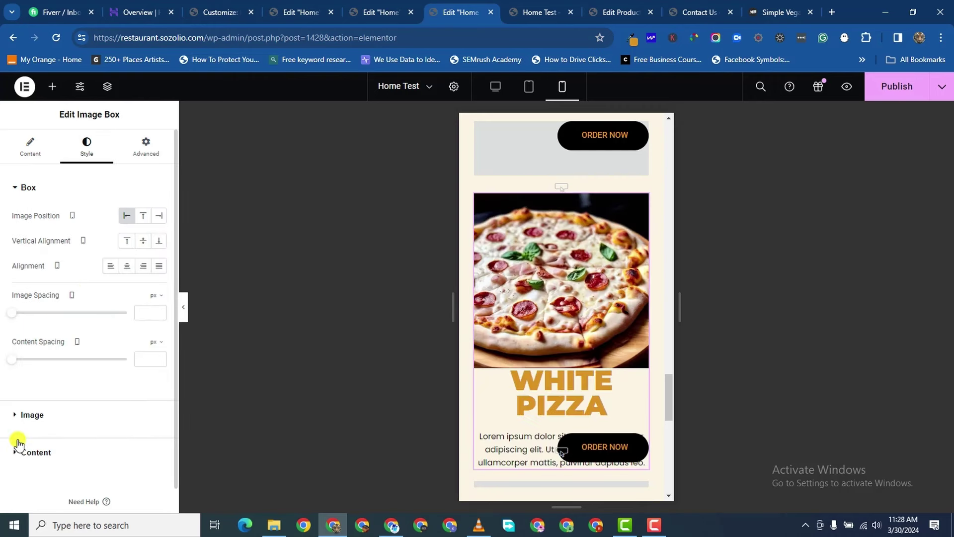
pyautogui.click(34, 452)
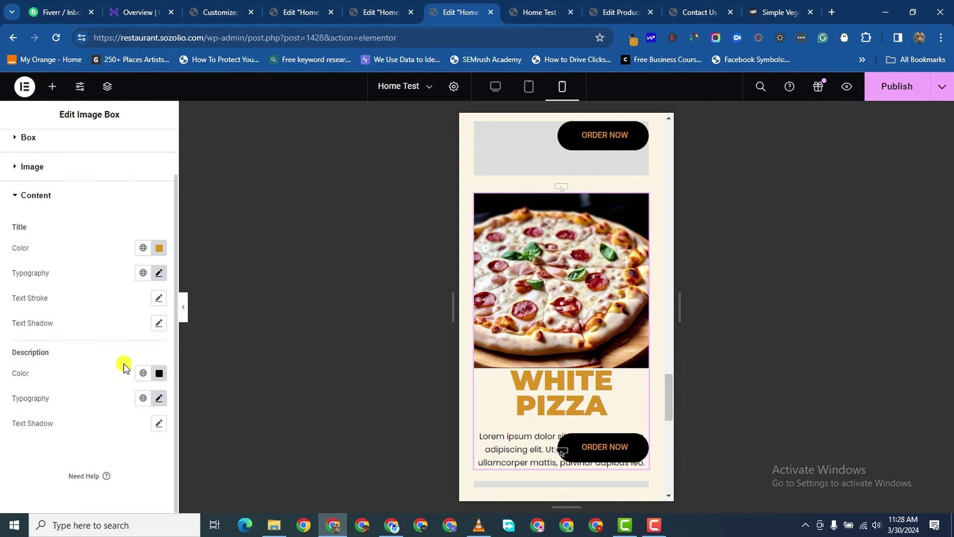
pyautogui.click(159, 274)
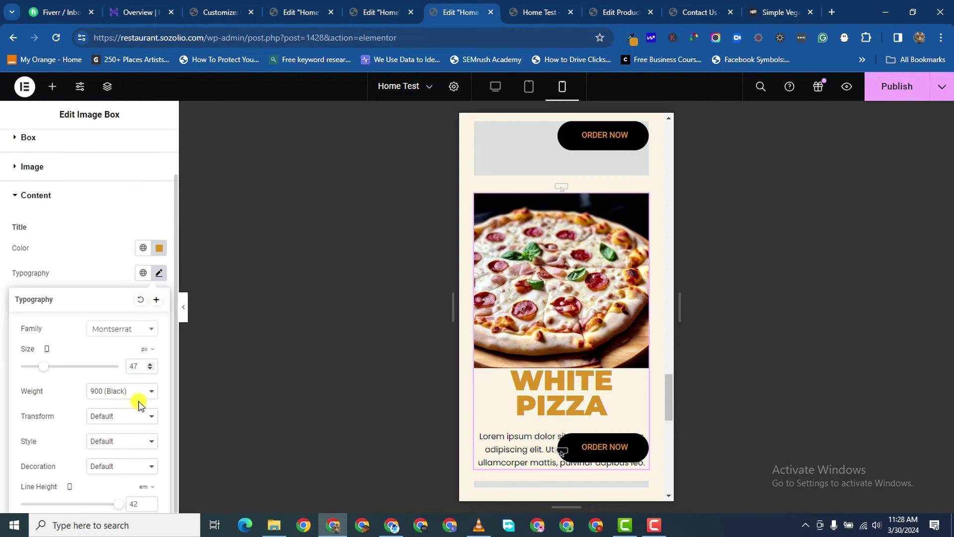
pyautogui.doubleClick(140, 368)
pyautogui.write('30')
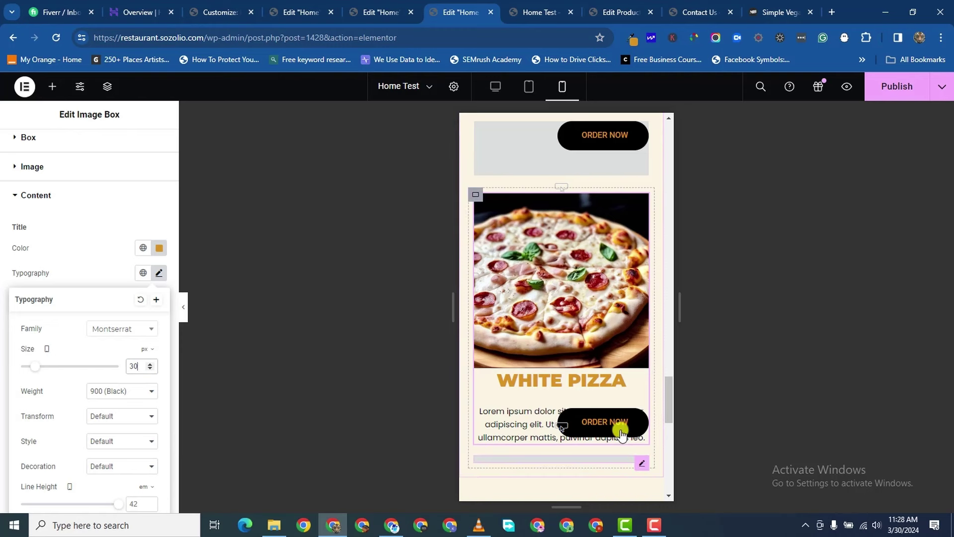
# - Reset all mobile margins of the white pizza card's "ORDER NOW" button to 0 px by linking the margin values
pyautogui.click(622, 433)
pyautogui.click(144, 145)
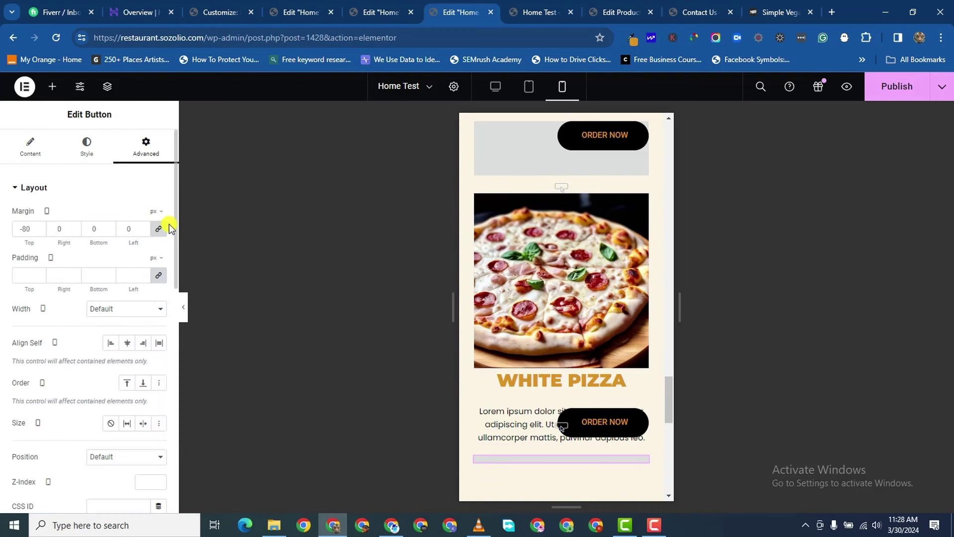
pyautogui.click(159, 228)
pyautogui.scroll(-4, 637, 291)
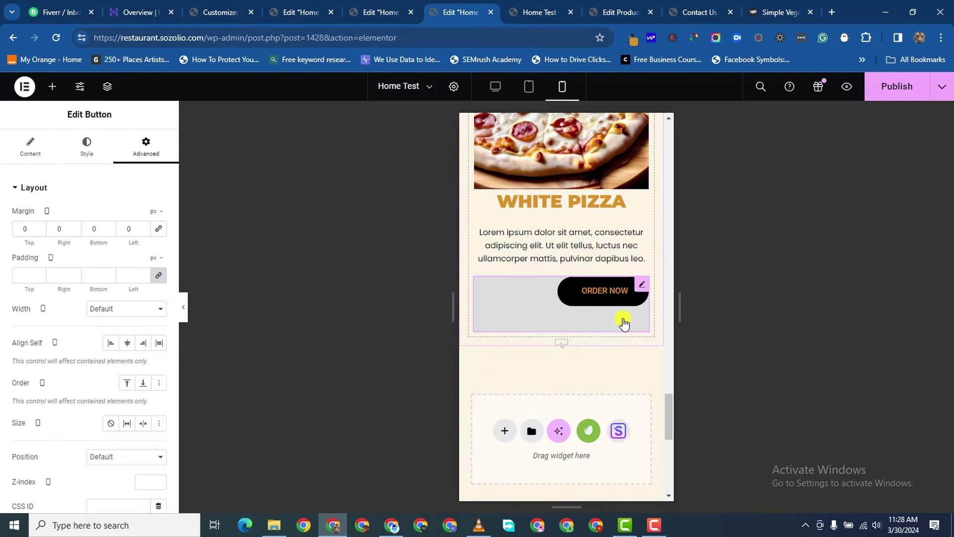
# - Review the pizza cards in the mobile layout and publish the page changes
pyautogui.scroll(5, 624, 322)
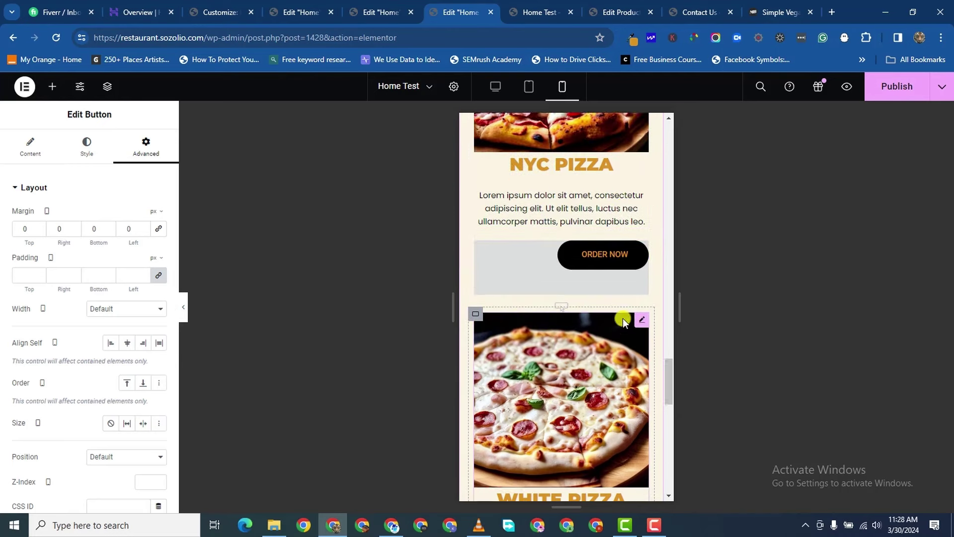
pyautogui.scroll(15, 622, 318)
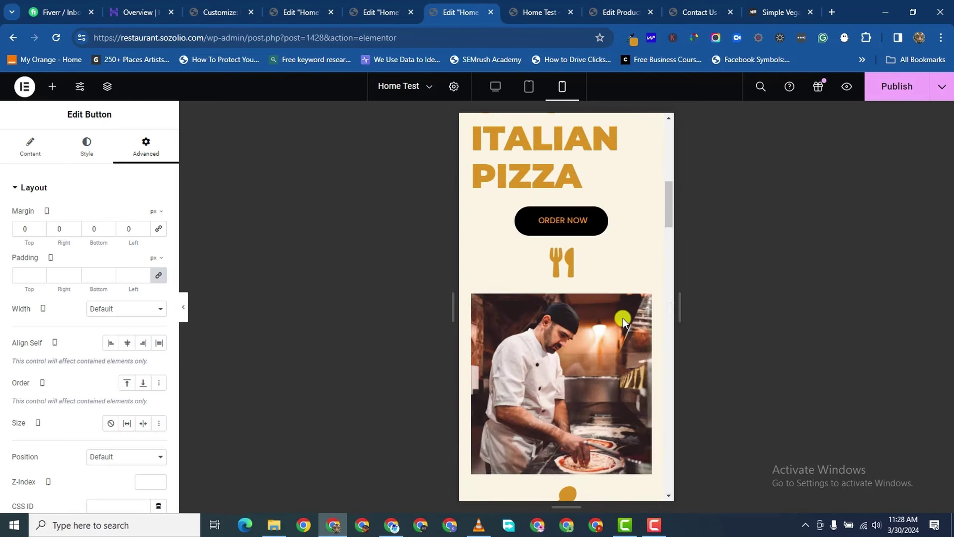
pyautogui.scroll(-5, 623, 318)
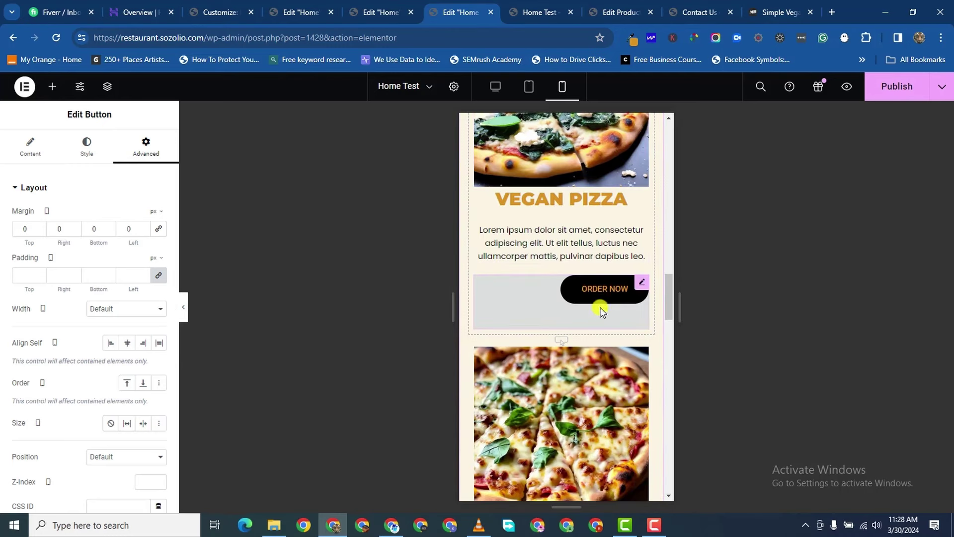
pyautogui.scroll(-5, 590, 348)
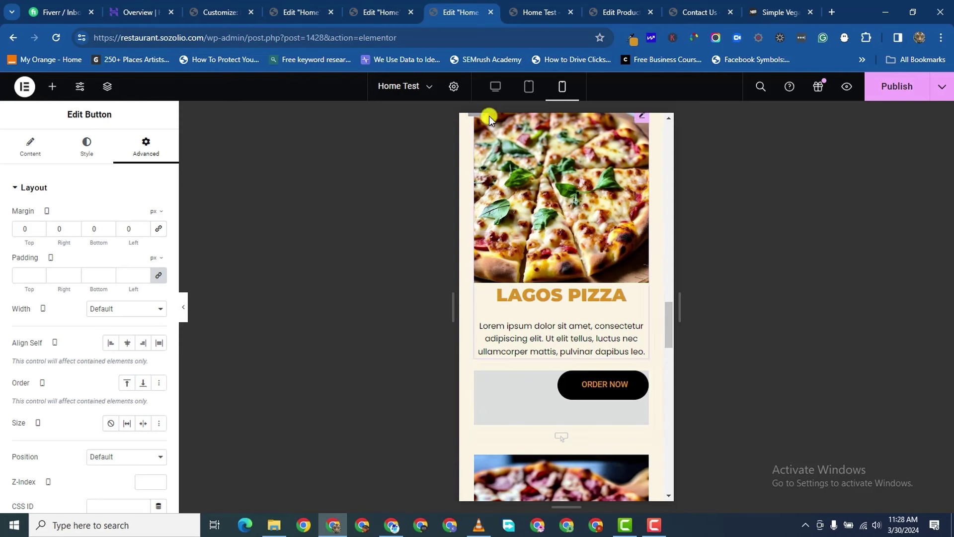
pyautogui.click(904, 82)
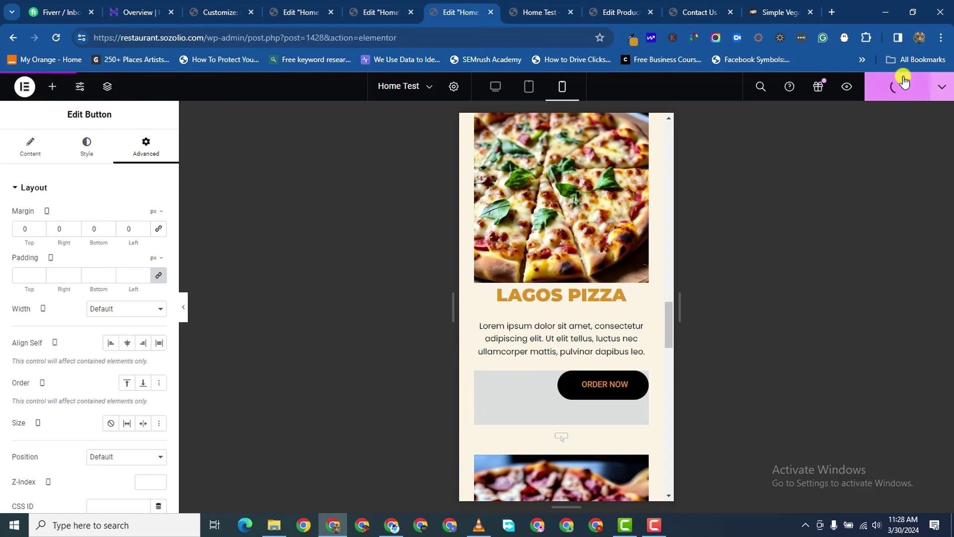
# - Switch to the Home Test preview and examine the desktop layout of the hero, image and pizza card sections
pyautogui.click(540, 13)
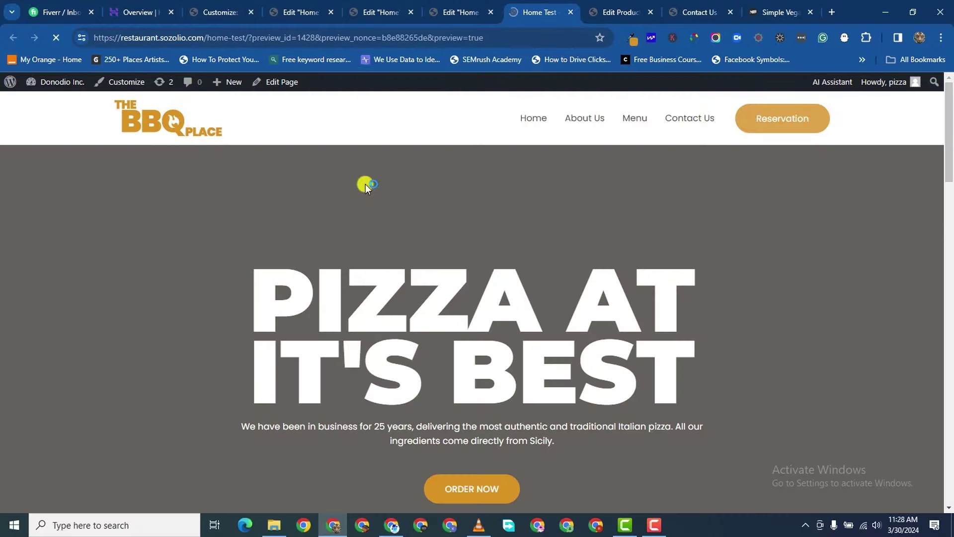
pyautogui.scroll(-12, 378, 303)
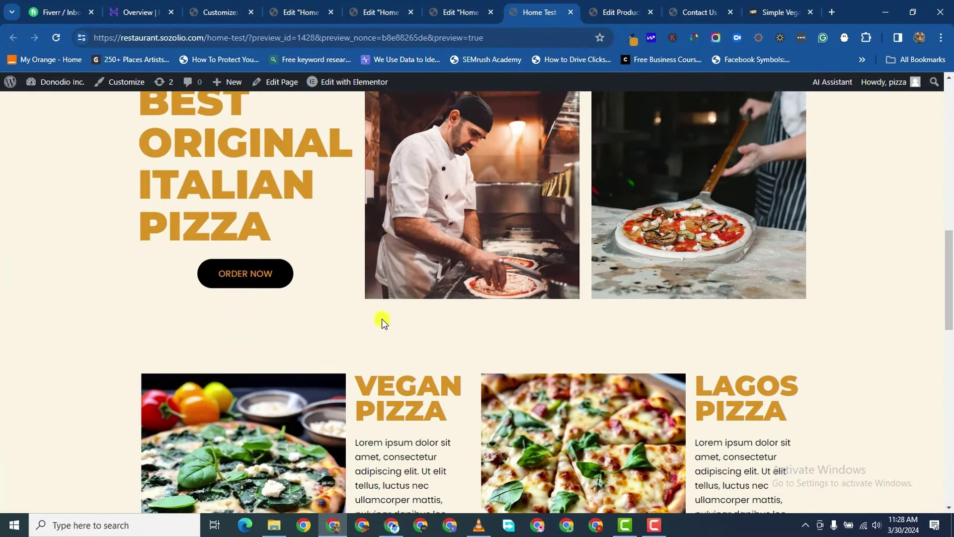
pyautogui.scroll(-7, 383, 322)
pyautogui.scroll(-4, 382, 318)
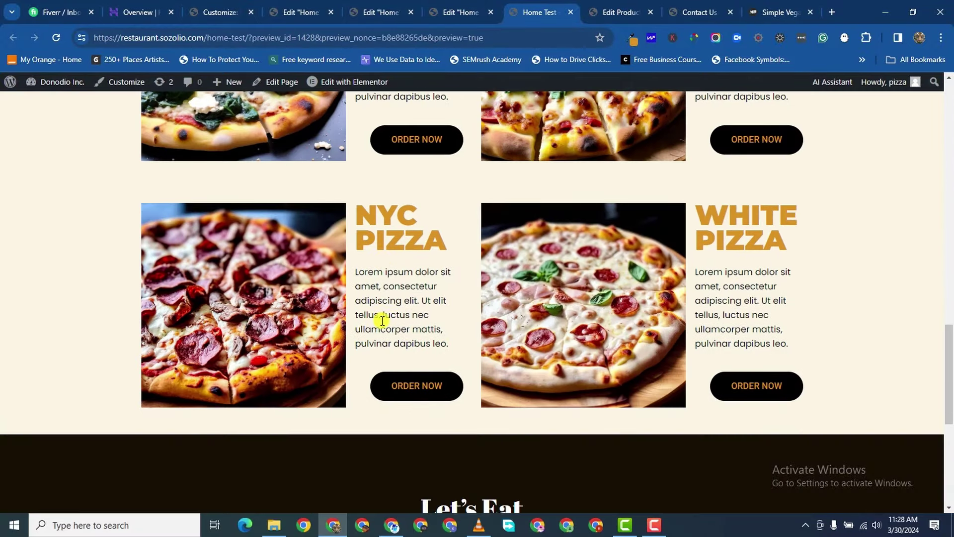
pyautogui.scroll(8, 380, 321)
pyautogui.scroll(4, 369, 317)
pyautogui.scroll(-6, 369, 316)
pyautogui.scroll(10, 369, 317)
pyautogui.scroll(4, 368, 316)
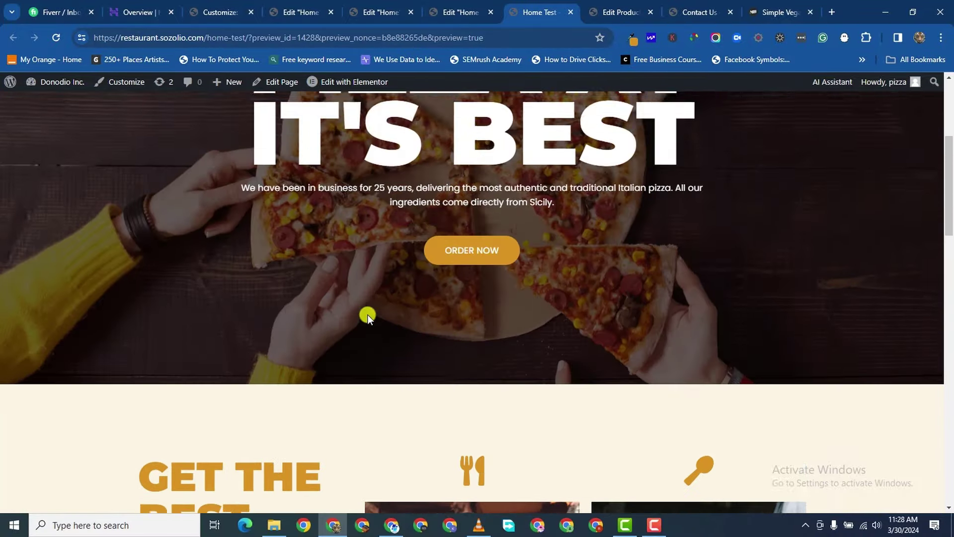
pyautogui.scroll(-16, 367, 314)
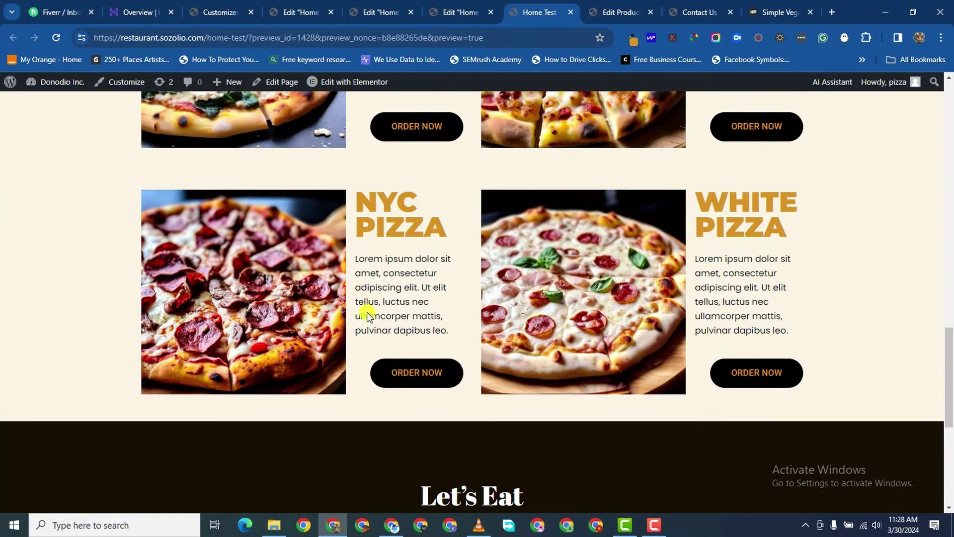
pyautogui.scroll(9, 367, 312)
pyautogui.scroll(5, 431, 257)
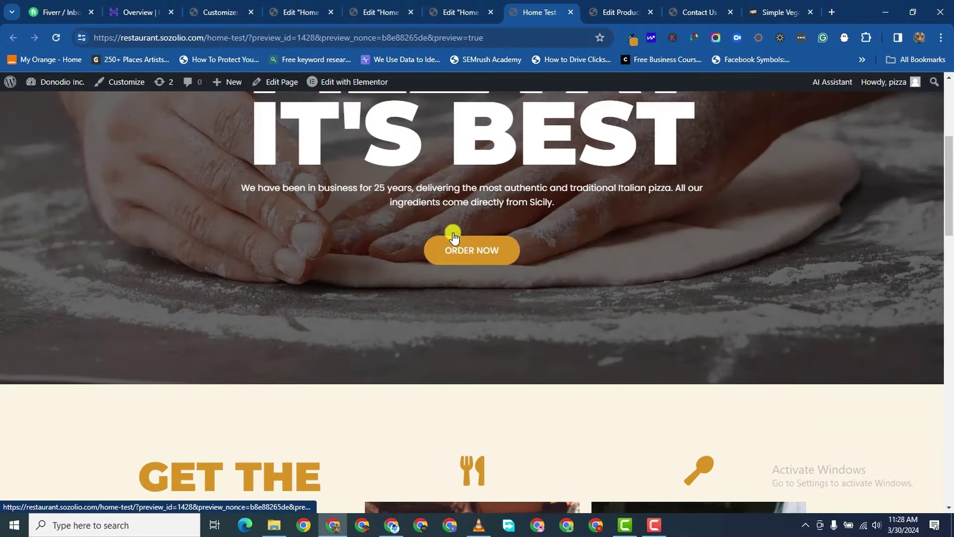
pyautogui.click(661, 532)
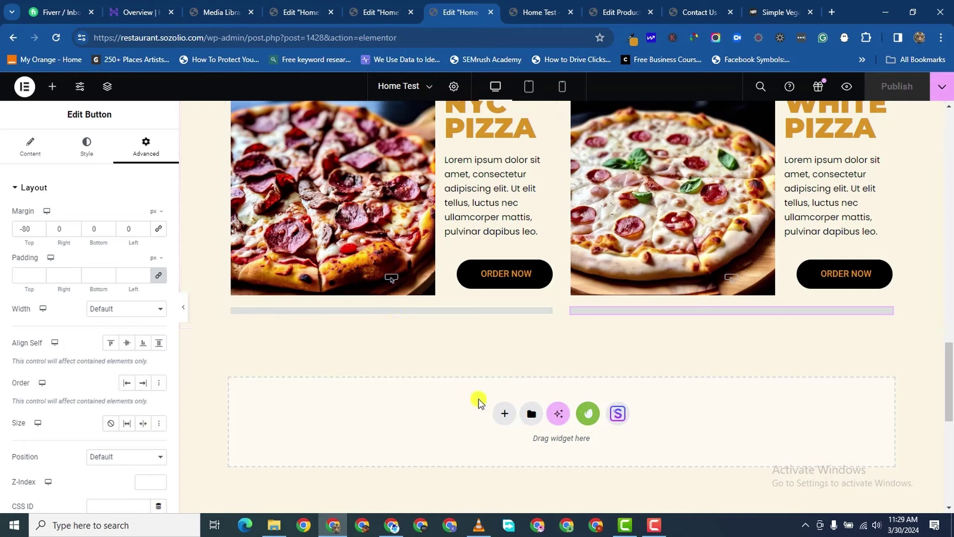
# - Find the Testimonial widget and add it to the page below the NYC and white pizza cards
pyautogui.scroll(-3, 523, 367)
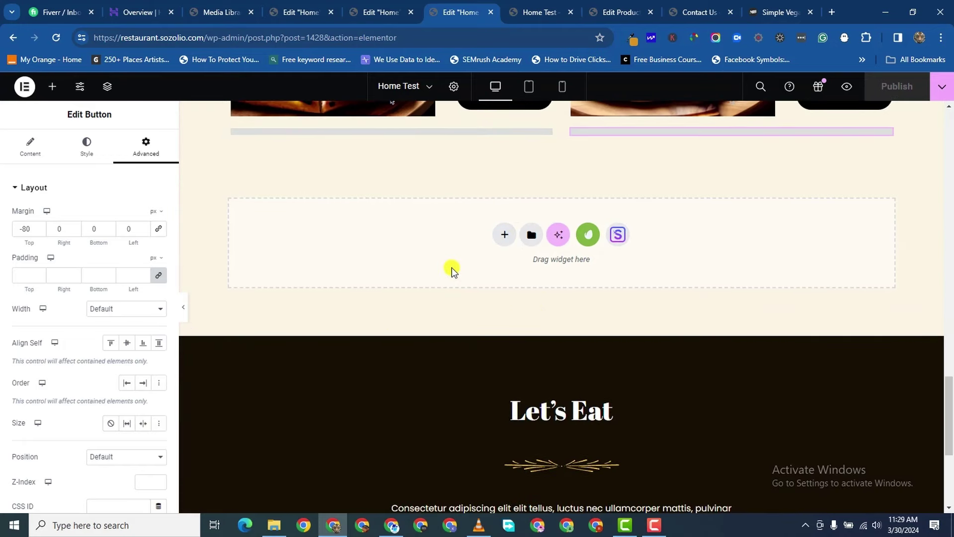
pyautogui.scroll(1, 535, 243)
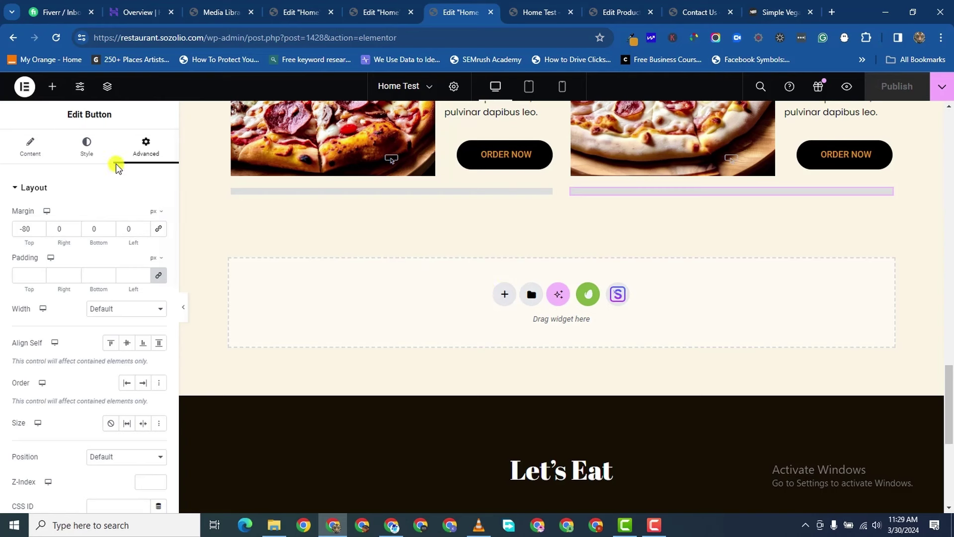
pyautogui.click(53, 86)
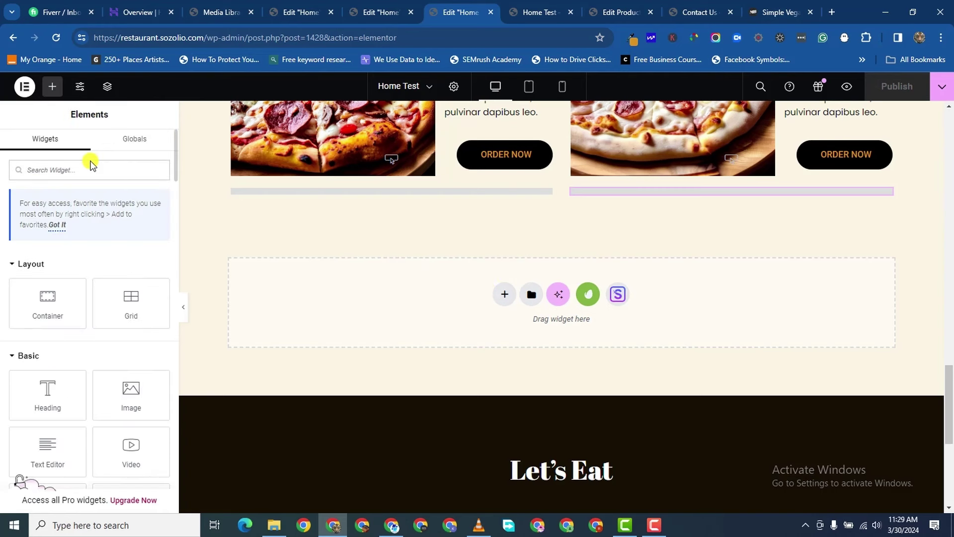
pyautogui.write('TESTI')
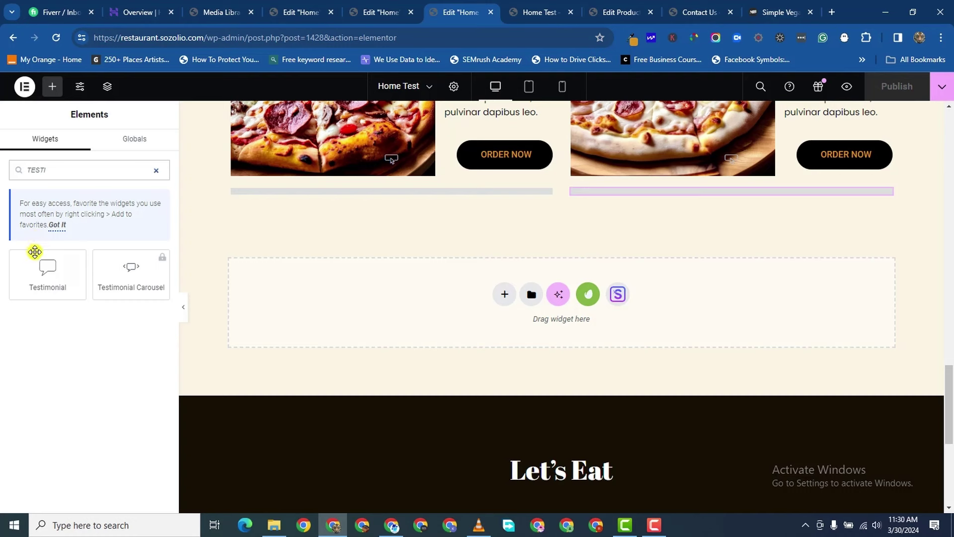
pyautogui.moveTo(35, 252); pyautogui.dragTo(311, 348)
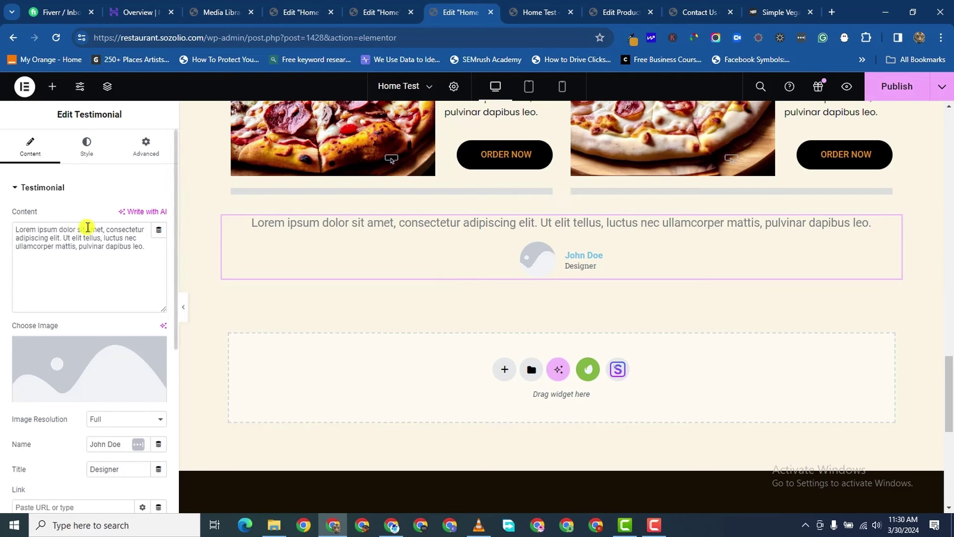
# - Set the text color of the testimonial's content to black
pyautogui.click(86, 147)
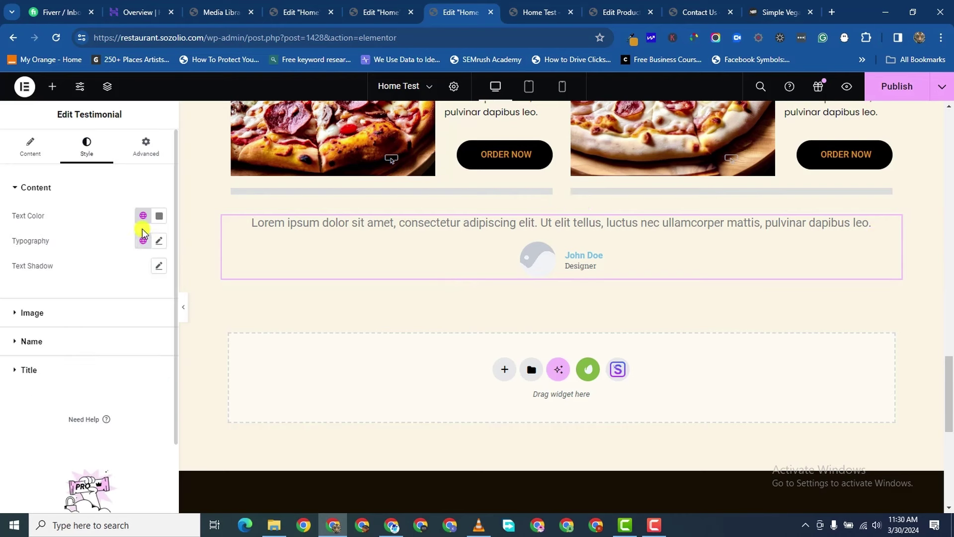
pyautogui.click(160, 217)
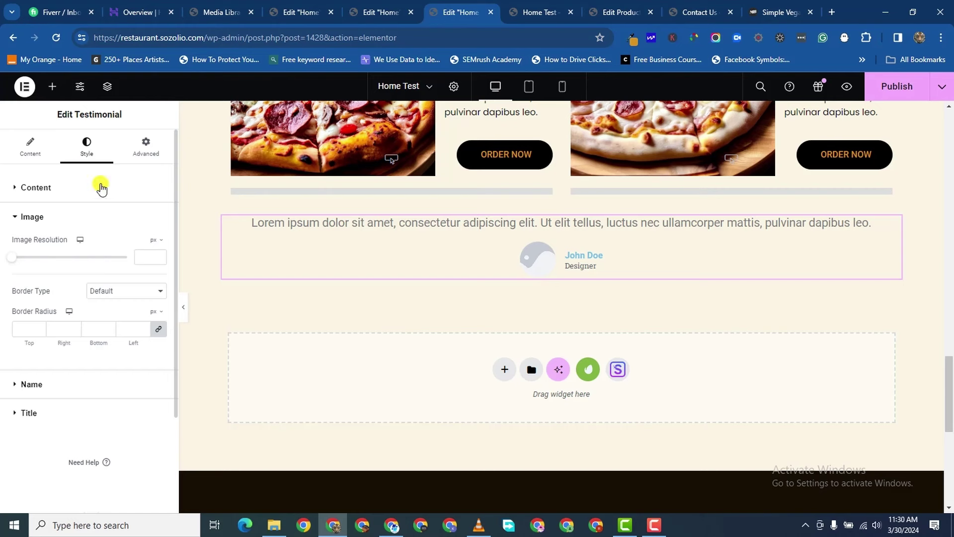
pyautogui.click(59, 187)
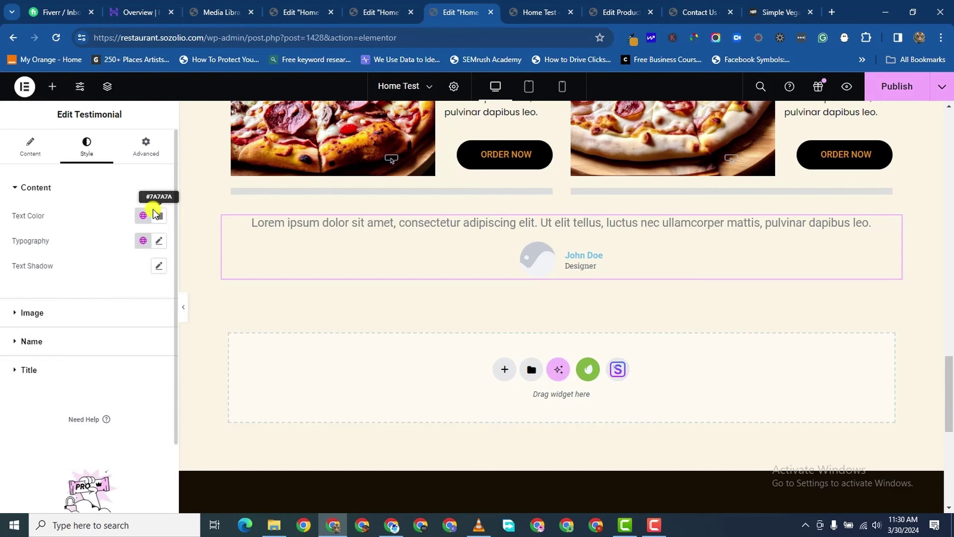
pyautogui.click(159, 215)
pyautogui.moveTo(130, 314); pyautogui.dragTo(85, 353)
pyautogui.click(103, 256)
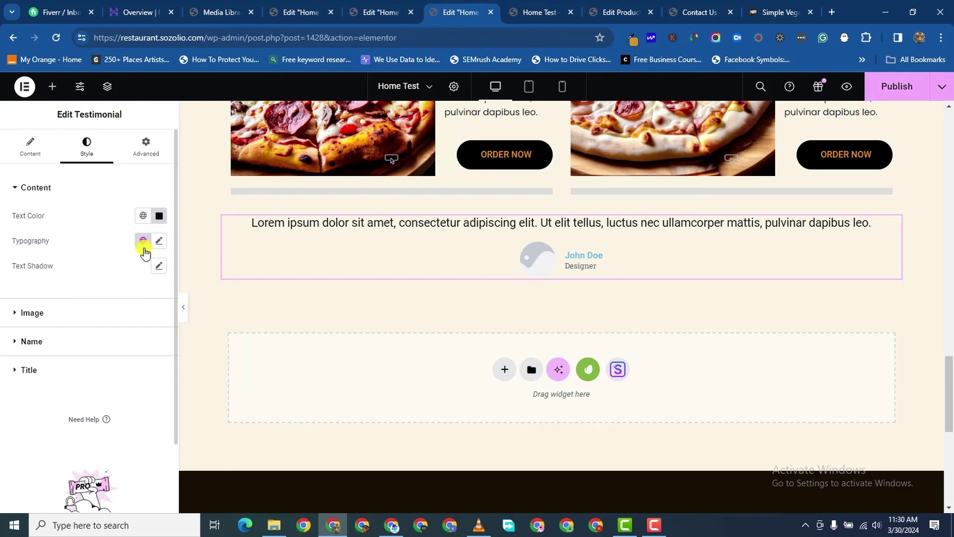
# - Set the testimonial content's typography to the Poppins font family at 14 px
pyautogui.click(159, 241)
pyautogui.click(134, 297)
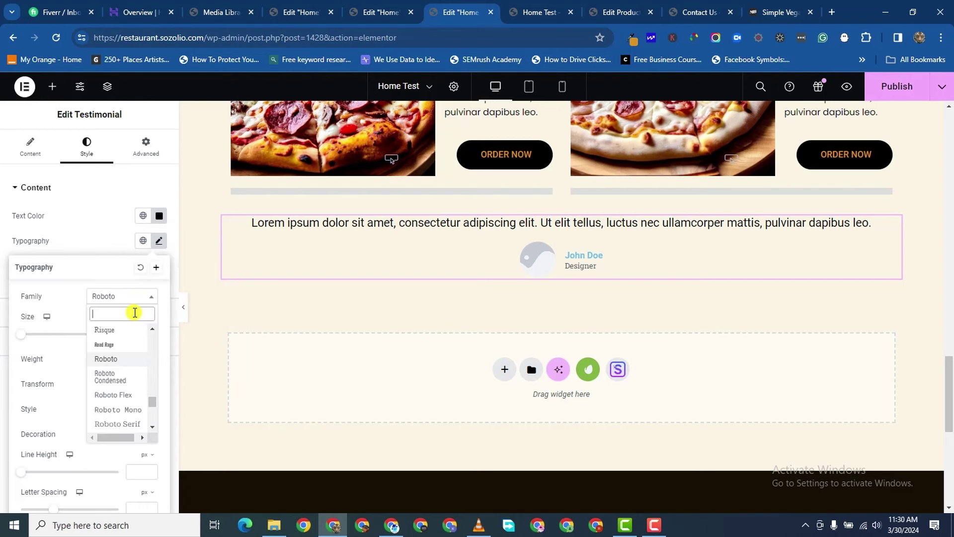
pyautogui.write('POPP')
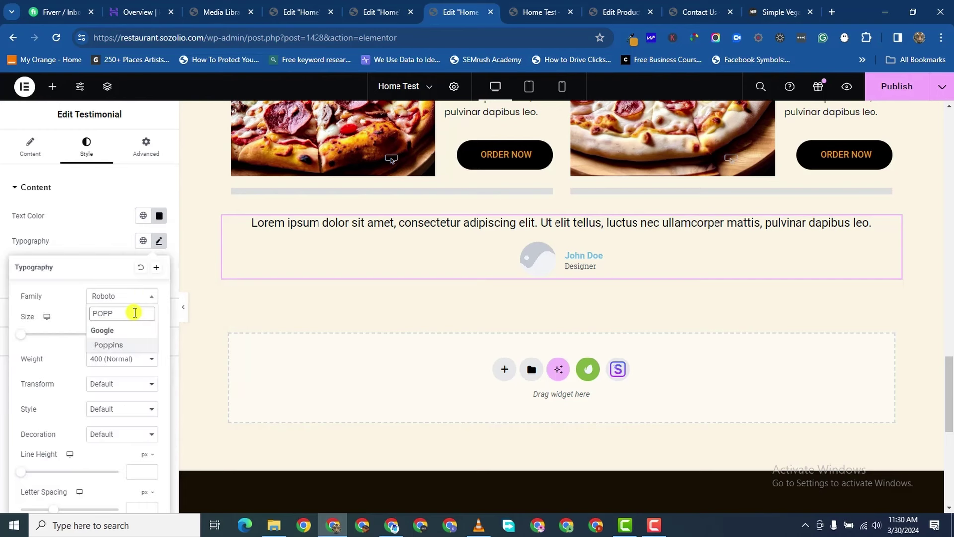
pyautogui.click(109, 344)
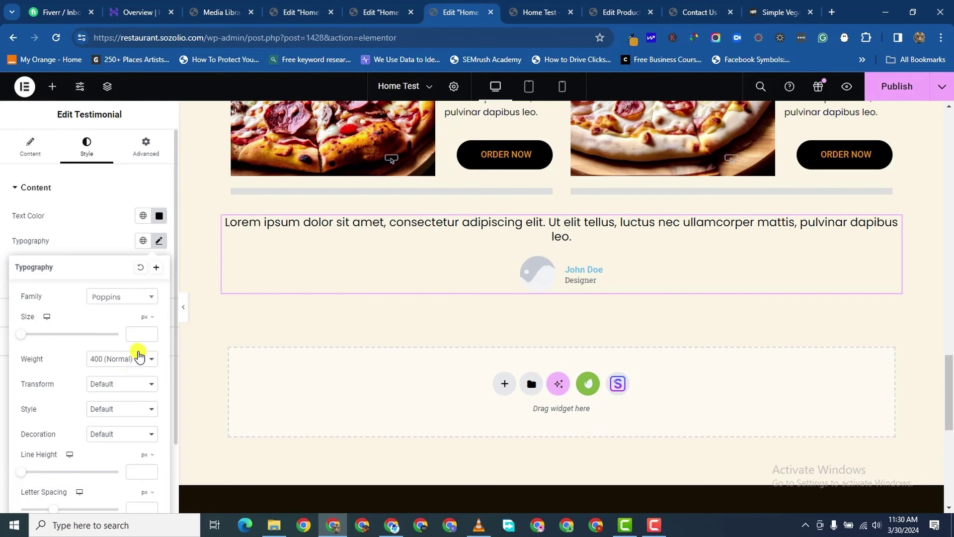
pyautogui.click(150, 332)
pyautogui.write('1')
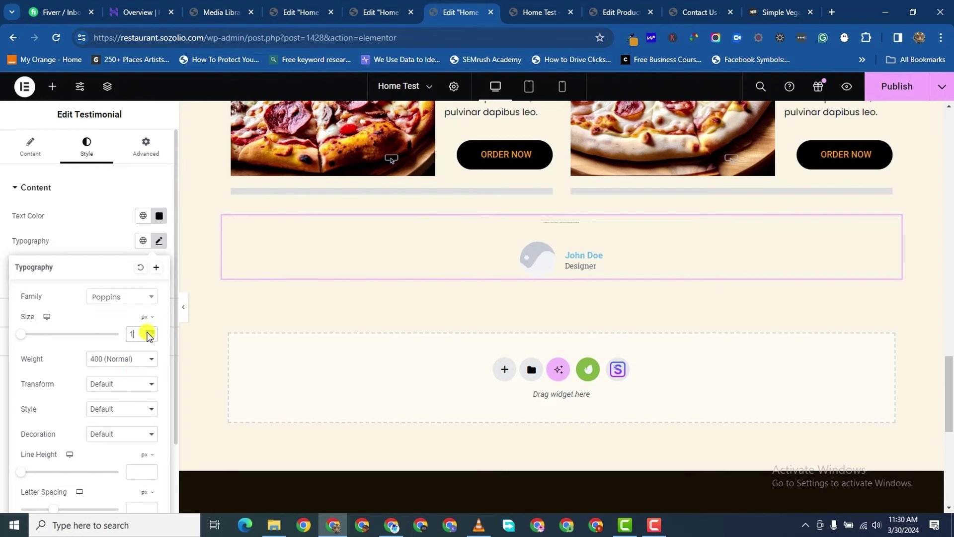
pyautogui.click(149, 332)
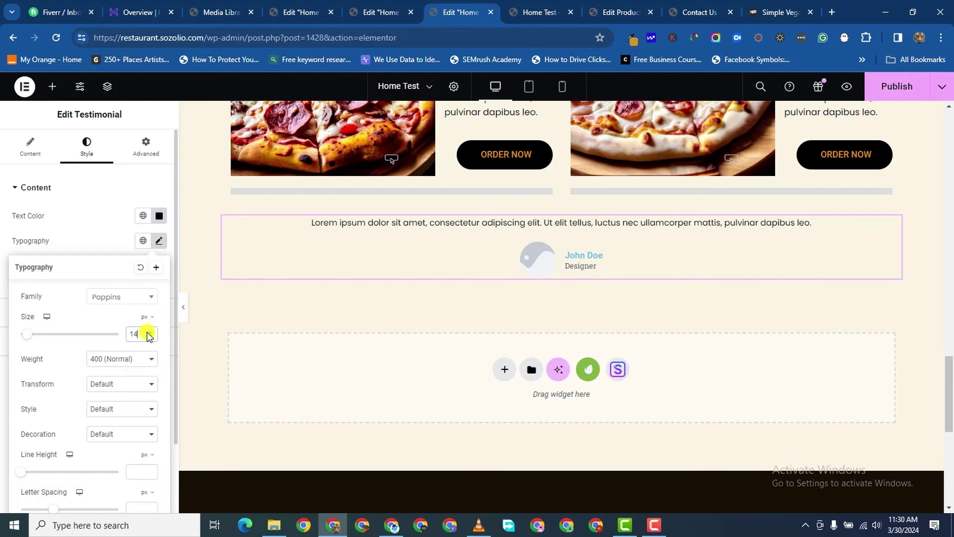
# - Publish the page with the styled testimonial and check how it sits beneath the pizza cards
pyautogui.click(873, 88)
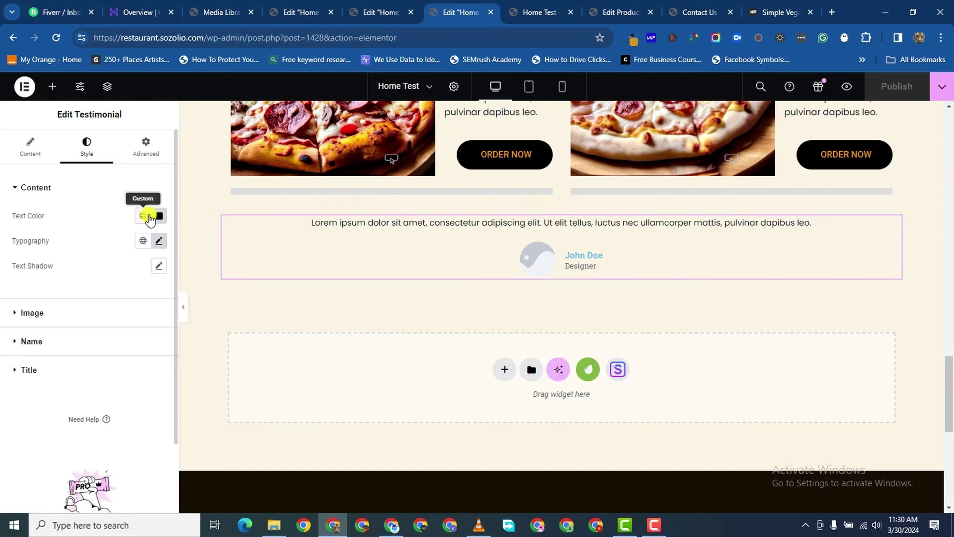
pyautogui.scroll(-2, 616, 190)
pyautogui.scroll(5, 616, 190)
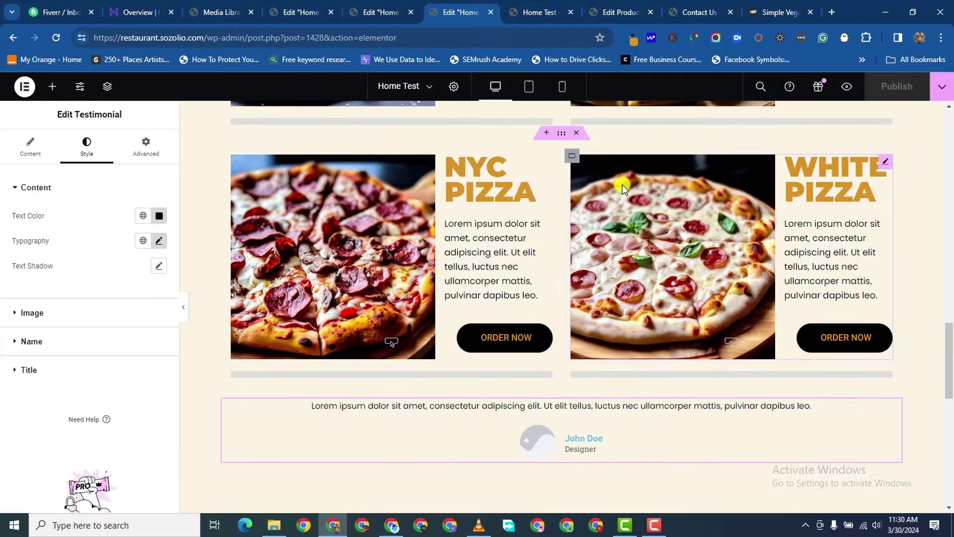
# - Copy the selected hex color #da9323 from the Eye Dropper extension and apply it as the testimonial content's text color
pyautogui.click(628, 37)
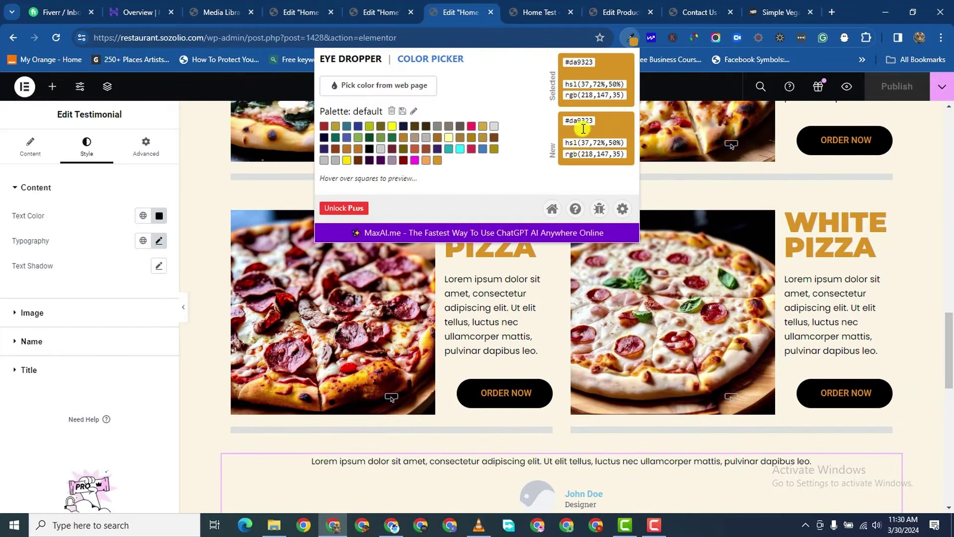
pyautogui.moveTo(571, 62); pyautogui.dragTo(566, 62)
pyautogui.rightClick(567, 61)
pyautogui.click(618, 73)
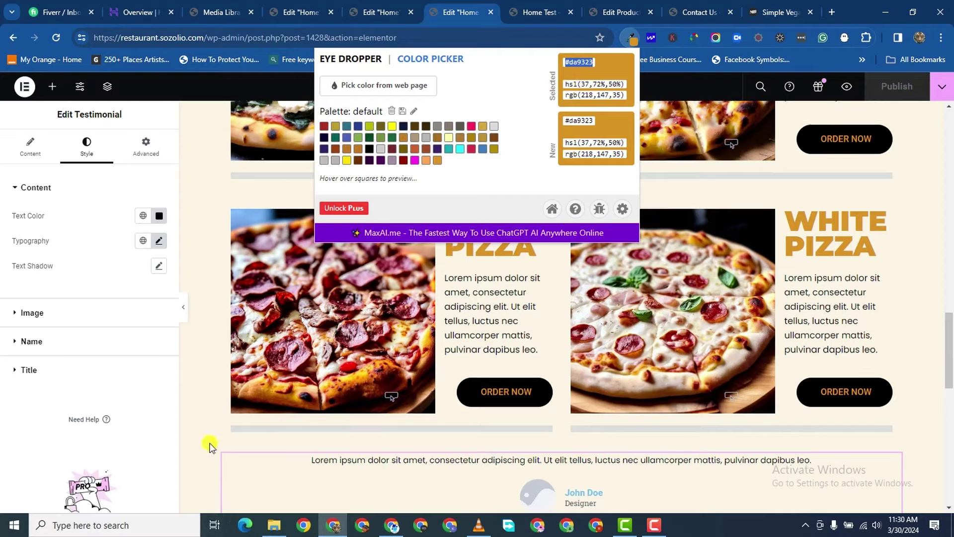
pyautogui.scroll(-2, 832, 370)
pyautogui.click(895, 341)
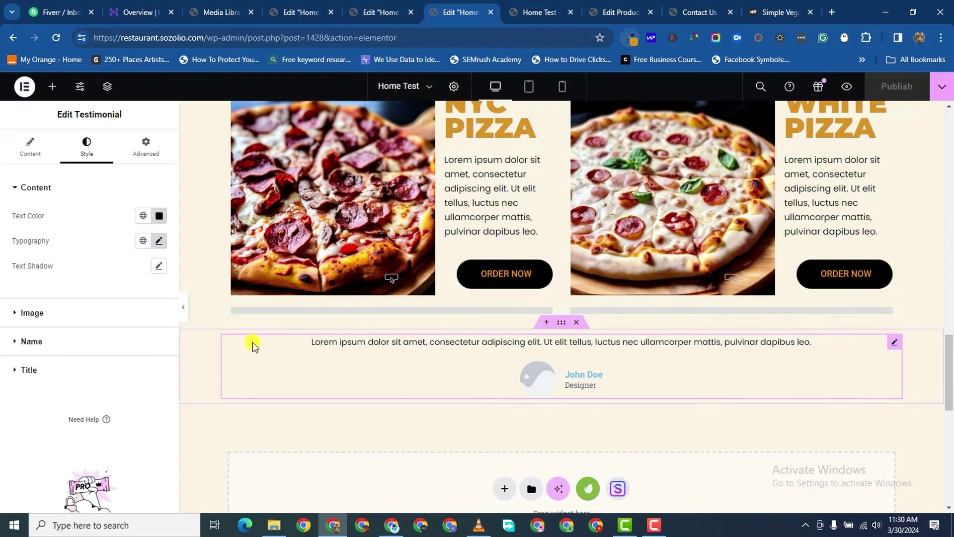
pyautogui.click(161, 217)
pyautogui.moveTo(98, 314); pyautogui.dragTo(89, 359)
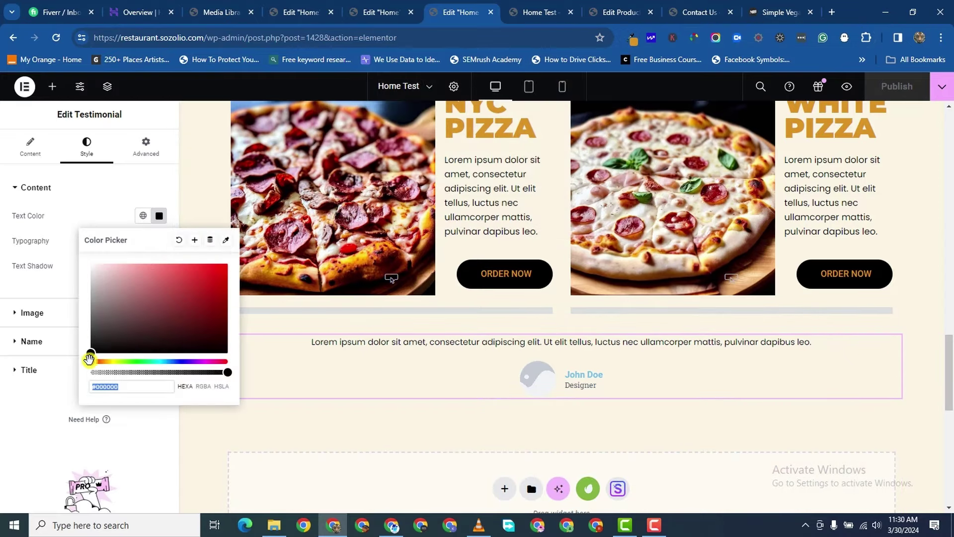
pyautogui.rightClick(101, 391)
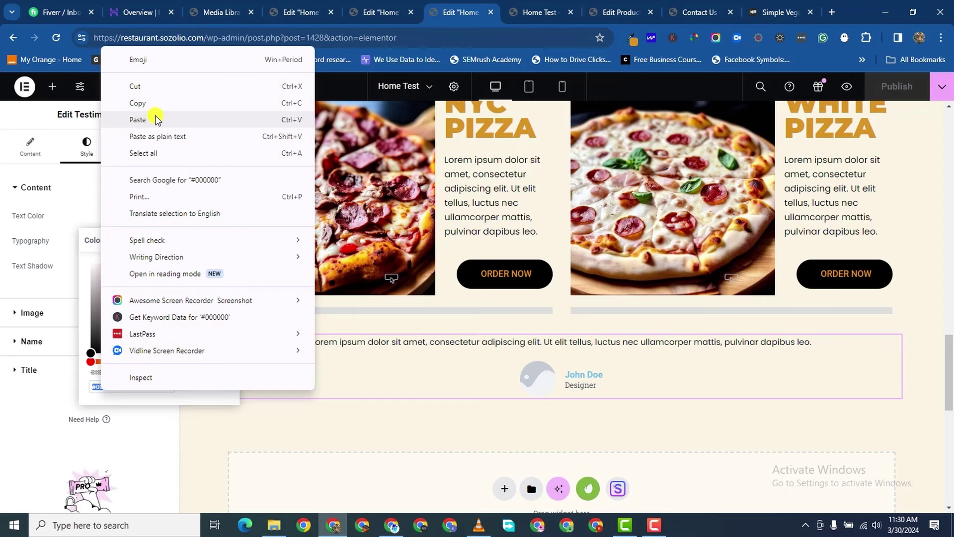
pyautogui.click(155, 120)
pyautogui.click(117, 330)
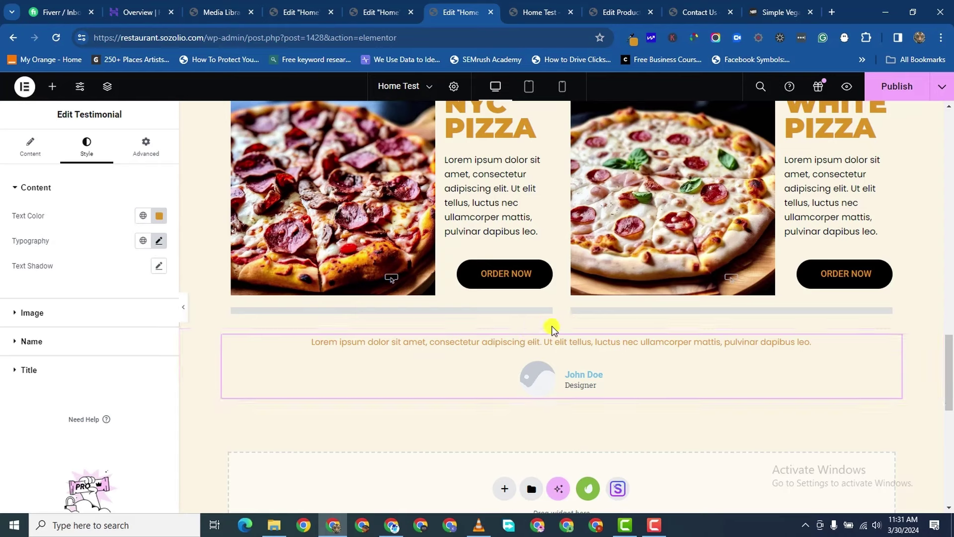
# - Add a container with two equal columns below the testimonial and move the testimonial into its first column
pyautogui.scroll(-1, 534, 408)
pyautogui.scroll(-2, 534, 408)
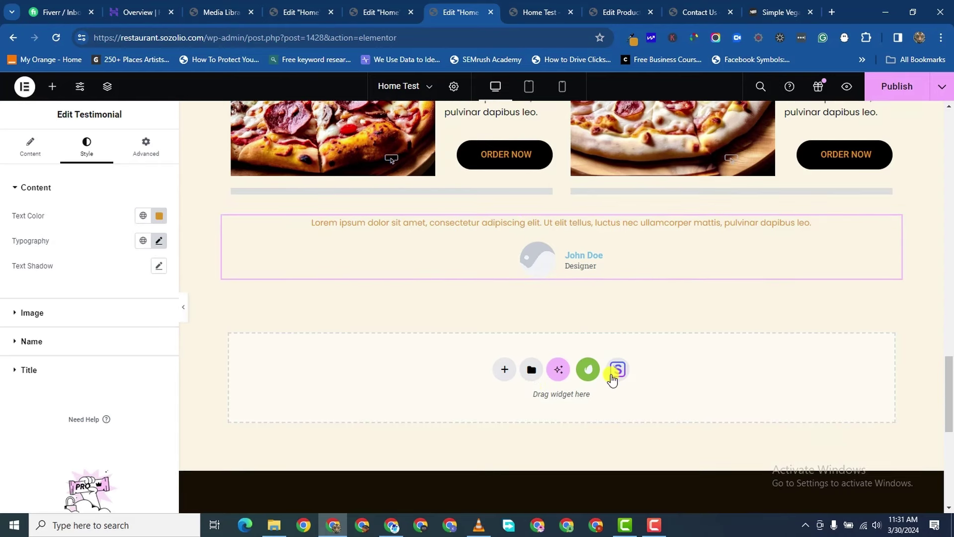
pyautogui.click(506, 371)
pyautogui.click(522, 405)
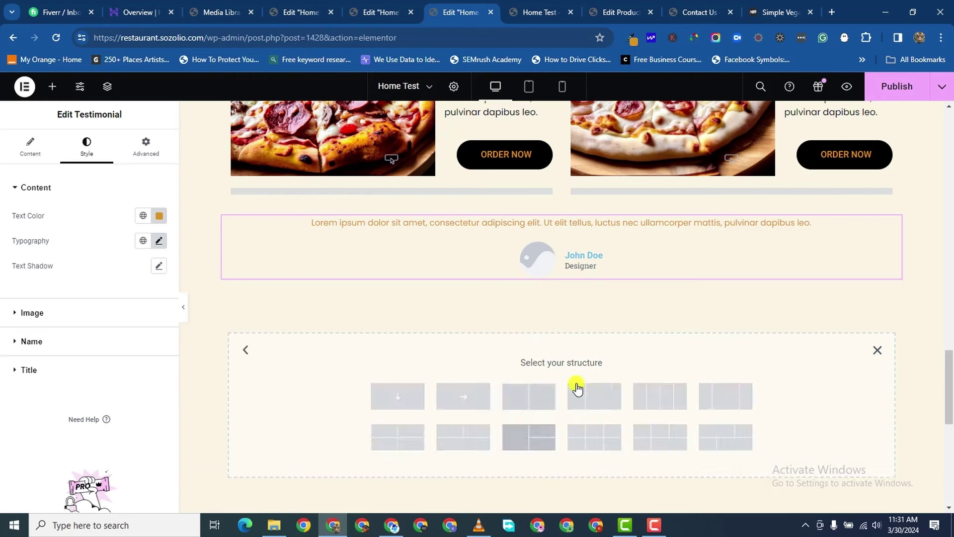
pyautogui.click(539, 396)
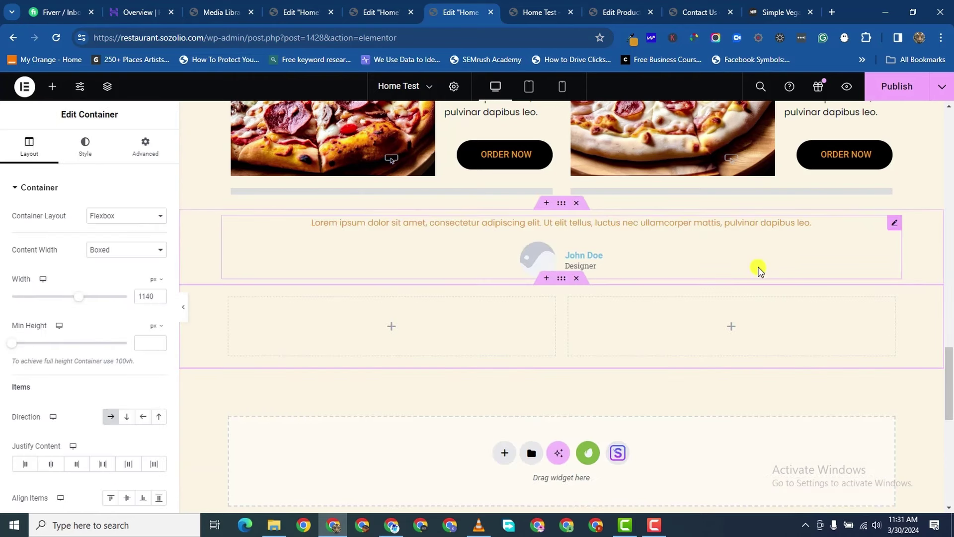
pyautogui.moveTo(759, 270); pyautogui.dragTo(386, 345)
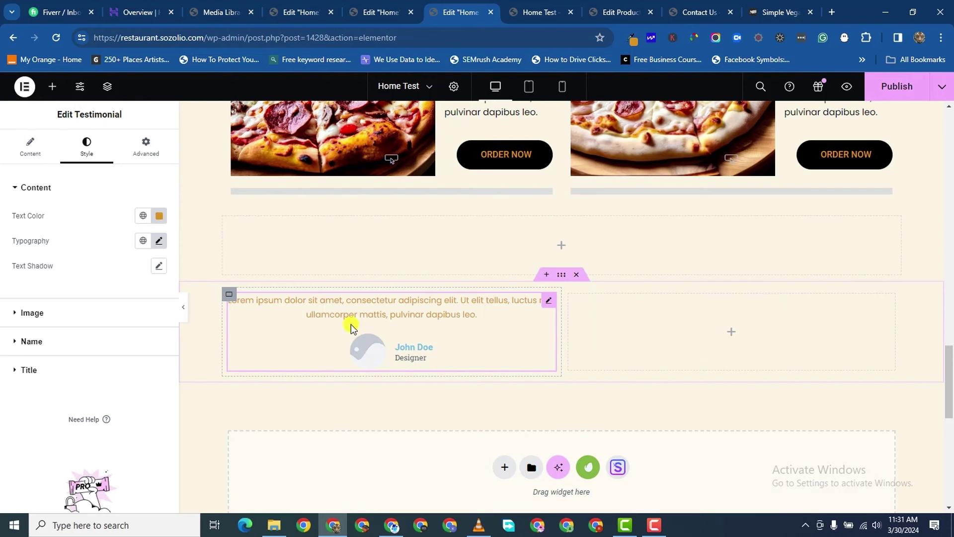
# - Set the padding of the column container holding the testimonial to 25 px on all sides
pyautogui.click(230, 299)
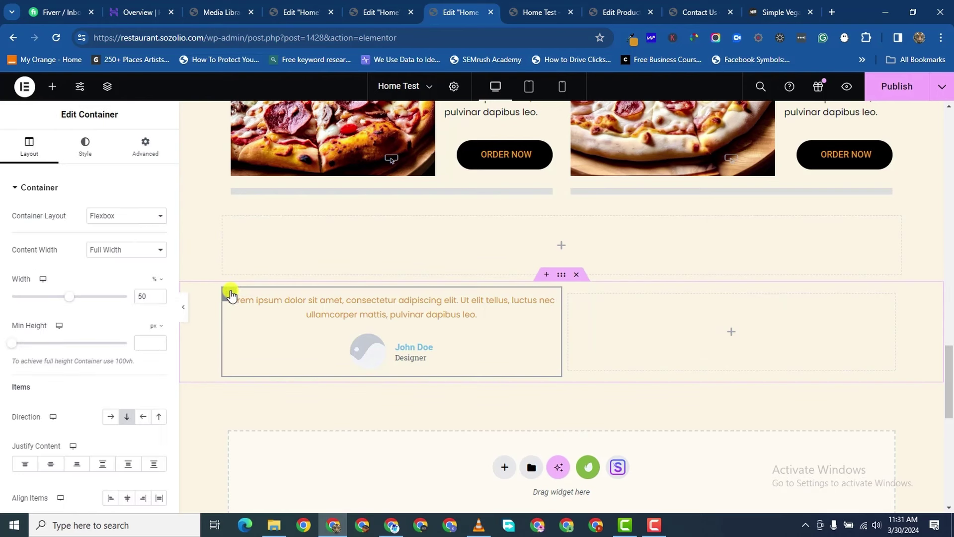
pyautogui.click(145, 149)
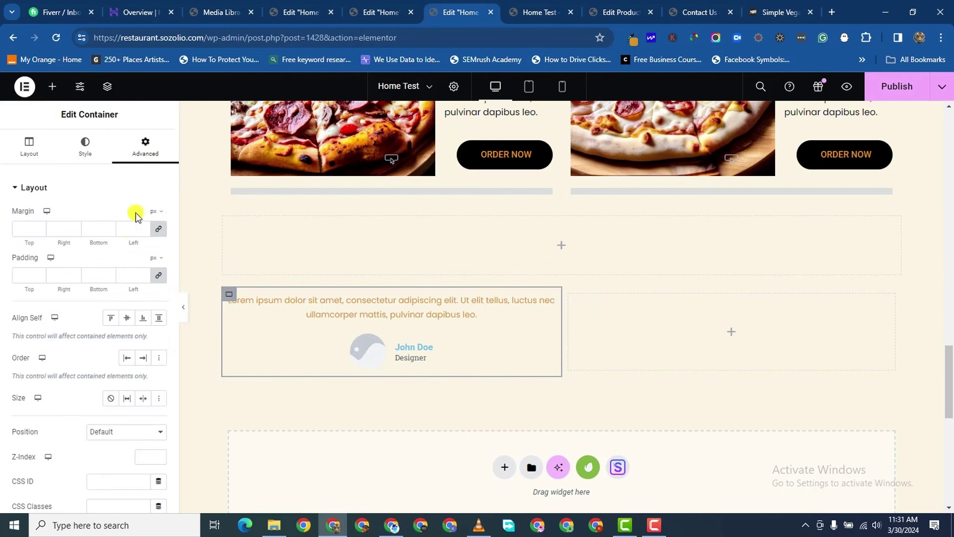
pyautogui.click(41, 275)
pyautogui.write('12')
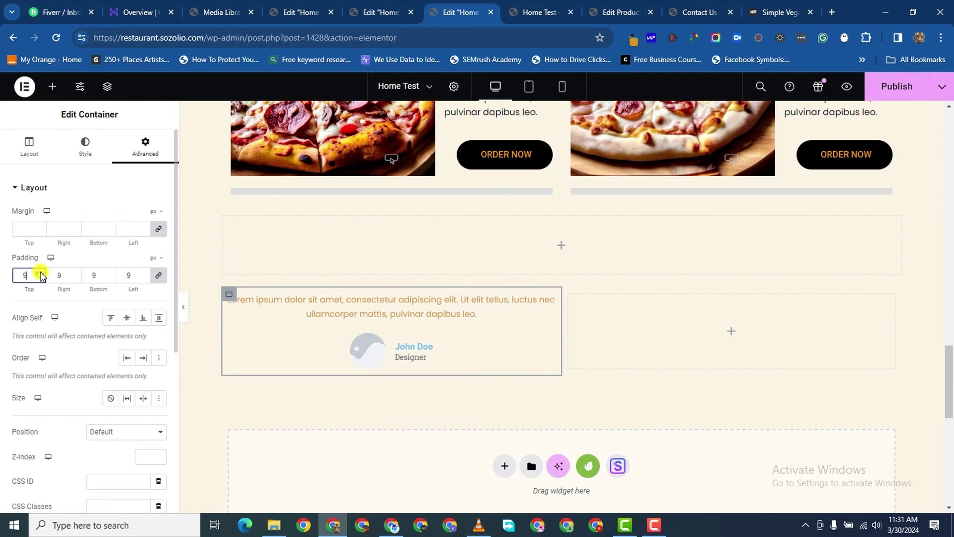
pyautogui.press('Up')
pyautogui.press('Up')
pyautogui.press('Up')
pyautogui.press('Up')
pyautogui.press('Up')
pyautogui.press('Up')
pyautogui.press('Up')
pyautogui.press('Up')
pyautogui.press('Up')
pyautogui.press('Up')
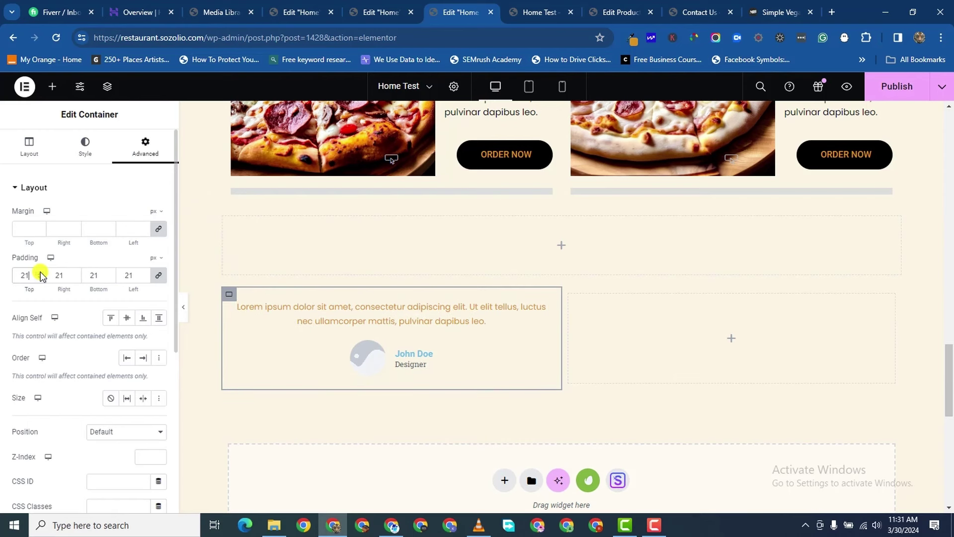
pyautogui.press('Up')
pyautogui.press('Up')
pyautogui.press('Up')
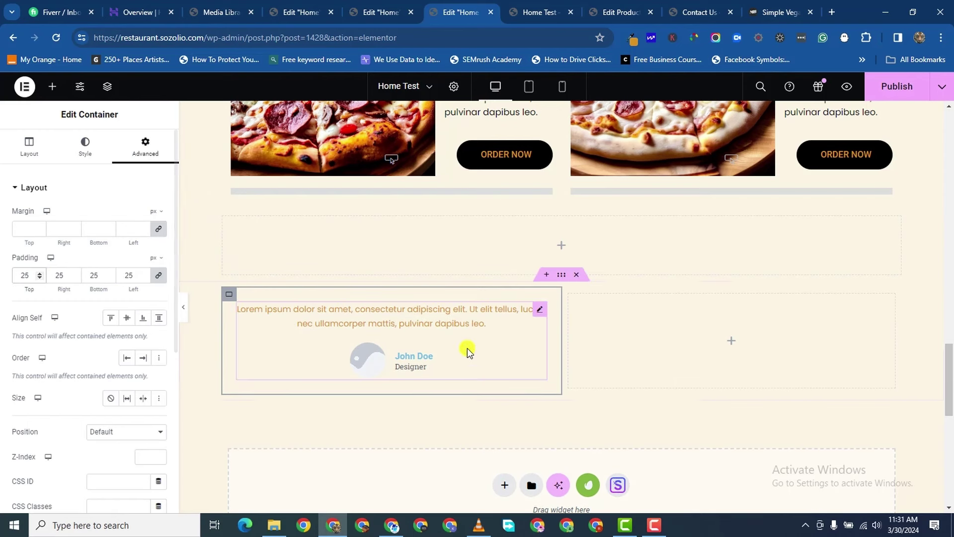
# - Give the testimonial's column container a classic background in solid black
pyautogui.click(85, 145)
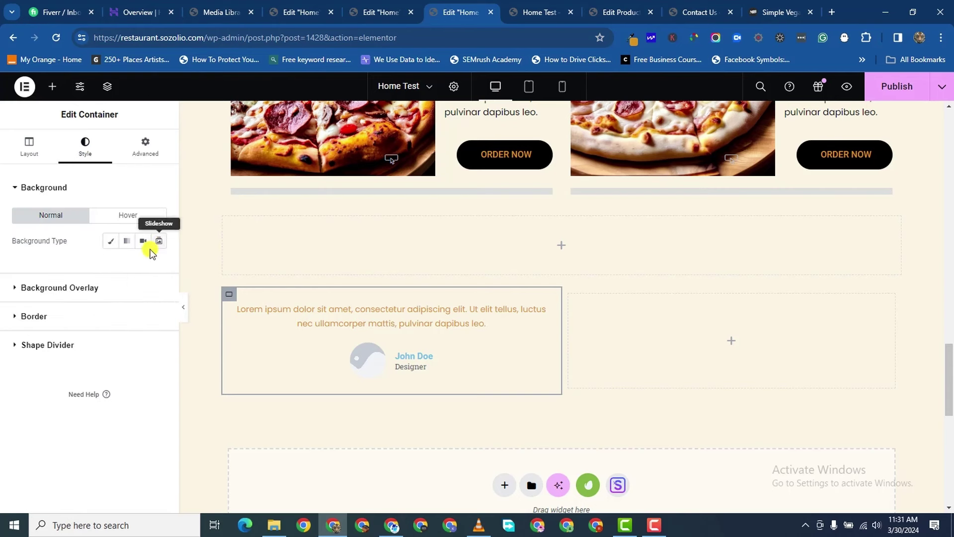
pyautogui.click(114, 243)
pyautogui.click(159, 266)
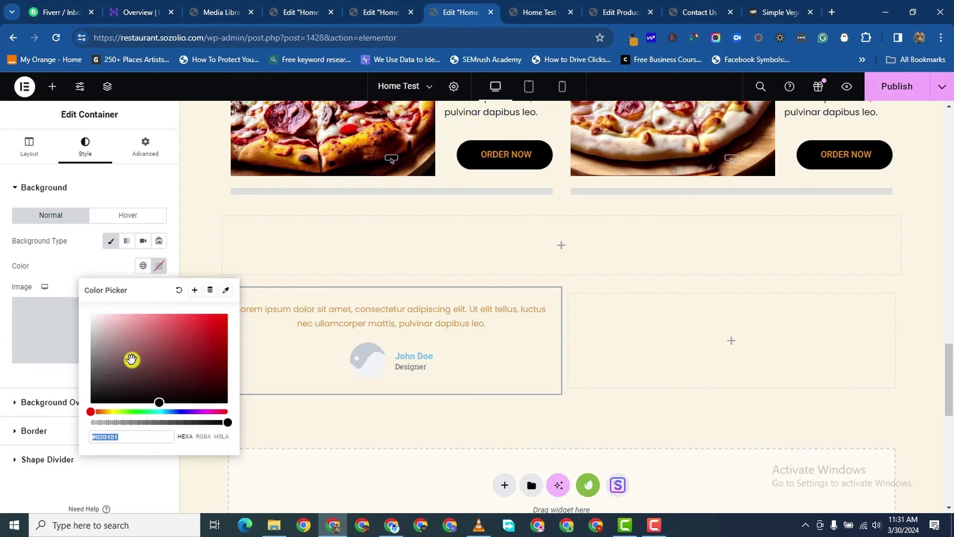
pyautogui.click(112, 390)
# - Round the testimonial container's corners with a border radius of 30 px on all sides
pyautogui.click(15, 458)
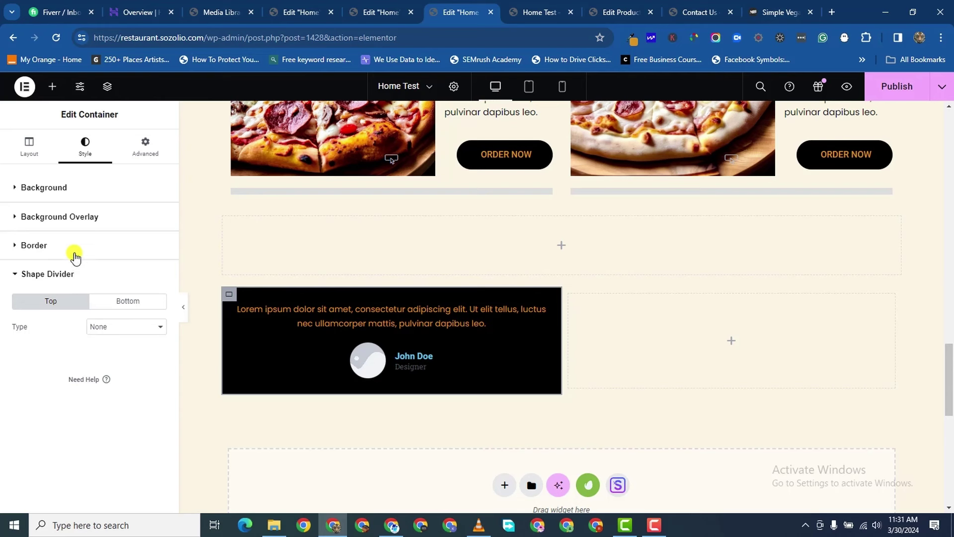
pyautogui.click(13, 246)
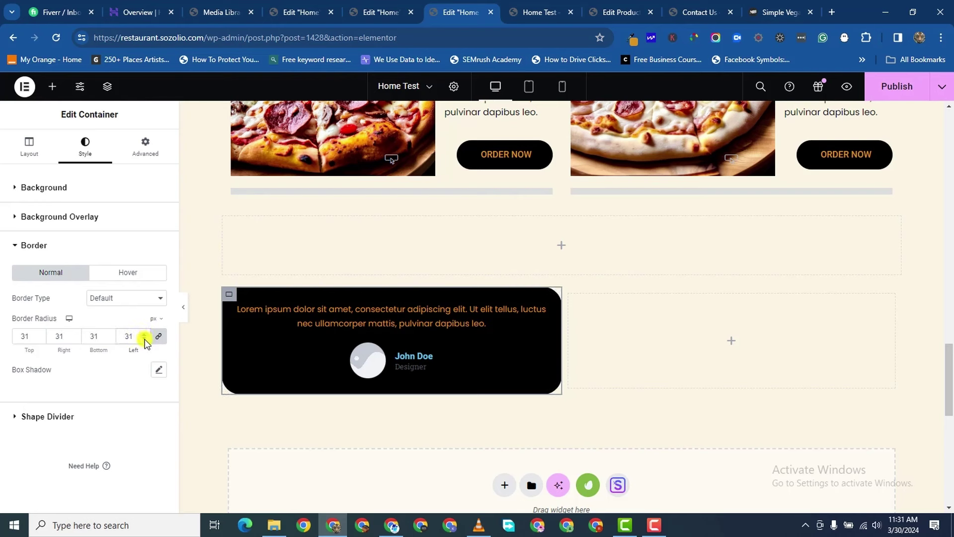
pyautogui.click(144, 340)
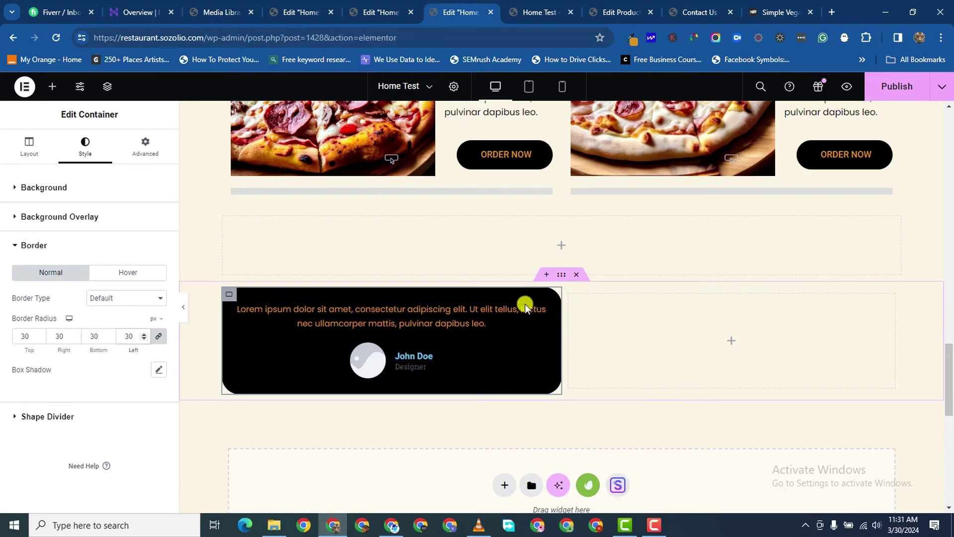
# - Lengthen the testimonial's content by copying its Lorem ipsum text and pasting it again after the existing text
pyautogui.click(286, 282)
pyautogui.click(30, 146)
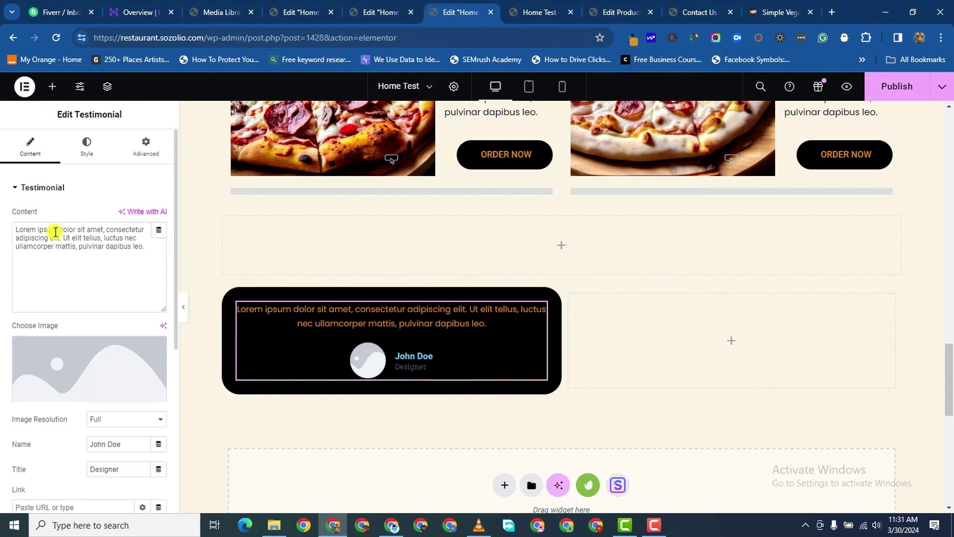
pyautogui.moveTo(16, 230); pyautogui.dragTo(137, 254)
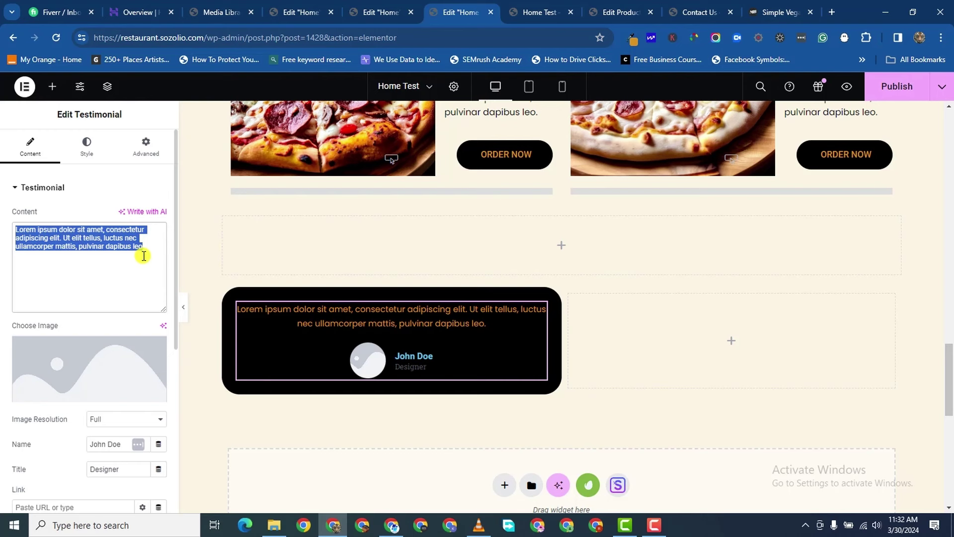
pyautogui.rightClick(143, 256)
pyautogui.click(141, 296)
pyautogui.click(160, 247)
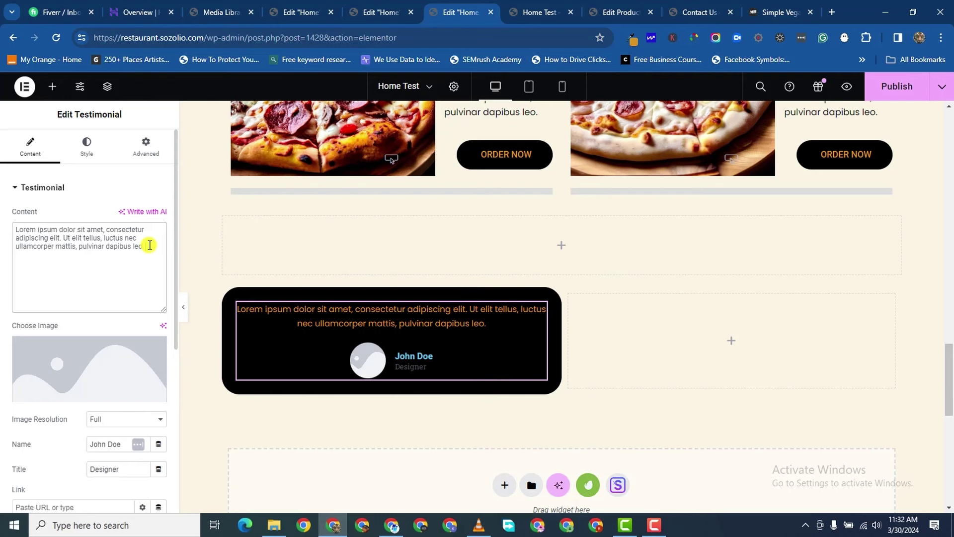
pyautogui.hotkey('ctrl', 'v')
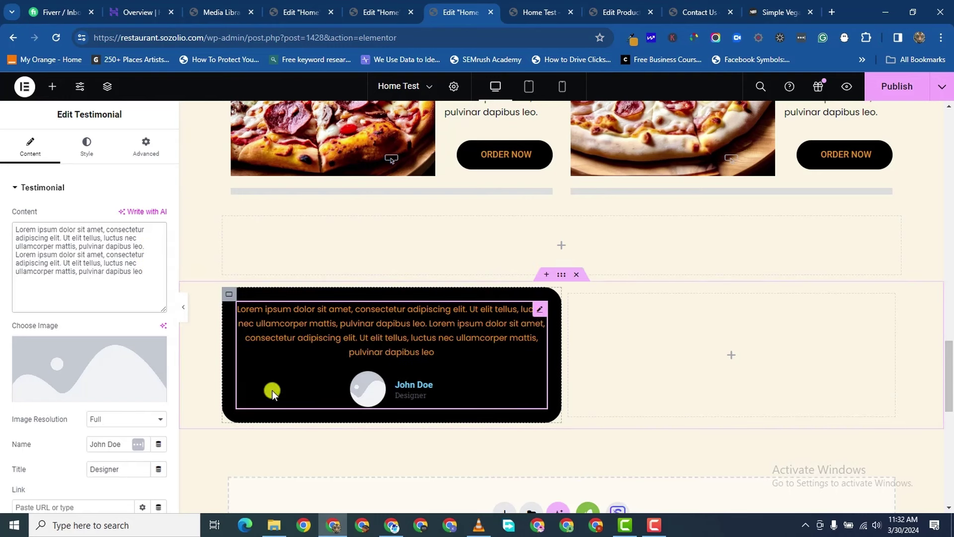
# - Set the text color of the testimonial's name to white
pyautogui.click(87, 152)
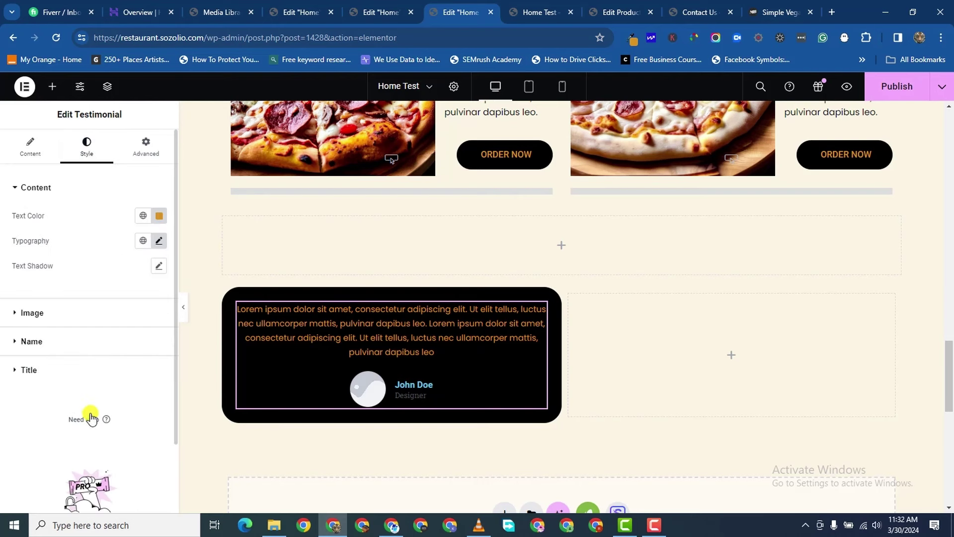
pyautogui.click(12, 349)
pyautogui.click(162, 277)
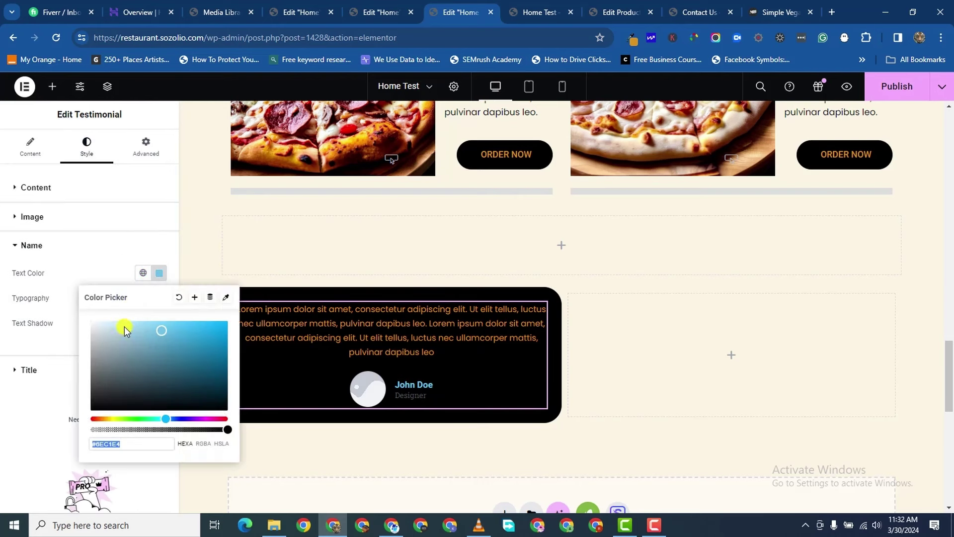
pyautogui.moveTo(124, 326); pyautogui.dragTo(88, 305)
pyautogui.click(2, 471)
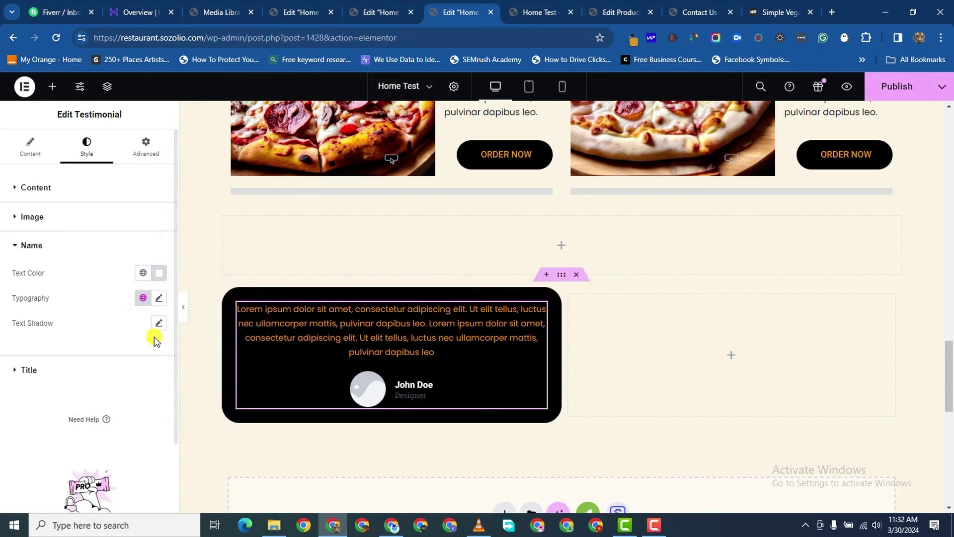
# - Change the font family of the testimonial's name to Poppins
pyautogui.click(159, 297)
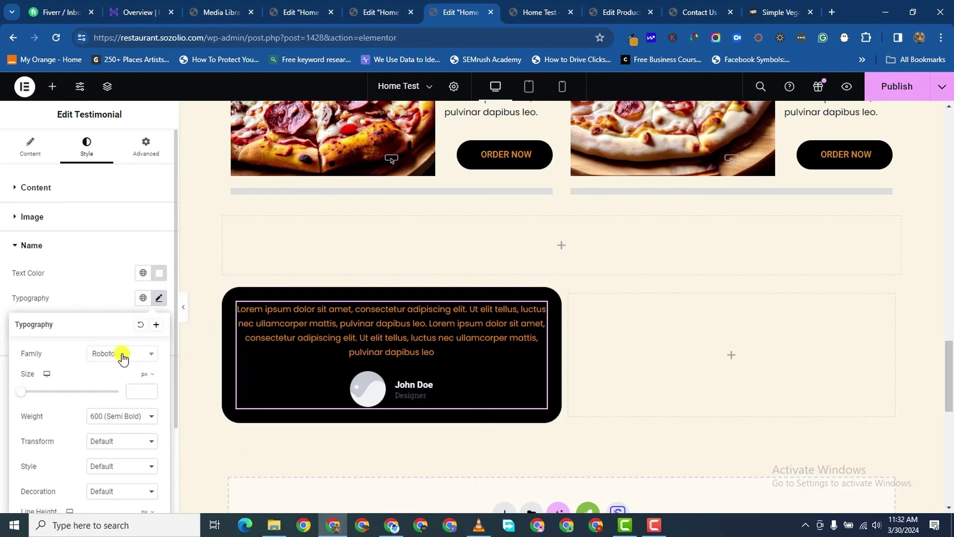
pyautogui.click(123, 357)
pyautogui.write('POPP')
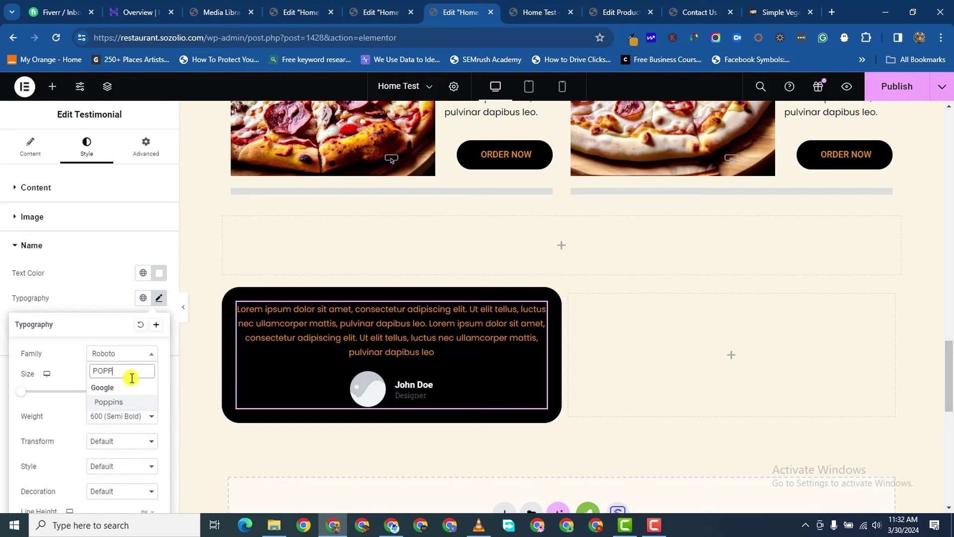
pyautogui.click(128, 405)
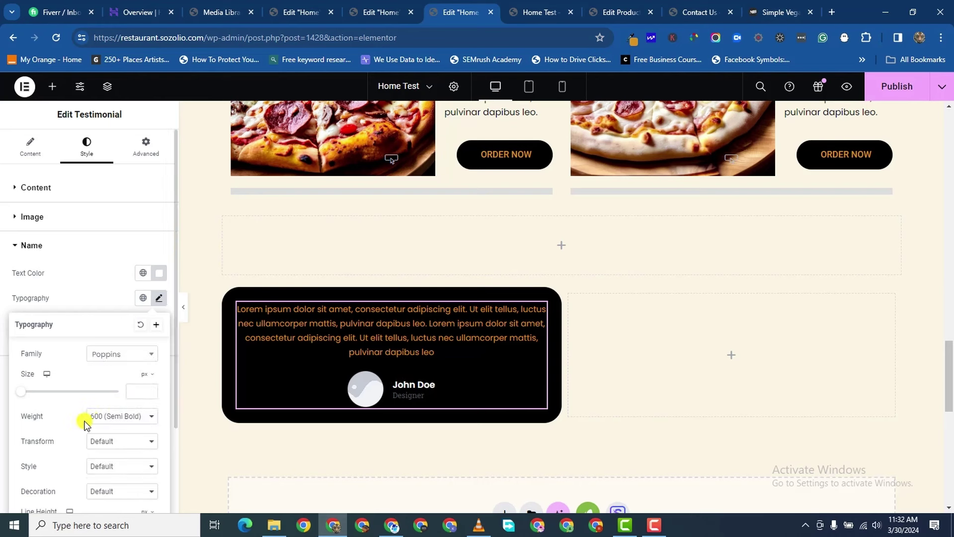
pyautogui.click(2, 342)
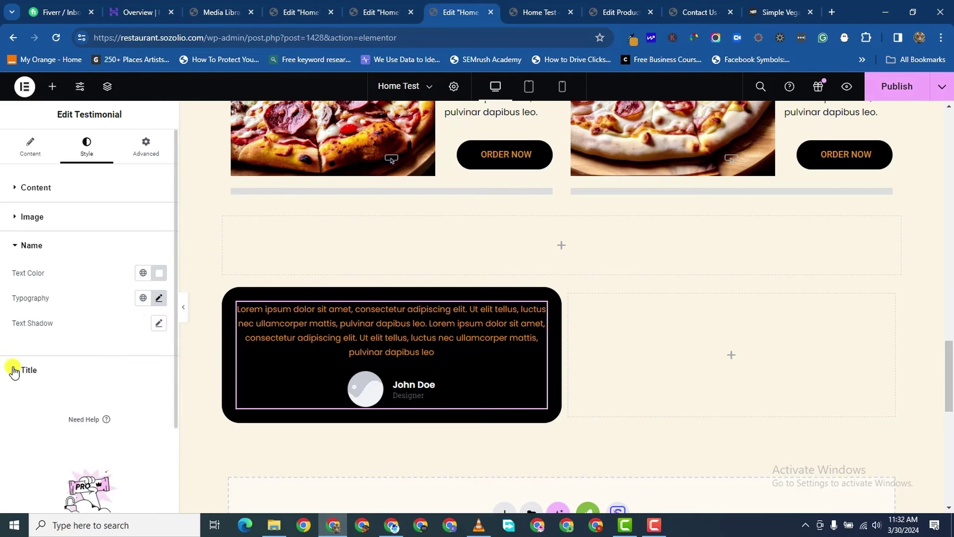
# - Set the text color of the testimonial's title to white (#FFFFFF)
pyautogui.click(14, 370)
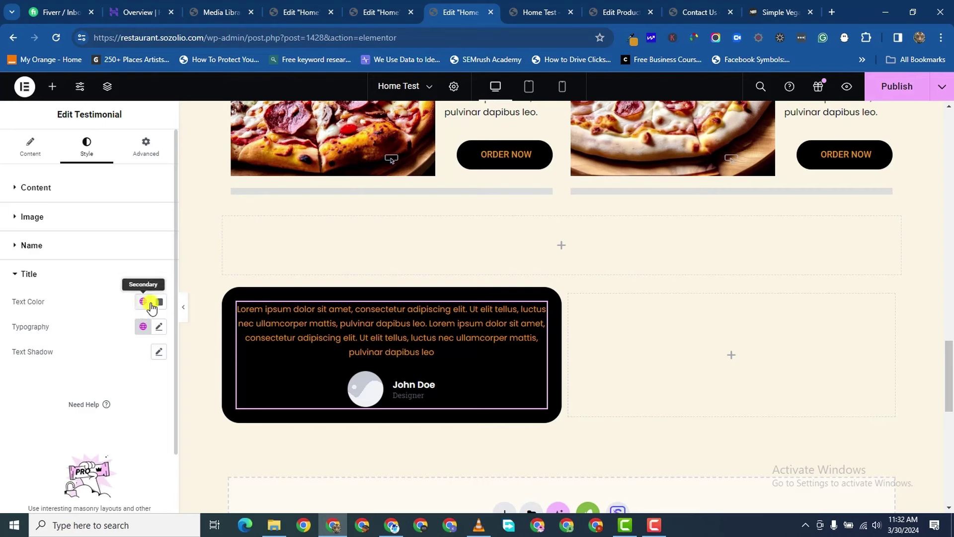
pyautogui.click(158, 305)
pyautogui.click(112, 369)
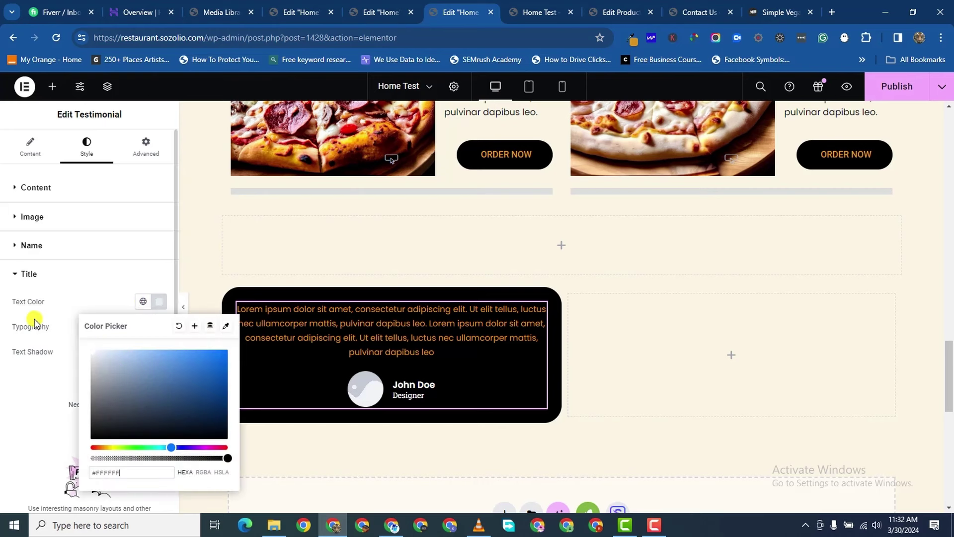
pyautogui.click(7, 300)
# - Change the testimonial's title text to New York and publish the page
pyautogui.click(27, 163)
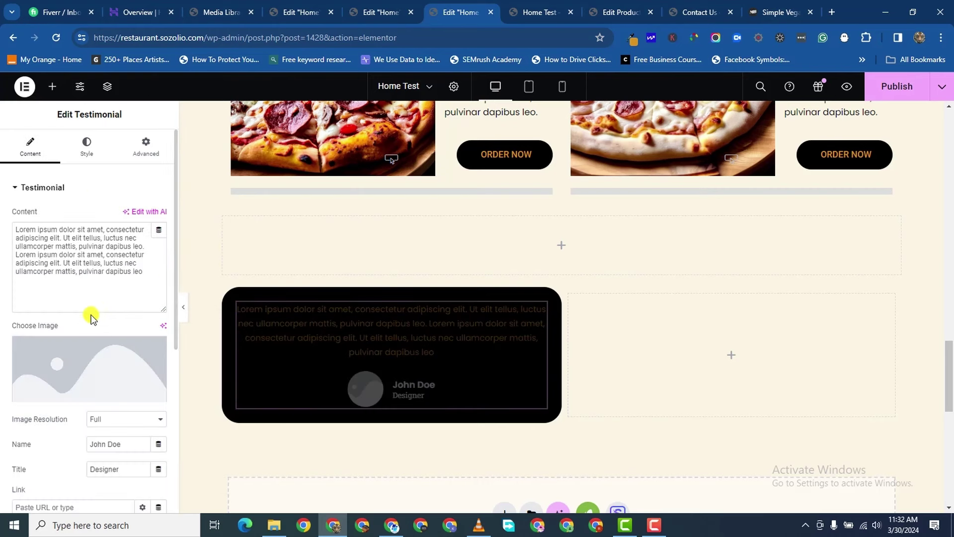
pyautogui.scroll(-4, 89, 319)
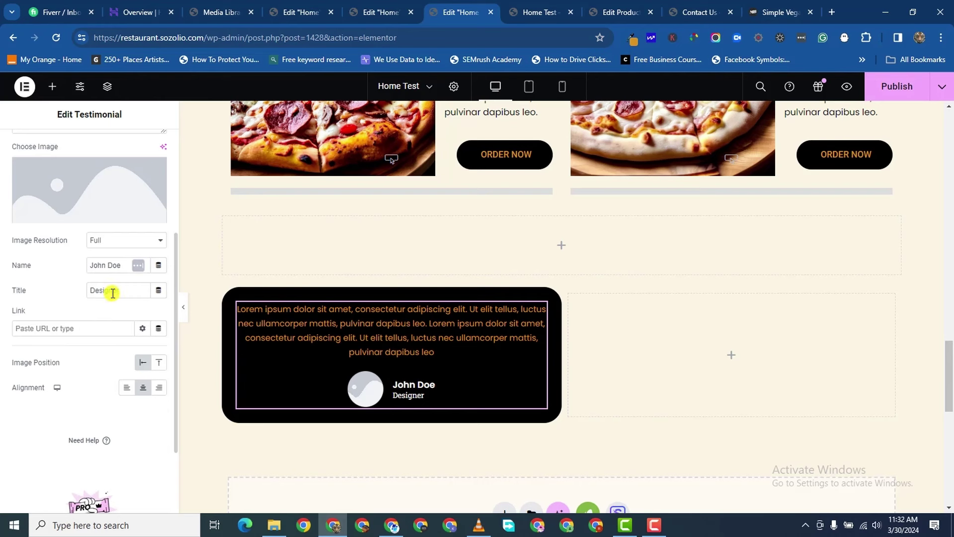
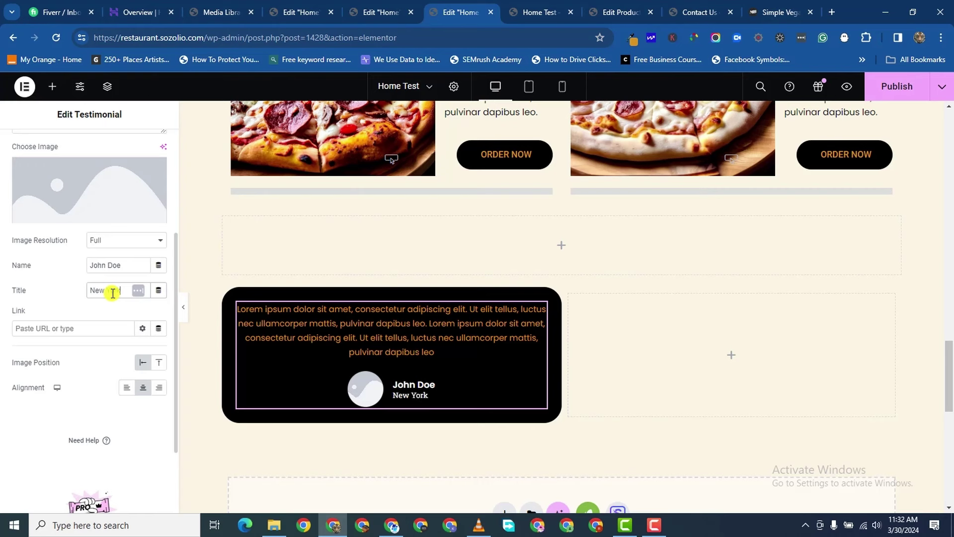
pyautogui.click(890, 86)
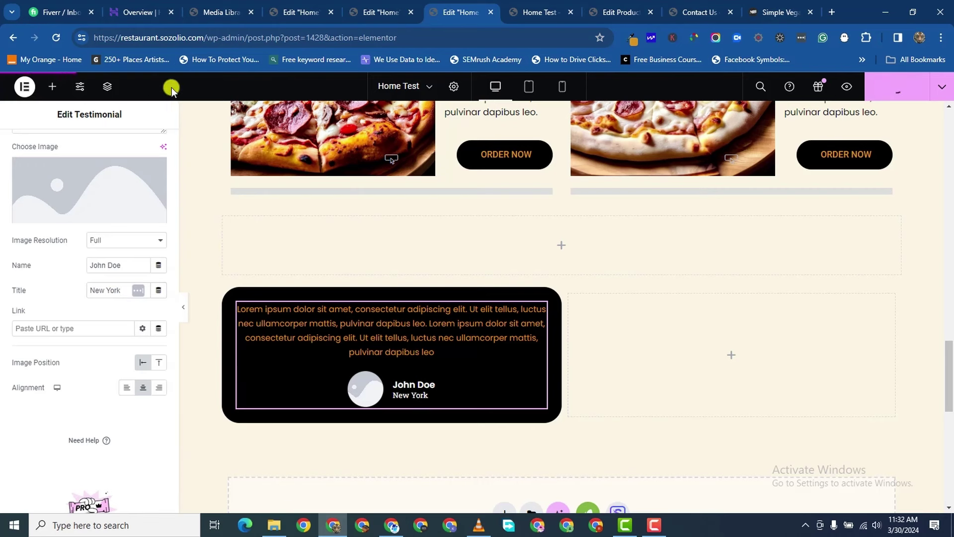
pyautogui.click(266, 377)
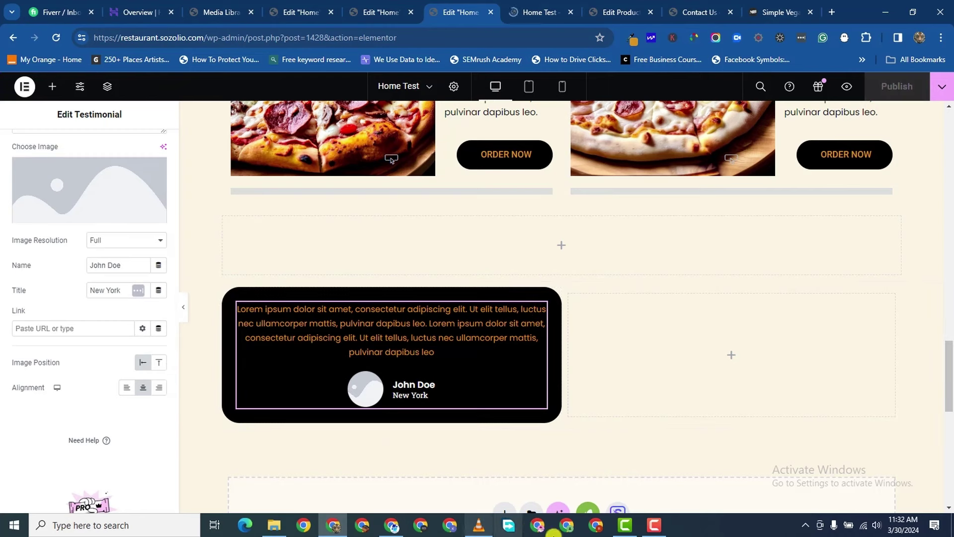
pyautogui.click(650, 530)
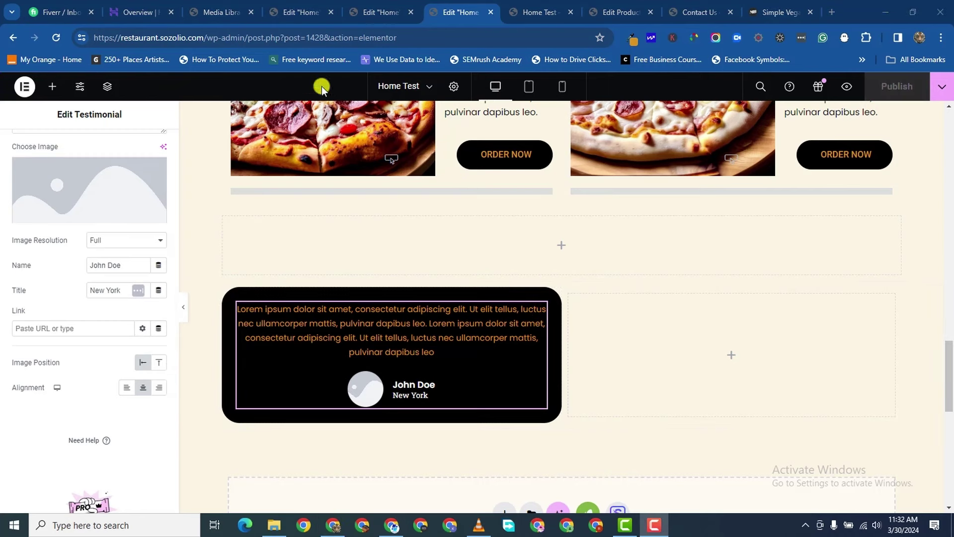
# - Set the testimonial's image to the man's portrait client4-free-img.png from the media library
pyautogui.click(64, 189)
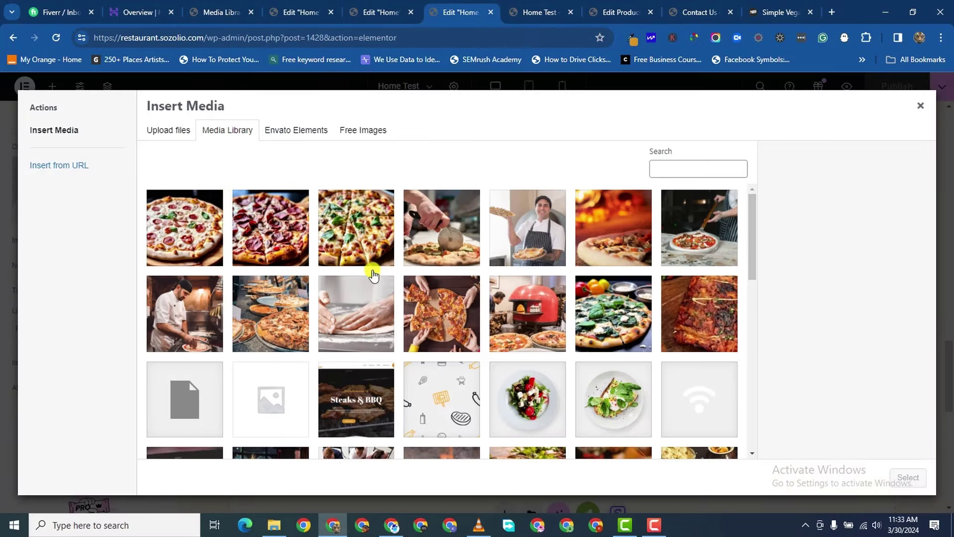
pyautogui.scroll(-10, 373, 271)
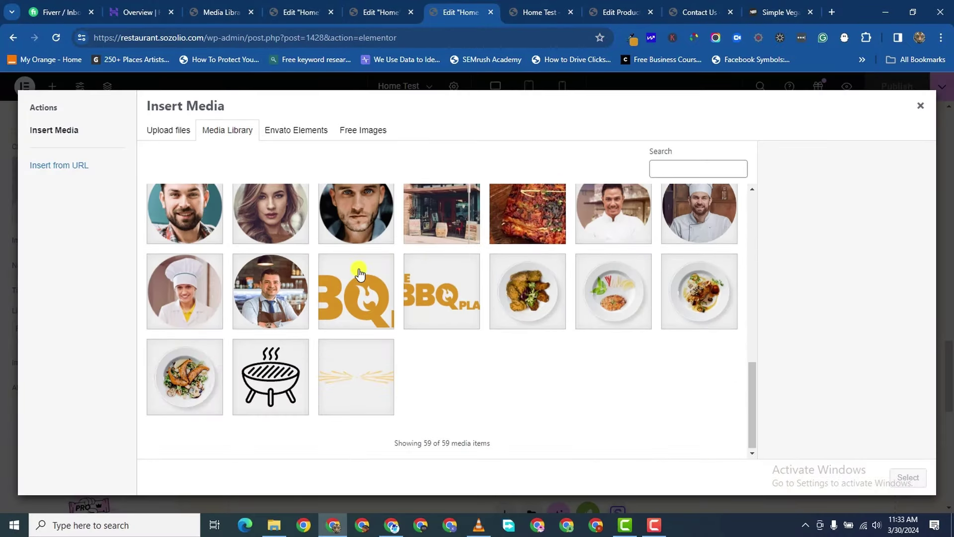
pyautogui.scroll(2, 352, 313)
pyautogui.click(352, 317)
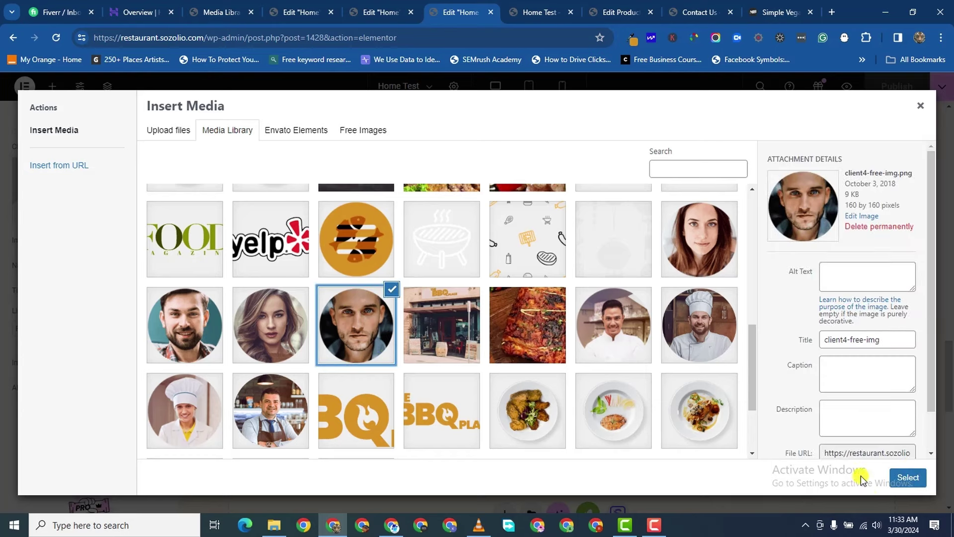
pyautogui.click(908, 478)
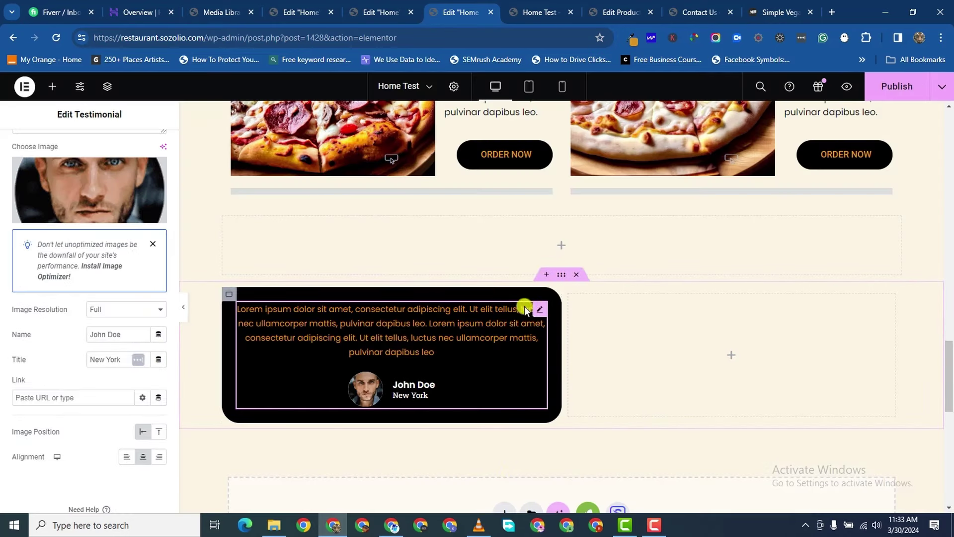
# - Set the font size of the testimonial's content text to 12 px
pyautogui.scroll(4, 100, 298)
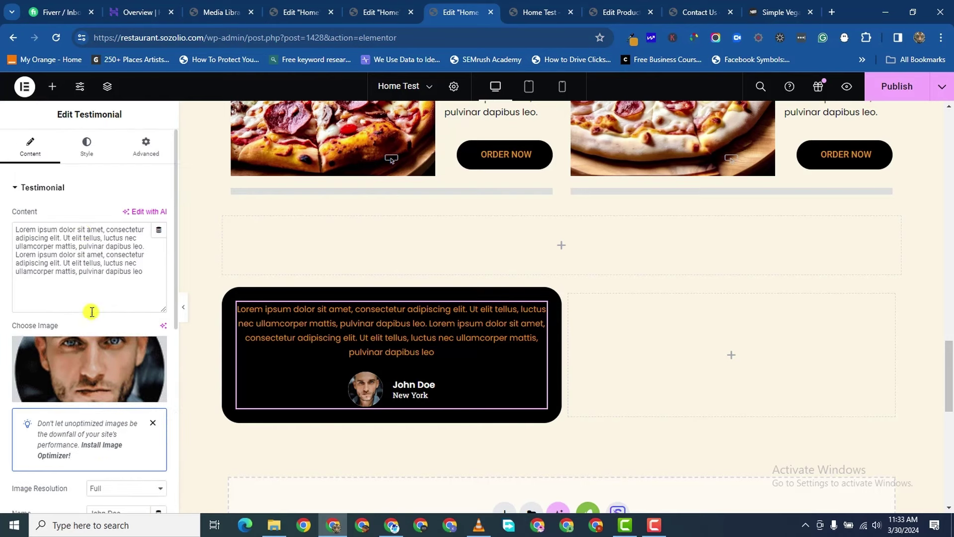
pyautogui.click(86, 150)
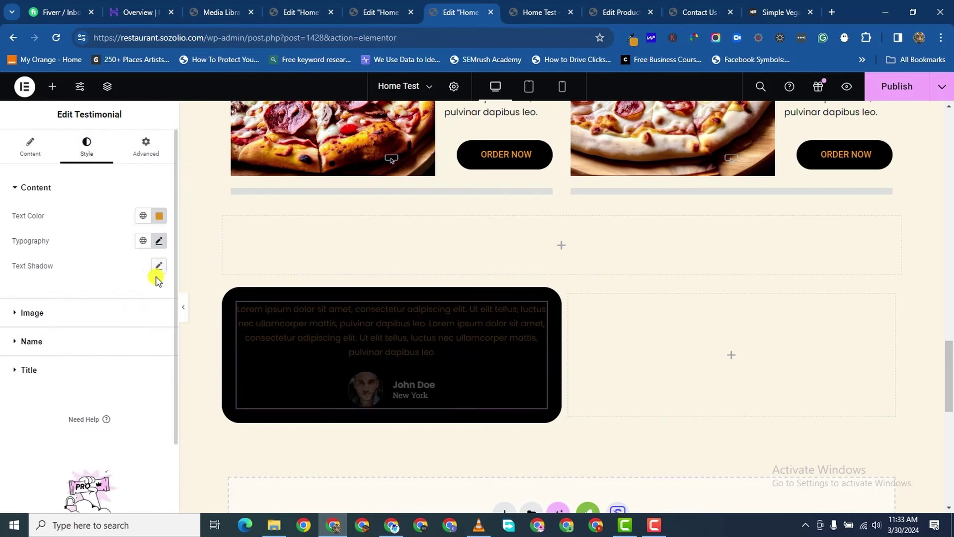
pyautogui.click(159, 241)
pyautogui.click(150, 338)
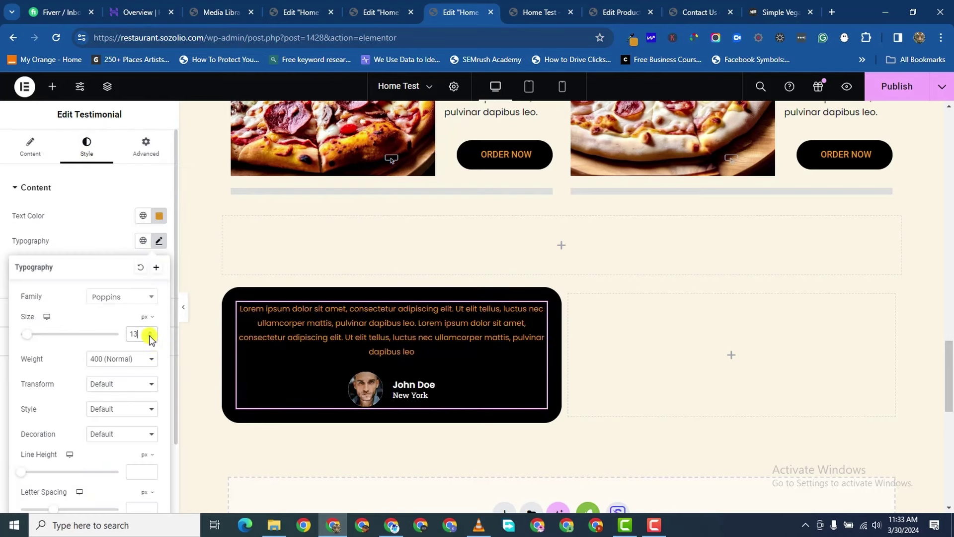
pyautogui.click(150, 337)
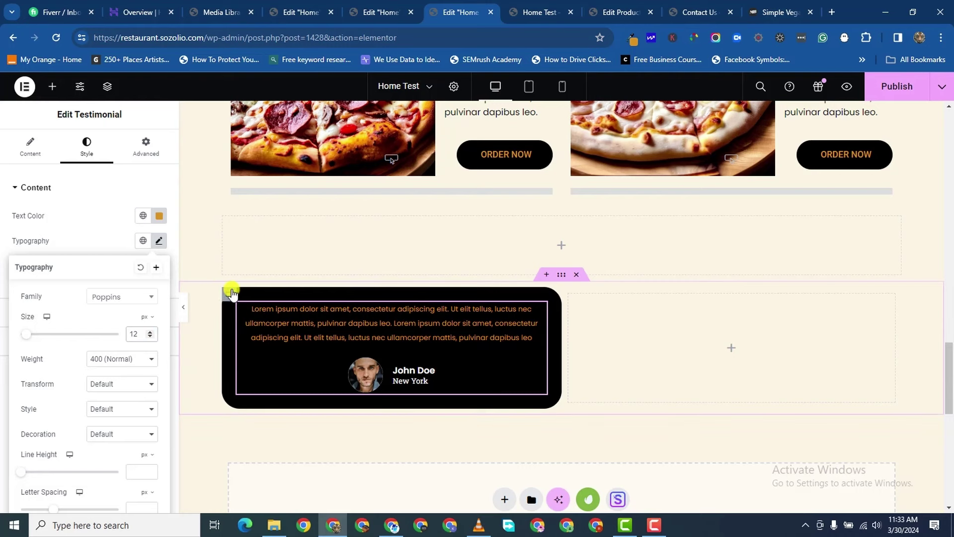
pyautogui.rightClick(227, 297)
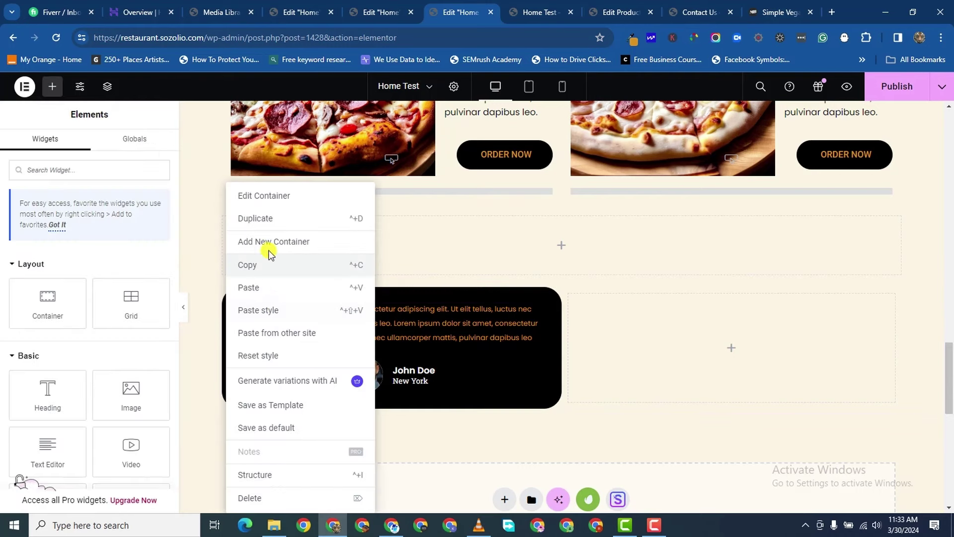
pyautogui.hotkey('ctrl', 'd')
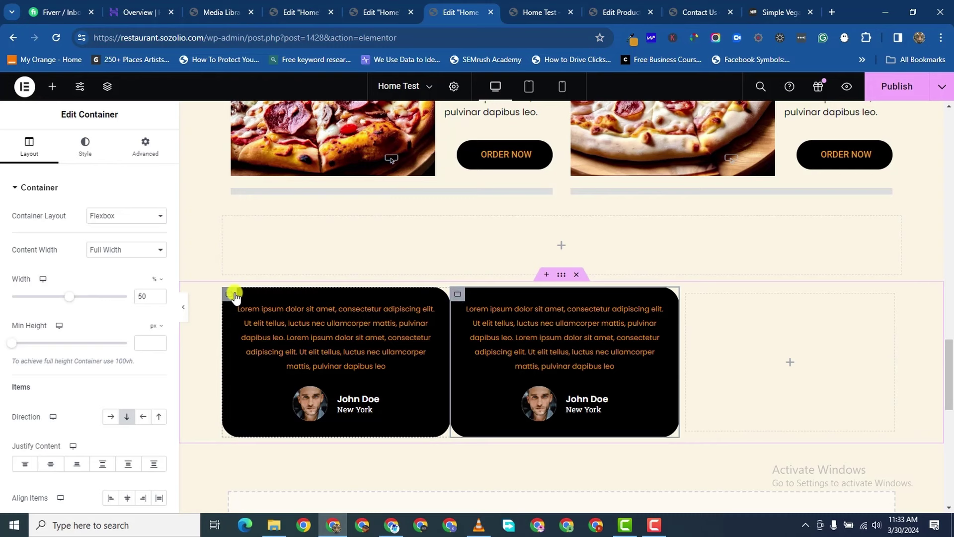
pyautogui.click(454, 294)
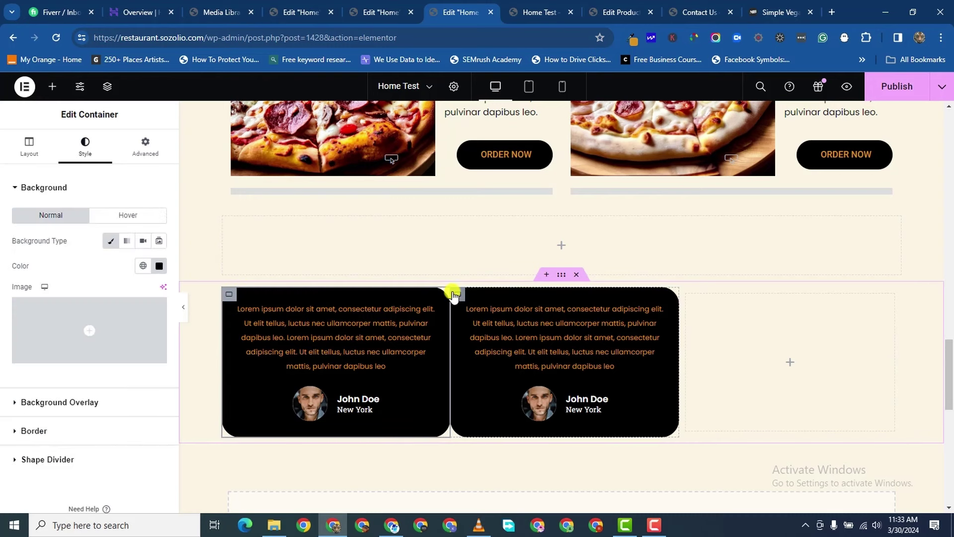
pyautogui.rightClick(478, 411)
pyautogui.click(485, 498)
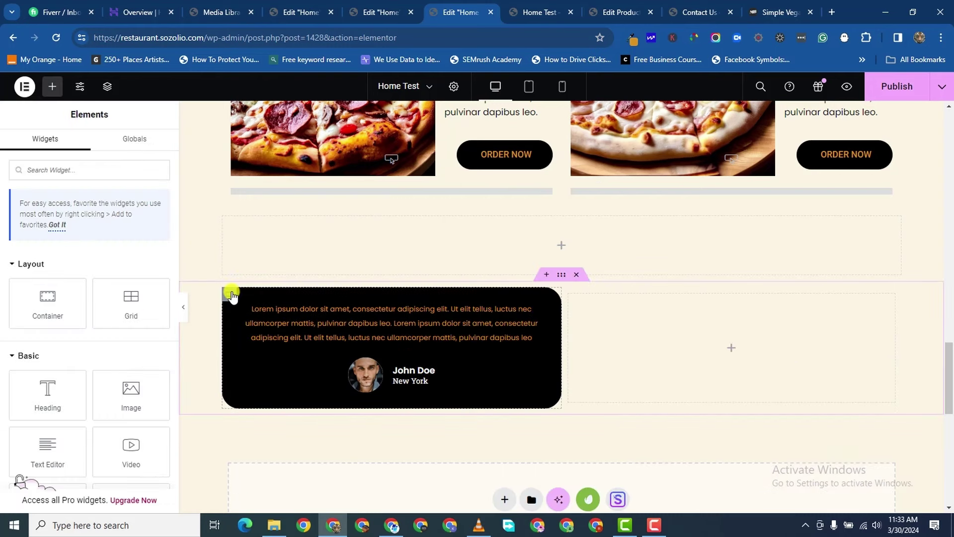
# - Set the black testimonial card container's margin to 5 px on all sides
pyautogui.click(229, 294)
pyautogui.click(145, 145)
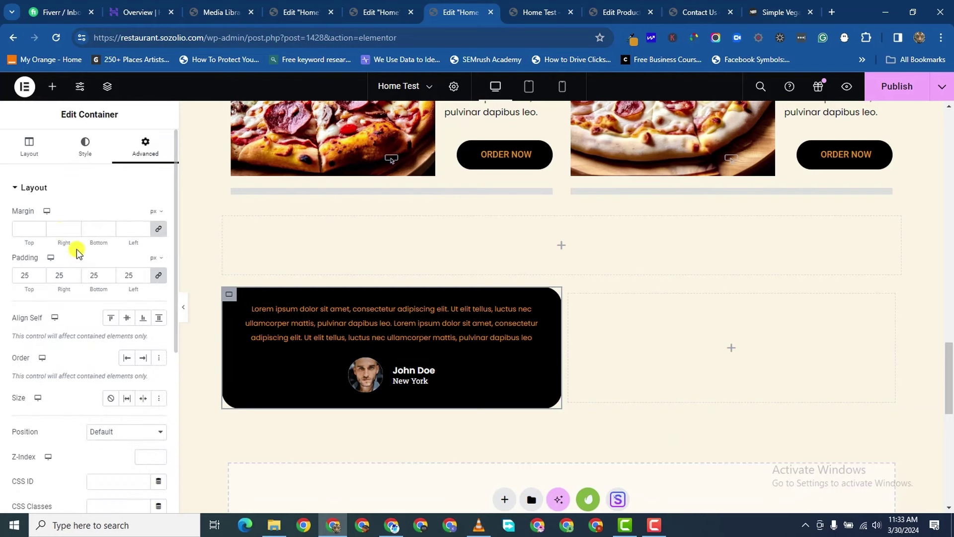
pyautogui.click(37, 228)
pyautogui.write('5')
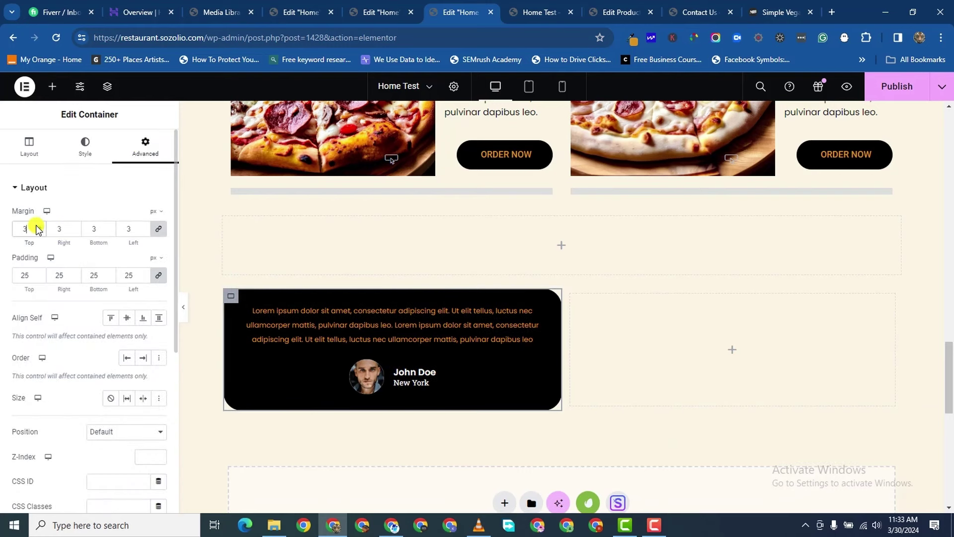
# - Duplicate the black testimonial card three times to make a row of four cards
pyautogui.rightClick(226, 301)
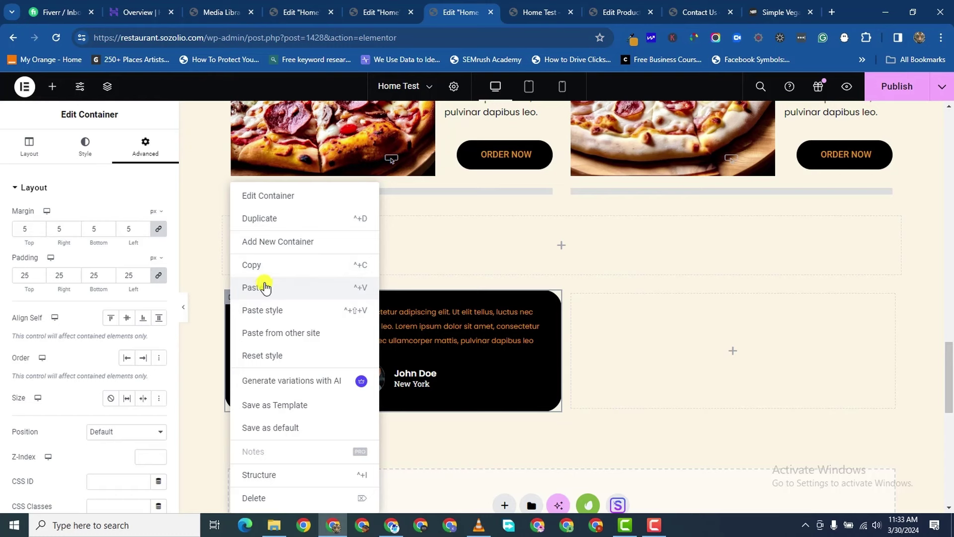
pyautogui.click(261, 219)
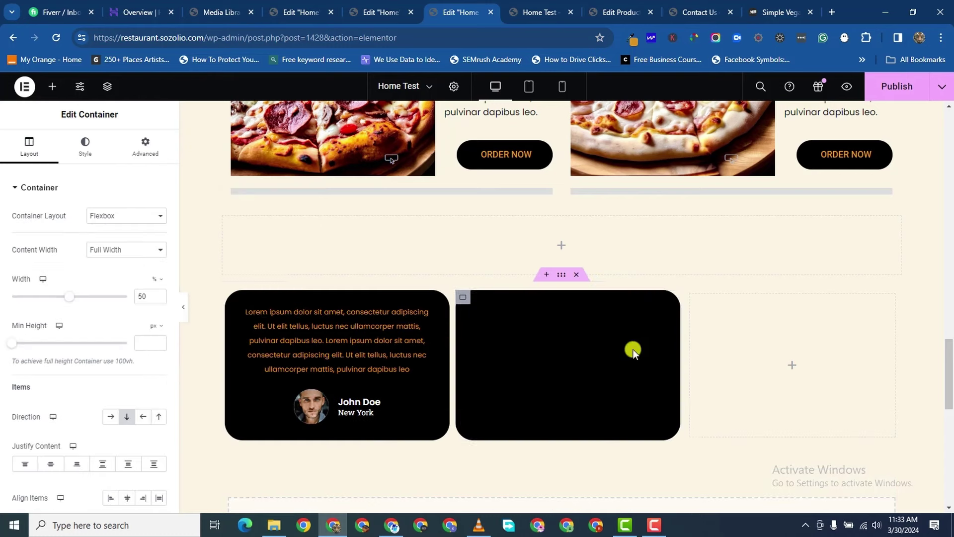
pyautogui.rightClick(461, 298)
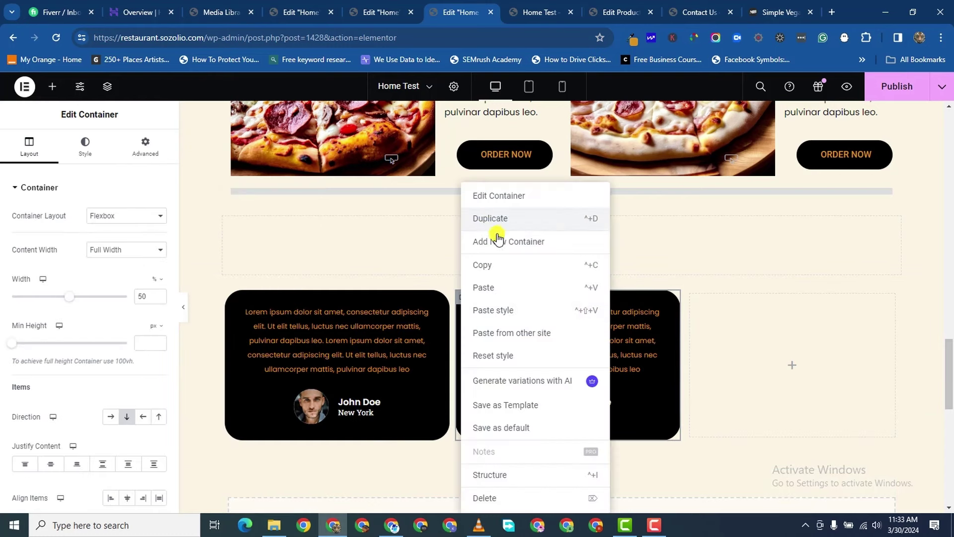
pyautogui.click(488, 221)
pyautogui.rightClick(580, 296)
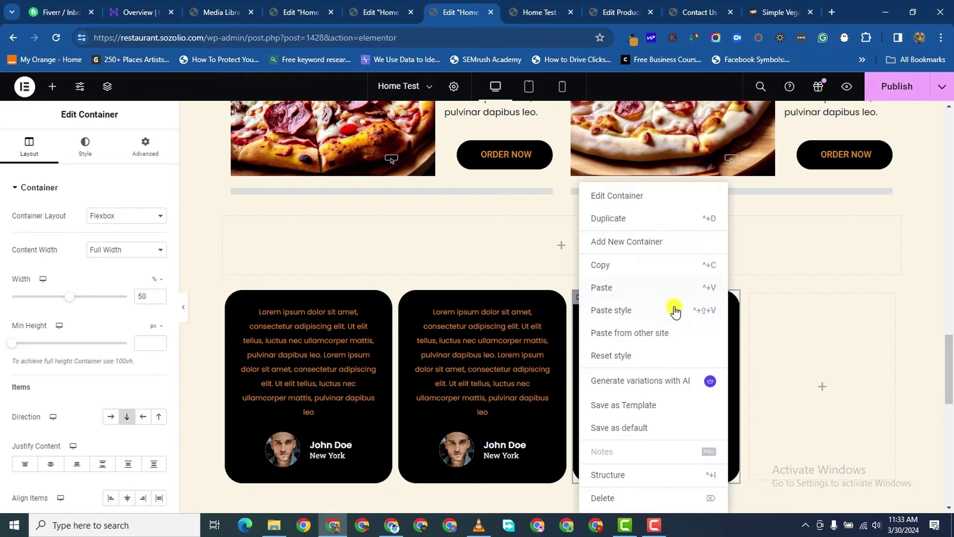
pyautogui.click(618, 223)
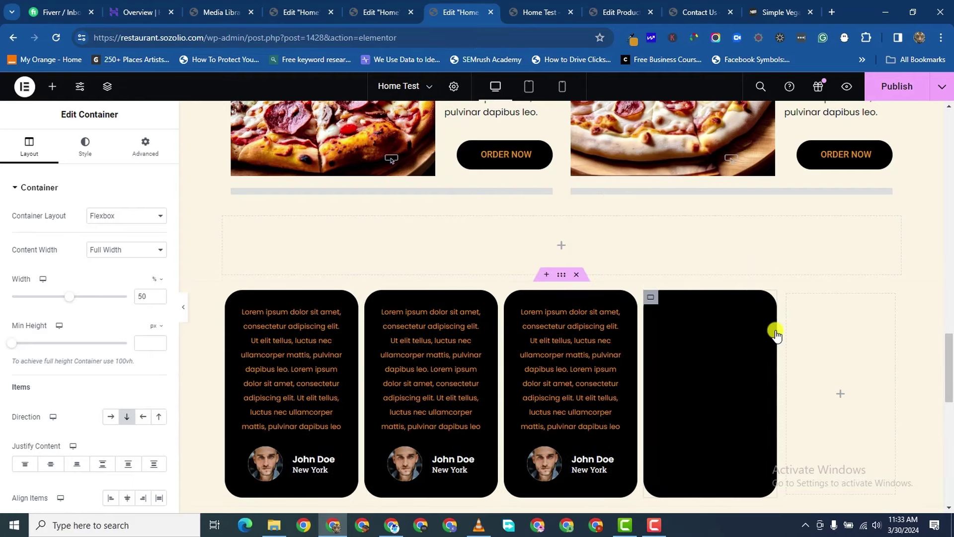
# - Delete the empty container at the end of the testimonial row
pyautogui.rightClick(789, 299)
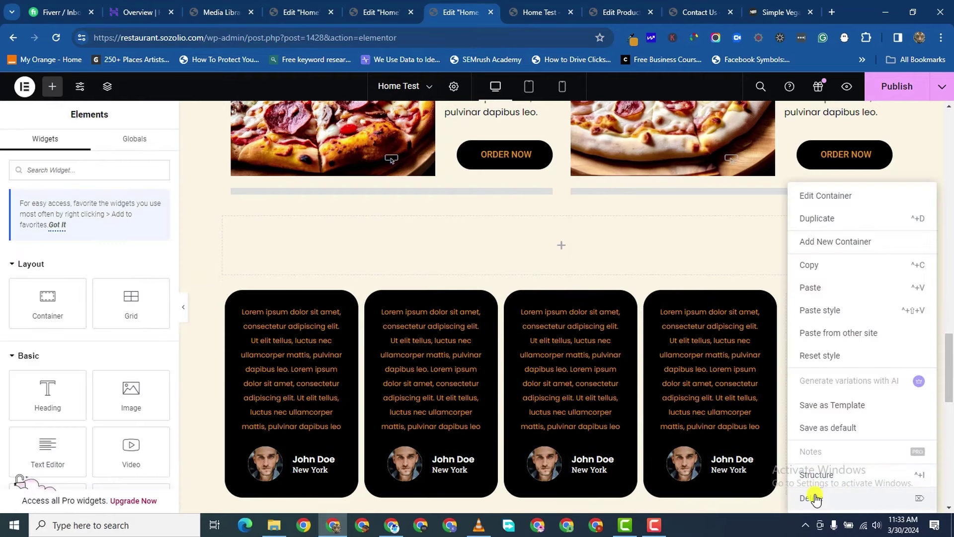
pyautogui.click(817, 498)
pyautogui.scroll(-3, 635, 396)
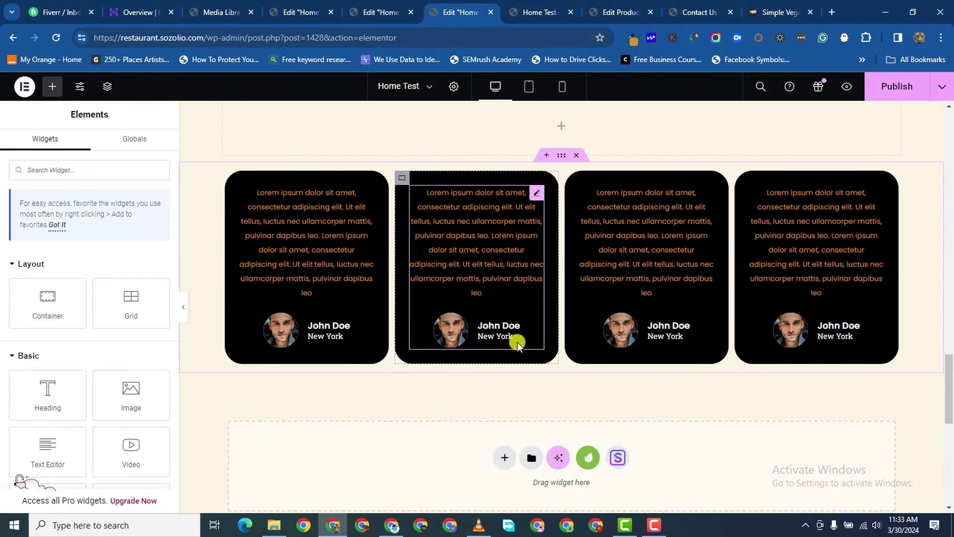
# - Replace the second testimonial's image with the round portrait of the dark-haired woman from the media library
pyautogui.click(538, 195)
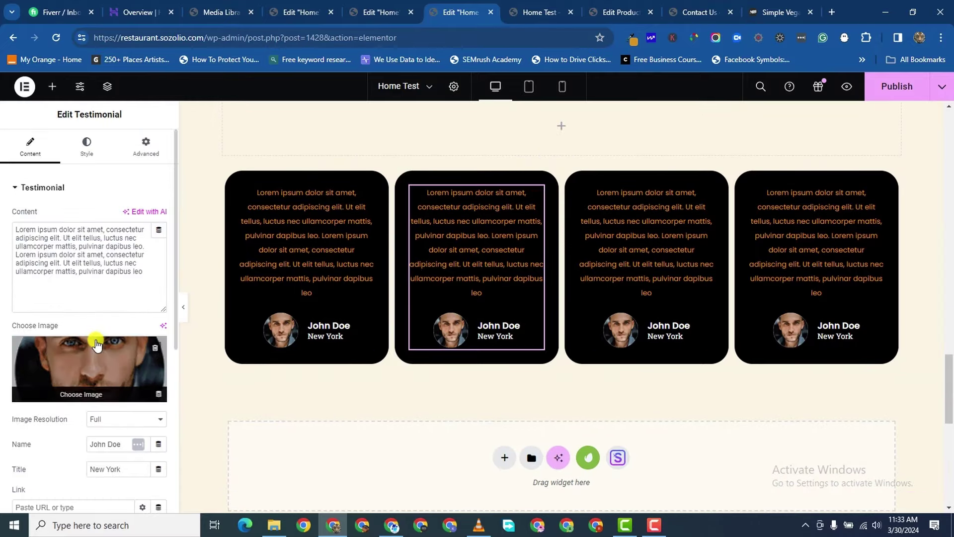
pyautogui.click(90, 392)
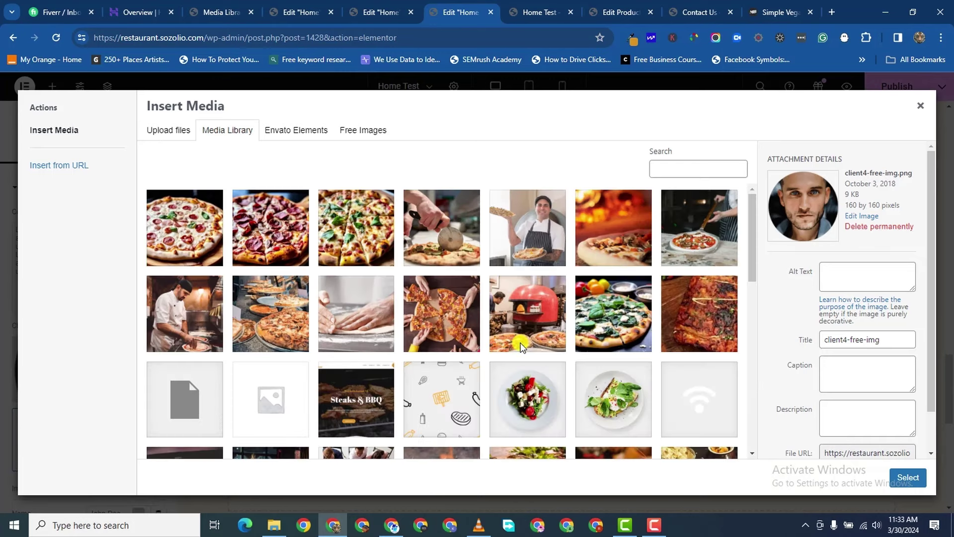
pyautogui.scroll(-6, 519, 343)
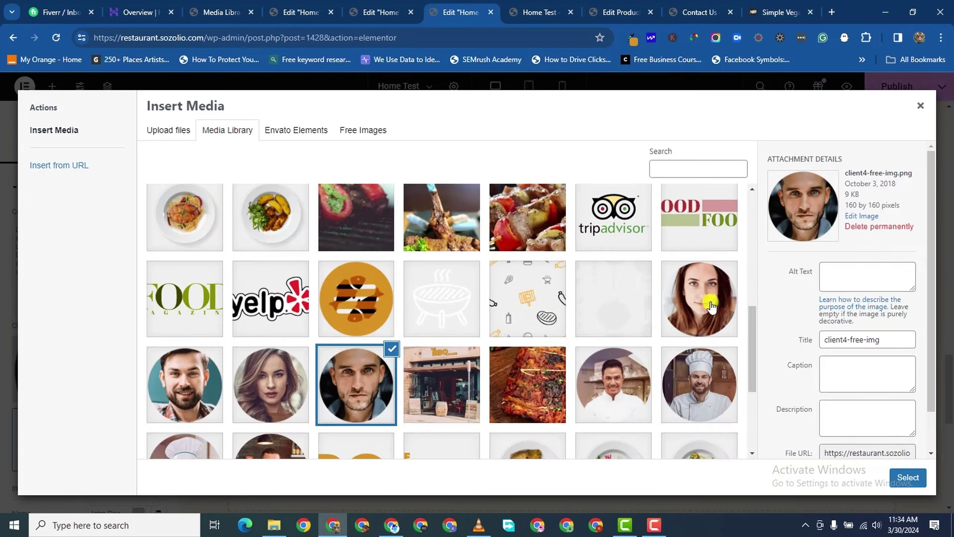
pyautogui.click(698, 311)
pyautogui.click(908, 477)
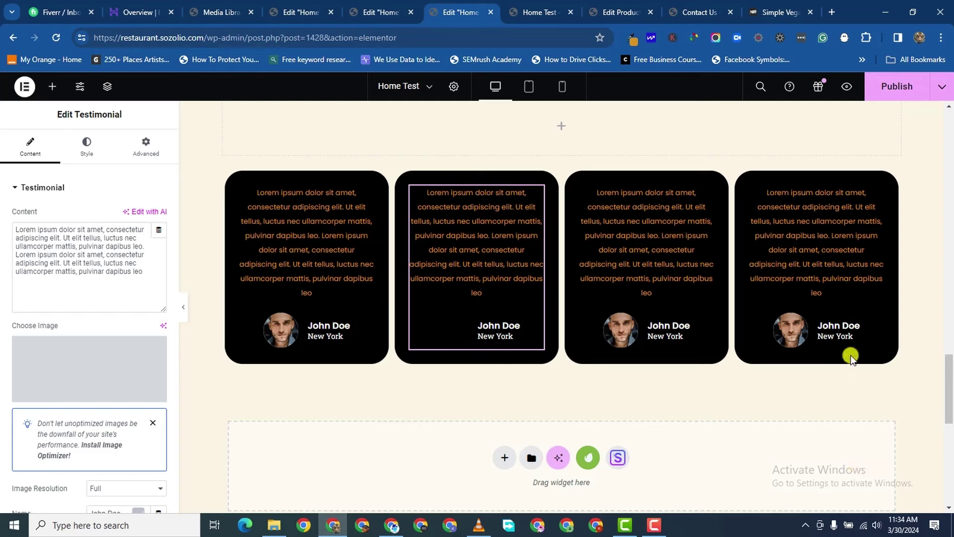
# - Replace the third testimonial's image with the round portrait of the bearded man, client2-free-img.png, from the media library
pyautogui.click(704, 198)
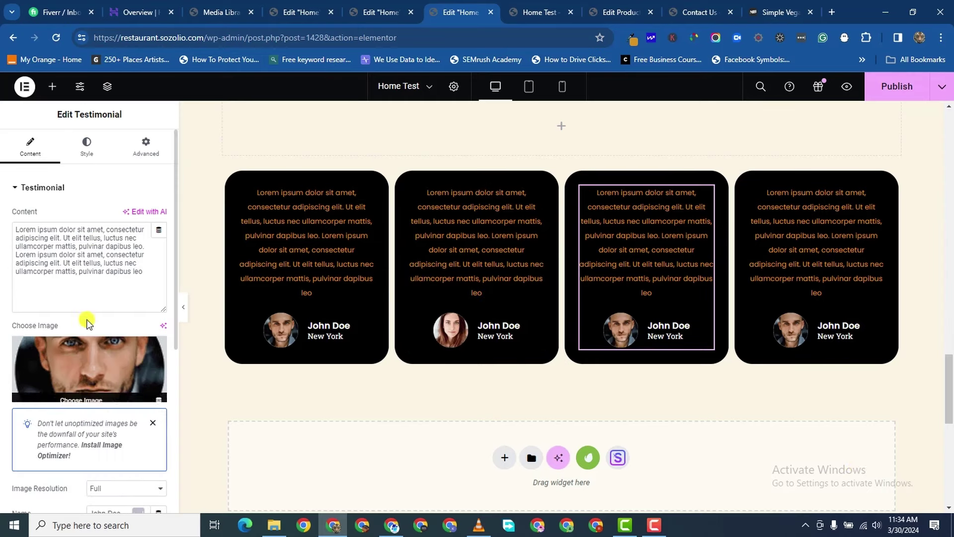
pyautogui.click(142, 369)
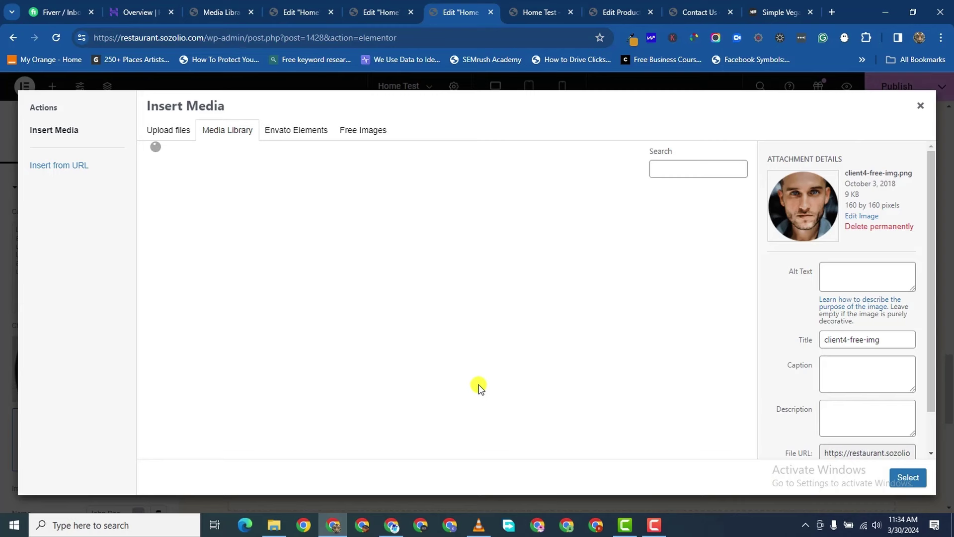
pyautogui.scroll(-6, 588, 416)
pyautogui.scroll(-2, 596, 422)
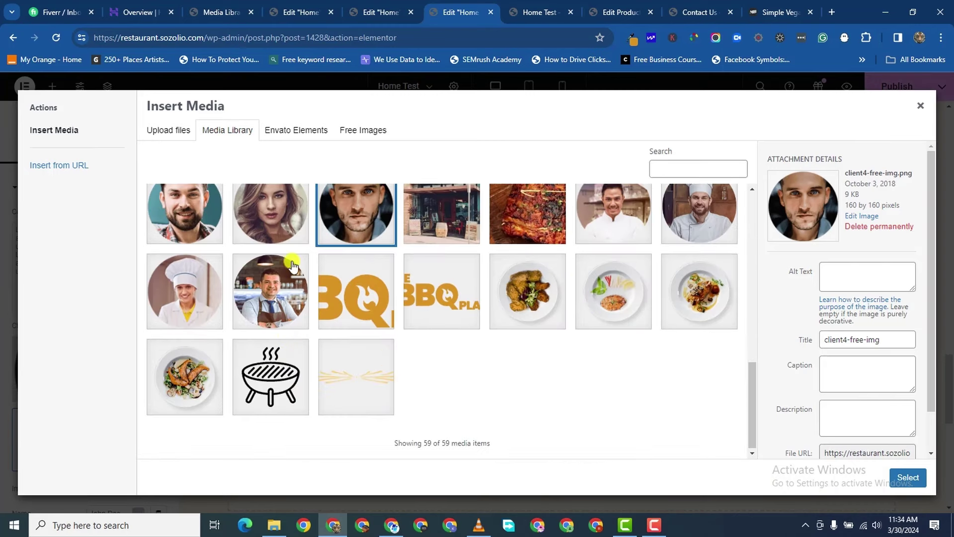
pyautogui.click(277, 218)
pyautogui.click(183, 211)
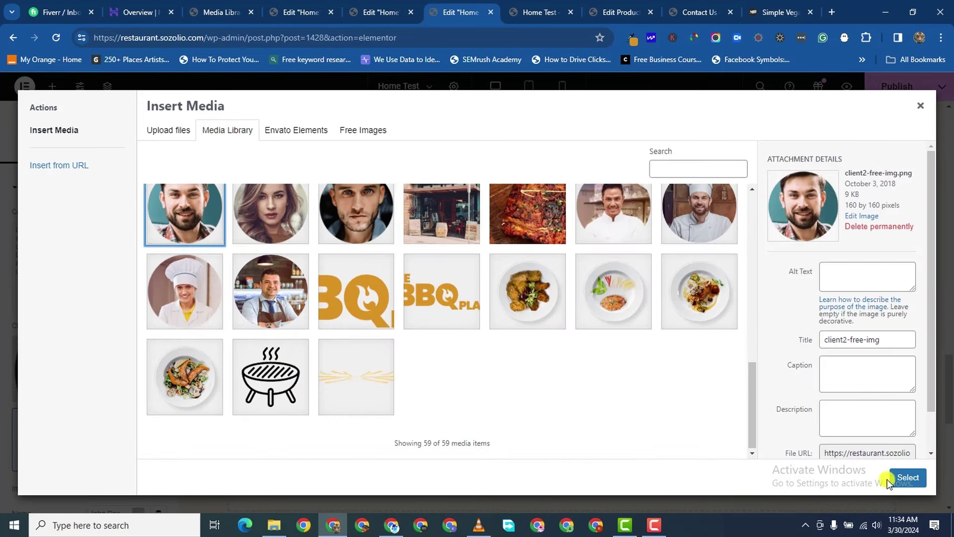
pyautogui.click(899, 479)
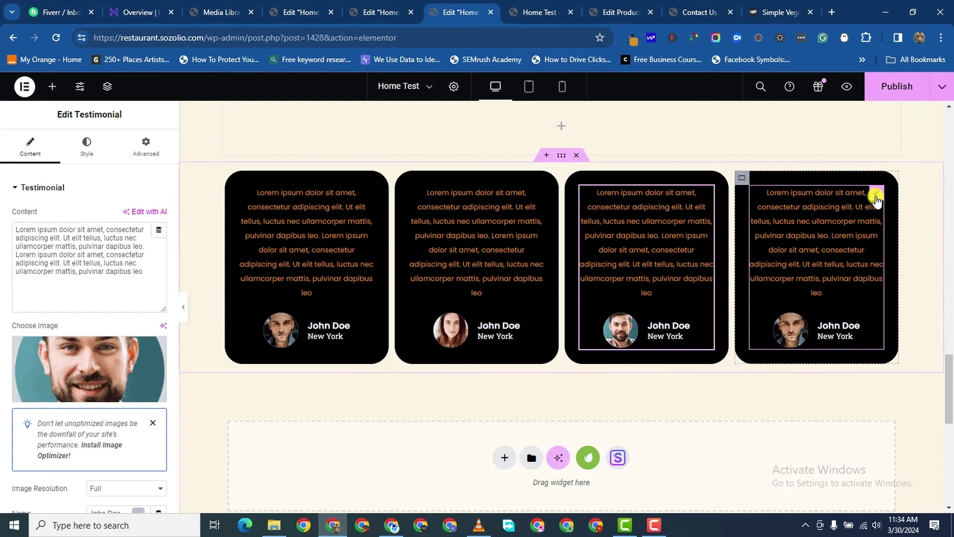
# - Replace the fourth testimonial's image with the round portrait of the long-haired woman from the media library
pyautogui.click(874, 197)
pyautogui.click(96, 379)
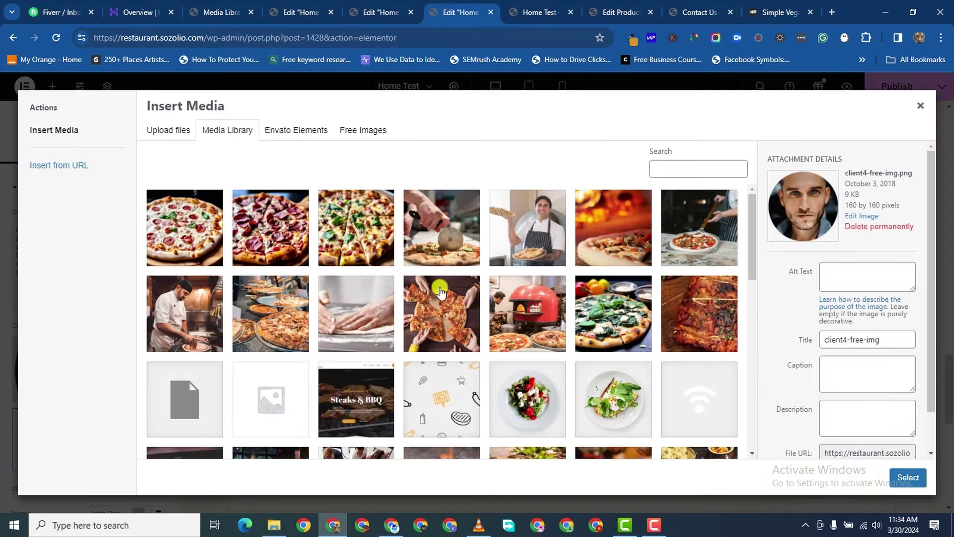
pyautogui.scroll(-5, 522, 394)
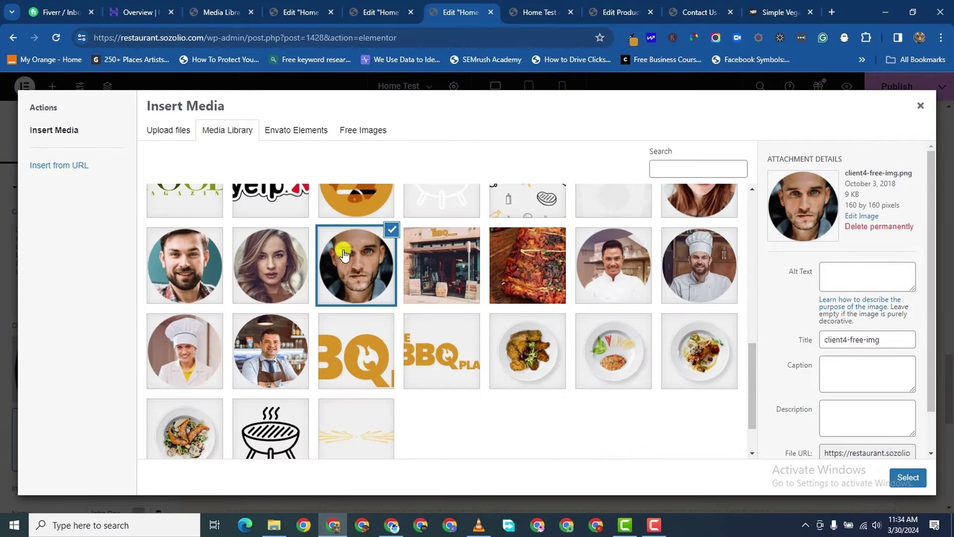
pyautogui.click(260, 255)
pyautogui.click(907, 477)
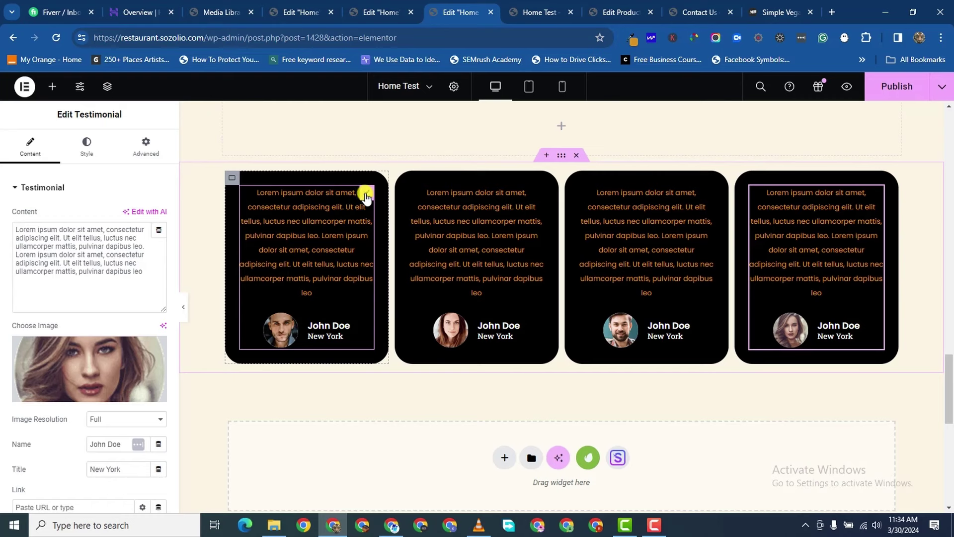
# - Review the first testimonial's content, image, name and title style settings, and check the other three testimonials
pyautogui.click(87, 149)
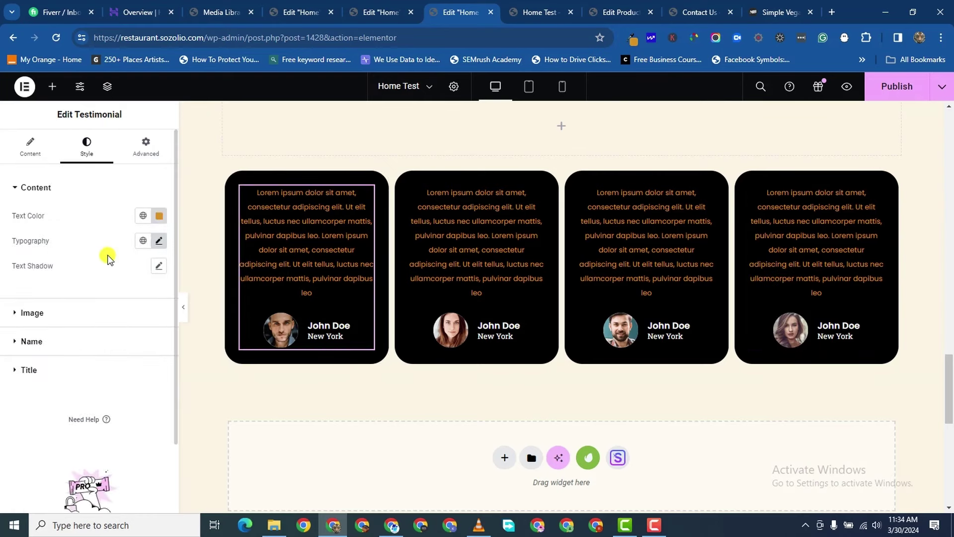
pyautogui.click(10, 314)
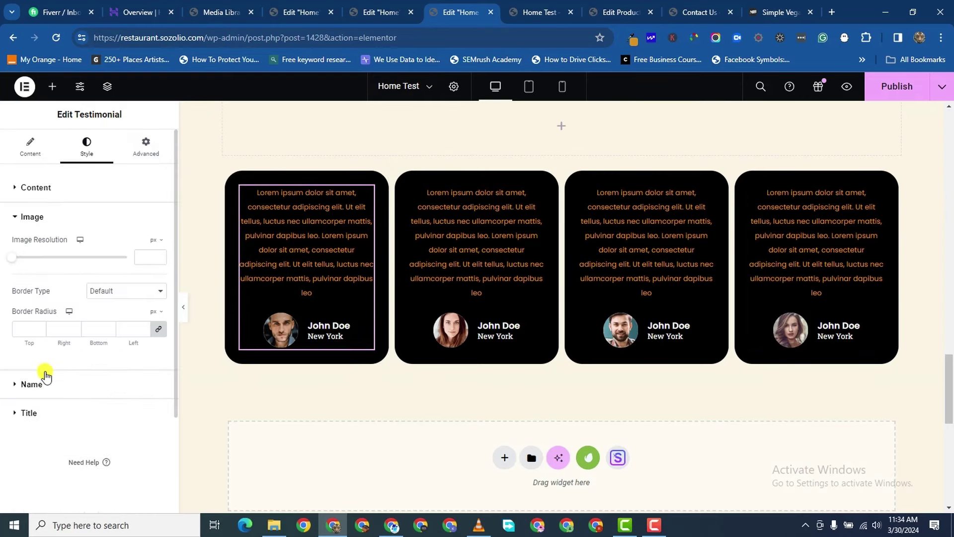
pyautogui.click(13, 385)
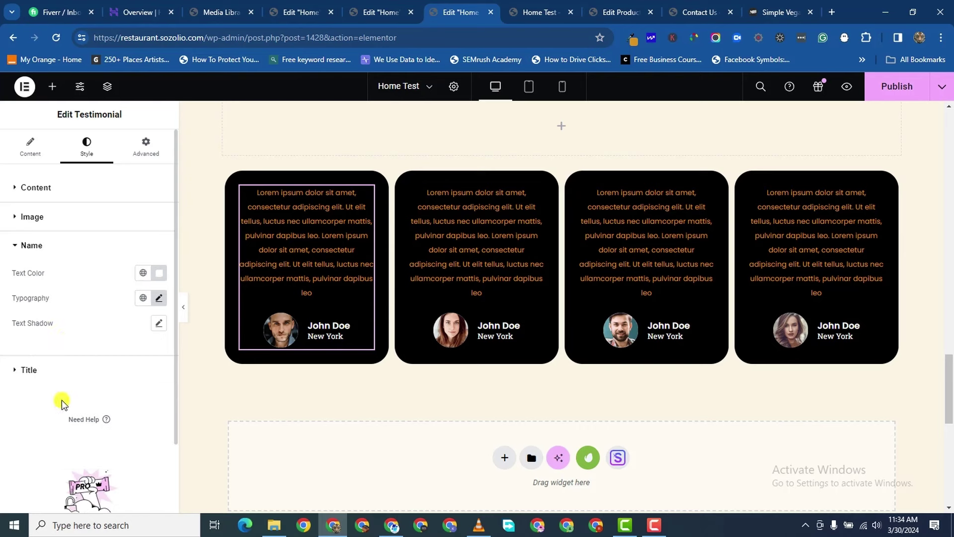
pyautogui.click(12, 370)
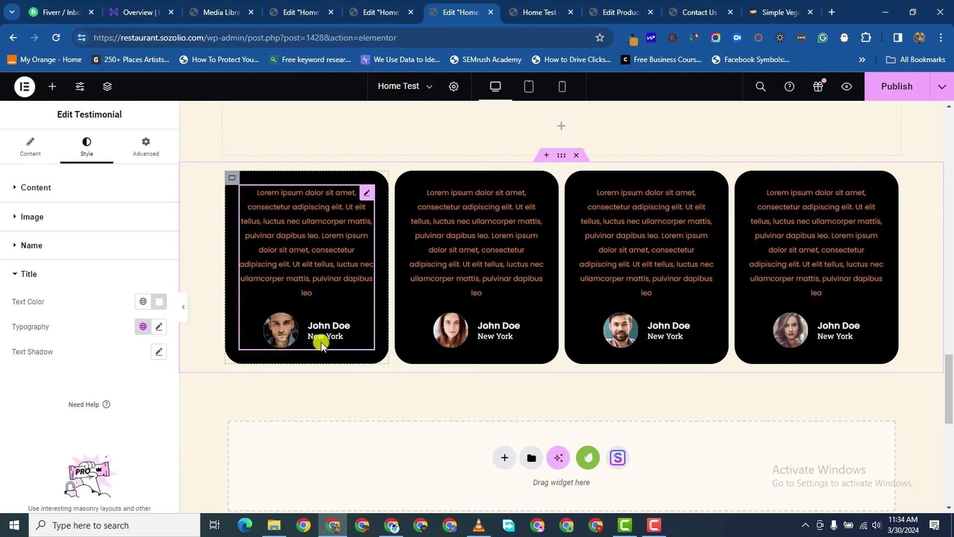
pyautogui.click(490, 336)
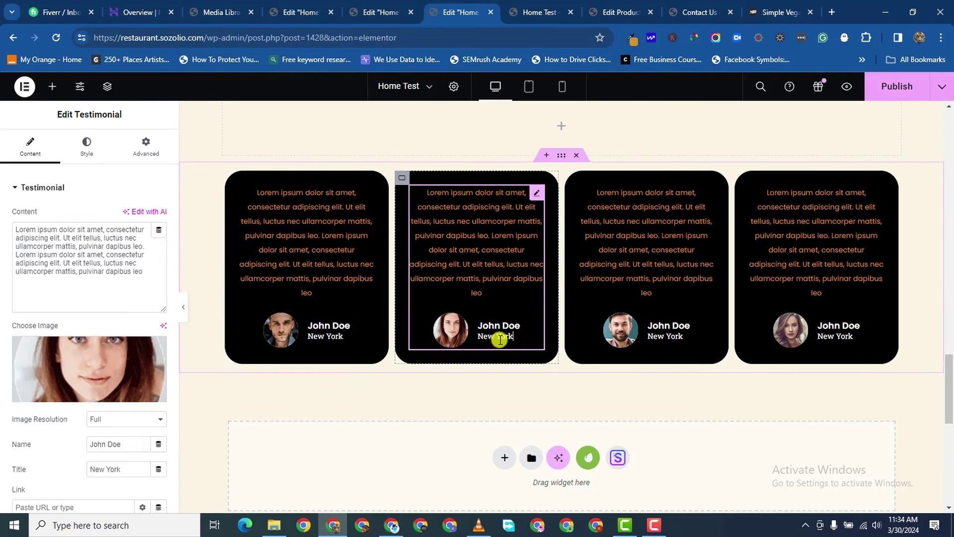
pyautogui.click(665, 341)
pyautogui.click(811, 328)
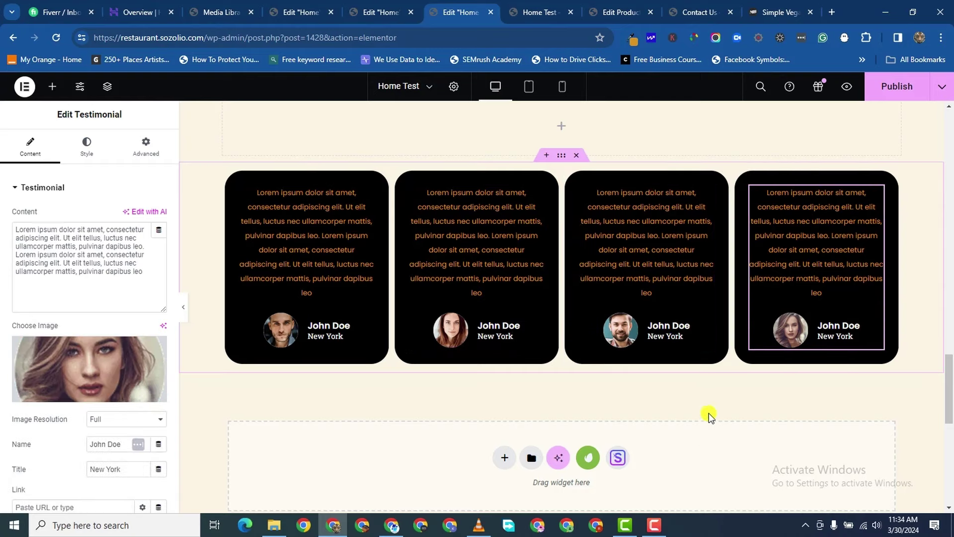
# - Delete the empty container between the pizza cards and the testimonial row
pyautogui.scroll(2, 613, 378)
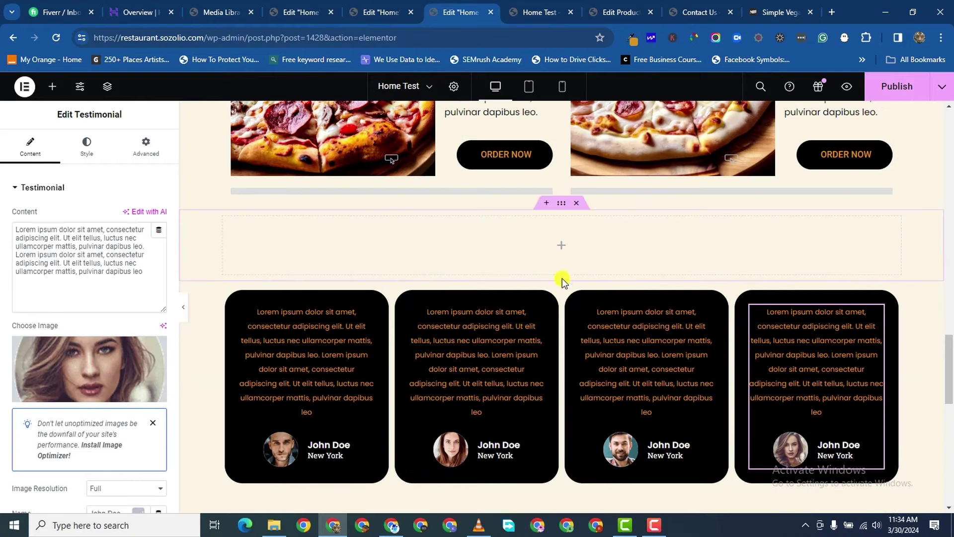
pyautogui.click(577, 204)
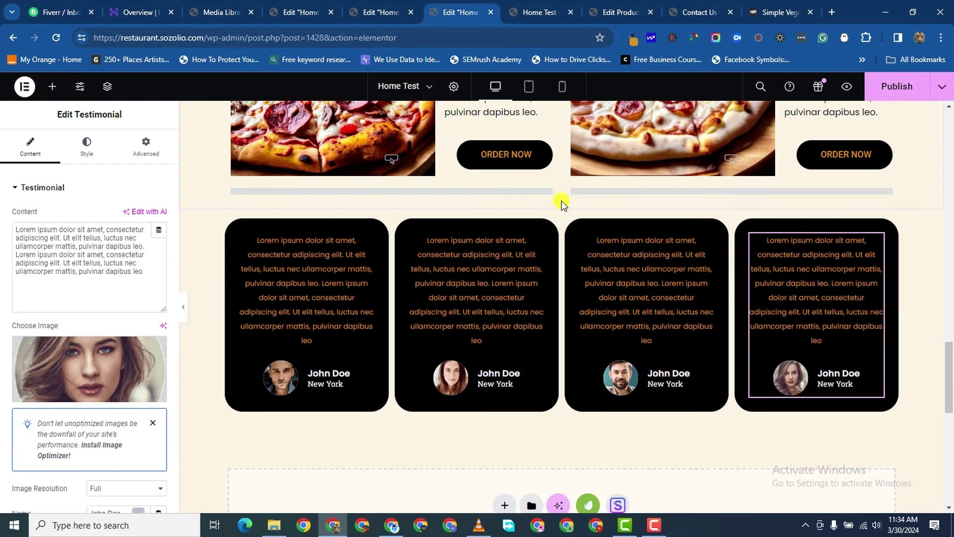
# - Unlink the testimonial row container's margins, set only its top margin to 60 px, and publish the page
pyautogui.click(393, 221)
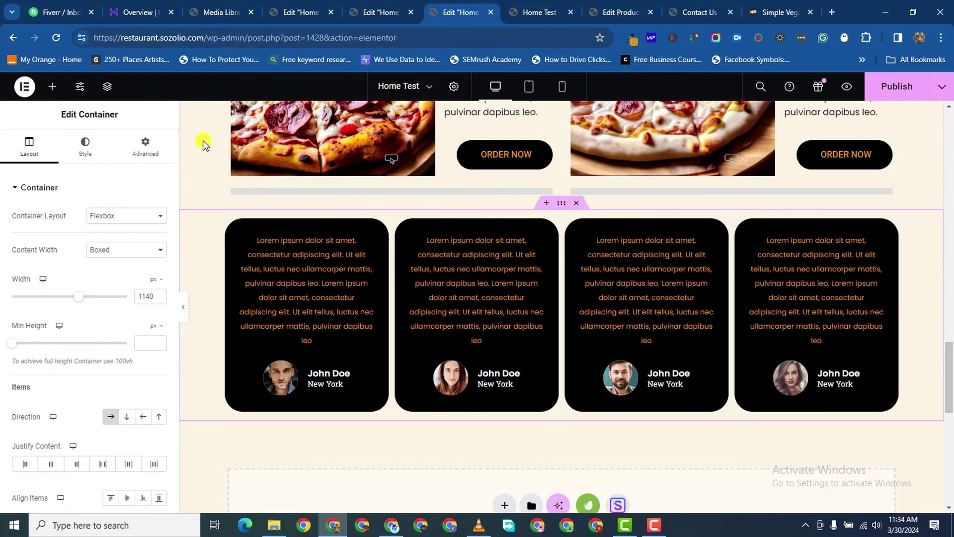
pyautogui.click(145, 144)
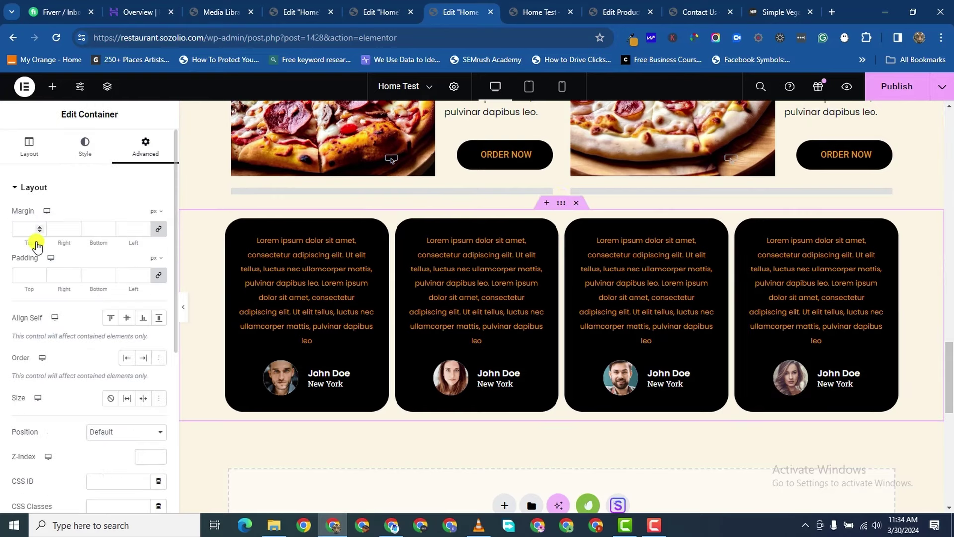
pyautogui.click(159, 228)
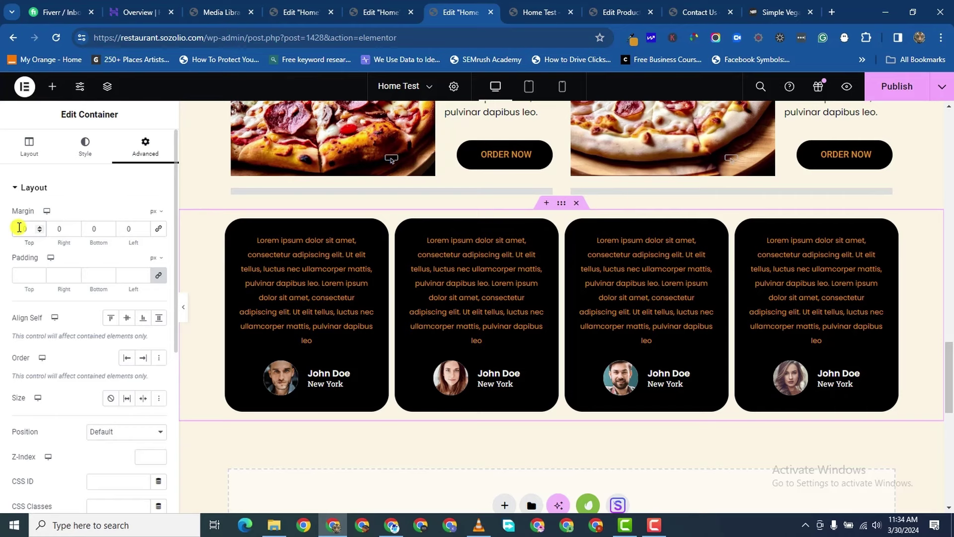
pyautogui.click(19, 228)
pyautogui.write('40')
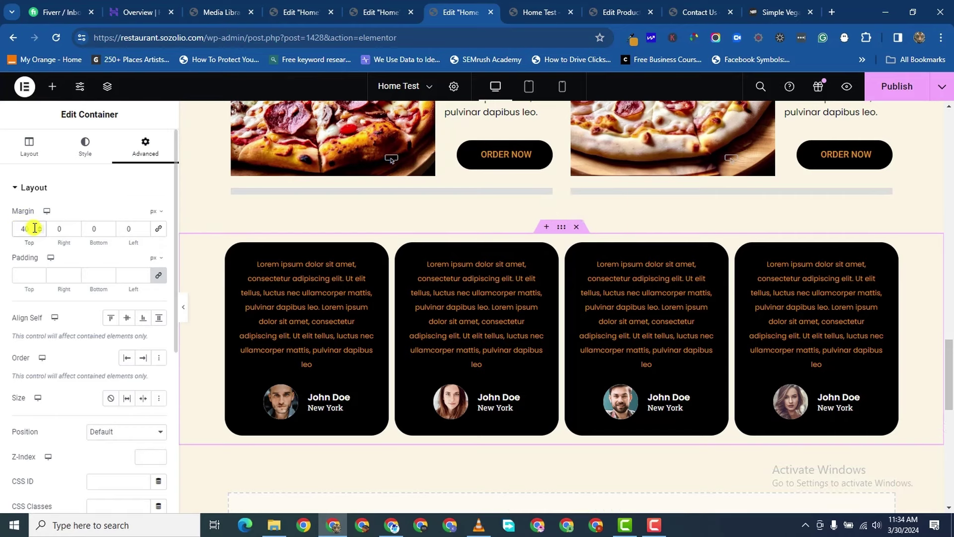
pyautogui.press('Up')
pyautogui.press('Up')
pyautogui.press('Up')
pyautogui.press('Up')
pyautogui.press('Up')
pyautogui.press('Up')
pyautogui.press('Up')
pyautogui.press('Up')
pyautogui.press('Up')
pyautogui.press('Up')
pyautogui.press('Up')
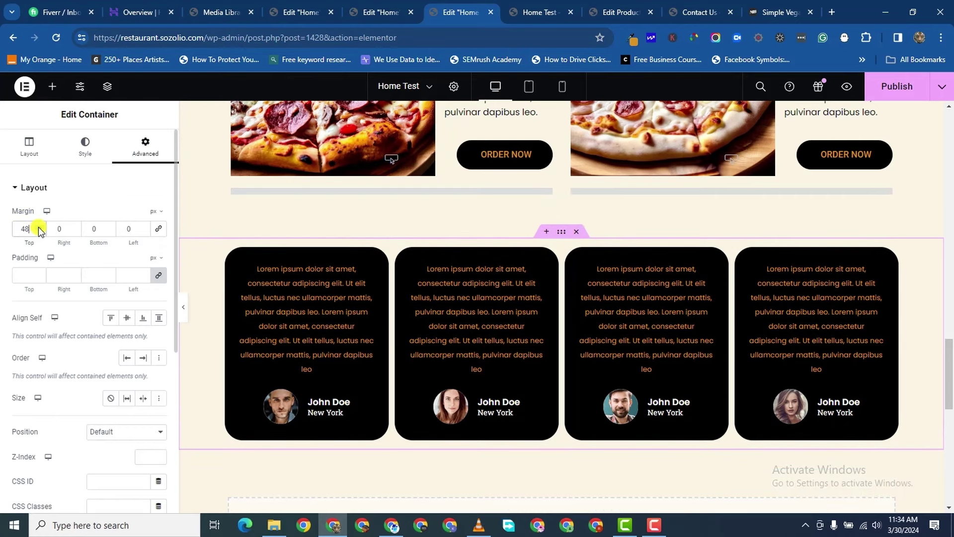
pyautogui.press('Up')
pyautogui.press('Up')
pyautogui.press('Up')
pyautogui.press('Up')
pyautogui.press('Up')
pyautogui.press('Up')
pyautogui.press('Up')
pyautogui.press('Up')
pyautogui.press('Up')
pyautogui.press('Up')
pyautogui.press('Up')
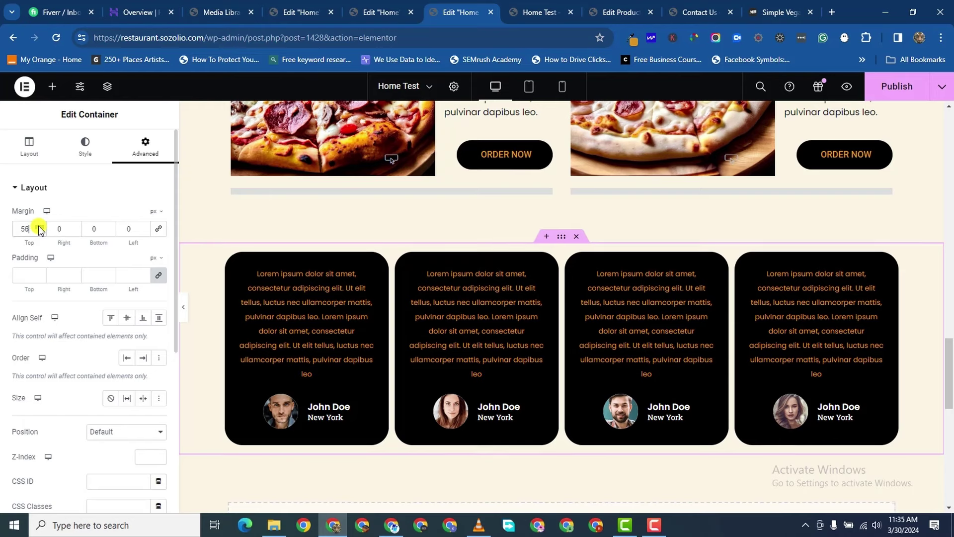
pyautogui.press('Up')
pyautogui.press('Up')
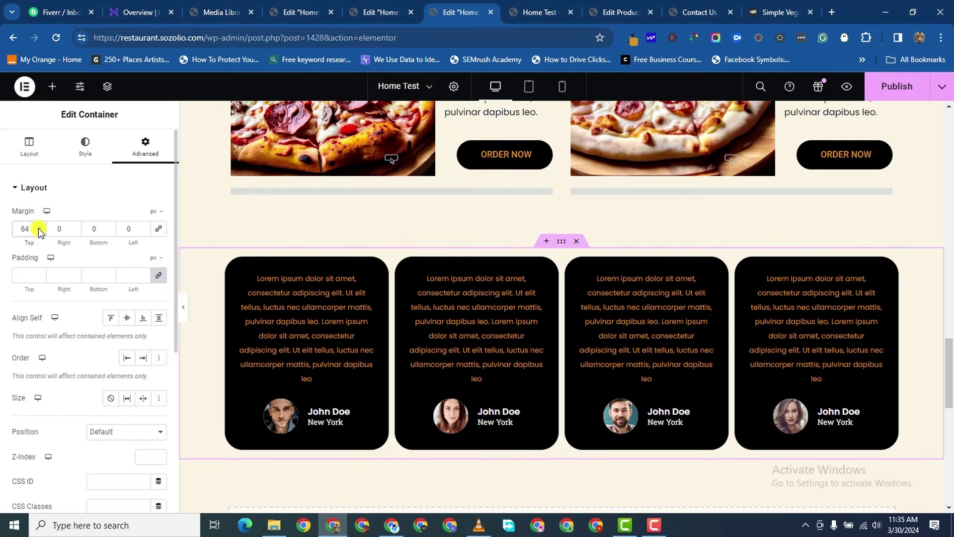
pyautogui.press('Down')
pyautogui.press('Down')
pyautogui.press('Down')
pyautogui.press('Down')
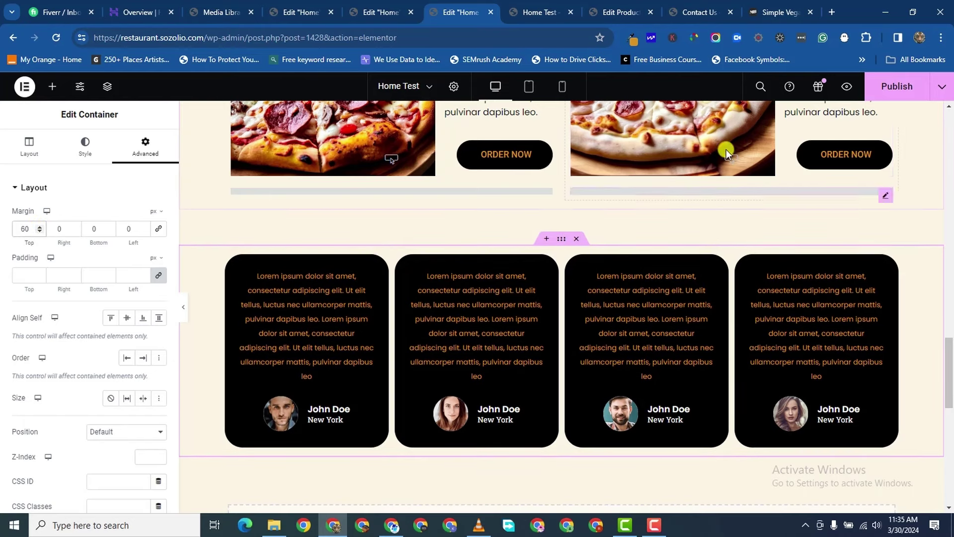
pyautogui.click(897, 86)
# - Search the widgets for "carou" and add an Image Carousel below the testimonial row
pyautogui.scroll(-2, 531, 299)
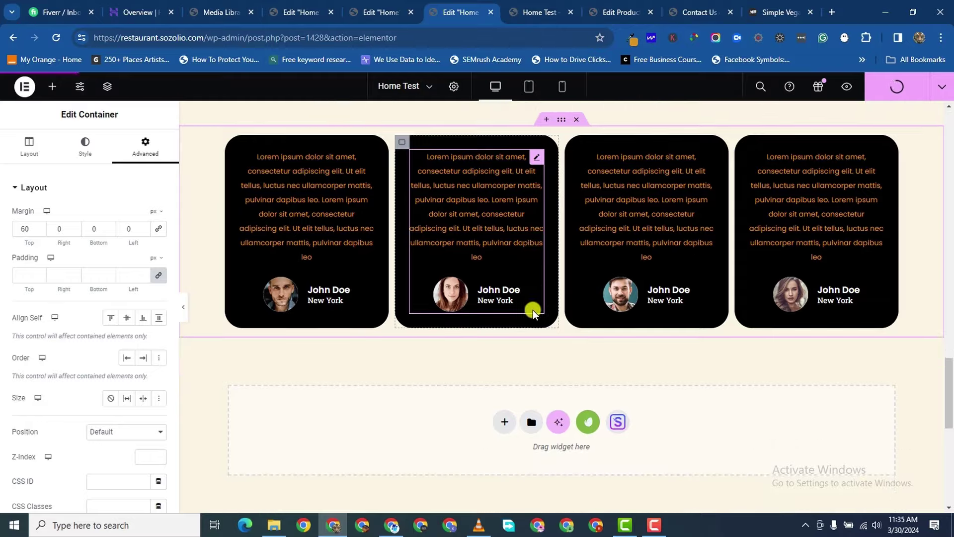
pyautogui.scroll(-2, 533, 312)
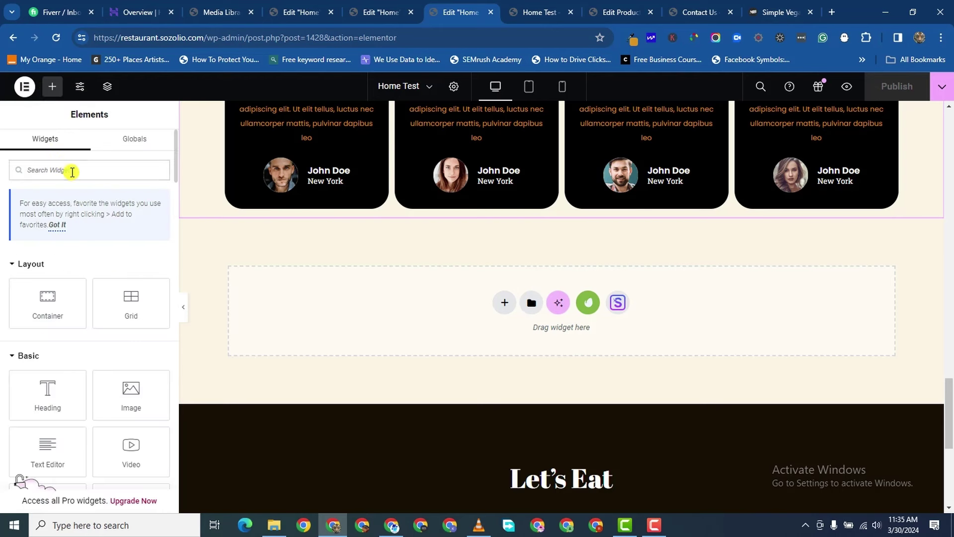
pyautogui.write('co')
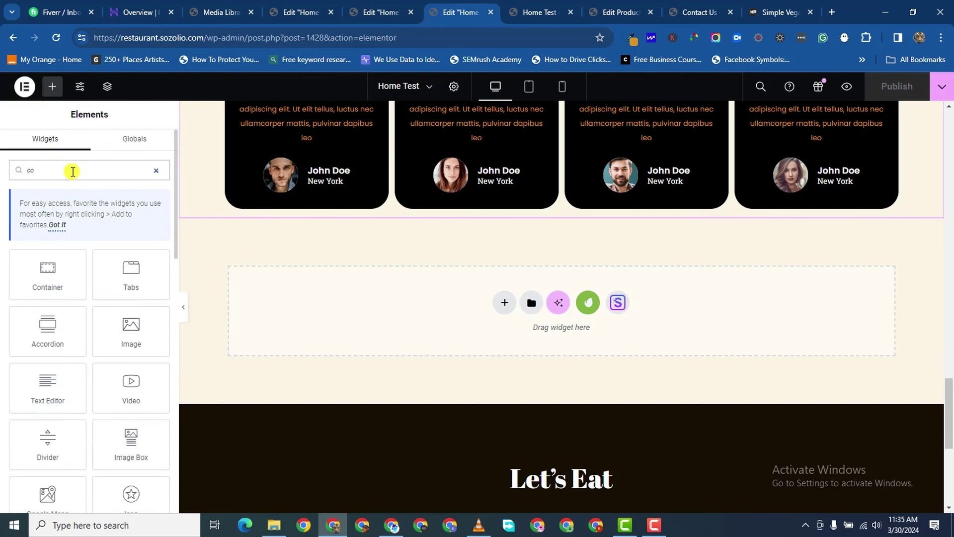
pyautogui.press('BackSpace')
pyautogui.write('arou')
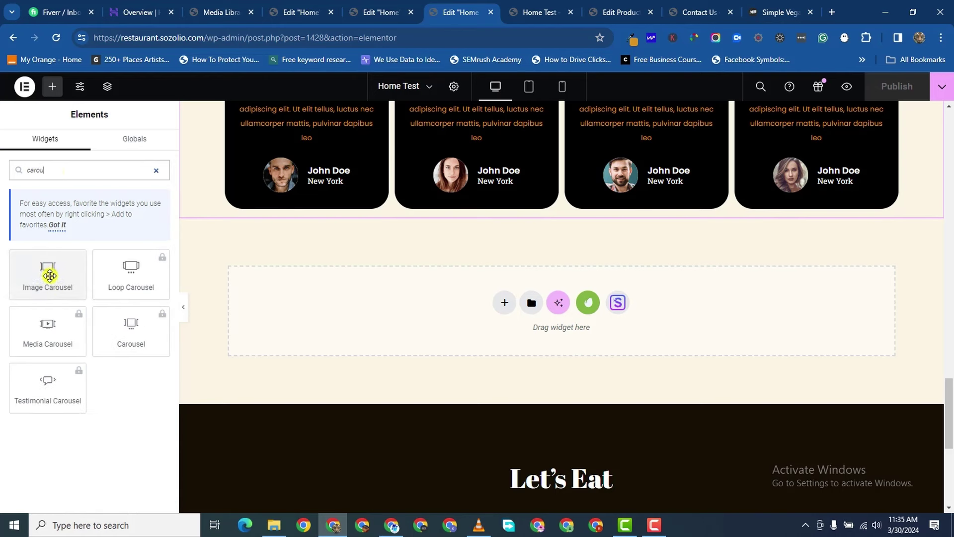
pyautogui.moveTo(49, 275); pyautogui.dragTo(316, 329)
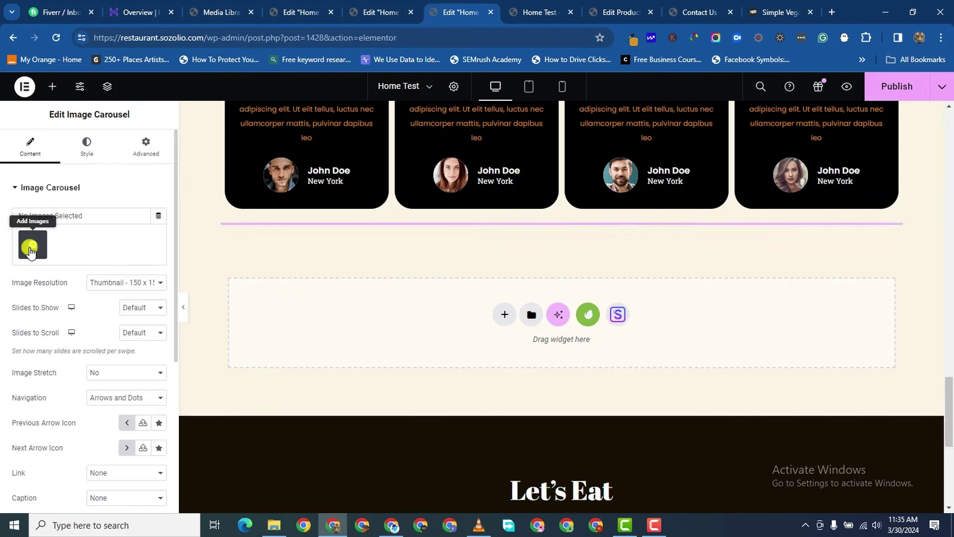
# - Fill the image carousel with a gallery of the TripAdvisor, Good Food, Food Magazine and Yelp logos from the media library
pyautogui.click(29, 247)
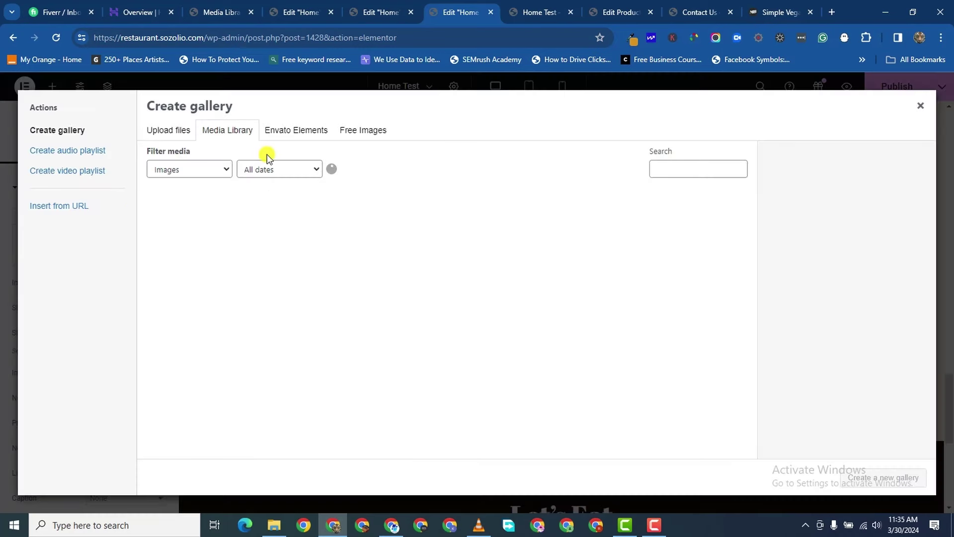
pyautogui.scroll(-5, 451, 324)
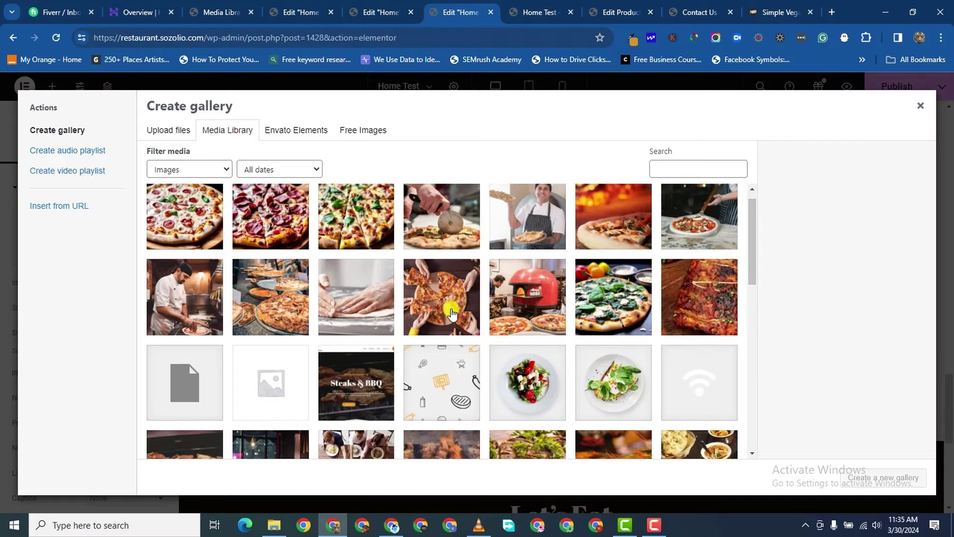
pyautogui.scroll(-3, 497, 318)
pyautogui.scroll(1, 674, 278)
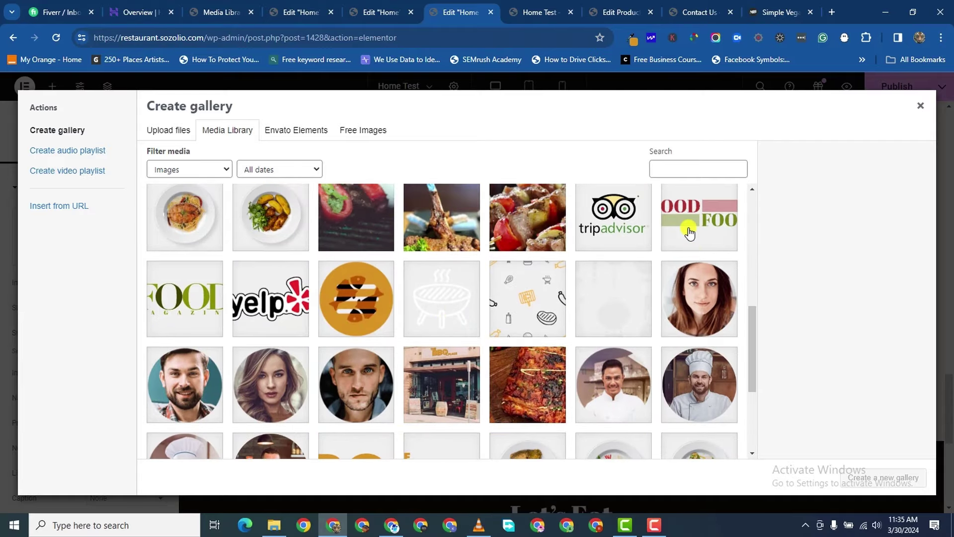
pyautogui.click(599, 224)
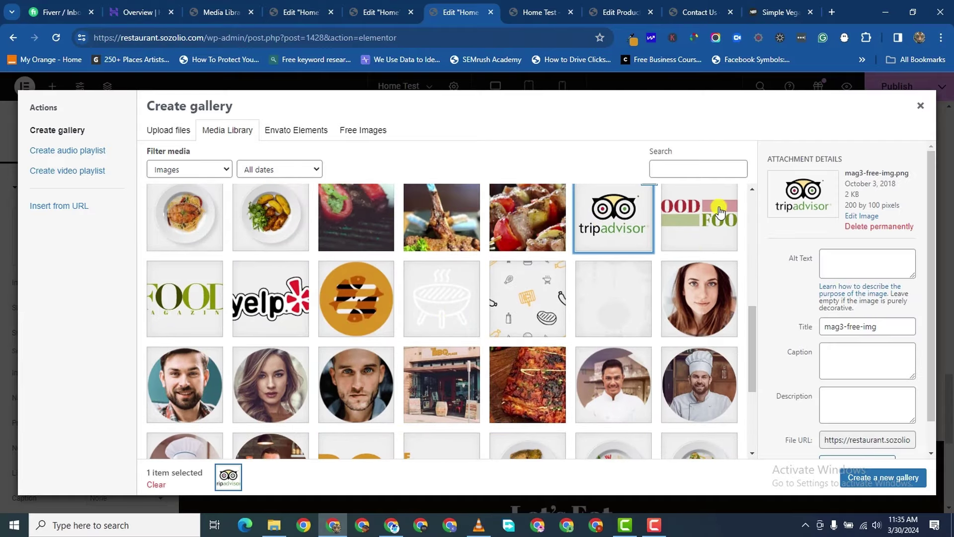
pyautogui.click(720, 211)
pyautogui.click(192, 287)
pyautogui.click(271, 299)
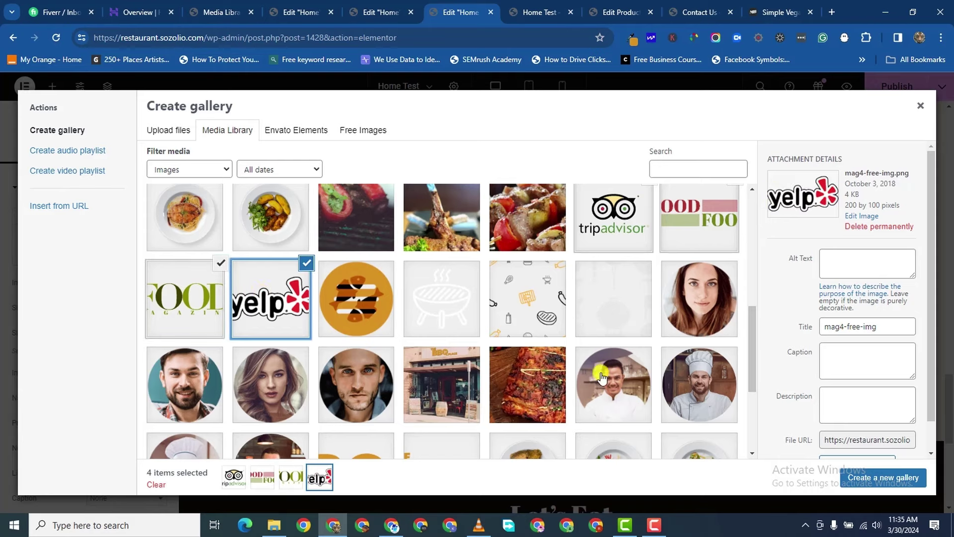
pyautogui.click(882, 477)
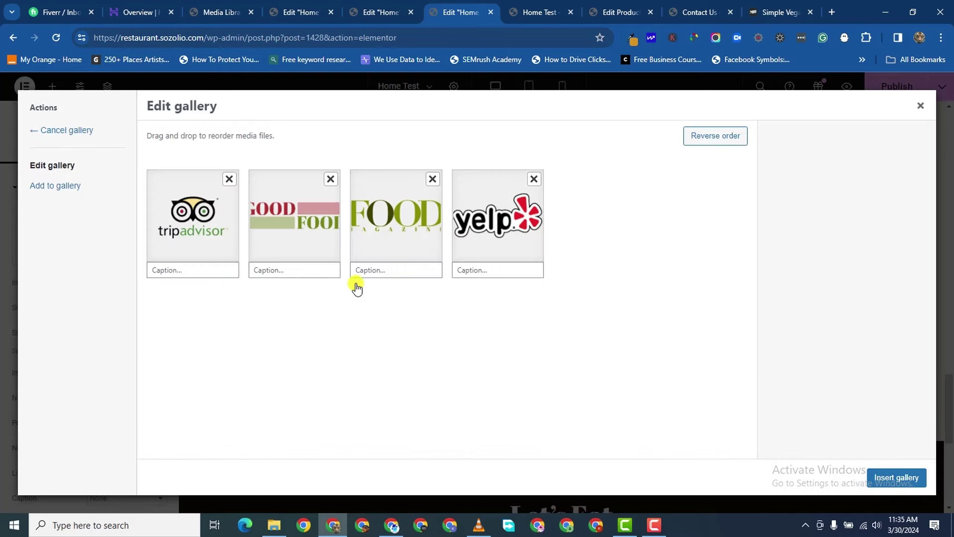
pyautogui.click(889, 477)
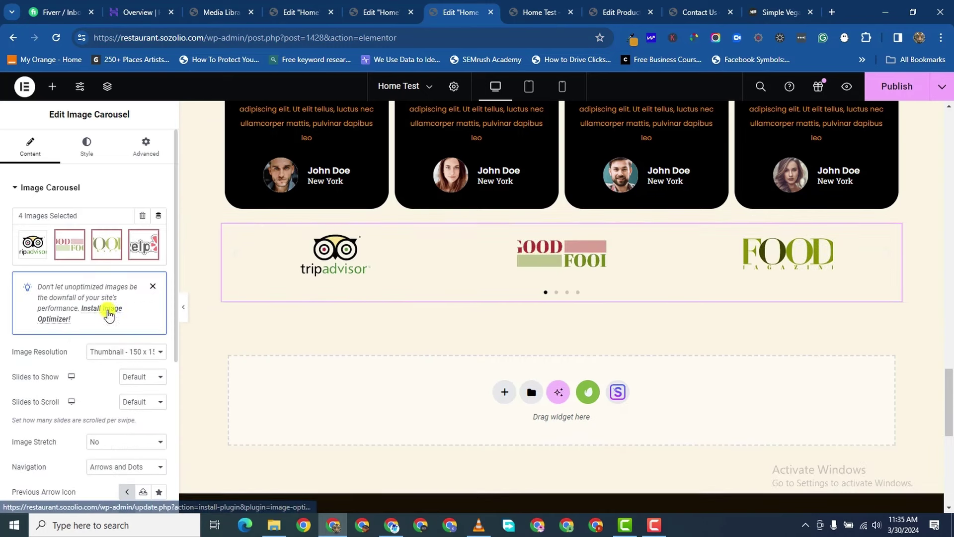
# - Set the carousel's image resolution to Full and its slides to show to 4
pyautogui.click(132, 351)
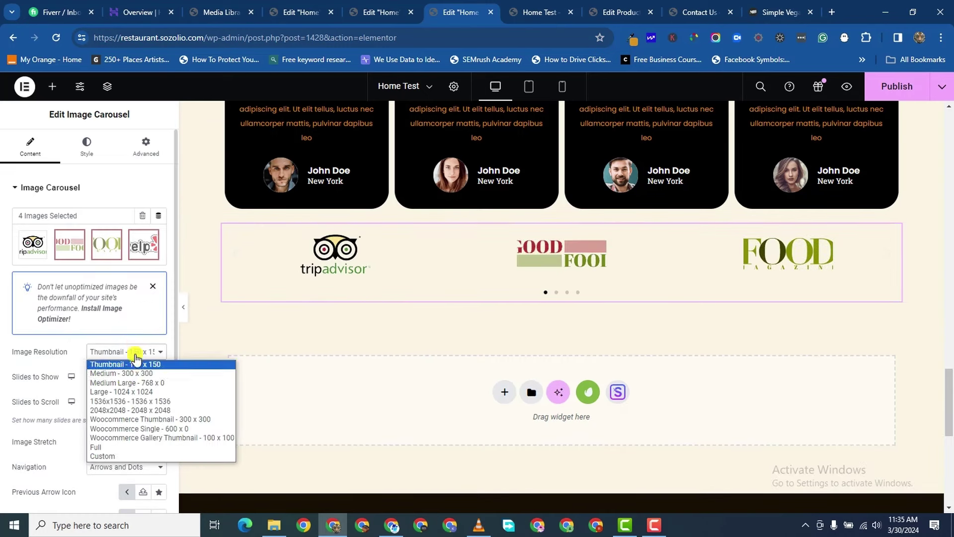
pyautogui.click(120, 447)
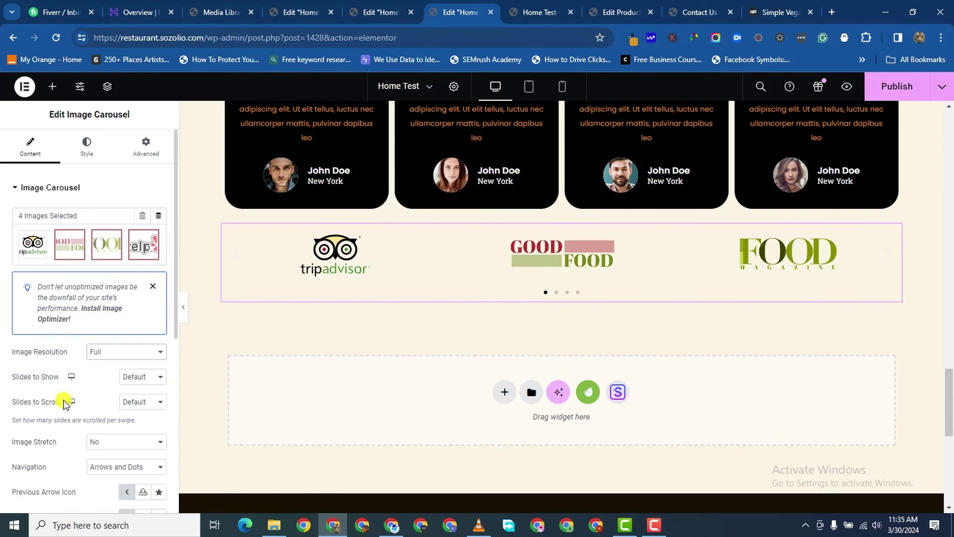
pyautogui.click(150, 383)
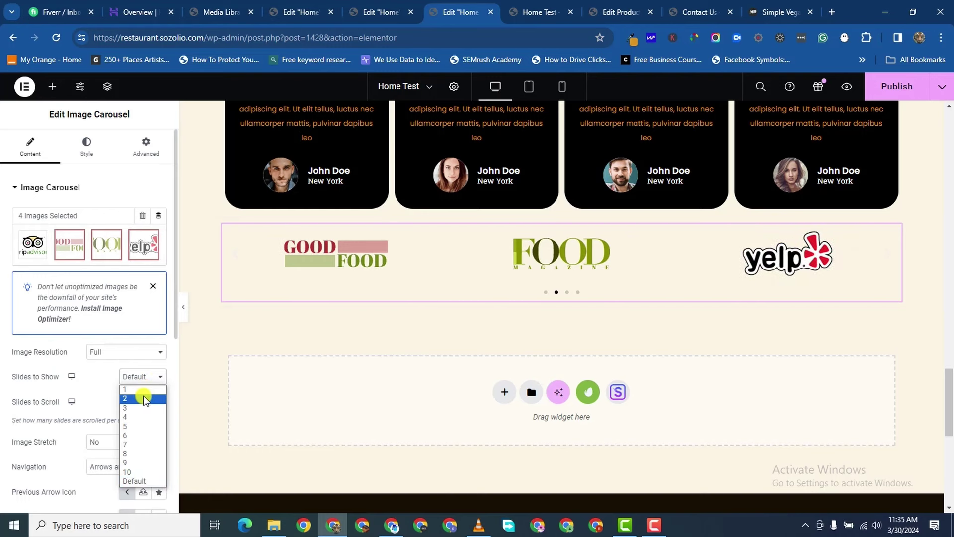
pyautogui.click(139, 416)
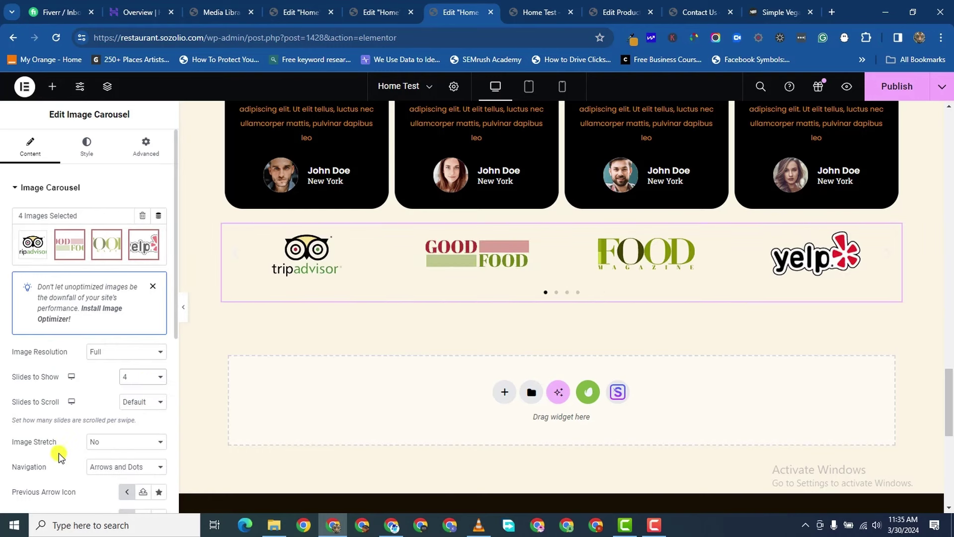
pyautogui.scroll(-3, 25, 431)
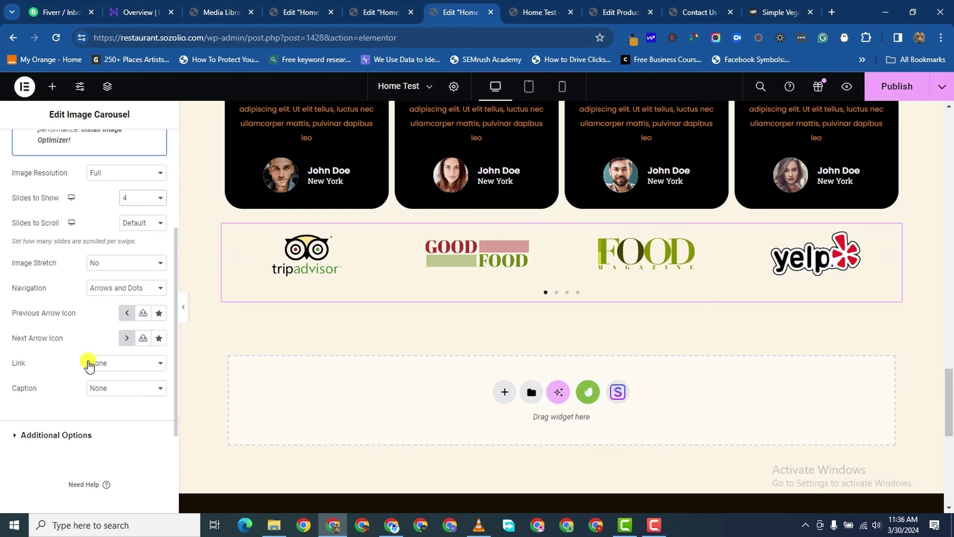
pyautogui.scroll(3, 79, 298)
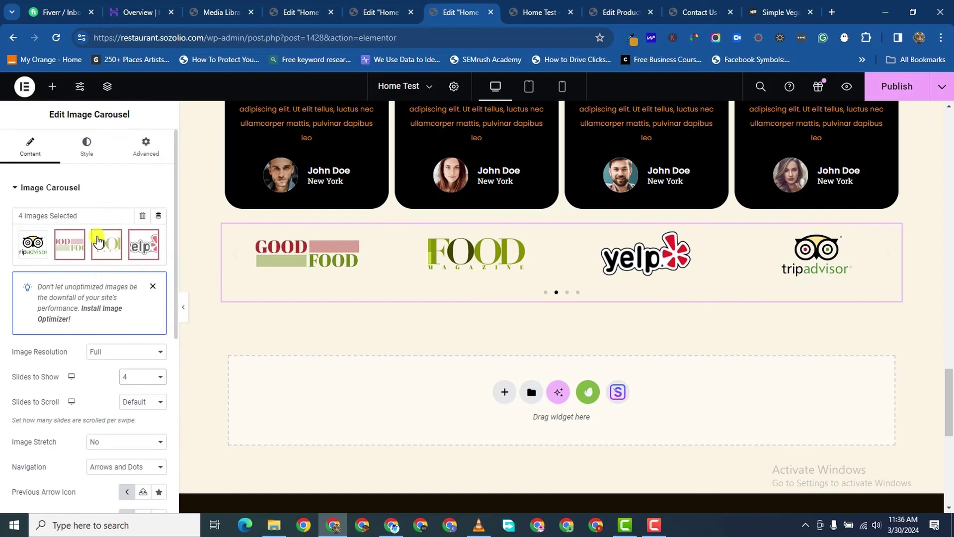
# - Check the carousel's navigation and image style settings and set the arrows' position to Outside
pyautogui.click(89, 149)
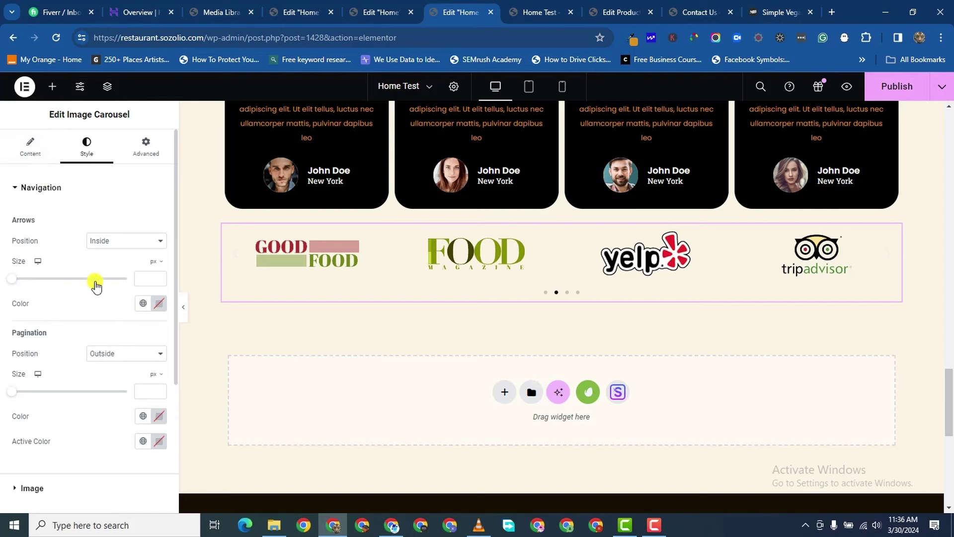
pyautogui.click(31, 149)
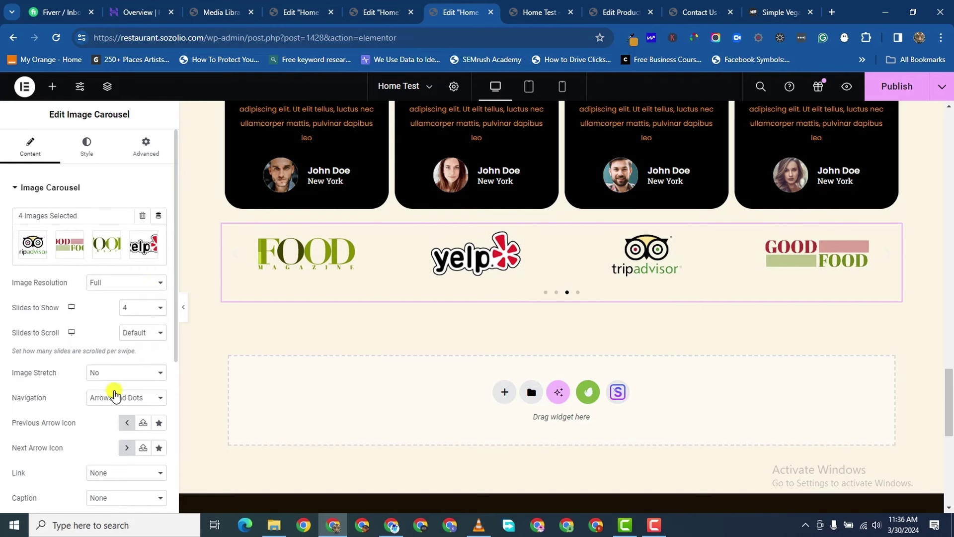
pyautogui.scroll(-3, 94, 403)
pyautogui.scroll(3, 84, 378)
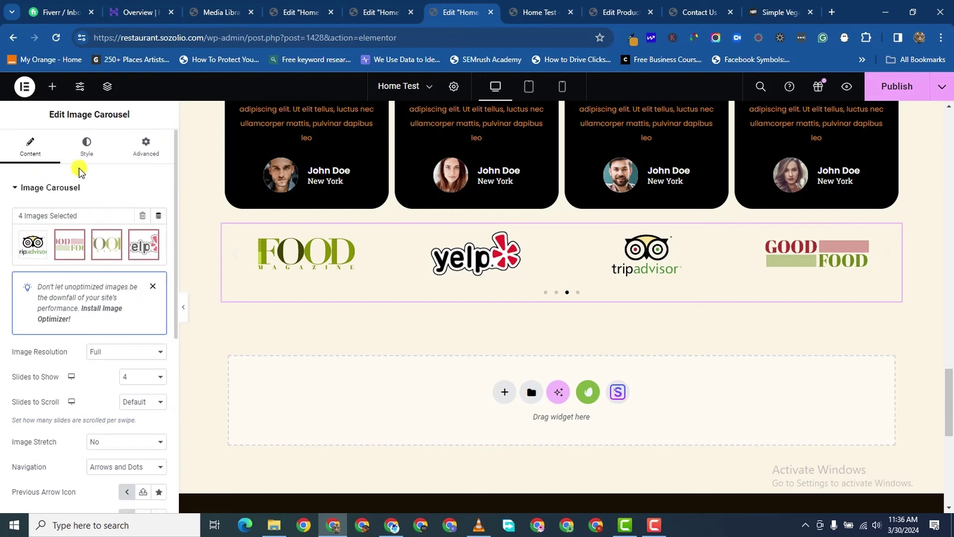
pyautogui.click(85, 148)
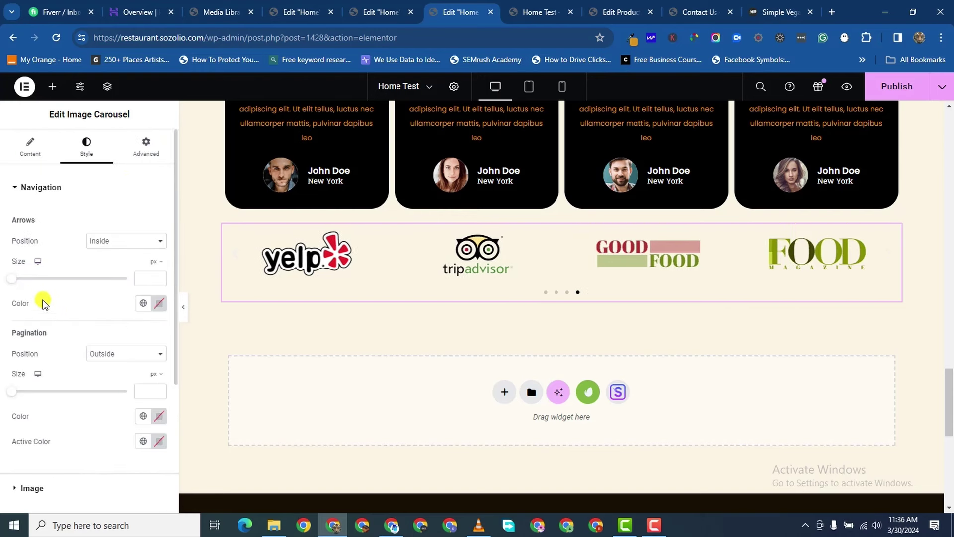
pyautogui.scroll(-3, 27, 412)
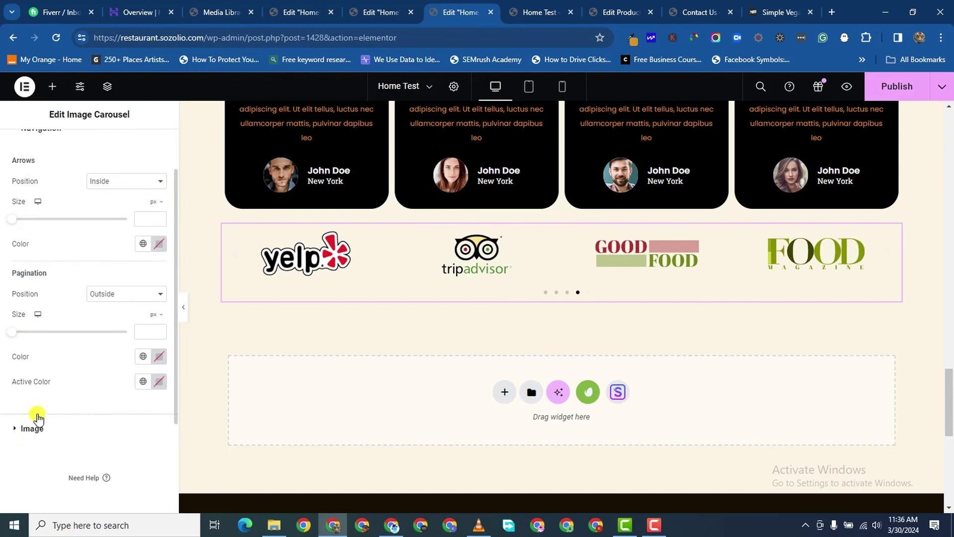
pyautogui.click(32, 309)
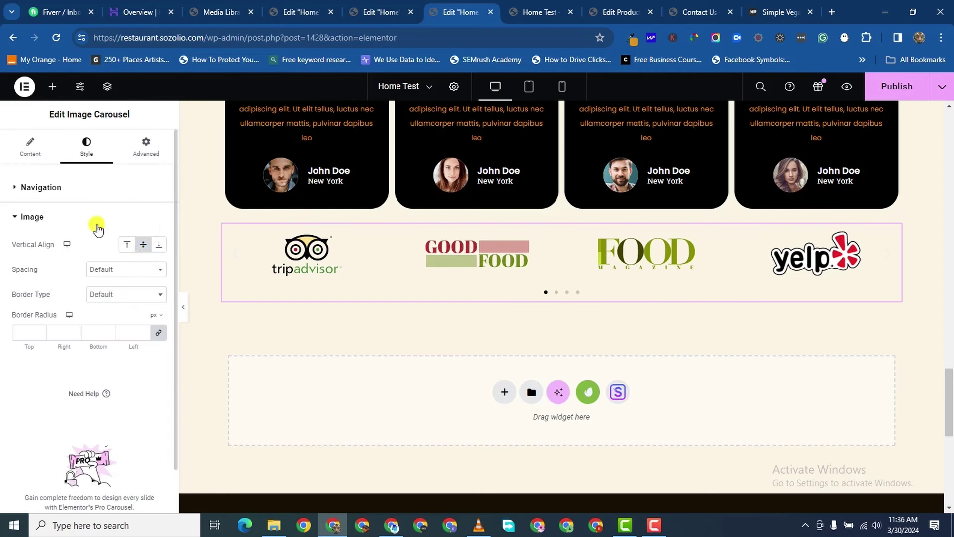
pyautogui.click(10, 189)
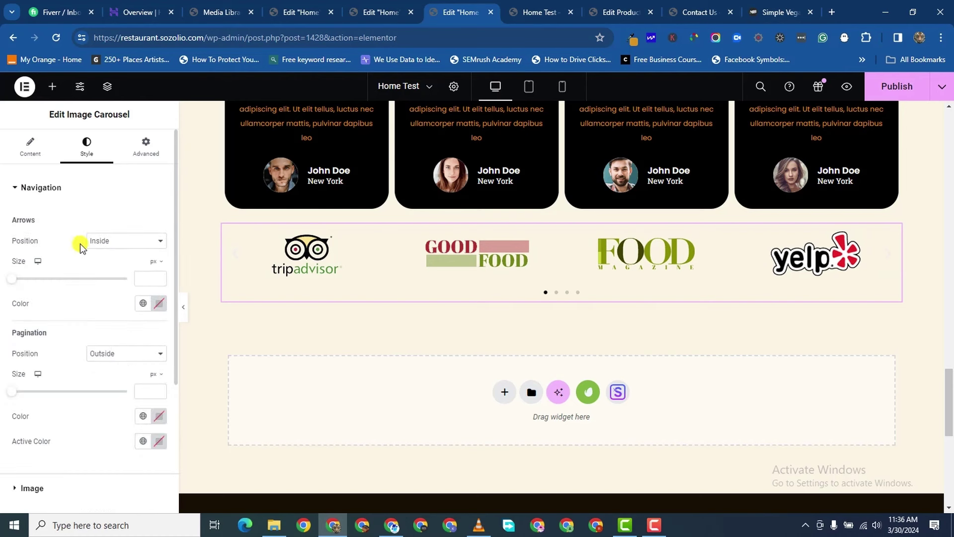
pyautogui.click(120, 247)
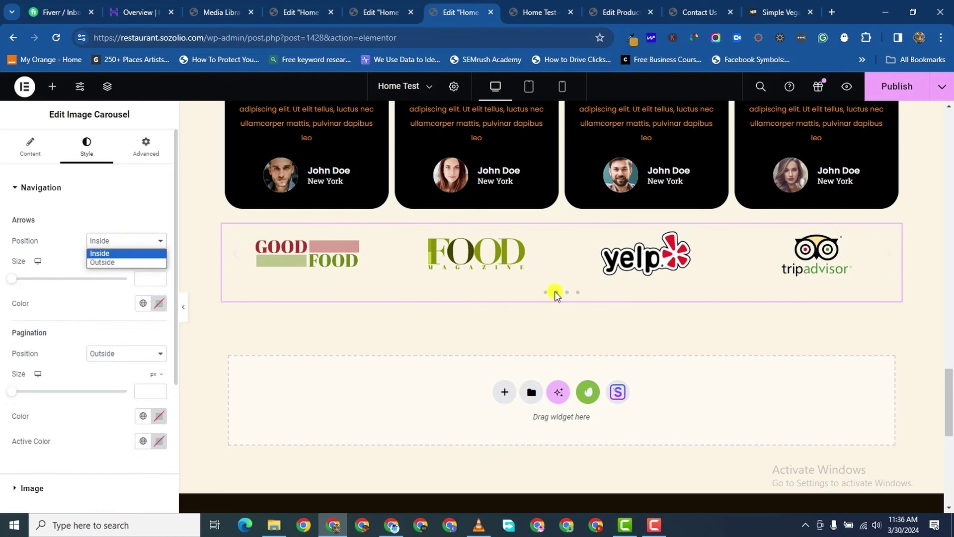
pyautogui.click(123, 262)
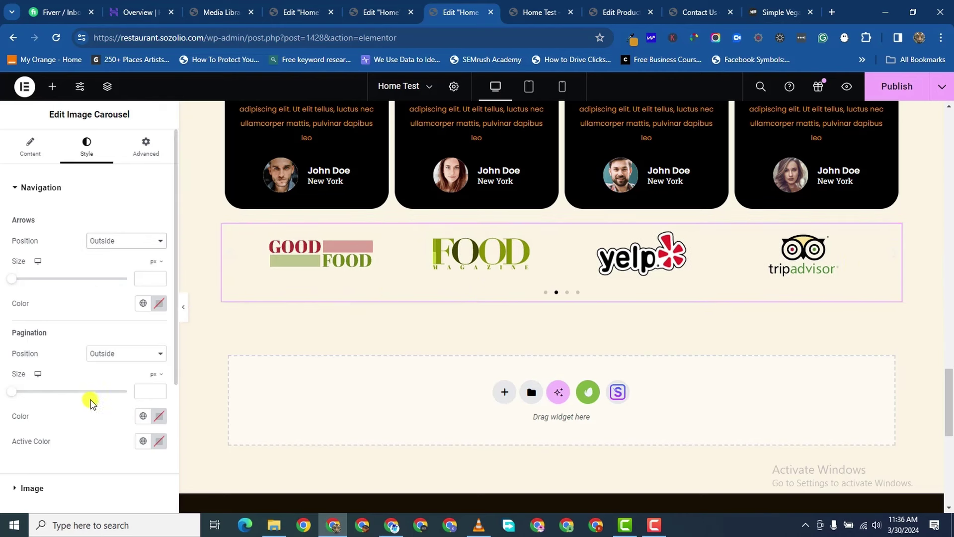
# - Review the carousel's content settings for slides, navigation, arrow icons, link and caption
pyautogui.scroll(-1, 101, 378)
pyautogui.scroll(1, 87, 246)
pyautogui.click(31, 149)
pyautogui.scroll(-1, 74, 308)
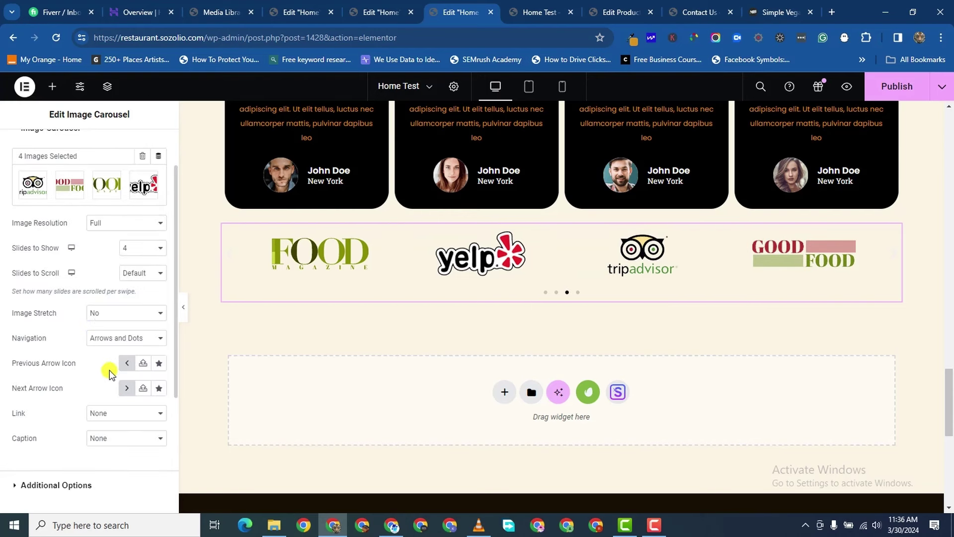
pyautogui.scroll(-1, 119, 358)
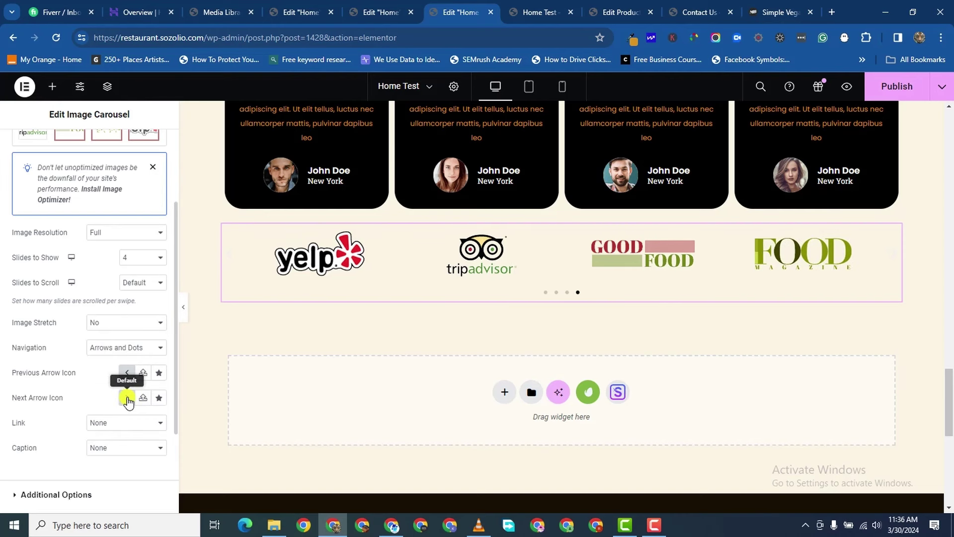
pyautogui.scroll(-2, 97, 398)
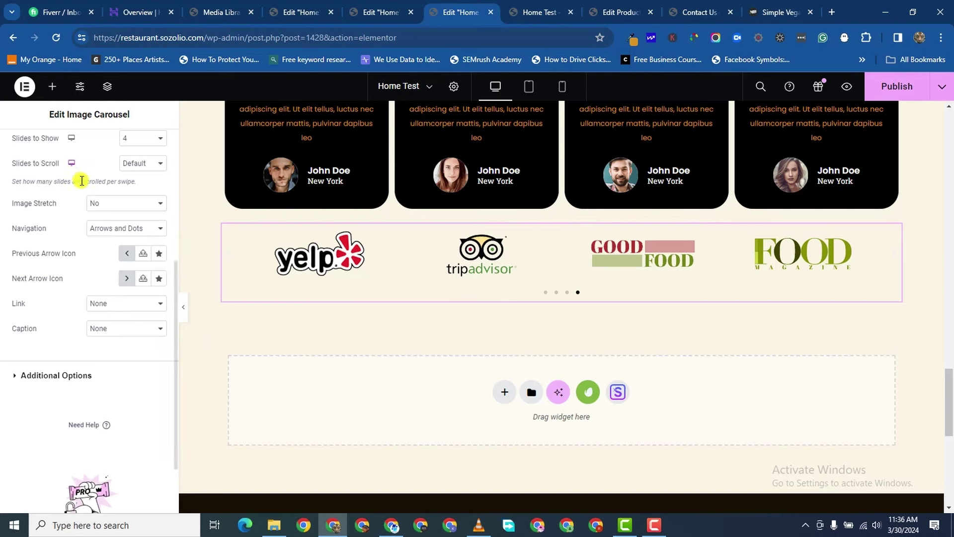
pyautogui.scroll(4, 78, 179)
# - Add a Heading between the testimonial row and the logo carousel with the title "As Featured On:"
pyautogui.click(52, 86)
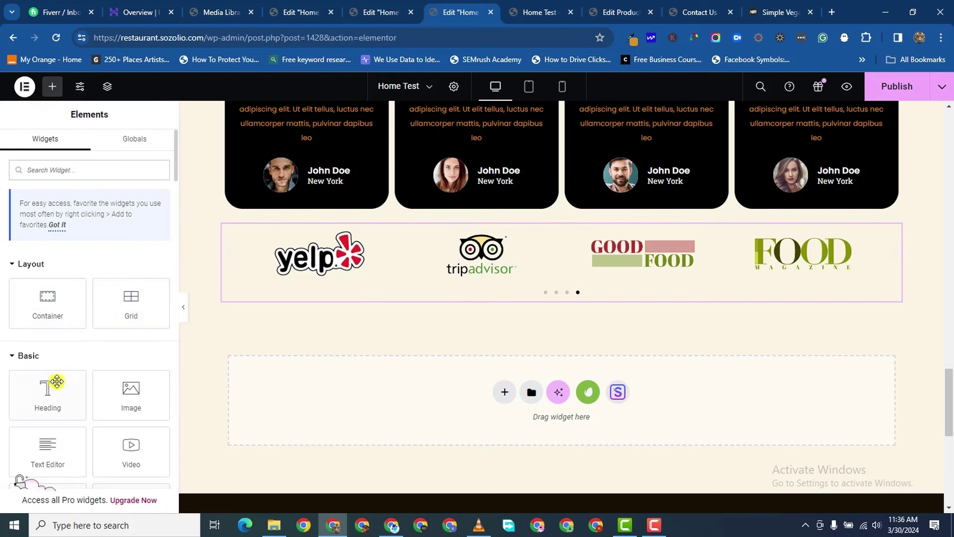
pyautogui.moveTo(50, 383); pyautogui.dragTo(524, 235)
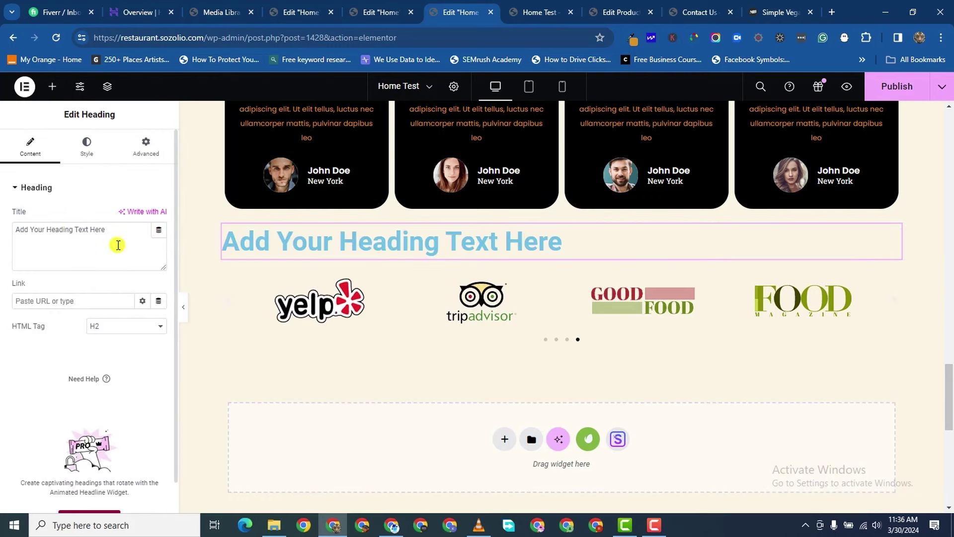
pyautogui.tripleClick(72, 228)
pyautogui.write('Fea')
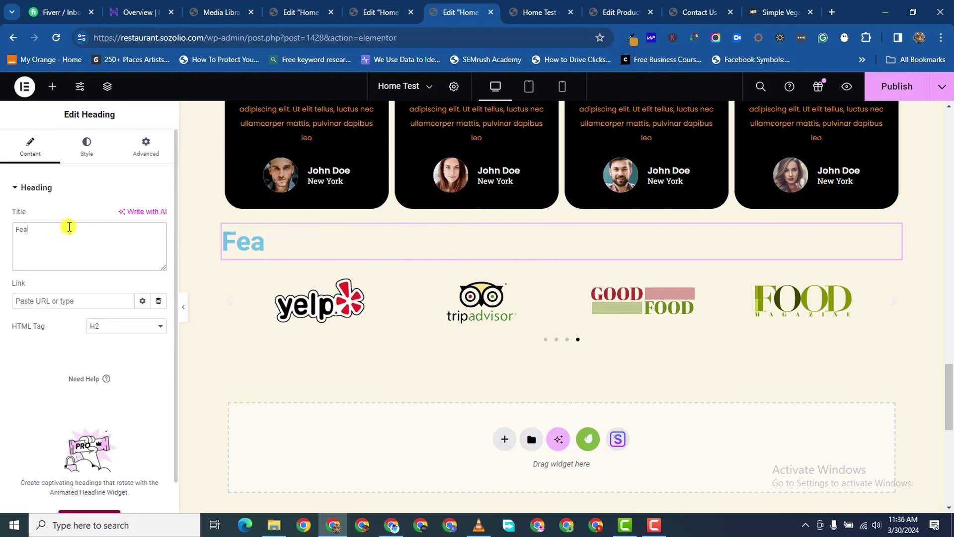
pyautogui.write('tured On')
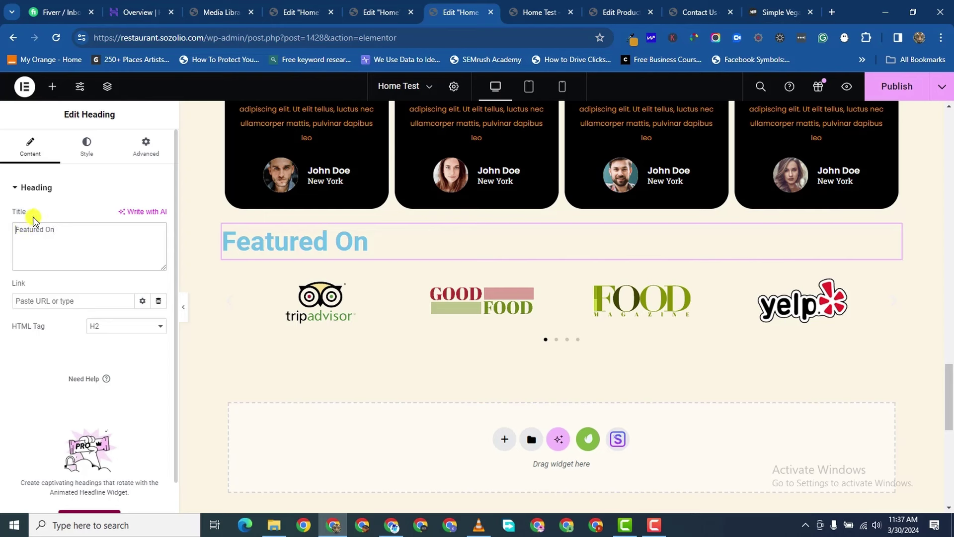
pyautogui.write('As')
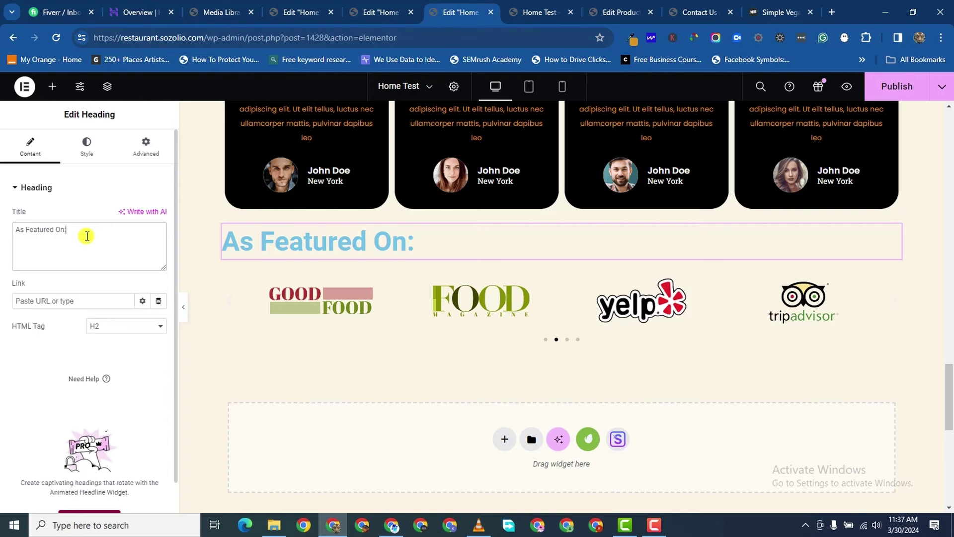
# - Set the "As Featured On:" heading's text color to black, #000000
pyautogui.click(99, 153)
pyautogui.click(157, 241)
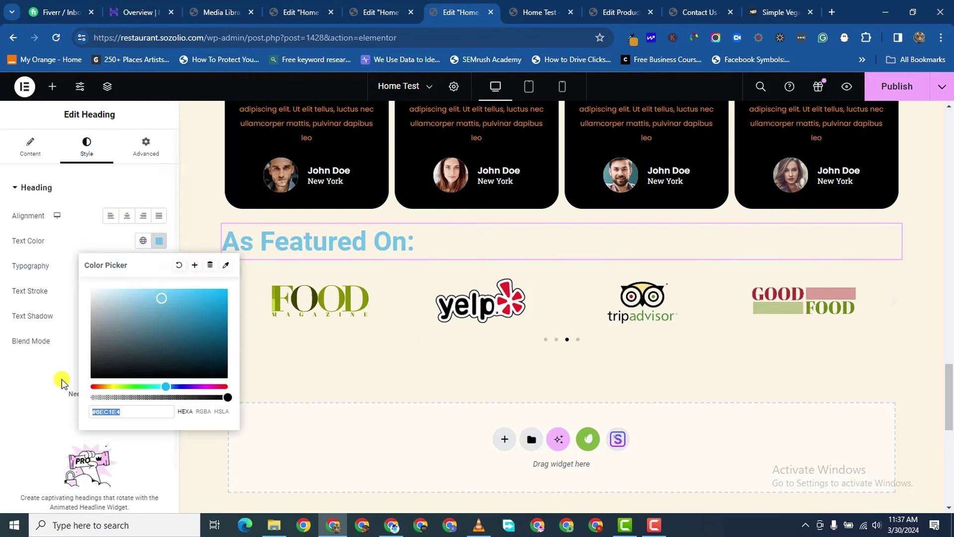
pyautogui.click(62, 383)
pyautogui.click(157, 241)
pyautogui.moveTo(103, 347); pyautogui.dragTo(76, 396)
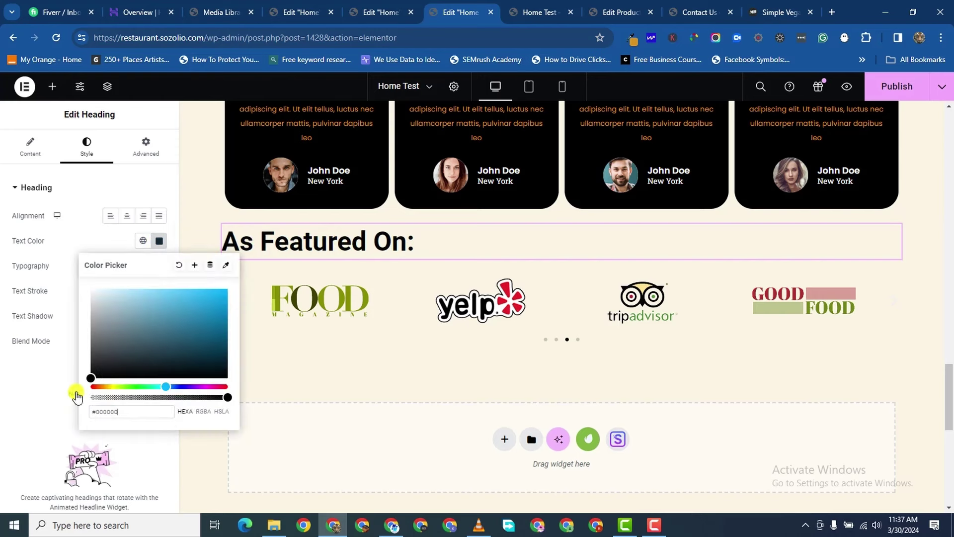
pyautogui.click(30, 445)
# - Set the "As Featured On:" heading's font family to Montserrat
pyautogui.click(159, 265)
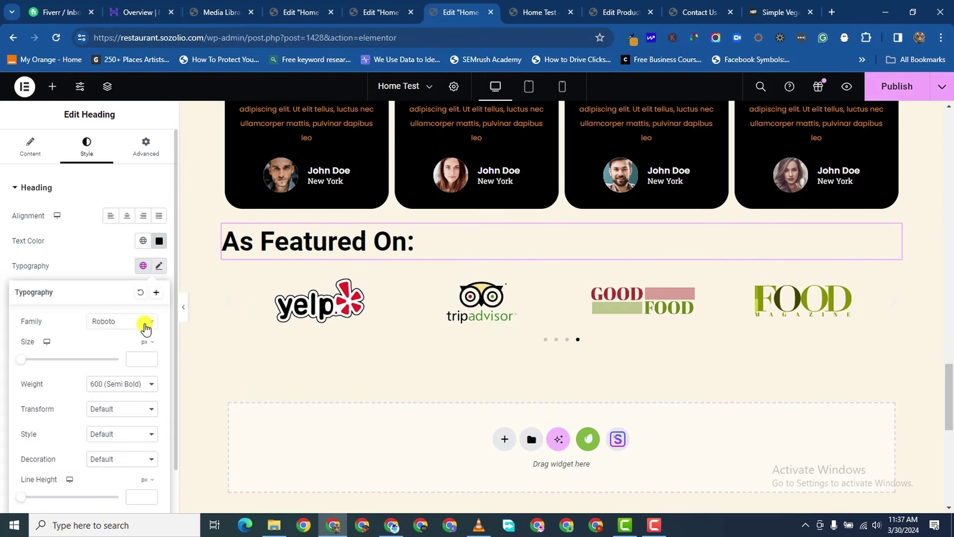
pyautogui.click(132, 328)
pyautogui.write('m')
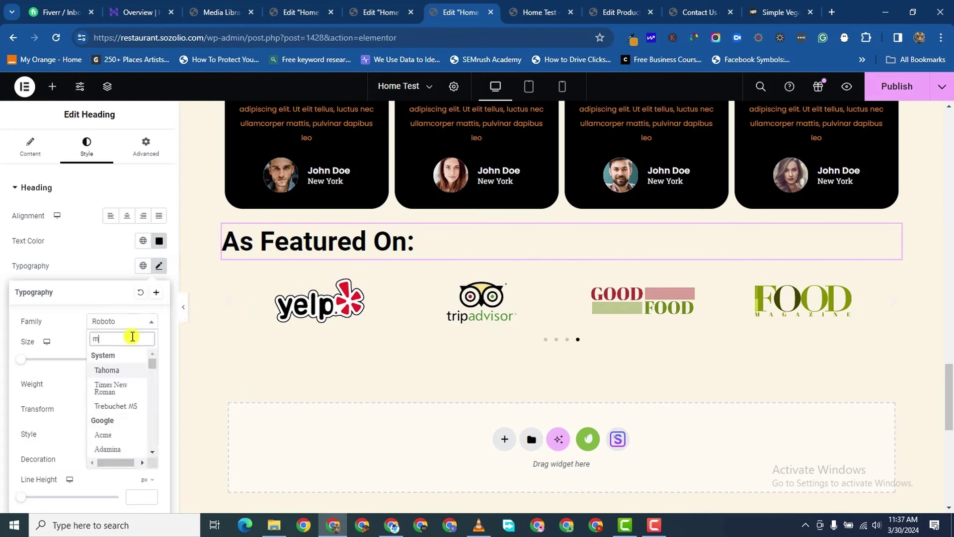
pyautogui.write('ontse')
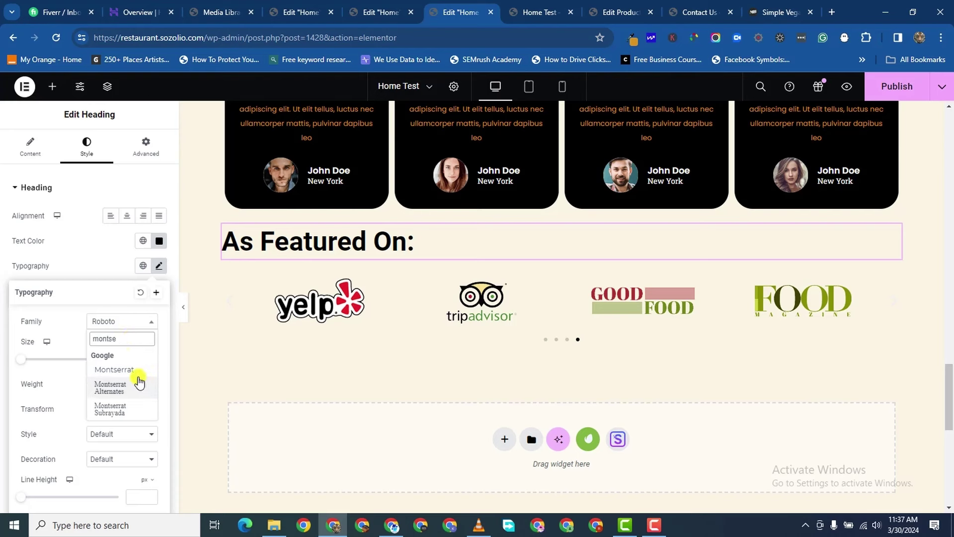
pyautogui.click(125, 369)
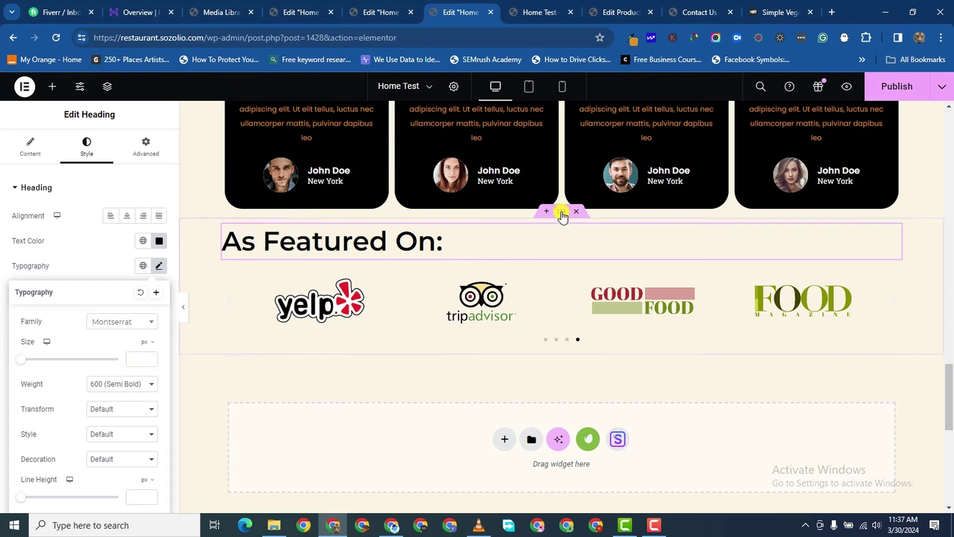
# - Give the container around the heading and logo carousel a 60 px top margin only, and publish the page
pyautogui.moveTo(562, 214)
pyautogui.mouseDown()
pyautogui.moveTo(550, 277)
pyautogui.moveTo(562, 218)
pyautogui.mouseUp()
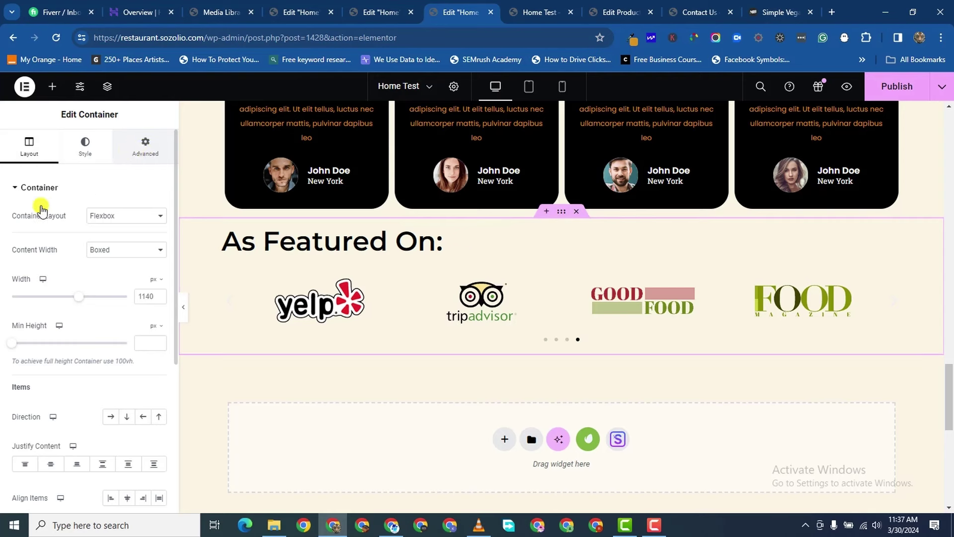
pyautogui.click(145, 146)
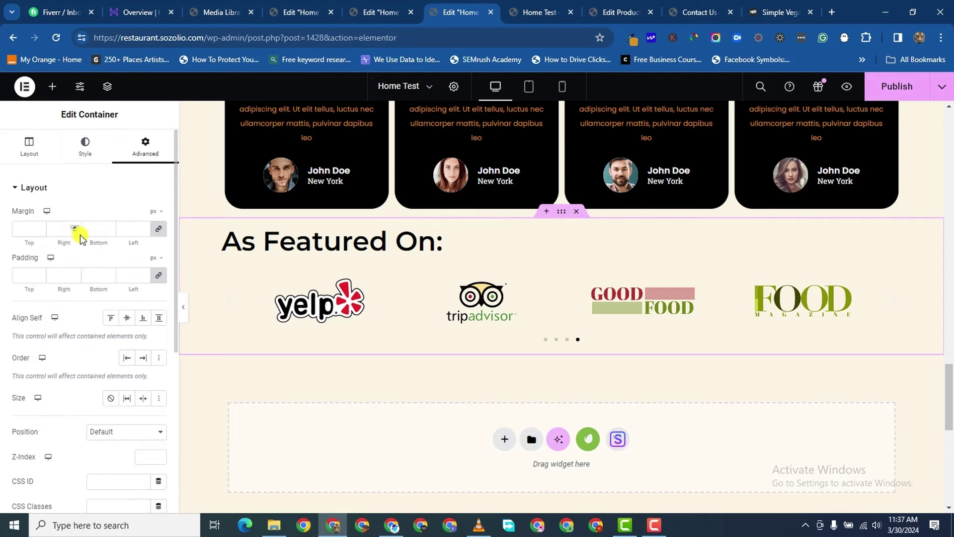
pyautogui.doubleClick(20, 229)
pyautogui.write('60')
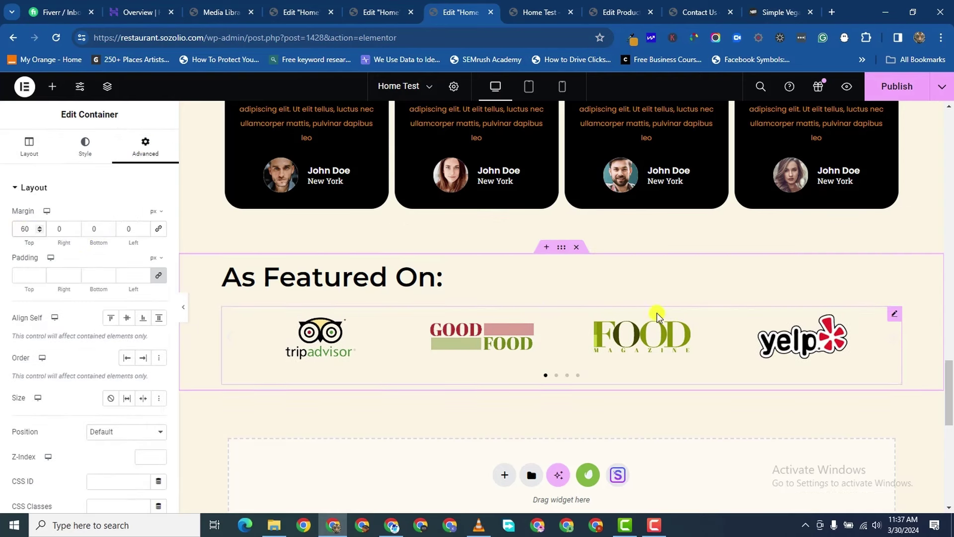
pyautogui.scroll(-1, 696, 338)
pyautogui.click(894, 94)
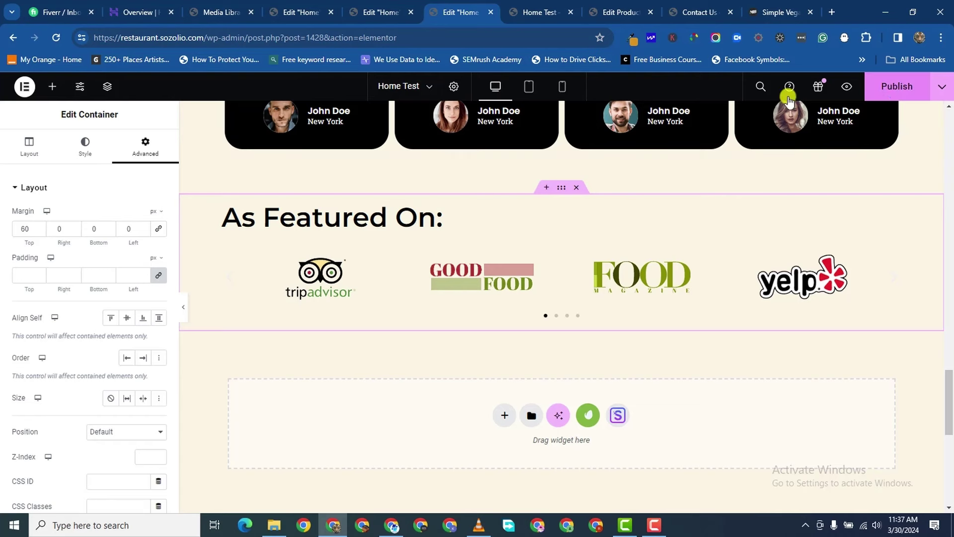
# - Make the logo carousel's pagination dot color fully transparent, #02010100
pyautogui.scroll(1, 515, 178)
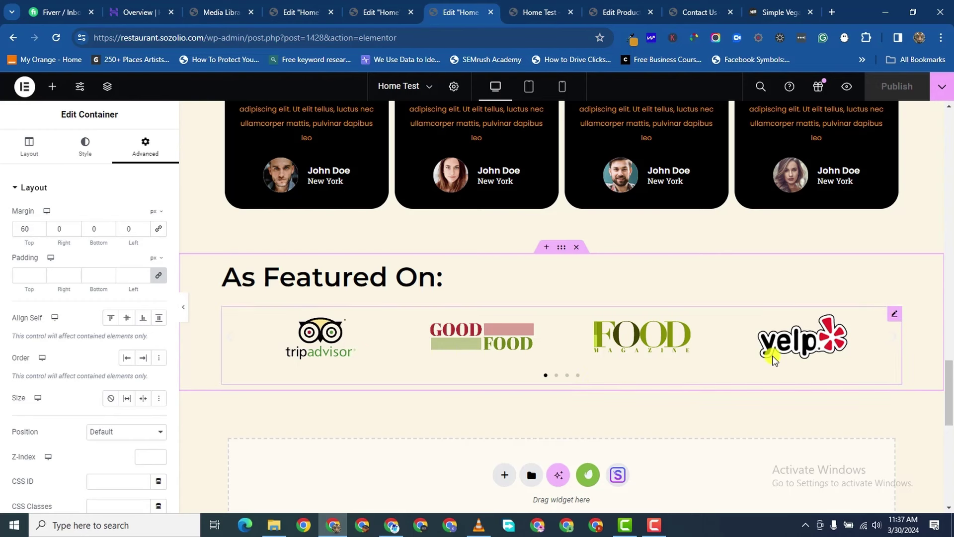
pyautogui.click(515, 306)
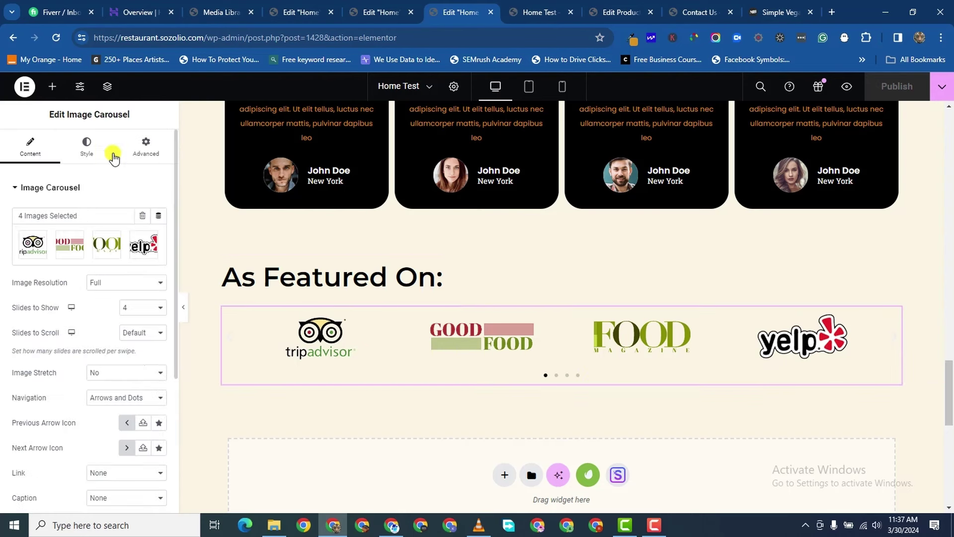
pyautogui.click(85, 148)
pyautogui.scroll(-3, 75, 388)
pyautogui.scroll(-1, 21, 304)
pyautogui.scroll(1, 106, 258)
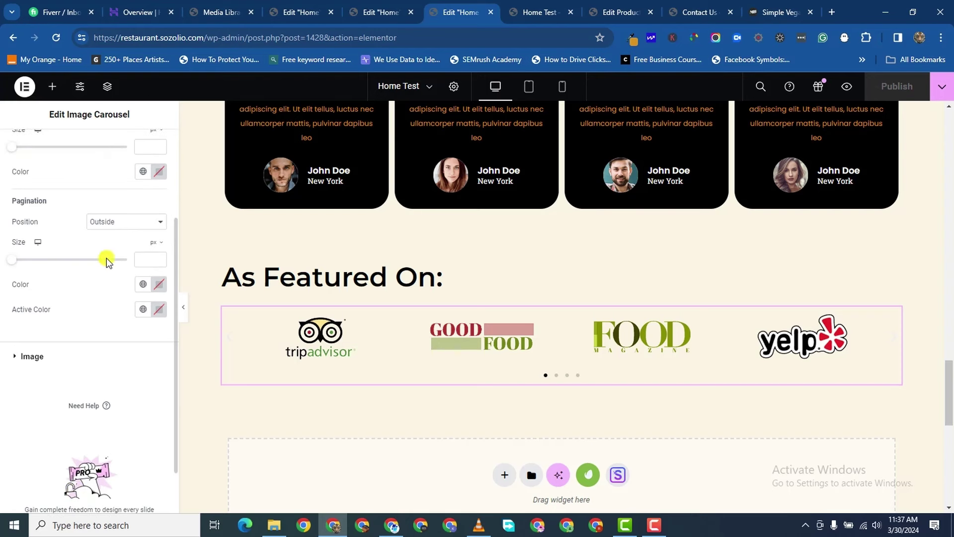
pyautogui.click(158, 284)
pyautogui.moveTo(111, 437); pyautogui.dragTo(80, 449)
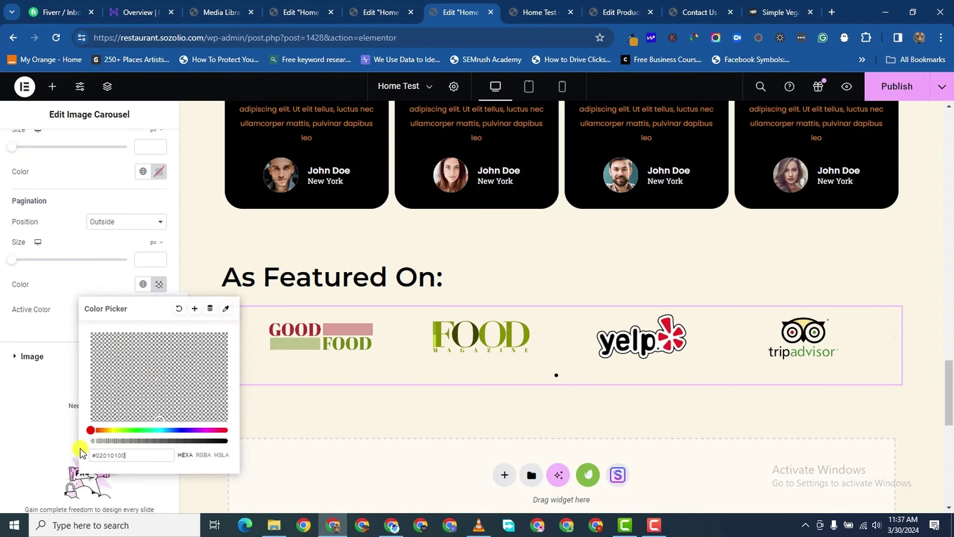
pyautogui.click(1, 457)
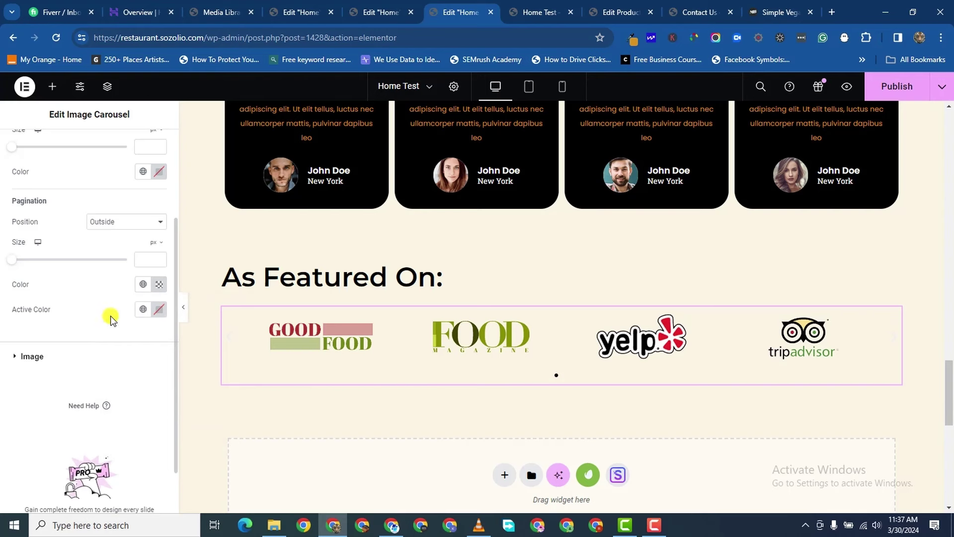
# - Make the carousel pagination's active dot color fully transparent as well
pyautogui.click(156, 315)
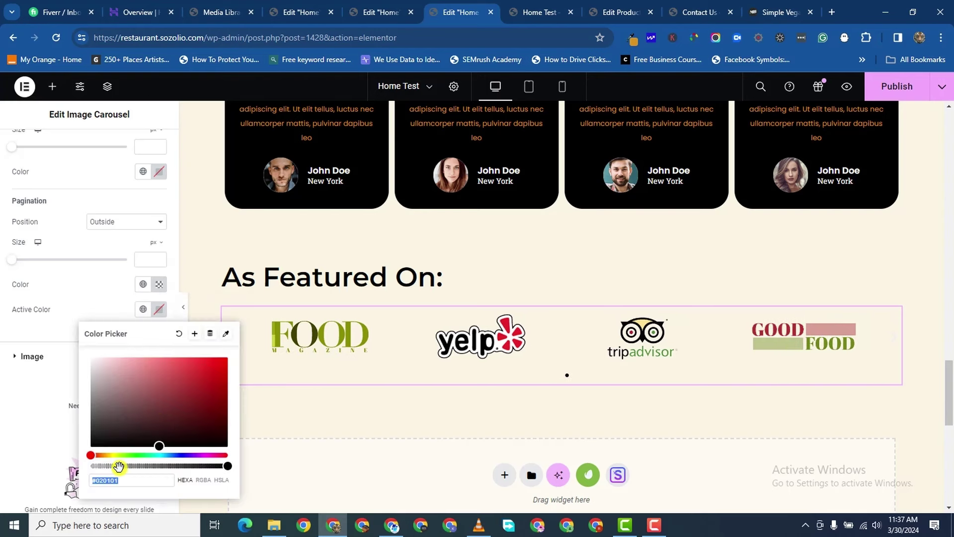
pyautogui.moveTo(119, 466); pyautogui.dragTo(11, 445)
pyautogui.click(11, 445)
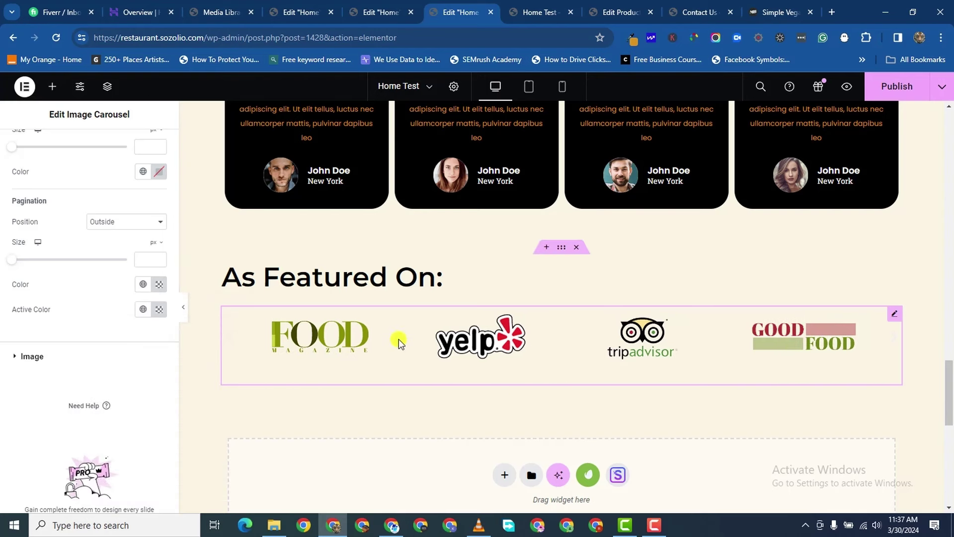
# - Look over the page from the logo carousel up to the hero section and publish the changes
pyautogui.scroll(-2, 519, 357)
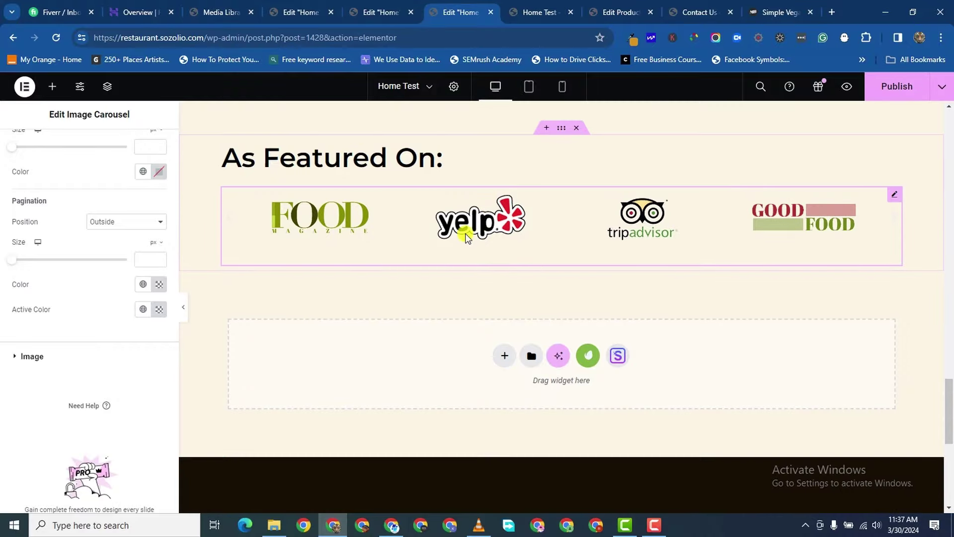
pyautogui.scroll(5, 502, 155)
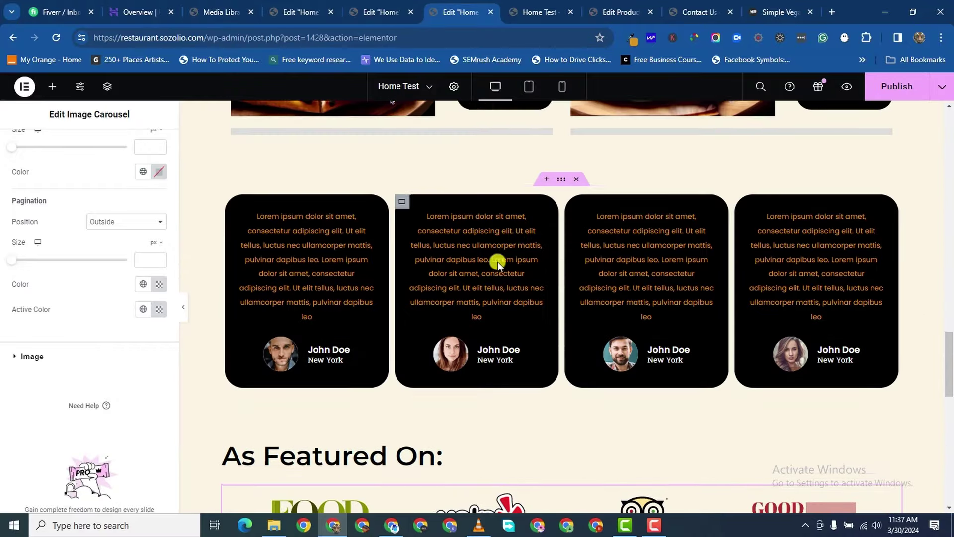
pyautogui.scroll(12, 498, 262)
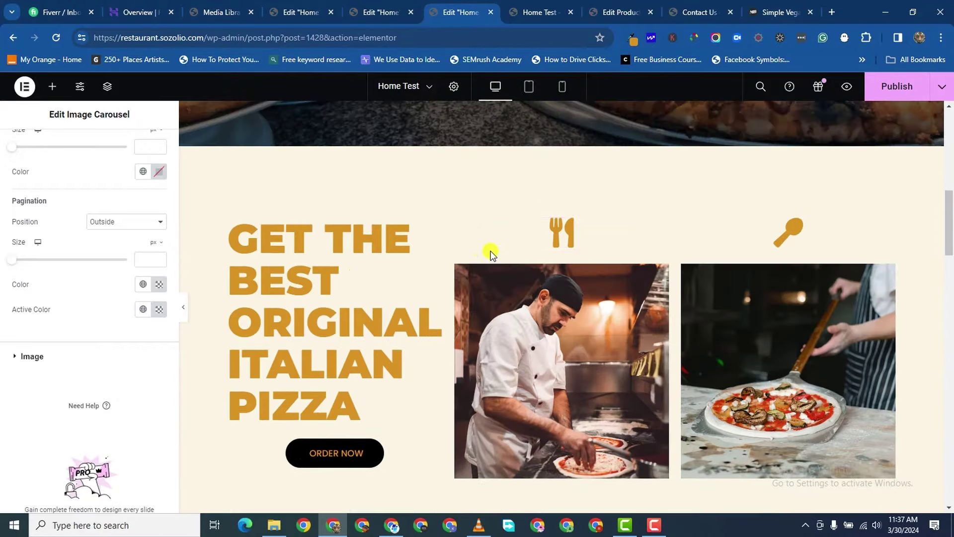
pyautogui.scroll(8, 491, 254)
pyautogui.scroll(-2, 613, 240)
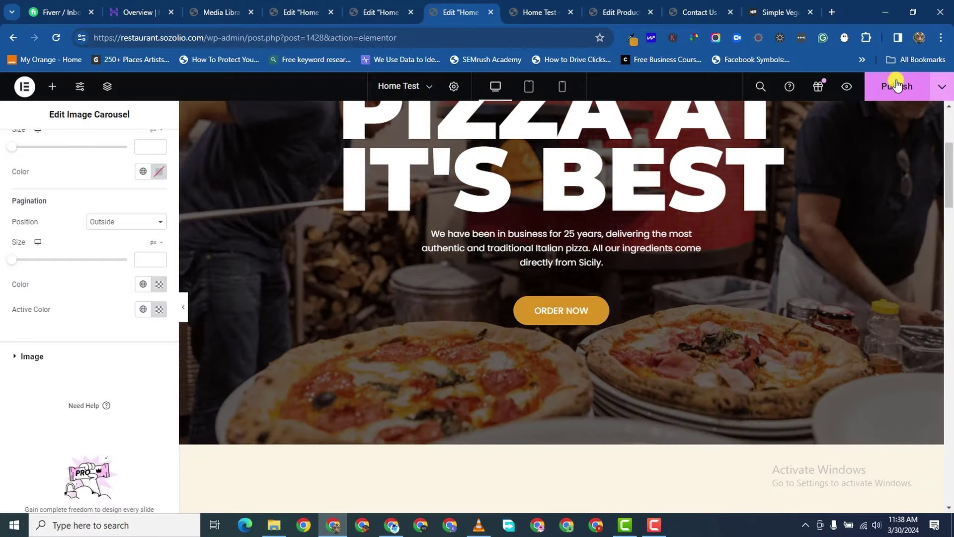
pyautogui.click(897, 86)
pyautogui.scroll(-2, 547, 269)
pyautogui.scroll(5, 554, 277)
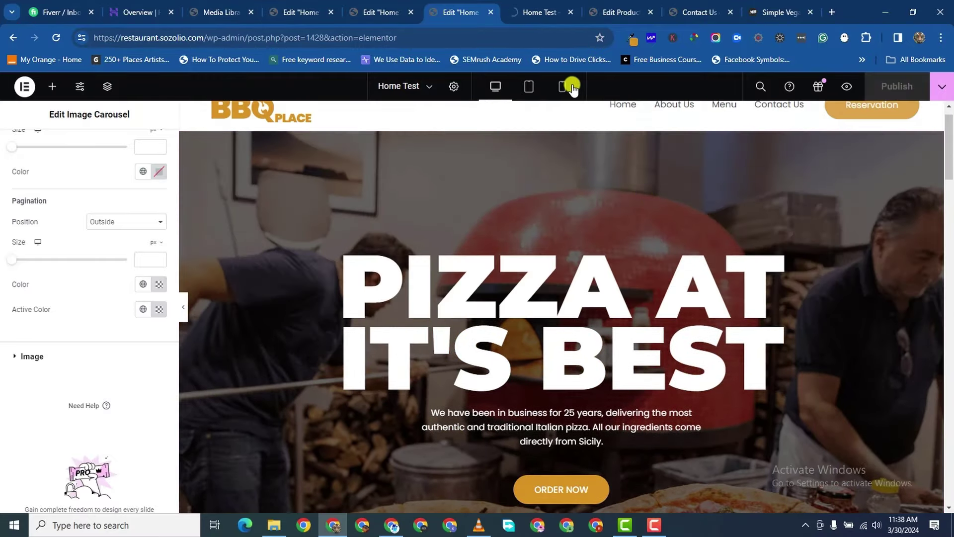
# - Examine the home page in mobile view, checking the testimonial cards, logo carousel, pizza items and hero section
pyautogui.hotkey('ctrl', 'shift', 'm')
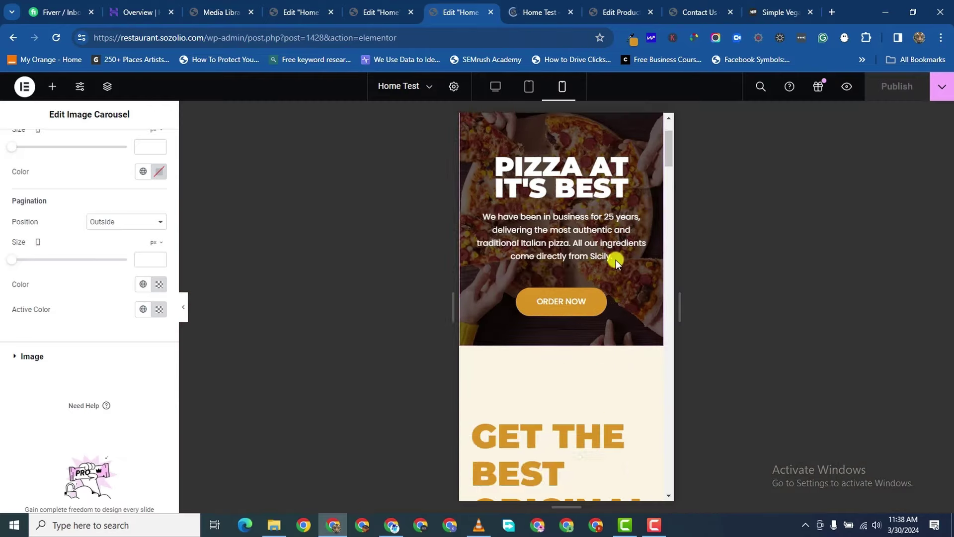
pyautogui.scroll(-15, 575, 315)
pyautogui.scroll(5, 577, 318)
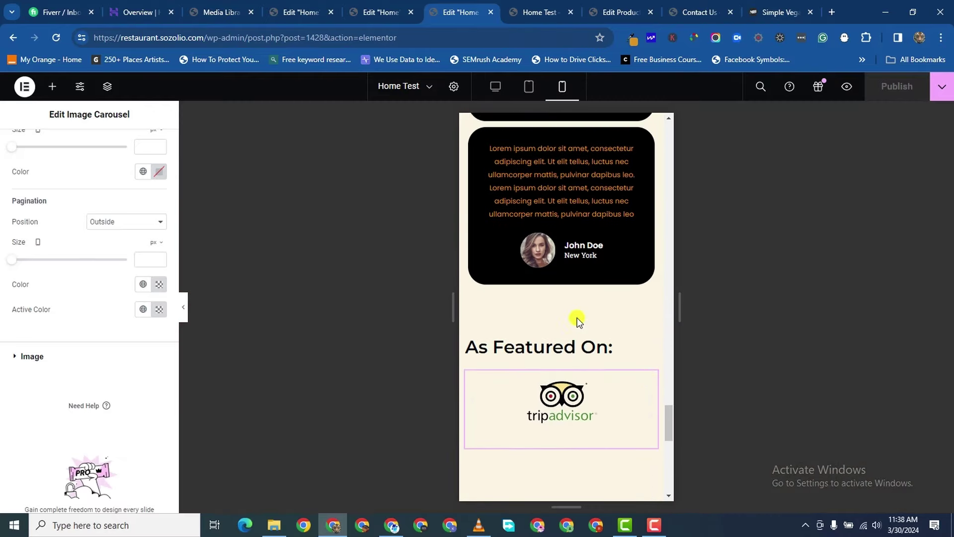
pyautogui.scroll(-3, 577, 317)
pyautogui.scroll(10, 578, 320)
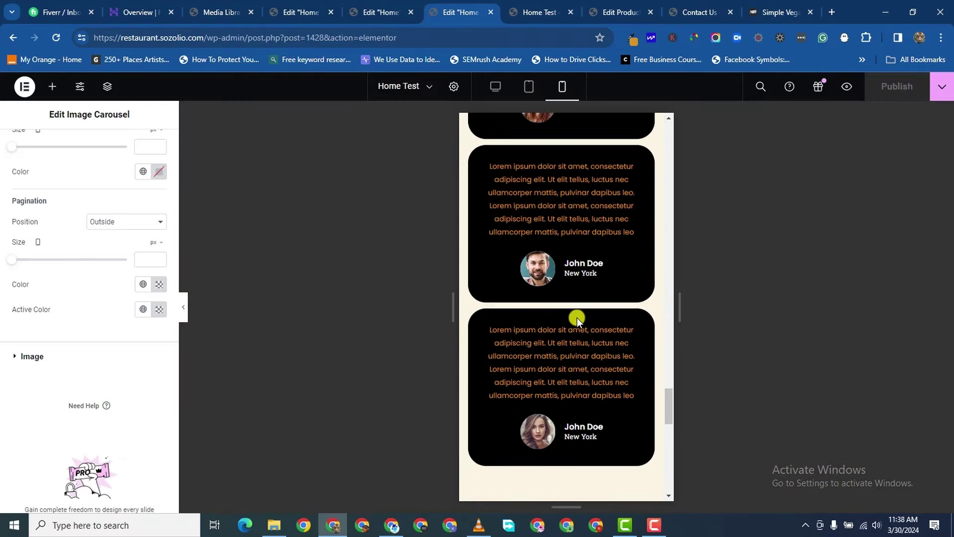
pyautogui.scroll(7, 577, 317)
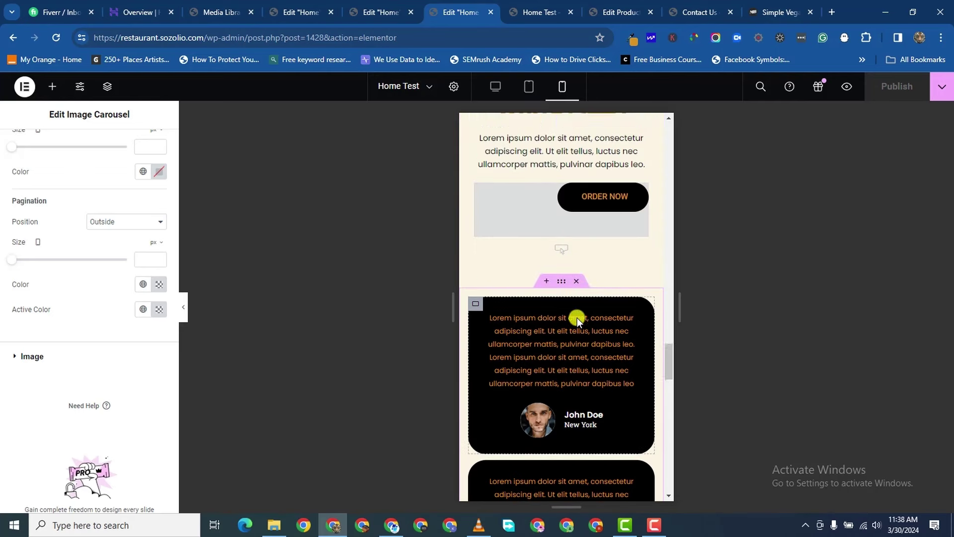
pyautogui.scroll(-4, 560, 365)
pyautogui.scroll(-5, 560, 366)
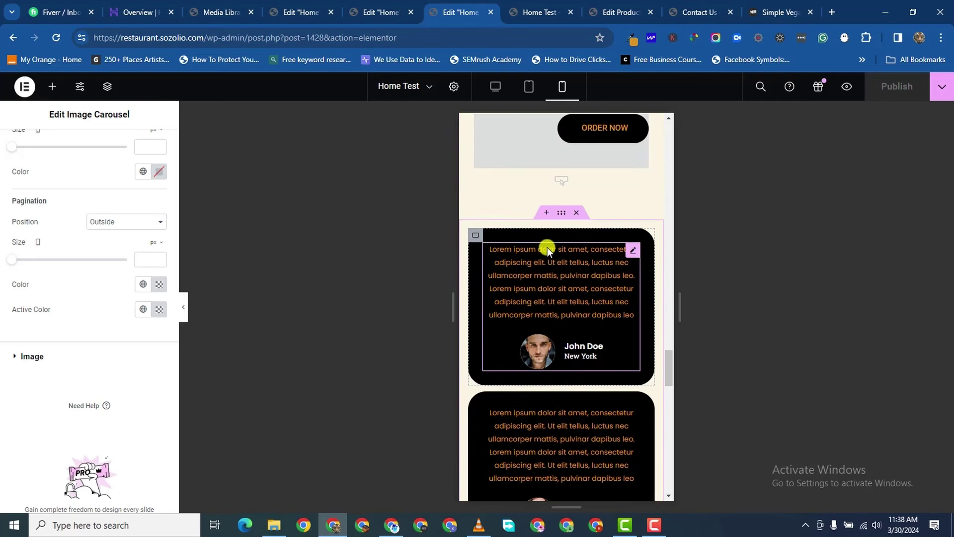
pyautogui.scroll(1, 521, 143)
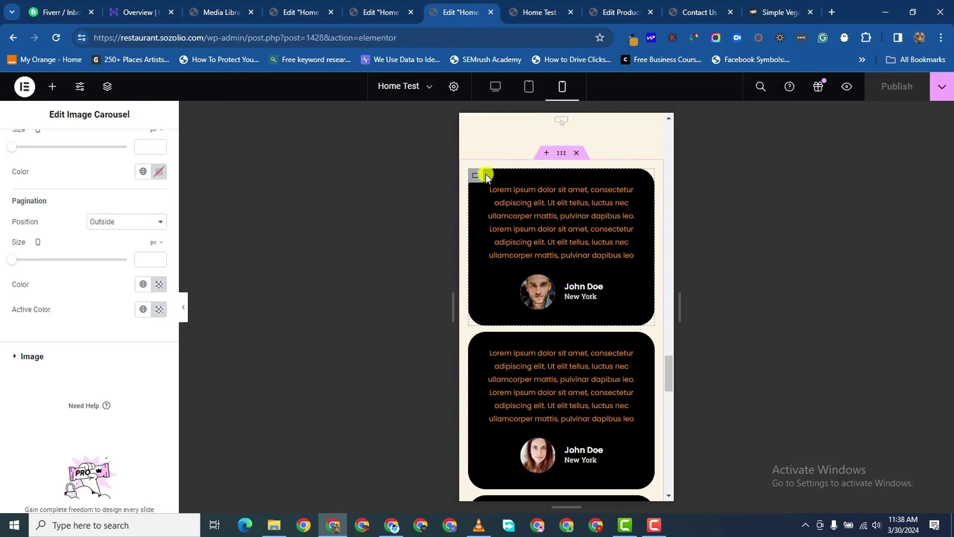
pyautogui.click(500, 223)
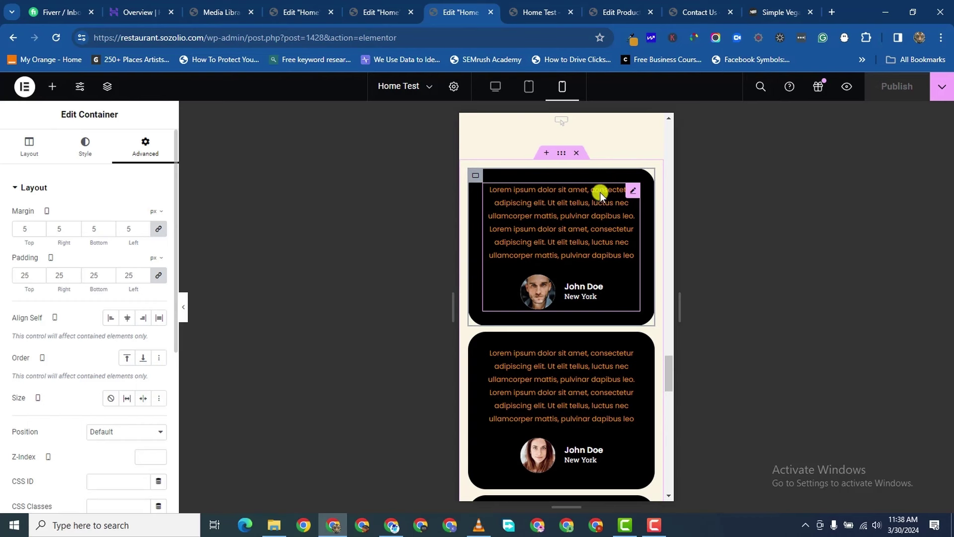
pyautogui.scroll(-10, 556, 383)
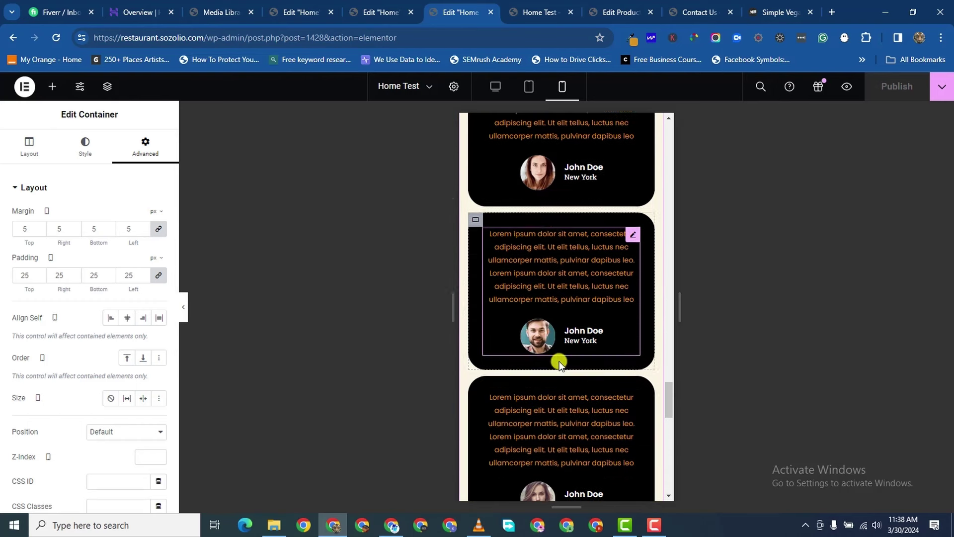
pyautogui.scroll(1, 560, 256)
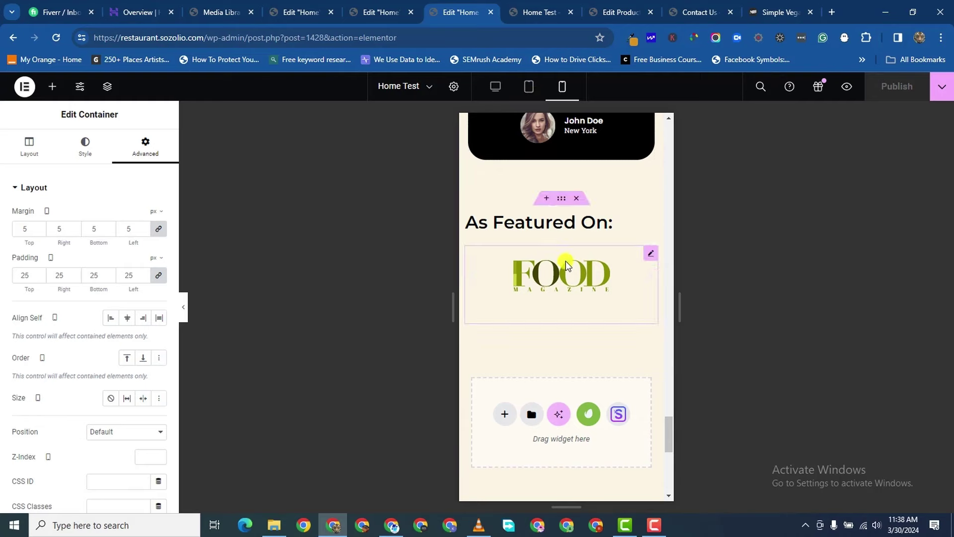
pyautogui.scroll(10, 562, 264)
pyautogui.scroll(15, 560, 261)
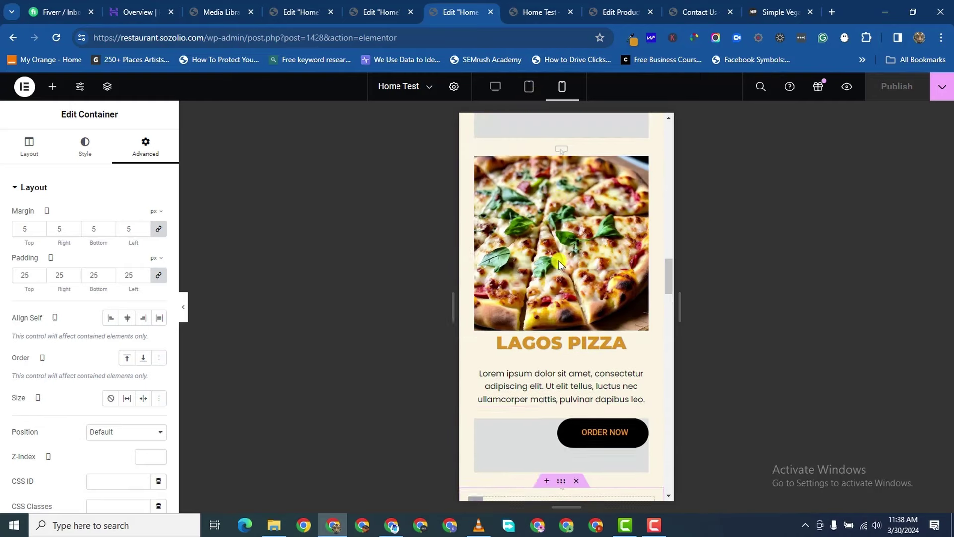
pyautogui.scroll(5, 556, 255)
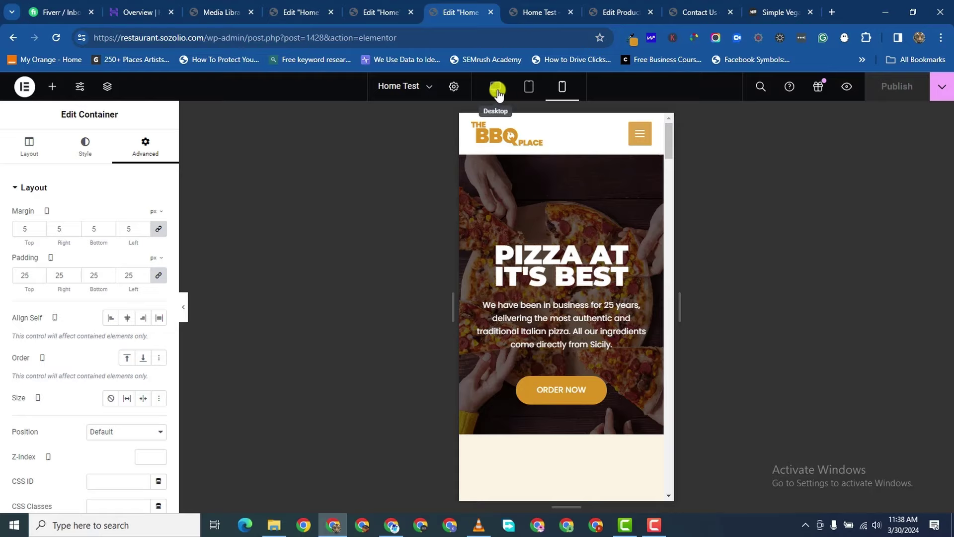
# - Return the editor to desktop view and review the page's browser preview down to the testimonials and featured logos
pyautogui.click(497, 89)
pyautogui.scroll(-15, 580, 264)
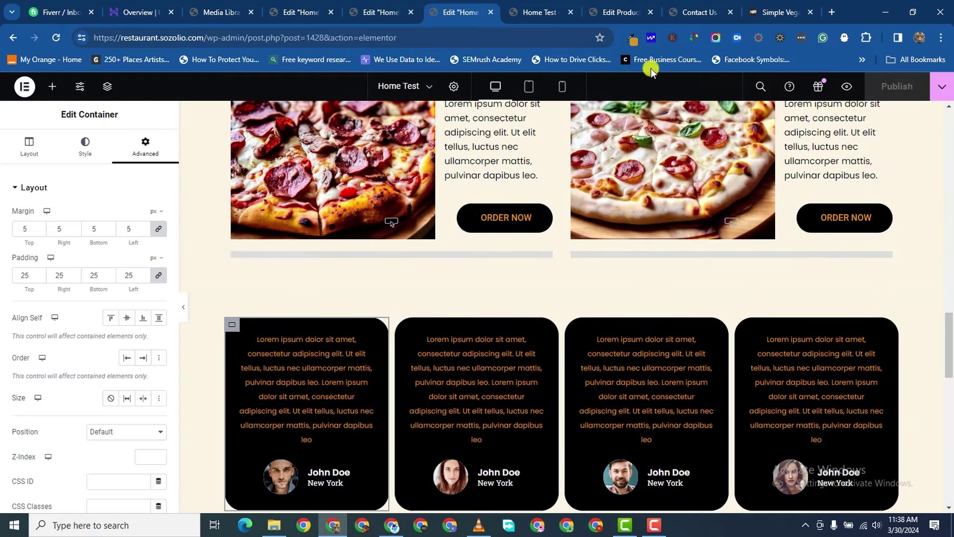
pyautogui.click(548, 15)
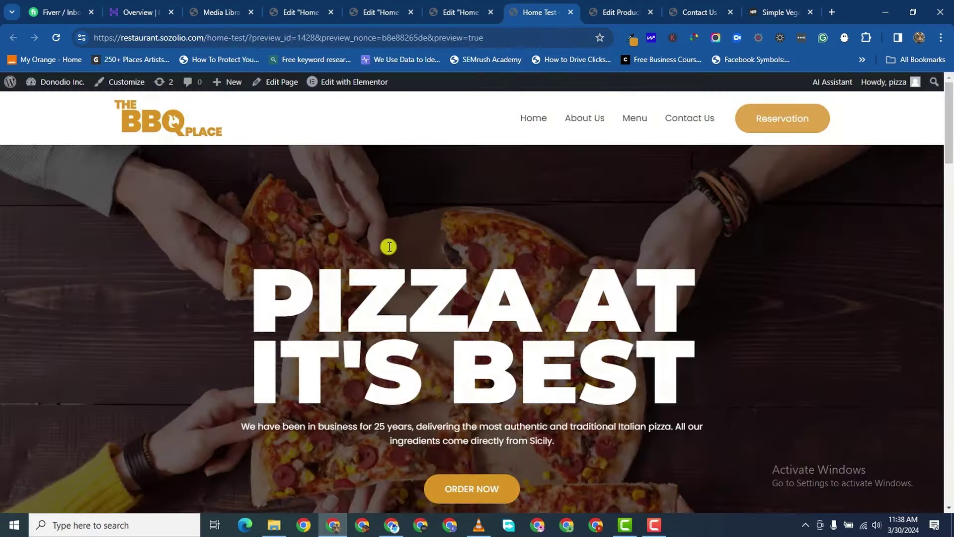
pyautogui.scroll(-15, 409, 267)
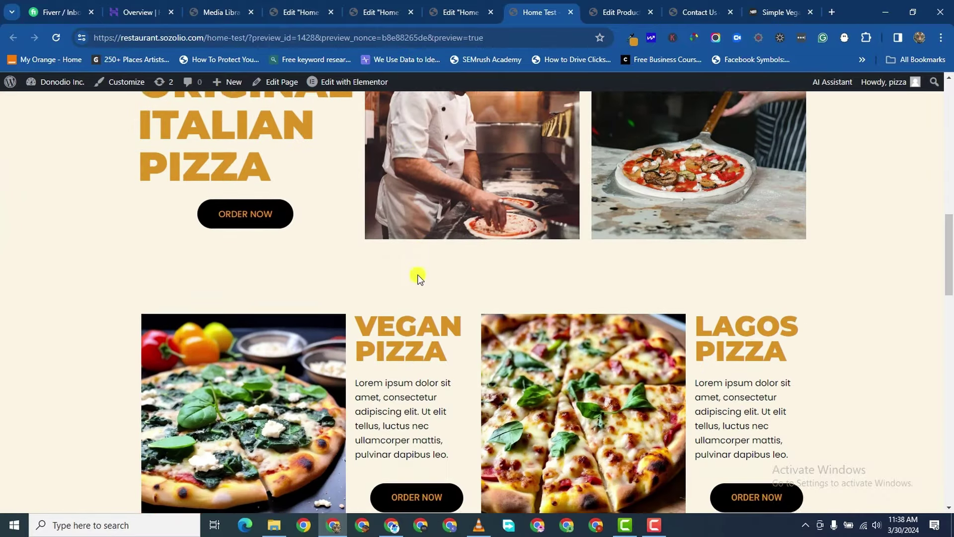
pyautogui.scroll(-10, 417, 278)
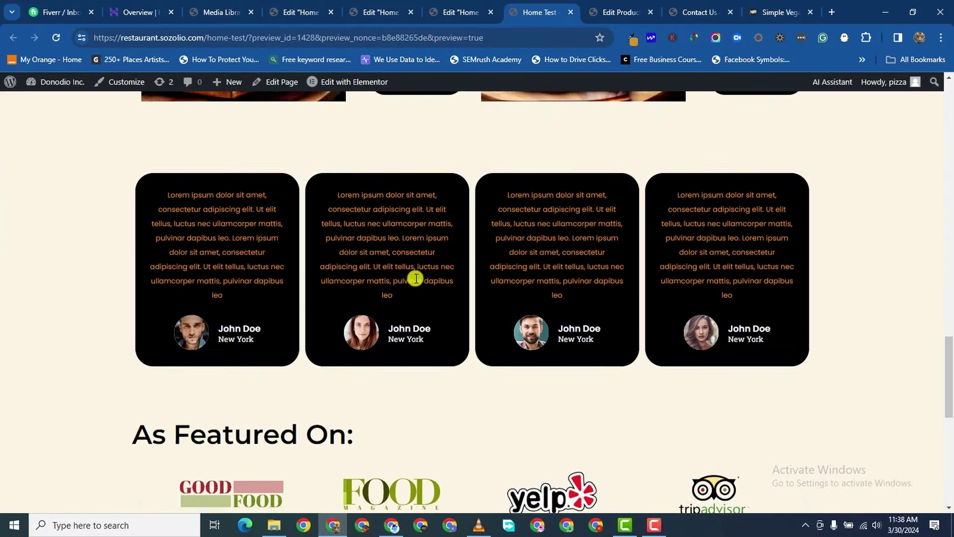
# - Publish the testimonial cards' container with Full Width content and check it in the page's browser preview
pyautogui.scroll(-2, 510, 149)
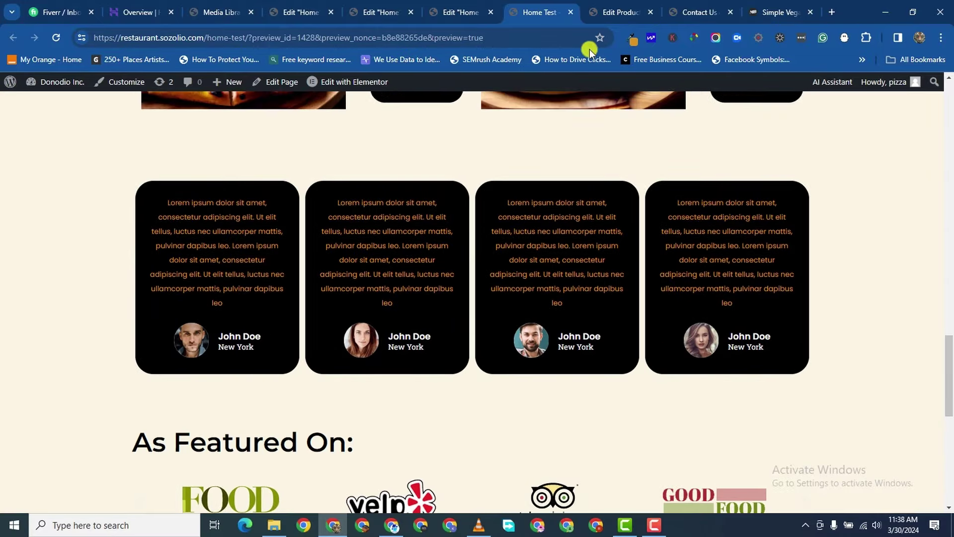
pyautogui.click(470, 14)
pyautogui.scroll(-1, 517, 298)
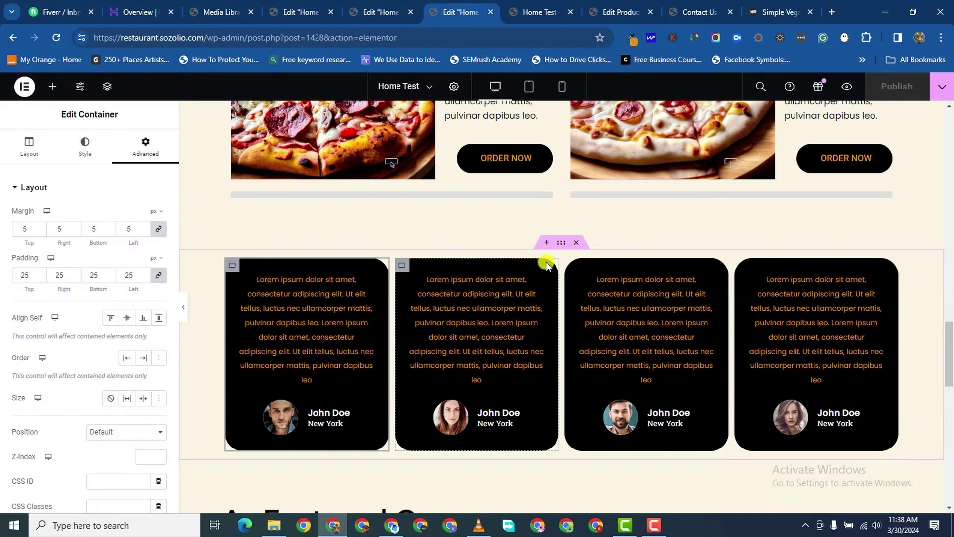
pyautogui.click(562, 242)
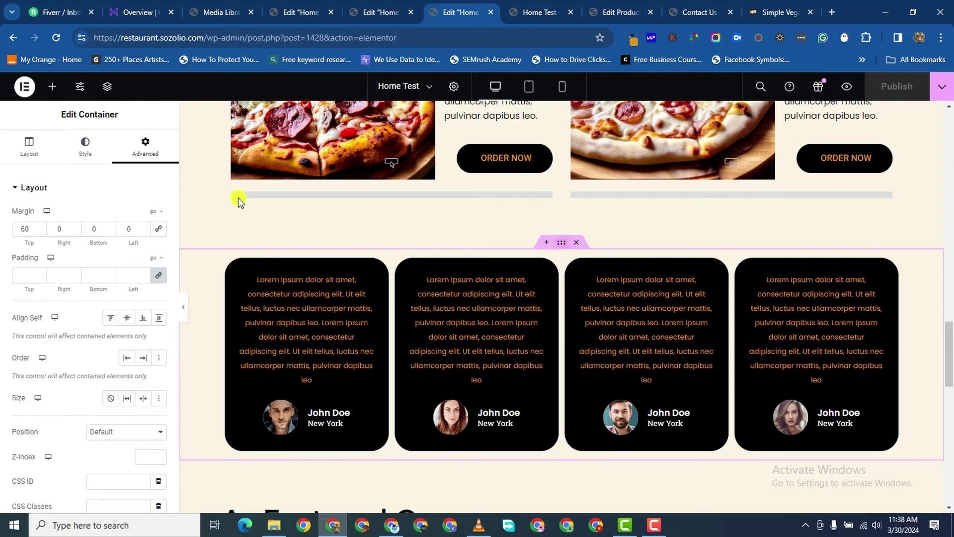
pyautogui.click(29, 149)
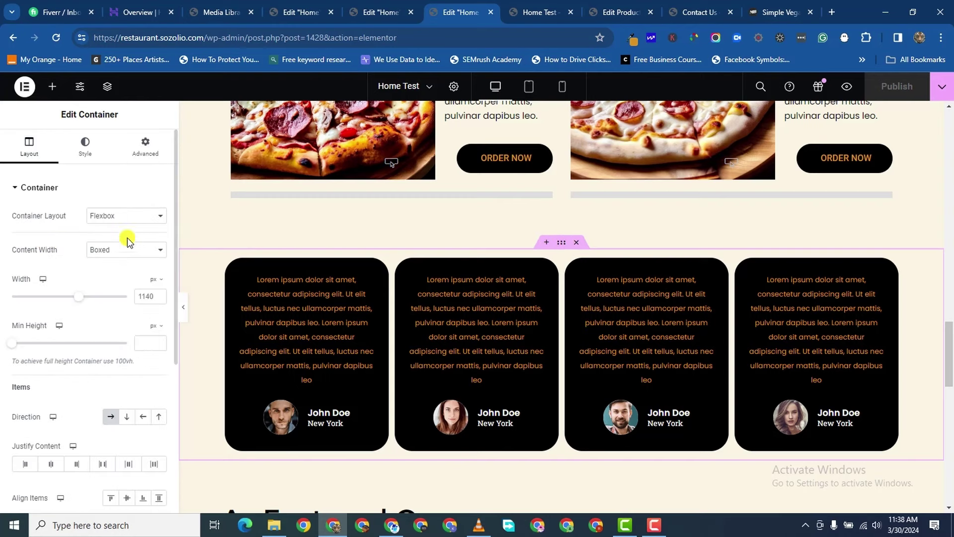
pyautogui.click(126, 250)
pyautogui.click(122, 271)
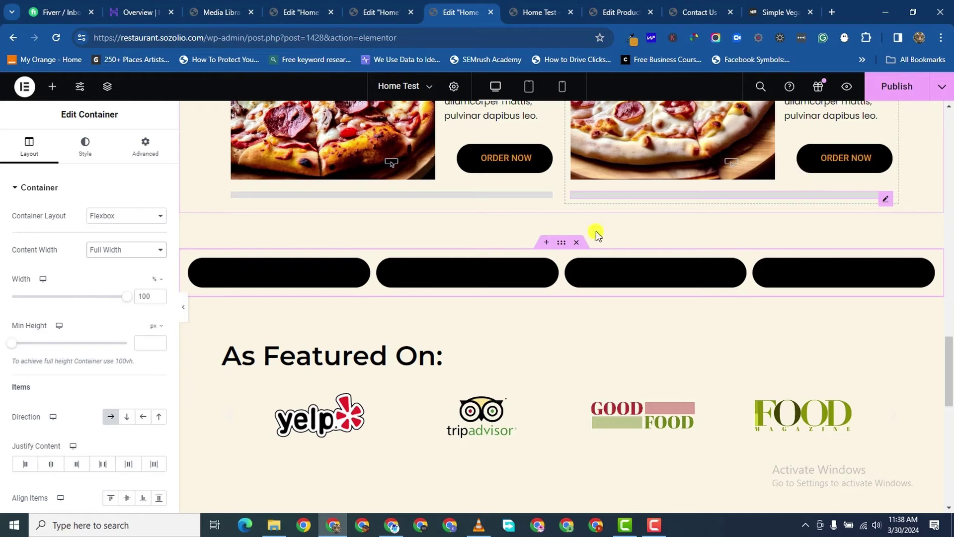
pyautogui.click(880, 90)
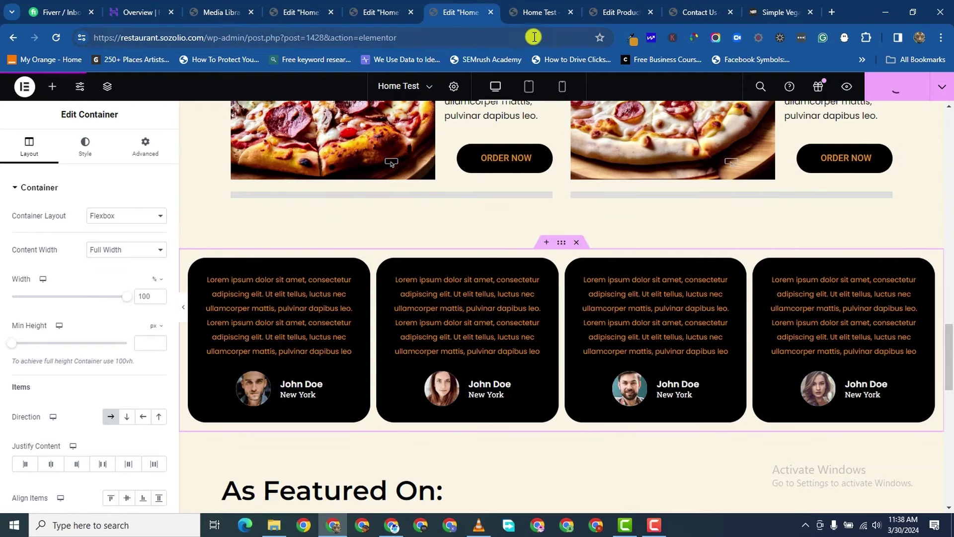
pyautogui.click(537, 15)
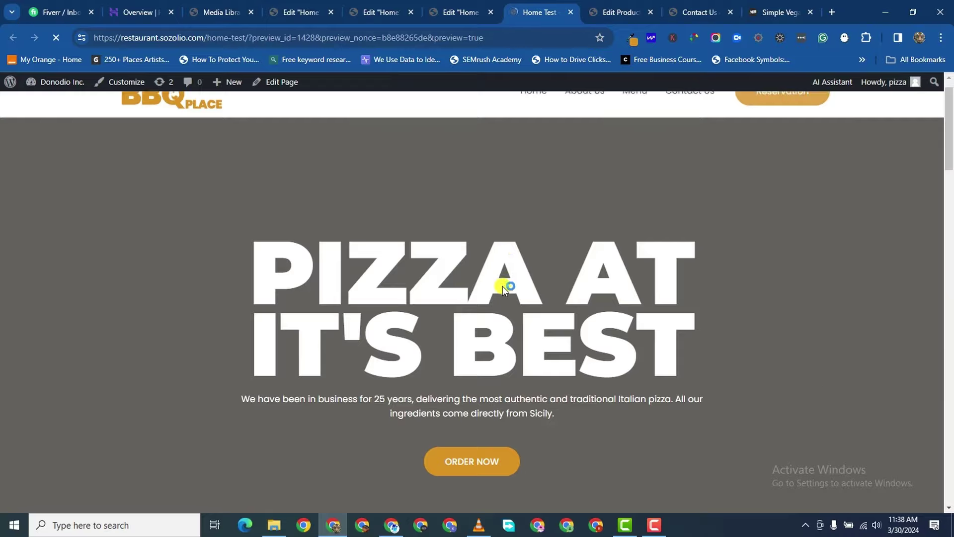
pyautogui.scroll(-10, 503, 286)
pyautogui.scroll(-12, 503, 285)
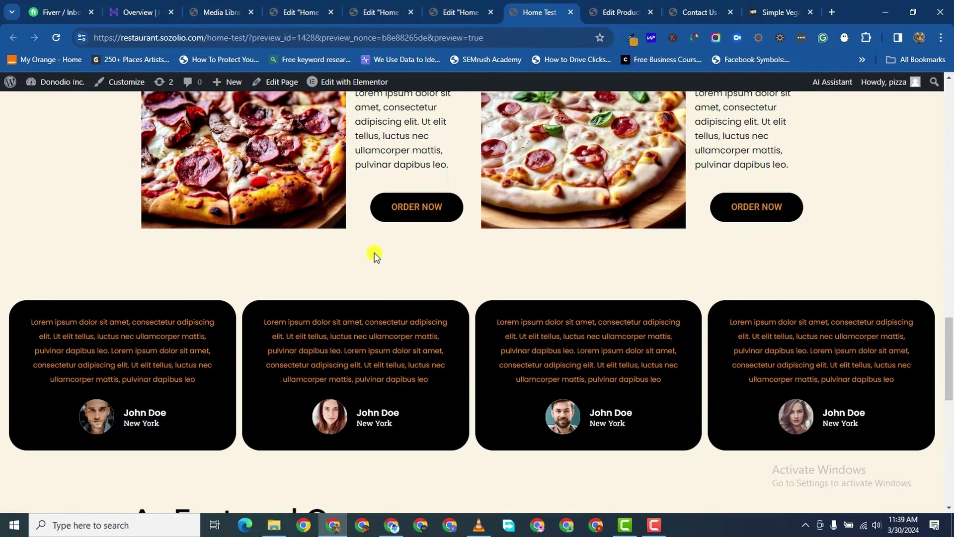
pyautogui.scroll(-3, 518, 247)
# - Switch the testimonial container's content width back to Boxed at 1200 px and publish the change
pyautogui.click(476, 13)
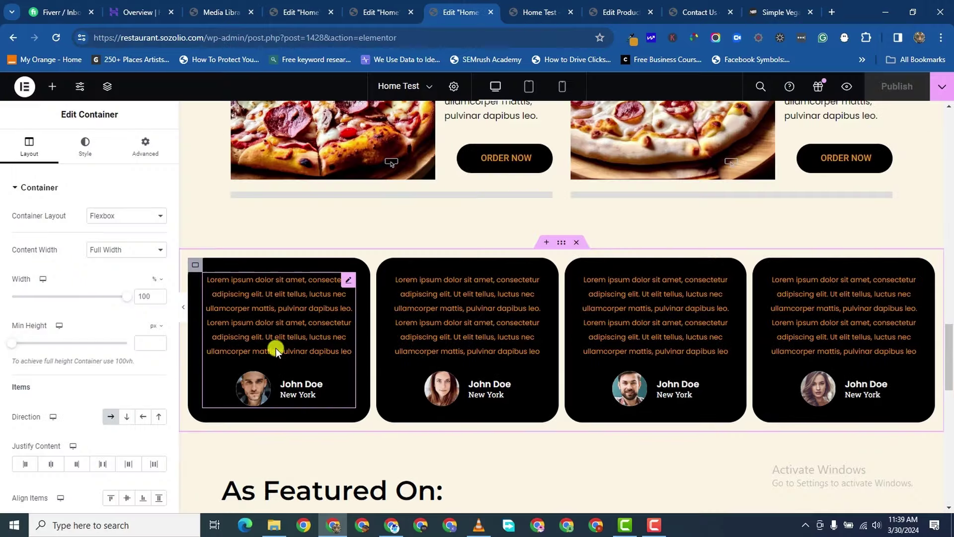
pyautogui.click(122, 251)
pyautogui.click(118, 261)
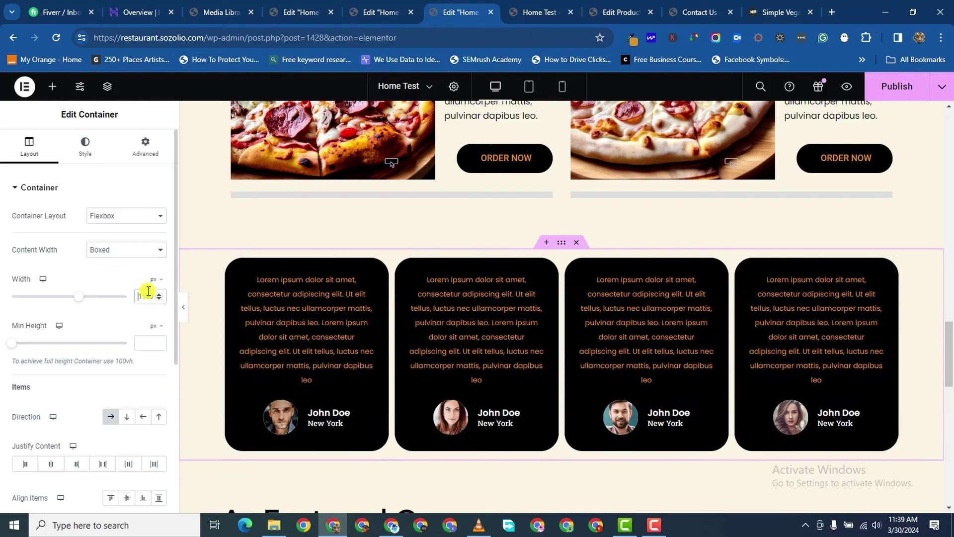
pyautogui.write('1200')
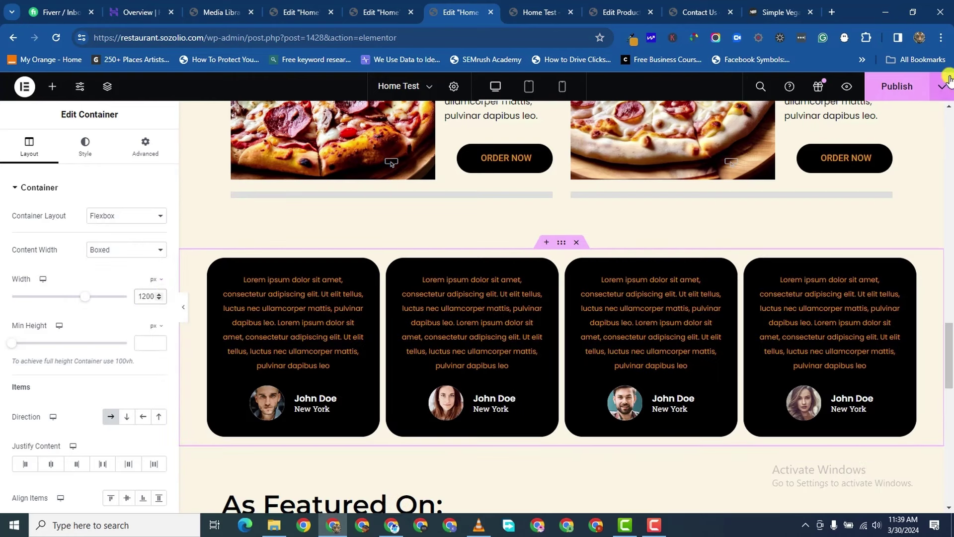
pyautogui.click(894, 86)
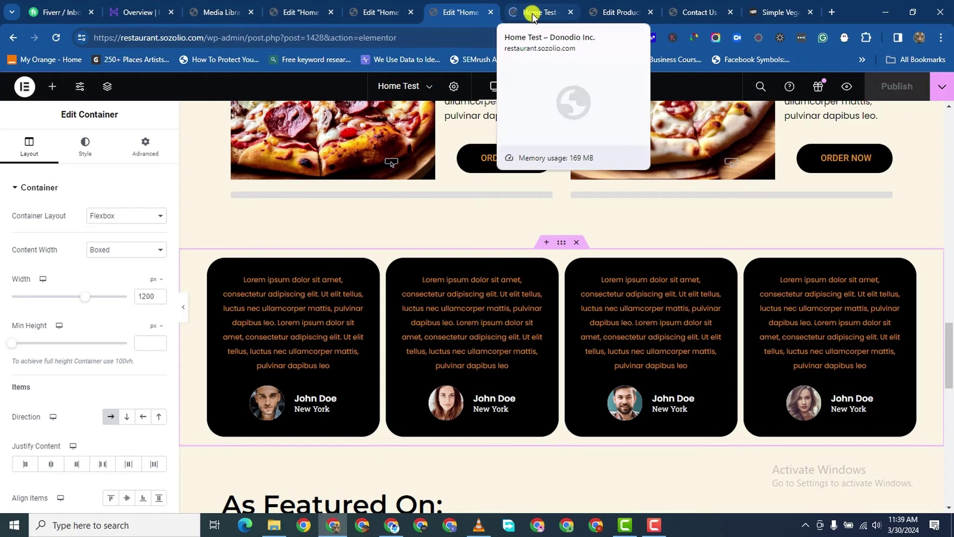
# - Compare the width of the testimonial cards with the pizza items above them in the page's browser preview
pyautogui.click(532, 14)
pyautogui.scroll(-10, 476, 318)
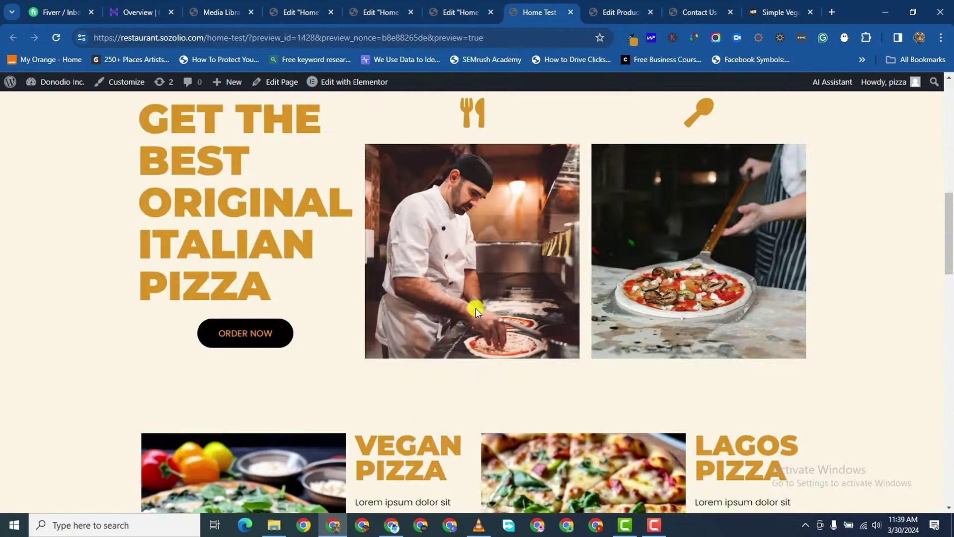
pyautogui.scroll(-15, 476, 308)
pyautogui.scroll(3, 476, 306)
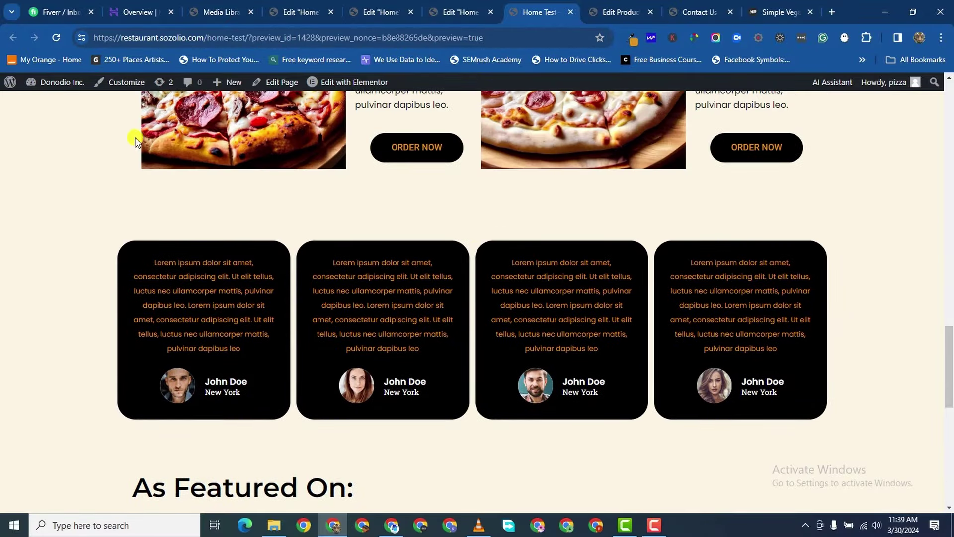
pyautogui.scroll(9, 437, 315)
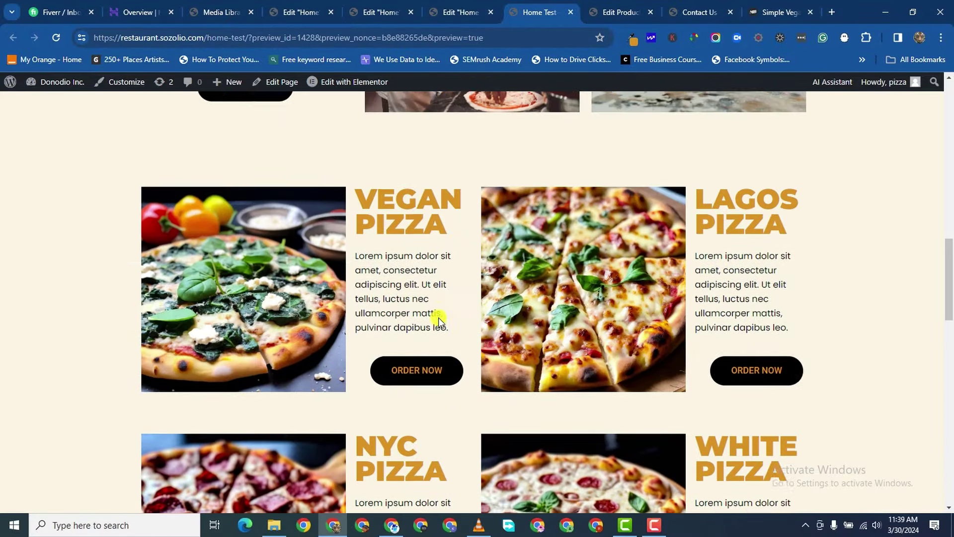
pyautogui.scroll(-8, 439, 320)
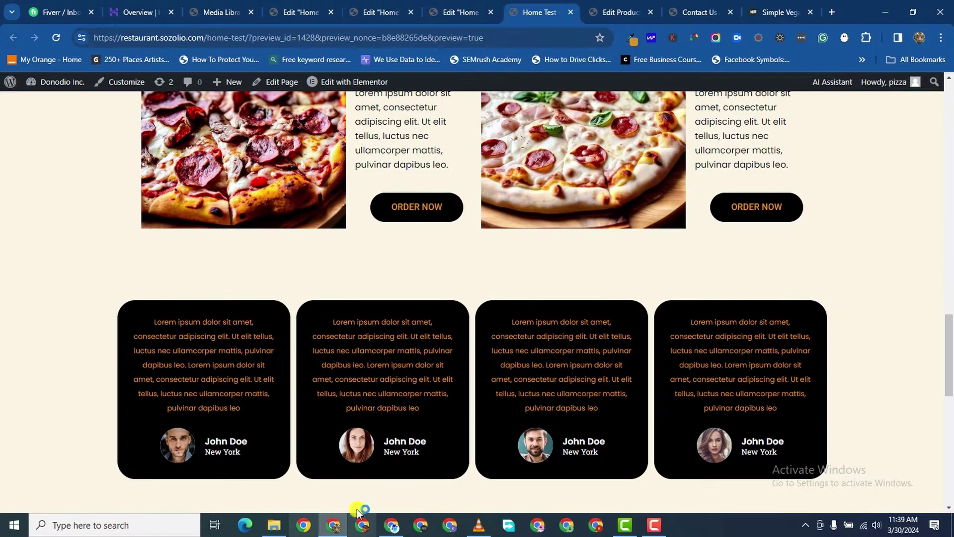
pyautogui.scroll(-3, 625, 375)
pyautogui.scroll(2, 626, 373)
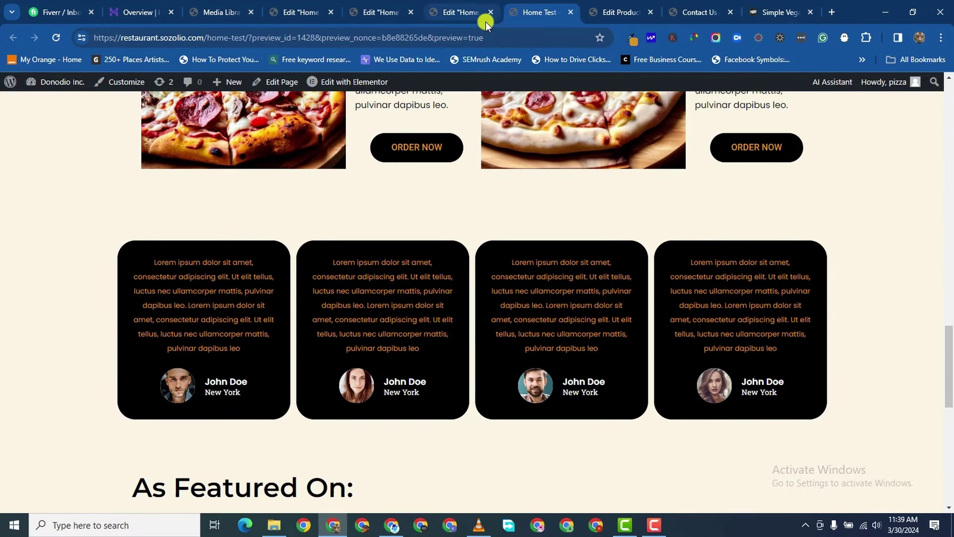
# - Set the testimonial container's boxed width to 1300 px and publish the change
pyautogui.click(457, 12)
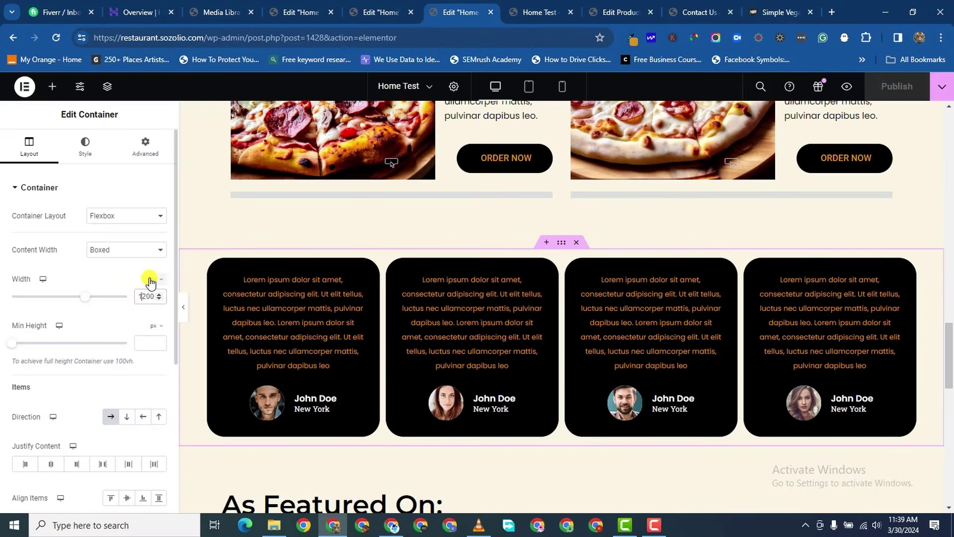
pyautogui.press('BackSpace')
pyautogui.write('3')
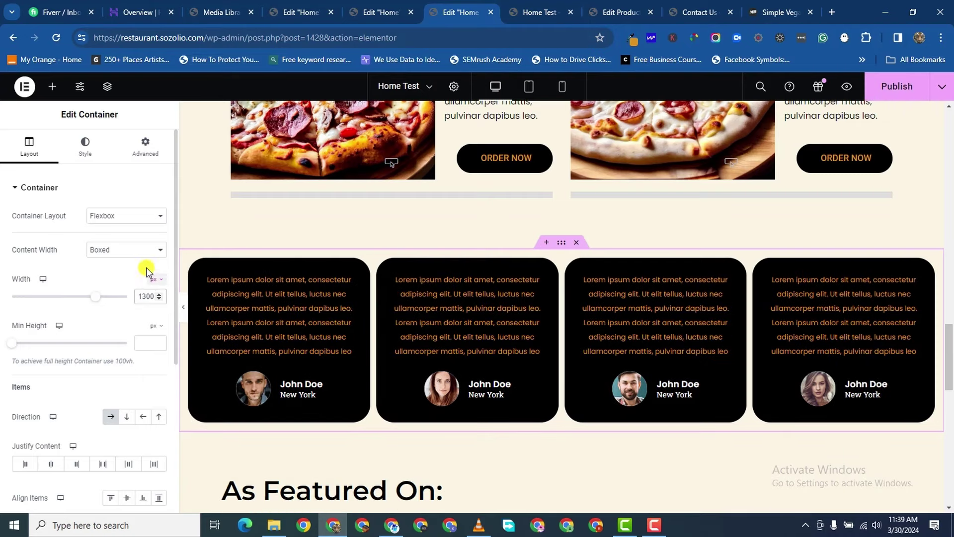
pyautogui.click(899, 89)
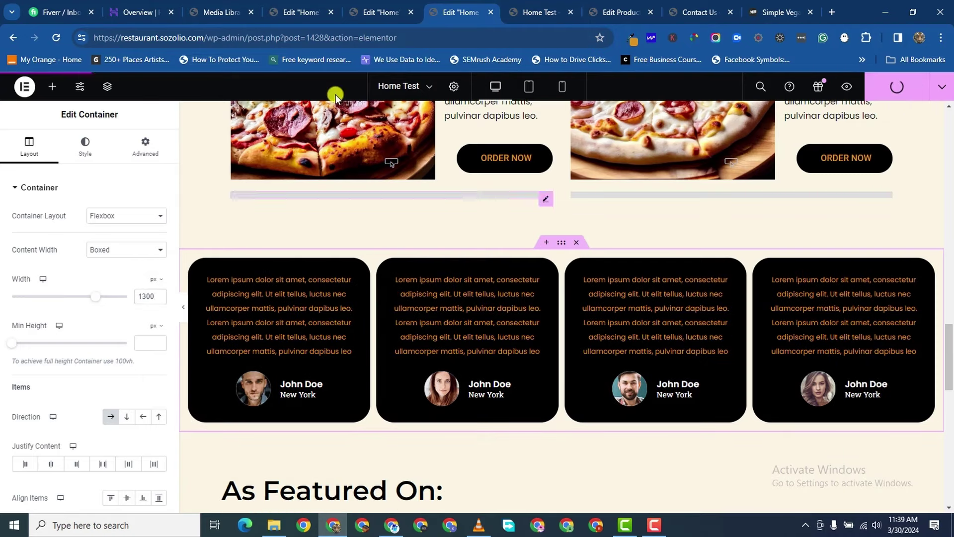
# - Check the testimonial cards in the browser preview and look back over the pizza items up to the page header
pyautogui.click(544, 13)
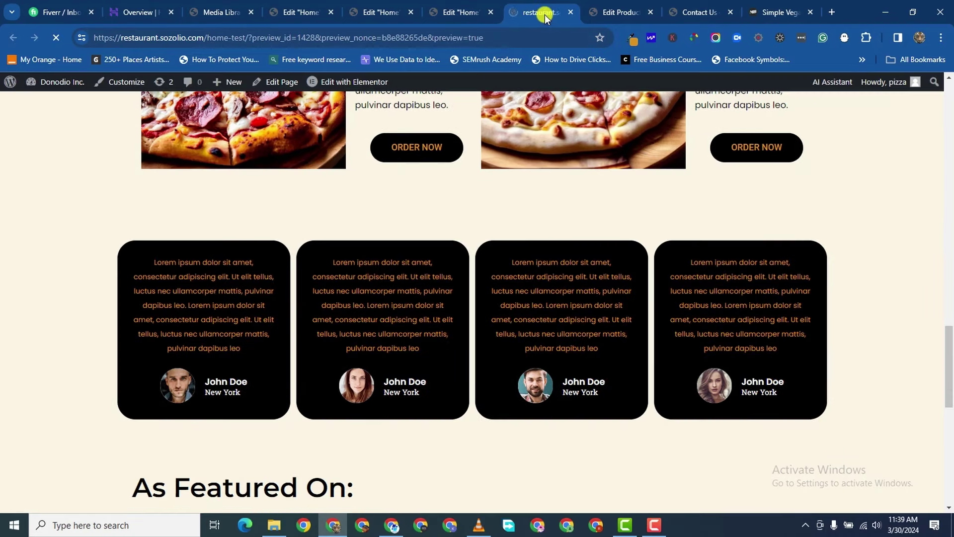
pyautogui.scroll(-20, 665, 253)
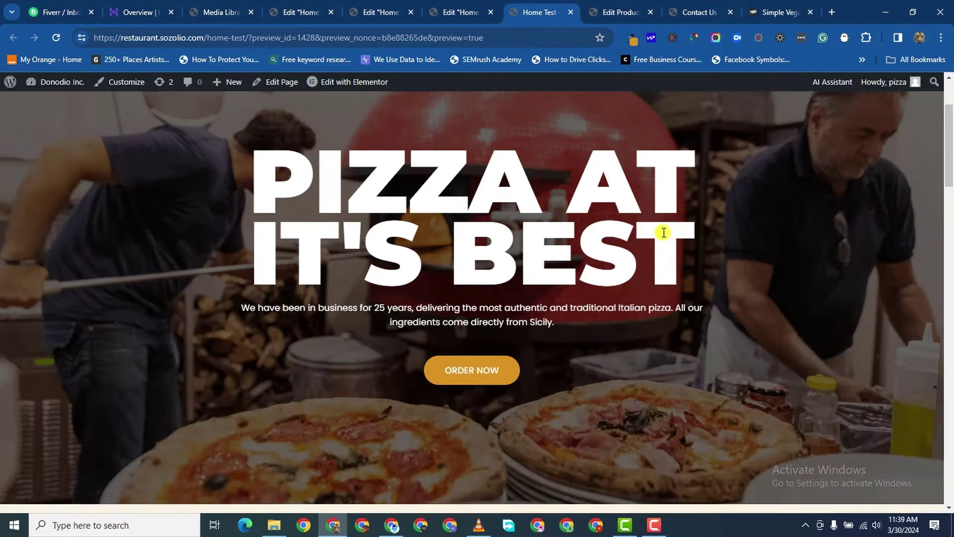
pyautogui.scroll(4, 667, 253)
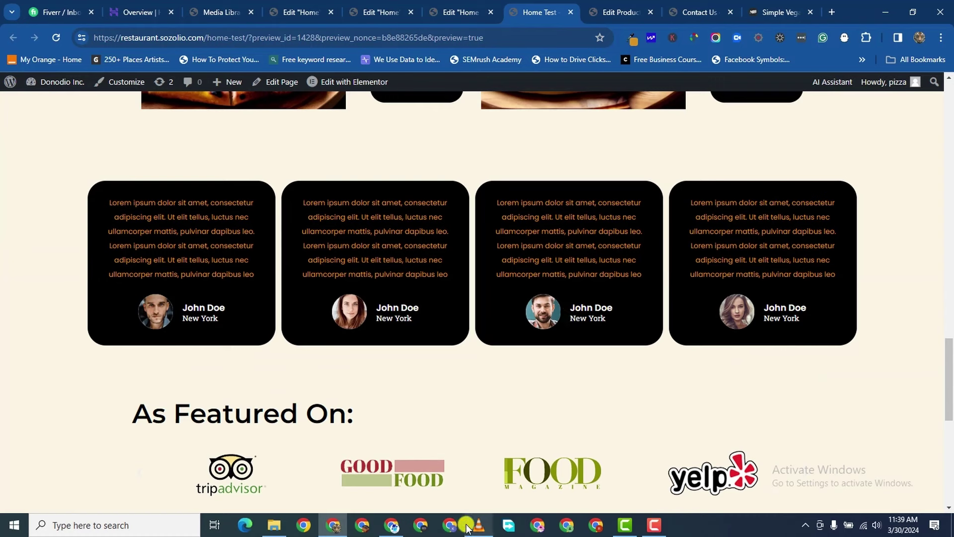
pyautogui.scroll(9, 410, 264)
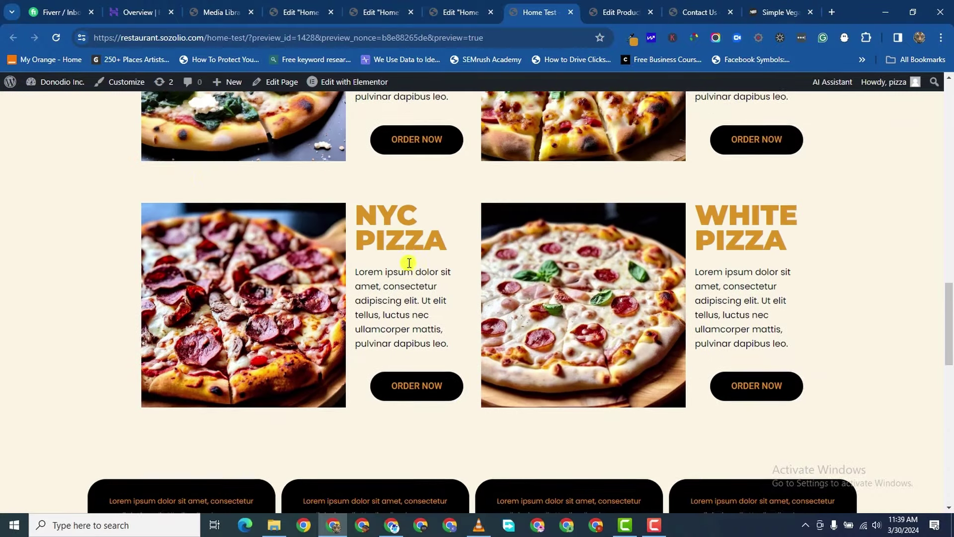
pyautogui.scroll(10, 409, 263)
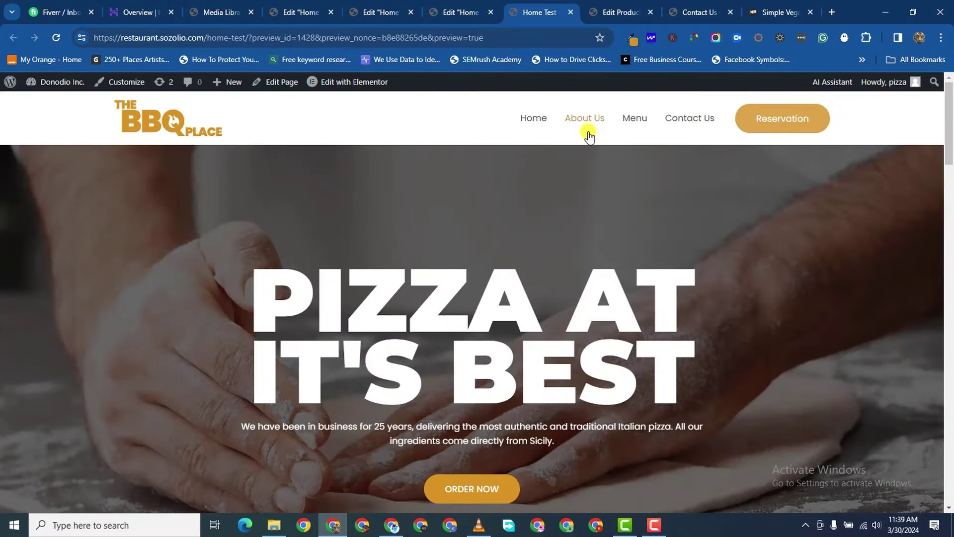
# - Examine the whole home page preview from the hero section to the "Let's Eat" footer and back to the pizza items
pyautogui.scroll(-2, 542, 318)
pyautogui.scroll(-20, 543, 318)
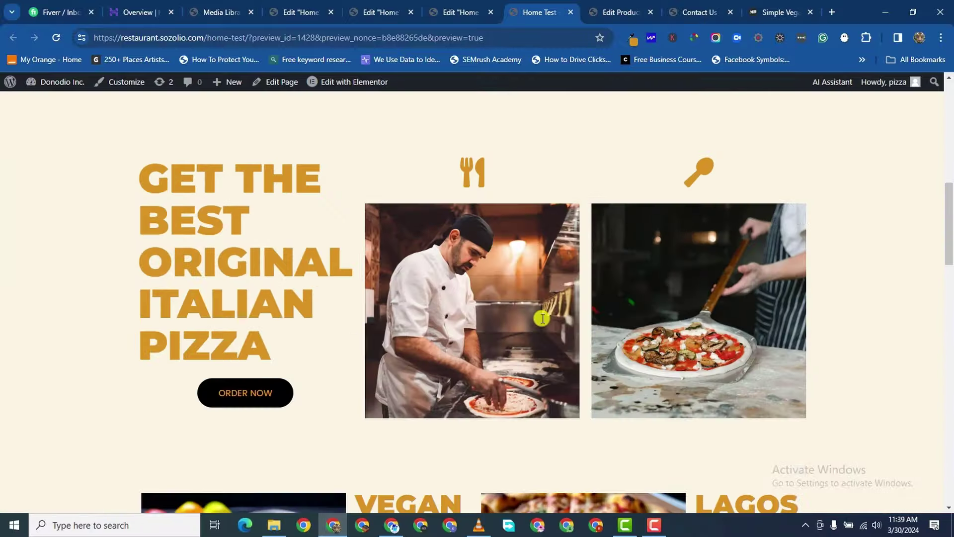
pyautogui.scroll(-7, 542, 321)
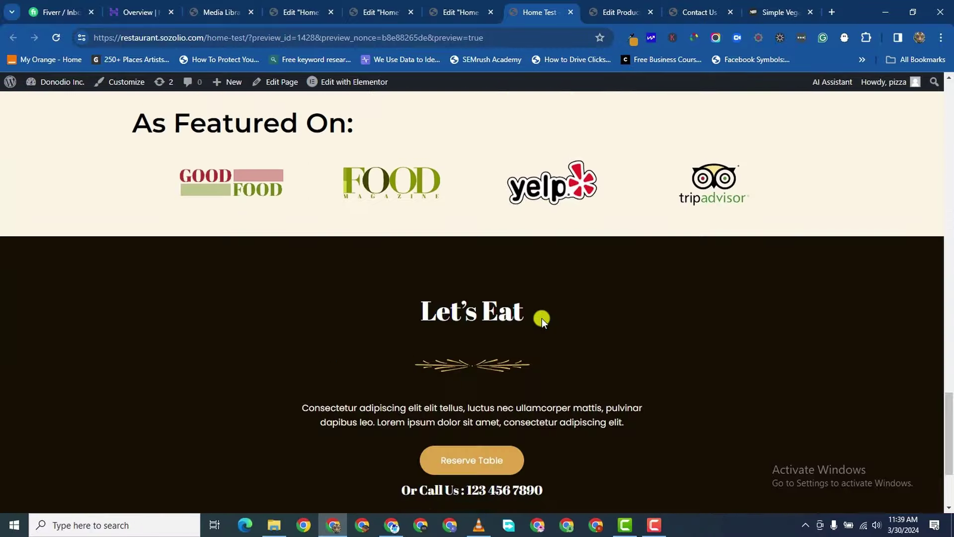
pyautogui.scroll(15, 542, 321)
pyautogui.scroll(-14, 542, 321)
pyautogui.scroll(-4, 542, 322)
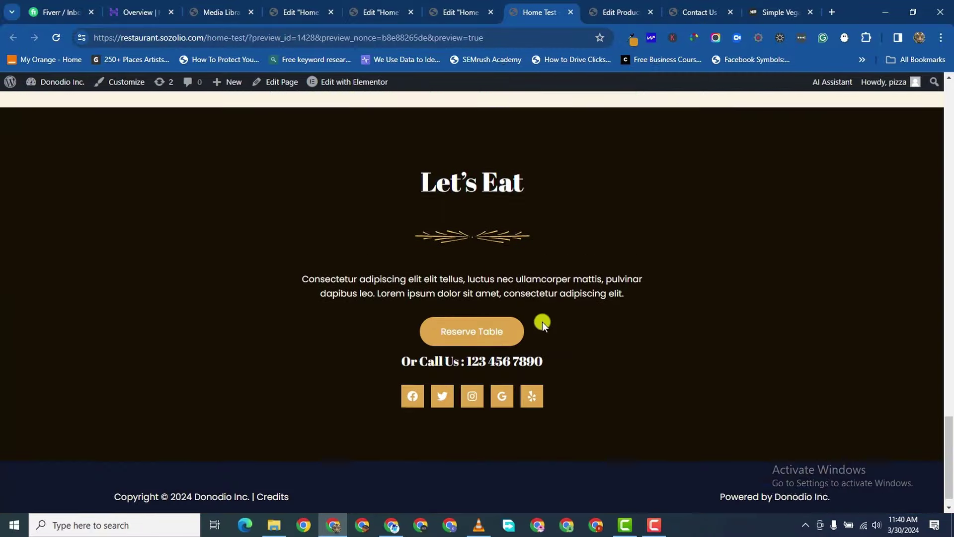
pyautogui.scroll(1, 577, 303)
pyautogui.scroll(20, 575, 311)
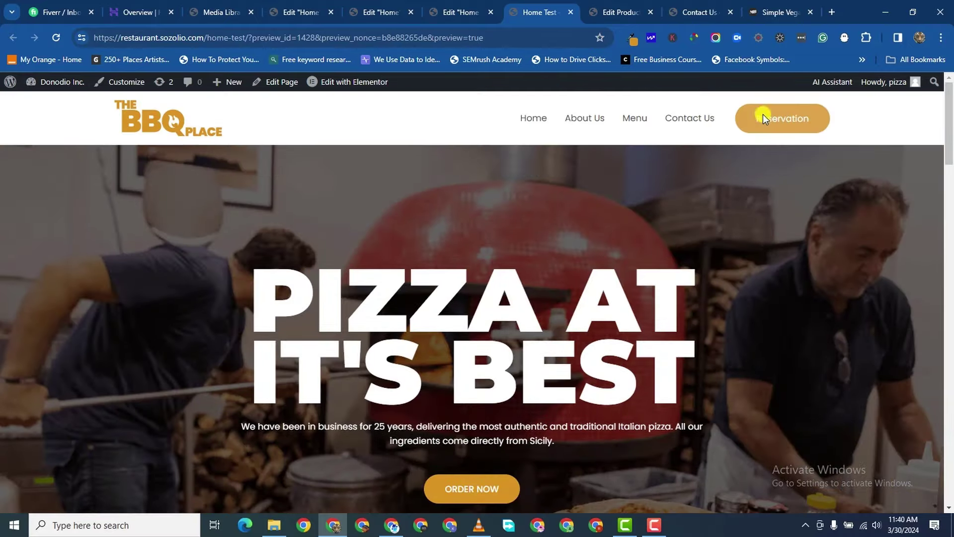
pyautogui.scroll(-10, 470, 374)
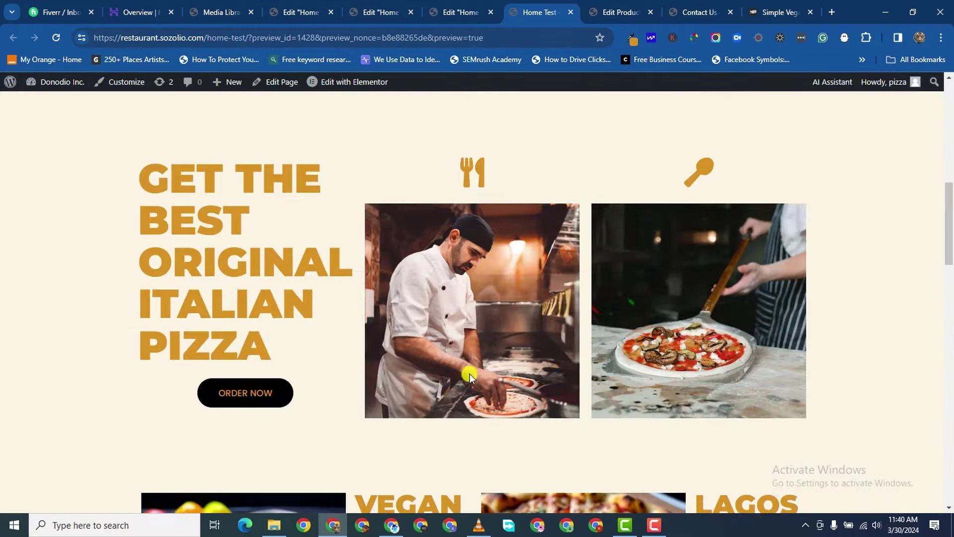
pyautogui.scroll(-6, 394, 361)
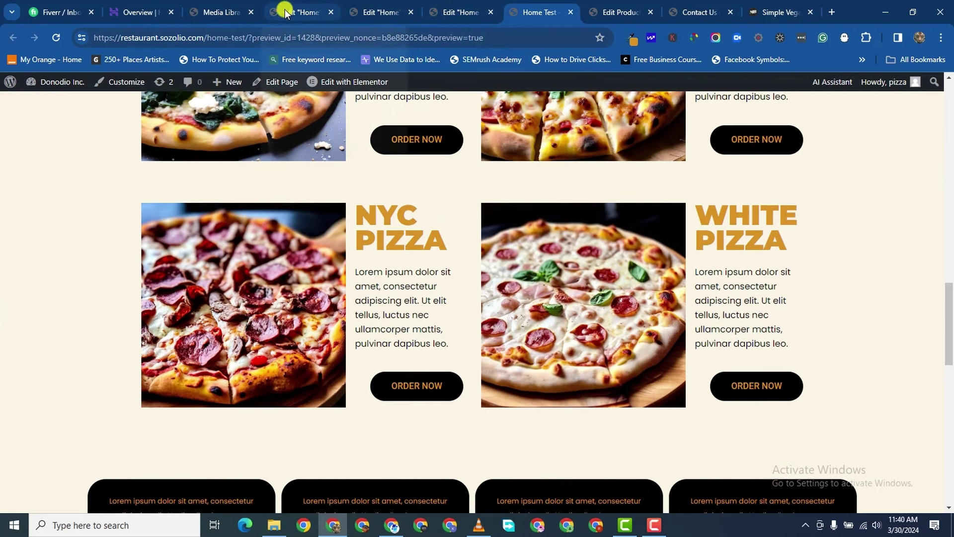
# - Open Orderable's Product Layouts list in the WordPress dashboard
pyautogui.click(224, 12)
pyautogui.scroll(4, 178, 185)
pyautogui.scroll(5, 178, 185)
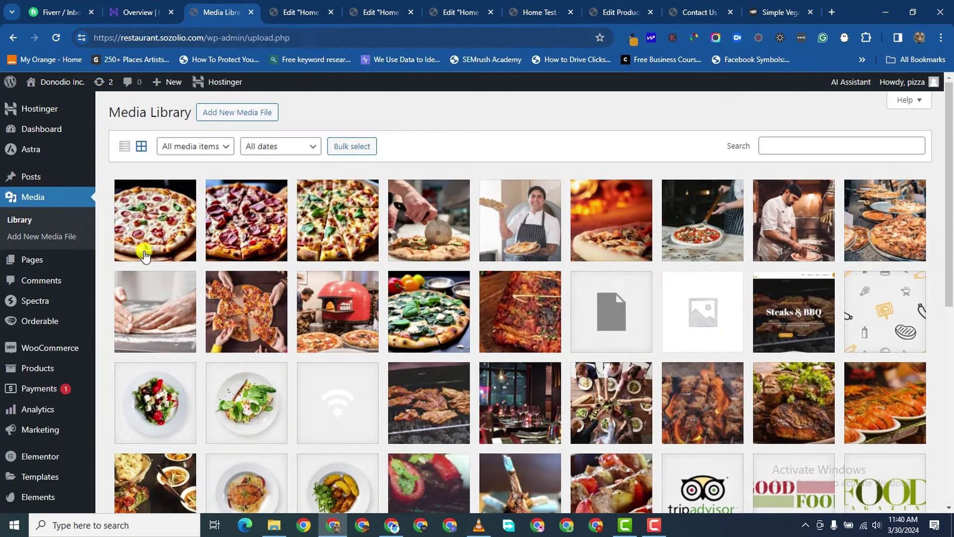
pyautogui.moveTo(34, 319)
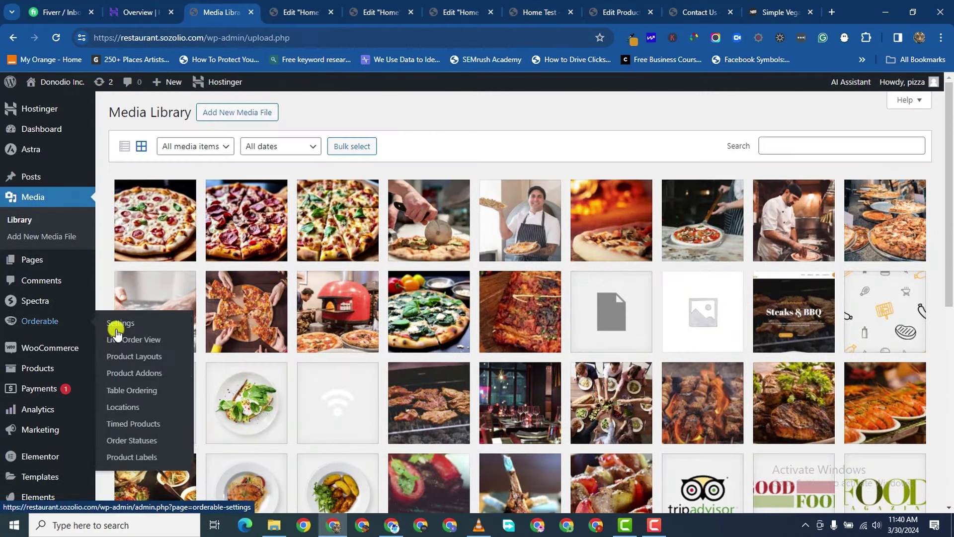
pyautogui.click(138, 357)
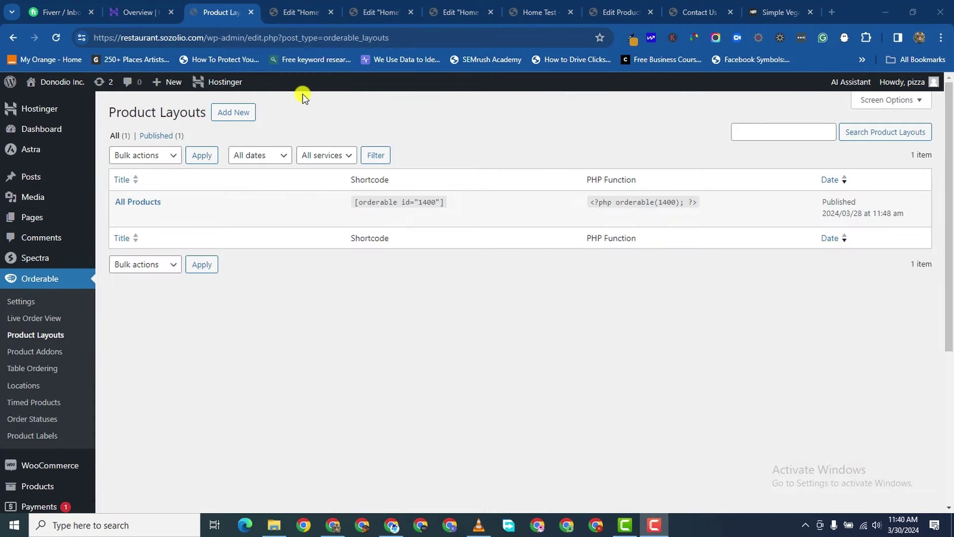
pyautogui.scroll(-1, 263, 115)
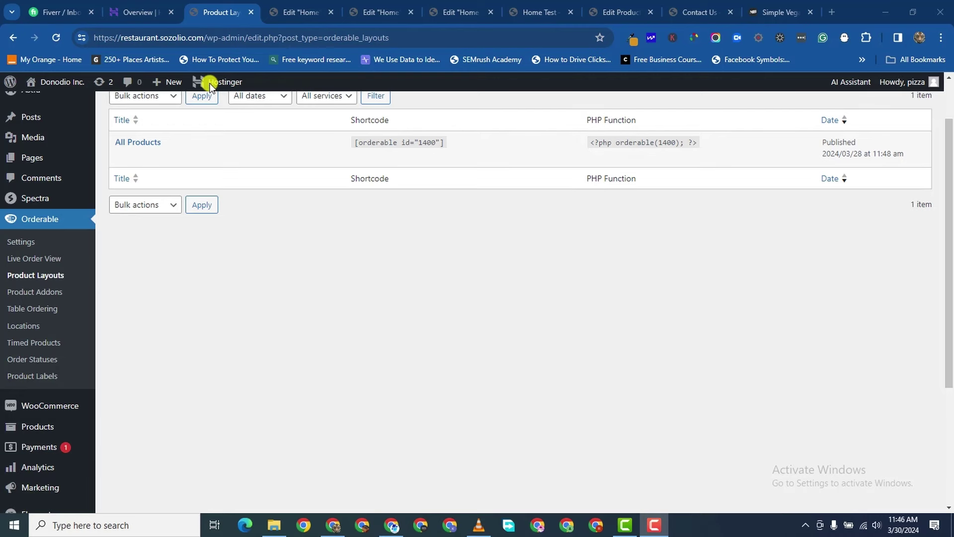
pyautogui.moveTo(210, 84)
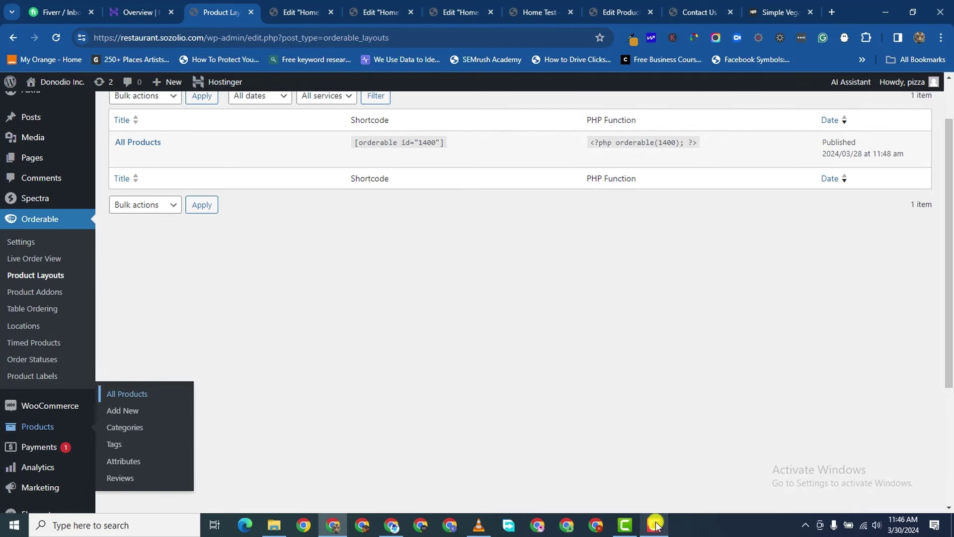
pyautogui.moveTo(656, 526)
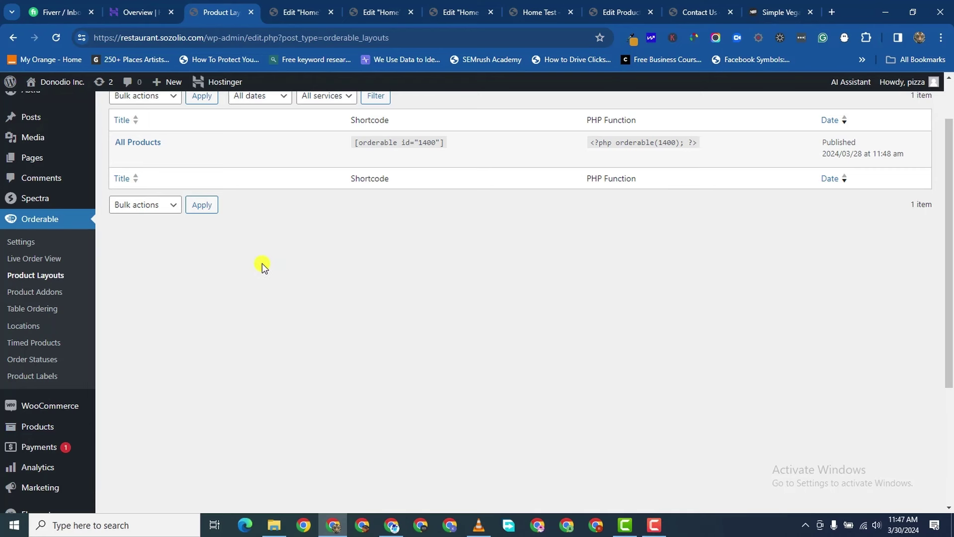
# - Open the WooCommerce Add New product page in a new browser tab and switch to it
pyautogui.scroll(-4, 81, 283)
pyautogui.moveTo(76, 282)
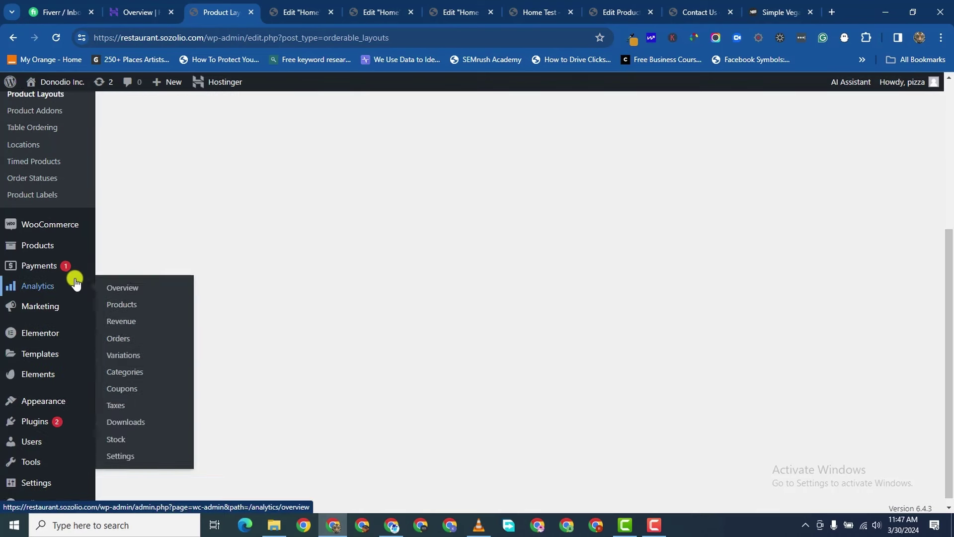
pyautogui.scroll(1, 76, 282)
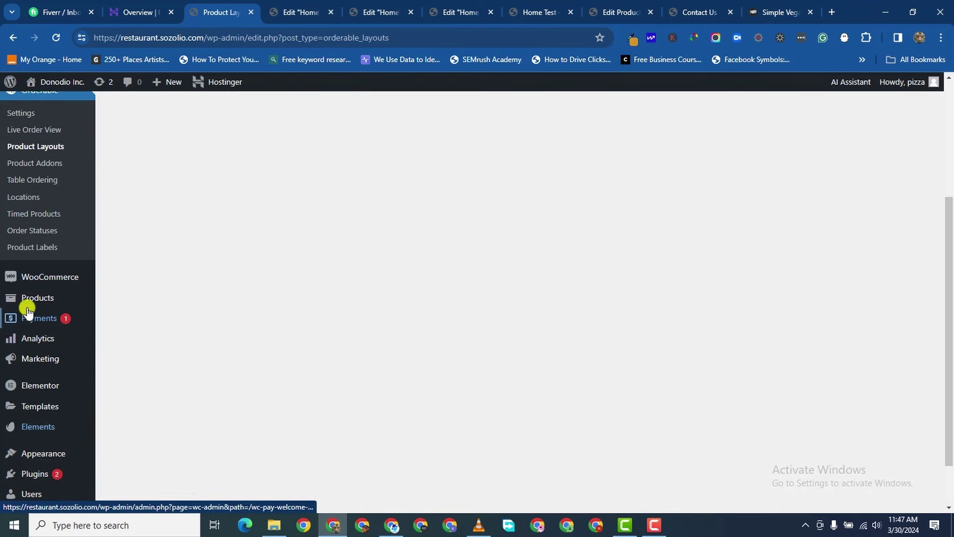
pyautogui.moveTo(64, 307)
pyautogui.rightClick(121, 318)
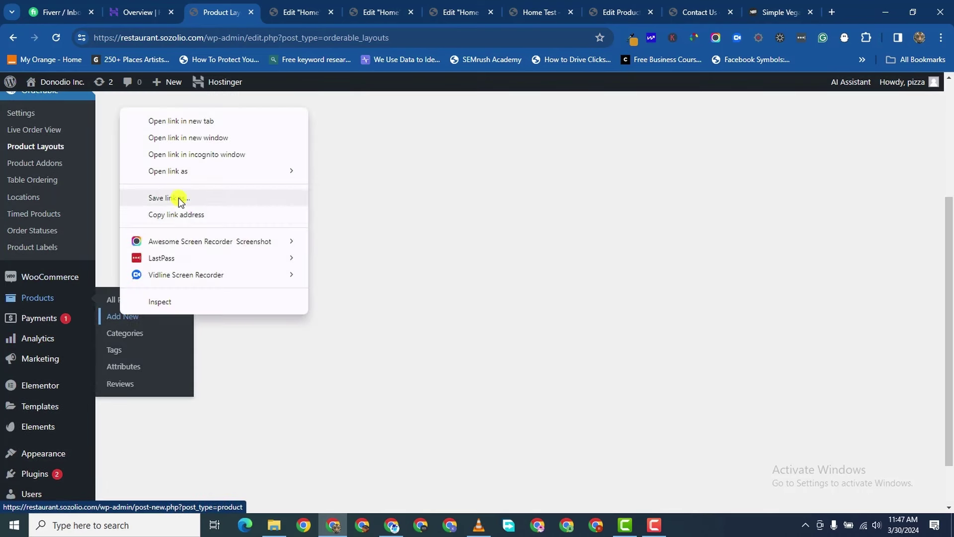
pyautogui.click(178, 124)
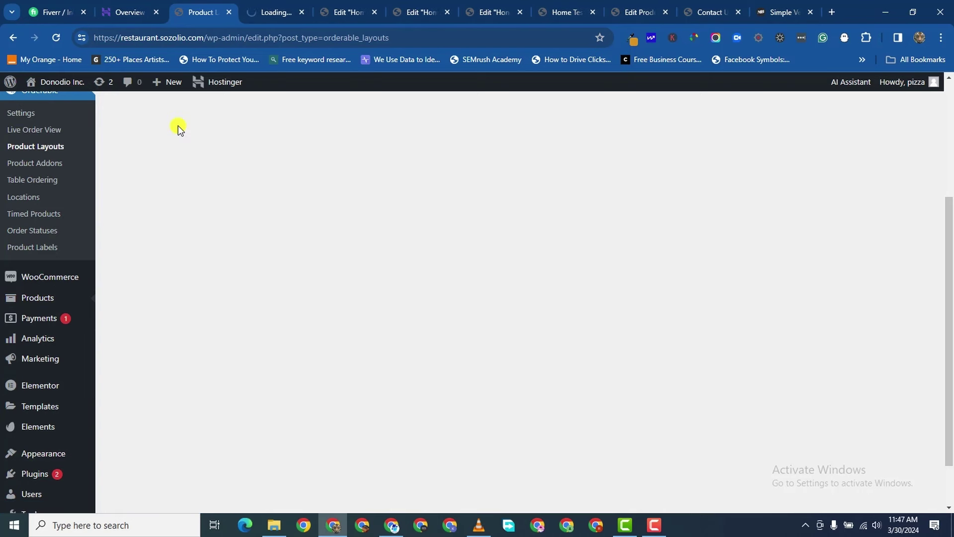
pyautogui.click(263, 12)
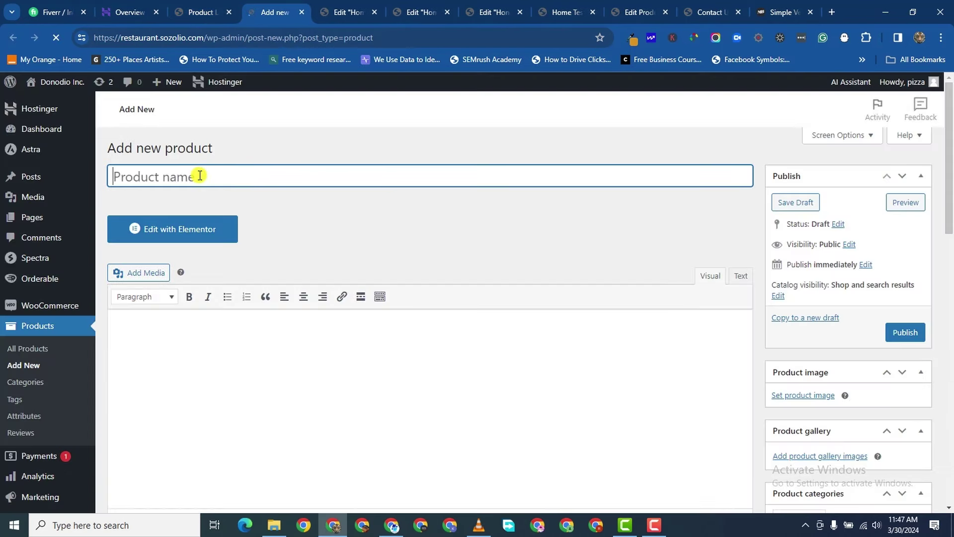
# - Duplicate the Vegan Pizza product from the list of all products and select the whole product name of the copy
pyautogui.click(46, 350)
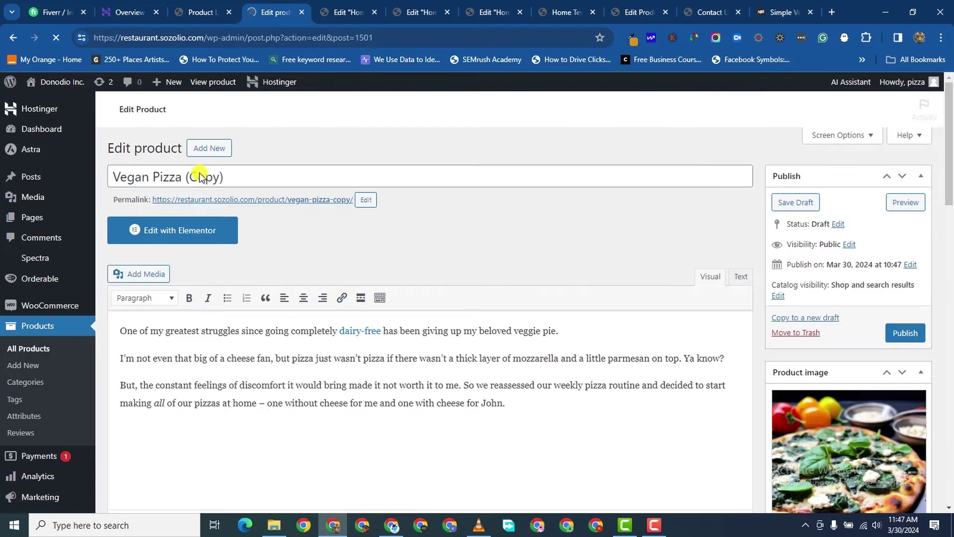
pyautogui.tripleClick(198, 177)
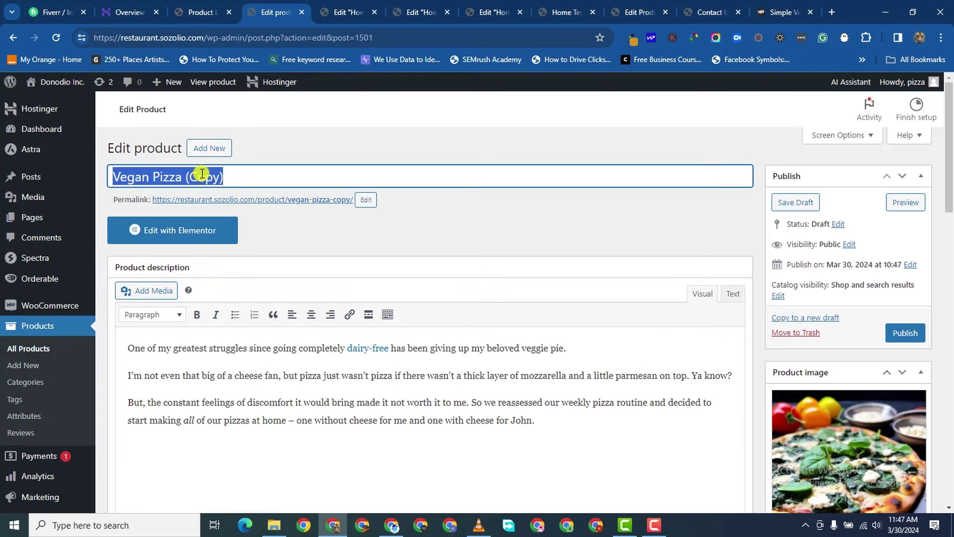
# - Title the duplicated product Lagos Pizza and upload the Lagos Pizza picture as its product image
pyautogui.write('Lagos Pizza')
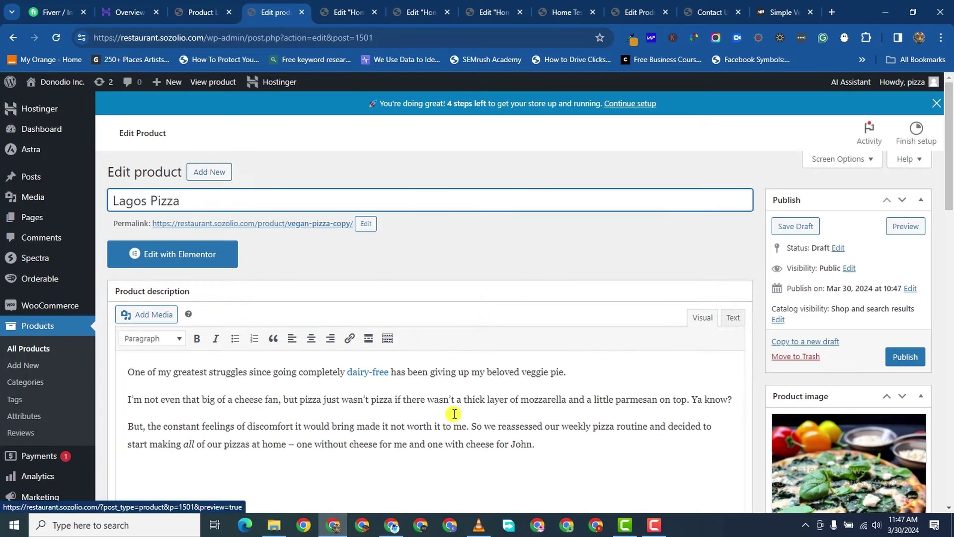
pyautogui.scroll(-3, 451, 358)
pyautogui.click(861, 359)
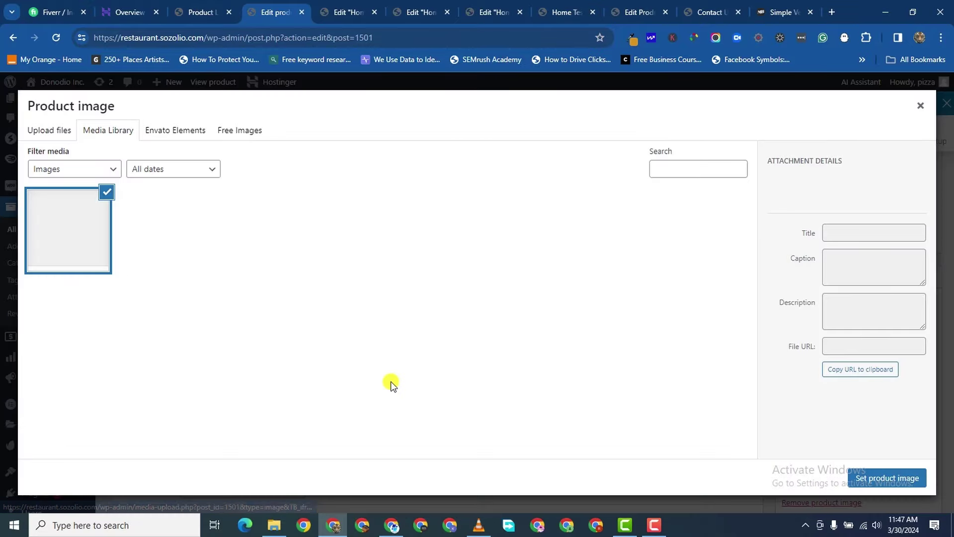
pyautogui.click(50, 130)
pyautogui.click(458, 301)
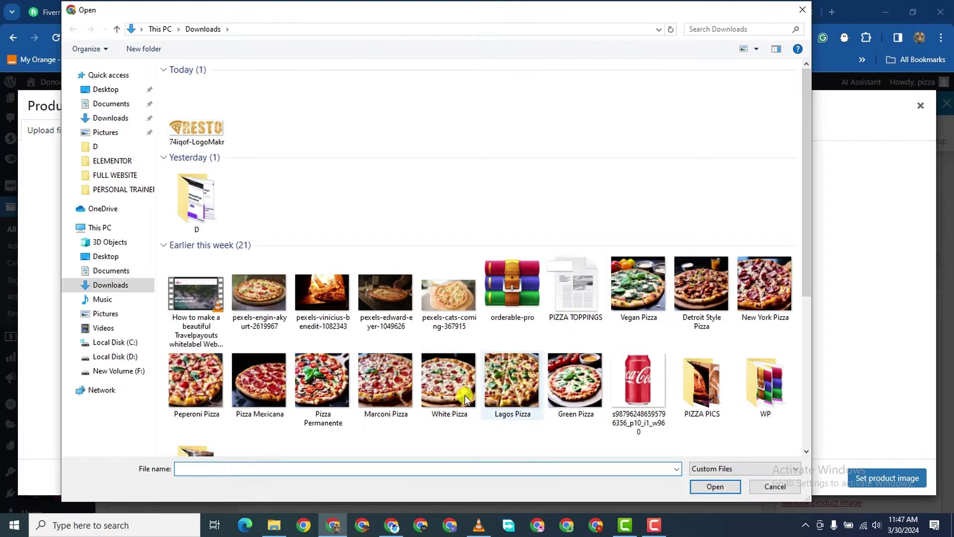
pyautogui.click(512, 382)
pyautogui.click(716, 487)
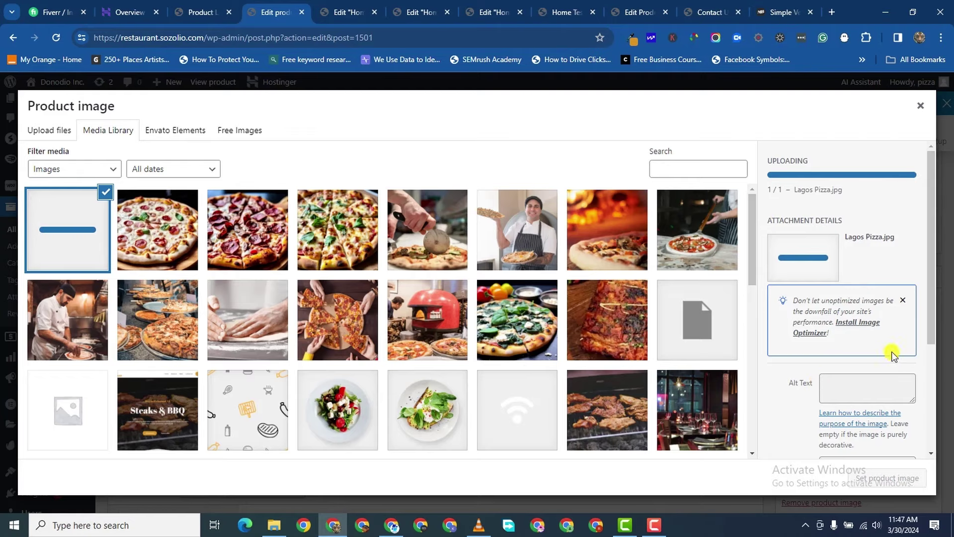
pyautogui.click(883, 478)
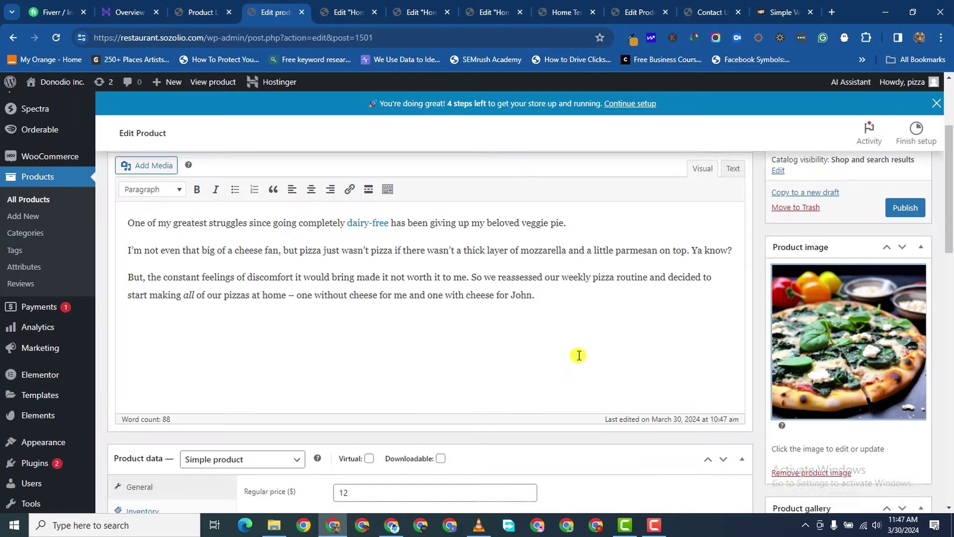
# - Set the regular price of Lagos Pizza to 11 dollars and publish the product
pyautogui.scroll(-4, 579, 355)
pyautogui.click(351, 285)
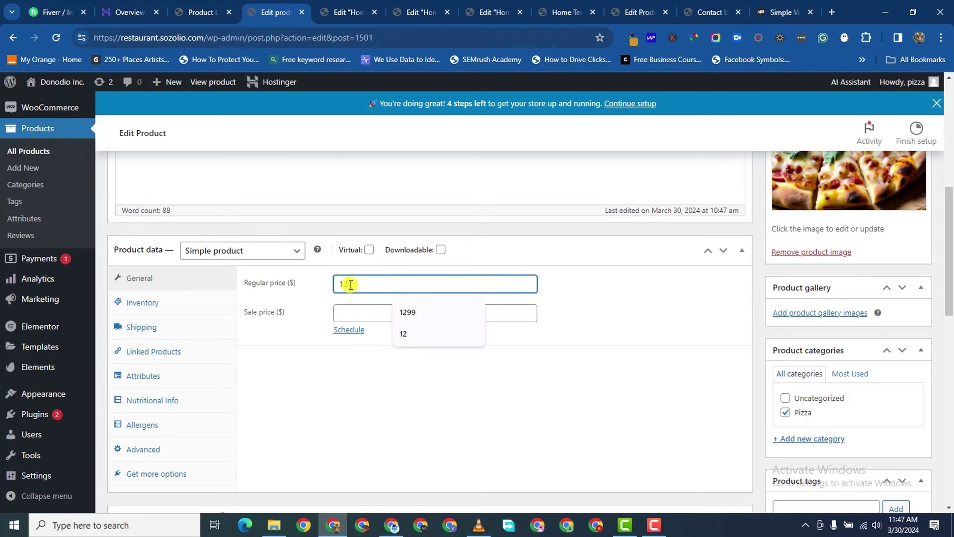
pyautogui.write('11')
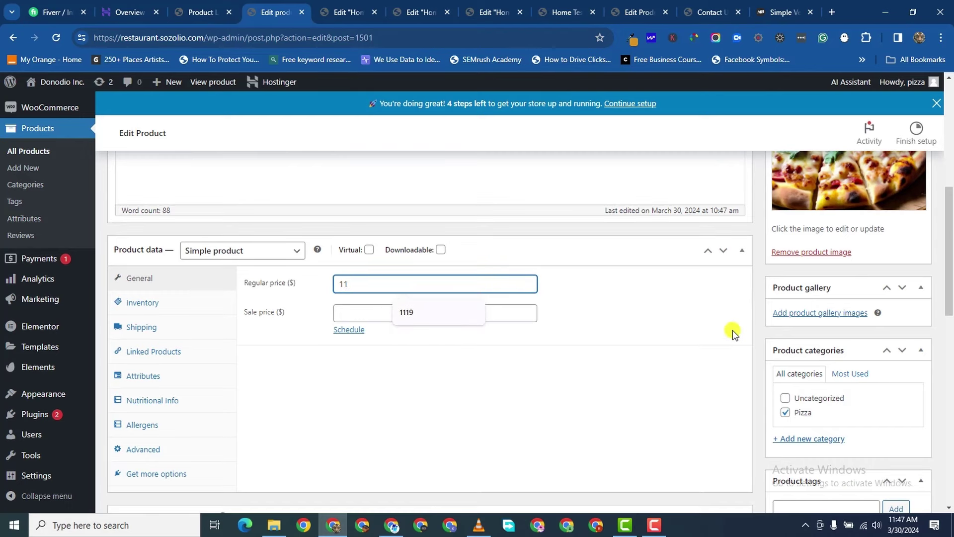
pyautogui.scroll(-3, 733, 330)
pyautogui.scroll(6, 815, 363)
pyautogui.scroll(-5, 815, 363)
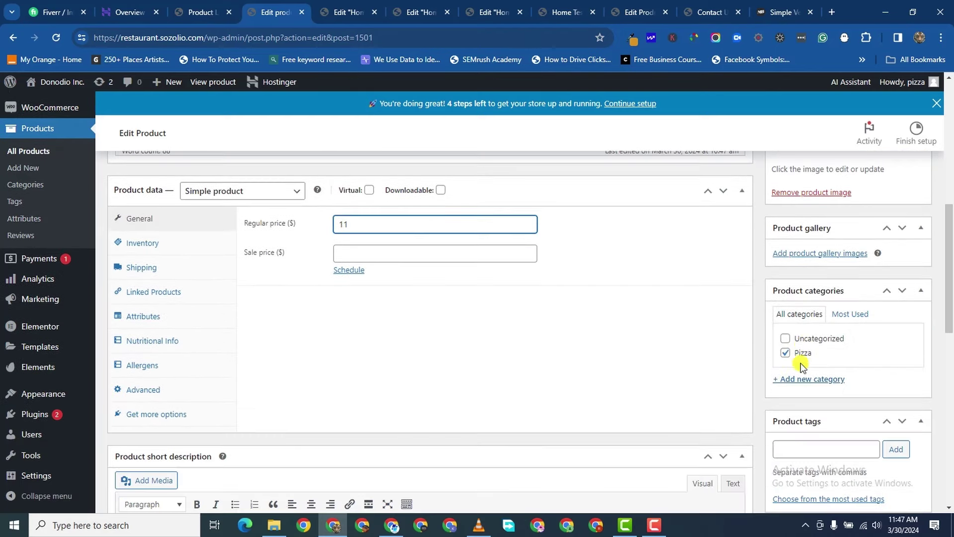
pyautogui.scroll(5, 920, 249)
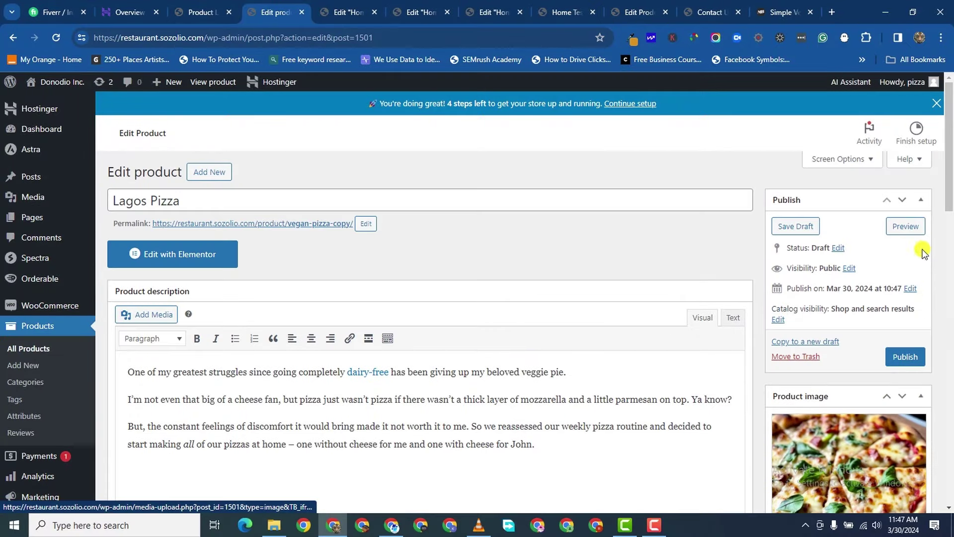
pyautogui.click(906, 357)
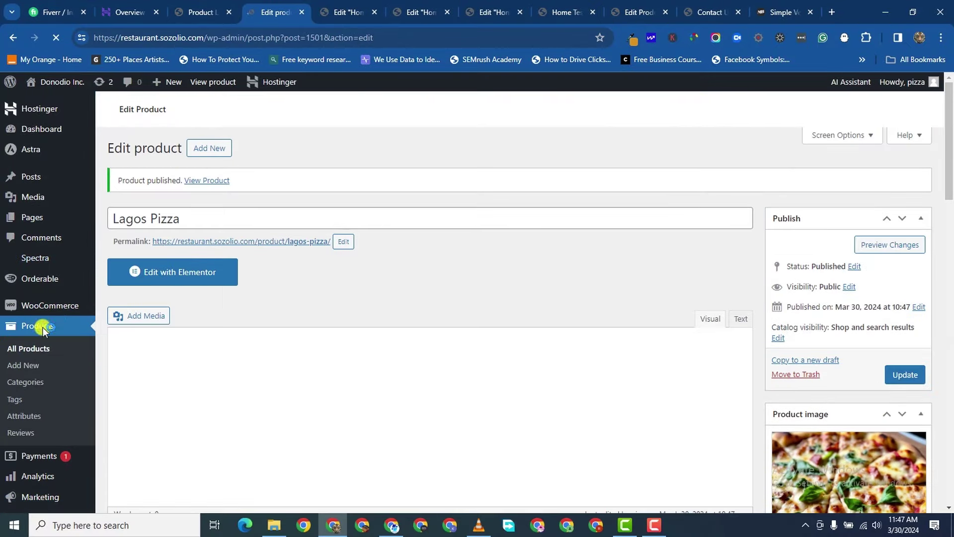
# - Duplicate Vegan Pizza from the list of all products and title the copy Detroit Pizza
pyautogui.click(40, 349)
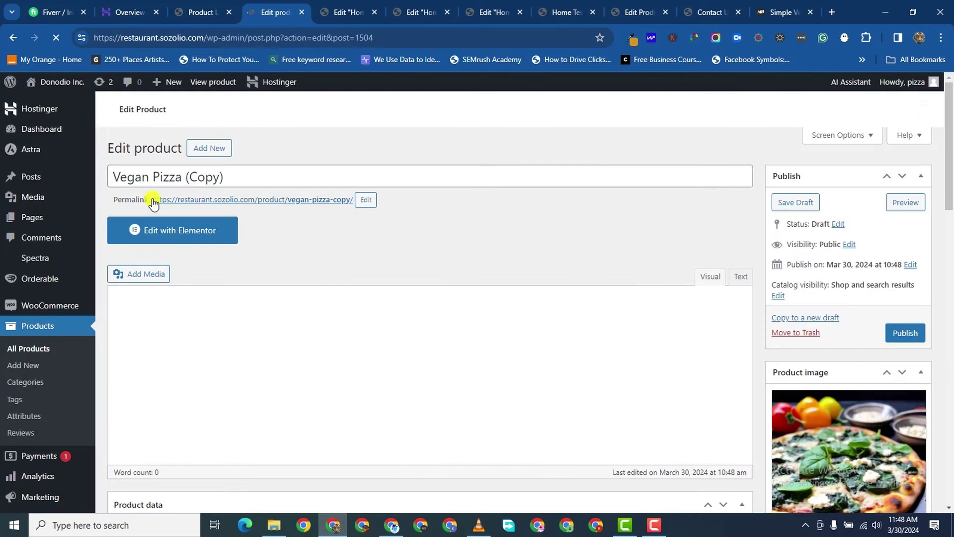
pyautogui.moveTo(224, 177); pyautogui.dragTo(67, 176)
pyautogui.press('BackSpace')
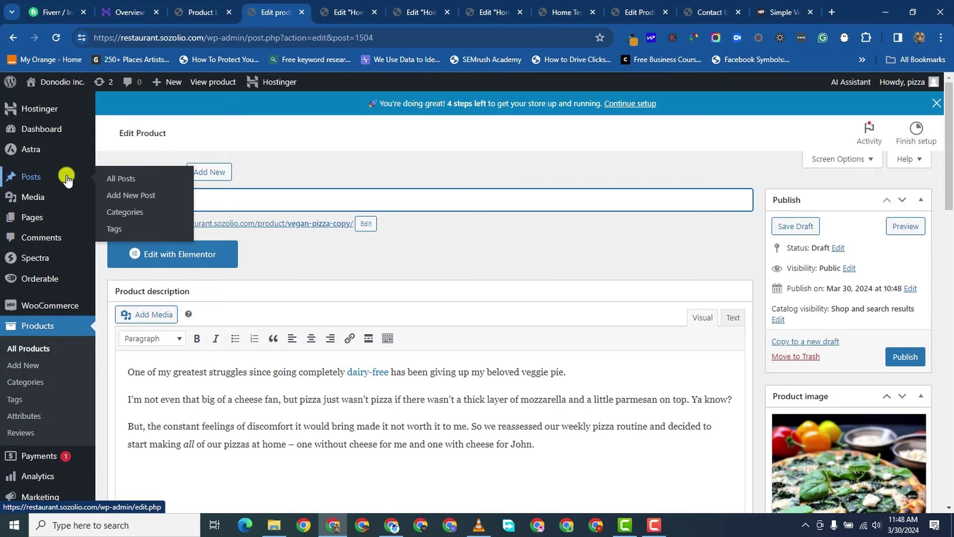
pyautogui.write('Detroit Pizza')
pyautogui.click(290, 218)
# - Replace the permalink slug of the copy with its title, Detroit Pizza, by copying and pasting the title text
pyautogui.scroll(-1, 344, 235)
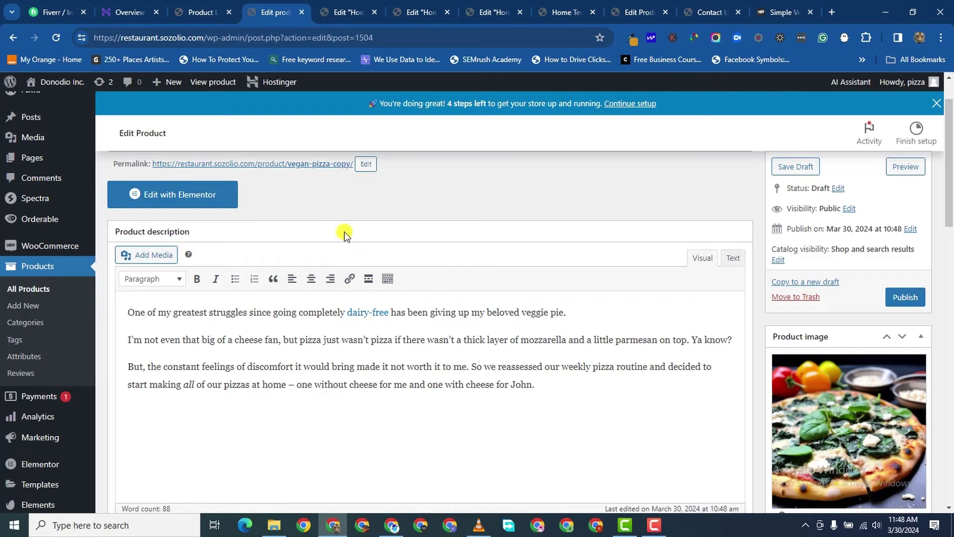
pyautogui.click(366, 165)
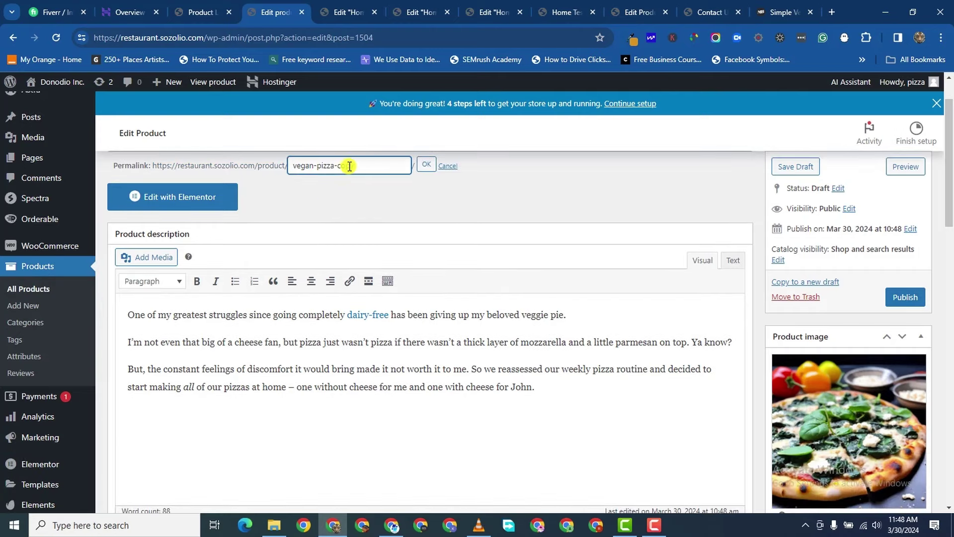
pyautogui.moveTo(361, 167); pyautogui.dragTo(286, 169)
pyautogui.write('det')
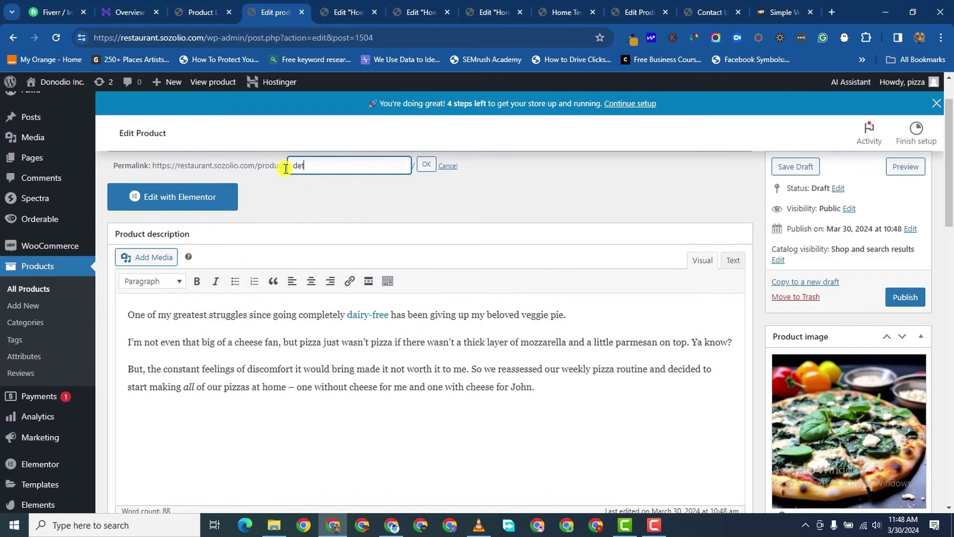
pyautogui.scroll(2, 286, 169)
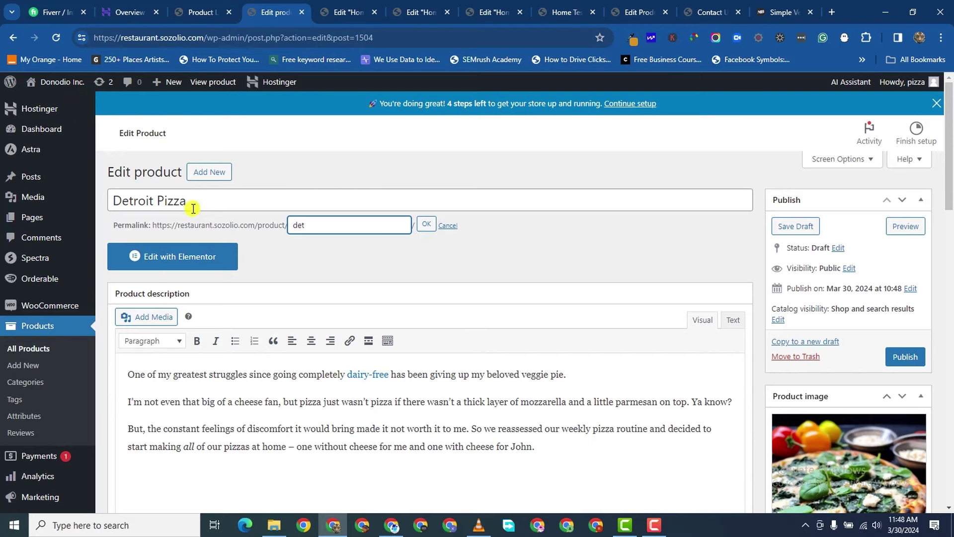
pyautogui.doubleClick(170, 204)
pyautogui.rightClick(184, 204)
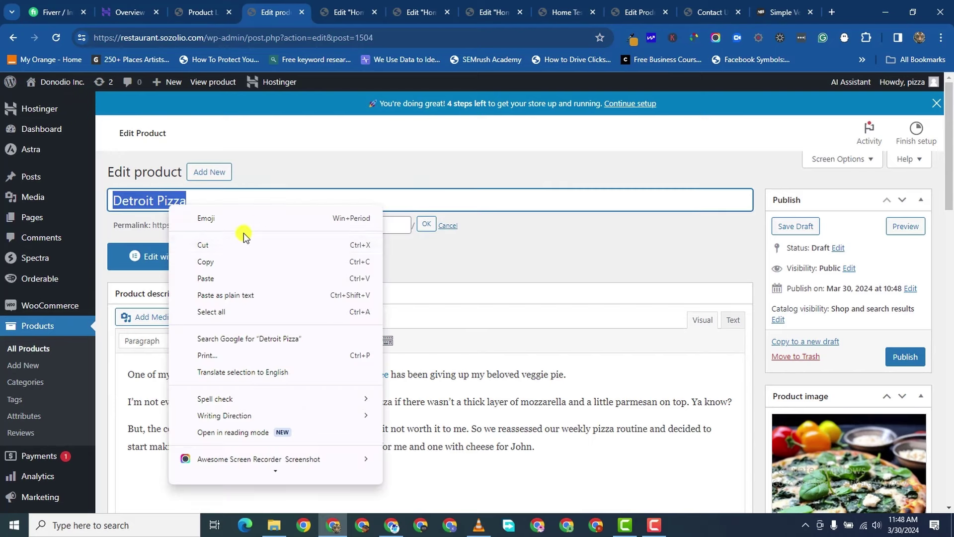
pyautogui.click(231, 260)
pyautogui.doubleClick(343, 225)
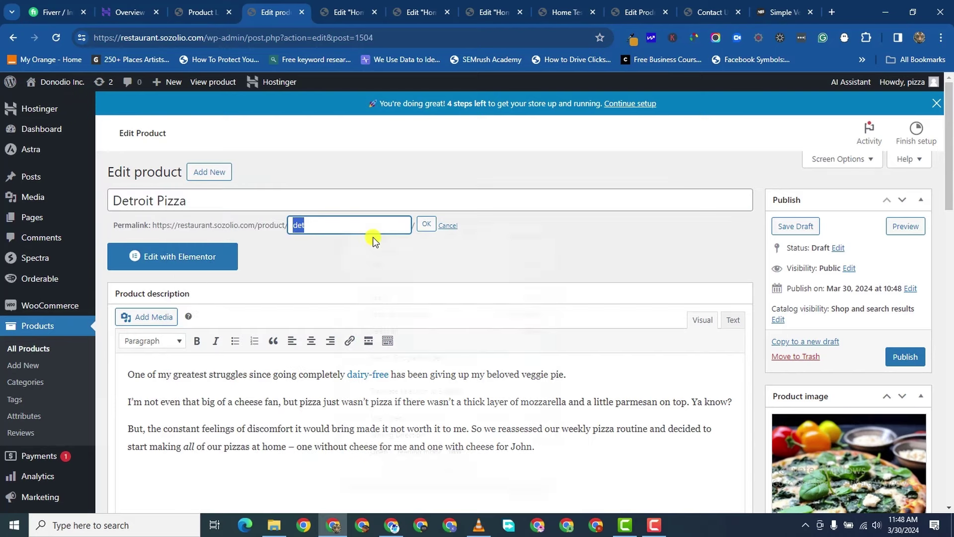
pyautogui.rightClick(344, 227)
pyautogui.click(398, 298)
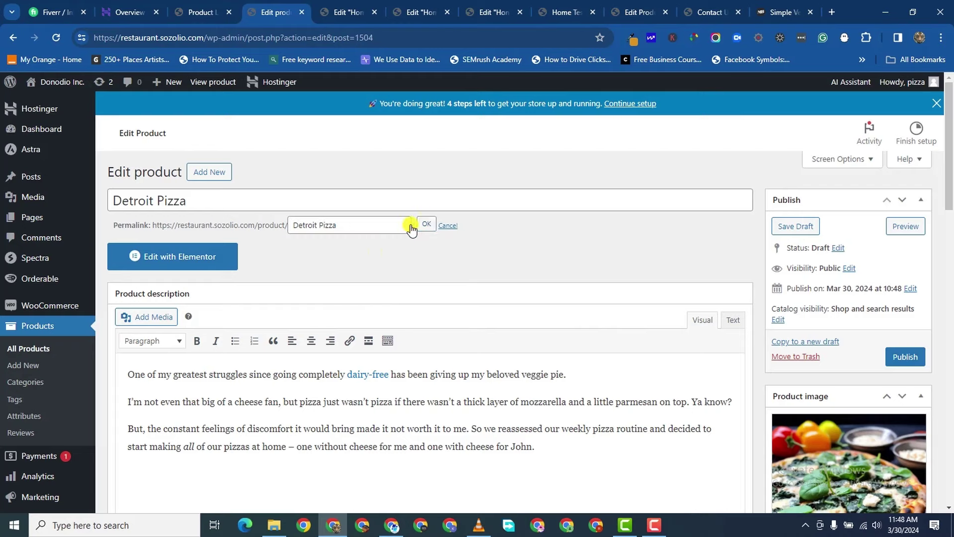
pyautogui.press('Return')
pyautogui.scroll(-3, 640, 379)
pyautogui.scroll(3, 661, 358)
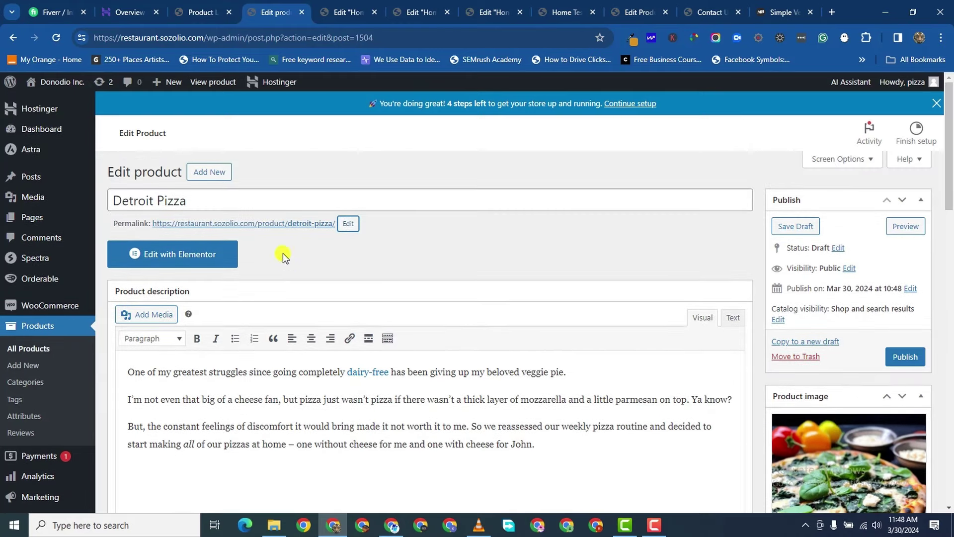
# - Upload the Detroit Style Pizza picture from Downloads and set it as the product image
pyautogui.scroll(-3, 626, 410)
pyautogui.click(865, 308)
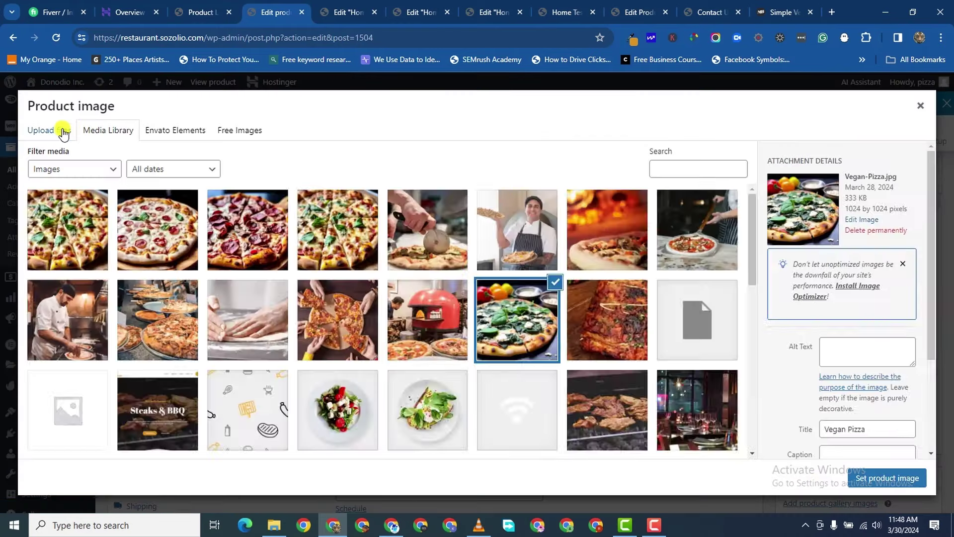
pyautogui.click(63, 133)
pyautogui.click(482, 308)
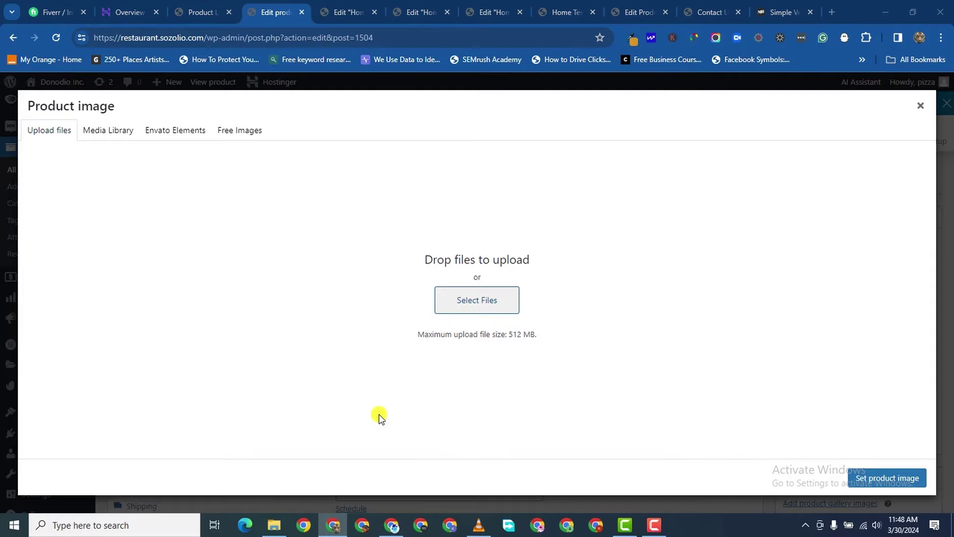
pyautogui.scroll(-3, 452, 408)
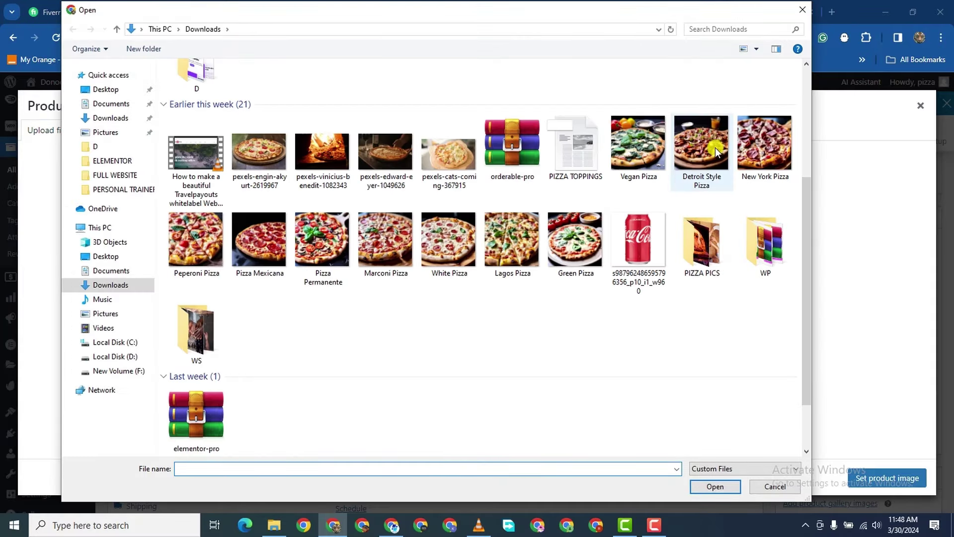
pyautogui.doubleClick(730, 158)
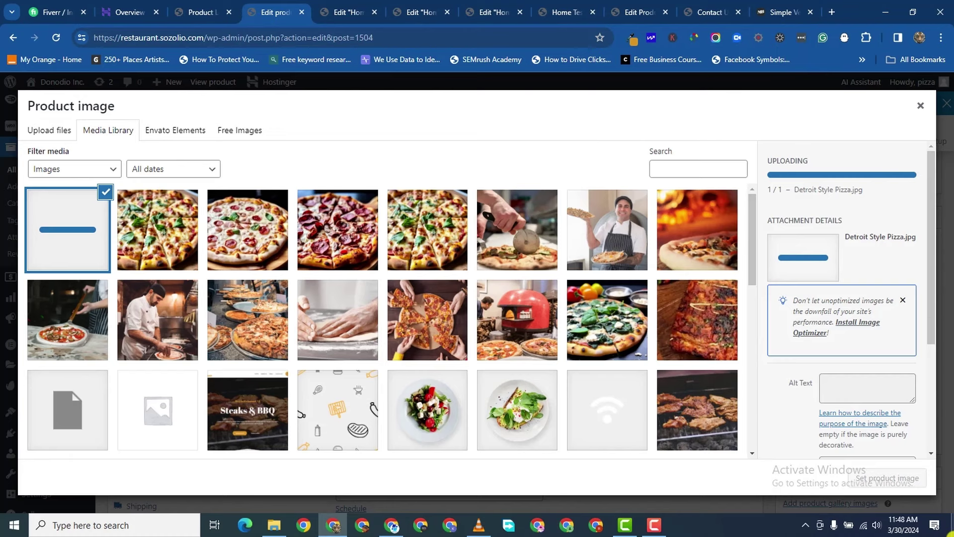
pyautogui.click(857, 483)
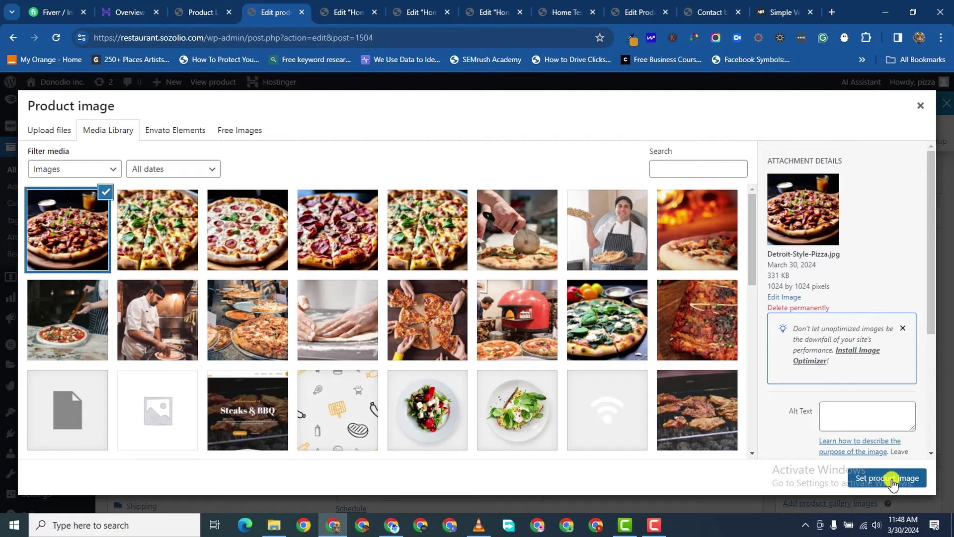
# - Set the regular price of Detroit Pizza to 13 dollars and publish the product
pyautogui.scroll(-4, 714, 390)
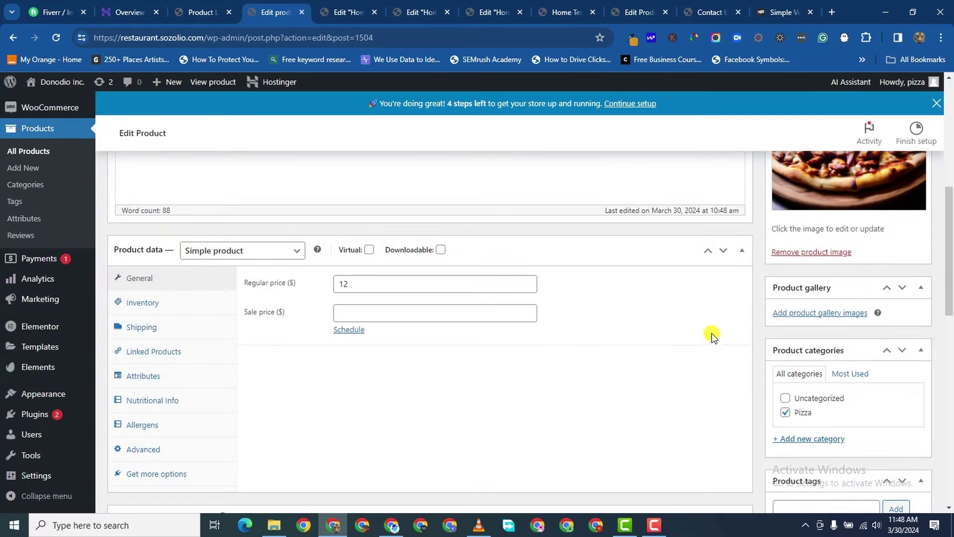
pyautogui.scroll(4, 714, 337)
pyautogui.scroll(-2, 715, 337)
pyautogui.click(358, 342)
pyautogui.press('BackSpace')
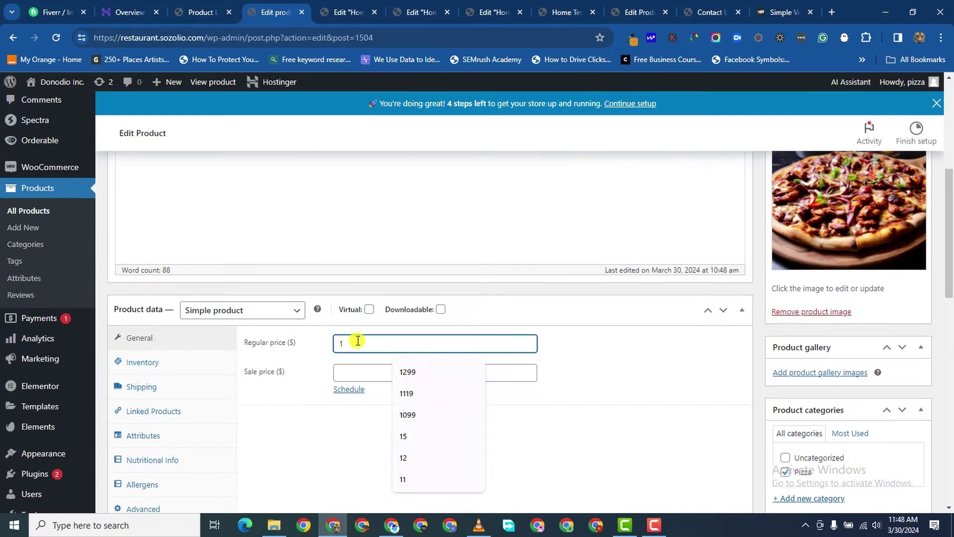
pyautogui.write('3')
pyautogui.scroll(-4, 552, 334)
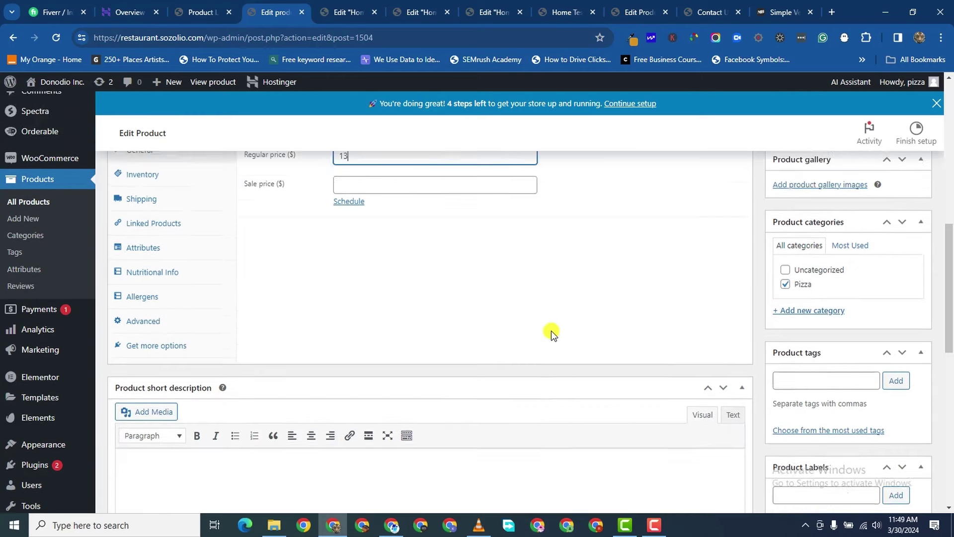
pyautogui.scroll(6, 571, 325)
pyautogui.scroll(4, 593, 319)
pyautogui.click(905, 356)
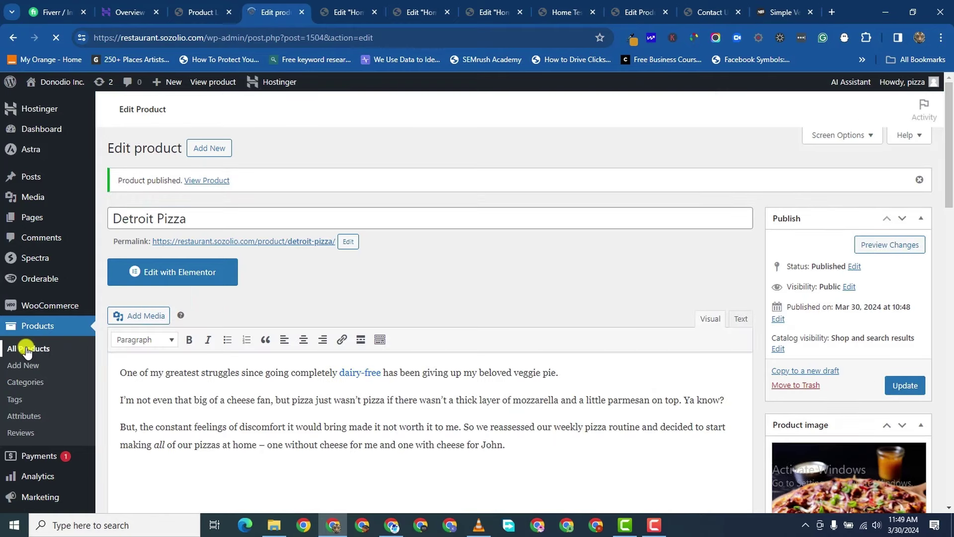
# - Duplicate Vegan Pizza from the list of all products and title the copy New York City Pizza
pyautogui.click(52, 353)
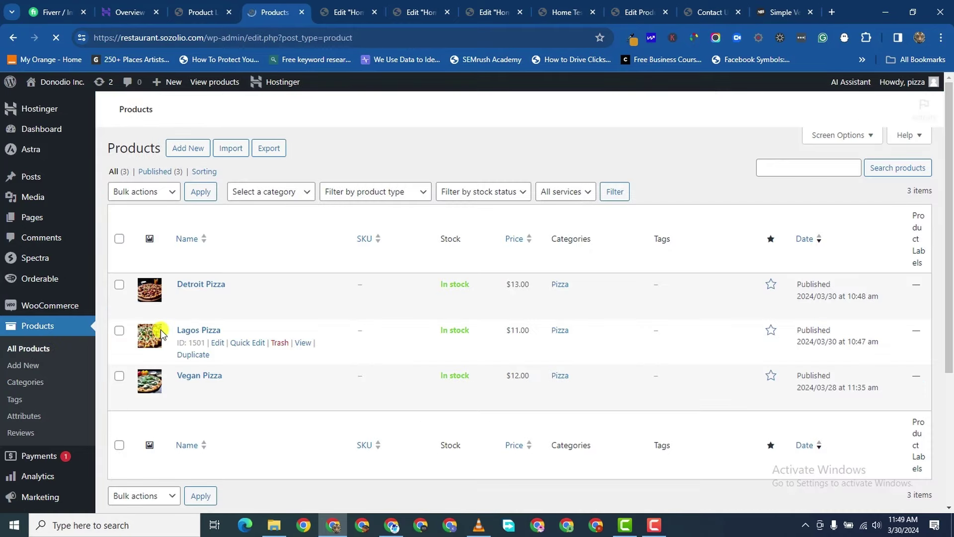
pyautogui.scroll(-2, 258, 338)
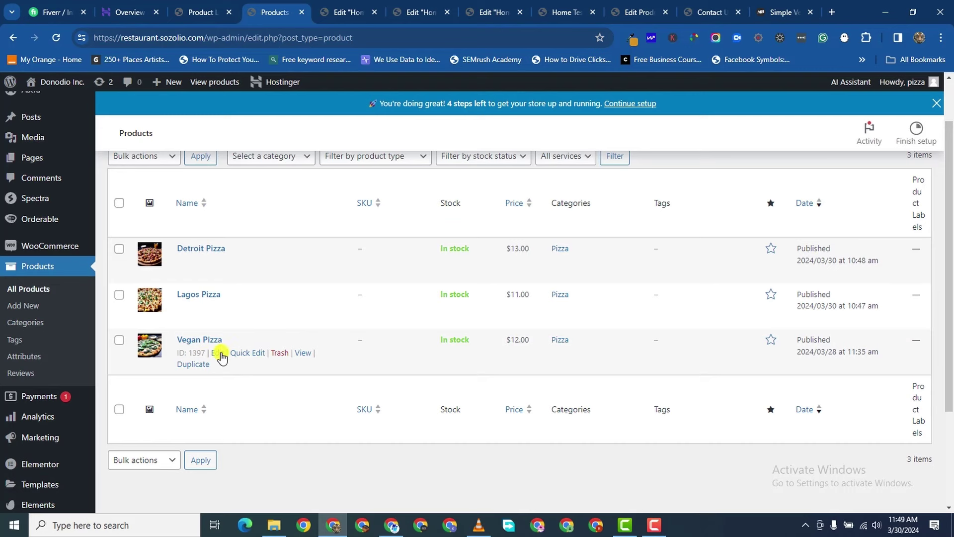
pyautogui.click(198, 365)
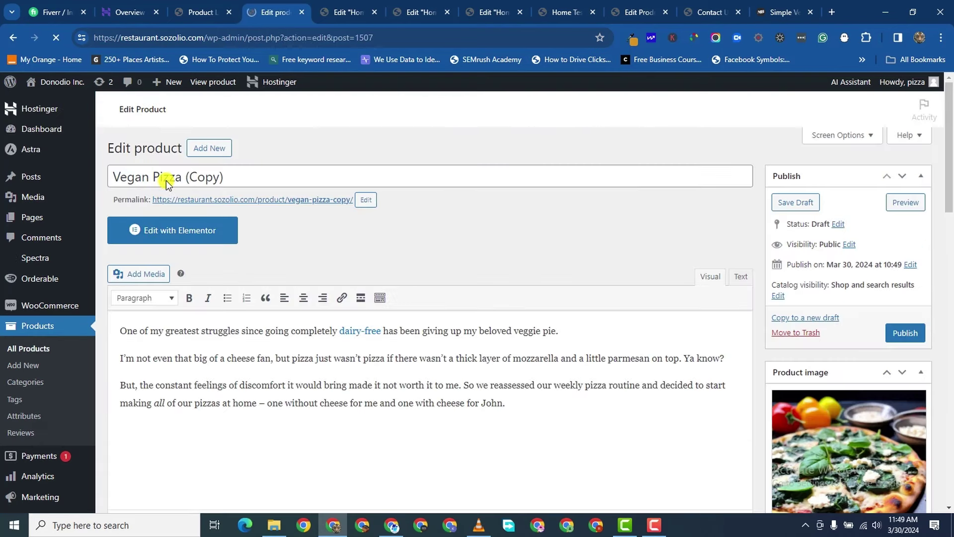
pyautogui.click(167, 178)
pyautogui.hotkey('ctrl', 'a')
pyautogui.write('New')
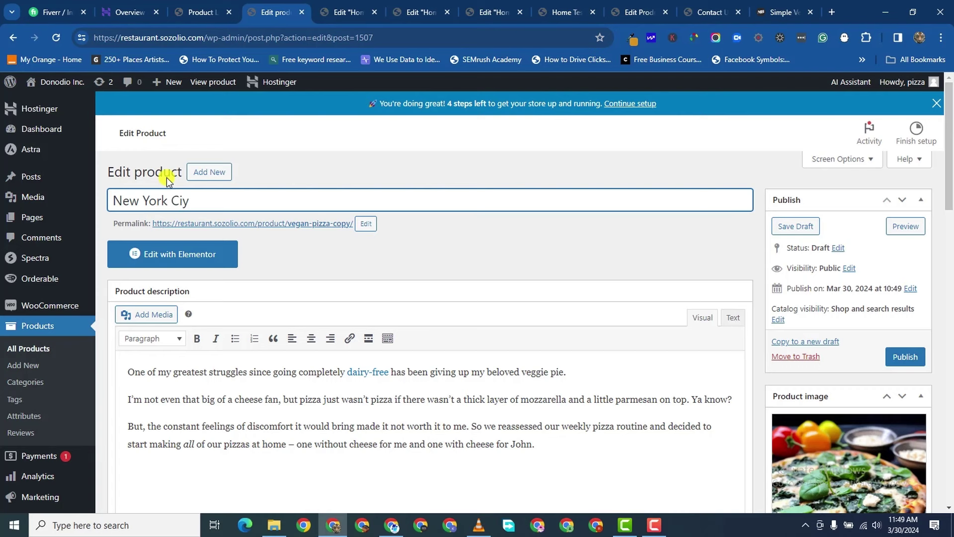
pyautogui.write('York City Pizza')
# - Replace the permalink slug of the copy with its title, New York City Pizza, by copying and pasting the title text
pyautogui.scroll(-2, 577, 200)
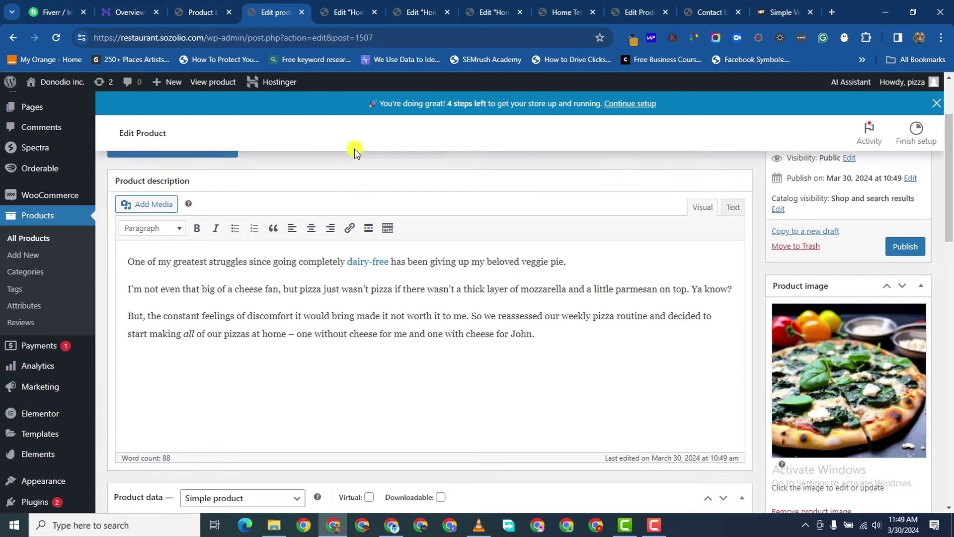
pyautogui.scroll(2, 354, 148)
pyautogui.tripleClick(201, 192)
pyautogui.rightClick(199, 193)
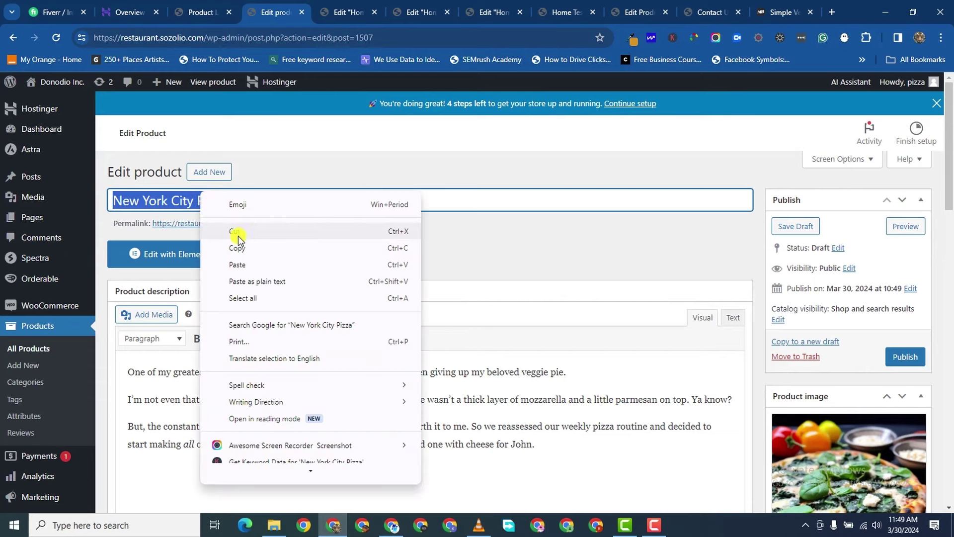
pyautogui.click(241, 246)
pyautogui.click(370, 223)
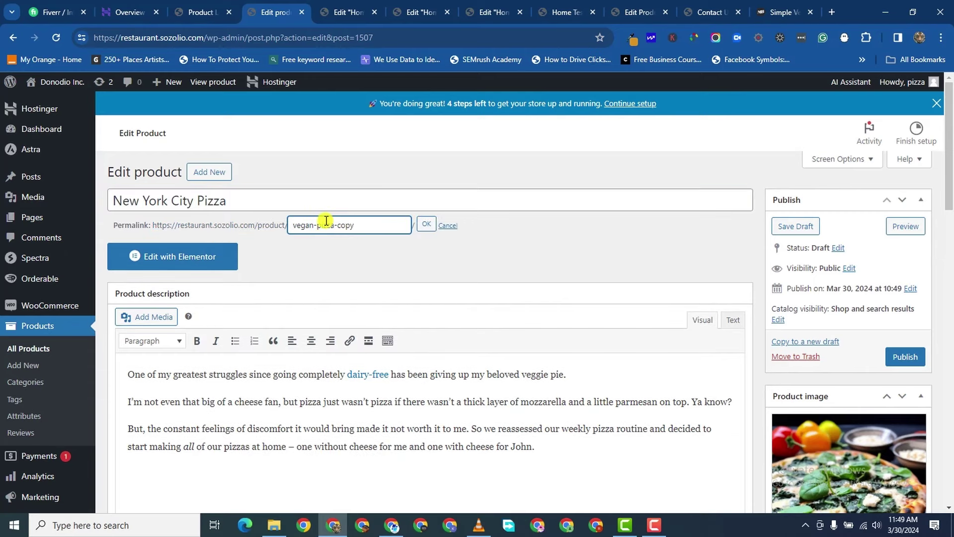
pyautogui.rightClick(326, 222)
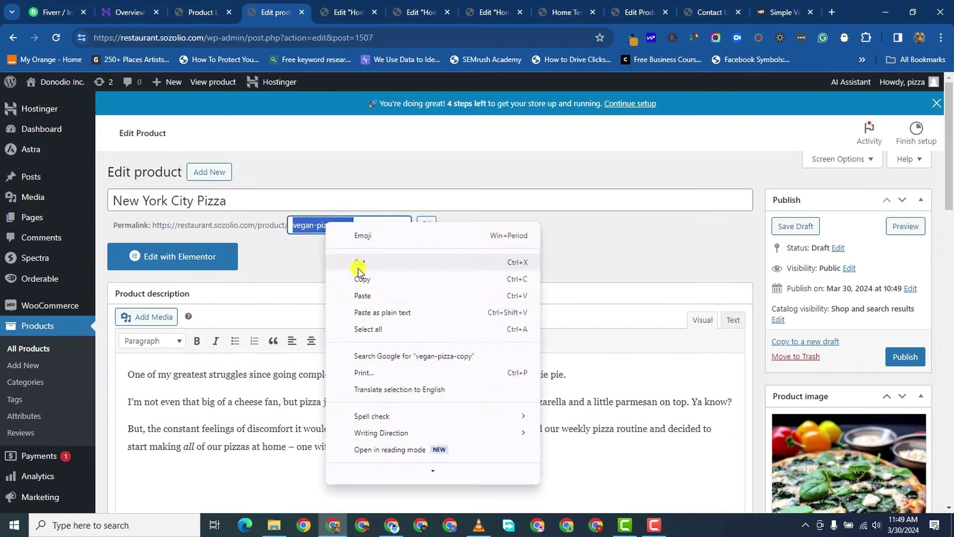
pyautogui.click(358, 292)
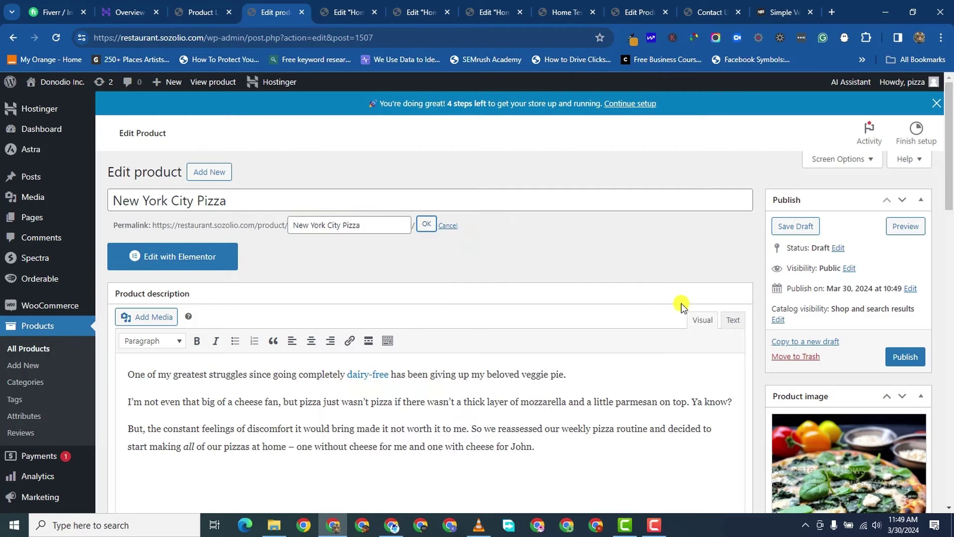
pyautogui.press('Return')
# - Upload the New York Pizza picture from Downloads and set it as the product image
pyautogui.scroll(-3, 682, 304)
pyautogui.scroll(3, 577, 234)
pyautogui.scroll(-3, 756, 315)
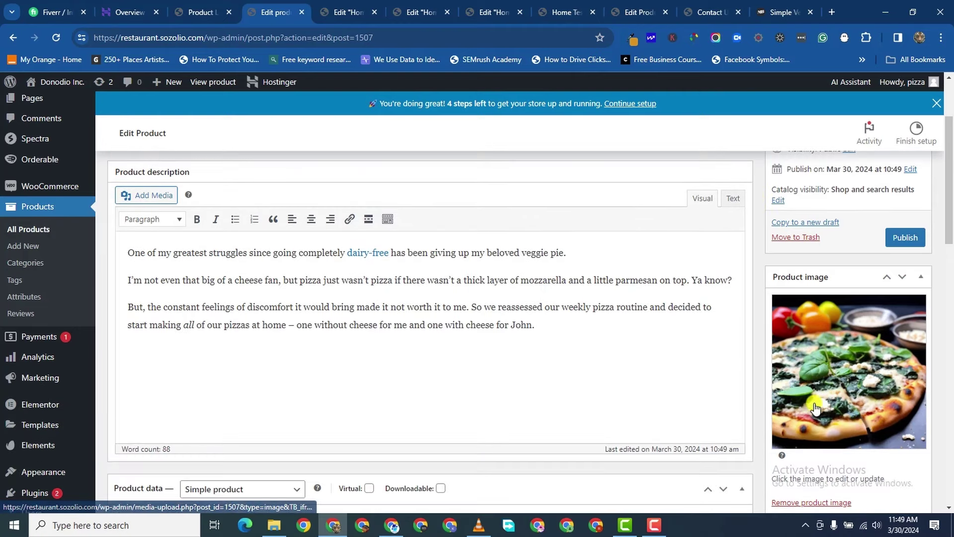
pyautogui.click(815, 409)
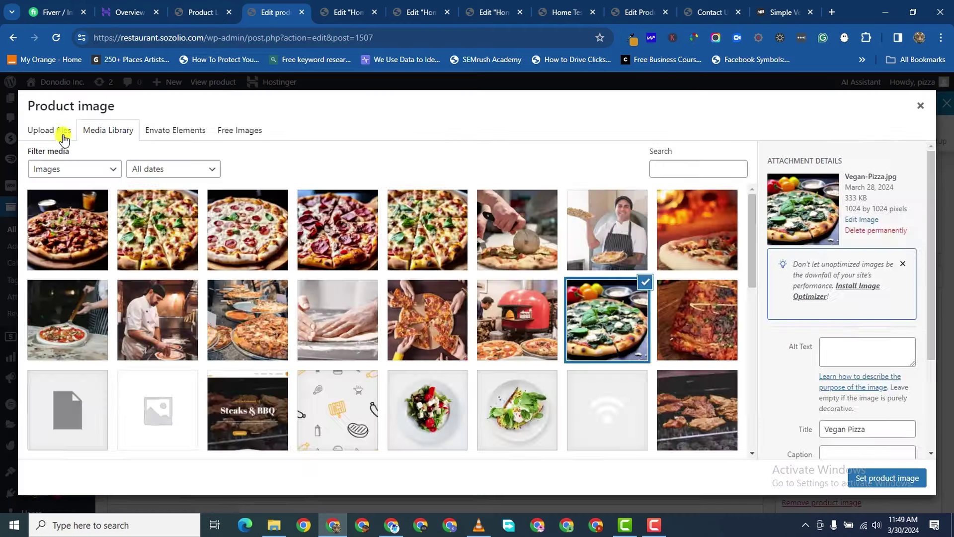
pyautogui.click(50, 130)
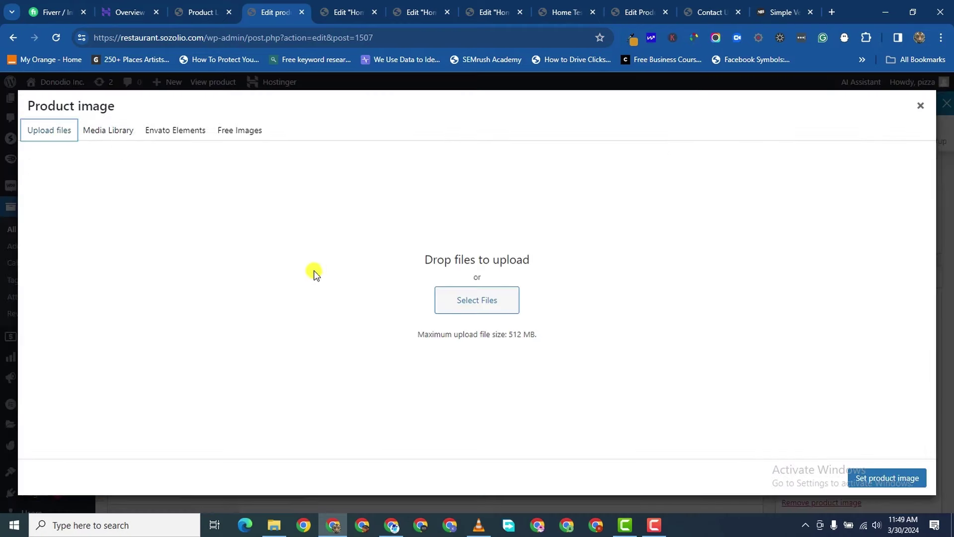
pyautogui.click(478, 314)
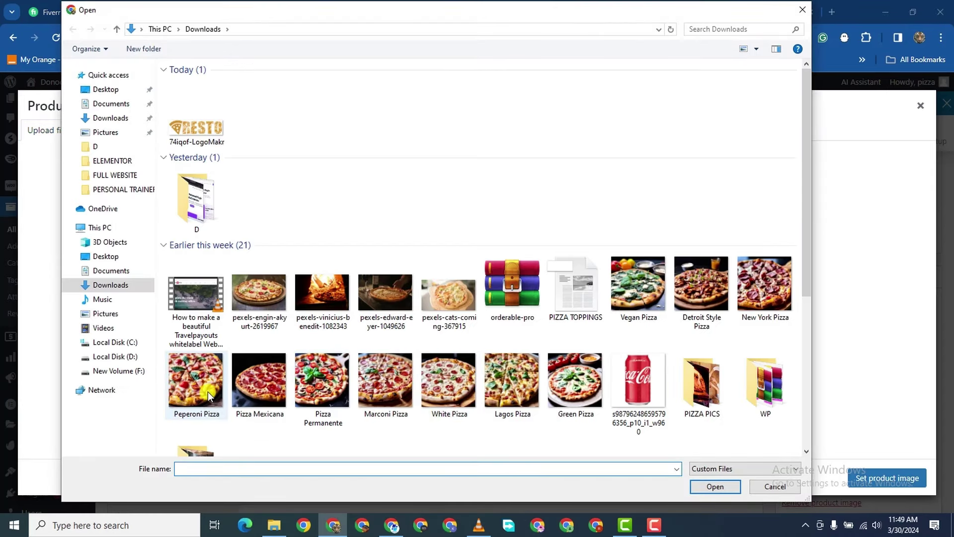
pyautogui.doubleClick(757, 289)
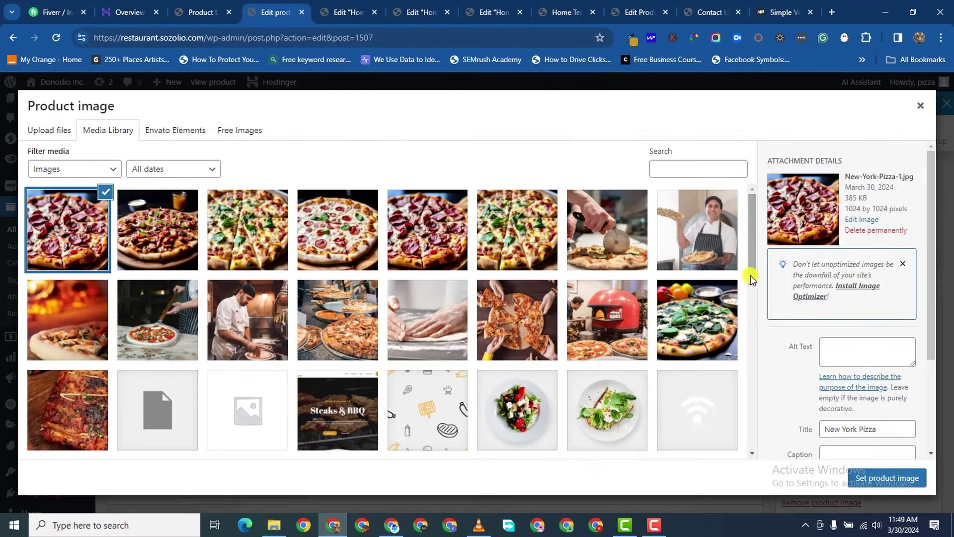
pyautogui.click(889, 478)
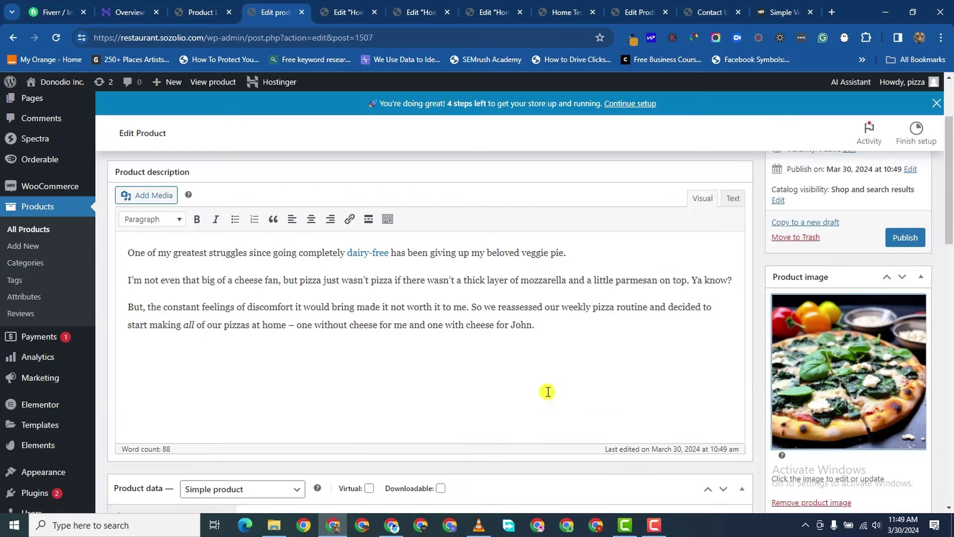
# - Set the regular price of New York City Pizza to 15 dollars
pyautogui.scroll(-7, 440, 384)
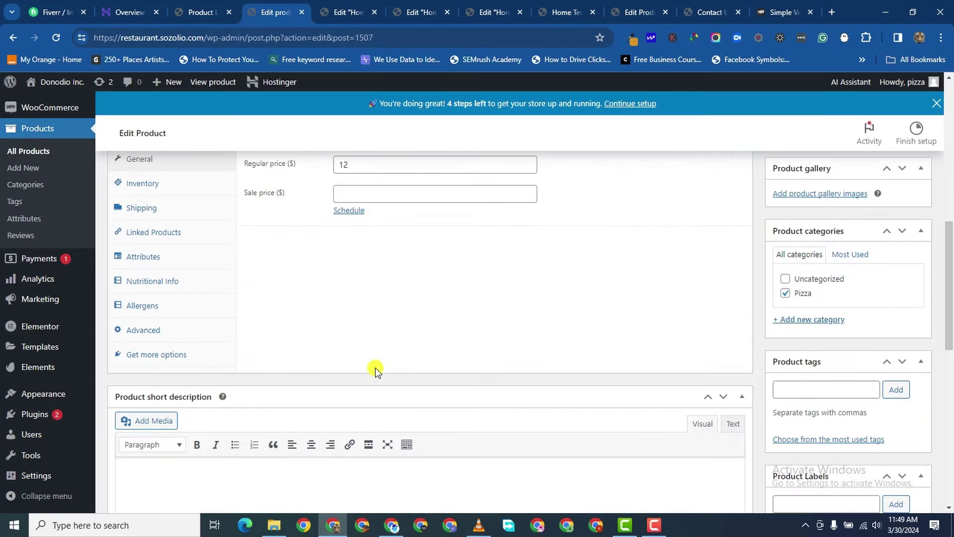
pyautogui.click(367, 165)
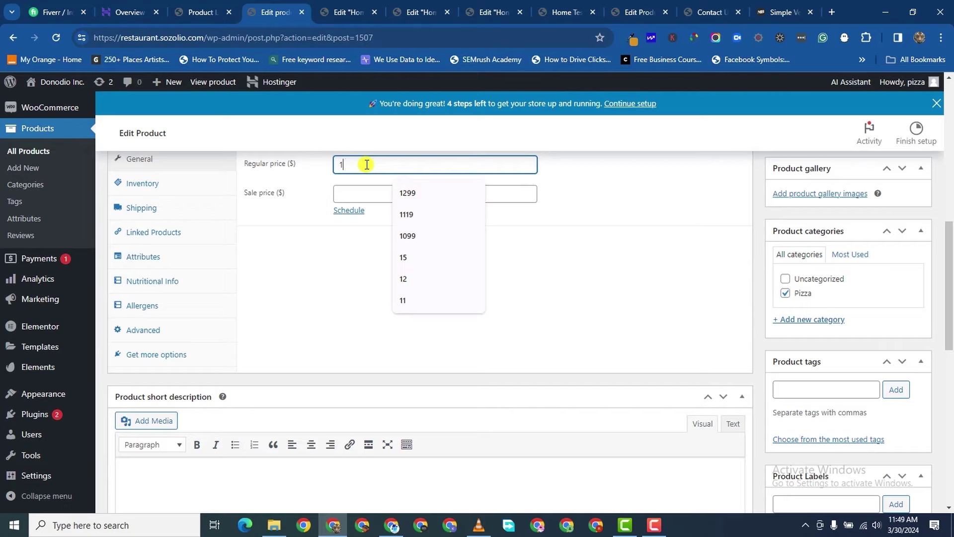
pyautogui.write('5')
pyautogui.scroll(-2, 381, 199)
pyautogui.scroll(3, 381, 199)
pyautogui.scroll(2, 391, 284)
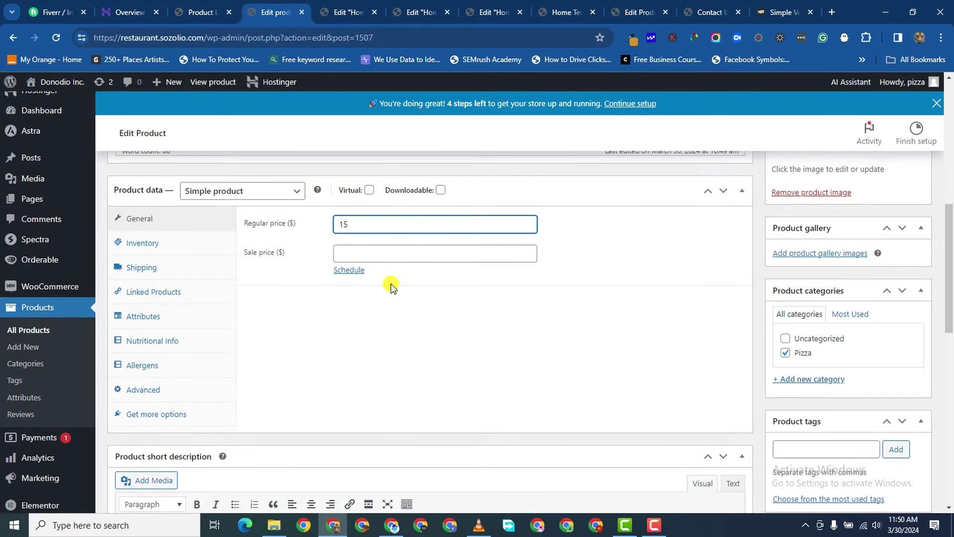
# - Copy the first sentence of the product description, "One of my greatest struggles since going completely dairy-free has been giving up my beloved veggie pie."
pyautogui.scroll(-6, 391, 283)
pyautogui.scroll(6, 392, 283)
pyautogui.scroll(6, 208, 302)
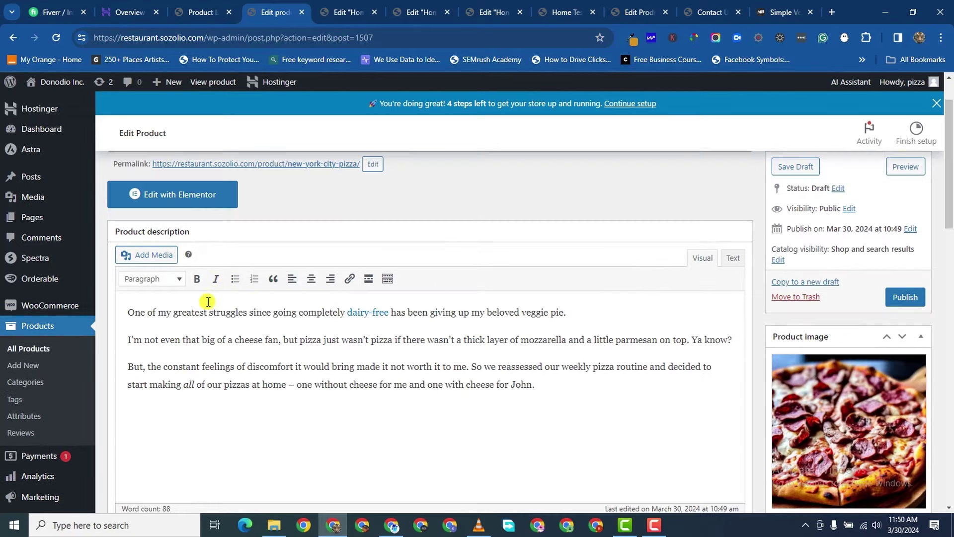
pyautogui.moveTo(128, 313); pyautogui.dragTo(567, 312)
pyautogui.scroll(-2, 118, 223)
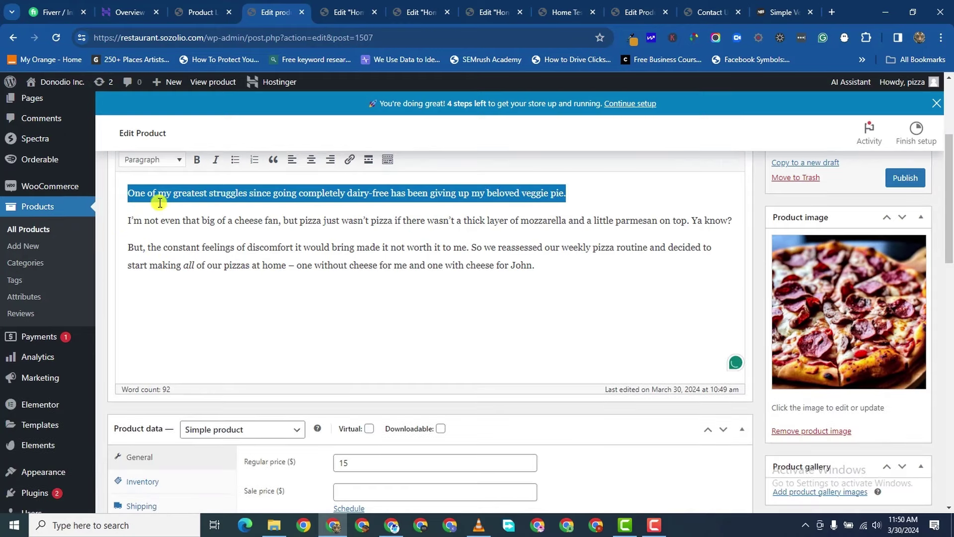
pyautogui.rightClick(218, 193)
pyautogui.click(281, 251)
# - Paste the copied sentence into the product short description of New York City Pizza and publish the product
pyautogui.scroll(-3, 288, 378)
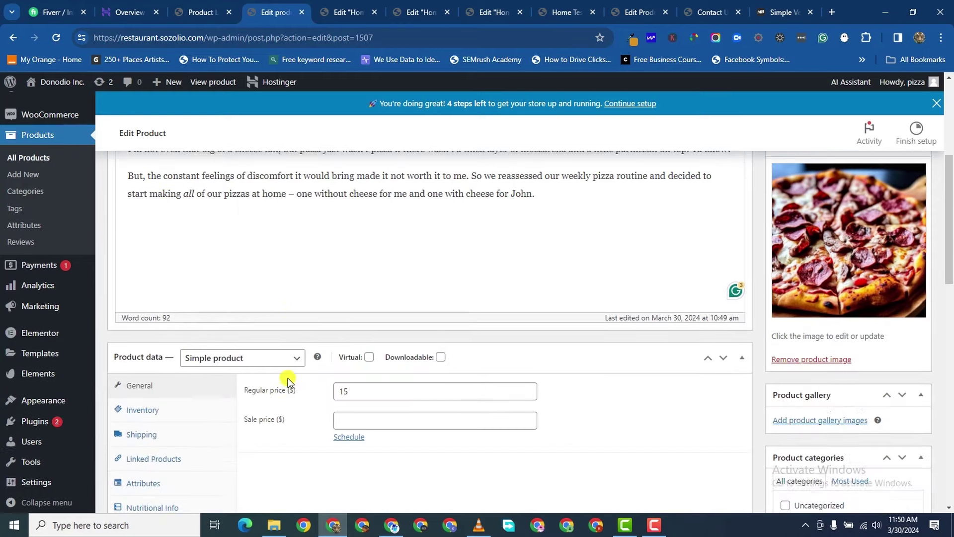
pyautogui.scroll(-4, 204, 408)
pyautogui.rightClick(173, 392)
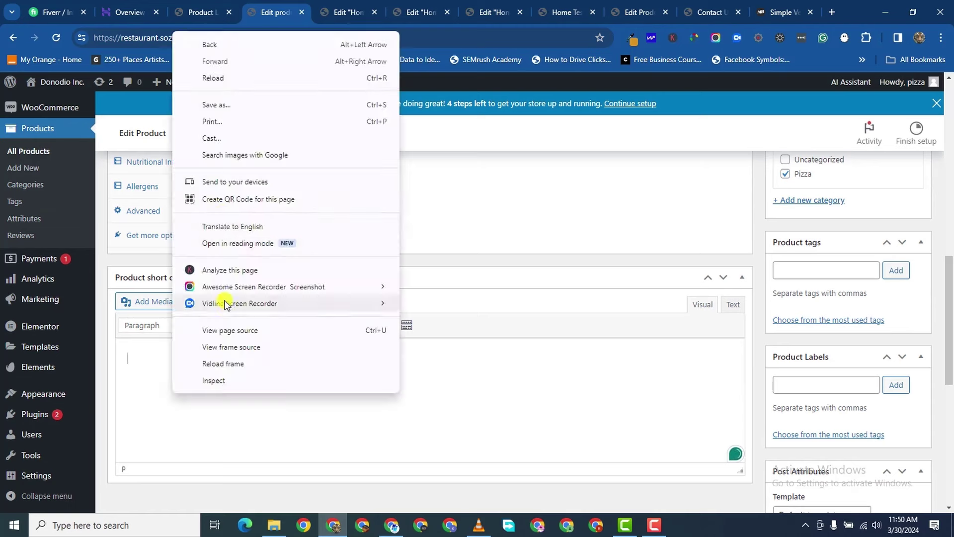
pyautogui.click(144, 356)
pyautogui.rightClick(143, 356)
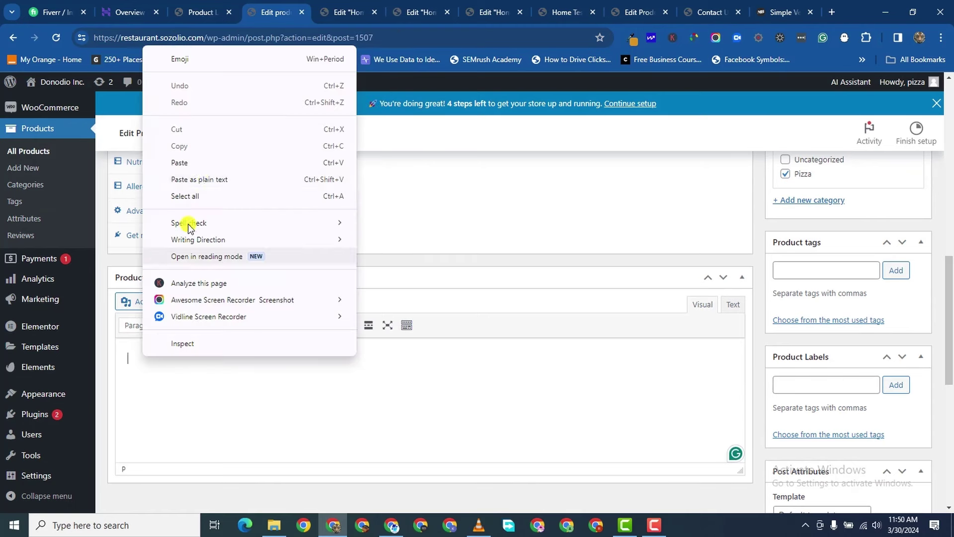
pyautogui.click(202, 160)
pyautogui.moveTo(950, 324); pyautogui.dragTo(951, 266)
pyautogui.scroll(5, 951, 266)
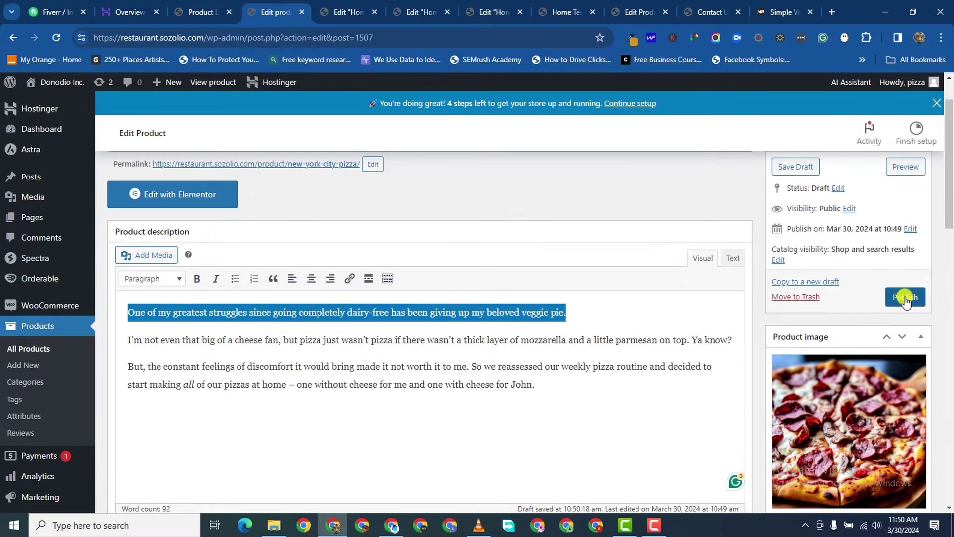
pyautogui.click(920, 308)
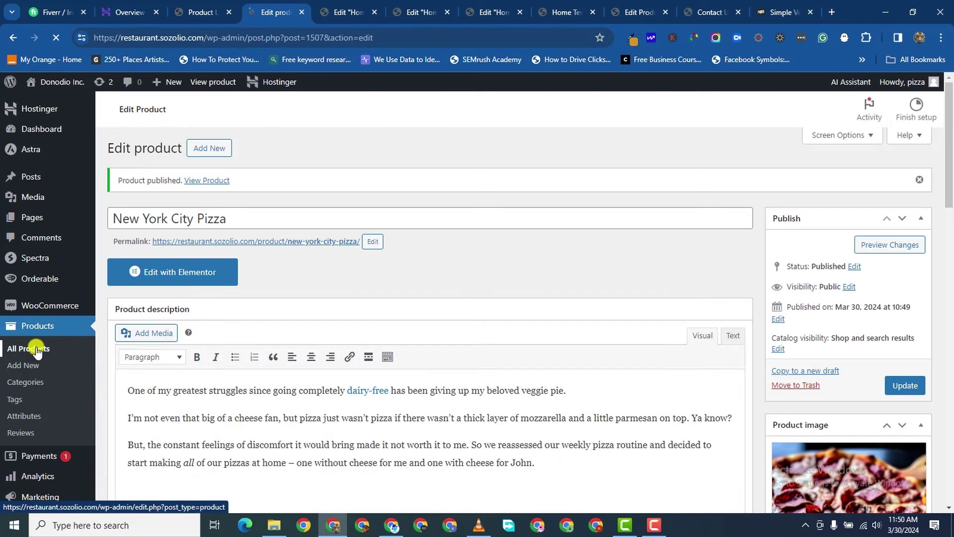
# - Return to the list of all products and open Detroit Pizza for editing in a new browser tab
pyautogui.click(36, 350)
pyautogui.scroll(-3, 298, 345)
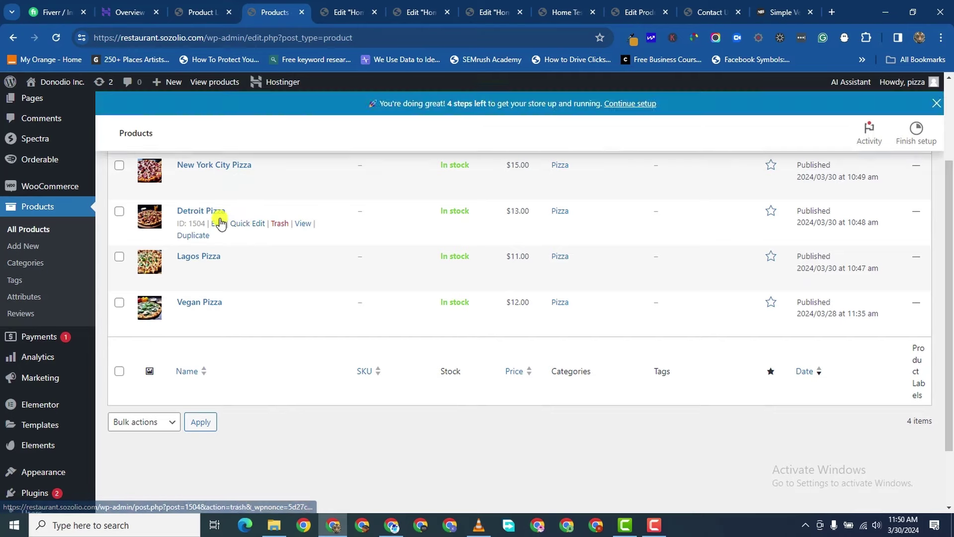
pyautogui.rightClick(214, 252)
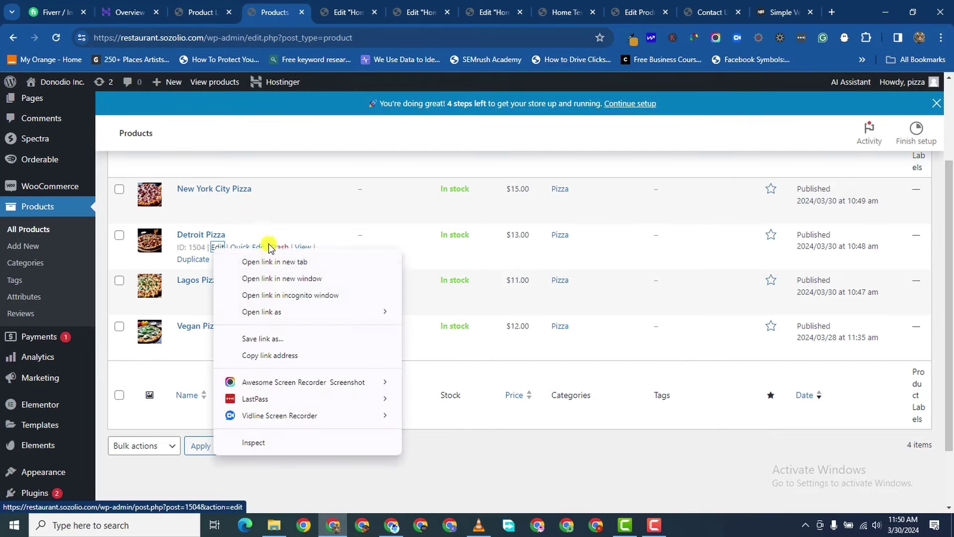
pyautogui.click(271, 262)
pyautogui.click(310, 15)
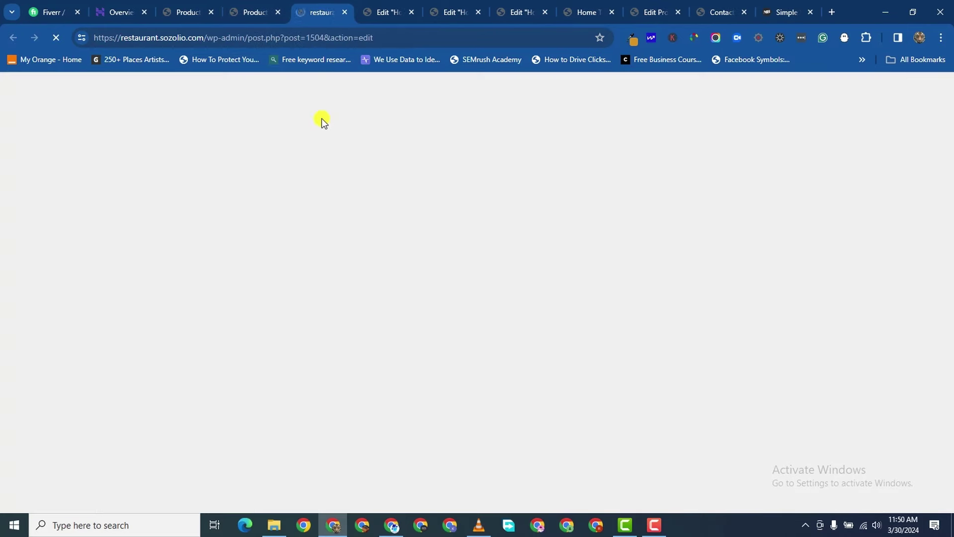
# - Paste the copied sentence into Detroit Pizza's product short description, update the product and close its browser tab
pyautogui.scroll(-15, 326, 356)
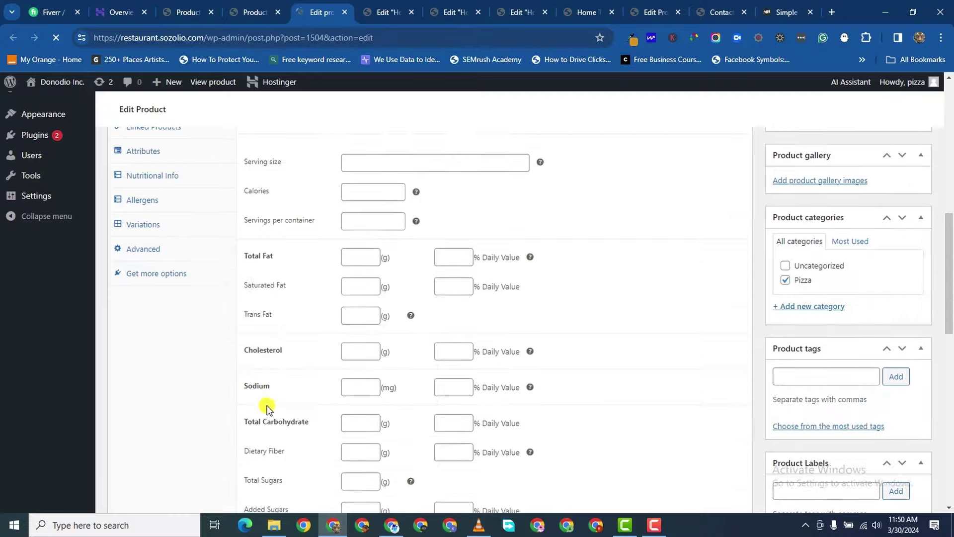
pyautogui.scroll(-15, 256, 383)
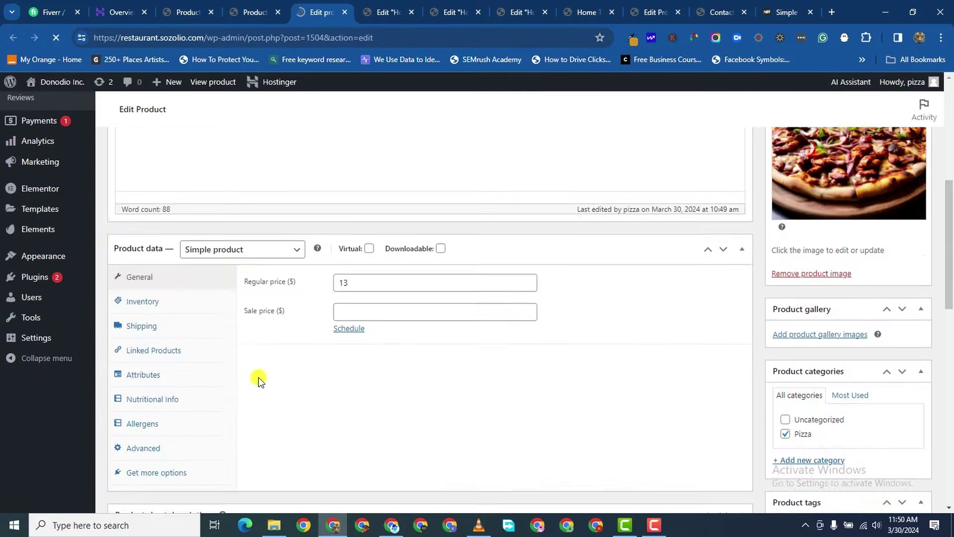
pyautogui.scroll(4, 259, 381)
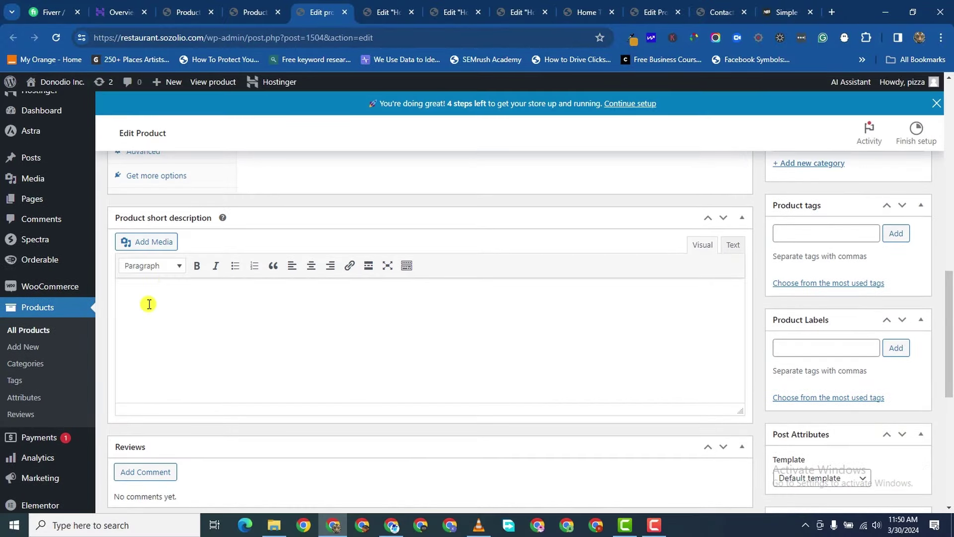
pyautogui.rightClick(178, 315)
pyautogui.click(198, 153)
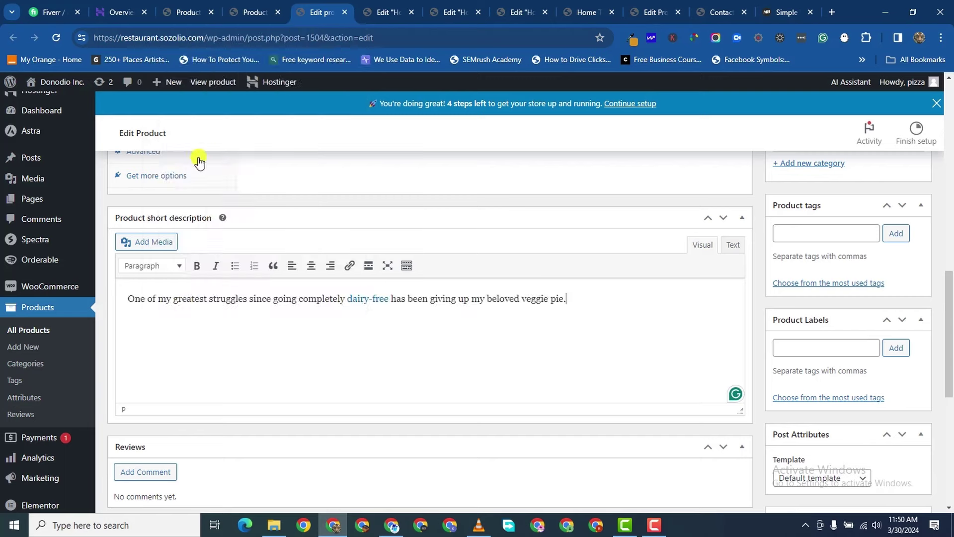
pyautogui.scroll(10, 756, 248)
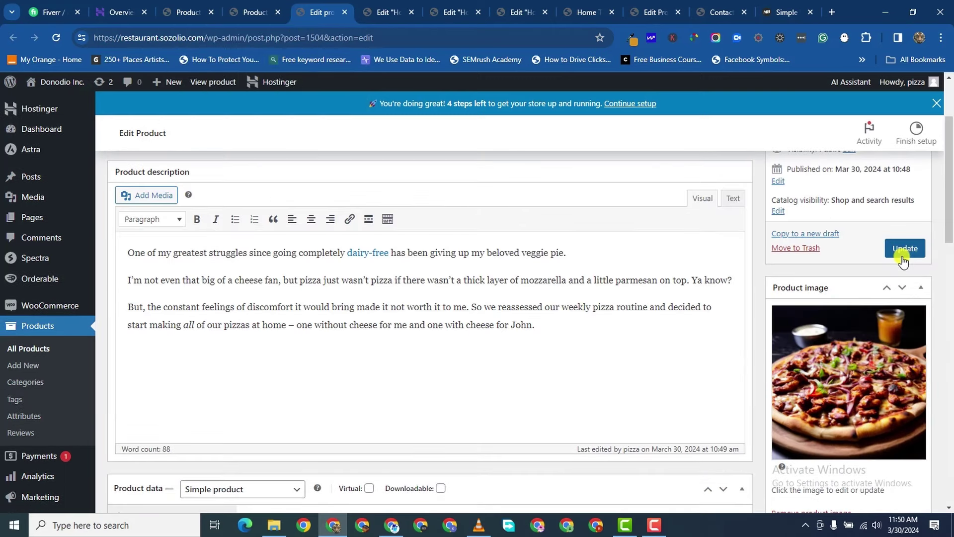
pyautogui.click(905, 249)
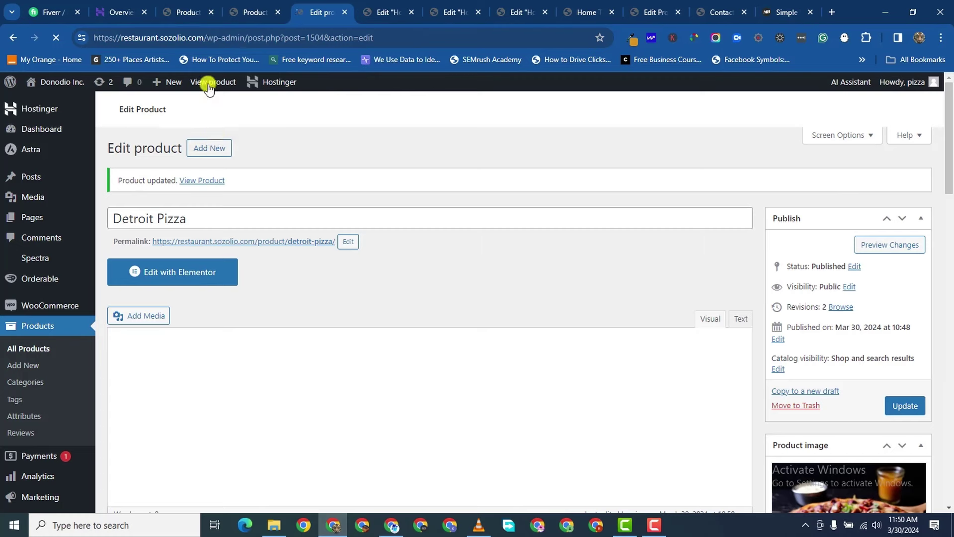
pyautogui.click(344, 12)
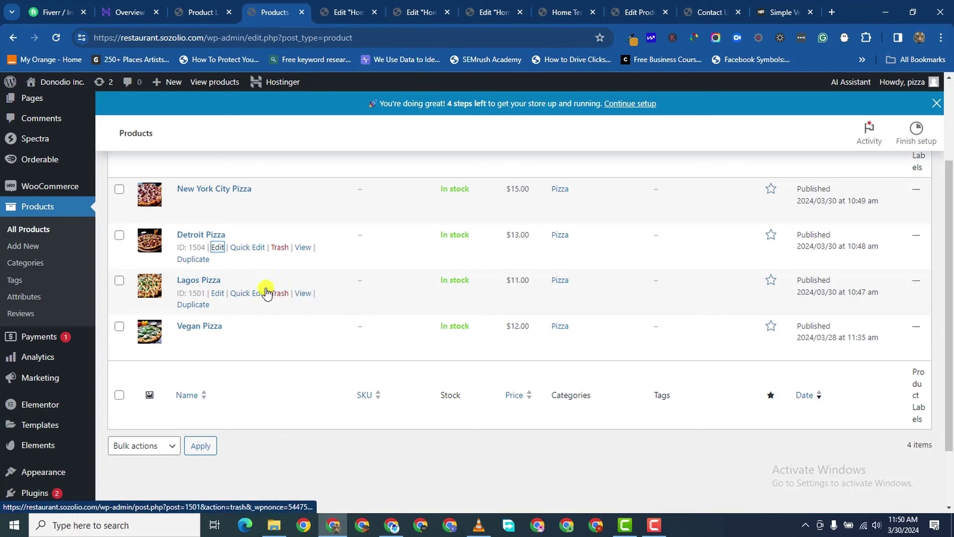
# - Open Lagos Pizza for editing in a new browser tab from the list of all products
pyautogui.rightClick(217, 293)
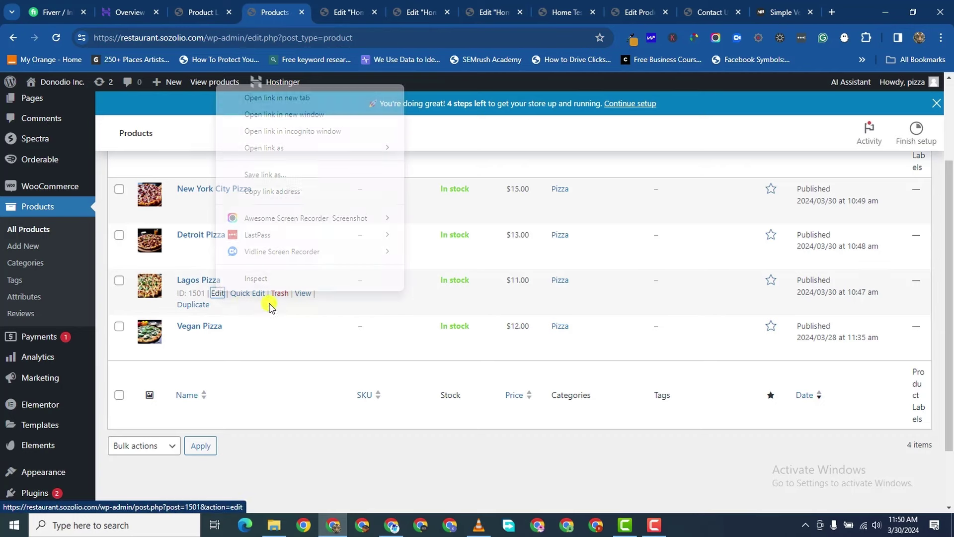
pyautogui.click(312, 98)
pyautogui.click(315, 15)
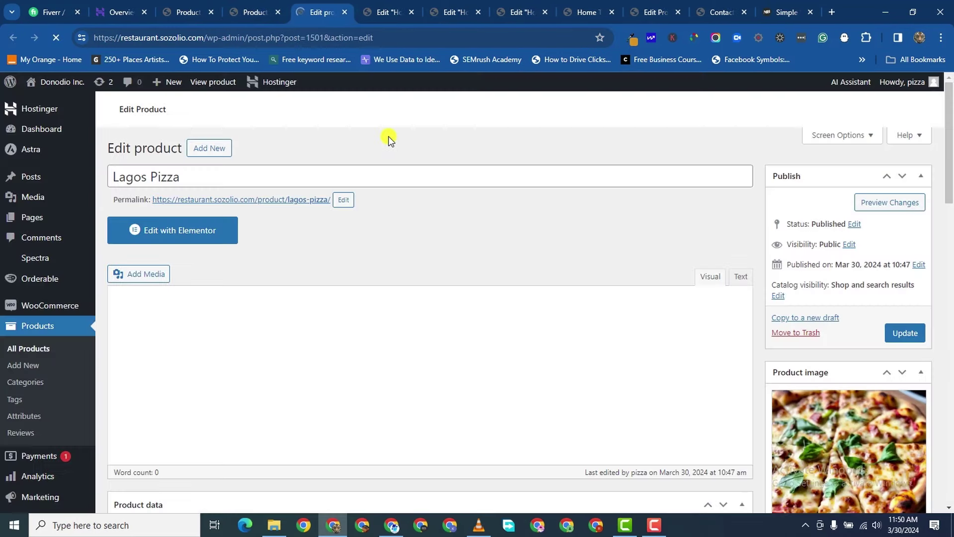
# - Paste the copied sentence into Lagos Pizza's product short description and update the product
pyautogui.scroll(-15, 294, 426)
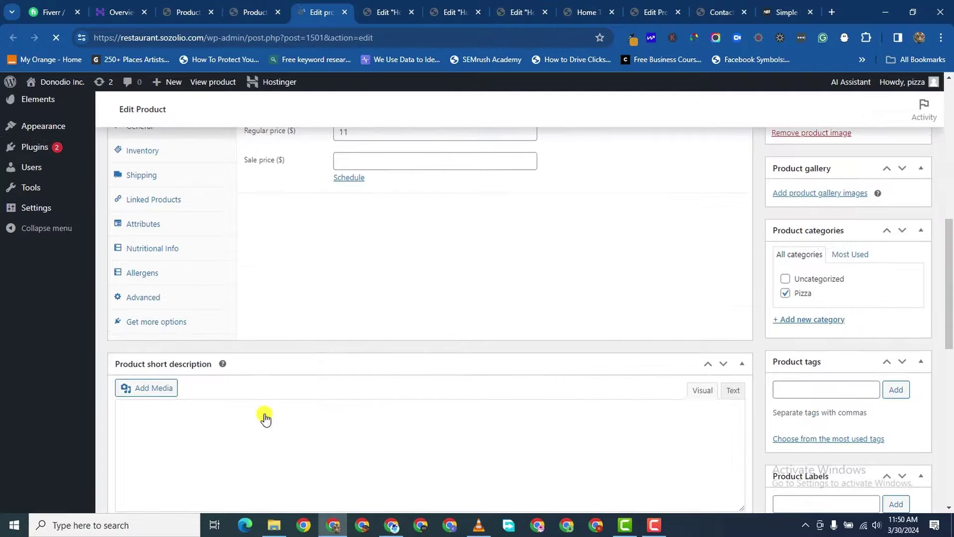
pyautogui.rightClick(168, 284)
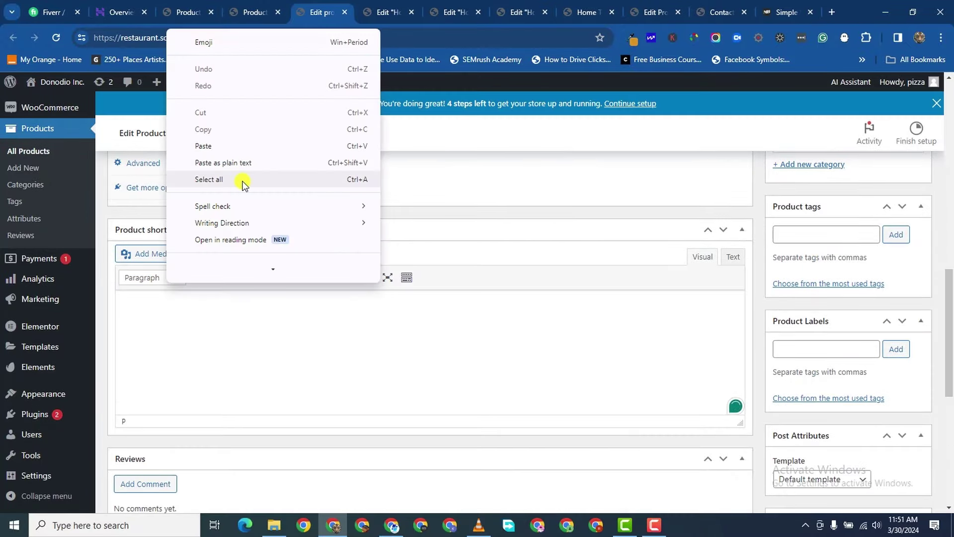
pyautogui.click(234, 147)
pyautogui.scroll(-1, 899, 222)
pyautogui.scroll(15, 899, 222)
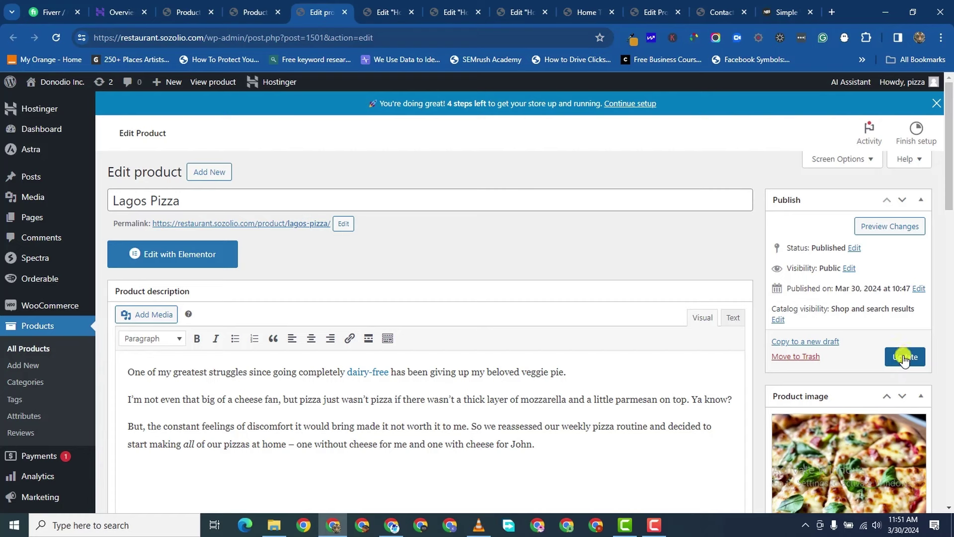
# - Return to the product list, open Vegan Pizza for editing in a new browser tab and close the Lagos Pizza tab
pyautogui.click(254, 15)
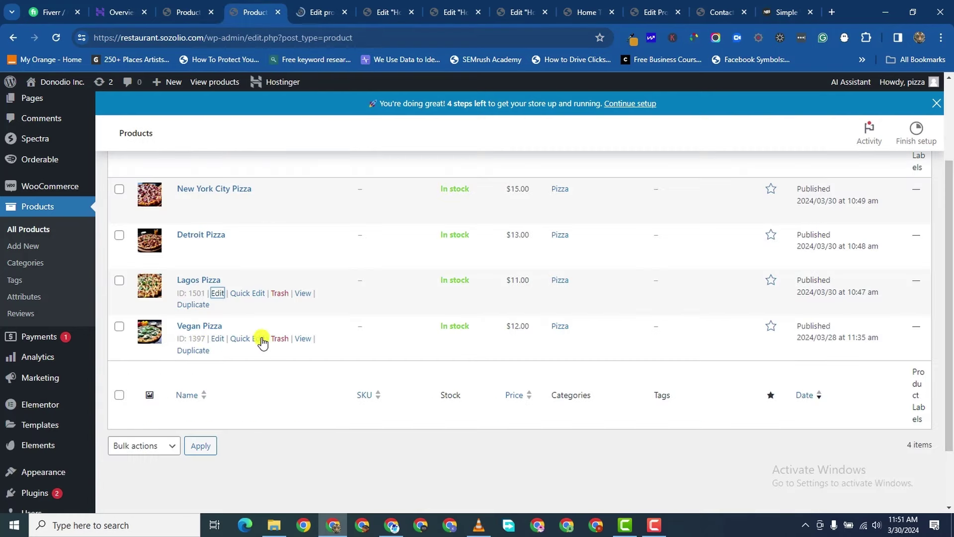
pyautogui.rightClick(218, 342)
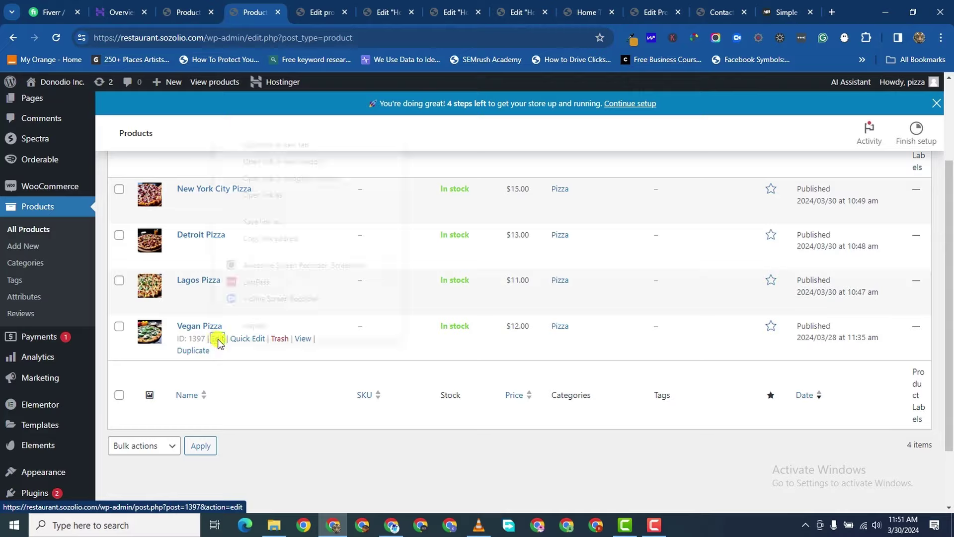
pyautogui.click(262, 145)
pyautogui.click(305, 13)
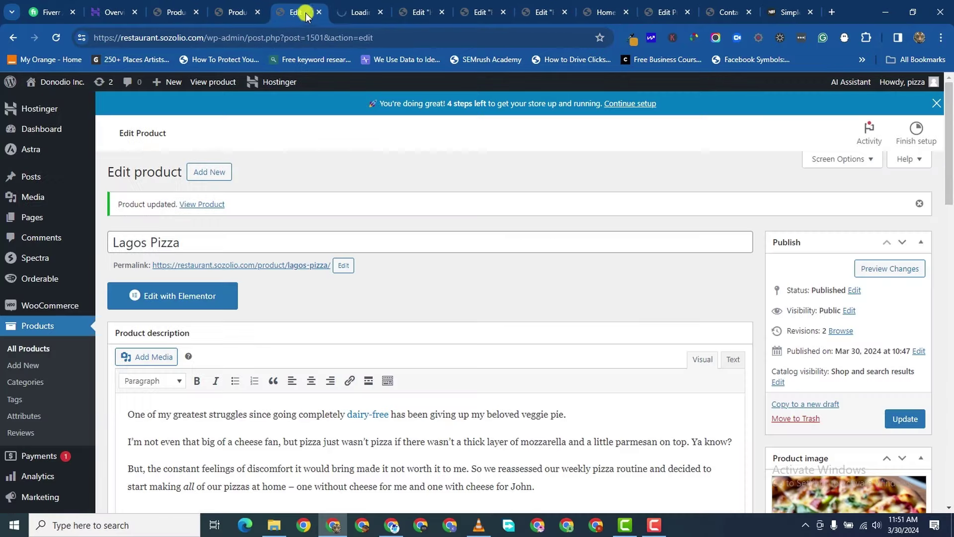
pyautogui.click(318, 12)
# - Paste the copied sentence into Vegan Pizza's product short description and update the product
pyautogui.scroll(-10, 339, 323)
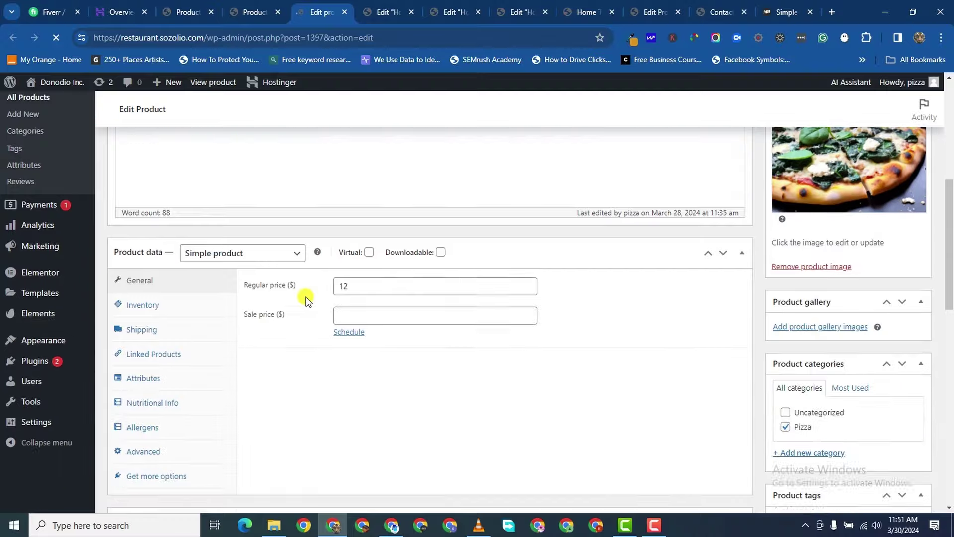
pyautogui.rightClick(233, 222)
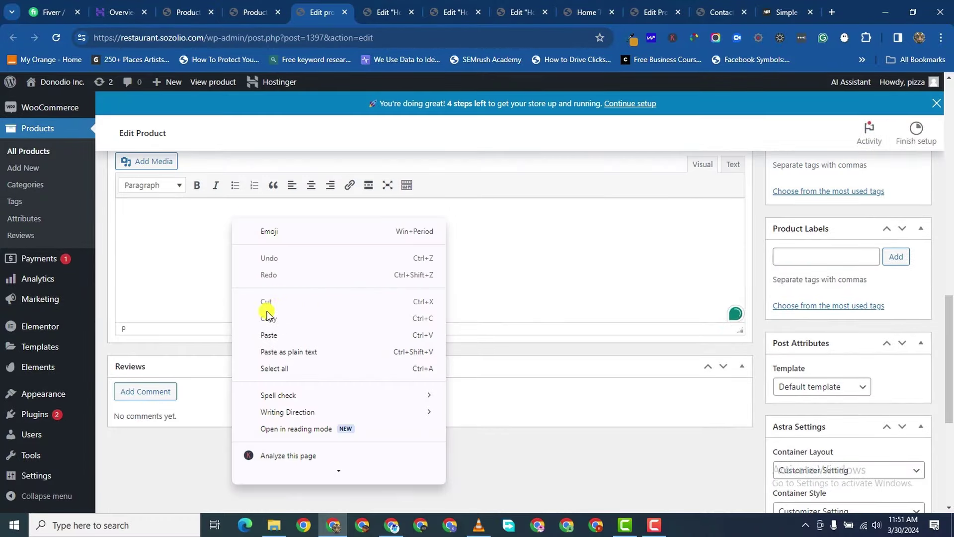
pyautogui.click(272, 335)
pyautogui.scroll(15, 820, 327)
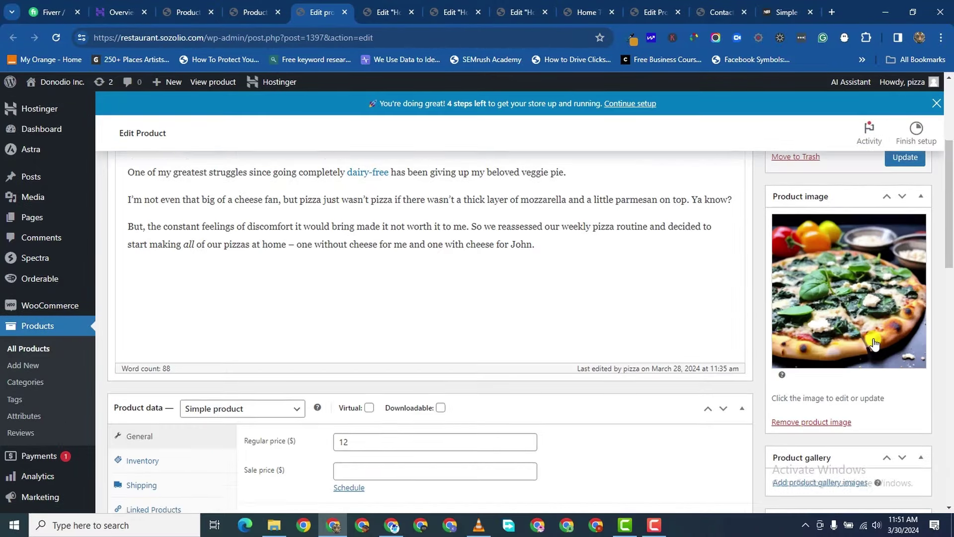
pyautogui.click(905, 358)
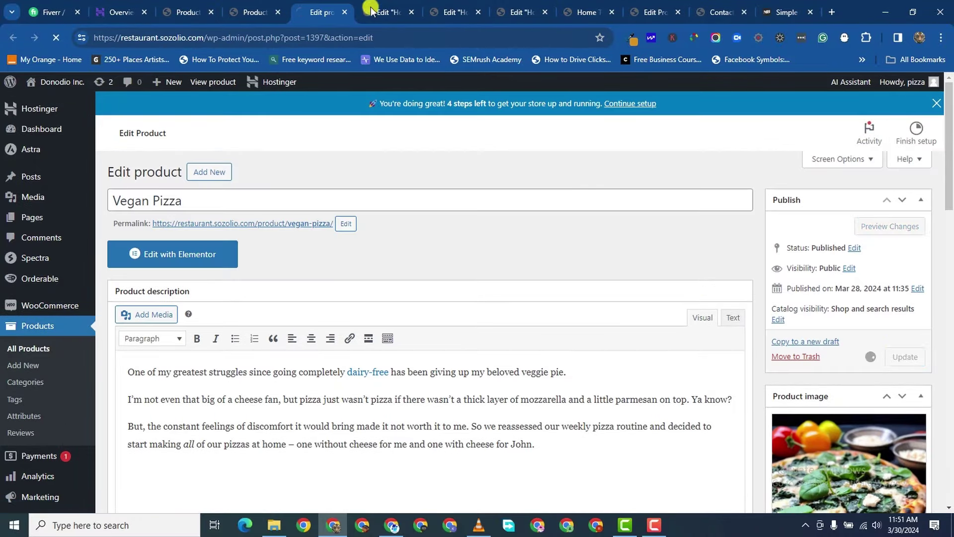
# - Duplicate Vegan Pizza from the reloaded product list and close the browser tab of the original product
pyautogui.click(269, 15)
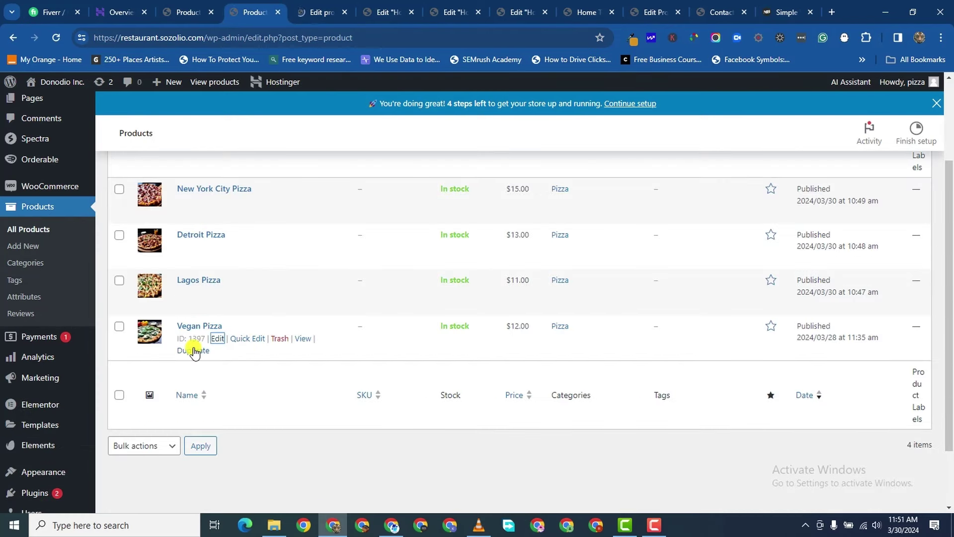
pyautogui.click(56, 38)
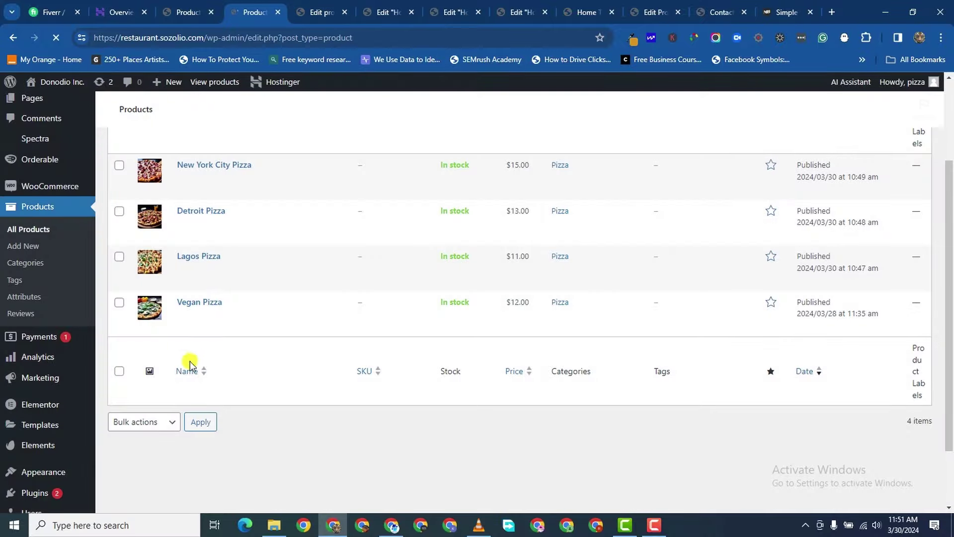
pyautogui.moveTo(194, 317)
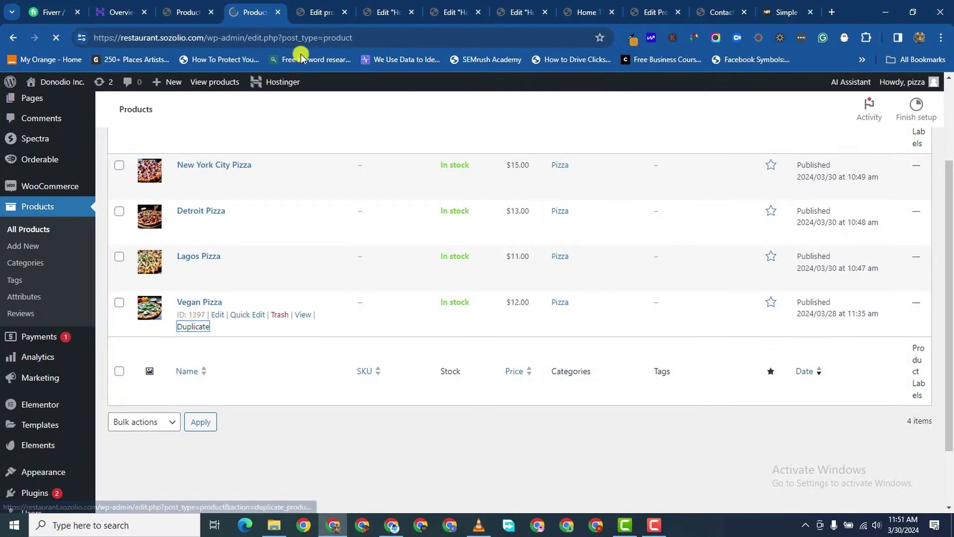
pyautogui.click(315, 13)
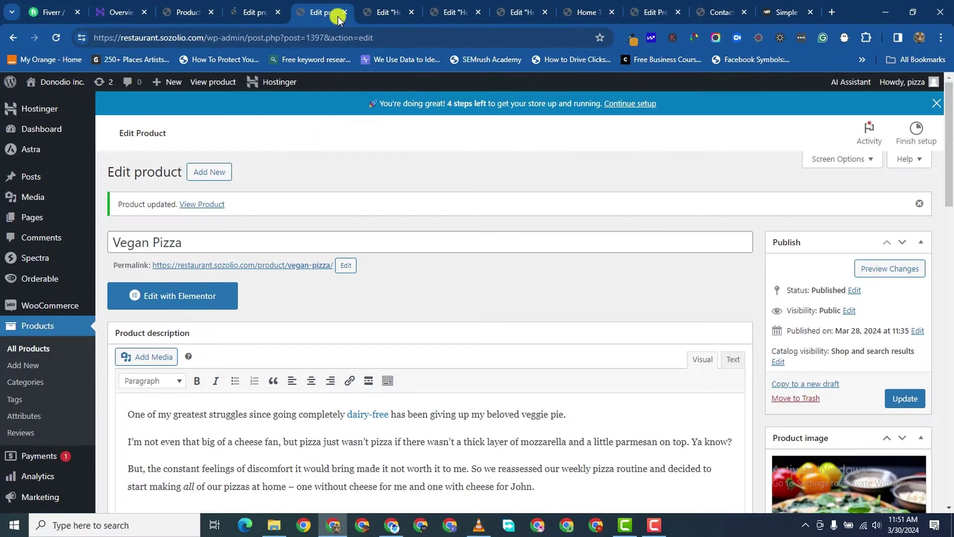
pyautogui.click(344, 12)
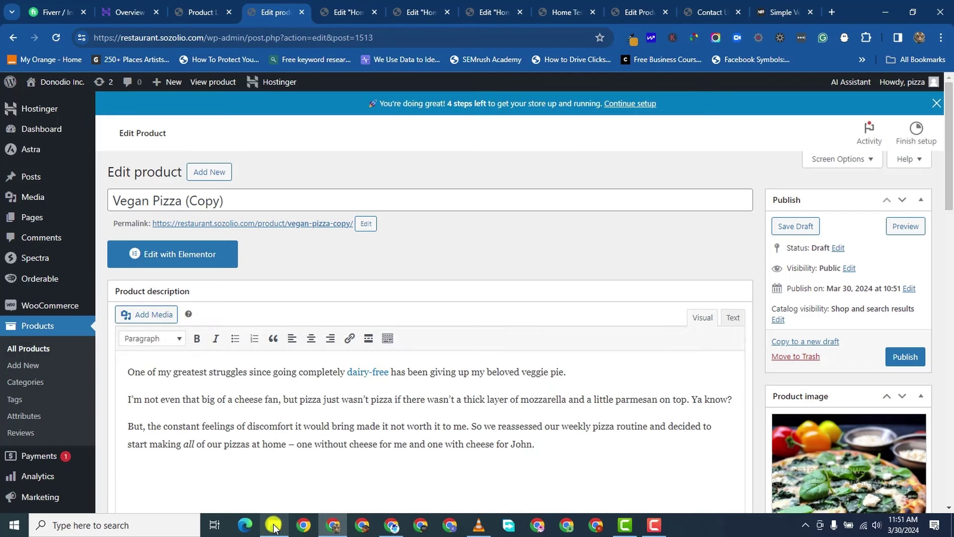
# - Title the duplicated product "Pepperoni Pizza" and replace its permalink slug with the same name
pyautogui.tripleClick(165, 199)
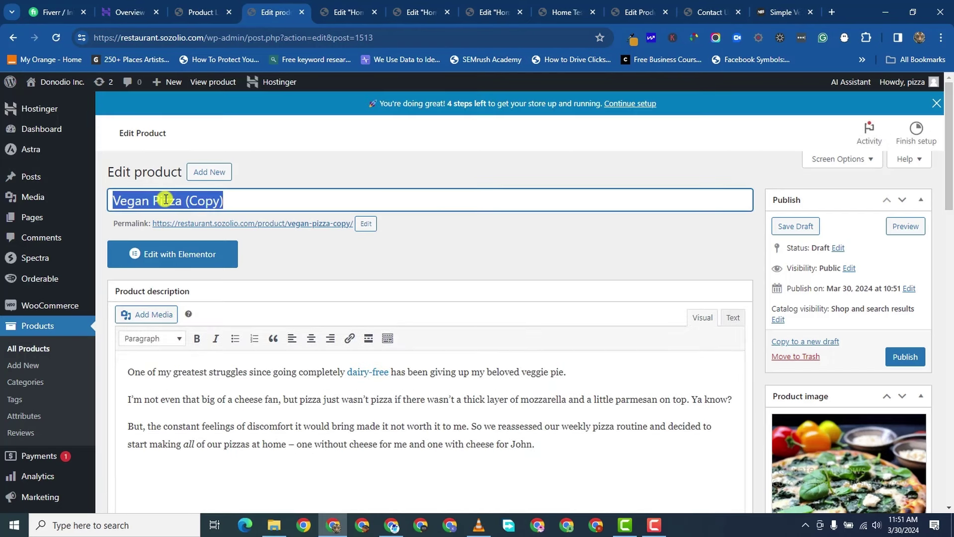
pyautogui.write('Pepperoni Pizza')
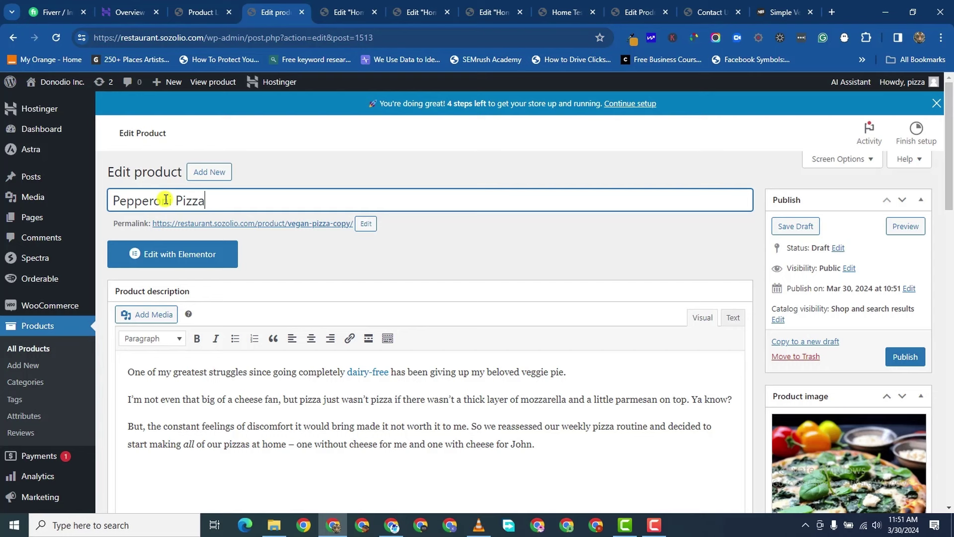
pyautogui.tripleClick(165, 199)
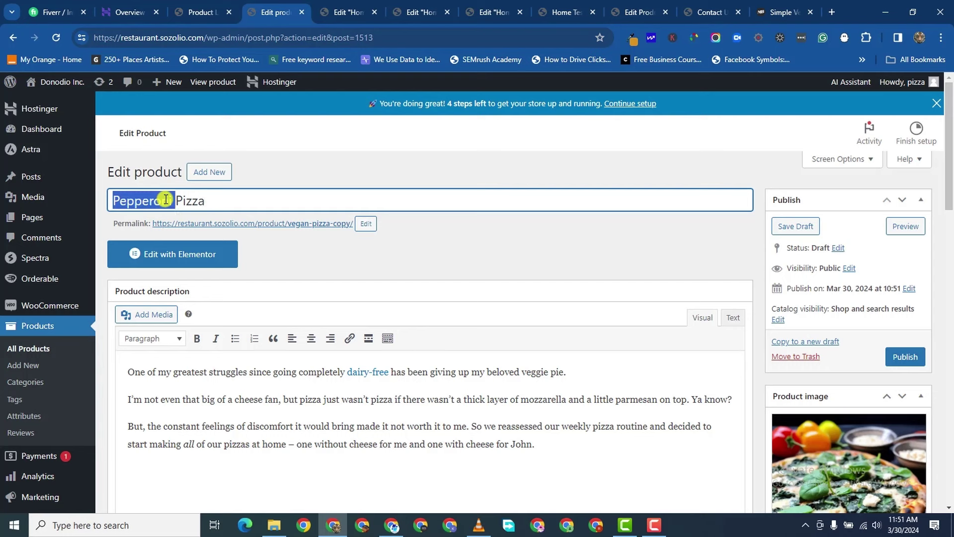
pyautogui.rightClick(166, 200)
pyautogui.click(215, 256)
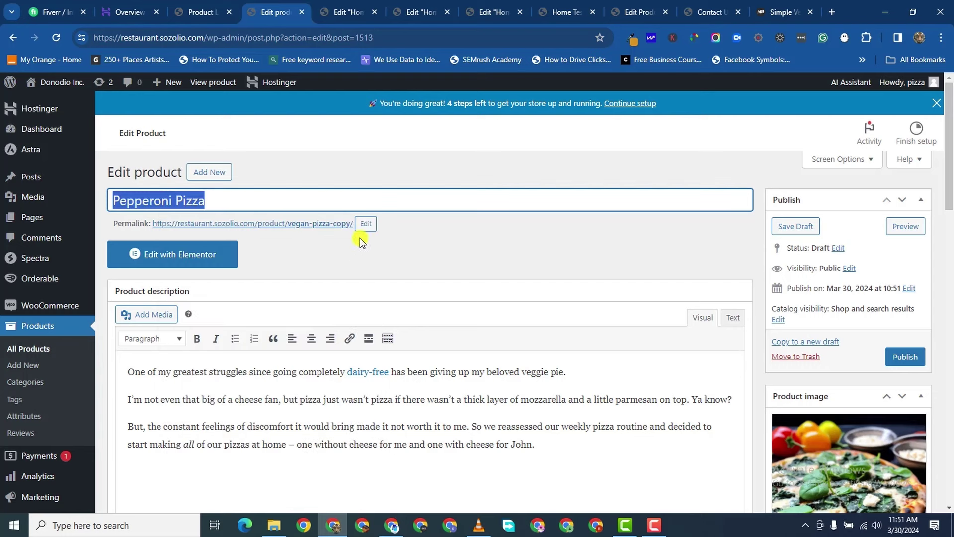
pyautogui.click(364, 223)
pyautogui.tripleClick(318, 227)
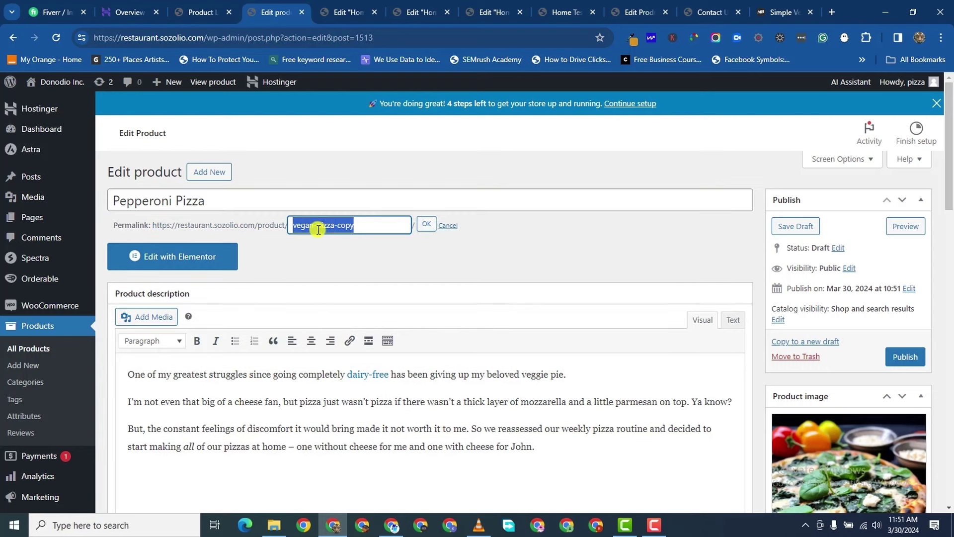
pyautogui.rightClick(318, 227)
pyautogui.click(369, 303)
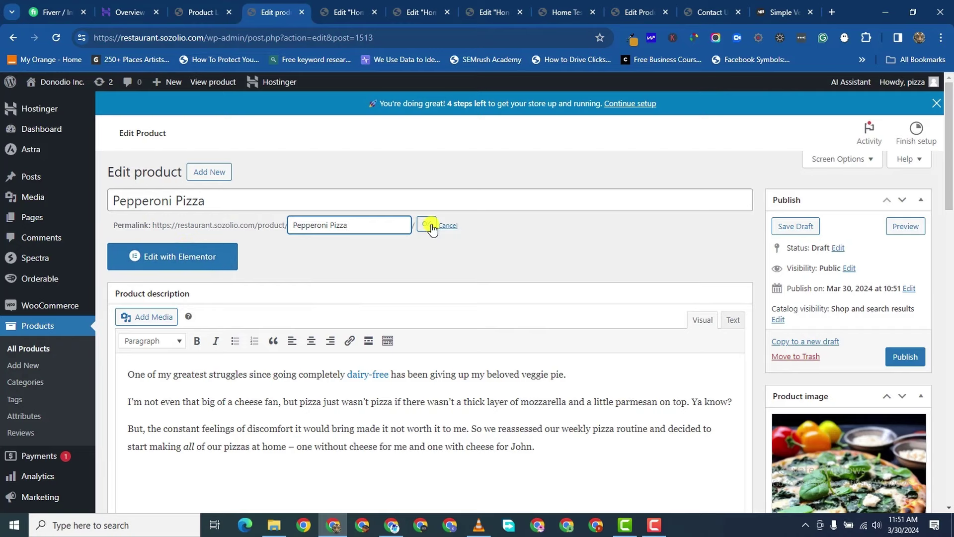
pyautogui.click(432, 227)
# - Upload the Peperoni Pizza picture from the Downloads folder and set it as the product image
pyautogui.scroll(-3, 814, 350)
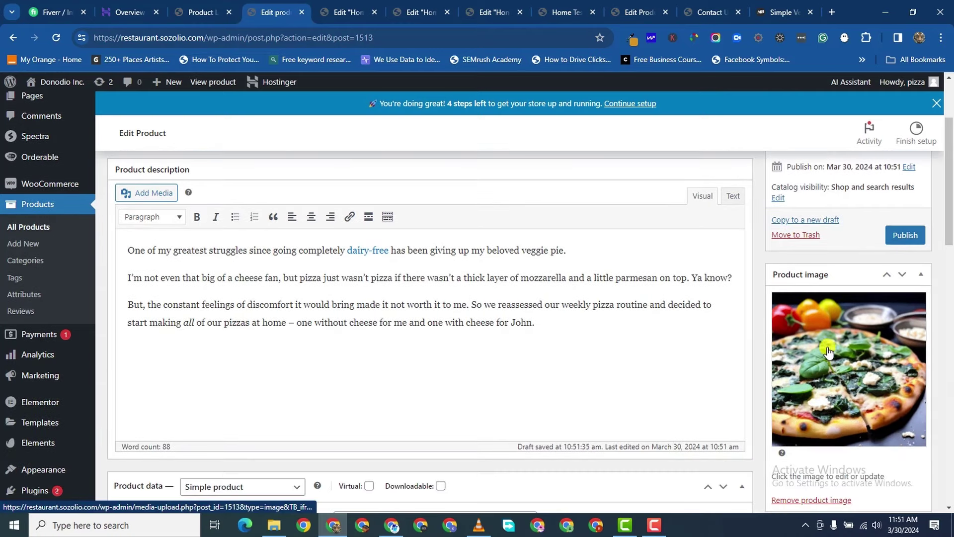
pyautogui.click(865, 355)
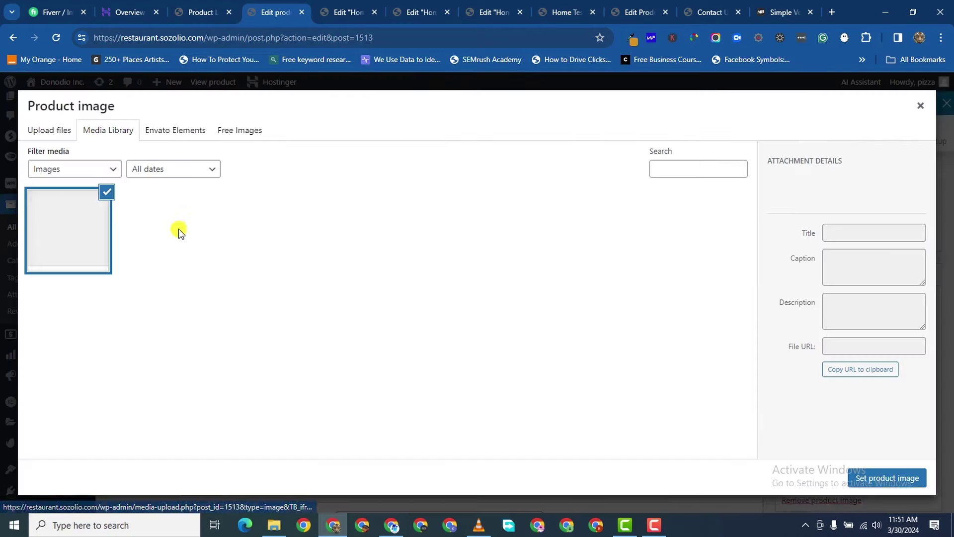
pyautogui.click(49, 130)
pyautogui.click(509, 311)
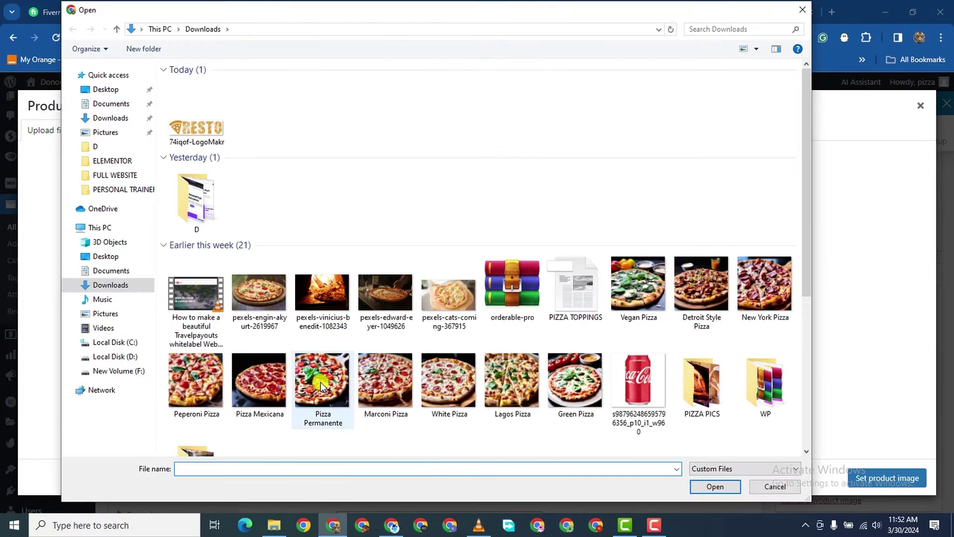
pyautogui.doubleClick(193, 372)
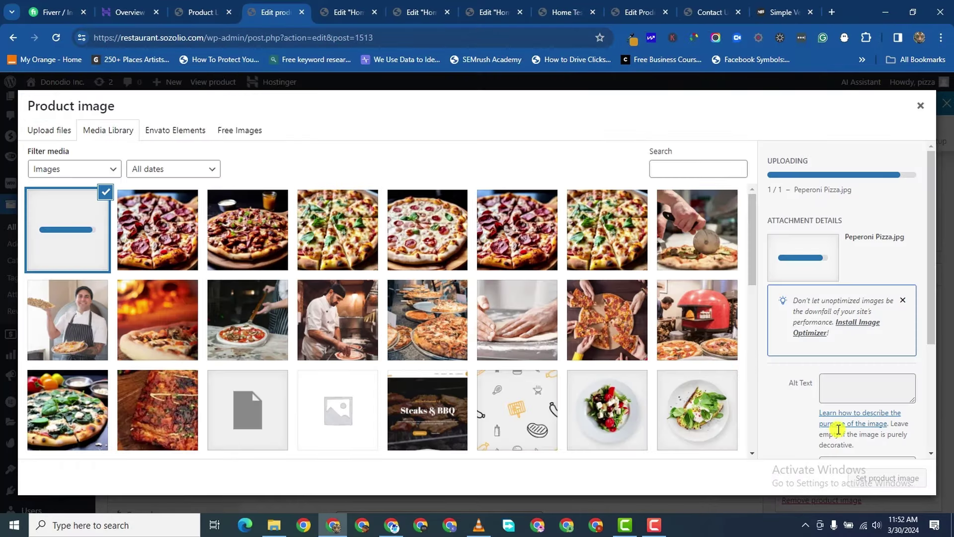
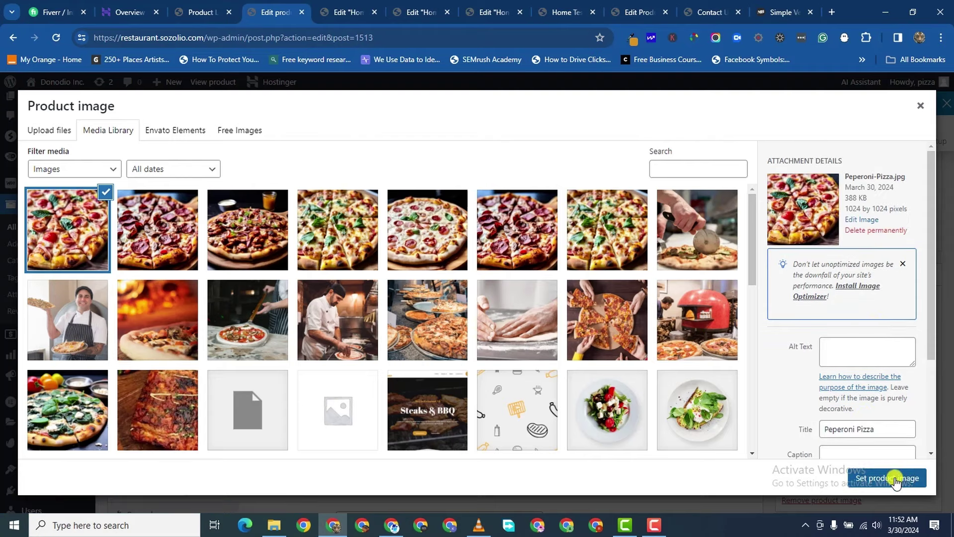
pyautogui.click(905, 472)
# - Copy the first sentence of Pepperoni Pizza's product description and check whether the product short description already contains it
pyautogui.scroll(-4, 449, 209)
pyautogui.scroll(5, 377, 234)
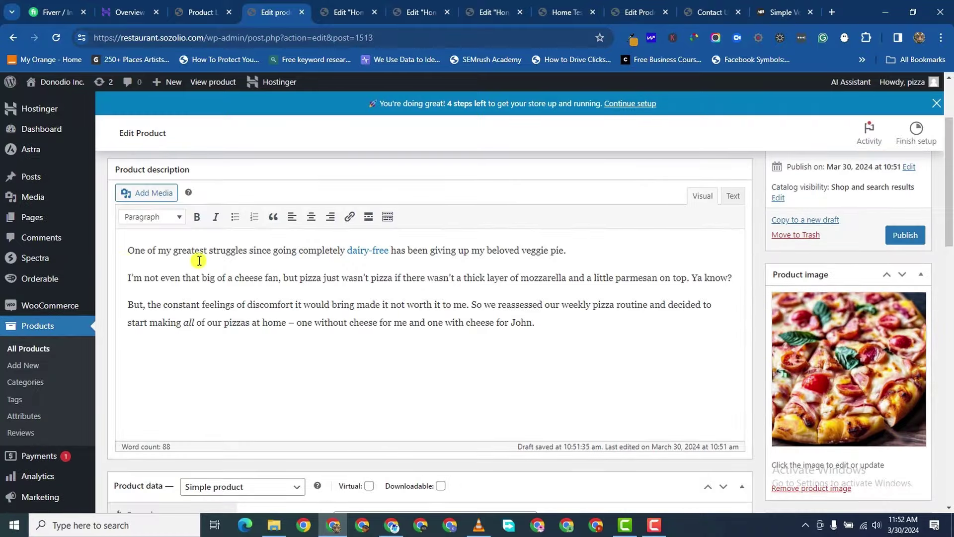
pyautogui.moveTo(121, 253); pyautogui.dragTo(670, 255)
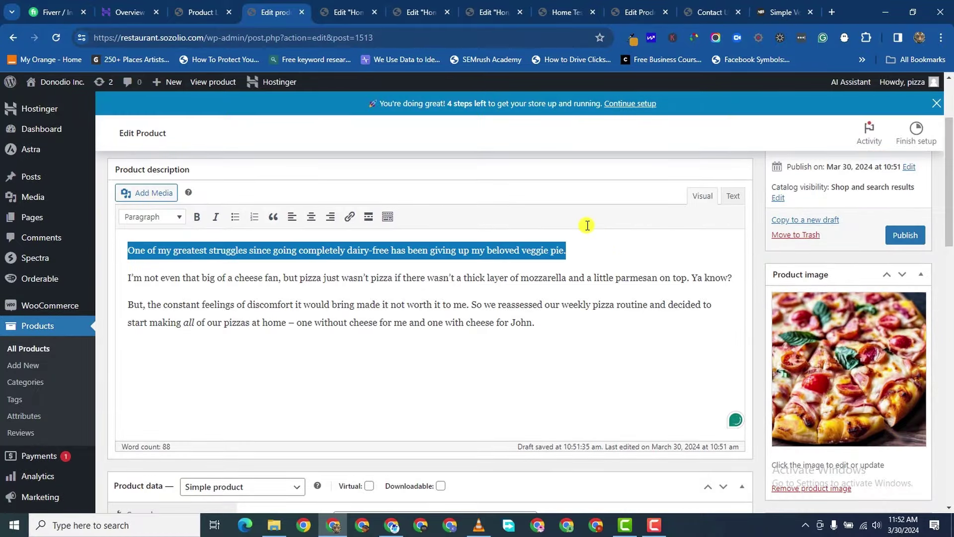
pyautogui.rightClick(536, 254)
pyautogui.click(574, 315)
pyautogui.scroll(-3, 375, 404)
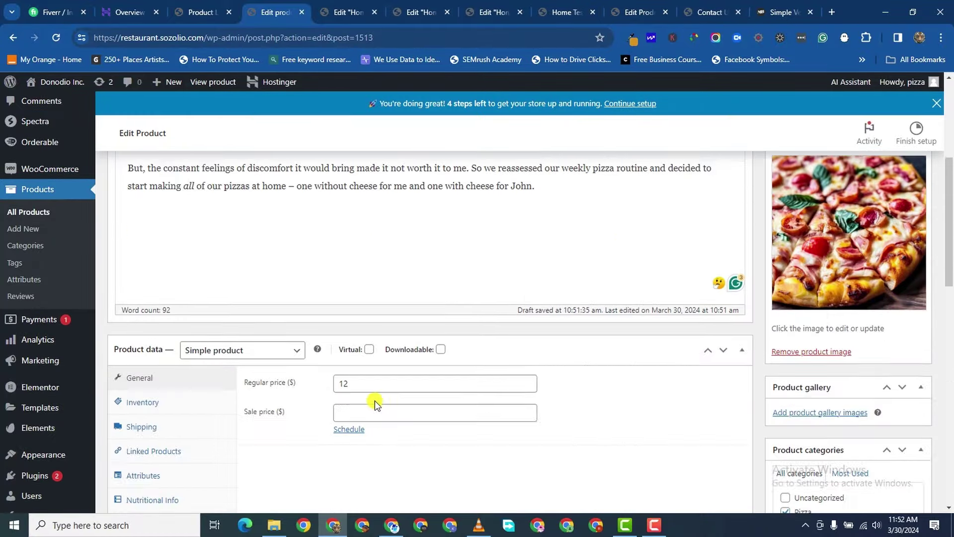
pyautogui.scroll(-15, 374, 404)
pyautogui.scroll(6, 322, 377)
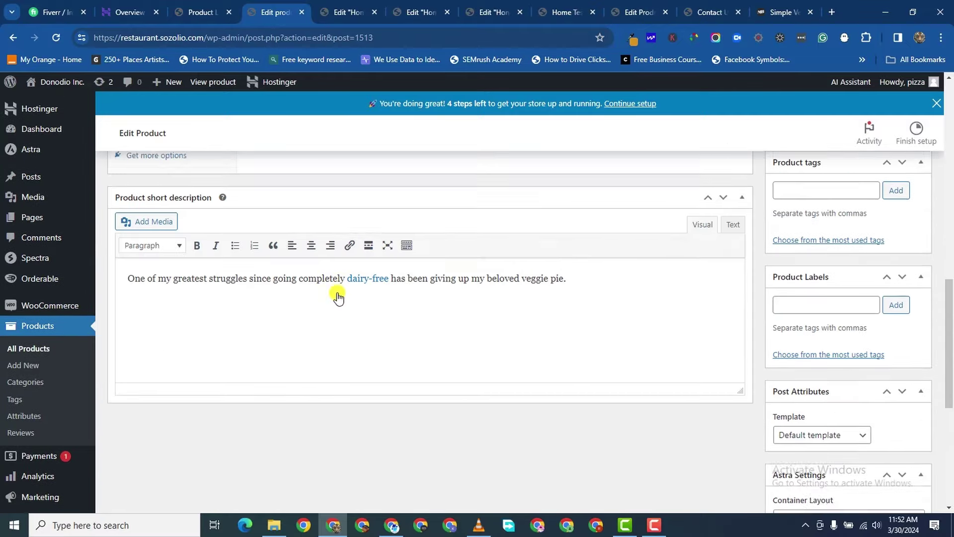
# - Set the regular price of Pepperoni Pizza to $10
pyautogui.scroll(6, 338, 297)
pyautogui.click(358, 341)
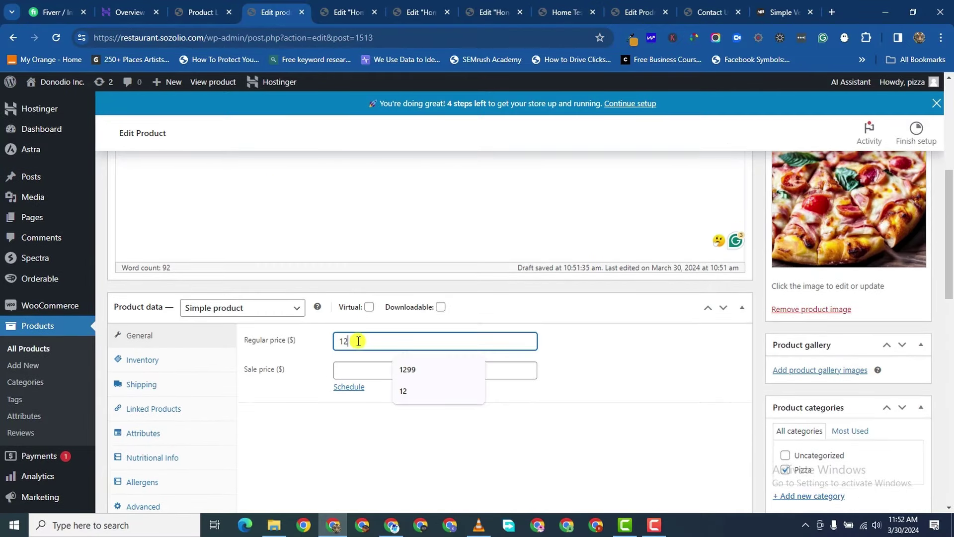
pyautogui.press('BackSpace')
pyautogui.press('BackSpace')
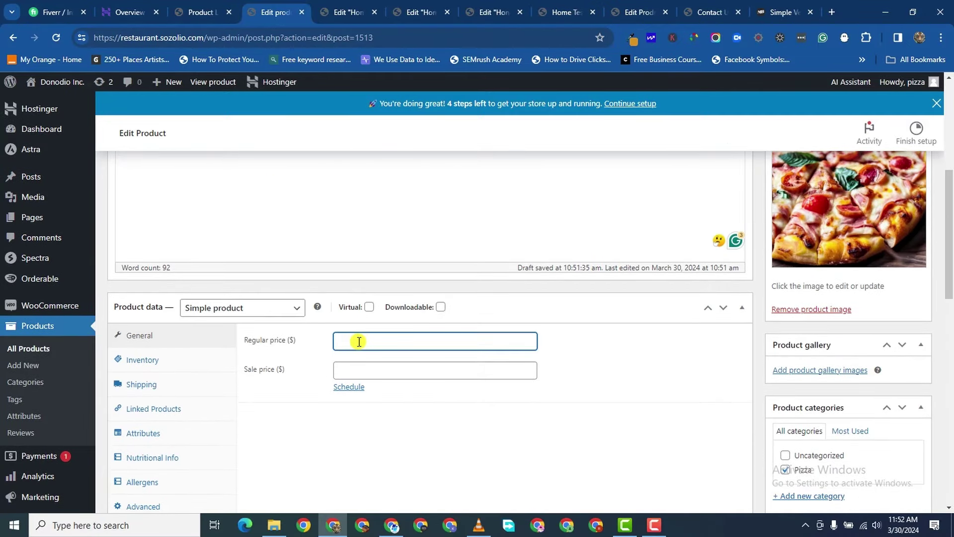
pyautogui.write('10')
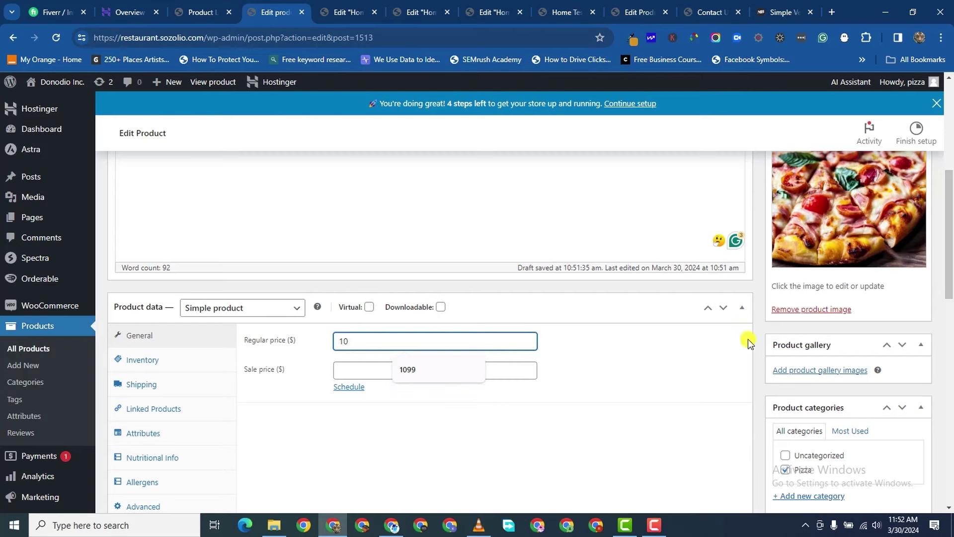
# - Check that Pepperoni Pizza is assigned to the Pizza category and publish the product
pyautogui.scroll(-4, 795, 323)
pyautogui.scroll(5, 859, 305)
pyautogui.scroll(-3, 803, 369)
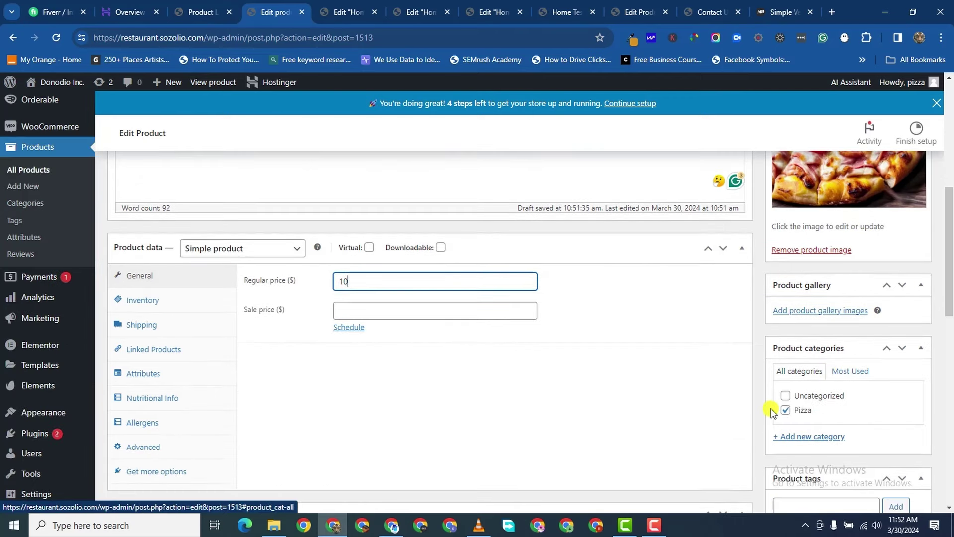
pyautogui.scroll(7, 772, 413)
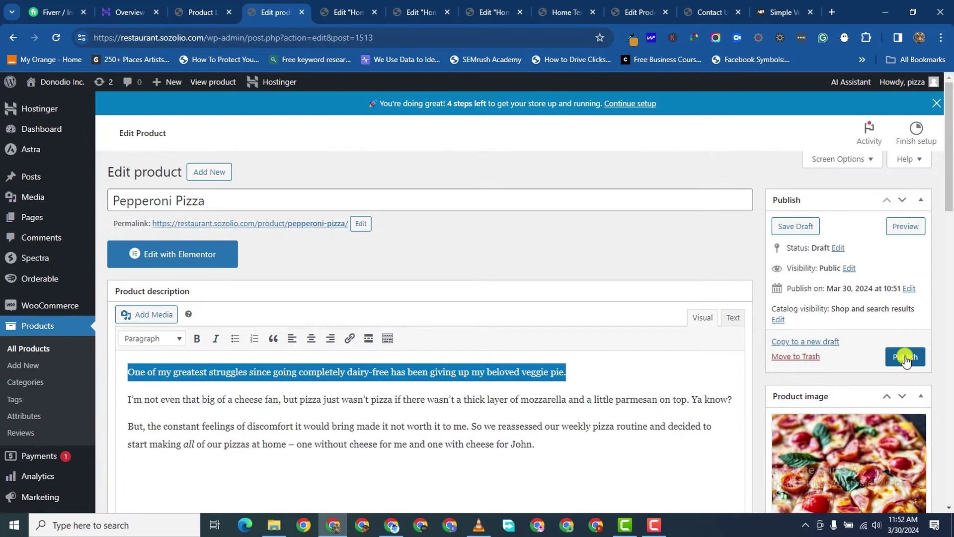
pyautogui.click(902, 362)
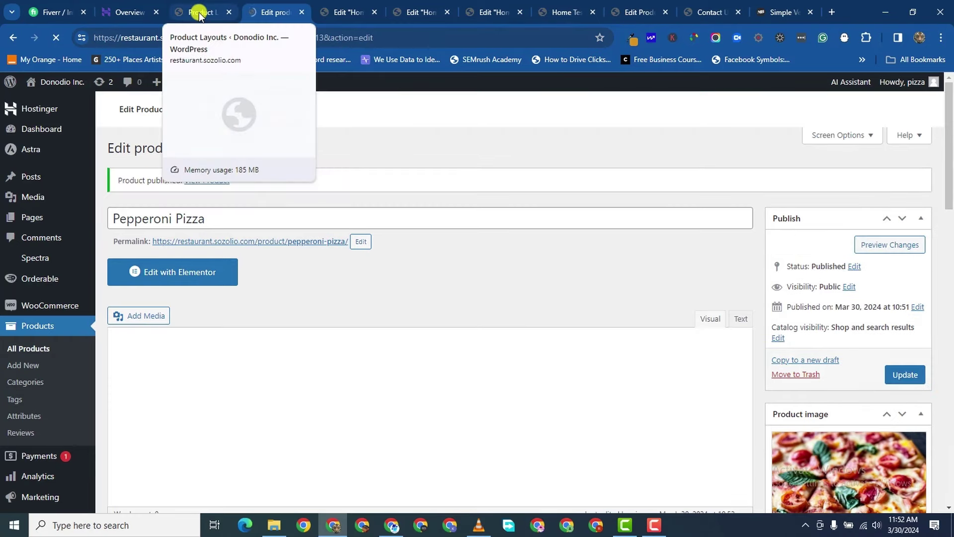
pyautogui.click(199, 12)
pyautogui.scroll(-1, 201, 188)
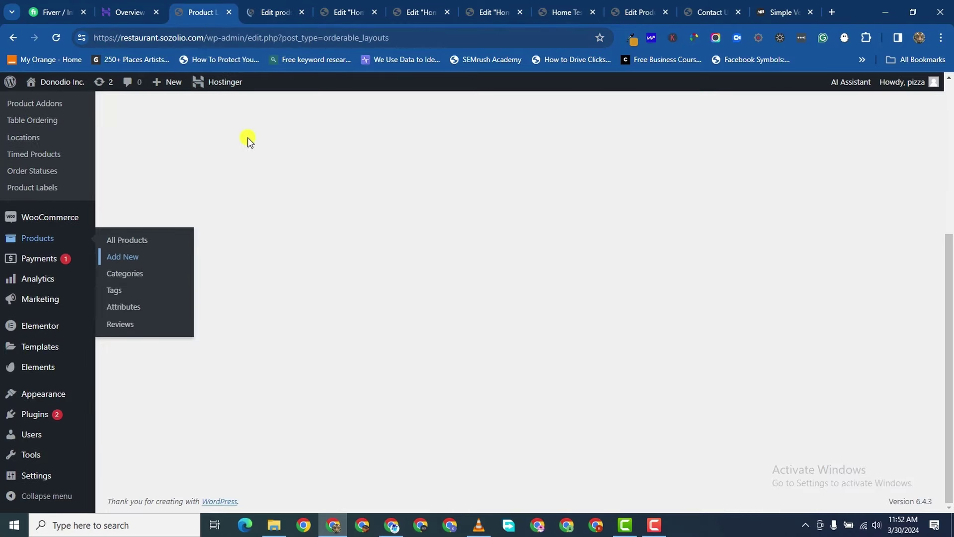
pyautogui.scroll(4, 247, 137)
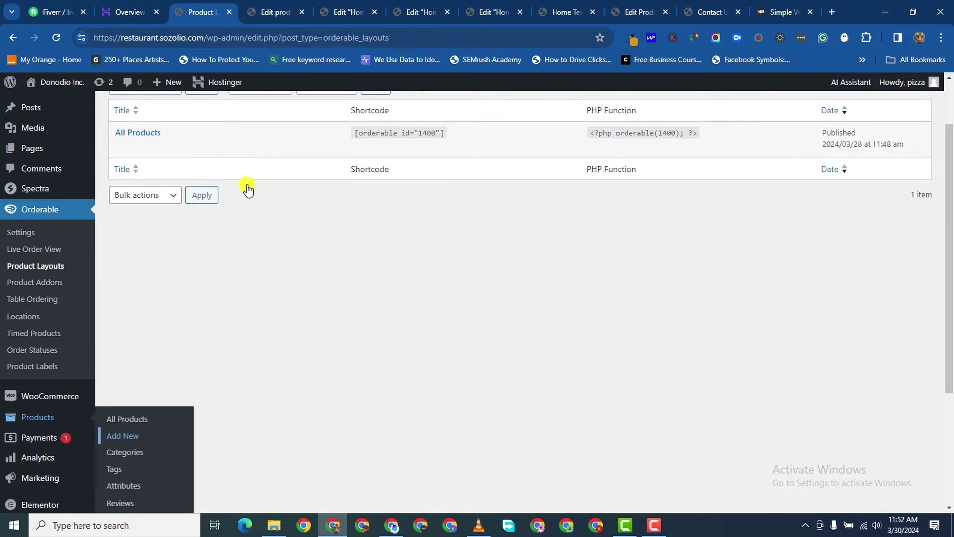
pyautogui.click(260, 13)
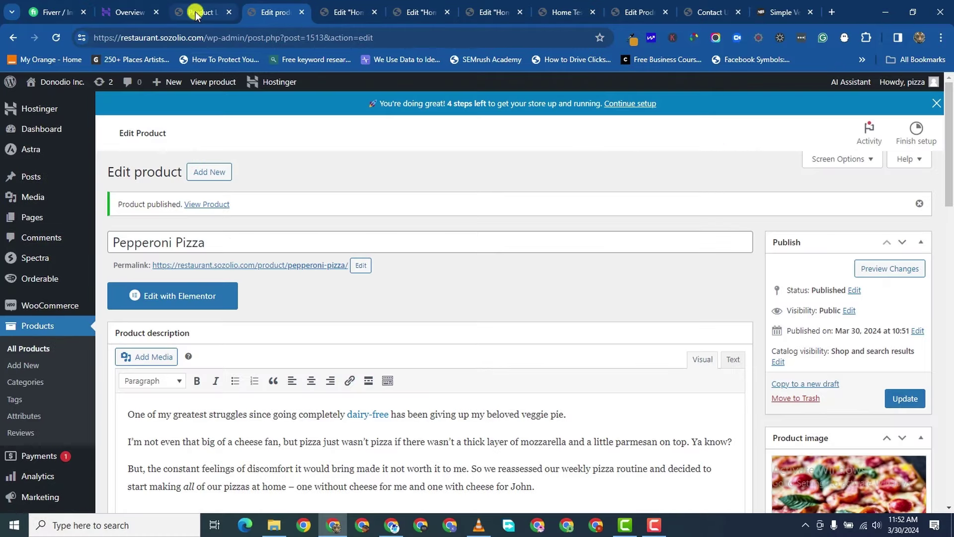
pyautogui.click(196, 12)
pyautogui.click(251, 12)
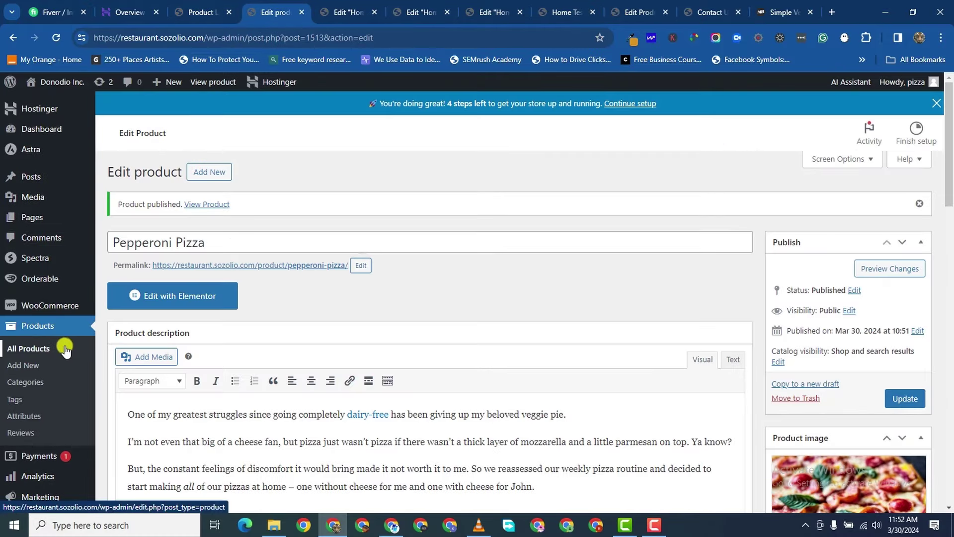
# - Return to the full product list and duplicate Vegan Pizza
pyautogui.click(44, 350)
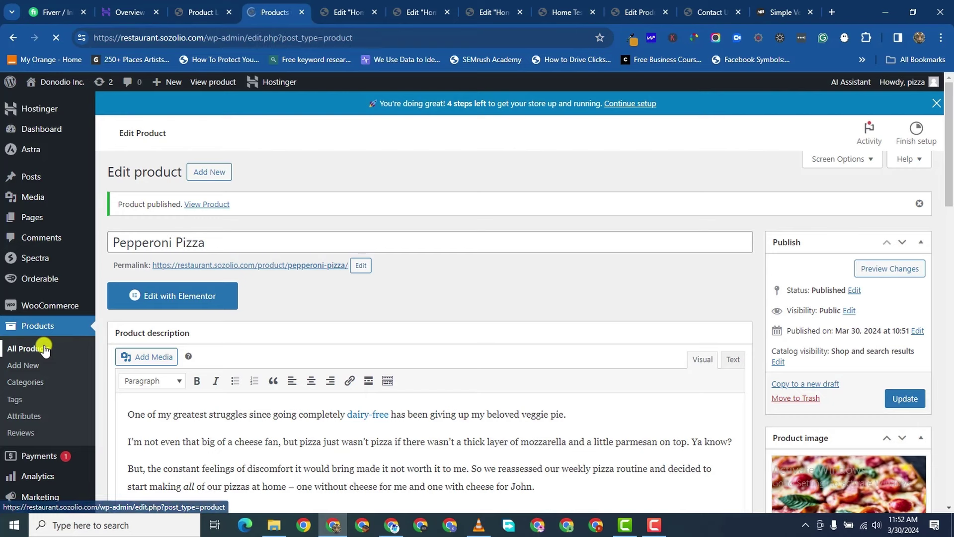
pyautogui.scroll(-1, 308, 318)
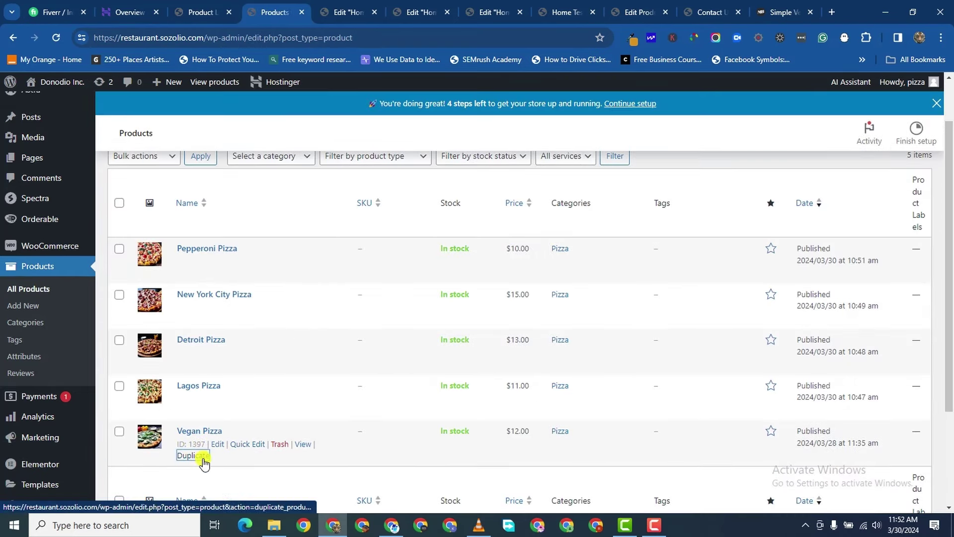
pyautogui.scroll(-2, 197, 467)
pyautogui.click(195, 336)
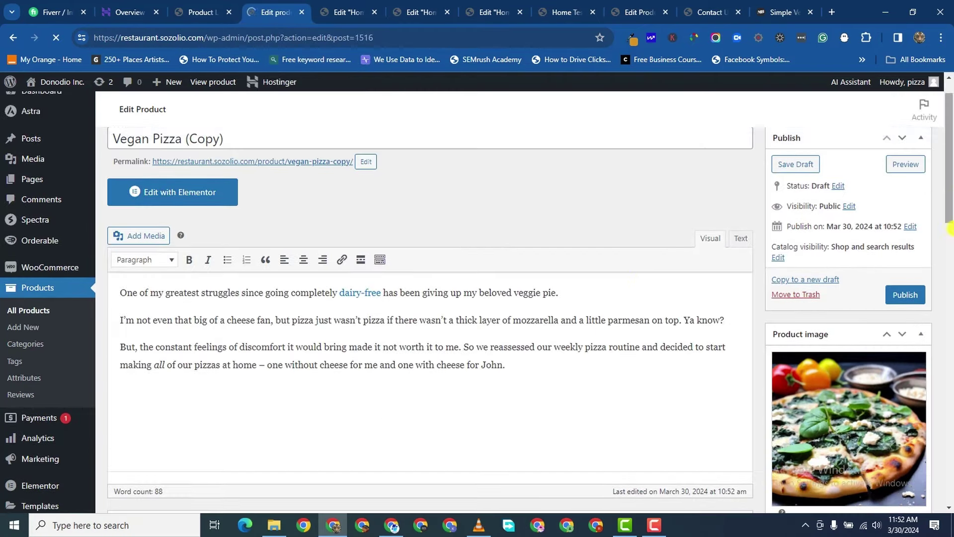
# - Add a new product category named Beverages and assign the duplicated product to it instead of Pizza
pyautogui.scroll(-4, 816, 352)
pyautogui.scroll(-1, 828, 359)
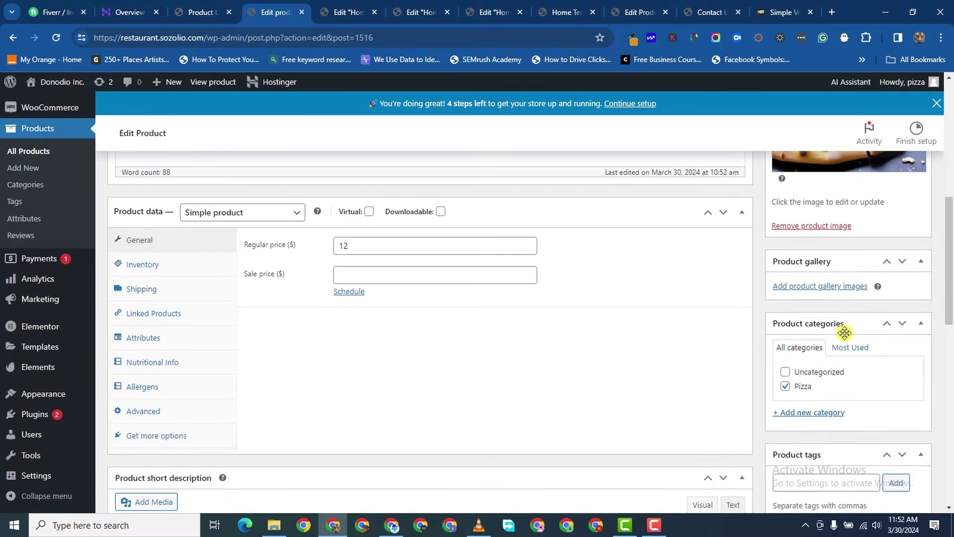
pyautogui.click(814, 413)
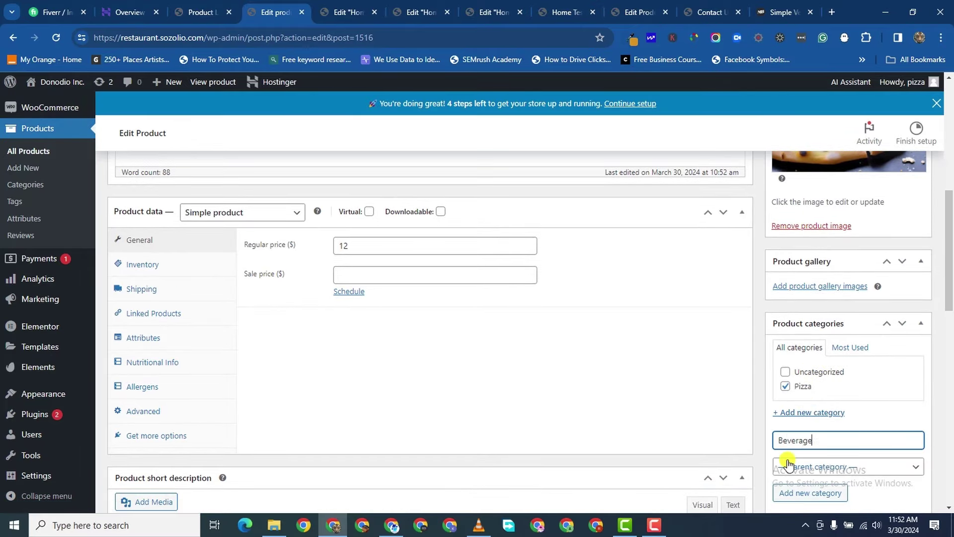
pyautogui.press('Return')
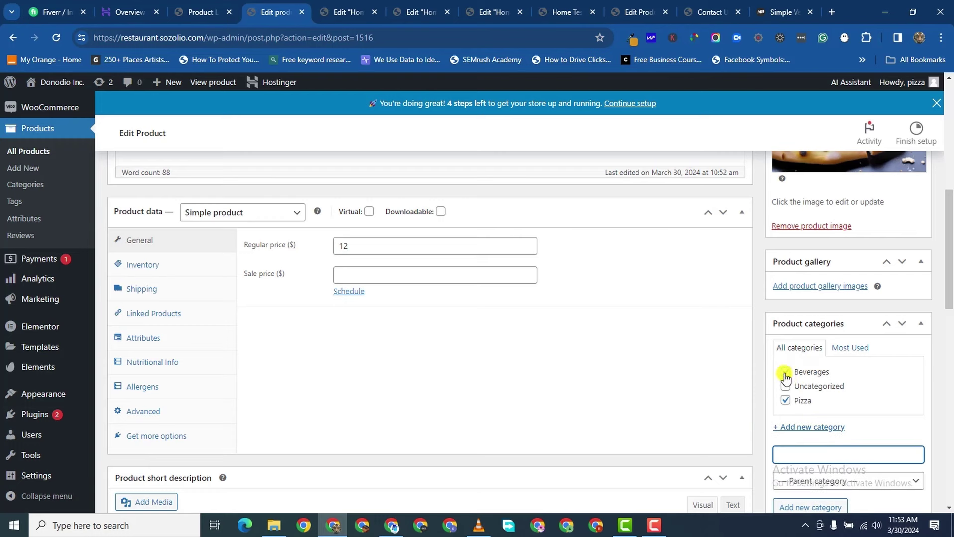
pyautogui.scroll(-2, 394, 337)
# - Replace the duplicated product's title with "Diet Coke"
pyautogui.scroll(10, 395, 272)
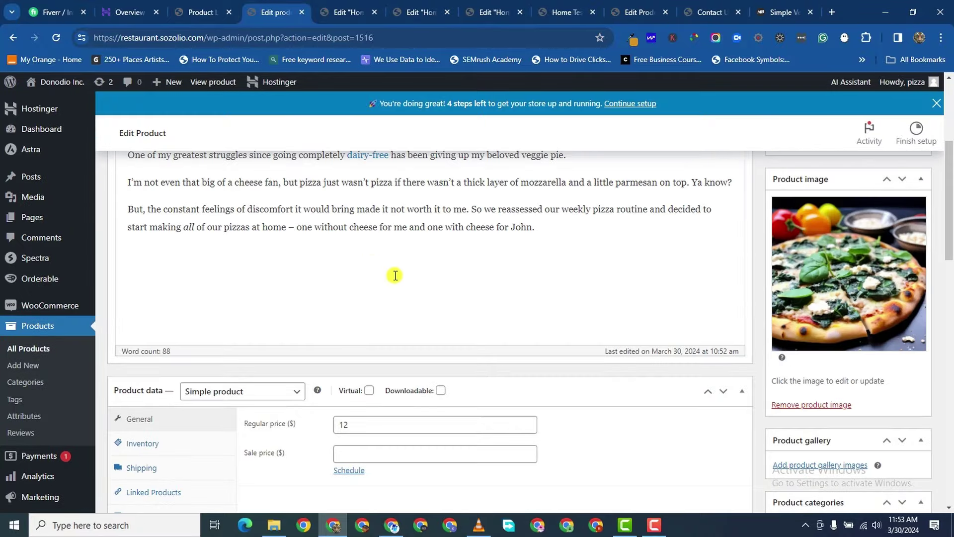
pyautogui.tripleClick(222, 201)
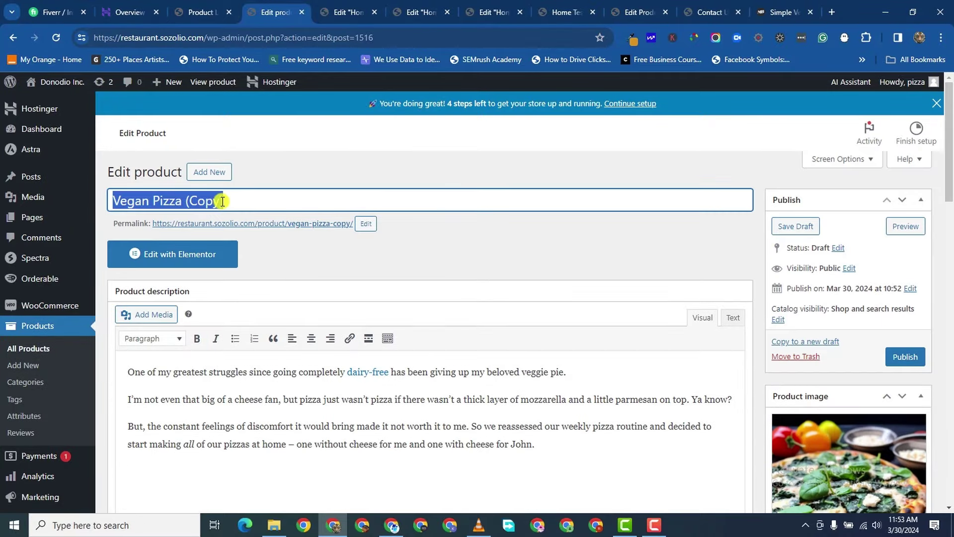
pyautogui.write('Coke')
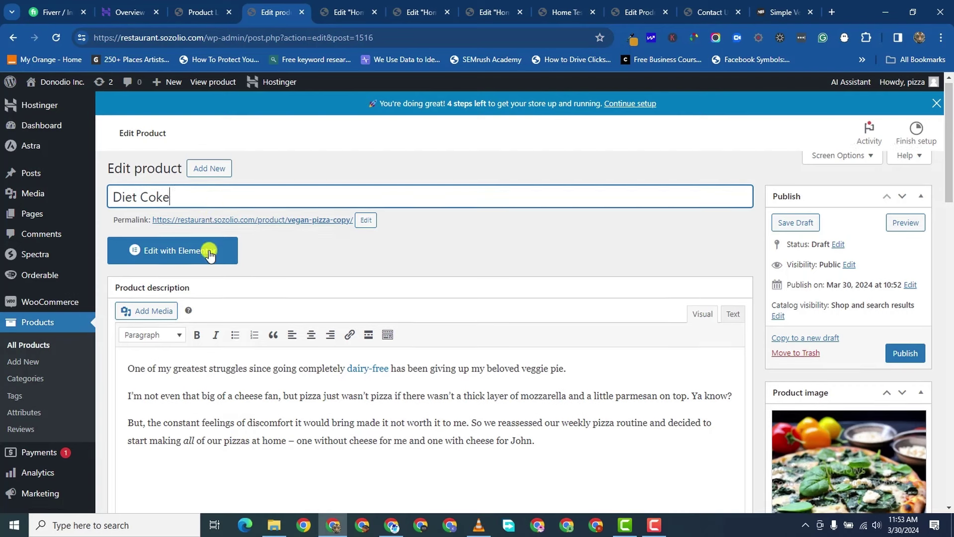
# - Upload the Coca-Cola can picture from the Downloads folder and set it as Diet Coke's product image
pyautogui.scroll(-3, 201, 239)
pyautogui.scroll(-5, 161, 214)
pyautogui.scroll(5, 788, 298)
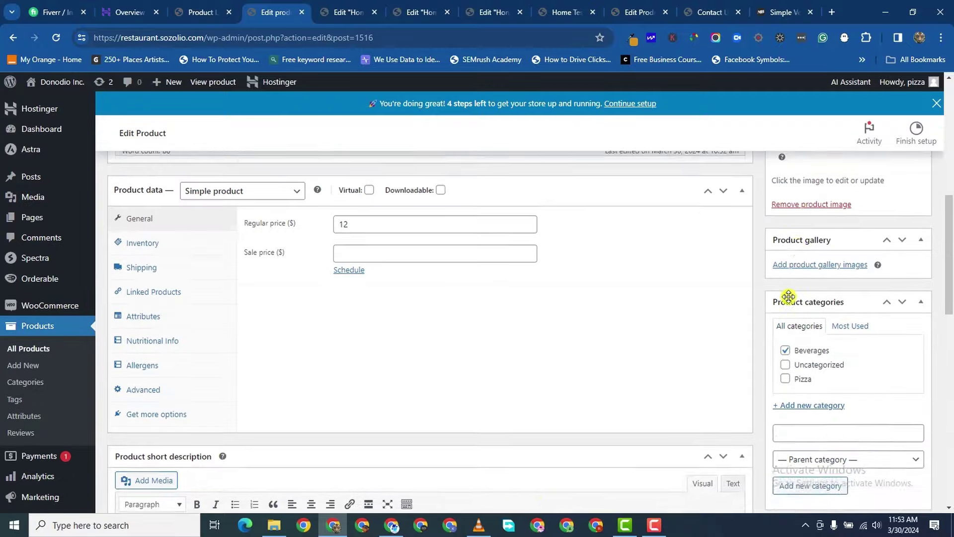
pyautogui.click(846, 308)
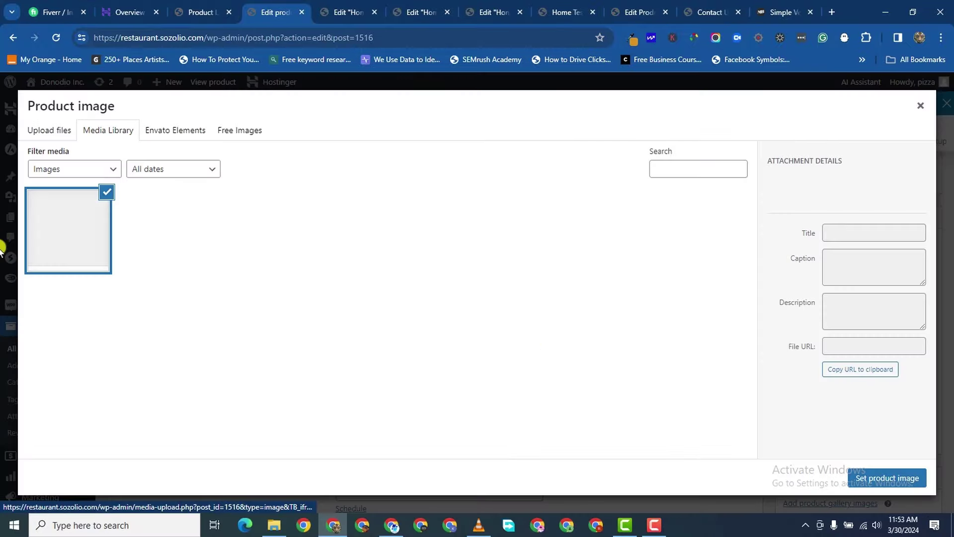
pyautogui.click(42, 129)
pyautogui.click(434, 308)
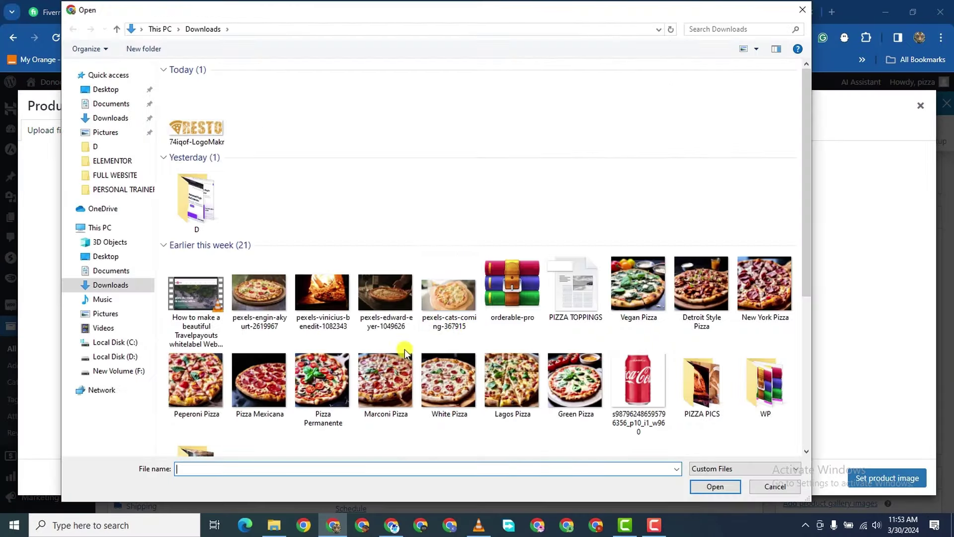
pyautogui.doubleClick(661, 392)
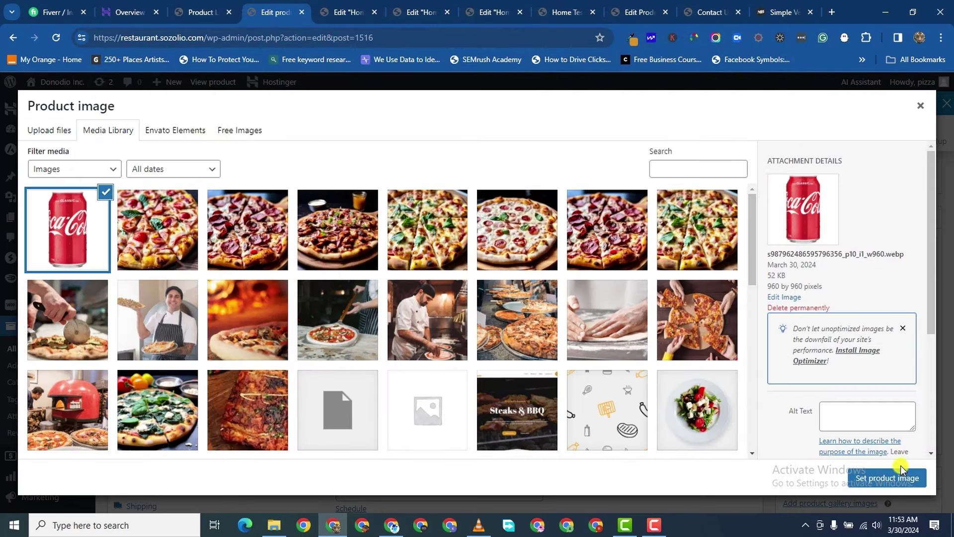
pyautogui.click(901, 473)
# - Set Diet Coke's regular price to $7 and publish the product
pyautogui.scroll(-3, 520, 352)
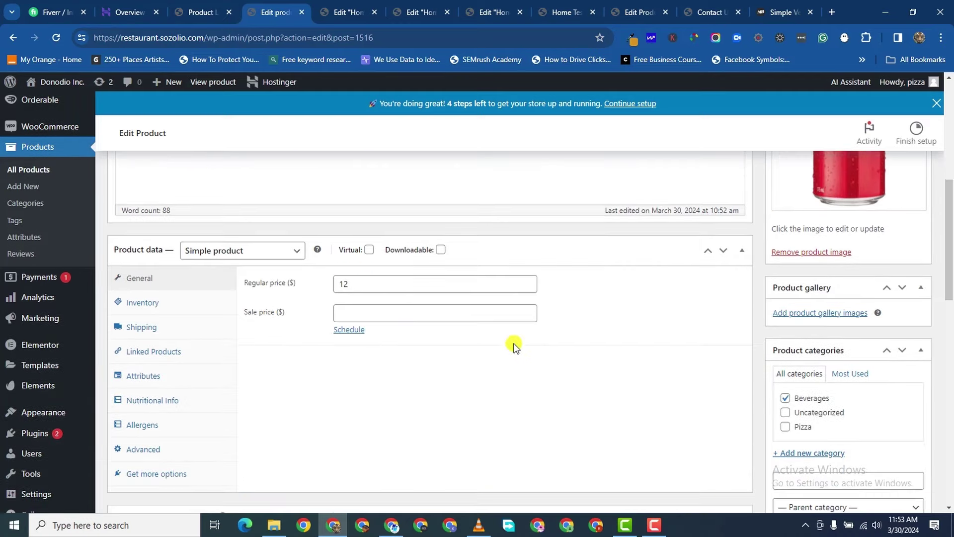
pyautogui.doubleClick(360, 289)
pyautogui.write('7')
pyautogui.scroll(7, 659, 292)
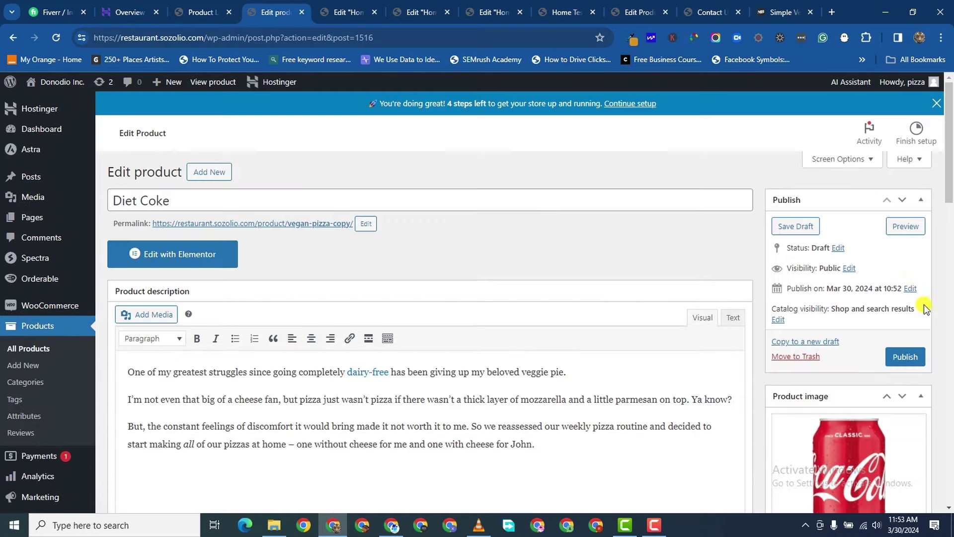
pyautogui.click(905, 358)
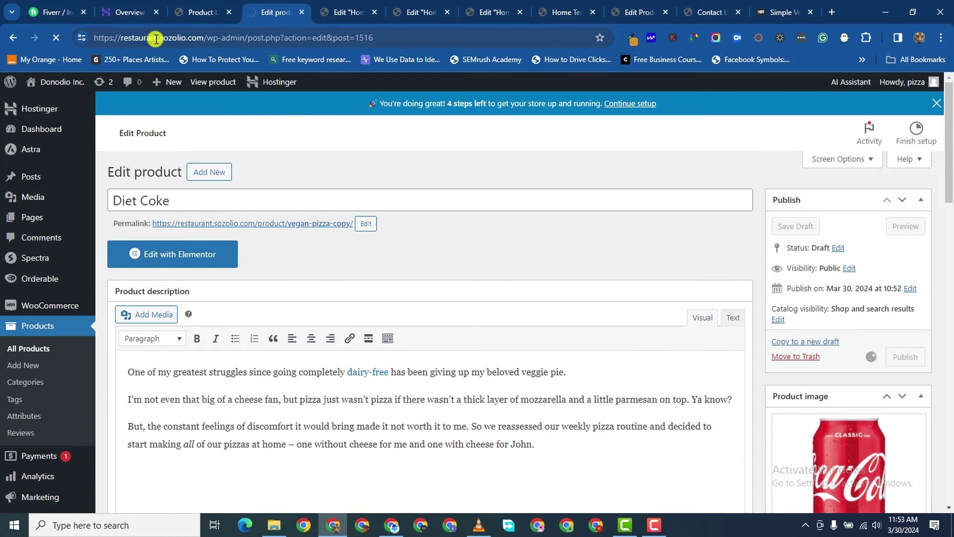
pyautogui.click(202, 12)
pyautogui.scroll(-2, 183, 239)
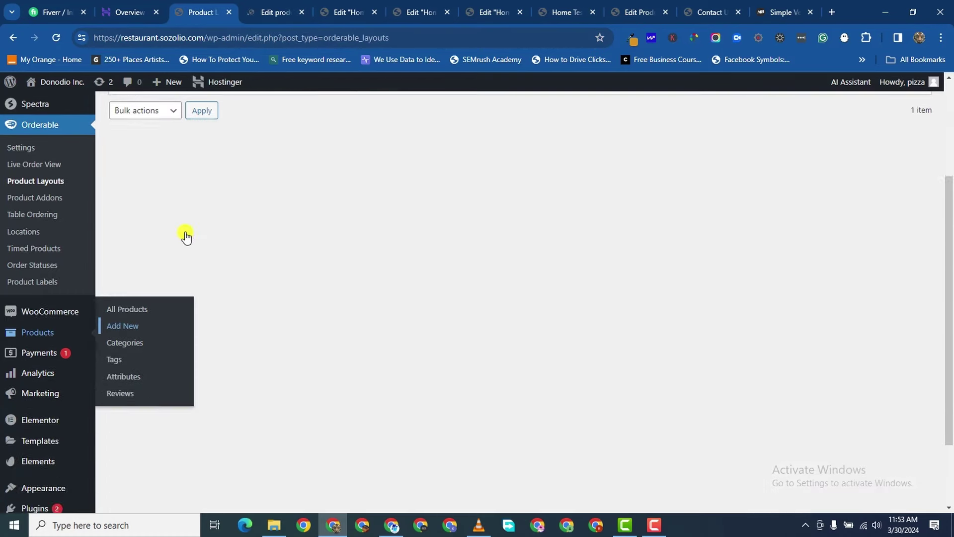
pyautogui.scroll(4, 183, 239)
pyautogui.click(269, 15)
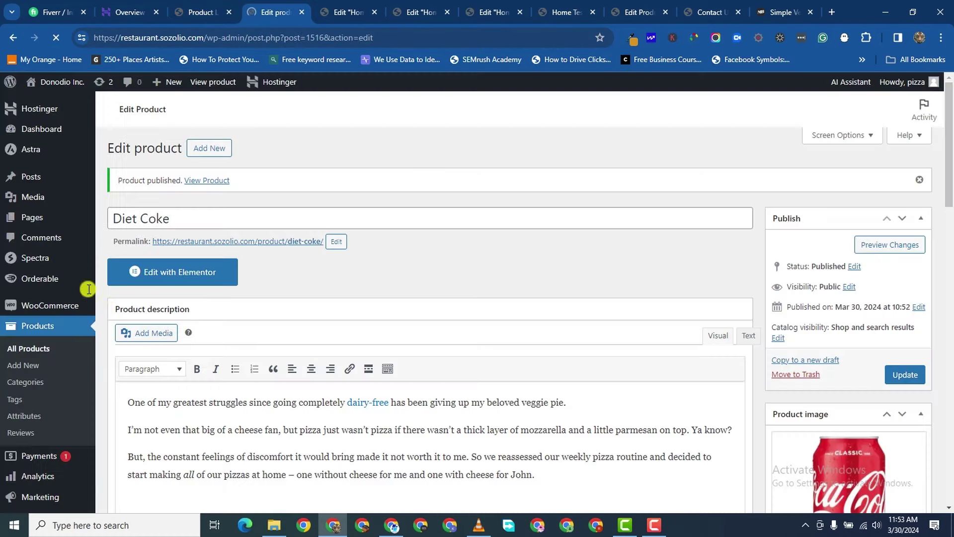
# - Open the full product list and check the entry for Diet Coke
pyautogui.click(32, 349)
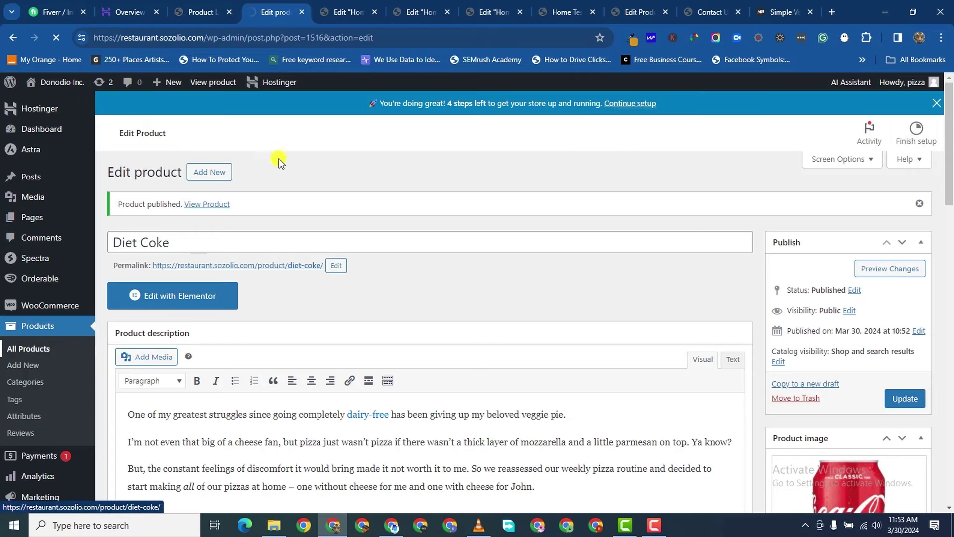
pyautogui.scroll(-4, 301, 316)
pyautogui.scroll(5, 309, 299)
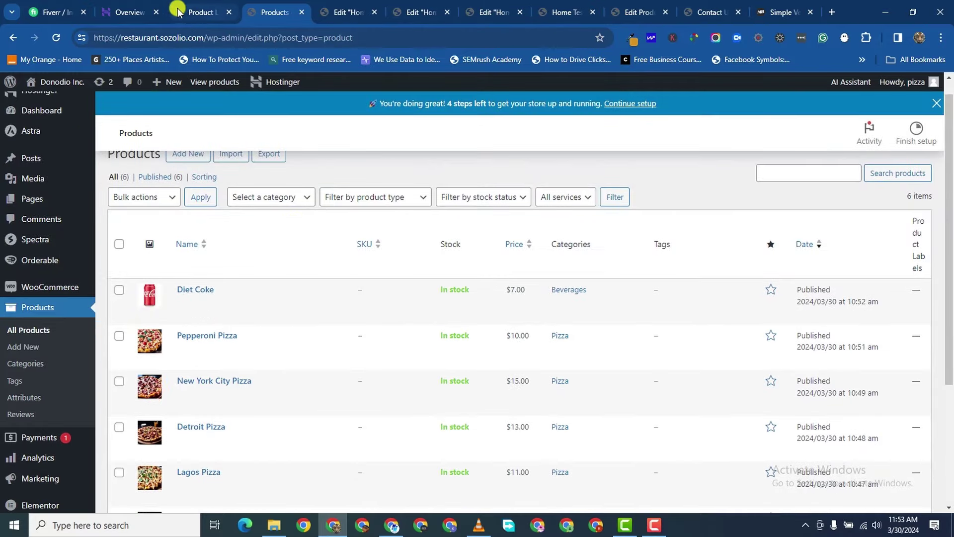
# - Reload Orderable's product layouts and open the All Products layout for editing
pyautogui.click(201, 11)
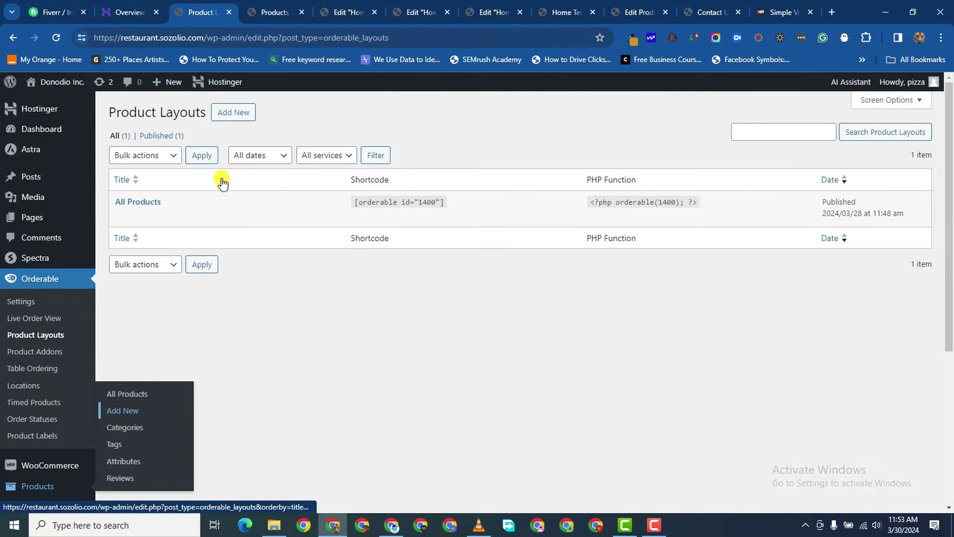
pyautogui.click(45, 337)
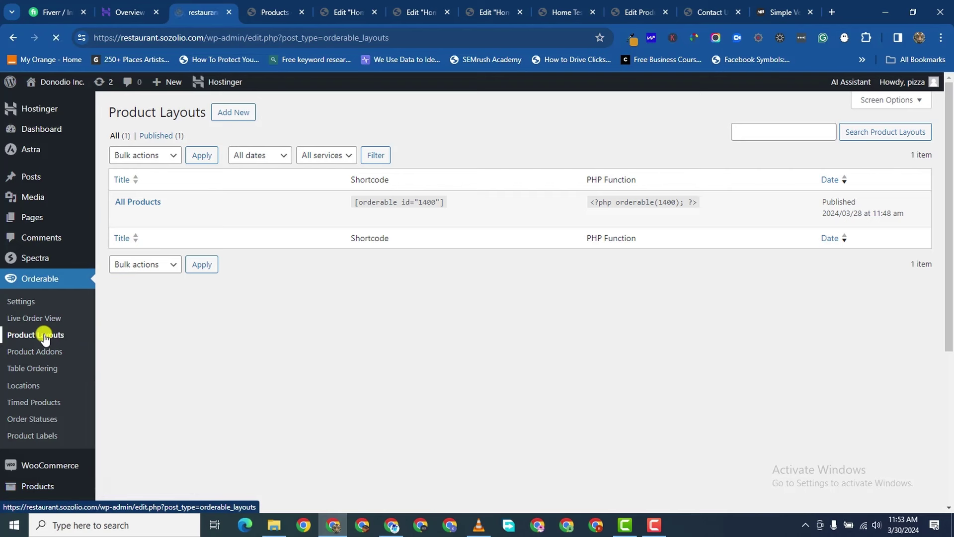
pyautogui.moveTo(201, 199)
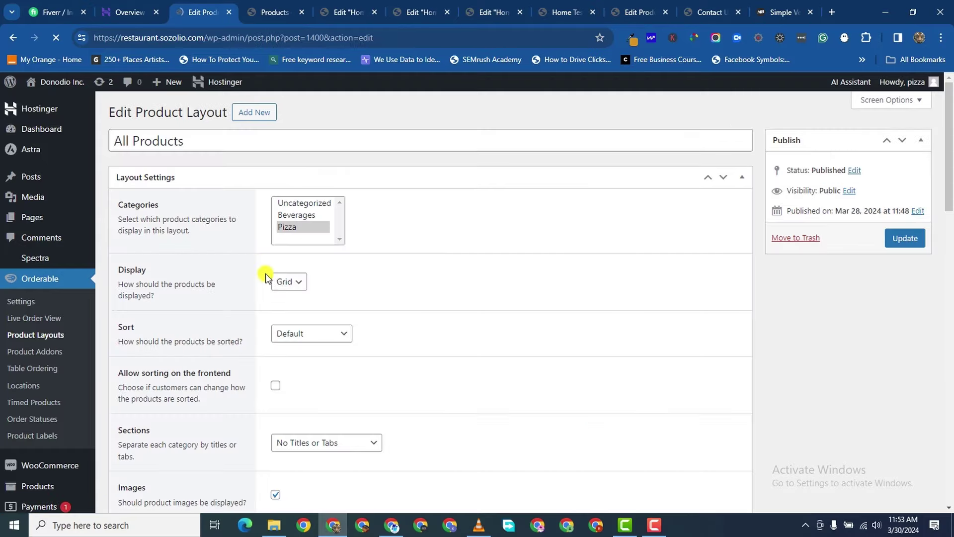
# - Examine the All Products layout's settings and which products its layout preview shows
pyautogui.scroll(-8, 312, 297)
pyautogui.scroll(-11, 318, 335)
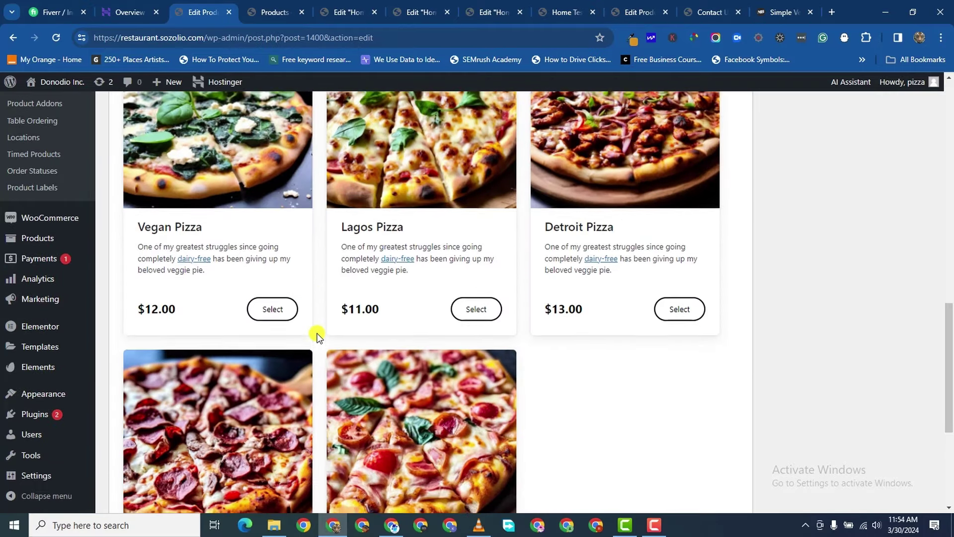
pyautogui.scroll(13, 320, 314)
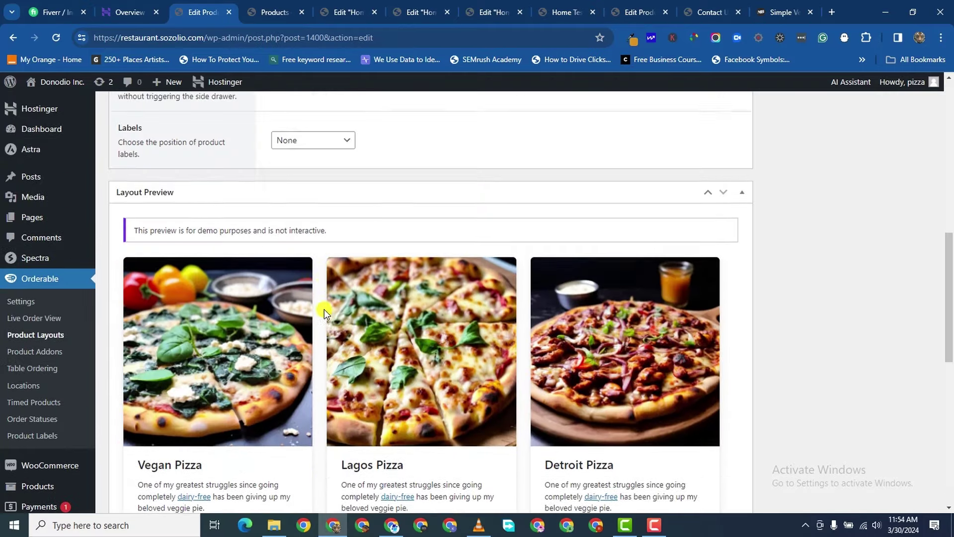
pyautogui.scroll(6, 324, 310)
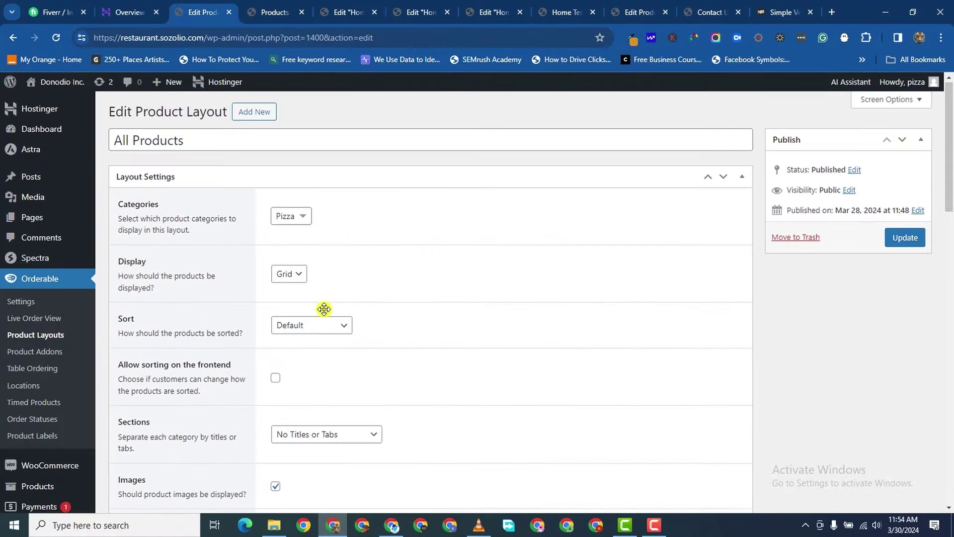
pyautogui.scroll(-2, 324, 309)
pyautogui.scroll(-1, 324, 309)
pyautogui.scroll(3, 337, 264)
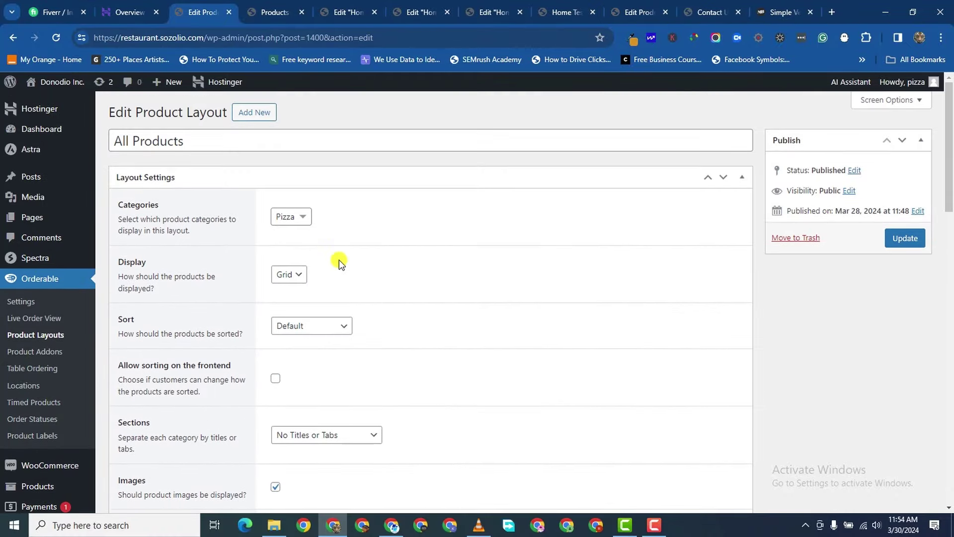
pyautogui.scroll(-5, 337, 264)
pyautogui.scroll(-5, 335, 263)
pyautogui.scroll(4, 352, 202)
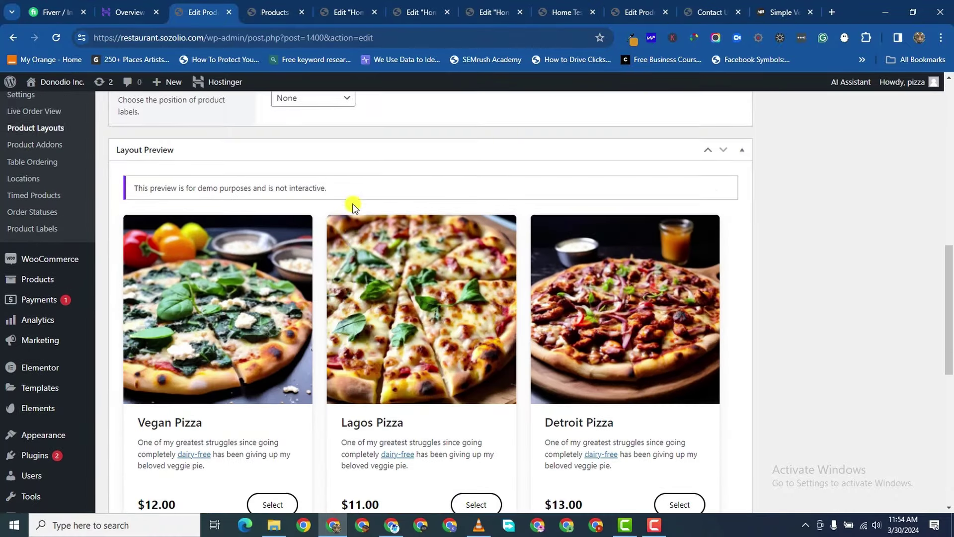
# - Reload the All Products layout's edit page and check which menu items its layout preview includes
pyautogui.scroll(-3, 353, 209)
pyautogui.scroll(-7, 443, 249)
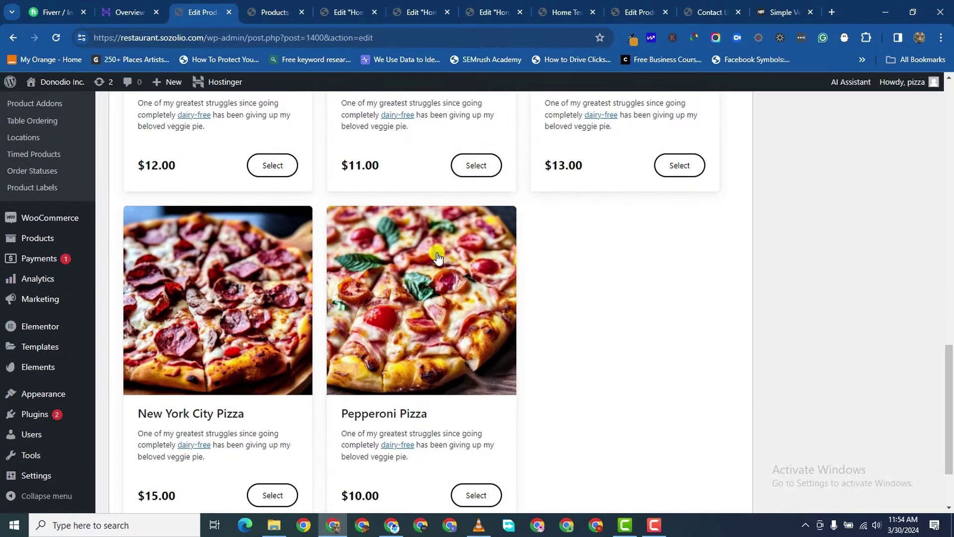
pyautogui.scroll(3, 443, 249)
pyautogui.click(56, 38)
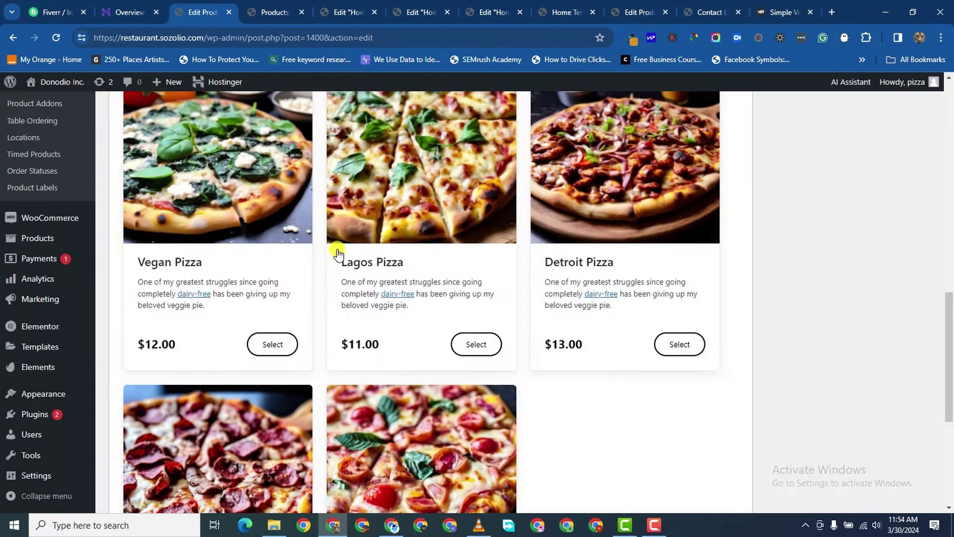
pyautogui.scroll(10, 336, 251)
pyautogui.scroll(1, 337, 246)
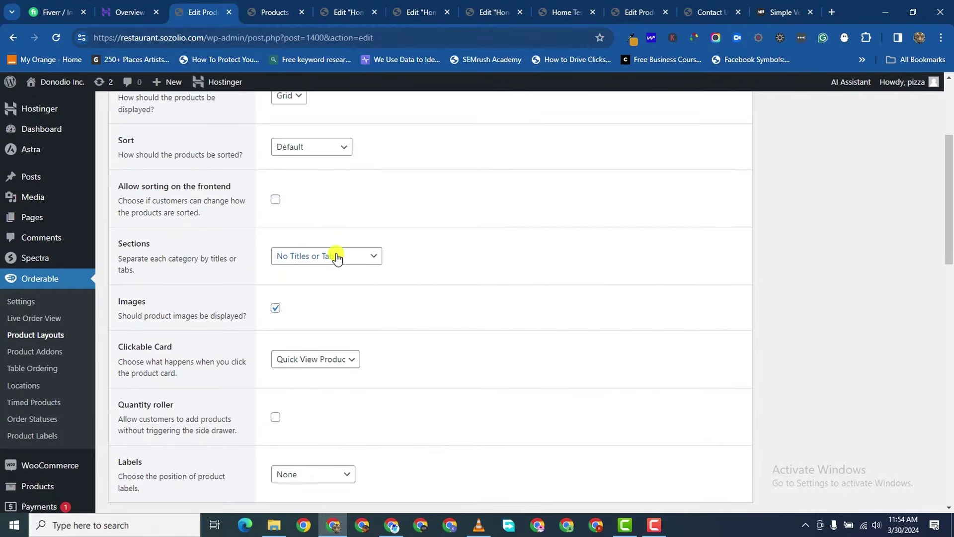
pyautogui.scroll(3, 337, 257)
pyautogui.scroll(-2, 336, 252)
pyautogui.scroll(2, 336, 253)
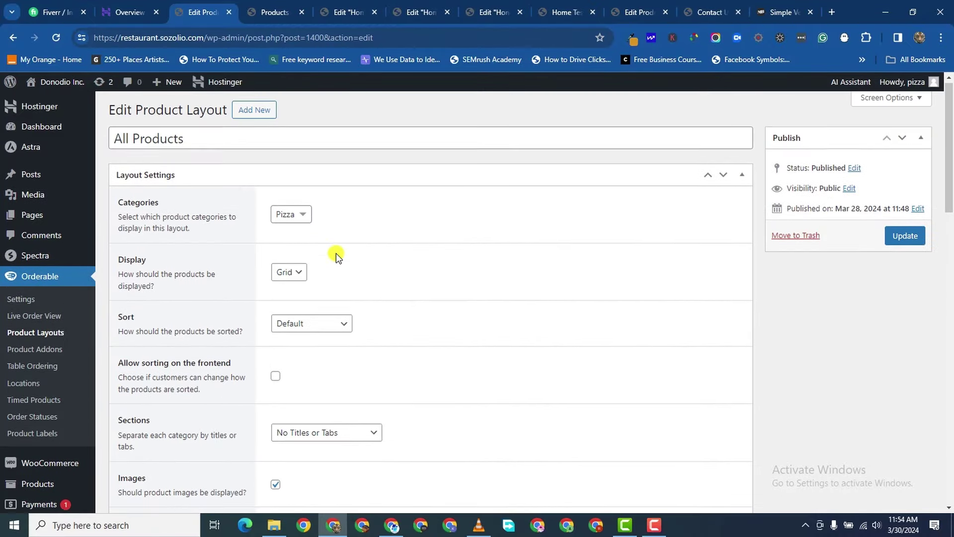
# - Add the Beverages category alongside Pizza in the All Products layout and check the preview for Diet Coke
pyautogui.click(302, 217)
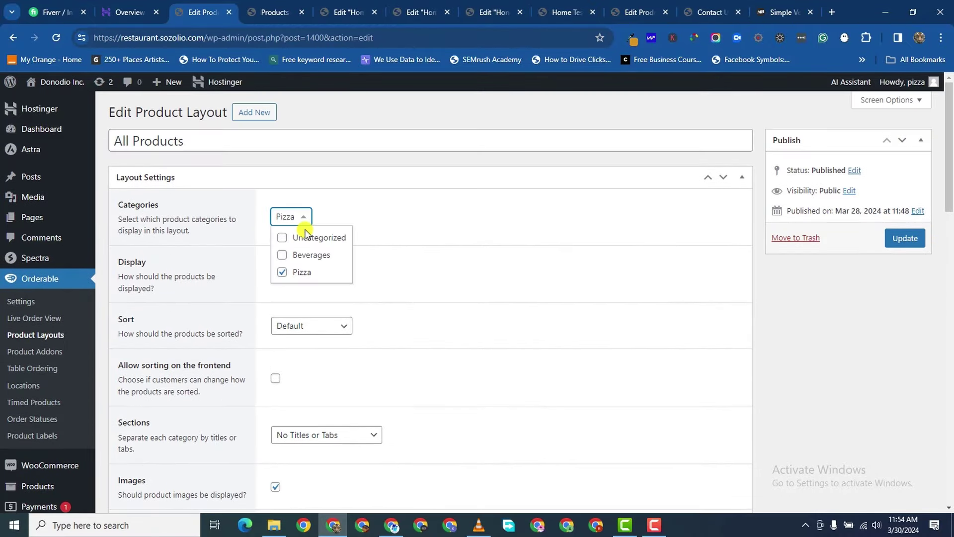
pyautogui.click(282, 257)
pyautogui.click(409, 333)
pyautogui.scroll(-10, 432, 396)
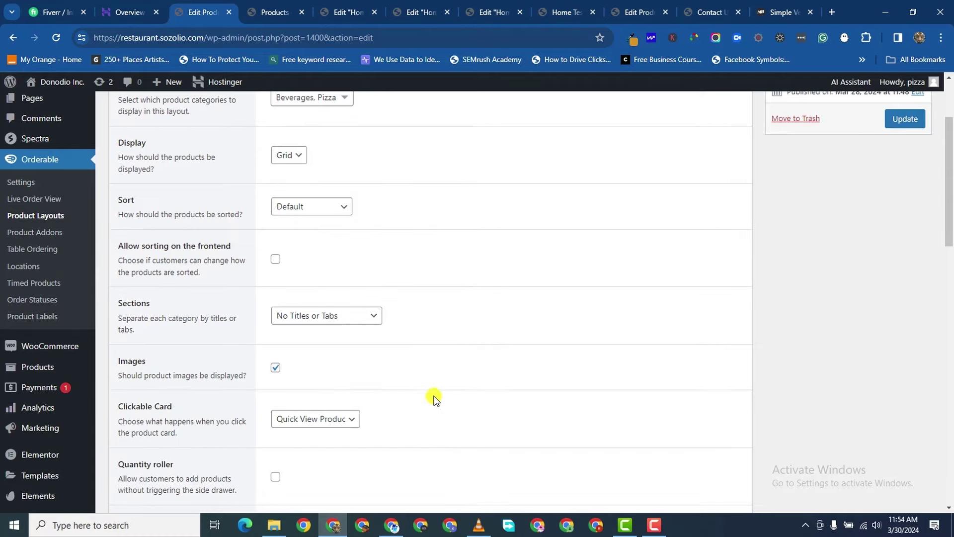
pyautogui.scroll(-5, 597, 367)
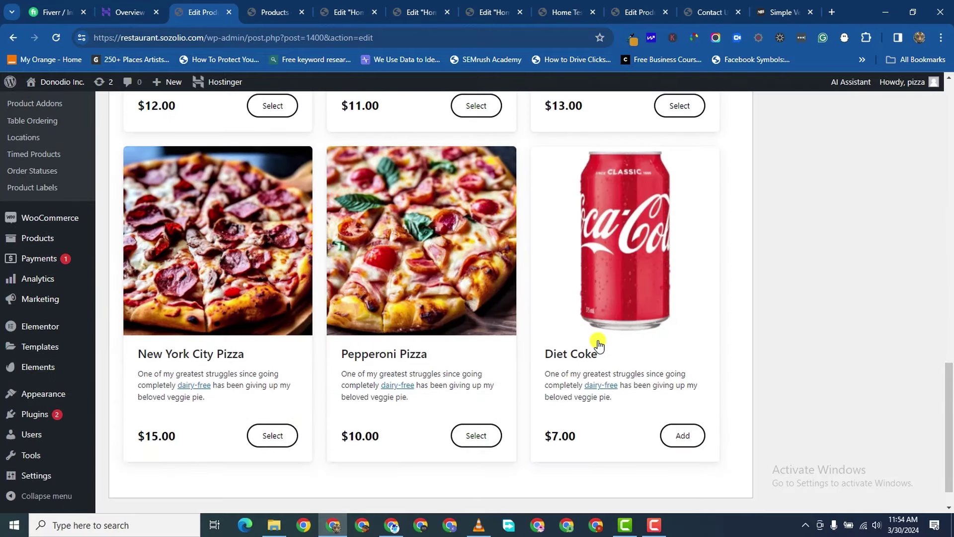
pyautogui.scroll(15, 542, 287)
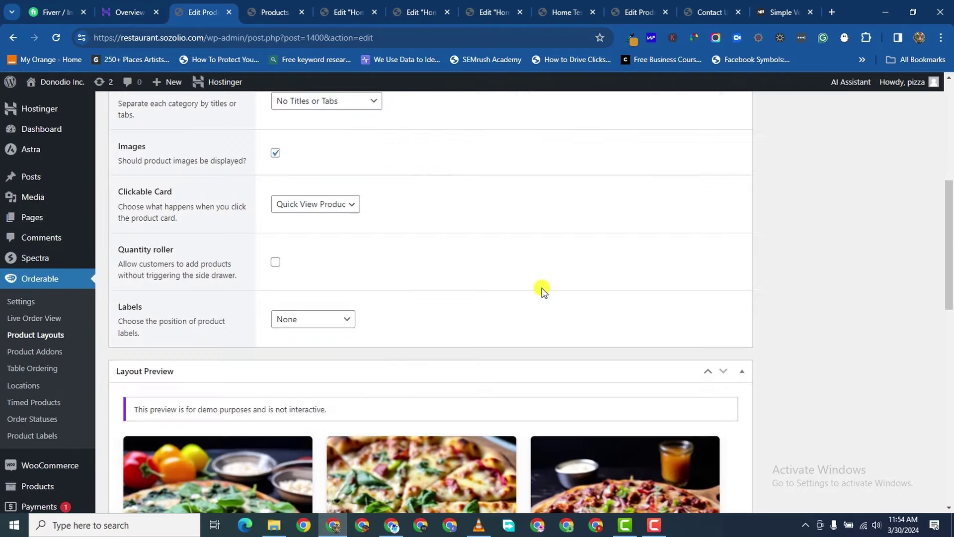
pyautogui.scroll(4, 465, 309)
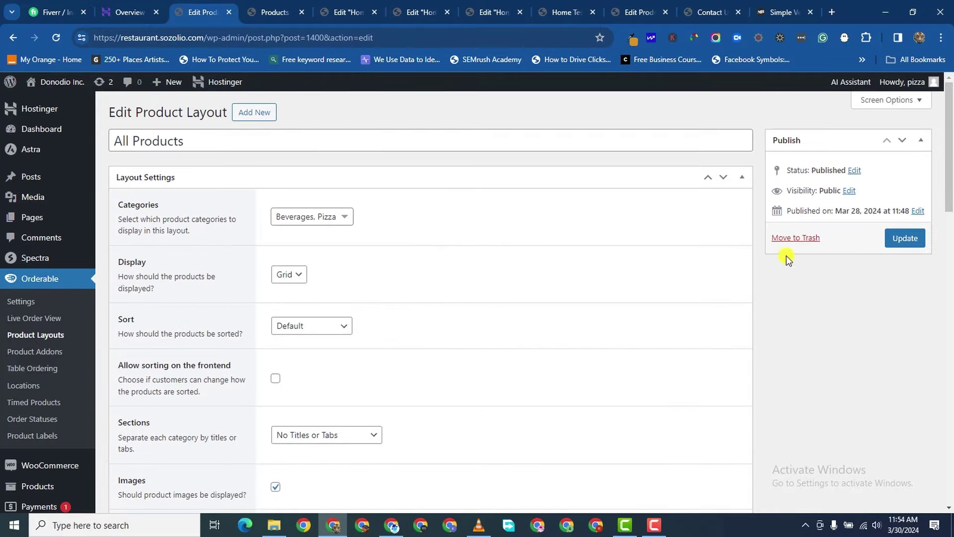
# - Update the All Products layout and copy its shortcode, [orderable id="1400"], from the product layouts list
pyautogui.click(904, 242)
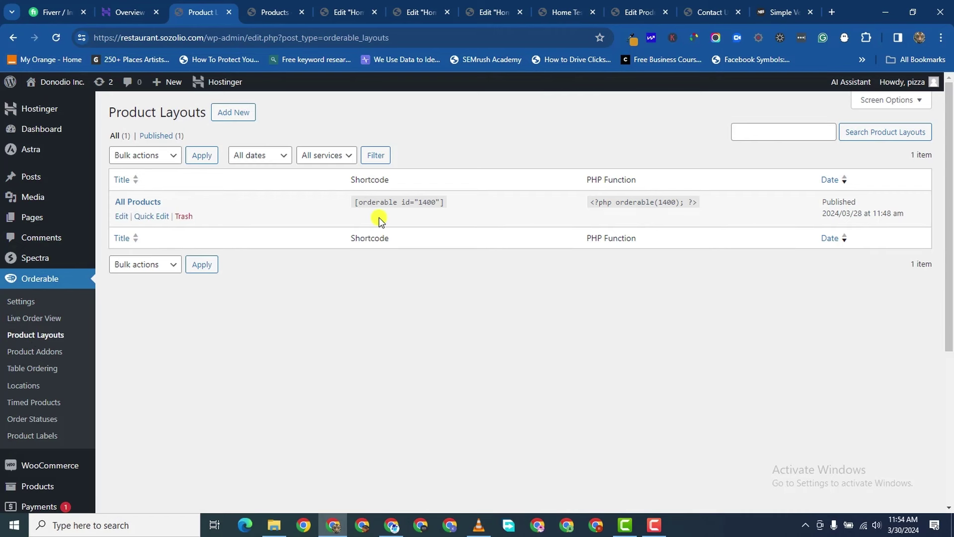
pyautogui.moveTo(444, 202); pyautogui.dragTo(356, 203)
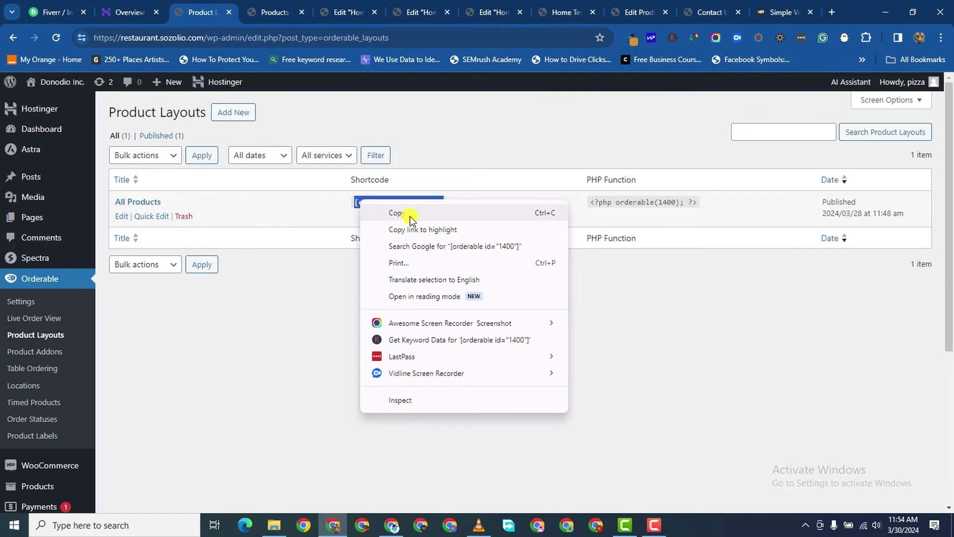
pyautogui.click(409, 214)
# - Close the browser tab that edits the Home page in Elementor, leaving its changes unsaved
pyautogui.click(420, 9)
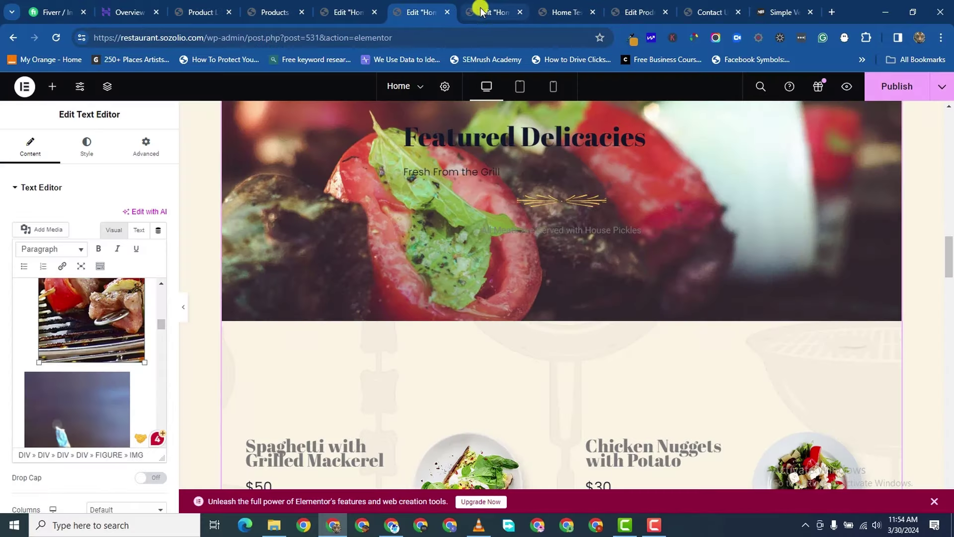
pyautogui.click(474, 9)
pyautogui.click(388, 11)
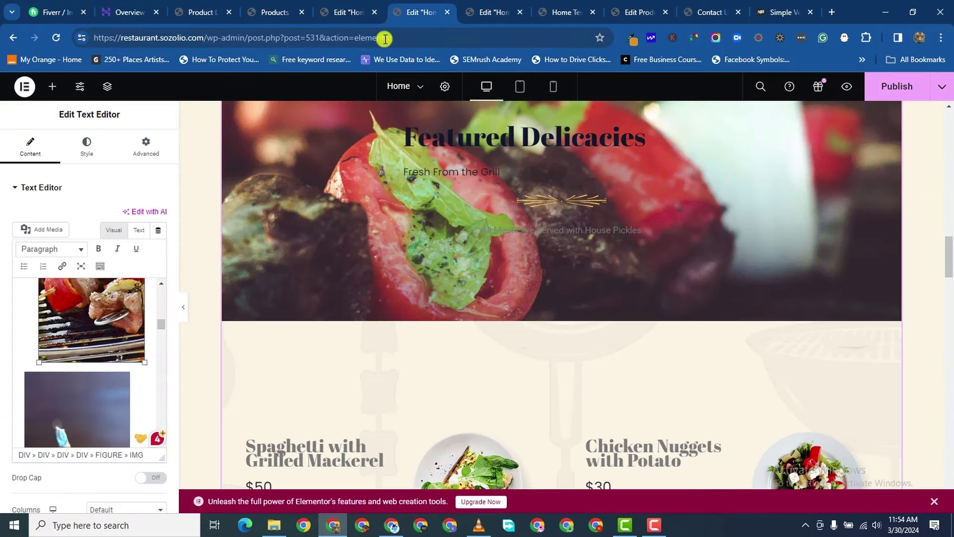
pyautogui.click(447, 13)
pyautogui.click(530, 113)
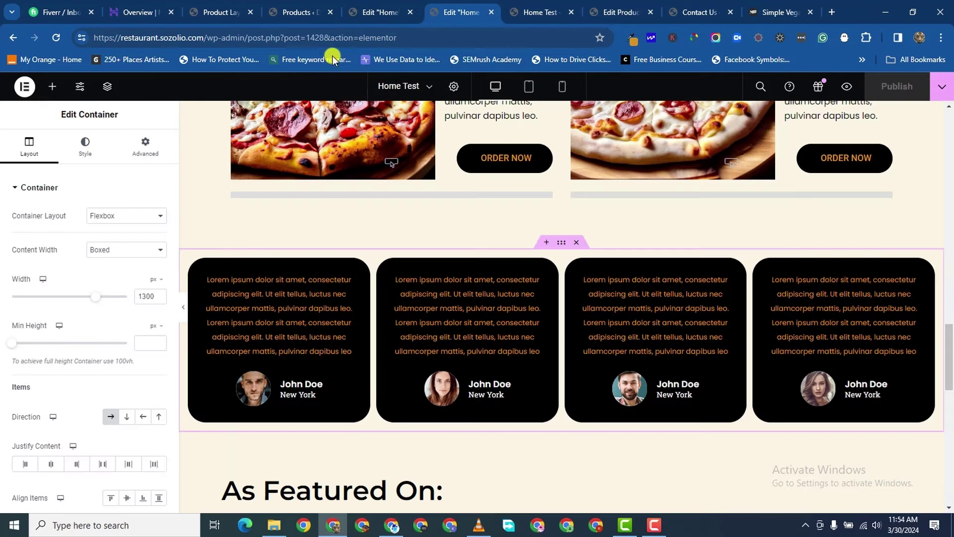
# - Open the list of all pages in a new browser tab and close the tab editing Pizza Addons
pyautogui.click(294, 12)
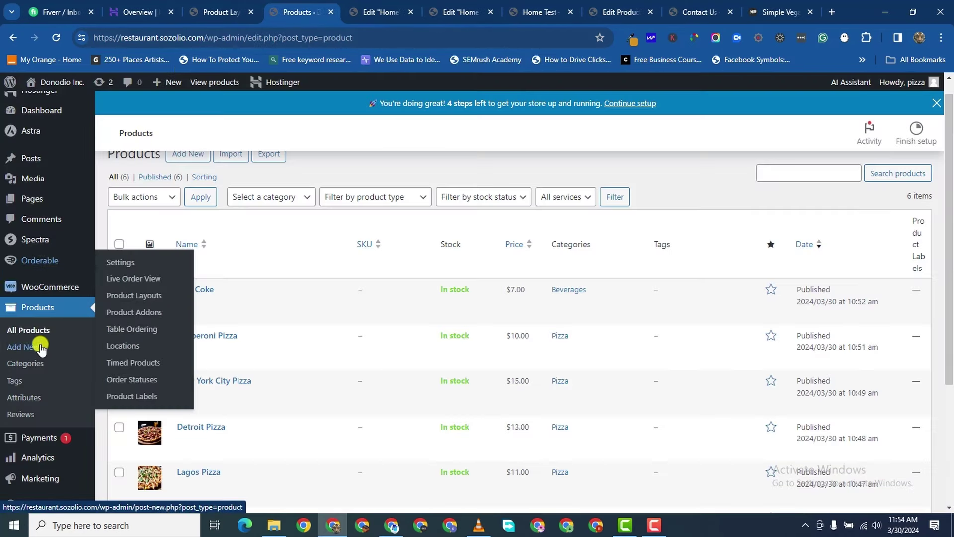
pyautogui.moveTo(37, 194)
pyautogui.rightClick(111, 201)
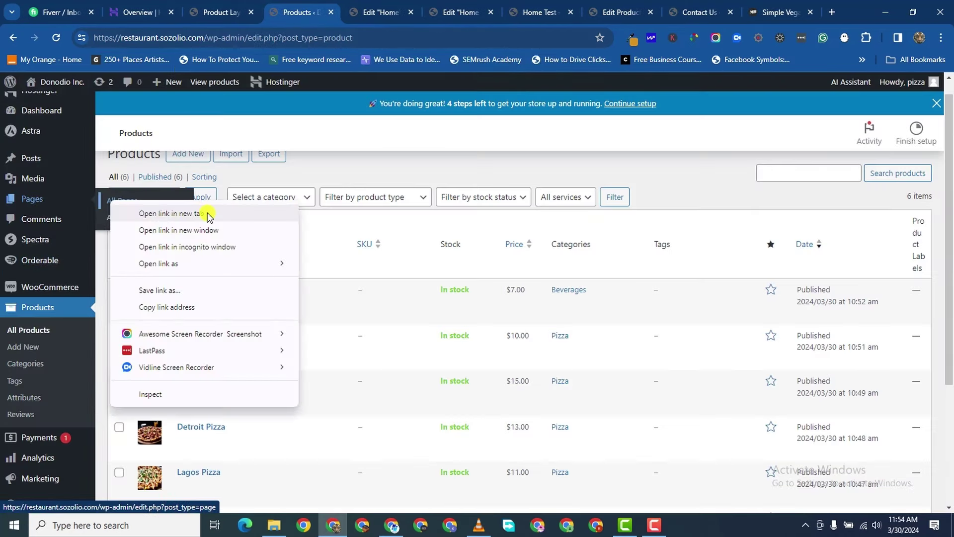
pyautogui.click(207, 153)
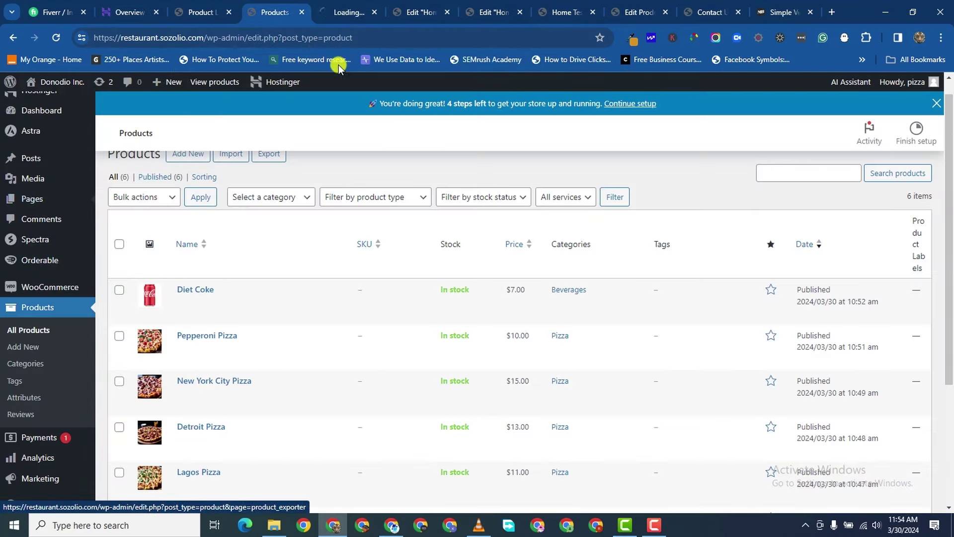
pyautogui.click(660, 14)
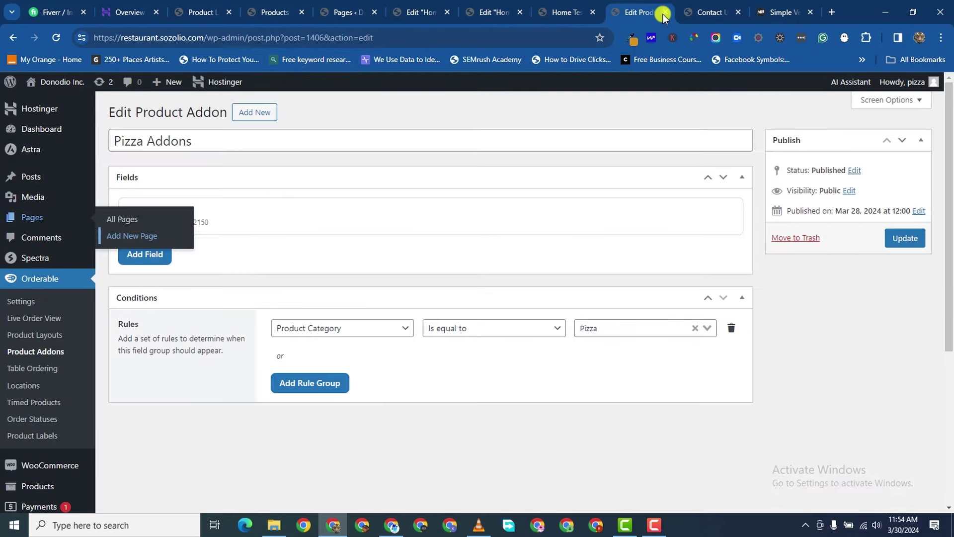
pyautogui.click(664, 13)
# - View the live Menu page in a new browser tab and look through its current content
pyautogui.click(342, 15)
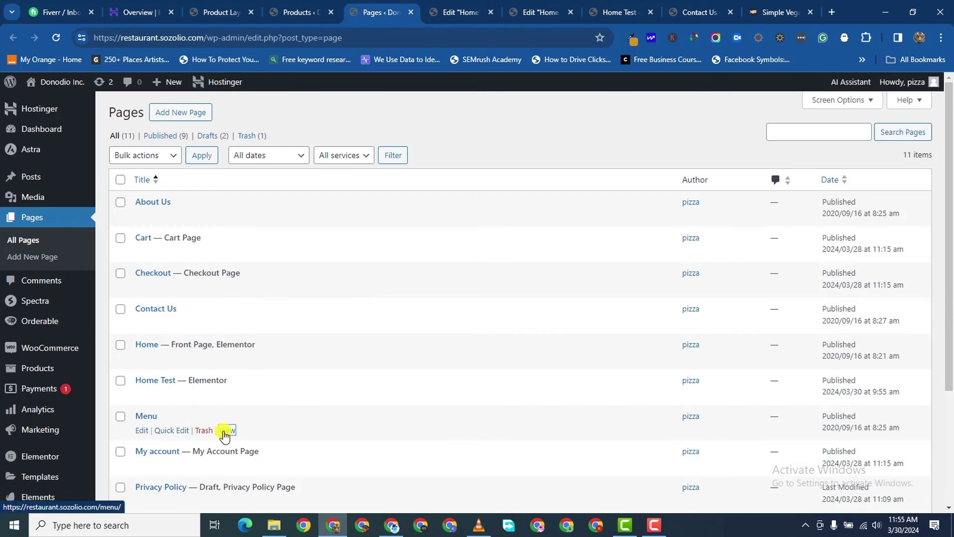
pyautogui.rightClick(220, 429)
pyautogui.click(332, 236)
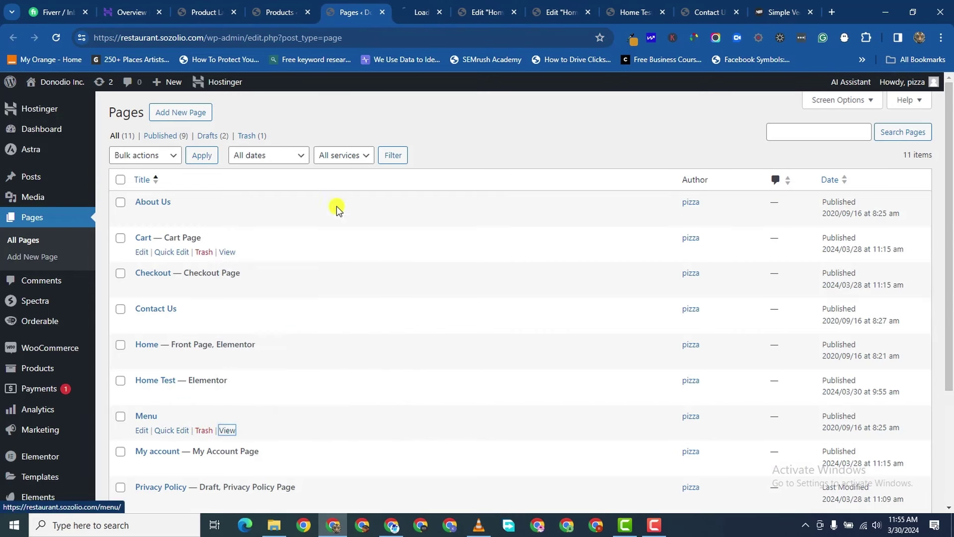
pyautogui.click(412, 11)
pyautogui.scroll(-6, 443, 221)
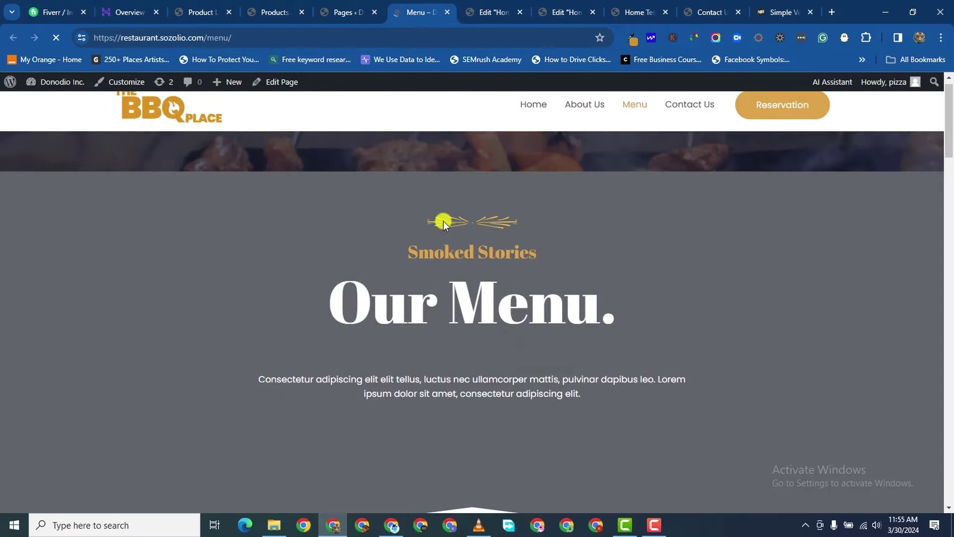
pyautogui.scroll(3, 443, 224)
pyautogui.scroll(-12, 447, 219)
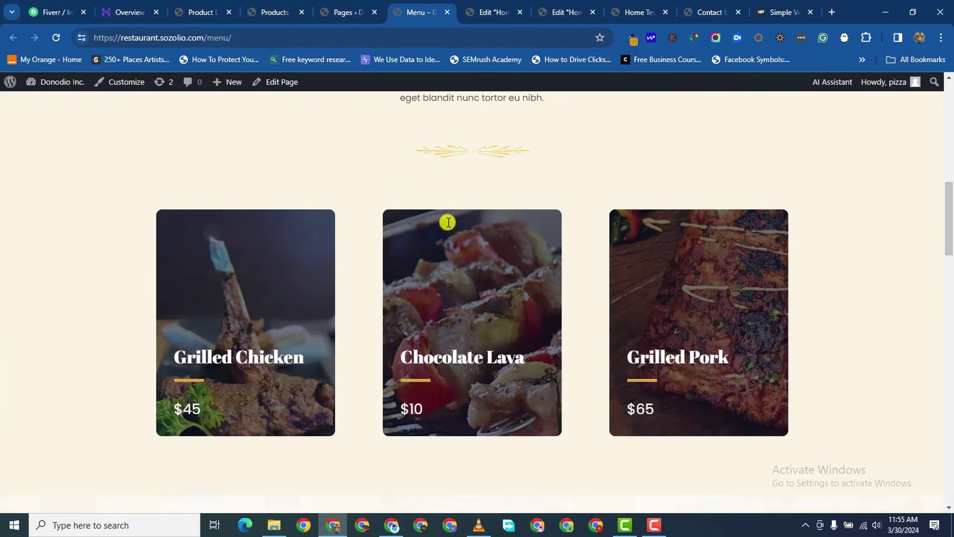
pyautogui.scroll(15, 453, 226)
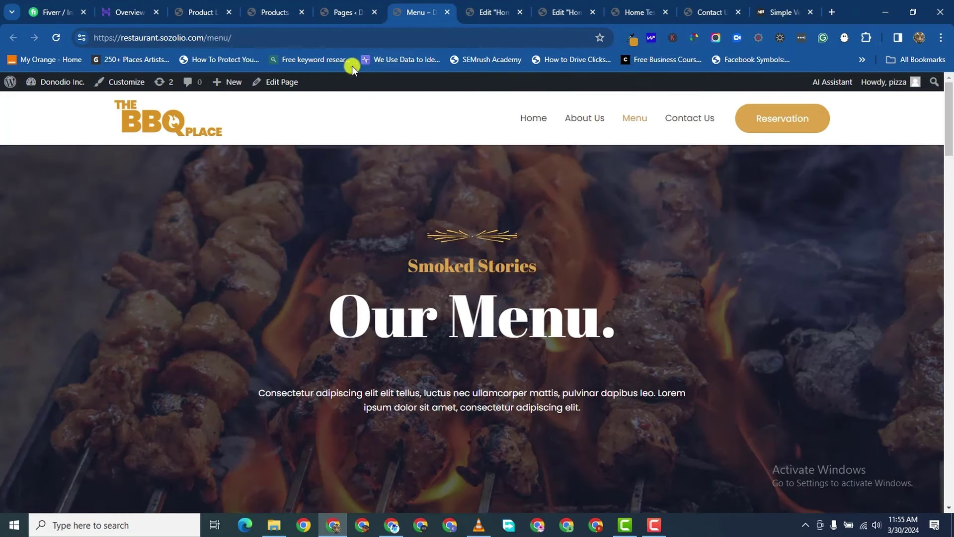
# - Open the Menu page for editing and switch it from the block editor to Elementor
pyautogui.click(273, 86)
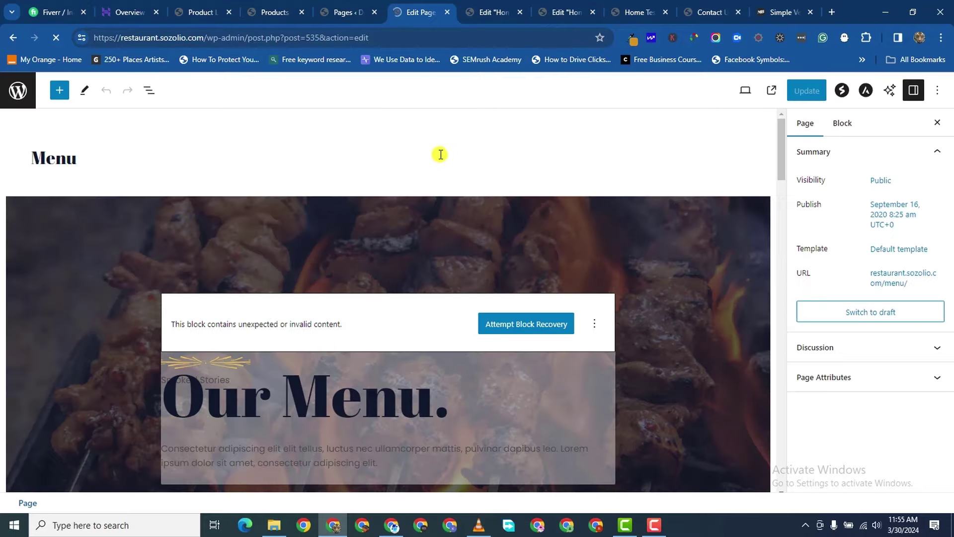
pyautogui.scroll(-7, 467, 281)
pyautogui.scroll(4, 469, 274)
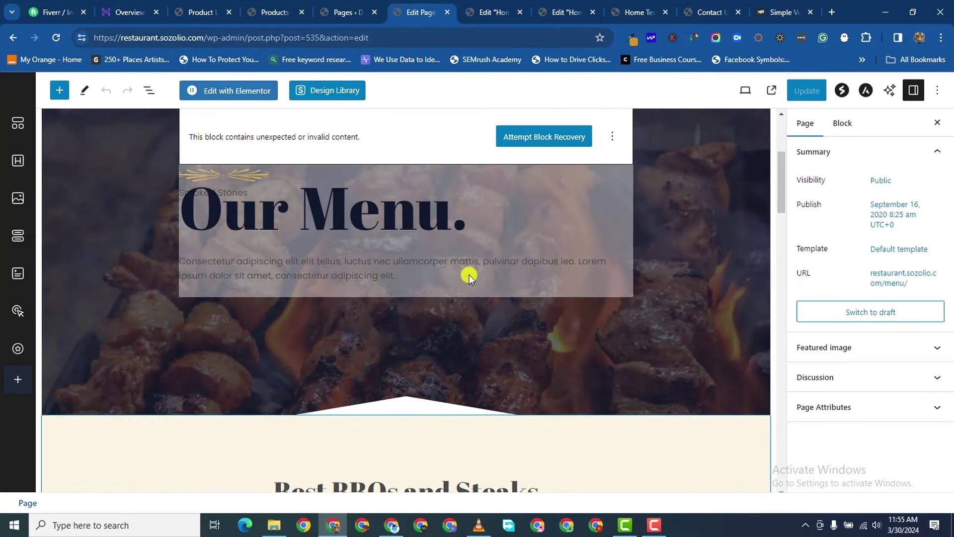
pyautogui.scroll(-1, 562, 237)
pyautogui.scroll(5, 562, 237)
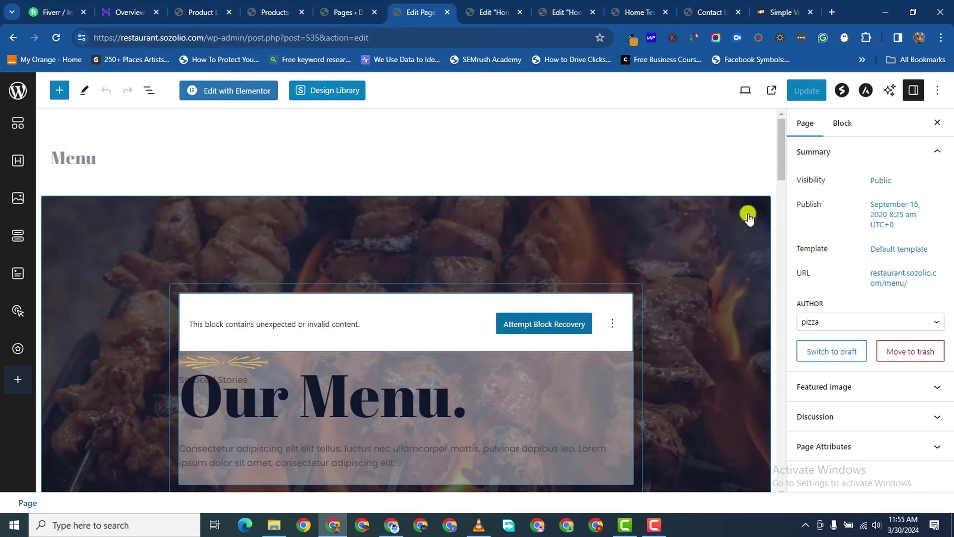
pyautogui.scroll(-1, 288, 152)
pyautogui.click(233, 96)
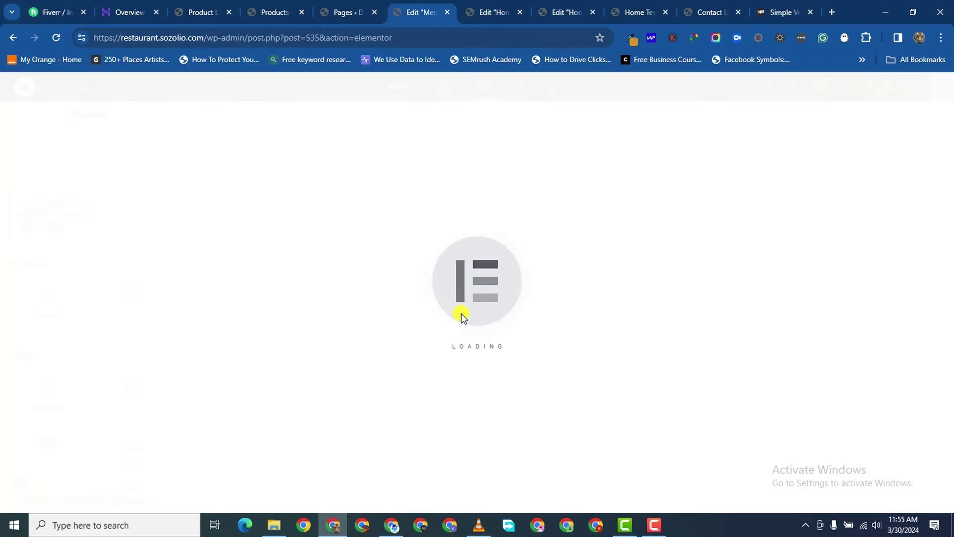
# - Examine all existing sections of the Menu page in Elementor, from the Our Menu banner down to Beverages and Desserts
pyautogui.scroll(-5, 480, 231)
pyautogui.scroll(-20, 481, 286)
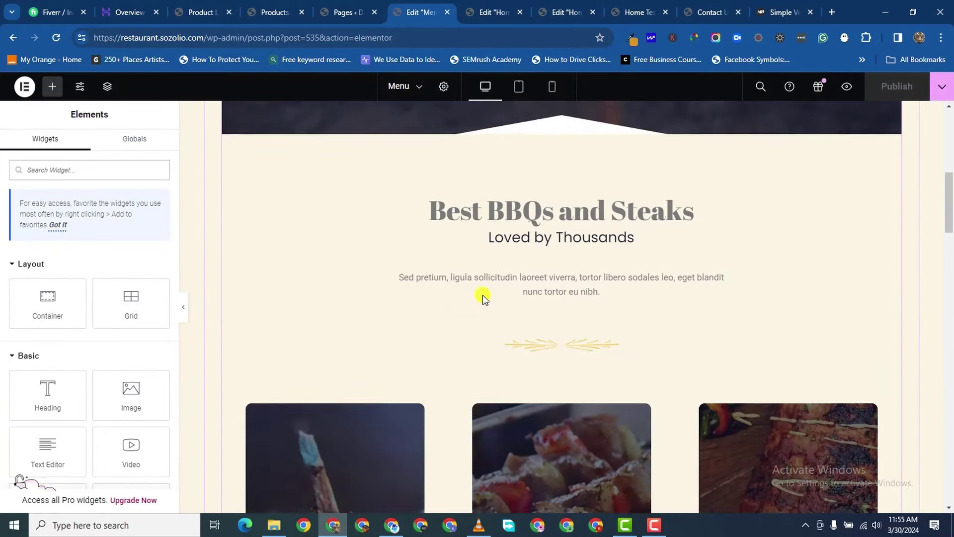
pyautogui.scroll(5, 425, 184)
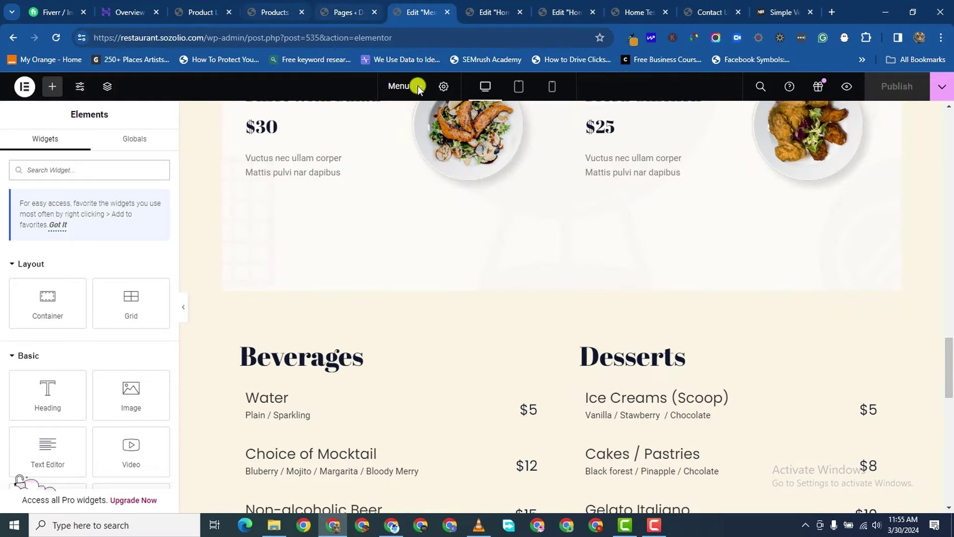
pyautogui.scroll(-10, 449, 234)
pyautogui.scroll(7, 449, 234)
pyautogui.scroll(20, 449, 233)
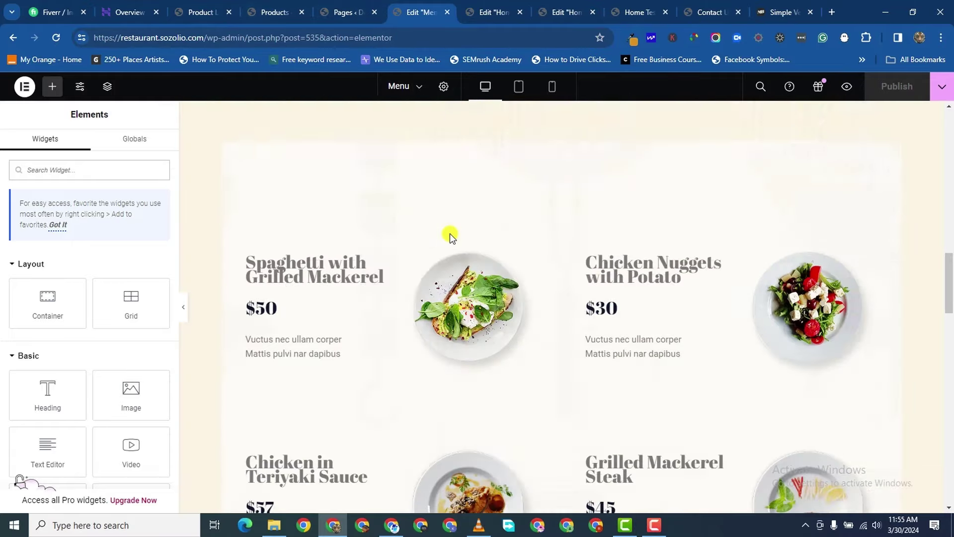
pyautogui.scroll(-9, 557, 368)
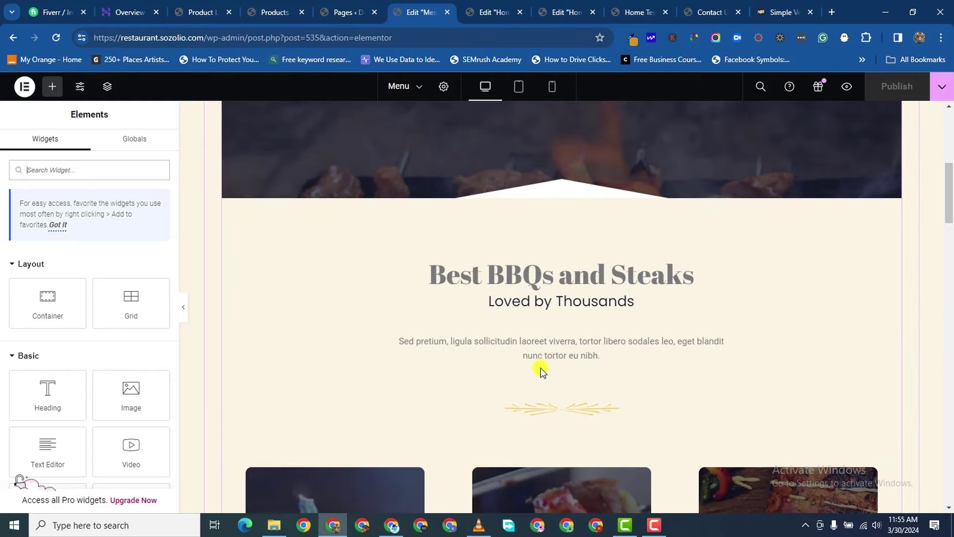
pyautogui.scroll(-15, 443, 338)
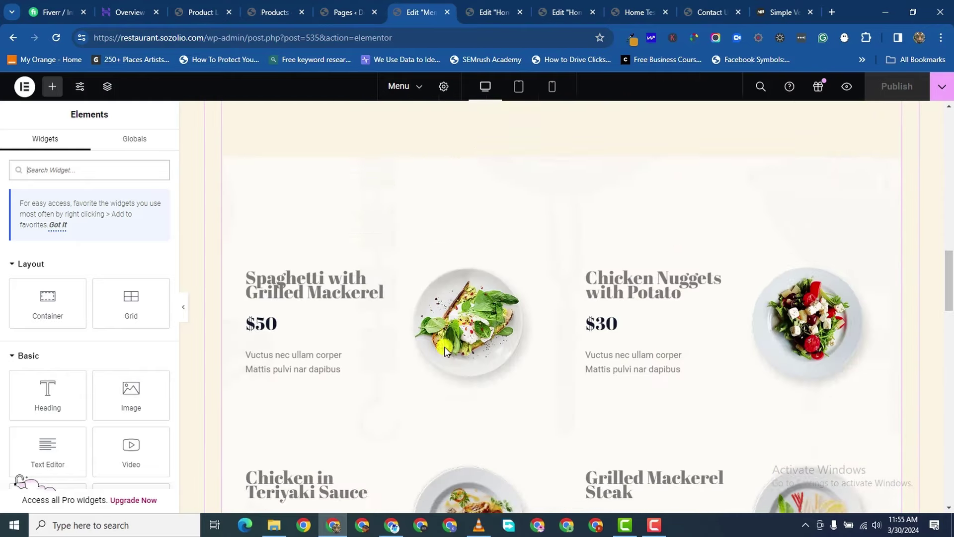
pyautogui.scroll(20, 470, 351)
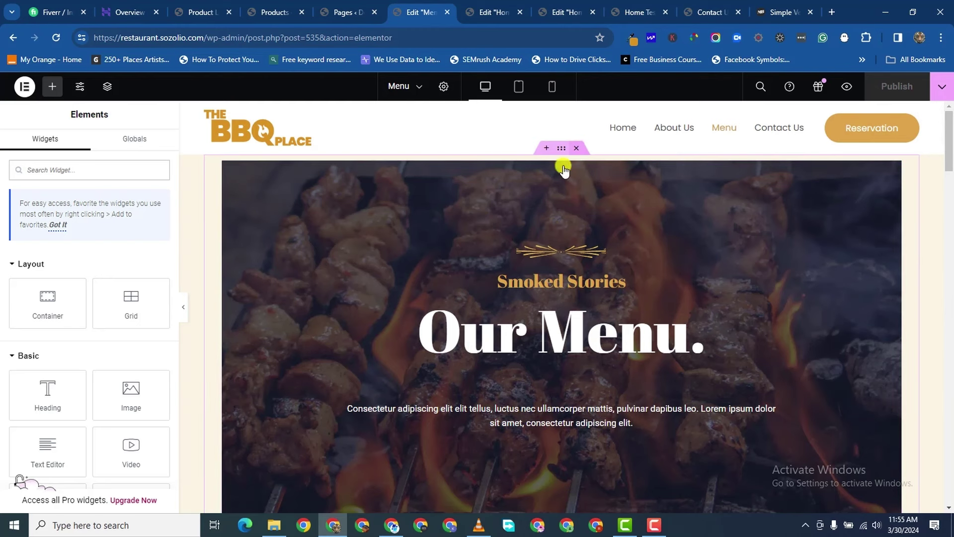
# - Delete the container holding the Menu page's existing content and add a new empty container in its place
pyautogui.click(576, 147)
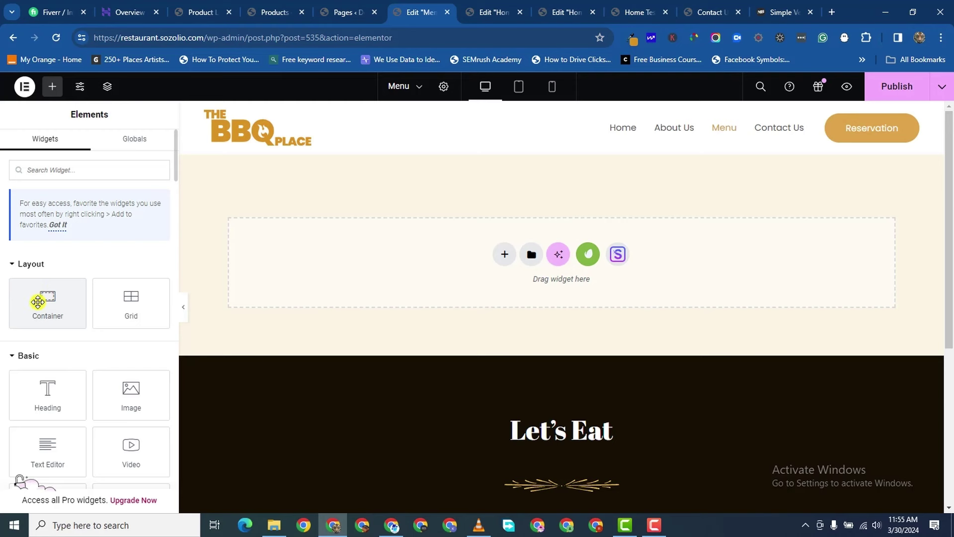
pyautogui.moveTo(38, 301); pyautogui.dragTo(279, 318)
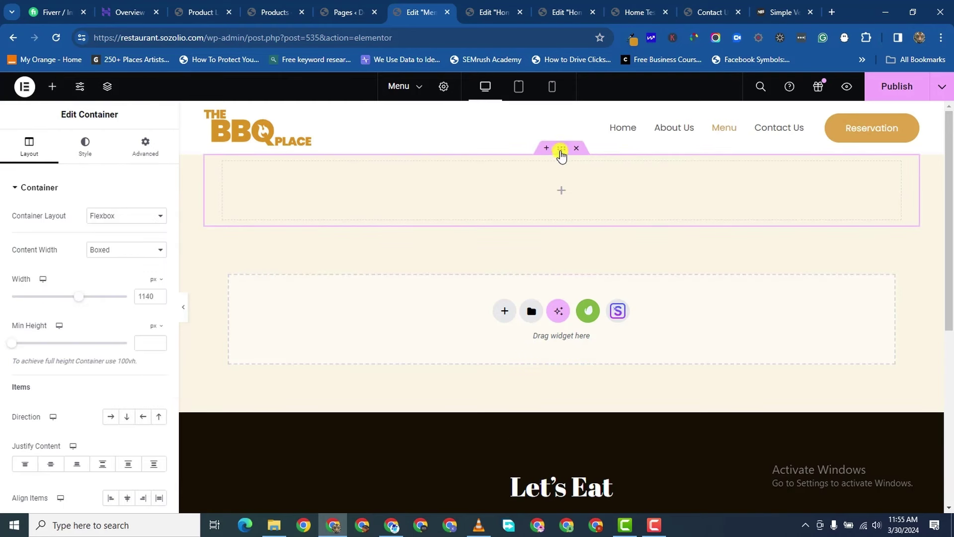
# - Set the new empty container's content width to Full Width
pyautogui.click(113, 250)
pyautogui.click(114, 271)
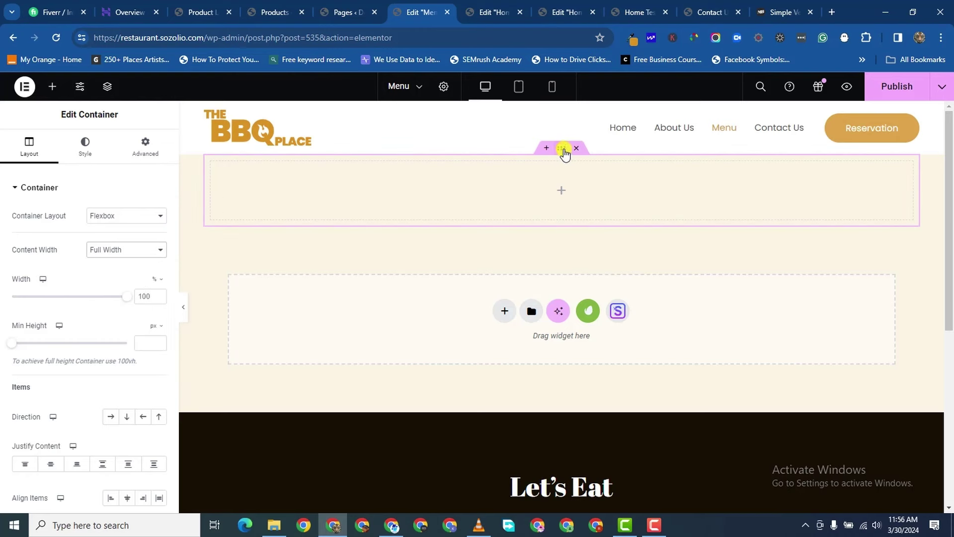
# - Move the existing Menu page to the trash from the site's Pages list
pyautogui.click(341, 12)
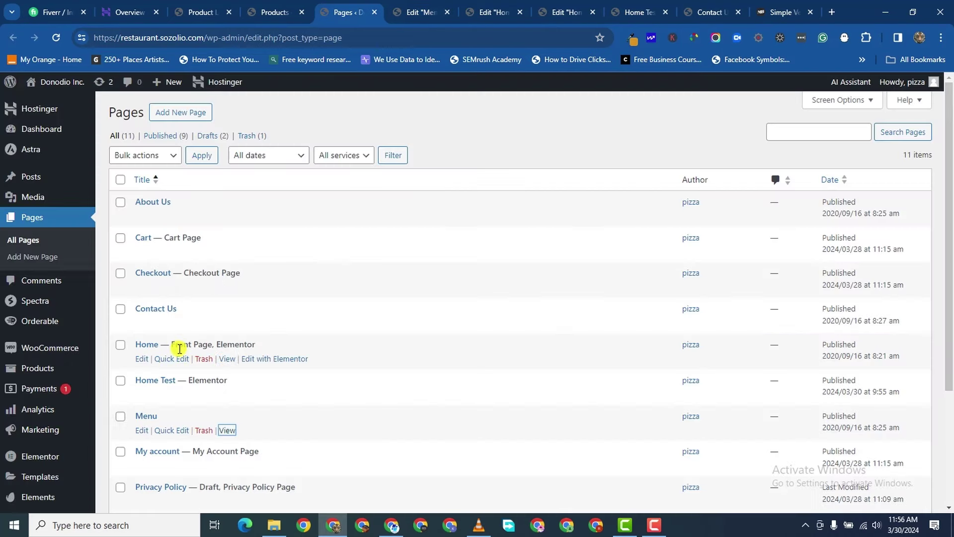
pyautogui.scroll(-1, 205, 370)
pyautogui.scroll(-2, 205, 370)
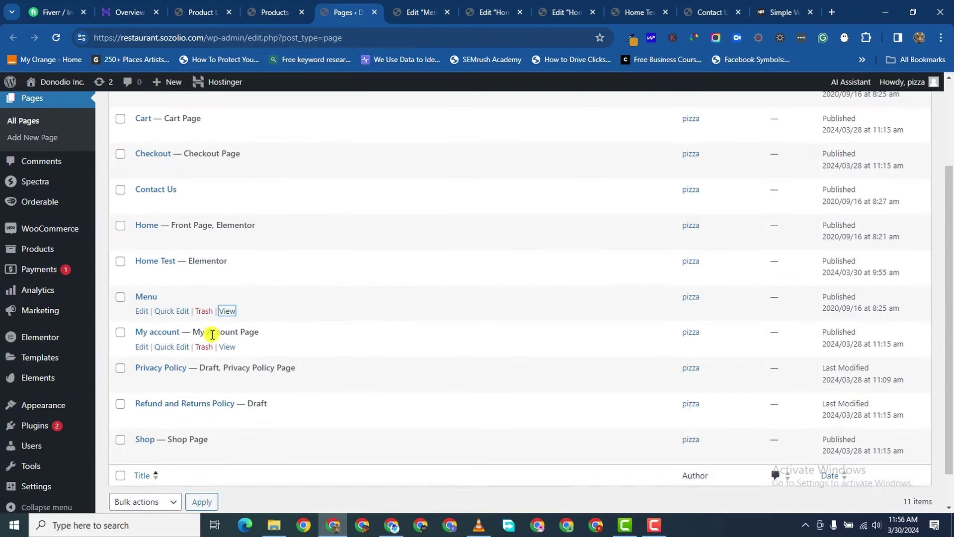
pyautogui.click(206, 311)
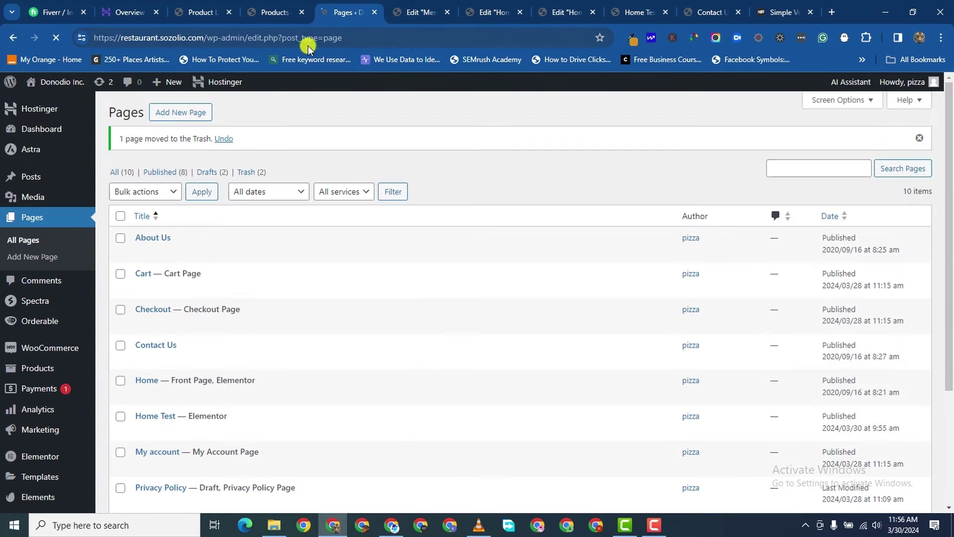
# - Start a new page in a separate browser tab and close the old Menu page's Elementor editor, discarding its unsaved changes
pyautogui.rightClick(184, 113)
pyautogui.click(222, 124)
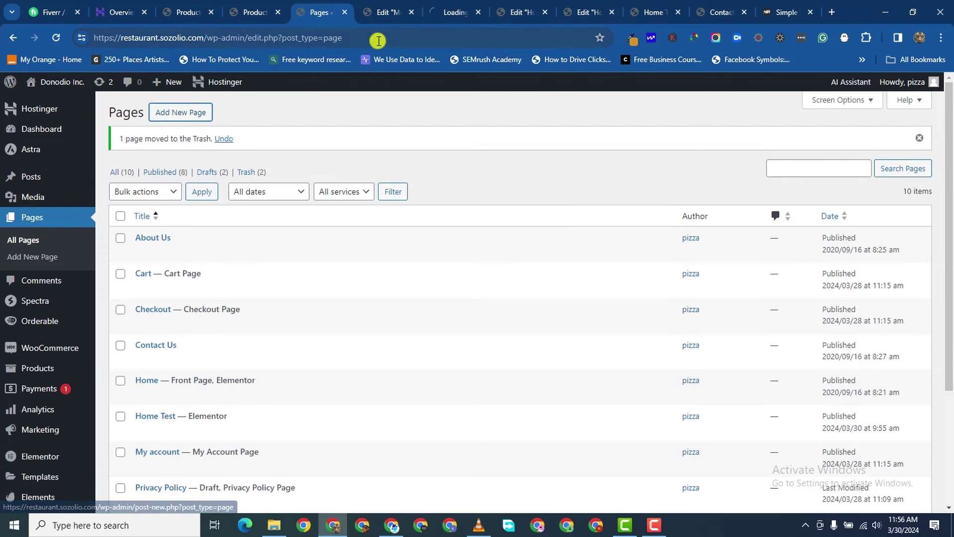
pyautogui.click(389, 14)
pyautogui.click(411, 12)
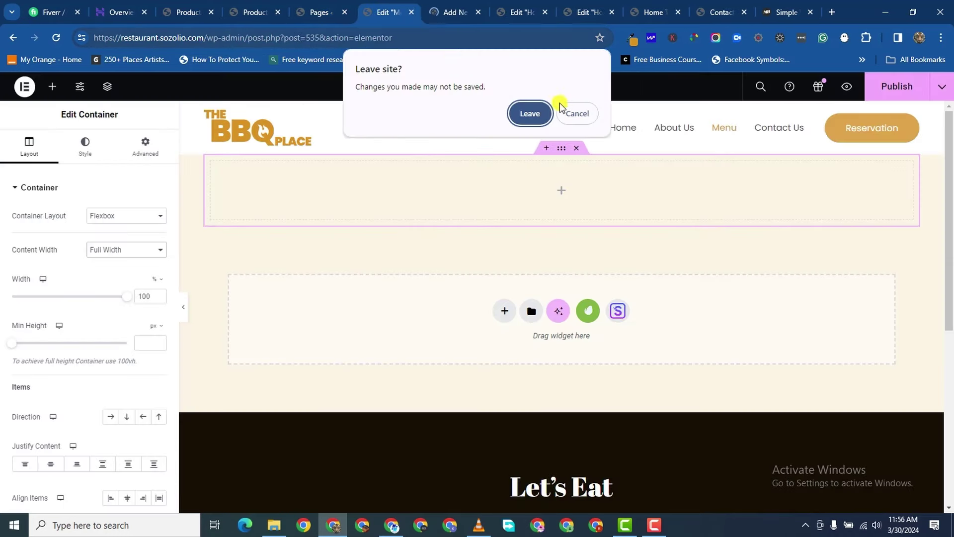
pyautogui.click(537, 112)
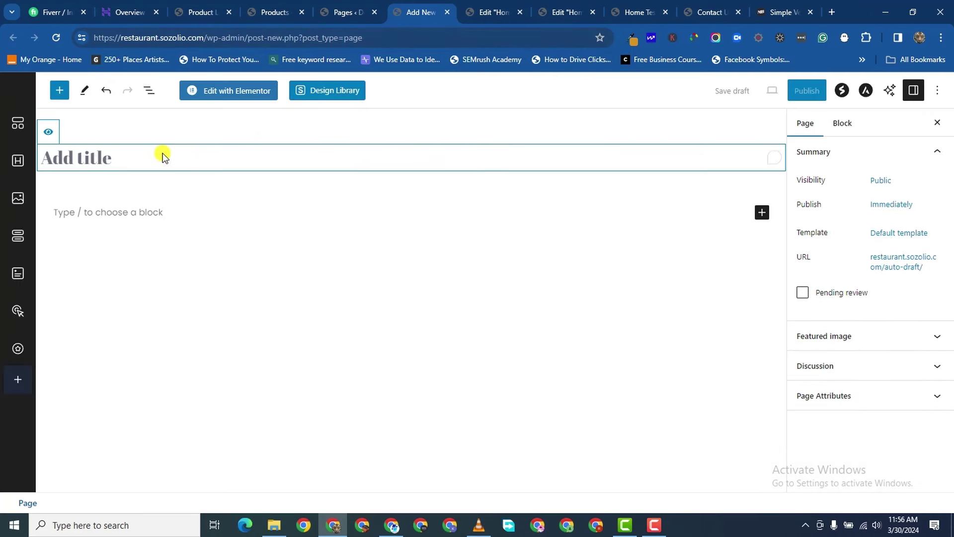
# - Publish the new page with the title Menu and open it for editing in Elementor
pyautogui.write('Menu')
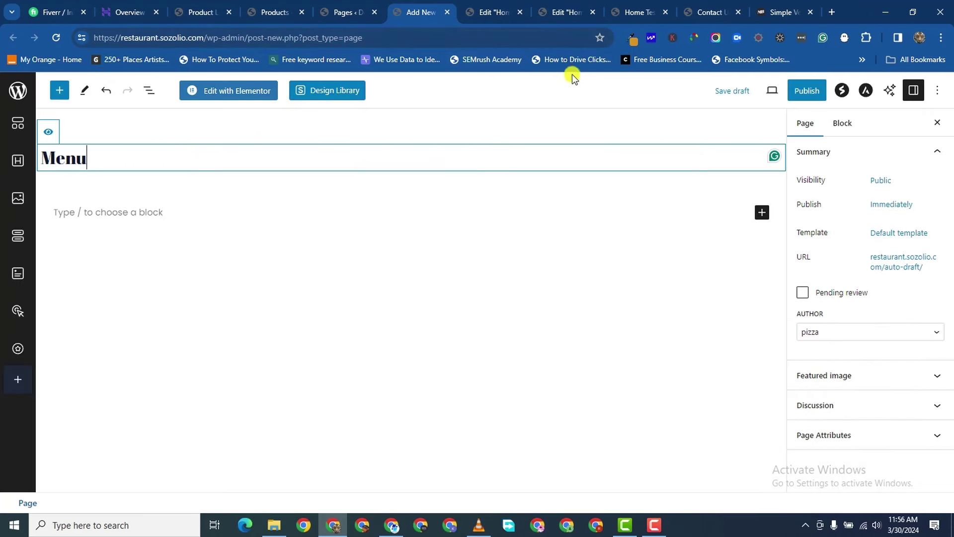
pyautogui.click(806, 90)
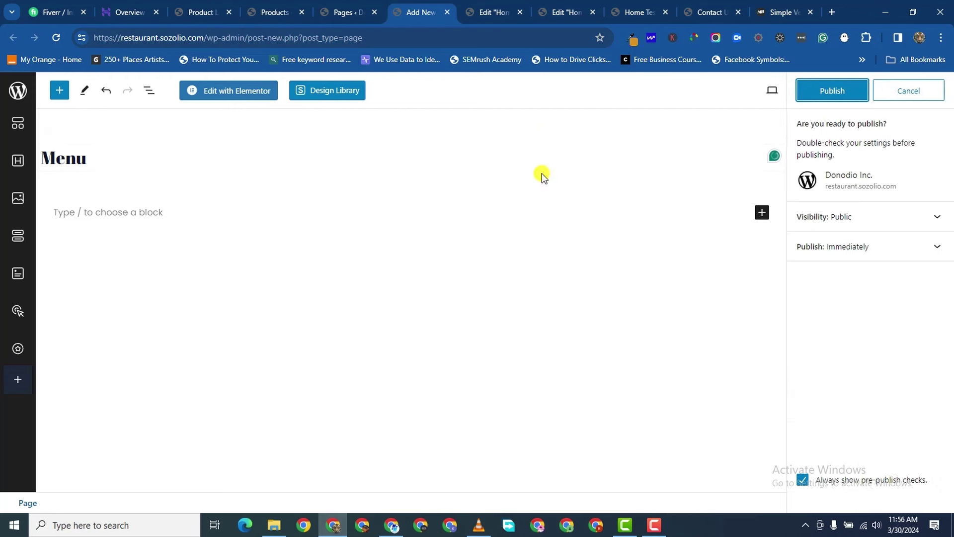
pyautogui.click(828, 99)
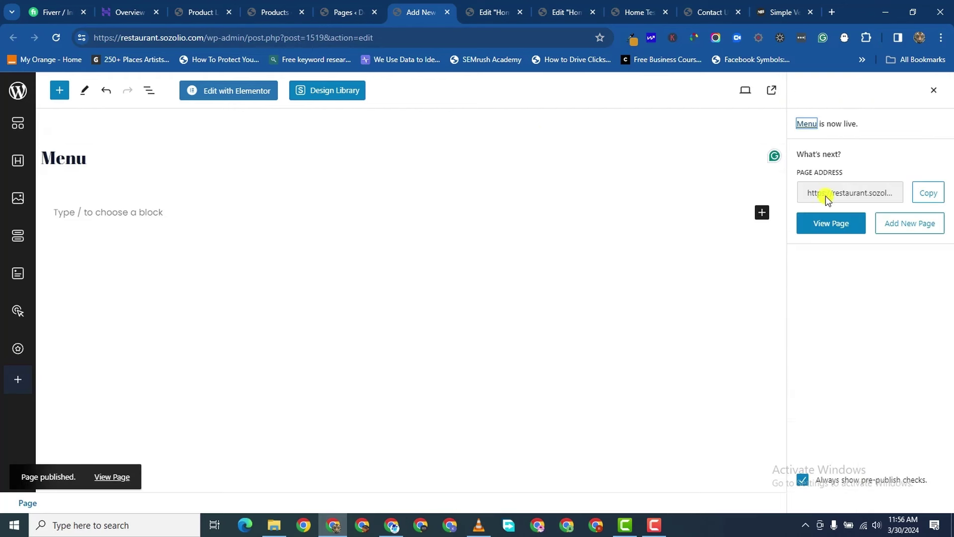
pyautogui.click(222, 90)
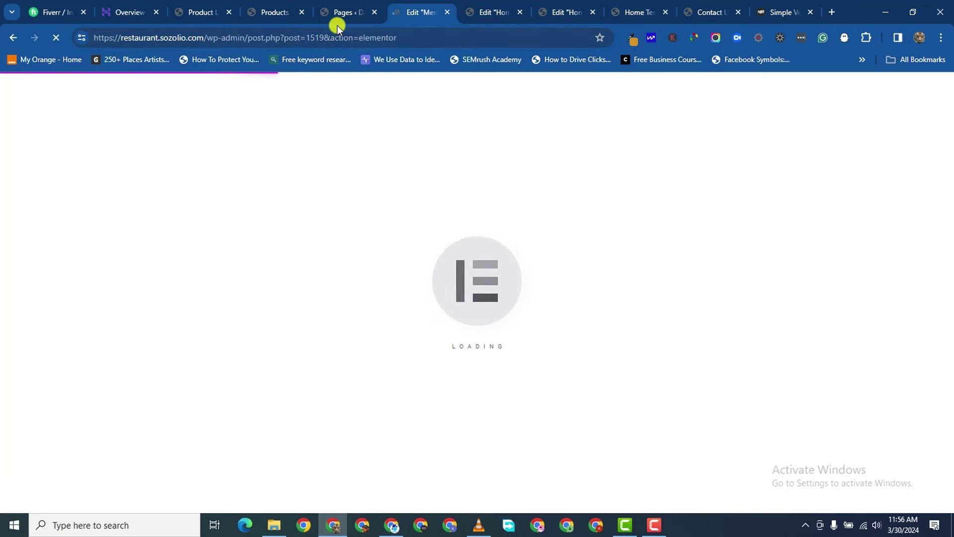
pyautogui.click(348, 17)
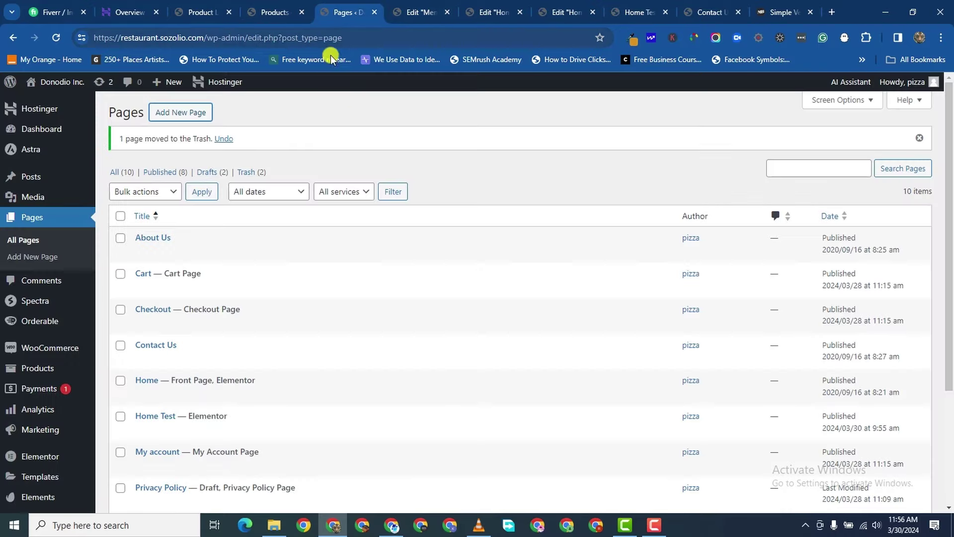
pyautogui.click(282, 13)
pyautogui.click(400, 14)
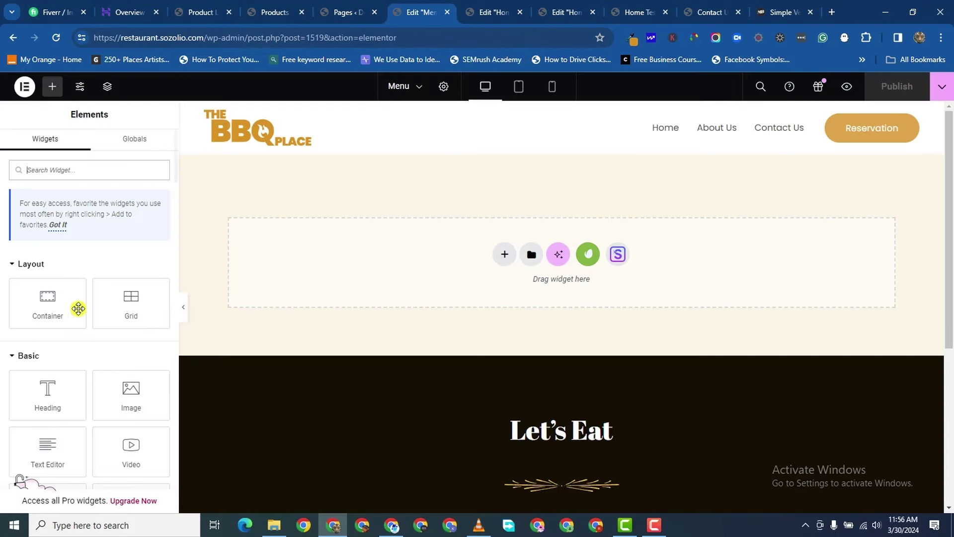
# - Add a container to the new Menu page and give it a classic background with the bbq-banner-01.jpg image from the media library
pyautogui.moveTo(78, 308); pyautogui.dragTo(96, 320)
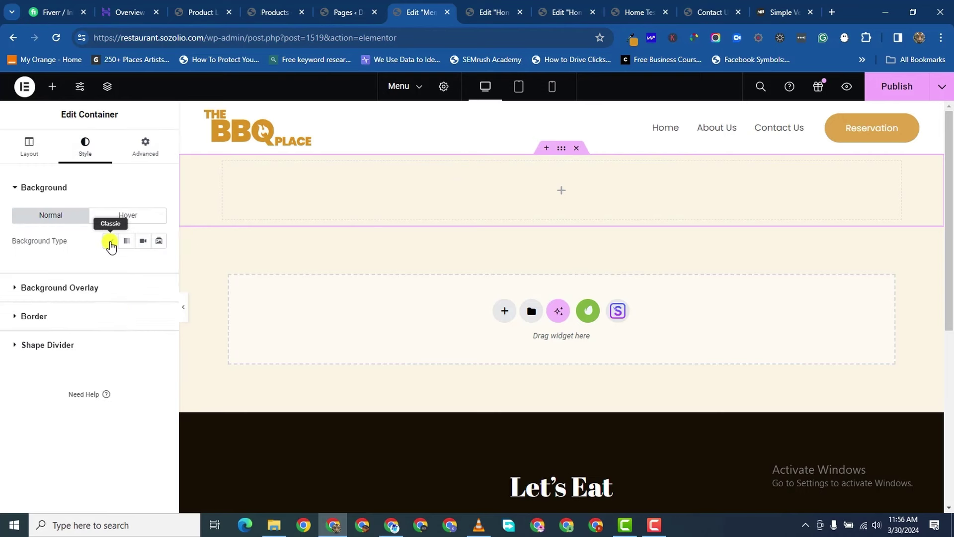
pyautogui.click(104, 243)
pyautogui.click(112, 311)
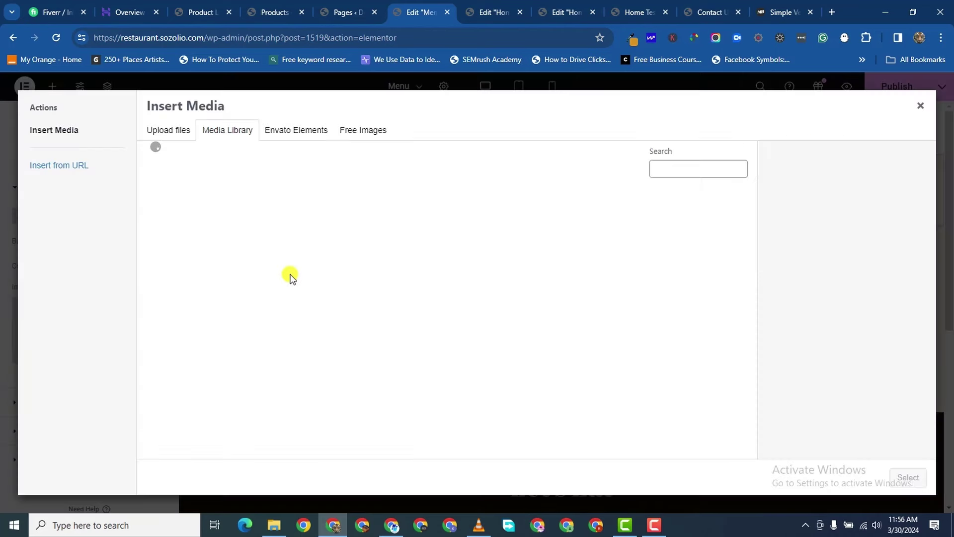
pyautogui.scroll(-5, 528, 265)
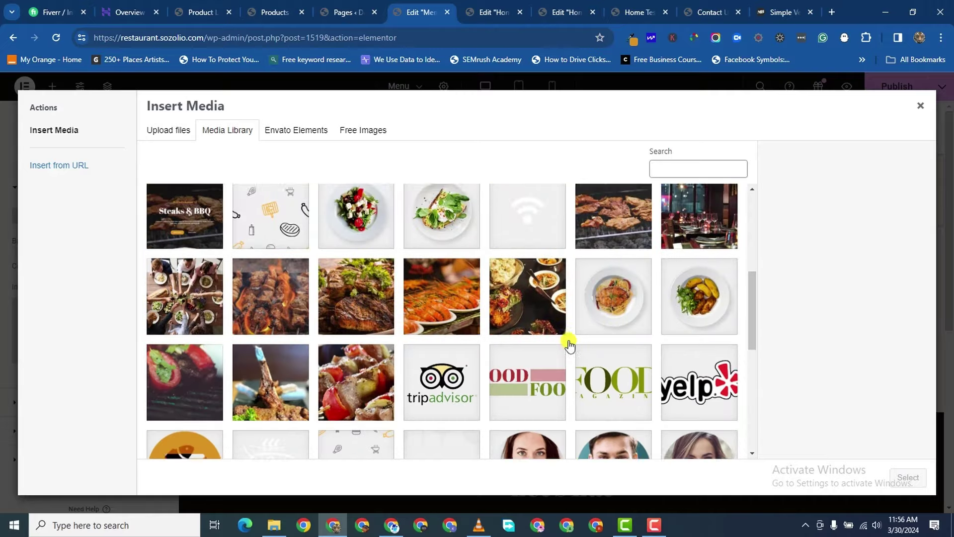
pyautogui.click(615, 270)
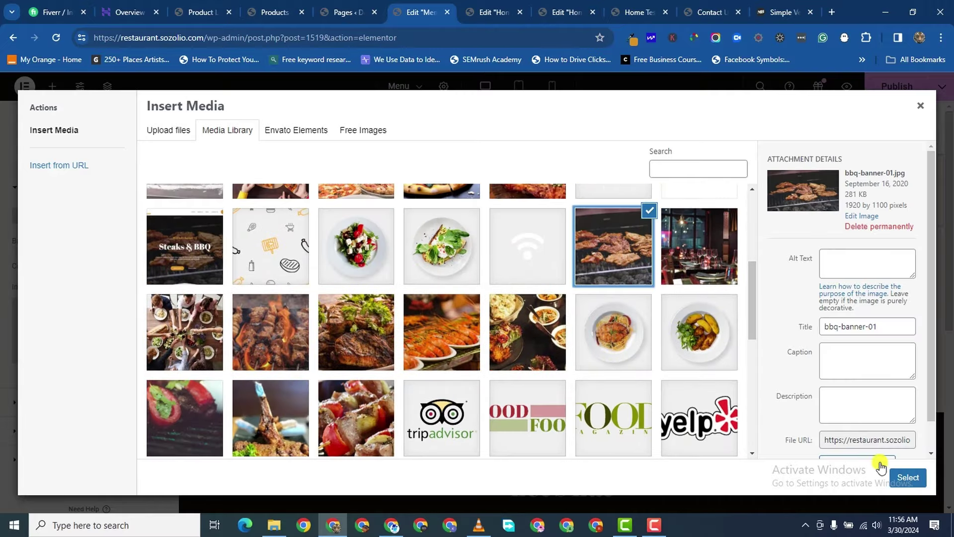
pyautogui.click(909, 477)
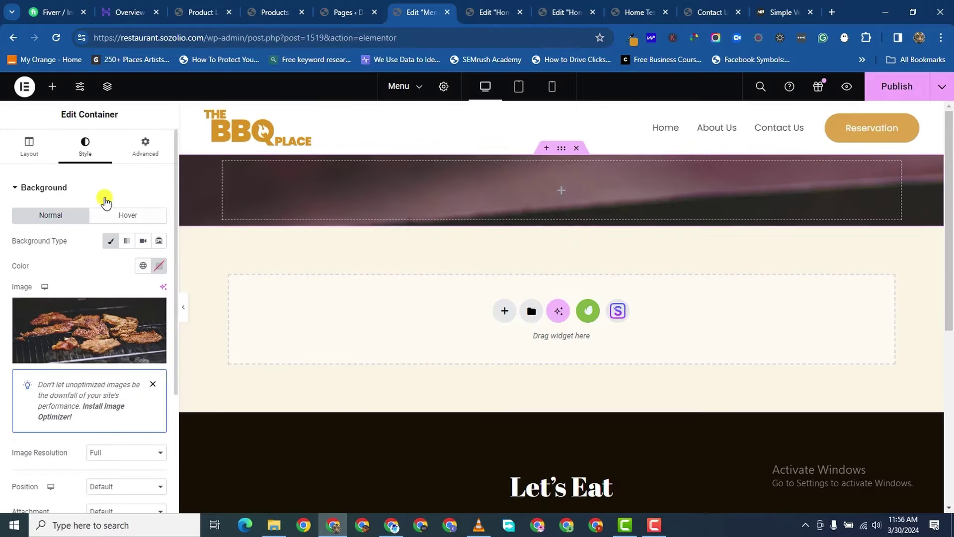
# - Add a heading inside the banner container with the title "Make Your Choice"
pyautogui.click(52, 88)
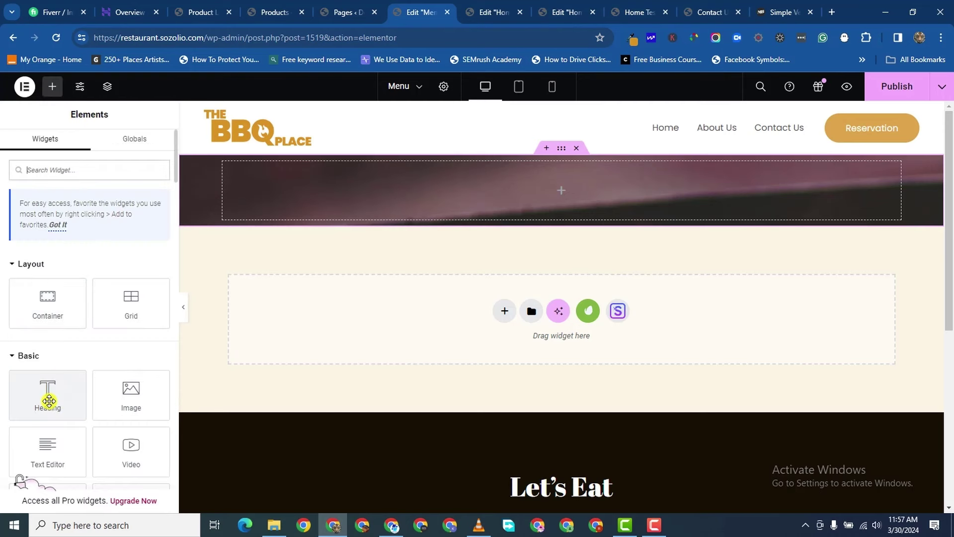
pyautogui.moveTo(43, 399); pyautogui.dragTo(485, 196)
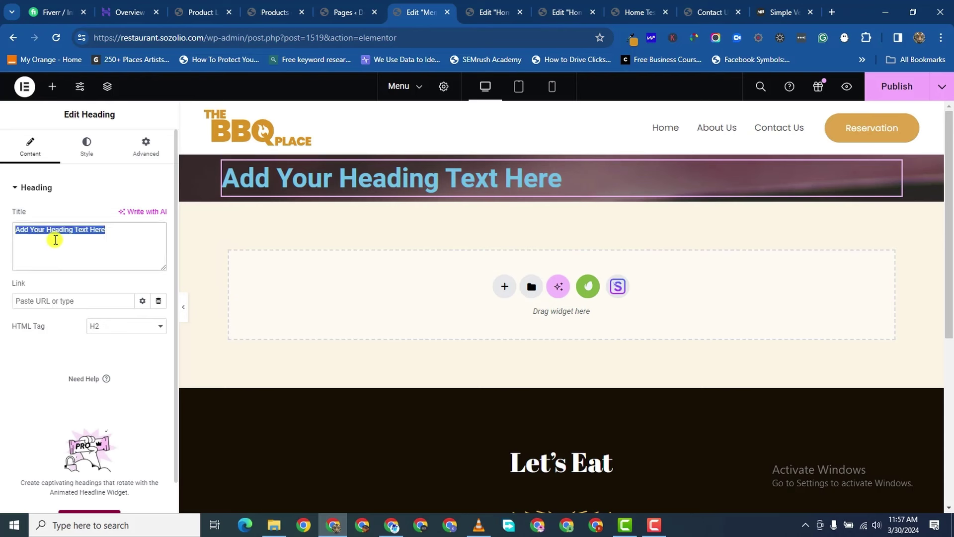
pyautogui.write('Choose')
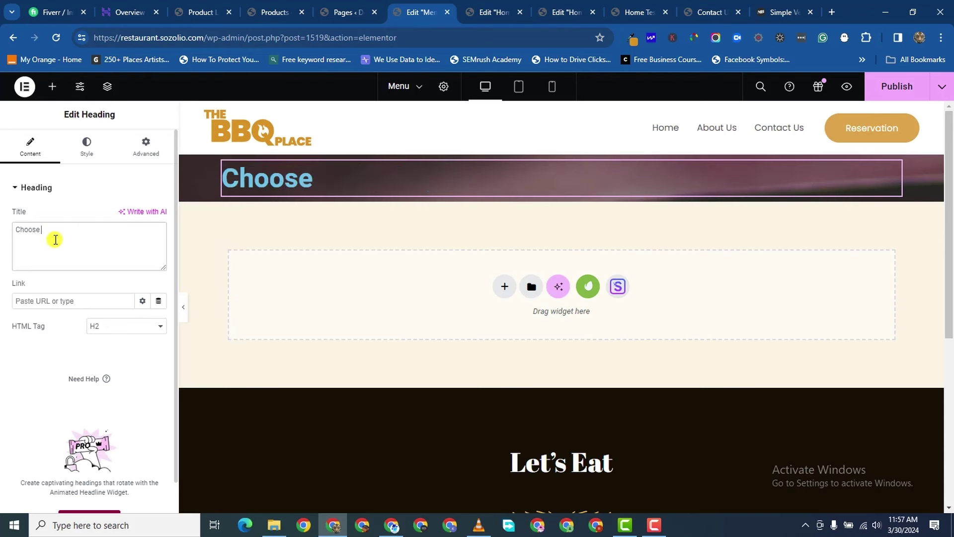
pyautogui.press('BackSpace')
pyautogui.press('BackSpace')
pyautogui.press('BackSpace')
pyautogui.press('BackSpace')
pyautogui.press('BackSpace')
pyautogui.press('BackSpace')
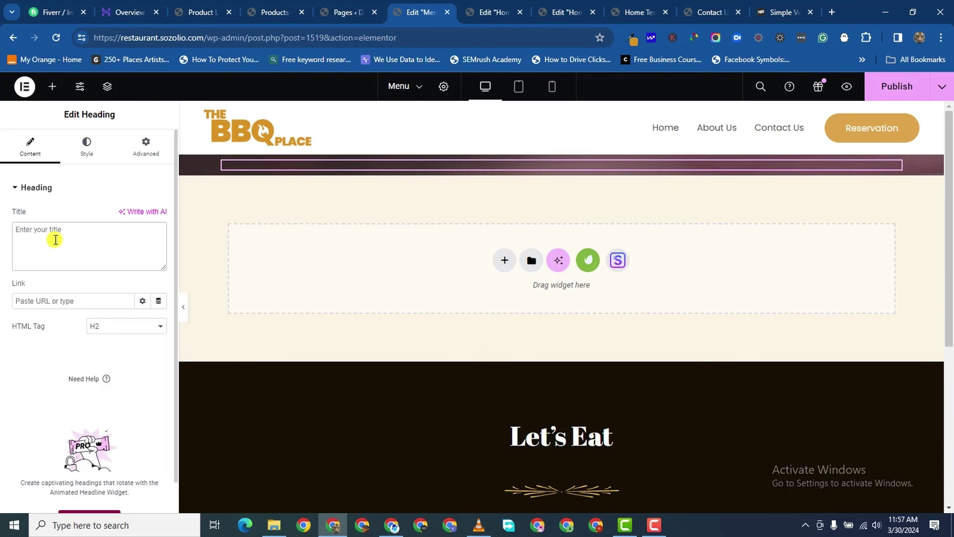
pyautogui.write('Make Your Choice')
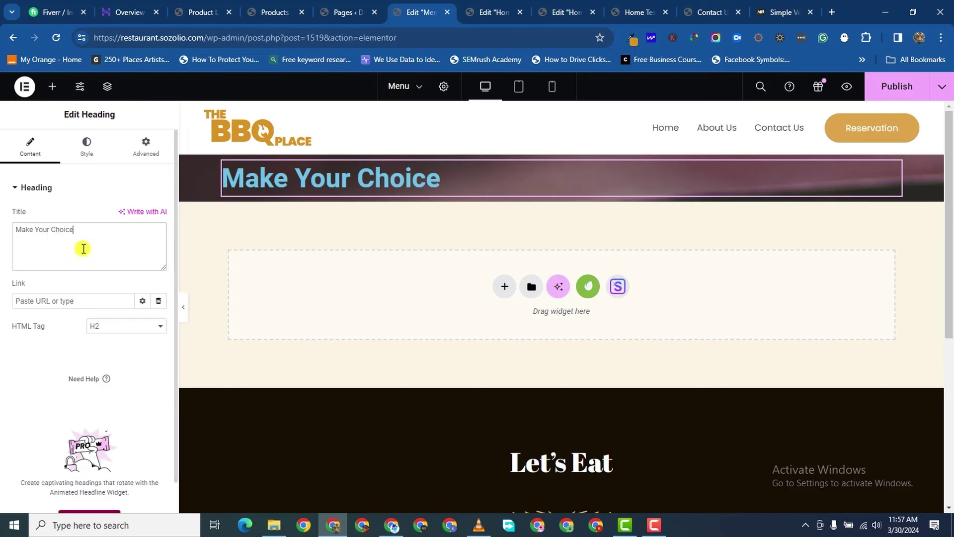
# - Set the "Make Your Choice" heading's text colour to #da9323, copied from the Eye Dropper extension
pyautogui.click(86, 159)
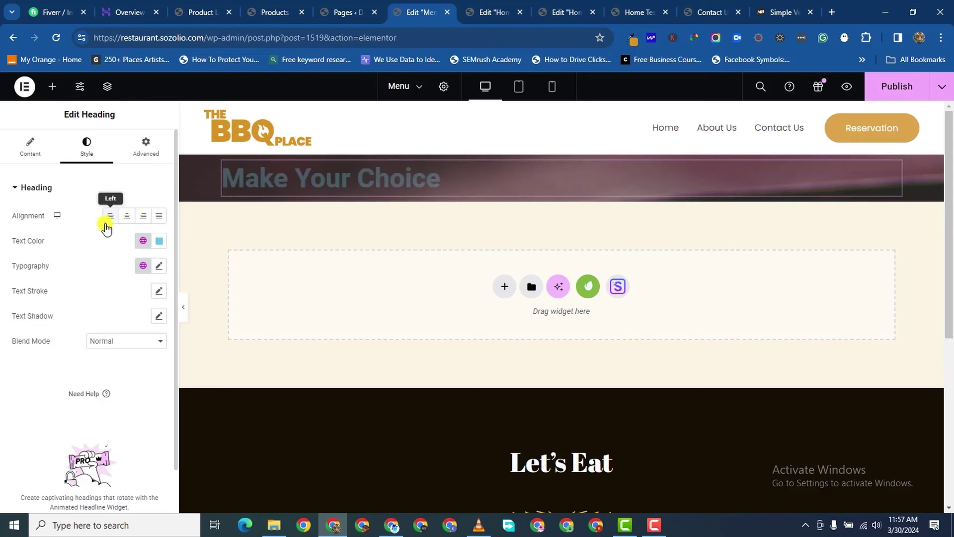
pyautogui.click(158, 241)
pyautogui.click(16, 393)
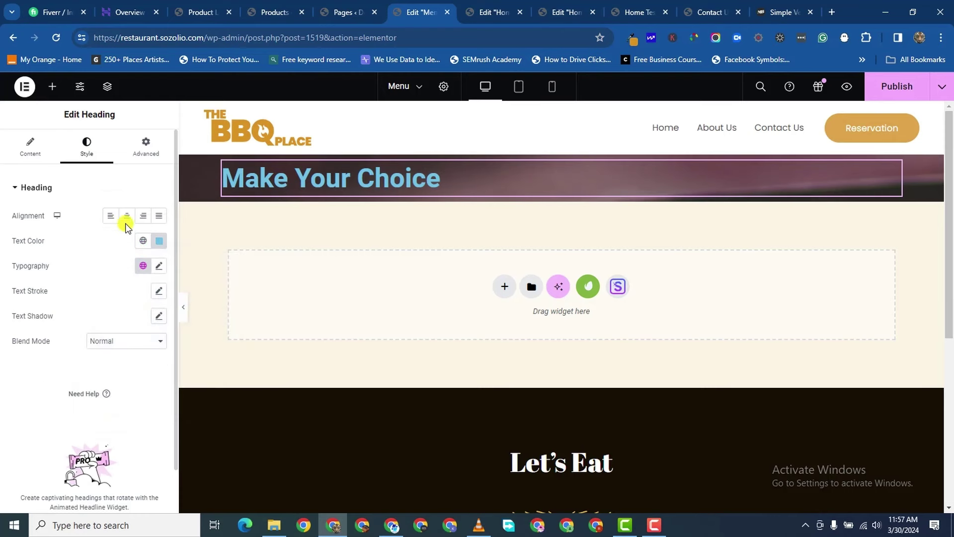
pyautogui.click(271, 20)
pyautogui.click(200, 22)
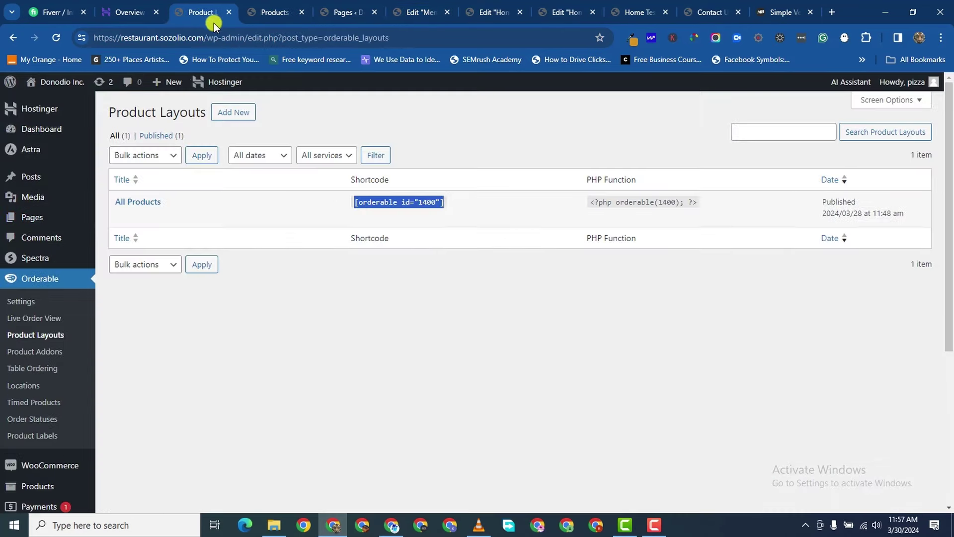
pyautogui.click(411, 12)
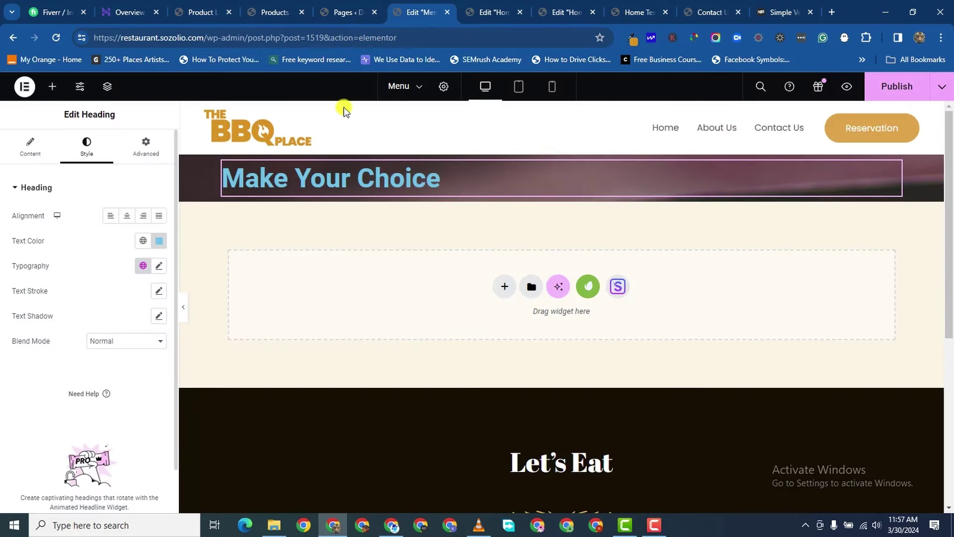
pyautogui.click(634, 42)
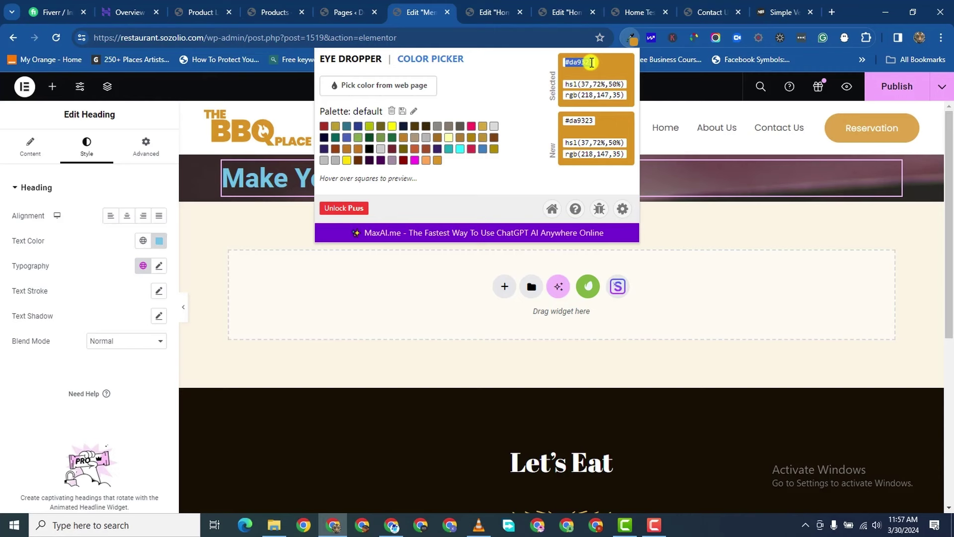
pyautogui.rightClick(595, 62)
pyautogui.click(606, 76)
pyautogui.click(158, 245)
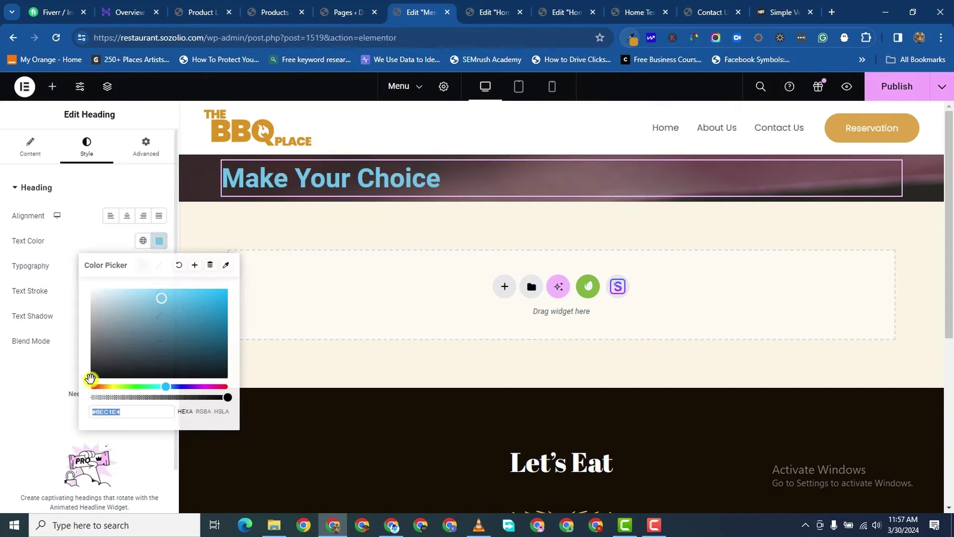
pyautogui.rightClick(105, 410)
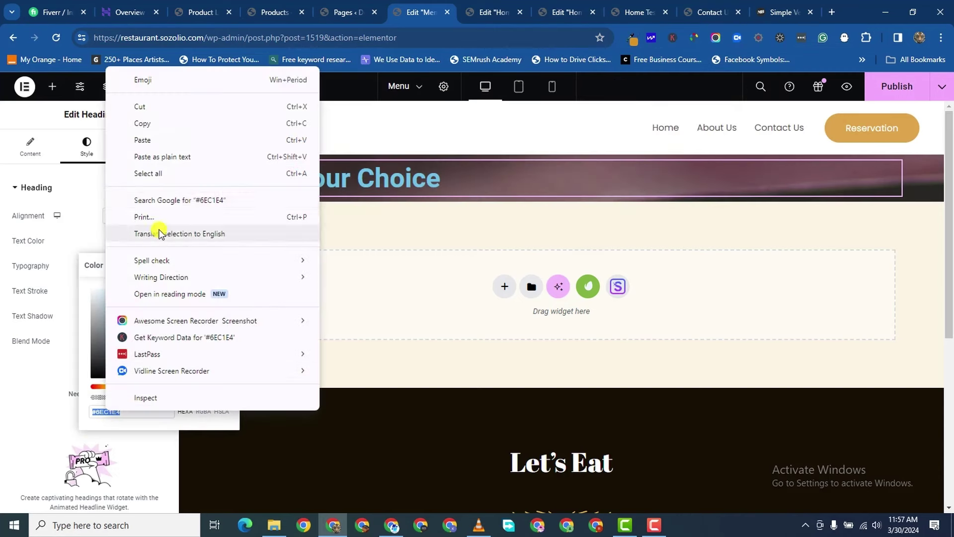
pyautogui.click(154, 141)
pyautogui.click(9, 397)
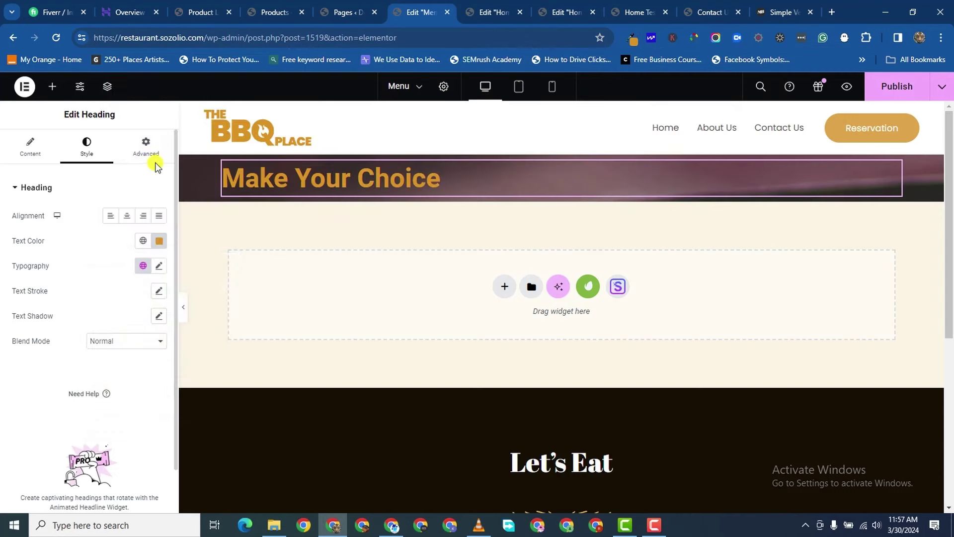
# - Set the "Make Your Choice" heading's font to Montserrat with weight 900 (Black) and centre-align it
pyautogui.click(158, 267)
pyautogui.click(130, 328)
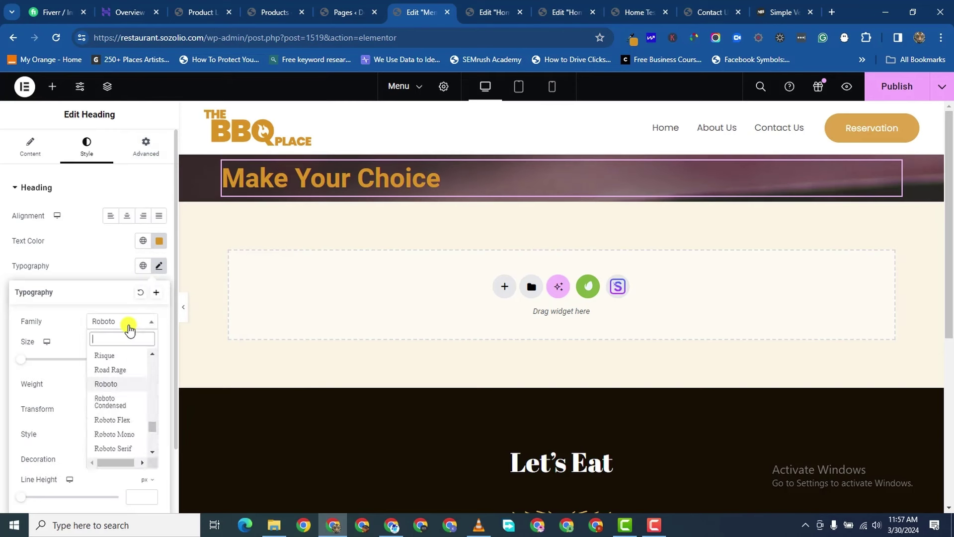
pyautogui.write('montse')
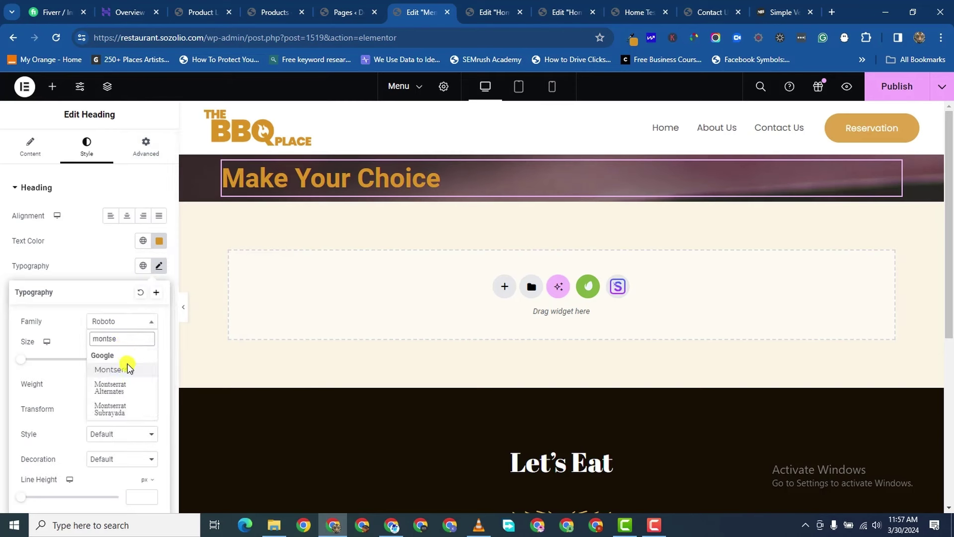
pyautogui.click(128, 368)
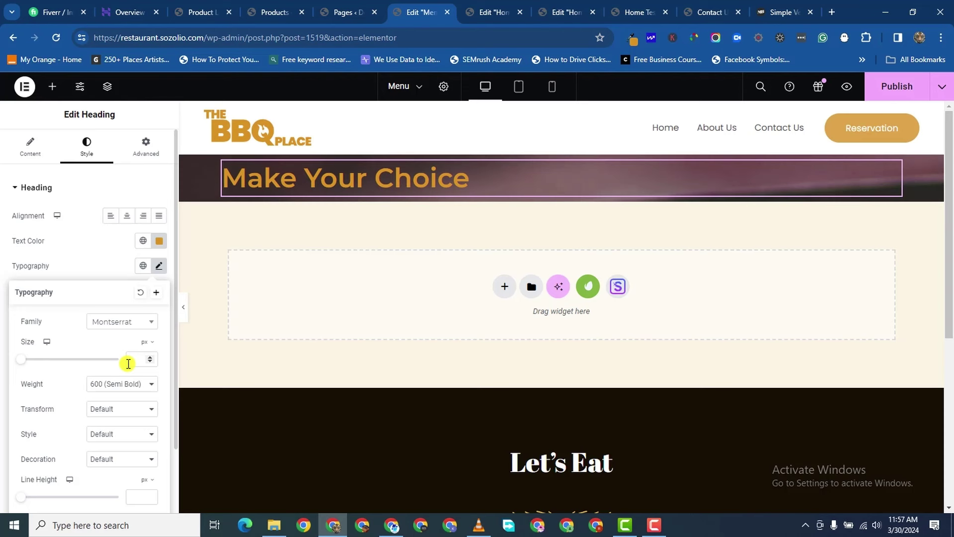
pyautogui.click(126, 384)
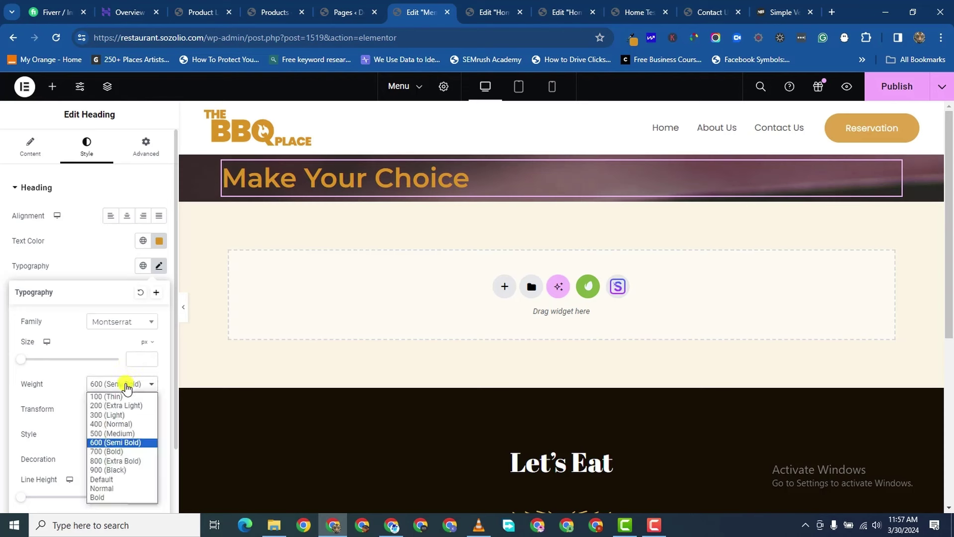
pyautogui.click(152, 471)
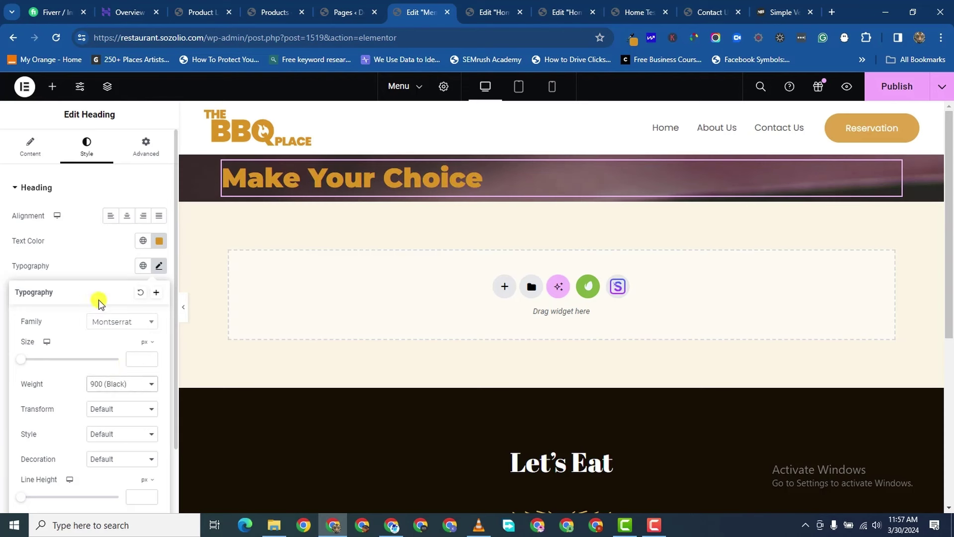
pyautogui.click(126, 215)
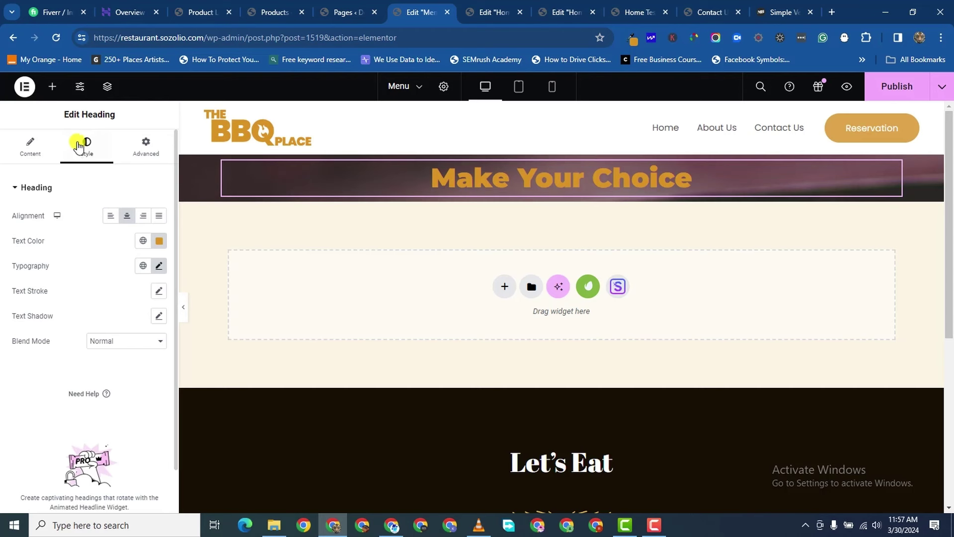
# - Add an Icon widget beneath the "Make Your Choice" heading in the banner container
pyautogui.click(55, 88)
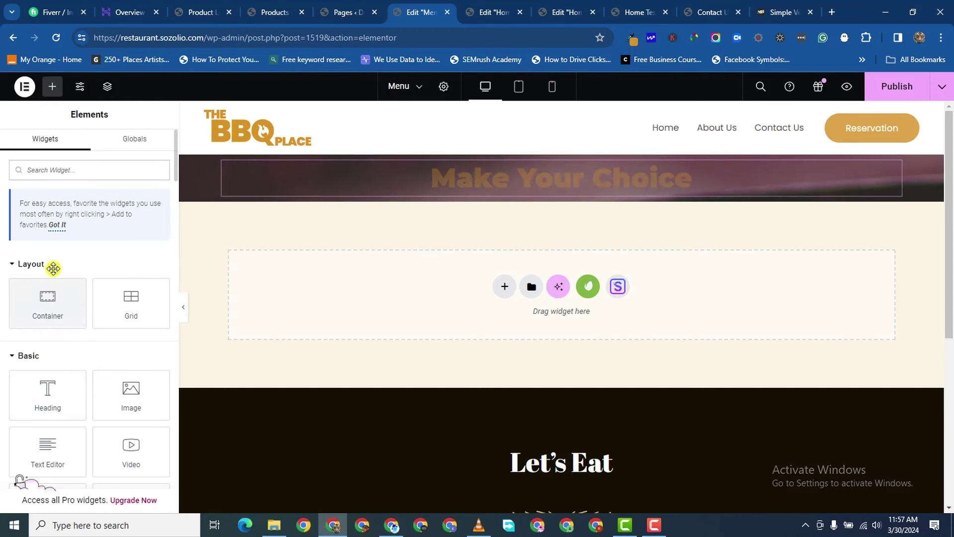
pyautogui.write('icon')
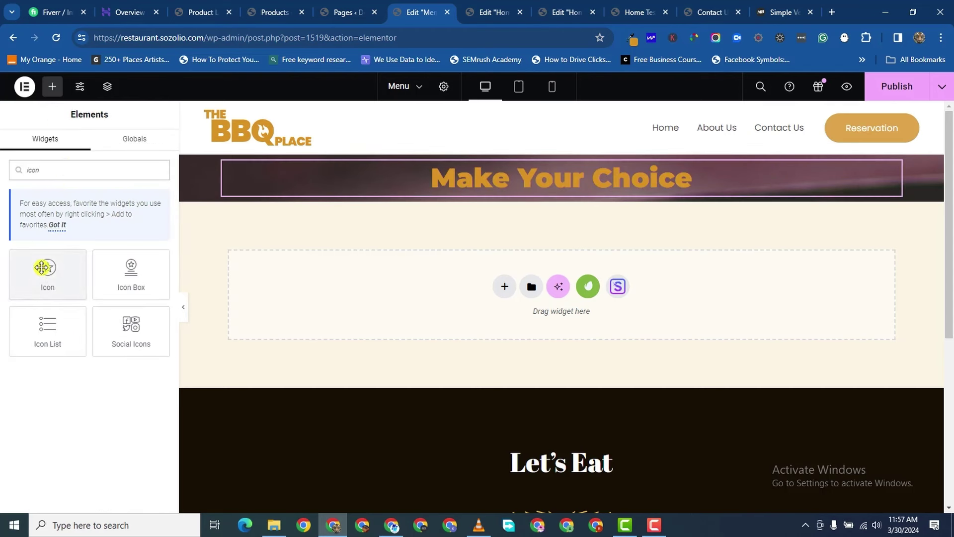
pyautogui.moveTo(45, 271); pyautogui.dragTo(389, 244)
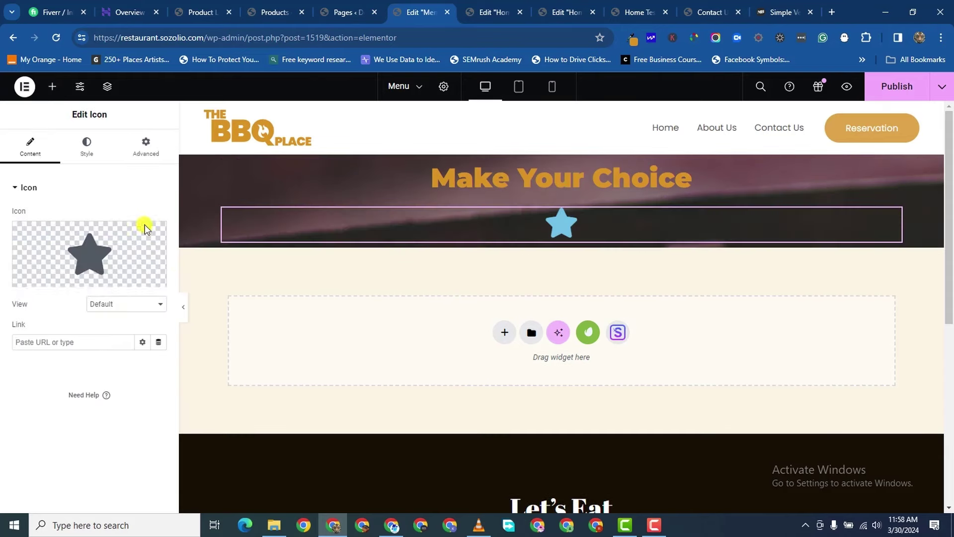
# - Search the icon library for "arrow" and replace the star with the solid circled down arrow
pyautogui.click(46, 277)
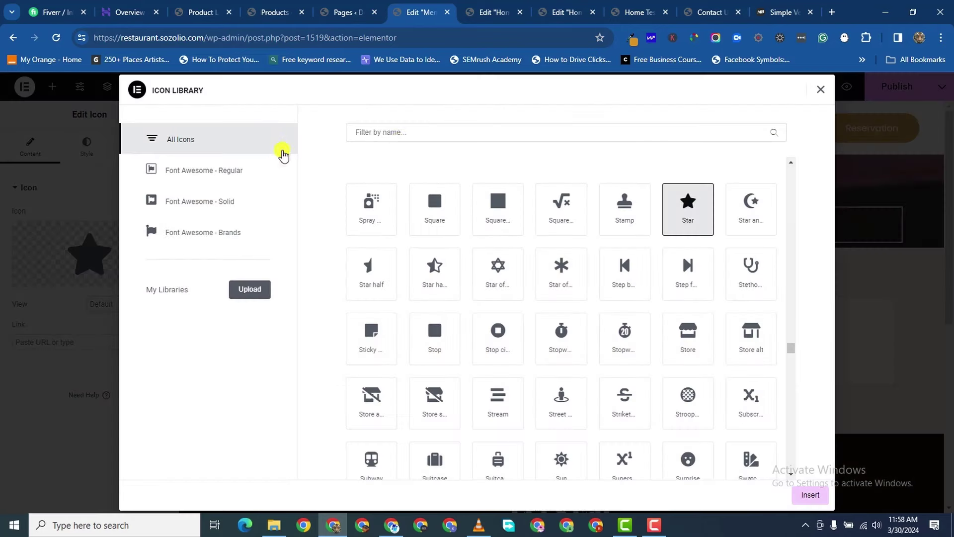
pyautogui.click(371, 137)
pyautogui.write('arro')
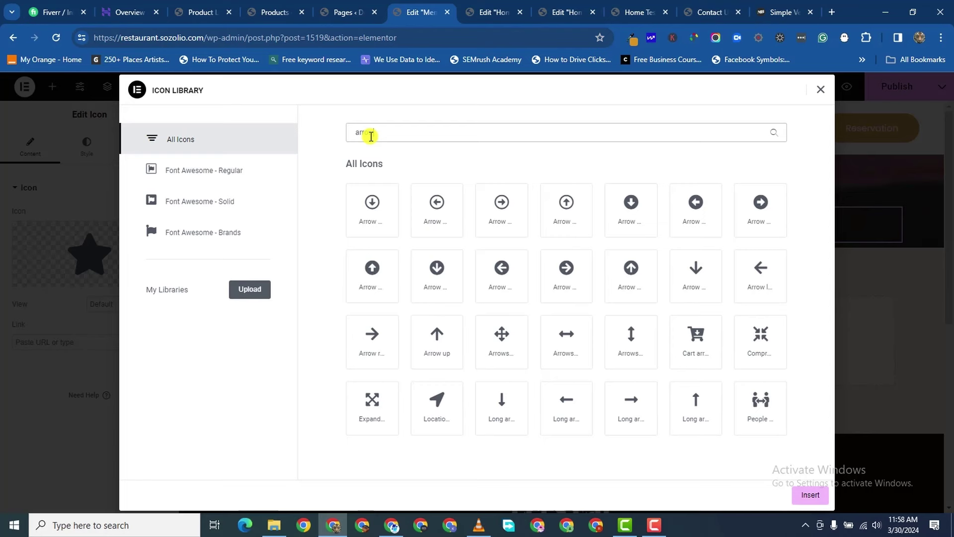
pyautogui.write('w')
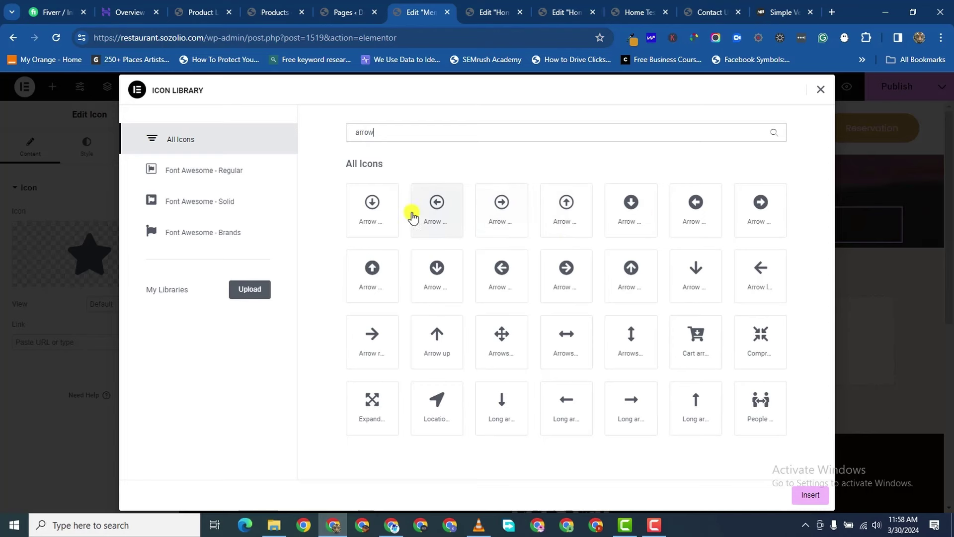
pyautogui.click(378, 207)
pyautogui.click(628, 209)
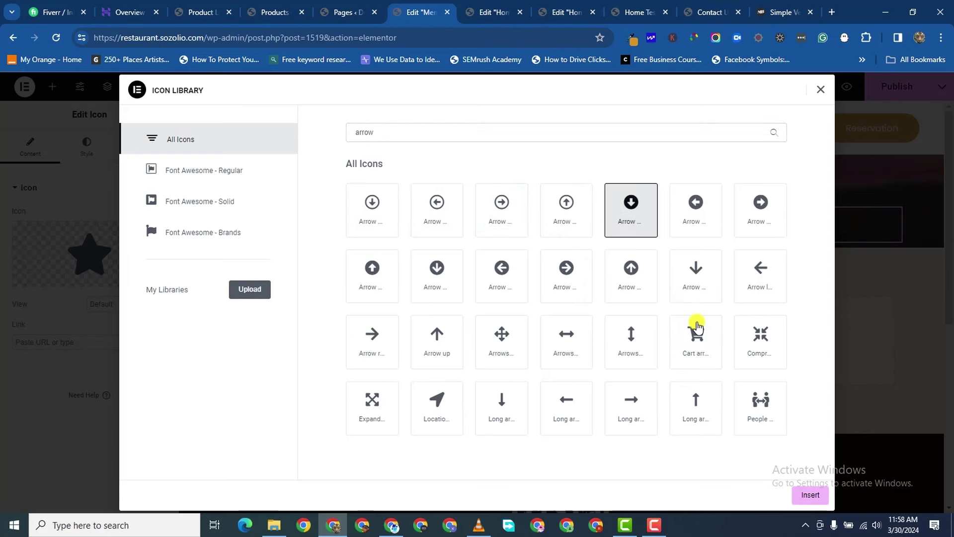
pyautogui.click(805, 493)
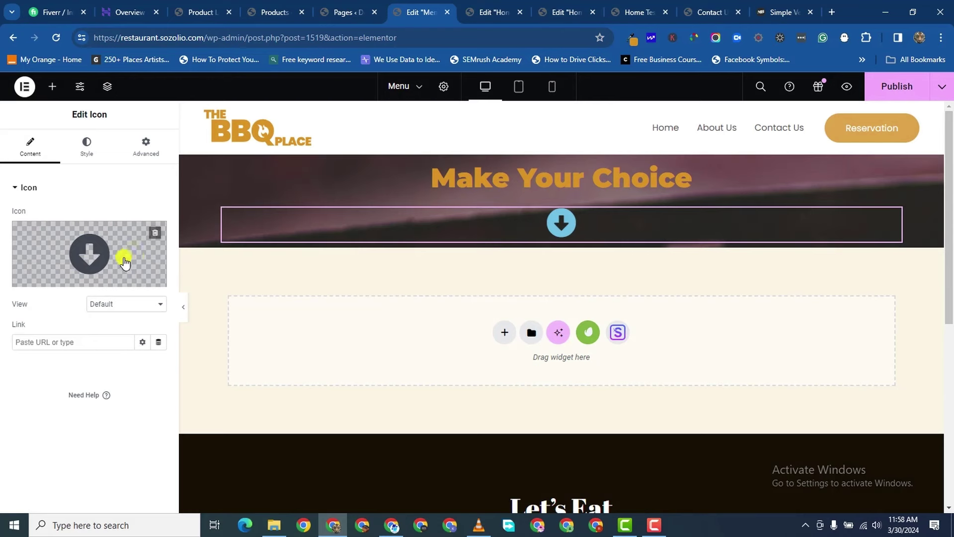
# - Set the icon's primary colour to the copied heading colour, #da9323
pyautogui.click(90, 148)
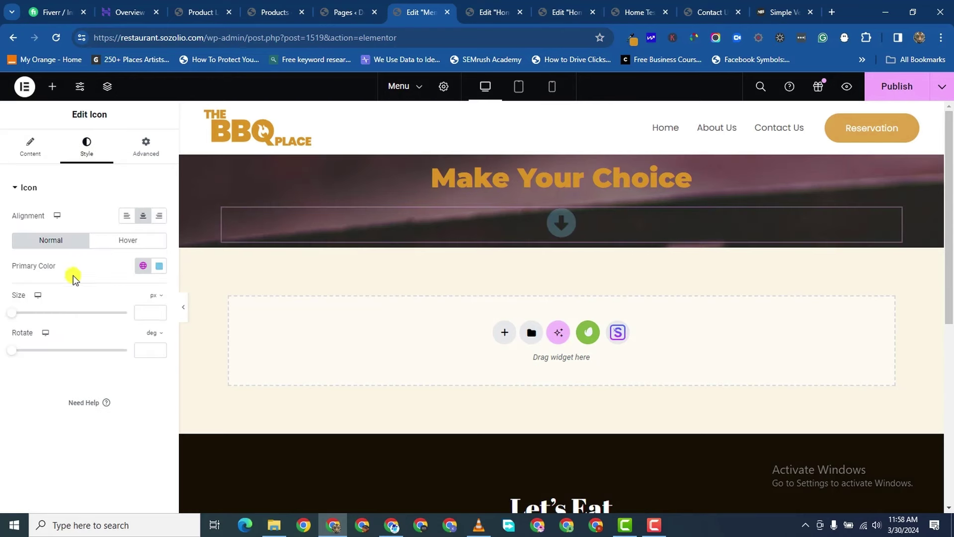
pyautogui.click(159, 265)
pyautogui.tripleClick(107, 437)
pyautogui.rightClick(107, 435)
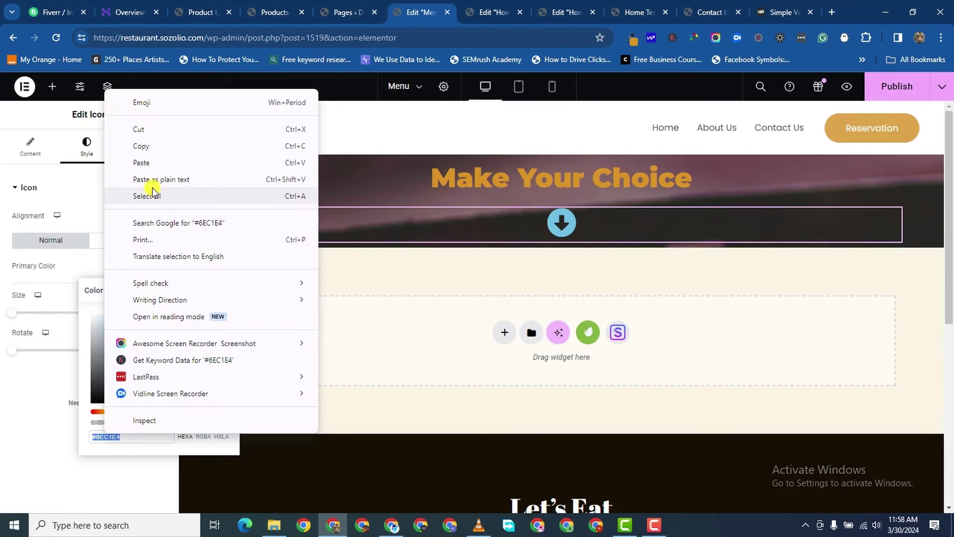
pyautogui.click(148, 163)
pyautogui.click(14, 360)
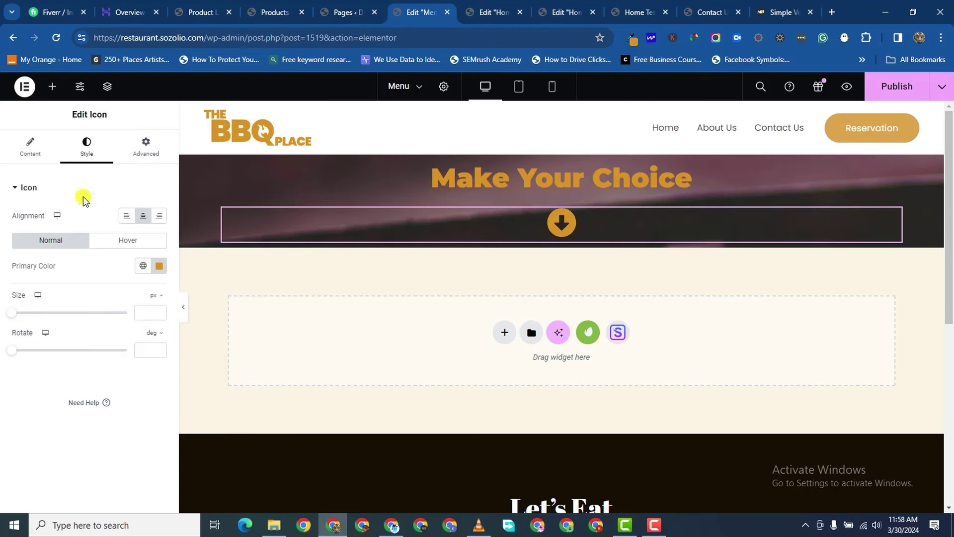
# - Replace the circled arrow with the plain down arrow from the icon library
pyautogui.click(49, 158)
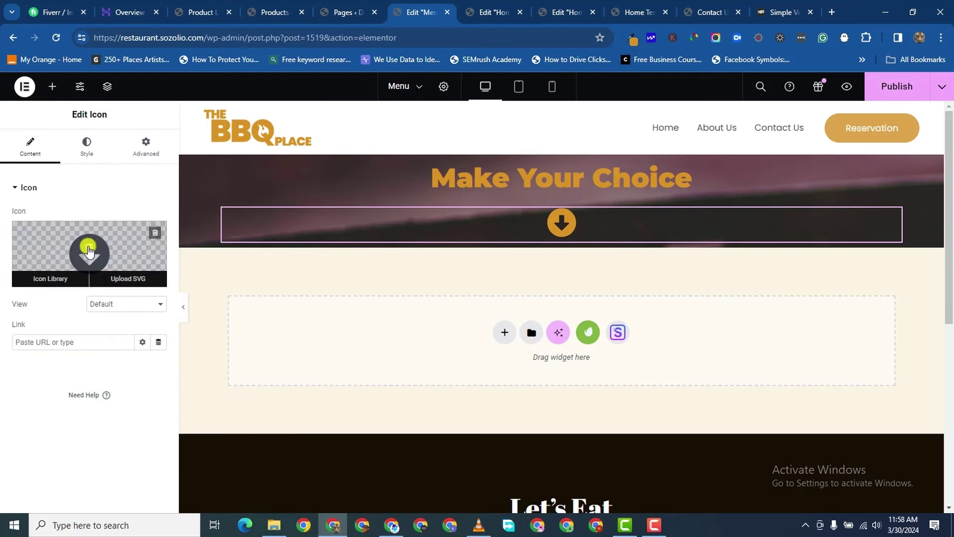
pyautogui.click(50, 279)
pyautogui.click(561, 267)
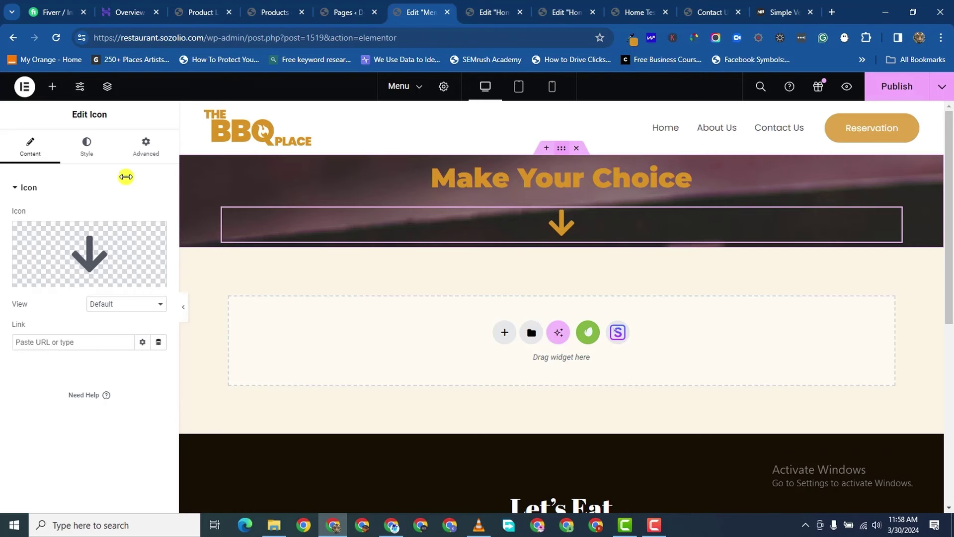
# - Give the banner container a classic background overlay in black
pyautogui.click(86, 147)
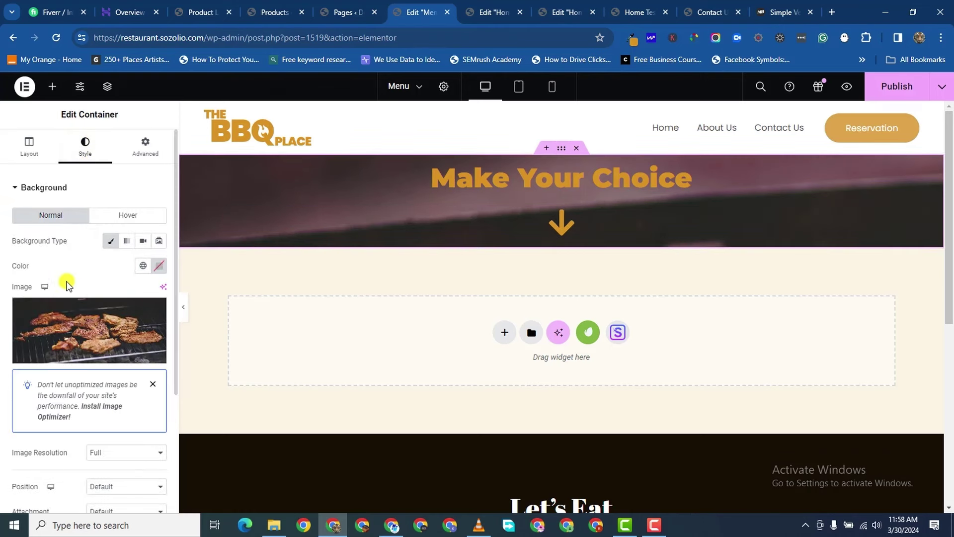
pyautogui.scroll(-5, 66, 283)
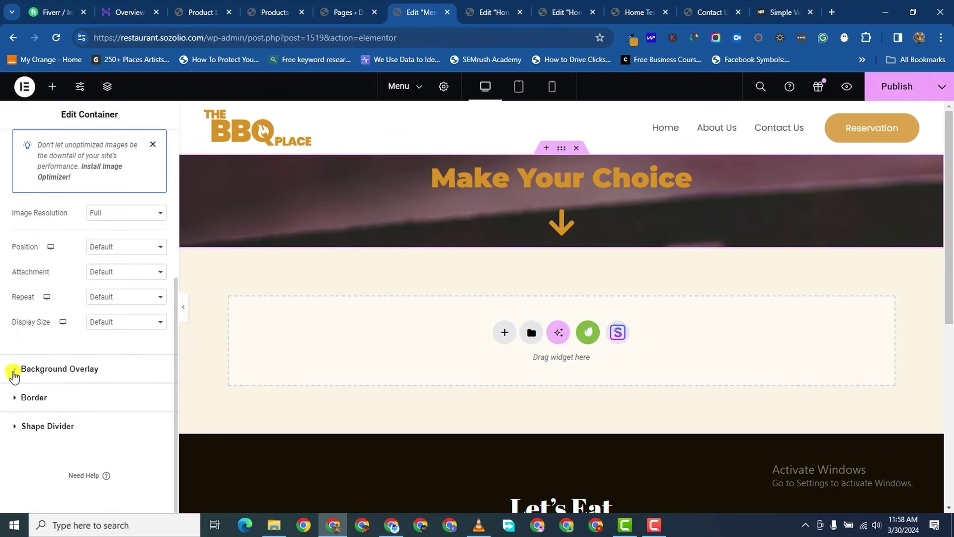
pyautogui.click(60, 368)
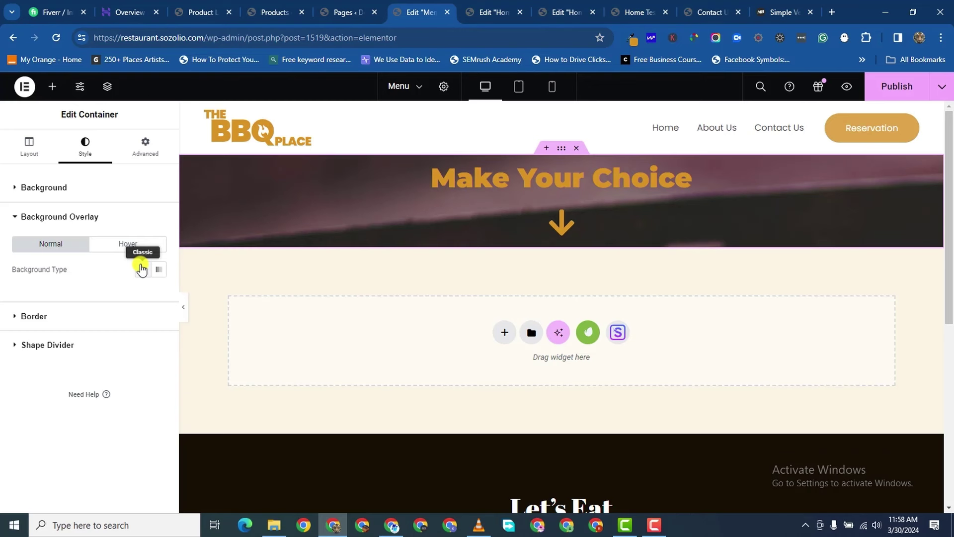
pyautogui.click(142, 268)
pyautogui.click(160, 295)
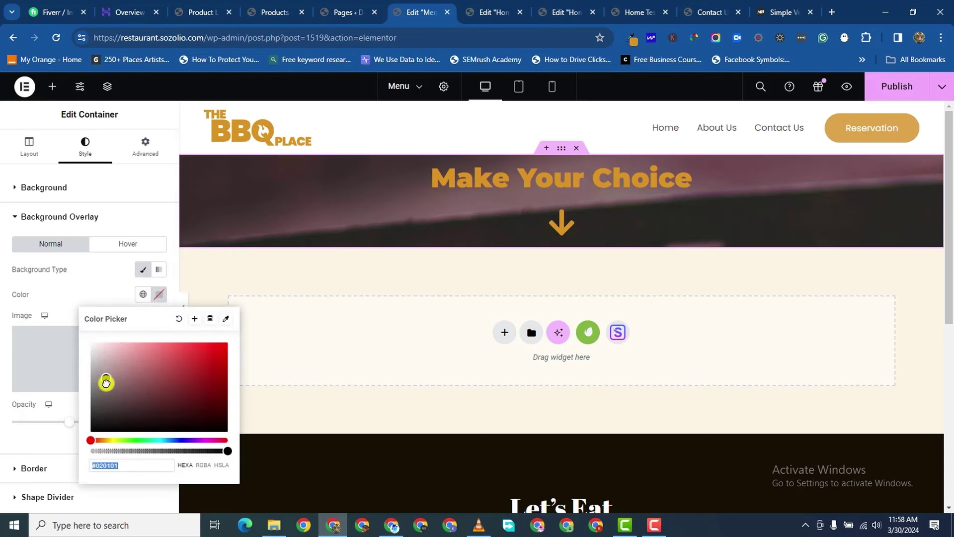
pyautogui.moveTo(109, 383); pyautogui.dragTo(13, 486)
pyautogui.click(34, 454)
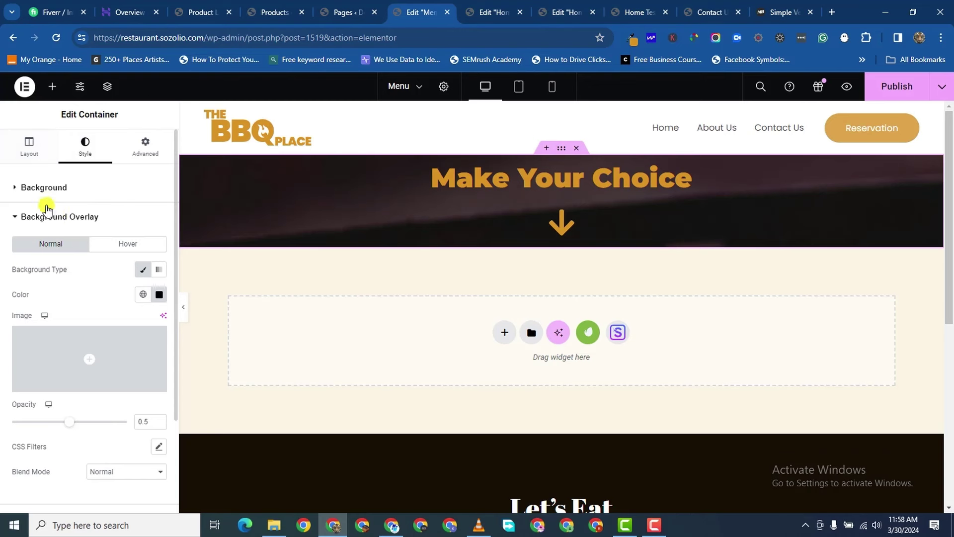
# - Set the banner container's background image position to Center Center
pyautogui.click(141, 200)
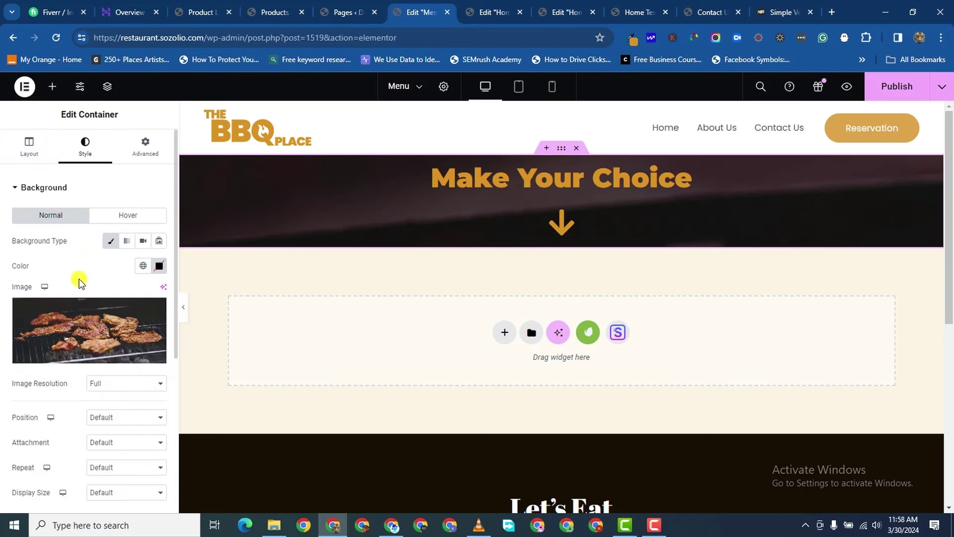
pyautogui.scroll(-2, 106, 441)
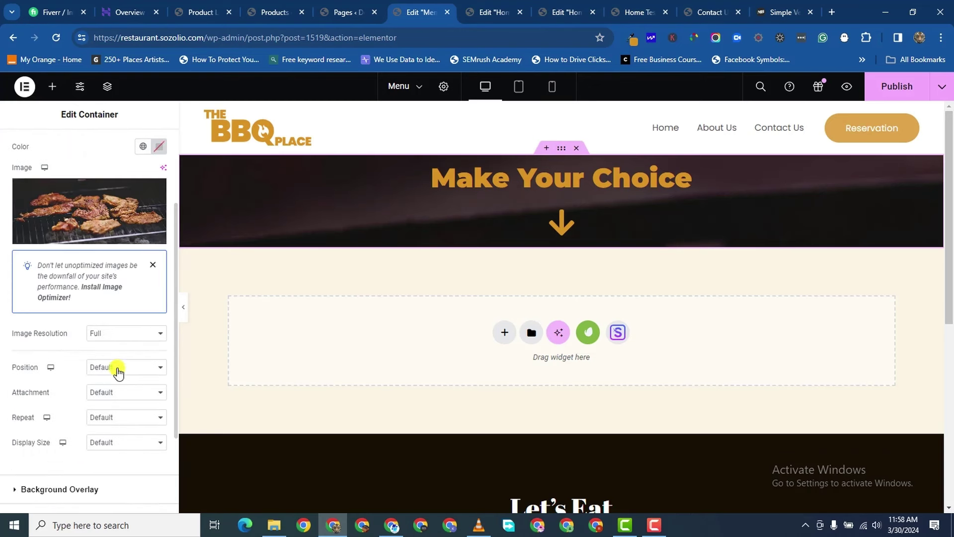
pyautogui.click(117, 372)
pyautogui.click(119, 388)
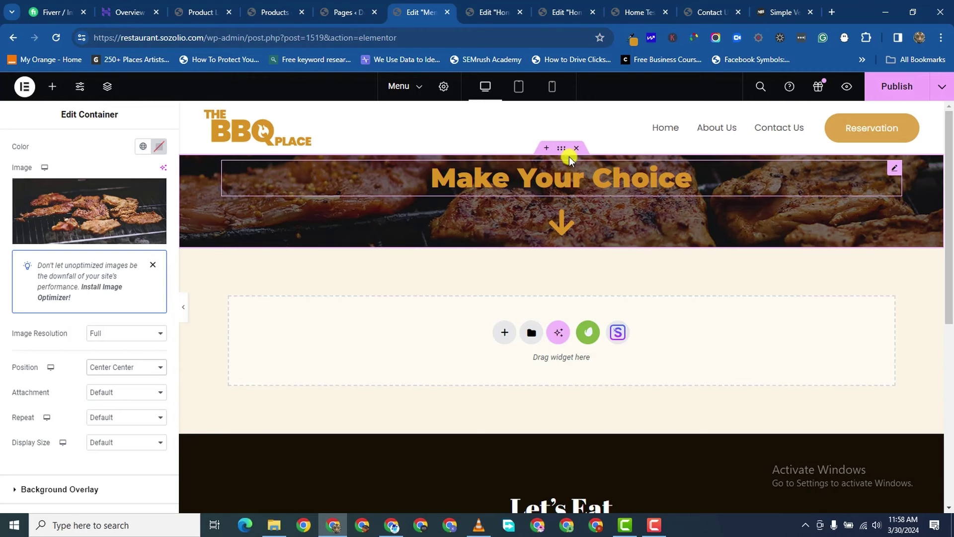
pyautogui.scroll(-2, 139, 224)
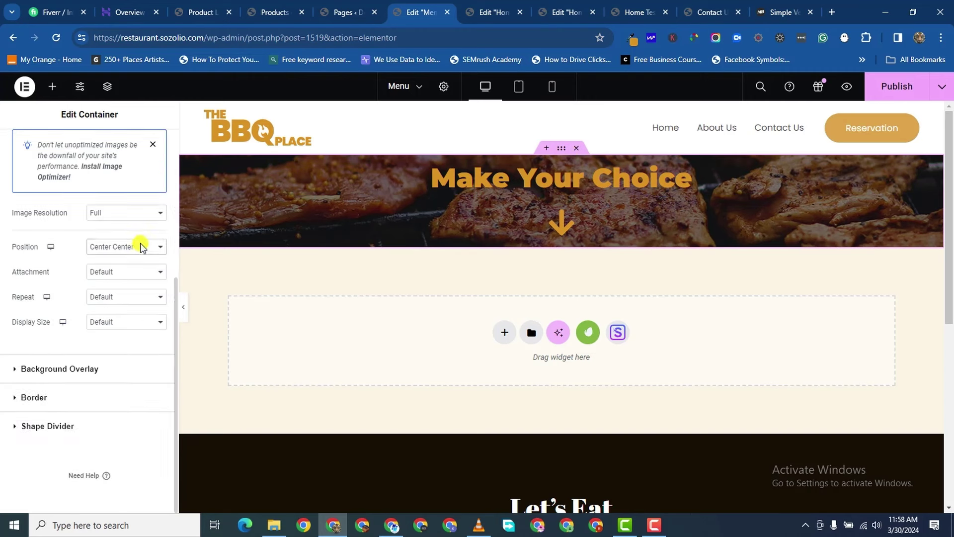
# - Set the banner container's padding to 100 px at the top and bottom and 0 on the right and left
pyautogui.scroll(5, 139, 208)
pyautogui.click(145, 144)
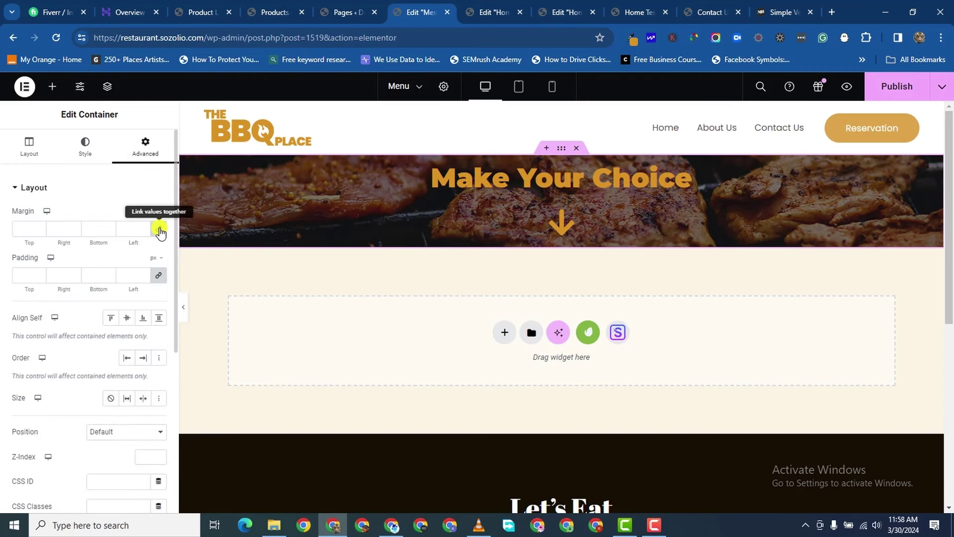
pyautogui.click(38, 276)
pyautogui.write('0')
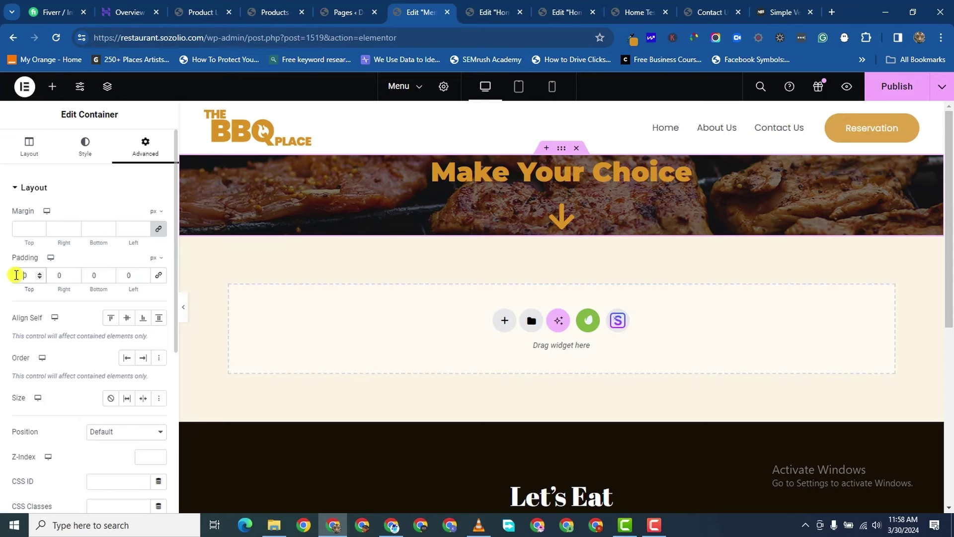
pyautogui.click(16, 275)
pyautogui.write('100')
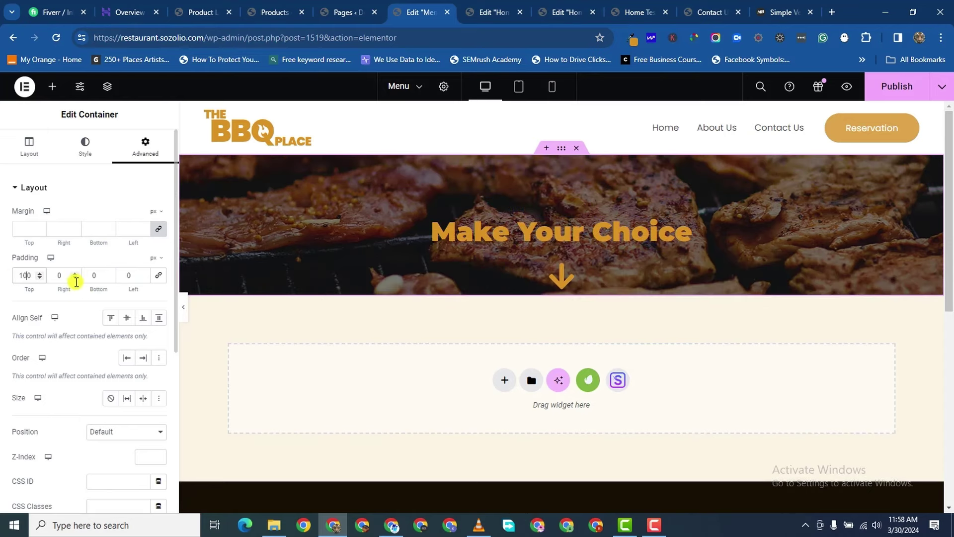
pyautogui.write('100')
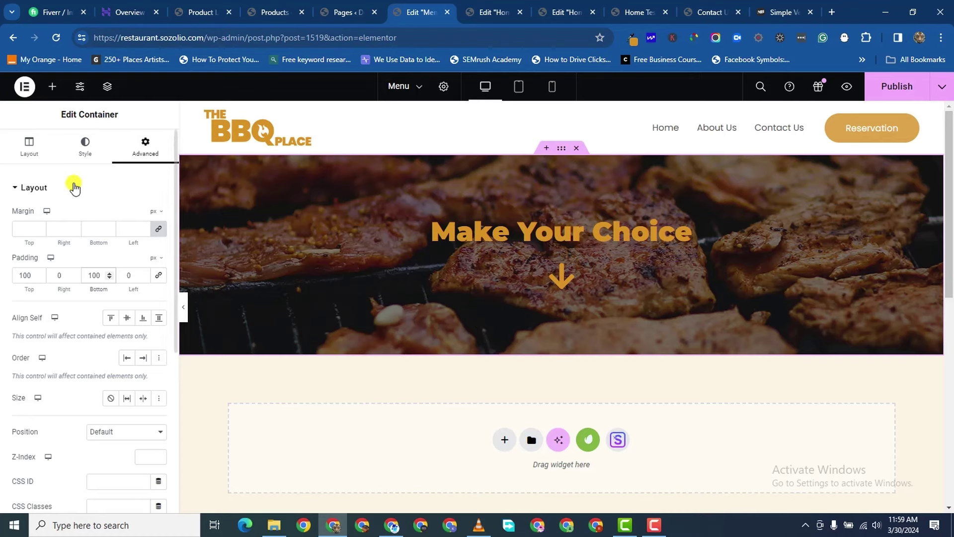
# - Set the banner's background overlay opacity to 0.62 and switch the page to the mobile preview
pyautogui.scroll(-3, 90, 420)
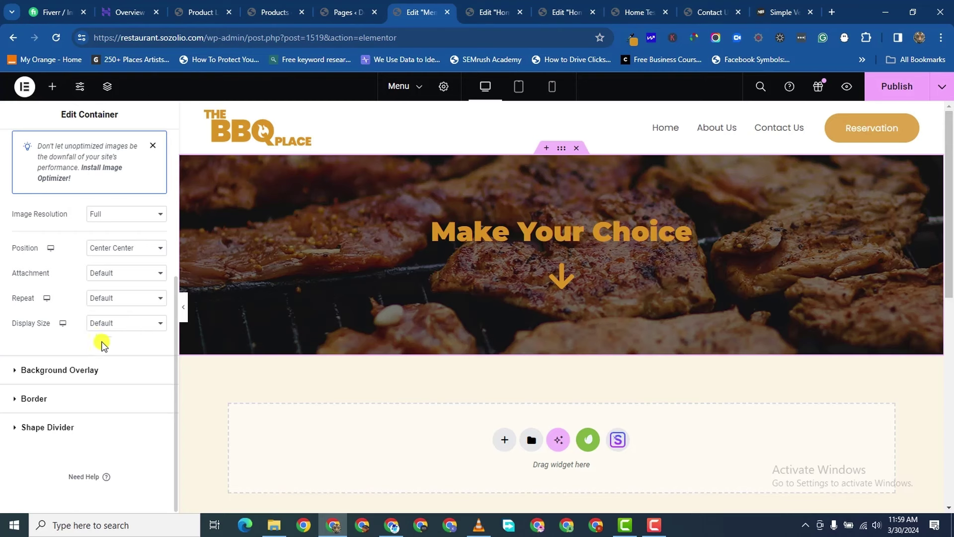
pyautogui.click(134, 370)
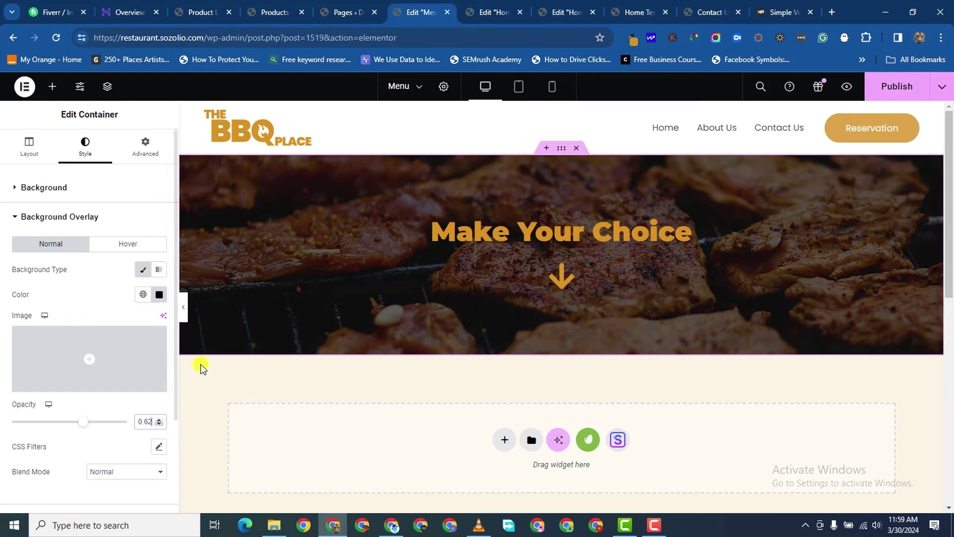
pyautogui.click(551, 86)
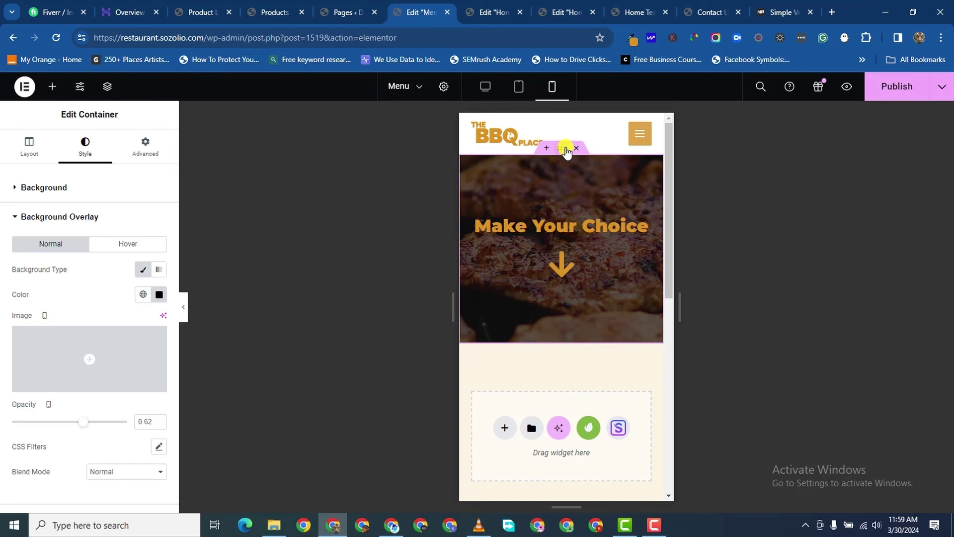
# - Set the banner container's padding for mobile to 40 px on all four sides
pyautogui.click(143, 144)
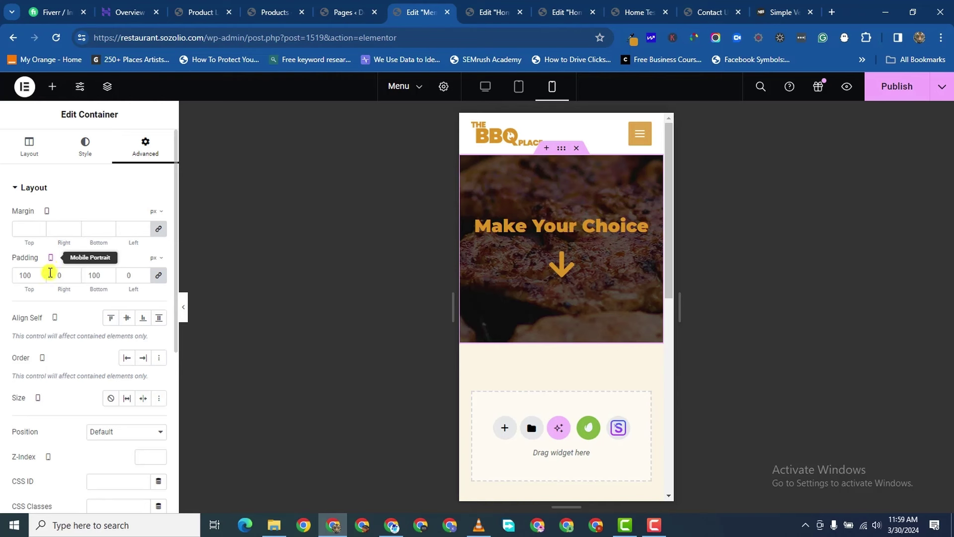
pyautogui.write('-5')
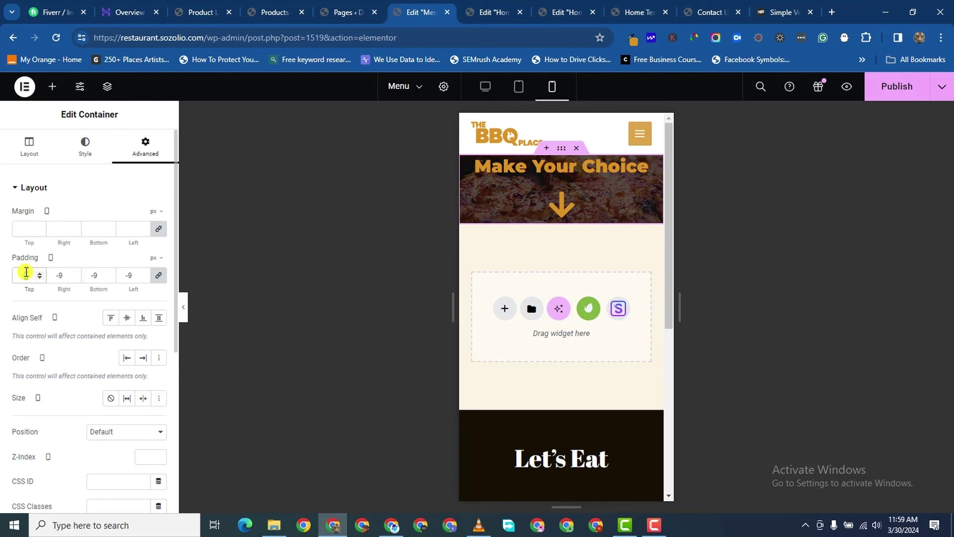
pyautogui.press('BackSpace')
pyautogui.press('BackSpace')
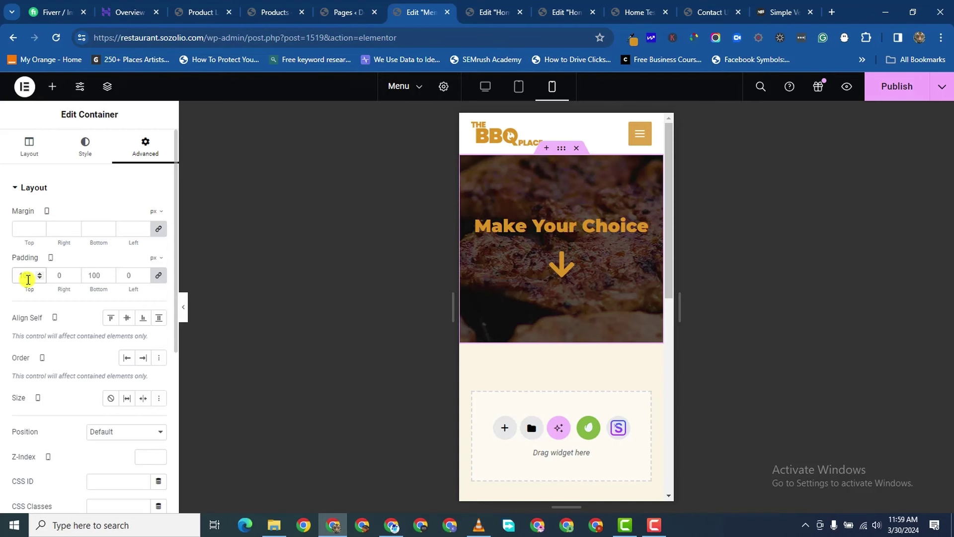
pyautogui.write('75')
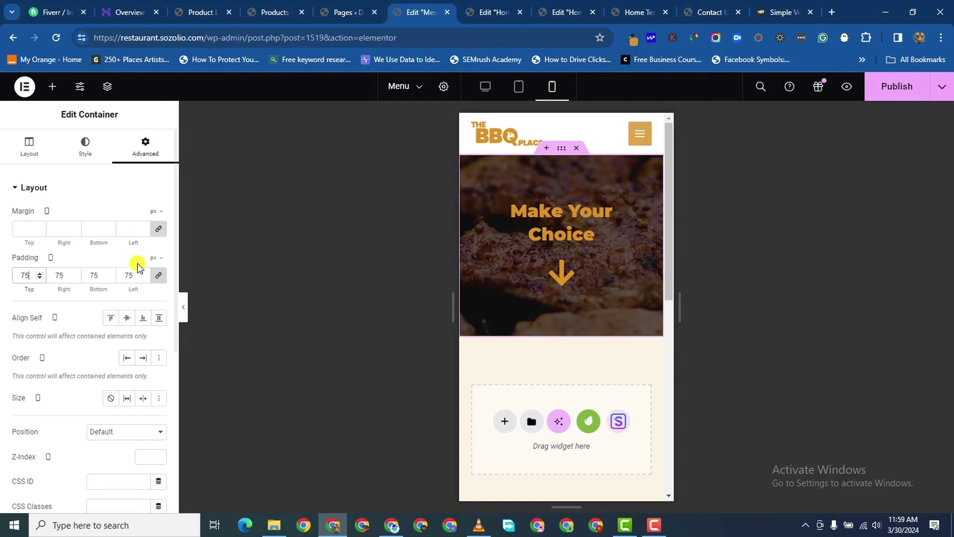
pyautogui.click(146, 277)
pyautogui.scroll(-19, 146, 278)
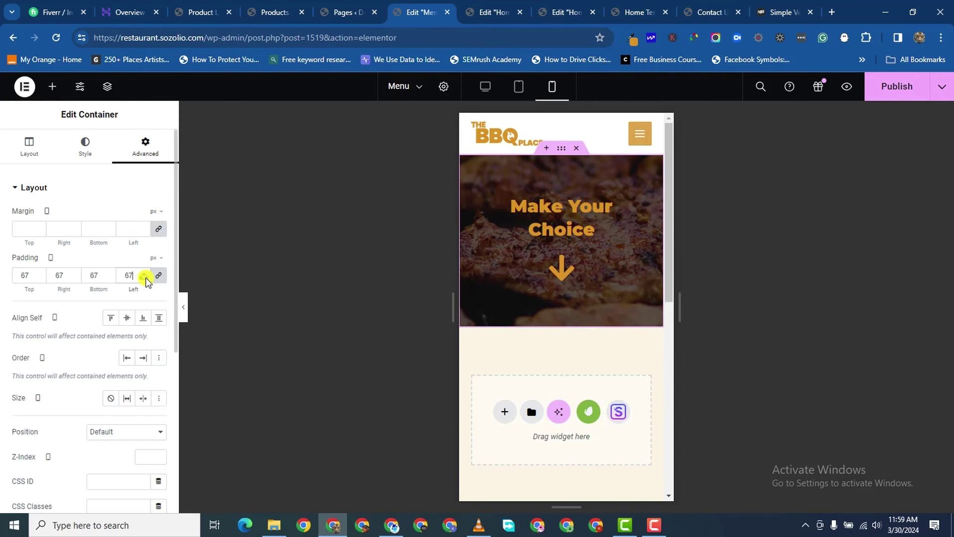
pyautogui.scroll(-12, 145, 278)
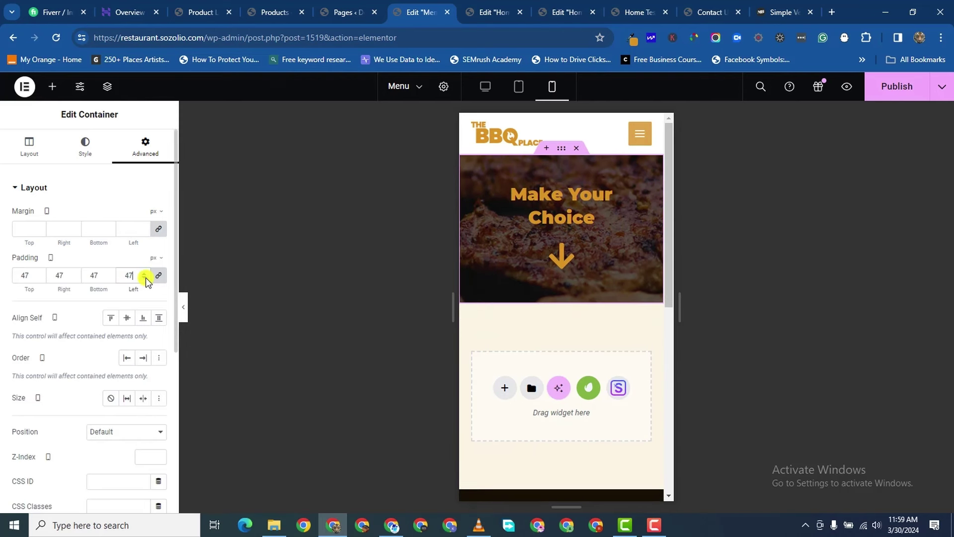
pyautogui.scroll(-4, 145, 277)
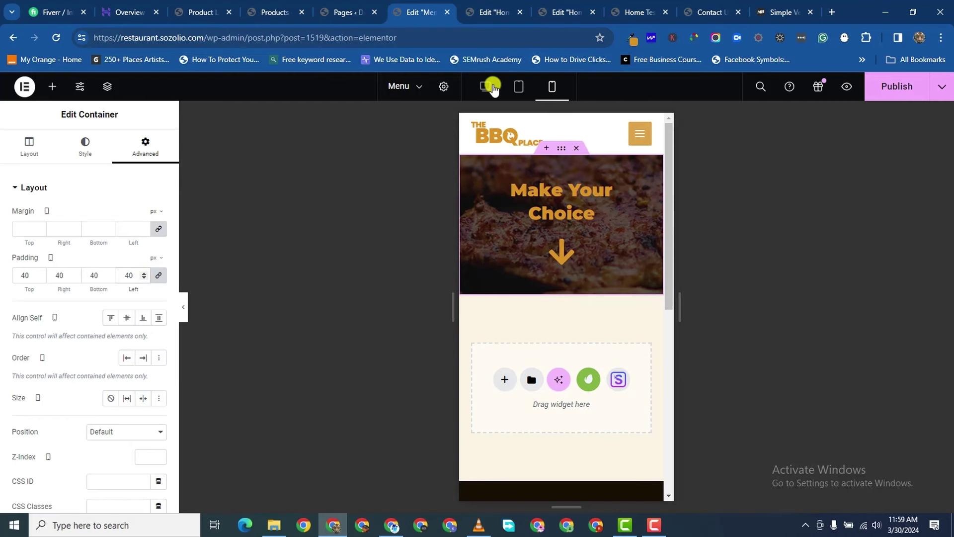
# - Return to the desktop preview and add a Shortcode widget below the banner
pyautogui.scroll(-3, 645, 322)
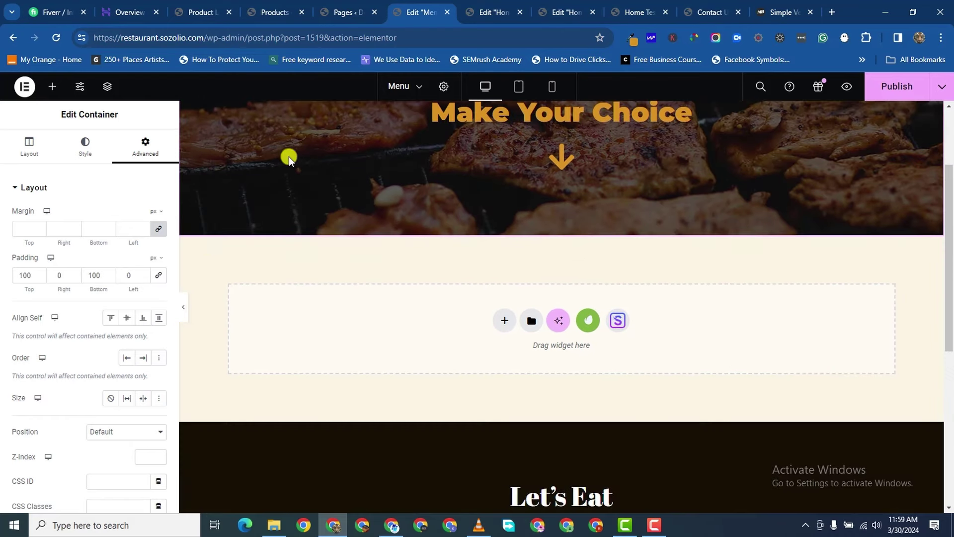
pyautogui.click(48, 89)
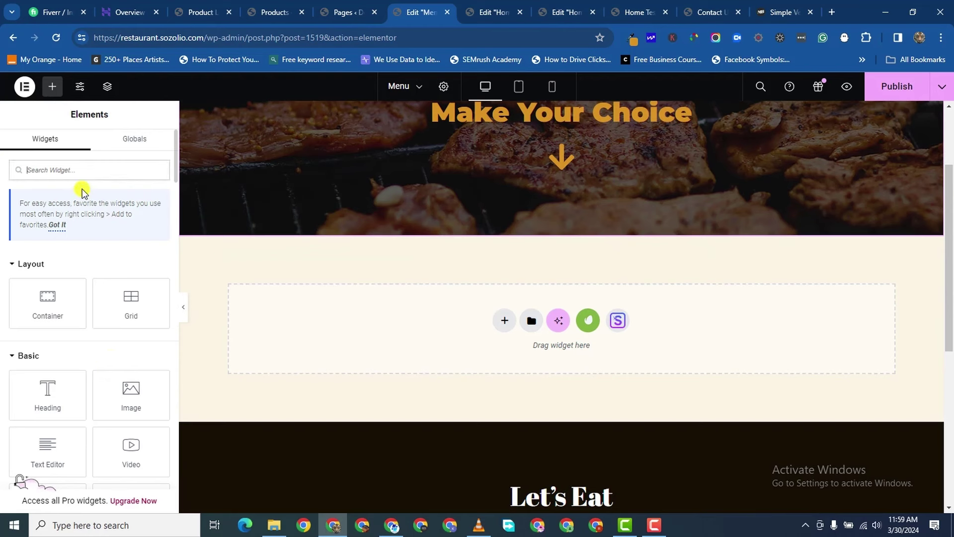
pyautogui.write('shortcode')
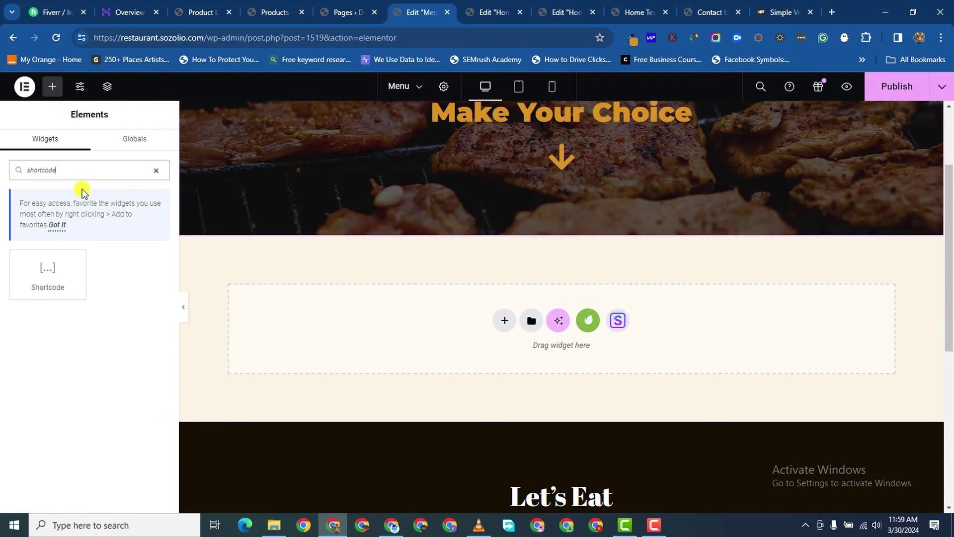
pyautogui.moveTo(47, 270); pyautogui.dragTo(574, 306)
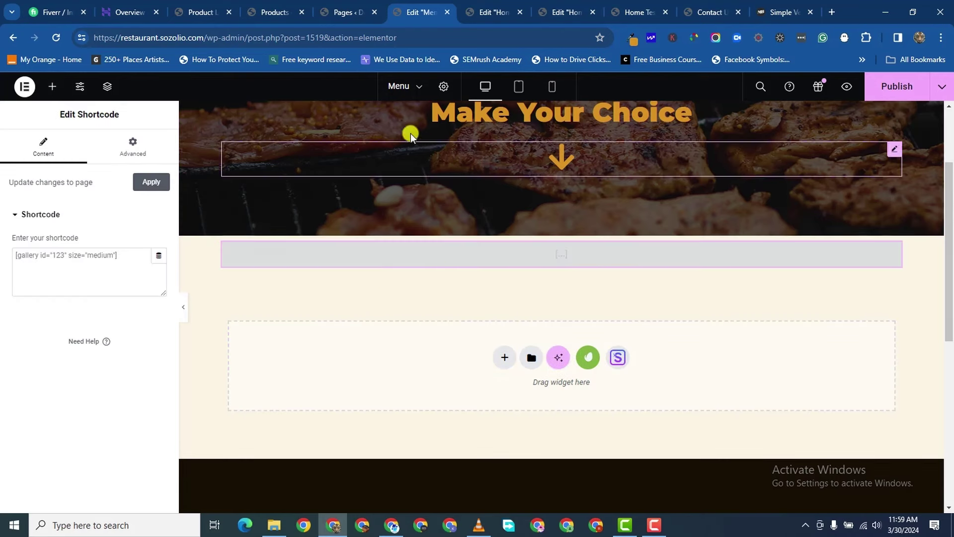
# - Copy the All Products layout's shortcode from the Orderable Product Layouts list
pyautogui.click(343, 12)
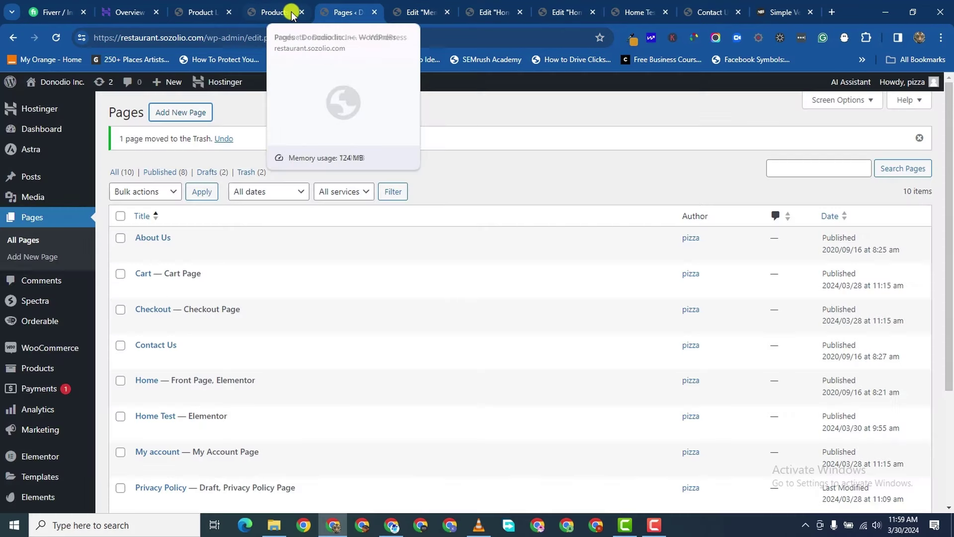
pyautogui.click(275, 12)
pyautogui.click(188, 12)
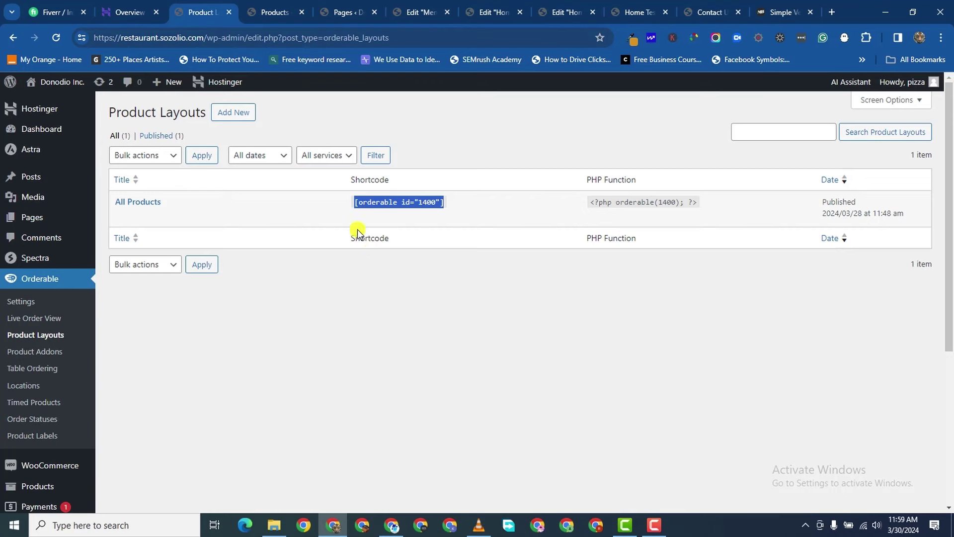
pyautogui.rightClick(378, 203)
pyautogui.click(418, 216)
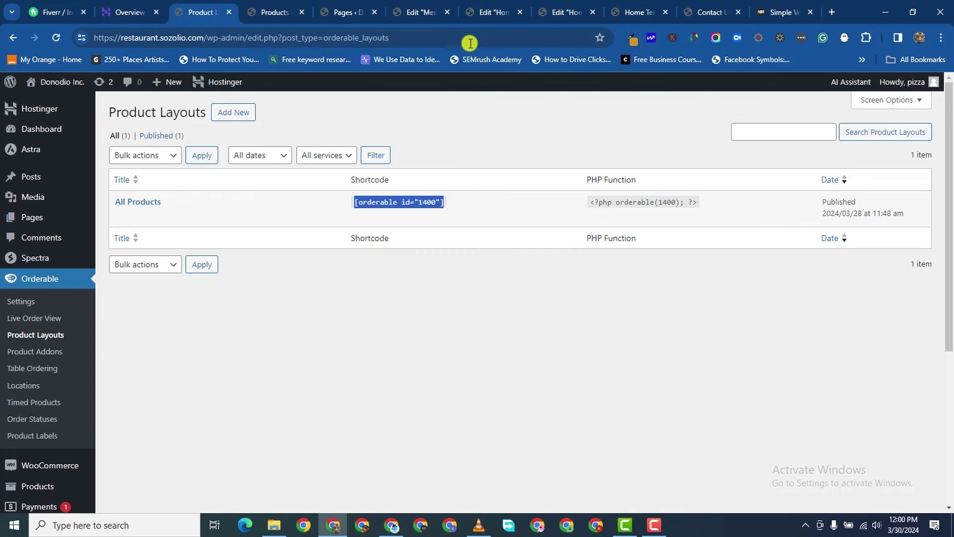
# - Close one of the two Home page editors and return to the Menu page editor
pyautogui.click(483, 10)
pyautogui.click(554, 13)
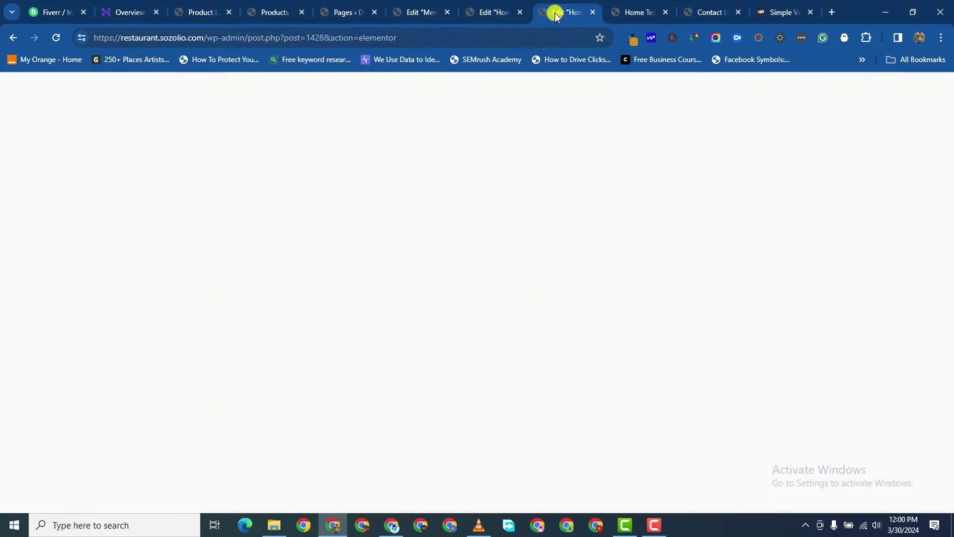
pyautogui.click(508, 12)
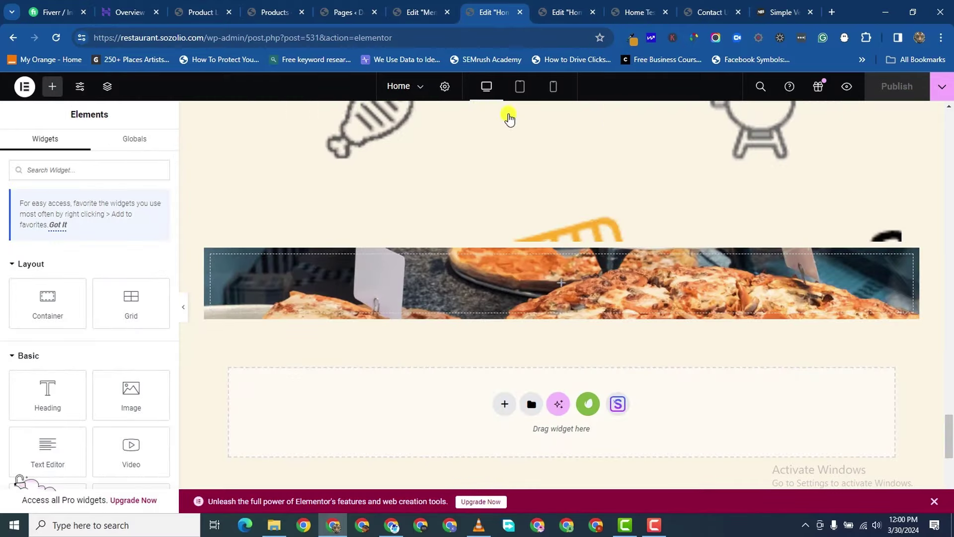
pyautogui.click(519, 13)
pyautogui.click(422, 13)
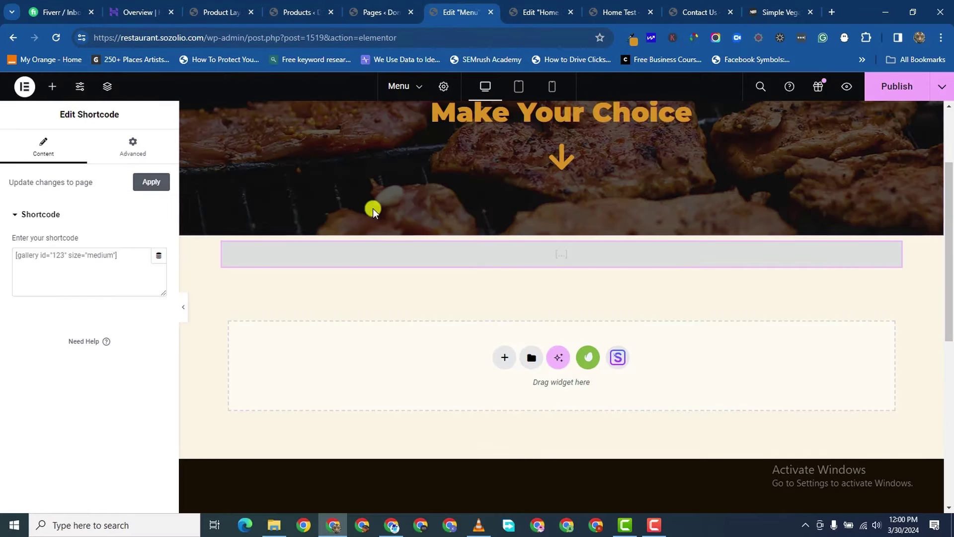
# - Paste the shortcode [orderable id="1400"] into the Shortcode widget and look over the product grid
pyautogui.rightClick(65, 253)
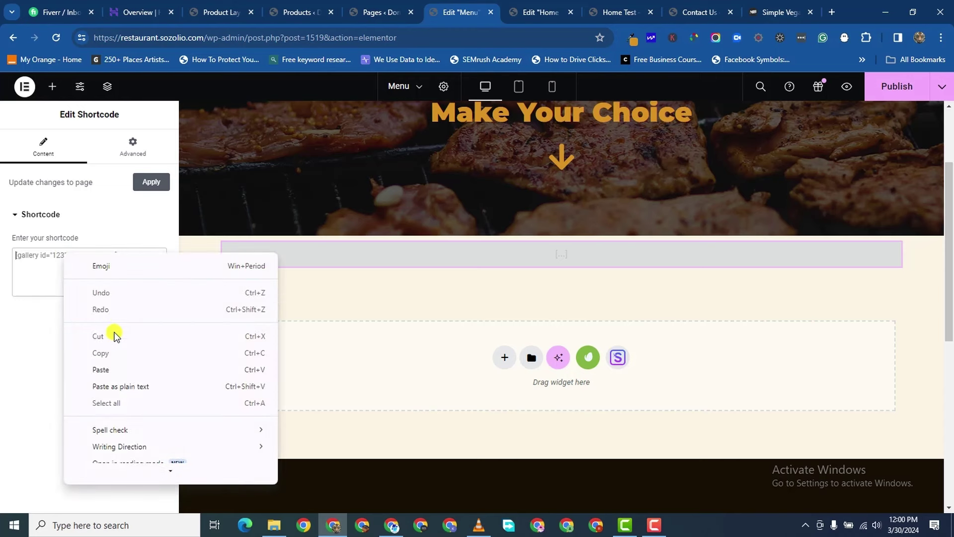
pyautogui.click(117, 367)
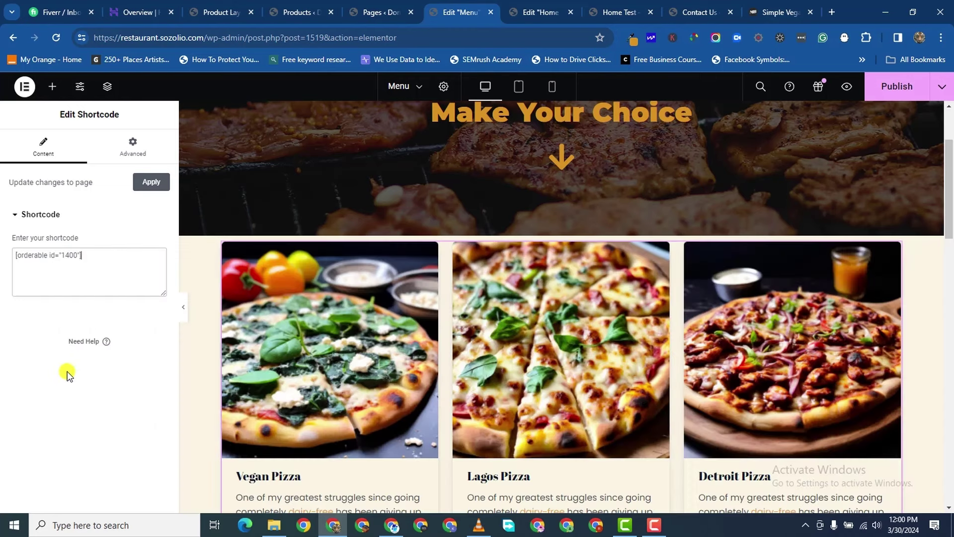
pyautogui.scroll(-8, 740, 356)
pyautogui.scroll(-2, 676, 372)
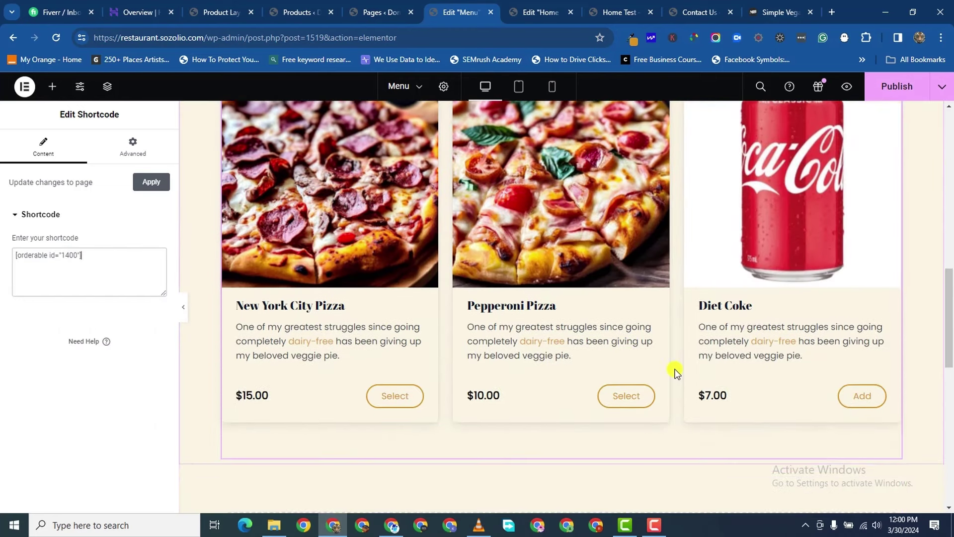
pyautogui.scroll(-2, 662, 358)
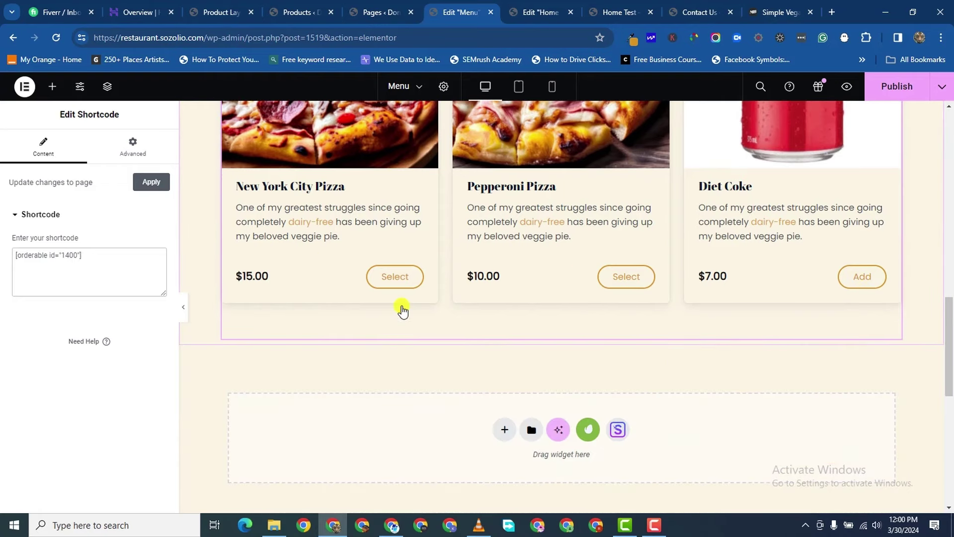
pyautogui.scroll(10, 401, 308)
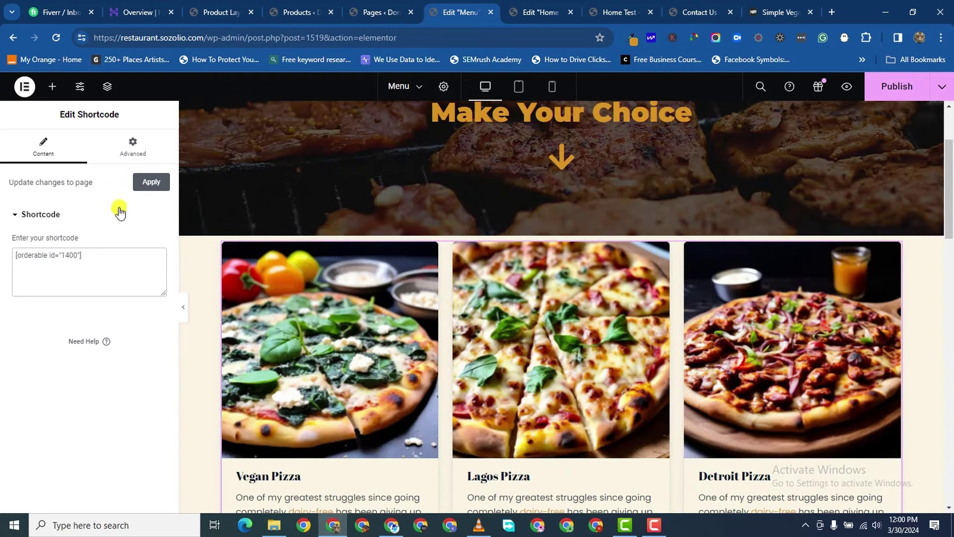
# - Set the Shortcode widget's top margin to 60 px with 0 on the other sides, and publish the Menu page
pyautogui.click(133, 149)
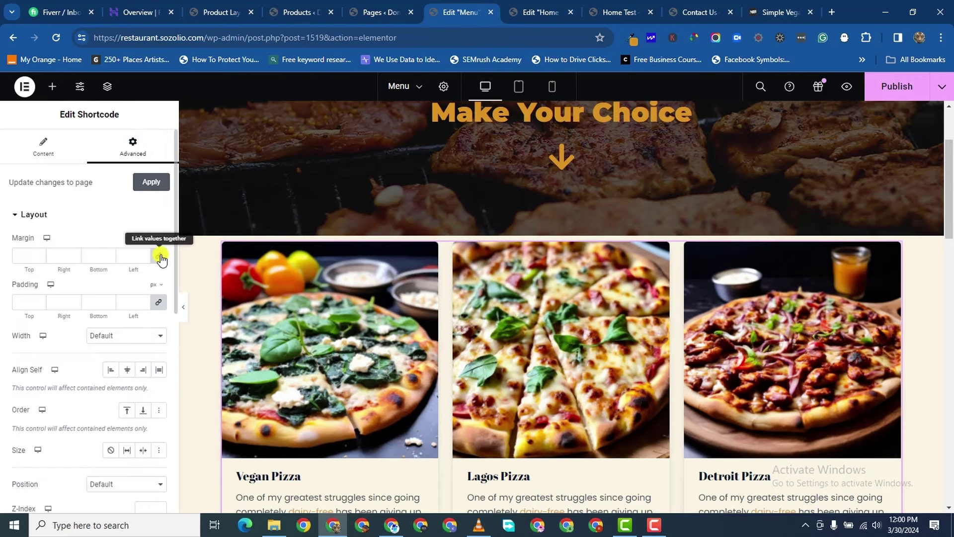
pyautogui.click(158, 256)
pyautogui.write('50')
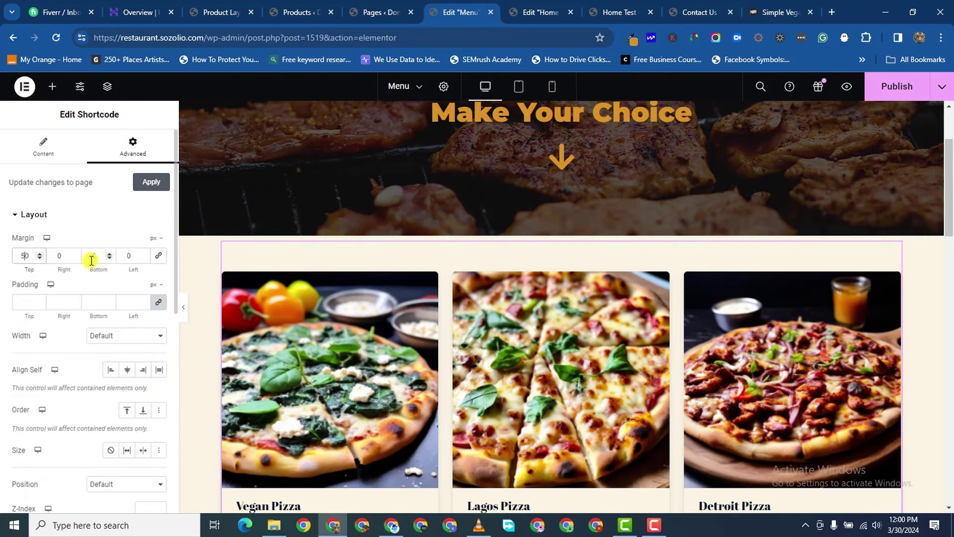
pyautogui.click(40, 254)
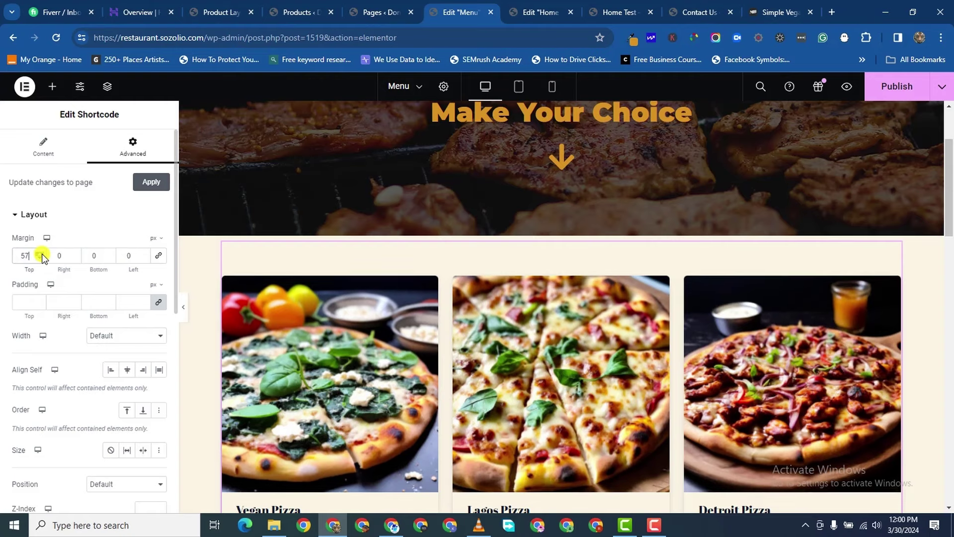
pyautogui.click(903, 90)
# - Review the Menu page's banner and product listing in the desktop and mobile previews, then return to the desktop view
pyautogui.scroll(-2, 576, 334)
pyautogui.scroll(4, 577, 334)
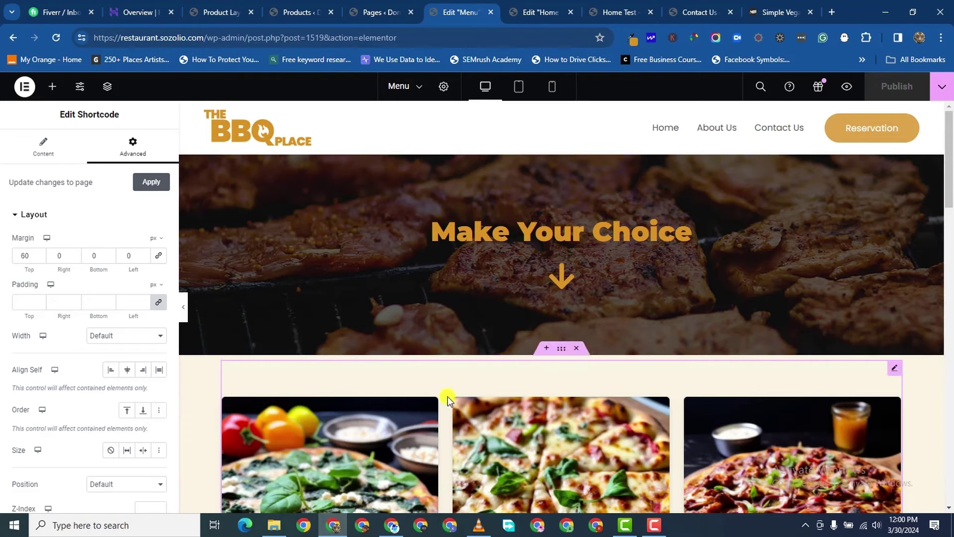
pyautogui.scroll(-10, 443, 358)
pyautogui.scroll(10, 445, 358)
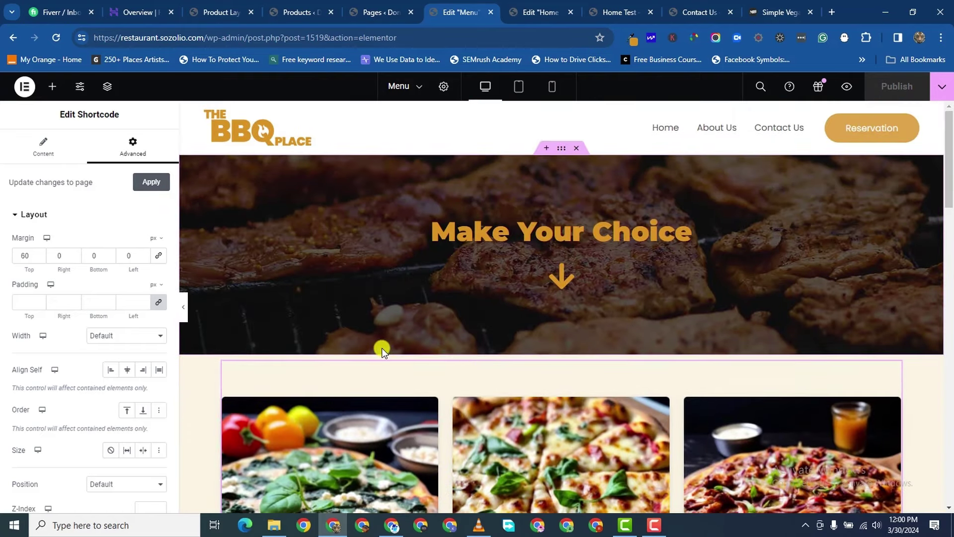
pyautogui.scroll(-15, 534, 353)
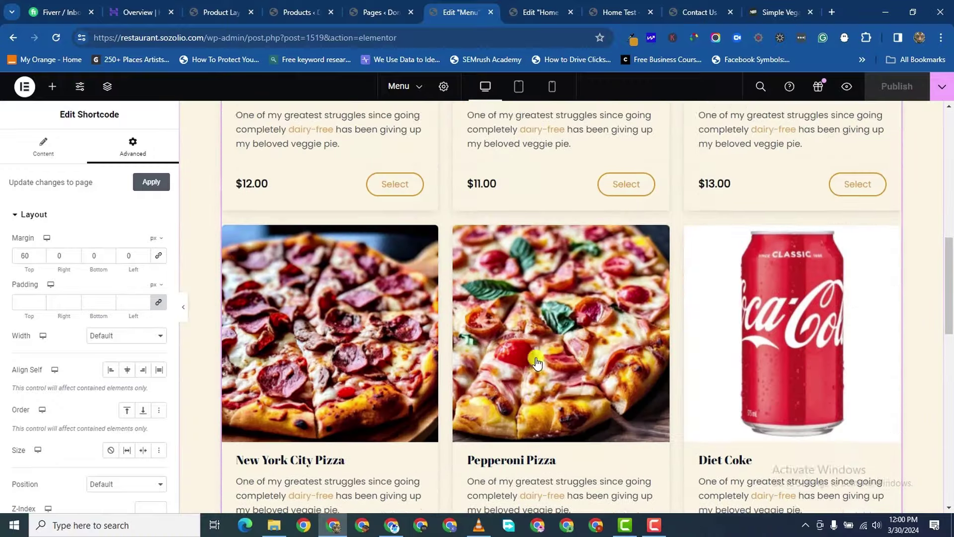
pyautogui.scroll(15, 537, 362)
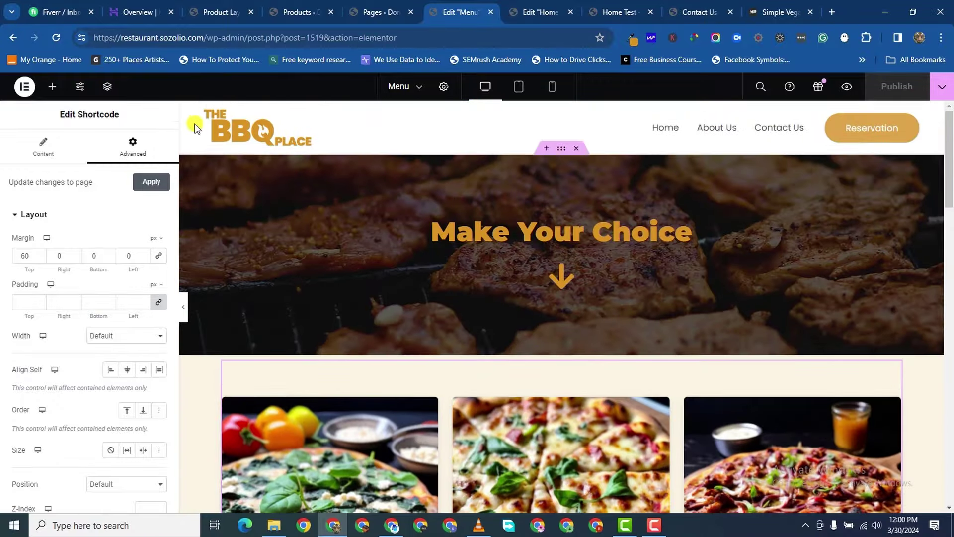
pyautogui.click(553, 86)
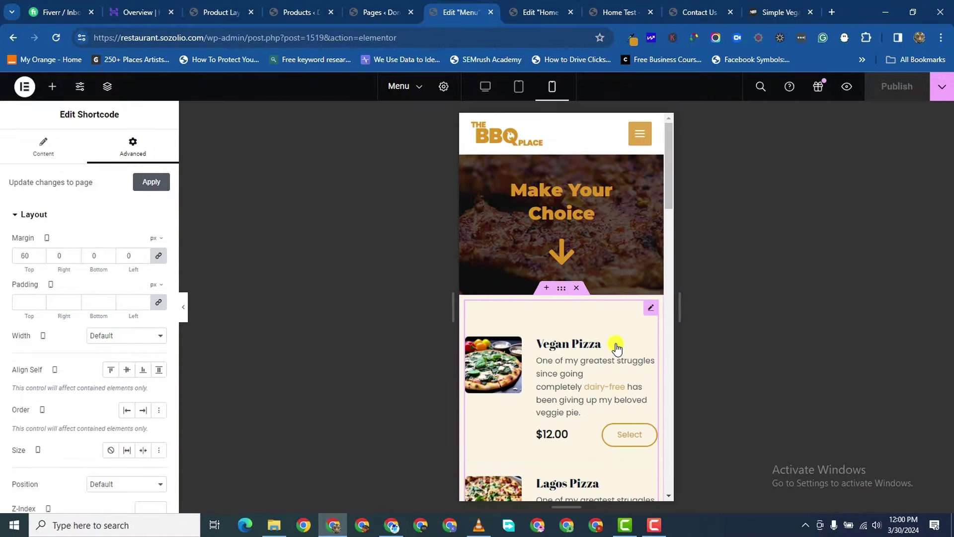
pyautogui.scroll(-3, 604, 354)
pyautogui.scroll(-8, 604, 354)
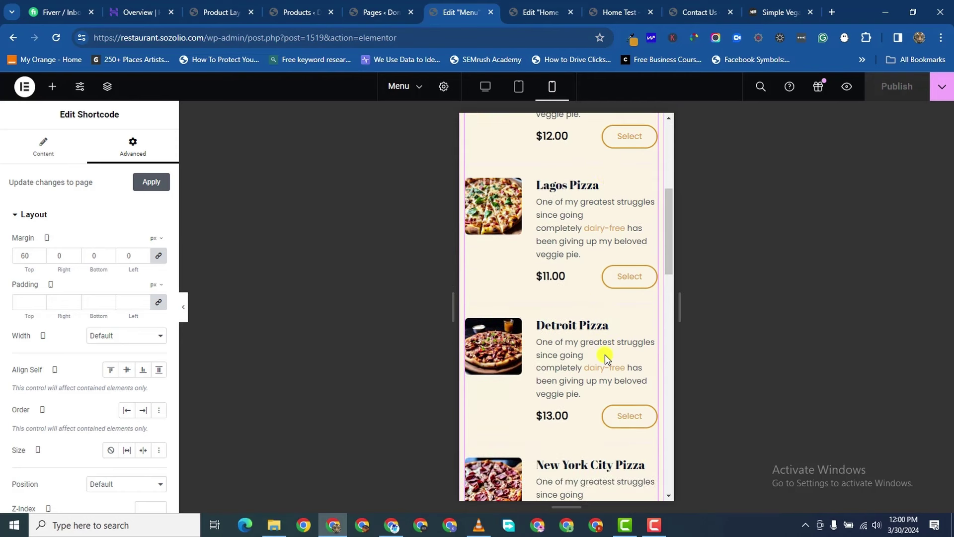
pyautogui.scroll(-5, 605, 358)
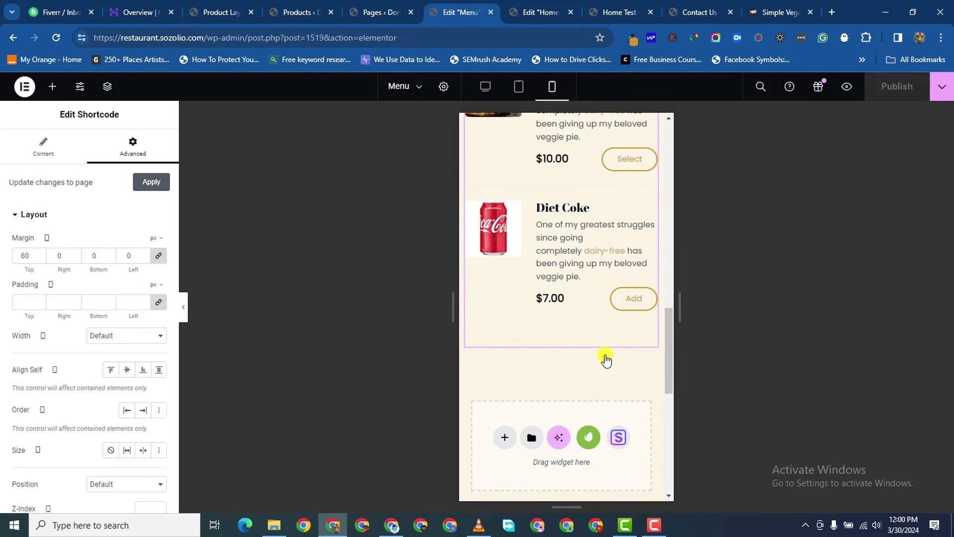
pyautogui.scroll(-3, 600, 345)
pyautogui.scroll(10, 630, 388)
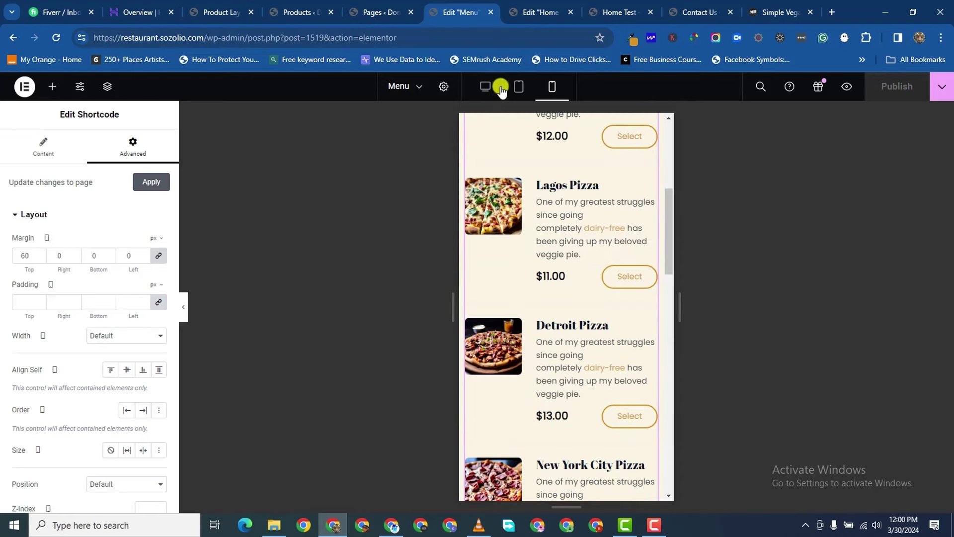
pyautogui.click(483, 89)
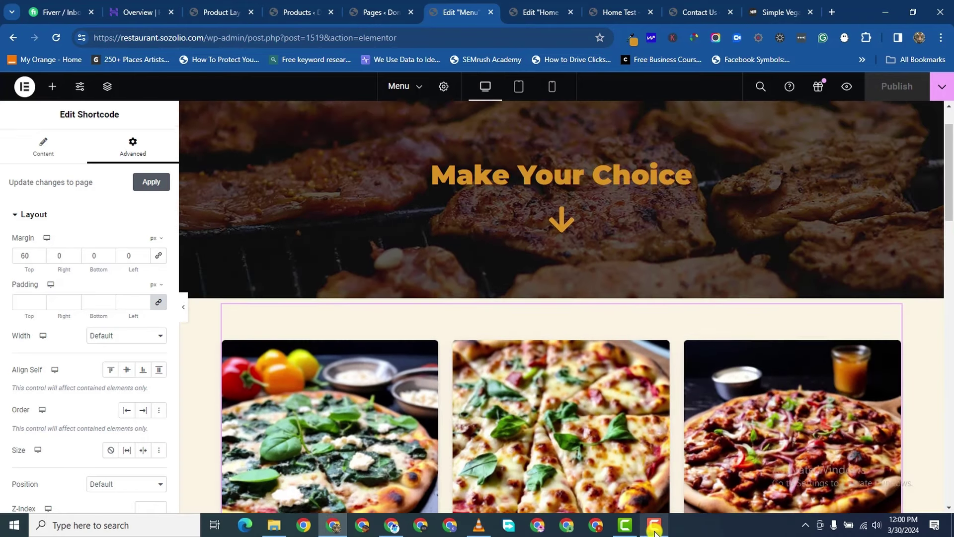
pyautogui.moveTo(655, 533)
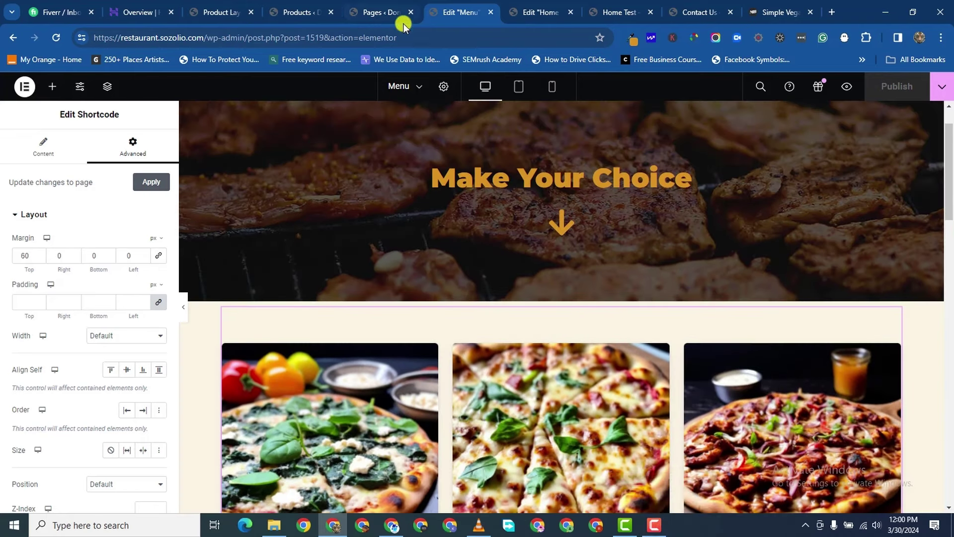
# - Open the live Contact Us page from the pages list in a new tab and look through its content
pyautogui.click(376, 19)
pyautogui.scroll(-1, 249, 318)
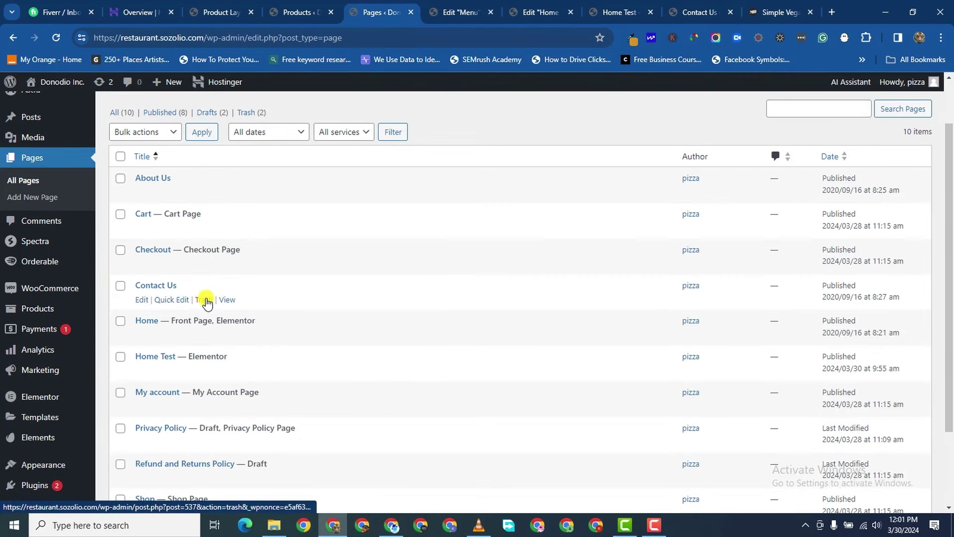
pyautogui.rightClick(228, 300)
pyautogui.click(321, 309)
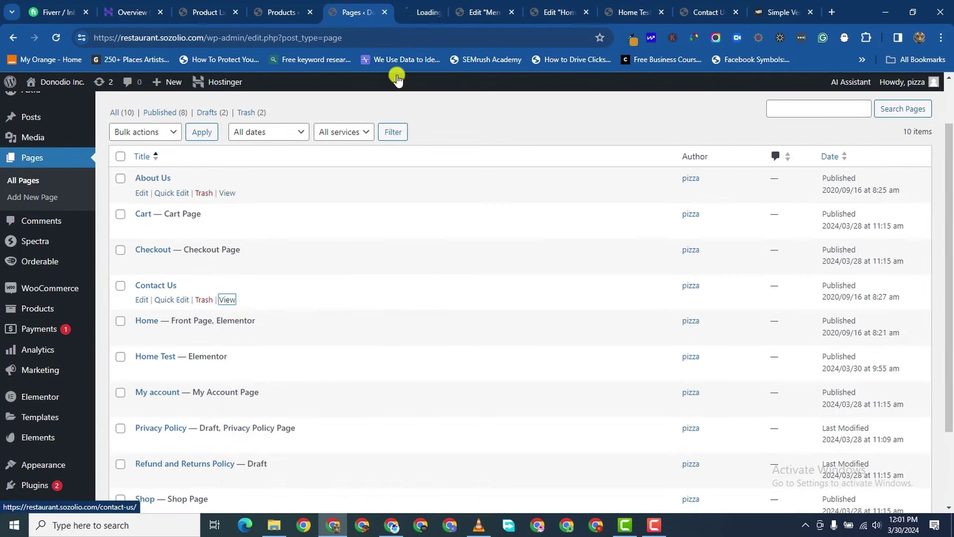
pyautogui.click(419, 9)
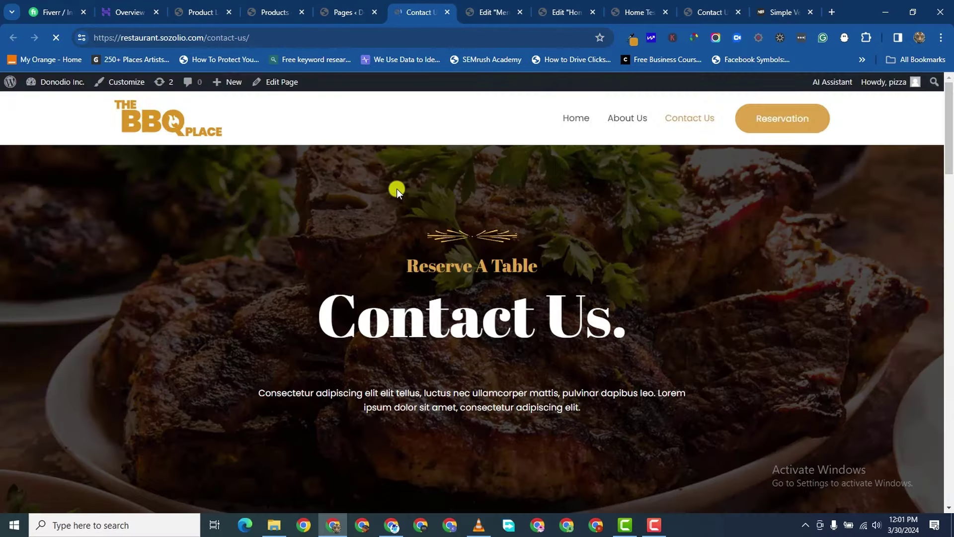
pyautogui.scroll(-15, 406, 259)
pyautogui.scroll(2, 411, 240)
pyautogui.scroll(13, 411, 240)
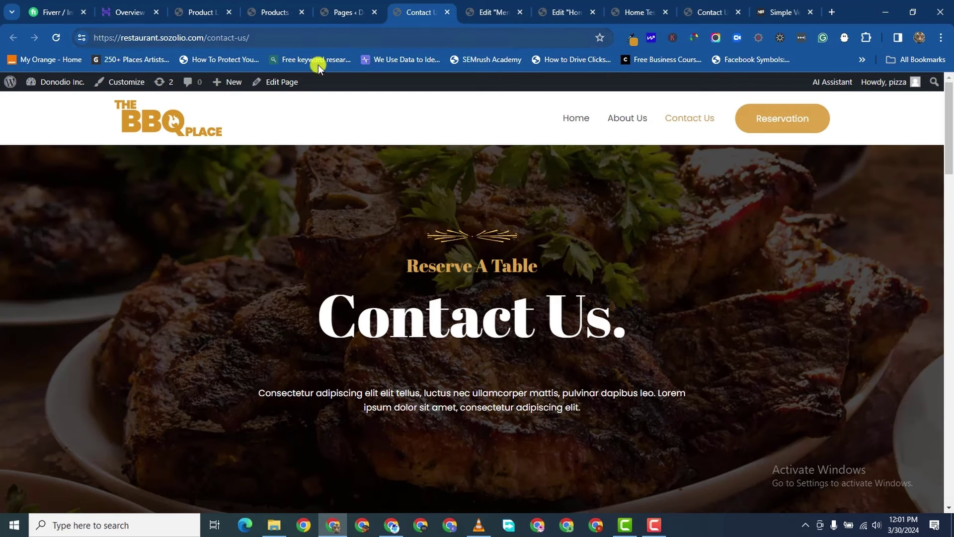
# - Open the Contact Us page in Elementor, examine its sections, and close that editor
pyautogui.click(288, 87)
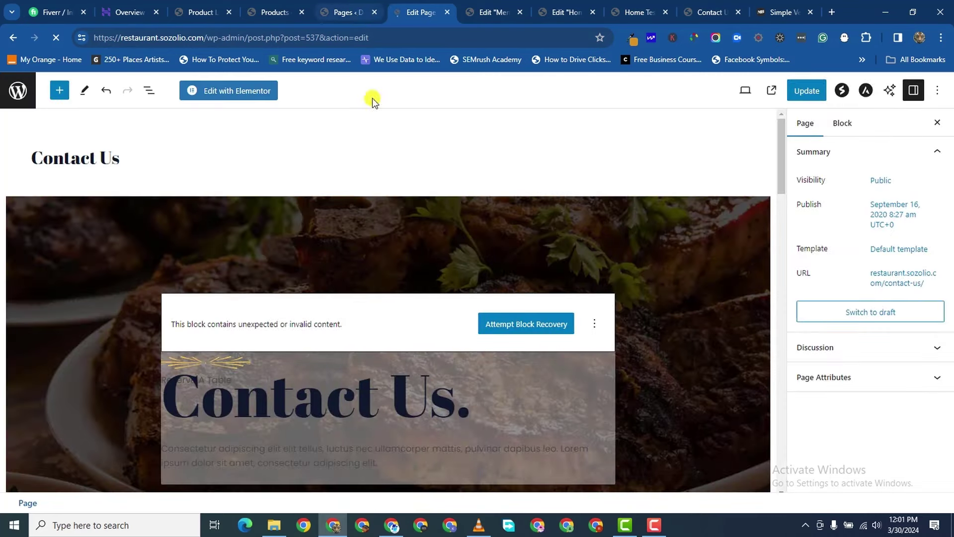
pyautogui.click(258, 93)
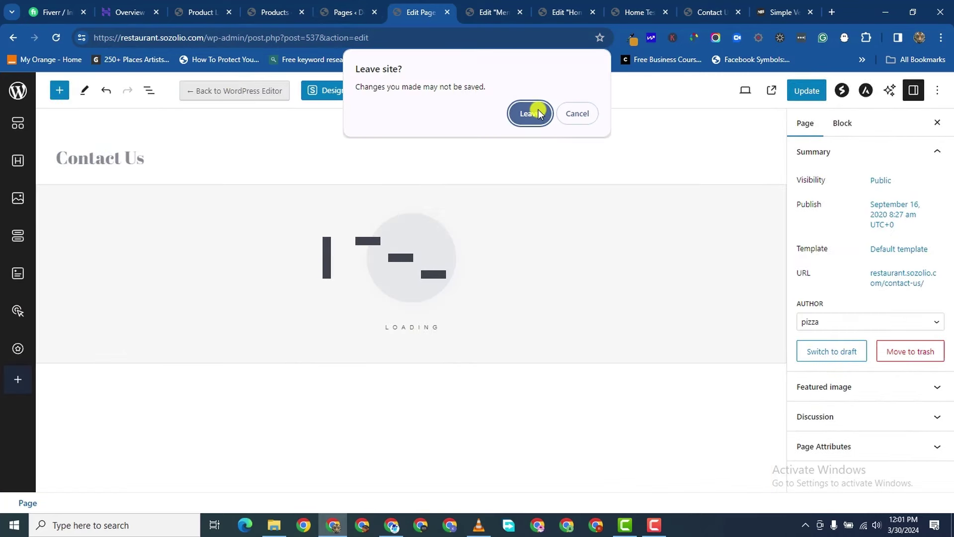
pyautogui.click(537, 113)
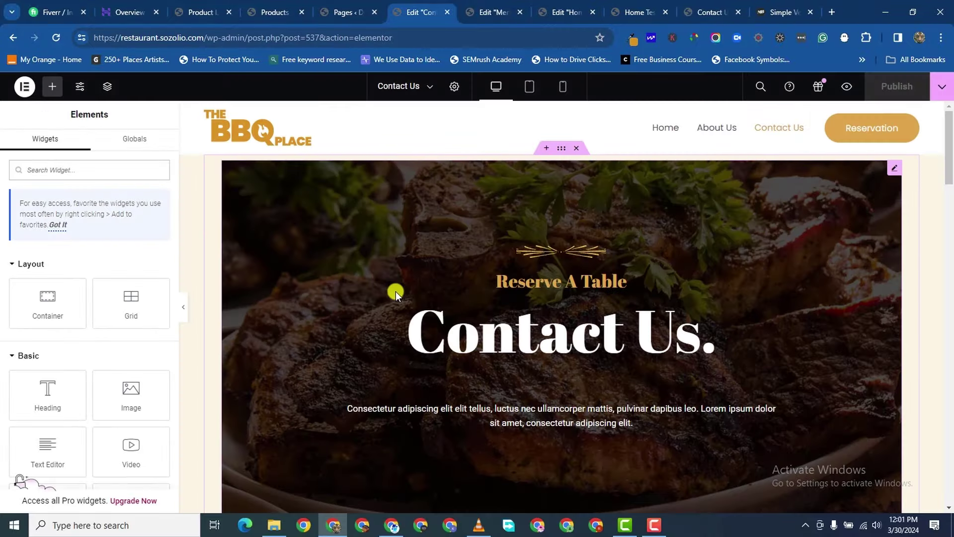
pyautogui.scroll(-5, 522, 277)
pyautogui.scroll(4, 527, 268)
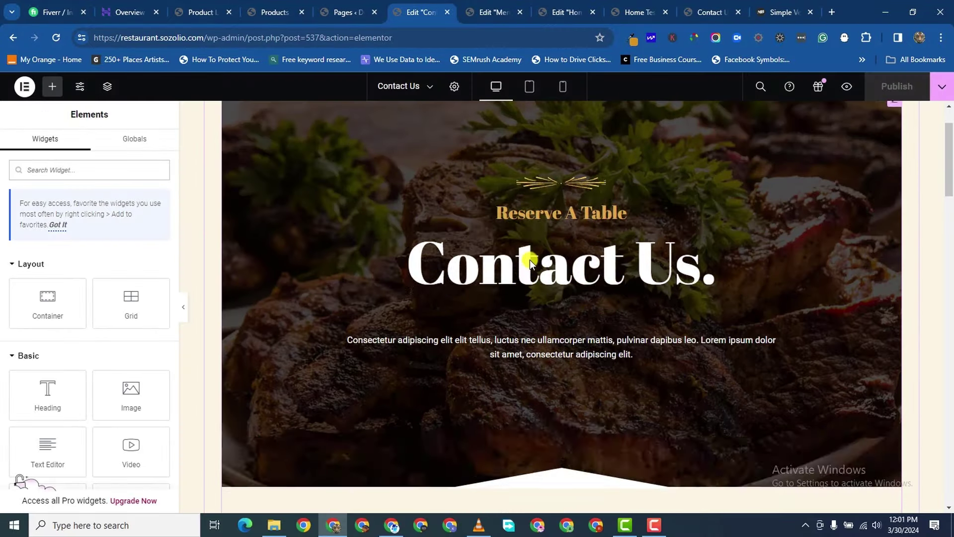
pyautogui.scroll(-6, 529, 262)
pyautogui.scroll(-20, 477, 328)
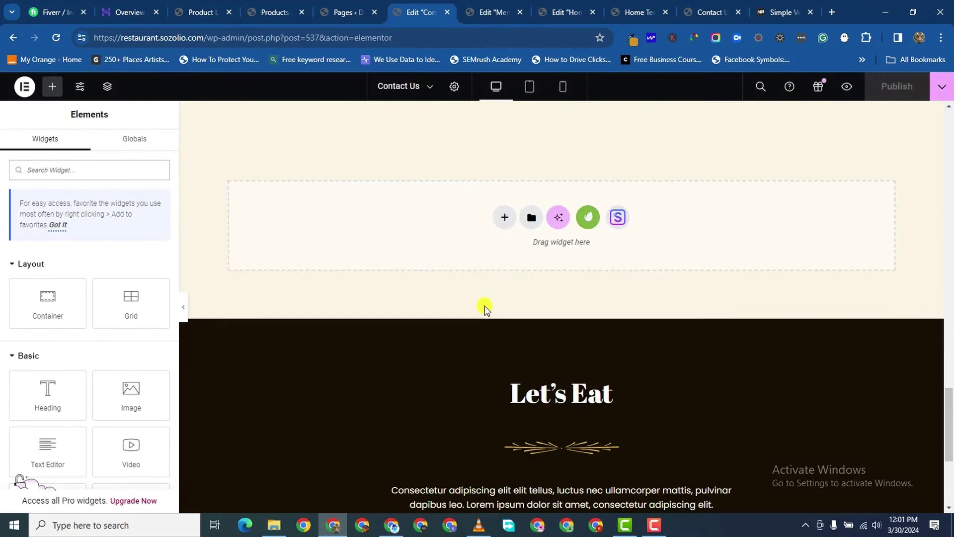
pyautogui.scroll(20, 491, 319)
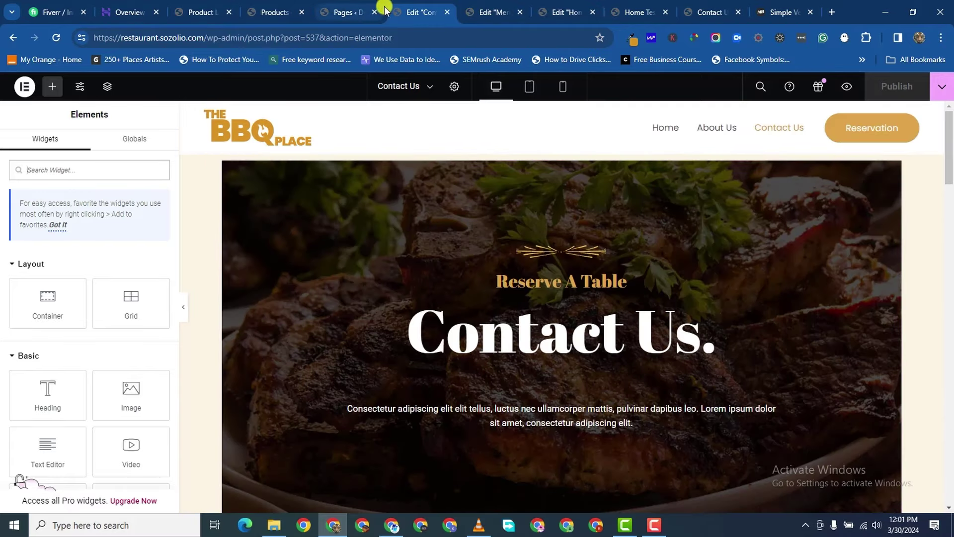
pyautogui.click(448, 13)
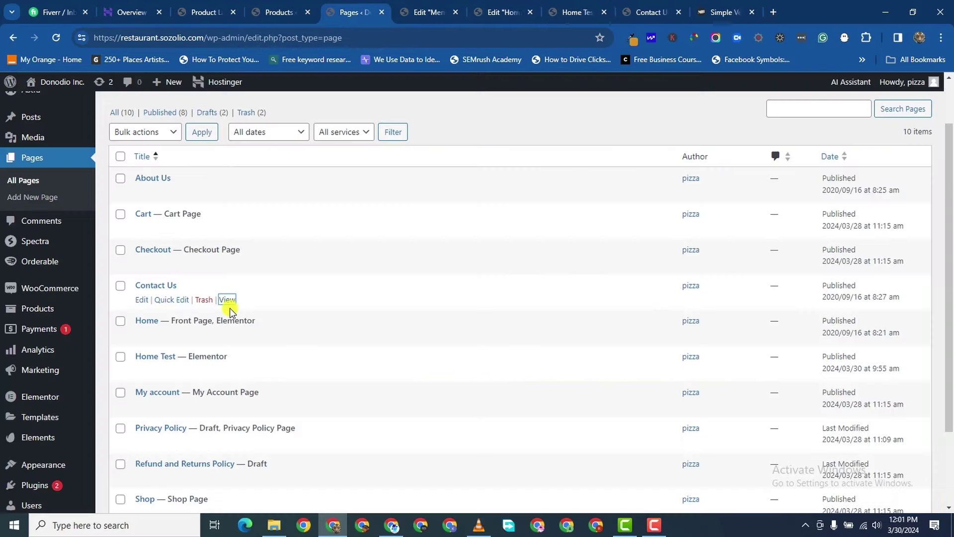
# - Move the existing Contact Us page to the trash and publish a new page titled Contact
pyautogui.click(203, 300)
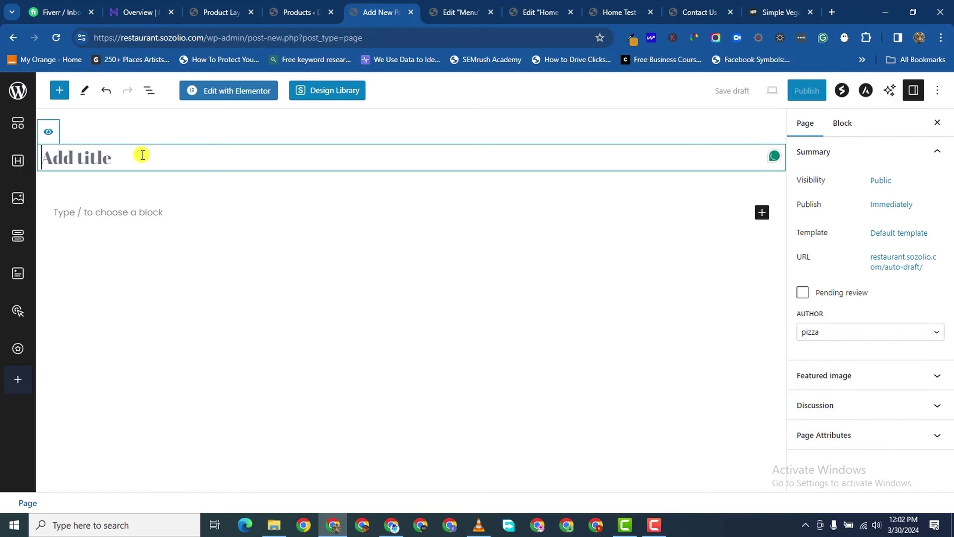
pyautogui.write('contact')
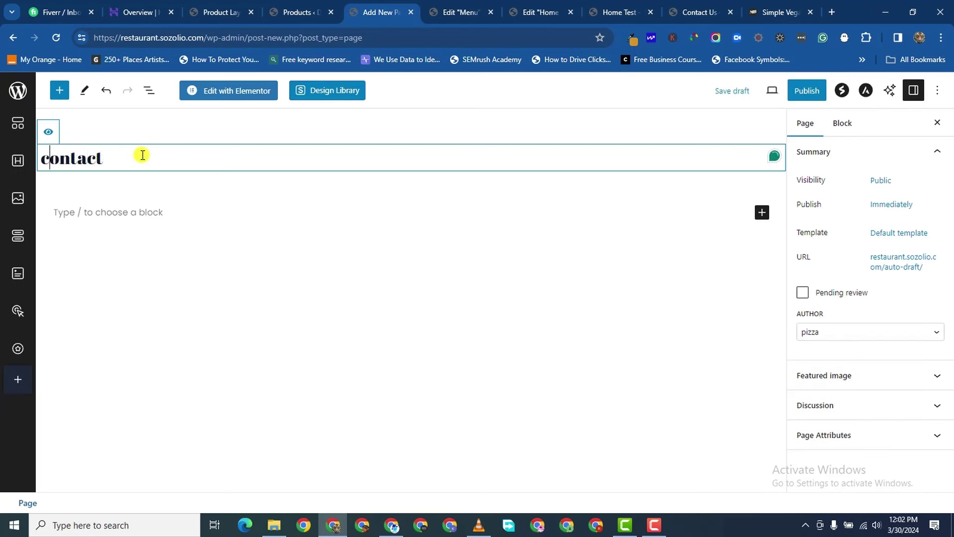
pyautogui.write('C')
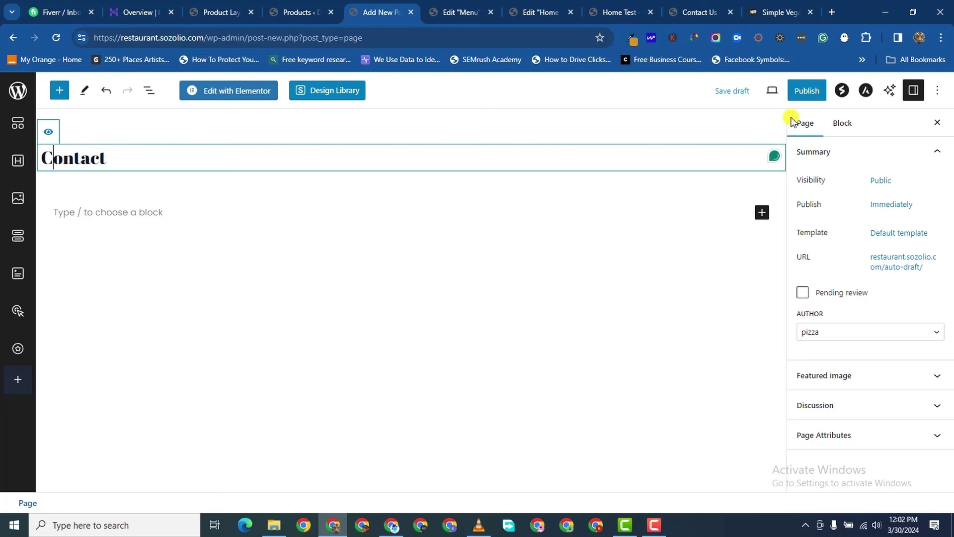
pyautogui.click(806, 91)
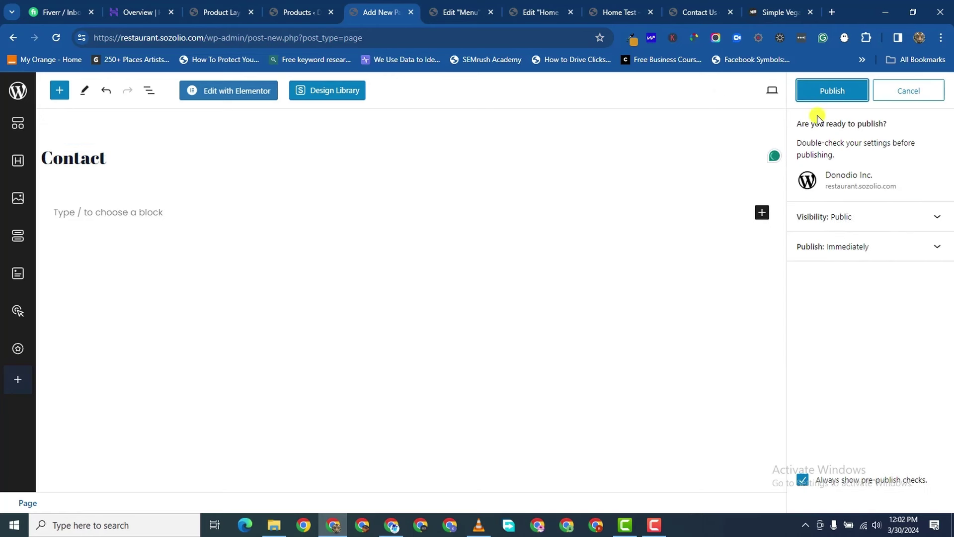
pyautogui.click(841, 90)
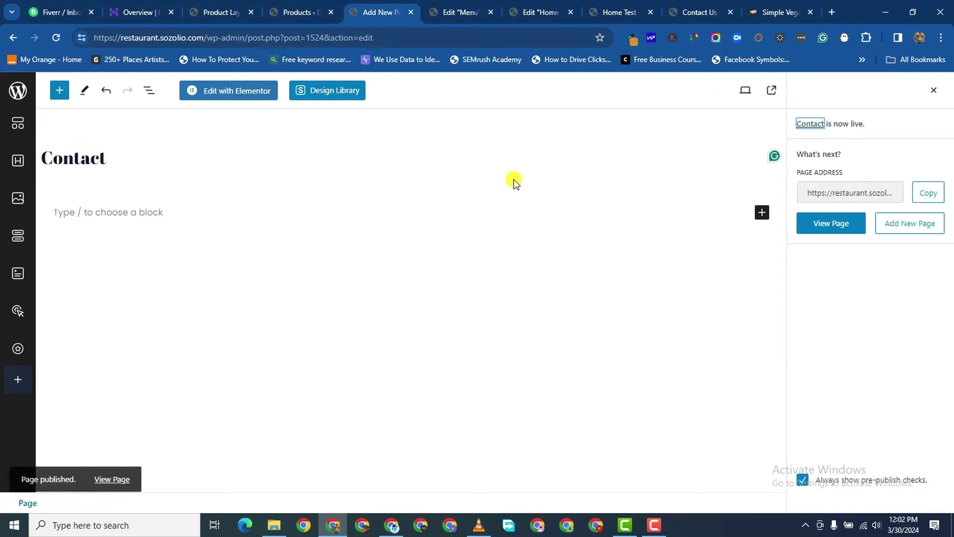
# - Open the new Contact page in Elementor and look at the Home Test page's sections for reference
pyautogui.click(228, 95)
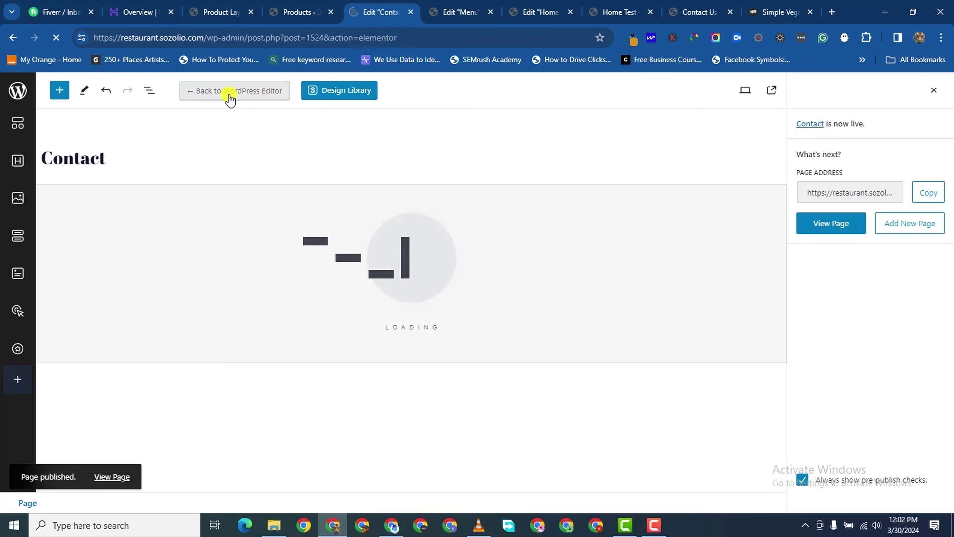
pyautogui.click(541, 12)
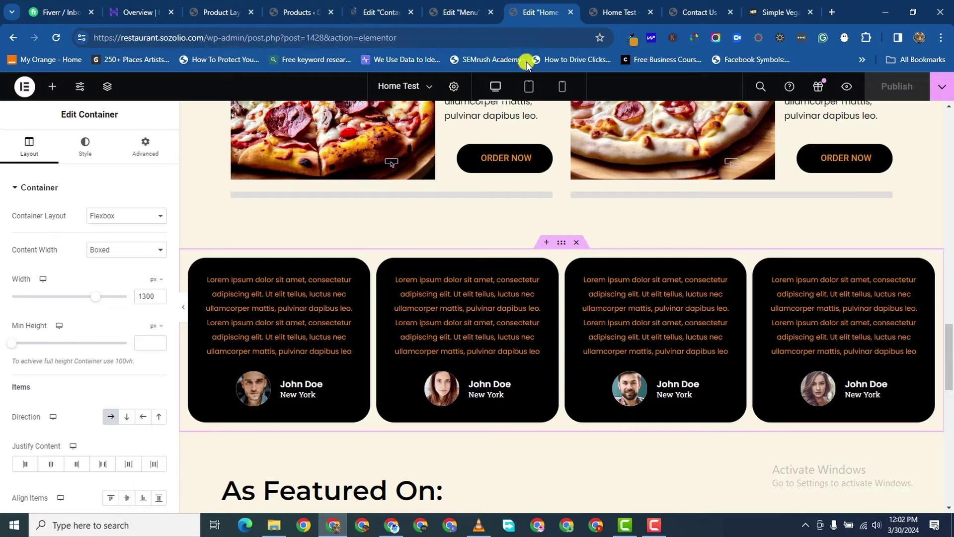
pyautogui.scroll(-2, 509, 232)
pyautogui.scroll(2, 509, 232)
pyautogui.click(381, 12)
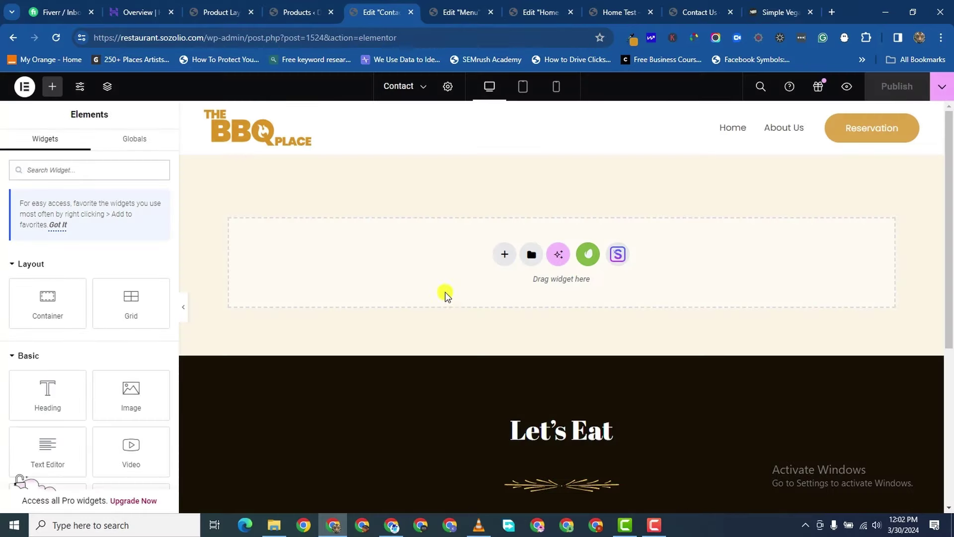
pyautogui.scroll(-2, 270, 256)
pyautogui.scroll(2, 270, 255)
# - Copy the "Make Your Choice" banner container from the Menu page and paste it into the empty Contact page
pyautogui.click(463, 16)
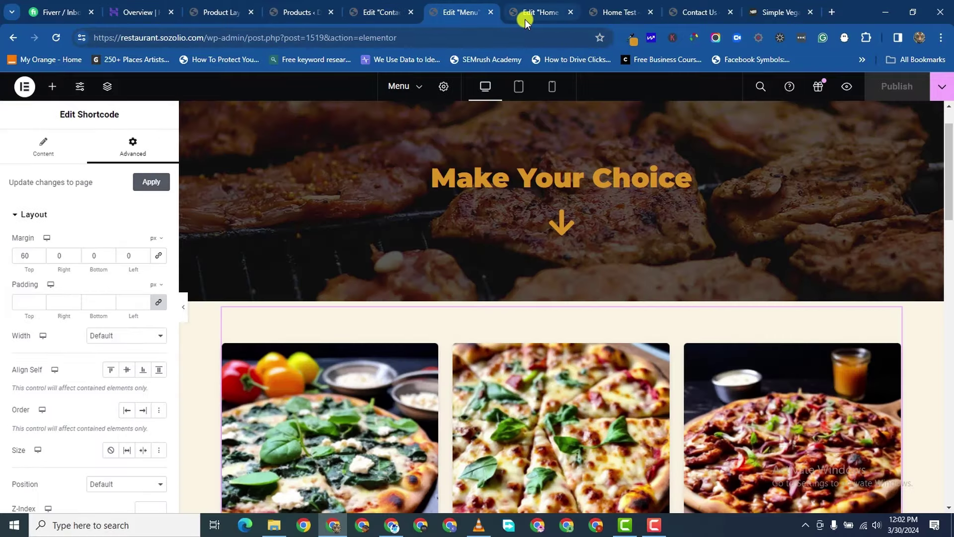
pyautogui.click(524, 16)
pyautogui.click(452, 15)
pyautogui.scroll(-2, 536, 179)
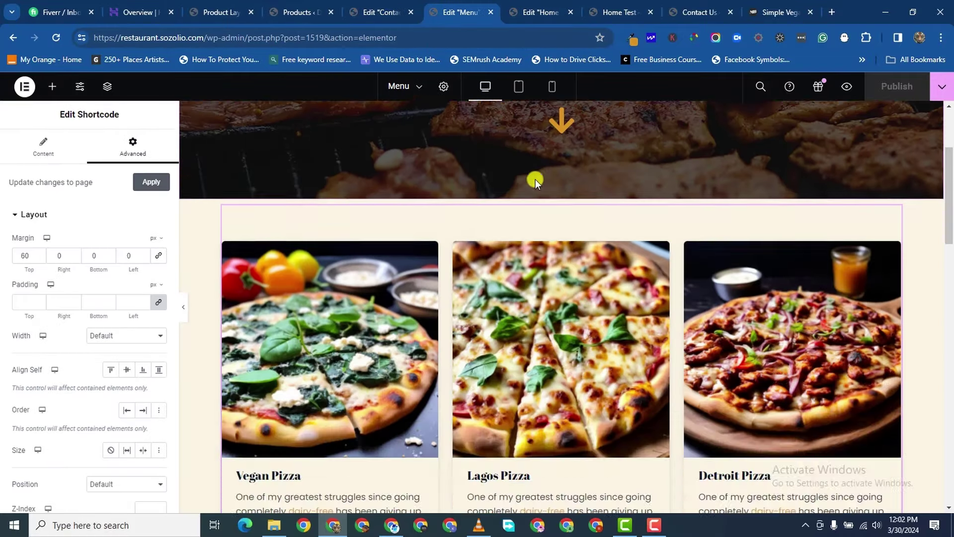
pyautogui.scroll(3, 543, 171)
pyautogui.rightClick(560, 149)
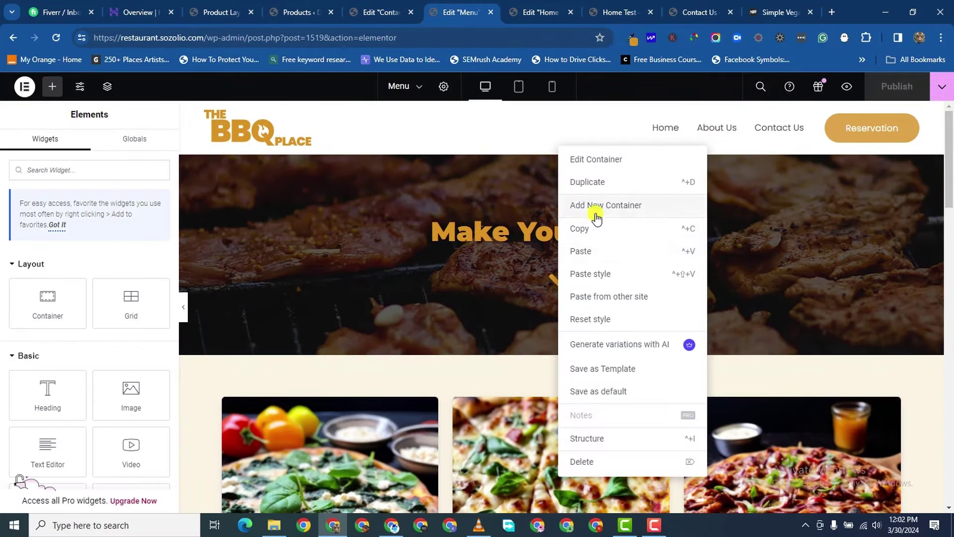
pyautogui.click(592, 228)
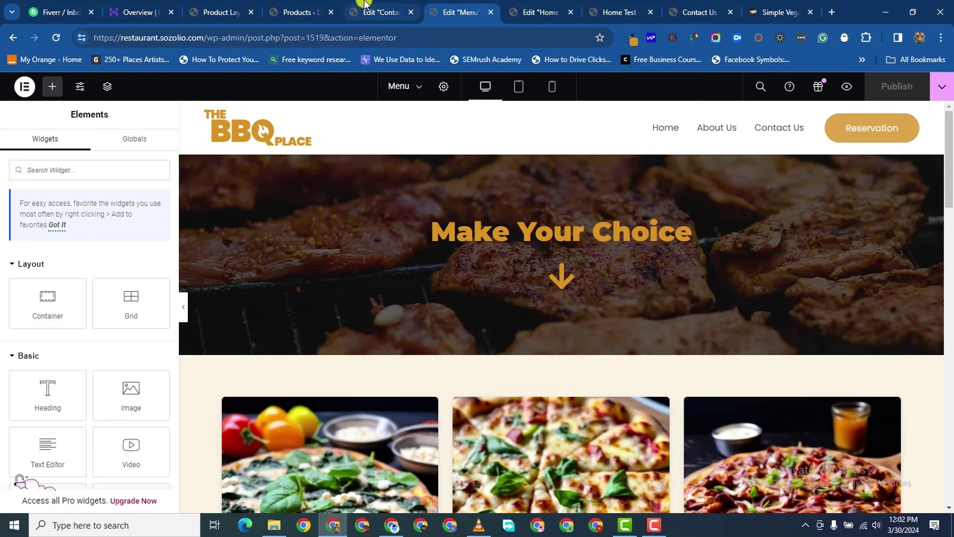
pyautogui.click(381, 12)
pyautogui.rightClick(374, 277)
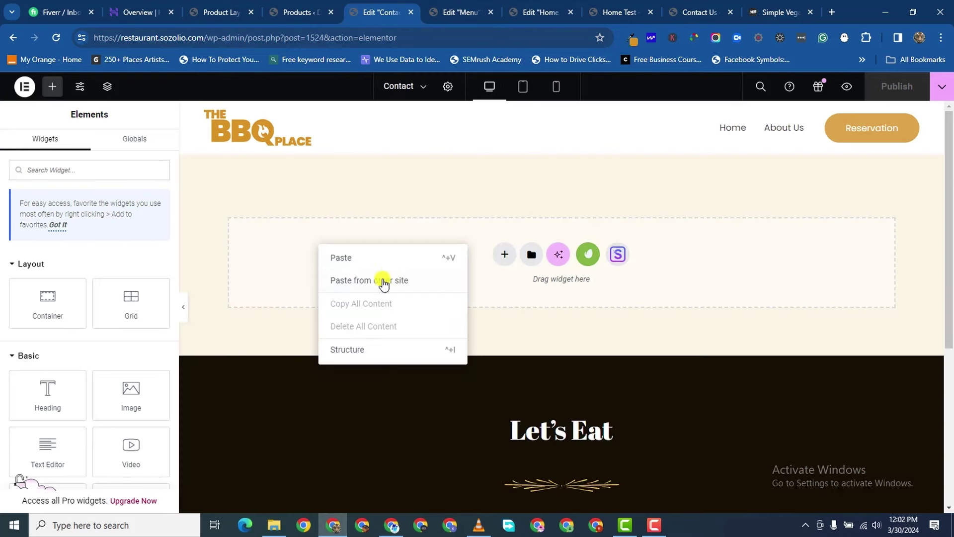
pyautogui.hotkey('ctrl', 'v')
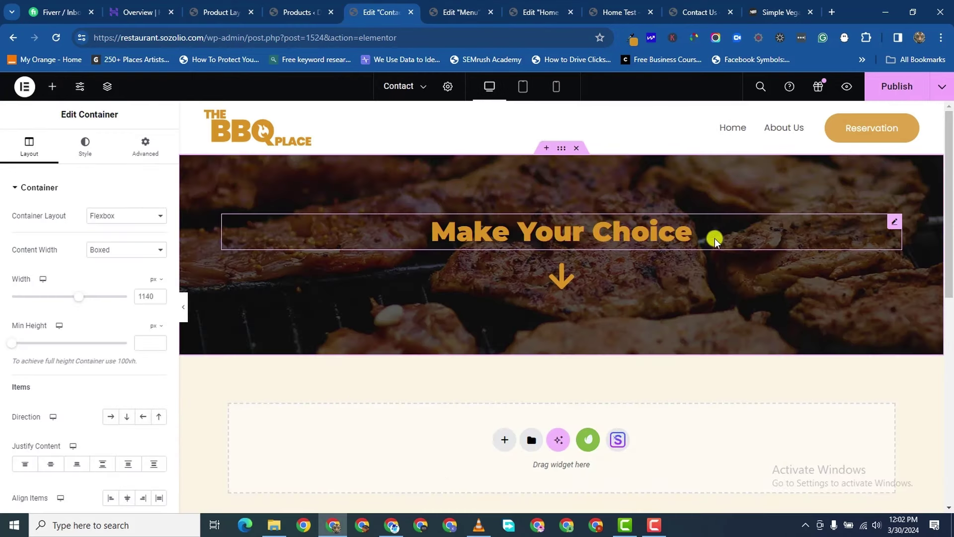
# - Replace the banner's arrow icon with the open envelope icon showing a written letter, found by searching for ENVE
pyautogui.click(563, 275)
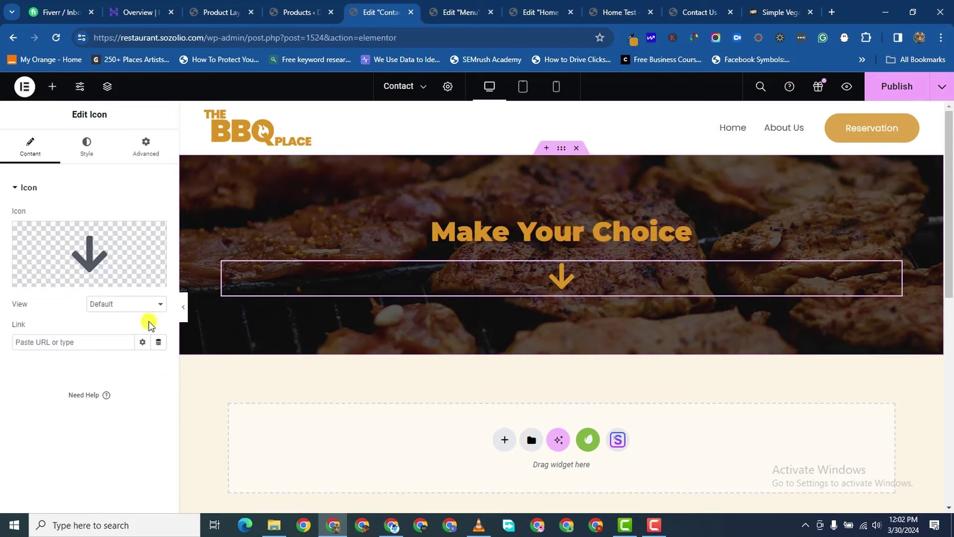
pyautogui.click(47, 254)
pyautogui.click(375, 133)
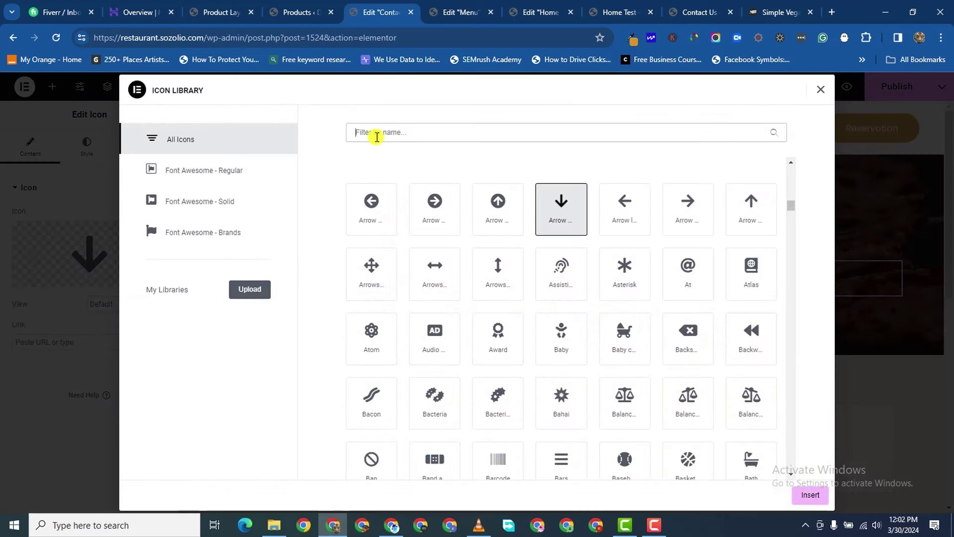
pyautogui.write('EV')
pyautogui.press('BackSpace')
pyautogui.write('NVE')
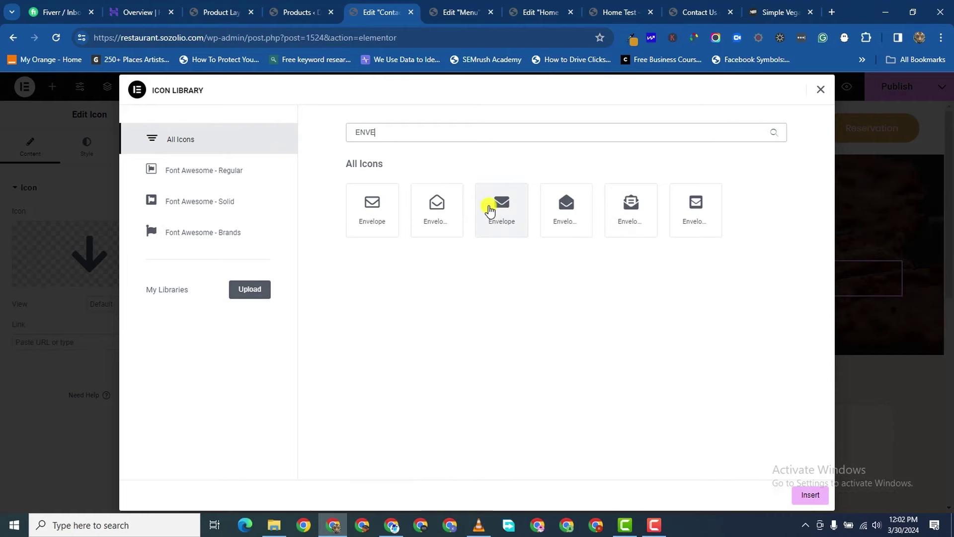
pyautogui.click(646, 209)
pyautogui.click(809, 494)
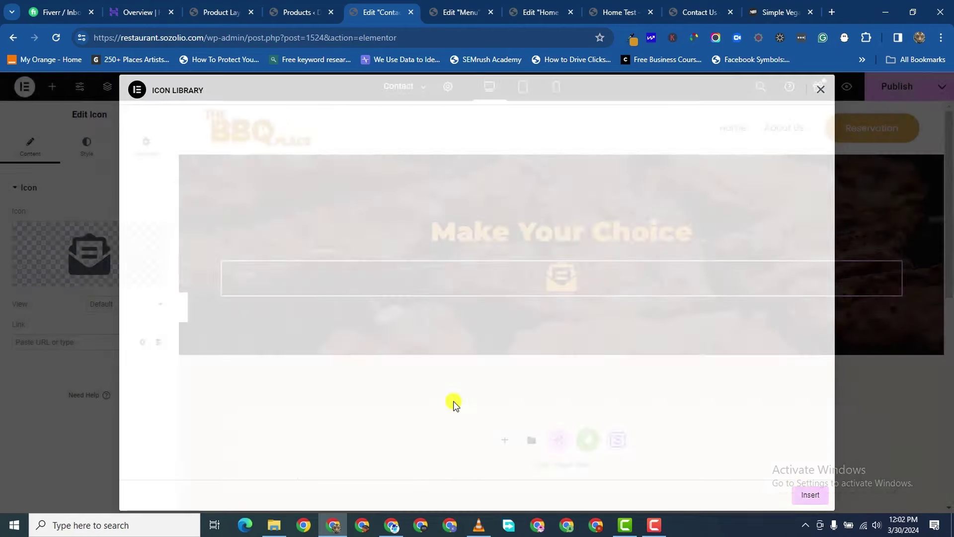
# - Change the banner heading to "Contact Us" and publish the Contact page
pyautogui.click(610, 225)
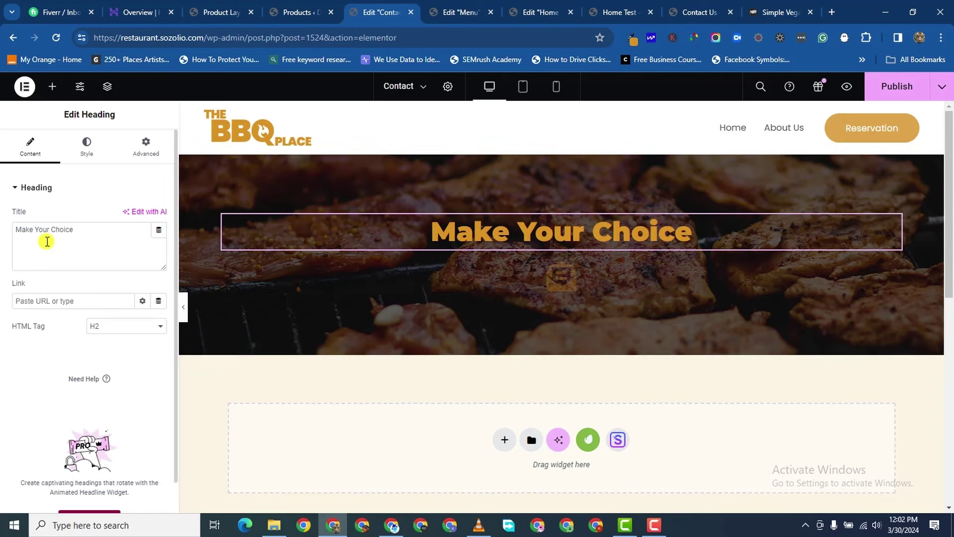
pyautogui.doubleClick(44, 230)
pyautogui.write('Contact Us')
pyautogui.scroll(-3, 396, 230)
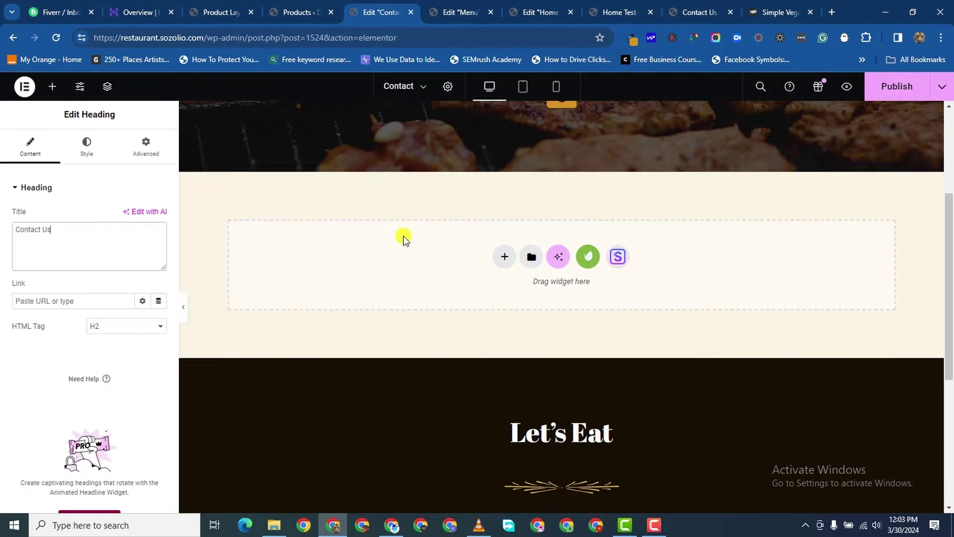
pyautogui.scroll(3, 427, 132)
pyautogui.click(889, 94)
# - Open WordPress's Add New Plugin page in a new tab from the site's admin area
pyautogui.click(286, 11)
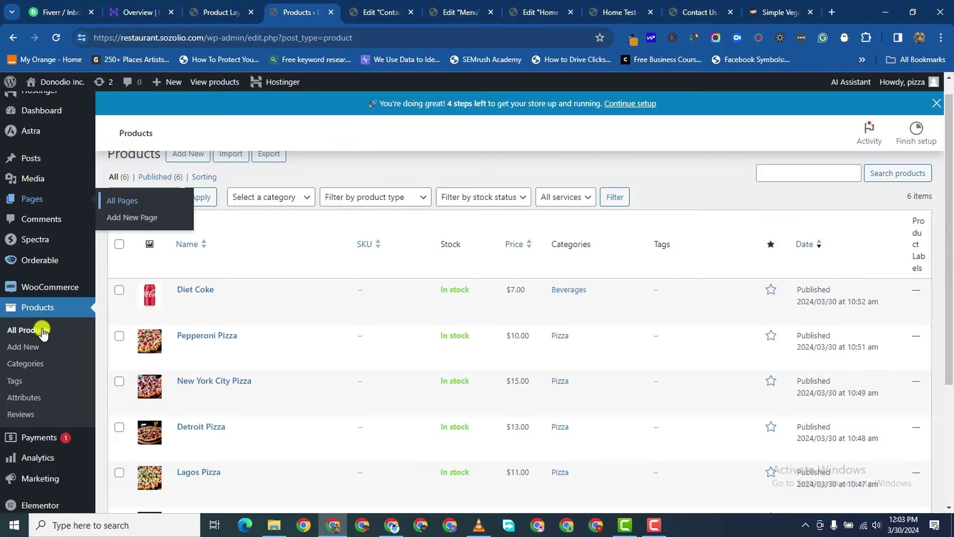
pyautogui.scroll(-3, 50, 438)
pyautogui.moveTo(62, 414)
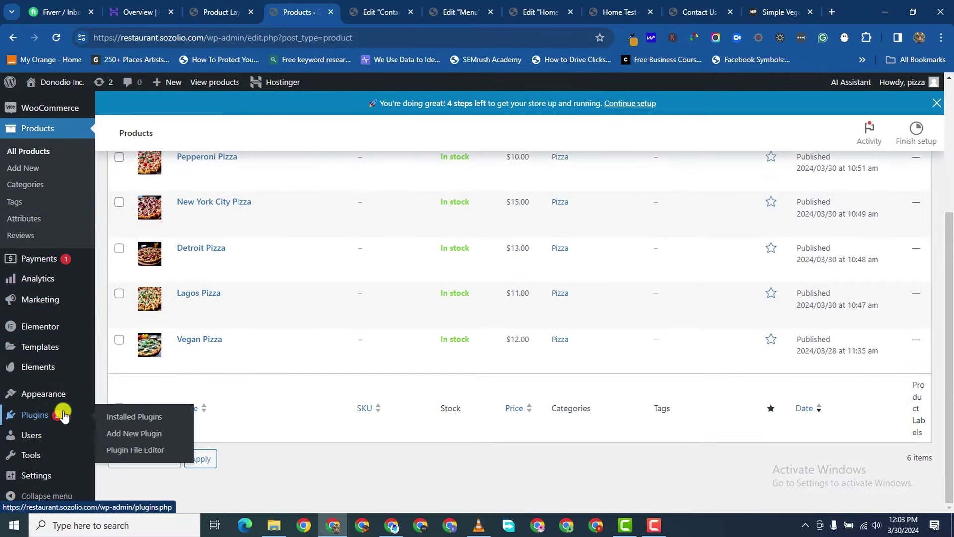
pyautogui.rightClick(118, 434)
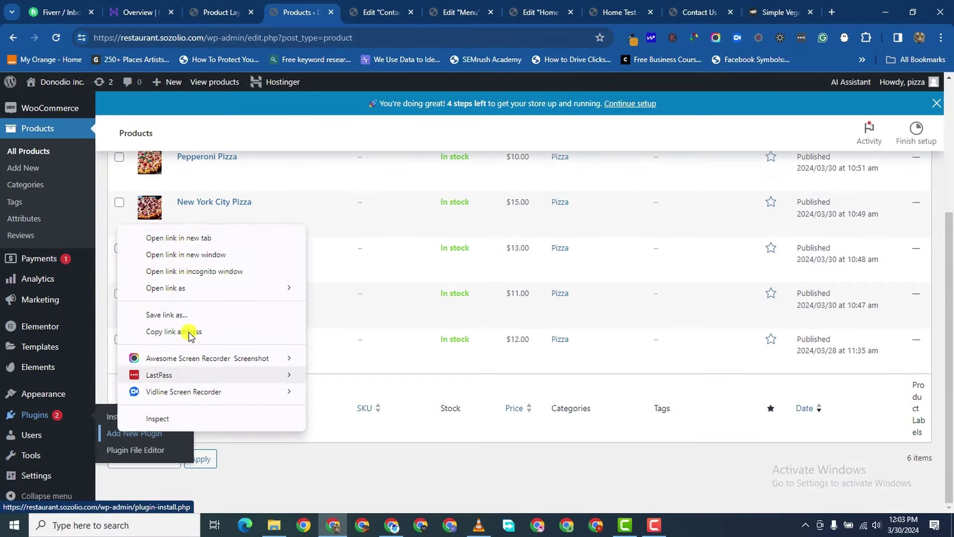
pyautogui.click(192, 236)
pyautogui.click(341, 7)
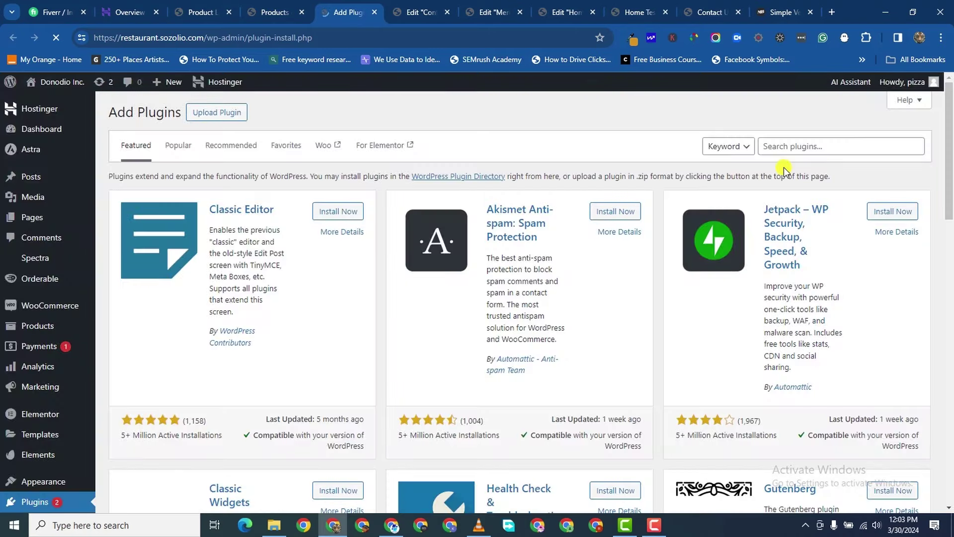
# - Find the Metform Elementor Contact Form Builder plugin by searching for metform, then install and activate it
pyautogui.click(819, 147)
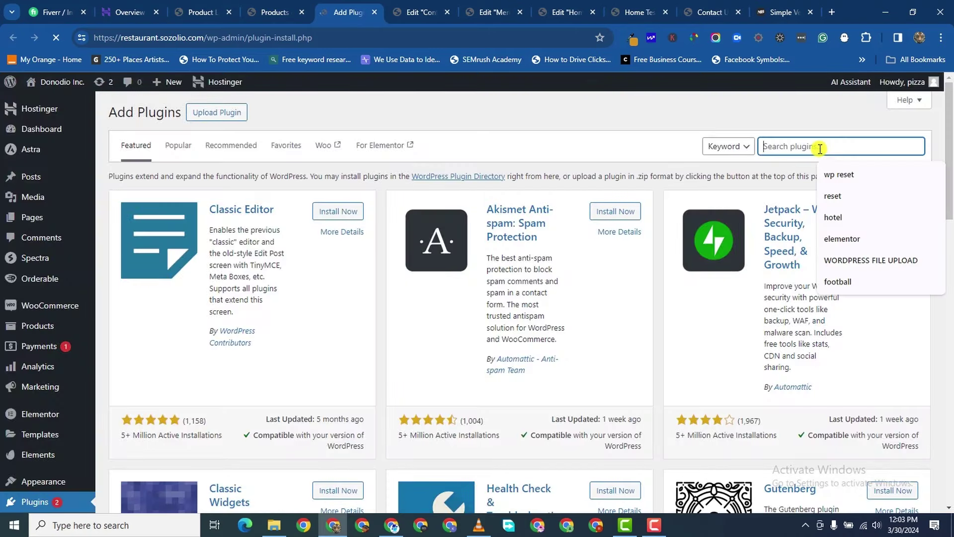
pyautogui.write('metform')
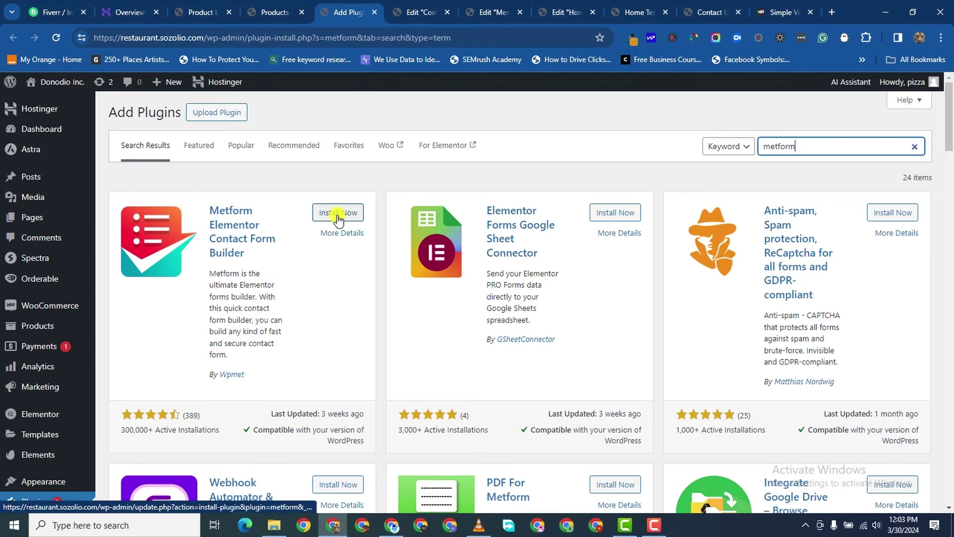
pyautogui.click(338, 215)
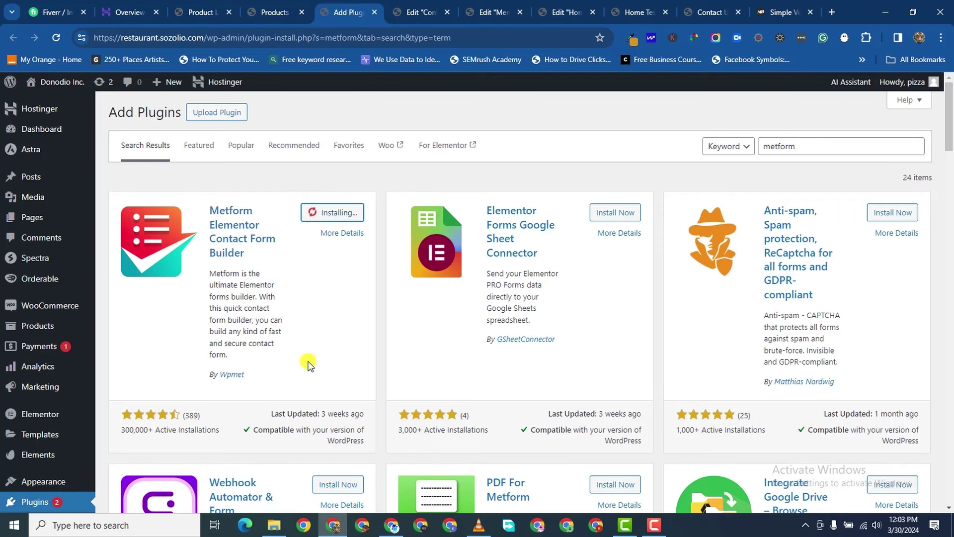
pyautogui.scroll(-1, 311, 406)
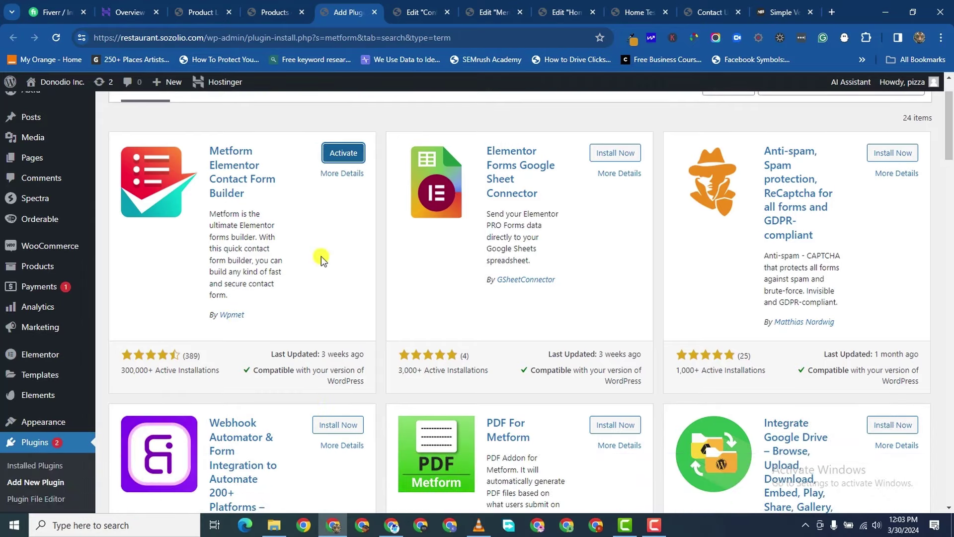
pyautogui.click(343, 153)
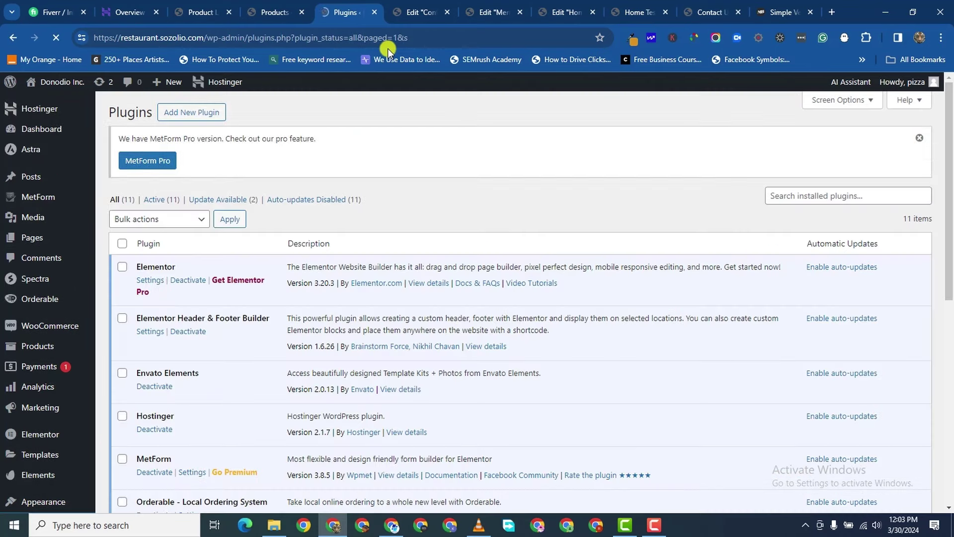
# - Open the settings of the MetForm plugin from the installed plugins list
pyautogui.click(418, 11)
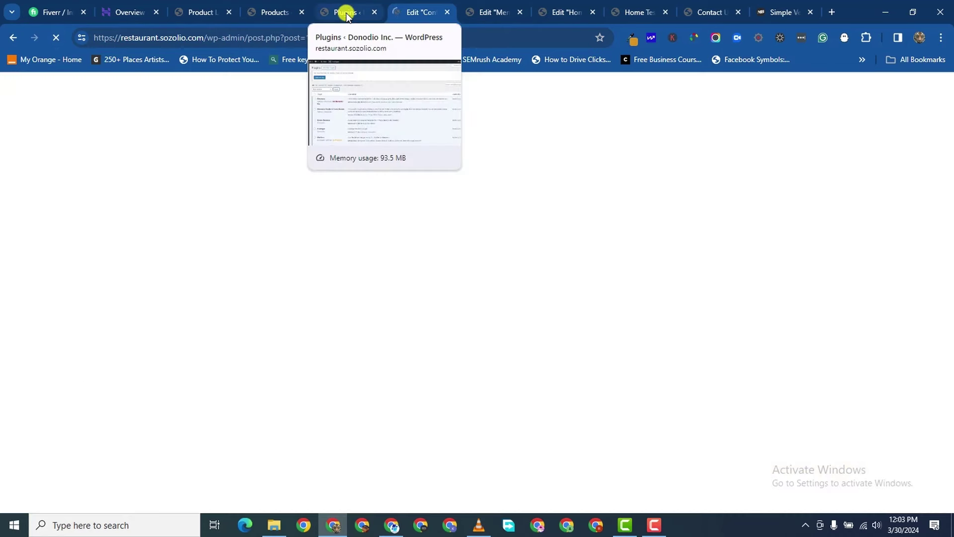
pyautogui.click(346, 13)
pyautogui.scroll(-10, 121, 337)
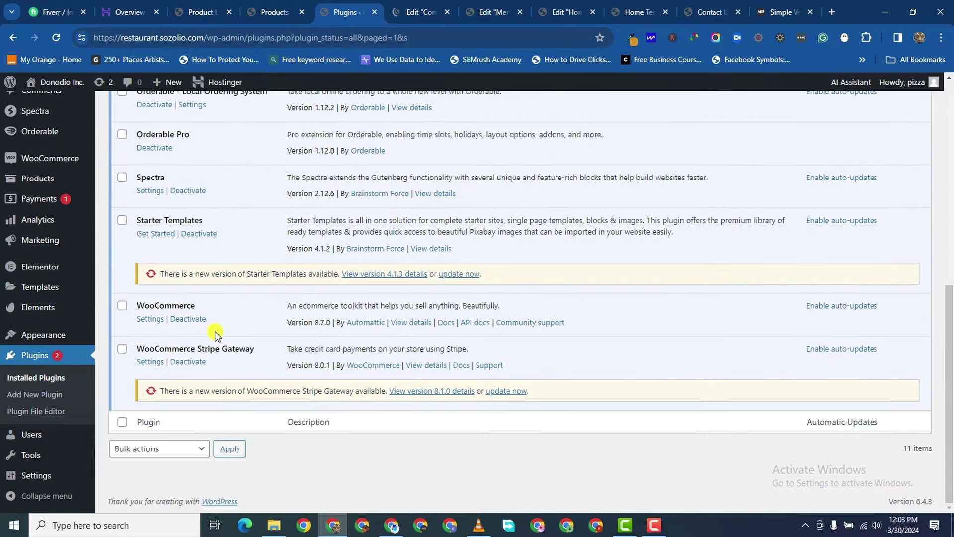
pyautogui.scroll(2, 221, 328)
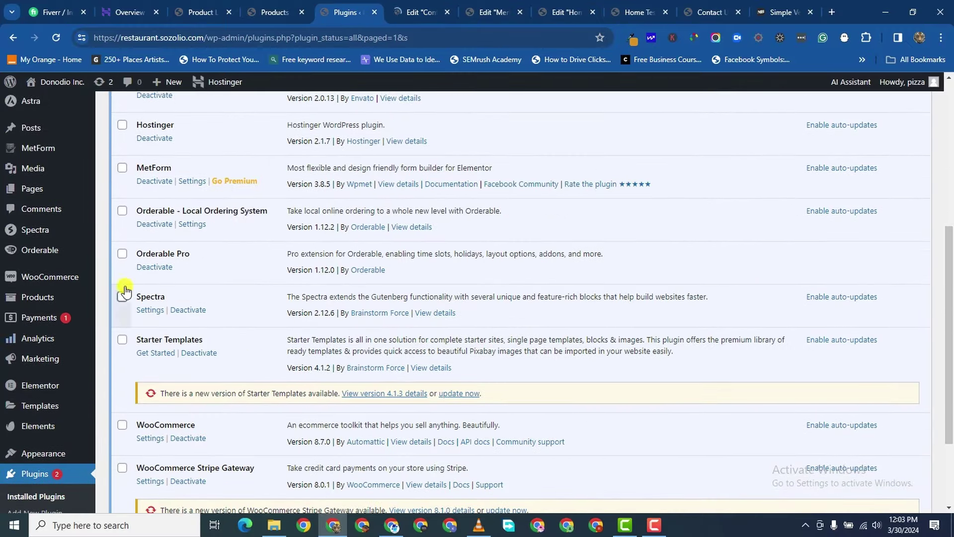
pyautogui.scroll(1, 208, 243)
pyautogui.click(191, 241)
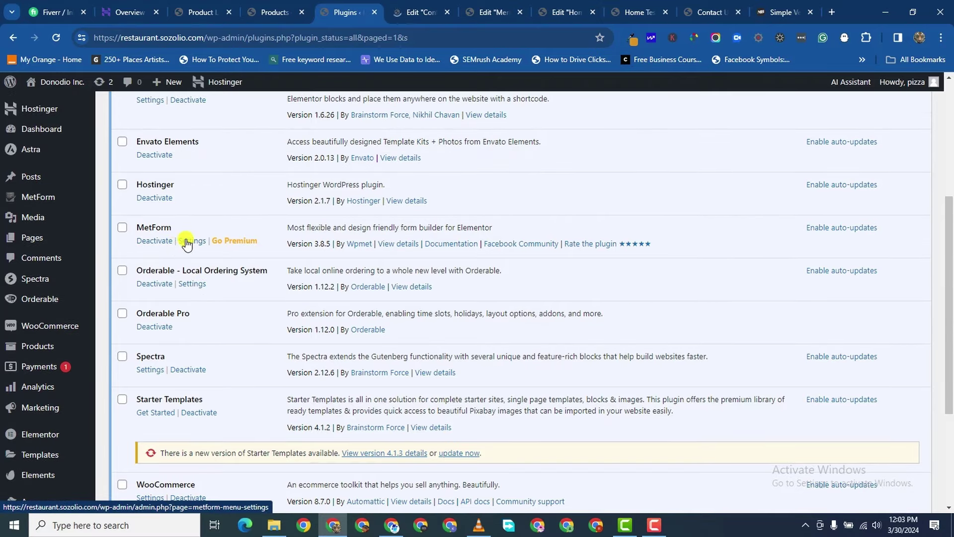
pyautogui.moveTo(93, 294)
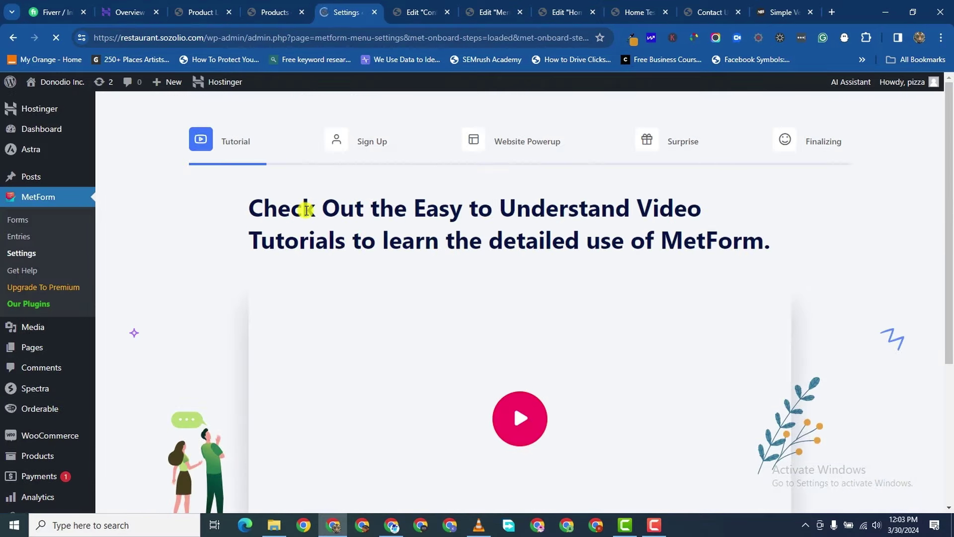
# - Try to complete MetForm's onboarding wizard without entering a sign-up e-mail or installing the suggested plugins
pyautogui.scroll(-4, 362, 214)
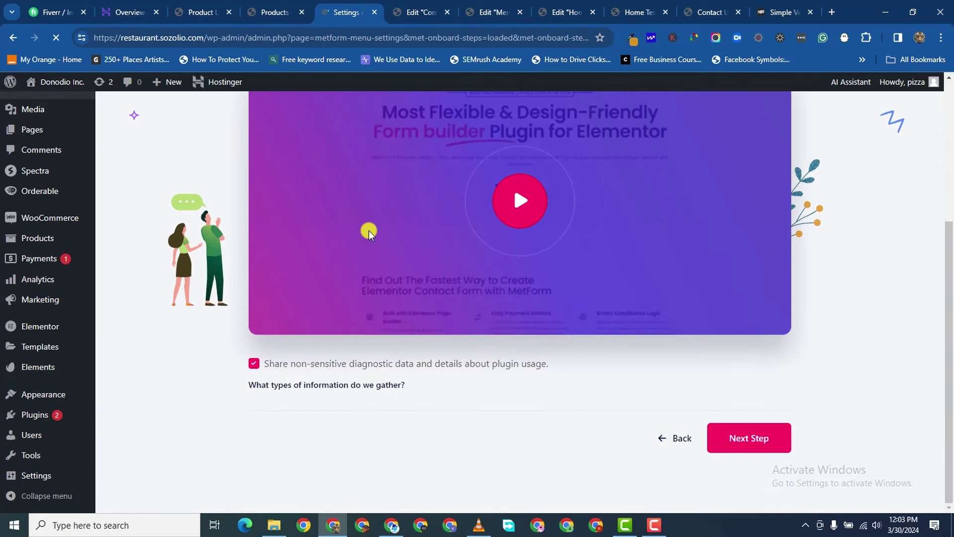
pyautogui.scroll(1, 662, 392)
pyautogui.click(756, 497)
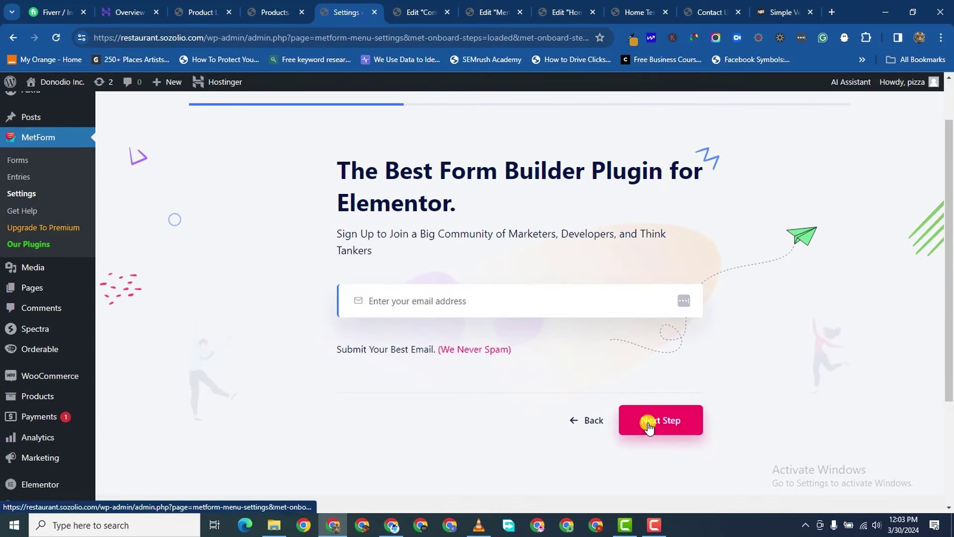
pyautogui.click(661, 422)
pyautogui.scroll(-4, 583, 268)
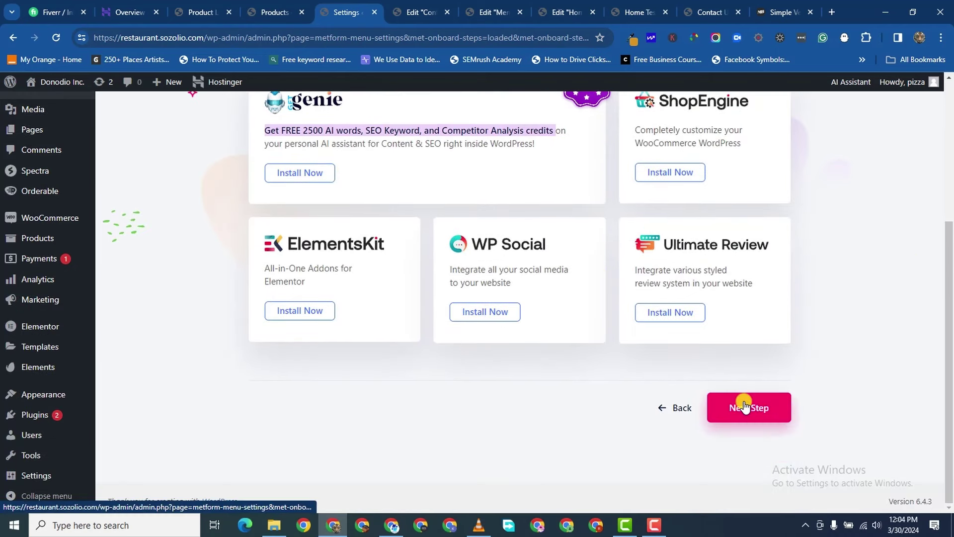
pyautogui.click(744, 406)
pyautogui.scroll(-4, 647, 288)
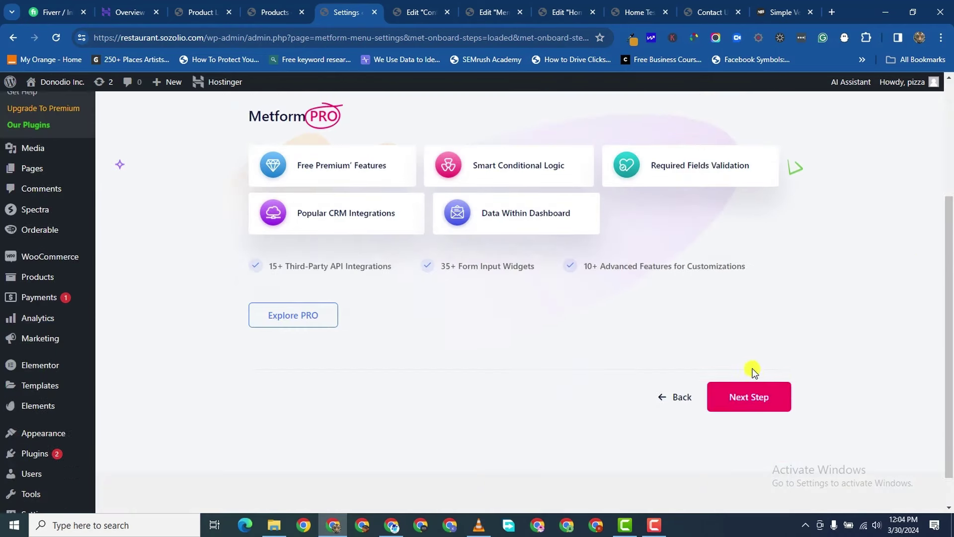
pyautogui.click(748, 393)
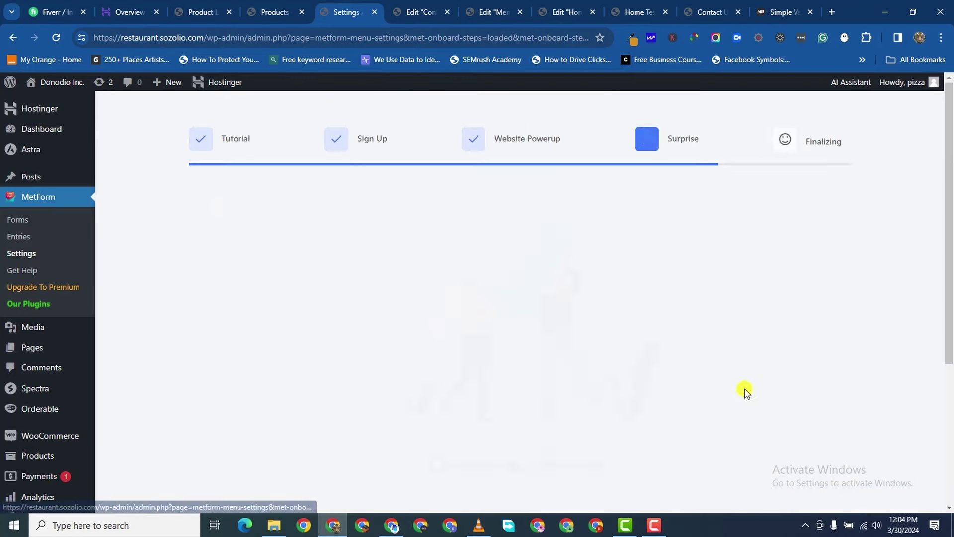
pyautogui.scroll(-3, 635, 328)
pyautogui.click(541, 333)
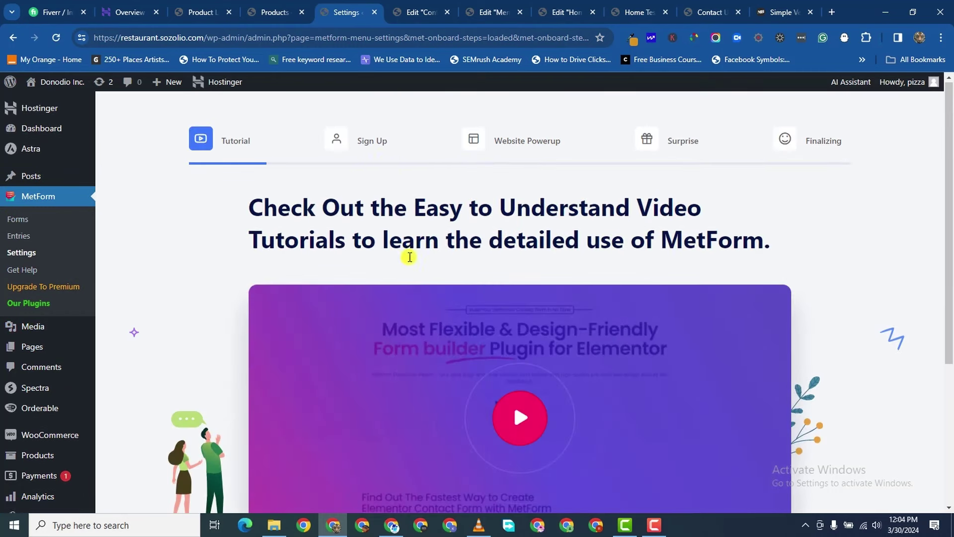
# - Go through MetForm's onboarding again from the Tutorial stage to Finalizing, skipping the e-mail sign-up and extra plugins, and save the changes
pyautogui.scroll(-4, 403, 244)
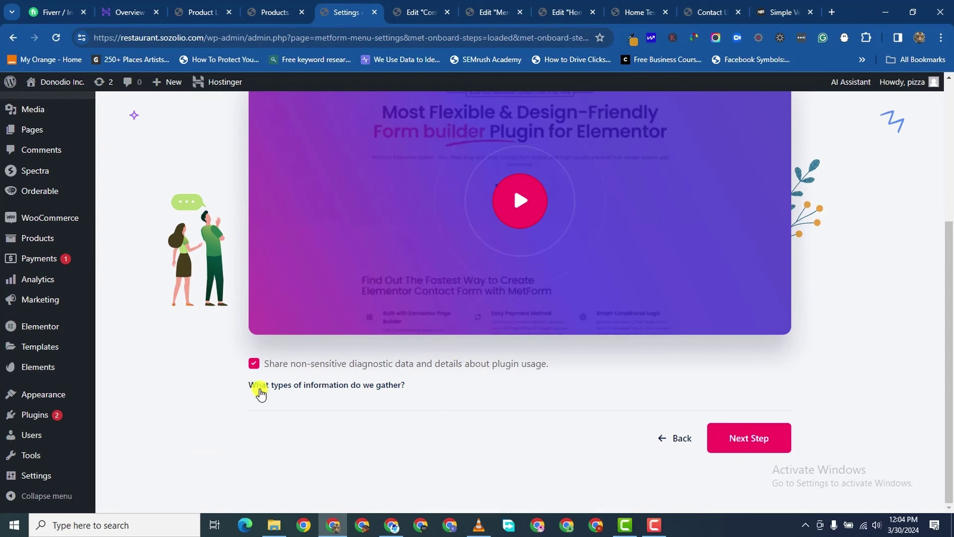
pyautogui.click(763, 441)
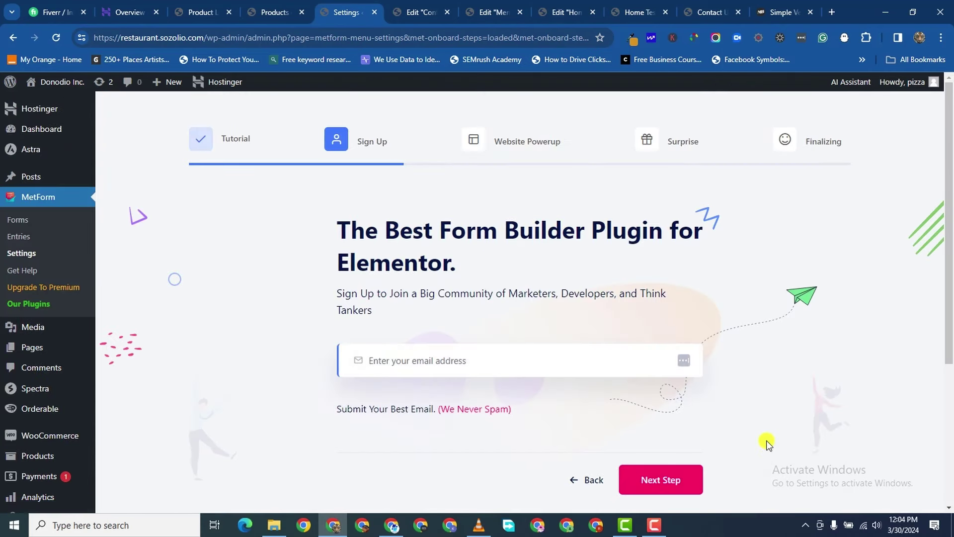
pyautogui.click(696, 472)
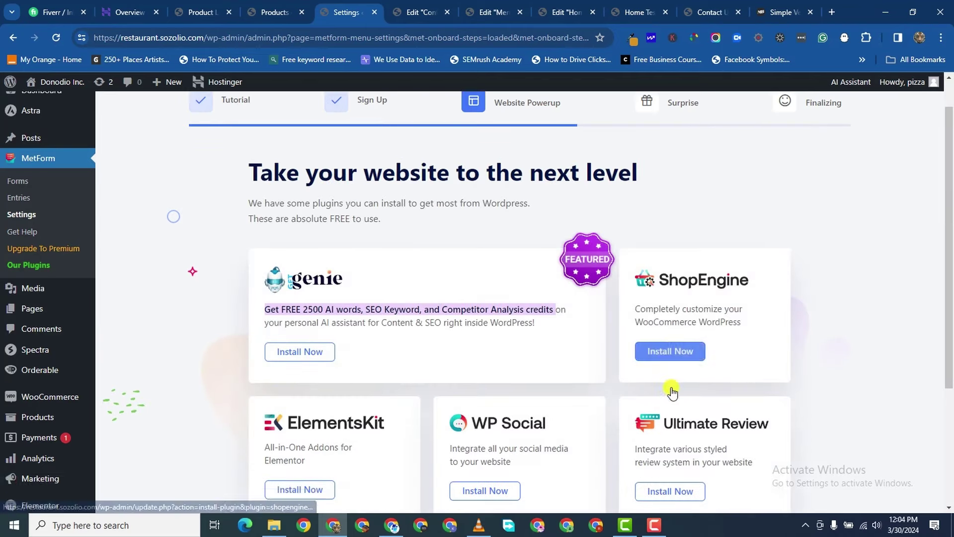
pyautogui.scroll(-4, 671, 388)
pyautogui.click(724, 414)
pyautogui.scroll(-4, 715, 410)
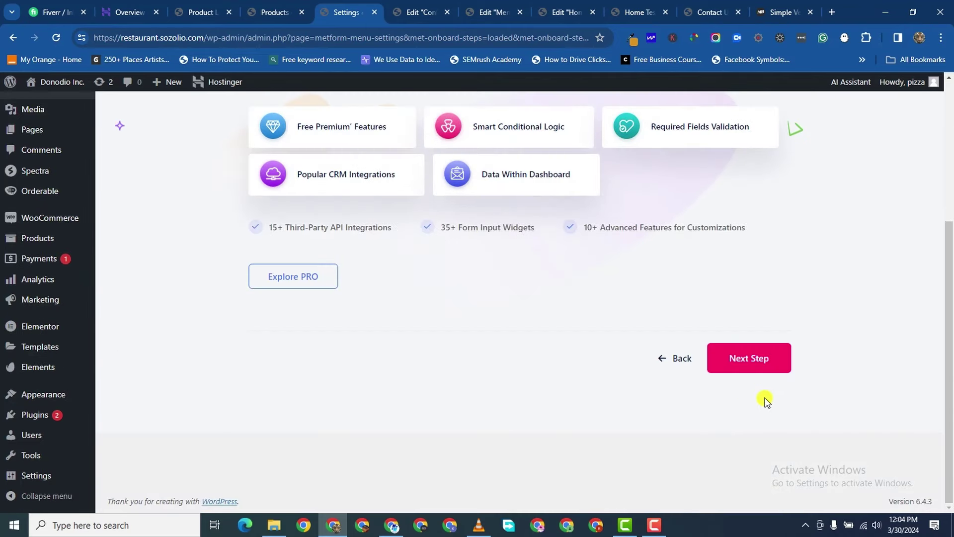
pyautogui.click(753, 358)
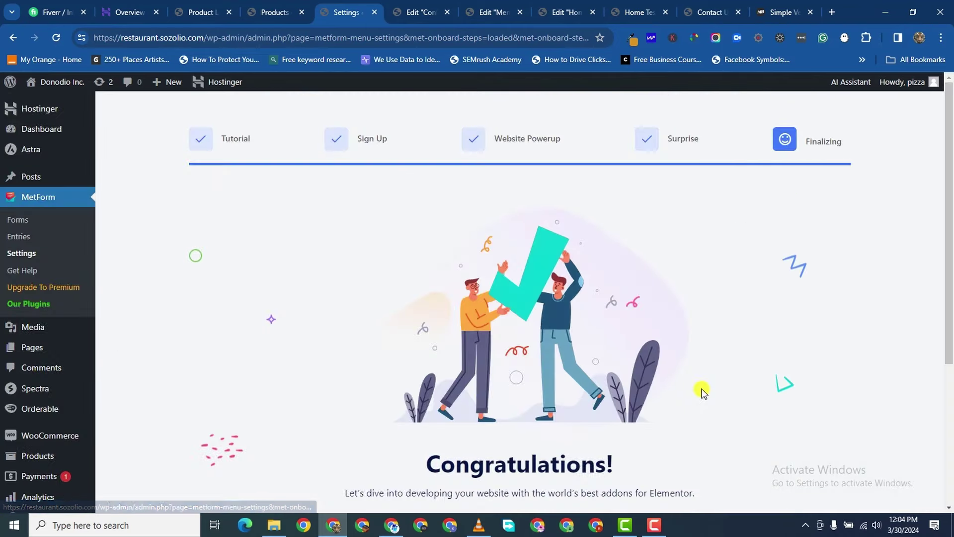
pyautogui.scroll(-4, 701, 389)
pyautogui.click(484, 325)
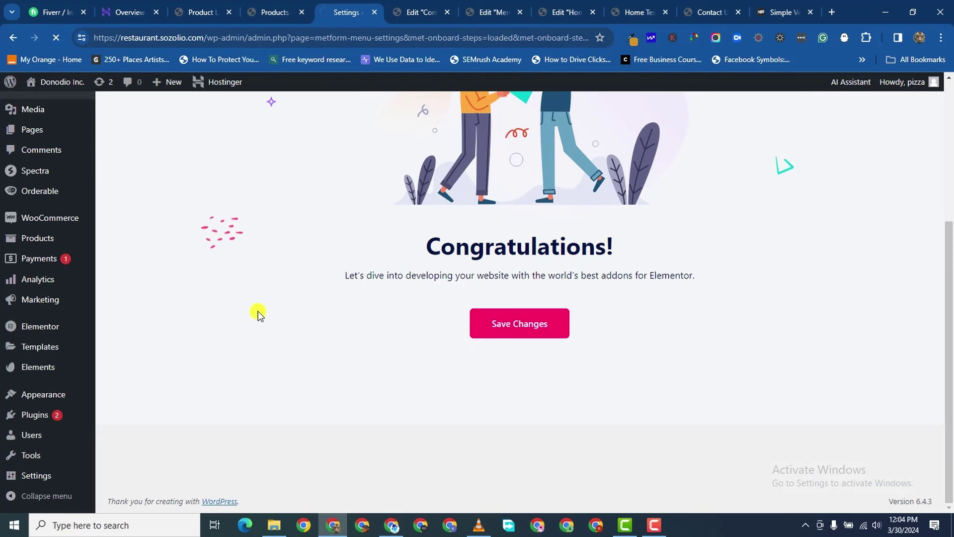
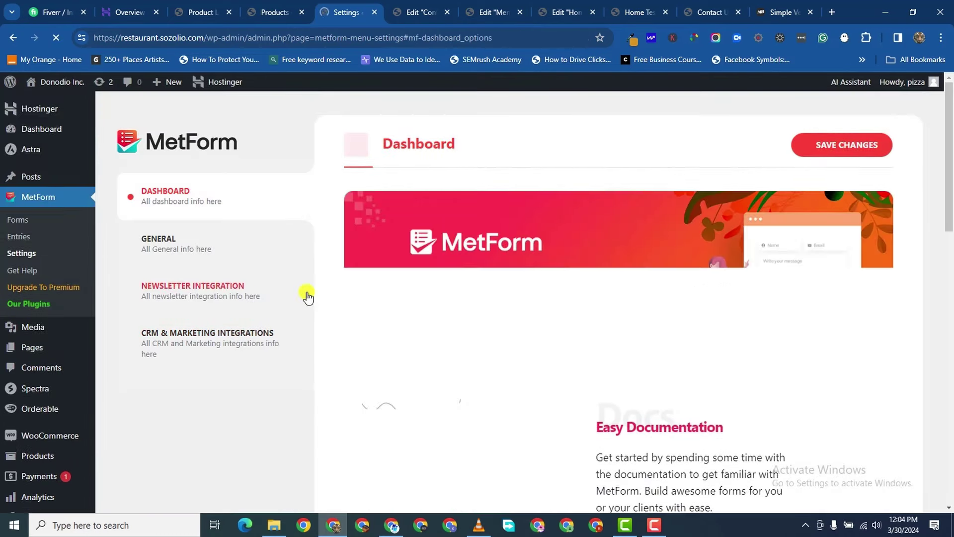
# - Start a new form in MetForm's forms list, naming it Contact Form with the type General Form
pyautogui.click(22, 222)
pyautogui.scroll(-2, 281, 284)
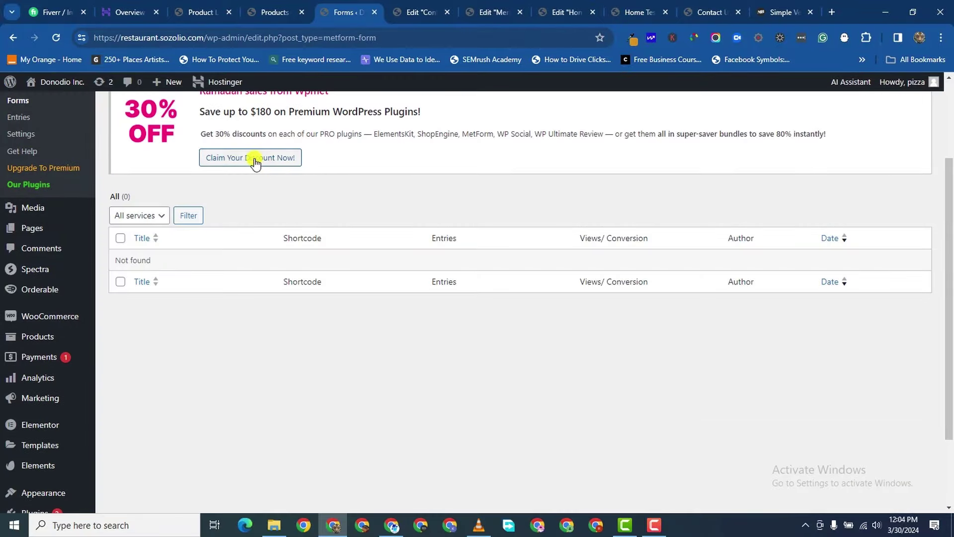
pyautogui.scroll(3, 259, 160)
pyautogui.click(186, 116)
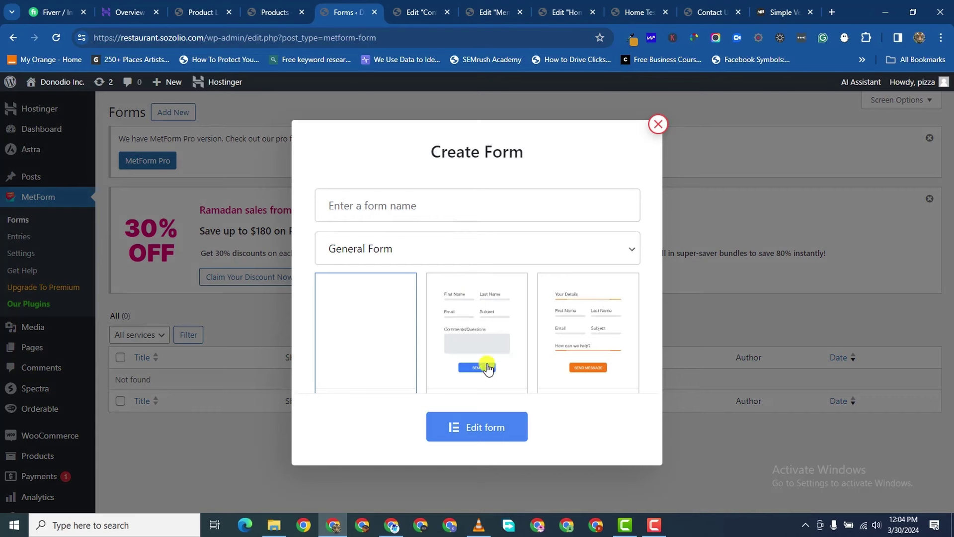
pyautogui.scroll(-4, 512, 278)
pyautogui.scroll(4, 513, 276)
pyautogui.click(419, 213)
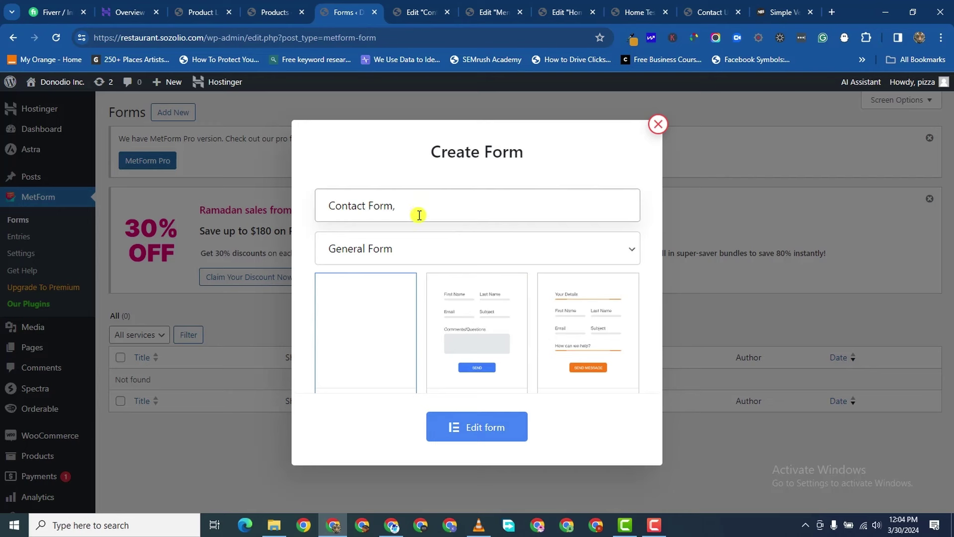
pyautogui.click(447, 253)
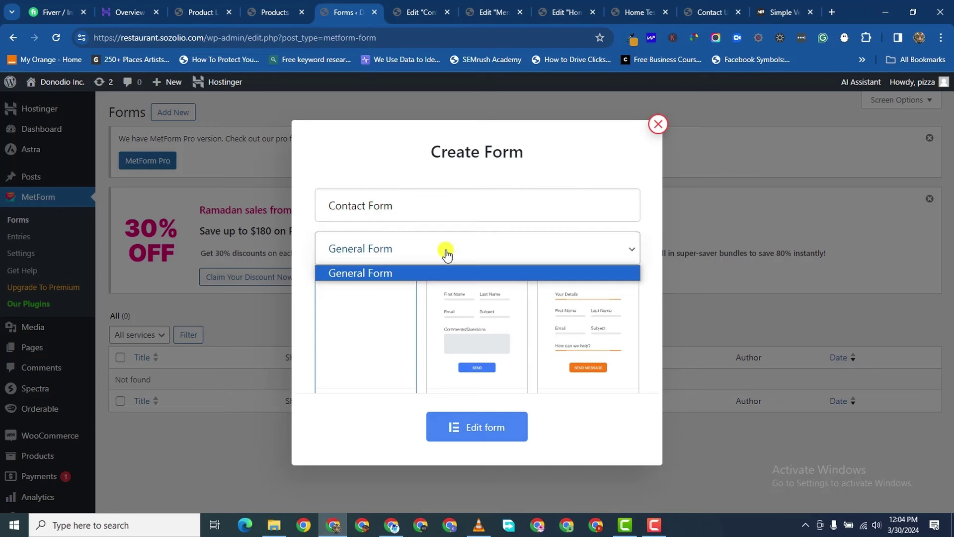
pyautogui.click(437, 274)
# - Open the demo of the Simple Contact Form 3 template in a new tab and examine its fields and layout
pyautogui.scroll(-5, 537, 315)
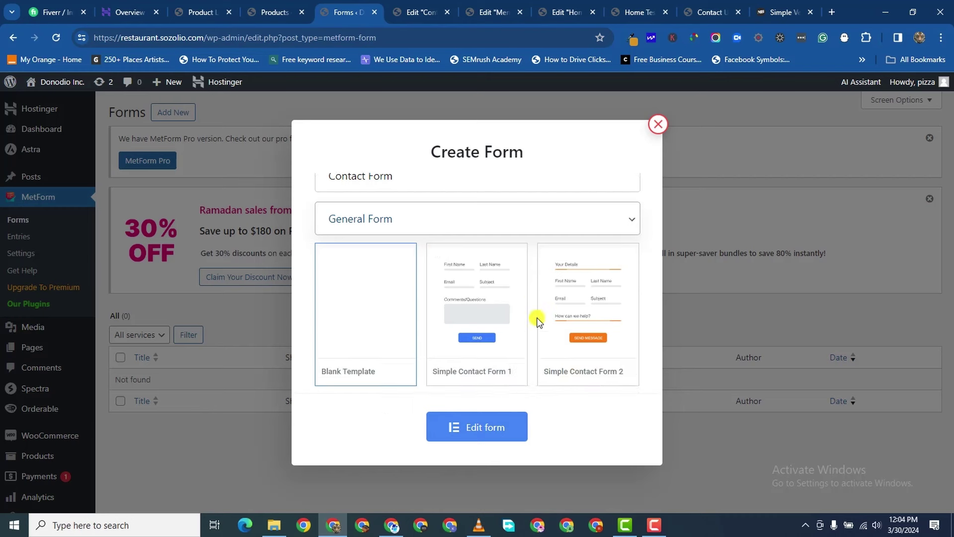
pyautogui.scroll(-1, 503, 313)
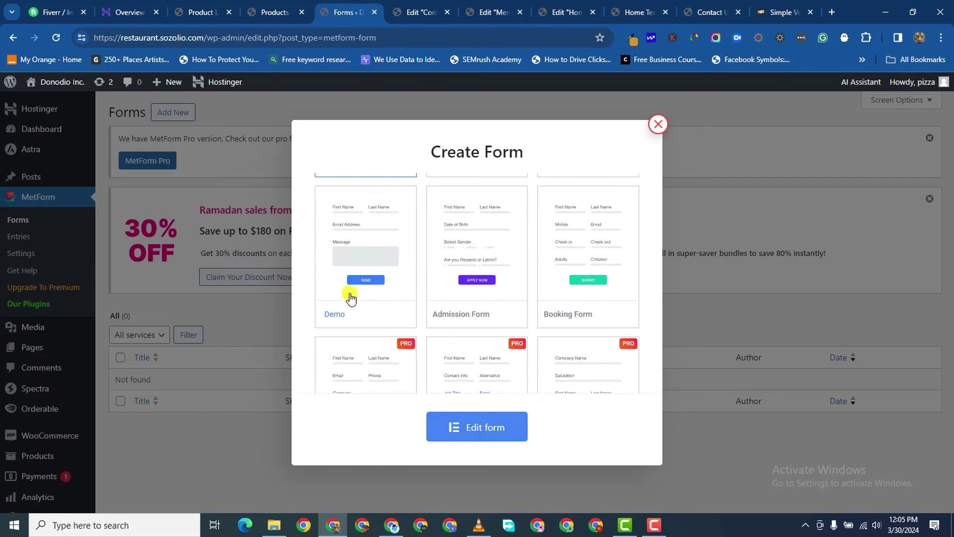
pyautogui.rightClick(337, 318)
pyautogui.click(395, 124)
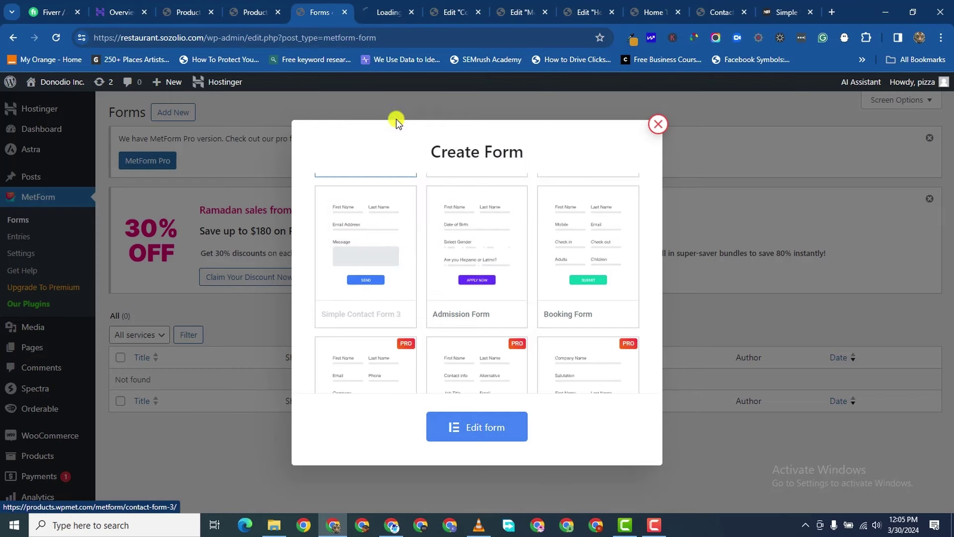
pyautogui.click(384, 15)
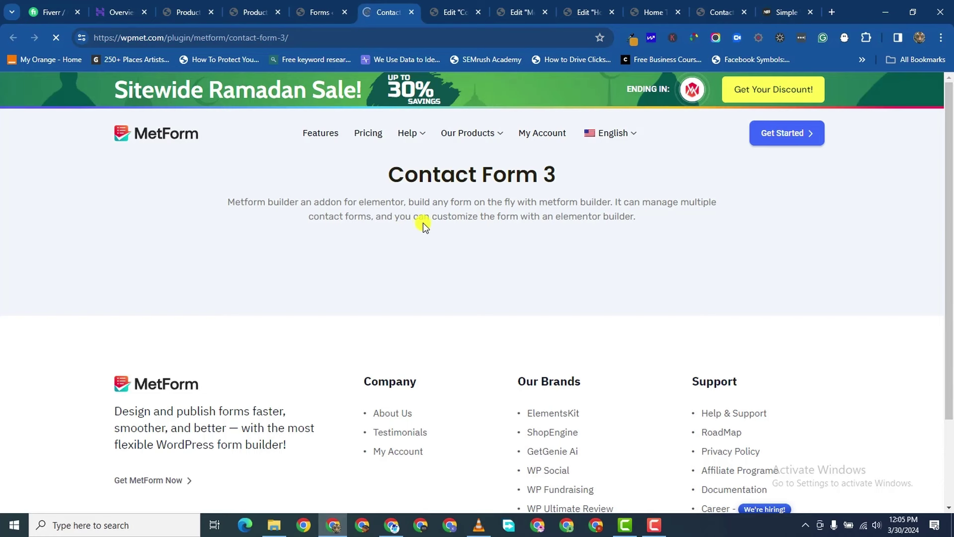
pyautogui.scroll(-3, 450, 264)
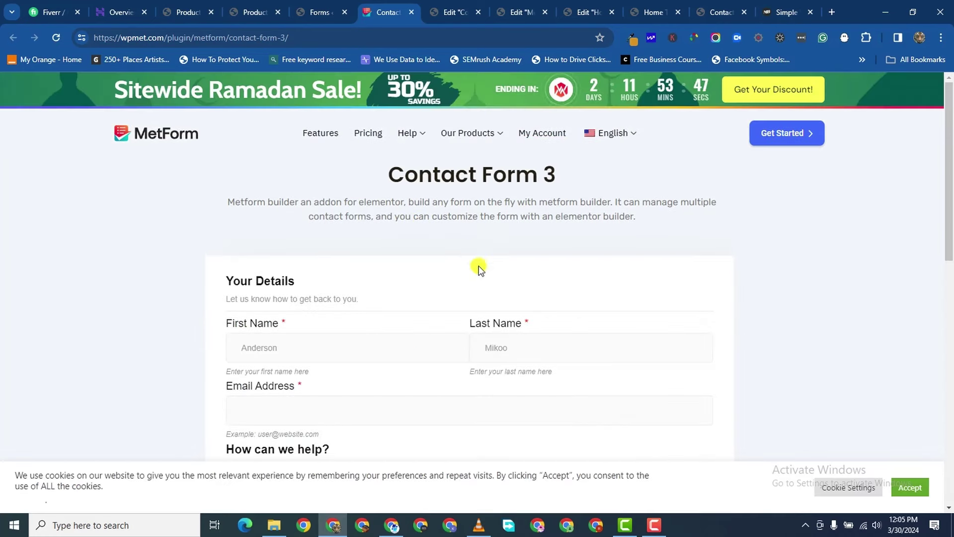
pyautogui.scroll(-5, 481, 266)
pyautogui.scroll(-2, 343, 289)
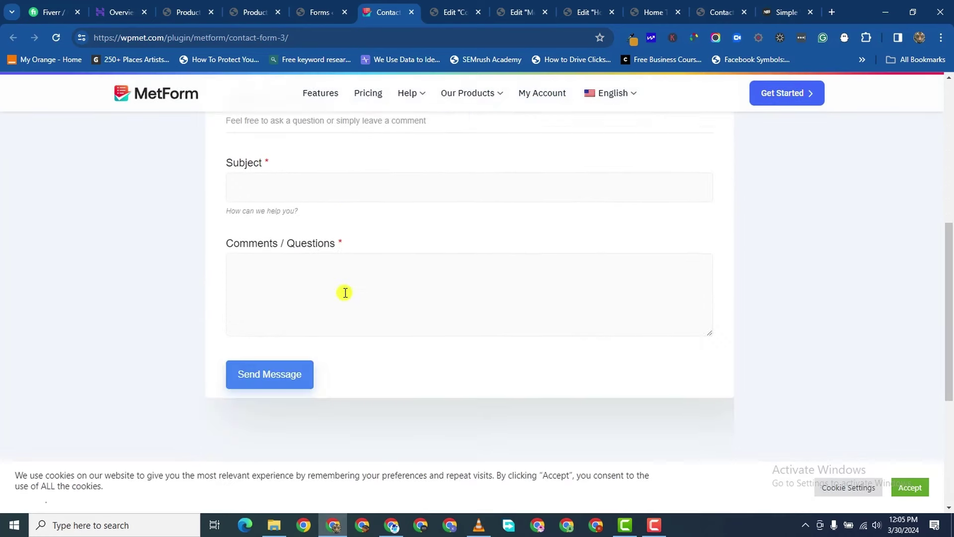
pyautogui.scroll(5, 330, 270)
pyautogui.scroll(1, 458, 250)
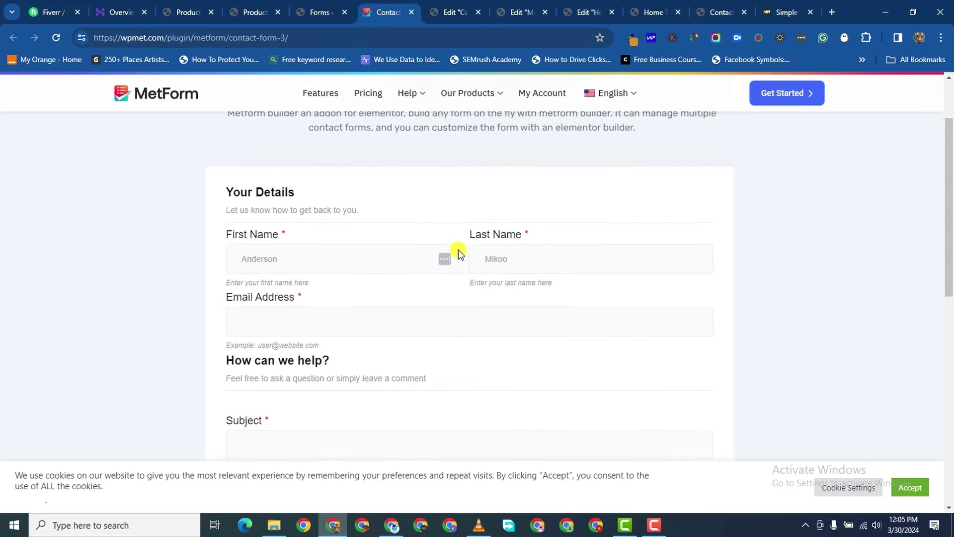
pyautogui.moveTo(388, 10)
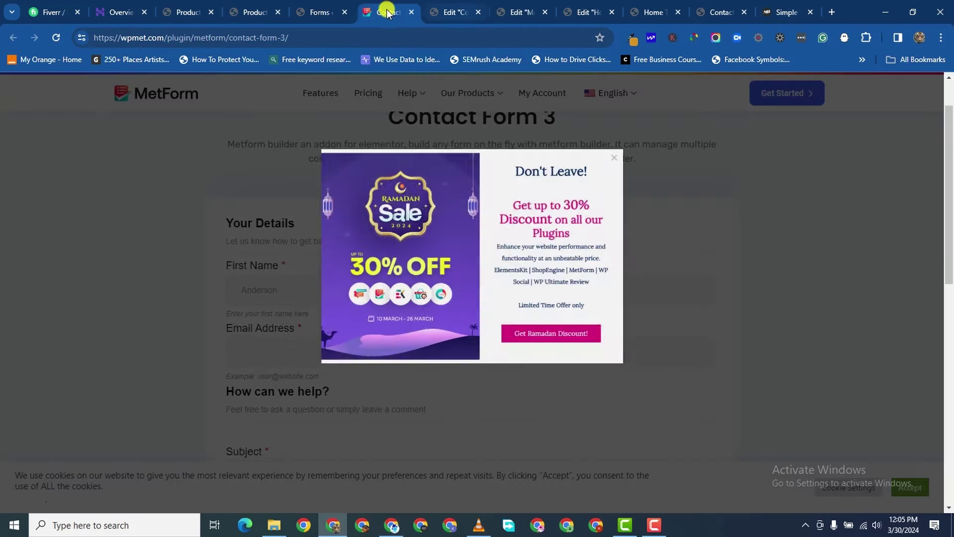
# - Return to the Create Form dialog, choose the Simple Contact Form 1 template and open the form for editing
pyautogui.click(315, 11)
pyautogui.scroll(-5, 577, 300)
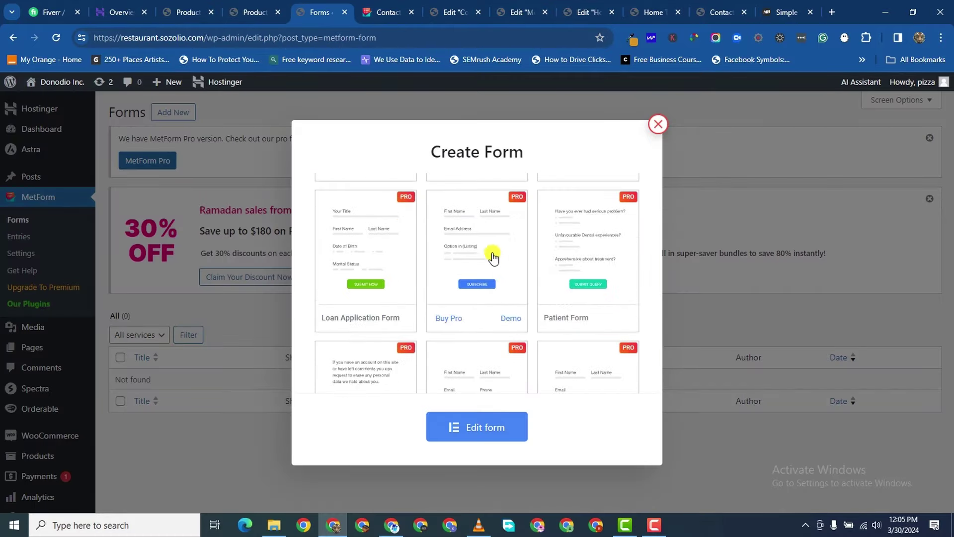
pyautogui.scroll(2, 492, 254)
pyautogui.scroll(3, 472, 269)
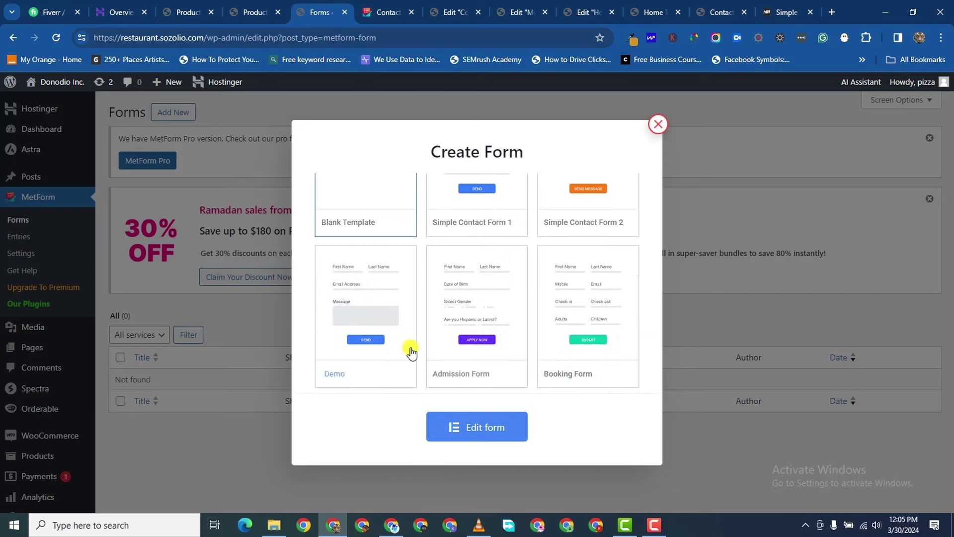
pyautogui.scroll(-6, 477, 368)
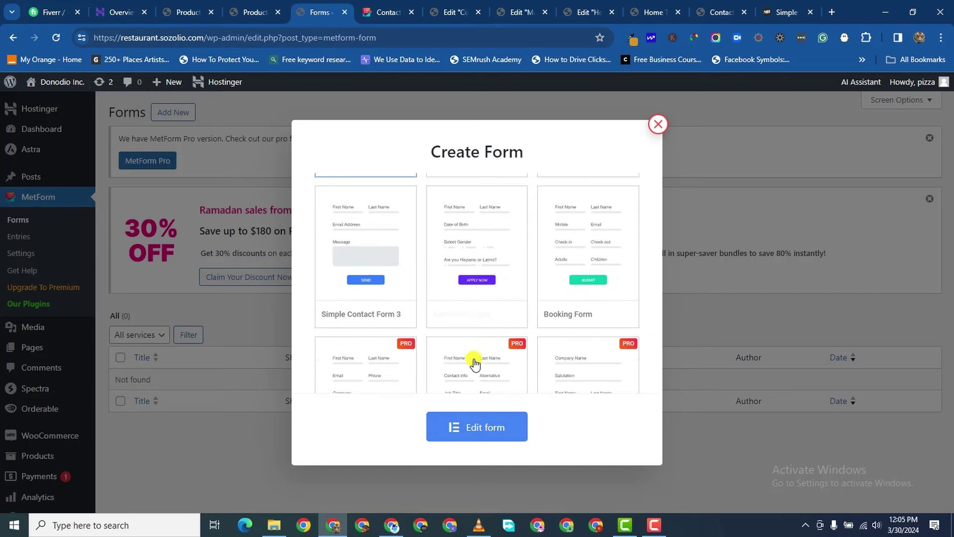
pyautogui.scroll(-10, 554, 332)
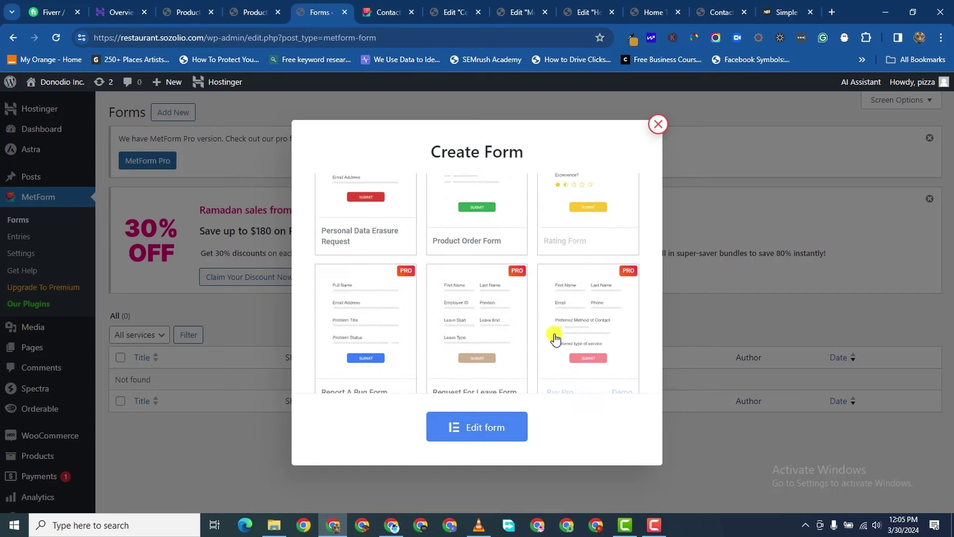
pyautogui.scroll(10, 559, 328)
pyautogui.scroll(5, 560, 323)
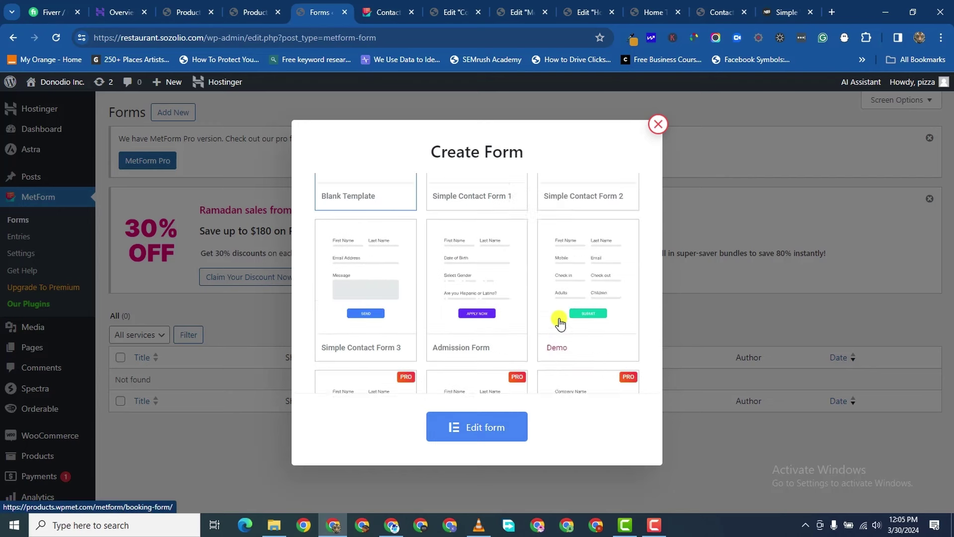
pyautogui.scroll(-1, 494, 348)
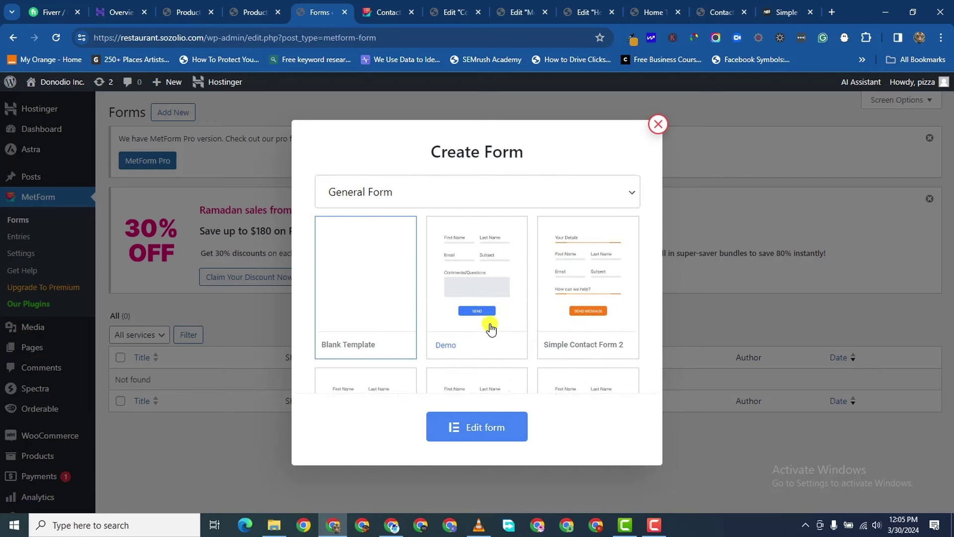
pyautogui.click(467, 269)
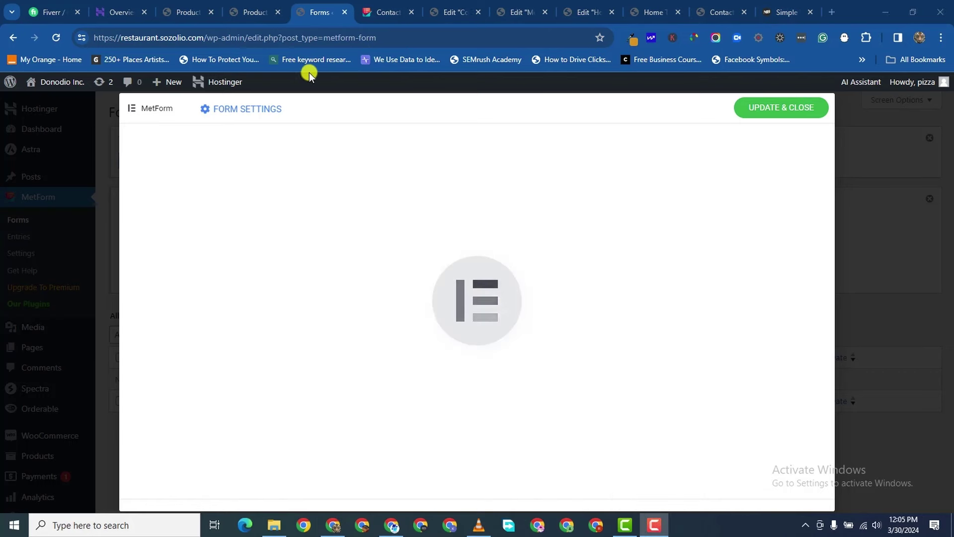
pyautogui.scroll(-3, 486, 273)
pyautogui.scroll(3, 493, 269)
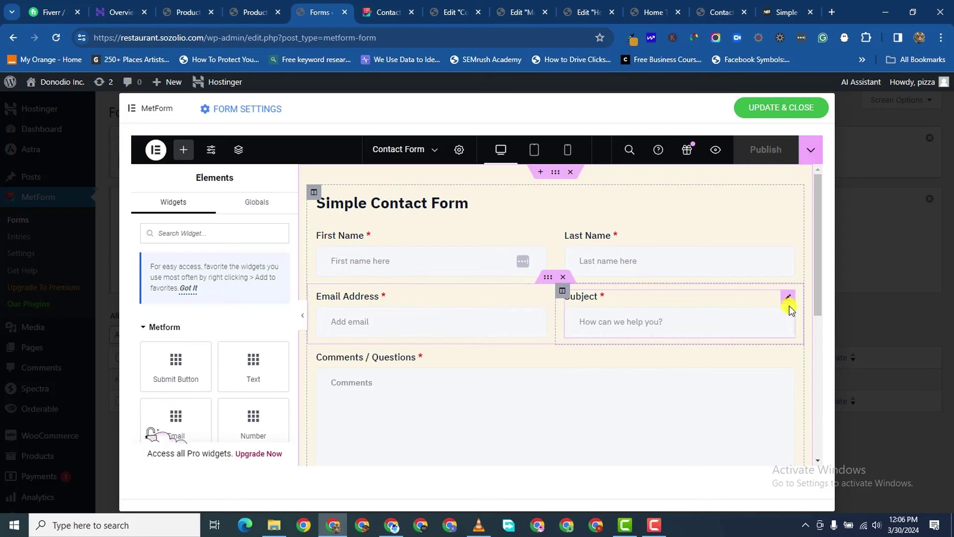
# - Open the form's Subject field for editing and examine its content options, required setting, validation type and warning message
pyautogui.click(787, 300)
pyautogui.scroll(-1, 185, 316)
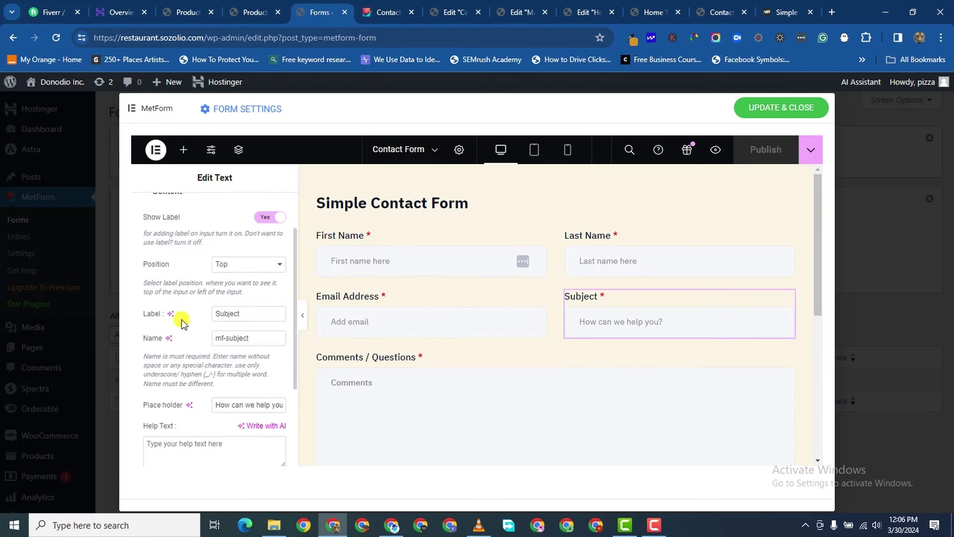
pyautogui.scroll(-2, 213, 315)
pyautogui.scroll(4, 219, 299)
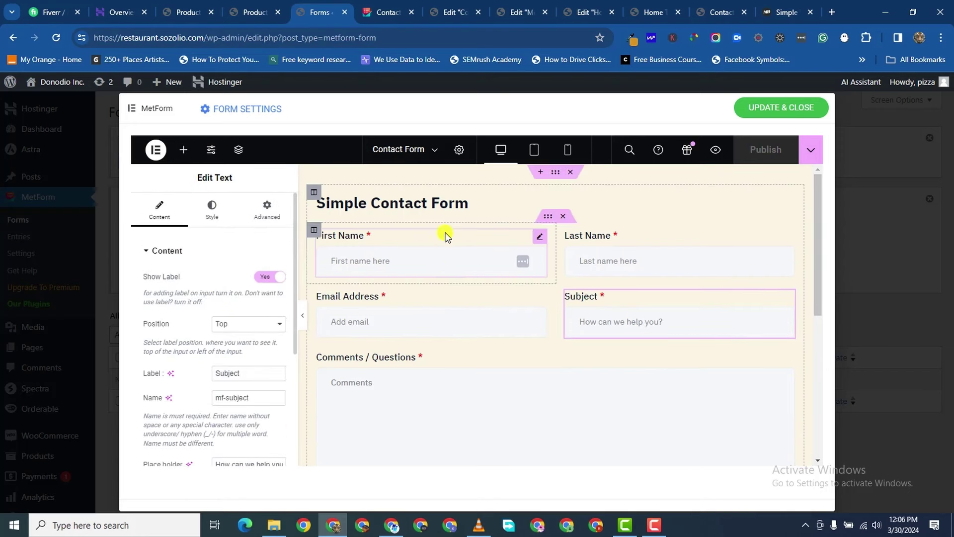
pyautogui.scroll(-4, 209, 248)
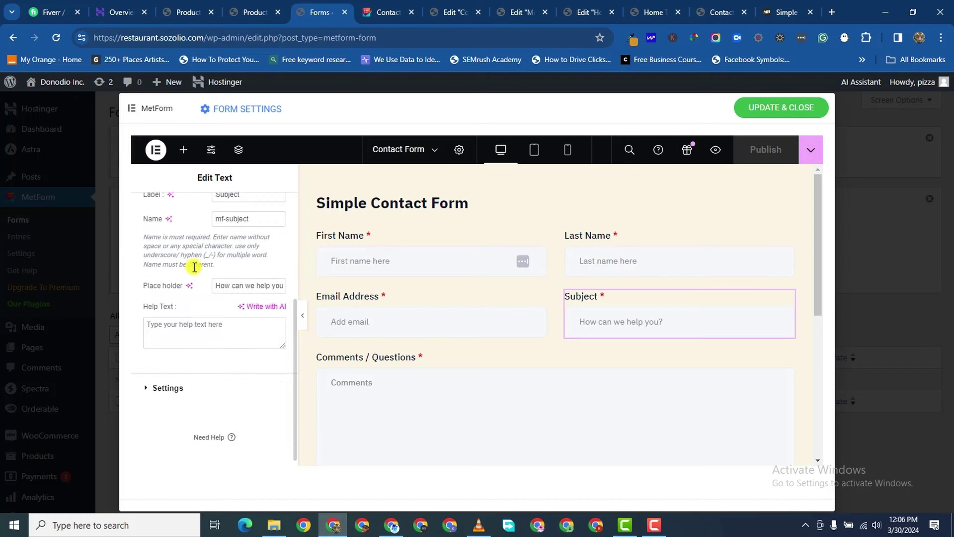
pyautogui.scroll(-6, 465, 330)
pyautogui.scroll(6, 456, 347)
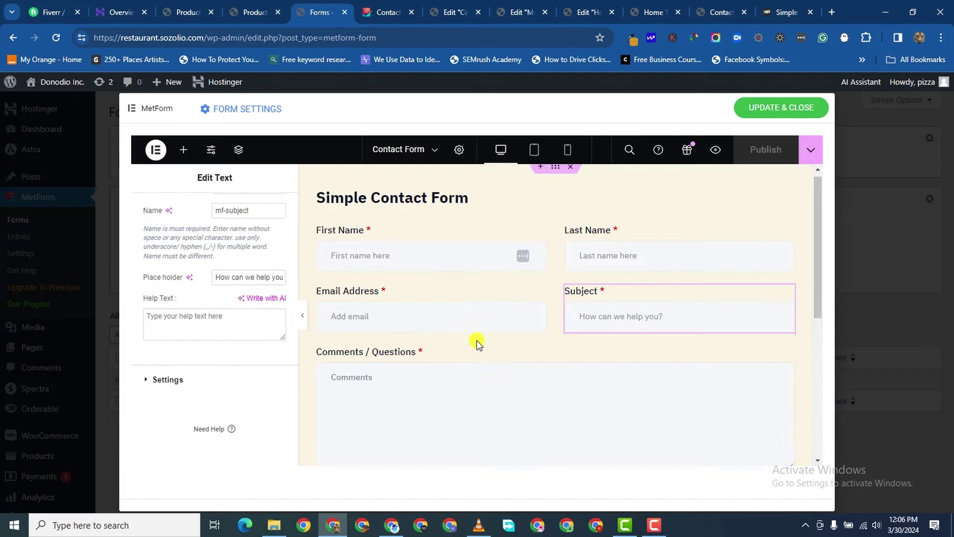
pyautogui.scroll(4, 258, 229)
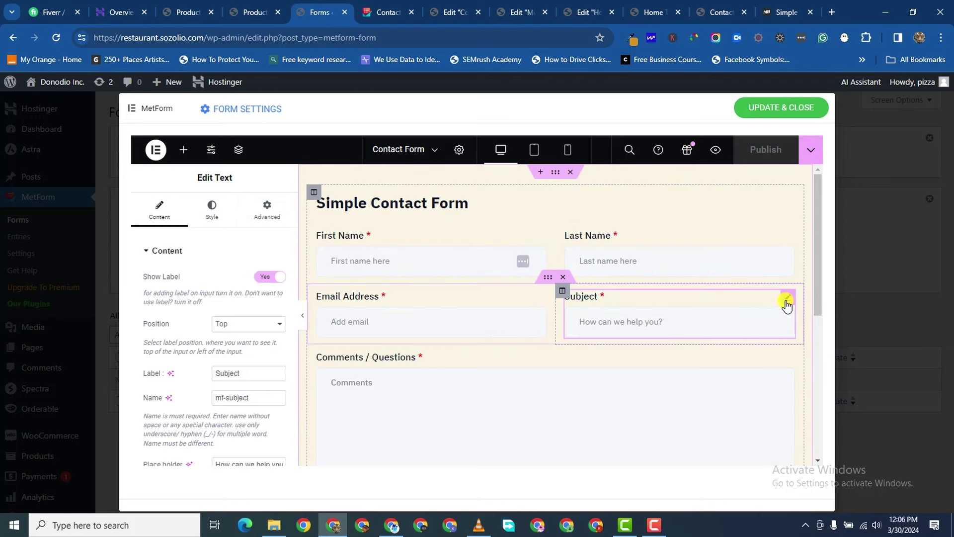
pyautogui.scroll(-4, 181, 385)
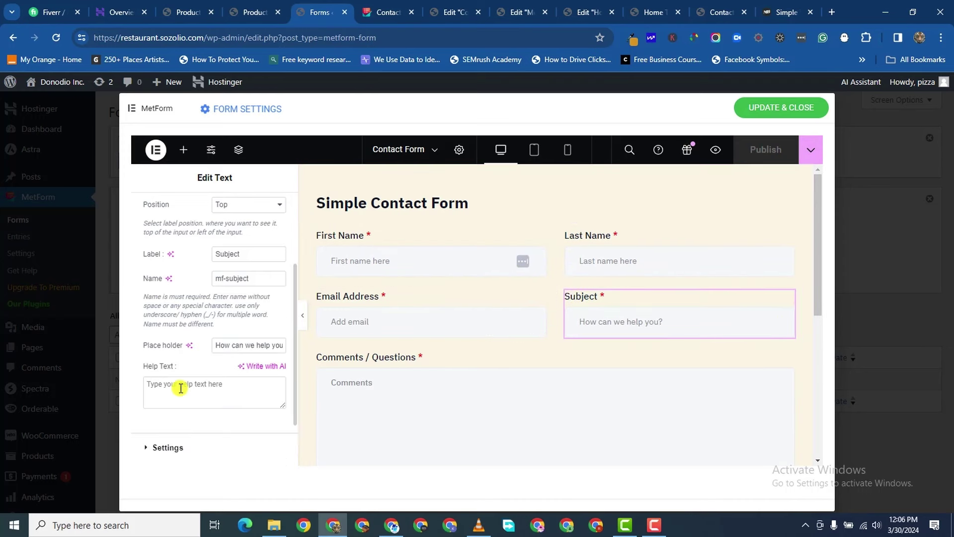
pyautogui.scroll(1, 245, 339)
pyautogui.scroll(3, 249, 336)
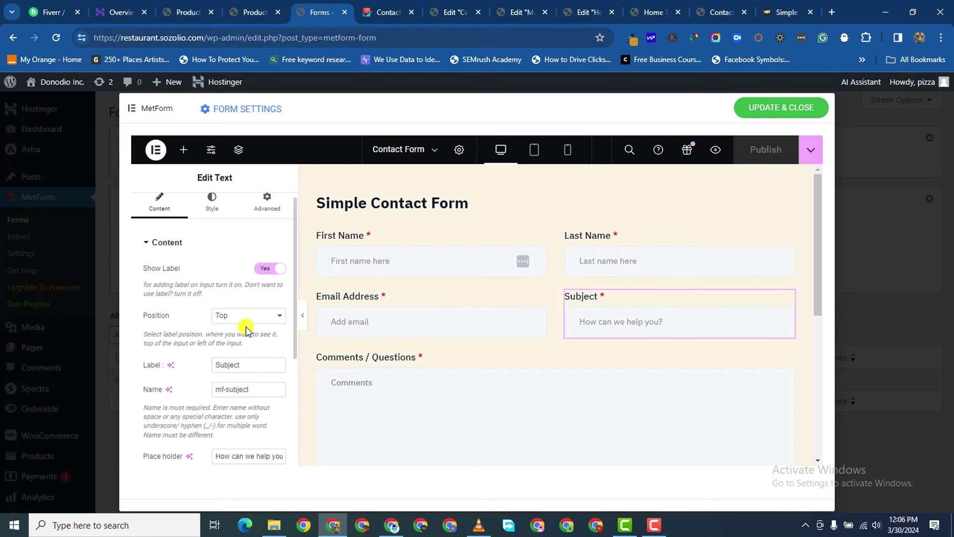
pyautogui.scroll(-4, 239, 377)
pyautogui.scroll(4, 184, 368)
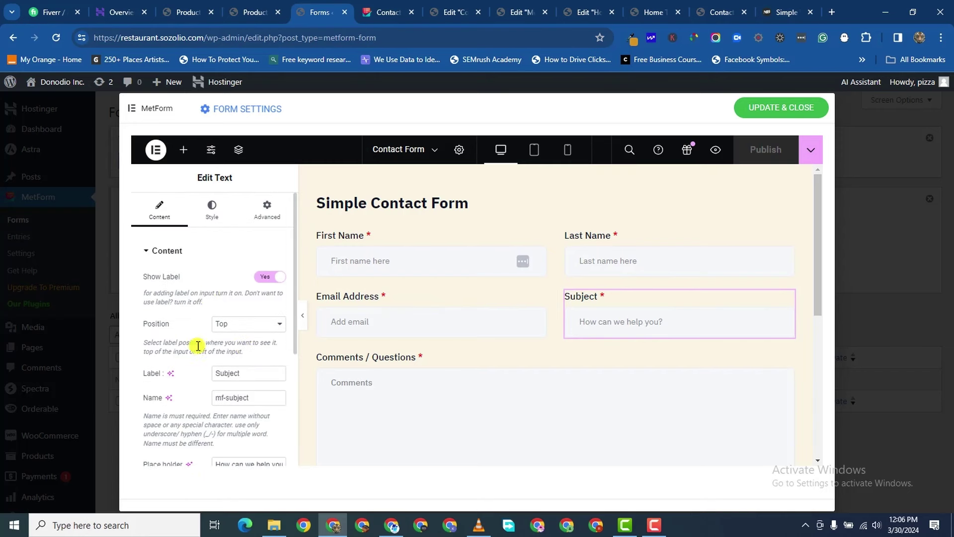
pyautogui.scroll(-4, 193, 420)
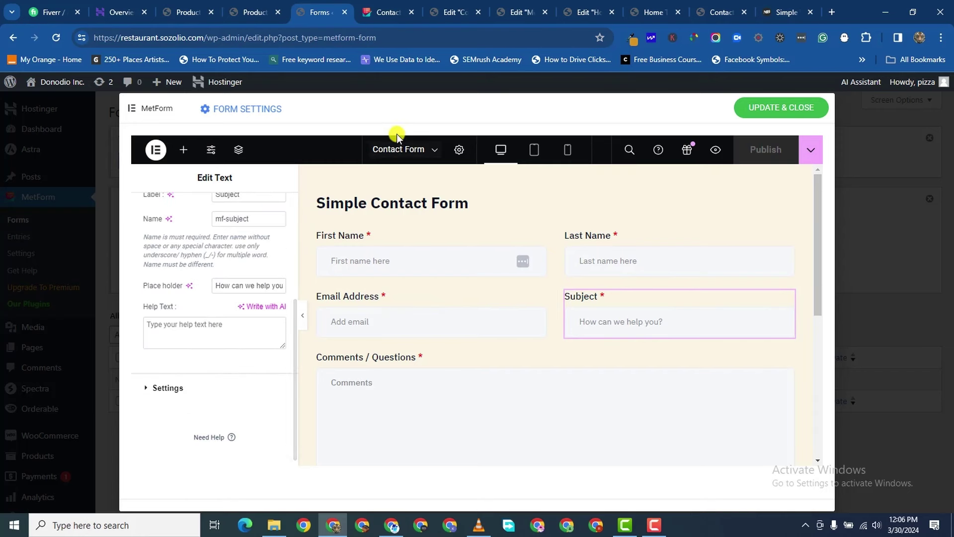
pyautogui.scroll(-4, 443, 256)
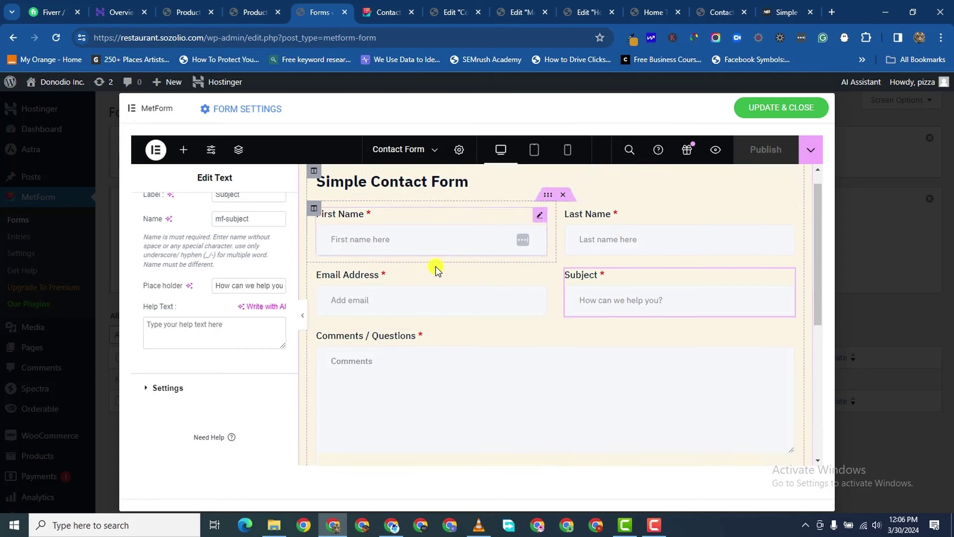
pyautogui.click(146, 390)
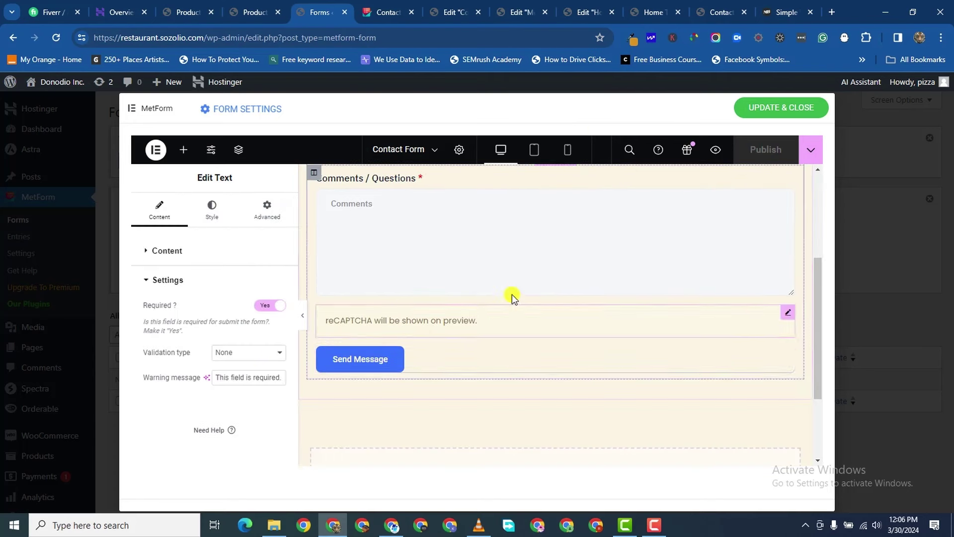
pyautogui.scroll(4, 486, 304)
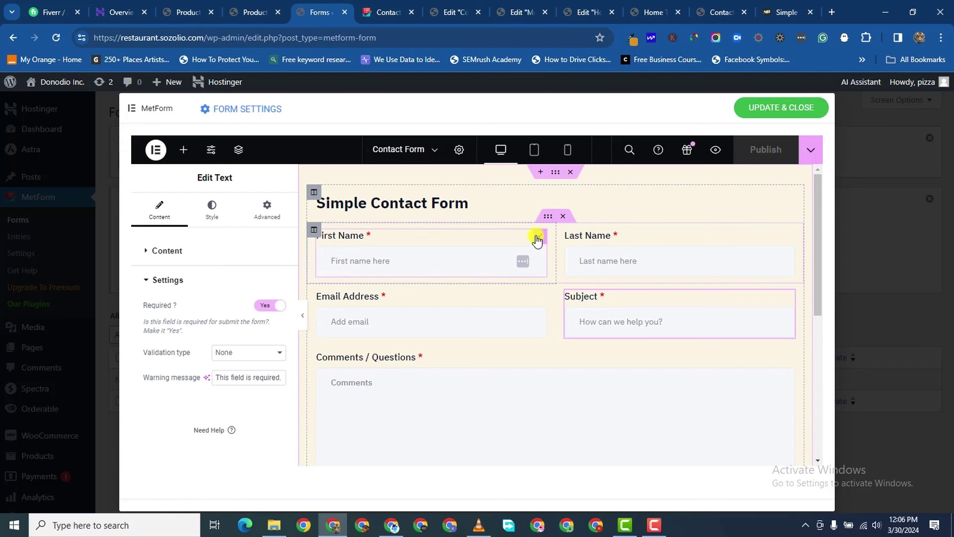
# - Check the layout settings of the columns holding the Subject and Last Name fields
pyautogui.click(537, 239)
pyautogui.click(562, 287)
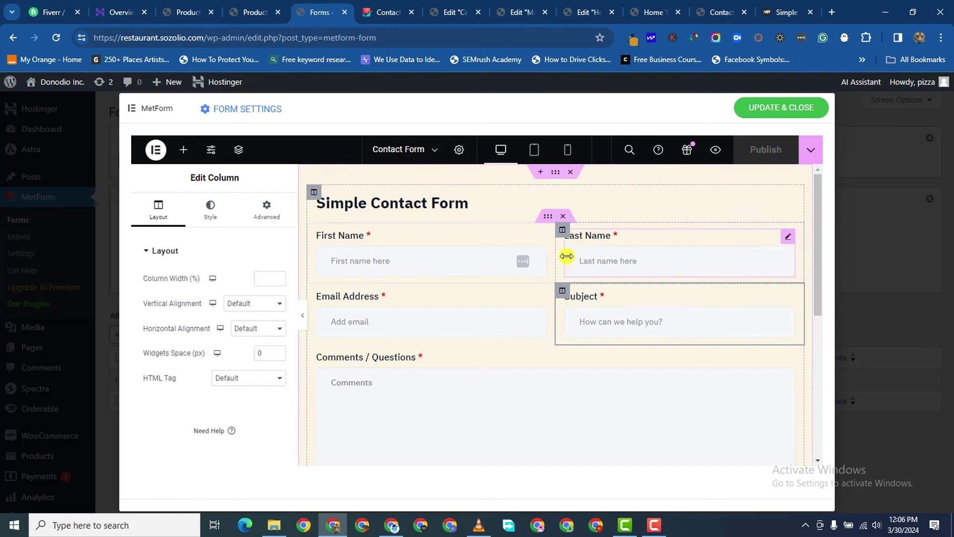
pyautogui.click(562, 230)
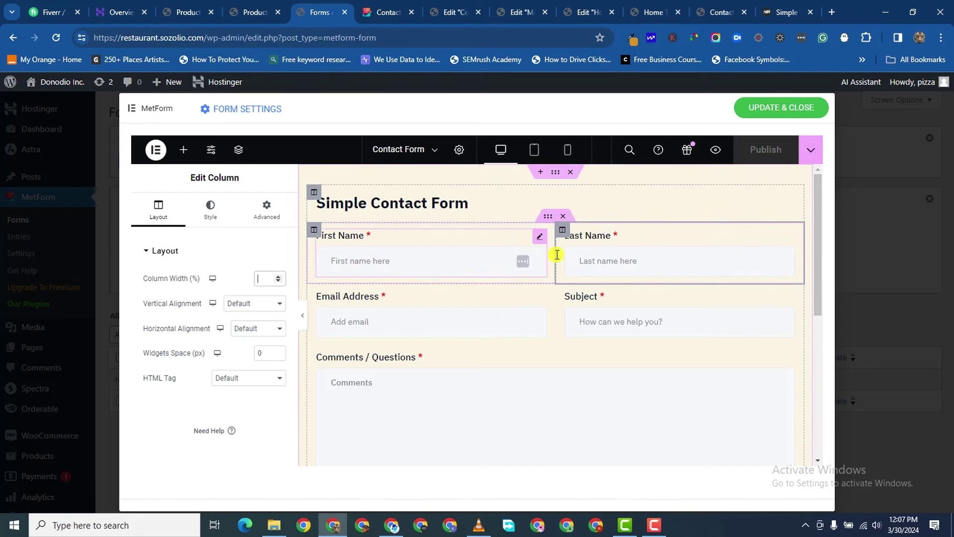
# - Open the First Name field for editing and examine its label, placeholder and required-field settings
pyautogui.click(540, 236)
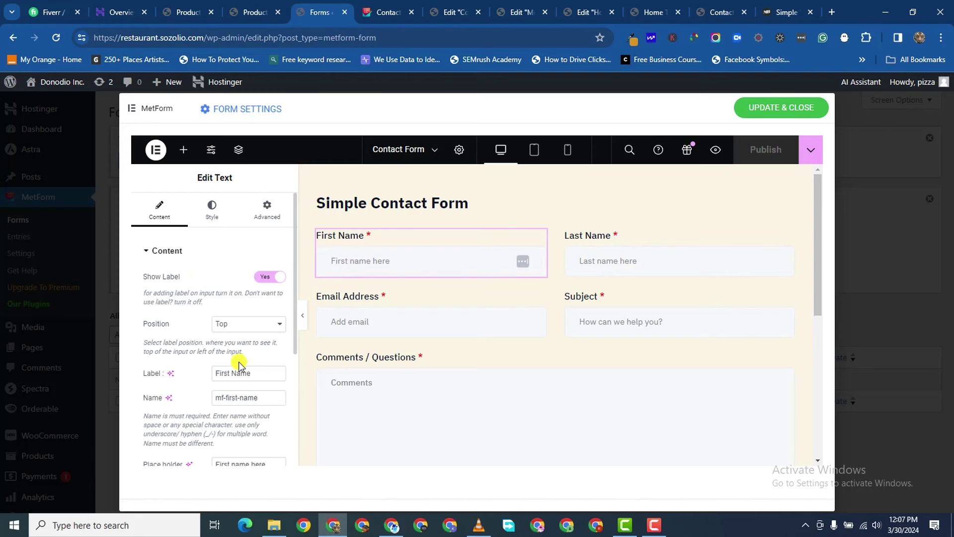
pyautogui.scroll(-1, 241, 419)
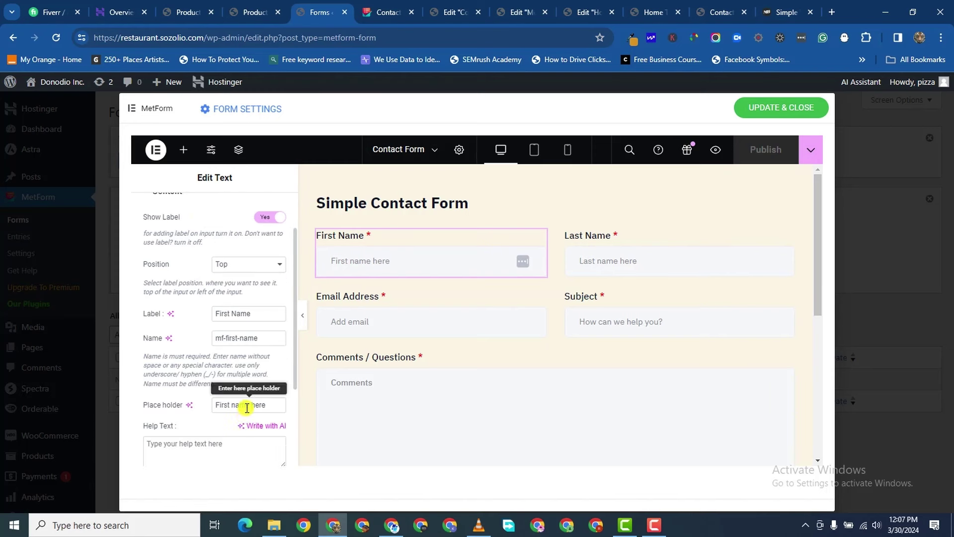
pyautogui.scroll(-1, 248, 420)
pyautogui.scroll(-1, 219, 400)
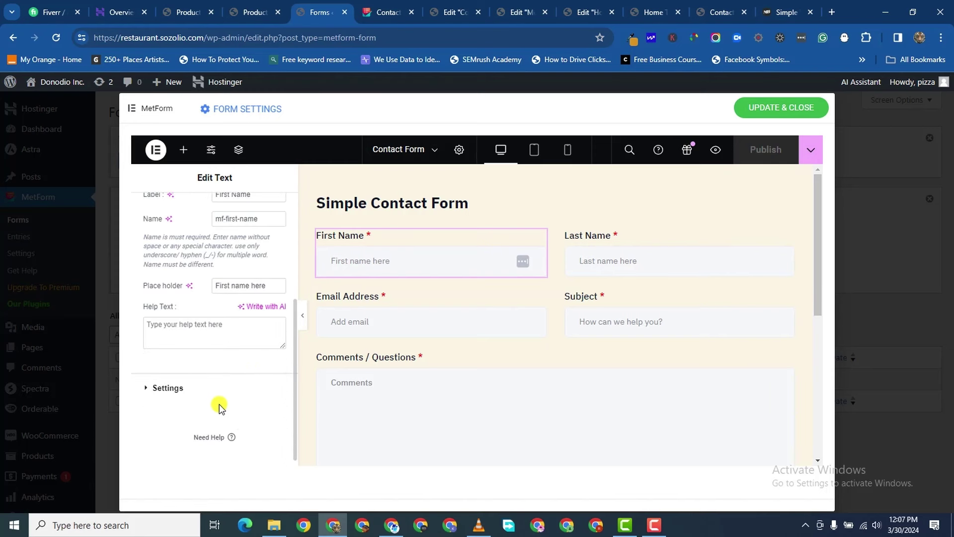
pyautogui.click(145, 388)
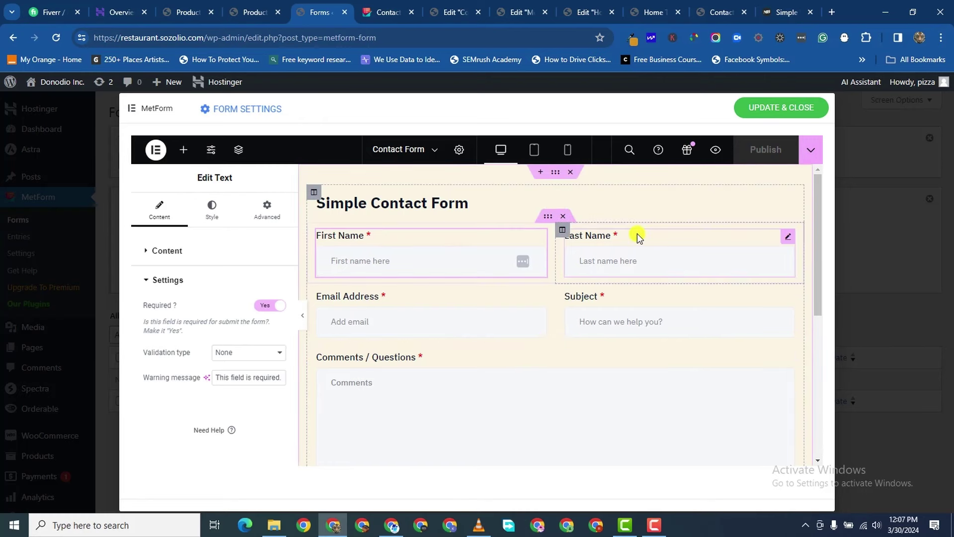
# - Update and close the form, and copy the Contact Form's shortcode from the forms list
pyautogui.click(781, 106)
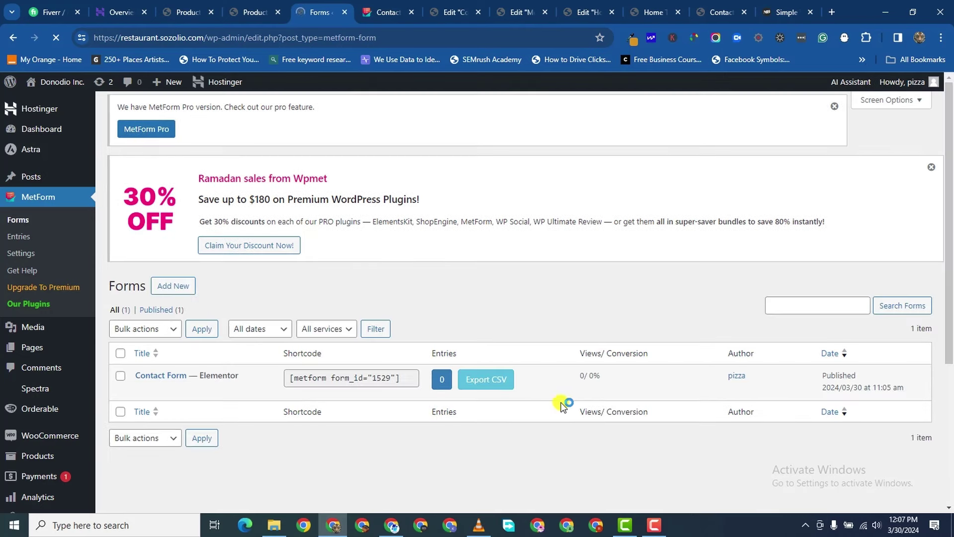
pyautogui.click(406, 384)
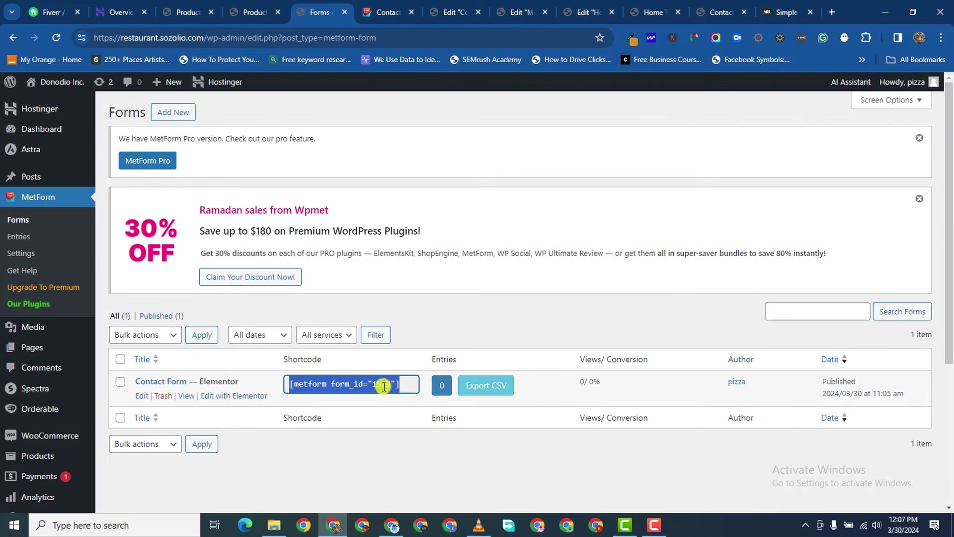
pyautogui.rightClick(385, 386)
pyautogui.click(427, 191)
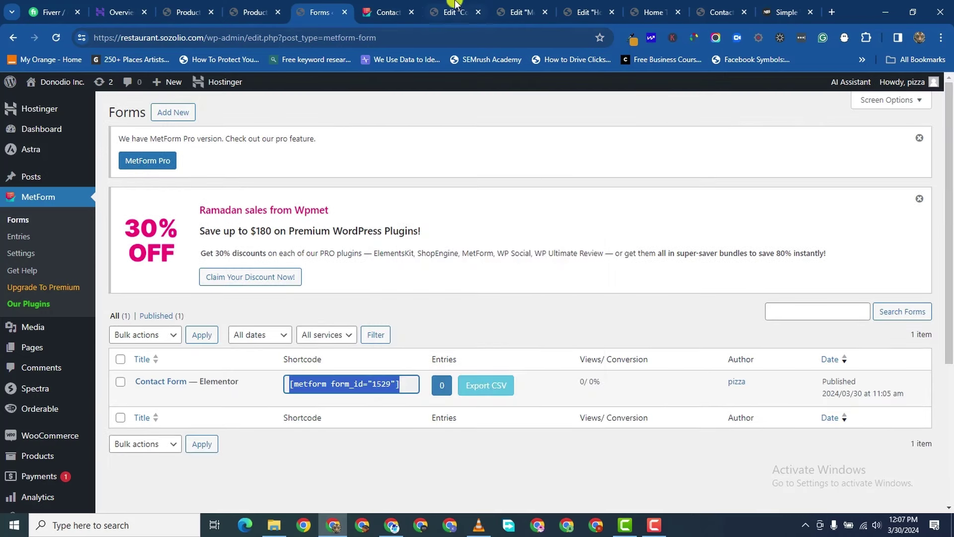
# - In the Contact page's Elementor editor, find the Shortcode widget with "short" and place it below the Contact Us banner, ready for its shortcode
pyautogui.click(519, 12)
pyautogui.click(591, 15)
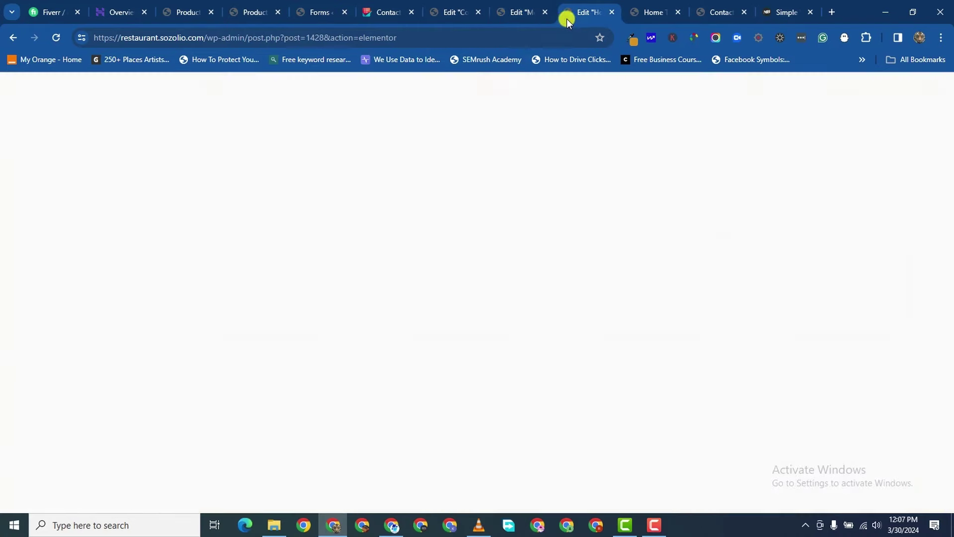
pyautogui.click(449, 12)
pyautogui.scroll(-1, 476, 281)
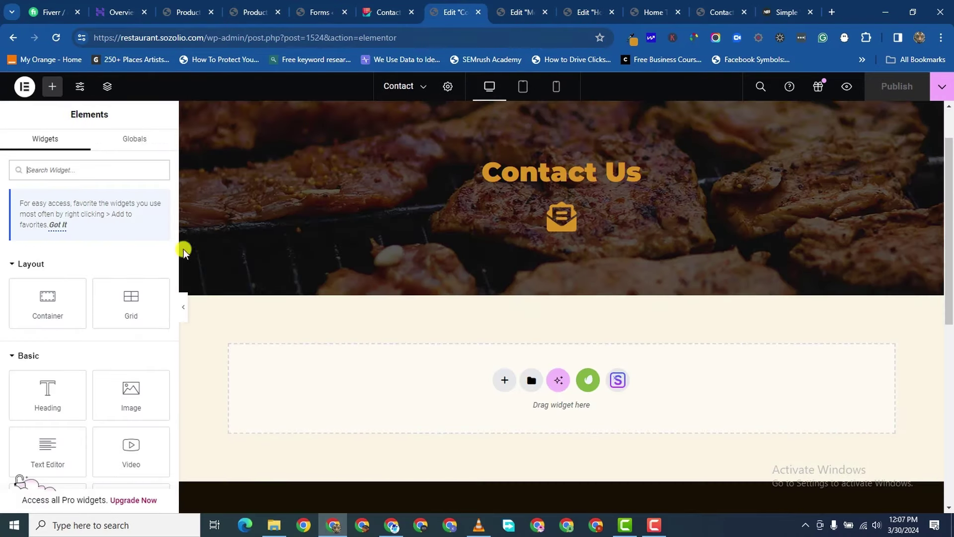
pyautogui.write('short')
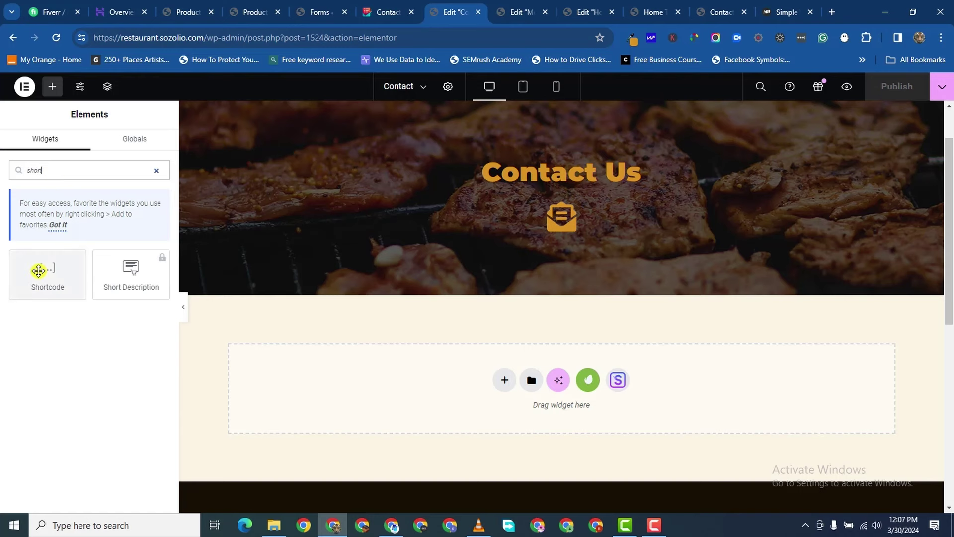
pyautogui.moveTo(37, 269); pyautogui.dragTo(453, 393)
pyautogui.click(70, 266)
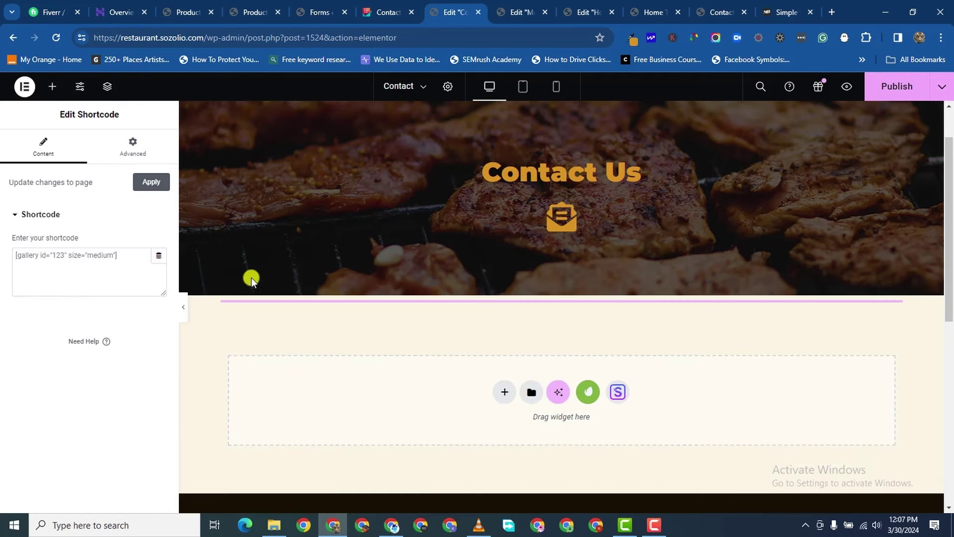
# - Delete the container holding the empty shortcode below the Contact Us banner and insert a Flexbox container with two equal columns
pyautogui.scroll(-1, 609, 375)
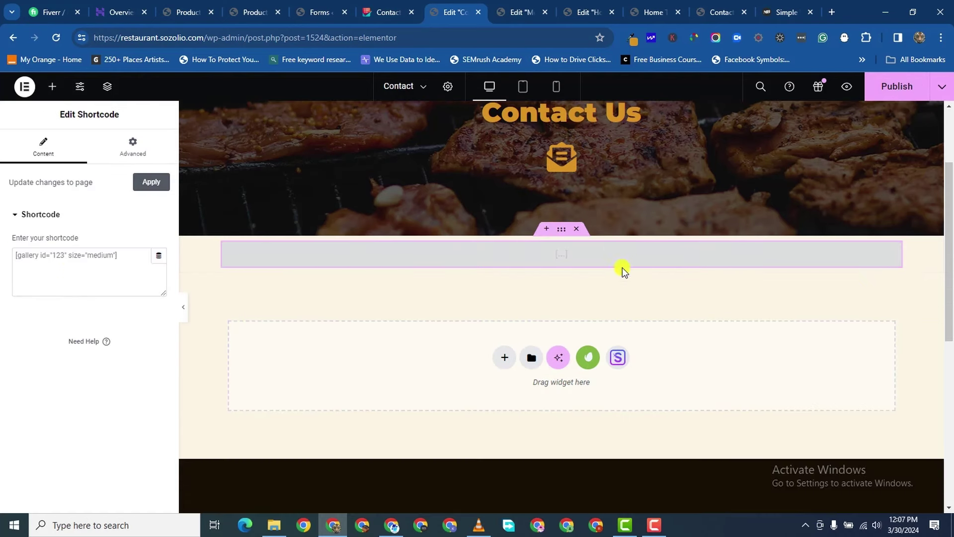
pyautogui.click(575, 230)
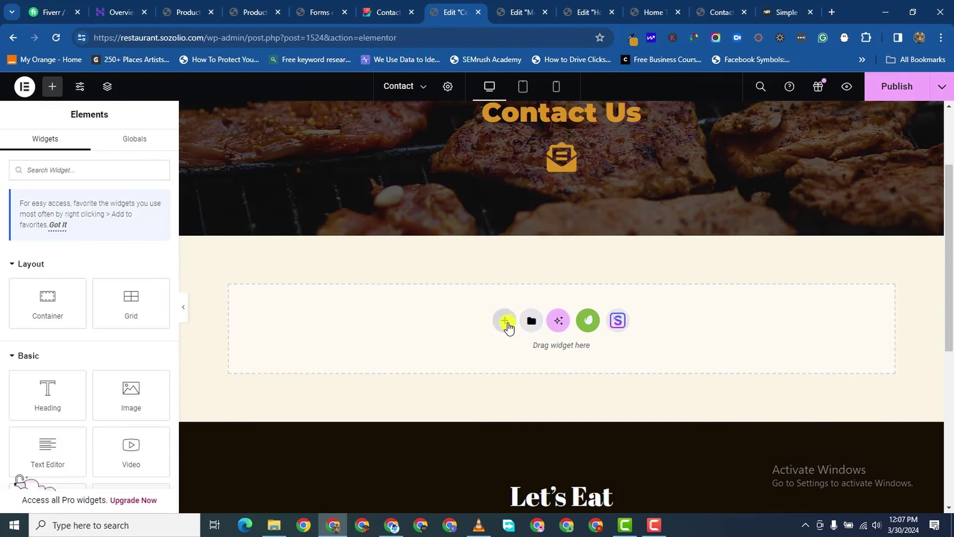
pyautogui.click(506, 322)
pyautogui.click(539, 362)
pyautogui.click(552, 349)
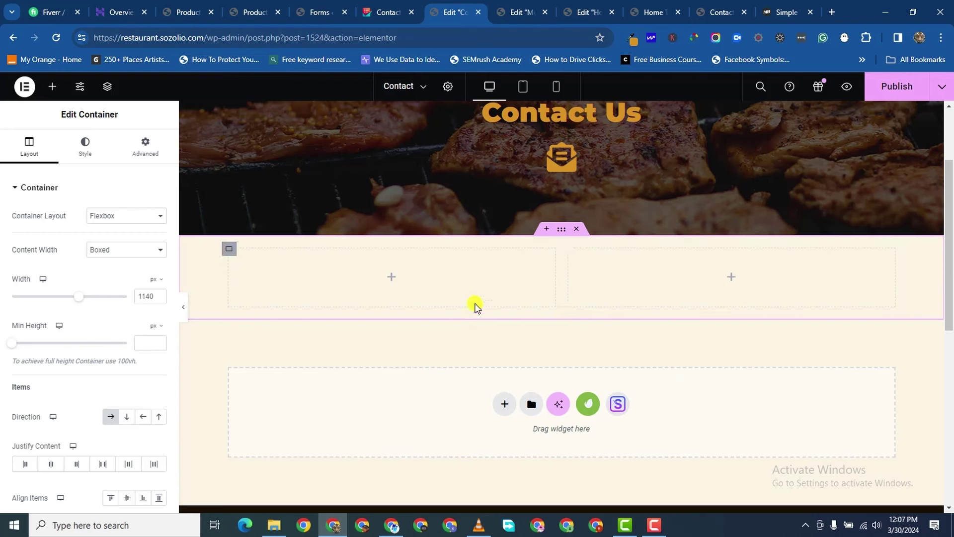
# - Place a Google Maps widget in the left column of the new container
pyautogui.click(52, 86)
pyautogui.write('map')
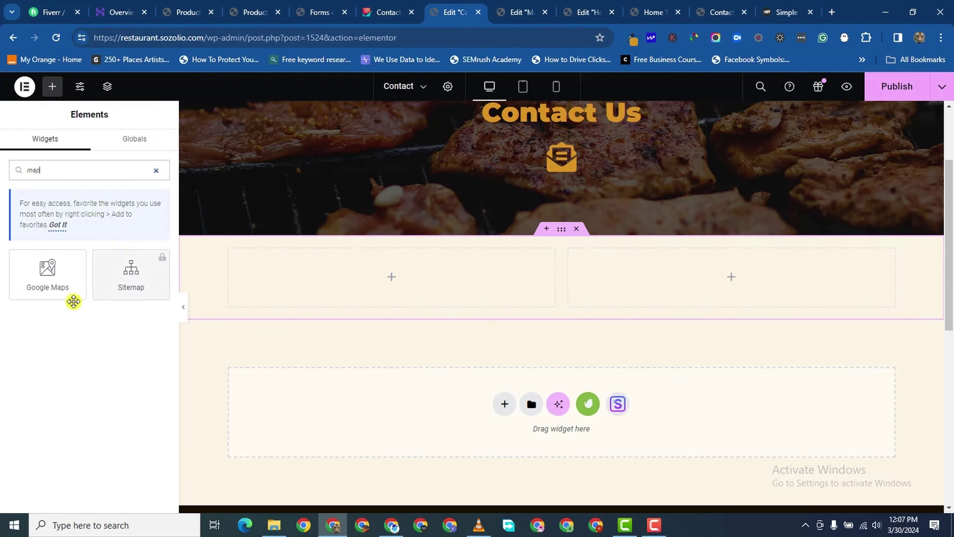
pyautogui.moveTo(70, 293); pyautogui.dragTo(402, 285)
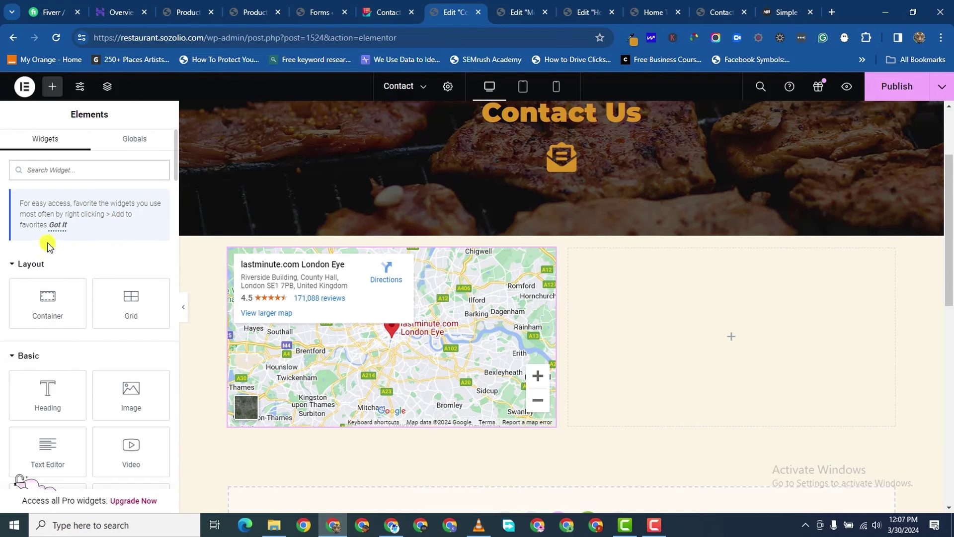
# - Place a Shortcode widget in the container's right column and paste the shortcode [metform form_id="1529"] into it
pyautogui.write('s')
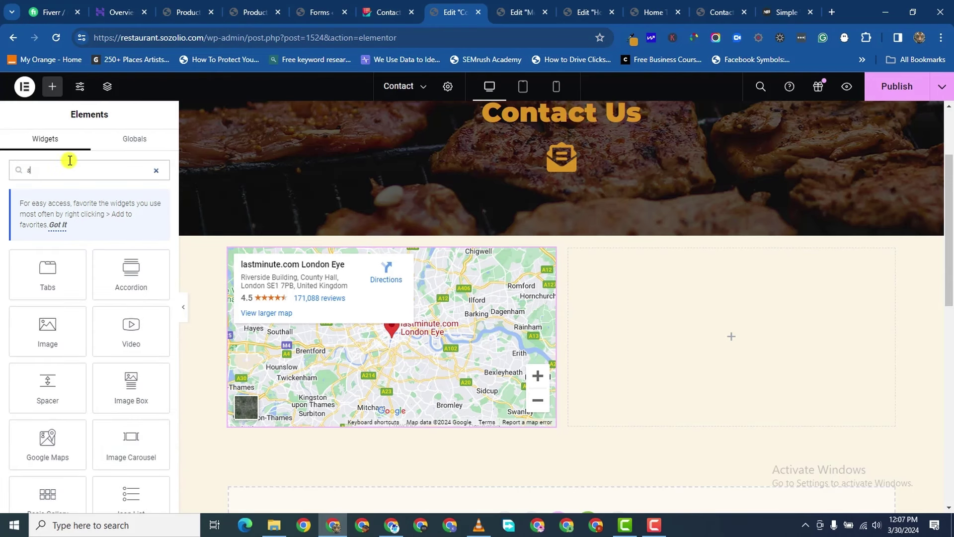
pyautogui.write('hortcod')
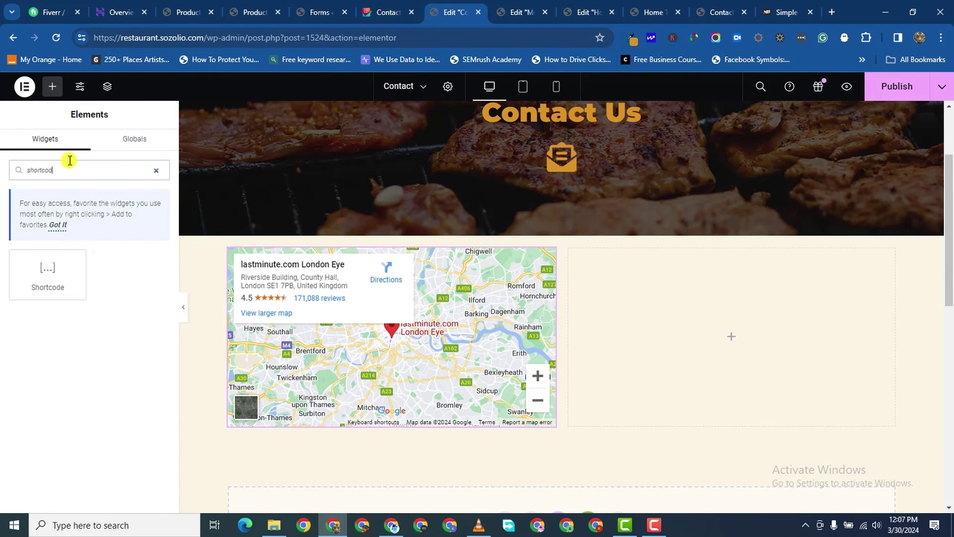
pyautogui.moveTo(30, 266); pyautogui.dragTo(785, 360)
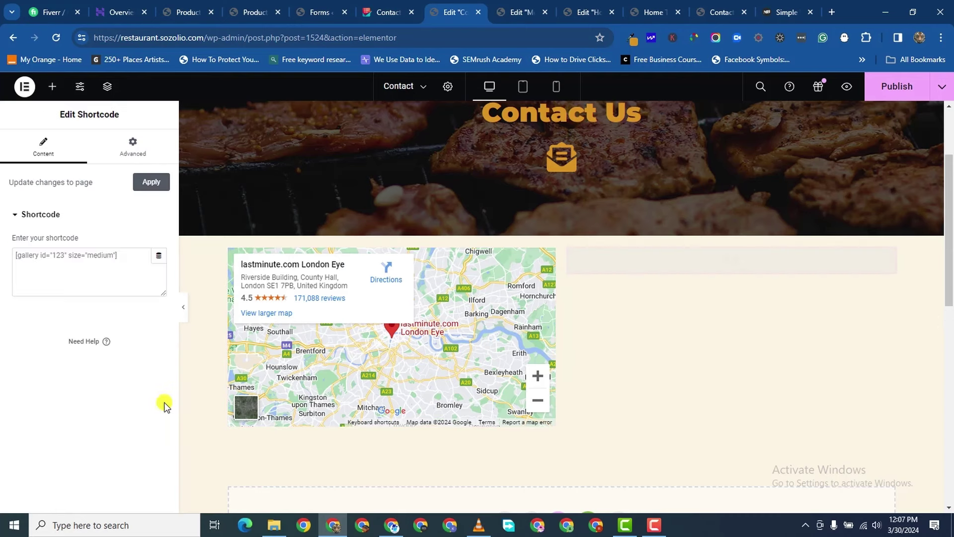
pyautogui.rightClick(64, 258)
pyautogui.click(124, 376)
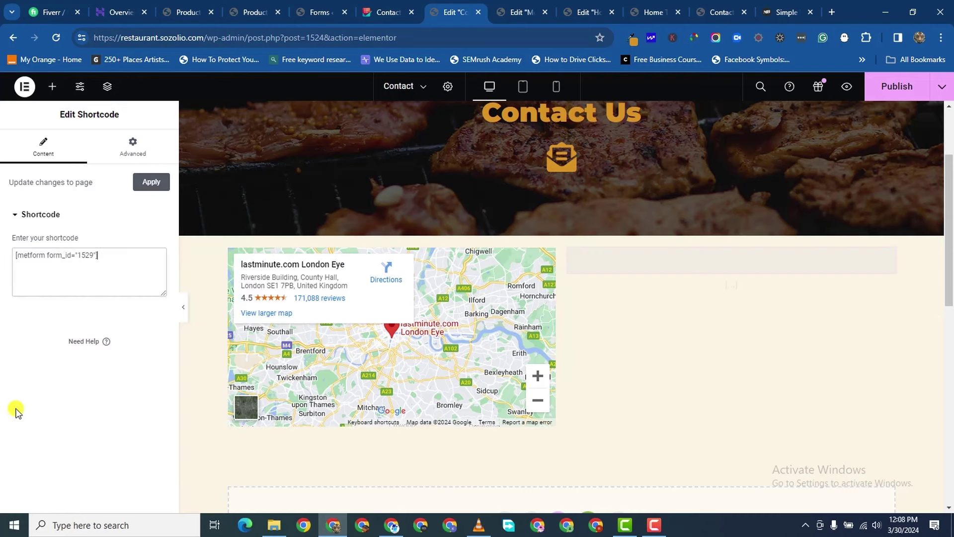
pyautogui.scroll(-3, 793, 379)
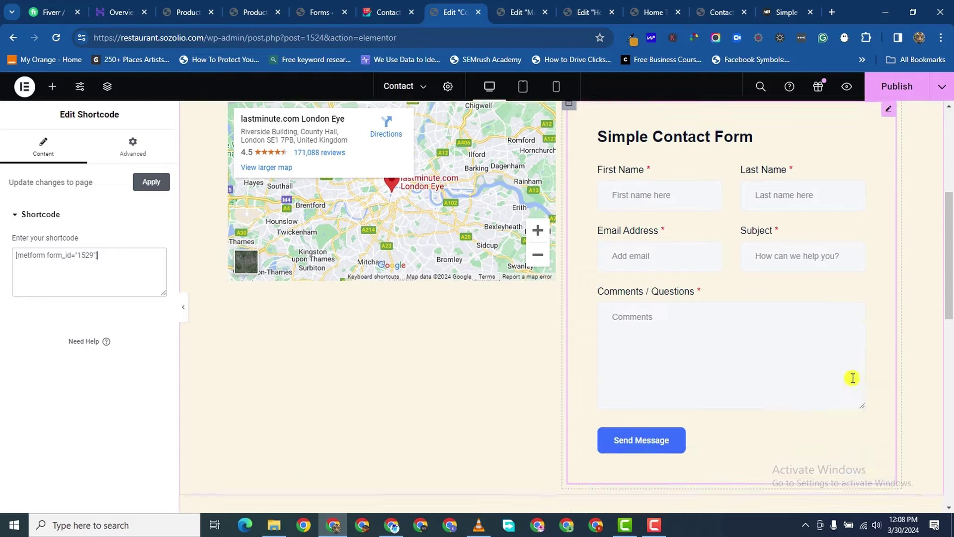
pyautogui.scroll(2, 618, 284)
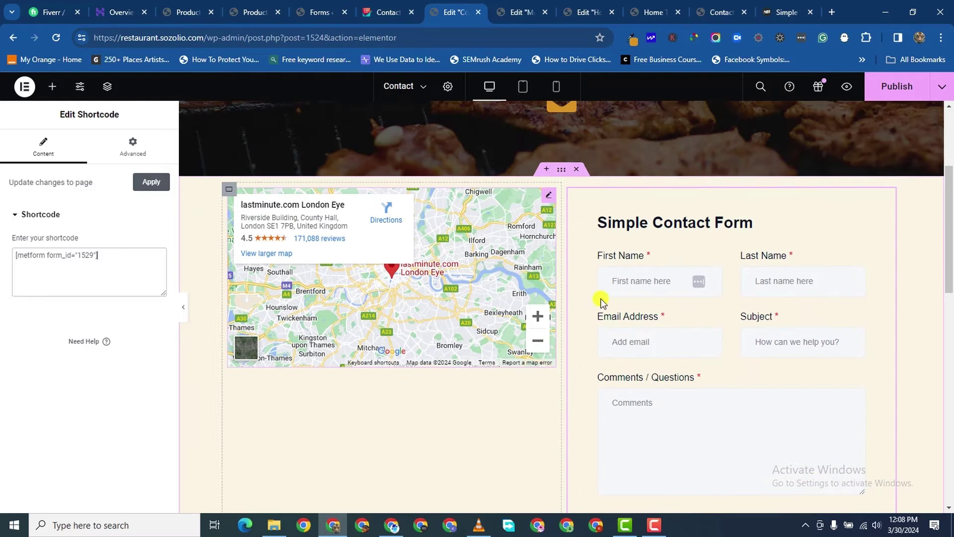
pyautogui.scroll(-1, 756, 326)
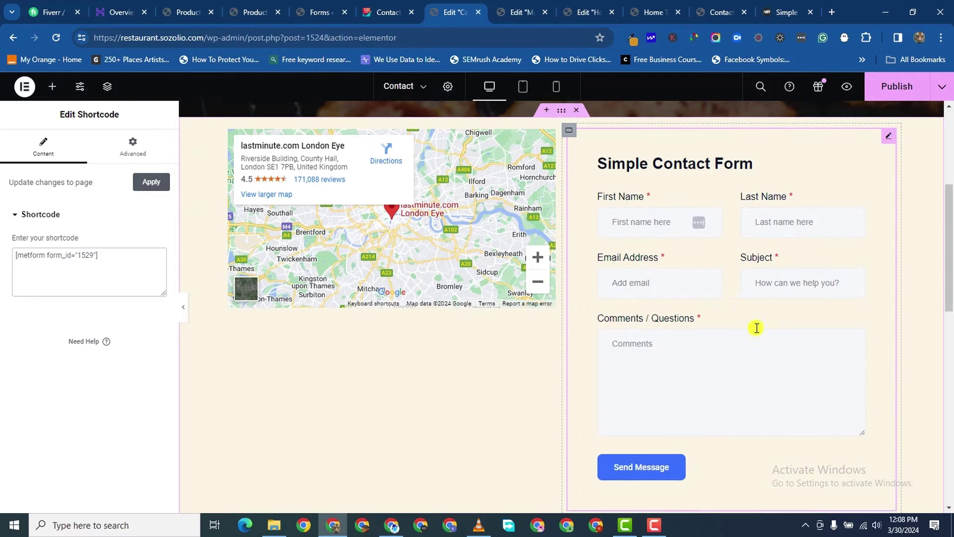
# - Unlink the margins of the container holding the map and form, and set its top margin to 70 px
pyautogui.click(285, 126)
pyautogui.click(159, 145)
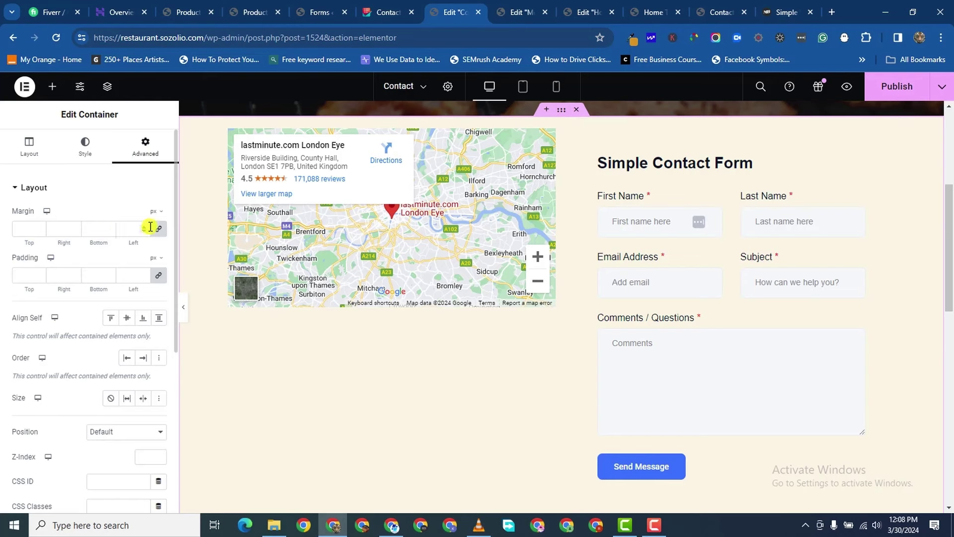
pyautogui.click(160, 229)
pyautogui.click(28, 229)
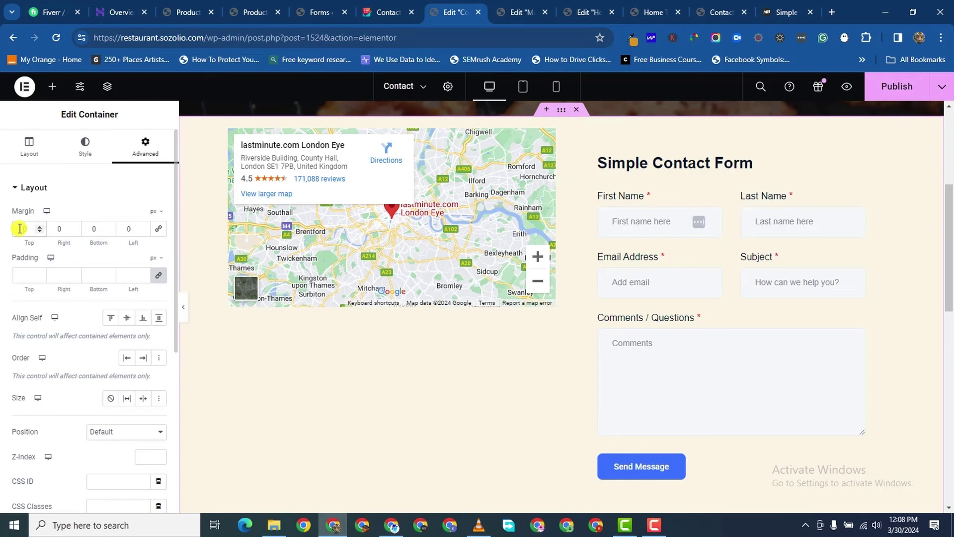
pyautogui.write('70')
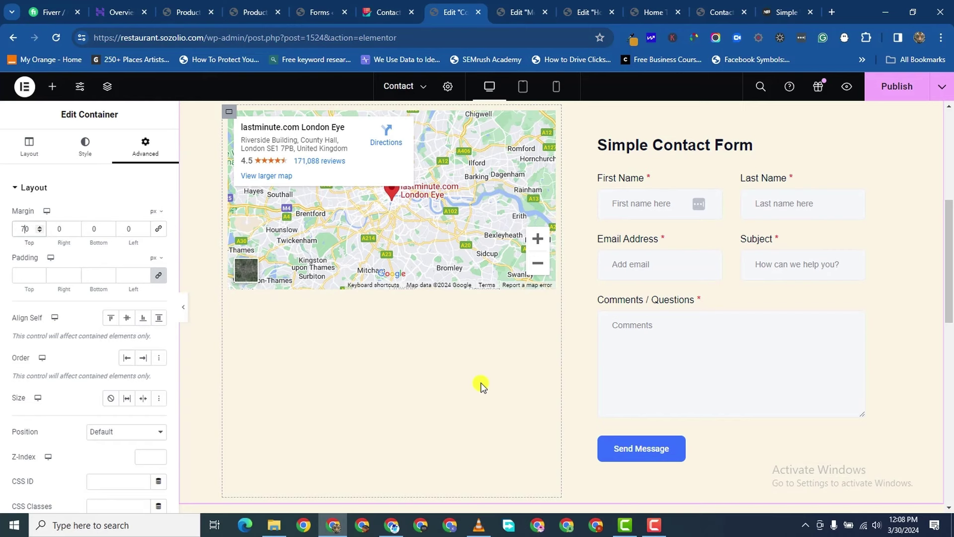
# - Increase the Google Maps widget's height to about 612 px and publish the Contact page
pyautogui.click(548, 123)
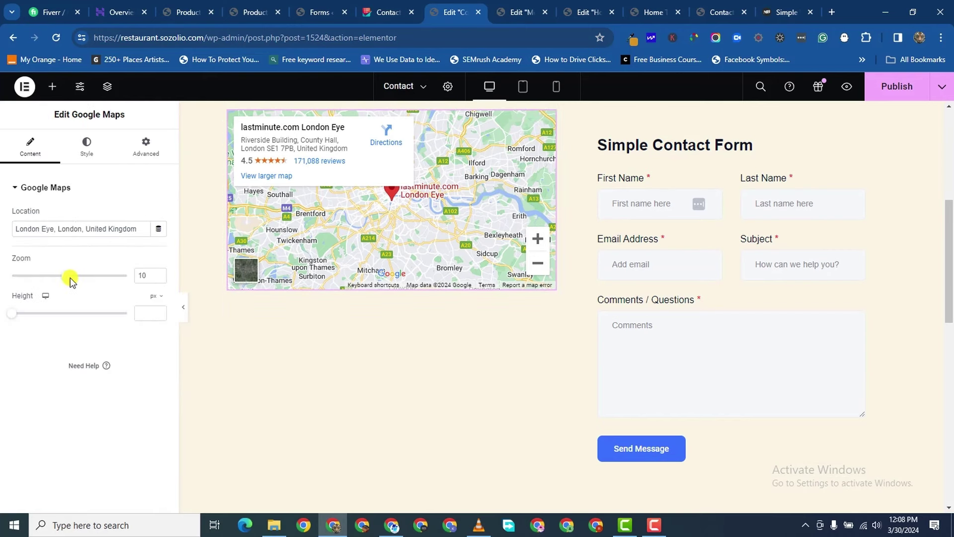
pyautogui.moveTo(12, 313); pyautogui.dragTo(59, 319)
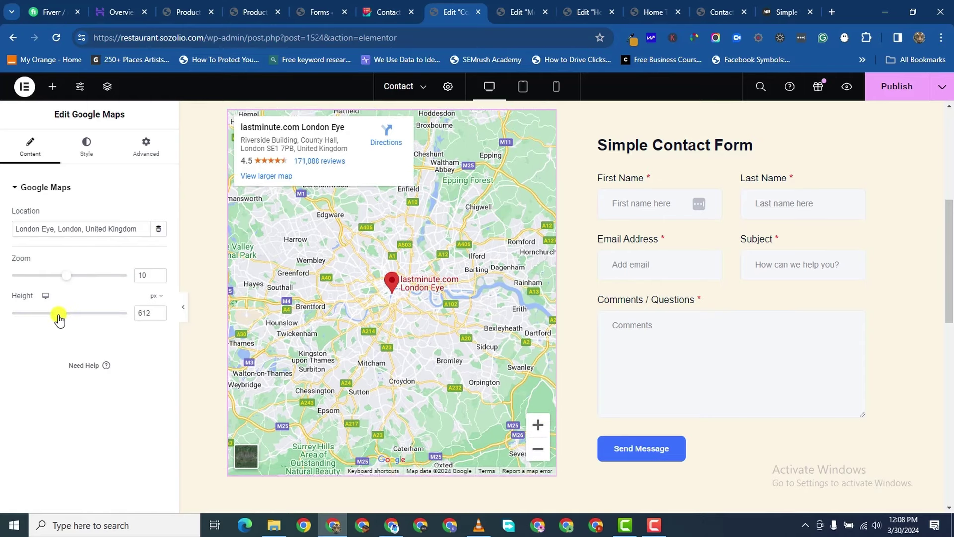
pyautogui.scroll(-1, 799, 250)
pyautogui.scroll(2, 787, 257)
pyautogui.scroll(4, 787, 257)
pyautogui.hotkey('ctrl', 's')
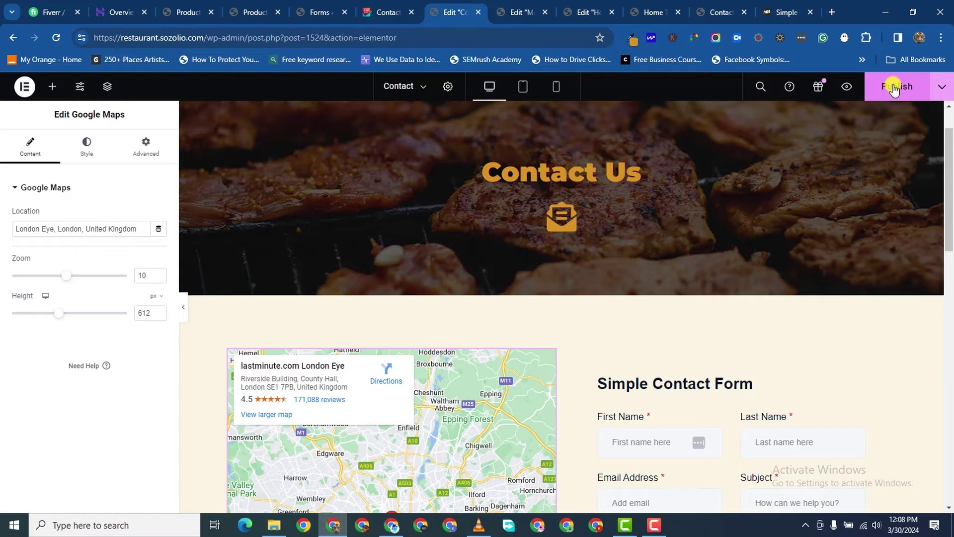
pyautogui.scroll(-5, 795, 229)
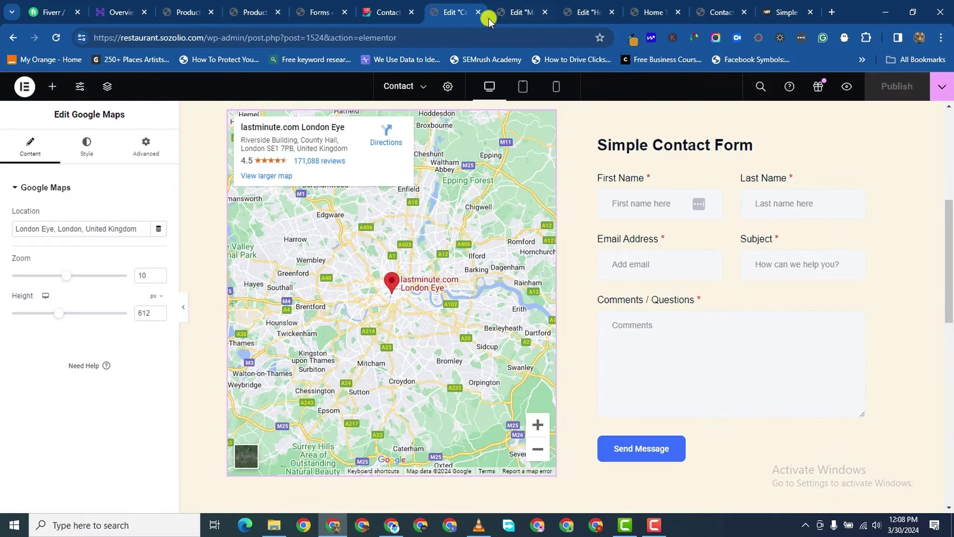
# - Preview the Contact page and check the banner, map, contact form and footer areas
pyautogui.click(850, 87)
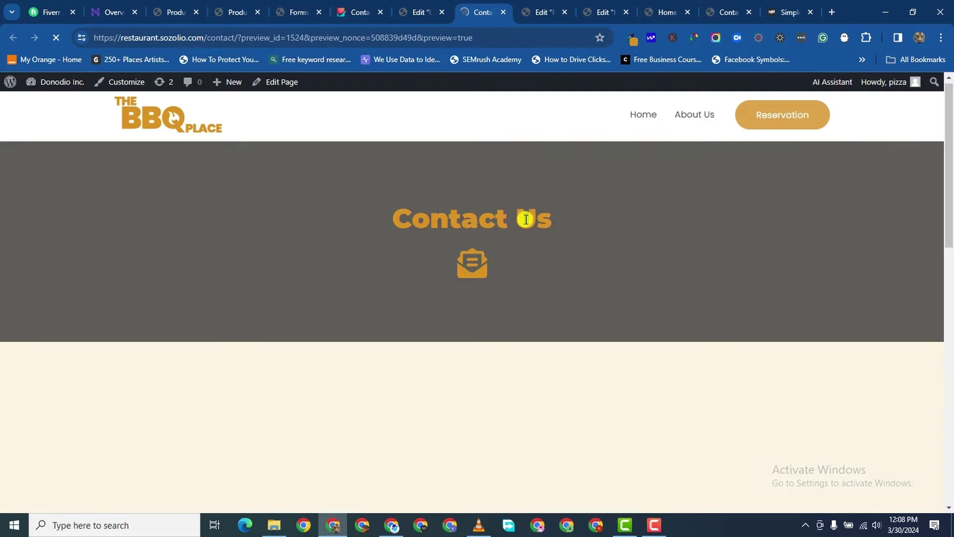
pyautogui.scroll(-8, 527, 221)
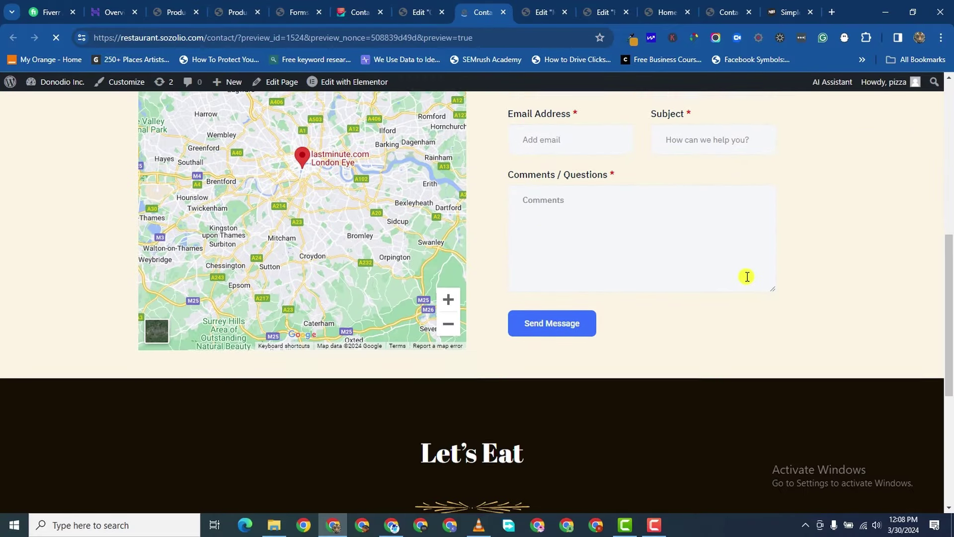
pyautogui.scroll(5, 635, 315)
pyautogui.scroll(1, 607, 324)
pyautogui.scroll(-7, 605, 323)
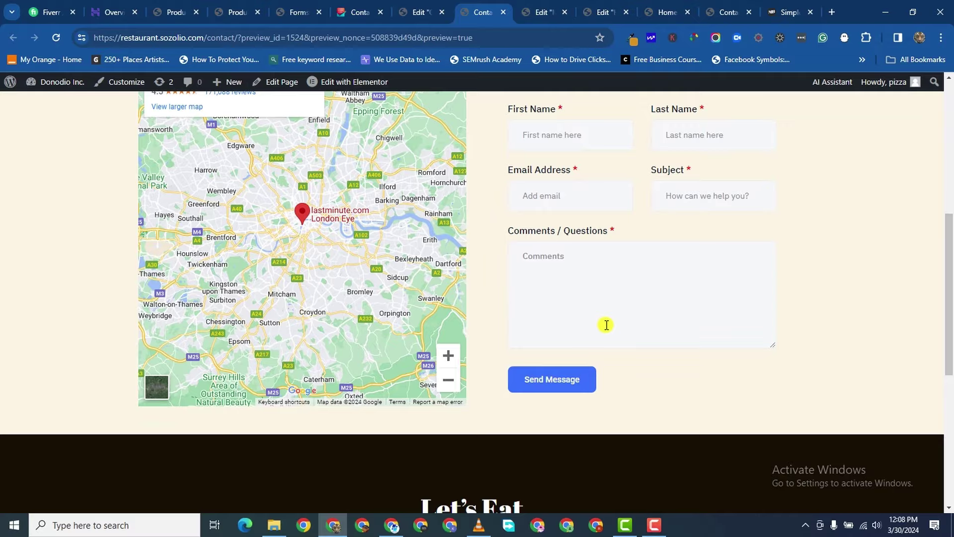
pyautogui.scroll(-3, 545, 266)
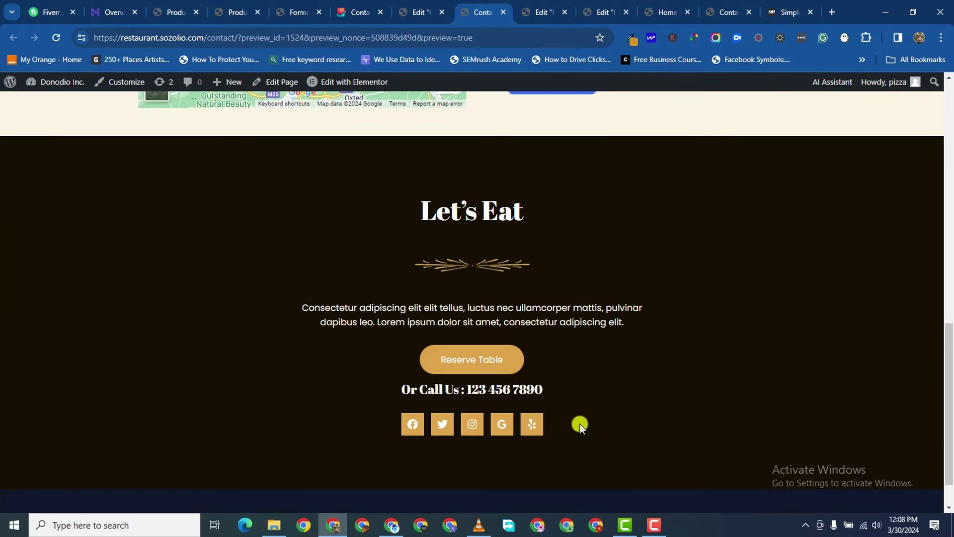
pyautogui.scroll(-1, 564, 423)
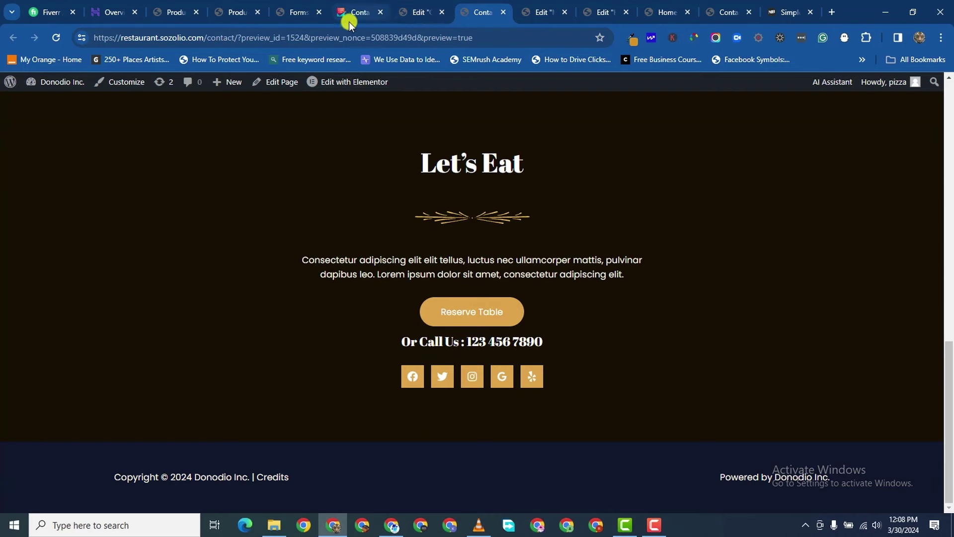
# - Open the Elementor Header & Footer Builder template list in the WordPress dashboard
pyautogui.click(295, 13)
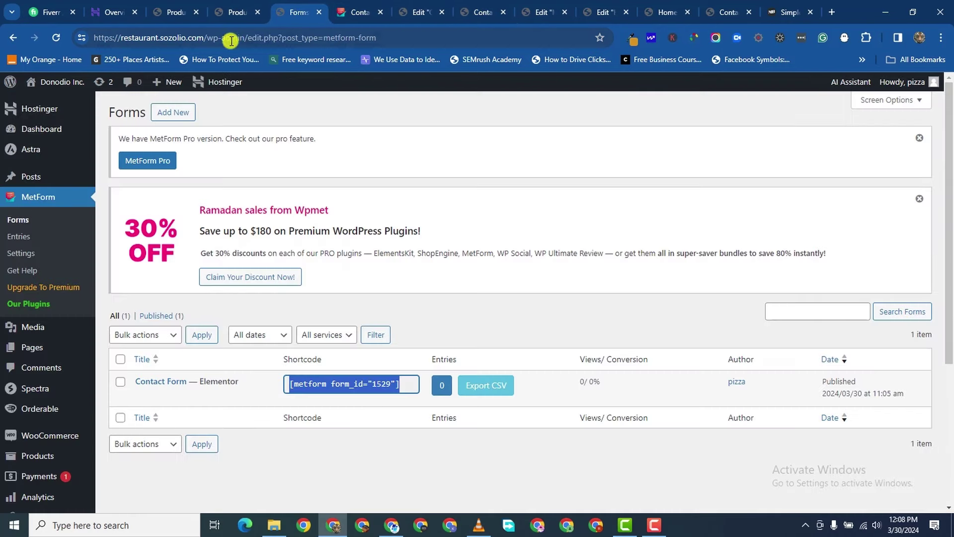
pyautogui.scroll(-5, 38, 400)
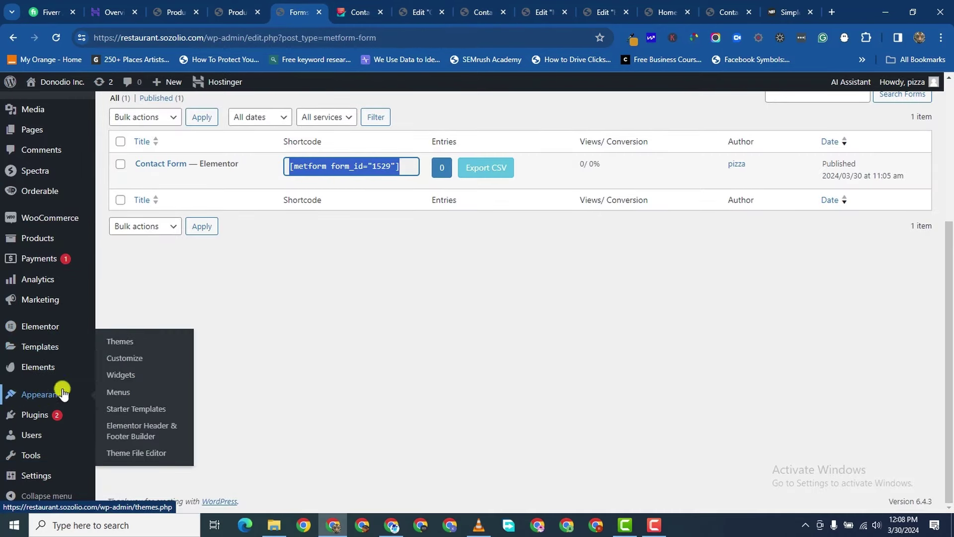
pyautogui.click(133, 426)
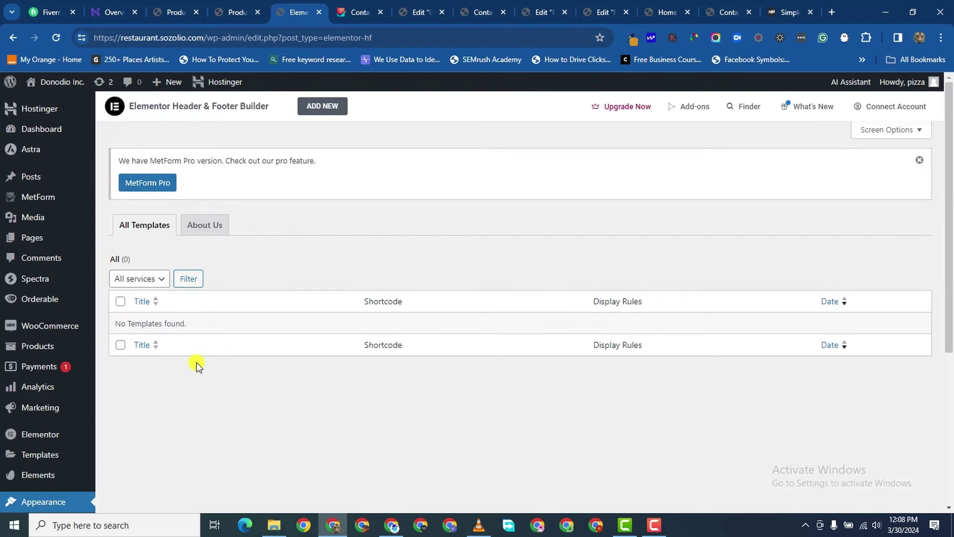
# - Look through the open Menu and Home Test pages, checking their lower content and closing sections
pyautogui.click(527, 17)
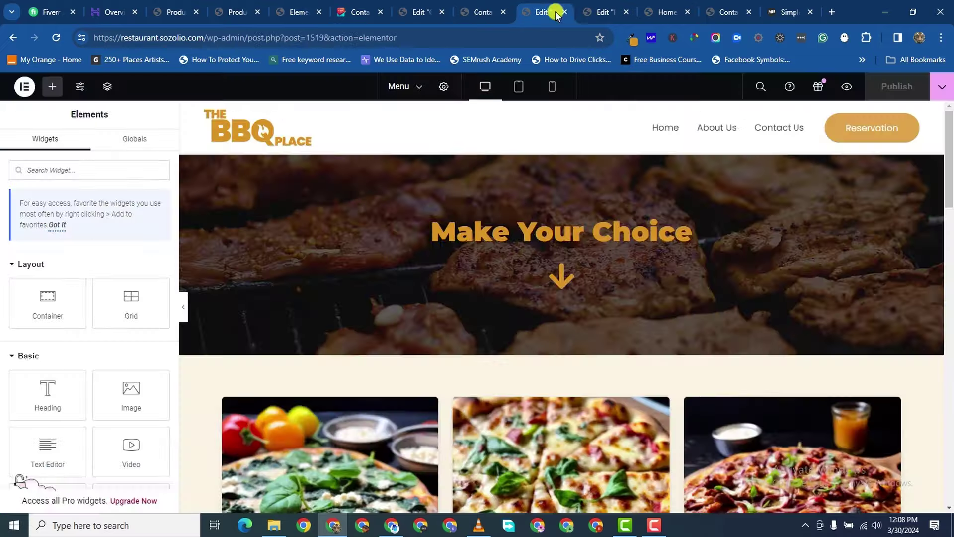
pyautogui.click(582, 13)
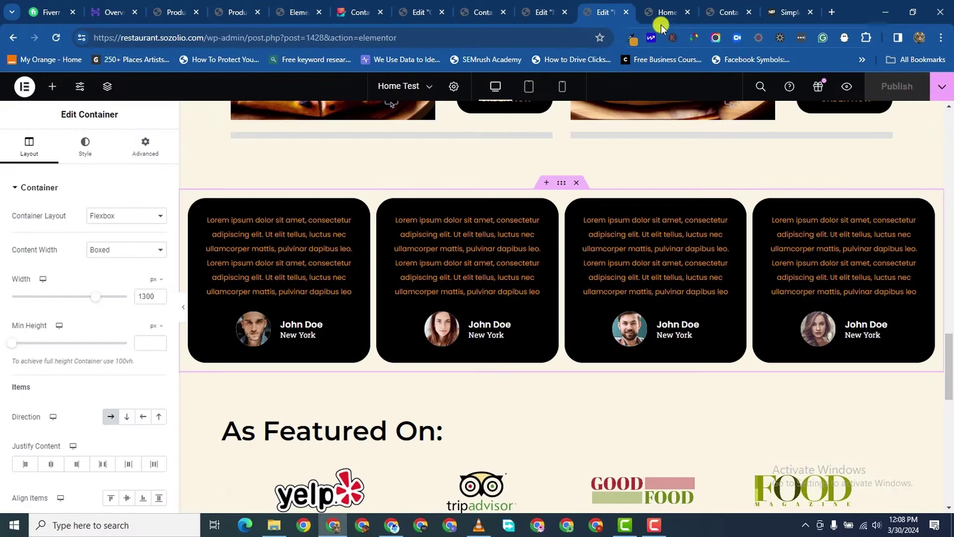
pyautogui.click(661, 15)
pyautogui.scroll(-10, 596, 296)
pyautogui.scroll(4, 564, 240)
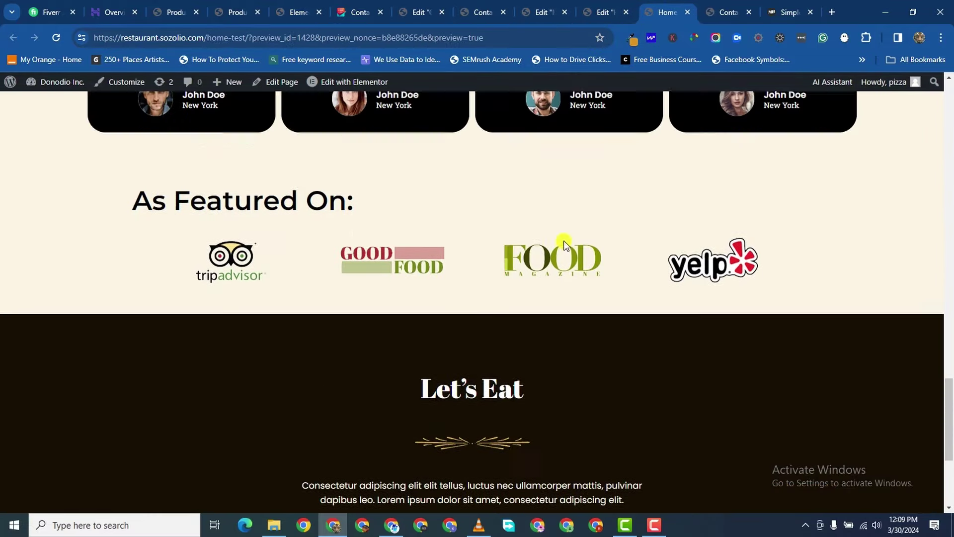
pyautogui.click(546, 11)
pyautogui.scroll(-2, 568, 233)
pyautogui.scroll(-10, 568, 233)
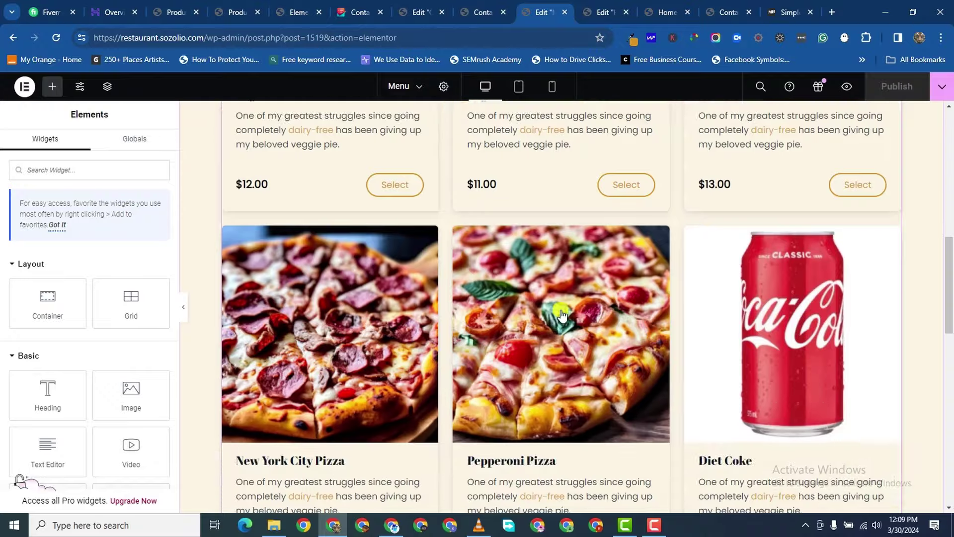
# - Return to the Contact page editor and examine the Let's Eat section and the copyright footer below it
pyautogui.click(416, 12)
pyautogui.scroll(-5, 515, 394)
pyautogui.scroll(-3, 534, 259)
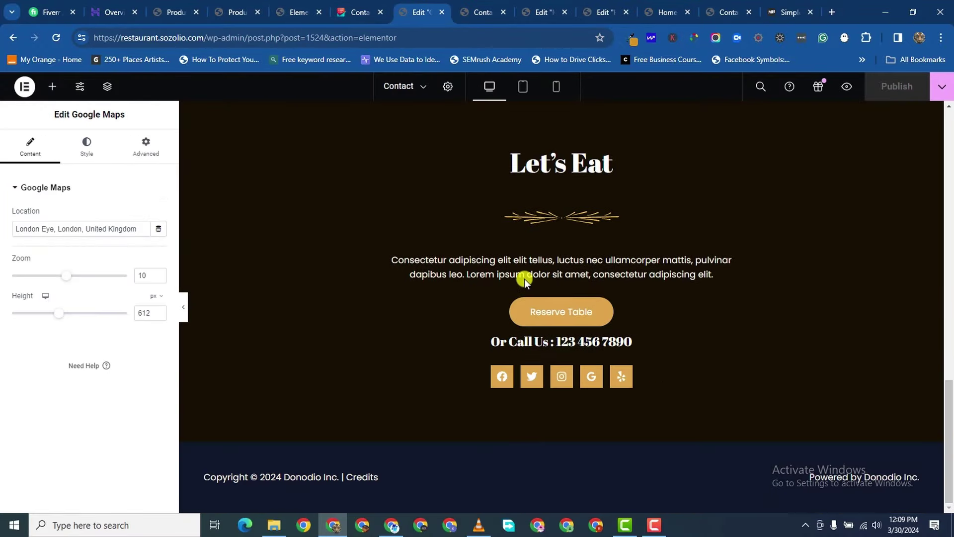
pyautogui.scroll(4, 562, 317)
pyautogui.scroll(-4, 528, 343)
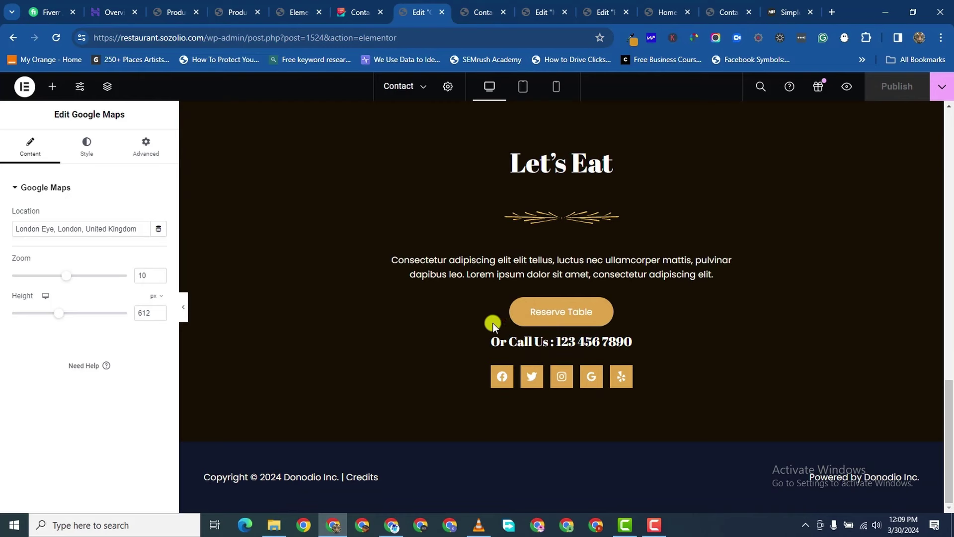
pyautogui.scroll(4, 477, 298)
pyautogui.scroll(-4, 447, 306)
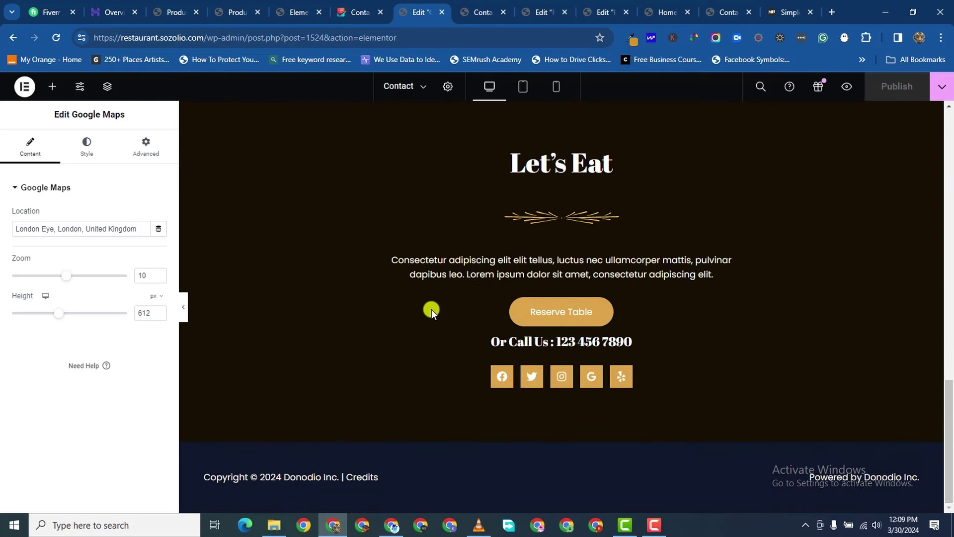
pyautogui.scroll(2, 440, 327)
pyautogui.scroll(-2, 447, 334)
pyautogui.scroll(3, 393, 228)
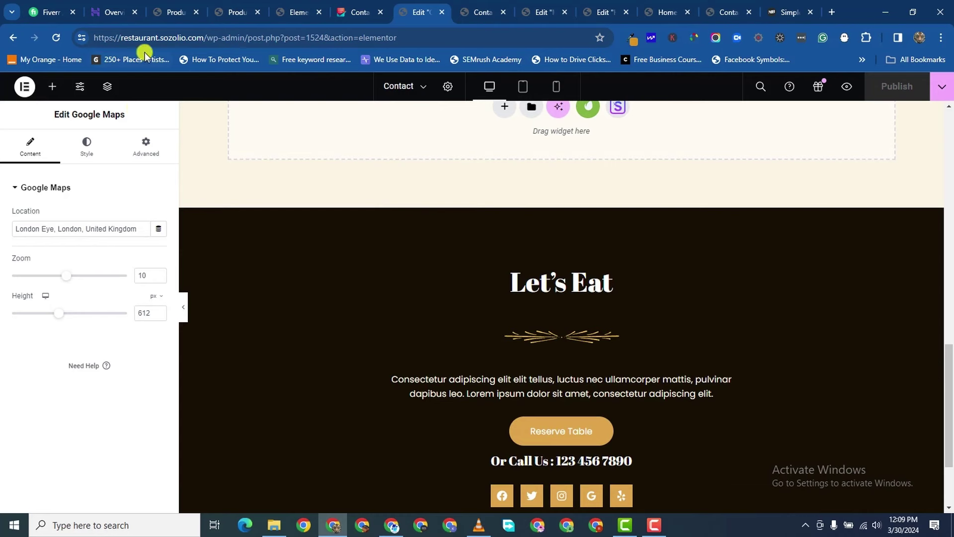
# - Return to the WordPress dashboard's Products page and open the theme customizer from there
pyautogui.click(231, 14)
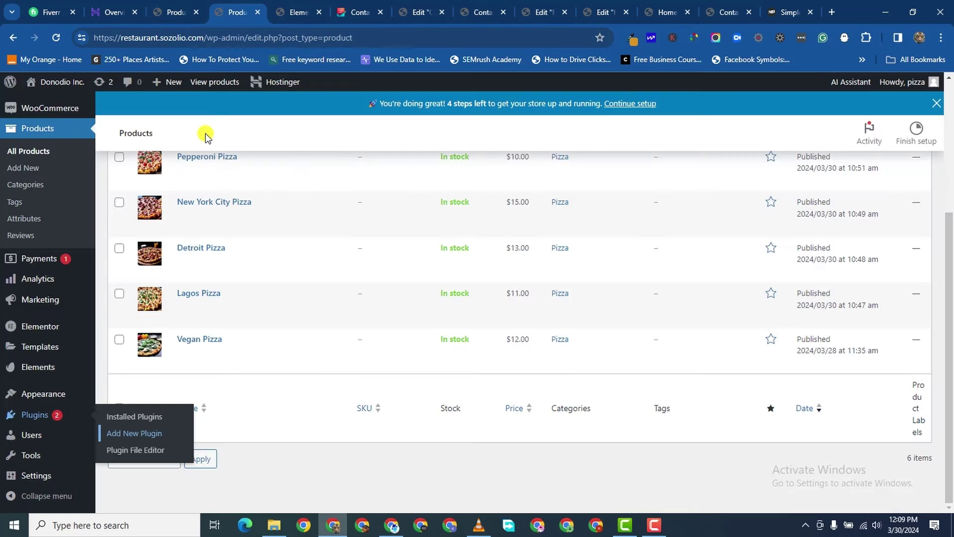
pyautogui.click(178, 11)
pyautogui.scroll(-4, 60, 367)
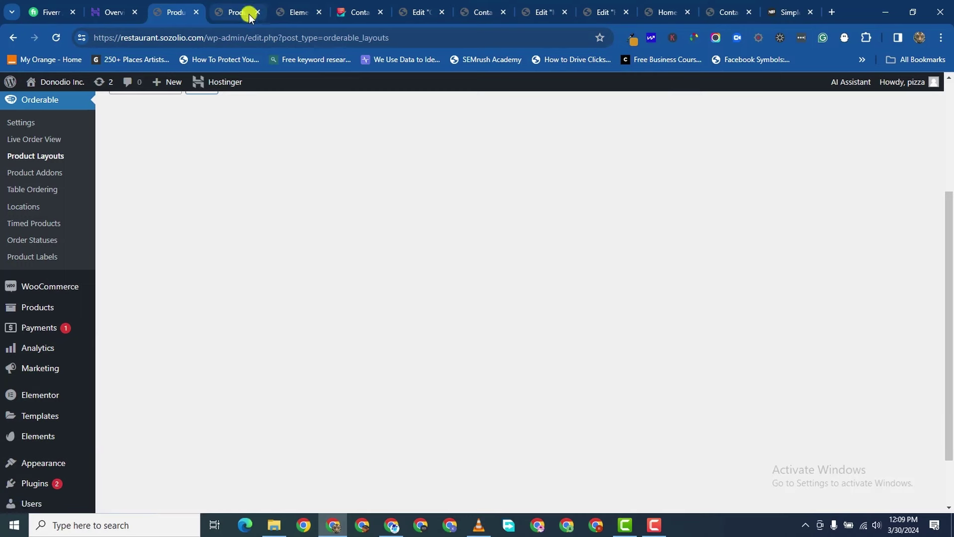
pyautogui.click(246, 13)
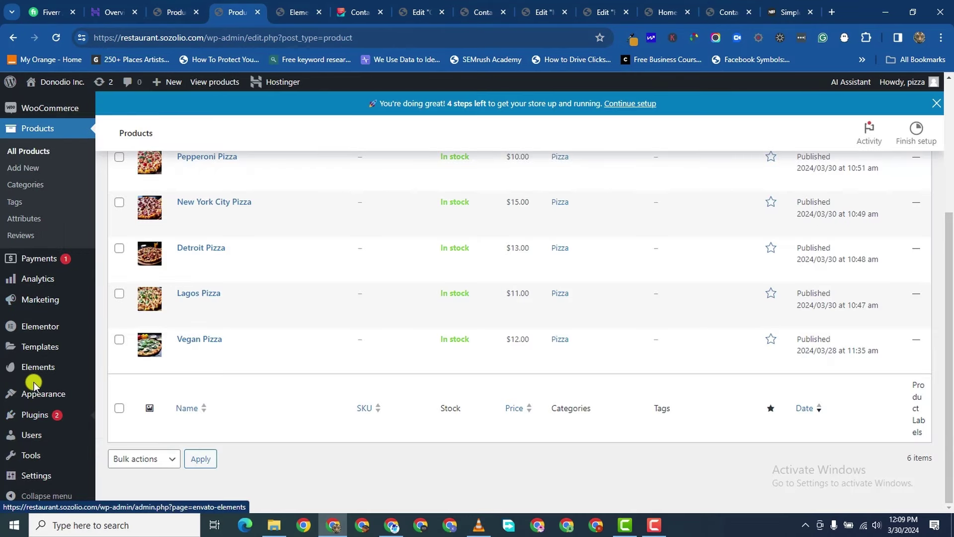
pyautogui.moveTo(35, 397)
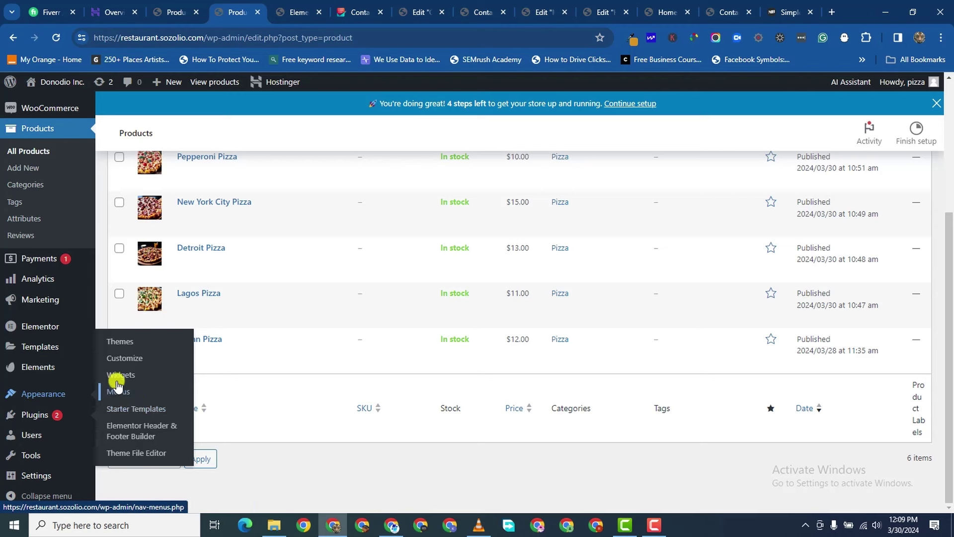
pyautogui.click(125, 359)
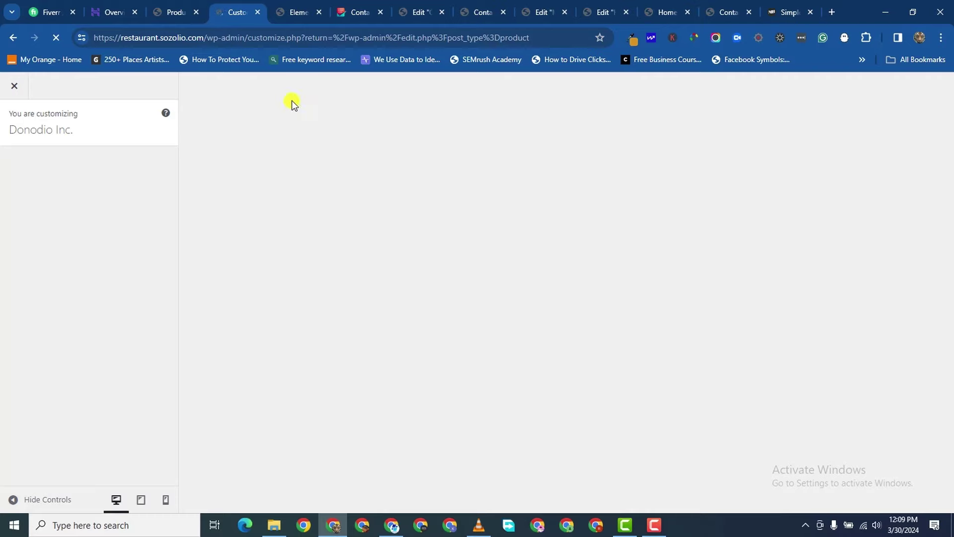
# - Review the Let's Eat section, copyright footer and header in the Contact page editor
pyautogui.click(414, 11)
pyautogui.scroll(-2, 504, 135)
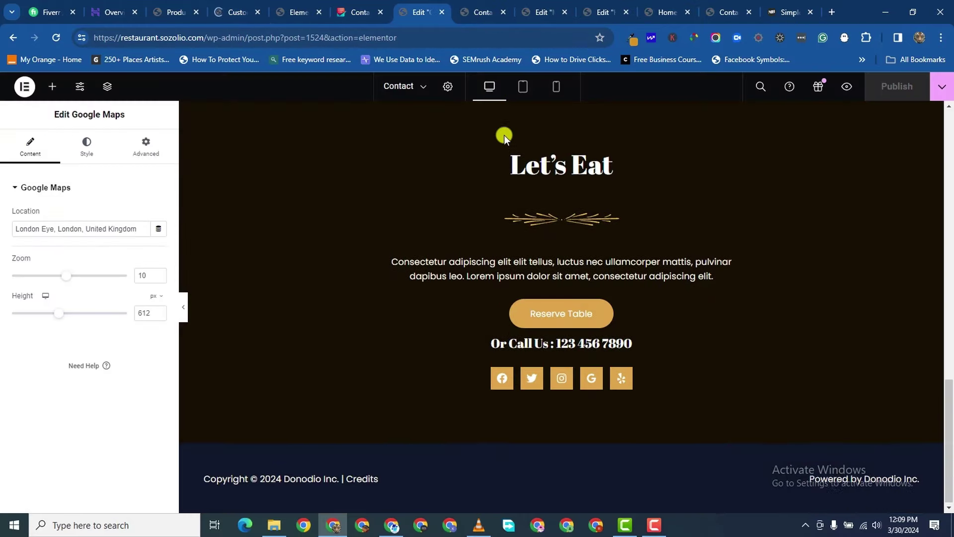
pyautogui.scroll(5, 528, 257)
pyautogui.scroll(10, 529, 258)
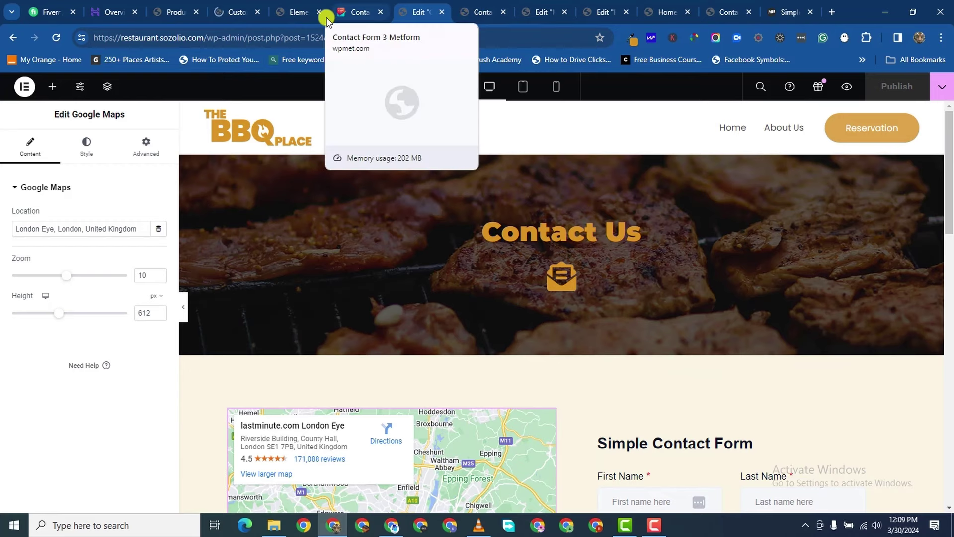
# - Return to the theme customizer and open the Footer Builder at the Let's Eat section
pyautogui.click(233, 13)
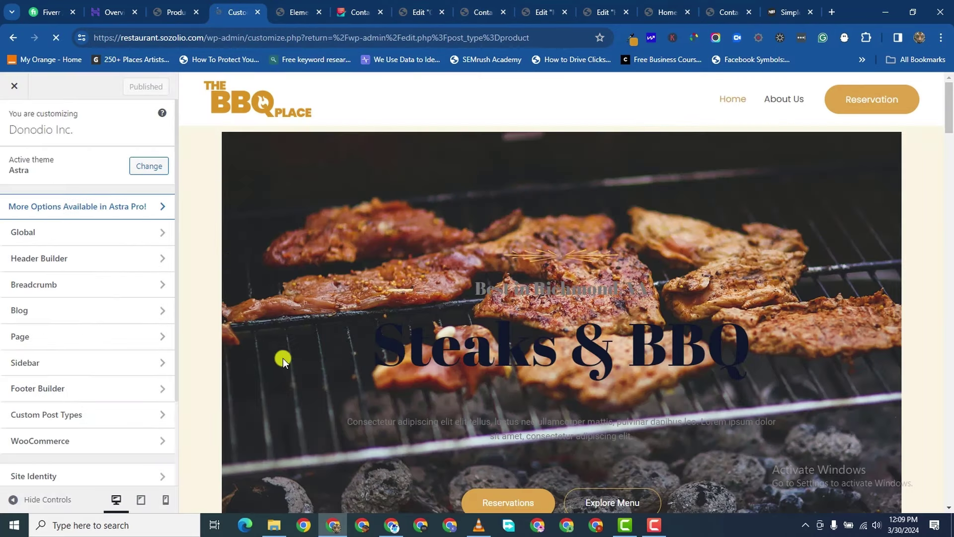
pyautogui.click(128, 389)
pyautogui.scroll(3, 495, 296)
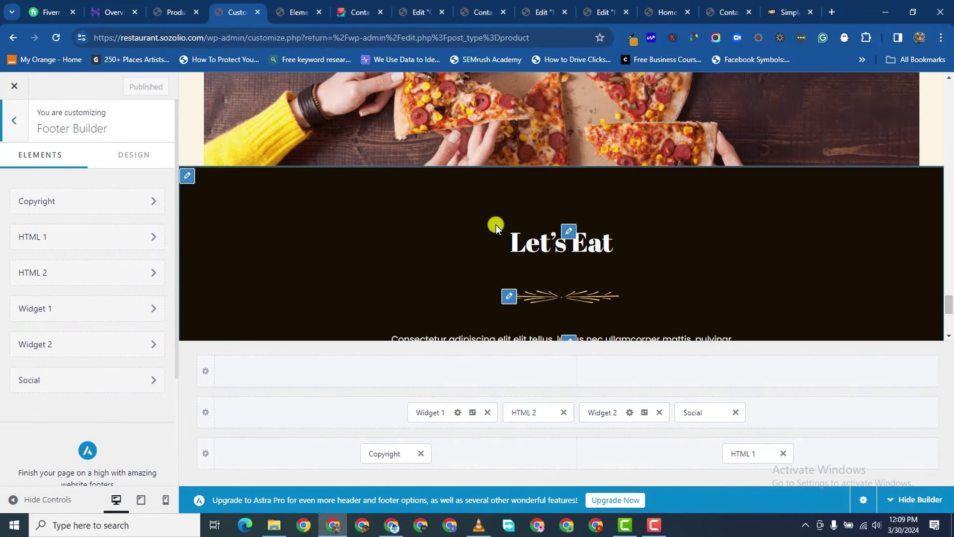
# - Examine the footer's Widget 1 and the Primary Footer row's column, layout, width, alignment and visibility settings
pyautogui.click(436, 417)
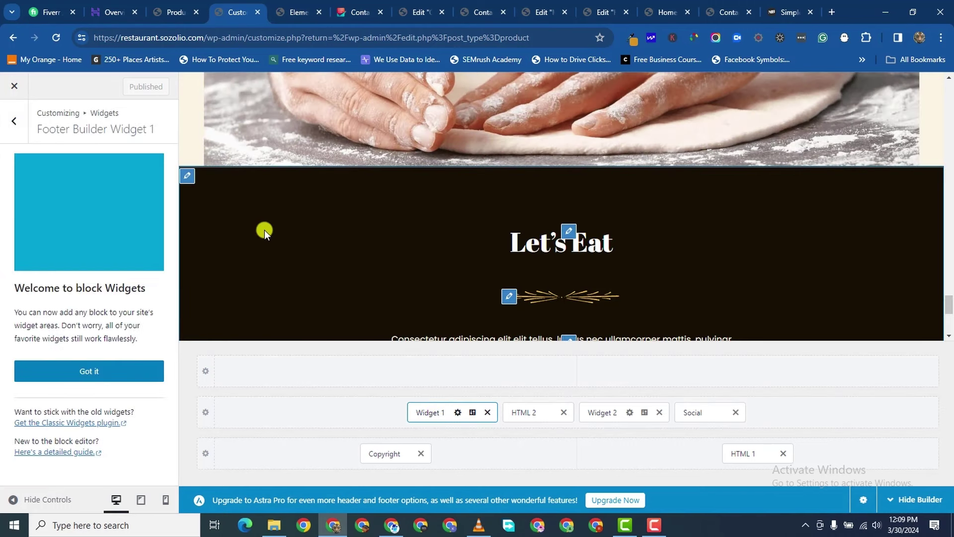
pyautogui.rightClick(187, 177)
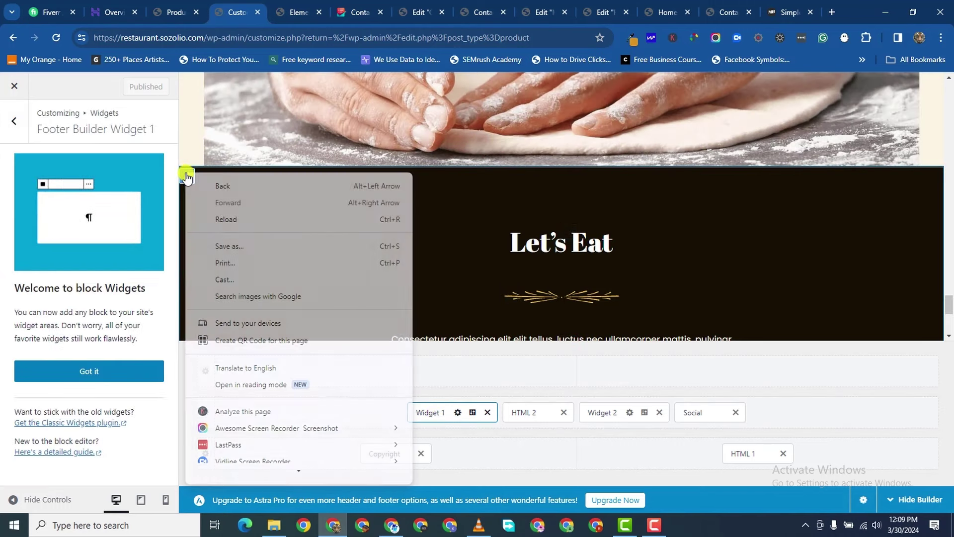
pyautogui.click(455, 198)
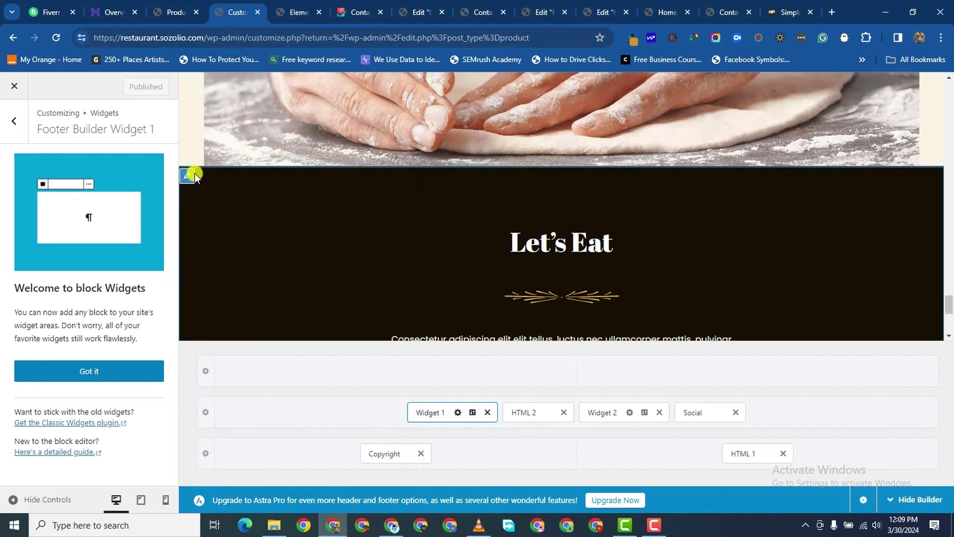
pyautogui.click(188, 176)
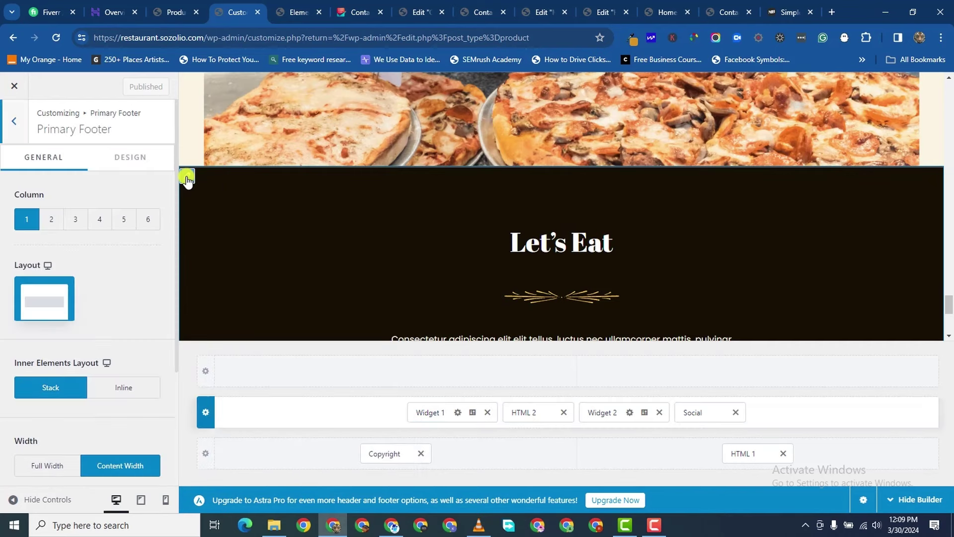
pyautogui.rightClick(205, 409)
pyautogui.click(205, 411)
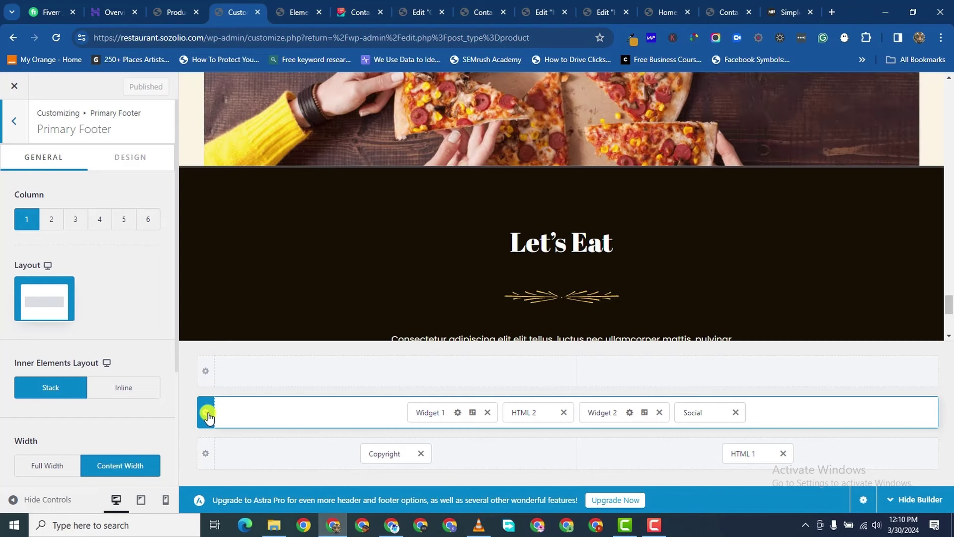
pyautogui.click(207, 414)
pyautogui.scroll(-3, 58, 391)
pyautogui.scroll(3, 58, 396)
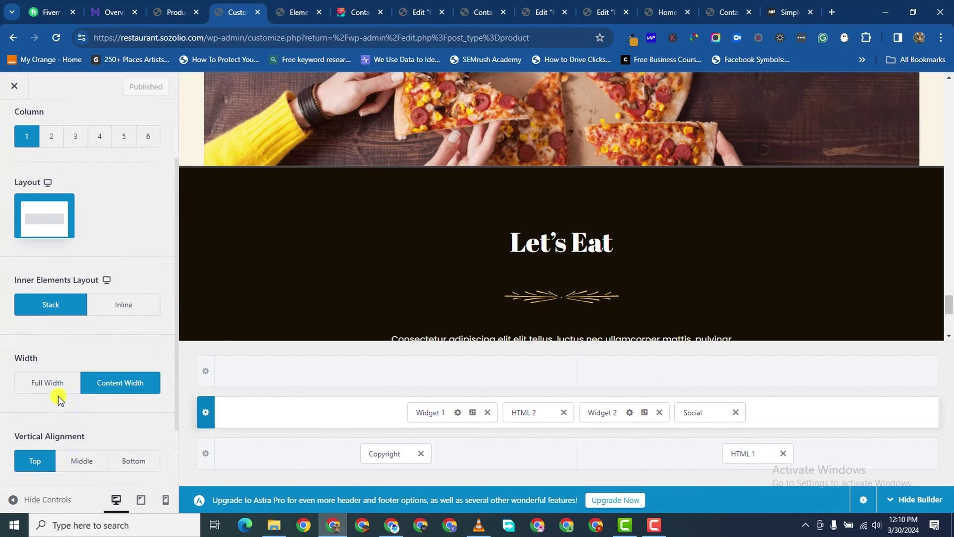
pyautogui.scroll(-3, 65, 390)
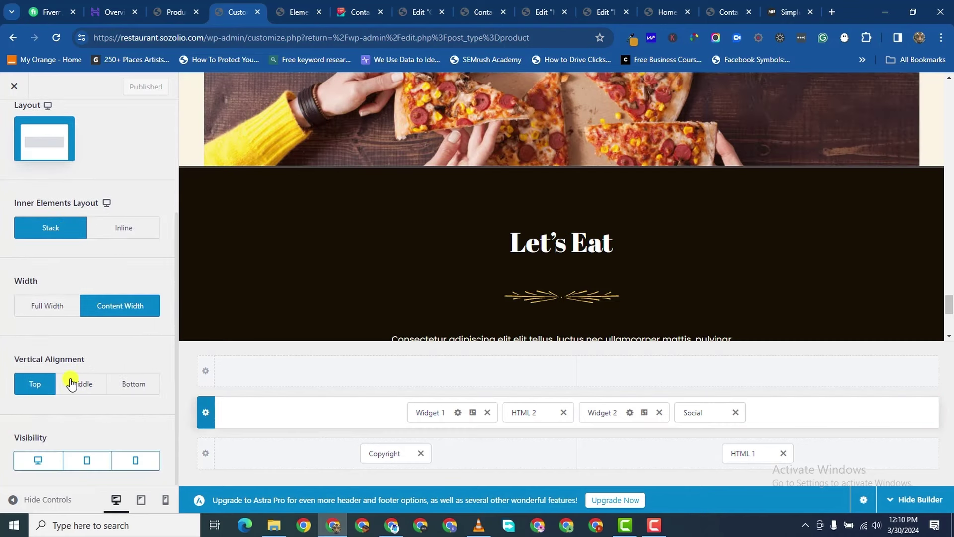
# - Remove Widget 1, HTML 2, Widget 2 and Social from the primary footer row and publish the change
pyautogui.click(487, 413)
pyautogui.click(517, 413)
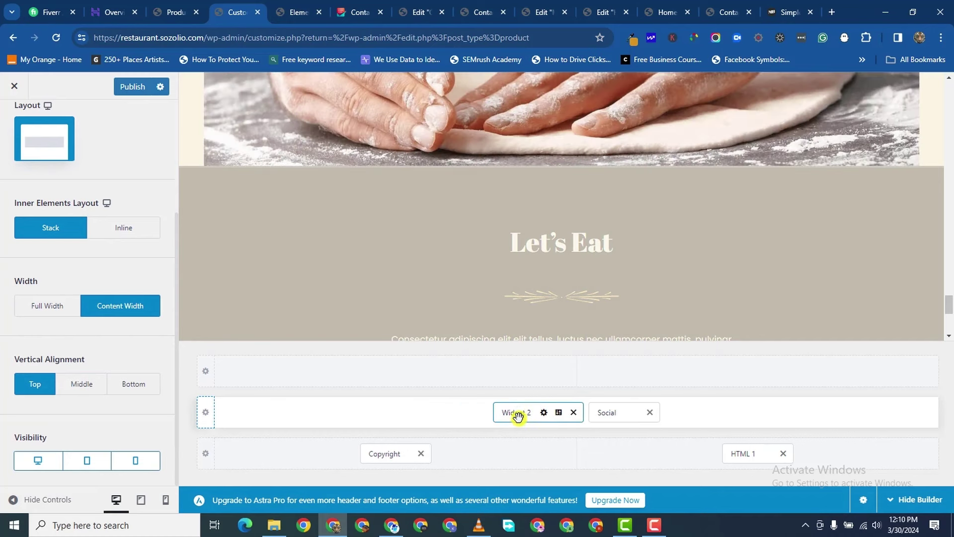
pyautogui.click(578, 412)
pyautogui.click(600, 412)
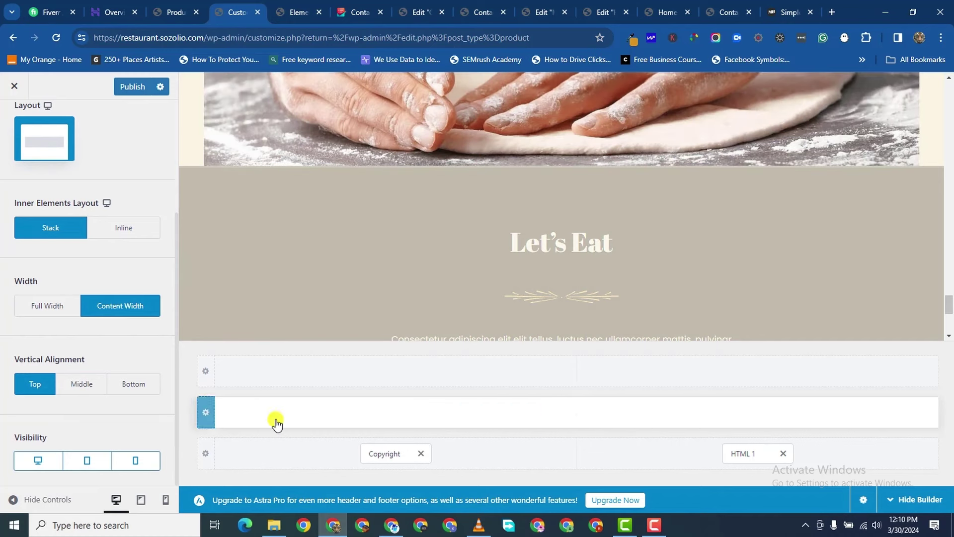
pyautogui.click(206, 412)
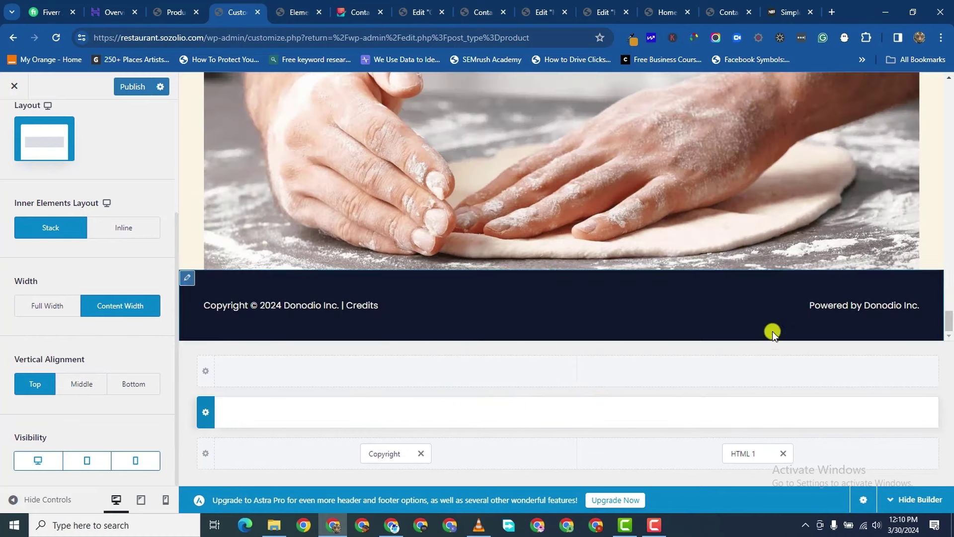
pyautogui.scroll(10, 406, 315)
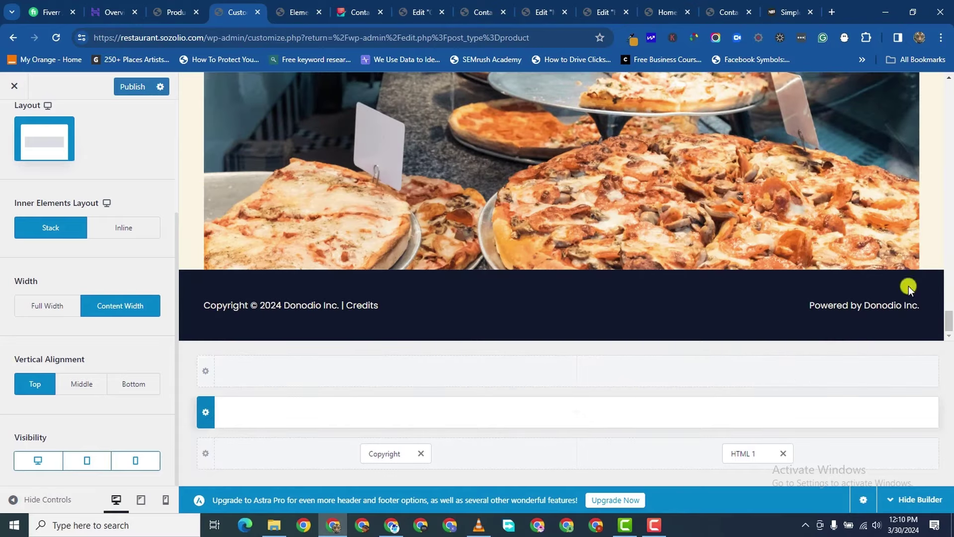
pyautogui.click(133, 86)
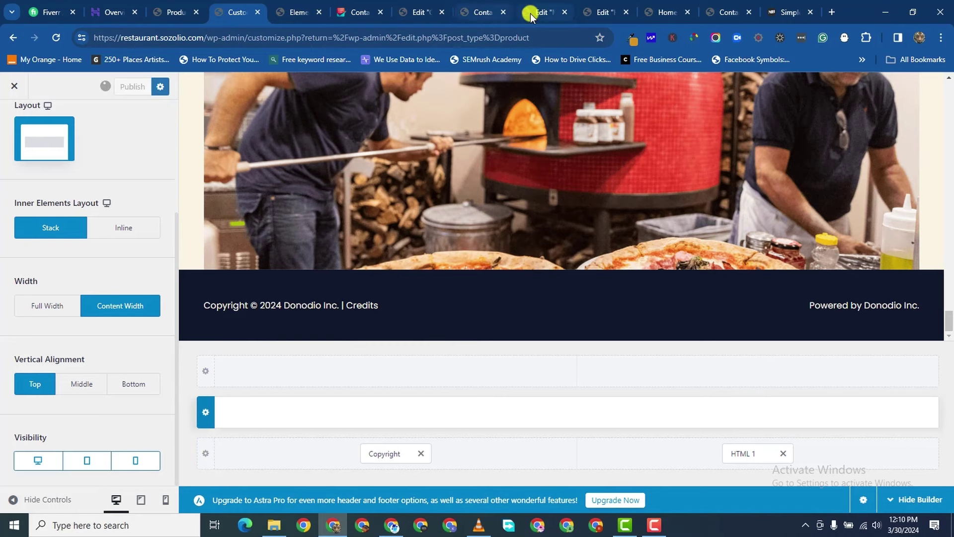
# - Reload the Contact page preview and check the page from the footer up to the header
pyautogui.click(487, 12)
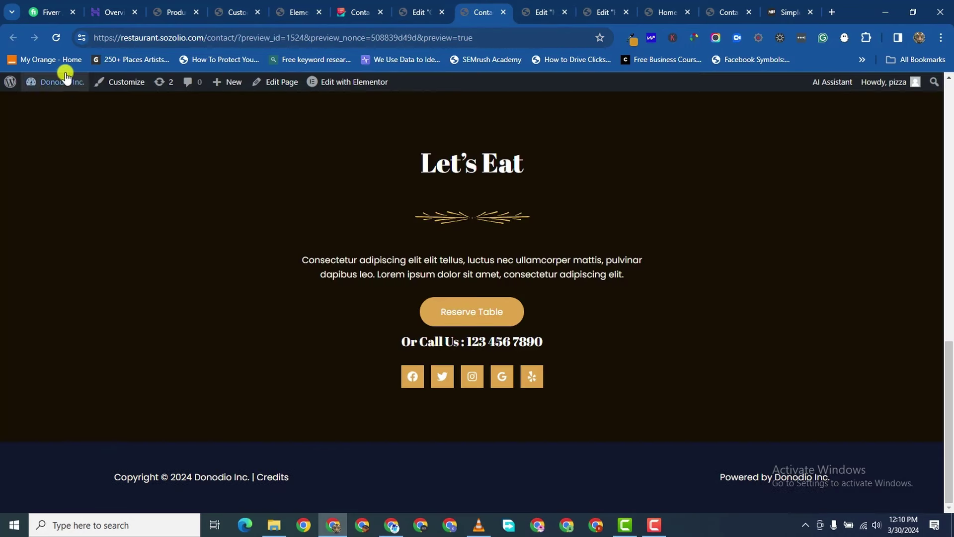
pyautogui.click(53, 37)
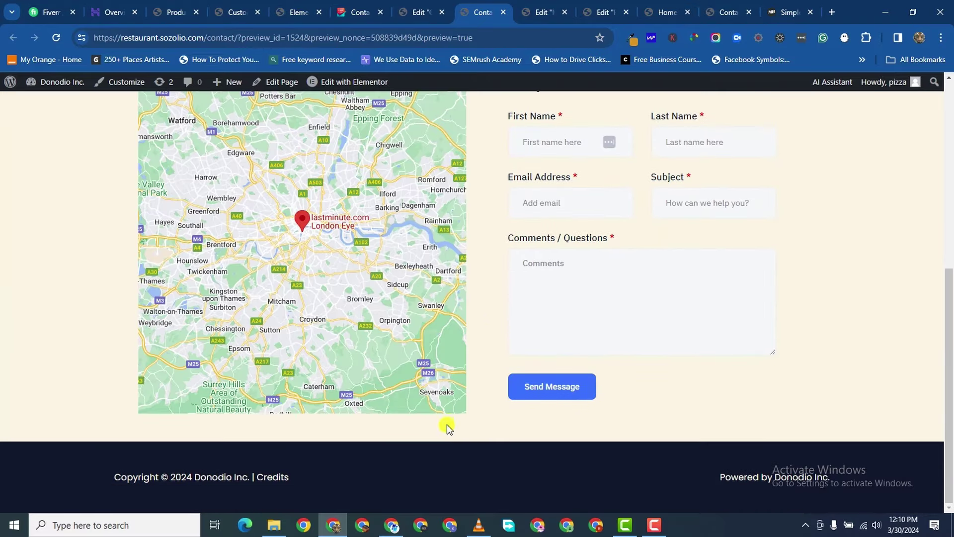
pyautogui.scroll(7, 383, 356)
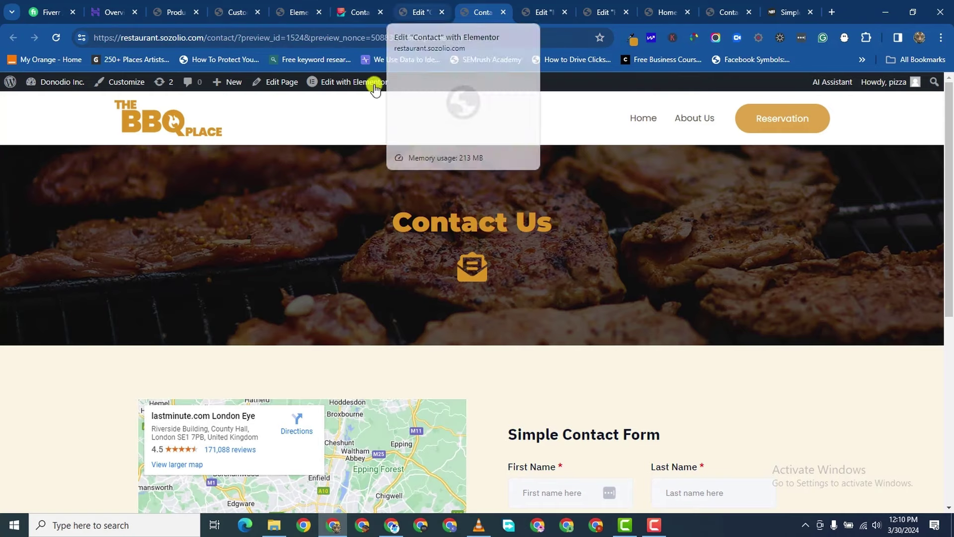
# - Leave the footer customizer and return to the WordPress dashboard in the Product Layouts tab
pyautogui.click(234, 12)
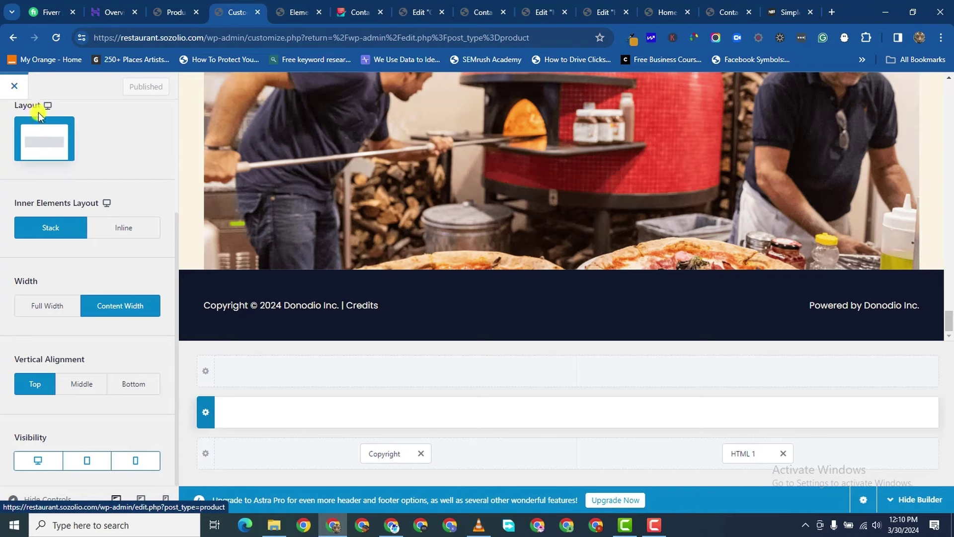
pyautogui.scroll(3, 47, 179)
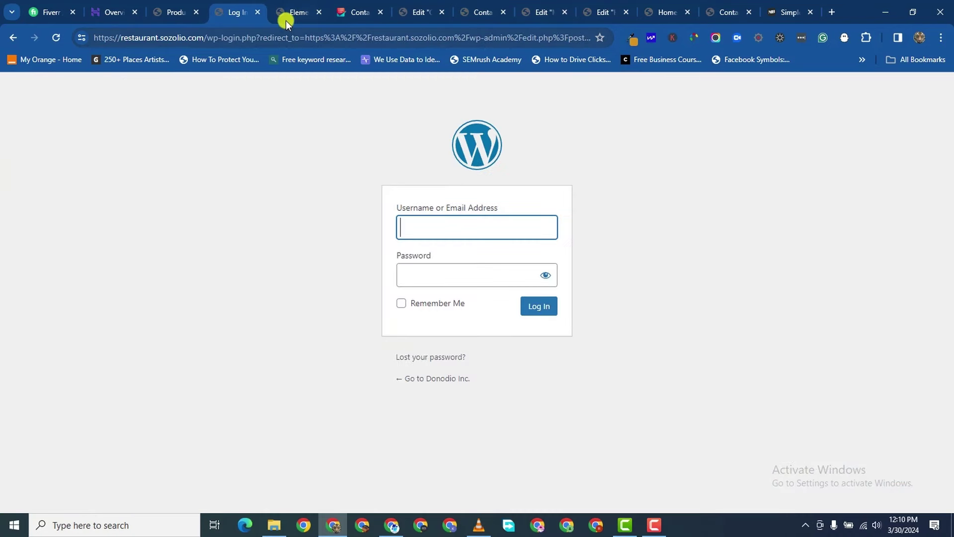
pyautogui.click(286, 20)
pyautogui.click(220, 19)
pyautogui.click(187, 14)
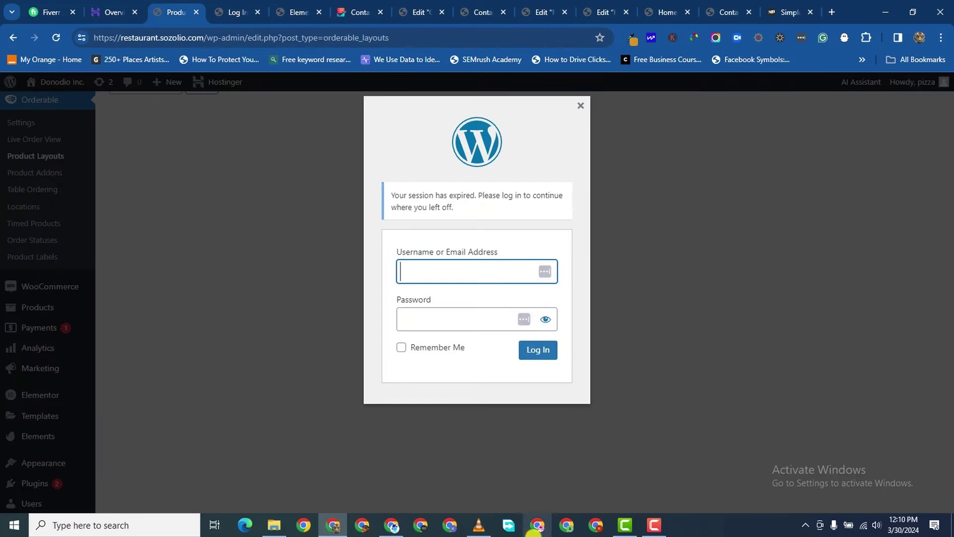
pyautogui.moveTo(479, 532)
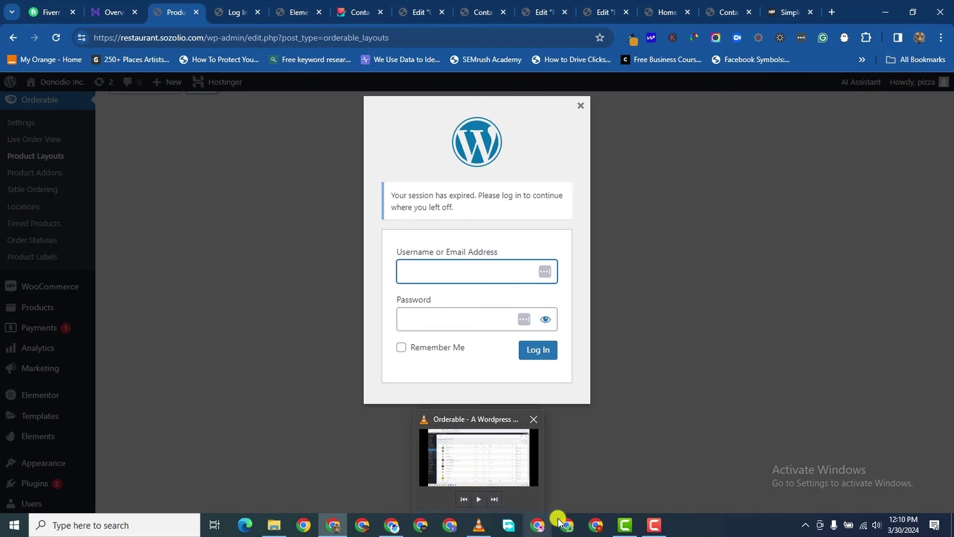
pyautogui.click(663, 531)
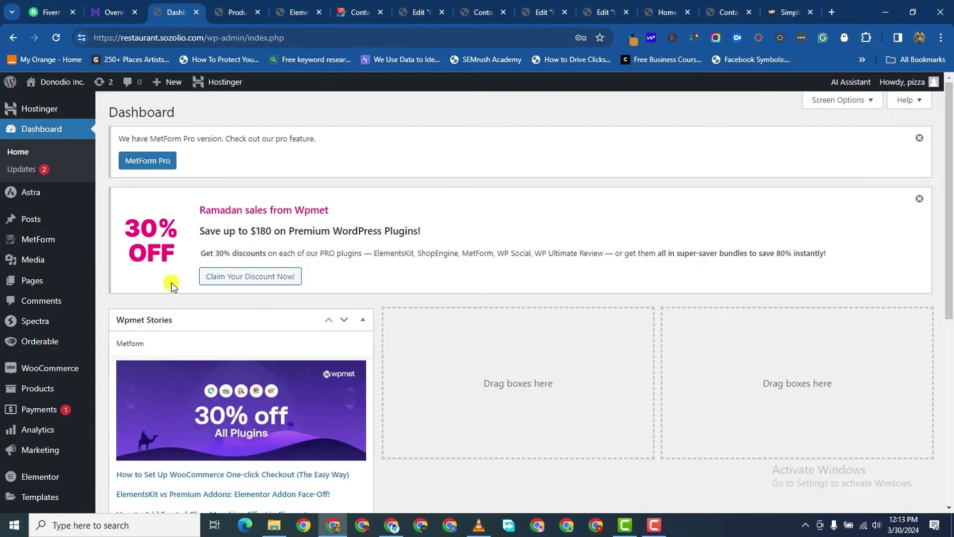
# - Reopen the theme customizer and open the Site Title & Logo settings in the Header Builder
pyautogui.scroll(-1, 60, 393)
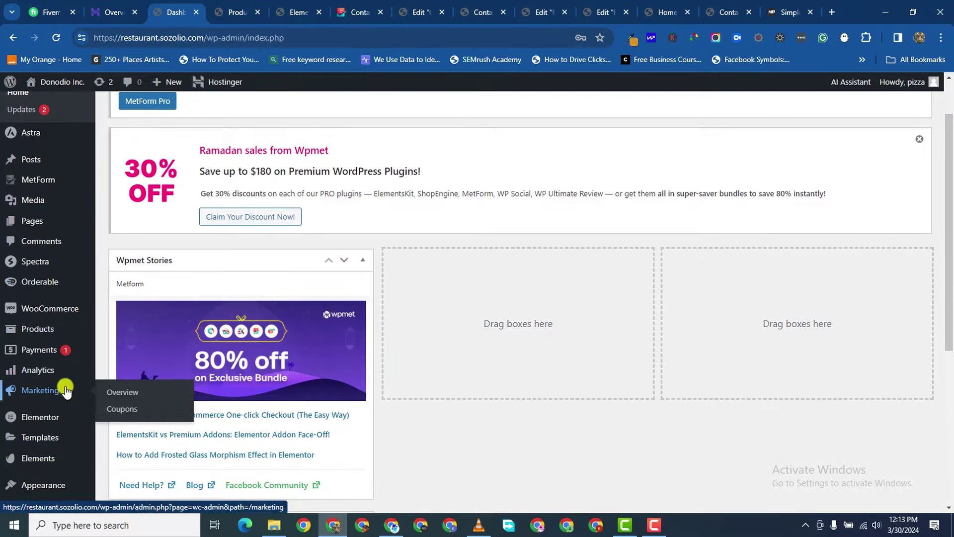
pyautogui.scroll(-2, 52, 309)
pyautogui.moveTo(59, 392)
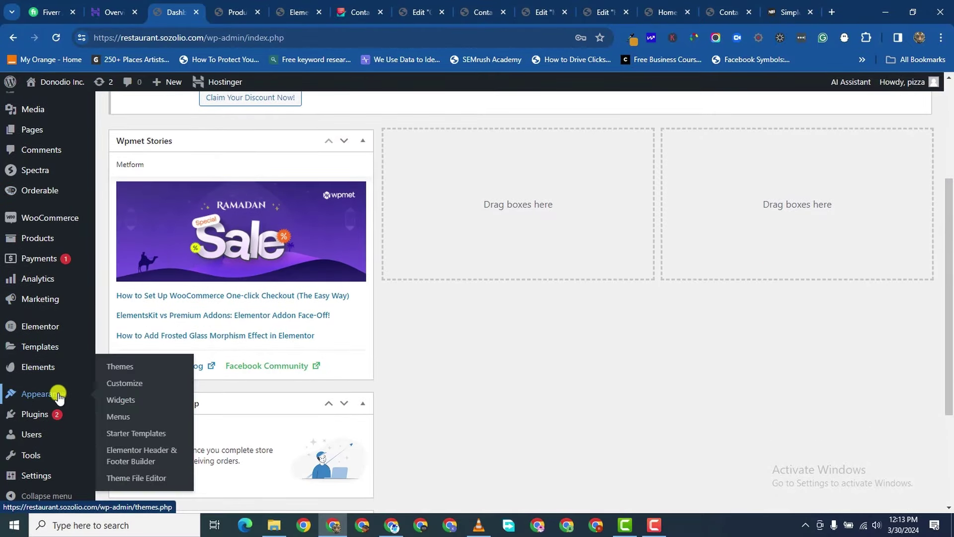
pyautogui.click(125, 384)
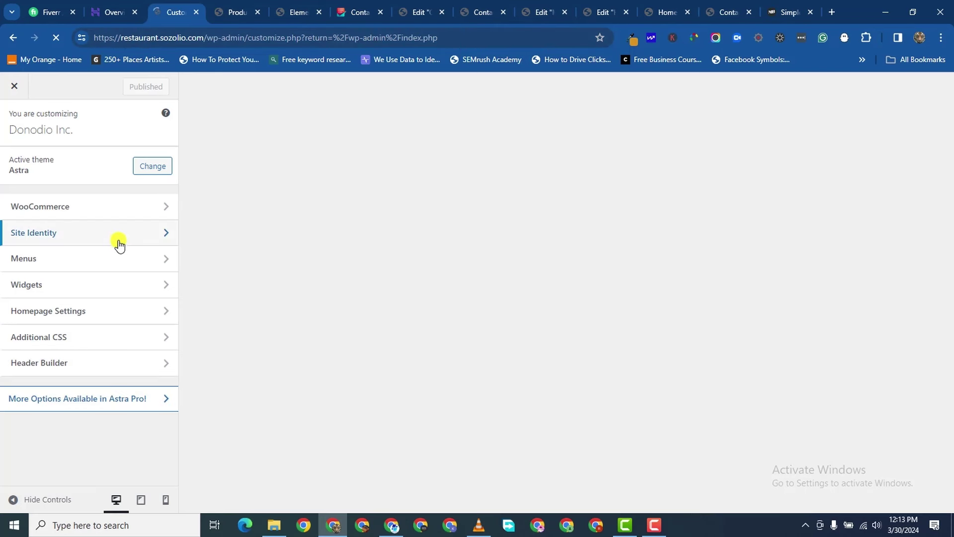
pyautogui.click(118, 241)
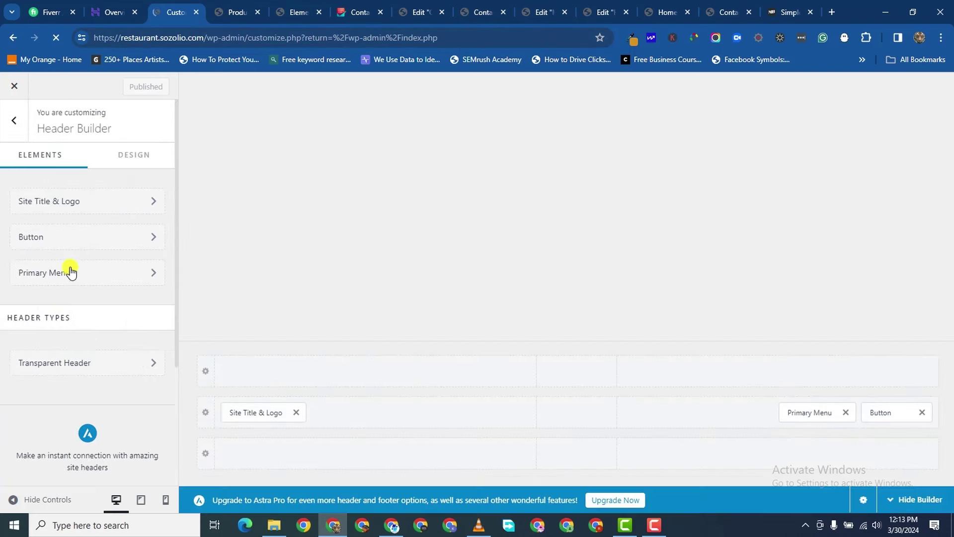
pyautogui.click(103, 205)
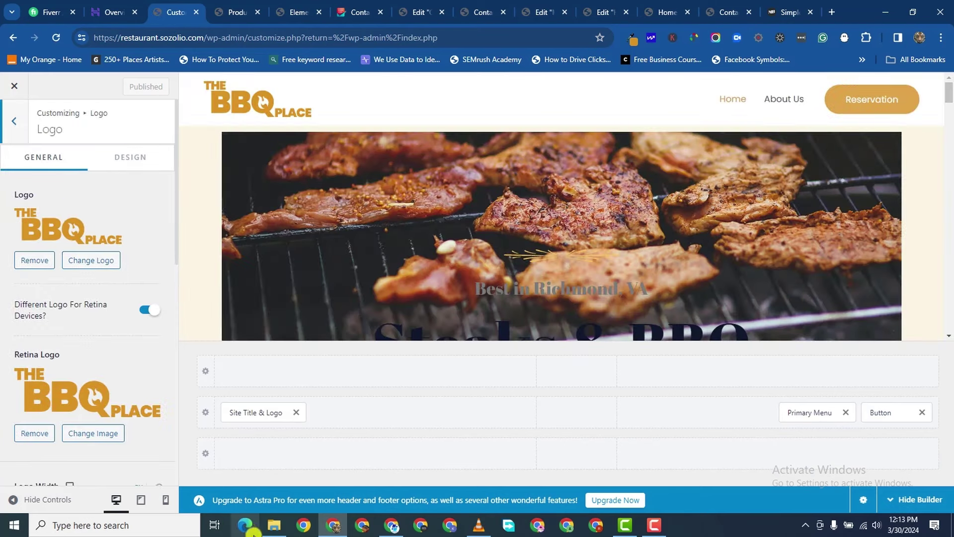
# - Check the Downloads folder in File Explorer for the new Resto logo image and return to the customizer
pyautogui.click(267, 531)
pyautogui.scroll(3, 188, 286)
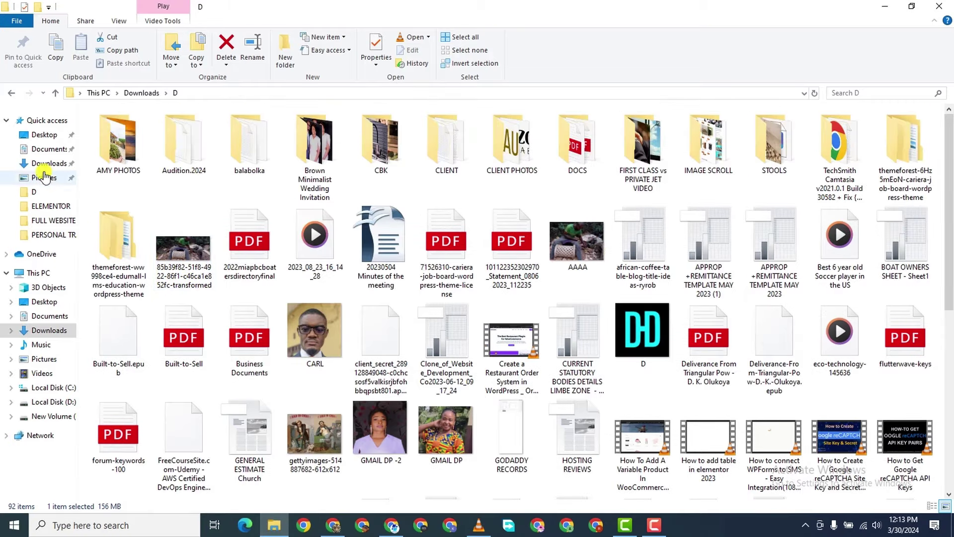
pyautogui.click(48, 164)
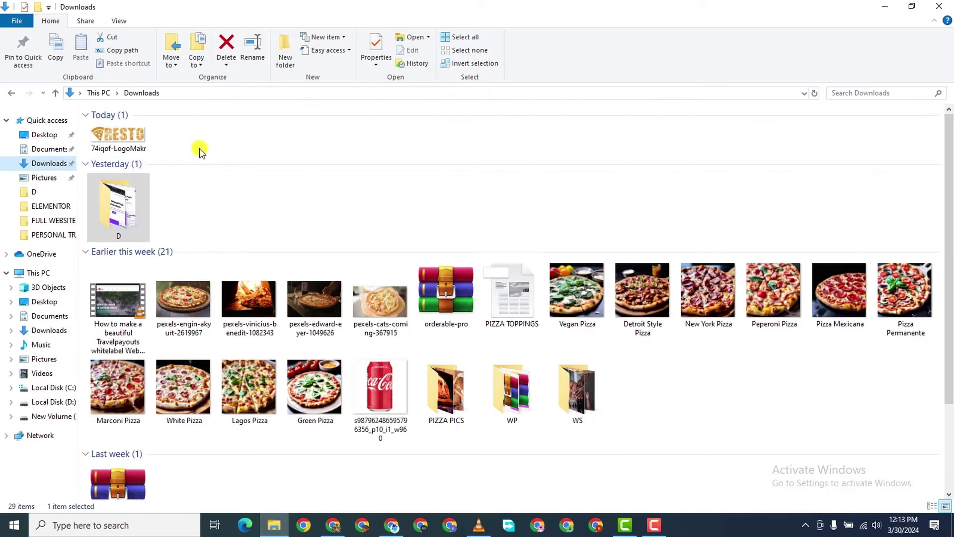
pyautogui.click(145, 134)
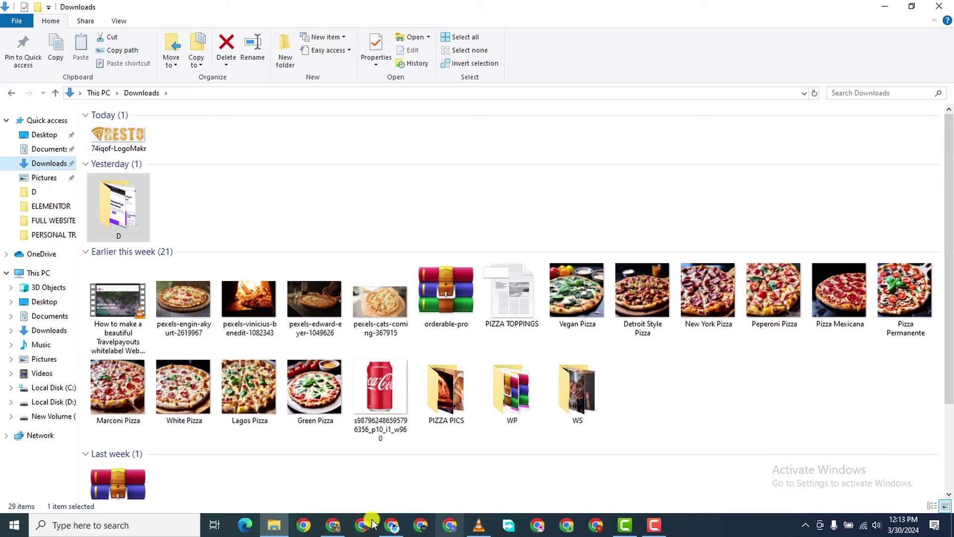
pyautogui.click(333, 525)
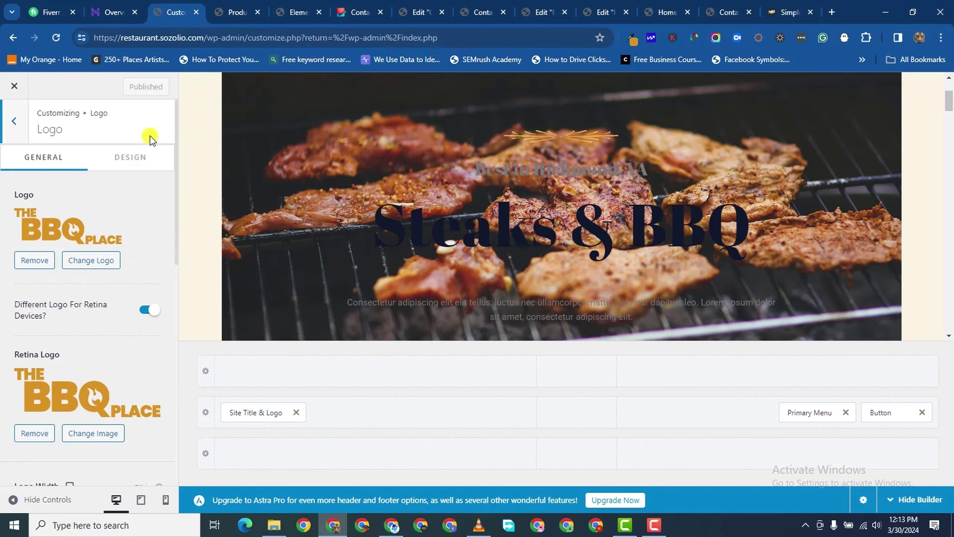
pyautogui.scroll(-3, 151, 138)
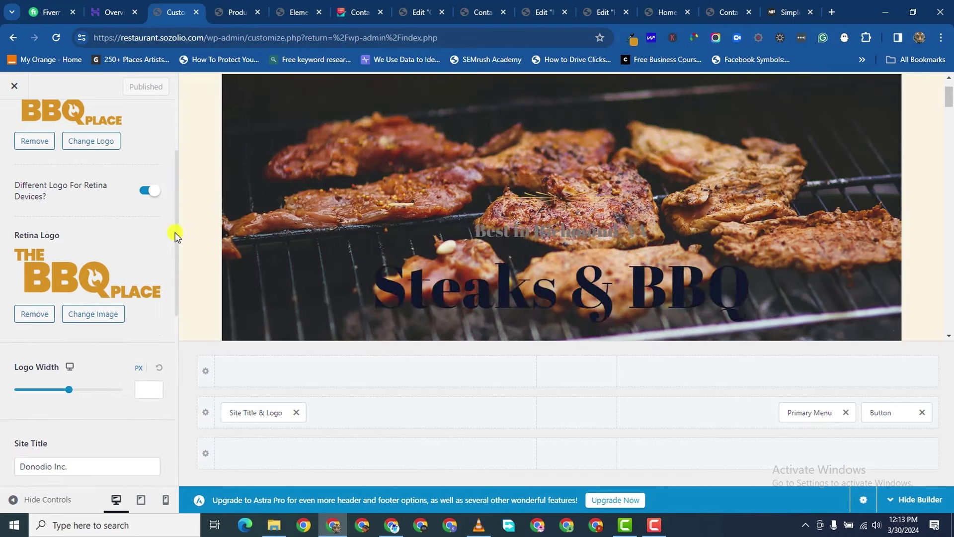
pyautogui.scroll(-10, 418, 236)
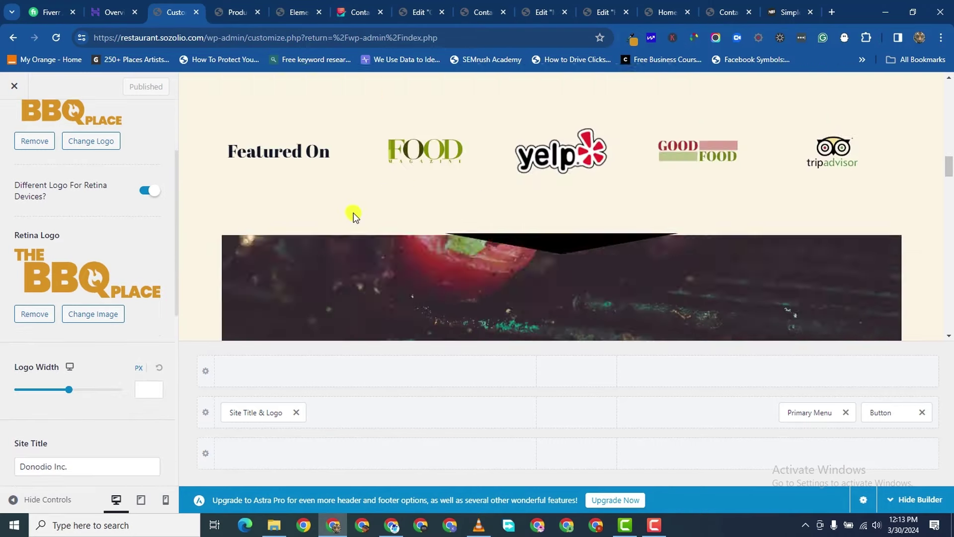
pyautogui.scroll(-3, 354, 214)
pyautogui.scroll(1, 60, 326)
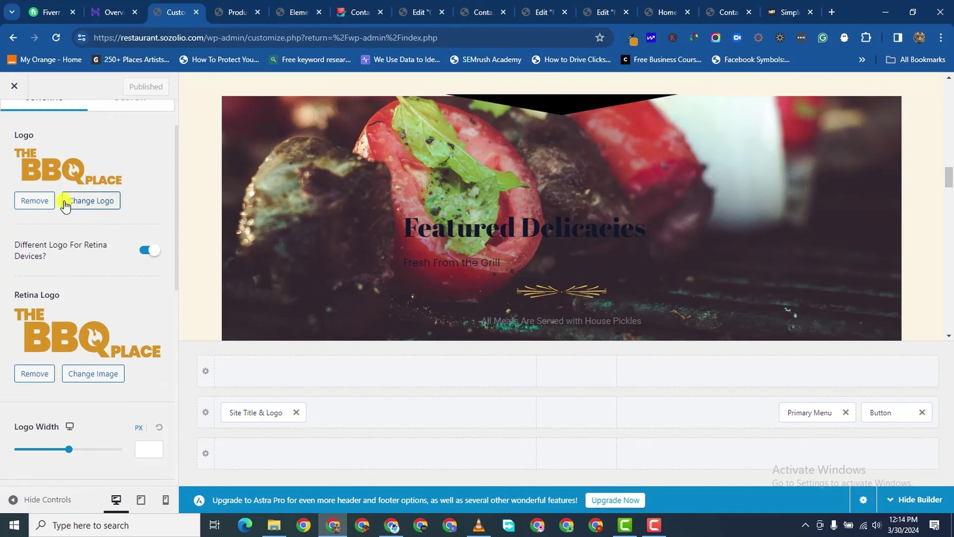
pyautogui.click(118, 204)
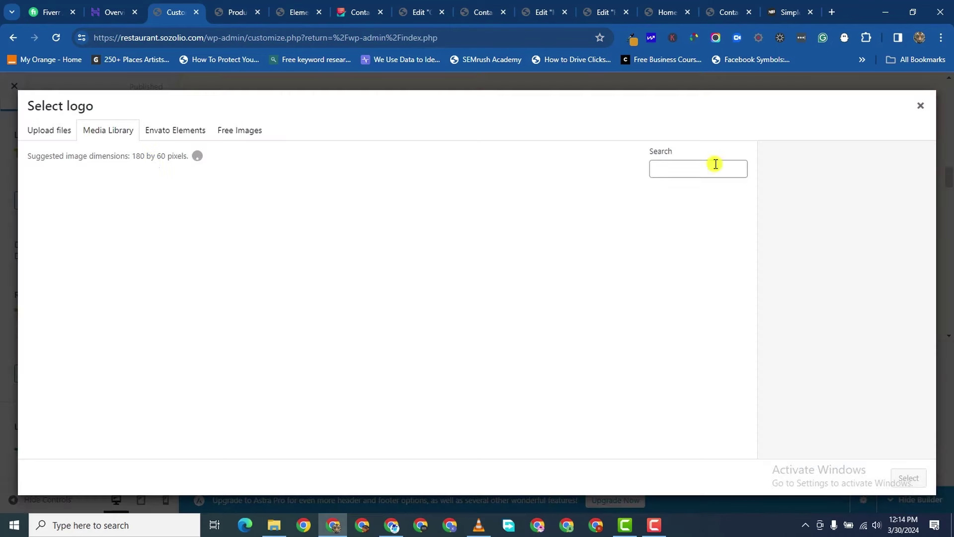
pyautogui.click(920, 108)
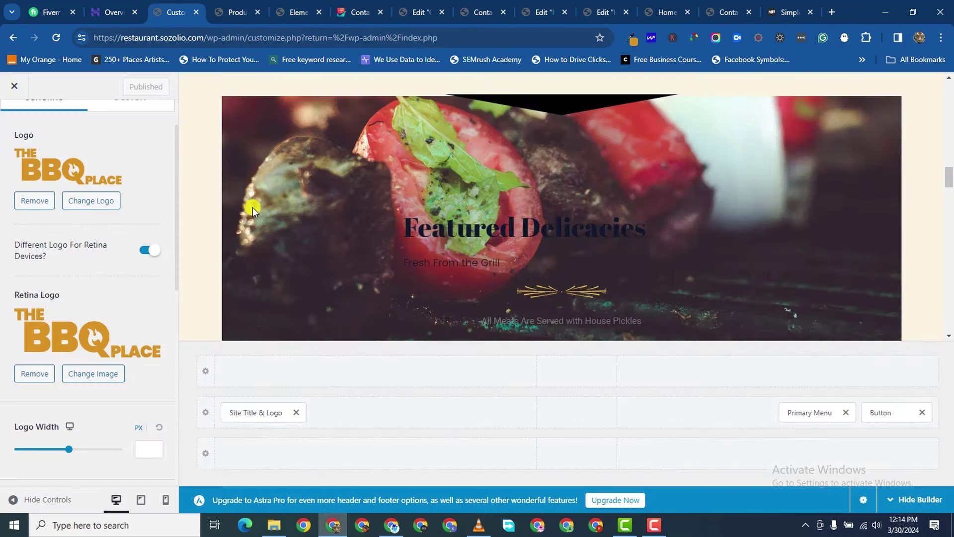
# - Remove the BBQ Place logo and retina logo, and upload 74iqof-LogoMakr.png as the site logo without cropping
pyautogui.click(47, 202)
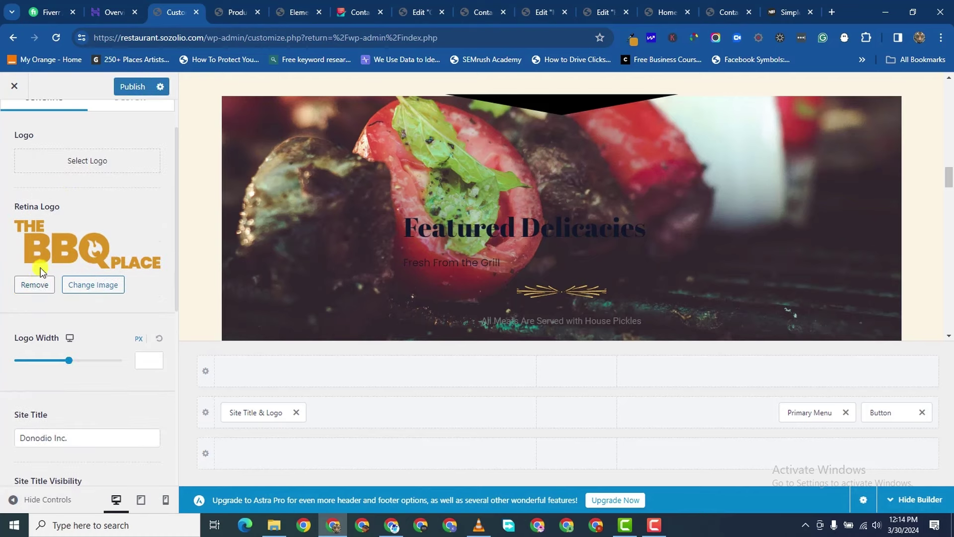
pyautogui.click(39, 283)
pyautogui.click(81, 164)
pyautogui.click(47, 134)
pyautogui.click(453, 298)
pyautogui.doubleClick(197, 130)
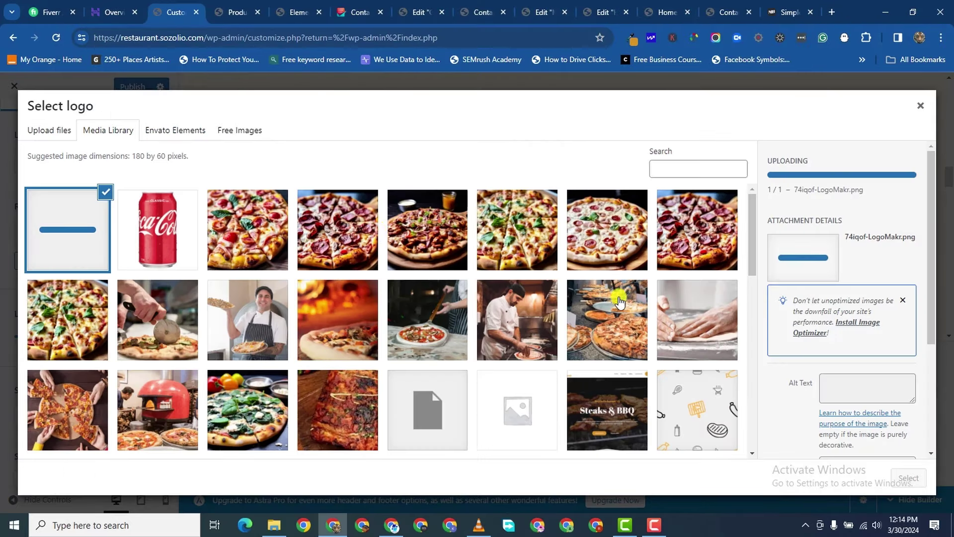
pyautogui.click(906, 477)
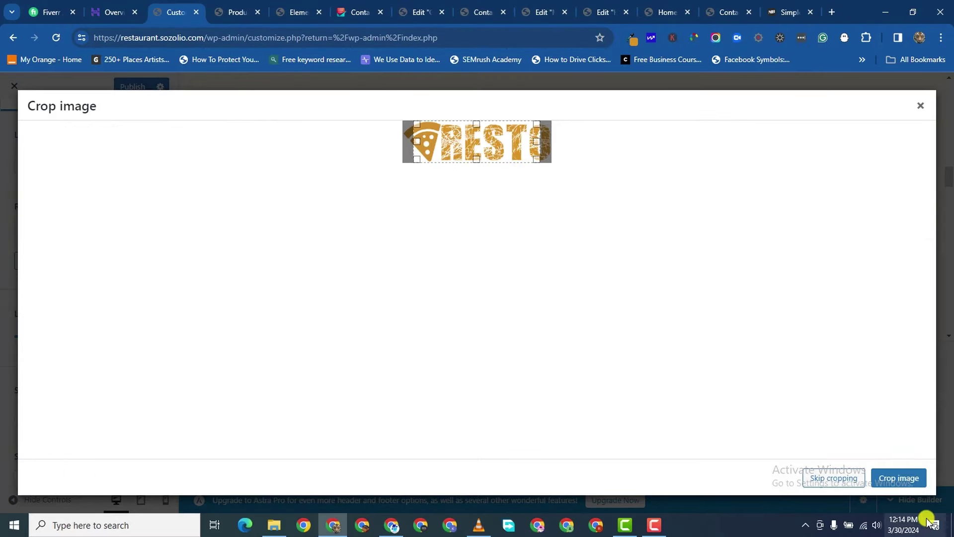
pyautogui.click(835, 479)
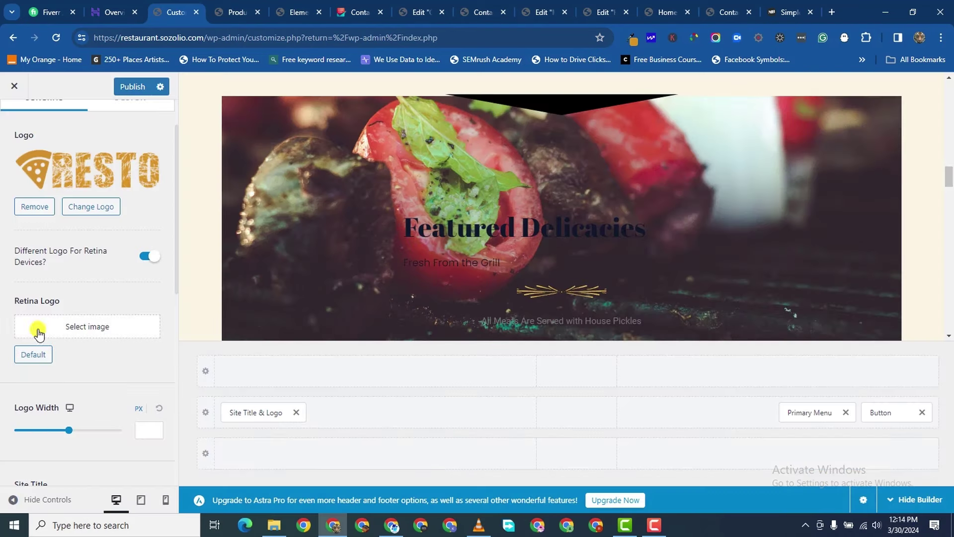
# - Set the retina logo to 74iqof-LogoMakr.png from the media library
pyautogui.click(82, 334)
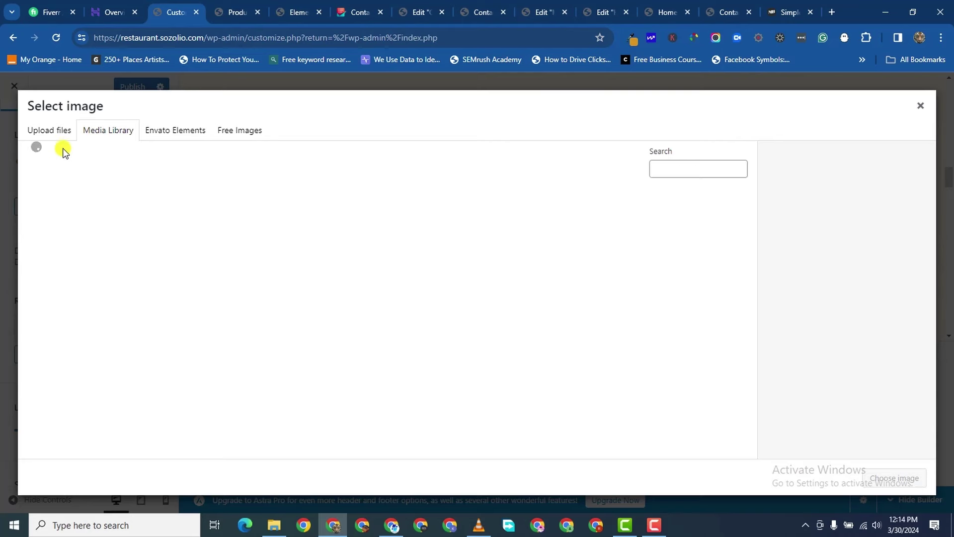
pyautogui.click(72, 224)
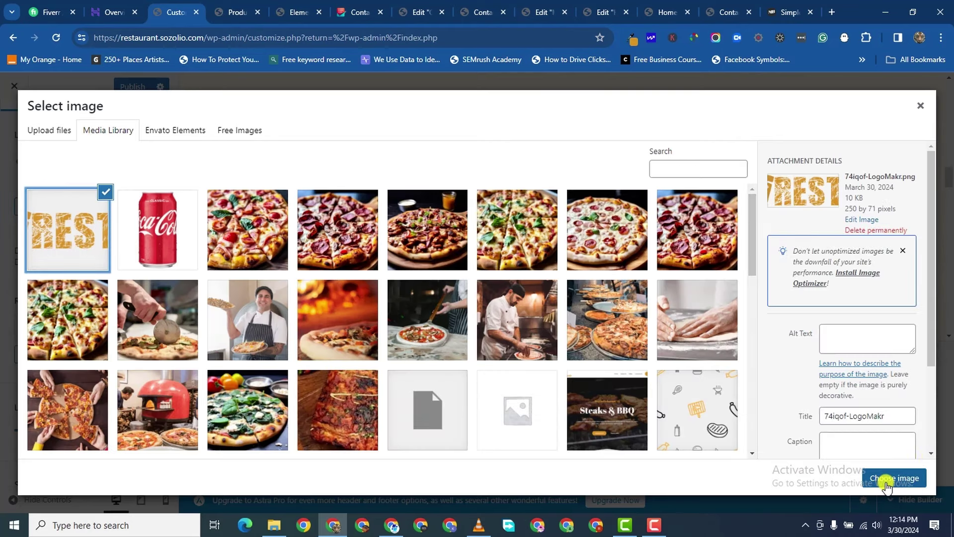
pyautogui.click(887, 481)
# - Set the site title to "Resto Pizza" and the tagline to "The Best Pizza In Town", and publish
pyautogui.scroll(-6, 62, 425)
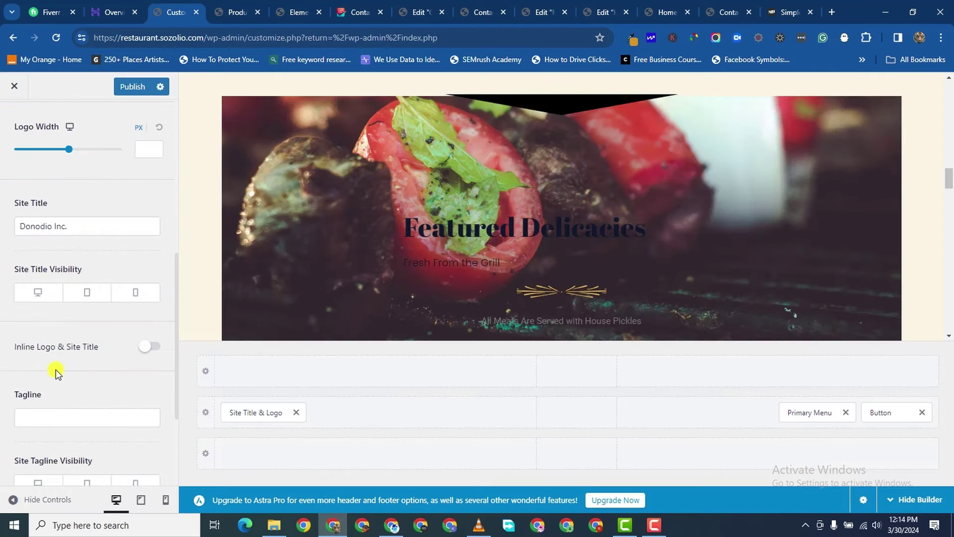
pyautogui.tripleClick(60, 224)
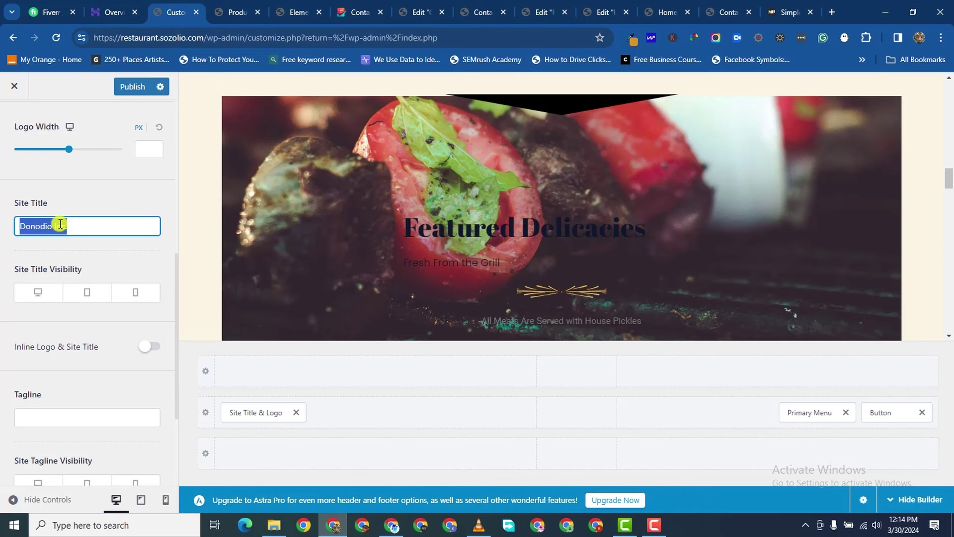
pyautogui.write('Rest')
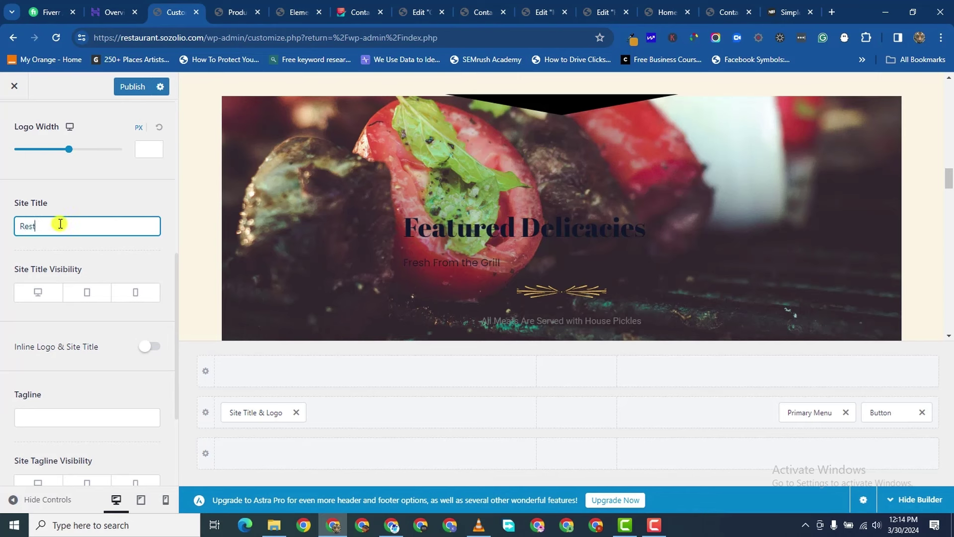
pyautogui.write('o Pizza')
pyautogui.click(65, 261)
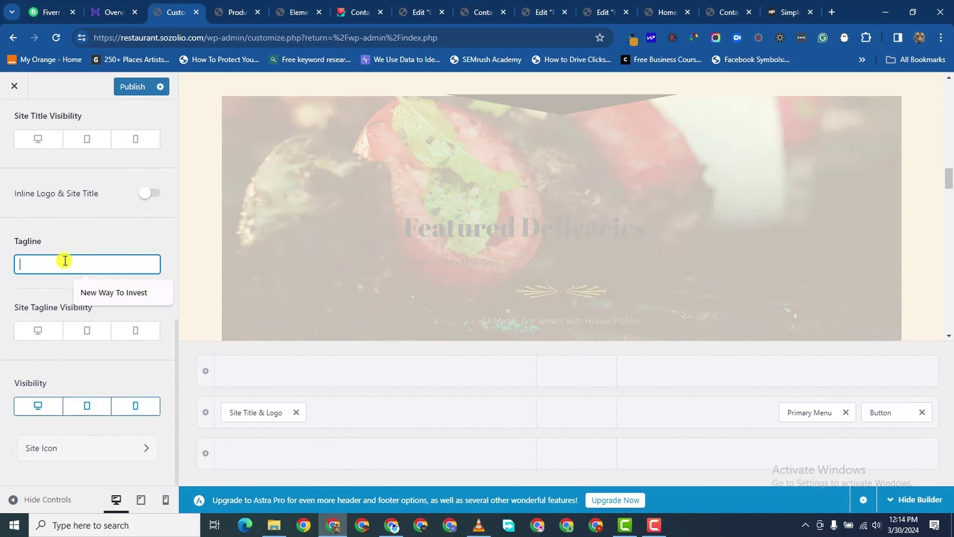
pyautogui.write('The Best Pizza In Town')
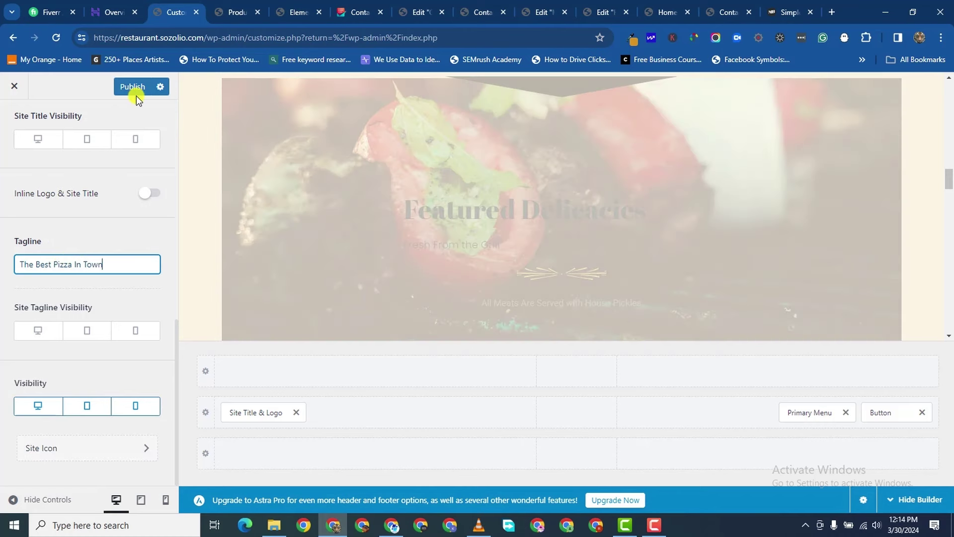
pyautogui.click(131, 89)
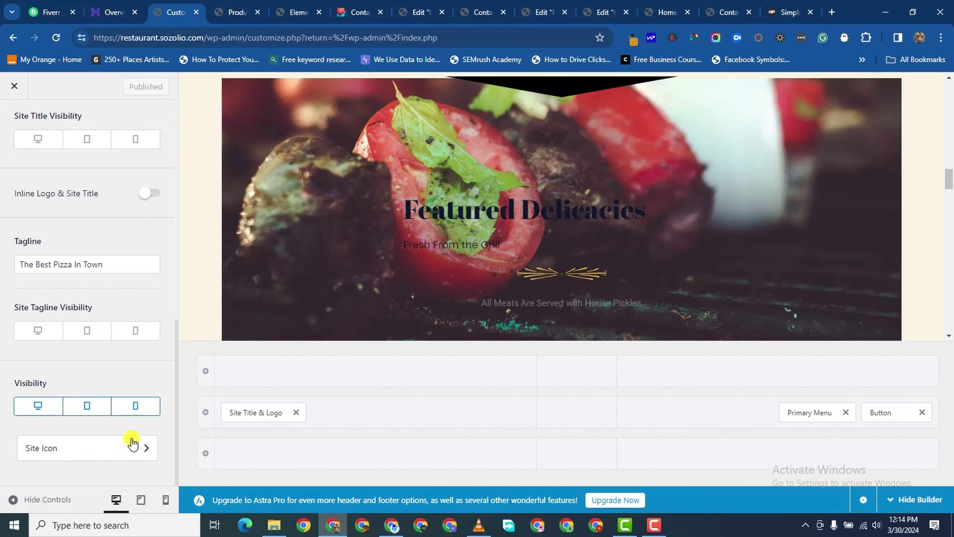
# - Add 74iqof-LogoMakr.png as the site icon, cropped to the pizza slice, and publish the change
pyautogui.click(132, 442)
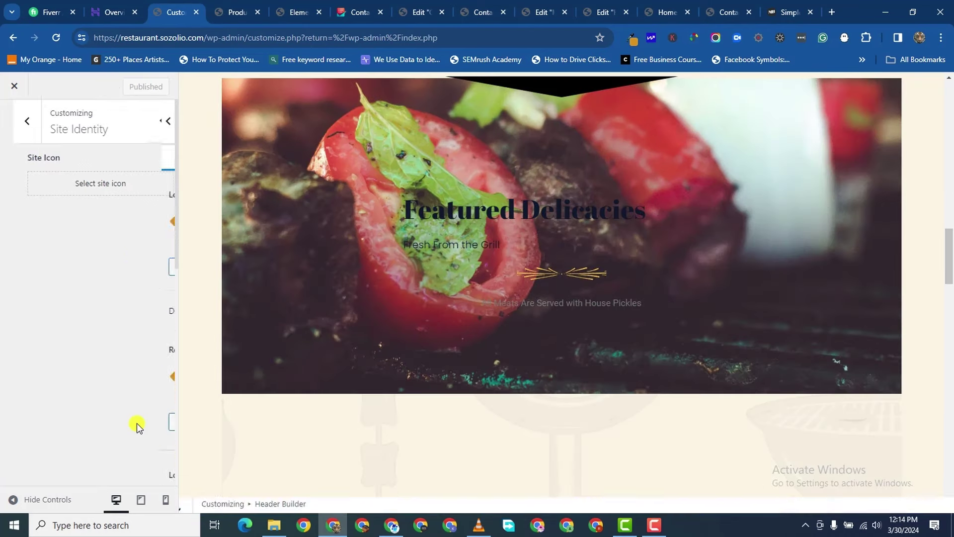
pyautogui.click(66, 198)
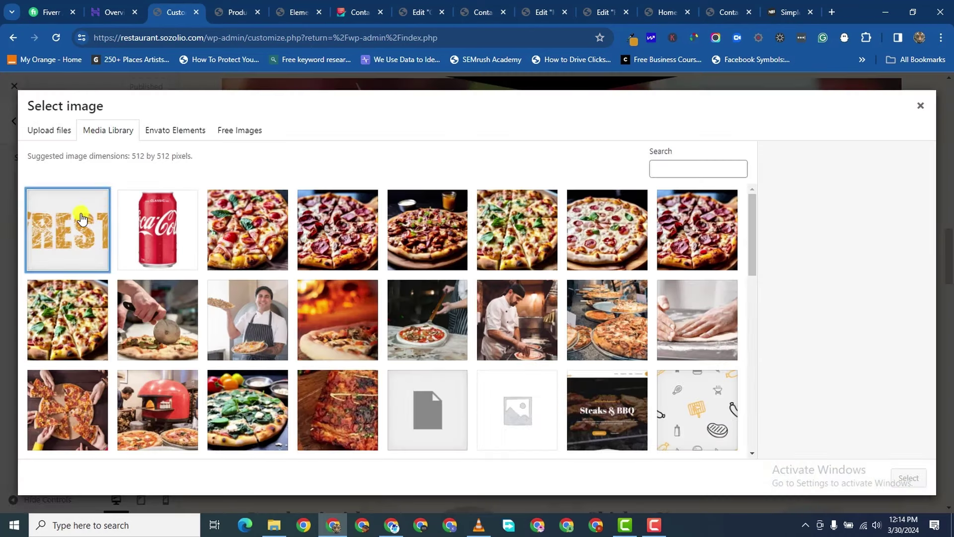
pyautogui.click(67, 230)
pyautogui.click(908, 478)
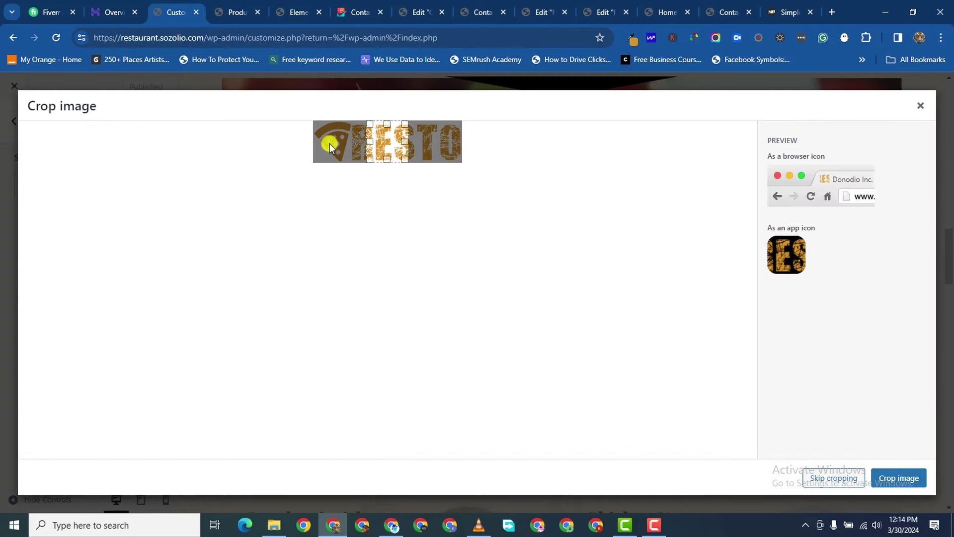
pyautogui.moveTo(372, 135); pyautogui.dragTo(309, 136)
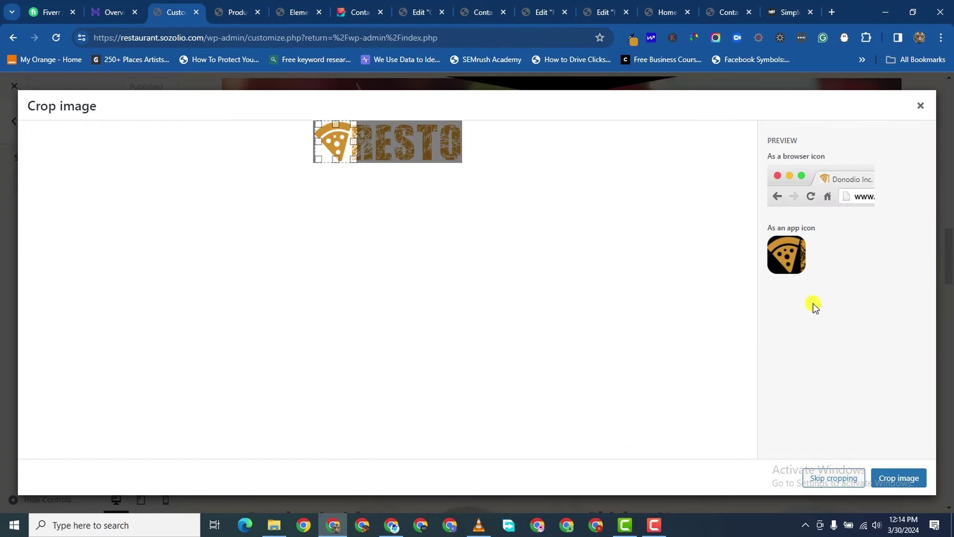
pyautogui.moveTo(331, 141); pyautogui.dragTo(321, 139)
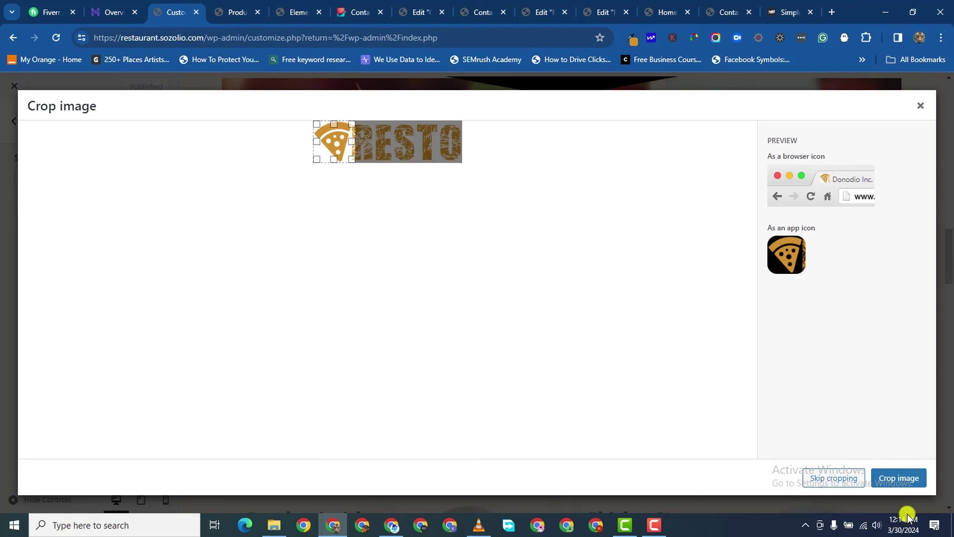
pyautogui.click(885, 478)
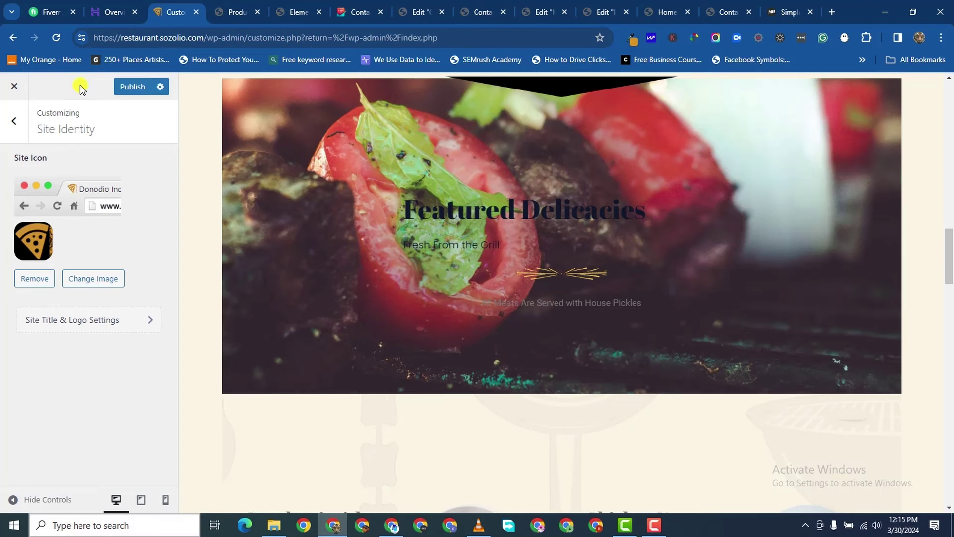
pyautogui.click(124, 97)
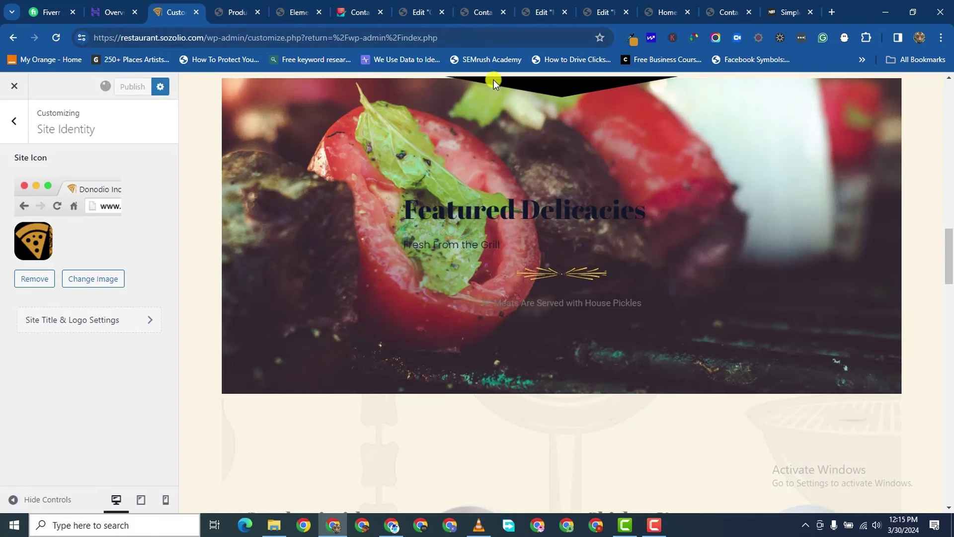
# - Reload the Contact page preview, load the homepage at restaurant.sozolio.com in its place and check the header logo
pyautogui.click(480, 13)
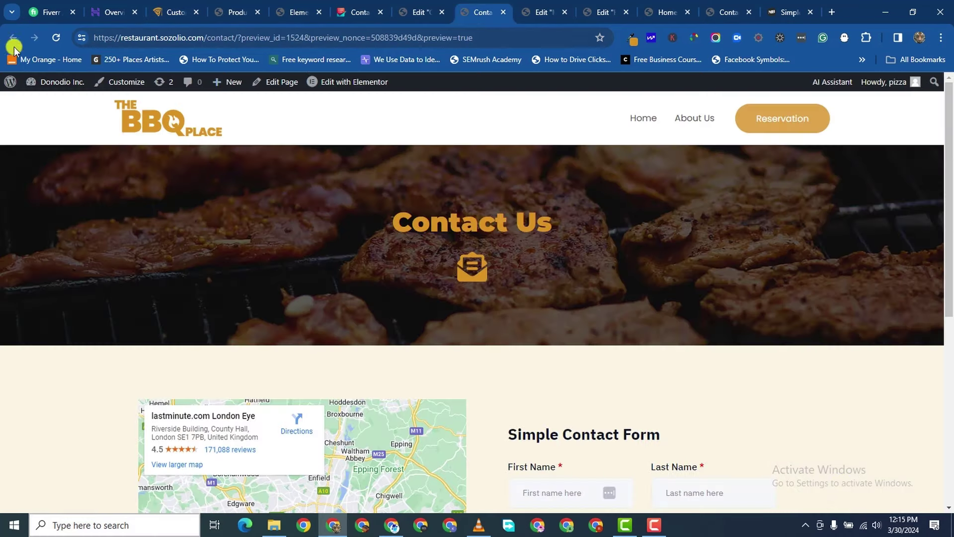
pyautogui.click(55, 38)
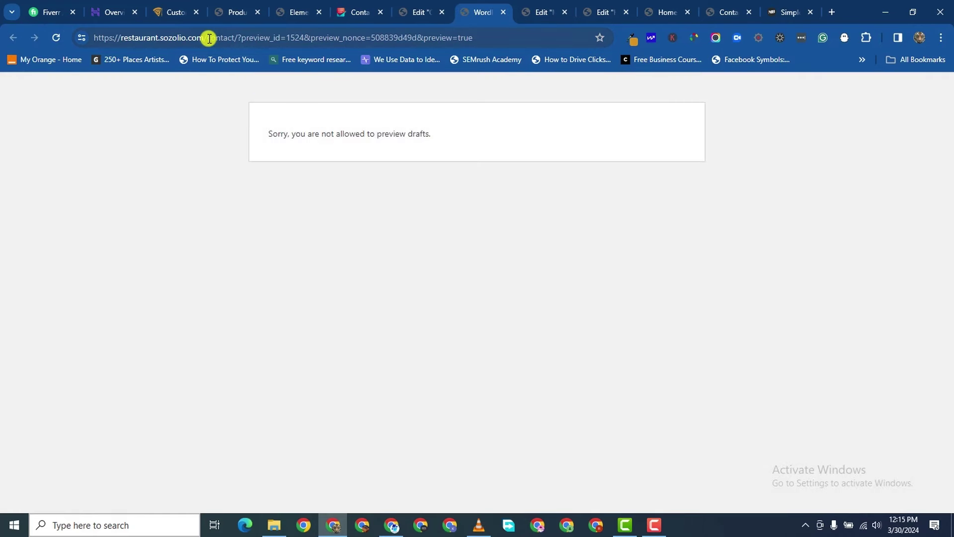
pyautogui.moveTo(209, 38); pyautogui.dragTo(951, 177)
pyautogui.press('BackSpace')
pyautogui.press('Return')
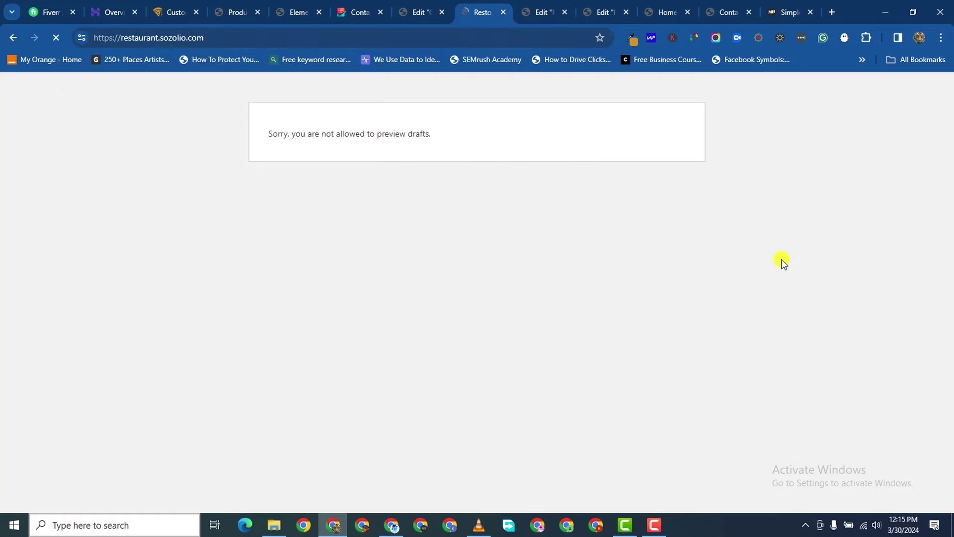
pyautogui.scroll(-2, 345, 160)
pyautogui.scroll(2, 279, 206)
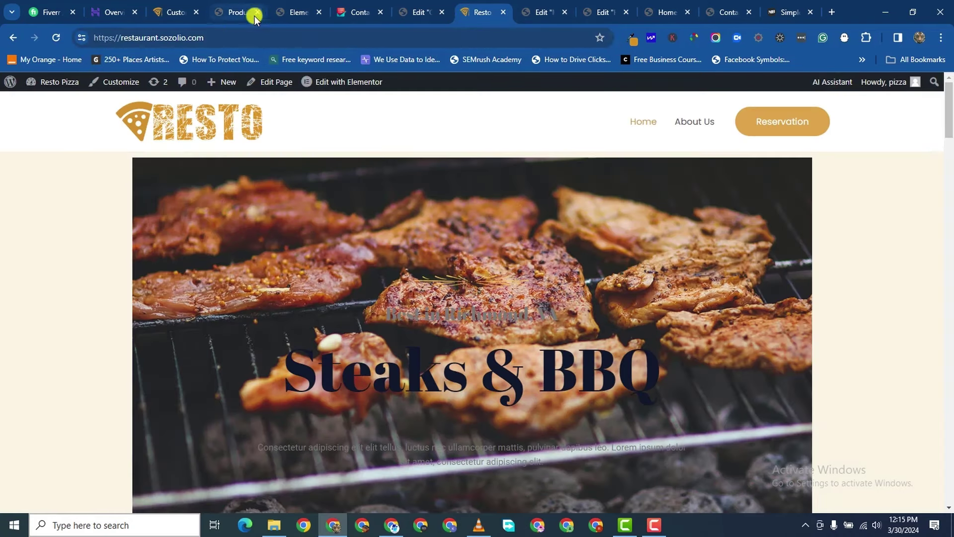
# - Open the list of all pages from the WordPress dashboard's Product Layouts tab and go to the Home page entry
pyautogui.click(229, 13)
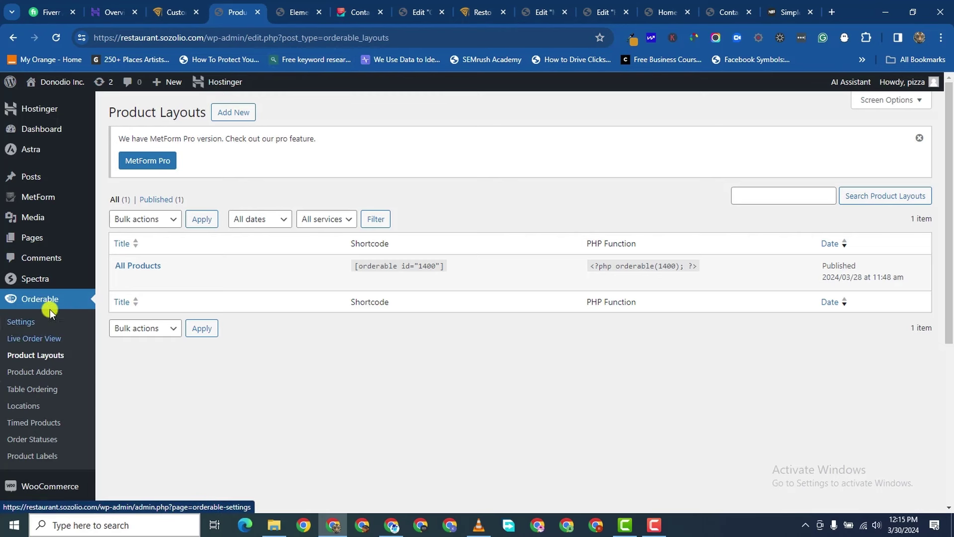
pyautogui.moveTo(48, 241)
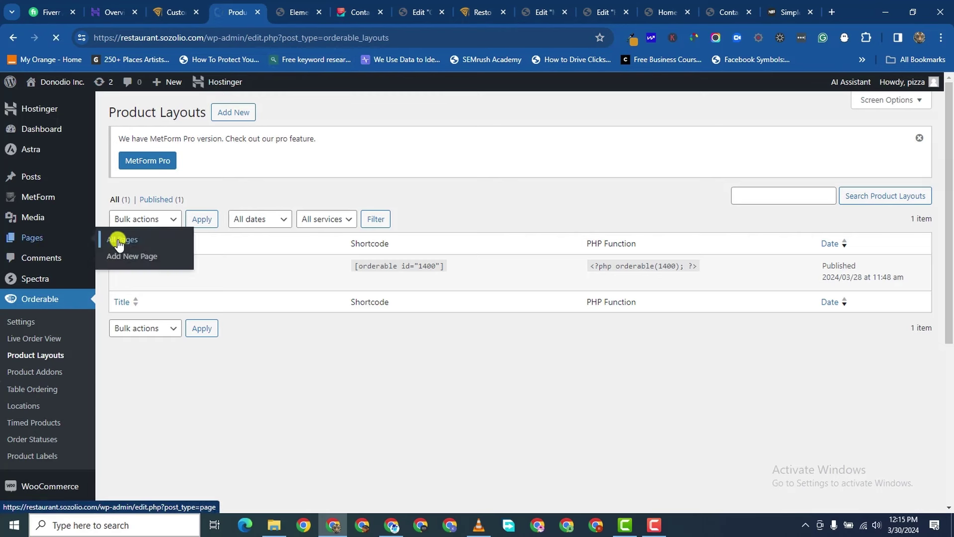
pyautogui.click(118, 243)
pyautogui.scroll(-3, 304, 397)
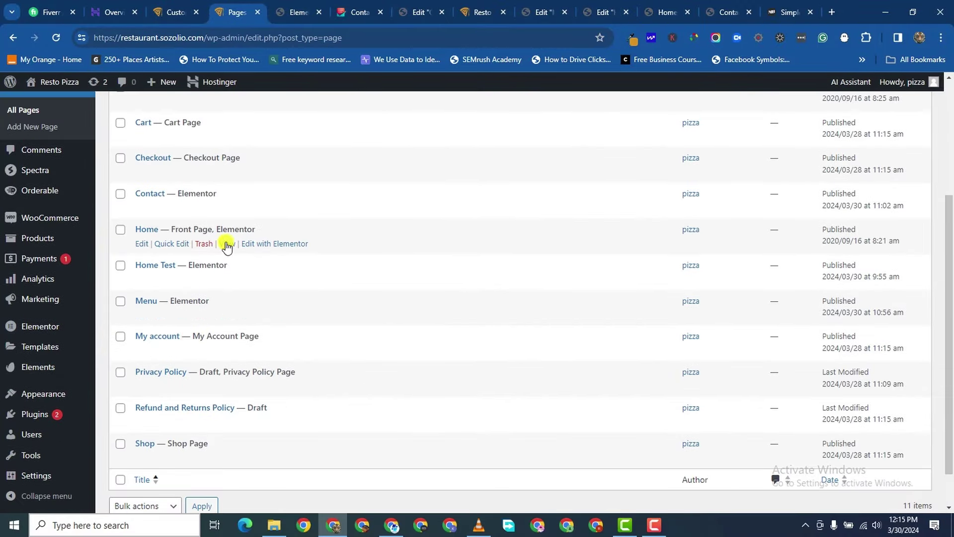
# - Move the old Home page, the one marked as Front Page, to the trash
pyautogui.click(206, 243)
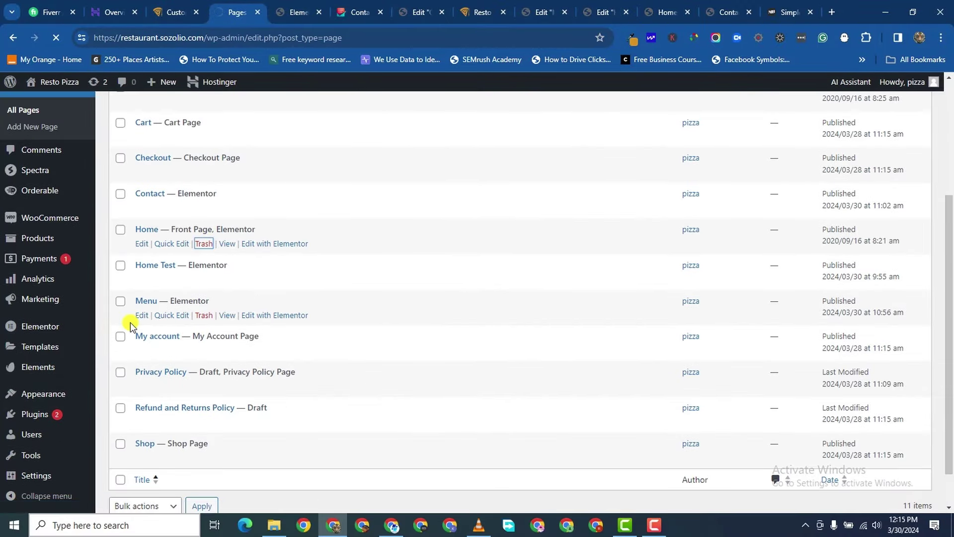
pyautogui.scroll(-3, 57, 447)
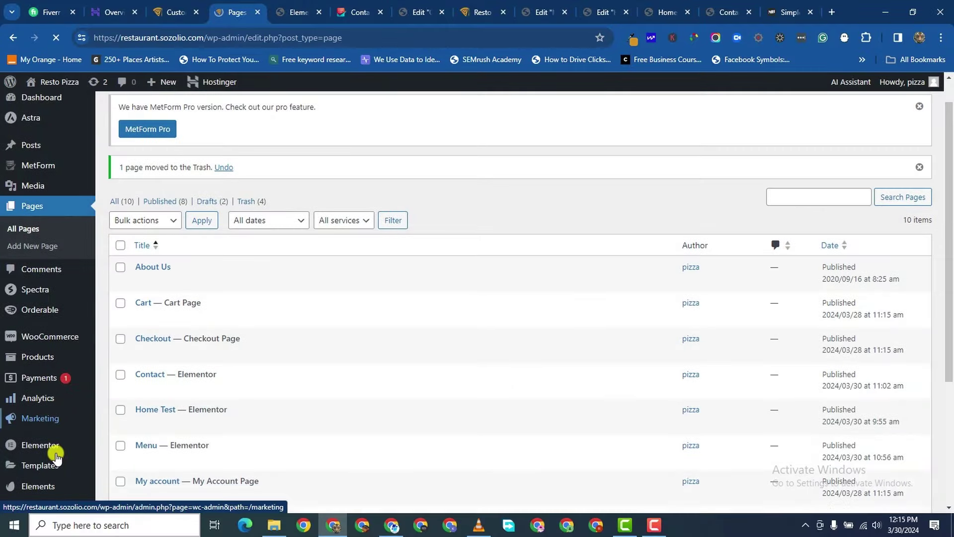
# - In the Reading settings, make the homepage a static page using Home Test, and save the changes
pyautogui.scroll(-3, 51, 418)
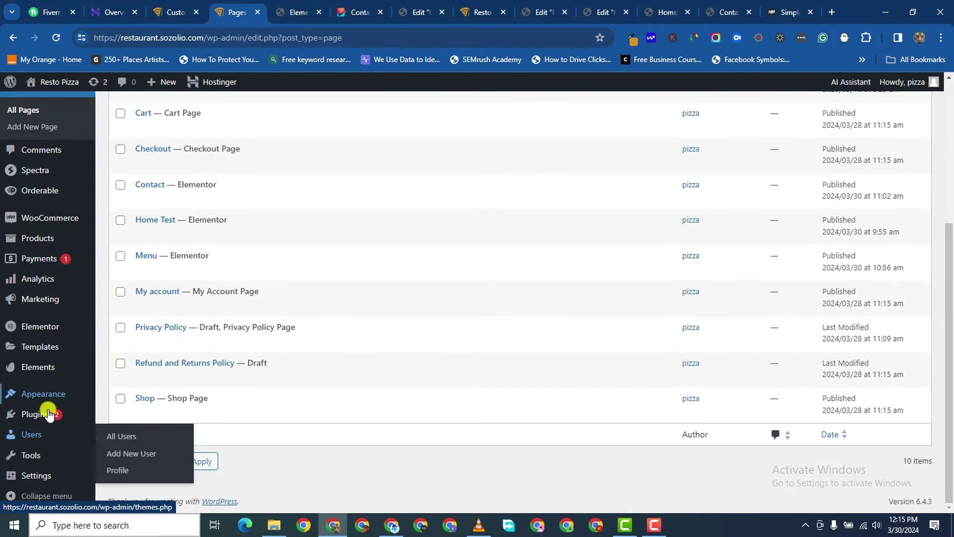
pyautogui.moveTo(52, 465)
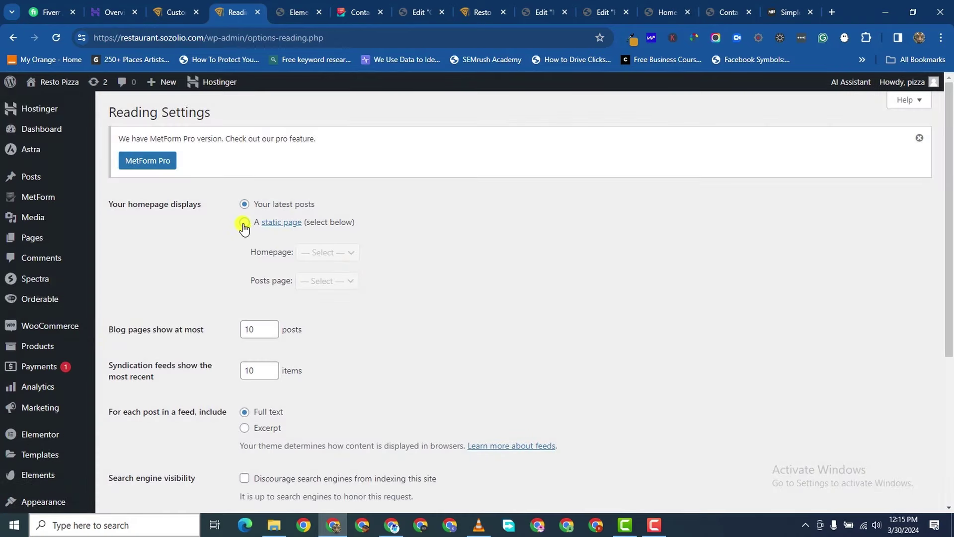
pyautogui.click(244, 224)
pyautogui.click(330, 252)
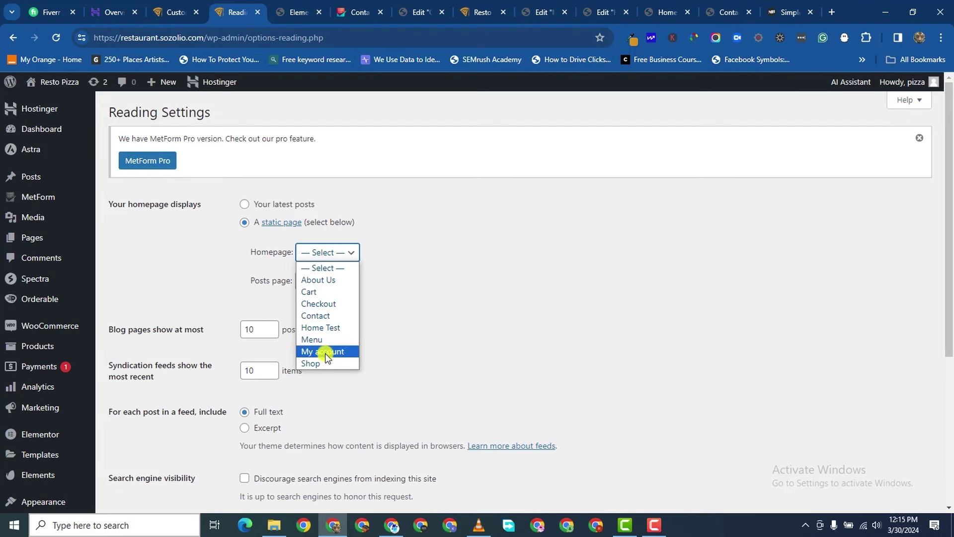
pyautogui.click(331, 327)
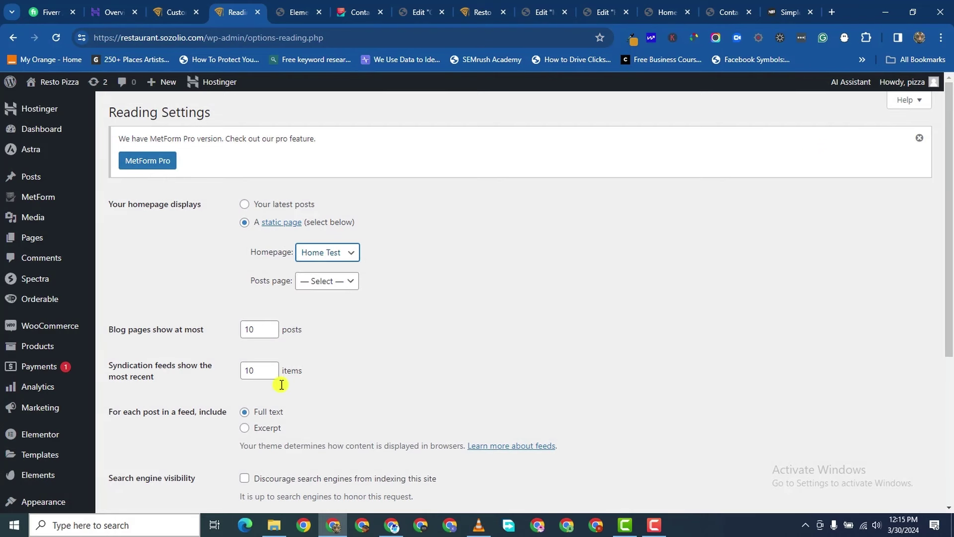
pyautogui.scroll(-4, 282, 384)
pyautogui.click(141, 356)
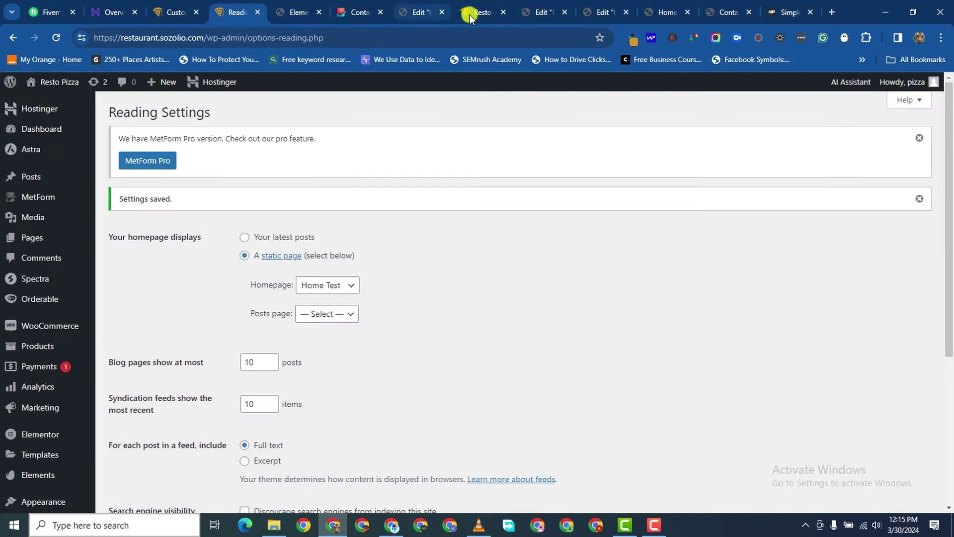
# - View the live homepage from the header down to the footer to check its content
pyautogui.click(470, 14)
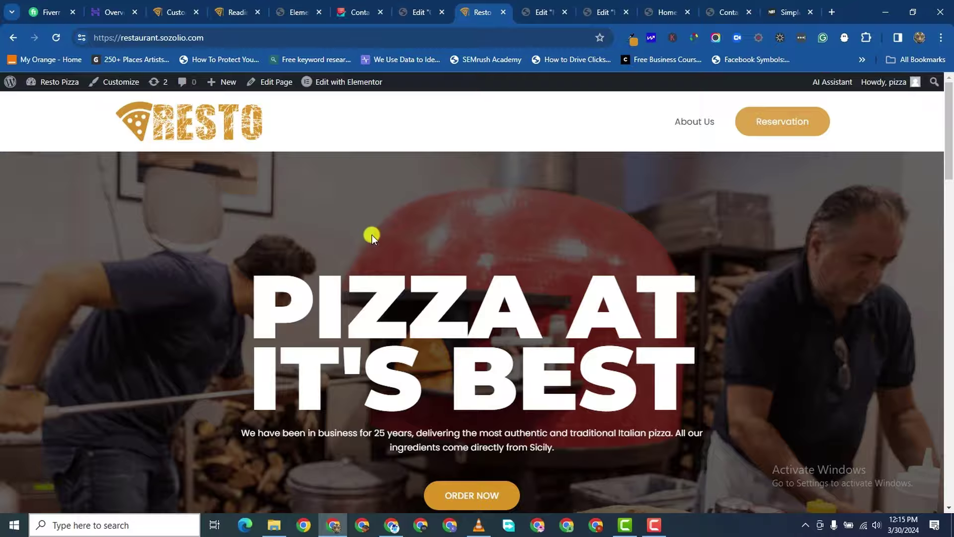
pyautogui.scroll(-20, 372, 234)
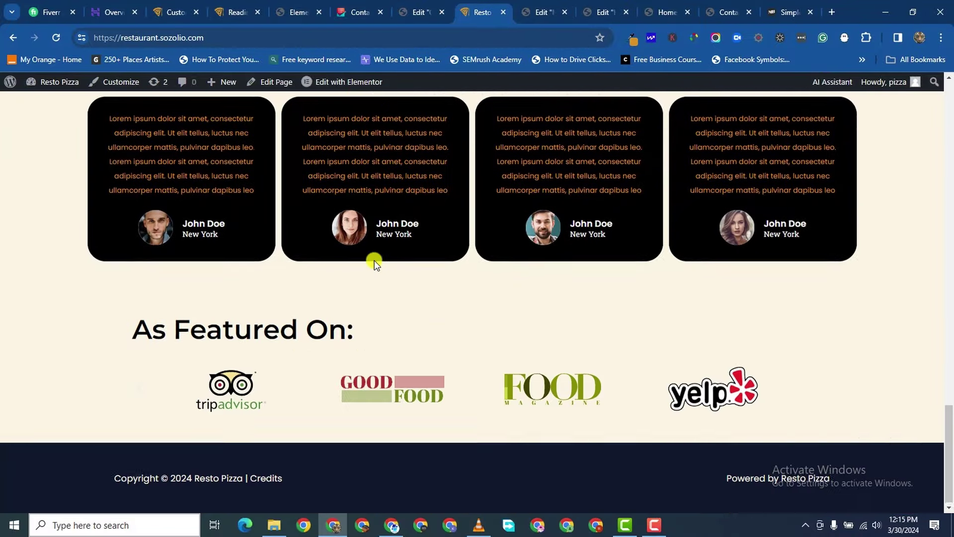
pyautogui.scroll(1, 380, 263)
pyautogui.scroll(-1, 381, 267)
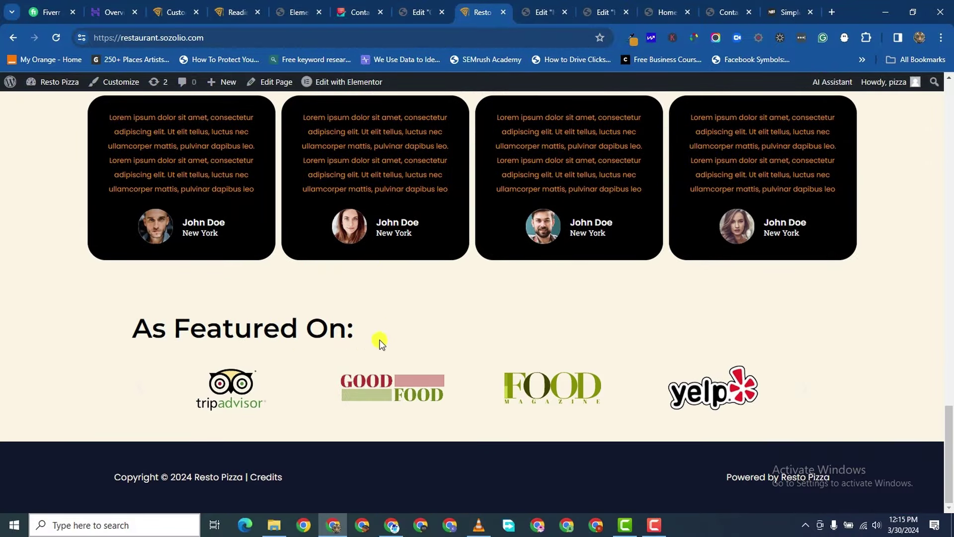
pyautogui.scroll(20, 420, 303)
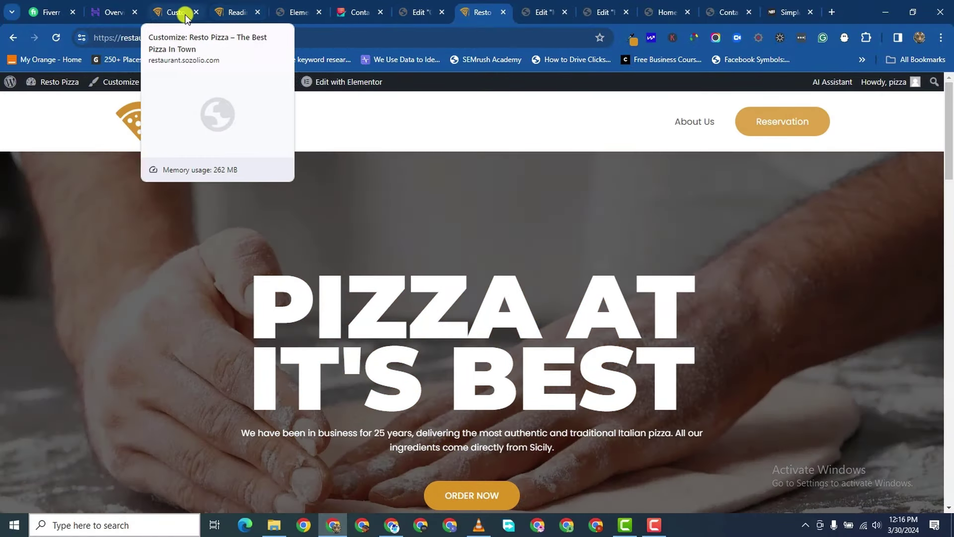
# - Remove the invalid Home, Menu and Contact Us items from the Primary Menu in the WordPress menu editor
pyautogui.click(185, 14)
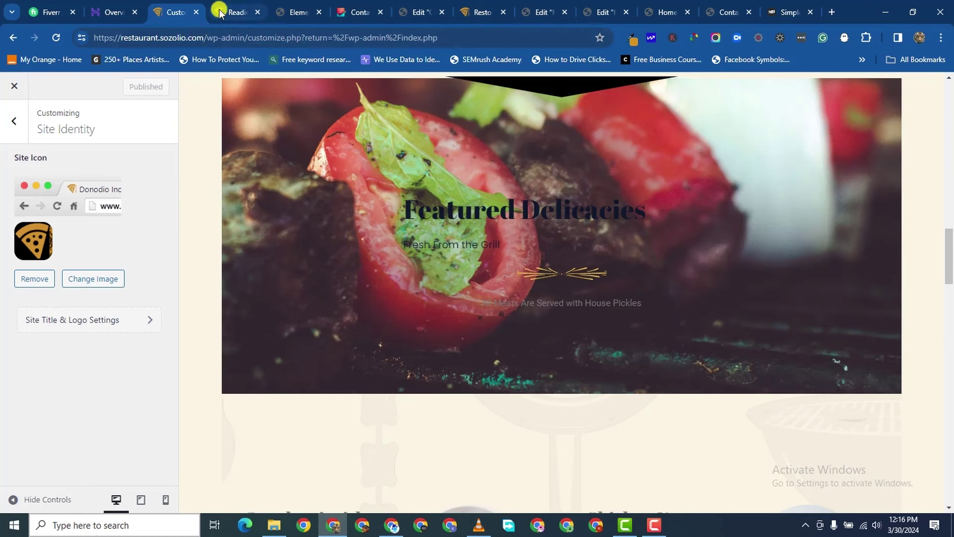
pyautogui.click(235, 11)
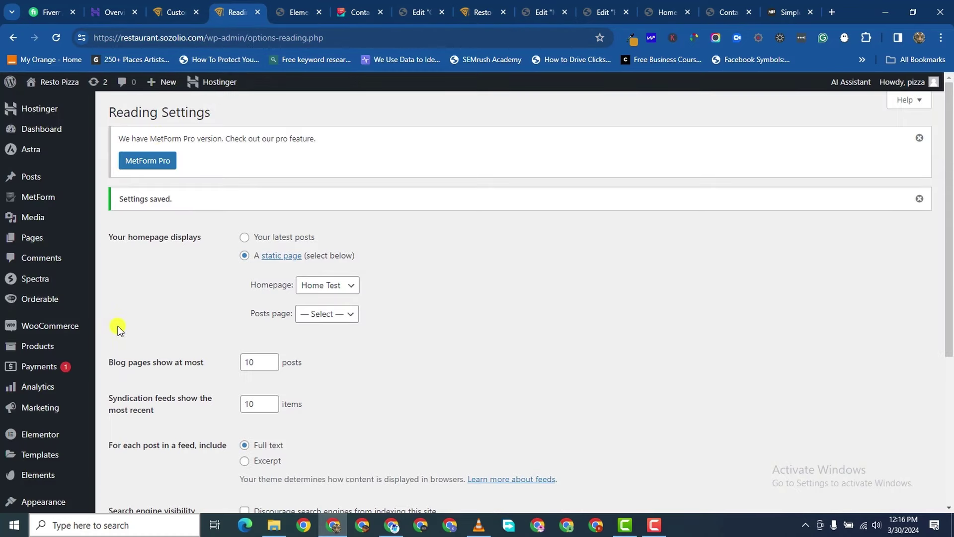
pyautogui.scroll(-2, 55, 393)
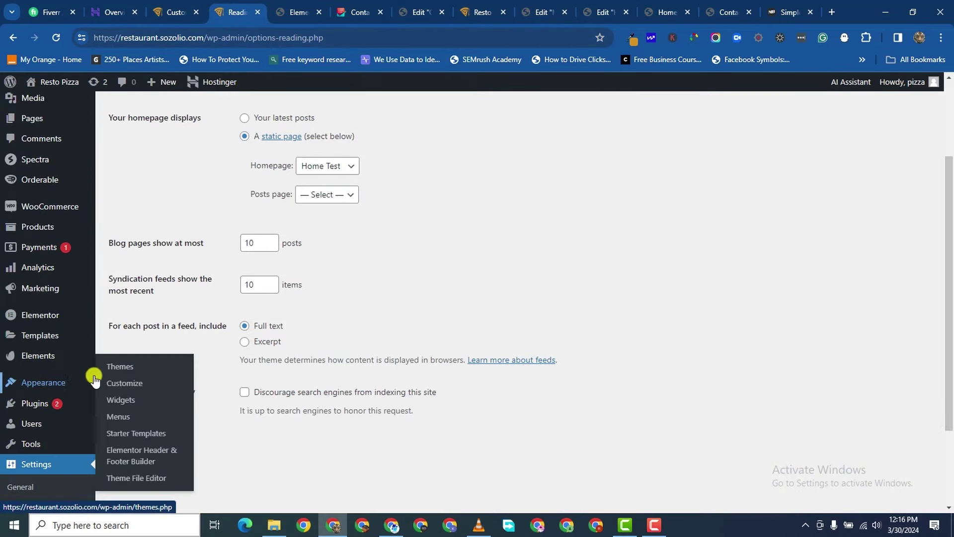
pyautogui.click(119, 416)
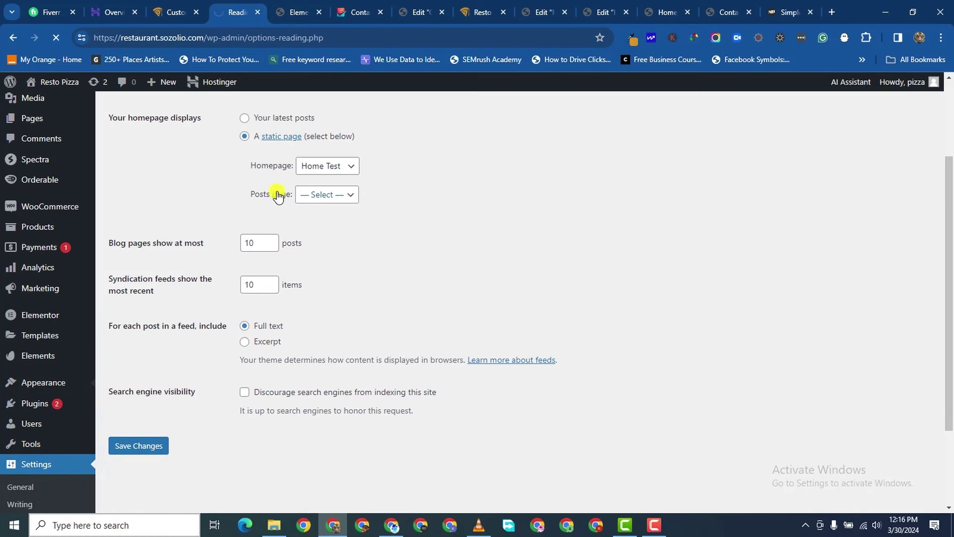
pyautogui.scroll(-3, 337, 386)
pyautogui.scroll(-1, 336, 386)
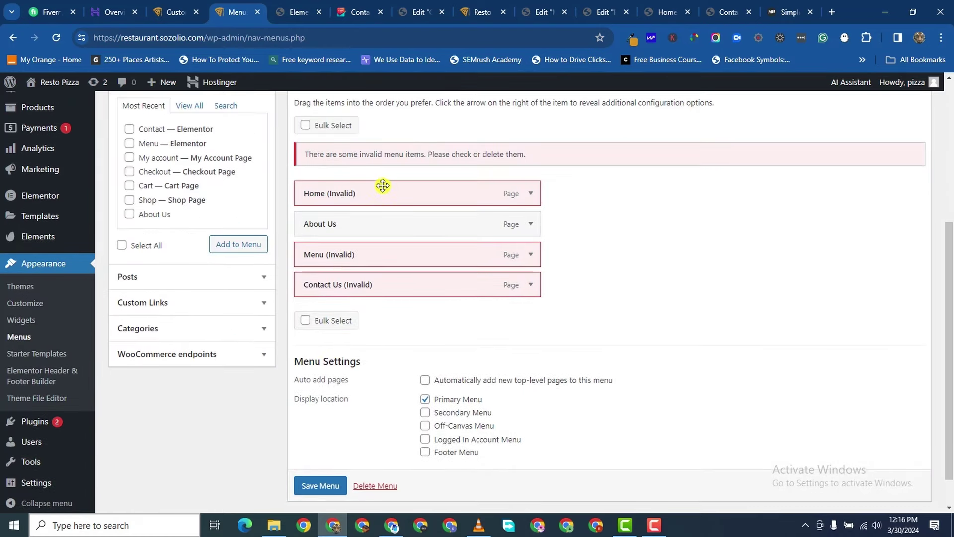
pyautogui.click(308, 127)
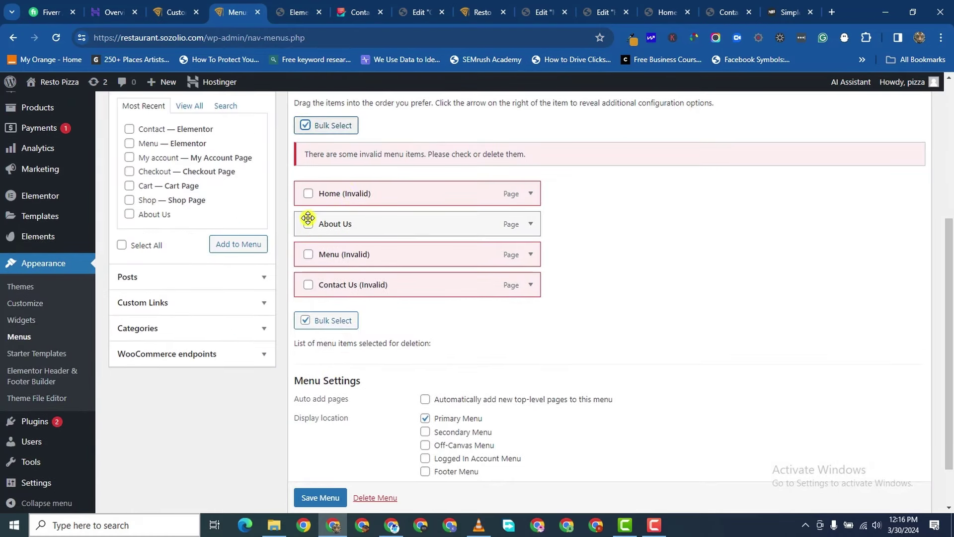
pyautogui.click(308, 255)
pyautogui.click(308, 193)
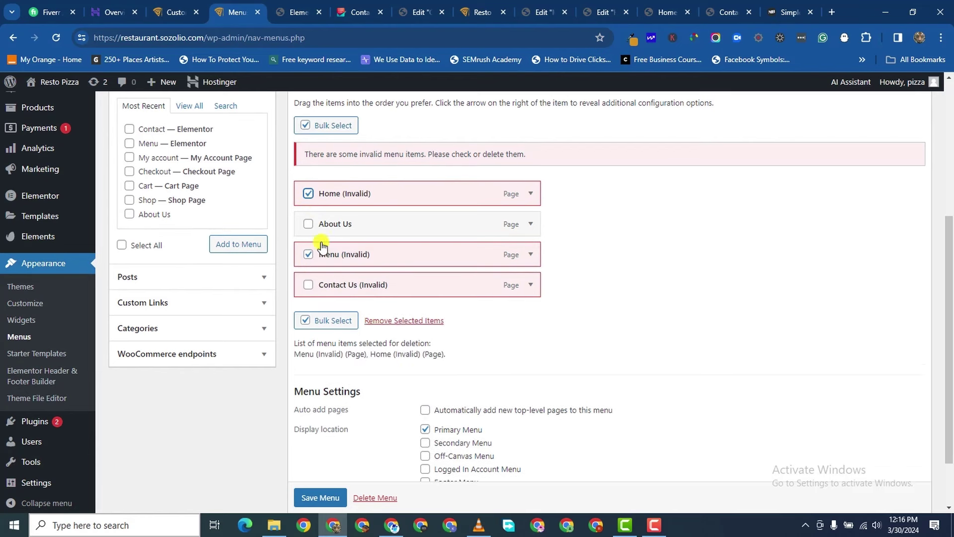
pyautogui.click(308, 286)
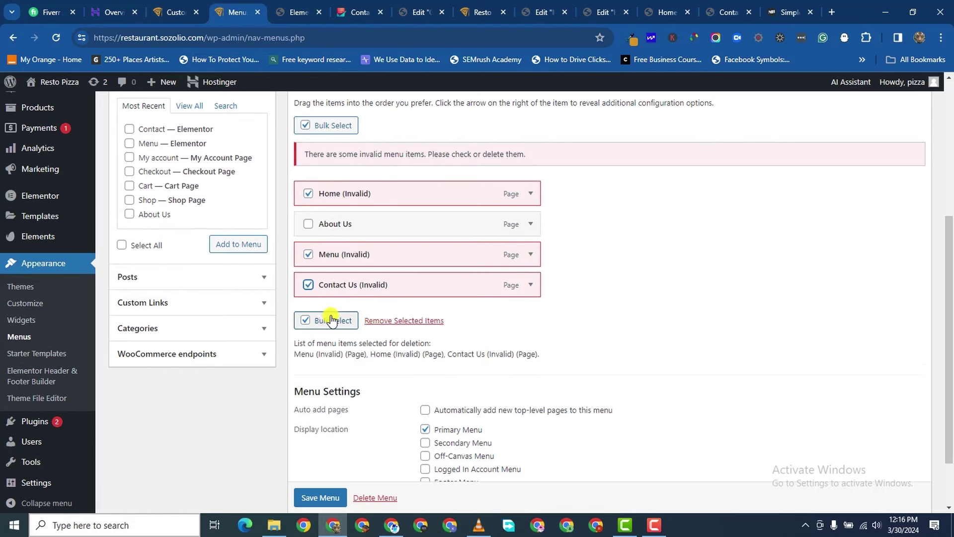
pyautogui.click(401, 321)
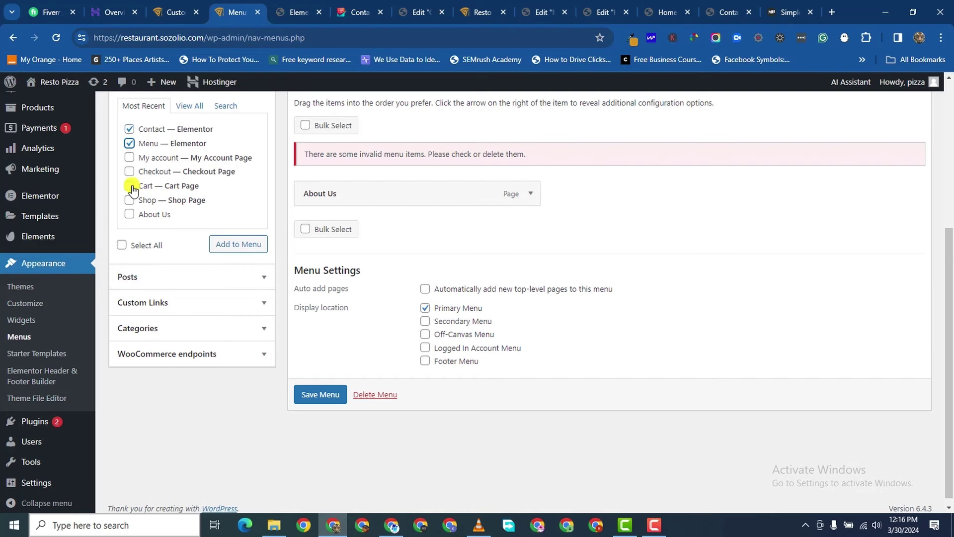
# - Add the Home Test, Contact and Menu pages to the Primary Menu
pyautogui.scroll(2, 132, 202)
pyautogui.scroll(1, 145, 262)
pyautogui.click(191, 225)
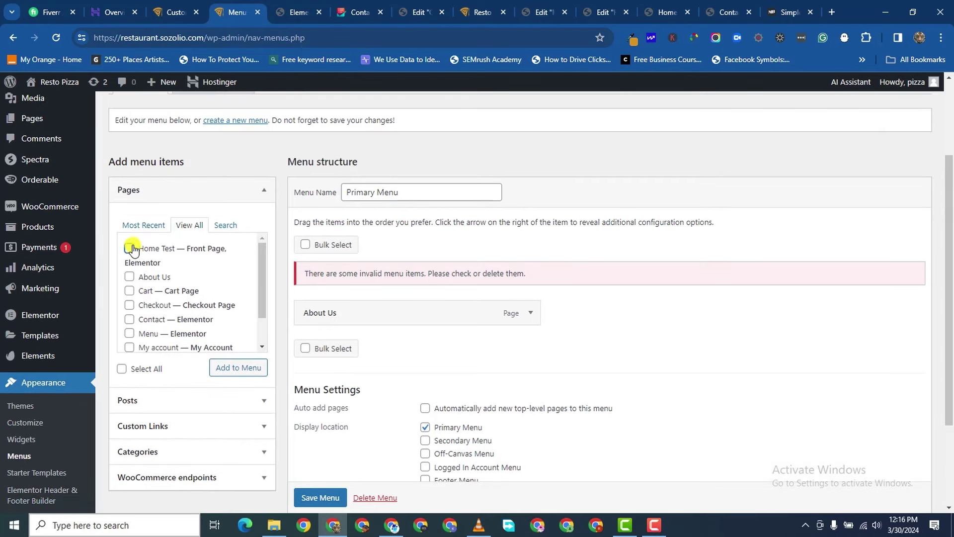
pyautogui.click(129, 333)
pyautogui.click(262, 367)
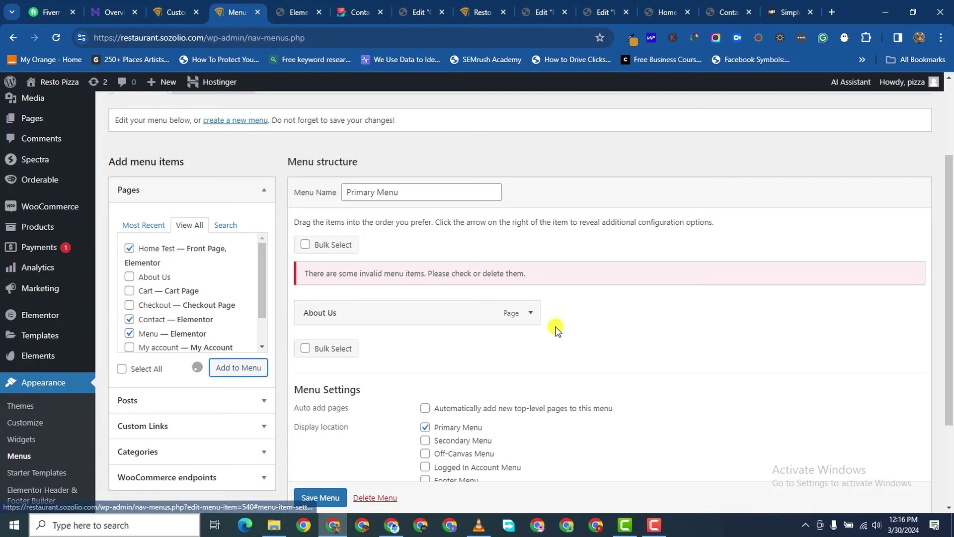
# - Remove the About Us item from the Primary Menu
pyautogui.scroll(-2, 458, 367)
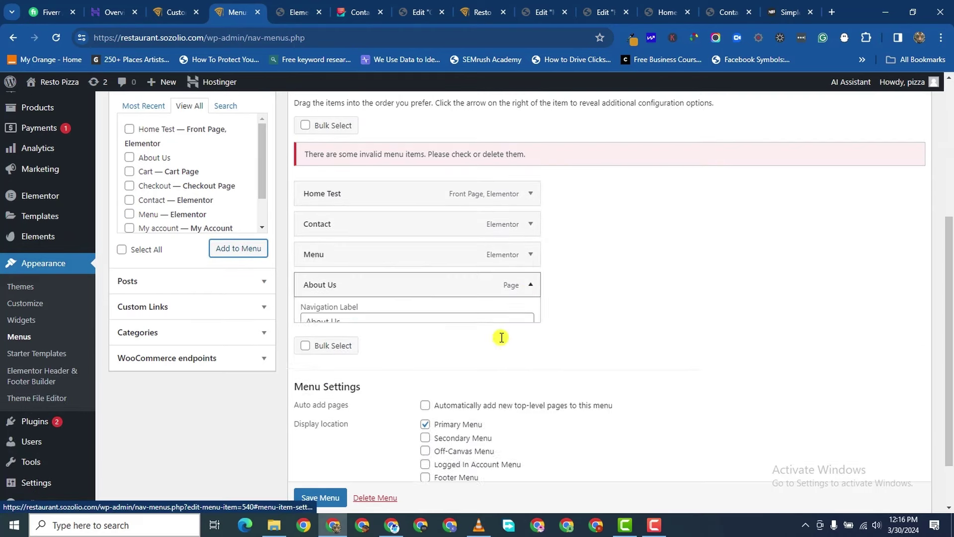
pyautogui.click(530, 286)
pyautogui.click(314, 427)
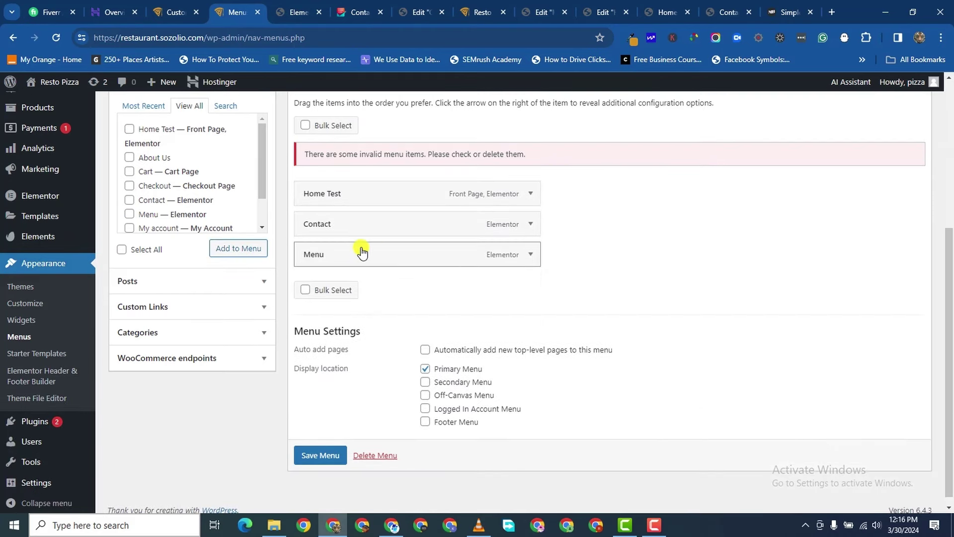
# - Change the Home Test item's navigation label to "Home", place Menu above Contact, and save the menu
pyautogui.click(530, 193)
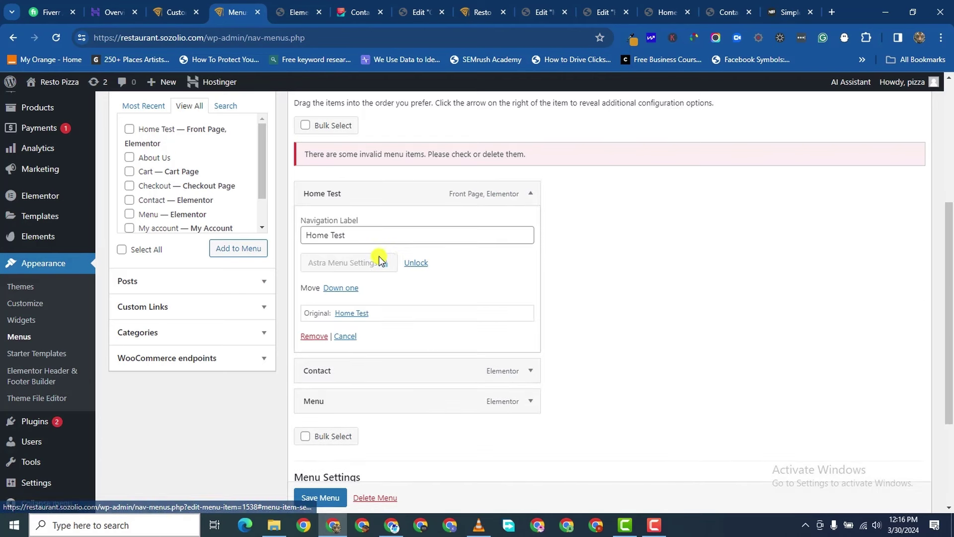
pyautogui.click(374, 242)
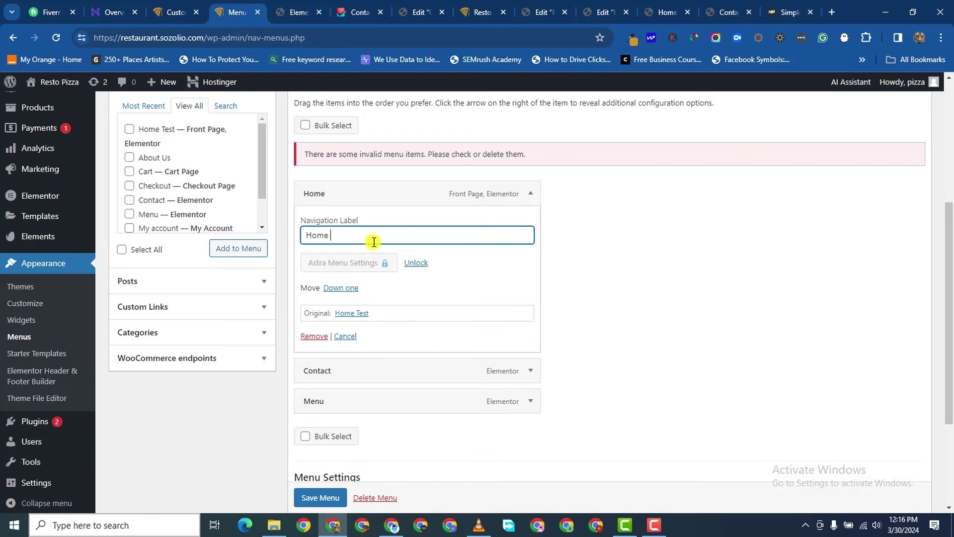
pyautogui.click(532, 195)
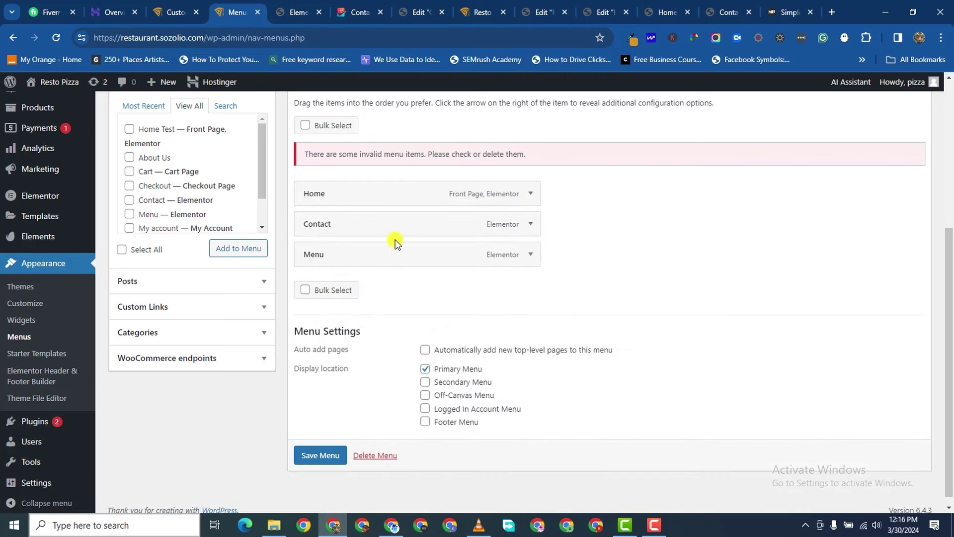
pyautogui.moveTo(366, 256); pyautogui.dragTo(364, 224)
pyautogui.click(318, 451)
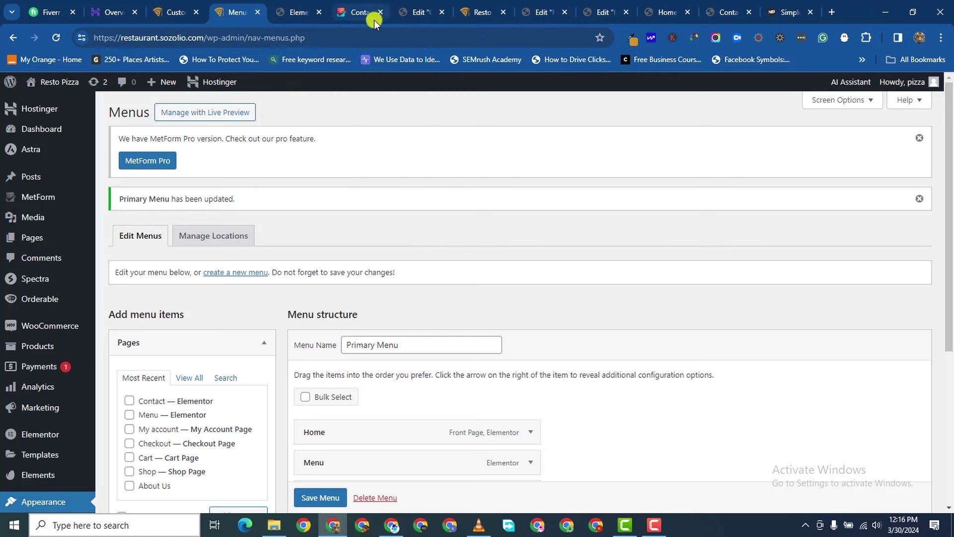
# - Reload the live homepage and check its navigation links and page content
pyautogui.click(460, 14)
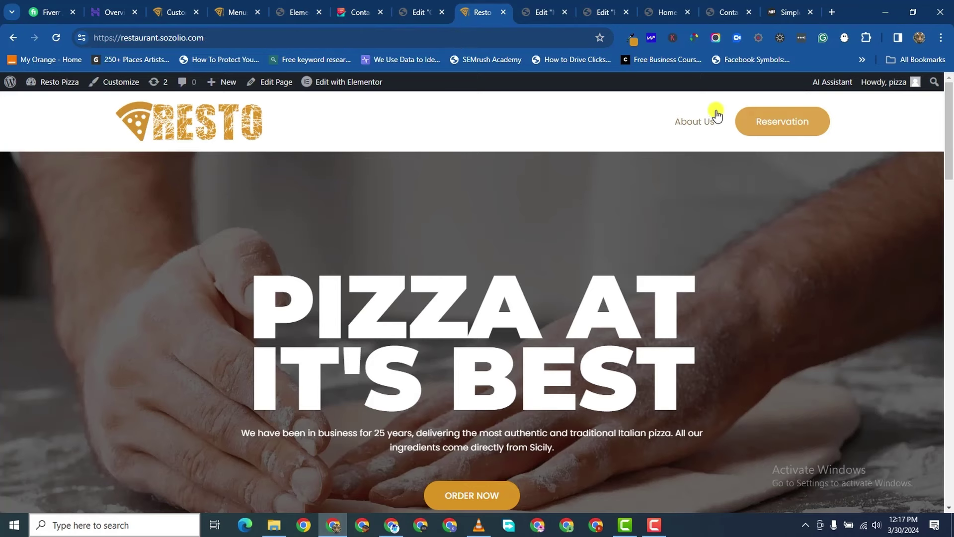
pyautogui.click(54, 37)
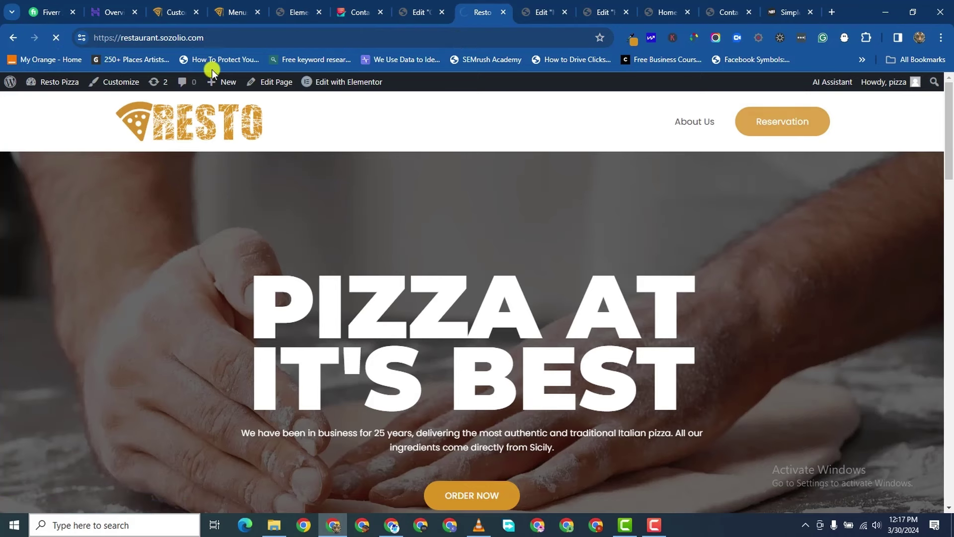
pyautogui.scroll(-5, 594, 282)
pyautogui.scroll(-8, 594, 278)
pyautogui.scroll(15, 595, 269)
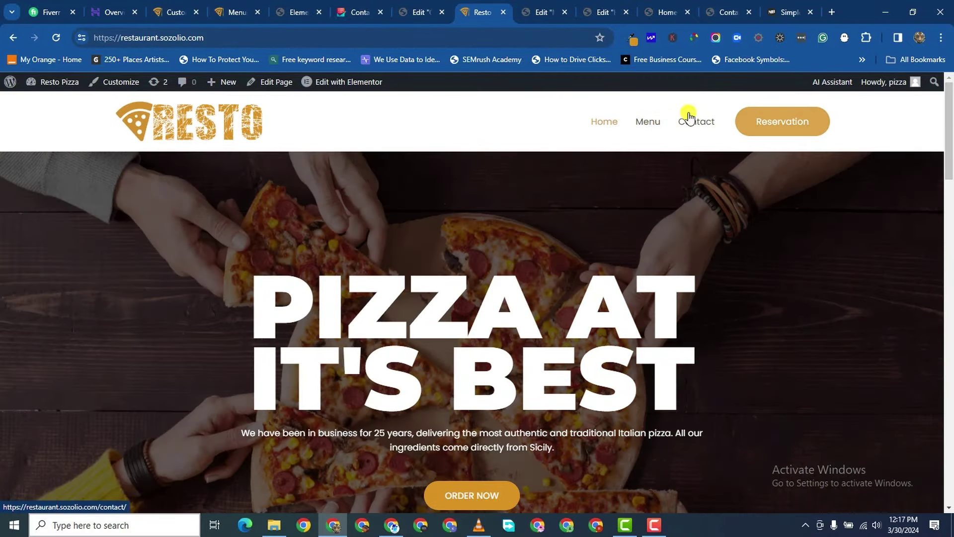
# - Copy the link address of the Menu page from the site header and open the Customizer's Header Builder
pyautogui.rightClick(647, 123)
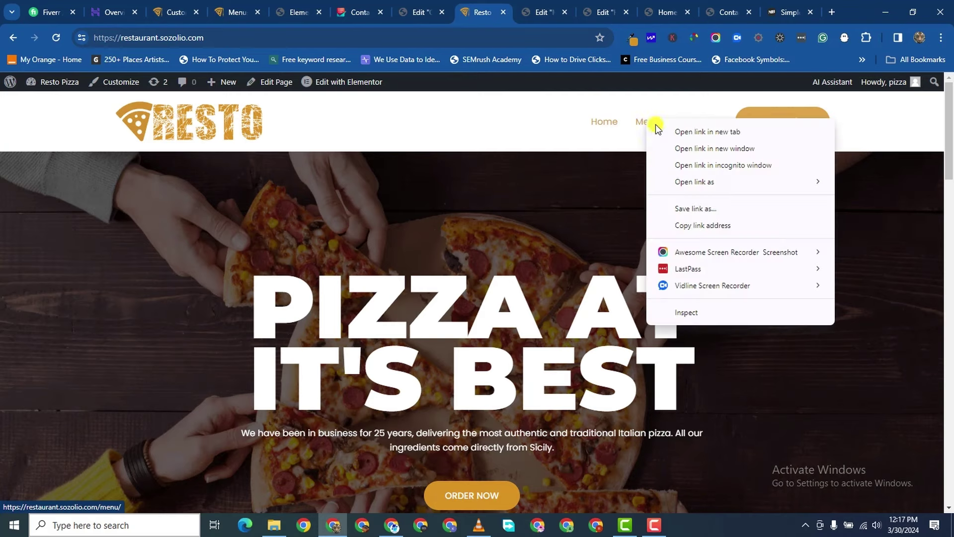
pyautogui.click(701, 223)
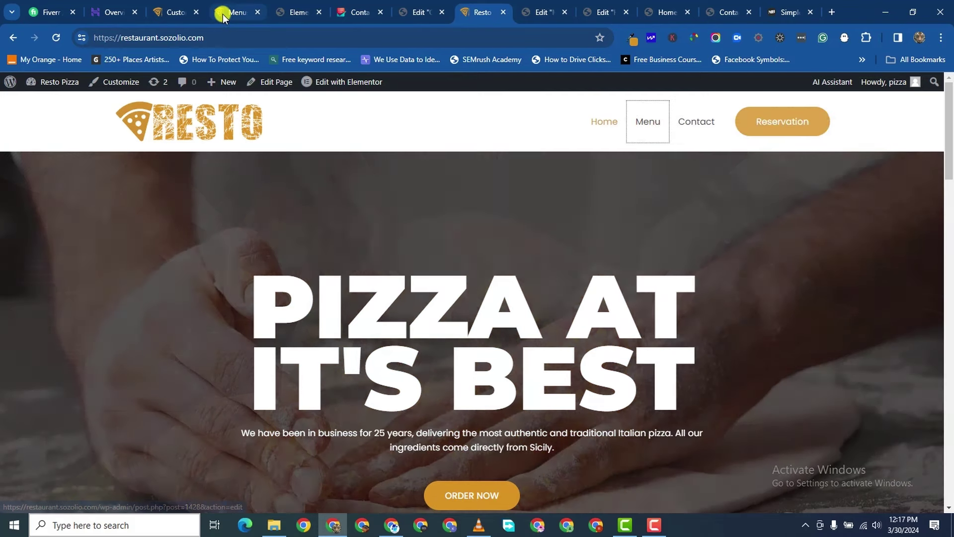
pyautogui.click(223, 13)
pyautogui.click(160, 13)
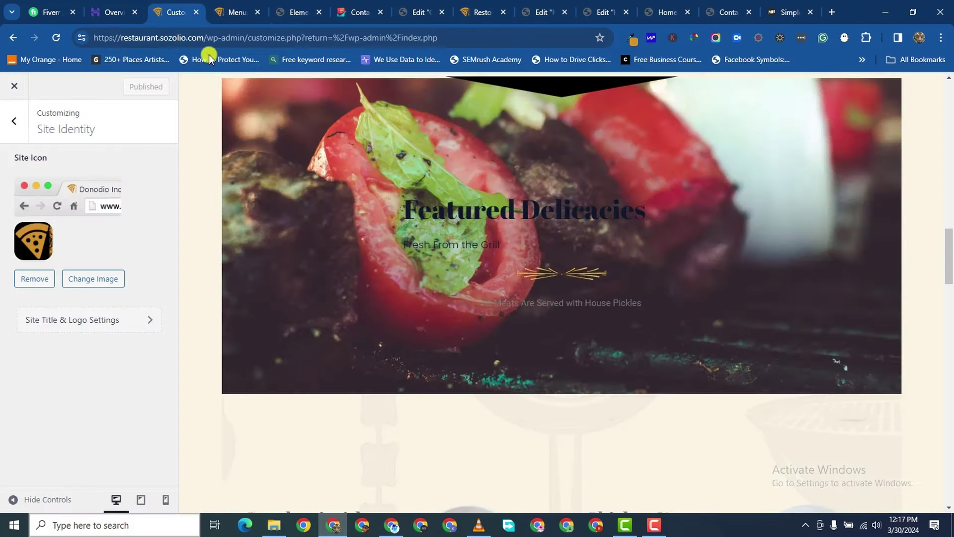
pyautogui.click(13, 122)
pyautogui.click(97, 254)
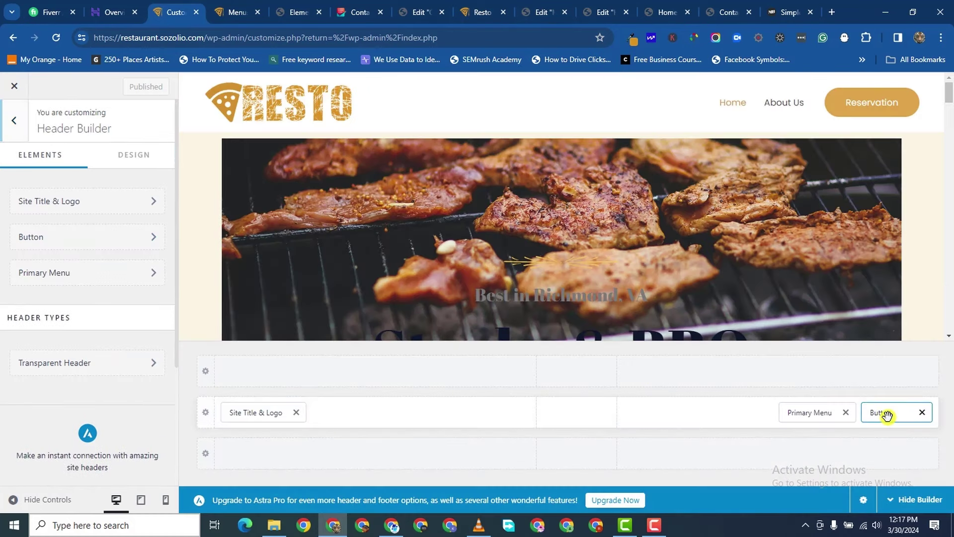
pyautogui.click(887, 415)
pyautogui.click(57, 295)
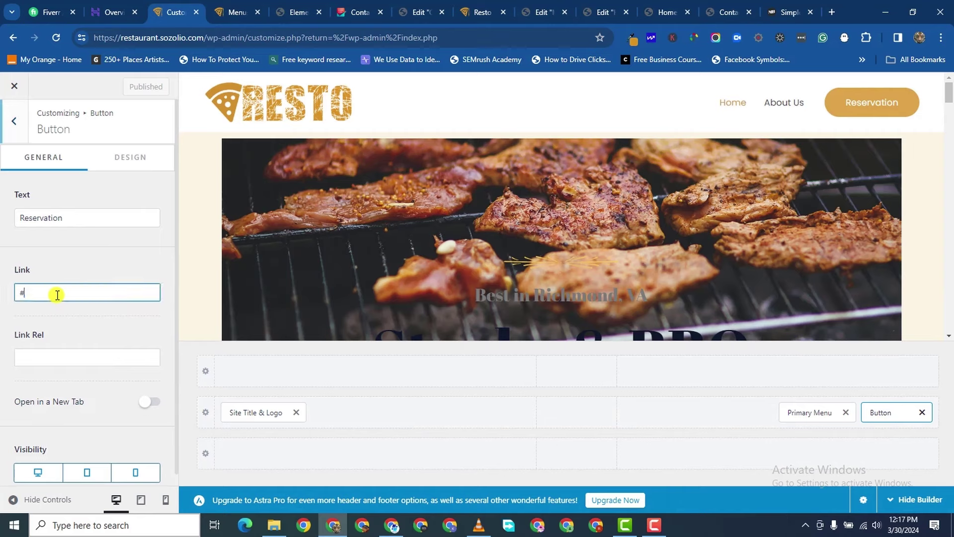
pyautogui.doubleClick(57, 295)
pyautogui.rightClick(57, 295)
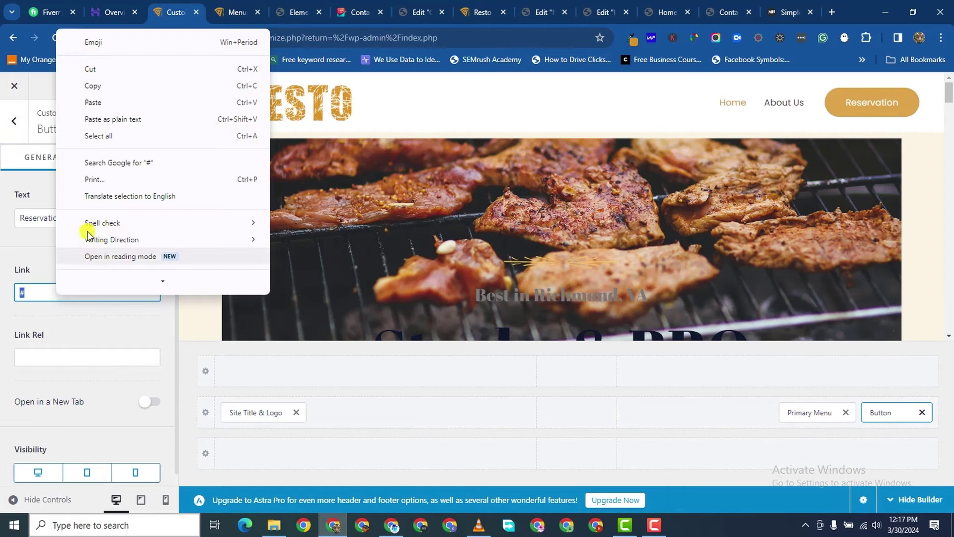
pyautogui.click(100, 106)
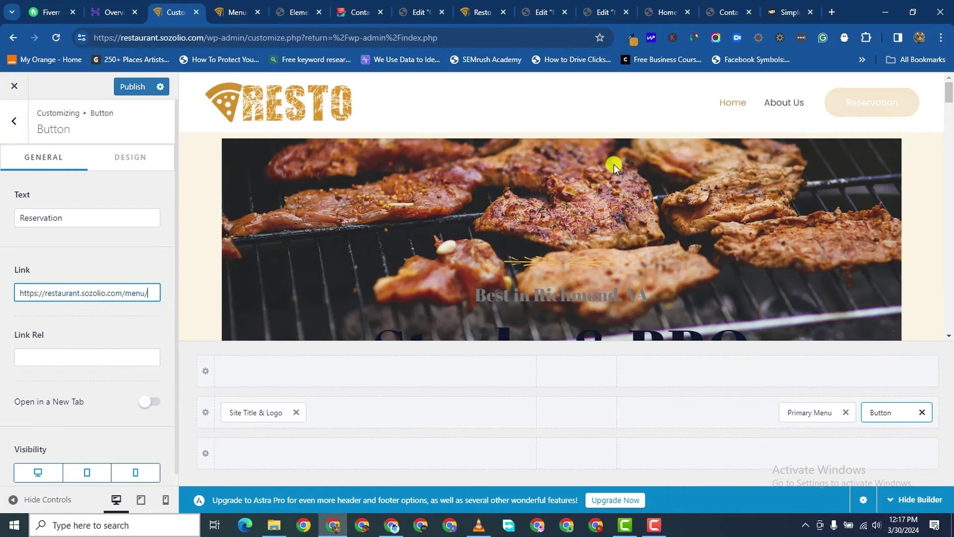
pyautogui.click(132, 88)
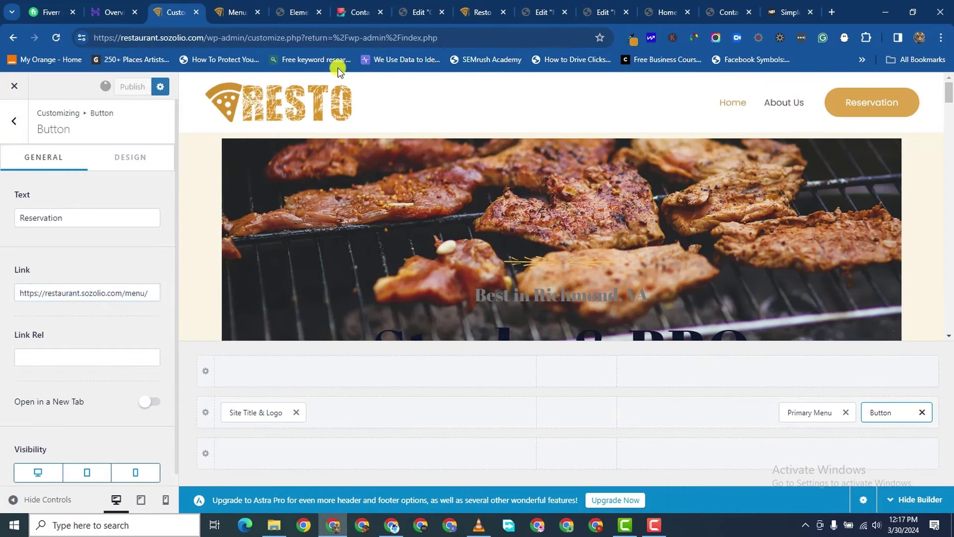
# - Test the Reservation button on the live homepage and look through the Menu page it opens
pyautogui.click(485, 11)
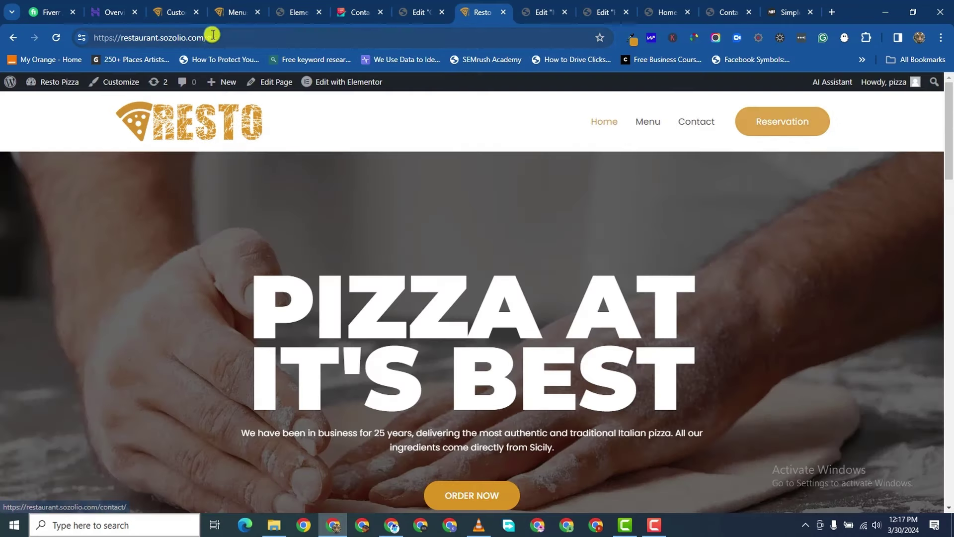
pyautogui.click(134, 125)
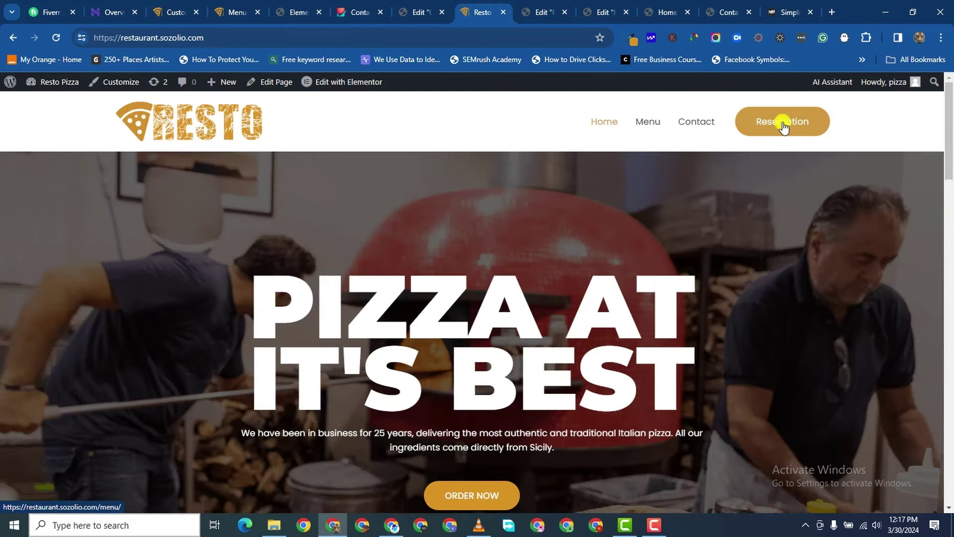
pyautogui.click(761, 124)
pyautogui.scroll(-3, 744, 164)
pyautogui.scroll(-10, 745, 183)
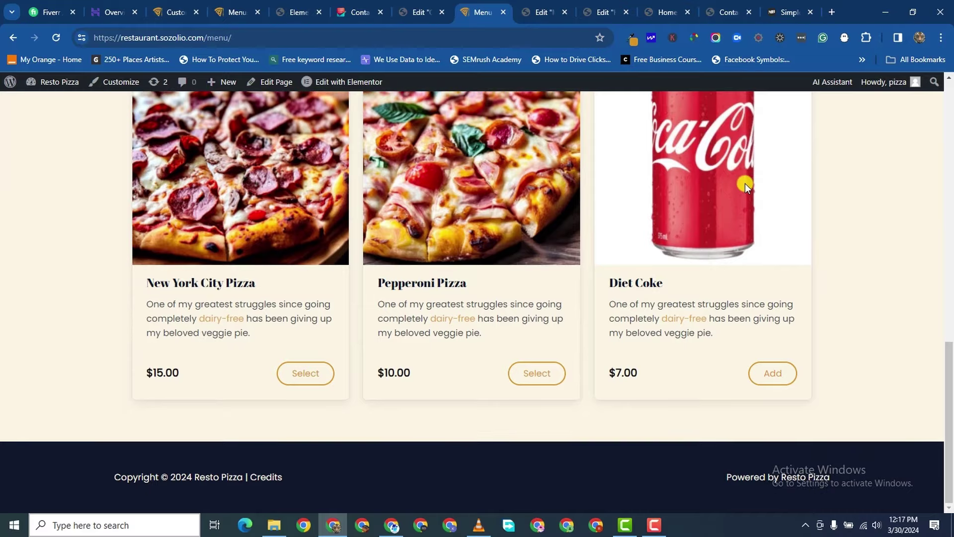
pyautogui.scroll(8, 744, 183)
pyautogui.scroll(5, 744, 184)
# - Open the All Products layout from Orderable's product layouts for editing in the WordPress admin
pyautogui.click(227, 14)
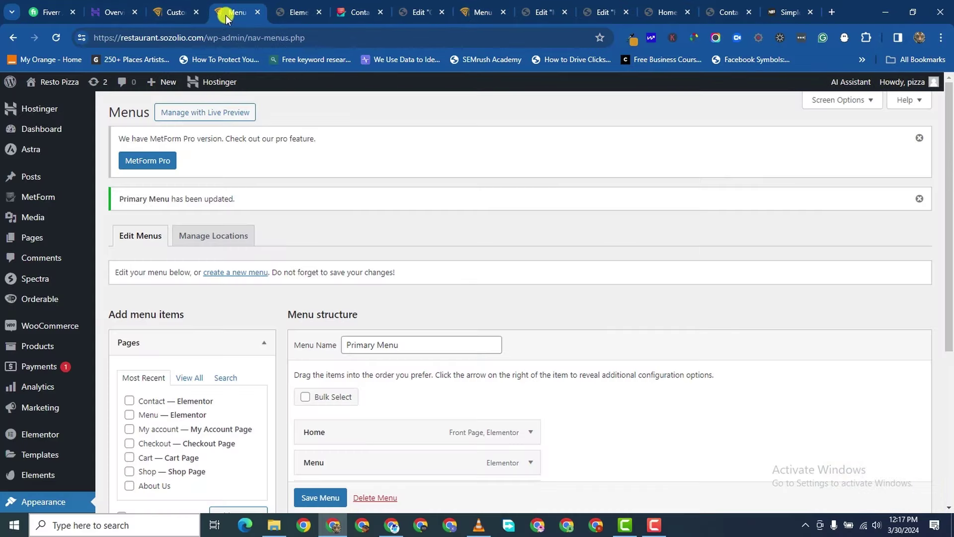
pyautogui.scroll(-4, 25, 427)
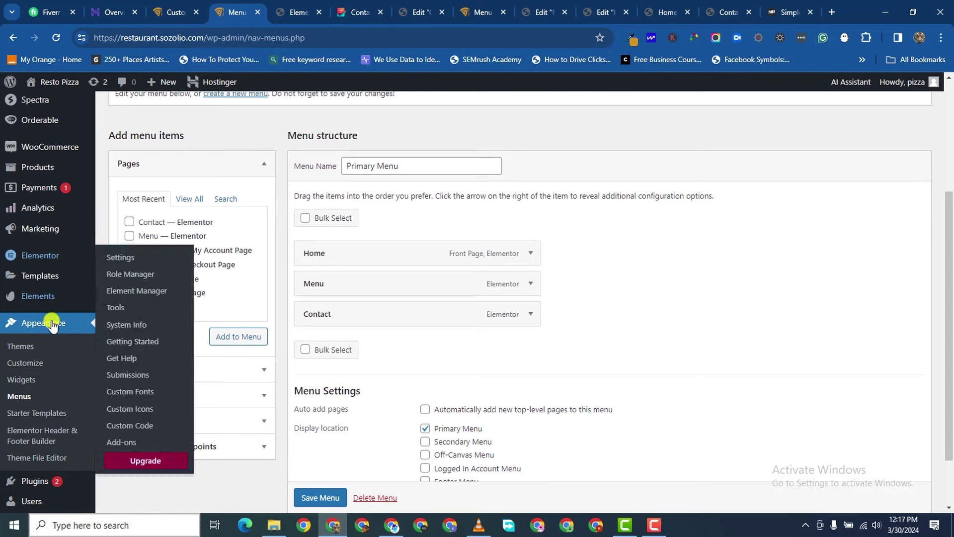
pyautogui.scroll(-2, 45, 395)
pyautogui.scroll(3, 47, 377)
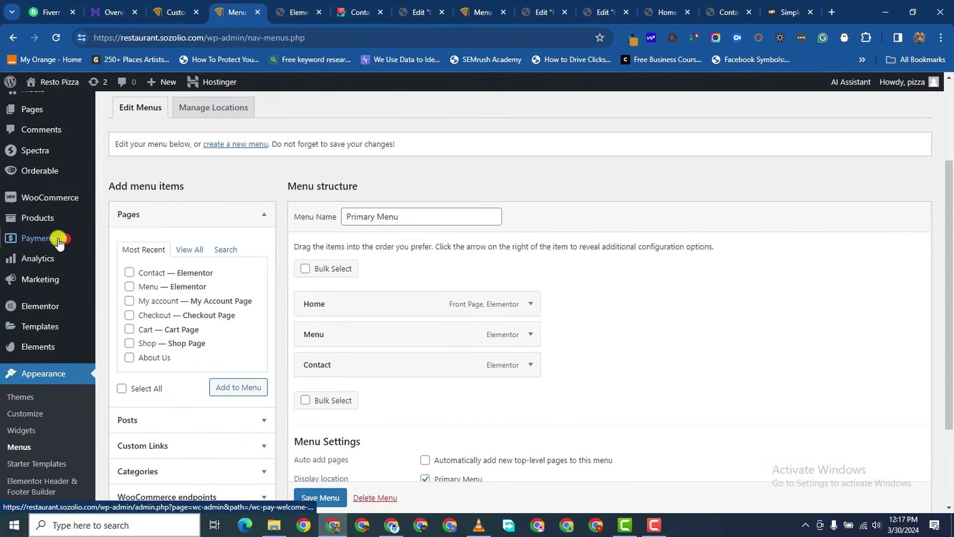
pyautogui.scroll(3, 59, 246)
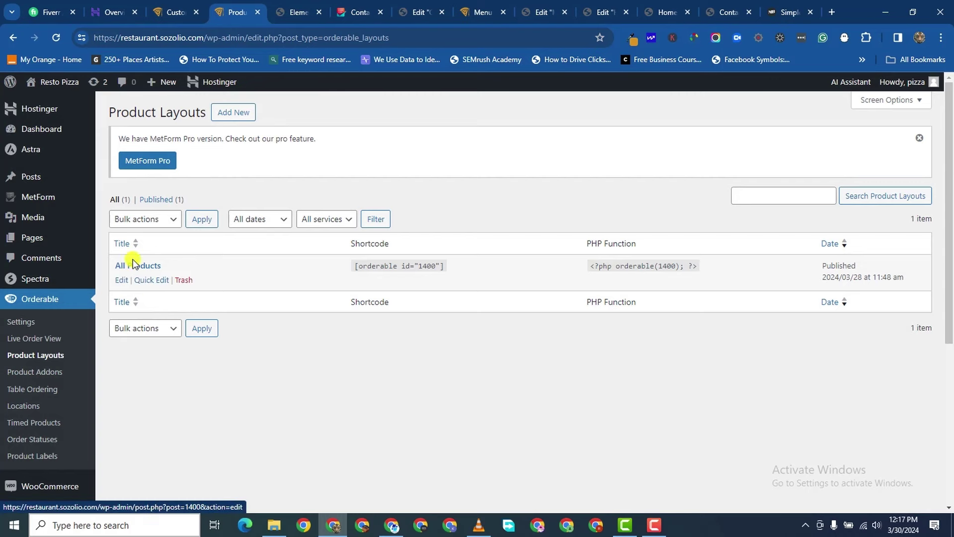
pyautogui.click(118, 285)
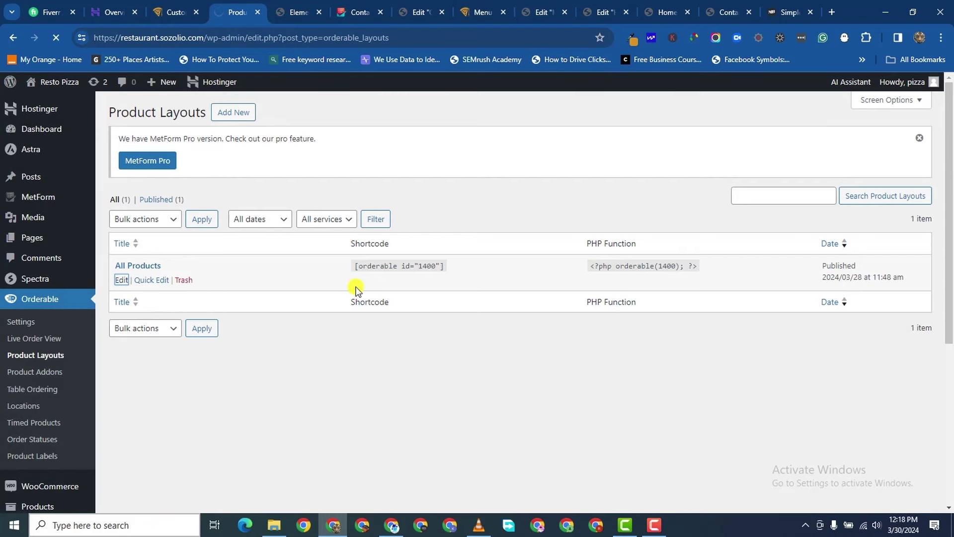
# - Examine the All Products layout settings, from sections and images to clickable card, quantity roller and labels
pyautogui.scroll(-1, 318, 318)
pyautogui.scroll(-8, 338, 333)
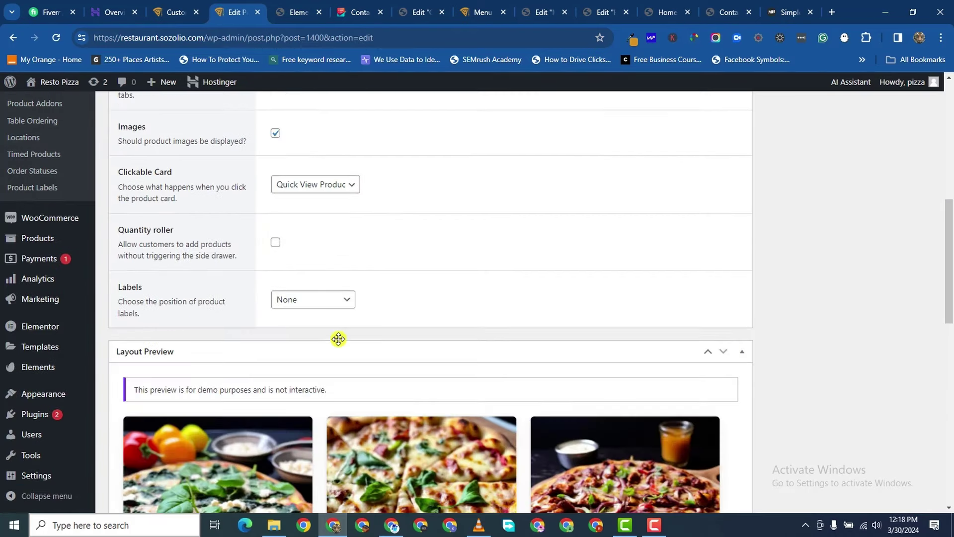
pyautogui.scroll(2, 240, 294)
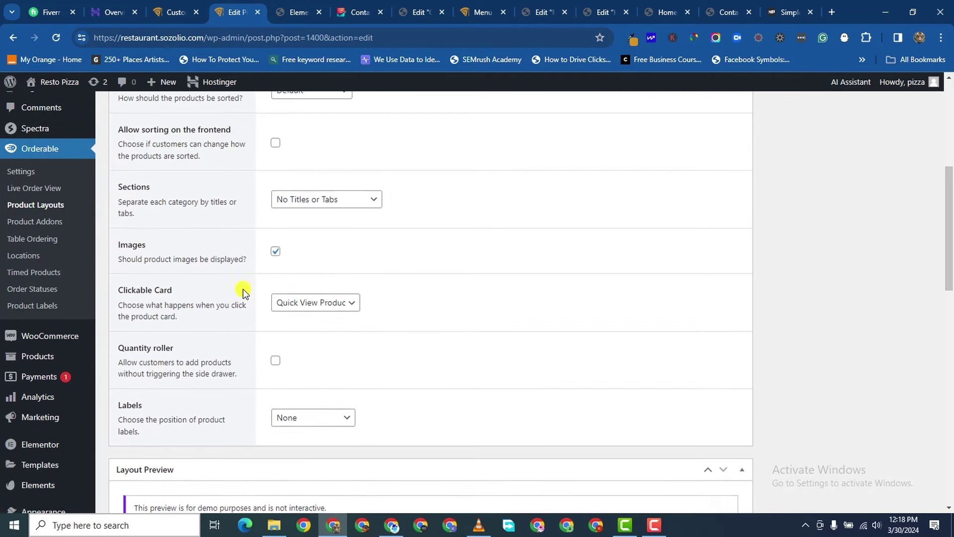
pyautogui.scroll(-1, 191, 334)
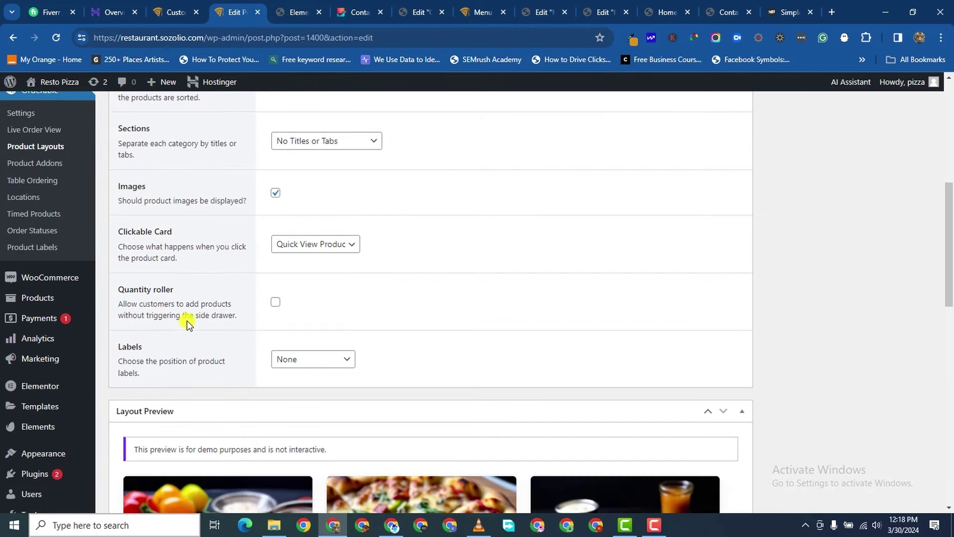
pyautogui.scroll(-1, 190, 293)
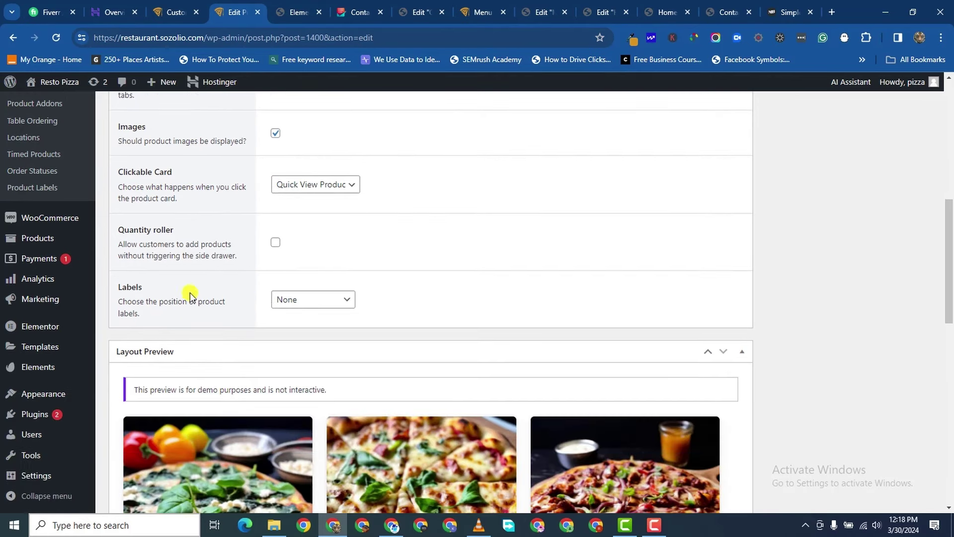
pyautogui.scroll(2, 269, 177)
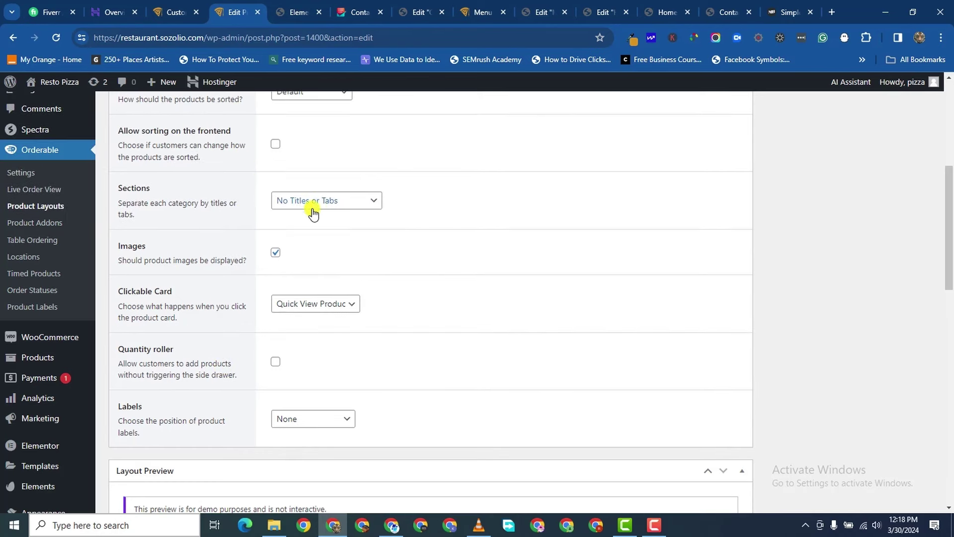
pyautogui.scroll(-2, 390, 237)
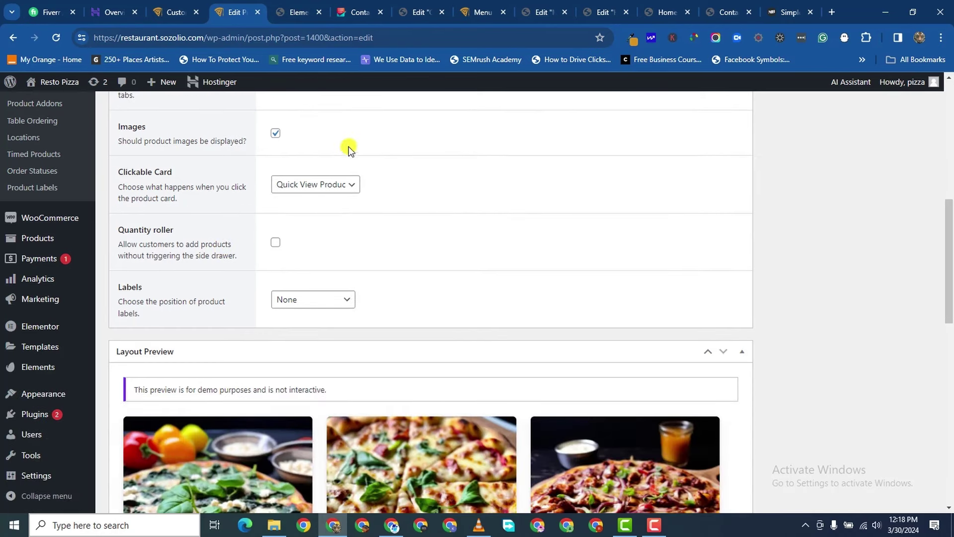
pyautogui.scroll(2, 329, 174)
# - Try separating the product categories with the All Category Titles sections option and check the layout preview
pyautogui.click(336, 201)
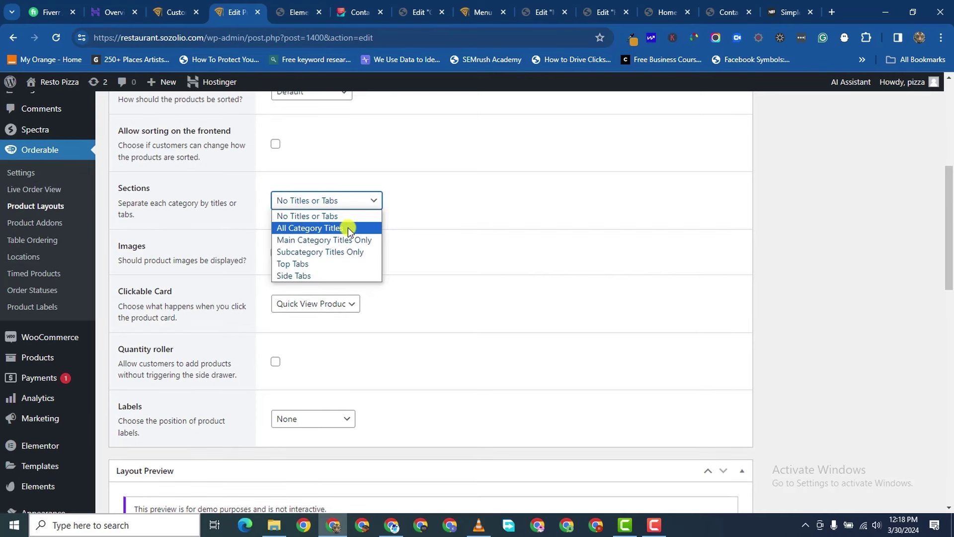
pyautogui.click(348, 228)
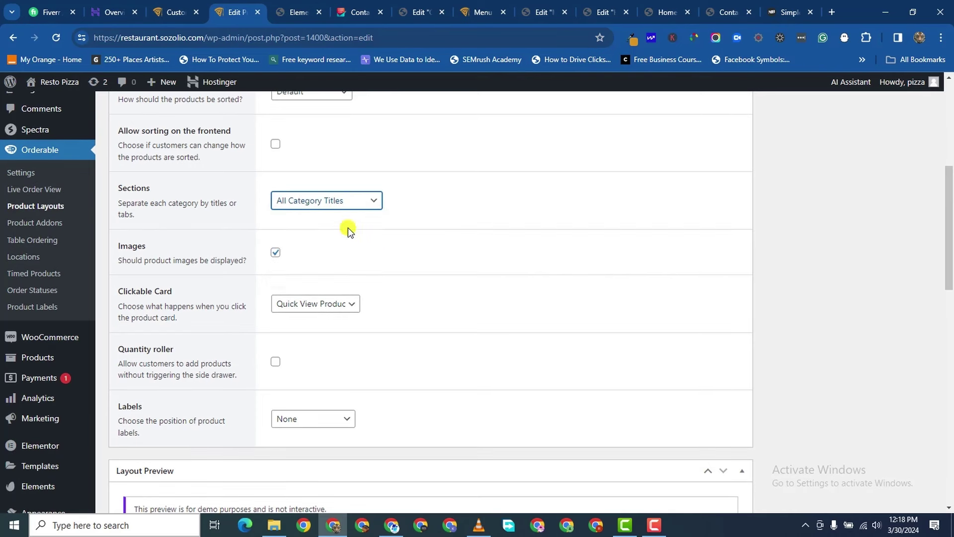
pyautogui.scroll(-3, 446, 347)
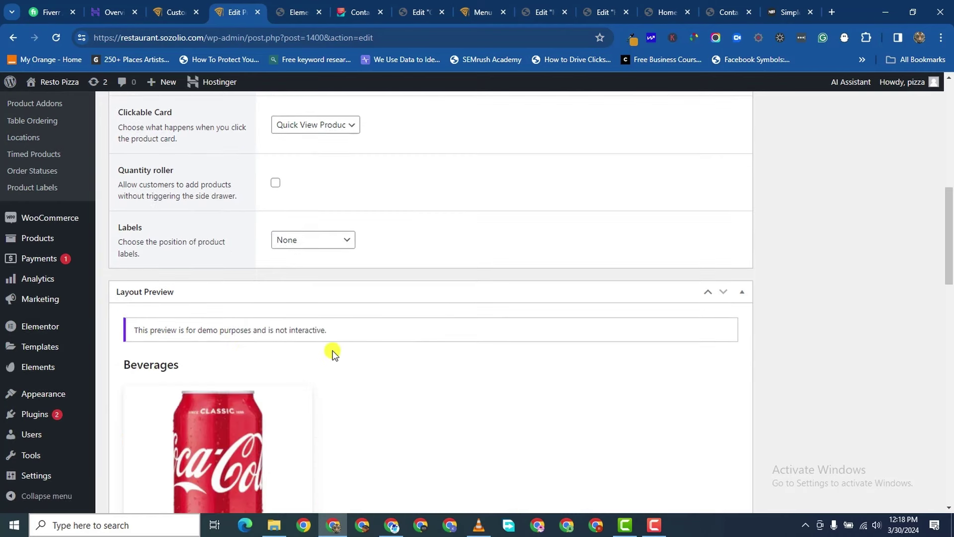
pyautogui.scroll(4, 336, 347)
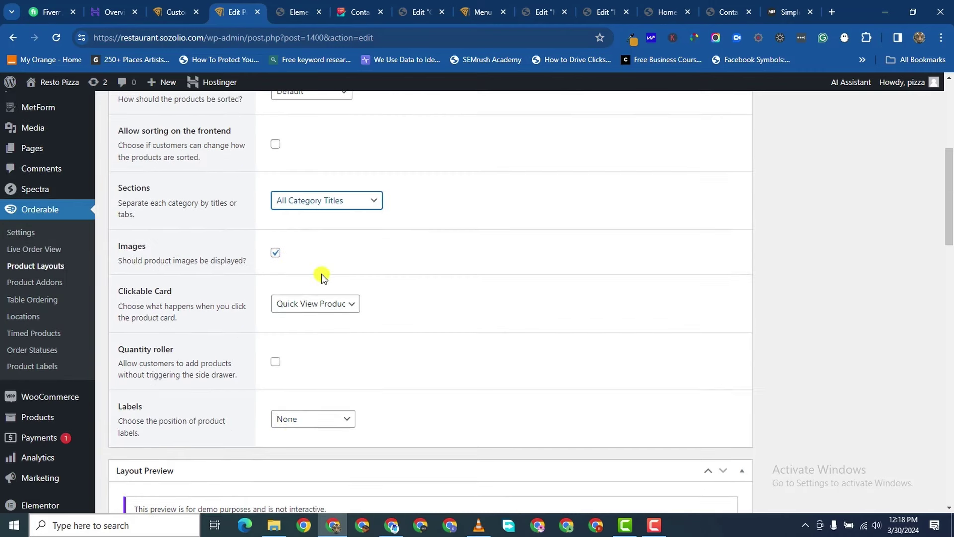
pyautogui.scroll(2, 330, 222)
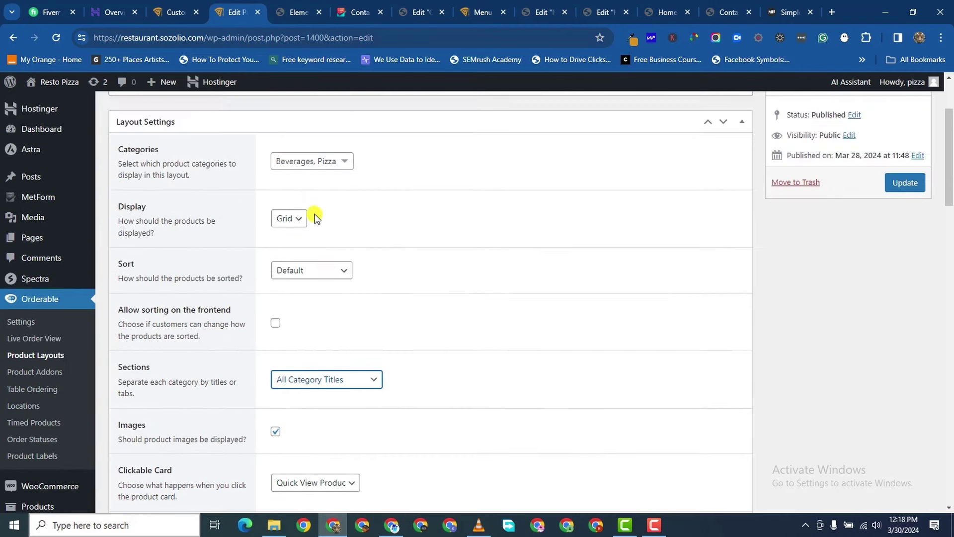
# - Set the layout's Sections option to Top Tabs and check the layout preview
pyautogui.scroll(-1, 323, 358)
pyautogui.click(331, 313)
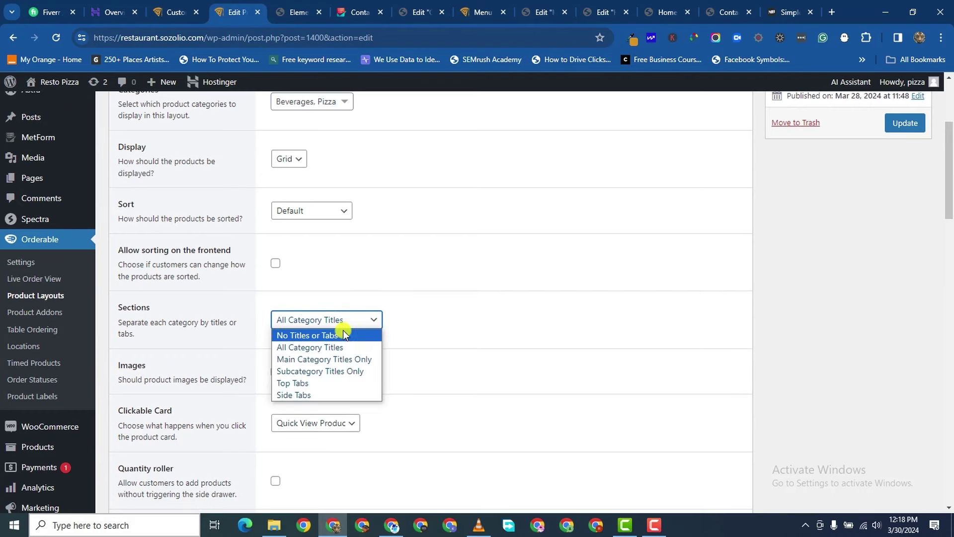
pyautogui.click(326, 383)
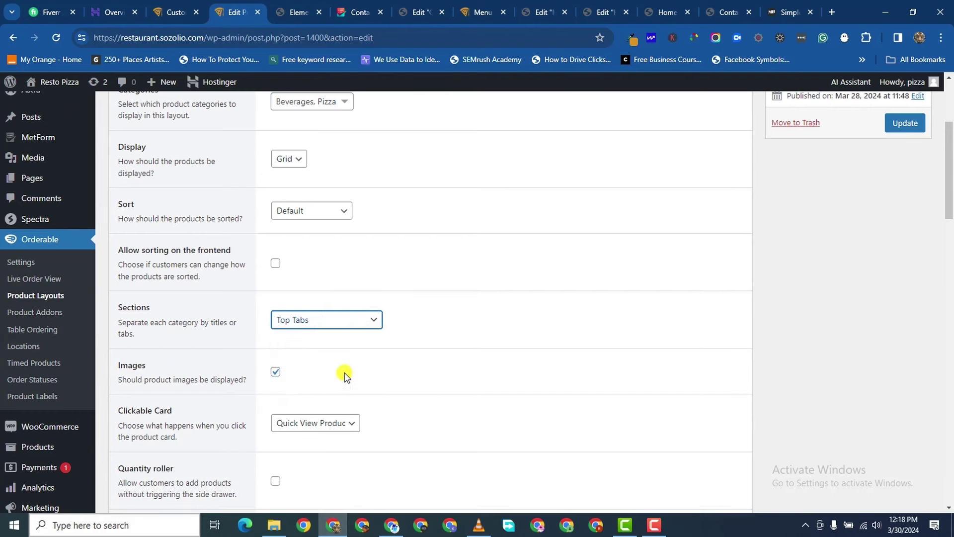
pyautogui.scroll(-7, 341, 373)
pyautogui.scroll(-4, 199, 288)
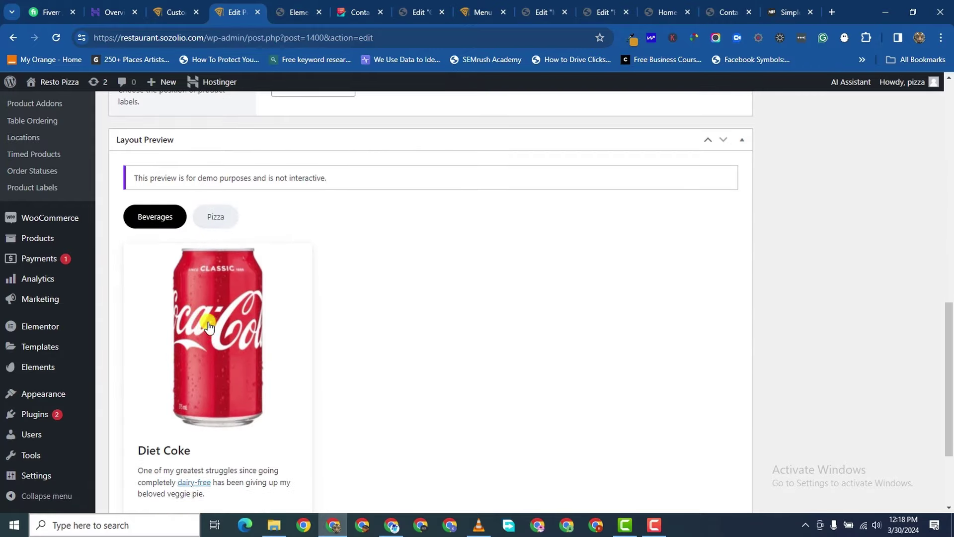
pyautogui.scroll(1, 222, 257)
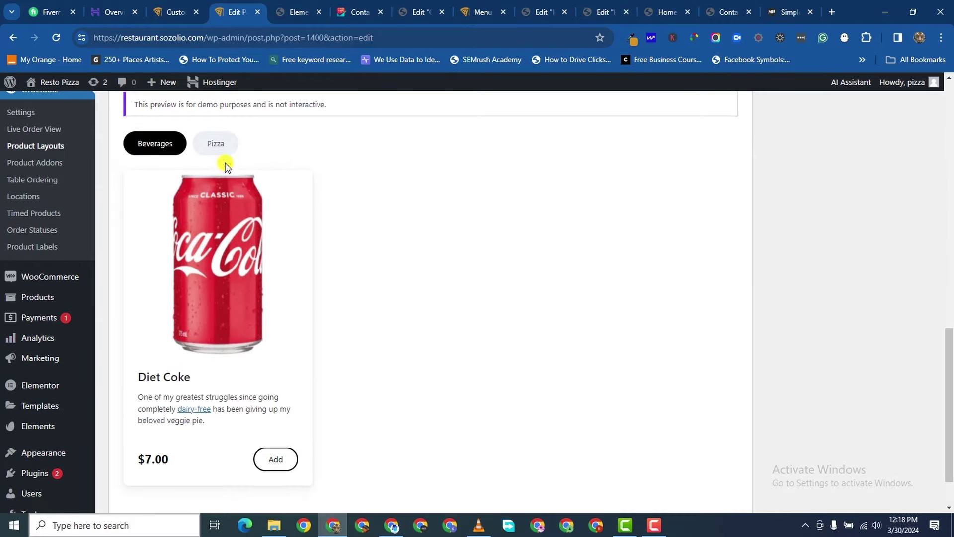
# - Try the Beverages and Pizza tabs in the layout preview and update the All Products layout
pyautogui.click(219, 149)
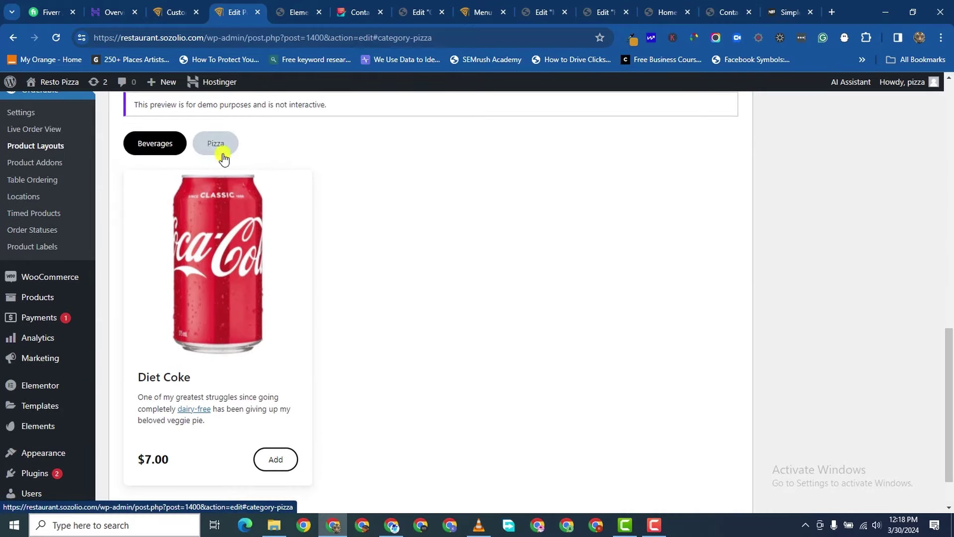
pyautogui.click(147, 144)
pyautogui.scroll(2, 209, 169)
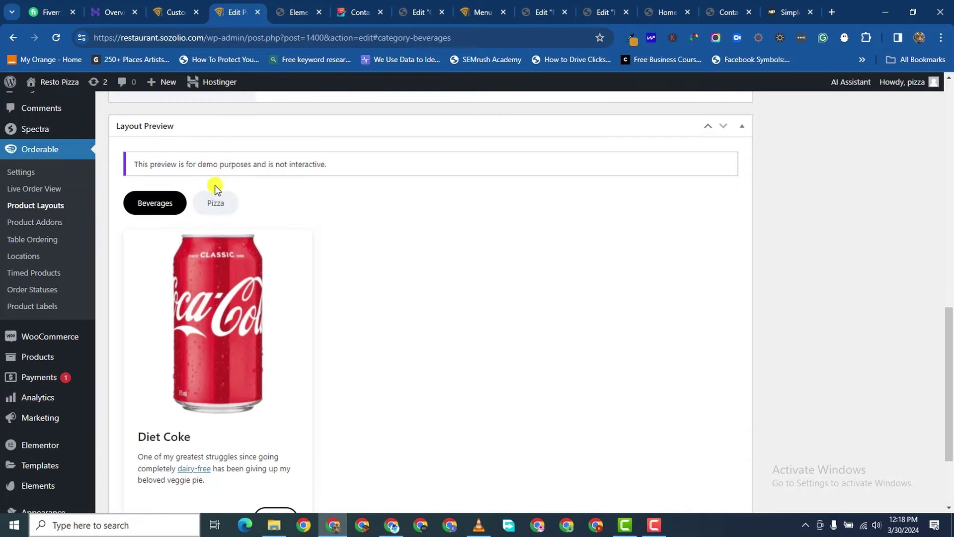
pyautogui.click(215, 199)
pyautogui.scroll(2, 418, 194)
pyautogui.scroll(10, 596, 189)
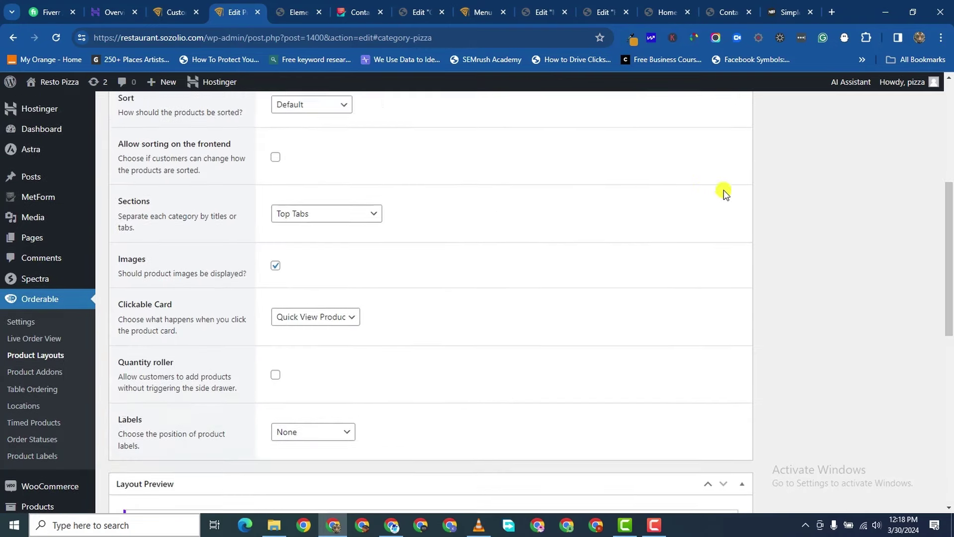
pyautogui.click(909, 300)
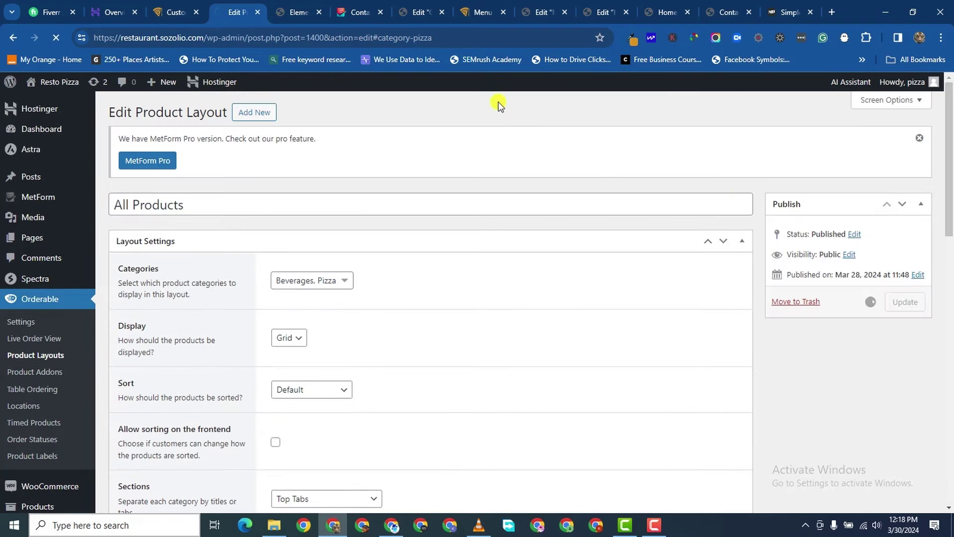
# - Reload the live Menu page and check the products under its Beverages and Pizza category tabs
pyautogui.click(473, 12)
pyautogui.scroll(-2, 242, 225)
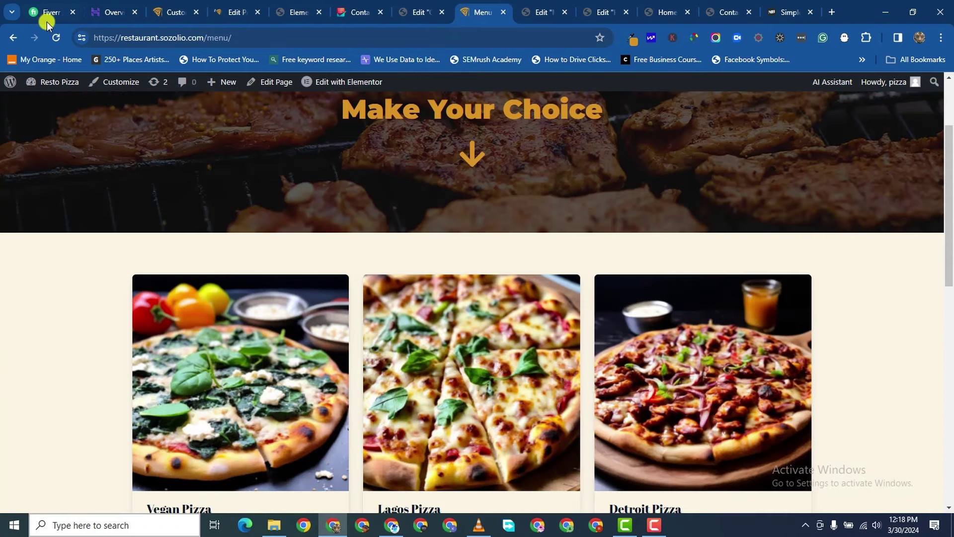
pyautogui.click(54, 39)
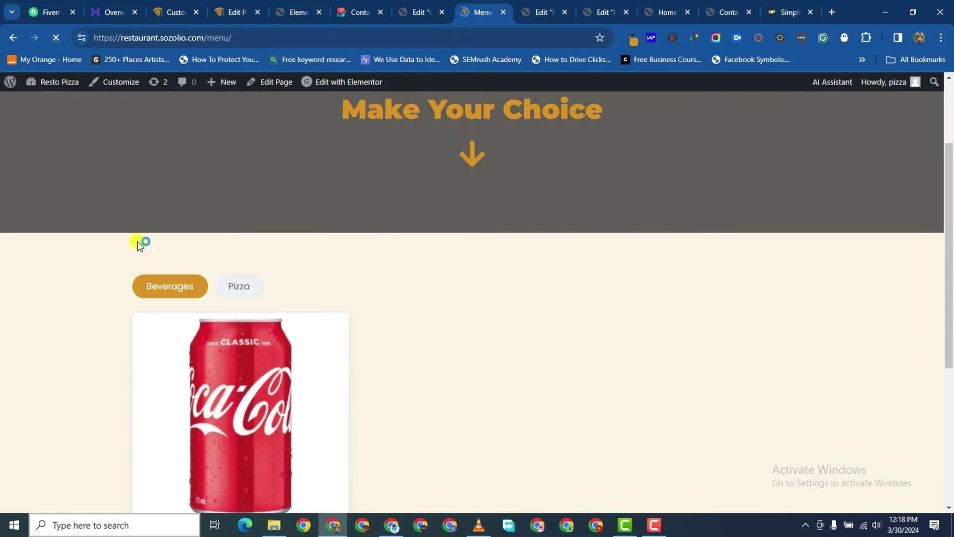
pyautogui.scroll(-5, 252, 313)
pyautogui.scroll(3, 267, 290)
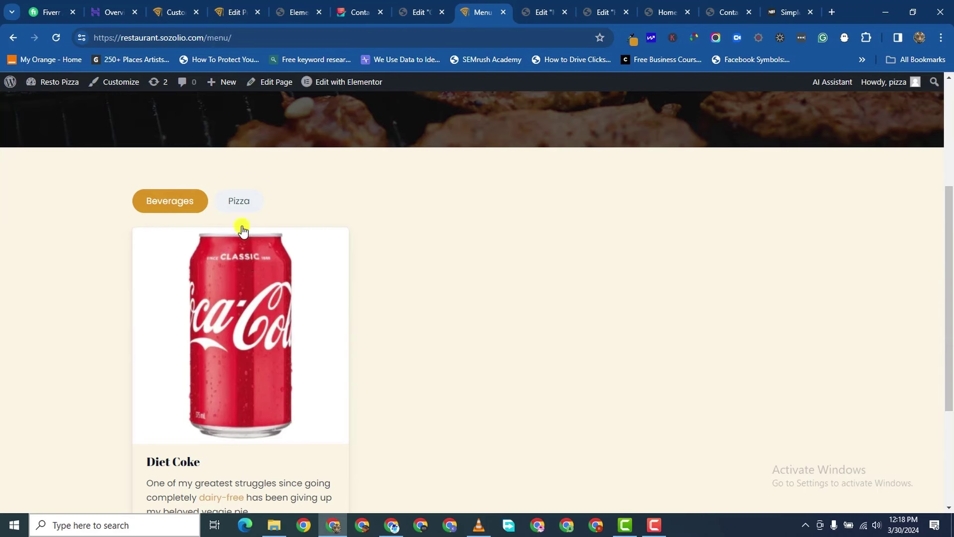
pyautogui.click(239, 203)
pyautogui.scroll(-2, 195, 203)
pyautogui.scroll(2, 195, 202)
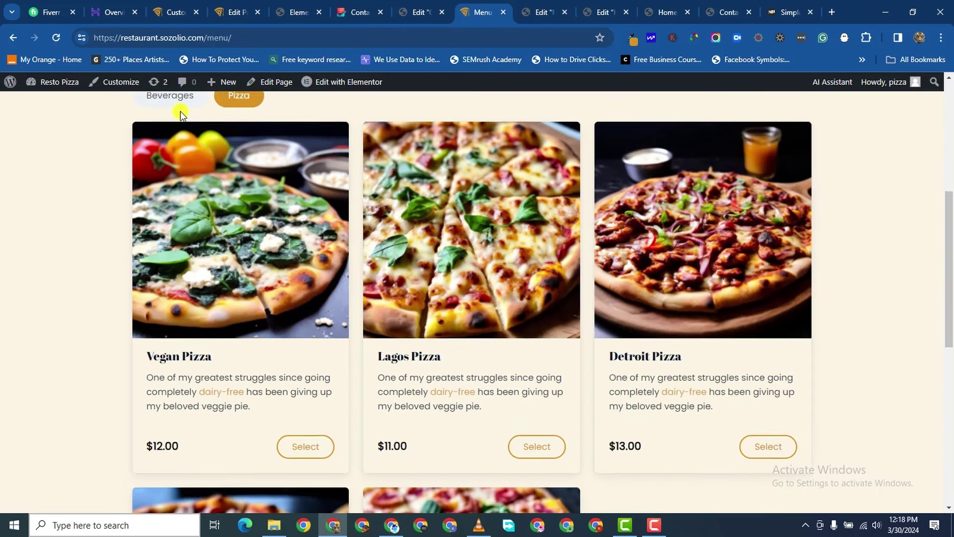
# - Check the Beverages tab on the live Menu page, from the category tabs down to the product card
pyautogui.click(164, 199)
pyautogui.scroll(-3, 89, 260)
pyautogui.scroll(-1, 125, 358)
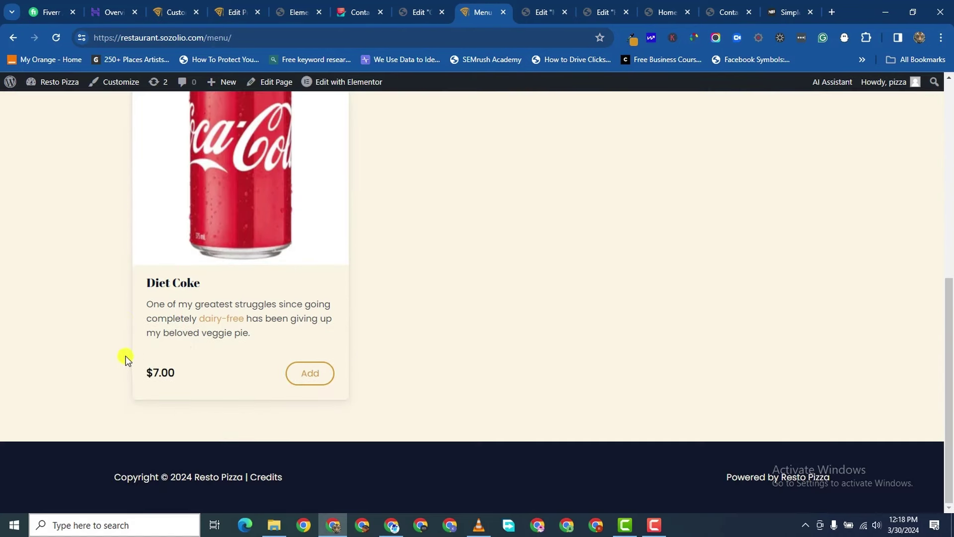
pyautogui.scroll(5, 288, 198)
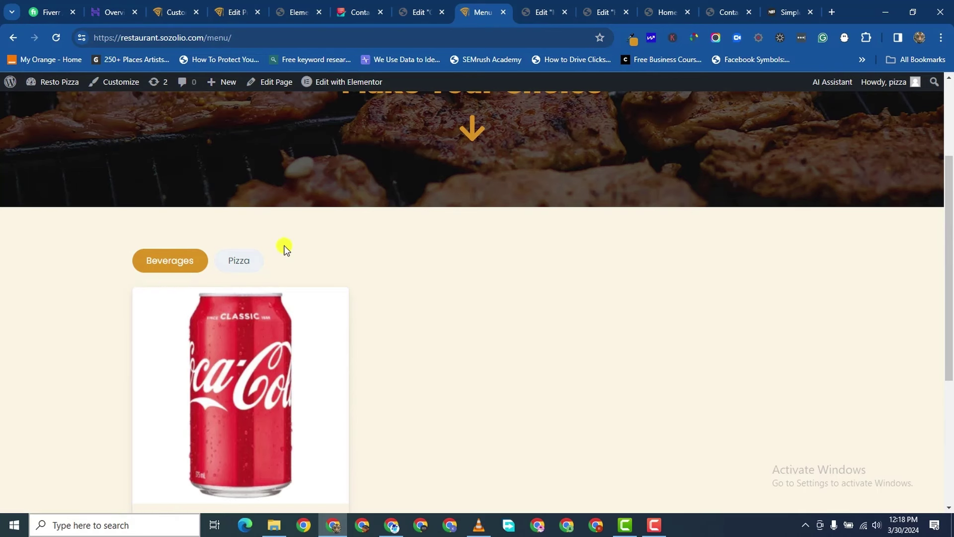
pyautogui.scroll(-5, 160, 293)
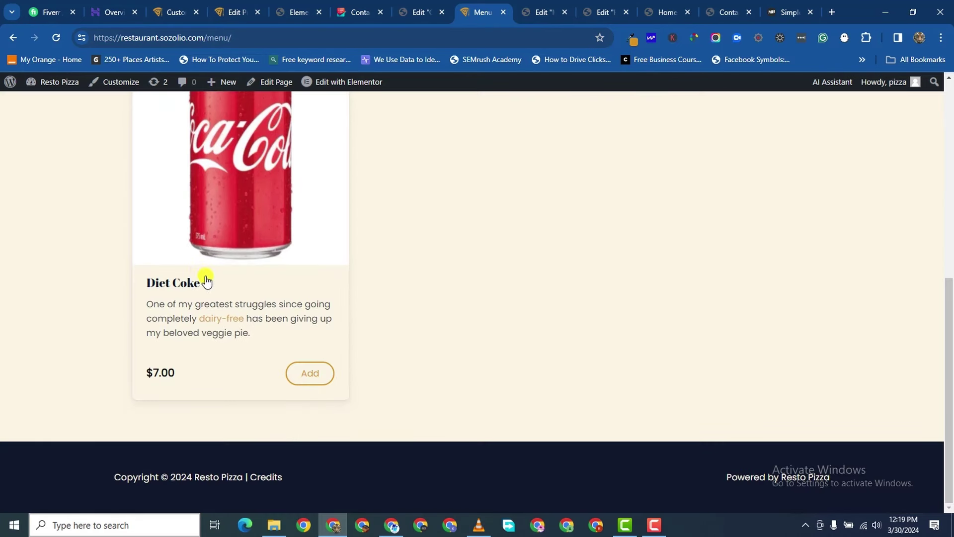
pyautogui.scroll(7, 246, 295)
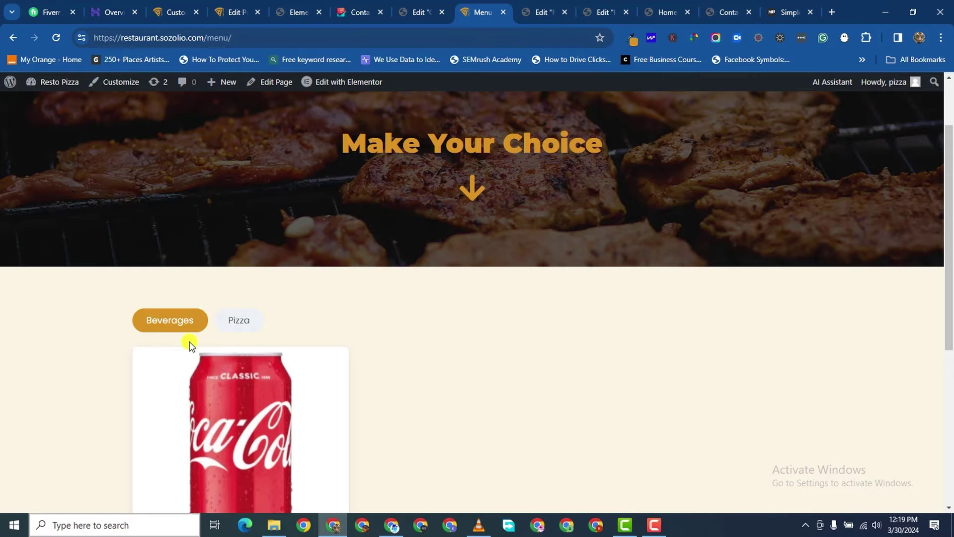
pyautogui.scroll(-6, 189, 344)
pyautogui.scroll(4, 244, 277)
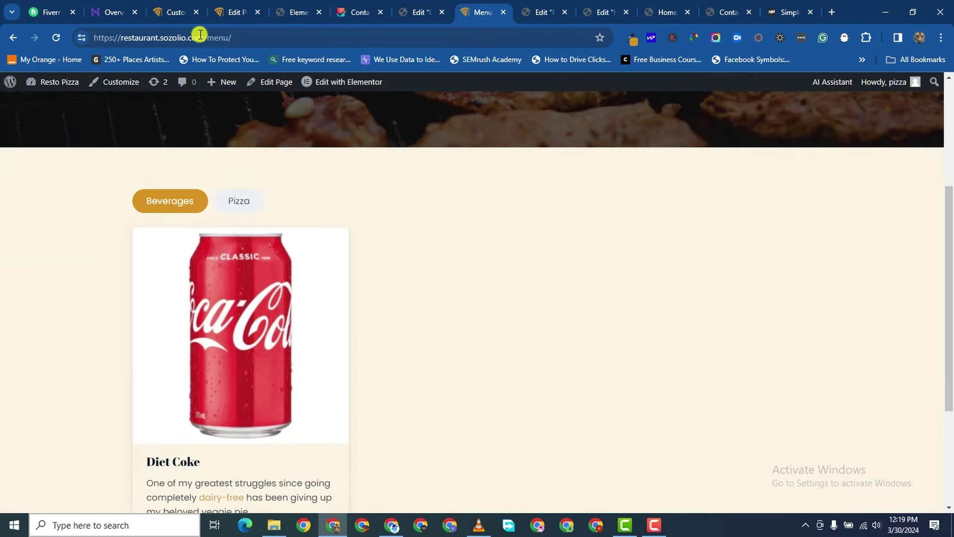
# - Return to the site admin and add a new product category named All
pyautogui.click(183, 15)
pyautogui.click(219, 15)
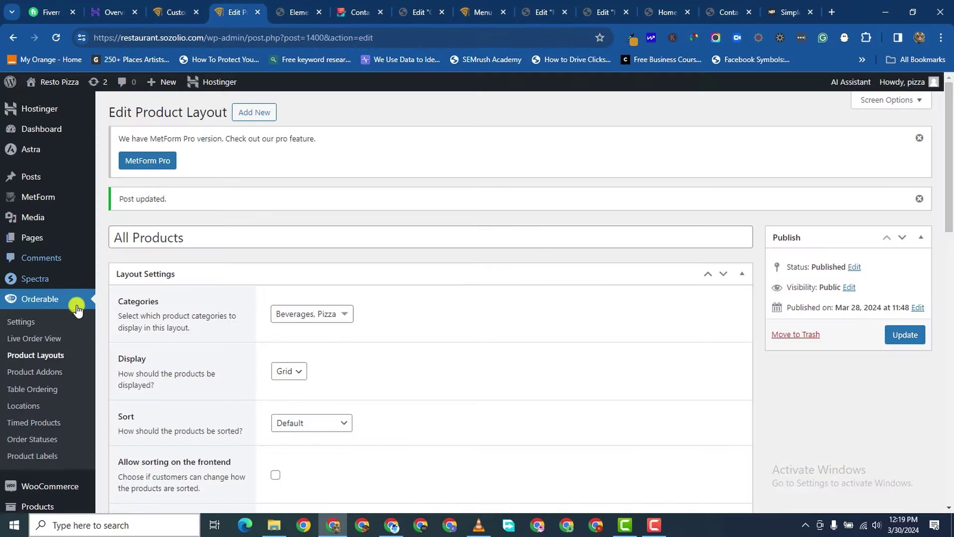
pyautogui.scroll(-7, 79, 318)
pyautogui.moveTo(50, 241)
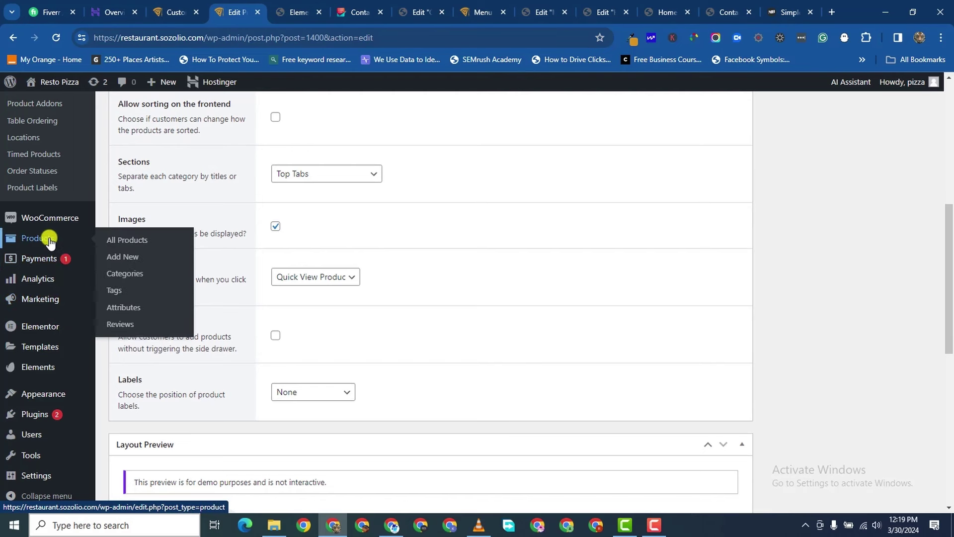
pyautogui.click(129, 279)
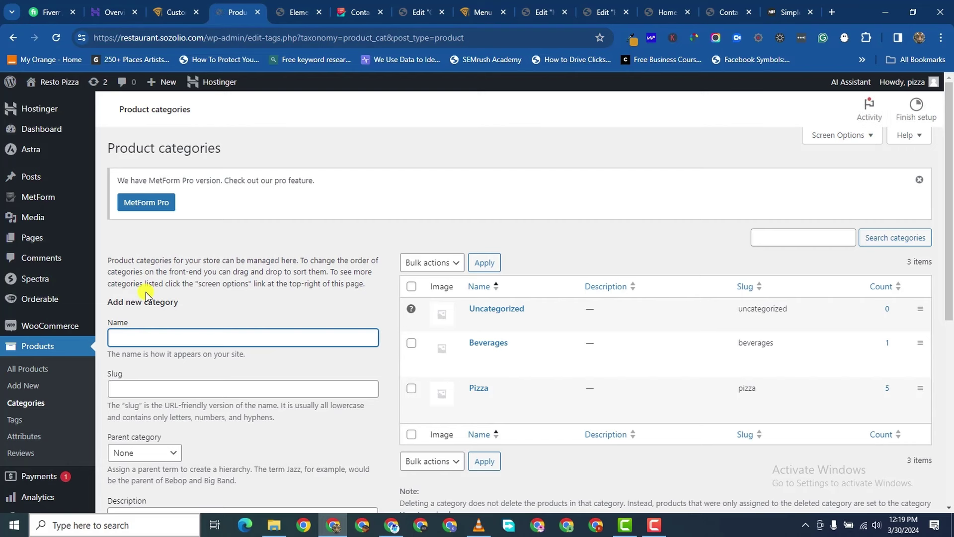
pyautogui.write('Akk')
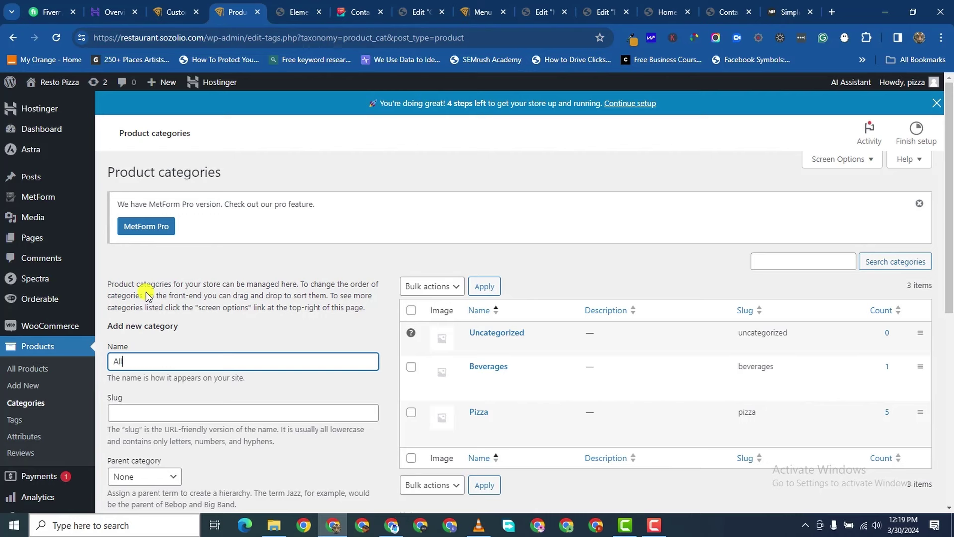
pyautogui.scroll(-7, 287, 334)
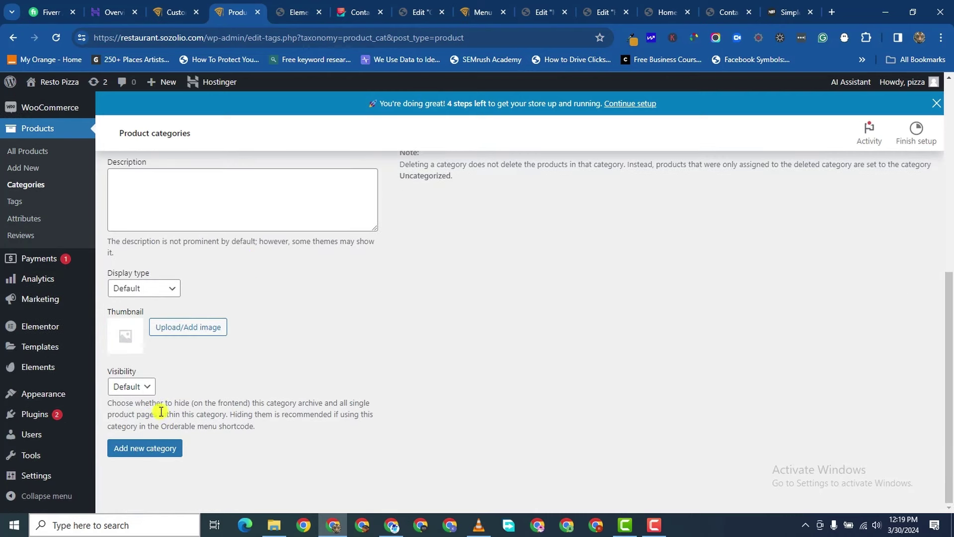
pyautogui.click(149, 452)
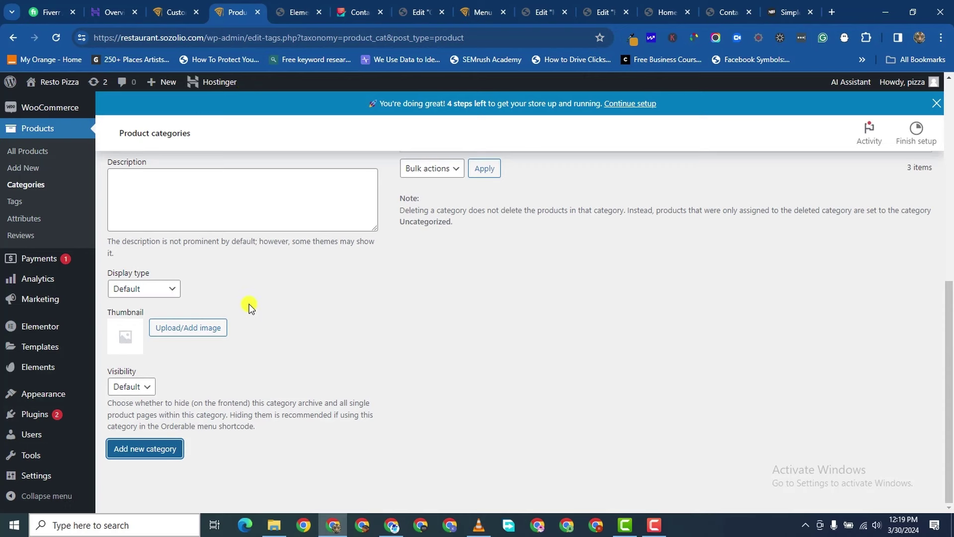
pyautogui.scroll(5, 259, 294)
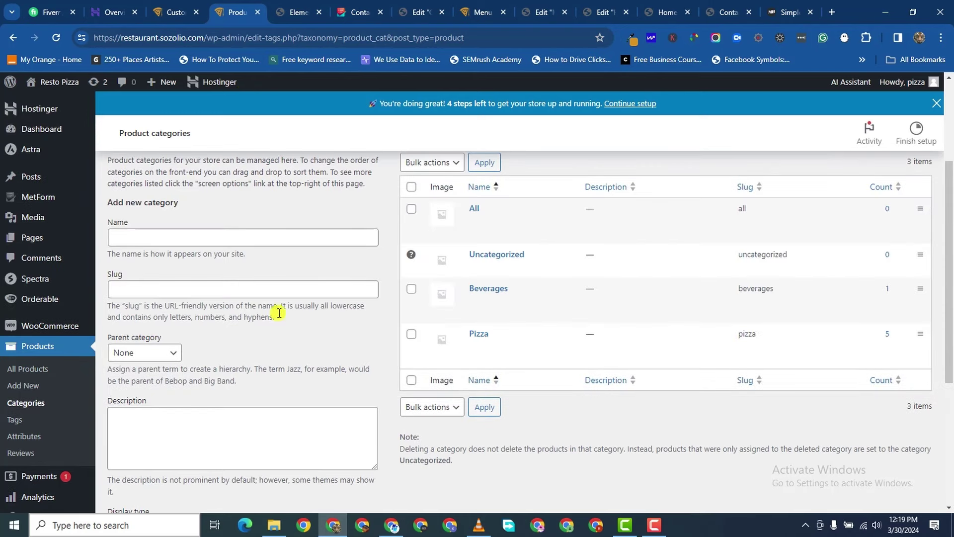
# - In the list of all products, quick-edit Diet Coke to add it to the All category and update it
pyautogui.click(39, 372)
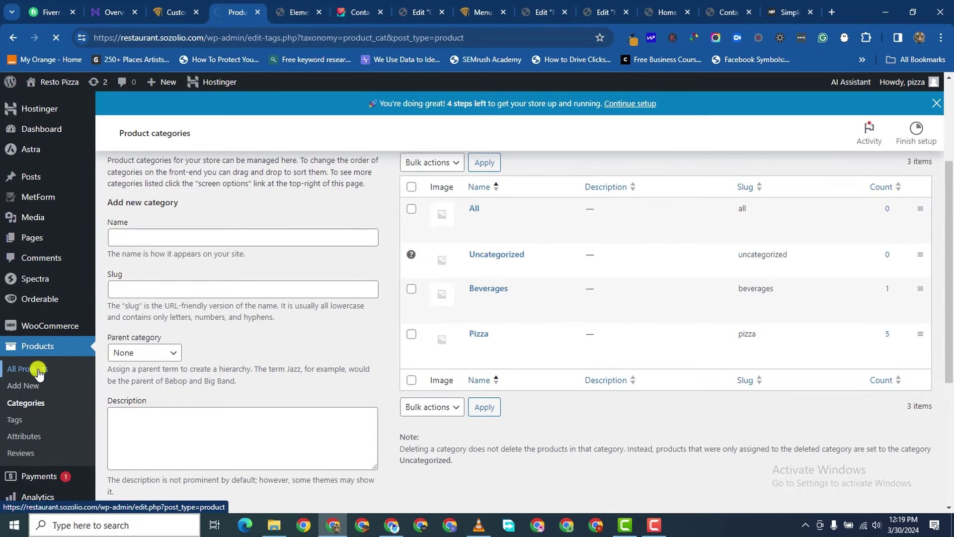
pyautogui.scroll(-2, 214, 278)
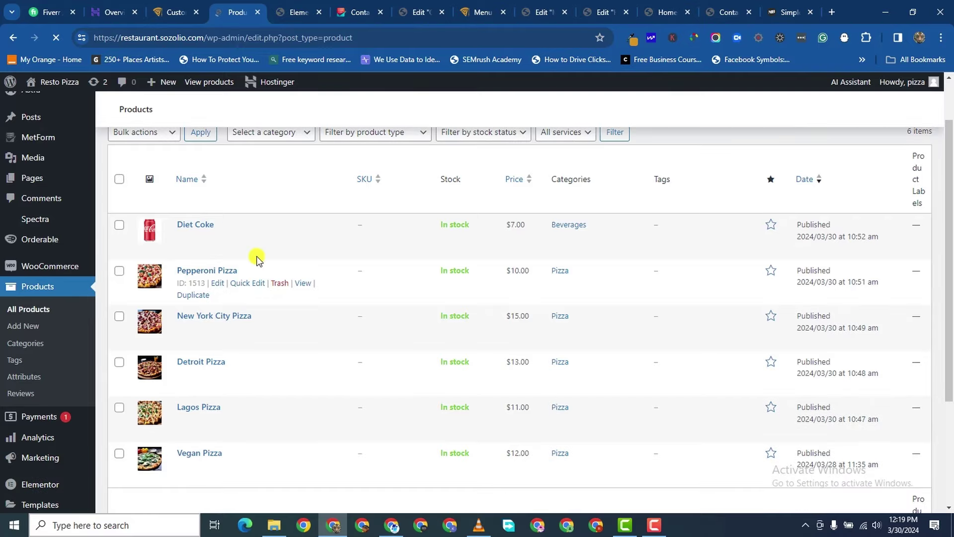
pyautogui.scroll(-2, 234, 298)
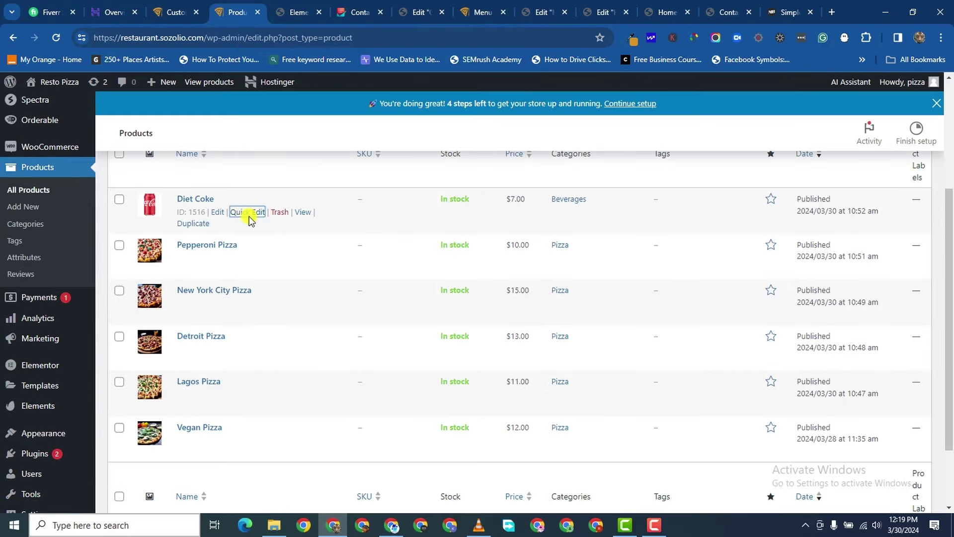
pyautogui.click(248, 213)
pyautogui.click(771, 253)
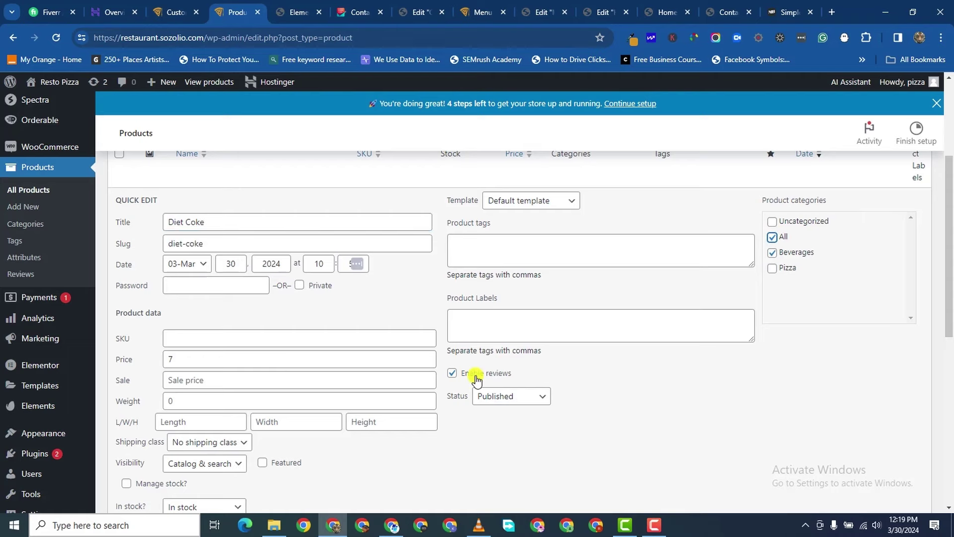
pyautogui.scroll(-5, 476, 380)
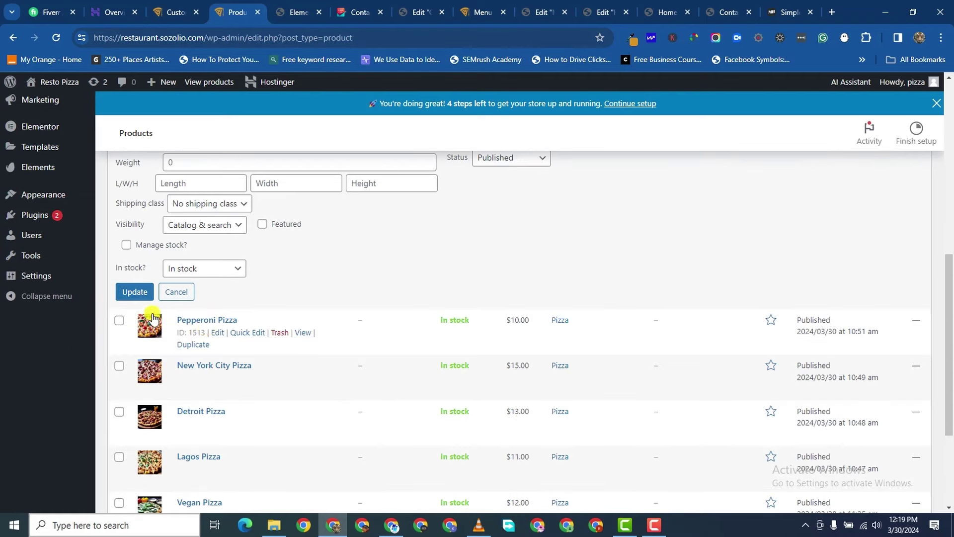
pyautogui.click(134, 291)
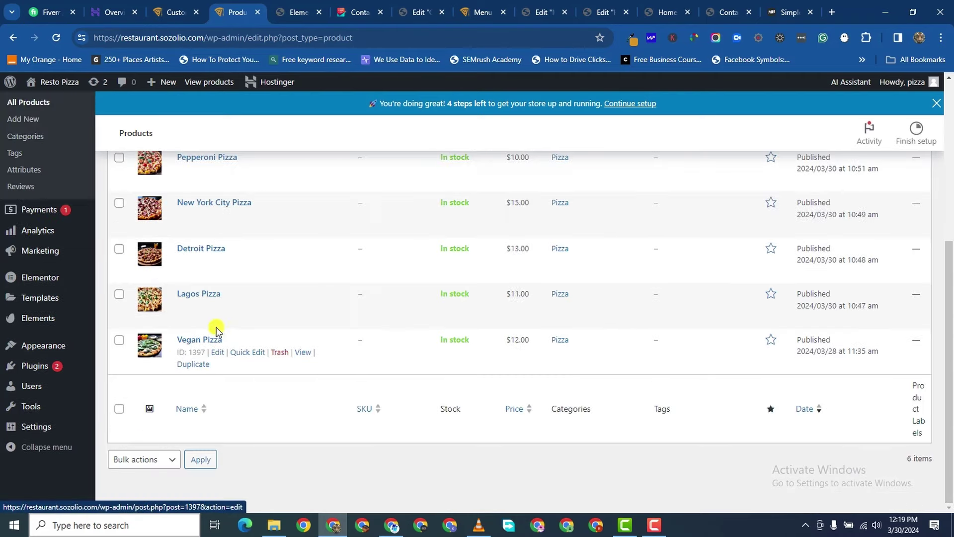
# - Quick-edit Pepperoni Pizza to add it to the All category and update the product
pyautogui.scroll(-3, 209, 314)
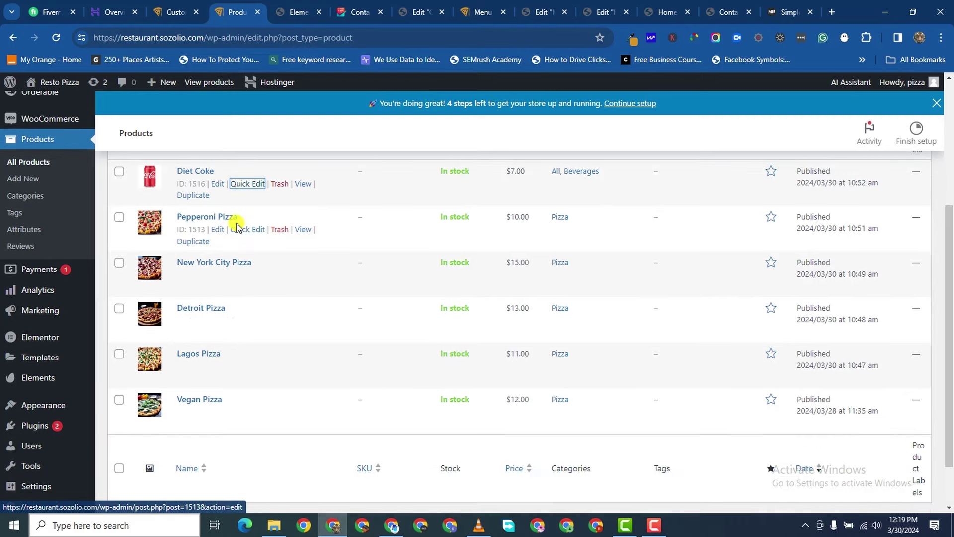
pyautogui.click(248, 230)
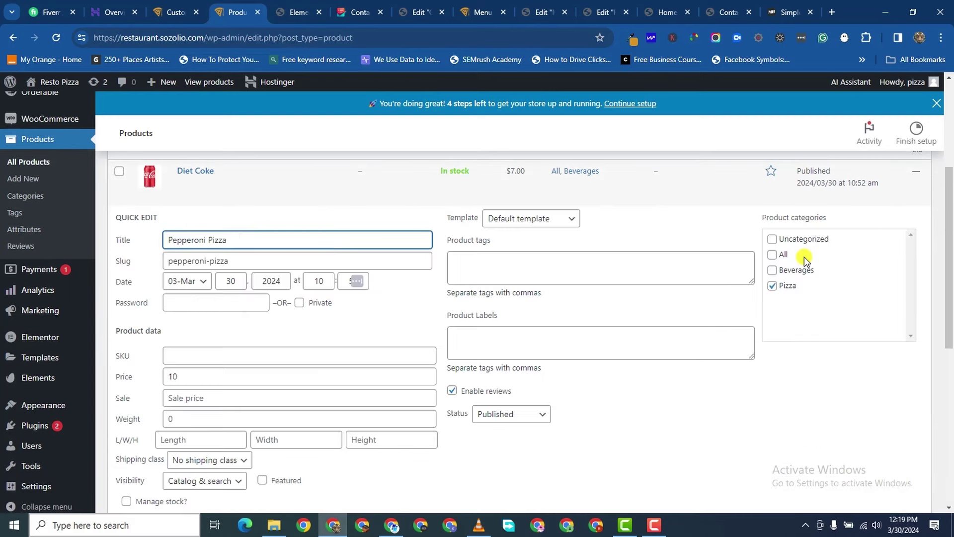
pyautogui.scroll(-5, 442, 303)
pyautogui.click(134, 309)
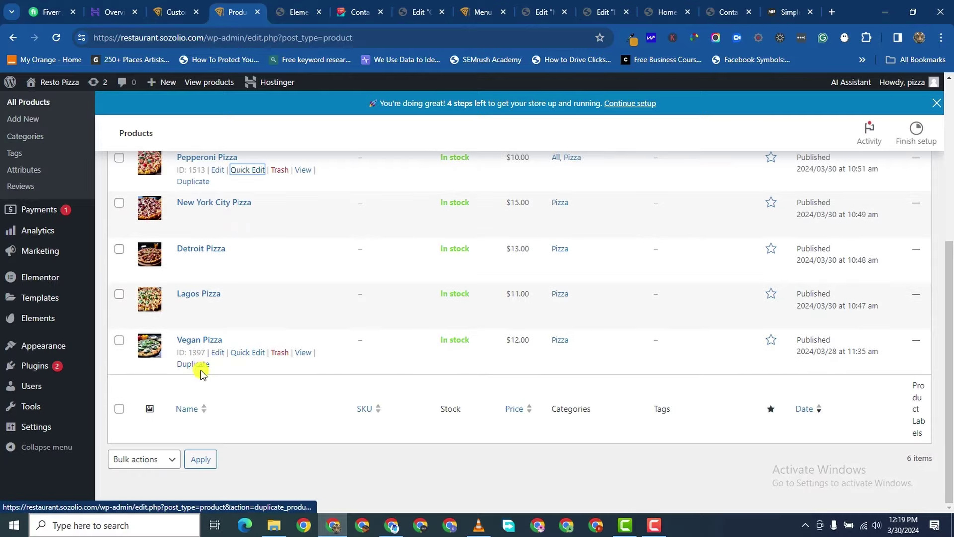
# - Add New York City Pizza to the All category through Quick Edit and save the change
pyautogui.scroll(1, 208, 268)
pyautogui.click(246, 280)
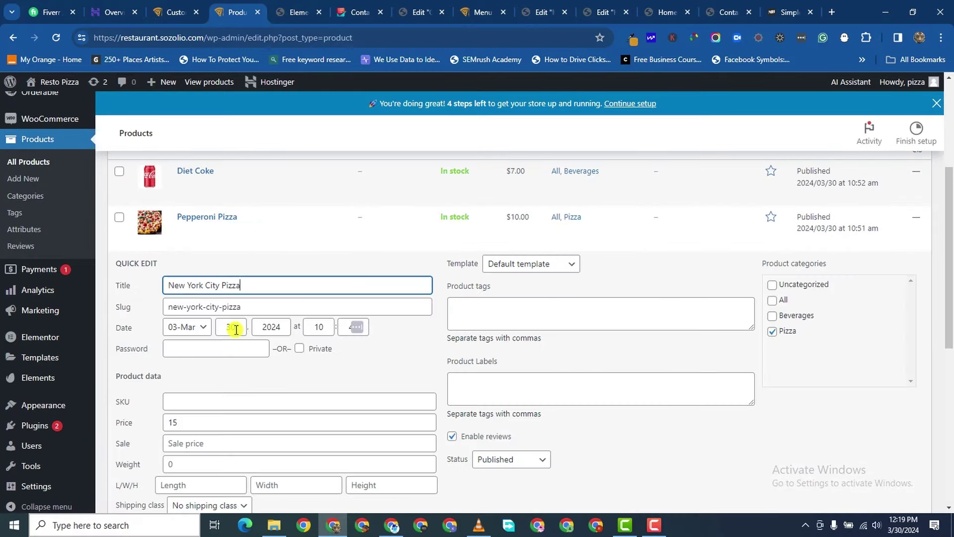
pyautogui.click(788, 301)
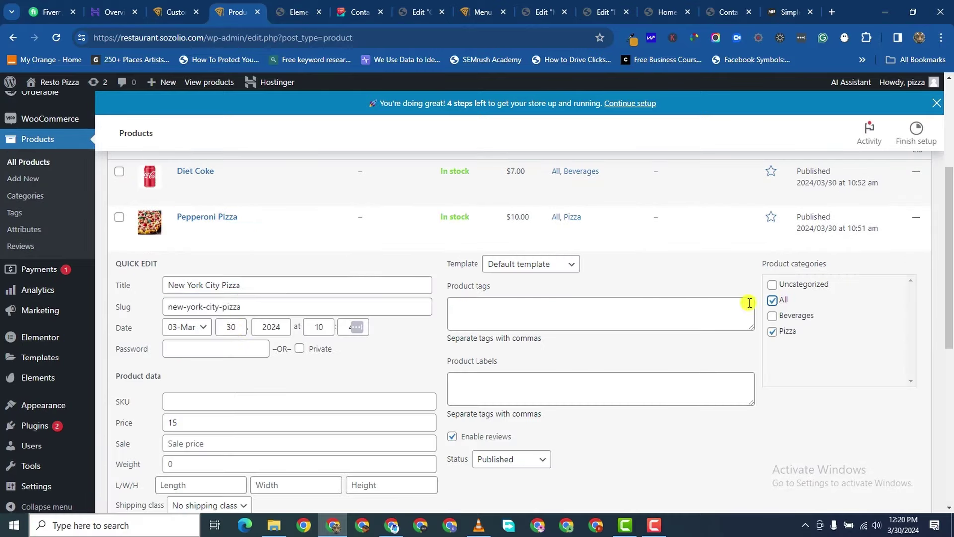
pyautogui.scroll(-4, 609, 294)
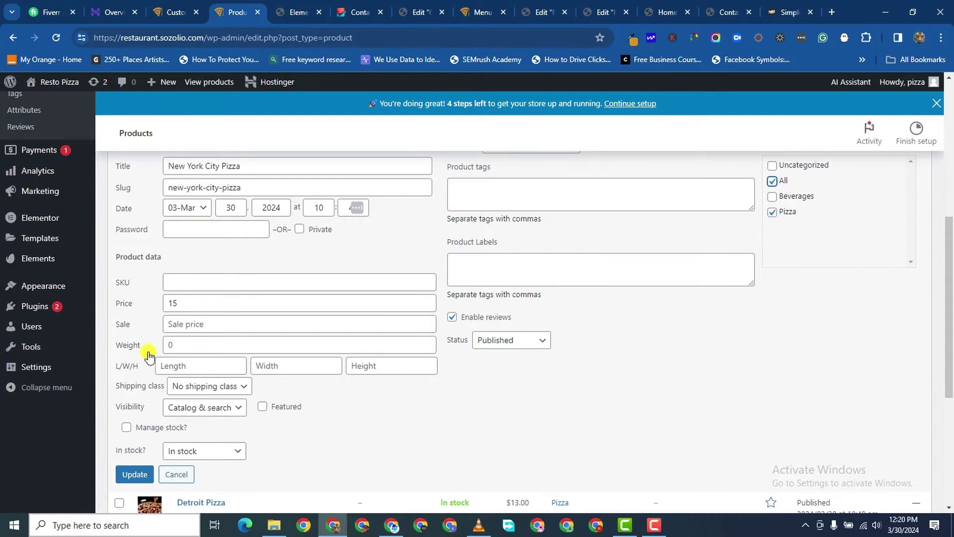
pyautogui.click(134, 473)
# - Add Detroit Pizza to the All category through Quick Edit and save the change
pyautogui.scroll(-2, 309, 377)
pyautogui.scroll(-2, 299, 375)
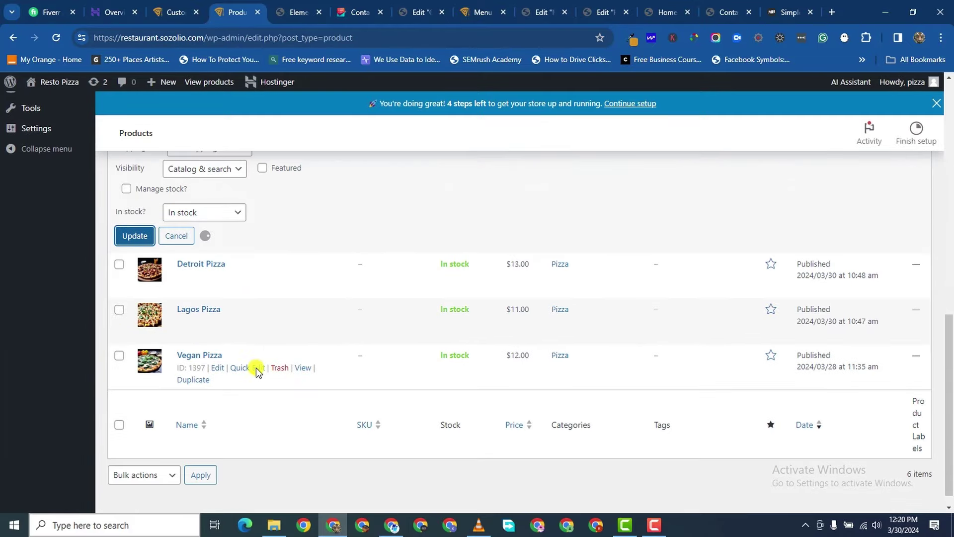
pyautogui.click(253, 273)
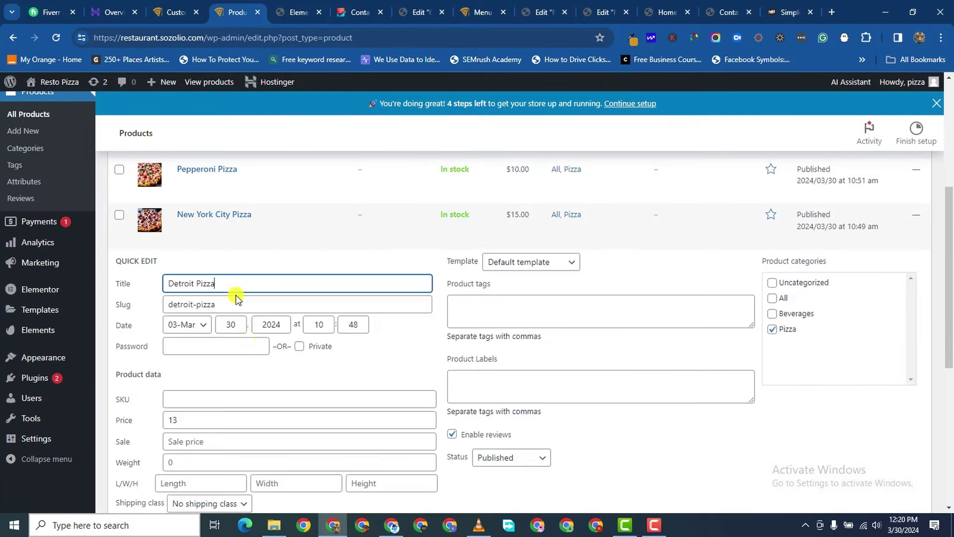
pyautogui.click(774, 314)
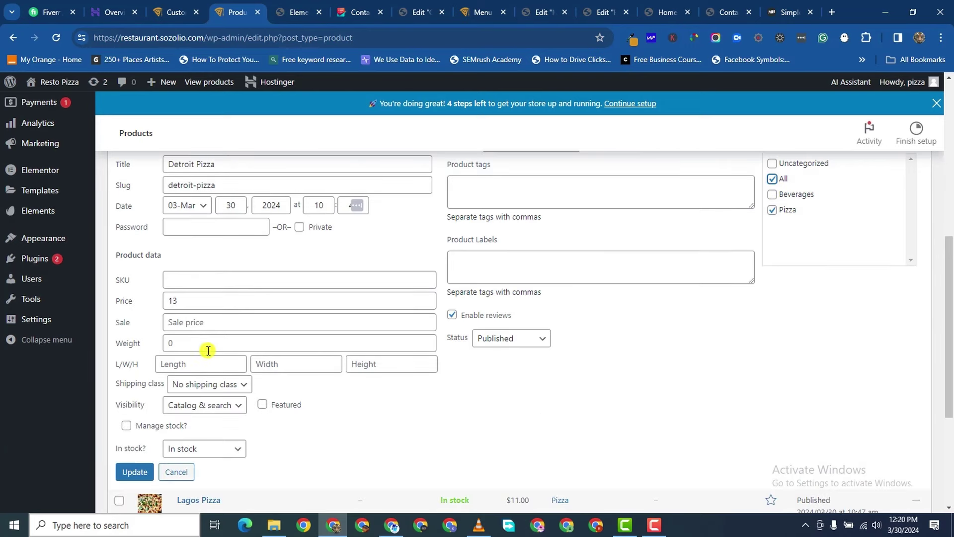
pyautogui.scroll(-5, 207, 348)
pyautogui.click(134, 353)
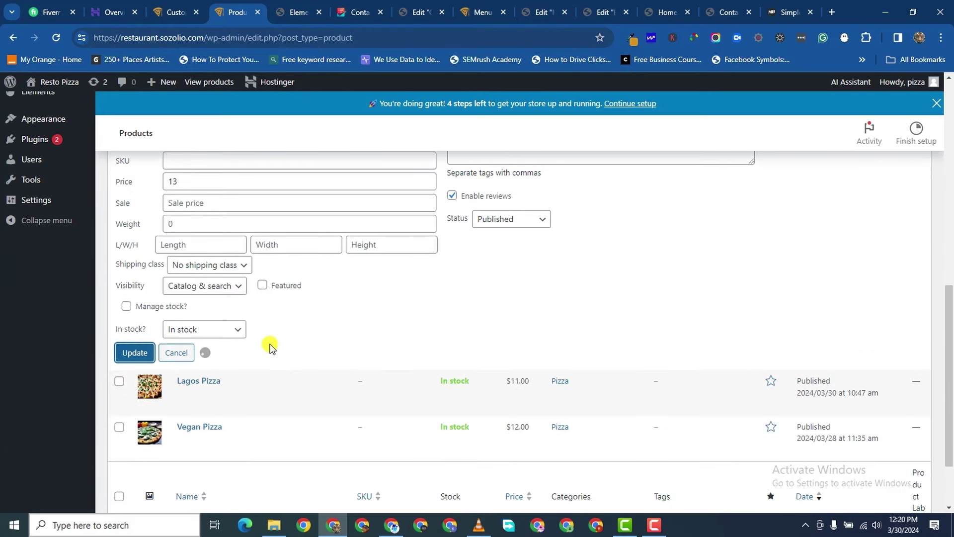
# - Quick-edit Lagos Pizza to include the All category and update the product
pyautogui.click(241, 309)
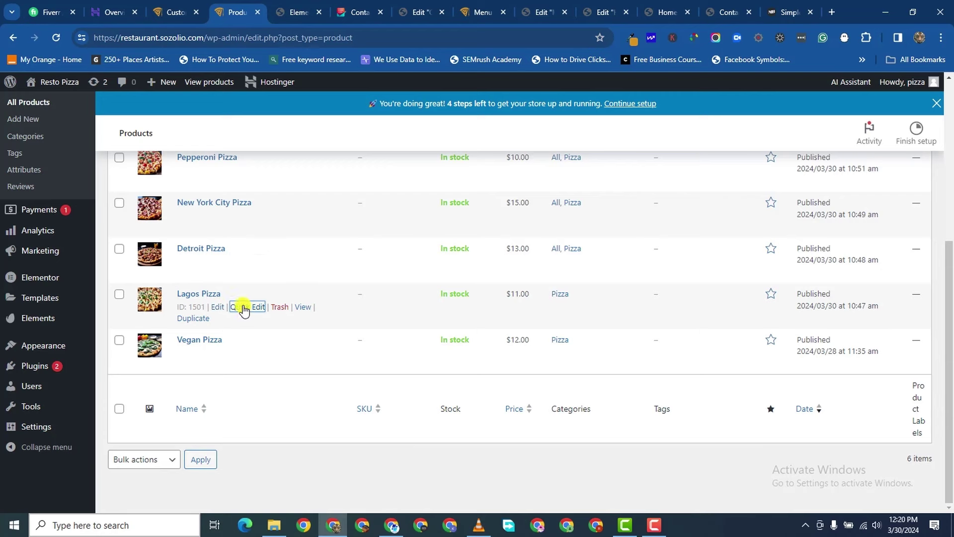
pyautogui.scroll(-1, 764, 287)
pyautogui.click(773, 272)
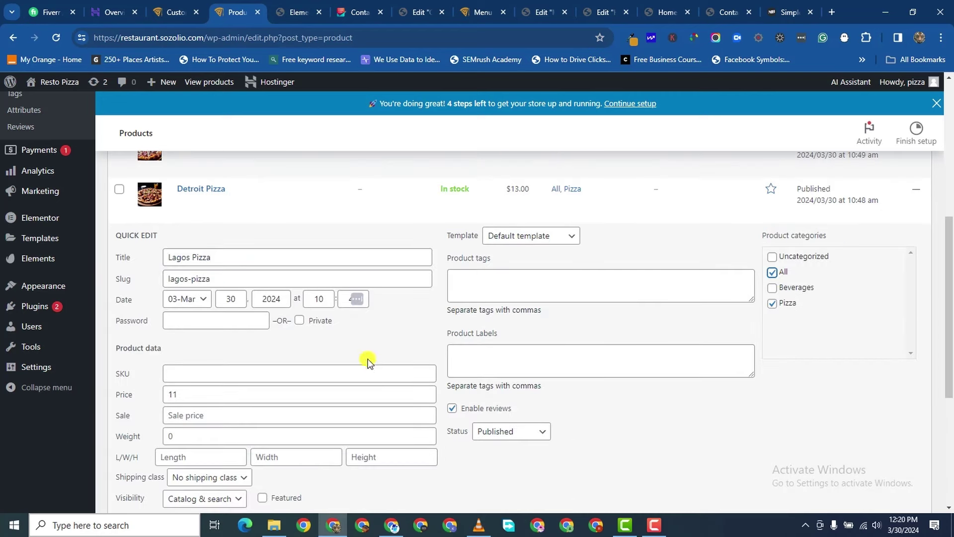
pyautogui.scroll(-4, 115, 367)
pyautogui.click(137, 330)
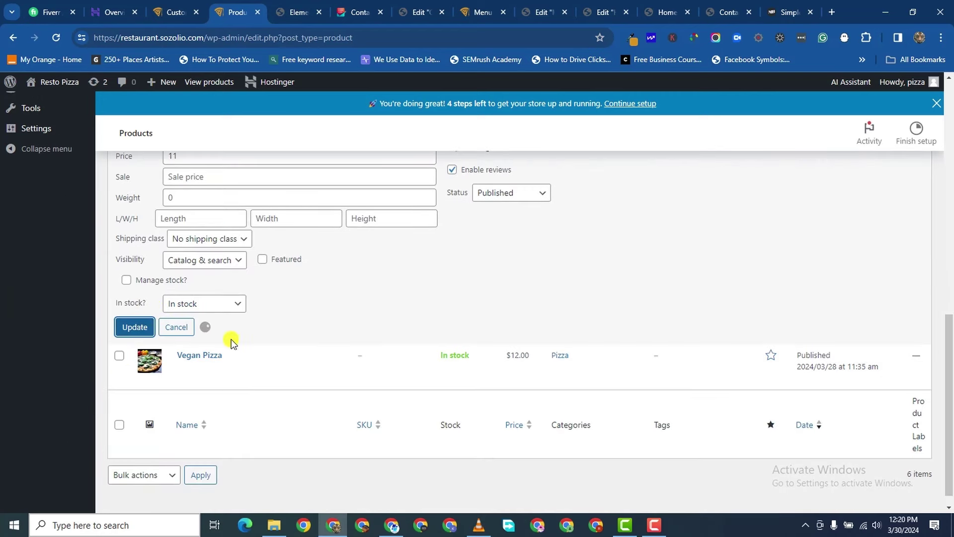
# - Quick-edit Vegan Pizza to include the All category and update the product
pyautogui.click(245, 355)
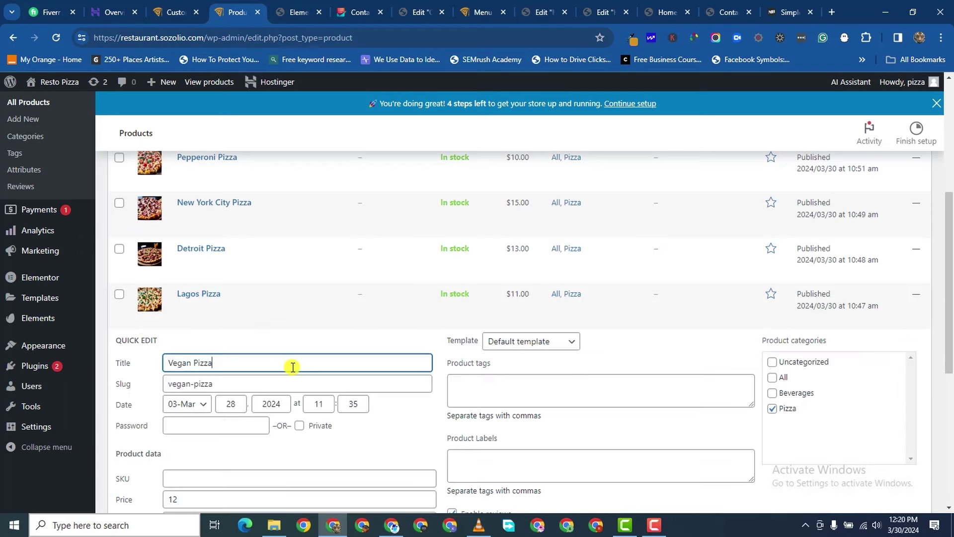
pyautogui.scroll(-2, 618, 315)
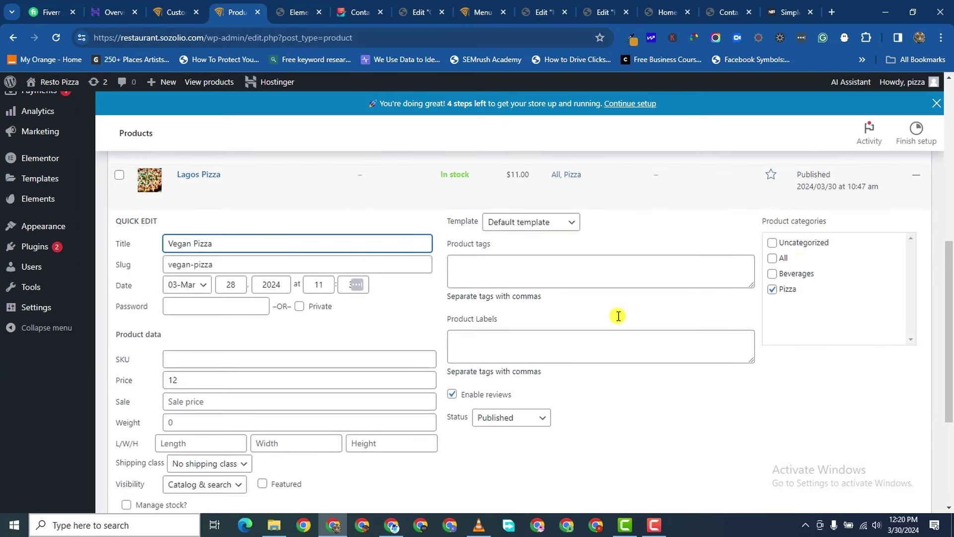
pyautogui.click(770, 259)
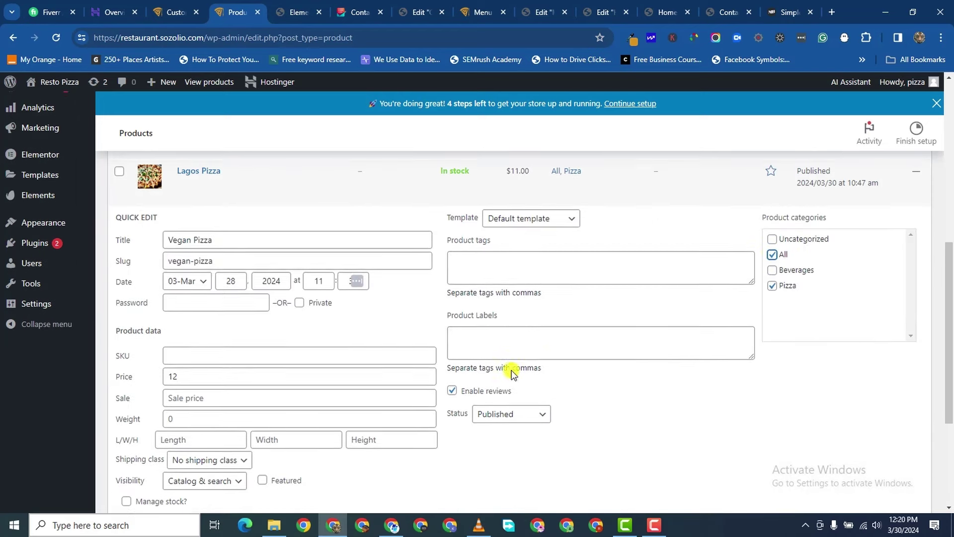
pyautogui.scroll(-3, 512, 366)
pyautogui.click(133, 374)
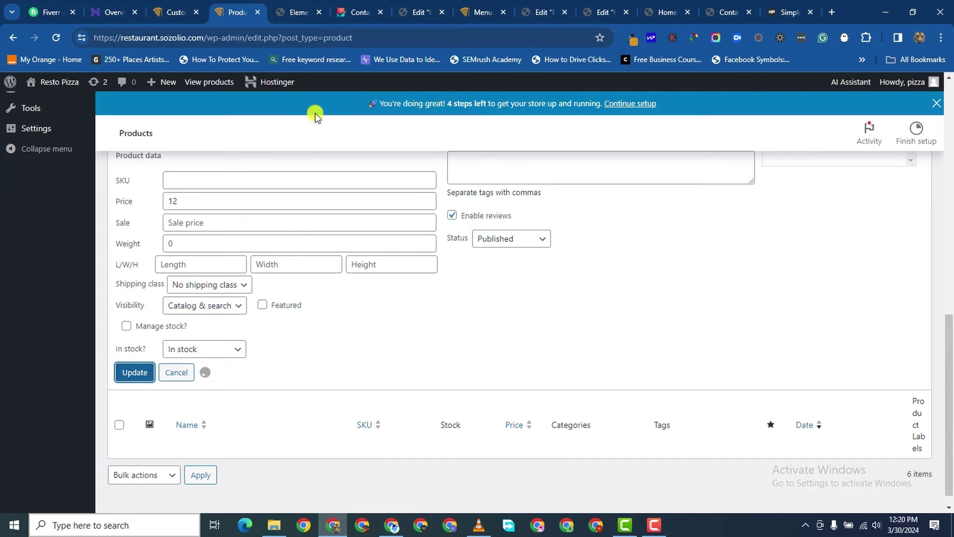
# - Check the category tabs and the product cards on the live Menu page
pyautogui.click(460, 16)
pyautogui.scroll(-2, 200, 244)
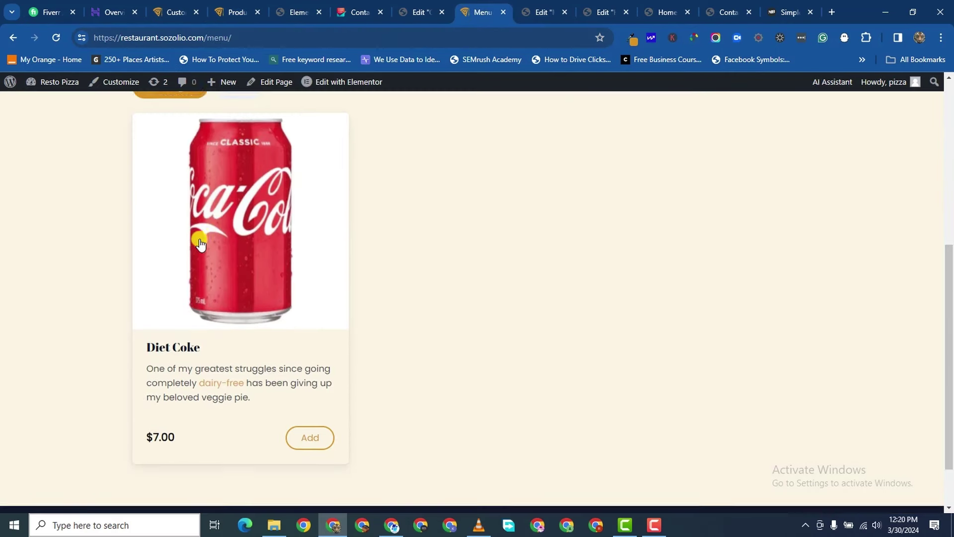
pyautogui.scroll(-2, 200, 243)
pyautogui.scroll(3, 219, 224)
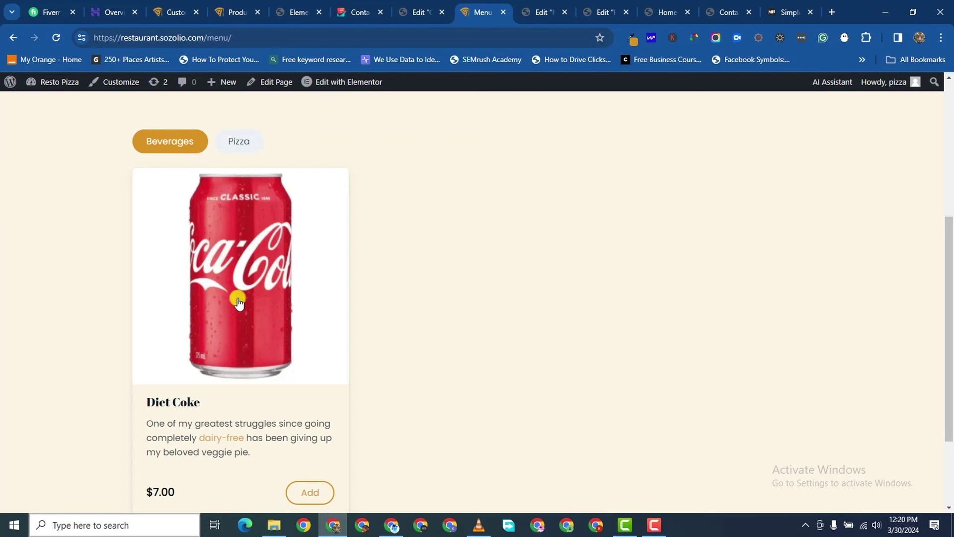
# - Open the All Products layout for editing from Orderable's Product Layouts
pyautogui.click(216, 12)
pyautogui.scroll(5, 213, 207)
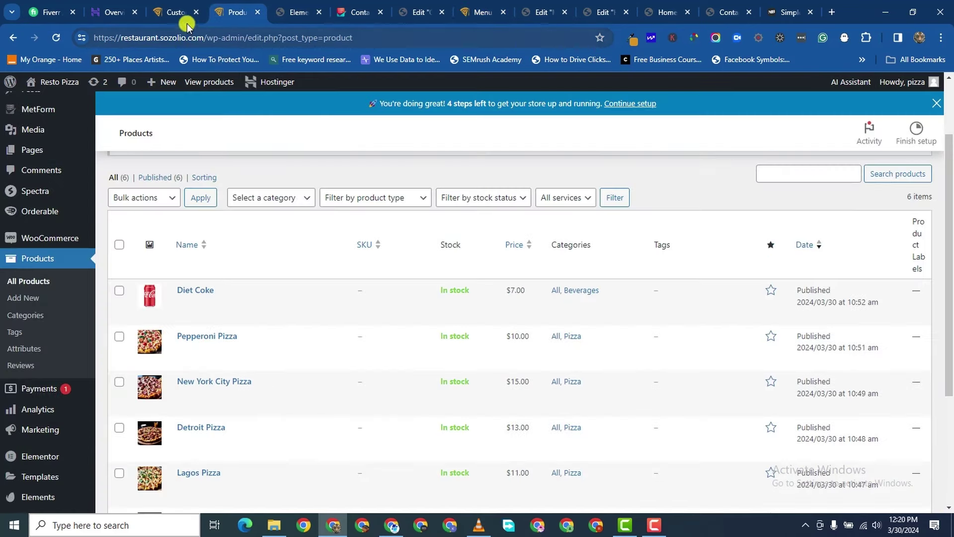
pyautogui.click(175, 11)
pyautogui.click(235, 10)
pyautogui.scroll(-5, 89, 266)
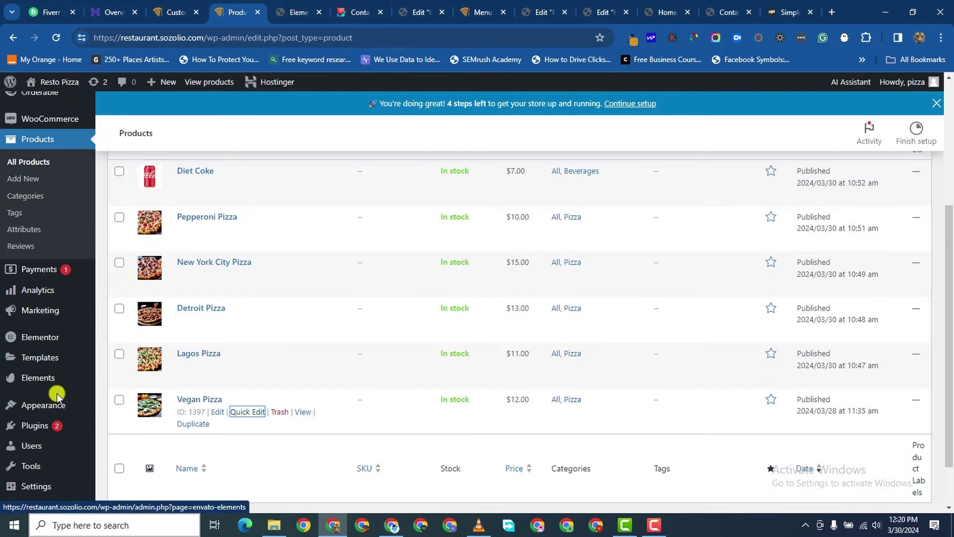
pyautogui.scroll(3, 38, 238)
pyautogui.moveTo(85, 213)
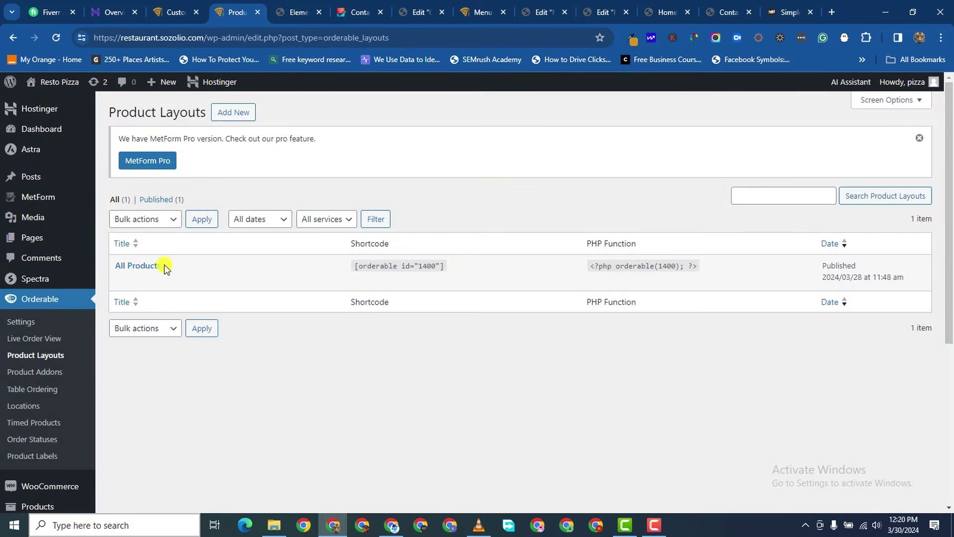
pyautogui.click(122, 281)
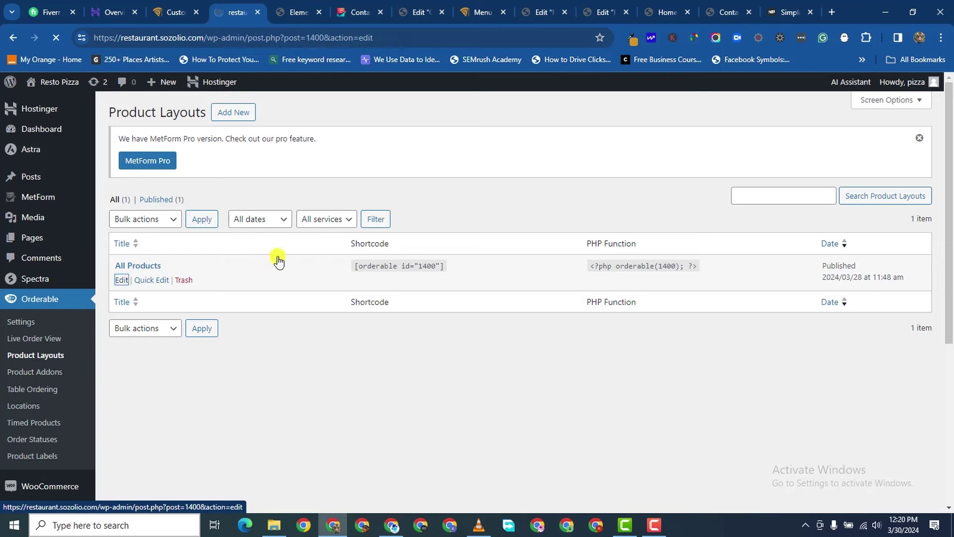
# - Add the All category to the All Products layout alongside Beverages and Pizza, and update the layout
pyautogui.scroll(-1, 345, 262)
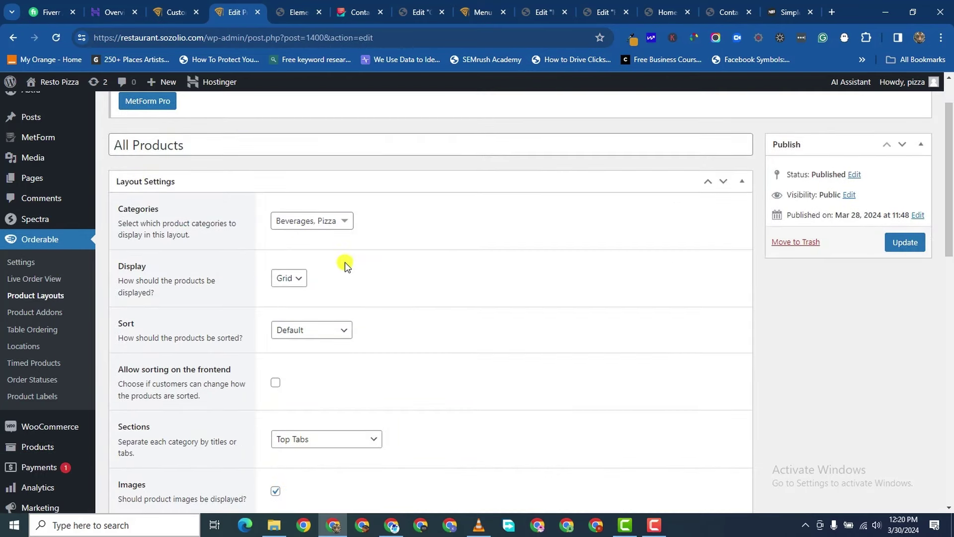
pyautogui.click(352, 219)
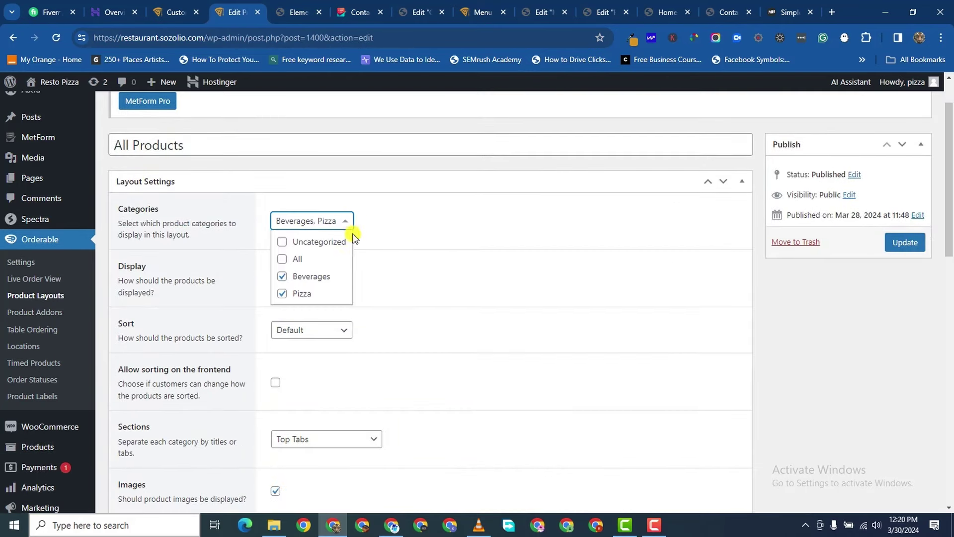
pyautogui.click(282, 257)
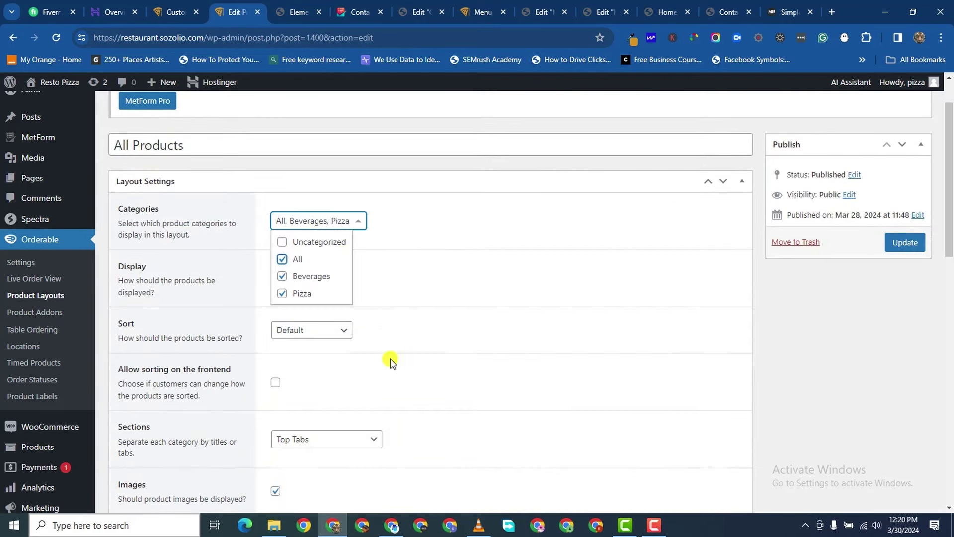
pyautogui.click(909, 248)
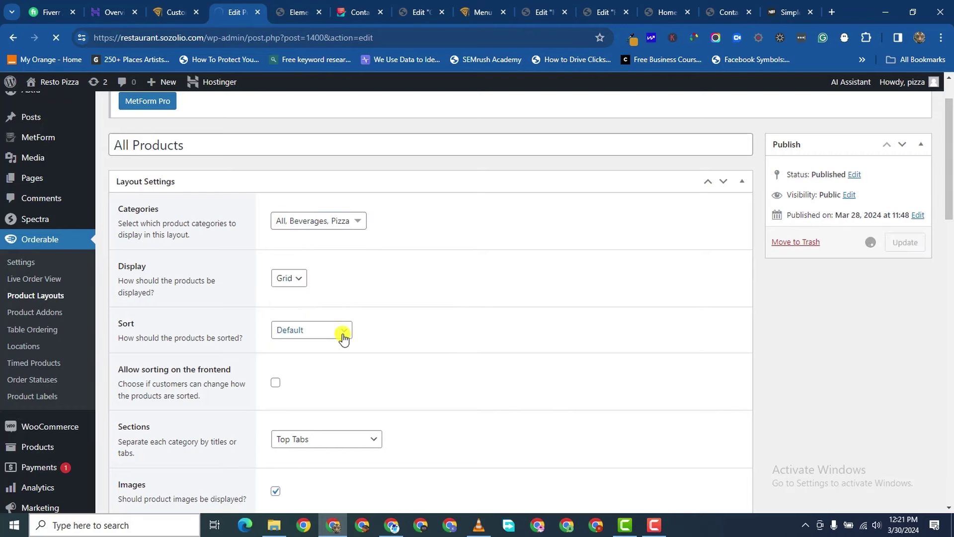
pyautogui.scroll(-2, 529, 376)
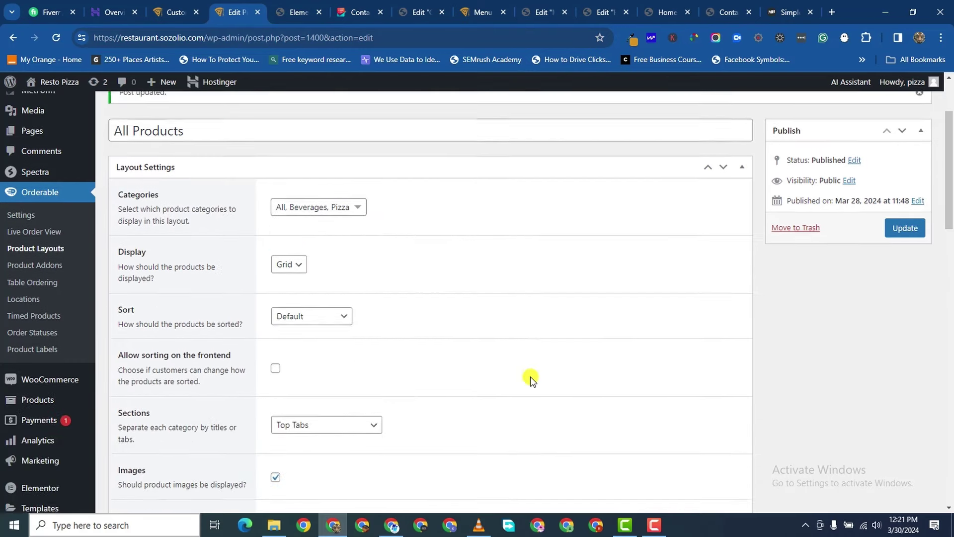
pyautogui.scroll(-3, 530, 377)
# - Reload the live Menu page and examine the products listed under the All category
pyautogui.click(465, 14)
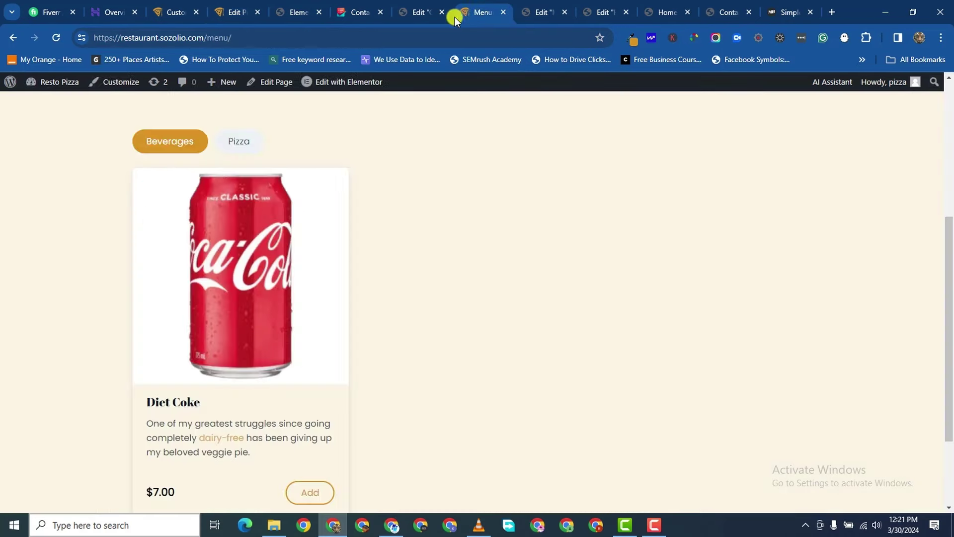
pyautogui.click(55, 39)
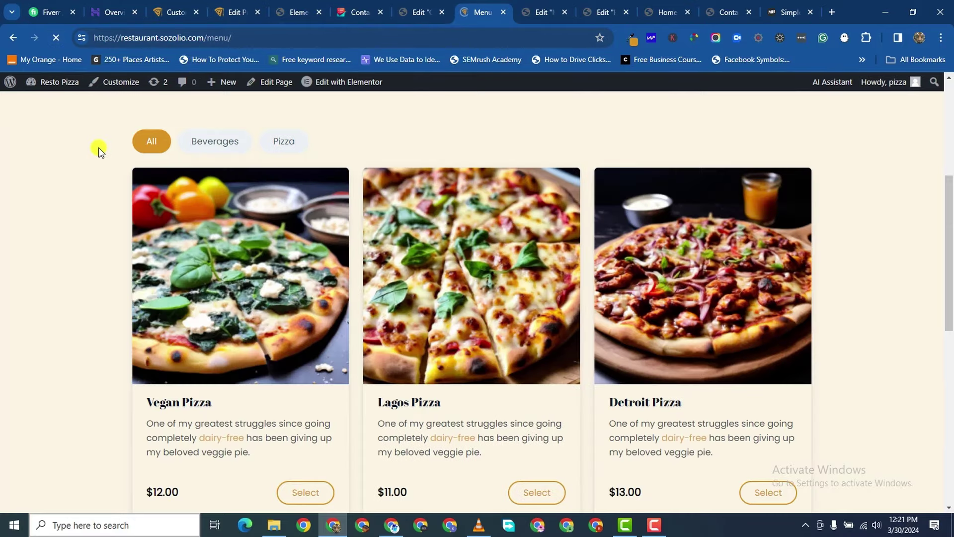
pyautogui.scroll(-10, 183, 163)
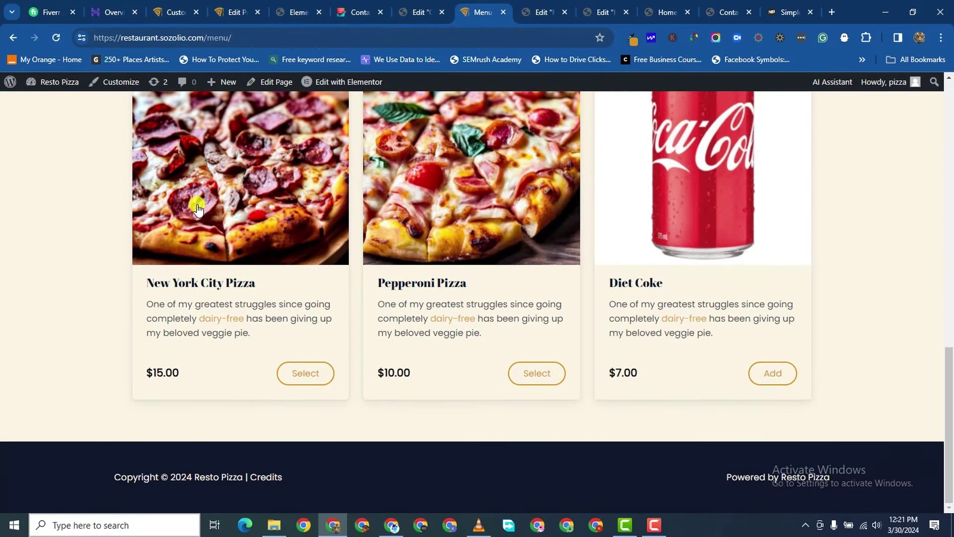
pyautogui.scroll(5, 200, 204)
pyautogui.scroll(5, 200, 204)
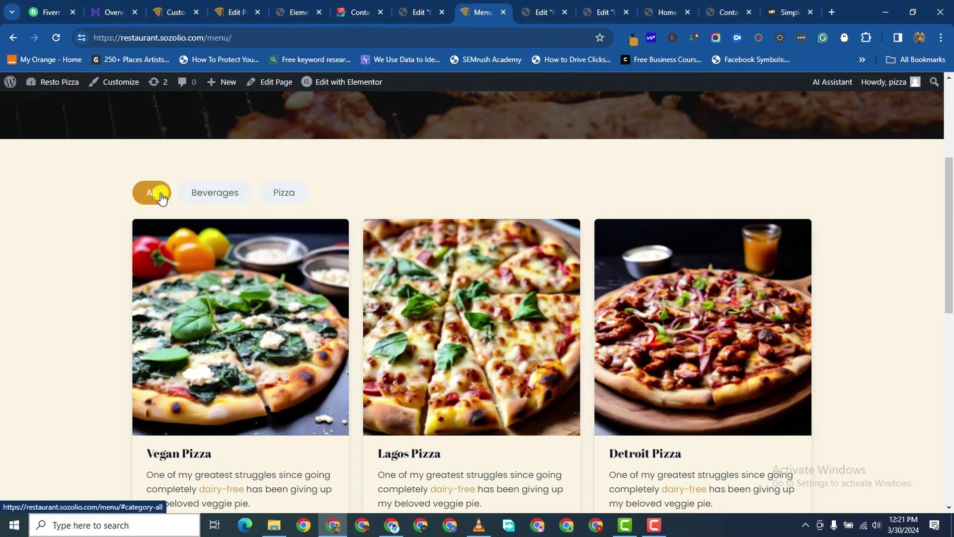
pyautogui.scroll(-3, 199, 248)
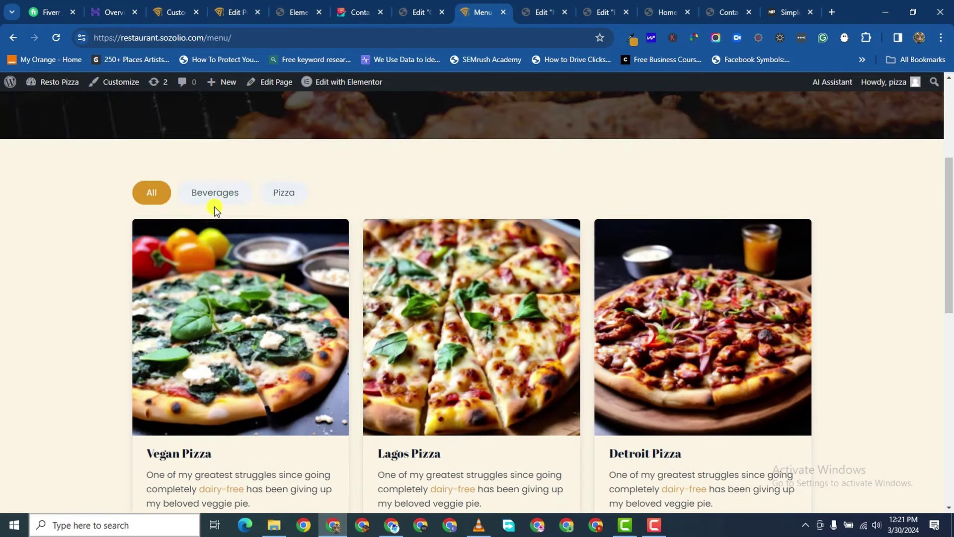
pyautogui.scroll(-6, 406, 291)
pyautogui.scroll(-4, 406, 292)
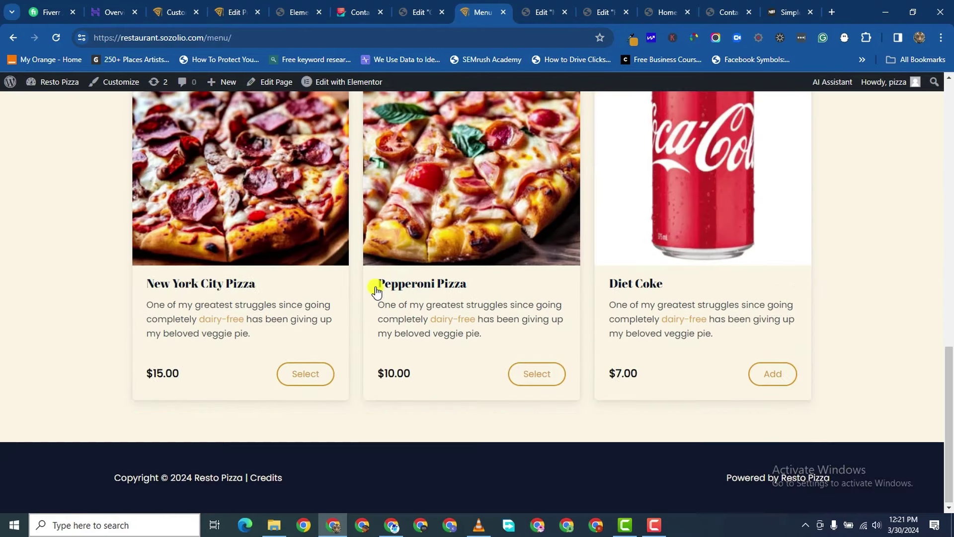
pyautogui.scroll(13, 375, 290)
# - Check the Menu page filtered by Beverages and by Pizza
pyautogui.click(199, 313)
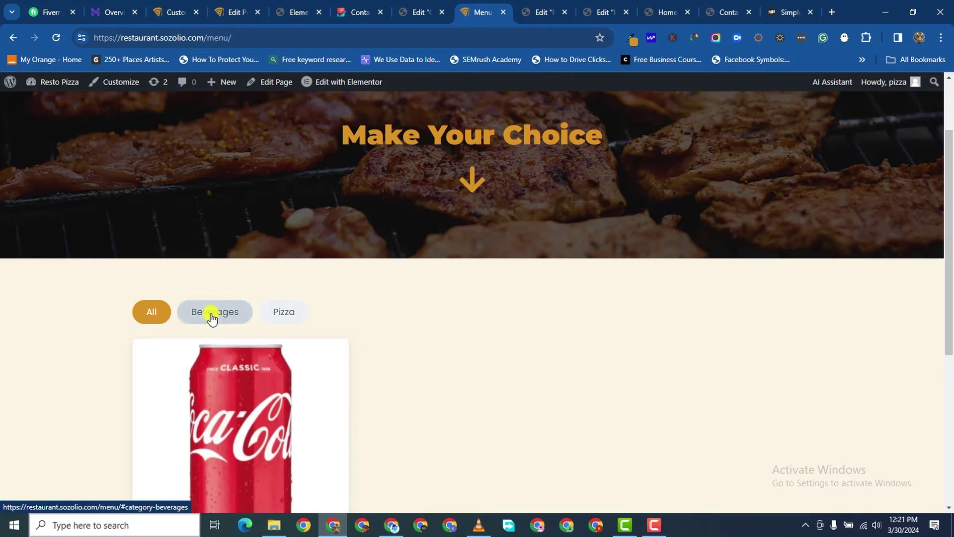
pyautogui.scroll(-4, 128, 407)
pyautogui.scroll(5, 306, 321)
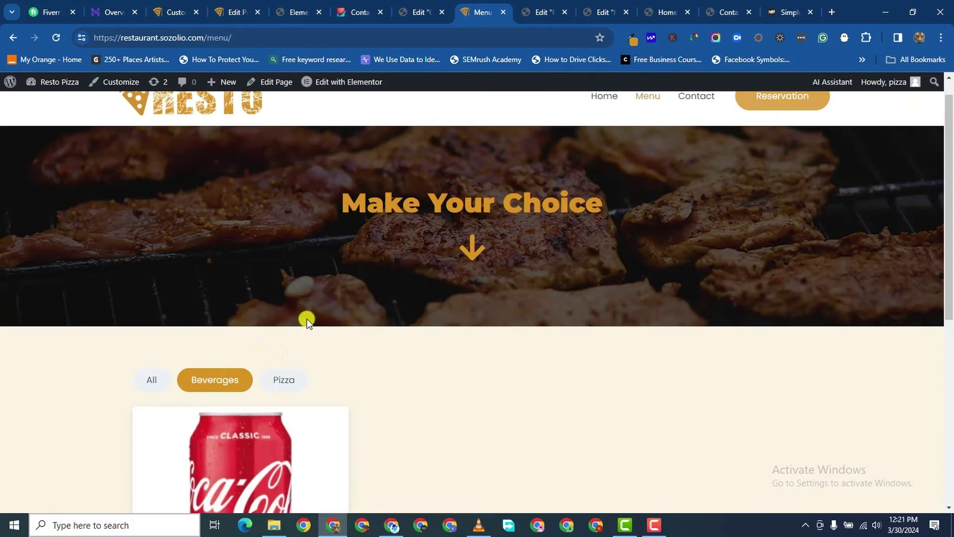
pyautogui.click(286, 380)
pyautogui.scroll(-1, 99, 298)
# - Review the All Products layout's label position options and its layout preview
pyautogui.click(221, 11)
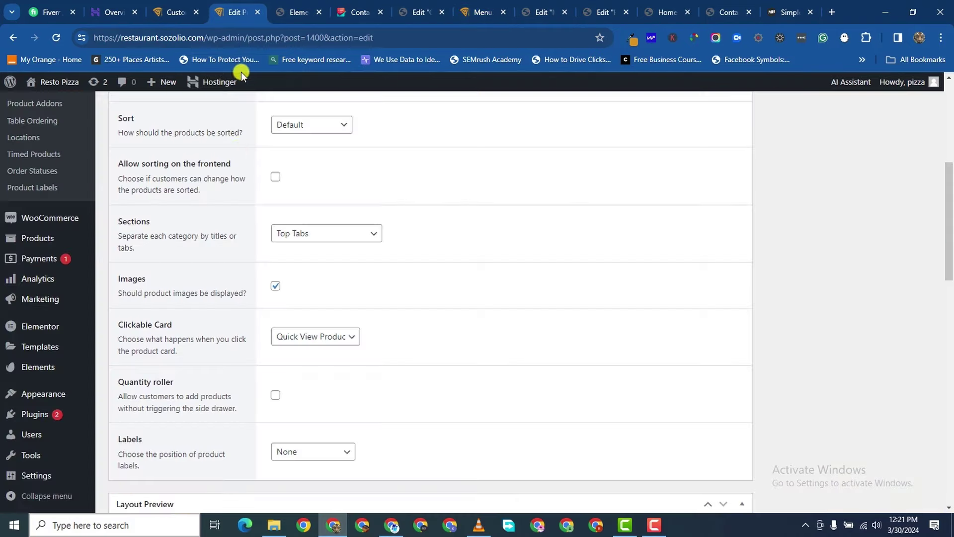
pyautogui.scroll(-3, 230, 378)
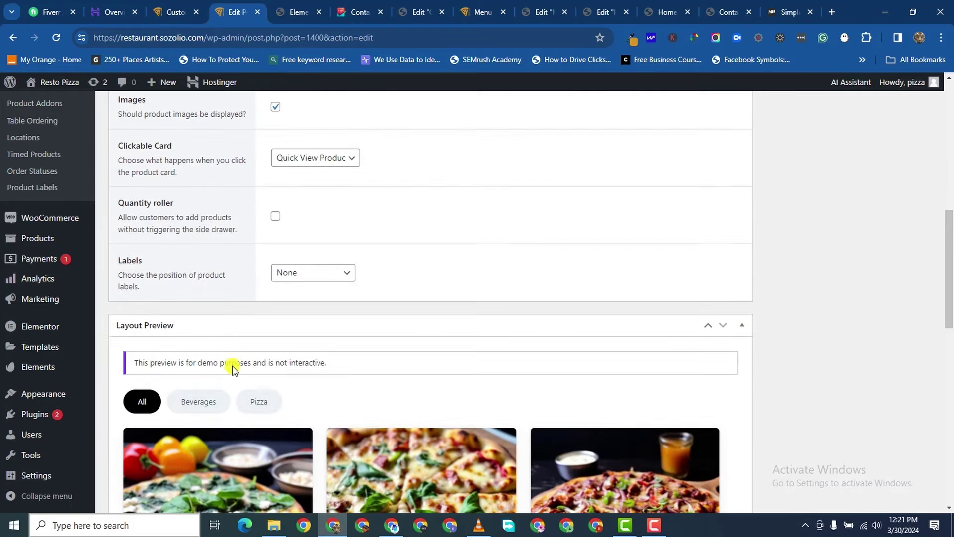
pyautogui.click(328, 280)
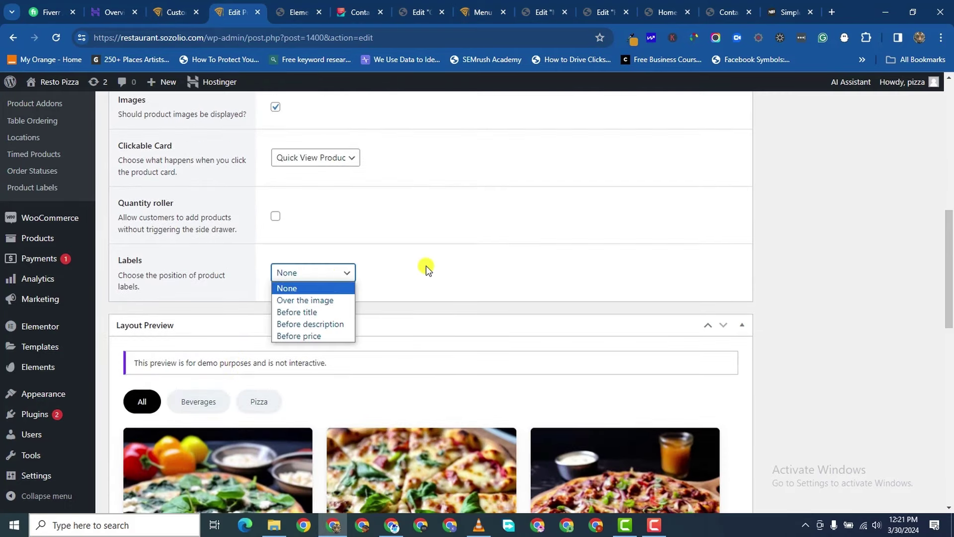
pyautogui.click(462, 283)
pyautogui.scroll(-6, 462, 283)
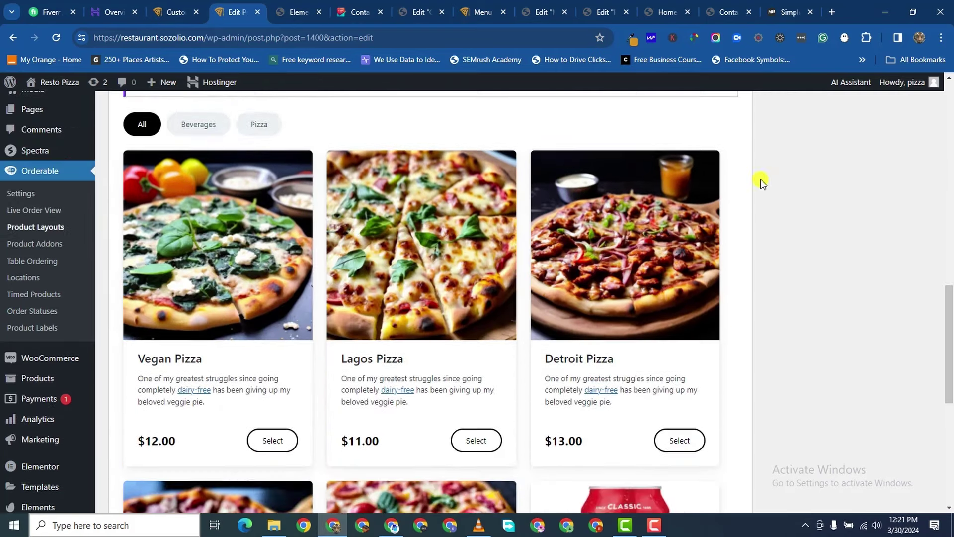
pyautogui.scroll(2, 763, 184)
# - Add a Vegan Pizza with Extra Sauce, Extra Cheese, Pepperoni, Extra Pepperoni and Ham to the order from the Menu page
pyautogui.click(484, 13)
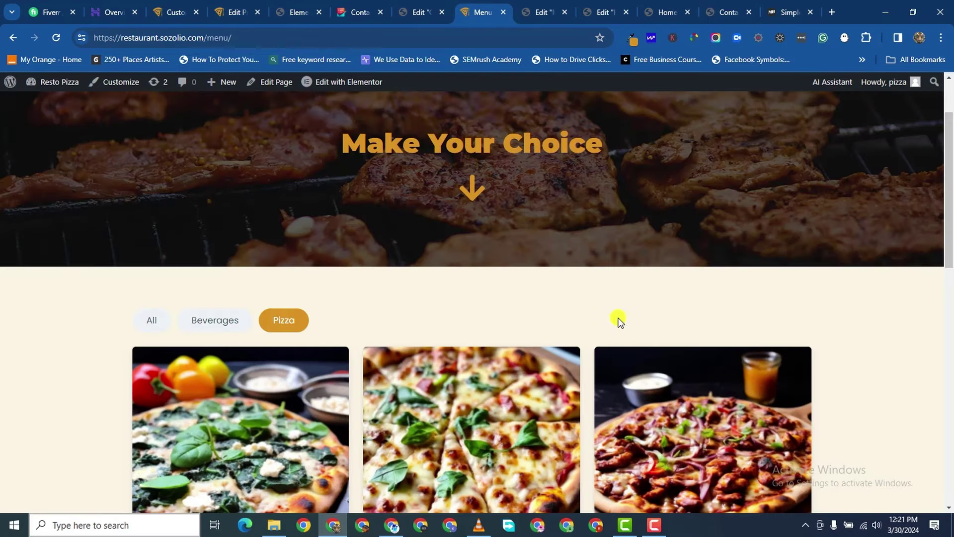
pyautogui.scroll(-5, 619, 318)
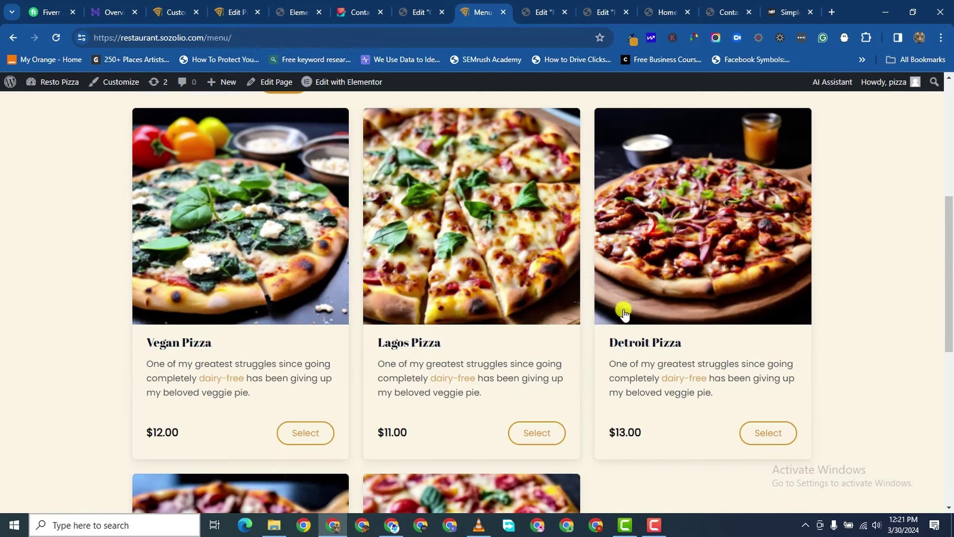
pyautogui.click(305, 431)
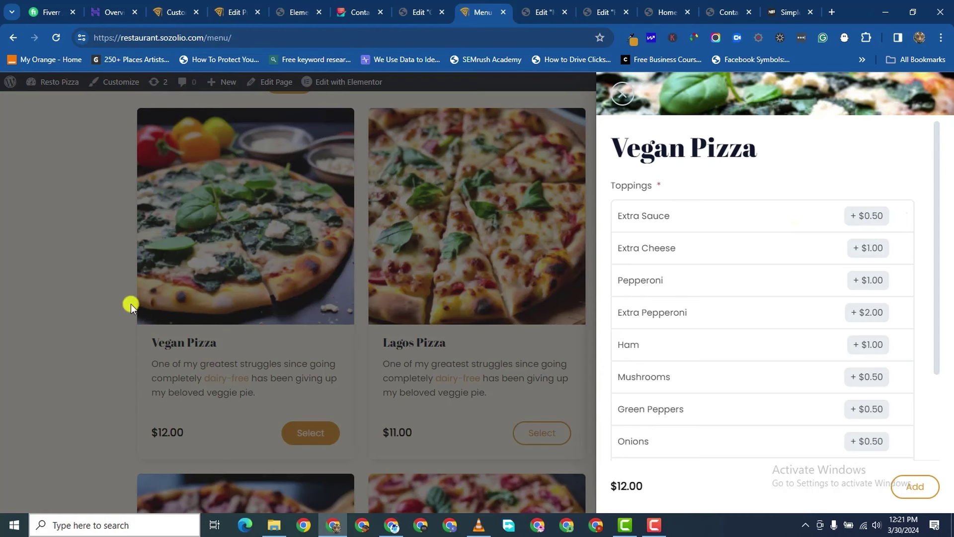
pyautogui.click(892, 218)
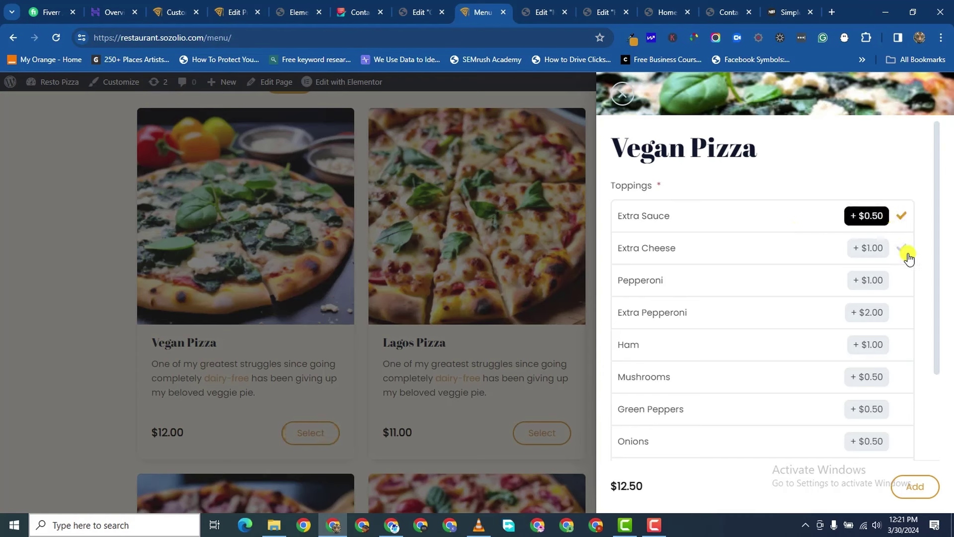
pyautogui.click(902, 253)
pyautogui.click(901, 283)
pyautogui.click(902, 313)
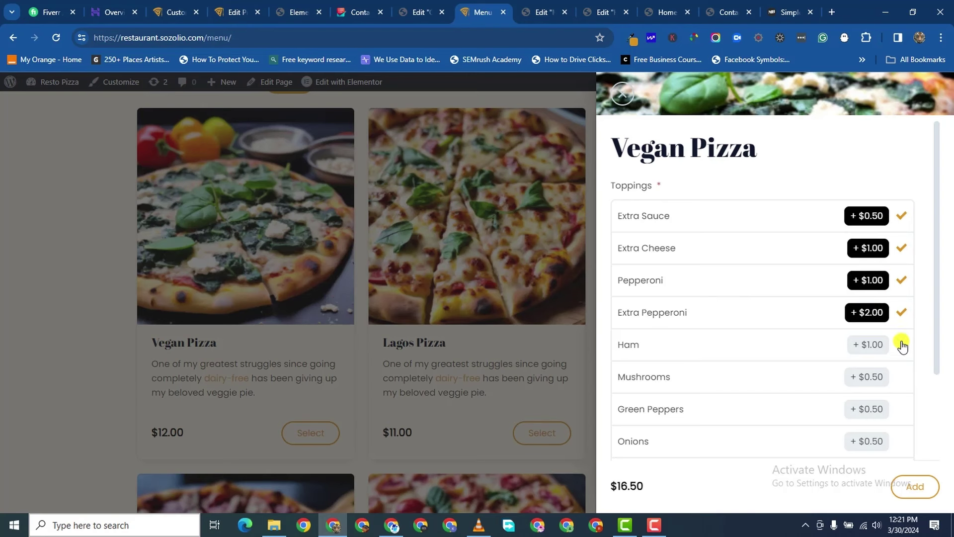
pyautogui.click(902, 348)
pyautogui.click(908, 486)
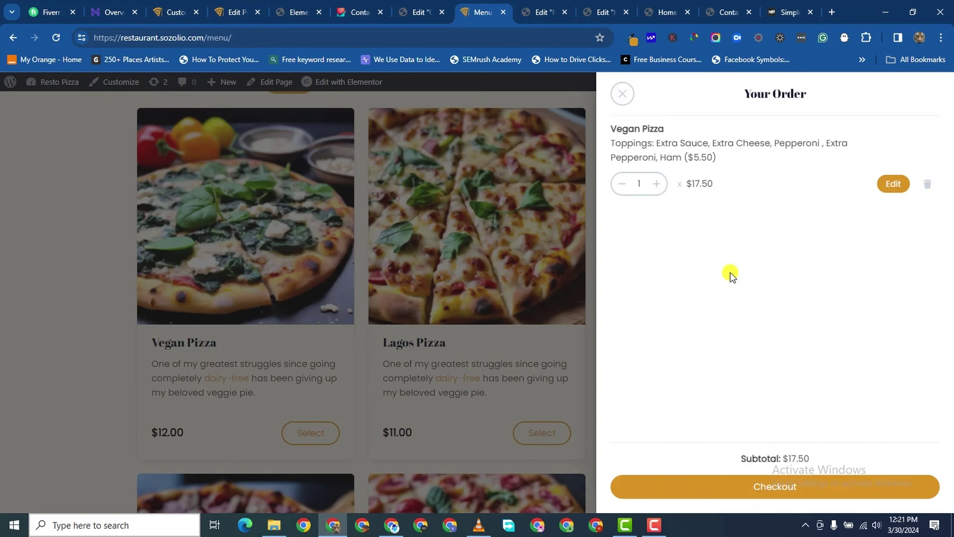
# - Proceed to checkout and examine the billing fields, order summary, pickup date and payment section
pyautogui.click(795, 489)
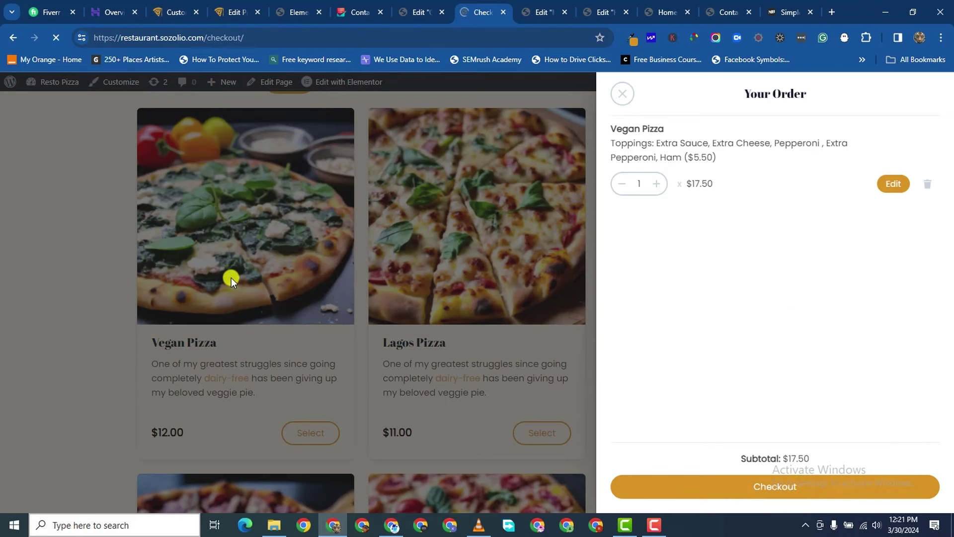
pyautogui.scroll(-3, 395, 306)
pyautogui.scroll(-5, 403, 298)
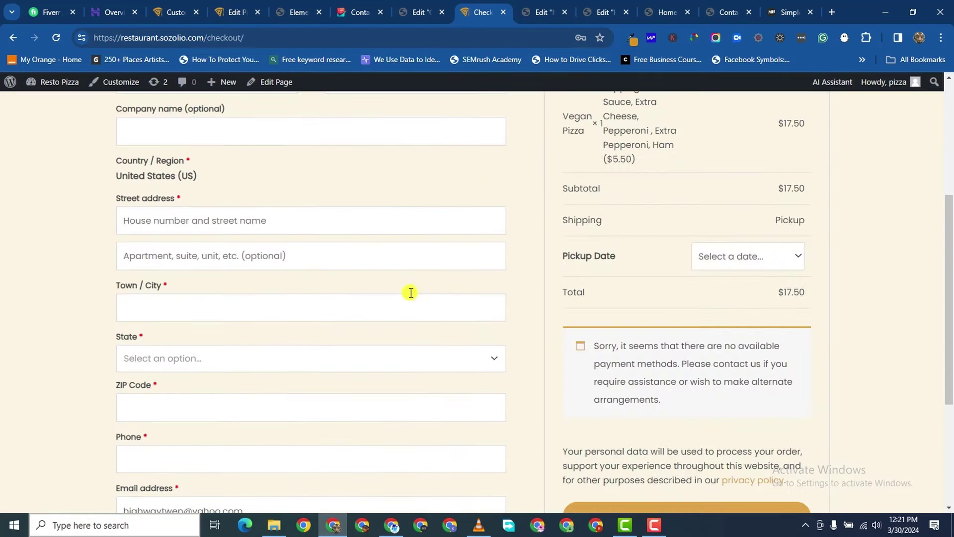
pyautogui.scroll(6, 472, 298)
pyautogui.scroll(1, 686, 375)
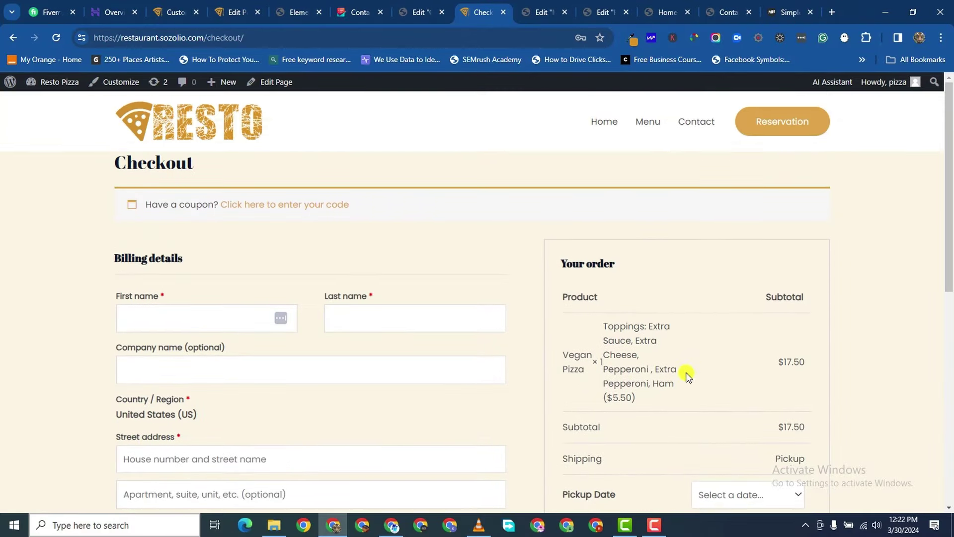
pyautogui.scroll(-3, 777, 309)
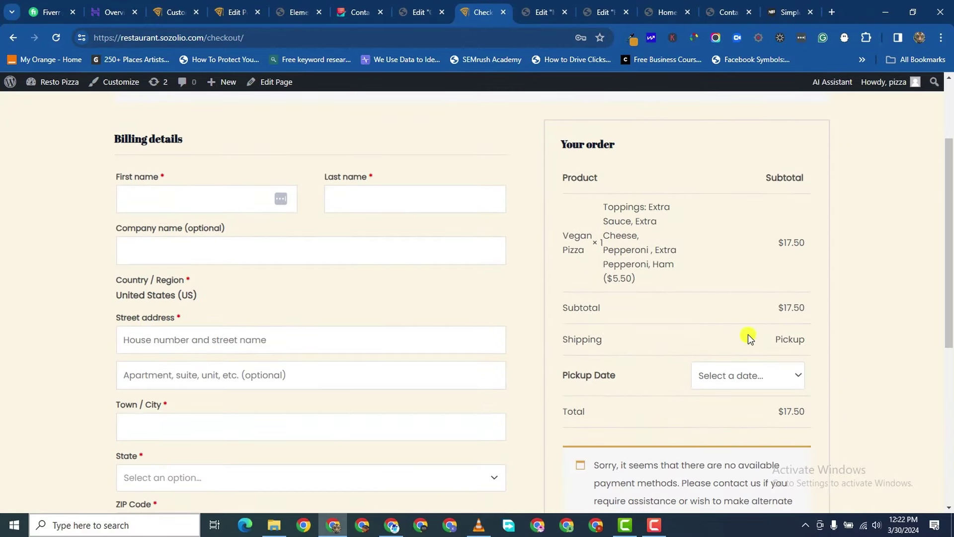
pyautogui.scroll(-1, 761, 373)
pyautogui.scroll(-1, 783, 348)
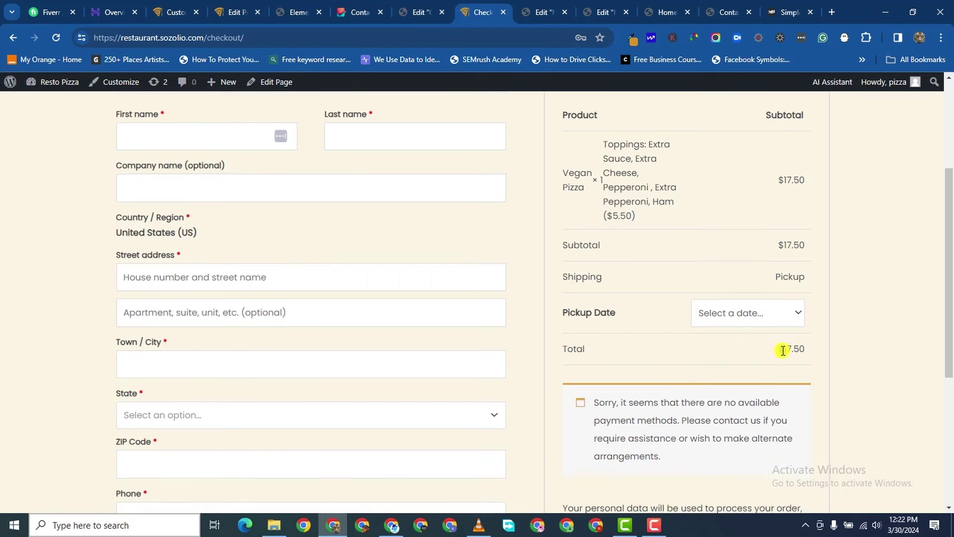
pyautogui.scroll(4, 782, 337)
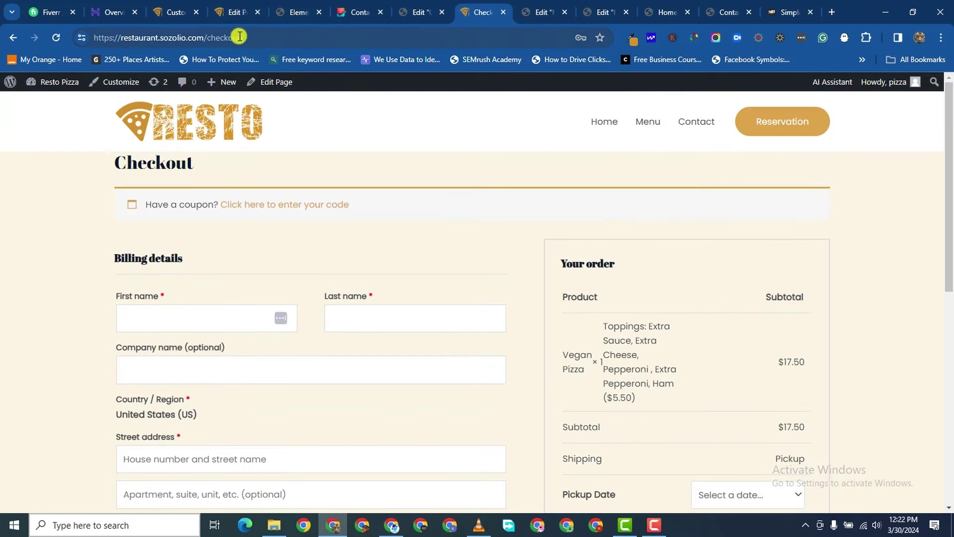
# - Recheck the checkout page from the billing fields down to the payment section and the order placement area
pyautogui.scroll(-8, 660, 368)
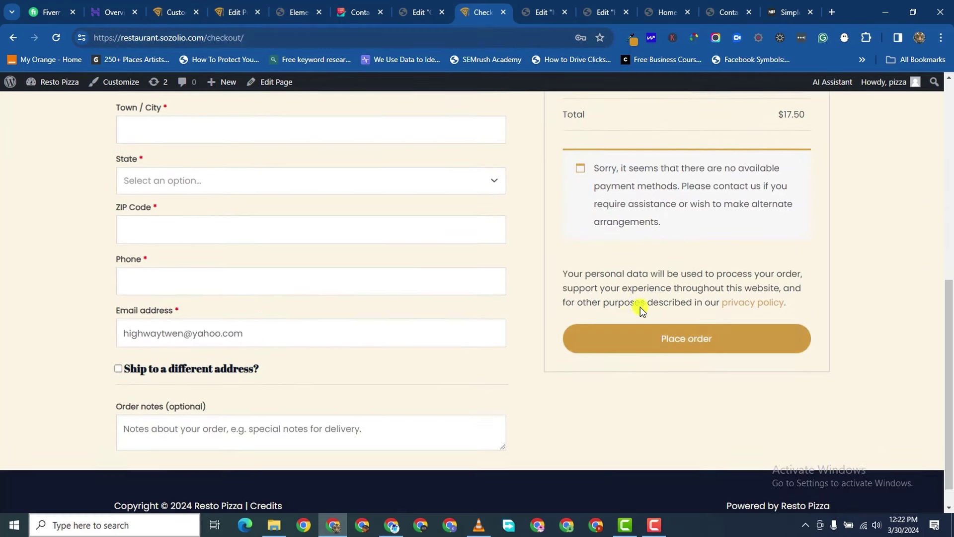
pyautogui.scroll(1, 669, 186)
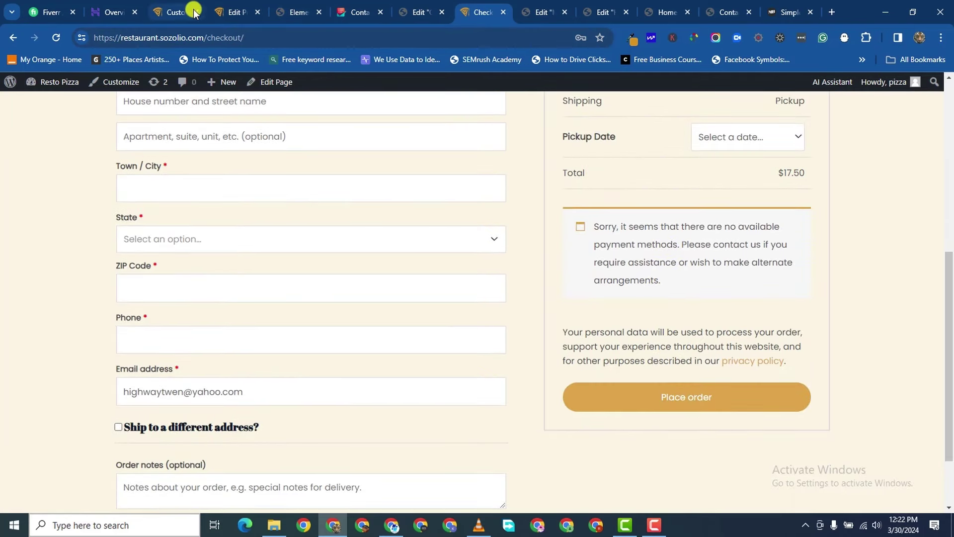
pyautogui.click(175, 12)
pyautogui.click(257, 17)
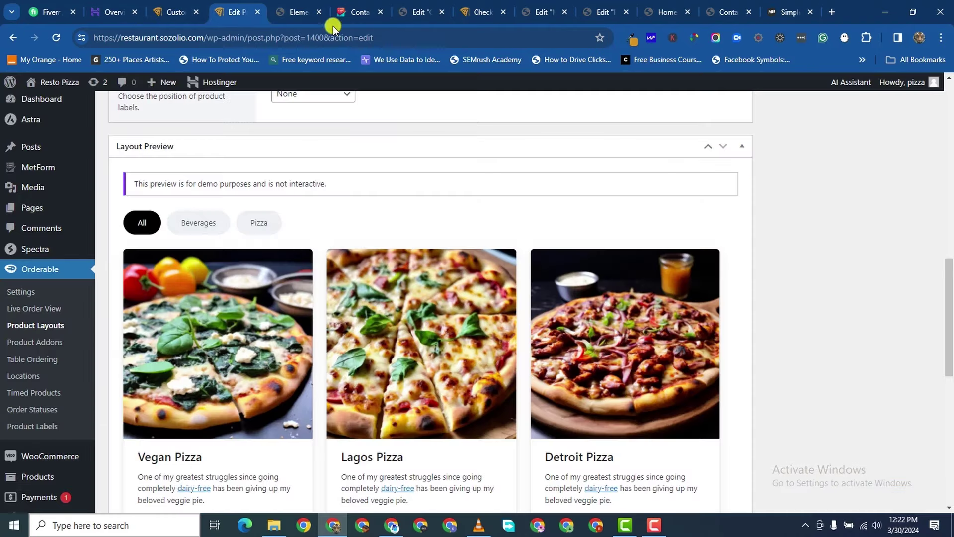
pyautogui.click(467, 11)
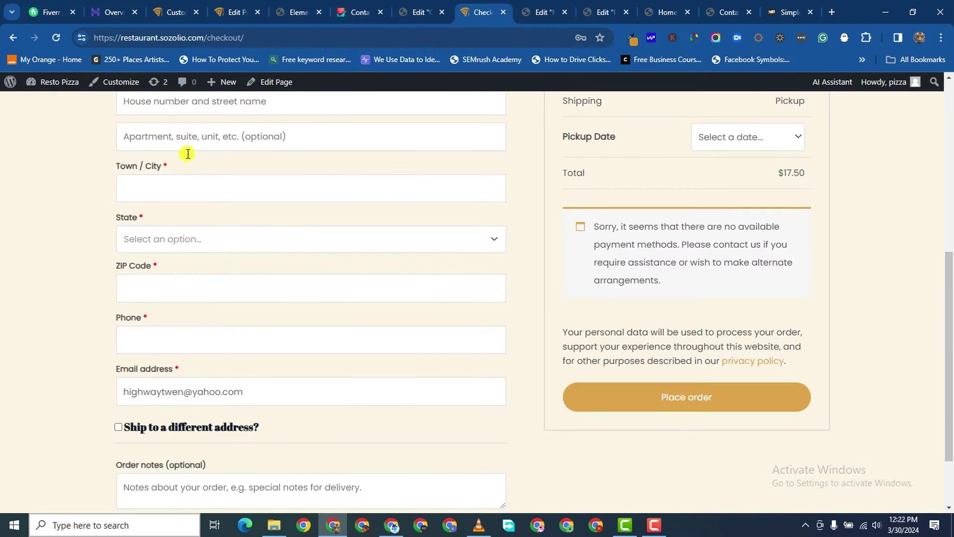
pyautogui.scroll(7, 188, 153)
# - Go from the checkout page to the site's WordPress dashboard and open the page for adding a new plugin
pyautogui.moveTo(55, 82)
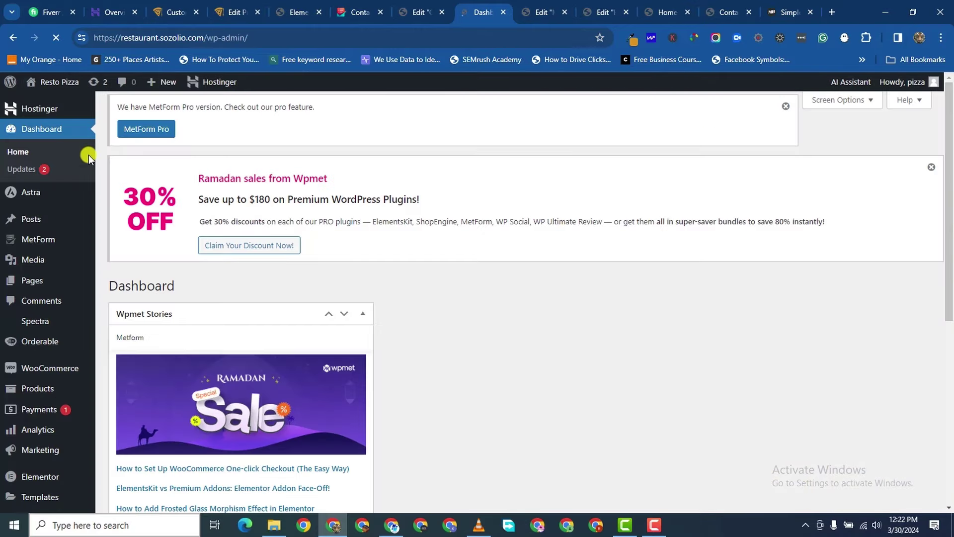
pyautogui.click(920, 140)
pyautogui.scroll(-3, 28, 326)
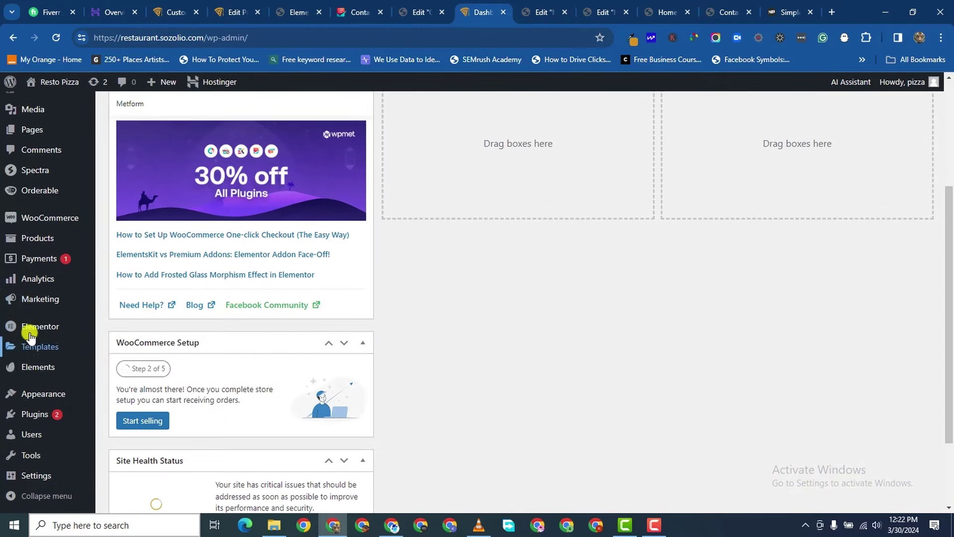
pyautogui.moveTo(44, 418)
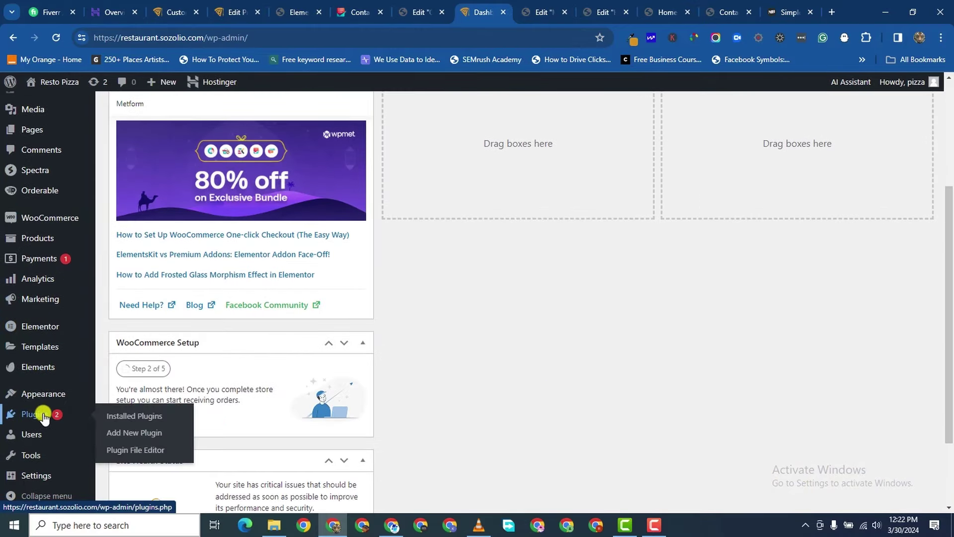
pyautogui.click(129, 436)
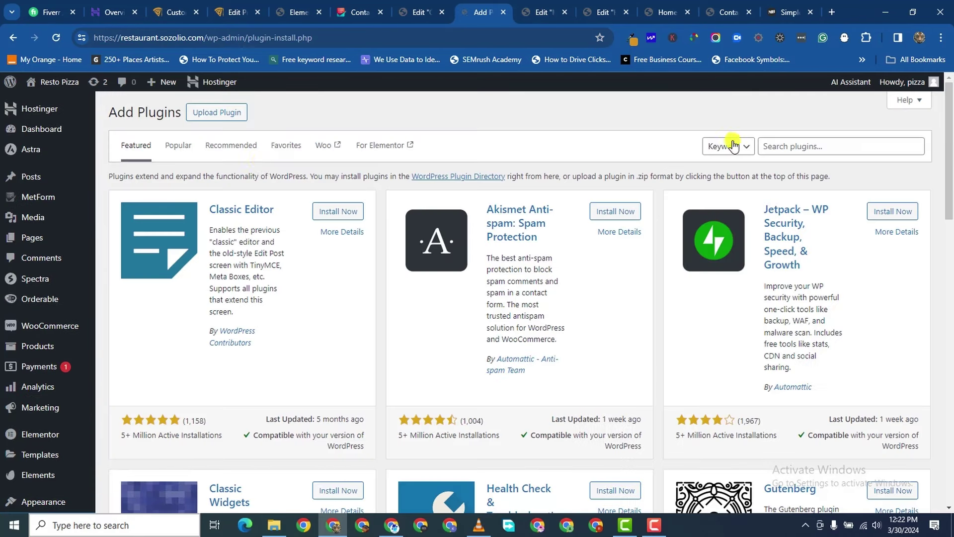
# - Search the plugin directory for "stripe woocommerce" and update the WooCommerce Stripe Payment Gateway plugin
pyautogui.click(780, 147)
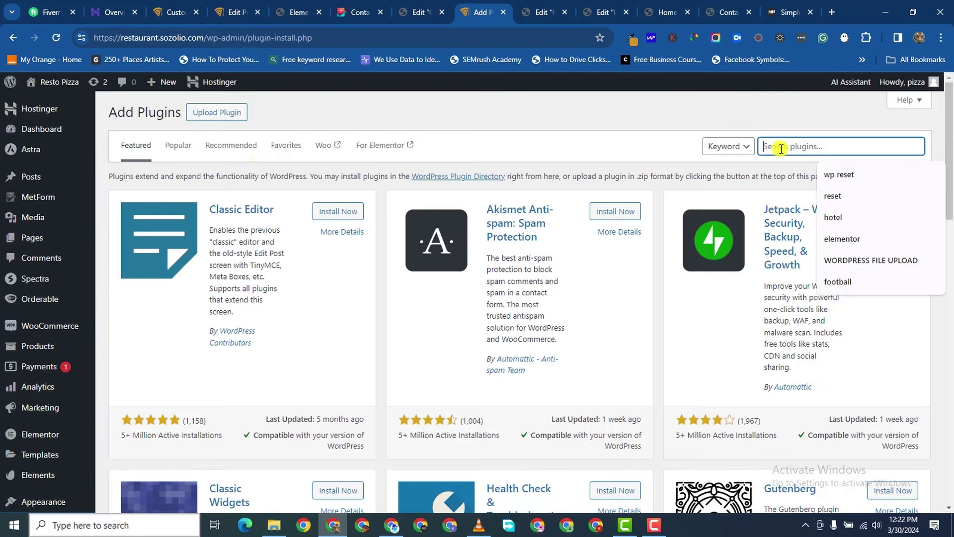
pyautogui.write('str')
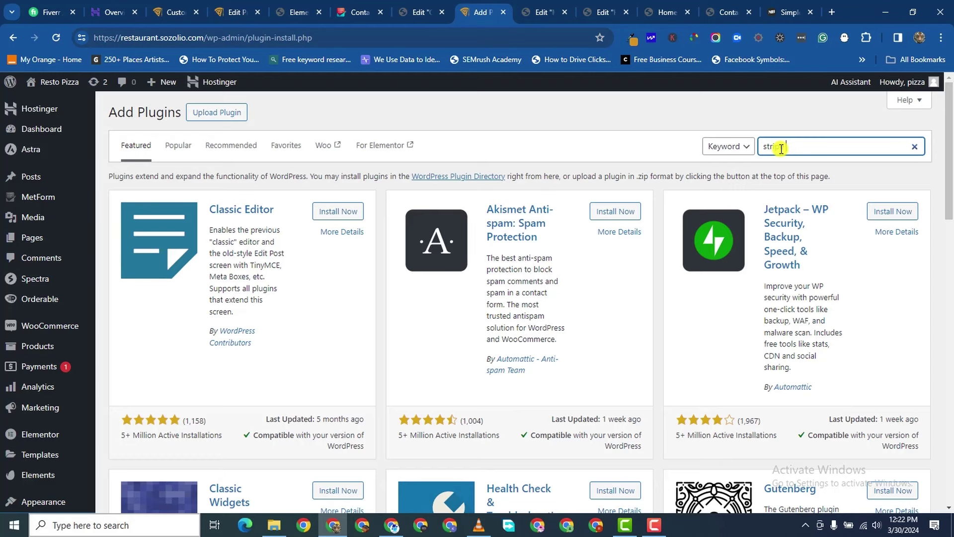
pyautogui.write('ipe wo')
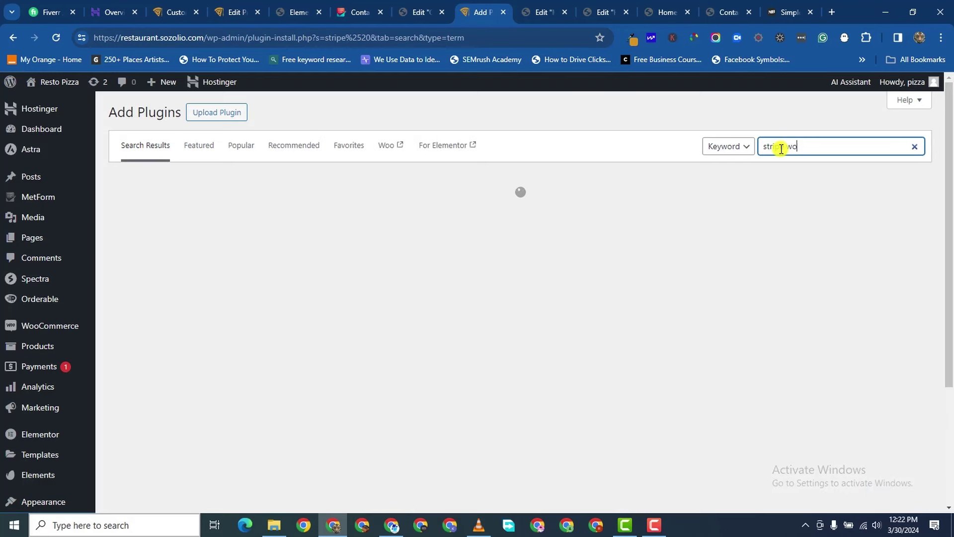
pyautogui.write('oco')
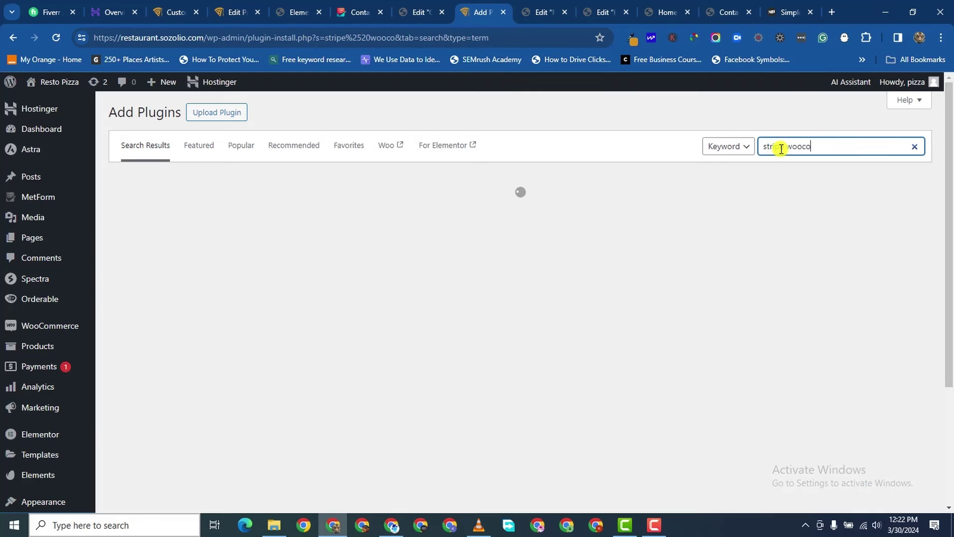
pyautogui.write('mmerce')
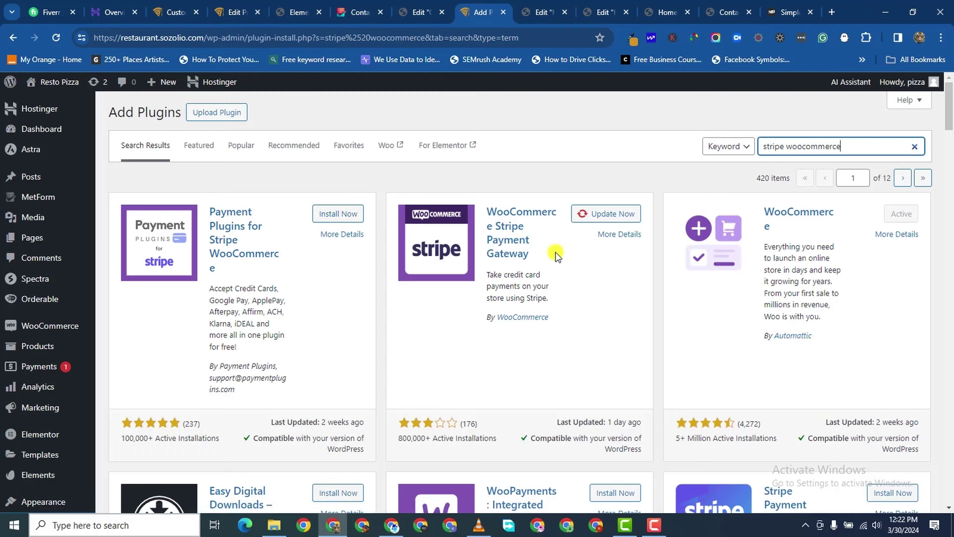
pyautogui.click(615, 222)
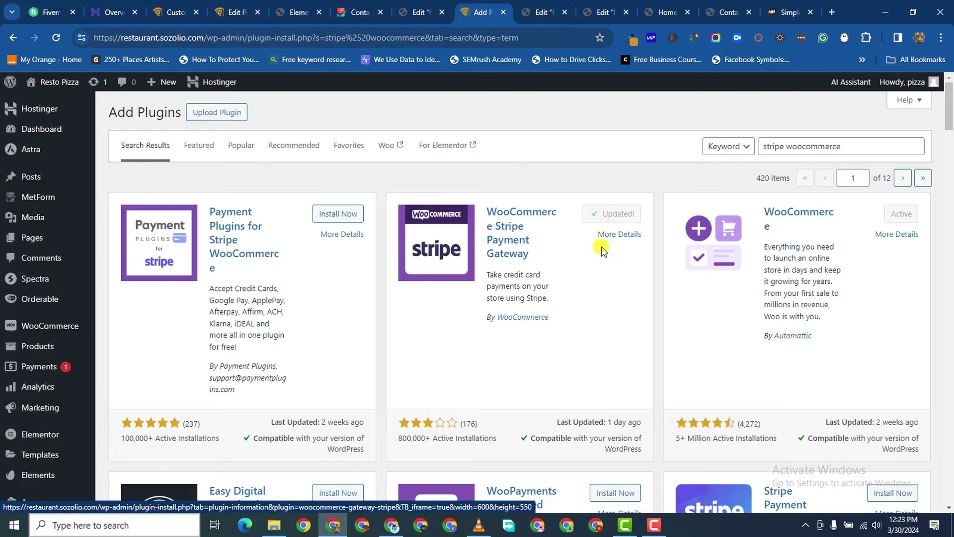
# - Open the WooCommerce payment settings and bring up the list of payment methods
pyautogui.scroll(-3, 35, 397)
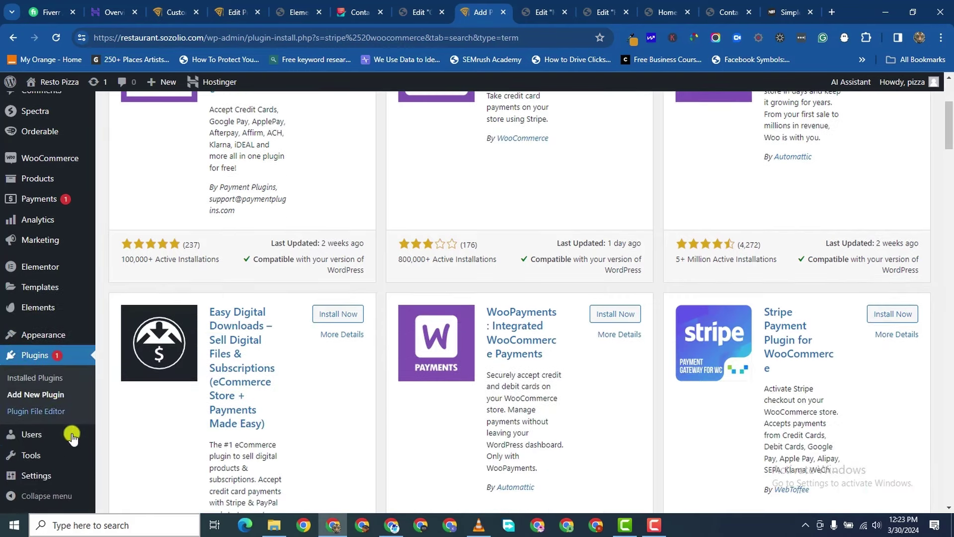
pyautogui.click(43, 199)
pyautogui.scroll(-3, 20, 407)
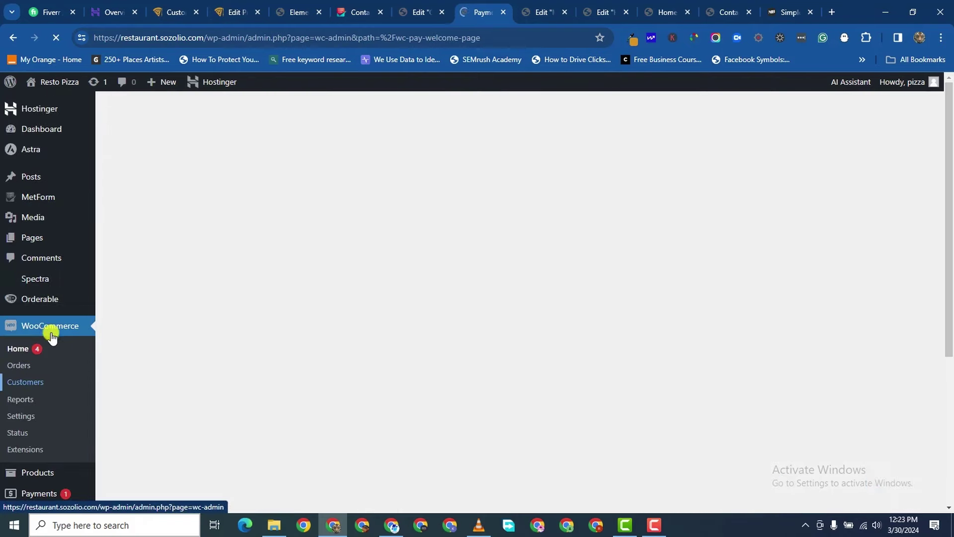
pyautogui.scroll(-4, 46, 331)
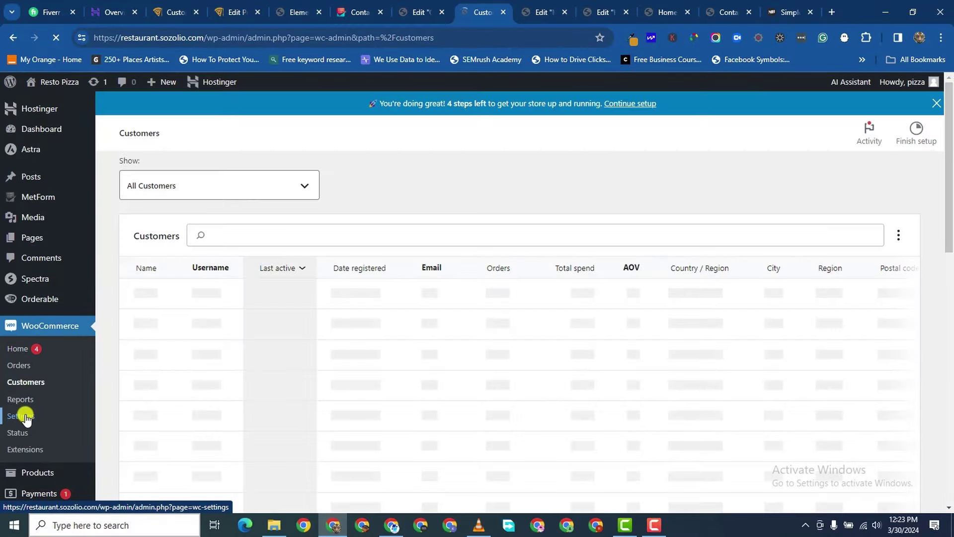
pyautogui.click(25, 416)
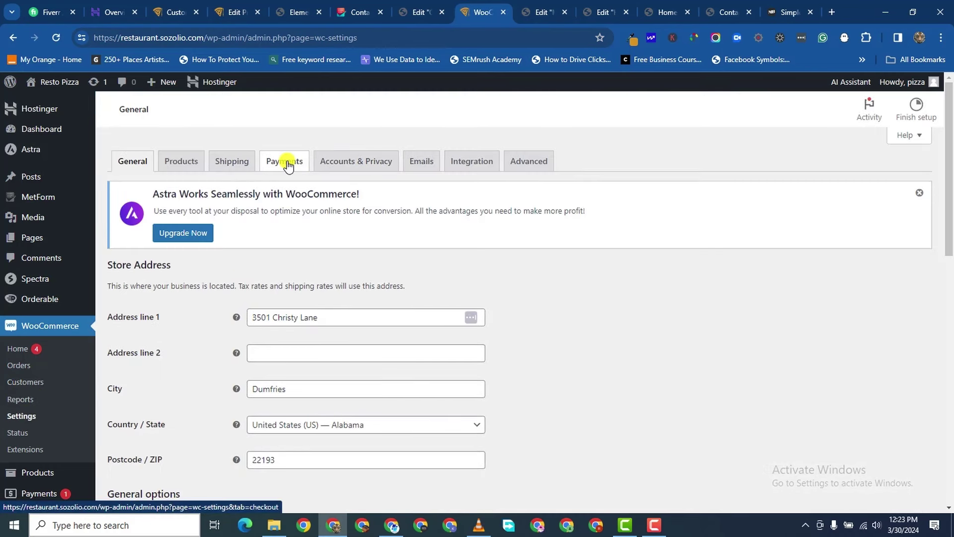
pyautogui.click(287, 166)
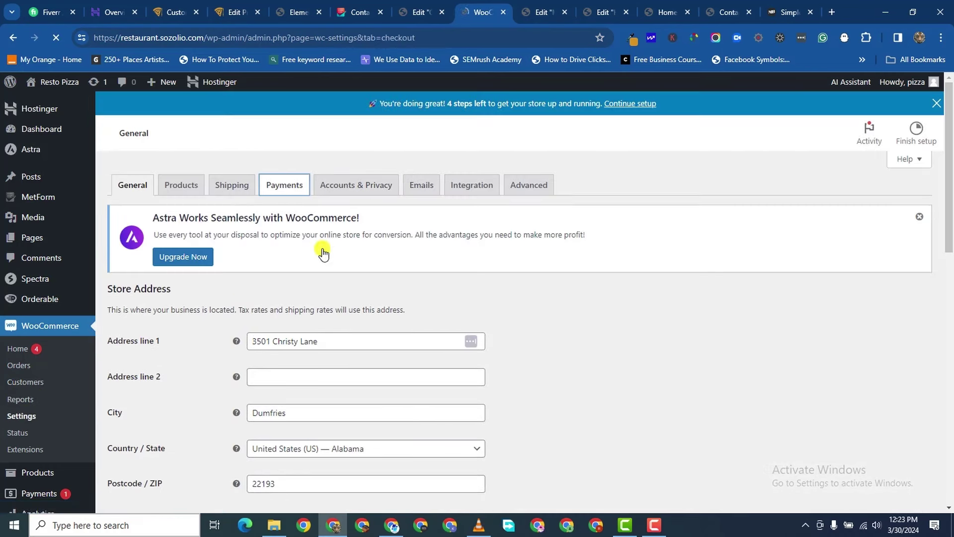
pyautogui.scroll(-3, 368, 284)
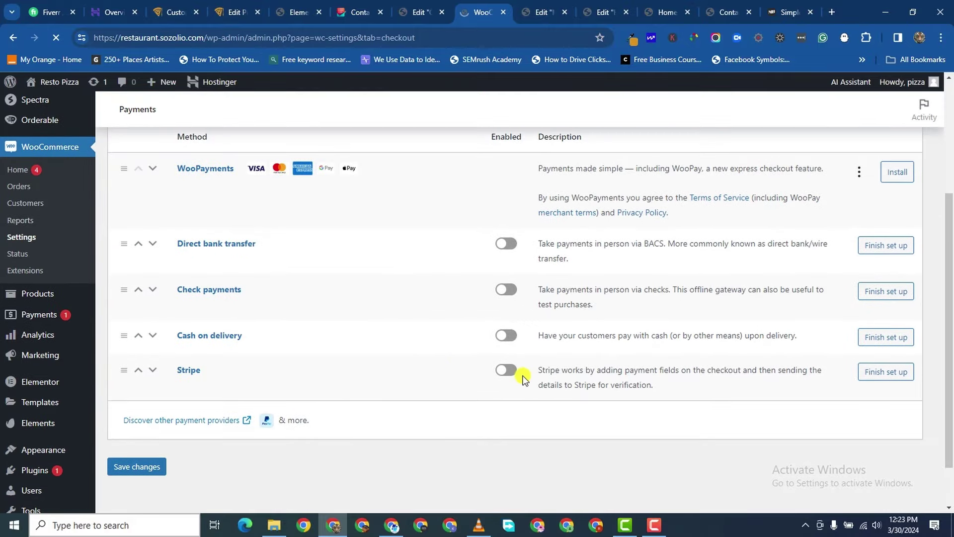
# - Enable the Stripe payment method and start creating or connecting a Stripe account
pyautogui.click(505, 371)
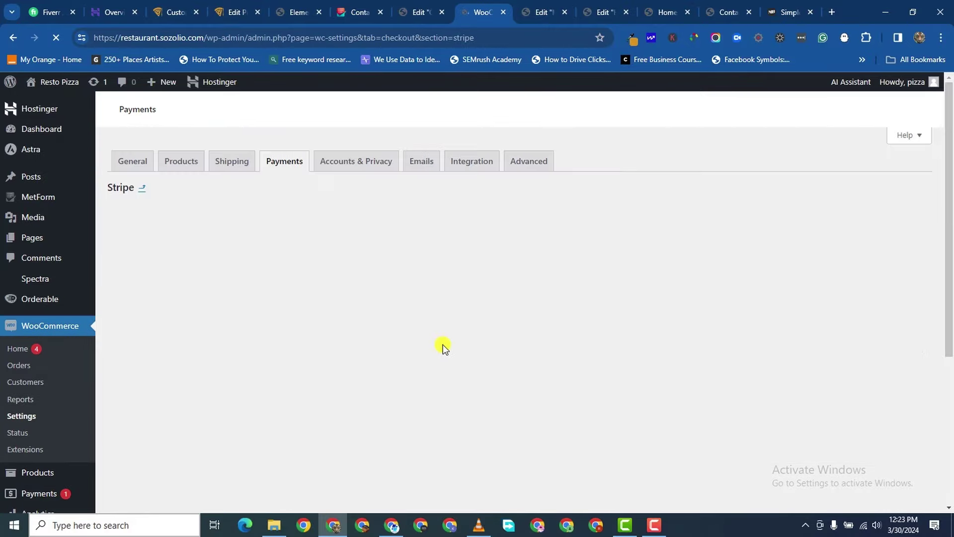
pyautogui.scroll(-4, 392, 335)
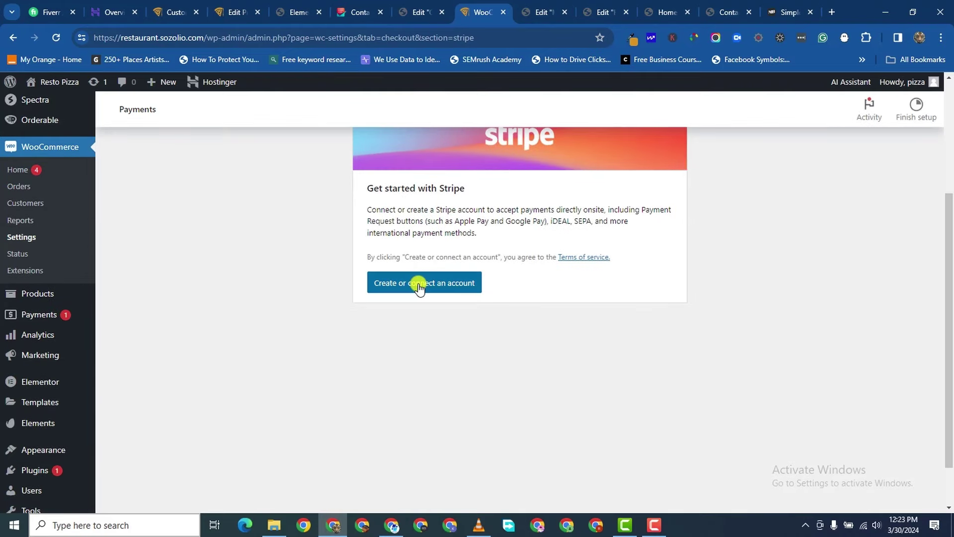
pyautogui.scroll(2, 463, 456)
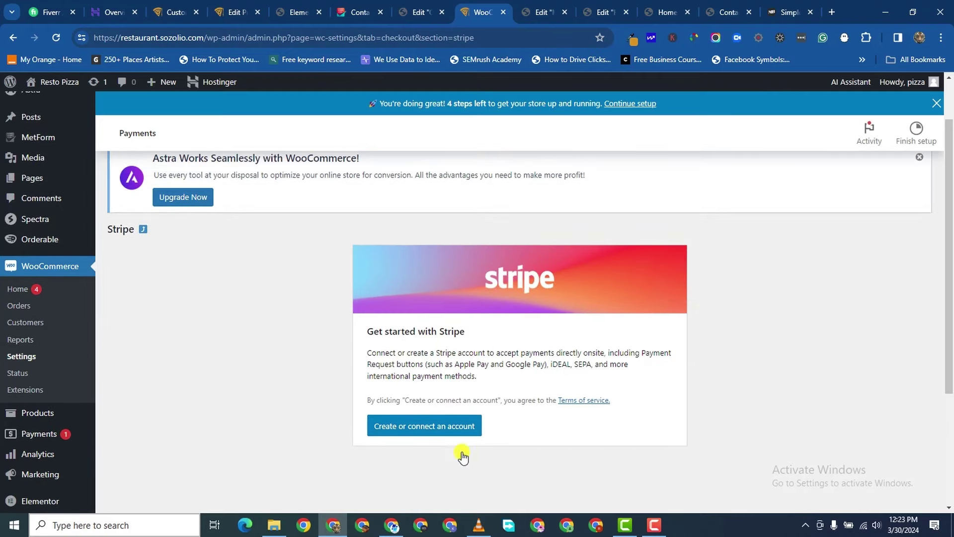
pyautogui.click(424, 431)
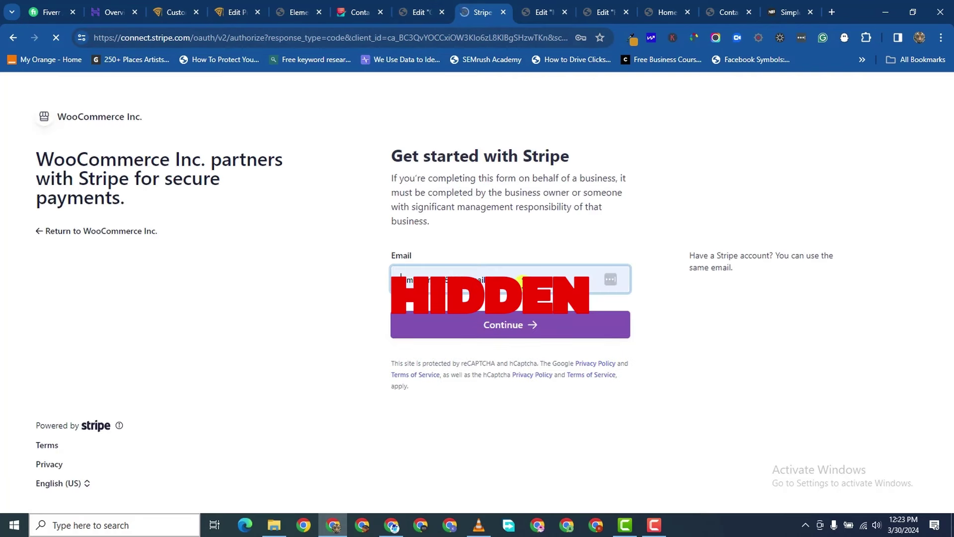
# - Clear the prefilled email address from the Stripe get-started form
pyautogui.click(523, 282)
pyautogui.tripleClick(516, 280)
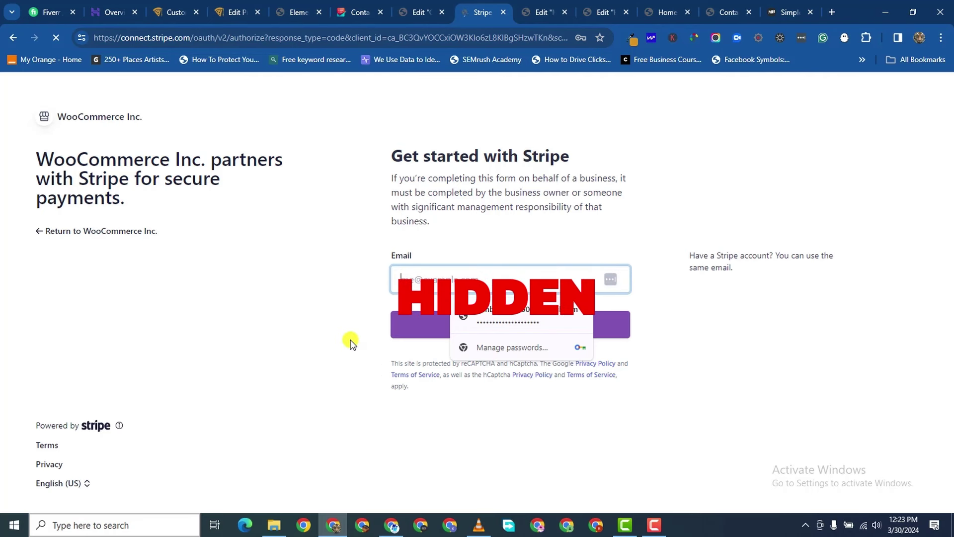
pyautogui.press('BackSpace')
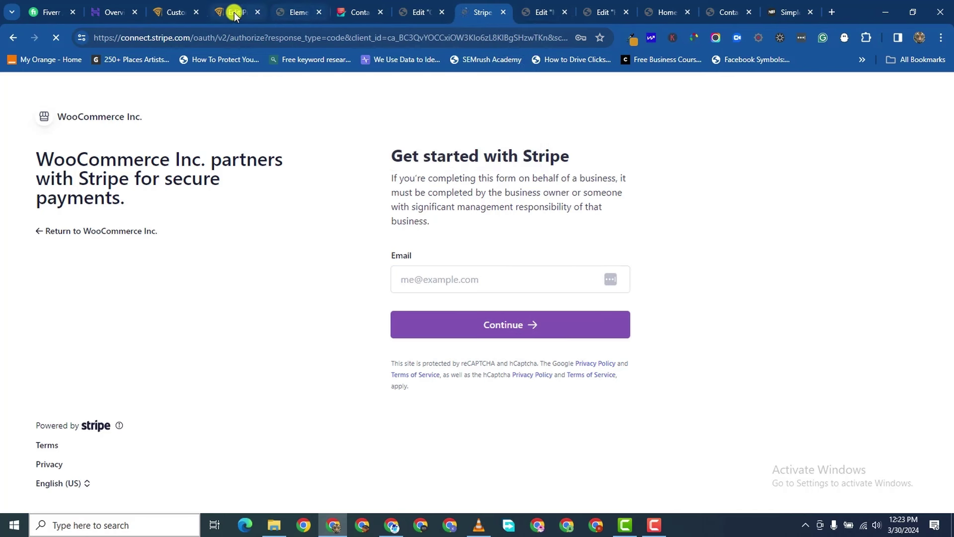
# - Load the live home page at restaurant.sozolio.com in place of the old home-test preview and look through its sections
pyautogui.click(664, 15)
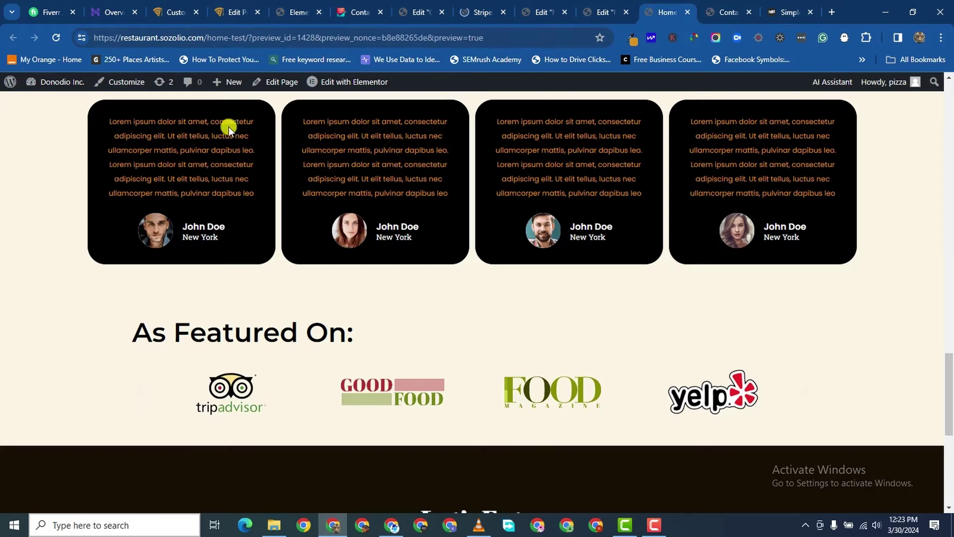
pyautogui.scroll(20, 196, 134)
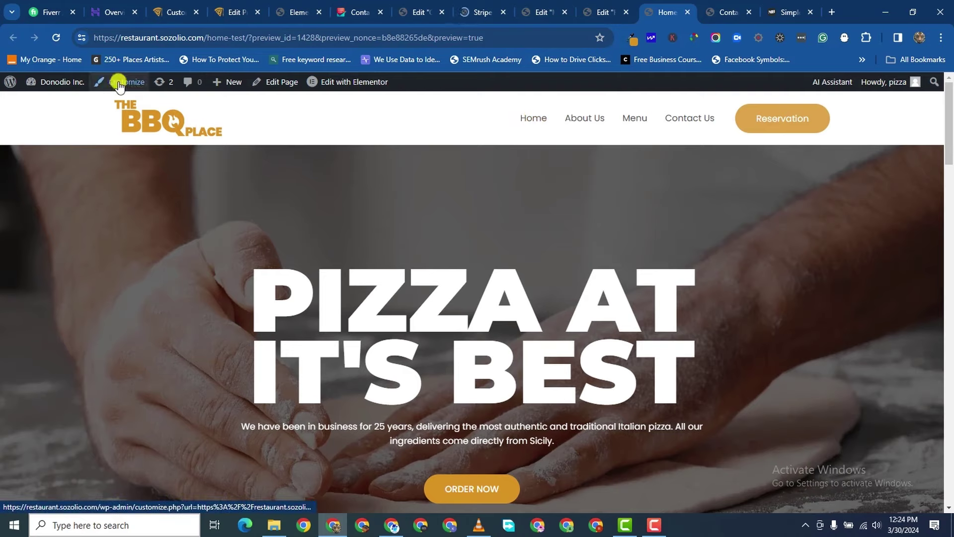
pyautogui.moveTo(206, 37); pyautogui.dragTo(950, 147)
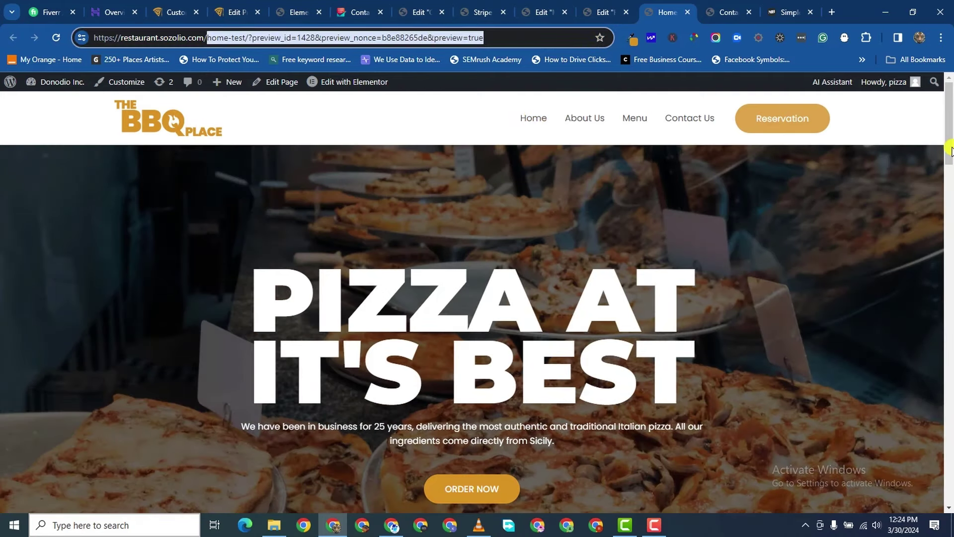
pyautogui.press('BackSpace')
pyautogui.press('Return')
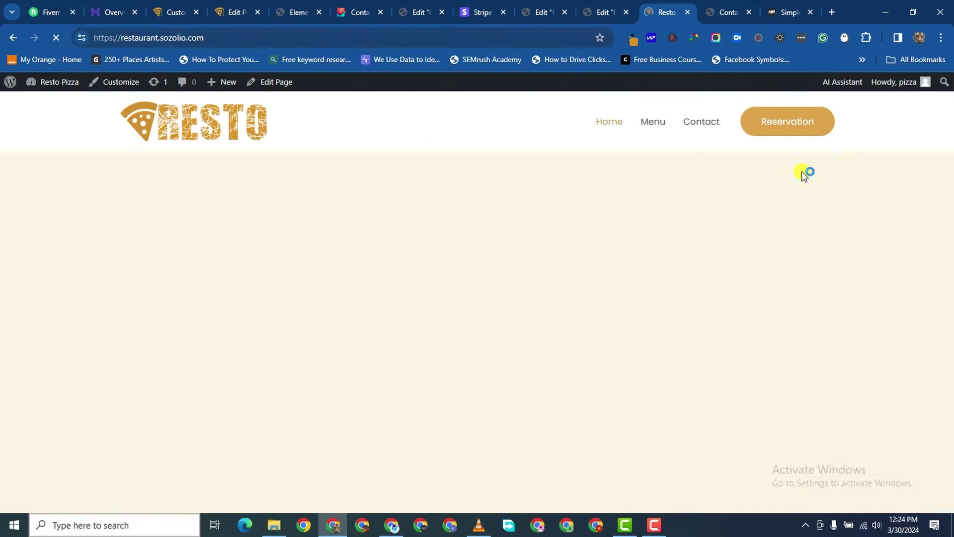
pyautogui.scroll(-5, 468, 322)
pyautogui.scroll(-20, 467, 321)
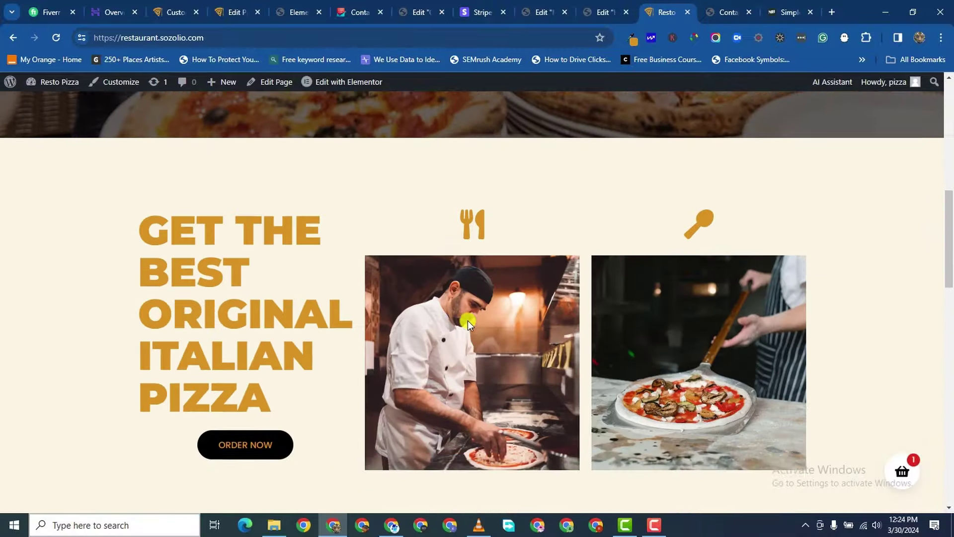
pyautogui.scroll(20, 482, 319)
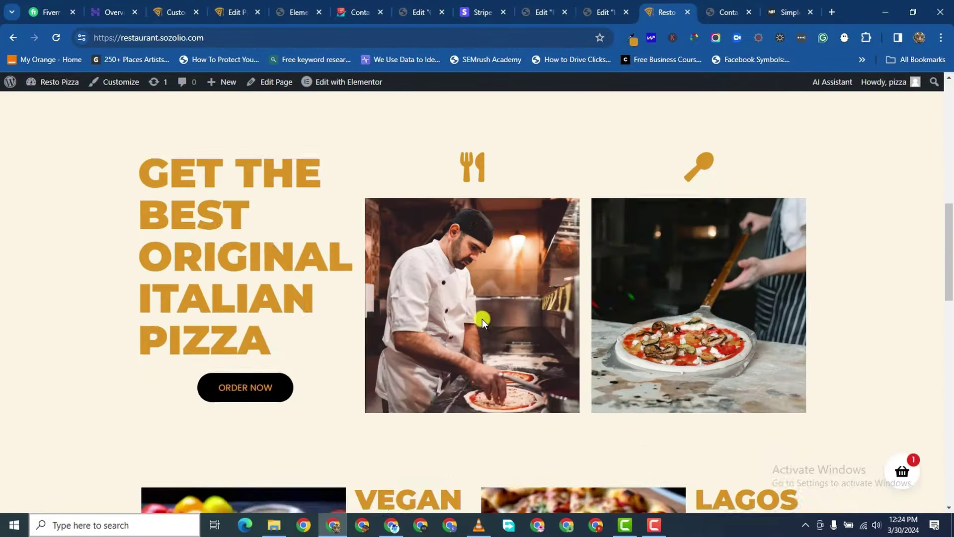
# - Visit the site's Menu page and view the current order in the cart
pyautogui.click(650, 122)
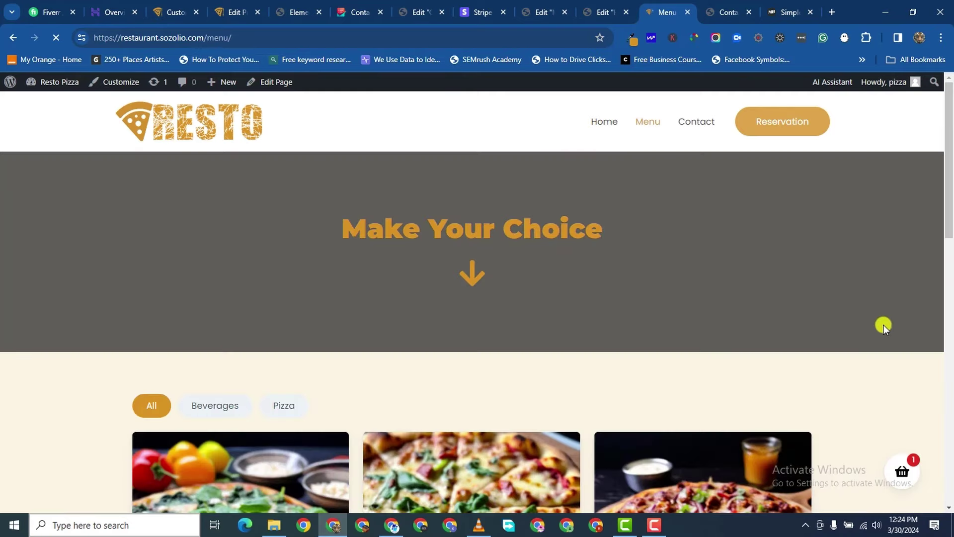
pyautogui.scroll(-2, 890, 378)
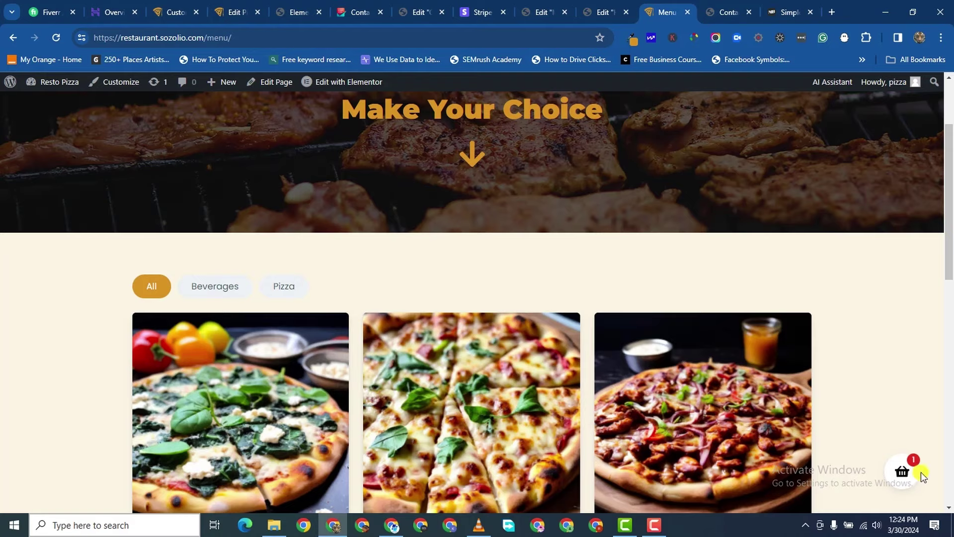
pyautogui.click(900, 471)
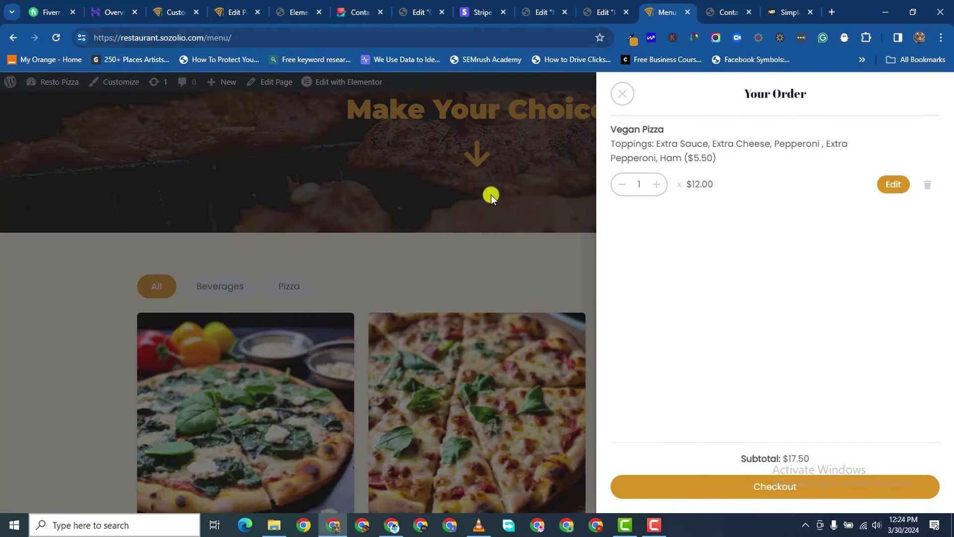
# - Close the order cart and look through the pizzas and drinks on the Menu page
pyautogui.click(400, 238)
pyautogui.scroll(-13, 659, 368)
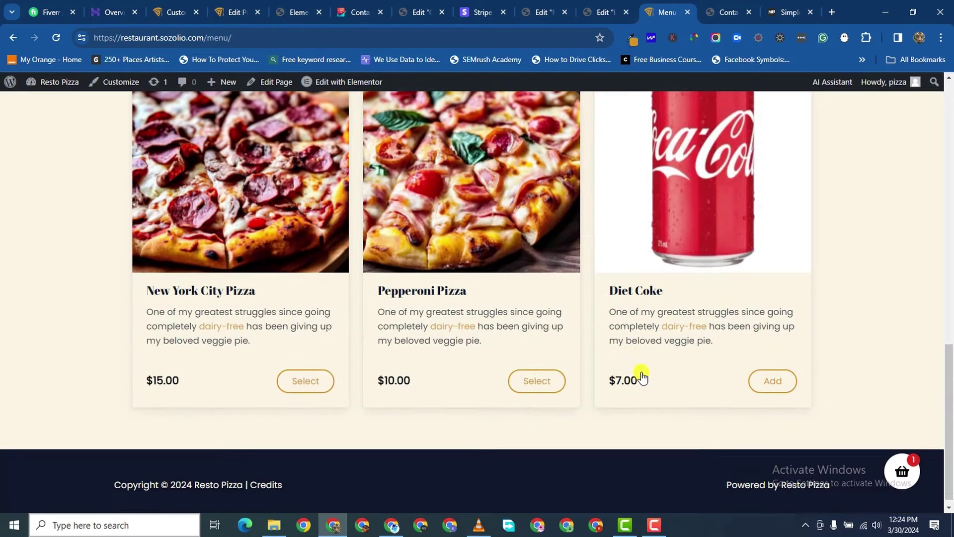
pyautogui.scroll(9, 547, 350)
pyautogui.scroll(6, 547, 349)
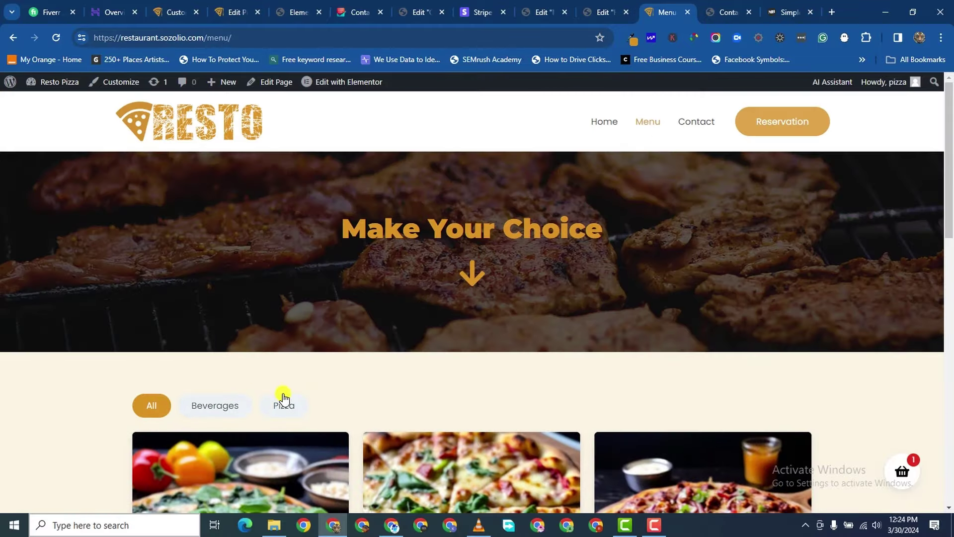
# - Open Orderable's Live Order View in the WordPress admin and exit it to the regular WooCommerce Orders page
pyautogui.click(178, 14)
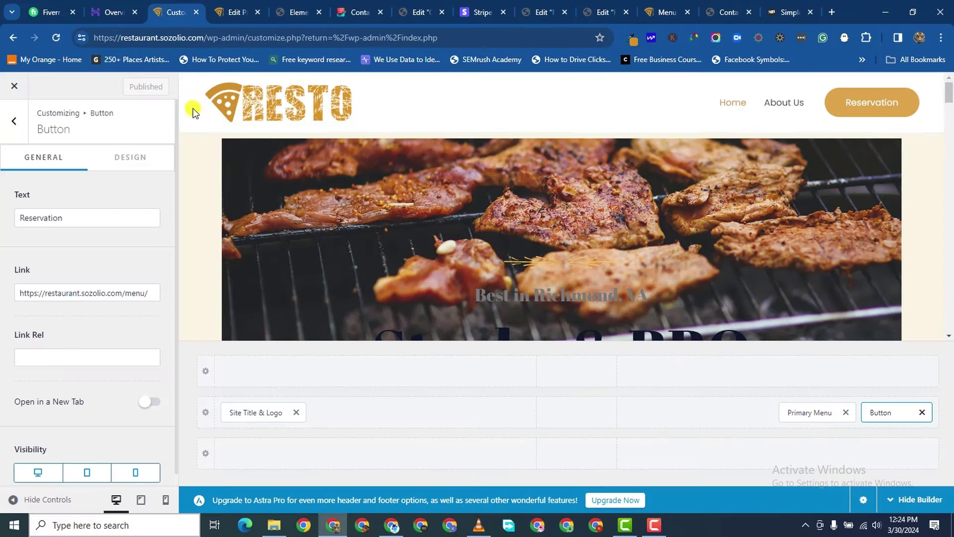
pyautogui.click(290, 15)
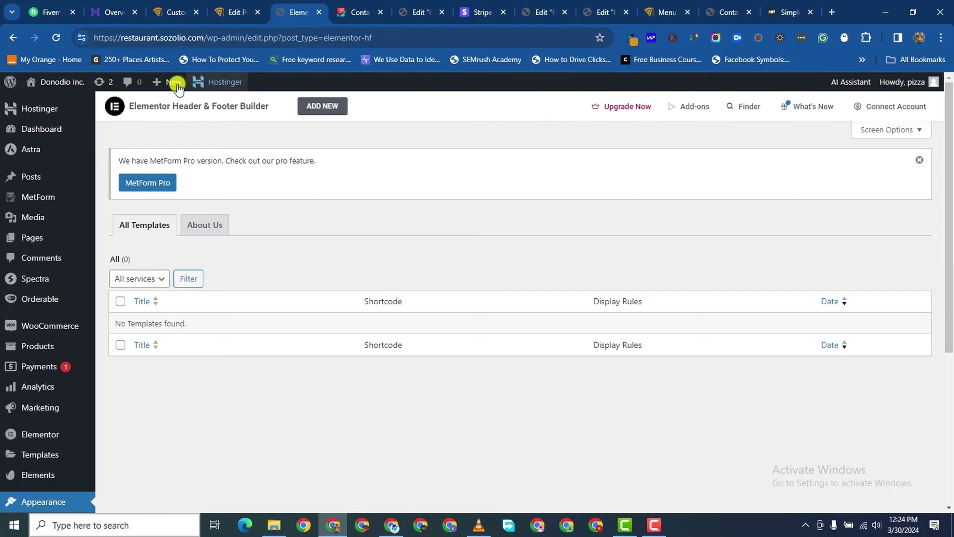
pyautogui.scroll(-5, 42, 342)
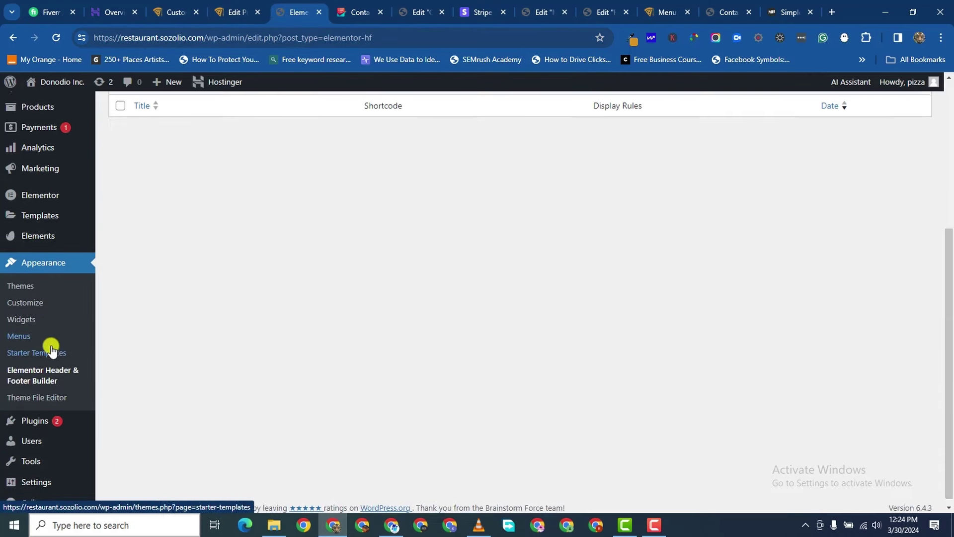
pyautogui.scroll(3, 47, 226)
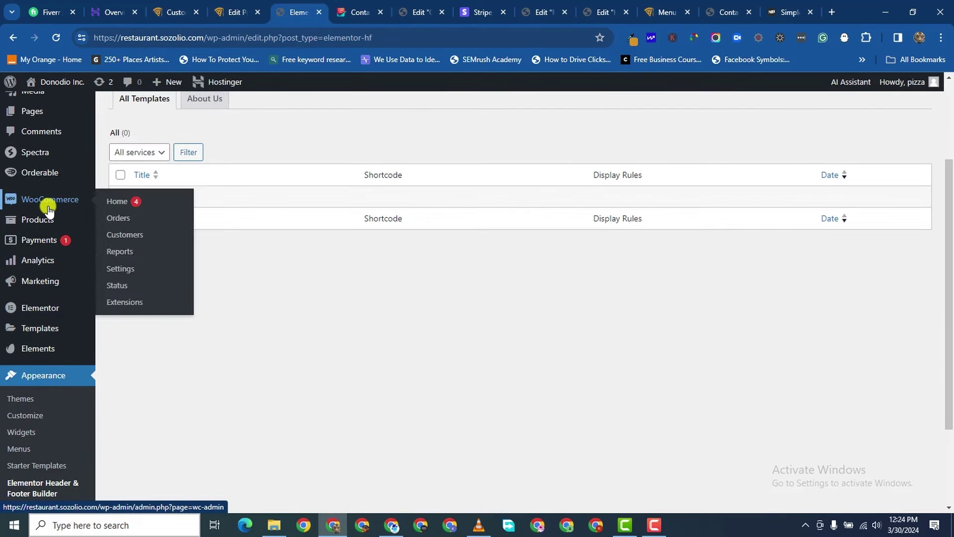
pyautogui.scroll(-1, 38, 343)
pyautogui.scroll(-1, 45, 348)
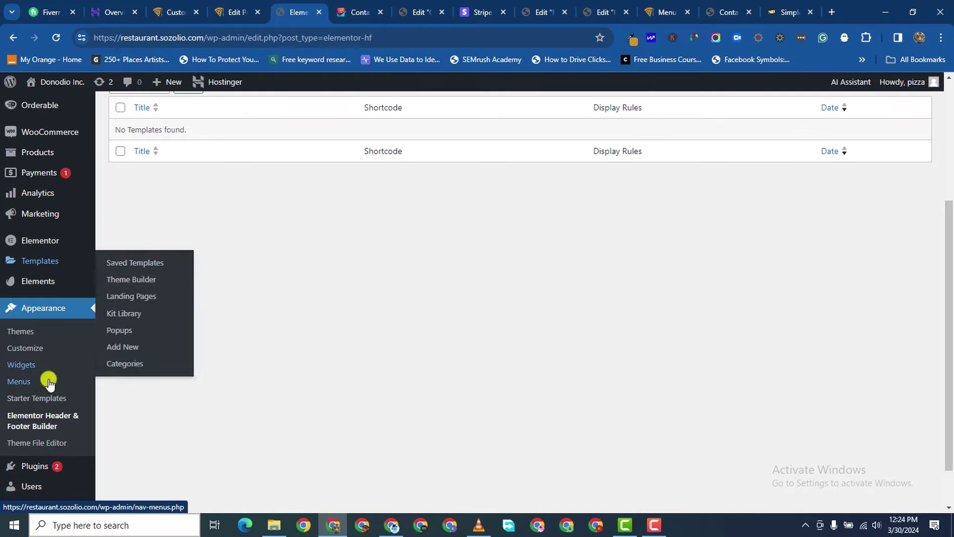
pyautogui.scroll(3, 47, 367)
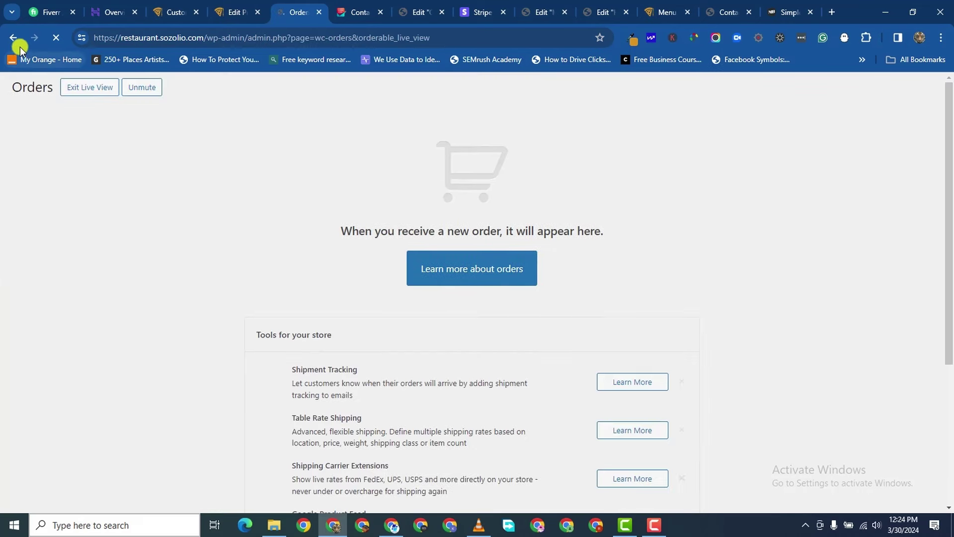
pyautogui.click(86, 90)
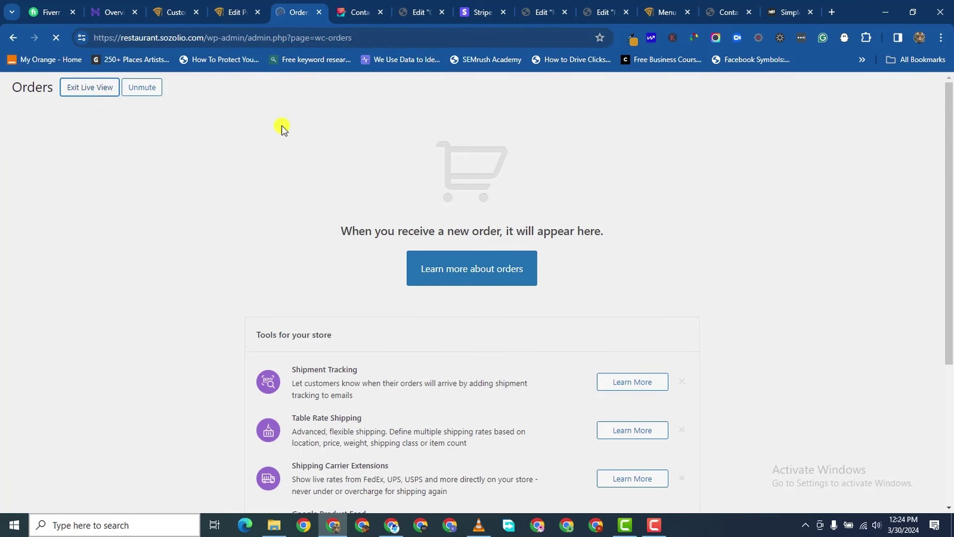
pyautogui.scroll(-1, 79, 169)
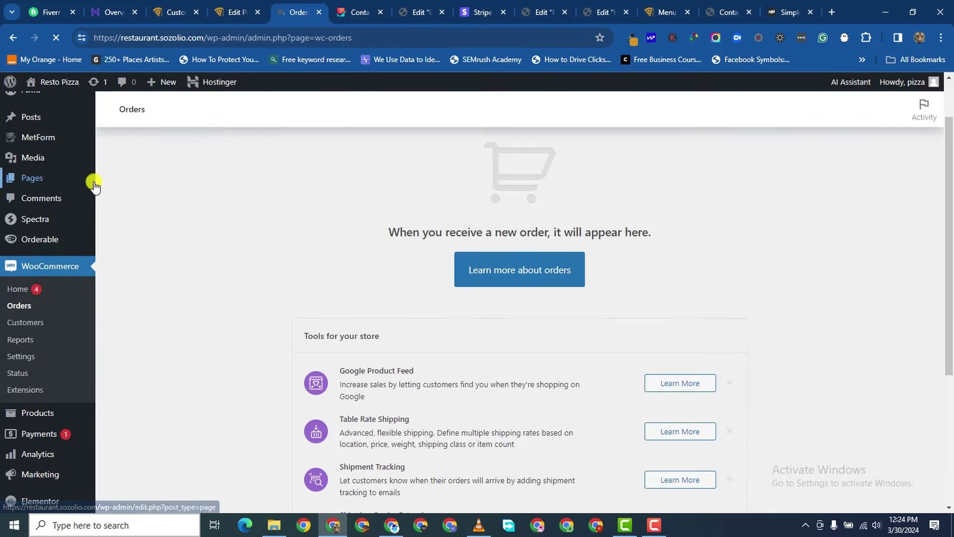
# - Look through Orderable's Table Ordering and Locations pages and its Style and Integrations settings
pyautogui.moveTo(49, 237)
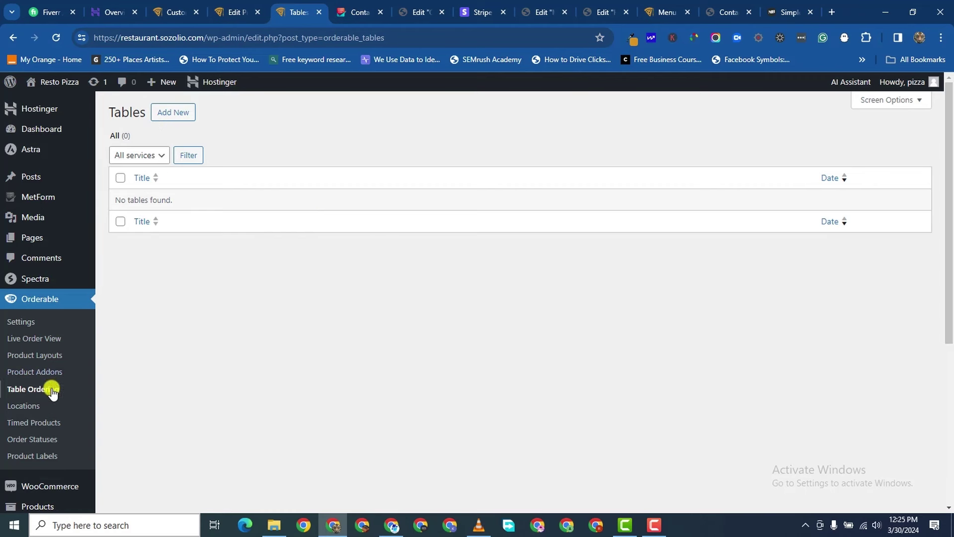
pyautogui.click(28, 407)
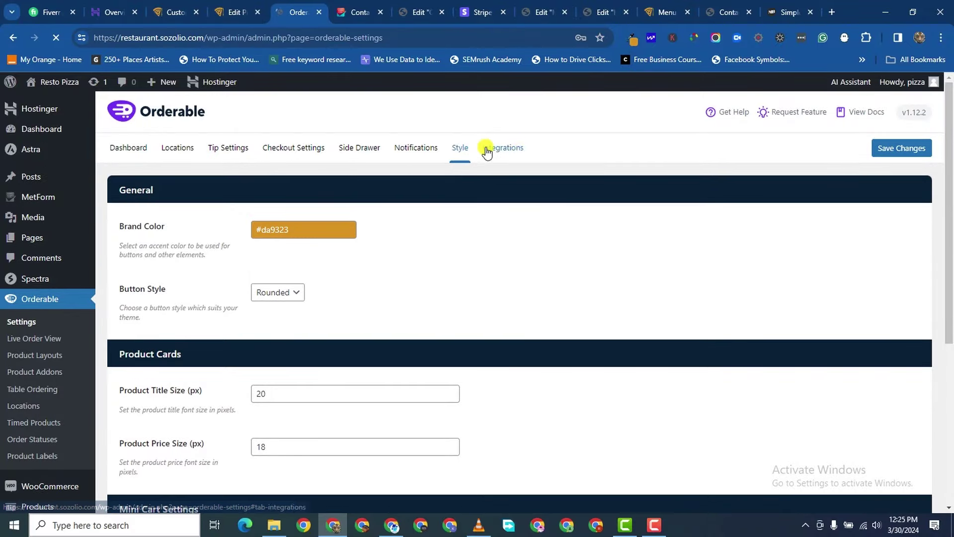
pyautogui.click(490, 150)
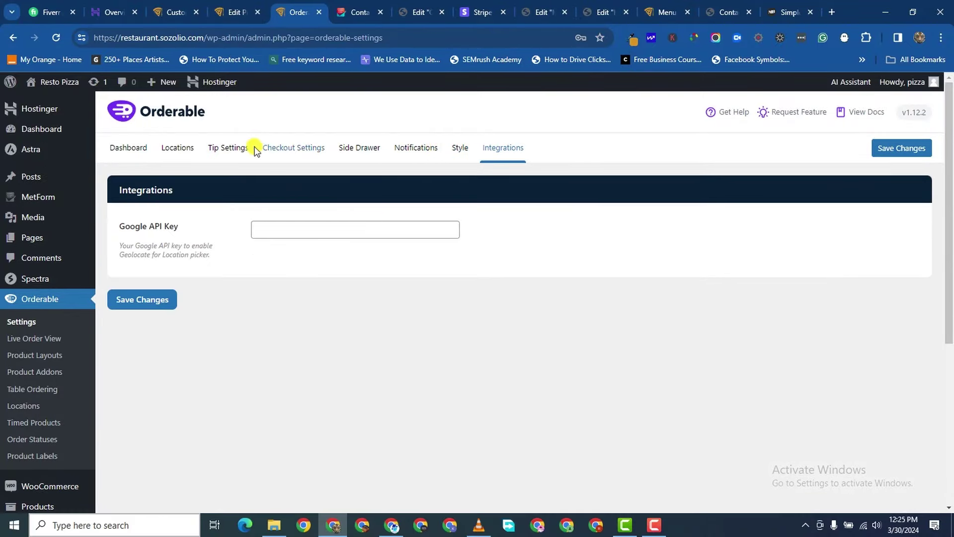
# - In Orderable's Tip Settings, define a tip option labelled "$5 Tip" with amount 05 and type Fixed
pyautogui.click(212, 148)
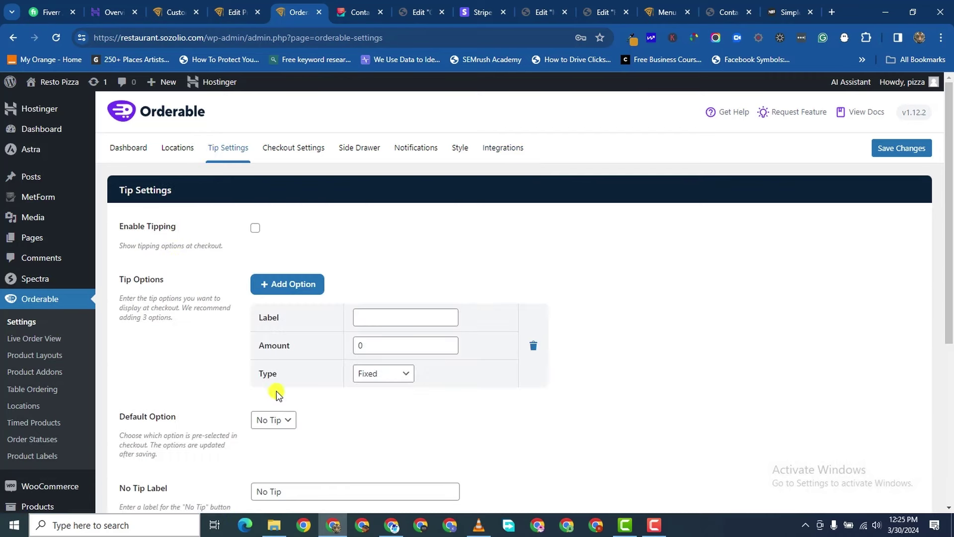
pyautogui.scroll(-1, 312, 369)
pyautogui.scroll(-4, 312, 372)
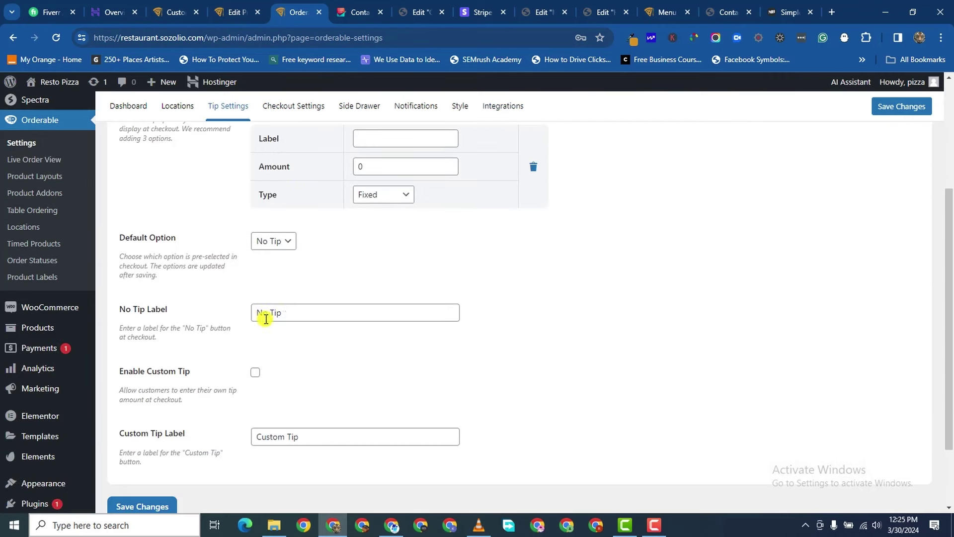
pyautogui.scroll(-1, 279, 299)
pyautogui.scroll(4, 318, 234)
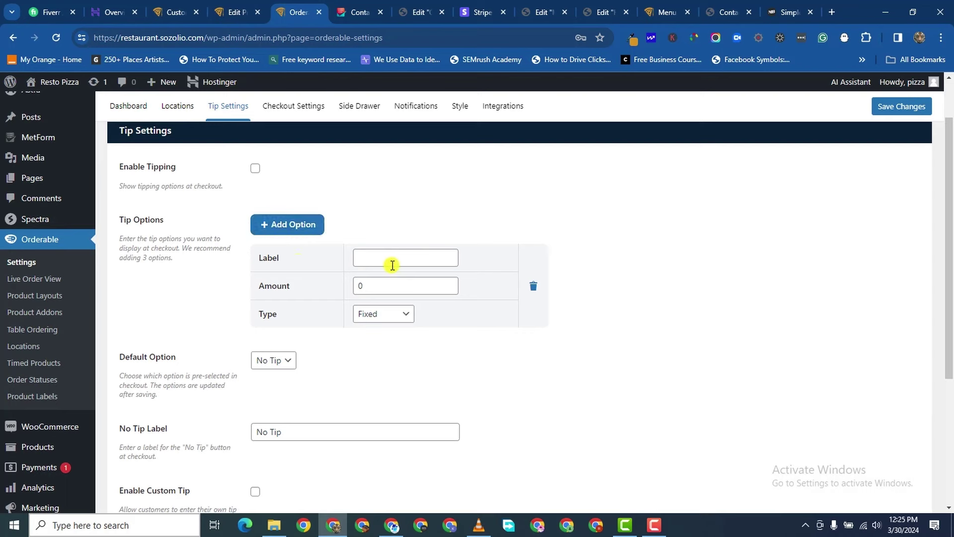
pyautogui.click(366, 286)
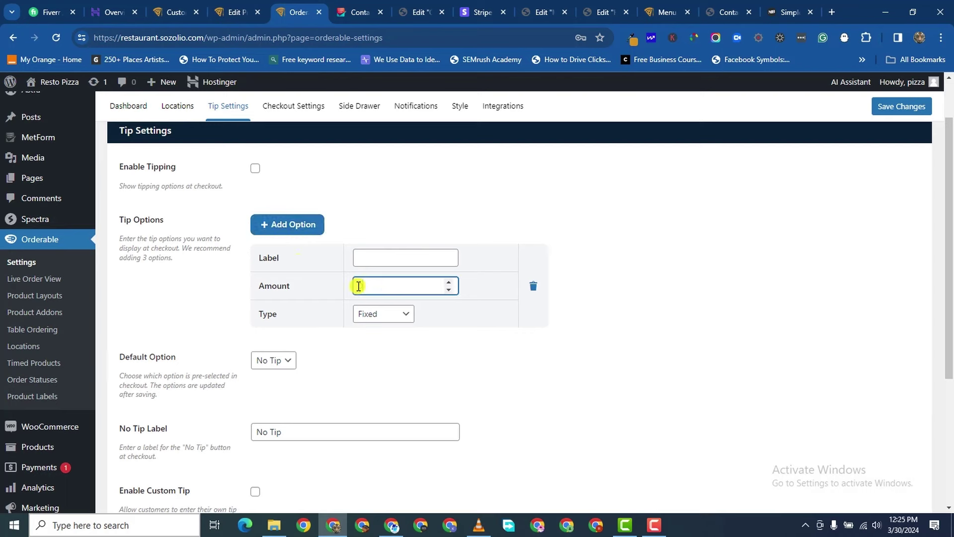
pyautogui.write('5')
pyautogui.click(392, 258)
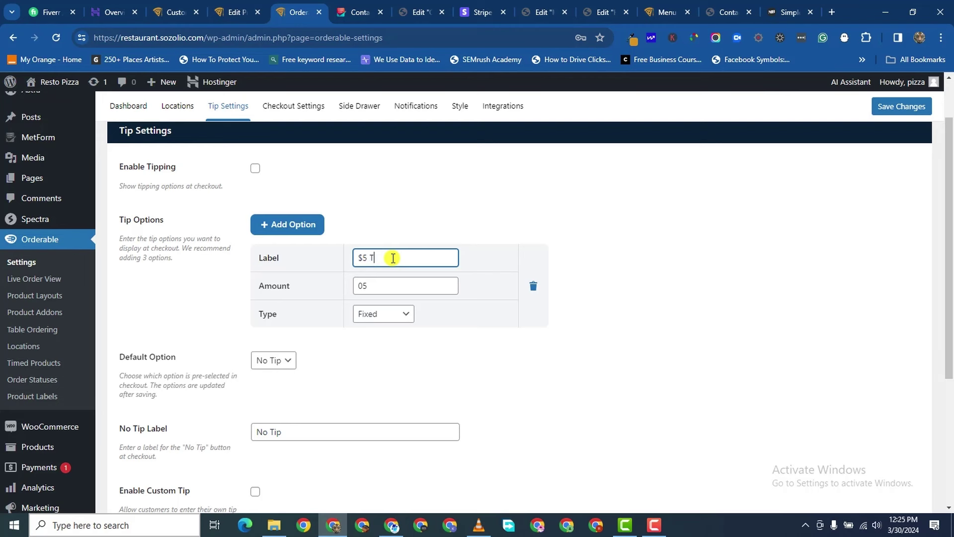
pyautogui.click(381, 314)
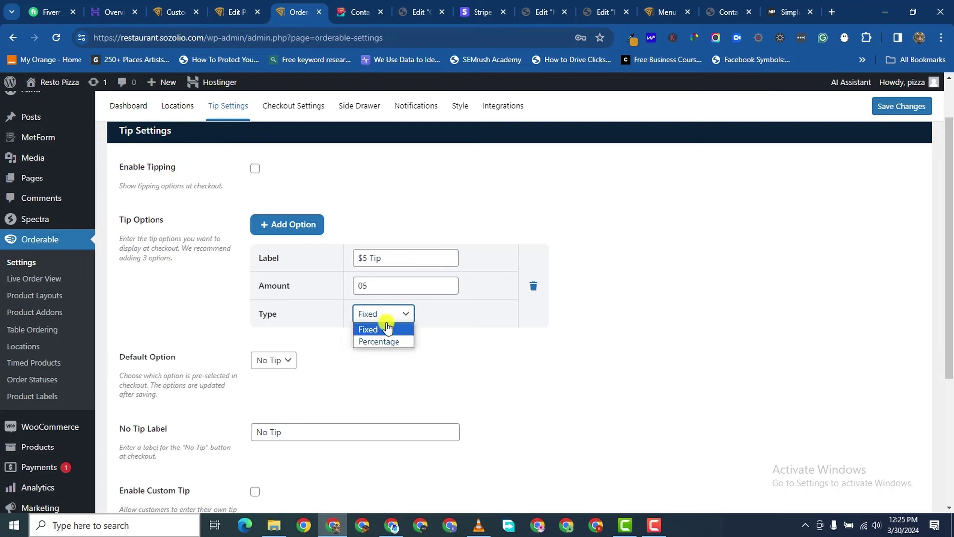
pyautogui.click(387, 325)
# - Keep No Tip as the default option, enable custom tips with the label "Custom Tip", and save the tip settings
pyautogui.scroll(-1, 319, 385)
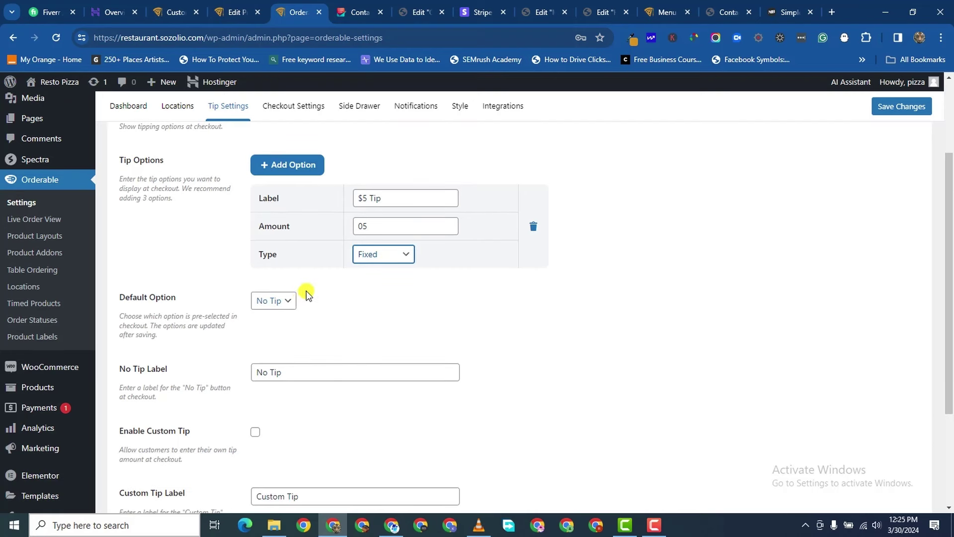
pyautogui.click(276, 300)
pyautogui.click(277, 312)
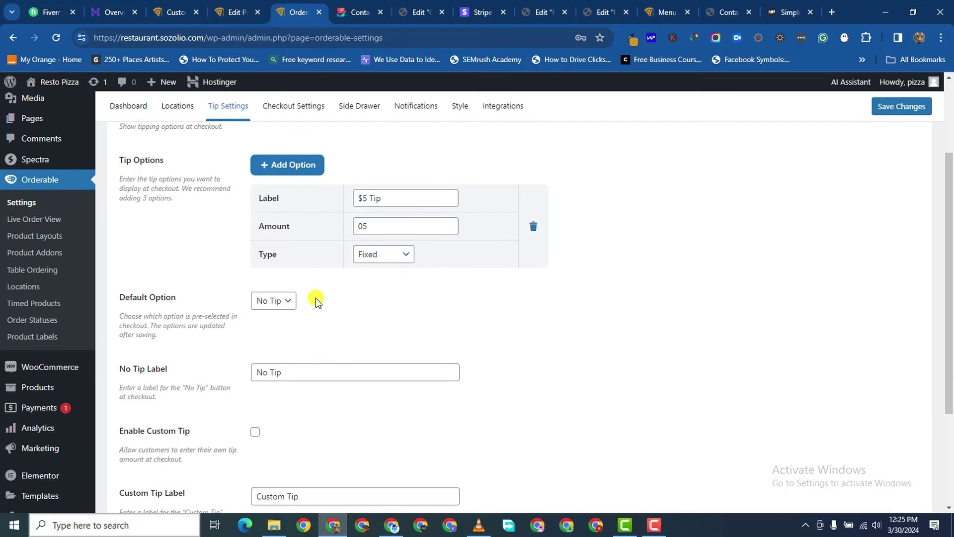
pyautogui.scroll(-2, 308, 377)
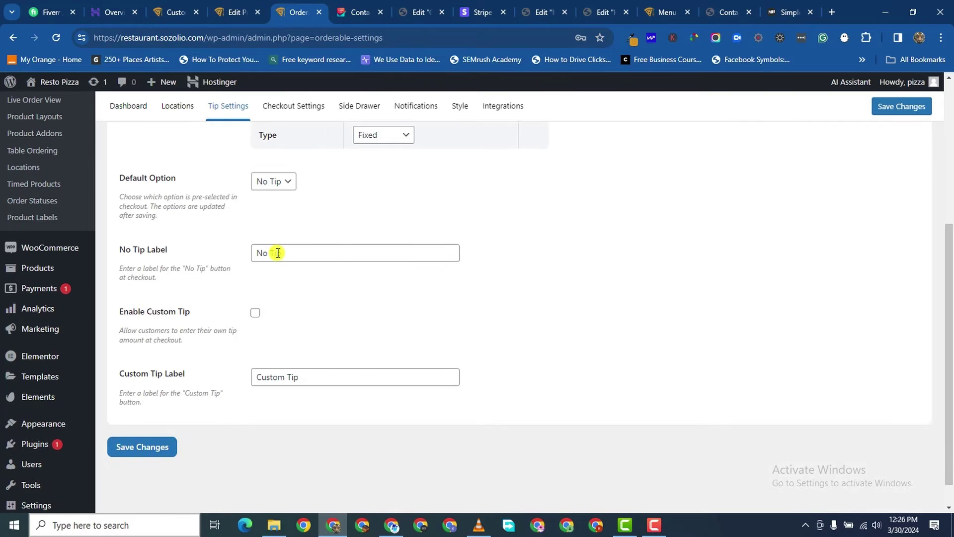
pyautogui.click(255, 315)
pyautogui.click(306, 381)
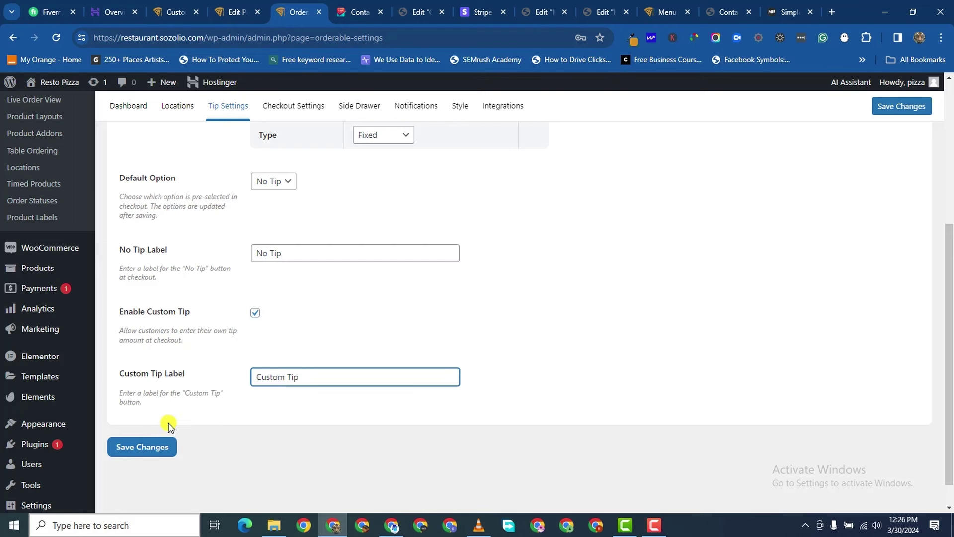
pyautogui.click(141, 447)
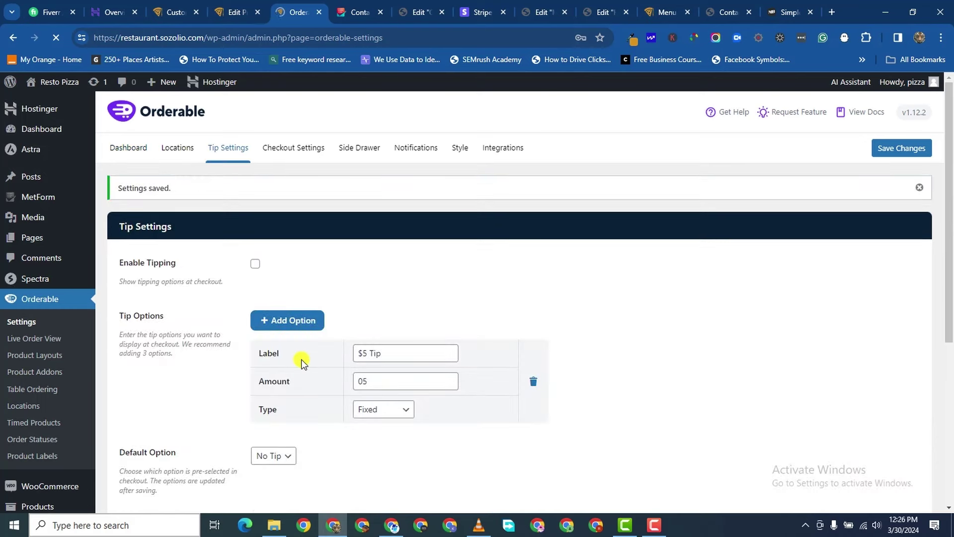
pyautogui.scroll(-3, 299, 370)
pyautogui.scroll(-2, 295, 382)
pyautogui.scroll(2, 363, 259)
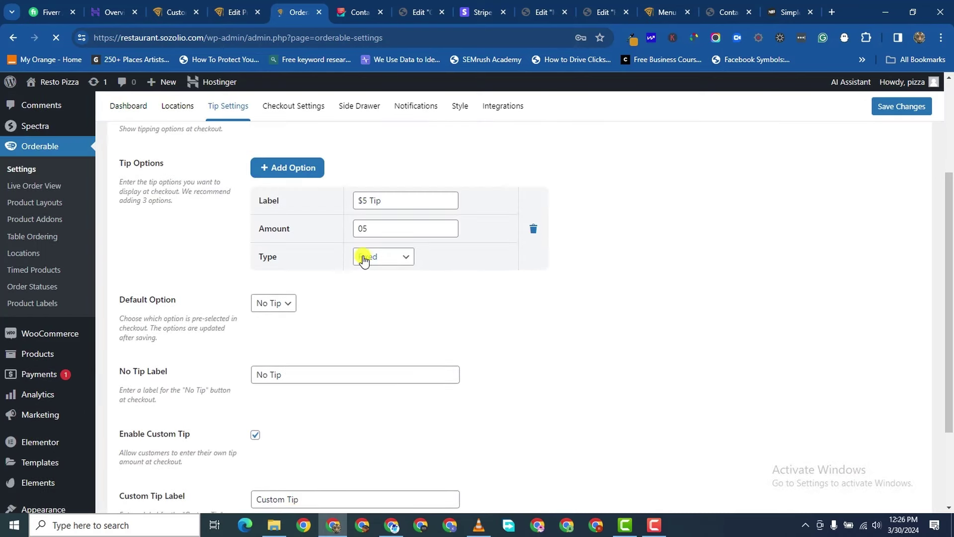
pyautogui.scroll(-3, 271, 476)
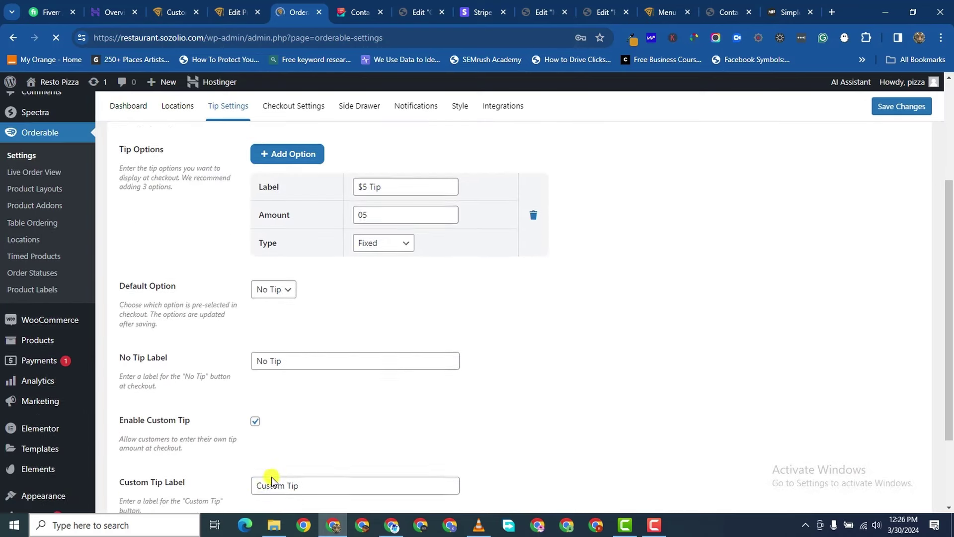
pyautogui.scroll(3, 248, 174)
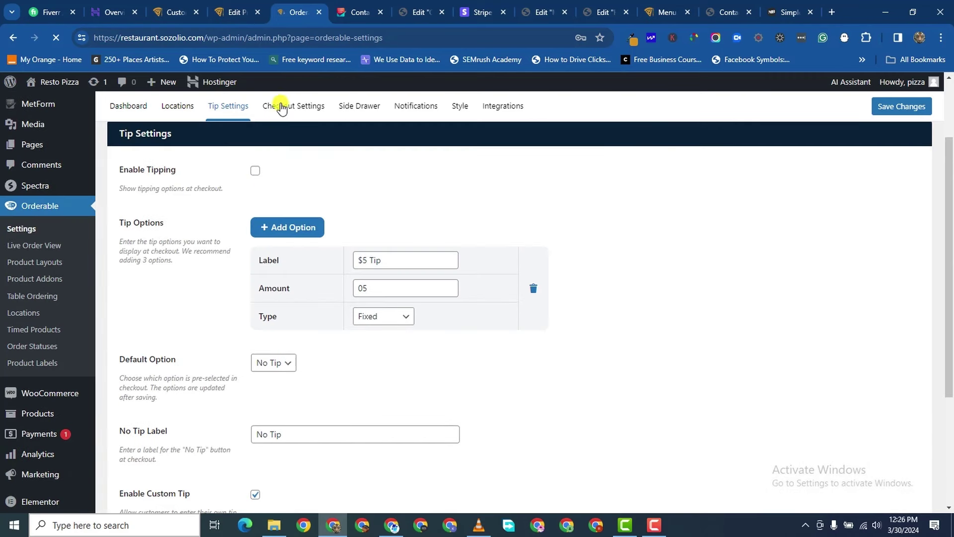
# - Enable Orderable's custom checkout, show the RESTO logo 74iqof-LogoMakr.png on the checkout page, and save the checkout settings
pyautogui.click(286, 104)
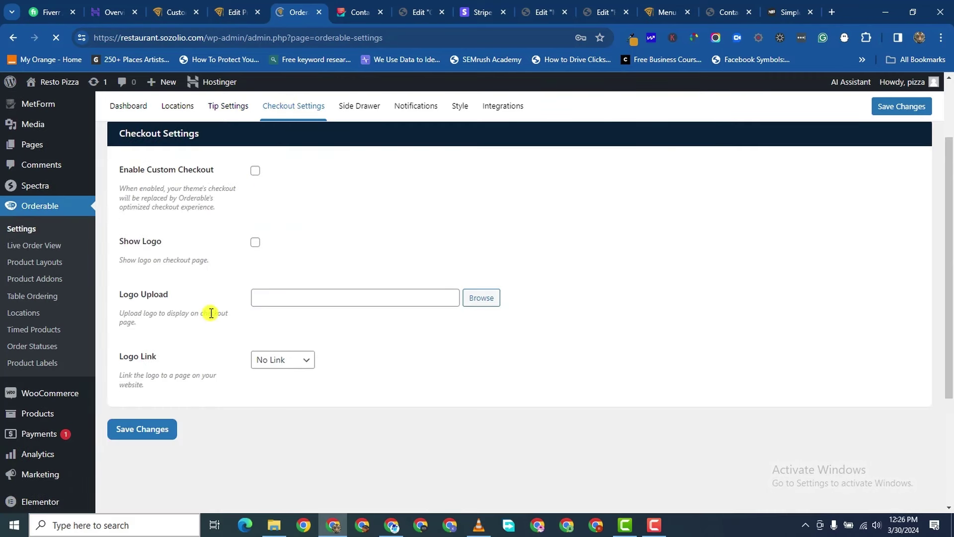
pyautogui.click(254, 243)
pyautogui.click(486, 300)
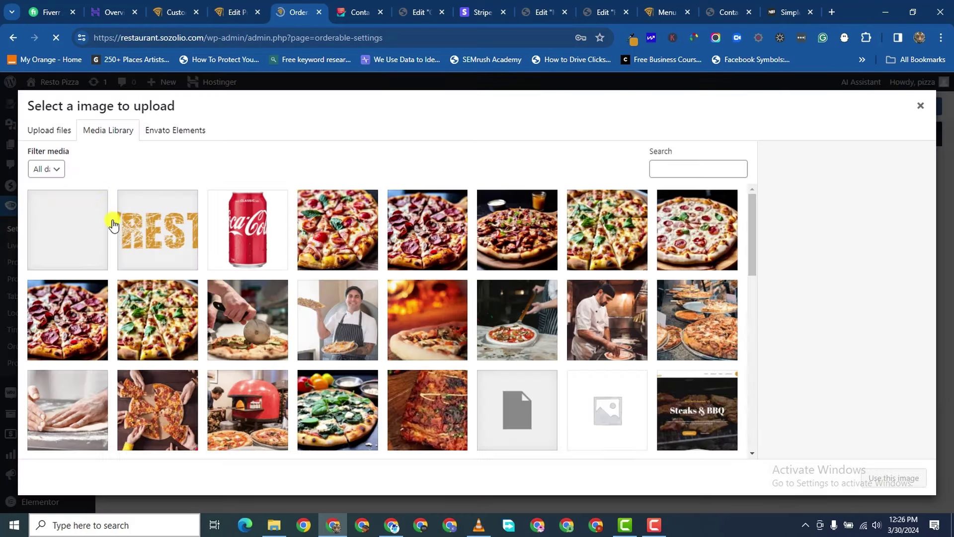
pyautogui.click(155, 231)
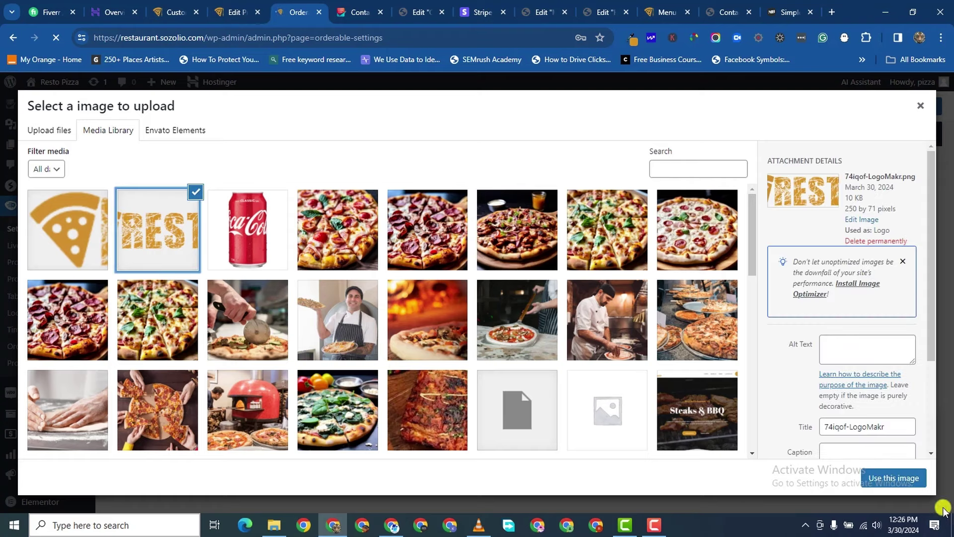
pyautogui.click(892, 478)
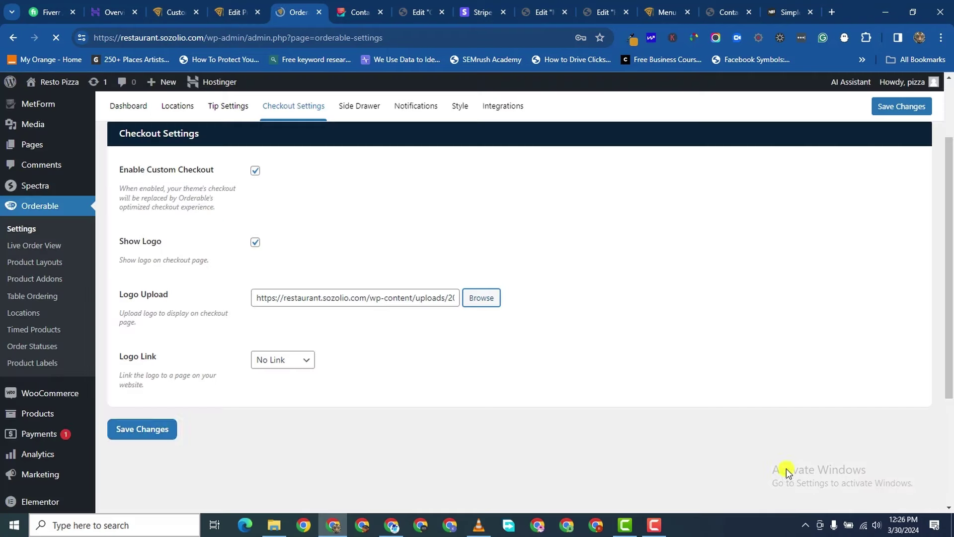
pyautogui.click(145, 425)
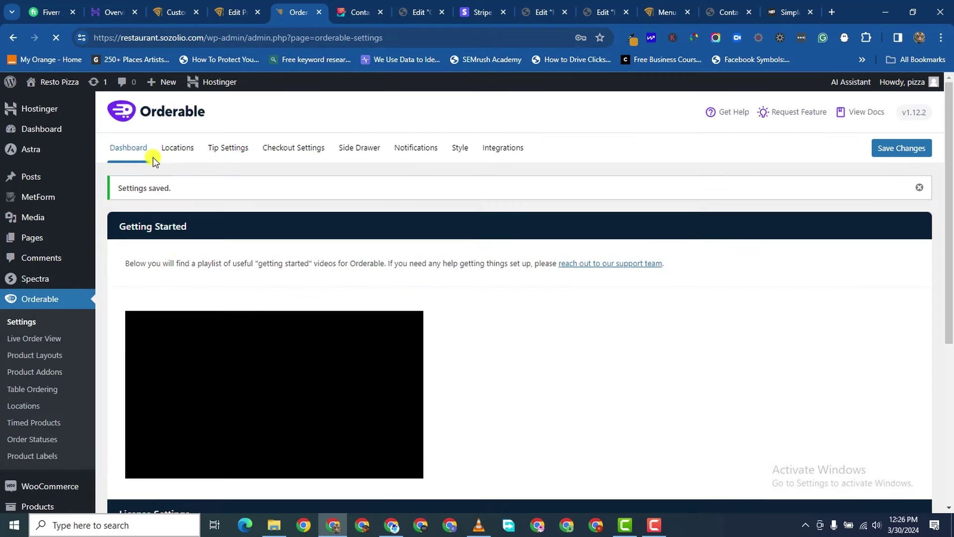
# - Look through Orderable's settings dashboard, including the getting-started video and the license settings
pyautogui.click(130, 148)
pyautogui.scroll(-5, 317, 319)
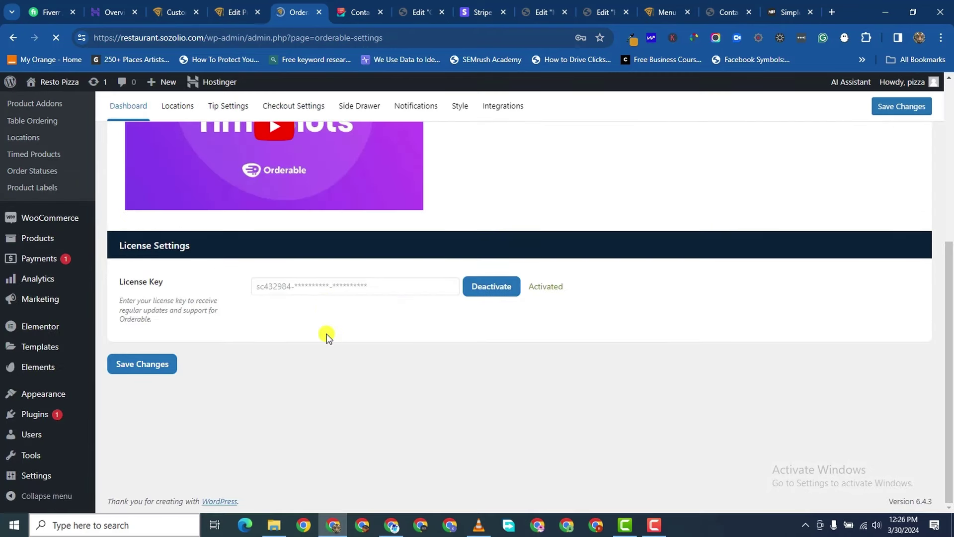
pyautogui.scroll(5, 327, 333)
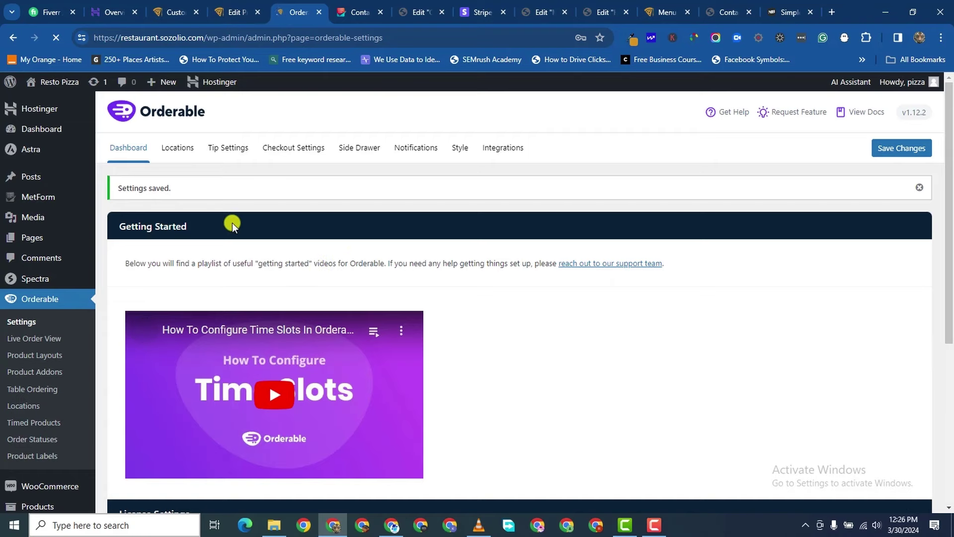
pyautogui.scroll(-3, 250, 218)
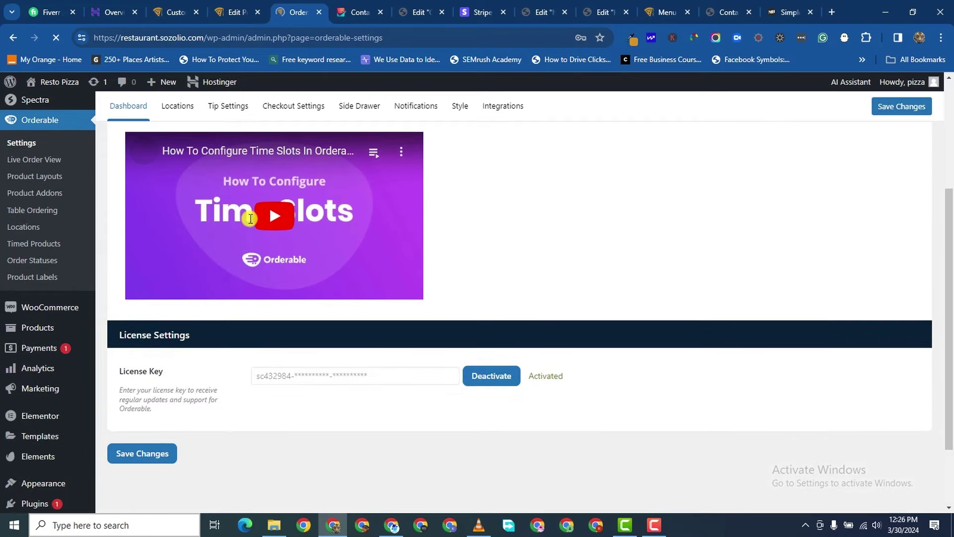
# - Switch to the restaurant's Menu page, open the cart with the Vegan Pizza and proceed to checkout
pyautogui.scroll(3, 250, 218)
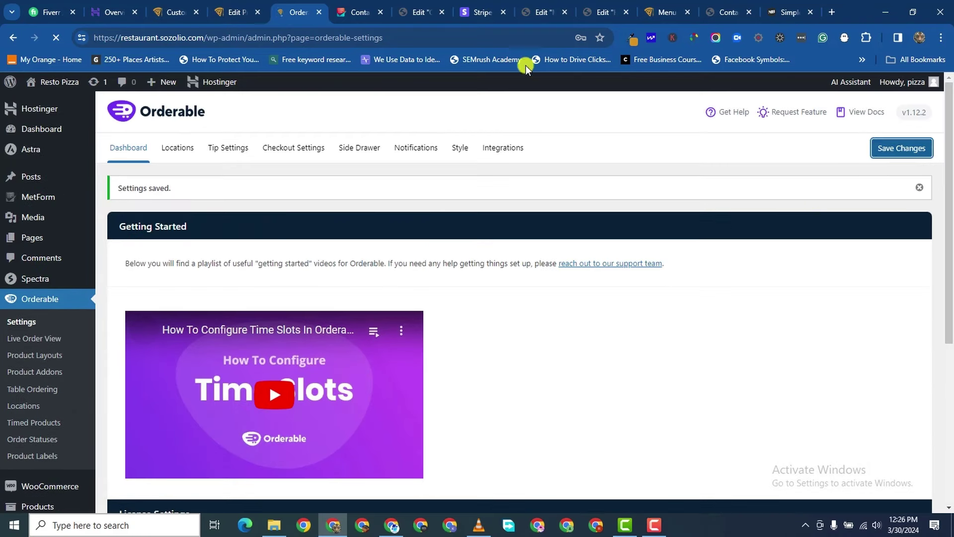
pyautogui.click(660, 11)
pyautogui.scroll(-8, 481, 211)
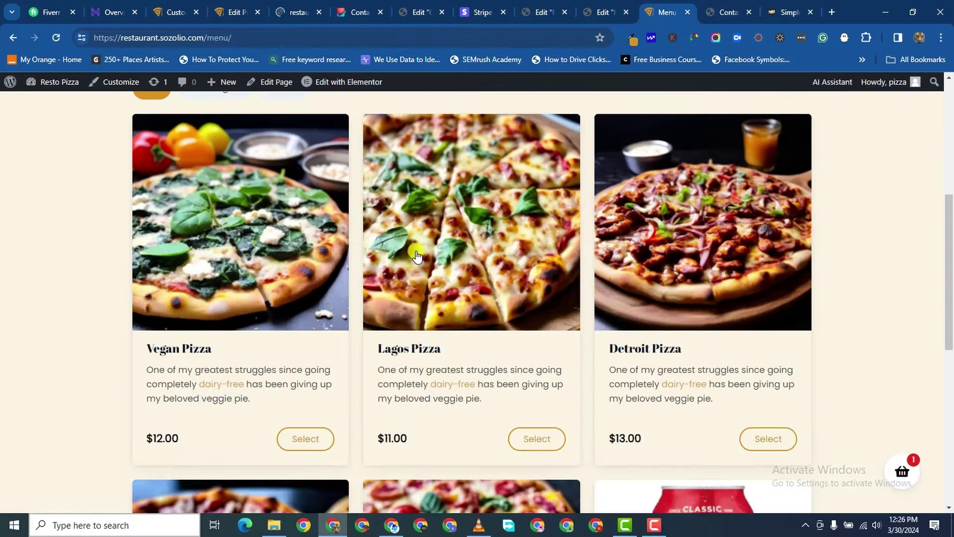
pyautogui.scroll(5, 714, 213)
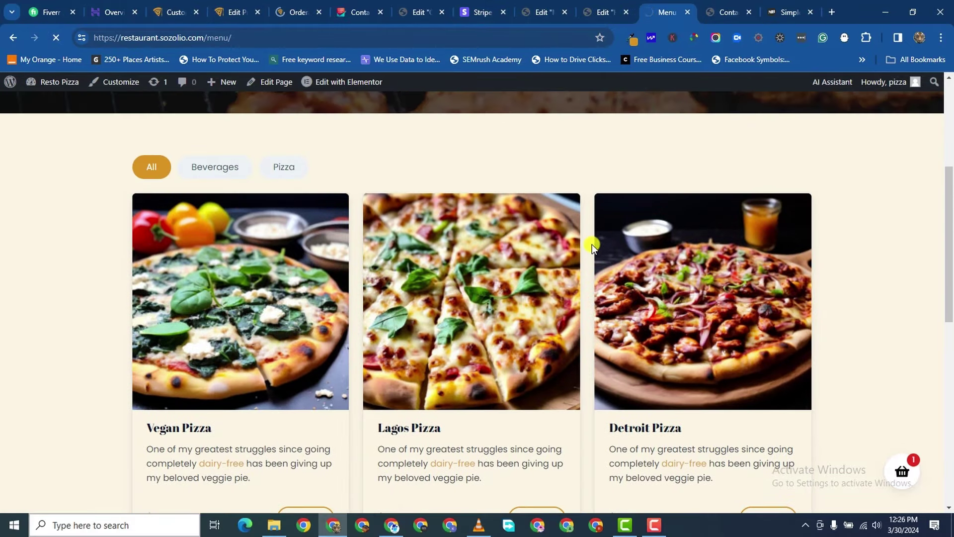
pyautogui.click(902, 471)
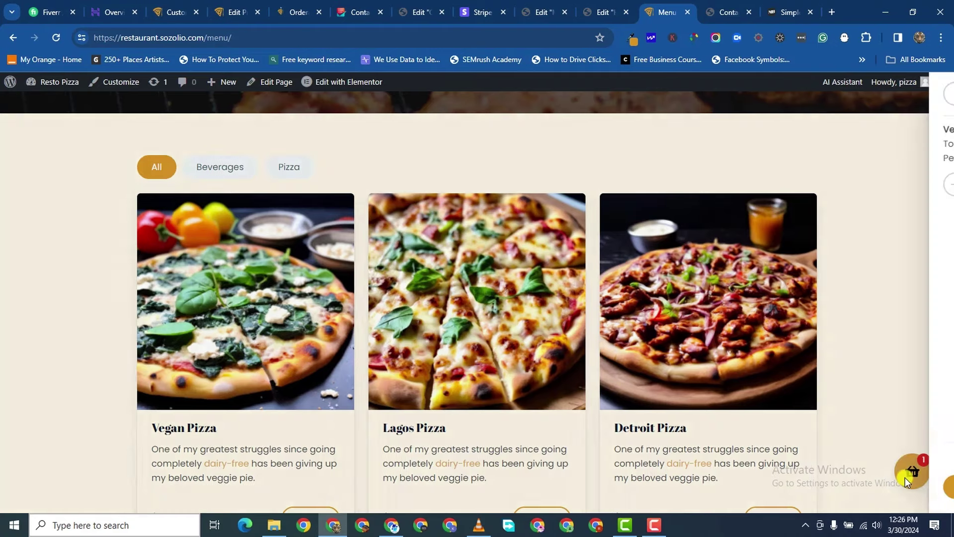
pyautogui.click(813, 491)
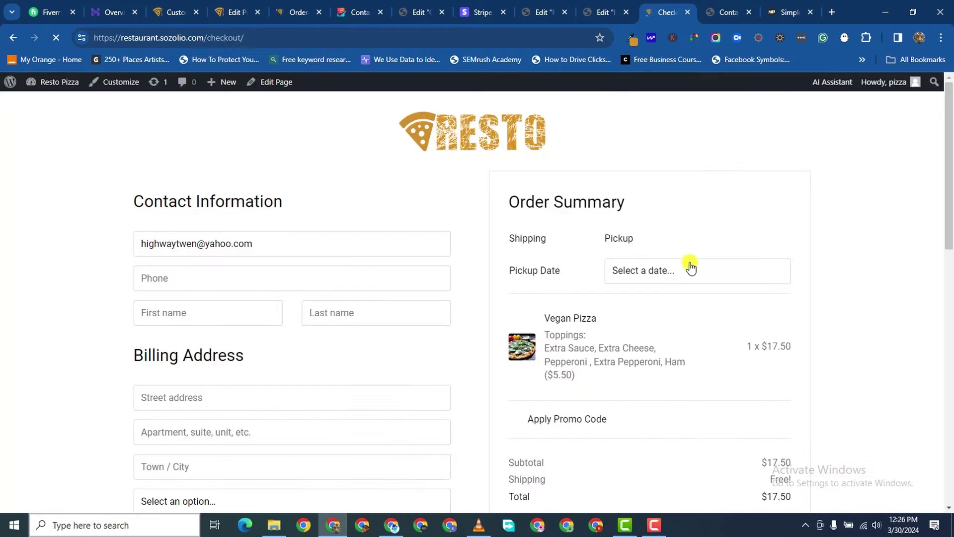
# - Look through the checkout page, covering contact and billing fields, delivery address, payment information and the order summary
pyautogui.scroll(-3, 667, 300)
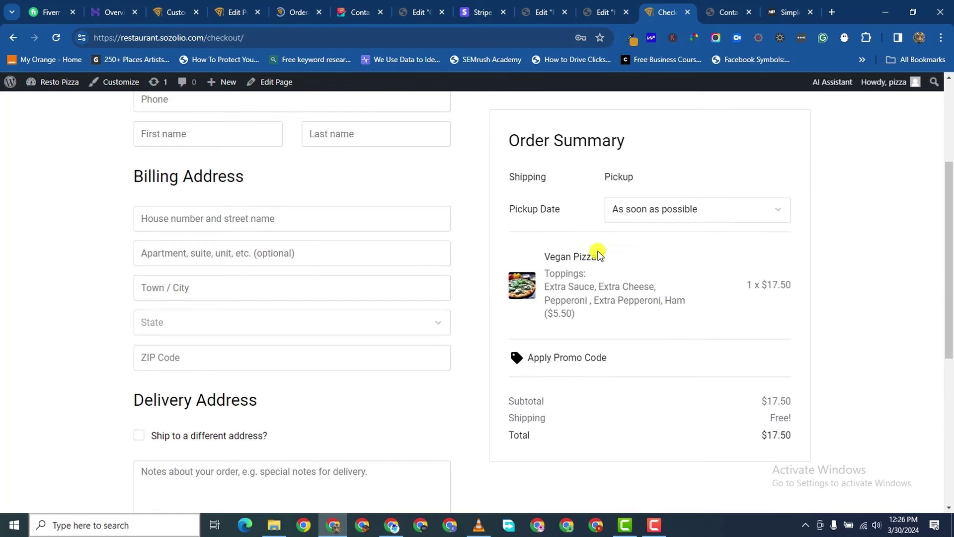
pyautogui.scroll(-1, 571, 244)
pyautogui.scroll(-2, 562, 326)
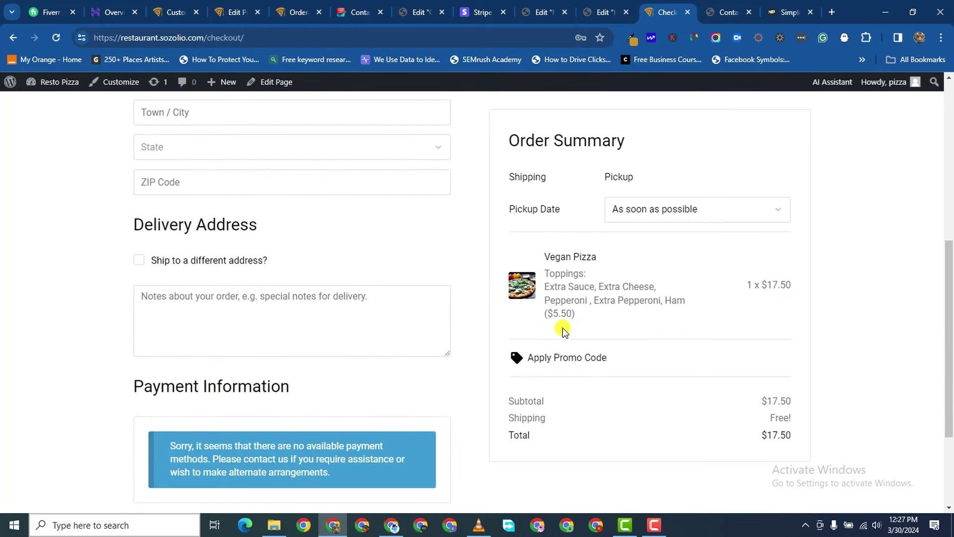
pyautogui.scroll(4, 324, 313)
pyautogui.scroll(2, 324, 314)
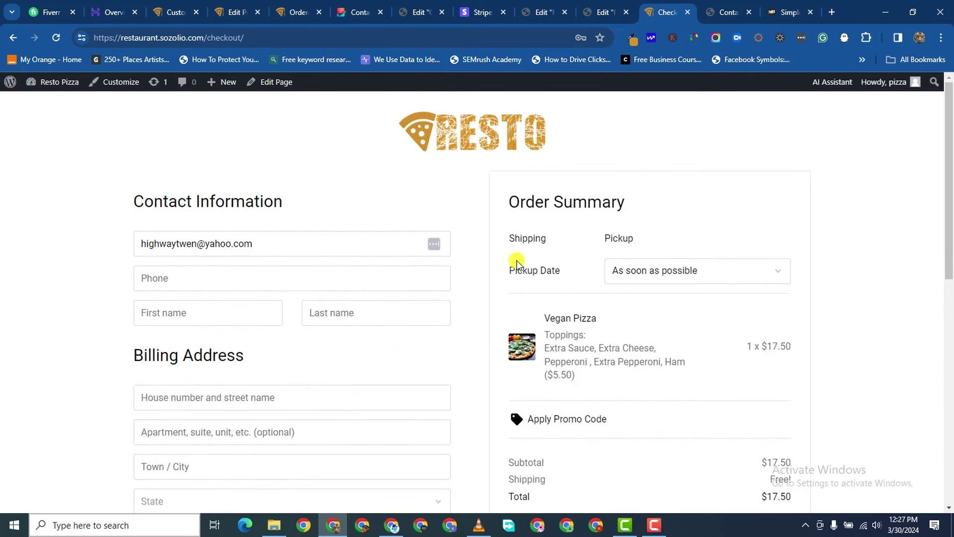
pyautogui.scroll(-1, 695, 273)
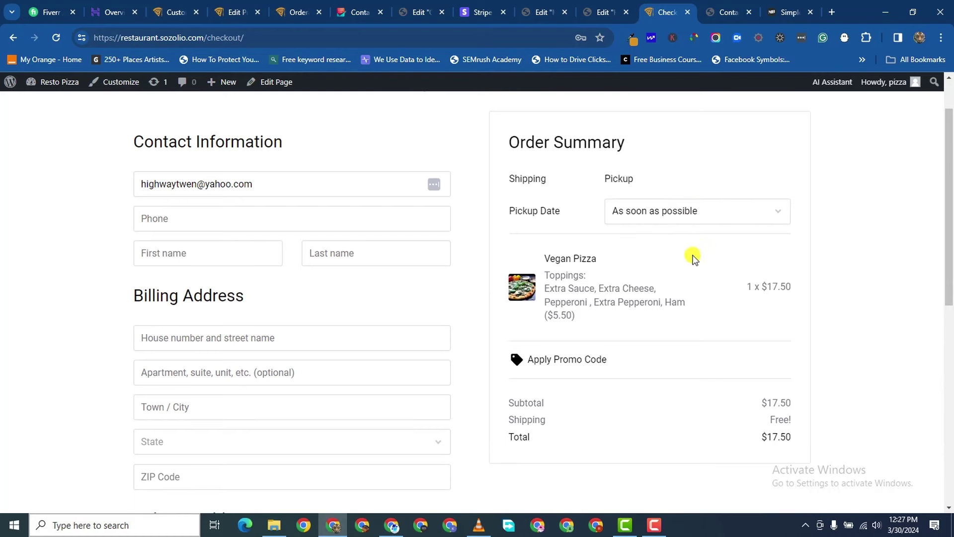
pyautogui.scroll(-7, 693, 255)
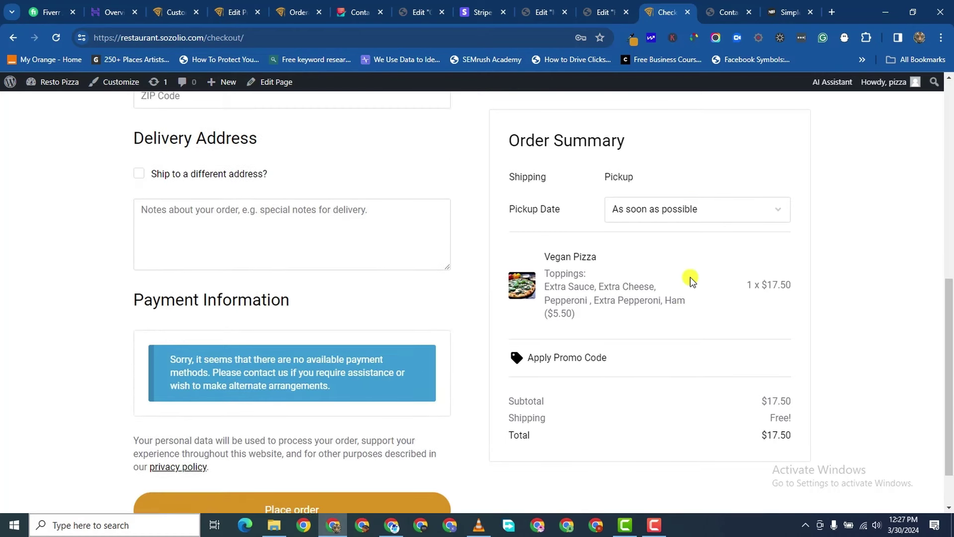
# - Review the pickup date choices in the order summary, keep "As soon as possible" and check the order totals
pyautogui.scroll(1, 711, 249)
pyautogui.click(733, 211)
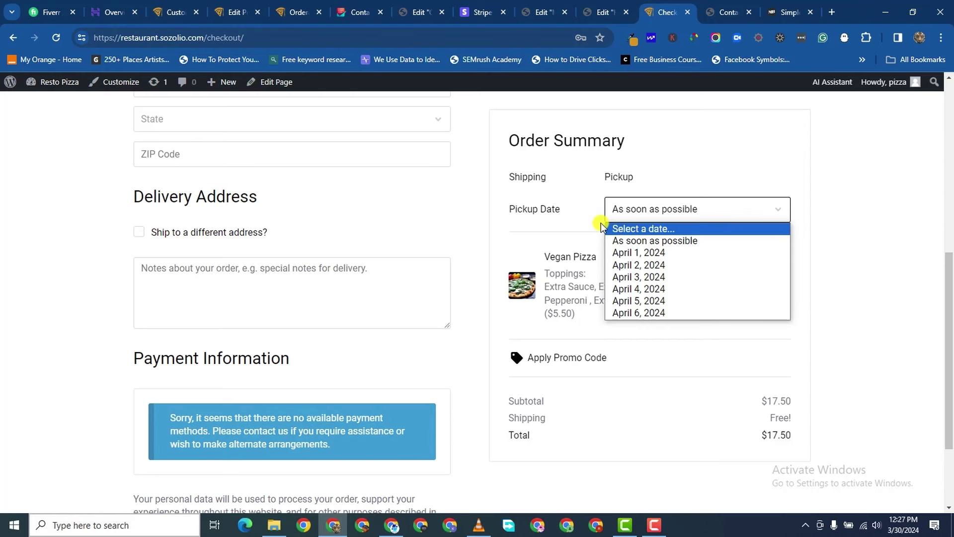
pyautogui.click(550, 224)
pyautogui.click(666, 208)
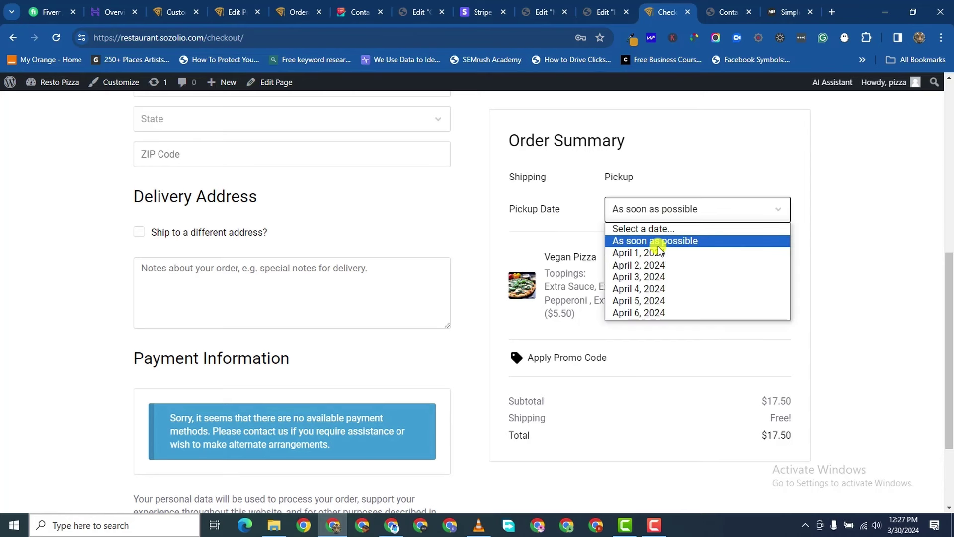
pyautogui.click(663, 240)
pyautogui.scroll(-2, 502, 348)
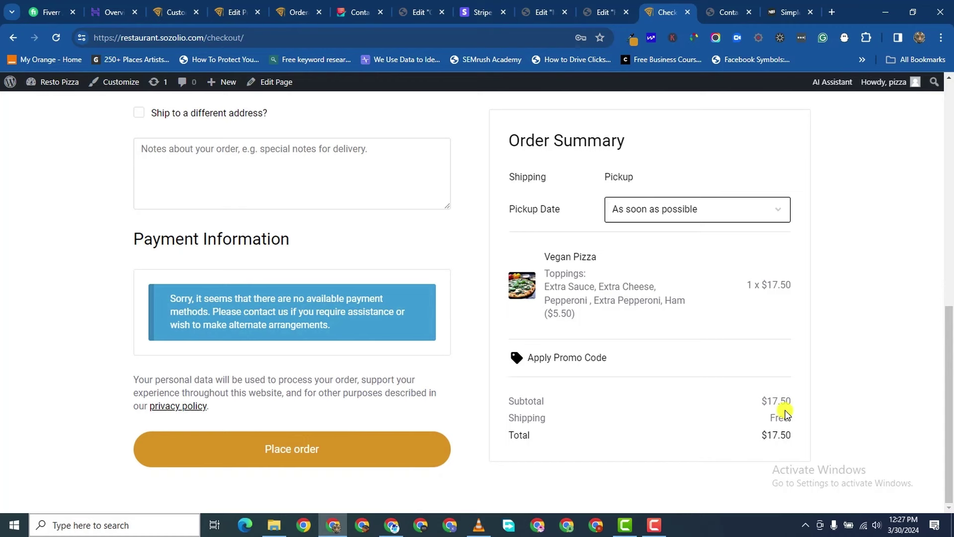
# - In WooCommerce's shipping settings, add a new shipping zone named "New York"
pyautogui.click(286, 14)
pyautogui.scroll(-2, 47, 360)
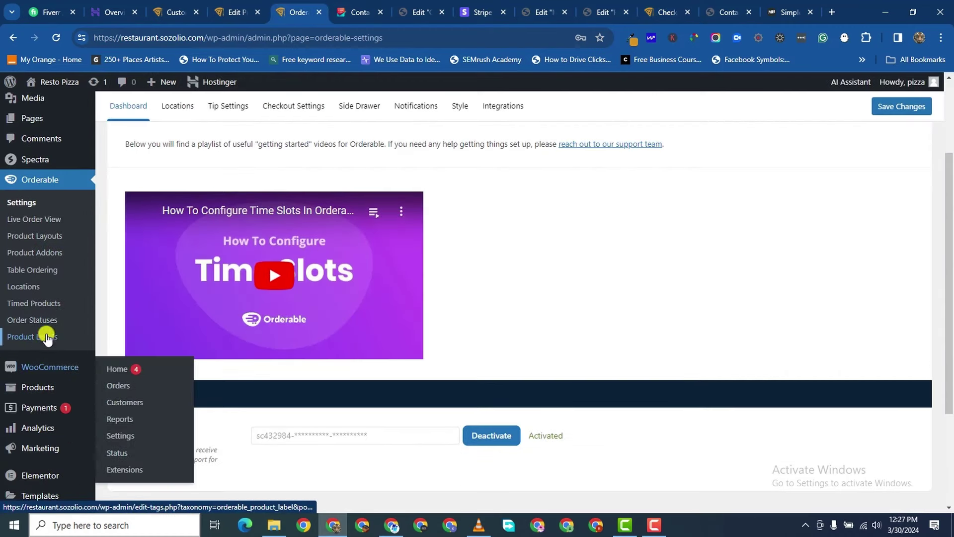
pyautogui.scroll(-1, 40, 353)
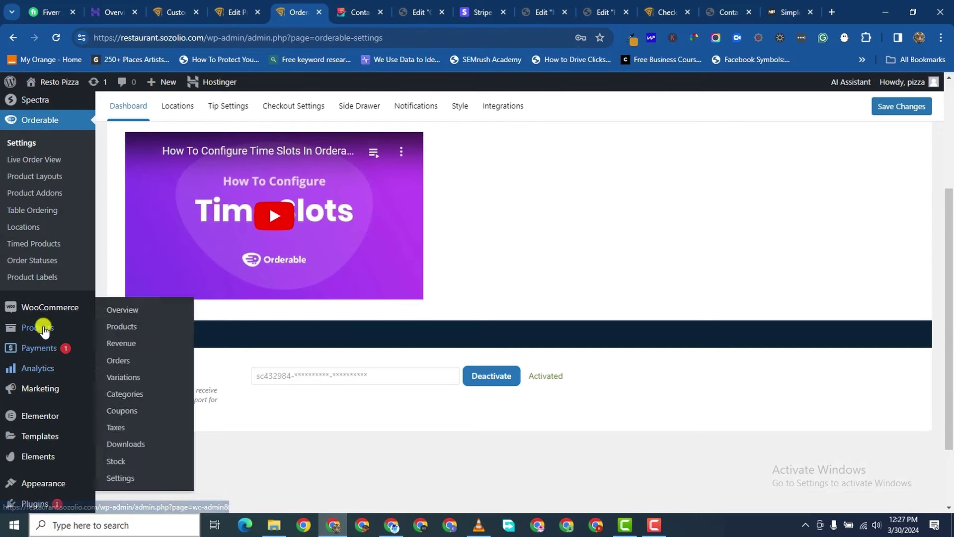
pyautogui.moveTo(55, 308)
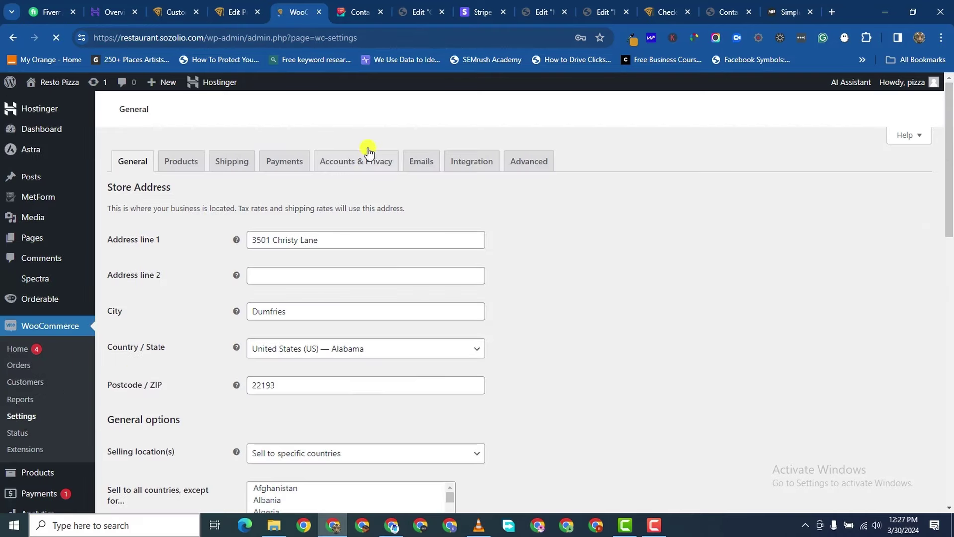
pyautogui.click(232, 159)
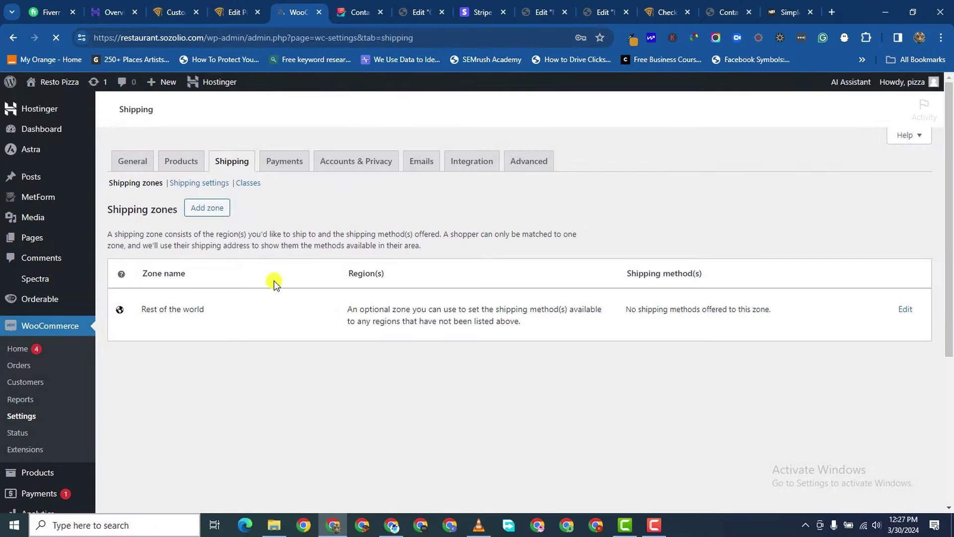
pyautogui.scroll(-1, 224, 308)
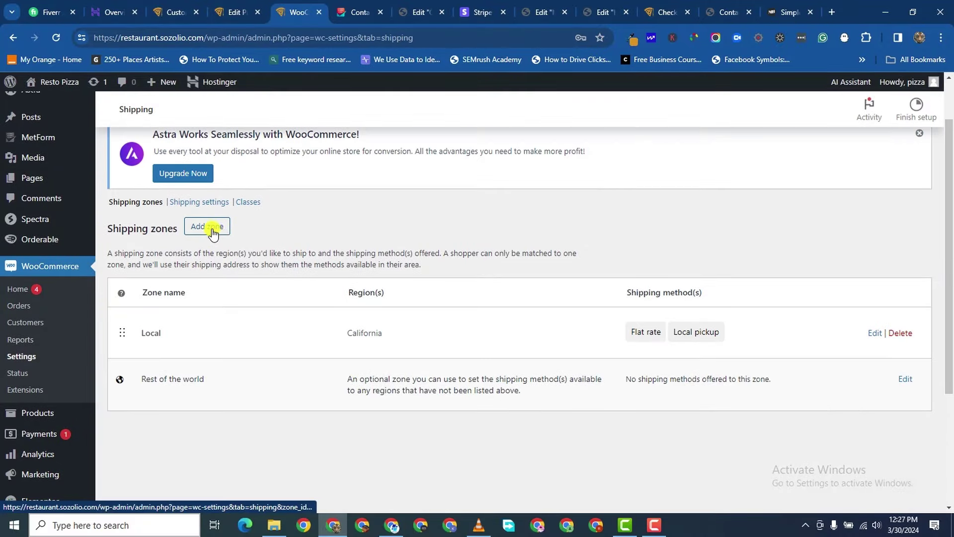
pyautogui.click(209, 228)
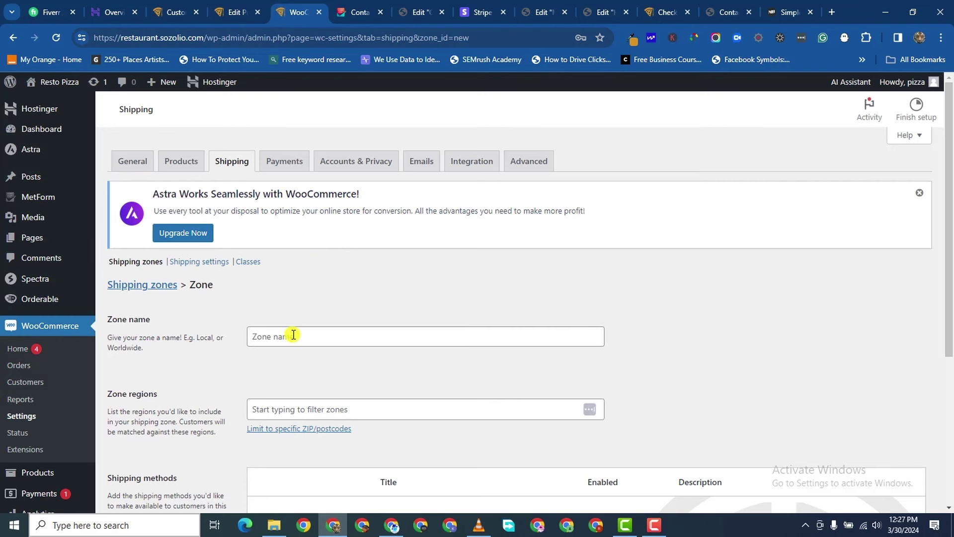
pyautogui.click(293, 335)
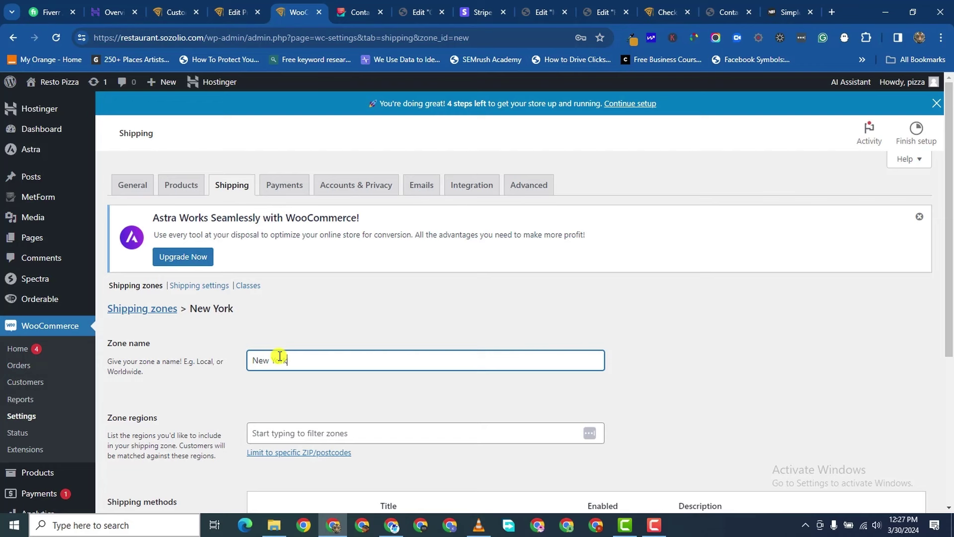
# - Set the shipping zone's region to New York, United States (US)
pyautogui.scroll(-3, 288, 348)
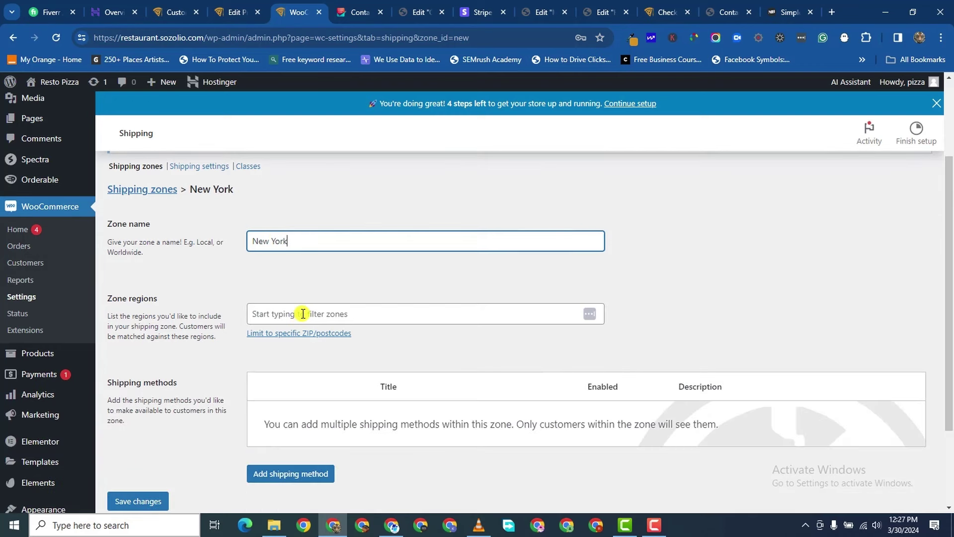
pyautogui.click(302, 314)
pyautogui.write('n')
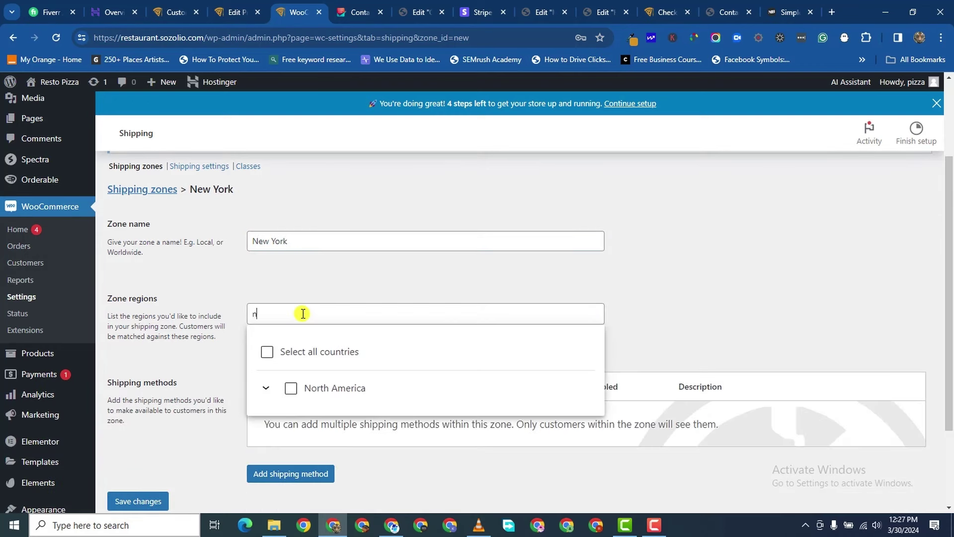
pyautogui.write('ew yor')
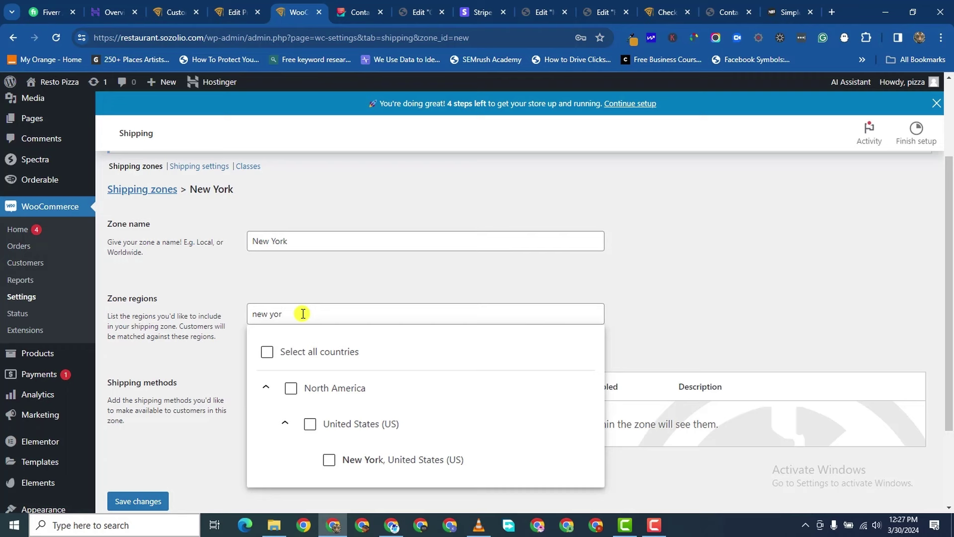
pyautogui.scroll(-3, 366, 413)
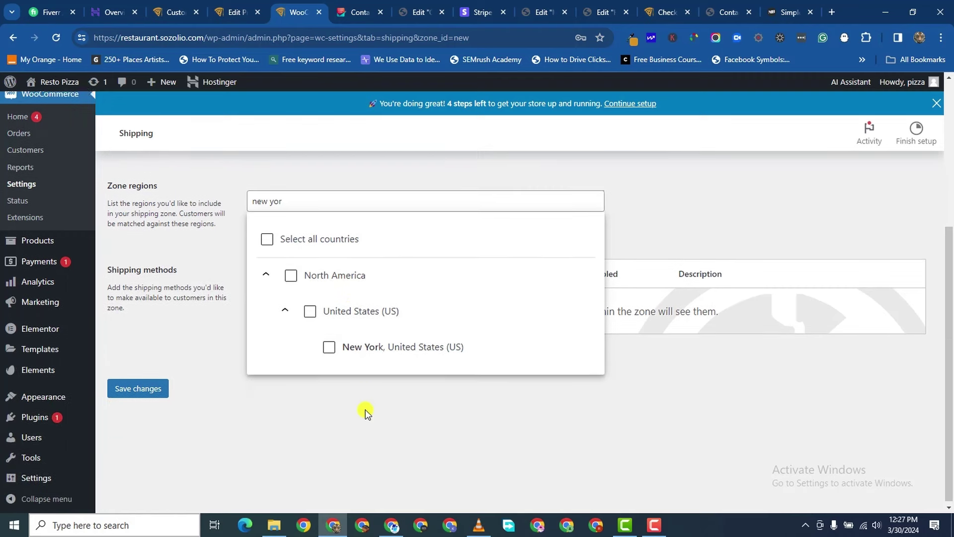
pyautogui.click(329, 346)
pyautogui.click(277, 385)
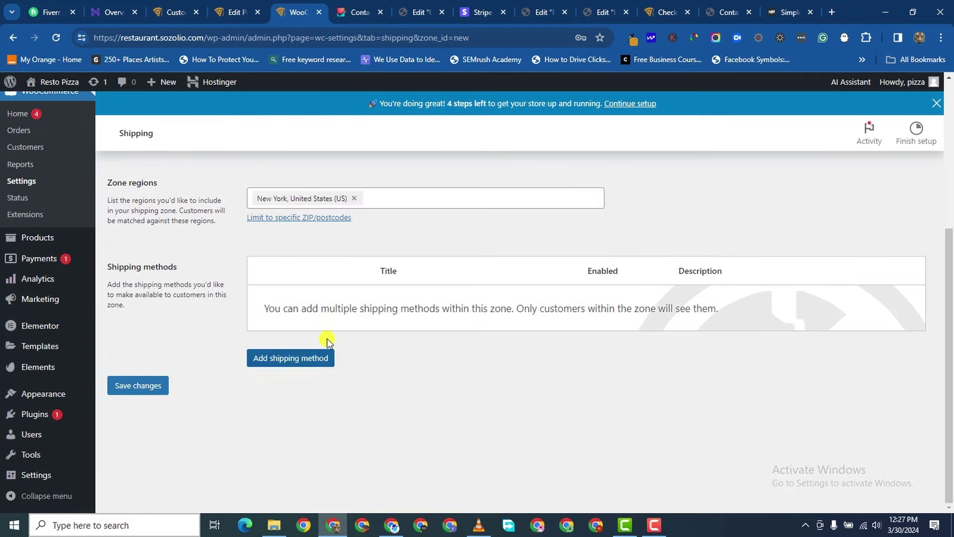
# - Add a Flat rate shipping method costing $1.50 to the New York zone and save it
pyautogui.click(286, 358)
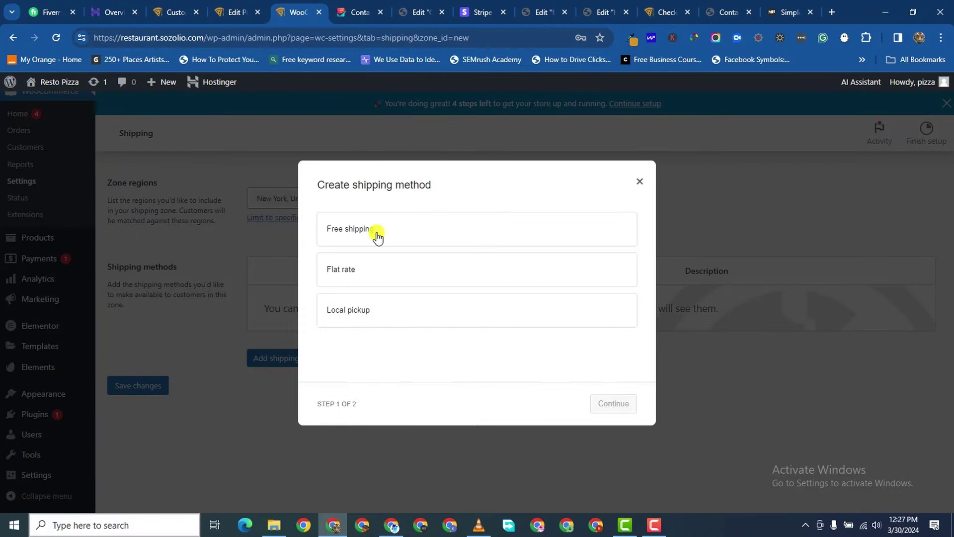
pyautogui.click(373, 269)
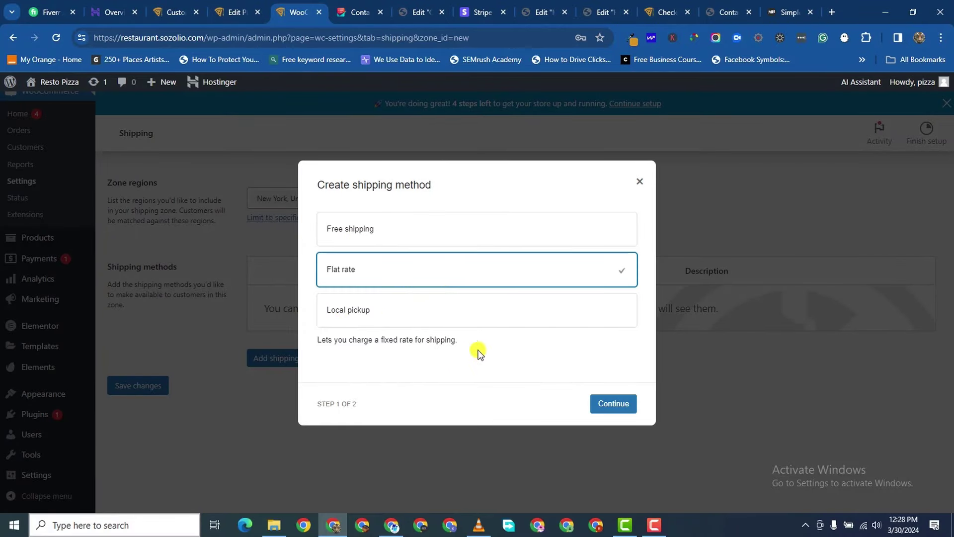
pyautogui.click(613, 404)
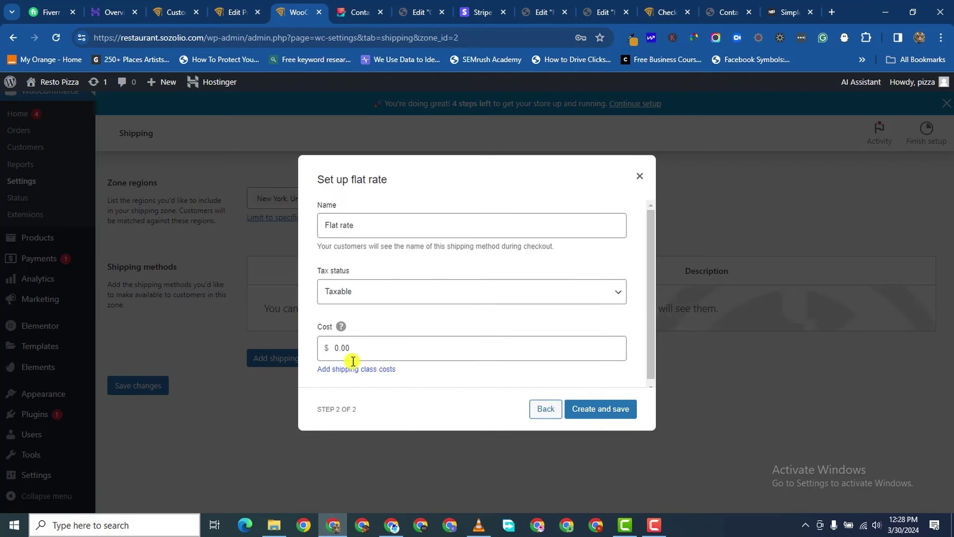
pyautogui.moveTo(334, 347); pyautogui.dragTo(354, 347)
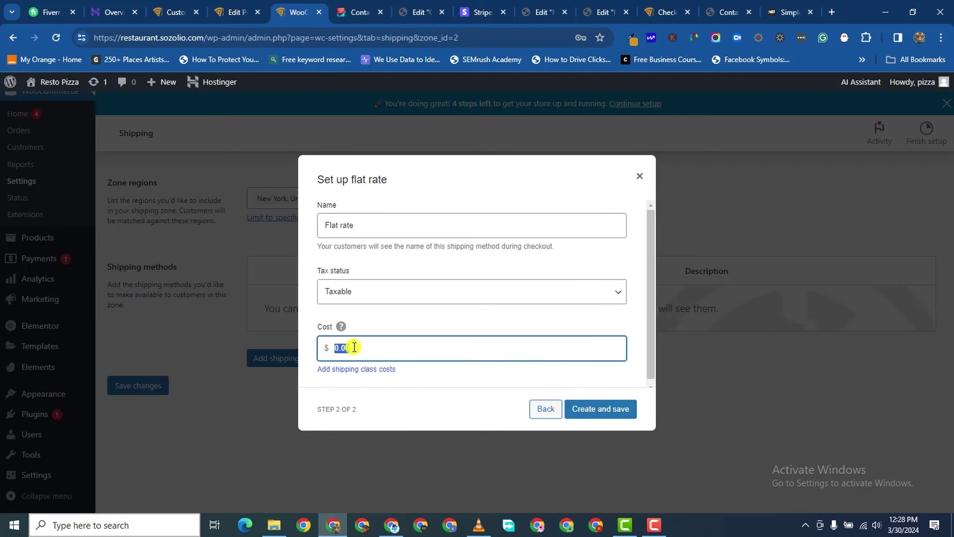
pyautogui.write('1,50')
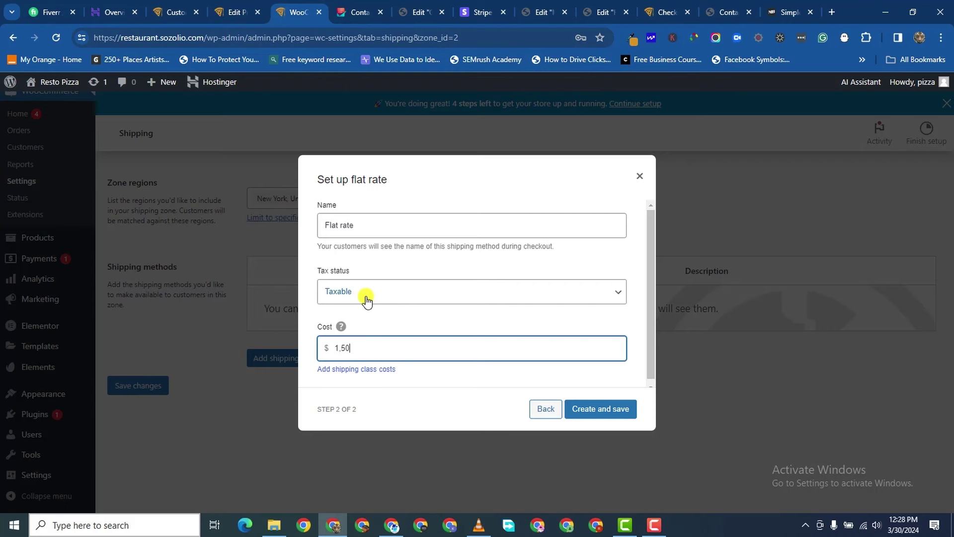
pyautogui.click(600, 409)
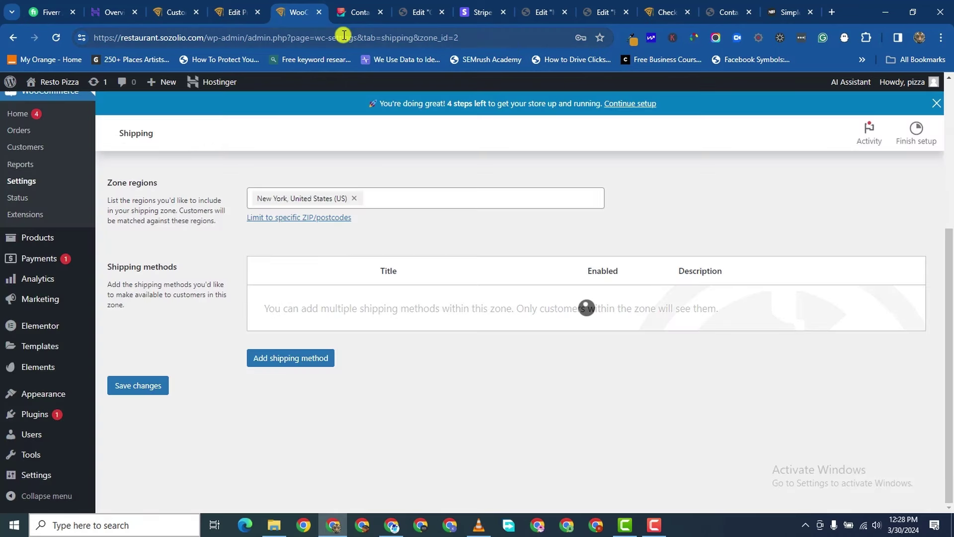
# - Reload the checkout page and check the shipping charge in the order summary
pyautogui.scroll(5, 53, 280)
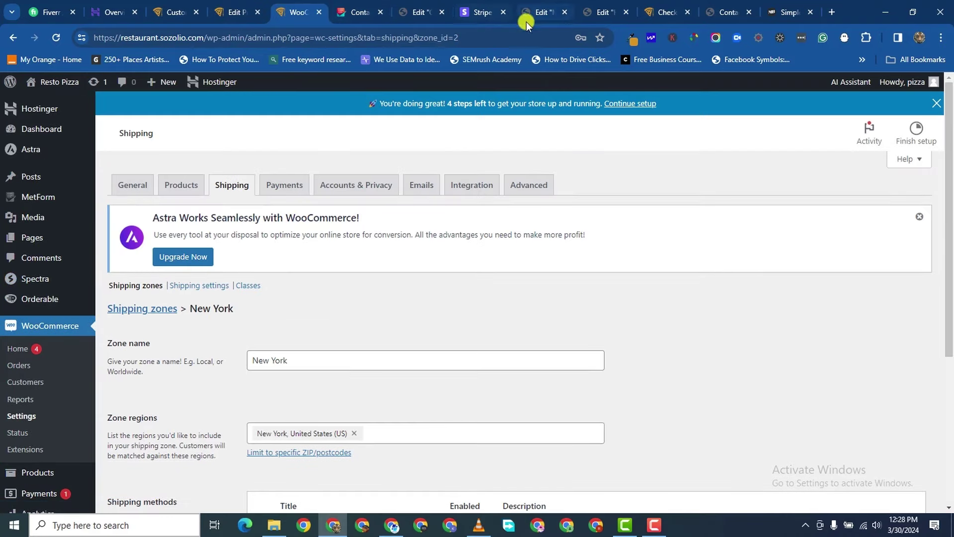
pyautogui.click(664, 12)
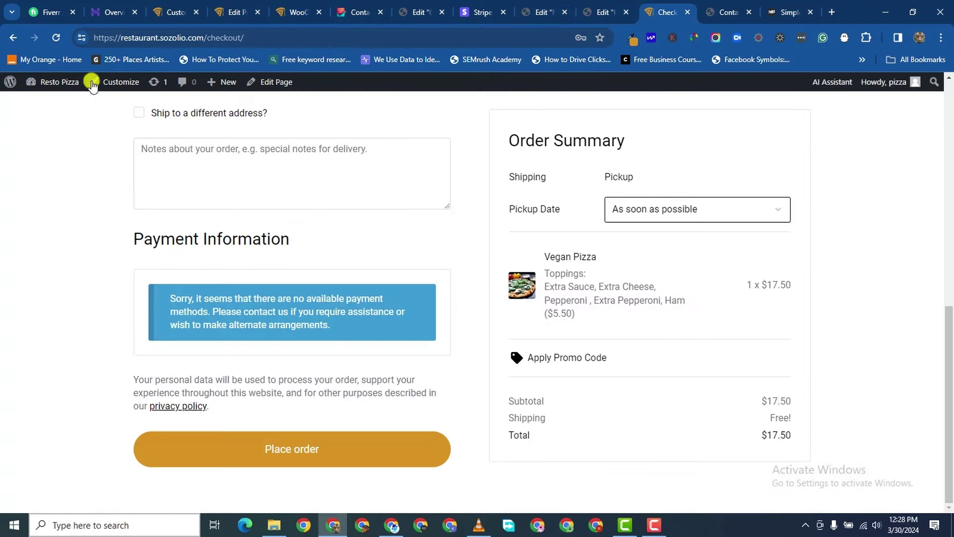
pyautogui.click(54, 38)
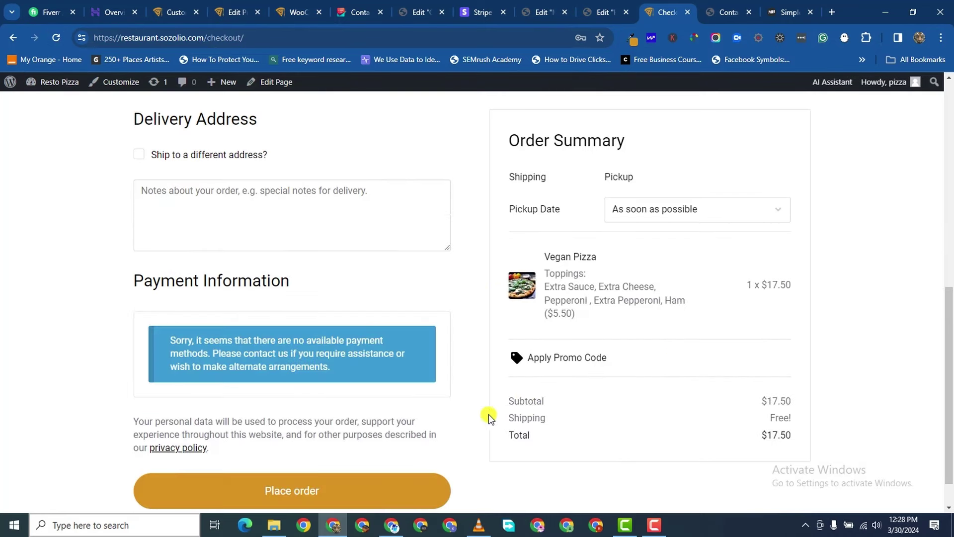
pyautogui.scroll(-1, 595, 428)
pyautogui.click(55, 38)
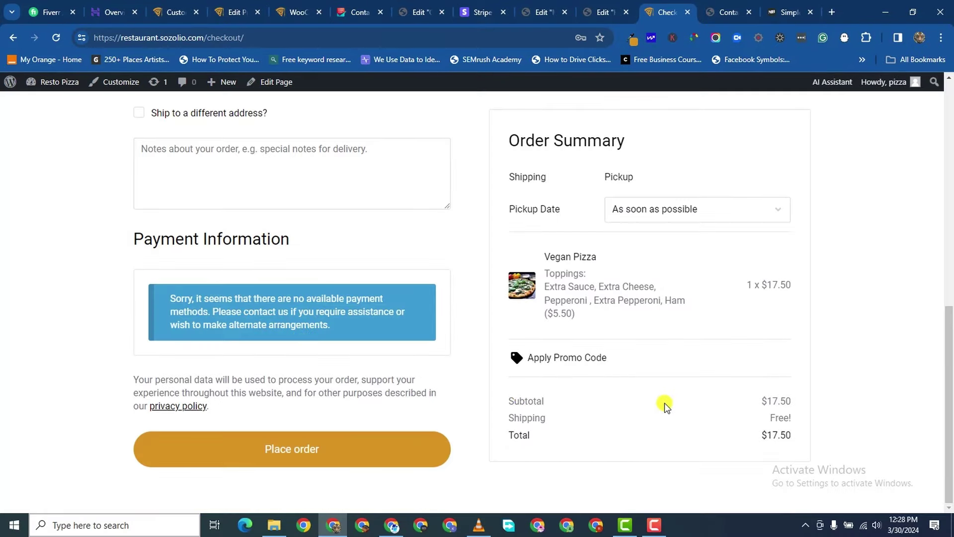
# - Compare the New York zone's shipping methods in the WooCommerce shipping settings with the shipping charge in the checkout order summary
pyautogui.click(225, 14)
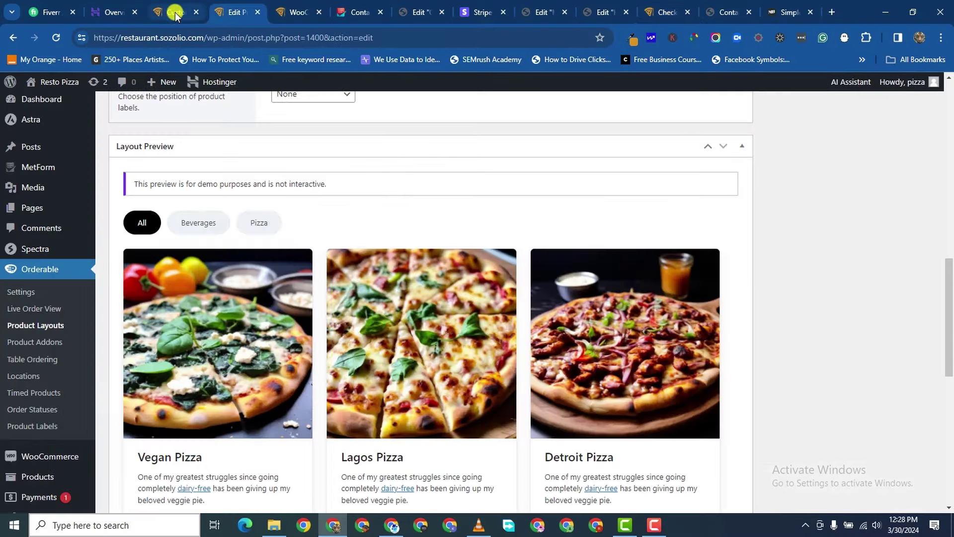
pyautogui.click(175, 12)
pyautogui.click(300, 14)
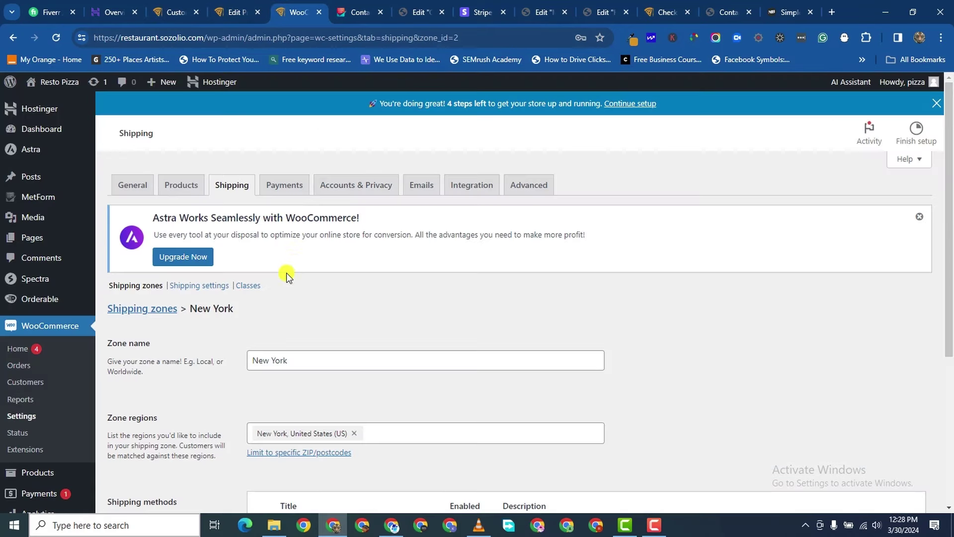
pyautogui.scroll(-4, 298, 288)
pyautogui.scroll(-1, 315, 312)
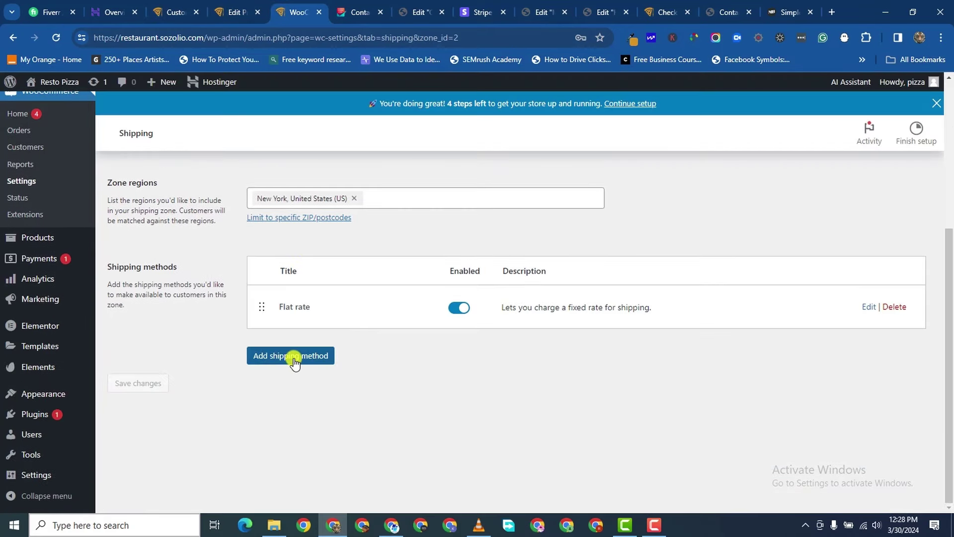
pyautogui.scroll(5, 457, 266)
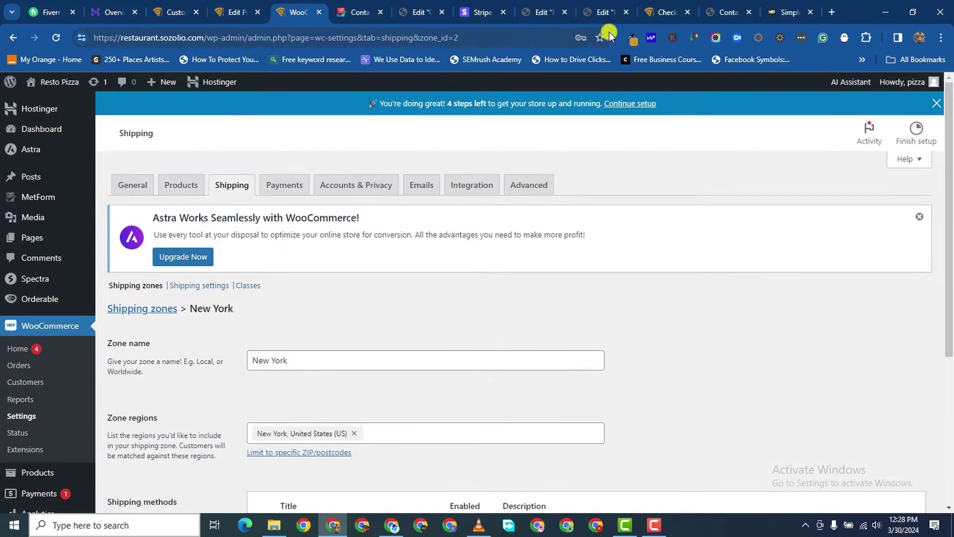
pyautogui.click(656, 15)
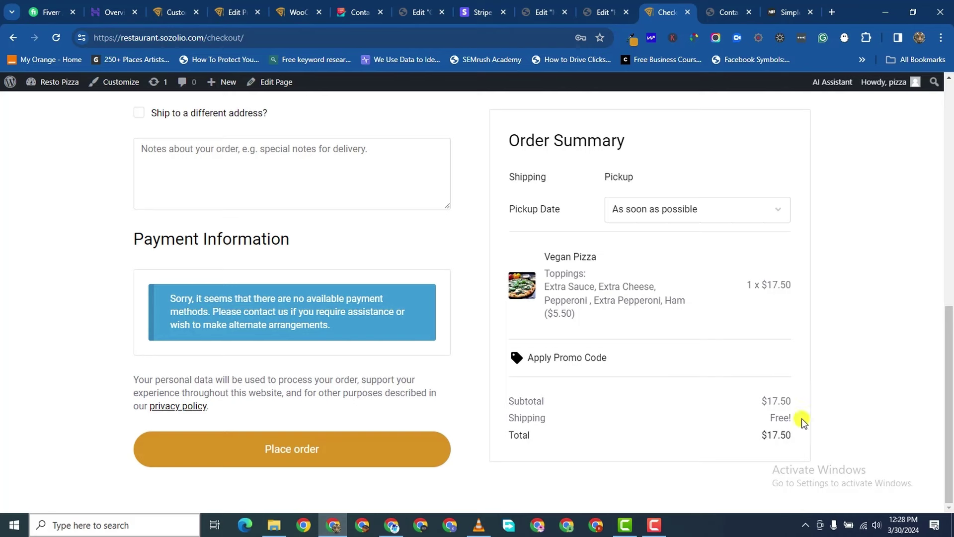
pyautogui.moveTo(801, 423); pyautogui.dragTo(752, 405)
pyautogui.click(779, 422)
# - Disable the custom checkout in Orderable's checkout settings and save the changes
pyautogui.click(293, 12)
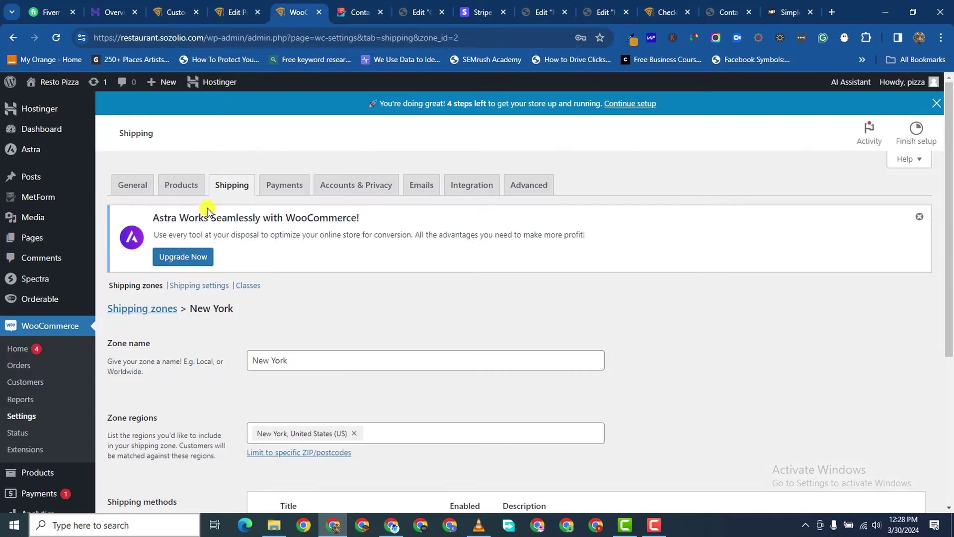
pyautogui.scroll(-3, 58, 286)
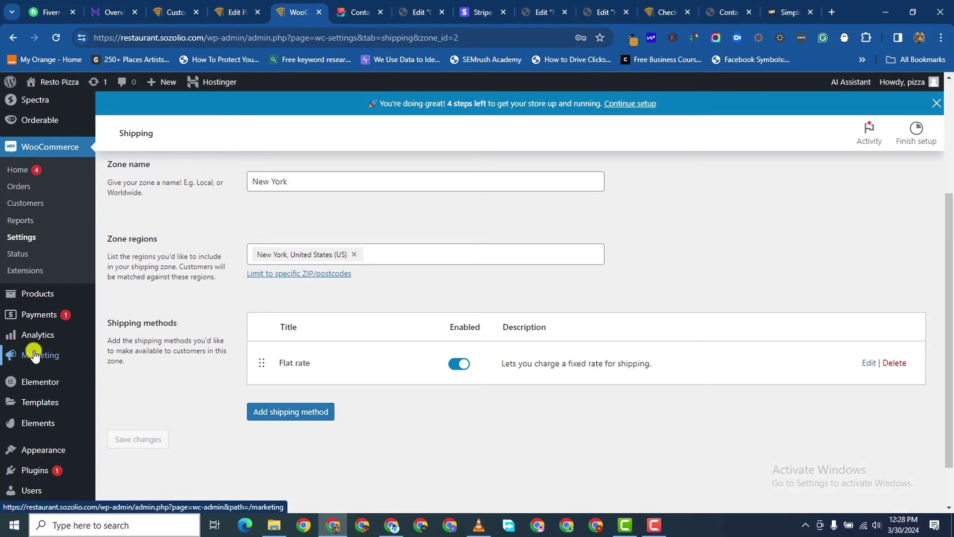
pyautogui.scroll(-1, 58, 248)
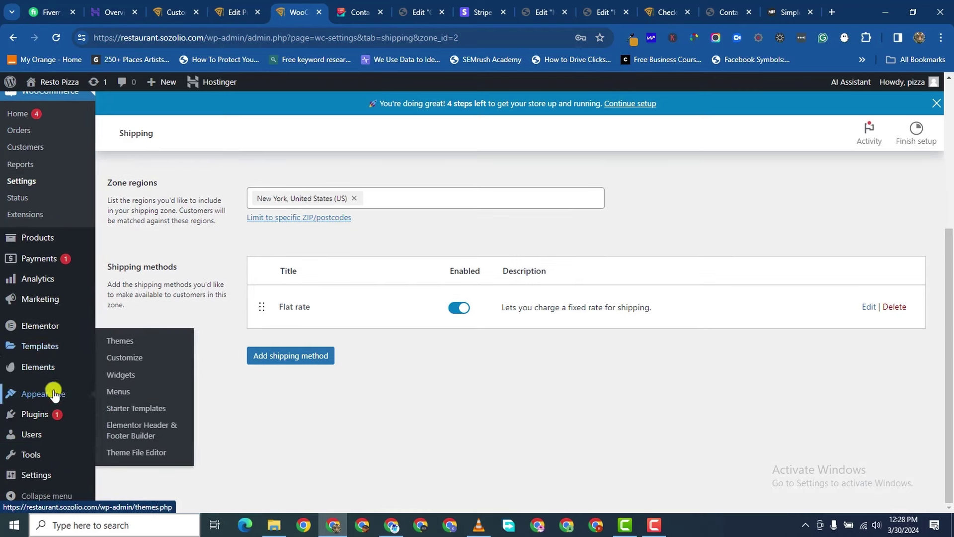
pyautogui.scroll(2, 45, 348)
pyautogui.scroll(2, 45, 258)
pyautogui.moveTo(57, 241)
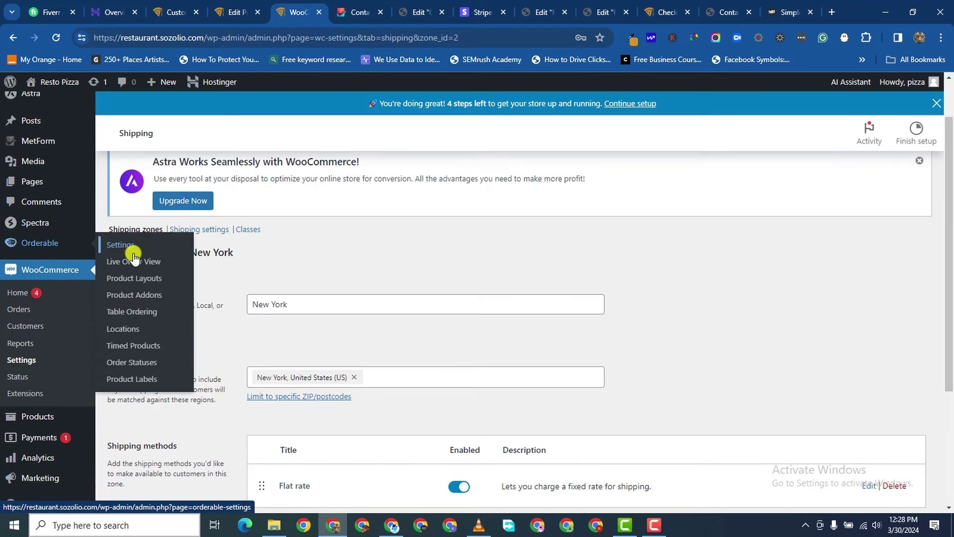
pyautogui.click(128, 250)
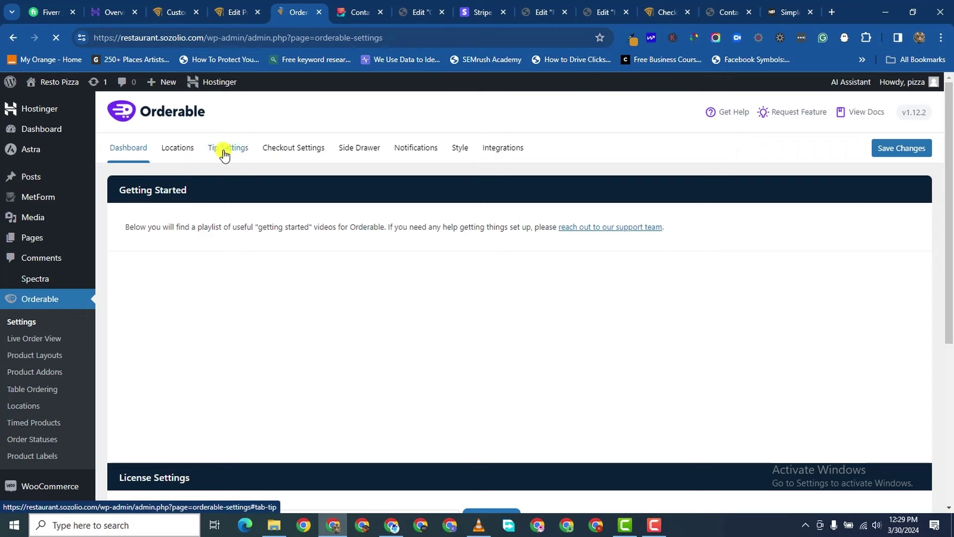
pyautogui.click(291, 149)
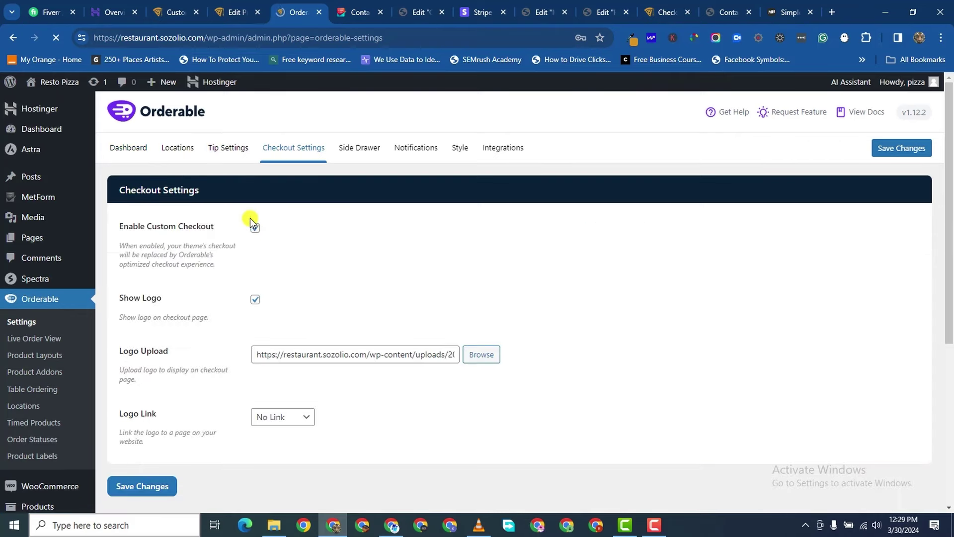
pyautogui.click(151, 485)
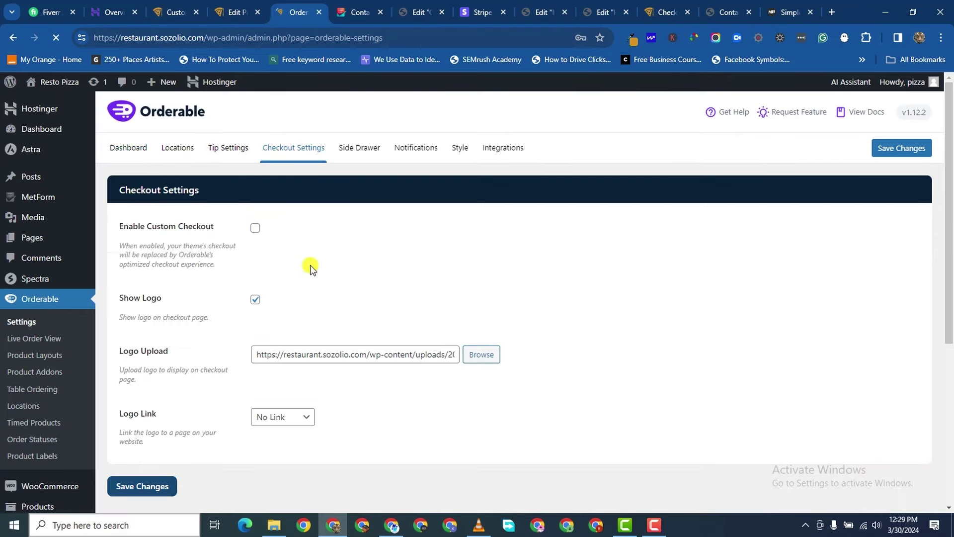
# - Reload the checkout page and examine the theme's checkout layout, including the order's shipping and total lines
pyautogui.click(664, 12)
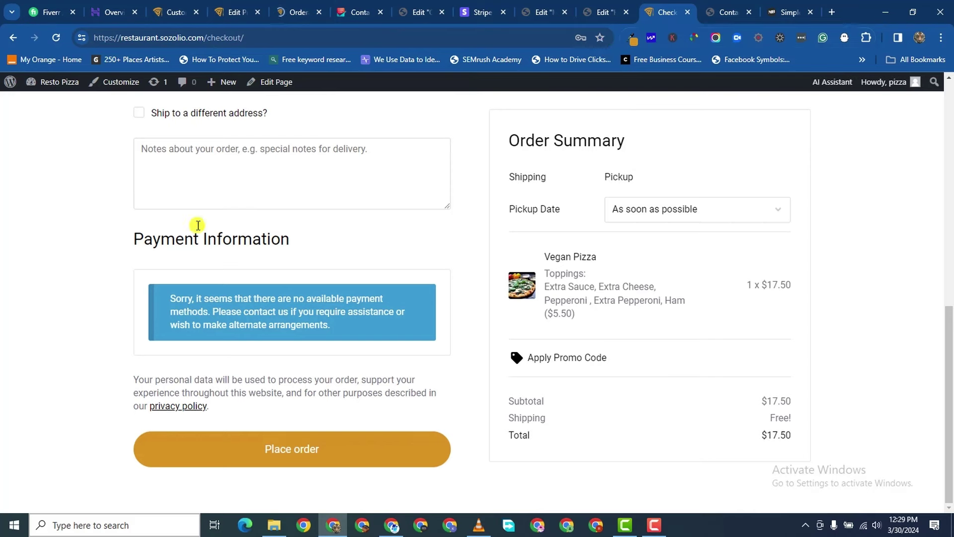
pyautogui.click(56, 37)
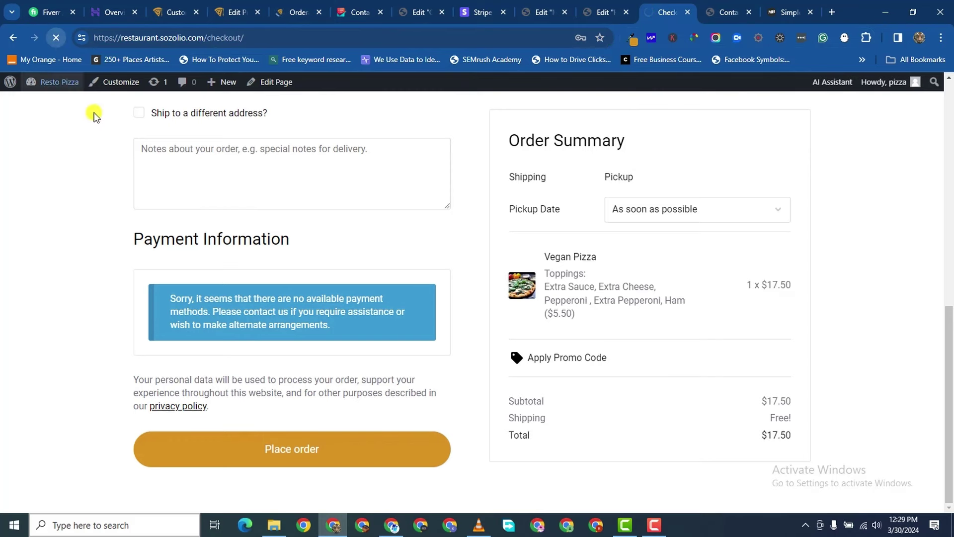
pyautogui.scroll(3, 596, 258)
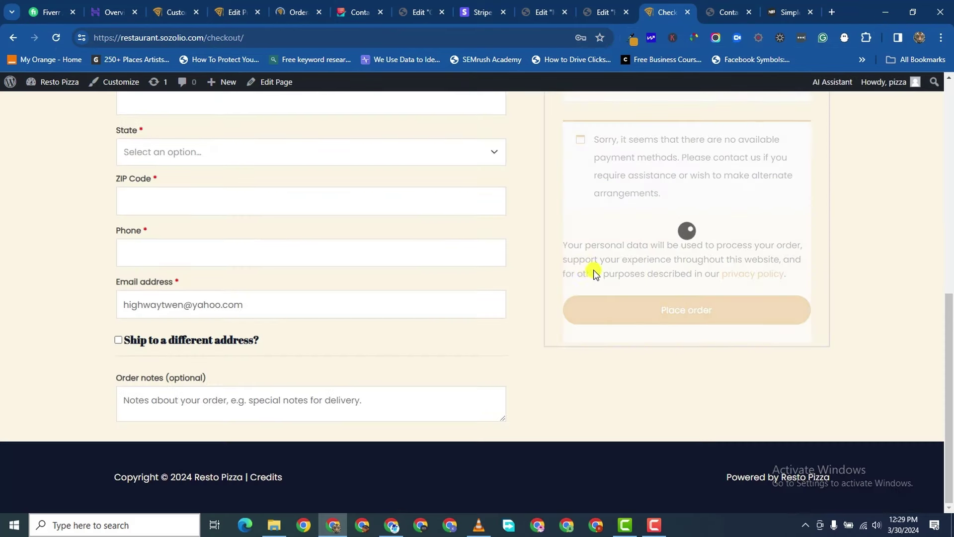
pyautogui.scroll(3, 698, 229)
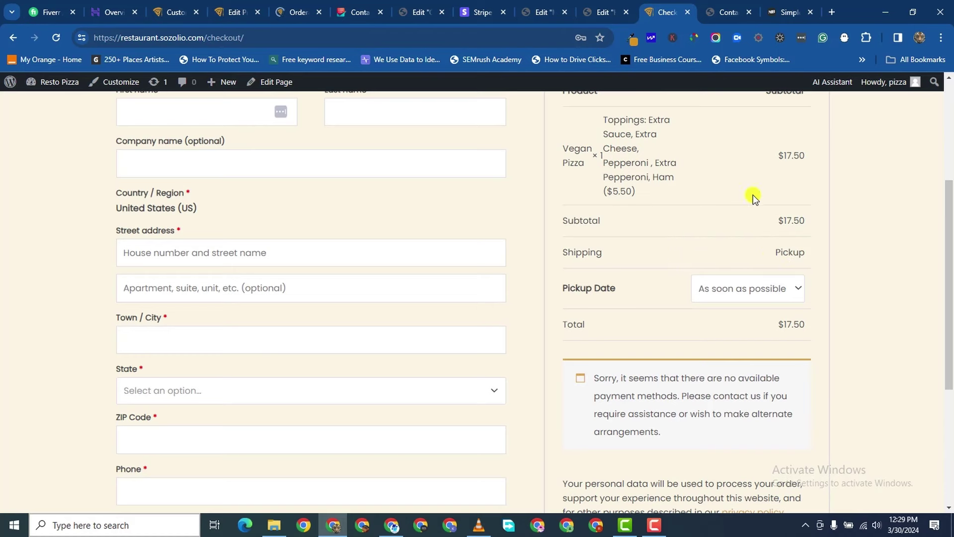
pyautogui.scroll(2, 716, 209)
pyautogui.scroll(-2, 632, 347)
pyautogui.scroll(3, 325, 269)
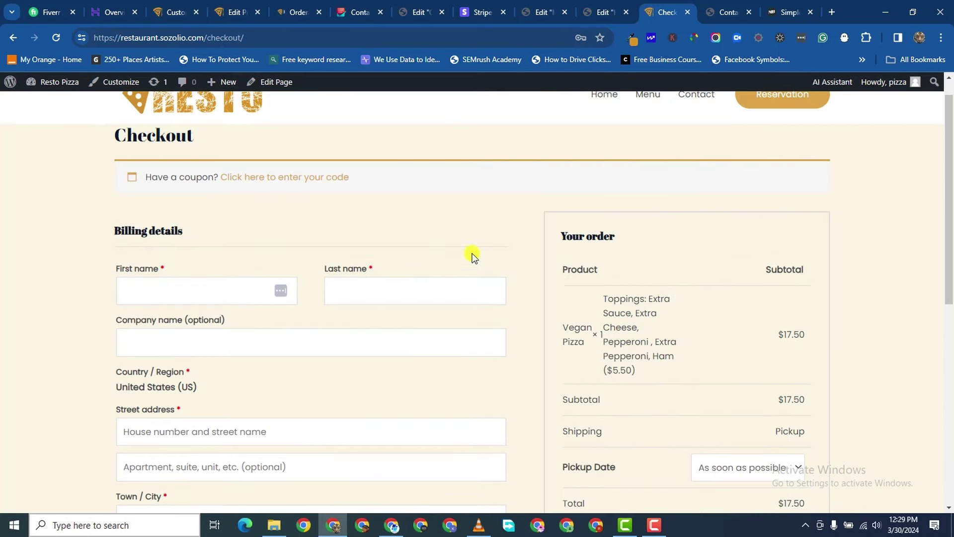
pyautogui.scroll(-2, 401, 310)
pyautogui.scroll(3, 401, 311)
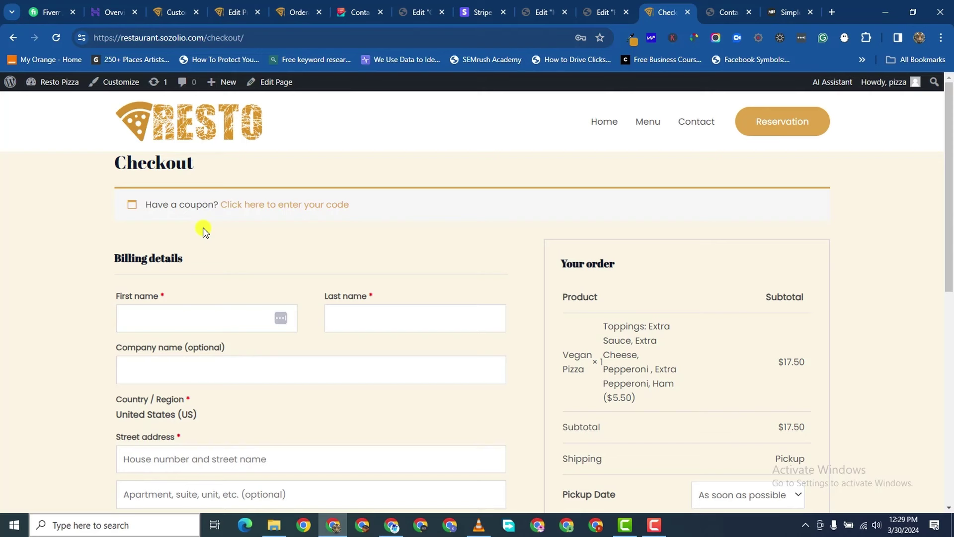
# - Look through the checkout page's billing fields, order notes, payment area and footer
pyautogui.scroll(-3, 315, 252)
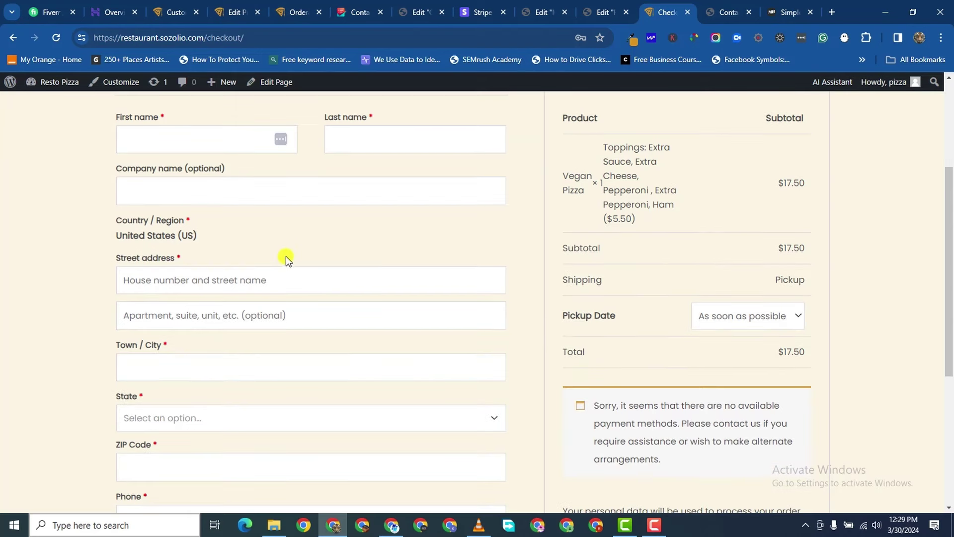
pyautogui.scroll(-2, 305, 254)
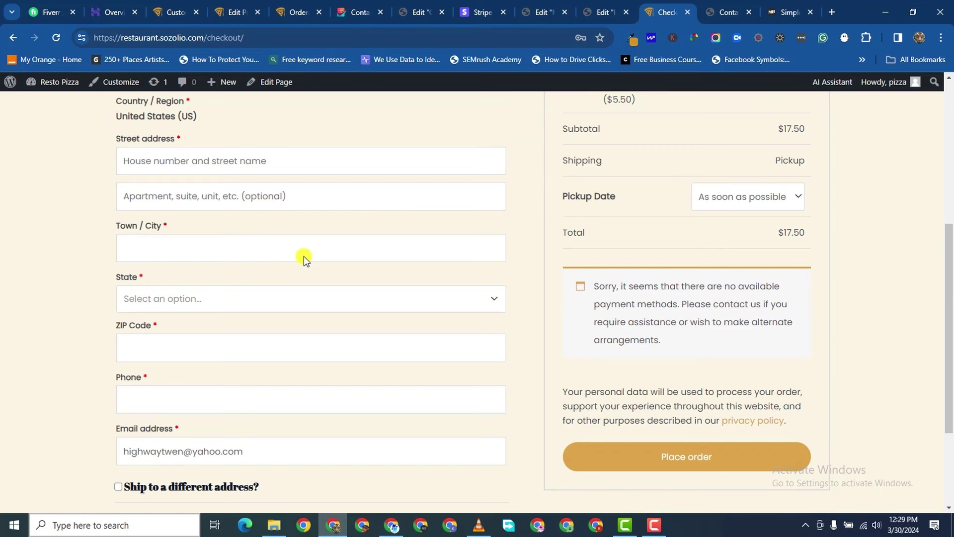
pyautogui.scroll(-3, 123, 293)
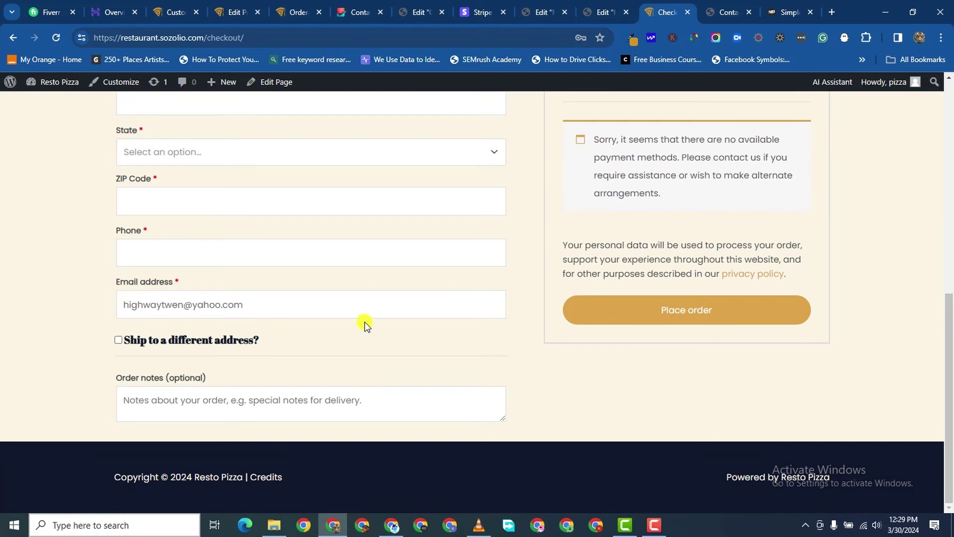
pyautogui.scroll(9, 300, 292)
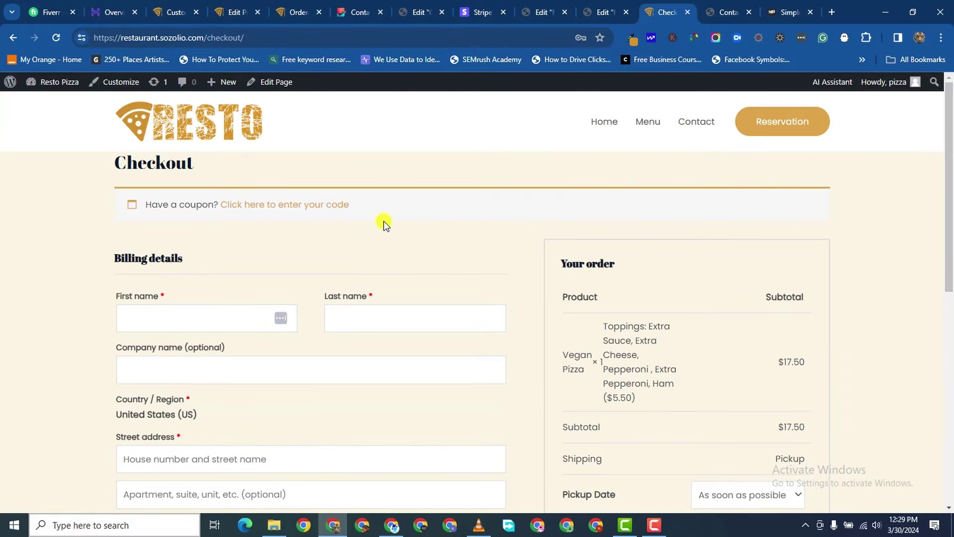
pyautogui.scroll(-5, 330, 263)
pyautogui.scroll(5, 330, 263)
pyautogui.scroll(-3, 329, 250)
pyautogui.scroll(3, 337, 298)
# - Open the site's Home page and review its sections down to the testimonials
pyautogui.click(603, 125)
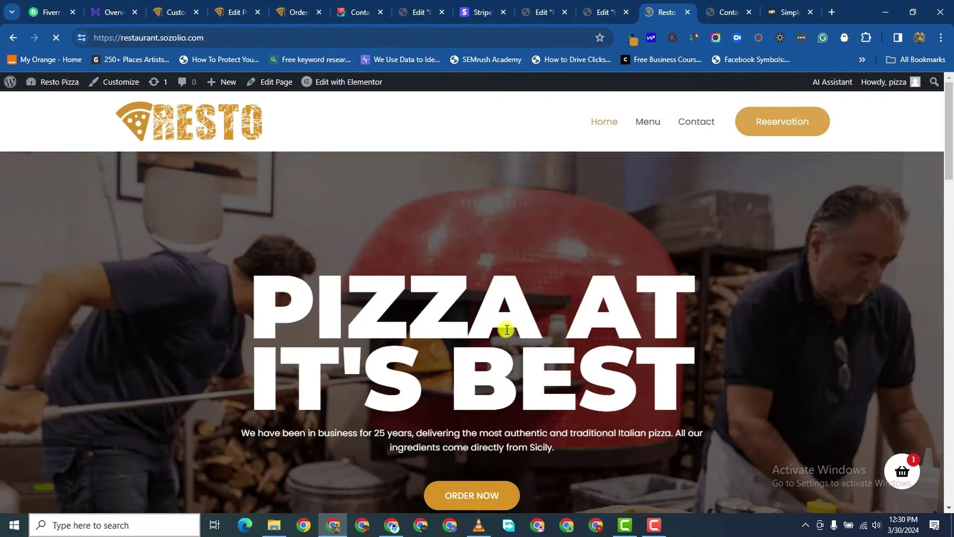
pyautogui.scroll(-5, 507, 333)
pyautogui.scroll(-20, 507, 333)
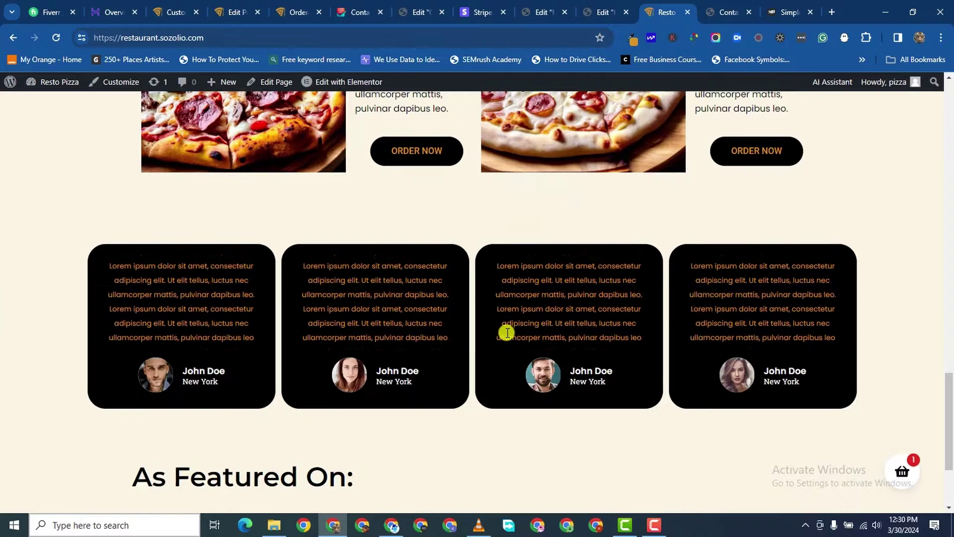